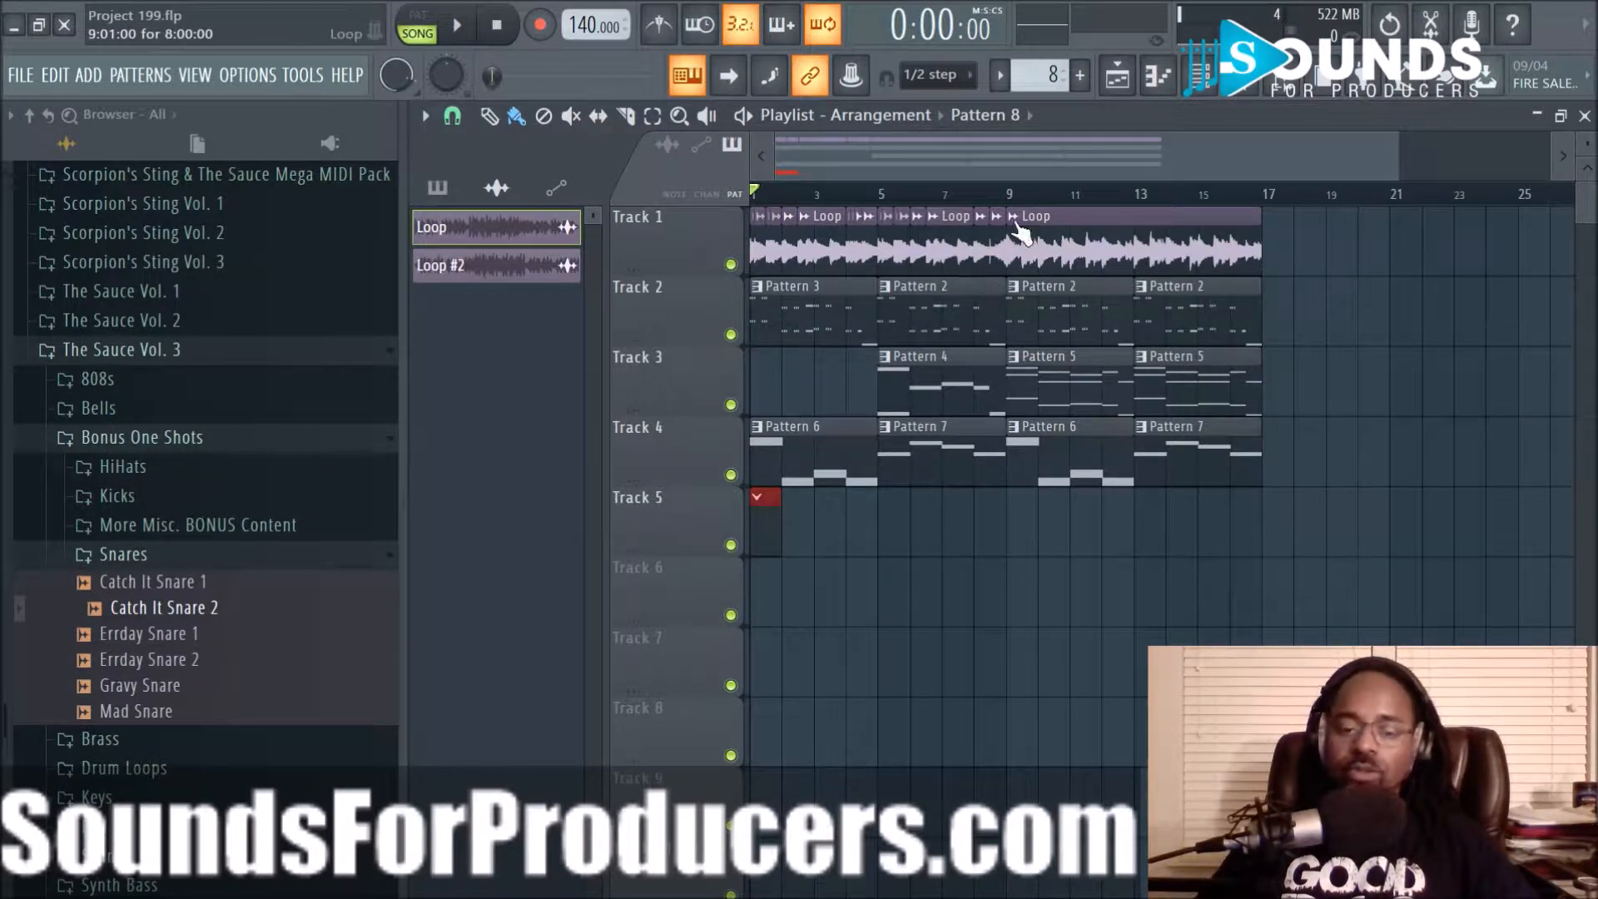
Hide the browser and extend the Pattern 8 clip on Track 5 to four bars
scroll(175, 287, "up", 3)
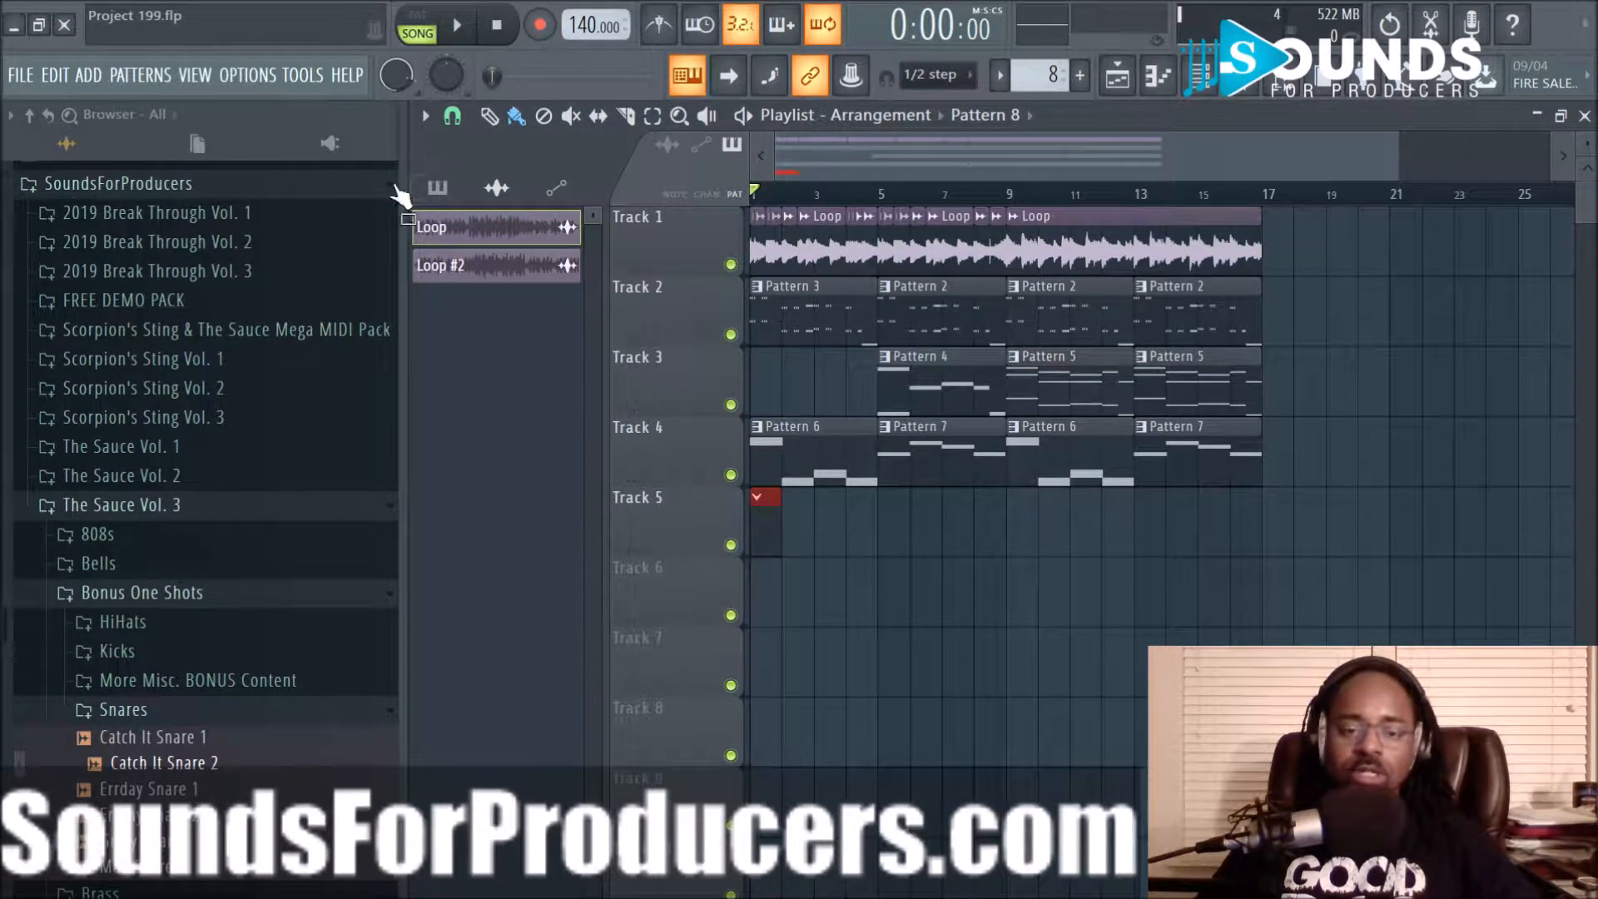
left_click(1292, 83)
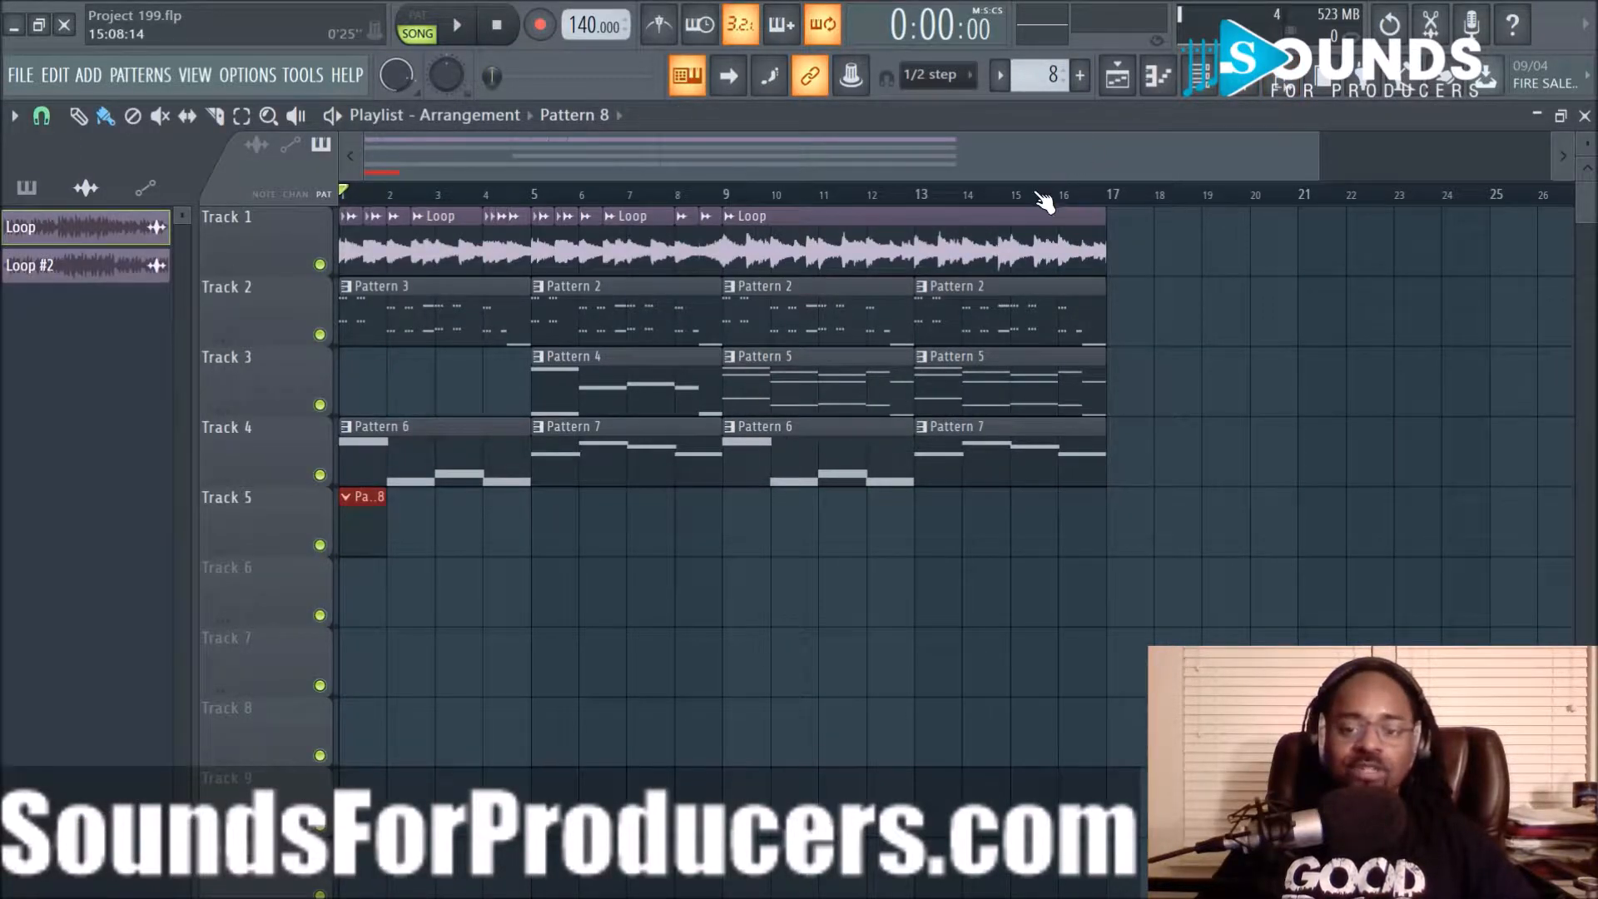
scroll(1042, 200, "up", 1)
scroll(1042, 200, "down", 2)
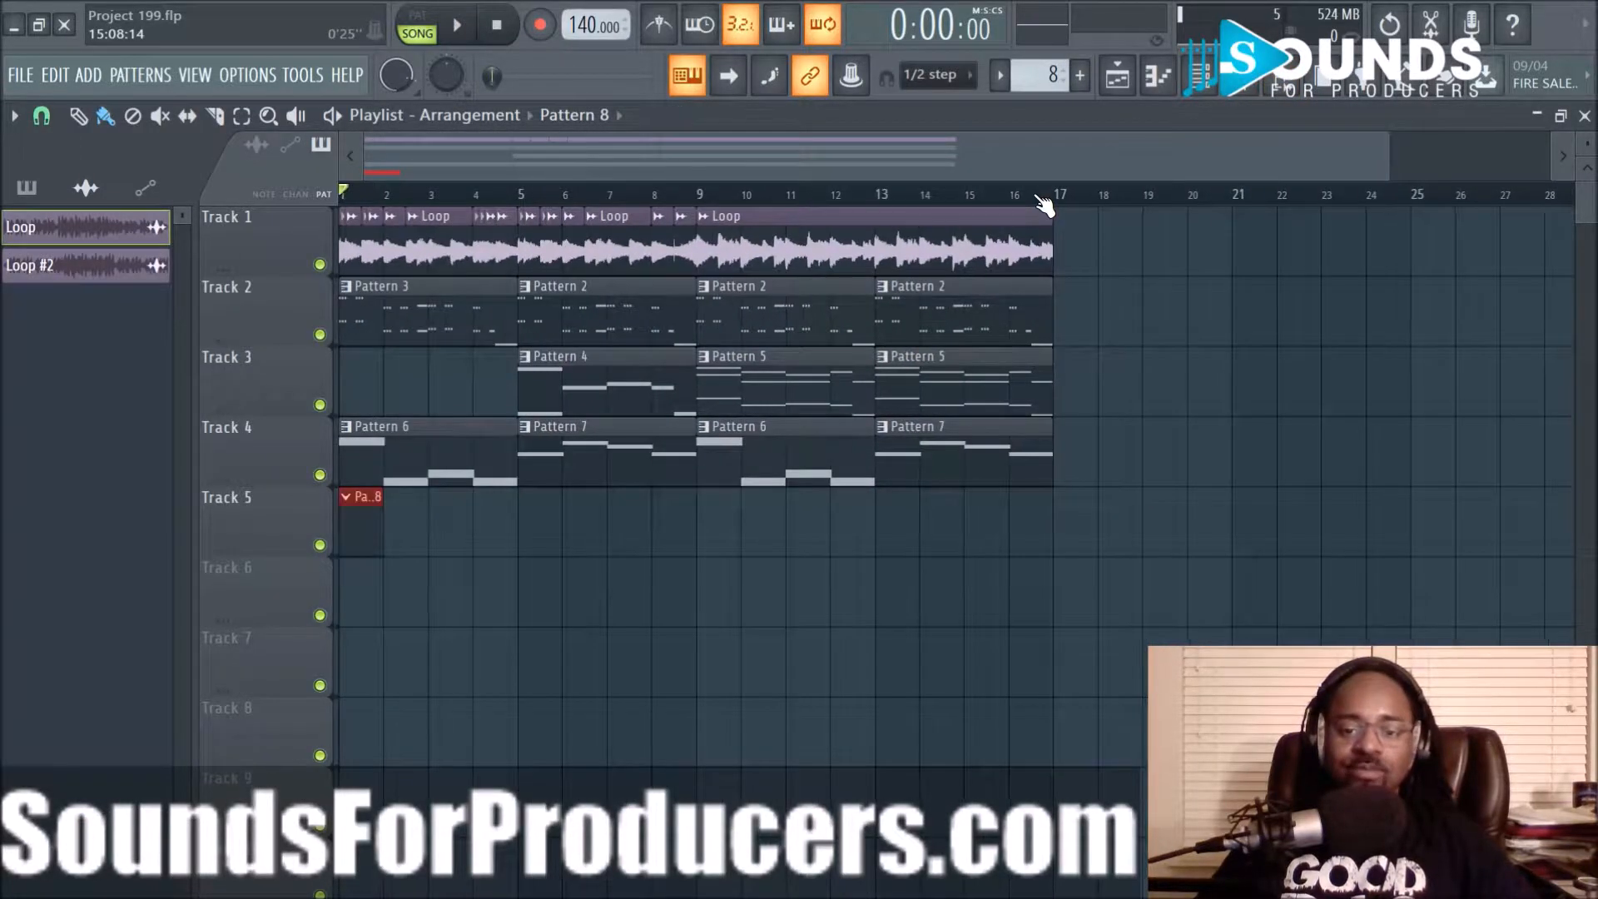
left_click(360, 529)
left_click_drag(381, 536, 508, 561)
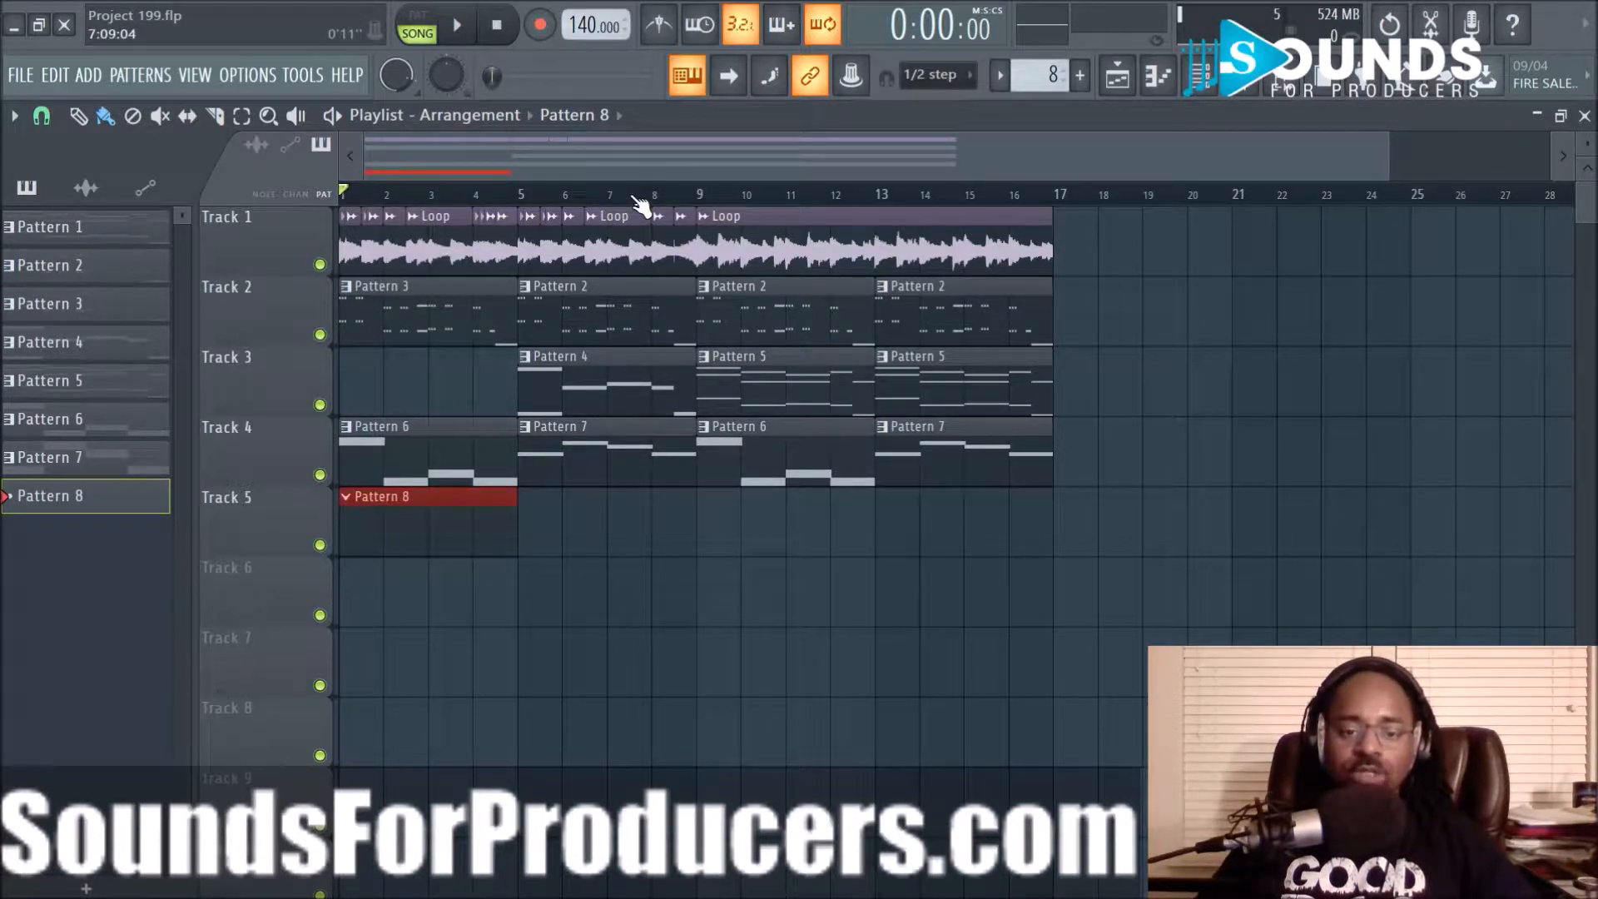
scroll(636, 200, "up", 3)
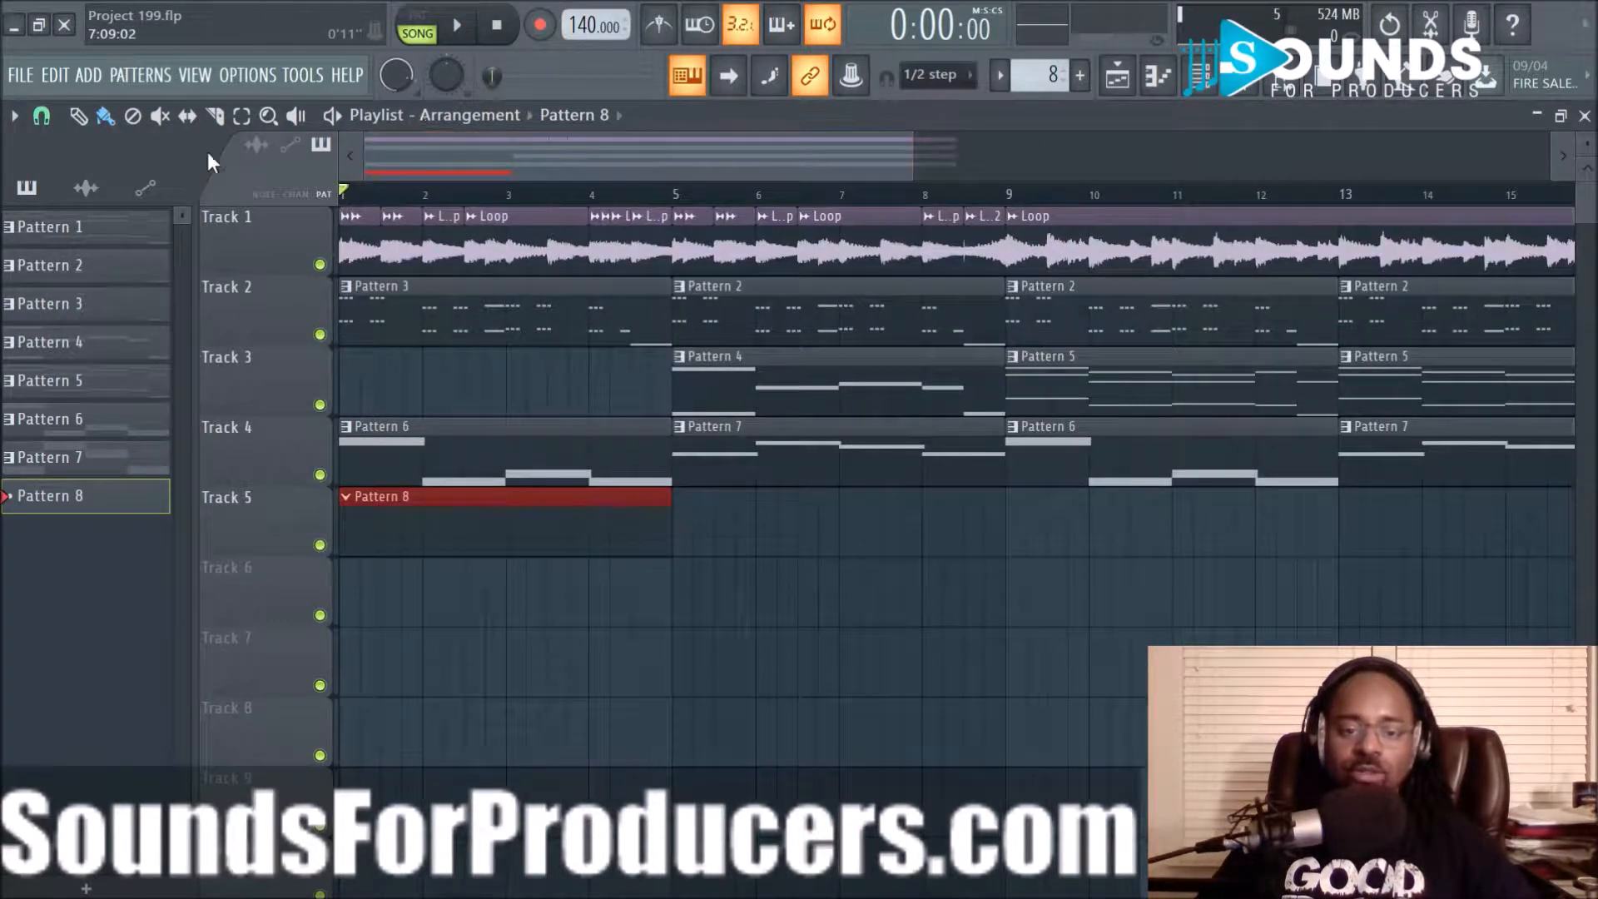
Audition the arrangement and inspect the plugin and miscellaneous settings of the first Xpand!2 channel
left_click(462, 29)
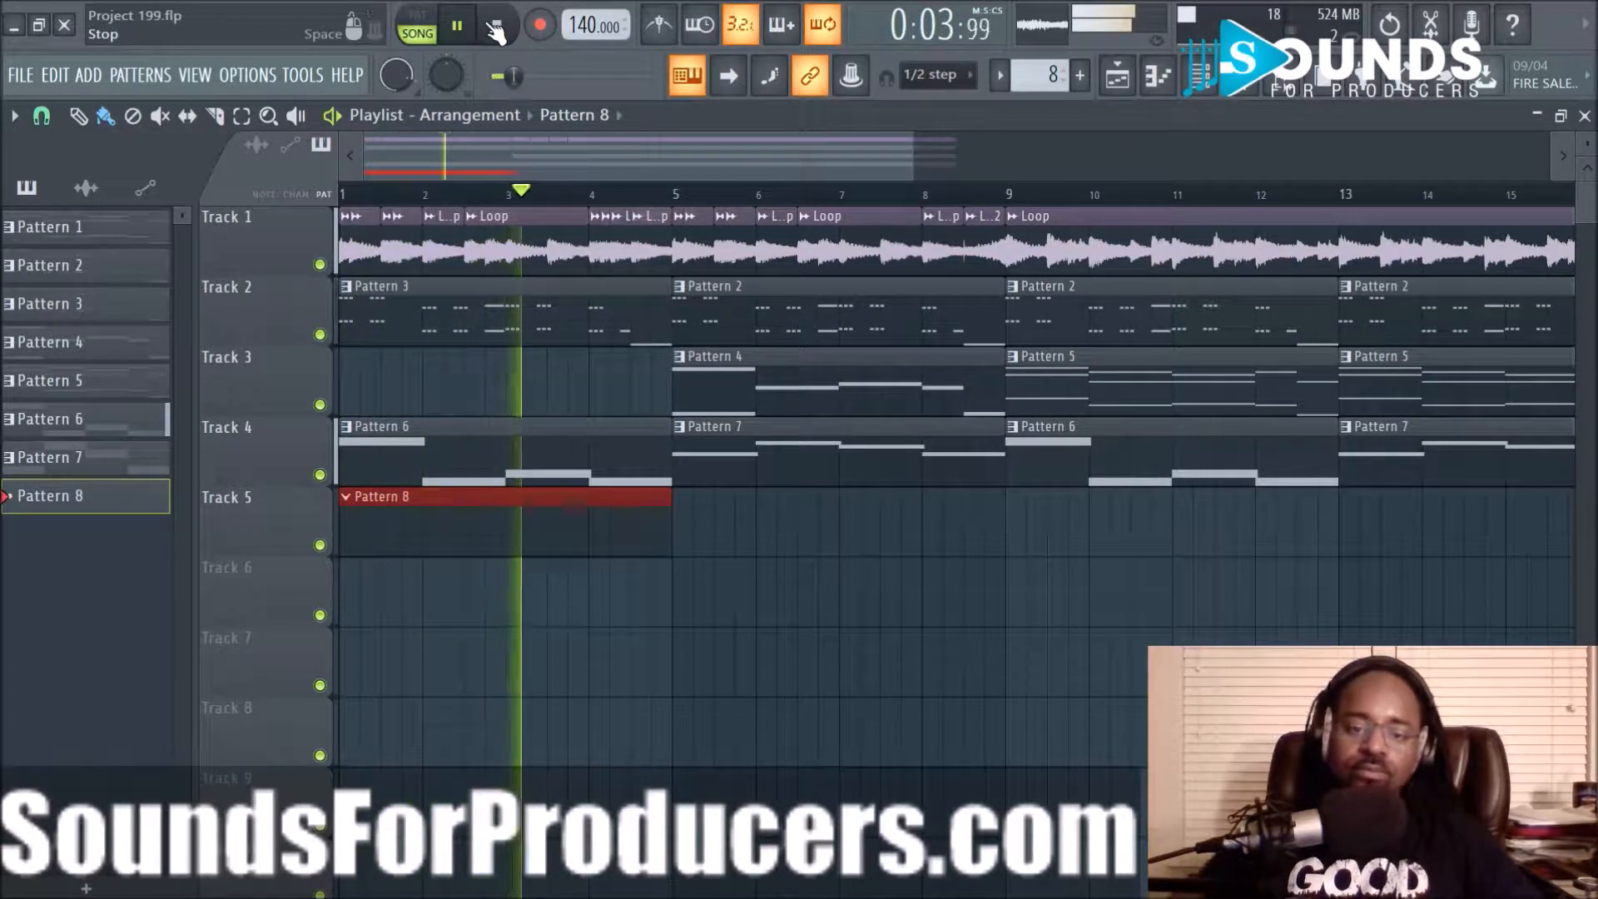
left_click(496, 30)
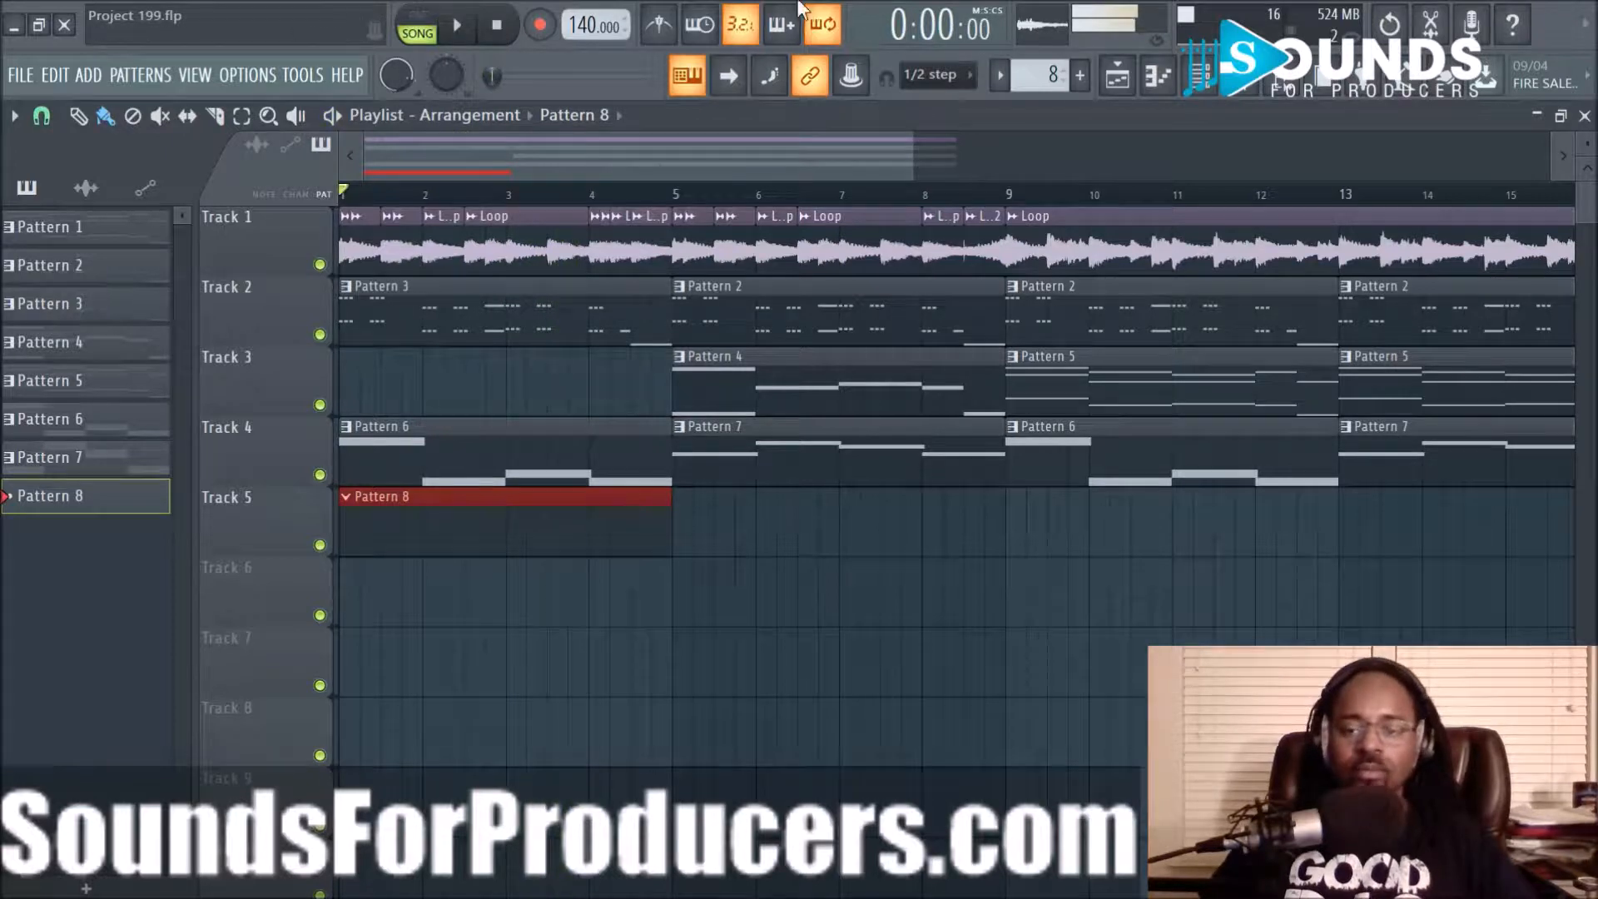
left_click(1208, 93)
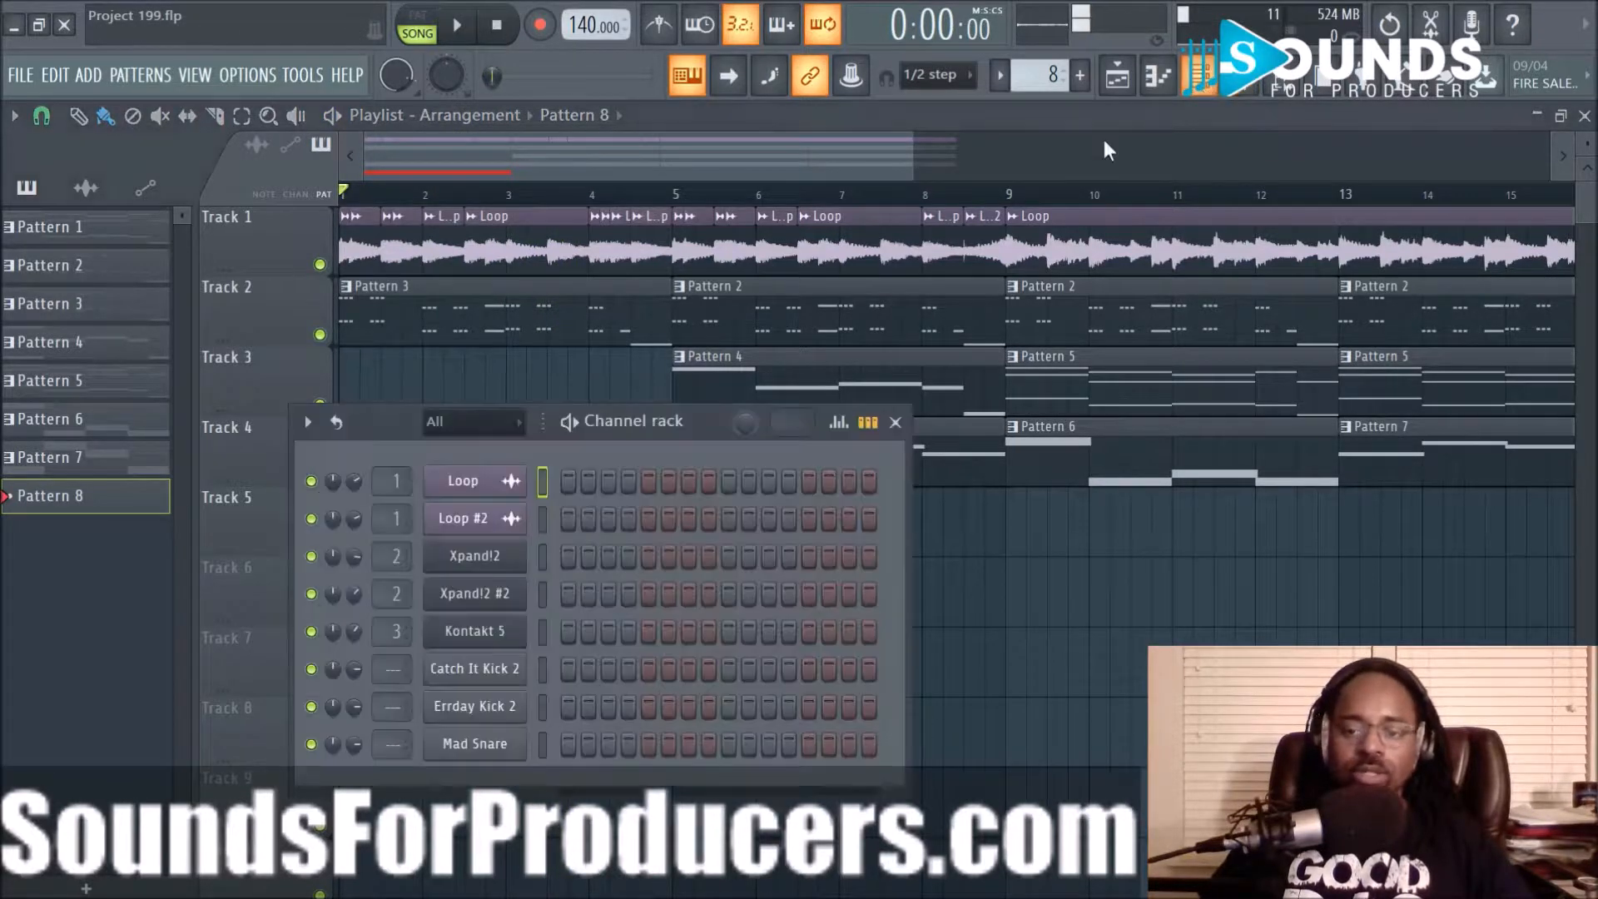
left_click(492, 567)
left_click(206, 355)
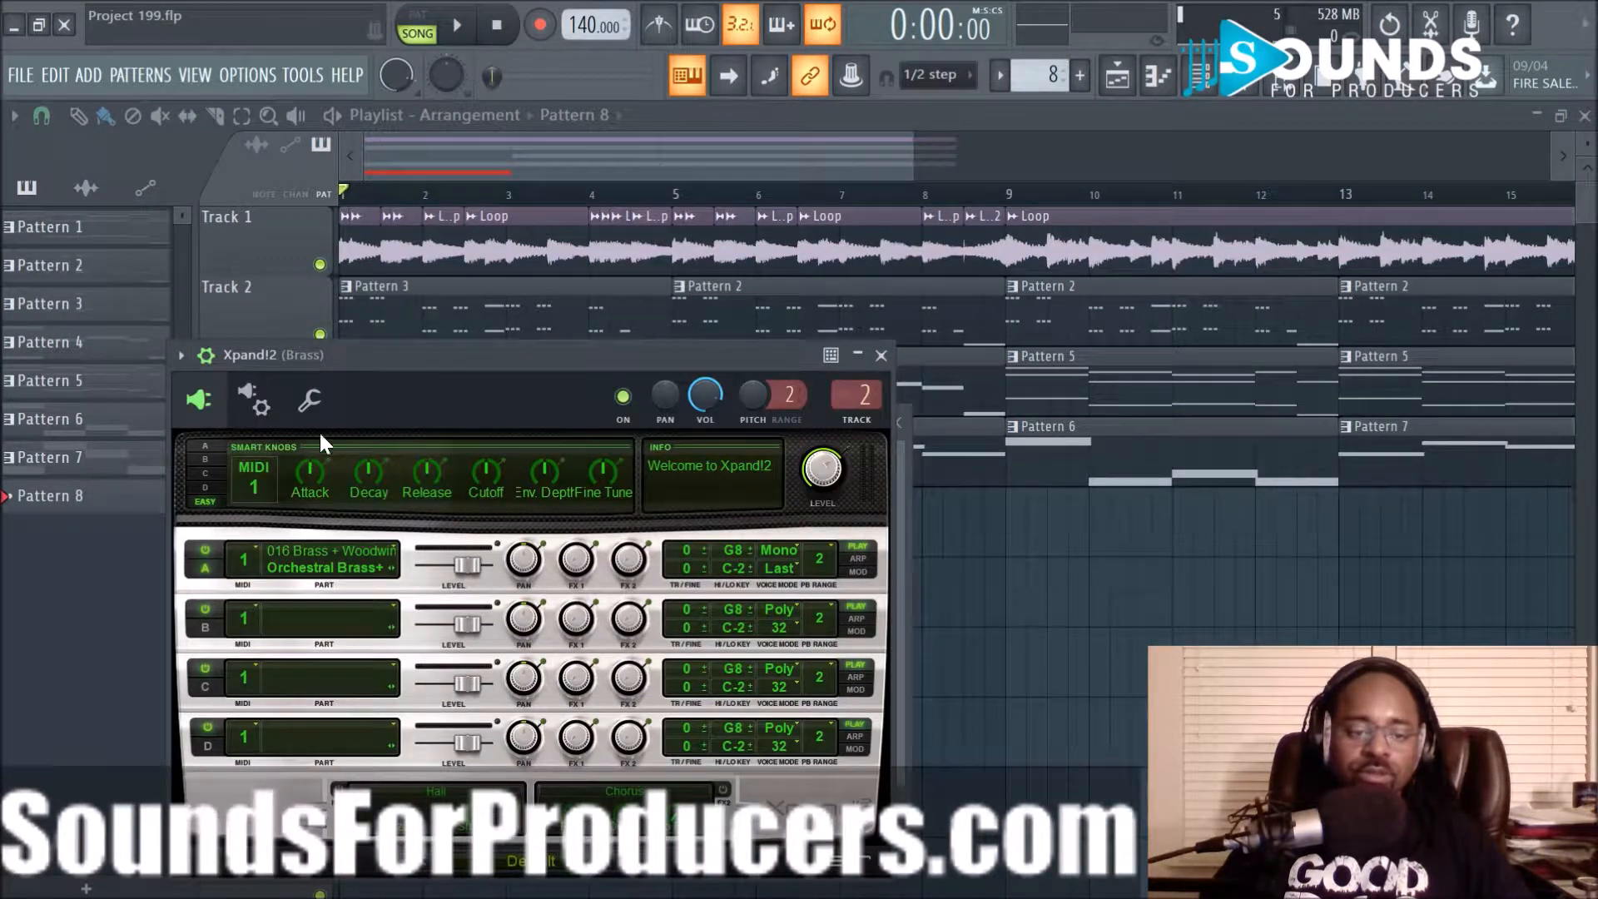
left_click(323, 415)
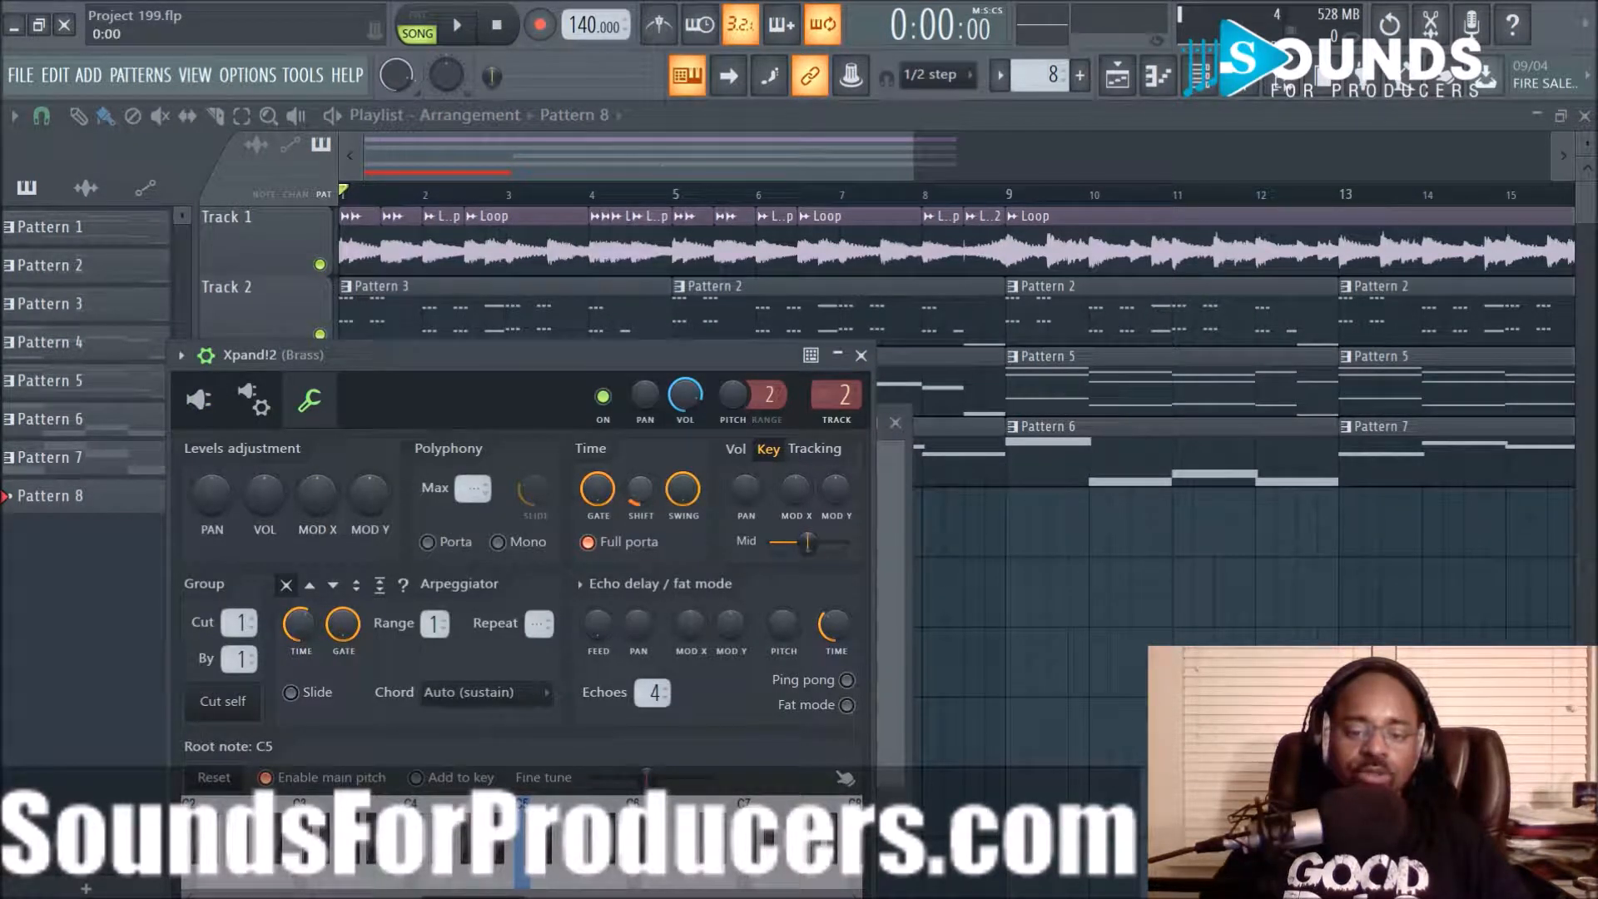
left_click(198, 400)
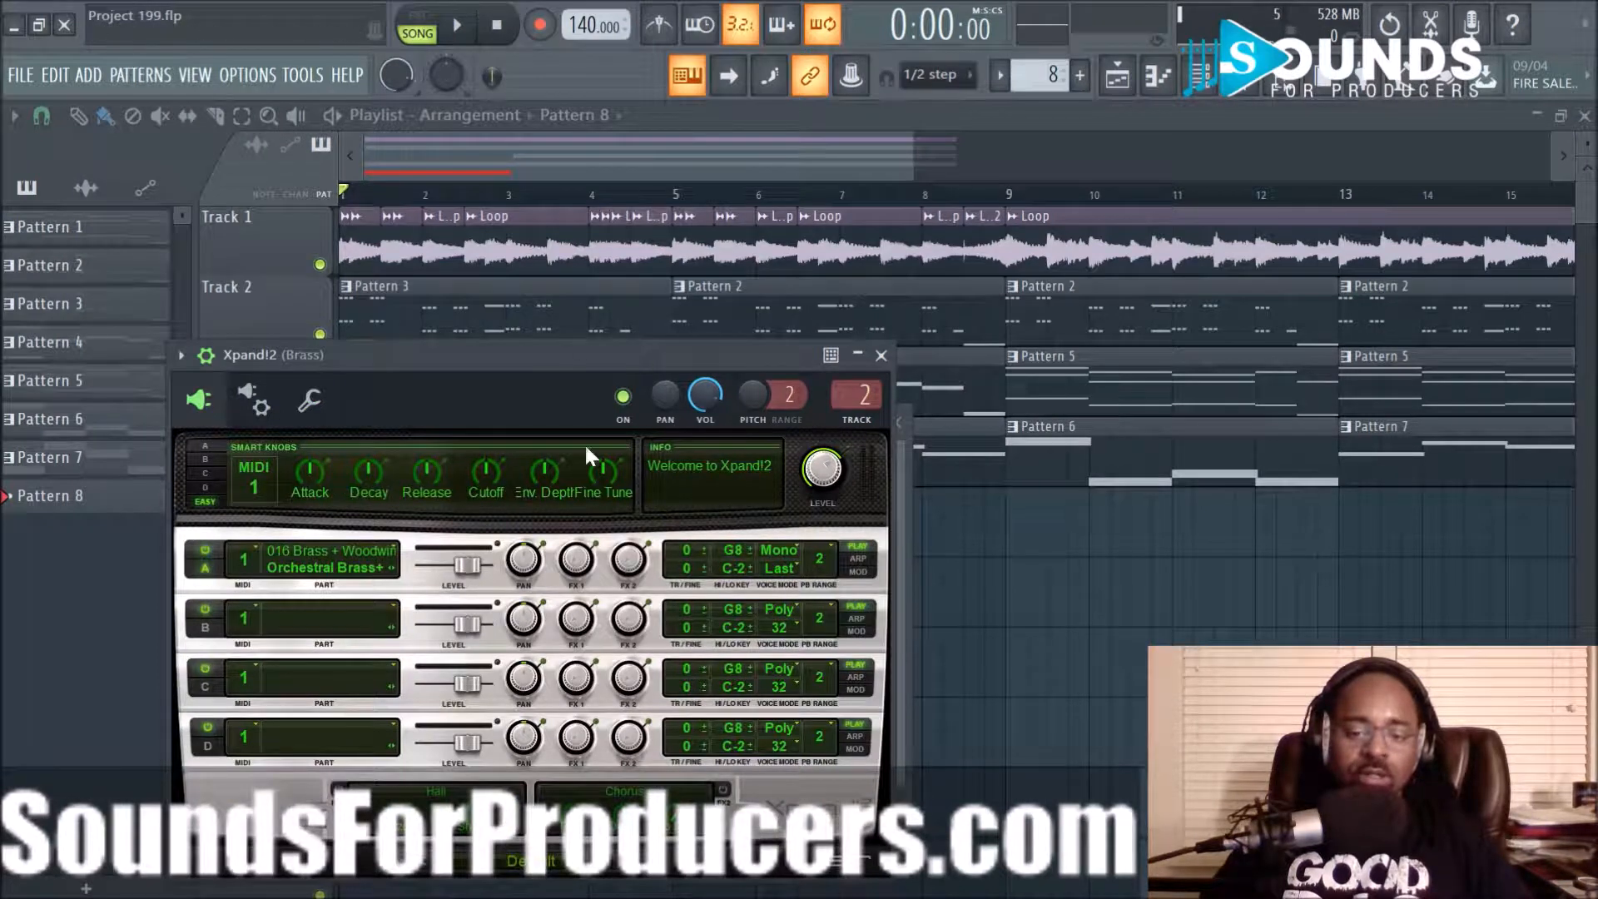
key("space")
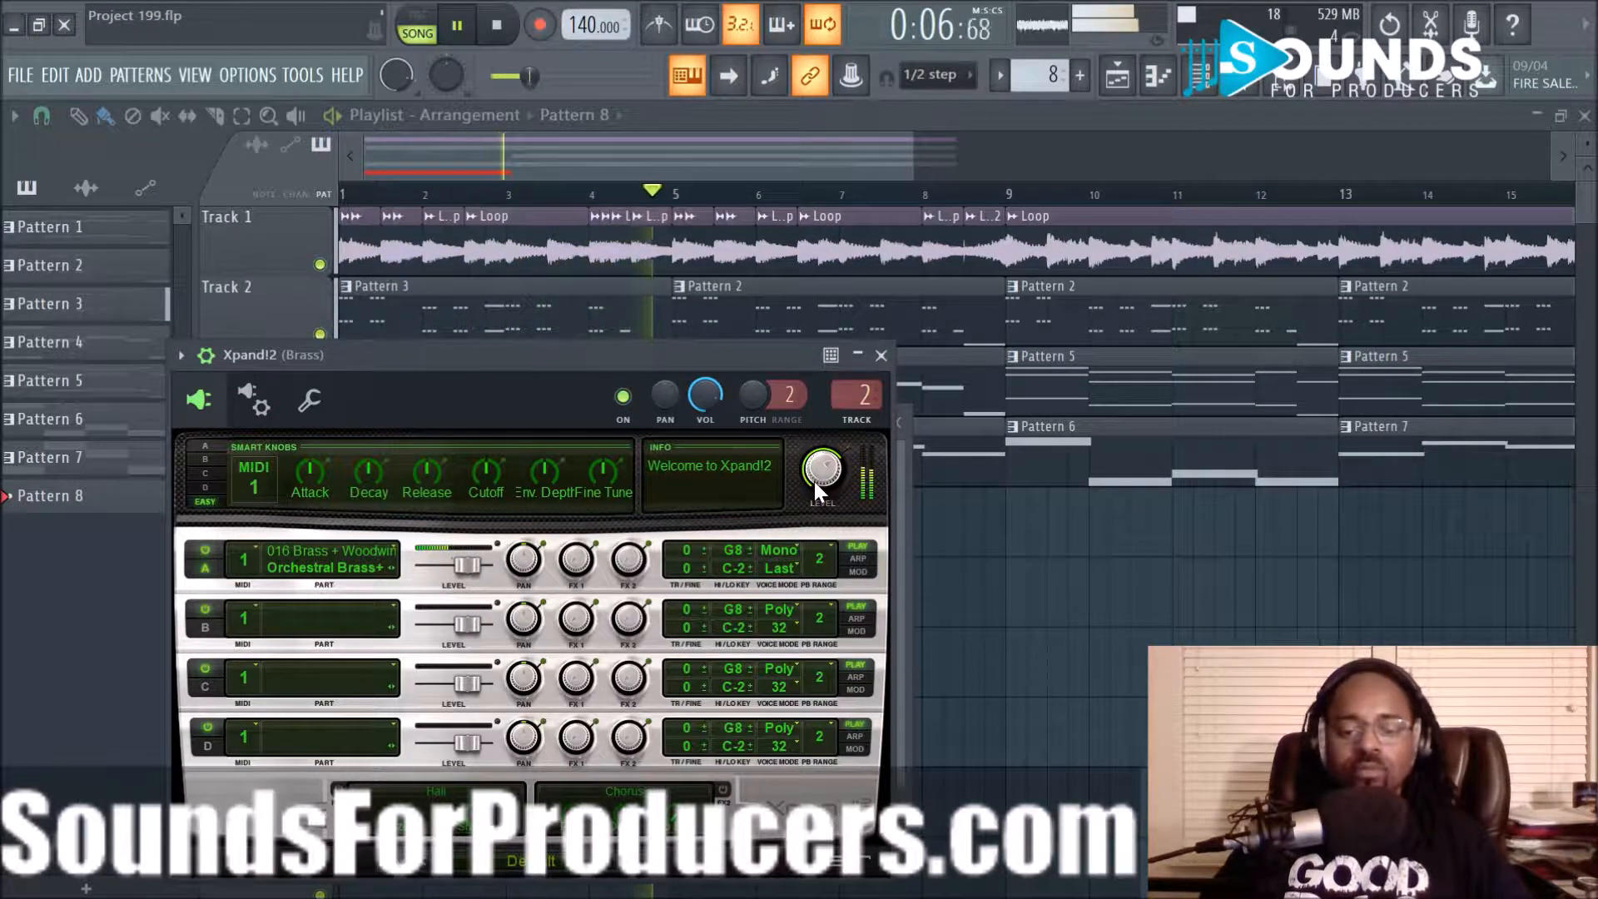
right_click(991, 576)
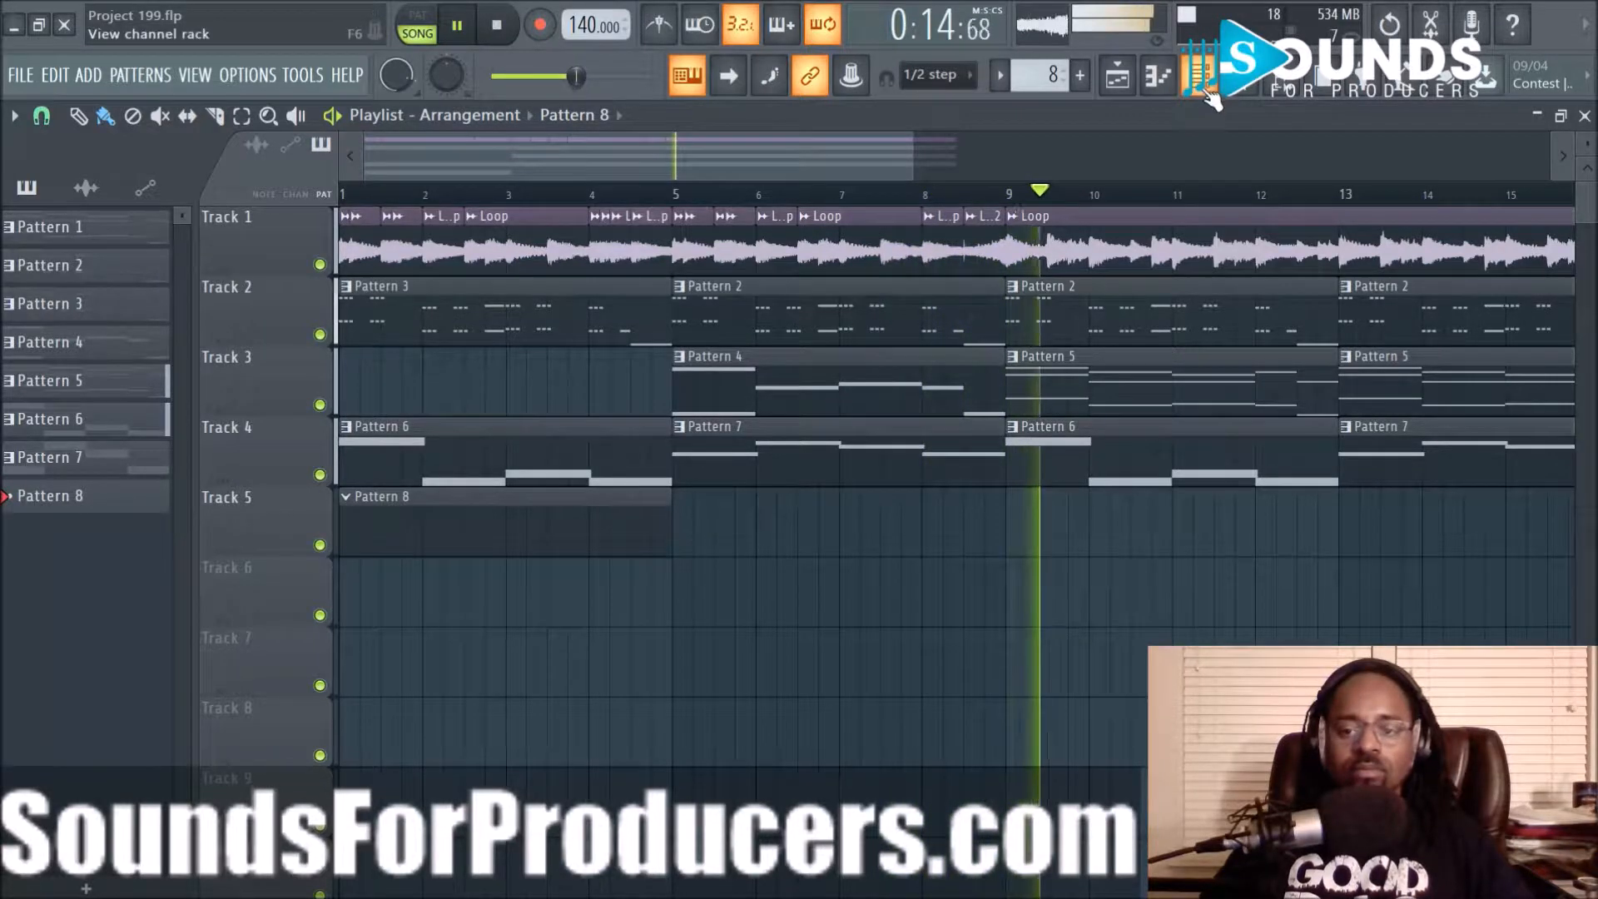
Raise the time shift slightly in the Kontakt 5 channel's settings while the song plays, and stop playback
key("F6")
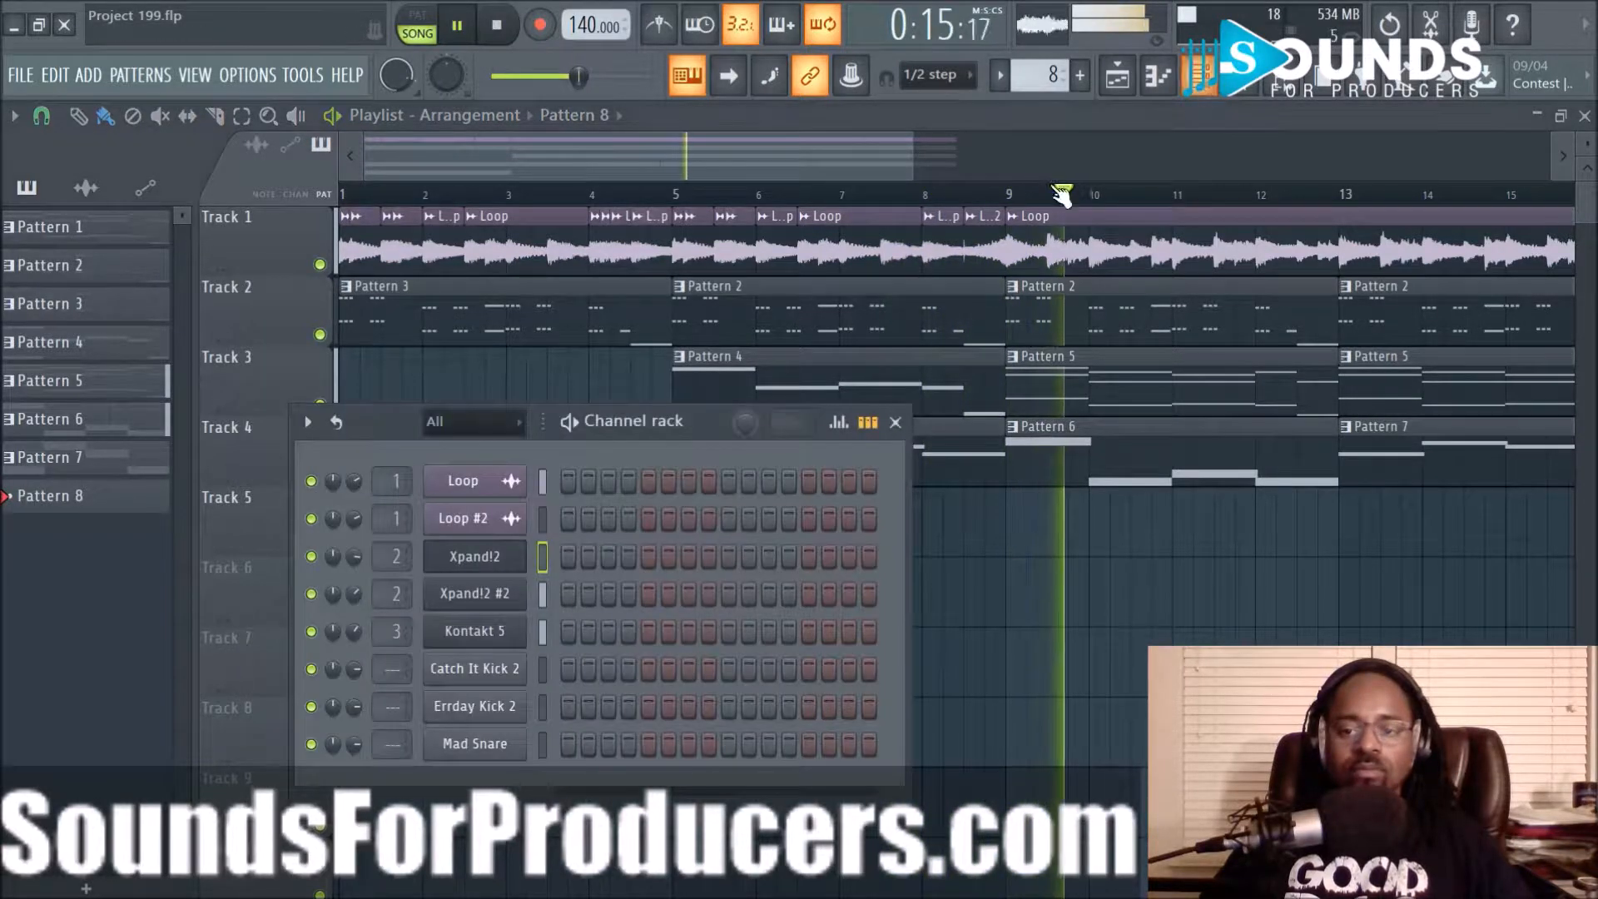
left_click(473, 631)
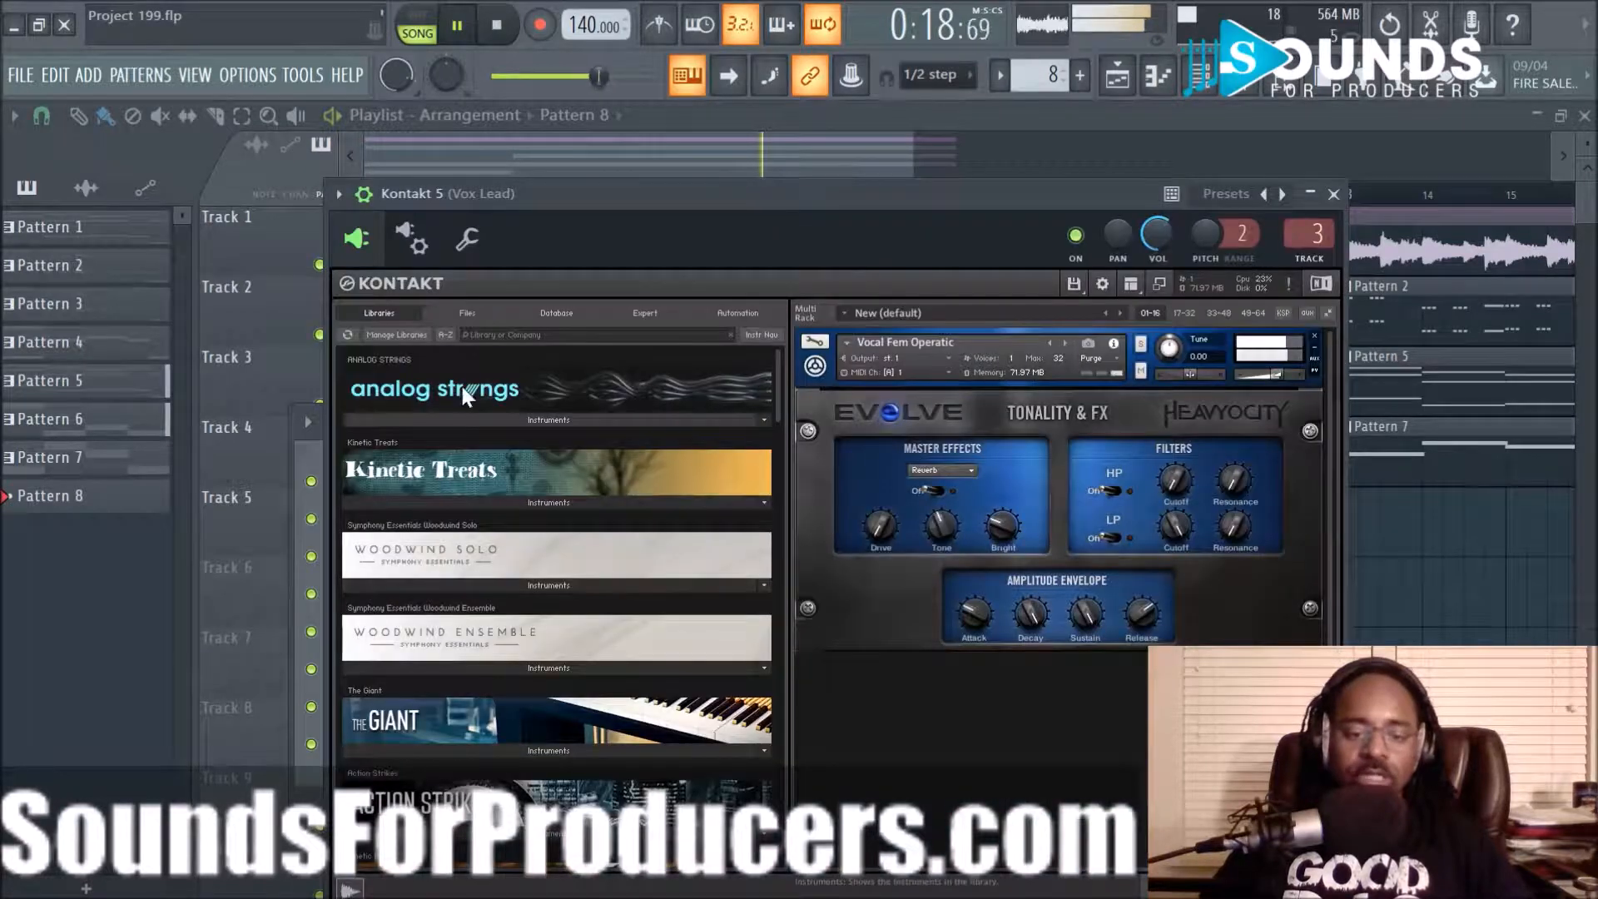
left_click(464, 243)
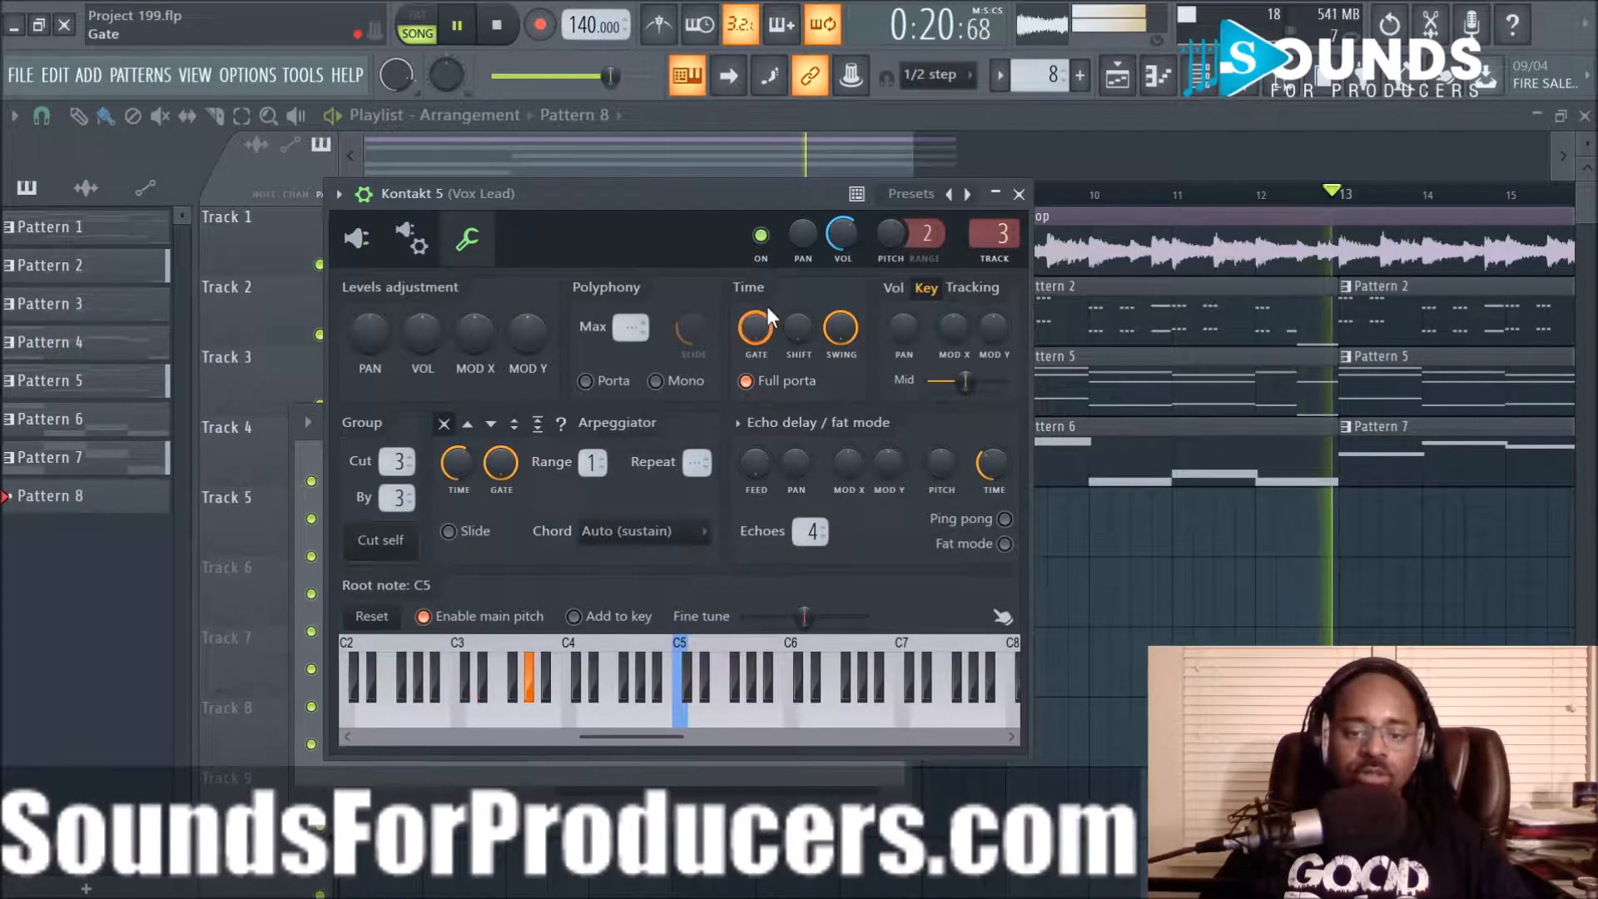
left_click_drag(797, 328, 798, 317)
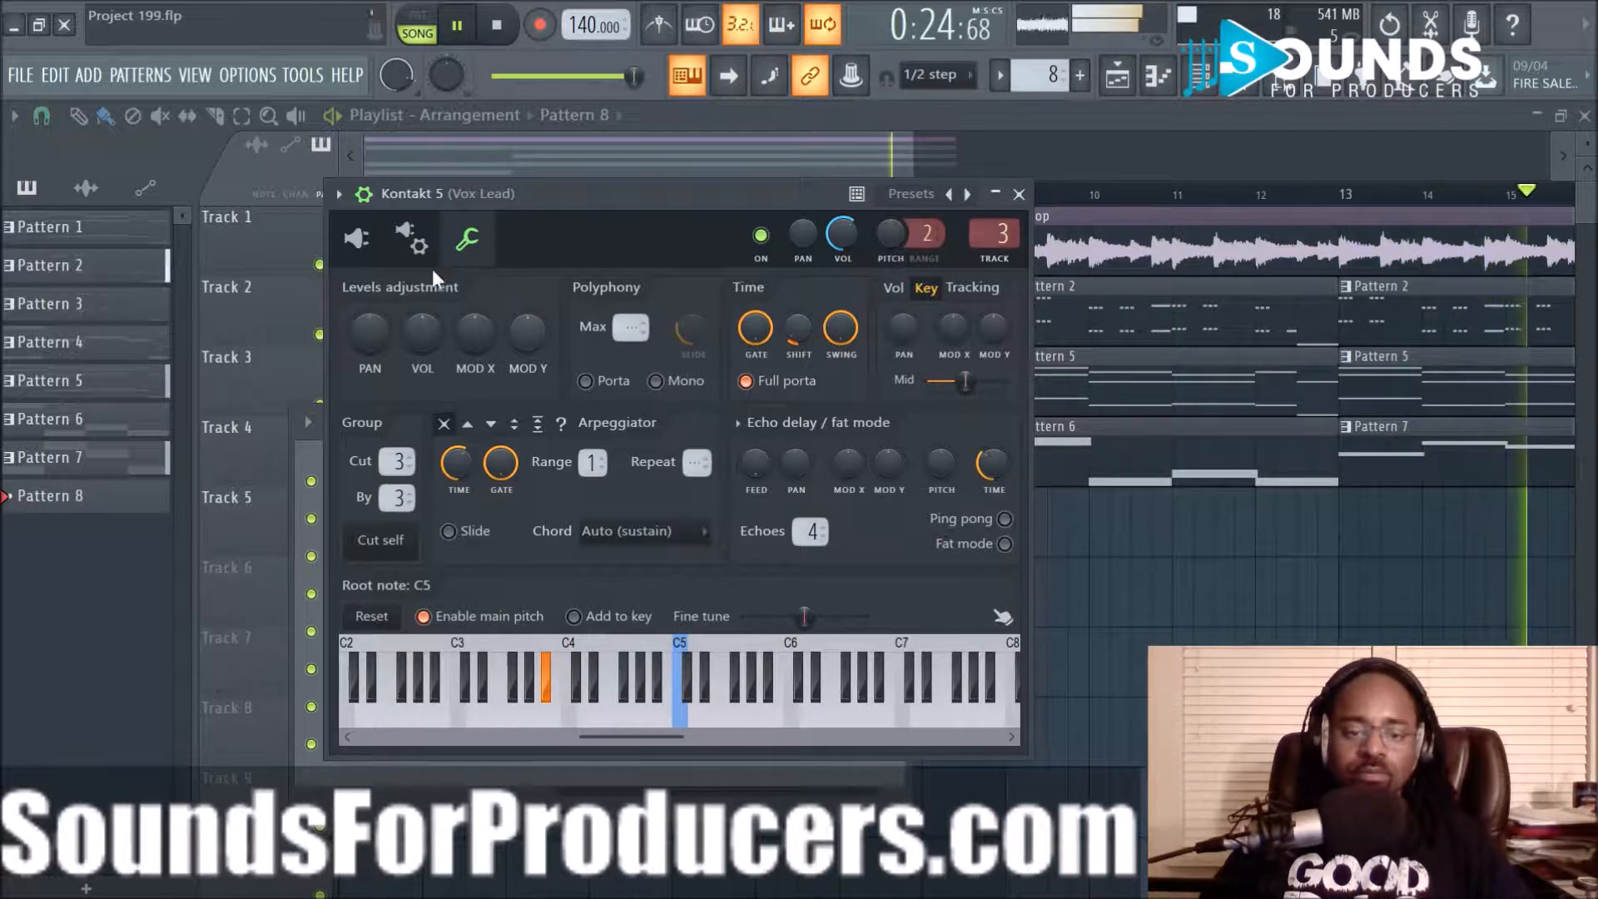
left_click(399, 254)
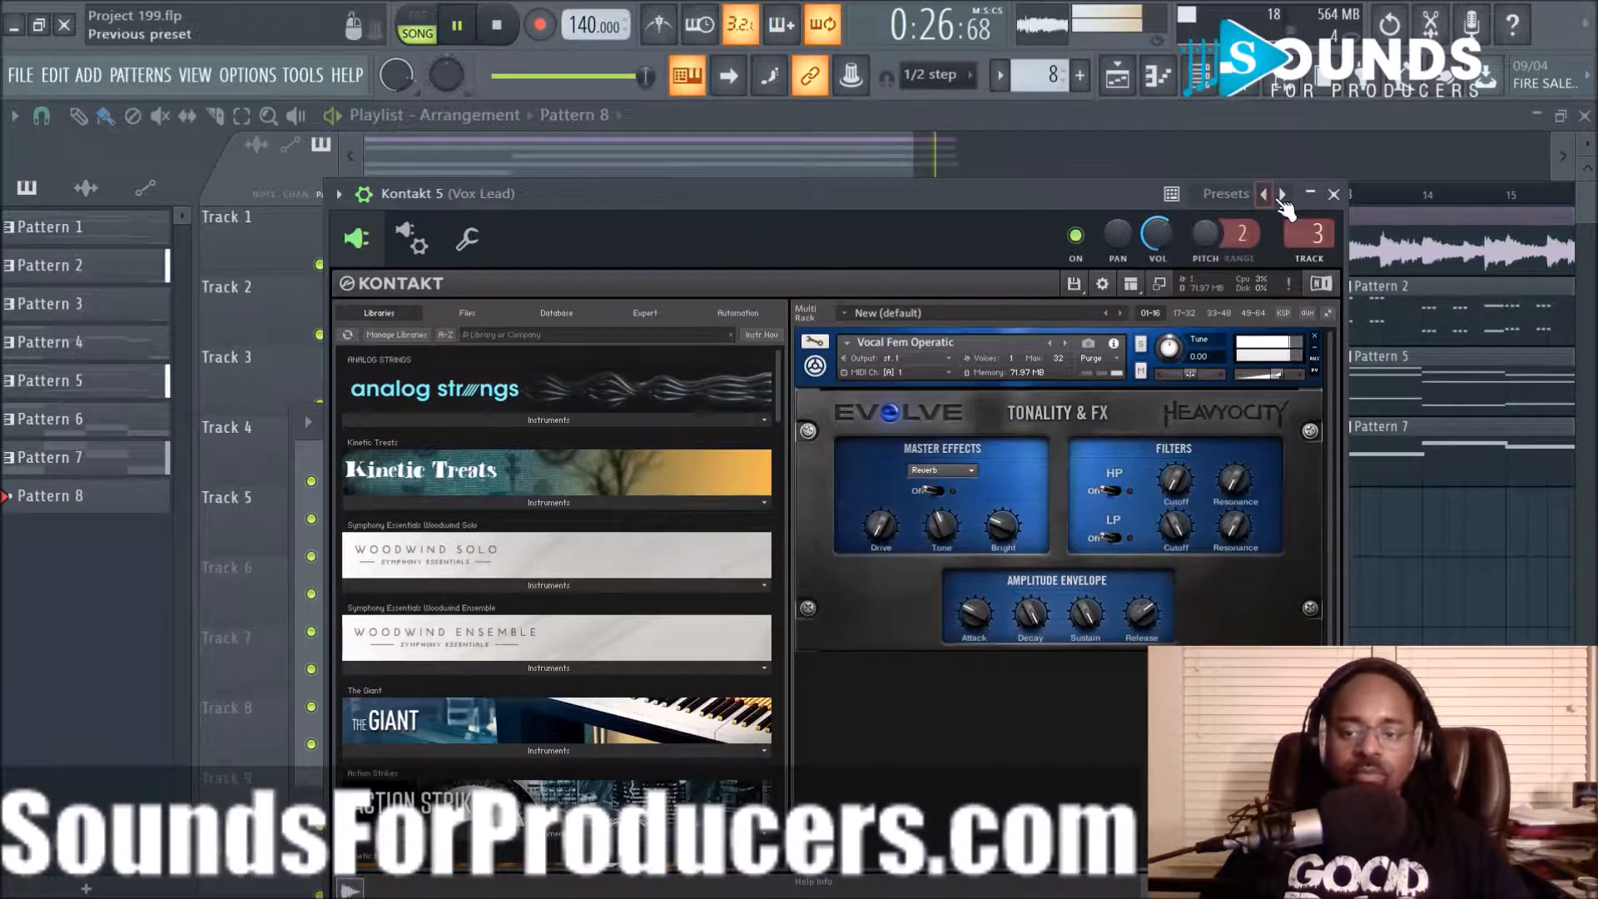
left_click(1334, 195)
key("F6")
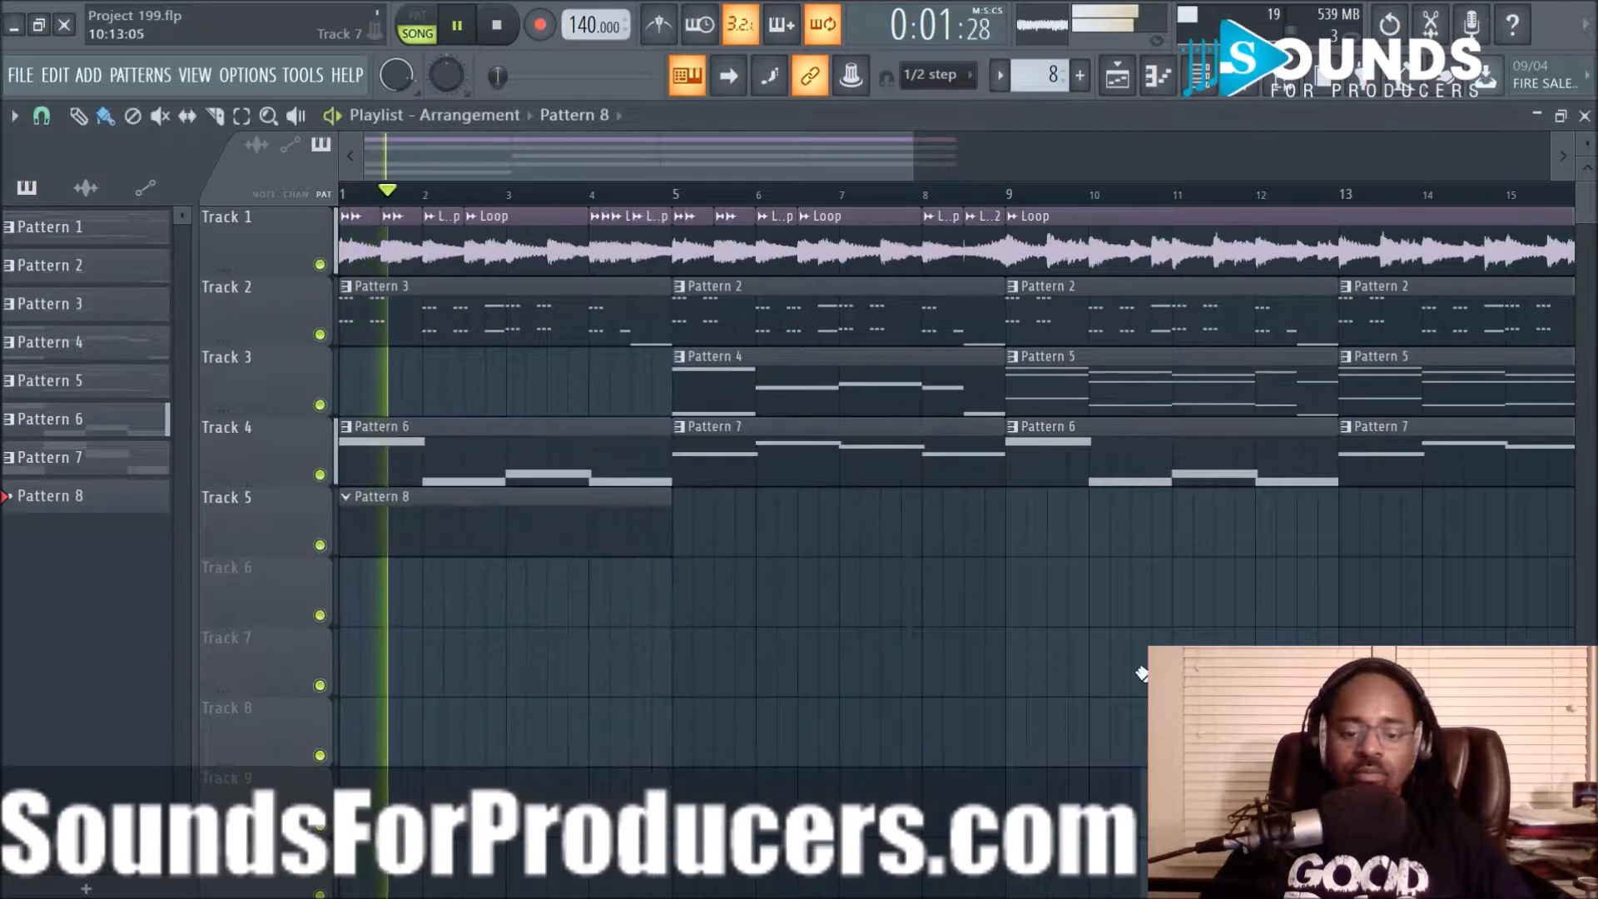
key("space")
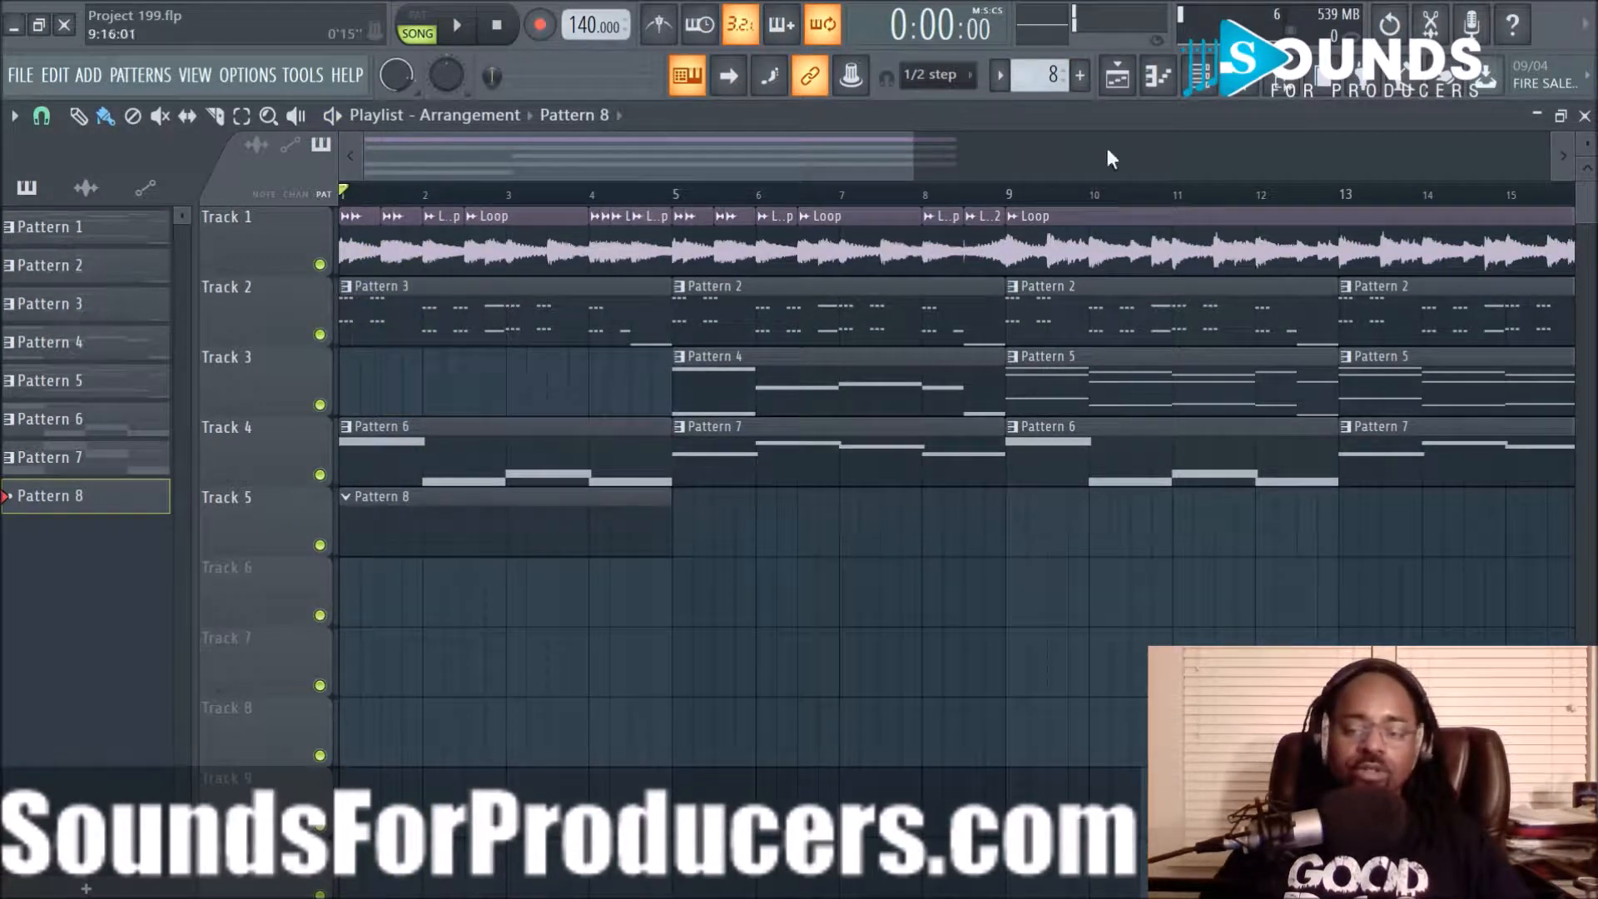
Show the channel rack, move it higher over the playlist and widen it to reveal more than 32 steps
key("F6")
left_click_drag(688, 419, 791, 281)
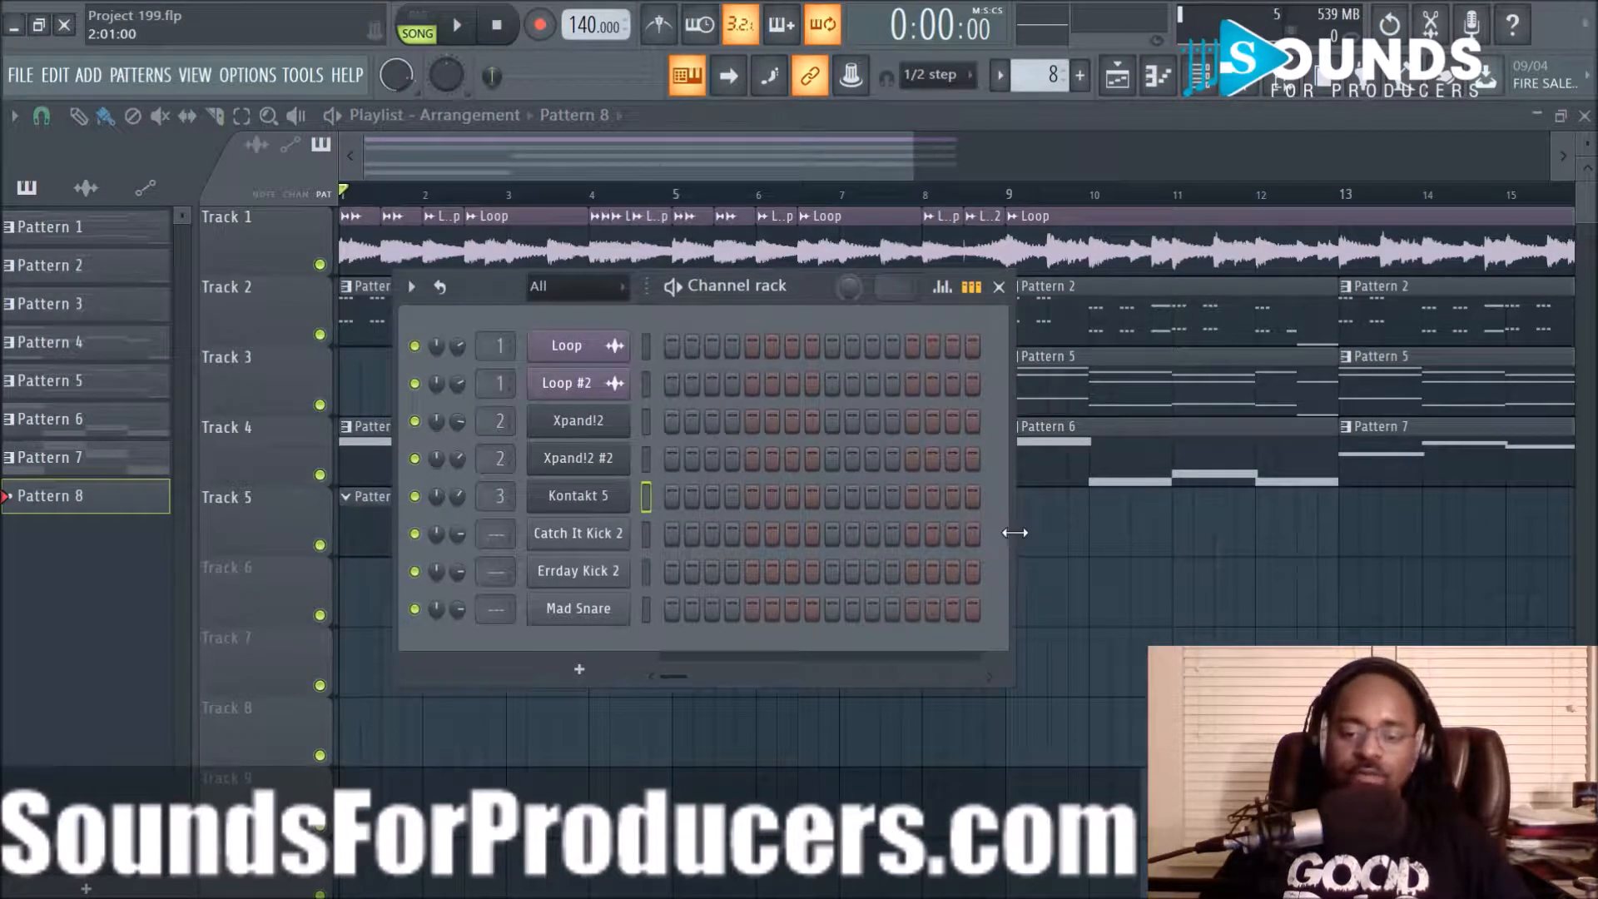
left_click_drag(1008, 528, 1483, 536)
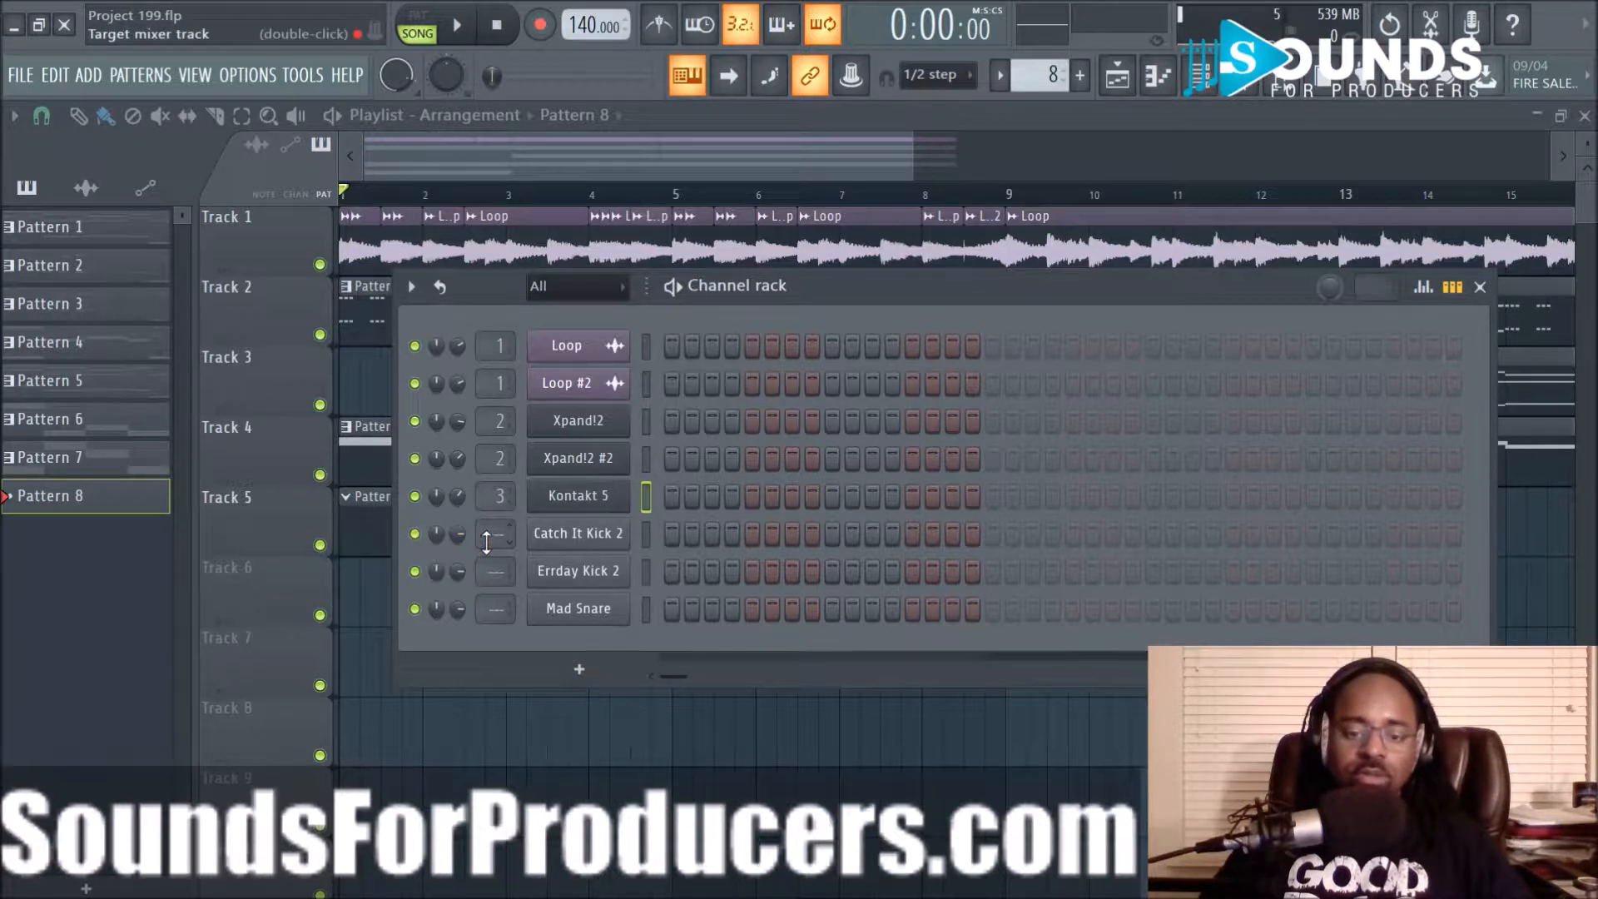
Place a Catch It Kick 2 hit on step 1 and audition it against the song
key("space")
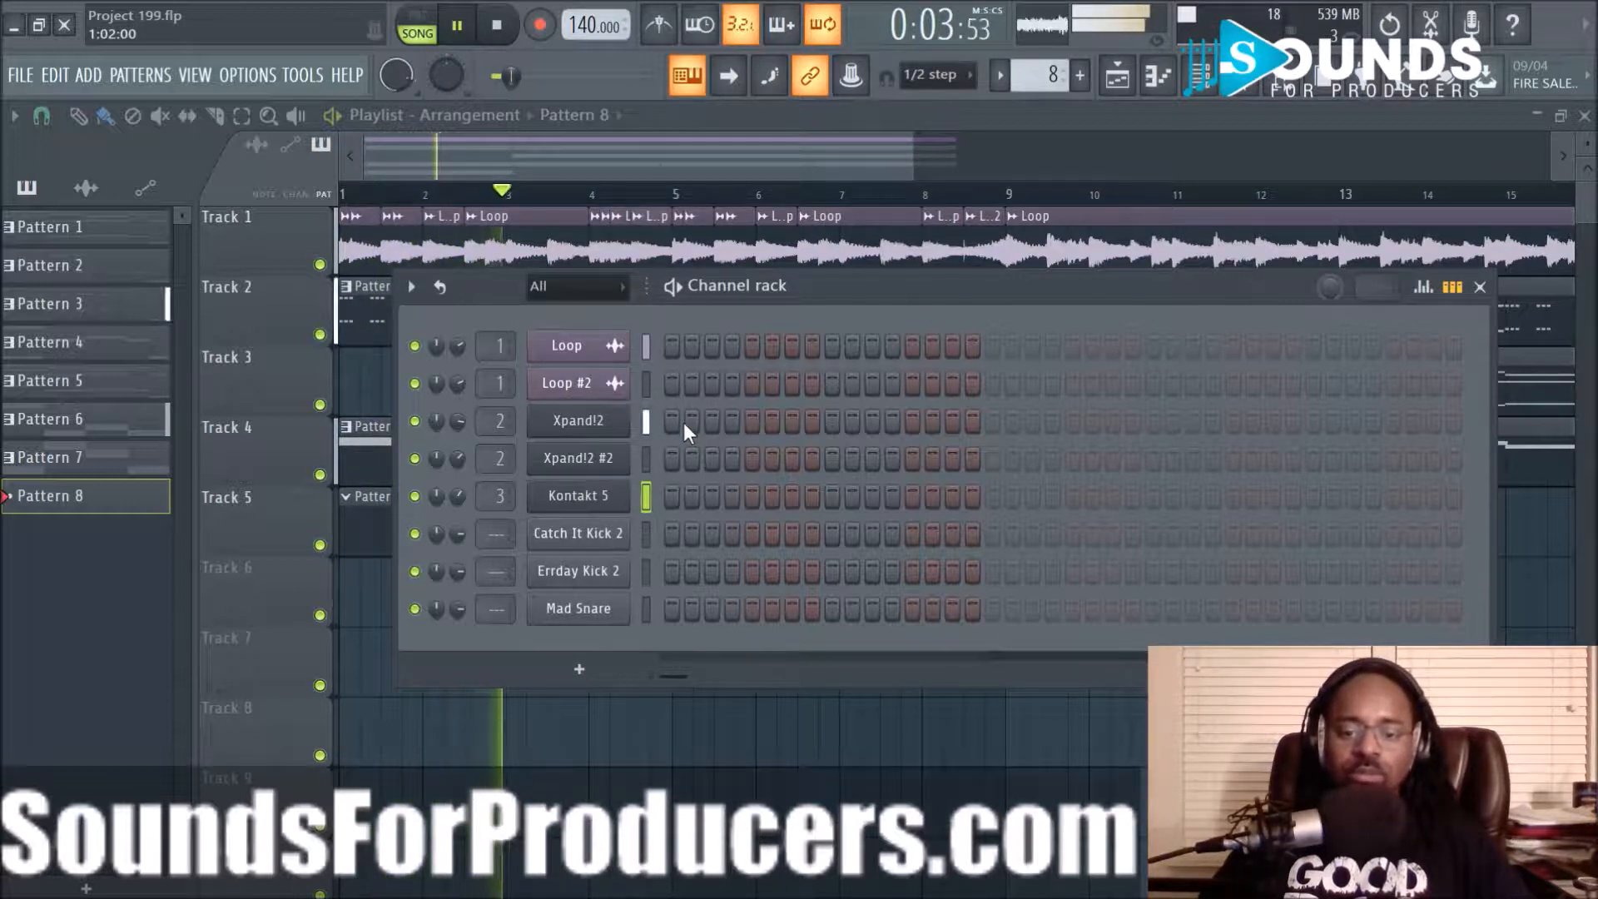
key("space")
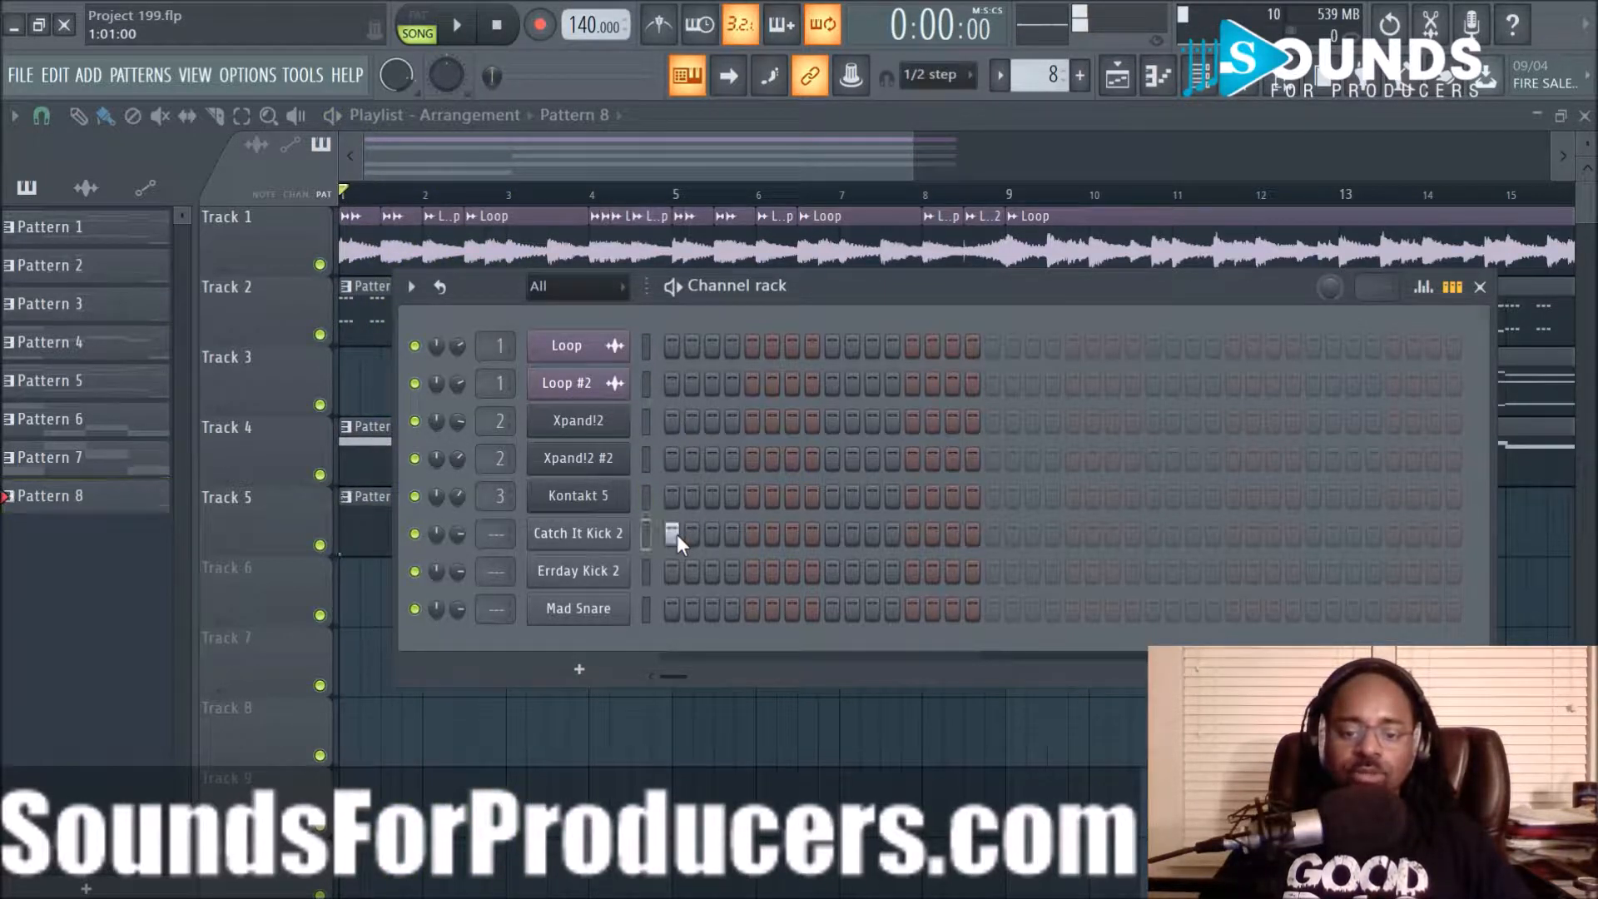
key("space")
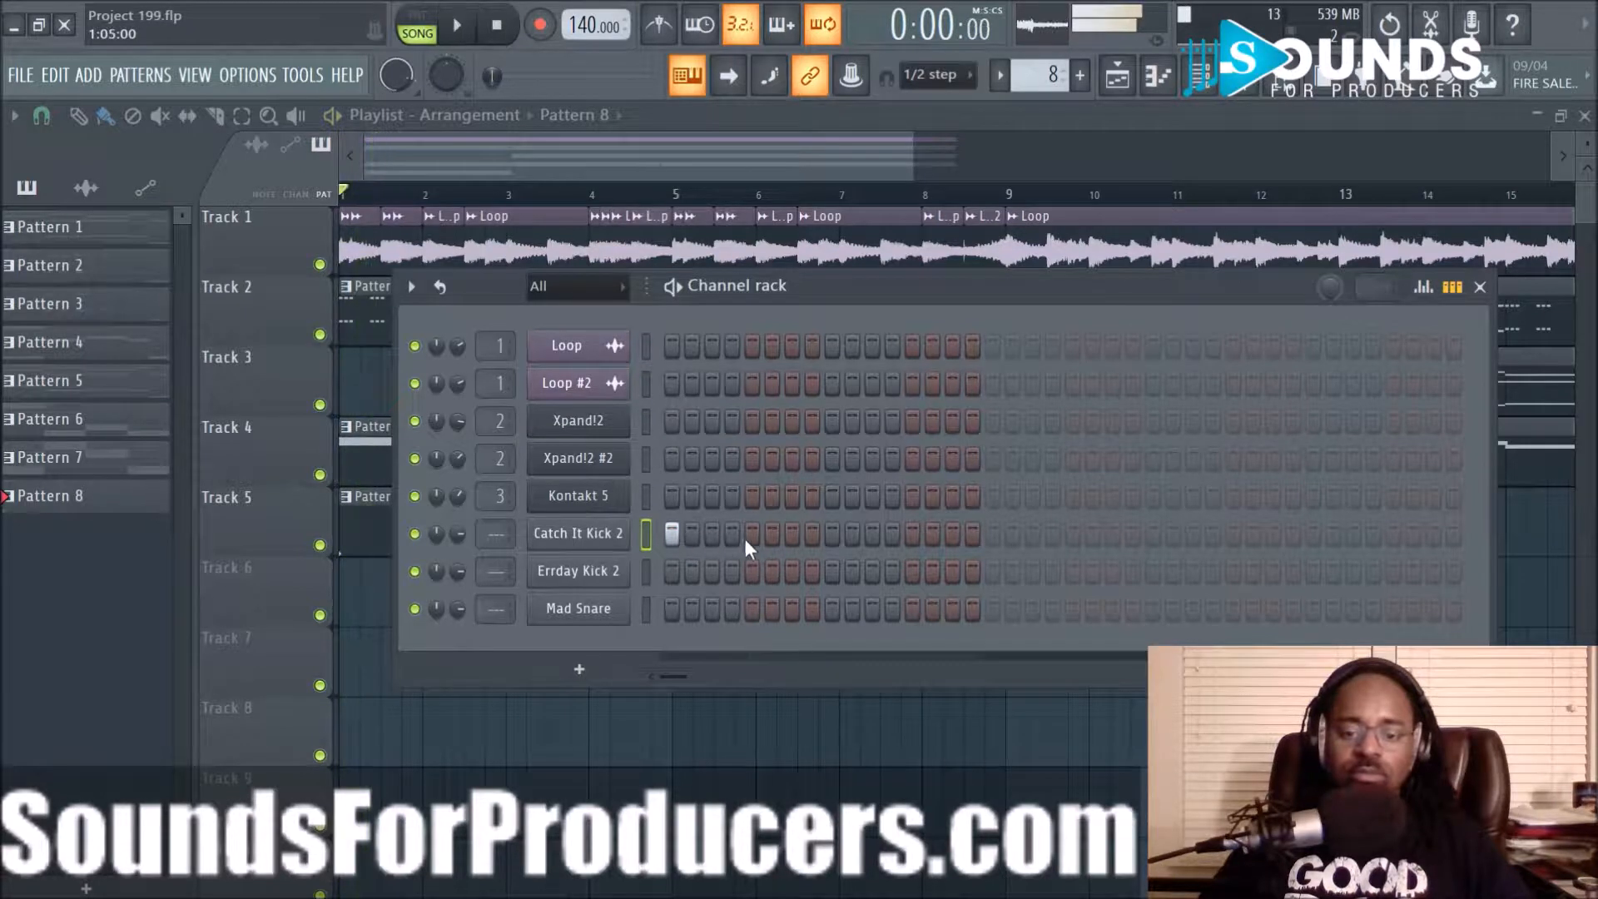
key("space")
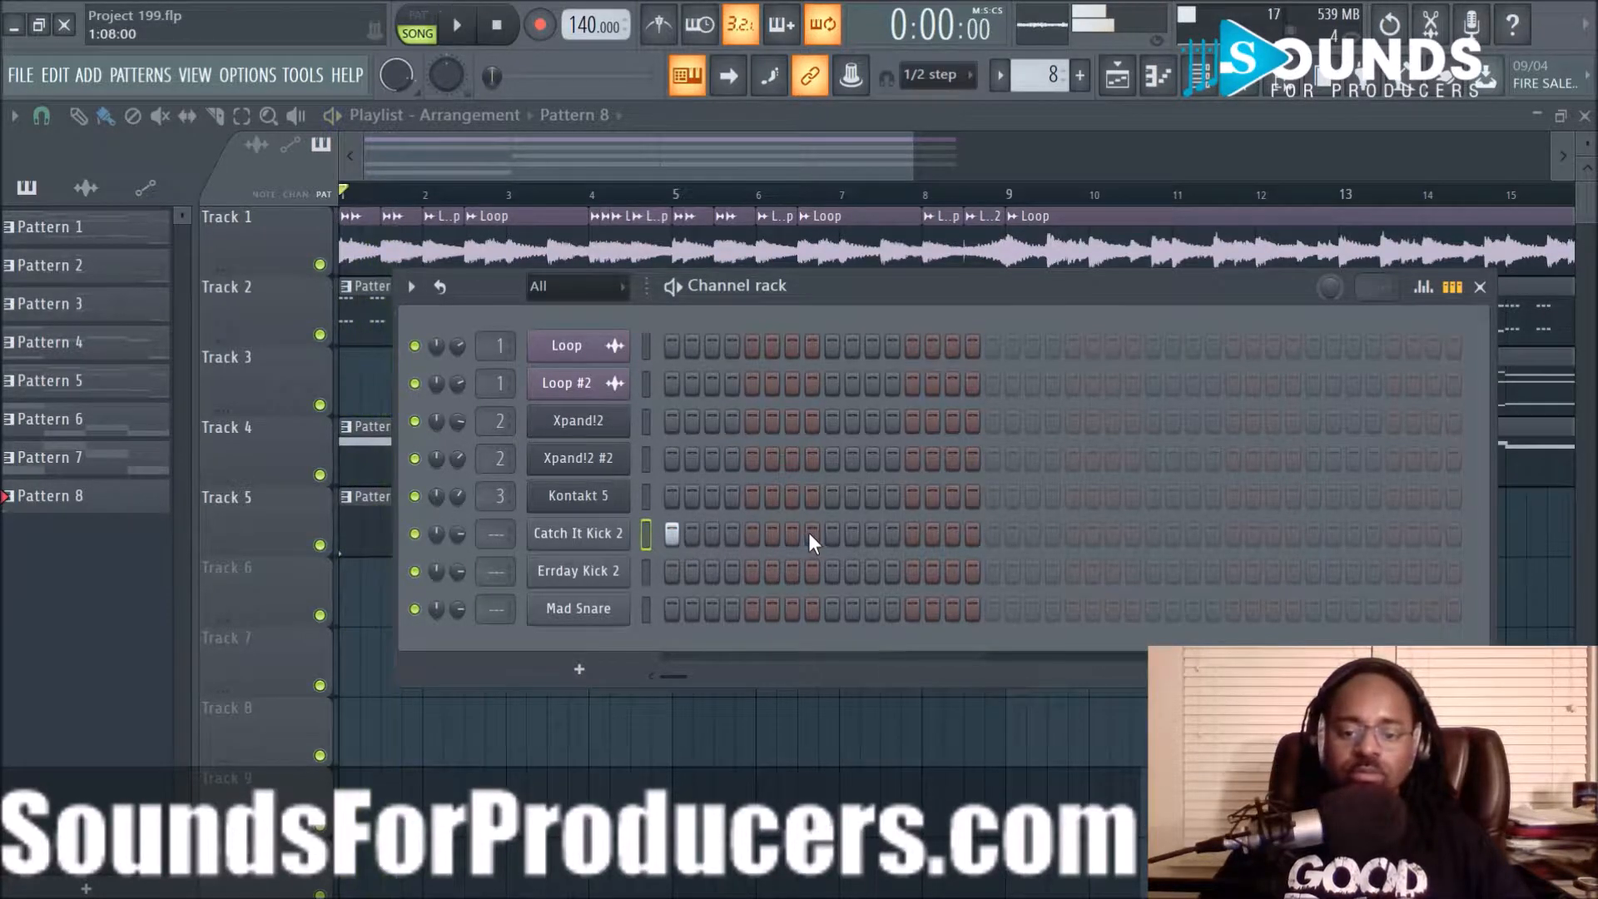
Try Catch It Kick 2 hits on steps 8, 9 and 10, and clear steps 9 and 10
left_click(853, 536)
key("space")
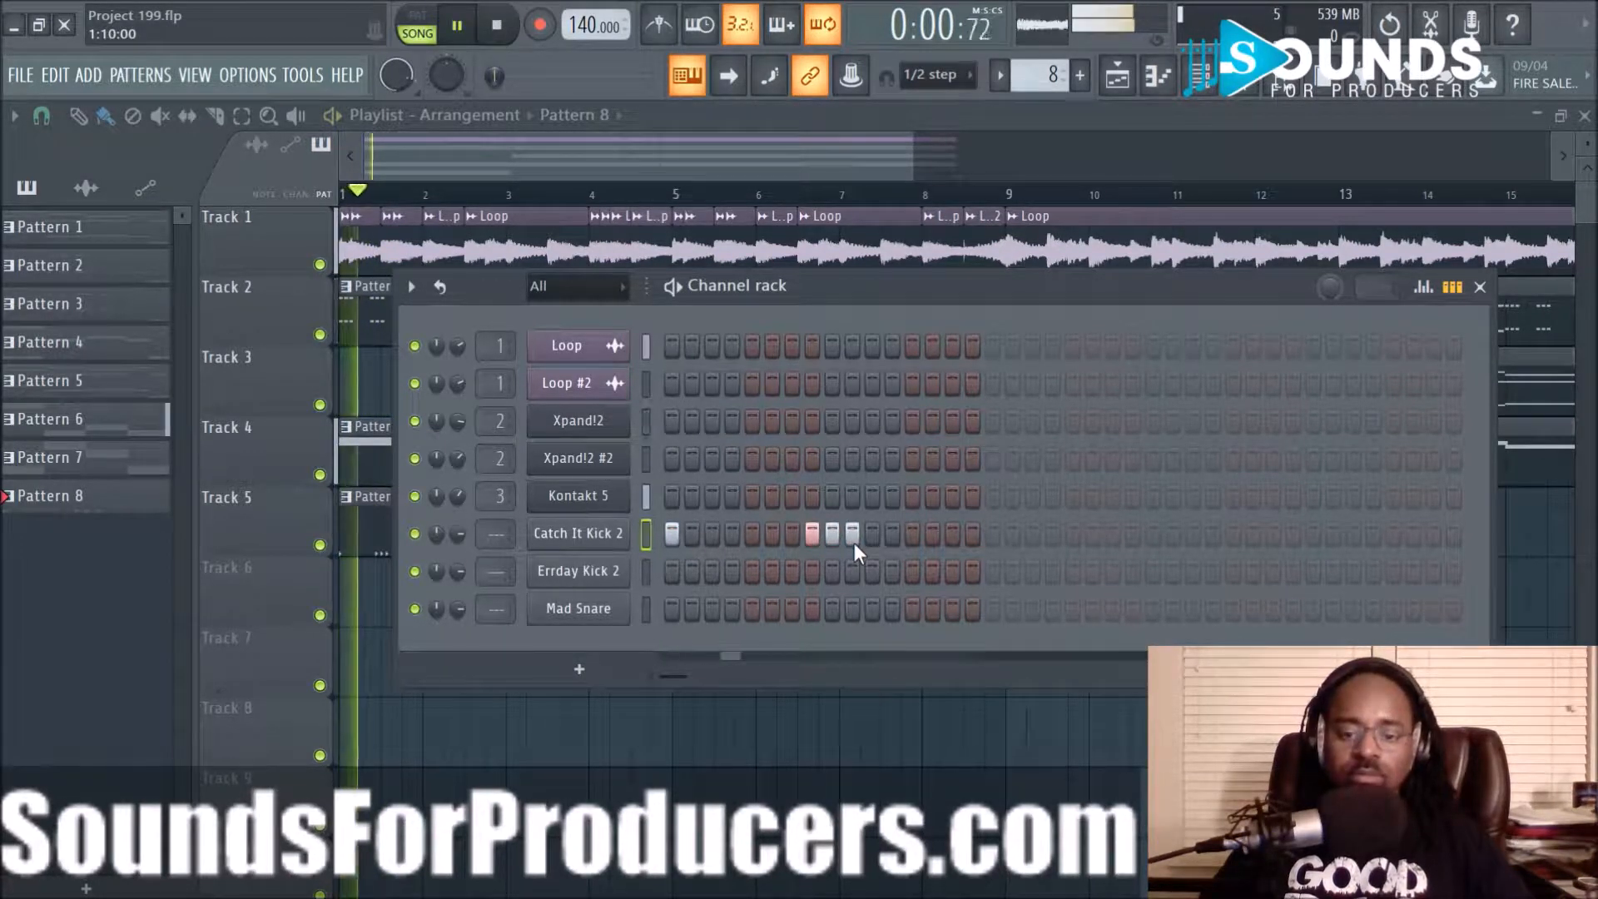
key("space")
right_click(853, 538)
right_click(832, 538)
key("space")
key("space")
Turn on the metronome, raise the project tempo to 145 BPM and audition the song
left_click(665, 25)
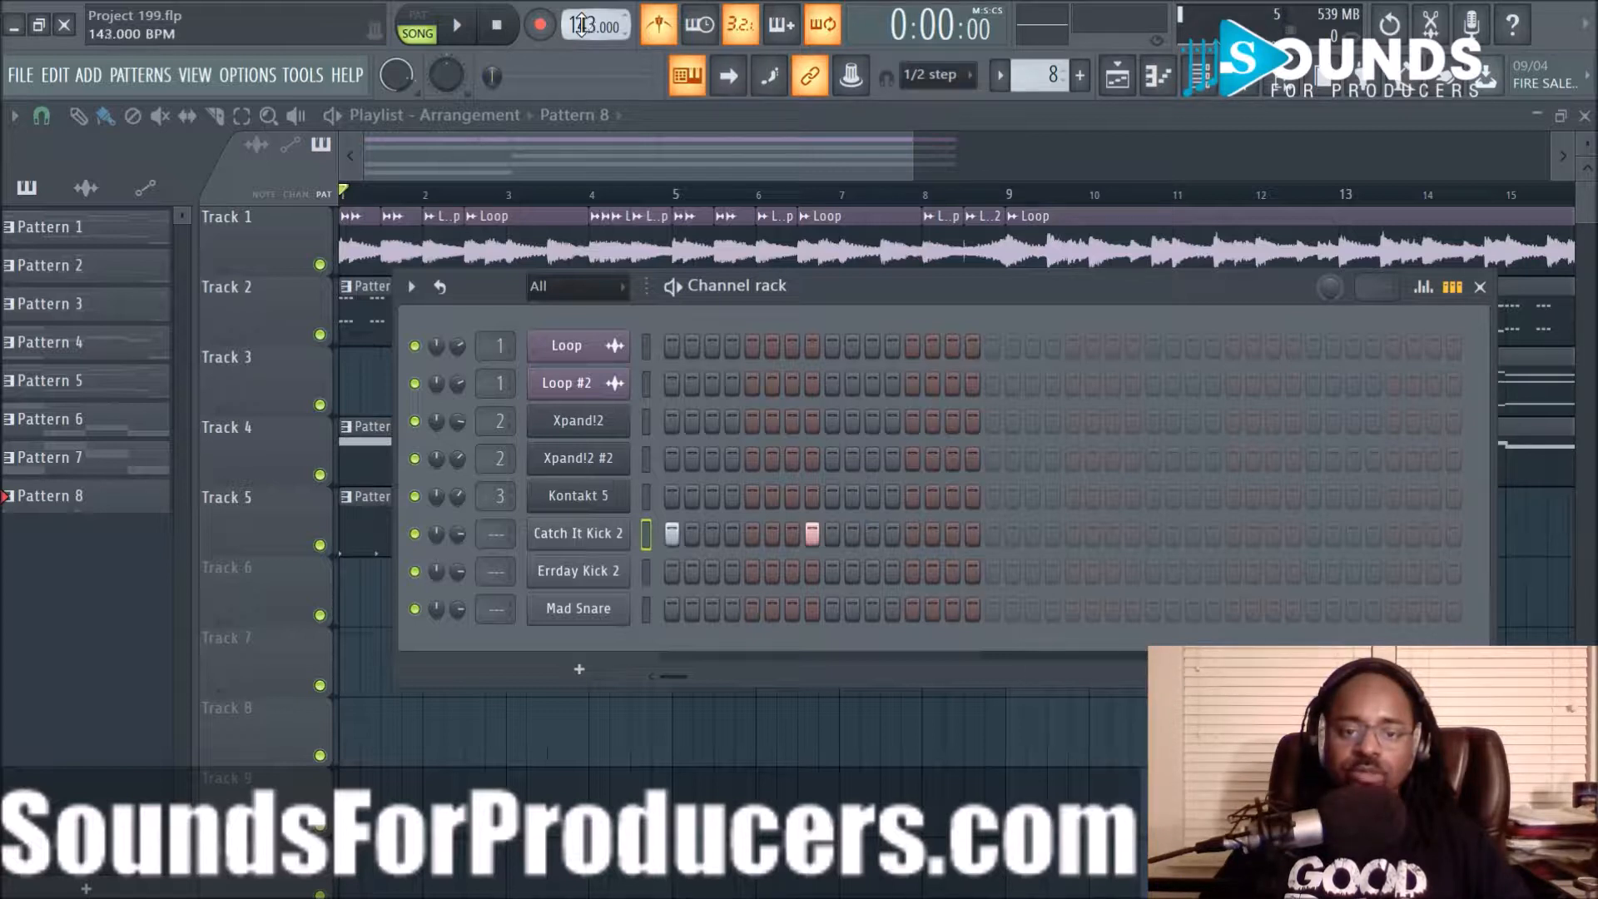
key("space")
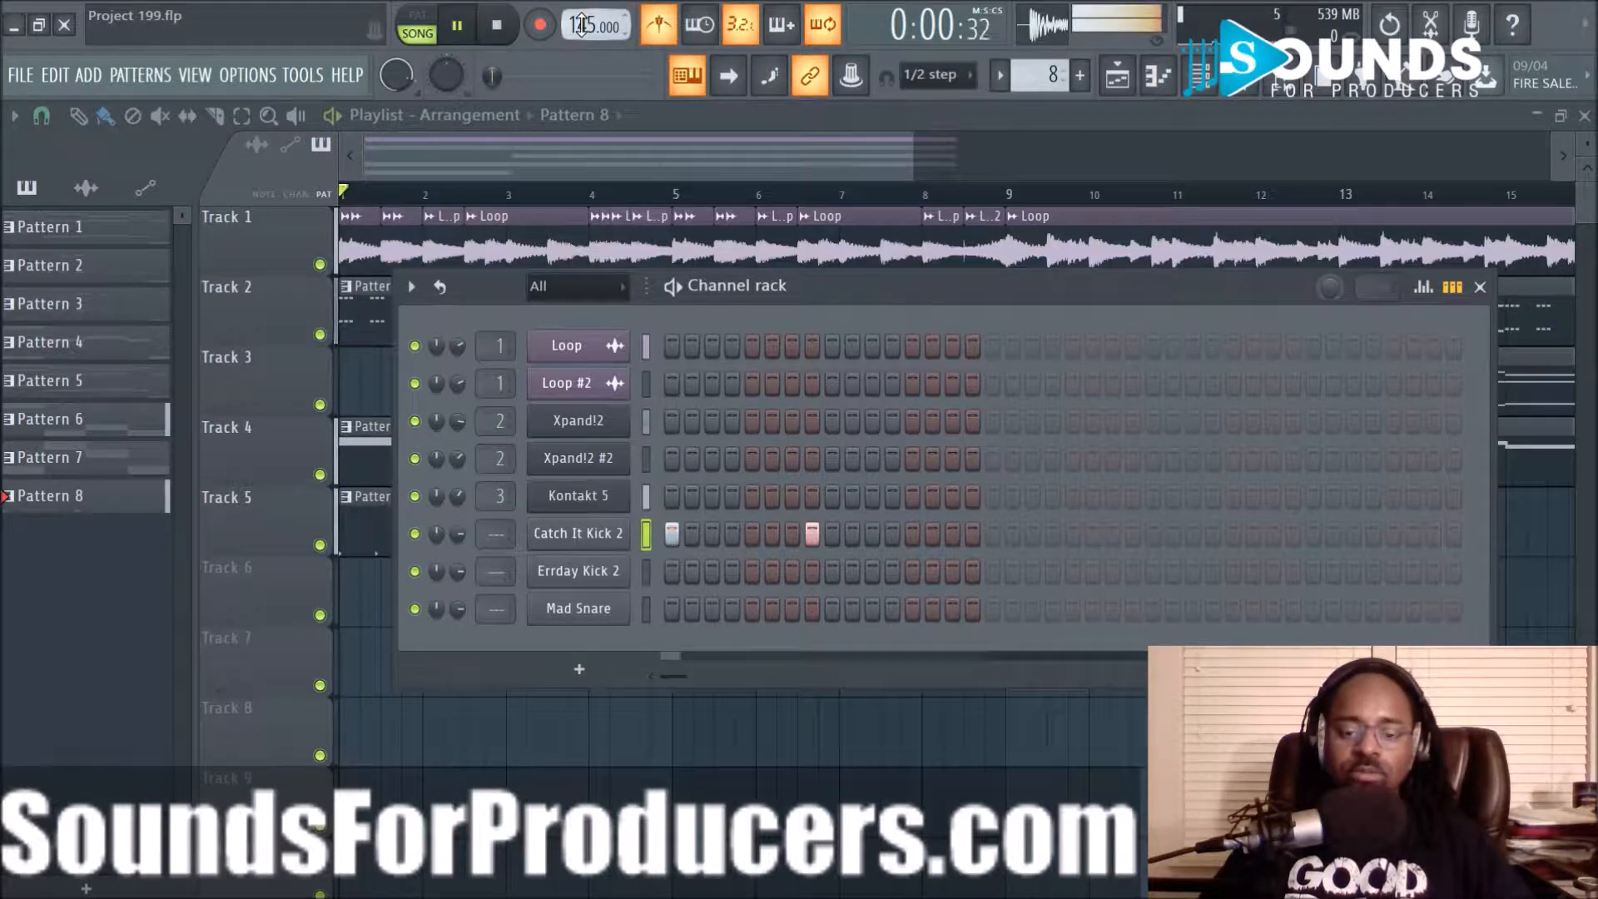
key("space")
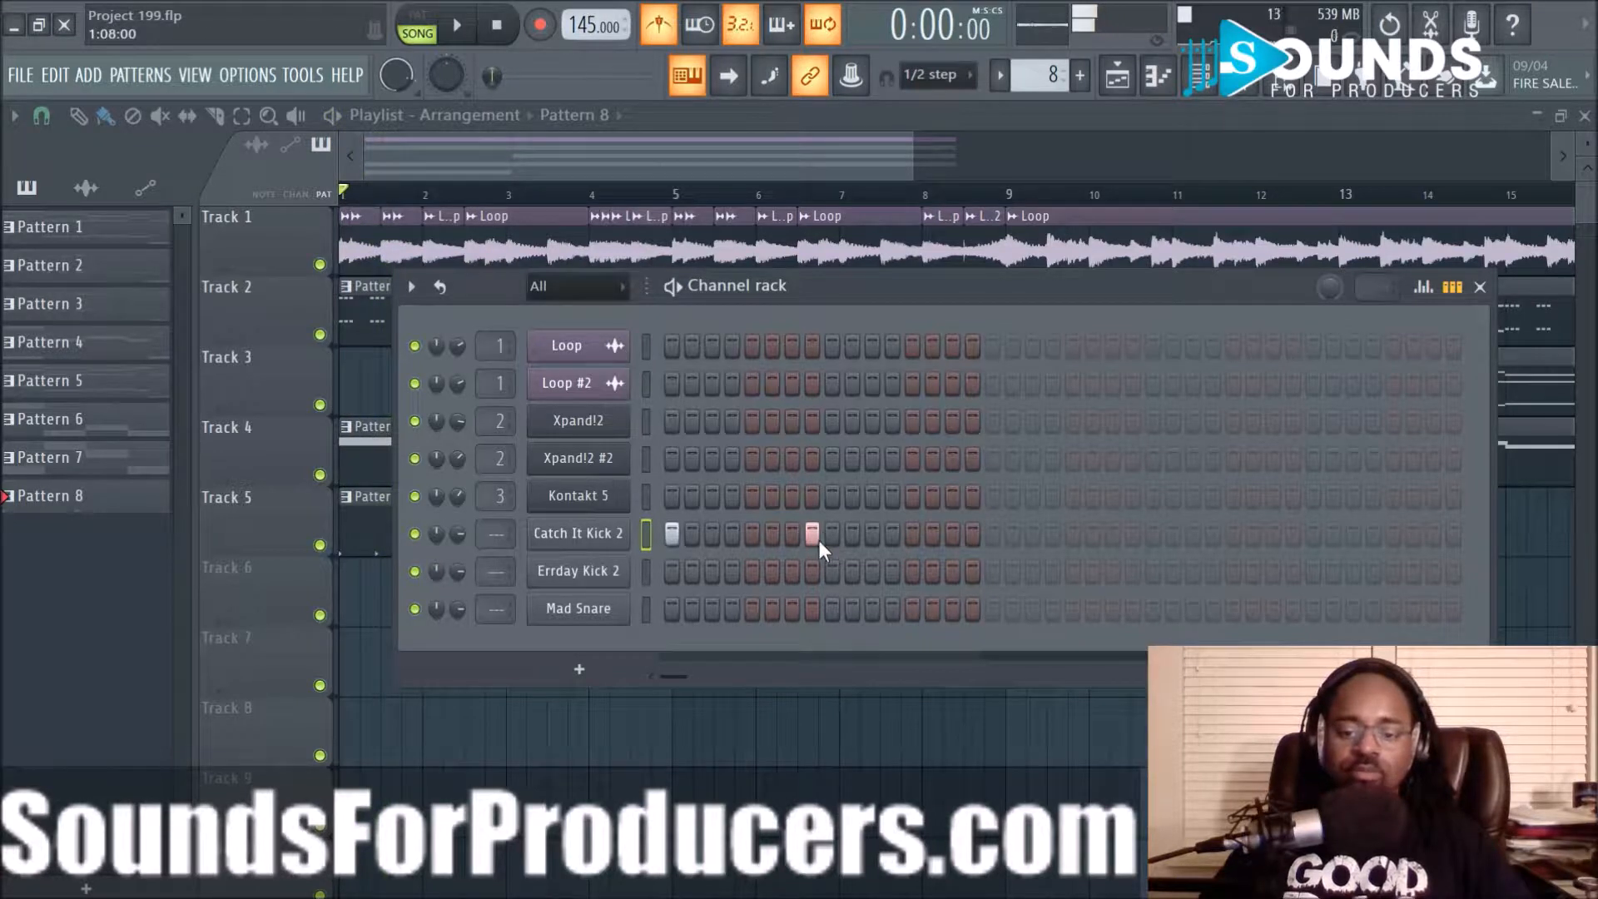
Rework the Catch It Kick 2 hits onto steps 7, 8 and 9 and audition them
key("space")
key("space")
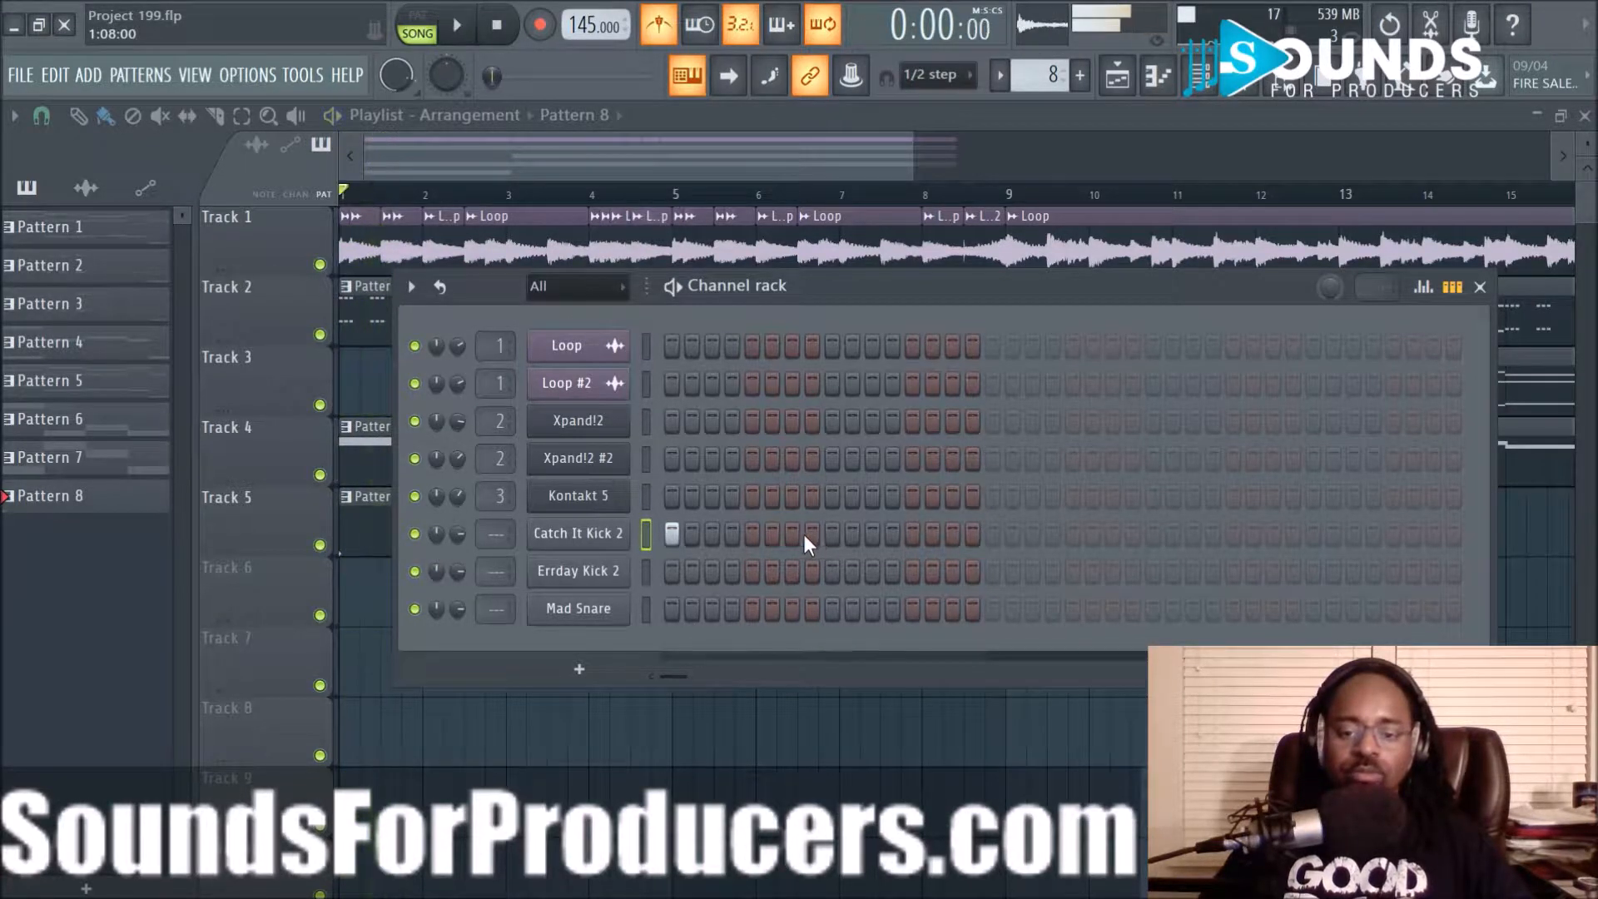
left_click(832, 534)
key("space")
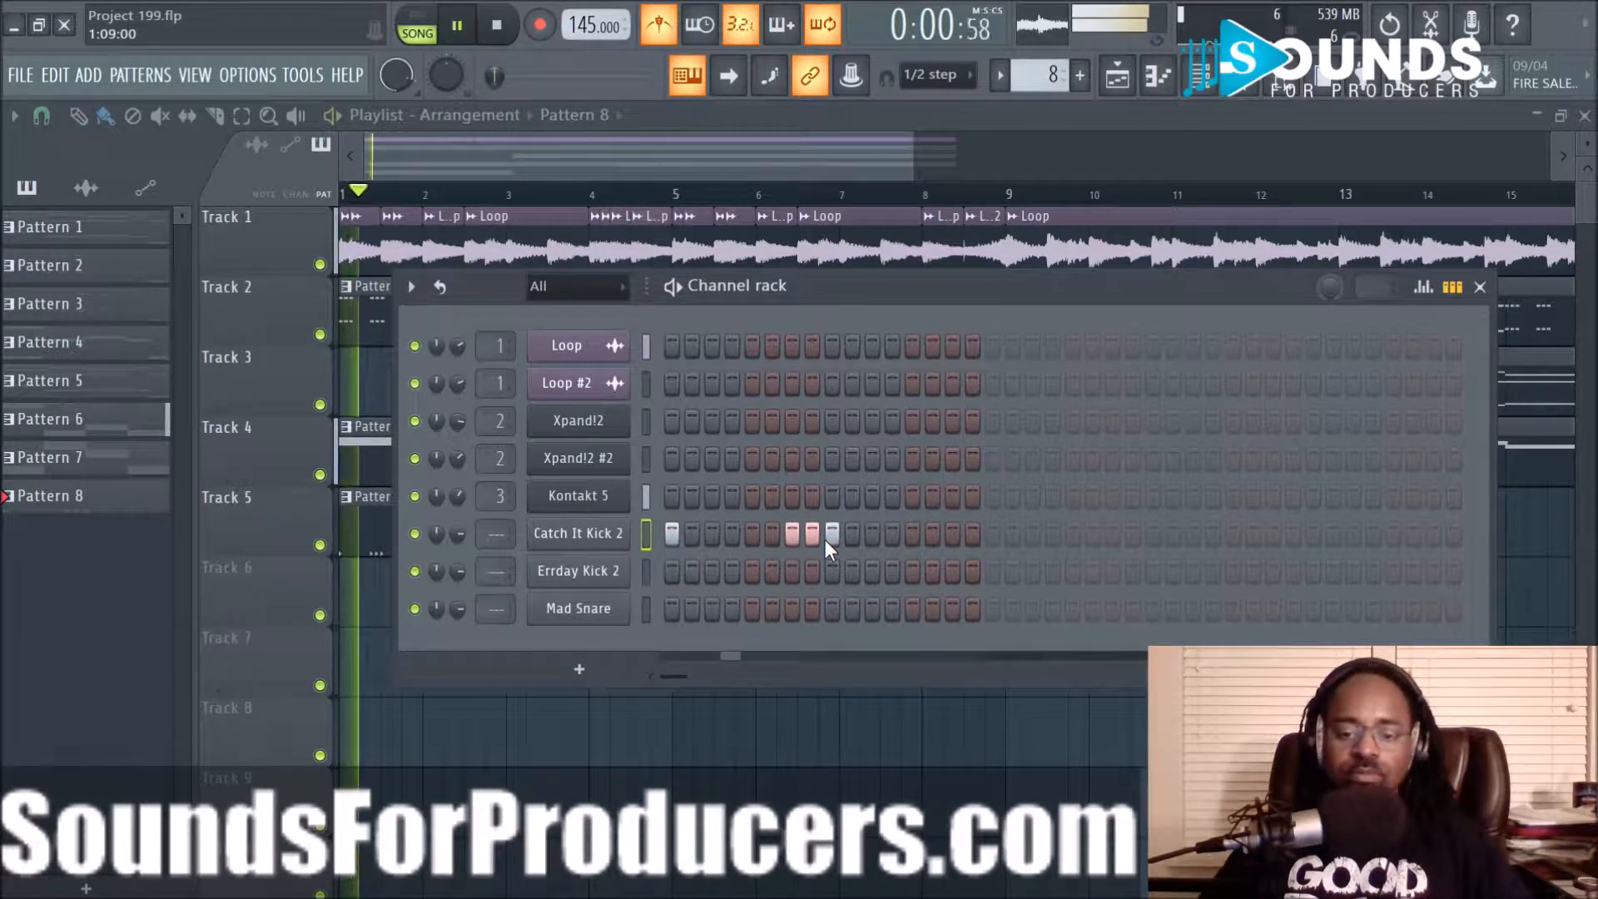
key("space")
Add Catch It Kick 2 hits on steps 15 and 17 and audition the kick rhythm with the song
key("space")
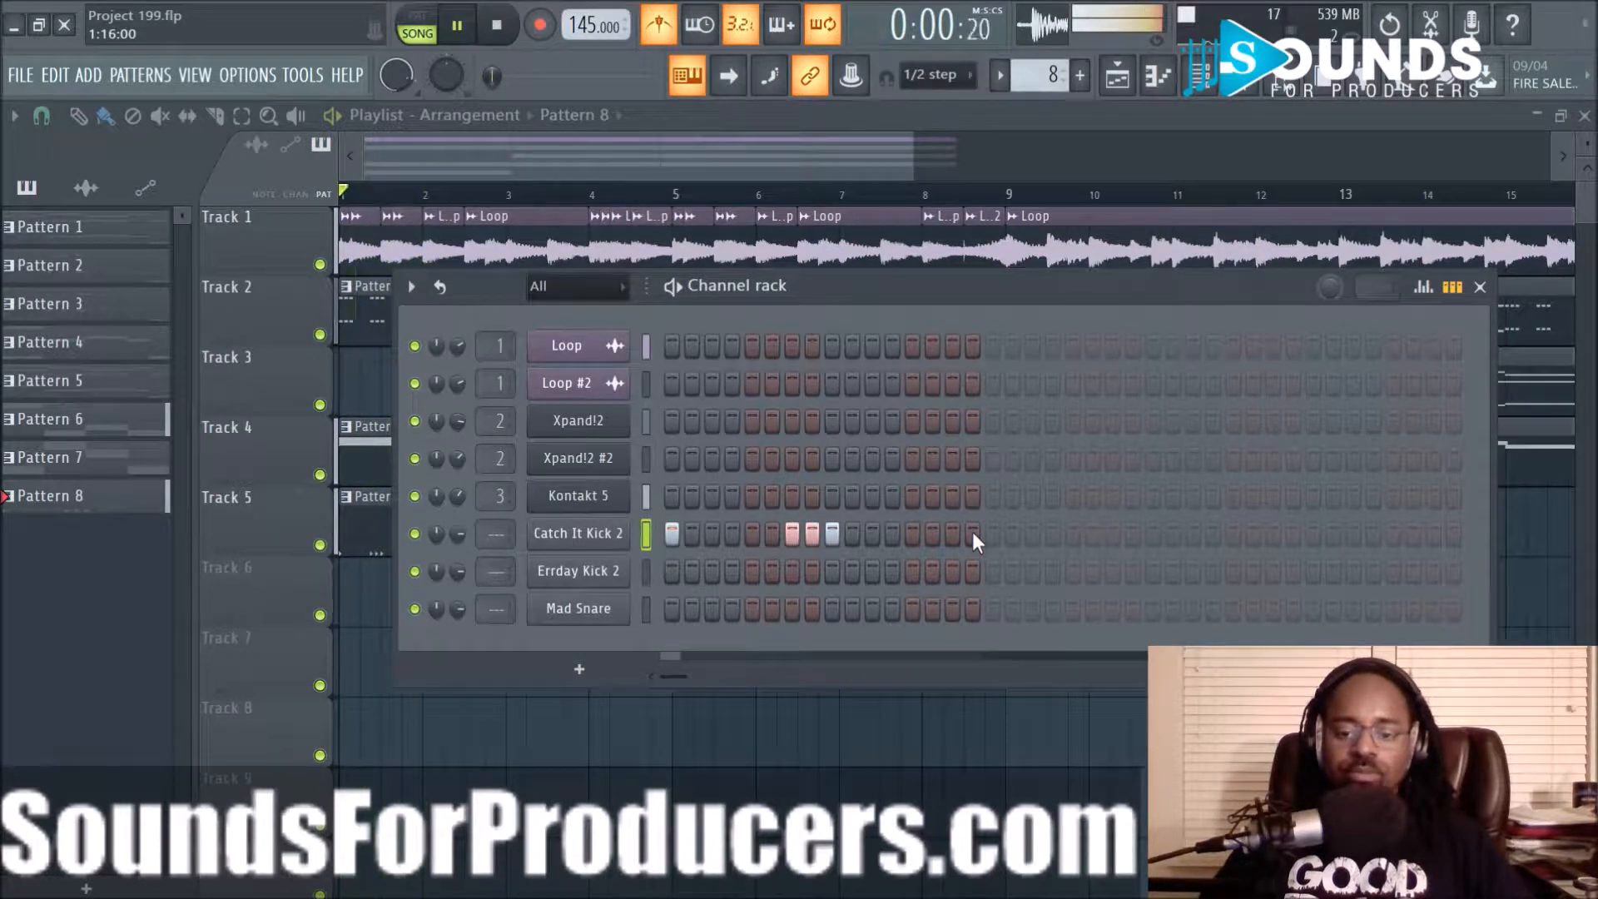
key("space")
left_click(952, 534)
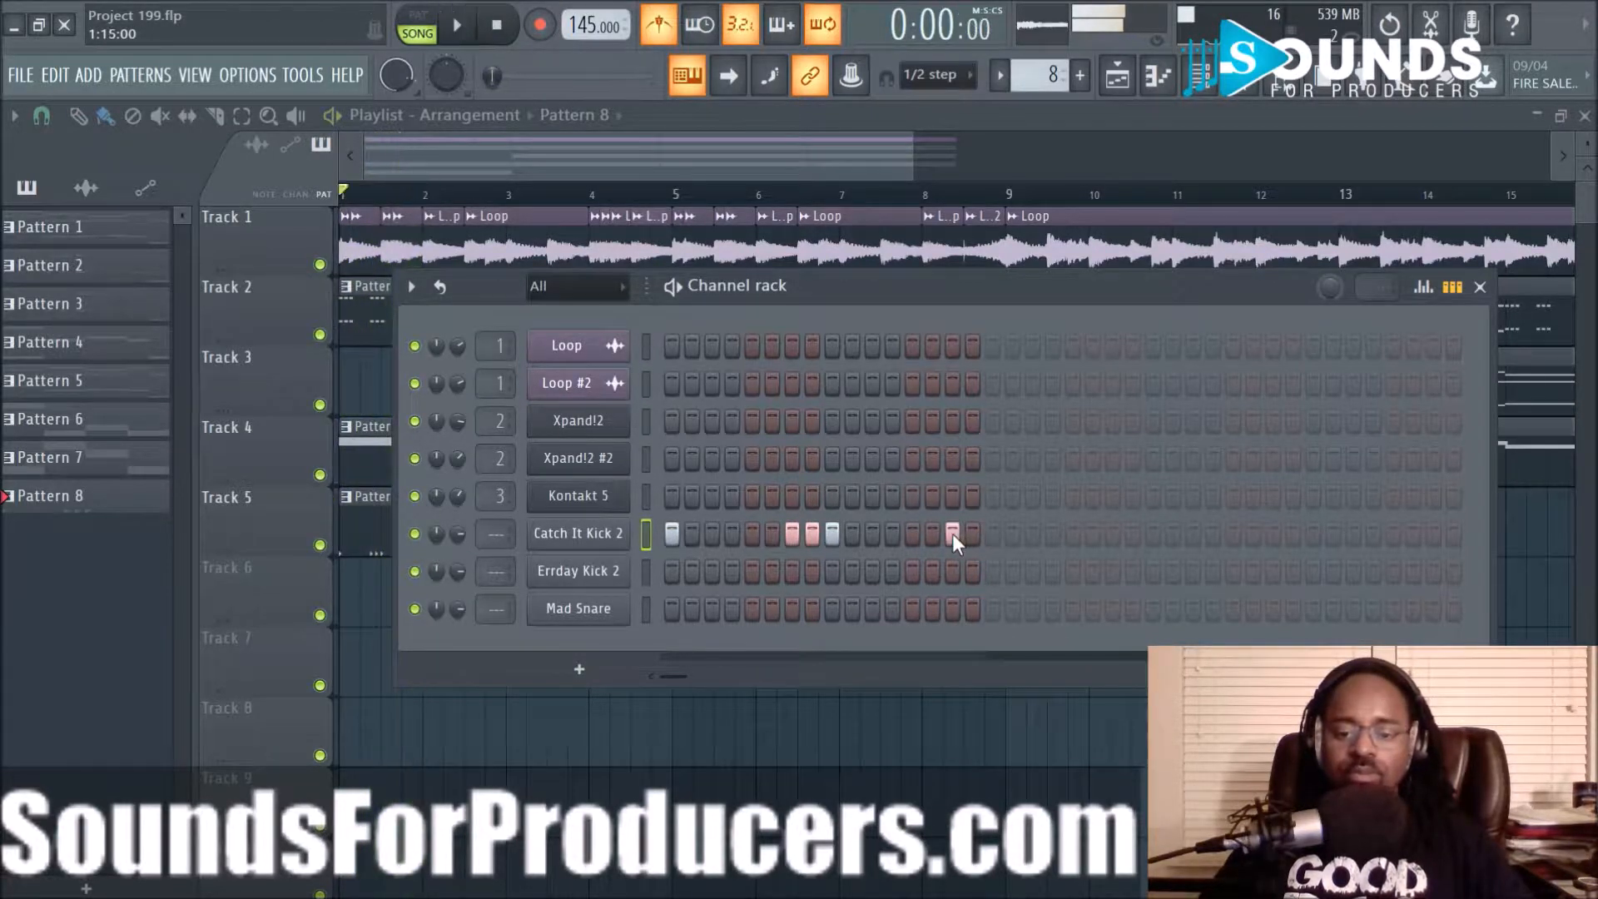
left_click(986, 536)
key("space")
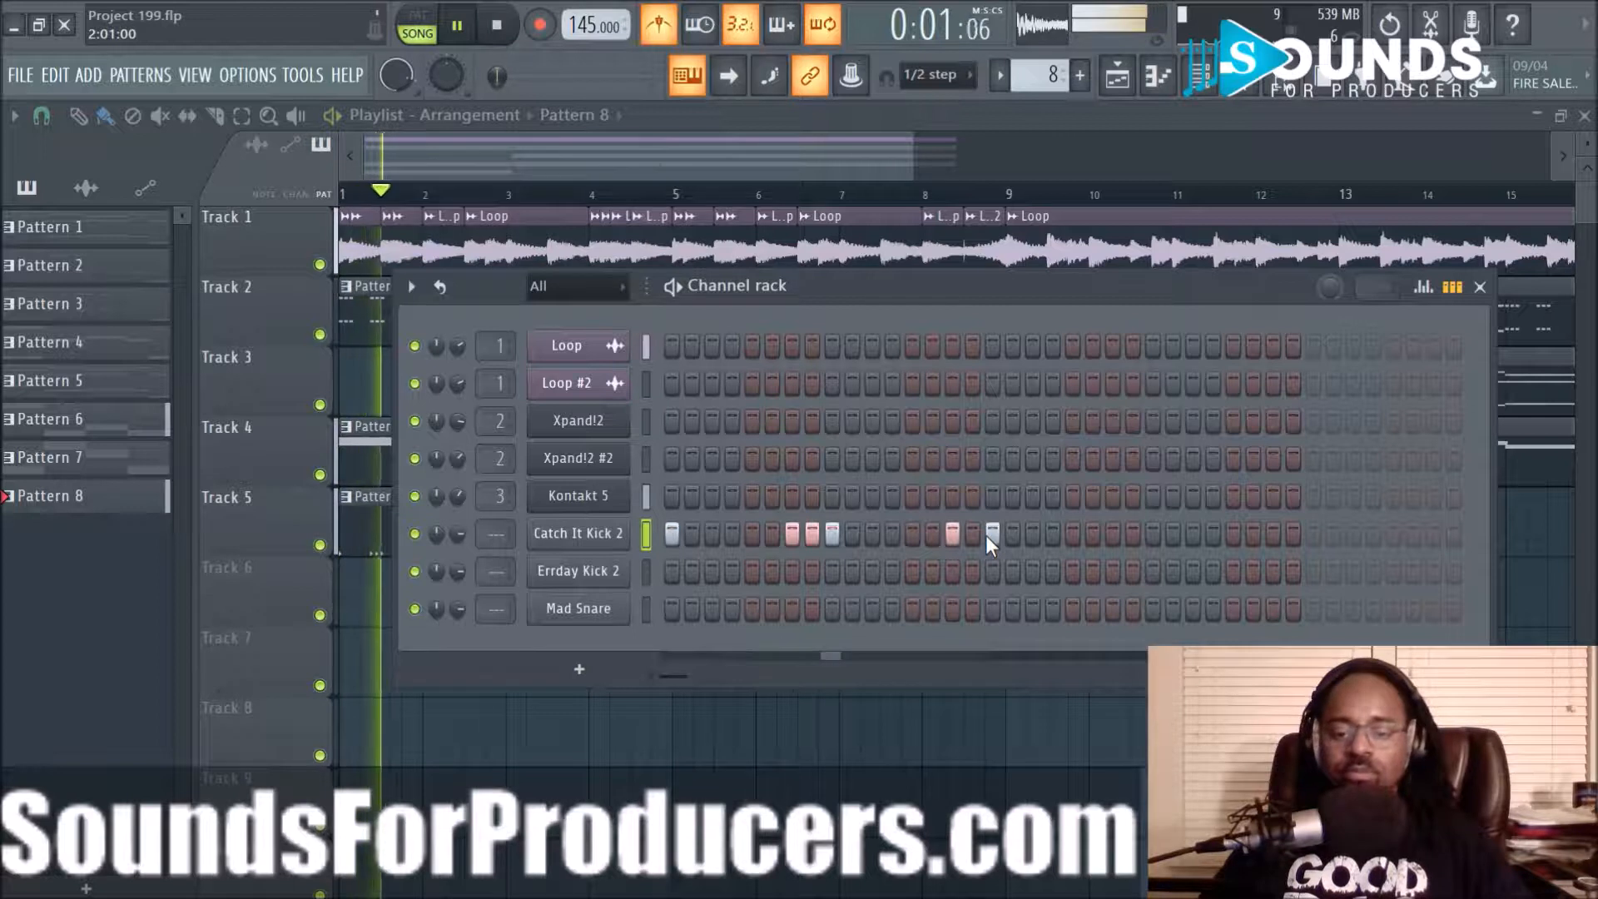
Add Catch It Kick 2 hits on steps 23 and 25 and audition them with the song
key("space")
key("space")
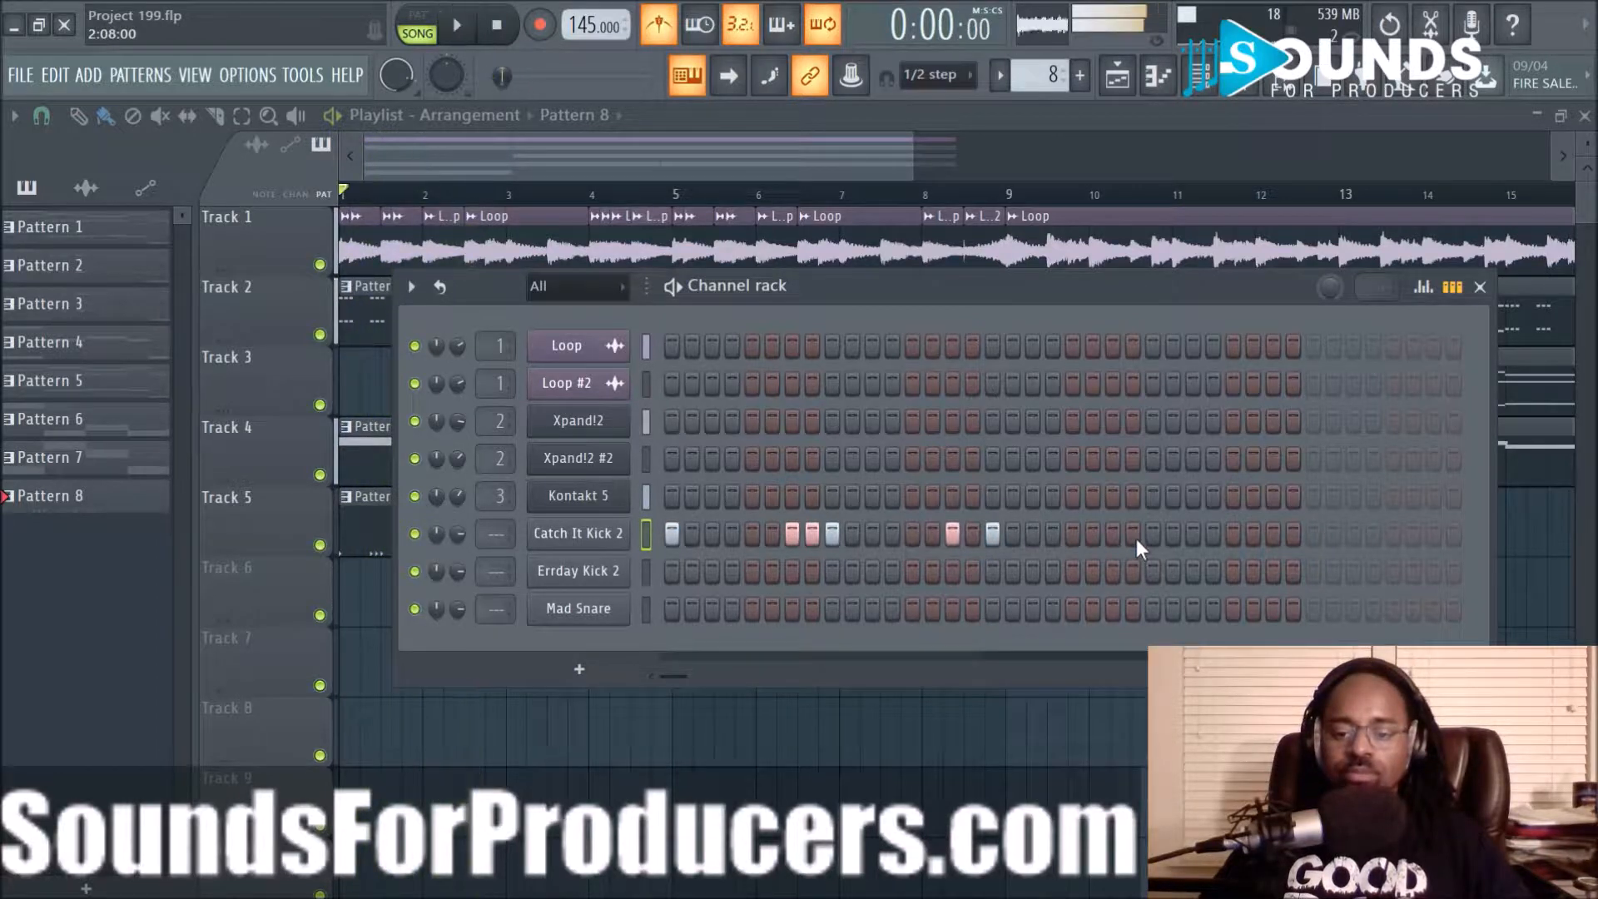
left_click(1115, 536)
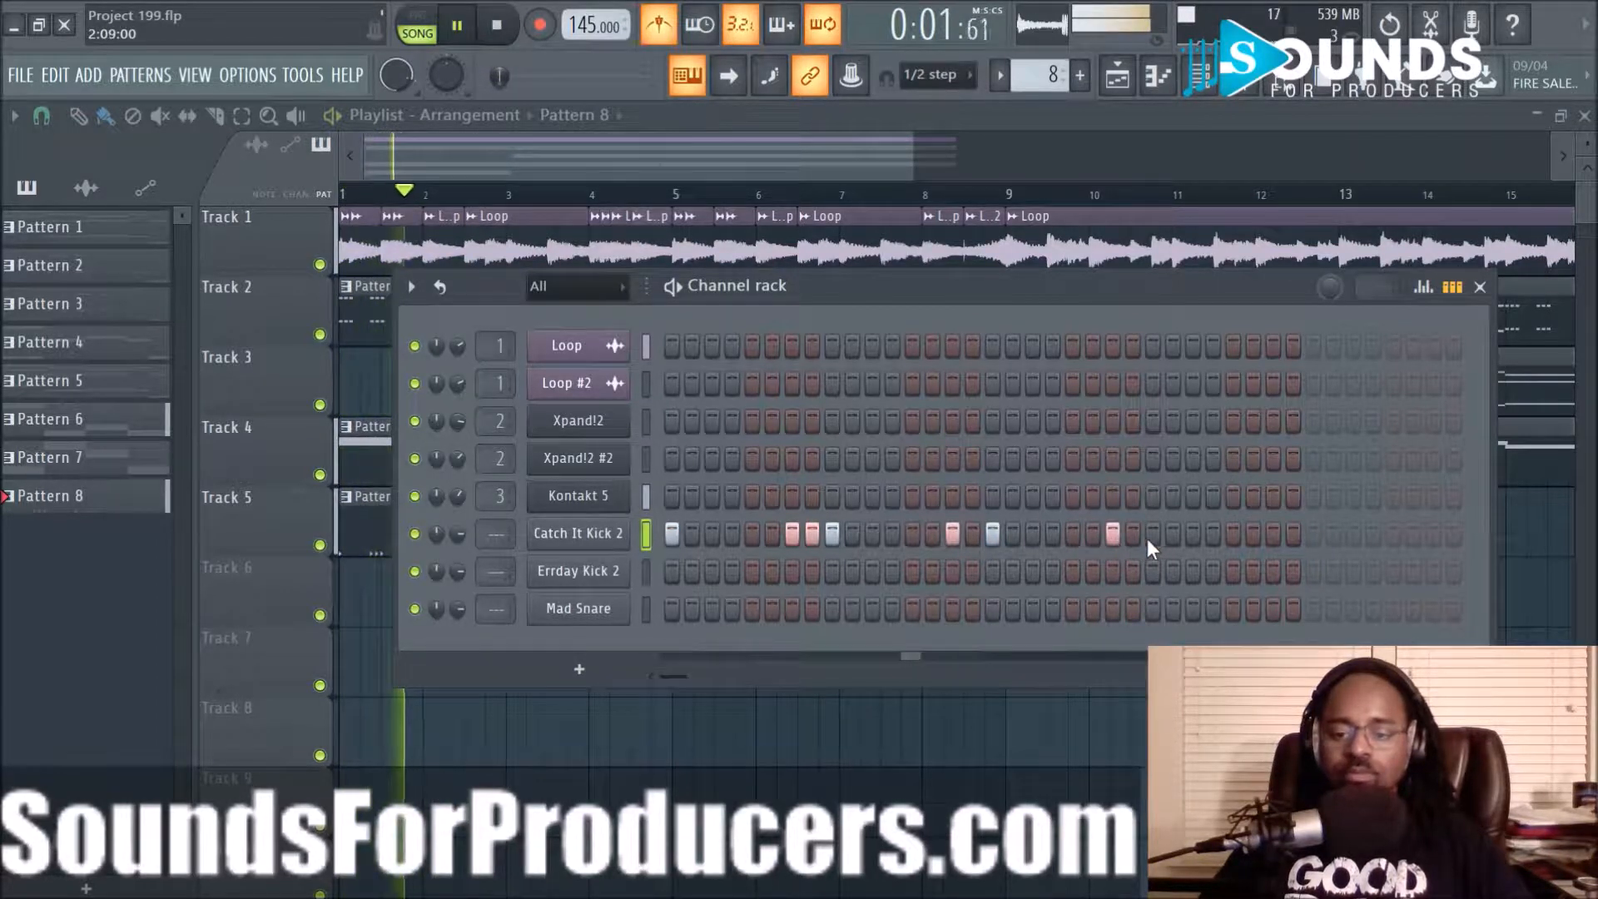
left_click(1151, 535)
key("space")
key("space")
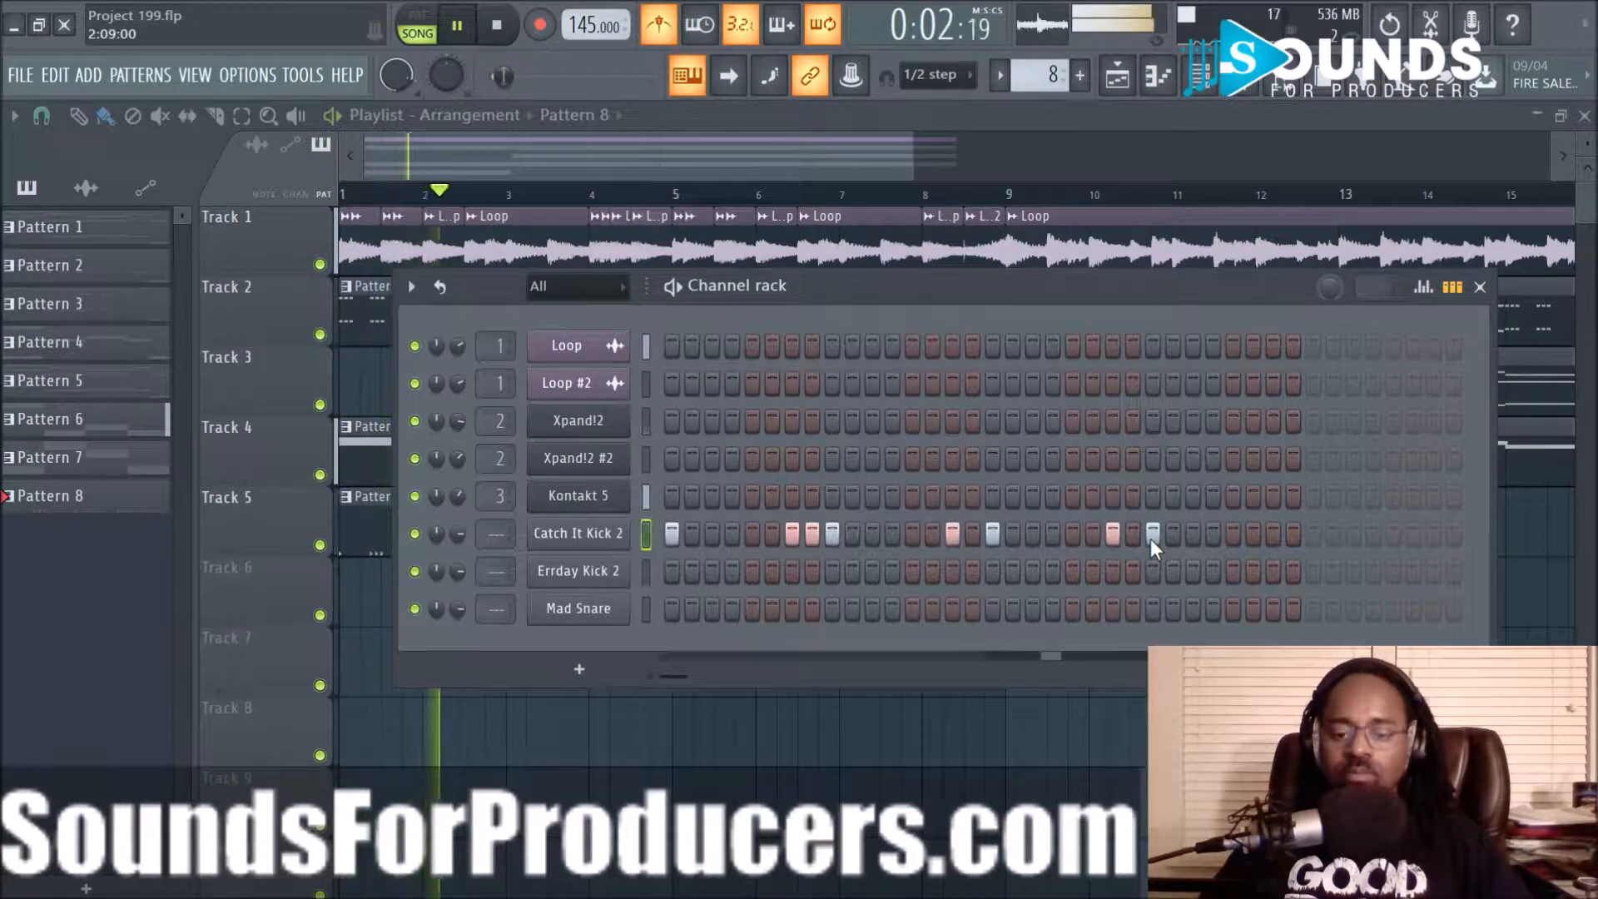
key("space")
key("space")
Add Catch It Kick 2 hits on steps 29, 31 and 33 and audition the rhythm from the start
left_click(1233, 535)
left_click(1272, 536)
left_click(1312, 535)
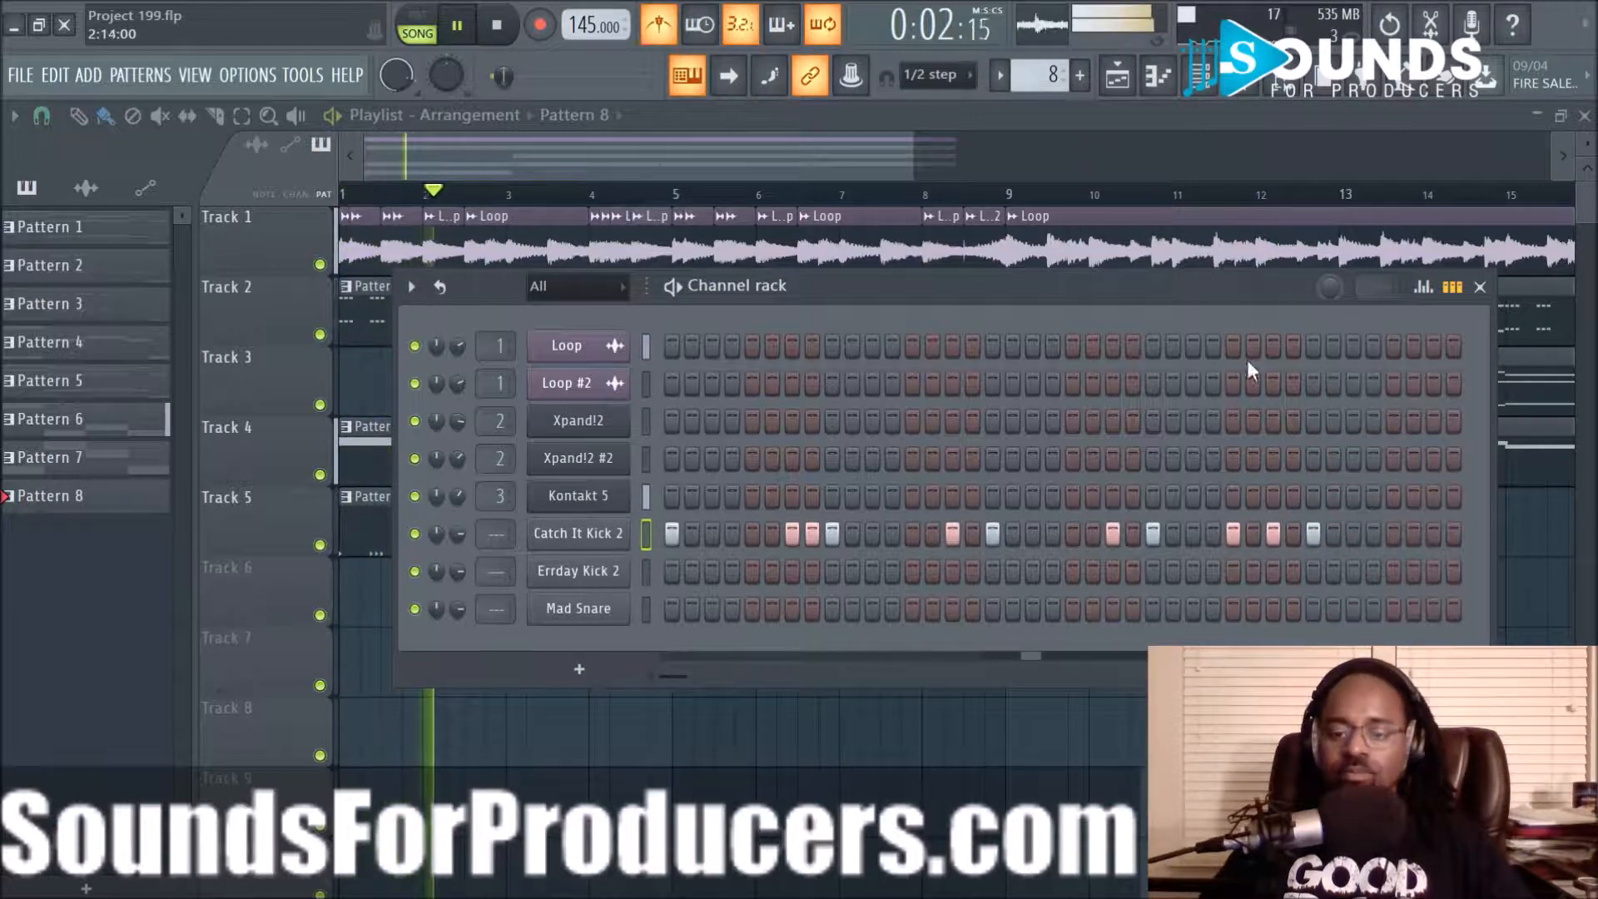
left_click_drag(1238, 293, 1162, 296)
key("space")
key("space")
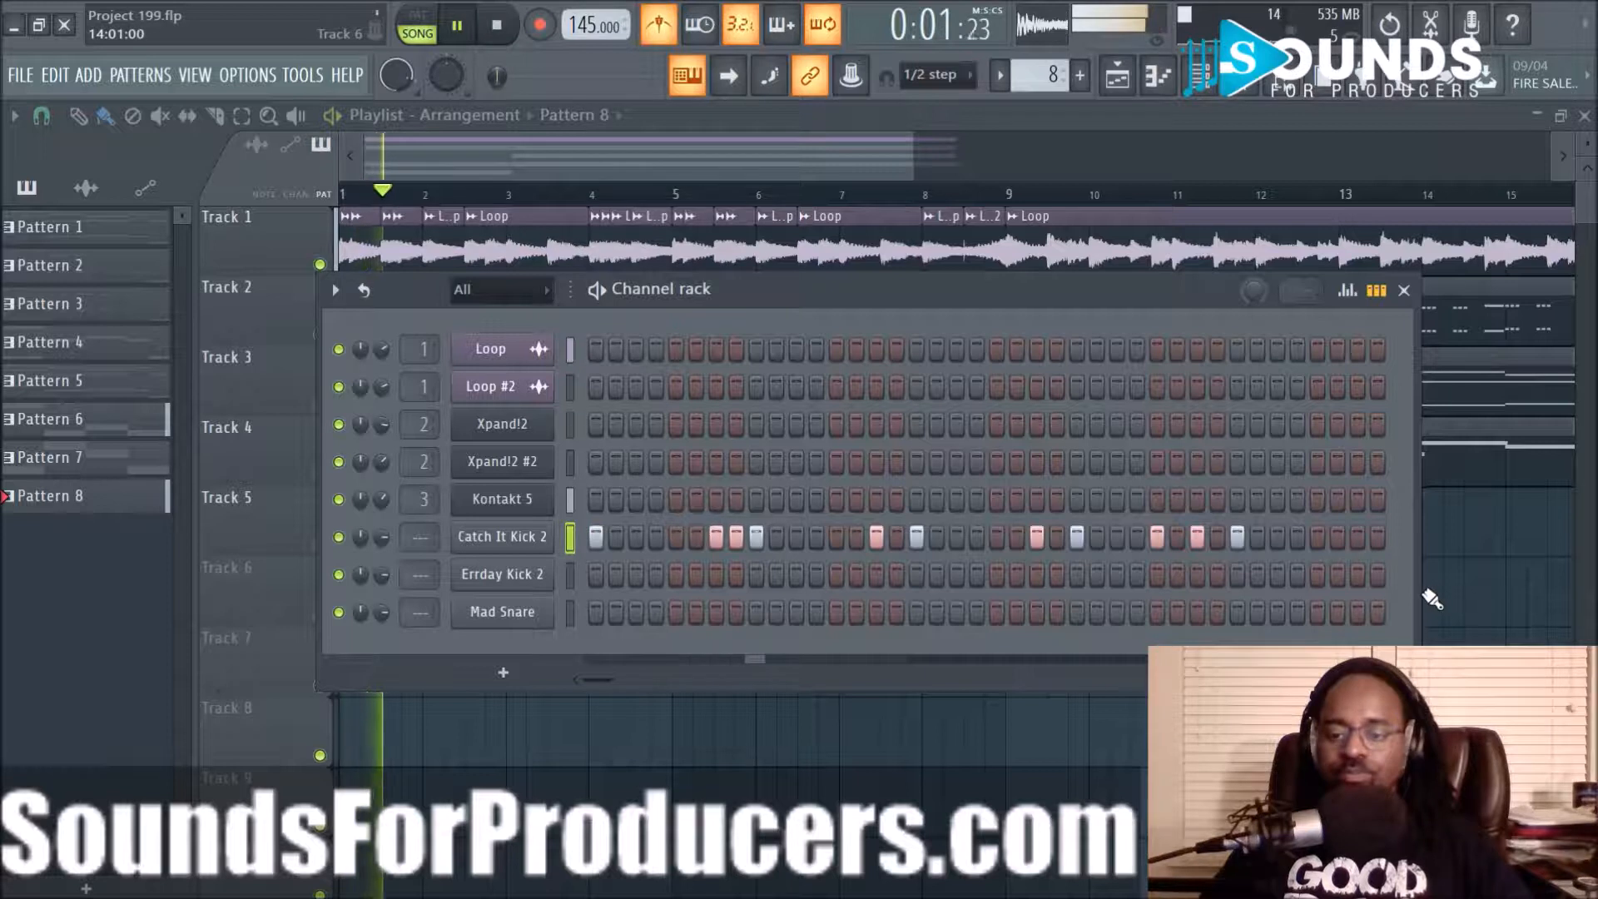
Extend the visible step grid, add Catch It Kick 2 hits on steps 39, 40 and 41, and audition them
left_click_drag(1419, 593, 1576, 592)
left_click(1357, 537)
left_click(1377, 537)
left_click(1397, 537)
key("space")
key("space")
Widen the step grid further and add Catch It Kick 2 hits on steps 47, 49, 55 and 57
left_click_drag(1330, 302, 1030, 287)
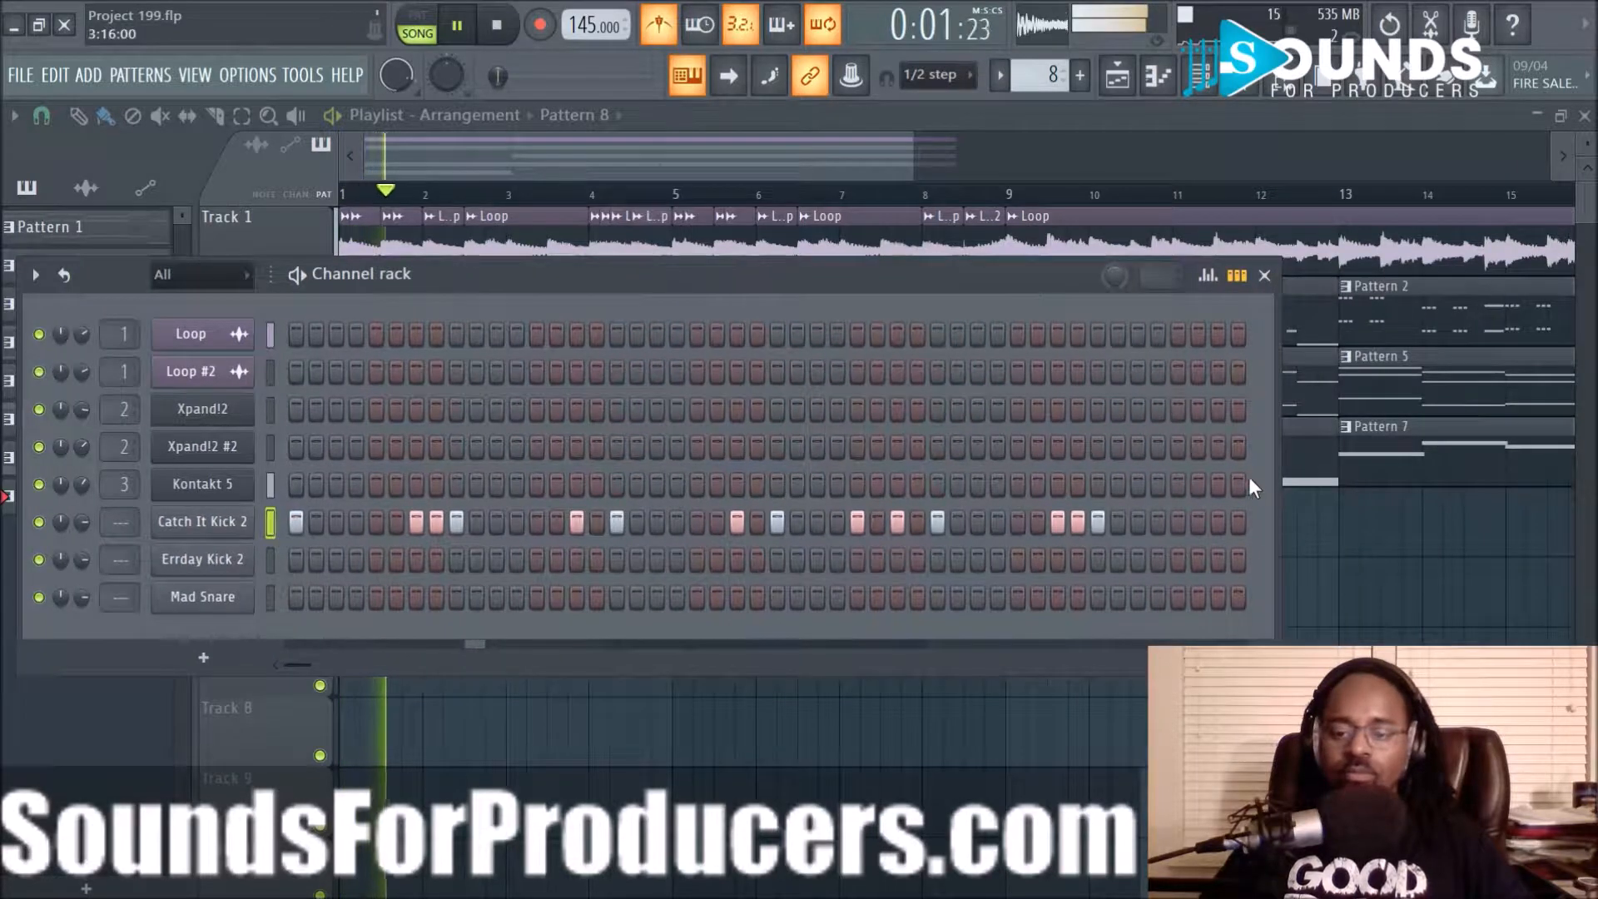
left_click_drag(1277, 494, 1435, 498)
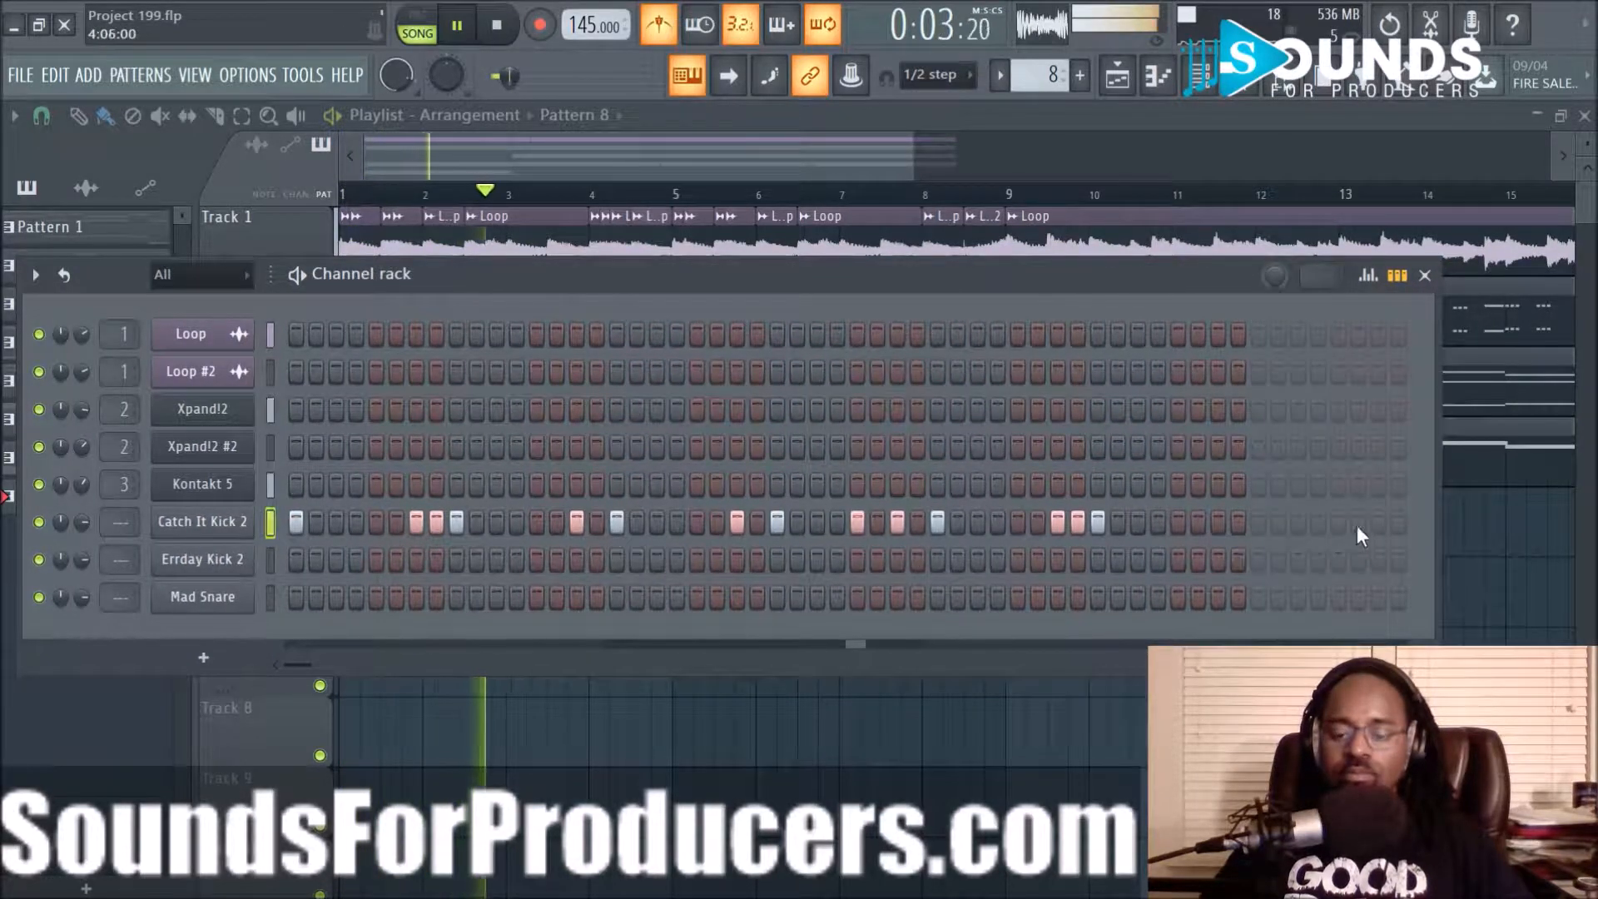
key("space")
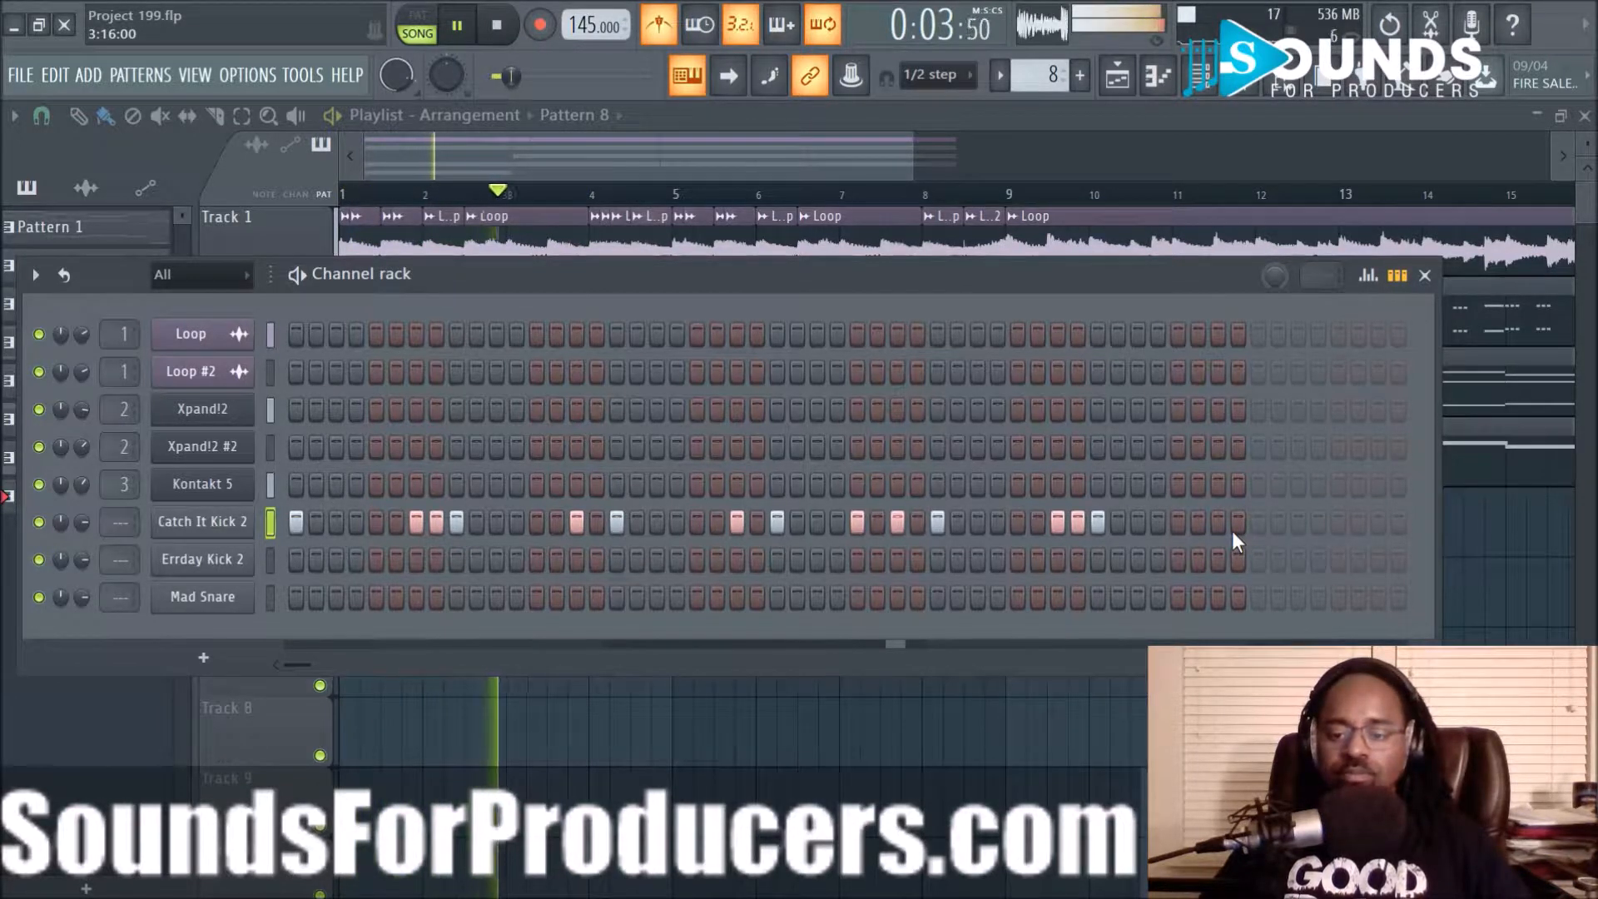
left_click(1221, 527)
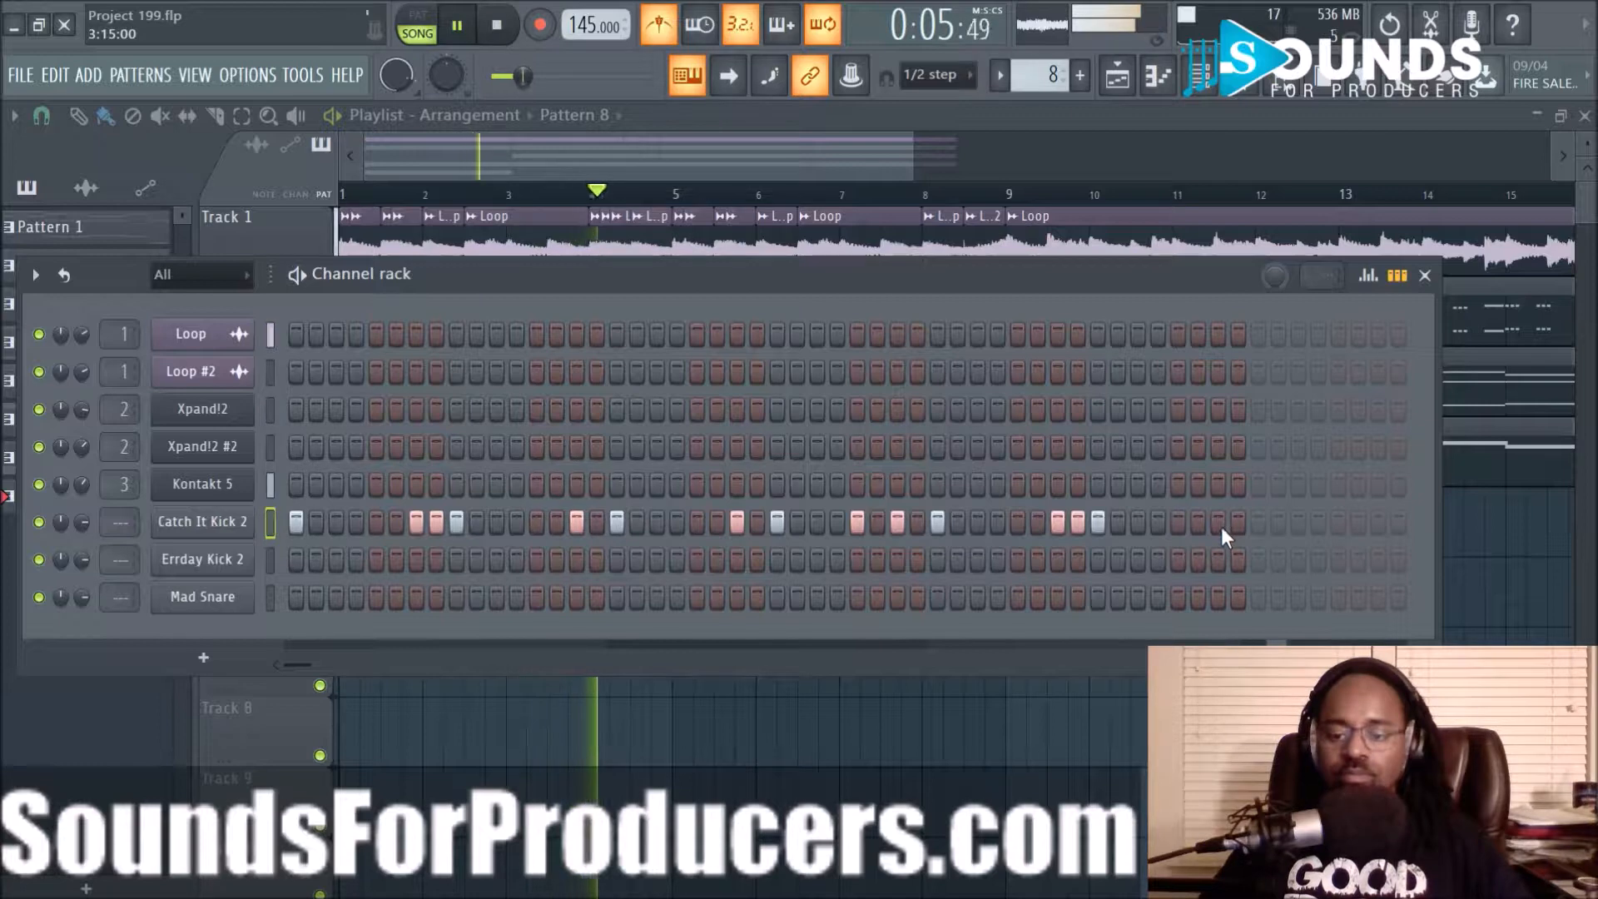
left_click(1258, 527)
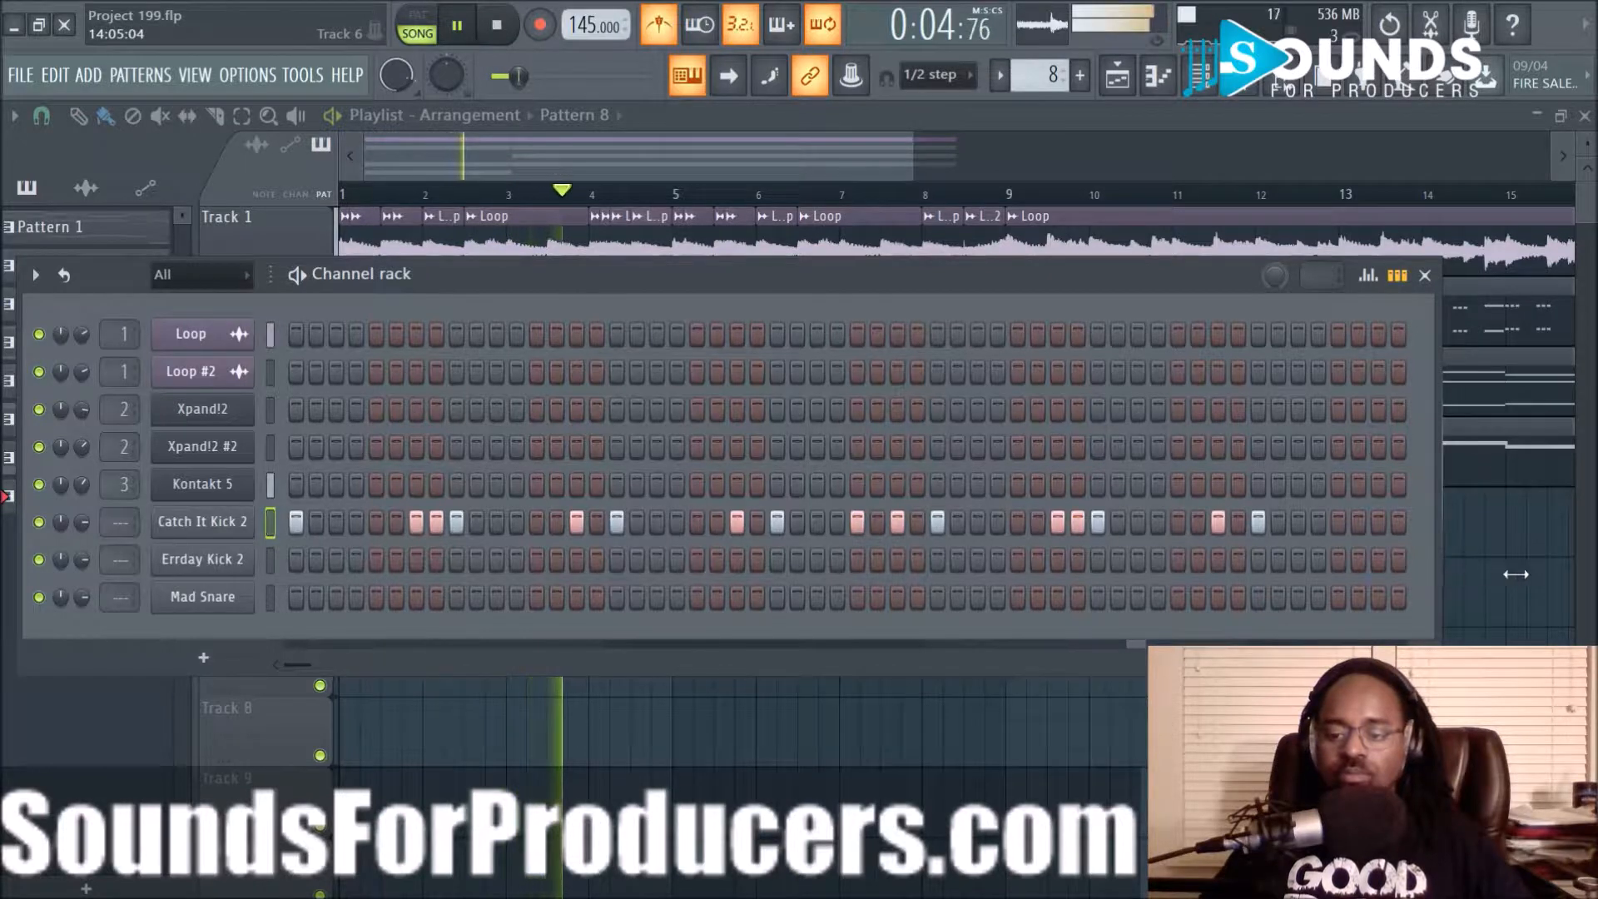
left_click_drag(1438, 574, 1505, 575)
left_click(1379, 522)
left_click(1418, 522)
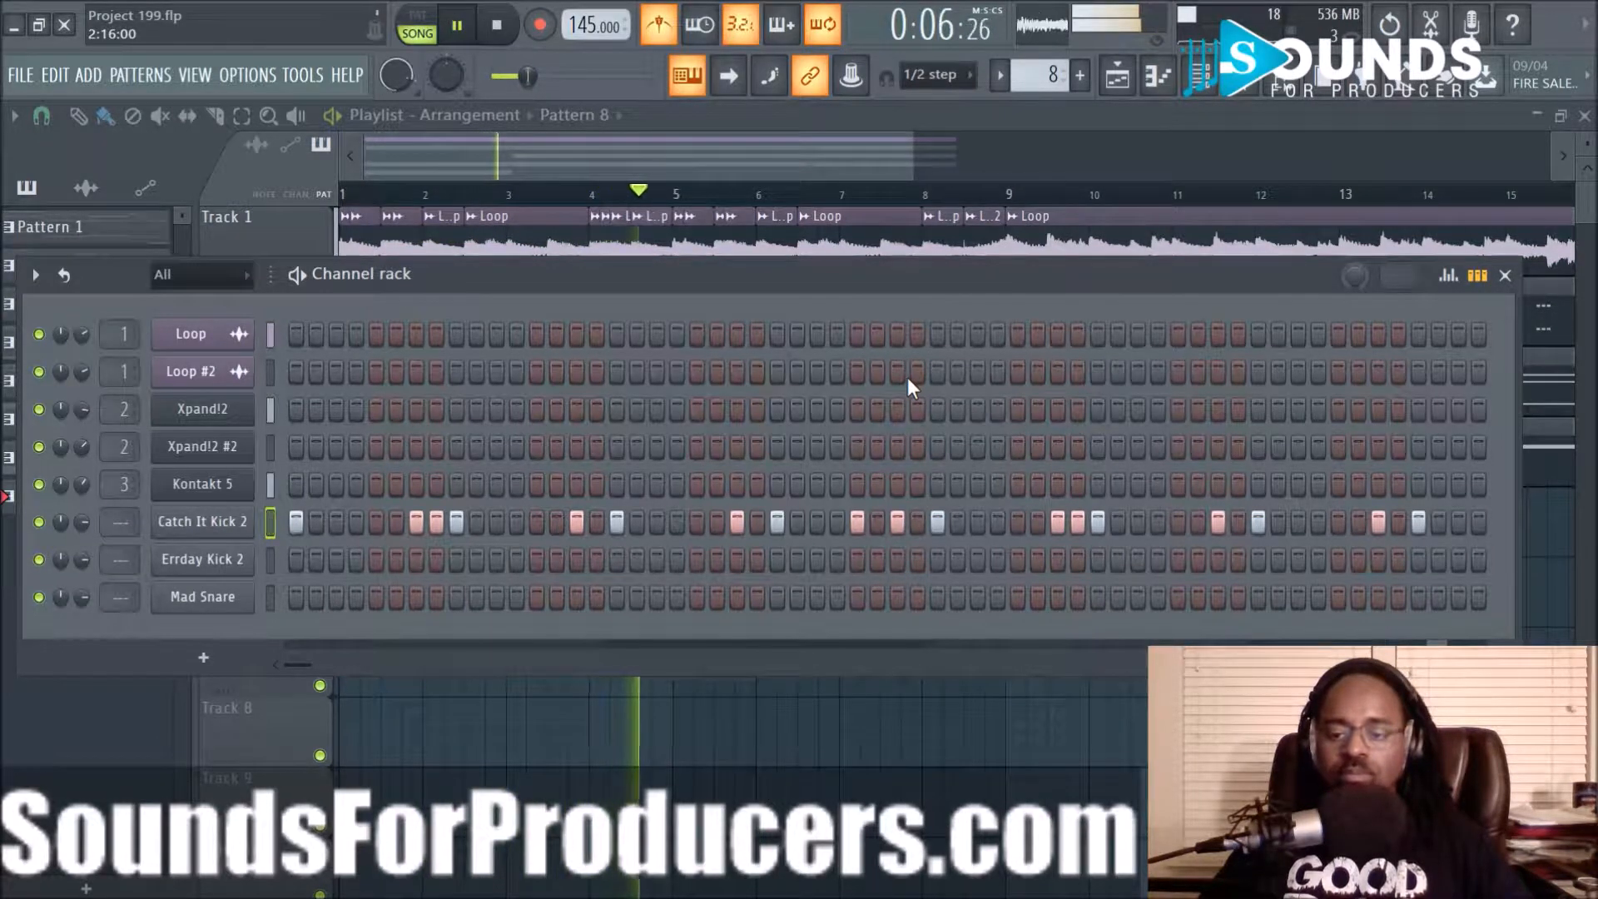
Duplicate the Pattern 8 clip three times along Track 5 in the playlist and save the project
key("F6")
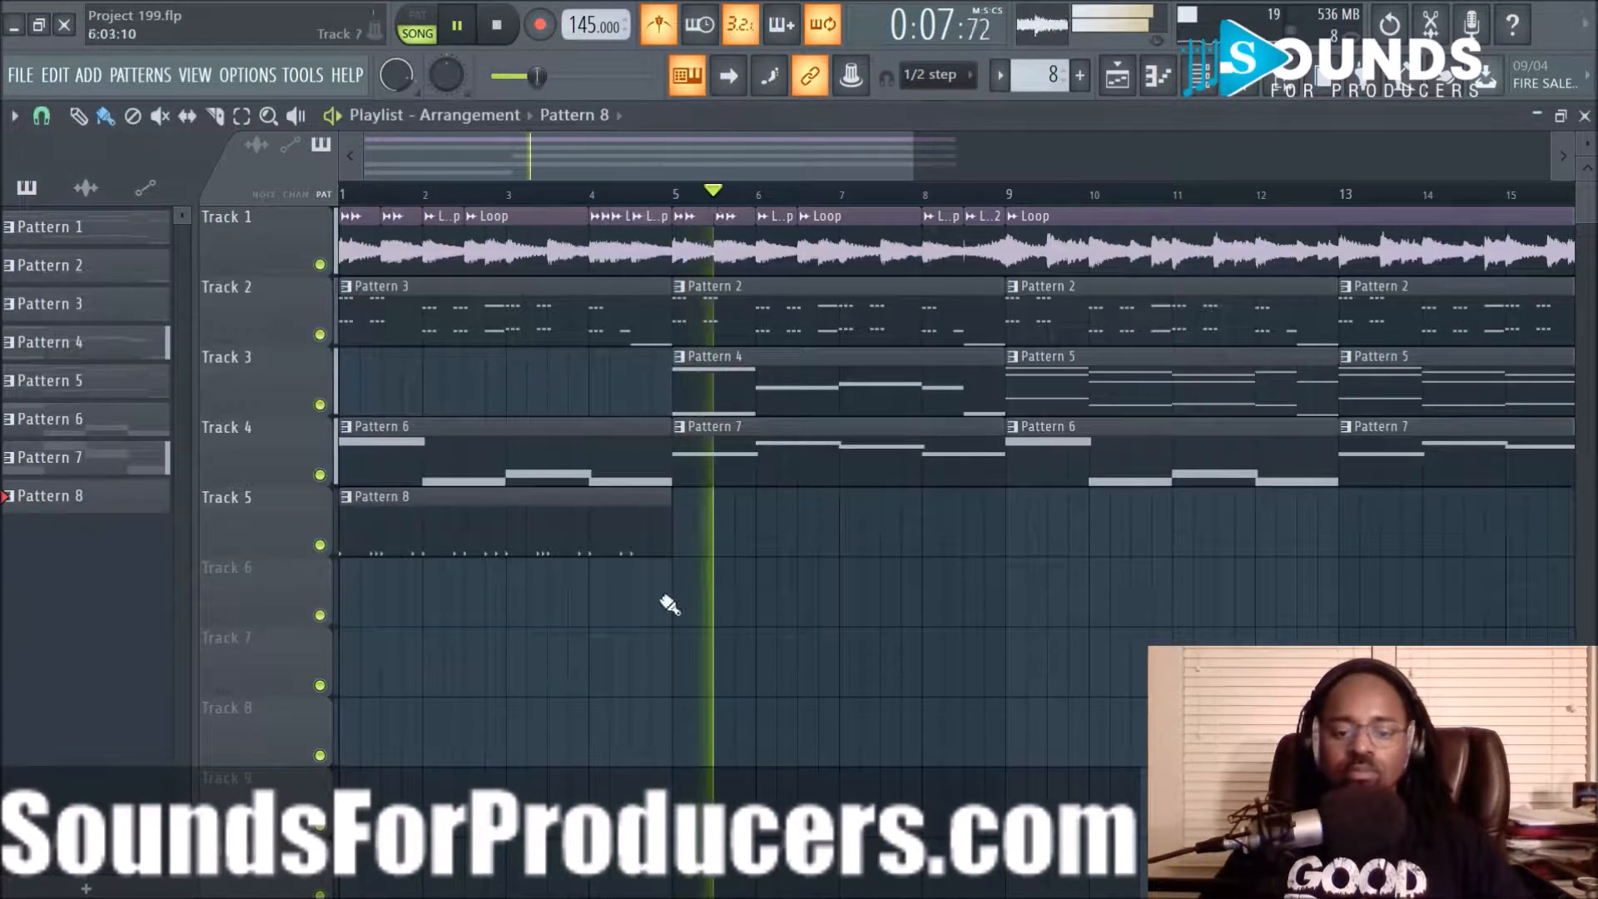
left_click(499, 556)
key("ctrl+b")
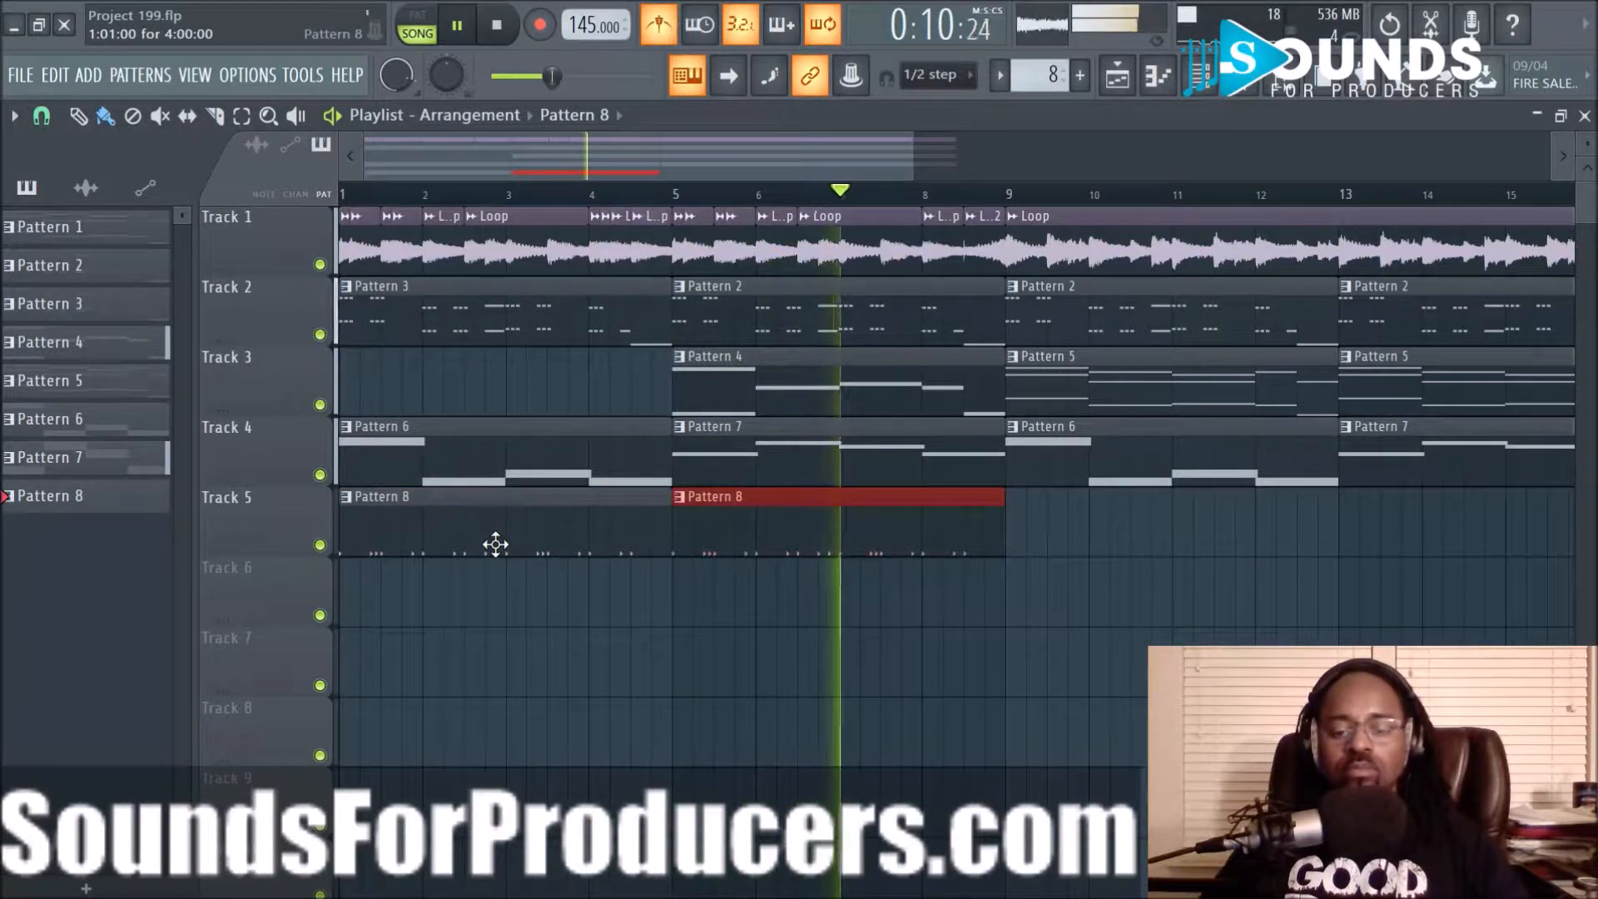
key("ctrl+b")
key("ctrl+b")
key("ctrl+s")
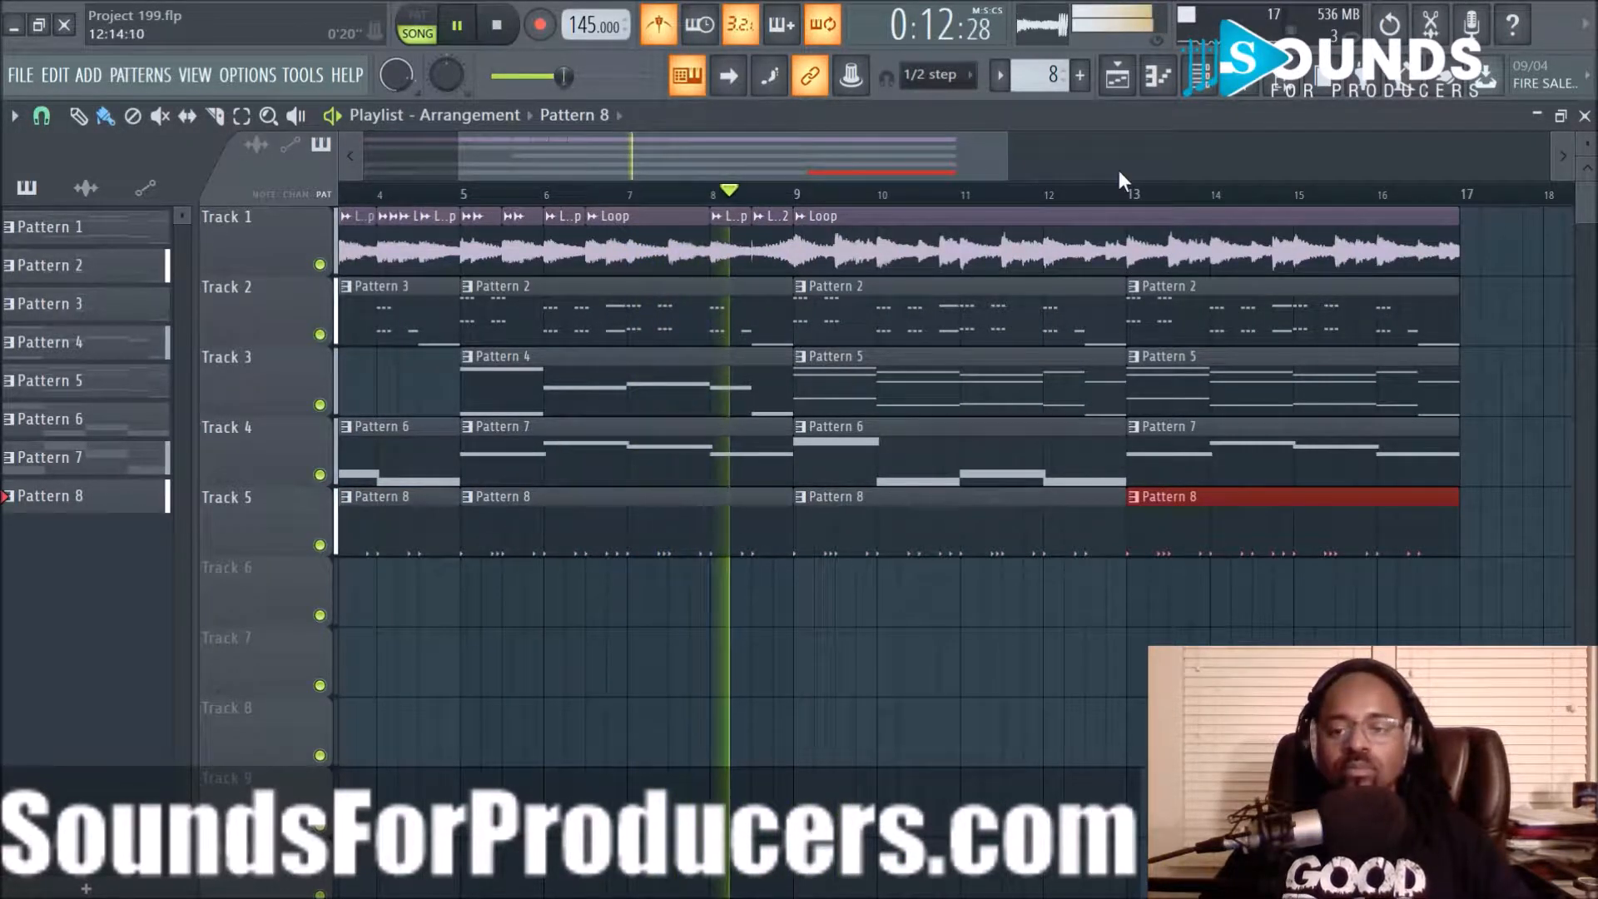
Create Pattern 9 and place its clip at the start of Track 6, two bars long
left_click(1082, 81)
left_click(569, 597)
left_click_drag(569, 597, 248, 590)
left_click_drag(420, 601, 505, 630)
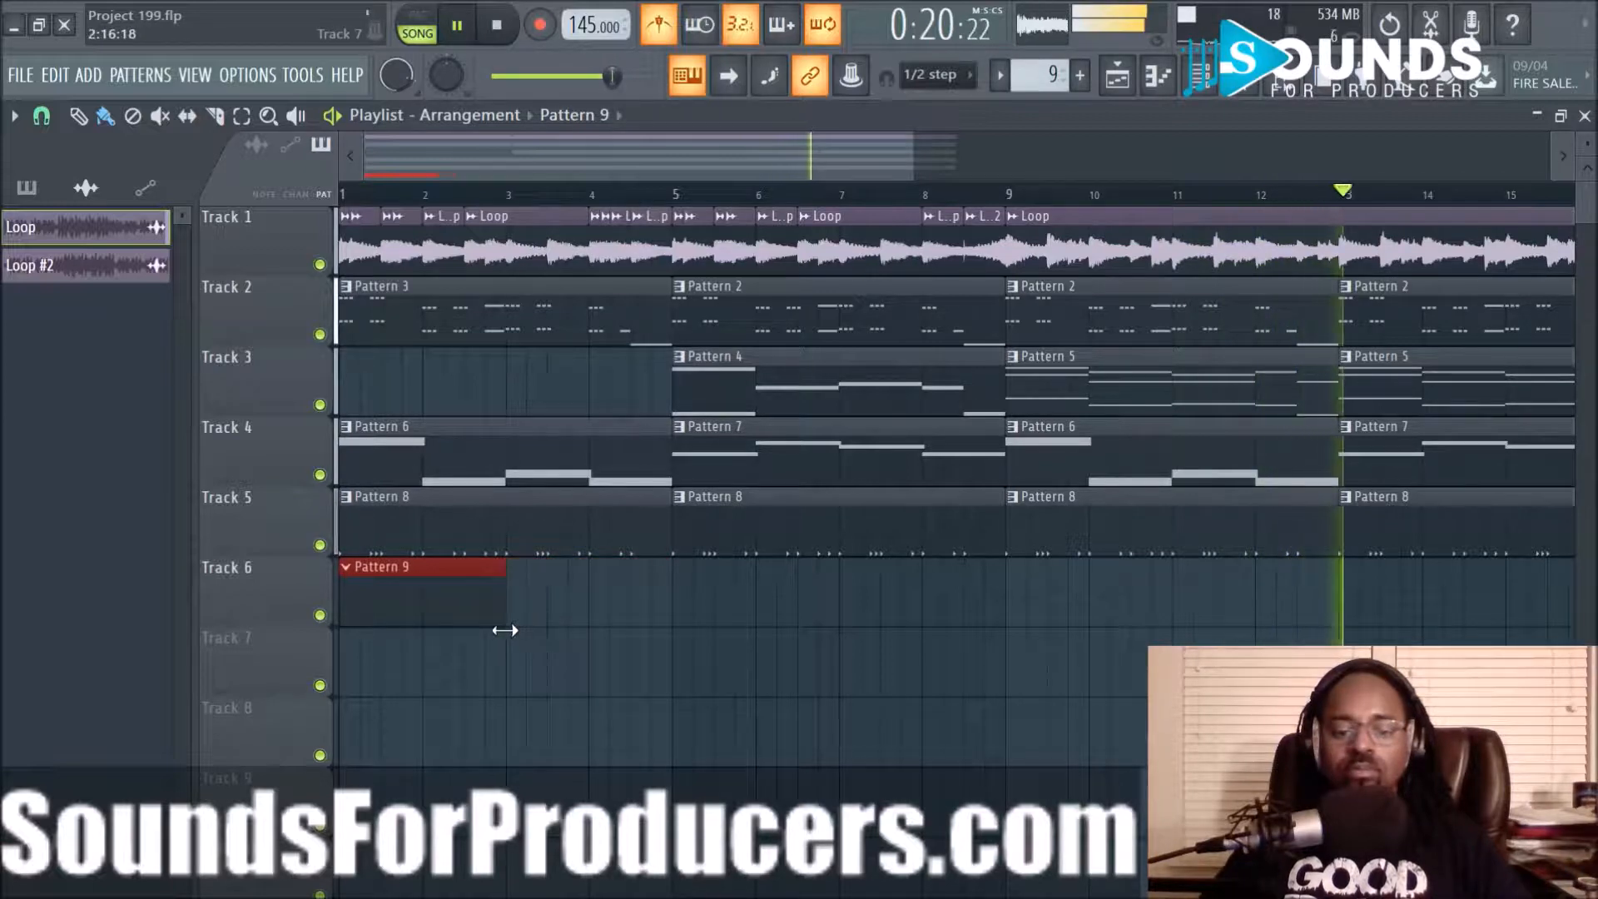
Add Mad Snare hits on steps 13 and 29 of Pattern 9 while auditioning the song
key("F6")
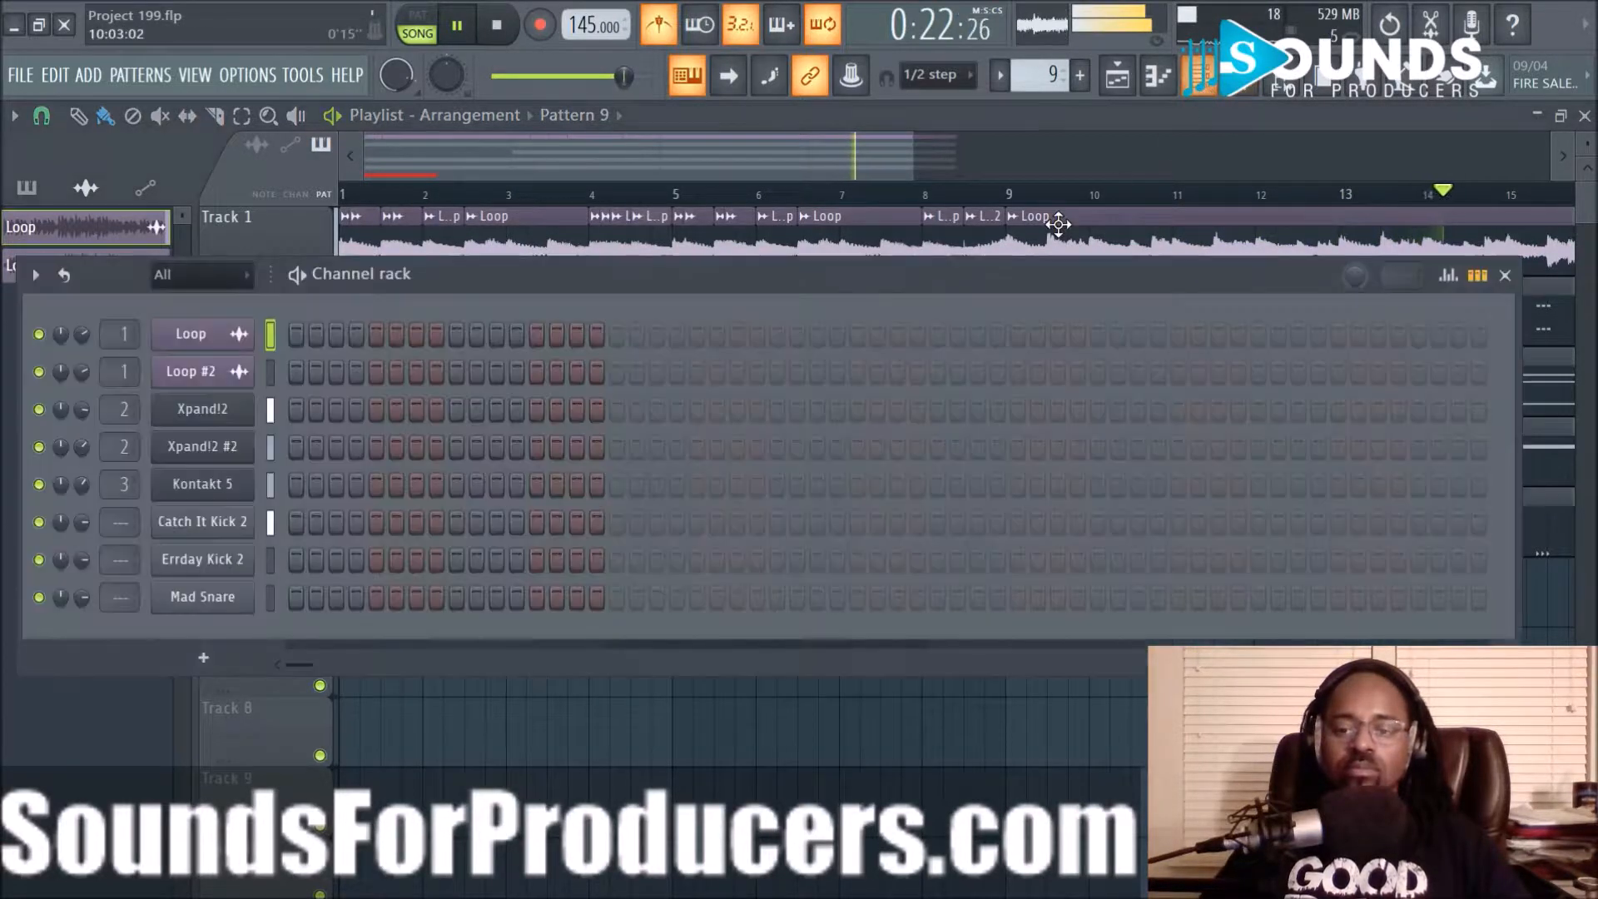
key("space")
key("space")
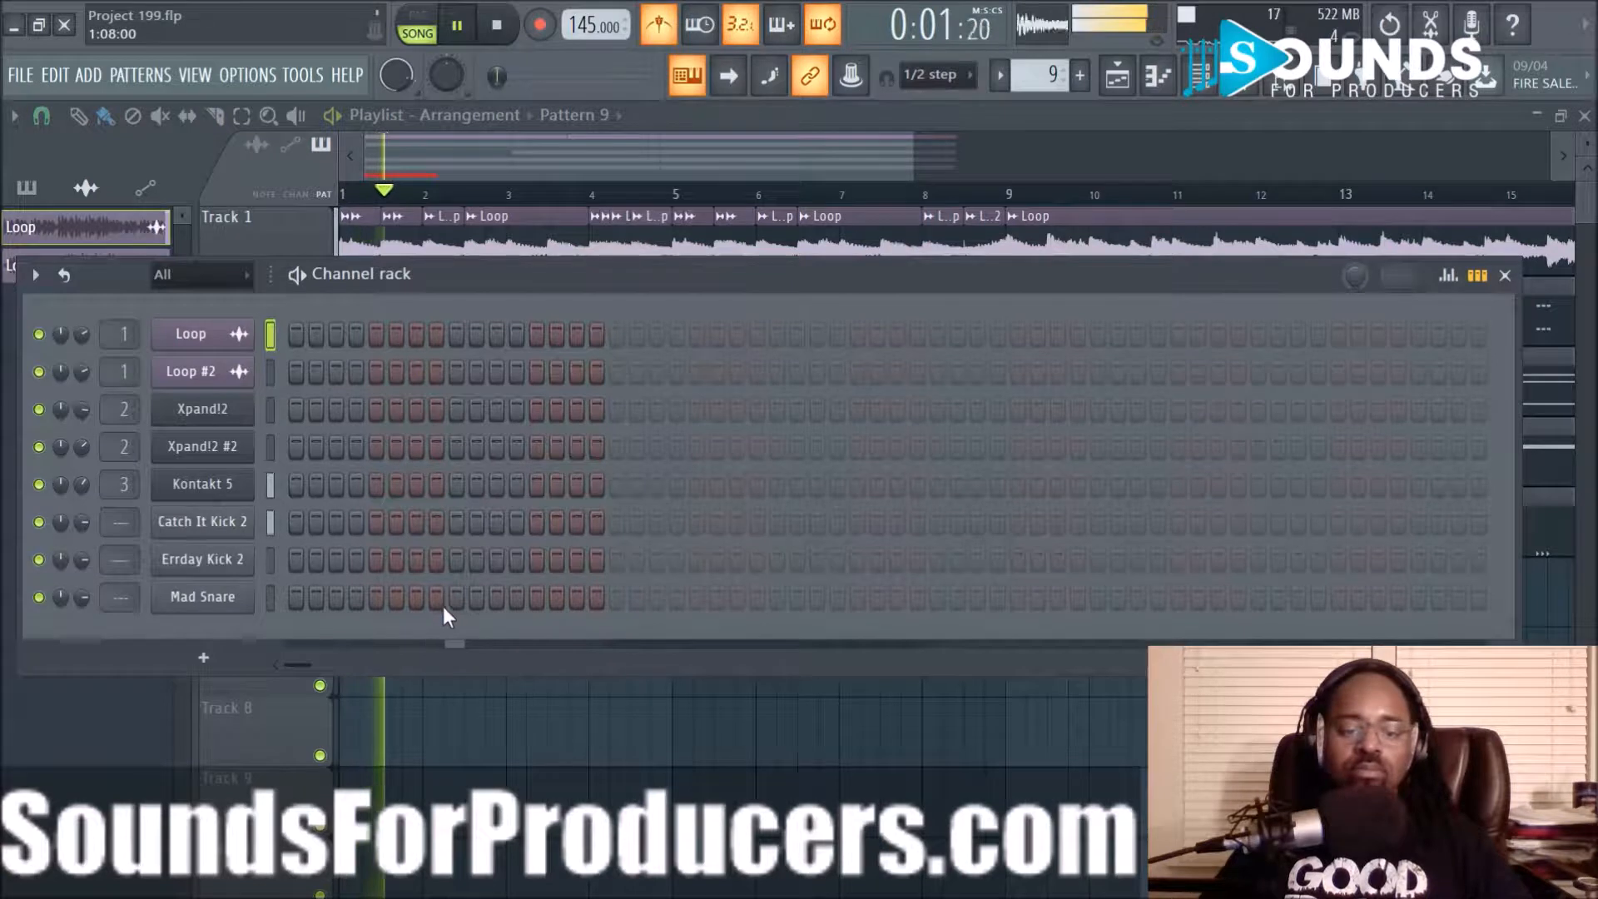
left_click(535, 599)
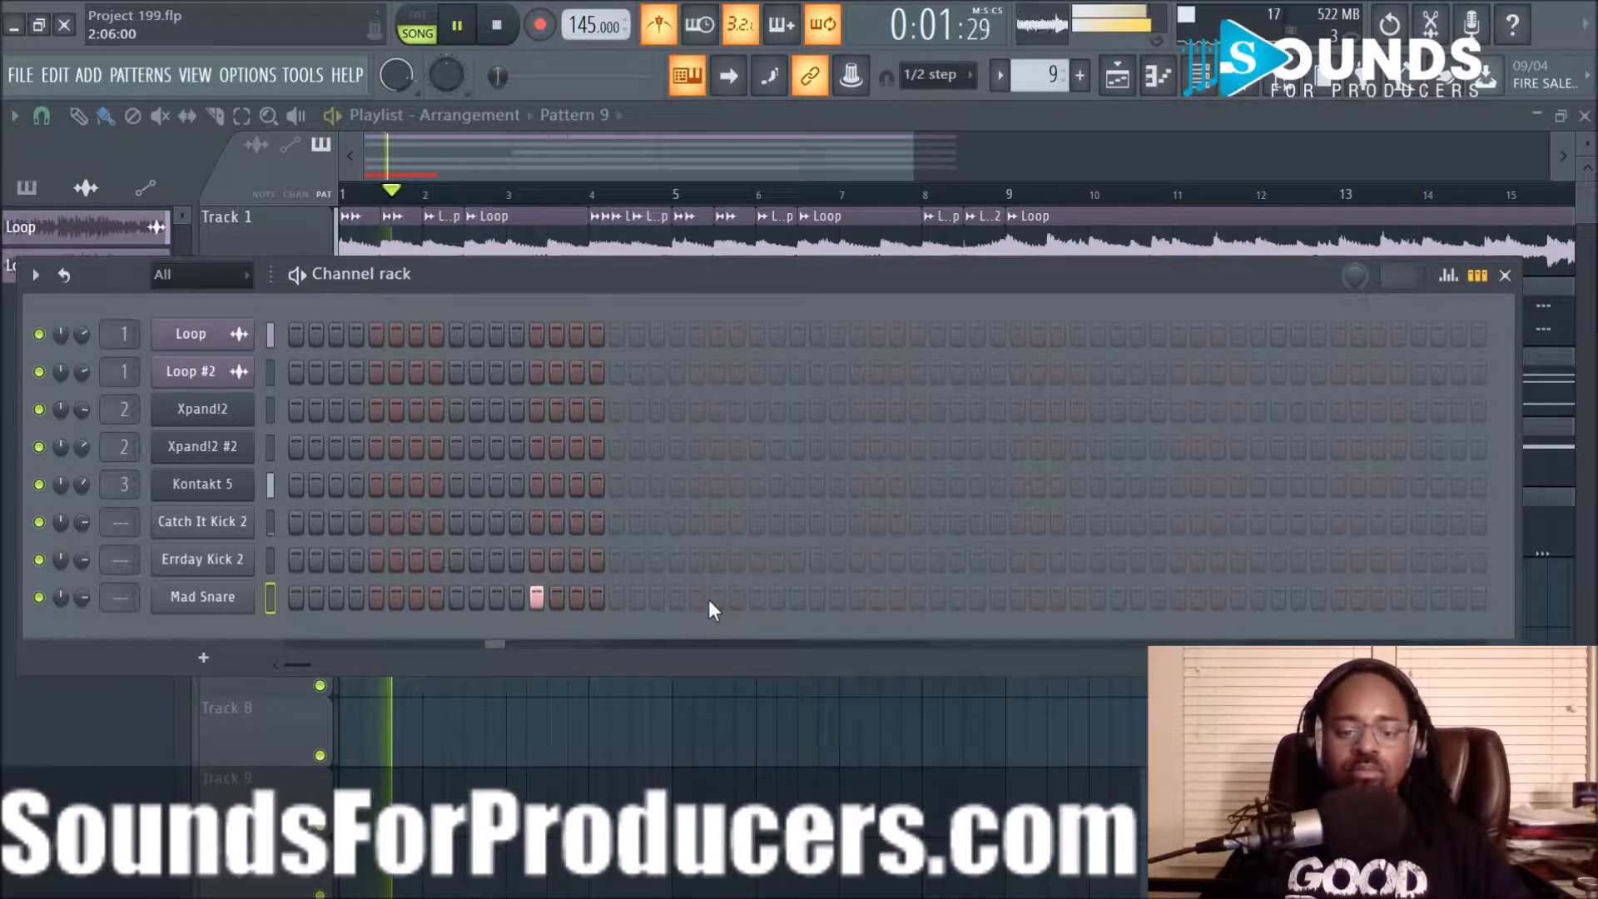
key("space")
key("space")
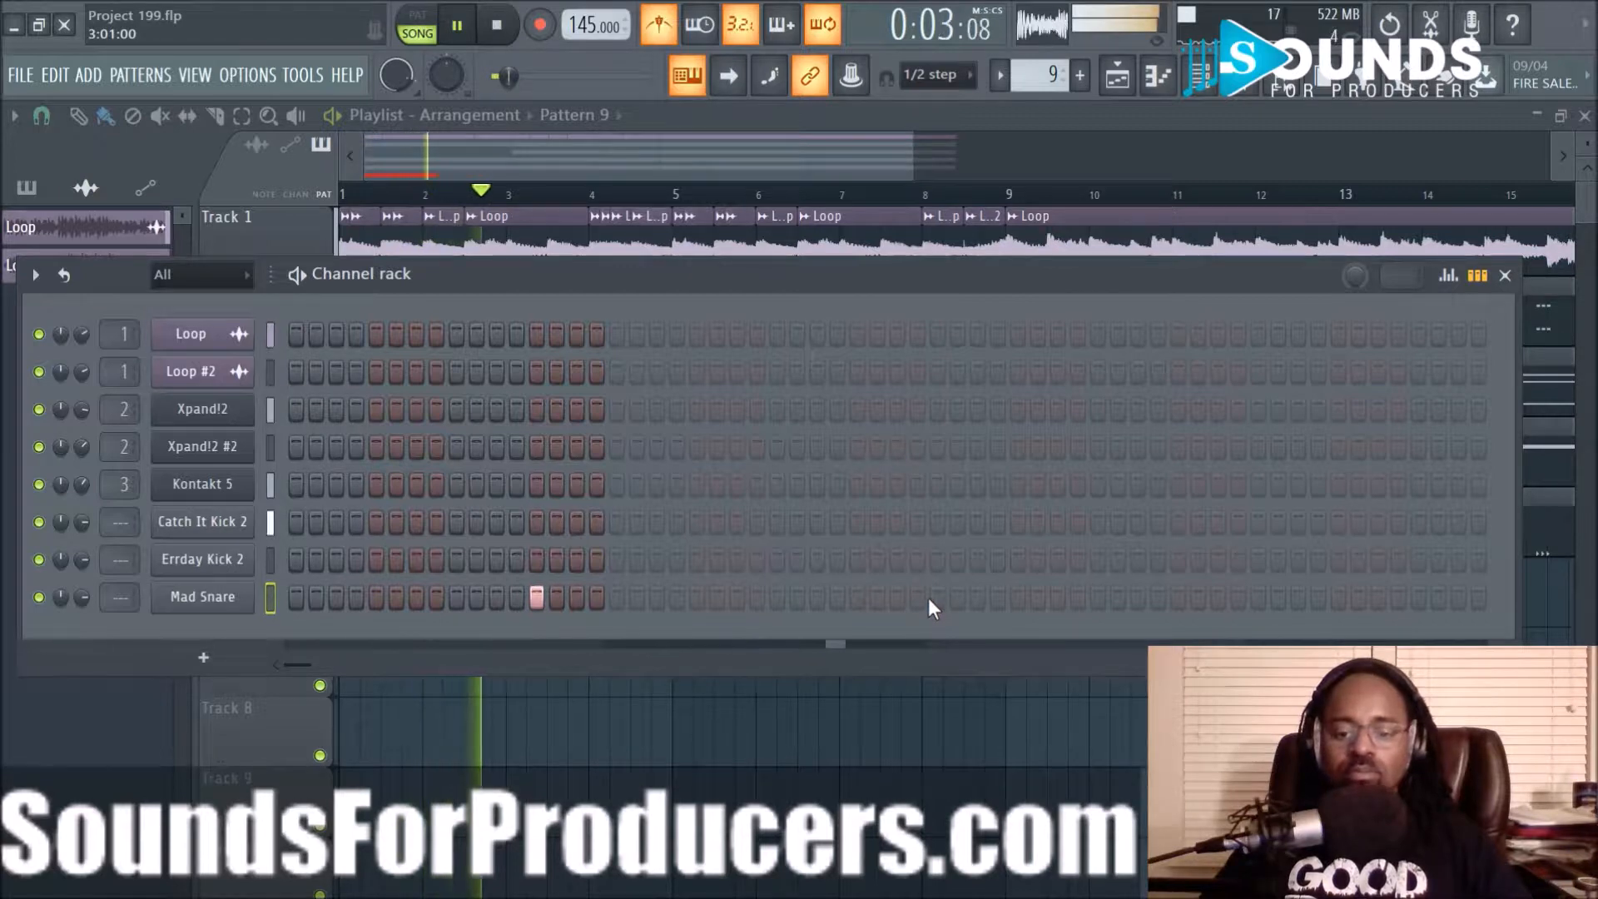
left_click(858, 597)
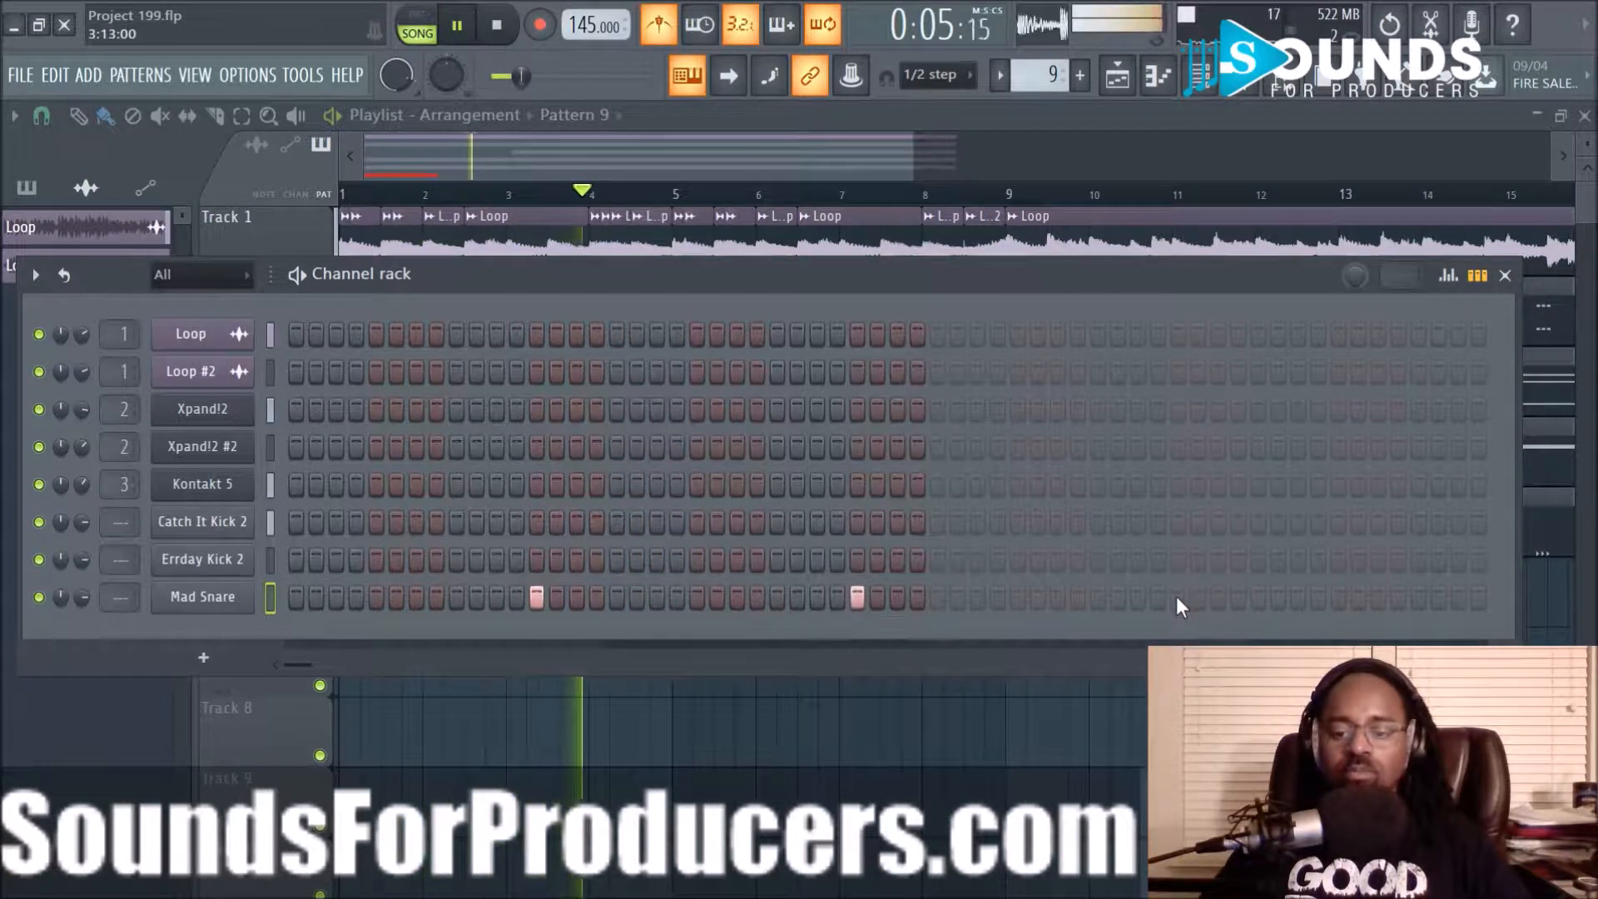
Duplicate the Pattern 9 clip seven times along Track 6 so the snare covers the arrangement up to bar 17
key("F6")
left_click(466, 607)
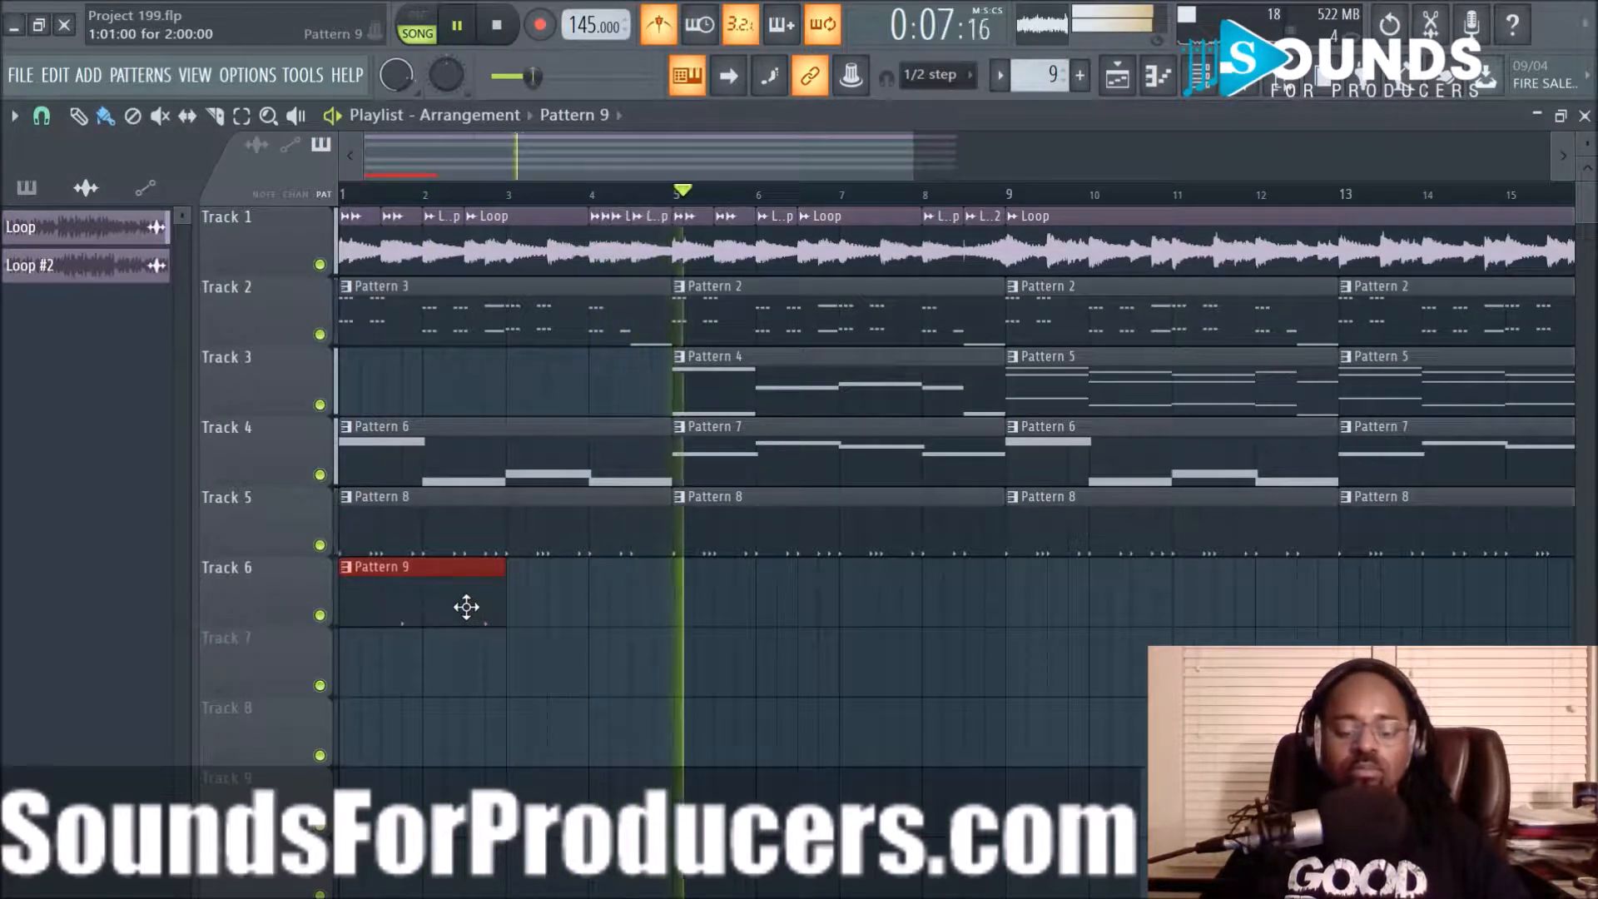
key("ctrl+b")
key("ctrl+b")
key("ctrl+b")
key("ctrl+b")
key("ctrl+b")
key("ctrl+b")
key("ctrl+b")
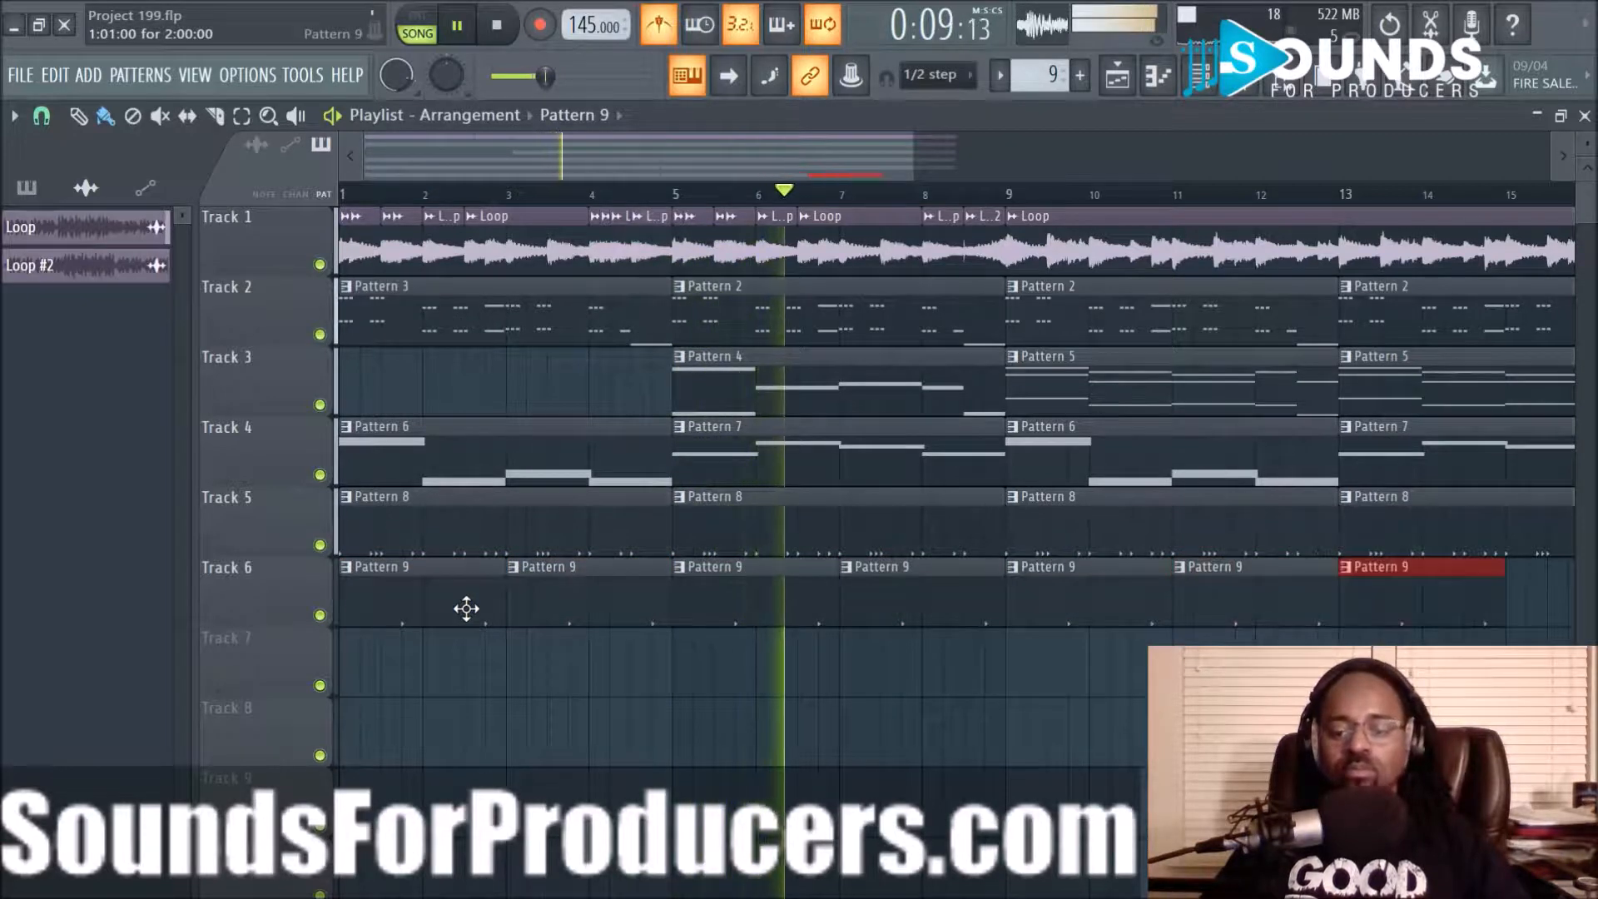
left_click_drag(626, 156, 483, 158)
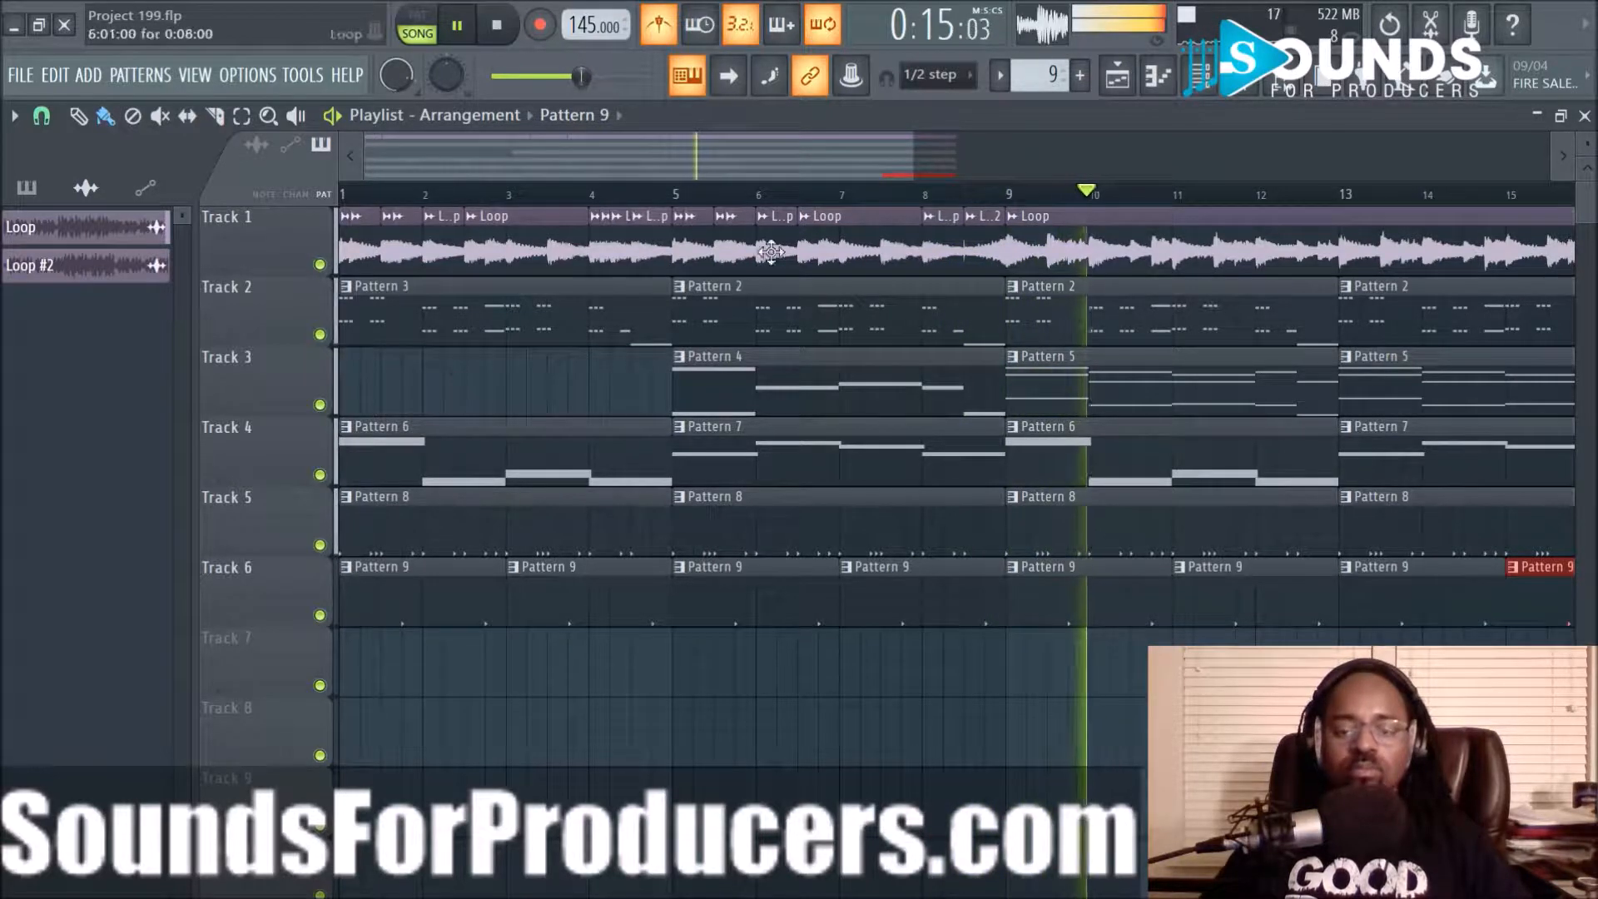
Copy the Catch It Kick 2 steps in Pattern 8 onto the Errday Kick 2 channel, audition them and stop playback
left_click(1204, 83)
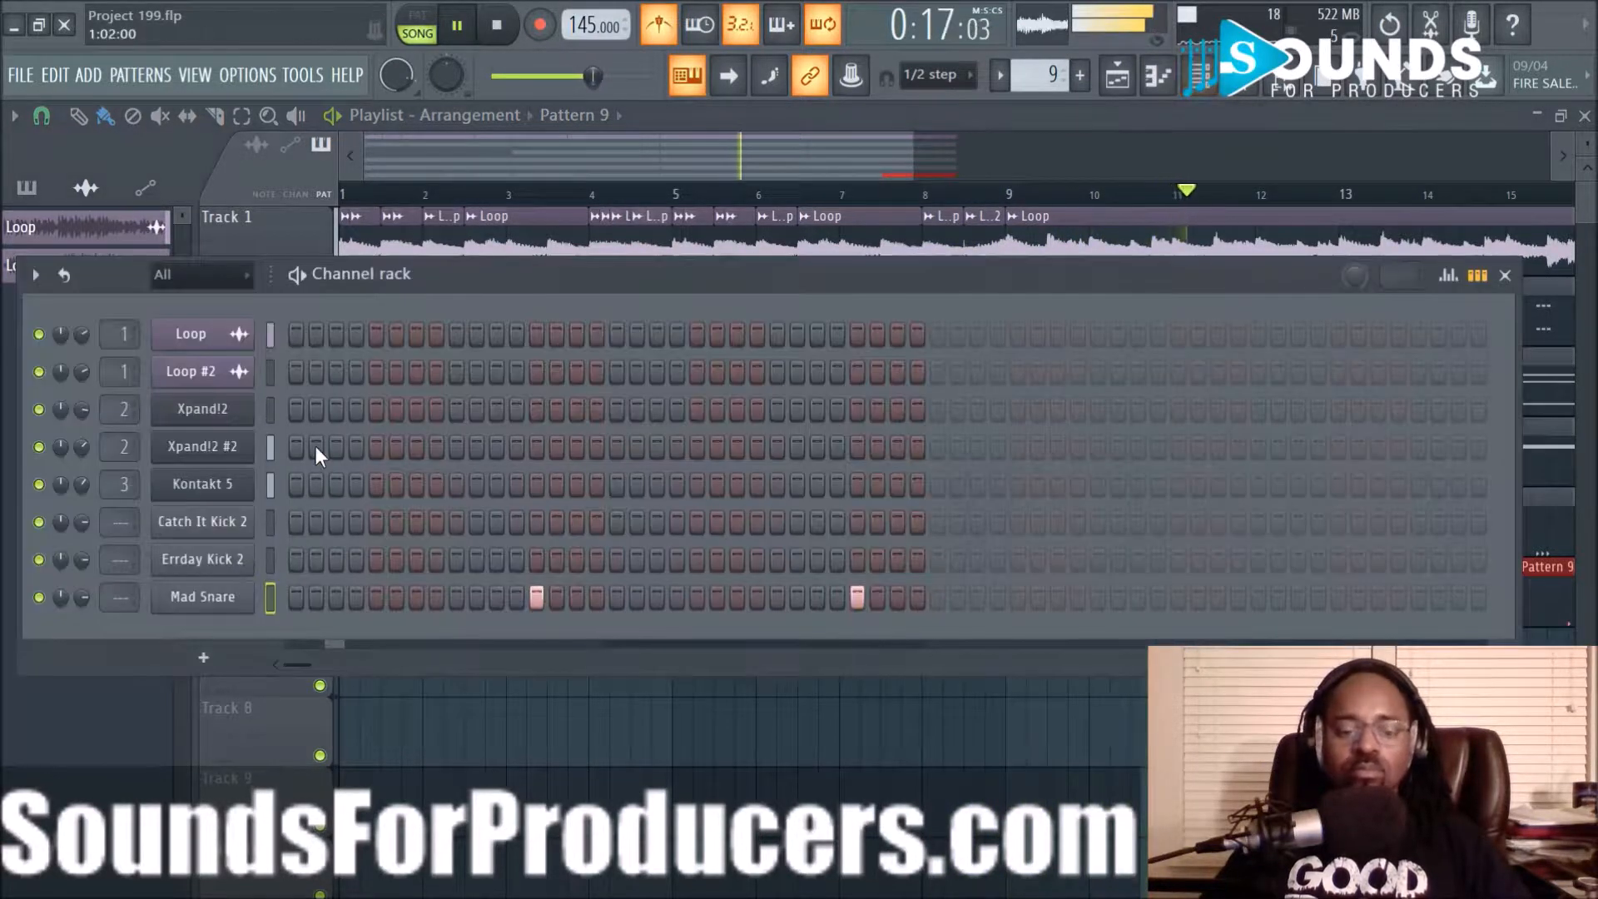
scroll(1017, 76, "down", 1)
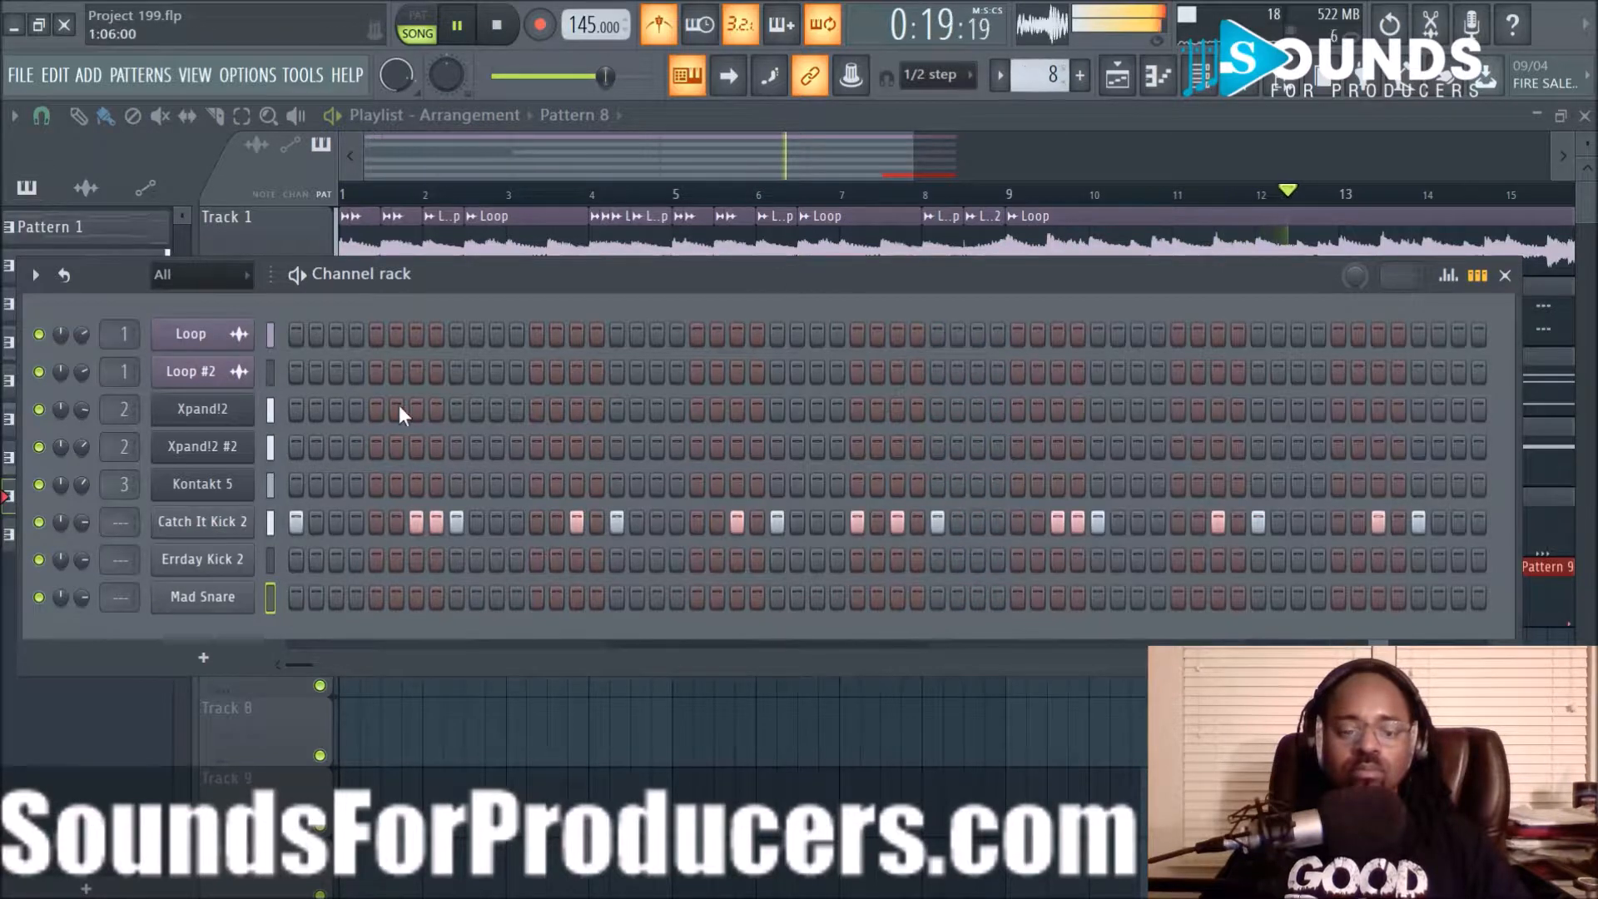
right_click(238, 533)
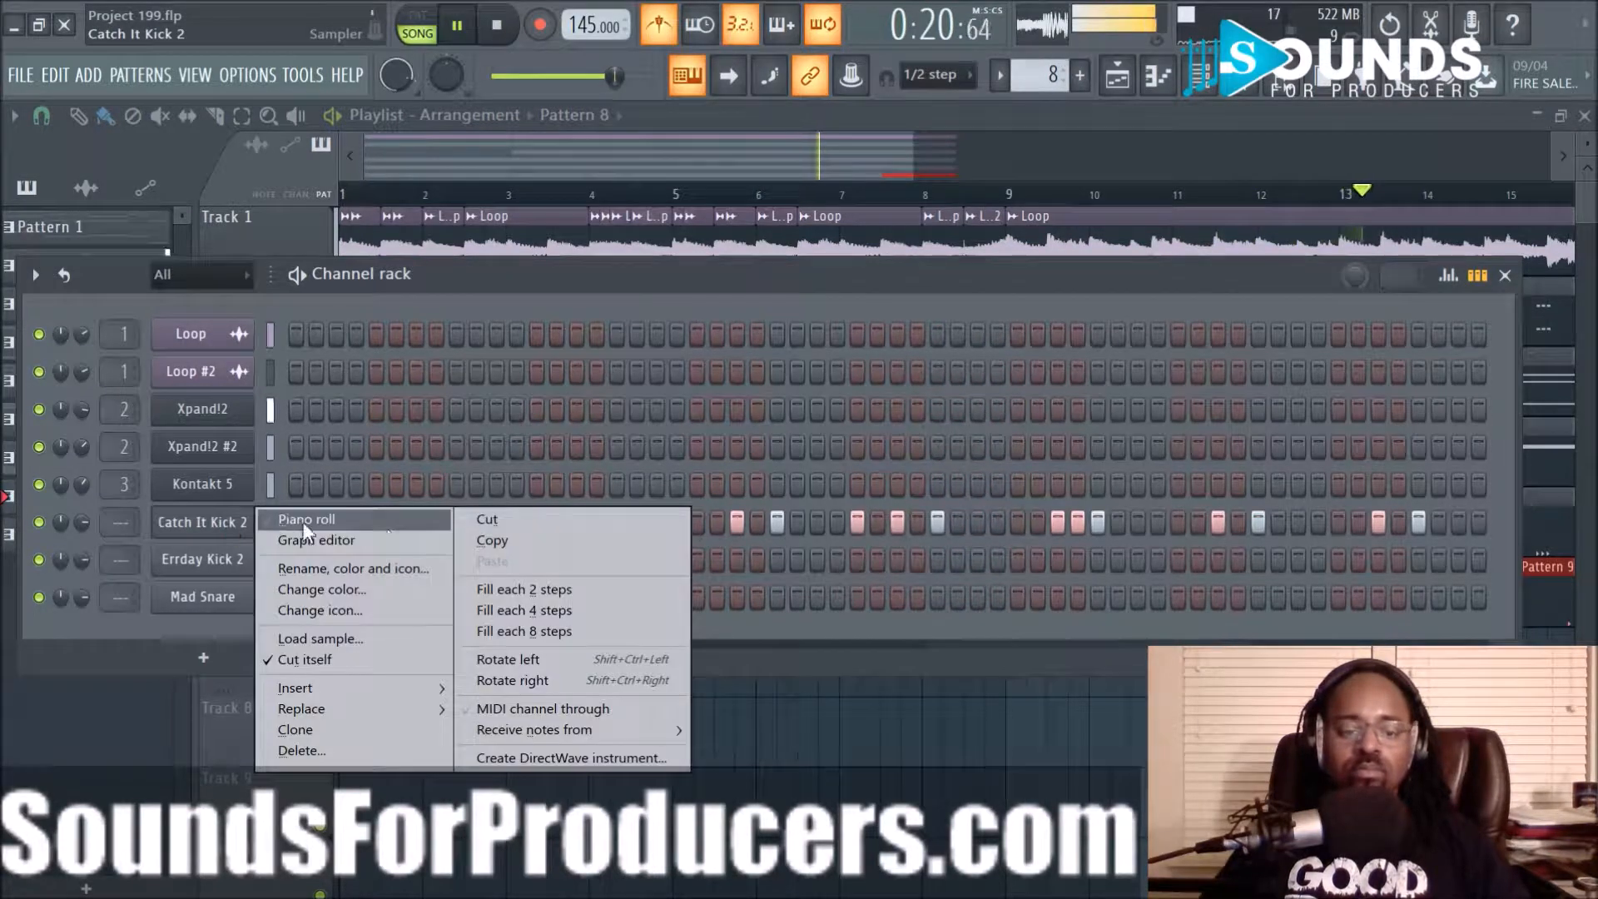
left_click(495, 541)
left_click(271, 559)
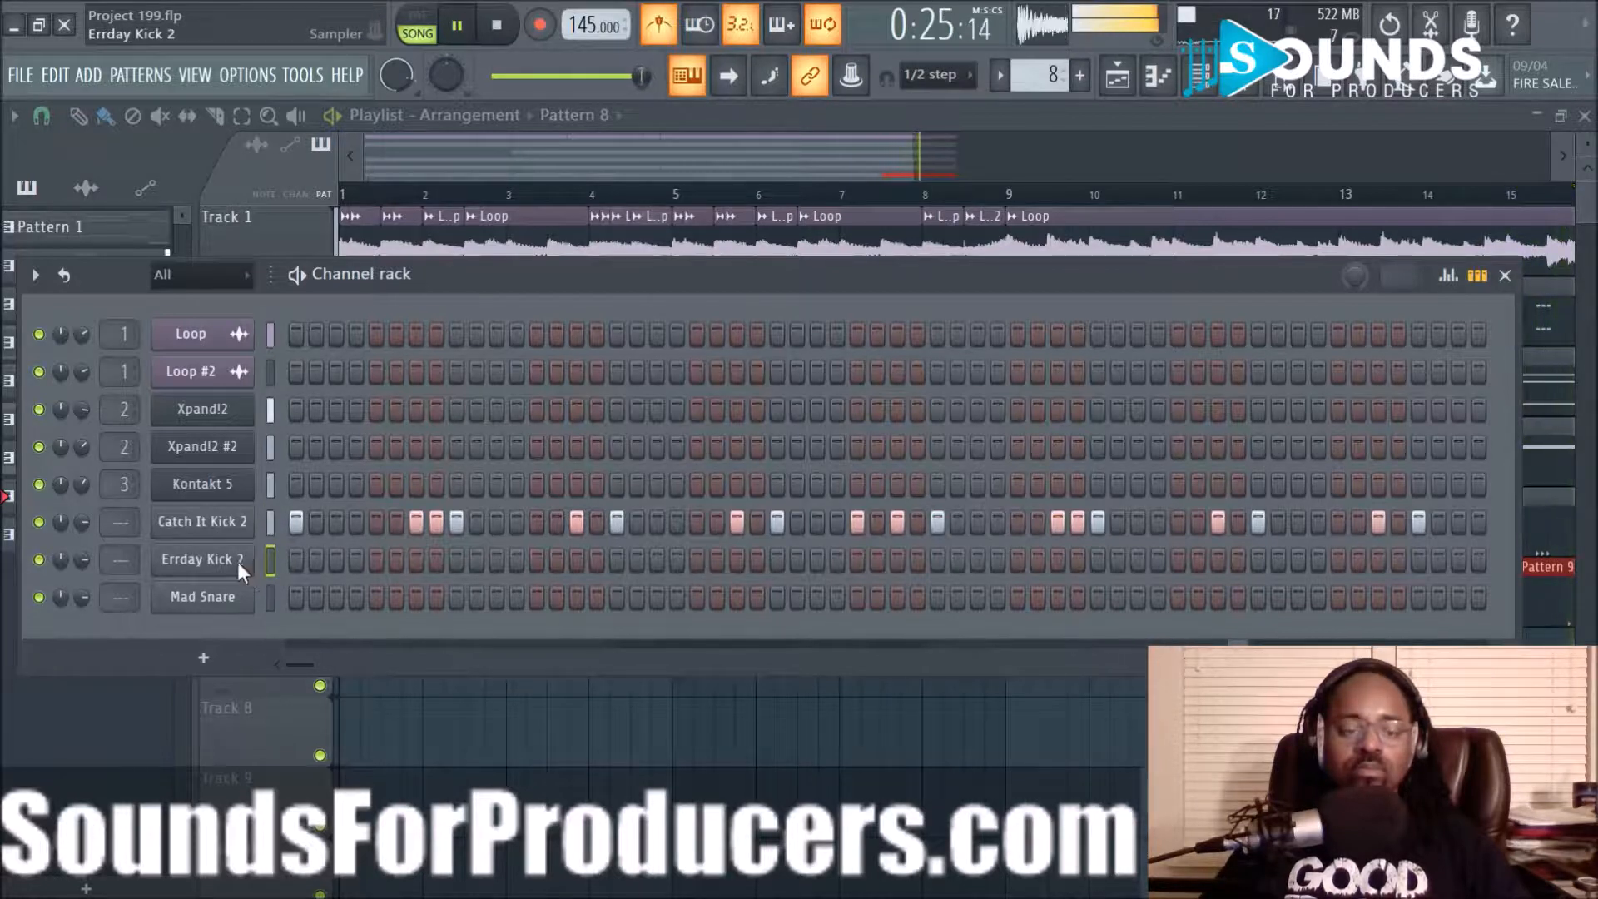
right_click(238, 562)
left_click(487, 597)
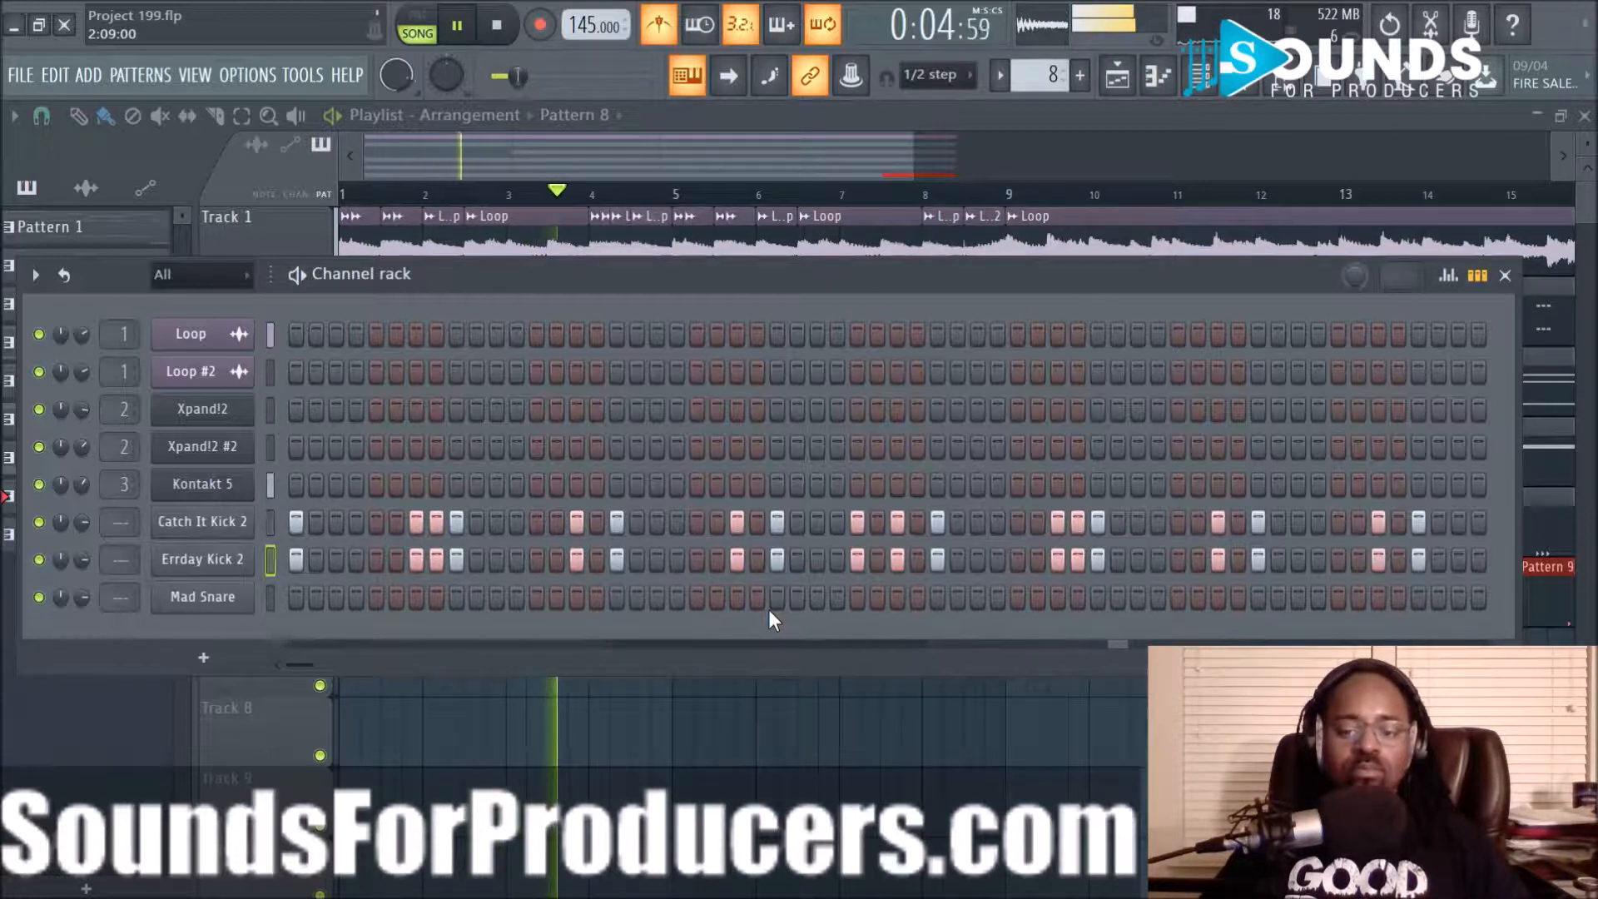
key("space")
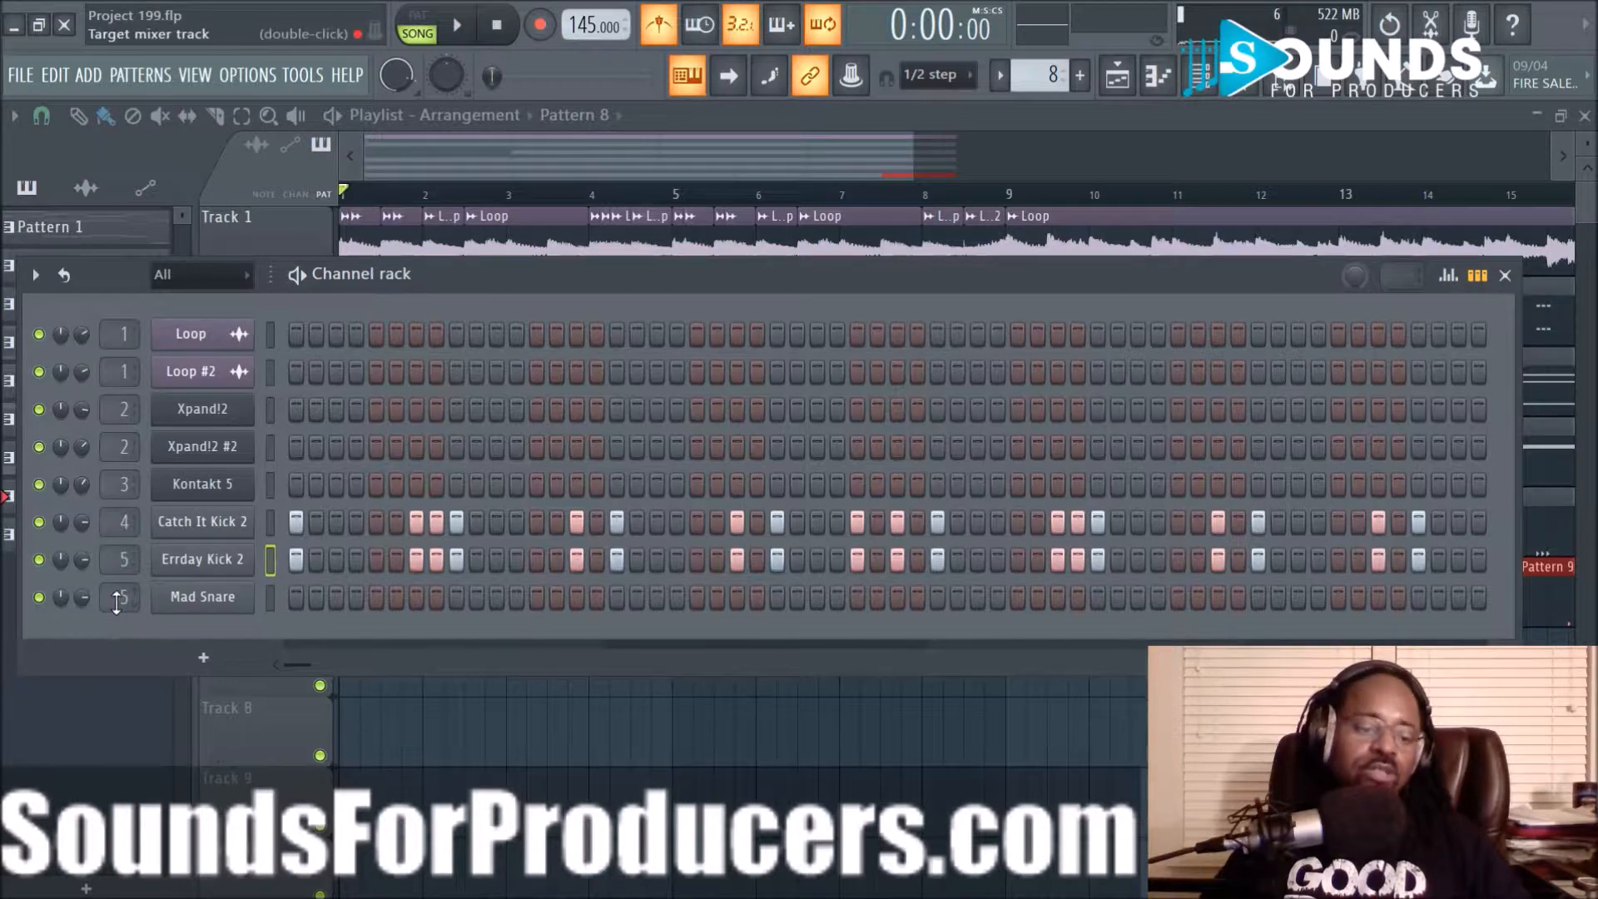
Examine the Catch It Kick 2 channel's sample, miscellaneous and volume envelope settings, and close its window
left_click(225, 524)
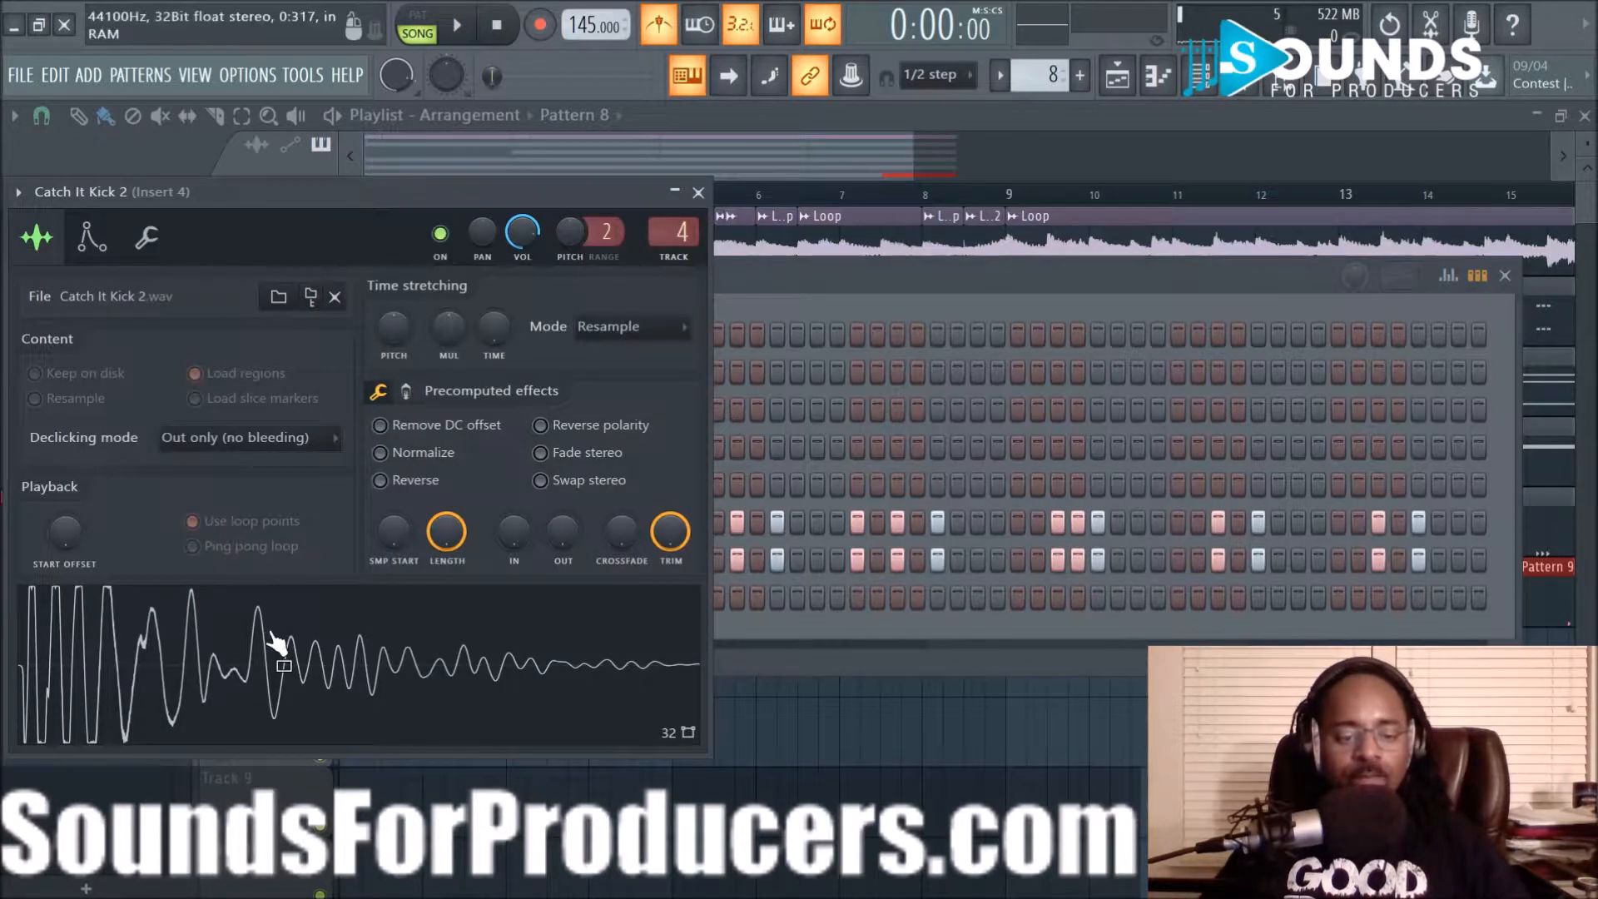
left_click(150, 243)
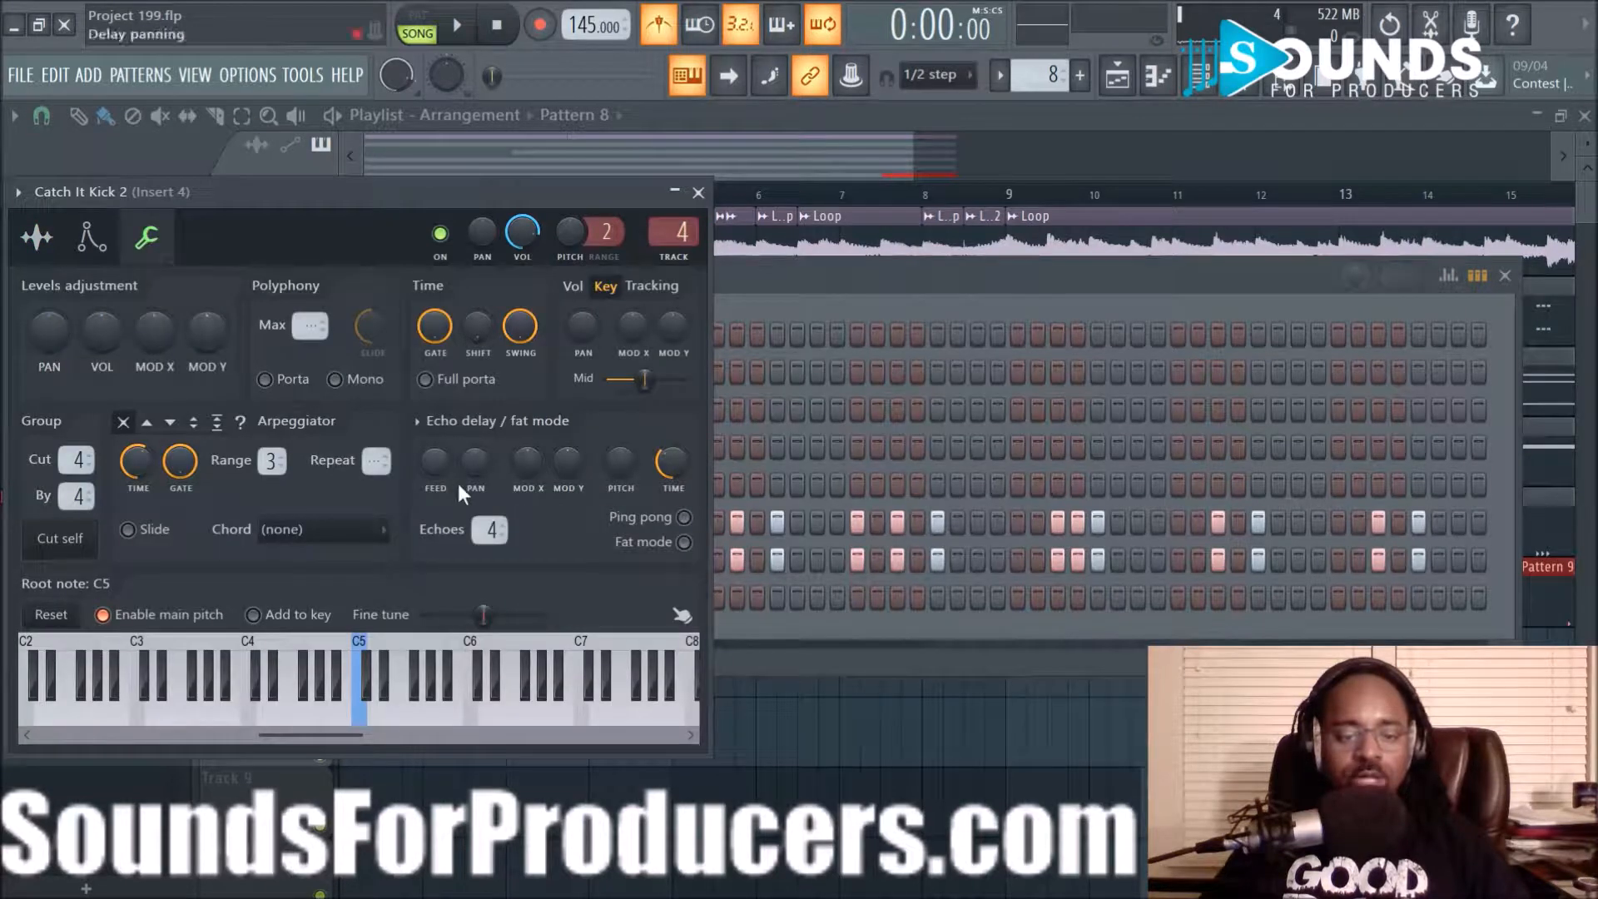
left_click(90, 250)
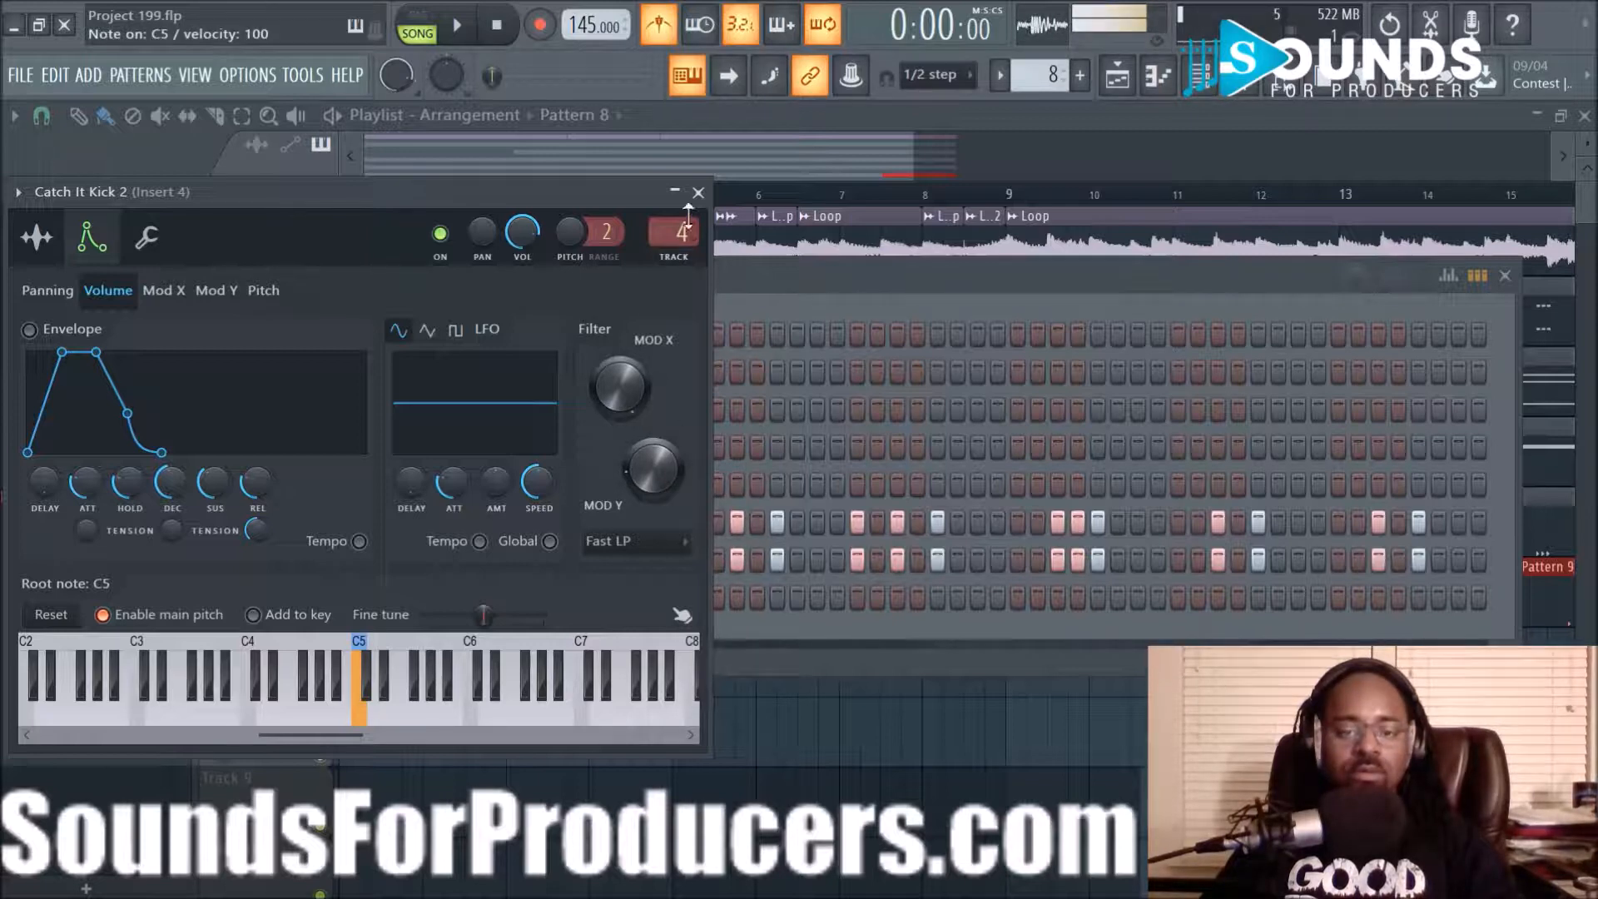
left_click(698, 193)
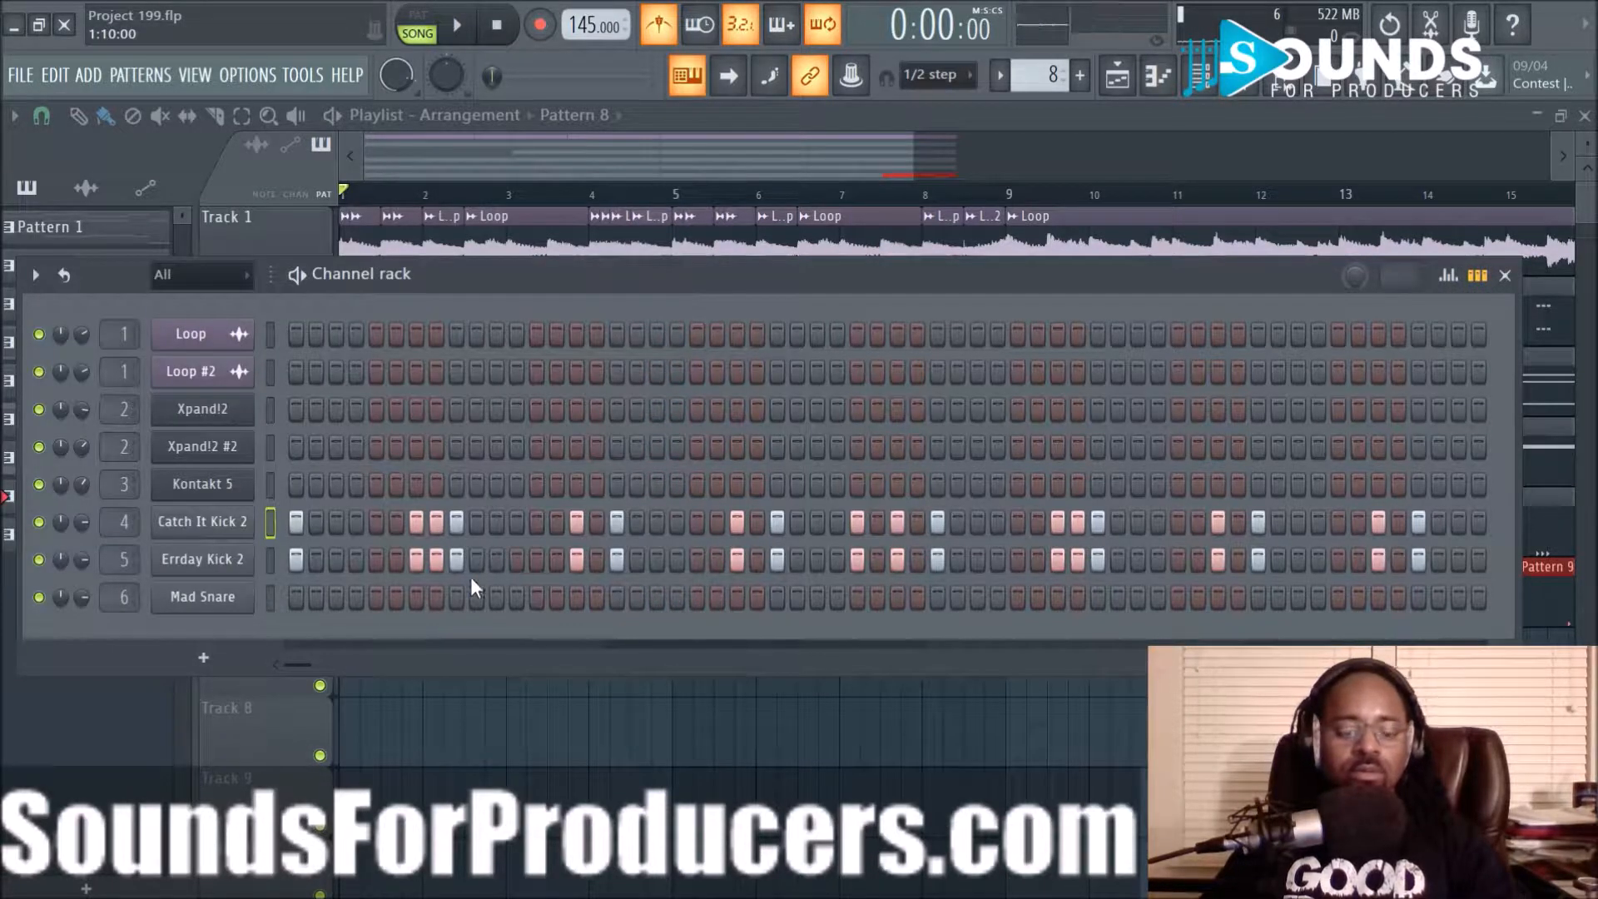
Play the song and open the Catch It Kick 2 notes of Pattern 8 in the piano roll
key("space")
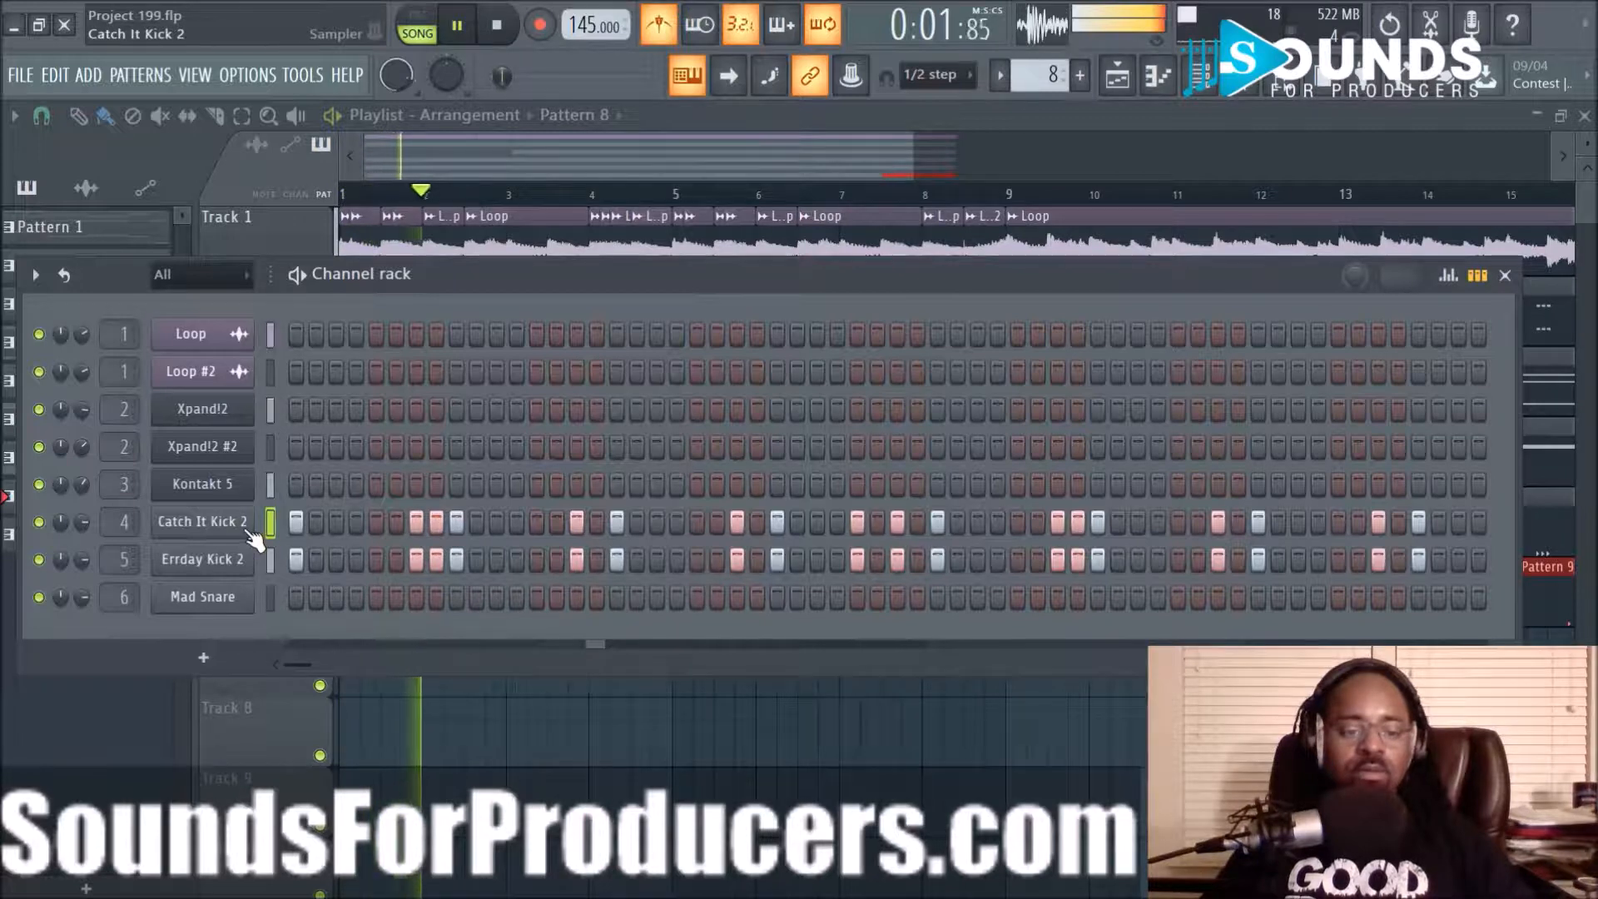
key("F6")
double_click(465, 548)
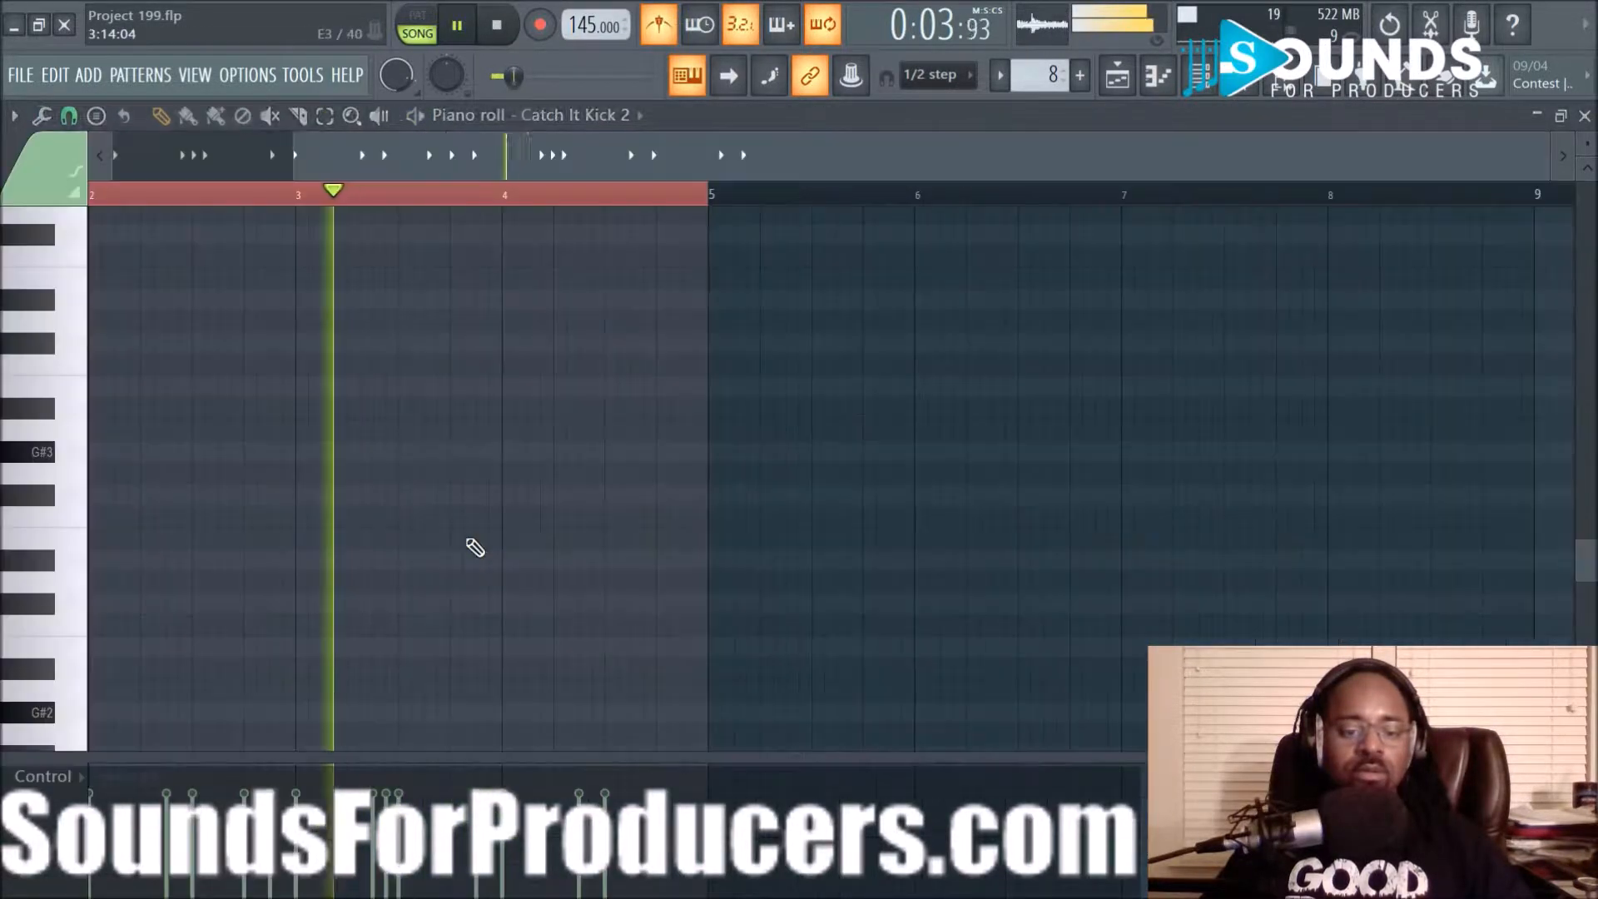
Transpose all Catch It Kick 2 notes of Pattern 8 up two semitones to D5
left_click_drag(612, 156, 407, 158)
scroll(498, 442, "down", 4)
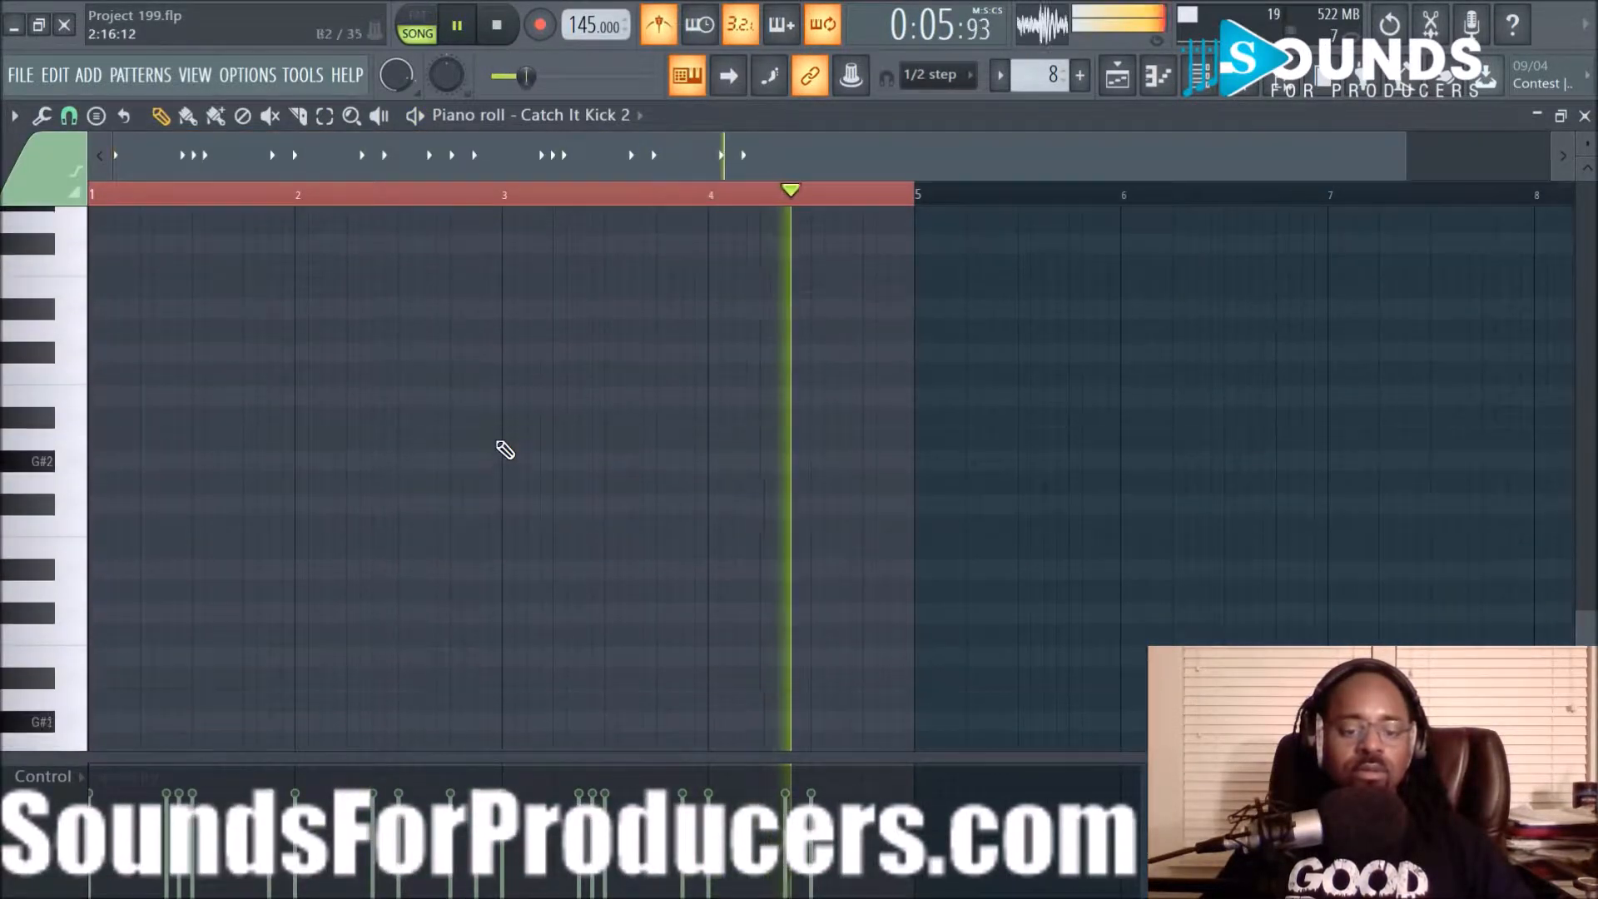
scroll(506, 450, "up", 10)
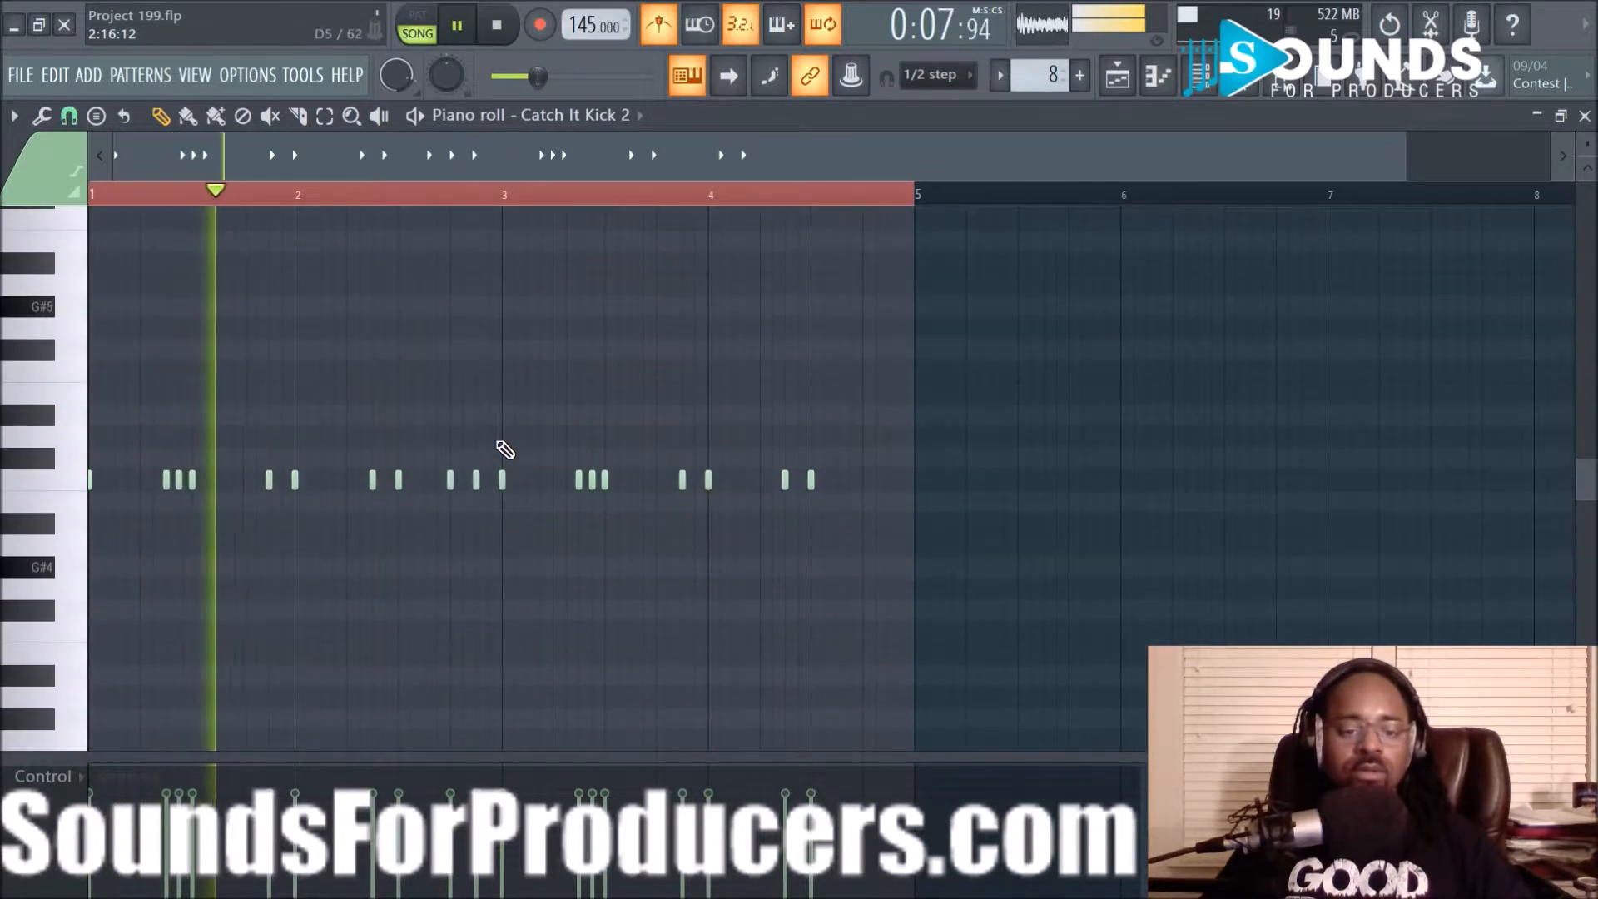
key("ctrl+a")
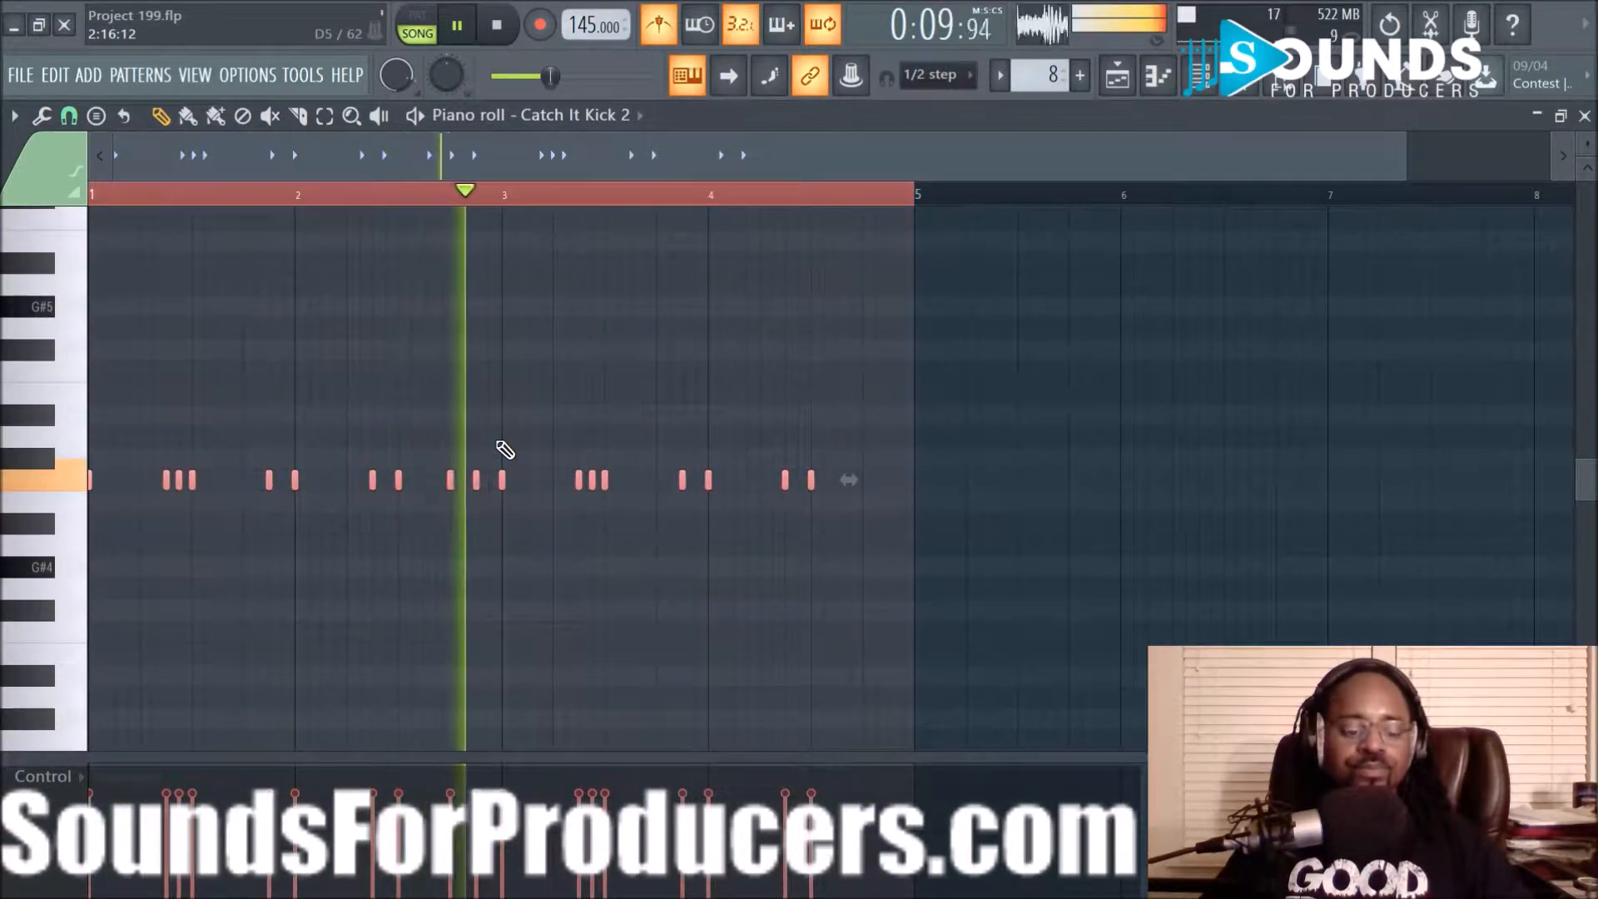
key("Up")
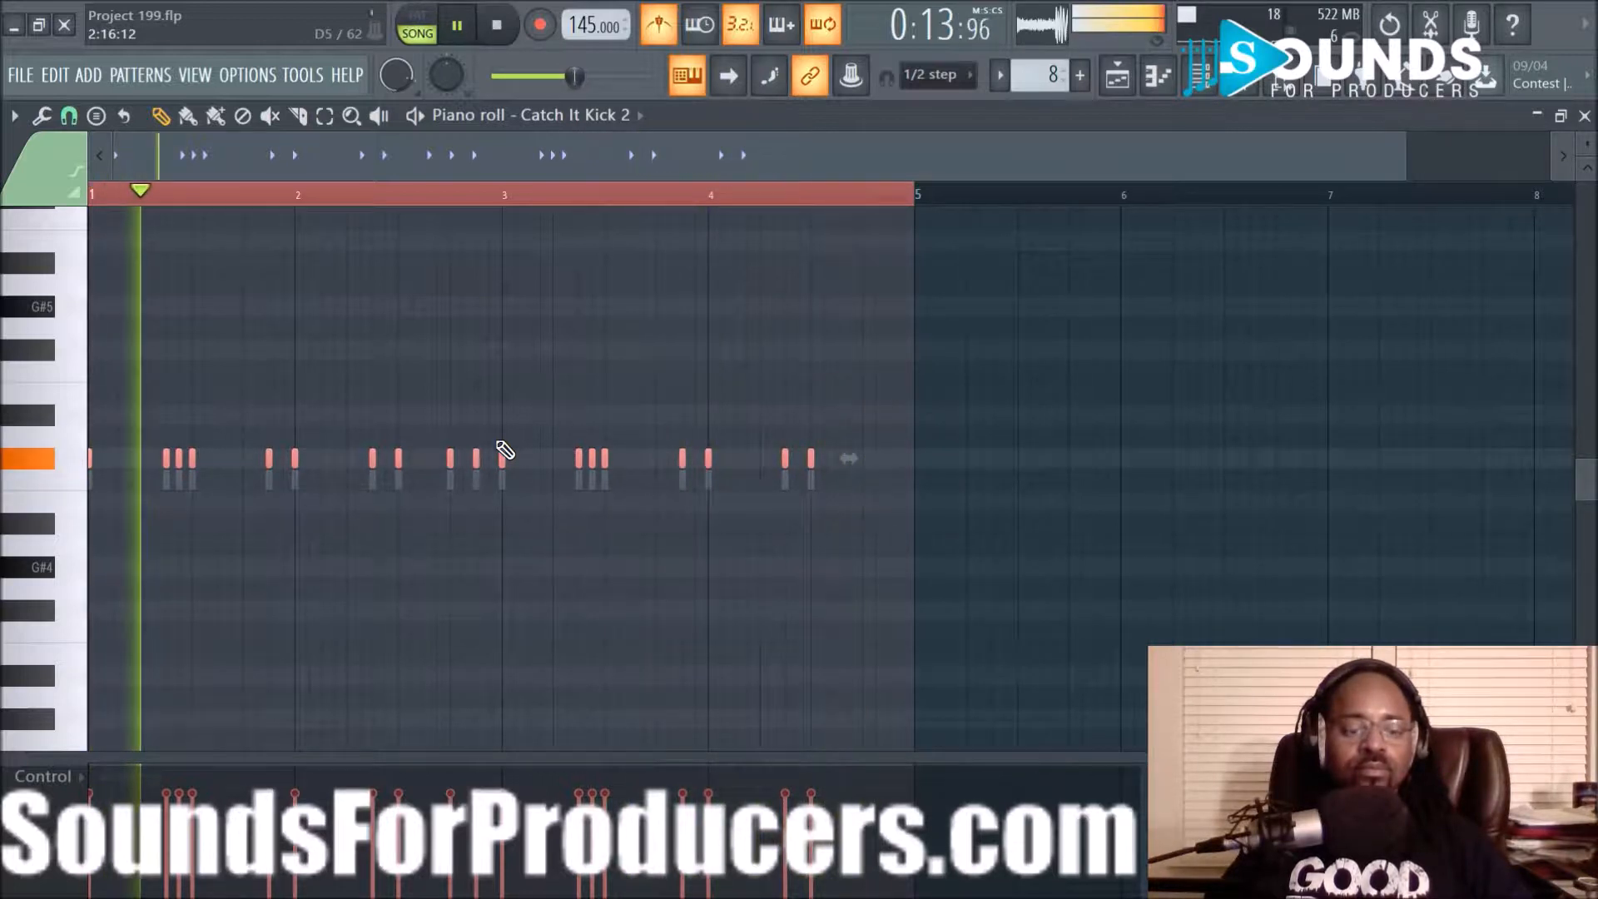
key("Up")
key("Up")
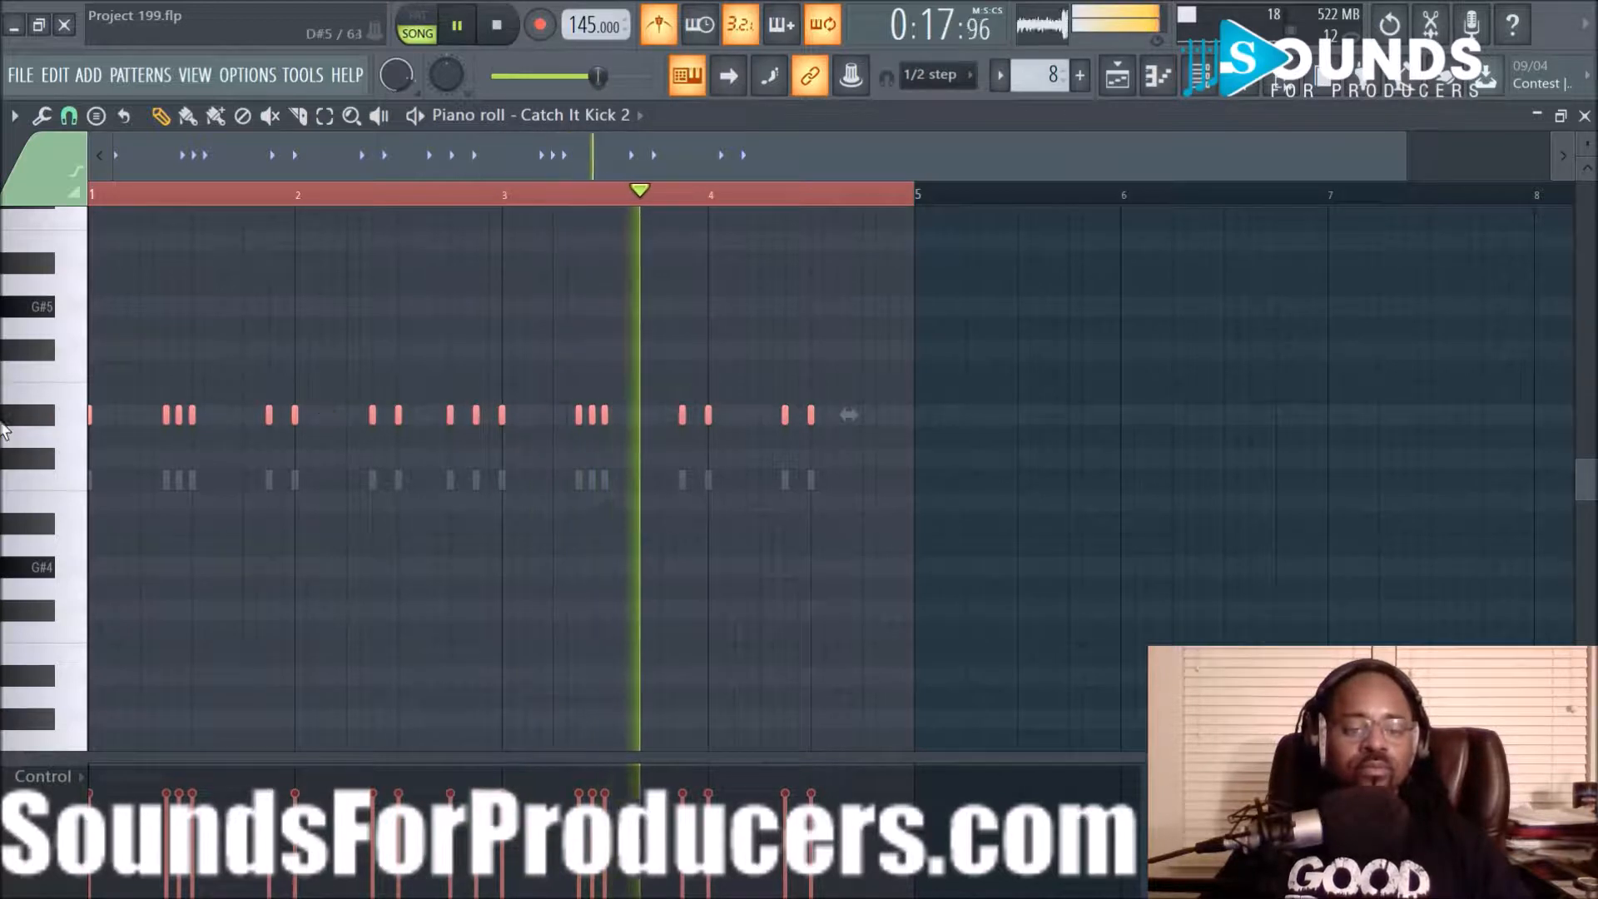
key("Down")
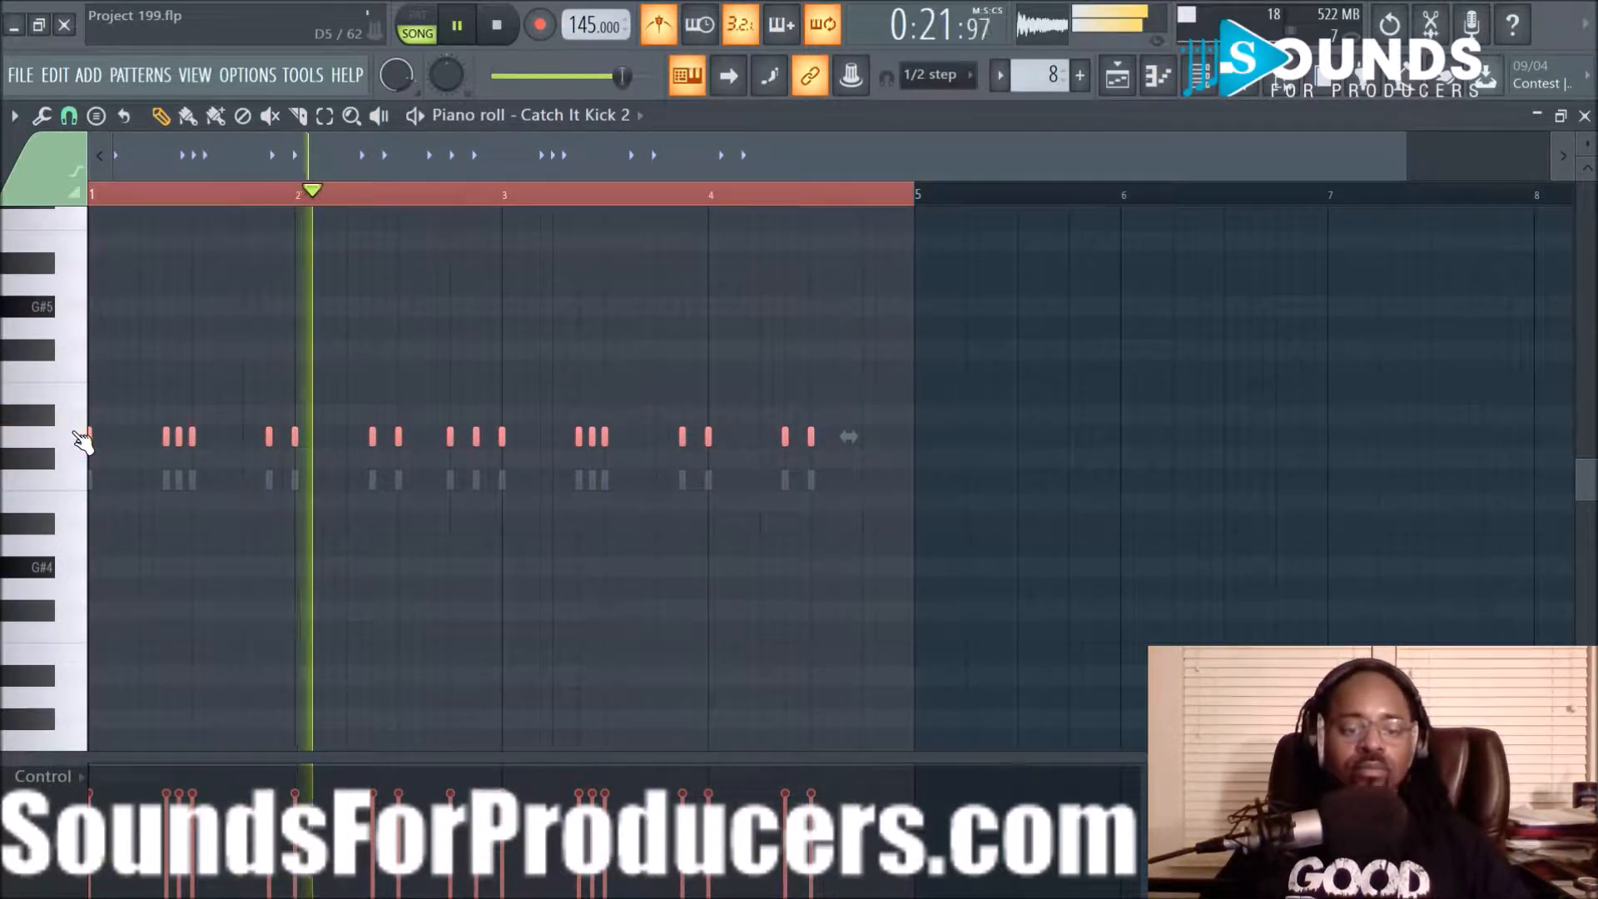
Load Fruity Parametric EQ 2 on mixer Insert 4 and boost band 3 in the low mids
left_click(1207, 81)
left_click(1244, 81)
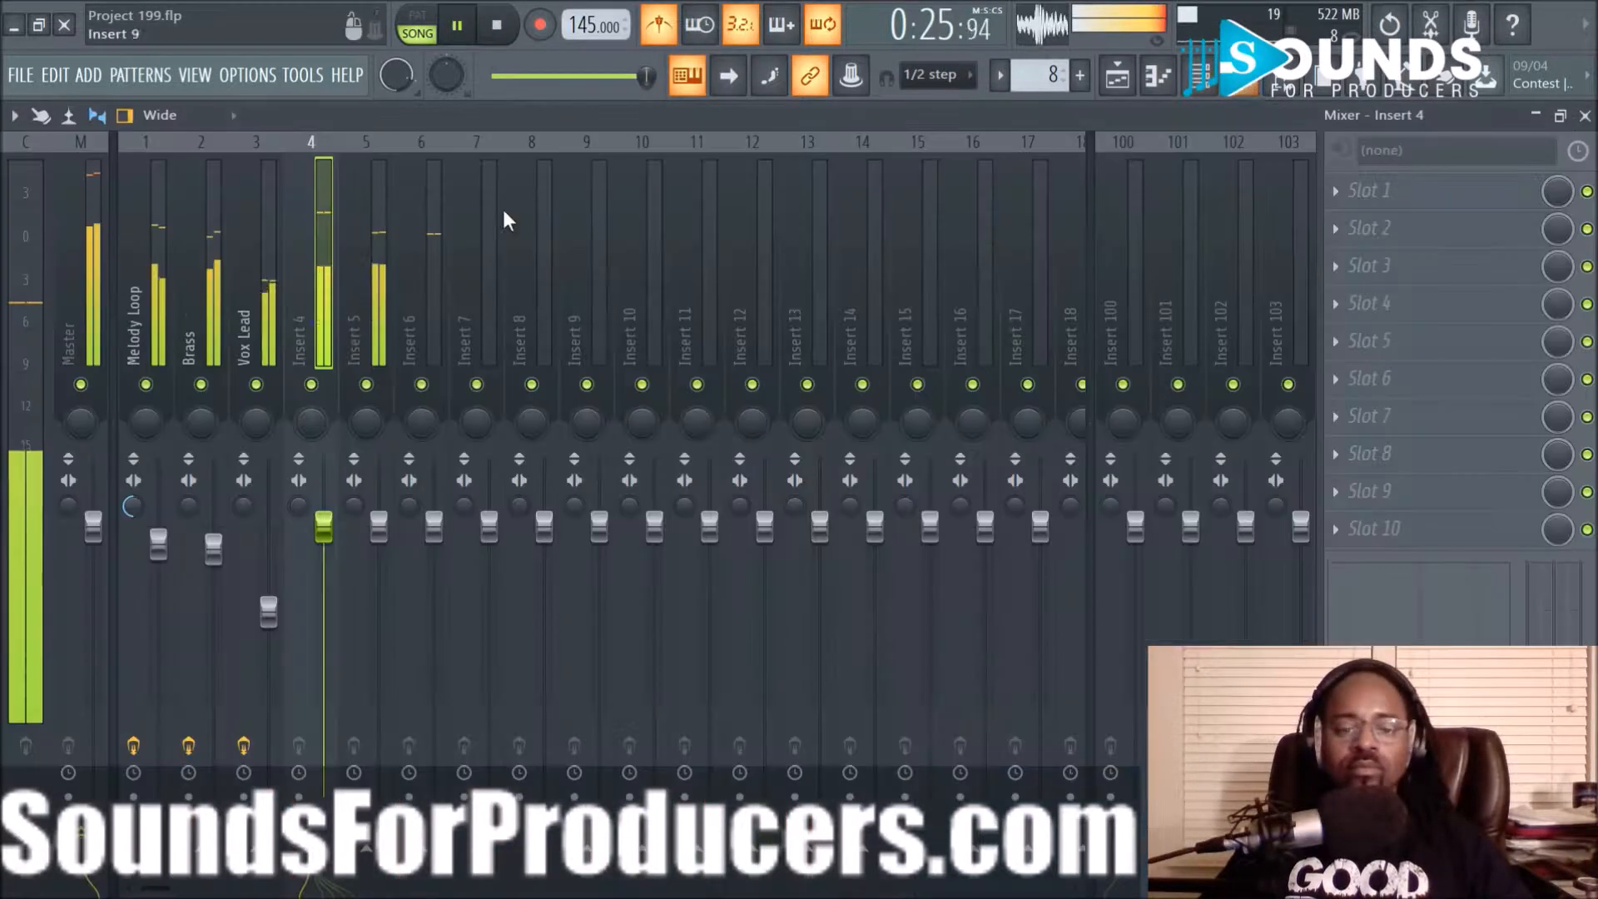
left_click(1335, 191)
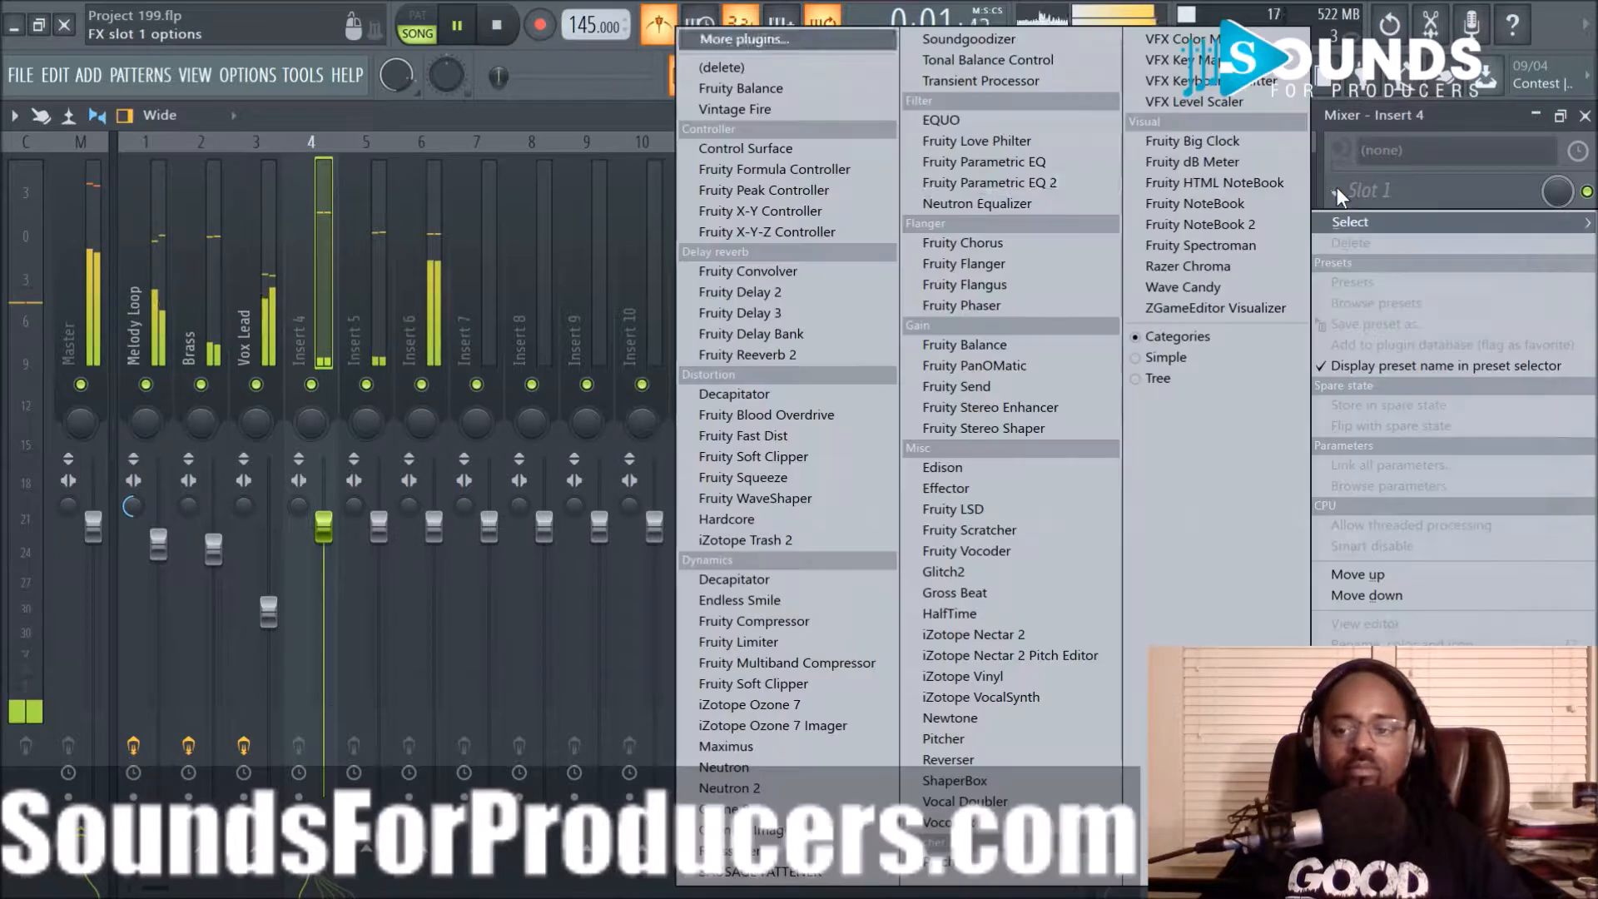
left_click(1006, 183)
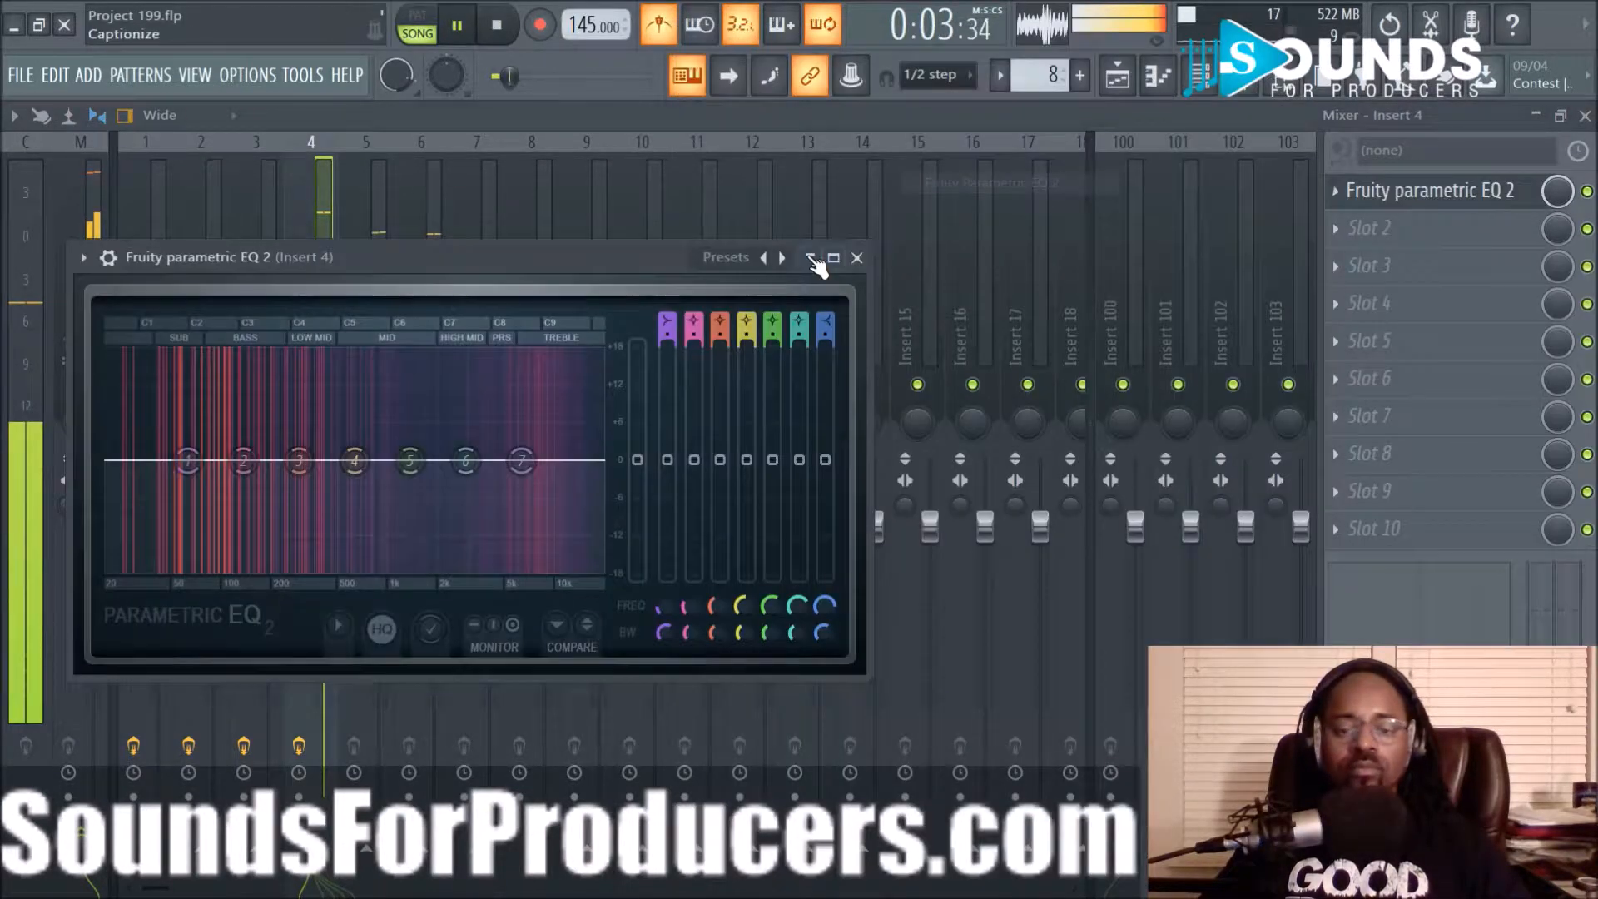
mouse_move(299, 461)
left_mouse_down()
mouse_move(309, 419)
mouse_move(241, 387)
mouse_move(300, 368)
mouse_move(312, 435)
left_mouse_up()
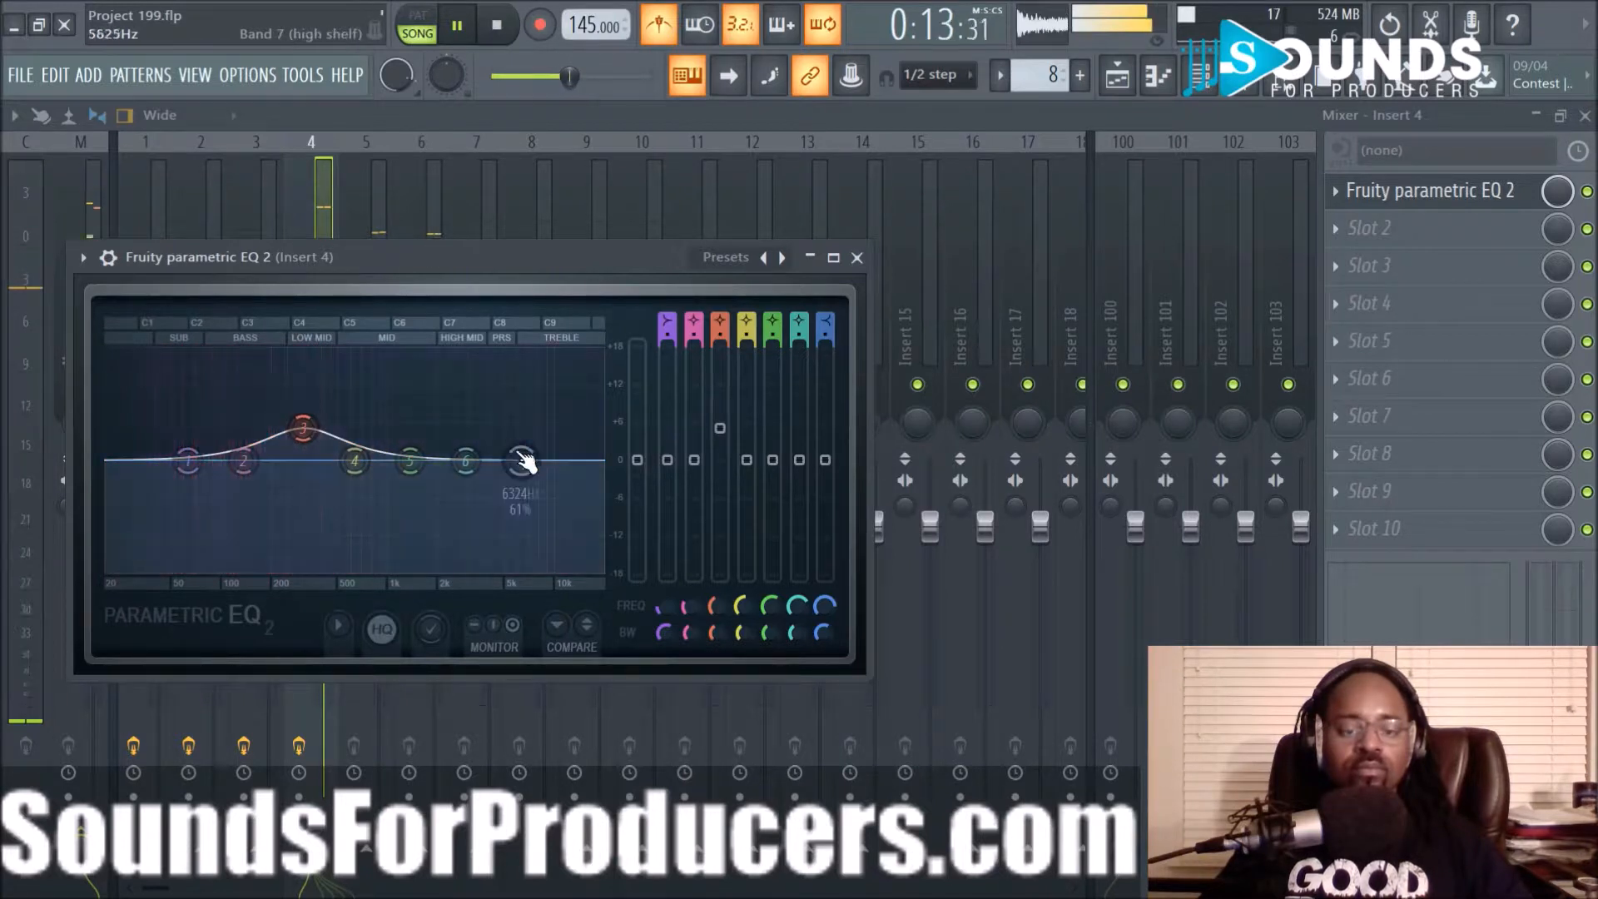
left_click_drag(522, 460, 595, 509)
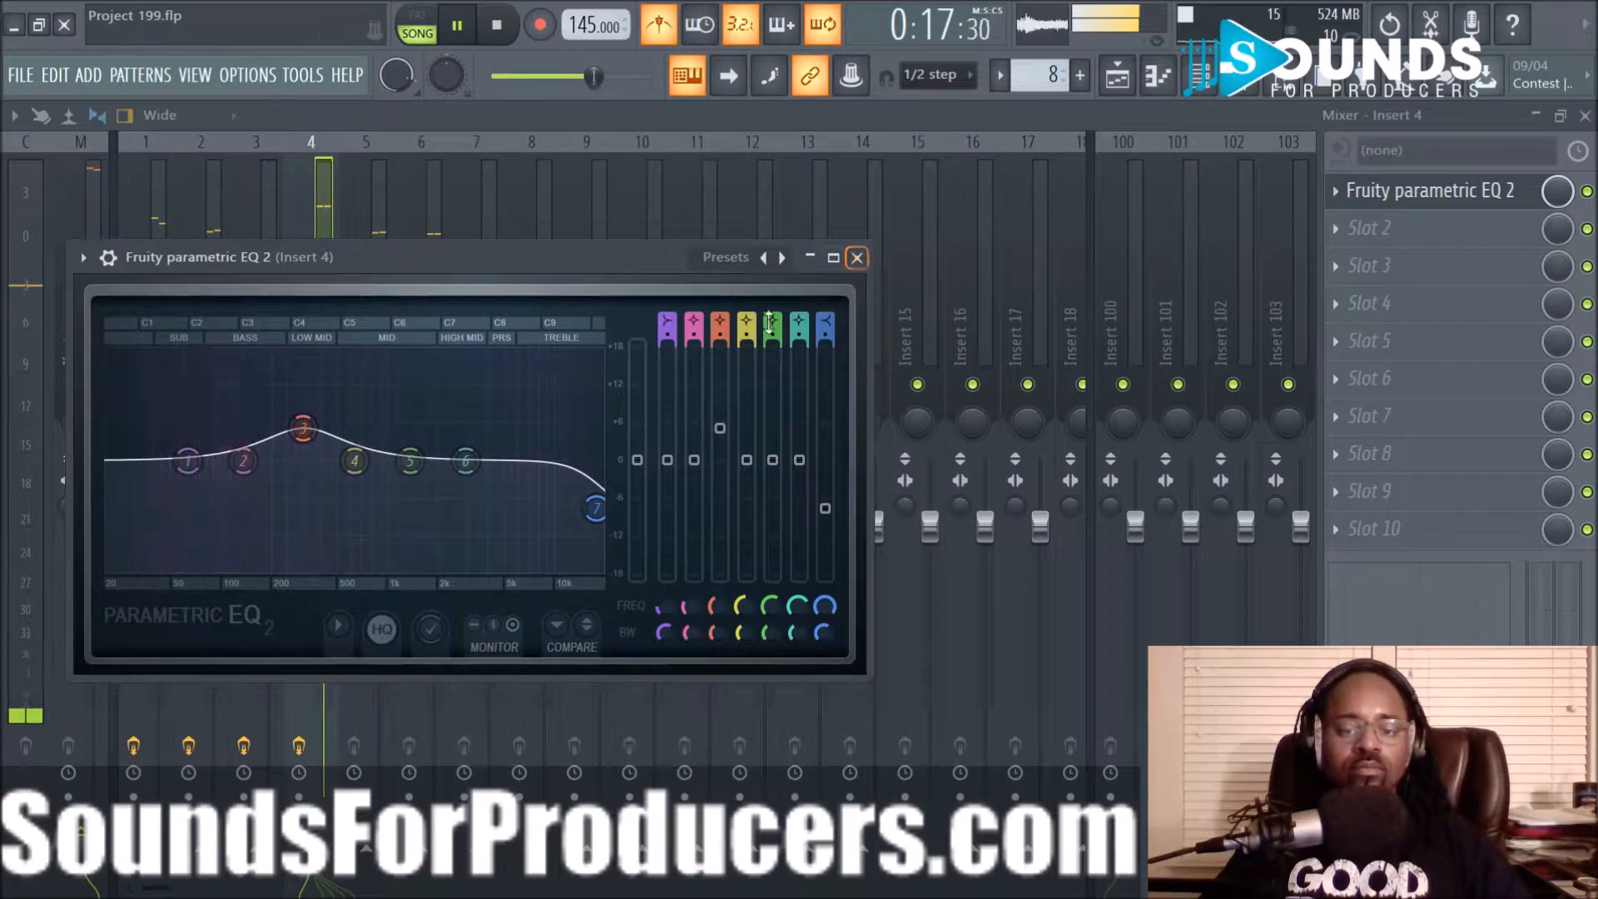
right_click(594, 506)
left_click(637, 539)
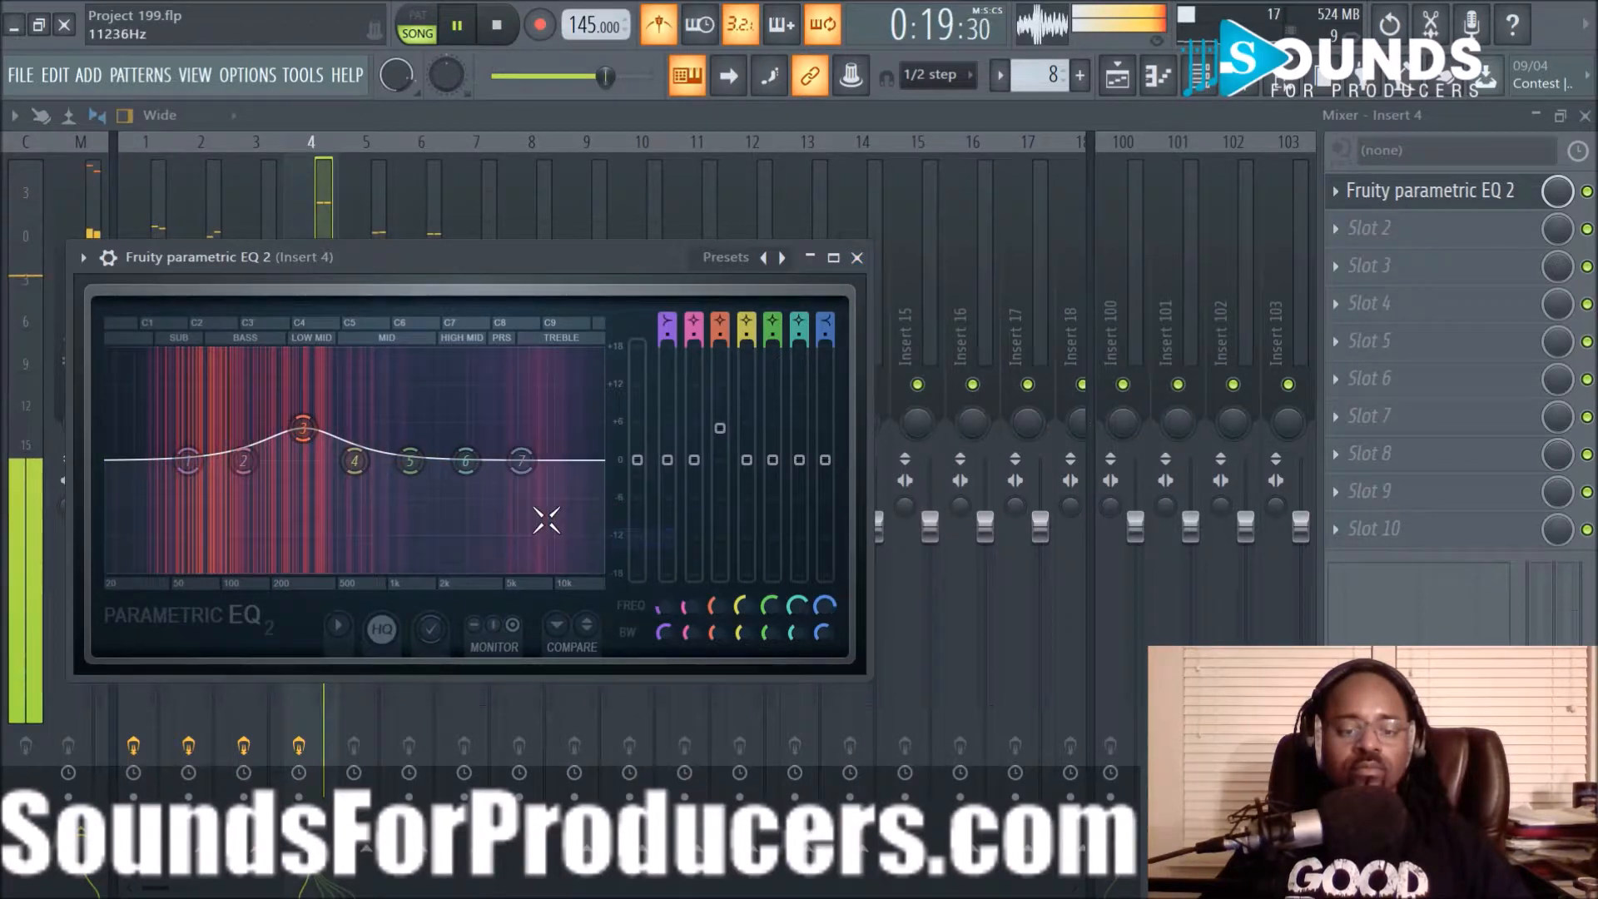
Boost EQ band 6 on Insert 4 by 3.5 dB at 7424 Hz, and briefly solo the track to check it
left_click_drag(466, 460, 533, 434)
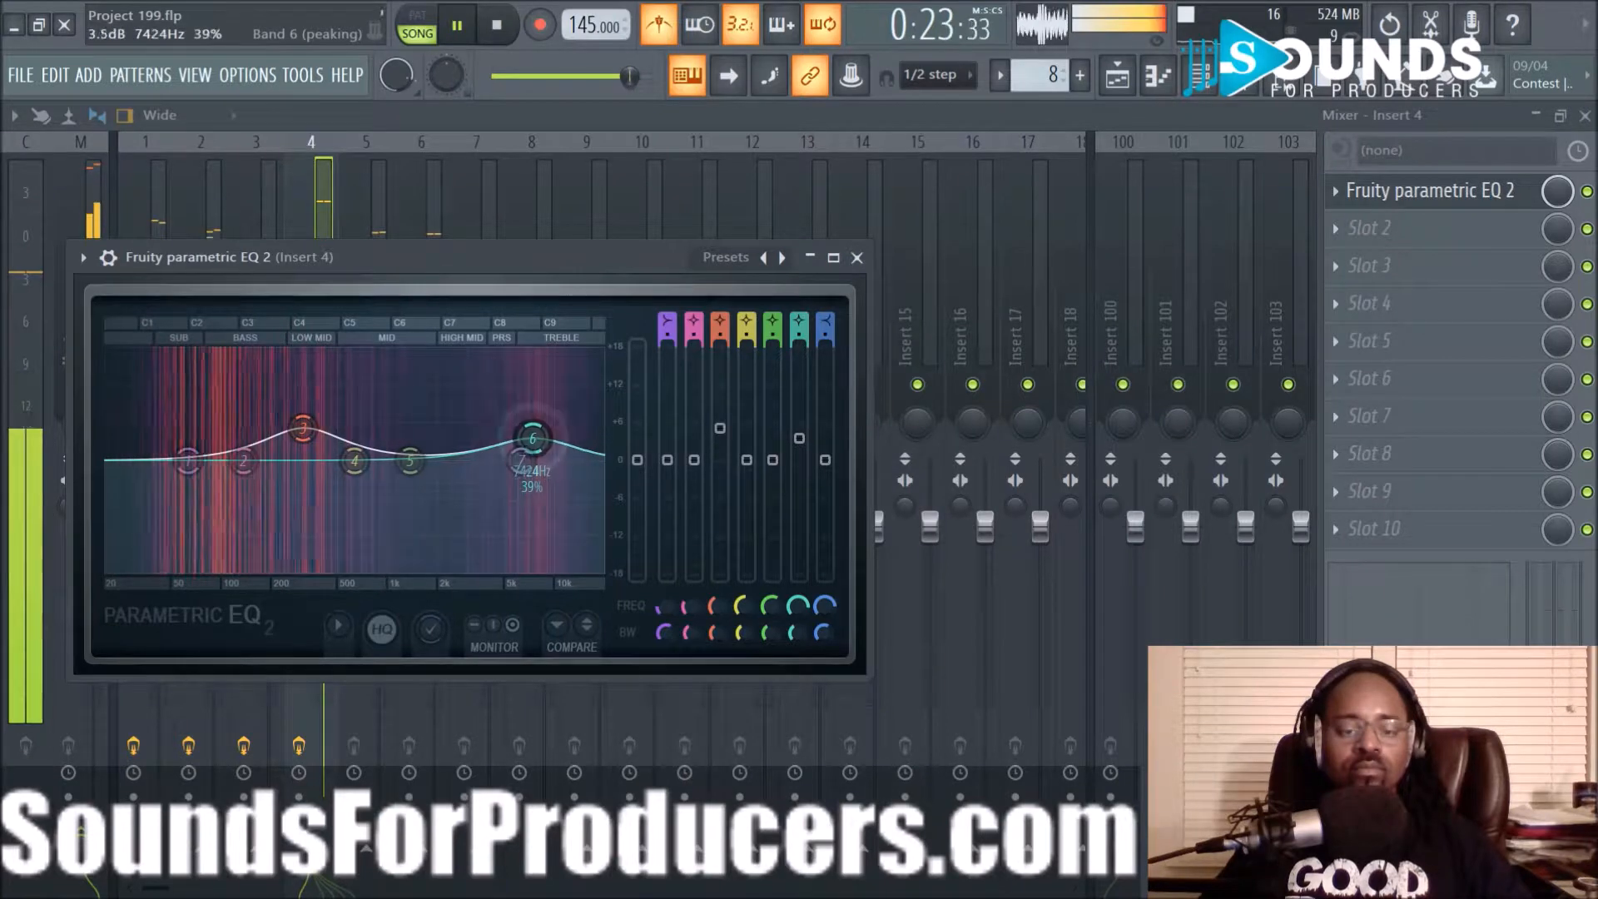
left_click(856, 258)
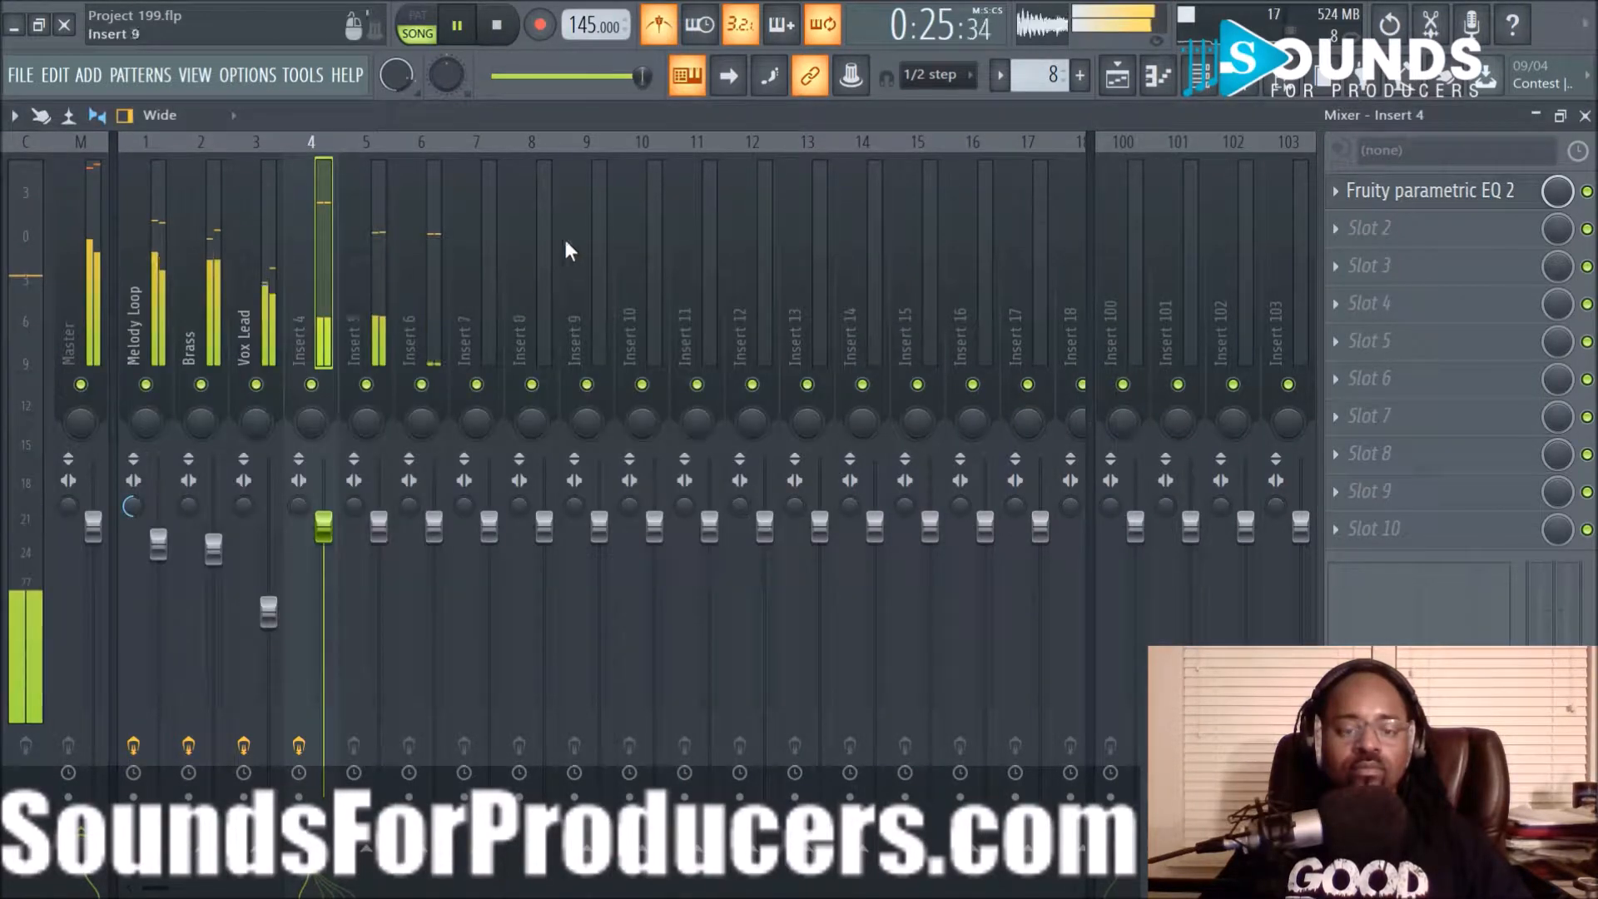
right_click(312, 382)
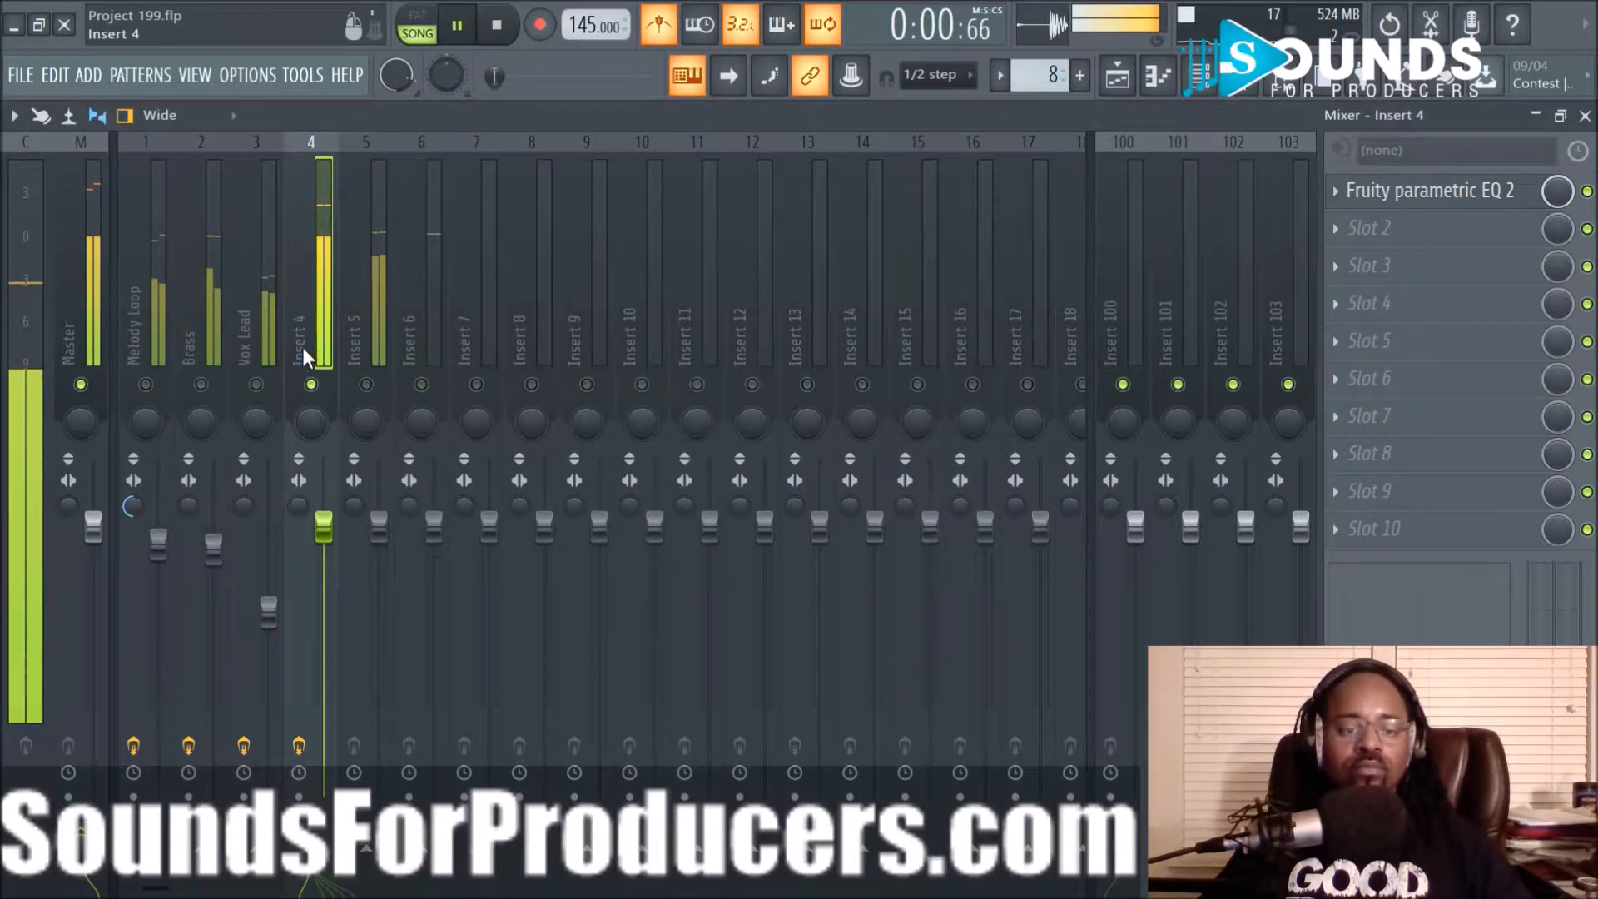
right_click(312, 383)
Rename mixer Insert 4 as Kick and Insert 5 as Kick2
right_click(306, 337)
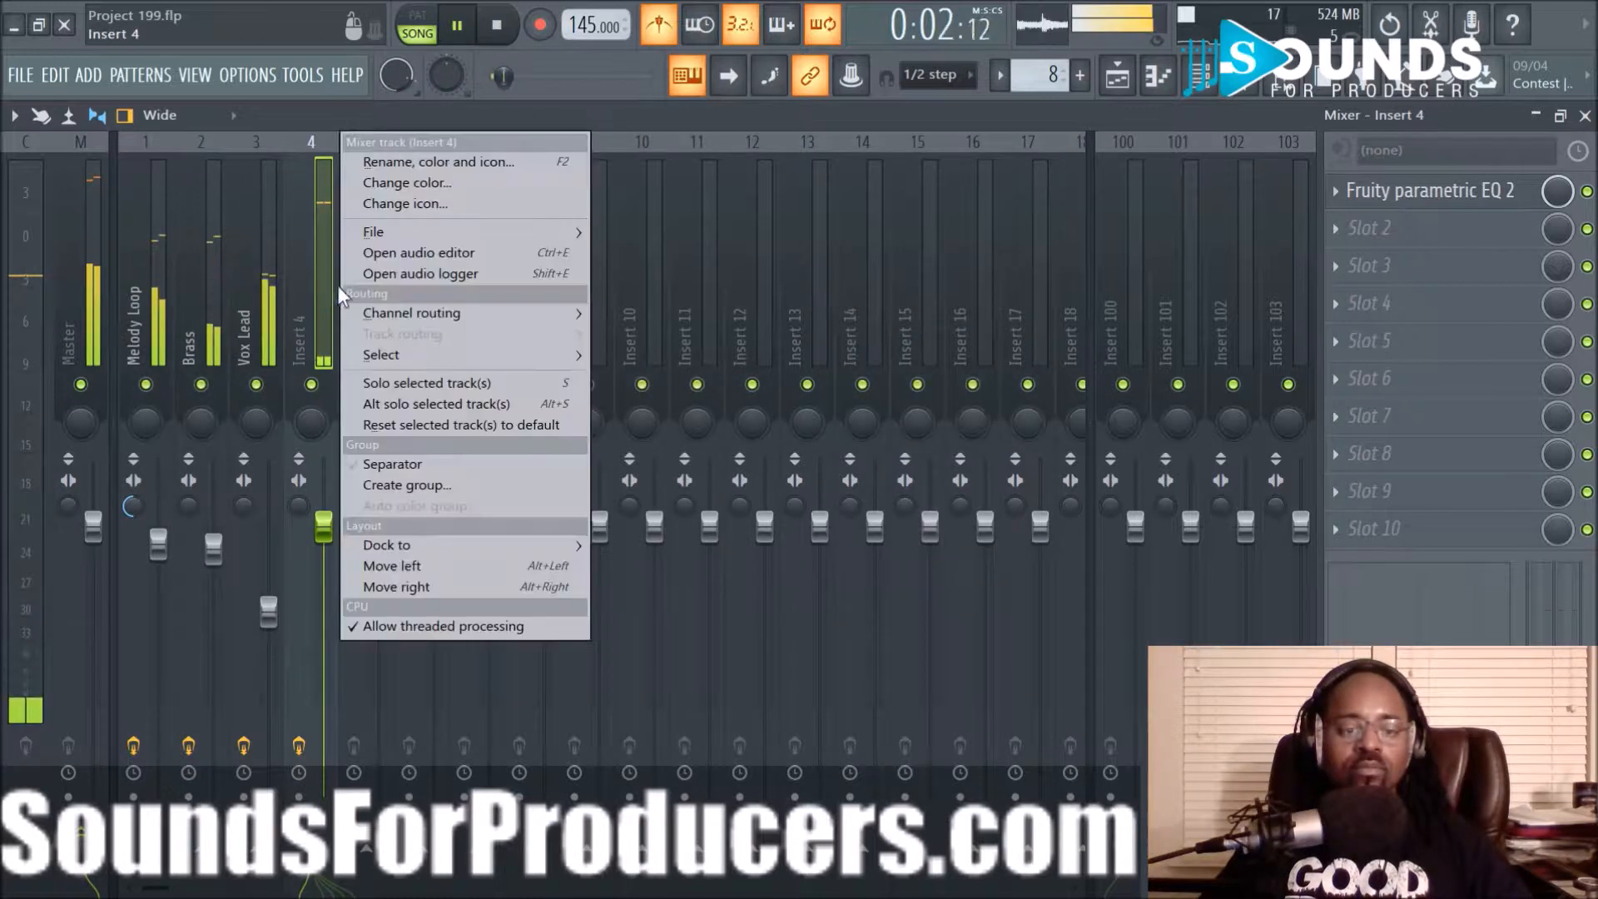
left_click(429, 158)
type("Kick")
key("Return")
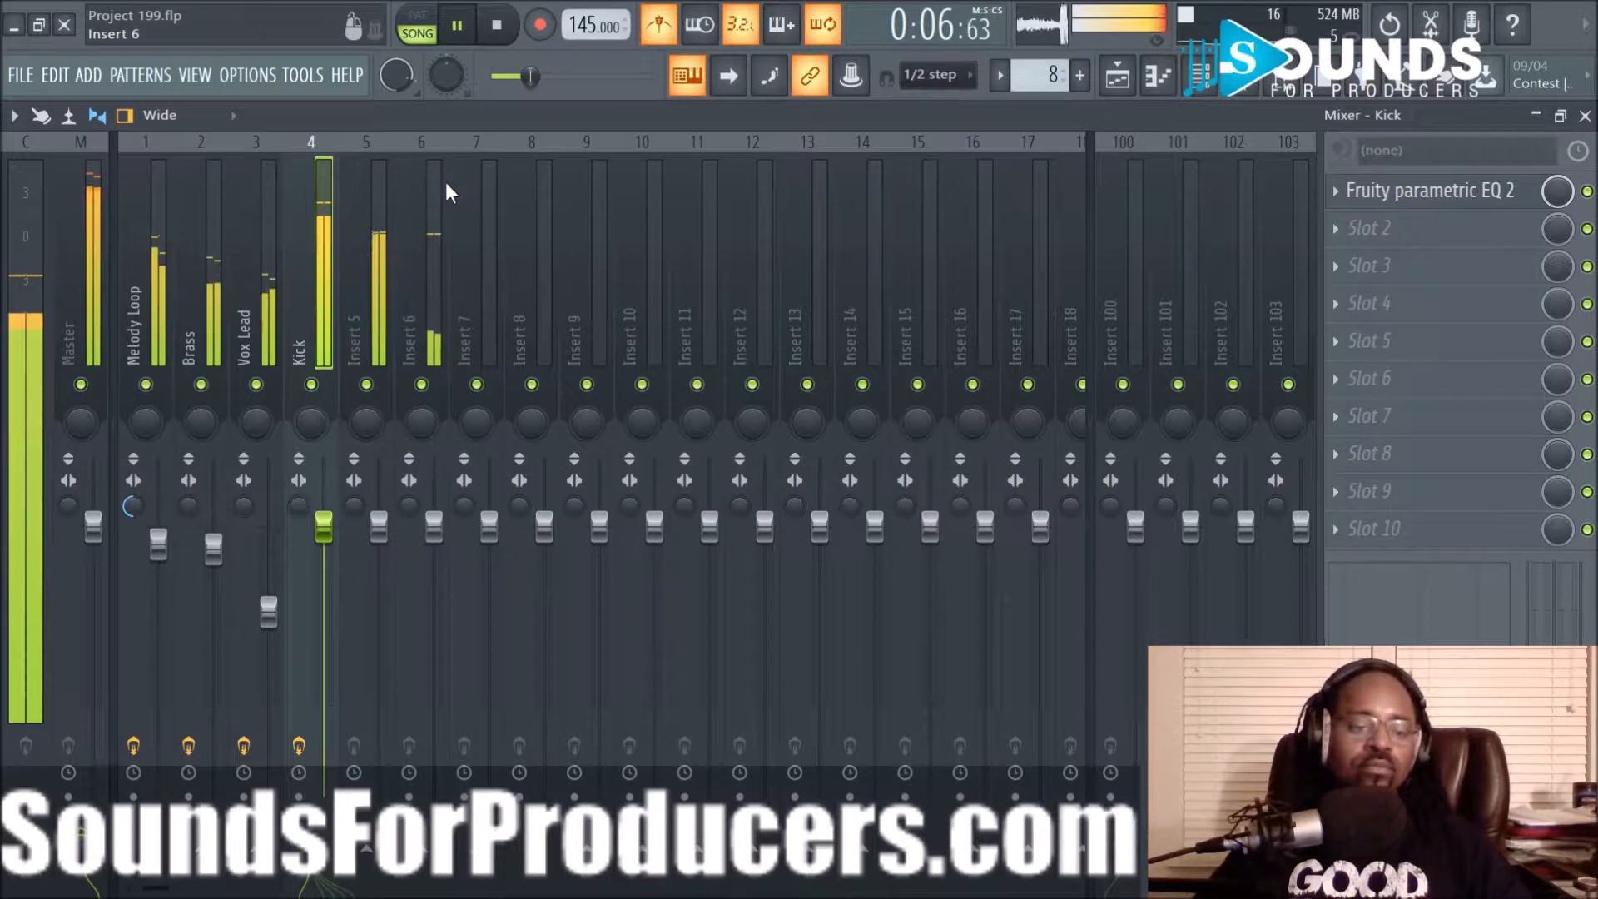
right_click(351, 347)
left_click(477, 166)
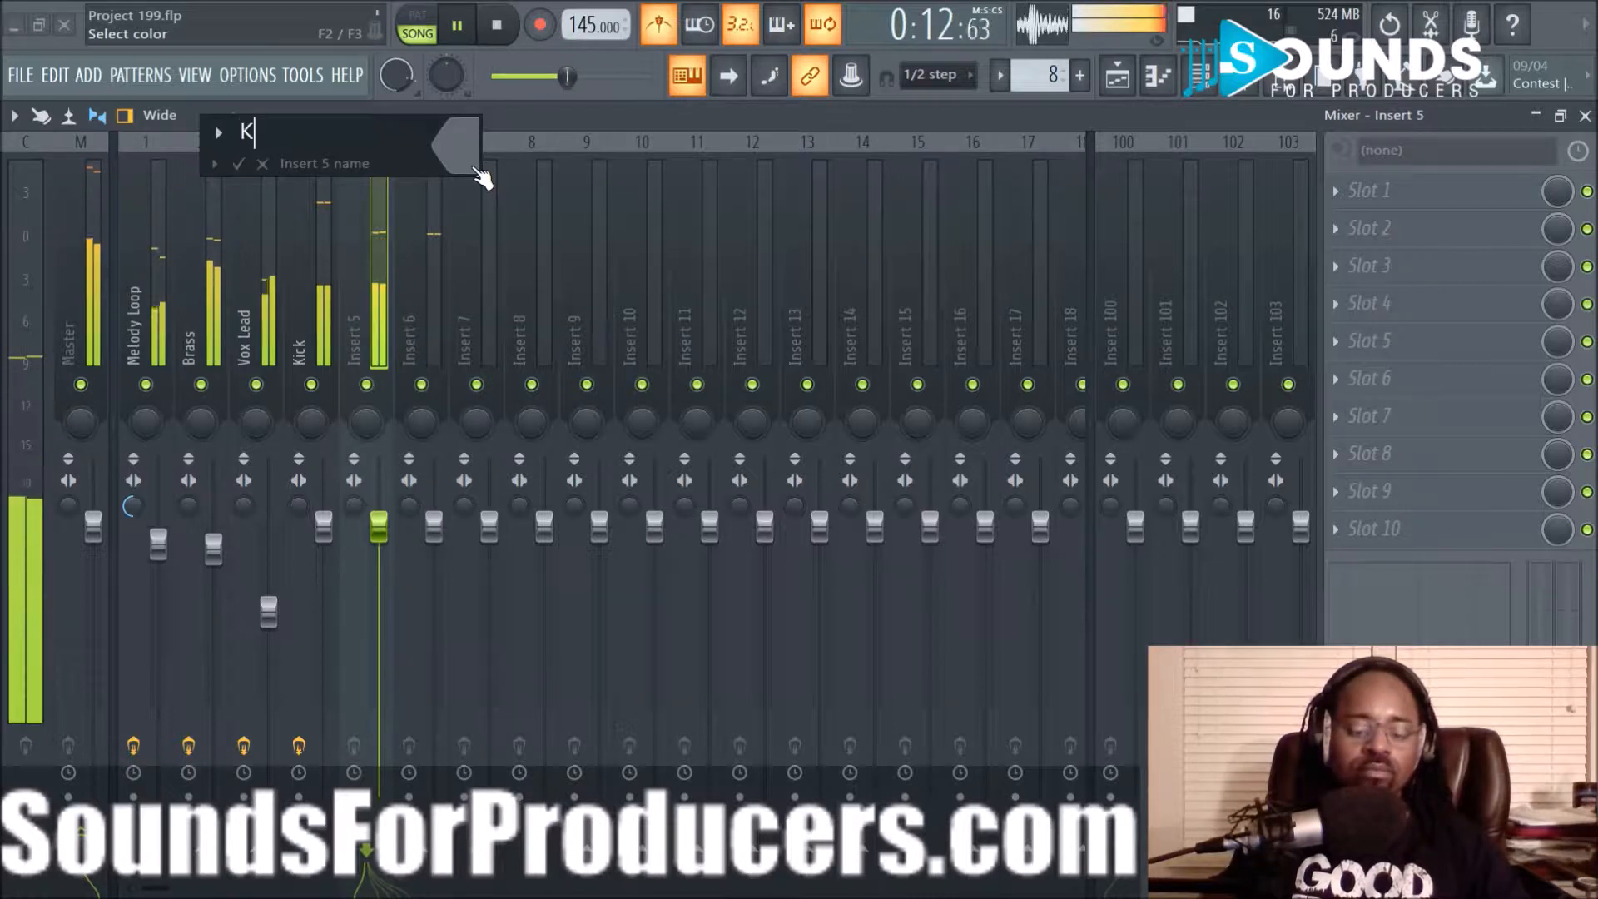
type("Kick2")
key("Return")
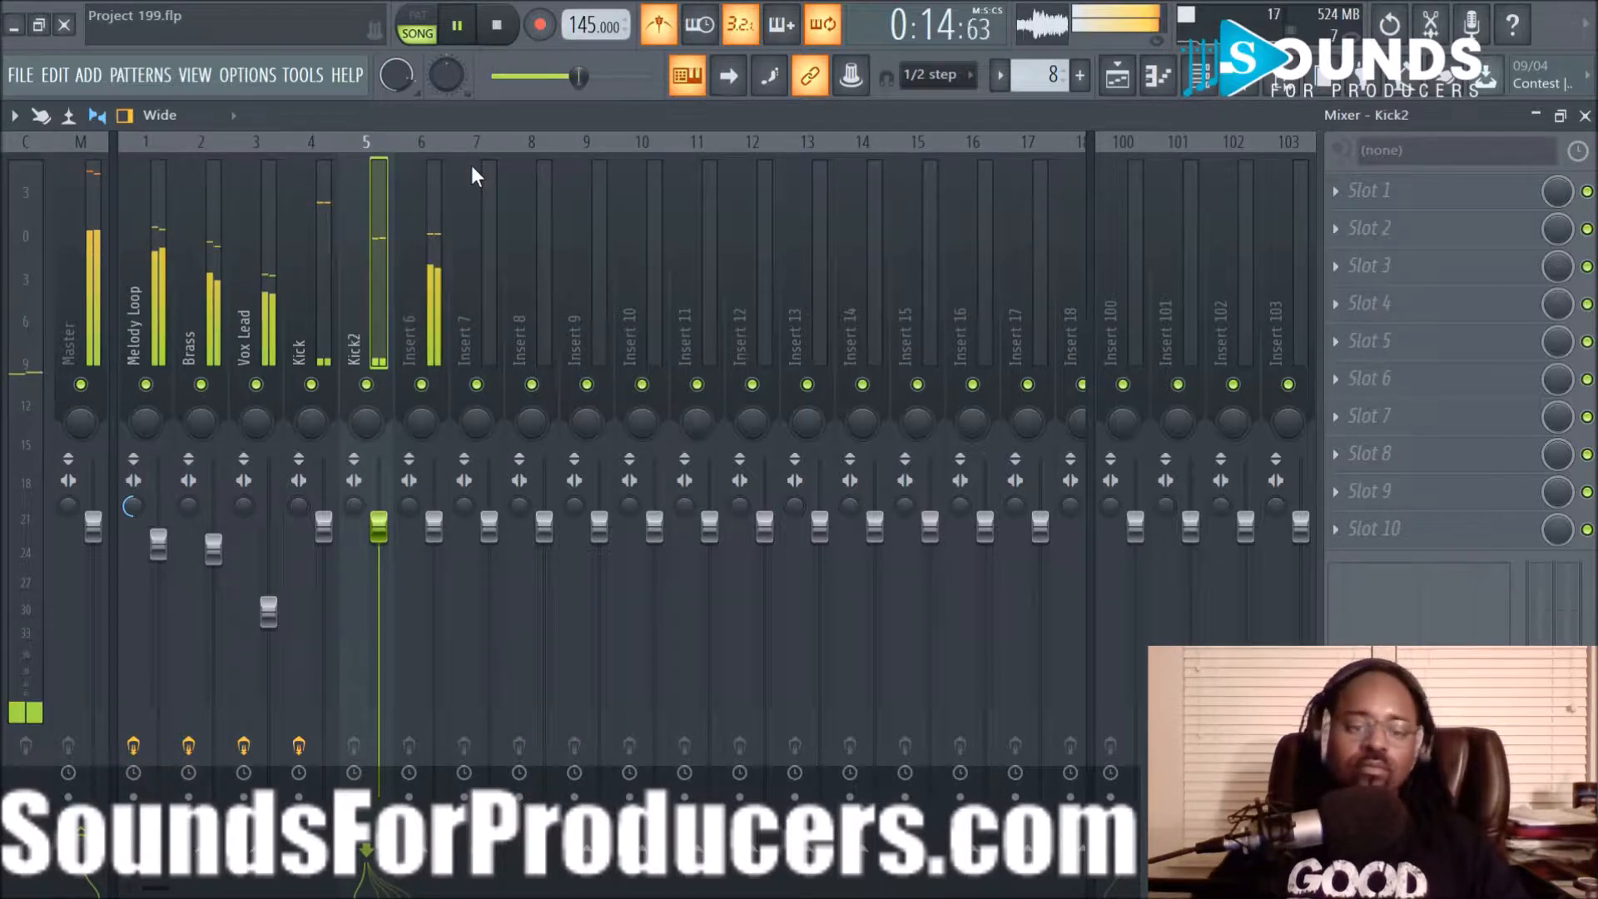
Rename mixer Insert 6 as Snare
right_click(416, 338)
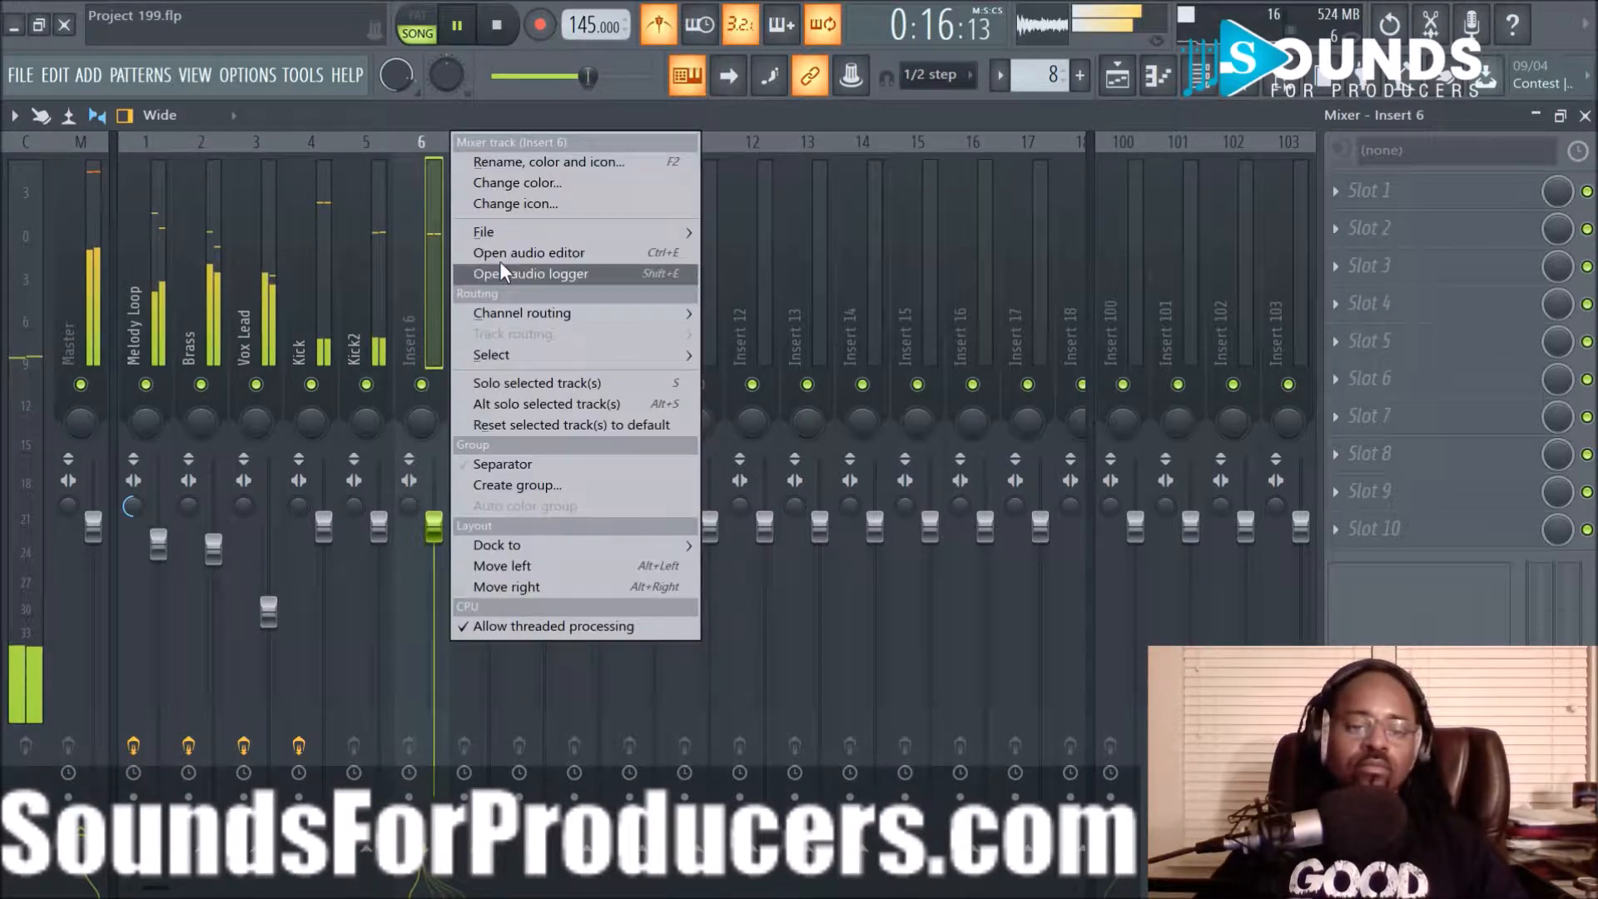
left_click(531, 166)
type("Snare")
key("Return")
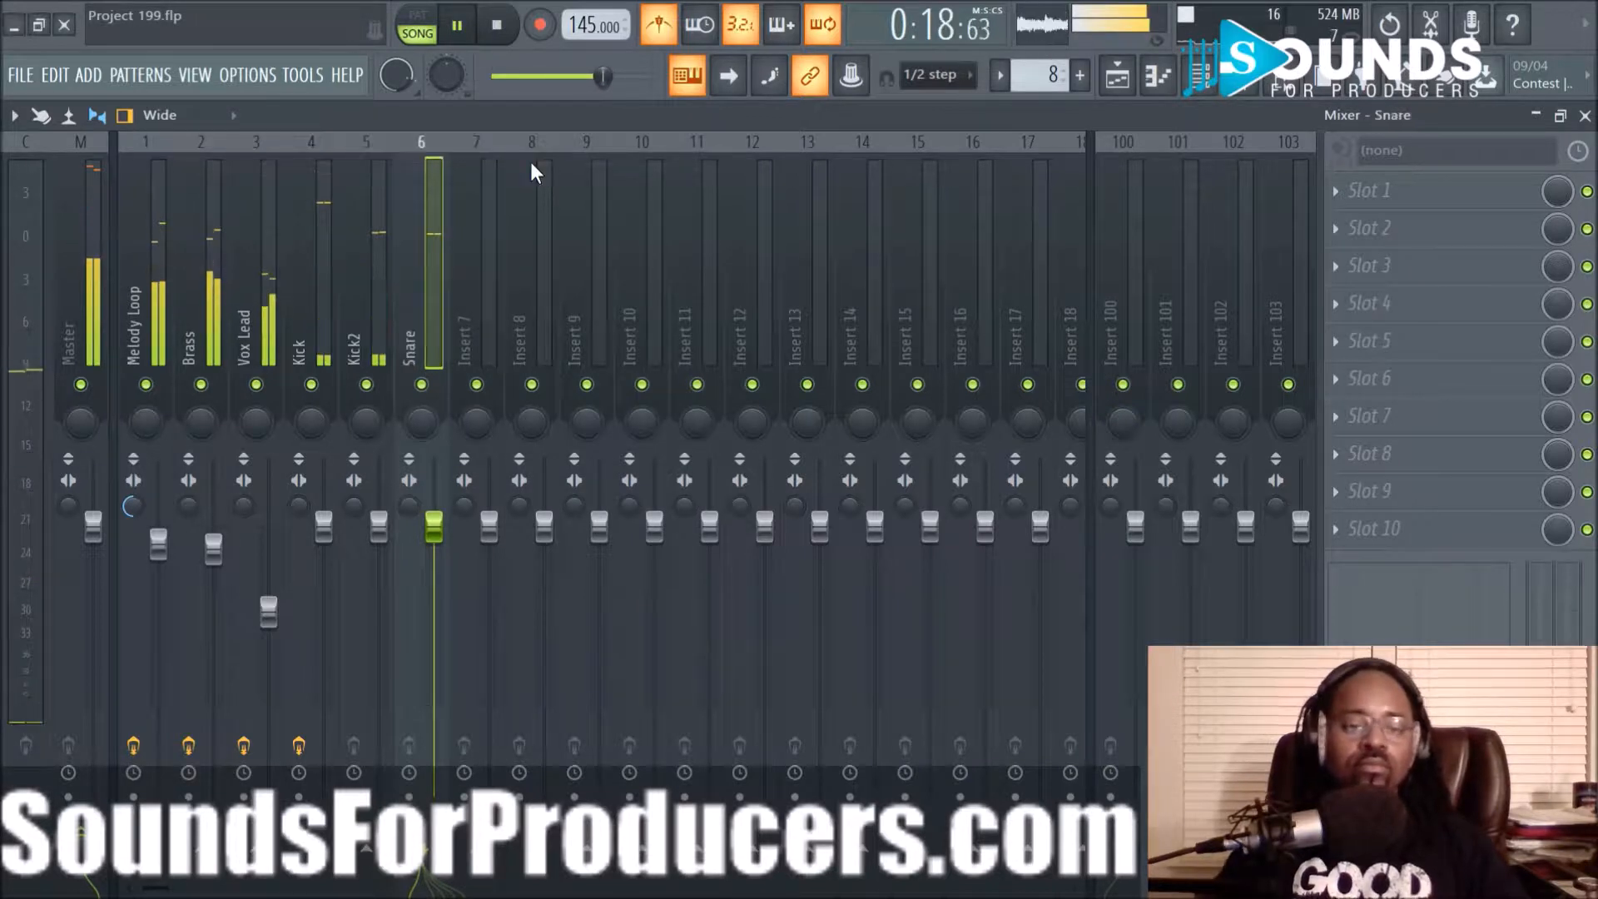
Select the Kick2 mixer track and mute the Catch It Kick 2 channel in the channel rack
left_click(304, 289)
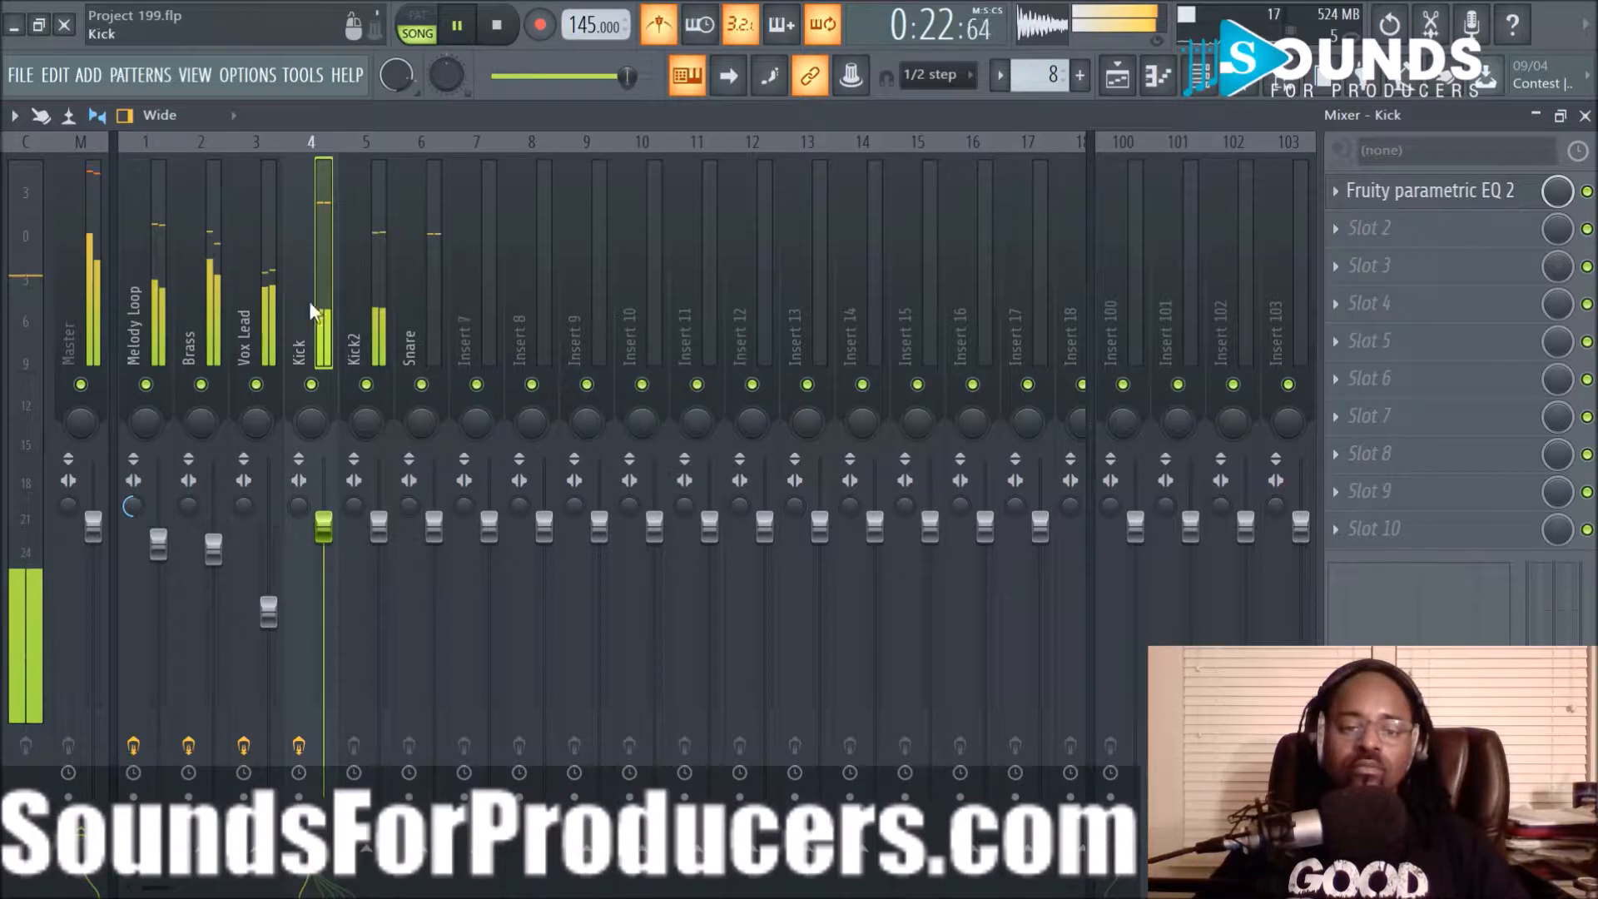
left_click(367, 293)
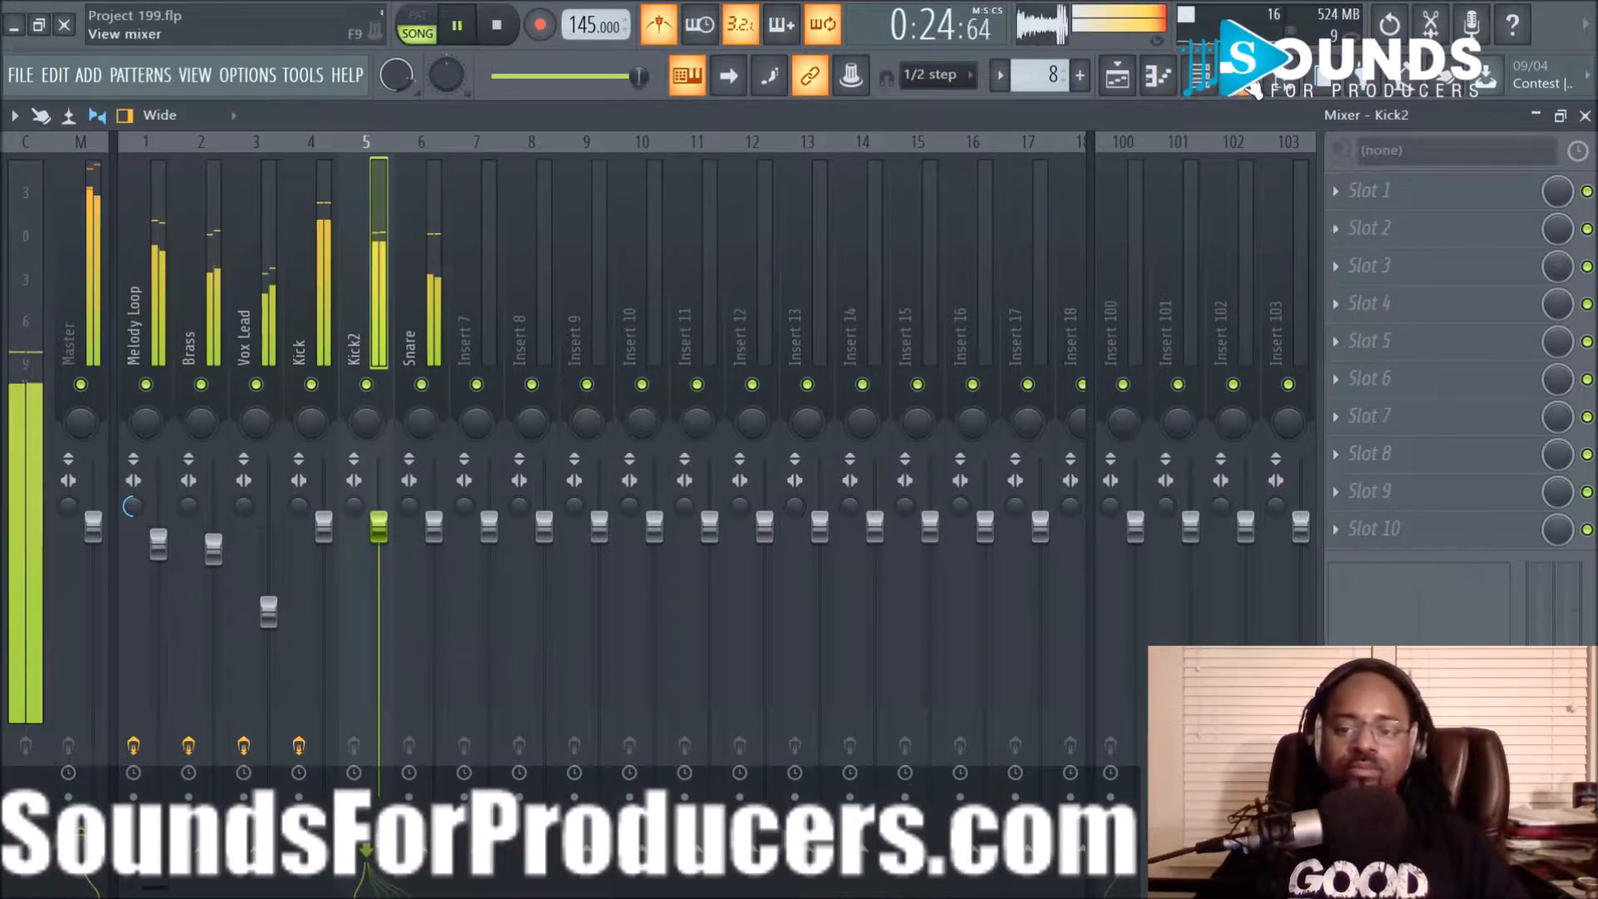
left_click(1196, 92)
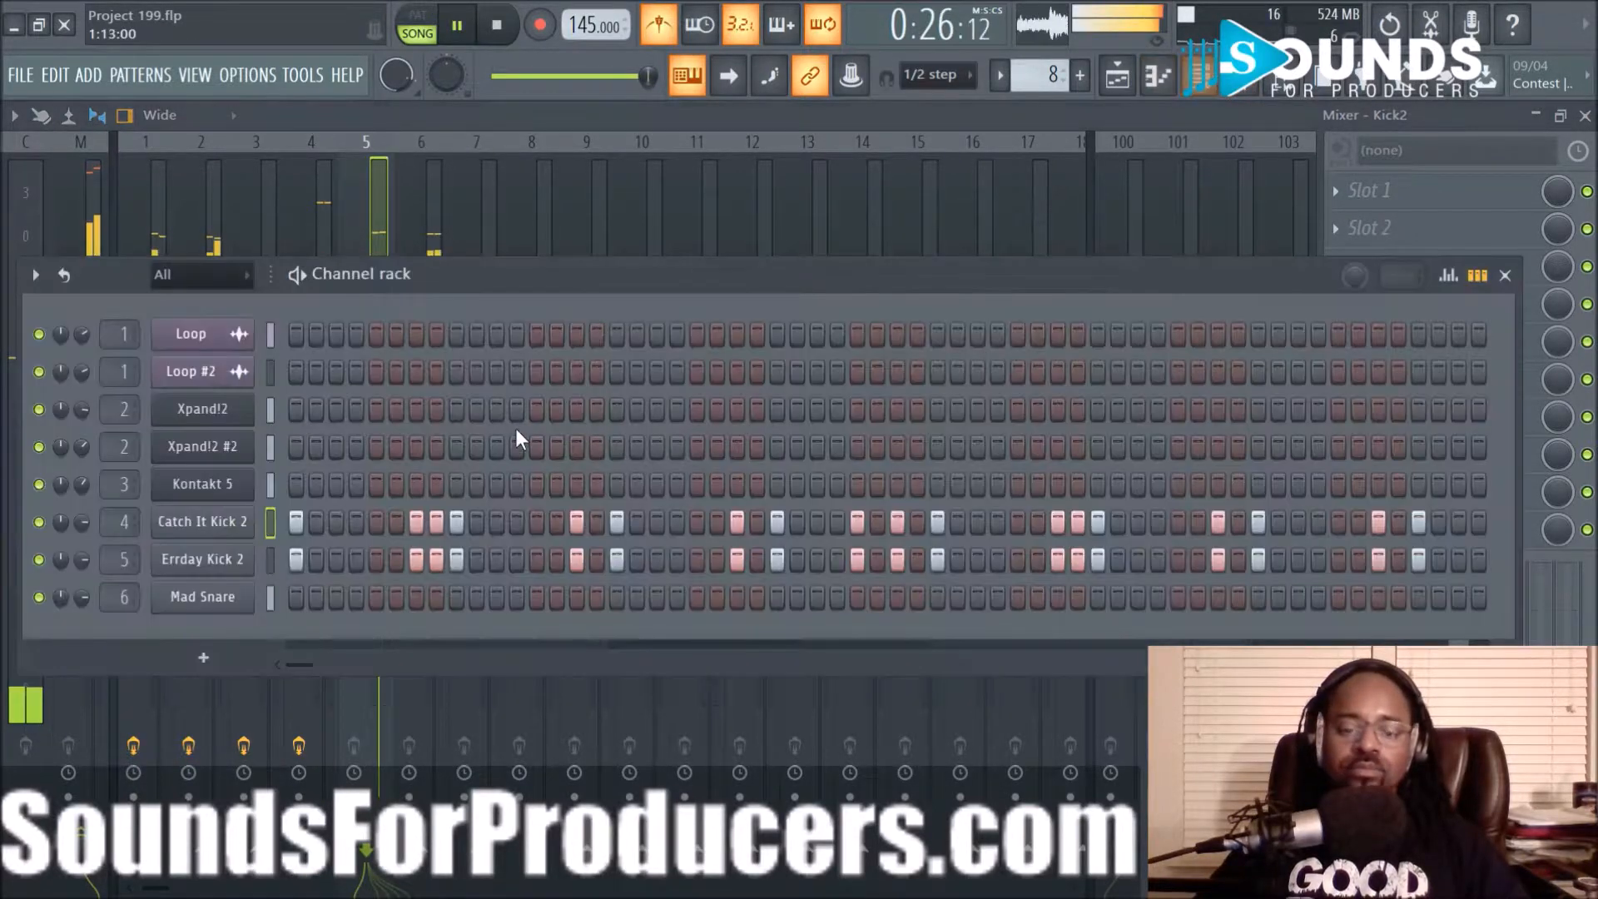
left_click(38, 522)
Examine the Errday Kick 2 channel's sample, miscellaneous and volume envelope settings
left_click(242, 566)
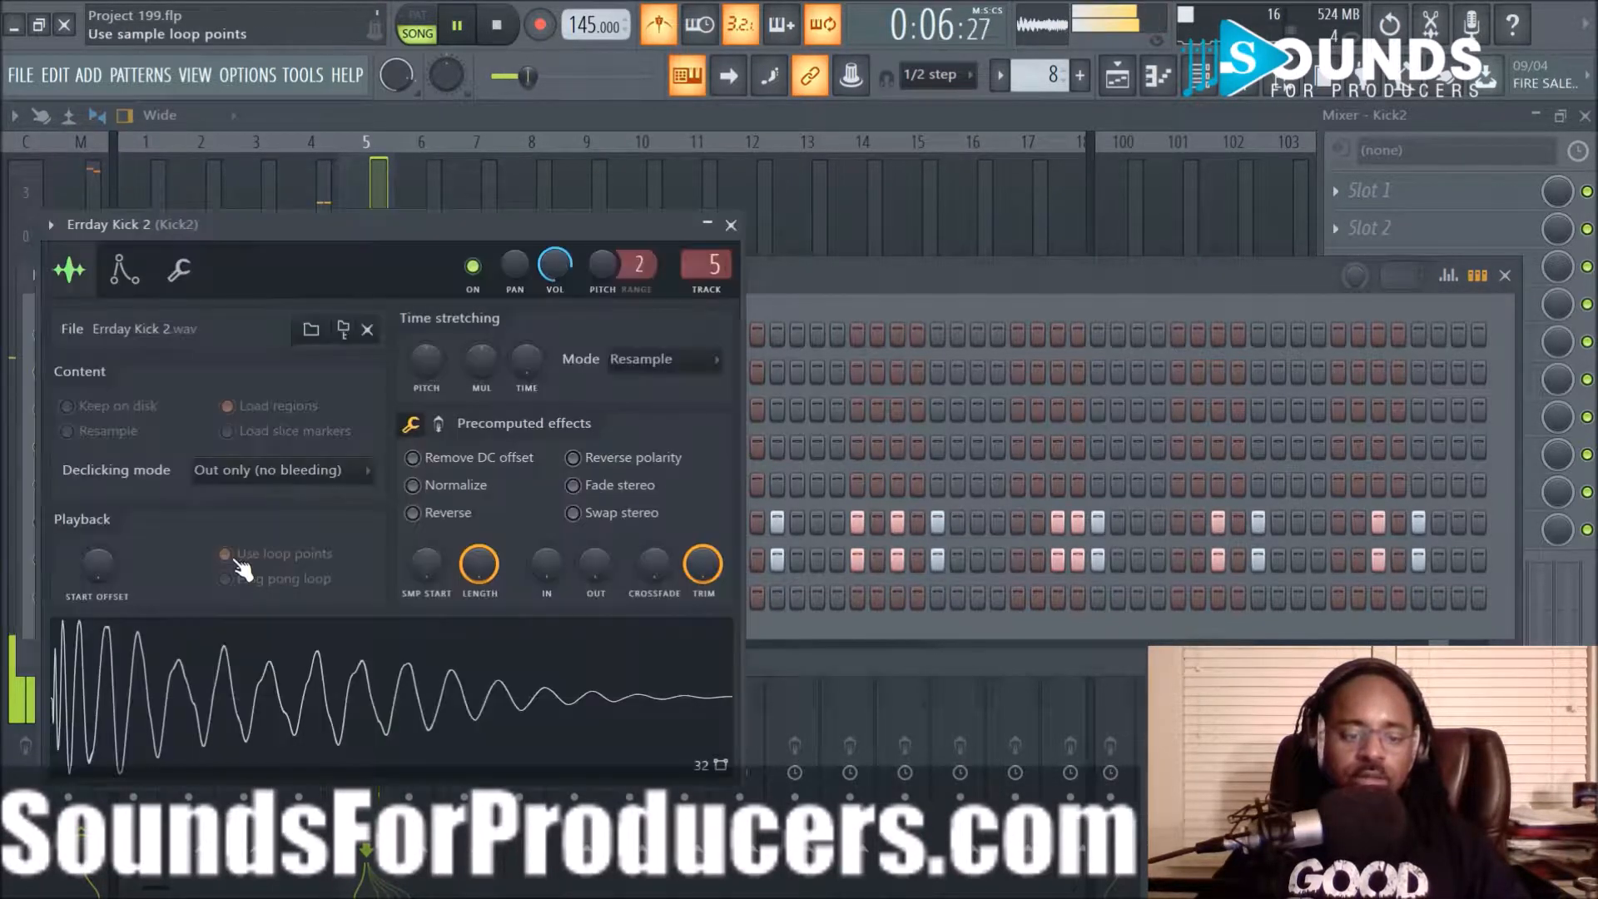
left_click(179, 270)
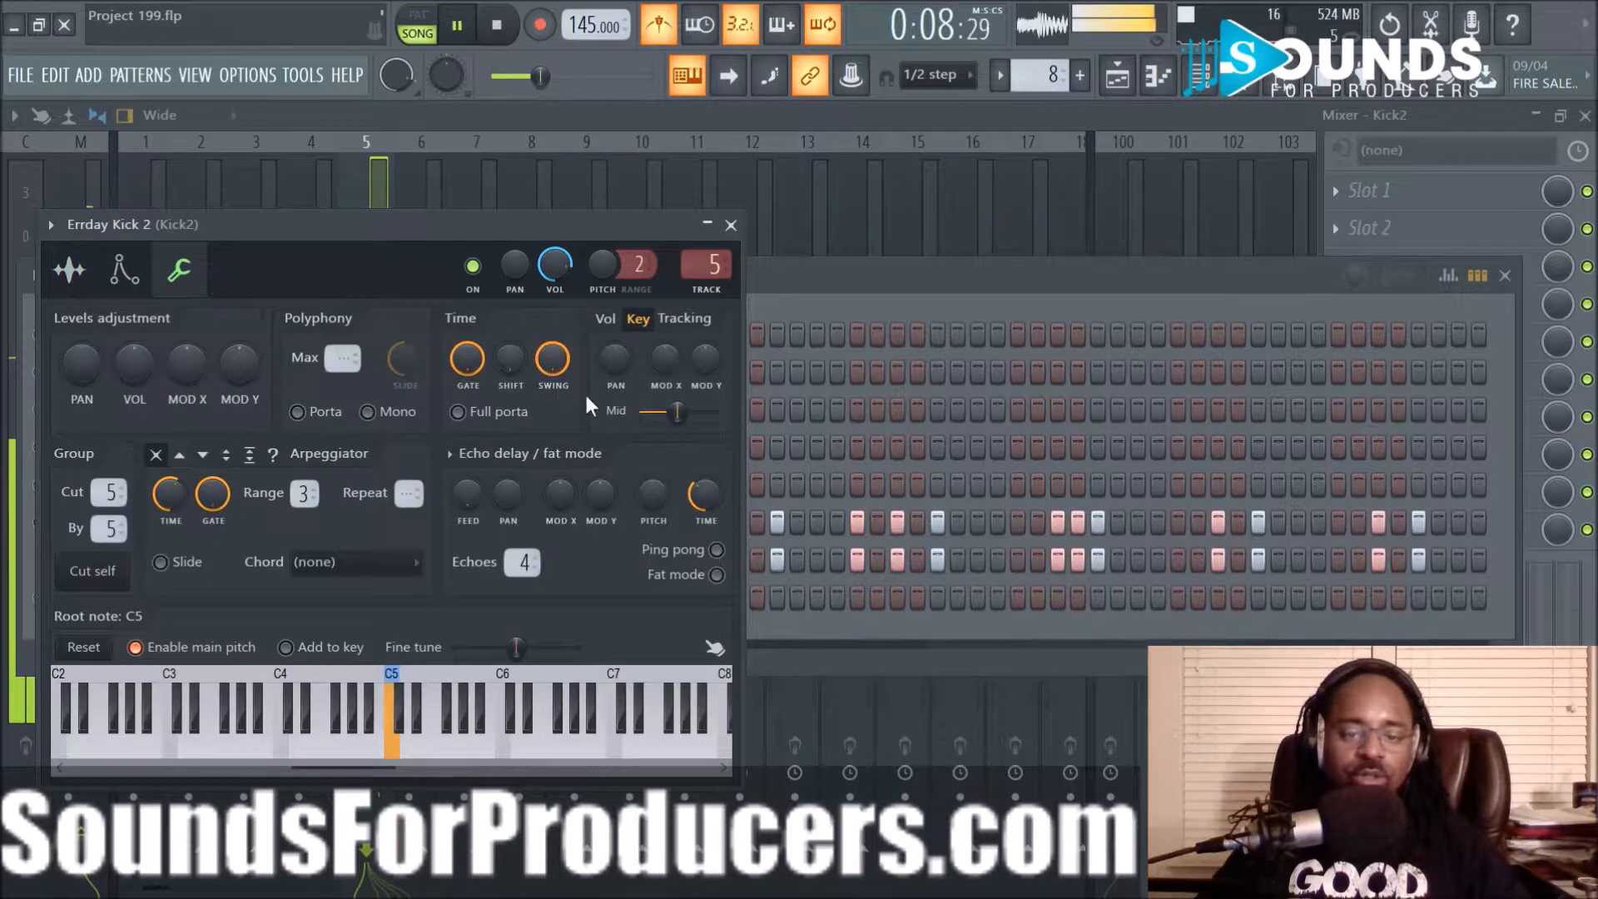
left_click(122, 274)
left_click(70, 271)
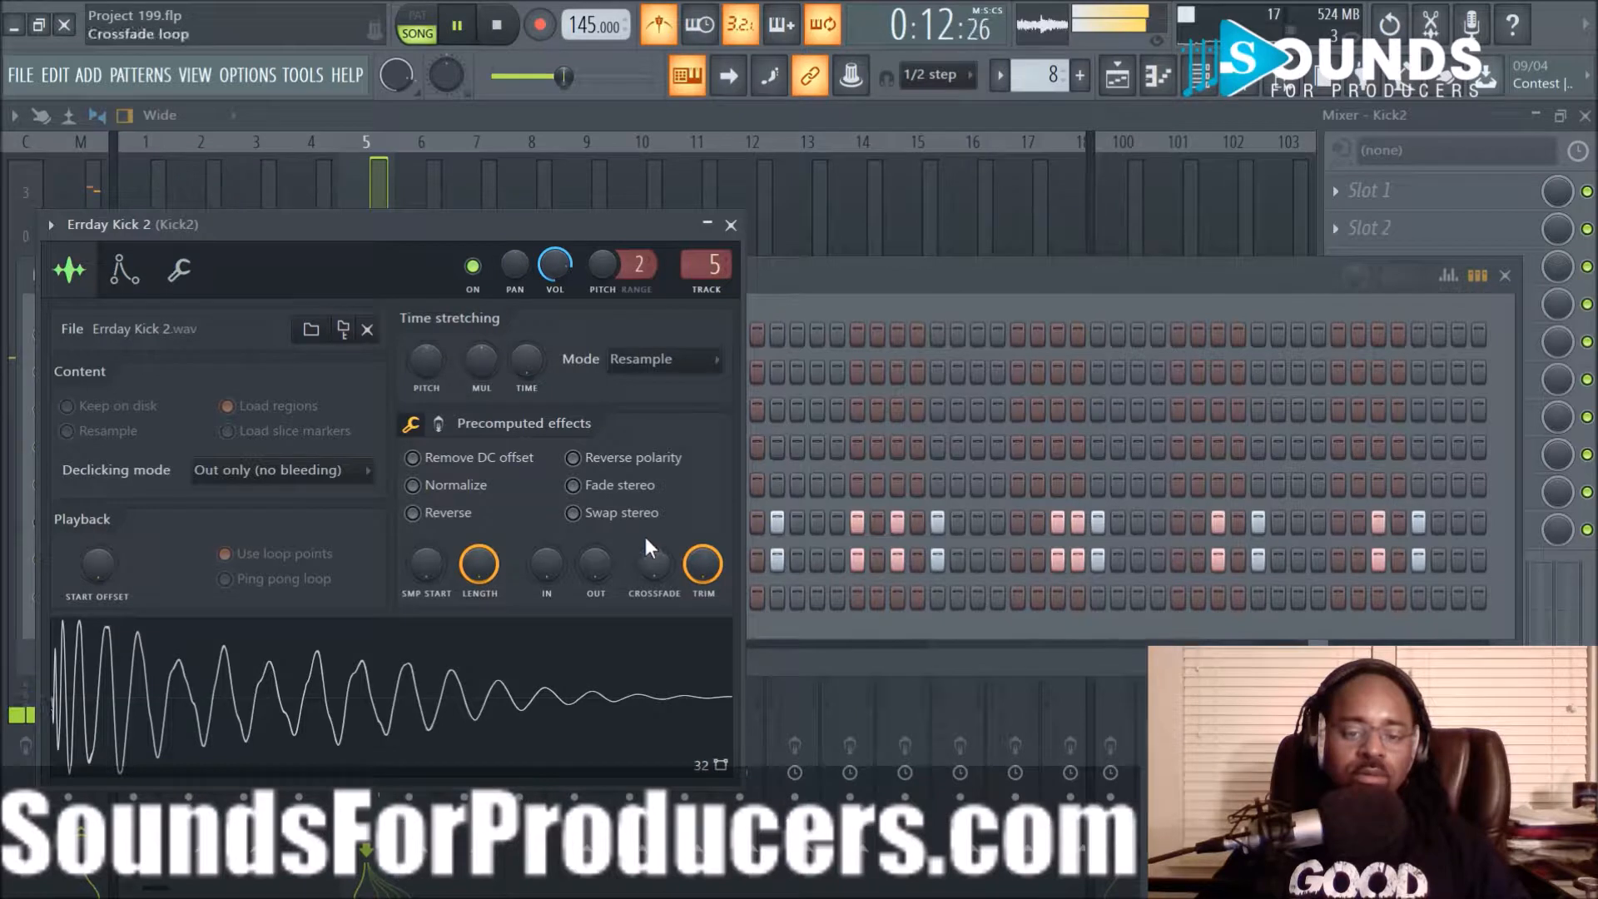
left_click(123, 273)
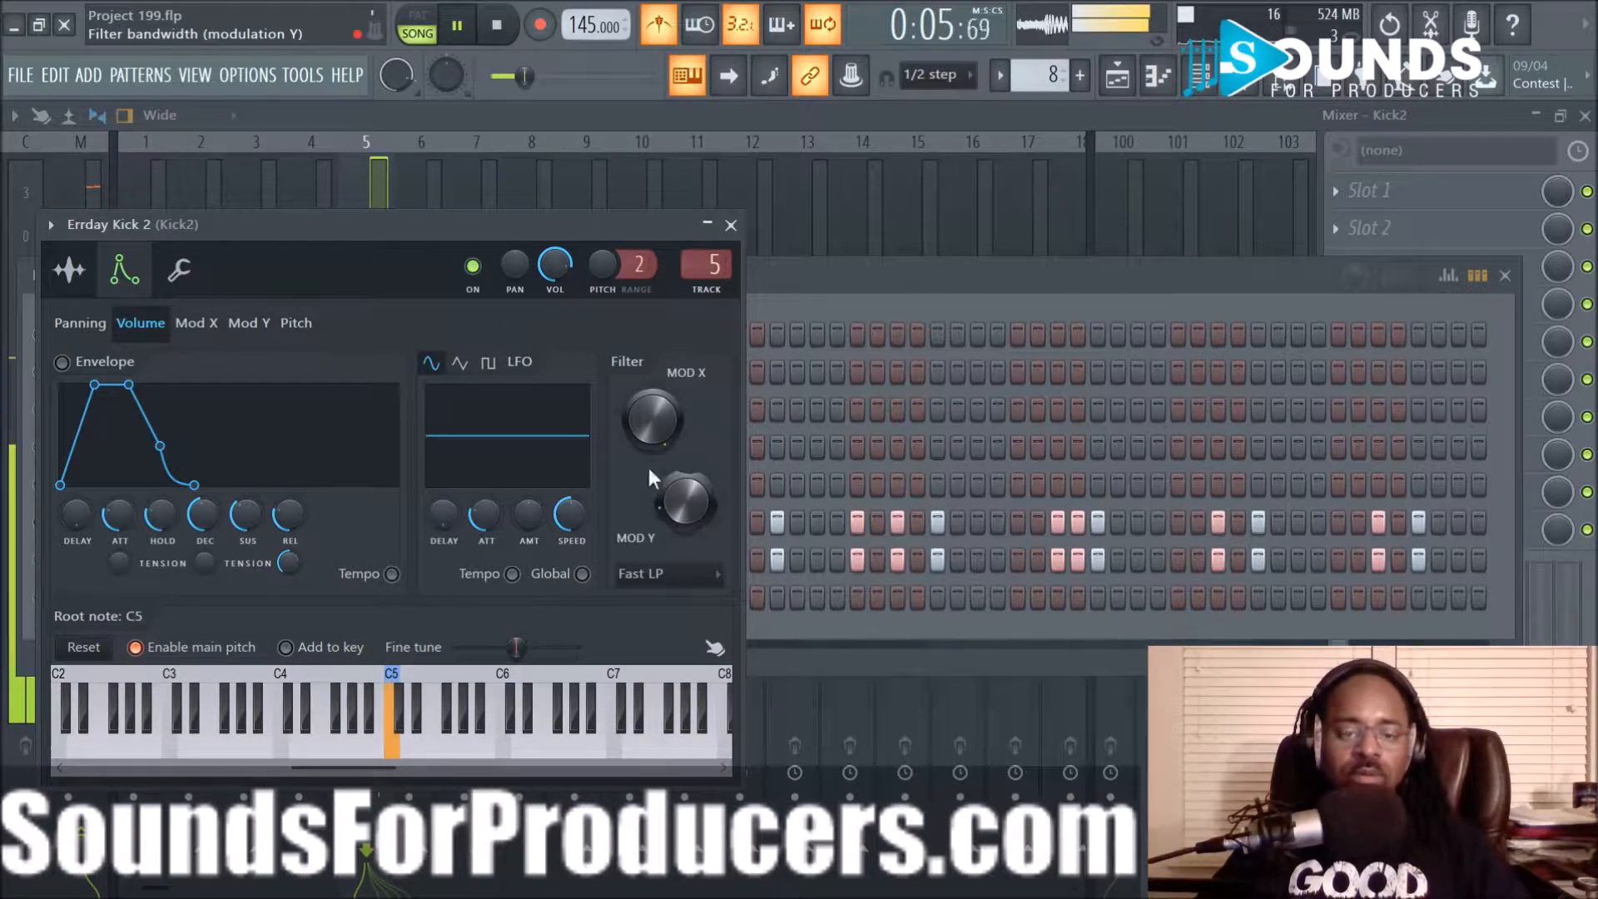
Load Fruity Parametric EQ 2 on the Kick2 mixer track and boost band 2 by 7.5 dB at 76 Hz
left_click(373, 177)
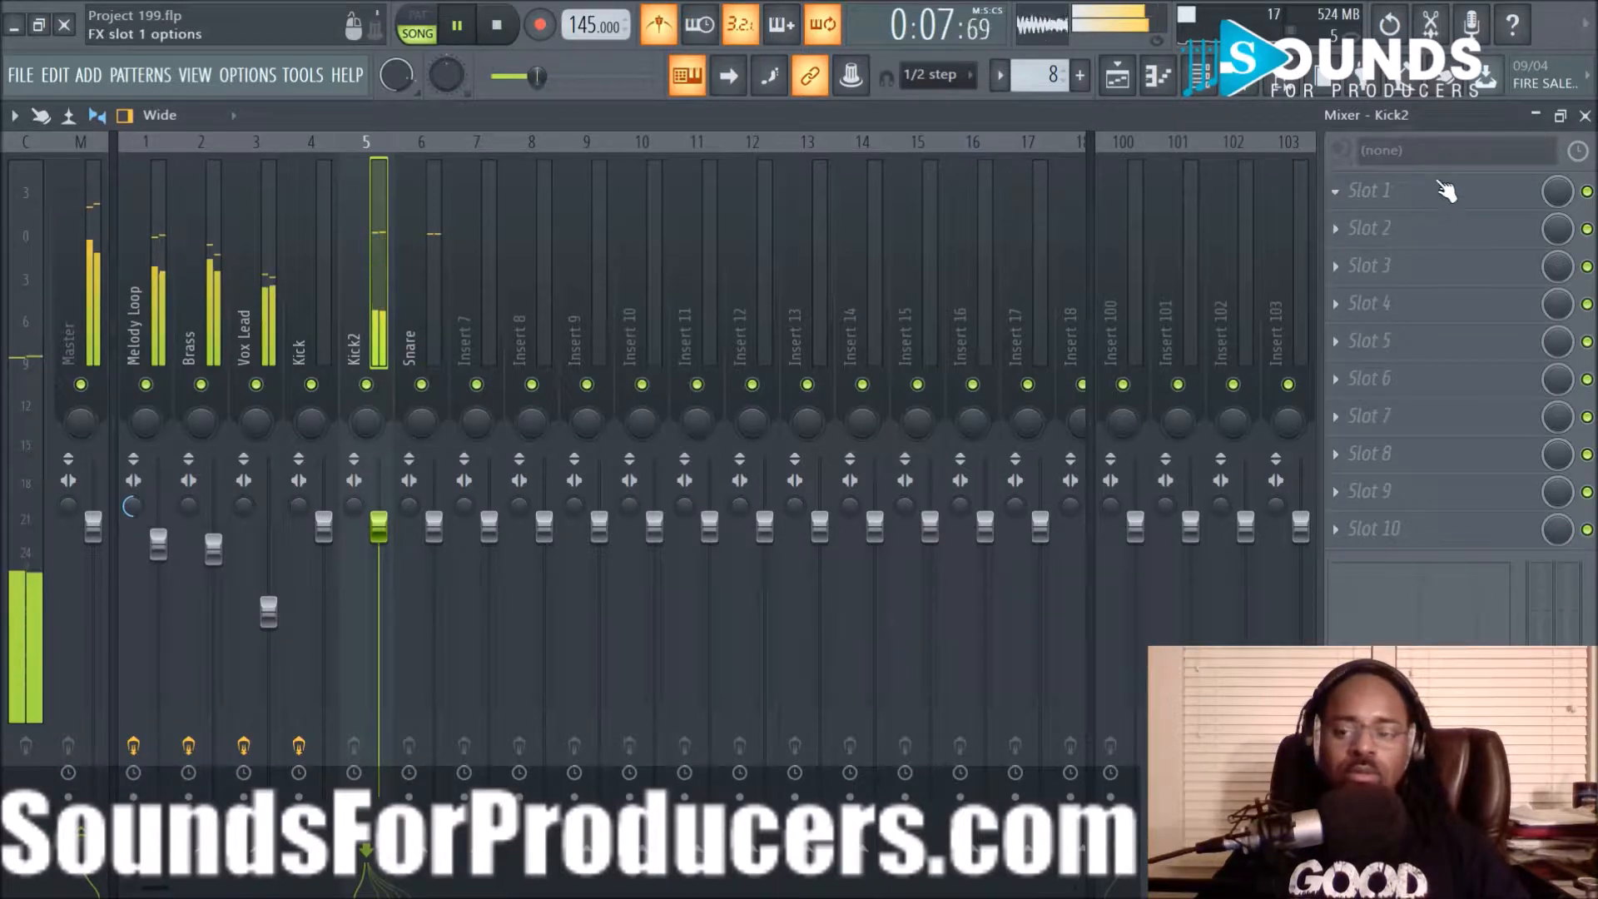
left_click(1348, 193)
left_click(932, 177)
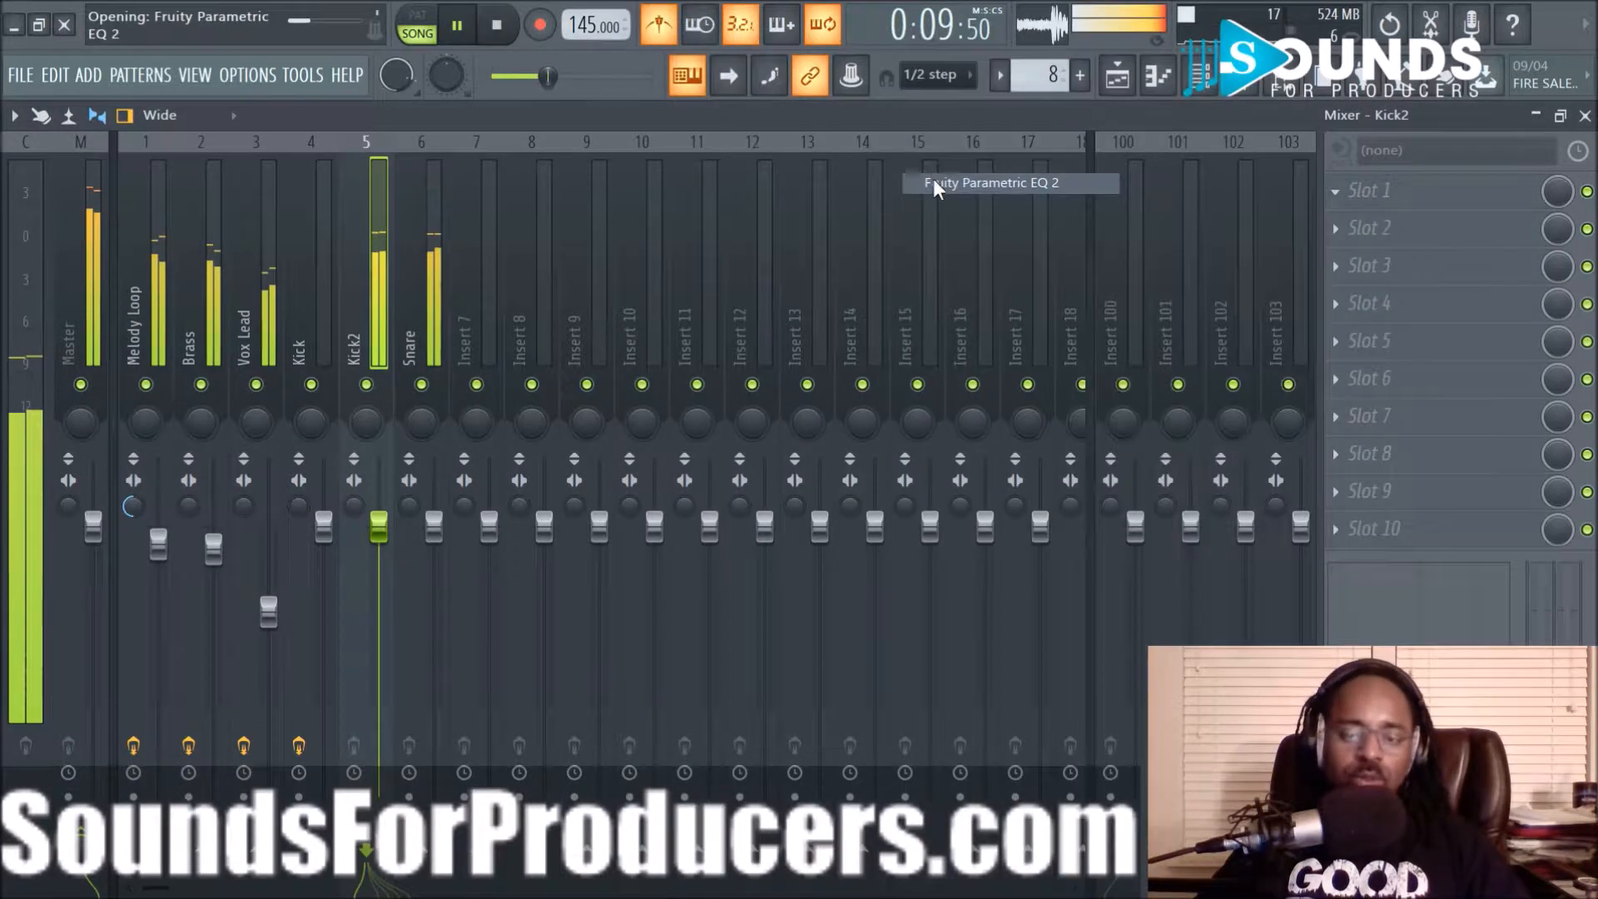
left_click_drag(308, 526, 264, 477)
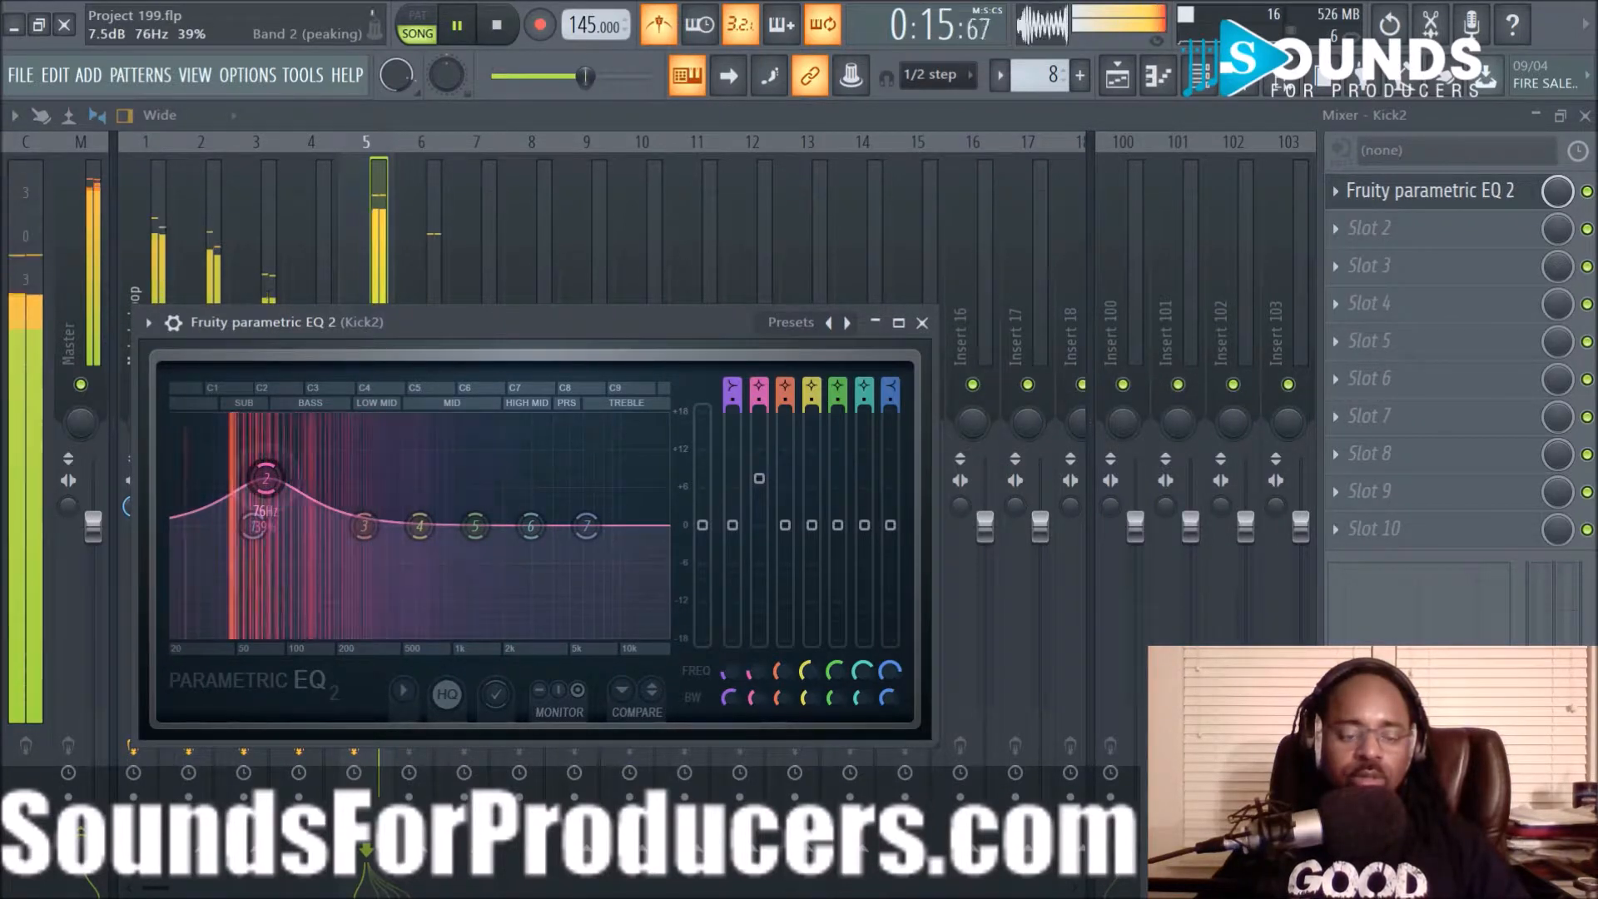
Turn Kick2's EQ band 7 into a steep high cut between 1 and 2 kHz, nudge band 2 slightly lower and stronger, and close the EQ
left_click_drag(586, 526, 491, 634)
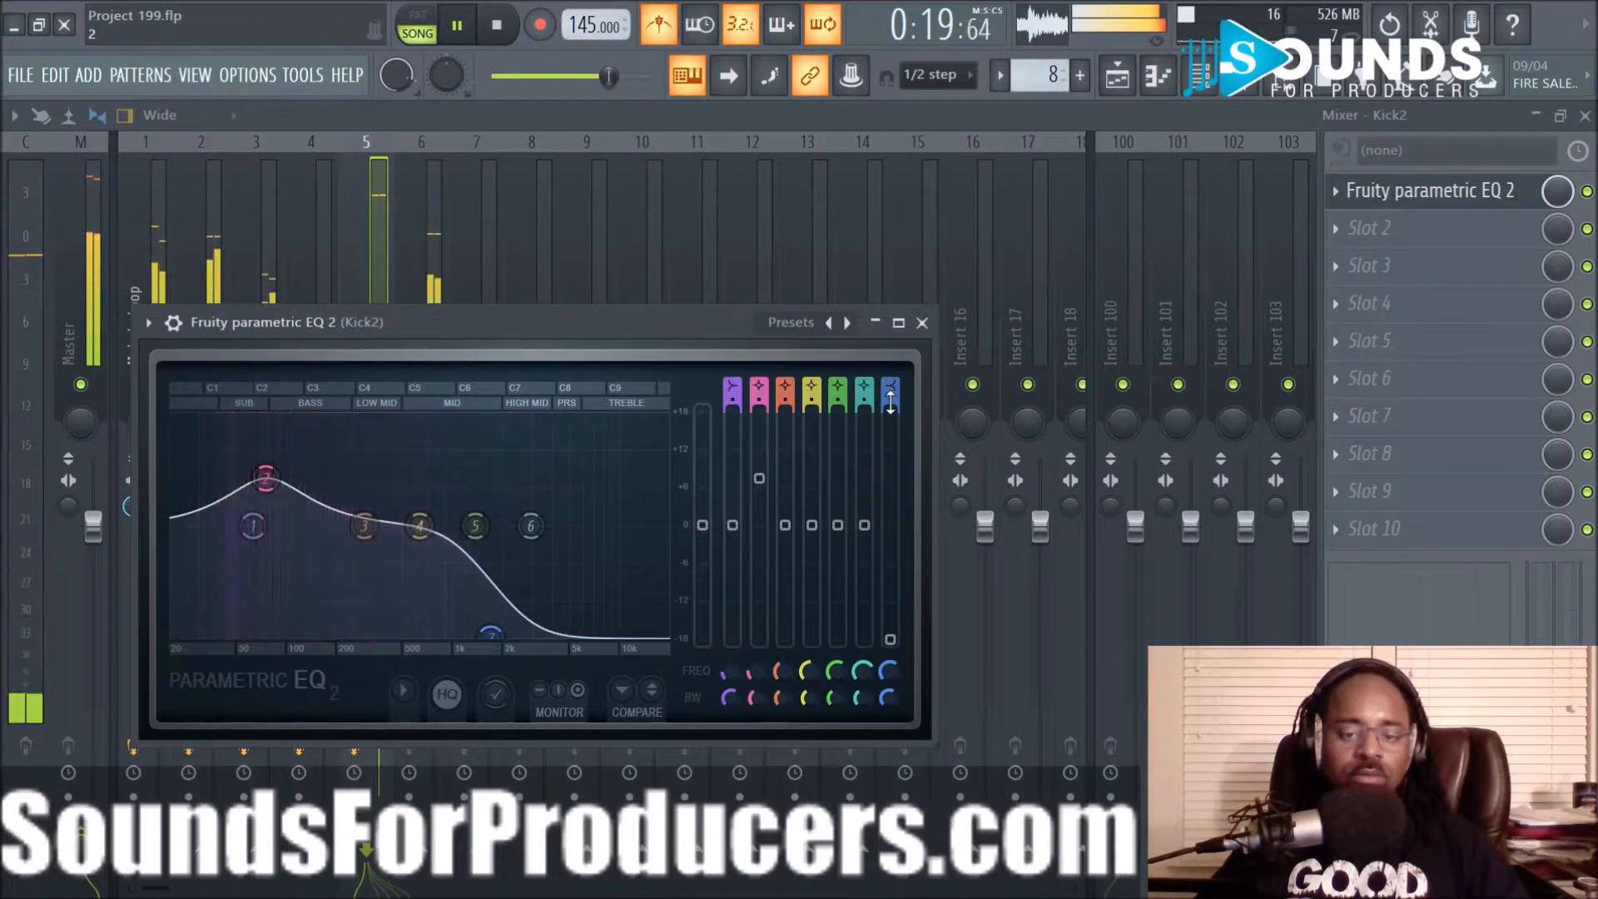
left_click_drag(891, 401, 891, 366)
left_click_drag(267, 479, 258, 471)
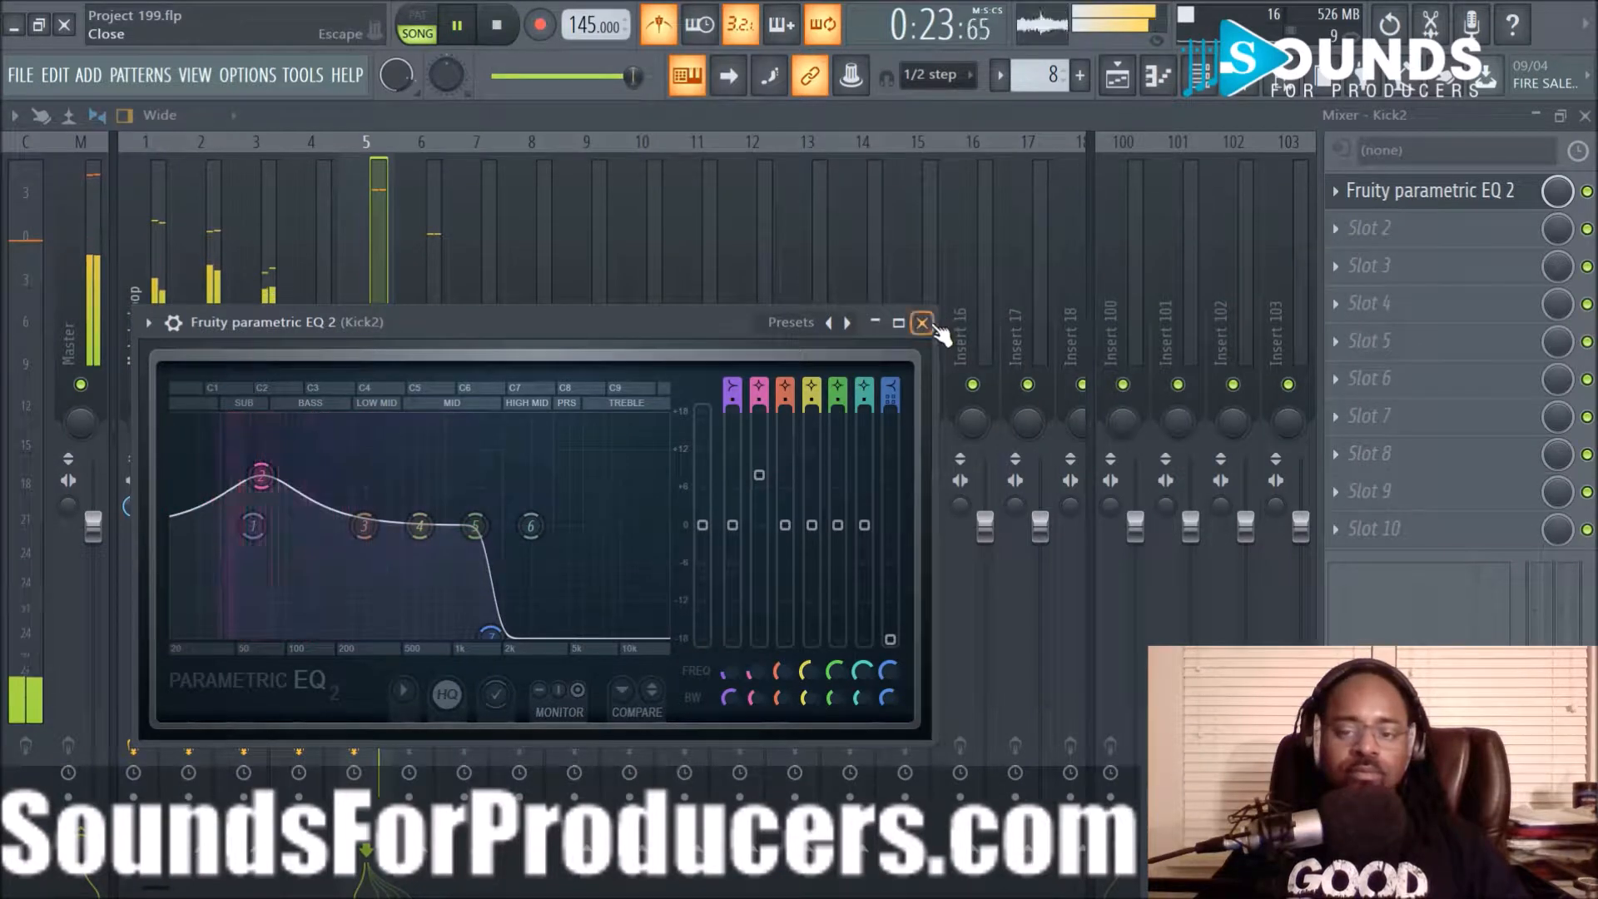
left_click(922, 322)
Return to the playlist, show the channel rack for Pattern 8 and stop playback
left_click(1117, 75)
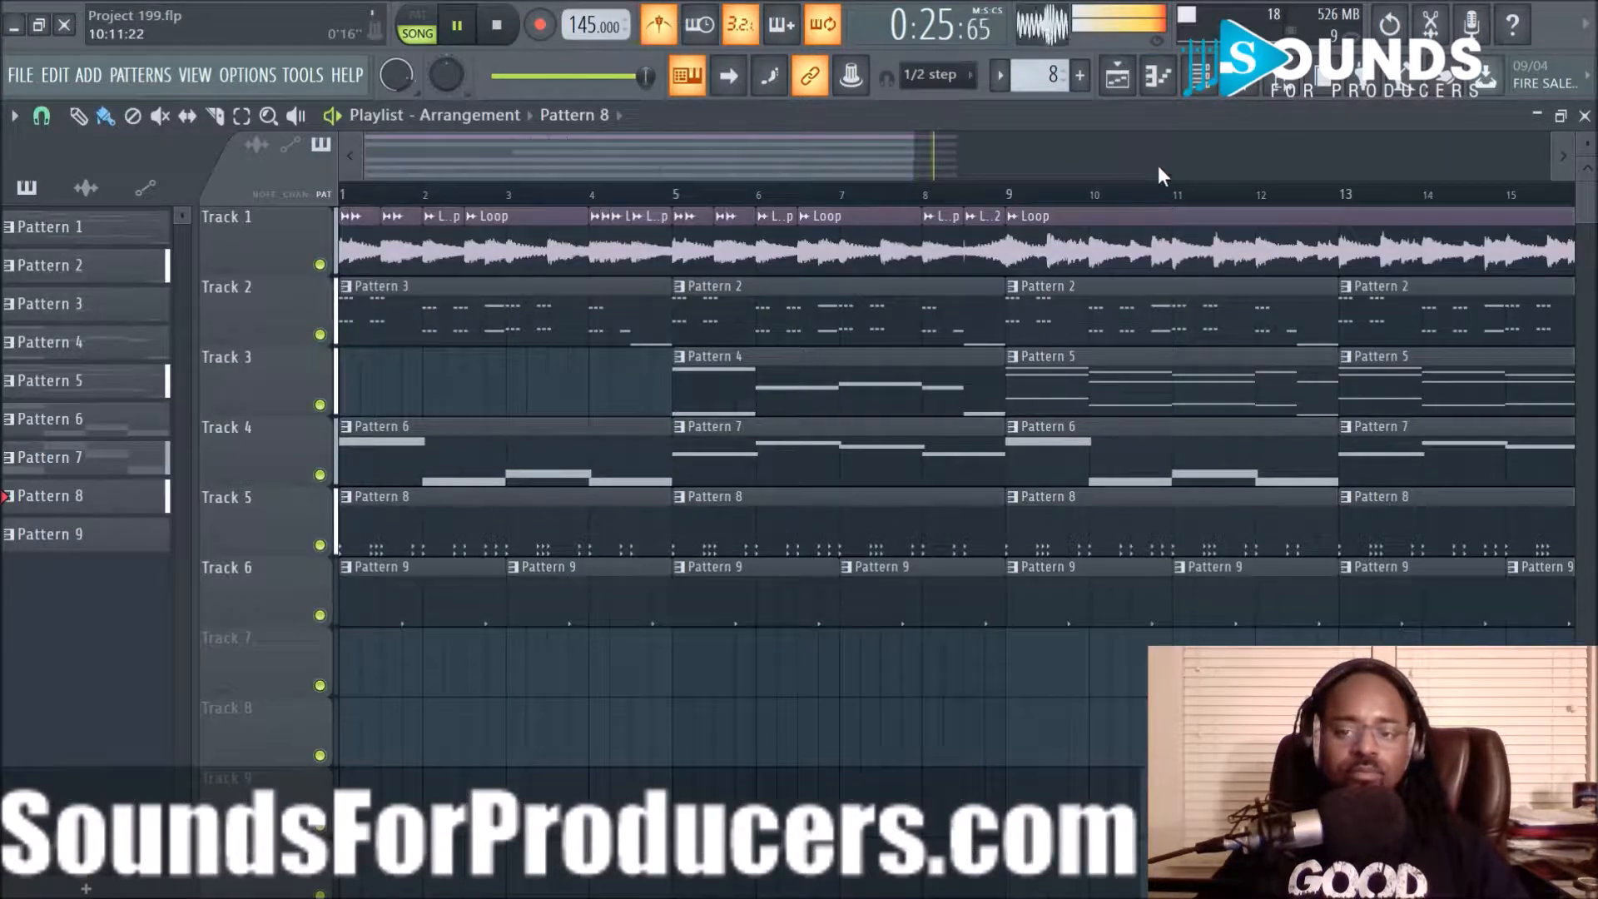
left_click(1205, 83)
key("space")
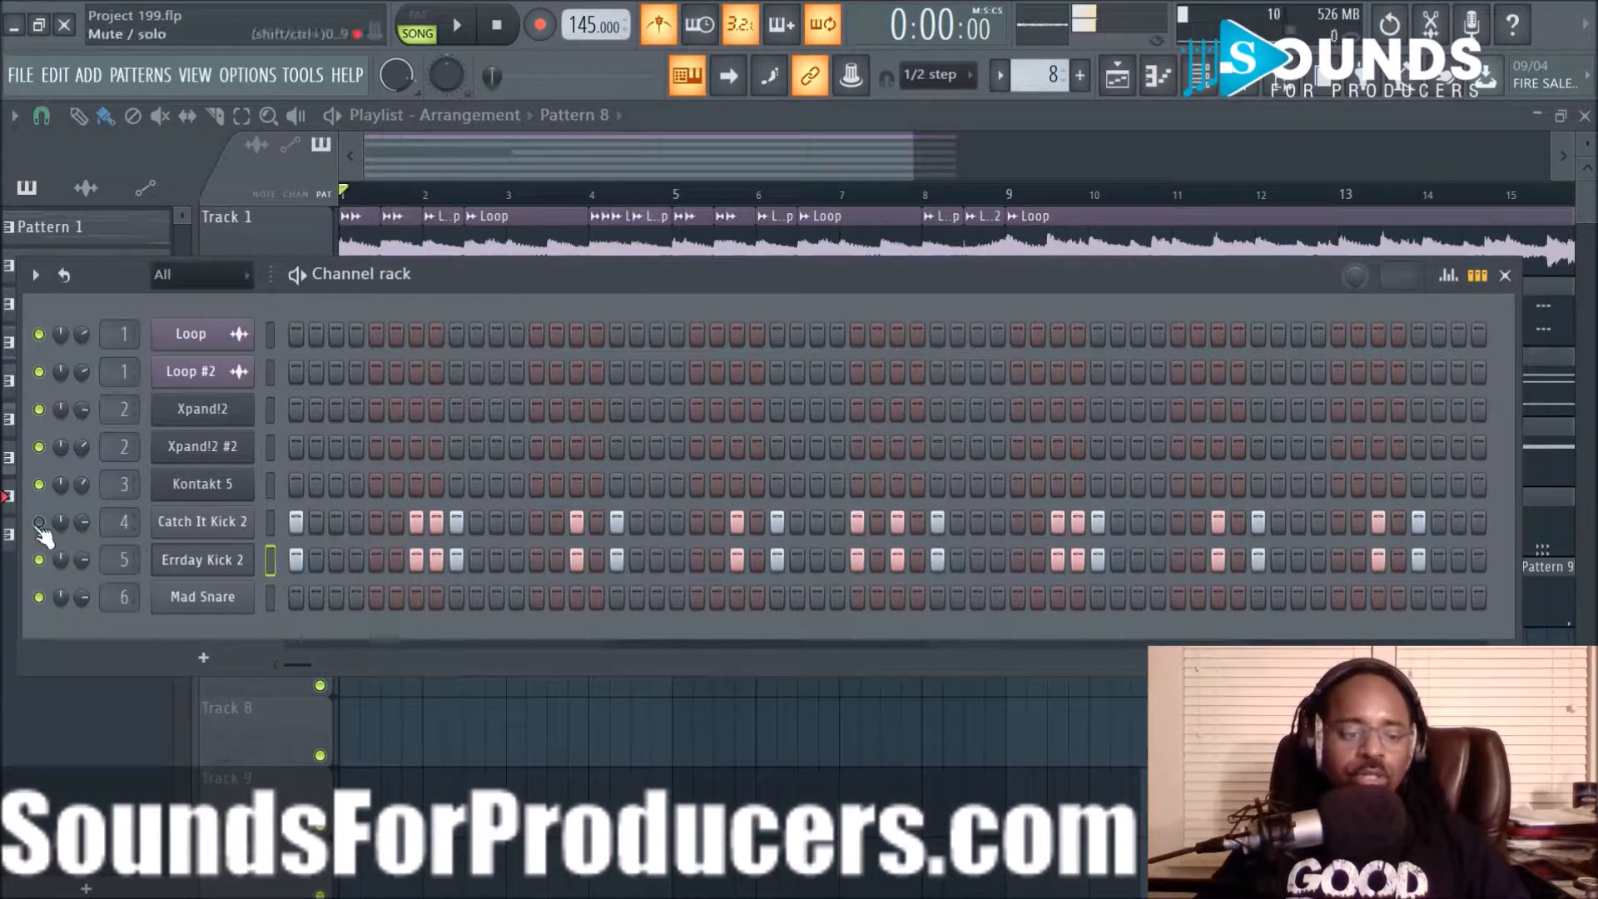
Nudge the Errday Kick 2 channel's time shift while auditioning it together with Catch It Kick 2, and close its settings
left_click(218, 558)
left_click(179, 269)
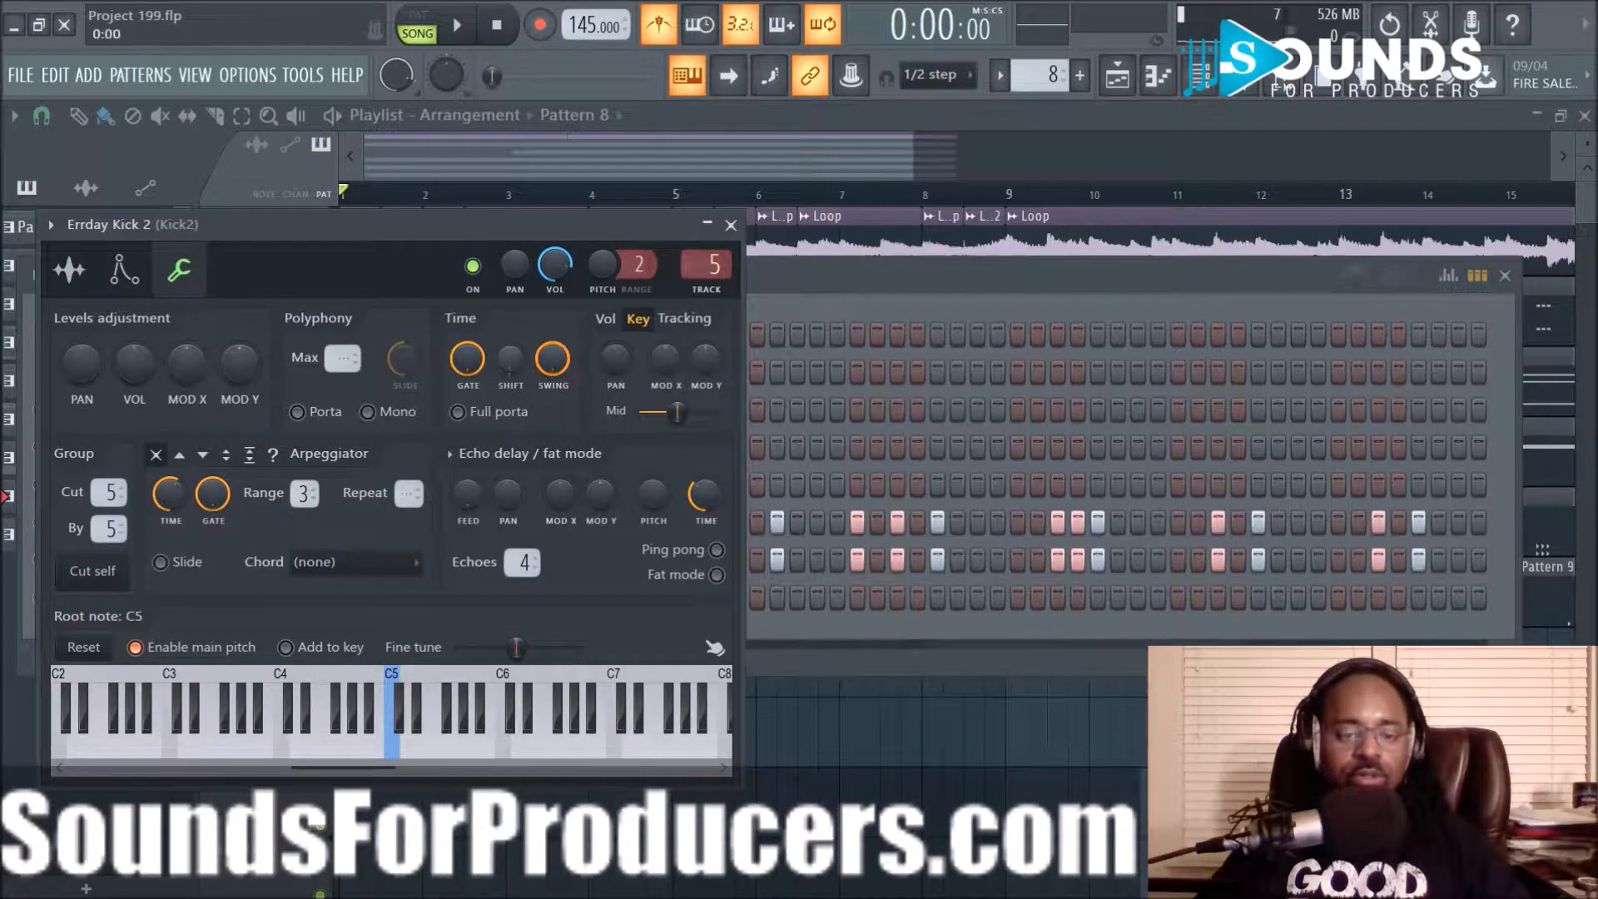
key("space")
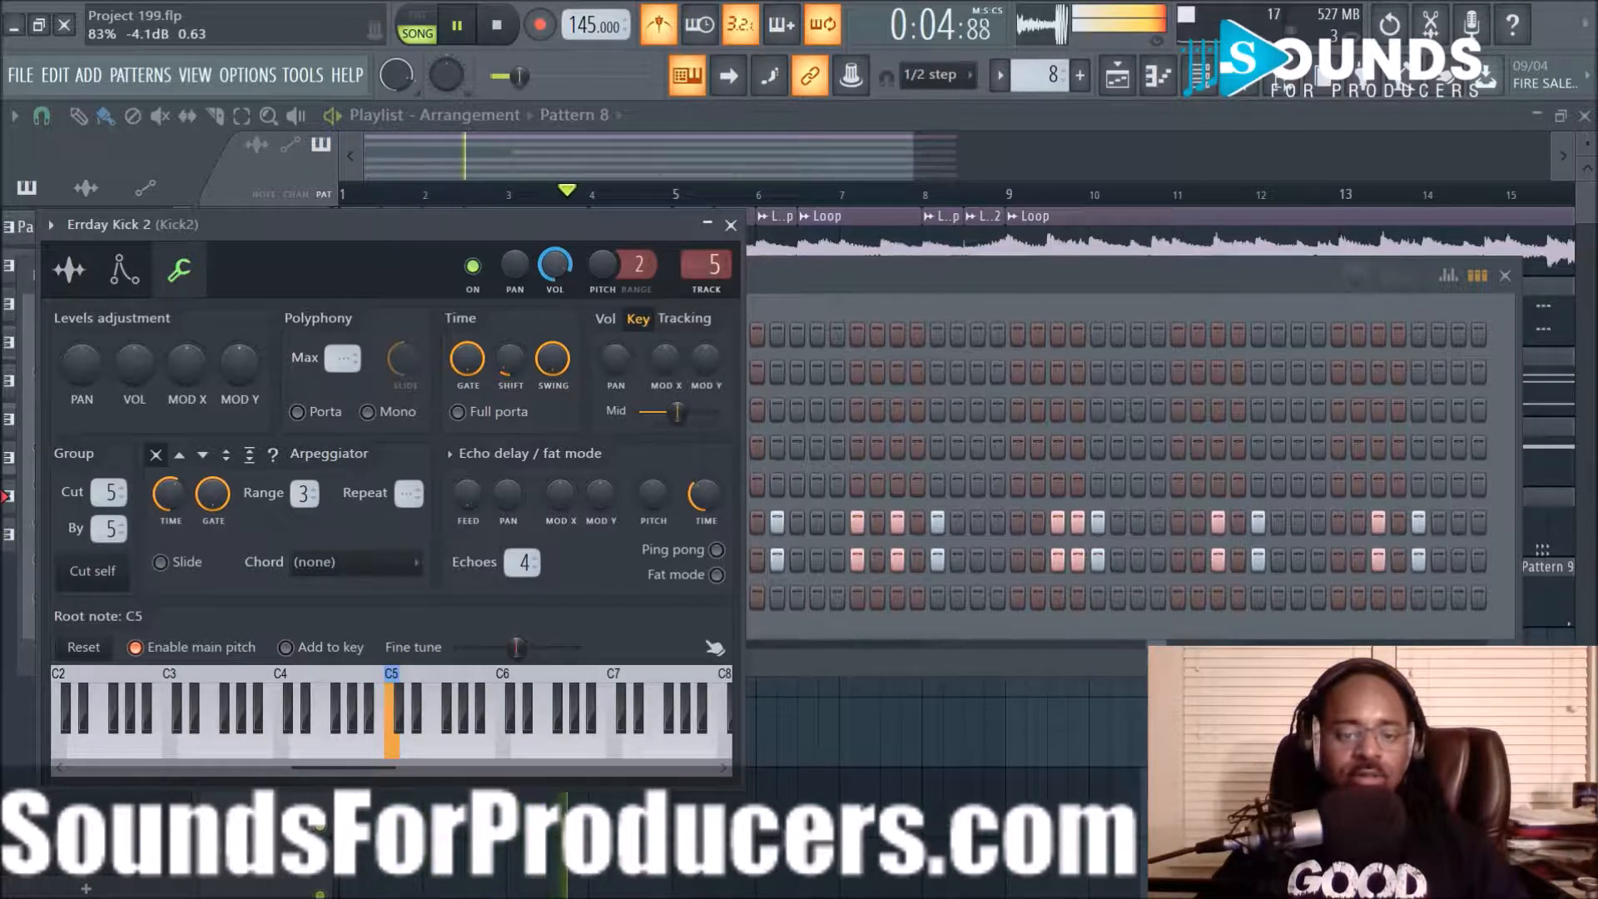
left_click(731, 224)
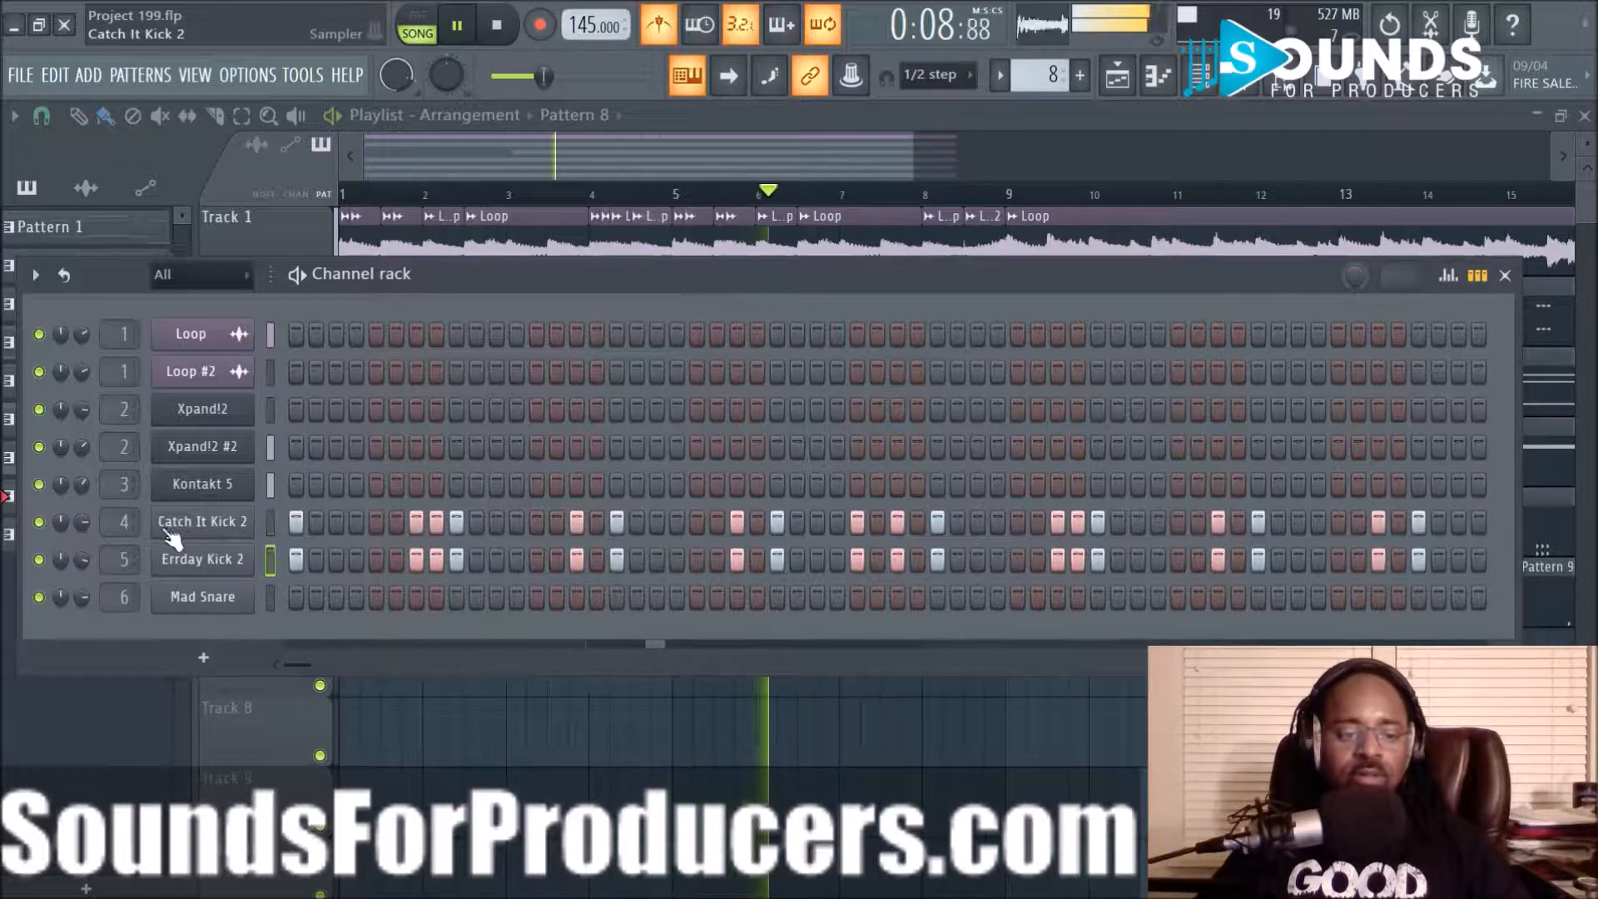
left_click(38, 521)
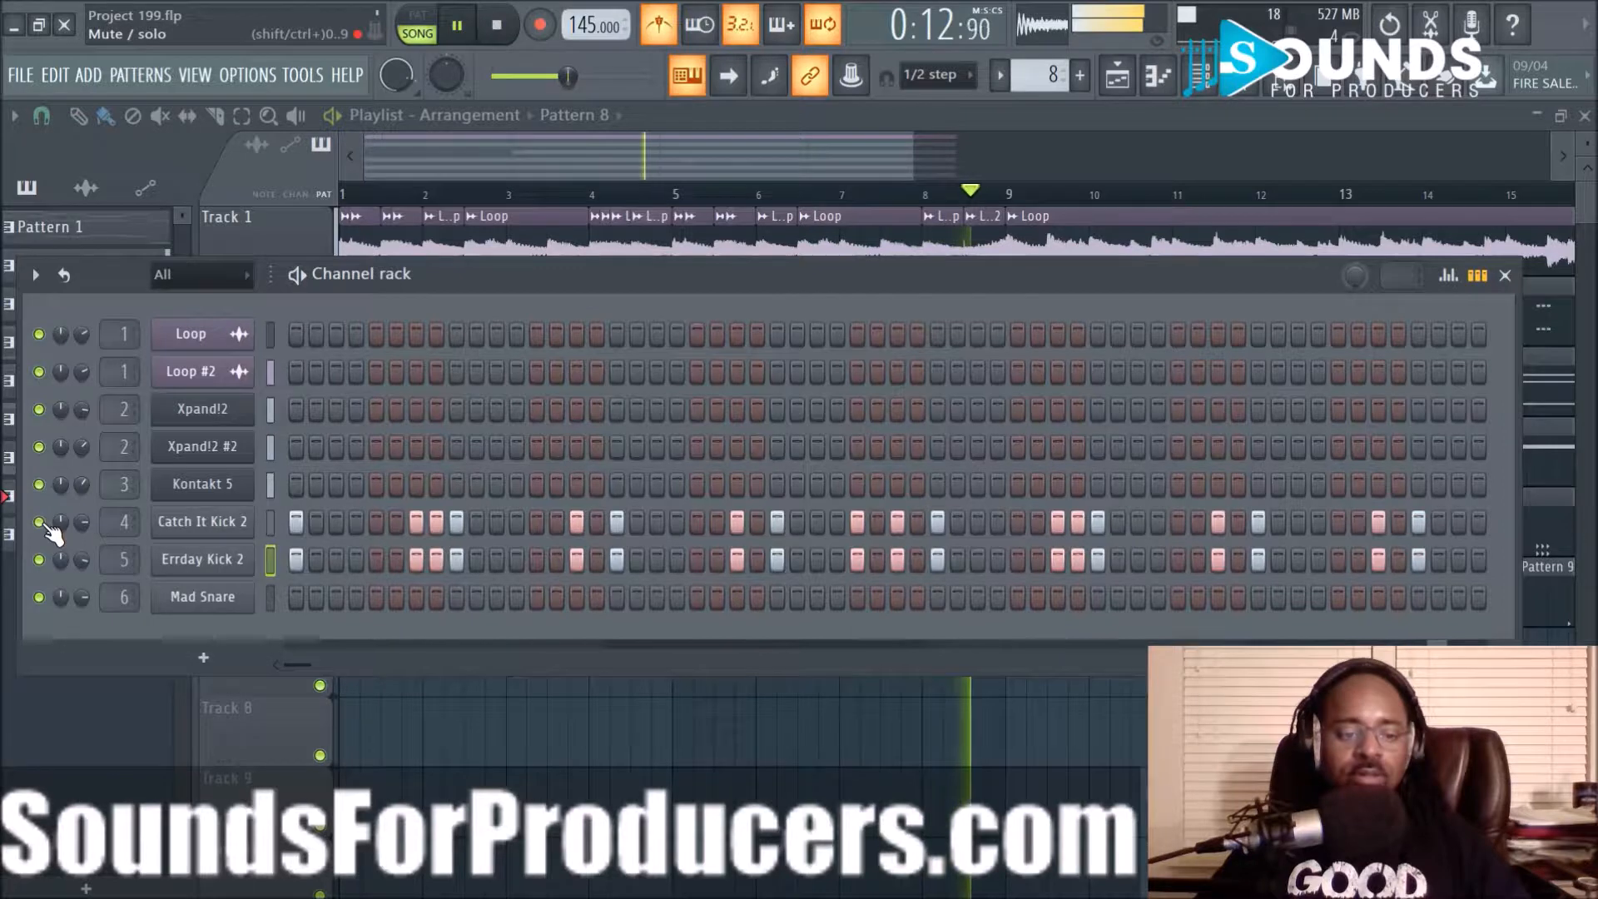
left_click(202, 559)
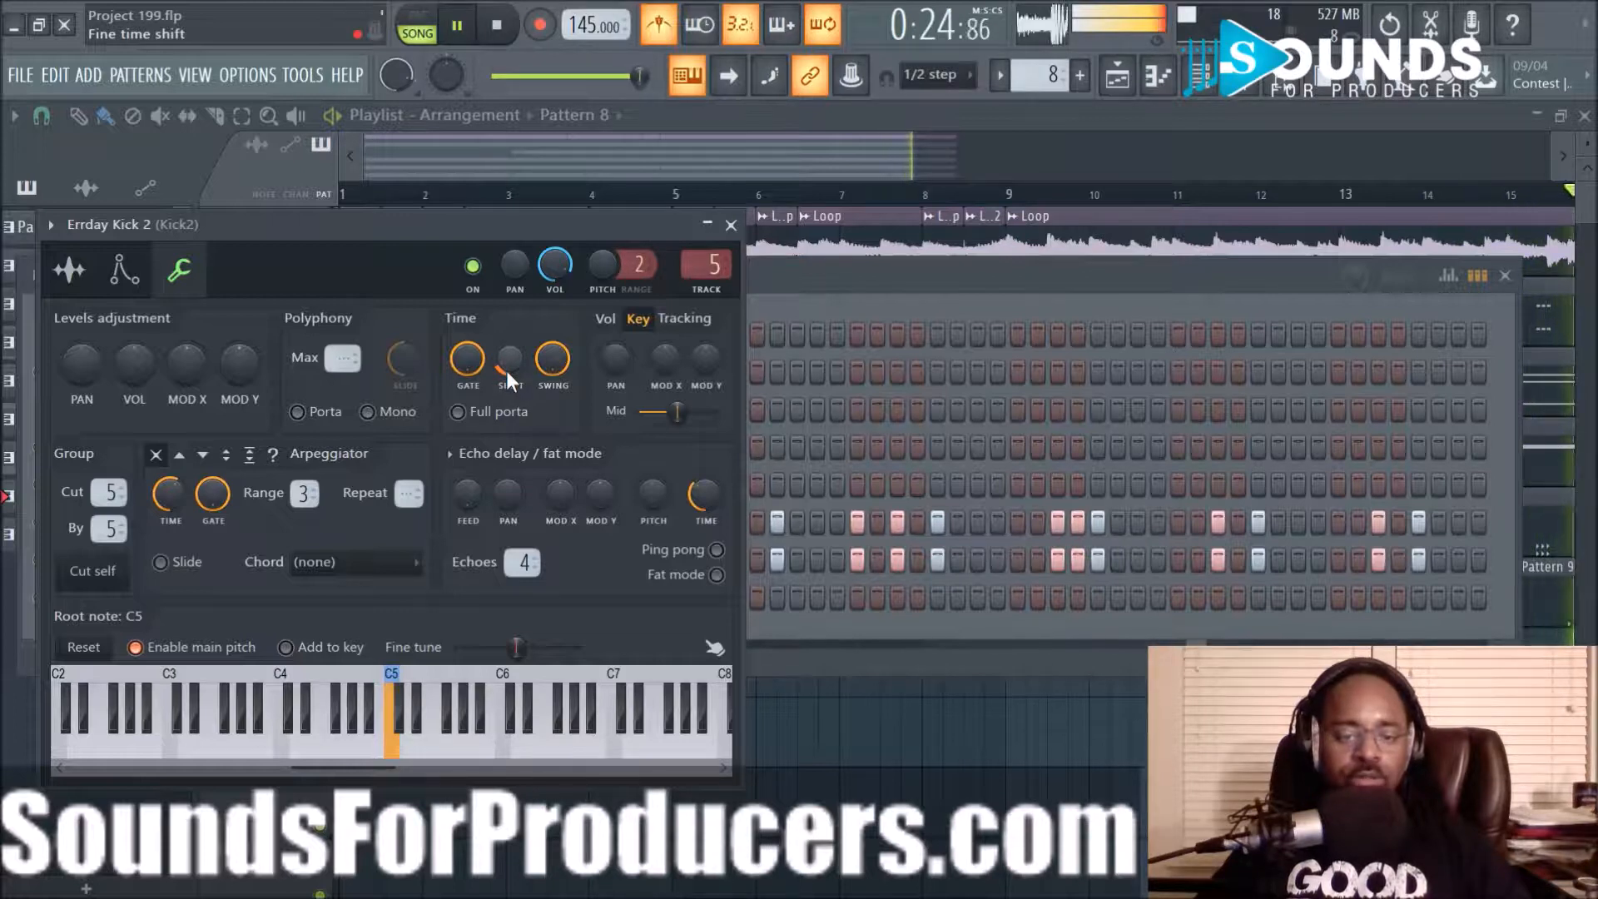
left_click(731, 224)
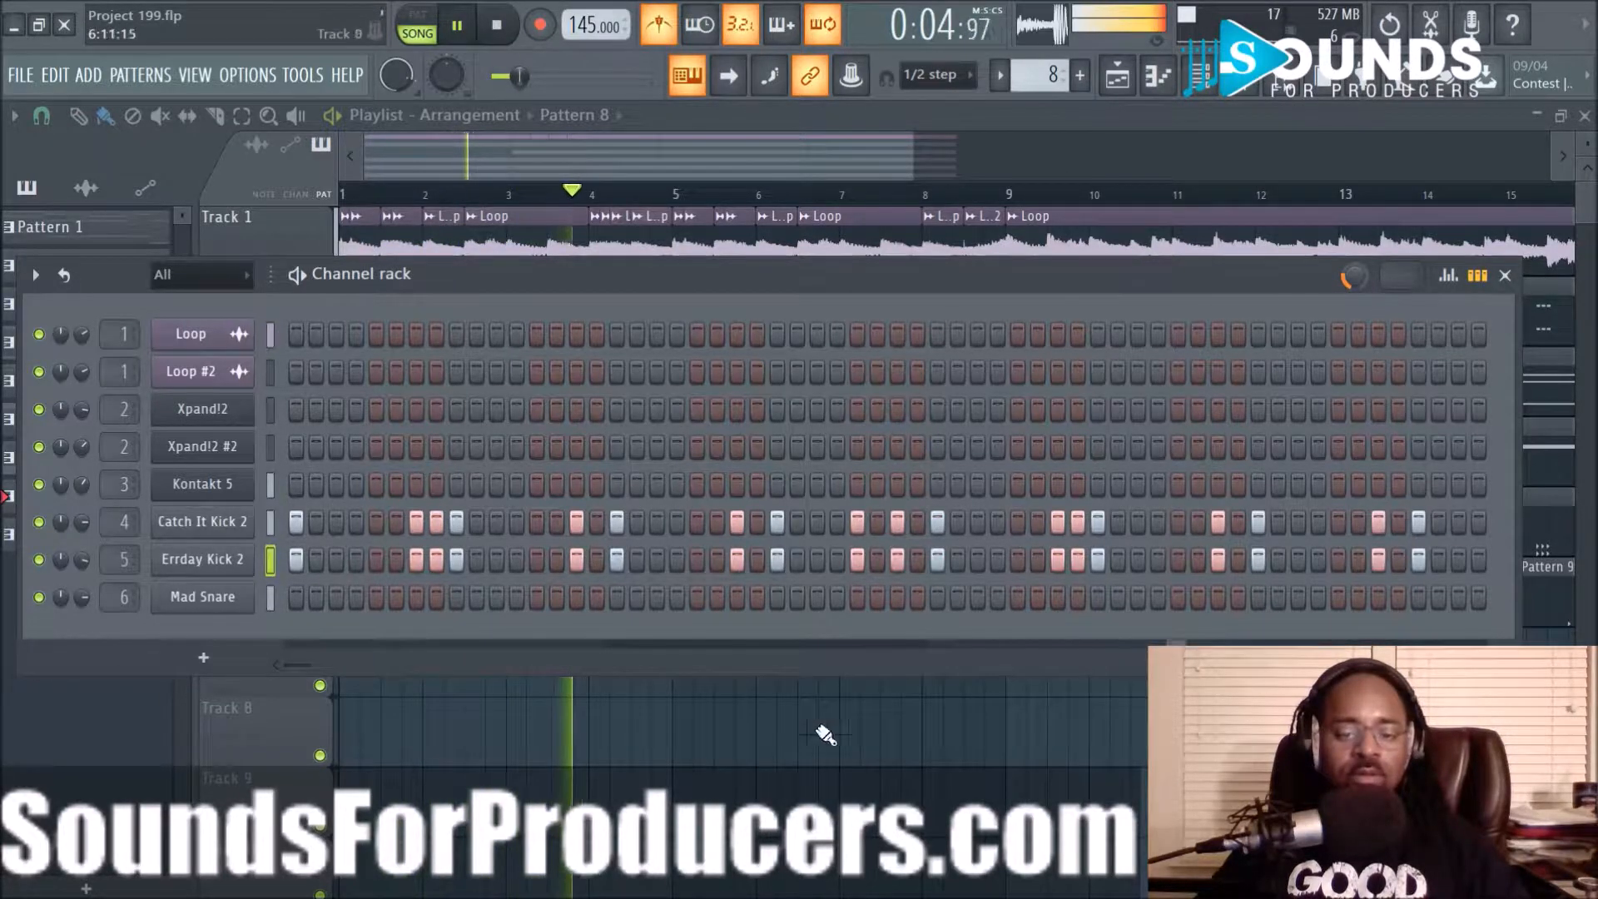
Place an empty Pattern 10 clip over bars 1 to 4 of Track 7 in the playlist and reselect Pattern 9
key("F6")
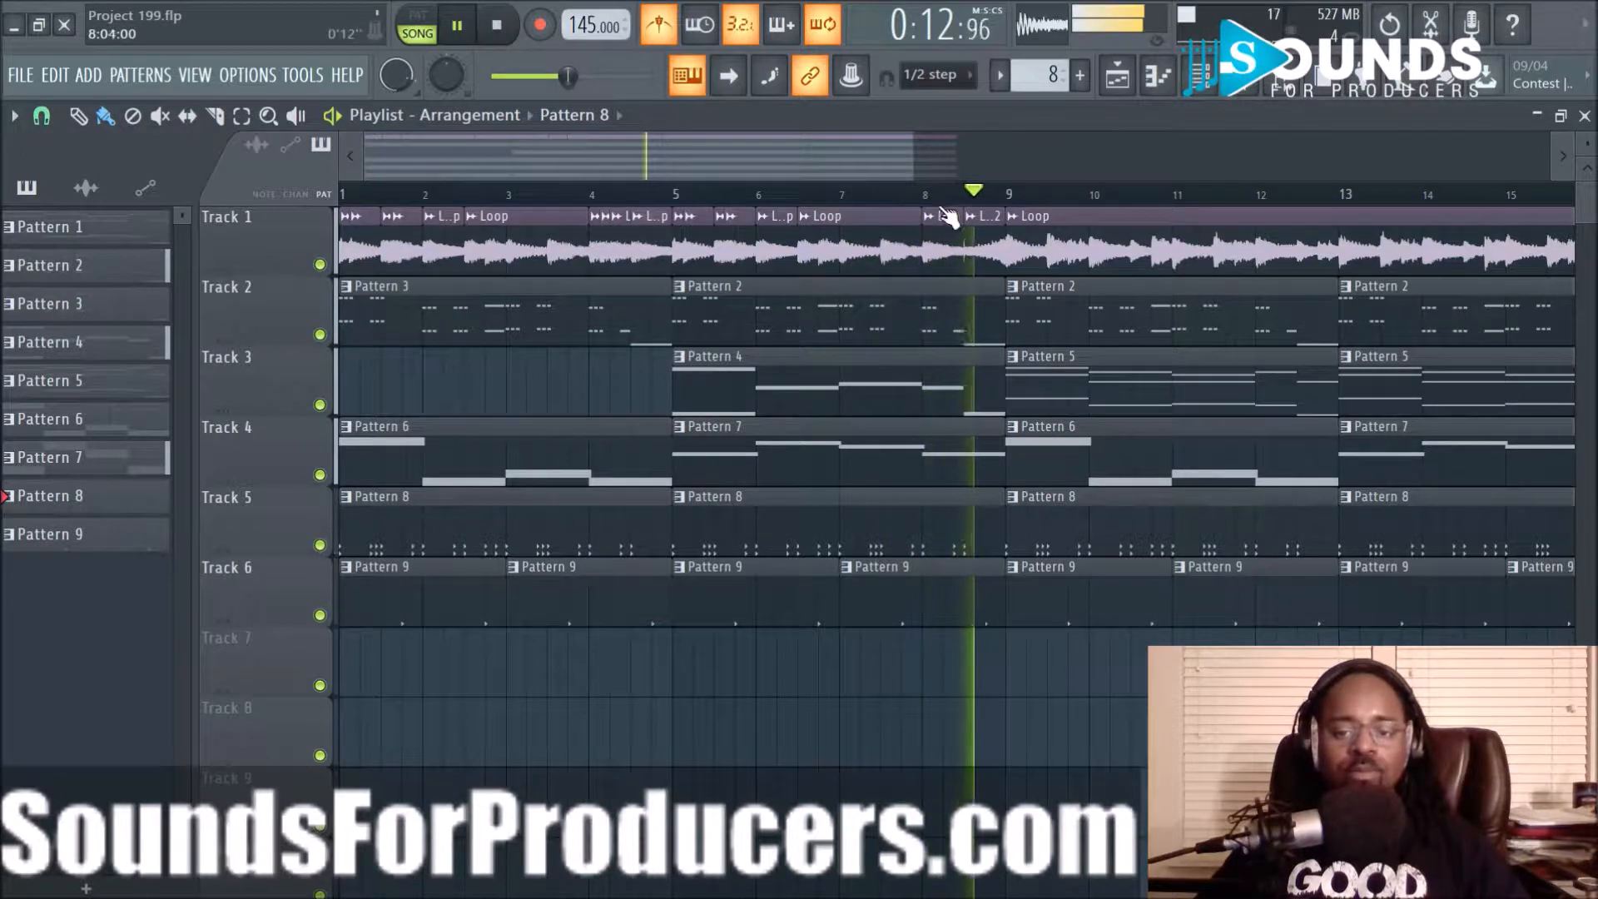
scroll(947, 203, "down", 3)
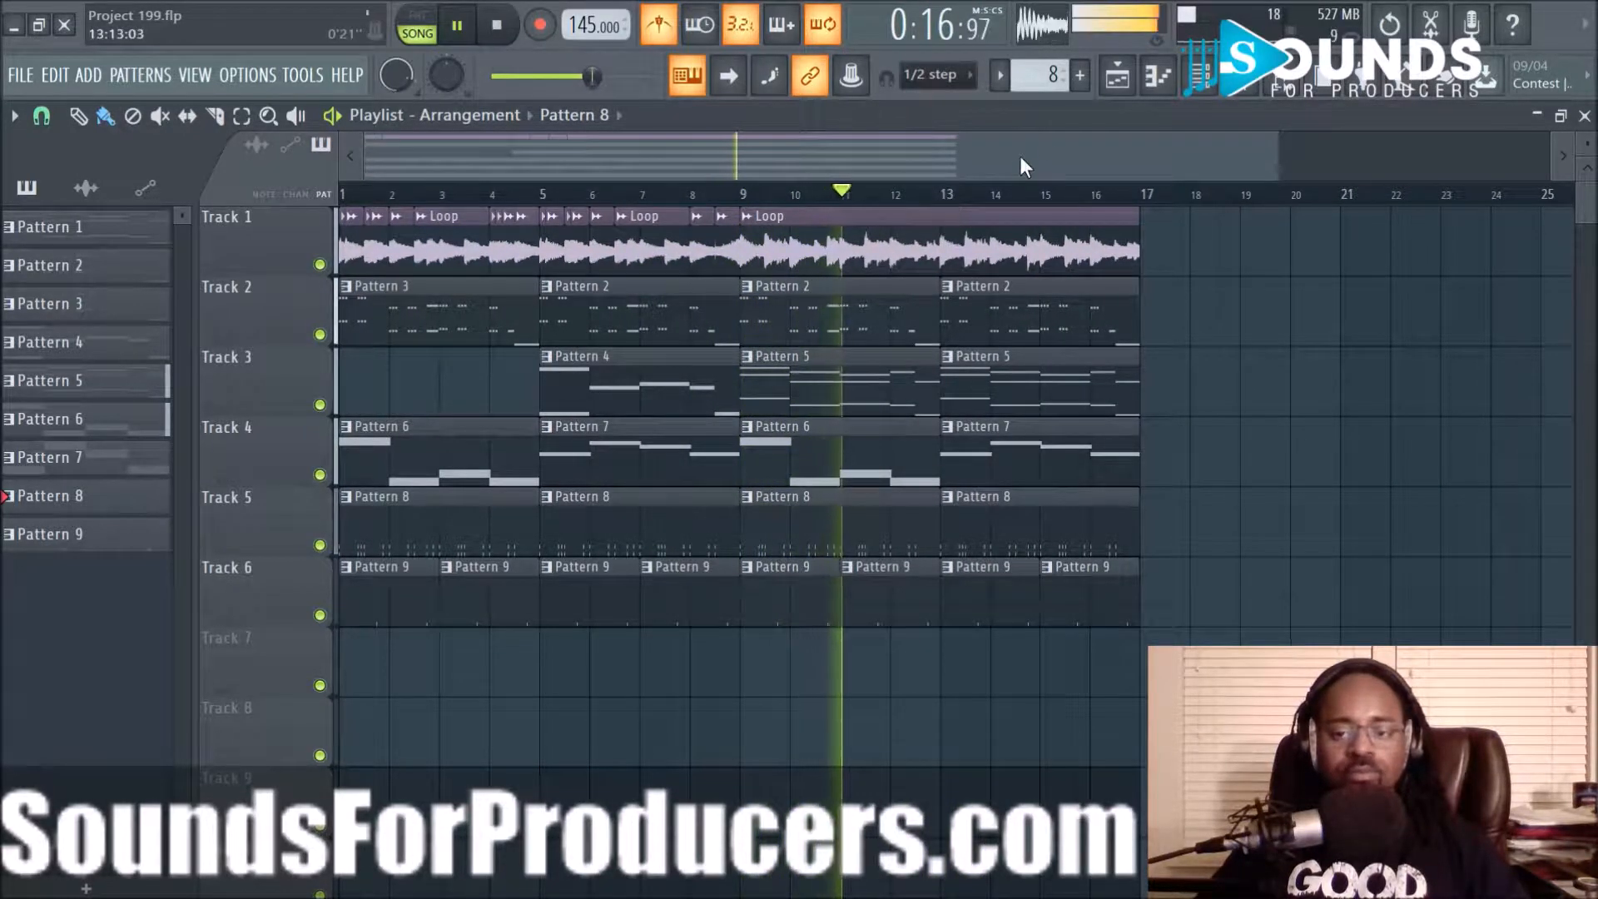
left_click(1080, 77)
left_click(645, 671)
left_click_drag(645, 670, 538, 677)
left_click(496, 588)
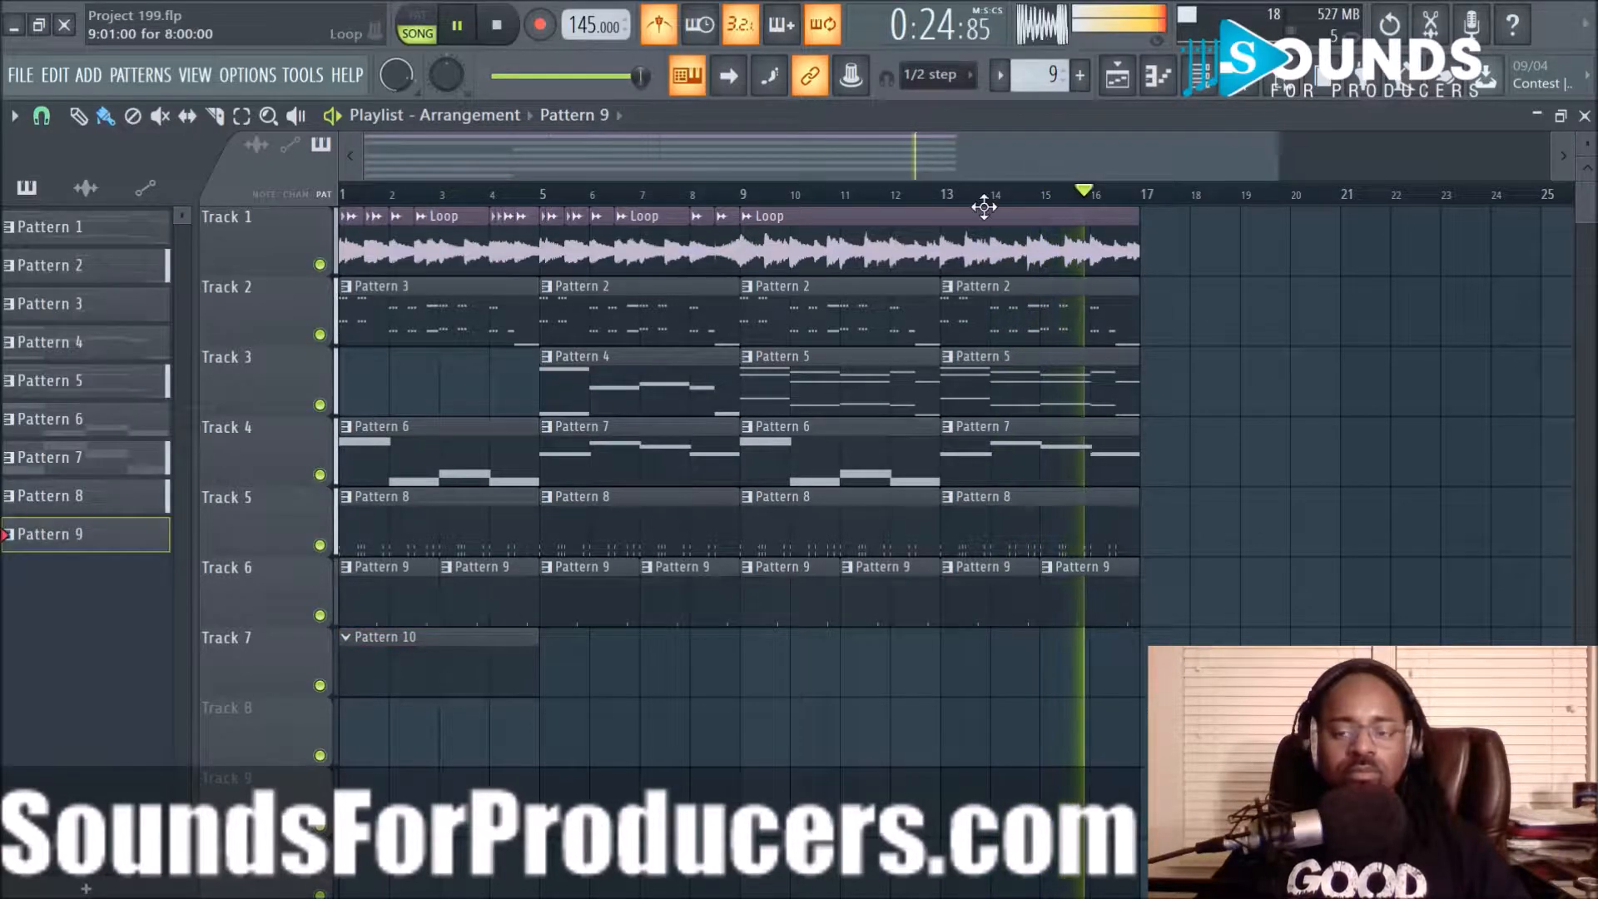
Inspect the Snare track in the mixer during playback and return to the playlist
key("F9")
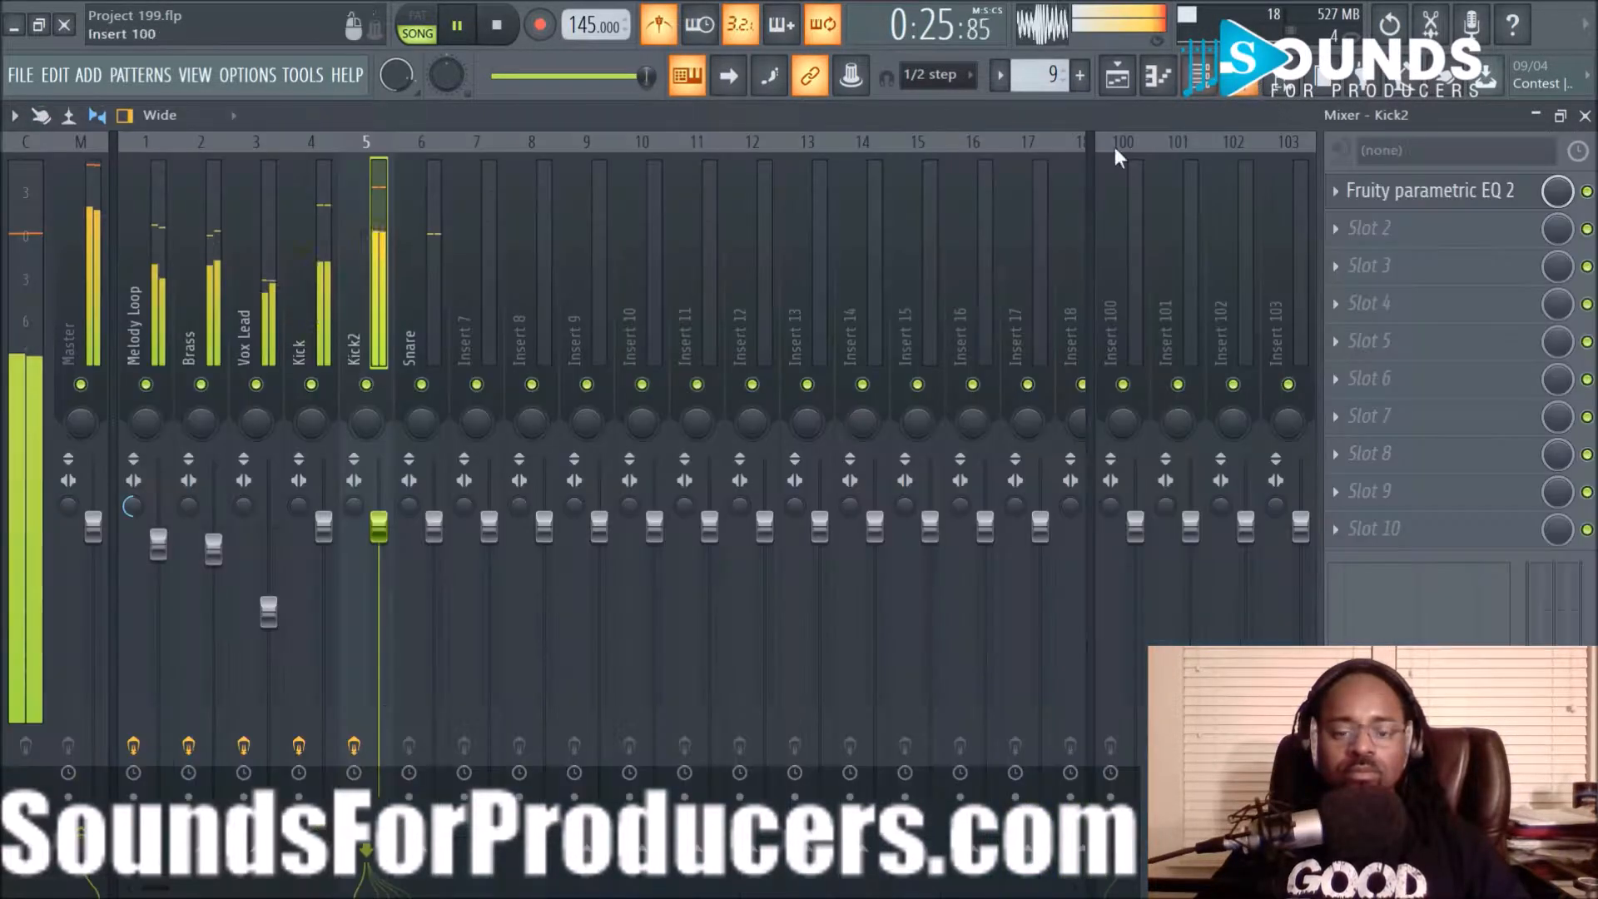
left_click(416, 336)
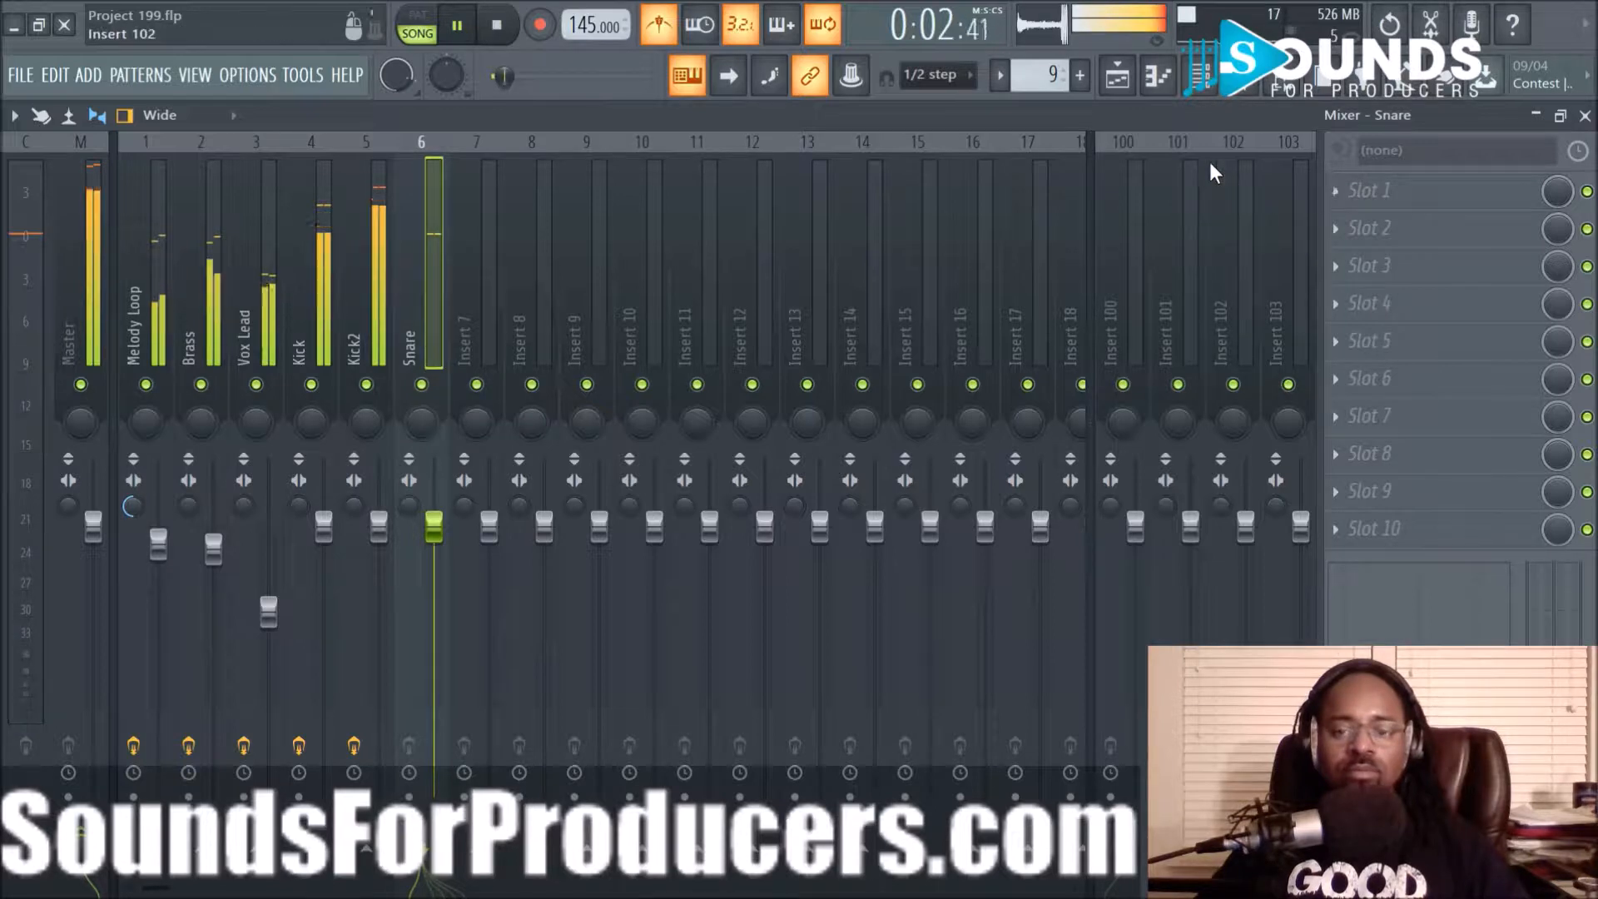
key("F9")
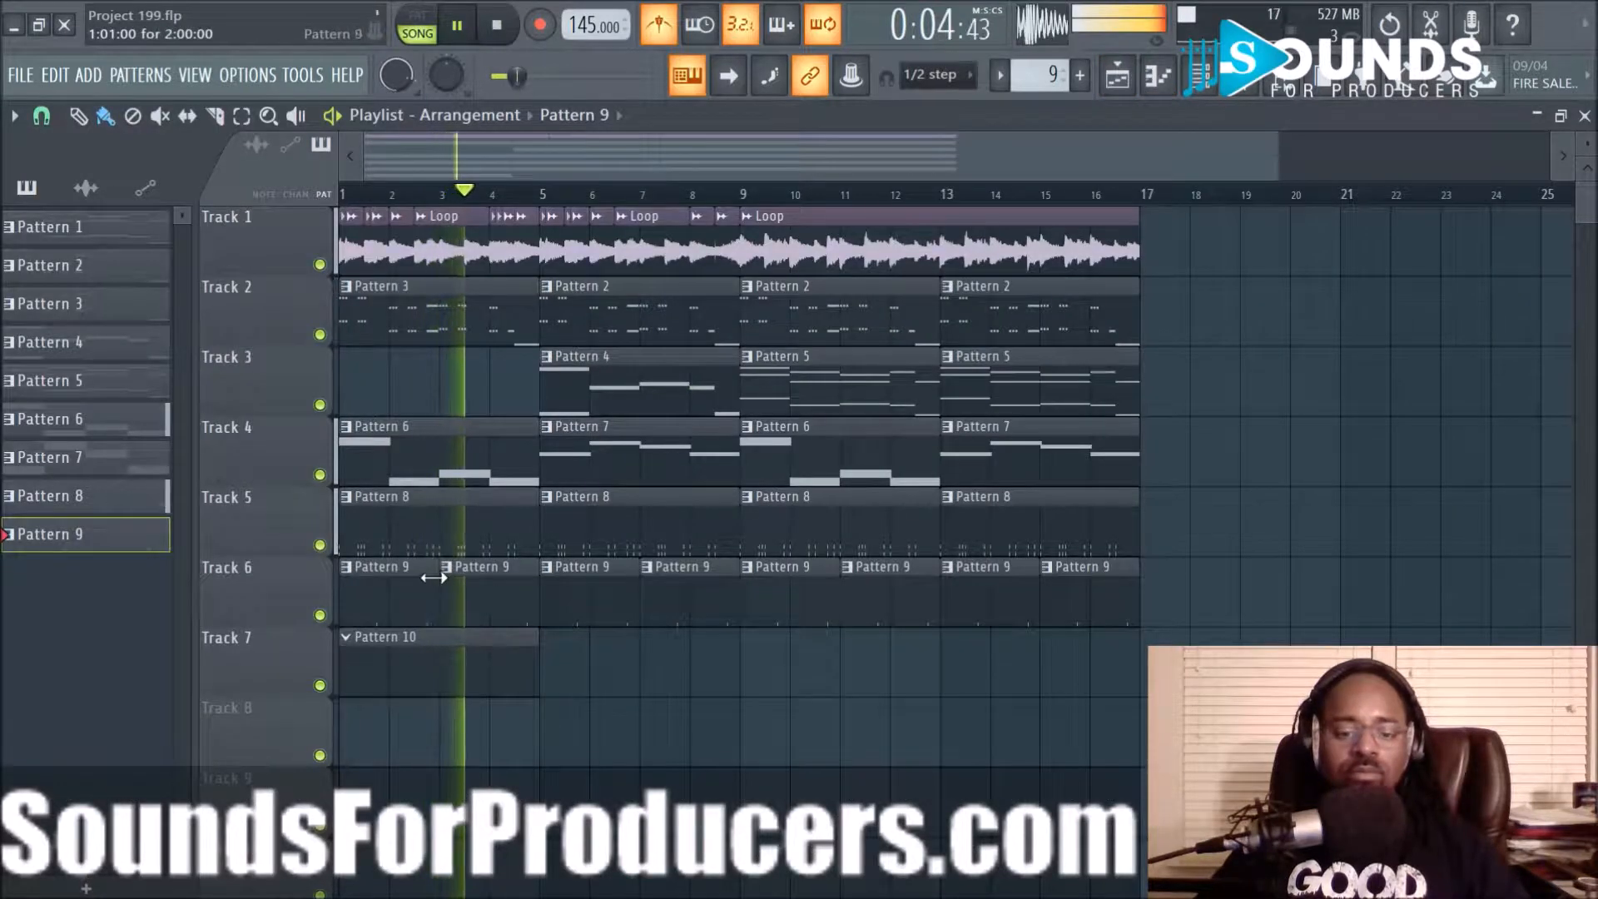
Raise the velocity of all Catch It Kick 2 and Errday Kick 2 notes in Pattern 8 to maximum in the piano roll
double_click(436, 538)
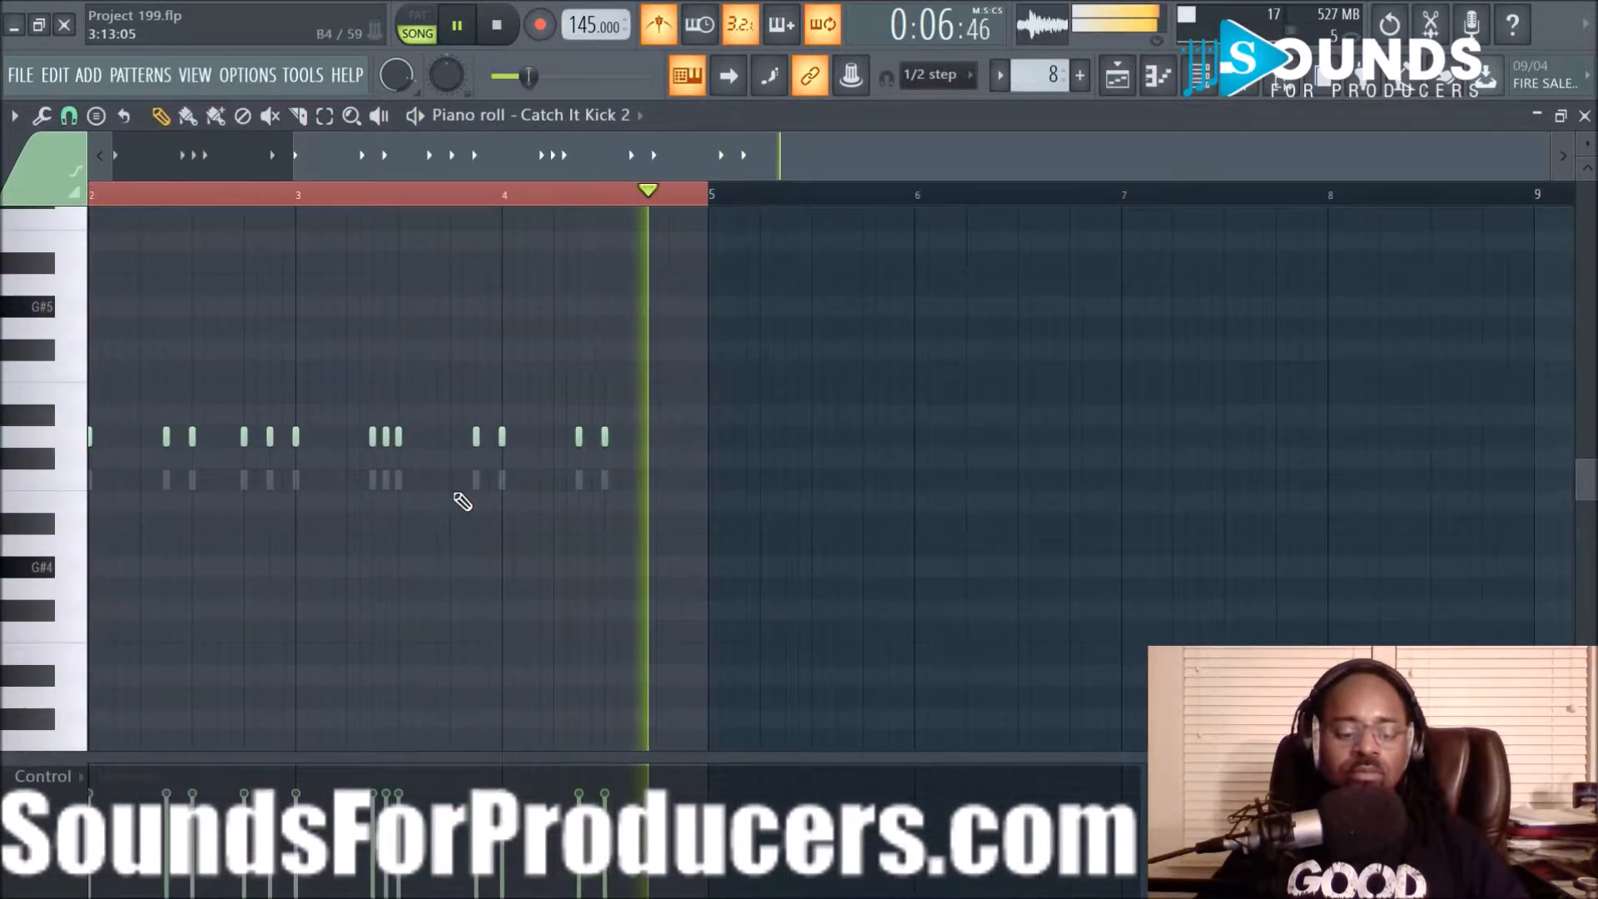
key("ctrl+a")
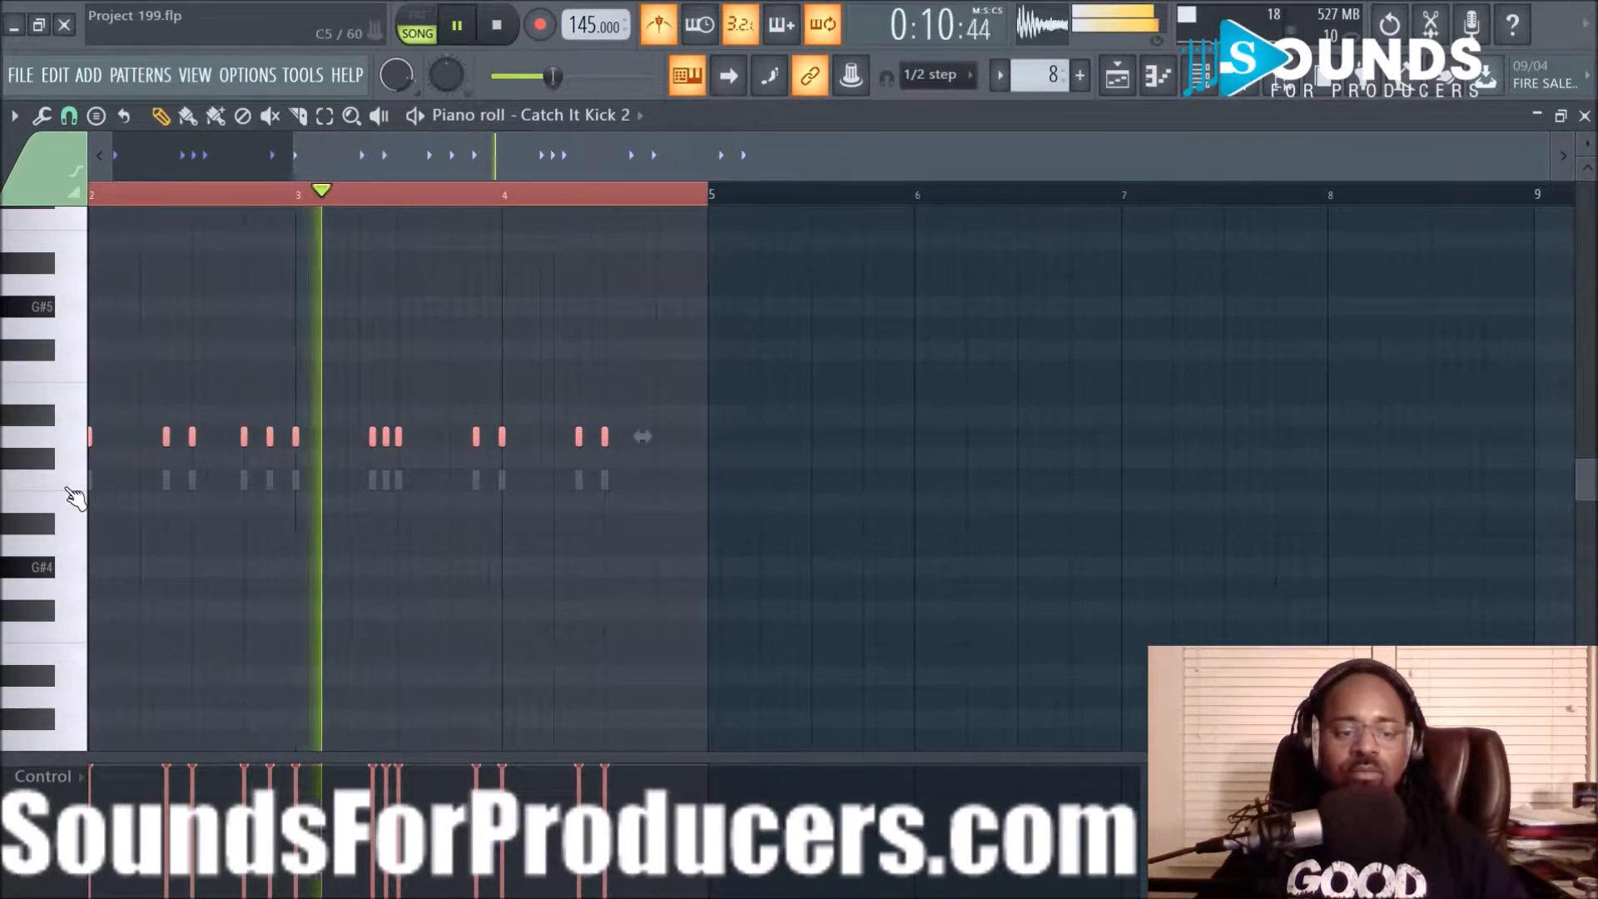
left_click_drag(434, 172, 252, 173)
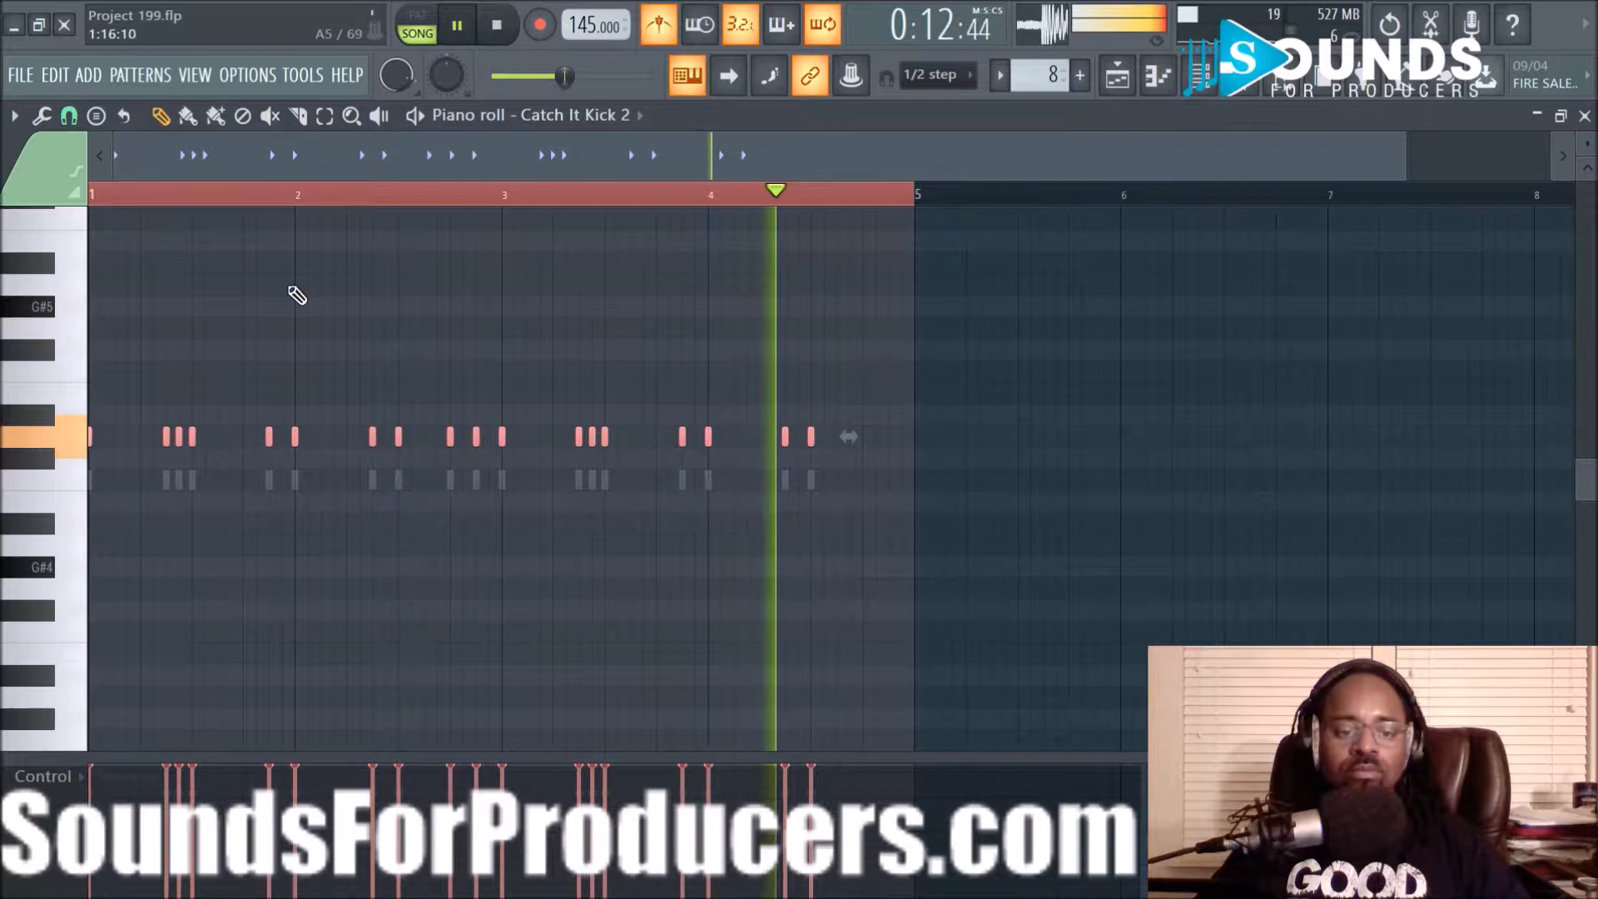
left_click(639, 115)
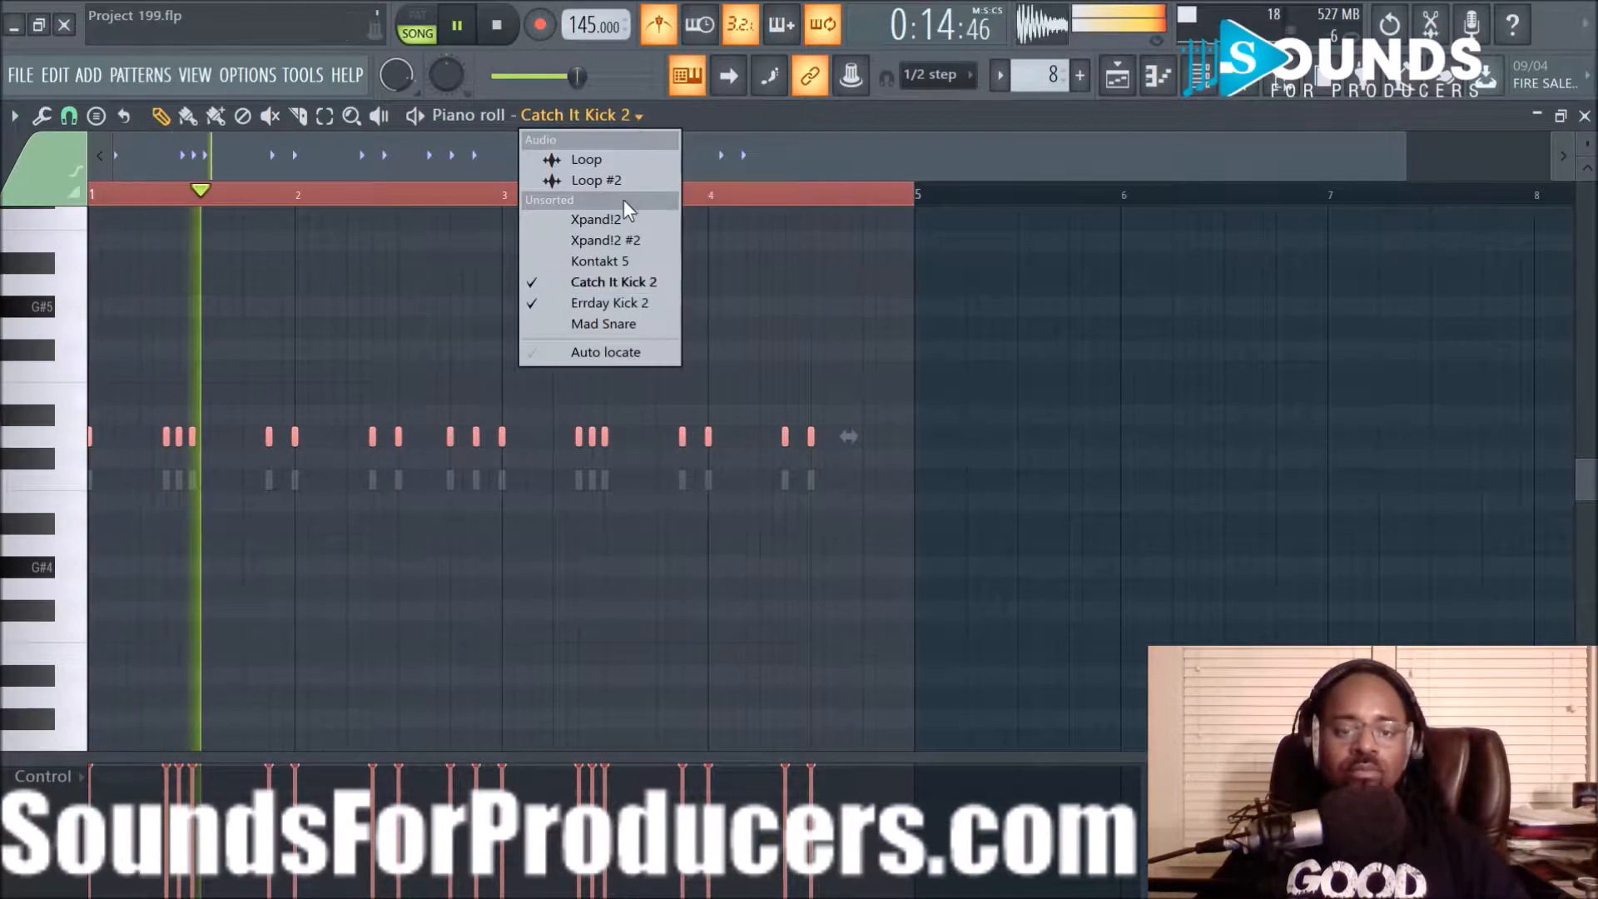
left_click(603, 303)
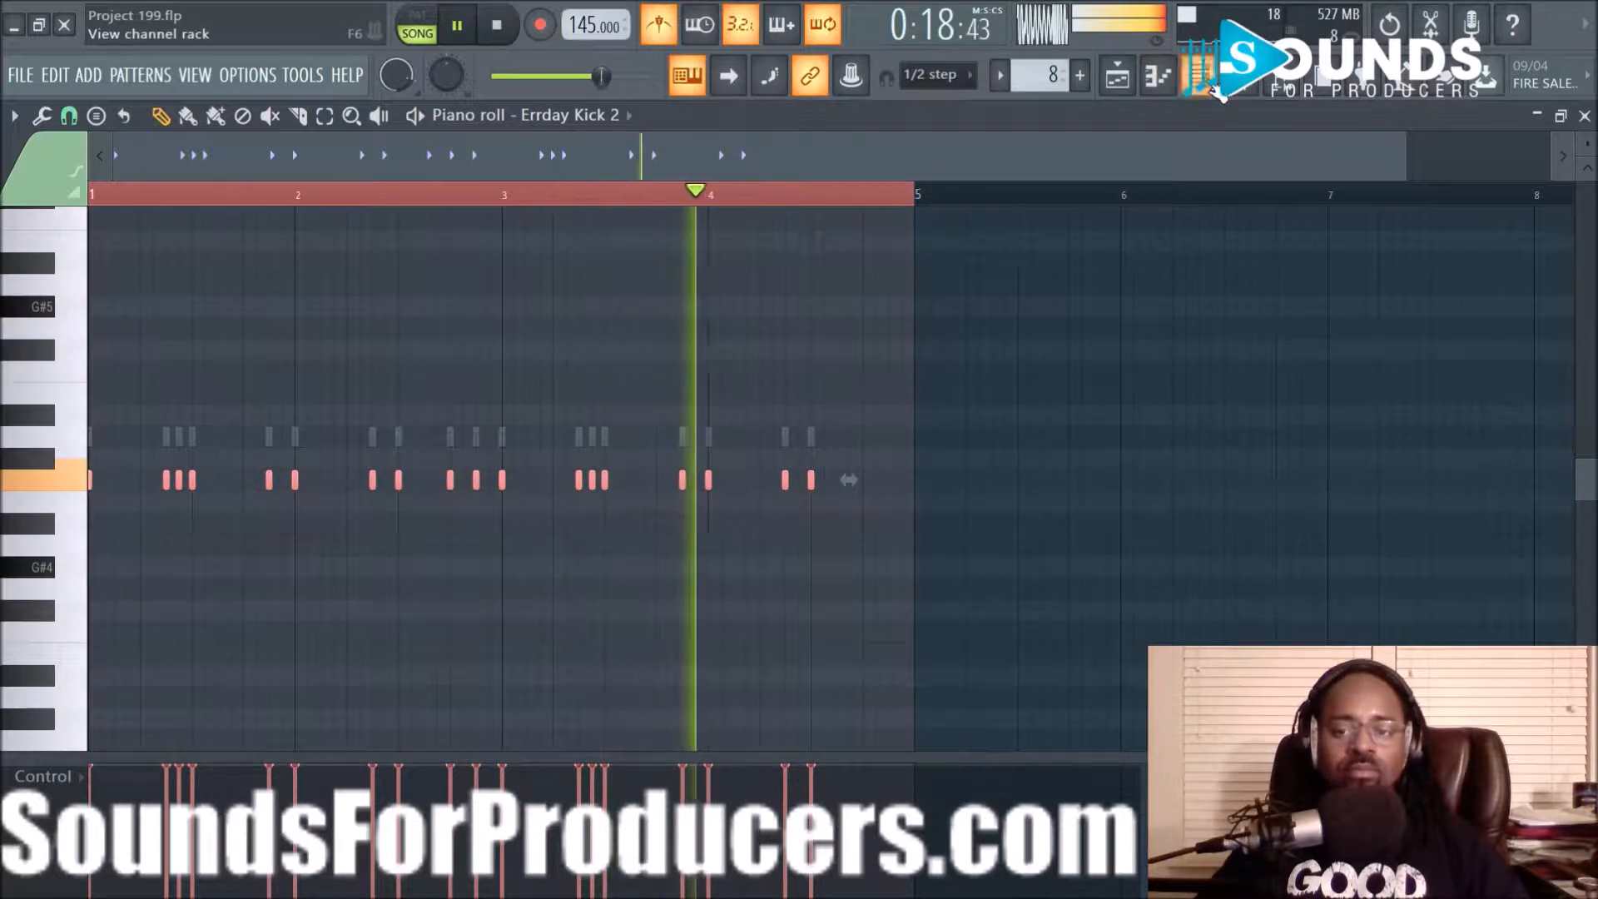
Select the Kick and Kick2 mixer tracks together and lower both to about -4.9 dB
left_click(1247, 92)
left_click(324, 275)
left_click(363, 291, "ctrl")
left_click_drag(378, 526, 381, 585)
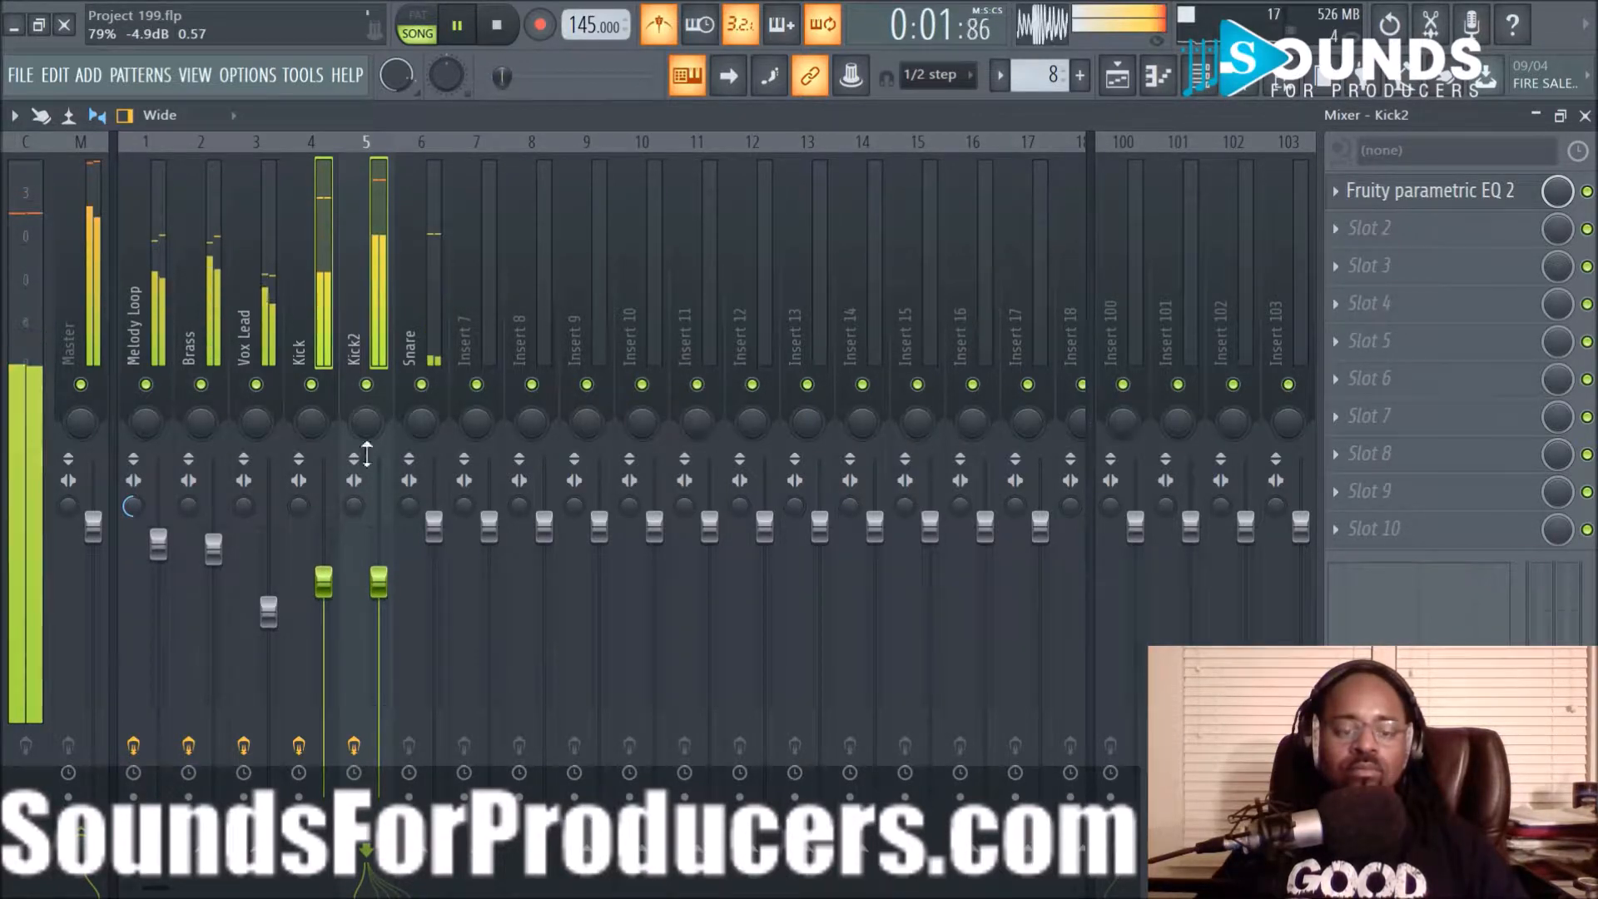
Rebalance the two kicks by ear, lowering Kick2 to about -6.5 dB and setting Kick slightly below it
left_click(321, 296)
left_click_drag(379, 580, 379, 600)
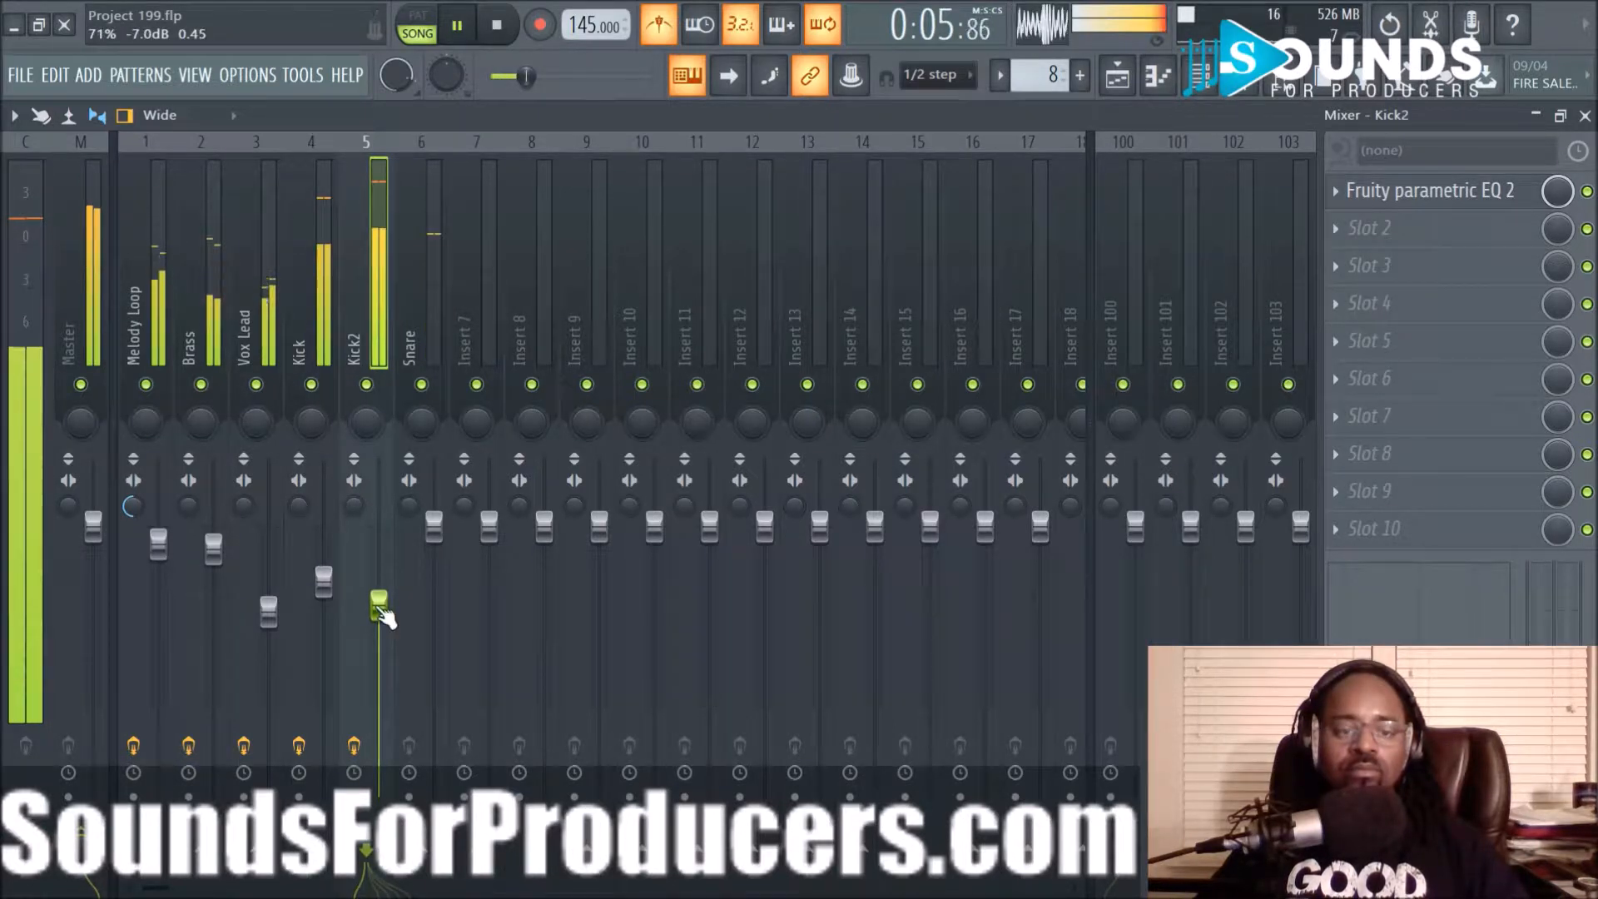
left_click(312, 384)
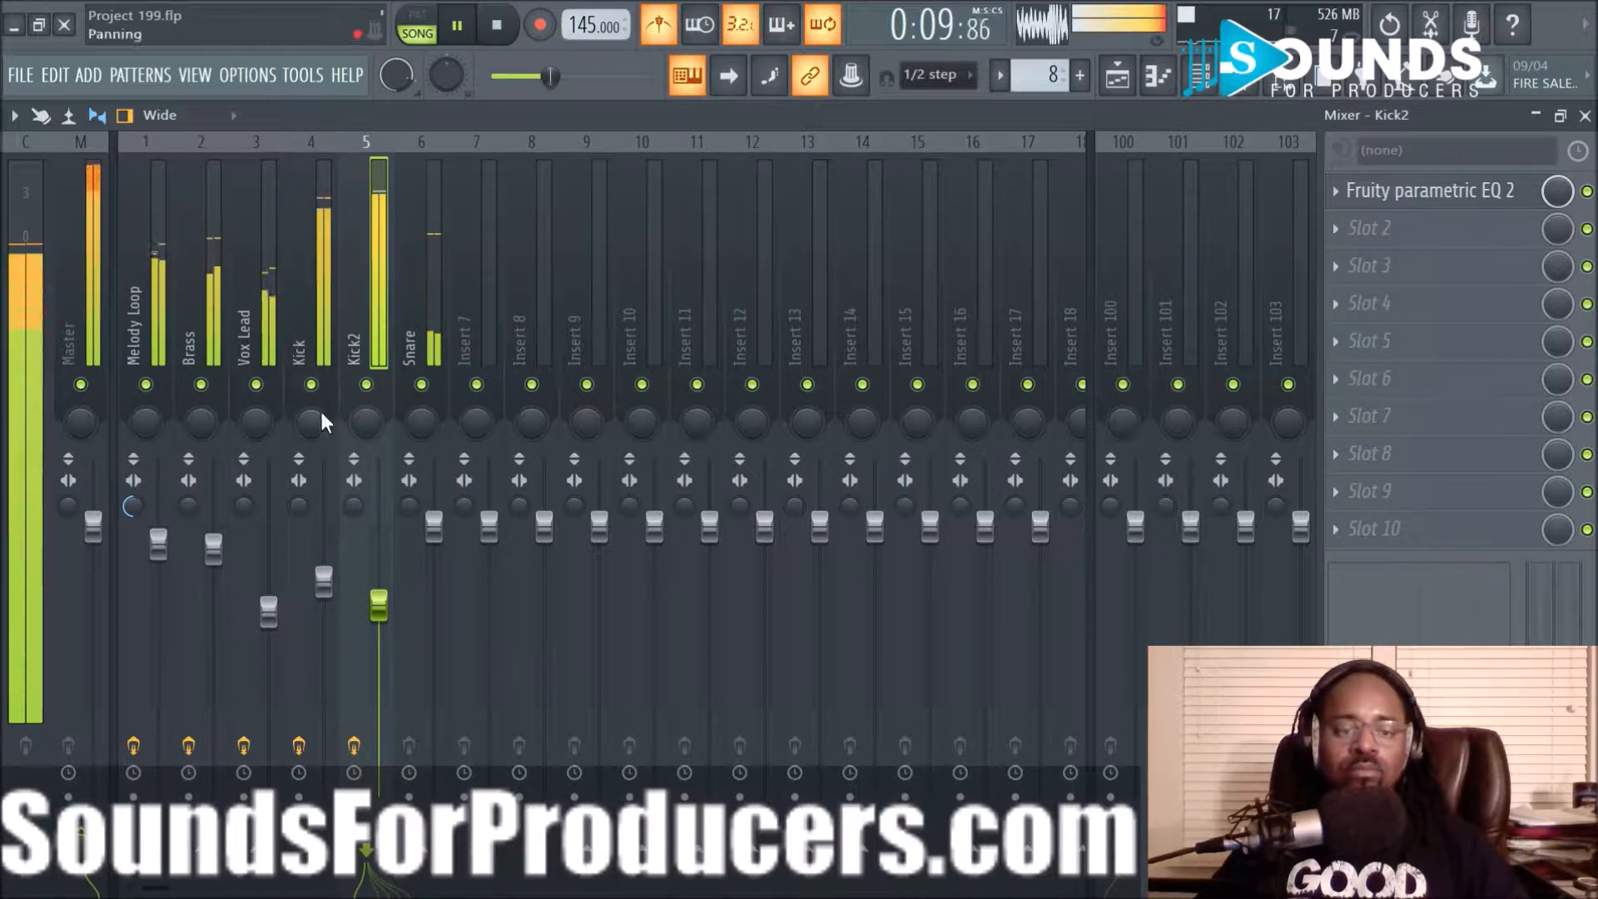
left_click_drag(379, 597, 379, 593)
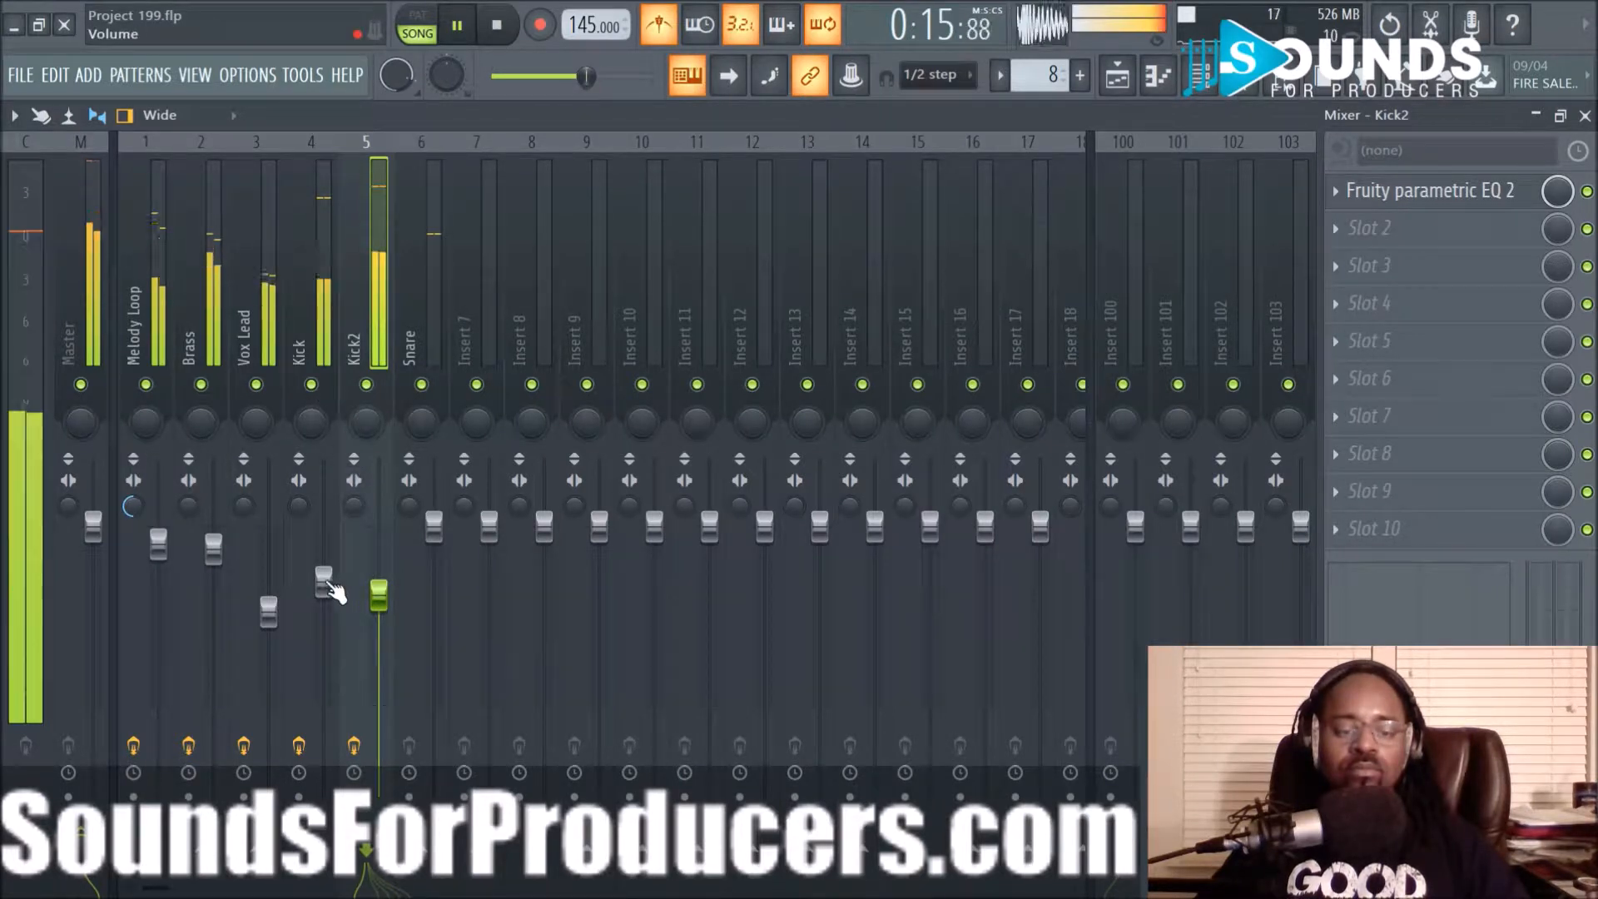
left_click_drag(333, 584, 332, 596)
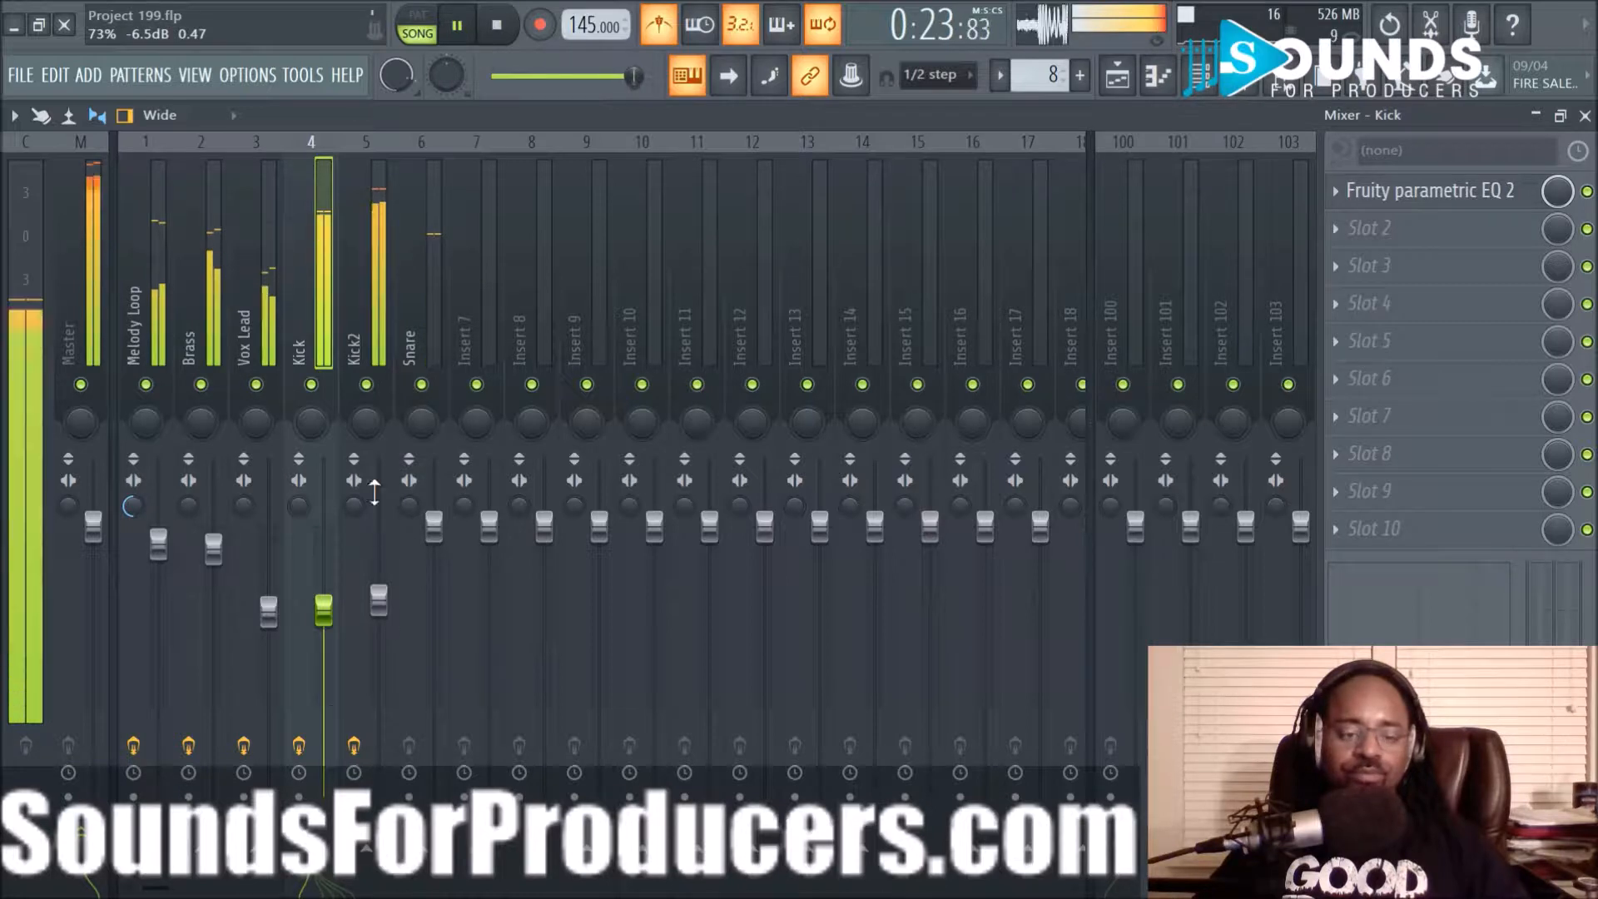
Load Fruity Soft Clipper in slot 2 of the Kick2 mixer track, apply its Master Preset and close it
left_click(357, 271)
left_click(1356, 228)
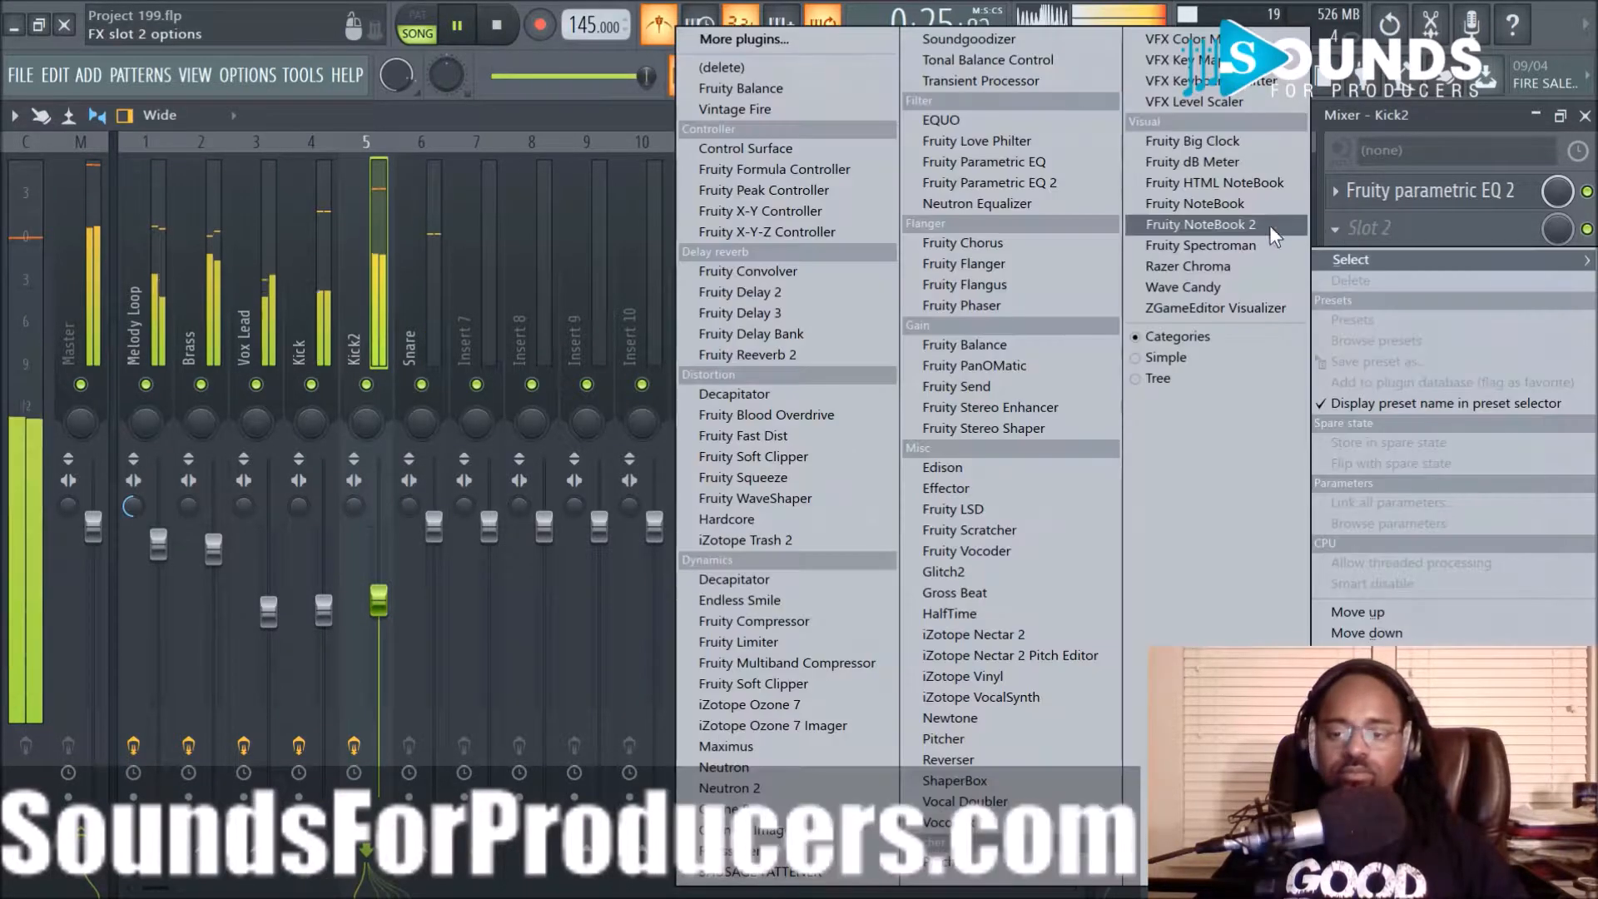
left_click(827, 454)
right_click(448, 356)
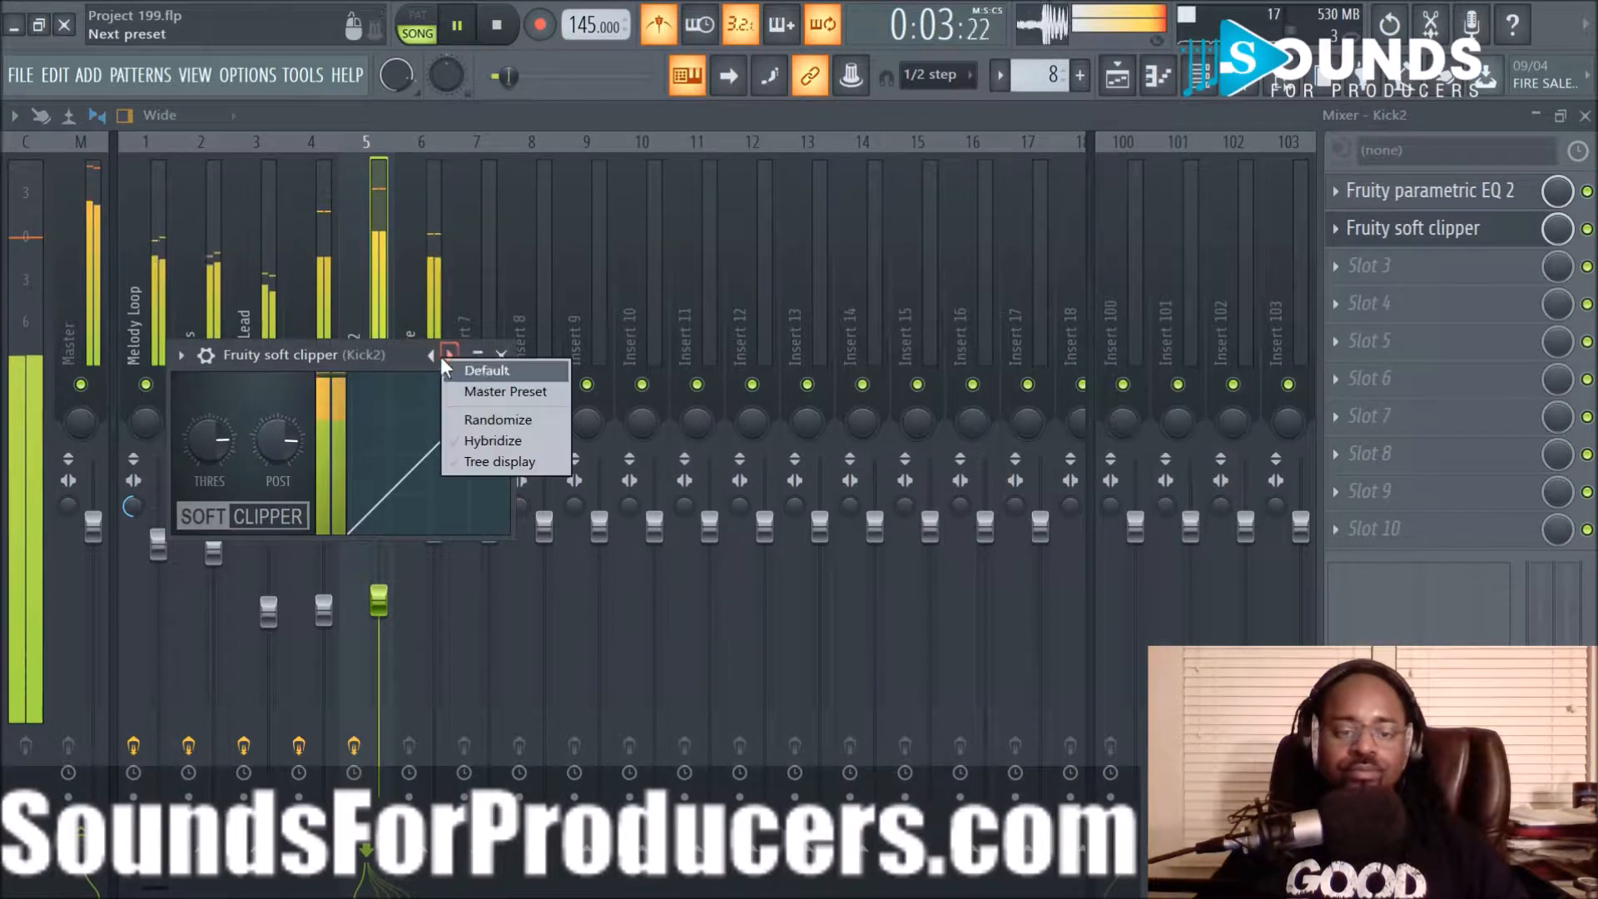
left_click(497, 389)
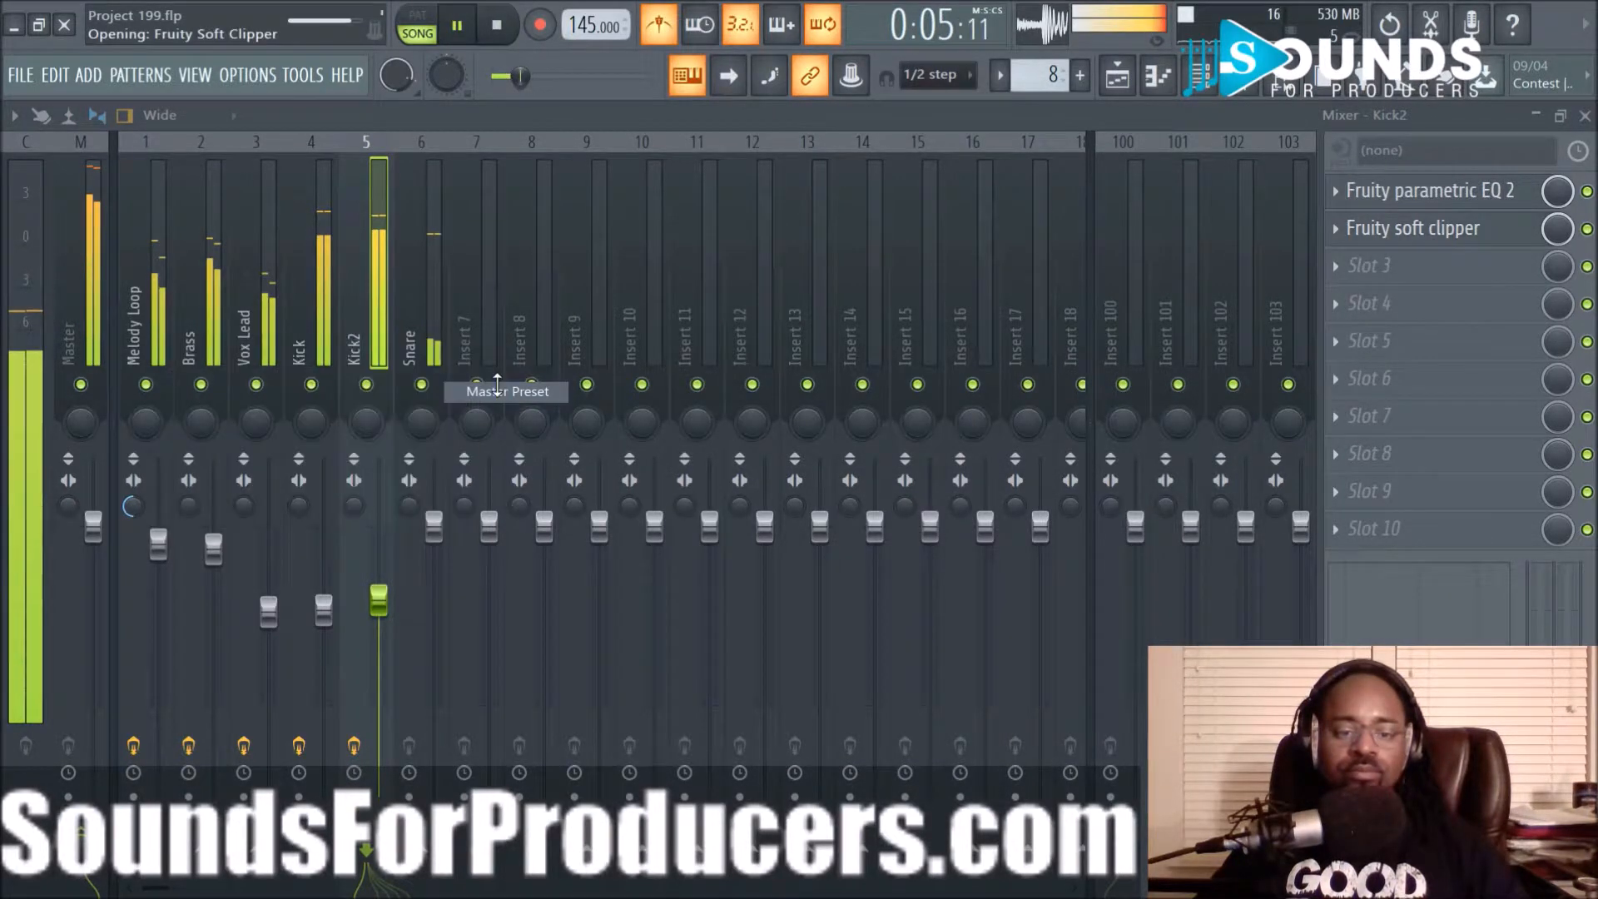
left_click(501, 355)
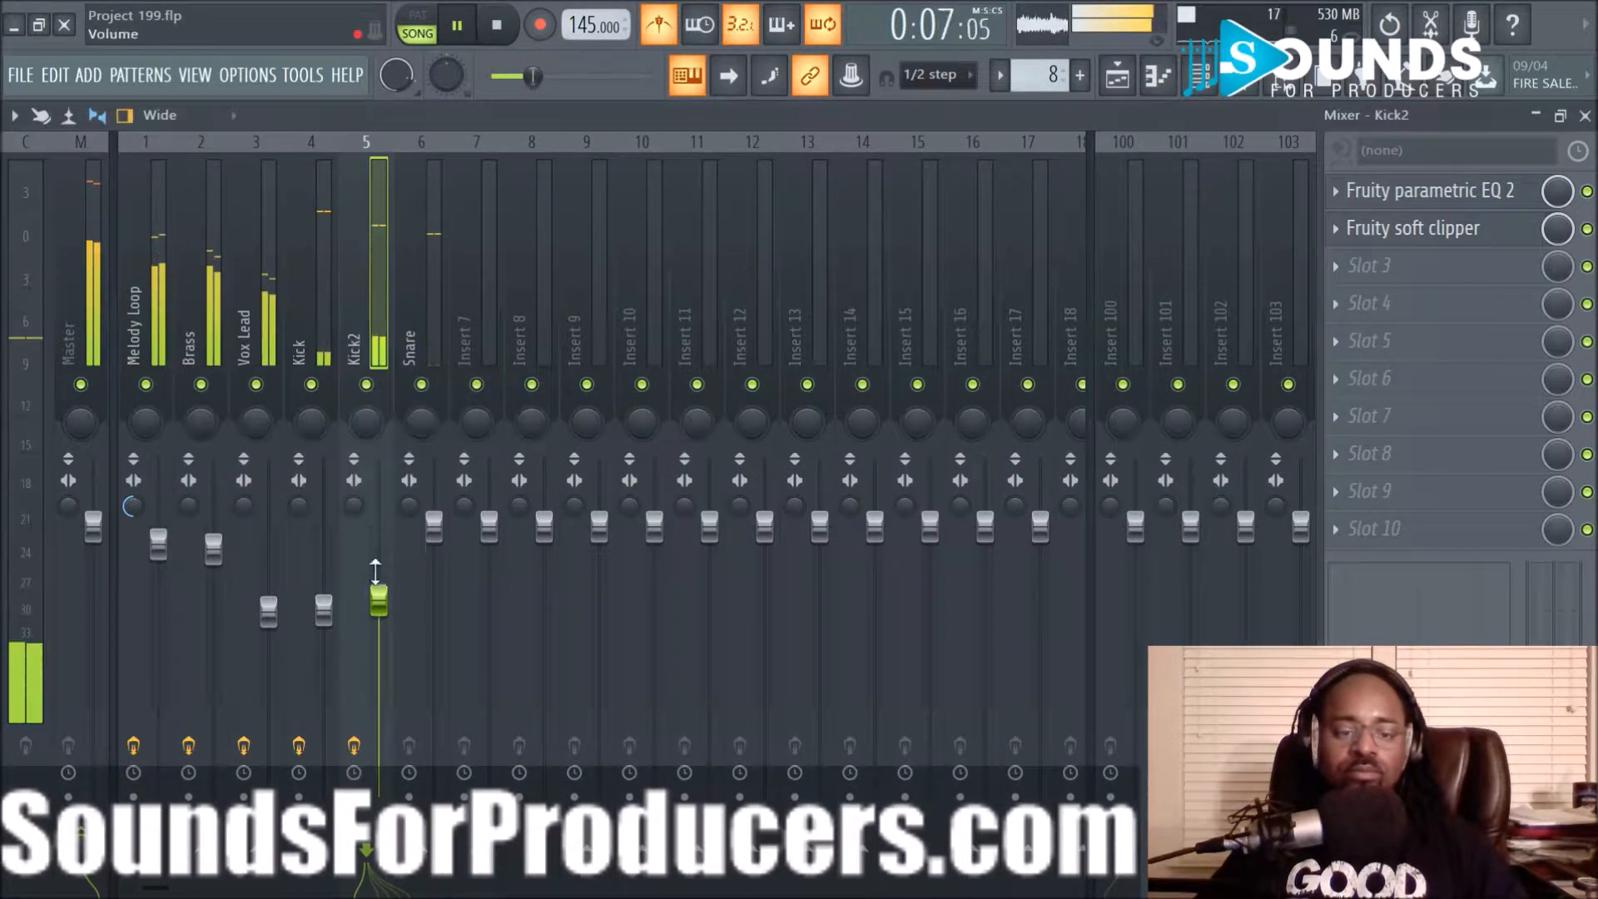
Raise the Kick2 fader and bring Kick to about -5.8 dB, then save the project from the playlist and stop playback
left_click_drag(378, 599, 337, 594)
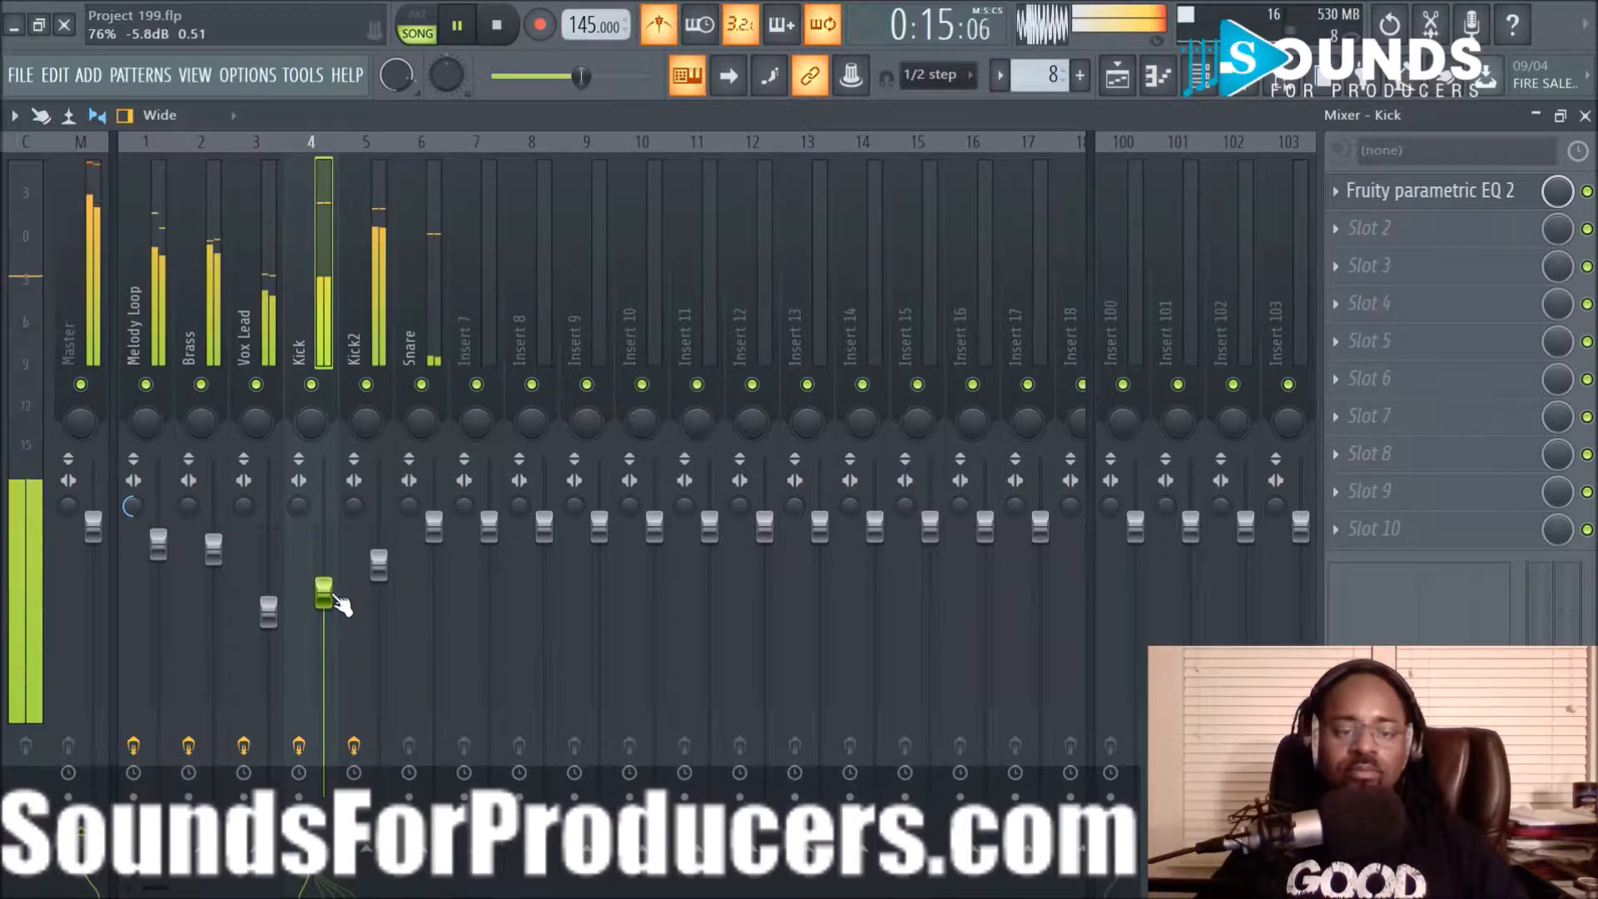
left_click(1116, 77)
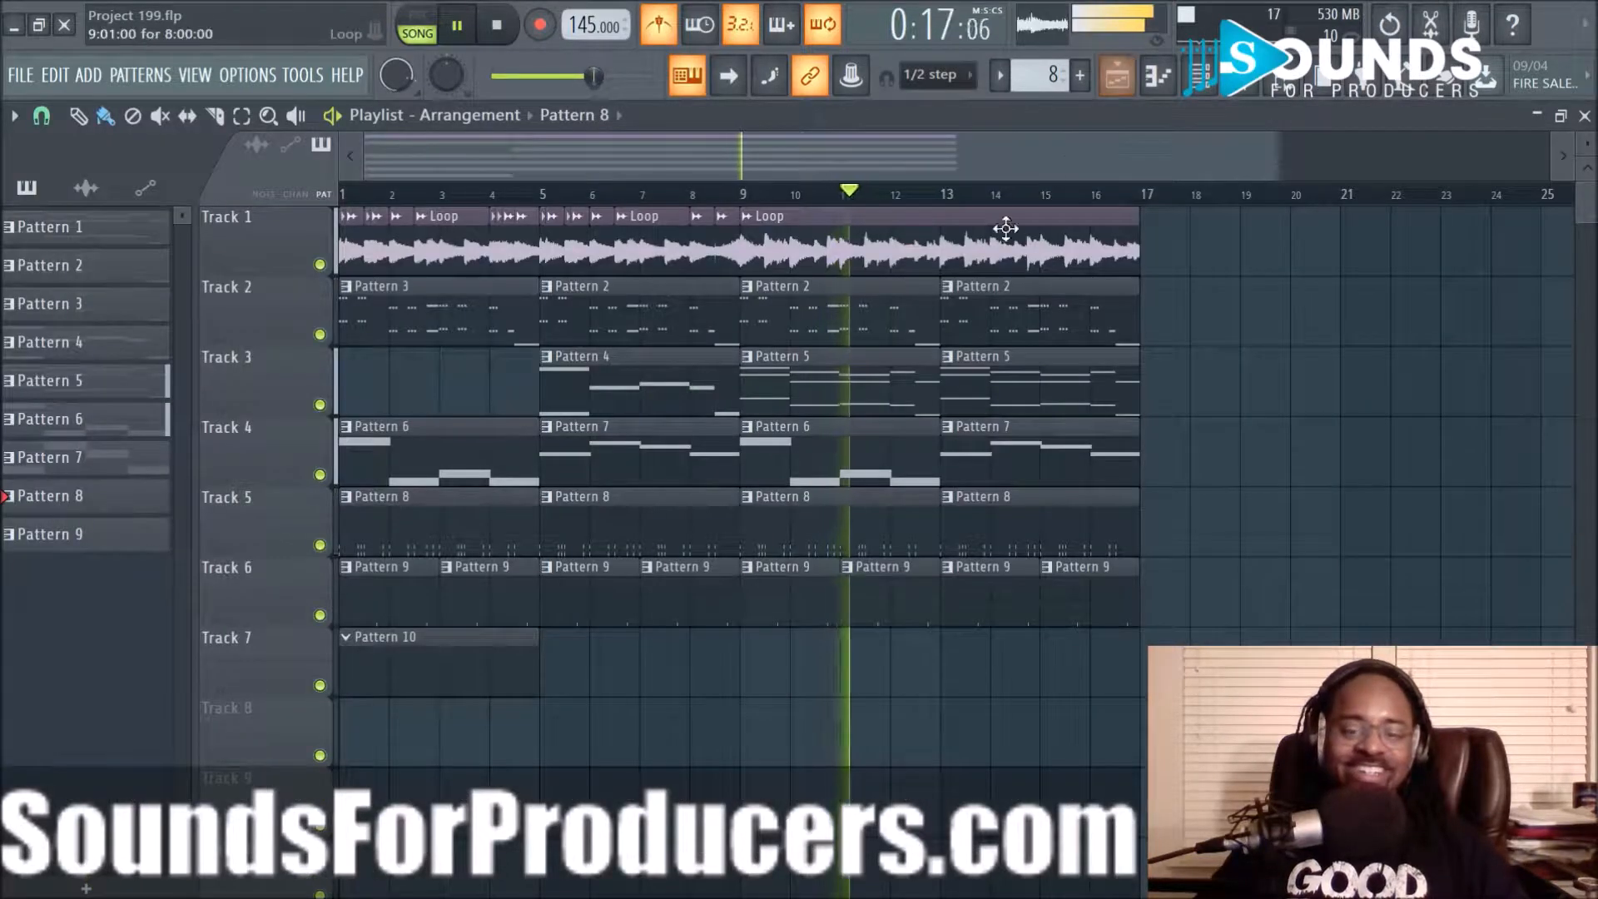
key("ctrl+s")
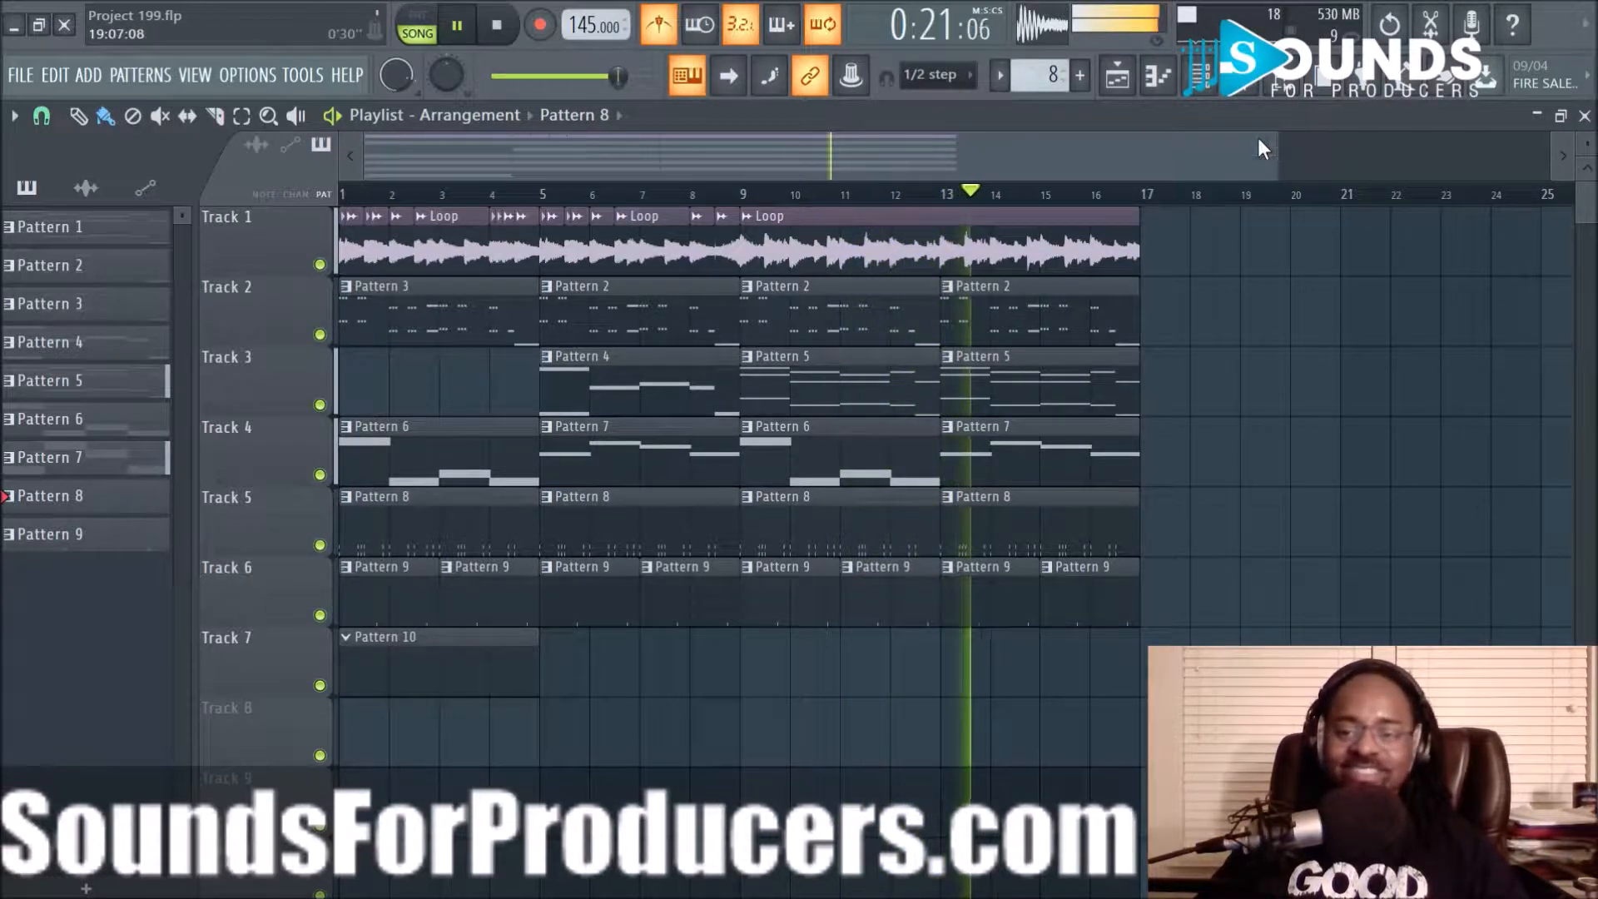
key("space")
Load Fruity Parametric EQ 2 in the first slot of the Snare mixer track and move its window clear for editing
key("F9")
left_click(403, 287)
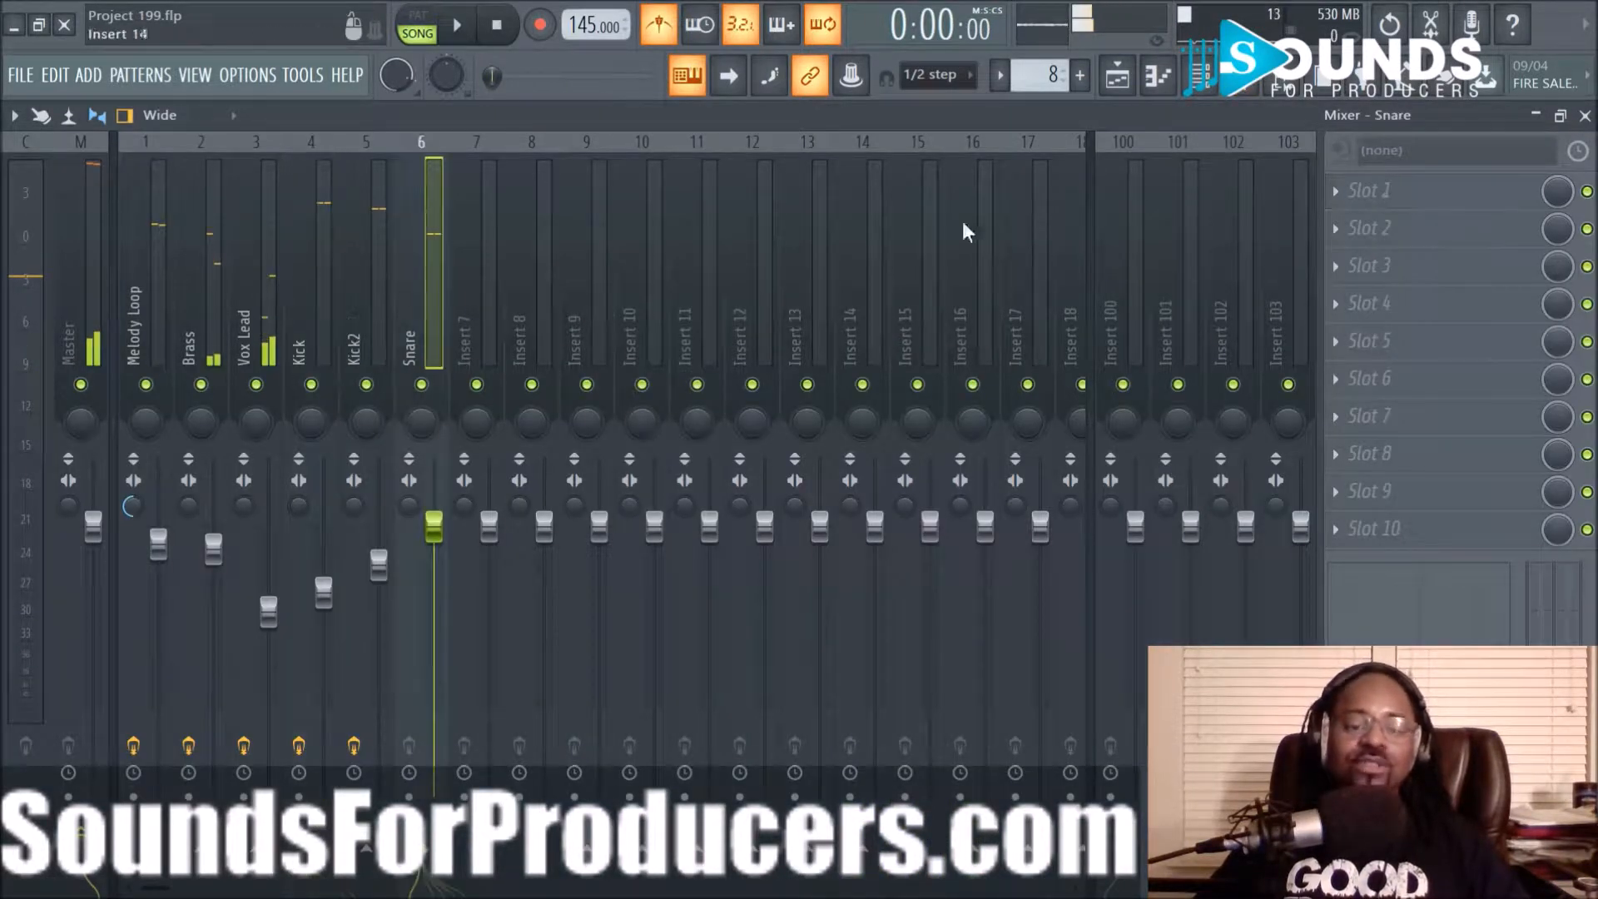
left_click(1336, 189)
left_click(1110, 183)
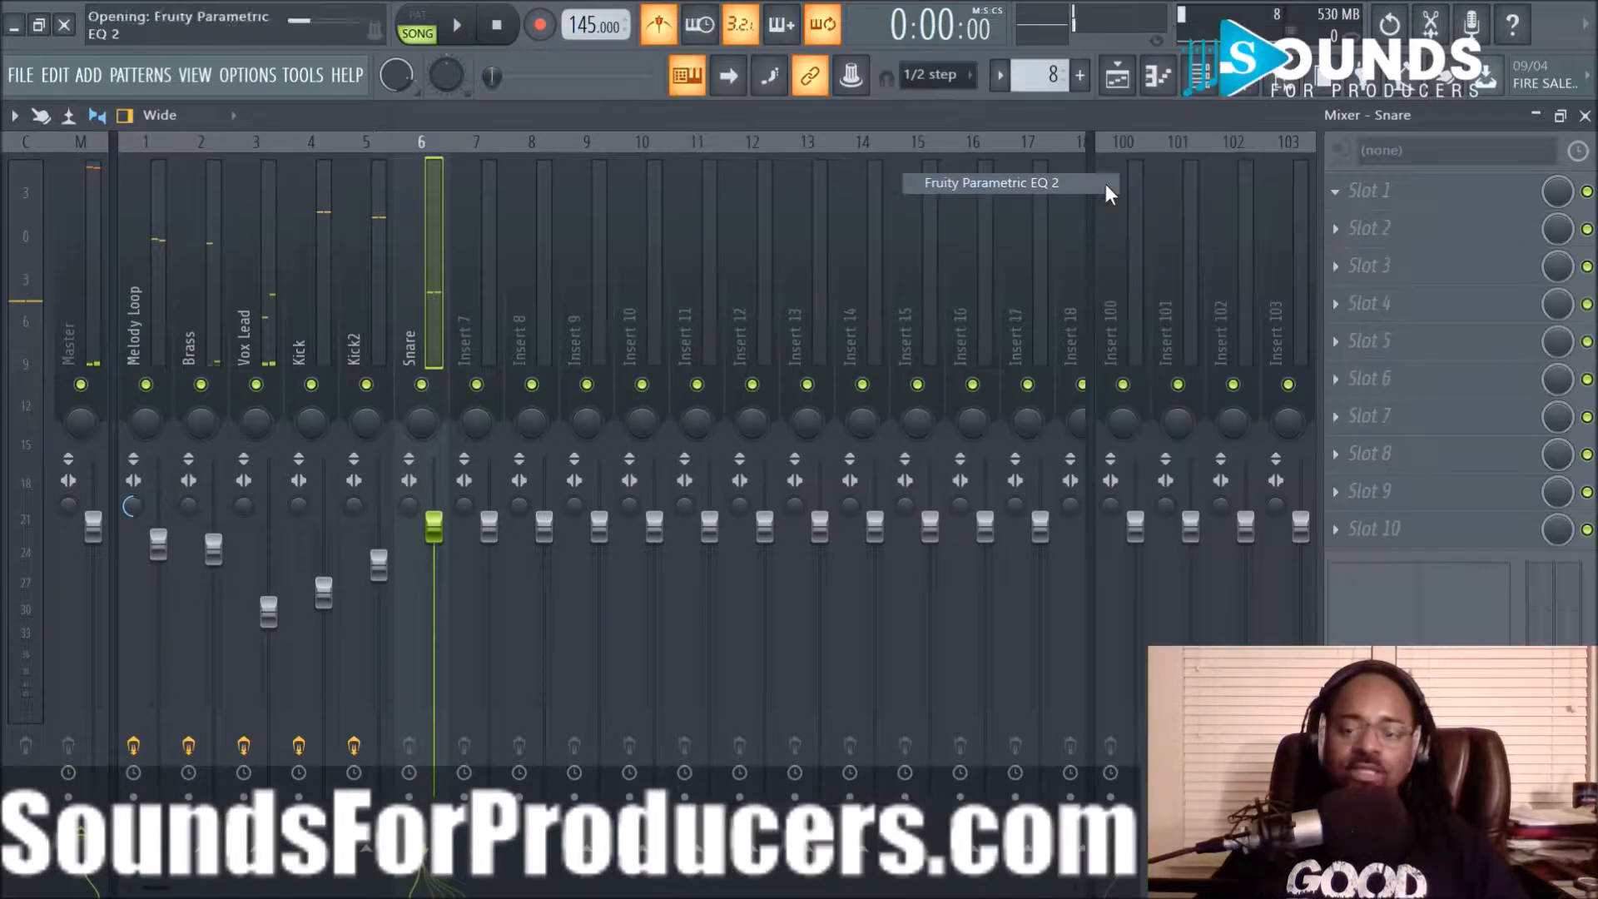
left_click_drag(612, 393, 778, 266)
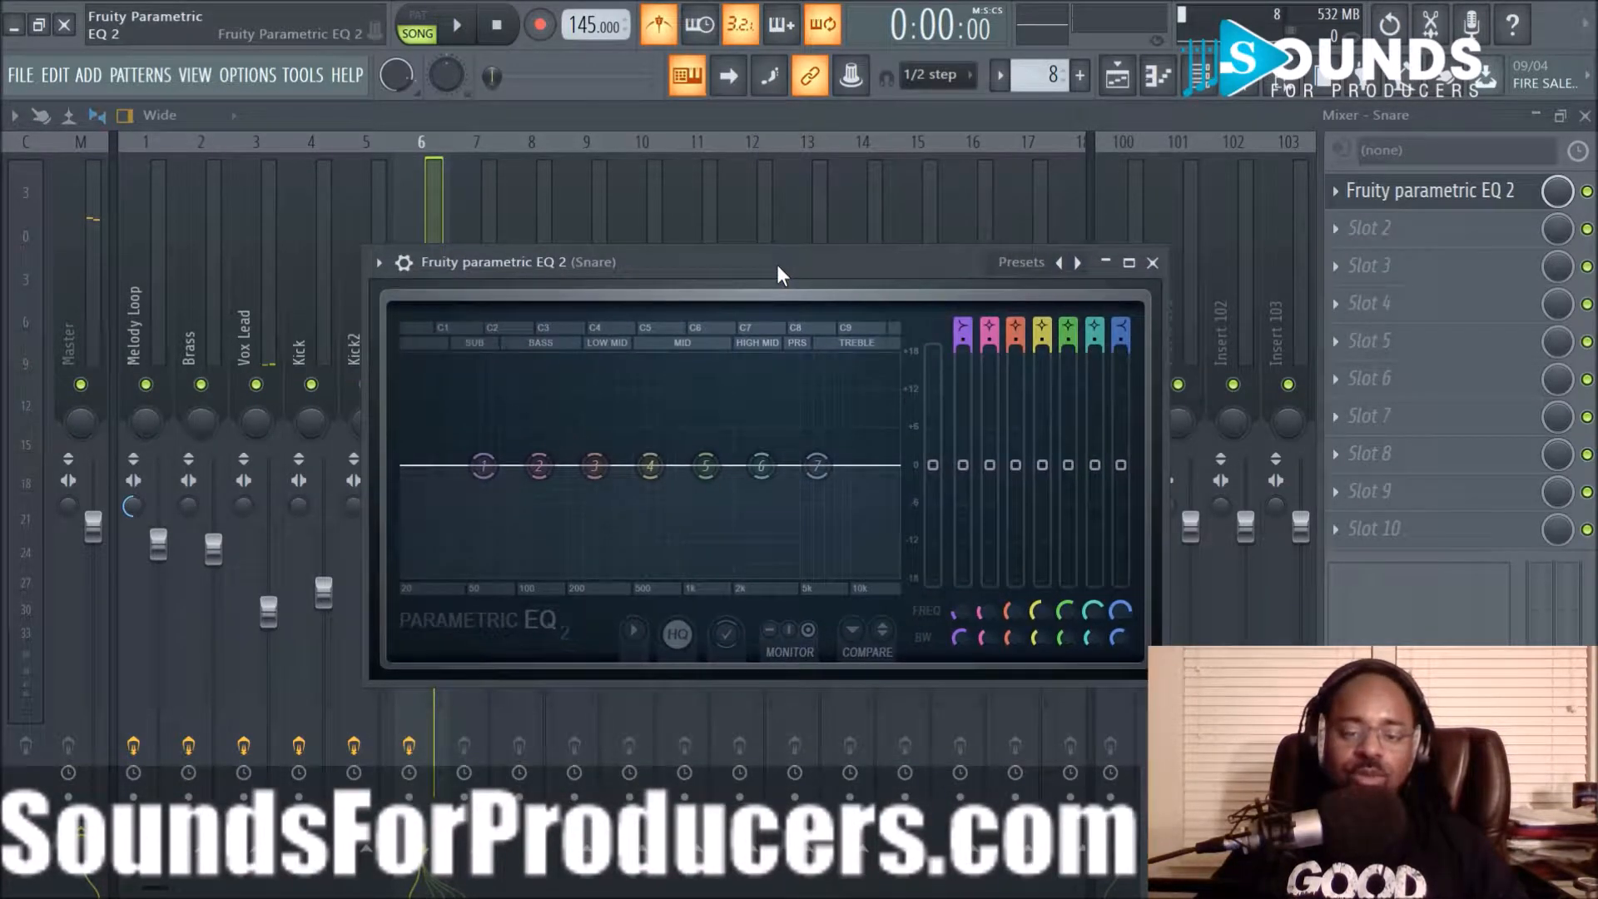
During playback, boost the snare EQ's band 4 by about 6 dB near 465 Hz and raise high-shelf band 7 slightly
key("space")
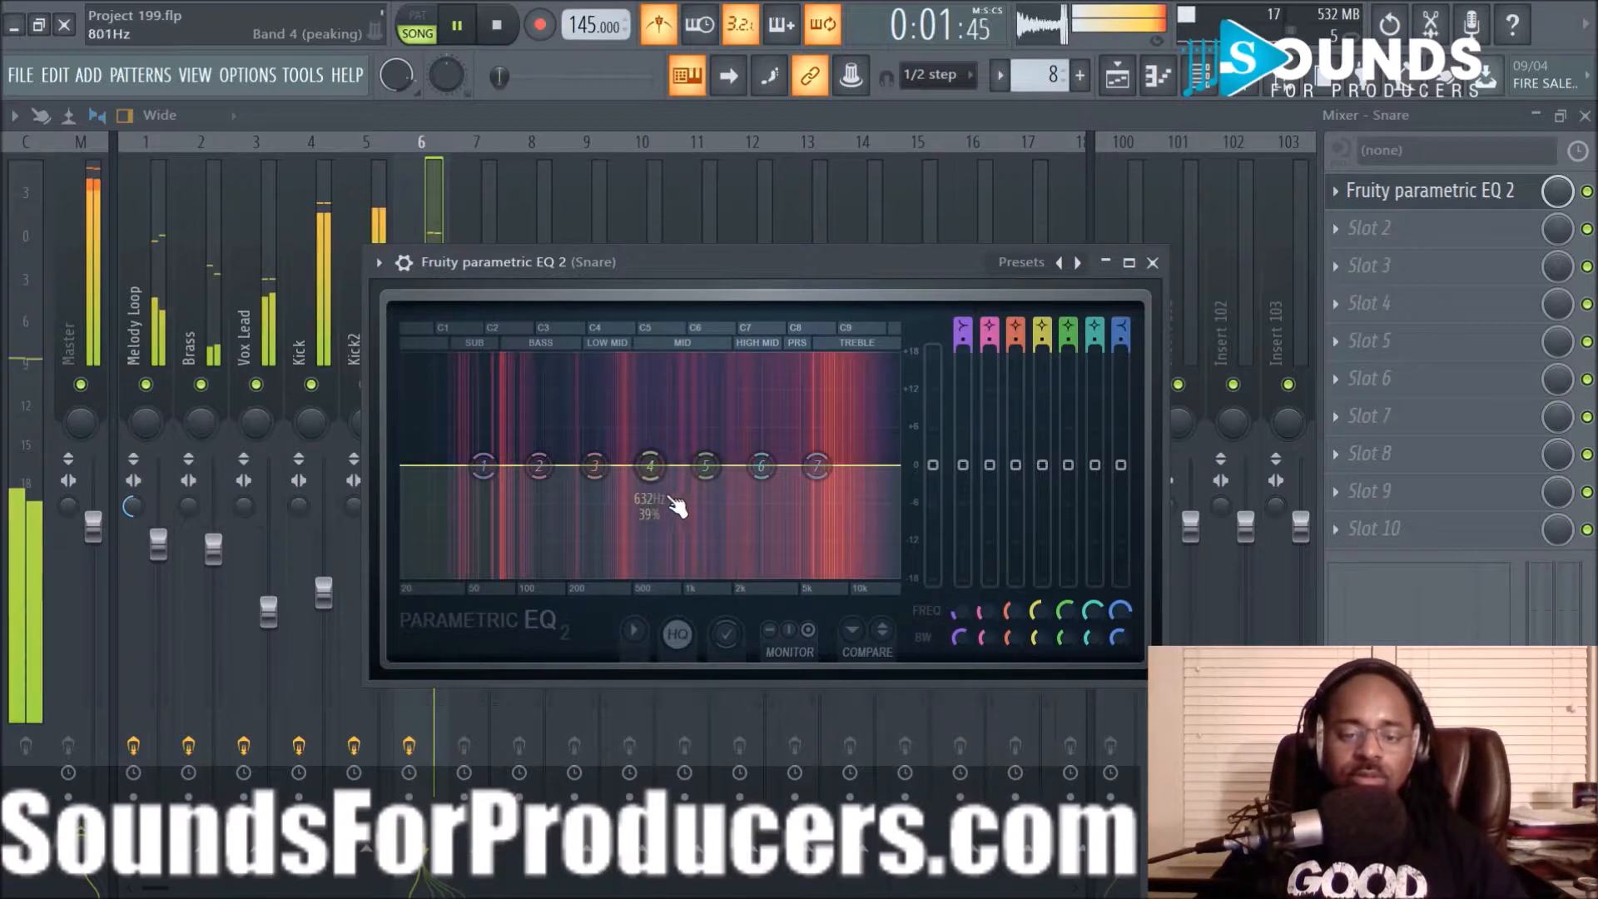
left_click_drag(650, 465, 627, 429)
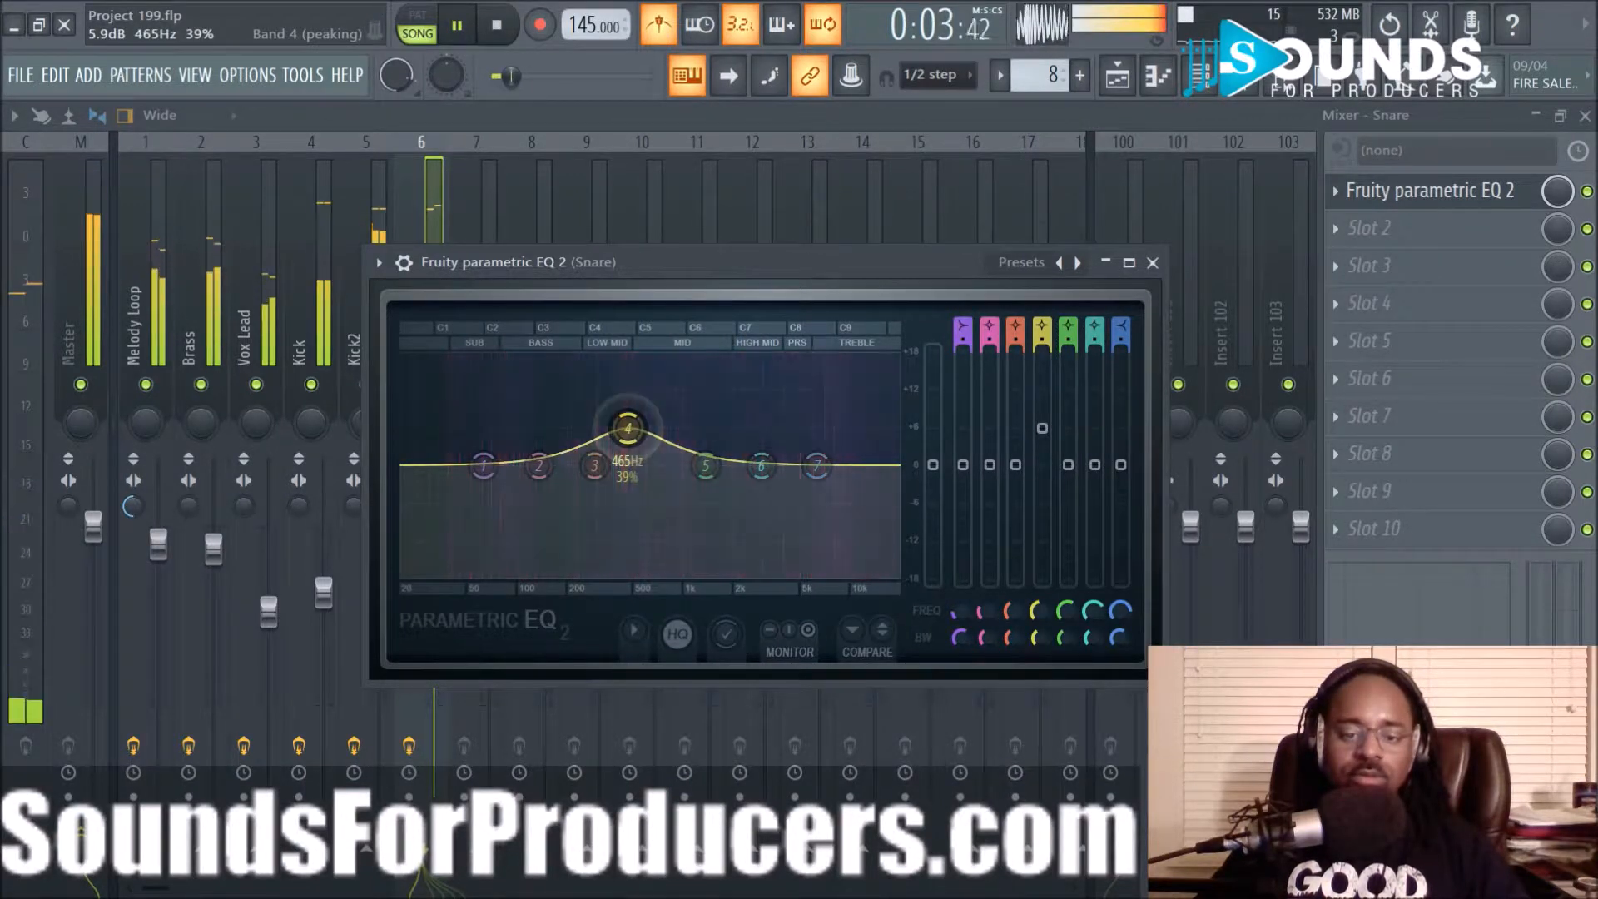
left_click_drag(819, 468, 805, 443)
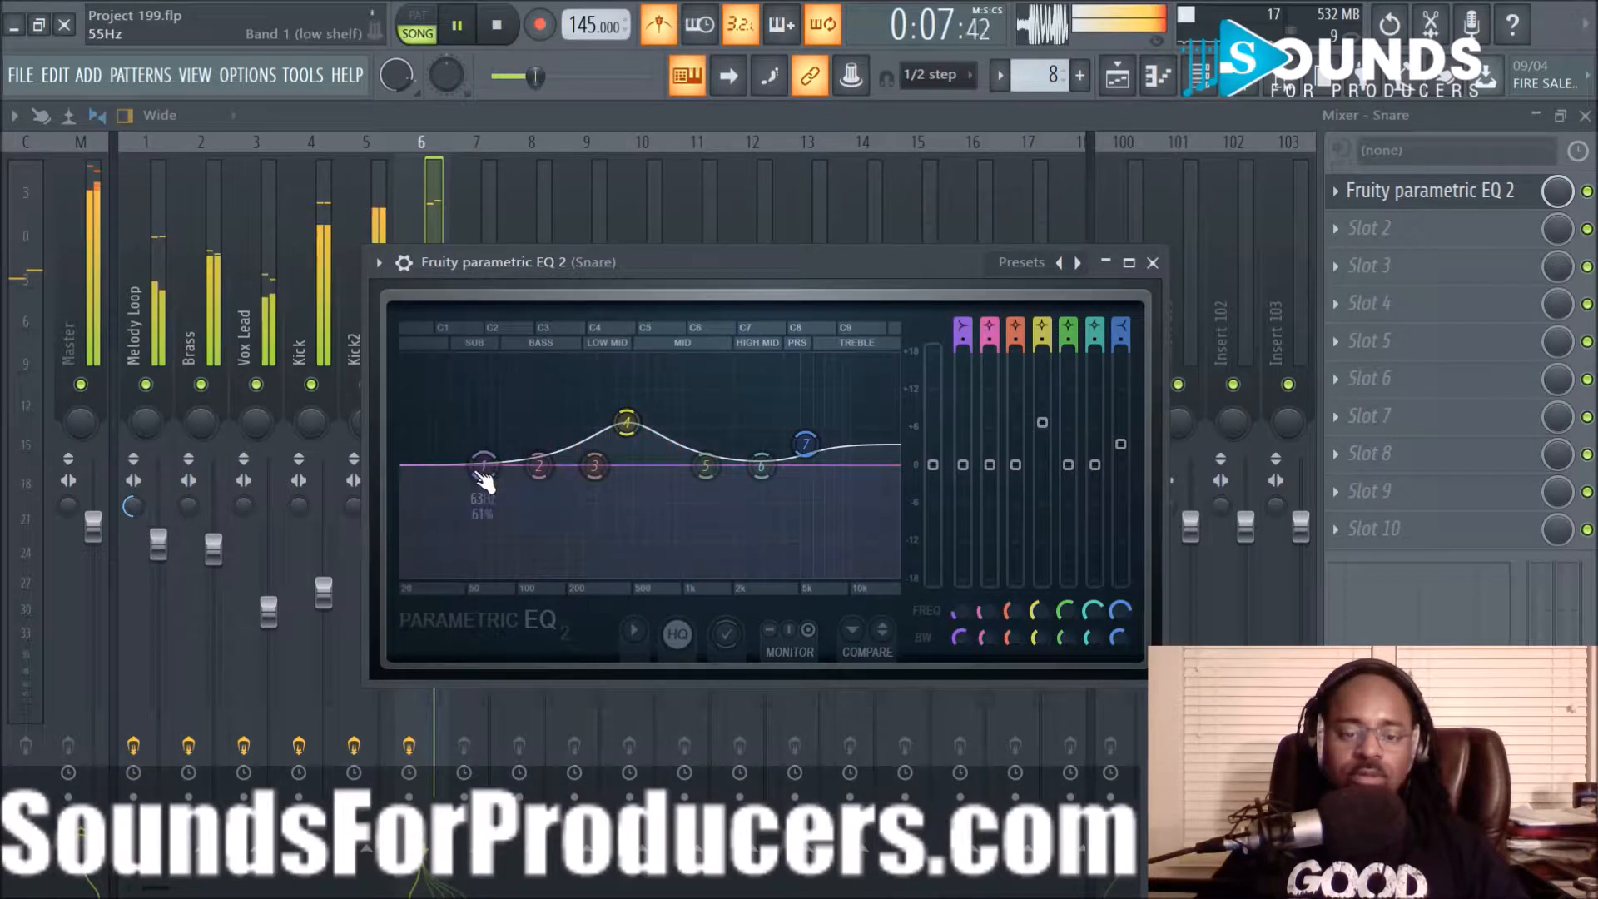
Cut the snare's lows with a steep high-pass on EQ band 1 near 100 Hz, then close the EQ
left_click_drag(482, 479, 522, 574)
left_click_drag(963, 339, 963, 320)
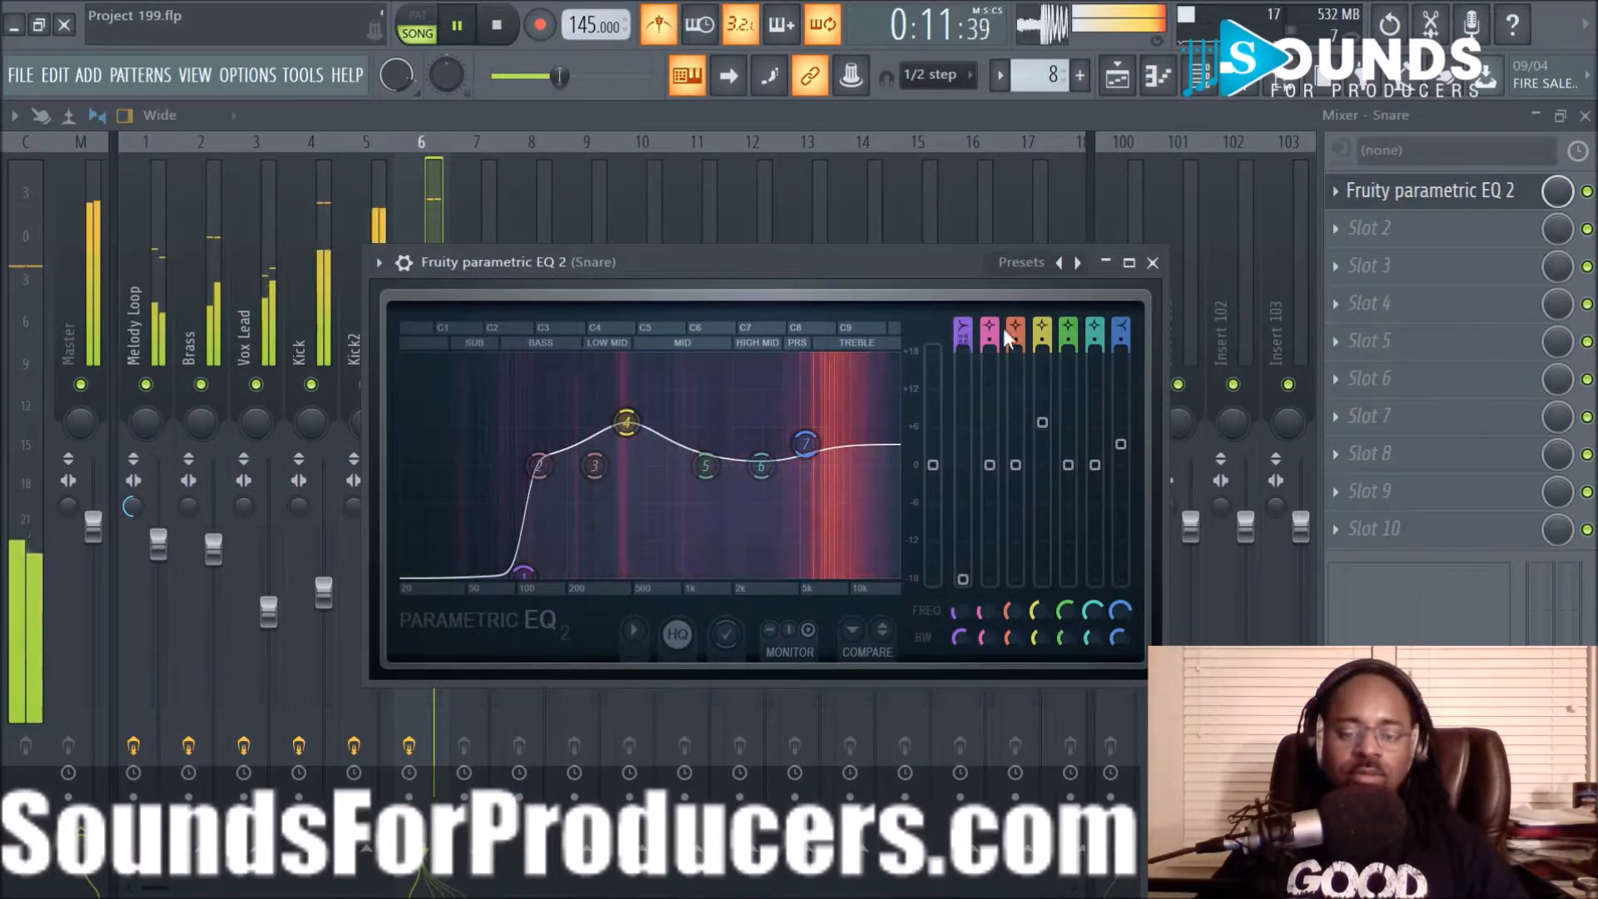
left_click(1152, 263)
Give the Mad Snare sample a short 7% fade-out in its channel settings, then close them and the channel rack
left_click(1117, 75)
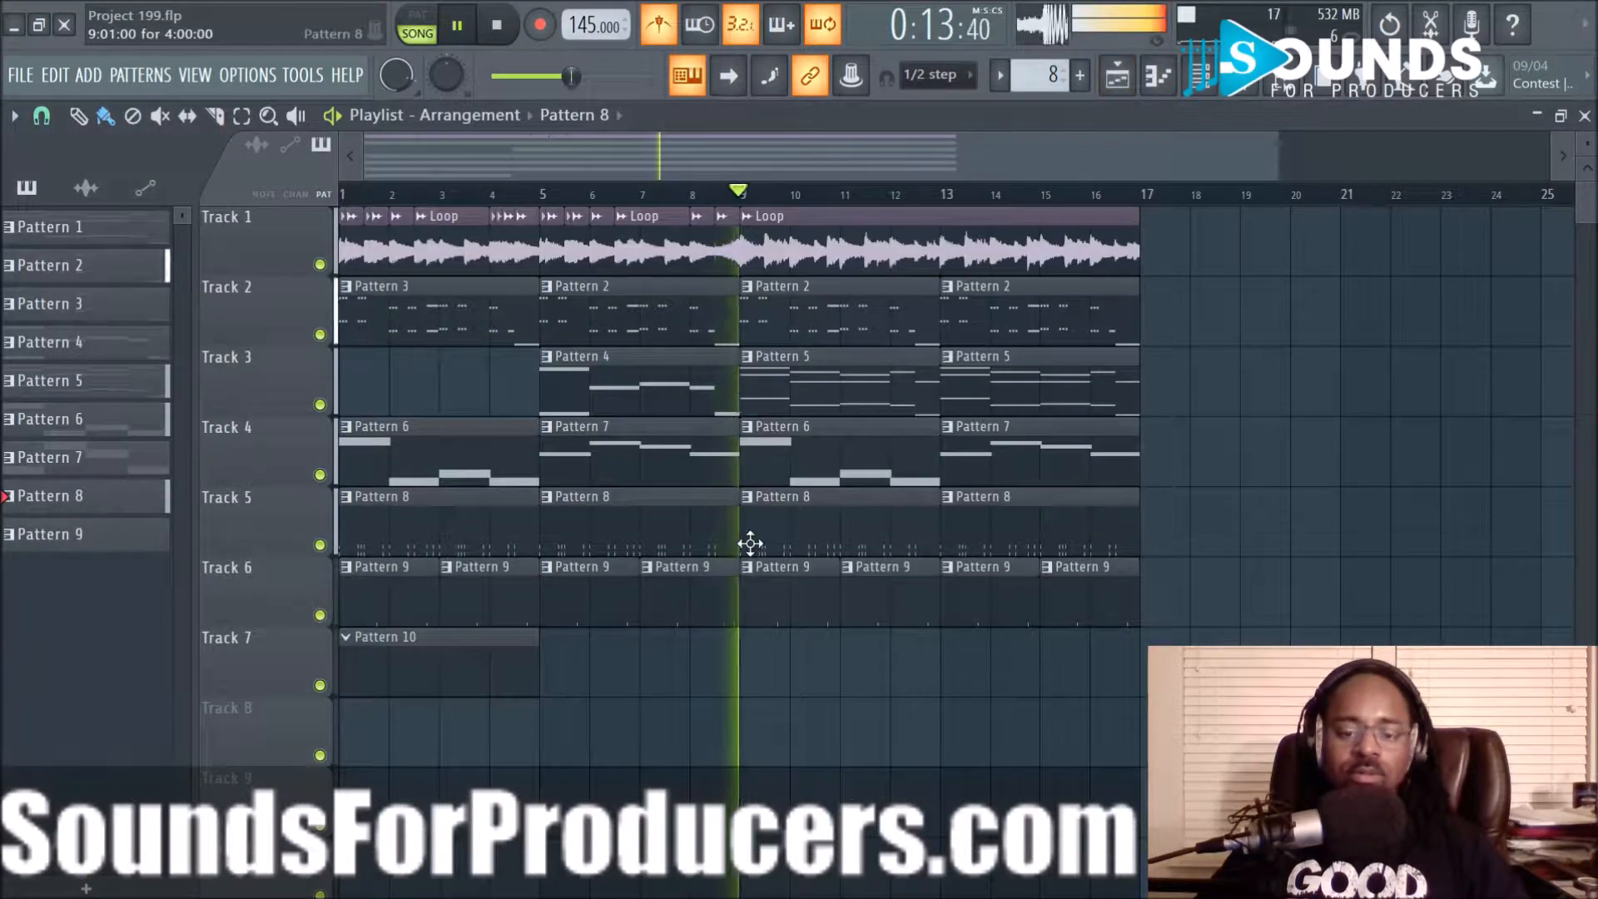
left_click(1200, 75)
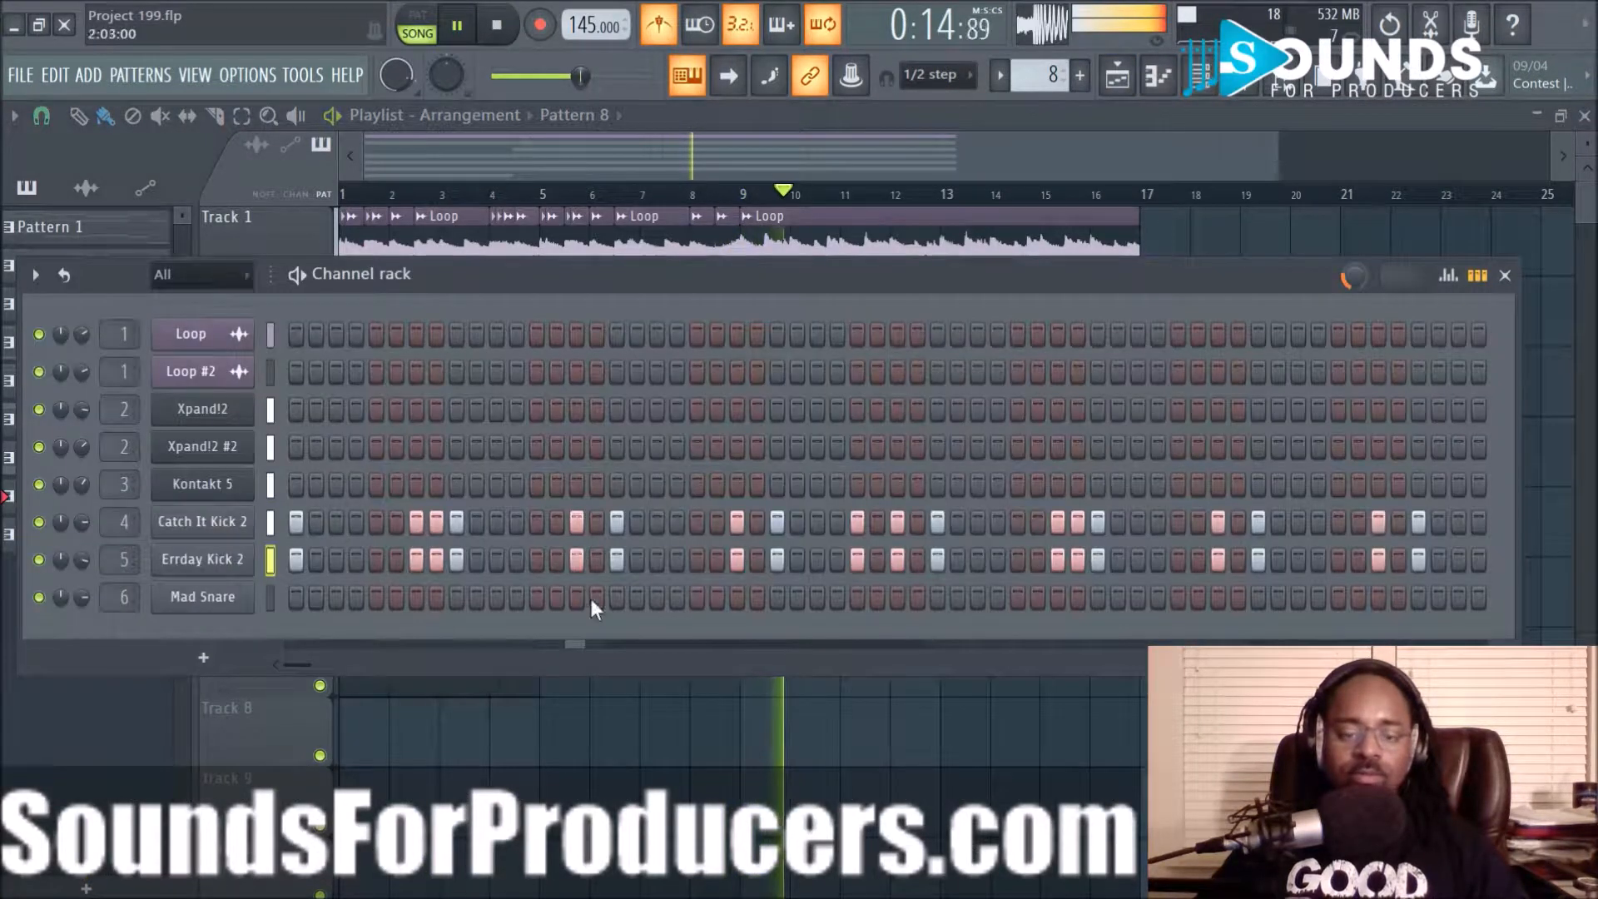
left_click(213, 597)
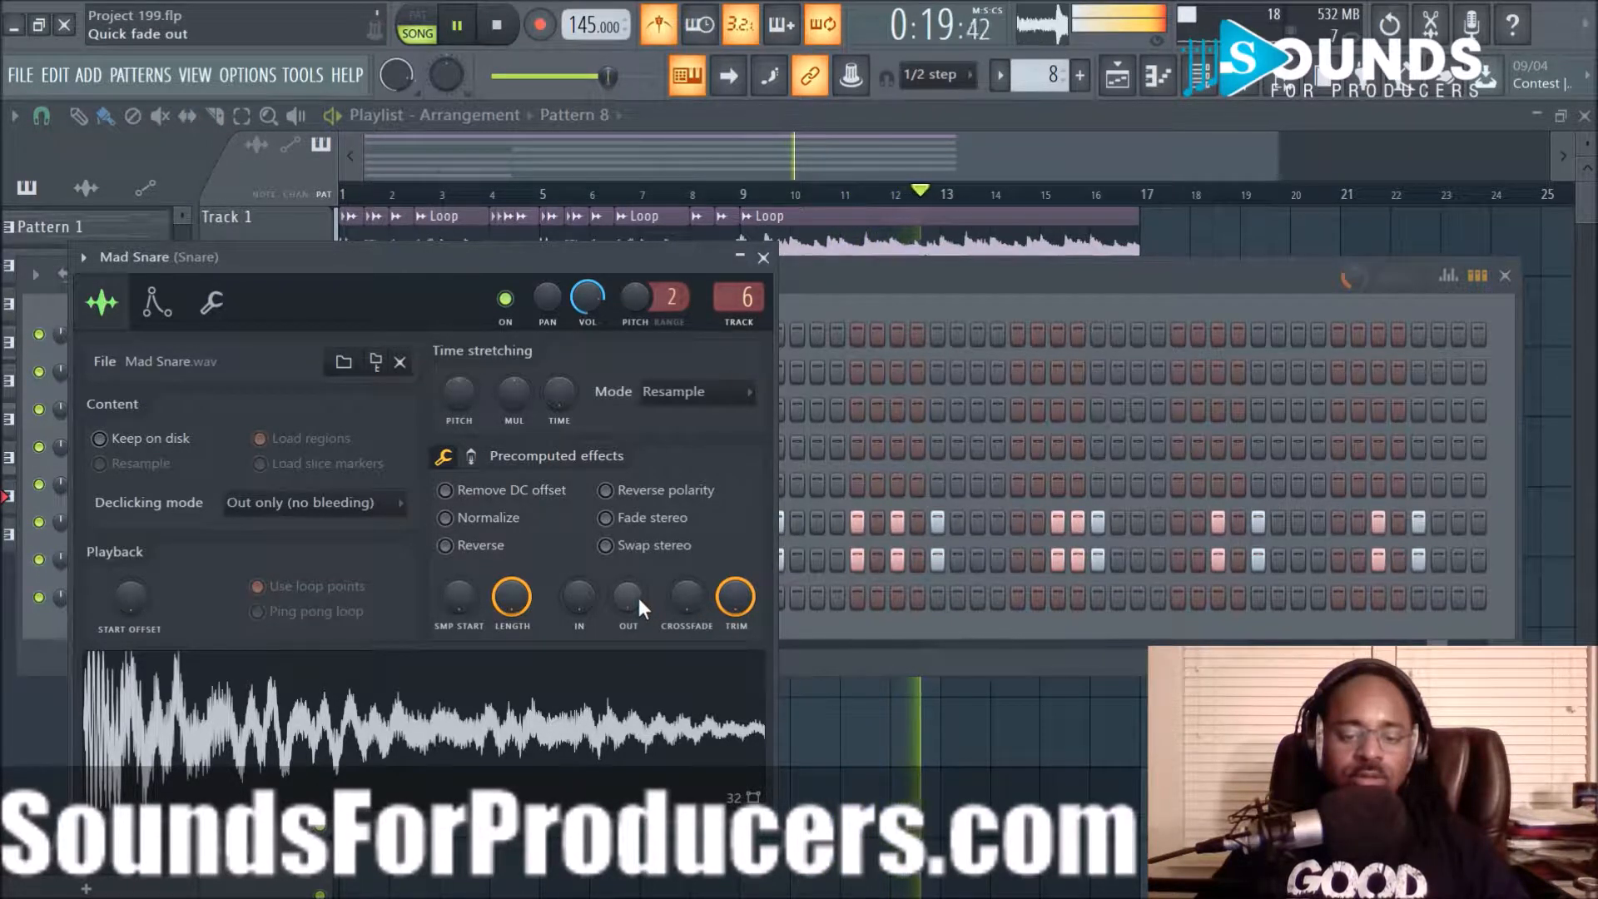
scroll(637, 594, "up", 2)
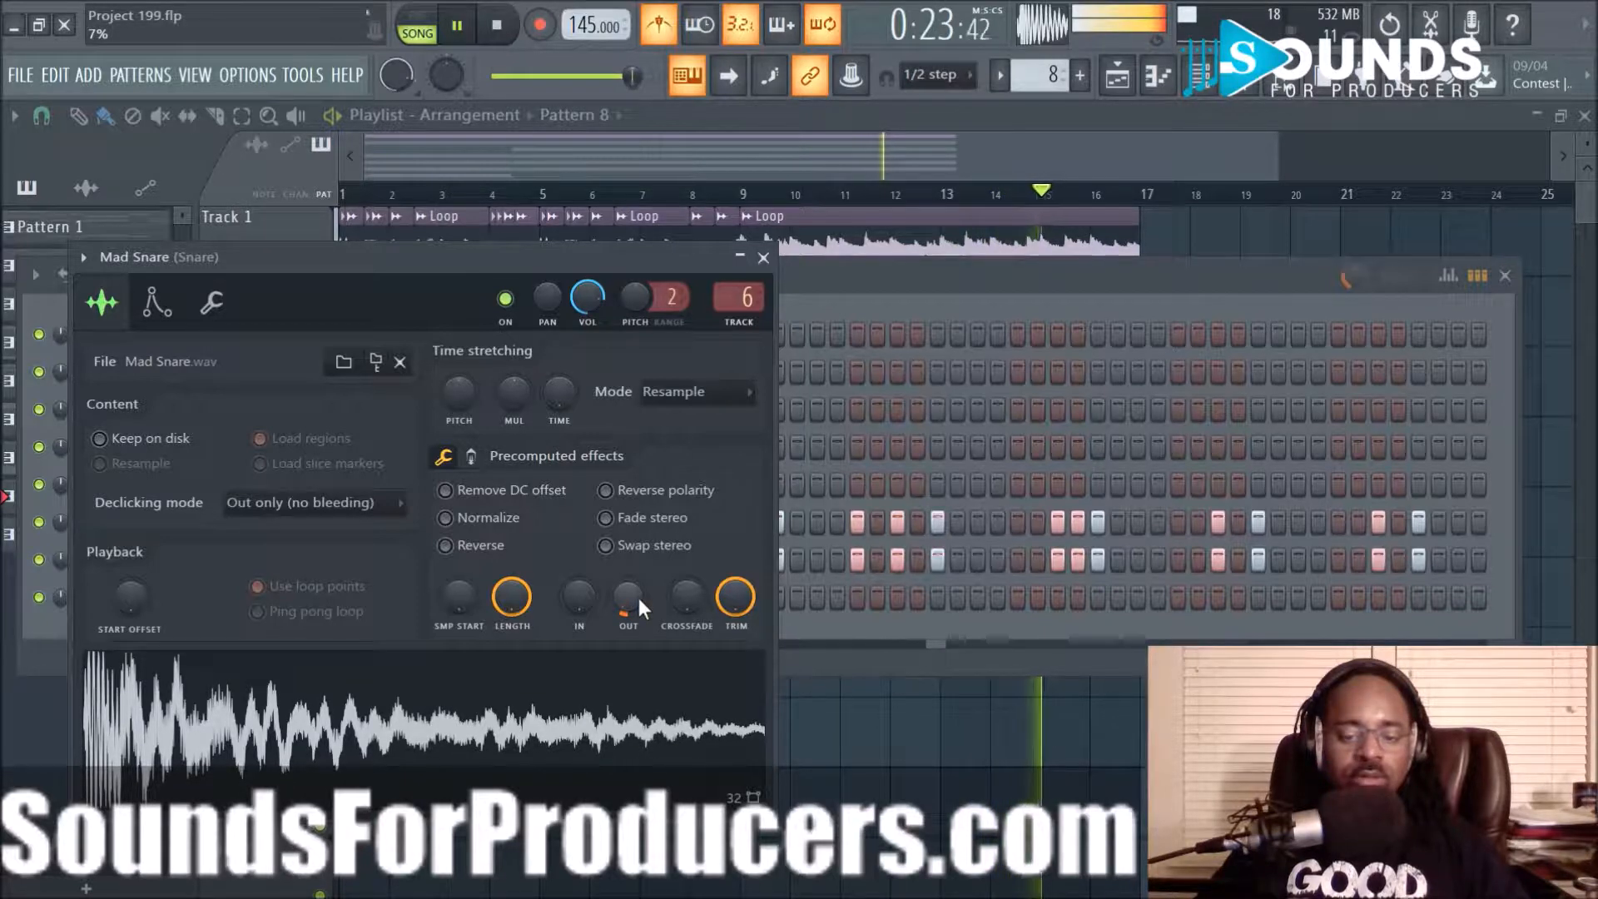
left_click(763, 257)
key("F6")
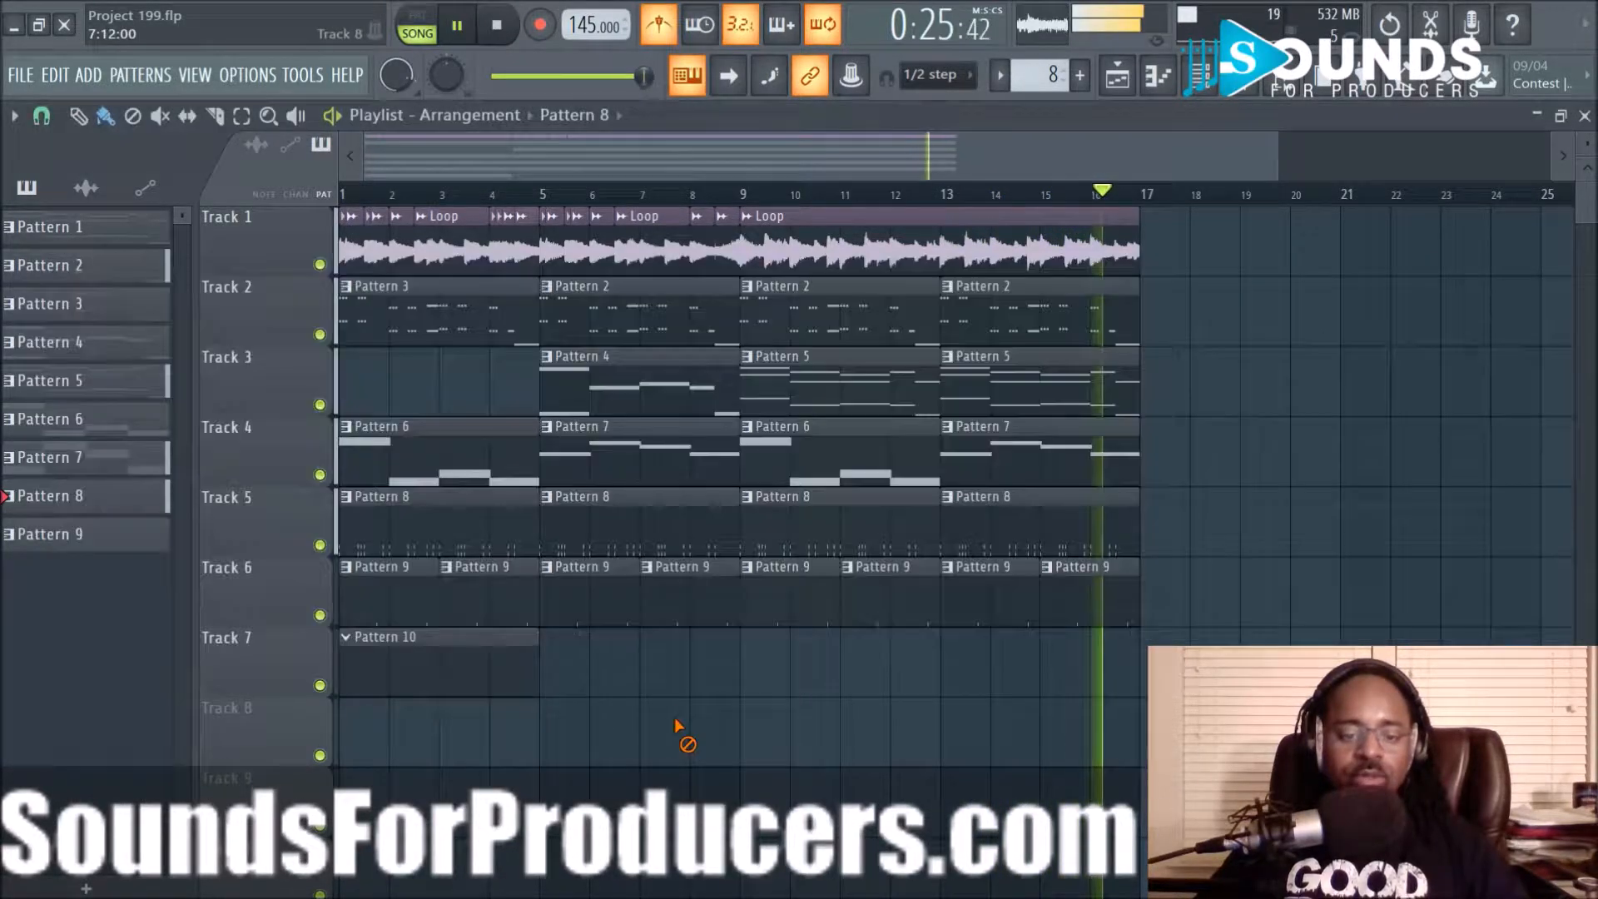
Play the arrangement and examine the timing of Pattern 9's snare notes in the piano roll, then return to the playlist and stop playback
left_click(489, 679)
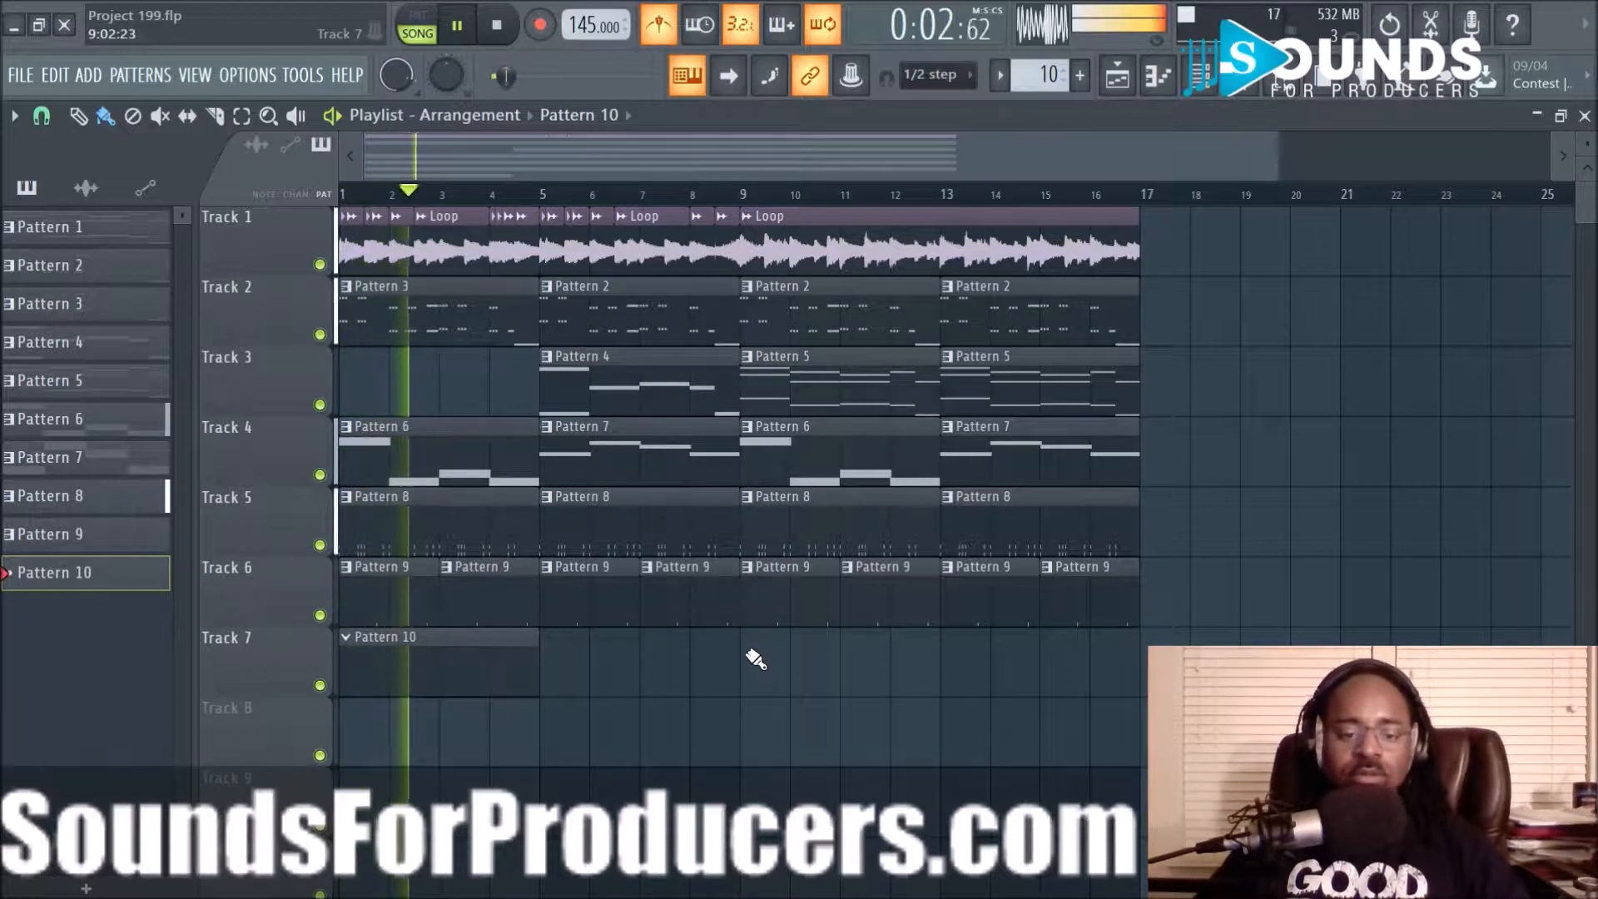
left_click(413, 614)
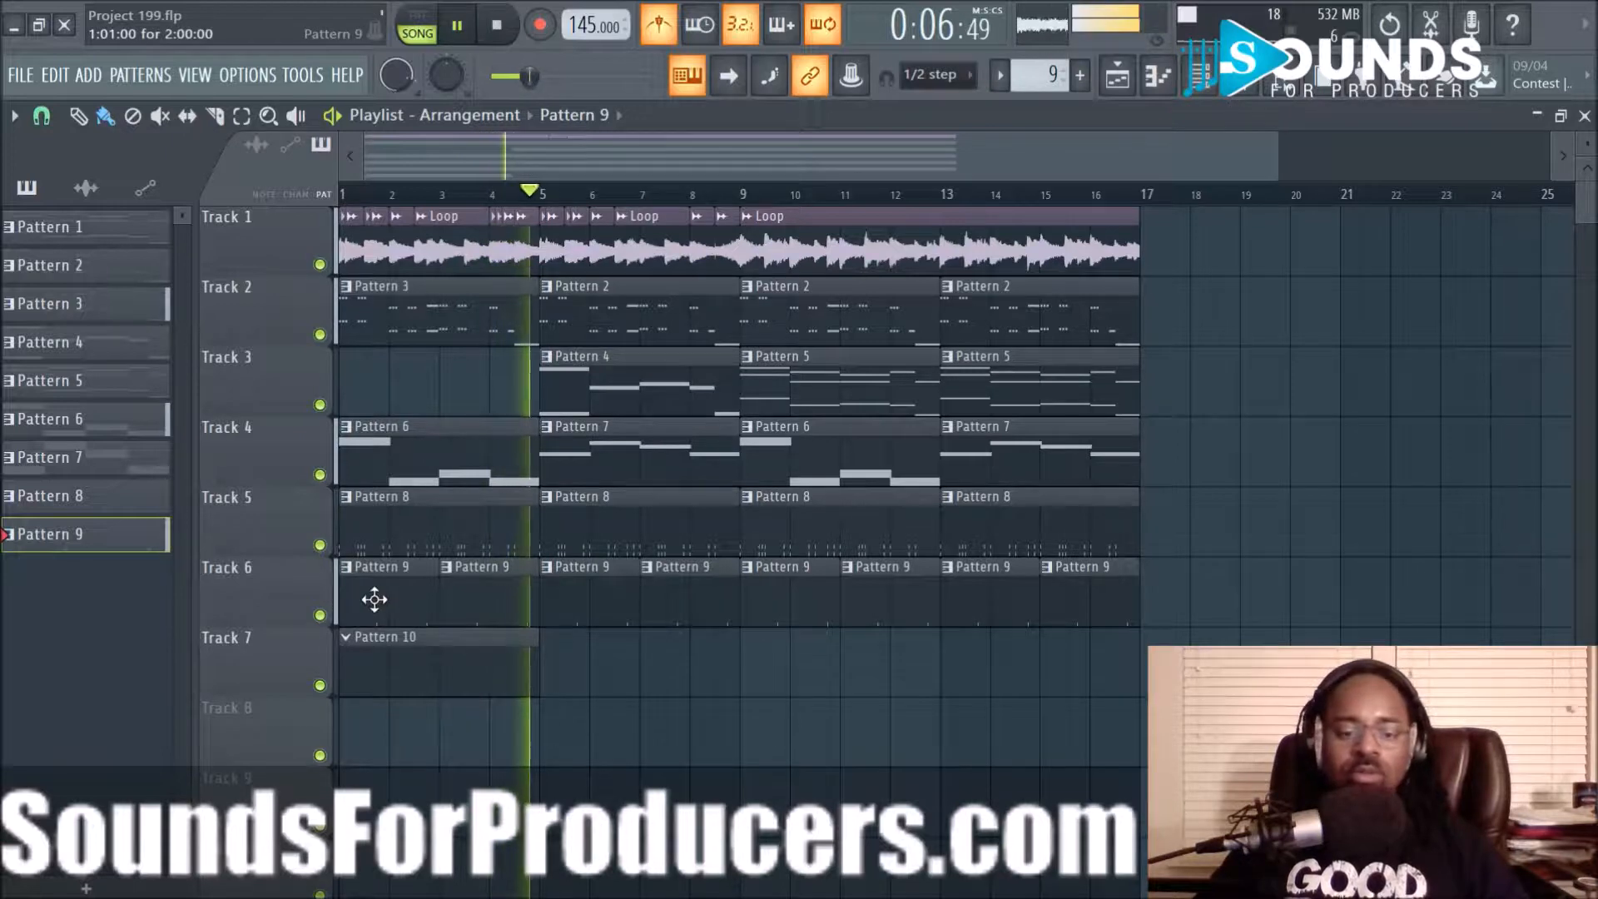
key("space")
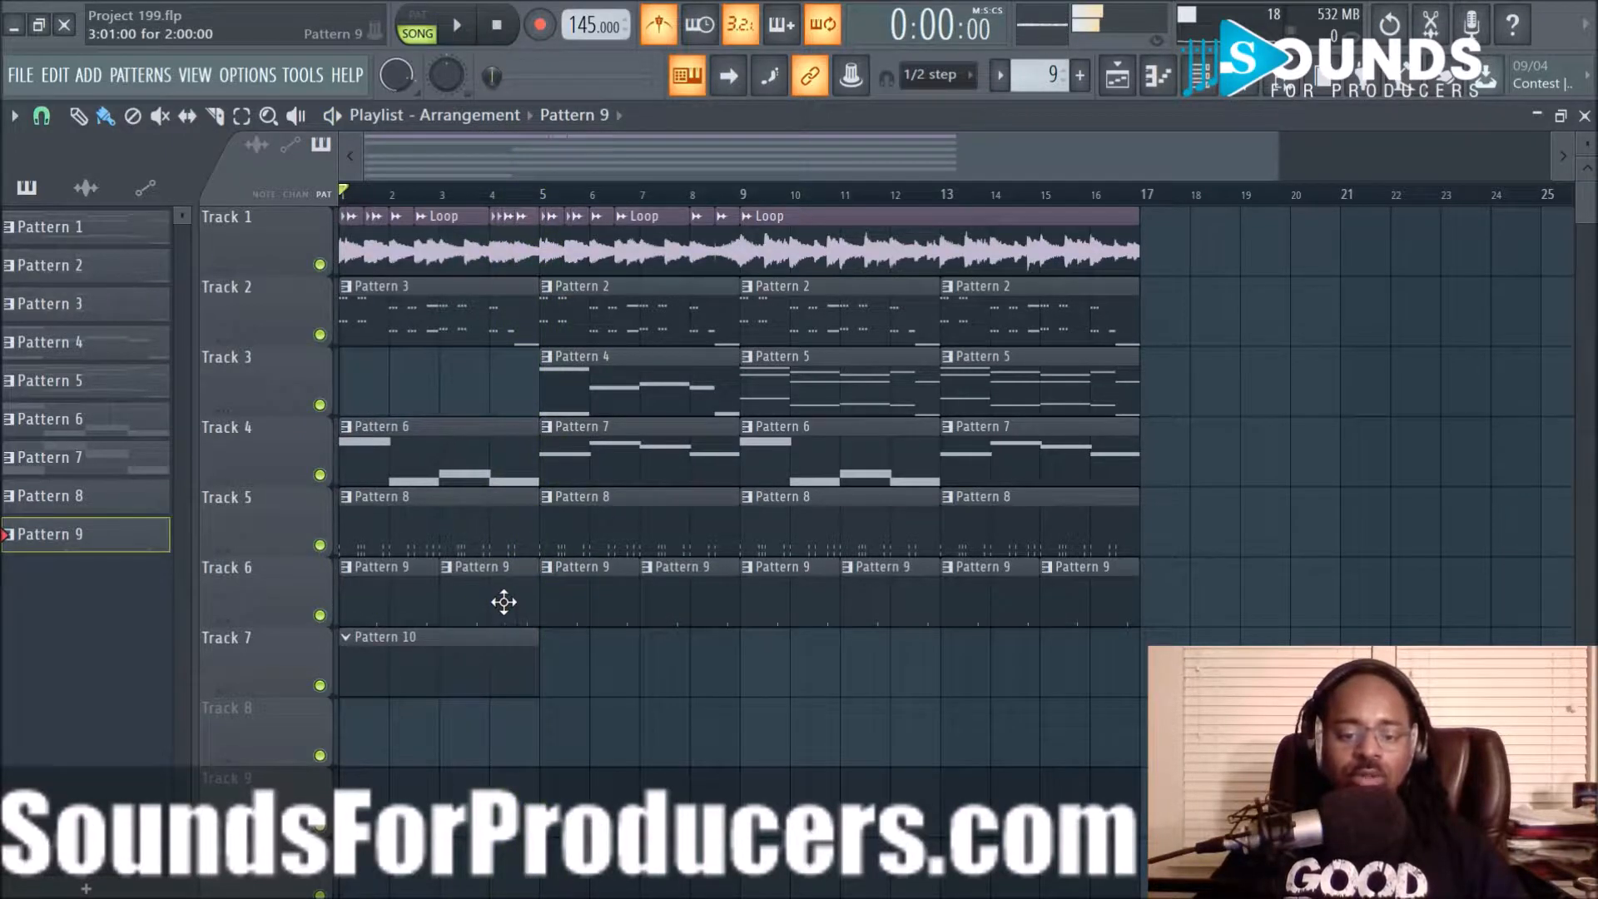
key("space")
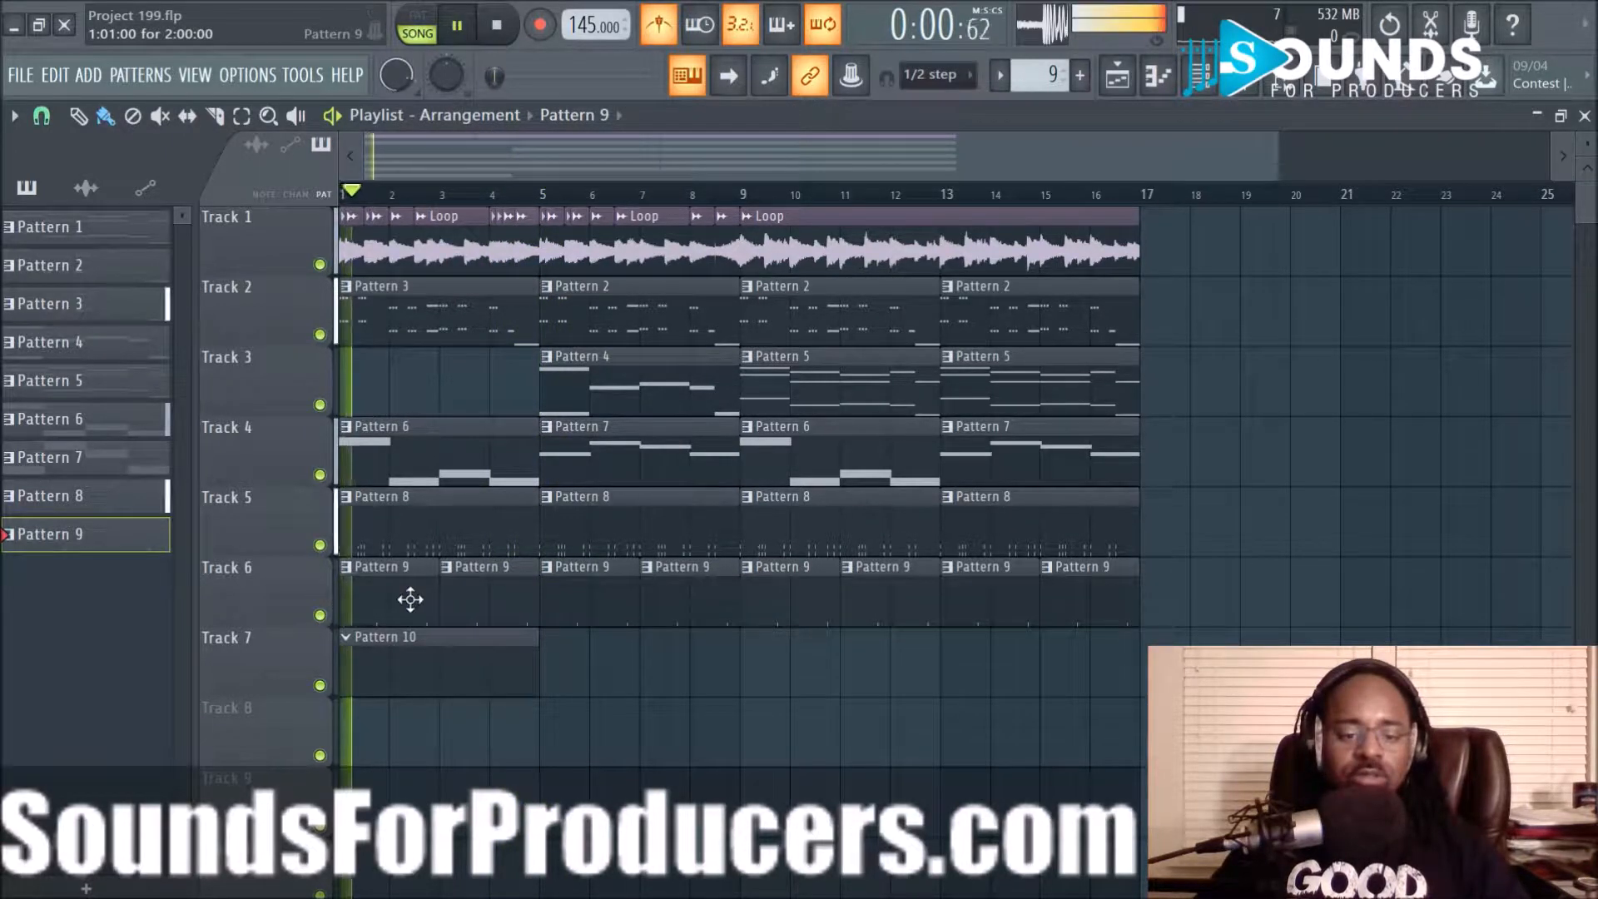
double_click(421, 607)
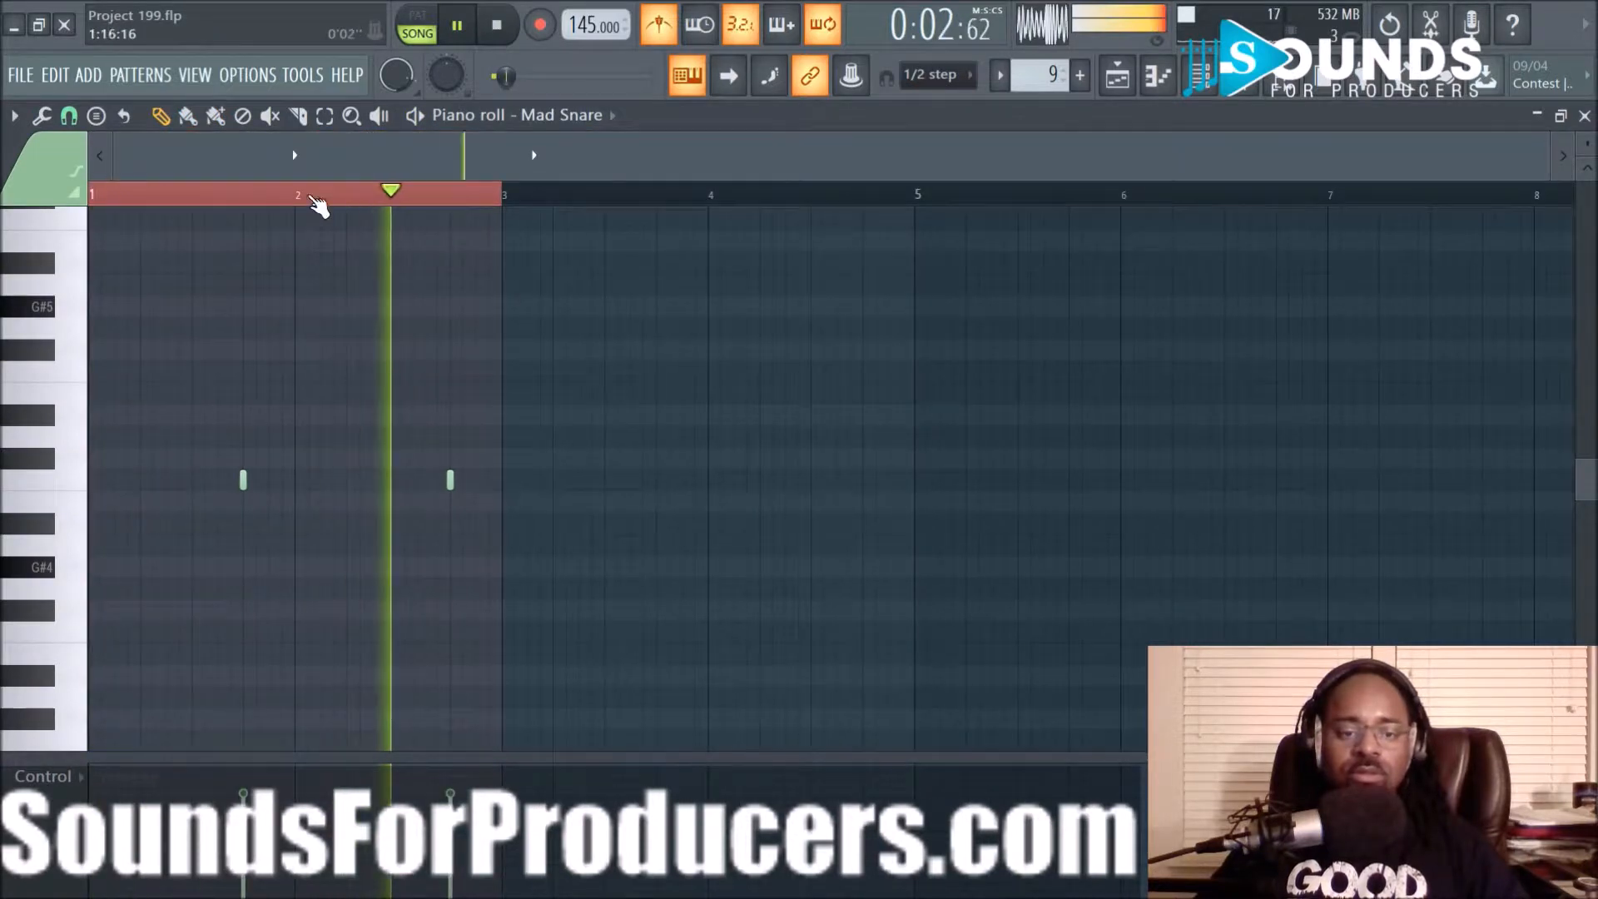
scroll(366, 200, "up", 3)
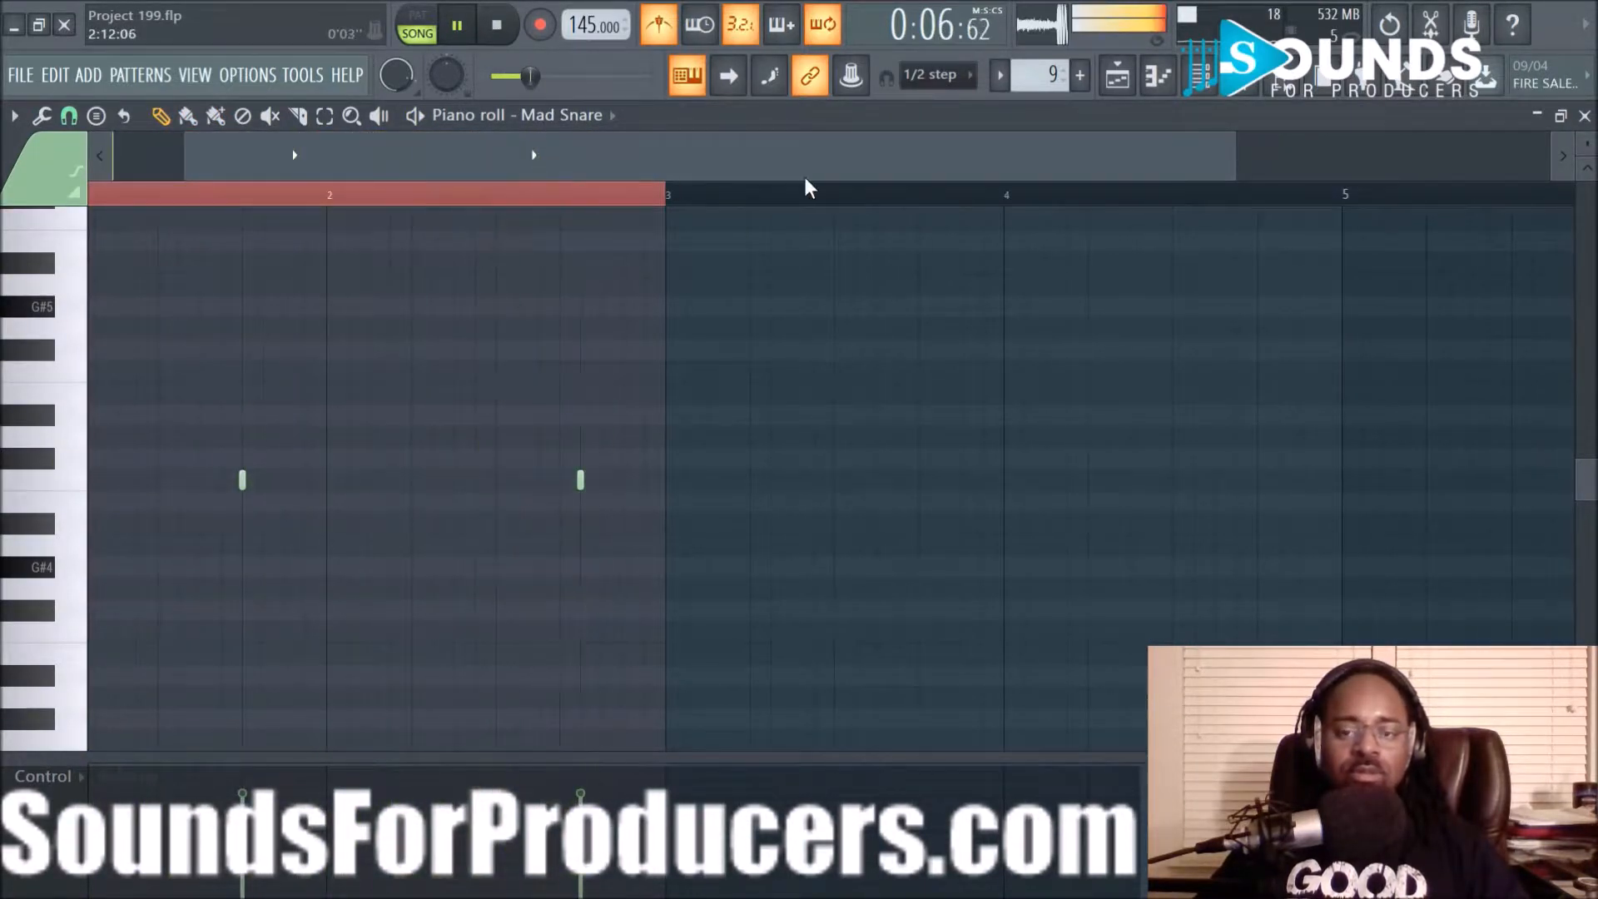
left_click(1120, 90)
key("space")
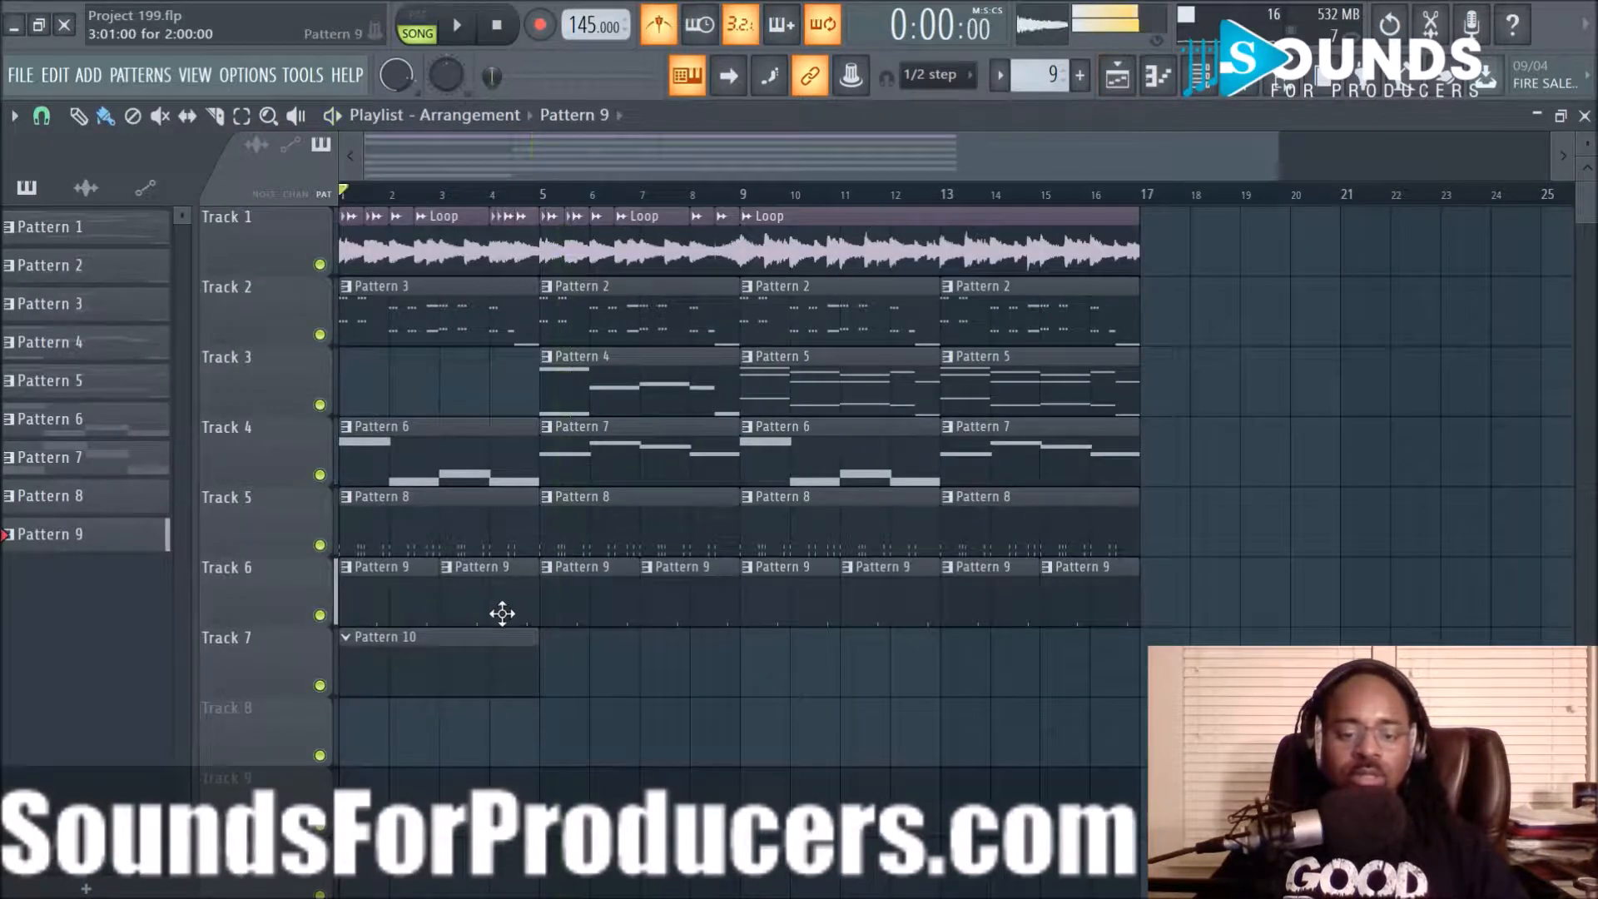
Make the Pattern 9 clip at bar 3 on Track 6 unique and open its Mad Snare piano roll
left_click(446, 566)
left_click(477, 716)
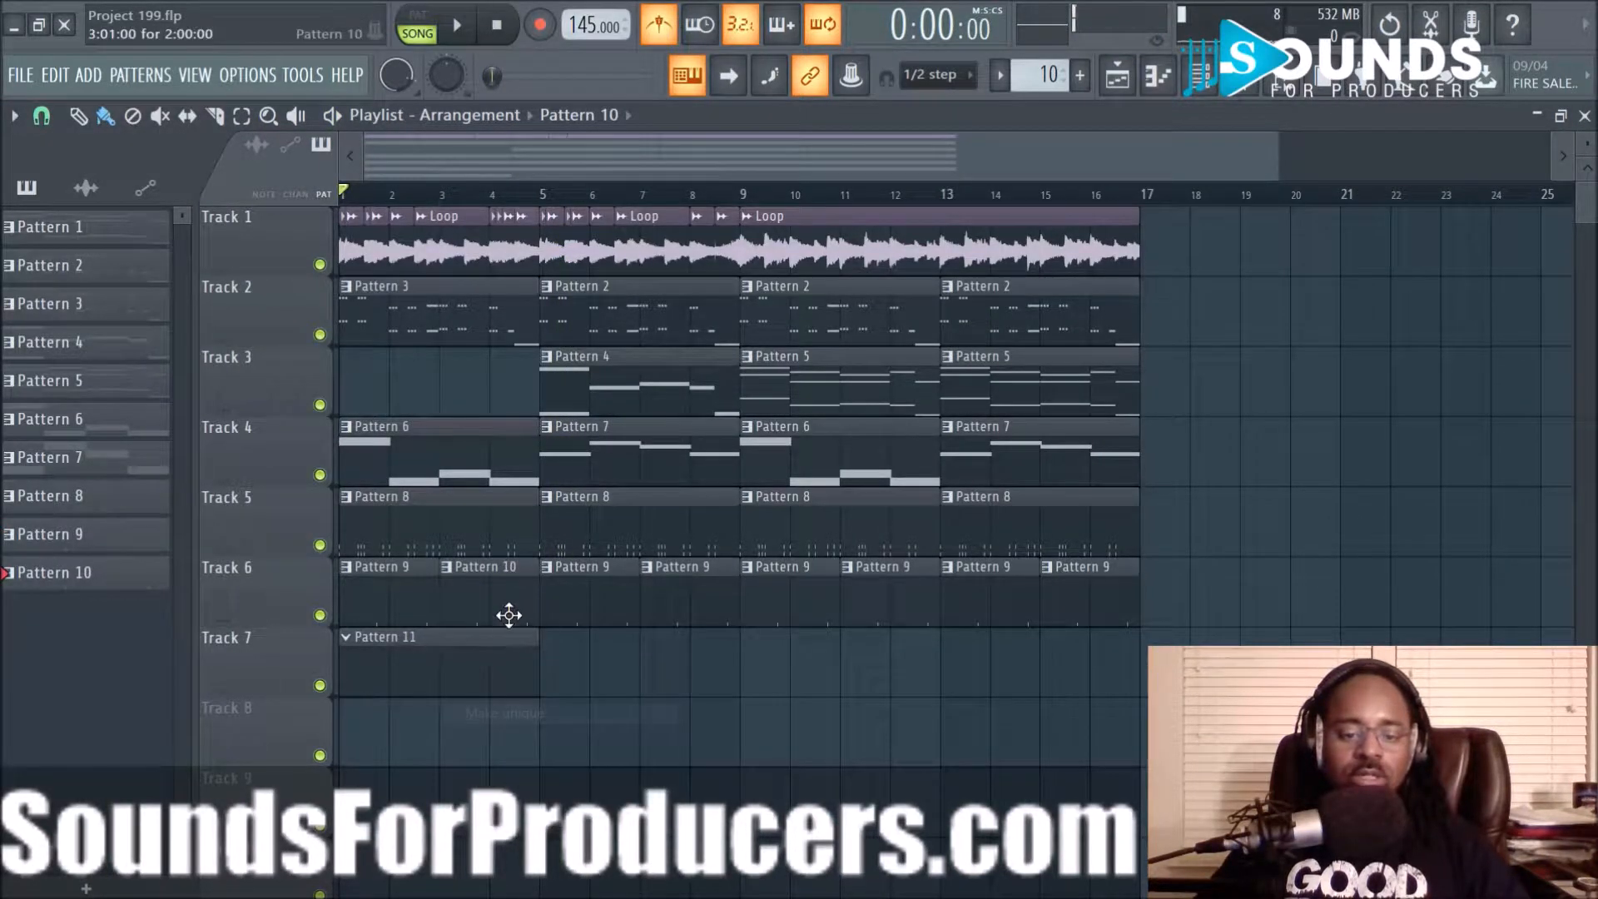
double_click(510, 608)
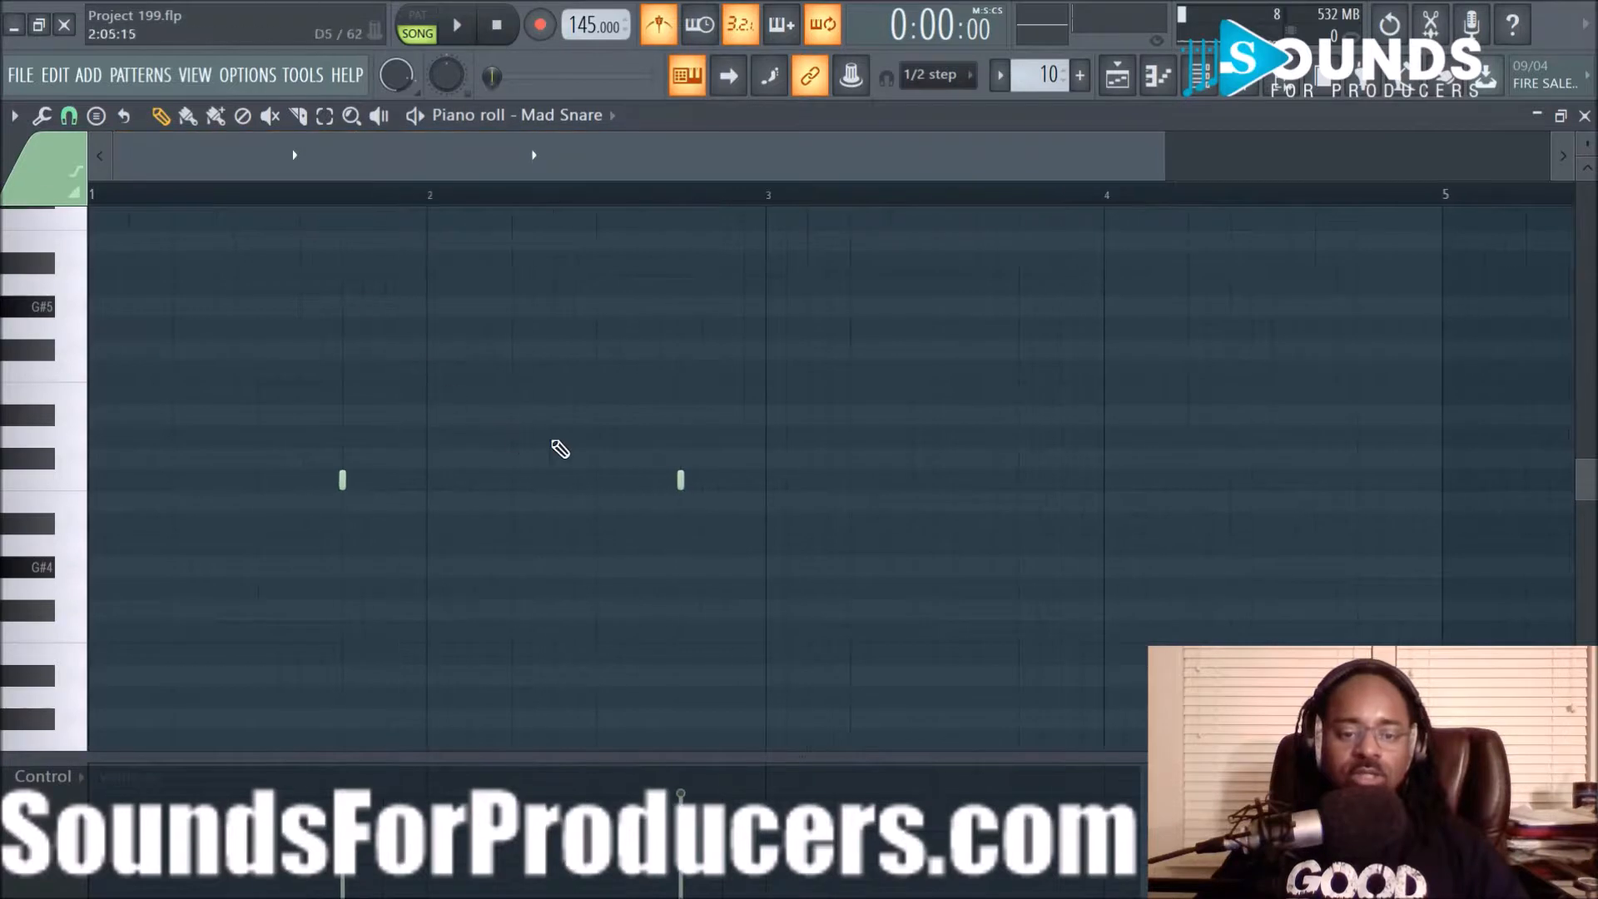
Select the second snare note, set the piano roll snap to (none) and nudge the note slightly late of the beat
left_click_drag(676, 452, 670, 501)
left_click(97, 119)
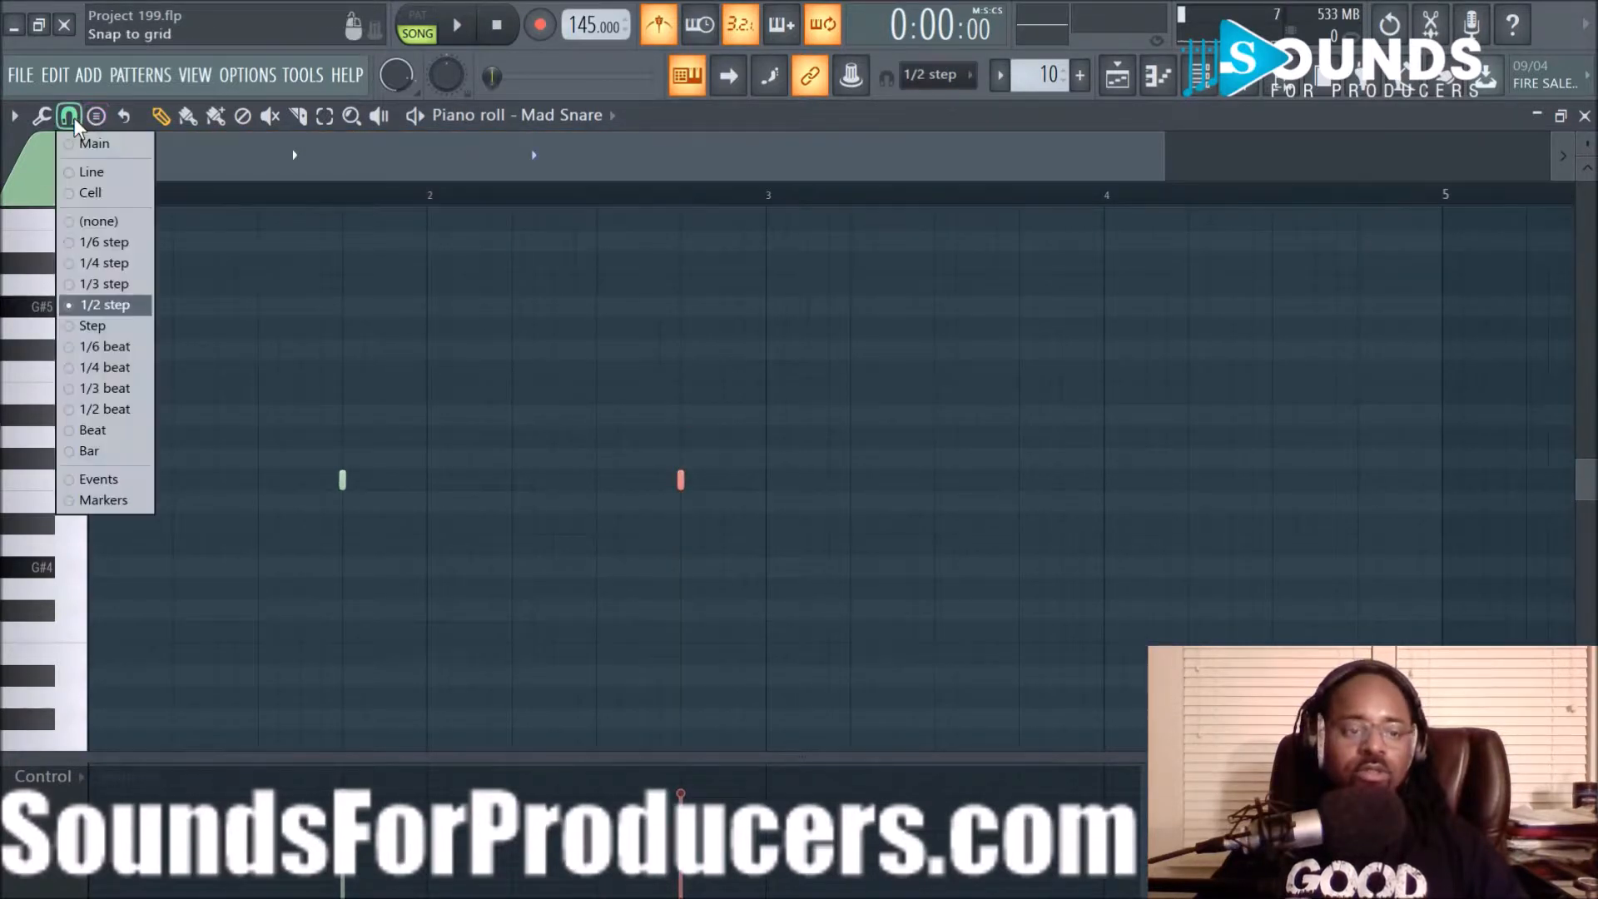
left_click(93, 221)
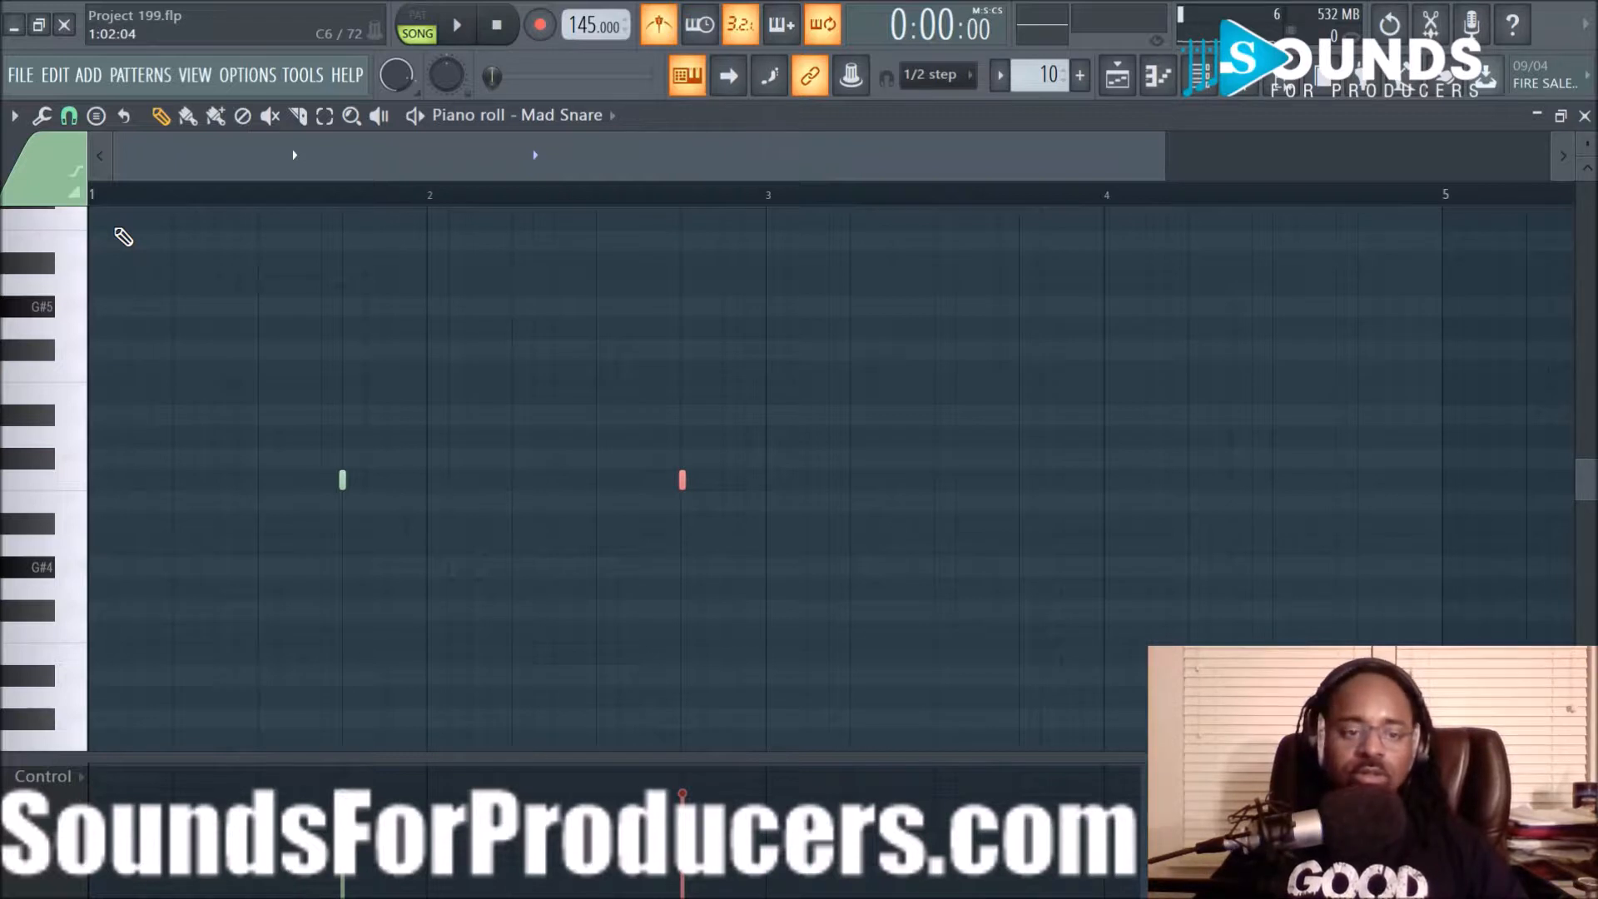
scroll(564, 205, "up", 5)
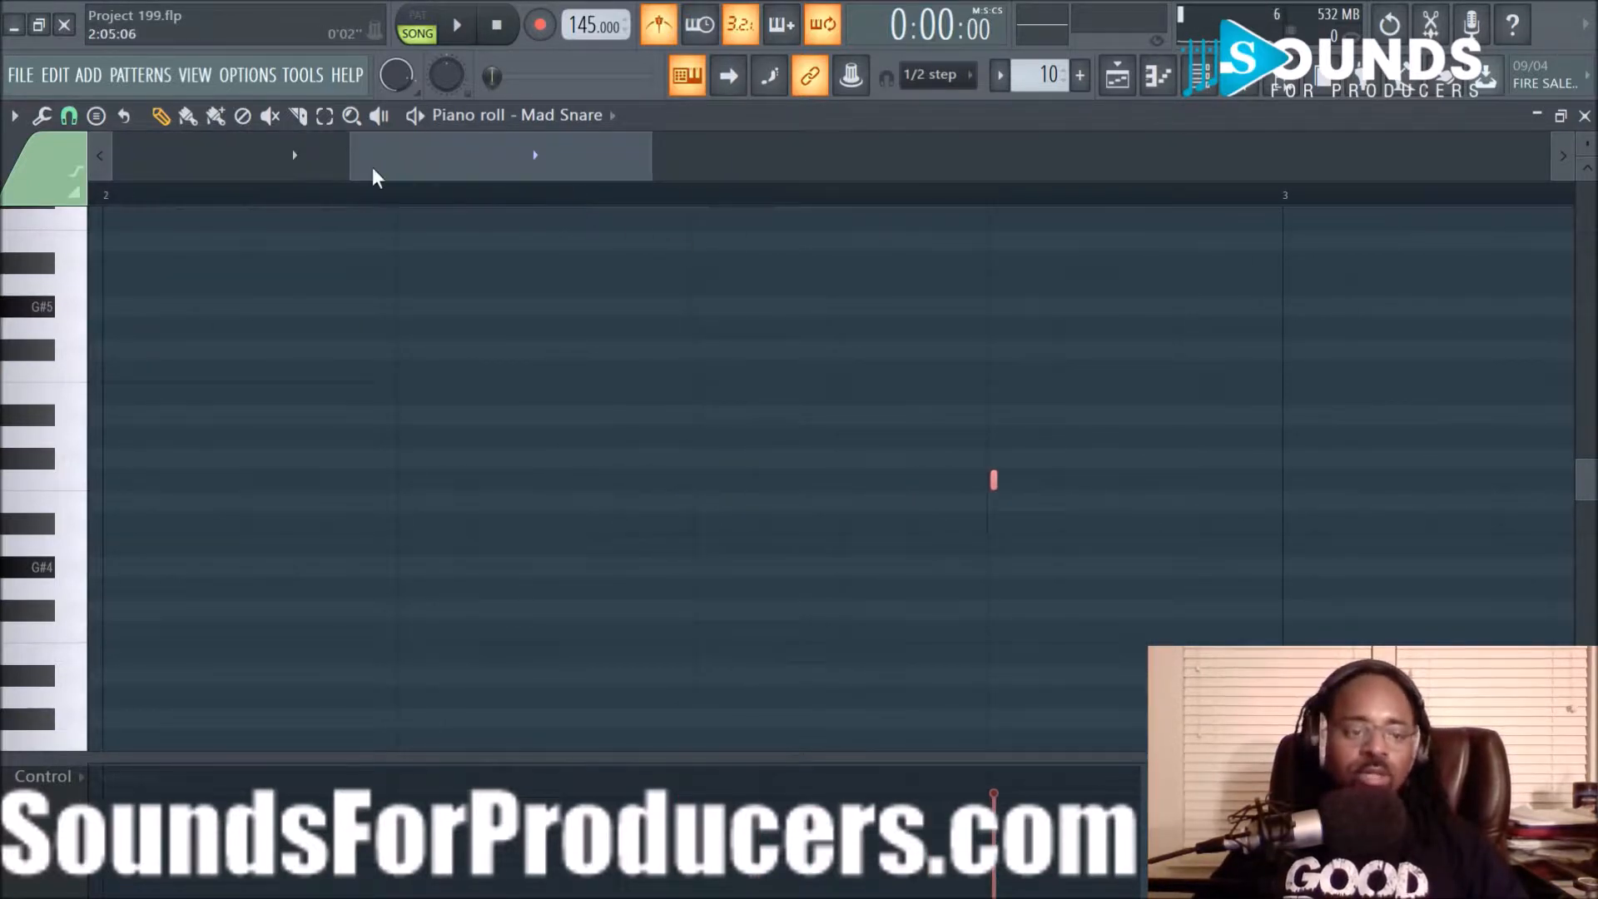
left_click(73, 116)
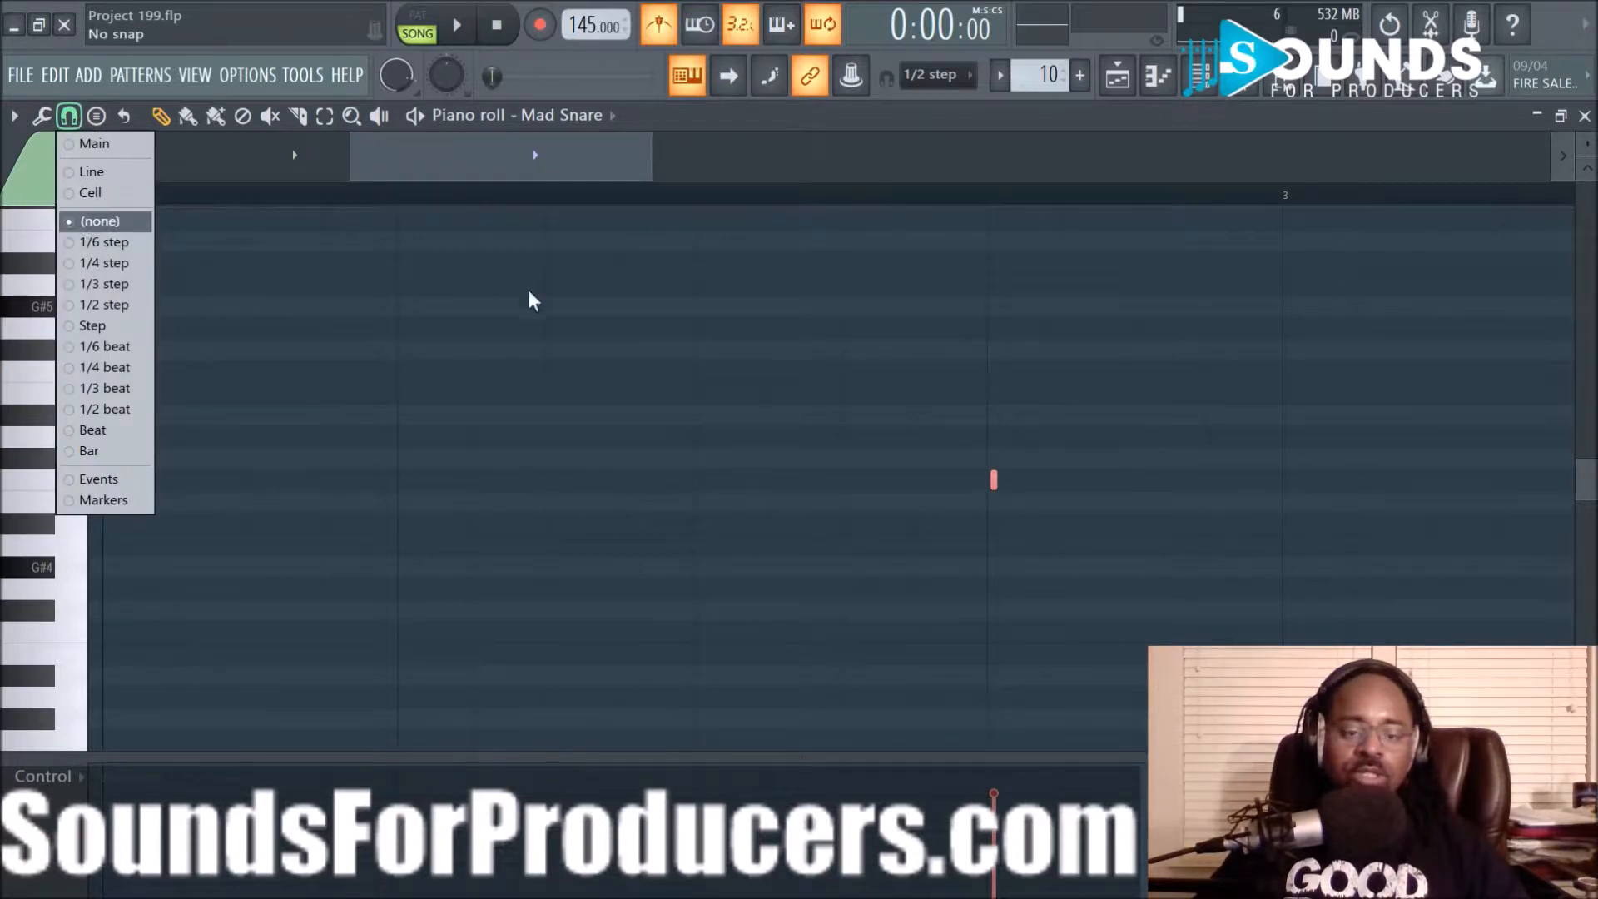
left_click(861, 329)
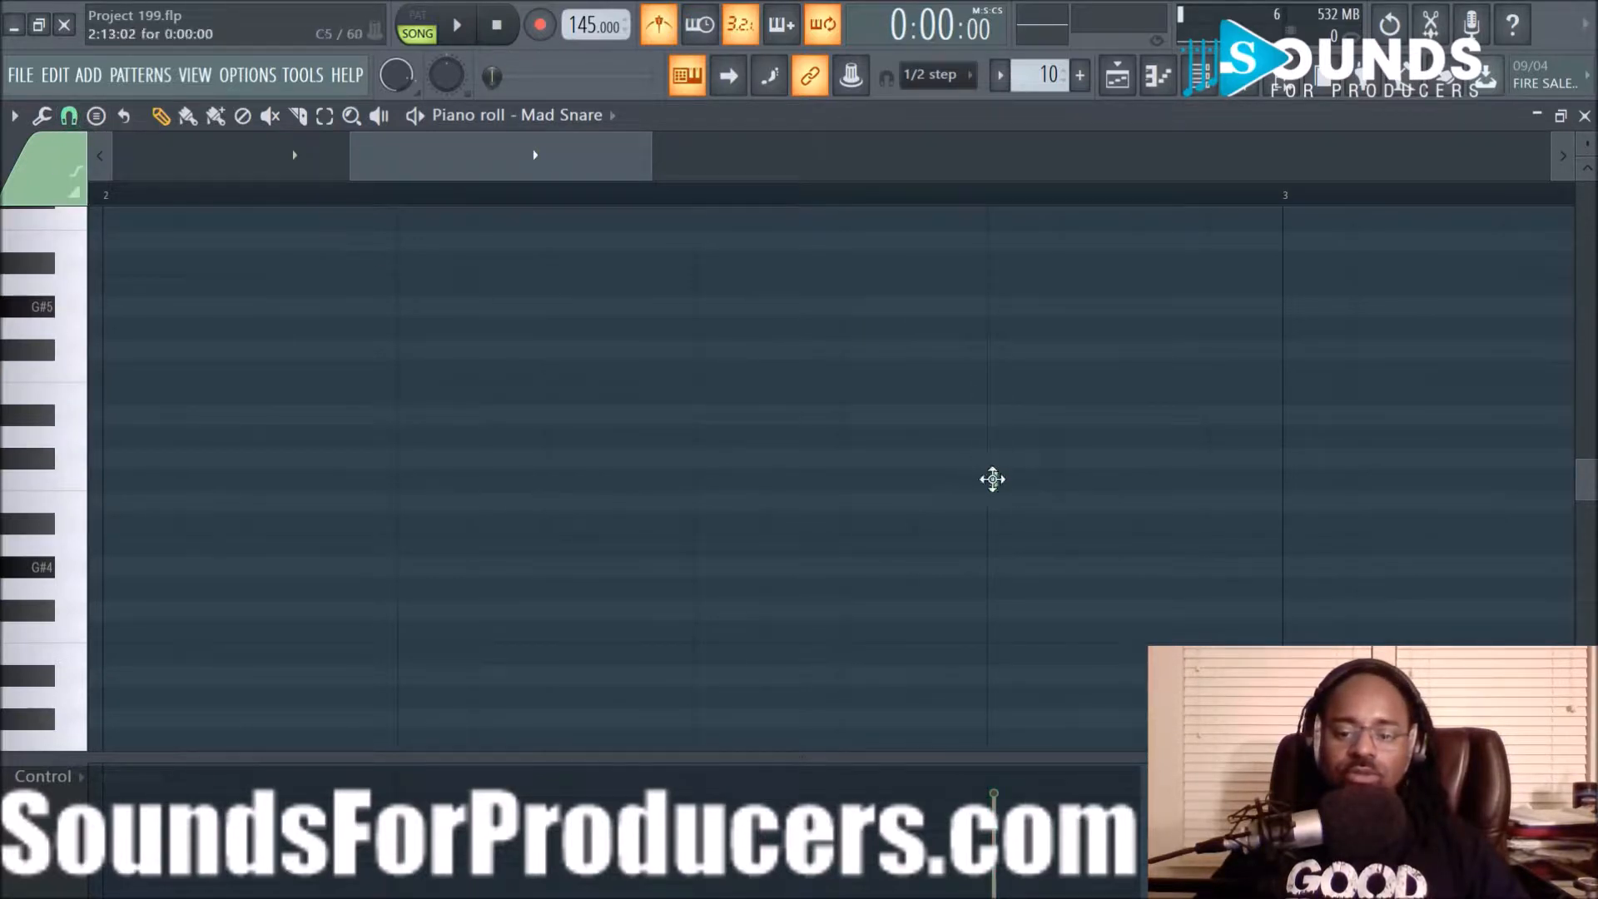
left_click_drag(972, 431, 1103, 595)
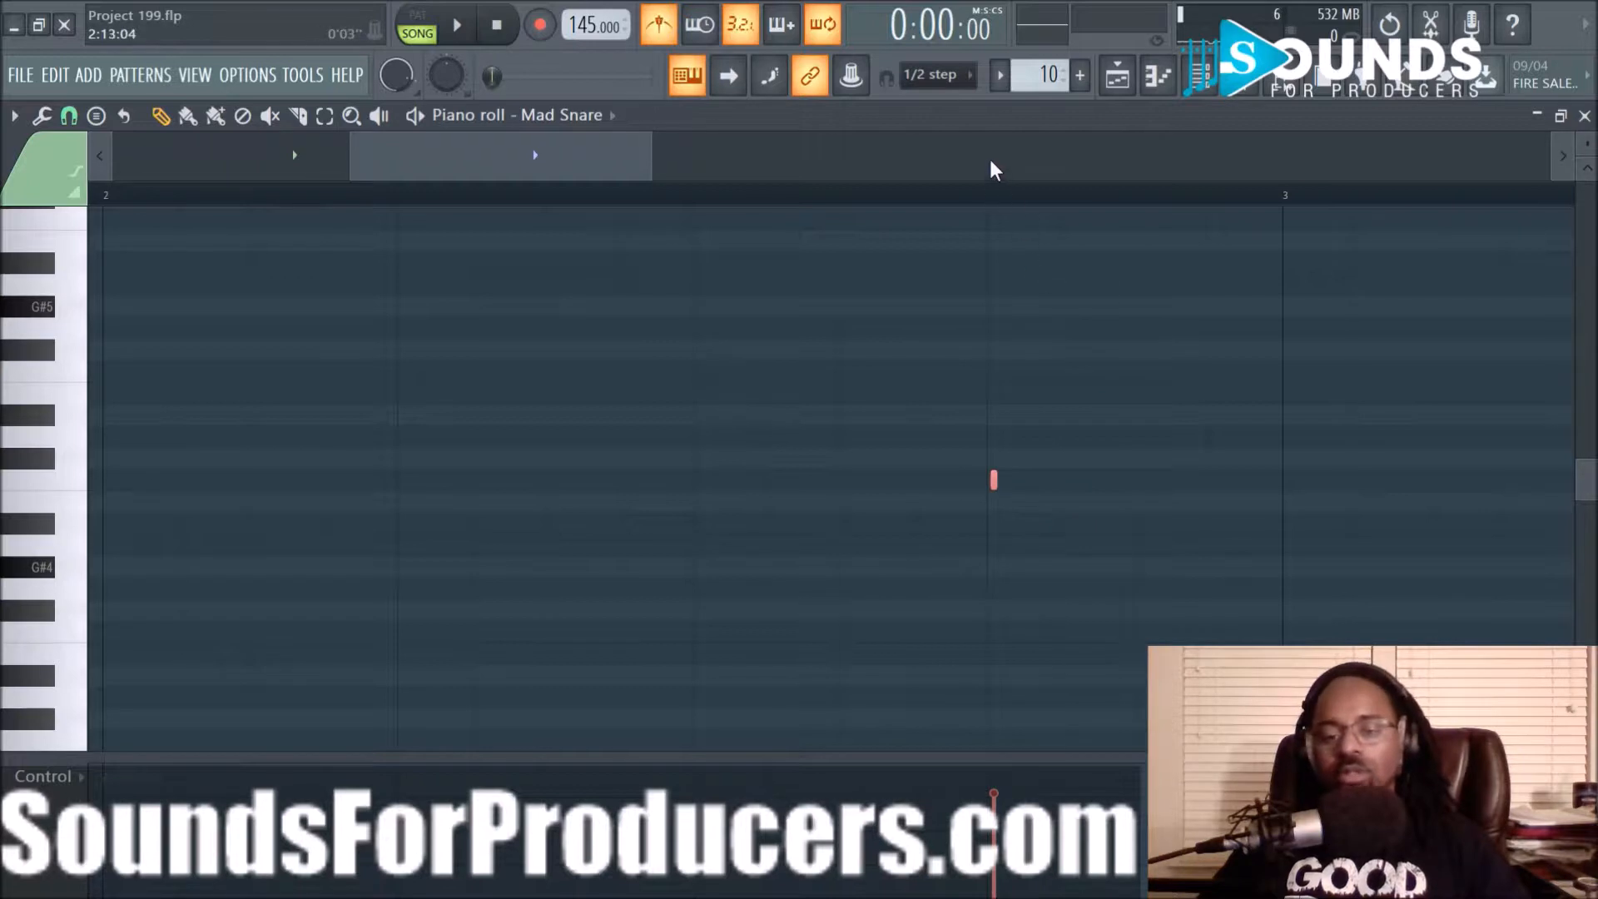
Audition the offset second snare note in song playback and fine-tune its position just behind beat 4 of bar 2
key("space")
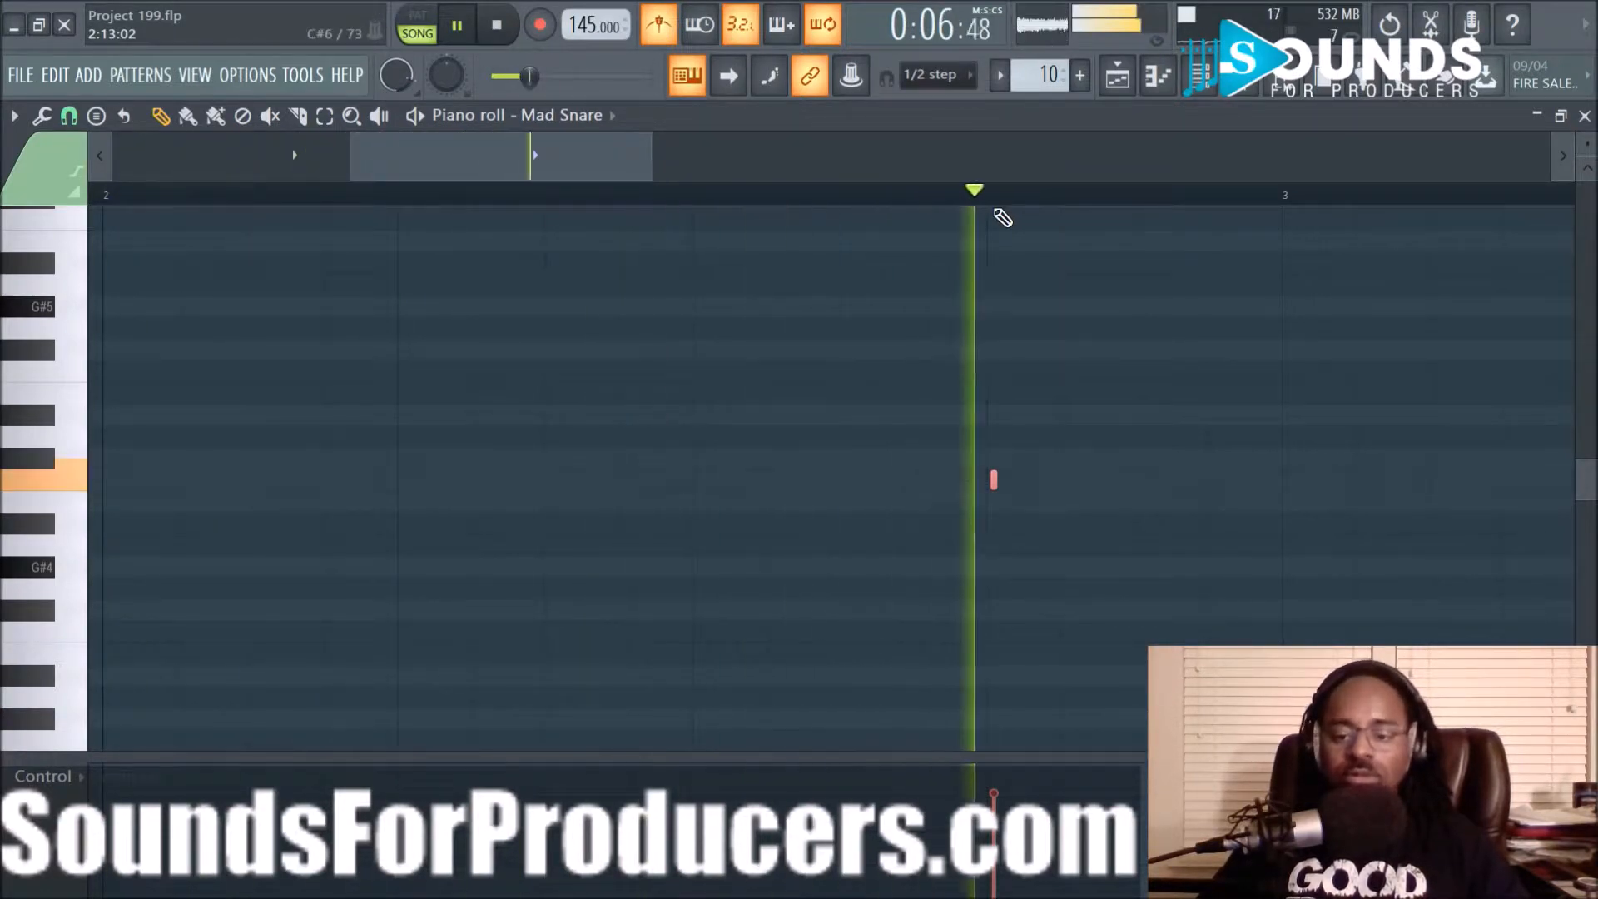
scroll(1041, 363, "up", 2)
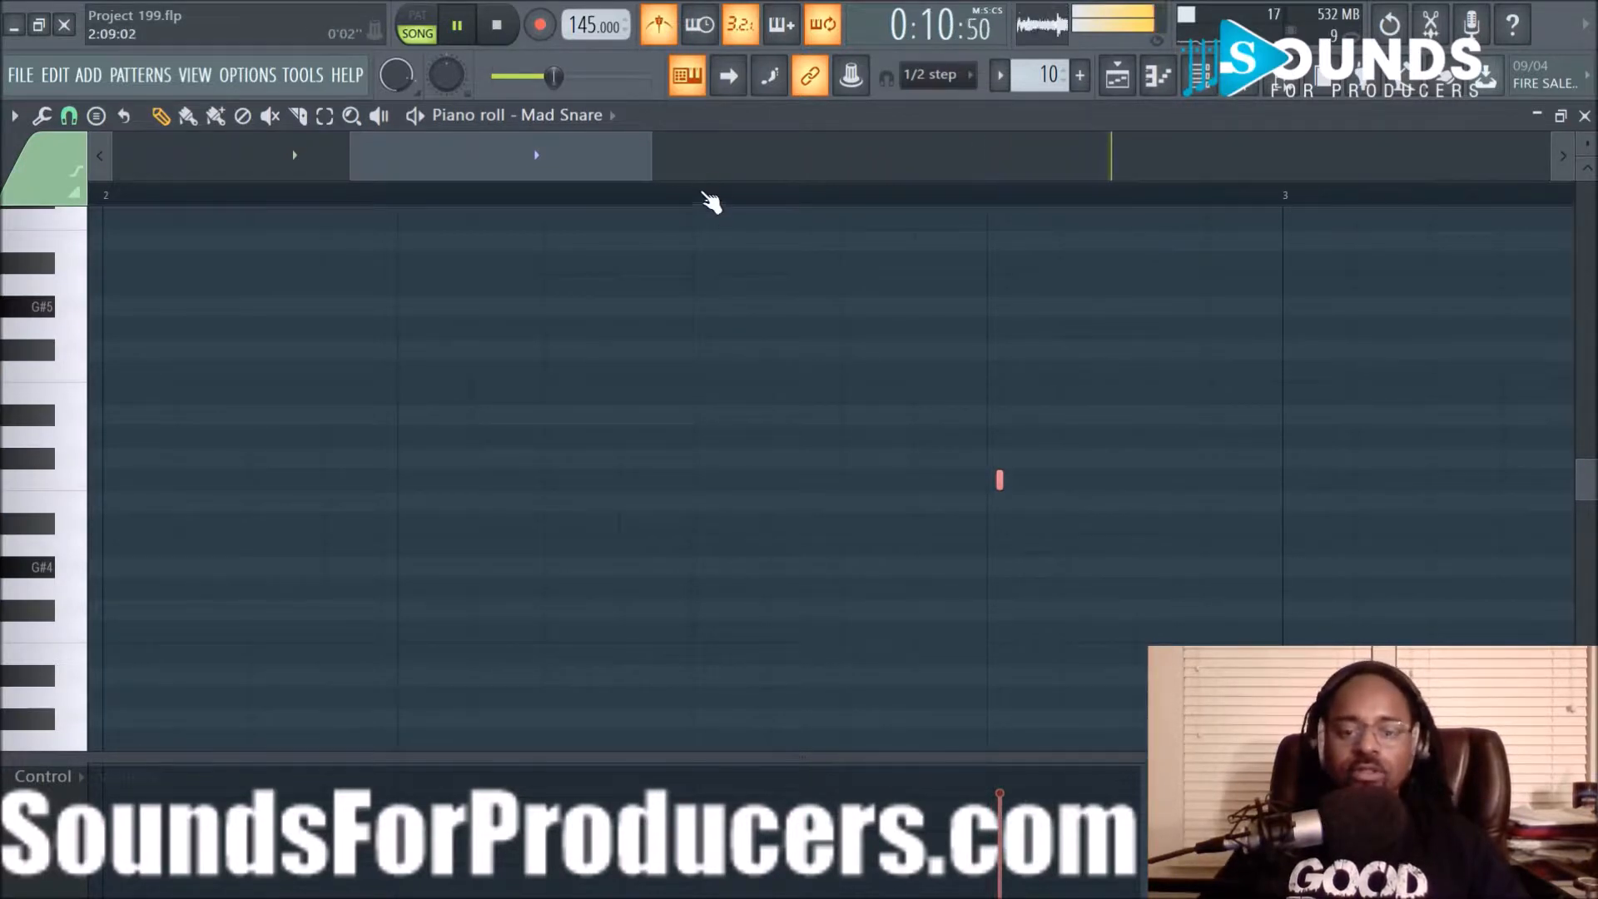
scroll(710, 200, "down", 3)
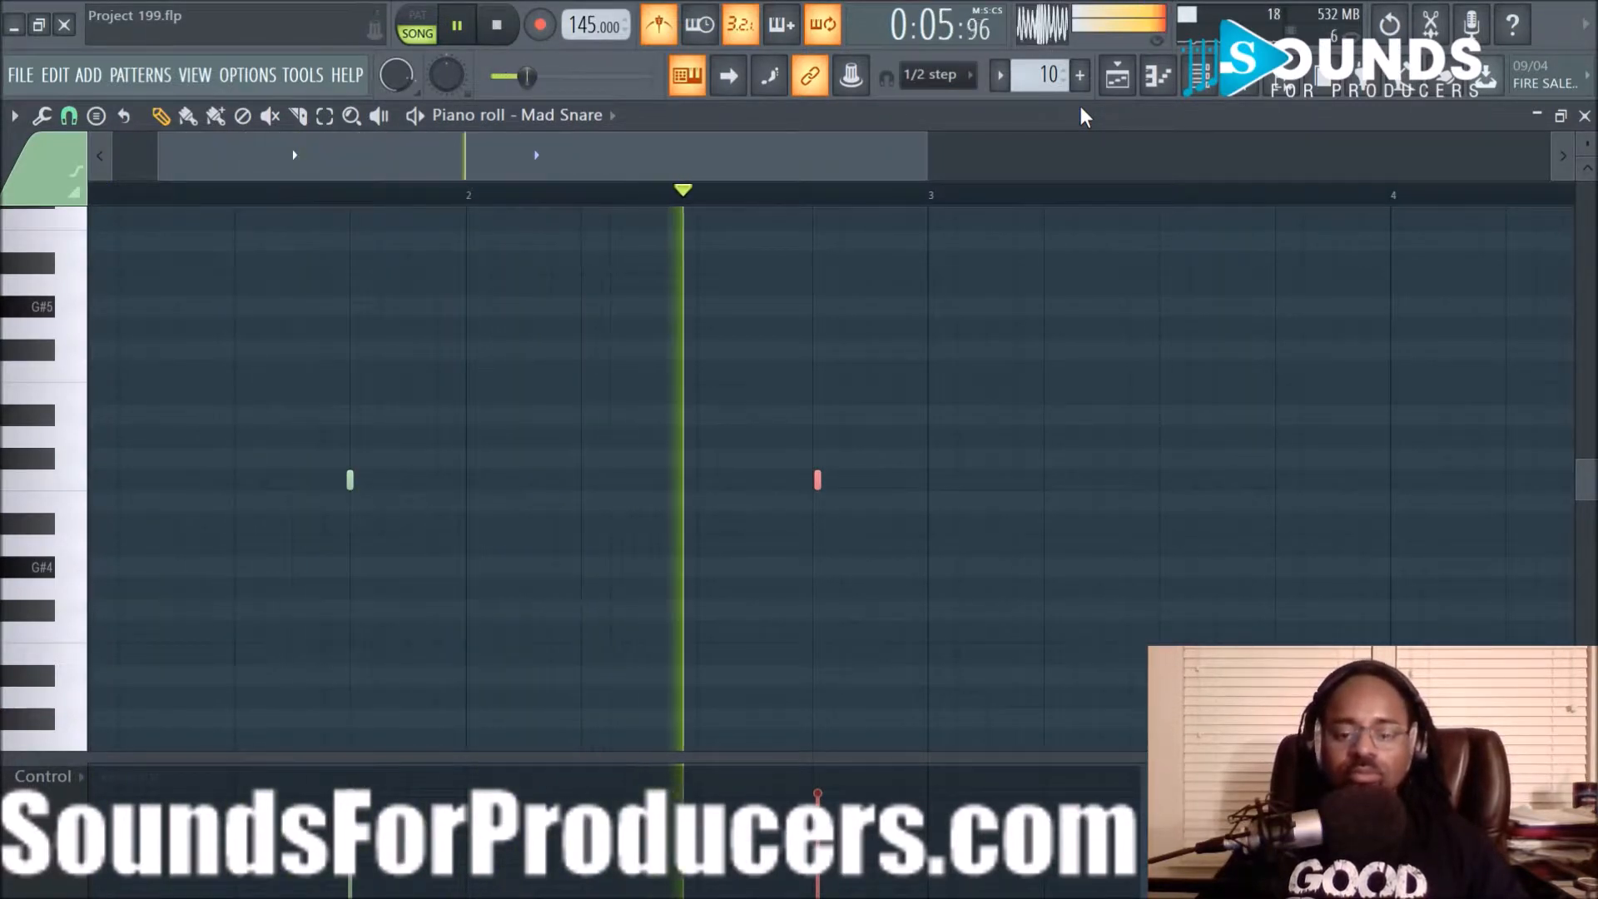
key("space")
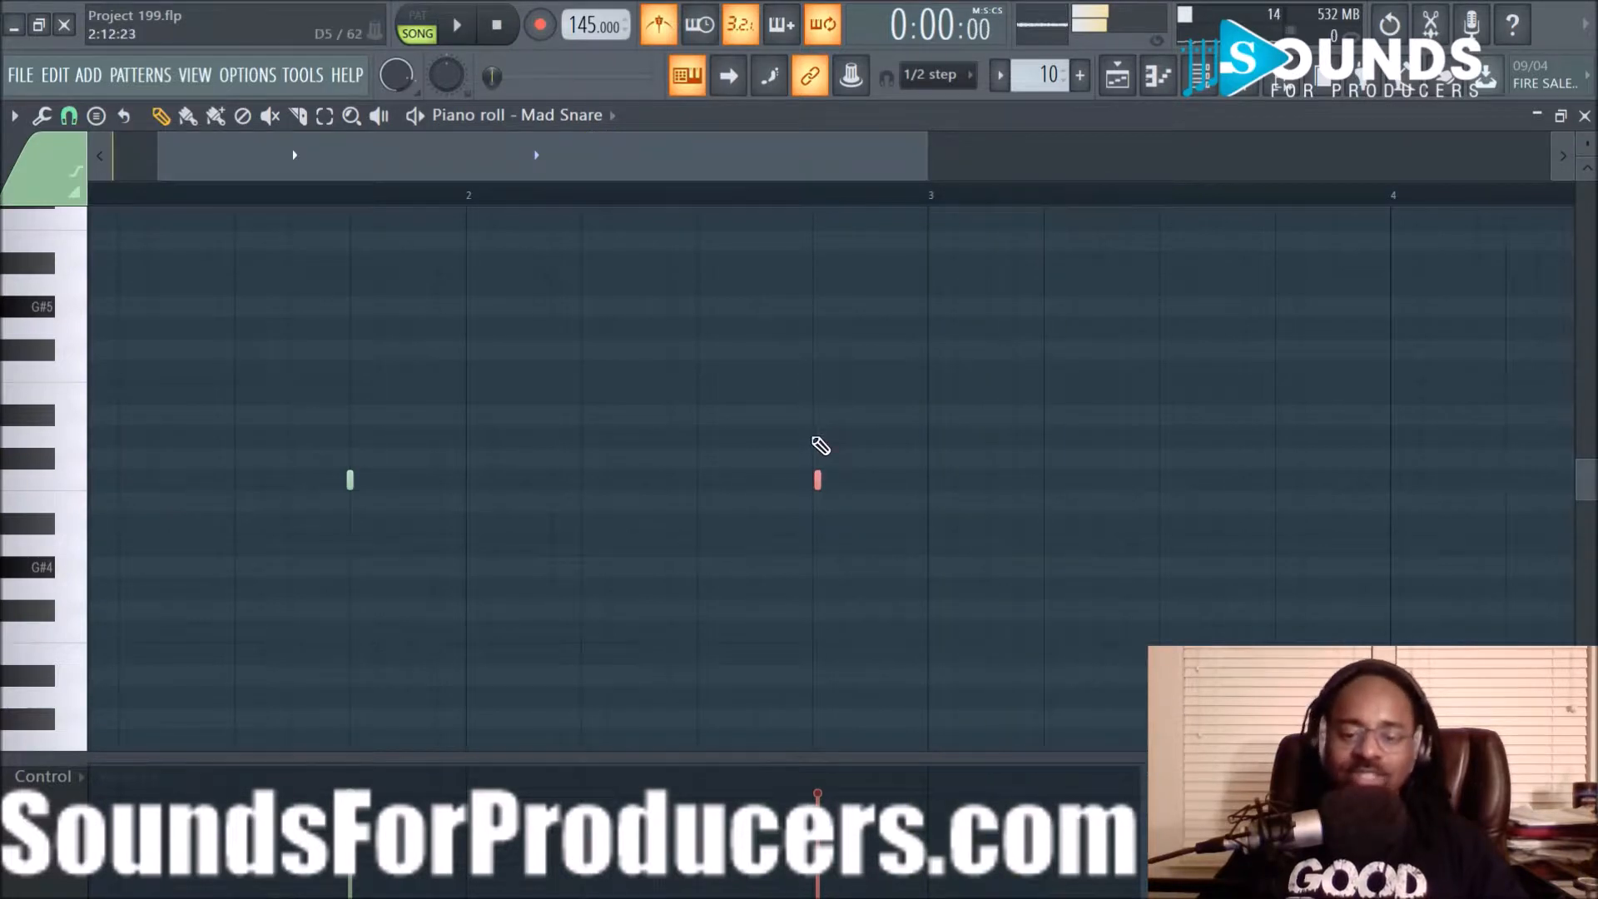
scroll(876, 202, "up", 3)
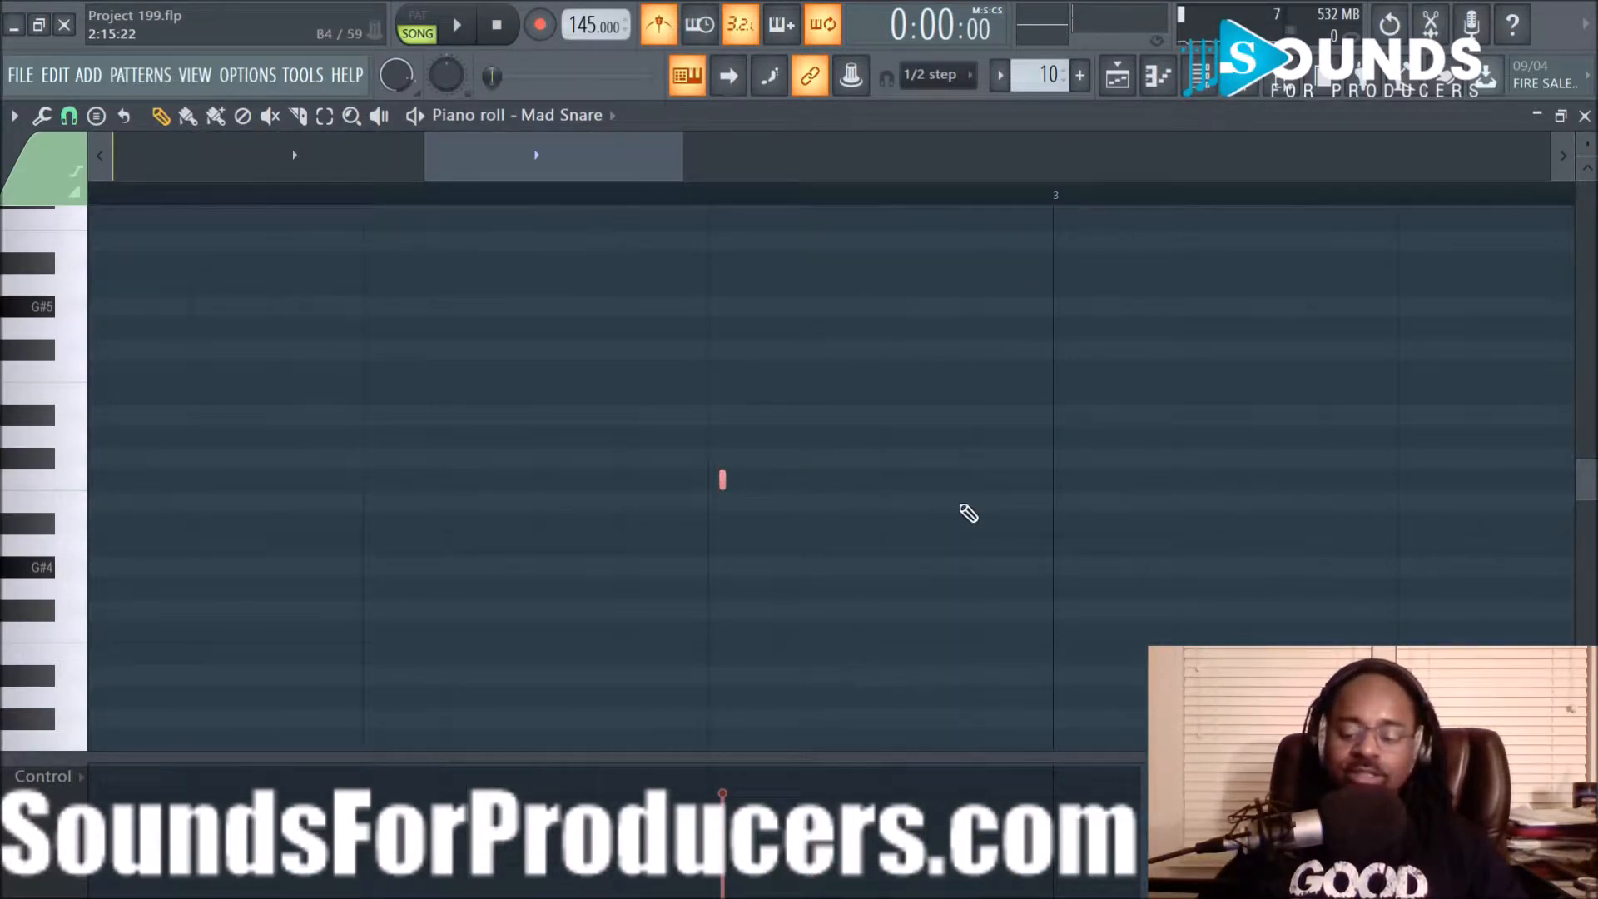
key("space")
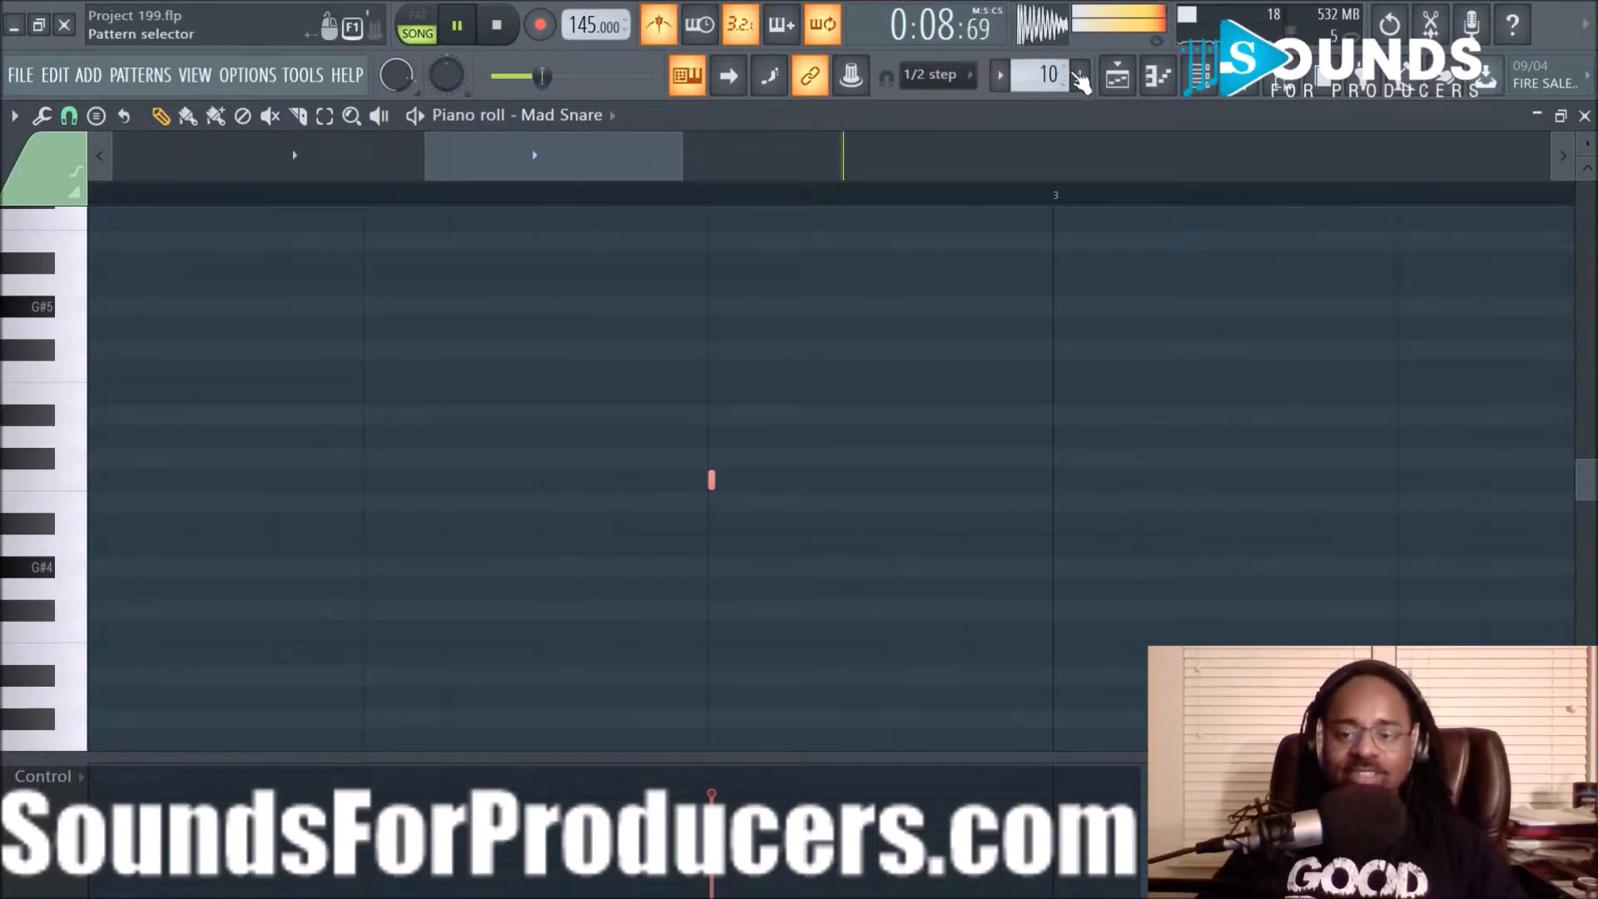
Change the source pattern of the Track 6 clips at bars 7, 11 and 15 to Pattern 10 in the playlist
left_click(1117, 76)
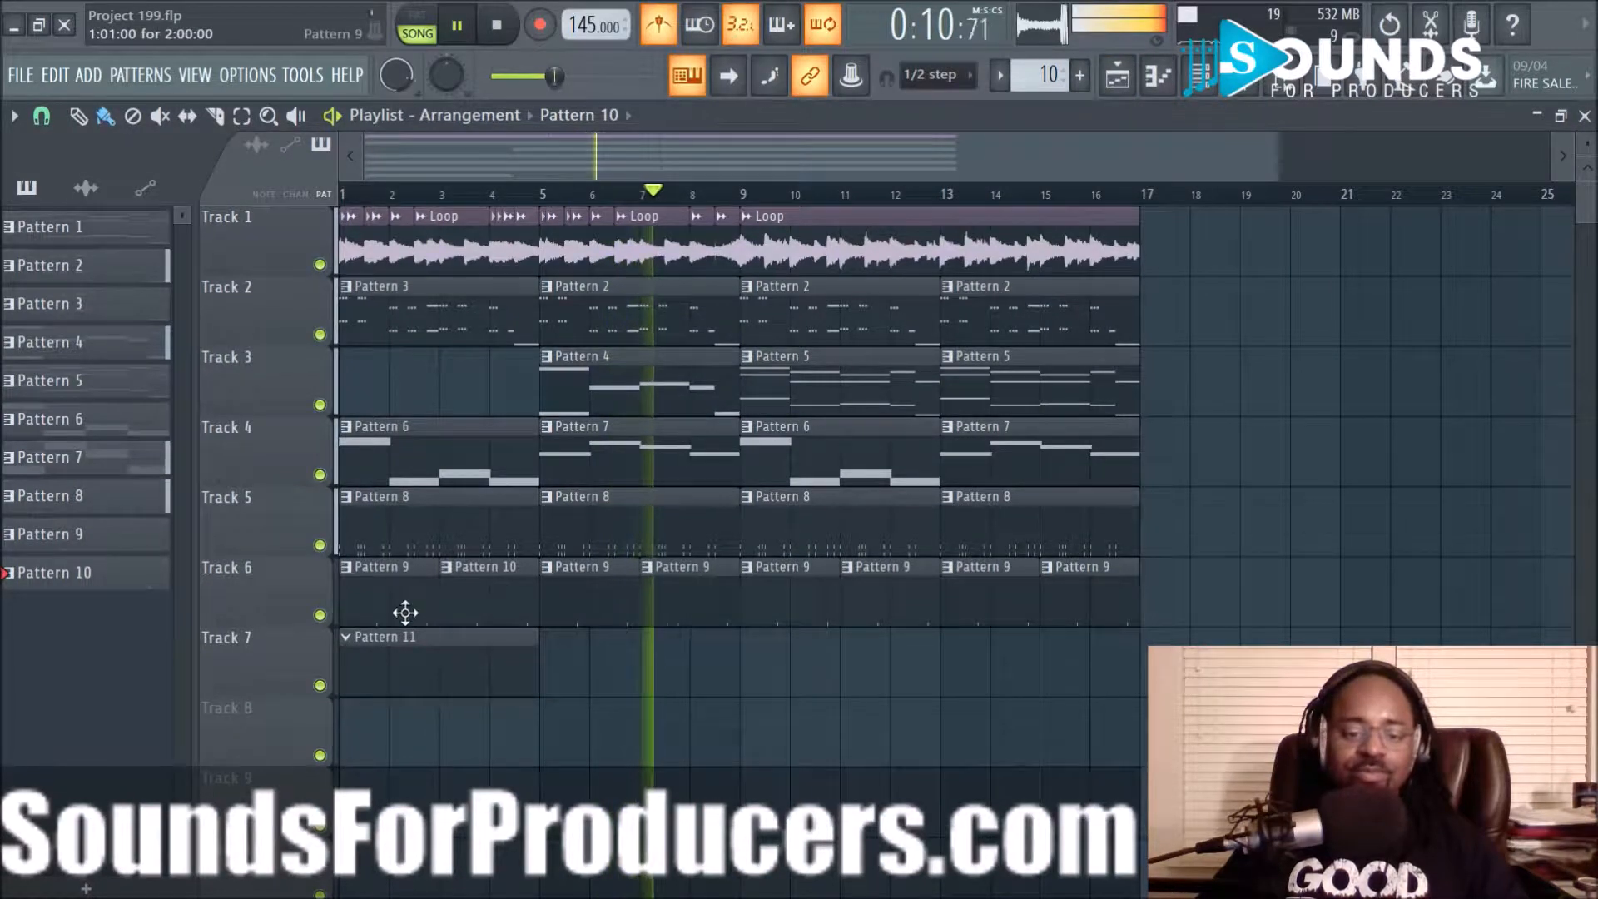
left_click(664, 586)
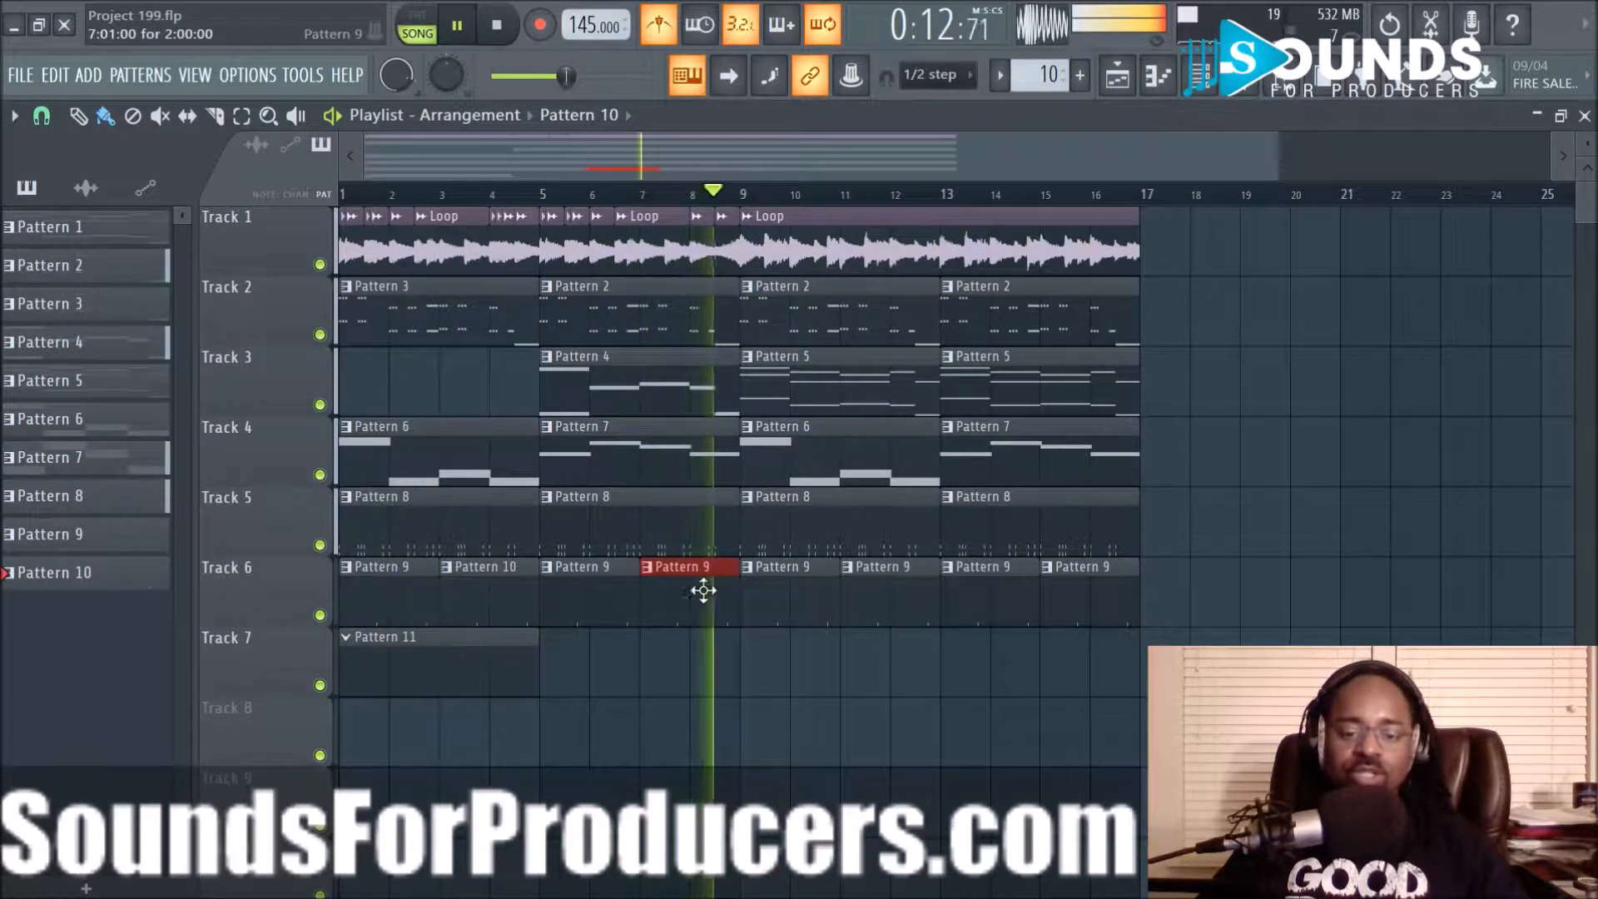
left_click(921, 603)
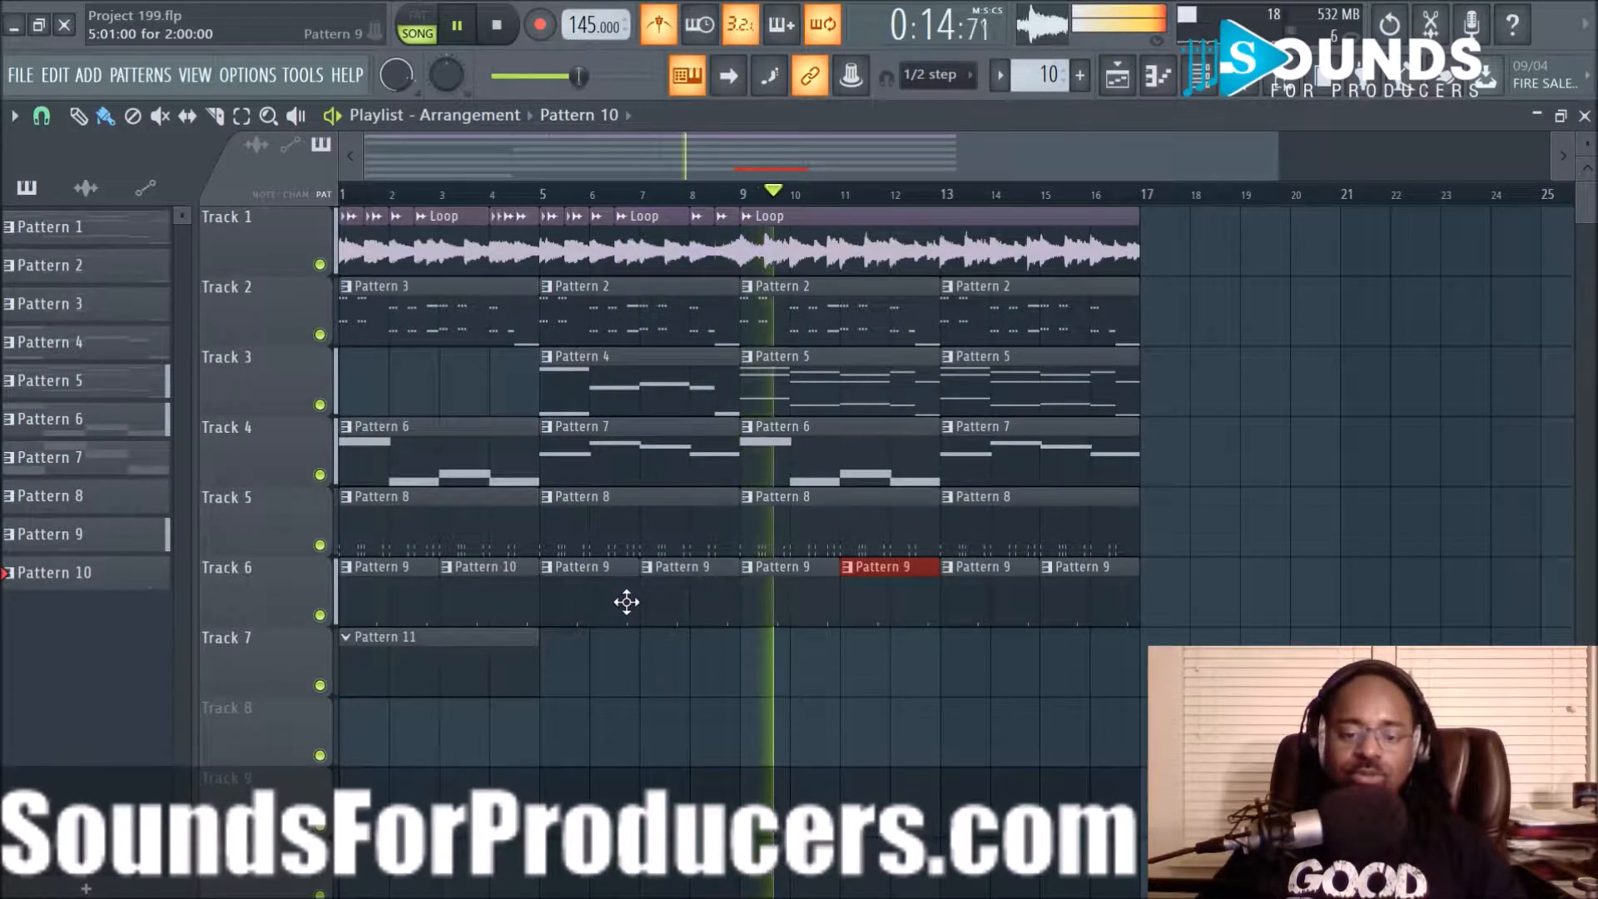
left_click(670, 603, "ctrl")
left_click(1116, 606, "ctrl")
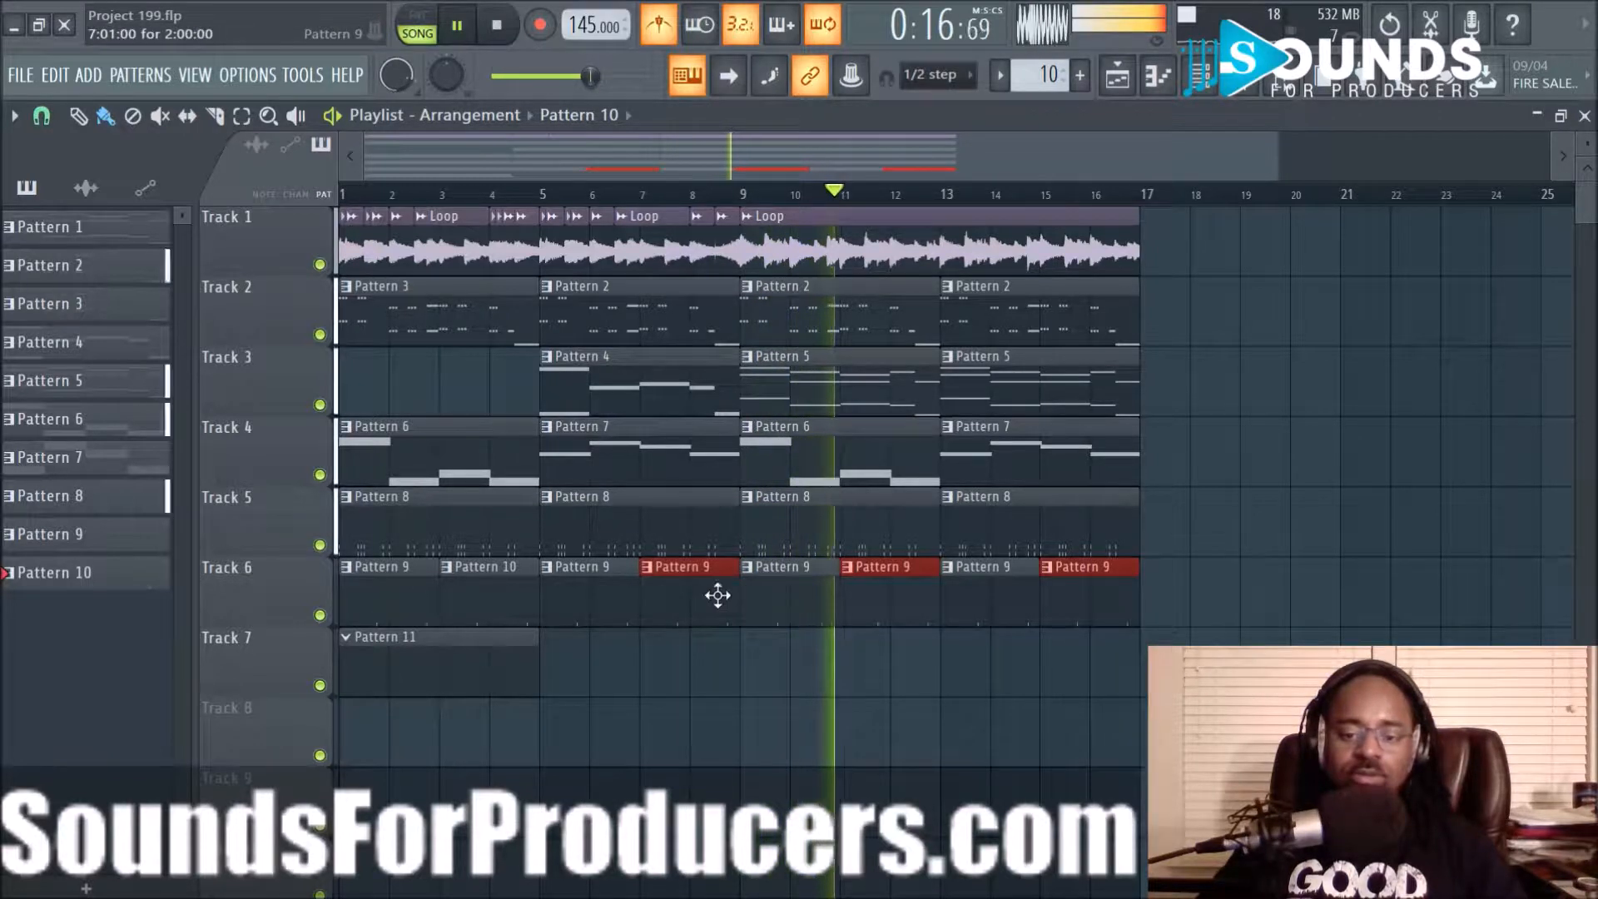
right_click(646, 577)
mouse_move(695, 629)
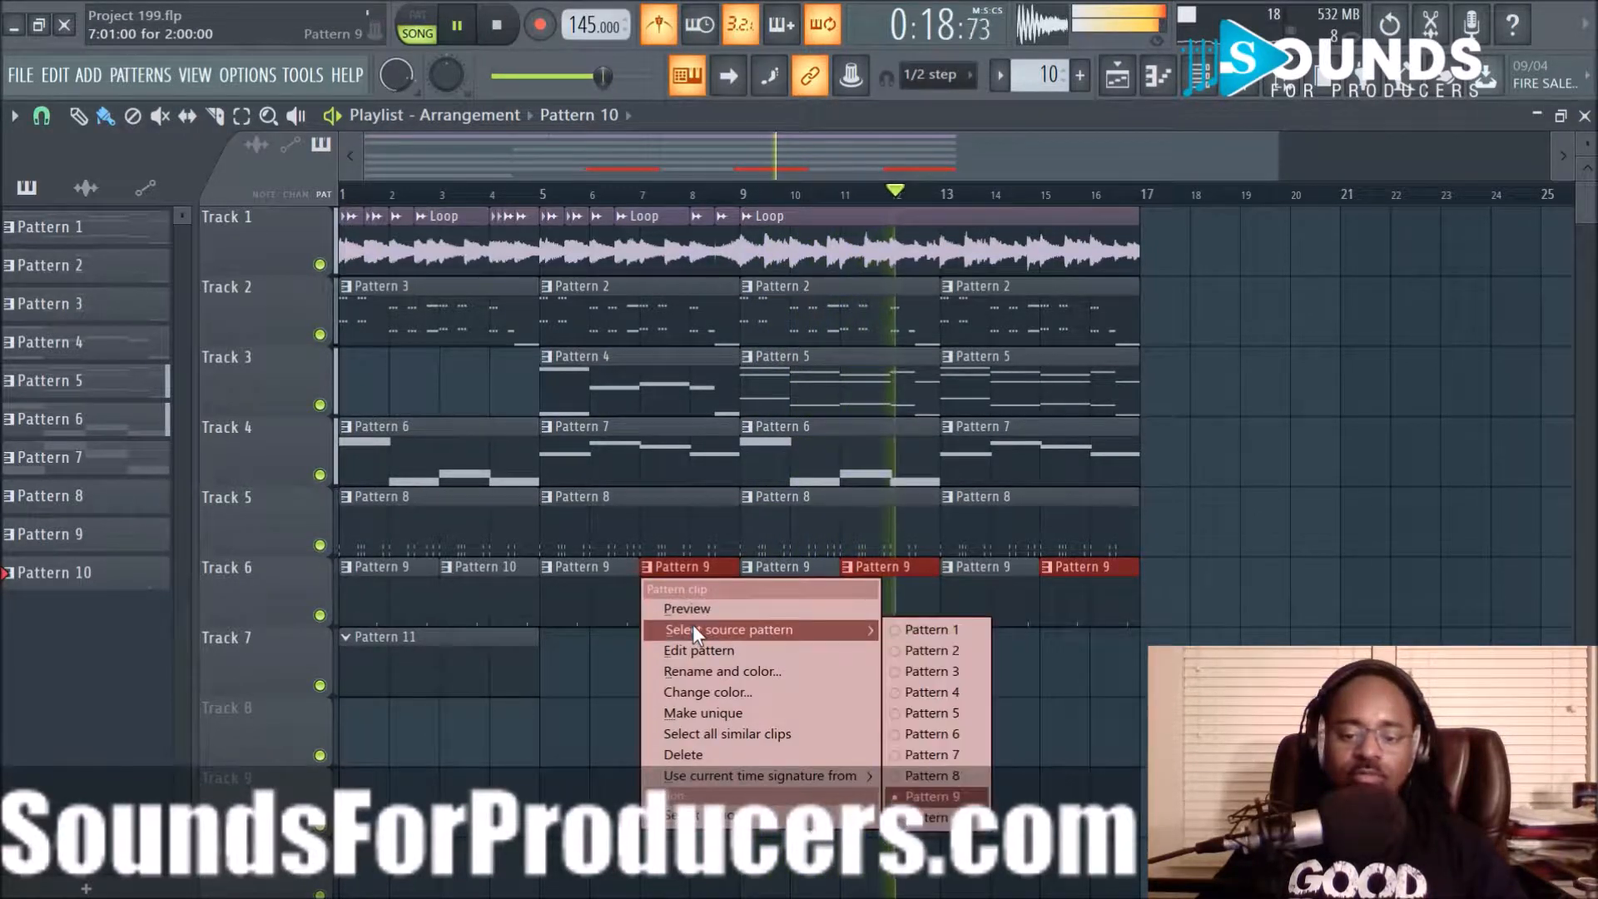
left_click(930, 816)
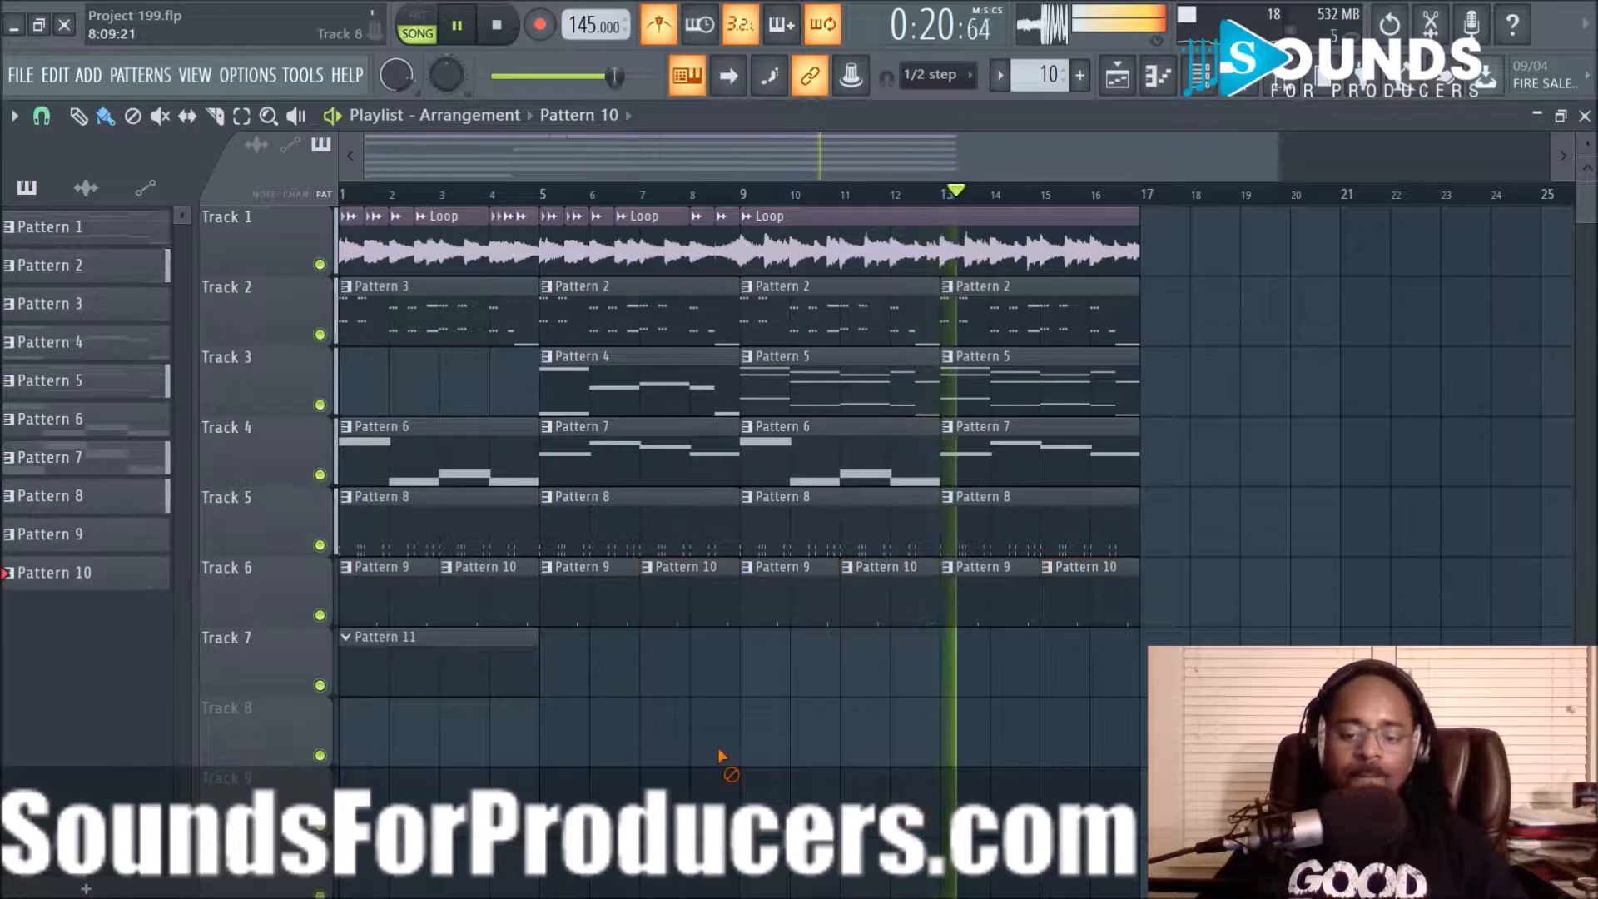
Stop playback and open the Mad Snare piano roll of the first Pattern 9 clip on Track 6
key("space")
left_click(397, 614)
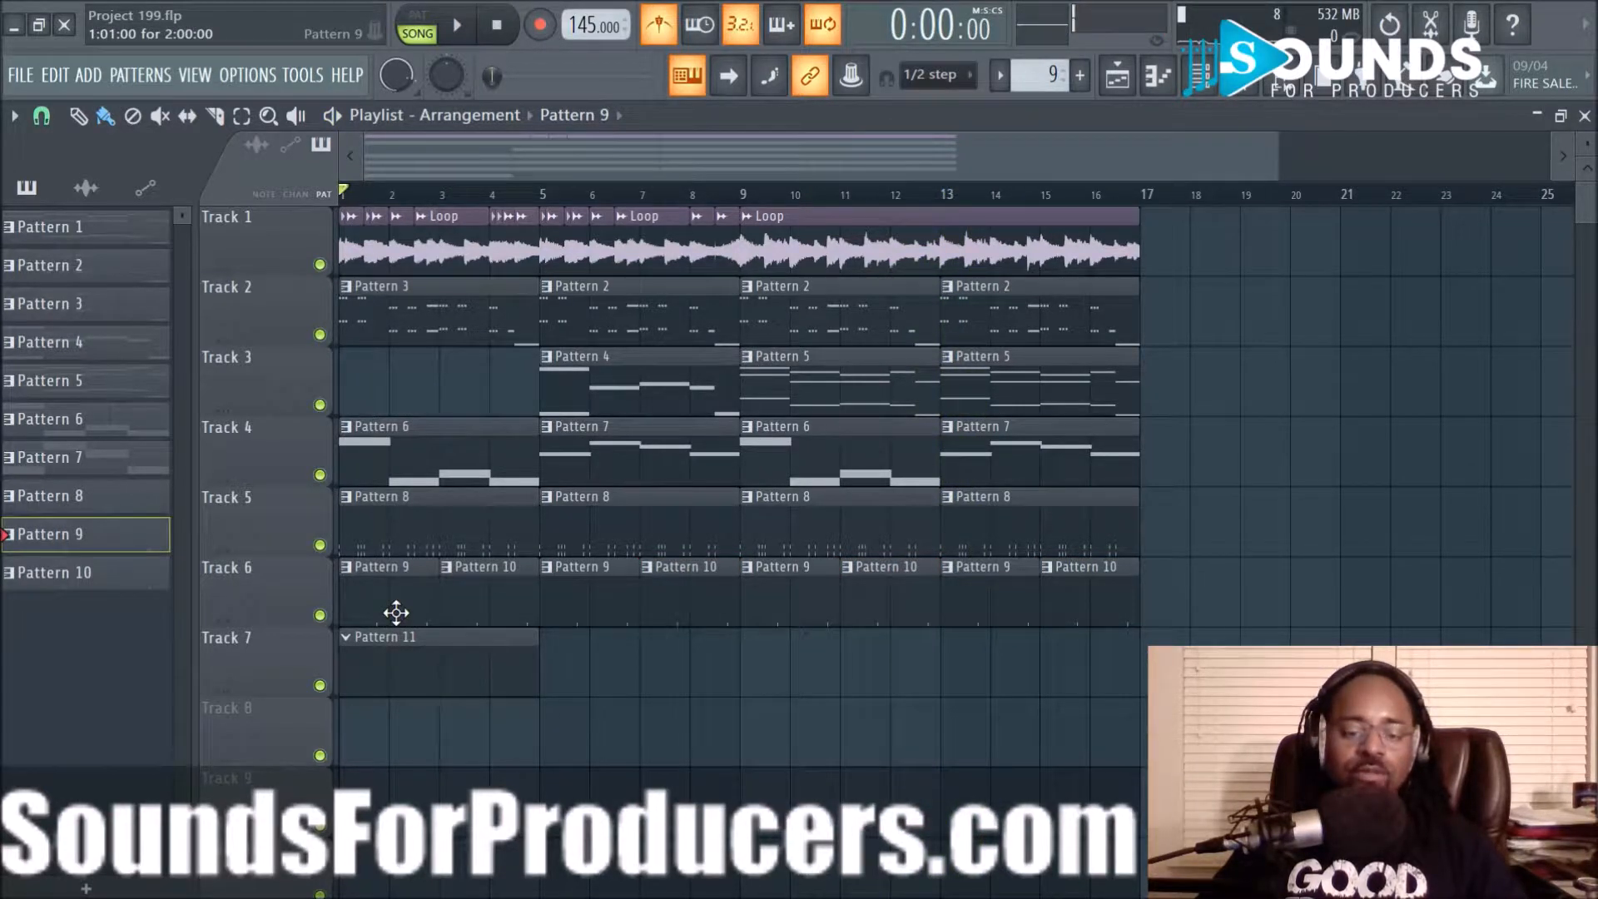
double_click(396, 613)
left_click_drag(510, 154, 215, 190)
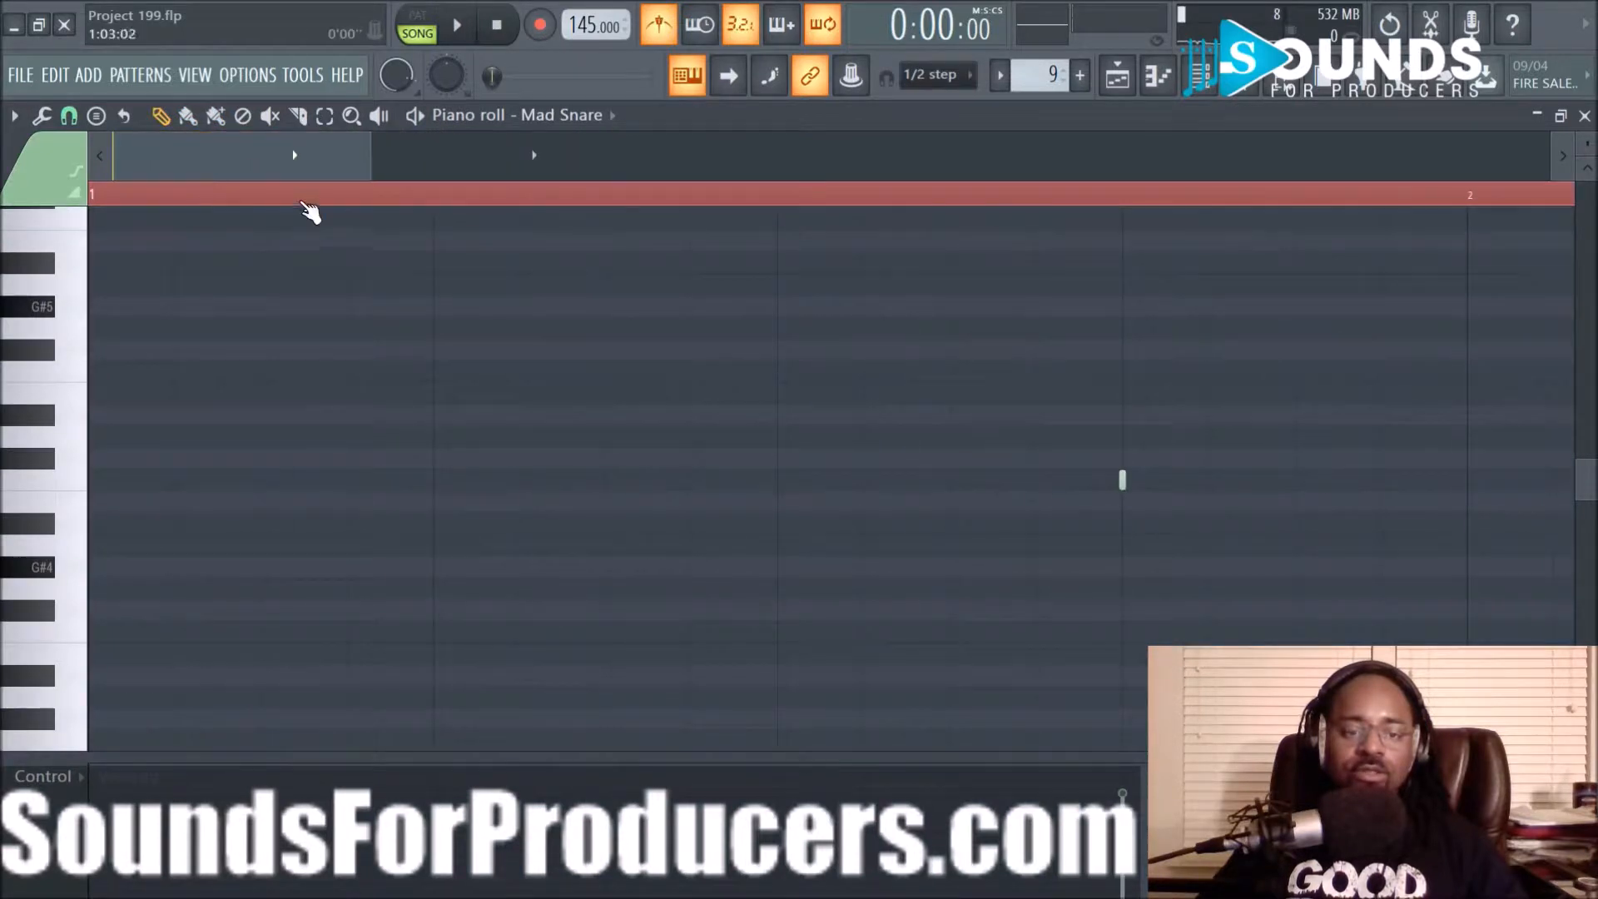
scroll(331, 206, "down", 4)
Audition the opening of the song several times, listening for where extra snare hits could lead into beat 4 of bar 1
key("space")
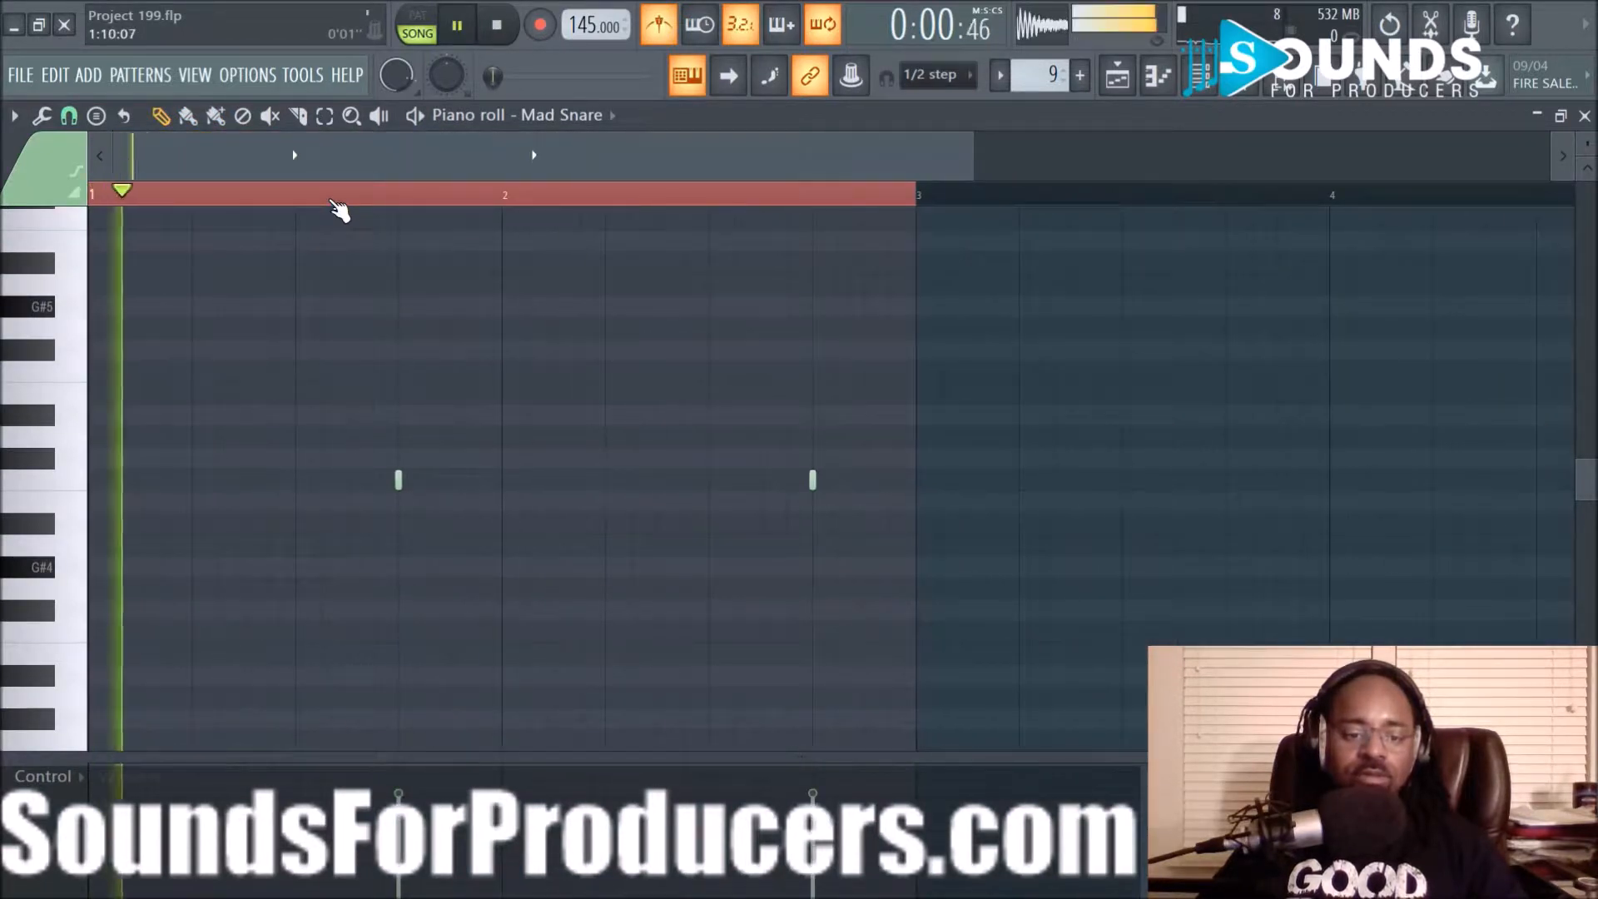
key("space")
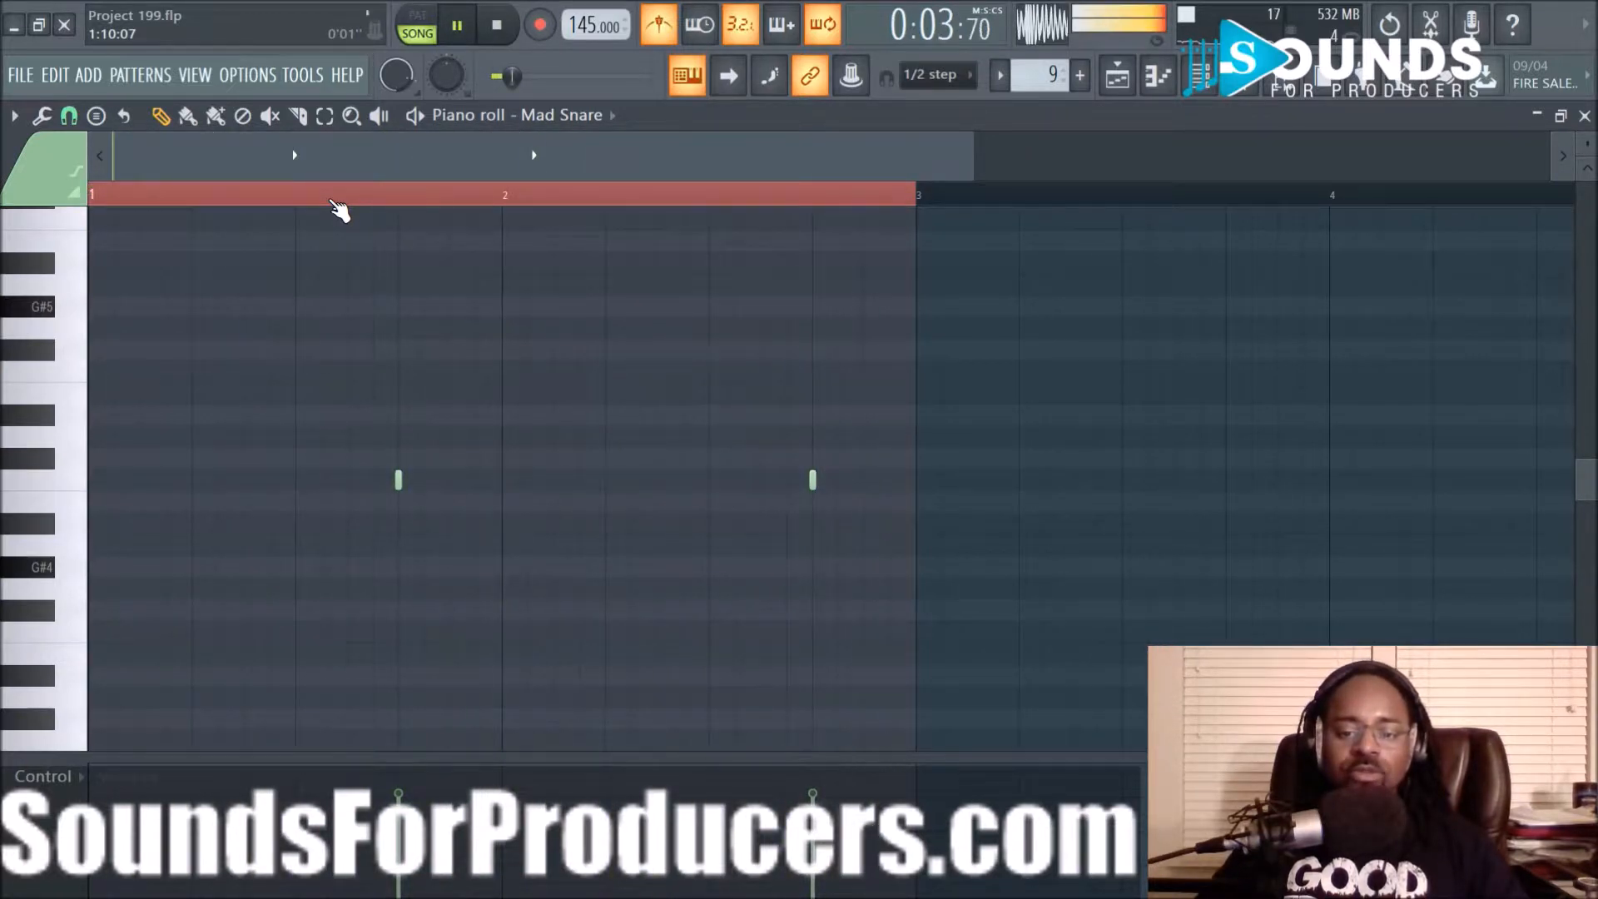
key("space")
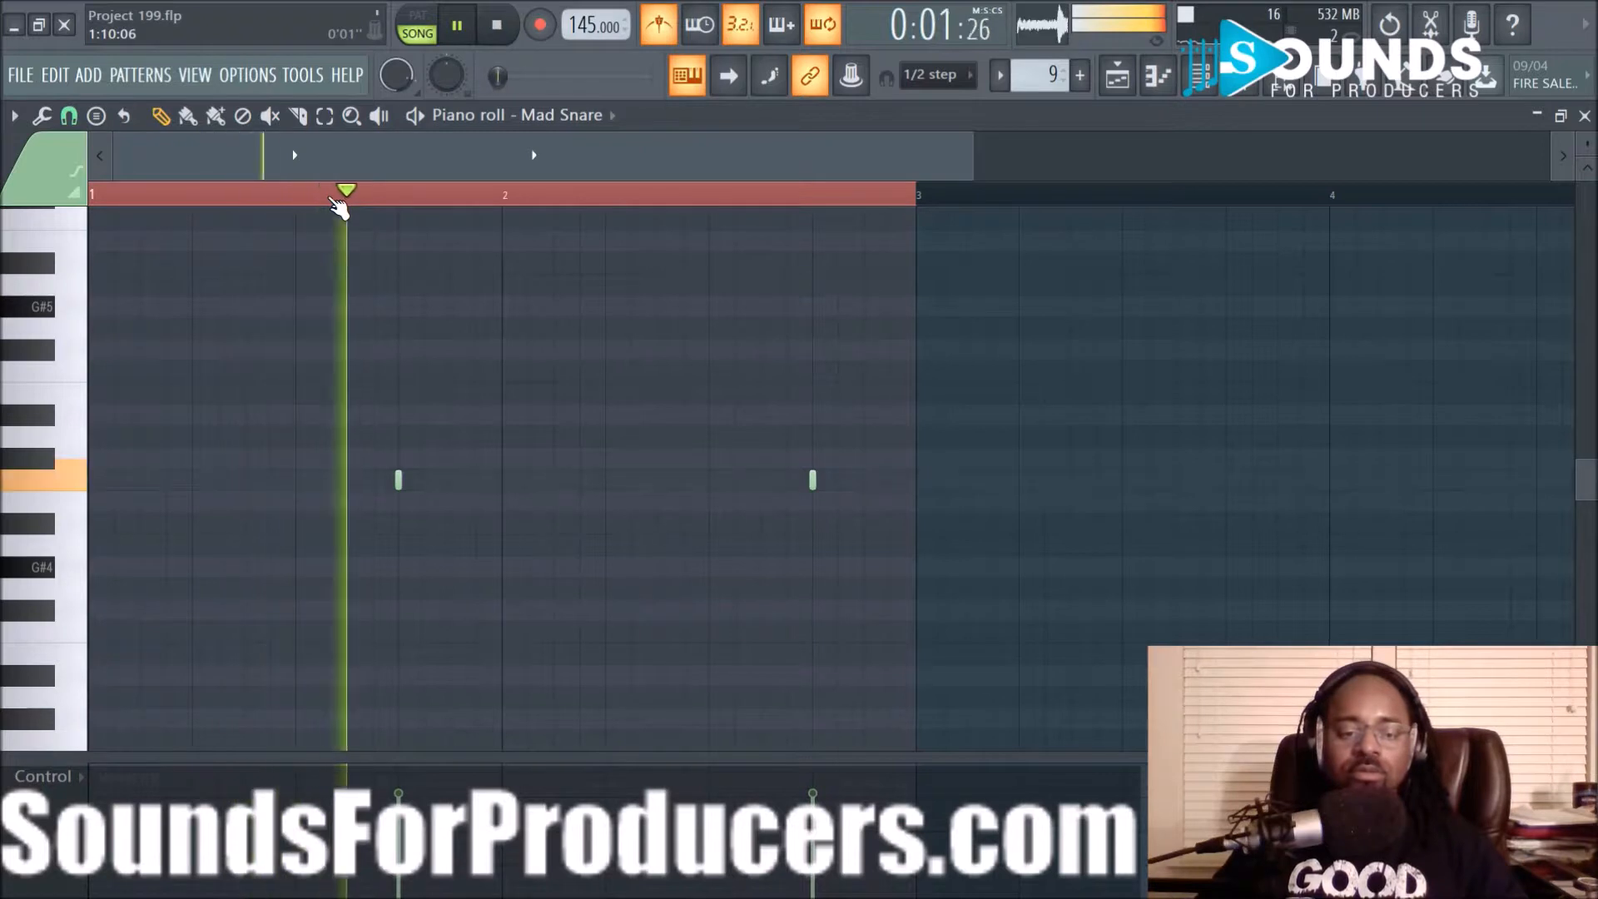
key("space")
key("space")
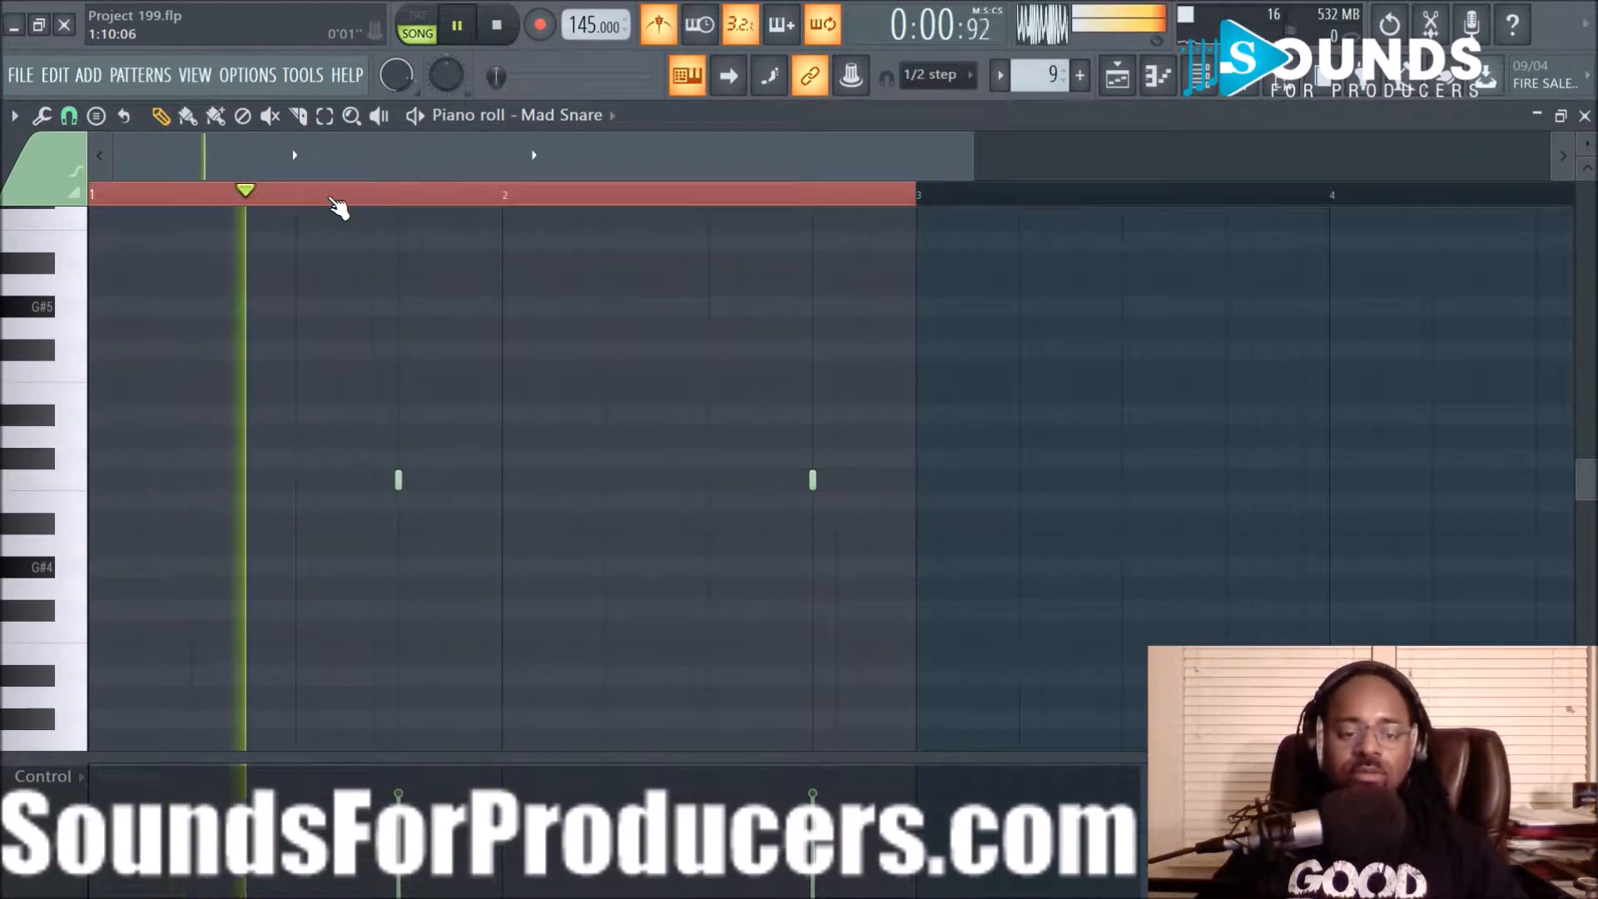
key("space")
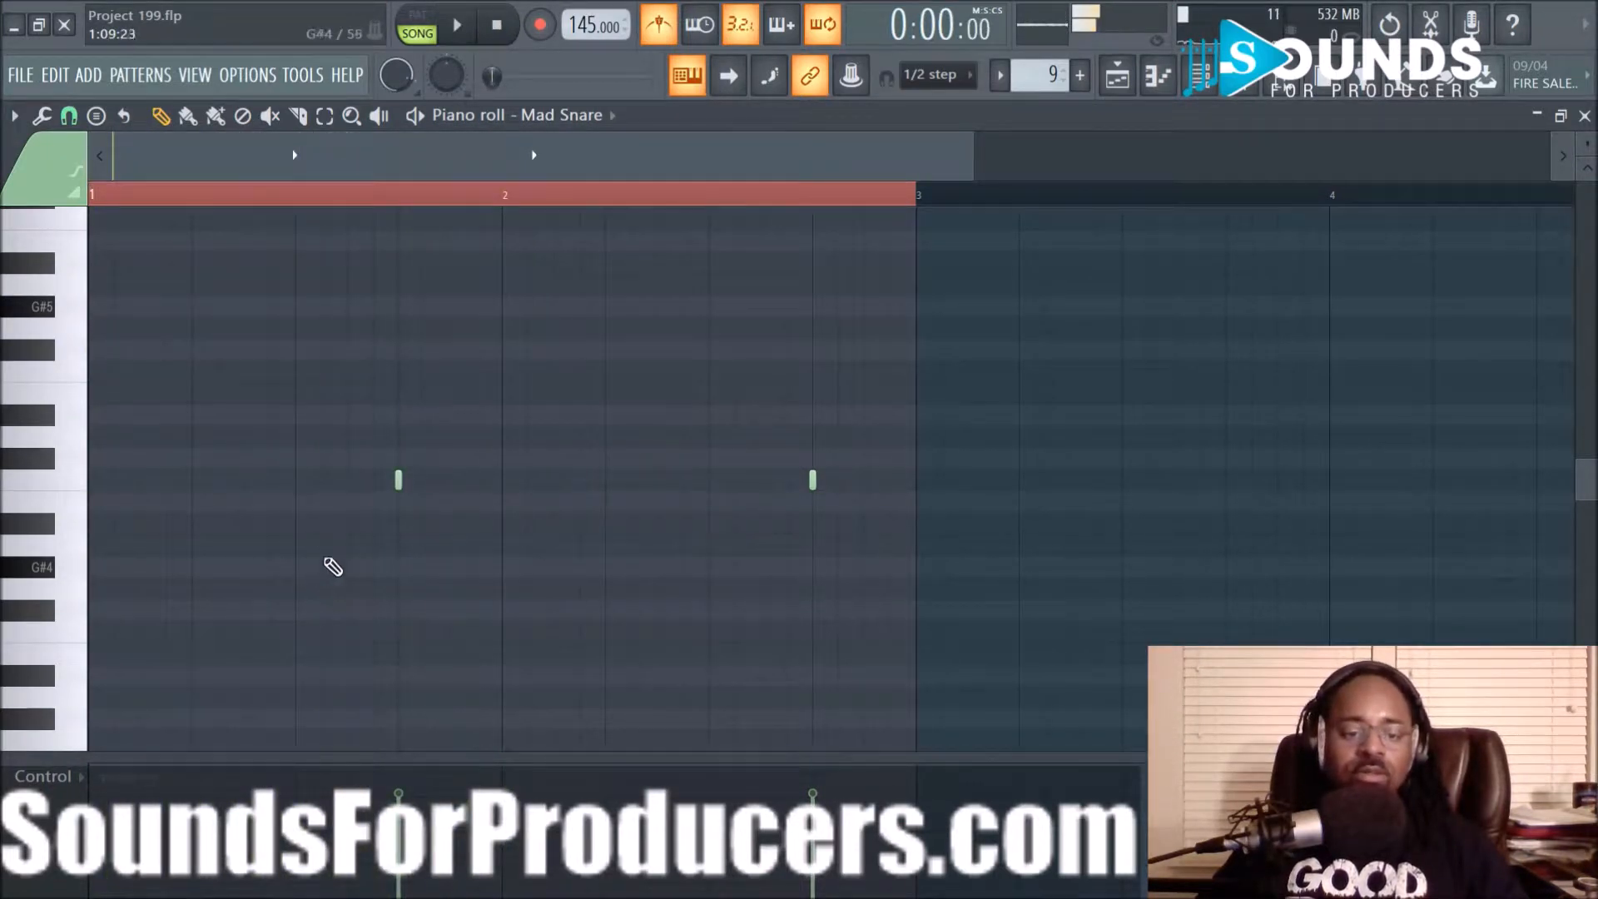
left_click(396, 477)
left_click(314, 523)
left_click(340, 523)
left_click(368, 523)
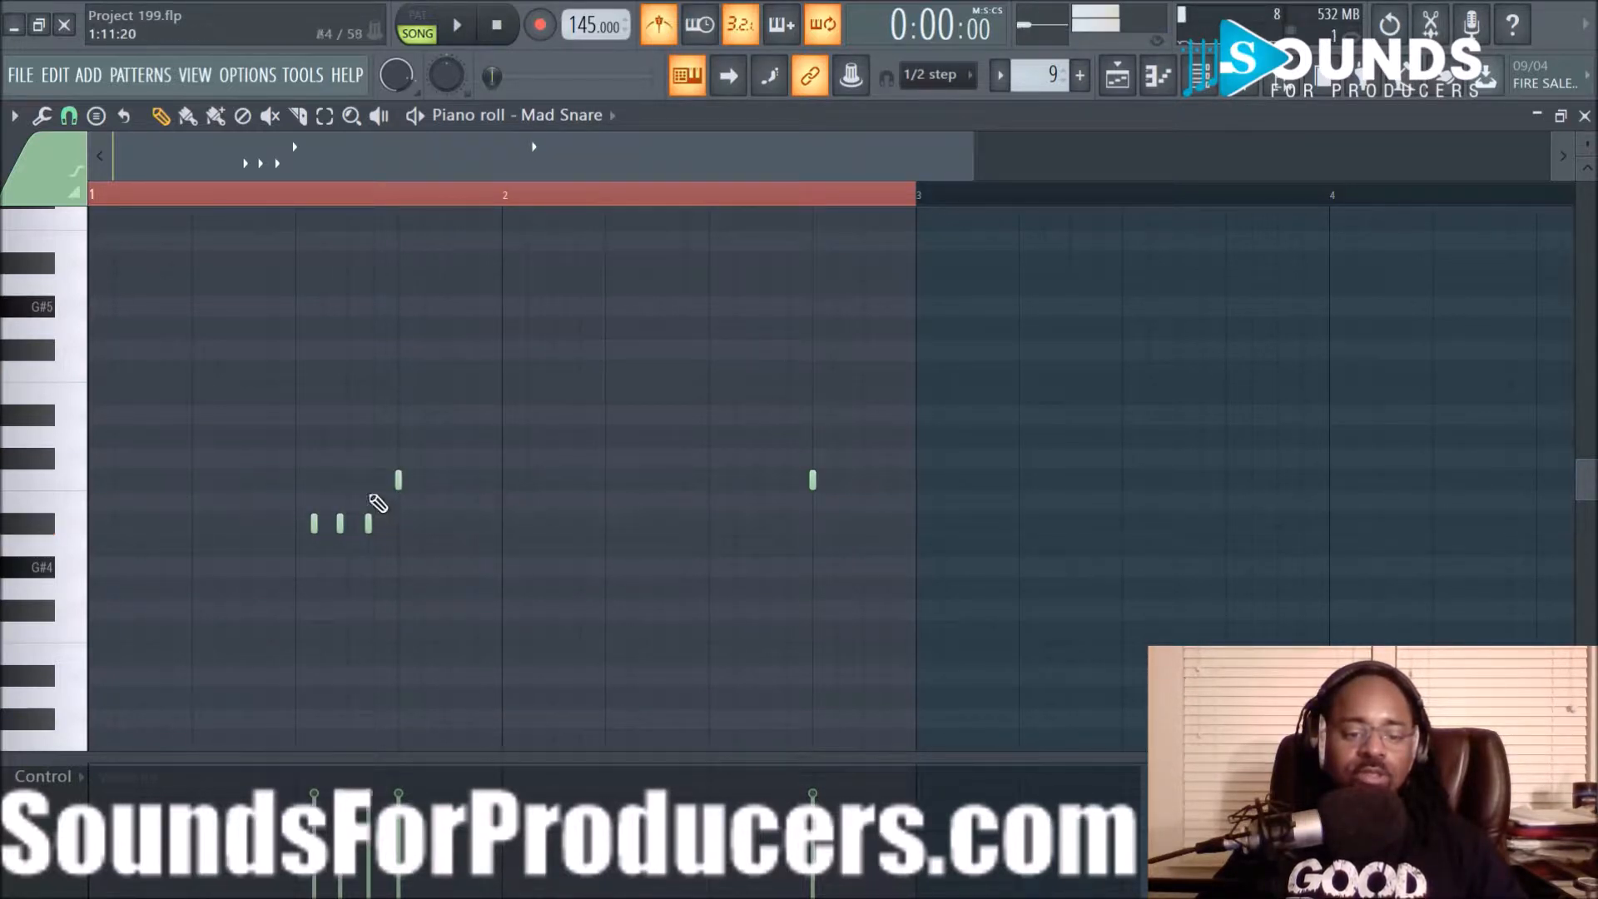
key("ctrl+z")
key("ctrl+z")
key("ctrl+z")
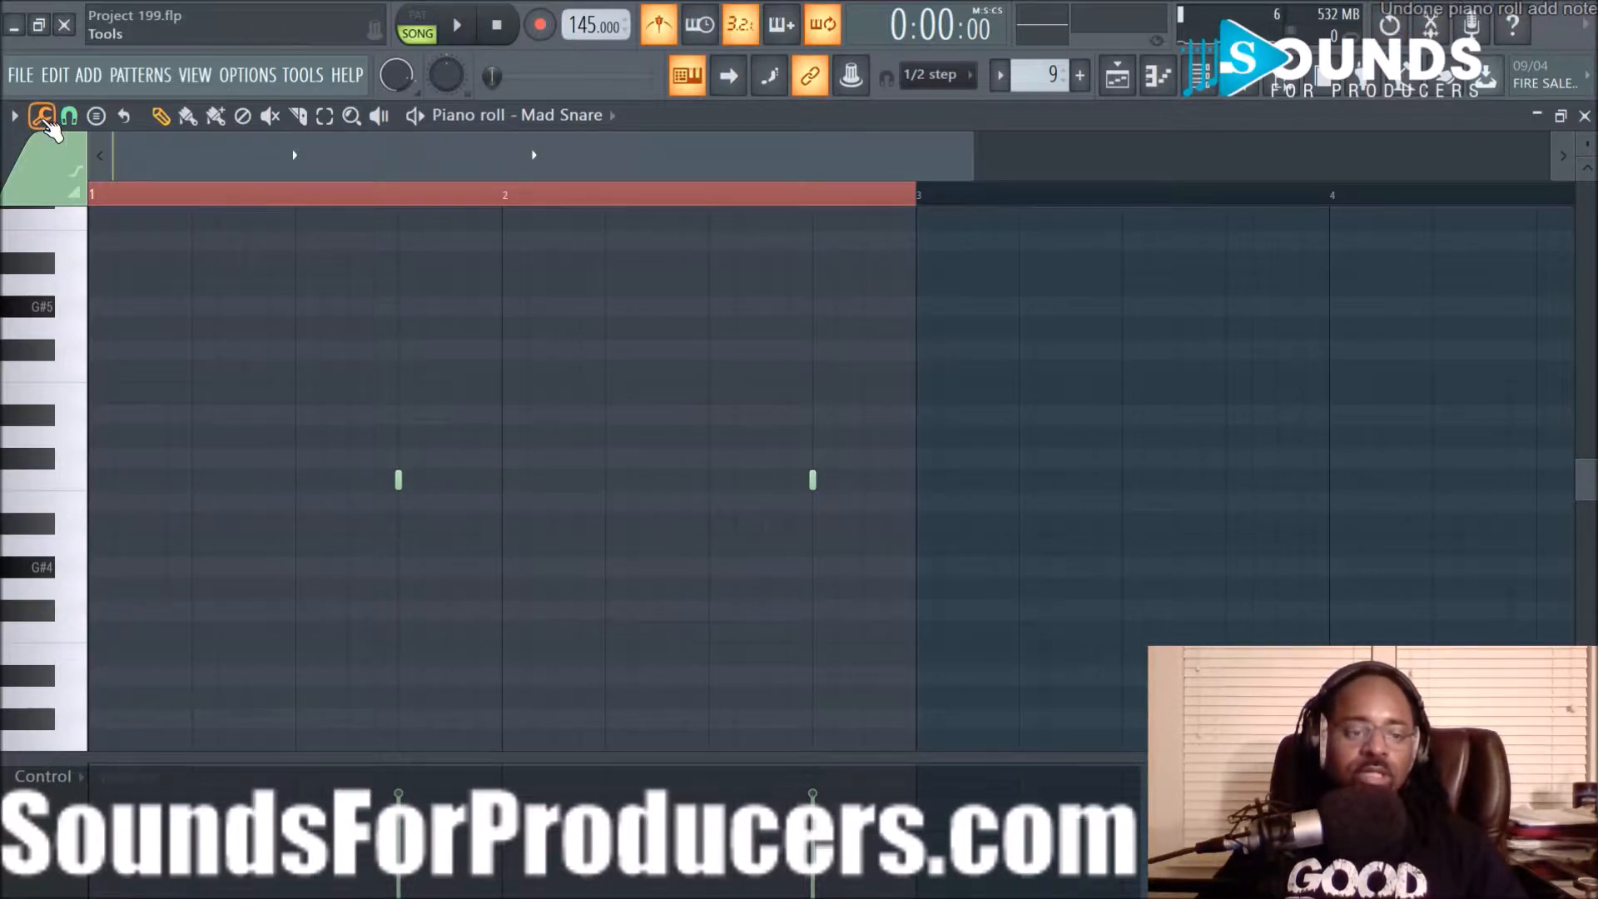
Set the piano roll snap to Step, place rising snare notes on G#4, A4 and A#4 before beat 4 of bar 1, and audition them
left_click(42, 118)
left_click(86, 325)
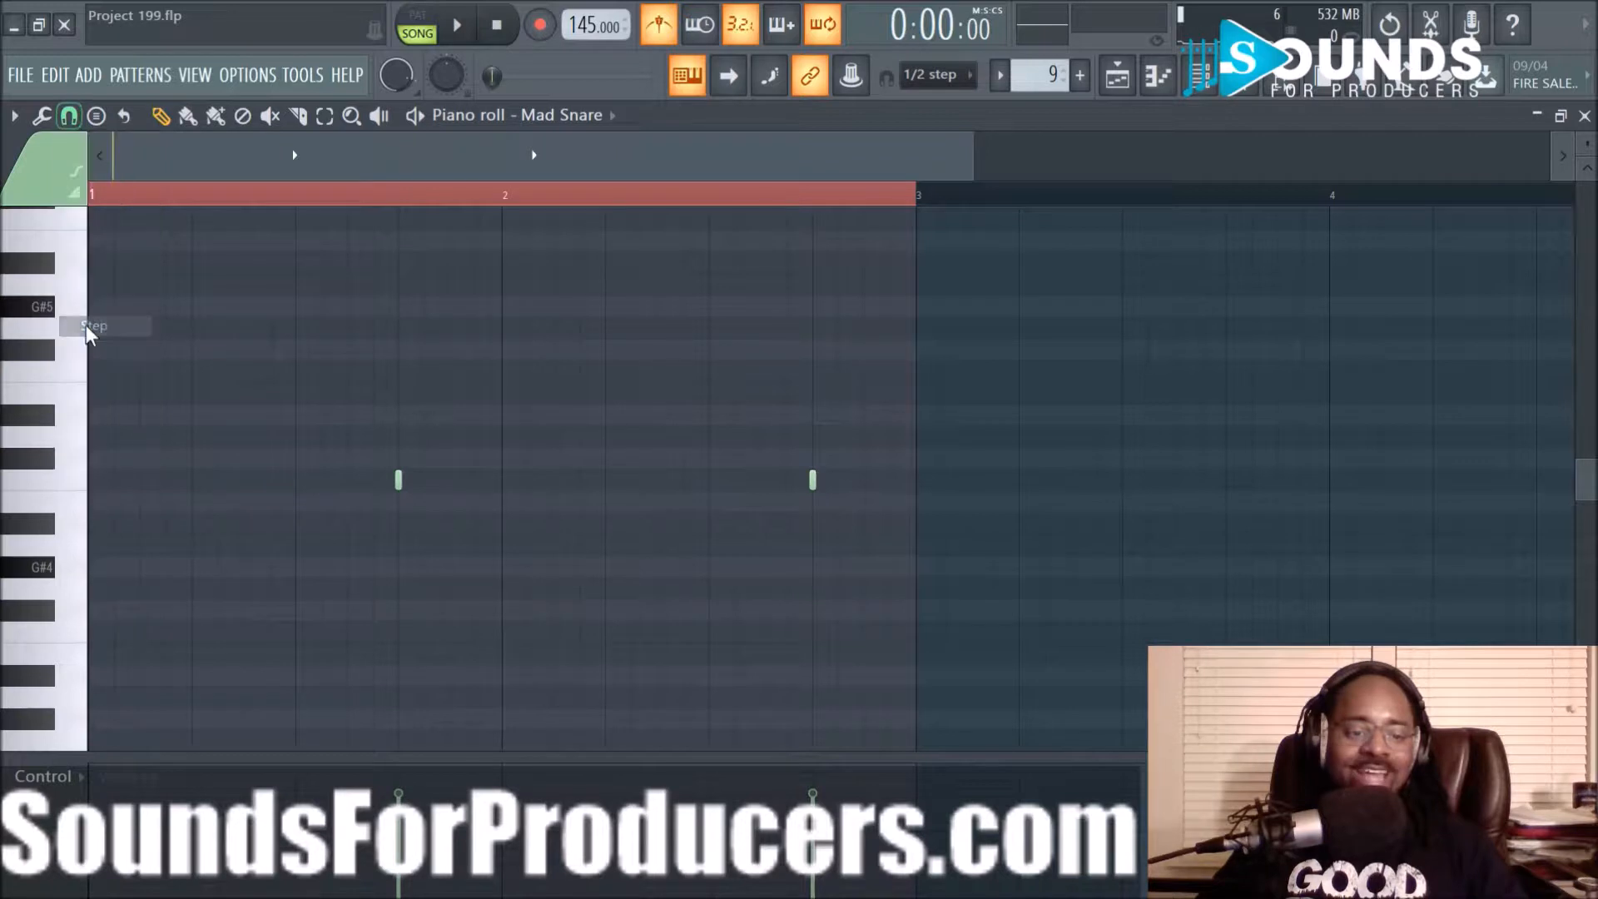
key("space")
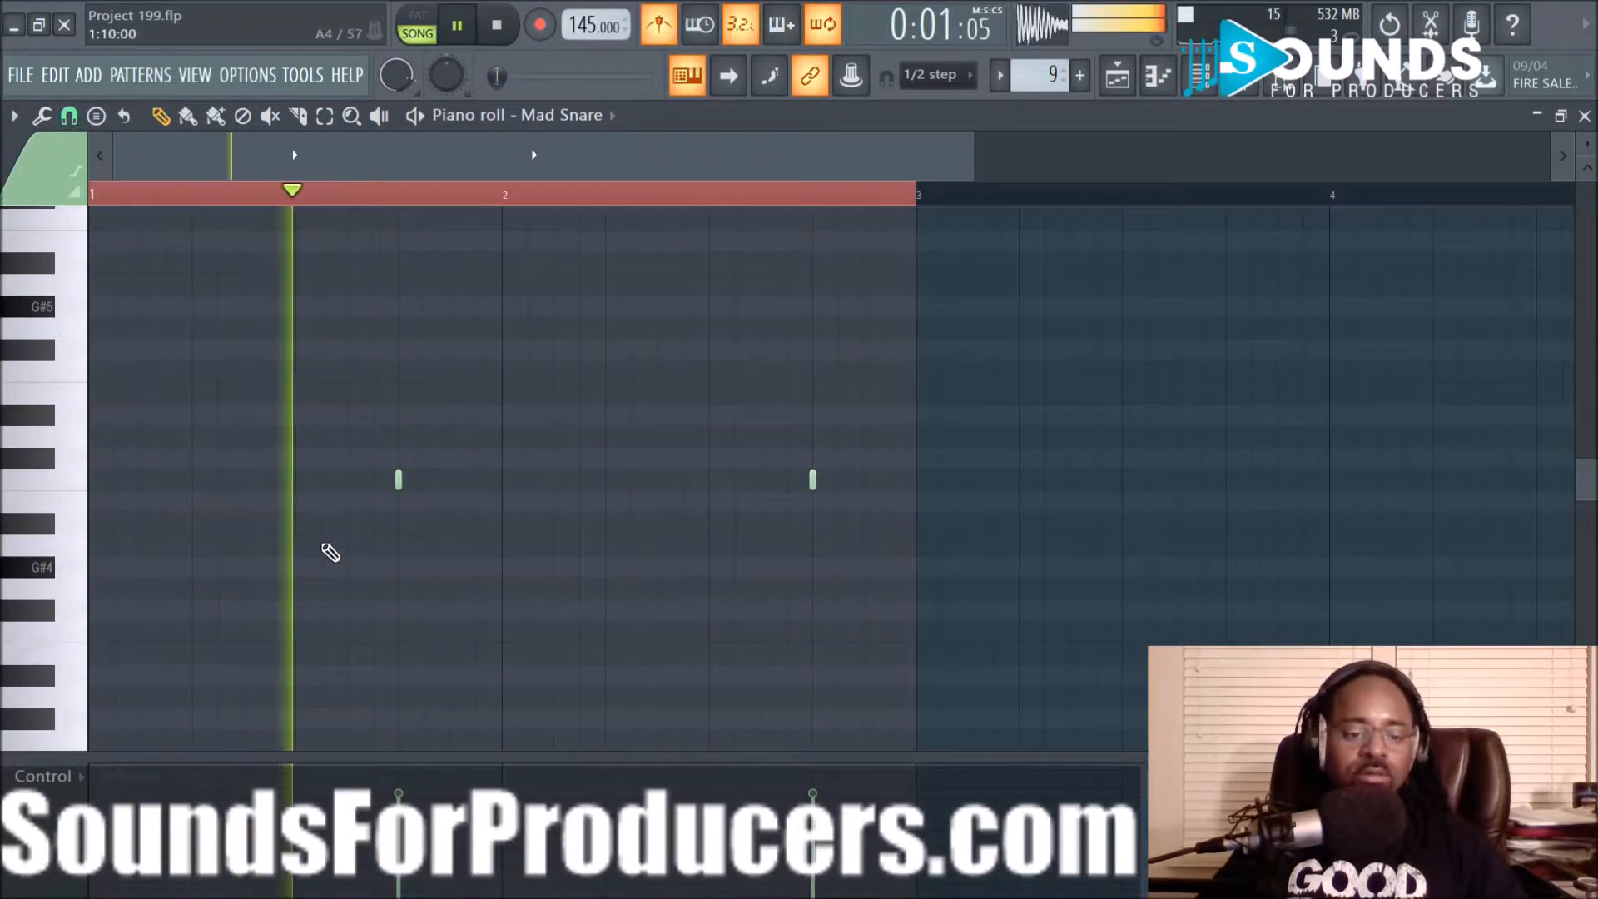
key("space")
left_click(322, 542)
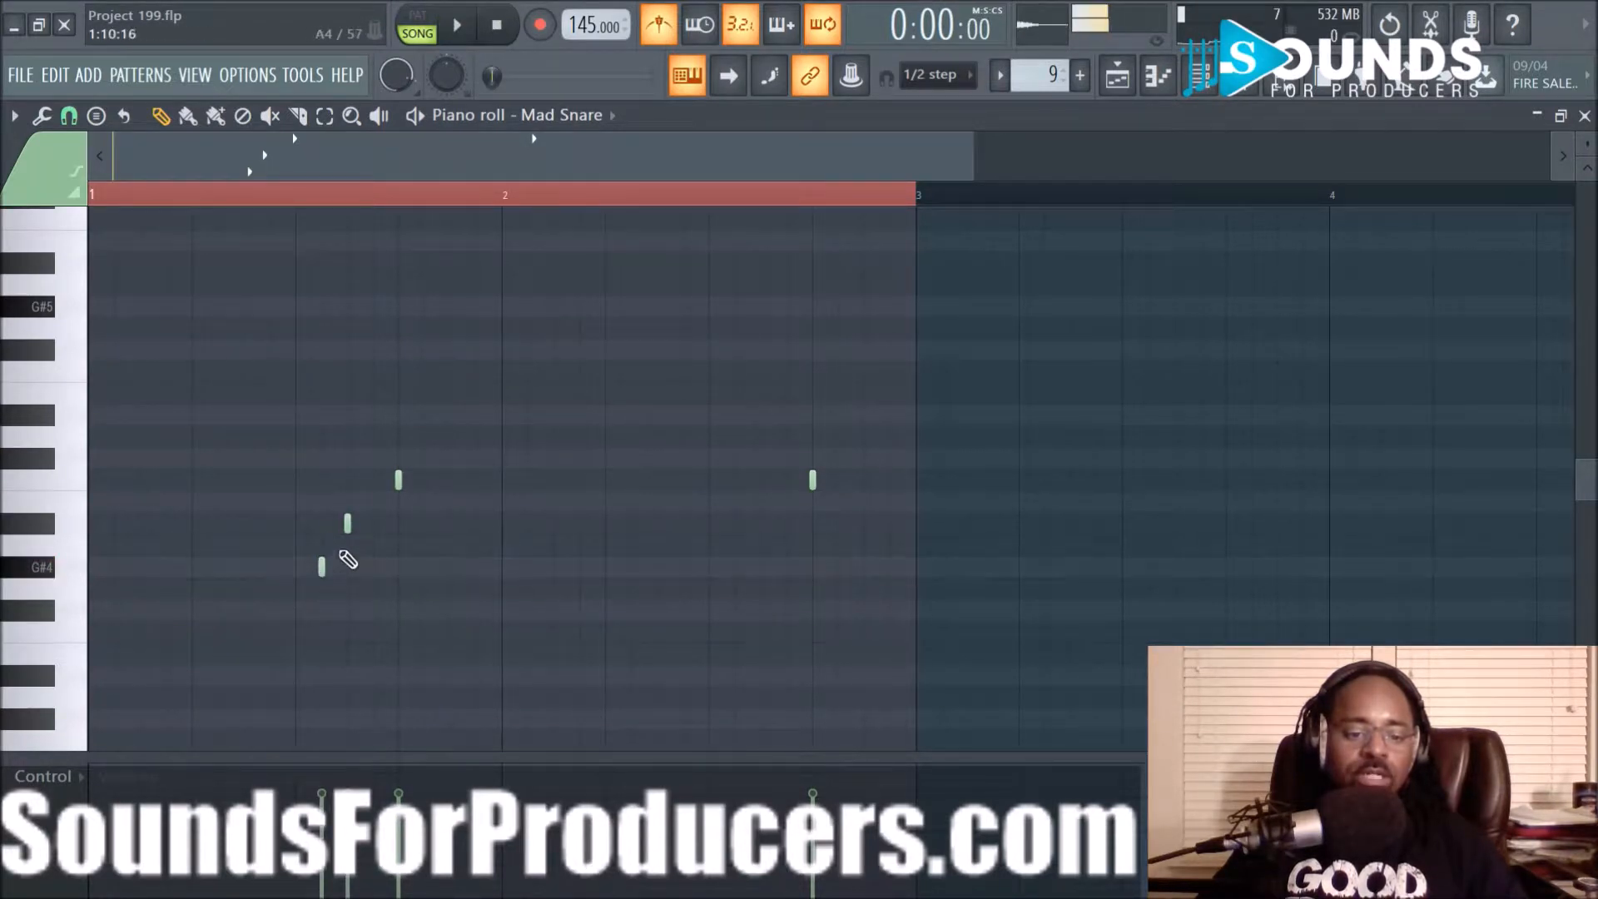
left_click_drag(345, 522, 348, 546)
left_click(373, 524)
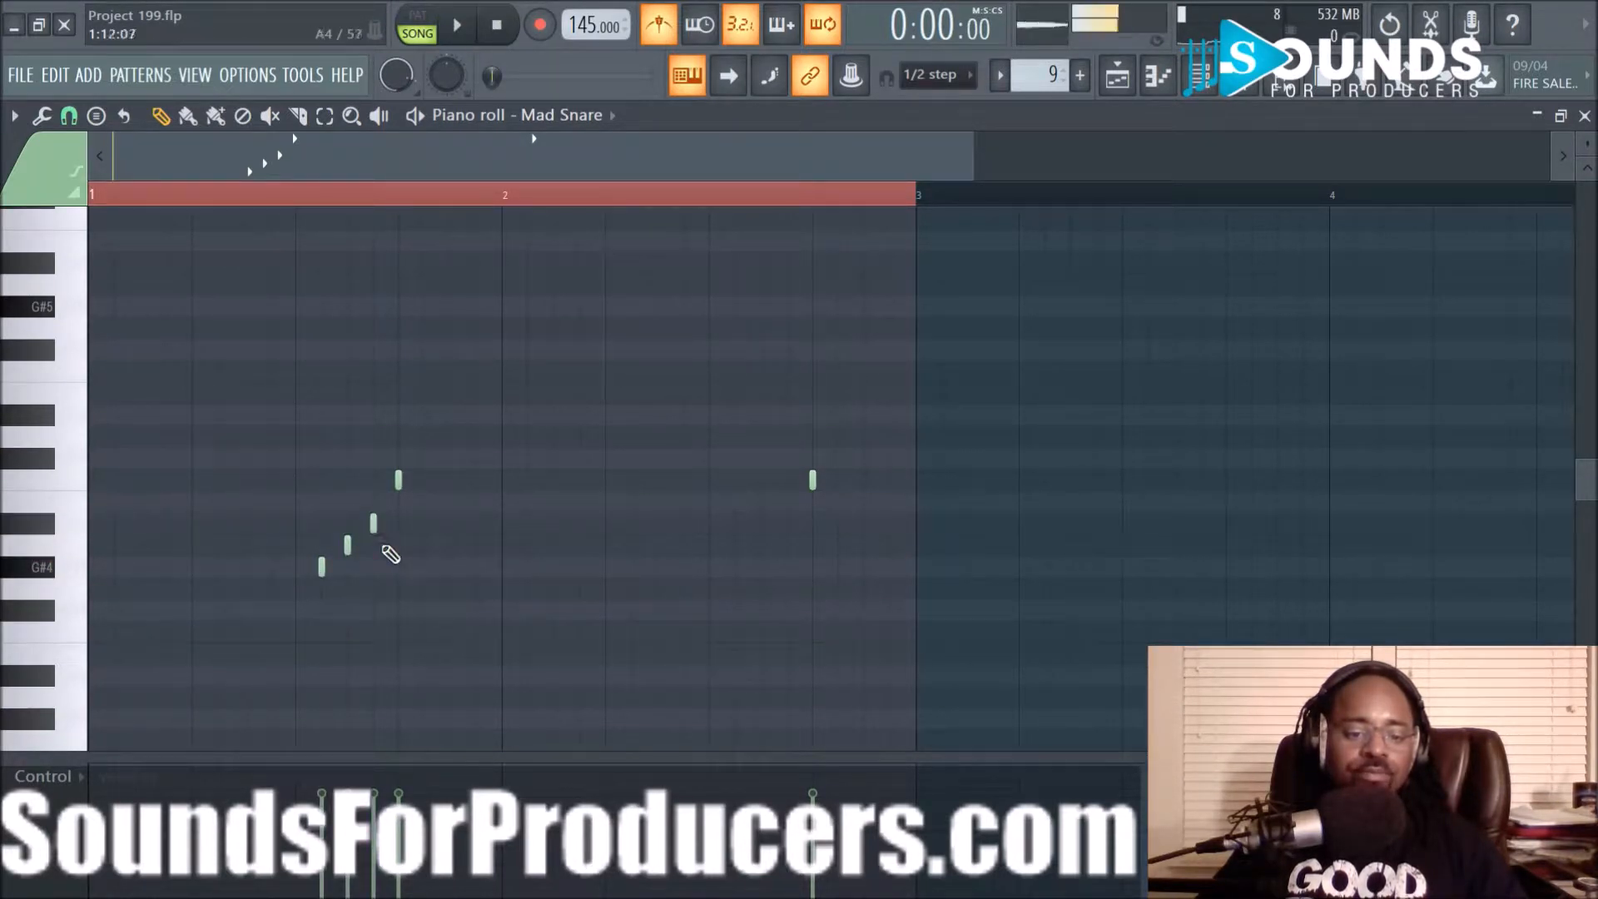
key("space")
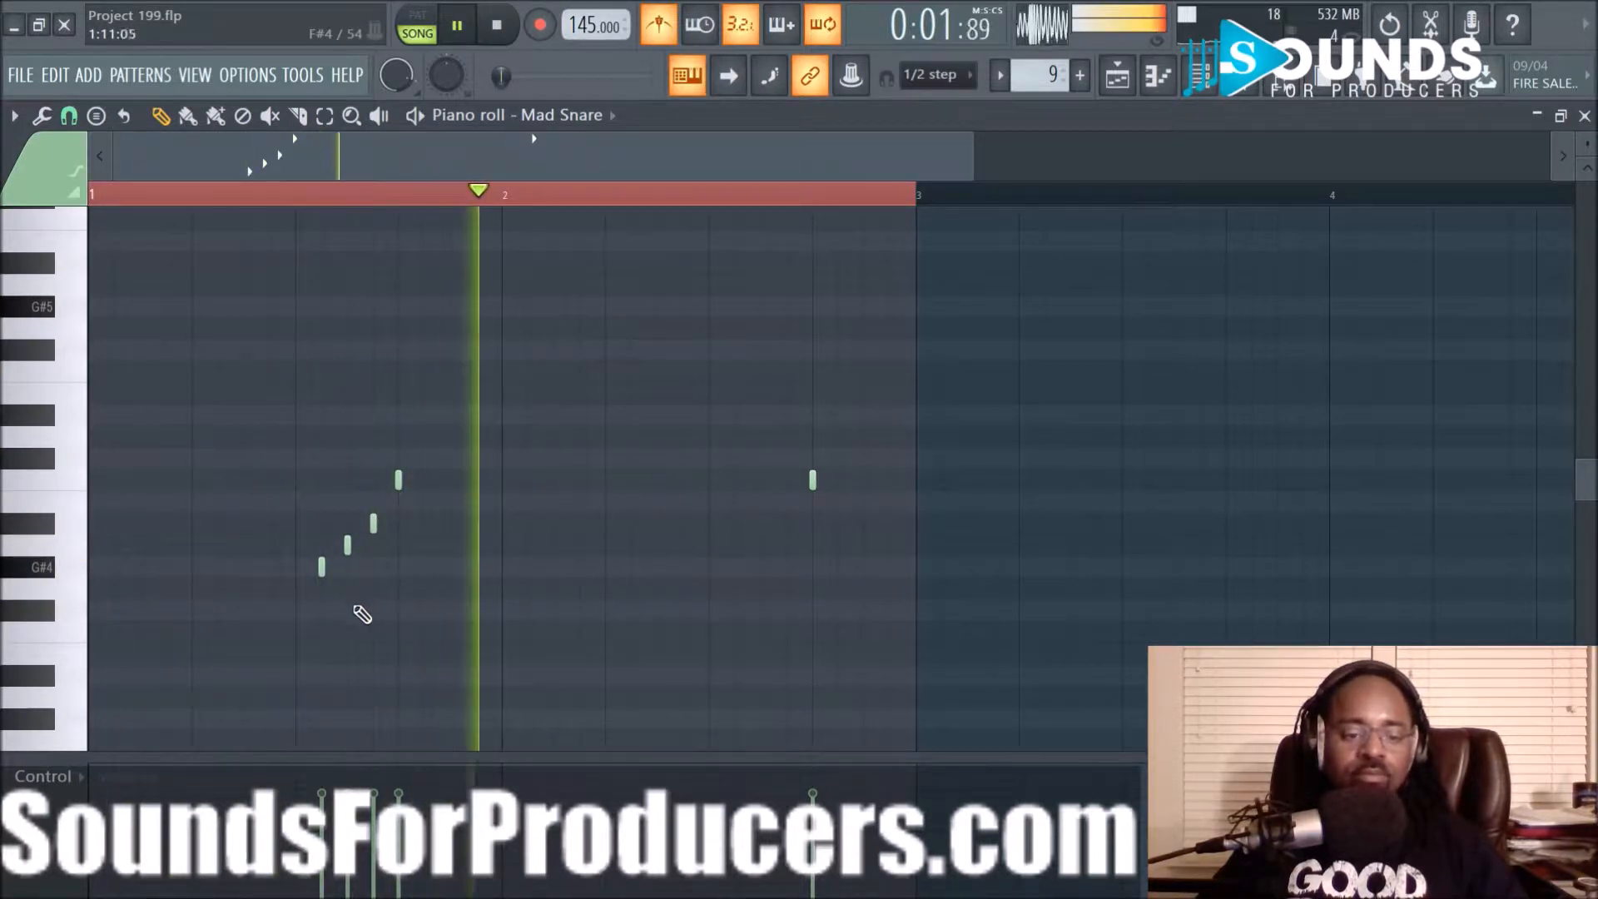
key("space")
Try the 1/4 beat, 1/2 beat and Step snap settings to compare their grid spacing around the snare run
scroll(364, 204, "up", 3)
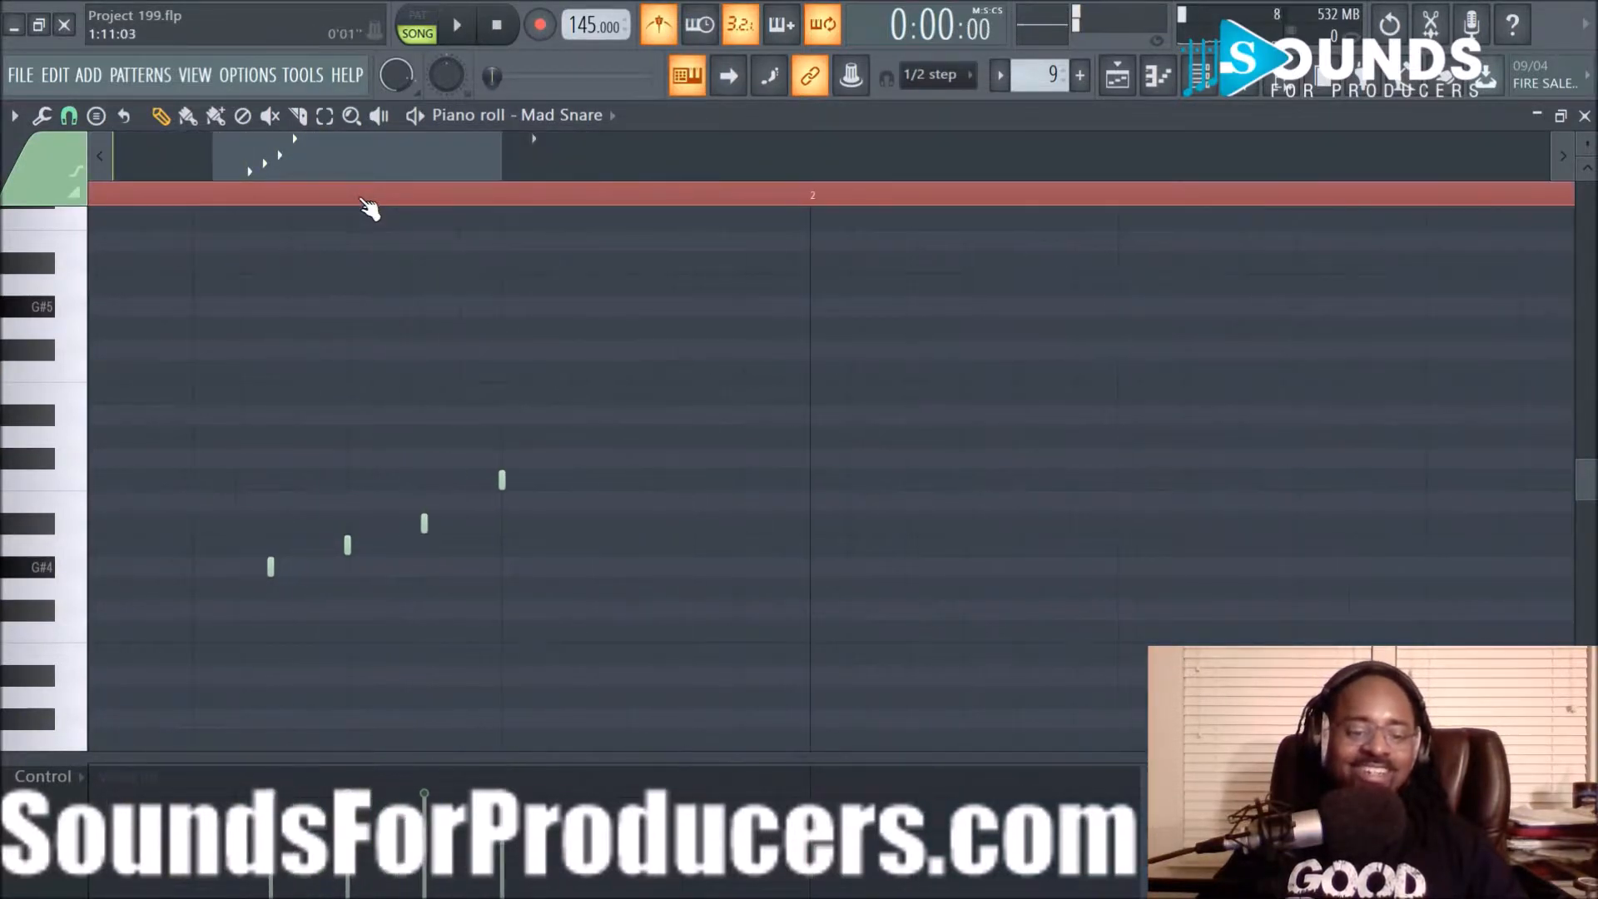
left_click(73, 114)
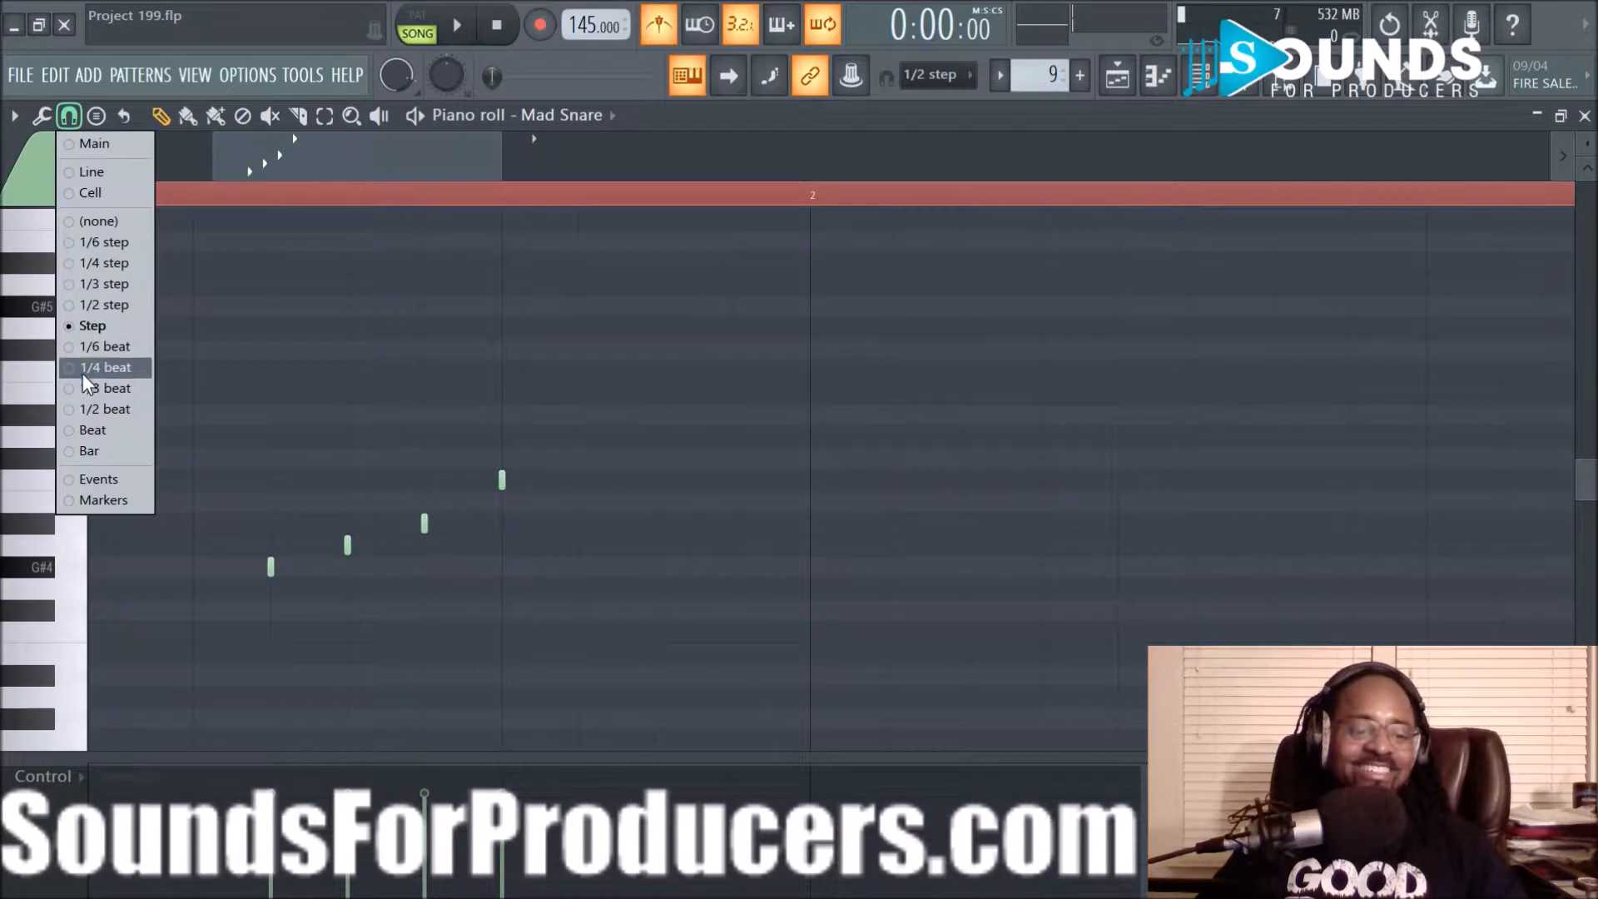
left_click(84, 367)
left_click(67, 116)
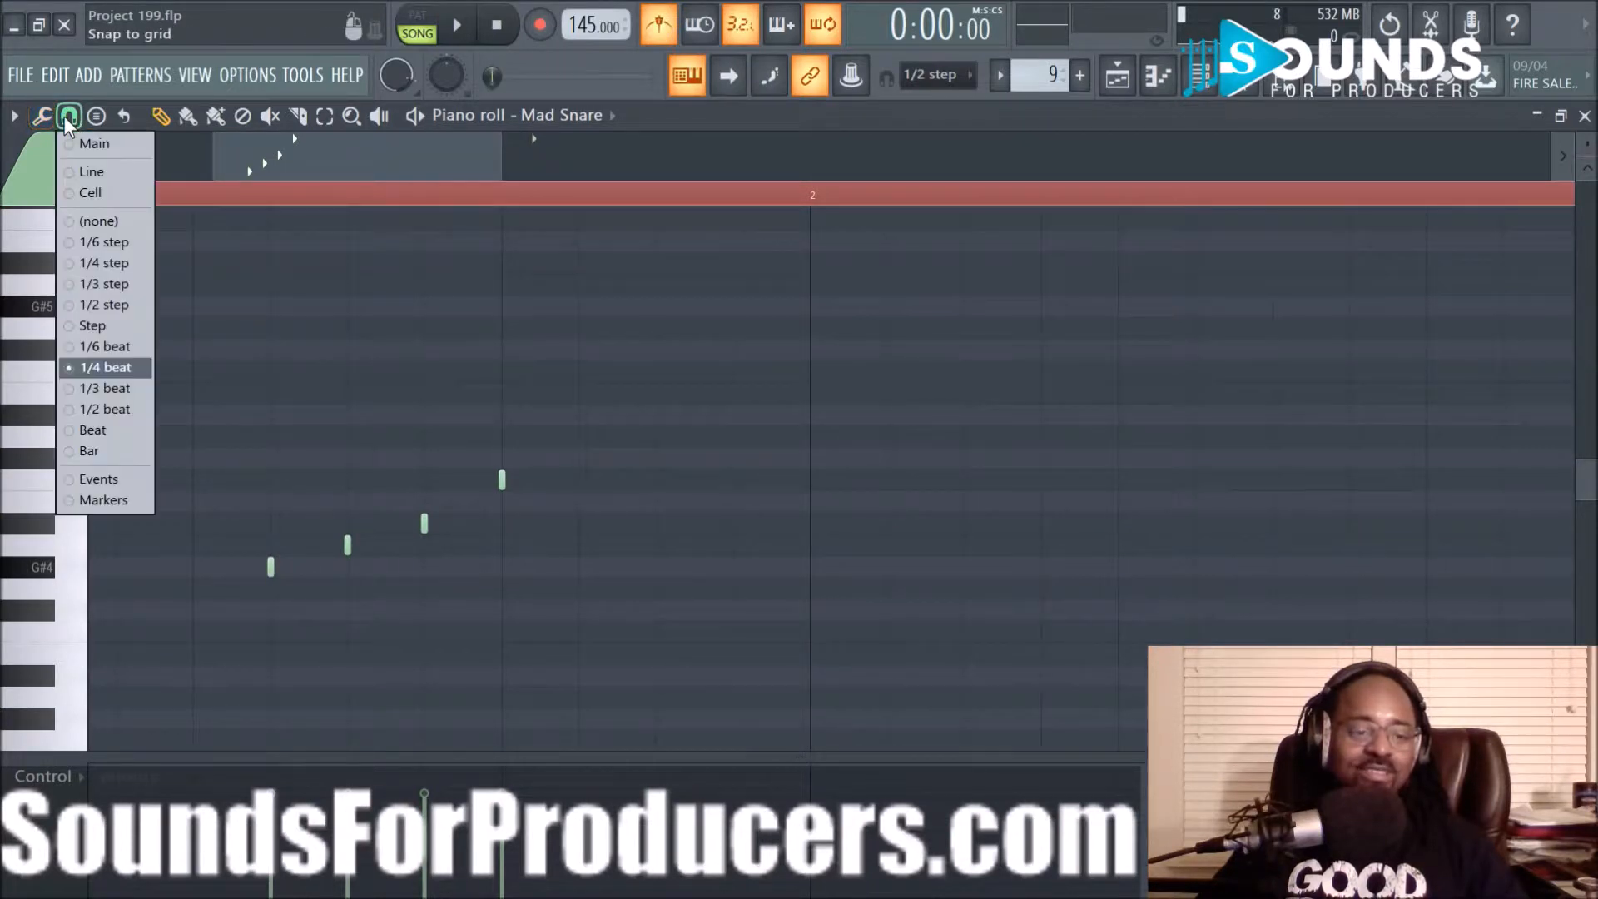
left_click(93, 408)
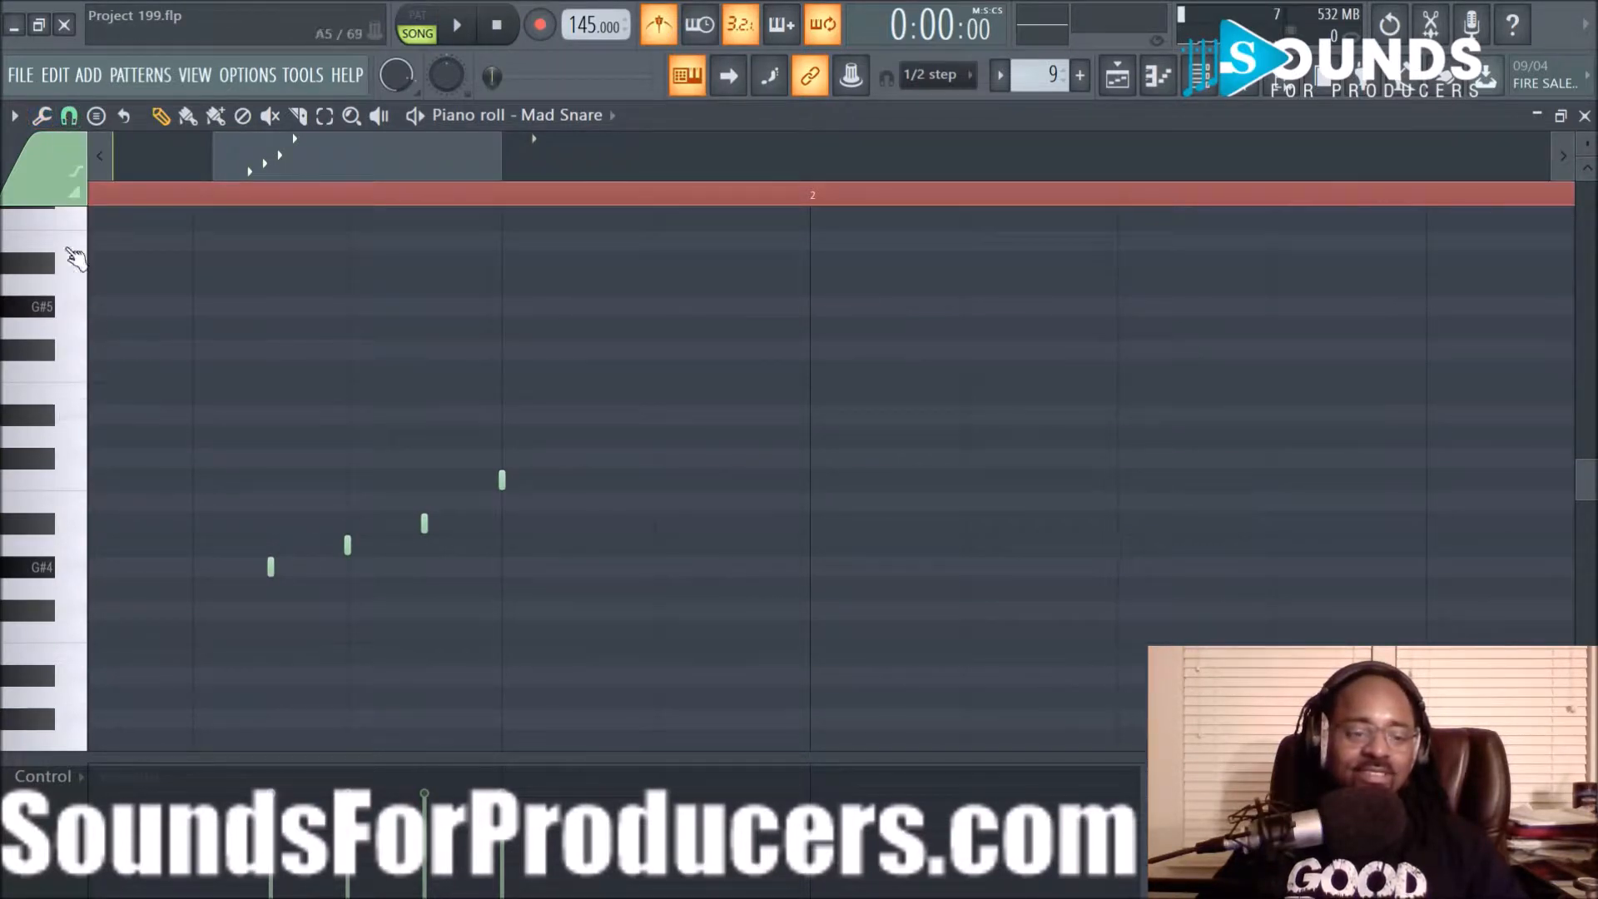
left_click(69, 115)
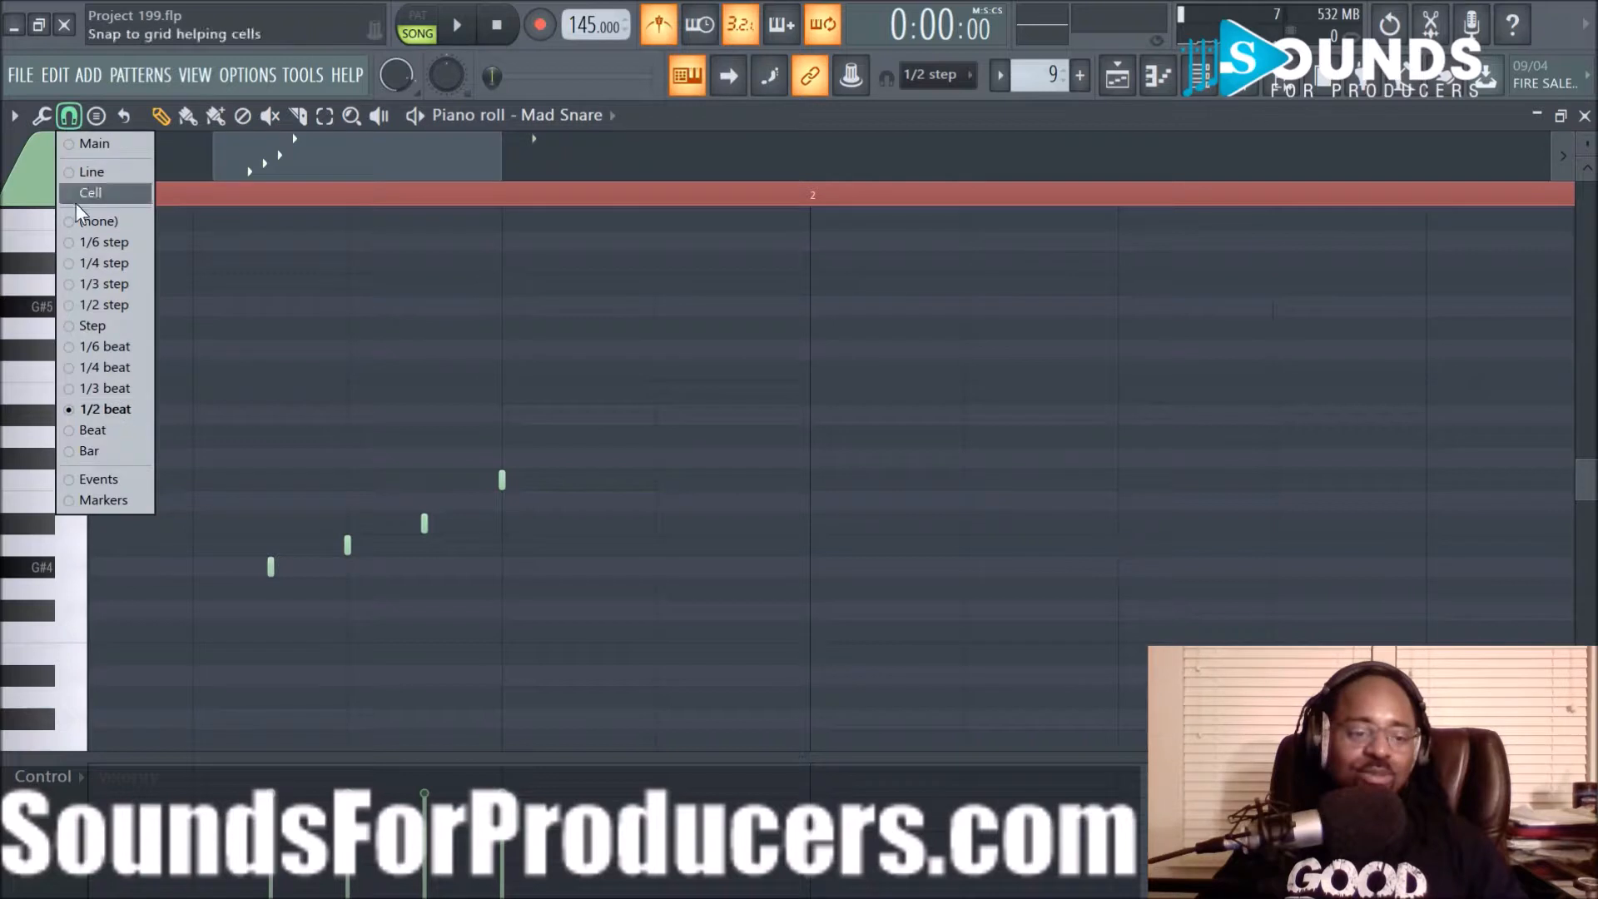
left_click(93, 326)
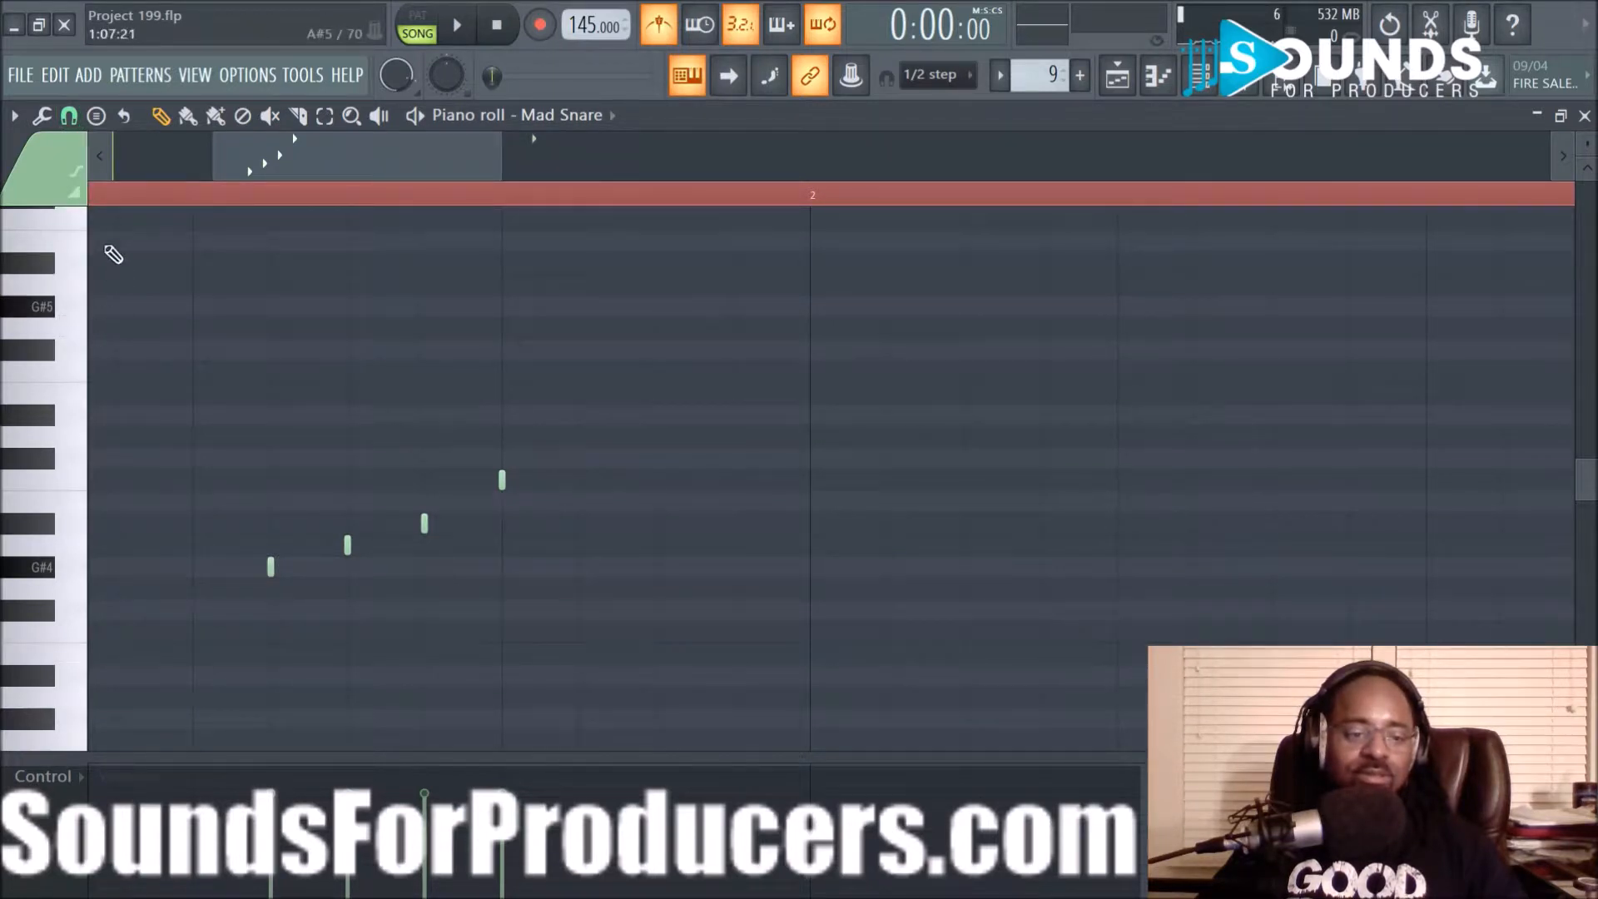
left_click(76, 120)
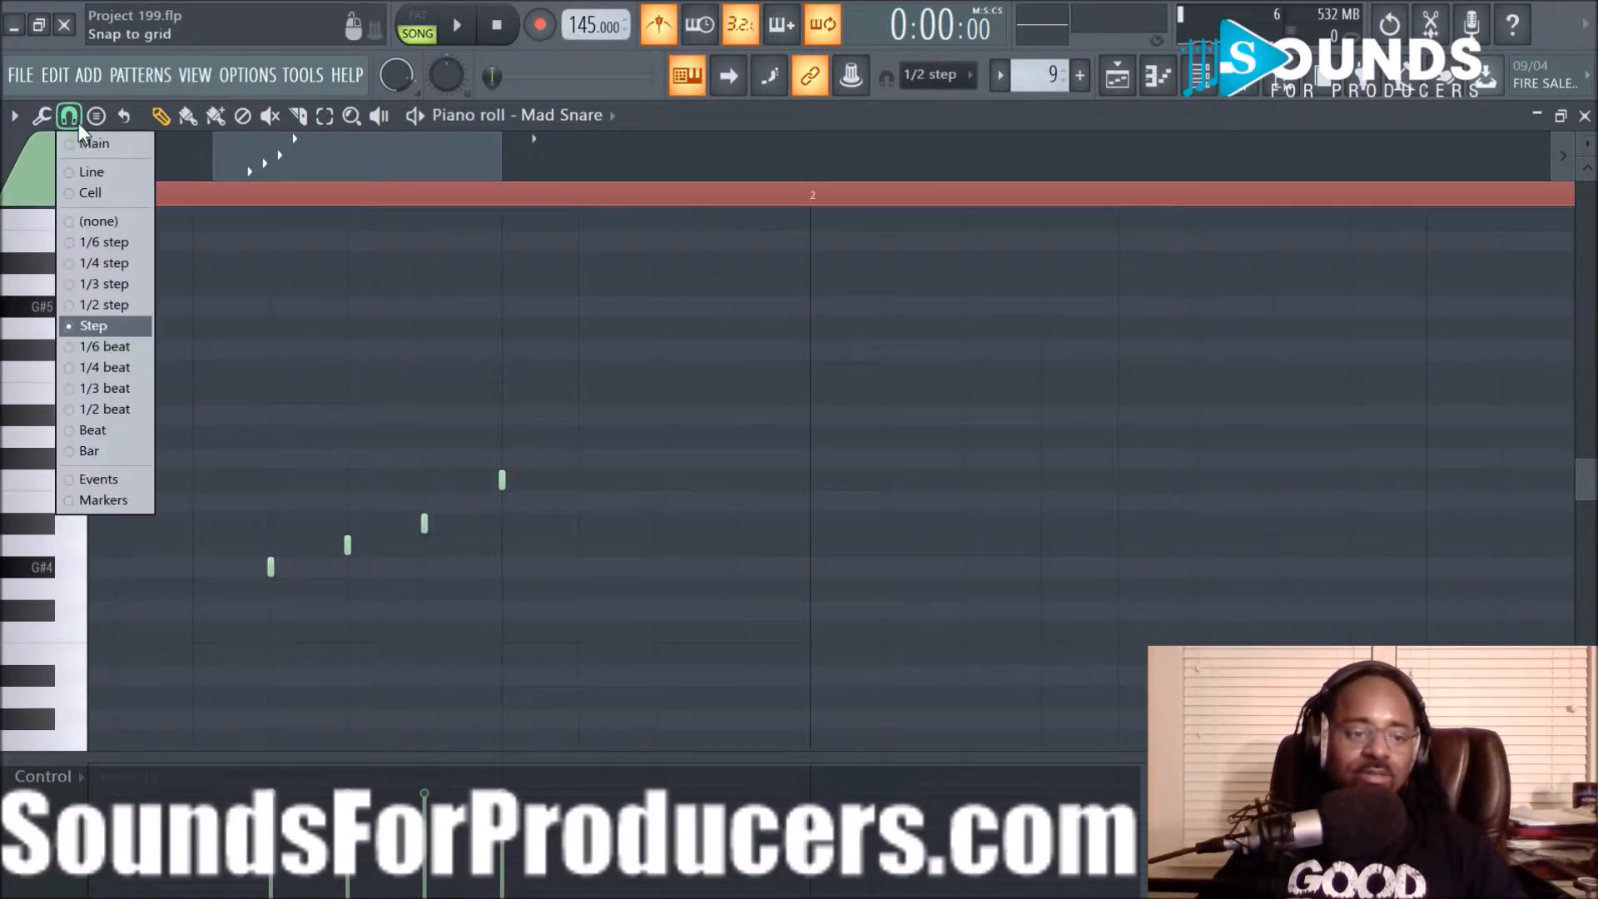
left_click(105, 408)
scroll(284, 209, "up", 2)
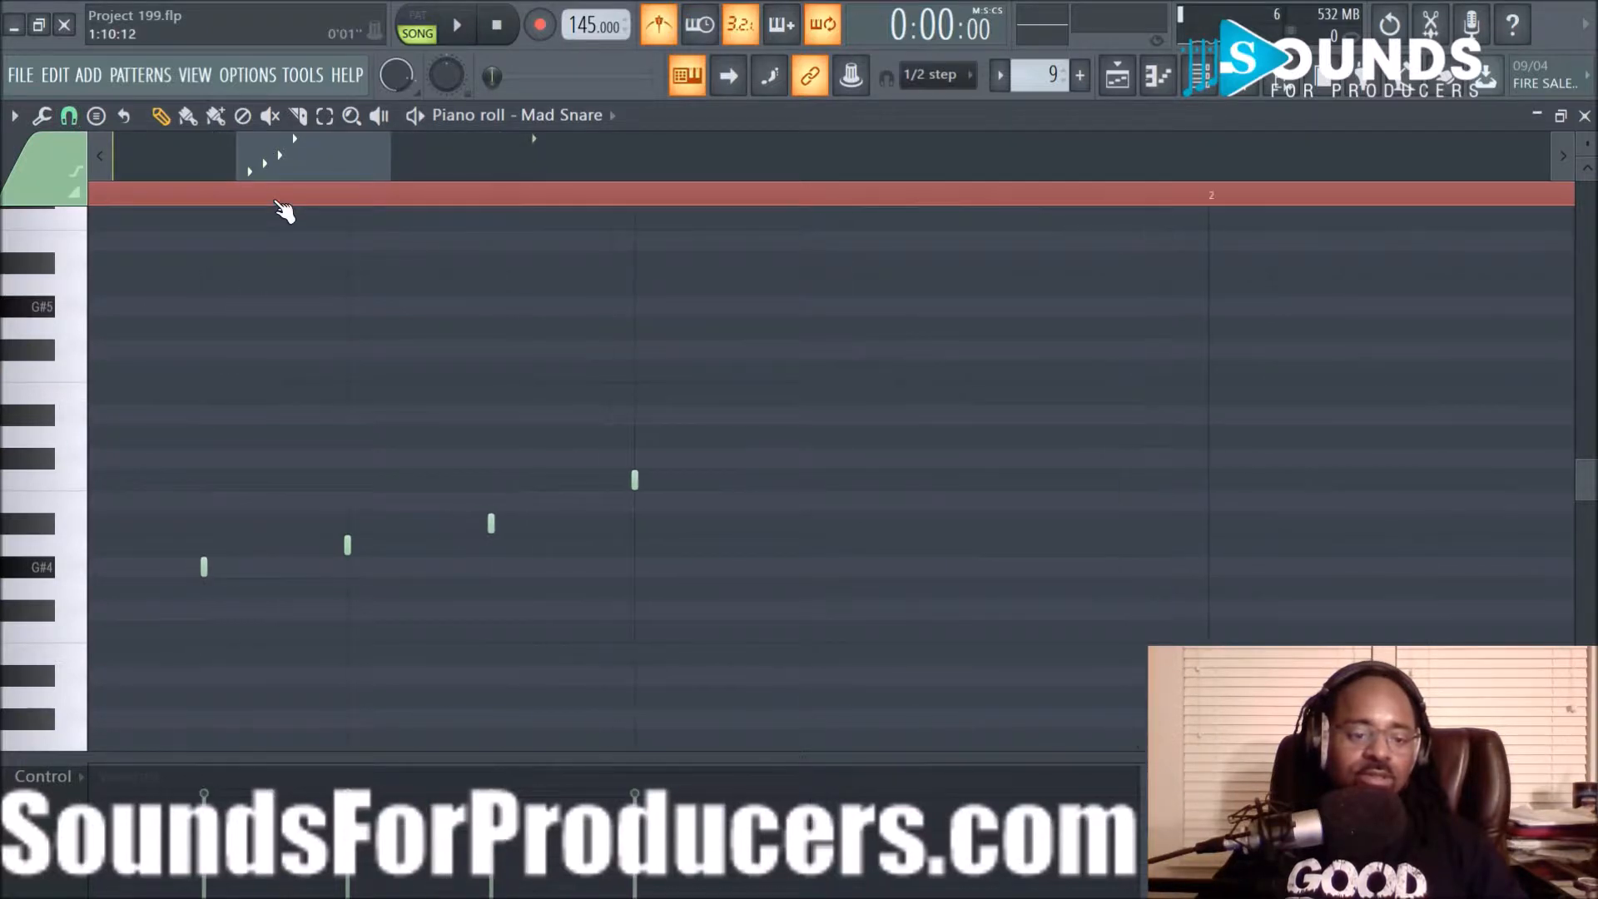
left_click(68, 116)
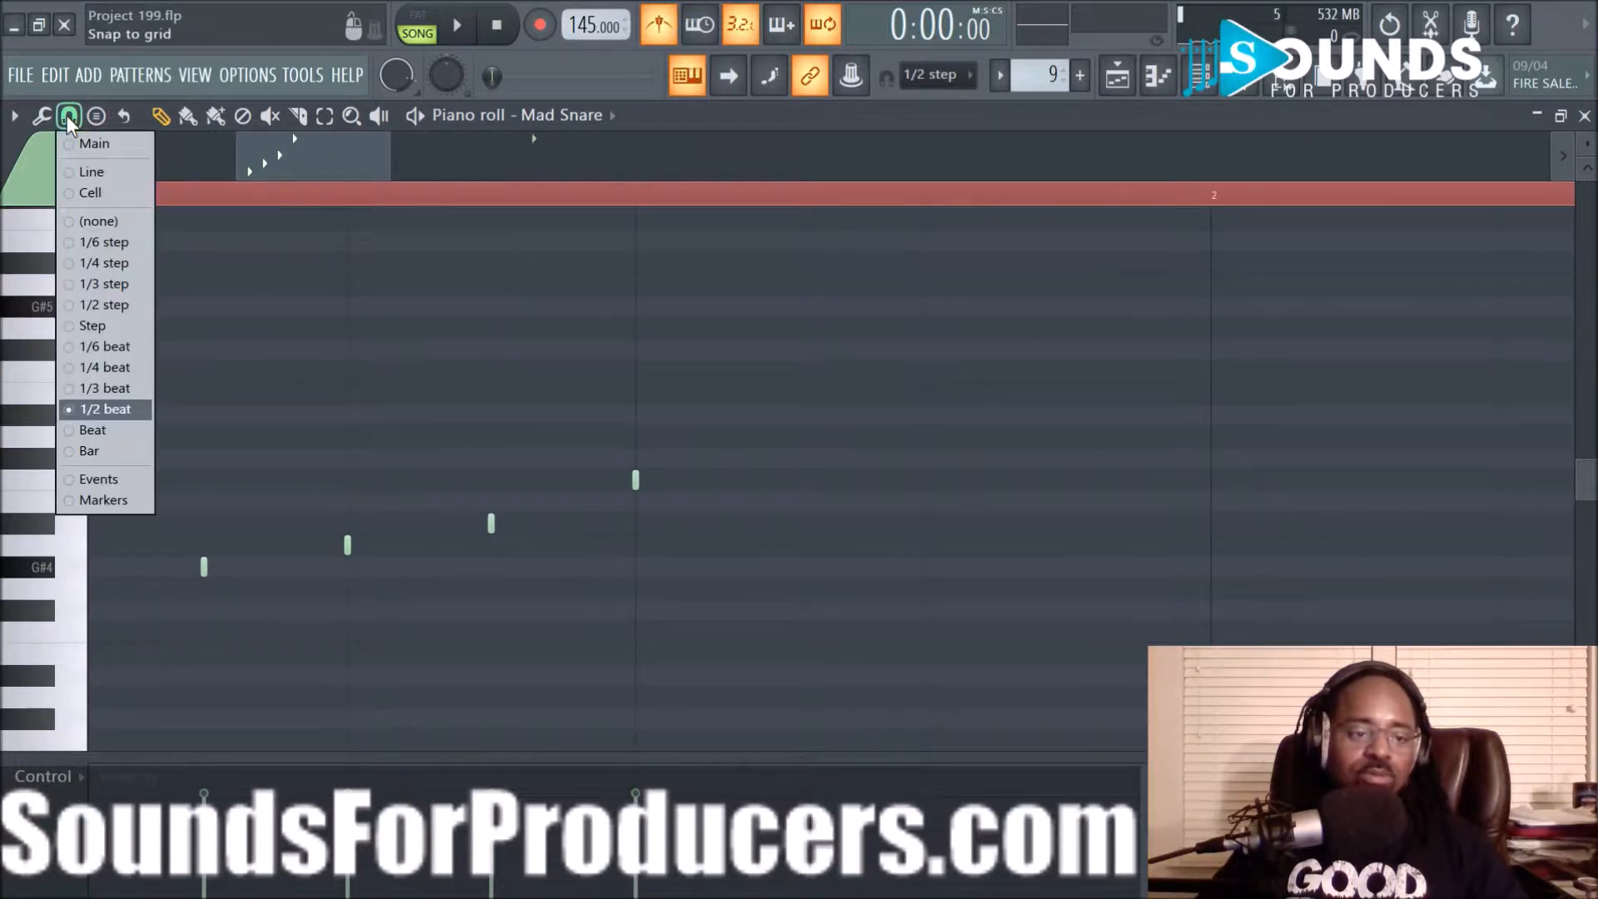
left_click(87, 371)
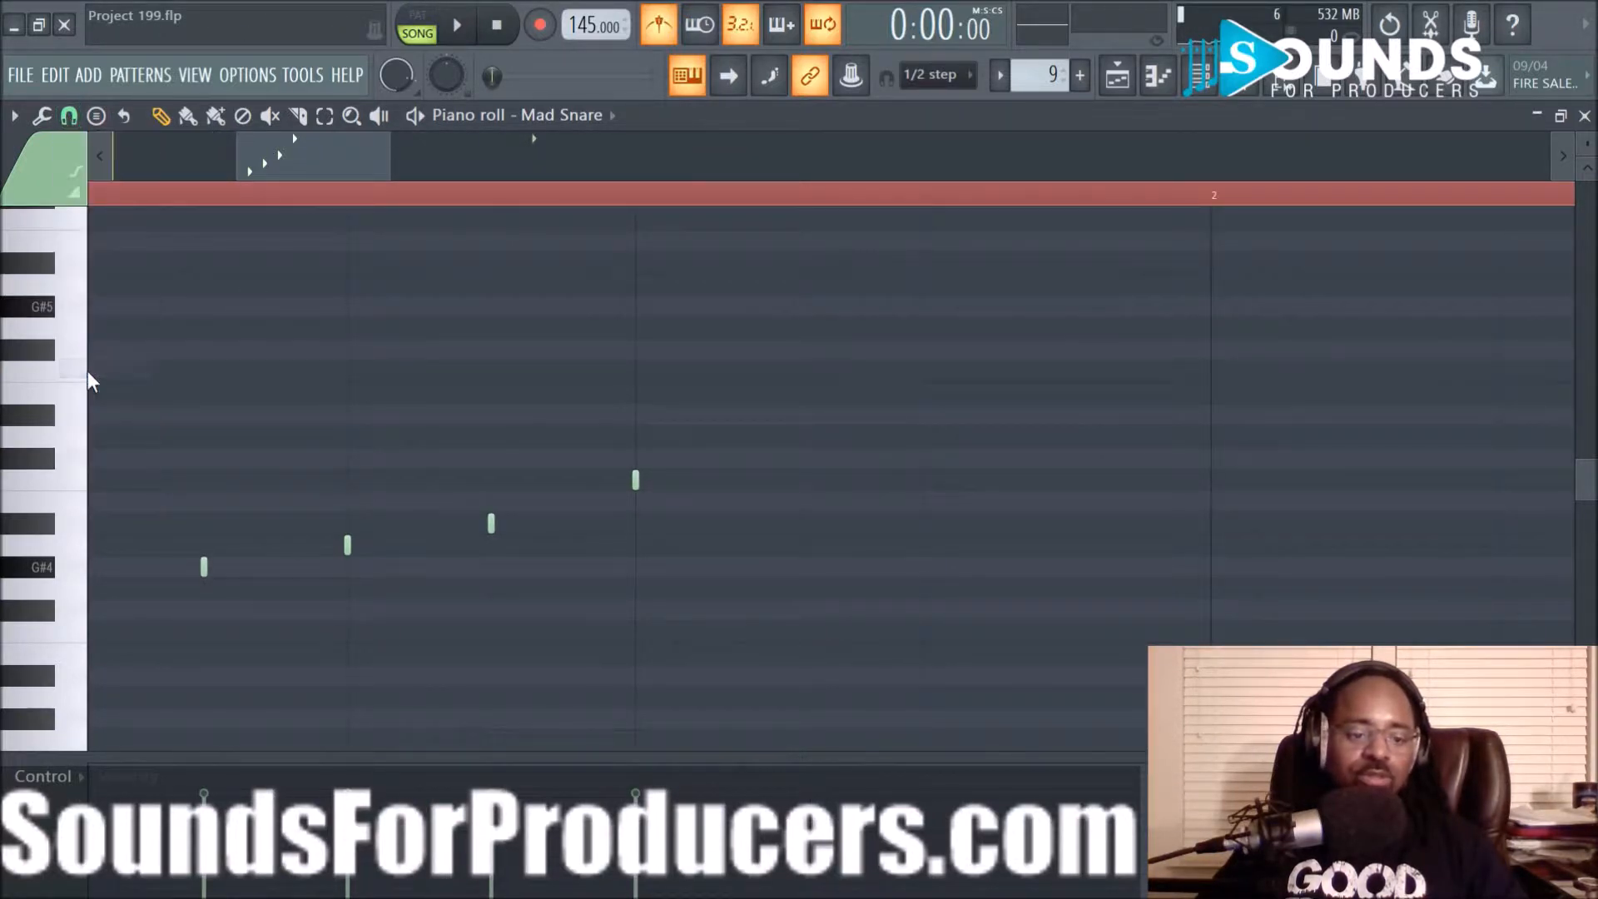
Set the piano roll snap to 1/2 step and delete the three rising snare notes before beat 4 of bar 1
left_click(69, 117)
left_click(89, 305)
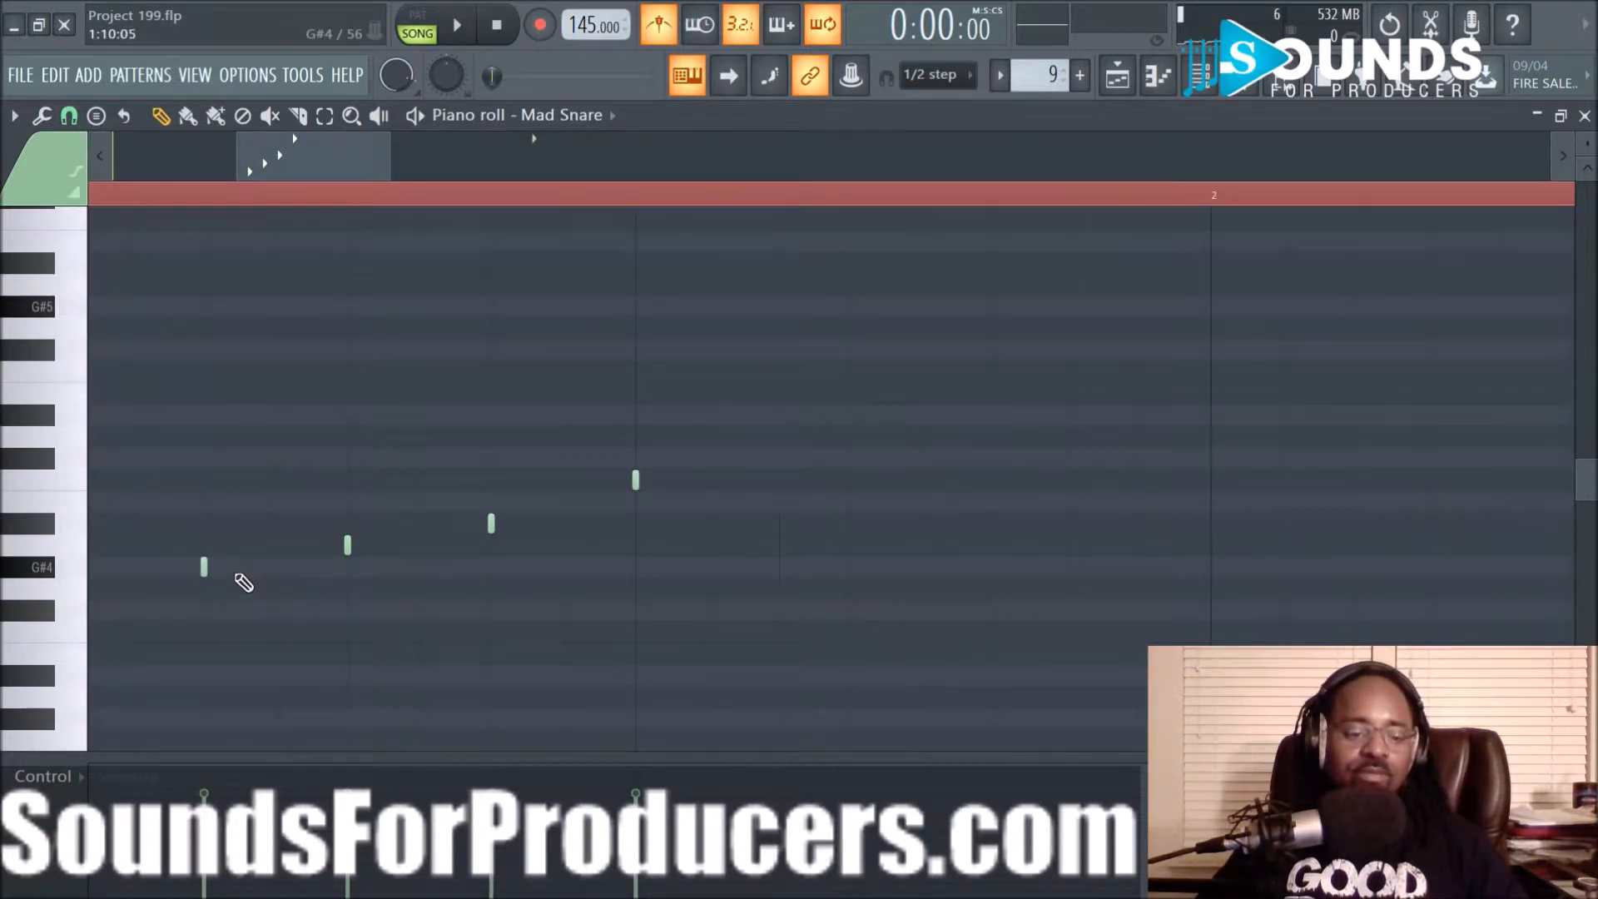
key("space")
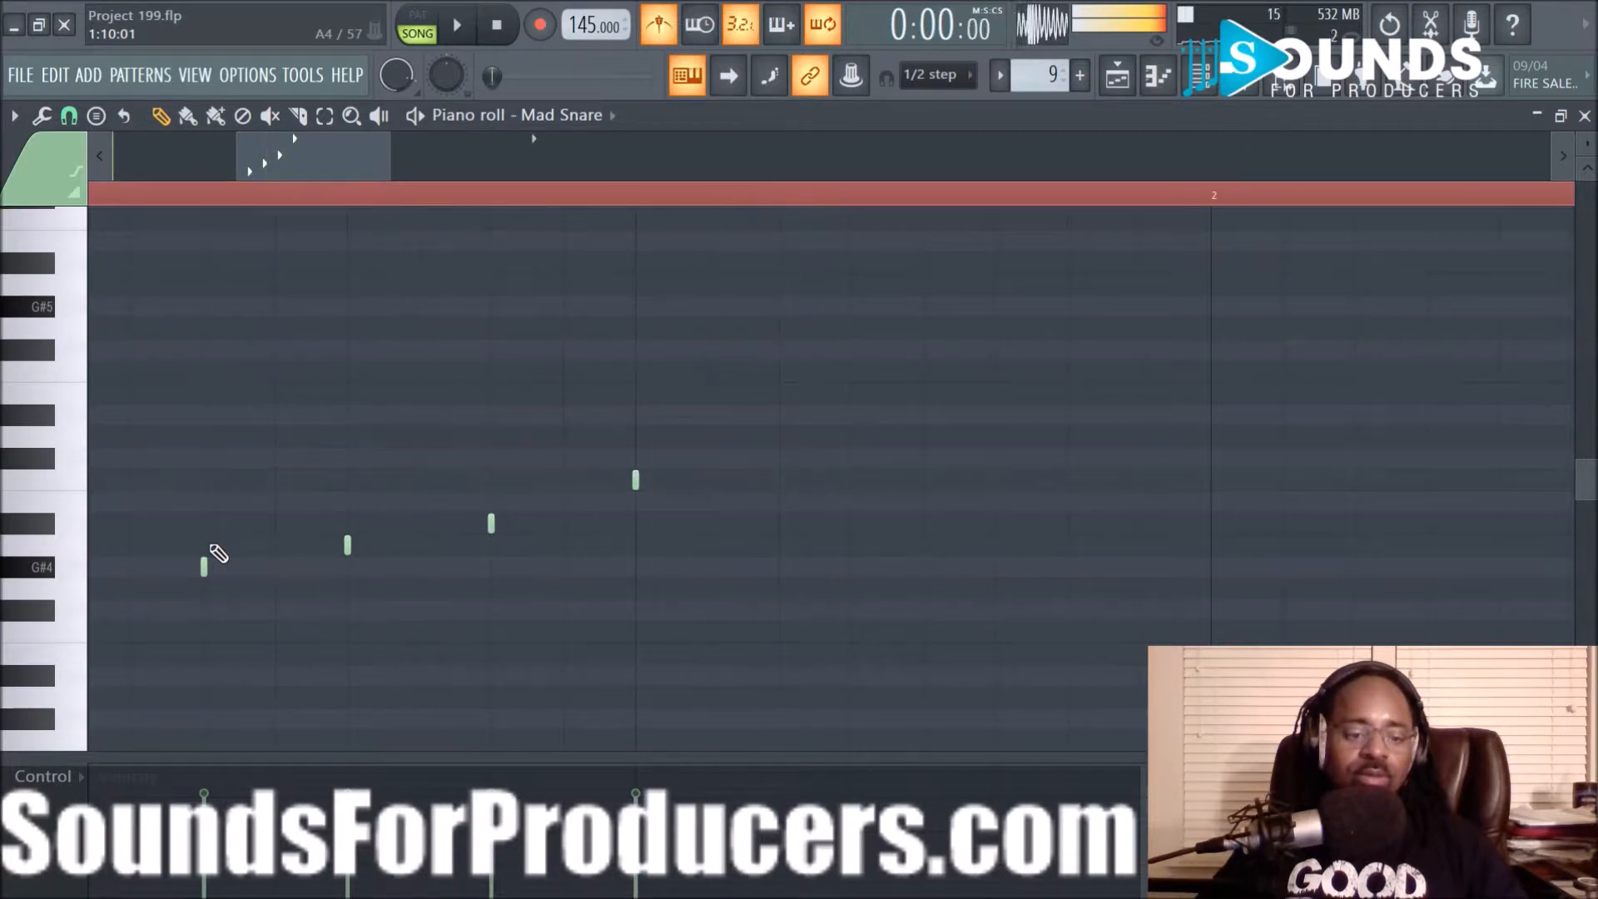
right_click(204, 565)
key("space")
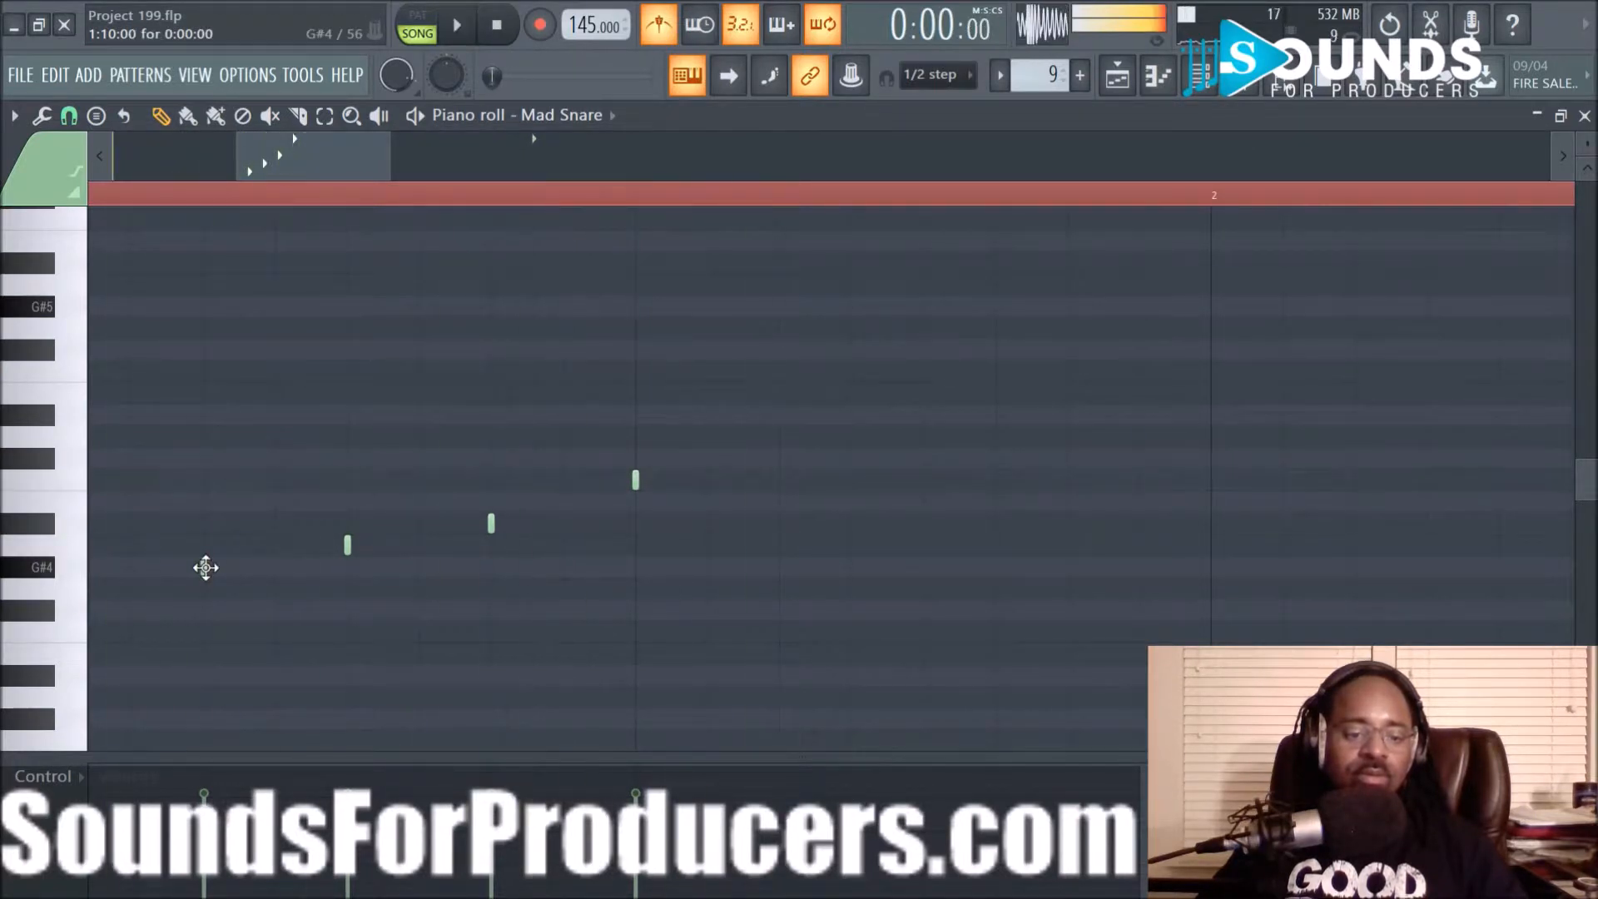
right_click(347, 544)
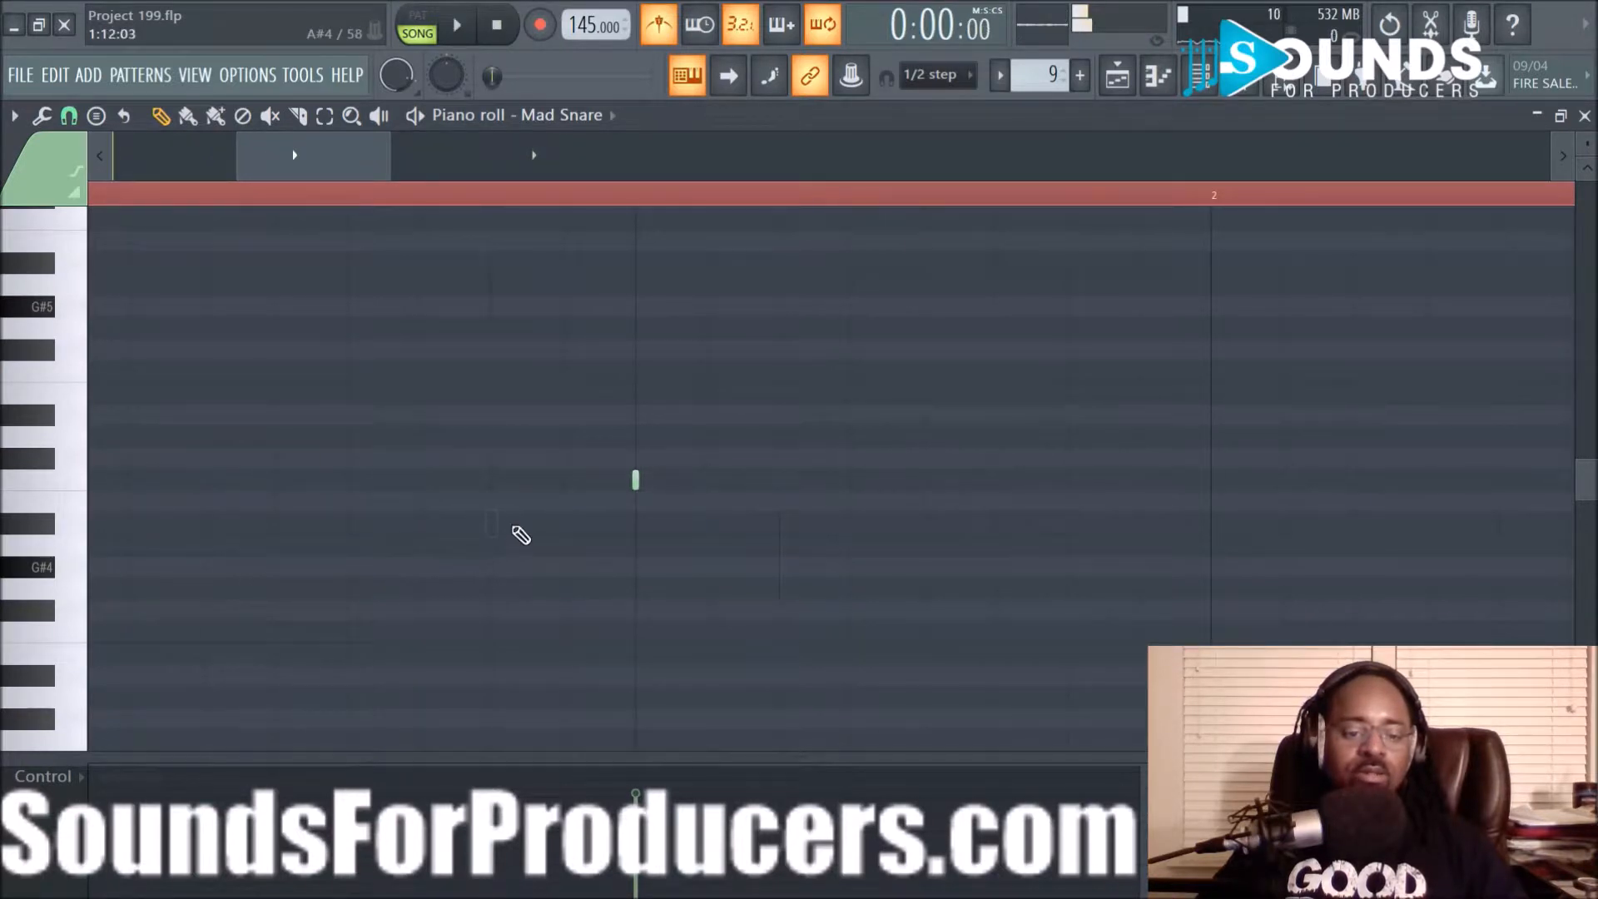
Add two snare pickup notes on G#4 and A4, one step and half a step before beat 4 of bar 1, and audition them
key("space")
key("space")
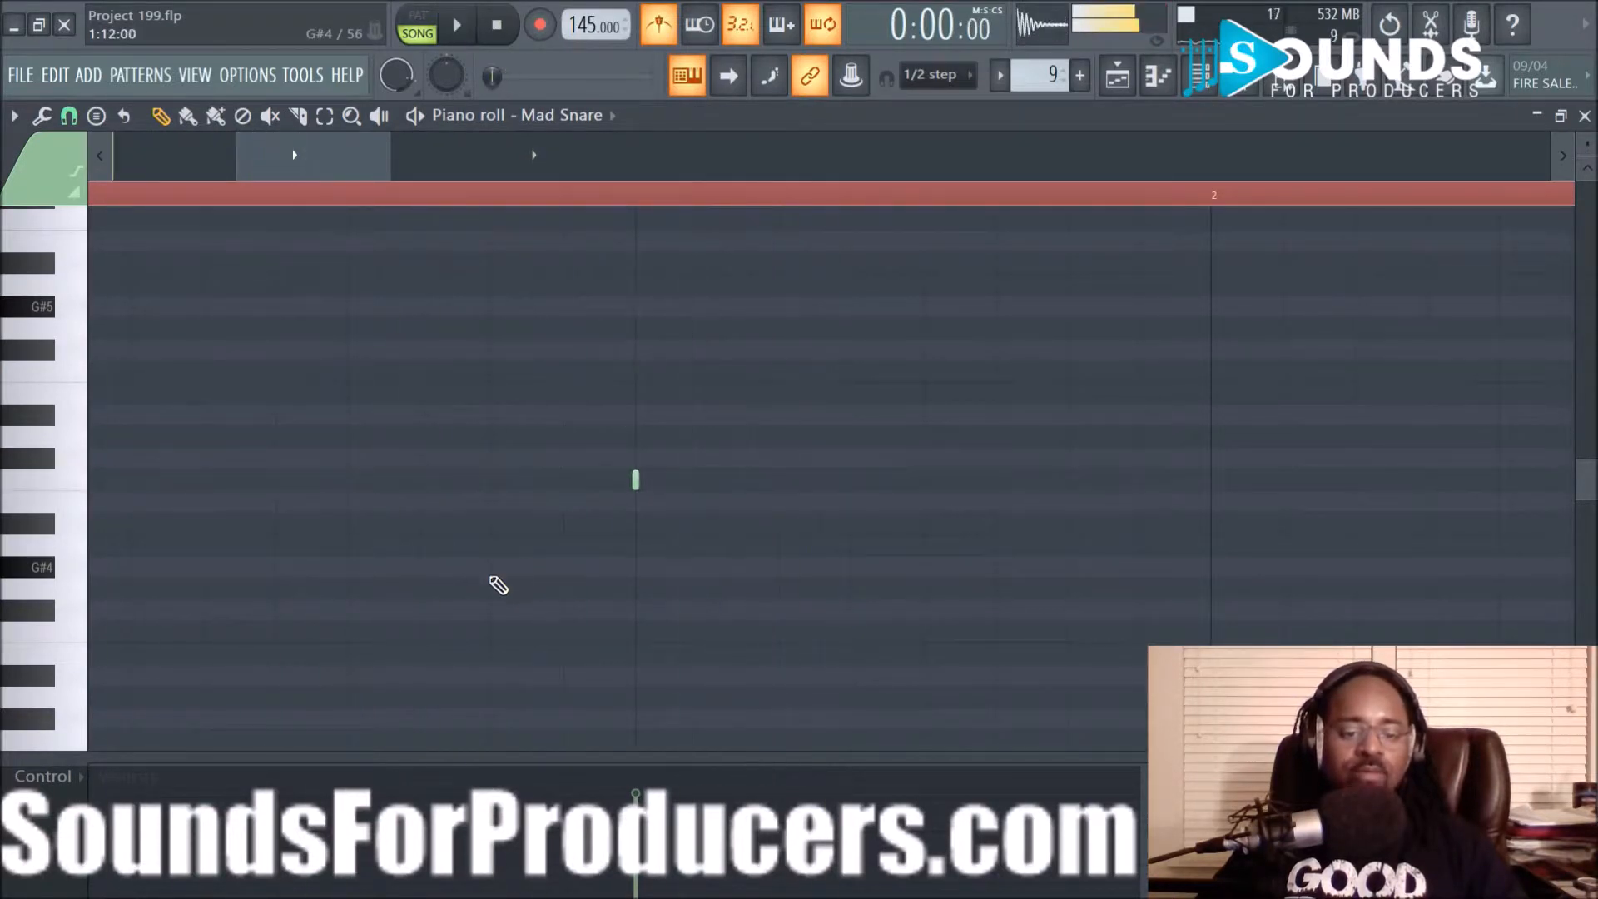
scroll(499, 581, "up", 5)
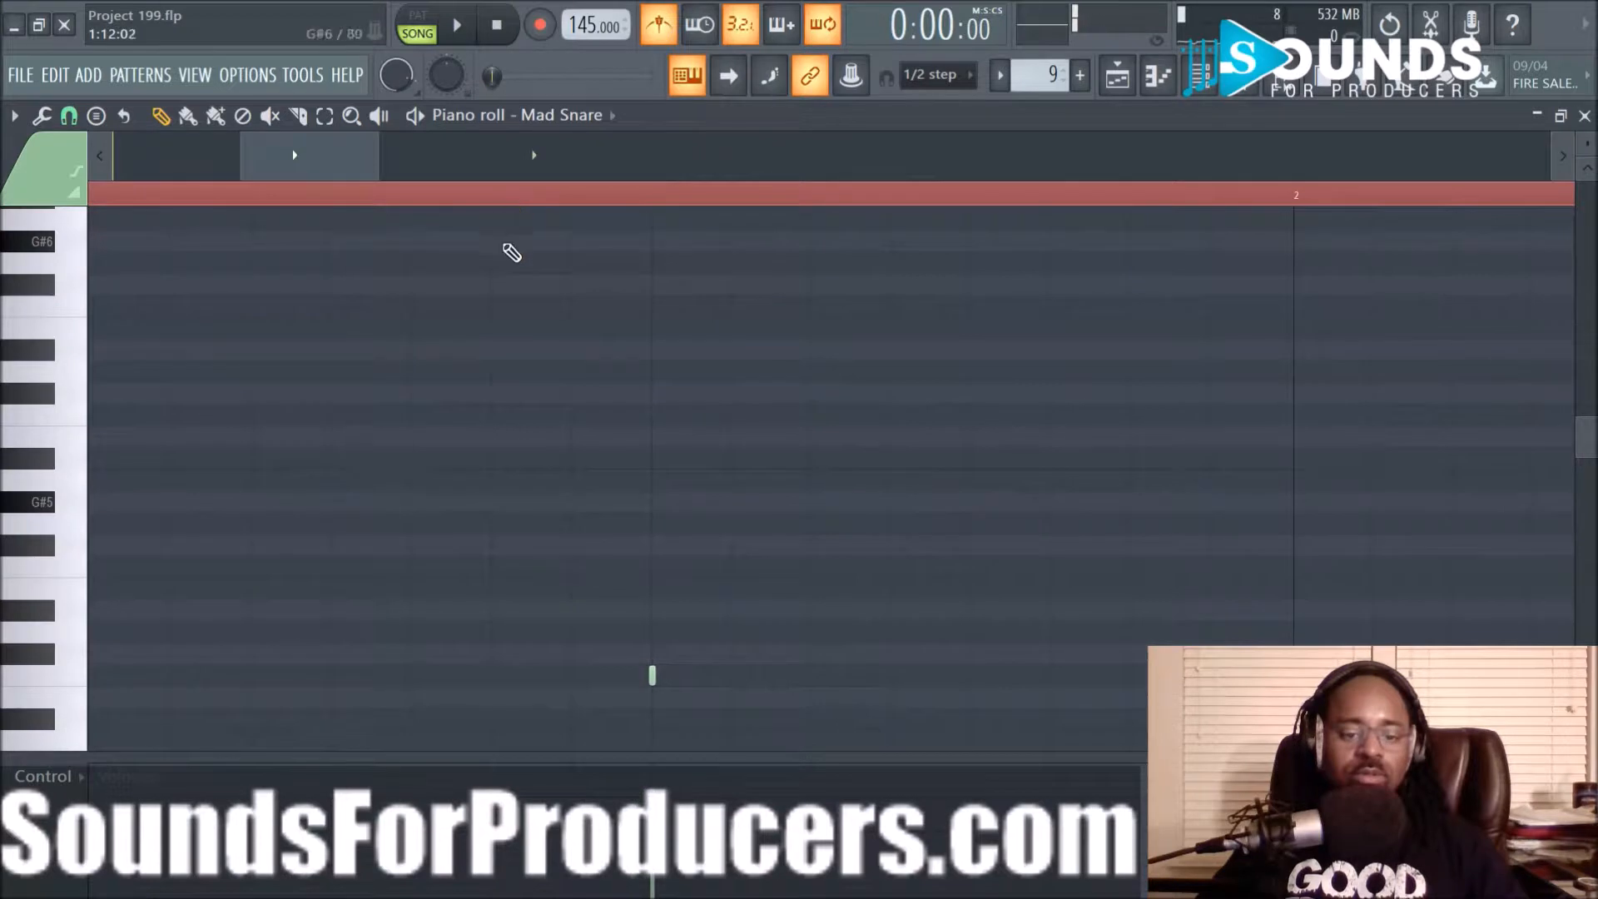
scroll(510, 250, "down", 8)
key("space")
key("space")
left_click(491, 436)
left_click(573, 414)
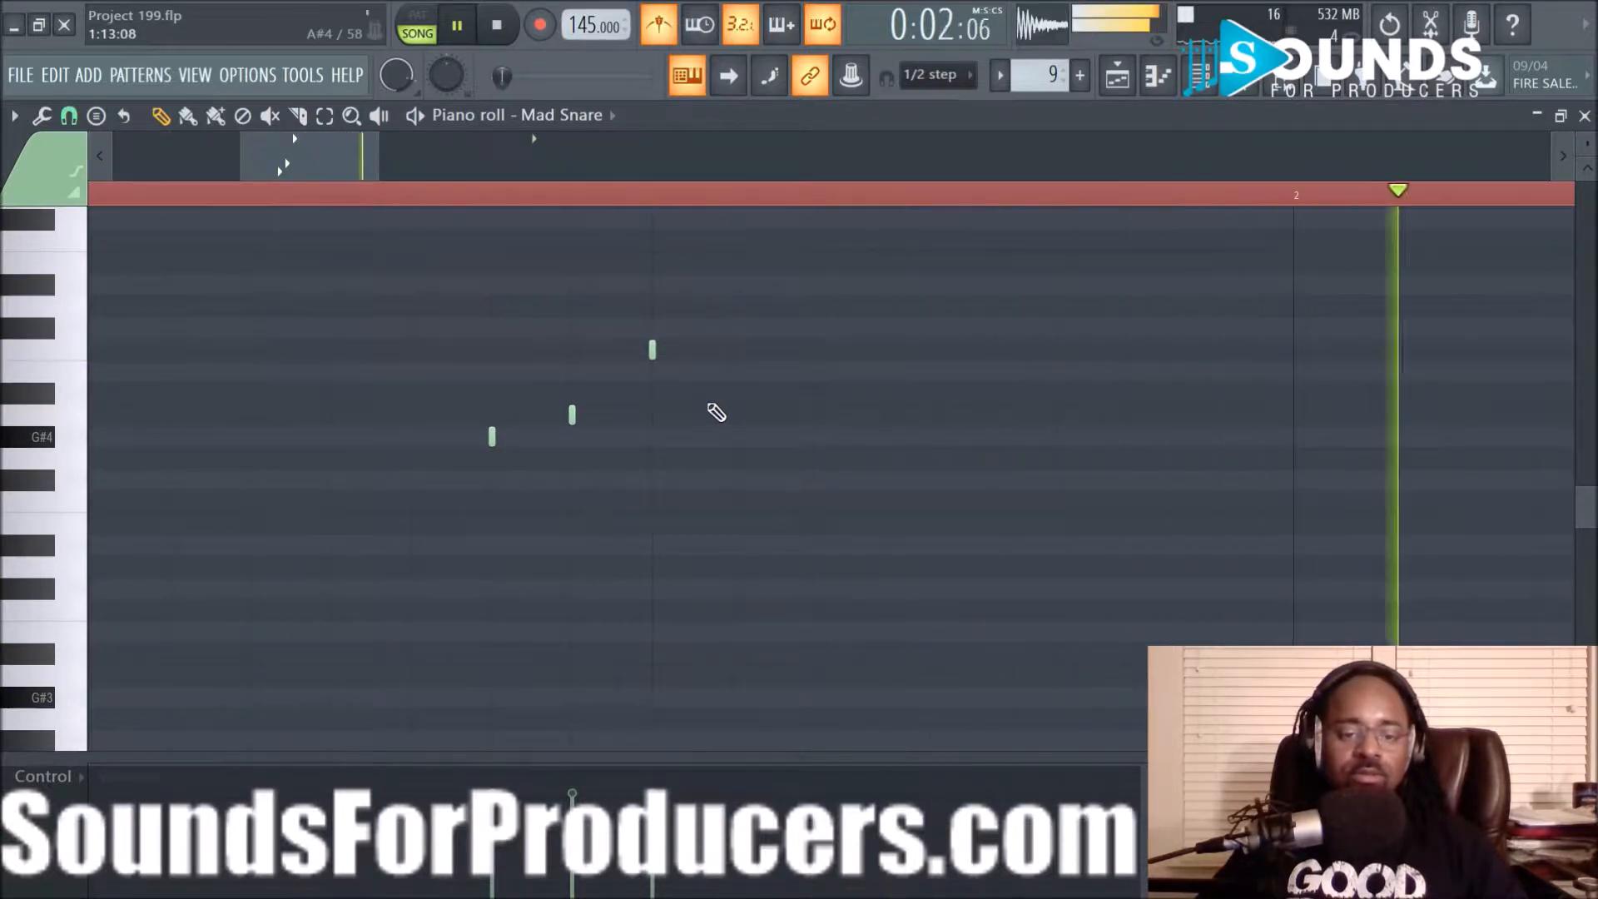
key("space")
Place both snare pickup notes on C5, level with the beat 4 snare, and audition them in song playback
left_click(492, 350)
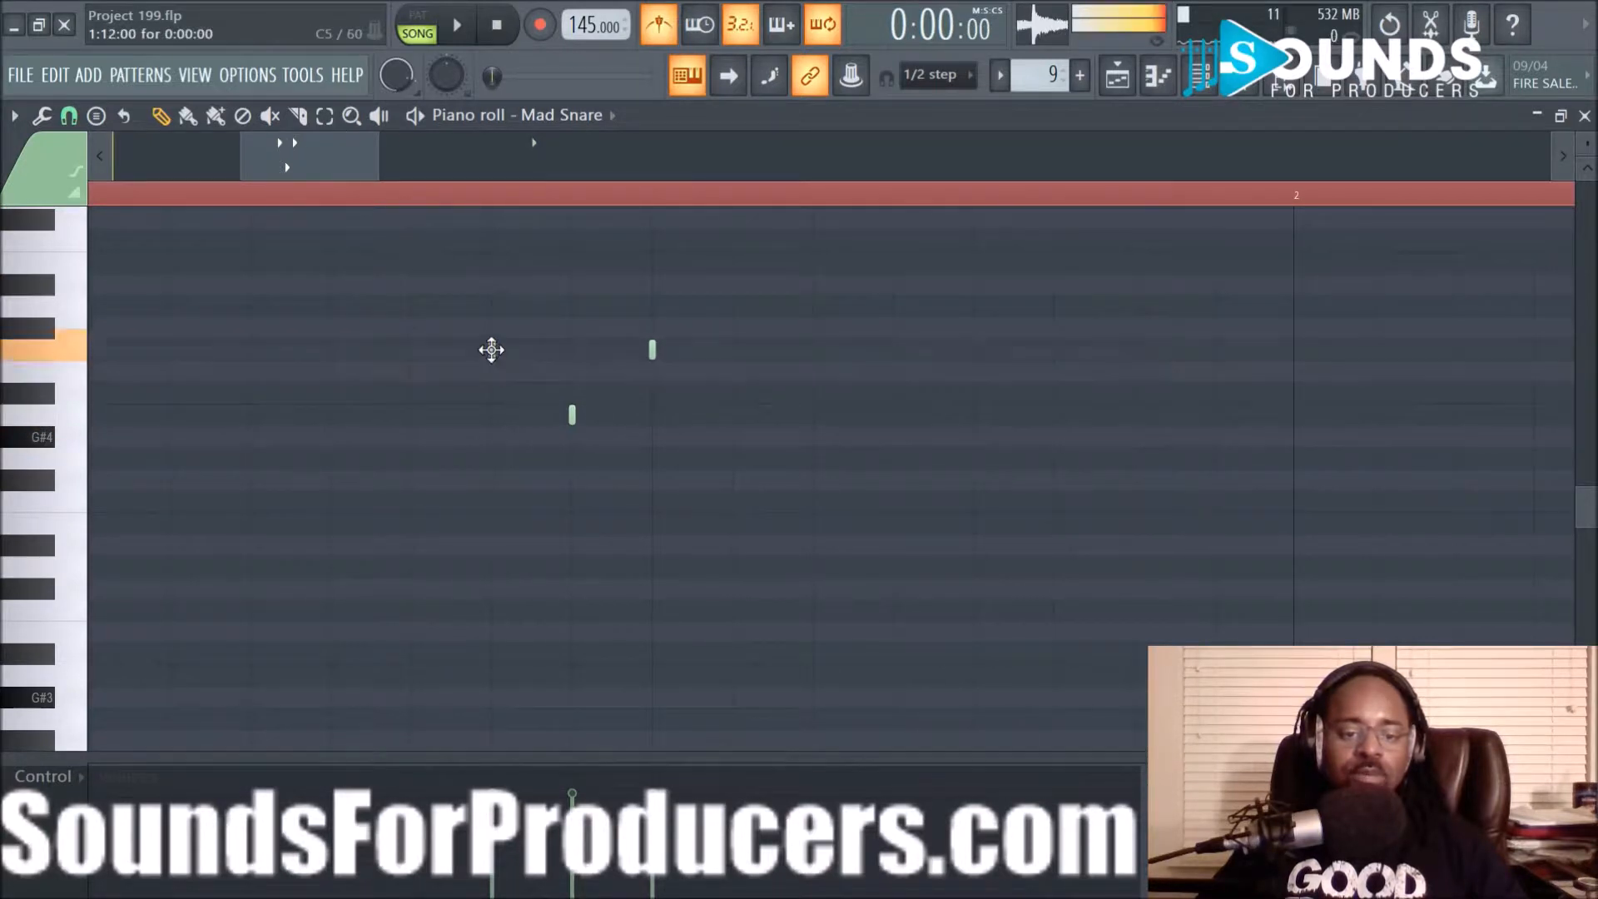
left_click(571, 349)
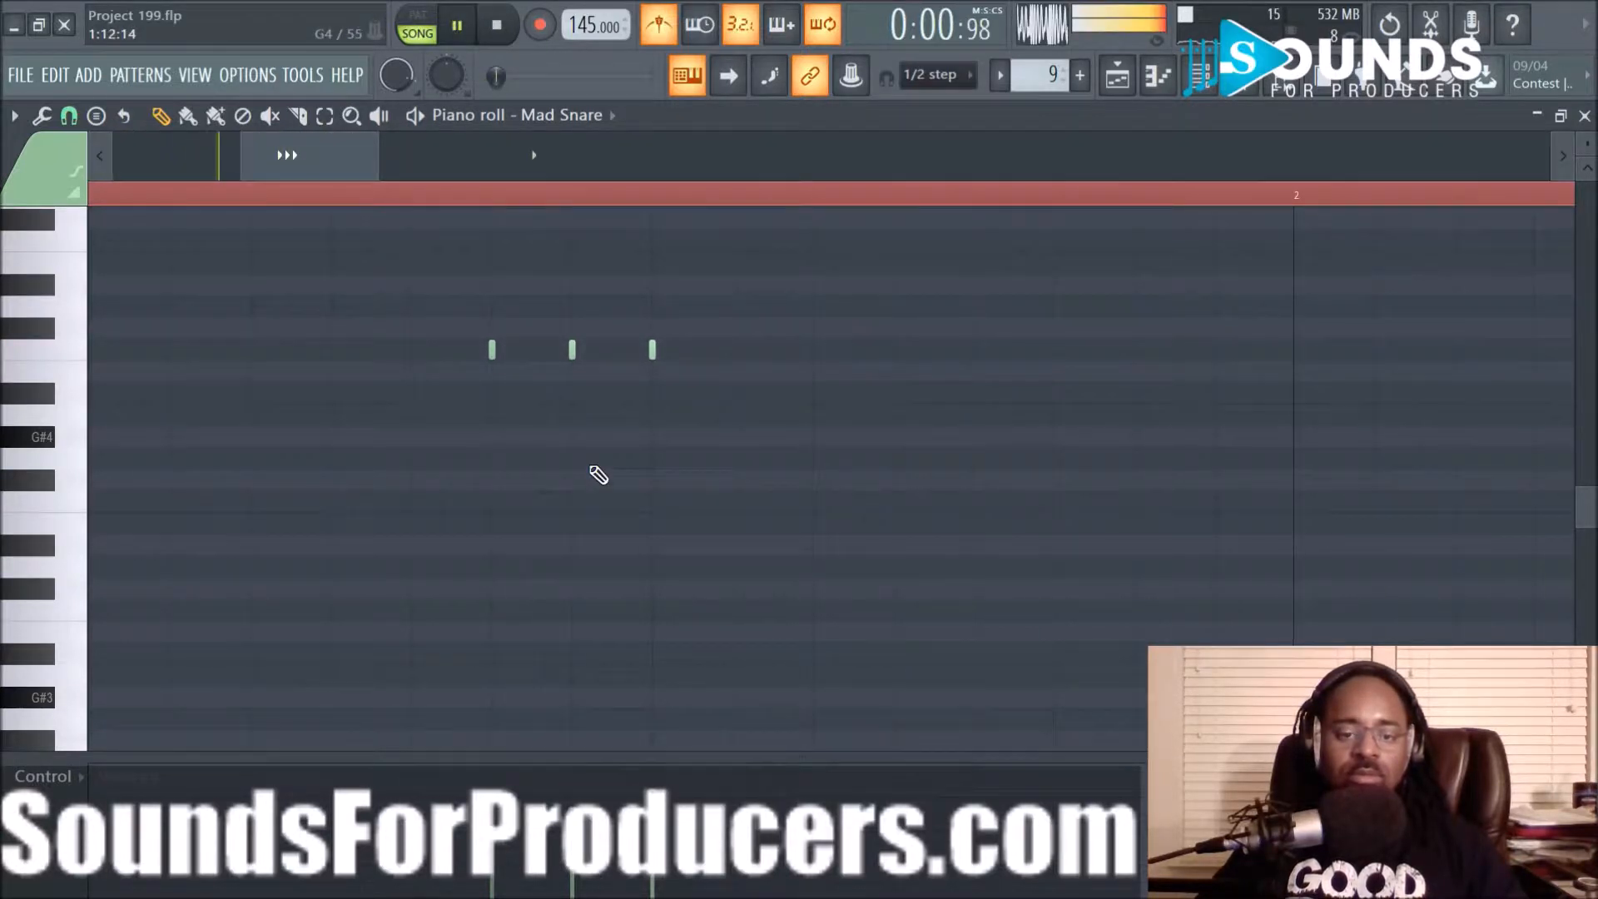
key("space")
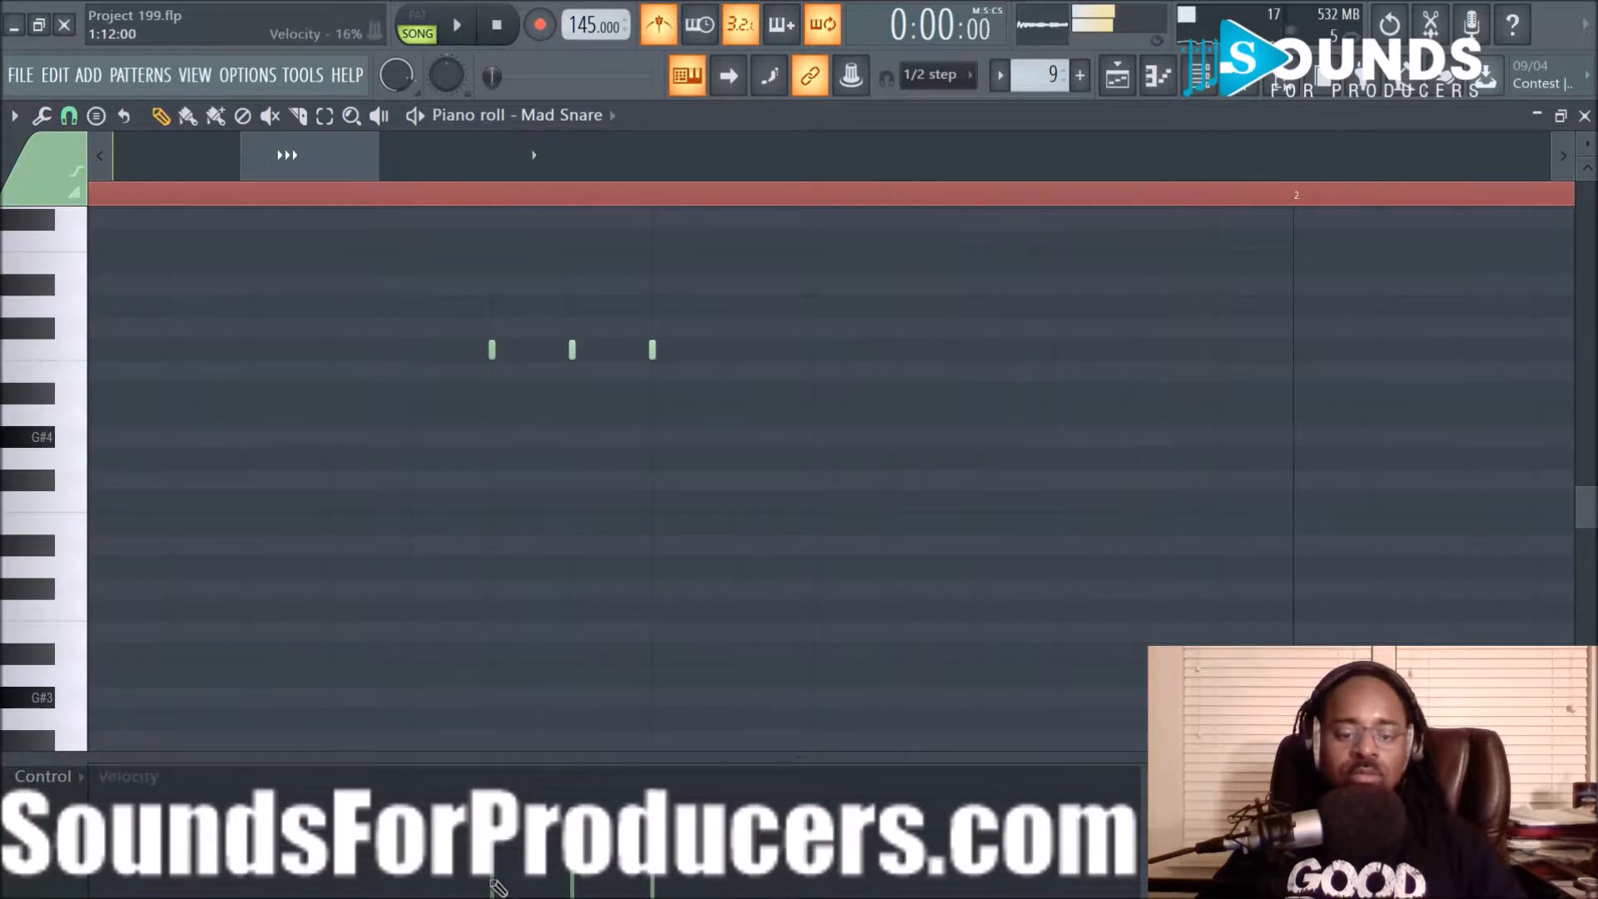
key("space")
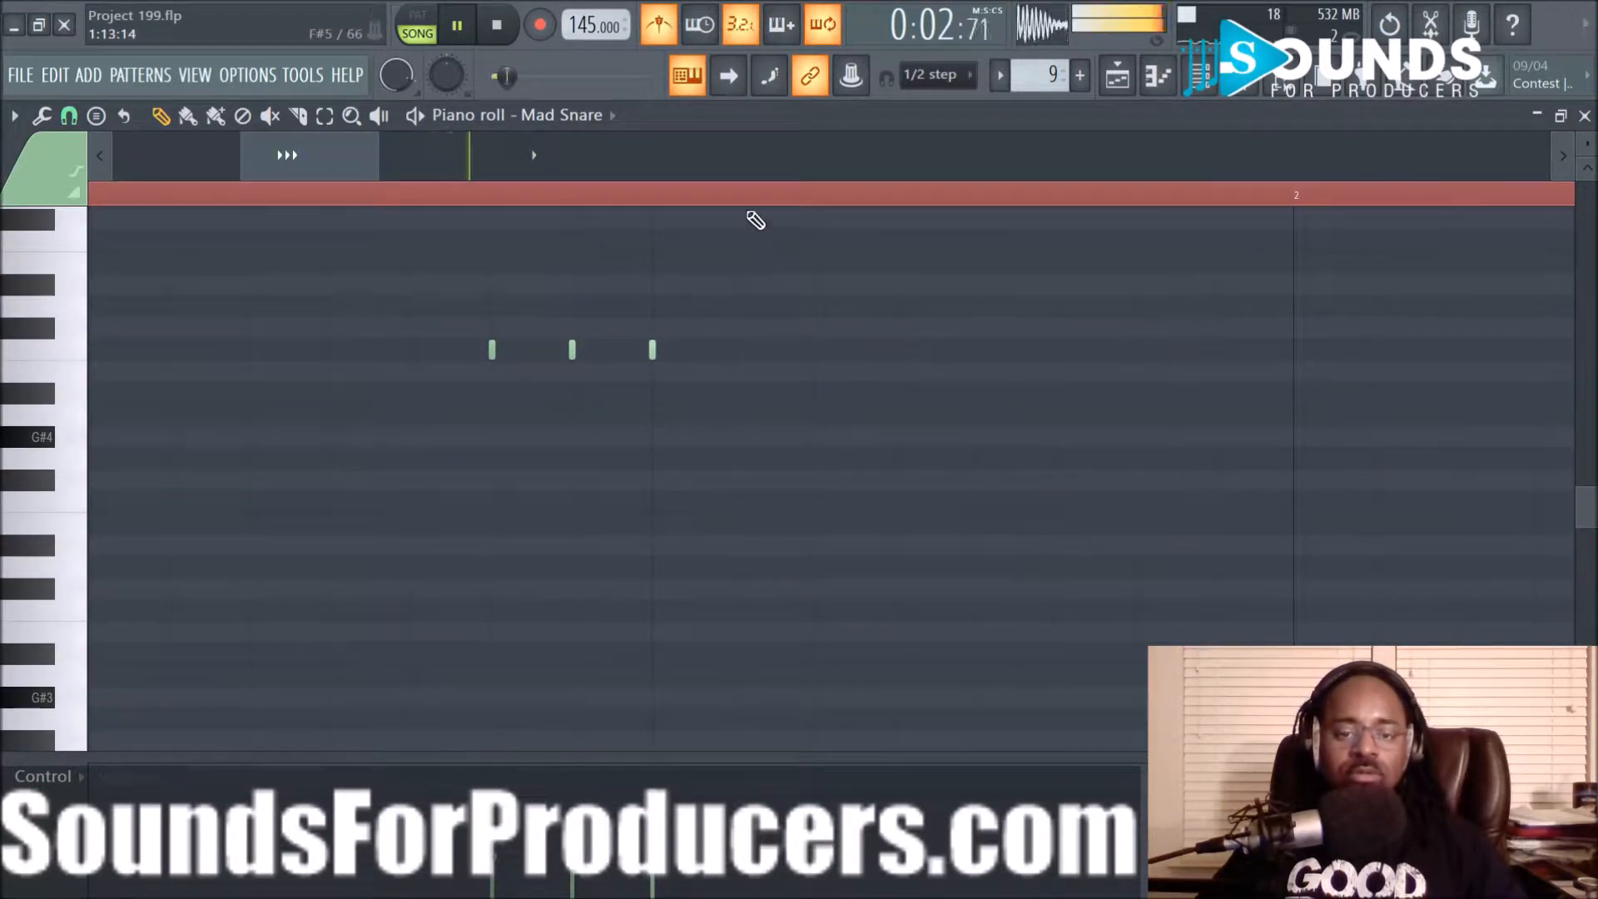
Audition the two snare pickups and the beat 4 snare of bar 1 in song playback
scroll(756, 210, "down", 4)
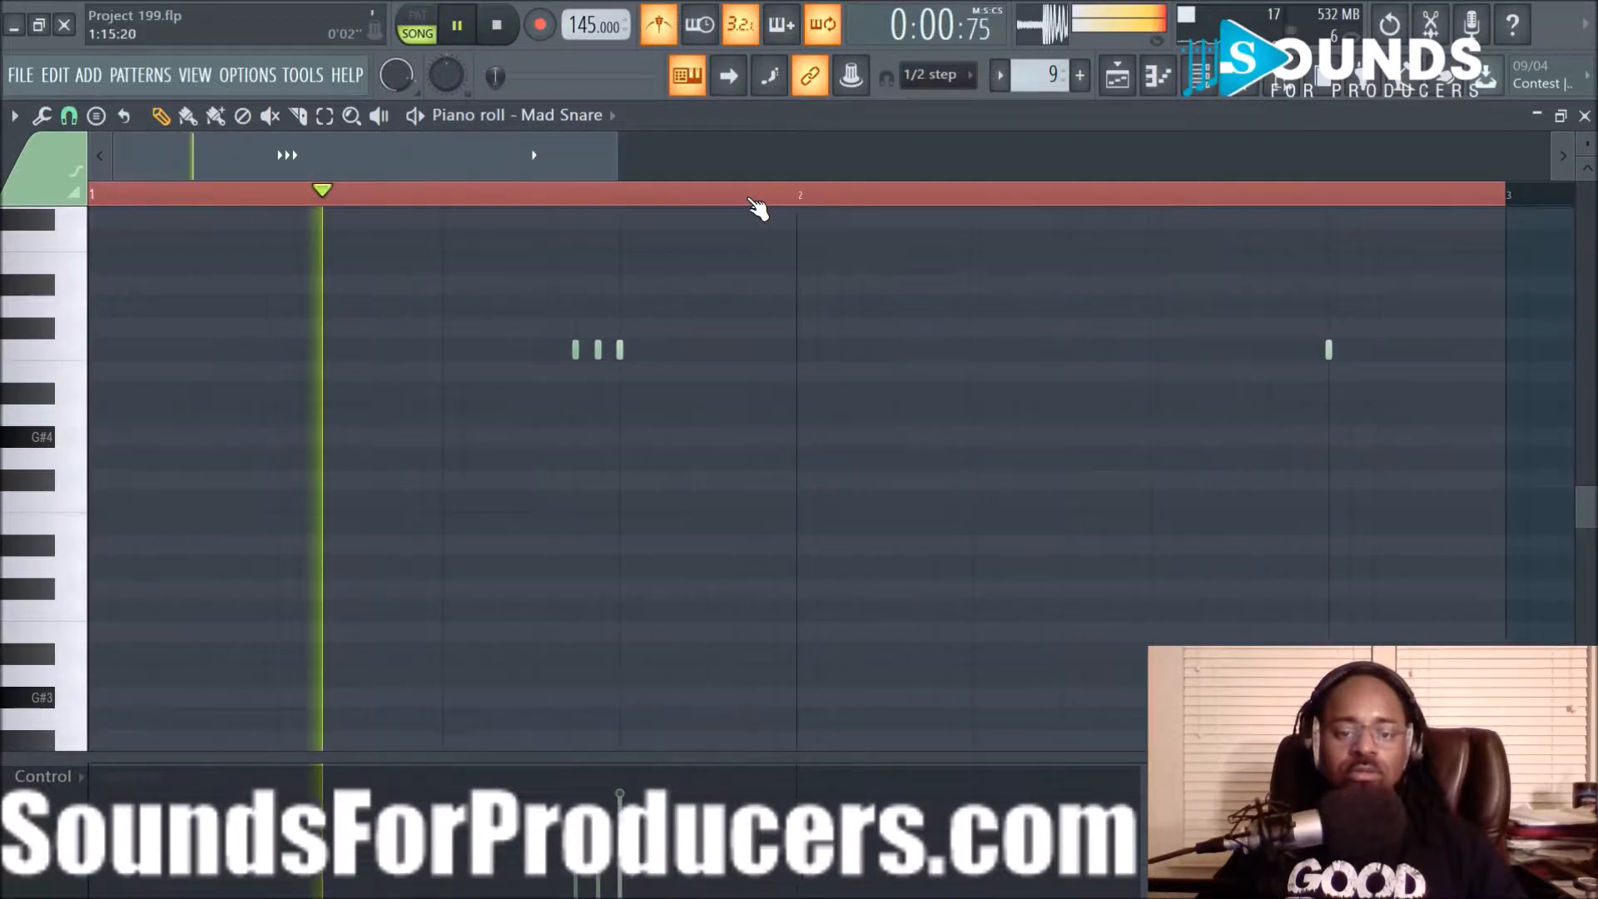
key("space")
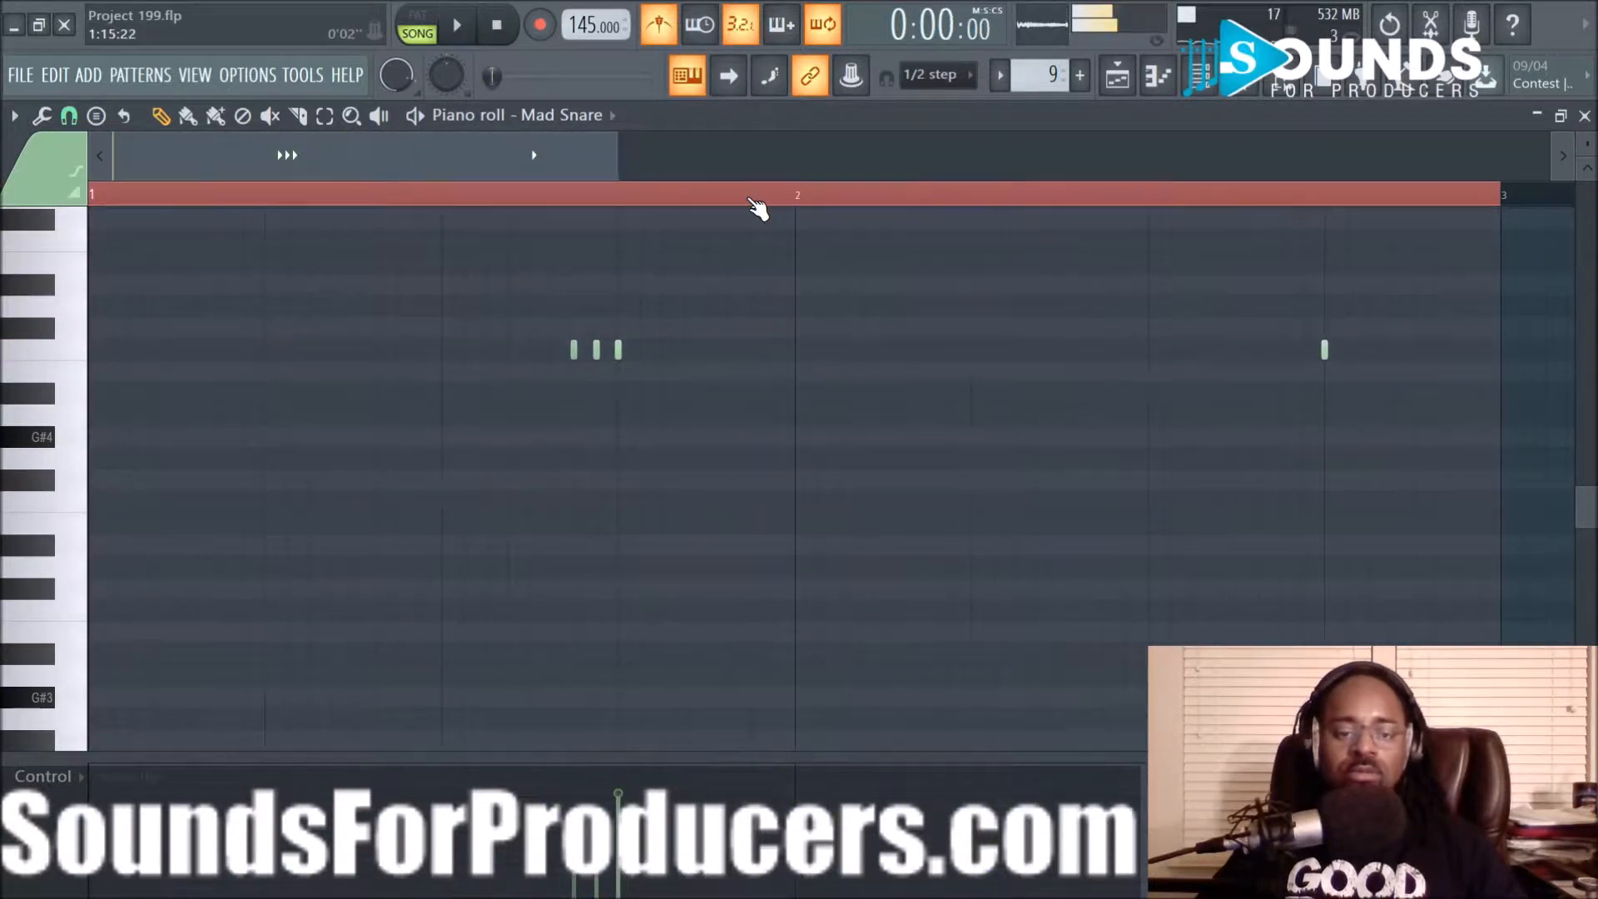
scroll(757, 210, "up", 3)
key("space")
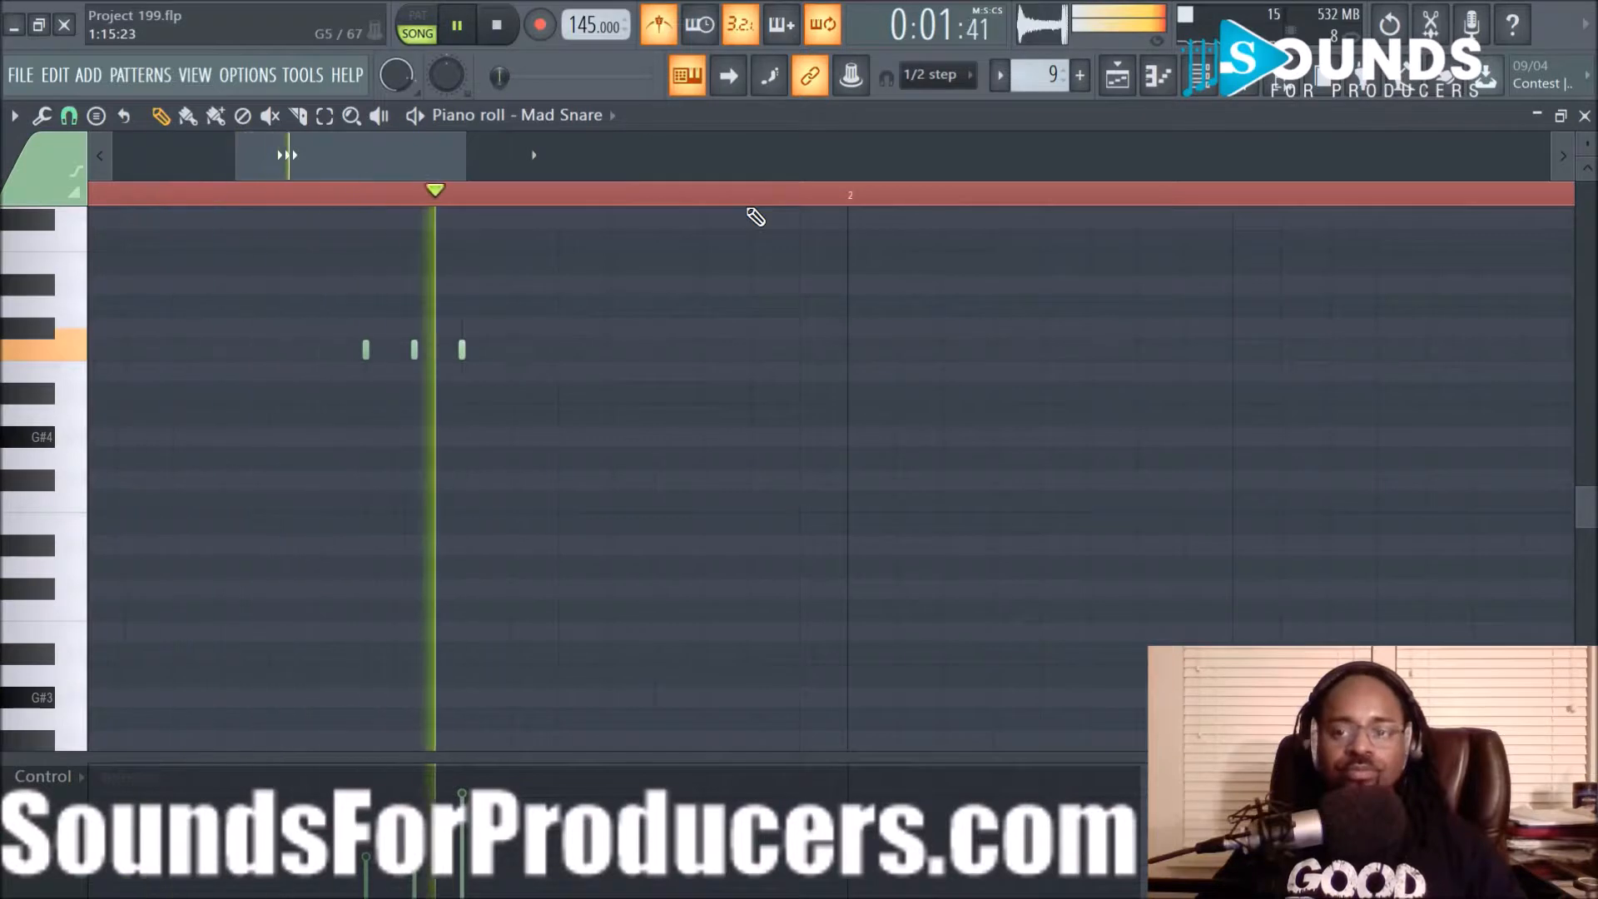
key("space")
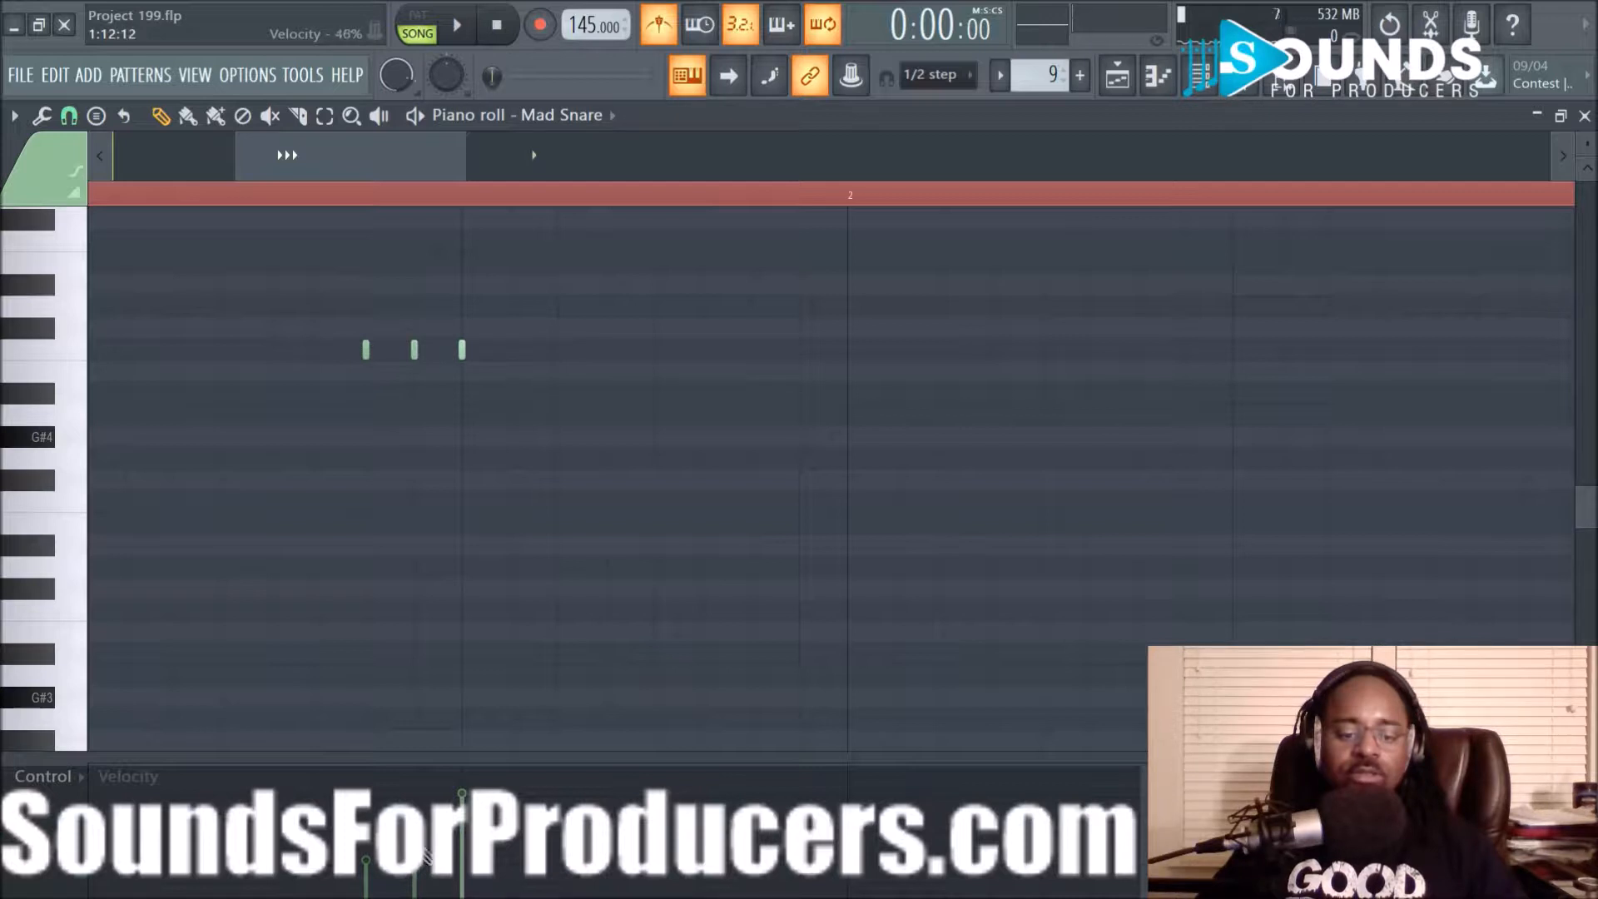
key("space")
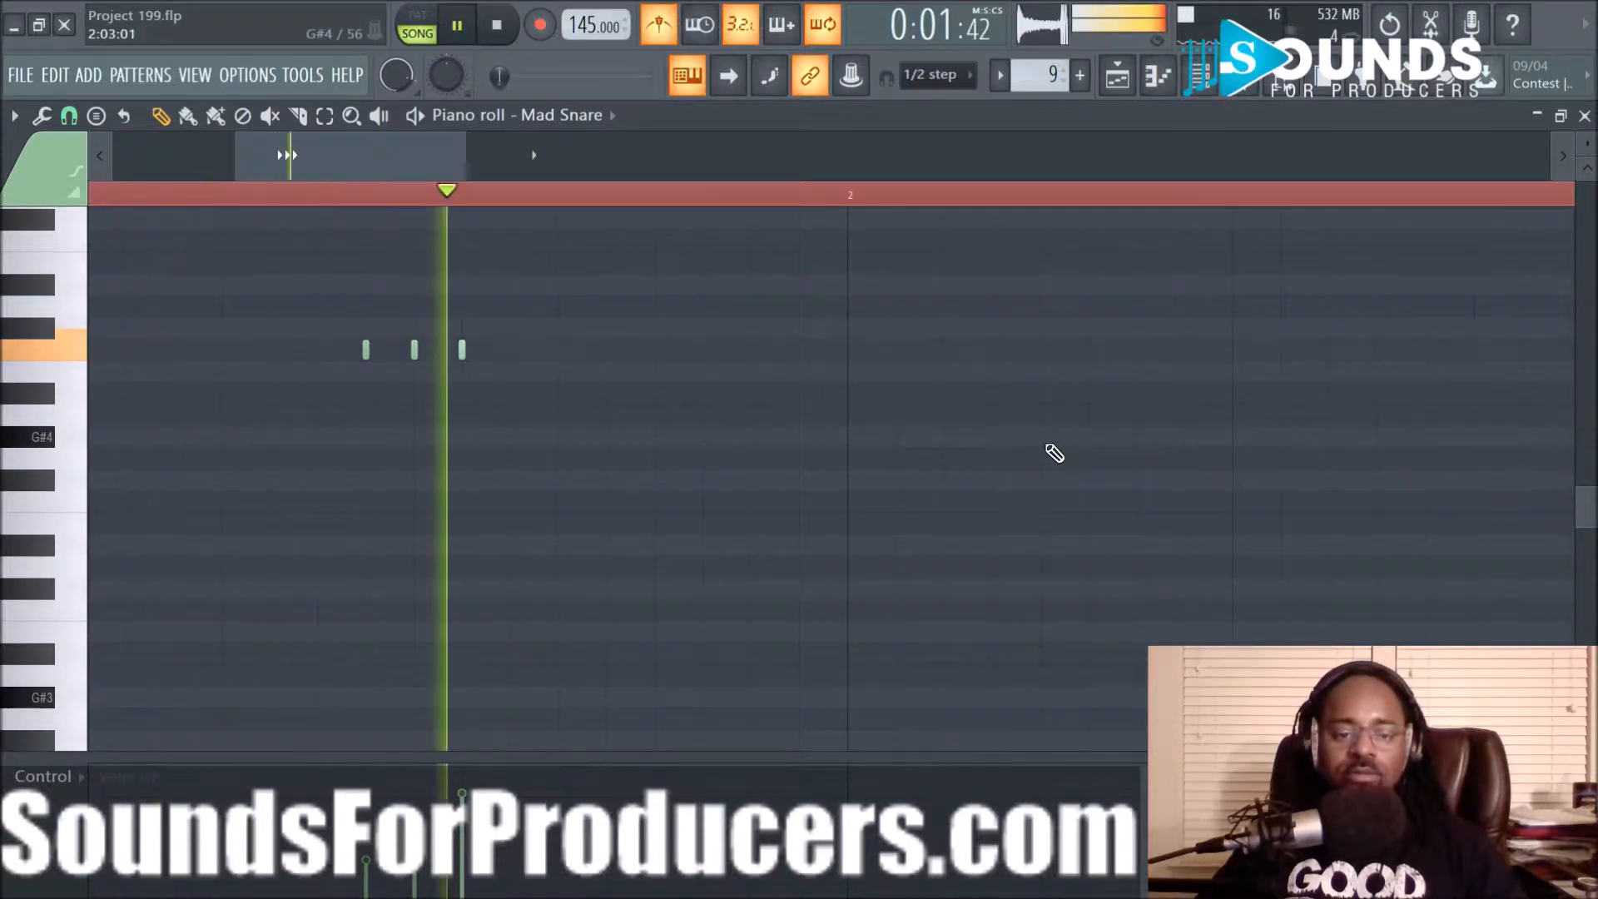
Raise the velocity of the bar 1 beat 4 snare slightly and audition it in song playback
key("space")
key("space")
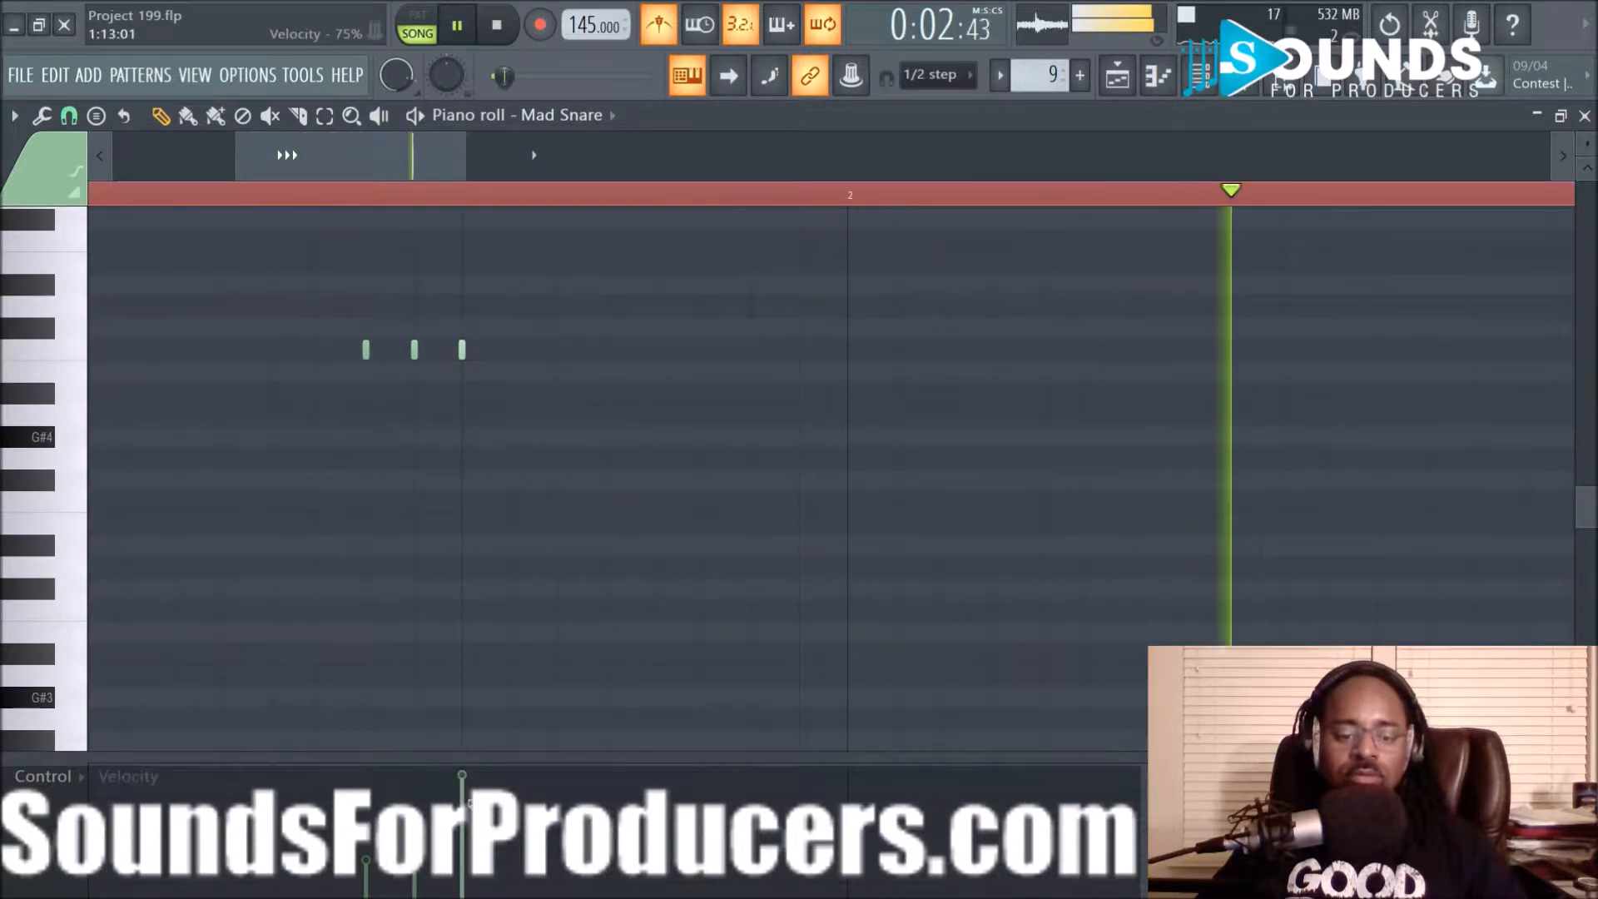
key("space")
key("space")
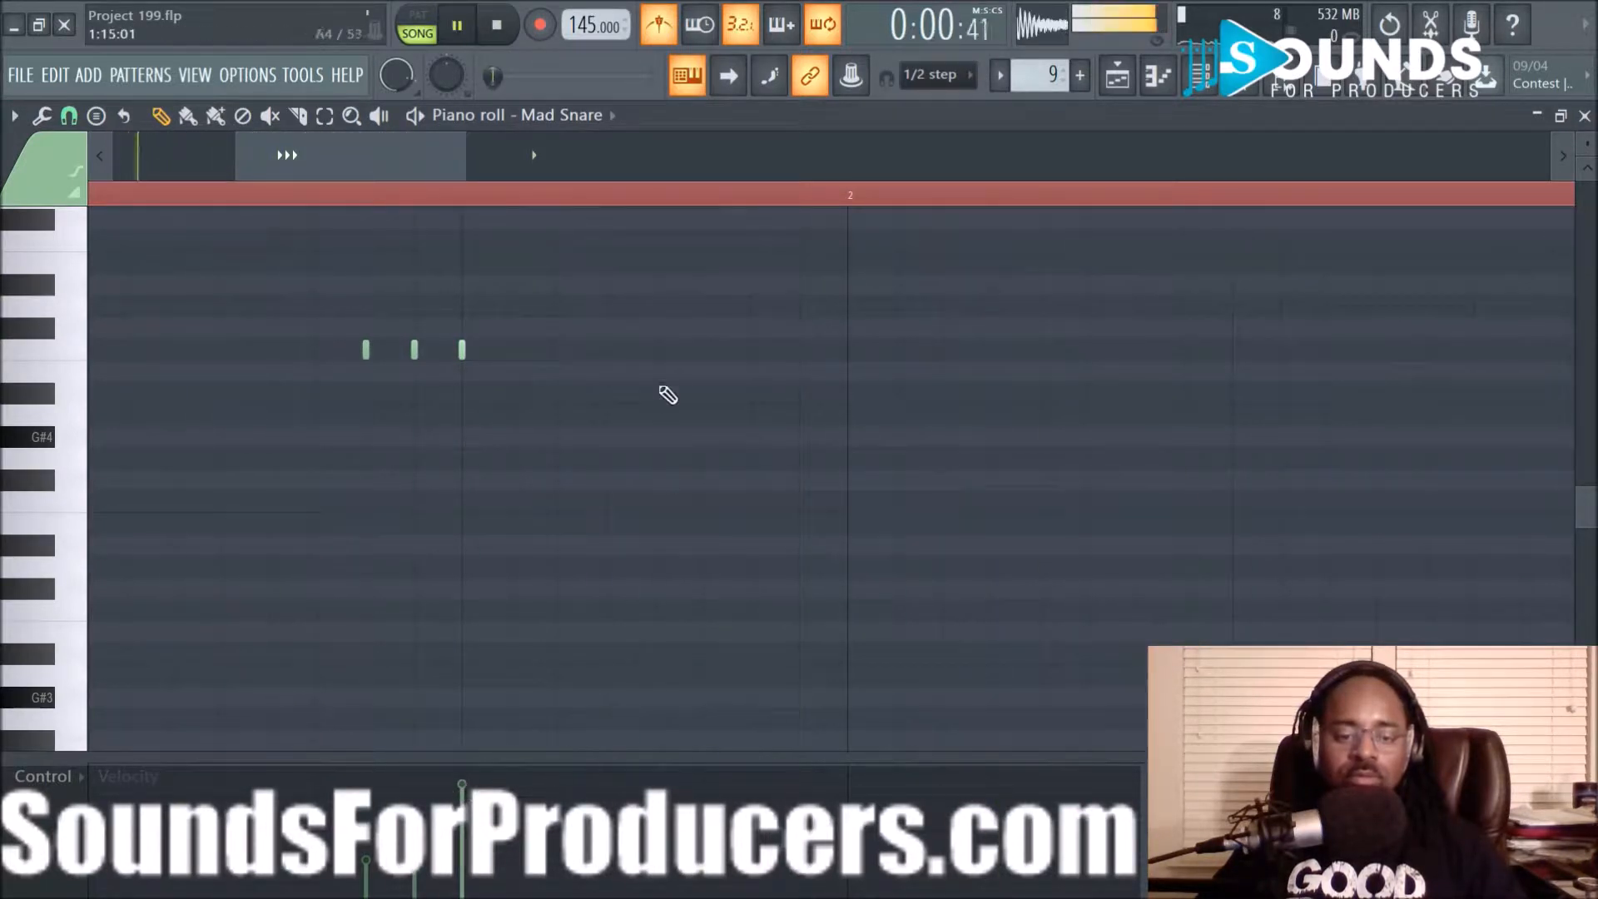
Match the velocity of the bar 2 beat 4 snare to the bar 1 beat 4 snare and audition the pattern
scroll(660, 203, "down", 3)
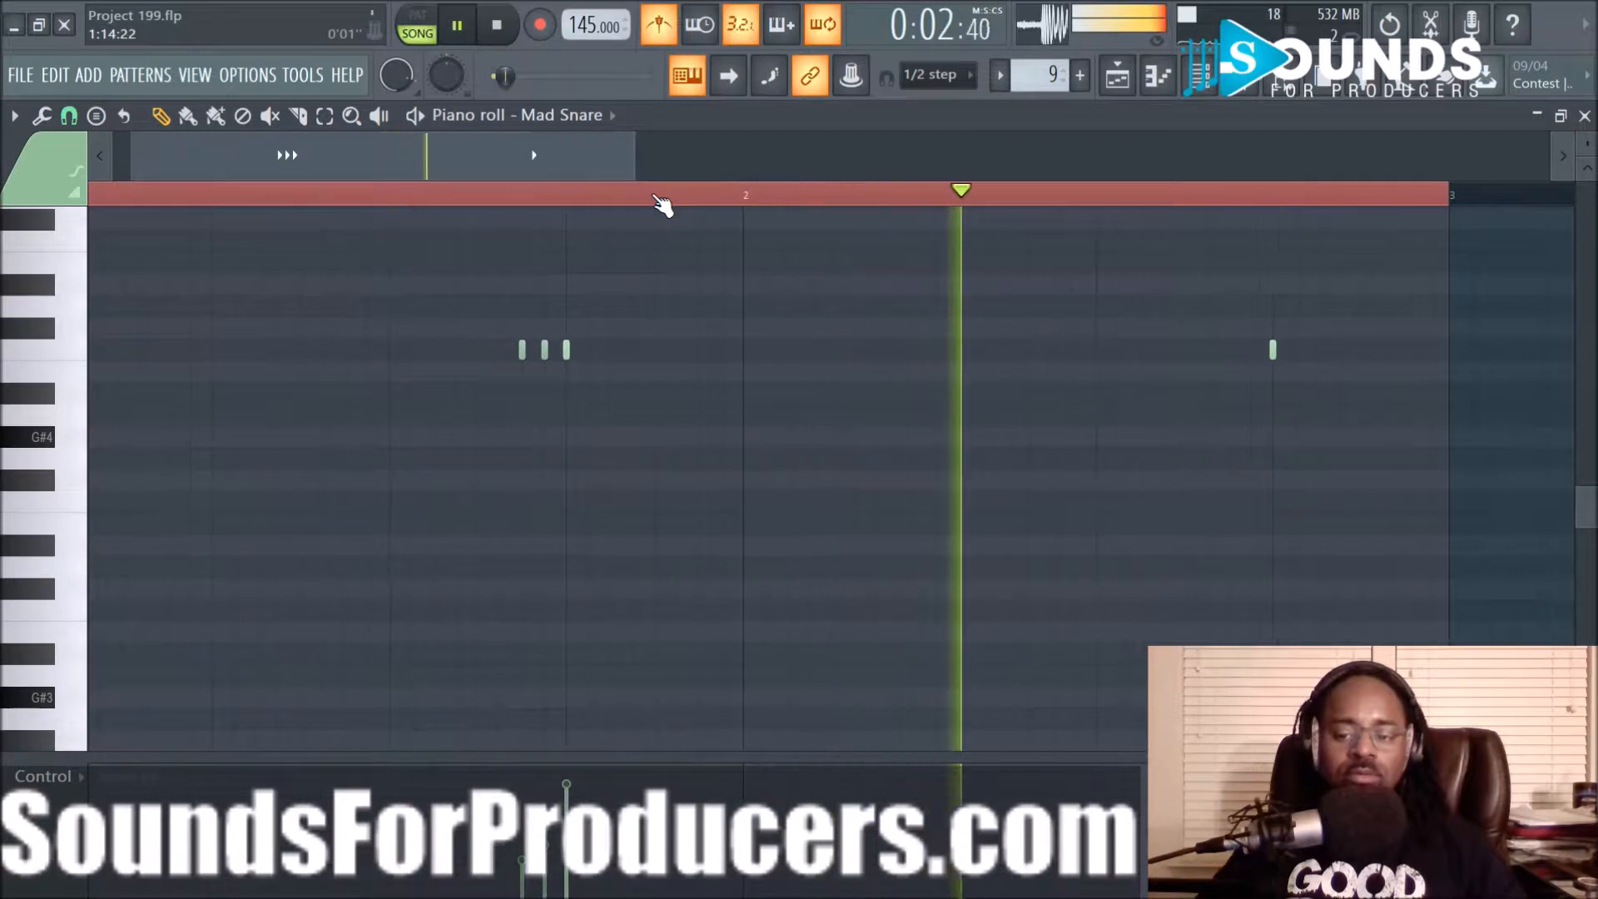
key("space")
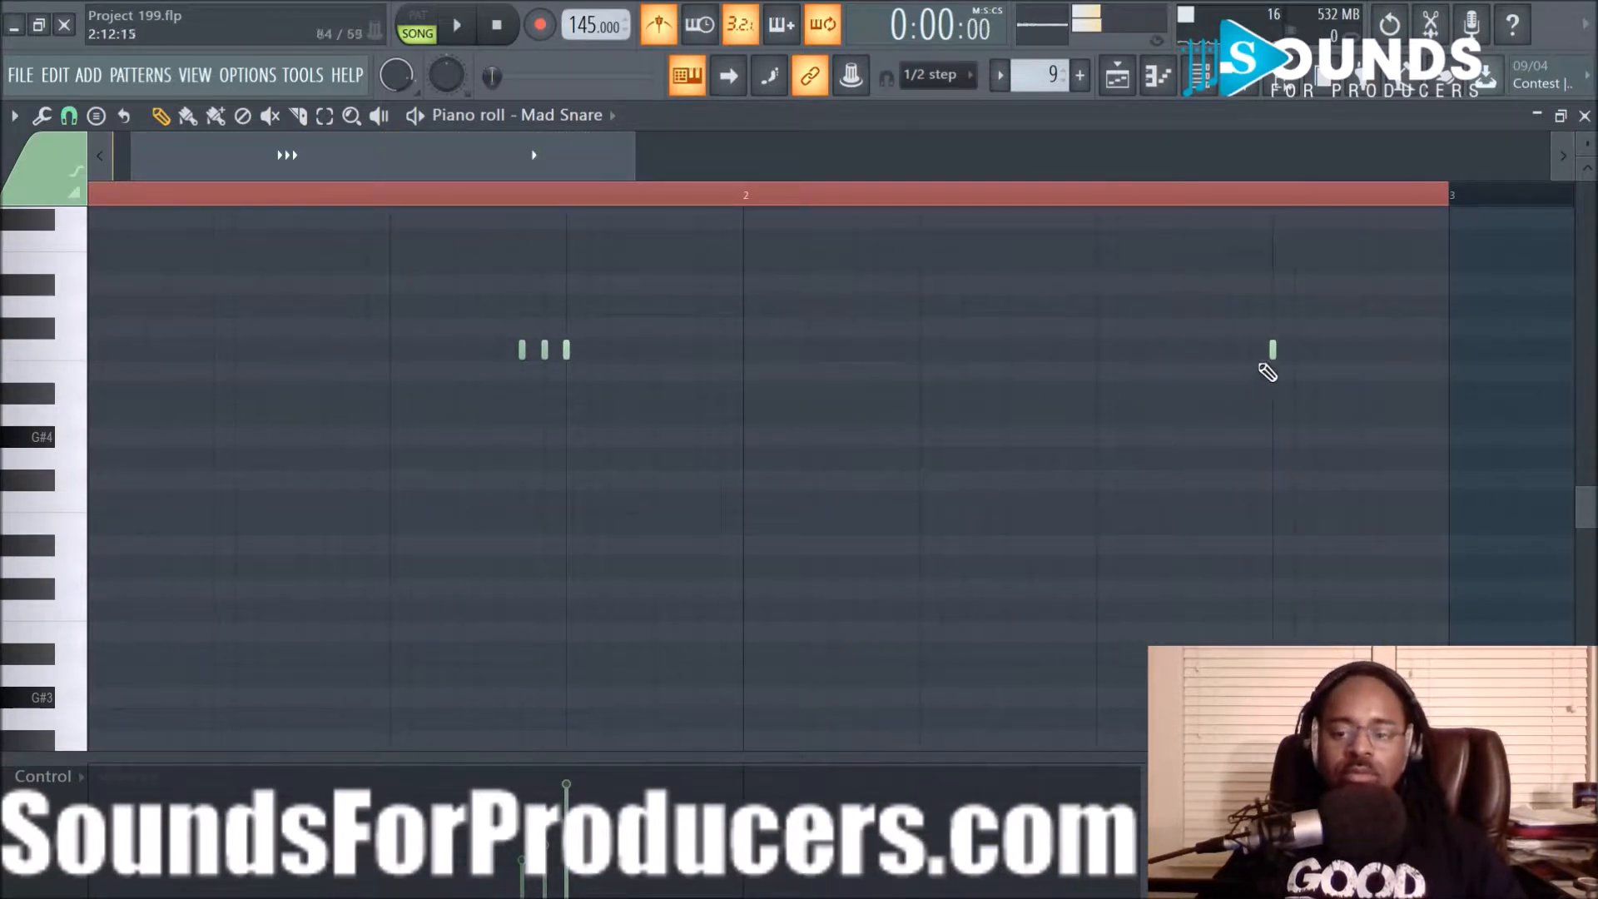
left_click(565, 350)
left_click(1273, 351)
key("space")
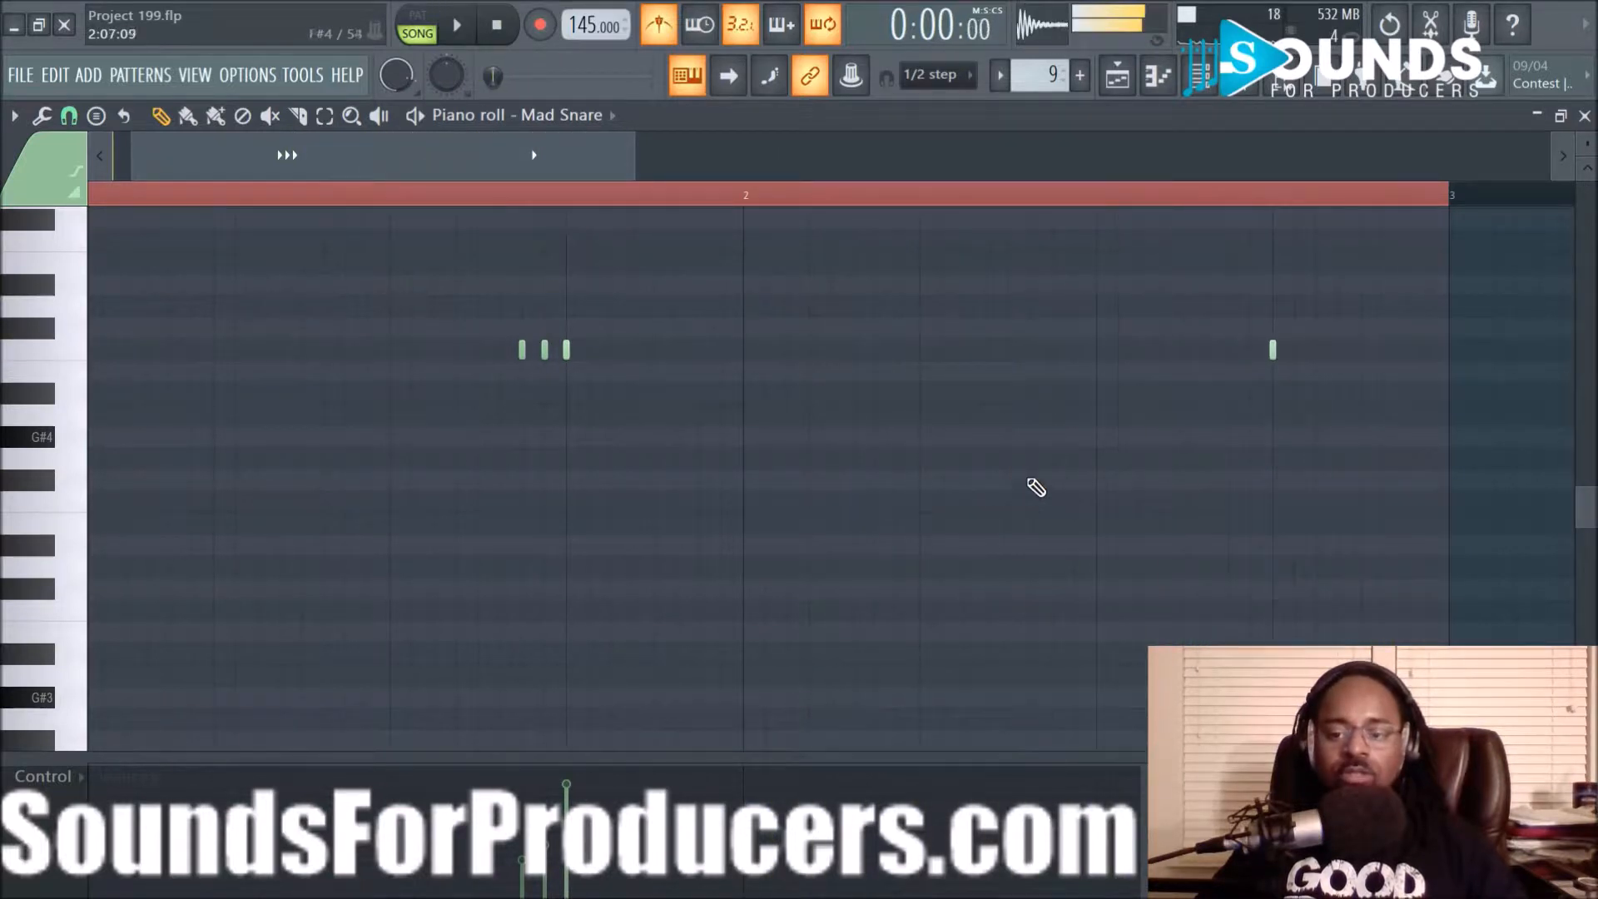
Try a single C5 snare pickup one and a half steps before beat 4 of bar 2, audition it, and remove it
scroll(822, 196, "up", 3)
left_click_drag(457, 171, 628, 179)
key("space")
key("space")
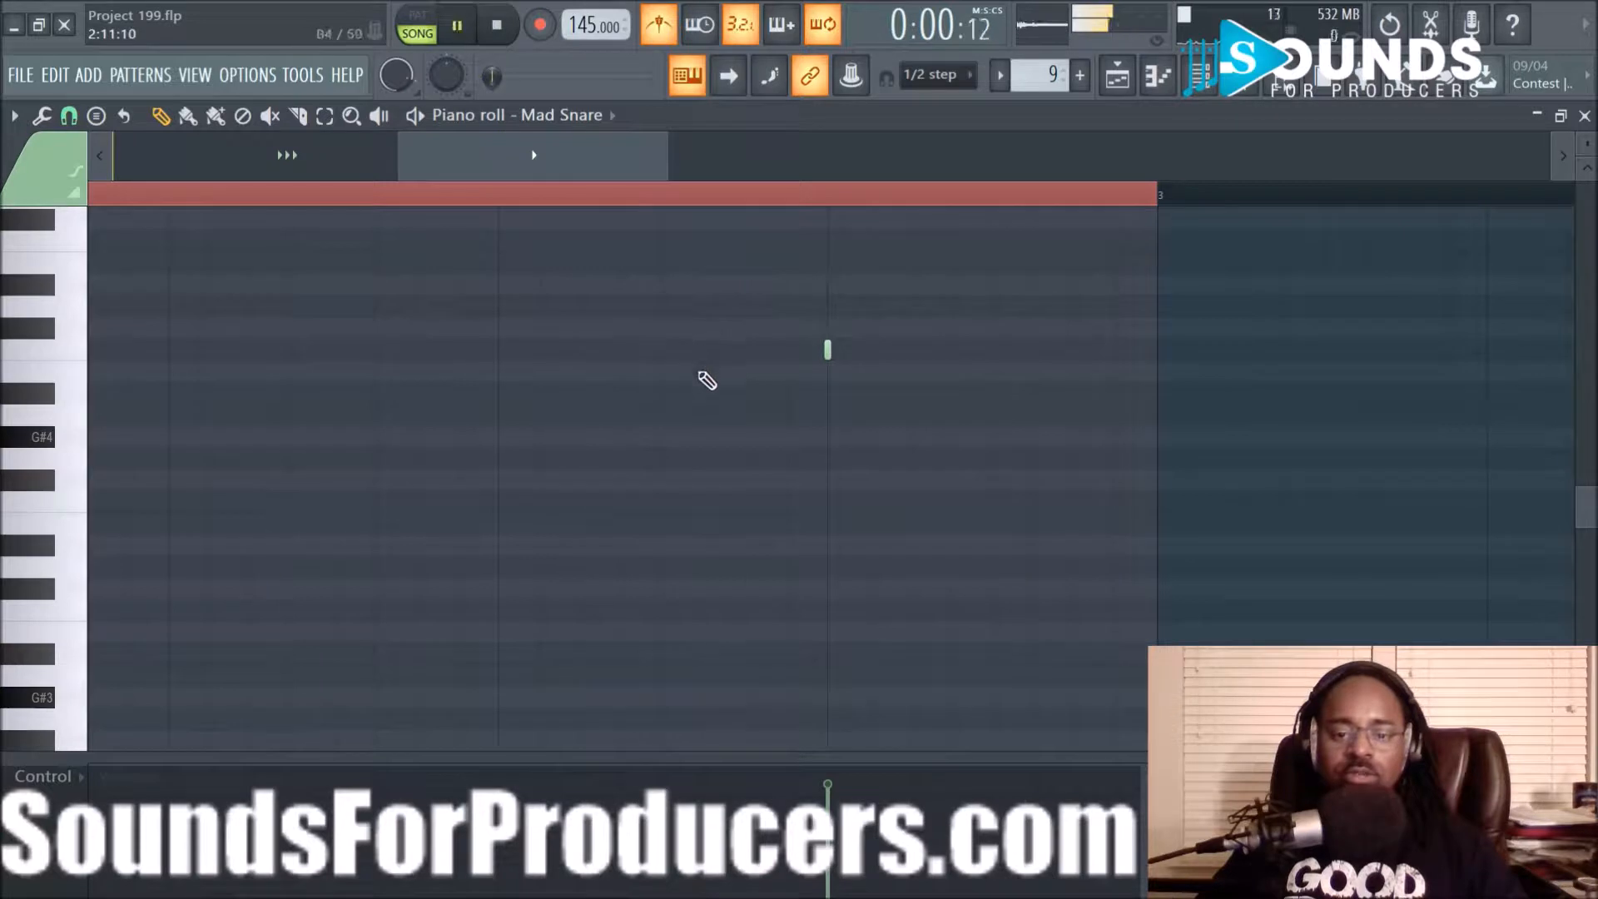
left_click(704, 350)
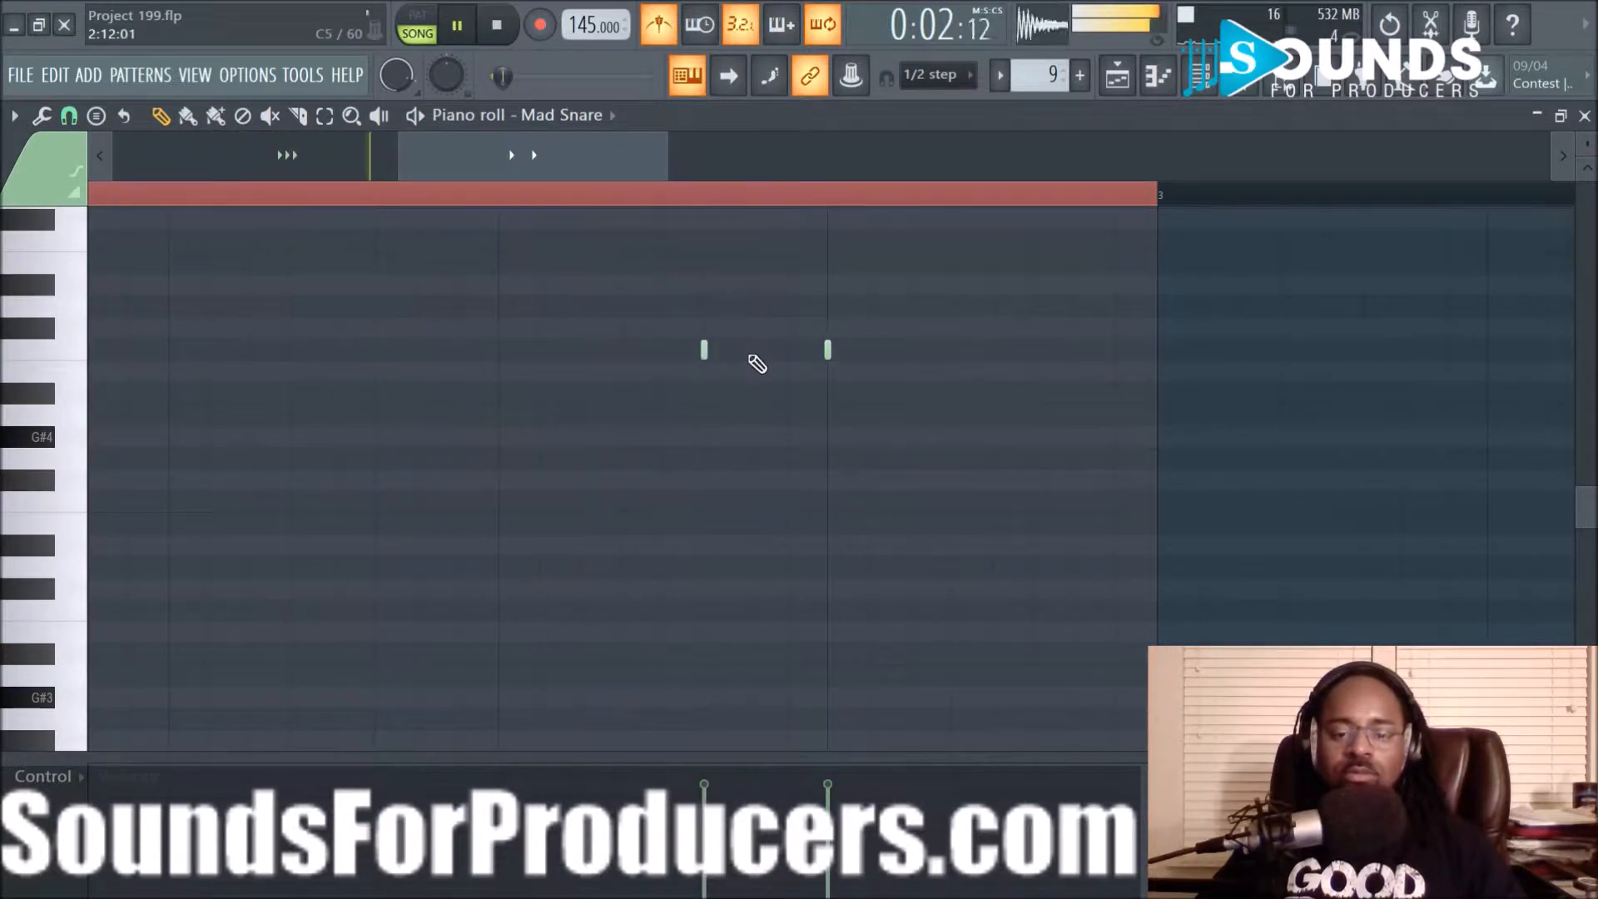
key("space")
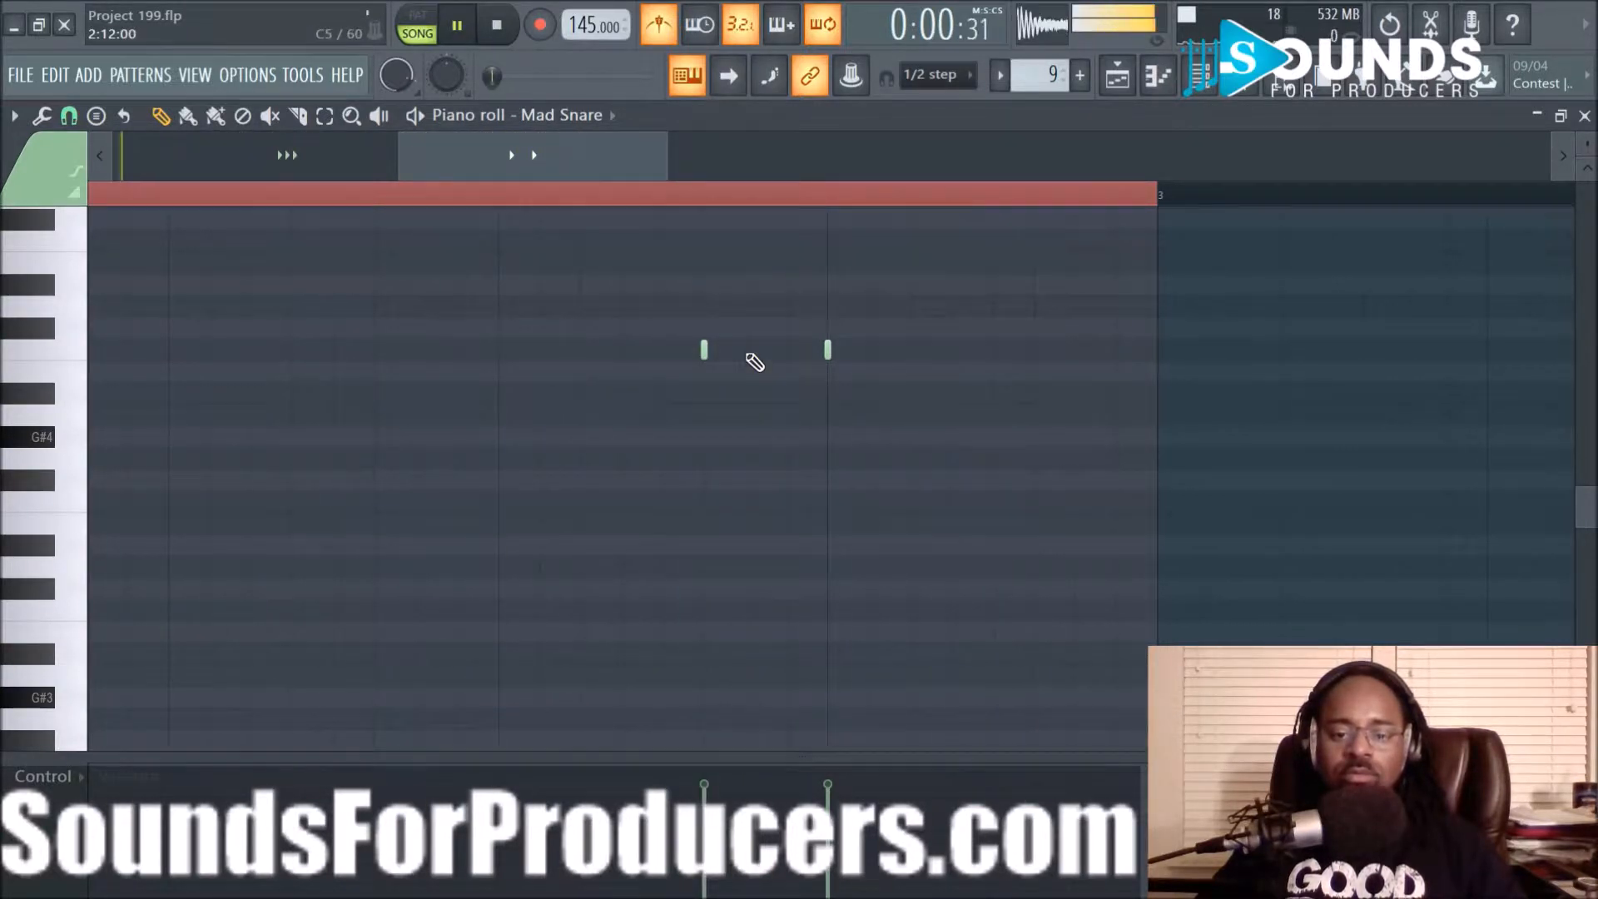
scroll(742, 200, "up", 3)
right_click(678, 349)
key("space")
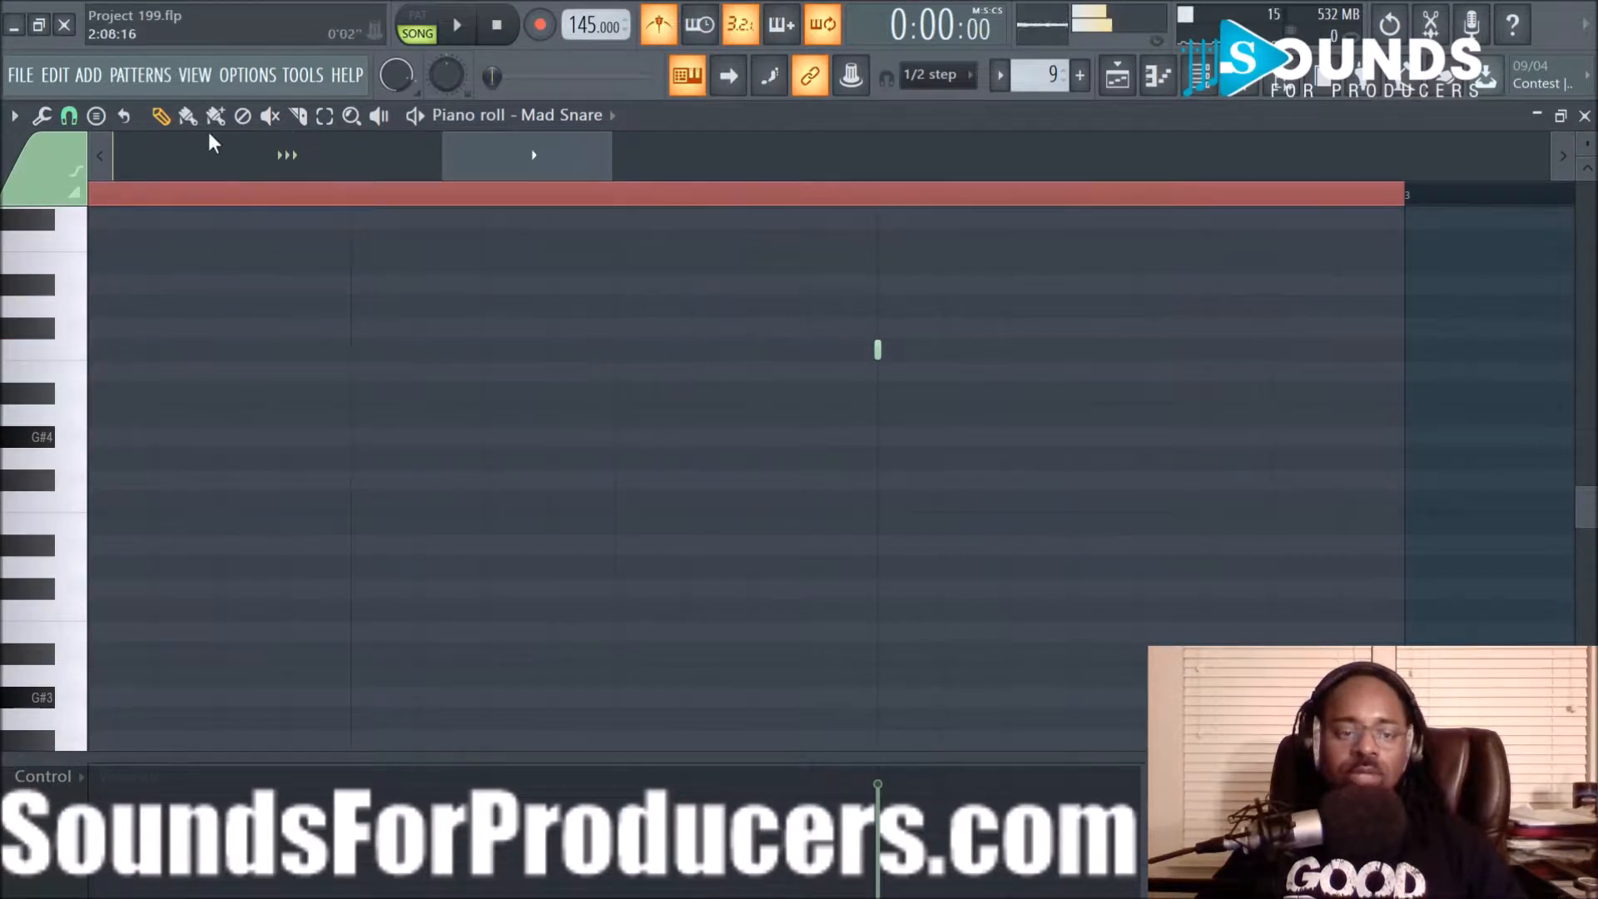
Set the piano roll snap to 1/6 beat and try three softer C5 snare pickups, 1/6 beat apart, leading into beat 4 of bar 2
left_click(68, 116)
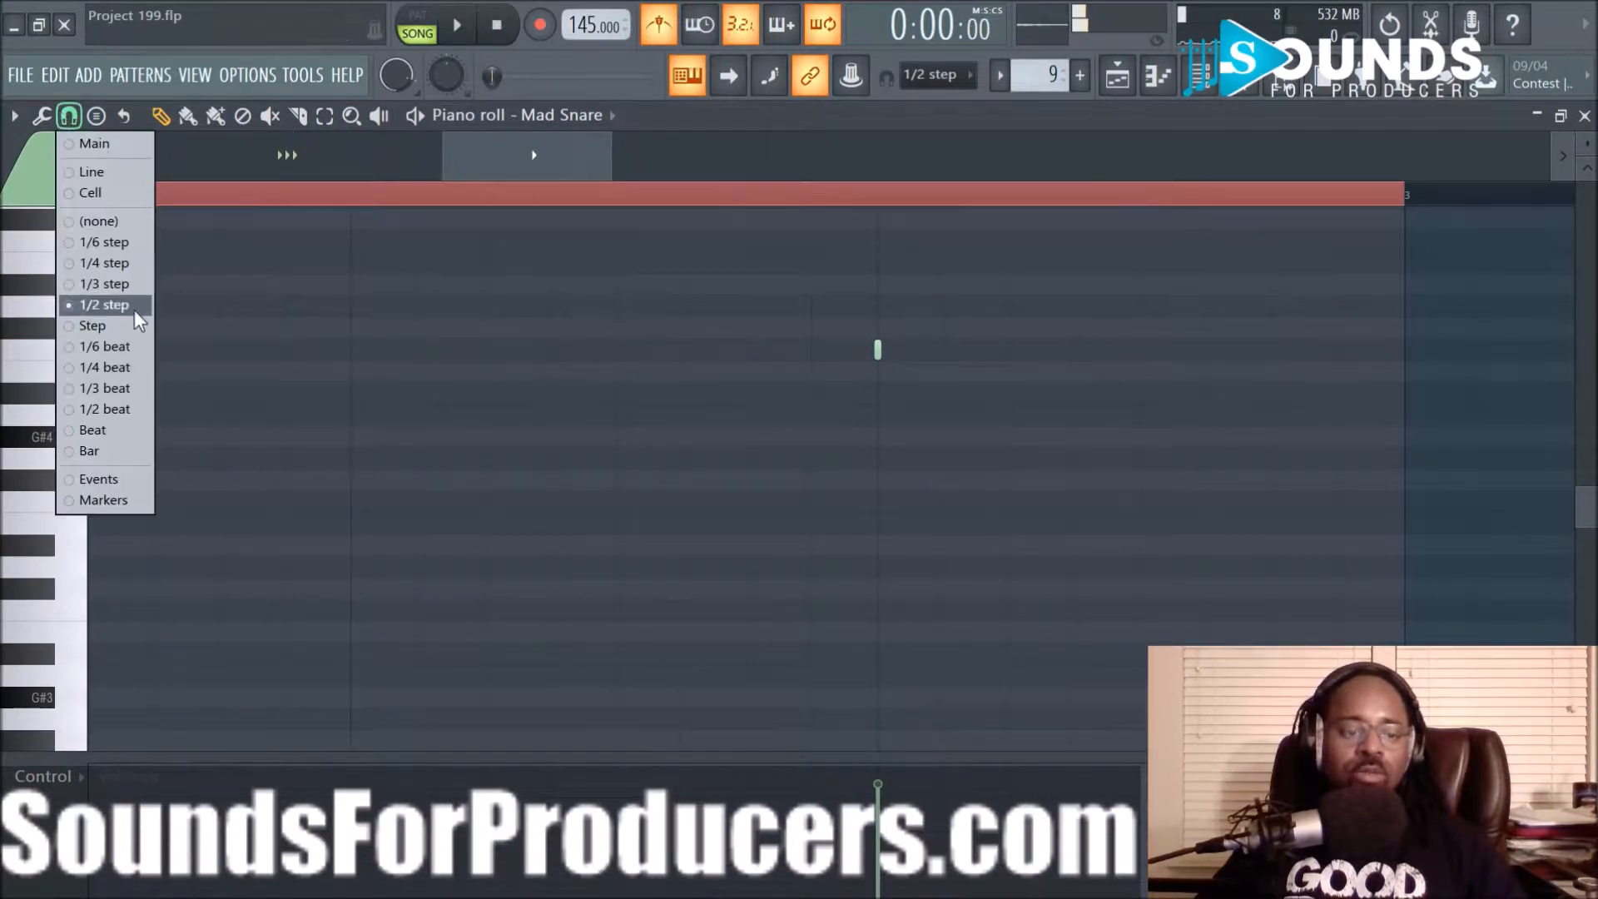
left_click(108, 386)
scroll(822, 204, "down", 2)
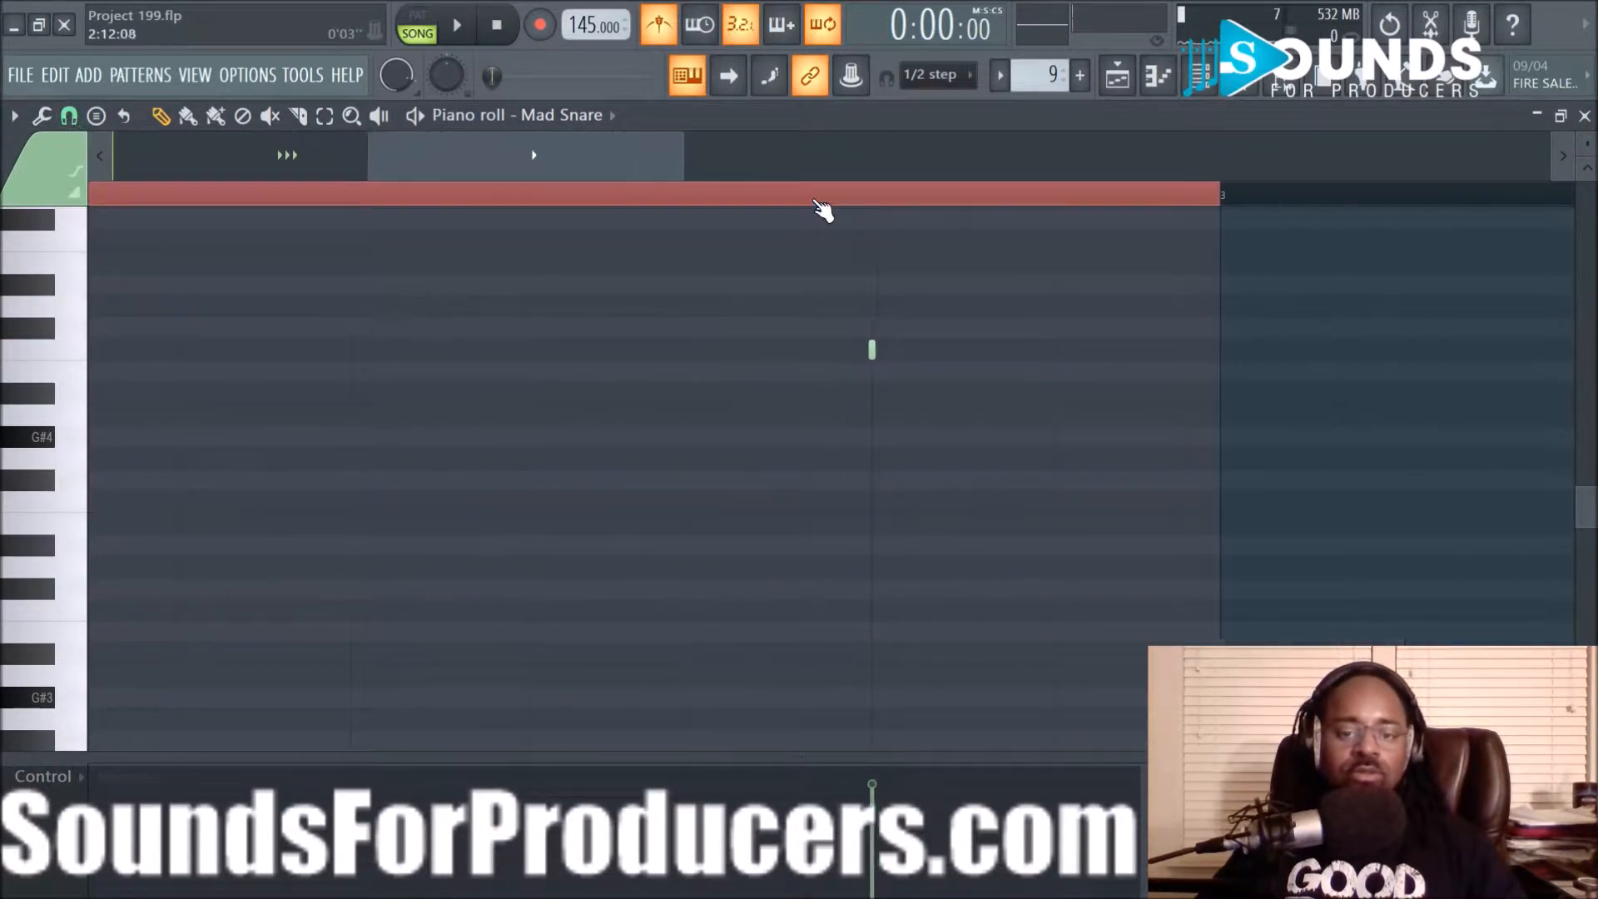
left_click(69, 117)
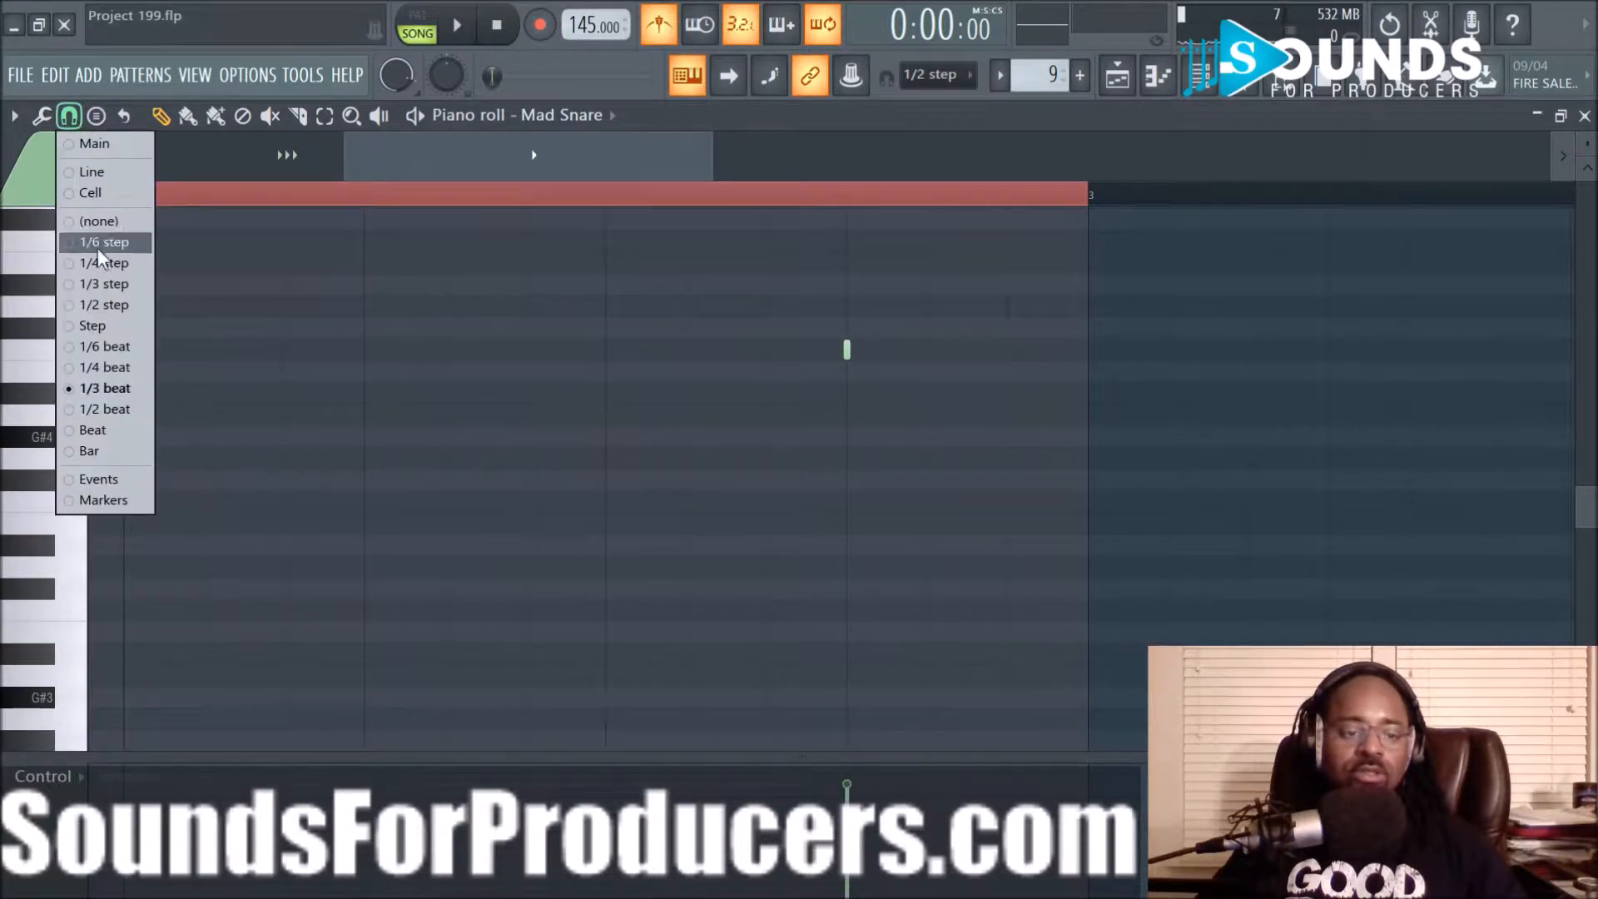
left_click(93, 346)
key("space")
left_click(728, 352)
left_click(767, 358)
key("space")
left_click_drag(729, 808, 805, 794)
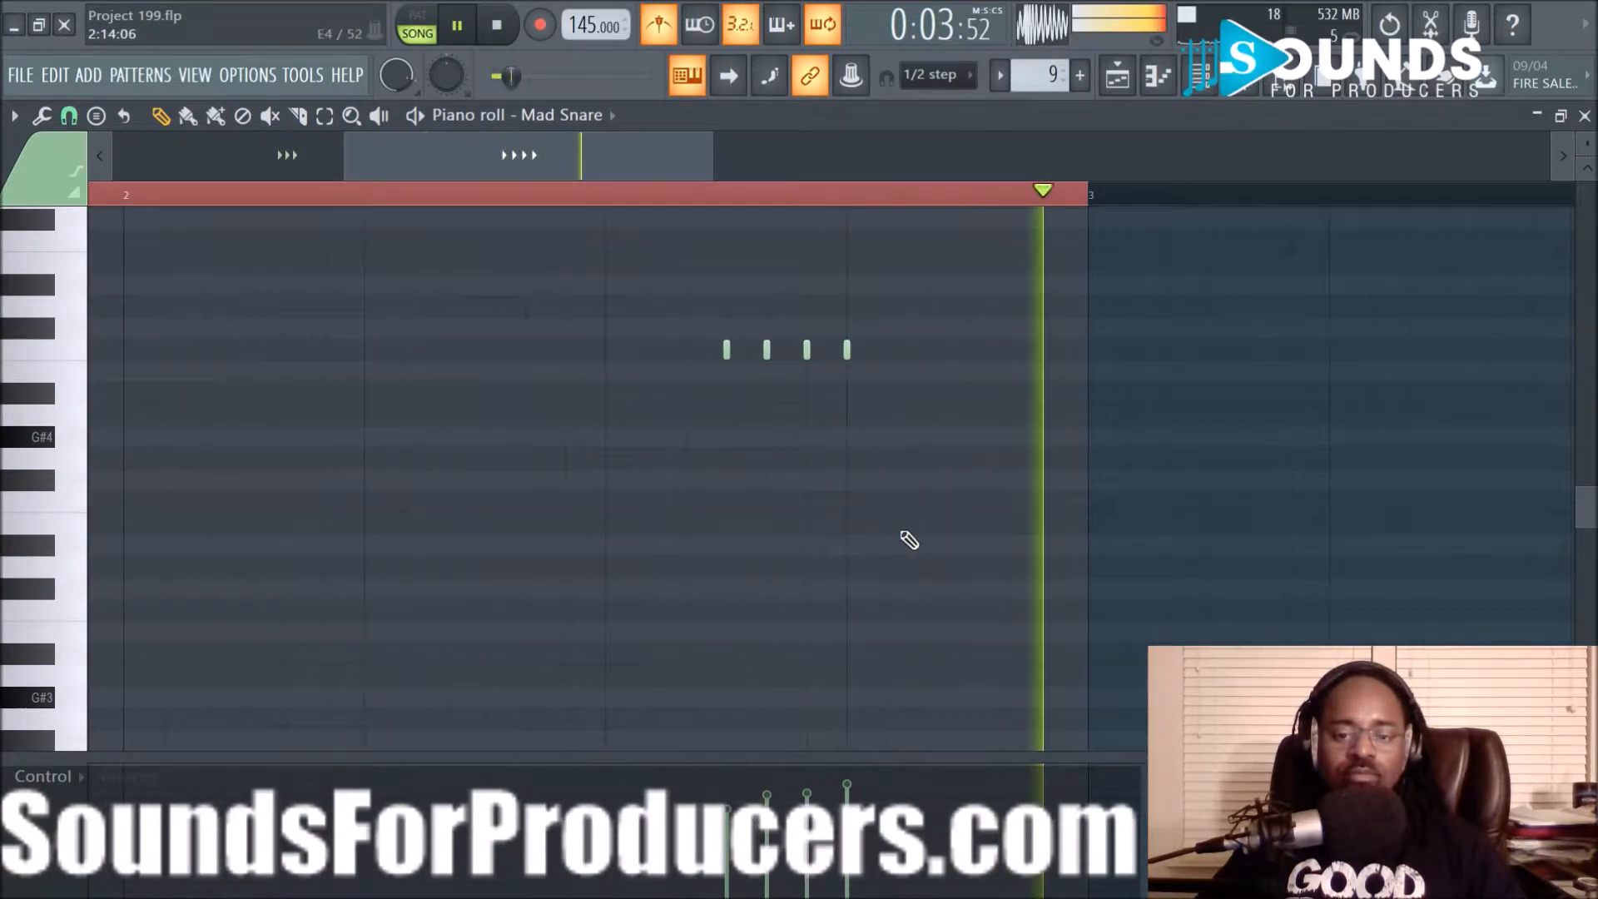
Delete the three bar 2 pickups and try only two on C5, 1/6 beat apart, before beat 4 in song playback
right_click(806, 351)
right_click(767, 351)
right_click(726, 351)
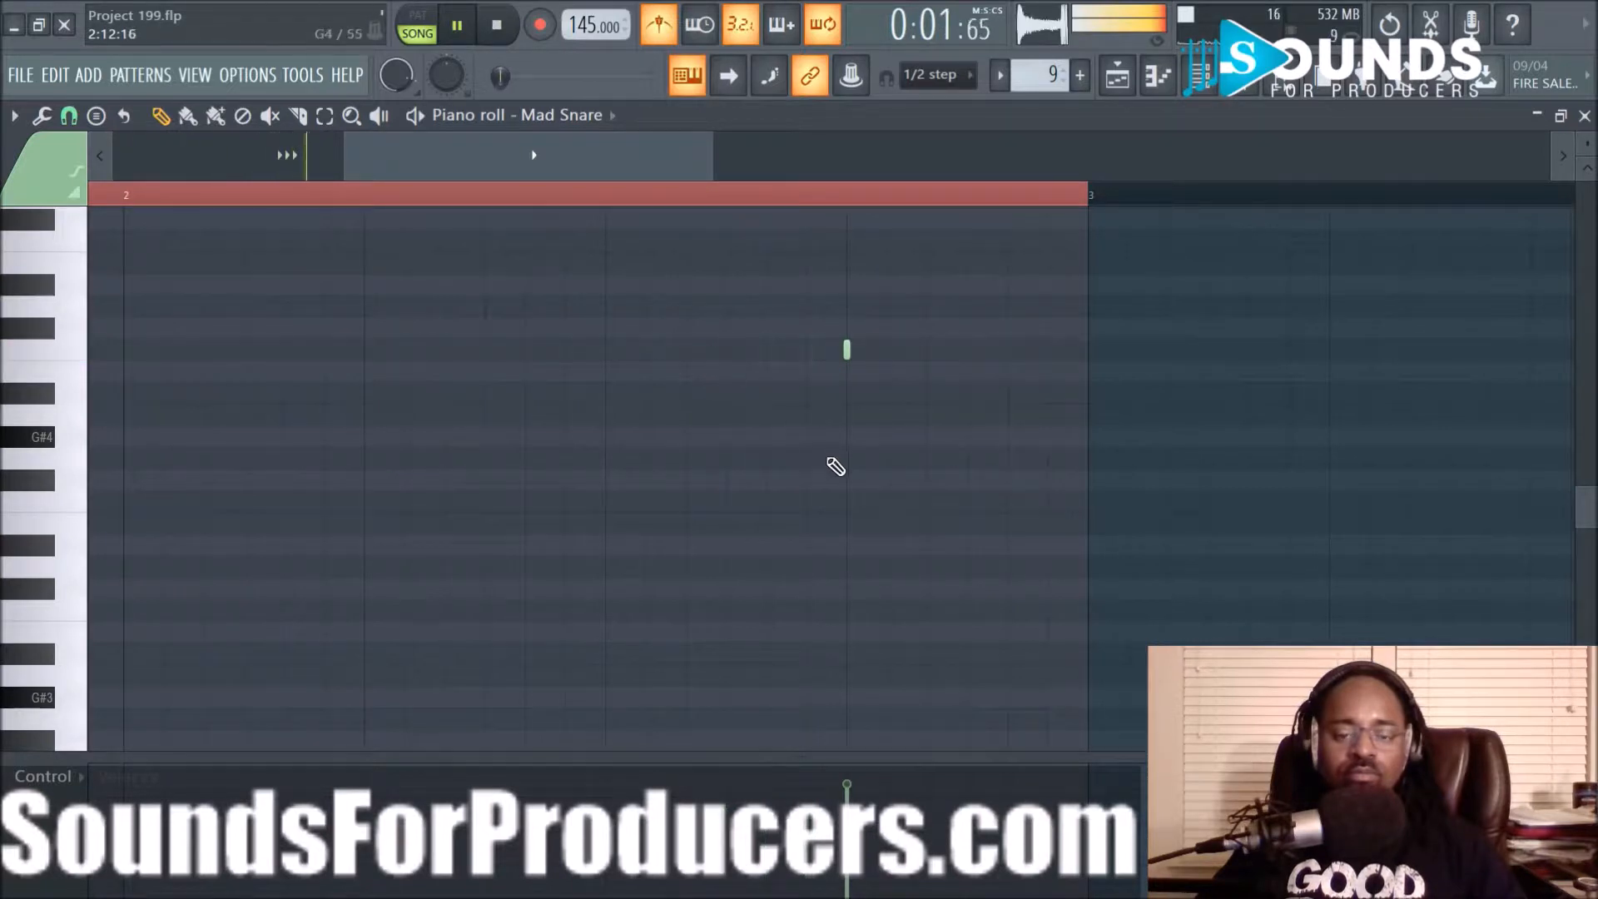
left_click(766, 350)
left_click(805, 350)
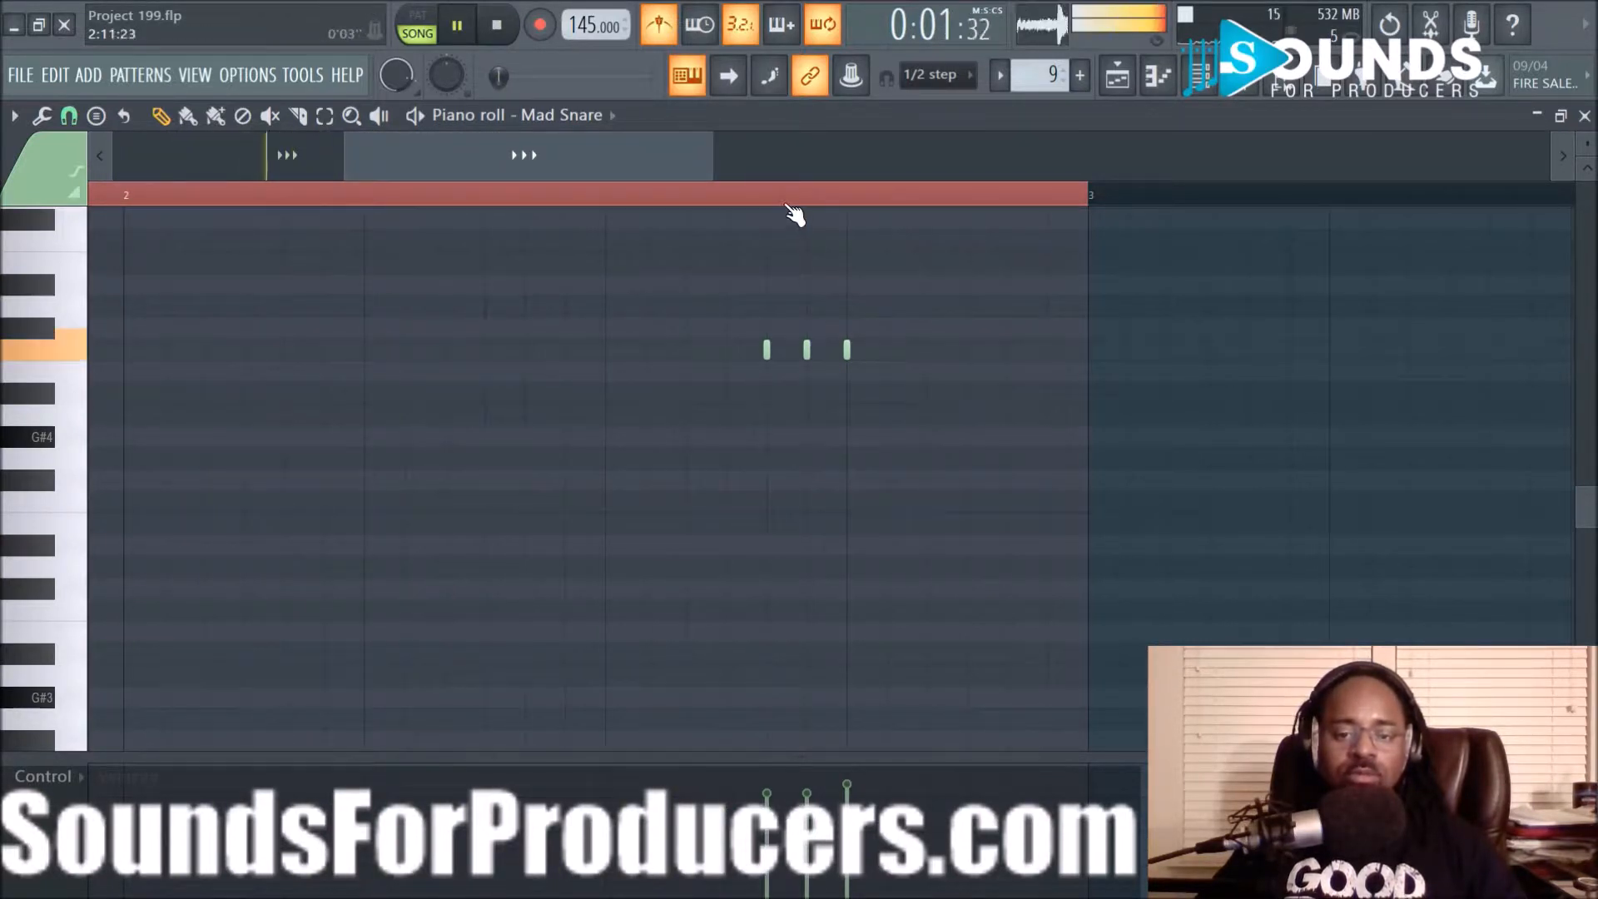
scroll(796, 204, "up", 3)
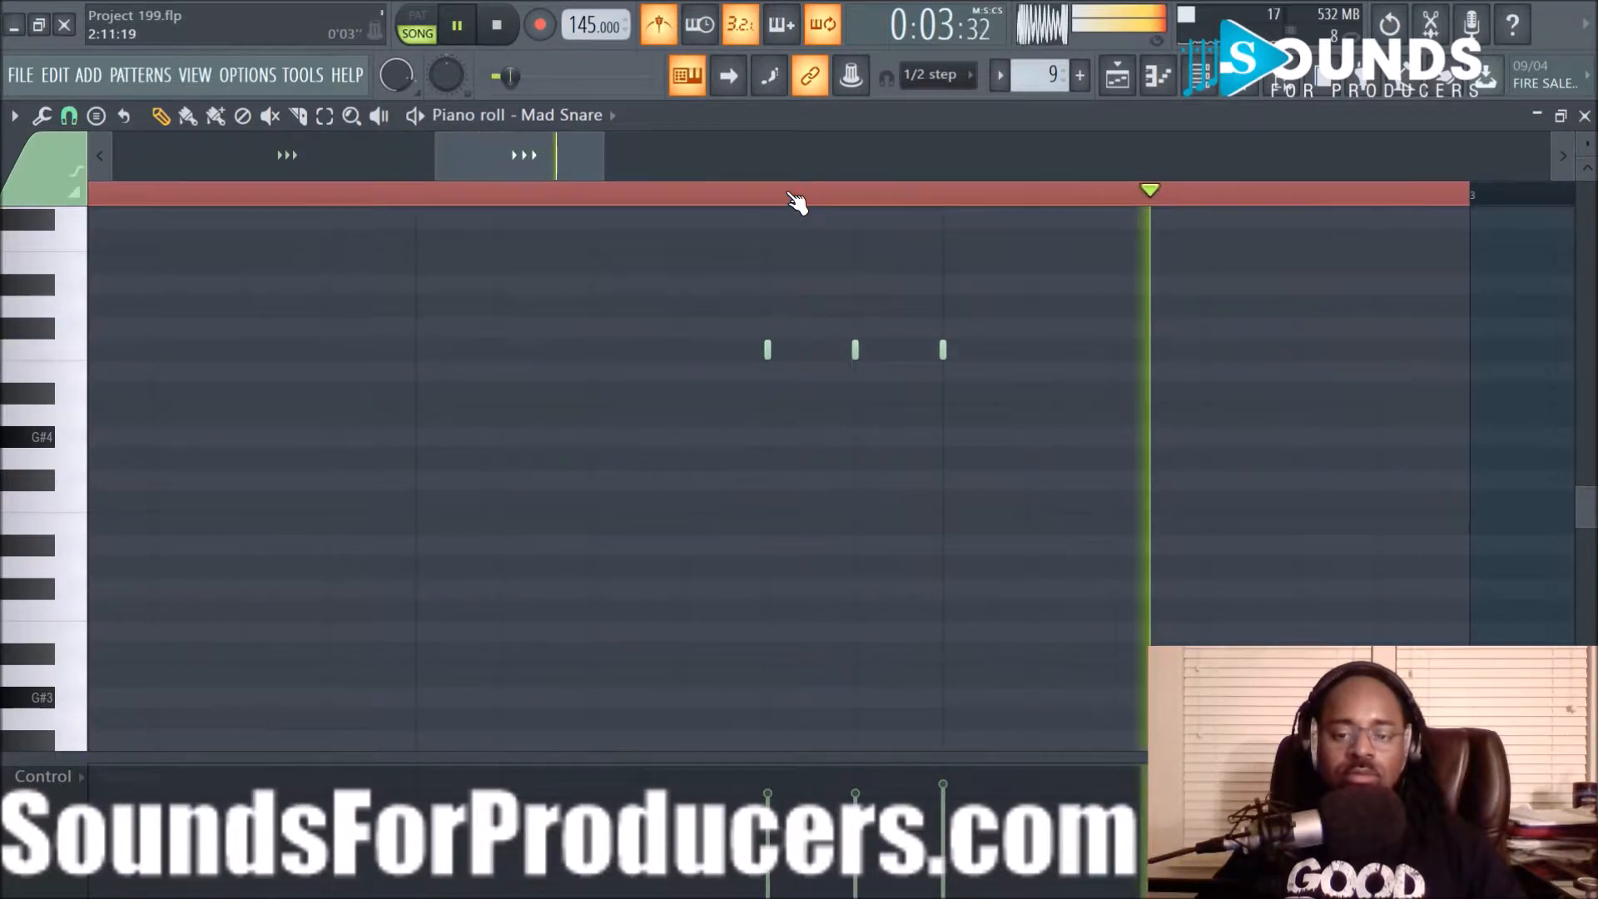
key("space")
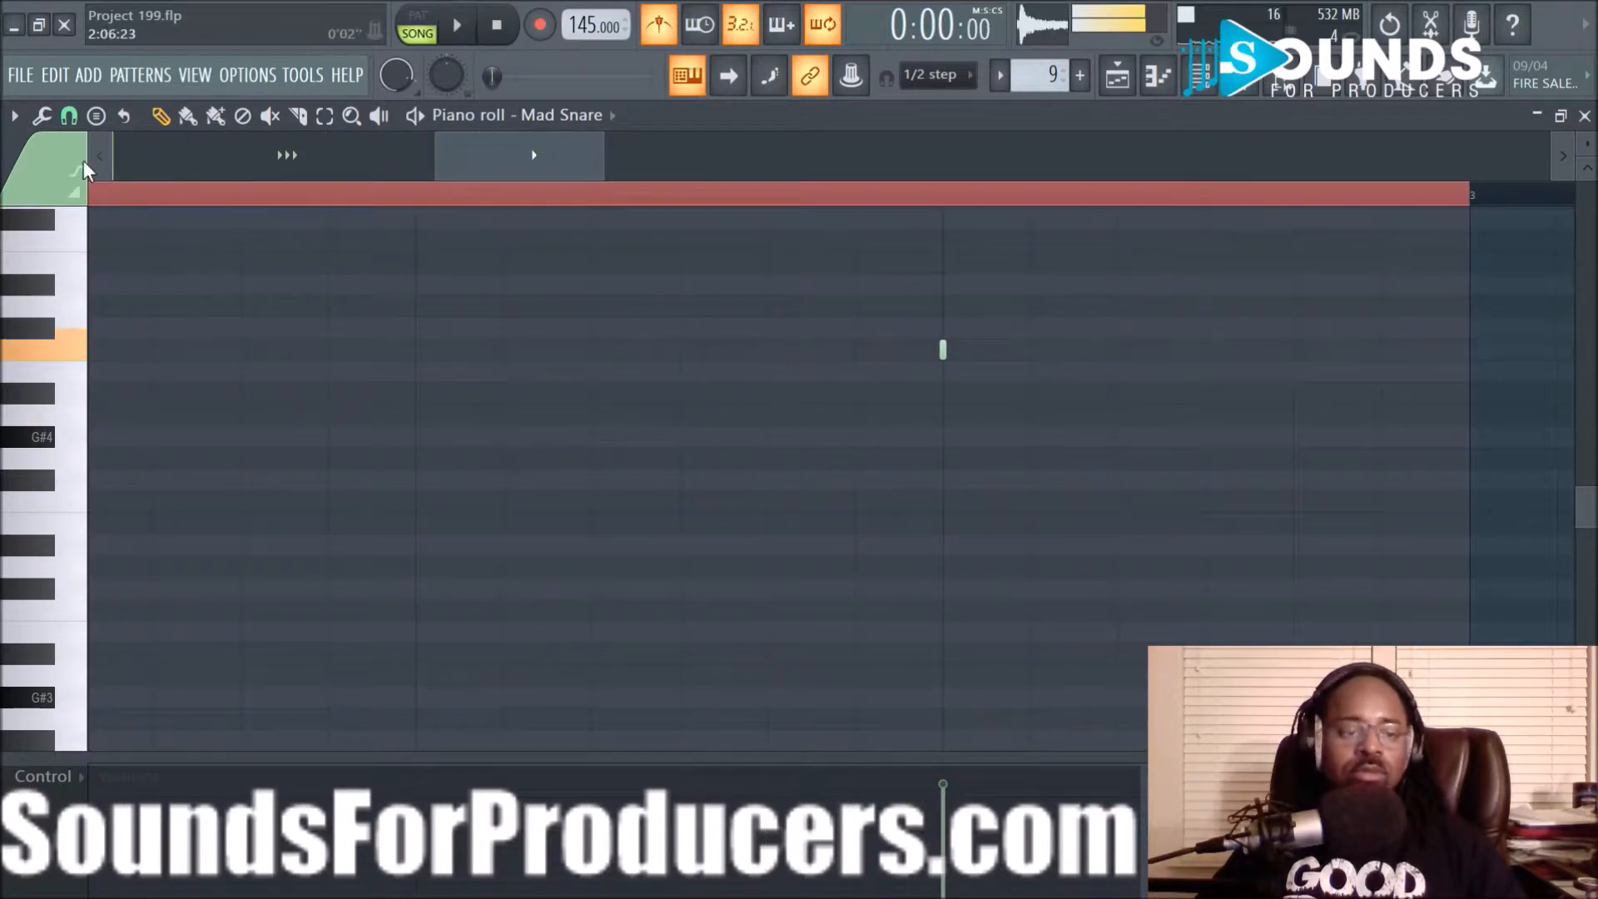
Set the piano roll snap to 1/4 step and try three C5 snare pickups, 1/4 step apart, before beat 4 of bar 2
left_click(68, 114)
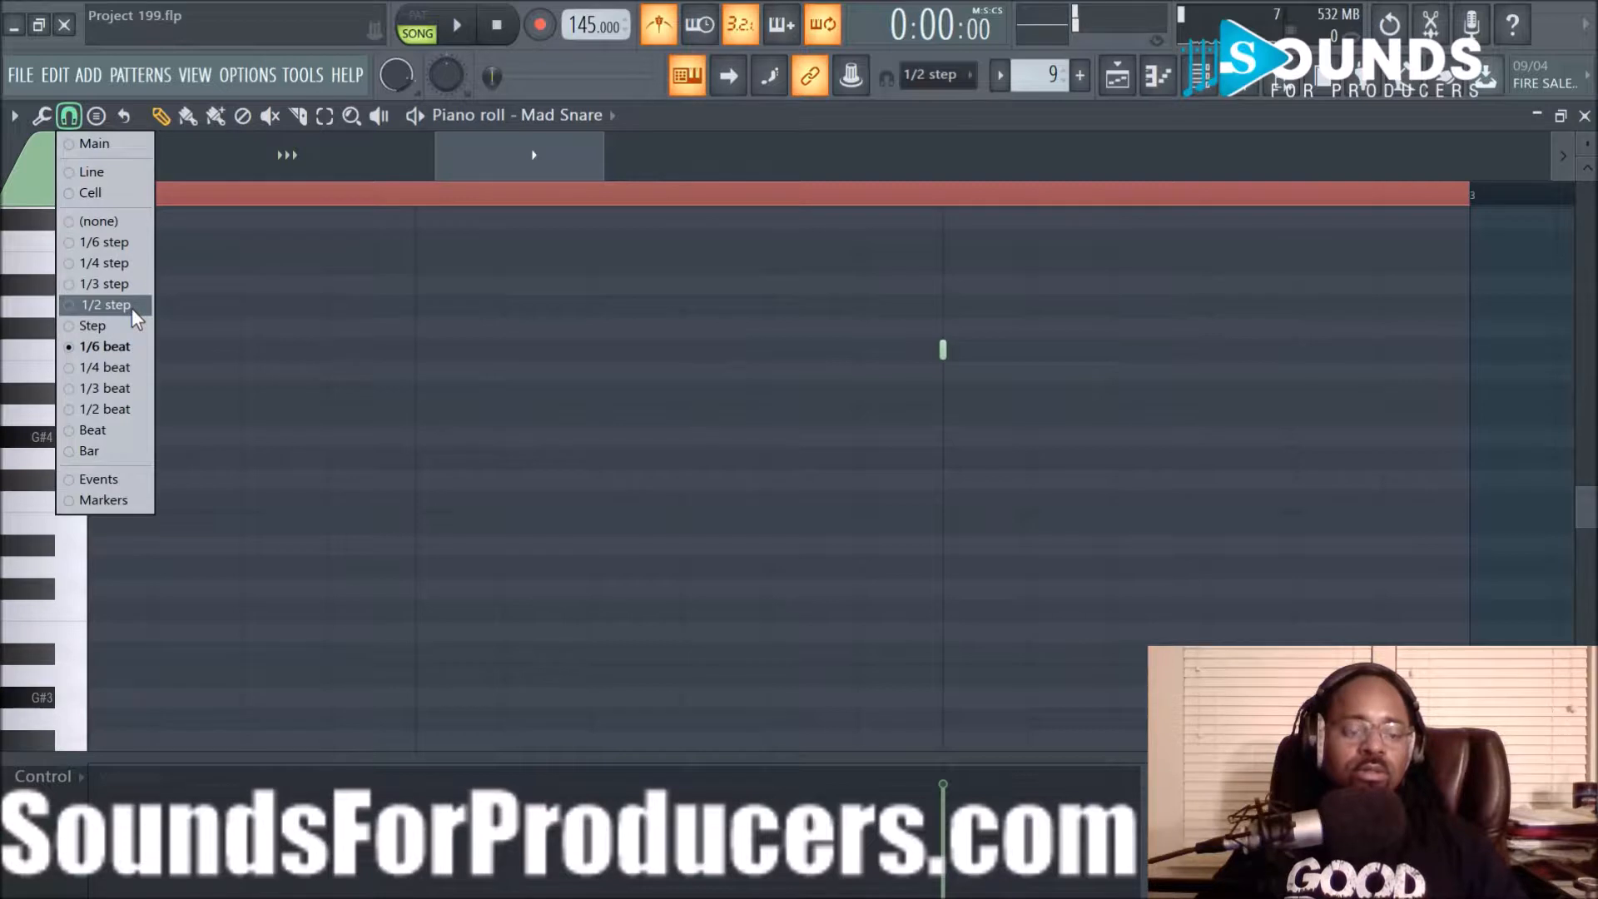
left_click(119, 367)
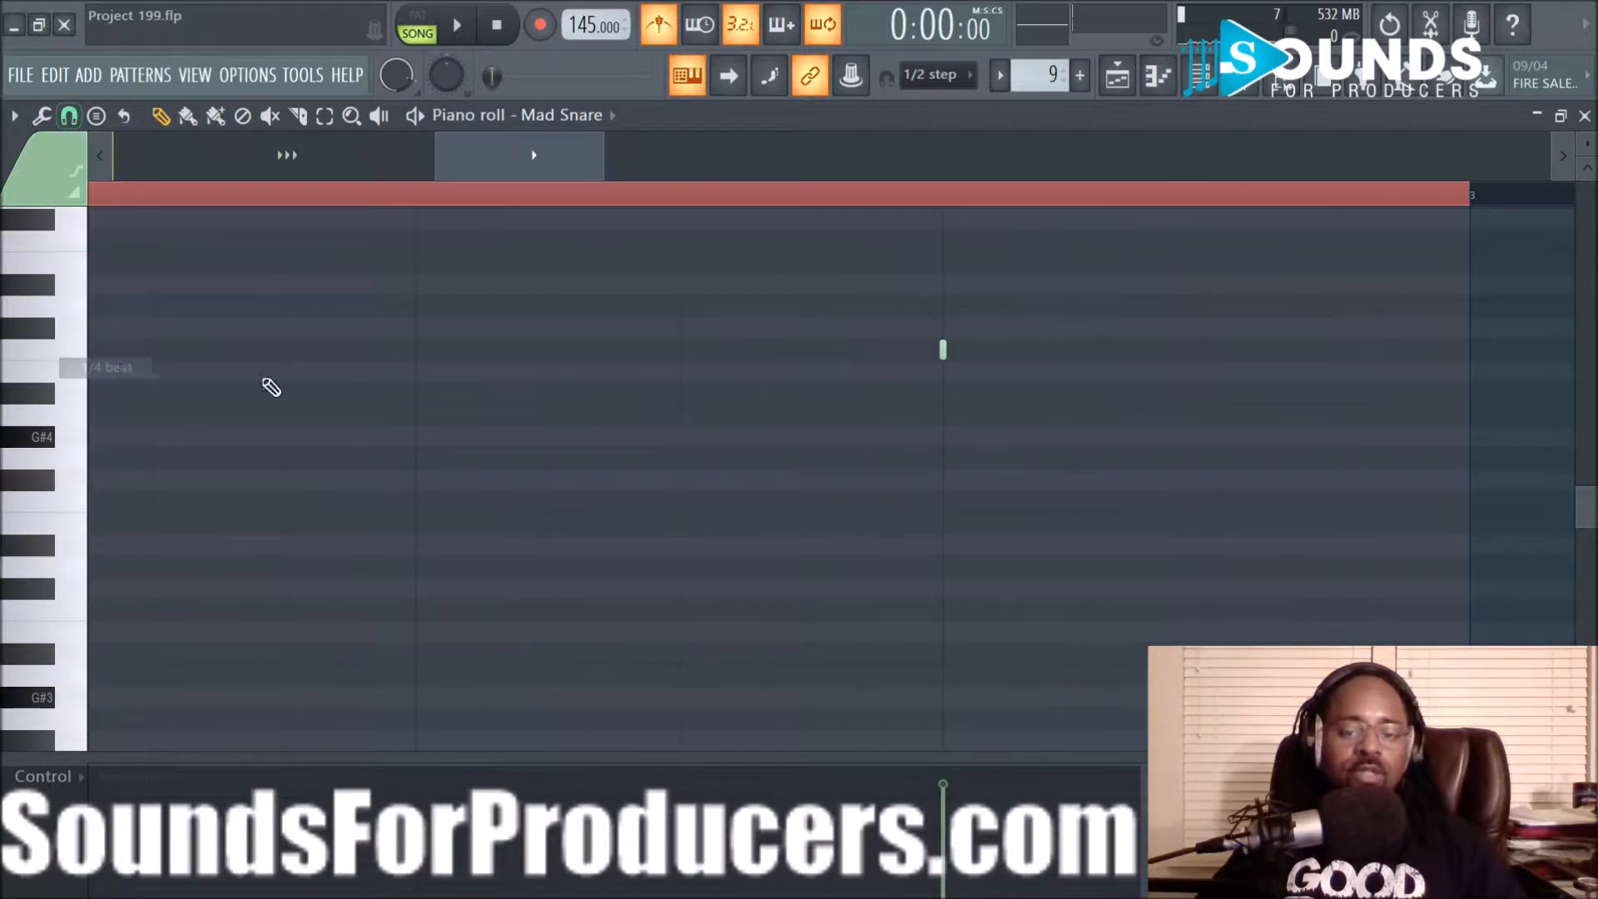
left_click(68, 116)
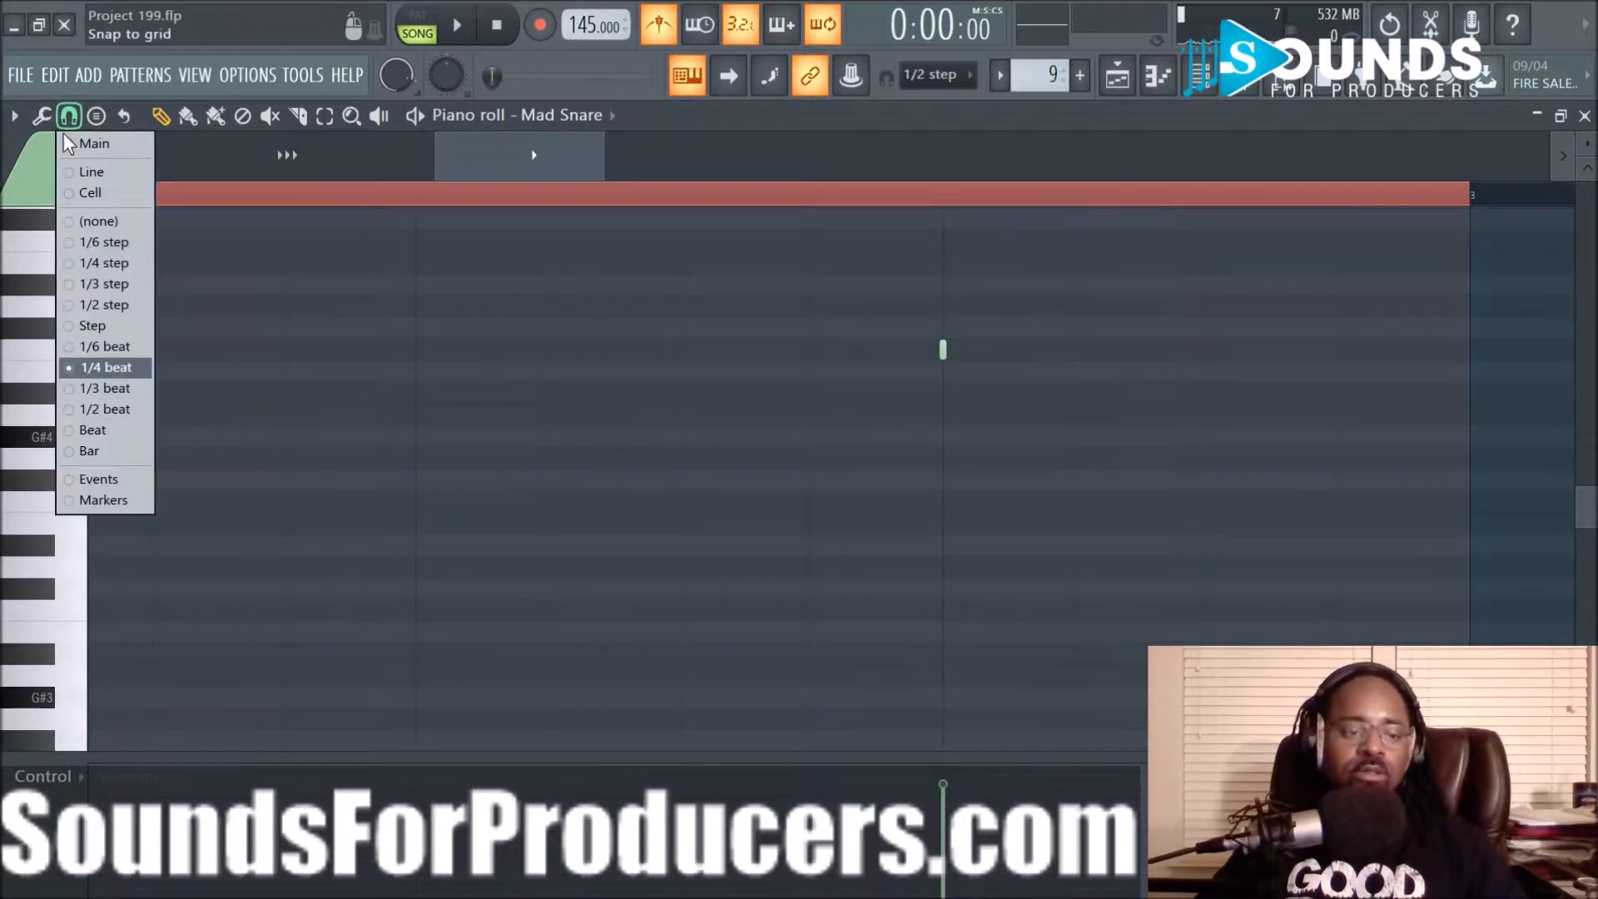
left_click(94, 271)
key("space")
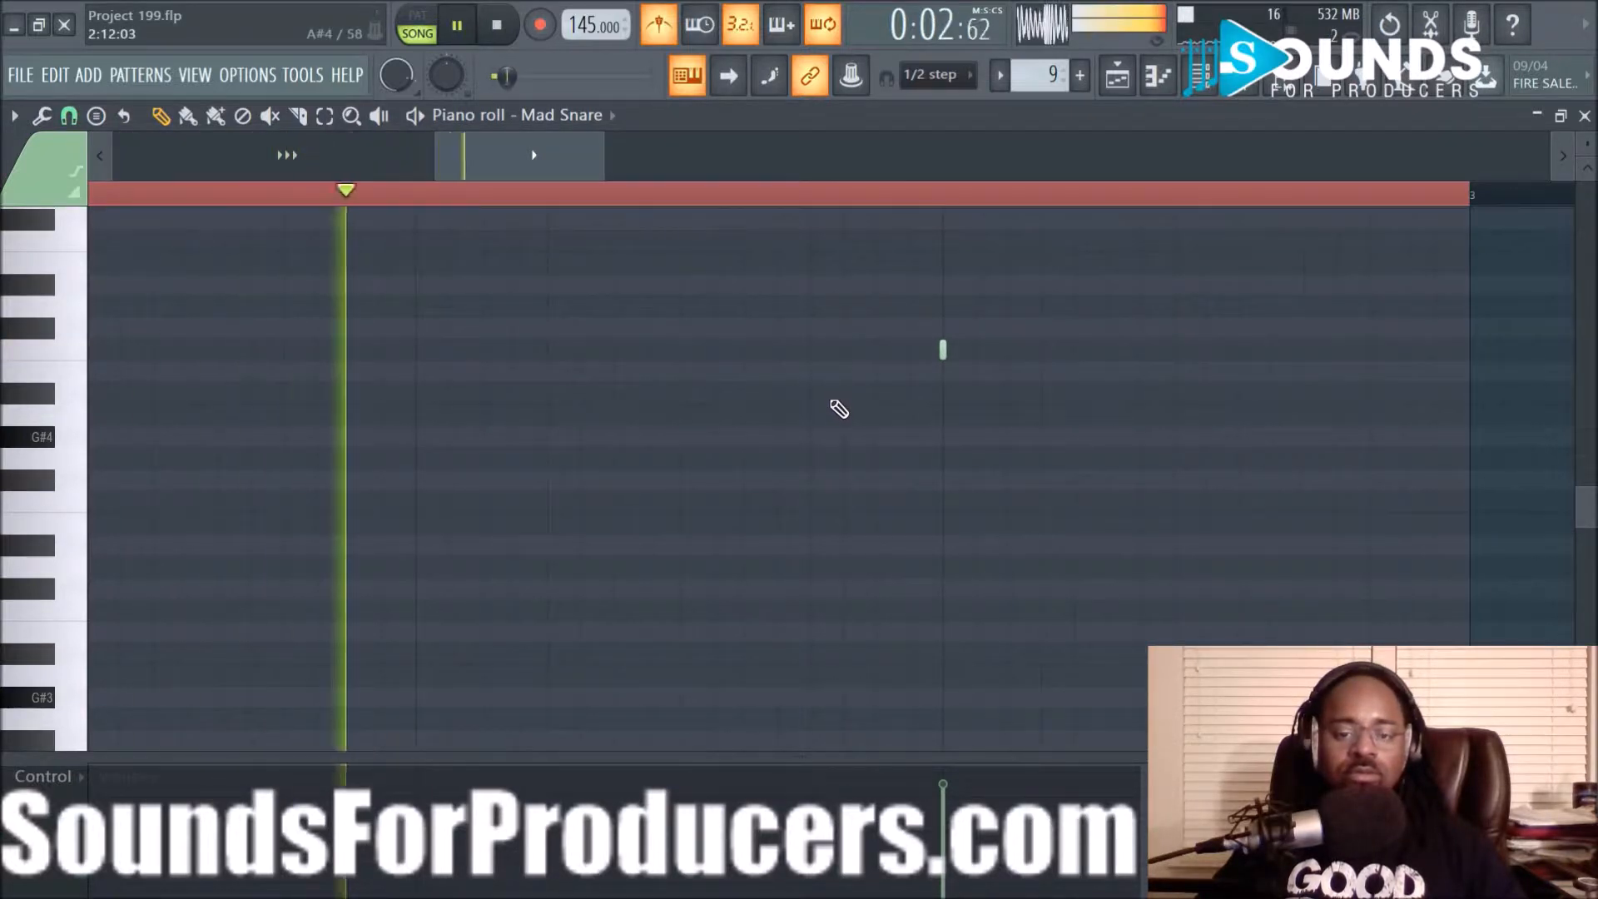
left_click(845, 351)
left_click(878, 350)
left_click(910, 351)
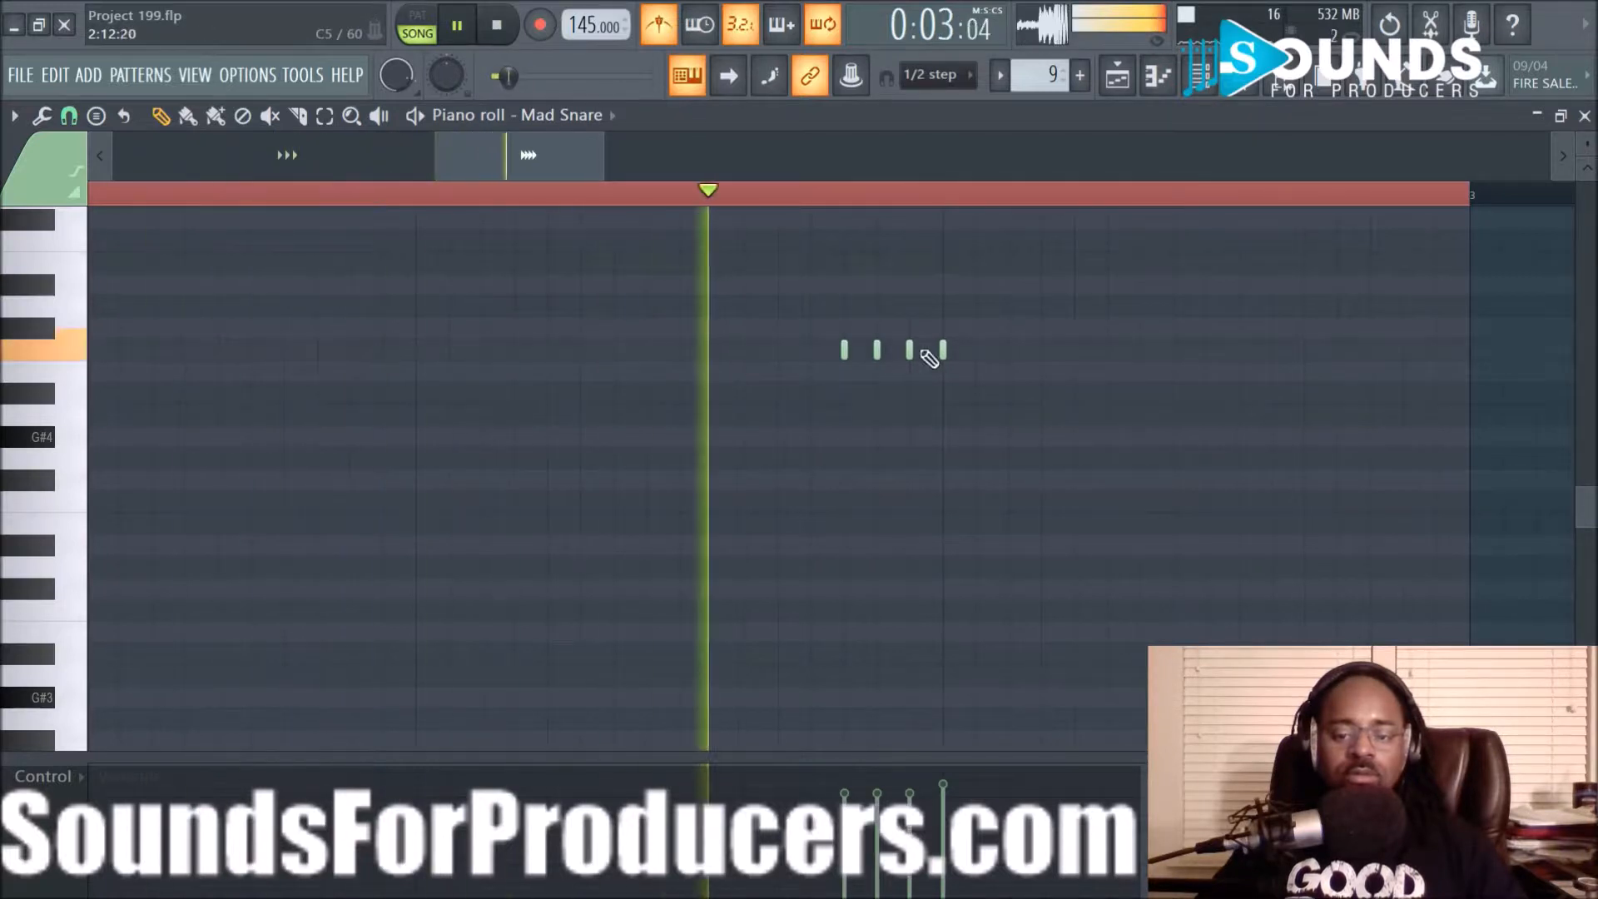
Delete the three 1/4 step snare pickups before beat 4 of bar 2 and set the piano roll snap to Step
right_click(910, 350)
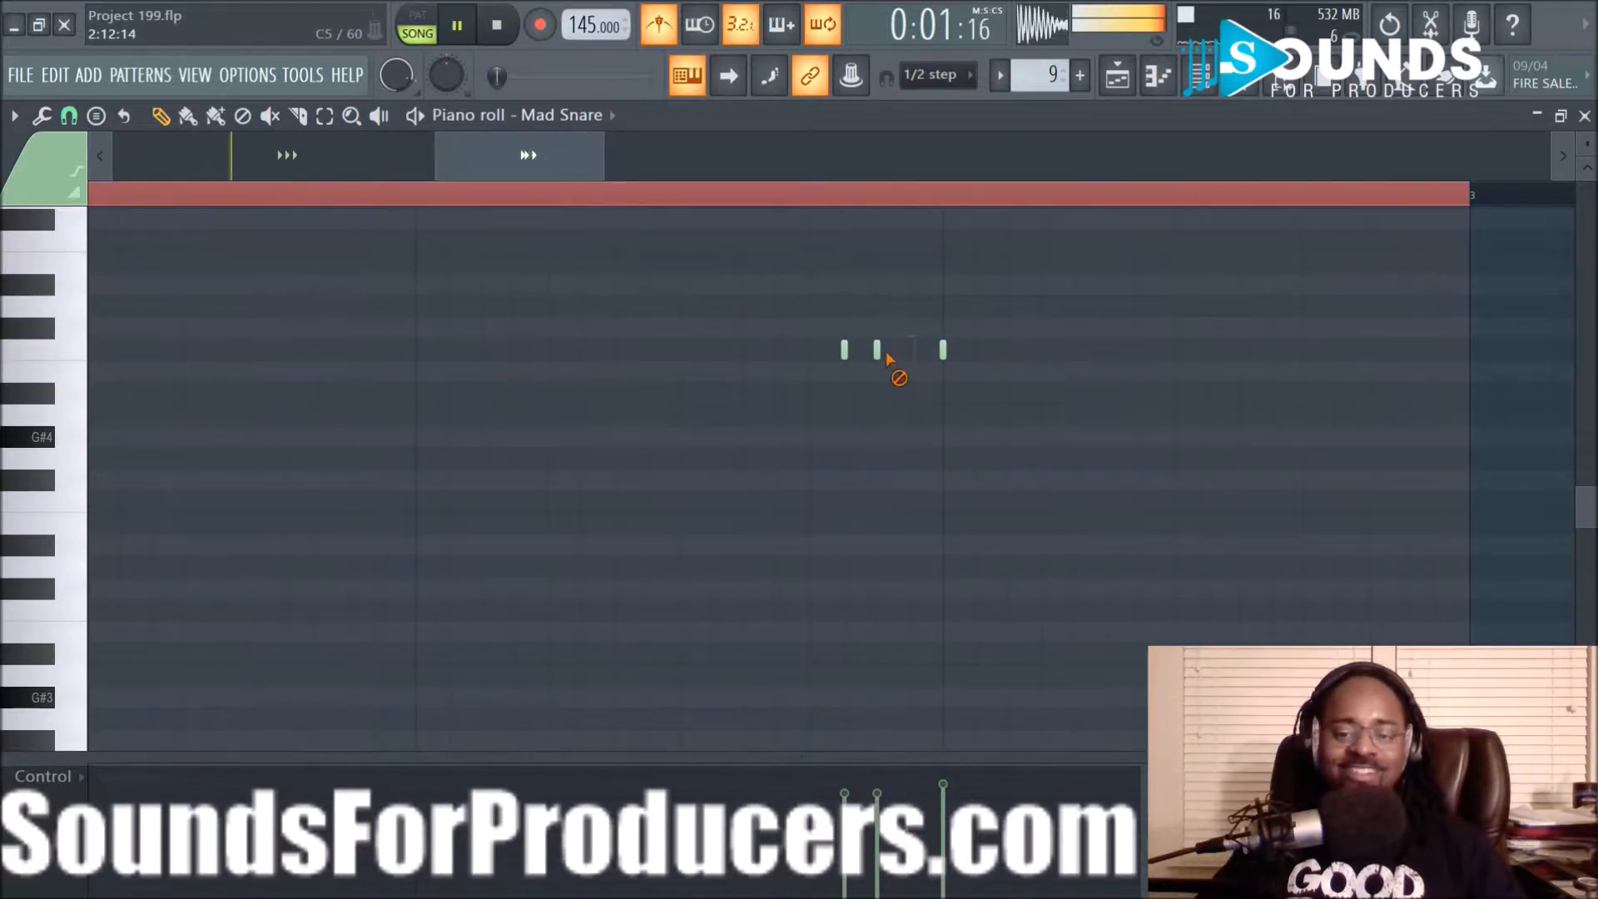
right_click(877, 350)
right_click(845, 350)
key("space")
key("space")
left_click(69, 114)
left_click(113, 325)
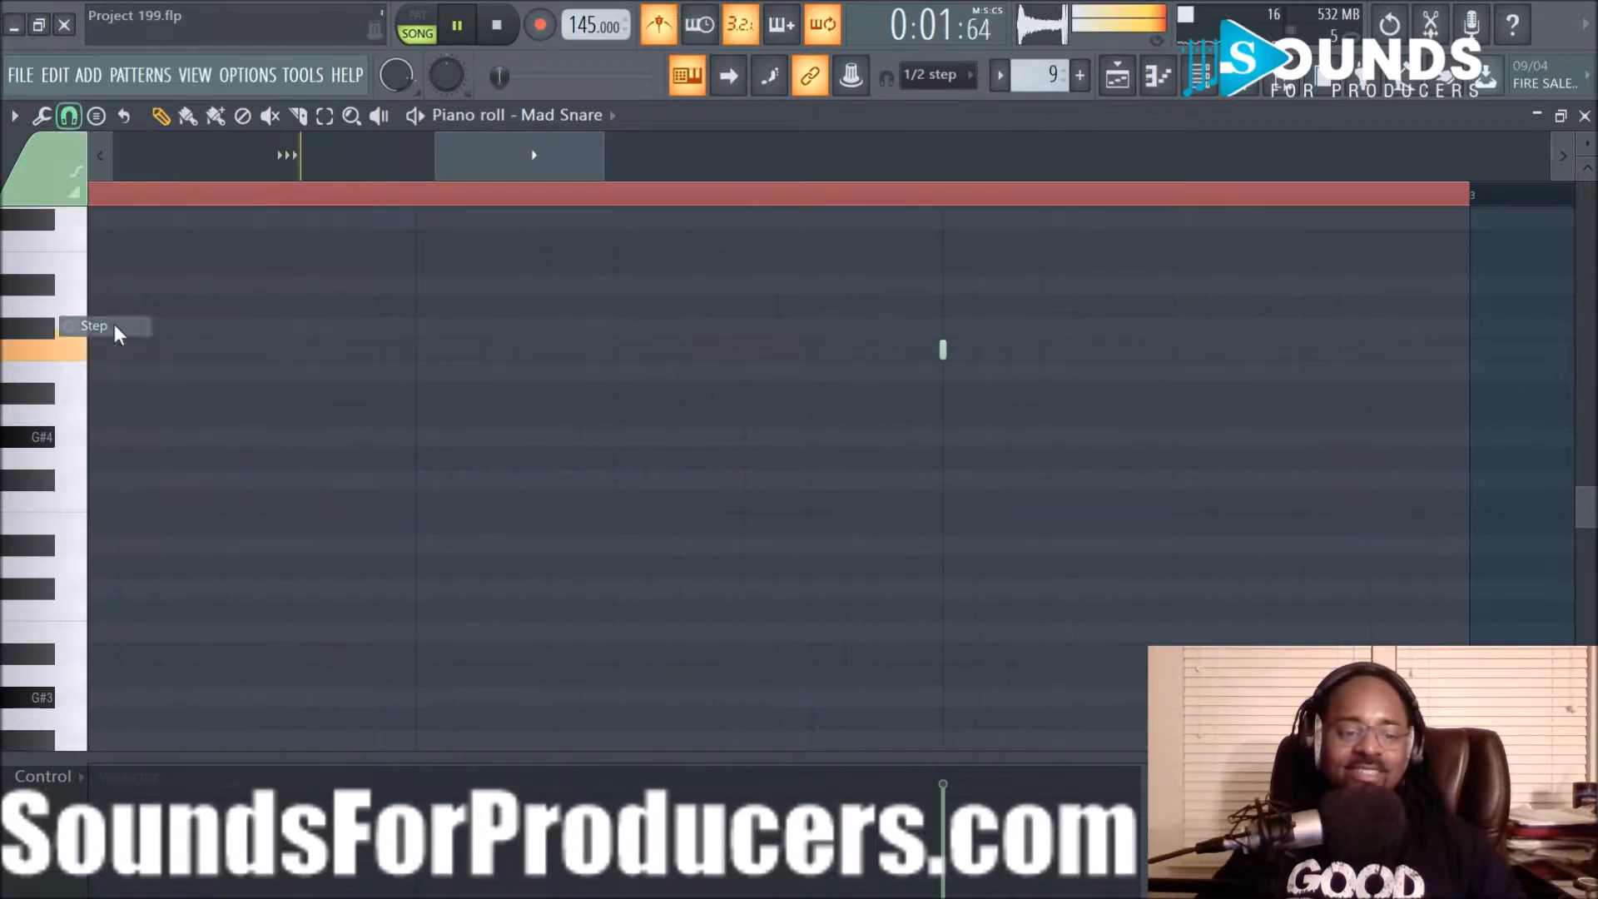
key("space")
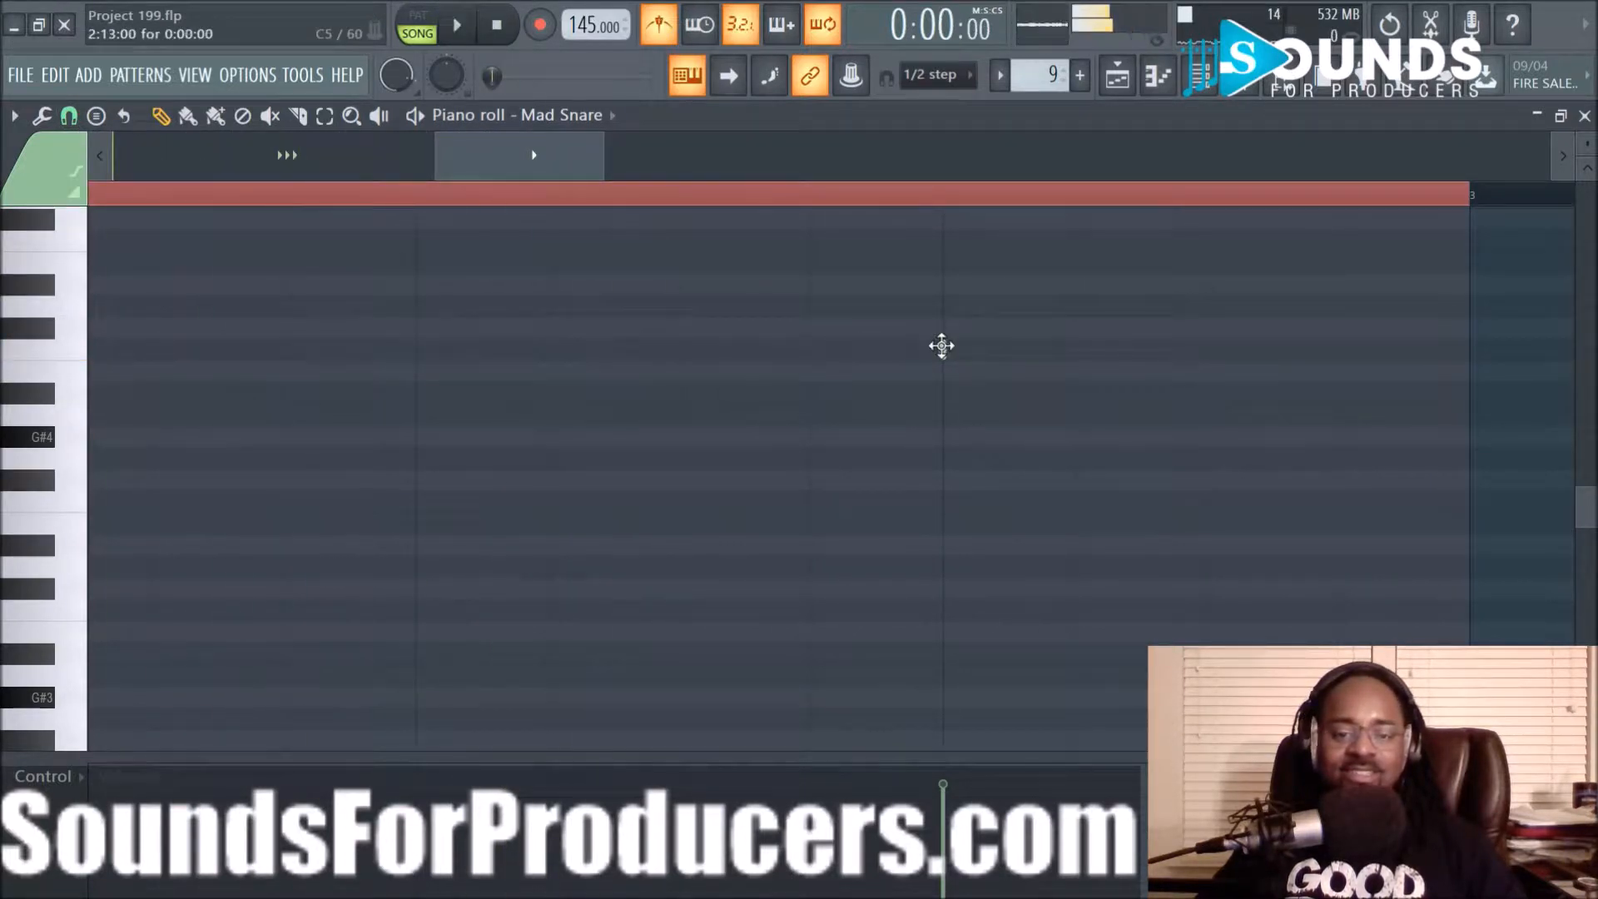
Set the piano roll snap to 1/6 beat and add three C5 snare pickups, 1/6 beat apart, leading into beat 4 of bar 2
left_click(68, 117)
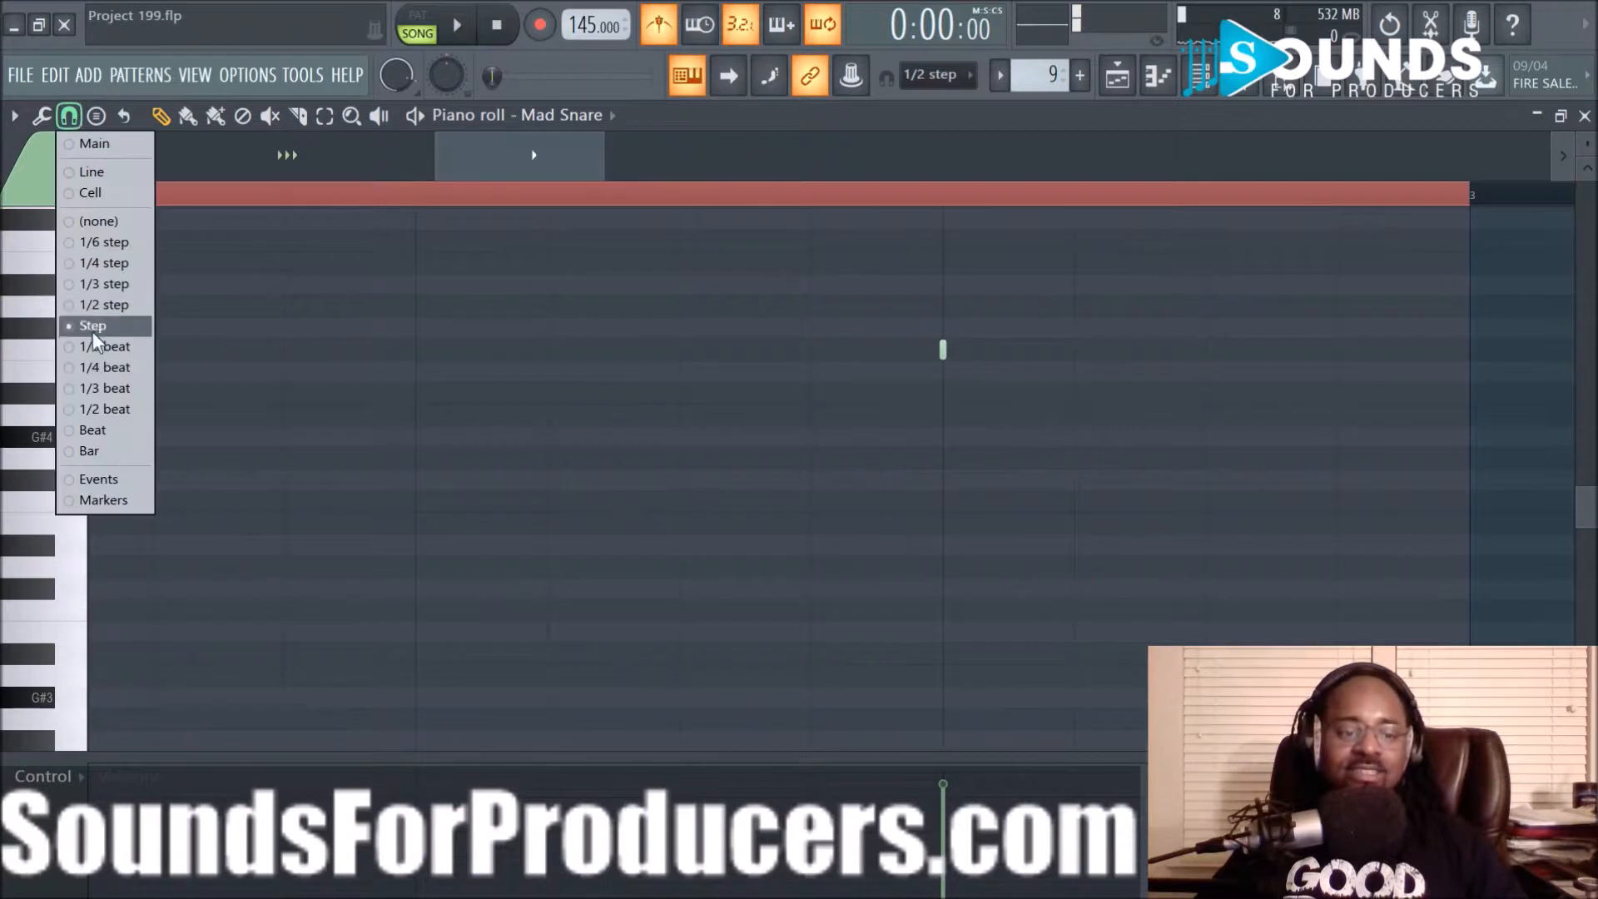
left_click(98, 389)
left_click(69, 117)
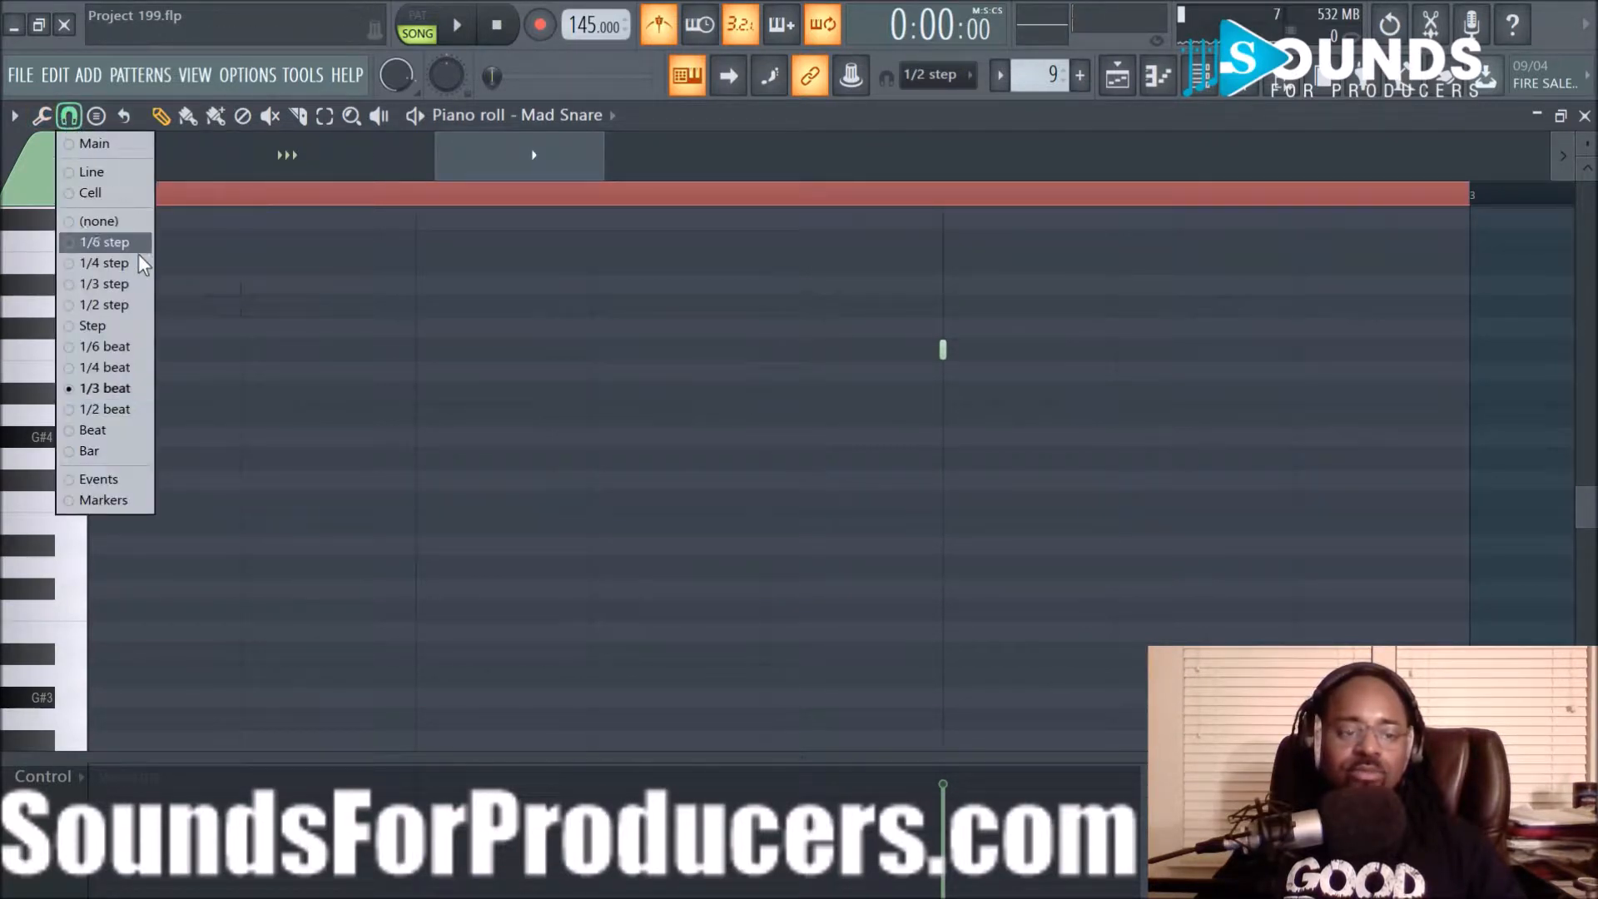
left_click(110, 348)
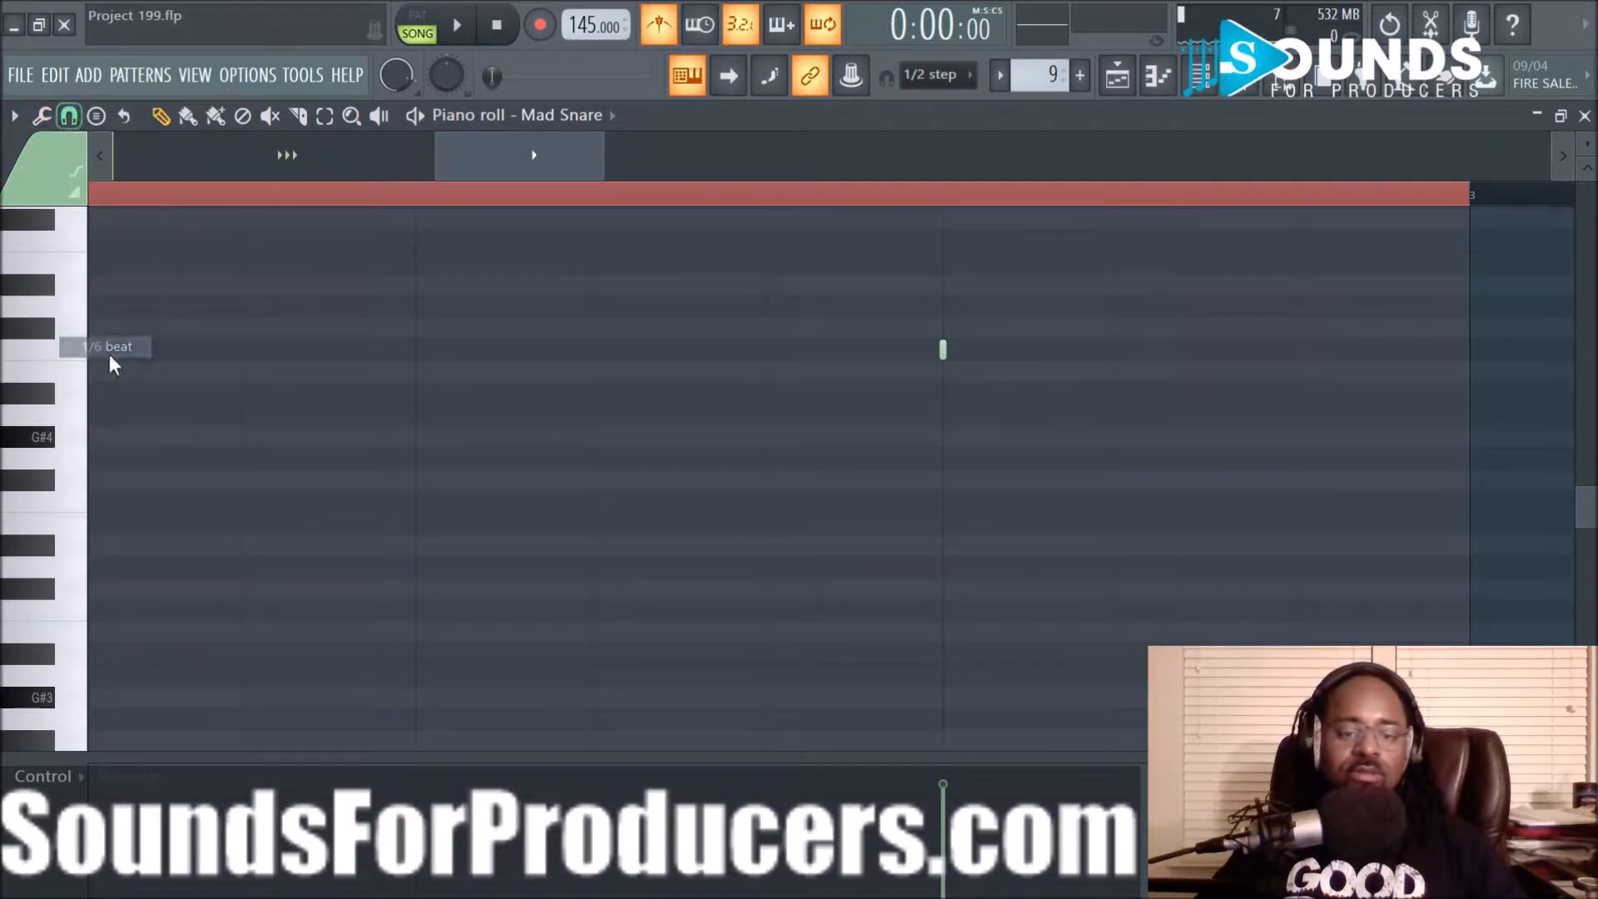
key("space")
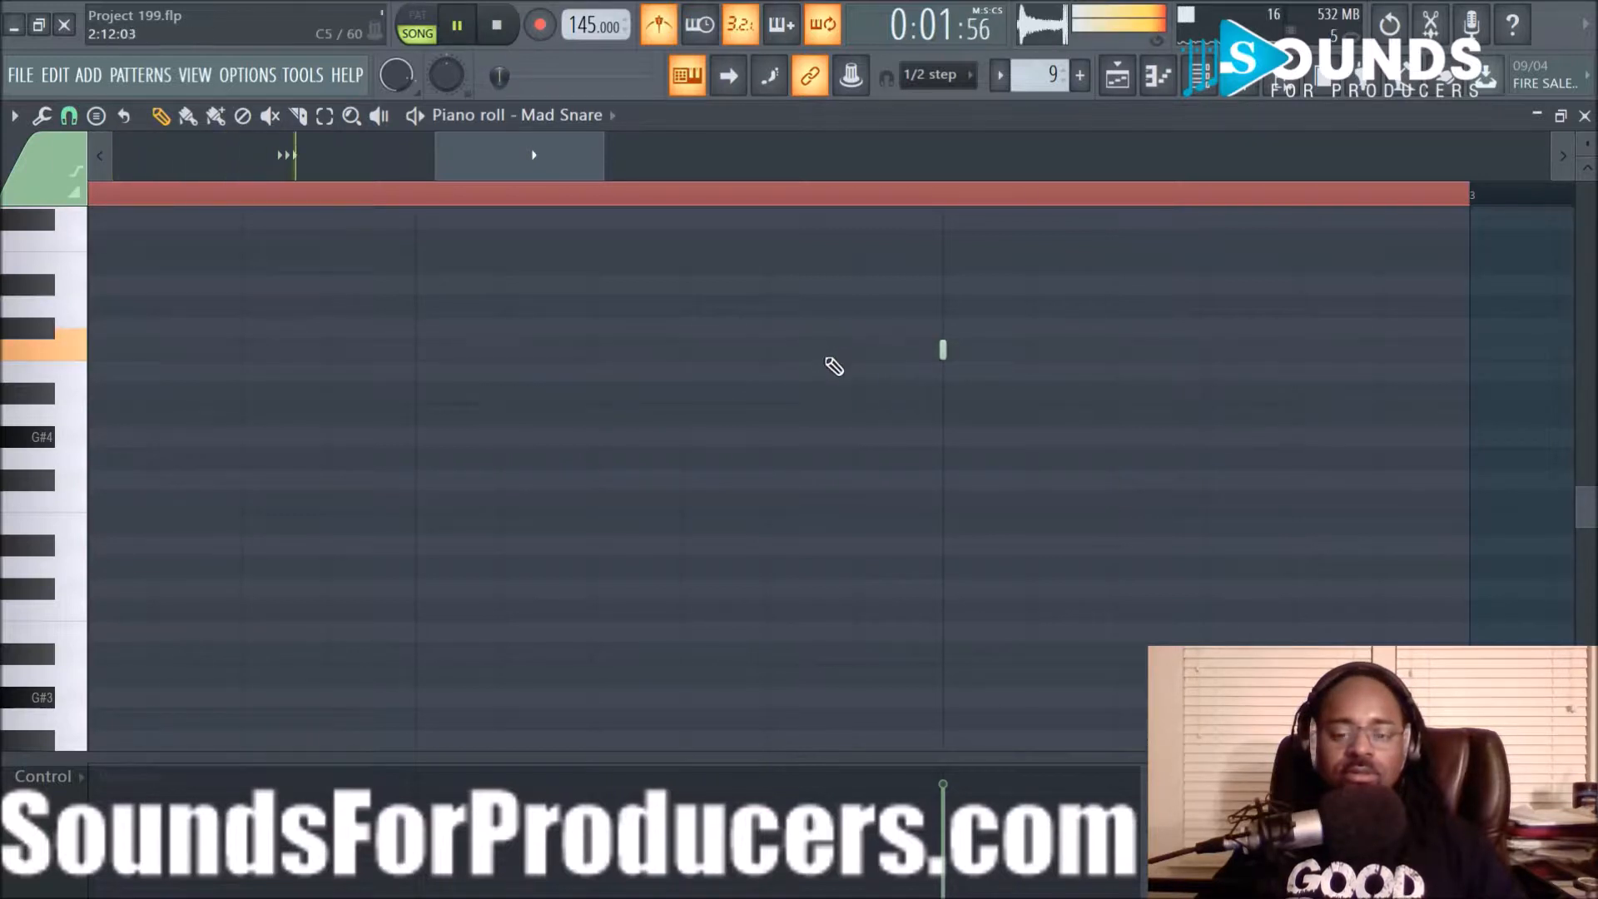
left_click(679, 353)
left_click(767, 353)
left_click(855, 353)
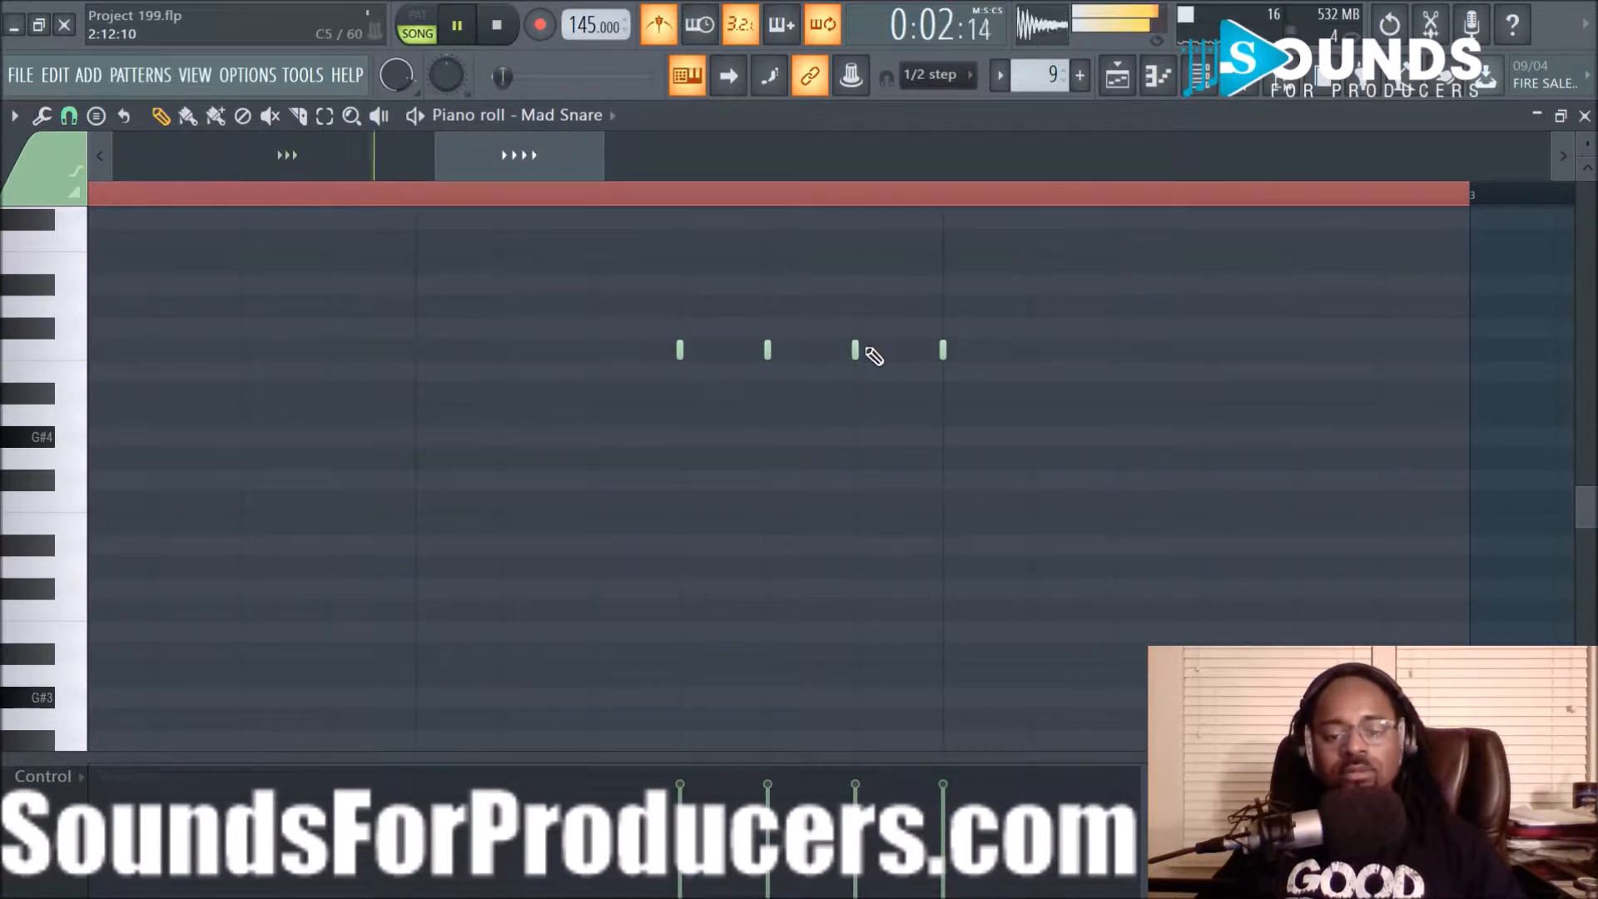
Delete the three C5 snare pickups before beat 4 of bar 2 and set the piano roll snap to 1/3 beat
right_click(855, 350)
key("space")
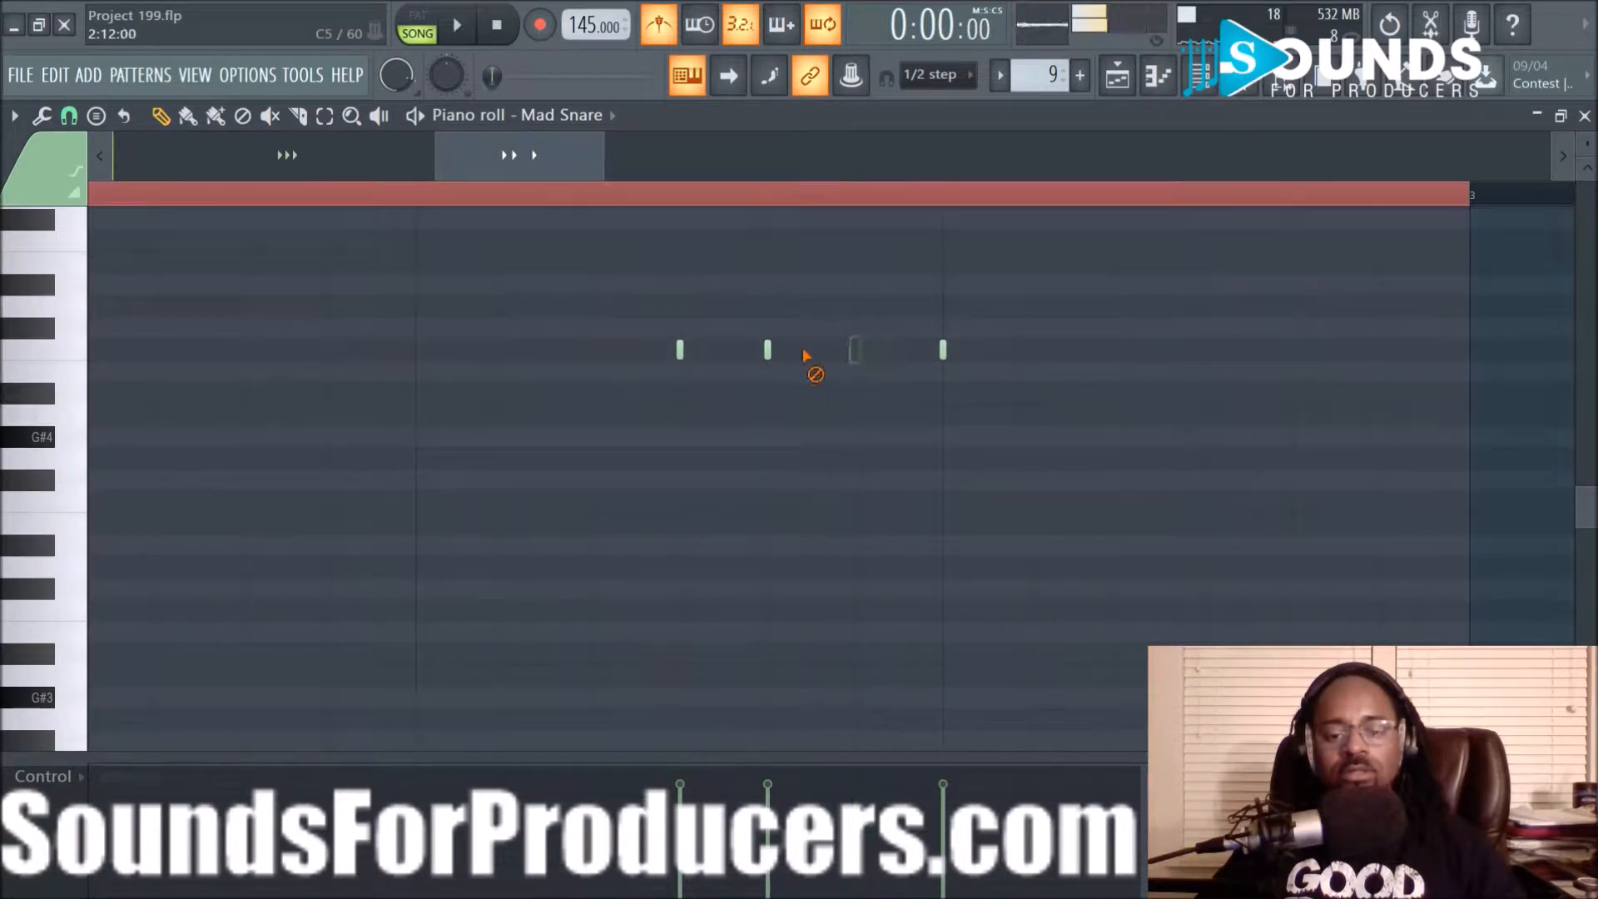
left_click(68, 115)
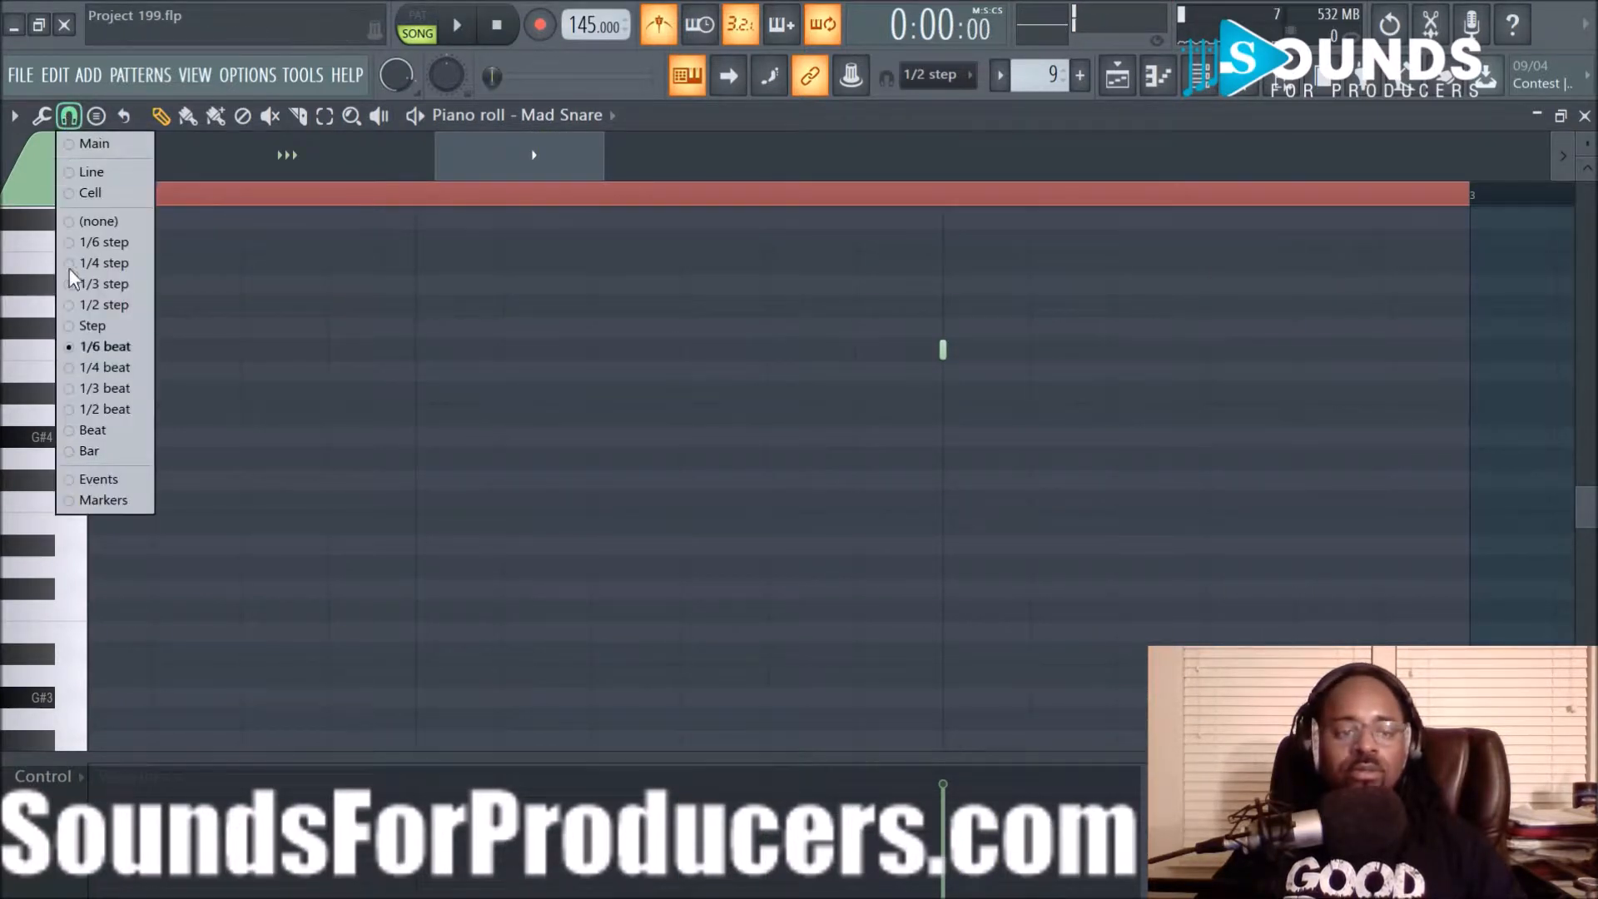
left_click(79, 389)
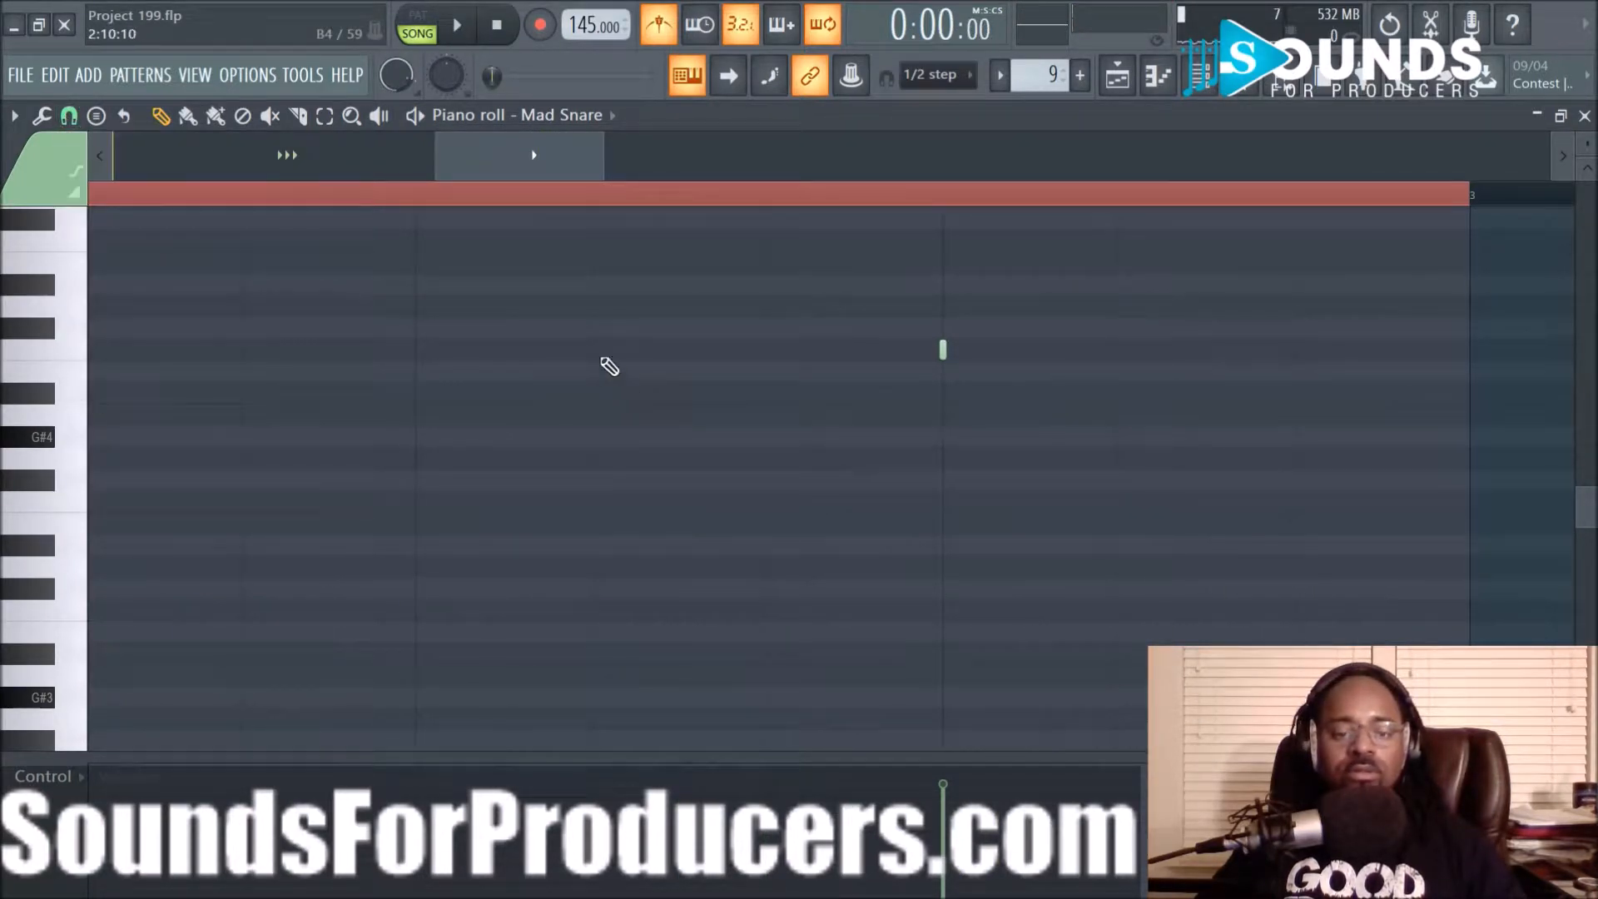
scroll(653, 203, "down", 2)
key("space")
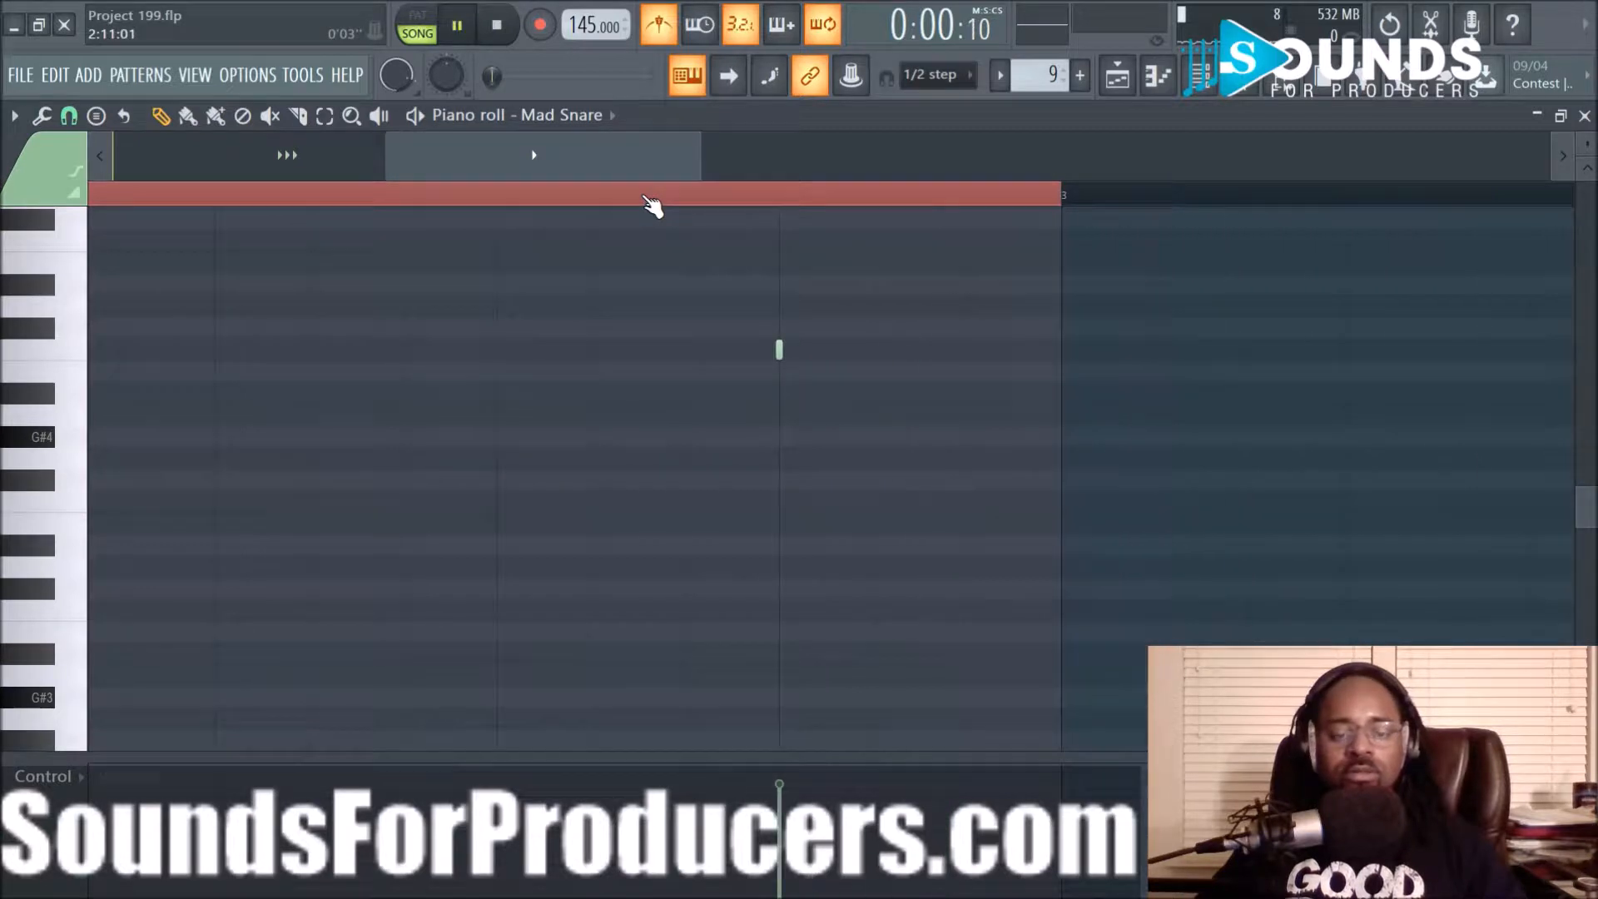
Set the piano roll snap to 1/4 step and try two C5 pickups 1.75 and 1.25 steps before beat 4 of bar 2
left_click(68, 116)
left_click(95, 263)
key("space")
scroll(721, 208, "up", 2)
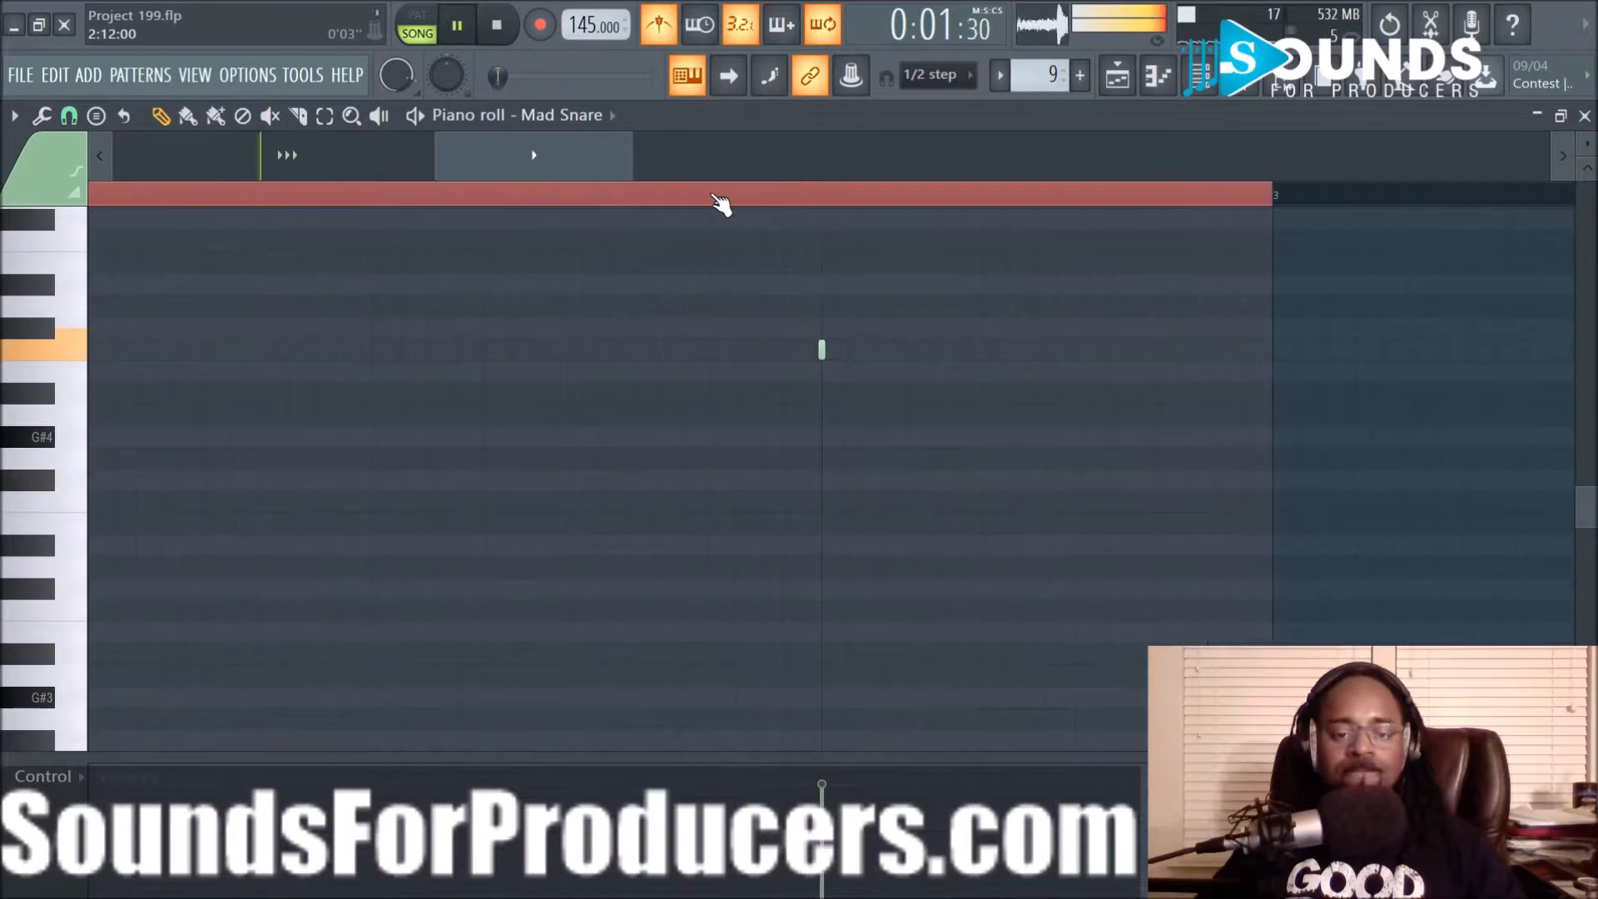
key("space")
left_click(593, 349)
left_click(671, 350)
key("space")
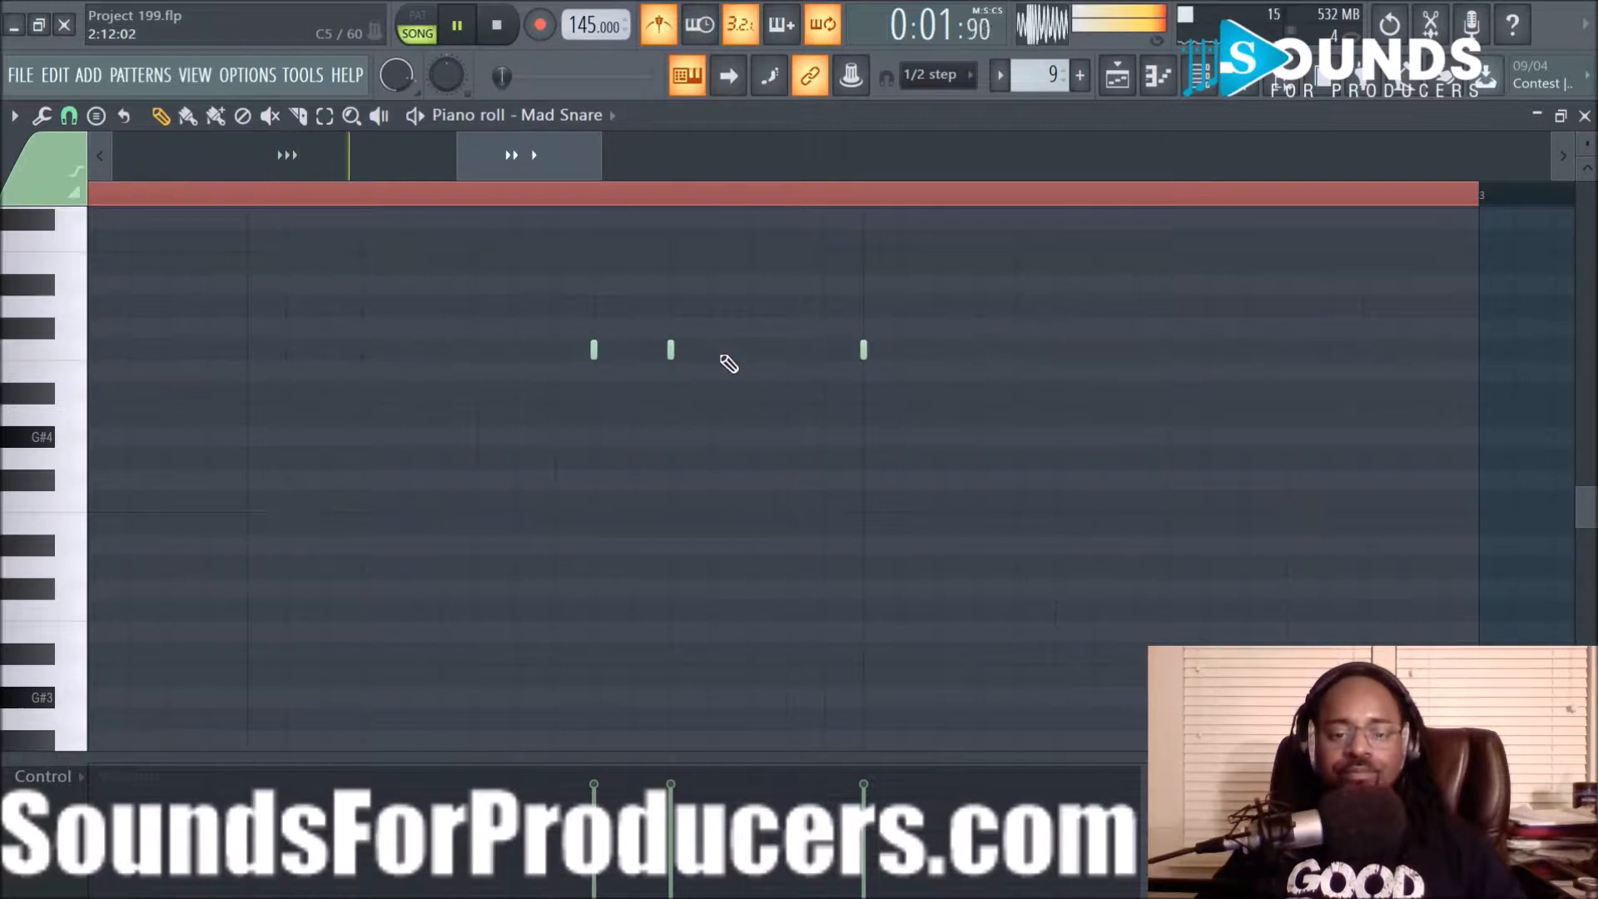
Move the second pickup to one step before beat 4 and try another C5 hit 1/2 step before it in song playback
right_click(666, 351)
left_click(709, 351)
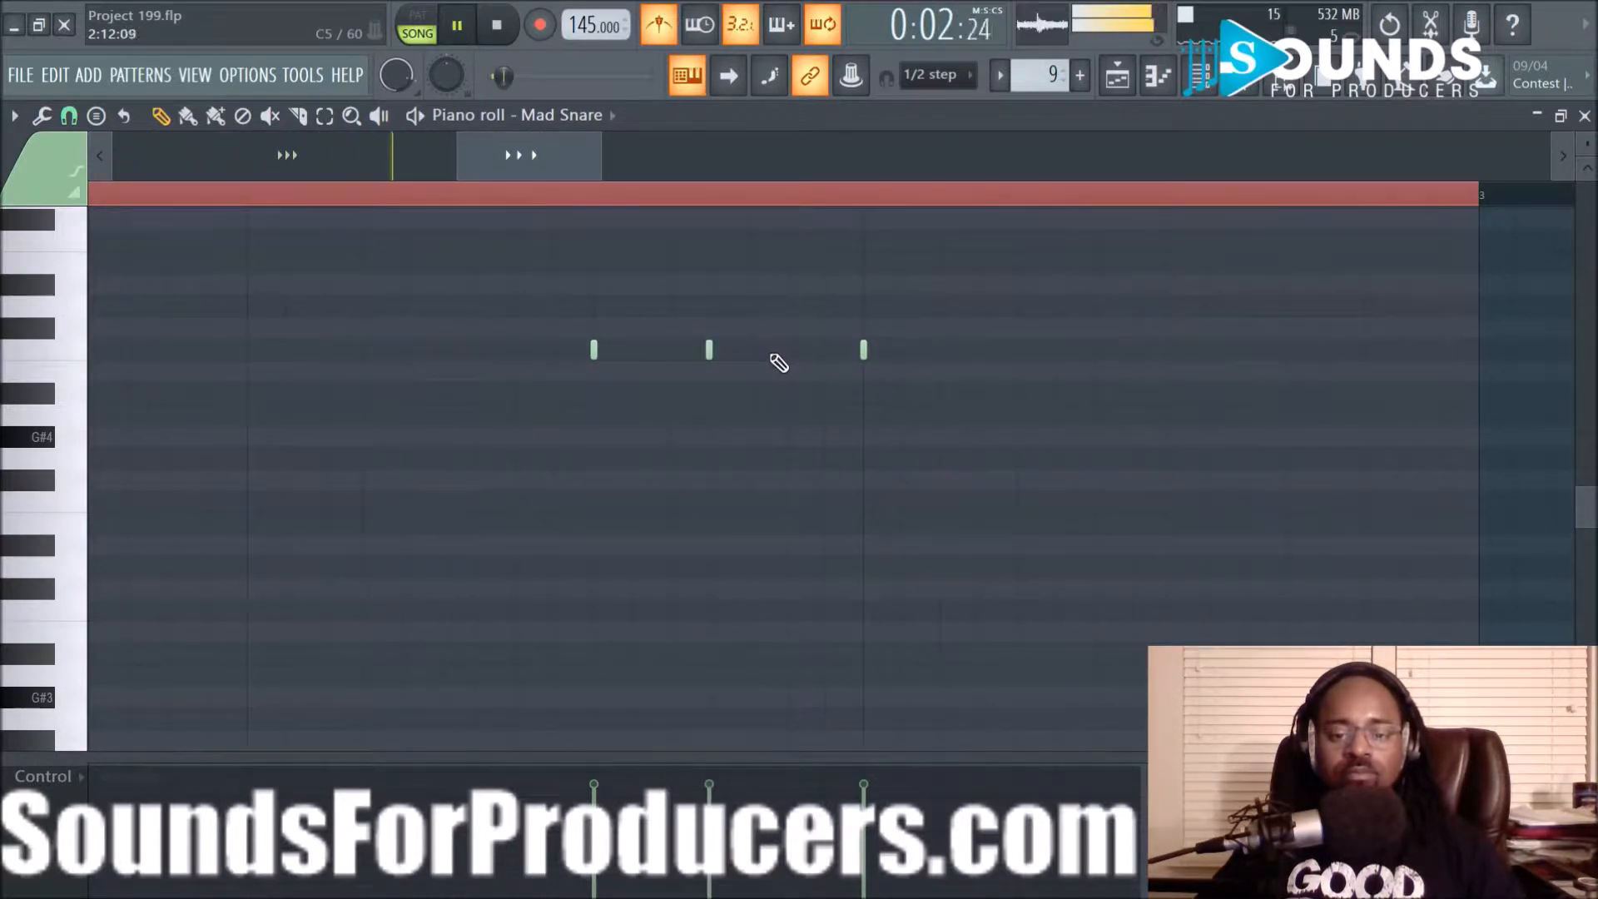
key("space")
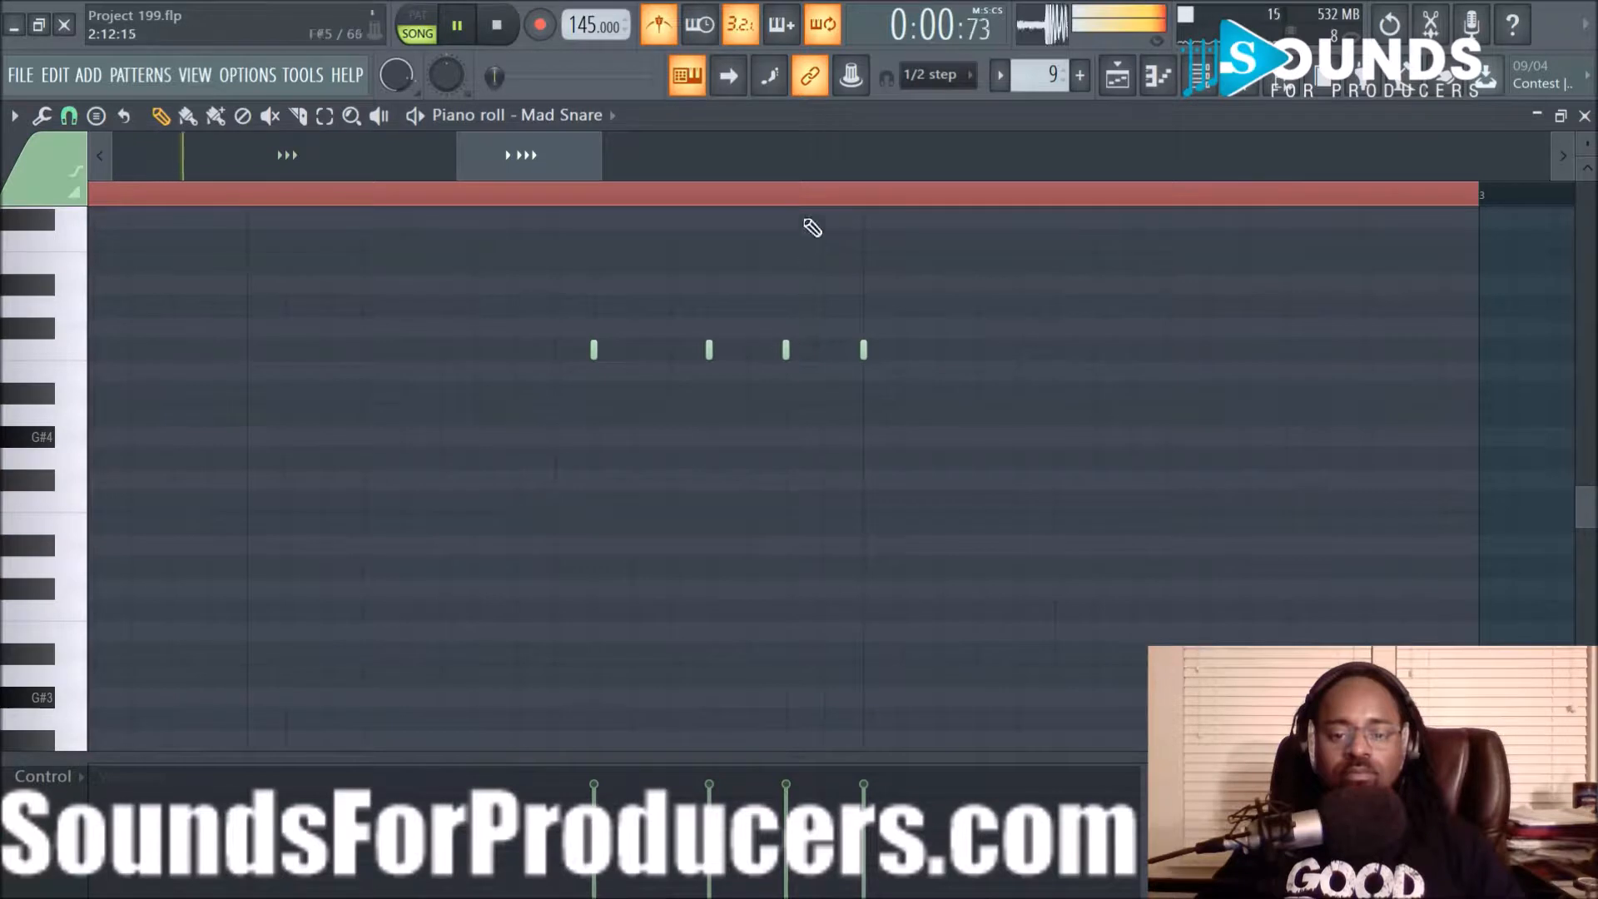
scroll(813, 198, "up", 2)
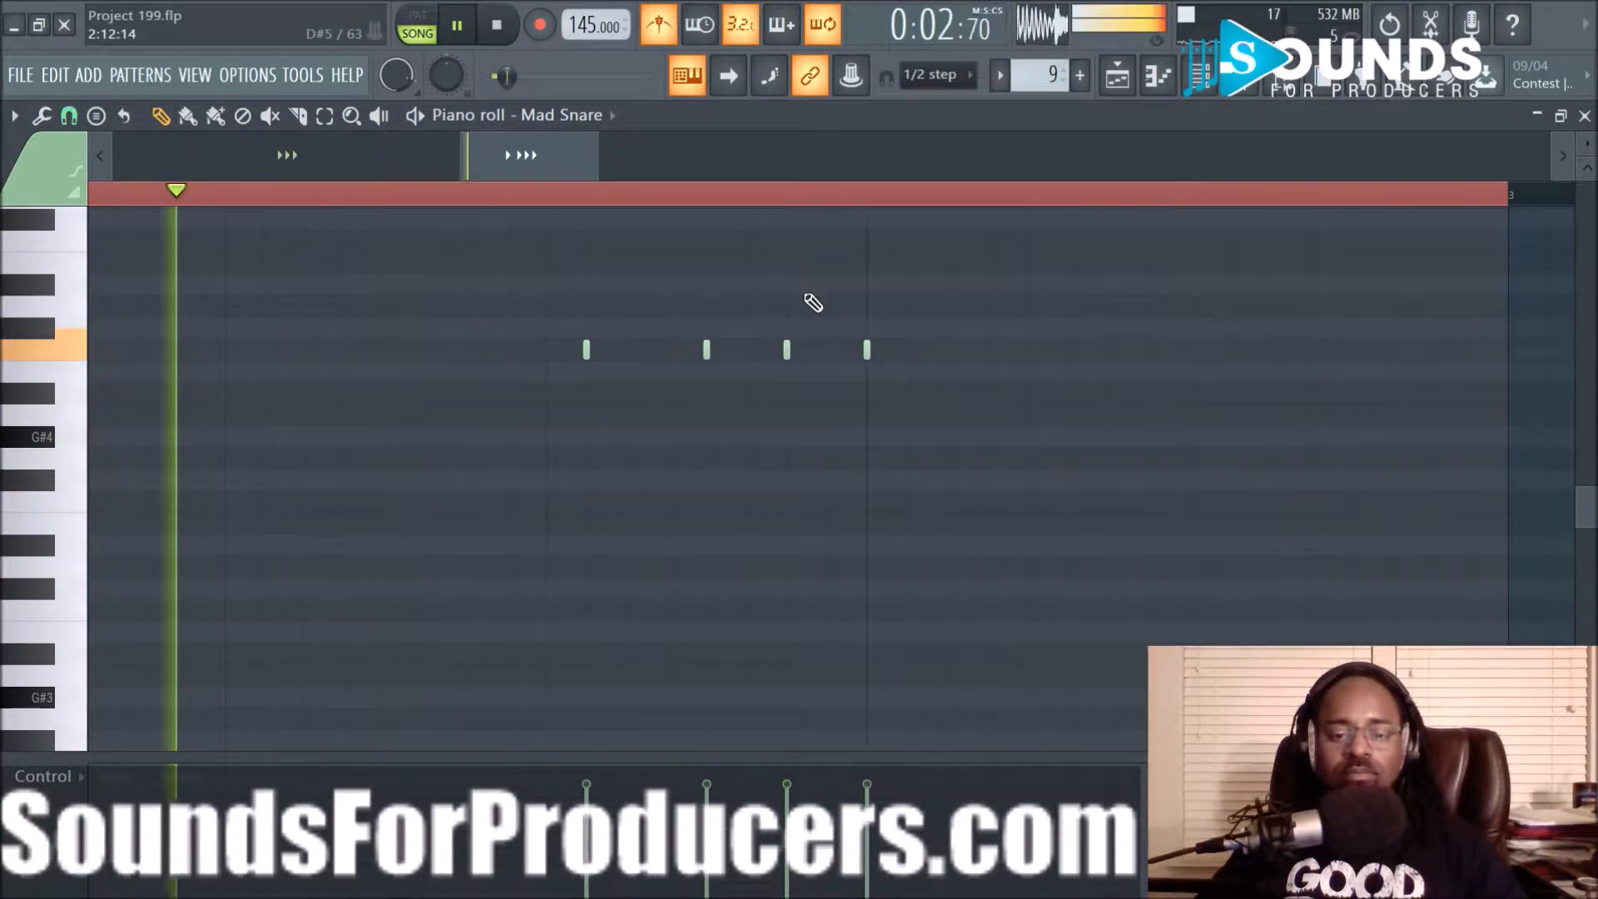
key("space")
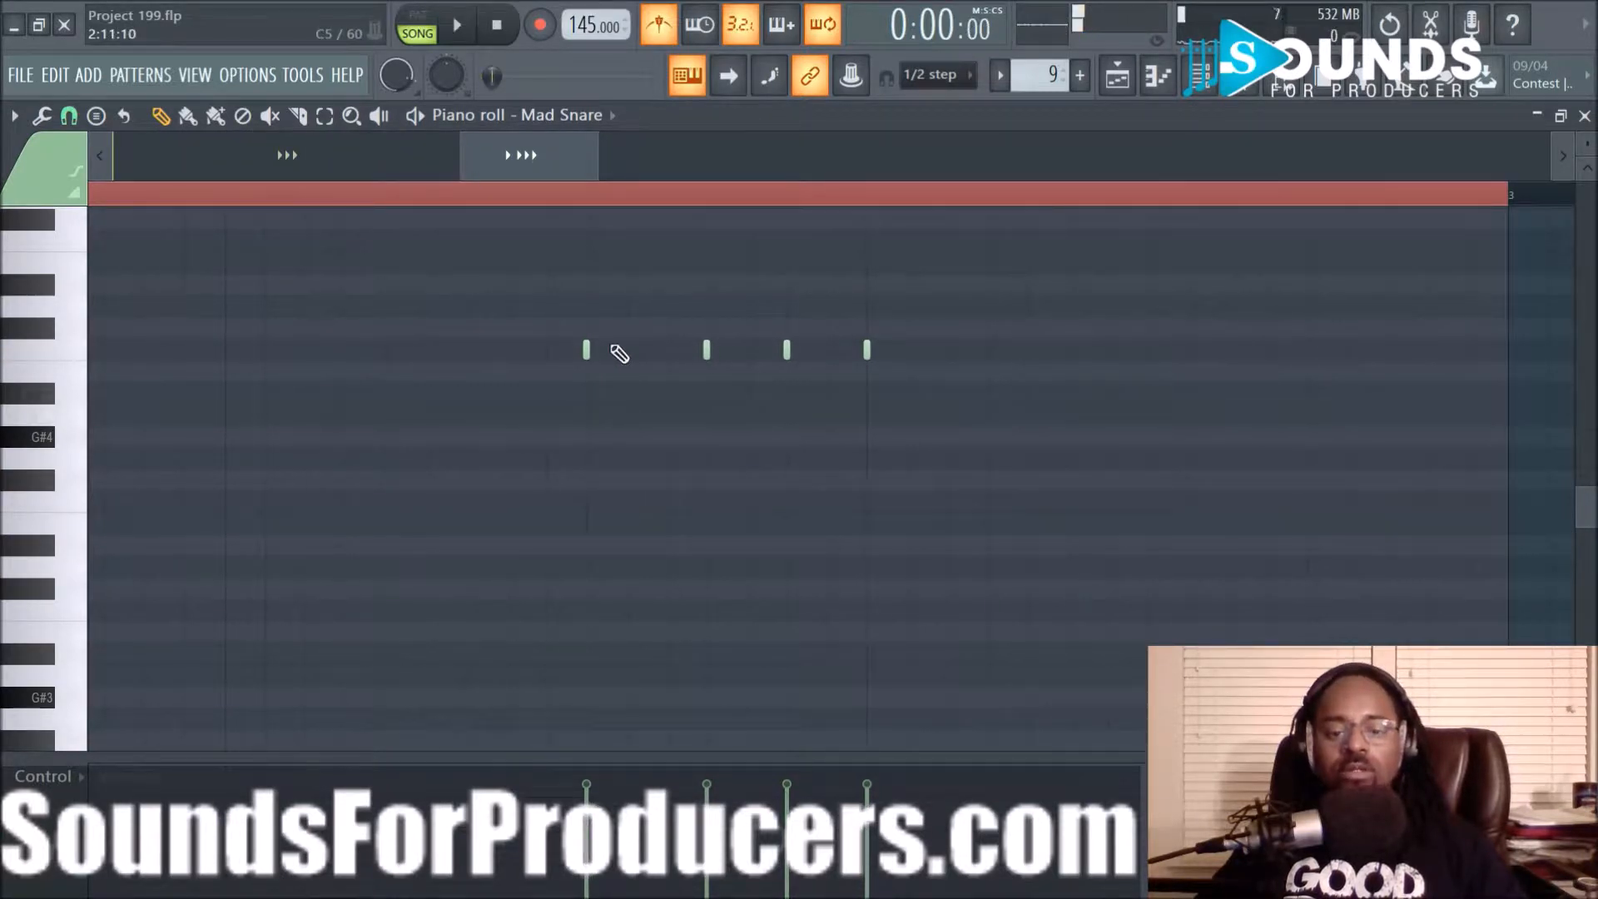
Delete the pickup 1/2 step before beat 4 of bar 2 and audition the remaining pattern in song playback
key("space")
right_click(786, 351)
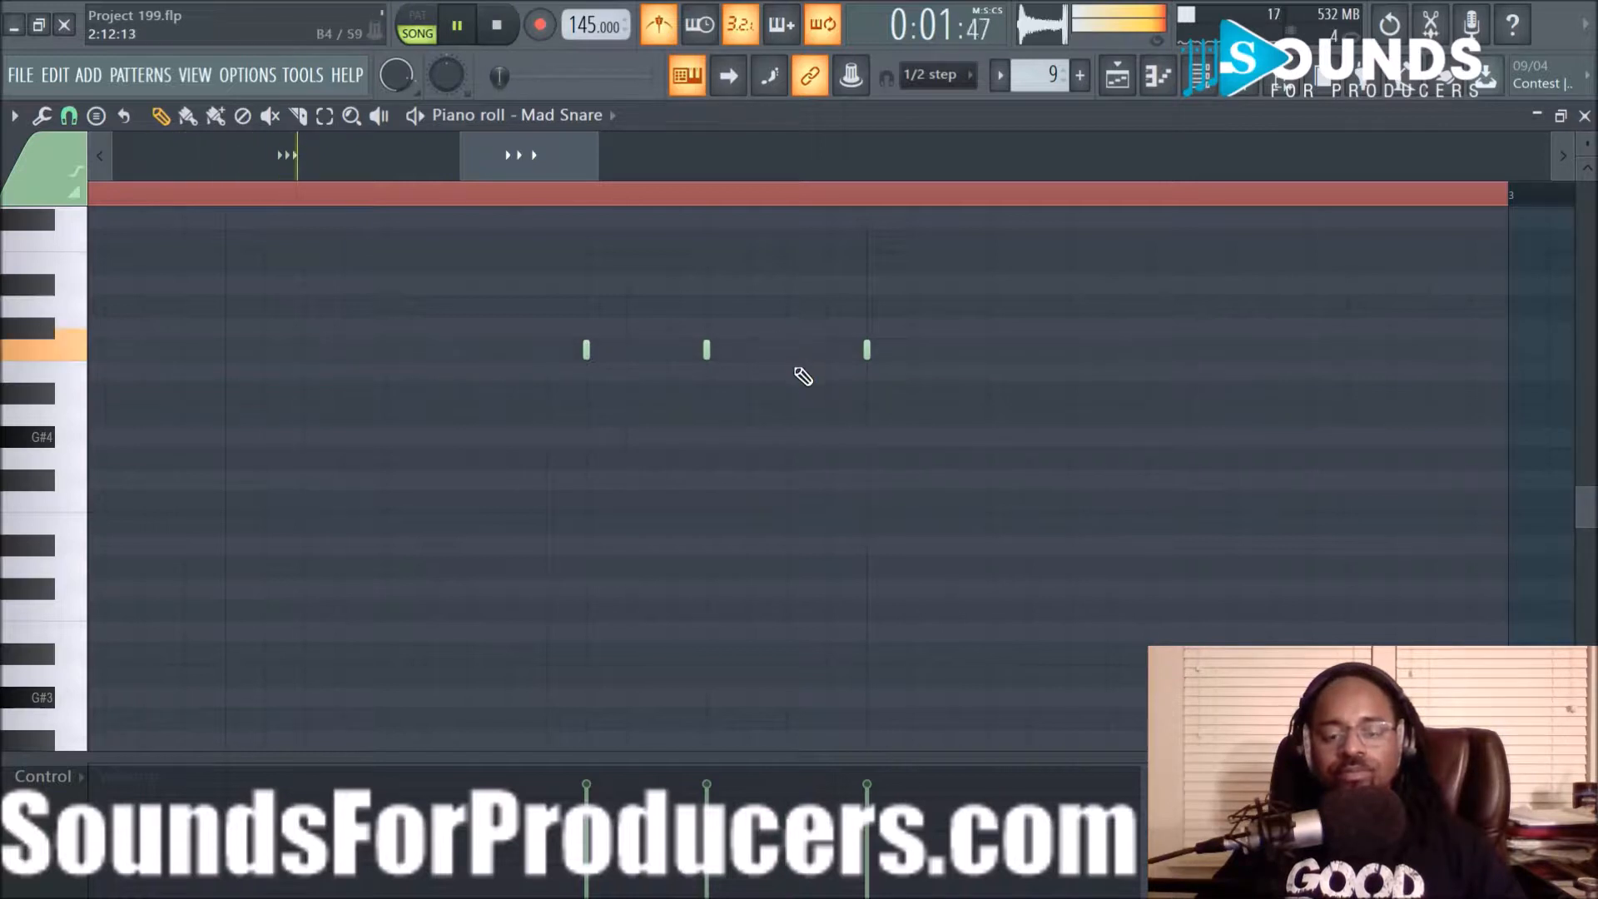
key("space")
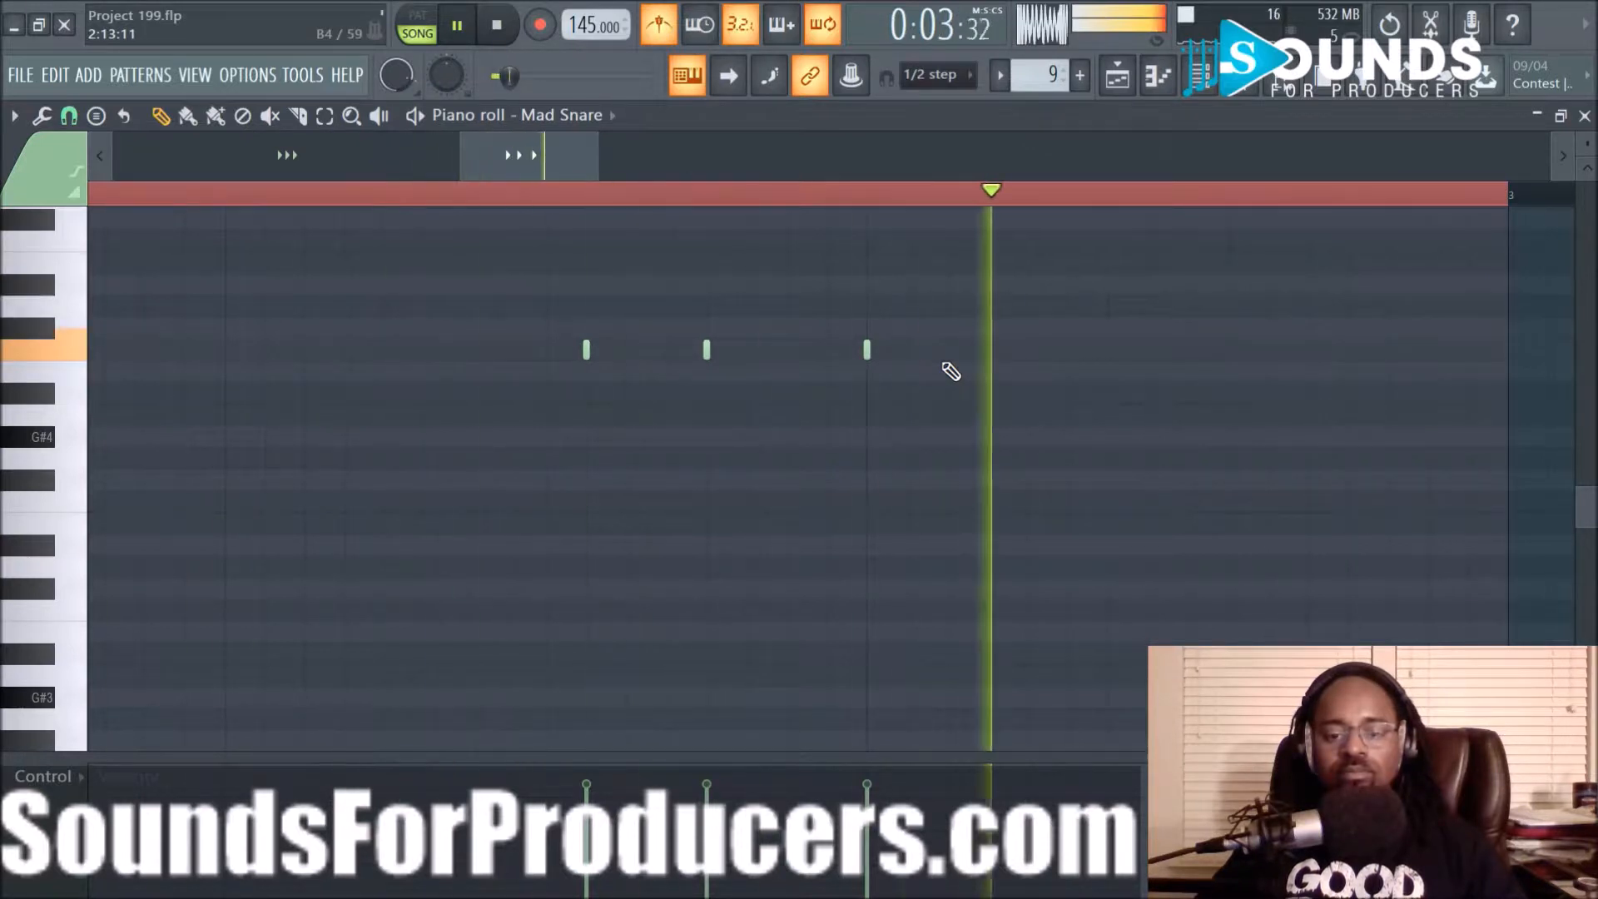
Try a C5 snare 3/4 step, or one full step, after beat 4 of bar 2, and delete it again
left_click(984, 350)
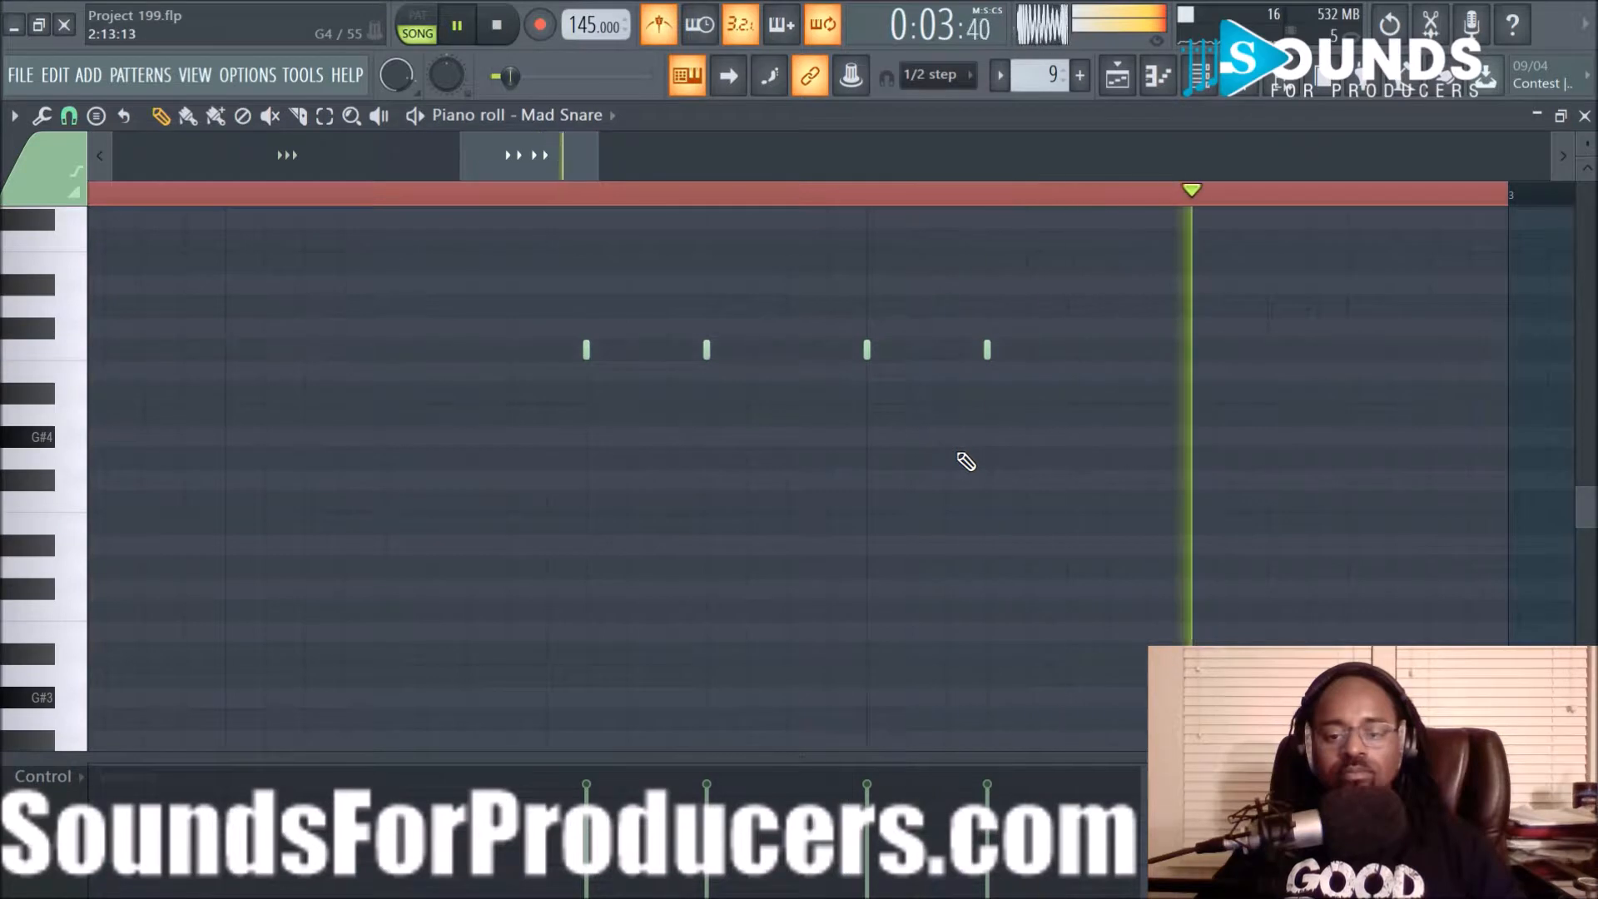
left_click(1027, 350)
right_click(986, 351)
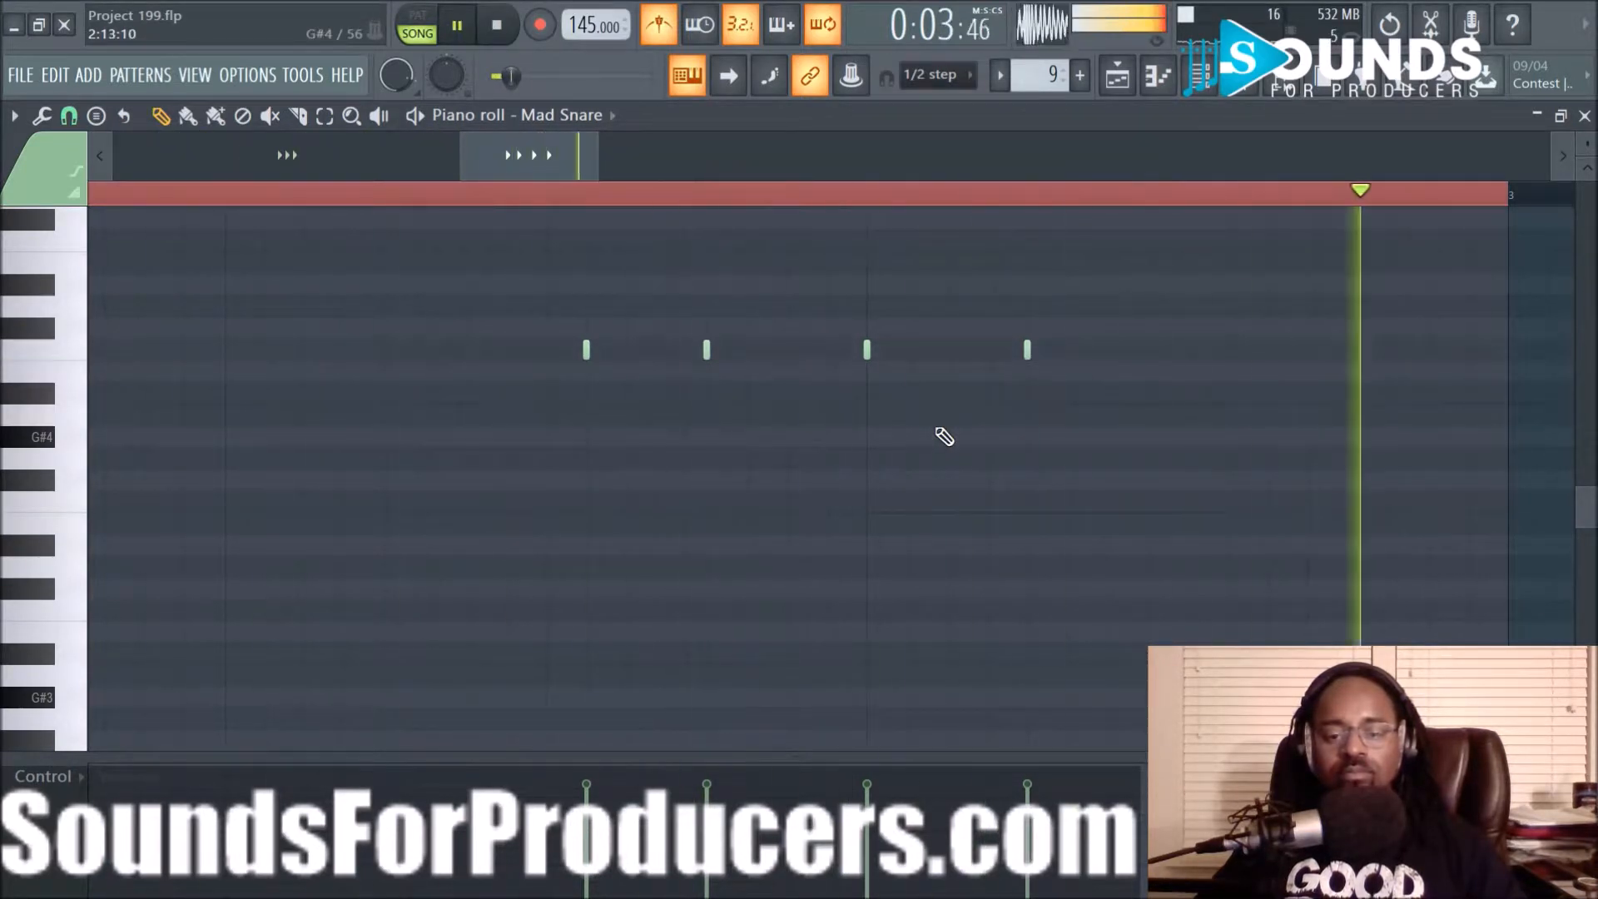
key("space")
right_click(1029, 344)
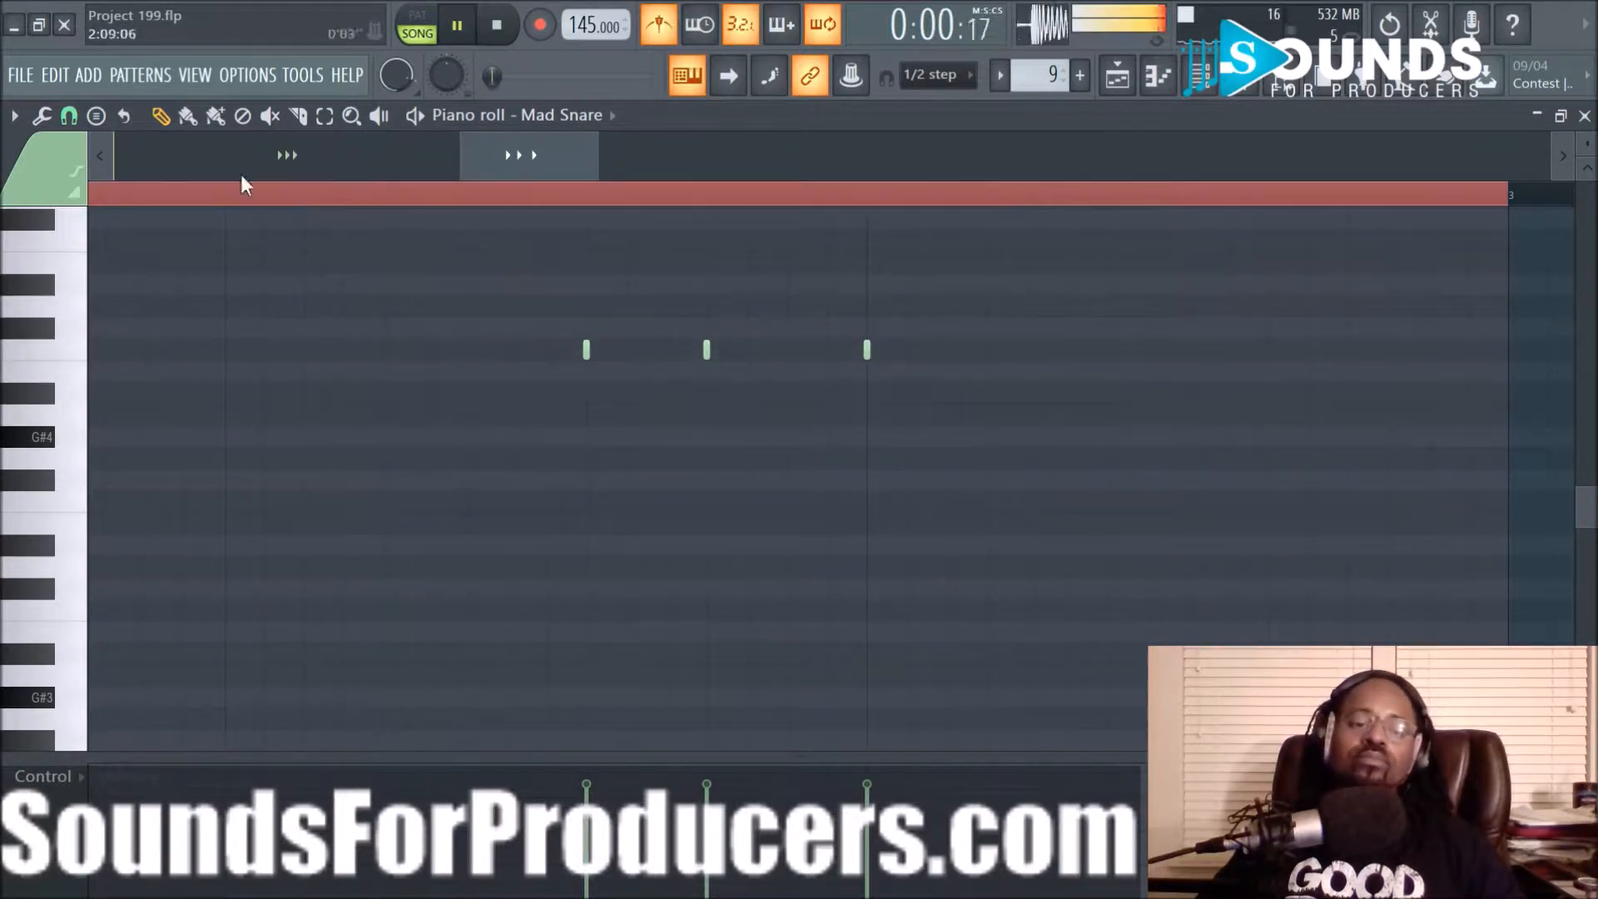
Delete the two remaining pickups before beat 4 of bar 2 and set the piano roll snap to 1/6 beat
key("space")
left_click(71, 117)
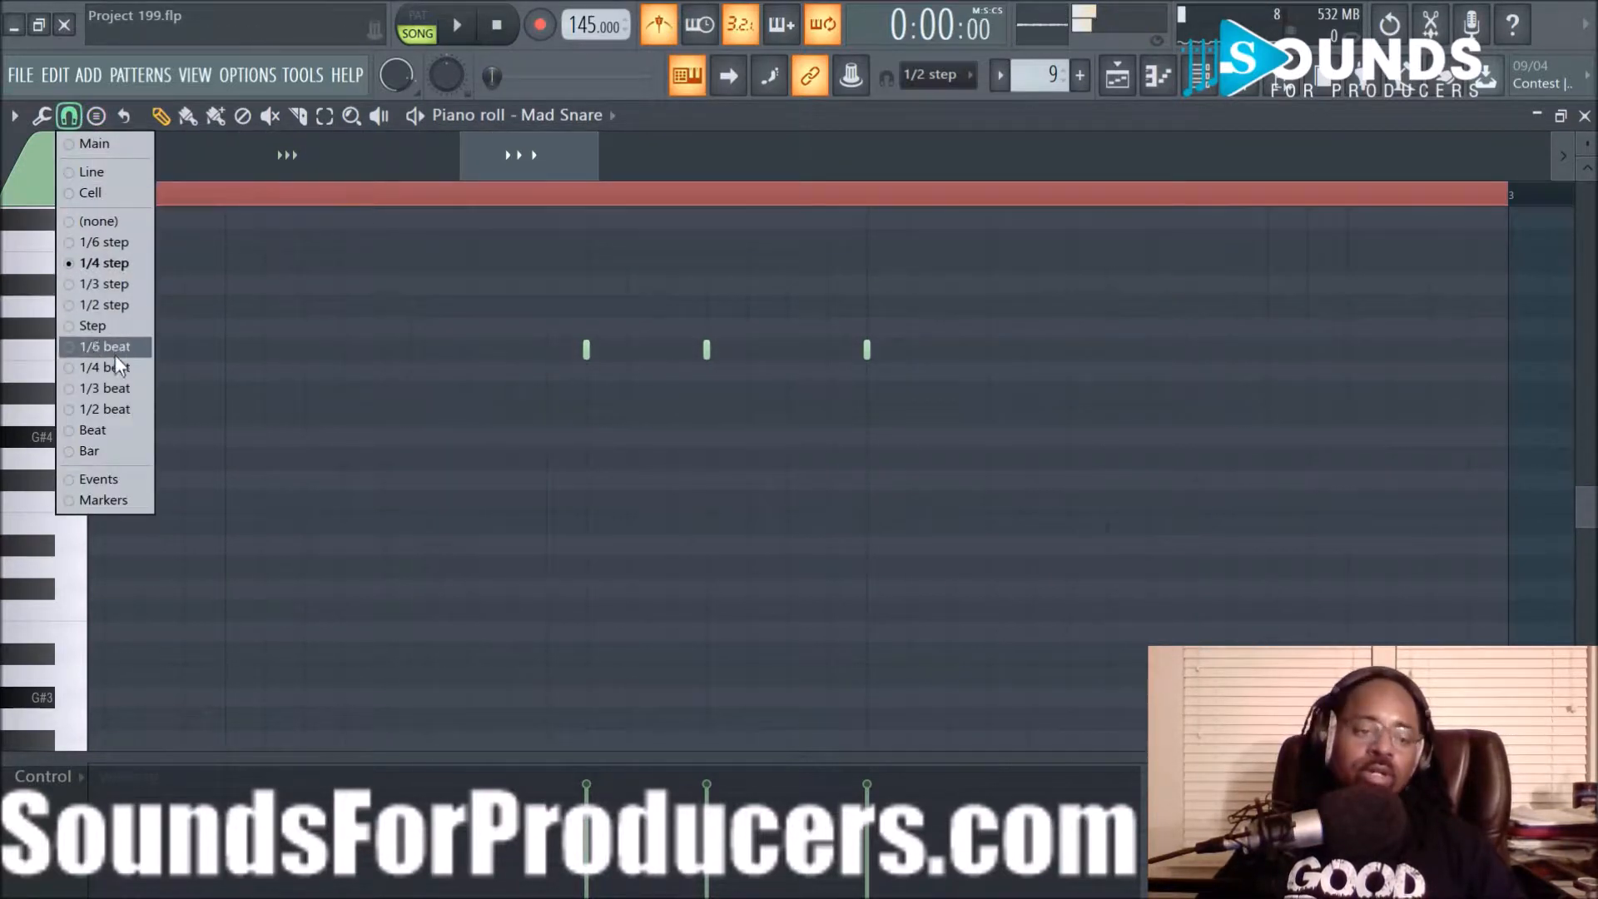
left_click(115, 409)
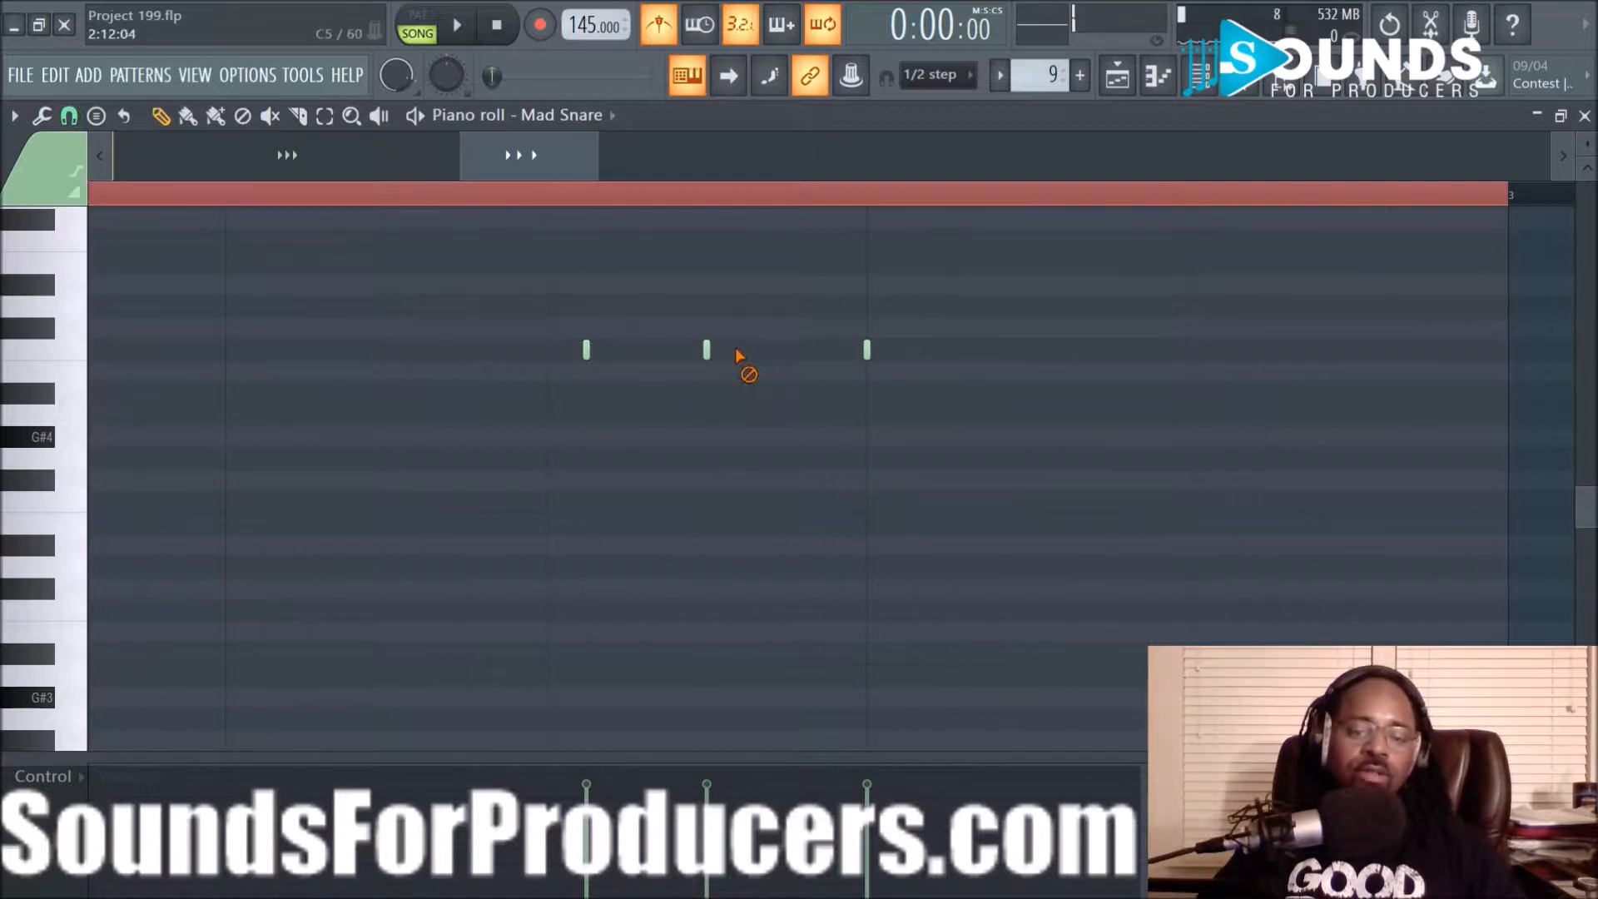
left_click(69, 116)
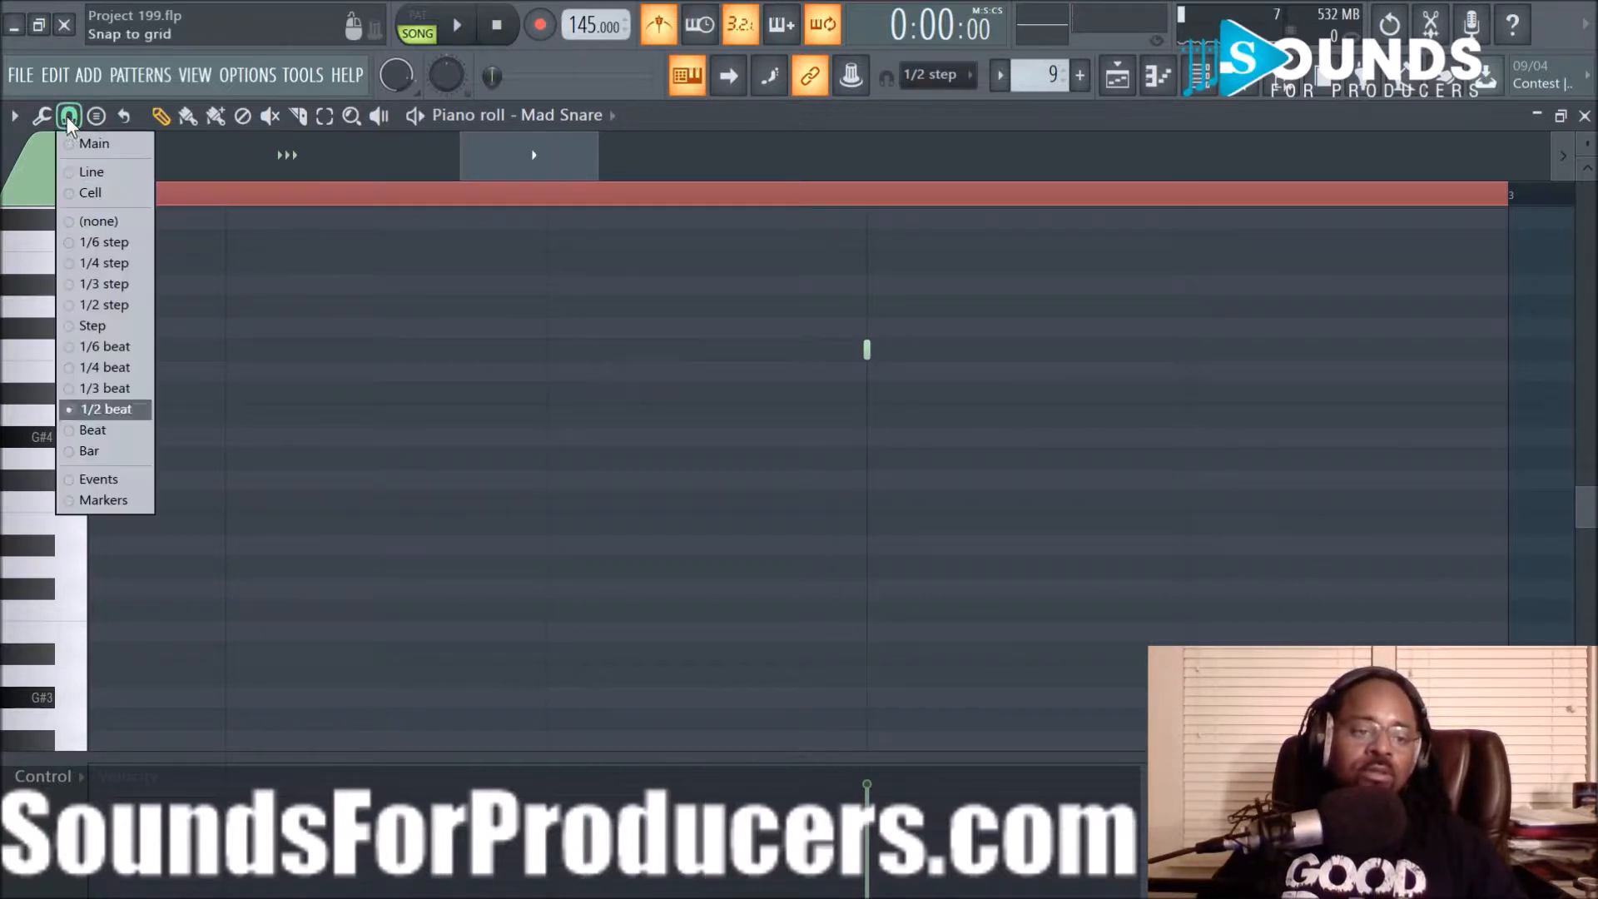
left_click(90, 262)
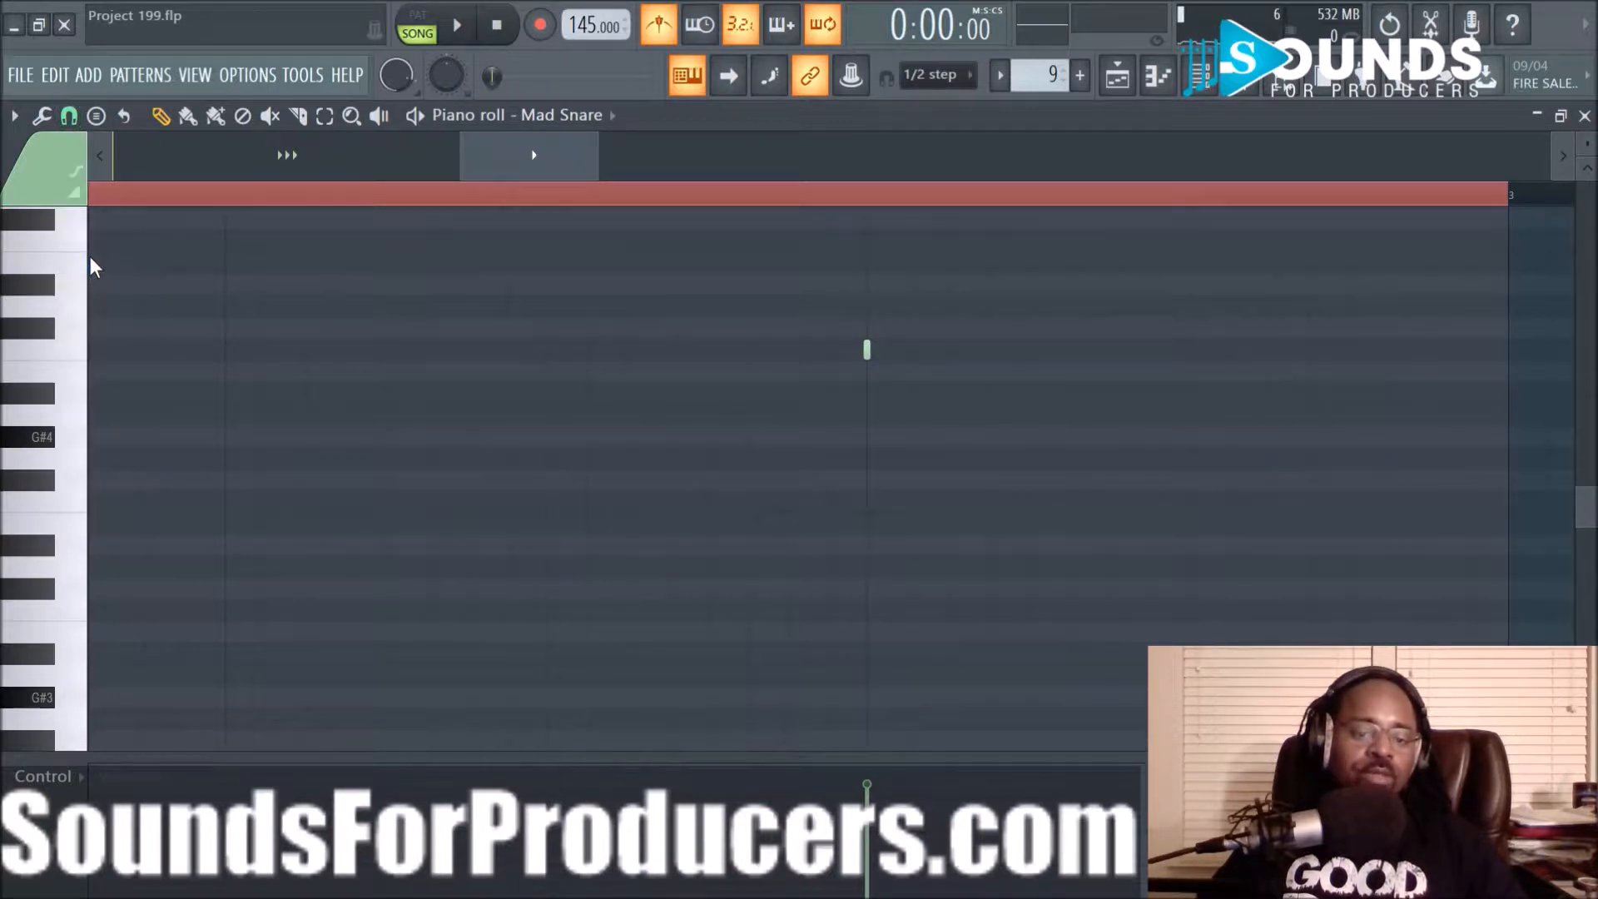
left_click(69, 116)
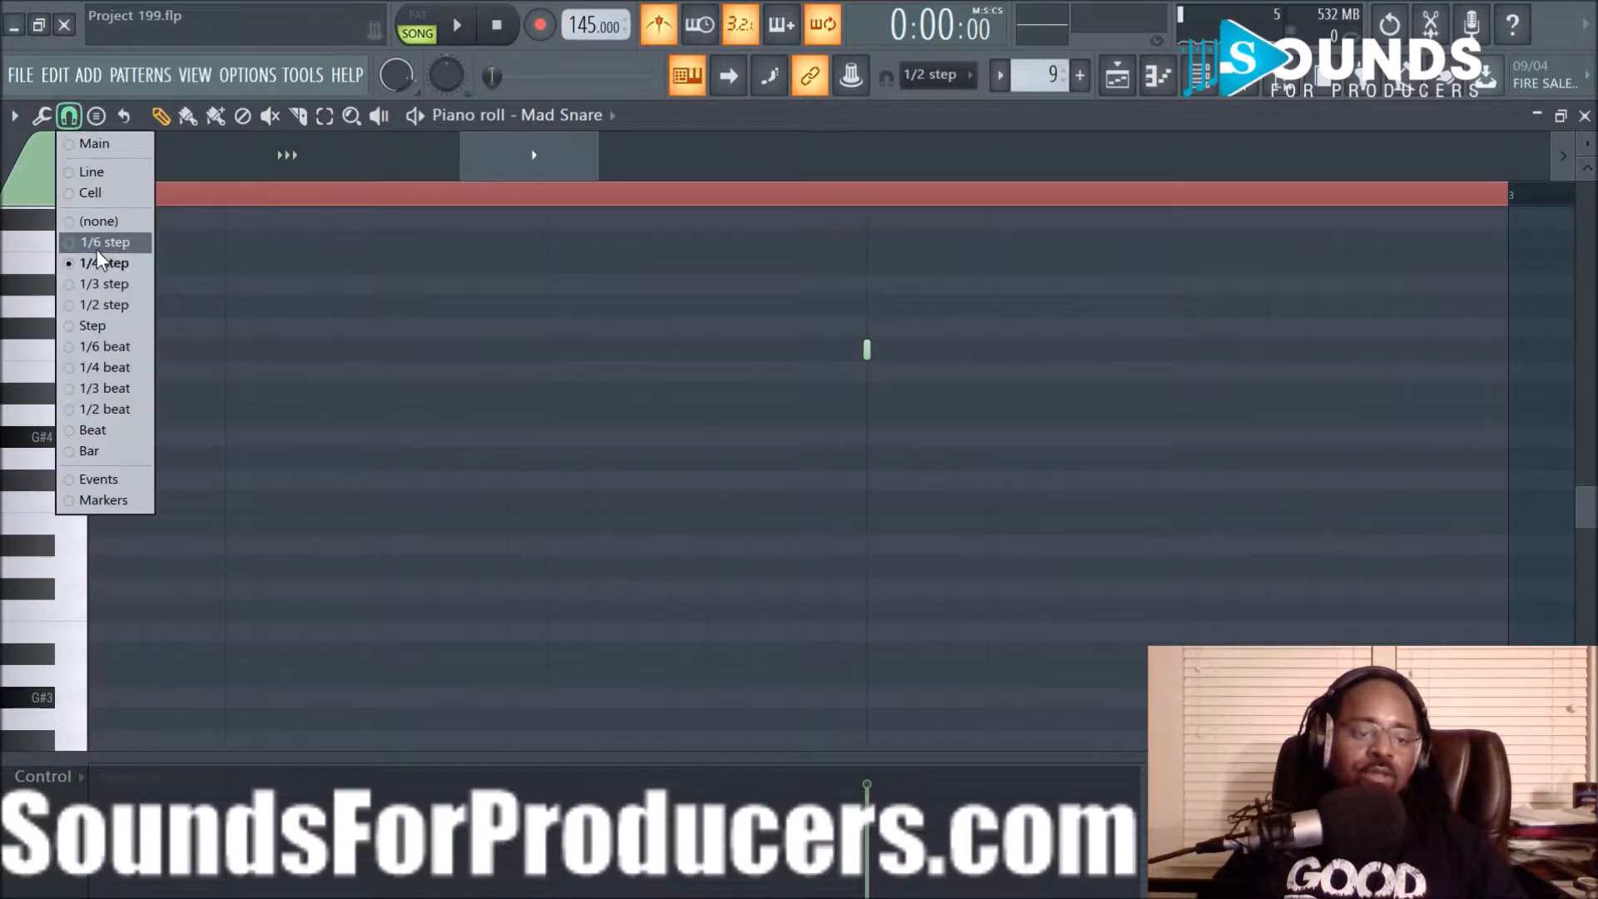
left_click(123, 349)
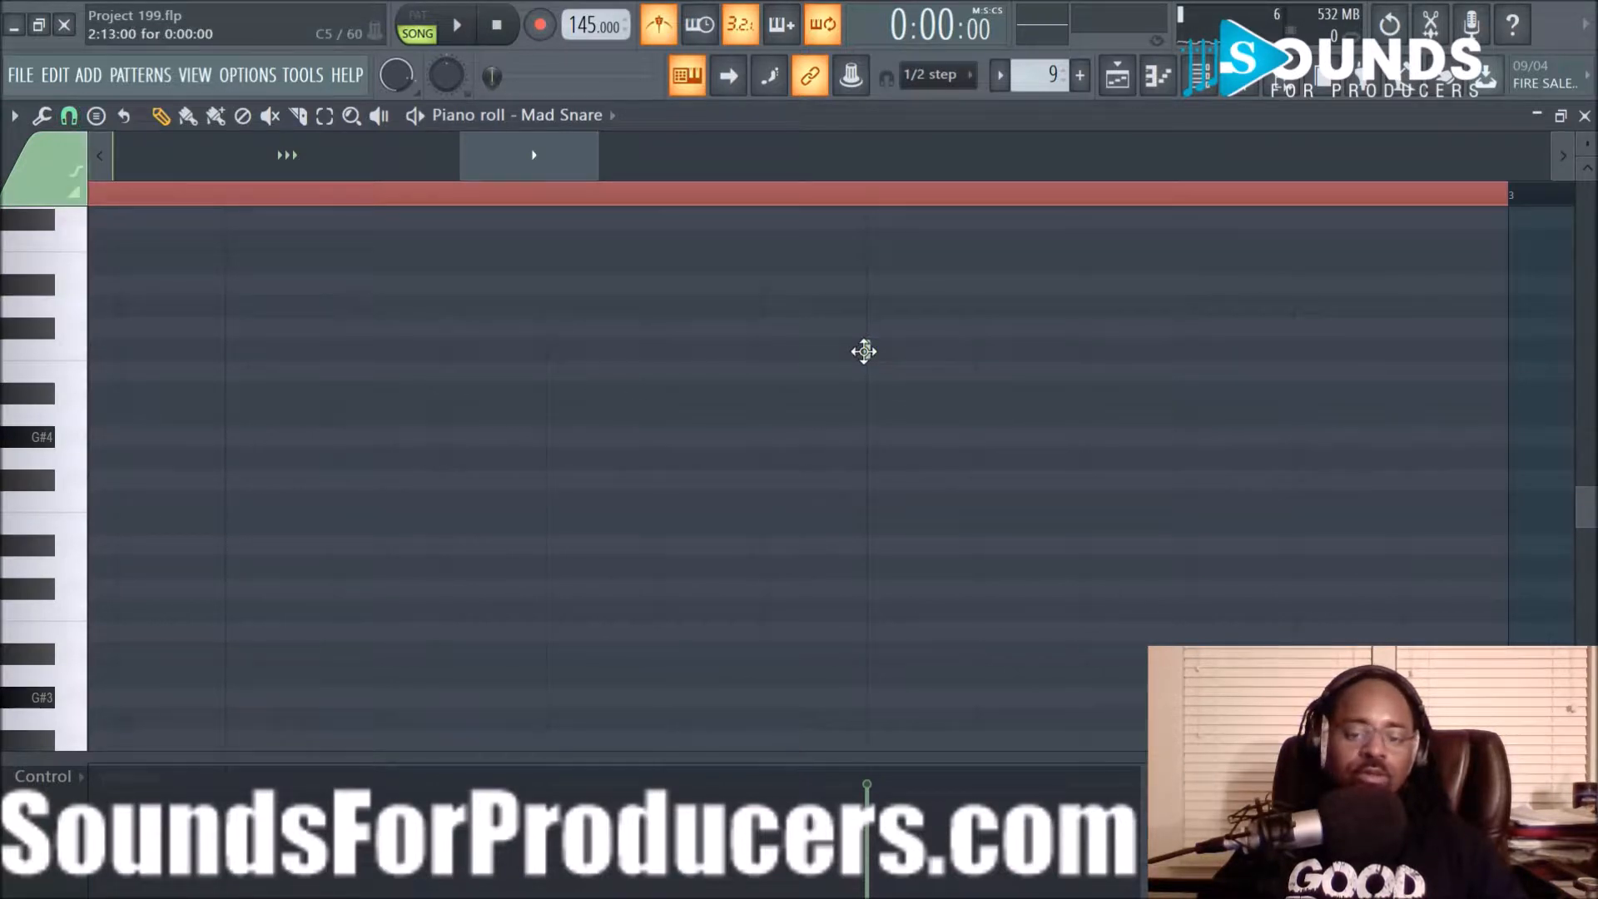
Add a C5 snare two steps before beat 4 of bar 2 during song playback and set the snap to 1/2 step
key("space")
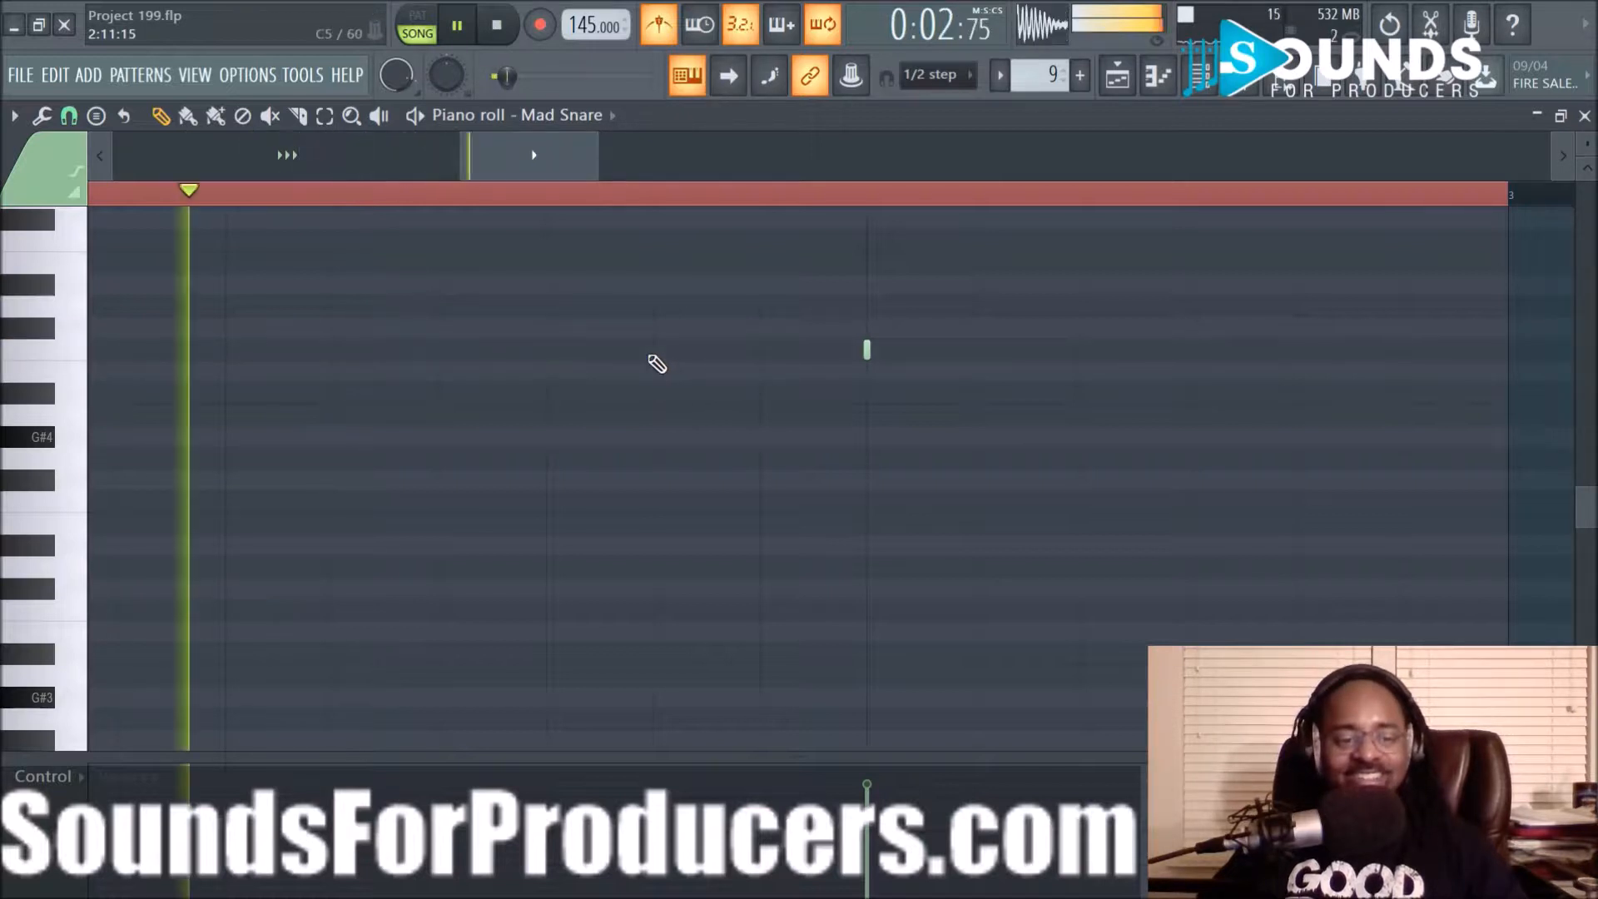
left_click(549, 348)
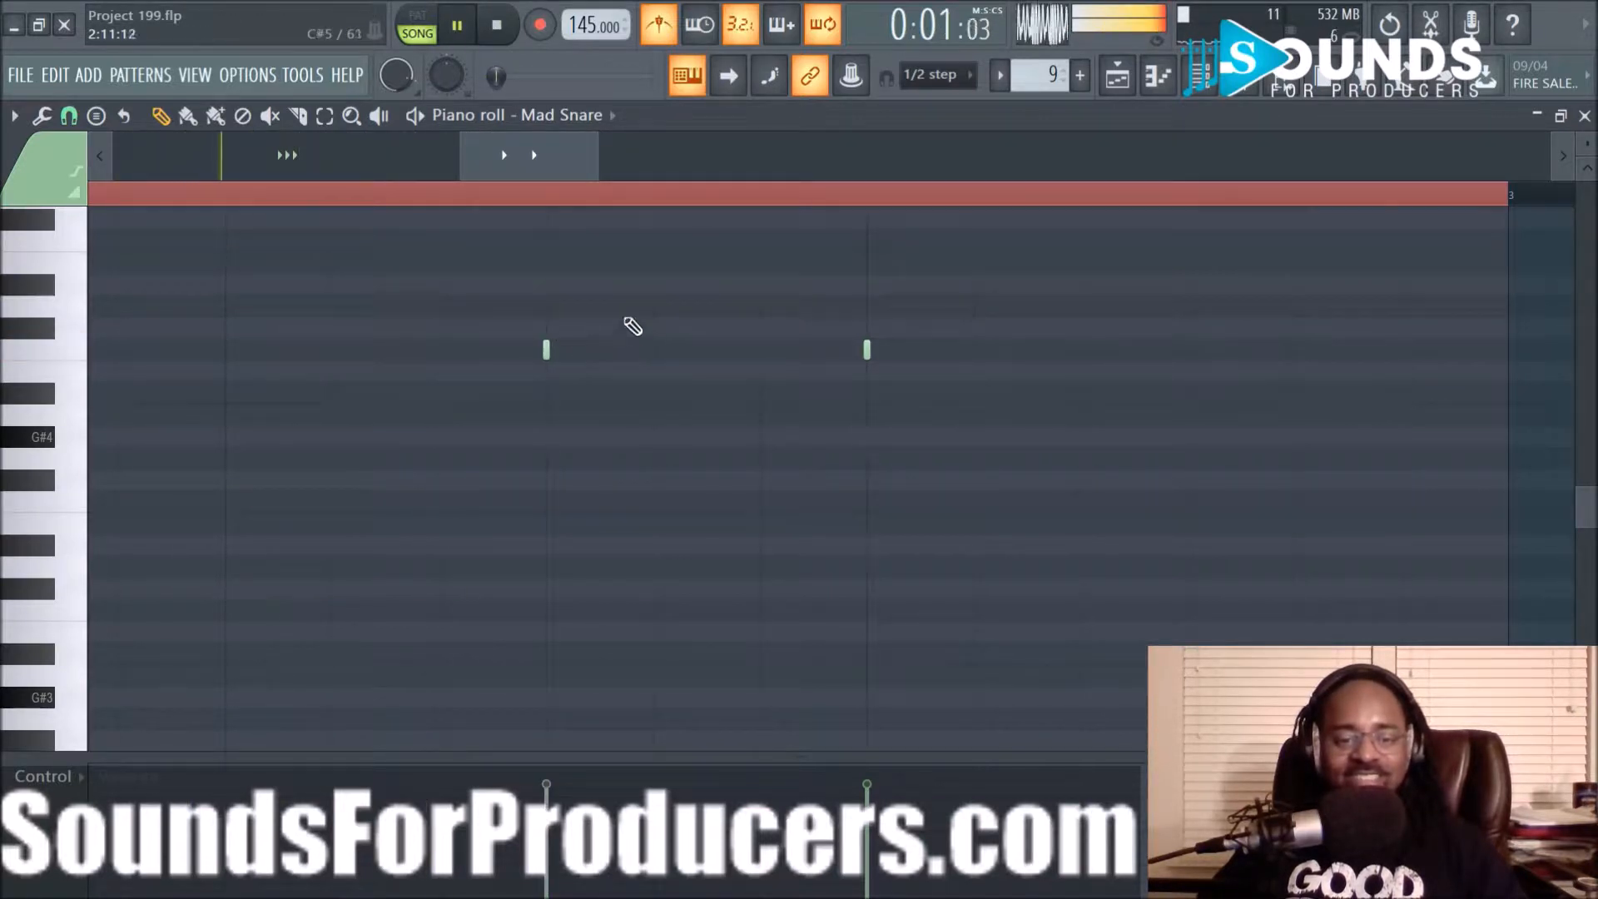
left_click(69, 115)
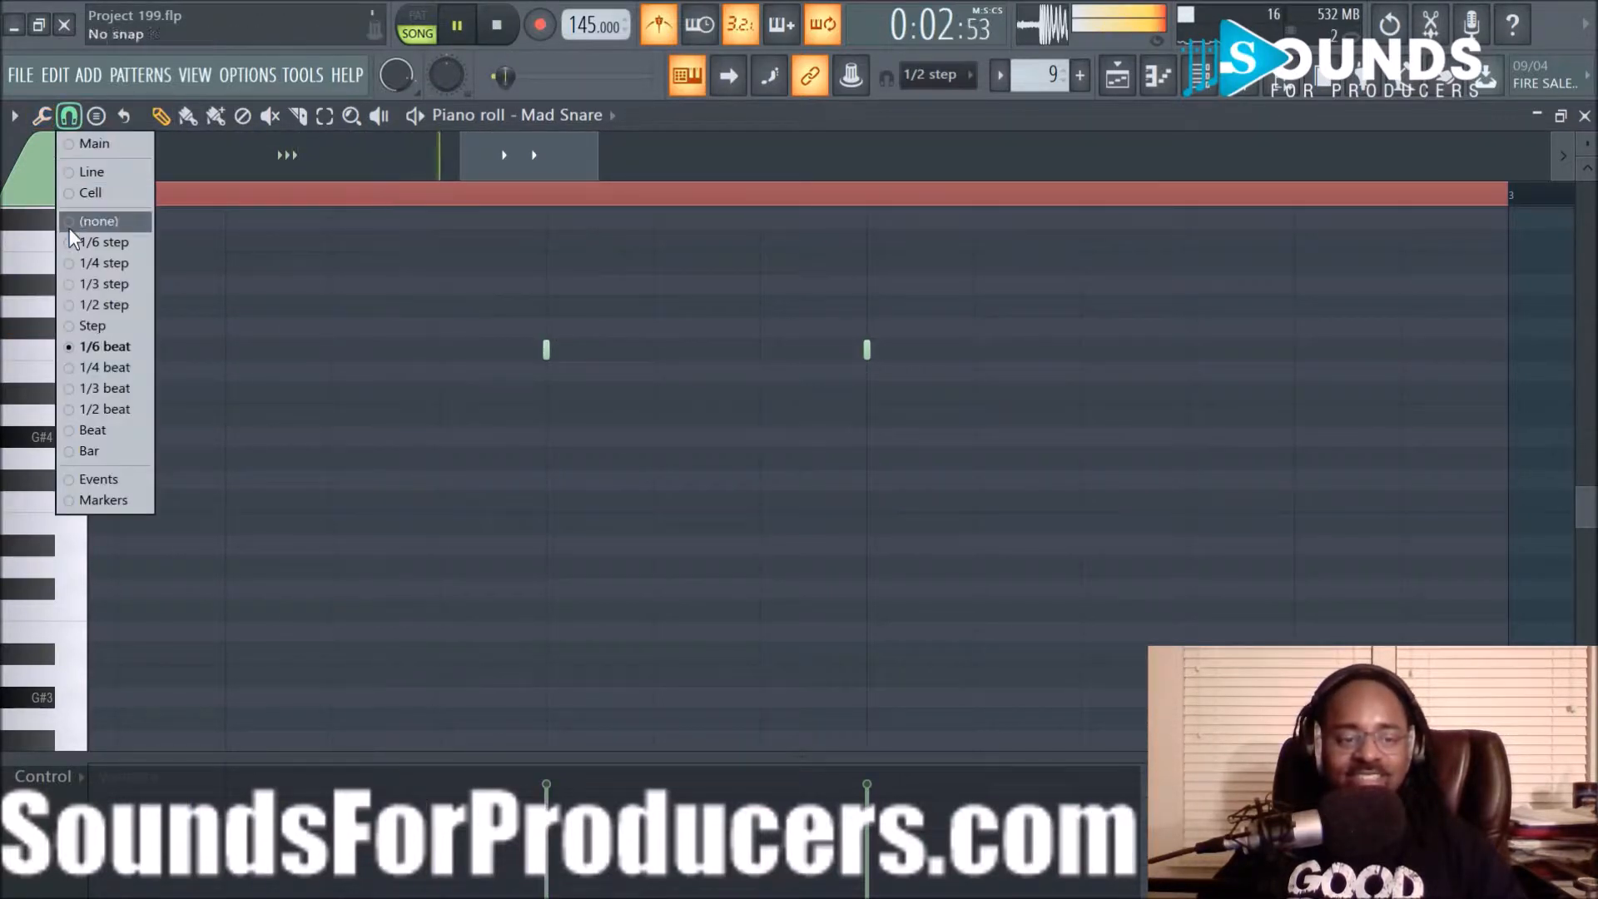
left_click(87, 303)
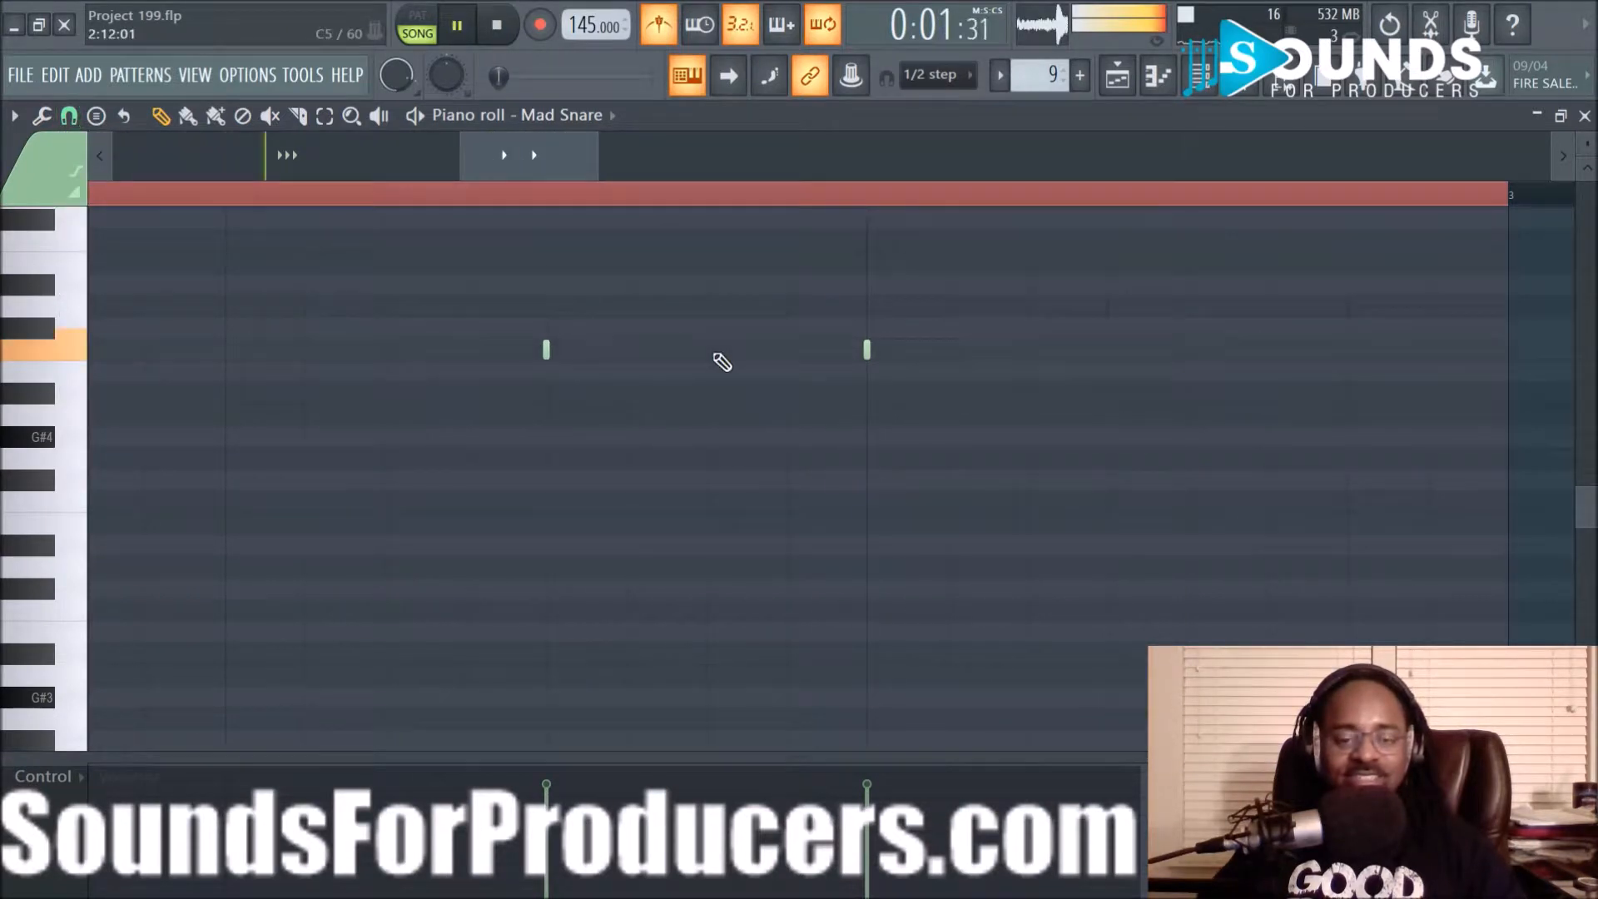
left_click(786, 350)
key("space")
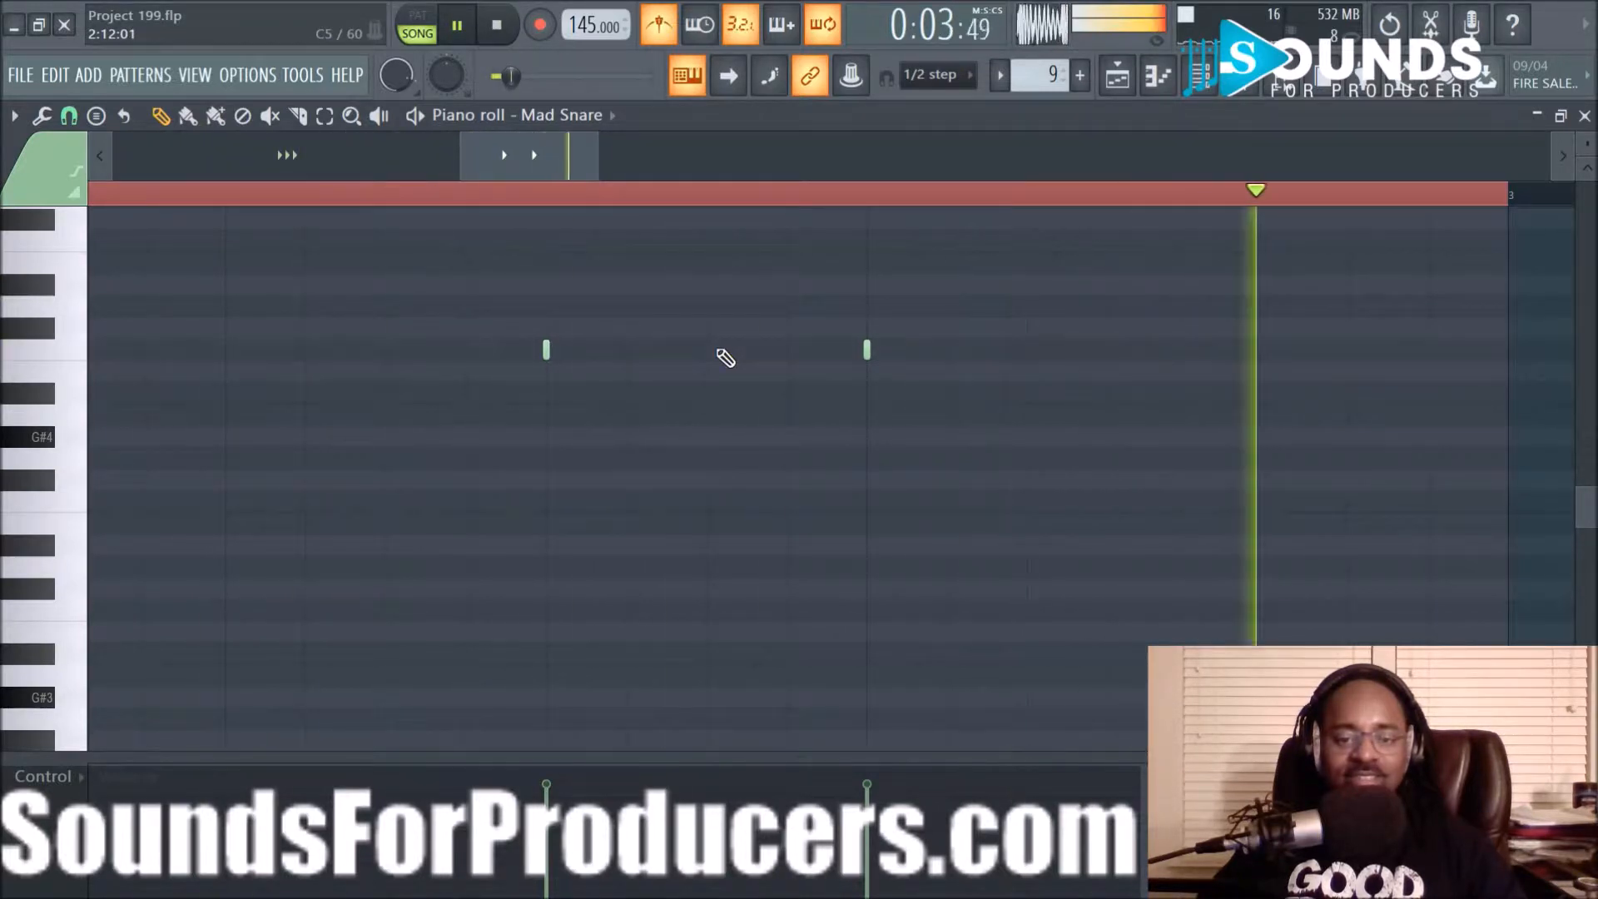
key("space")
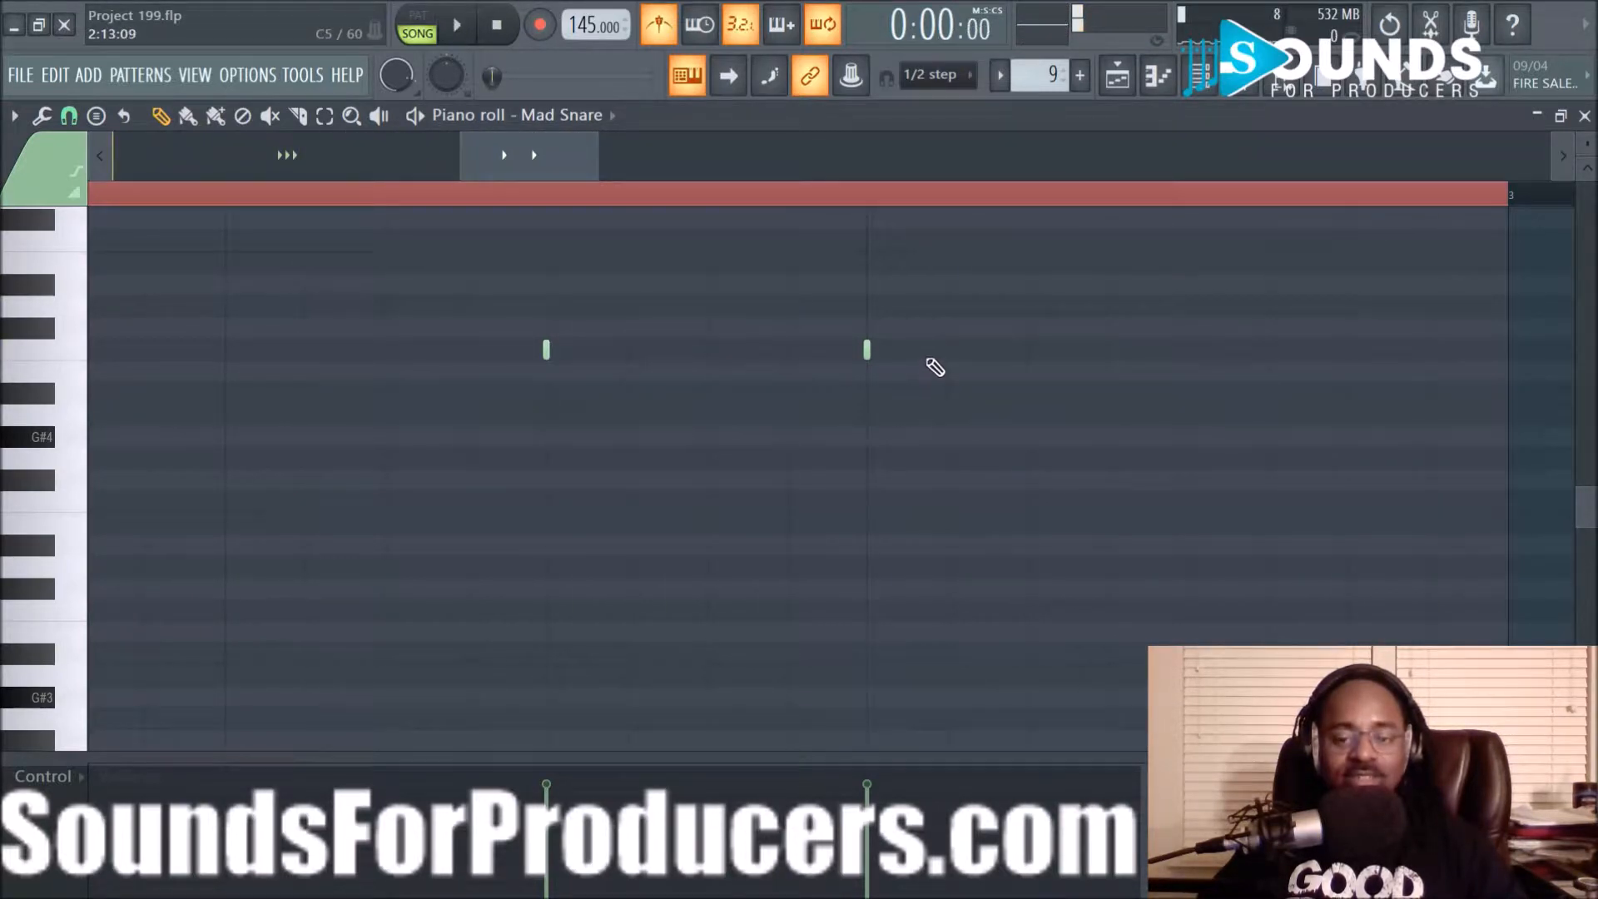
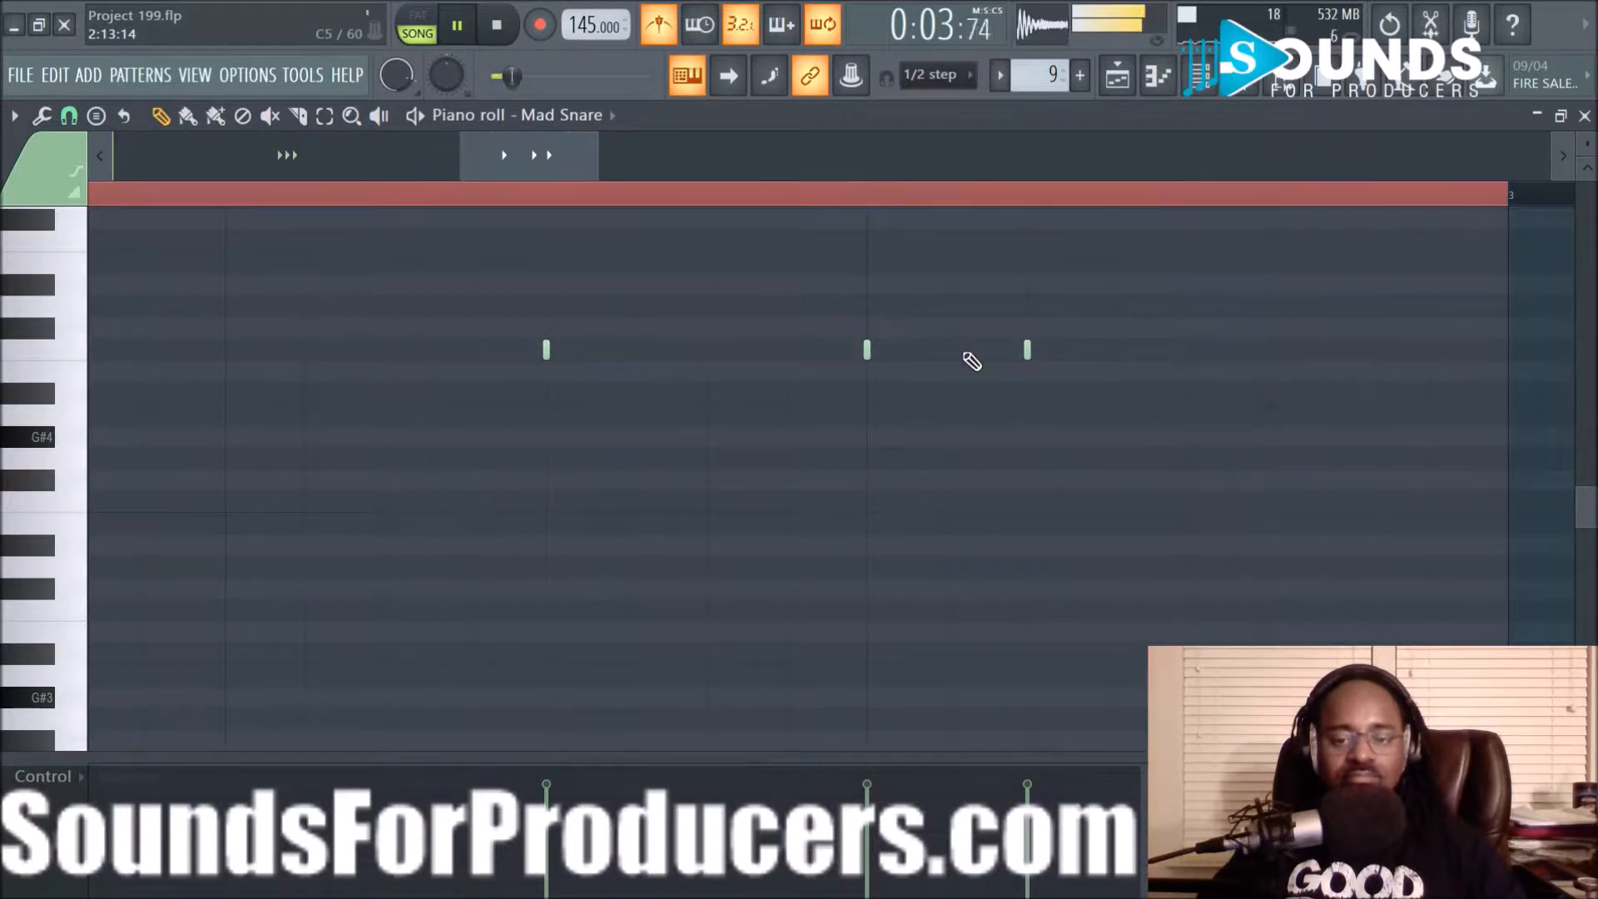
Move the C5 snare that follows beat 4 of bar 2 to 1.5 steps past the beat and audition it in song playback
left_click_drag(1028, 350, 1105, 383)
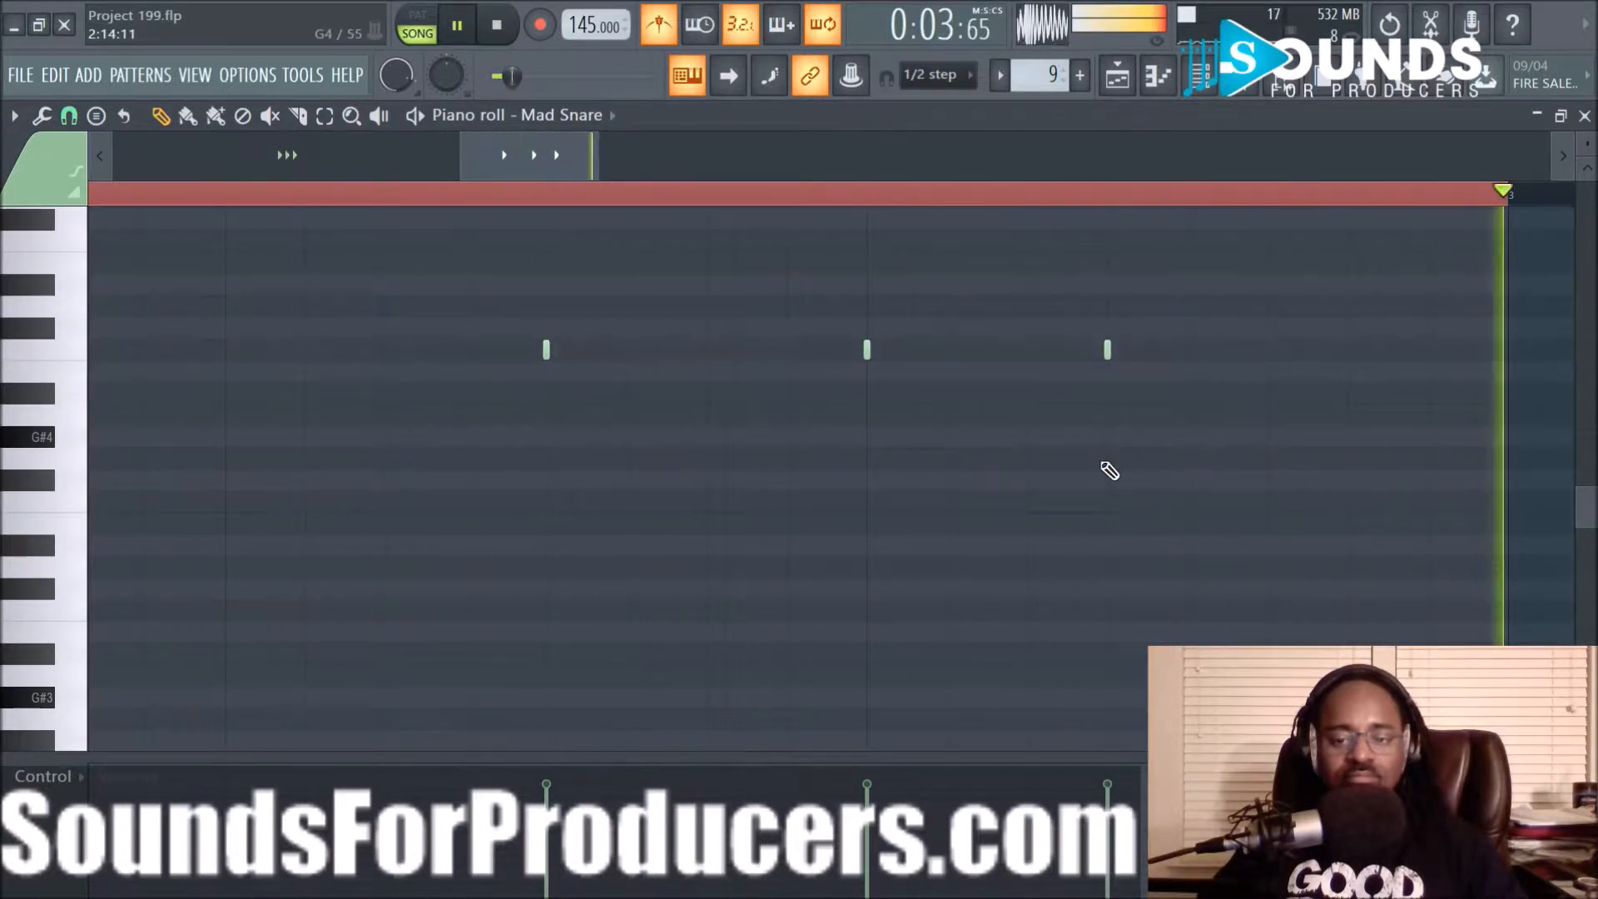
key("space")
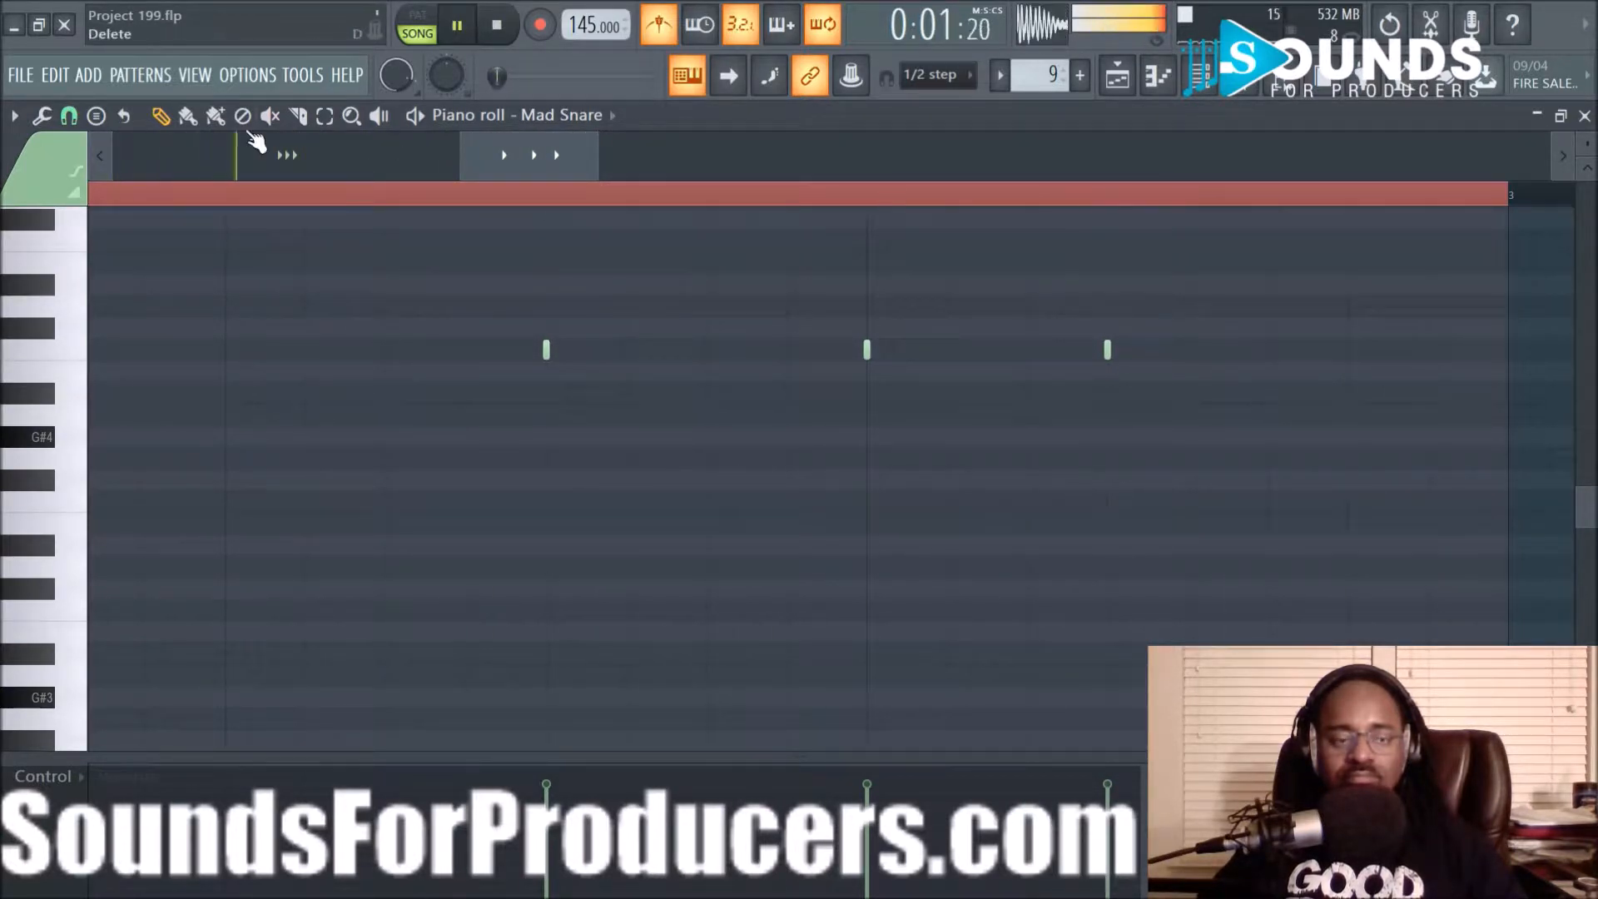
left_click(69, 116)
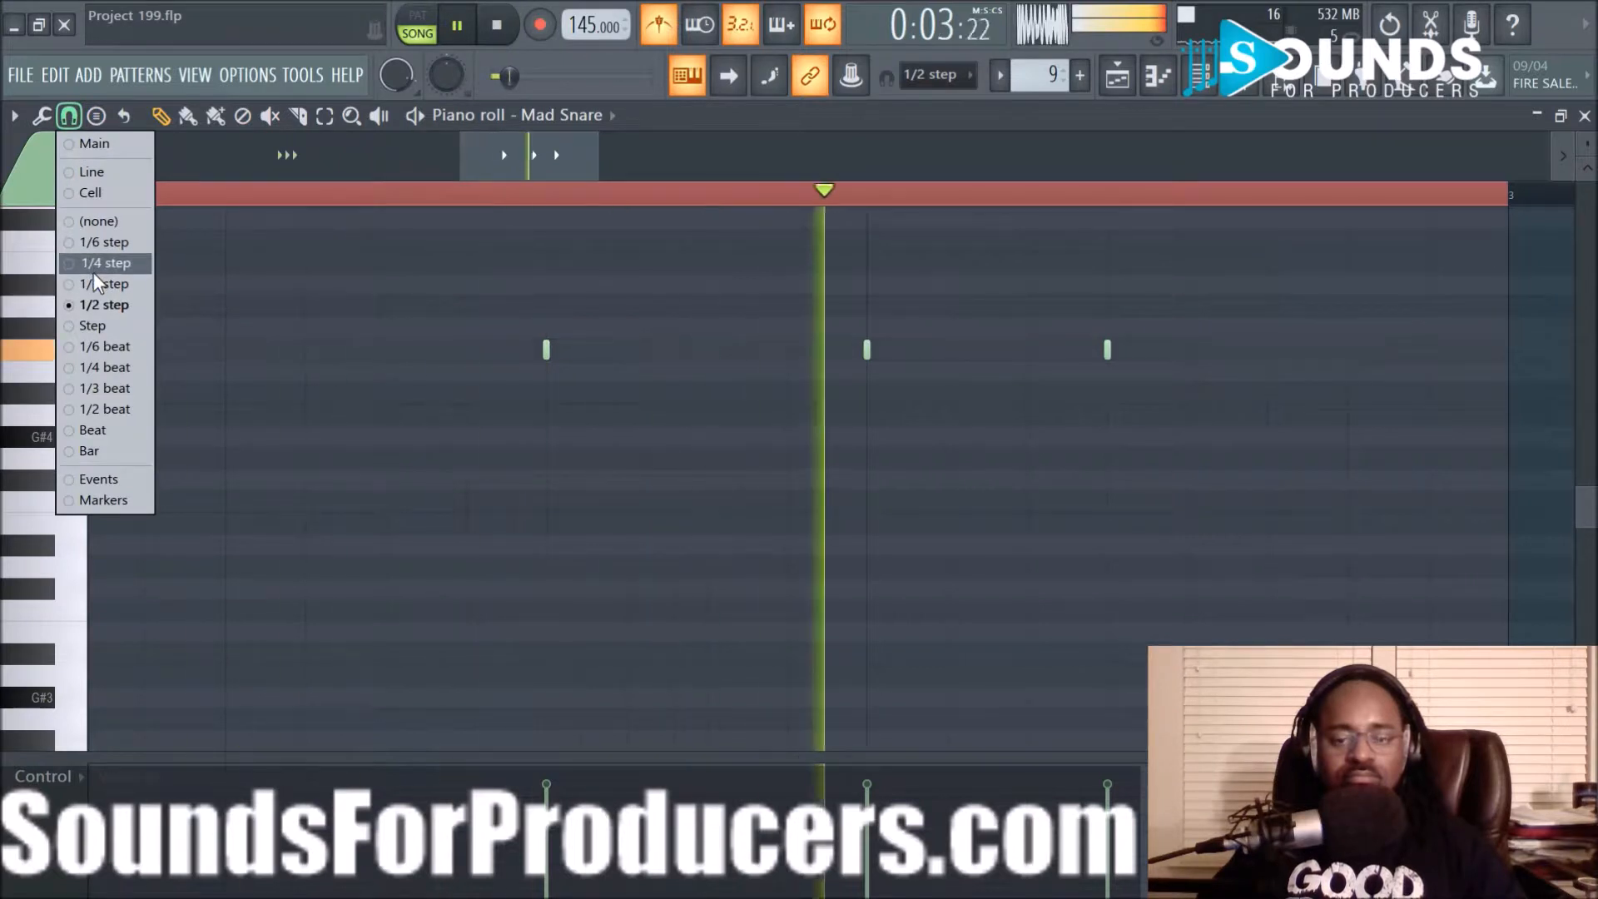
left_click(768, 469)
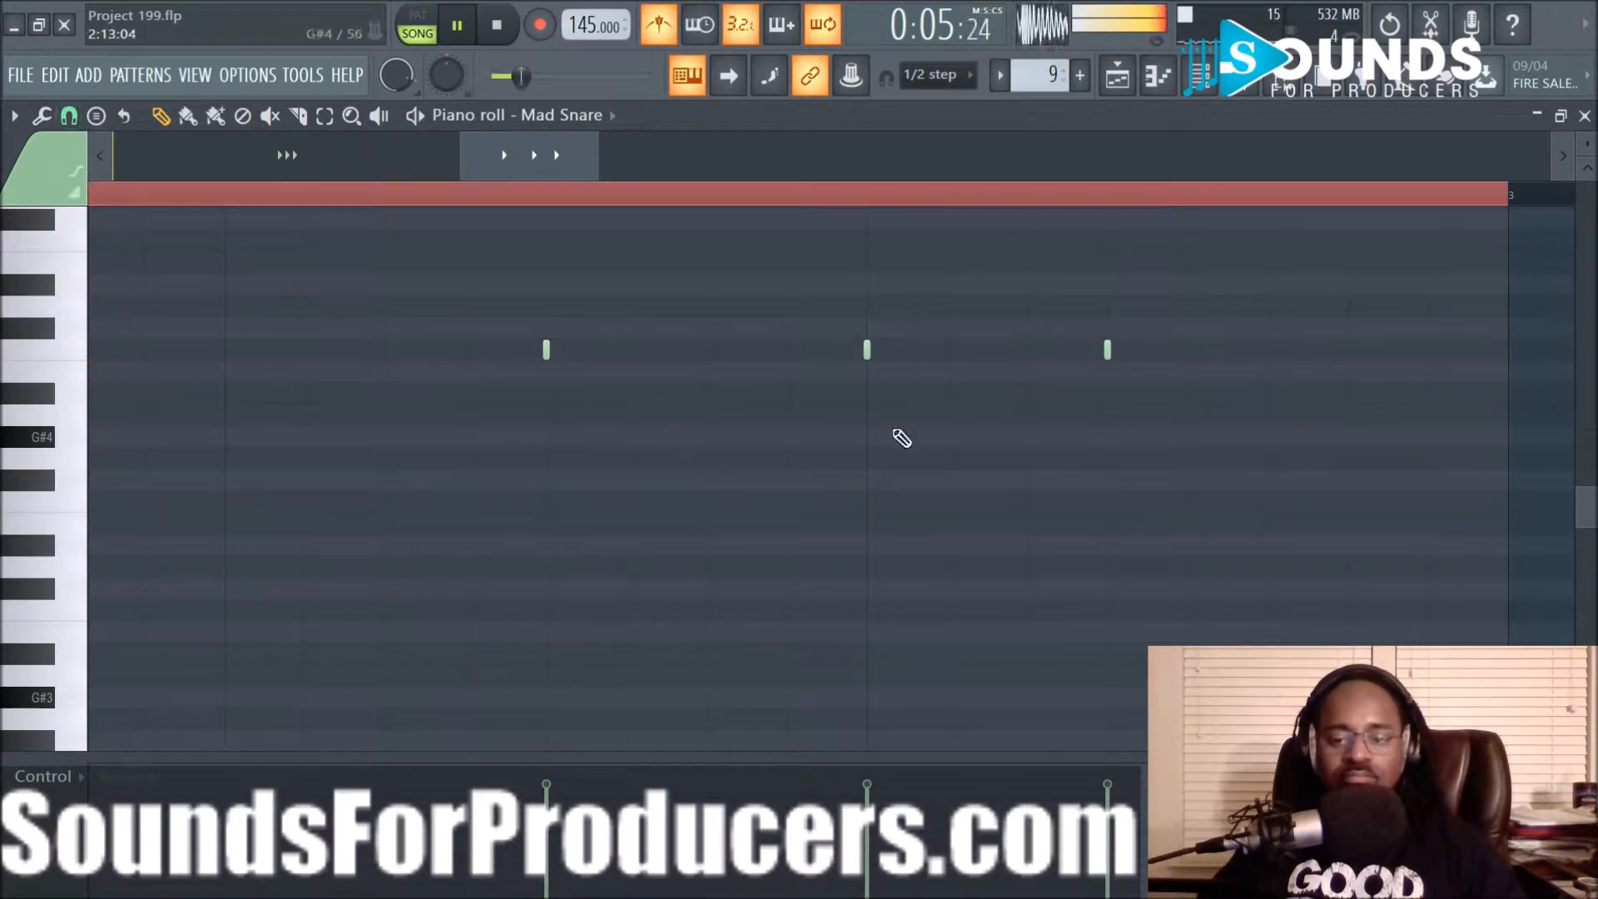
Select the last C5 snare in bar 2 and set the piano roll snap to 1/4 step
left_click_drag(1076, 330, 1140, 403)
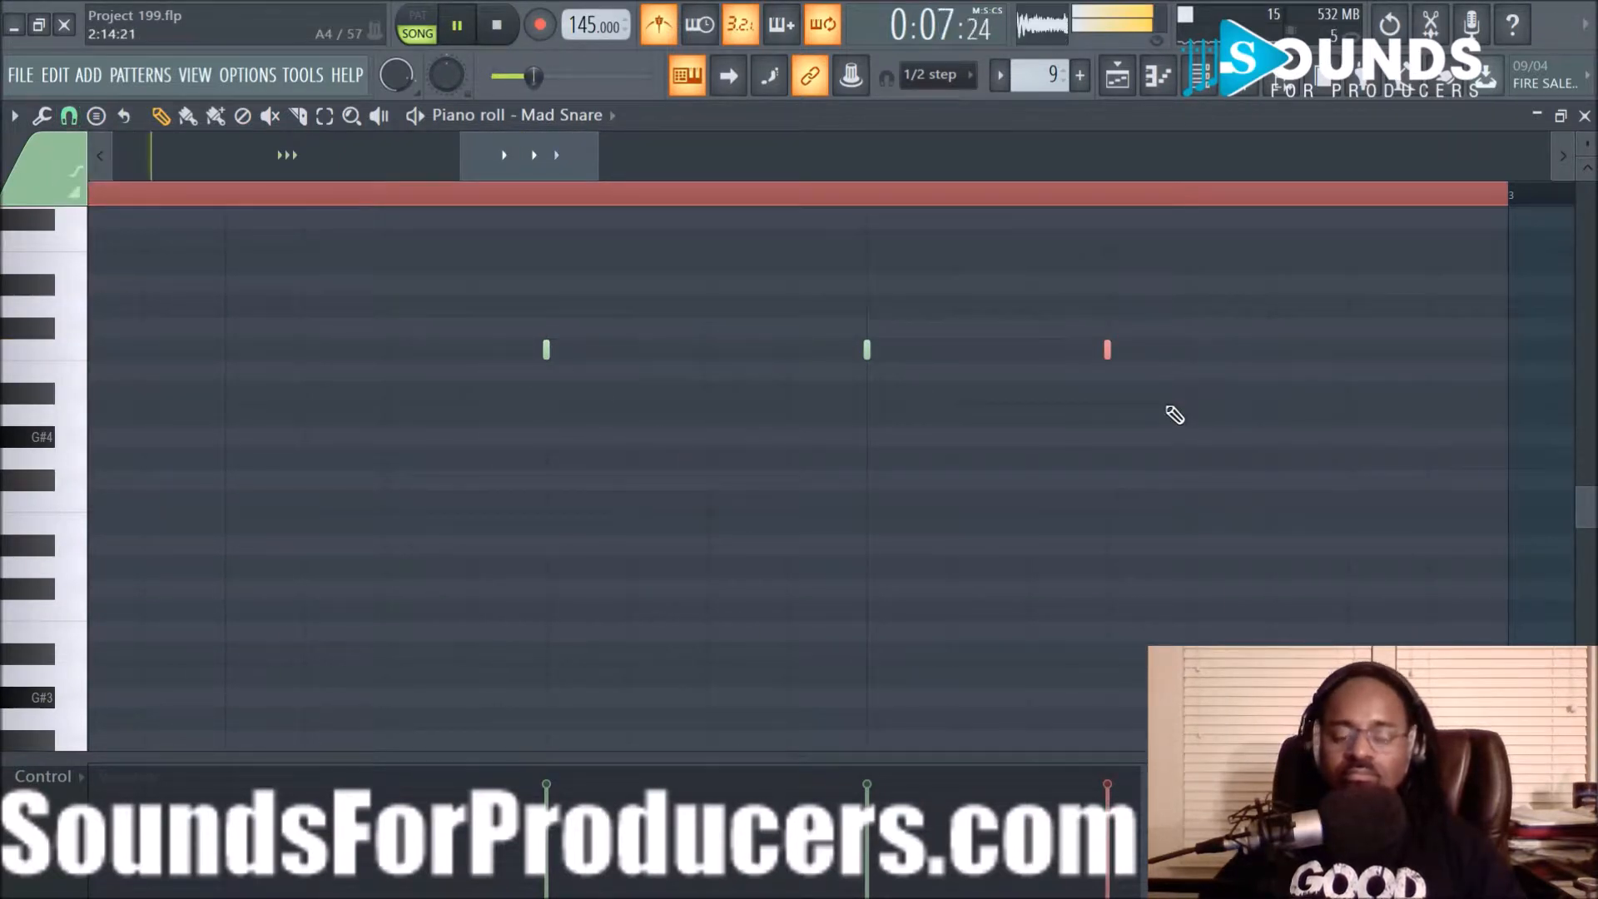
left_click(69, 115)
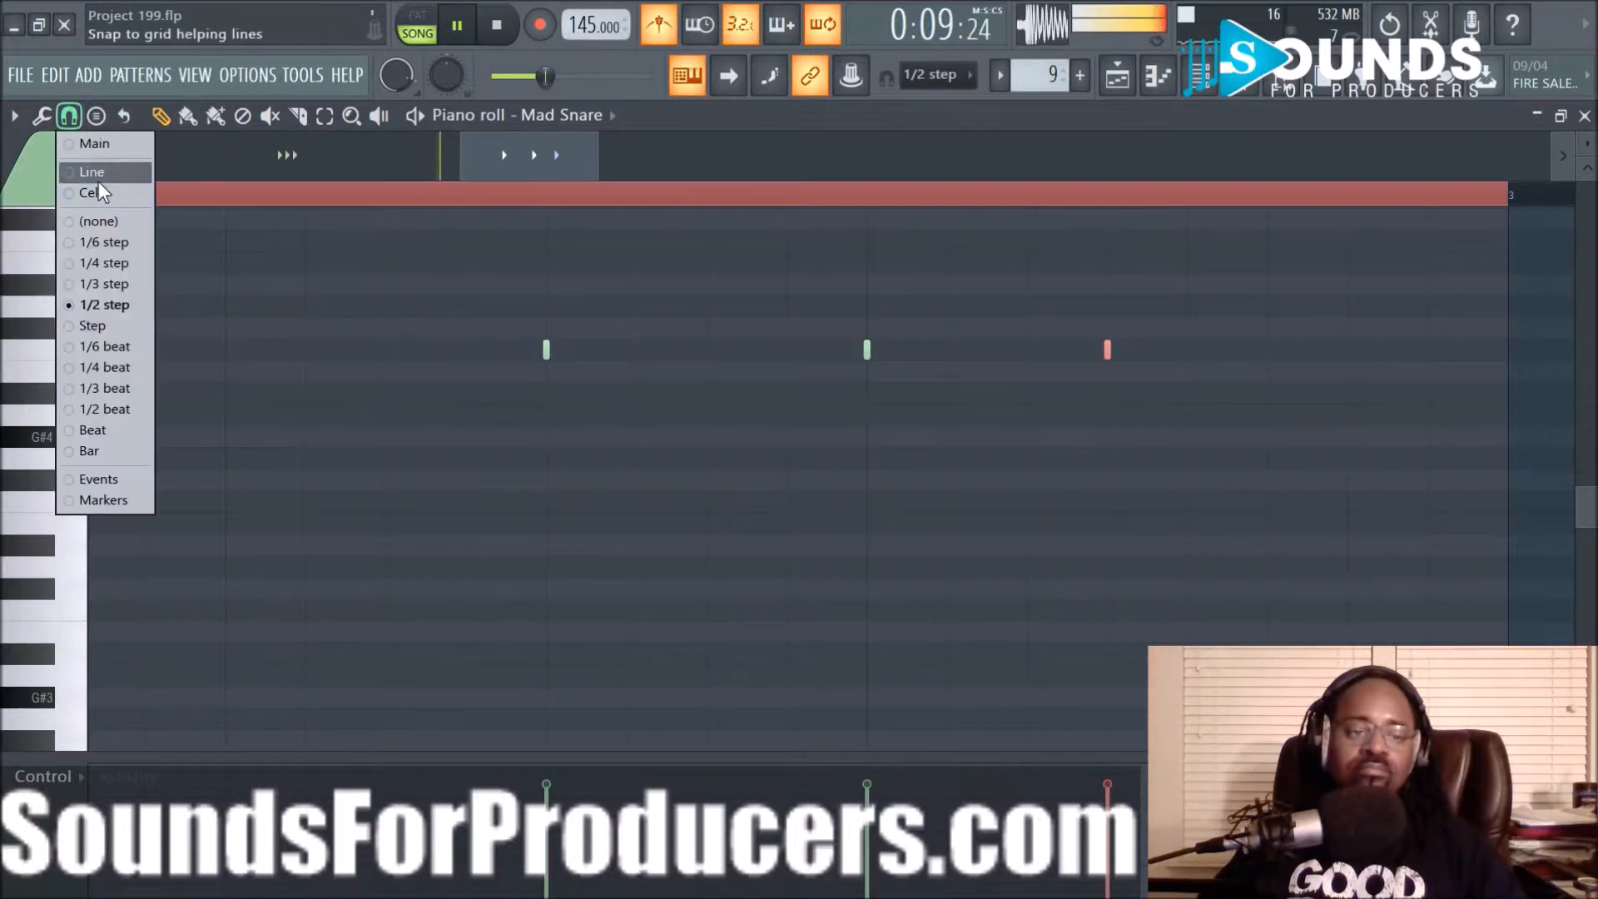
left_click(112, 260)
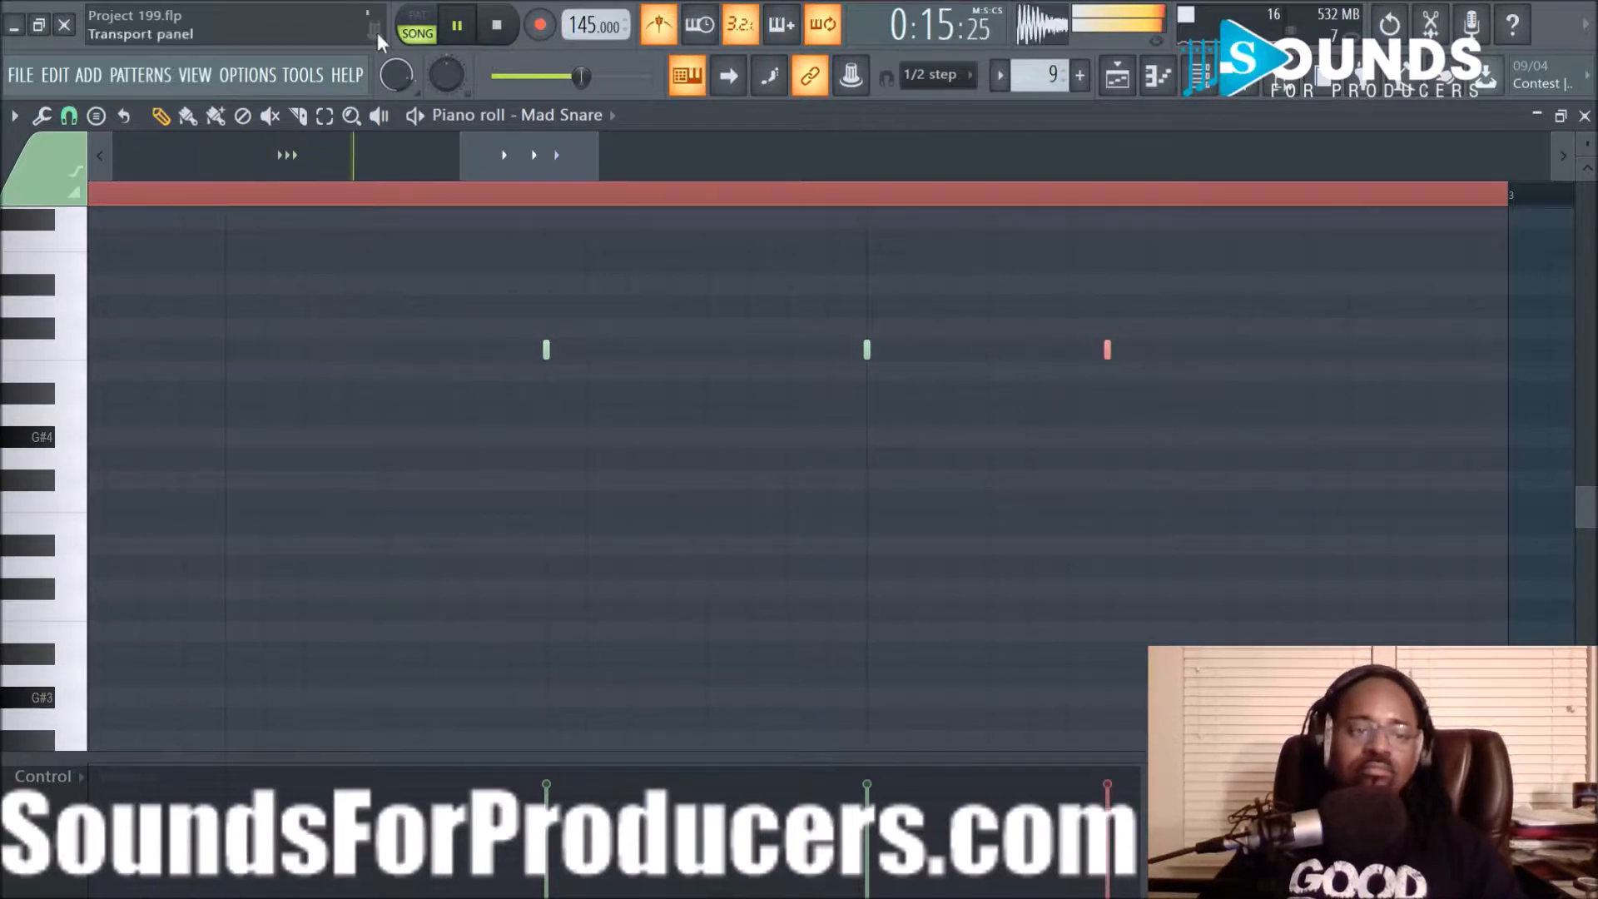
Move the last C5 snare in bar 2 to two steps past beat 4 and audition it in song playback
left_click(23, 76)
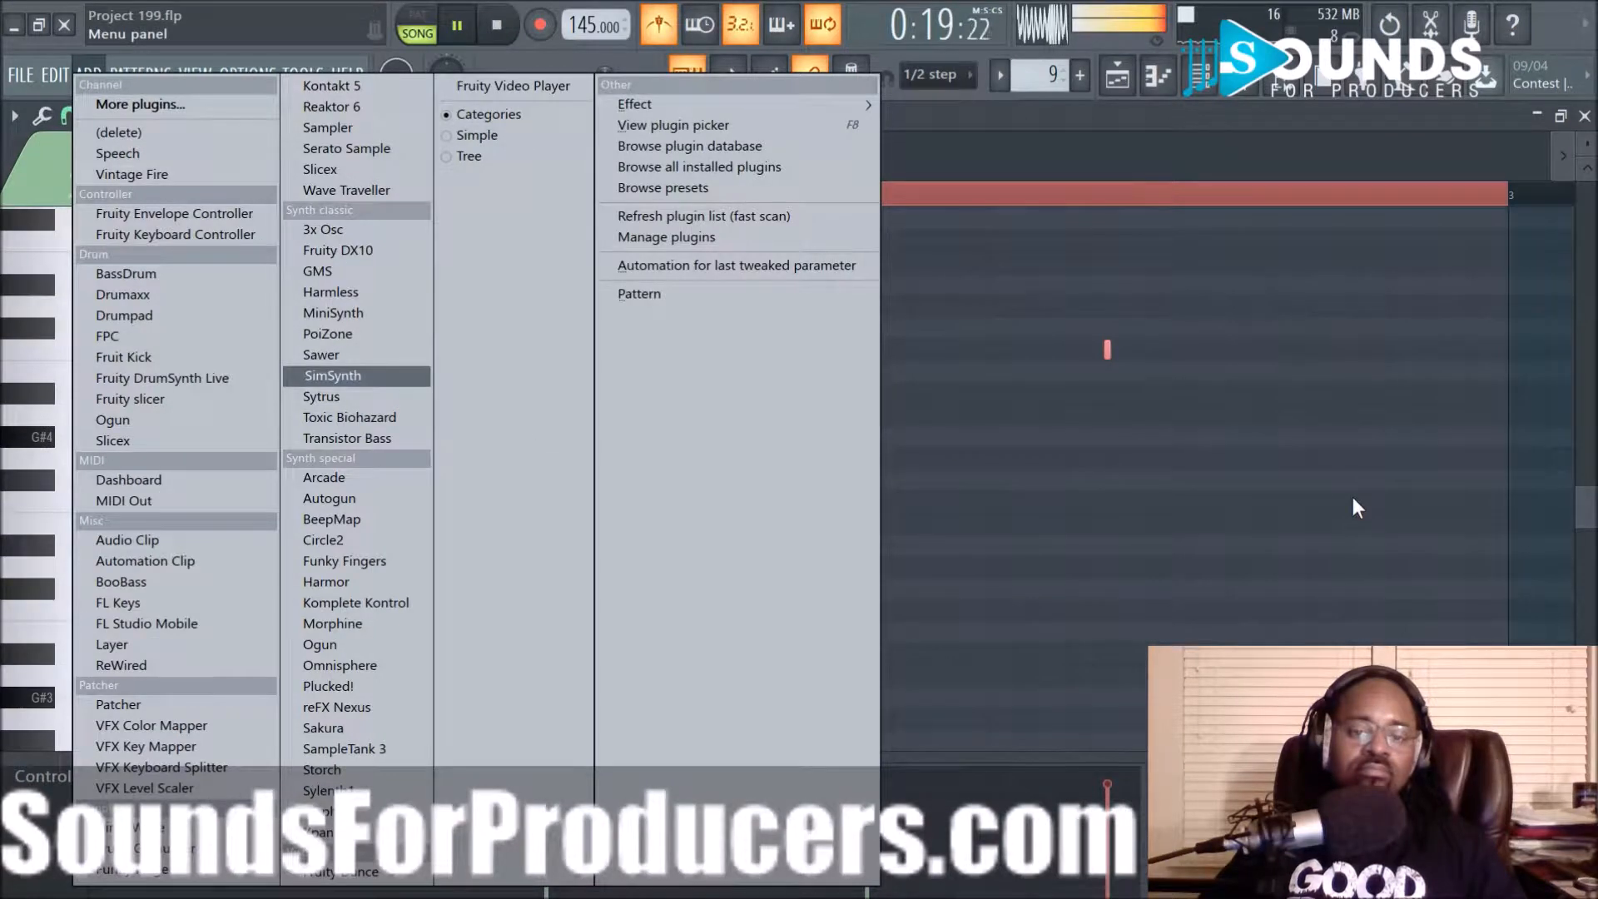
left_click(1352, 497)
left_click(69, 115)
left_click(107, 223)
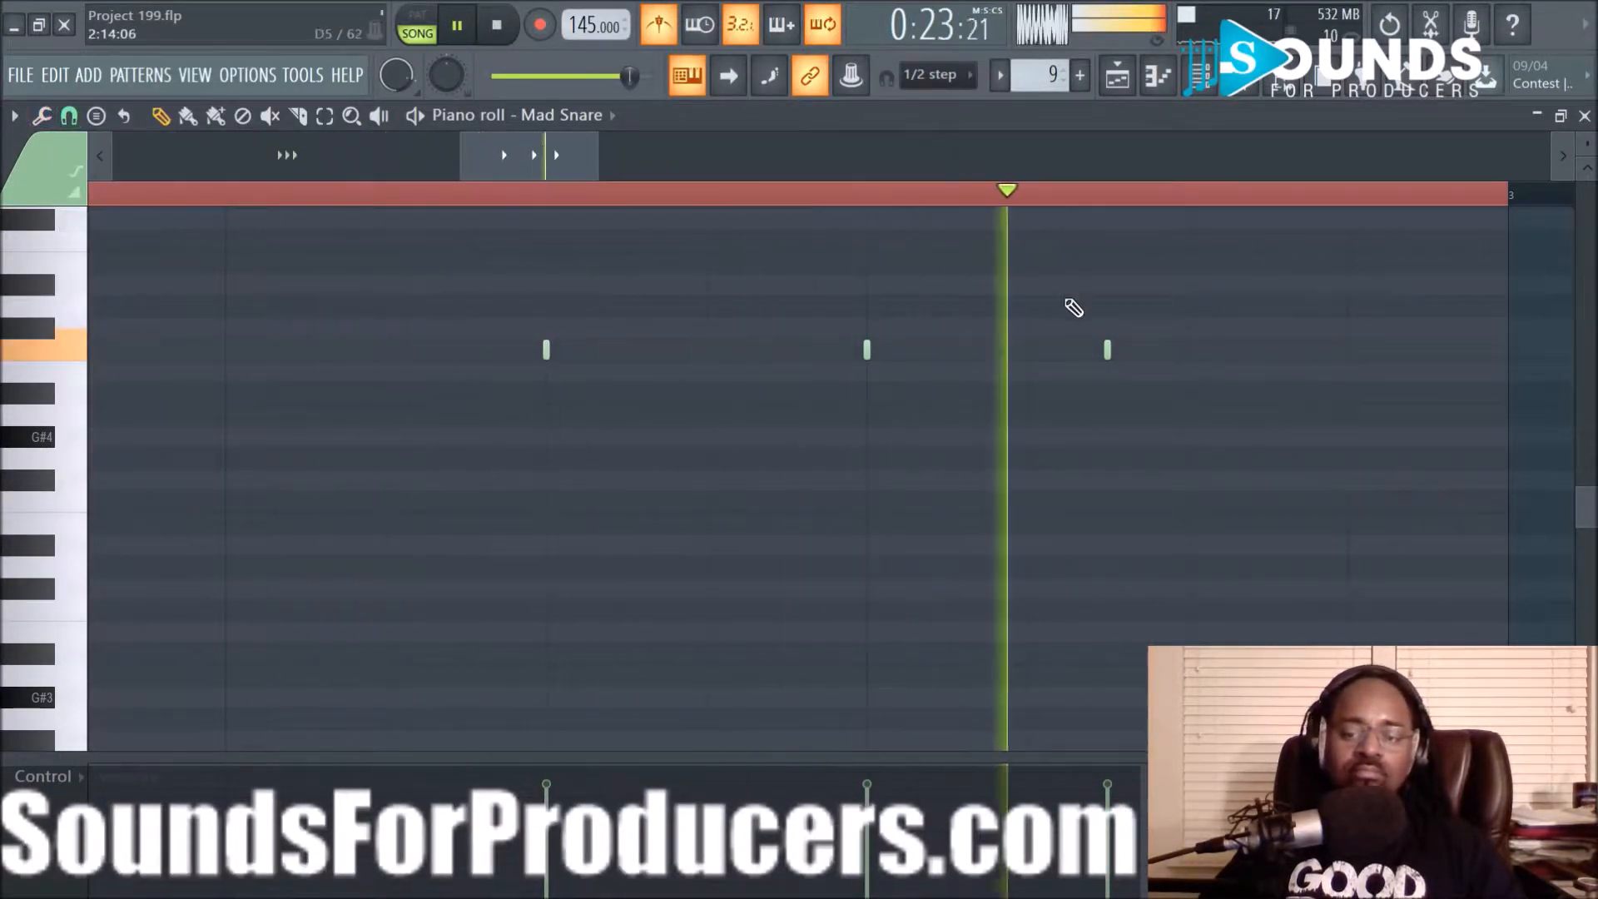
left_click_drag(1067, 295, 1147, 430)
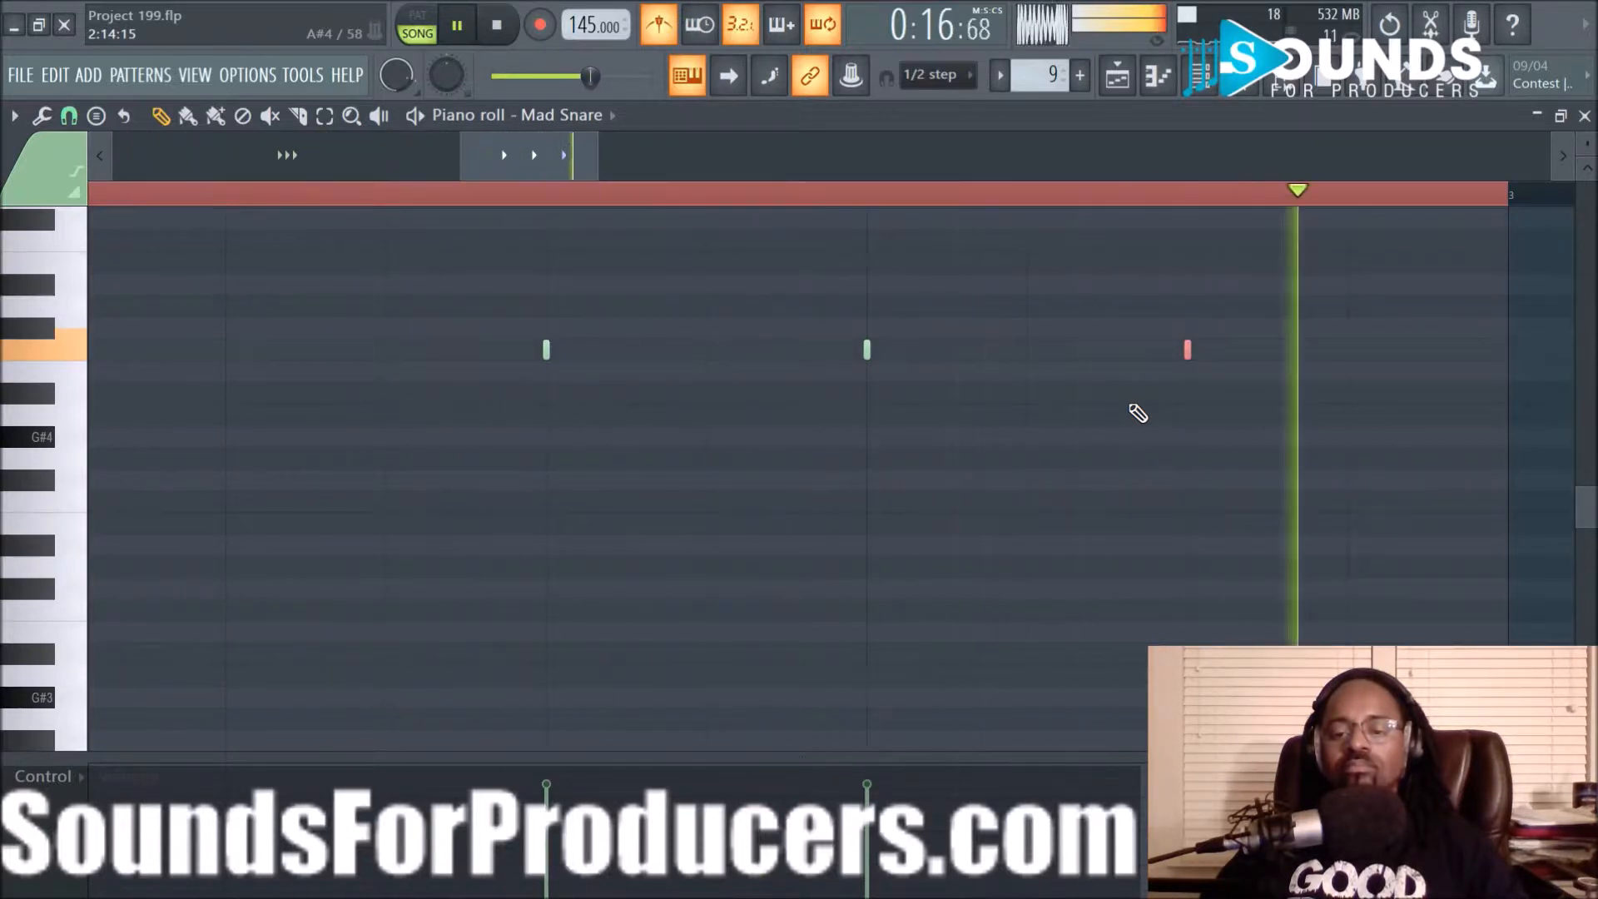
key("space")
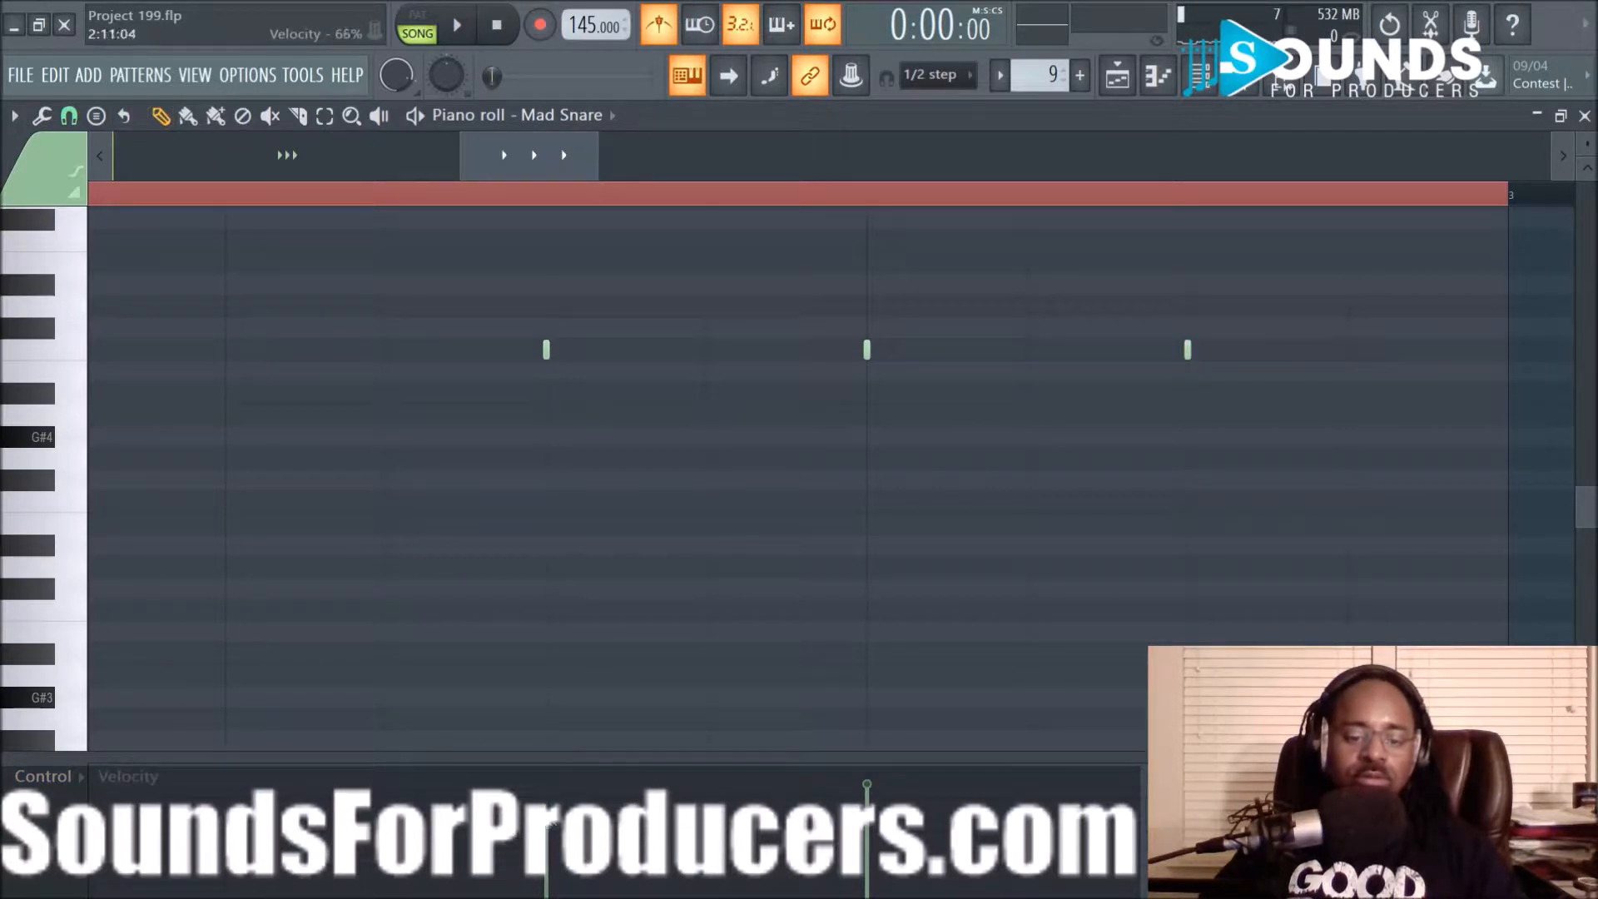
key("space")
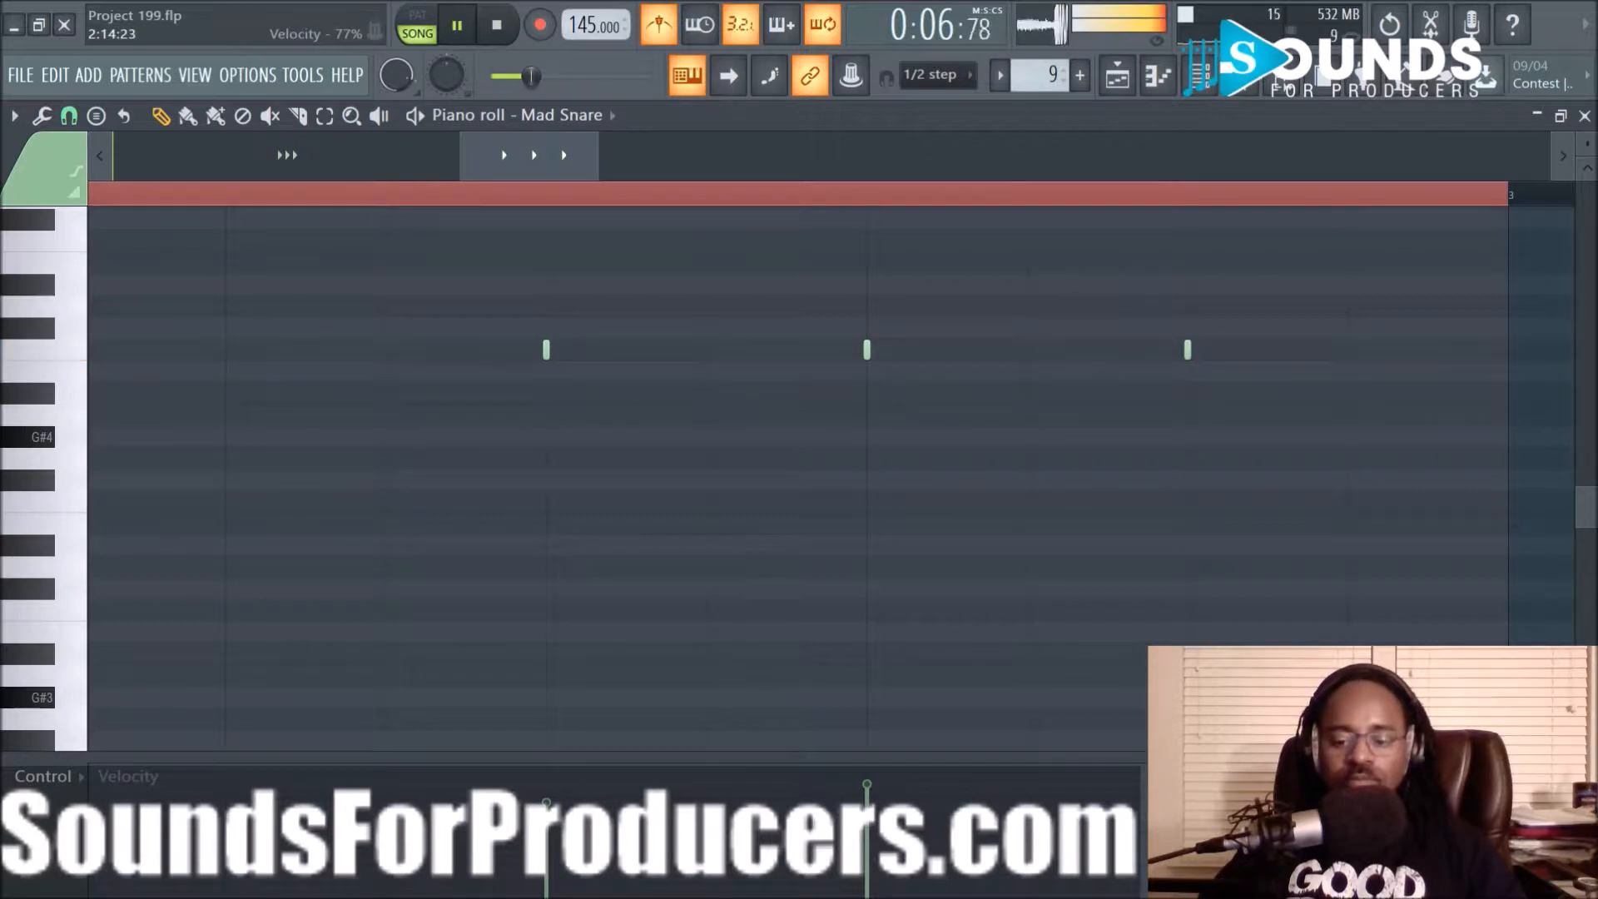
Increase the time shift of the Mad Snare channel while the song plays
left_click(1199, 75)
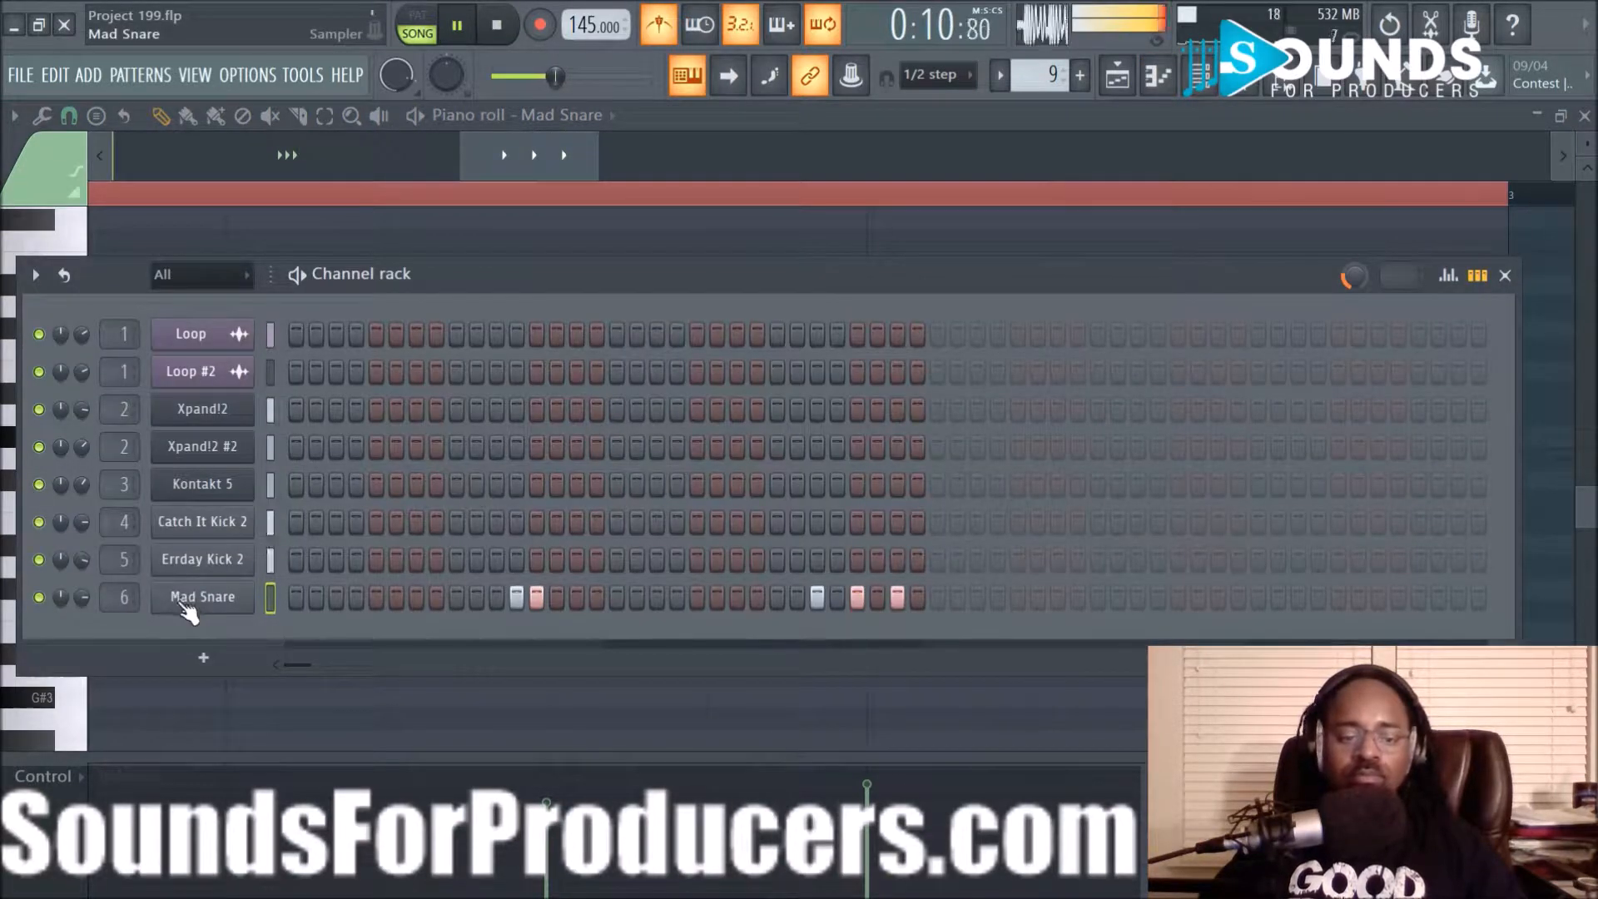
left_click(183, 601)
left_click(212, 306)
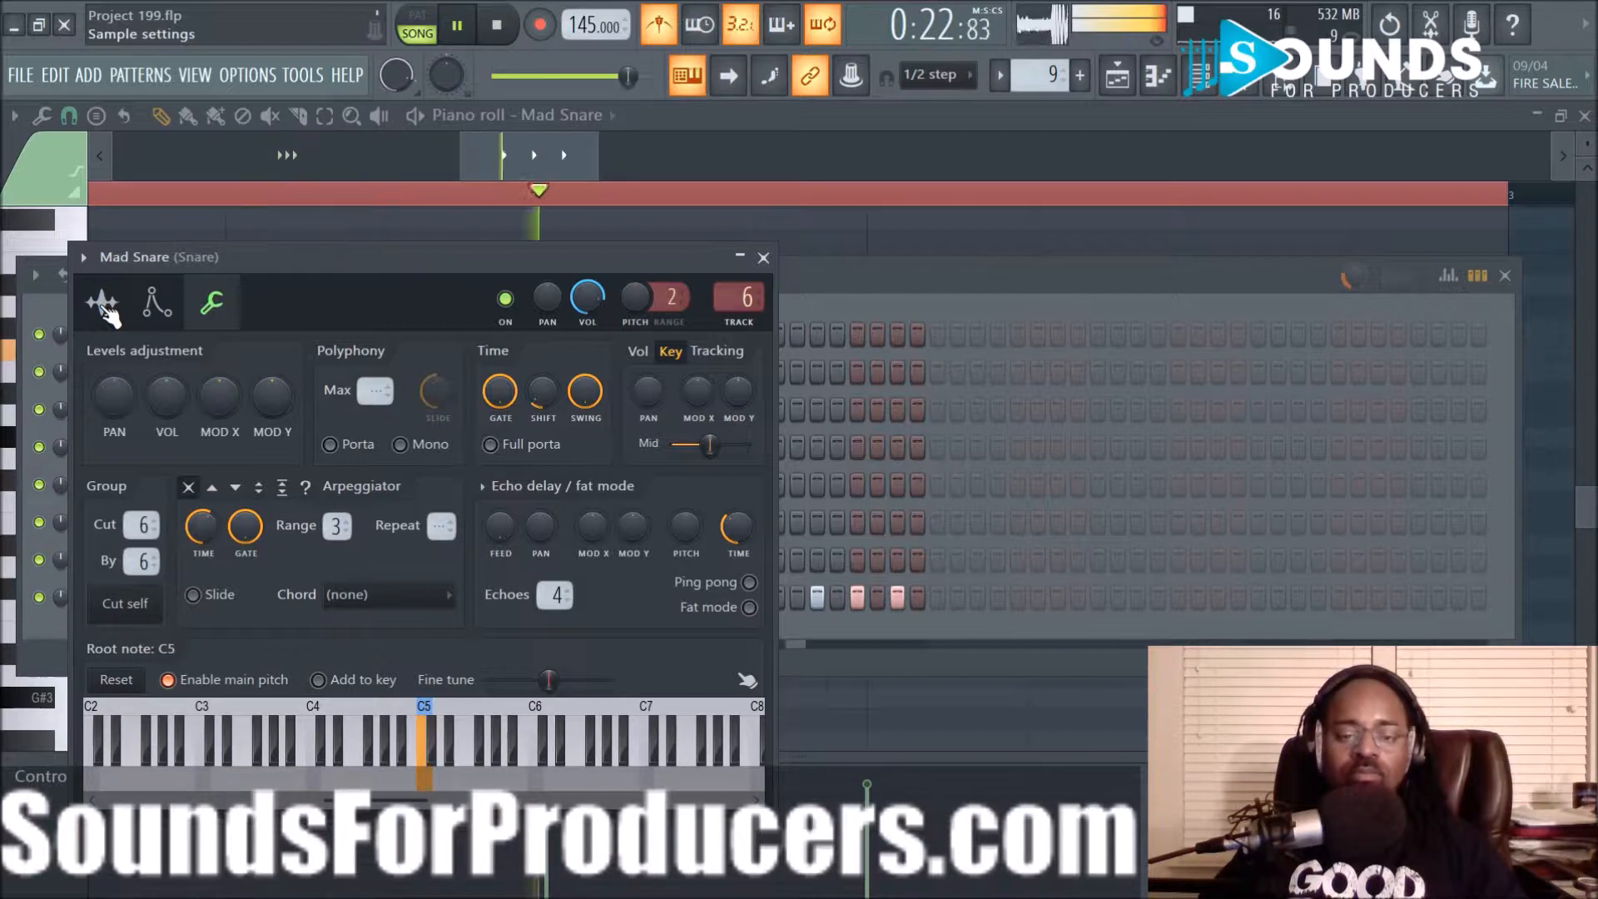
left_click(1119, 78)
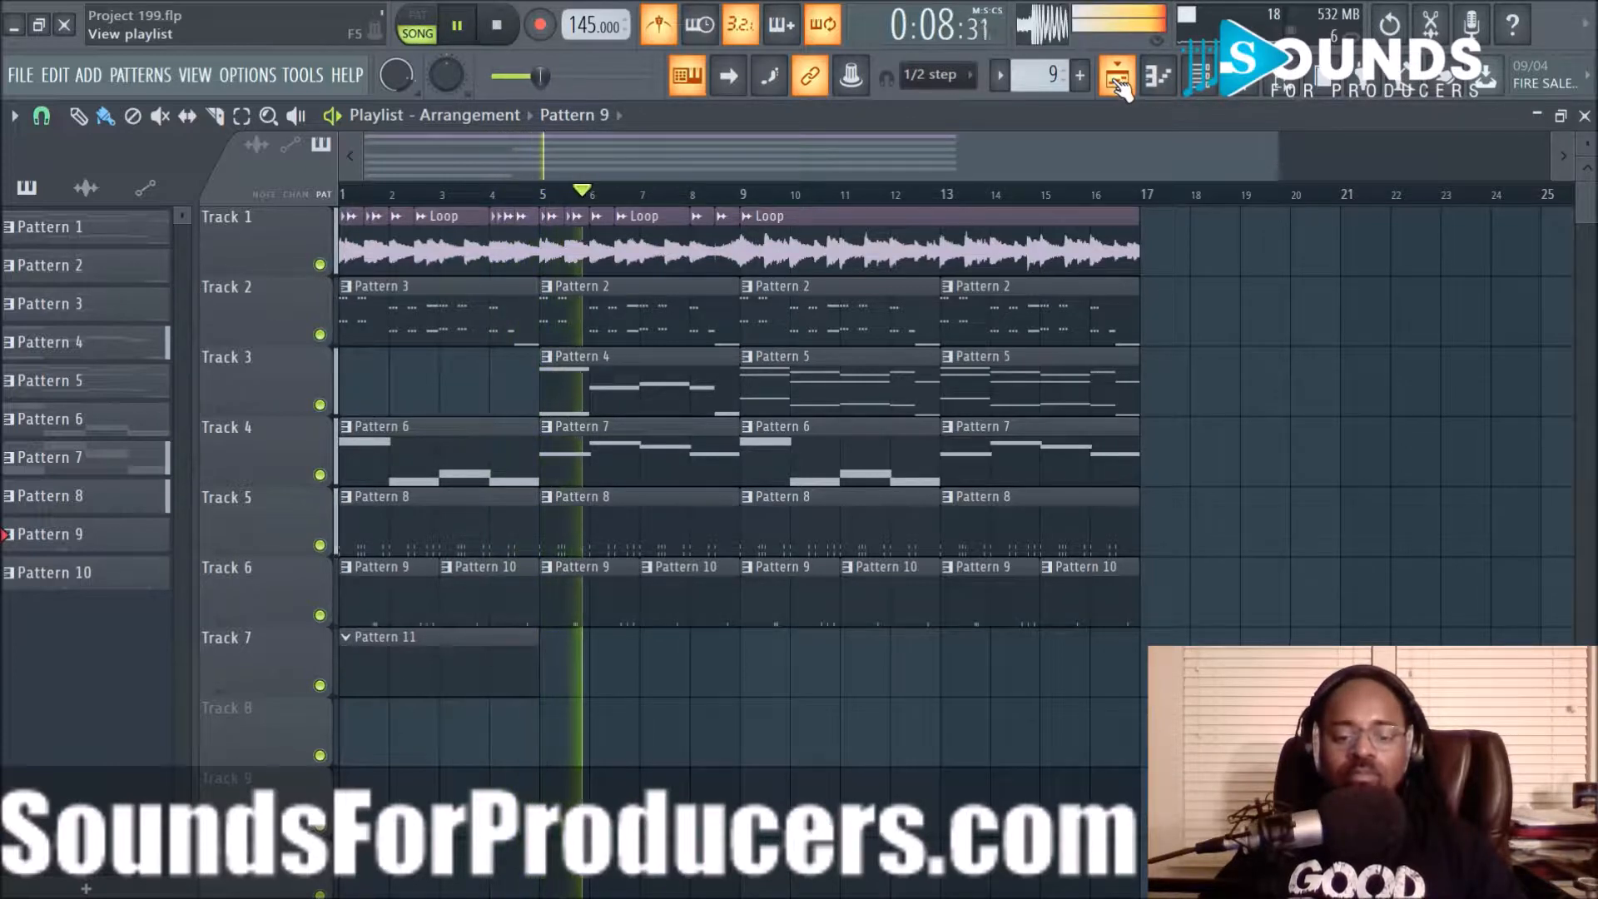
left_click(1199, 89)
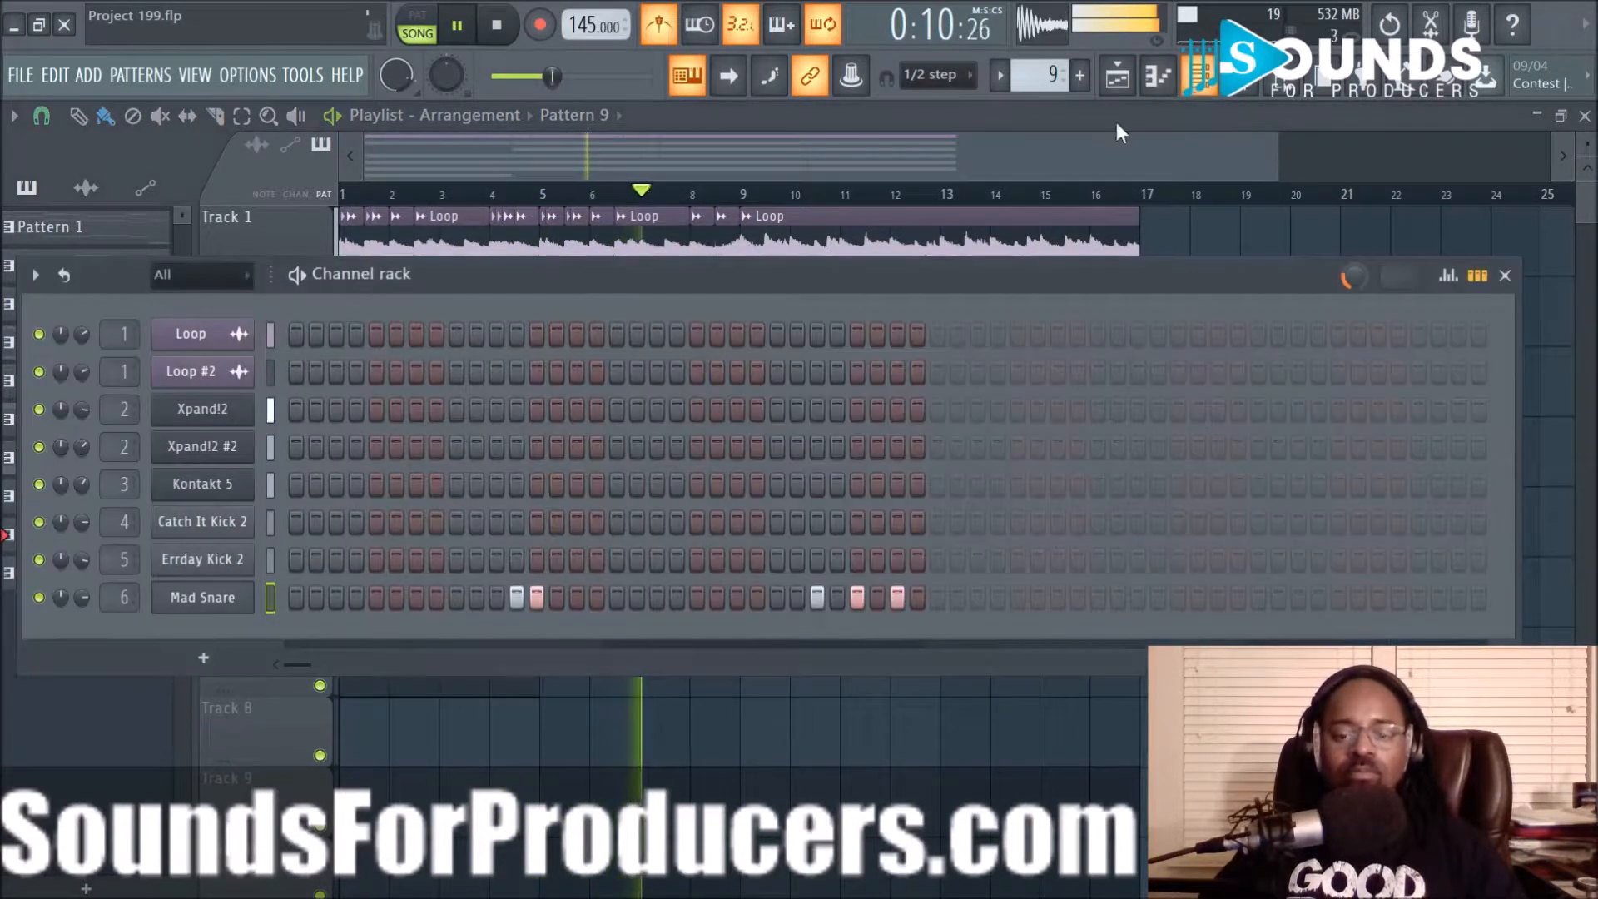
left_click(252, 597)
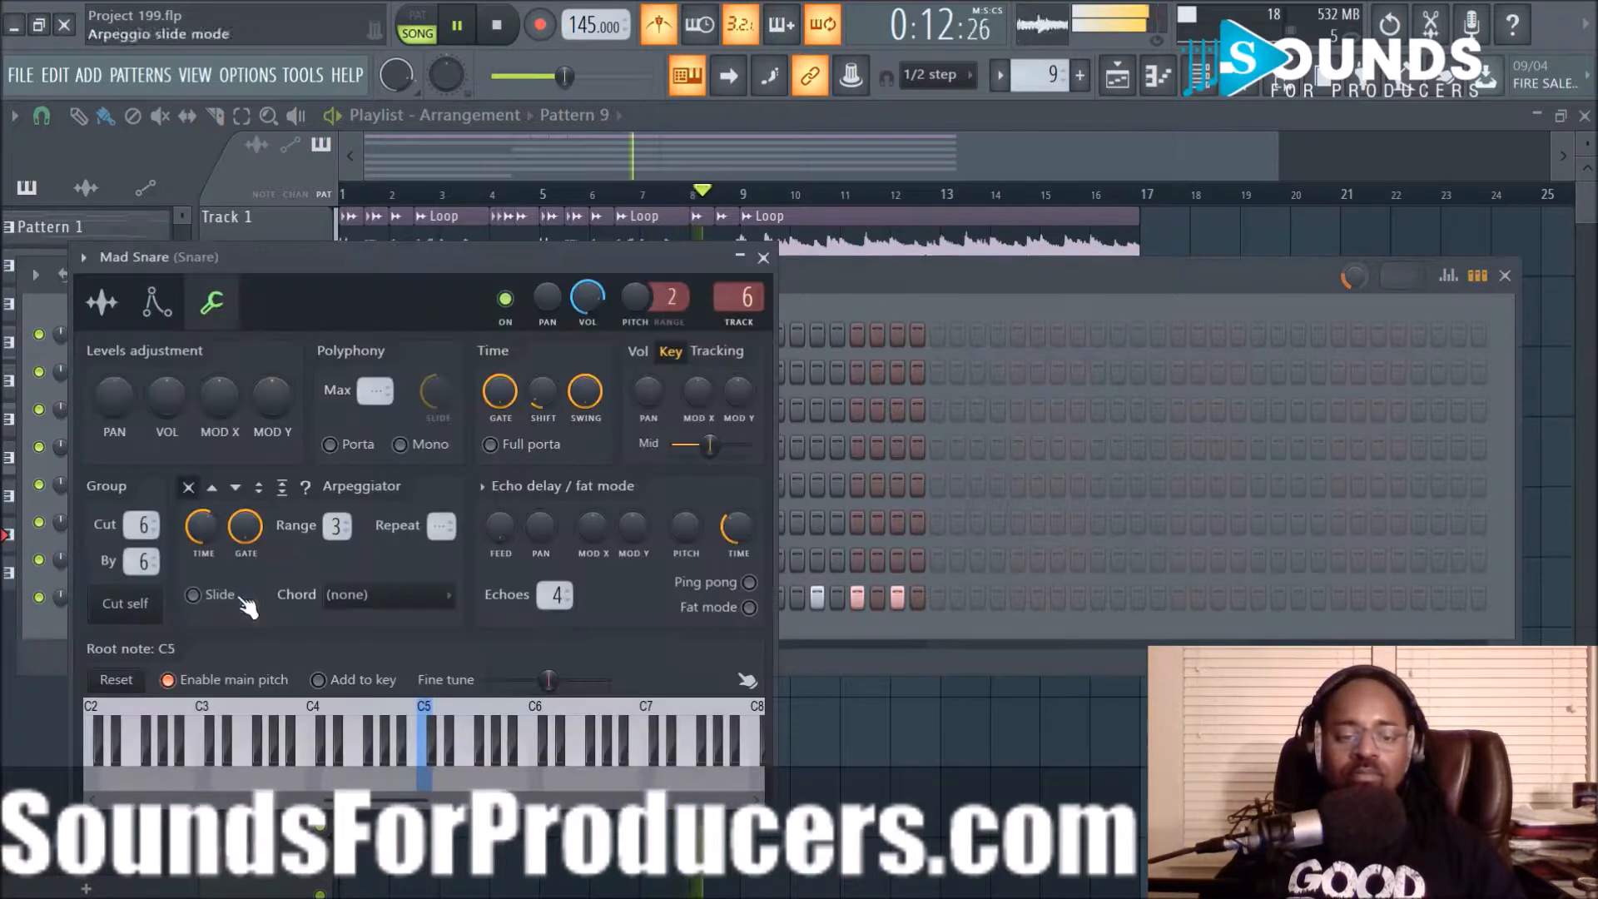
left_click_drag(542, 389, 542, 353)
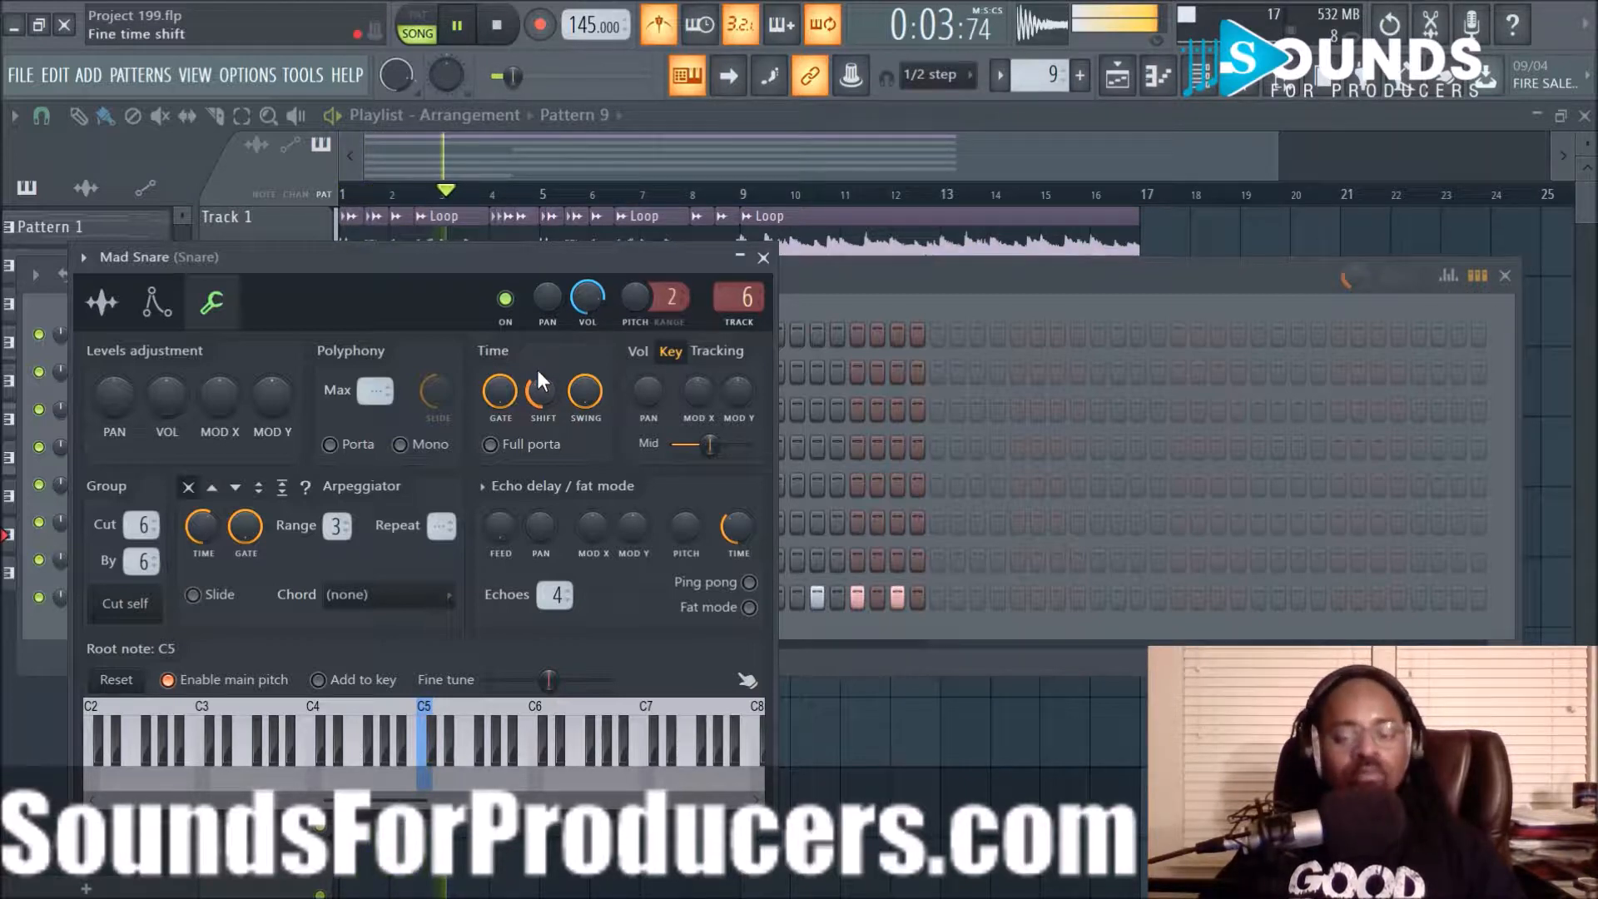
right_click(945, 752)
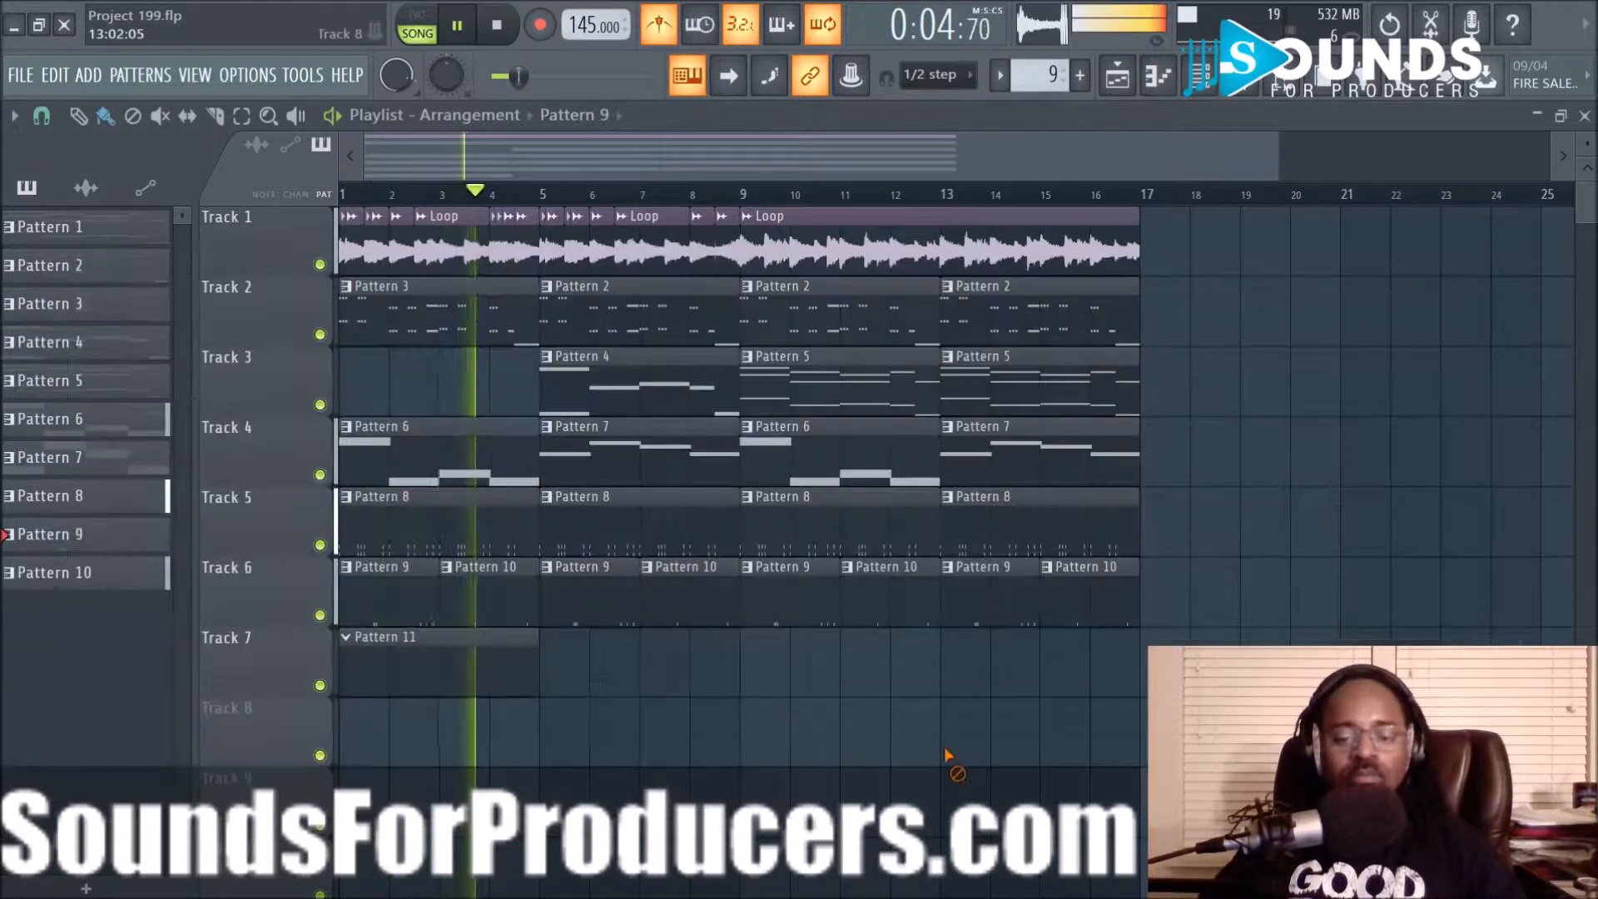
Reset band 7 in the Snare track's Fruity parametric EQ 2 and pull its high shelf down to -18 dB at 14259 Hz
double_click(614, 605)
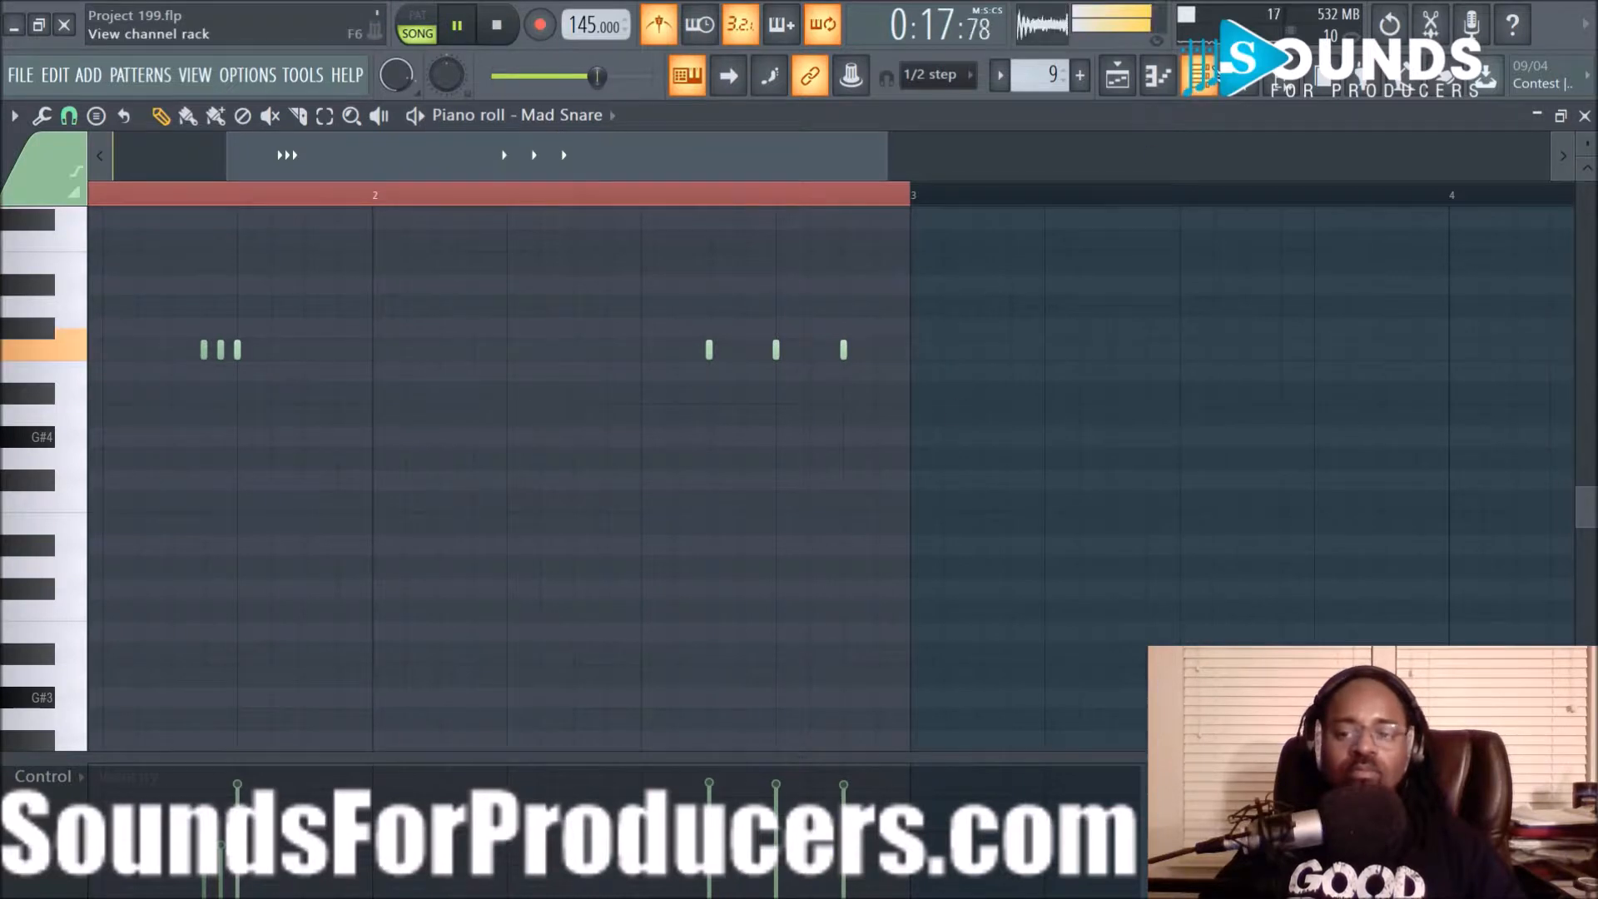
left_click(1201, 75)
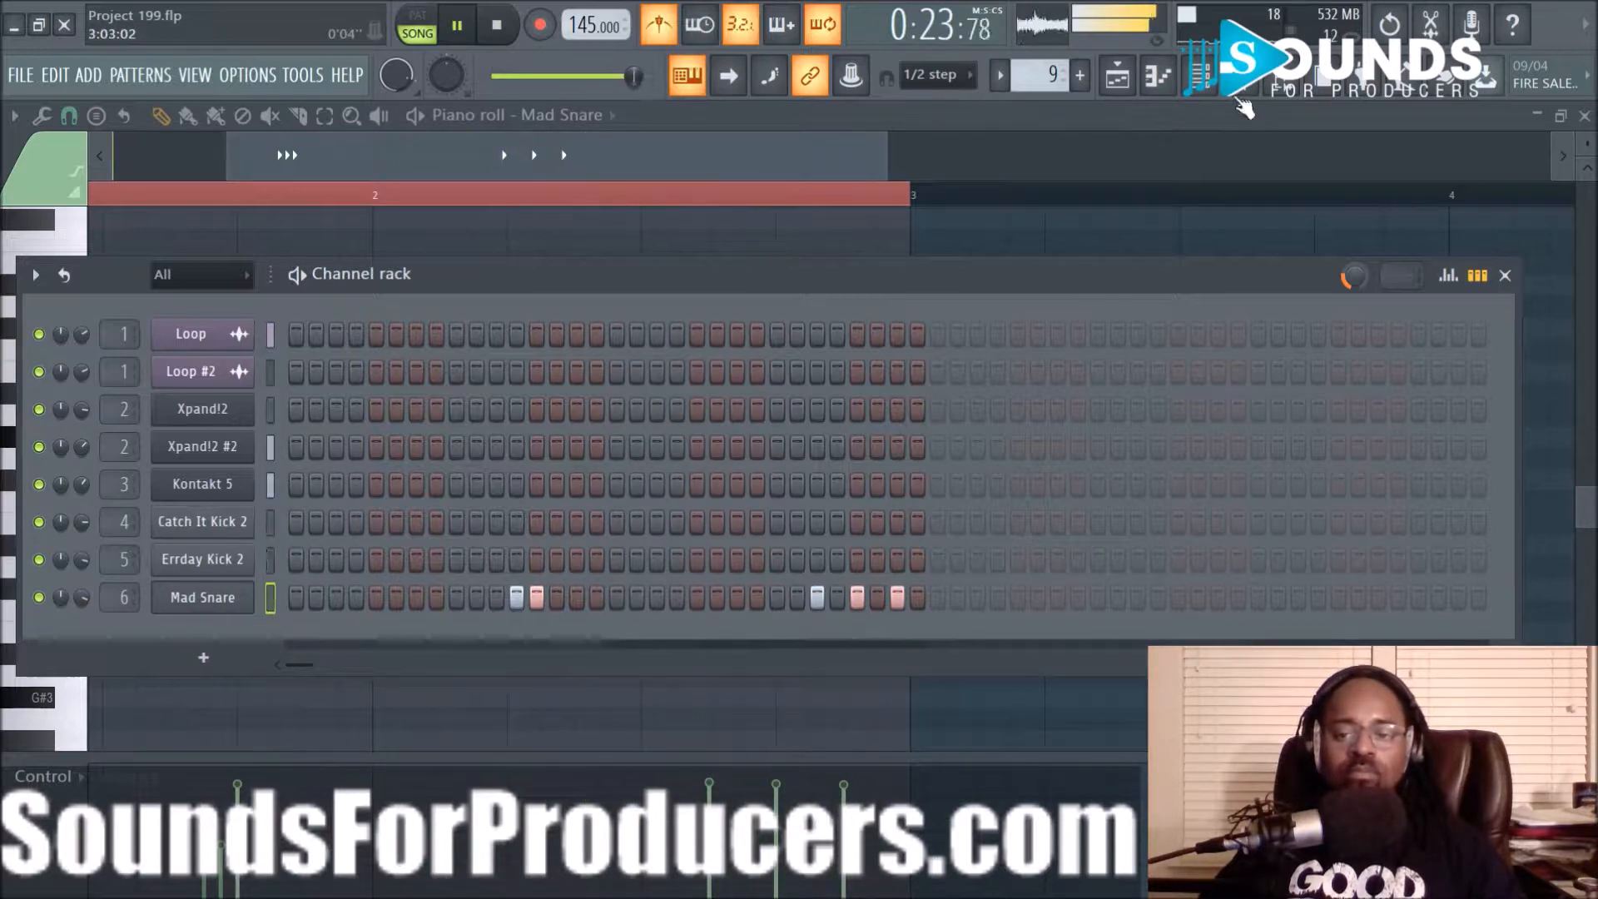
left_click(1240, 74)
left_click(1417, 202)
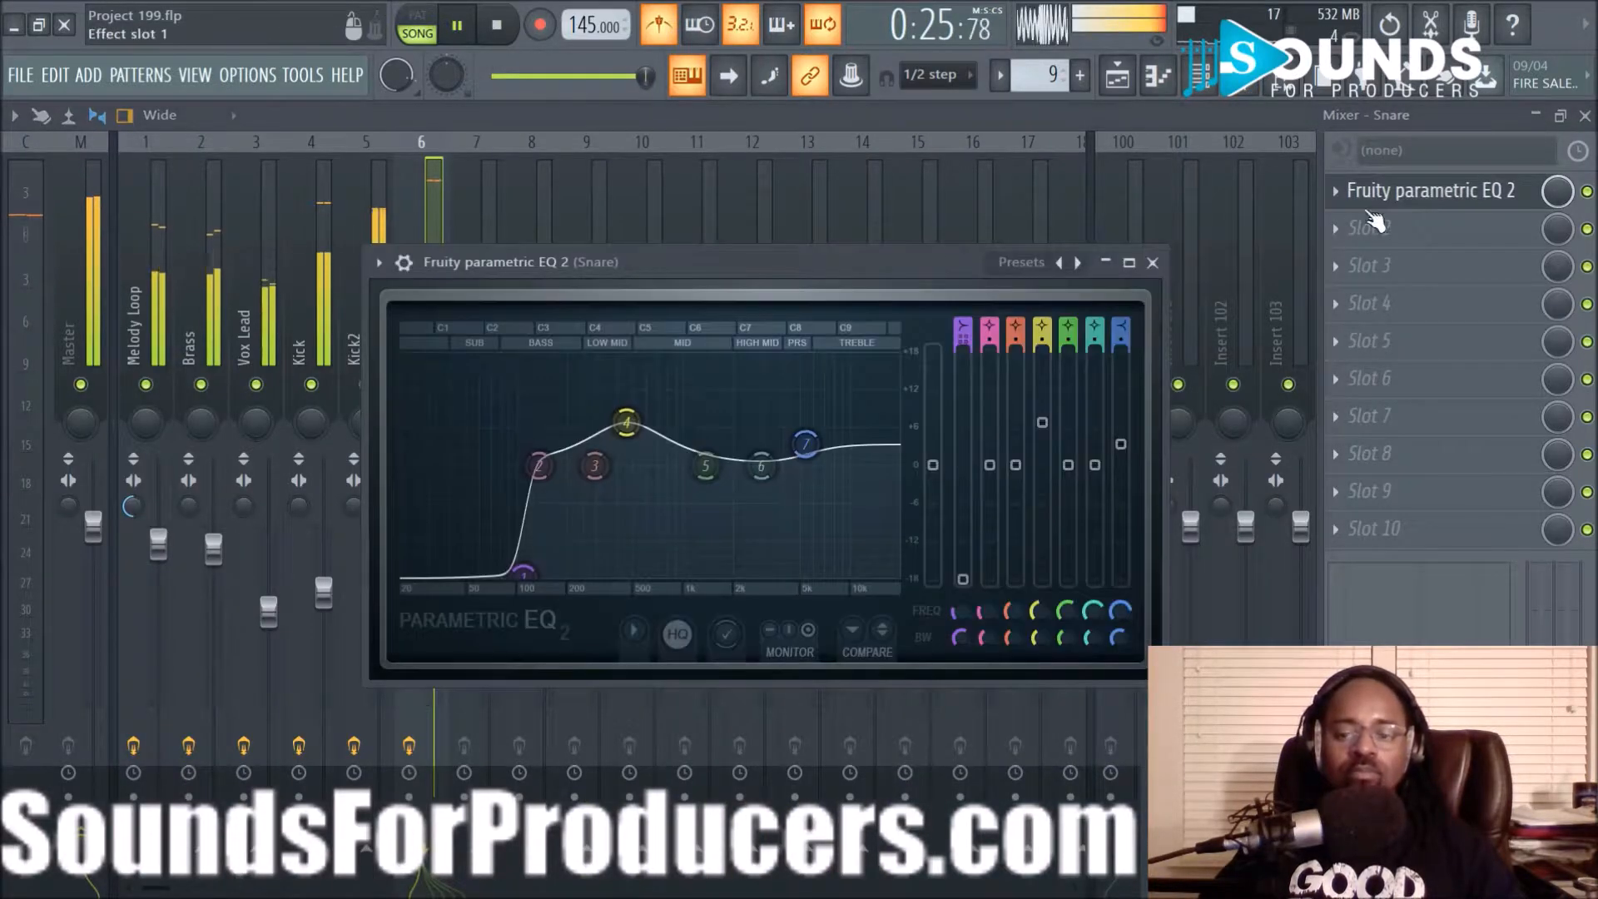
right_click(806, 444)
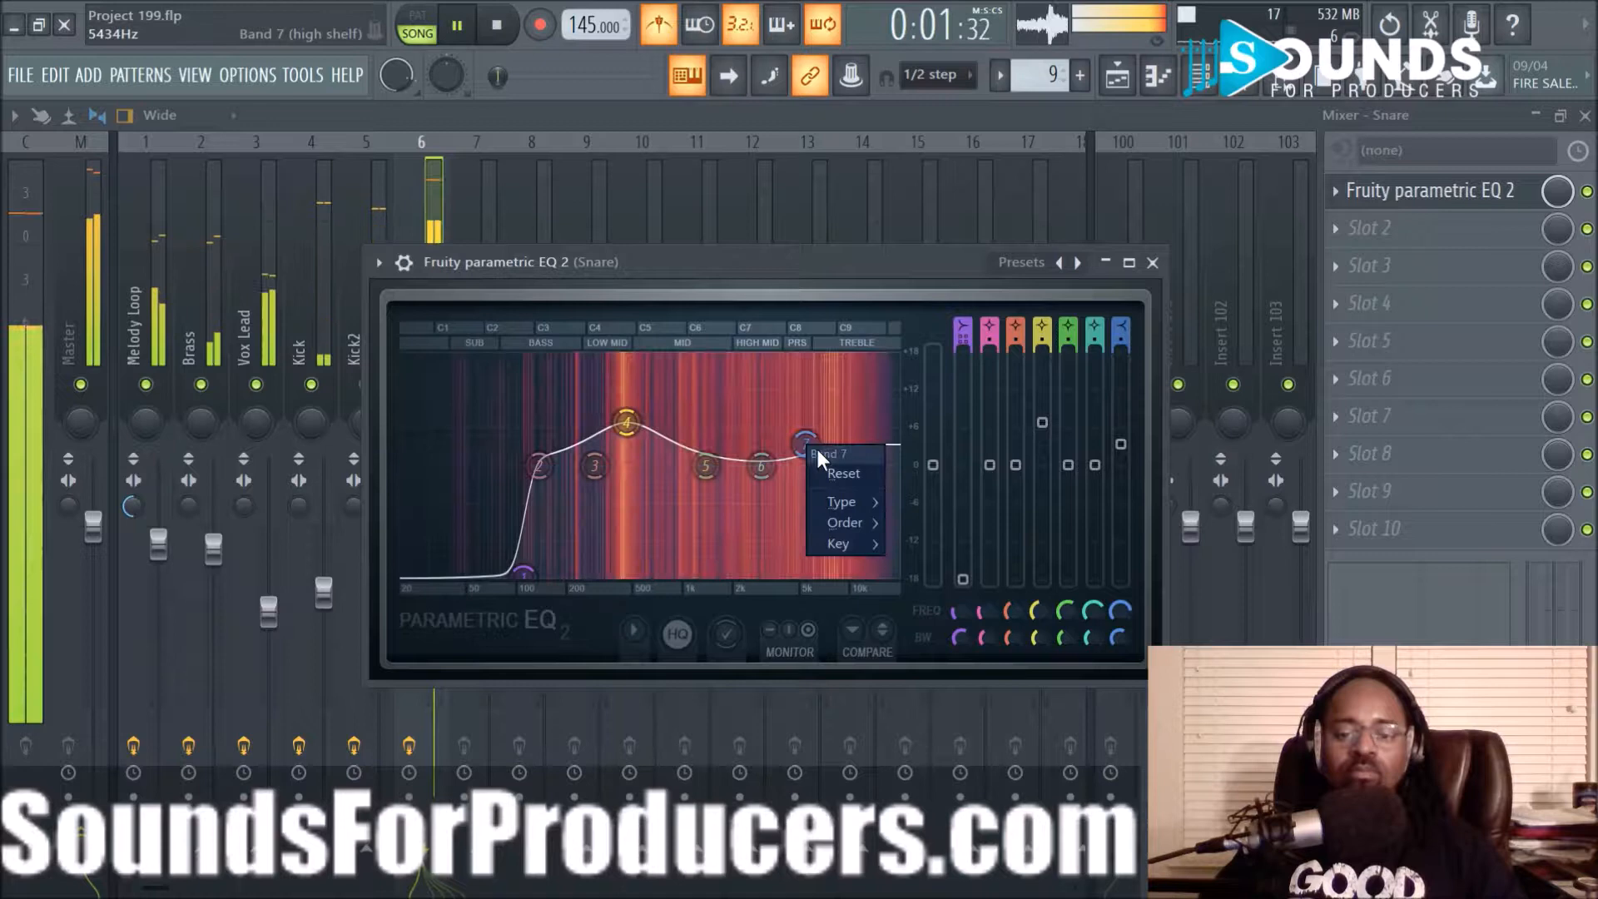
left_click(836, 468)
left_click_drag(830, 474, 863, 589)
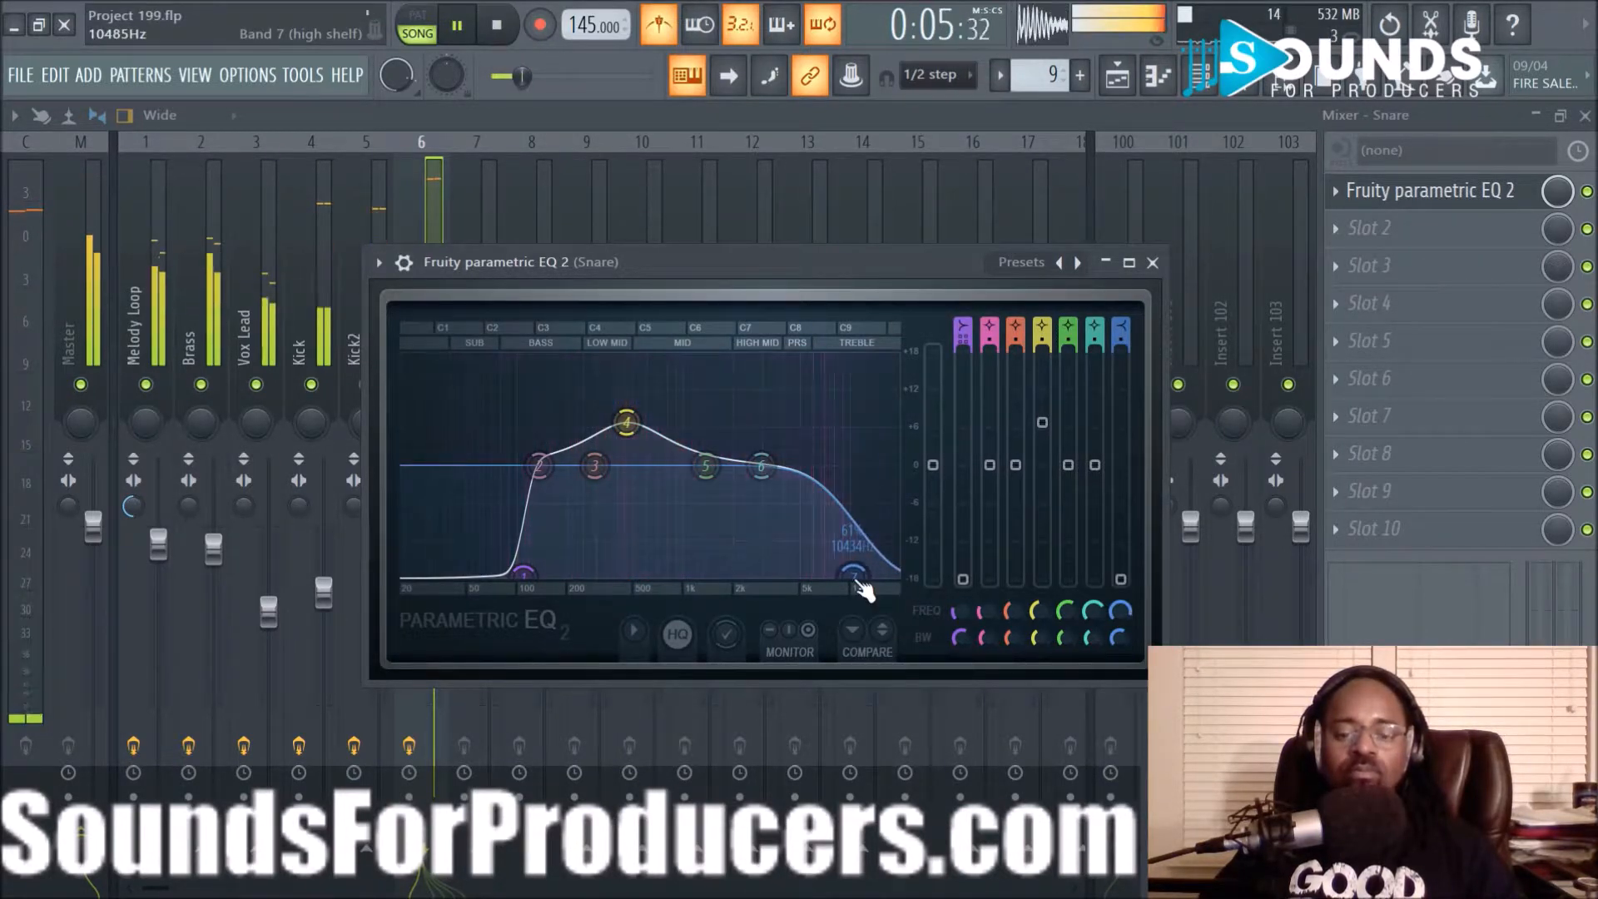
left_click_drag(858, 580, 878, 546)
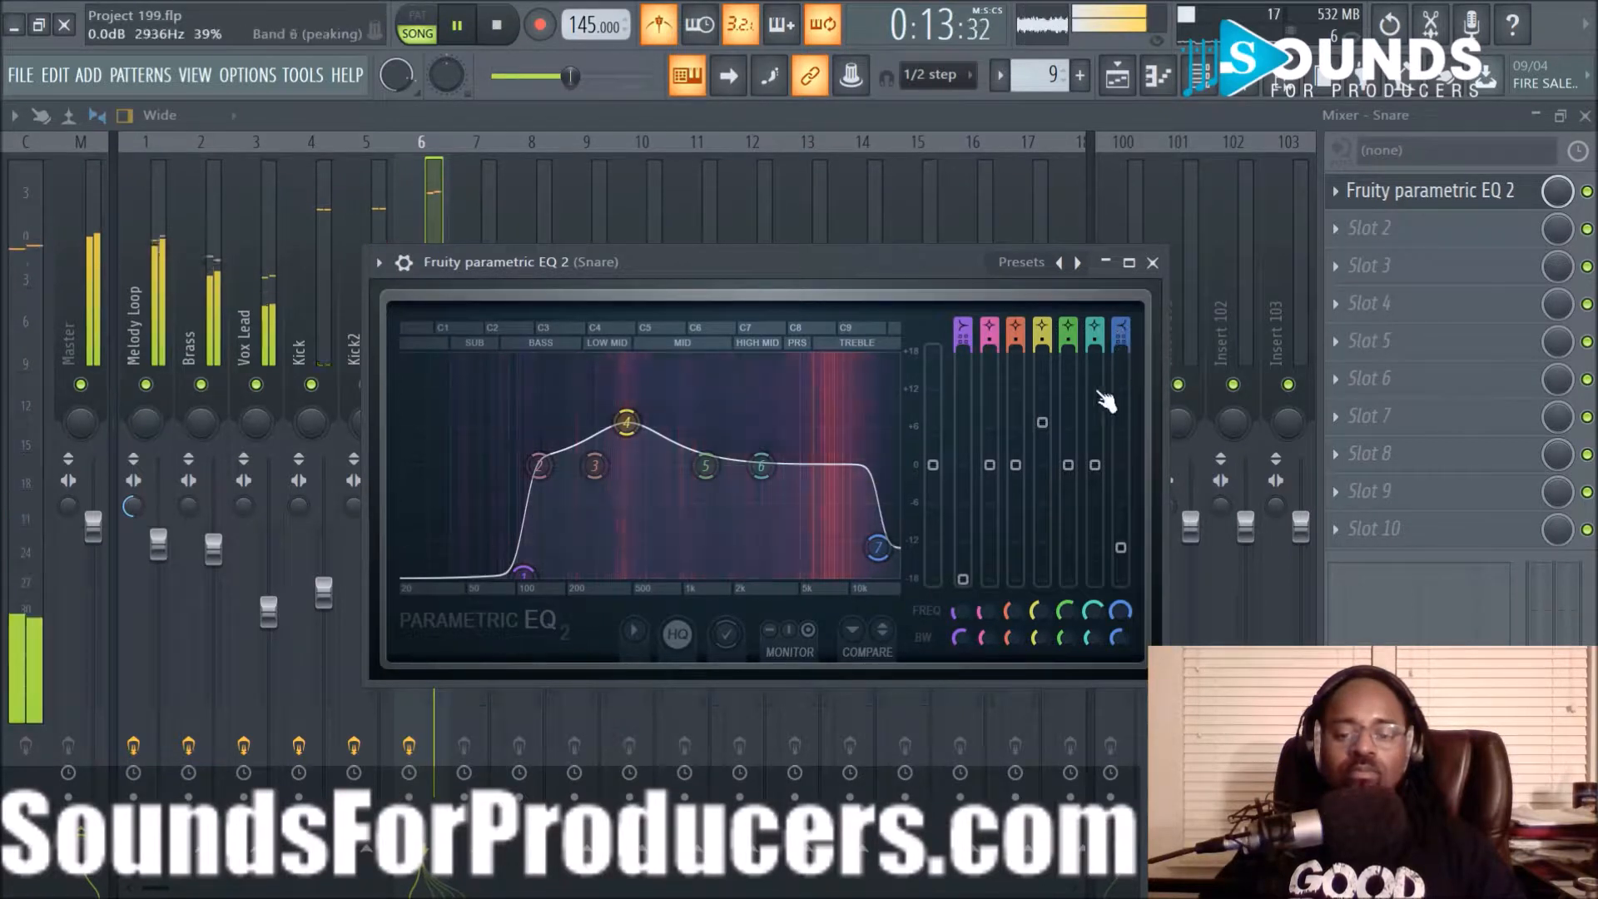
left_click_drag(881, 562, 888, 591)
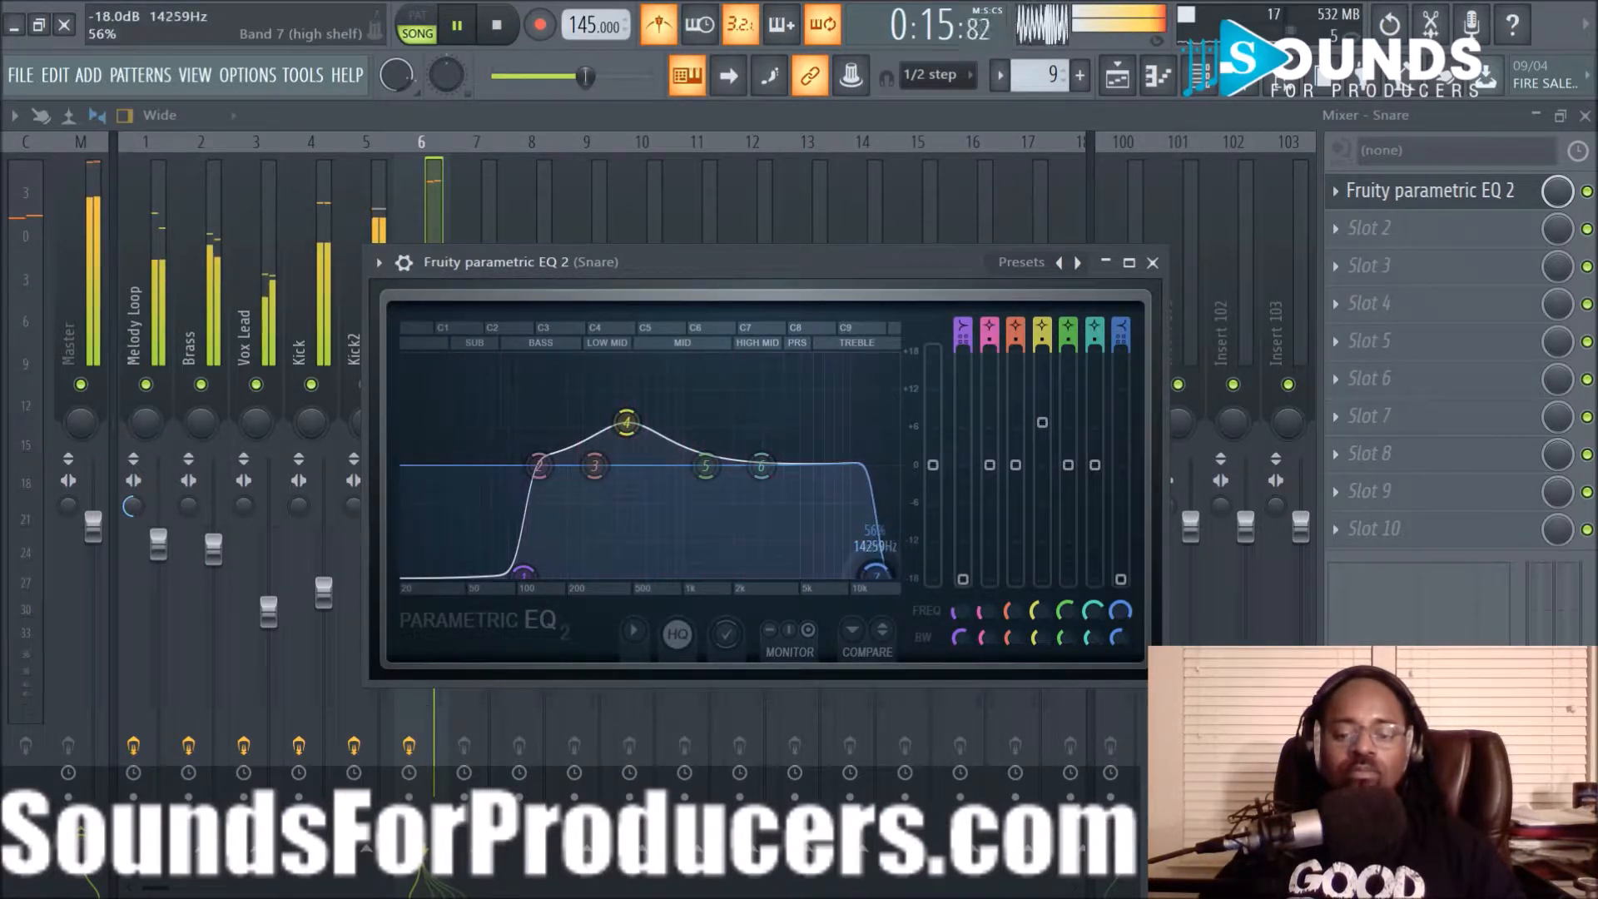
left_click(1153, 262)
Lower the Snare track's volume slightly and insert Soundgoodizer in its second effect slot with a low amount
left_click_drag(445, 528, 450, 534)
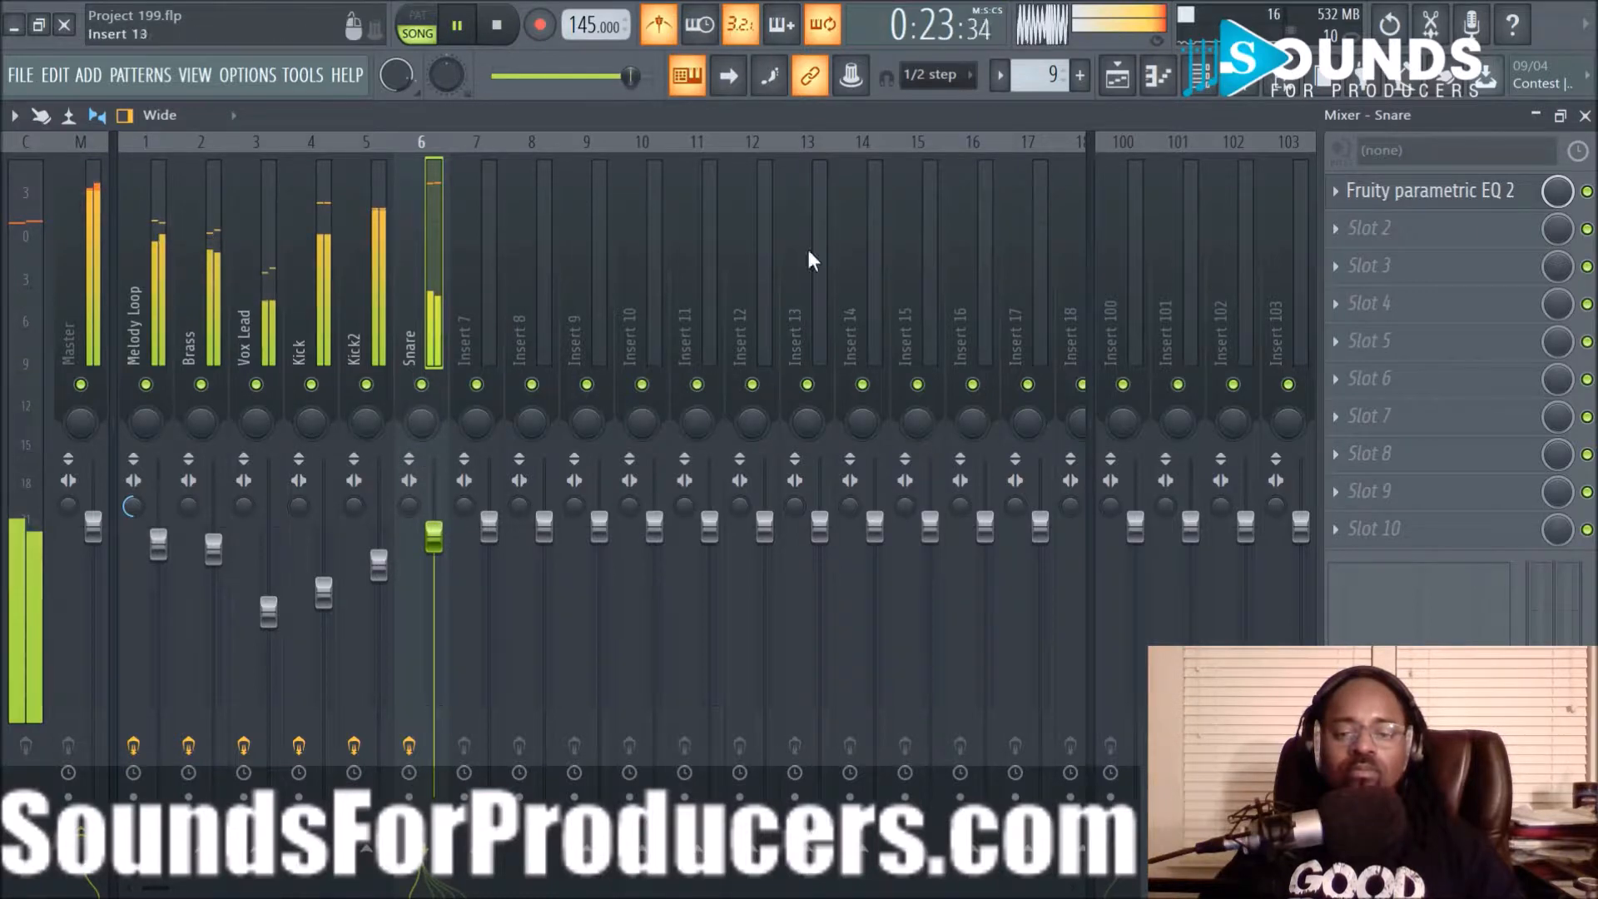
left_click(1348, 235)
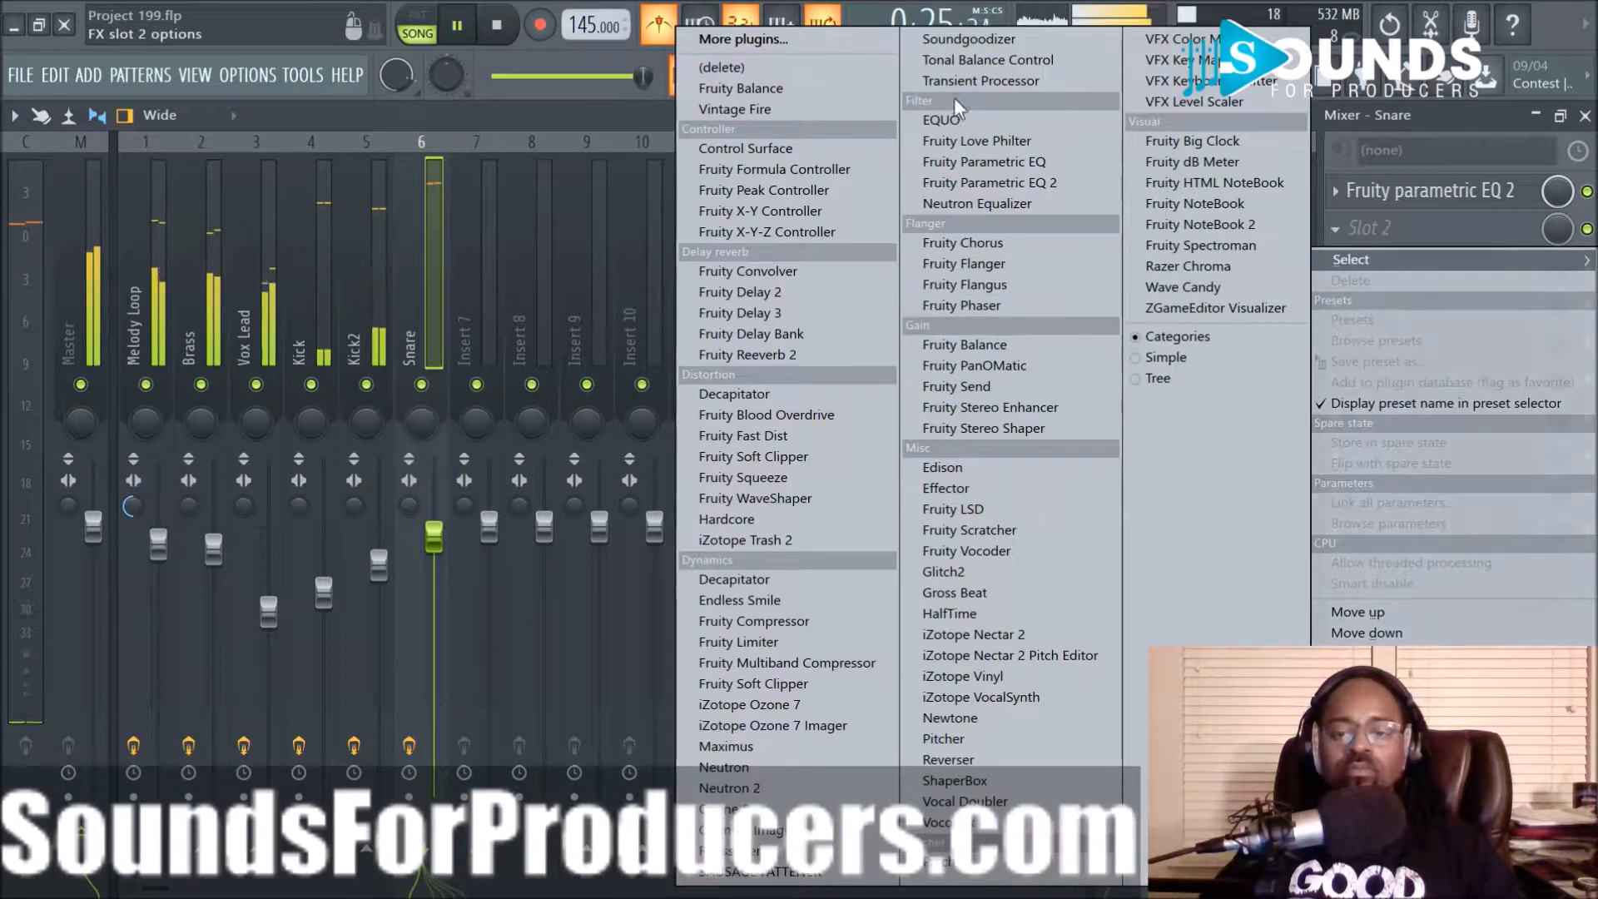
left_click(954, 45)
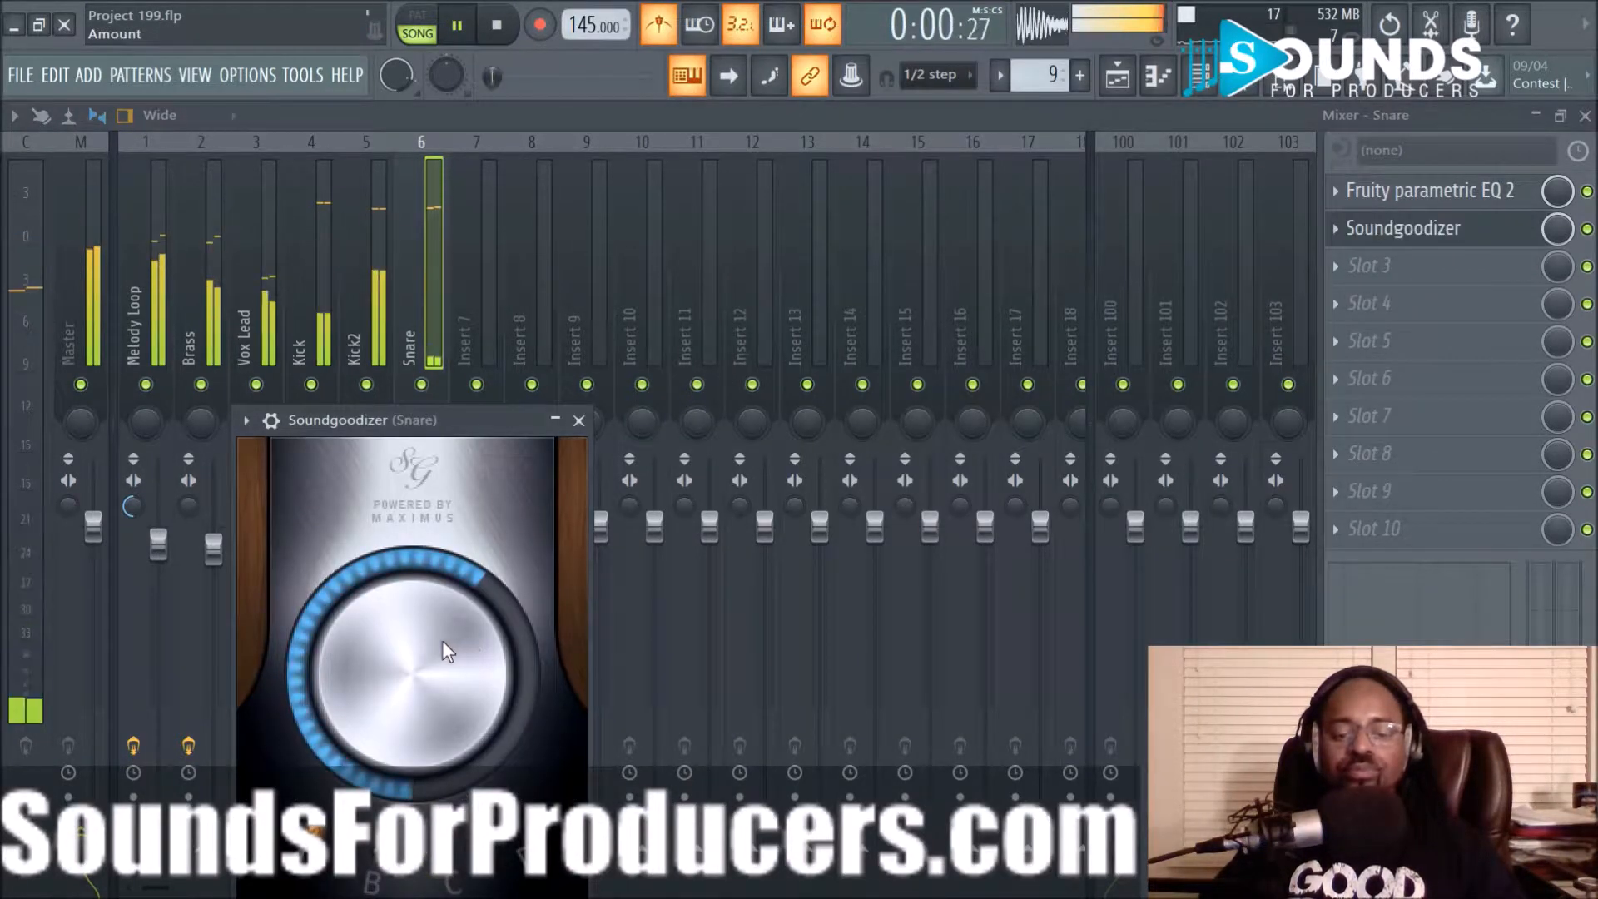
left_click_drag(447, 649, 402, 557)
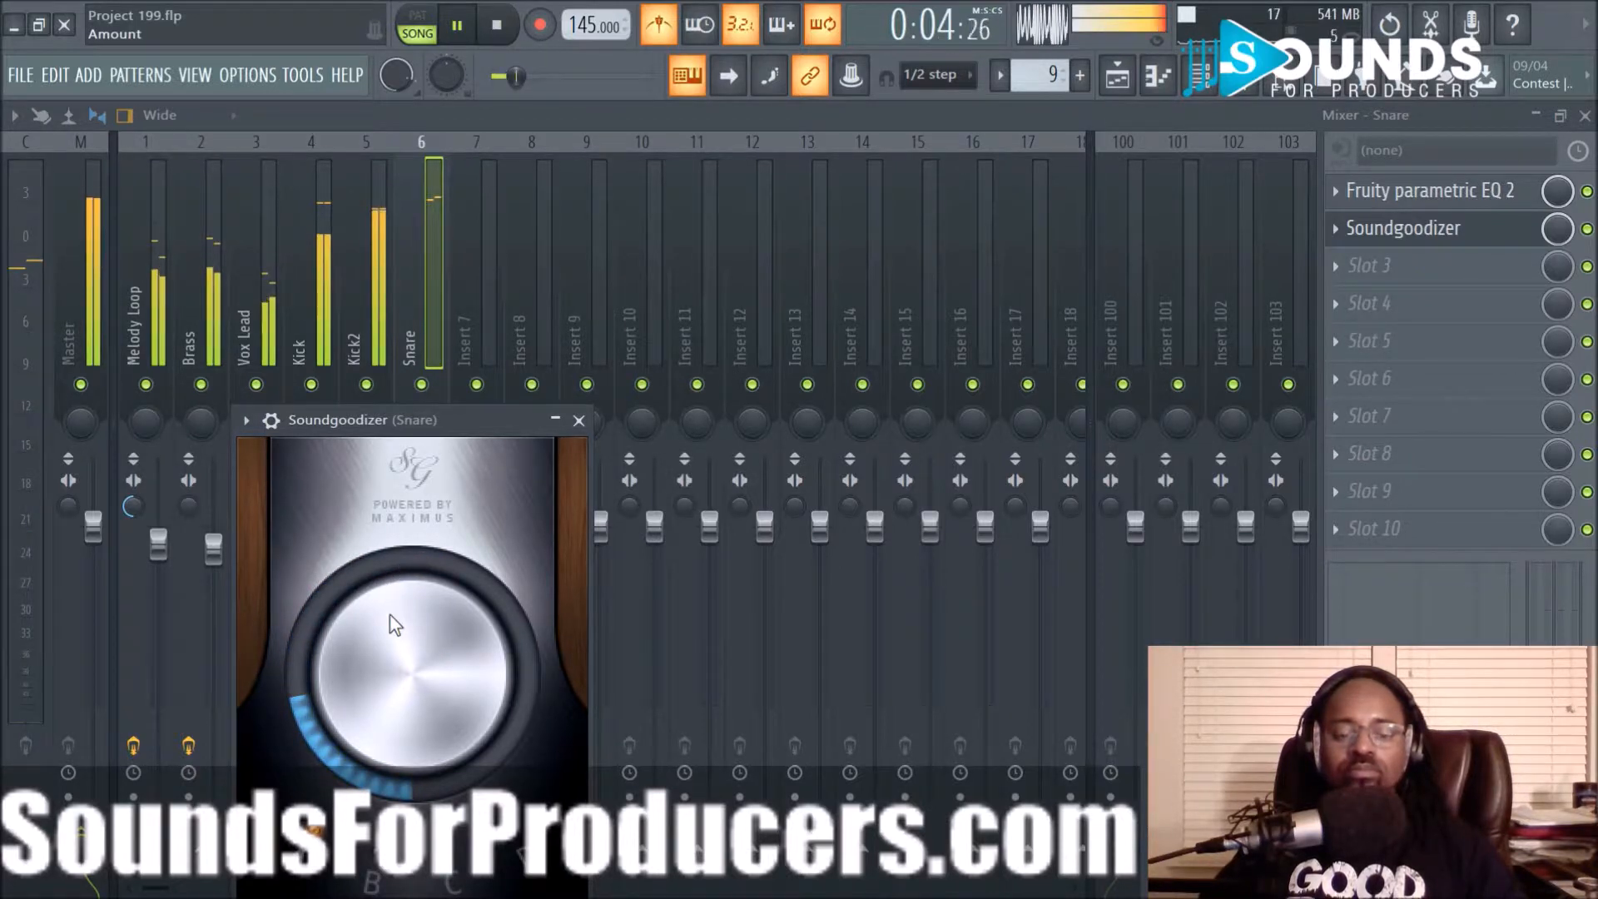
left_click(578, 421)
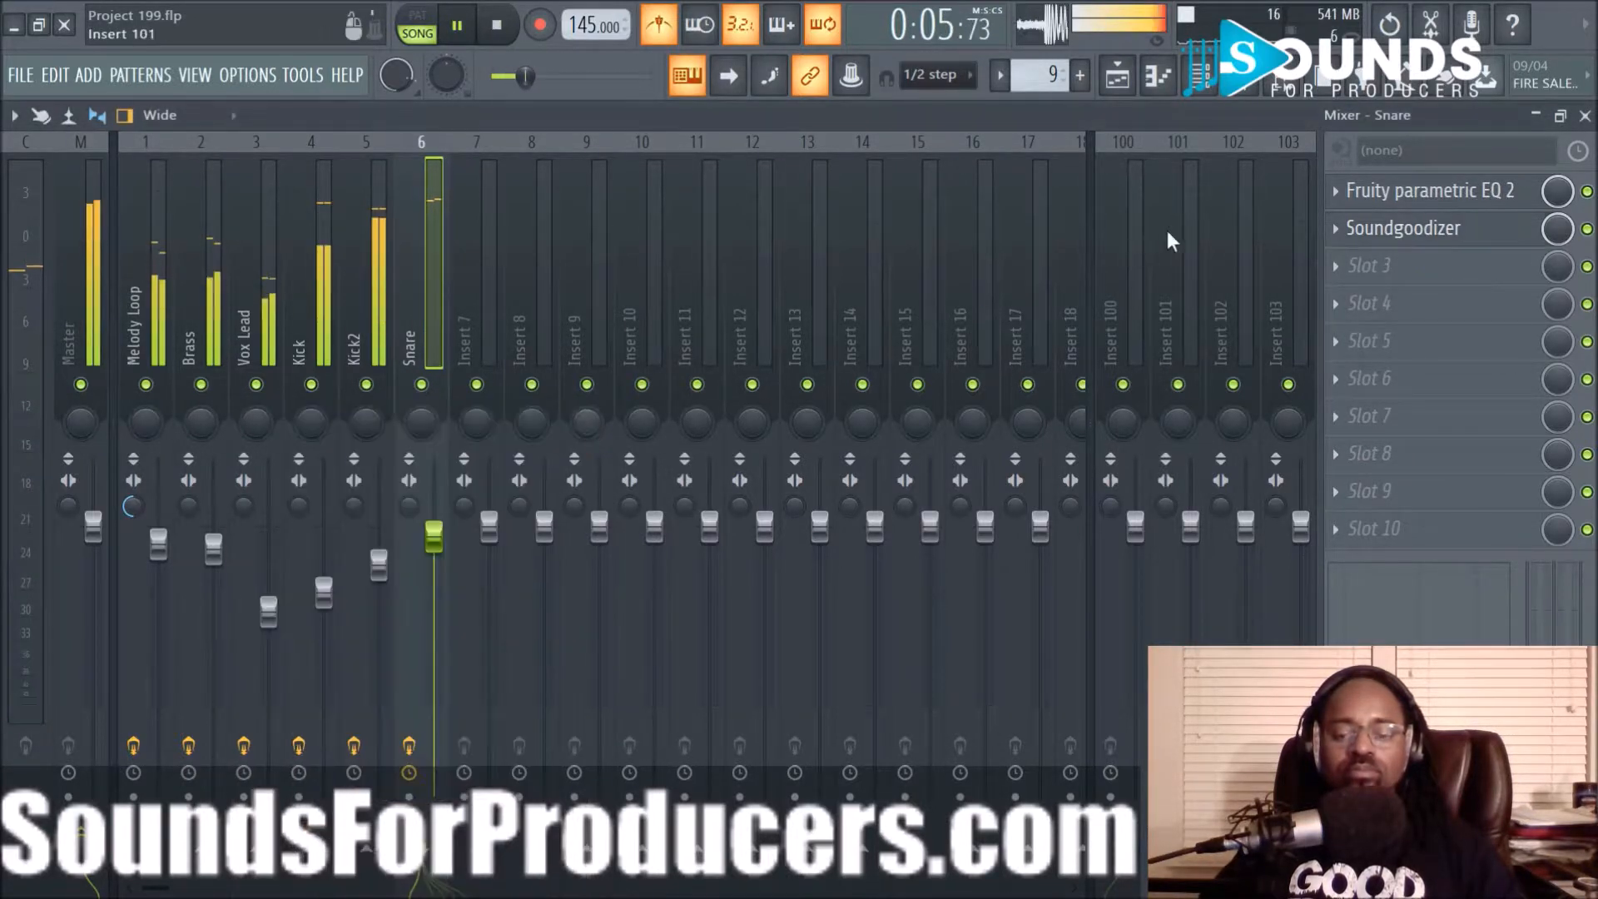
Give band 7 of the Snare EQ a gentler slope and set its frequency to 11596 Hz
left_click(1418, 198)
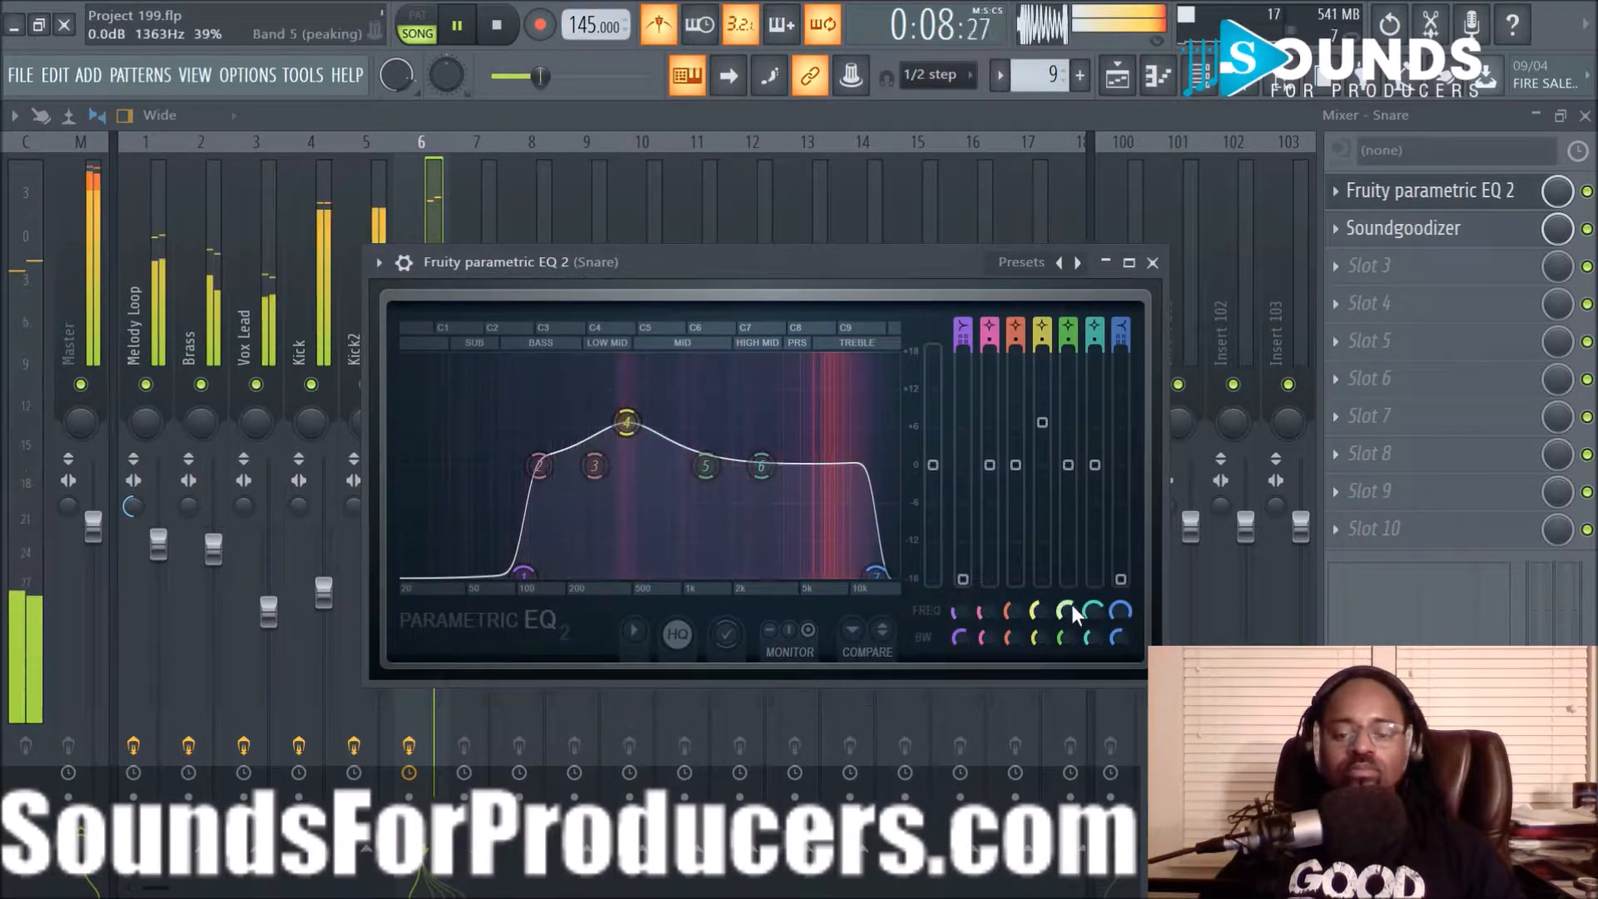
left_click_drag(1121, 610, 1120, 627)
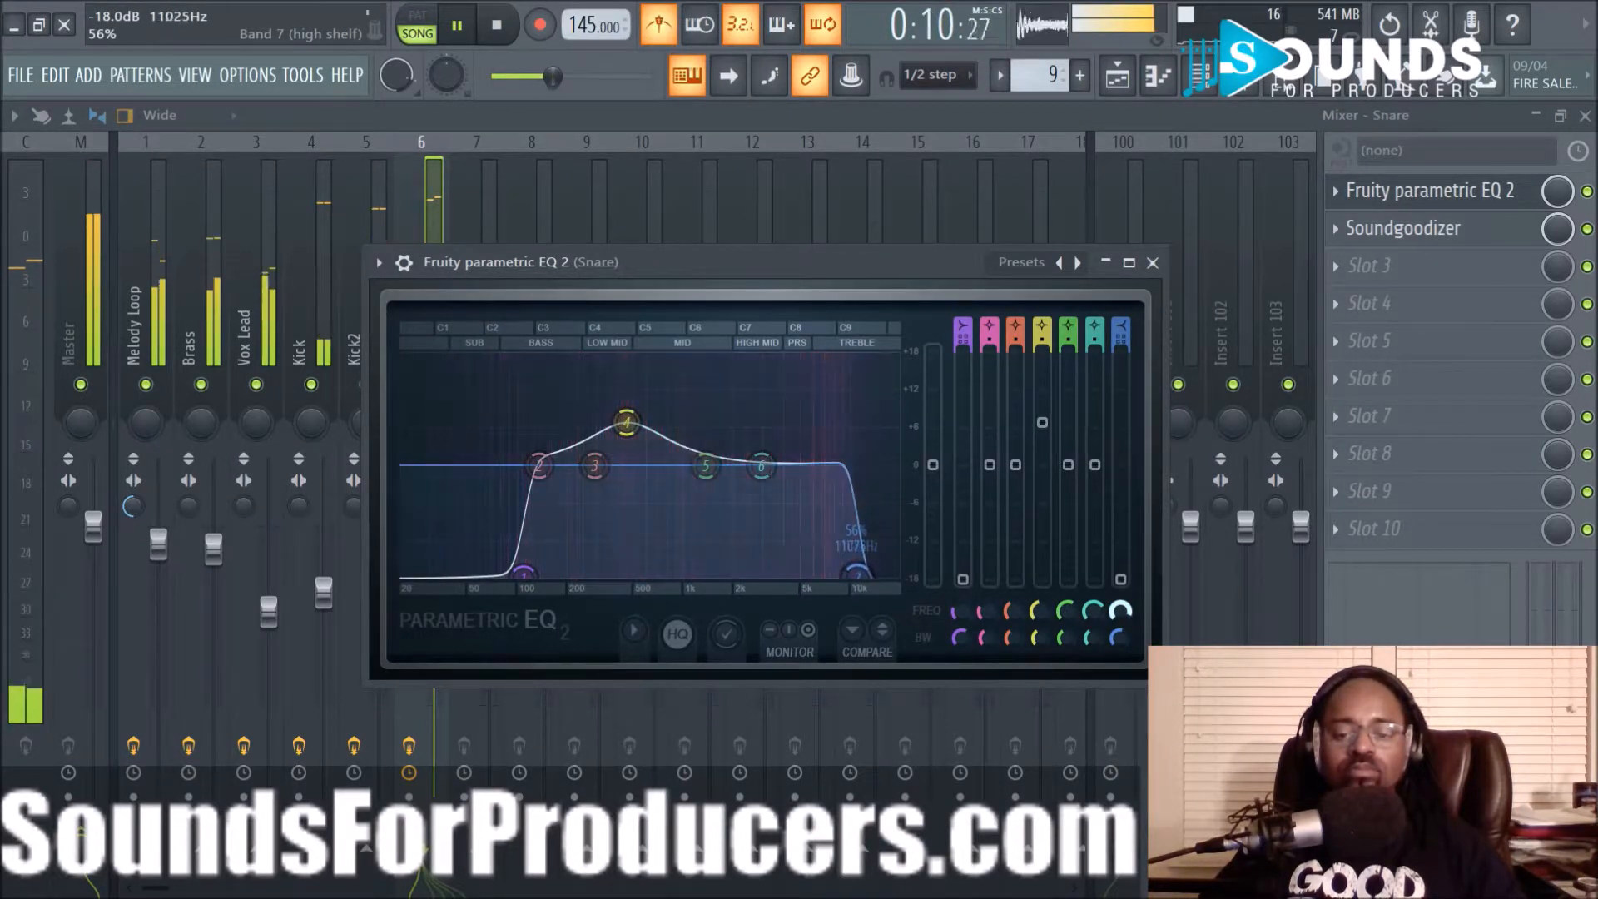
left_click_drag(1124, 339, 1124, 343)
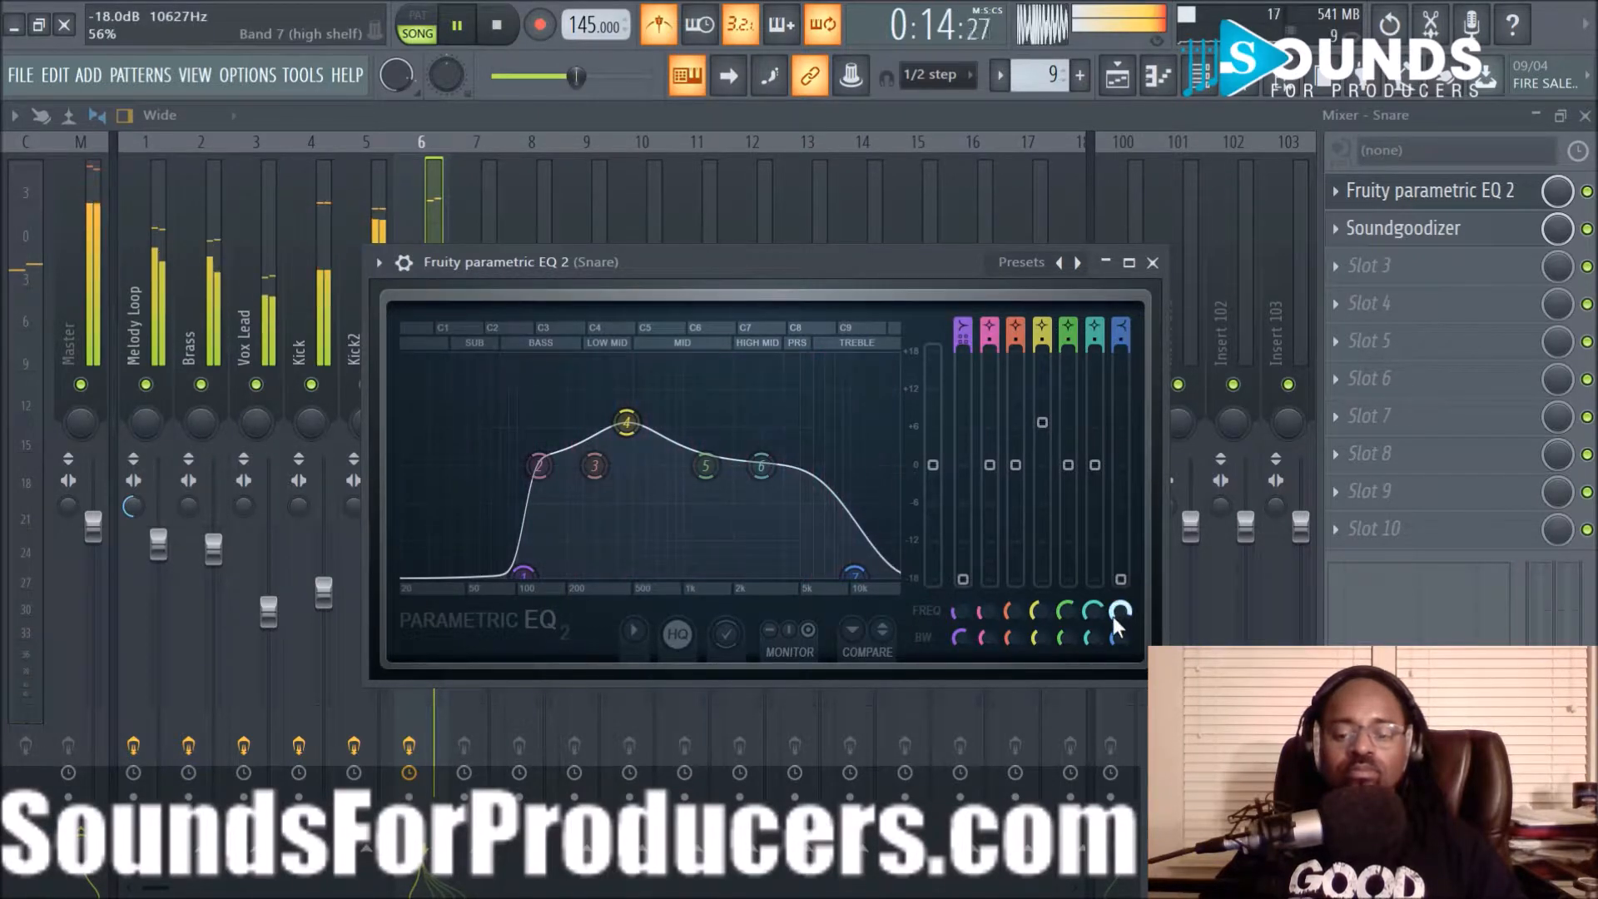
left_click_drag(1113, 612, 1114, 612)
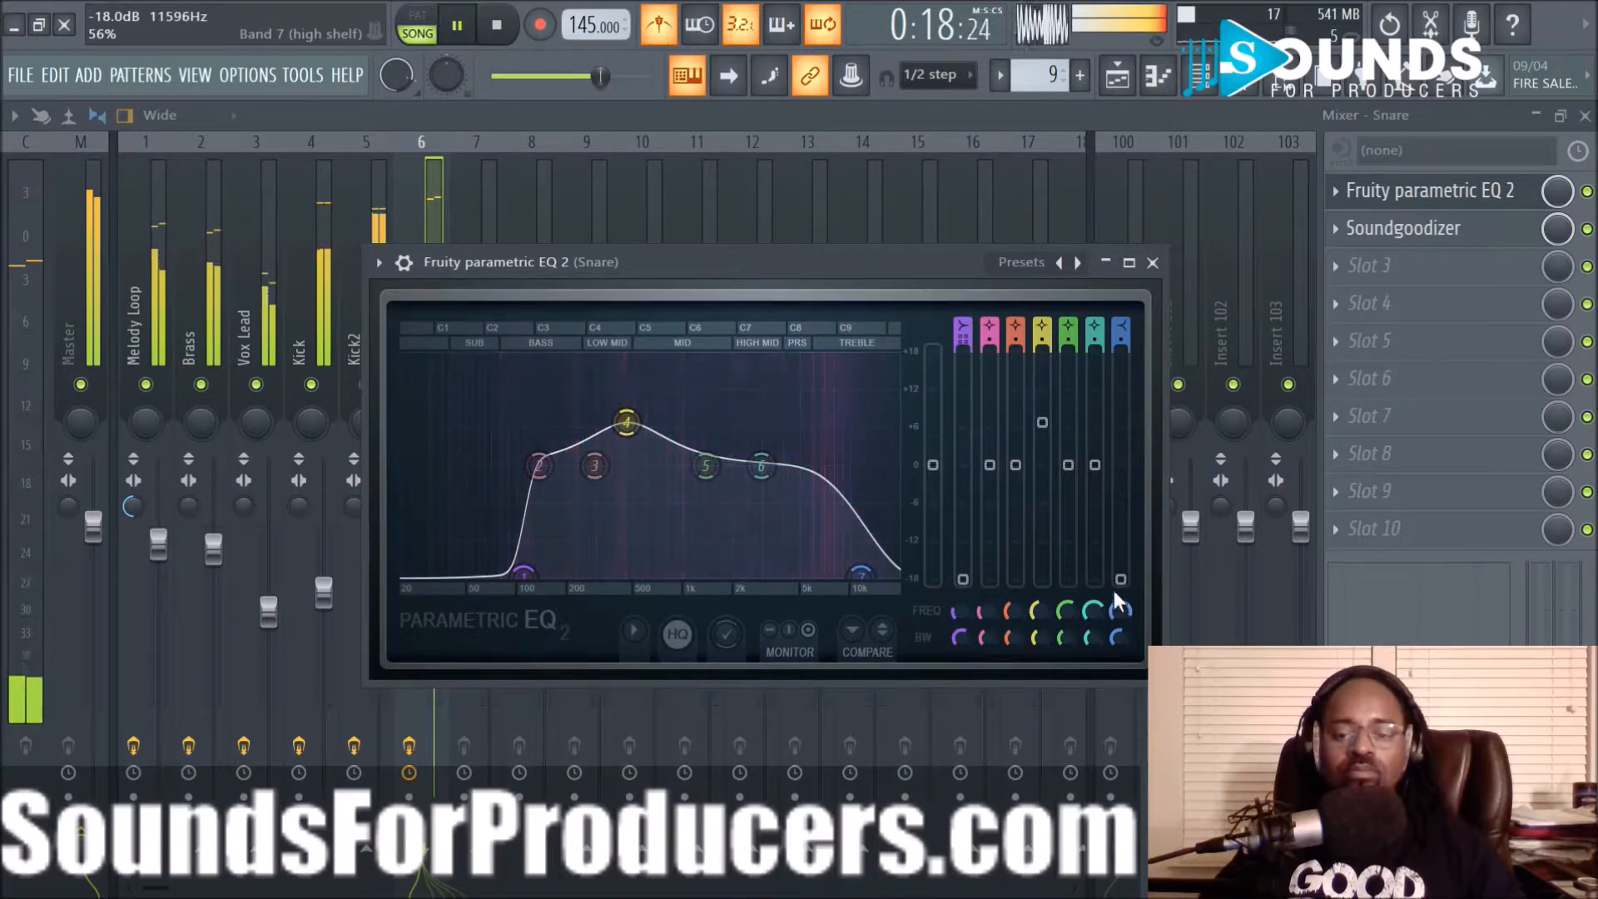
left_click(1152, 262)
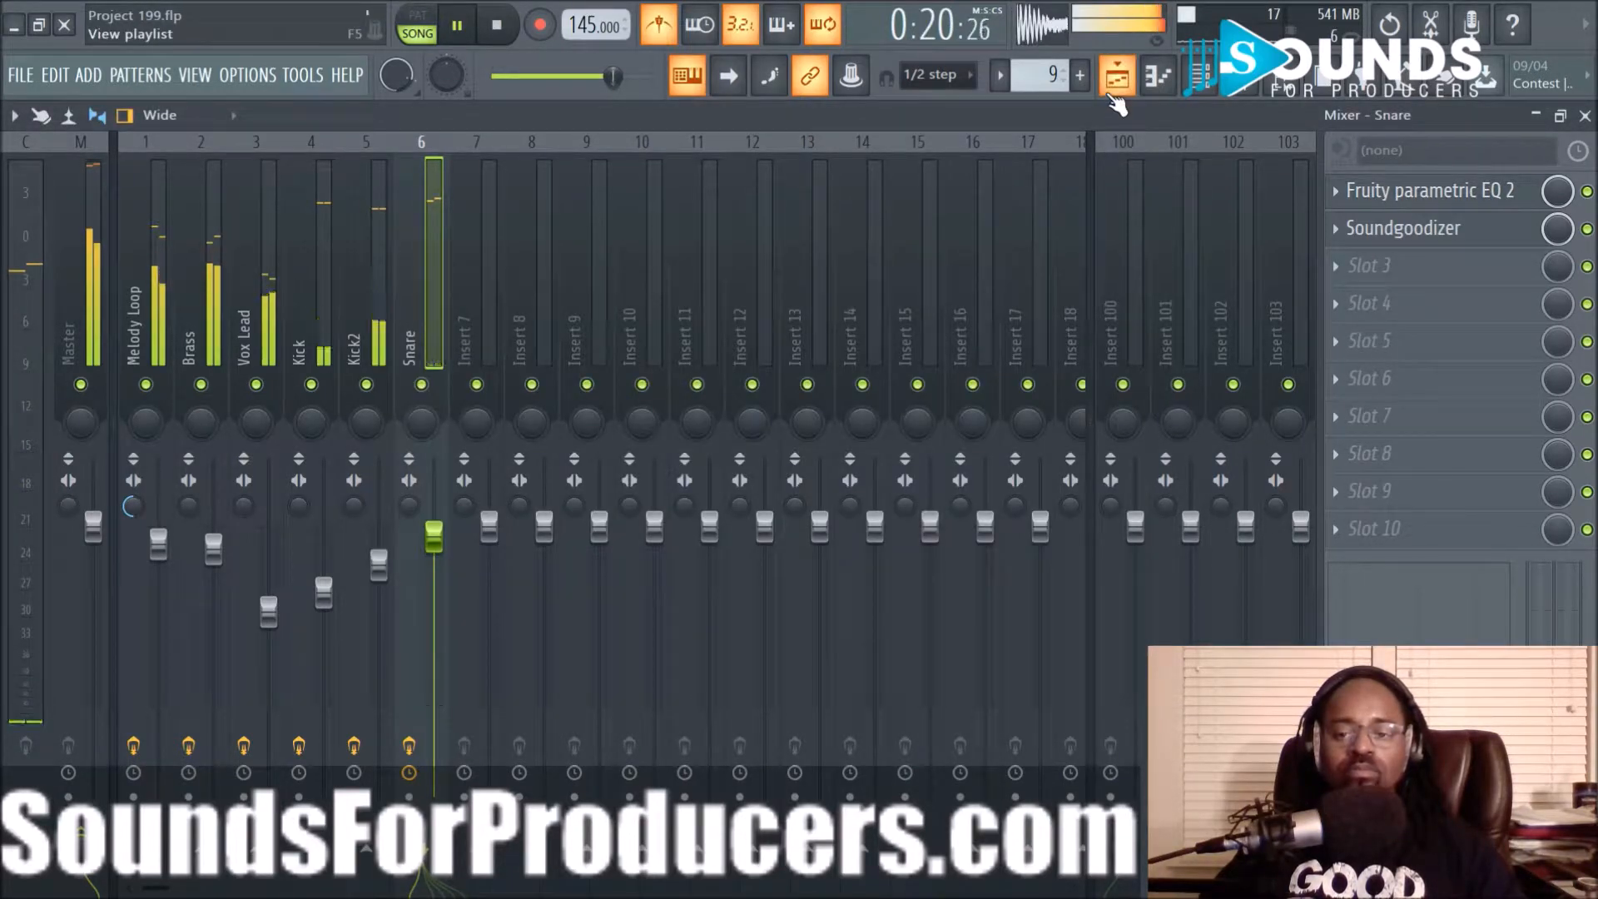
Save the project, stop playback and select Pattern 11 on Track 7 of the playlist
left_click(1115, 92)
key("ctrl+s")
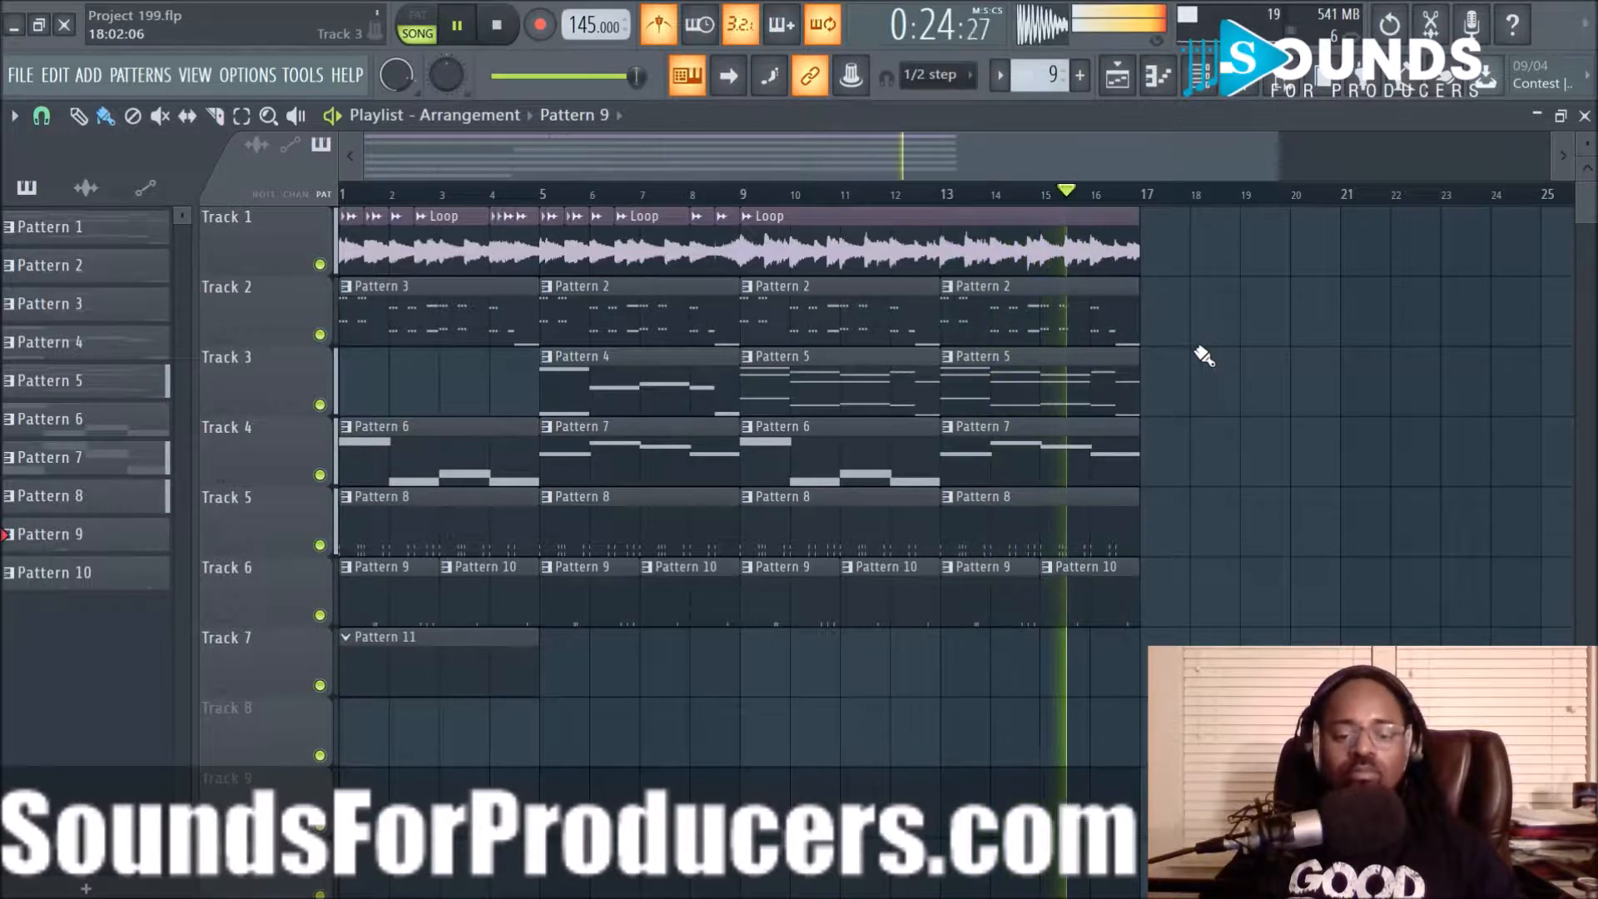
key("space")
left_click(466, 660)
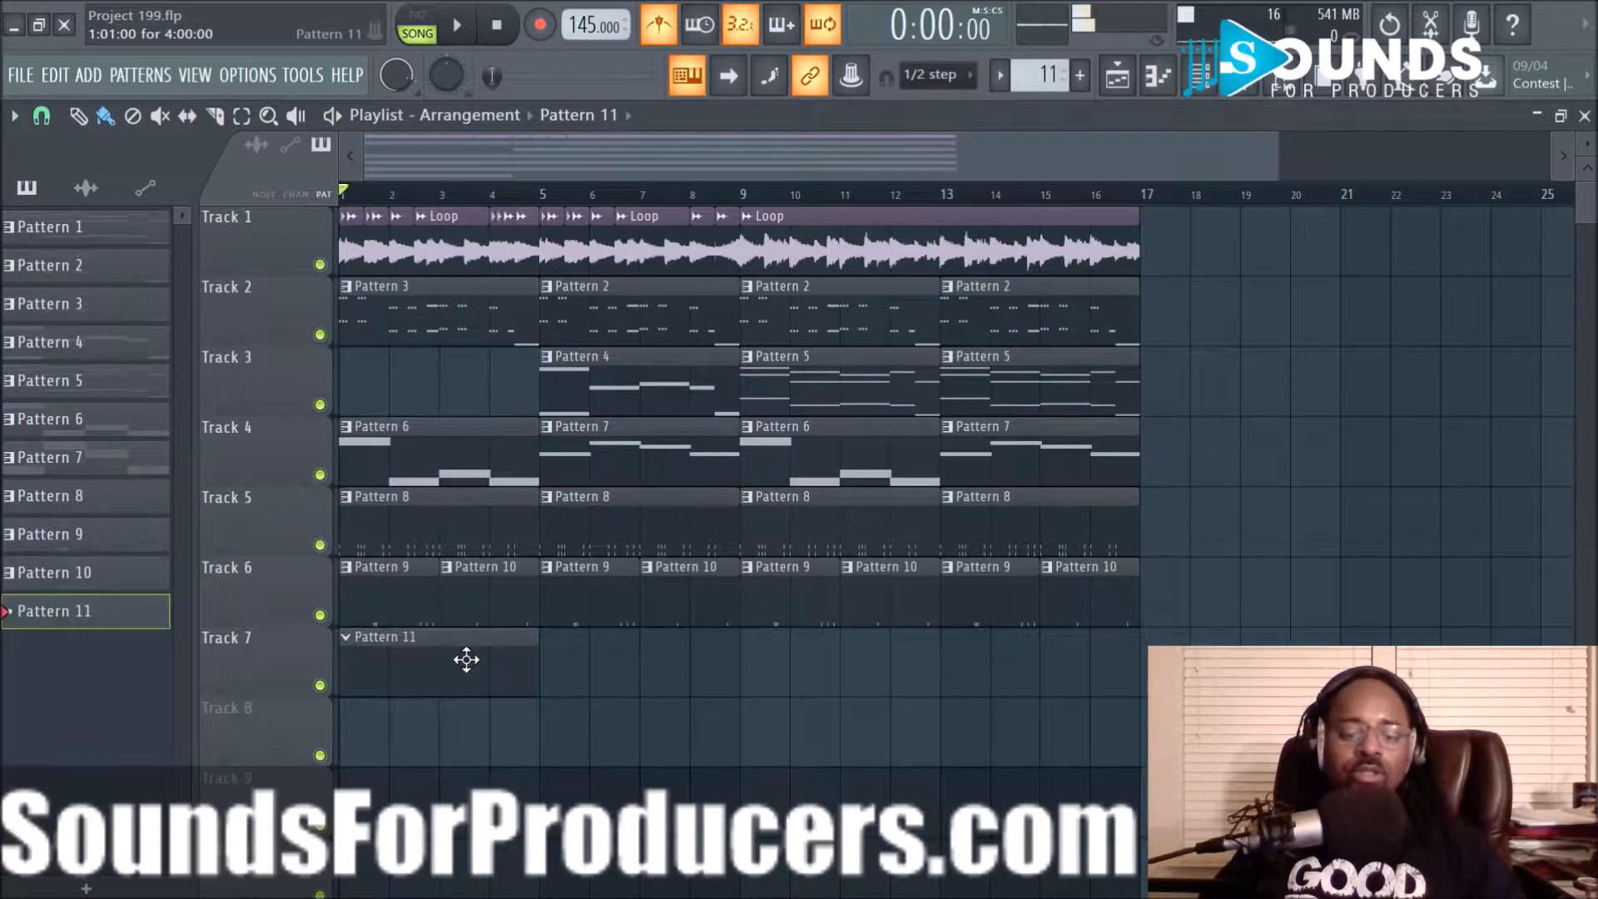
Open the HiHats folder in The Sauce Vol. 3's Bonus One Shots and audition the Catch It and Errday hi-hat samples
left_click(1281, 91)
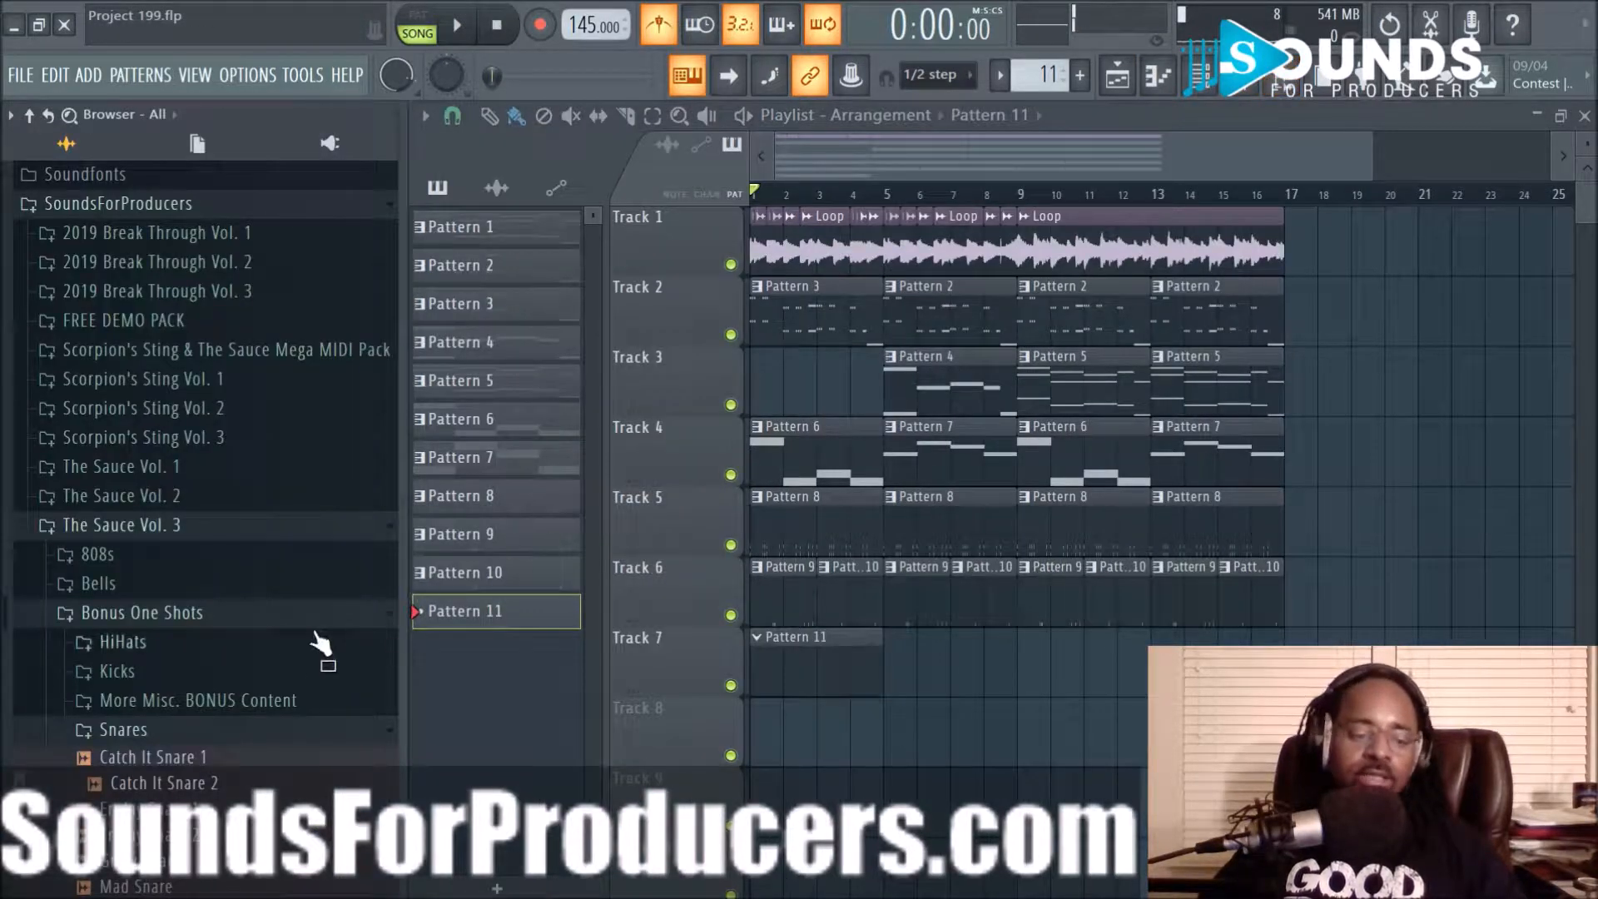
left_click(190, 645)
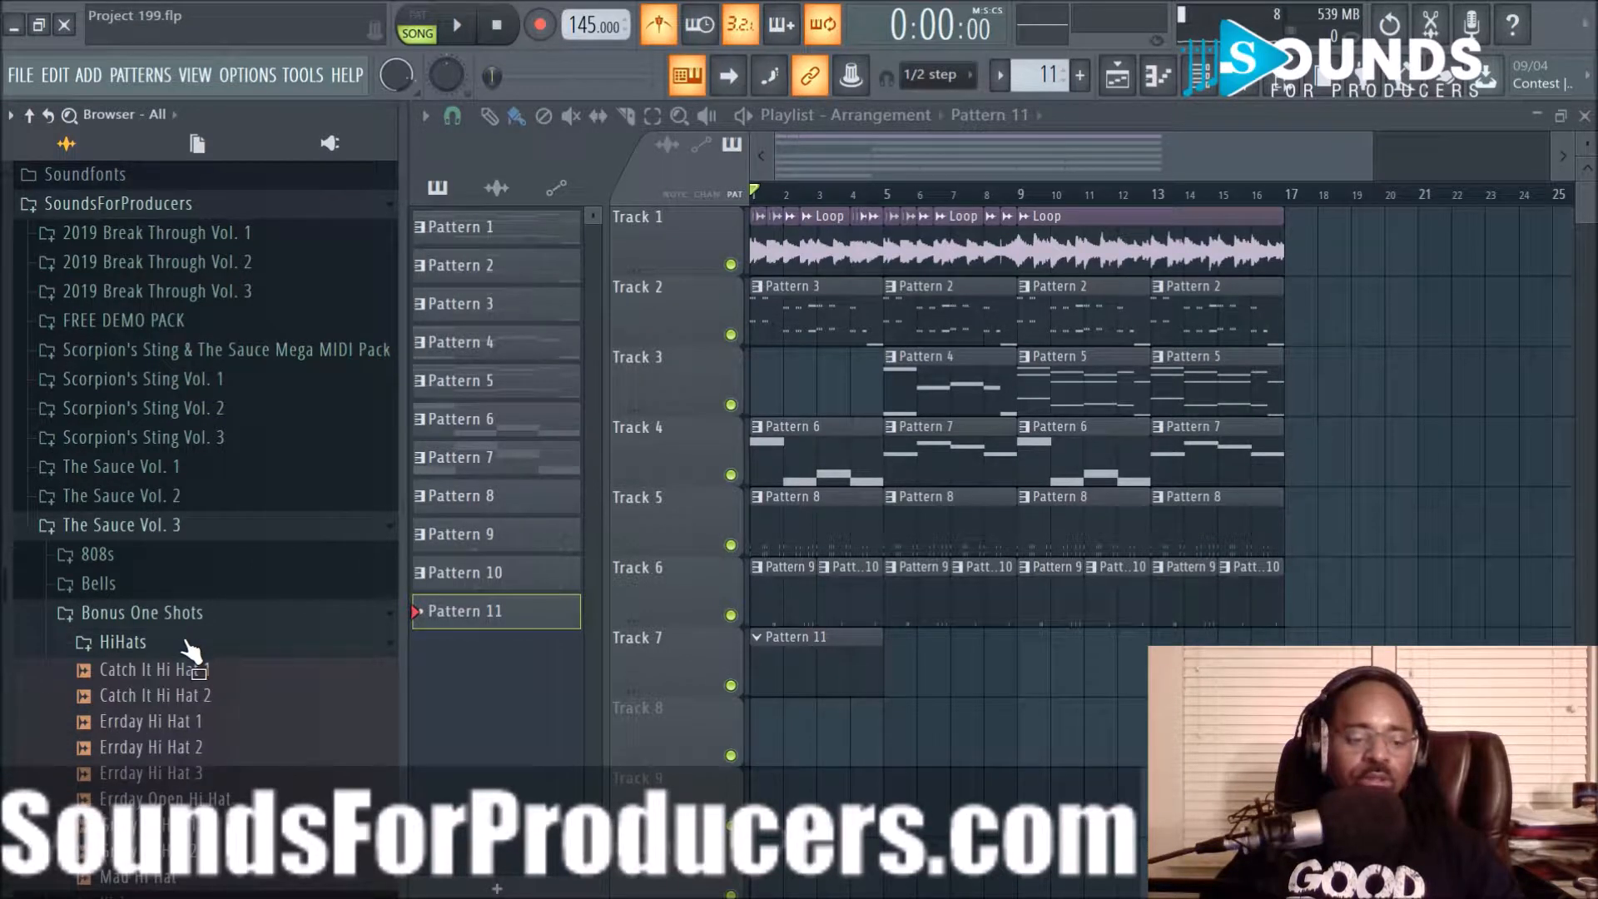
left_click(191, 697)
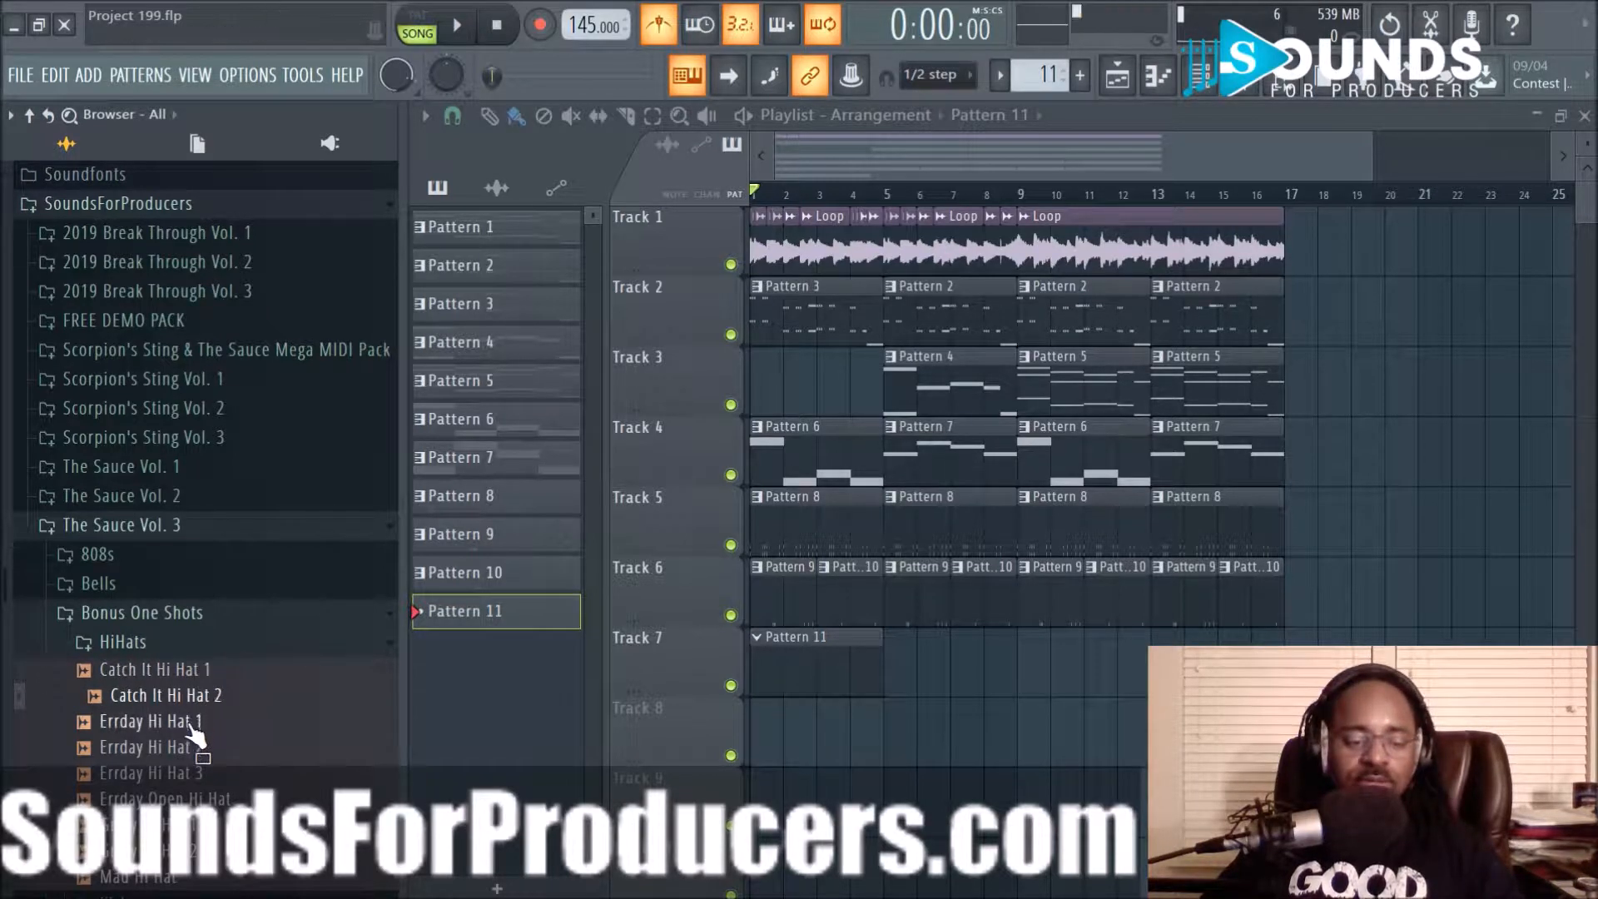
left_click(191, 723)
left_click(194, 749)
scroll(214, 732, "down", 3)
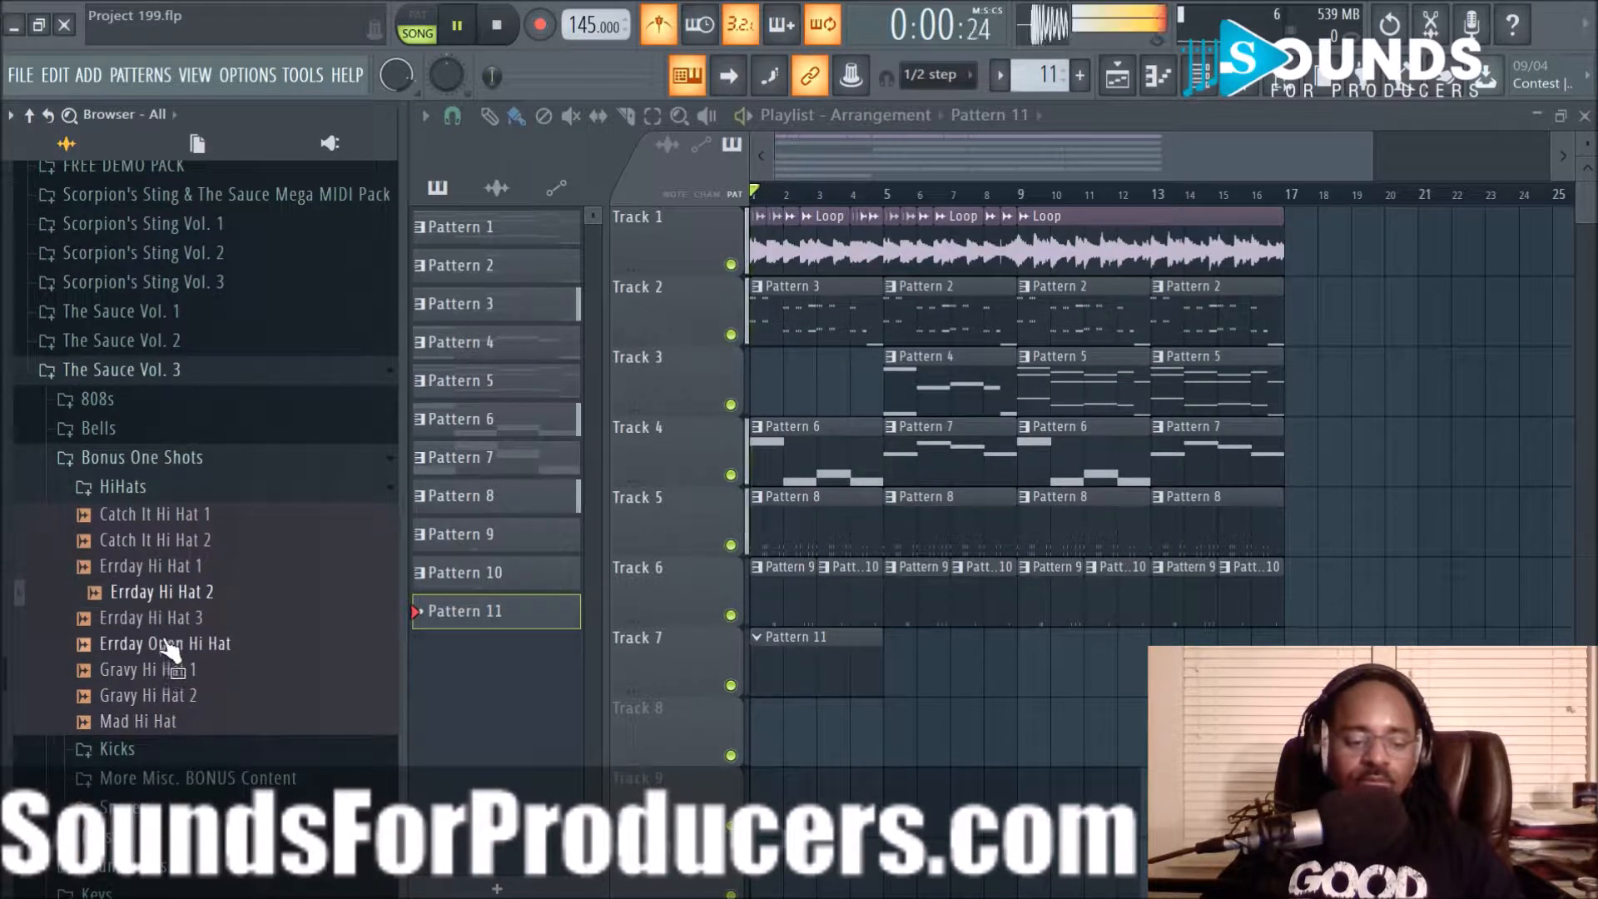
left_click(162, 619)
left_click(171, 645)
left_click(169, 621)
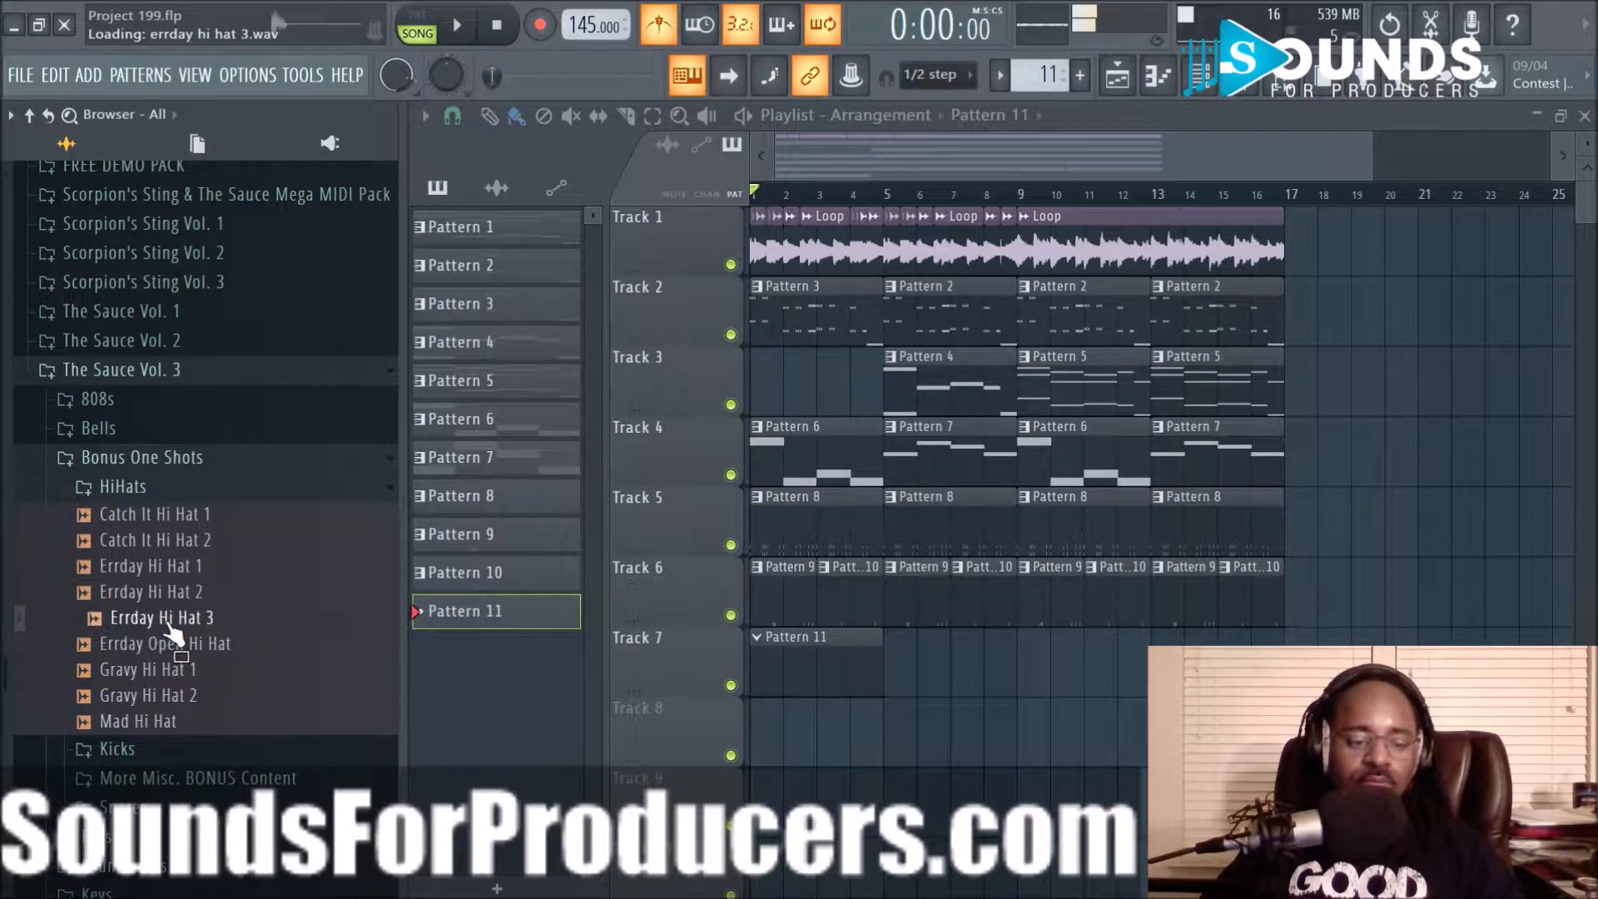
Audition Errday Open Hi Hat and the two Gravy Hi Hat samples, playing the beat briefly in between
left_click(171, 641)
left_click(172, 666)
left_click(171, 649)
key("space")
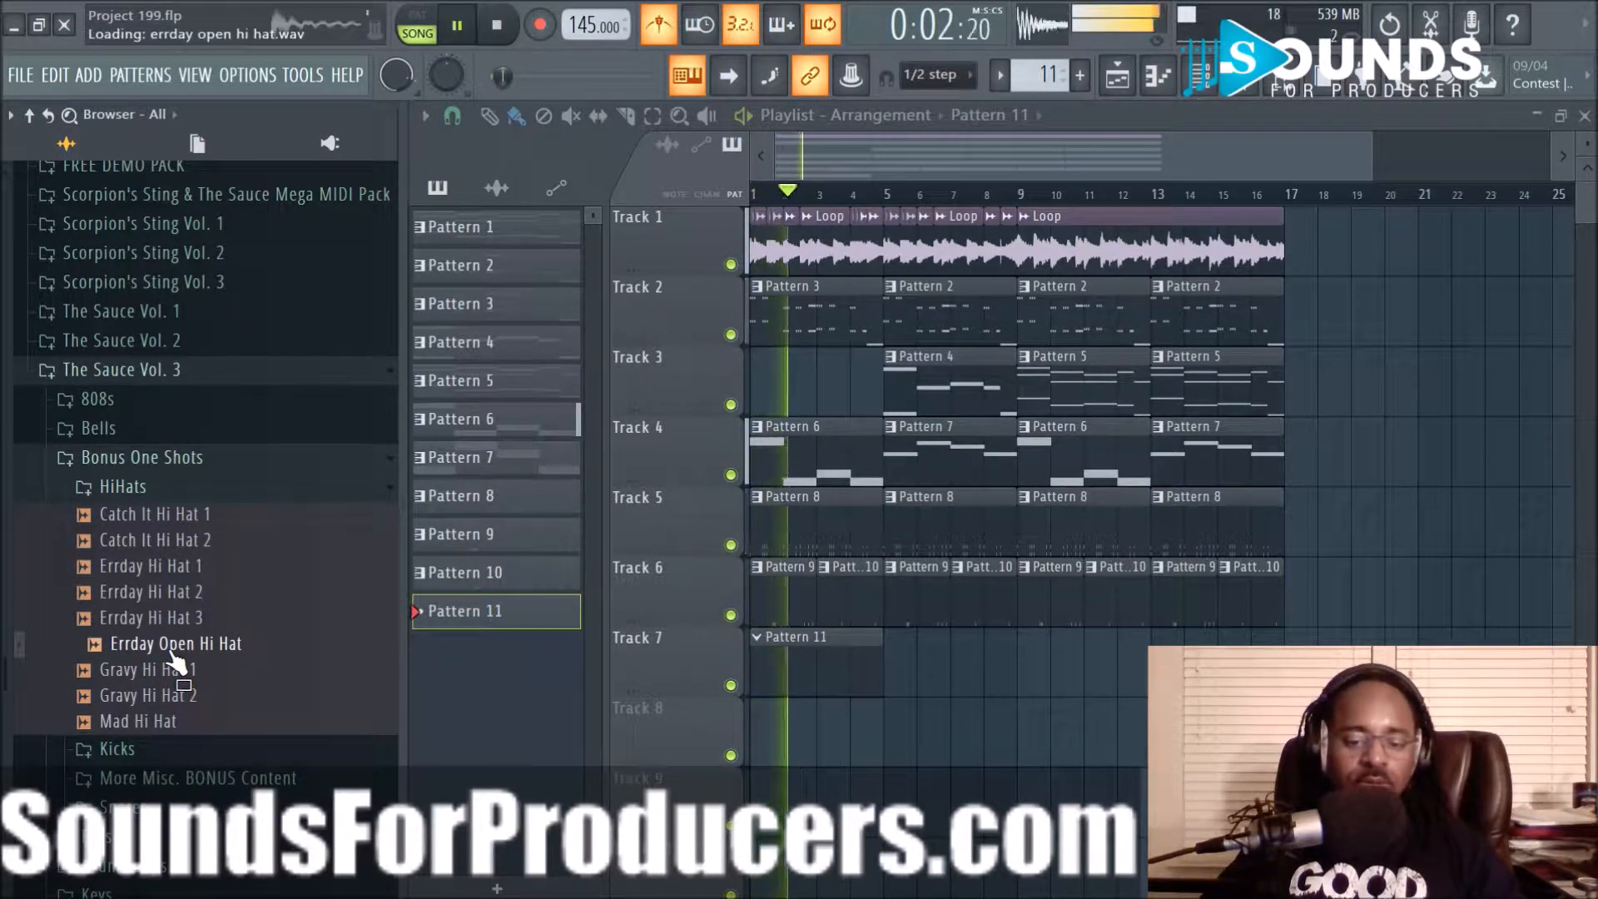
key("space")
left_click(173, 671)
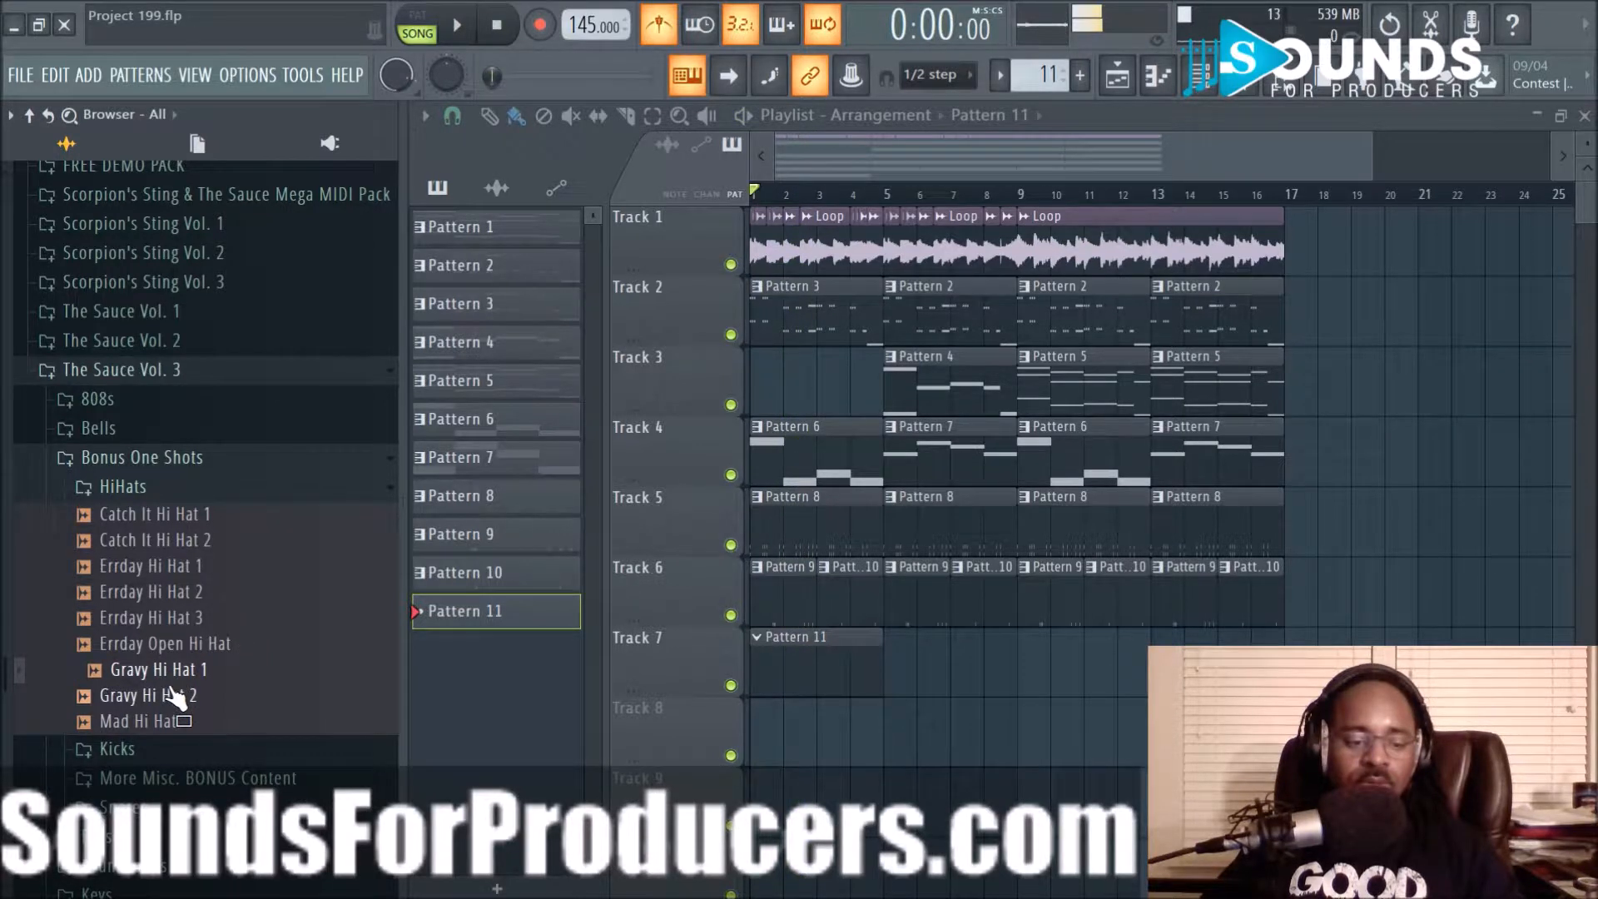
left_click(173, 697)
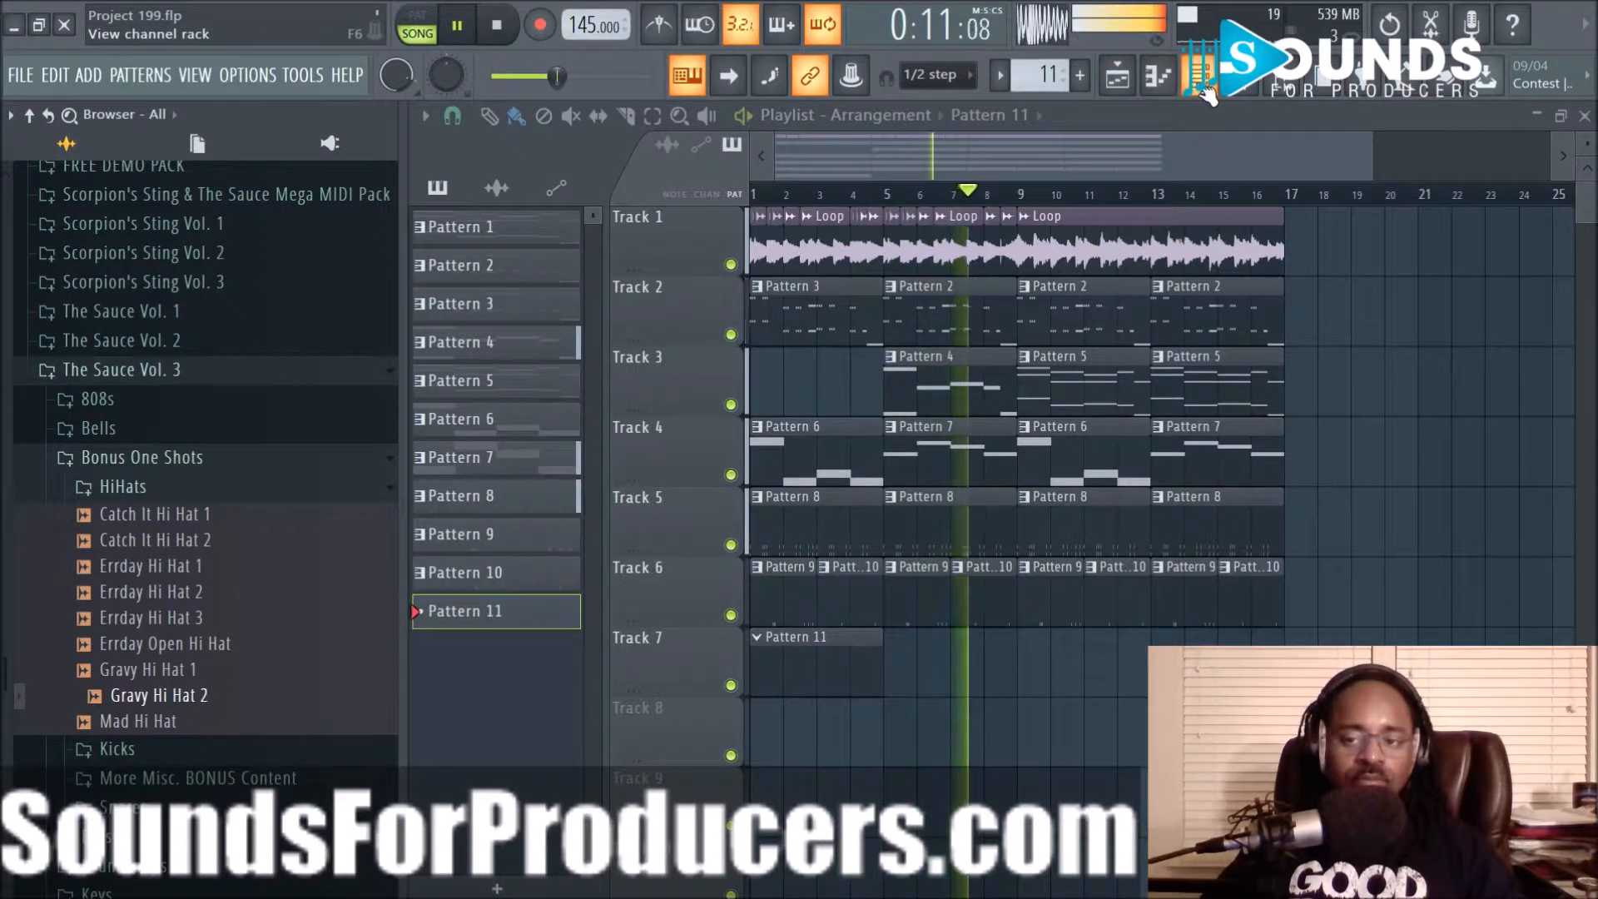
Review the Mad Snare channel's sample settings and its cut, arpeggiator and timing settings
key("F6")
left_click(610, 607)
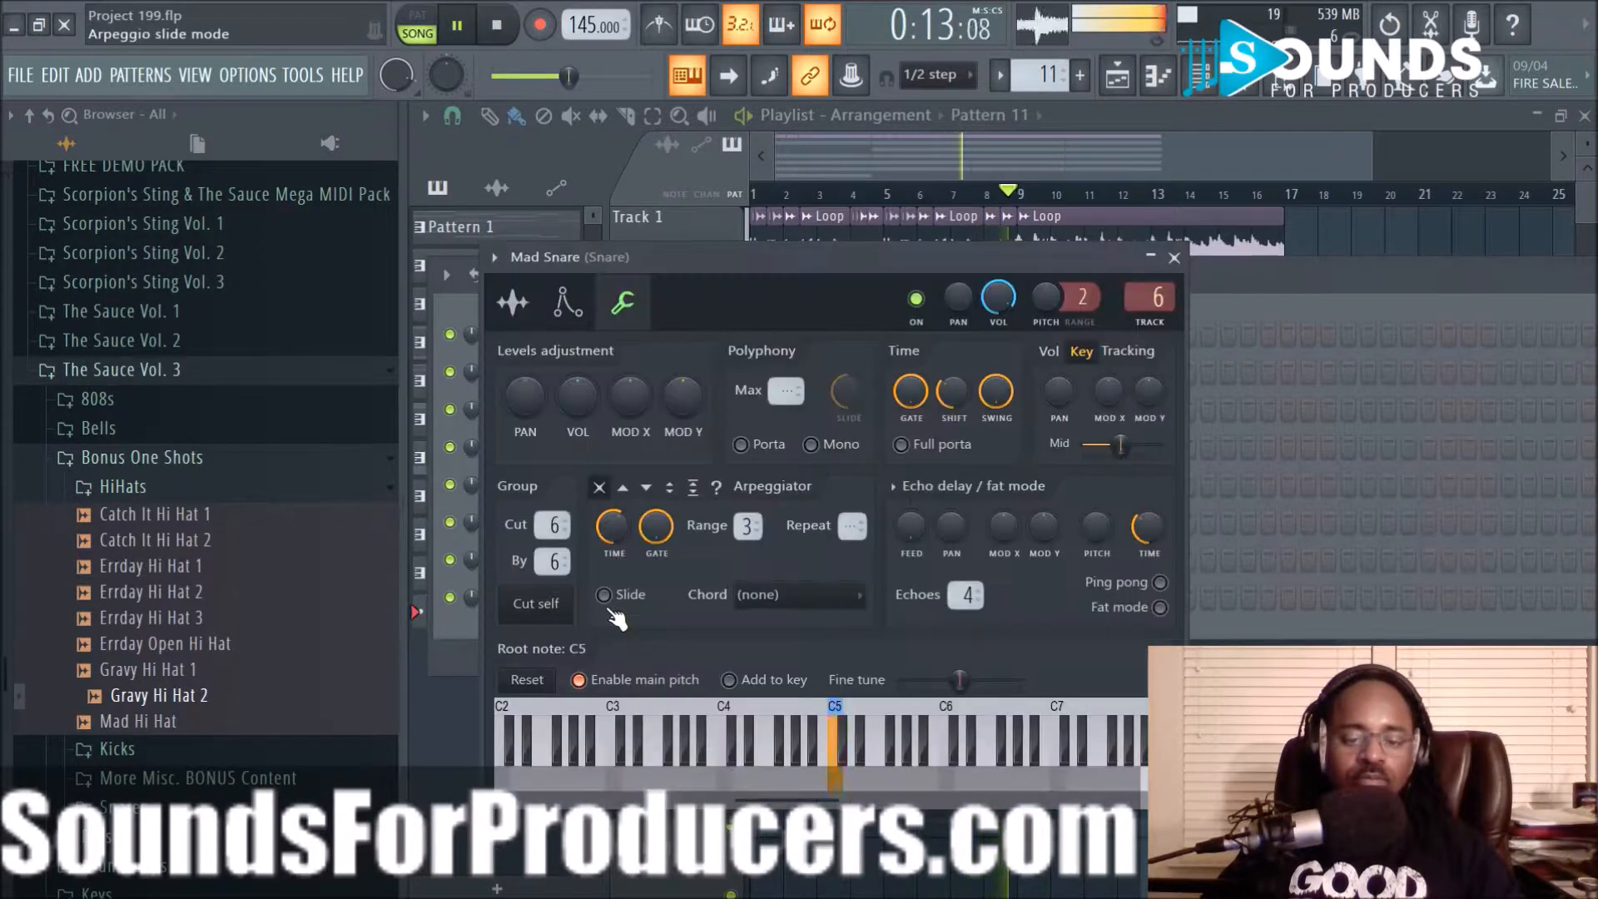
left_click(516, 302)
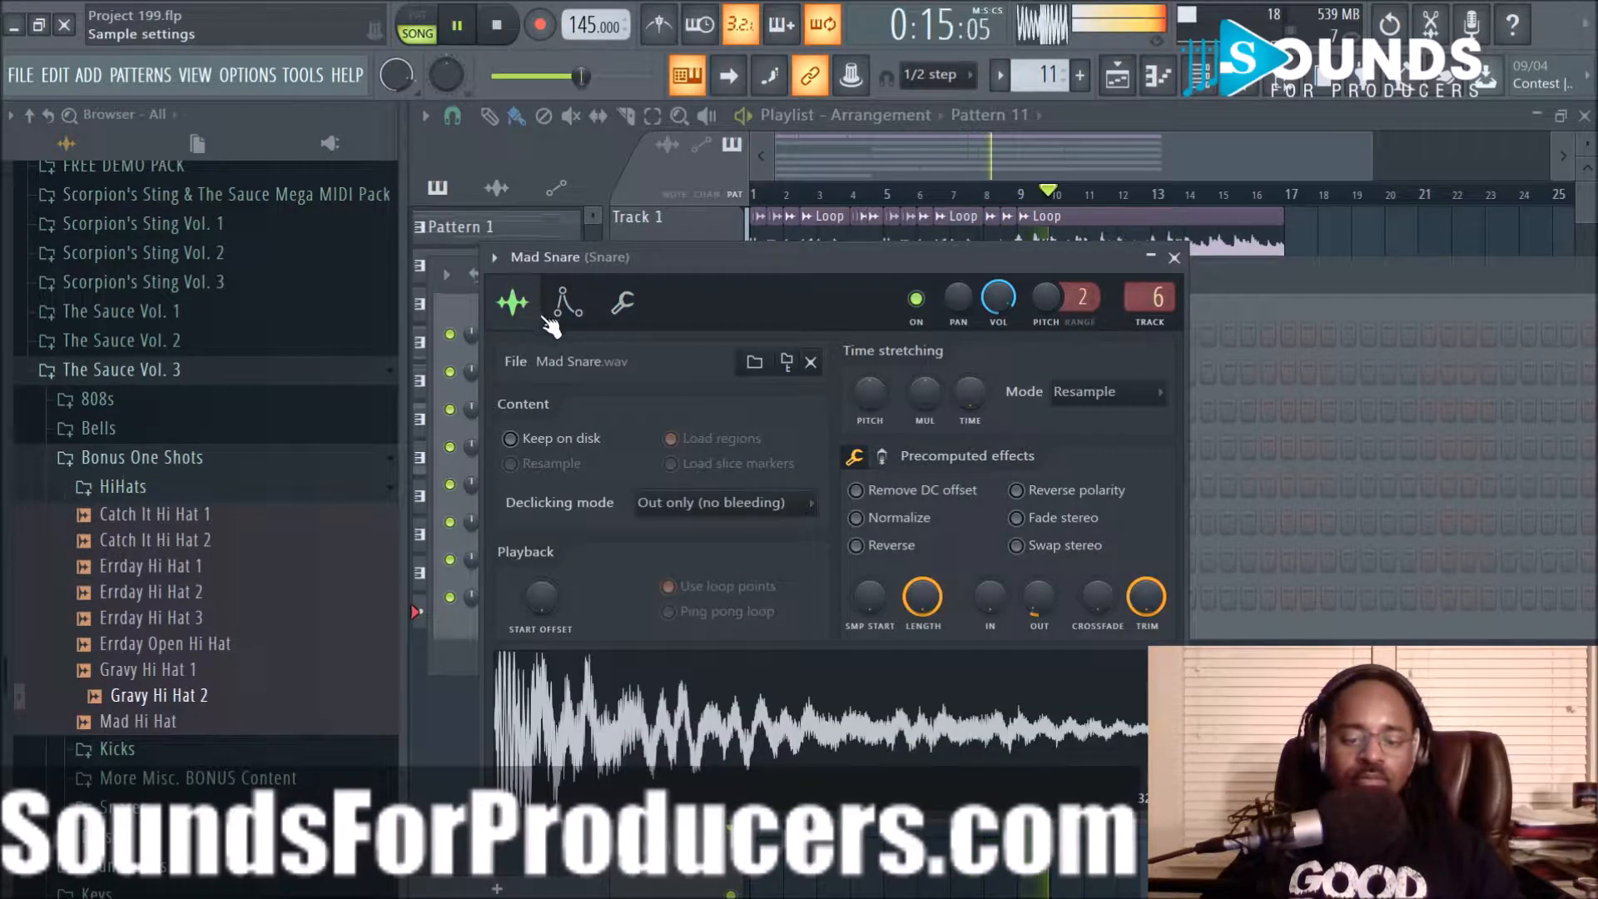
left_click(623, 302)
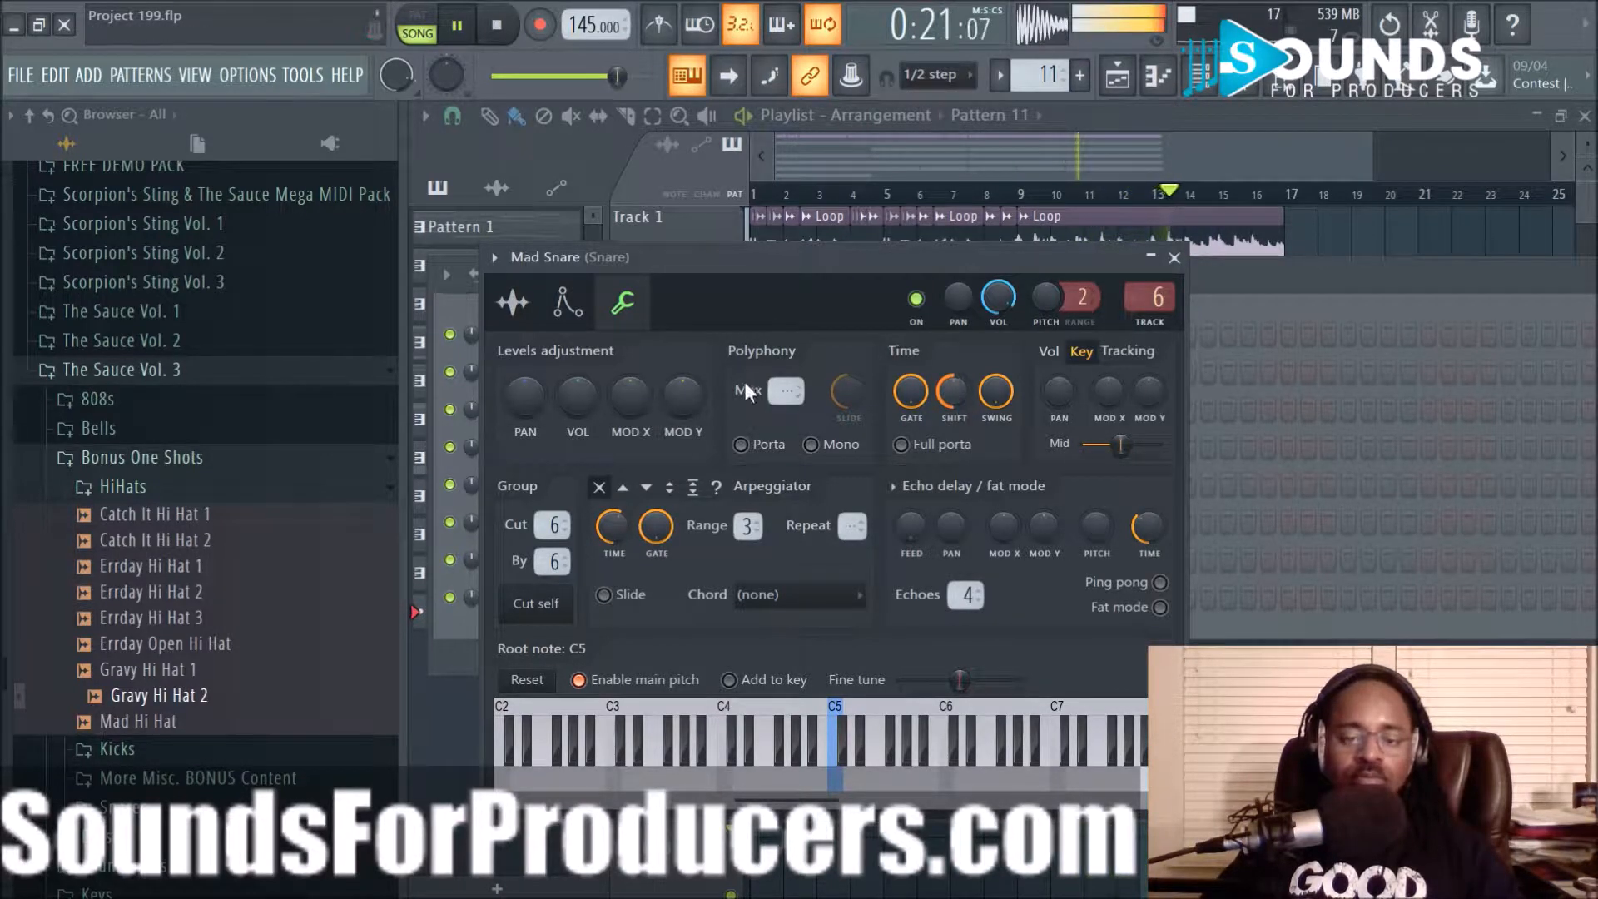
left_click(513, 303)
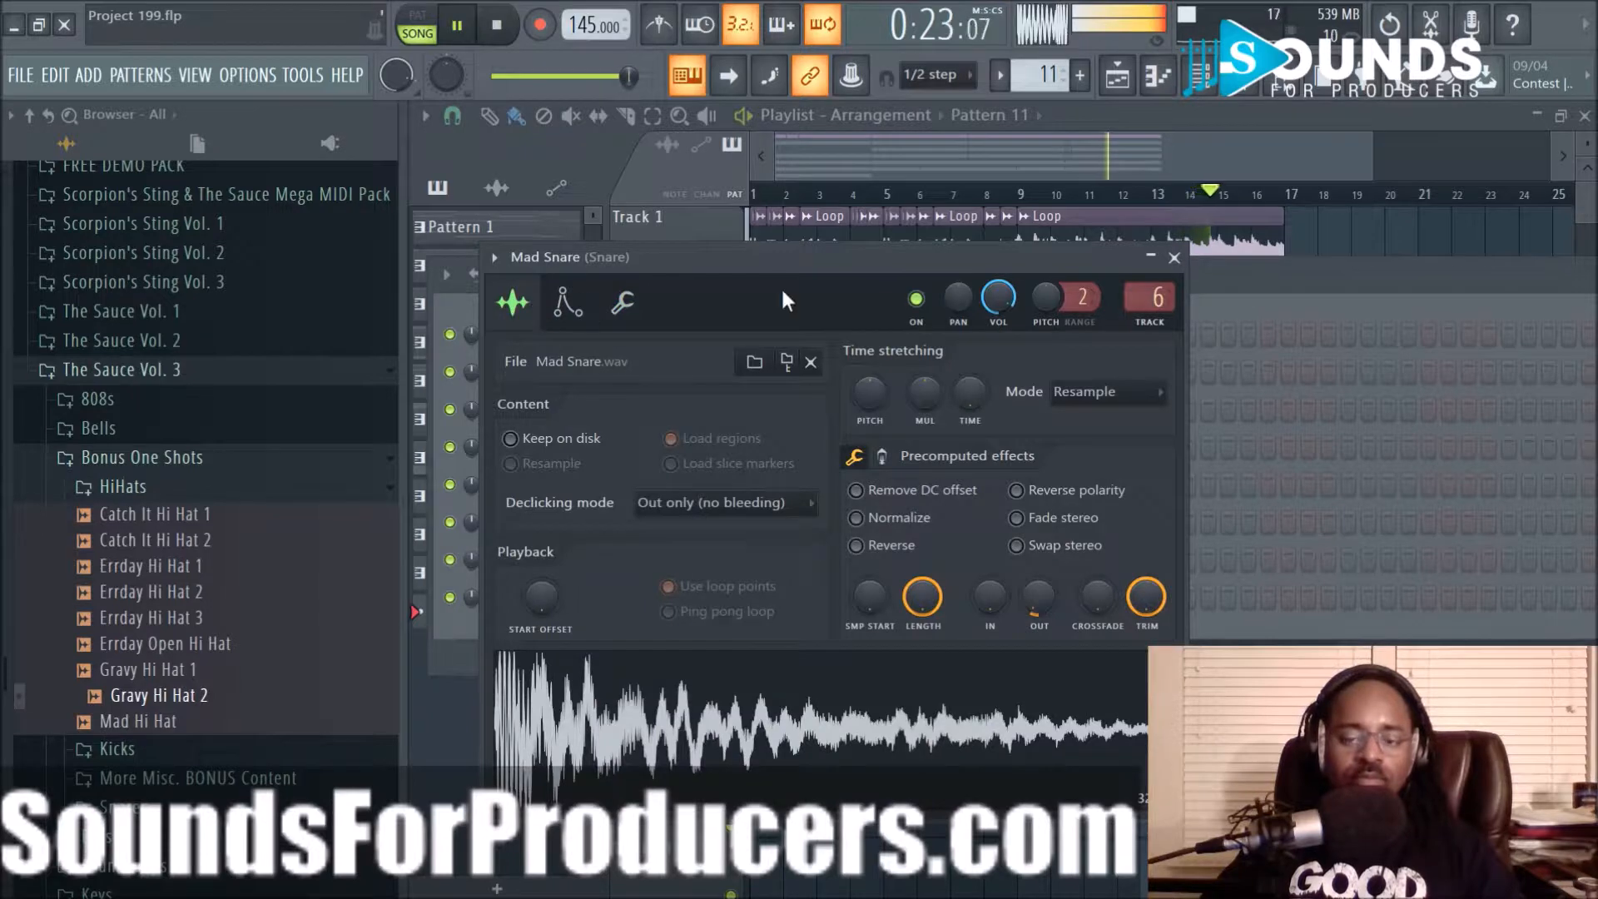
left_click(1175, 259)
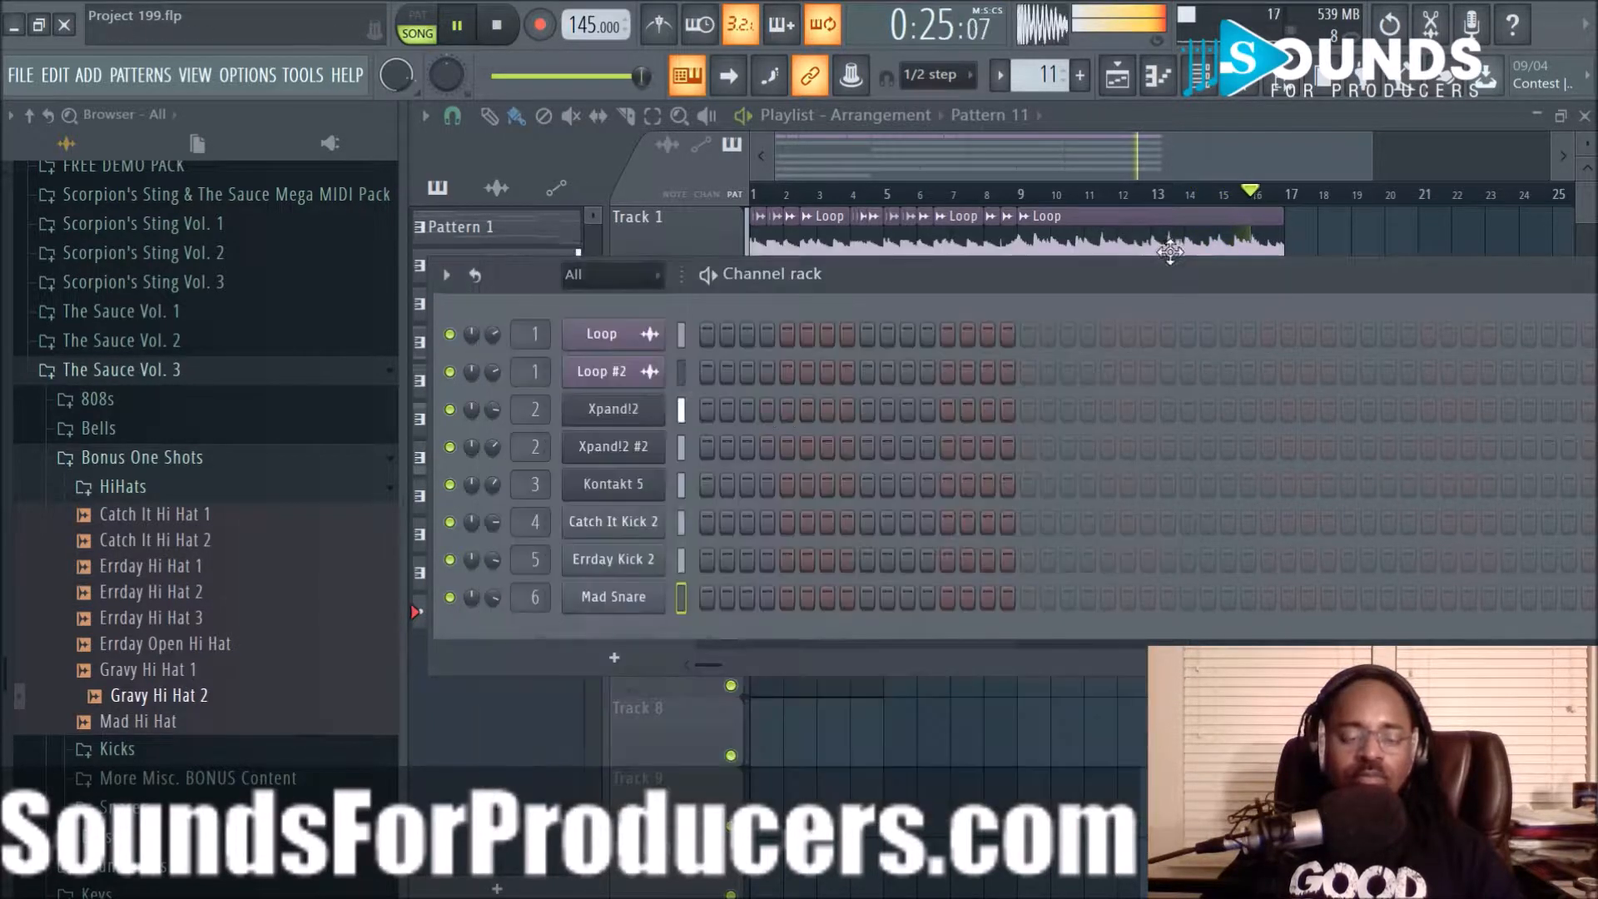
Load Gravy Hi Hat 2 from the browser into a new sampler channel
left_click_drag(146, 697, 144, 701)
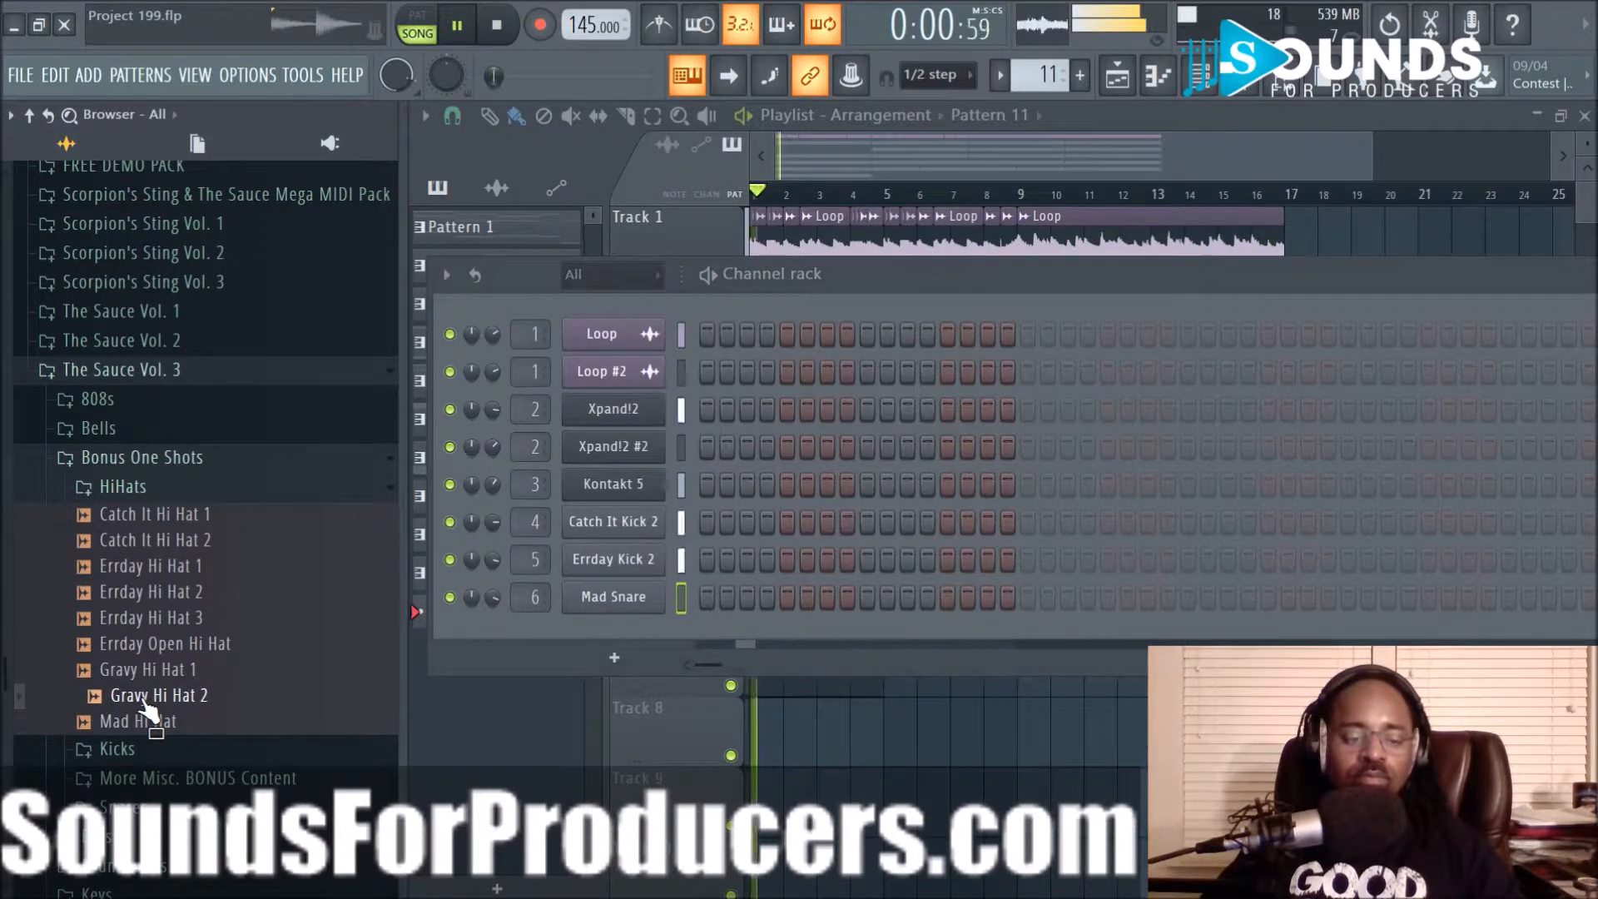
right_click(142, 699)
left_click(215, 672)
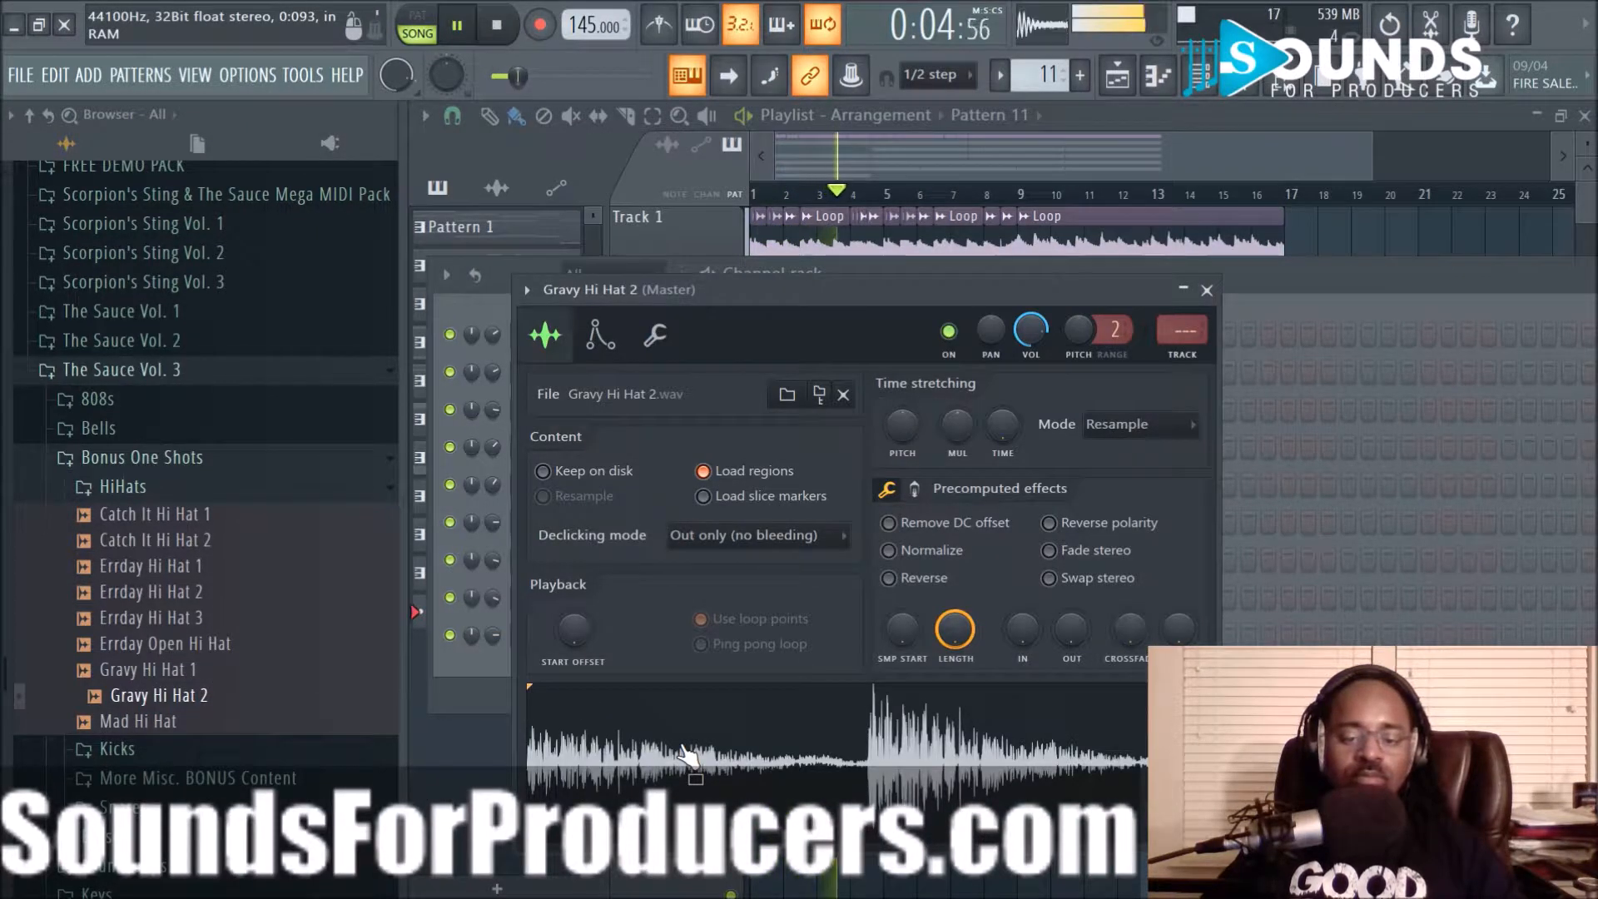
Raise Gravy Hi Hat 2's sample start so it begins at the loud hit, turn its silence trimming to maximum, and stop playback
left_click_drag(909, 626, 909, 569)
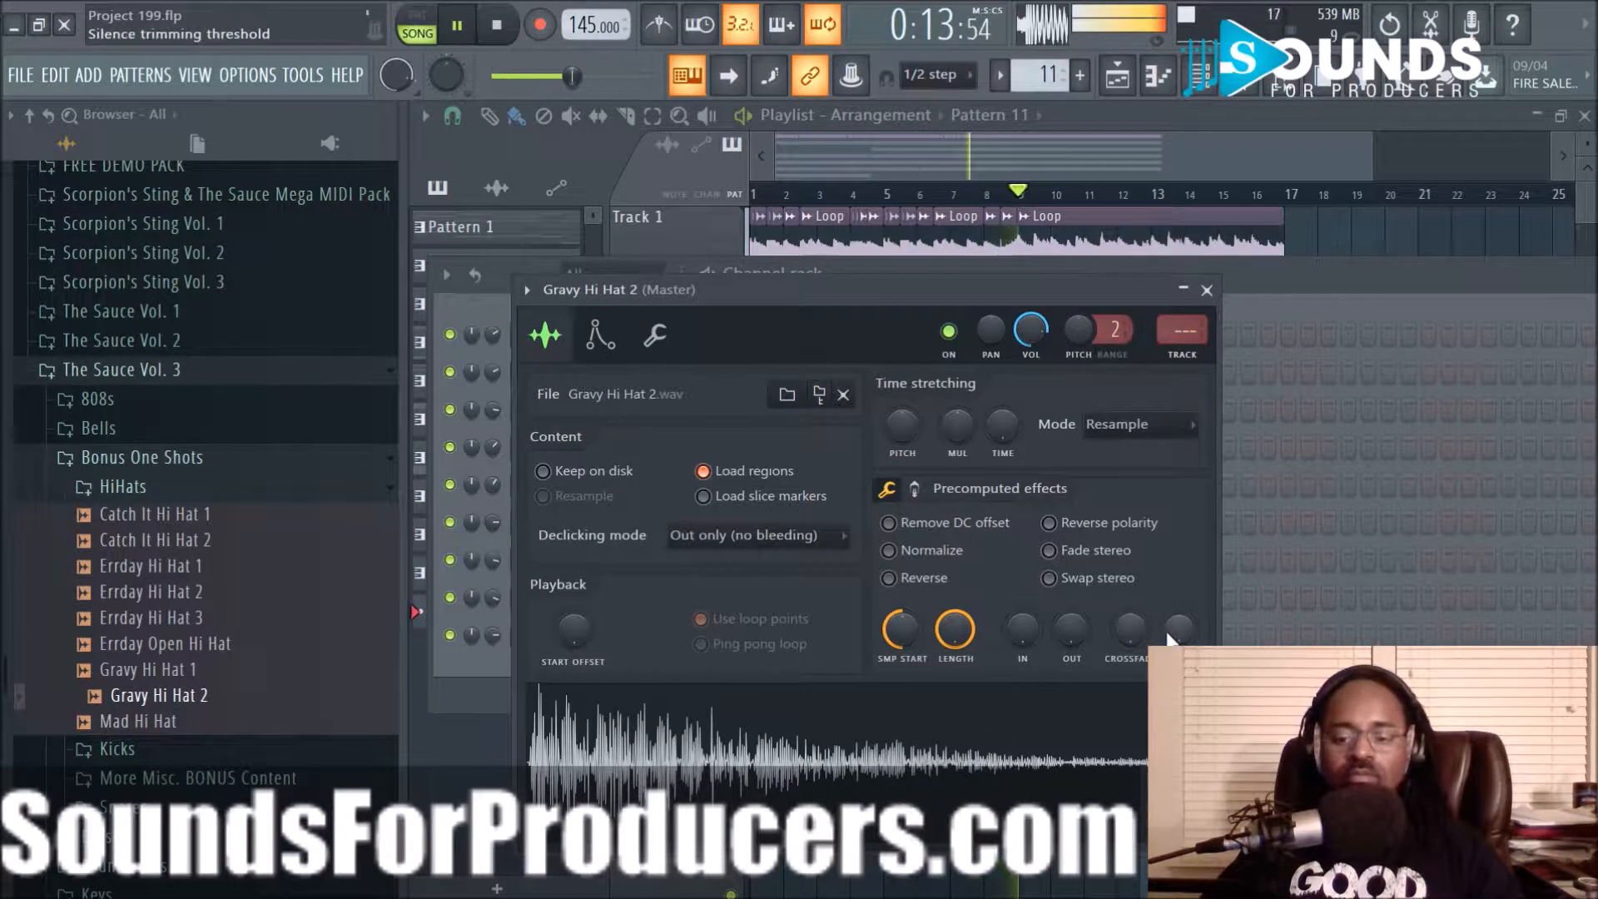
left_click_drag(1171, 632, 1171, 532)
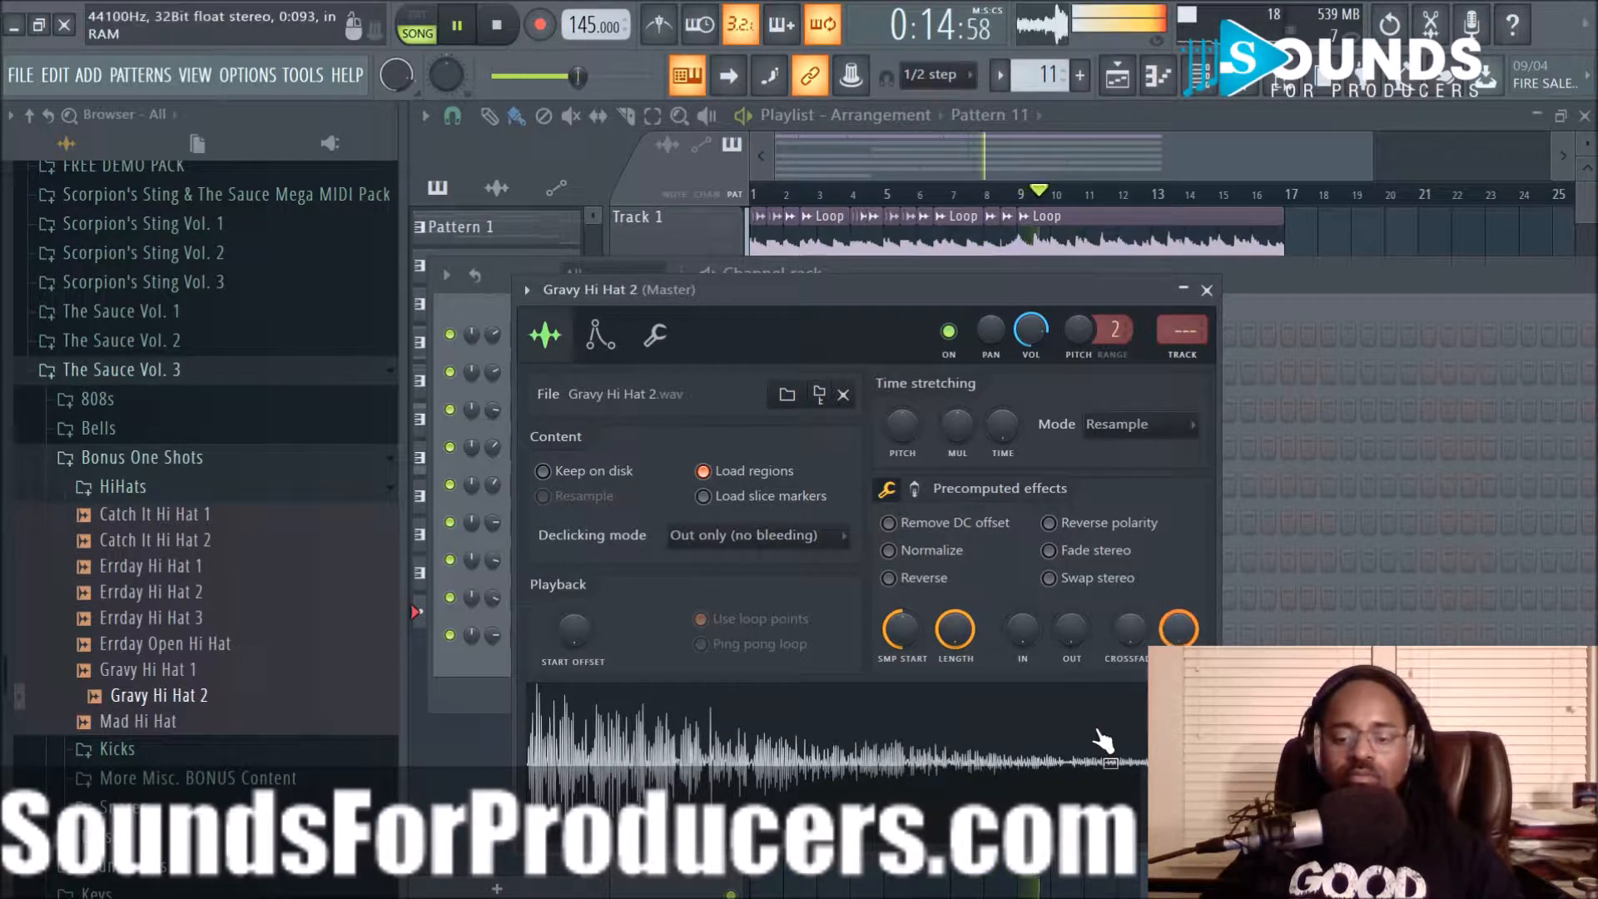
left_click(1207, 290)
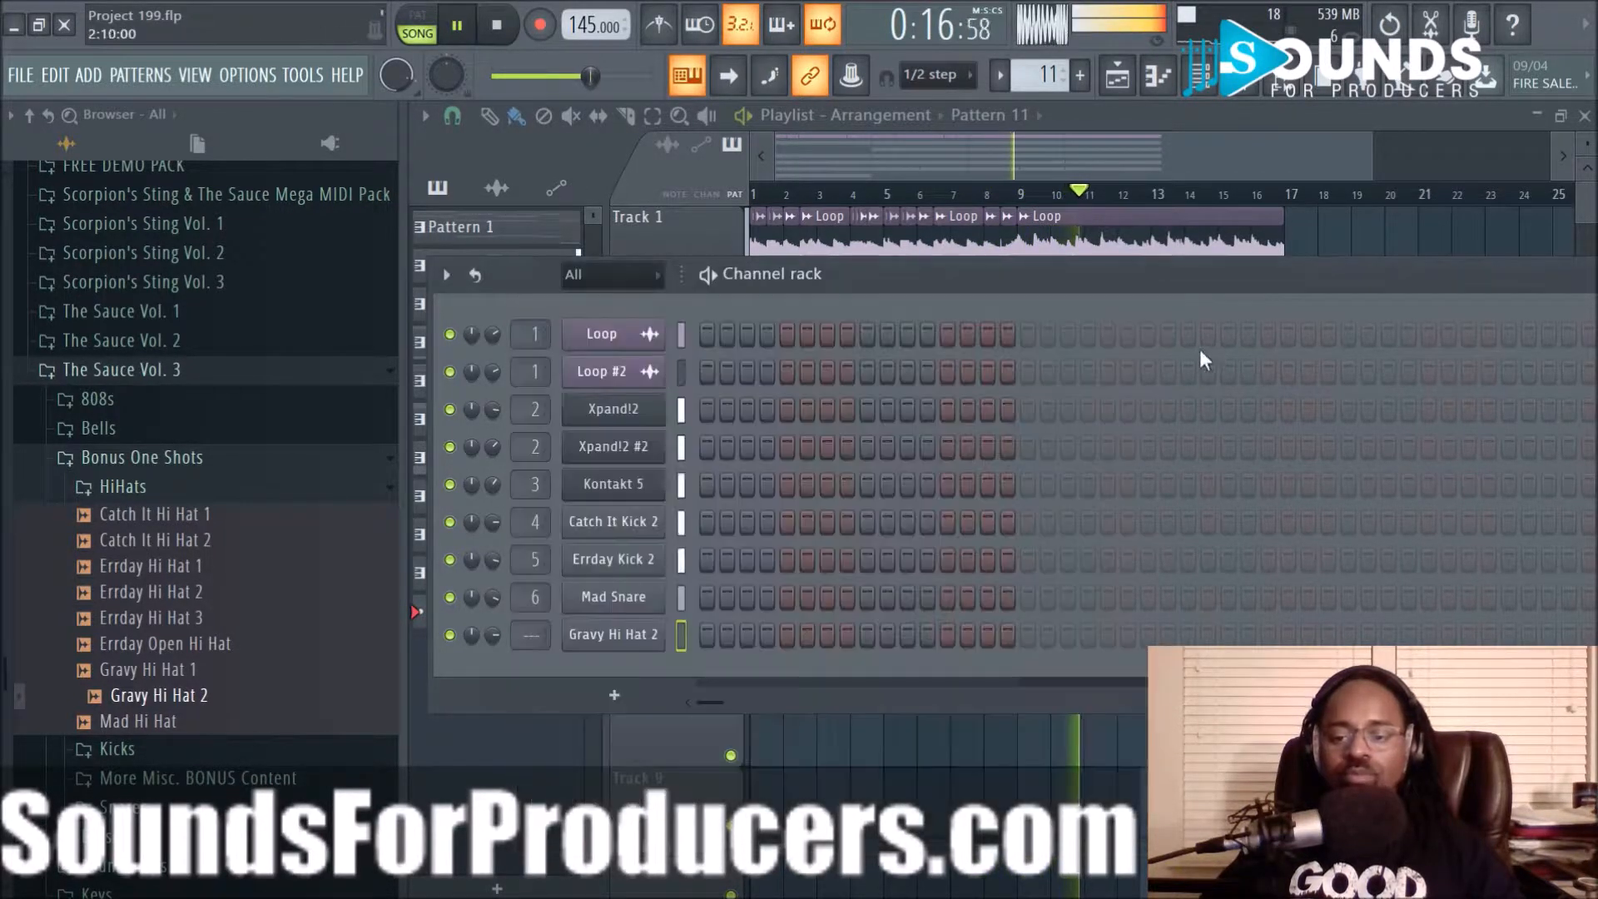
key("F6")
key("space")
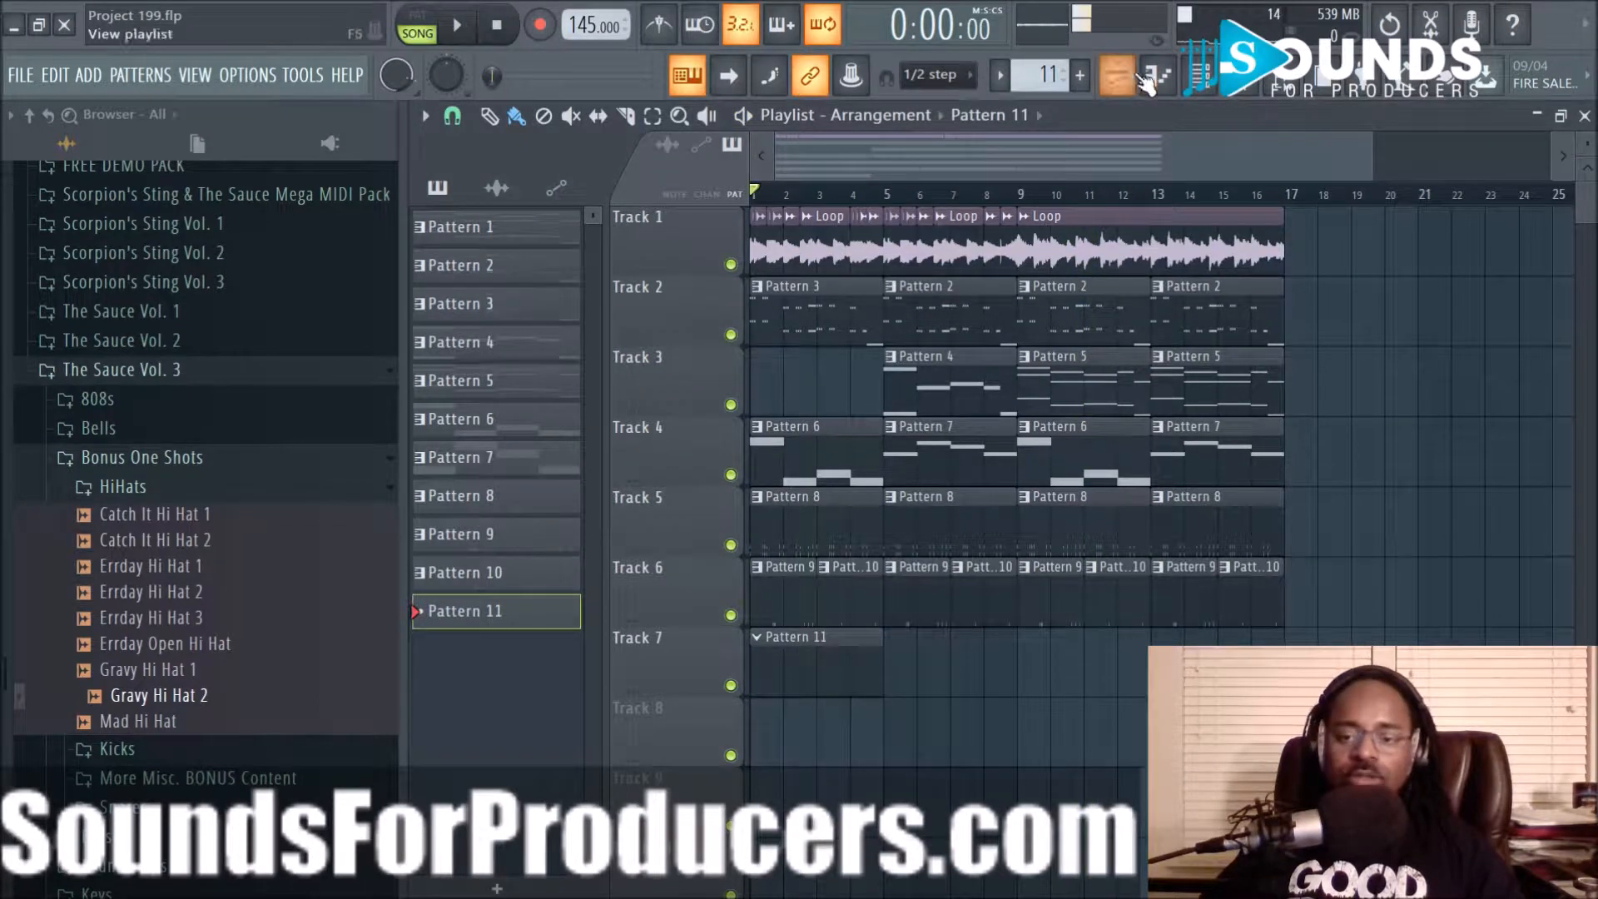
Fill every second step of Gravy Hi Hat 2 in the 16-step Pattern 11 and play it briefly
key("F6")
right_click(664, 653)
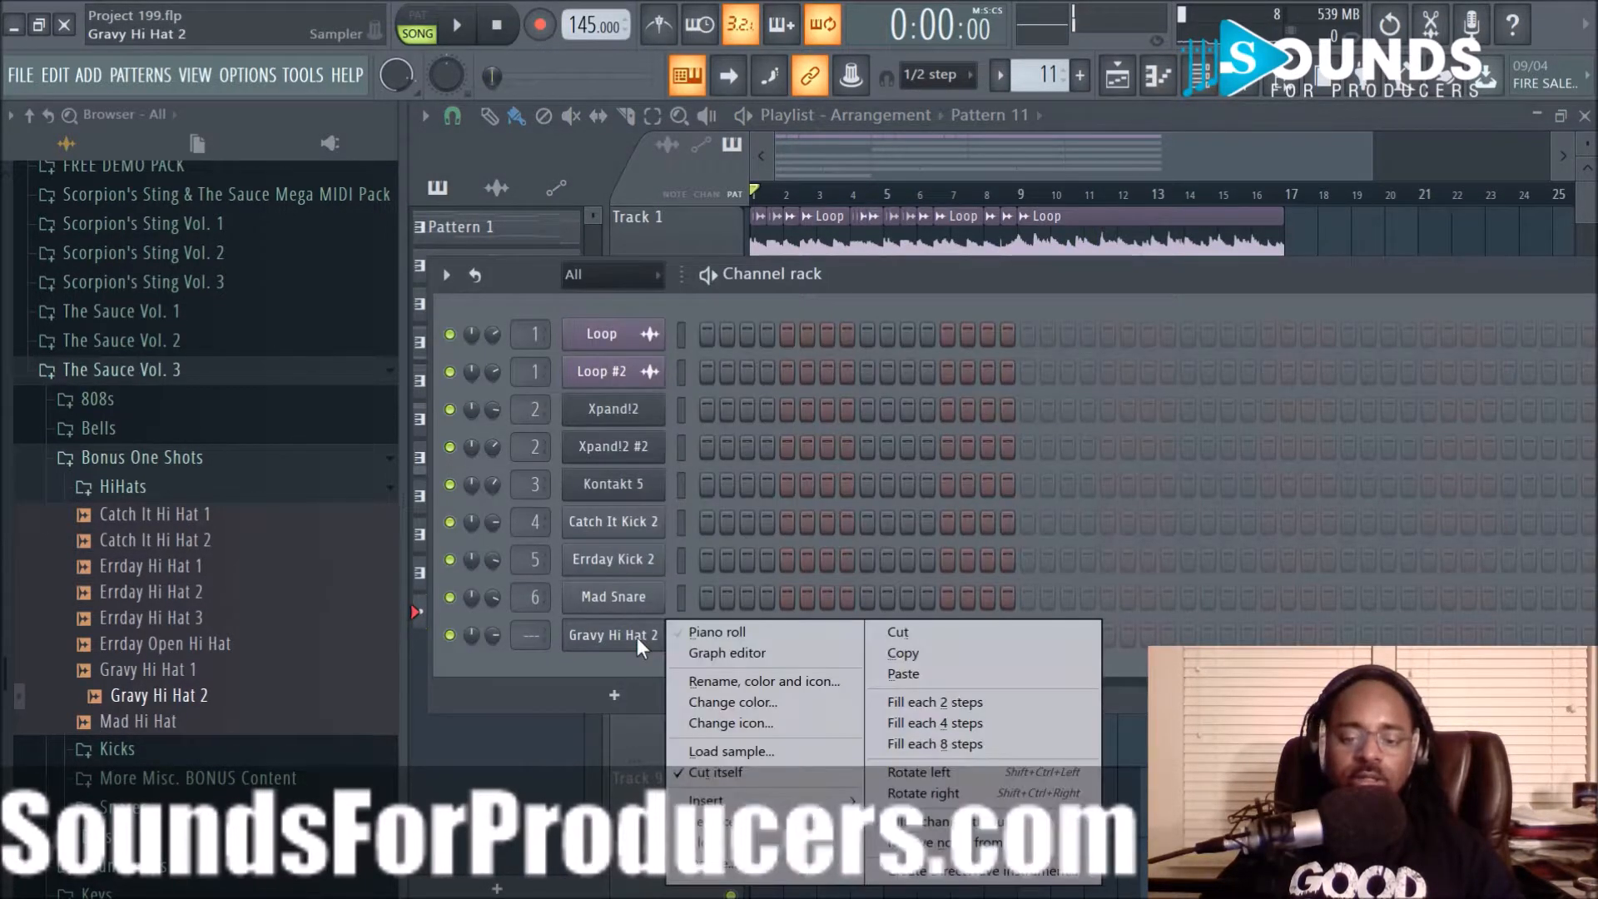
left_click(935, 705)
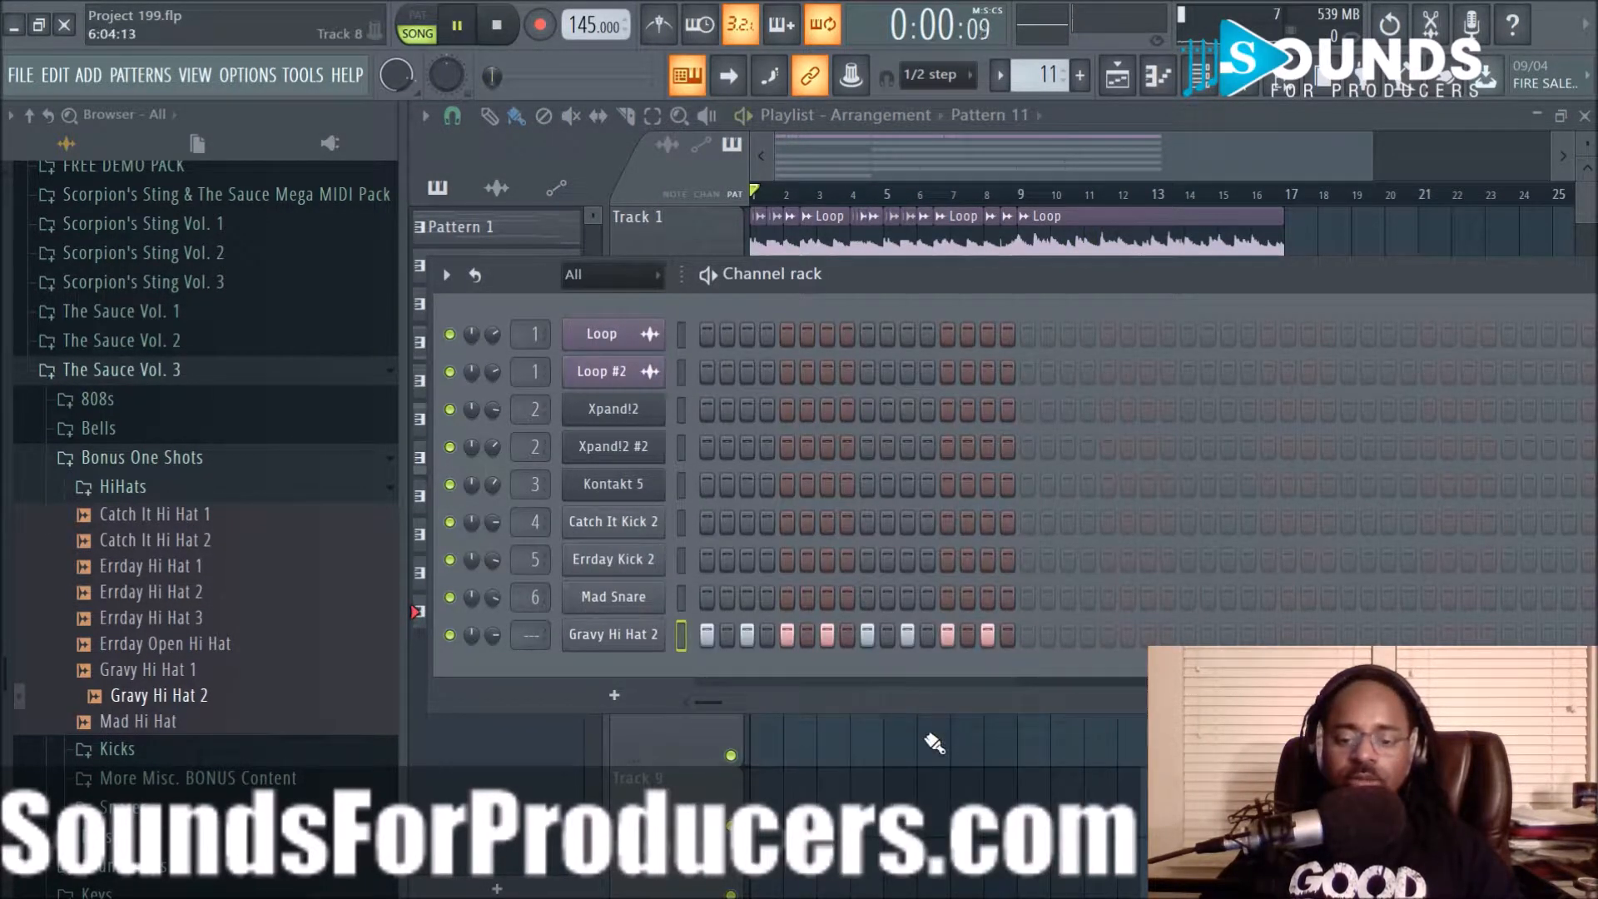
key("space")
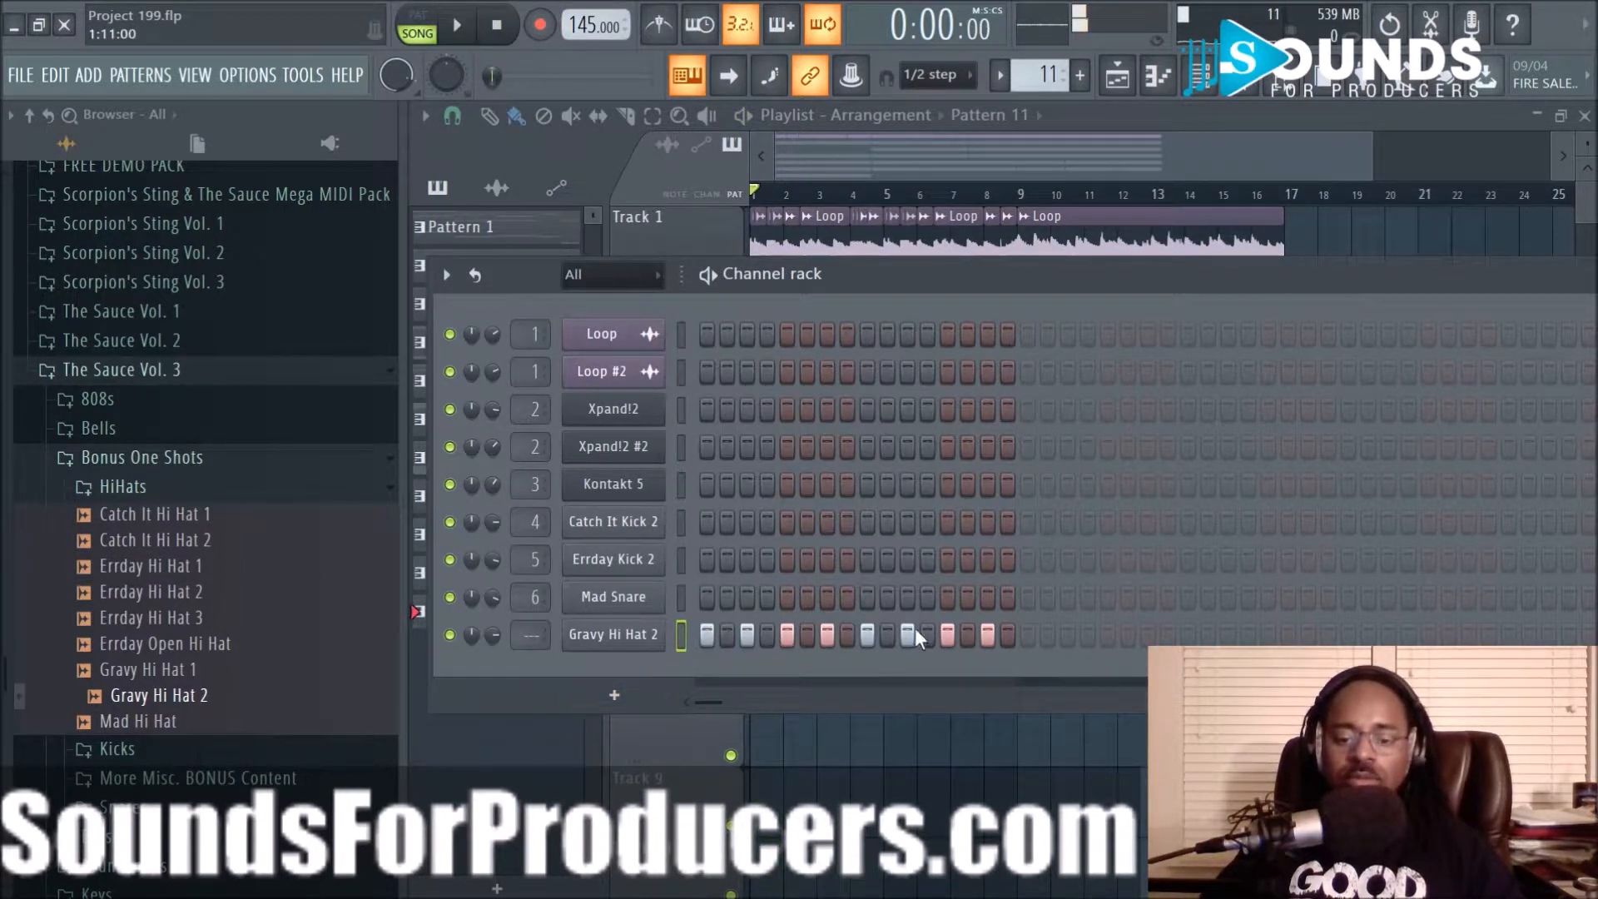
Try Gravy Hi Hat 2 on all 16 steps of Pattern 11 and listen to it with the beat
left_click_drag(1003, 637, 713, 645)
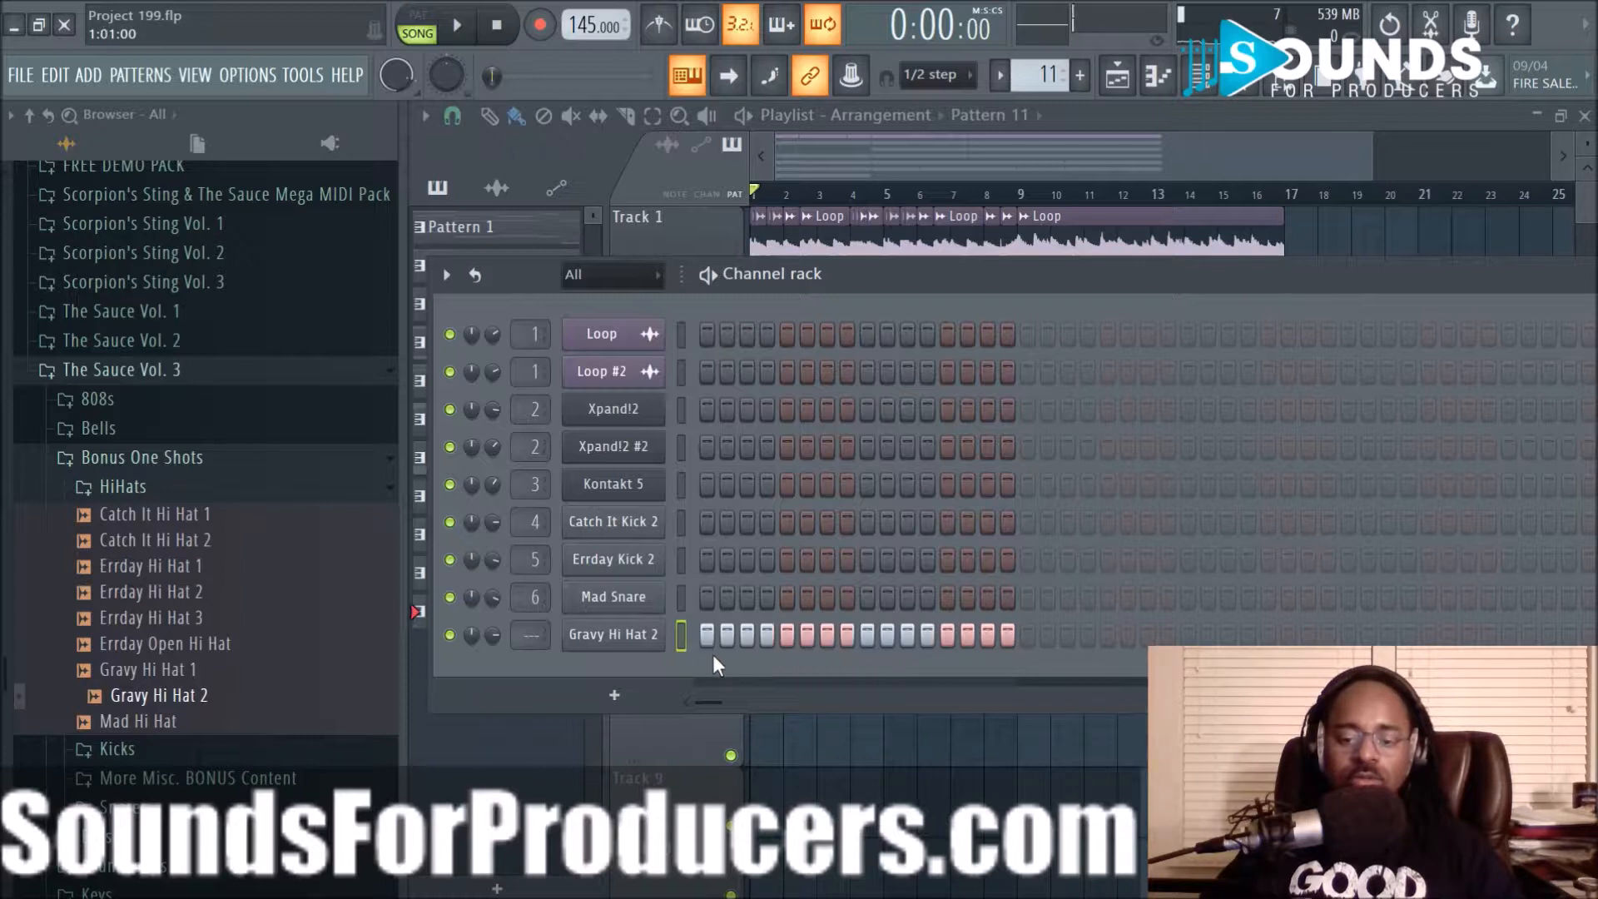
key("space")
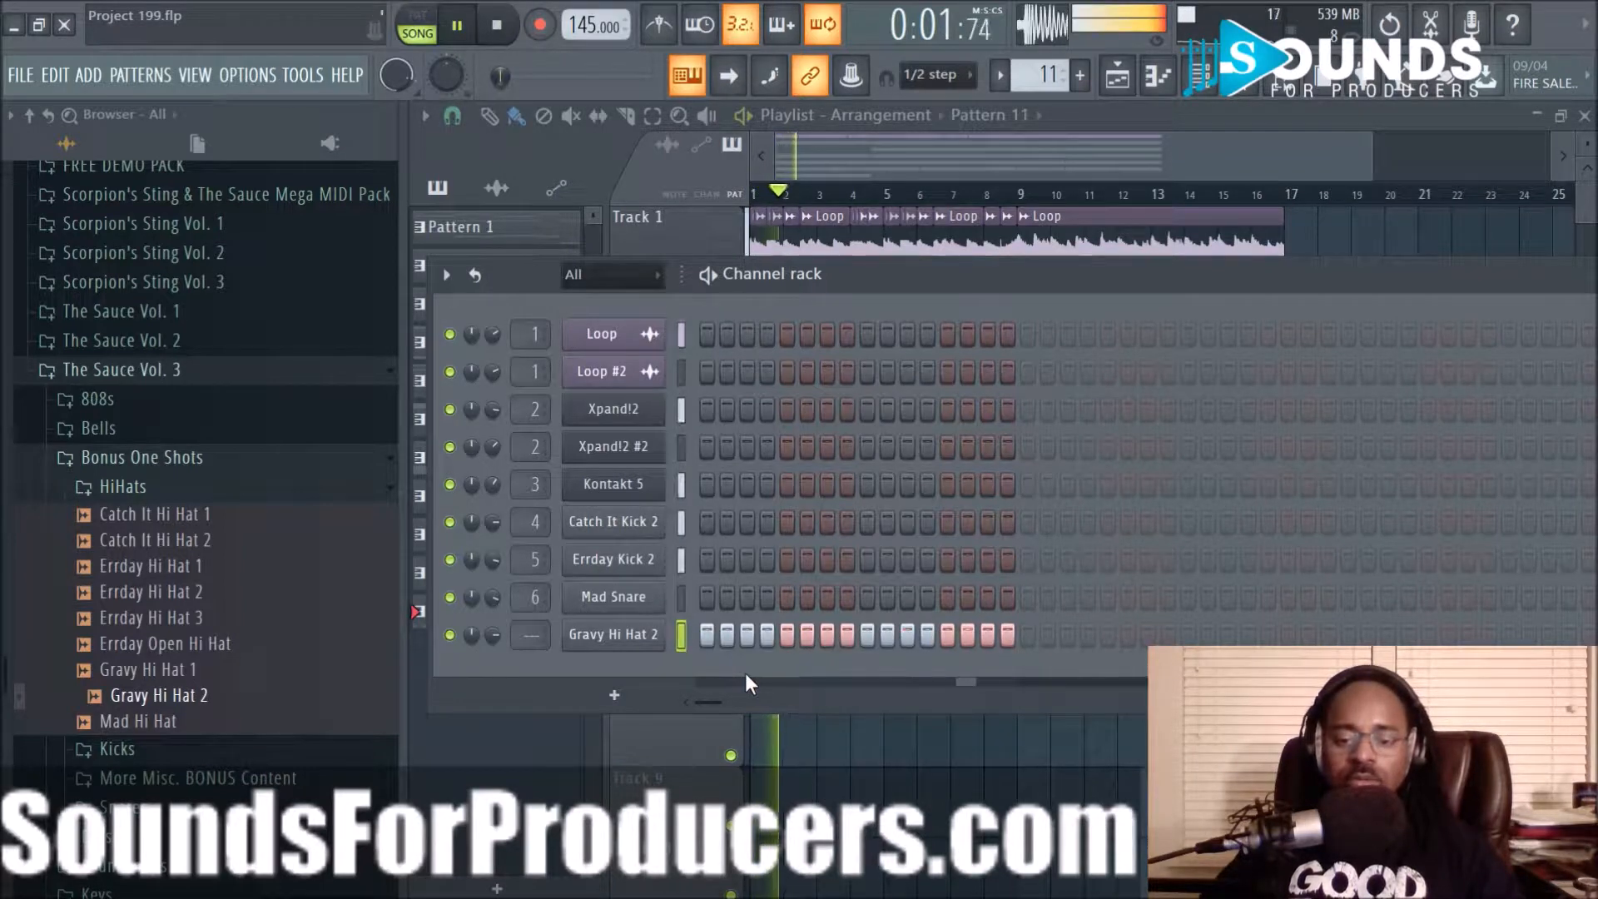
key("space")
right_click(639, 644)
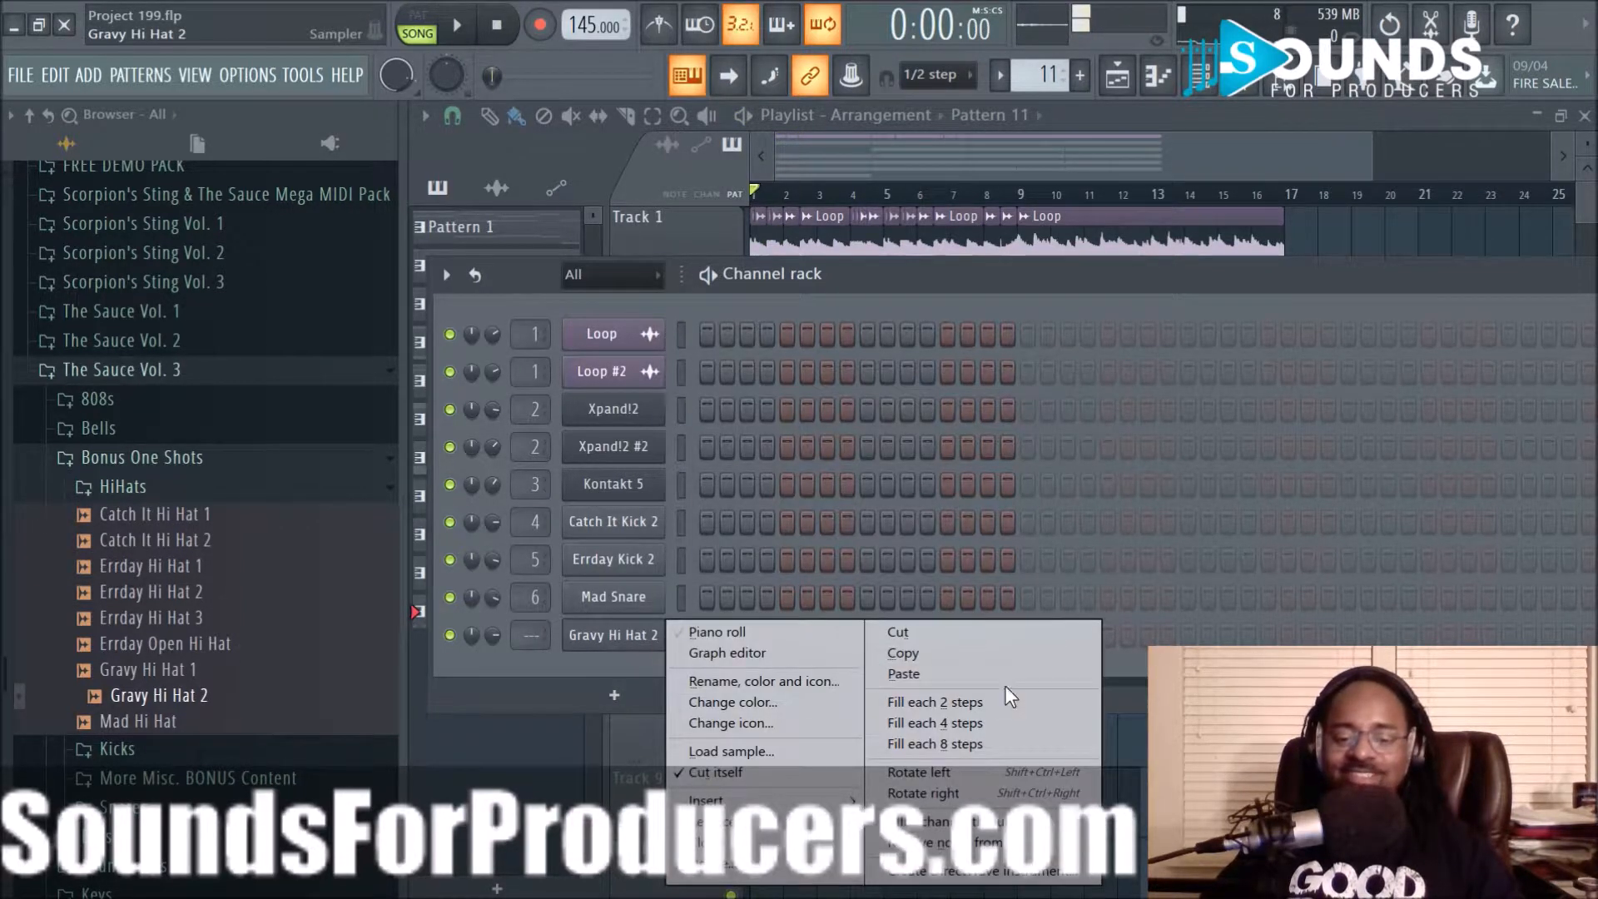
left_click(1272, 733)
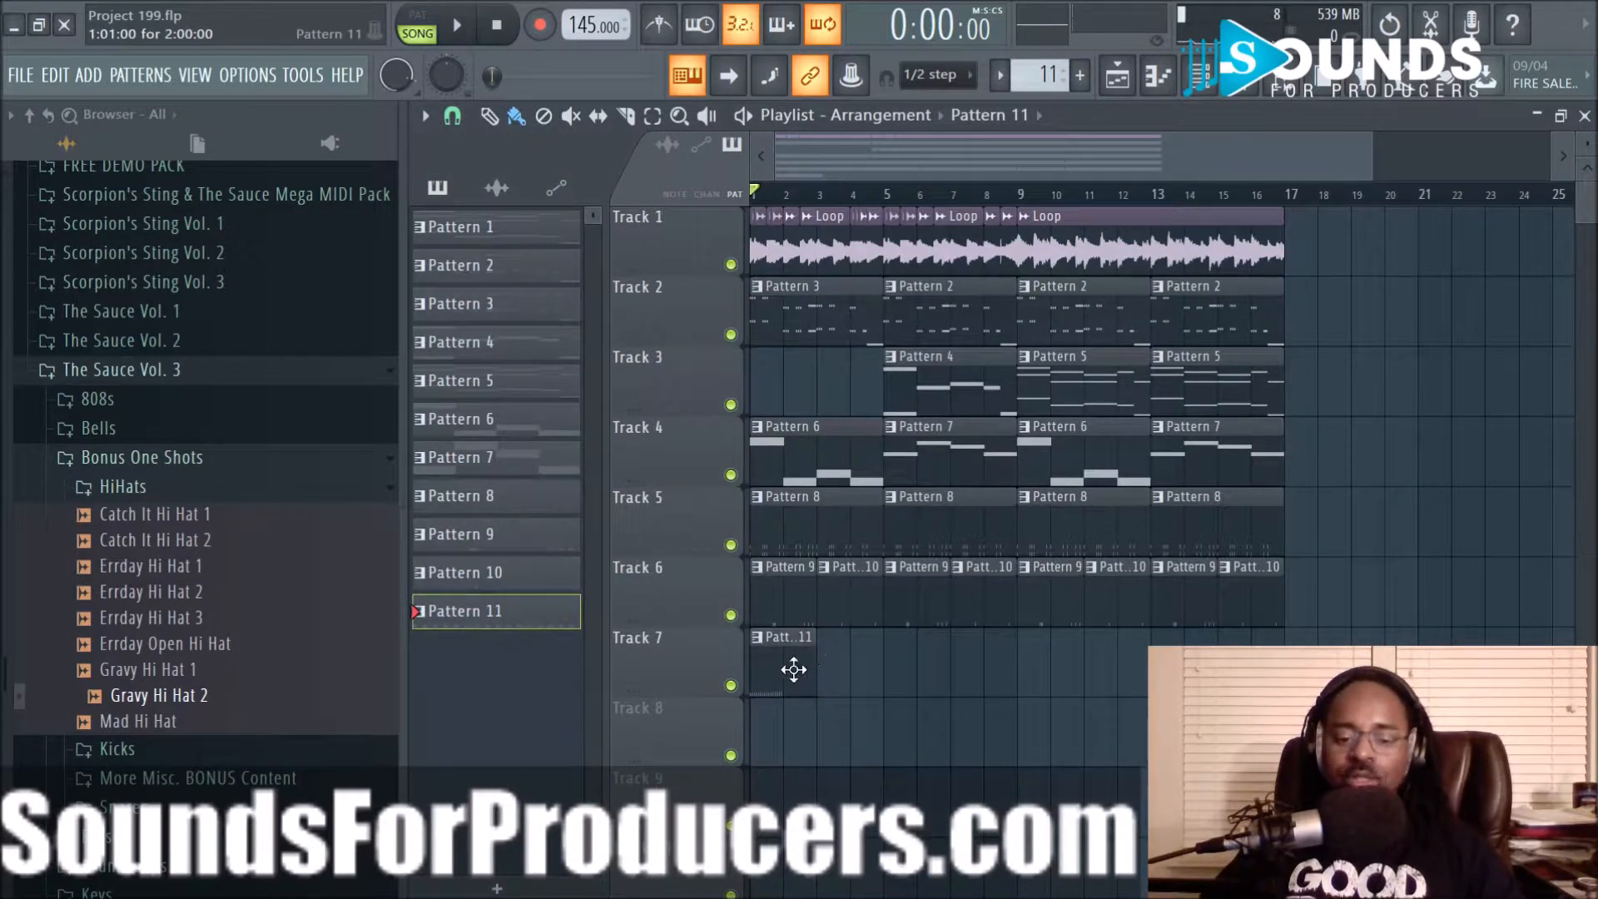
Extend Pattern 11 to 32 steps and fill every second step of Gravy Hi Hat 2
left_click(1203, 77)
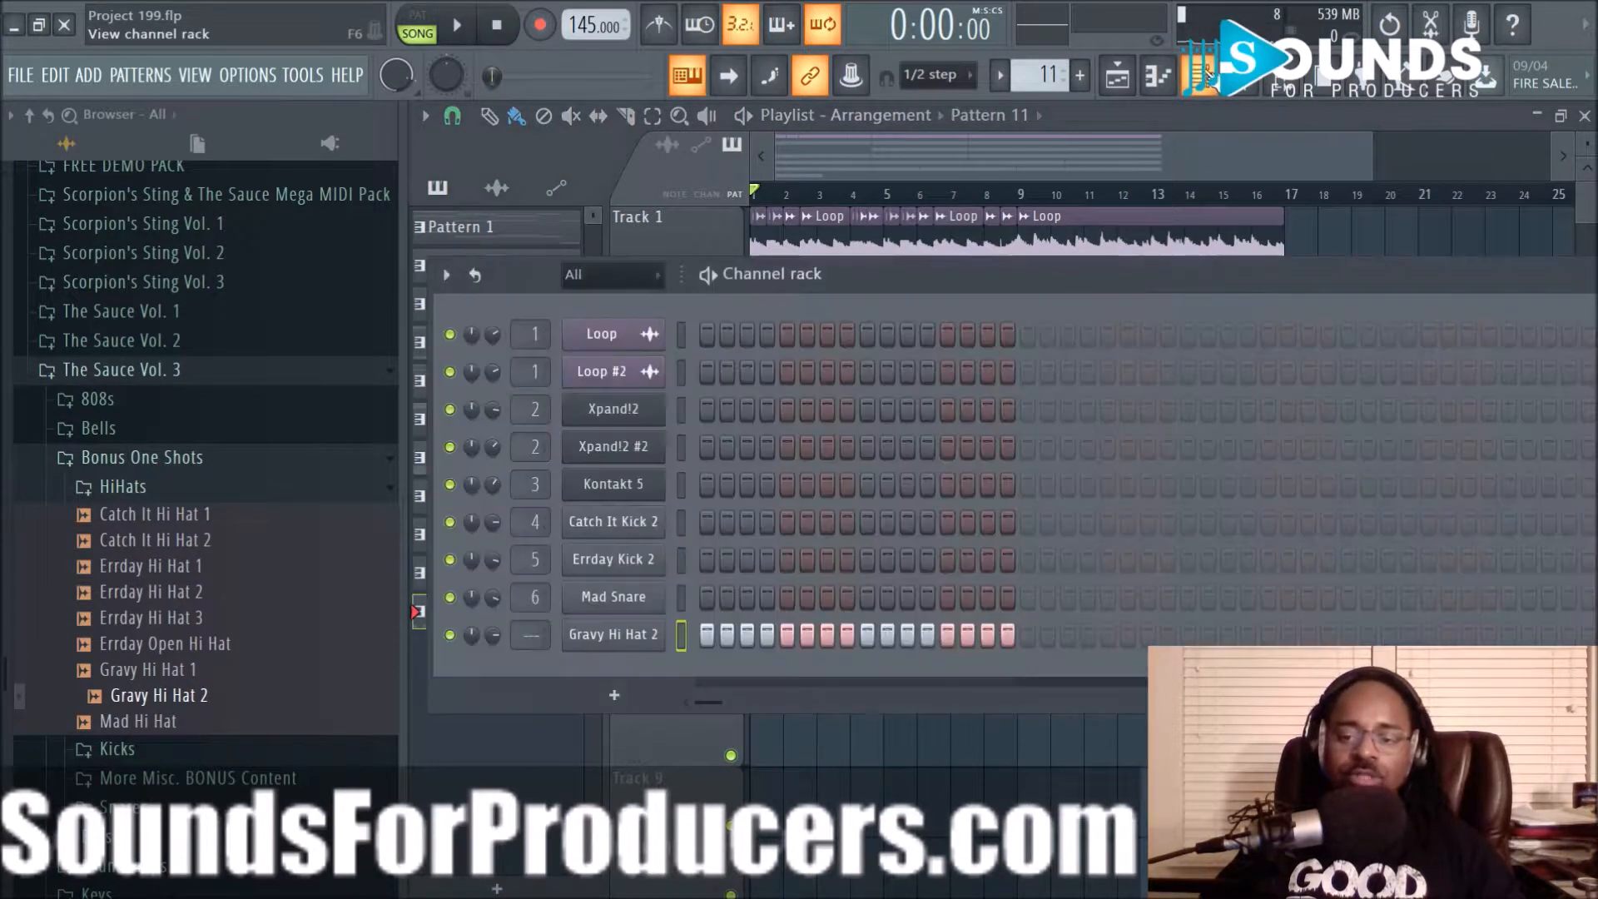
right_click(662, 639)
left_click(939, 698)
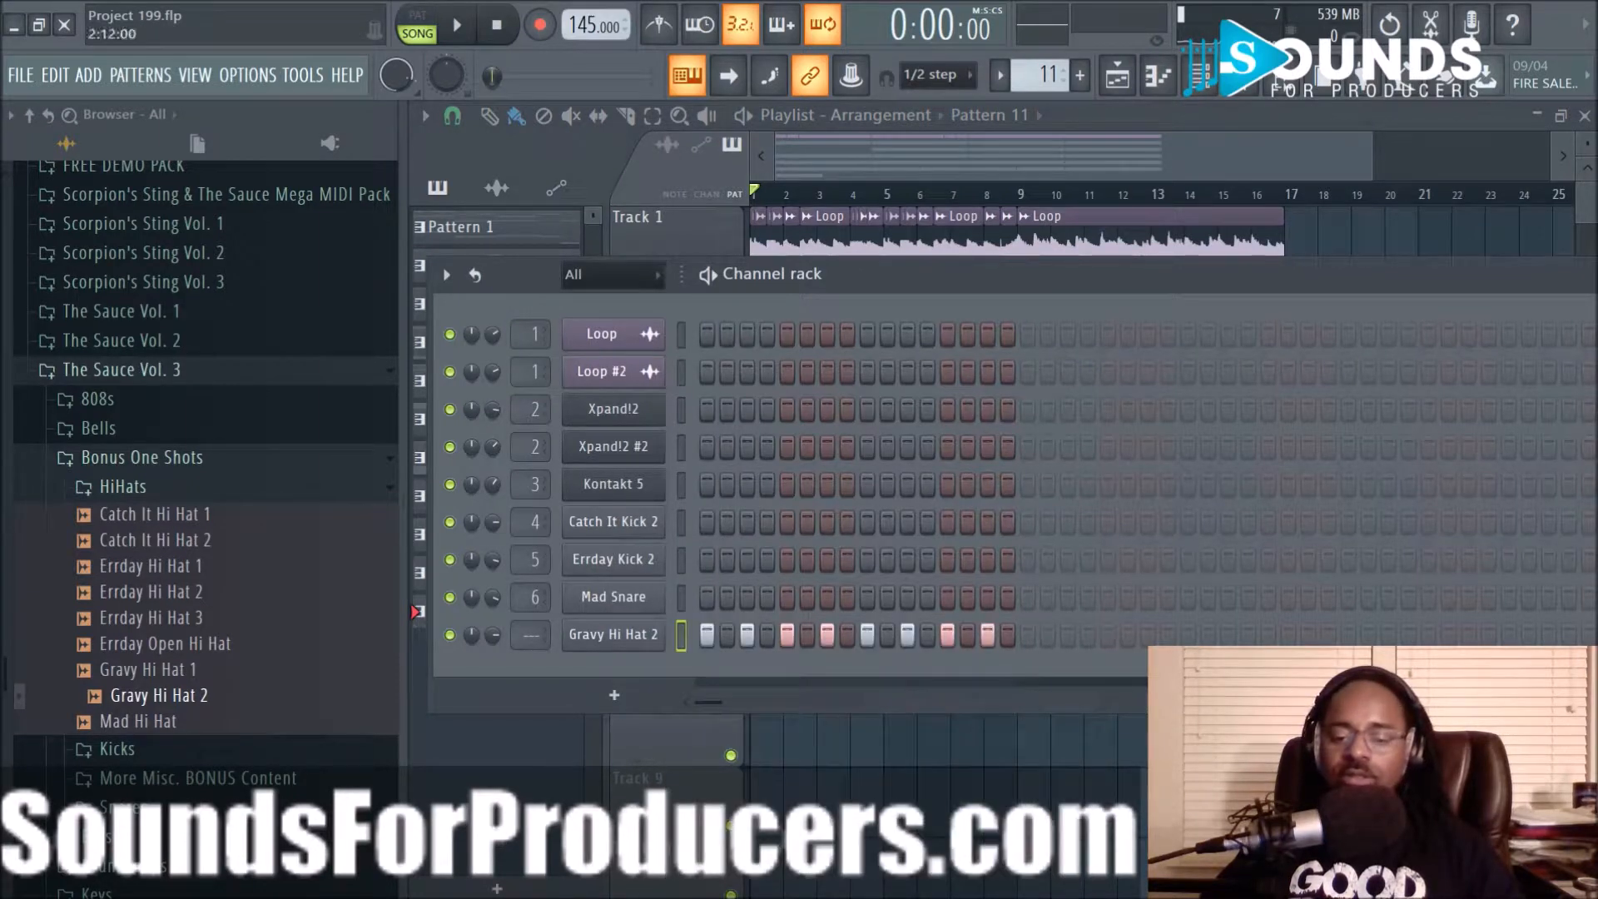
left_click(1287, 639)
right_click(611, 634)
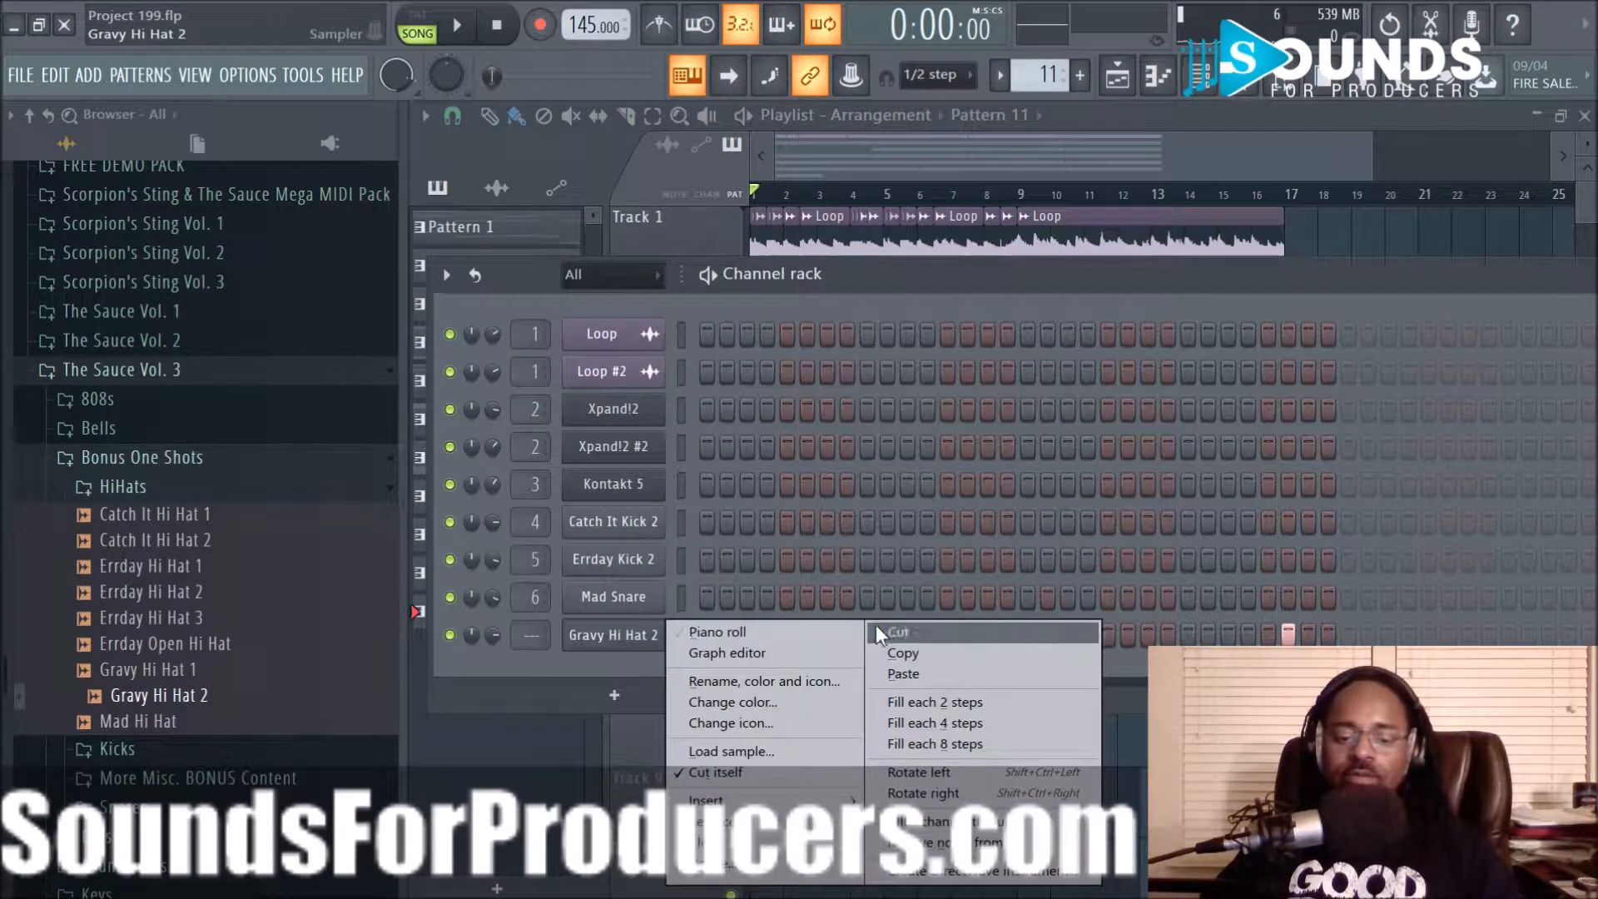
left_click(932, 696)
Listen to the hi-hat pattern with the full arrangement in the playlist
key("space")
key("F6")
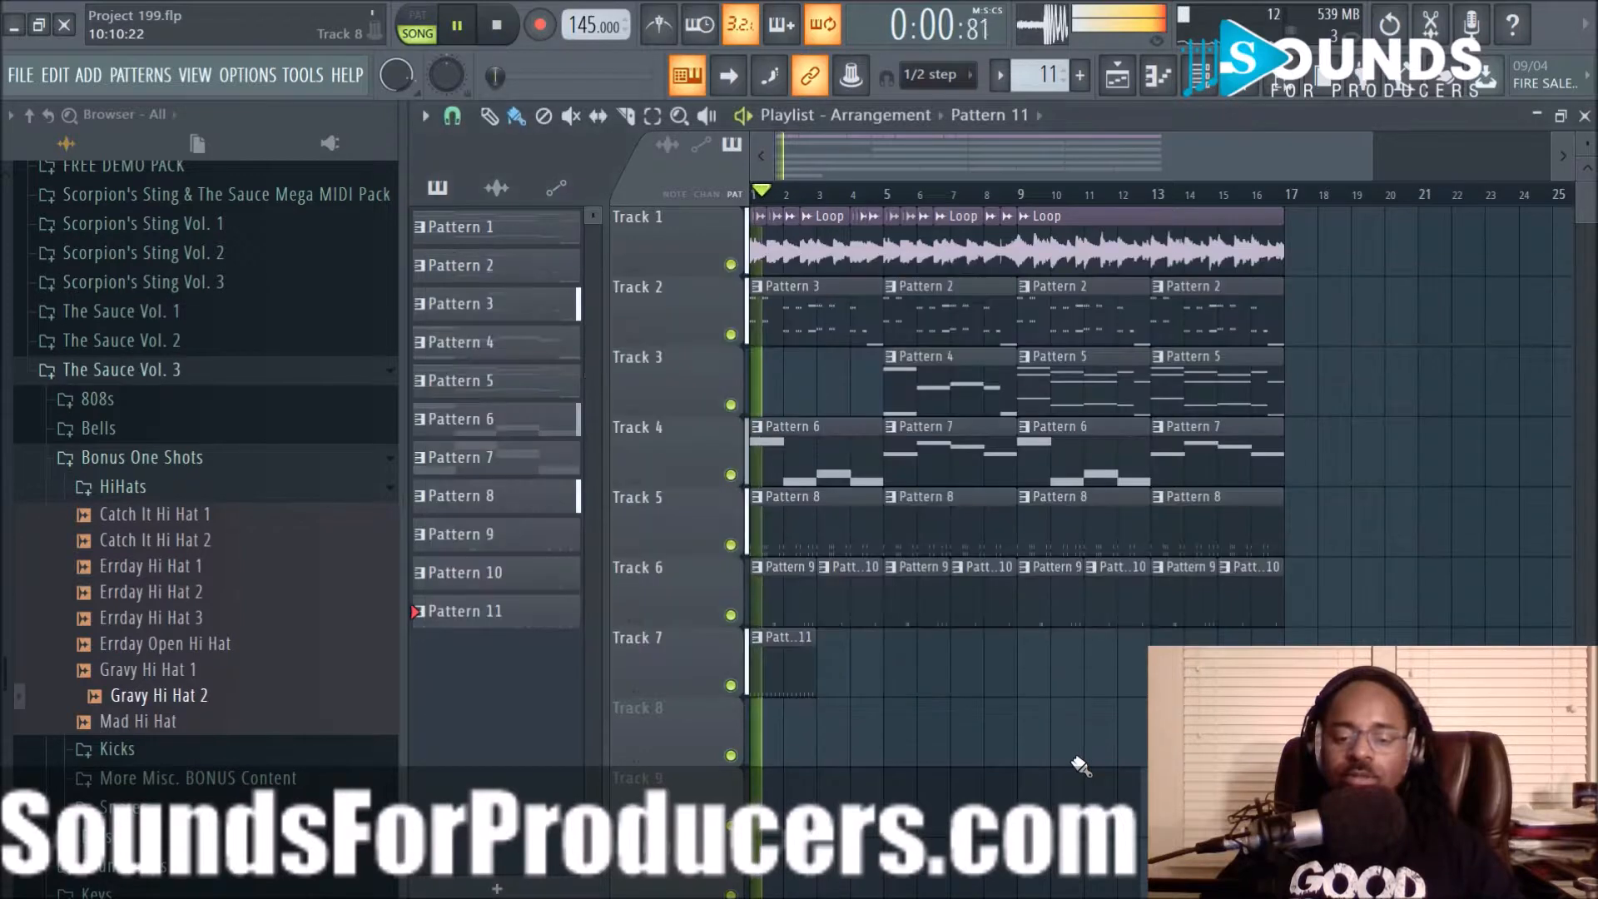
key("space")
key("space")
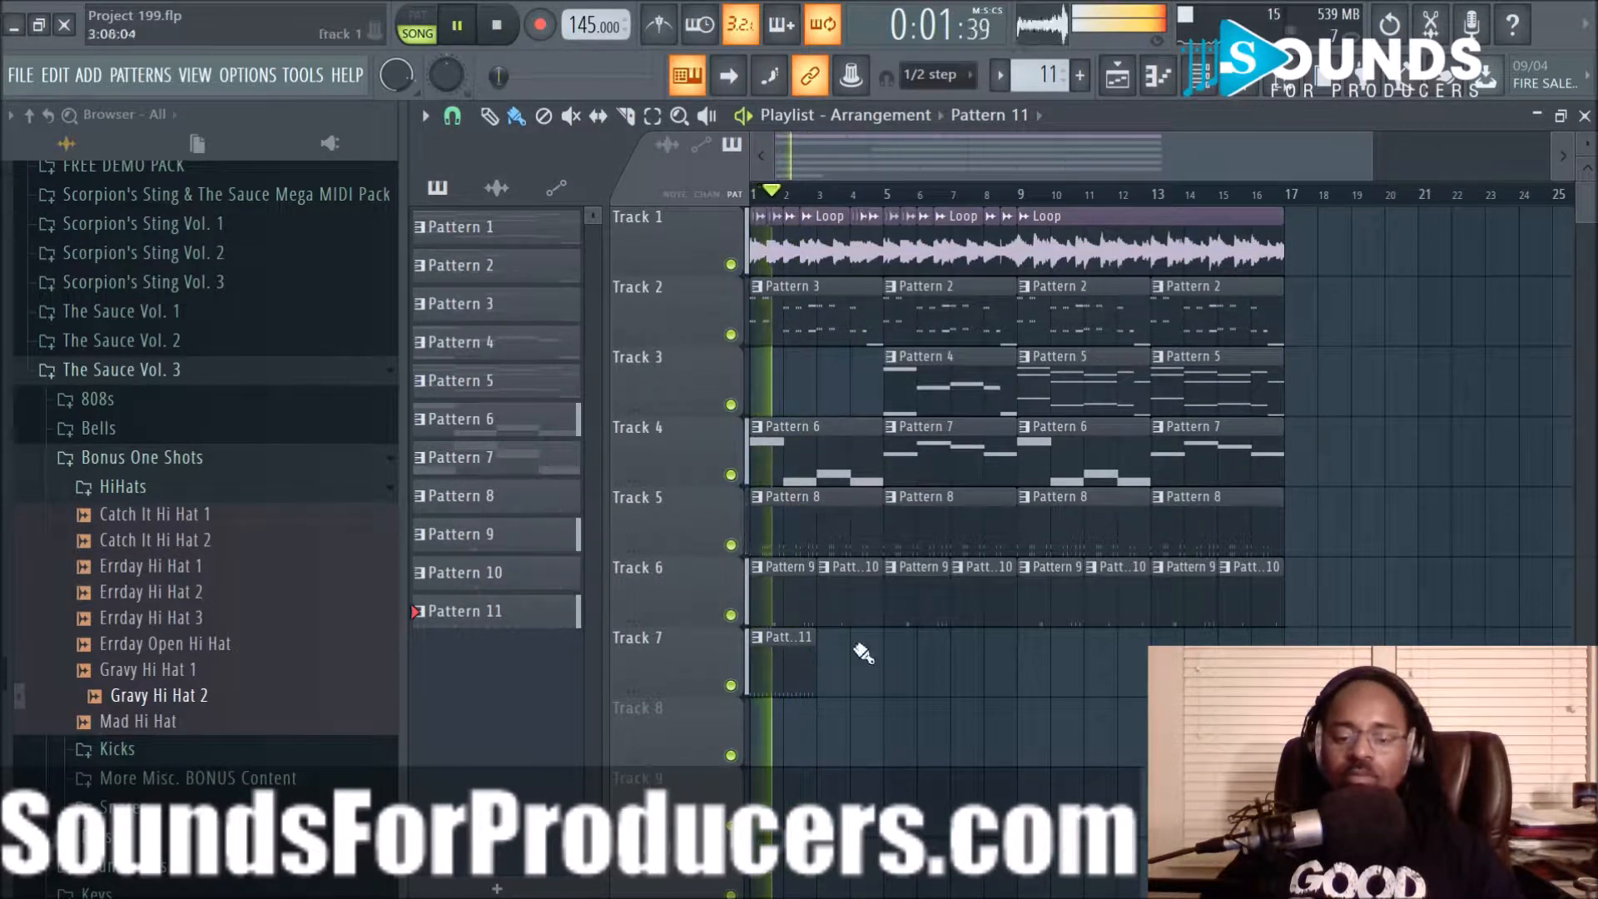
Add extra Gravy Hi Hat 2 hits on steps 8, 30 and 32 of Pattern 11, replaying the beat to check them
left_click(1193, 97)
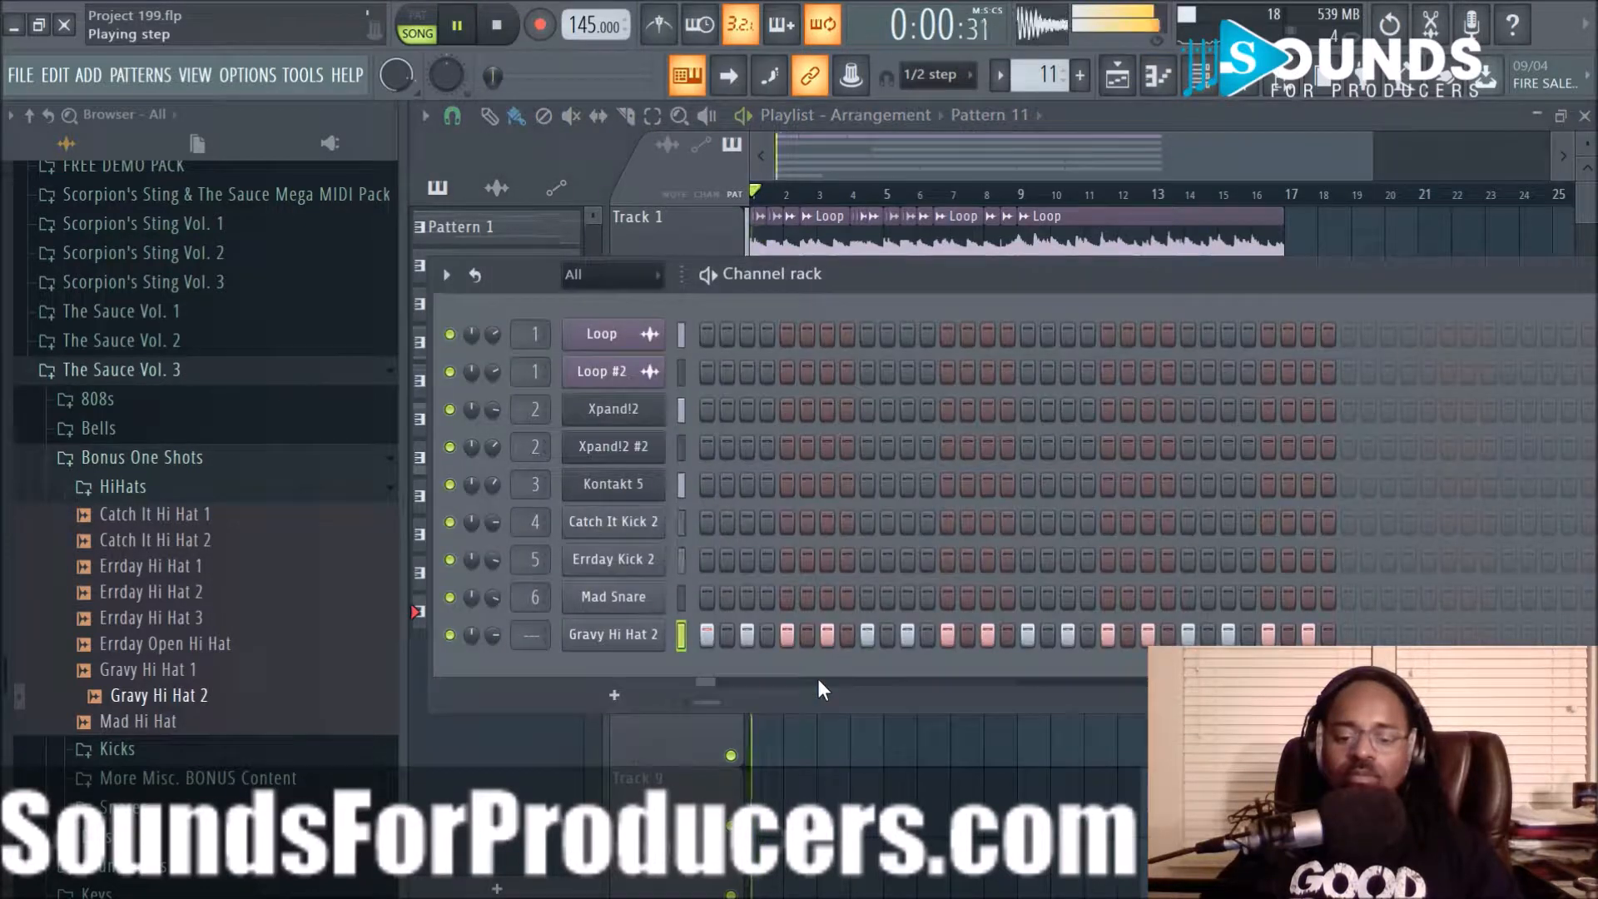
key("space")
key("space")
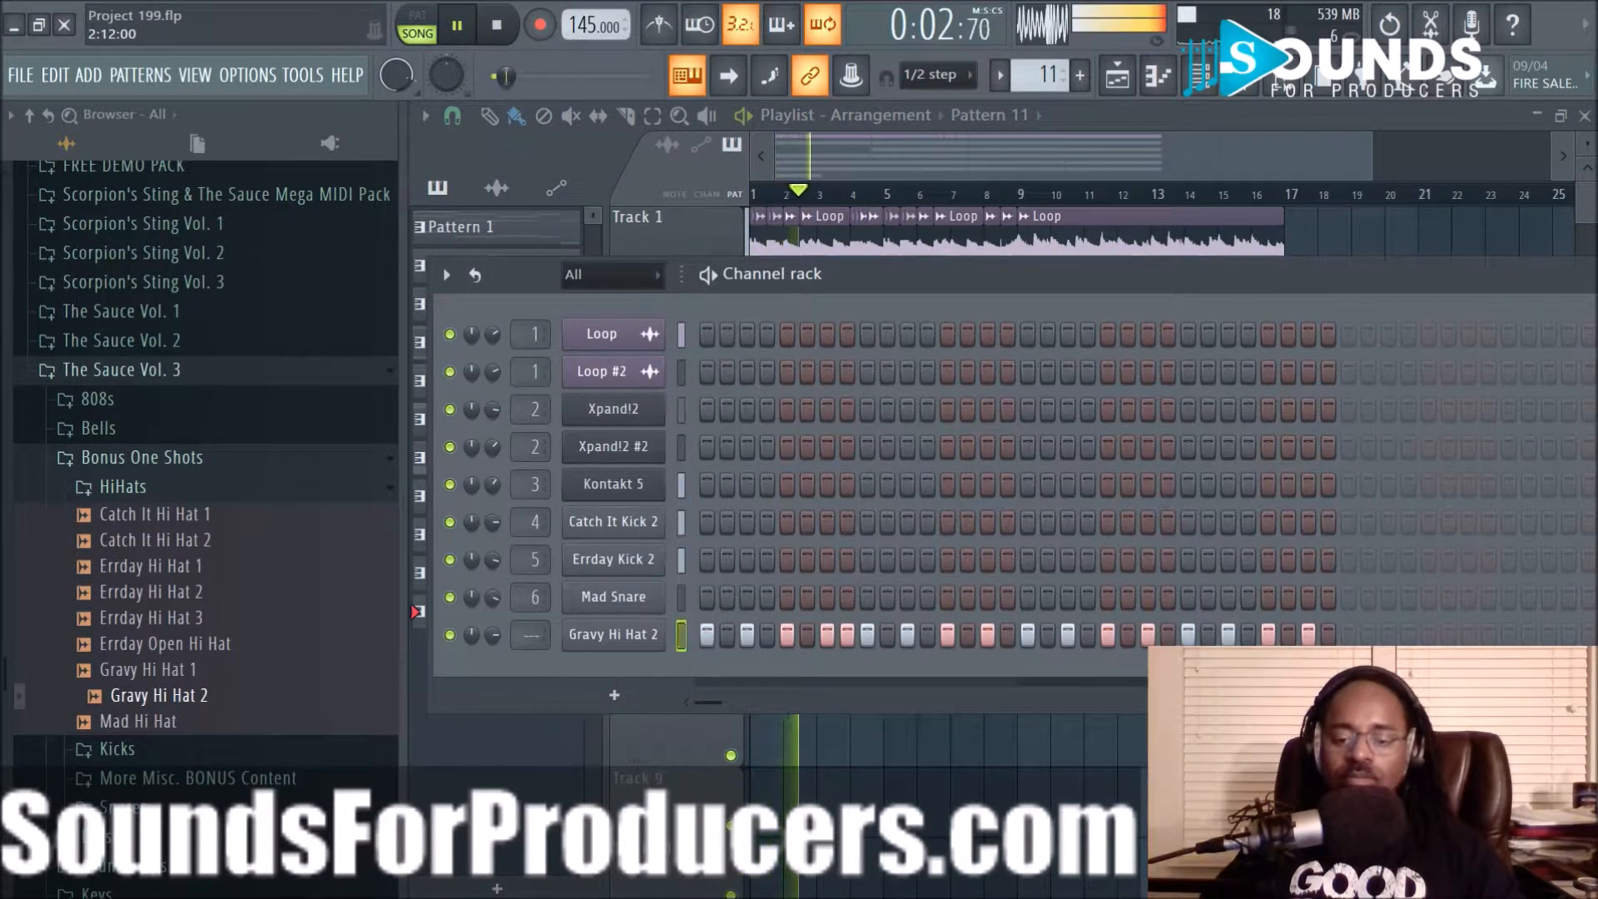
key("space")
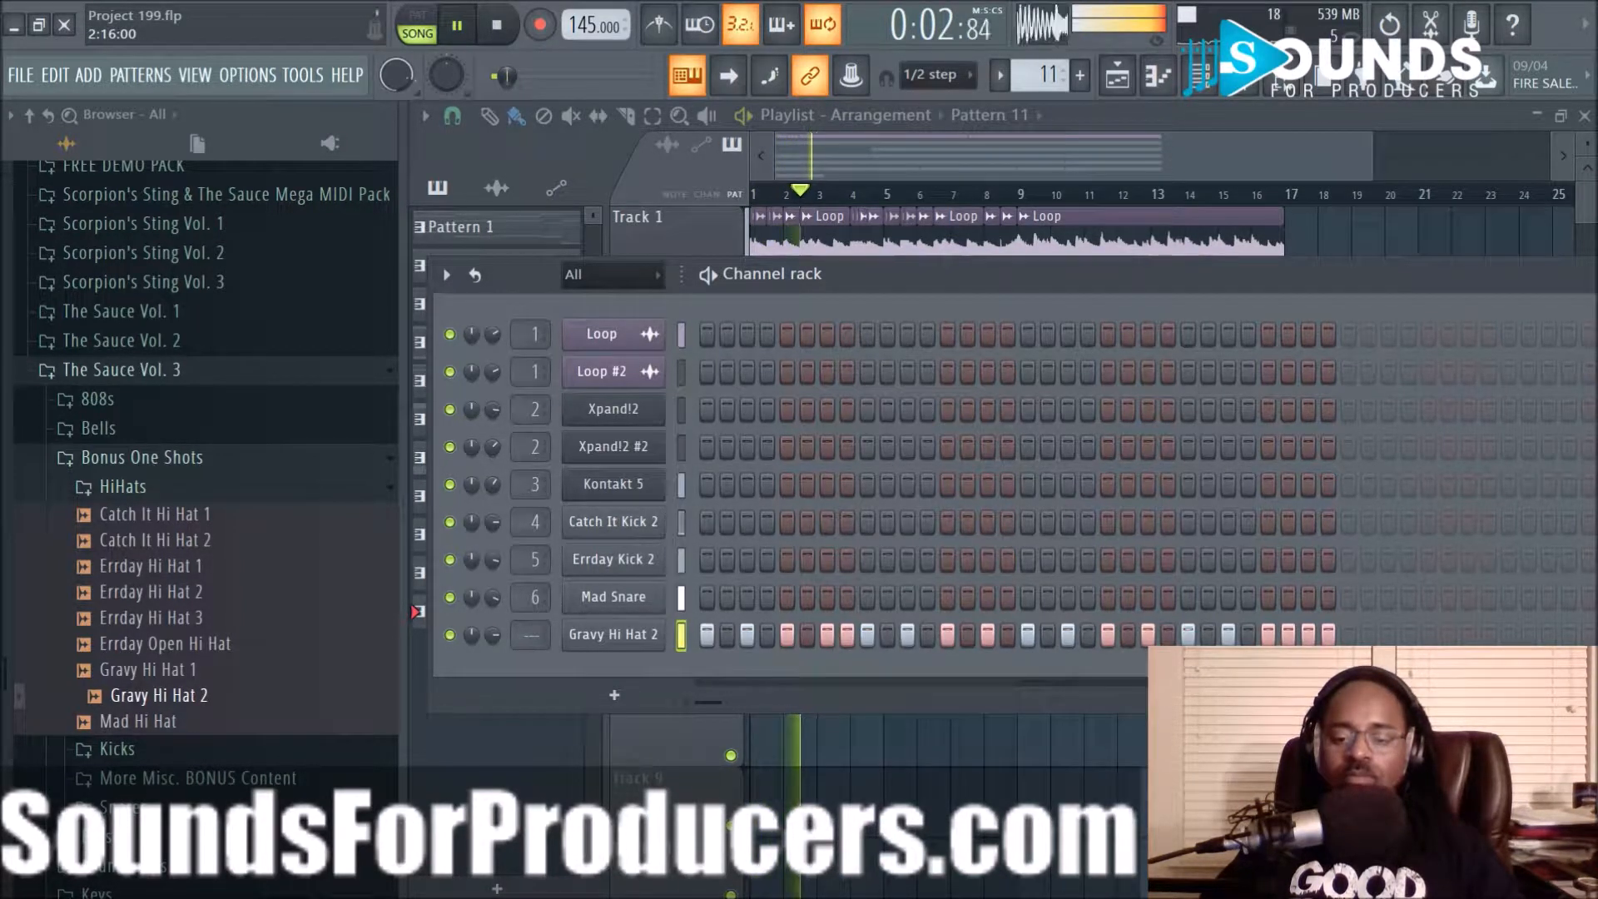
key("space")
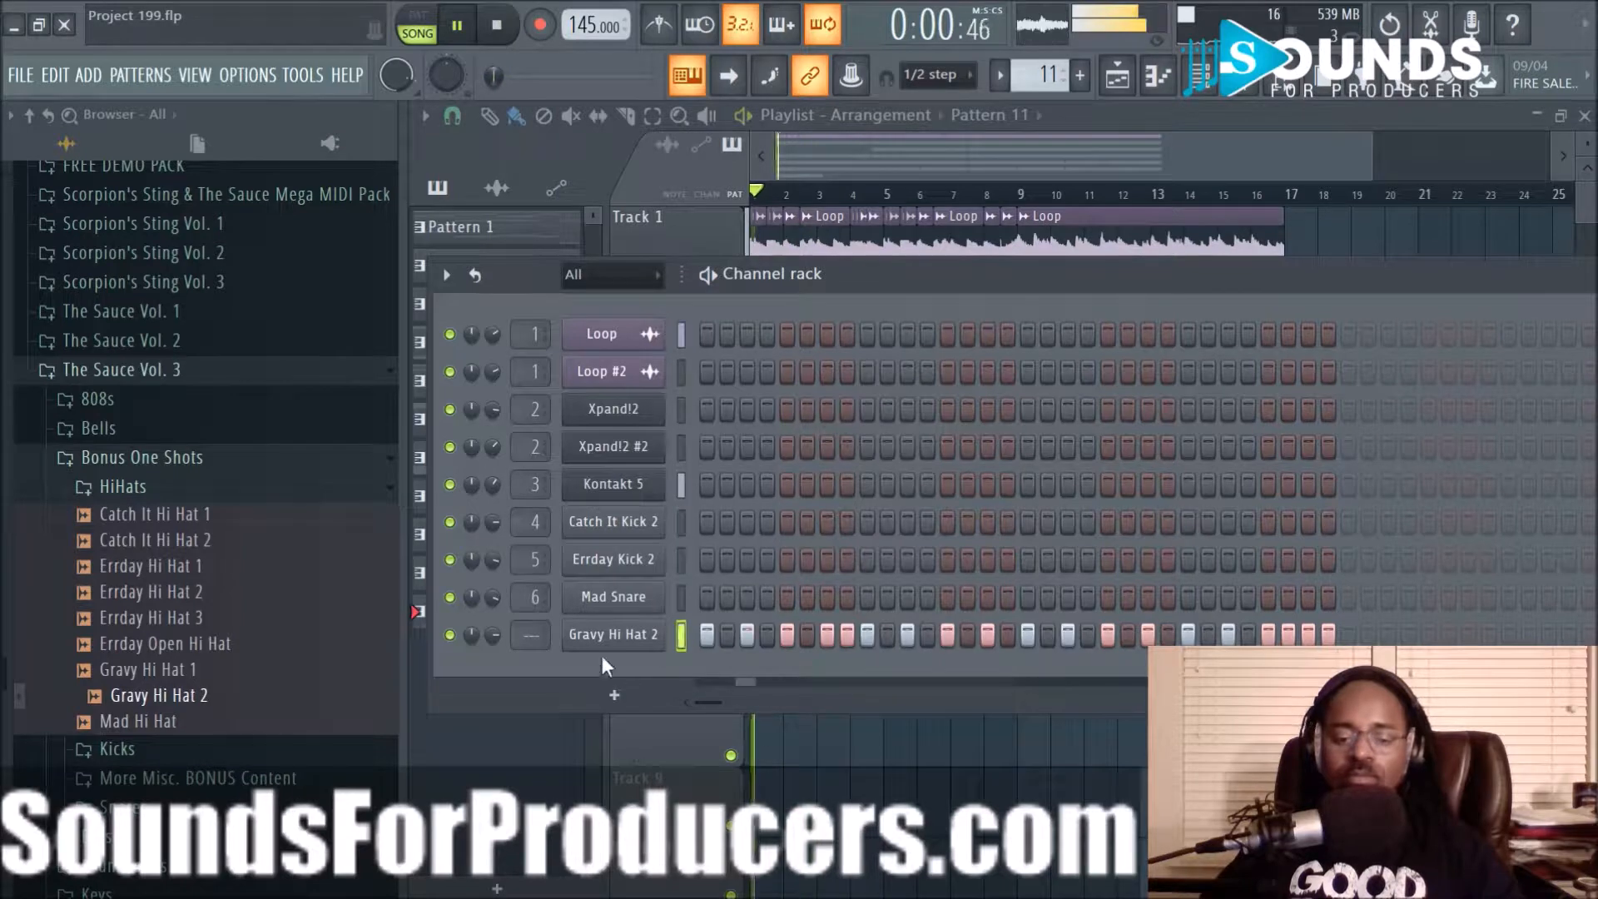
Adjust the Gravy Hi Hat 2 channel's time shift to 0:01 while the song plays, and close its settings
left_click(611, 635)
left_click(657, 335)
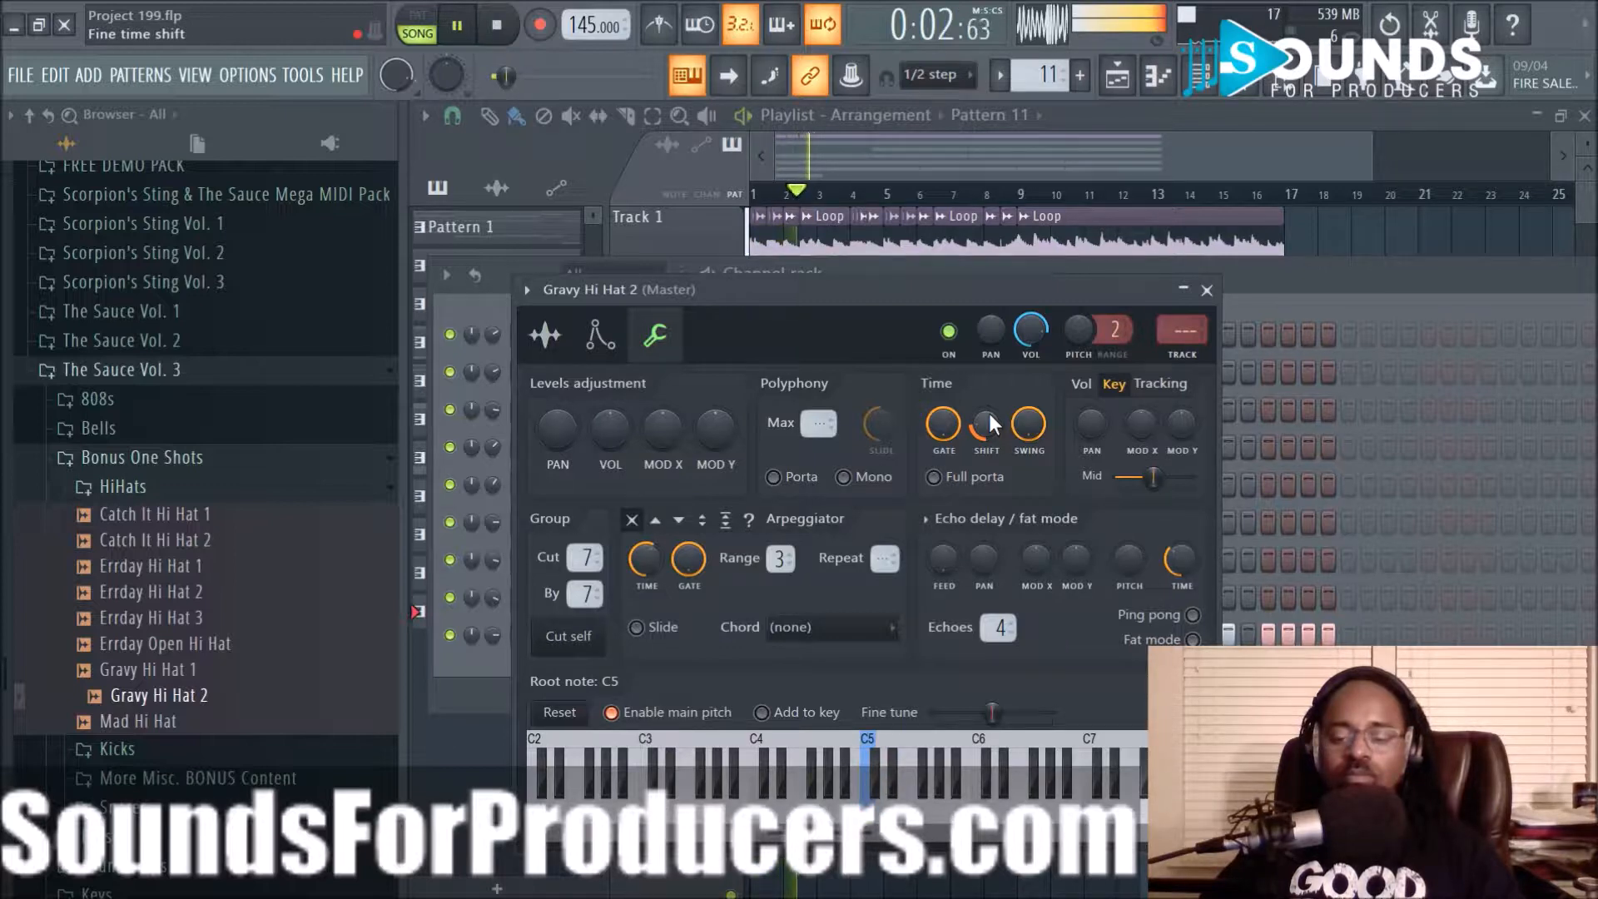
left_click_drag(989, 413, 989, 433)
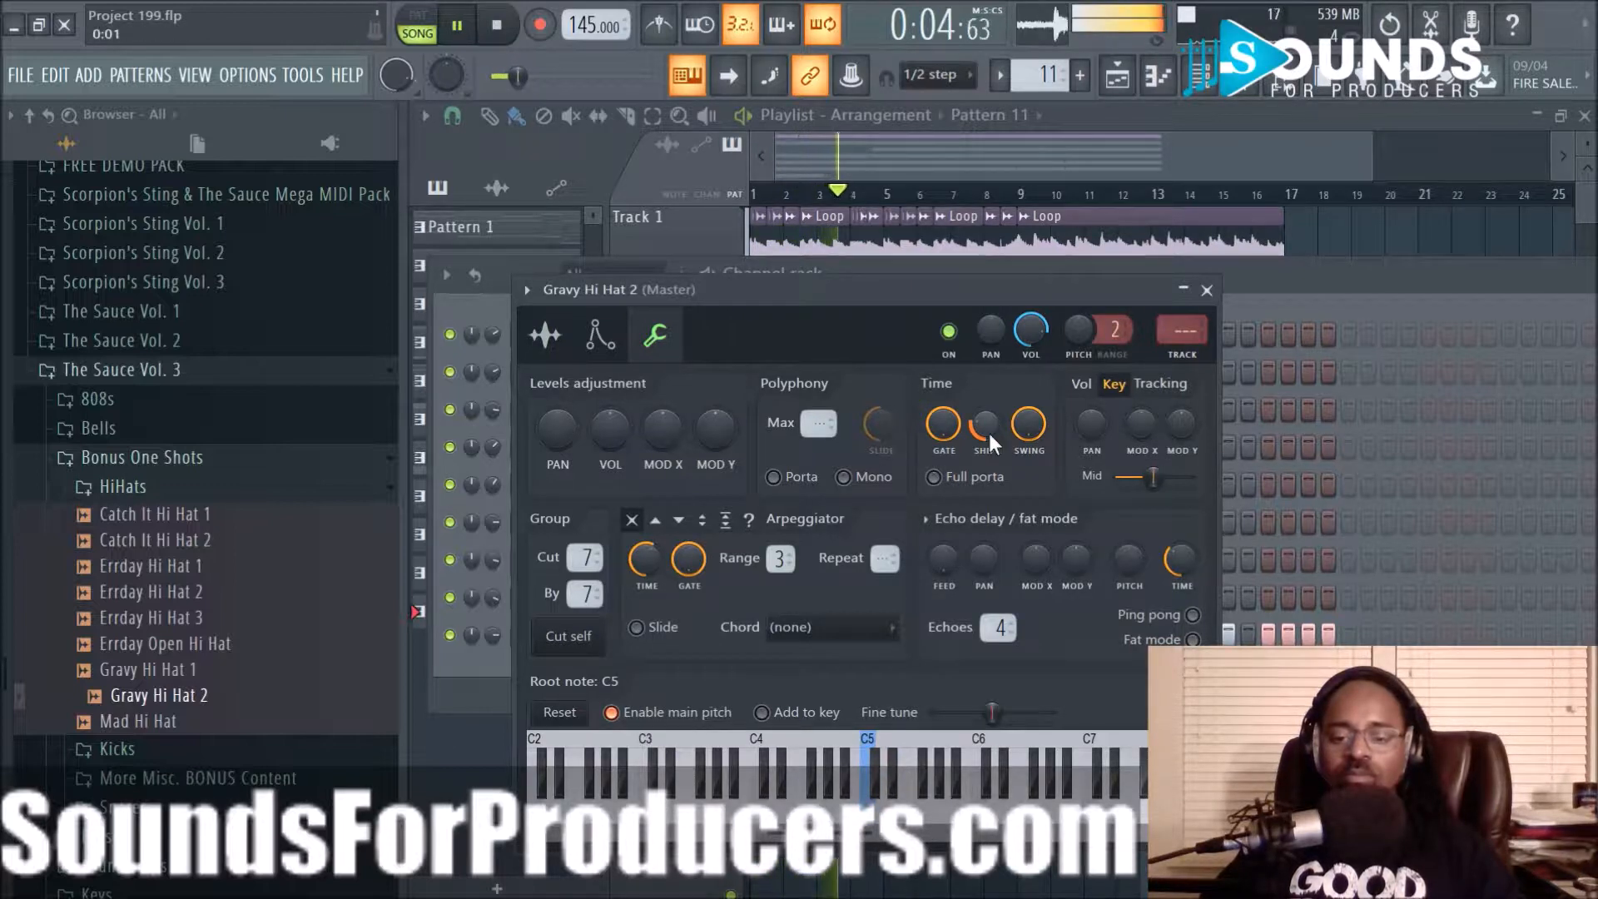
left_click(1206, 291)
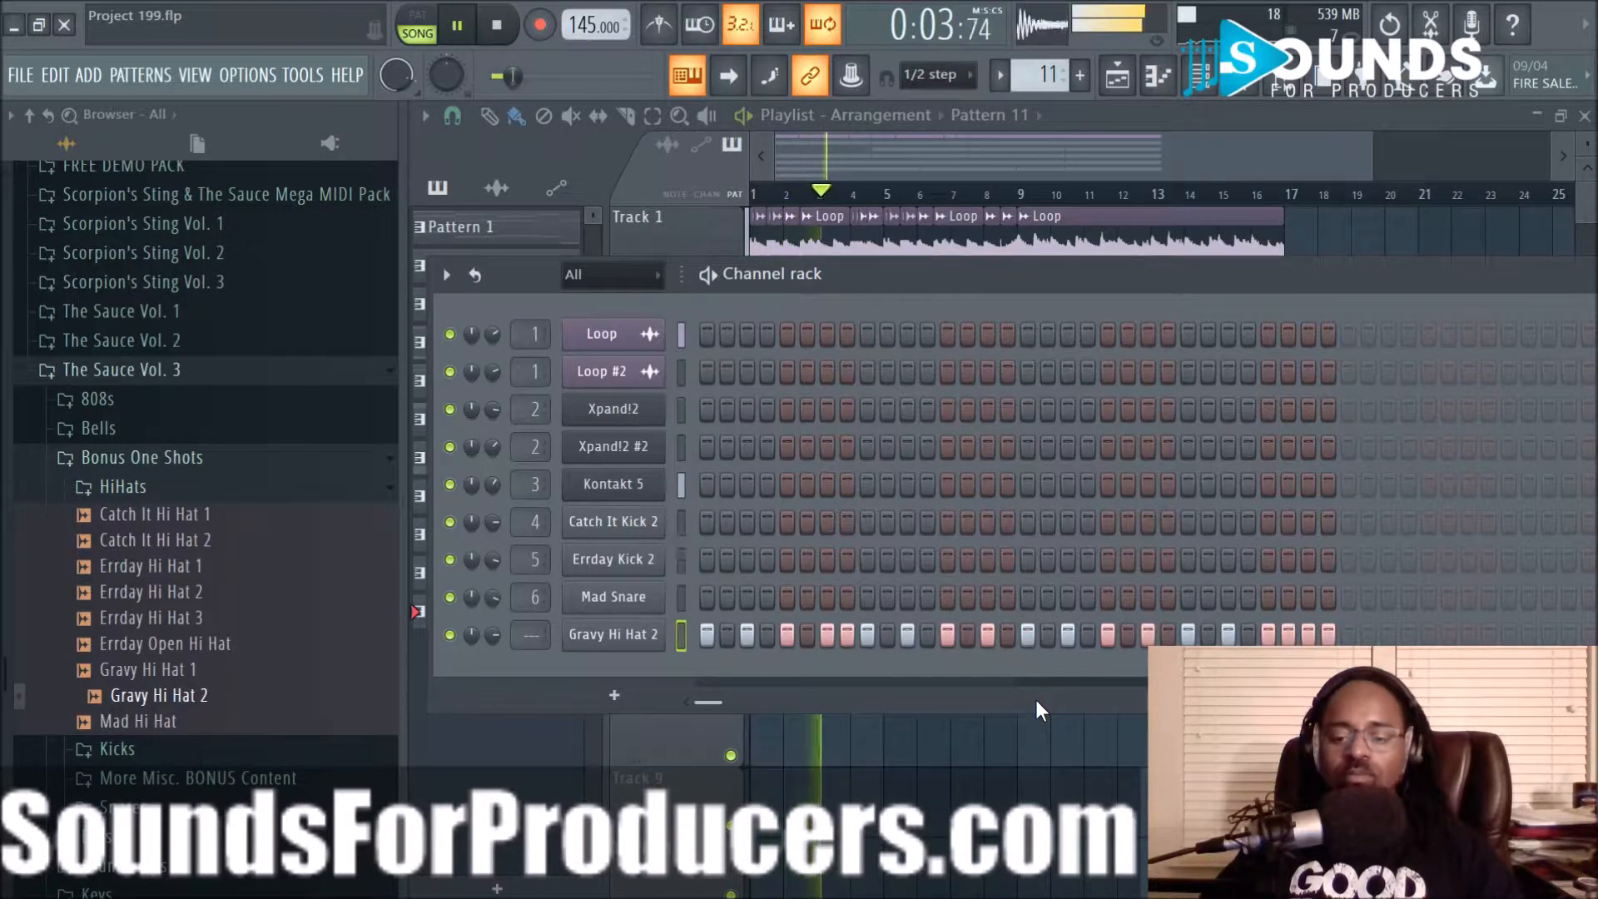
Place Pattern 11 at the start of Track 7 and repeat it back to back through bar 16
right_click(962, 765)
left_click(808, 658)
key("ctrl+b")
key("ctrl+b")
key("ctrl+b")
key("ctrl+b")
key("ctrl+b")
key("ctrl+b")
key("ctrl+b")
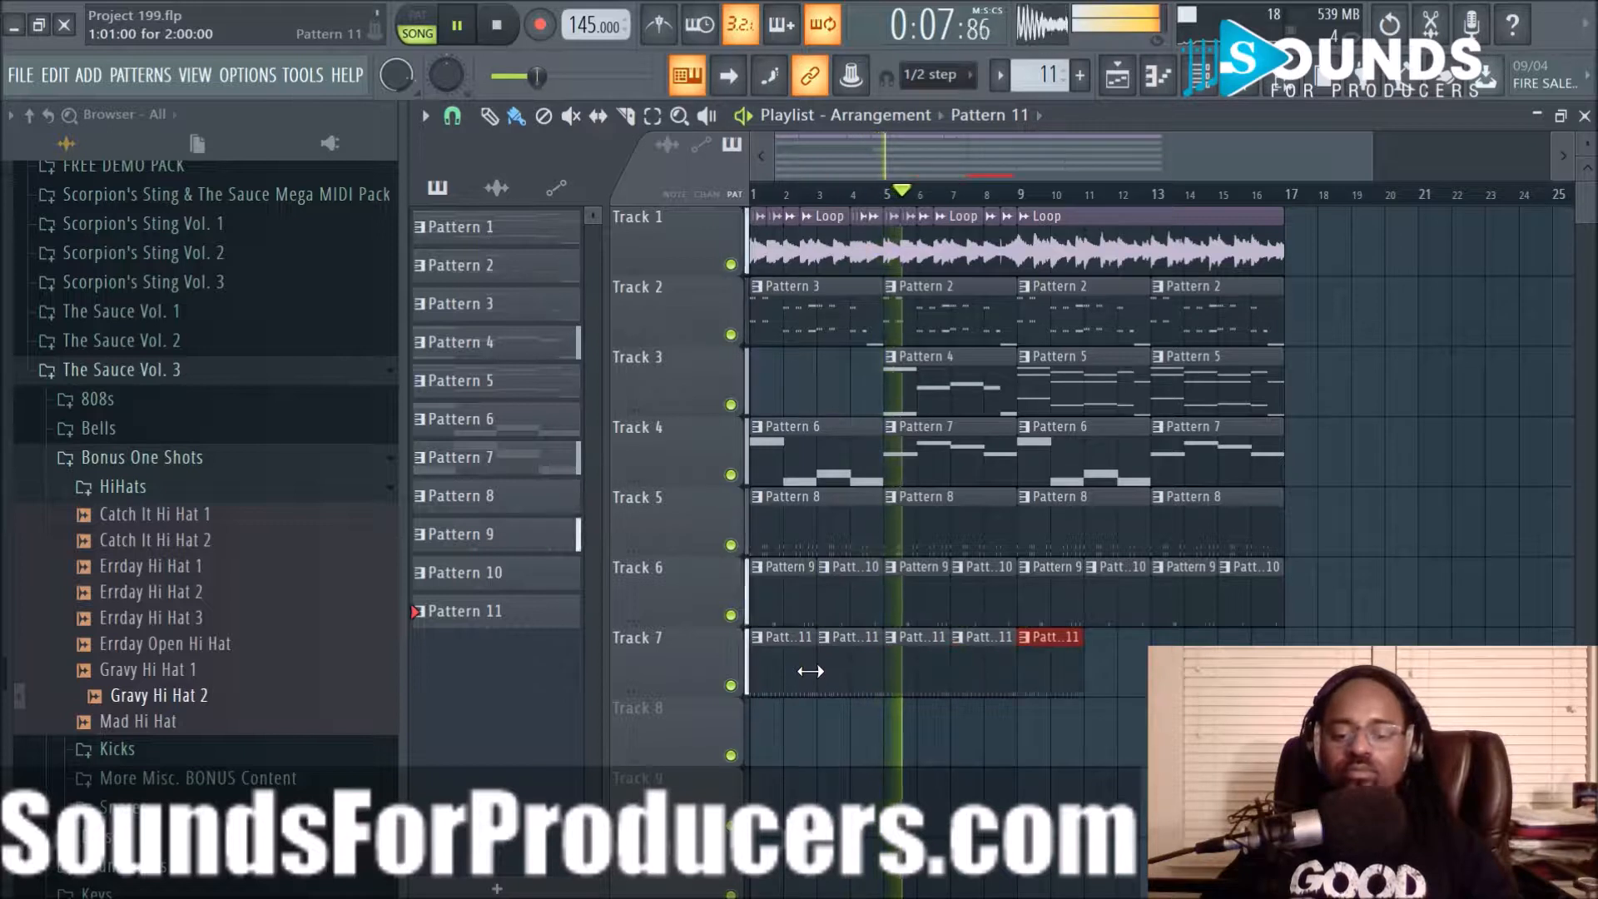
left_click(1117, 788, "ctrl")
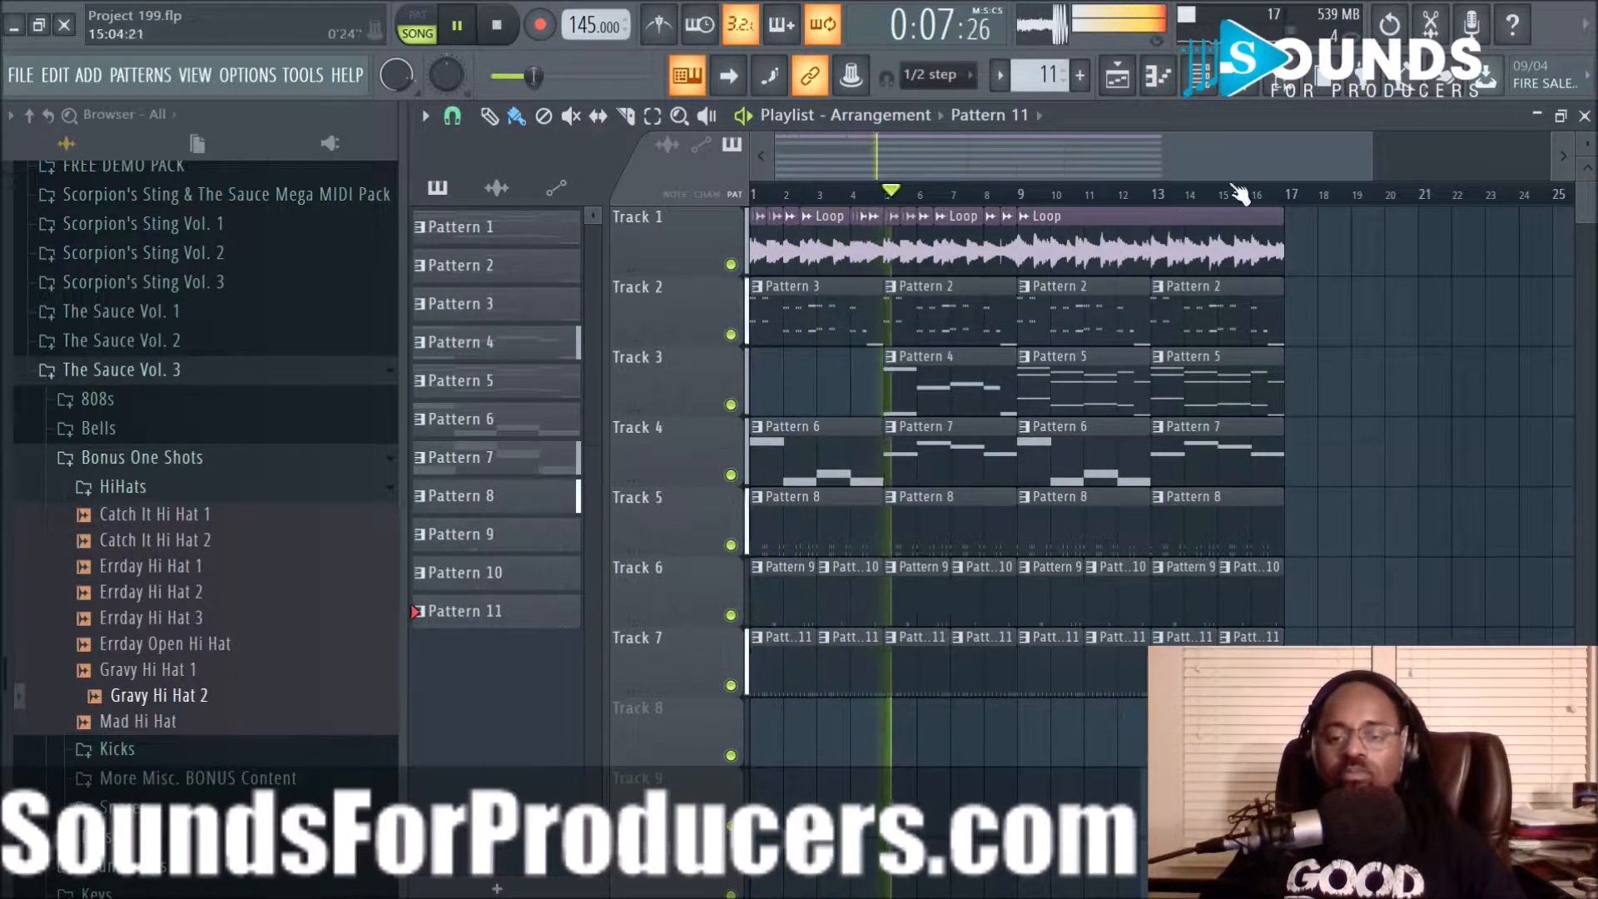
Set the Gravy Hi Hat 2 channel's time shift to 0:02, close its settings and return to the playlist
key("F6")
left_click(626, 643)
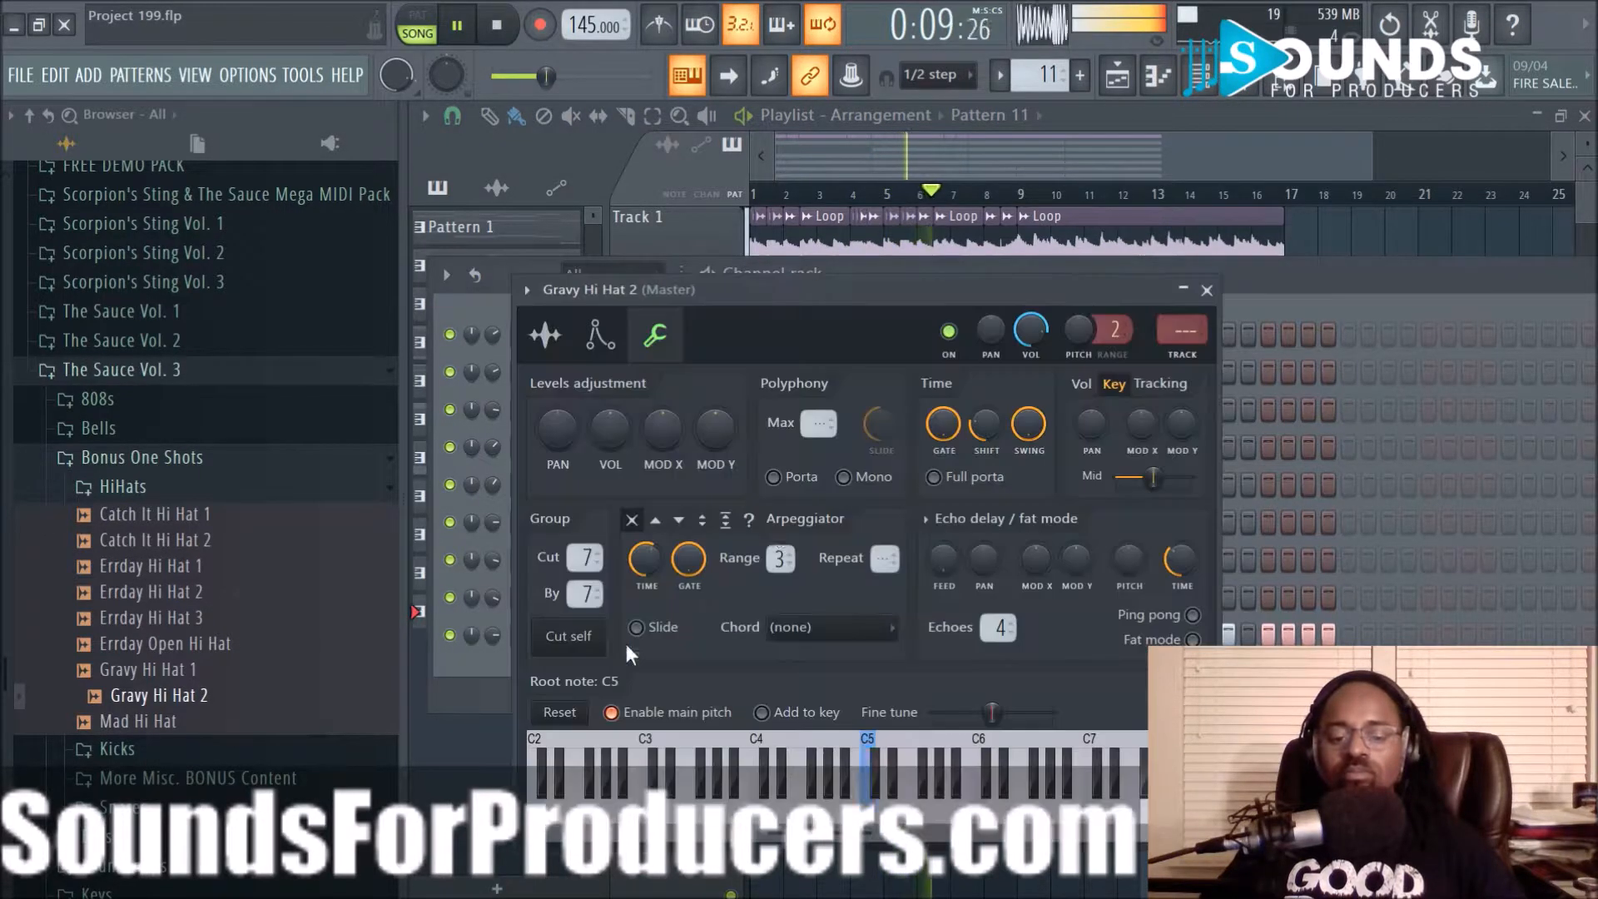
left_click_drag(981, 436, 981, 428)
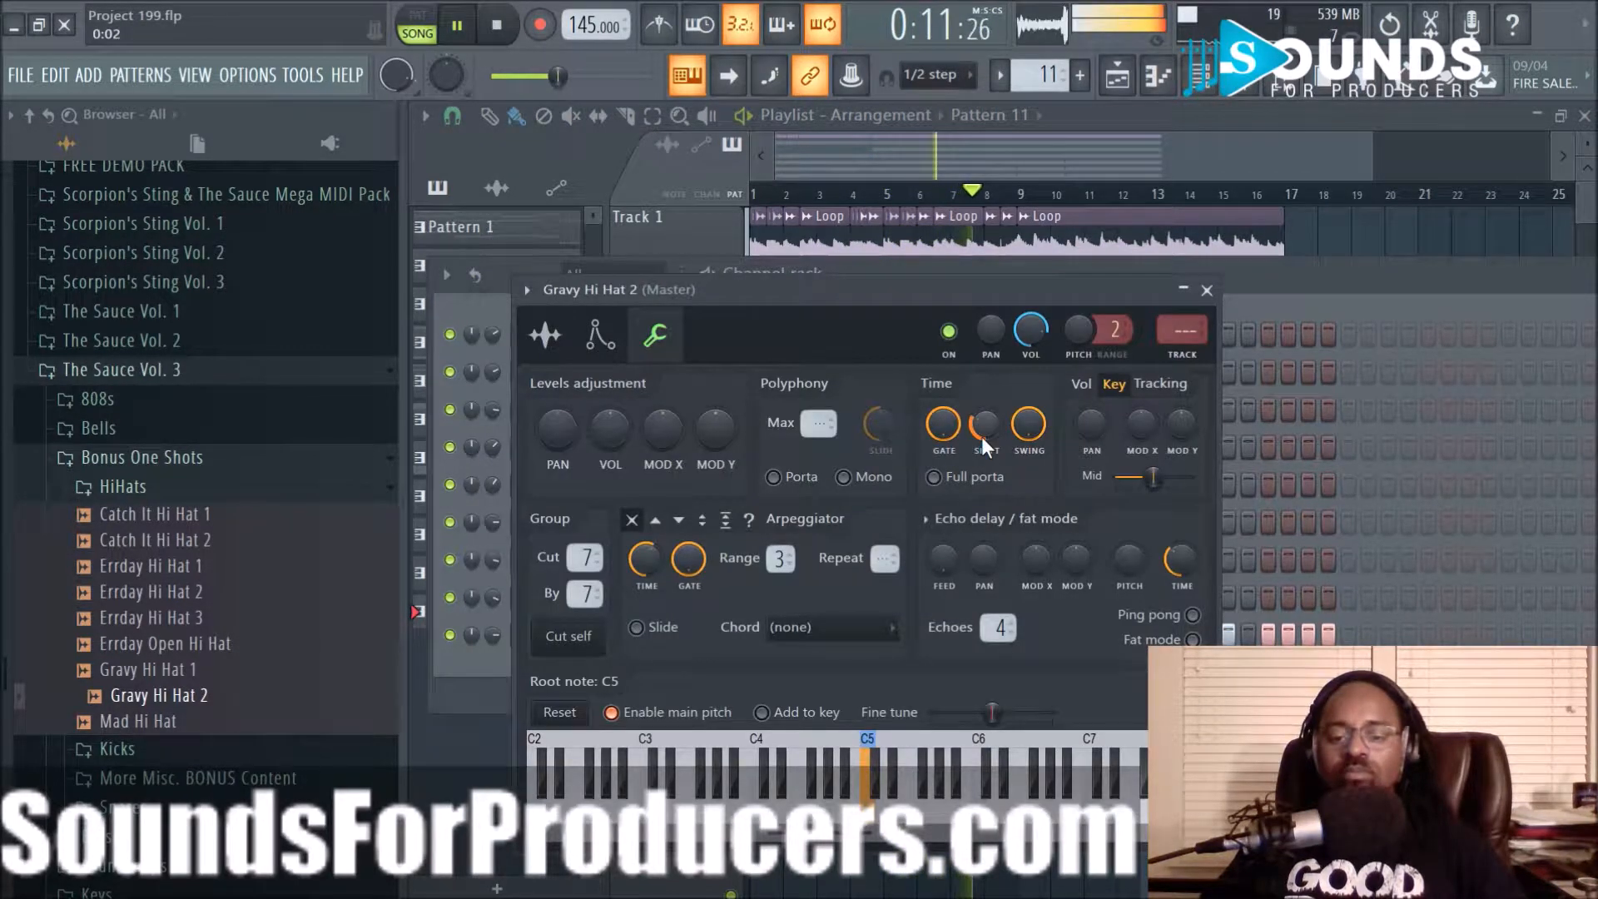
left_click(674, 35)
left_click(1206, 291)
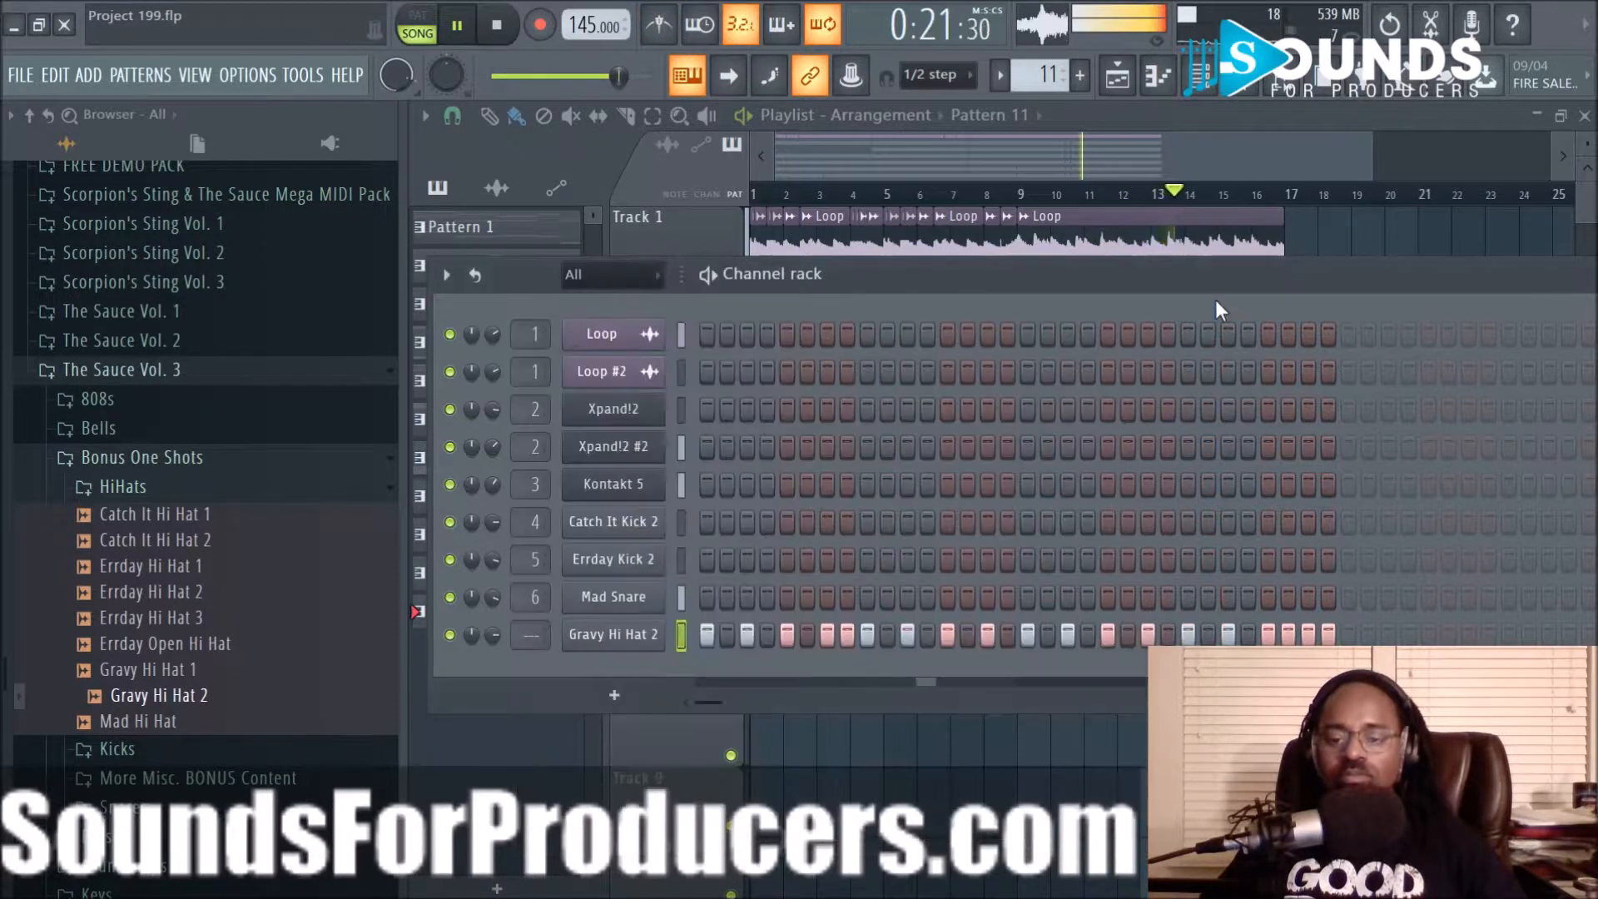
key("F6")
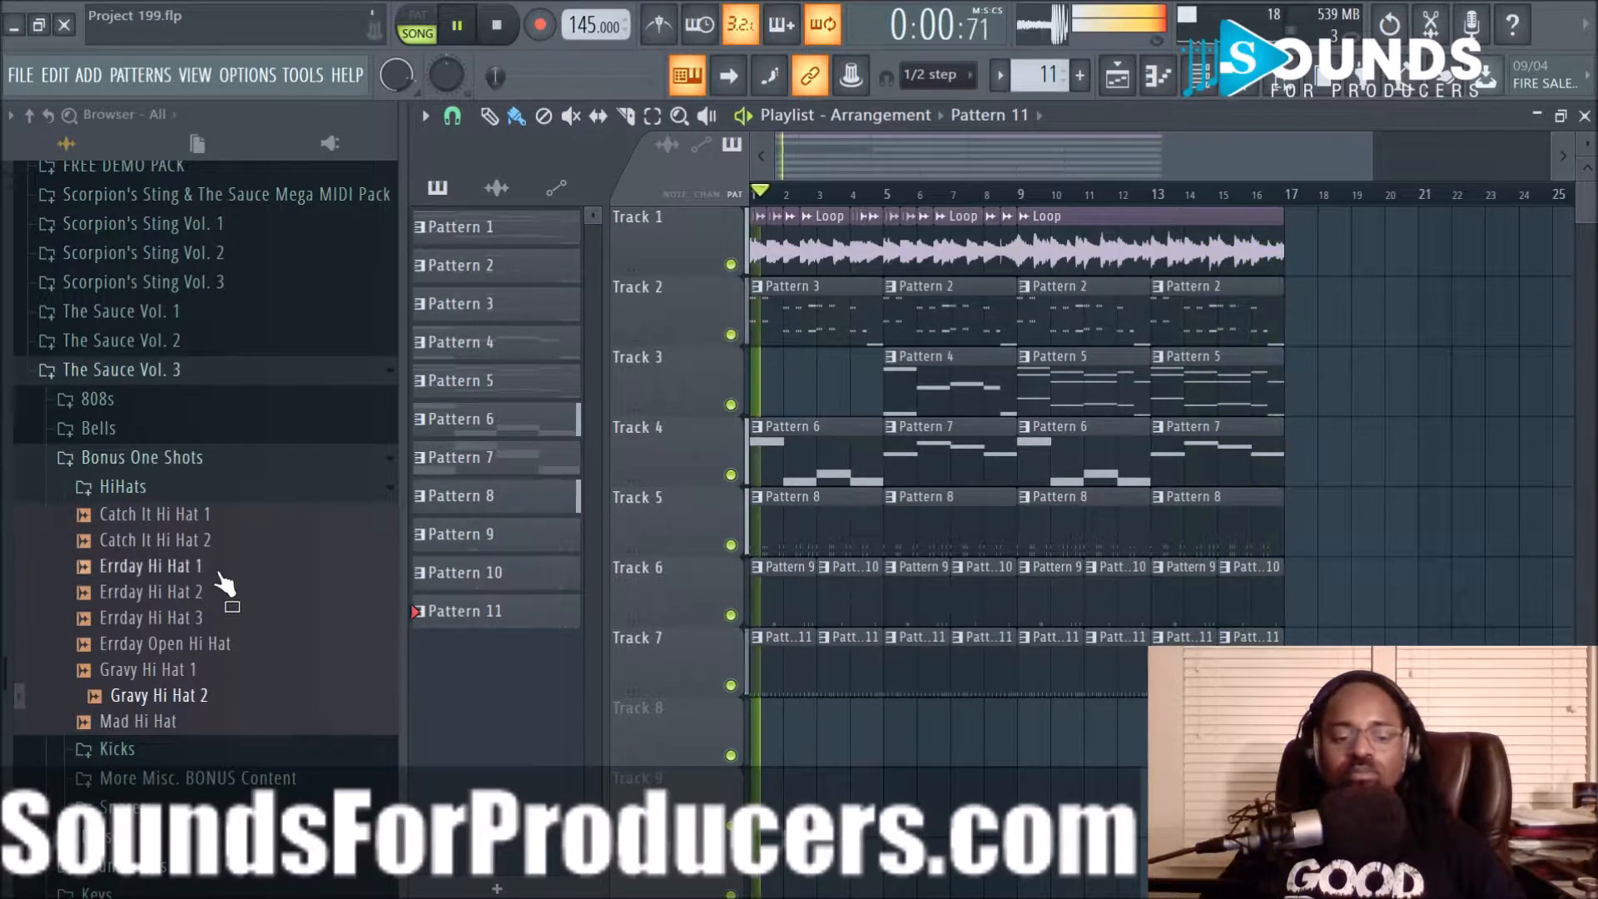
Audition the Catch It, Errday, Gravy and Mad snares from The Sauce Vol. 3 bonus one shots against the beat
left_click(204, 496)
left_click(186, 572)
left_click(185, 602)
left_click(181, 629)
left_click(179, 654)
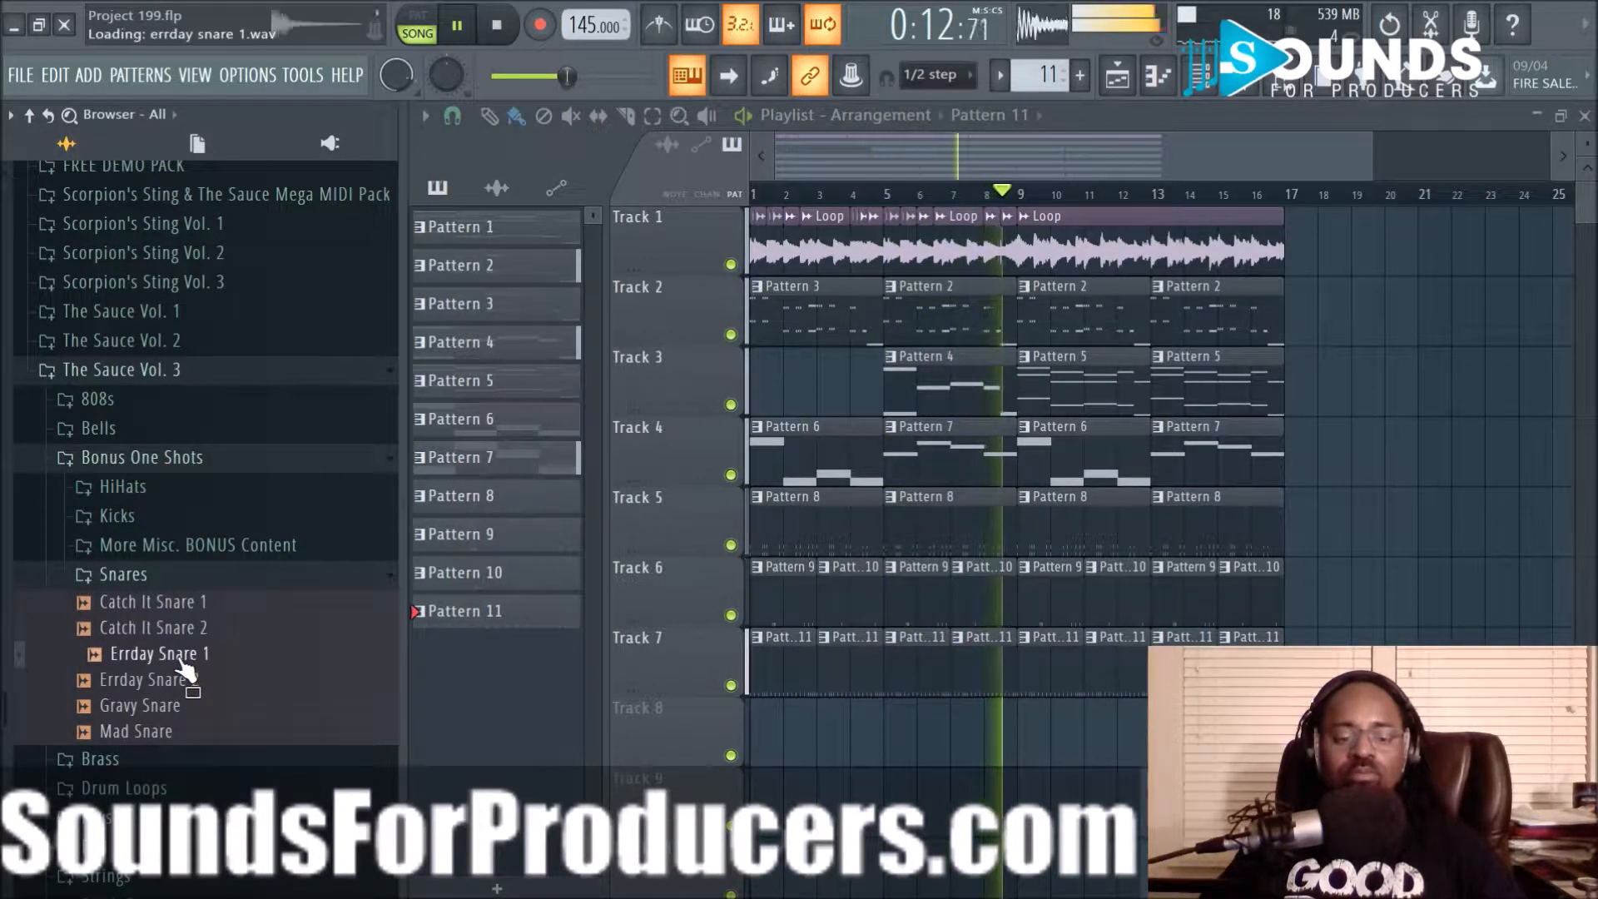
left_click(182, 679)
left_click(183, 705)
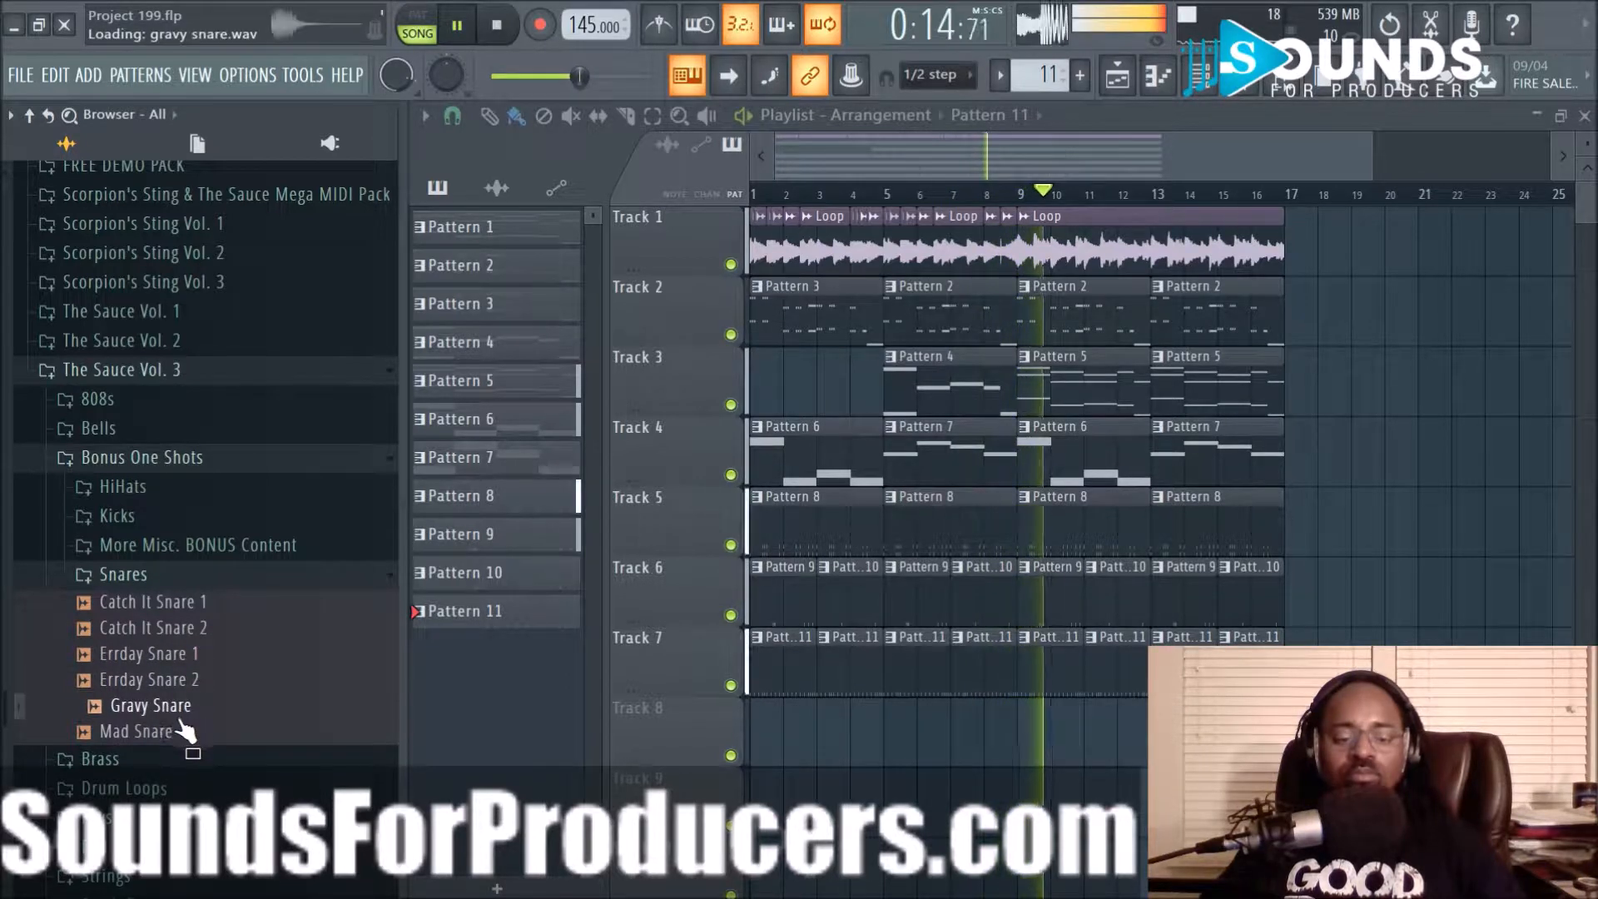
left_click(182, 732)
left_click(175, 708)
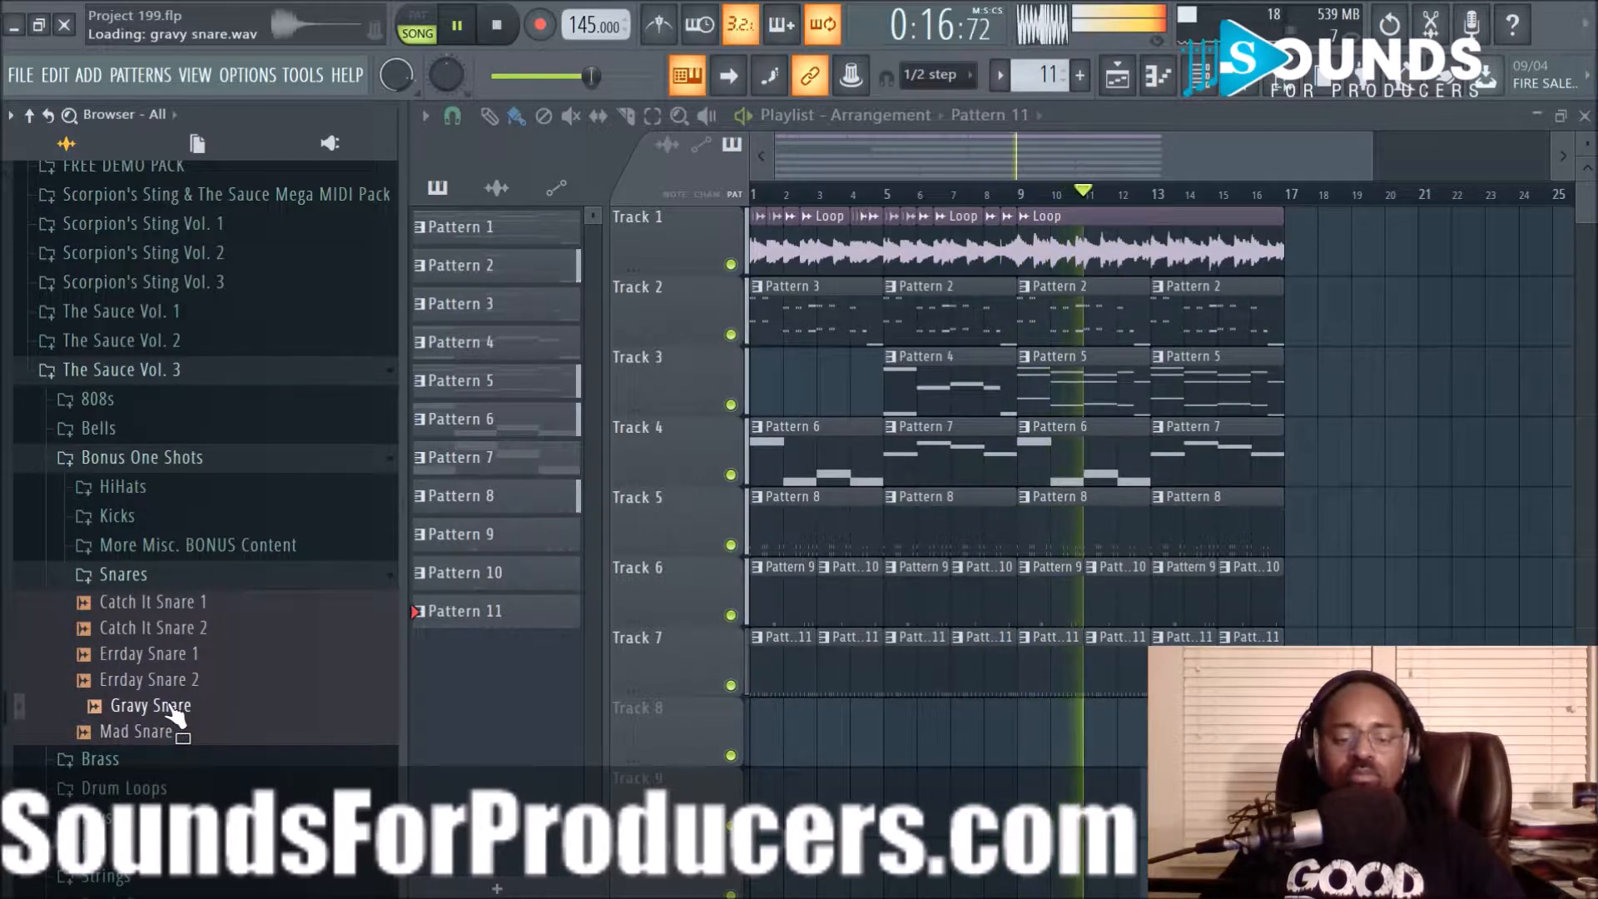
Audition the Mad Snare, Gravy Snare and Catch It Snare 1 samples against the beat
left_click(178, 733)
key("space")
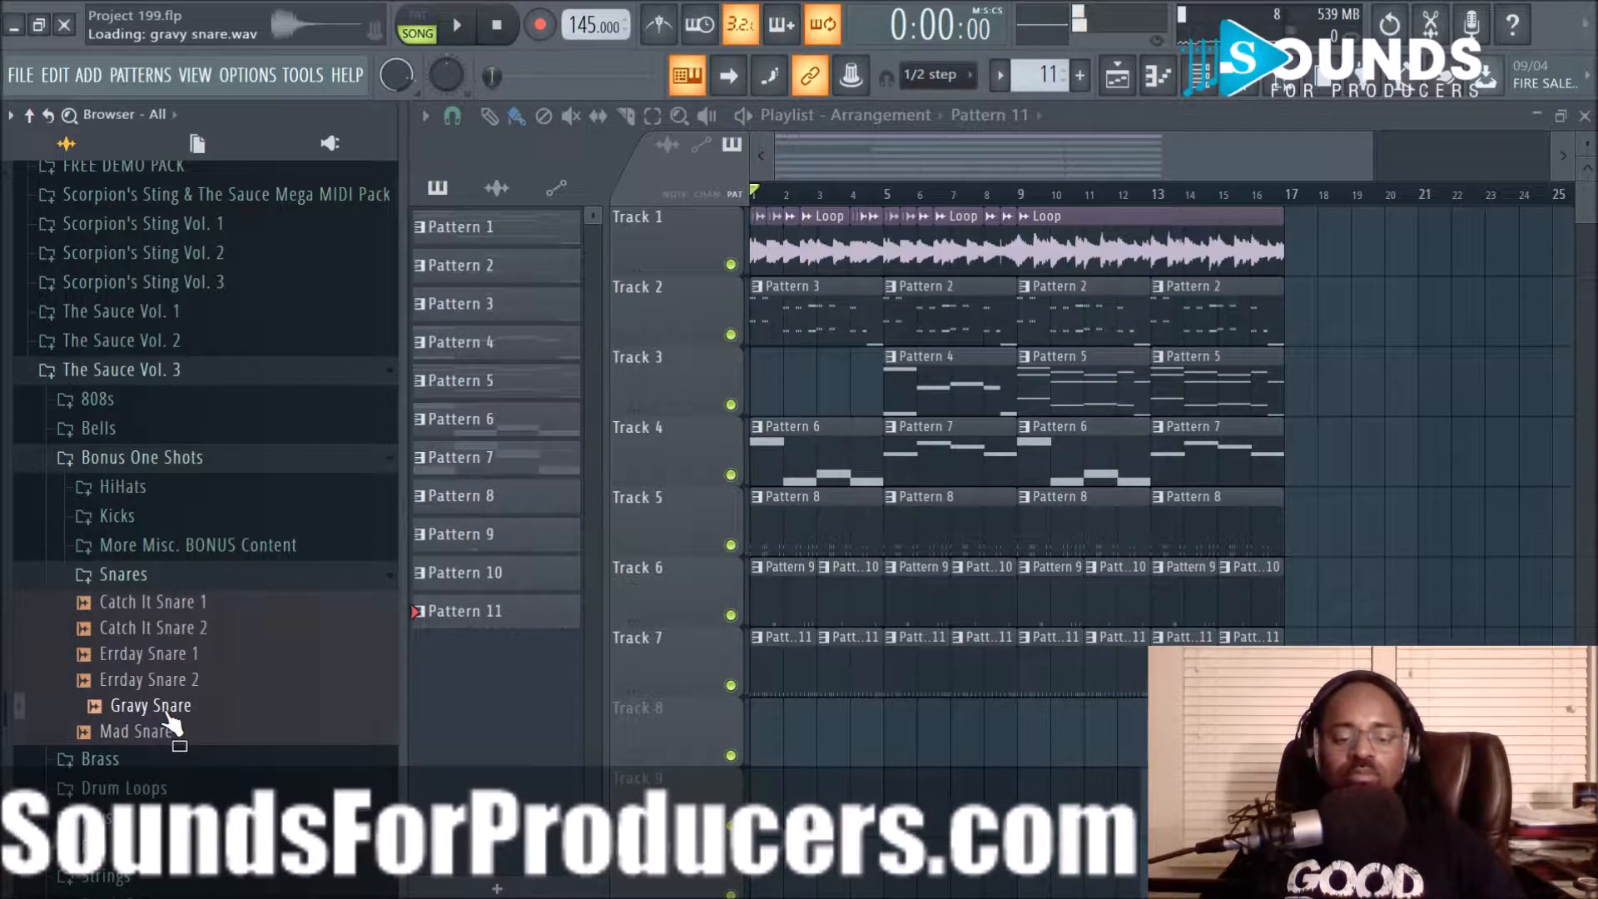
left_click(169, 714)
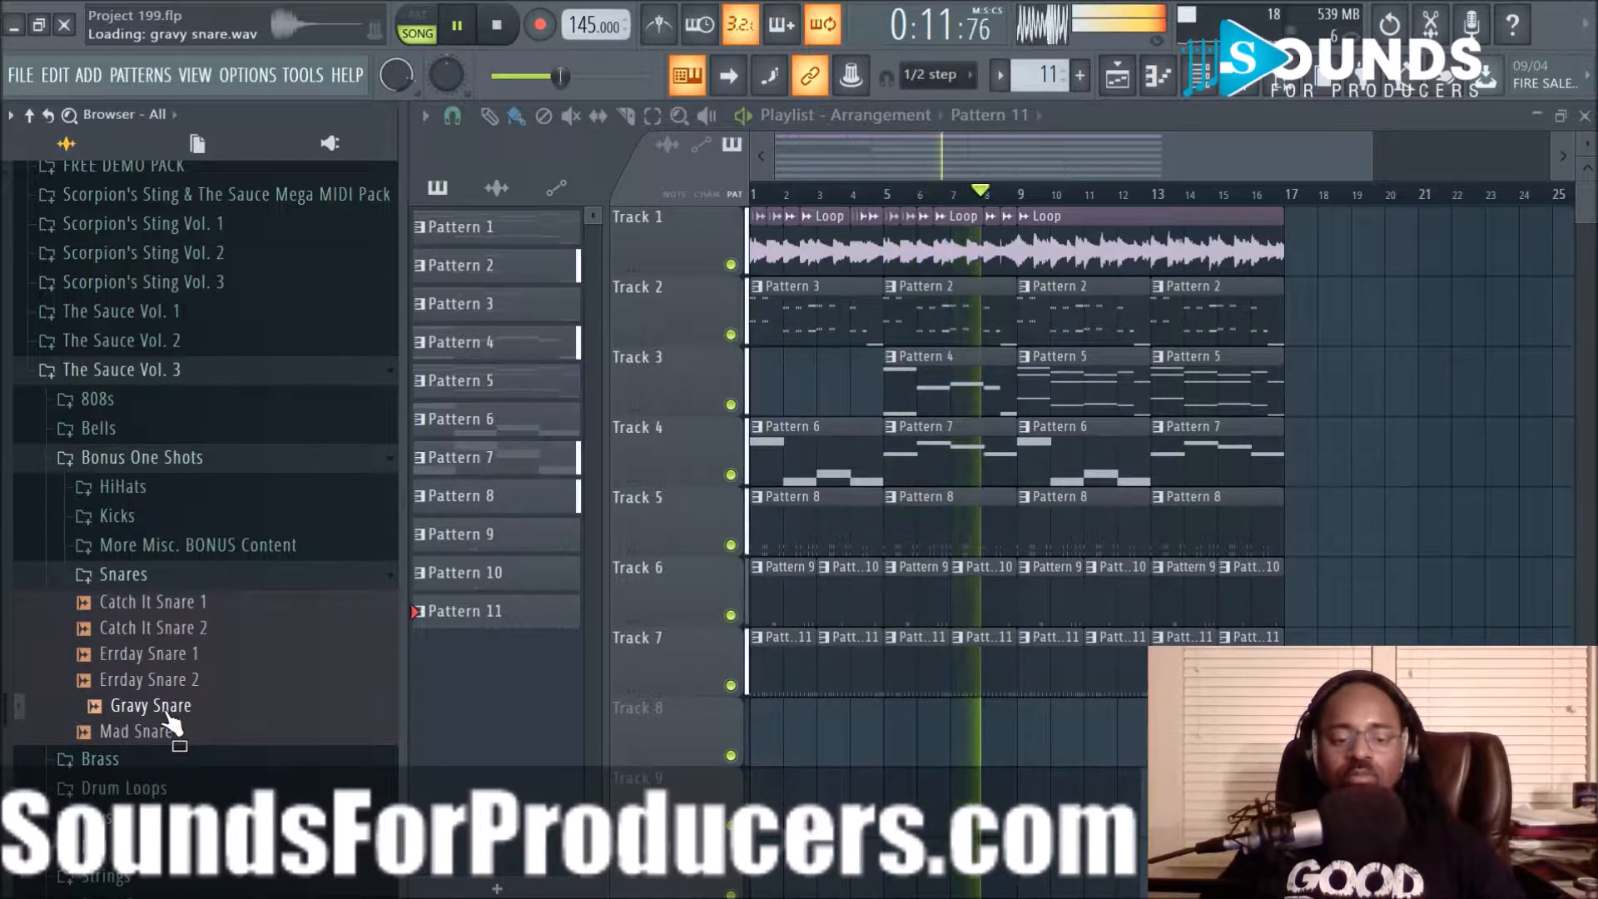
left_click(178, 608)
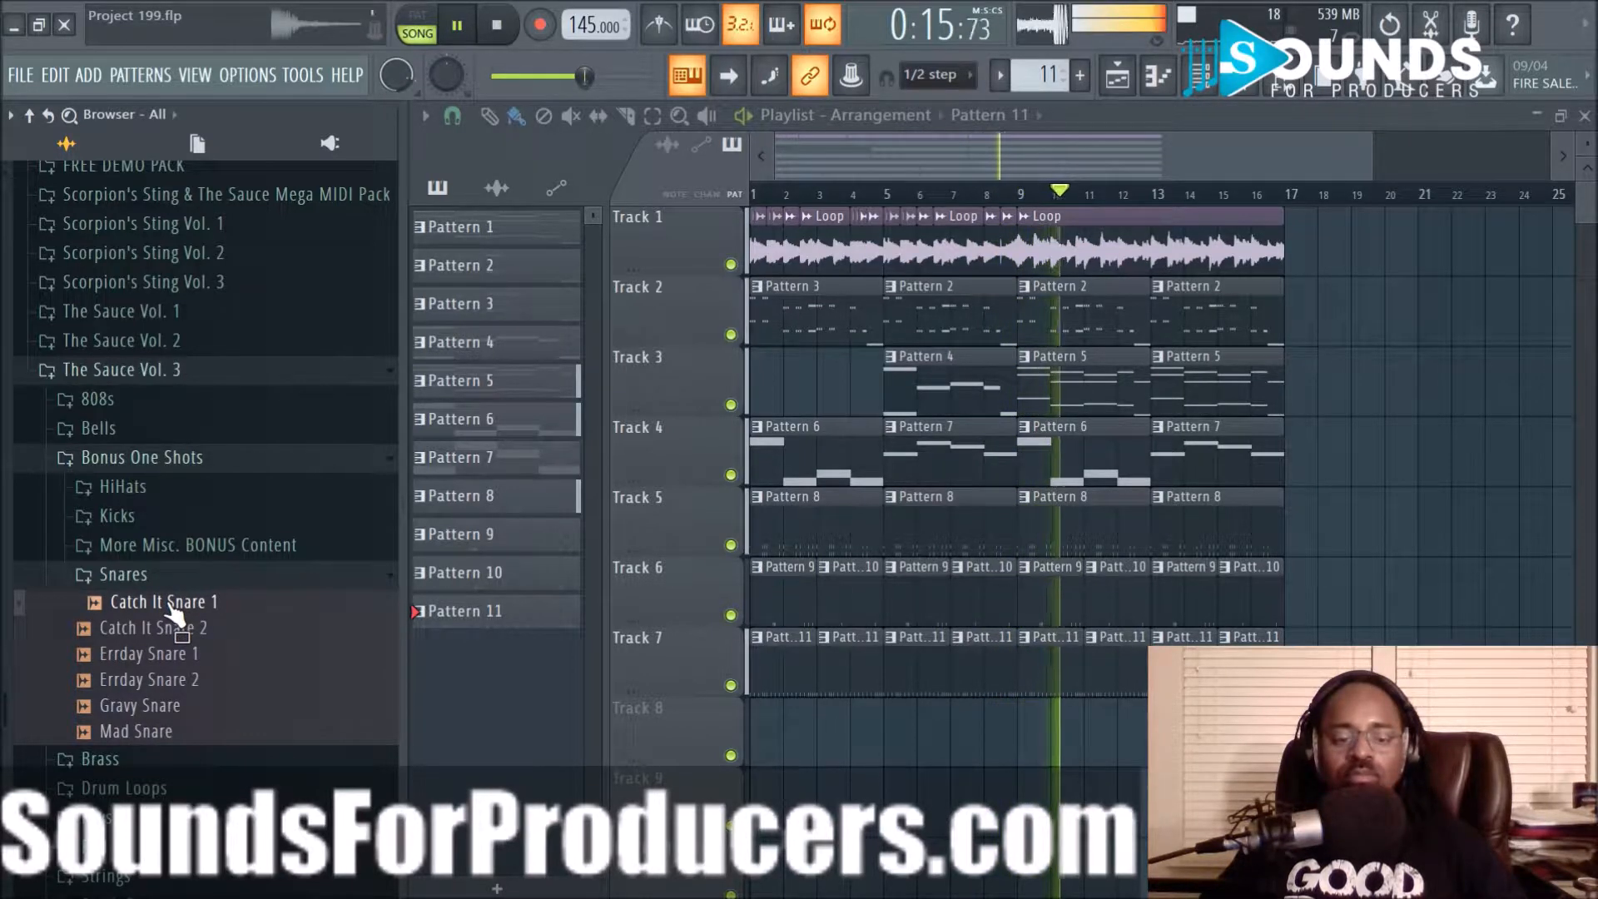
Load the Catch It Snare 1 sample into a new channel and close its settings window
right_click(166, 601)
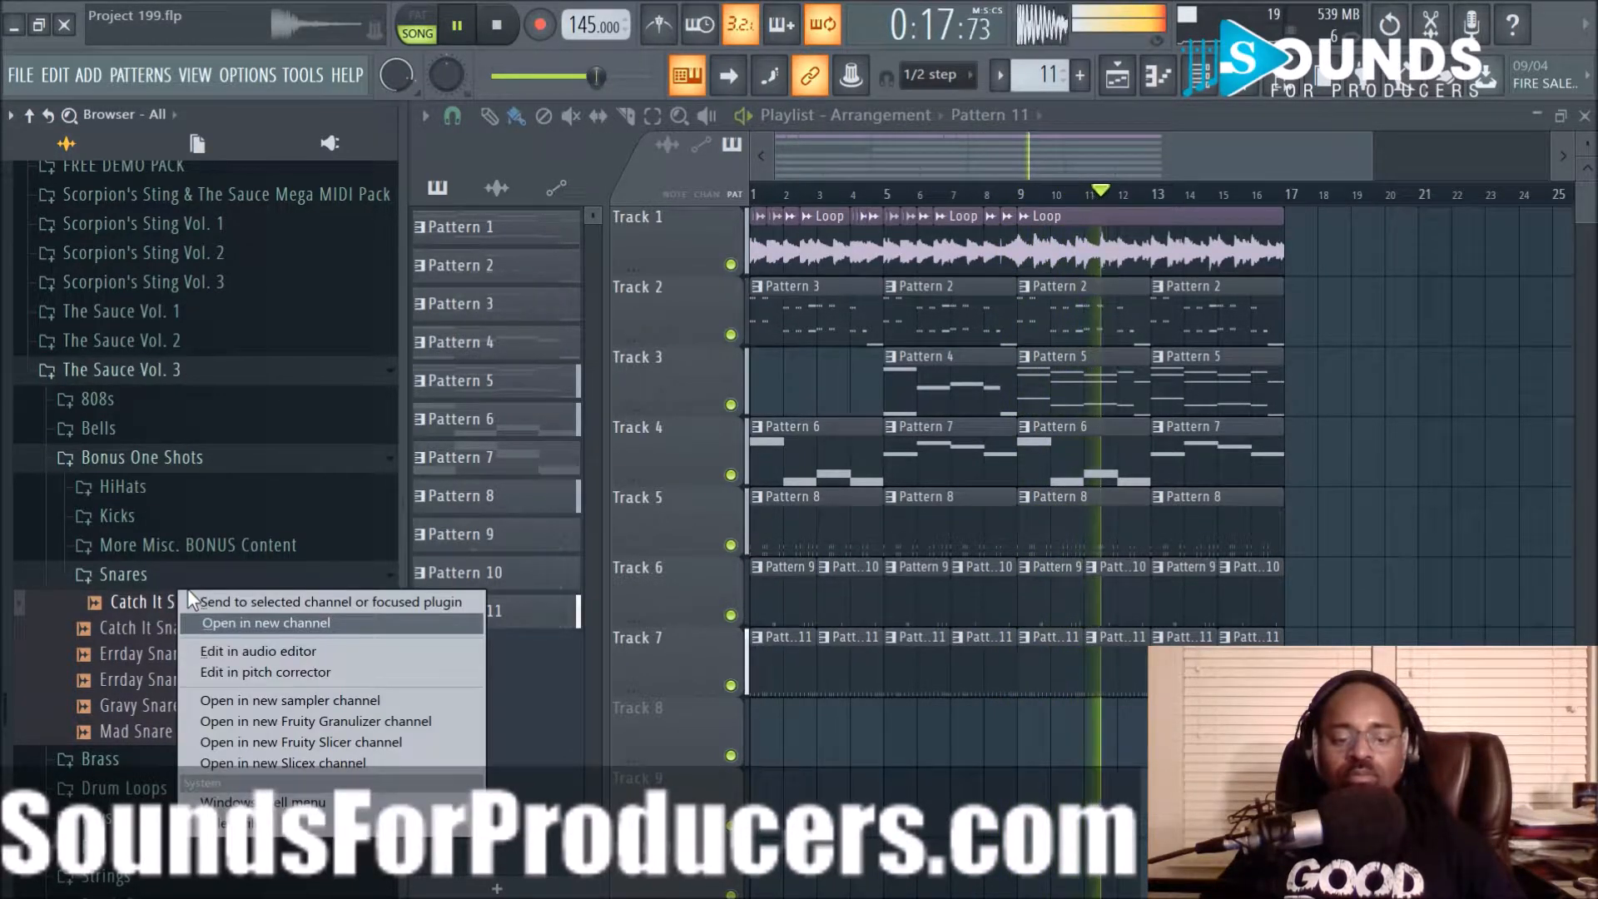
left_click(208, 622)
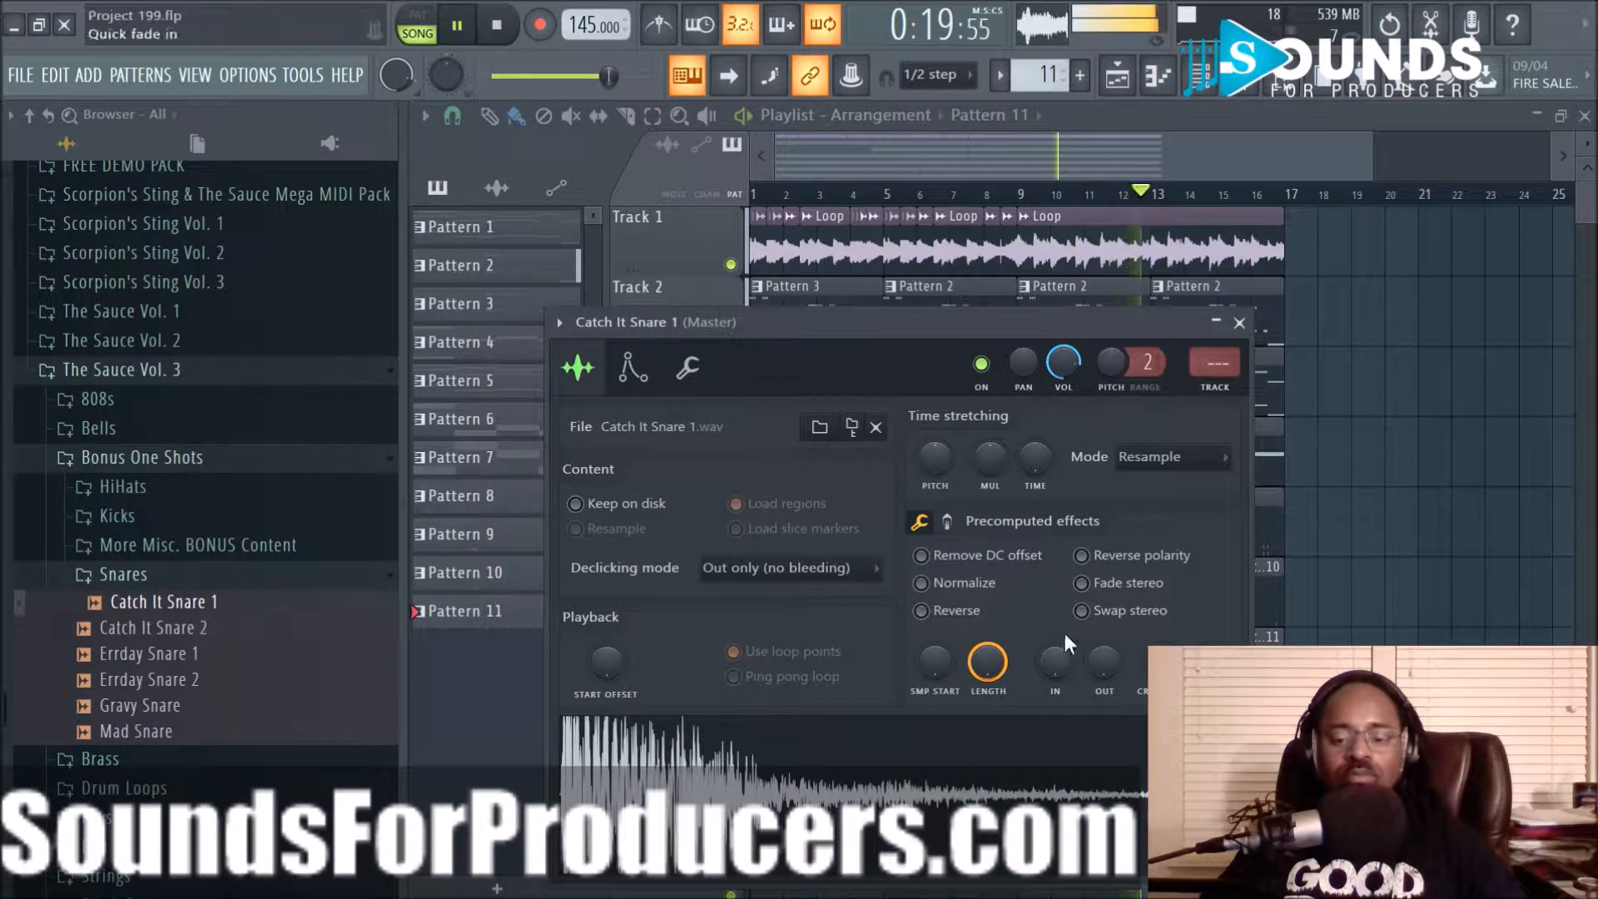
left_click(1239, 322)
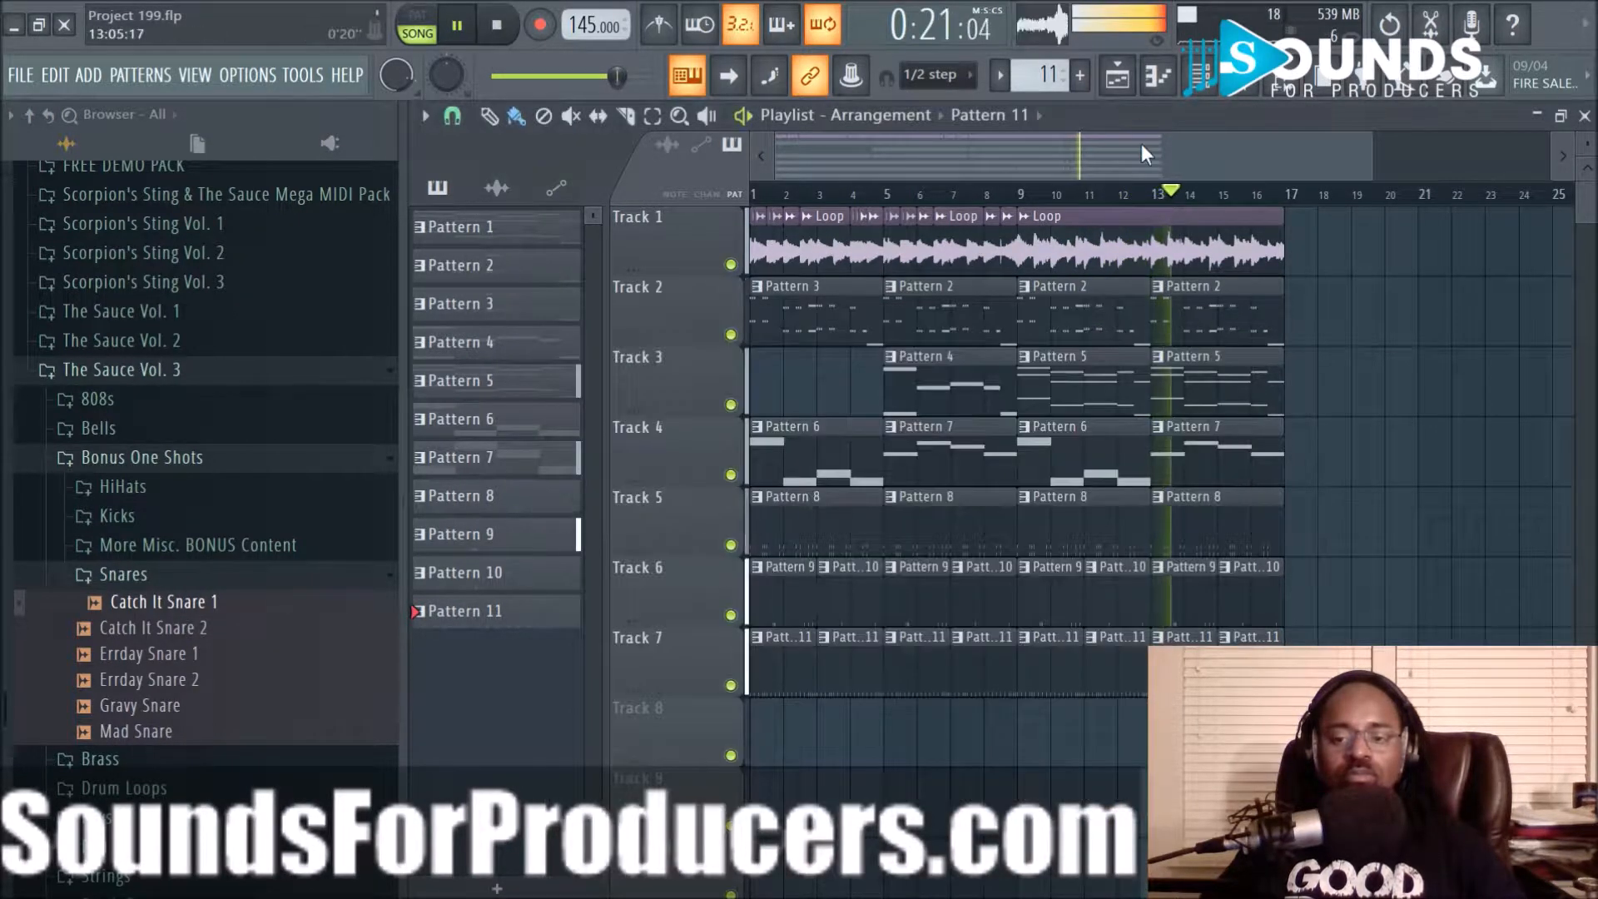
Create Pattern 12, place it on Track 8 at bar 1 and make it the active pattern
left_click(1079, 74)
left_click(1114, 106)
left_click(843, 732)
left_click_drag(852, 734, 882, 754)
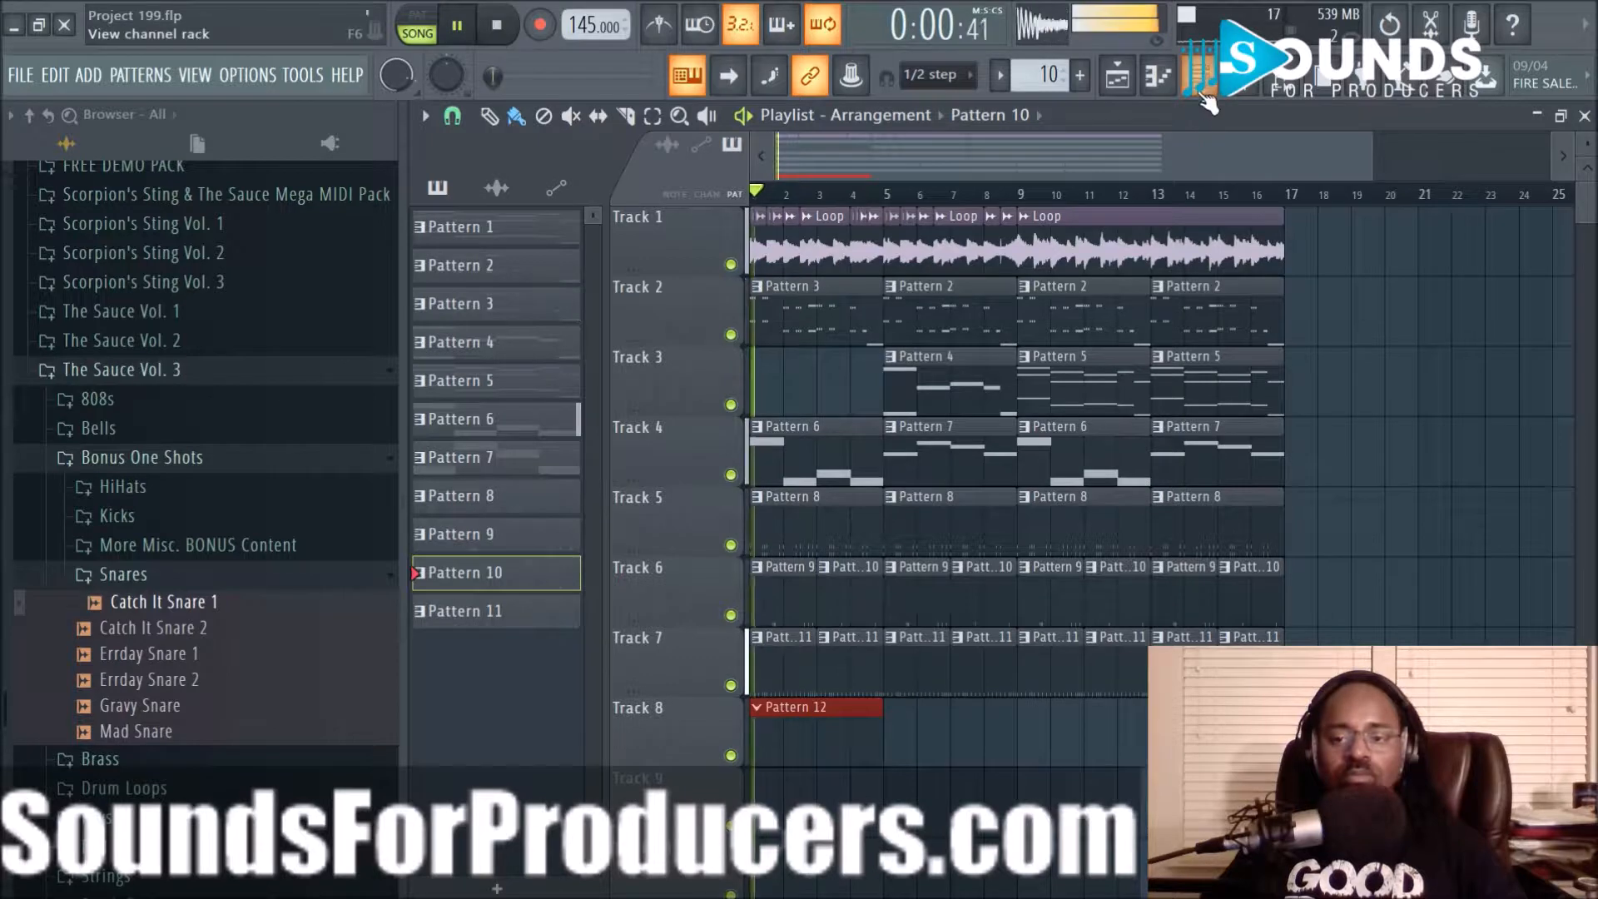
key("F6")
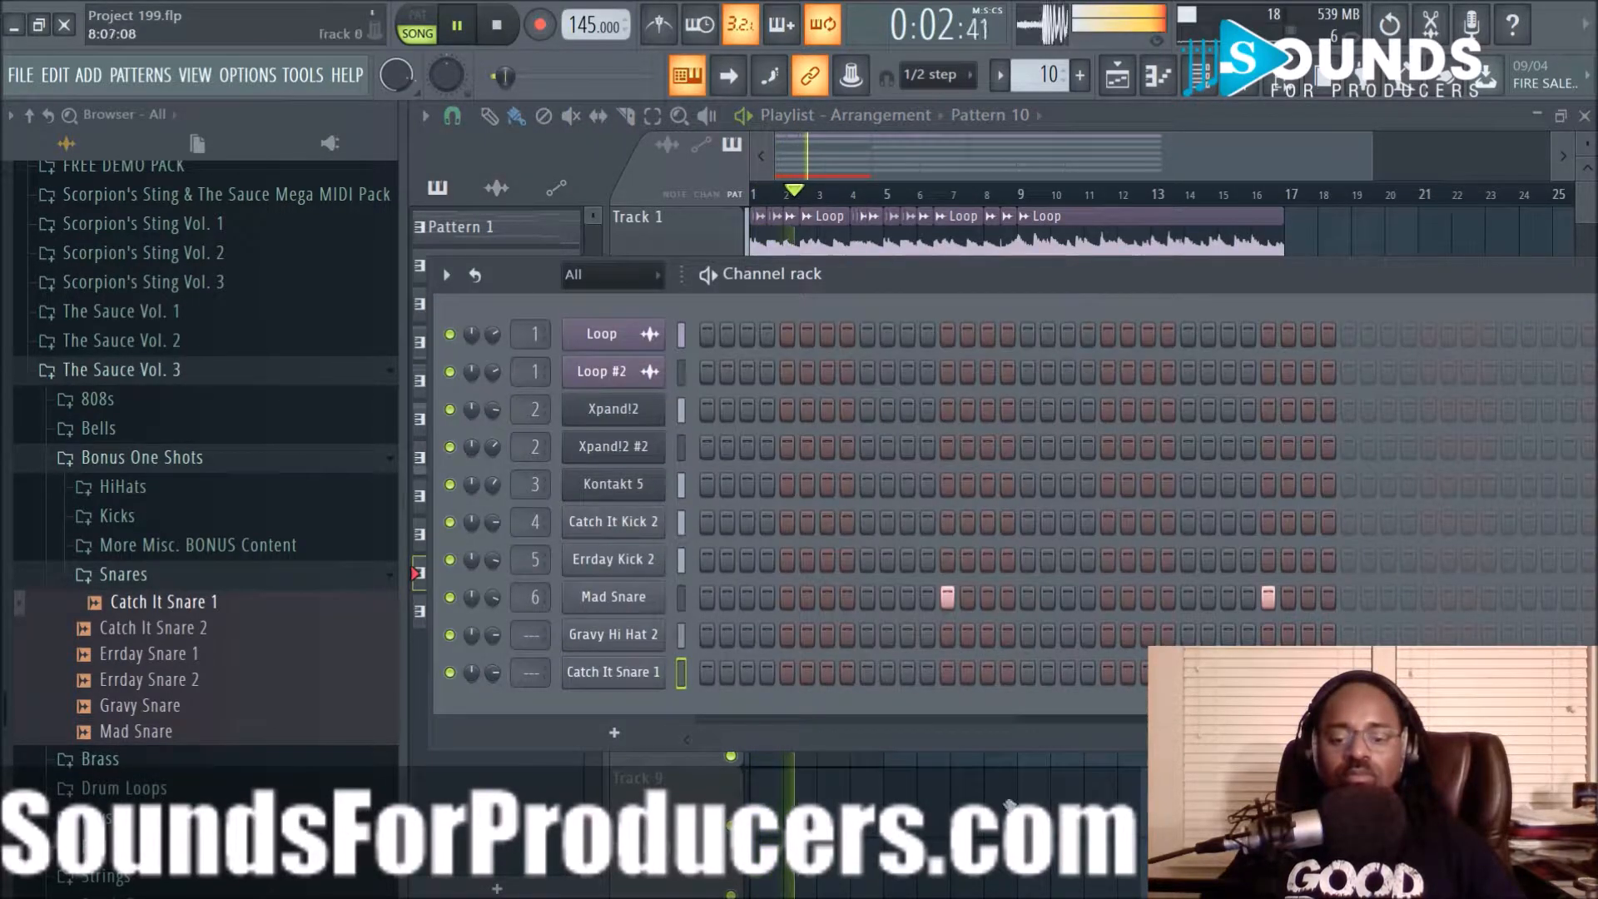
left_click(837, 755)
left_click(819, 714)
Add a Catch It Snare 1 hit on step 13 of Pattern 12 and check the channel's settings
left_click(1204, 87)
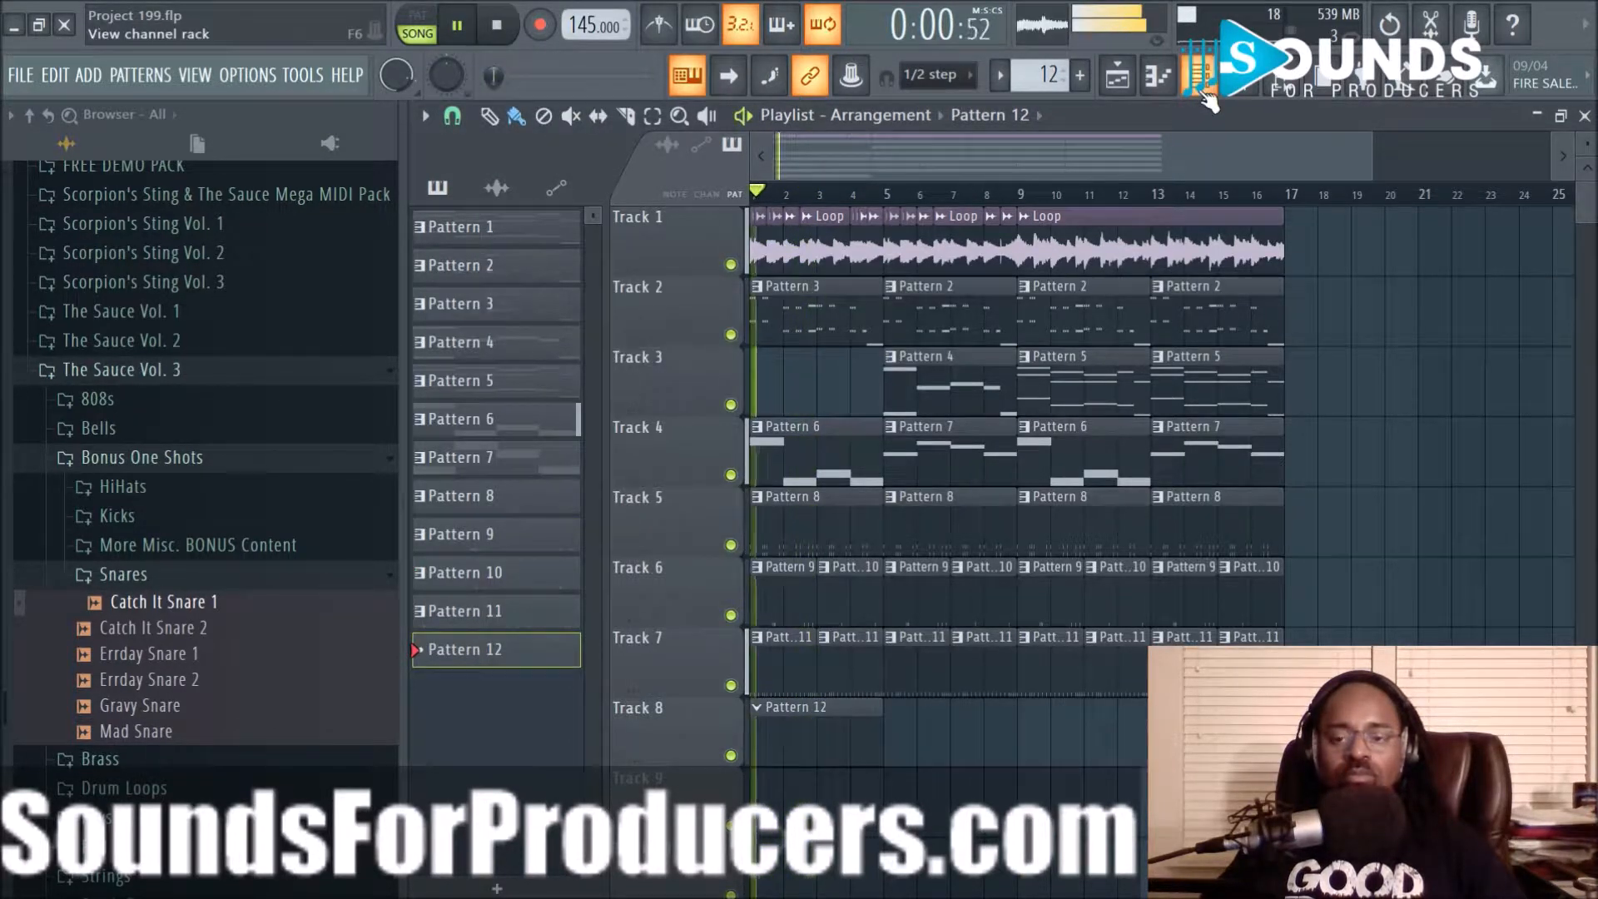
key("space")
left_click(951, 671)
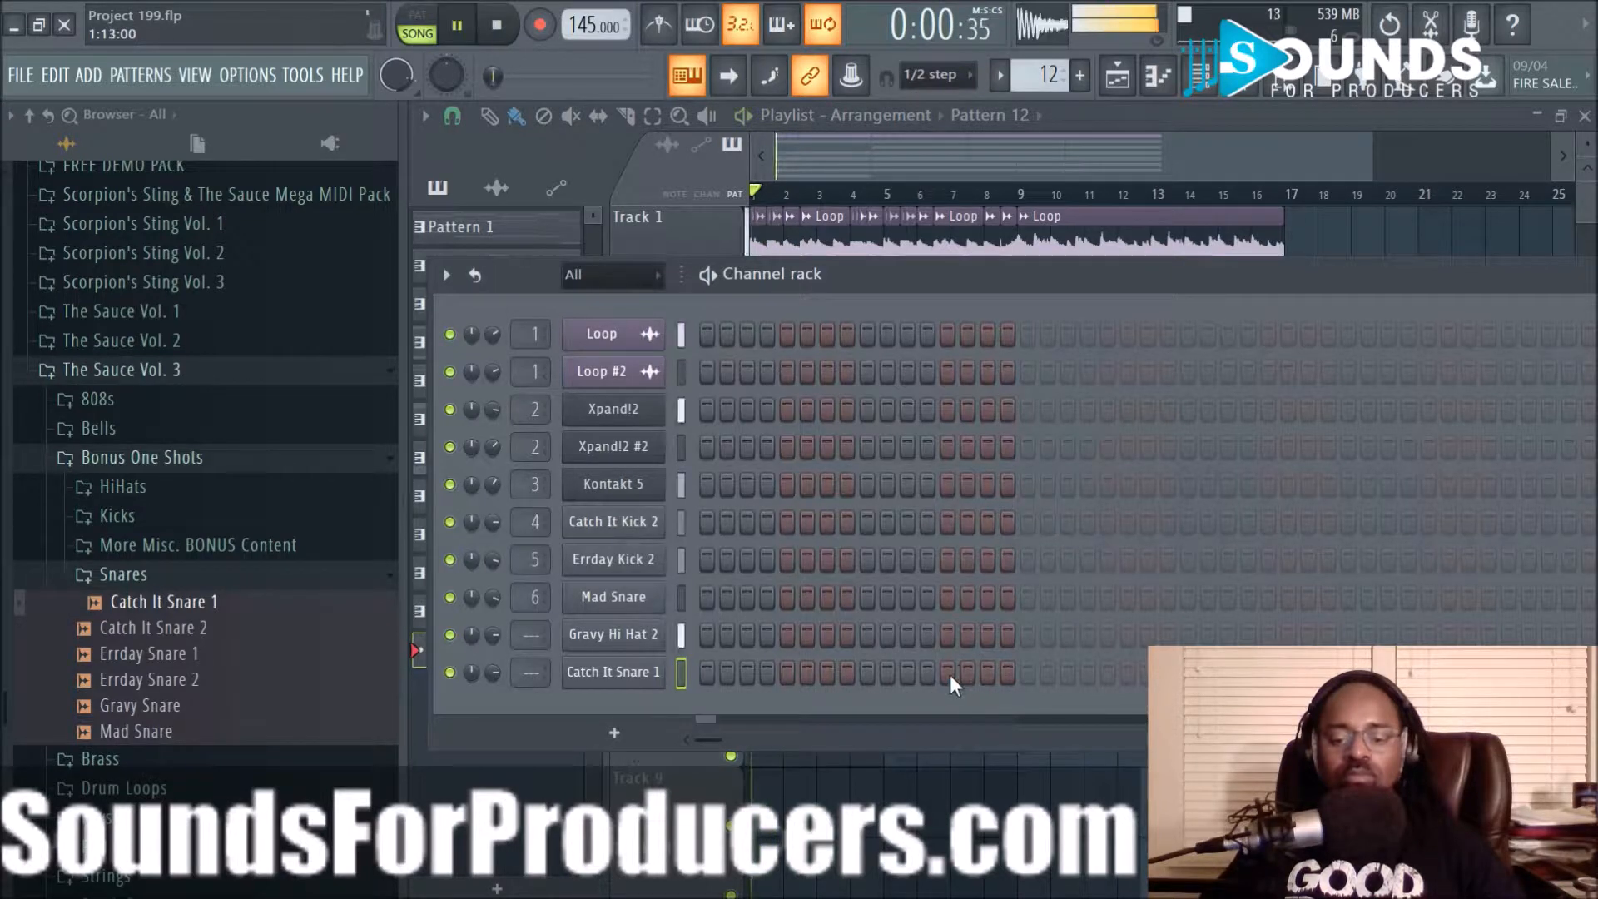
key("space")
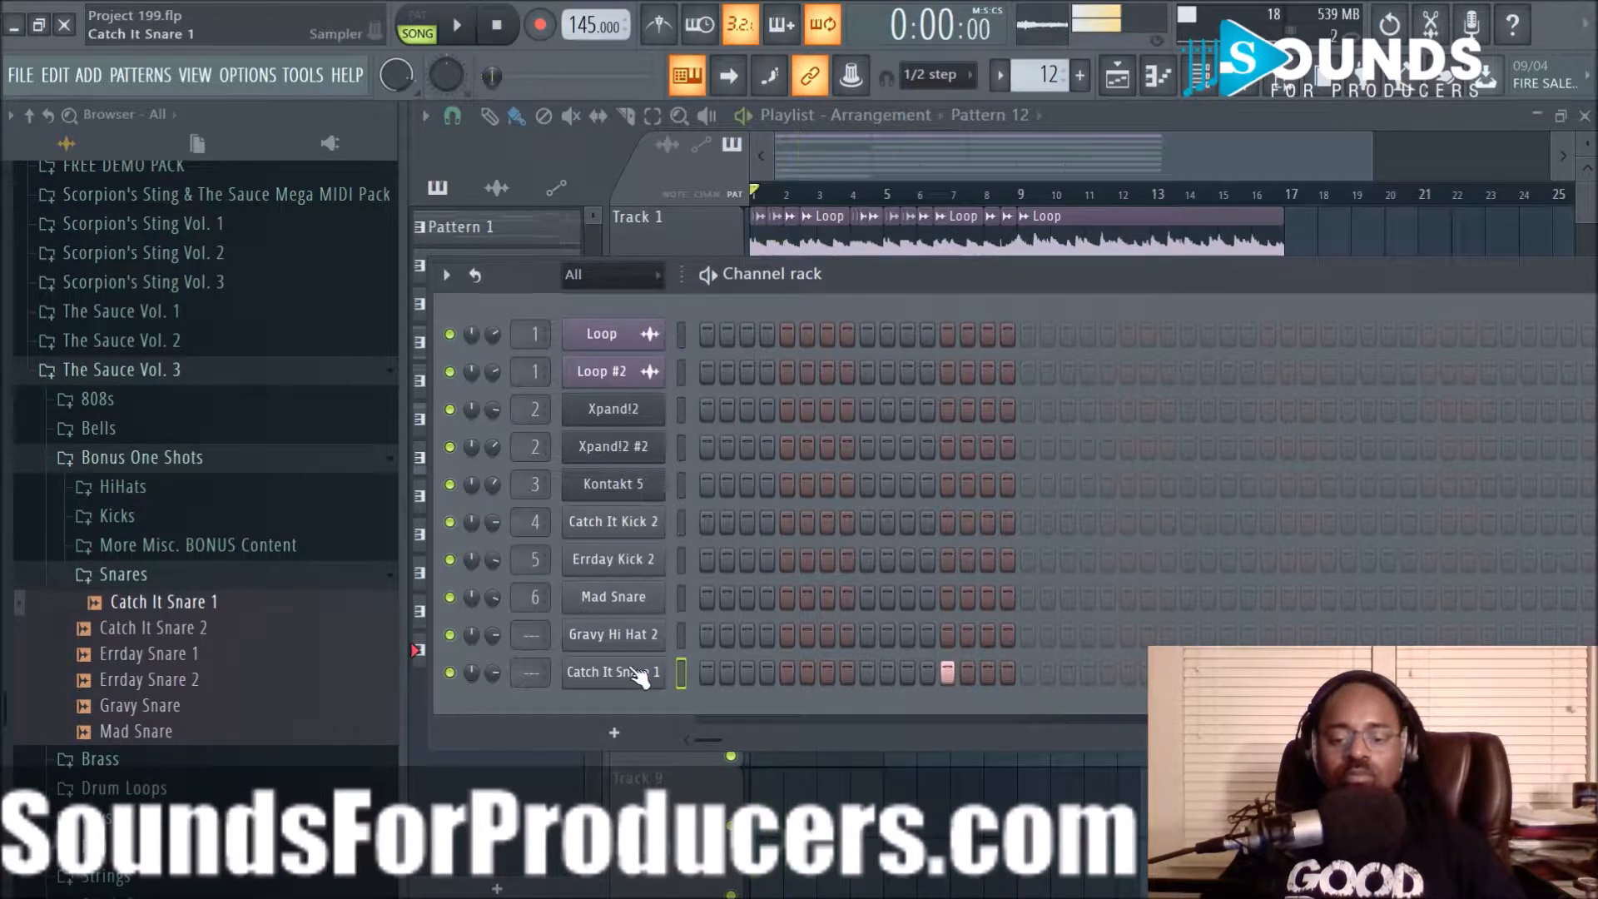
left_click(641, 671)
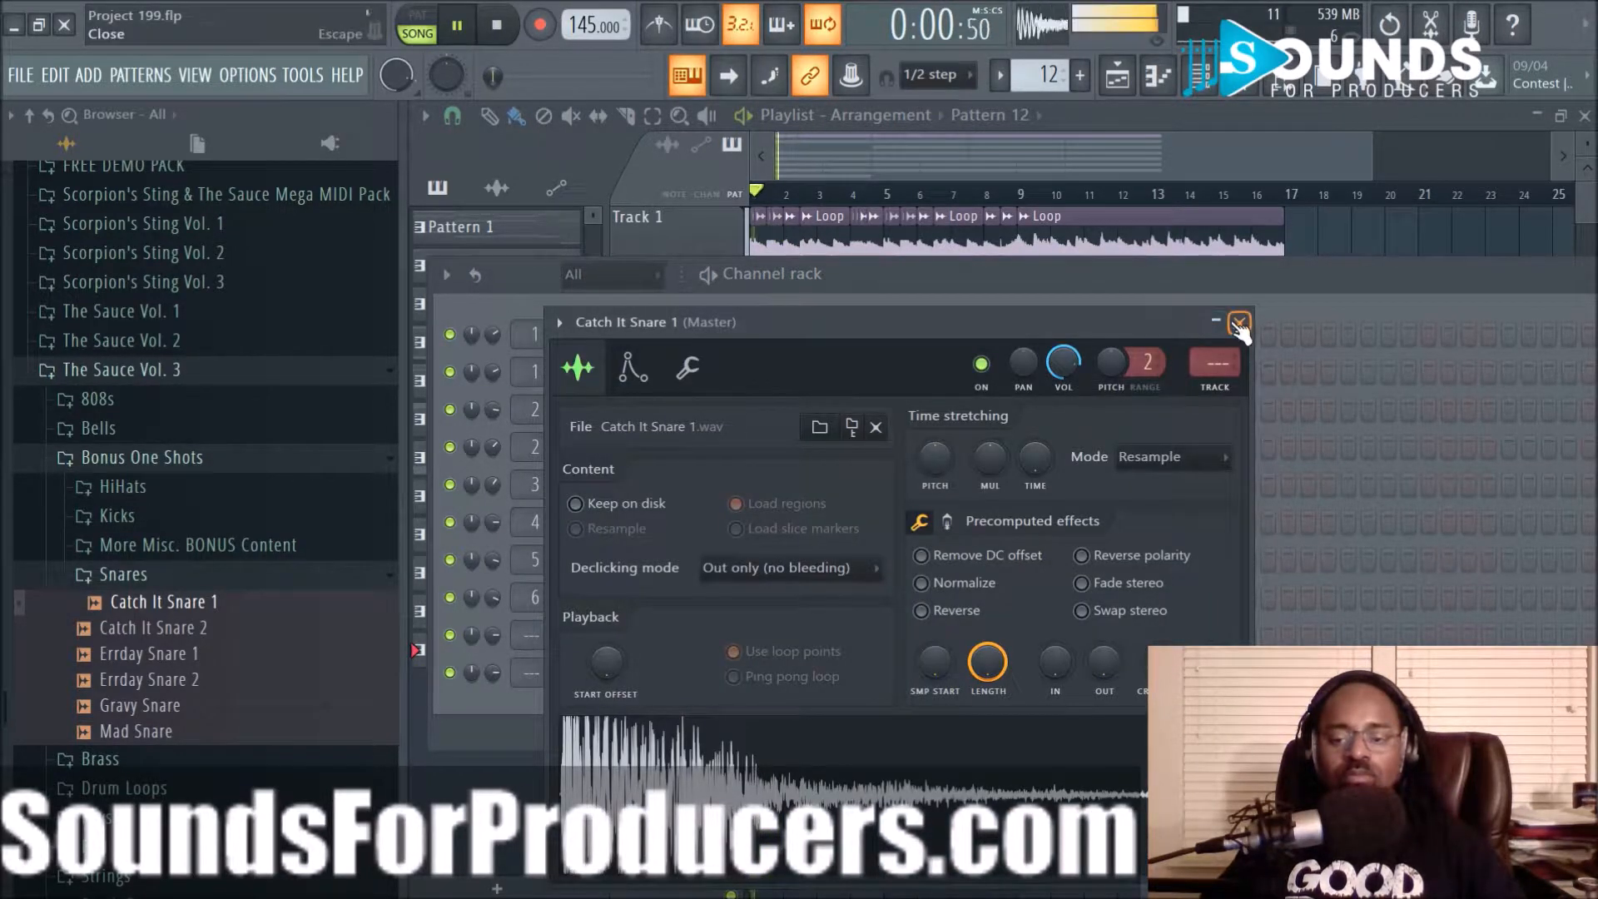
left_click(1239, 323)
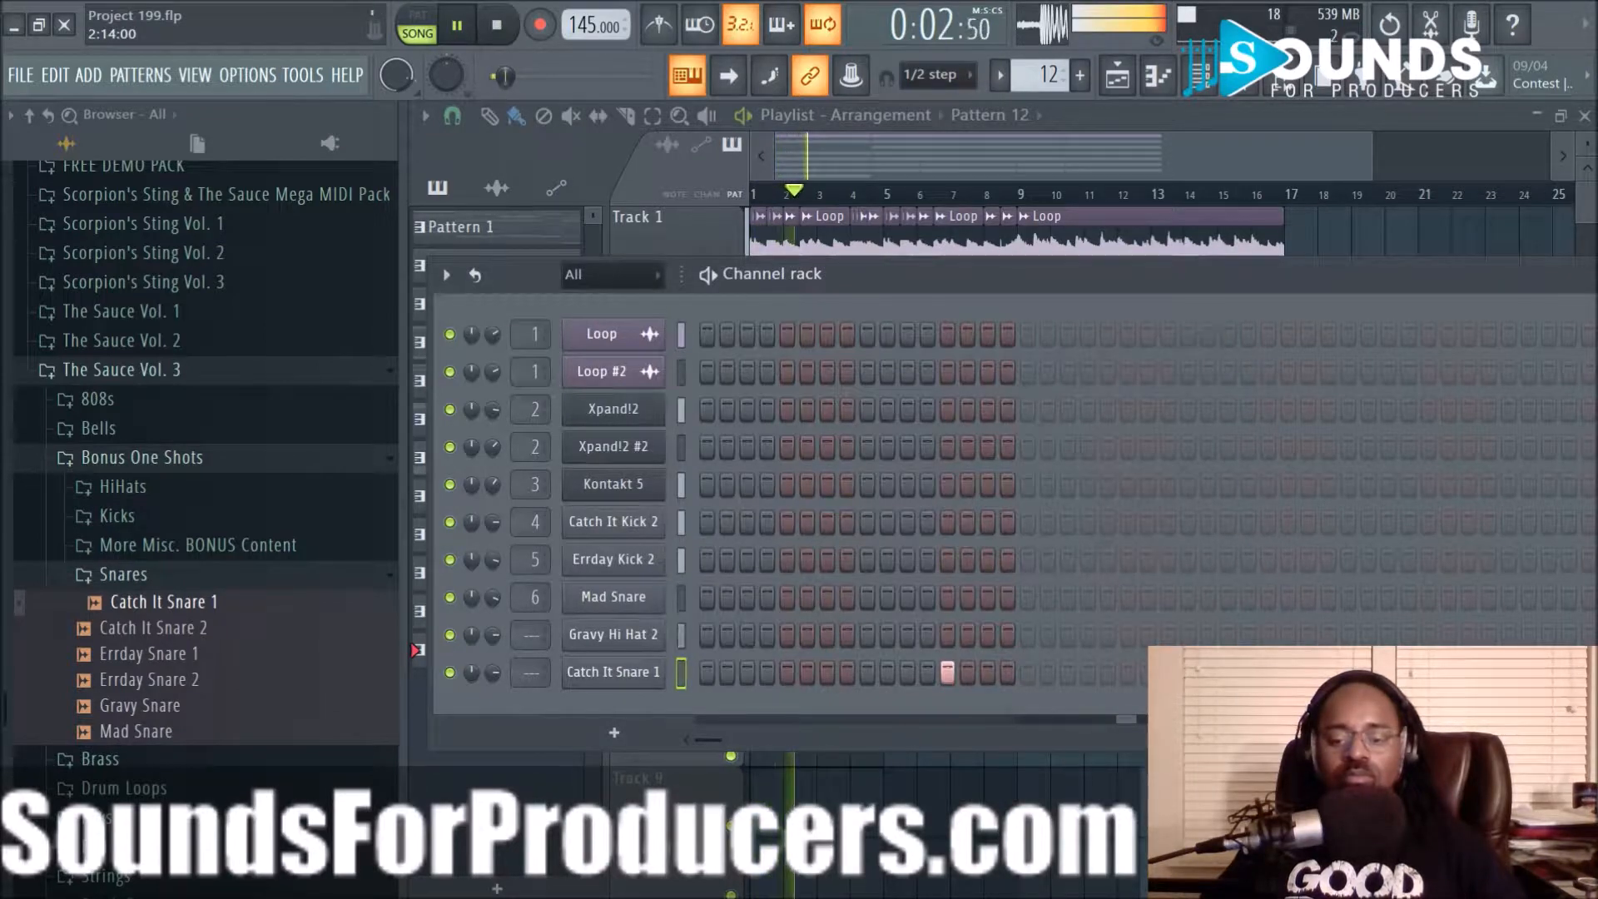
Route the Gravy Hi Hat 2 channel to mixer track 7 and Catch It Snare 1 to mixer track 8
left_click_drag(1317, 287, 984, 292)
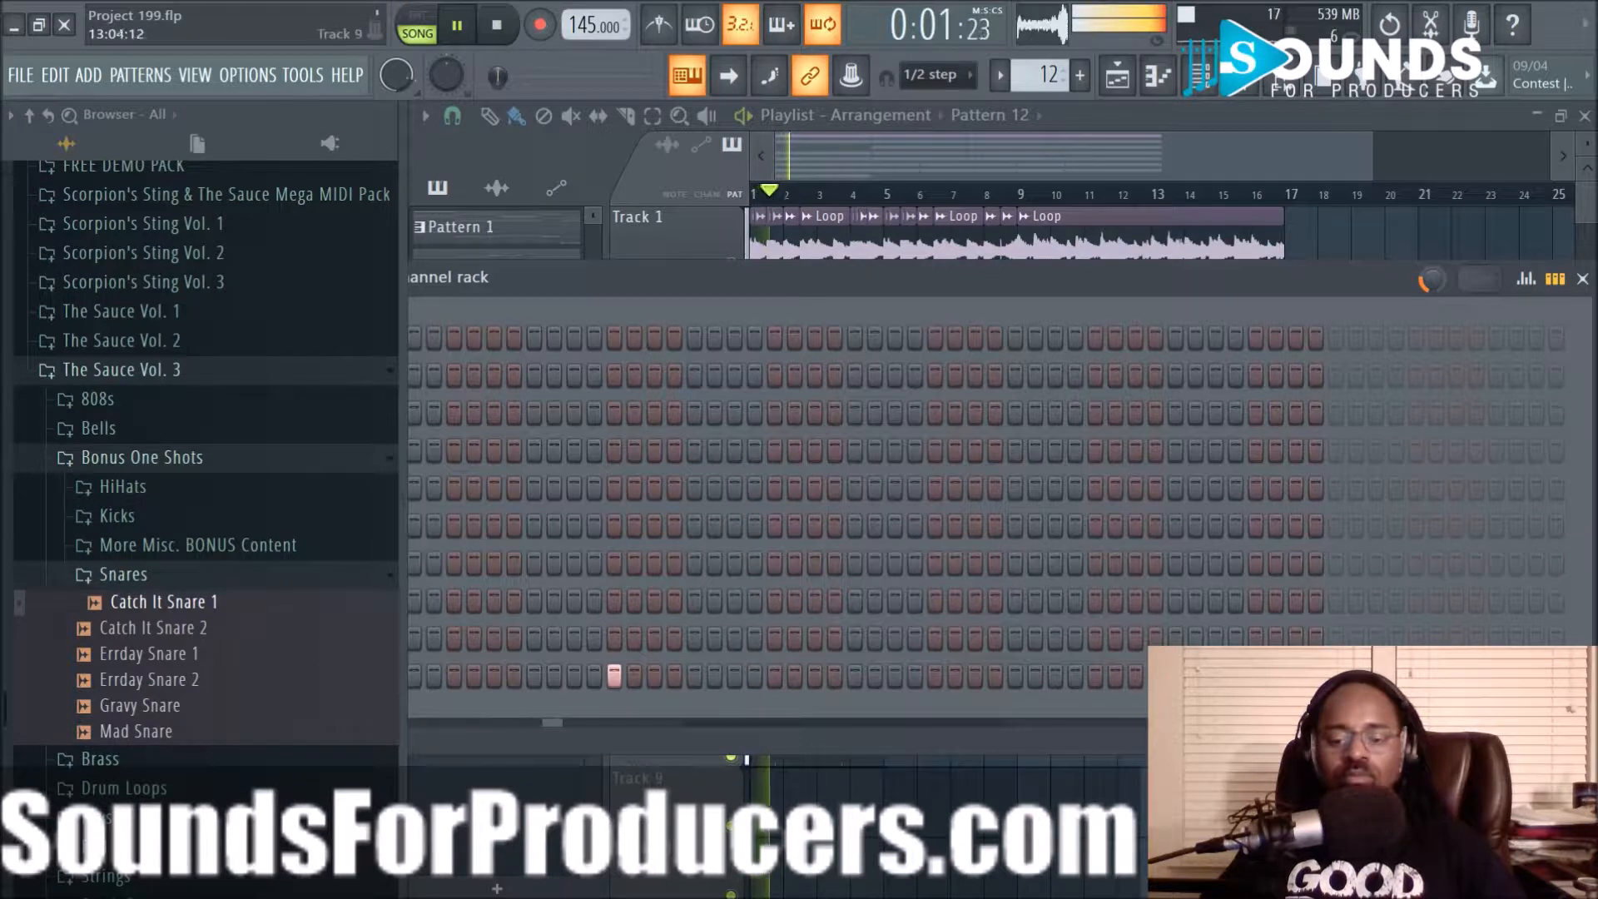
key("F6")
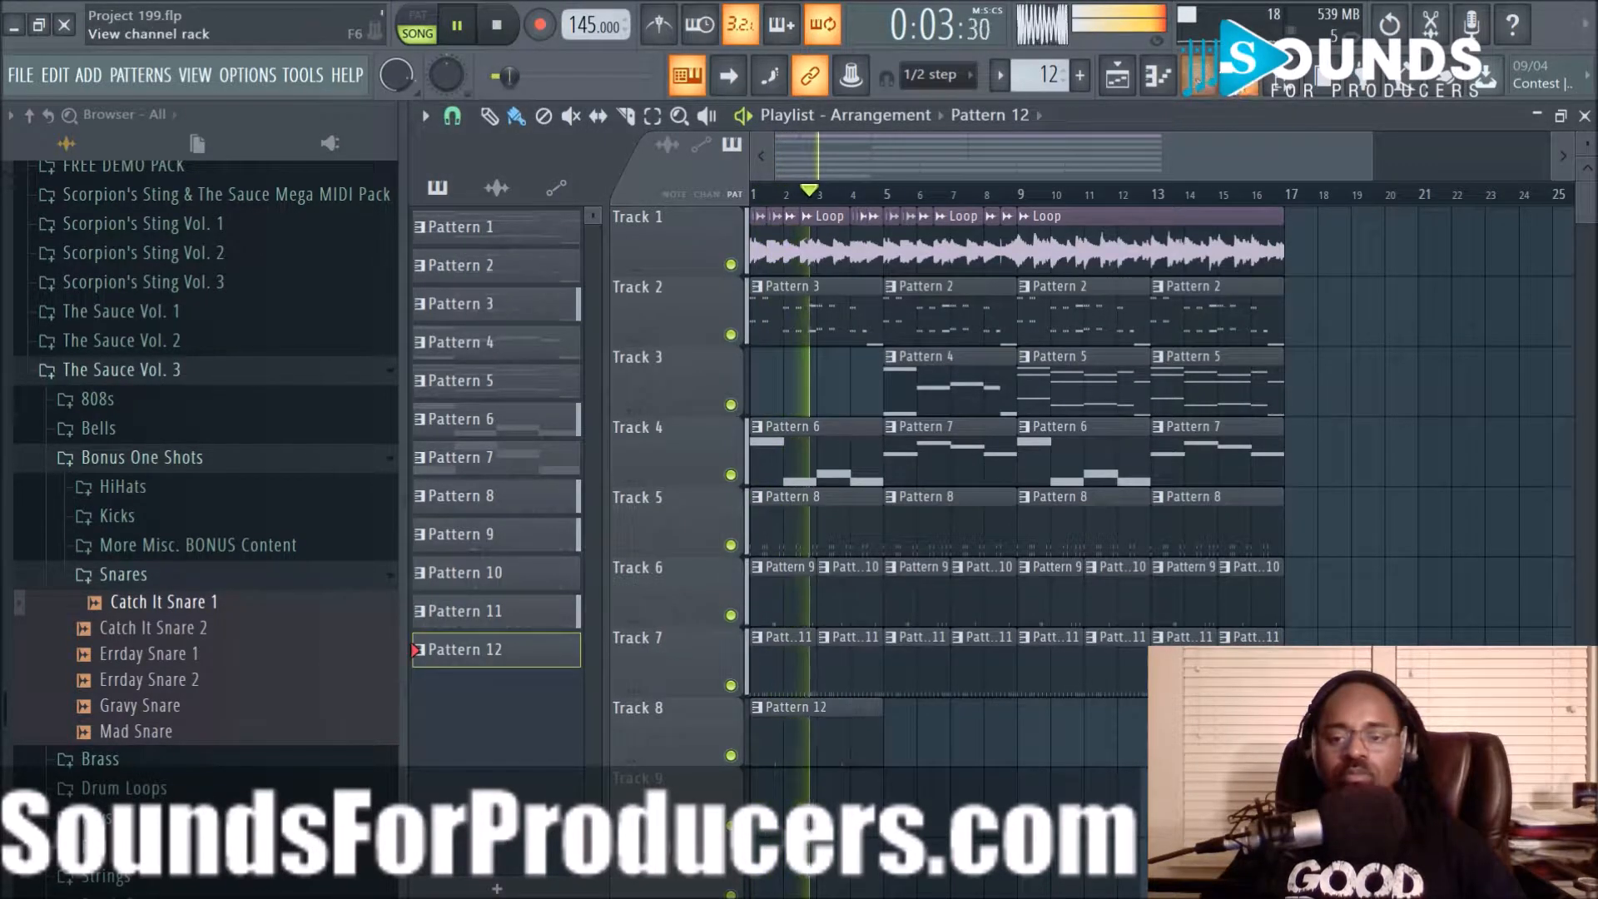
left_click(1198, 75)
left_click_drag(669, 277, 1031, 270)
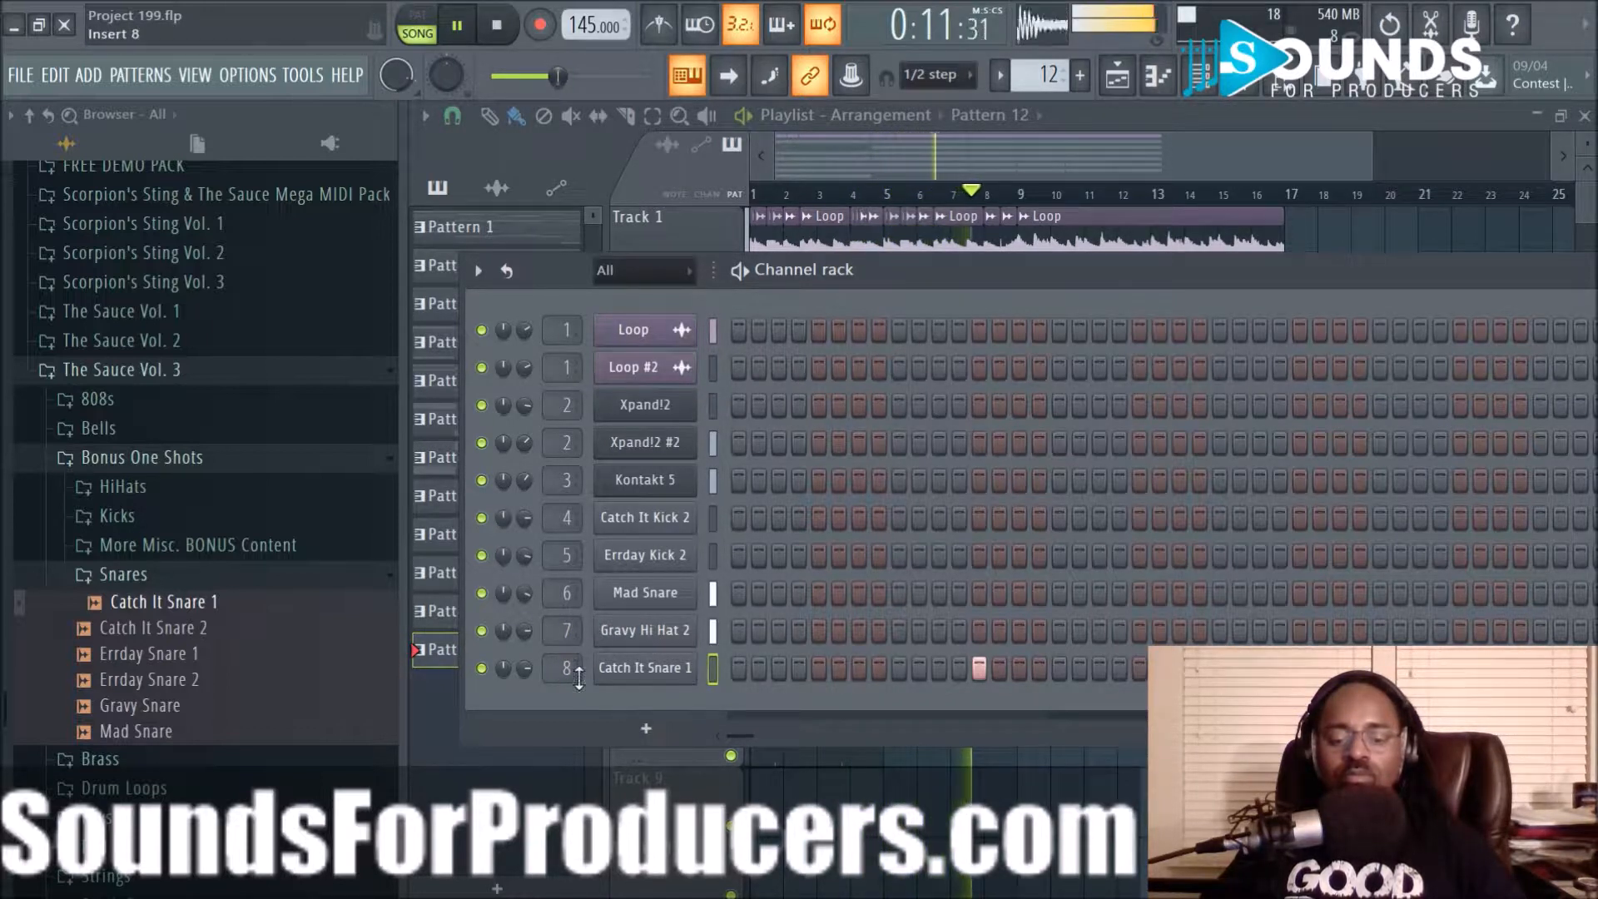
Duplicate the Pattern 12 clip along Track 8 to cover the whole arrangement up to bar 17
right_click(872, 843)
left_click(840, 759, "ctrl")
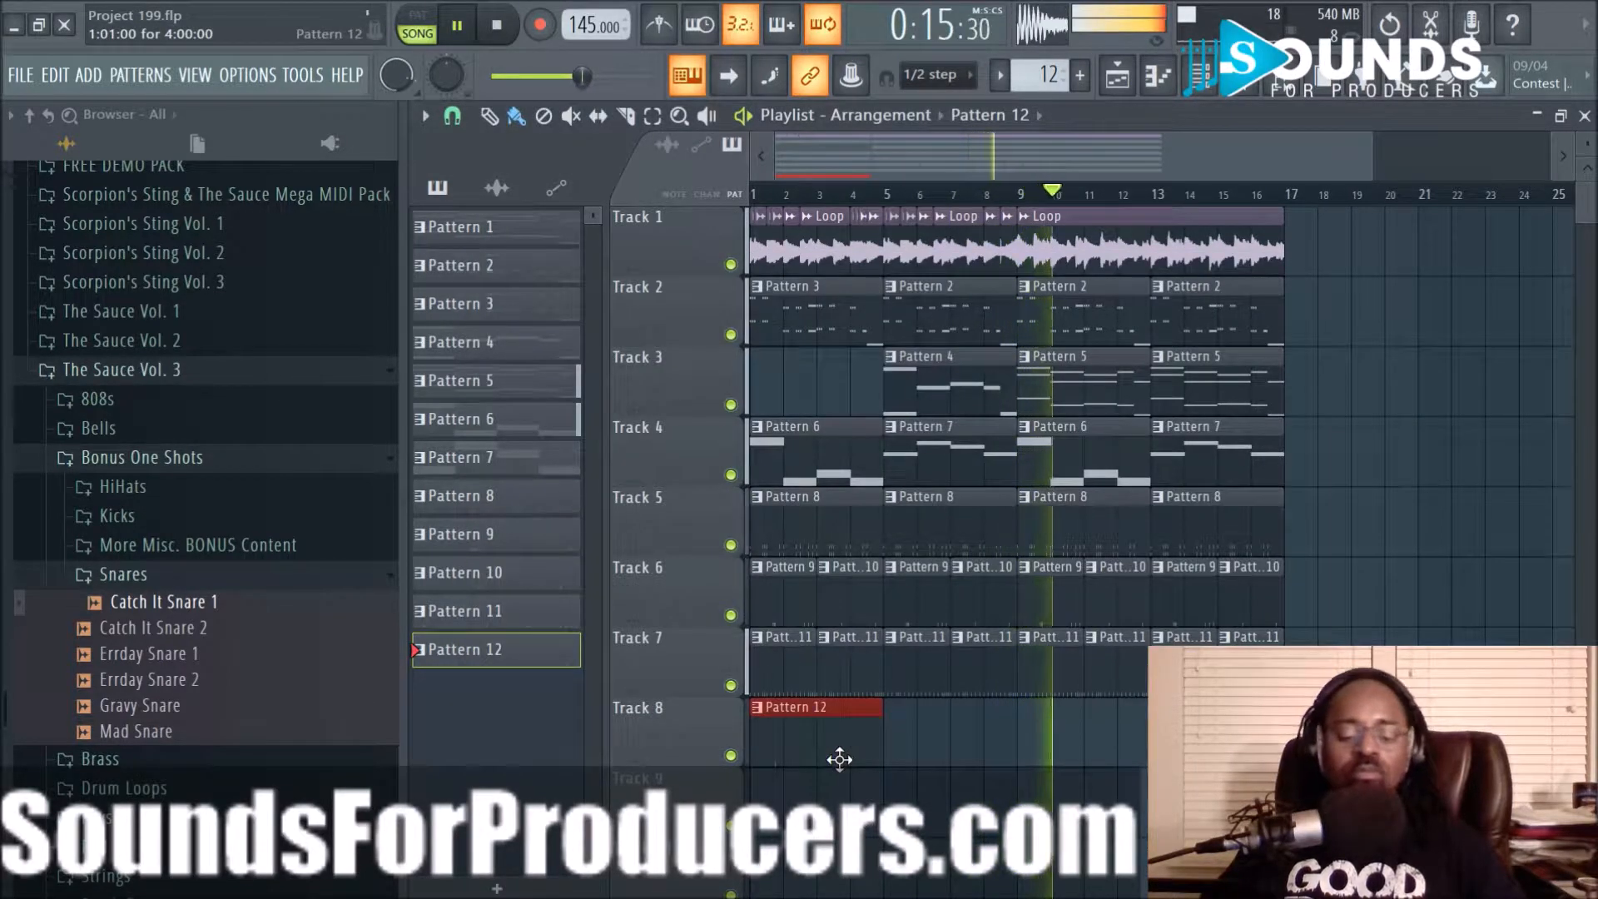
key("ctrl+b")
key("ctrl+b")
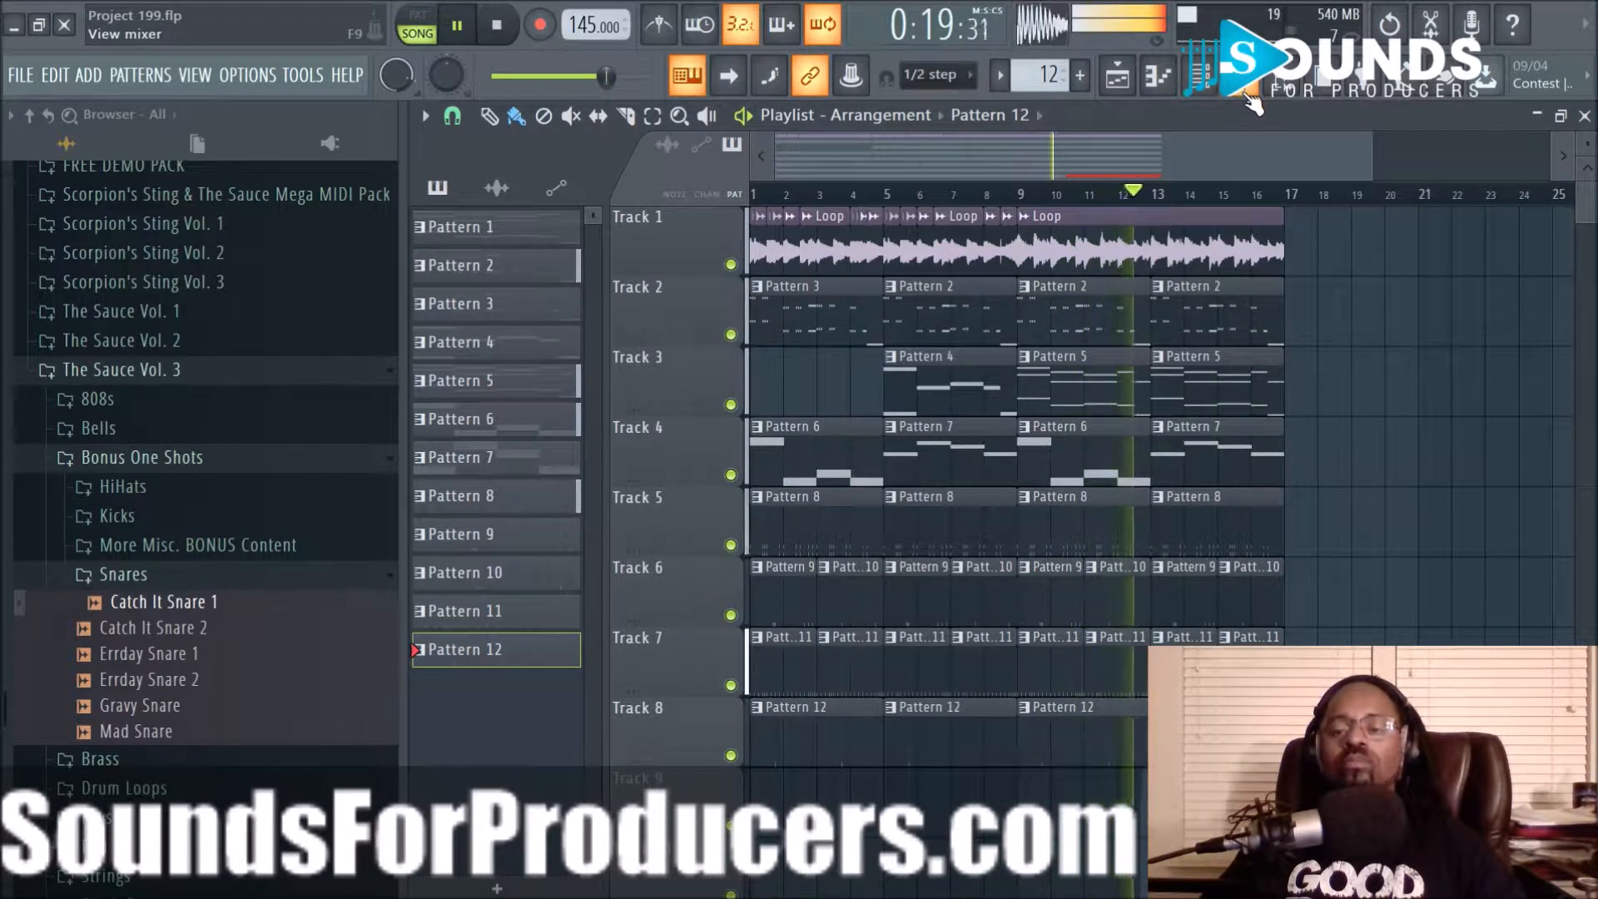
Rename mixer Insert 7 as HiHat
left_click(1249, 96)
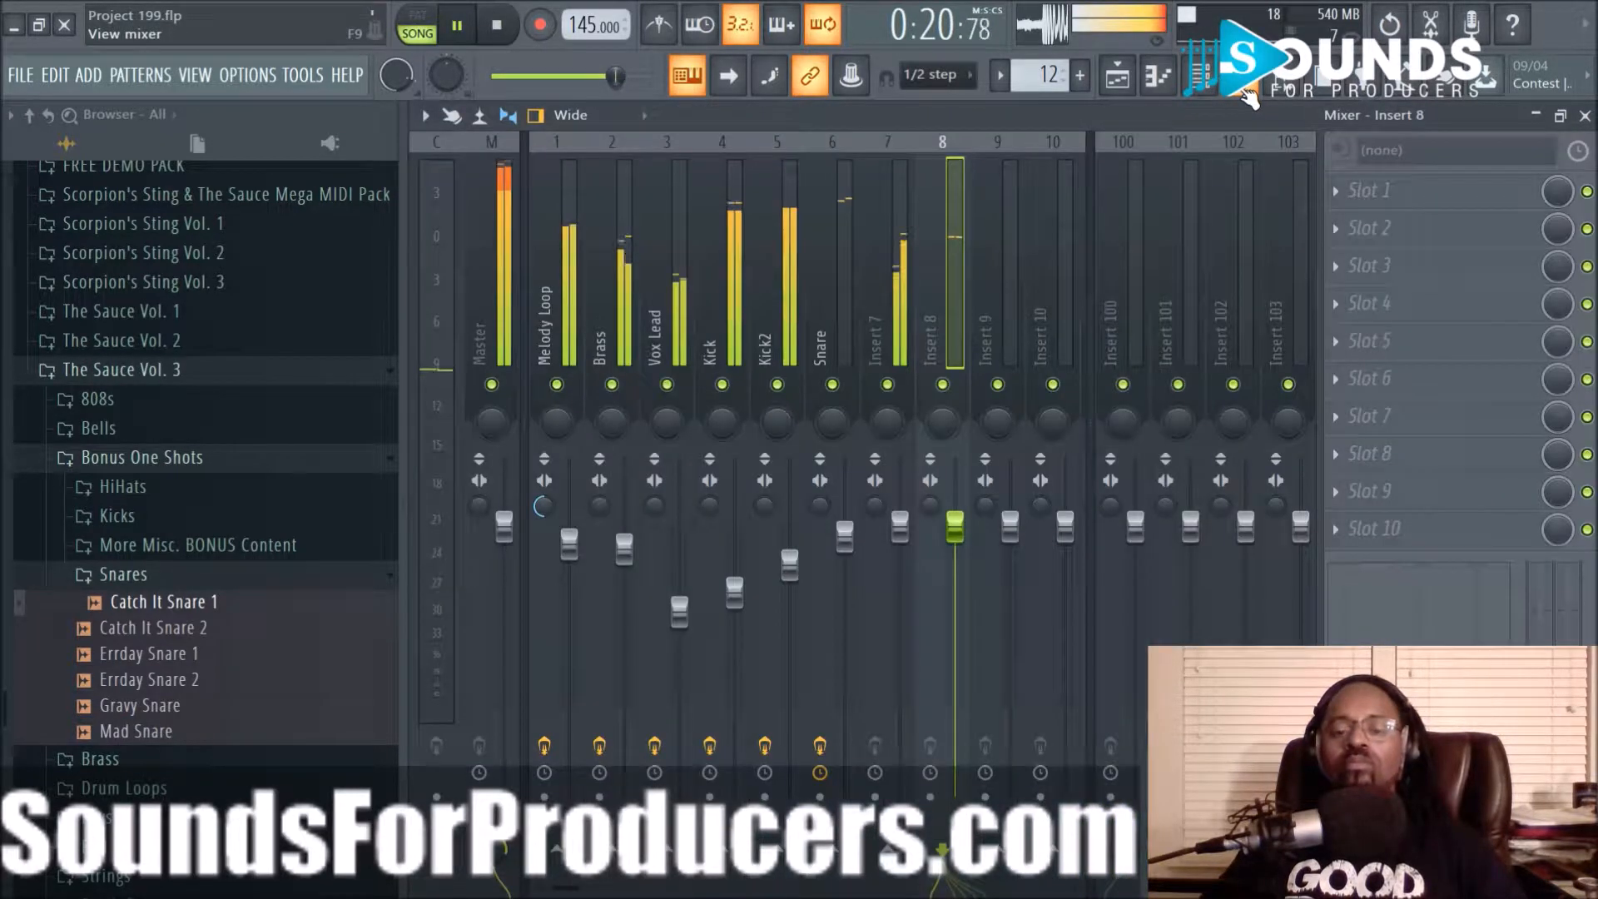
right_click(879, 337)
left_click(994, 162)
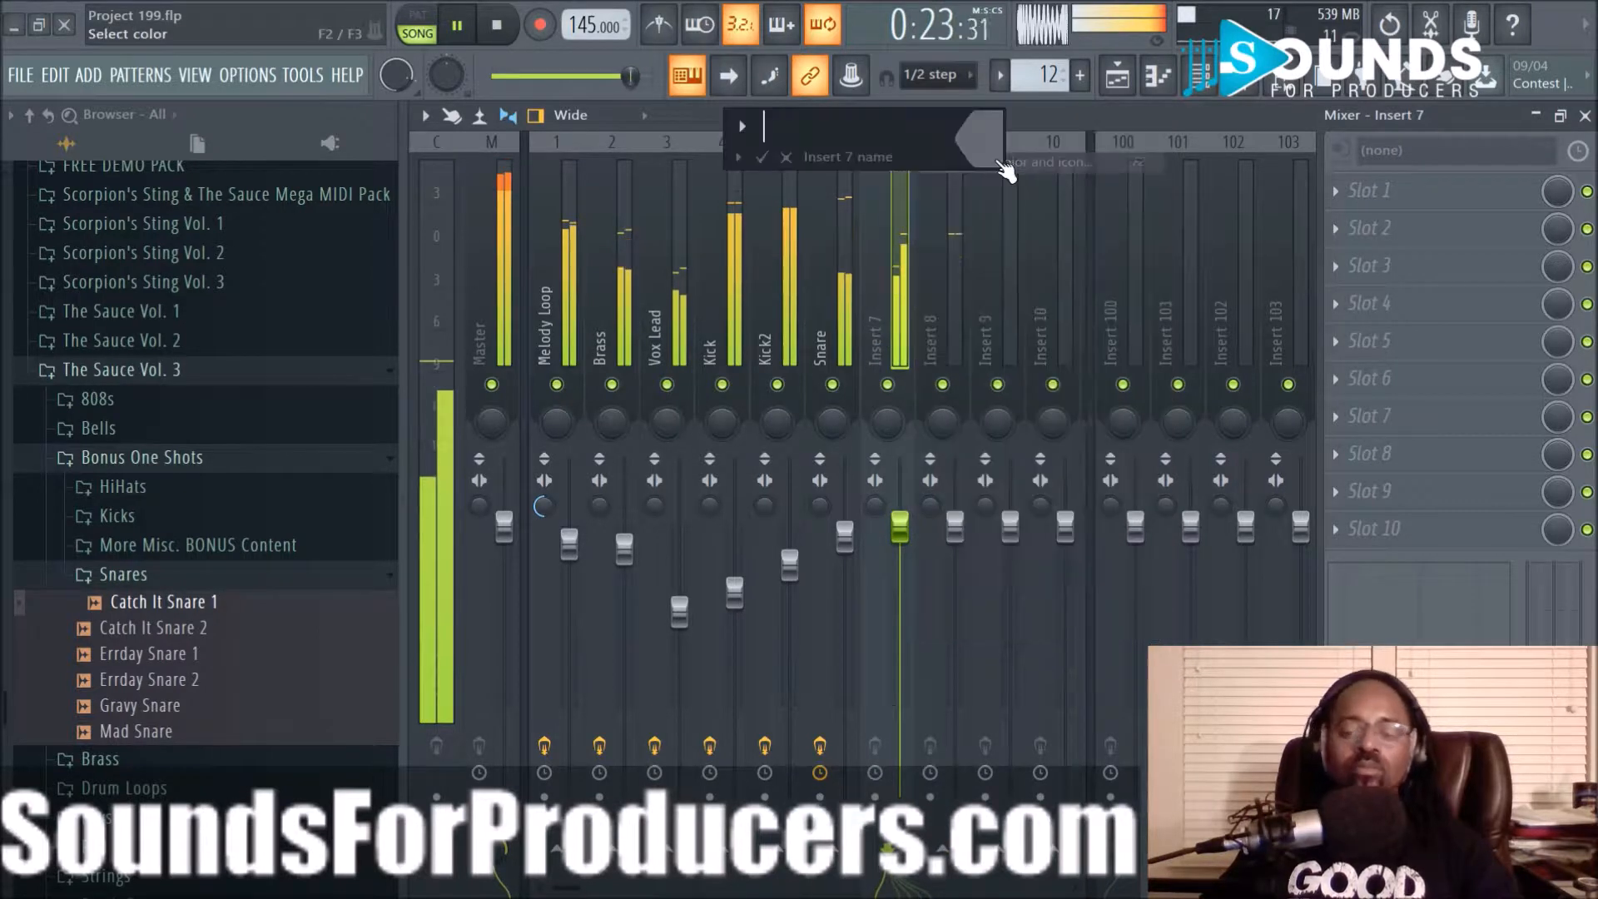
type("HiHat")
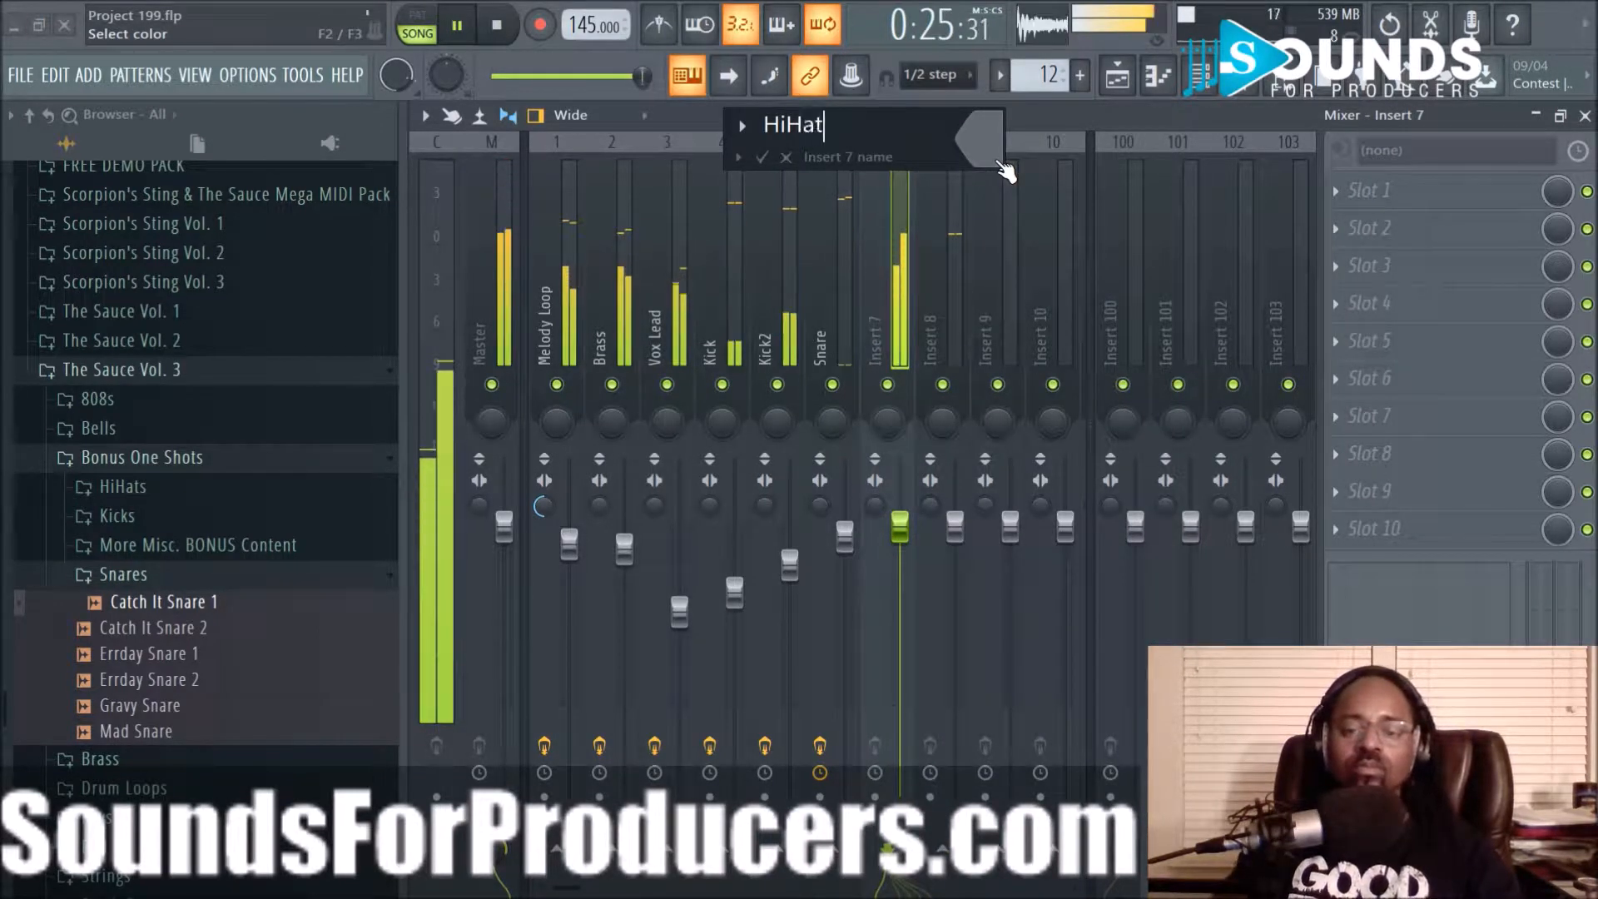
key("Return")
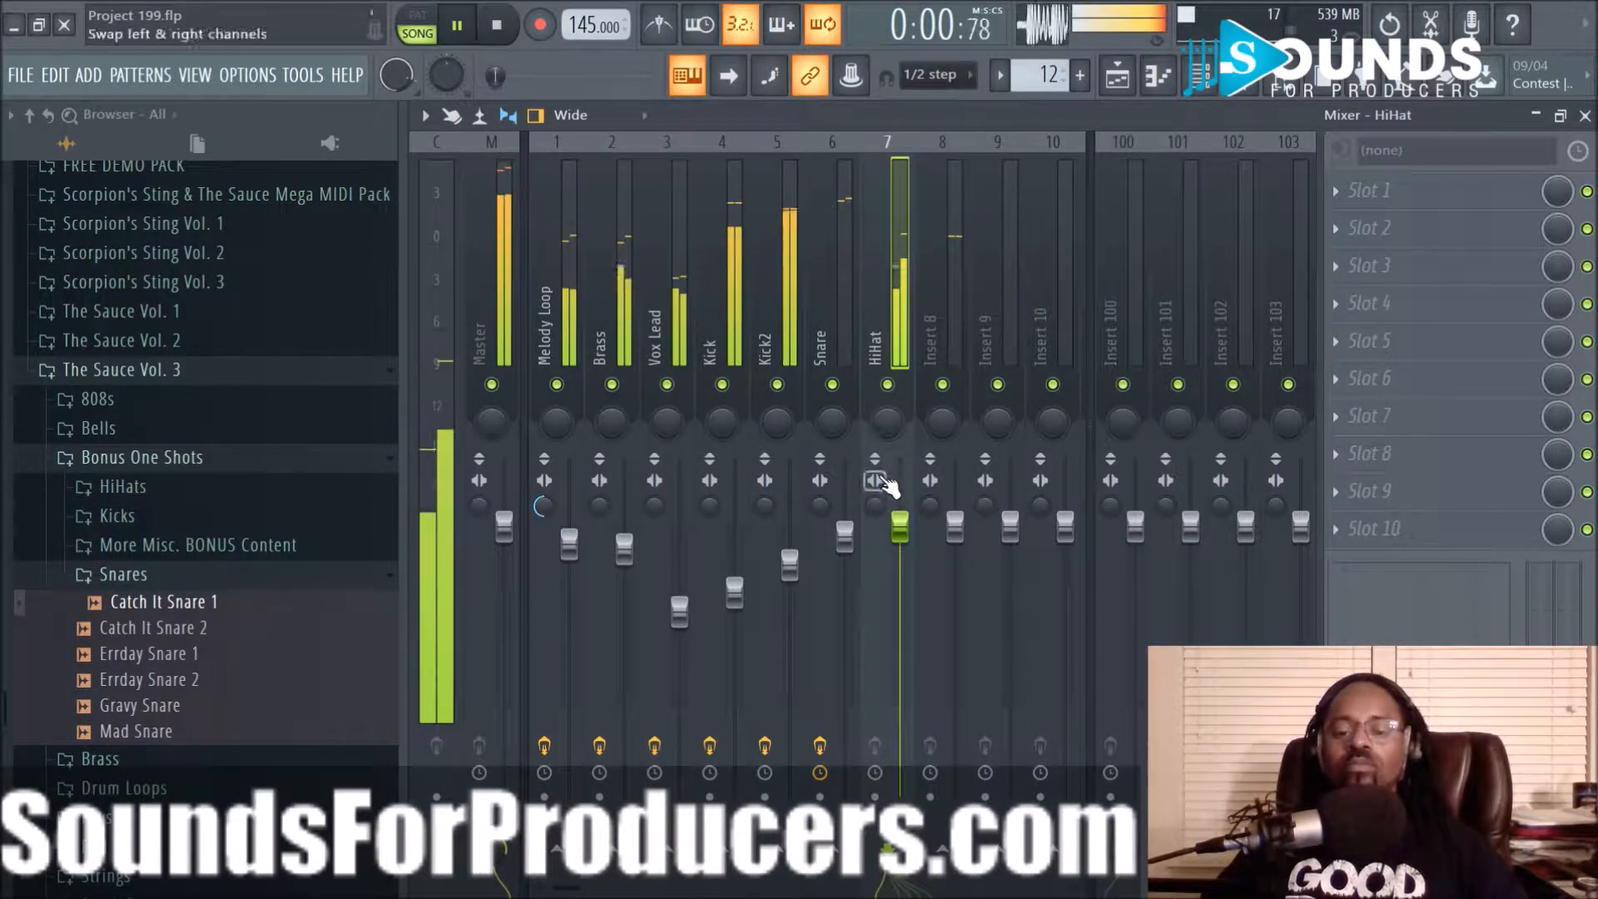
Pan the HiHat mixer track about 23% left and lower its volume to -2.1 dB
left_click_drag(884, 424, 884, 405)
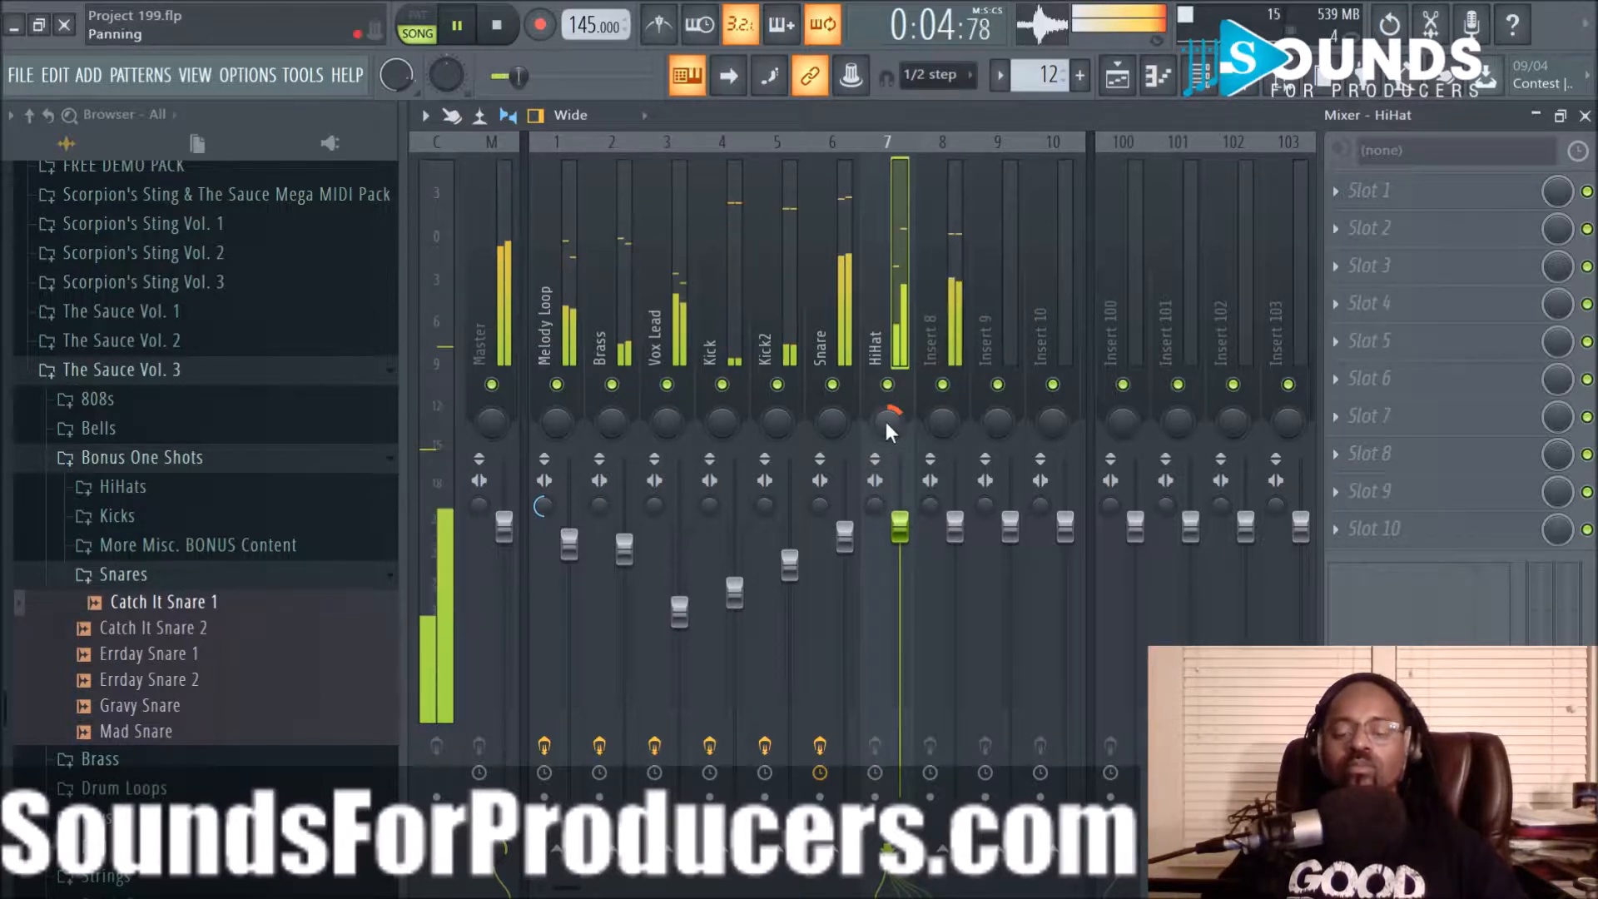
left_click_drag(898, 529, 898, 536)
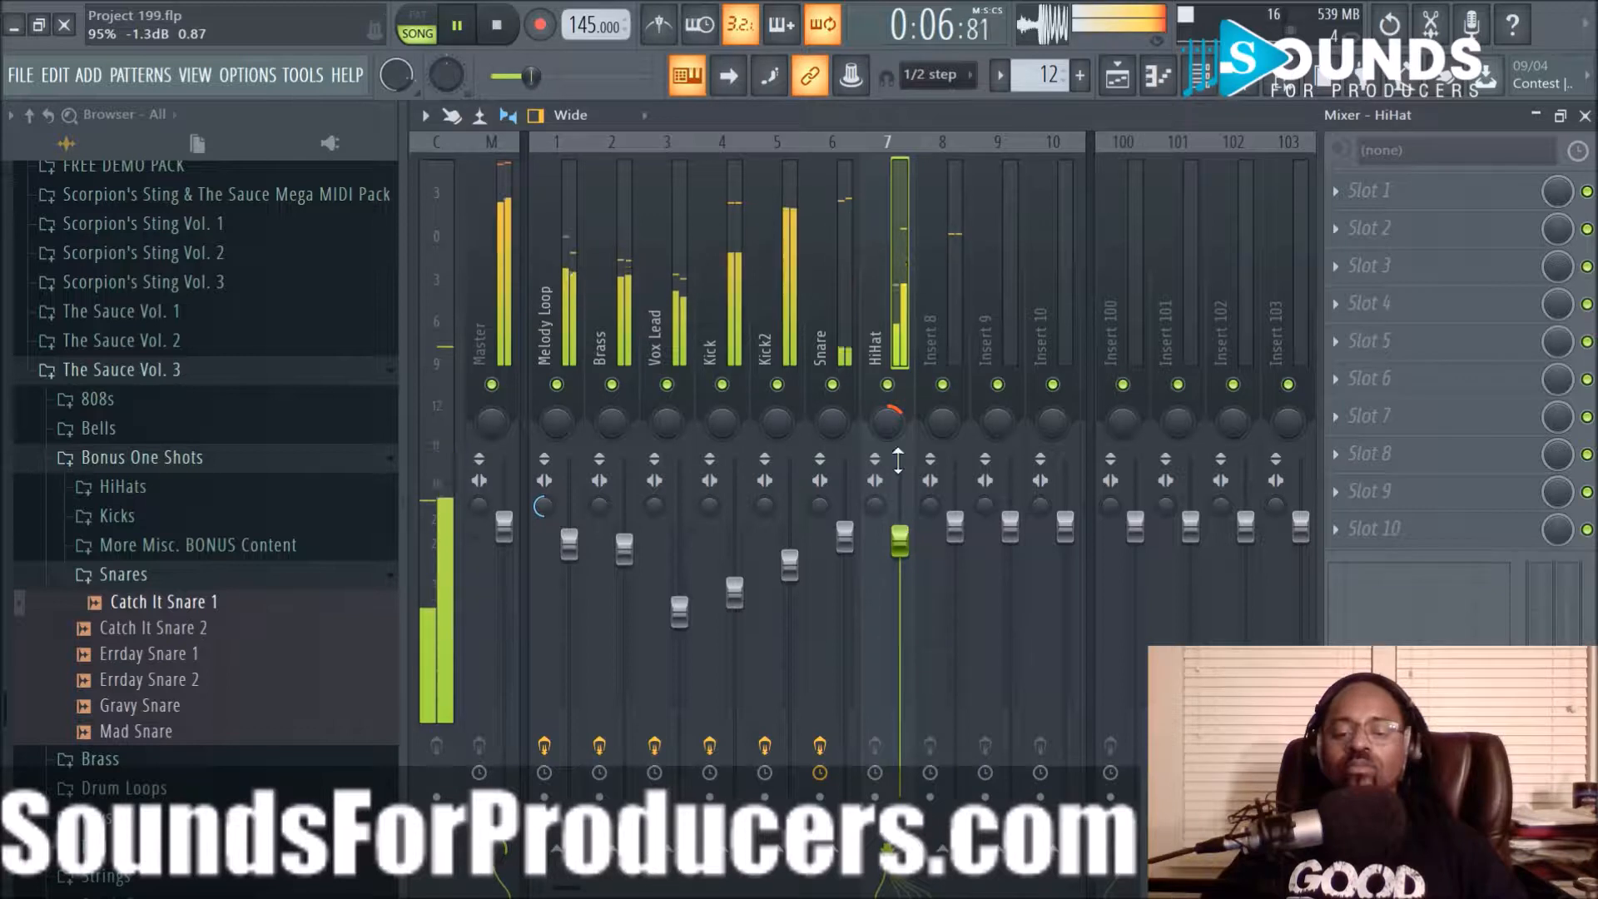
left_click_drag(892, 426, 892, 466)
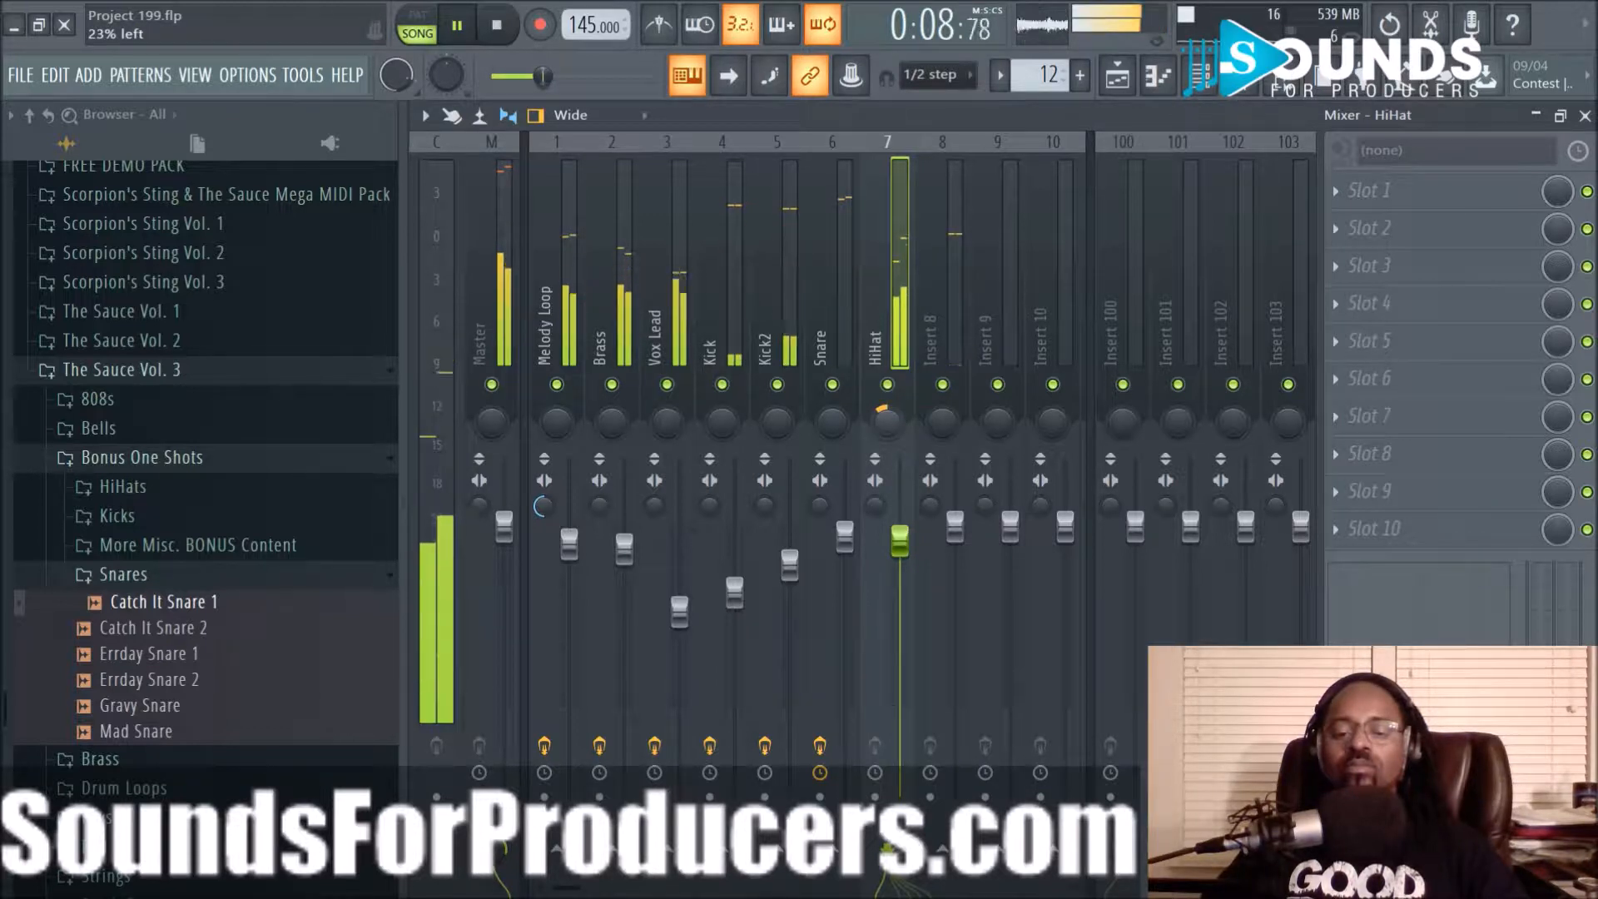
left_click_drag(892, 466, 892, 468)
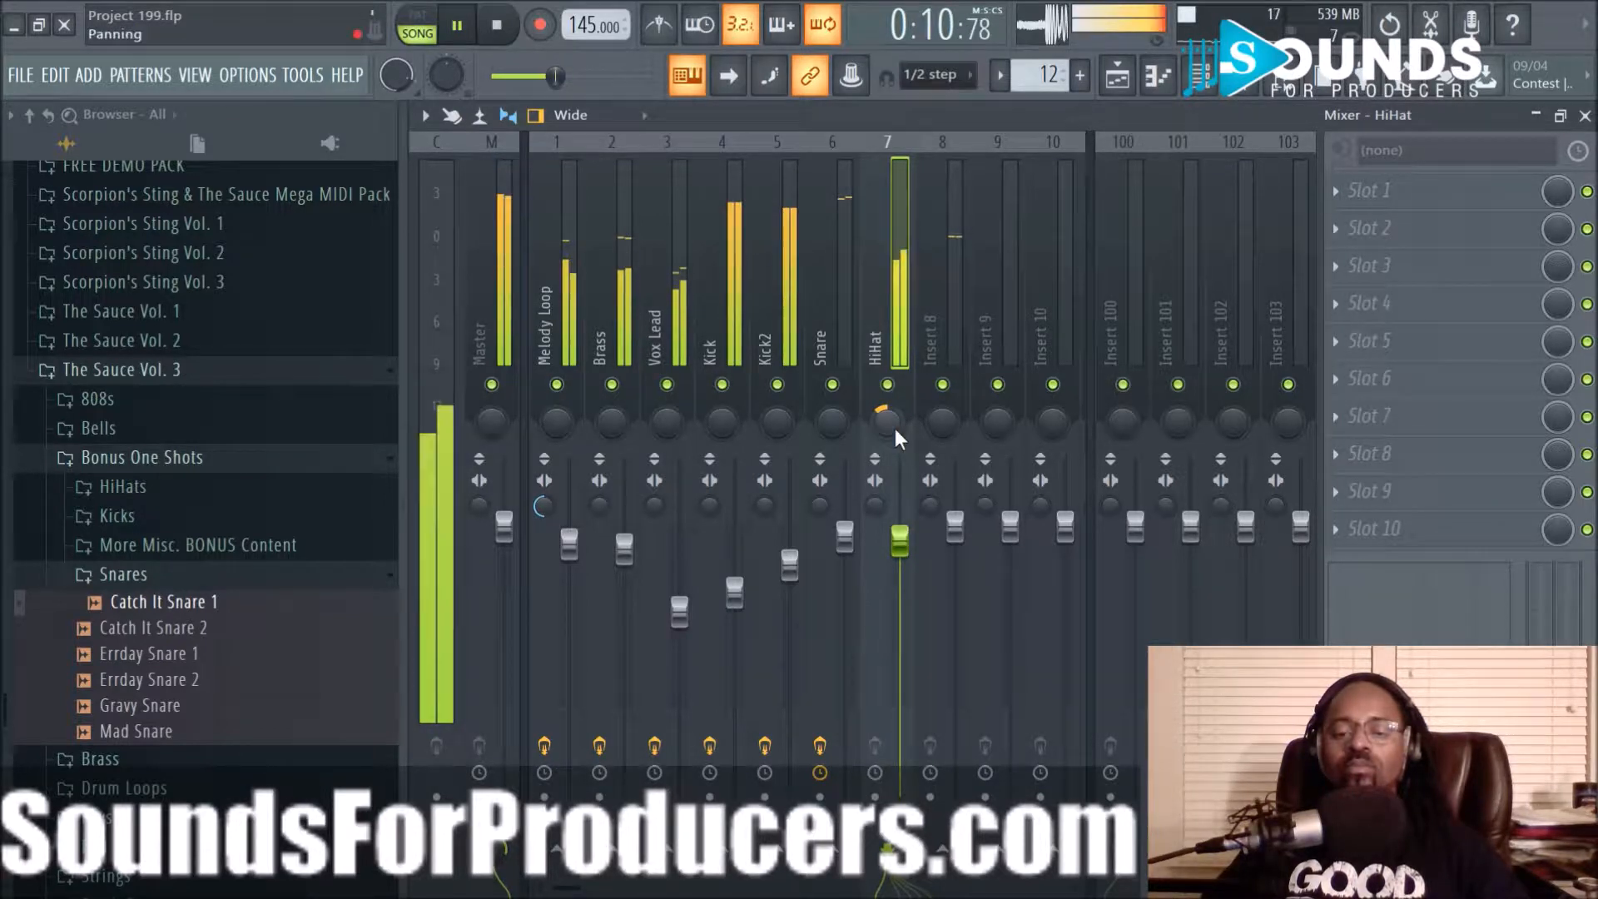
left_click_drag(899, 541, 899, 551)
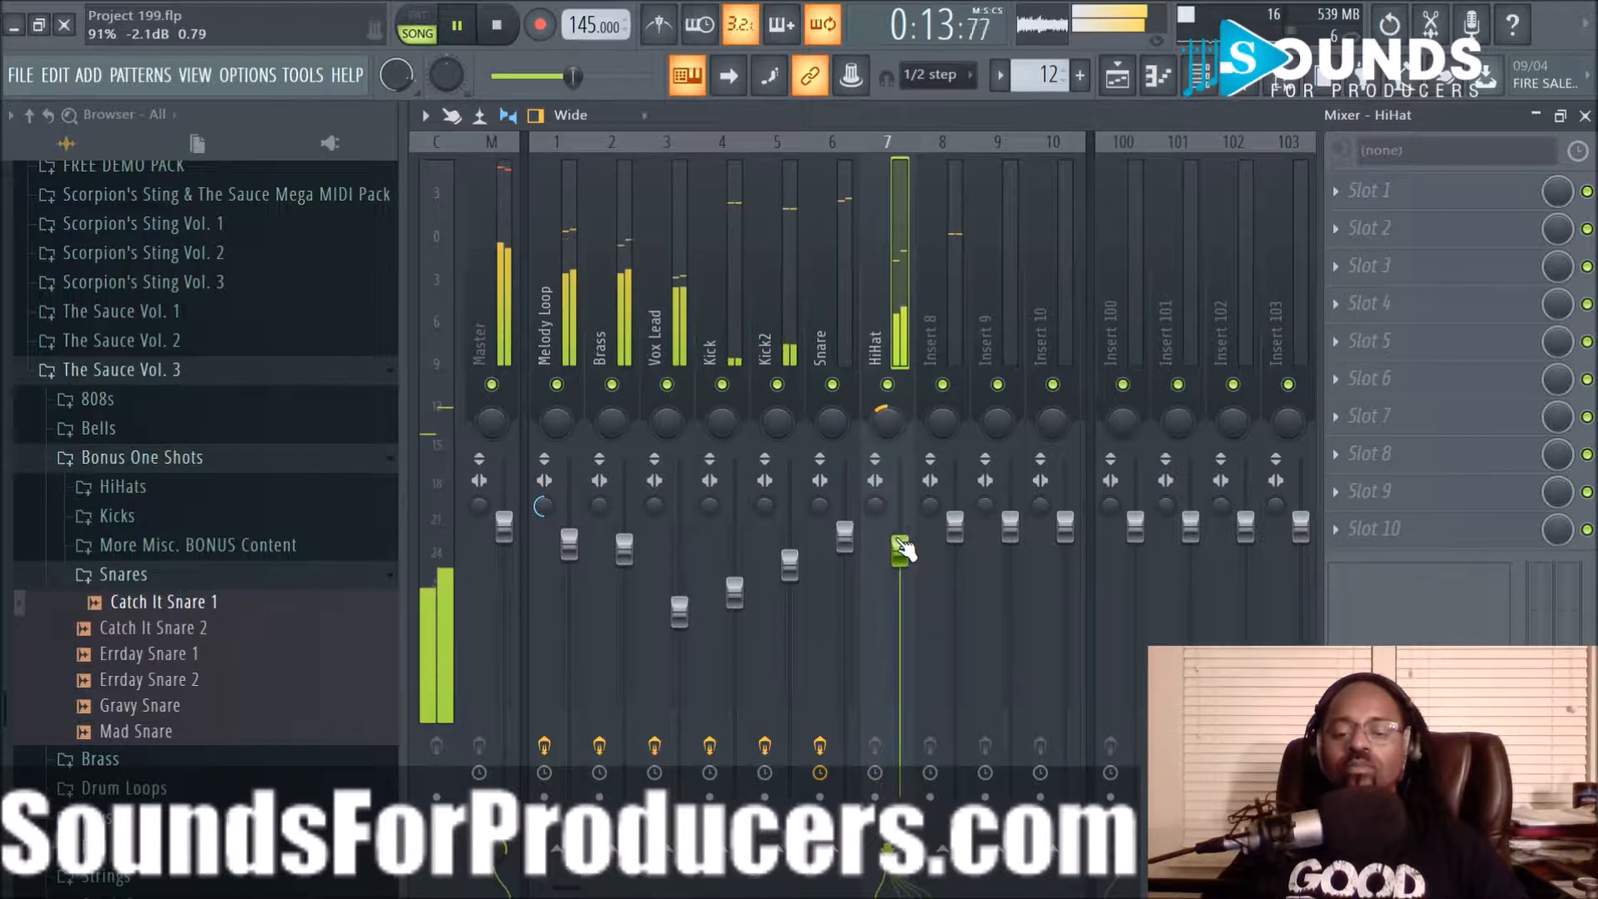
Rename mixer Insert 8 as Snare2
right_click(936, 343)
left_click(982, 164)
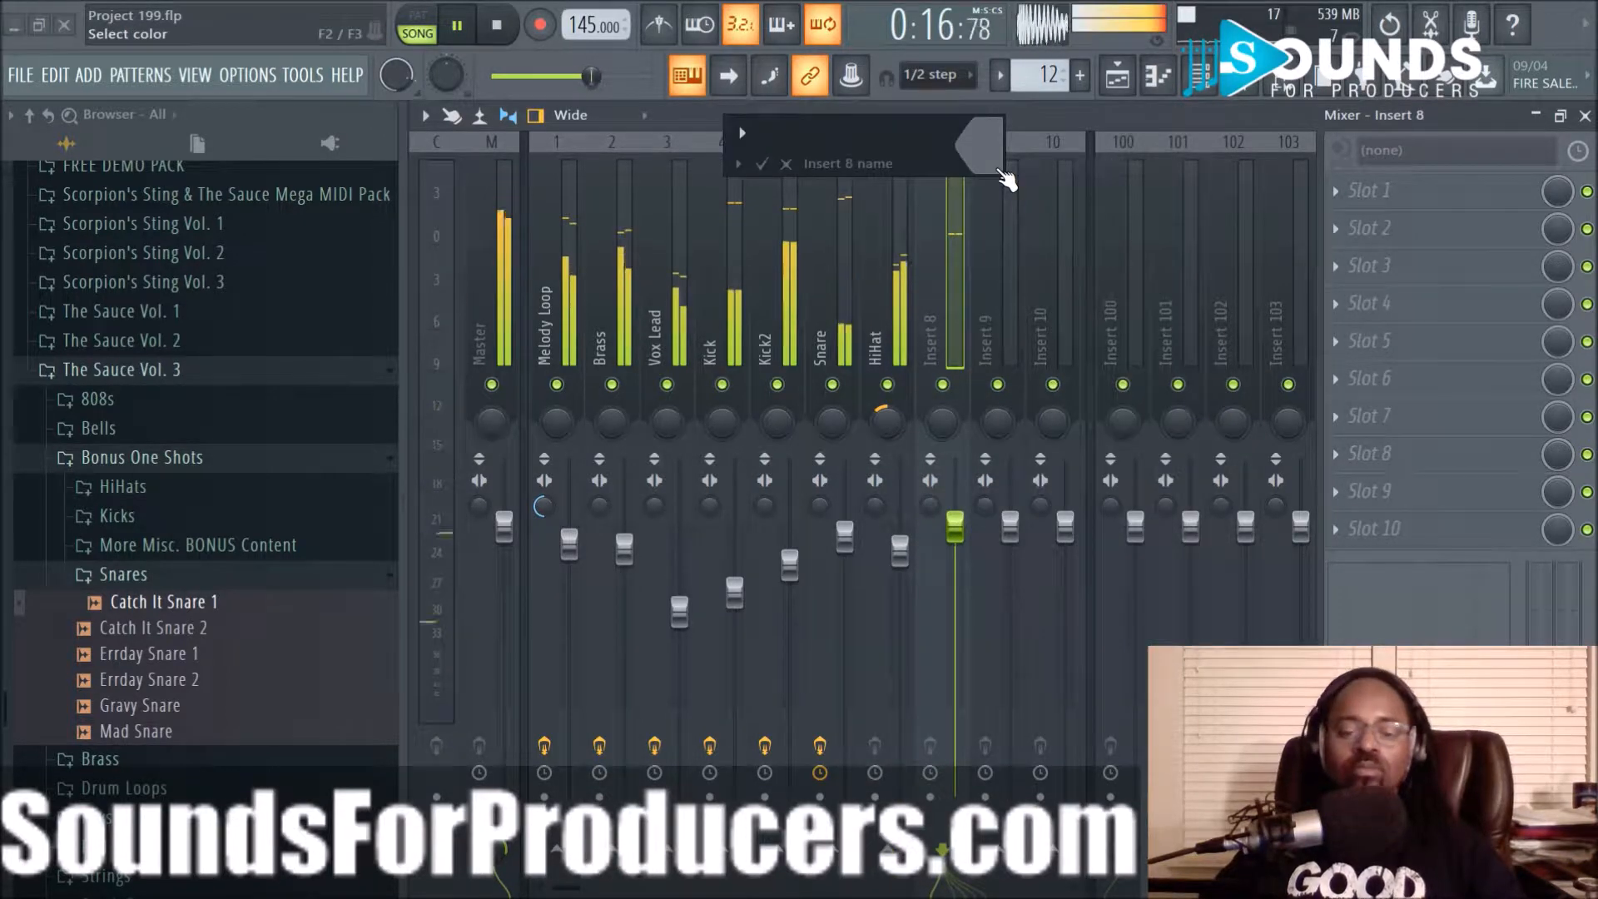
type("Snare2")
key("Return")
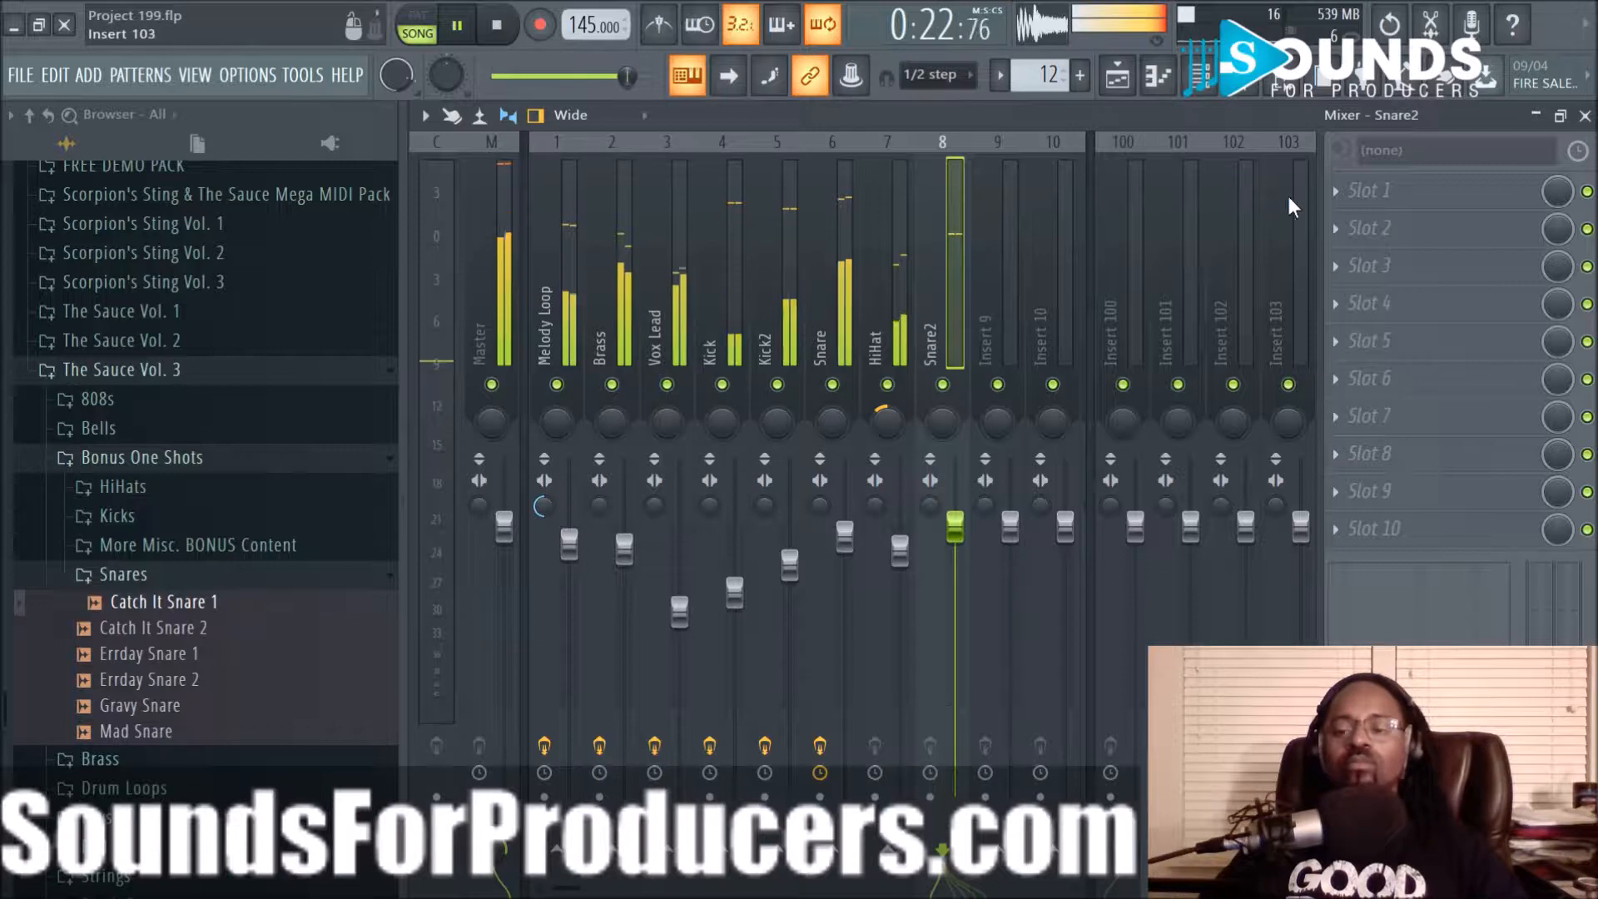
Raise the pitch of the Catch It Snare 1 channel and return to the mixer
left_click(1200, 75)
left_click(653, 670)
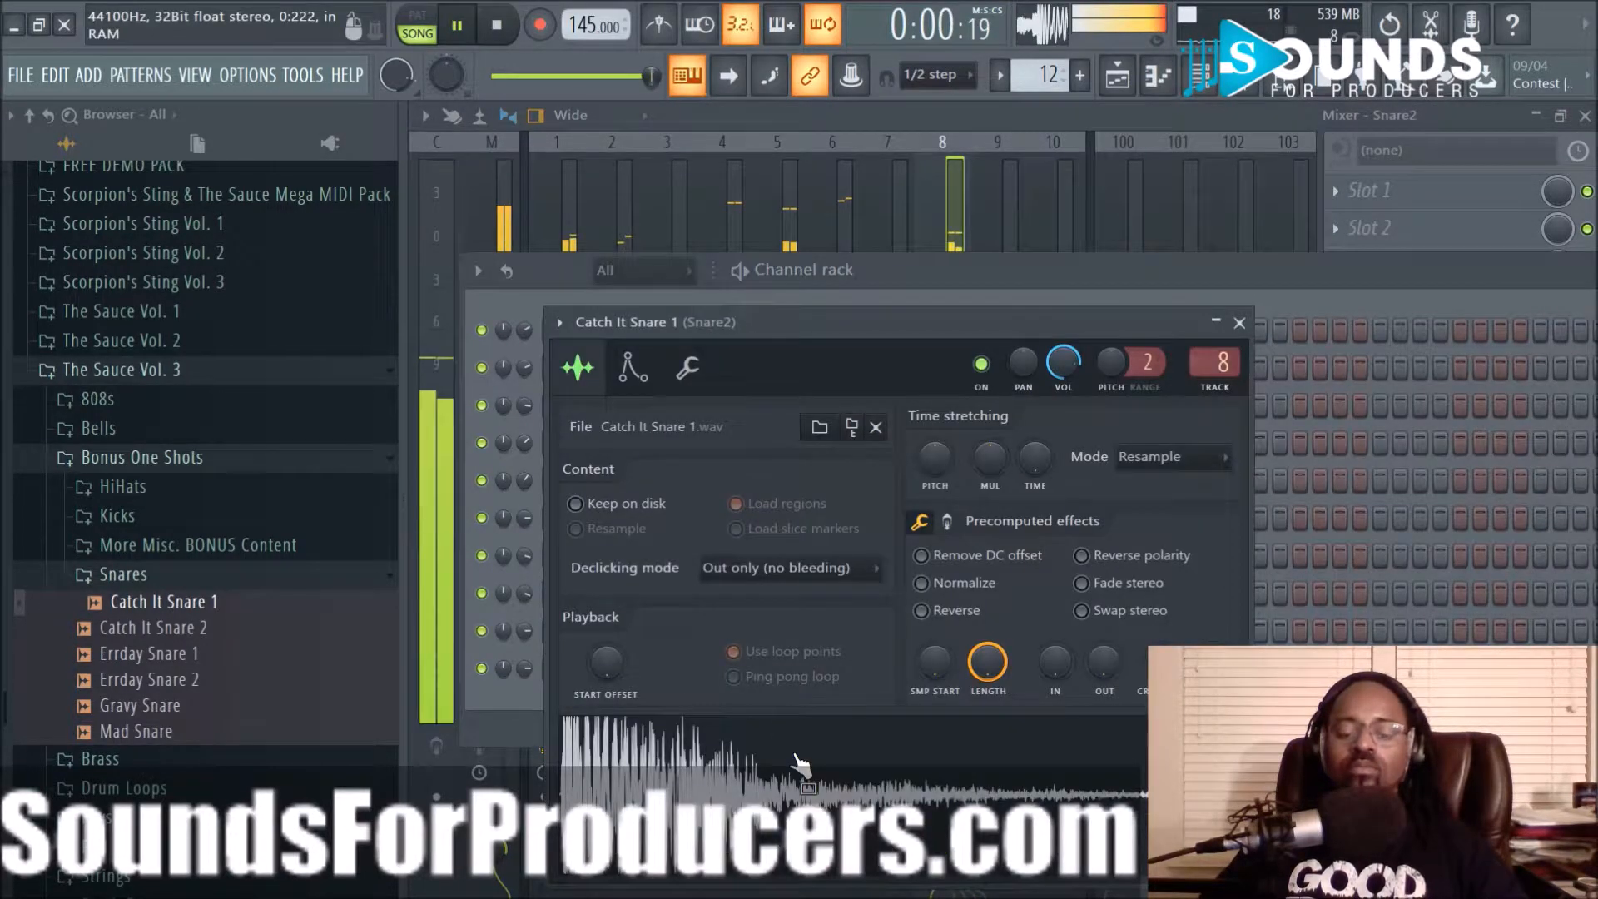
left_click_drag(1112, 363, 1112, 342)
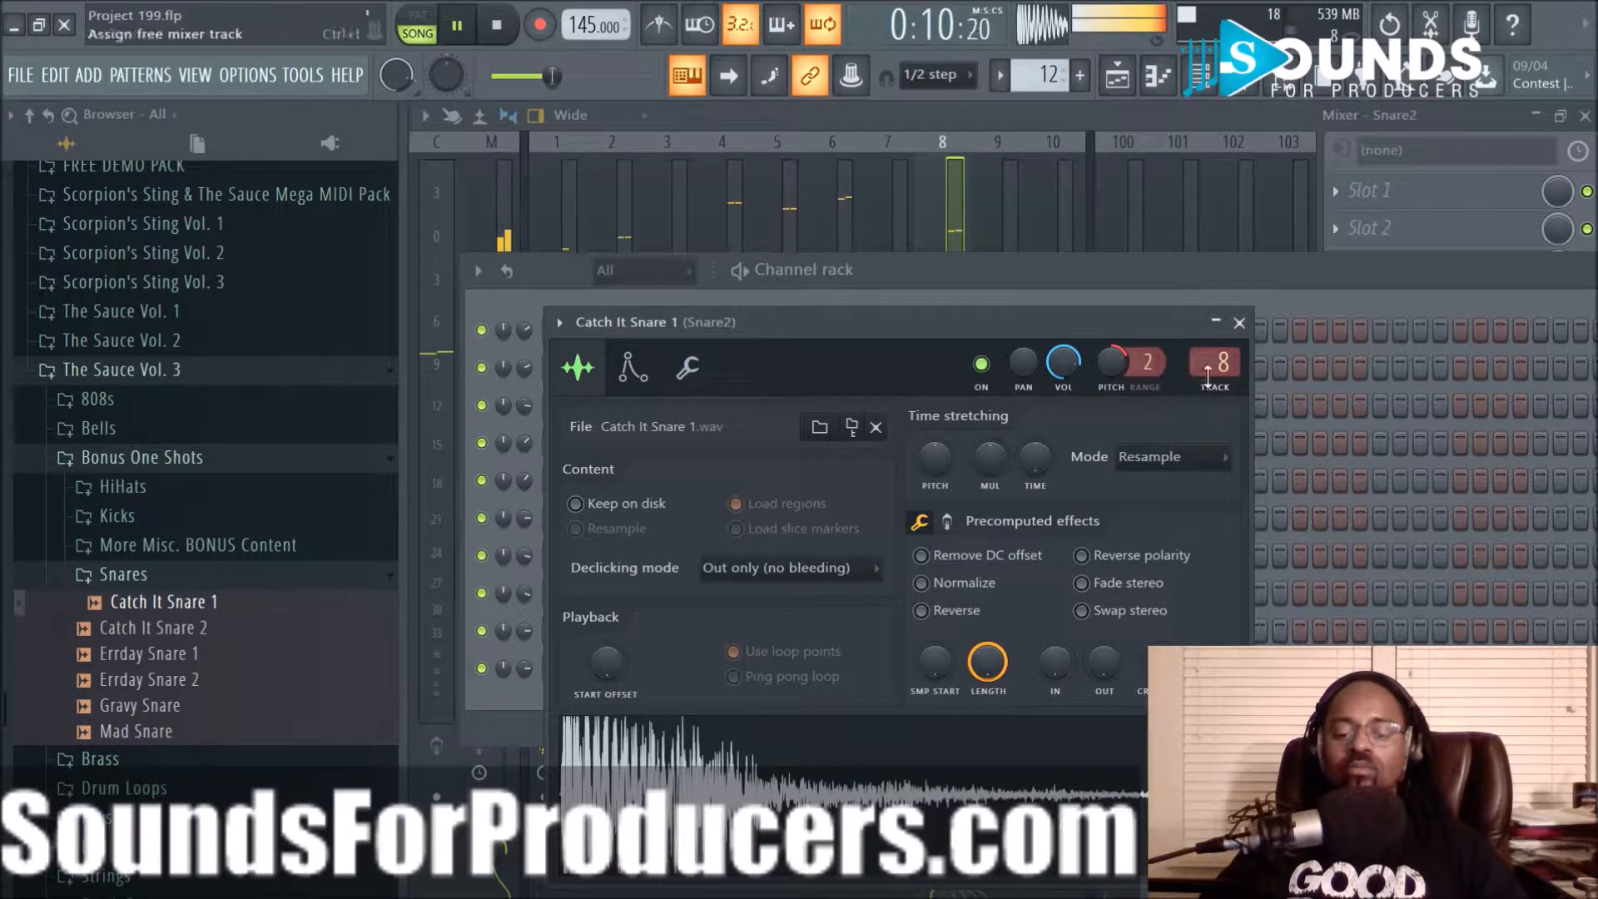
left_click(1240, 323)
left_click(921, 222)
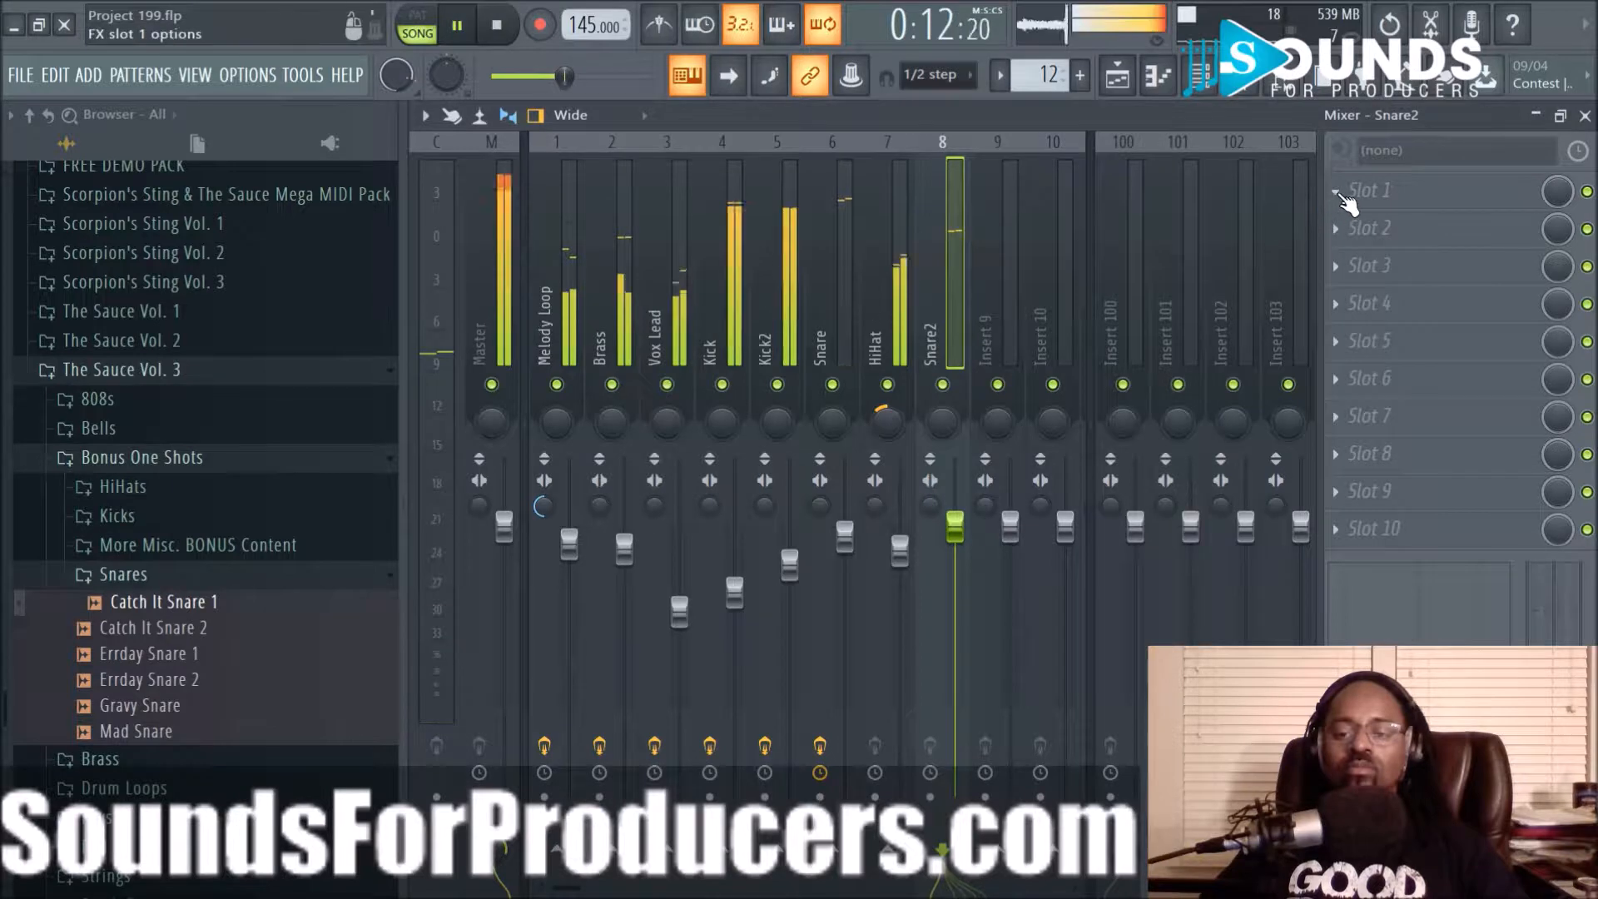
Load Fruity parametric EQ 2 in slot 1 of the Snare2 track and use band 1 to cut the lows just above 200 Hz
left_click(1370, 191)
mouse_move(1350, 222)
left_click(1083, 187)
left_click_drag(605, 460, 706, 570)
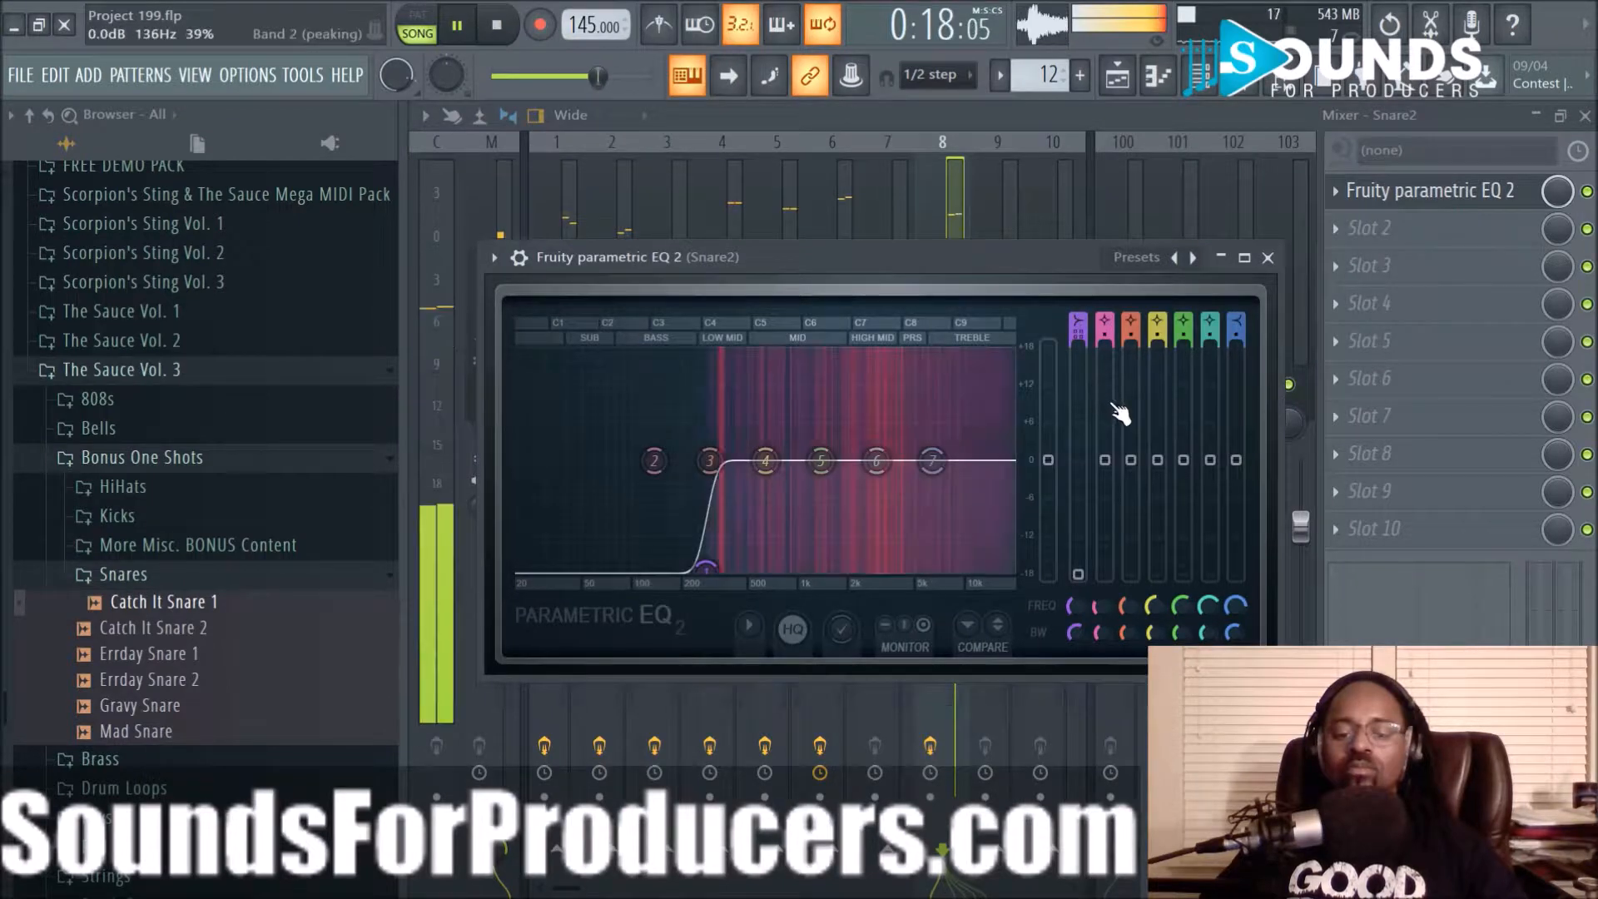
left_click(1267, 258)
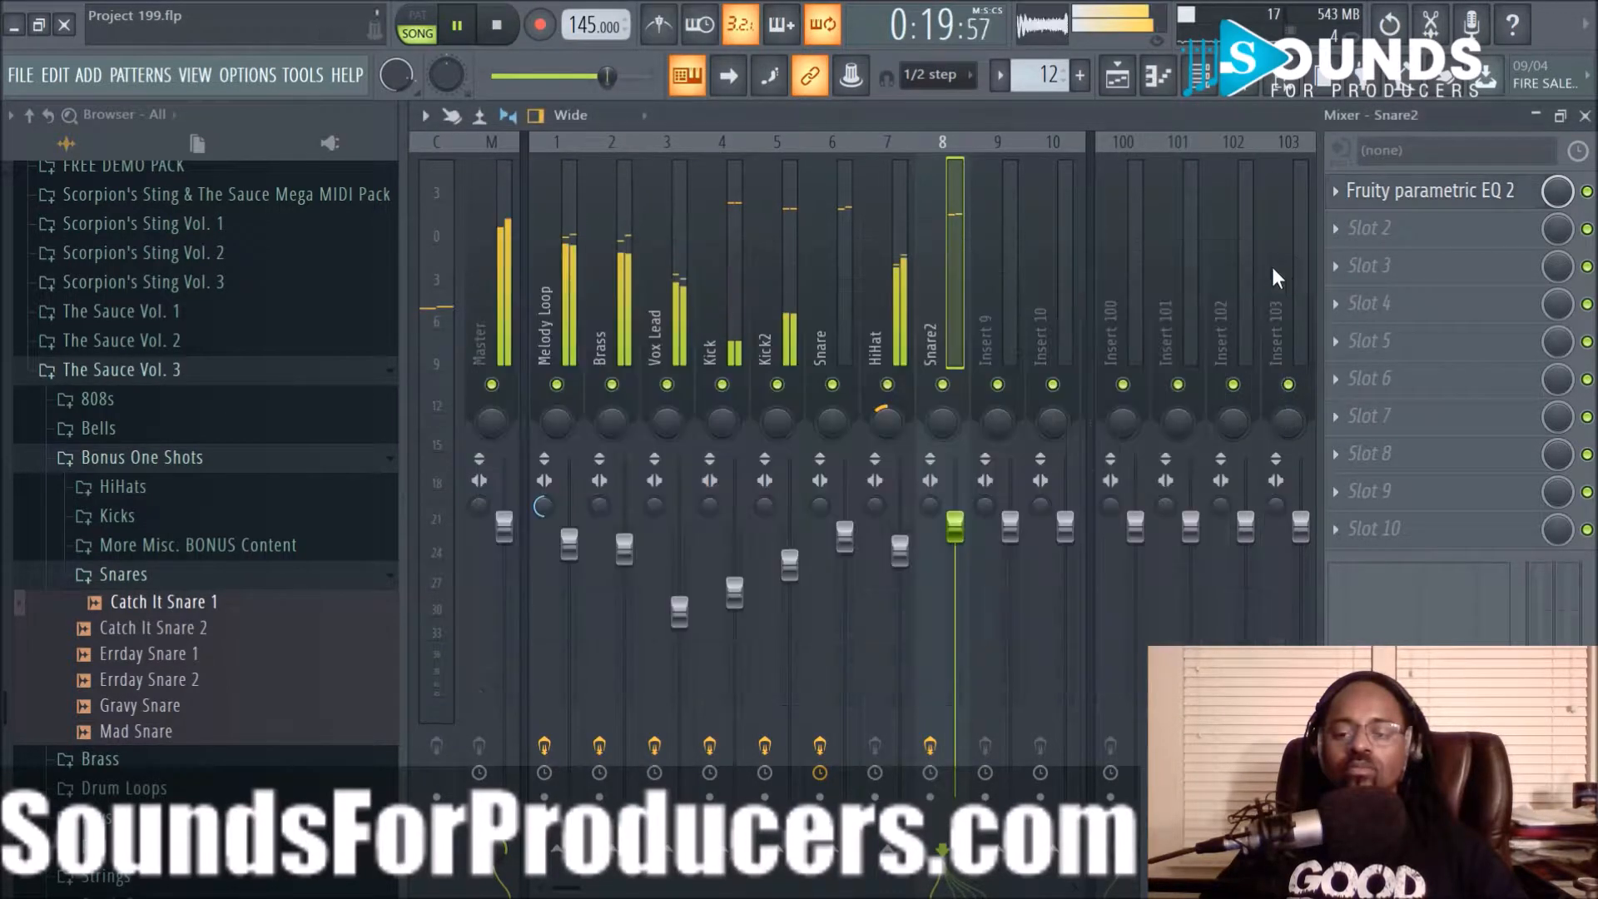
Load Fruity Reeverb 2 in slot 2 of the Snare2 track and raise its wet level
left_click(1341, 228)
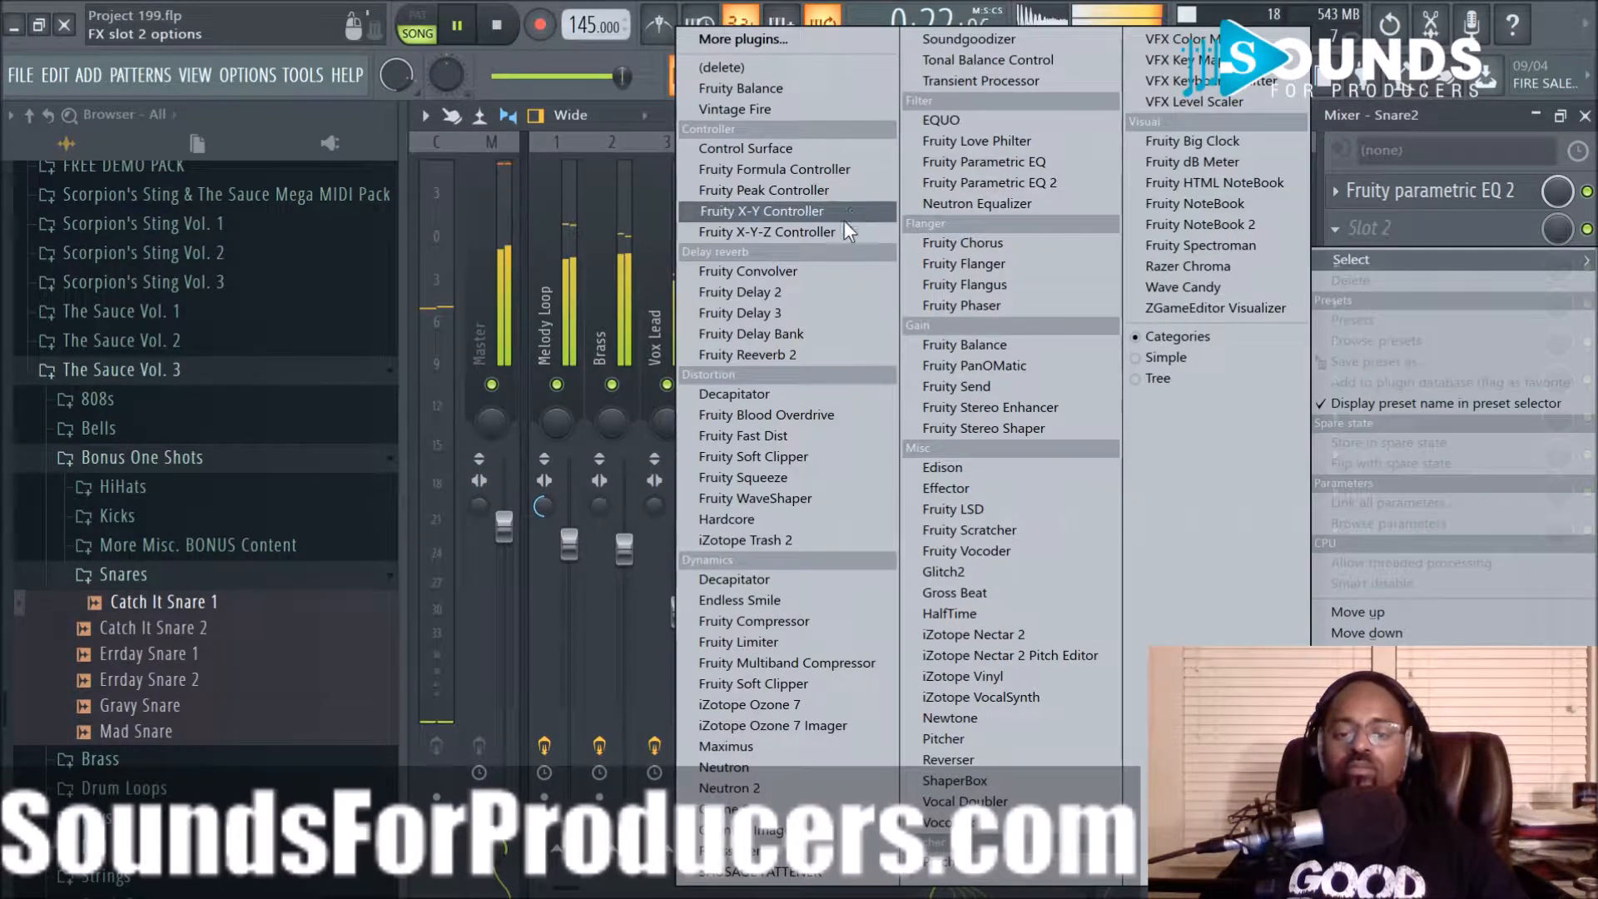
left_click(828, 355)
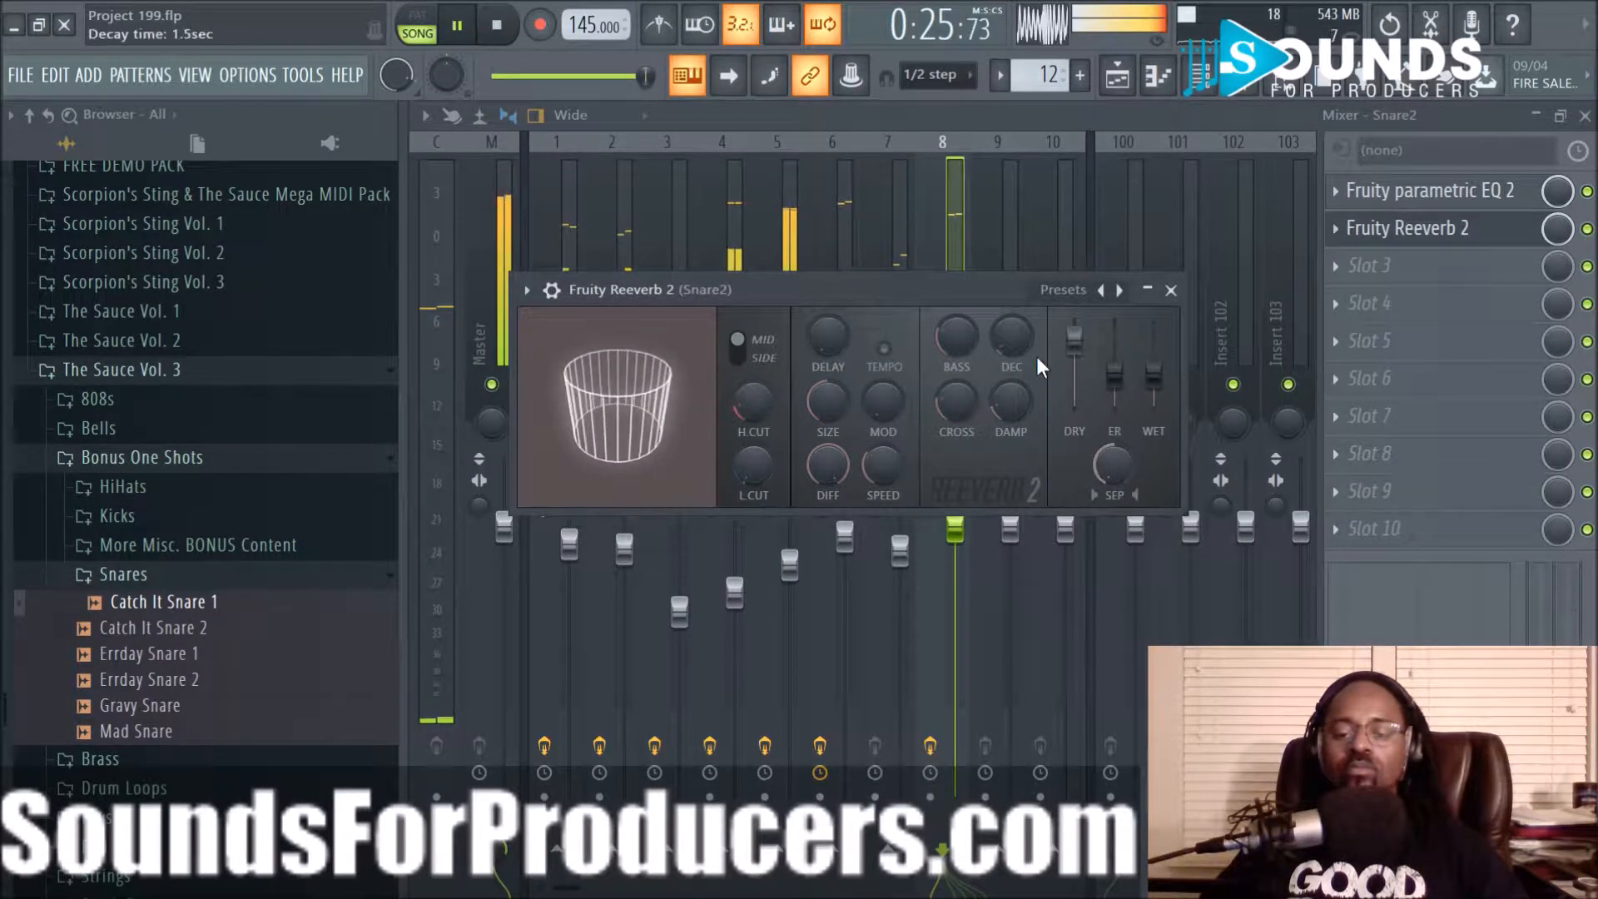
left_click_drag(1154, 376, 1153, 355)
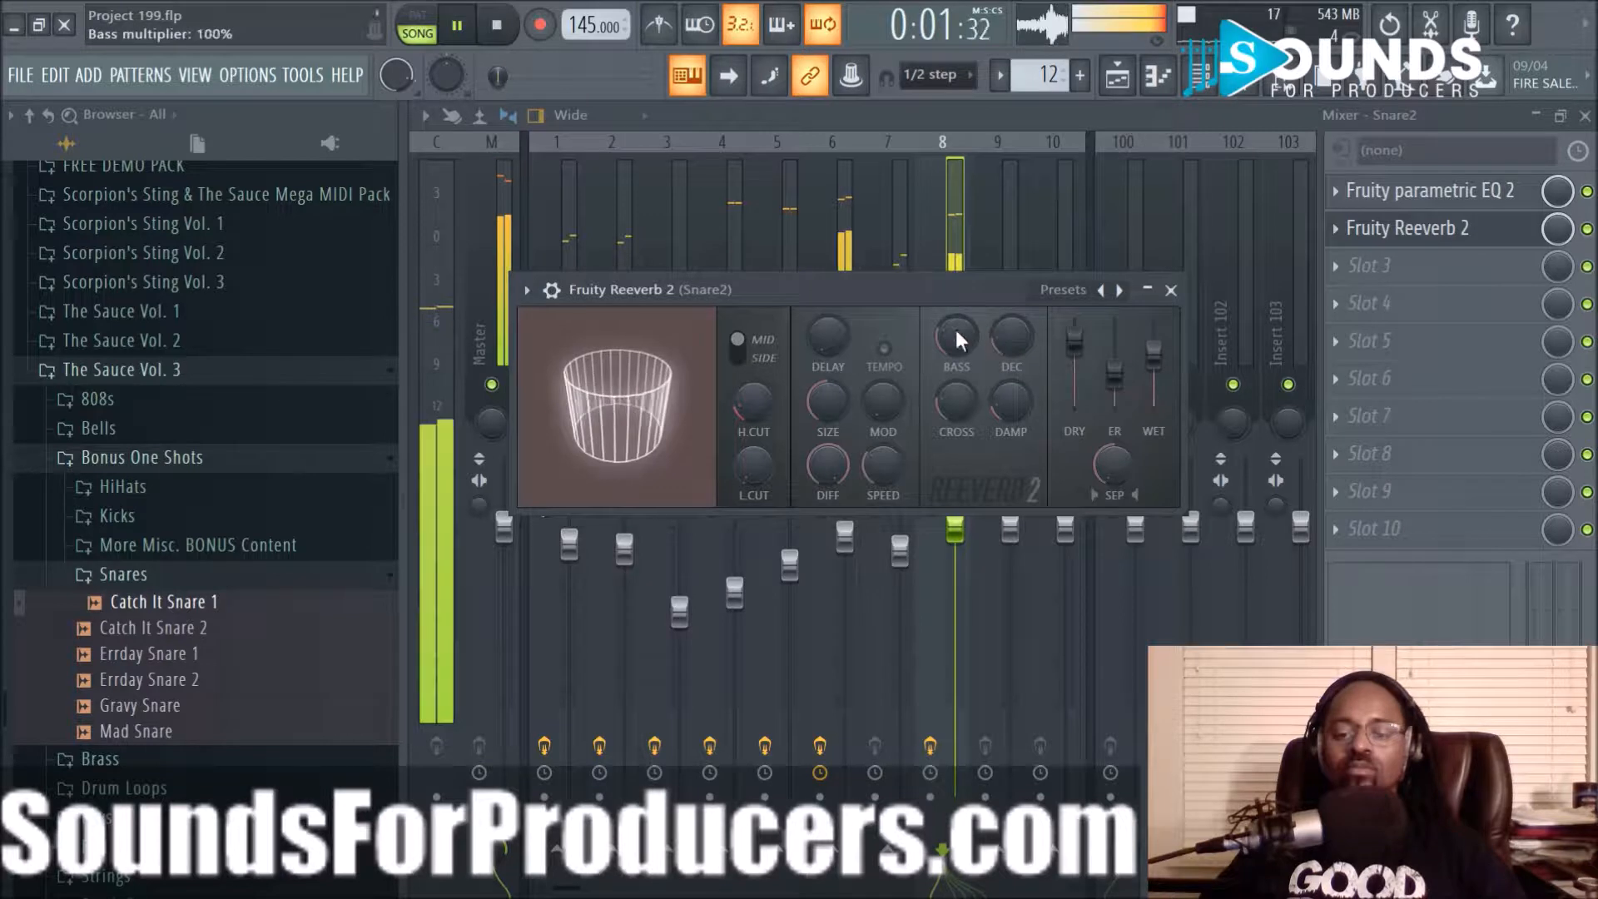
Compare smaller room sizes of 58 and 46 in the Snare2 reverb, settle on a much larger room, and close the reverb
scroll(755, 470, "up", 6)
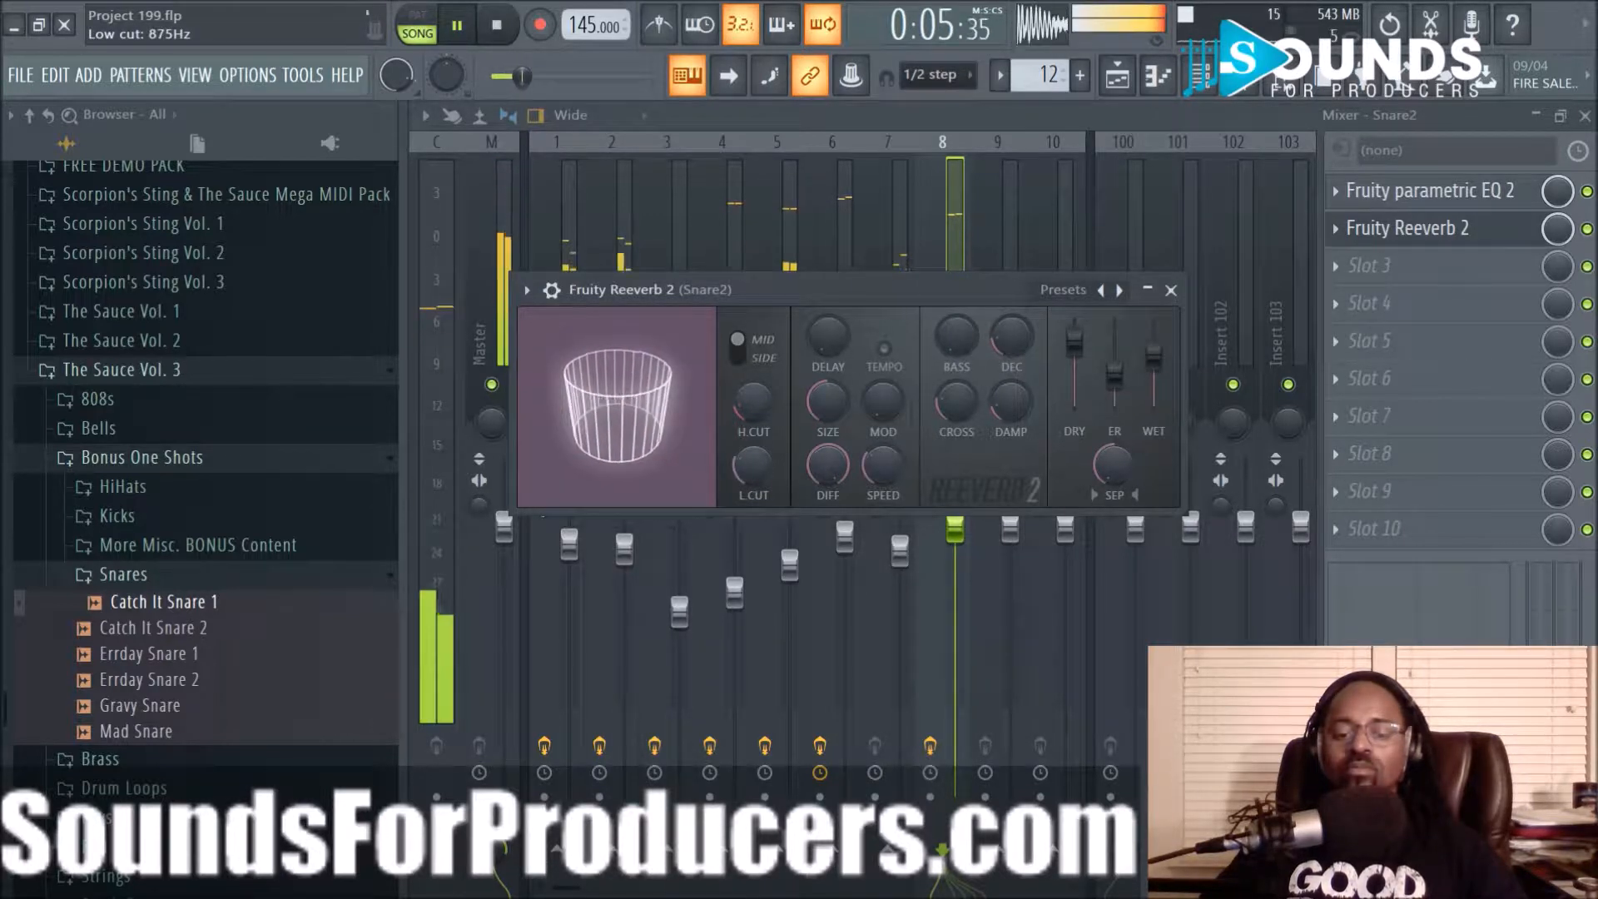
scroll(837, 395, "up", 5)
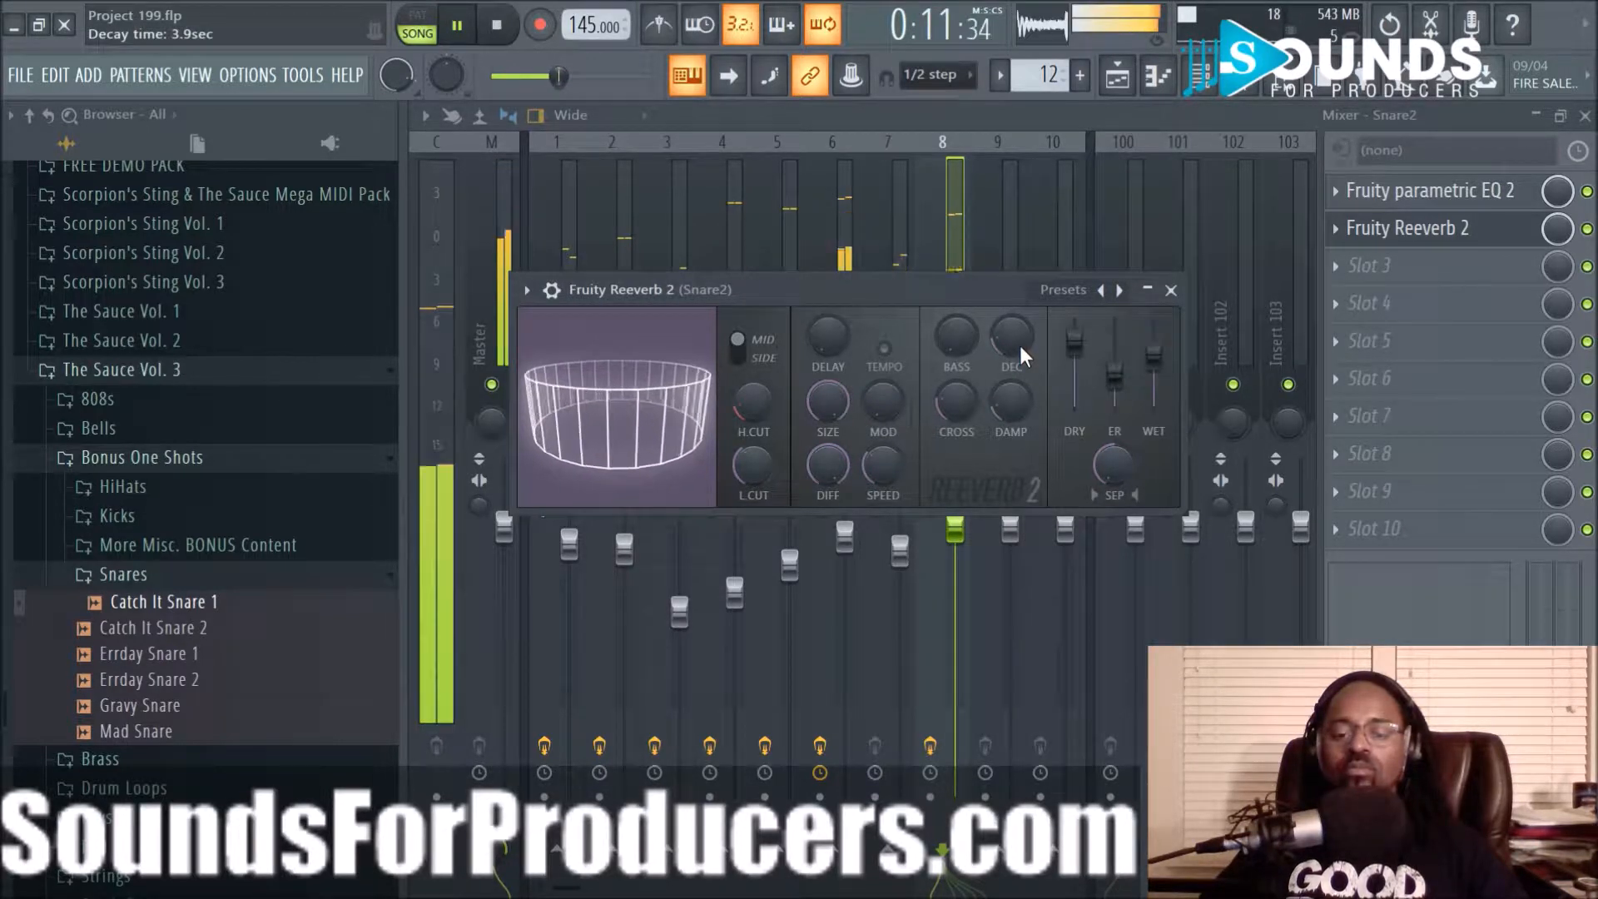
left_click_drag(817, 406, 816, 466)
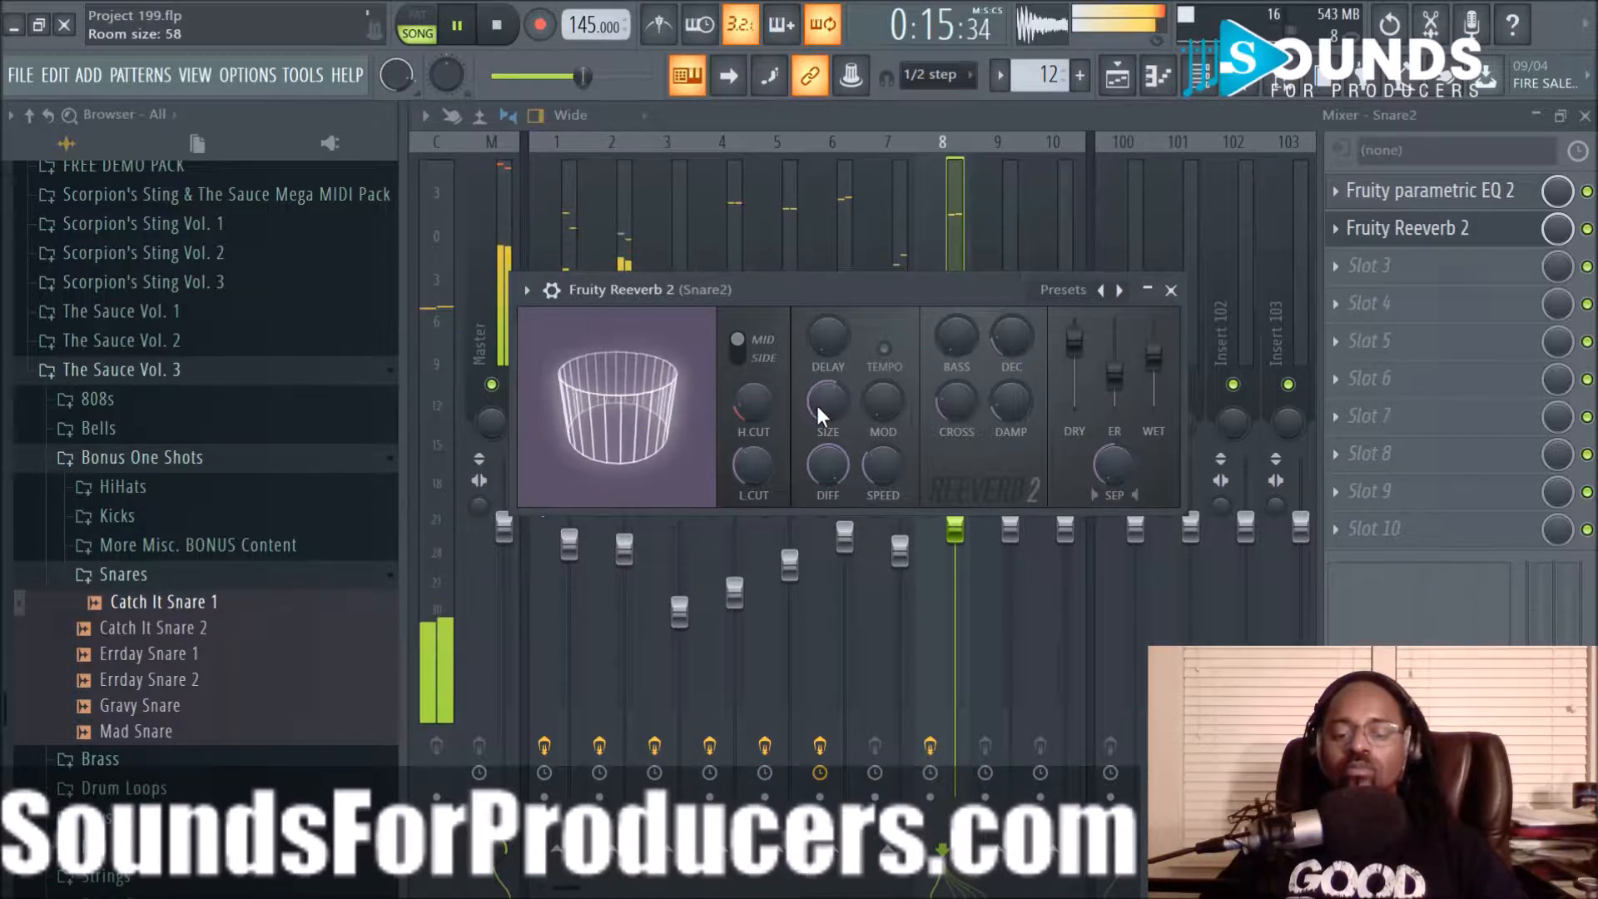
left_click_drag(815, 402, 815, 419)
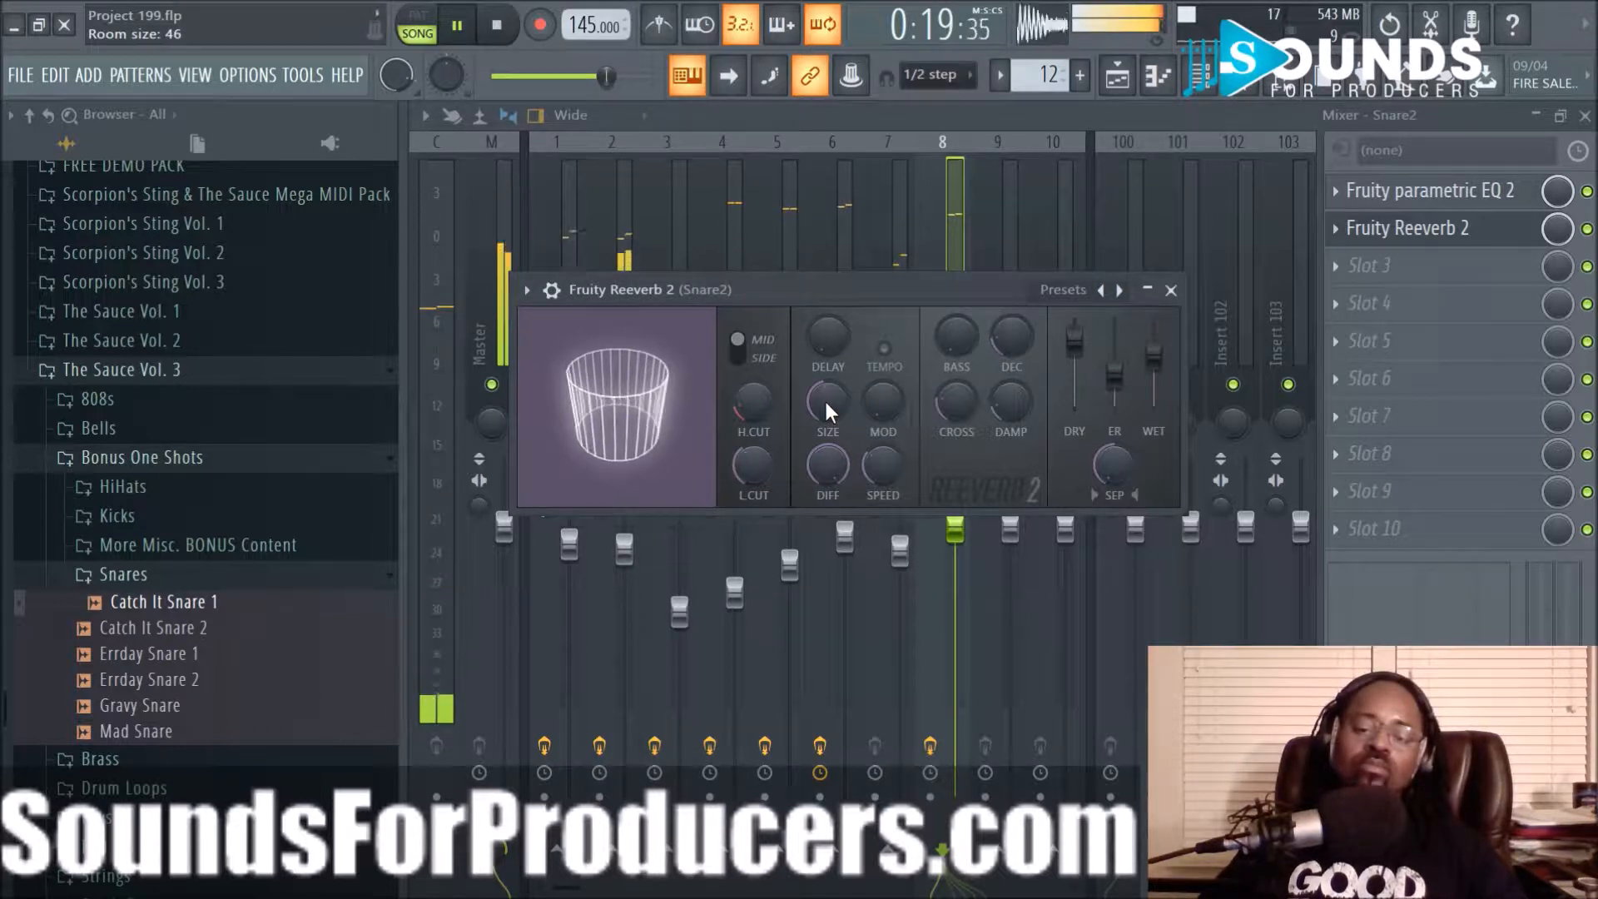
scroll(824, 398, "up", 10)
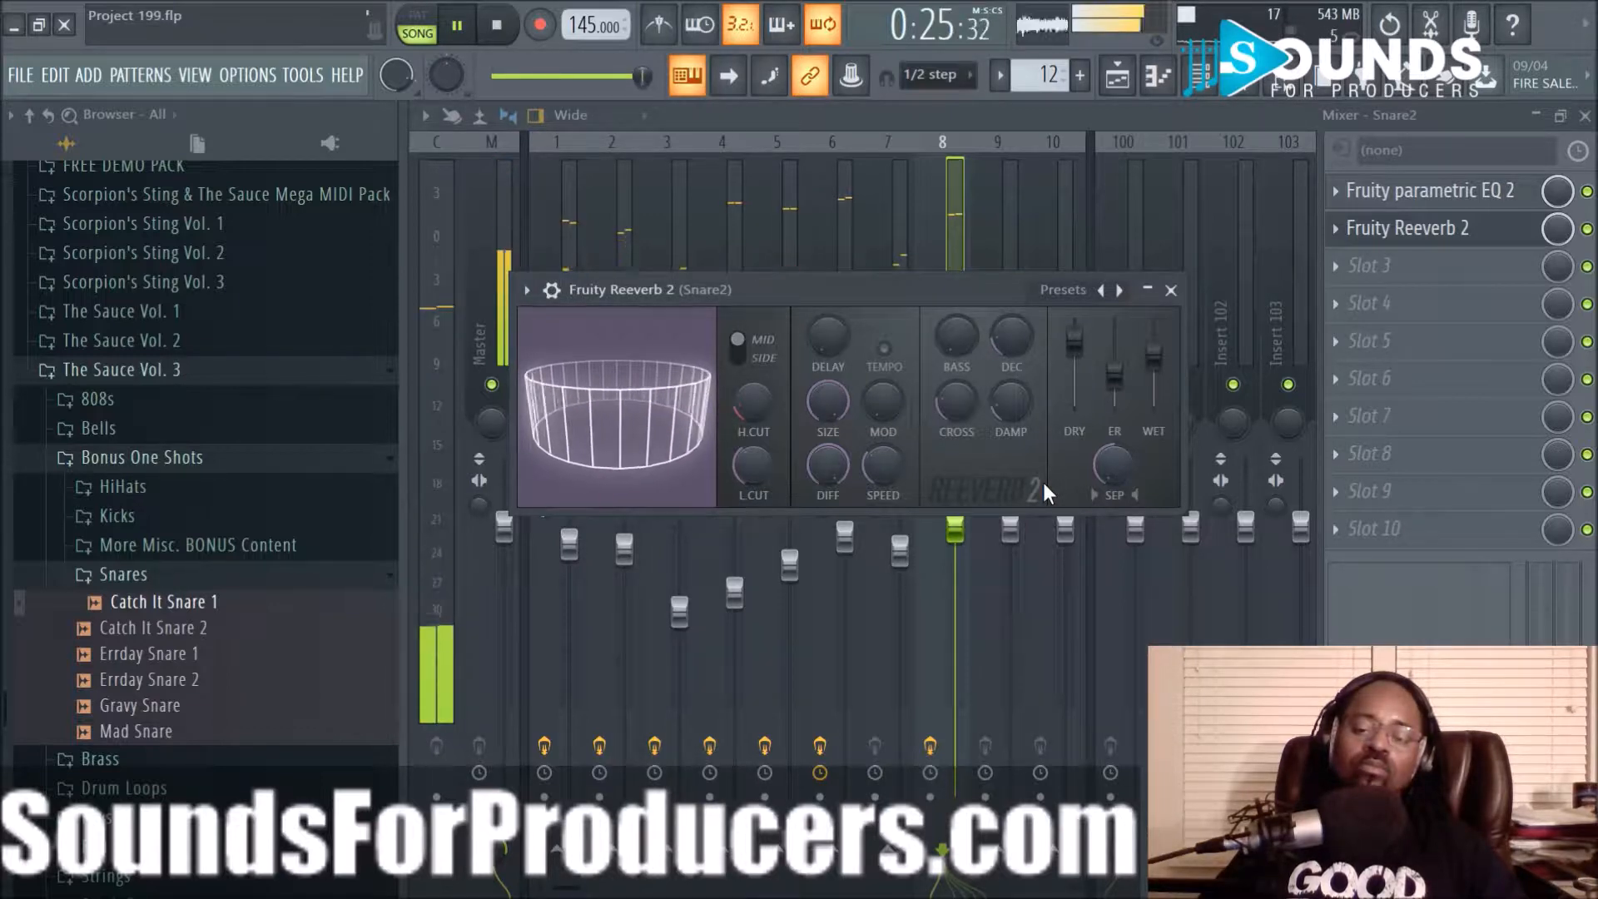
left_click(1170, 292)
Set the Catch It Snare 1 channel's pitch range to 8 semitones and adjust its pitch
key("F6")
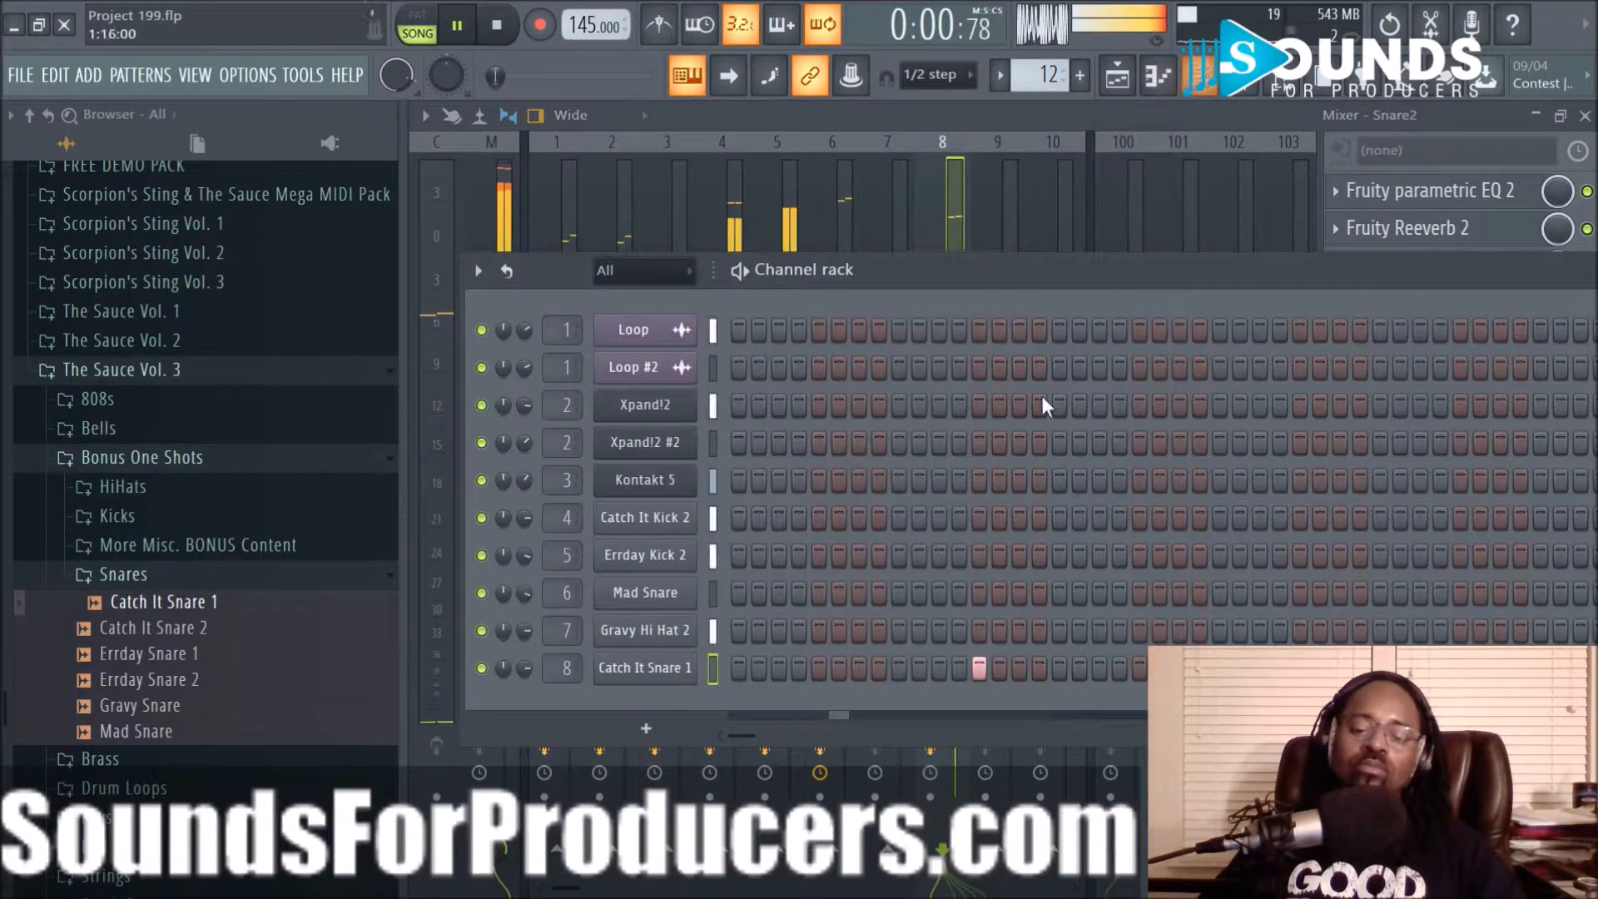
left_click(665, 673)
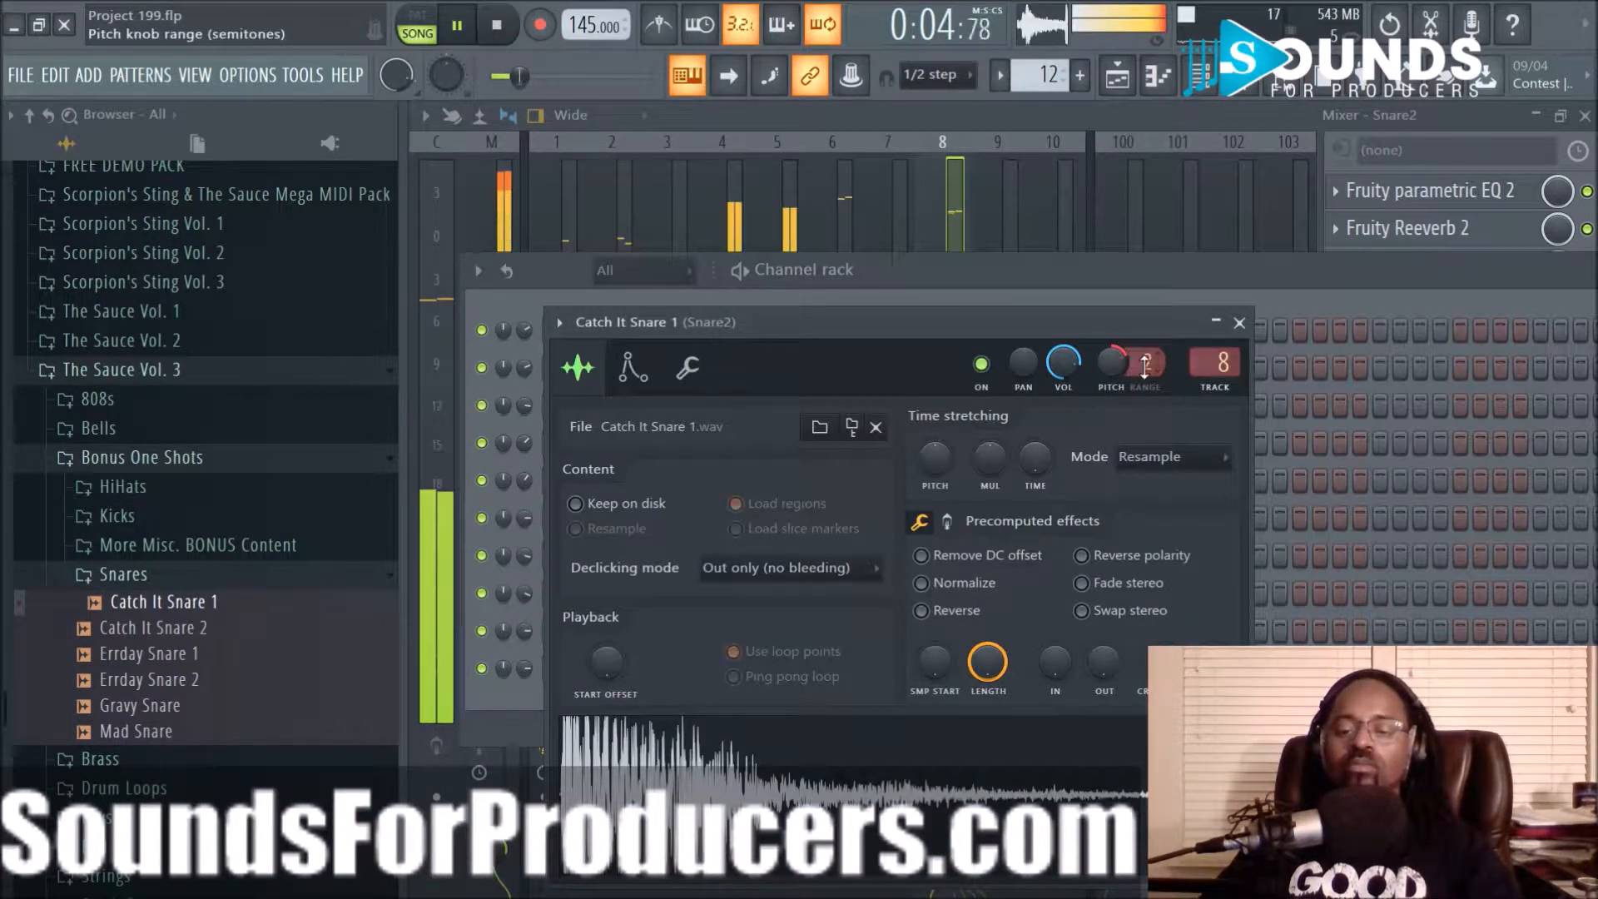
left_click_drag(1119, 366, 1118, 353)
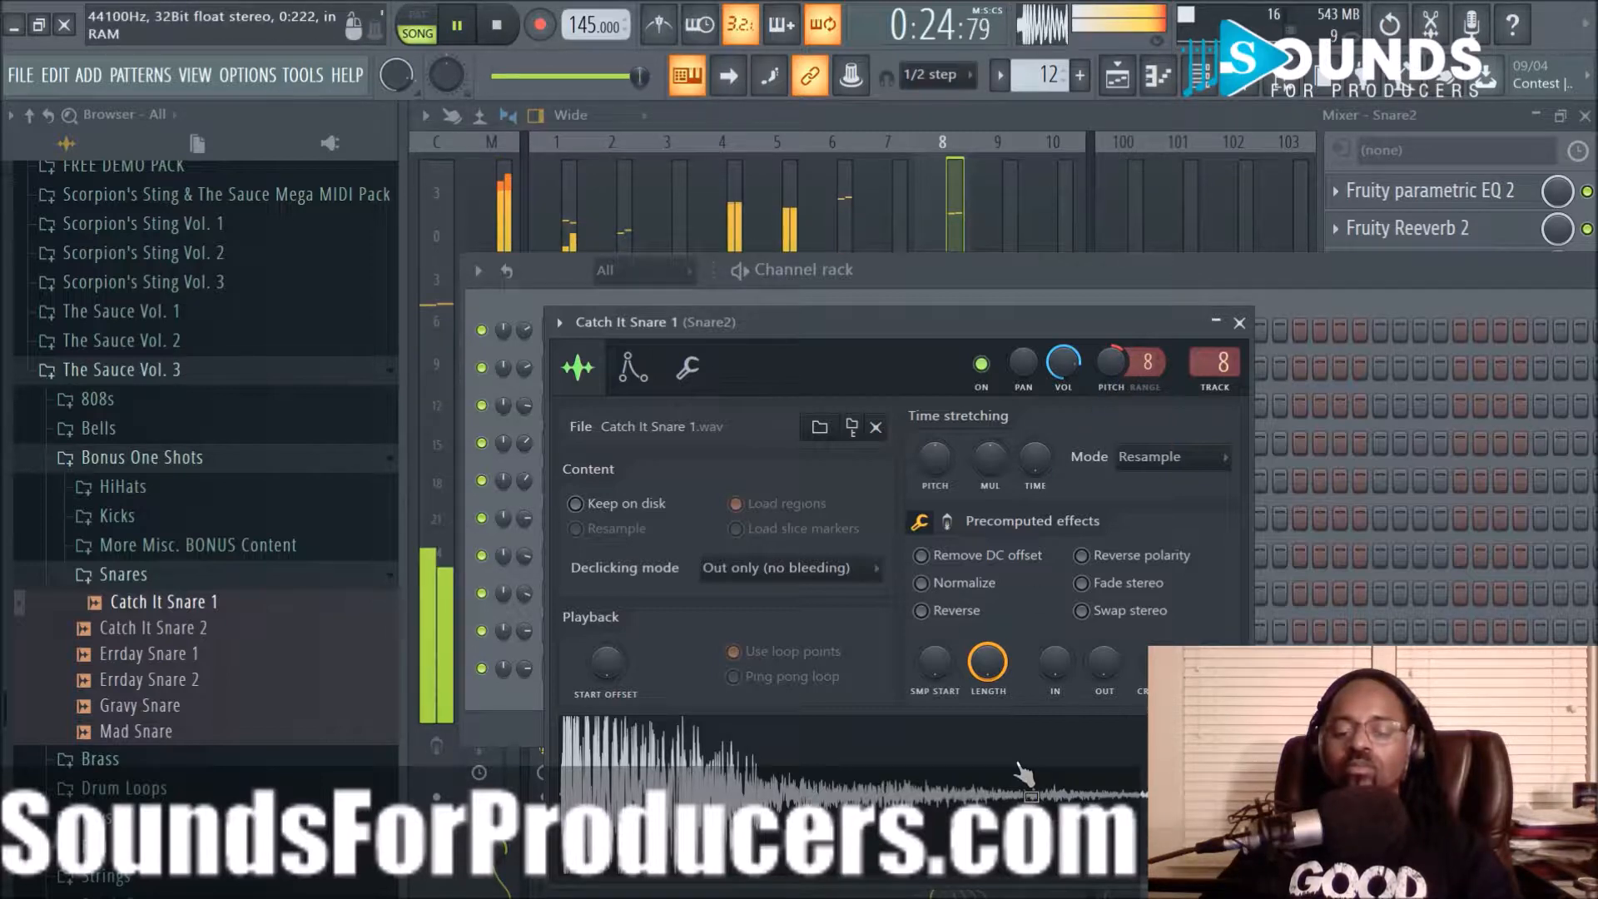
left_click(1240, 325)
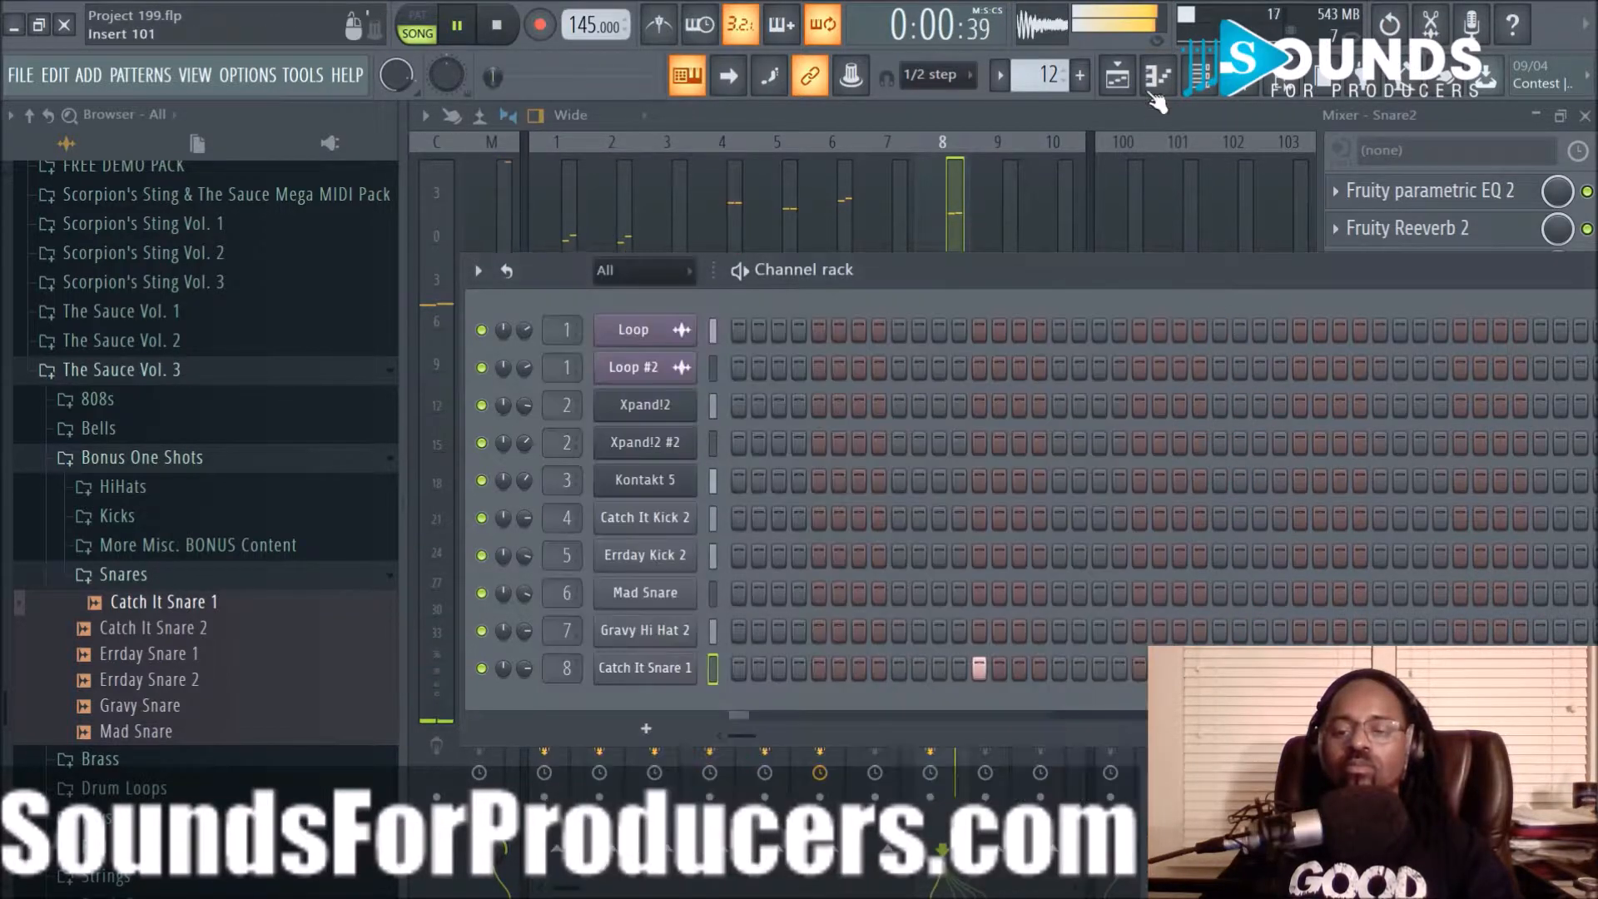
Make the Track 8 clip at bar 13 a unique pattern and open its snare notes in the piano roll
left_click(1117, 75)
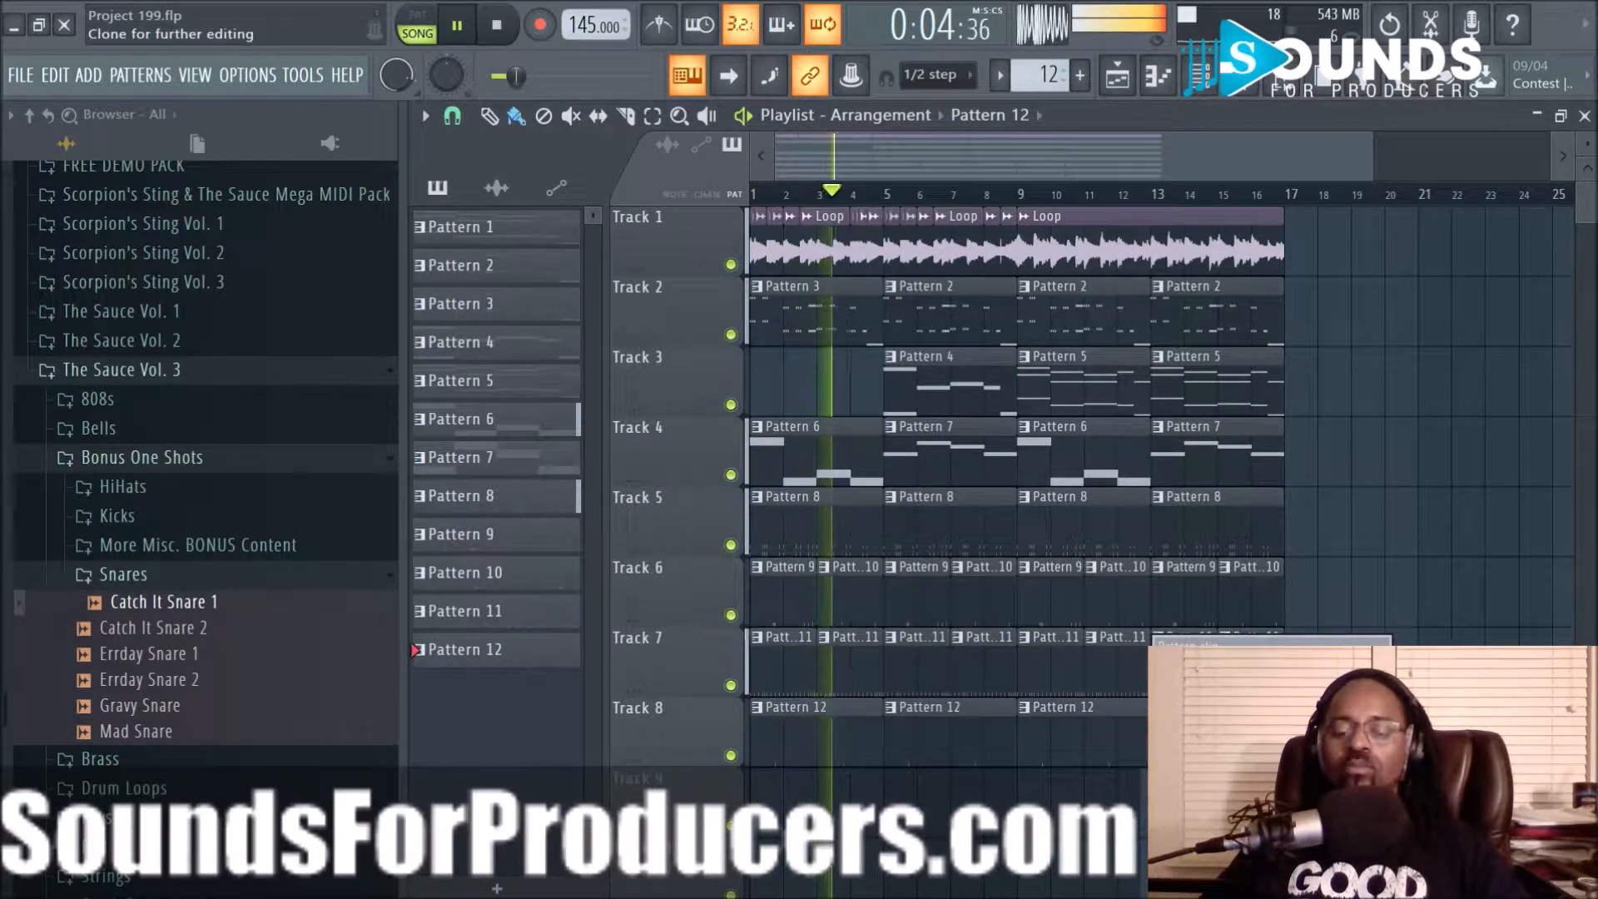
key("F4")
left_click(1155, 194)
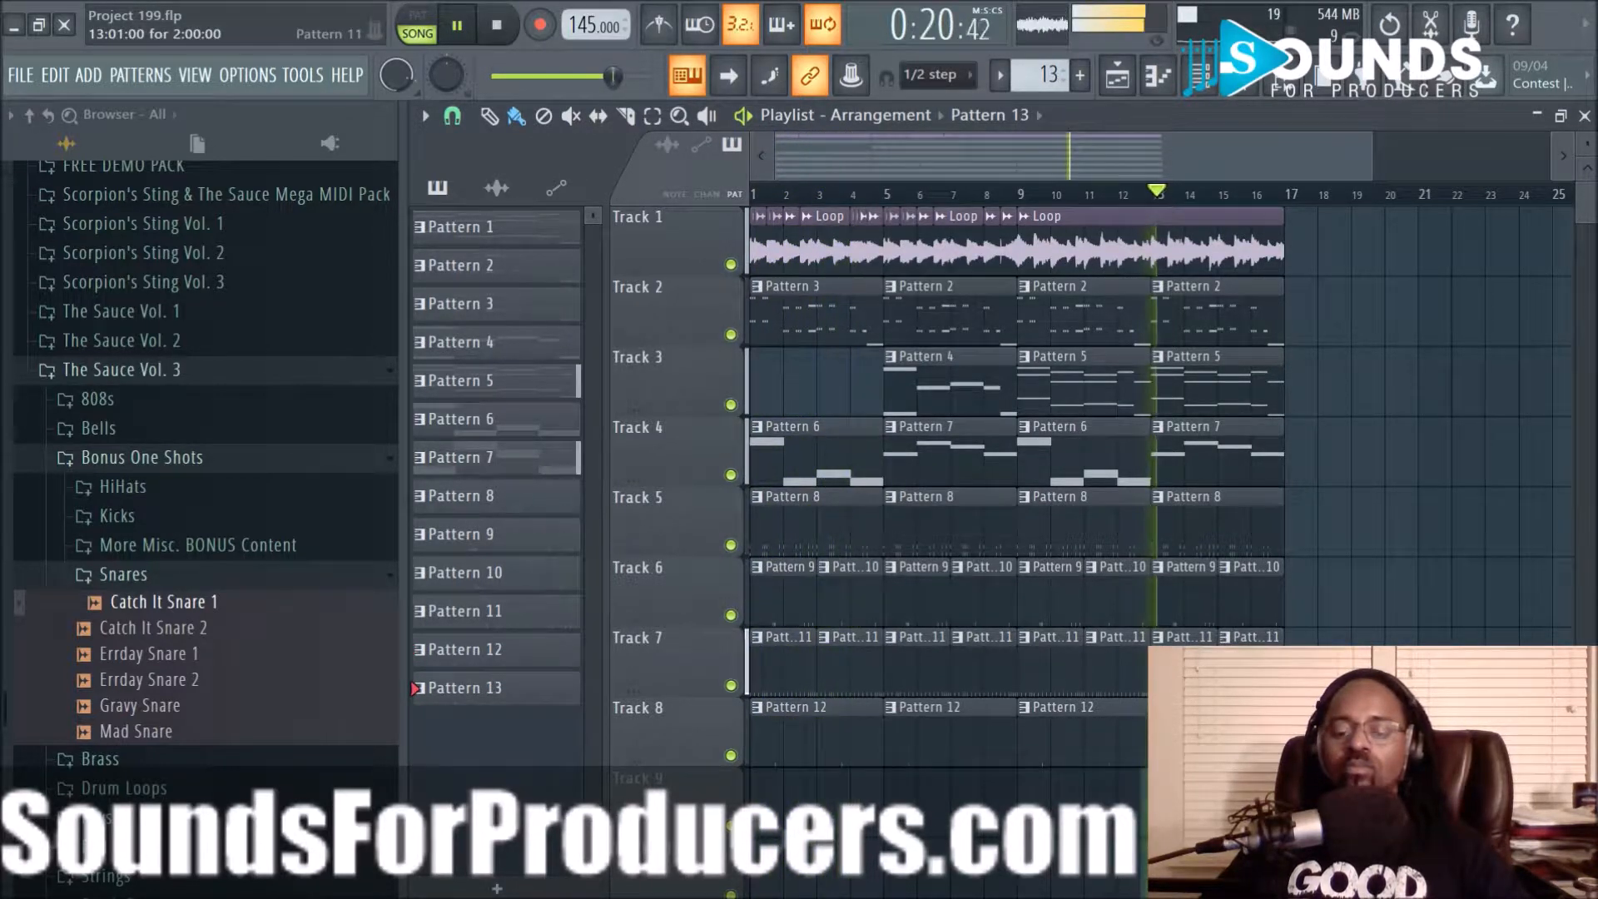
double_click(1207, 704)
Set the piano roll snap to 1/3 beat and add a six-note triplet snare roll across the last two beats of bar 4
left_click_drag(1056, 179, 501, 143)
left_click(482, 115)
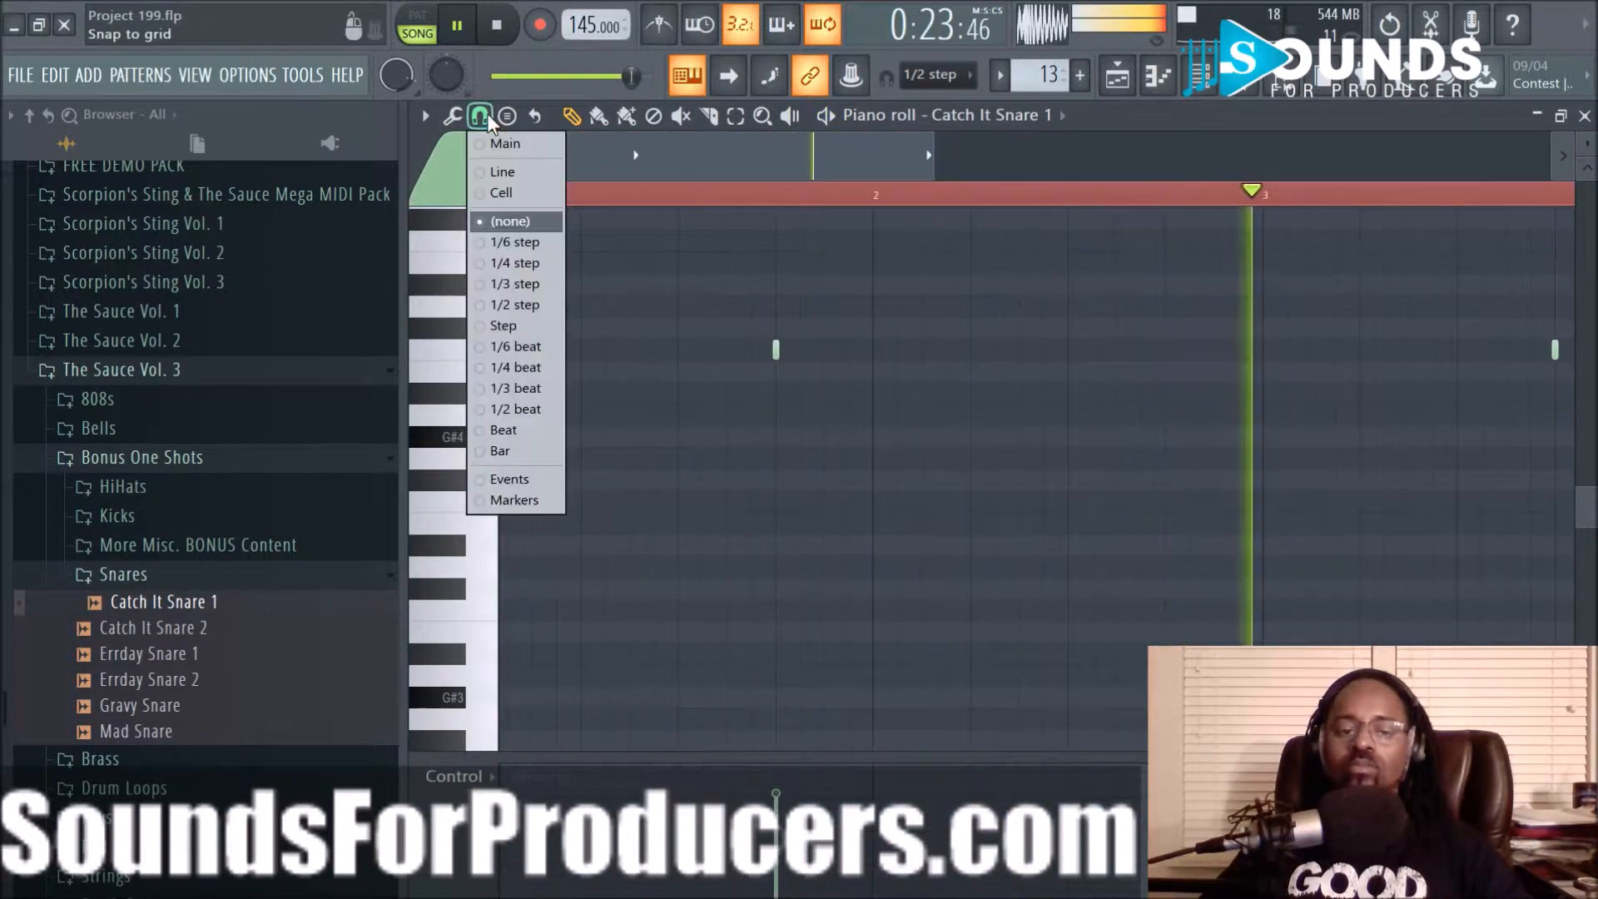
left_click(496, 389)
left_click_drag(666, 166, 741, 175)
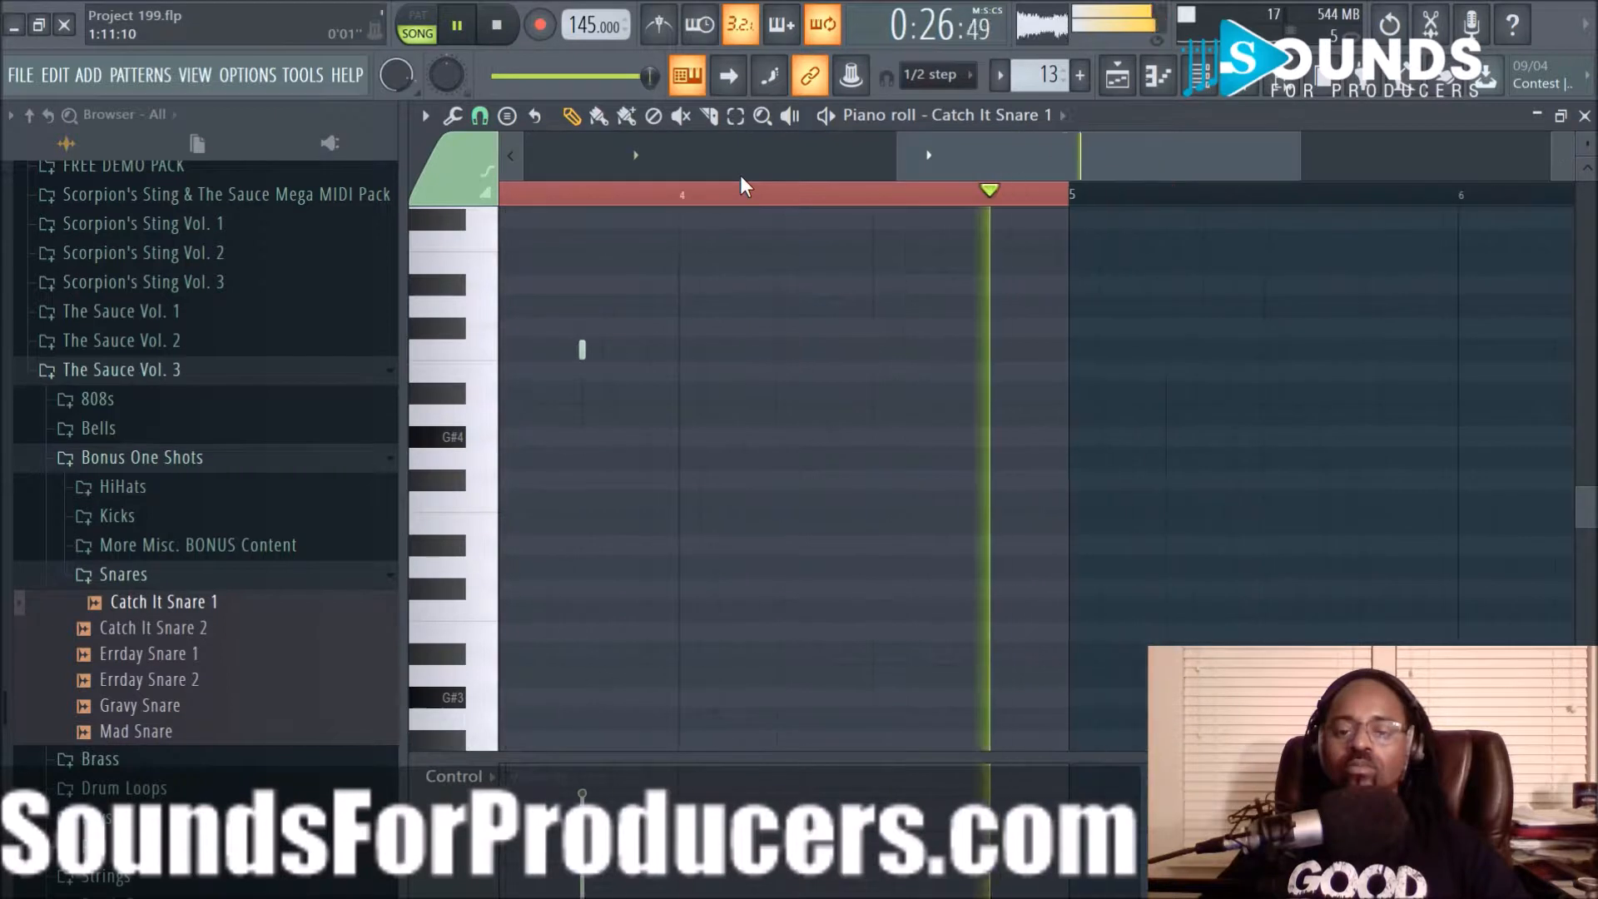
left_click(549, 193)
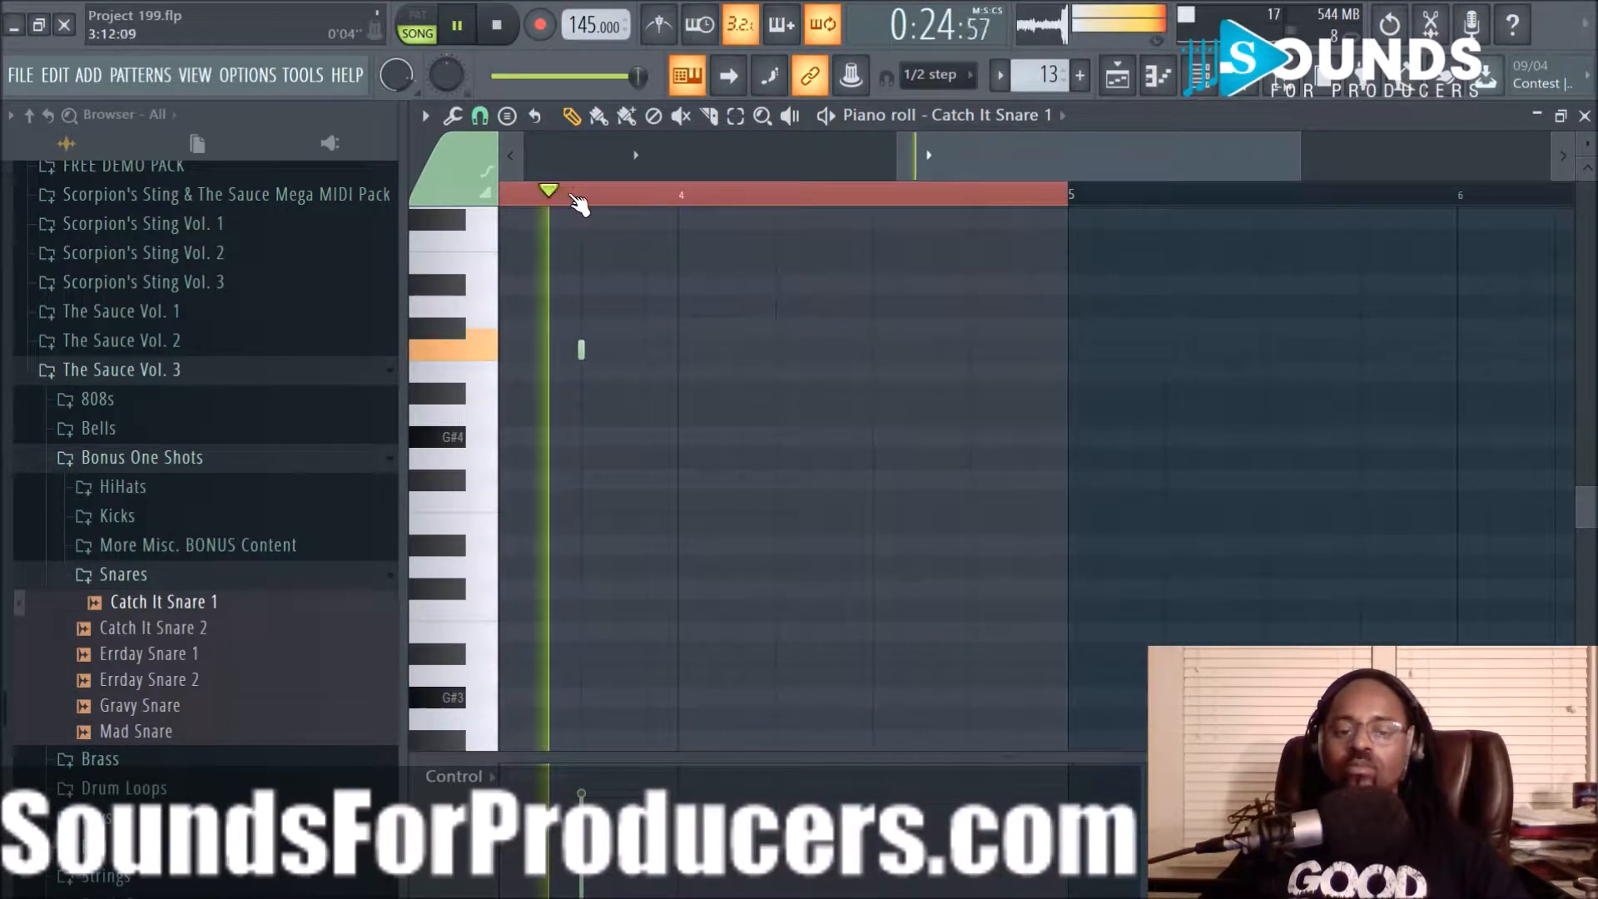
right_click(581, 350)
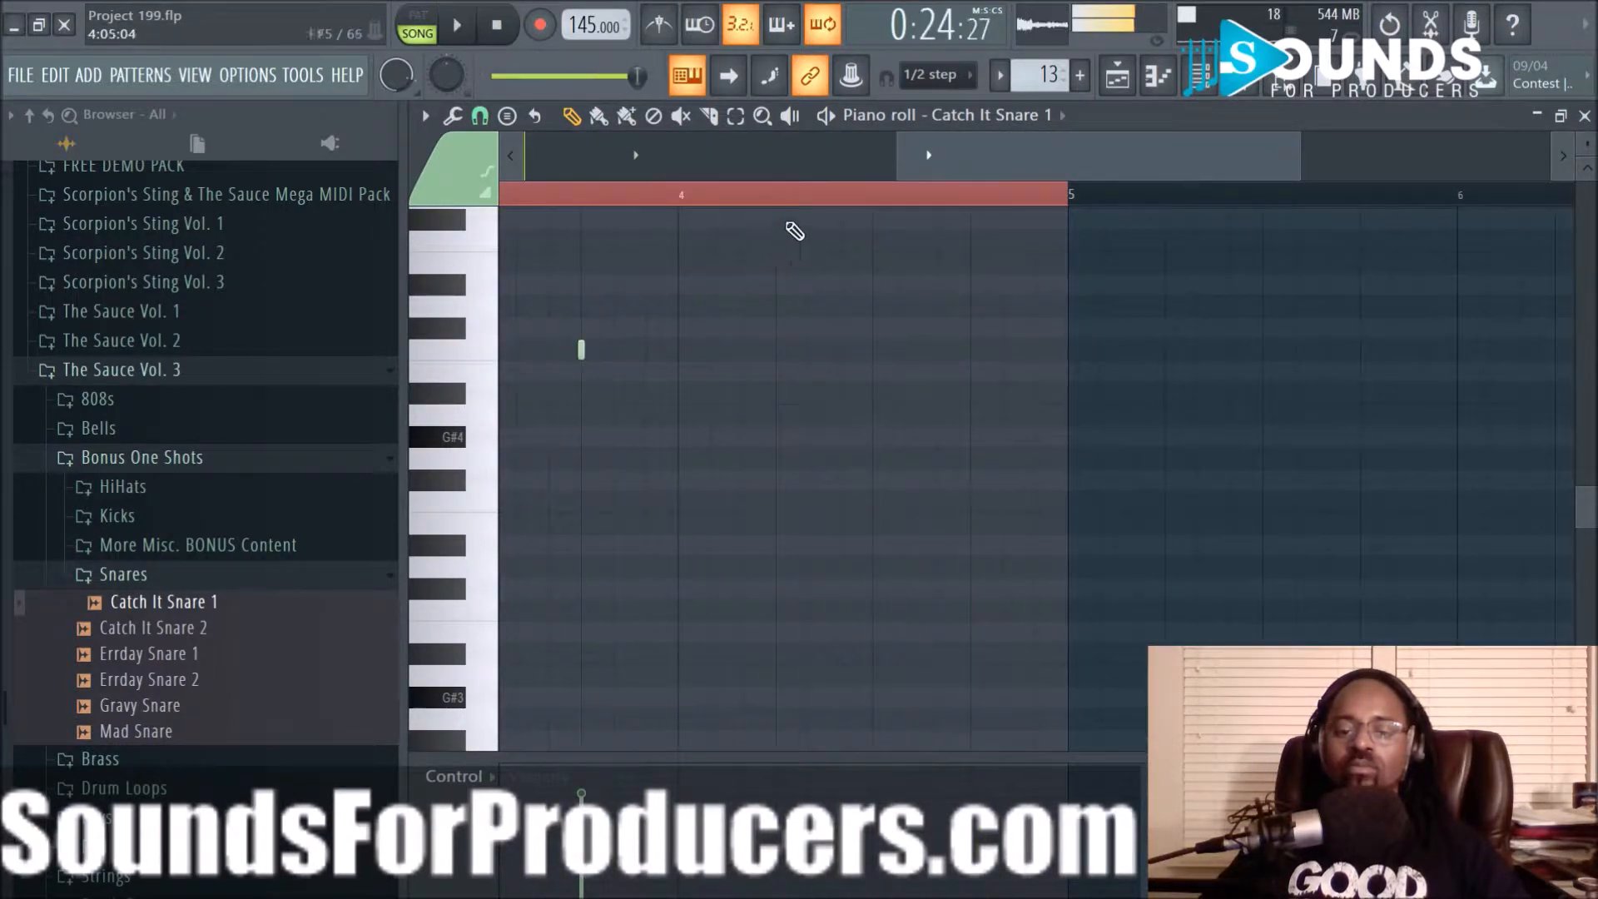
left_click_drag(956, 158, 725, 163)
left_click(667, 193)
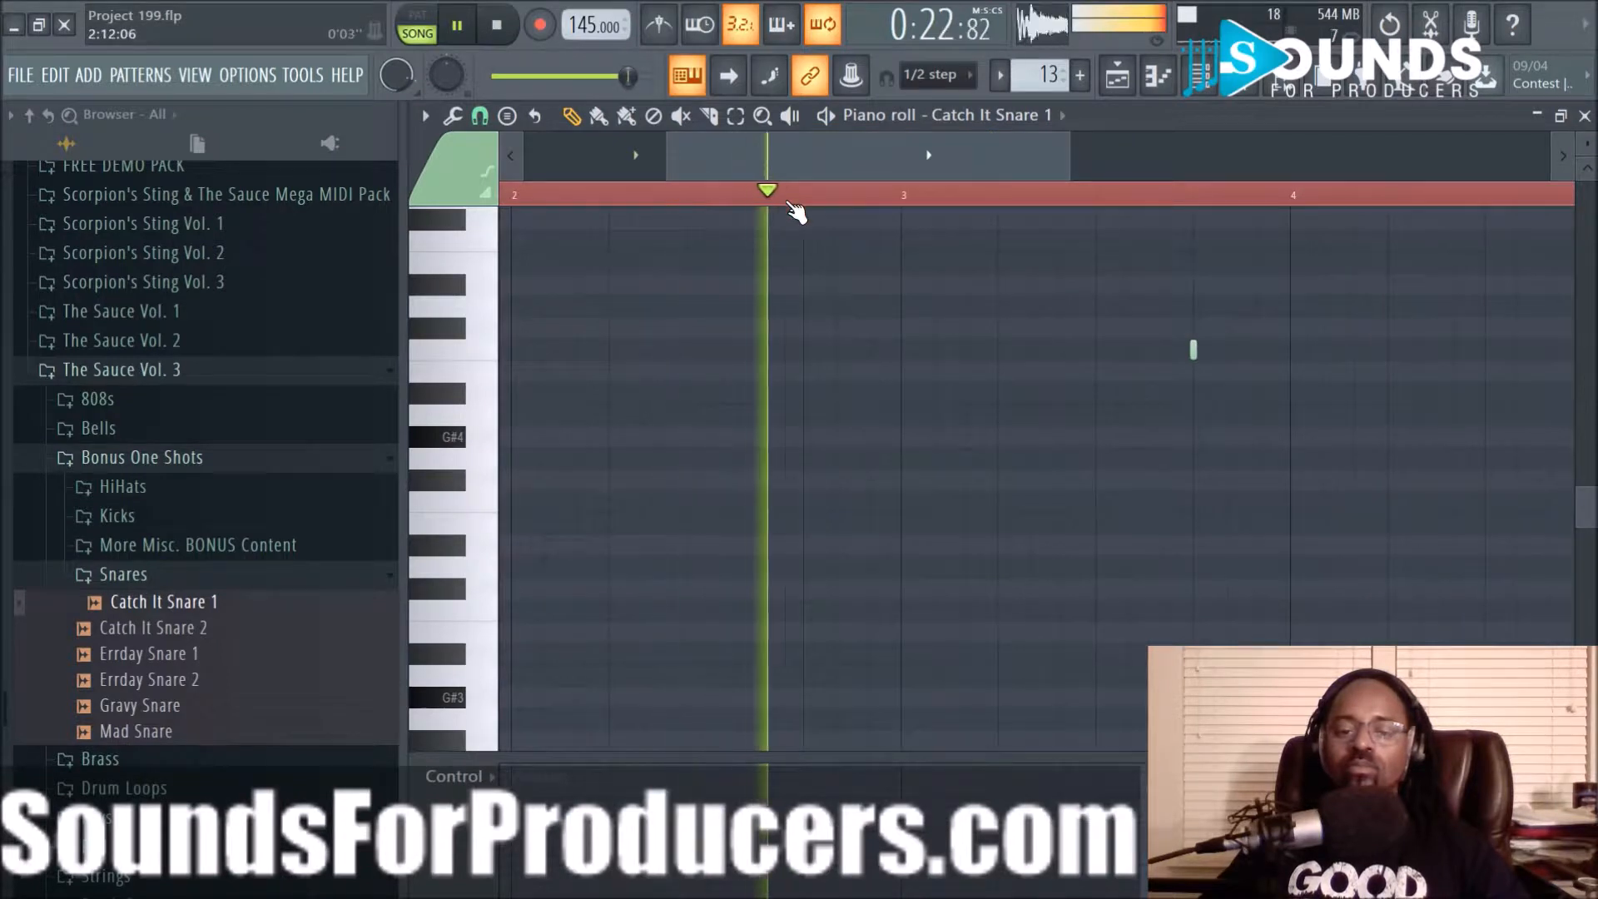
scroll(791, 207, "down", 3)
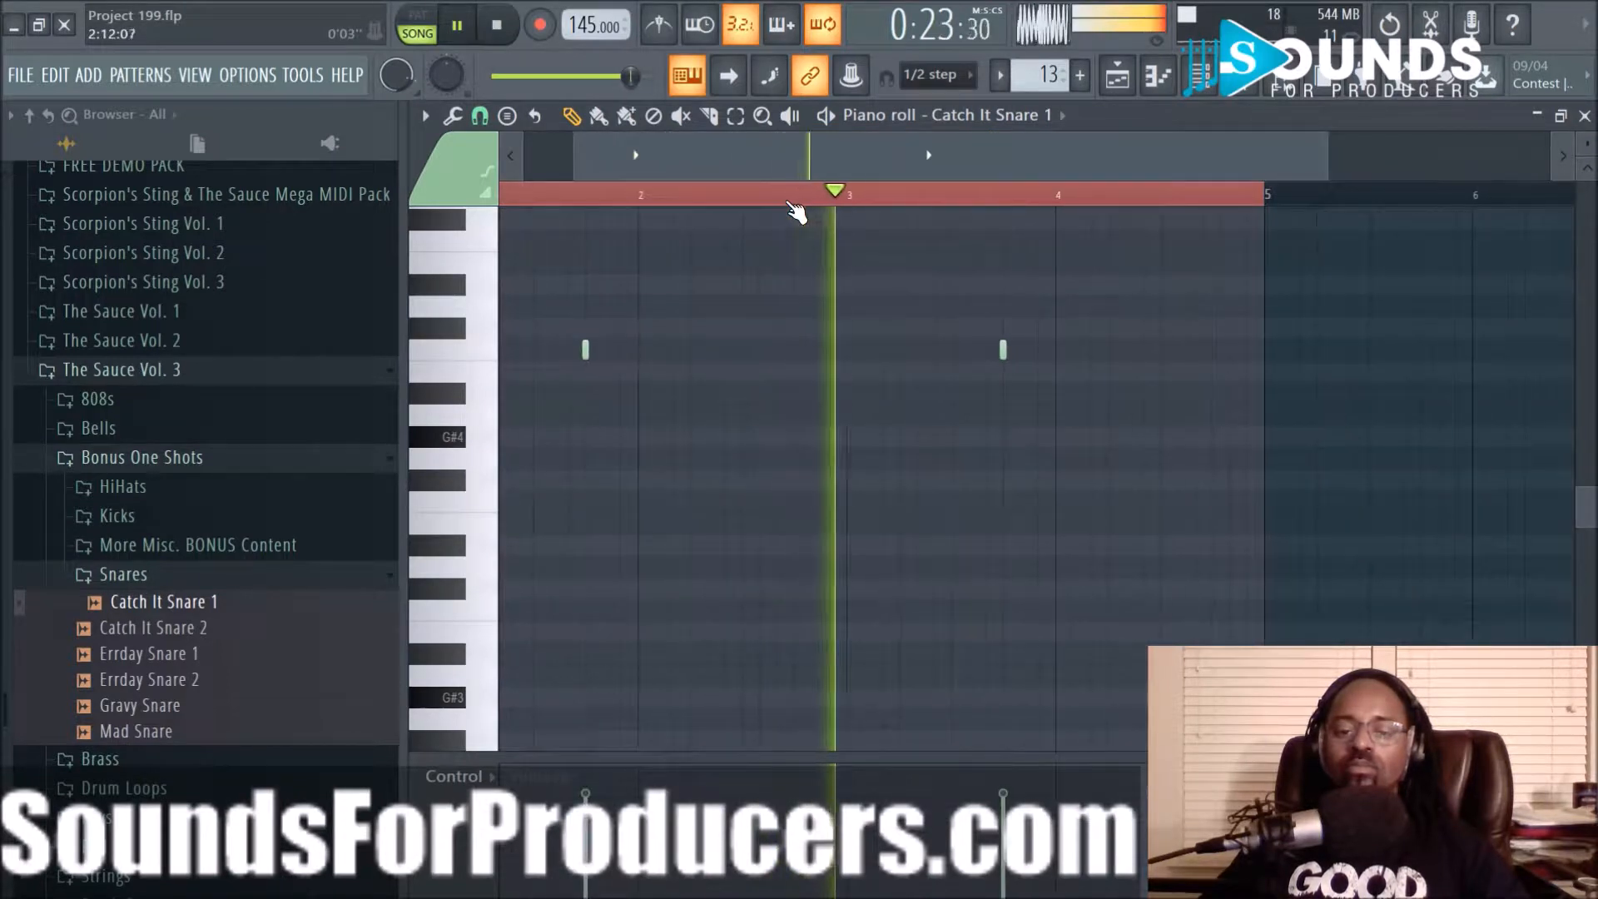
left_click(1000, 349)
key("space")
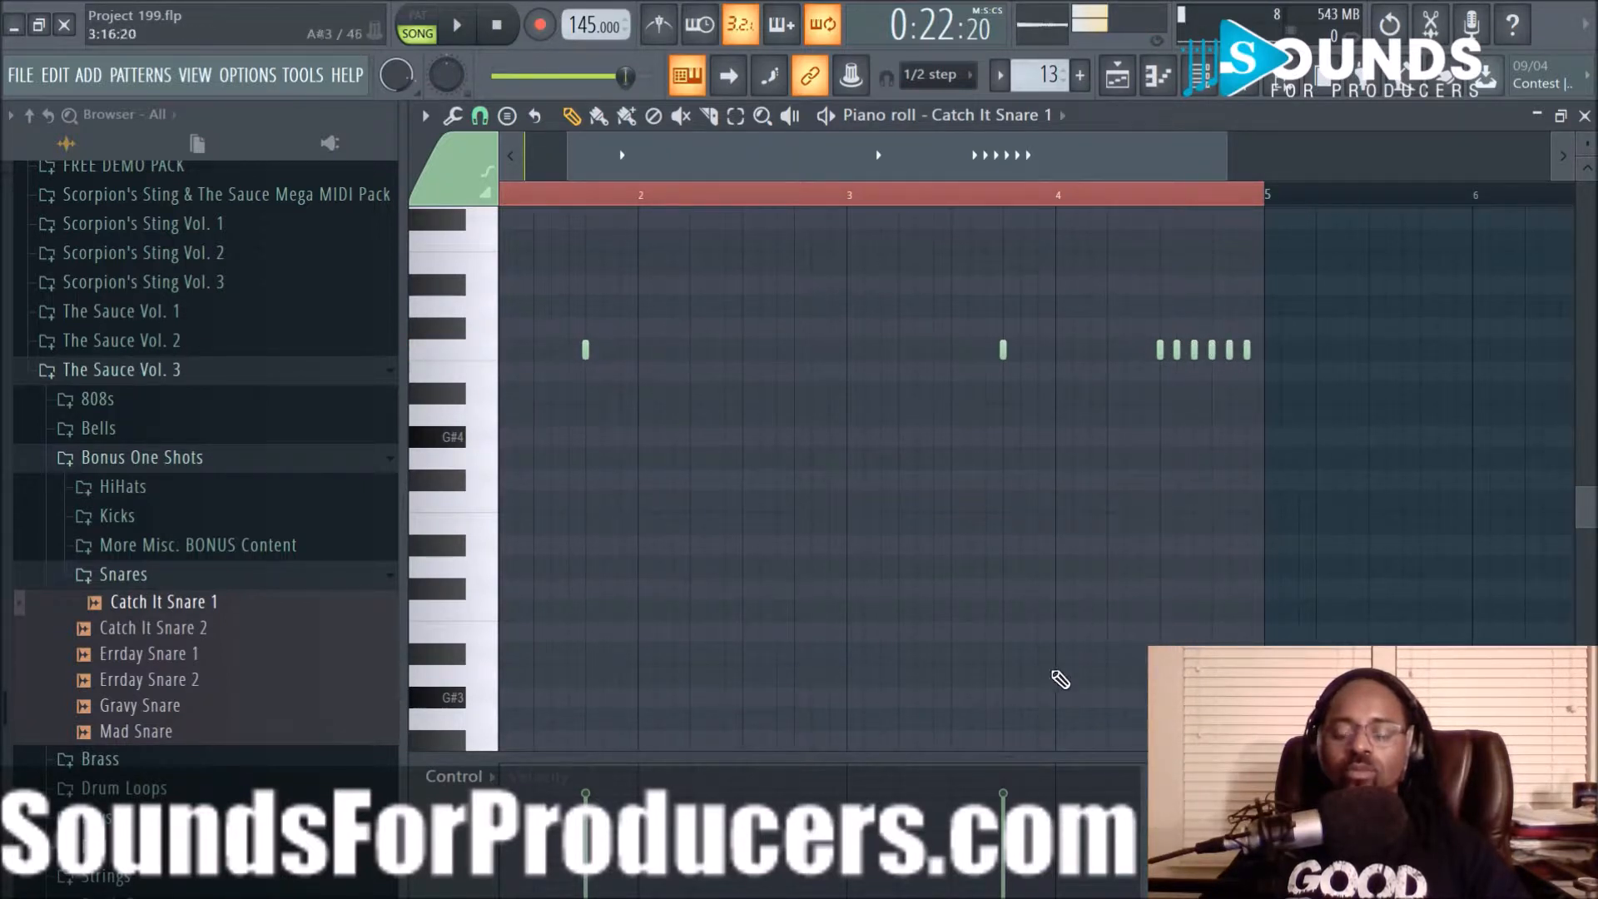
Adjust the note panning of the snare roll in bar 4 and switch the control lane back to note velocity
left_click(502, 781)
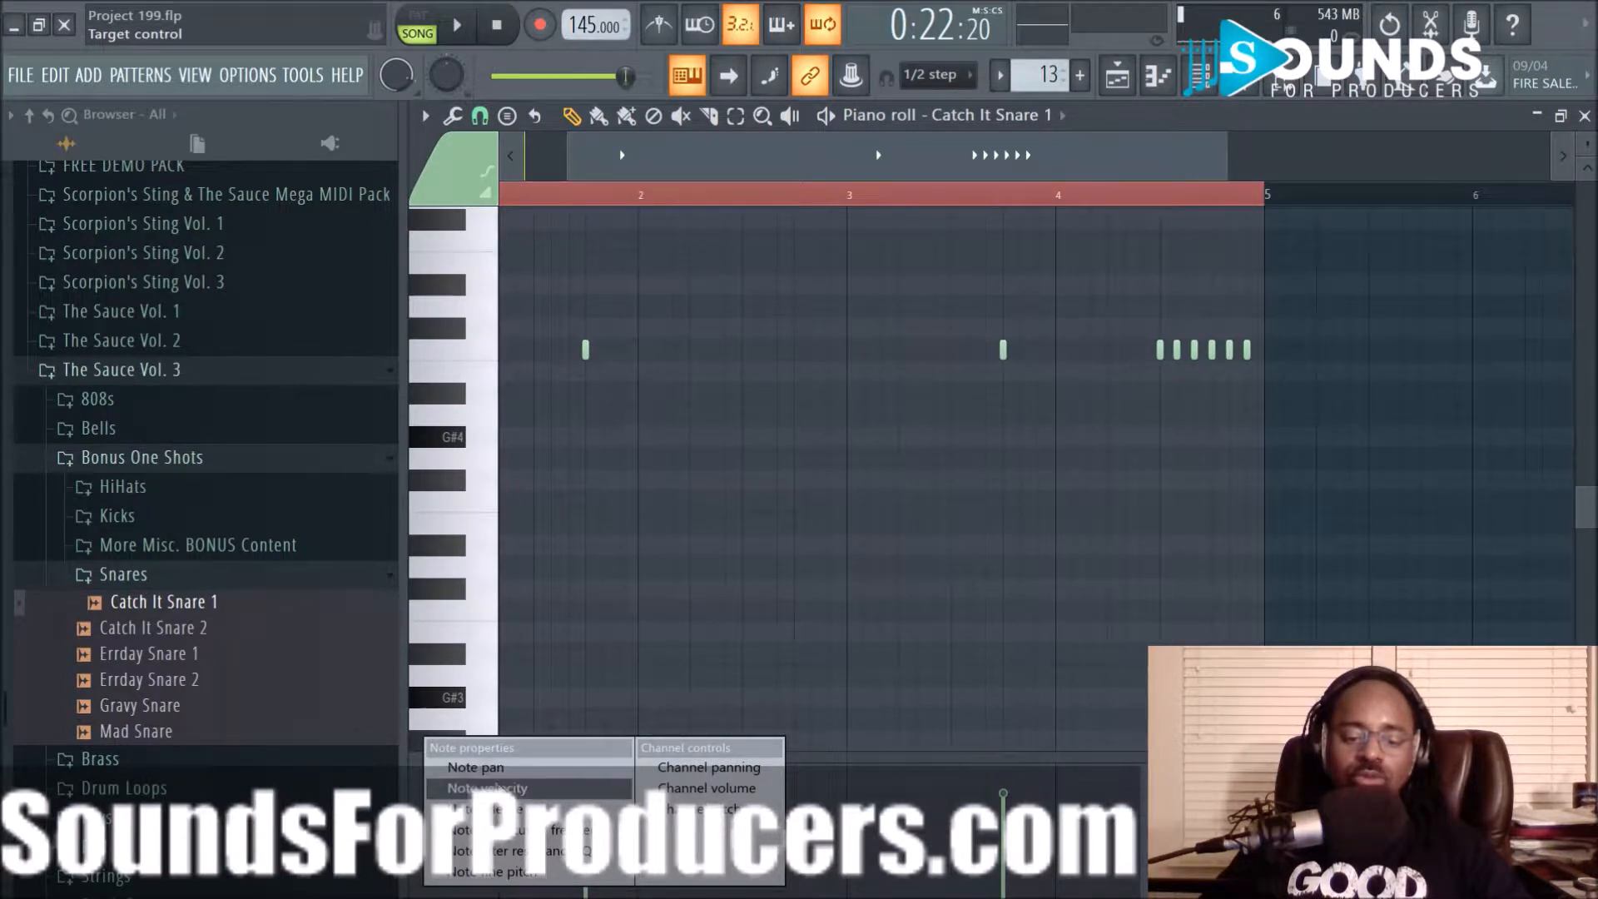
left_click(500, 767)
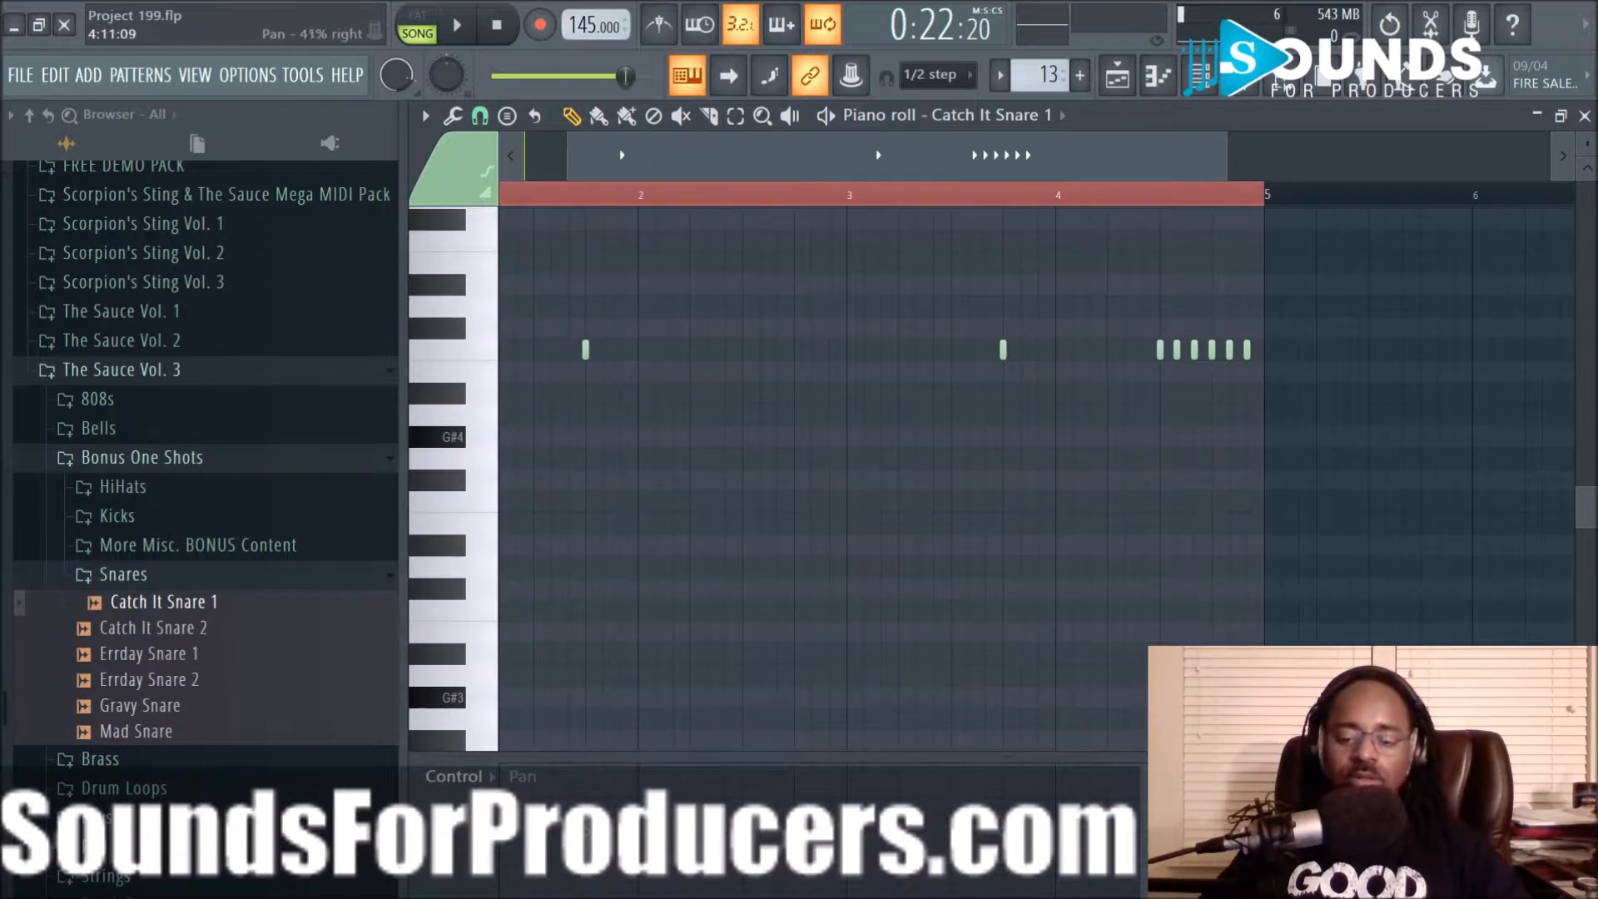
key("space")
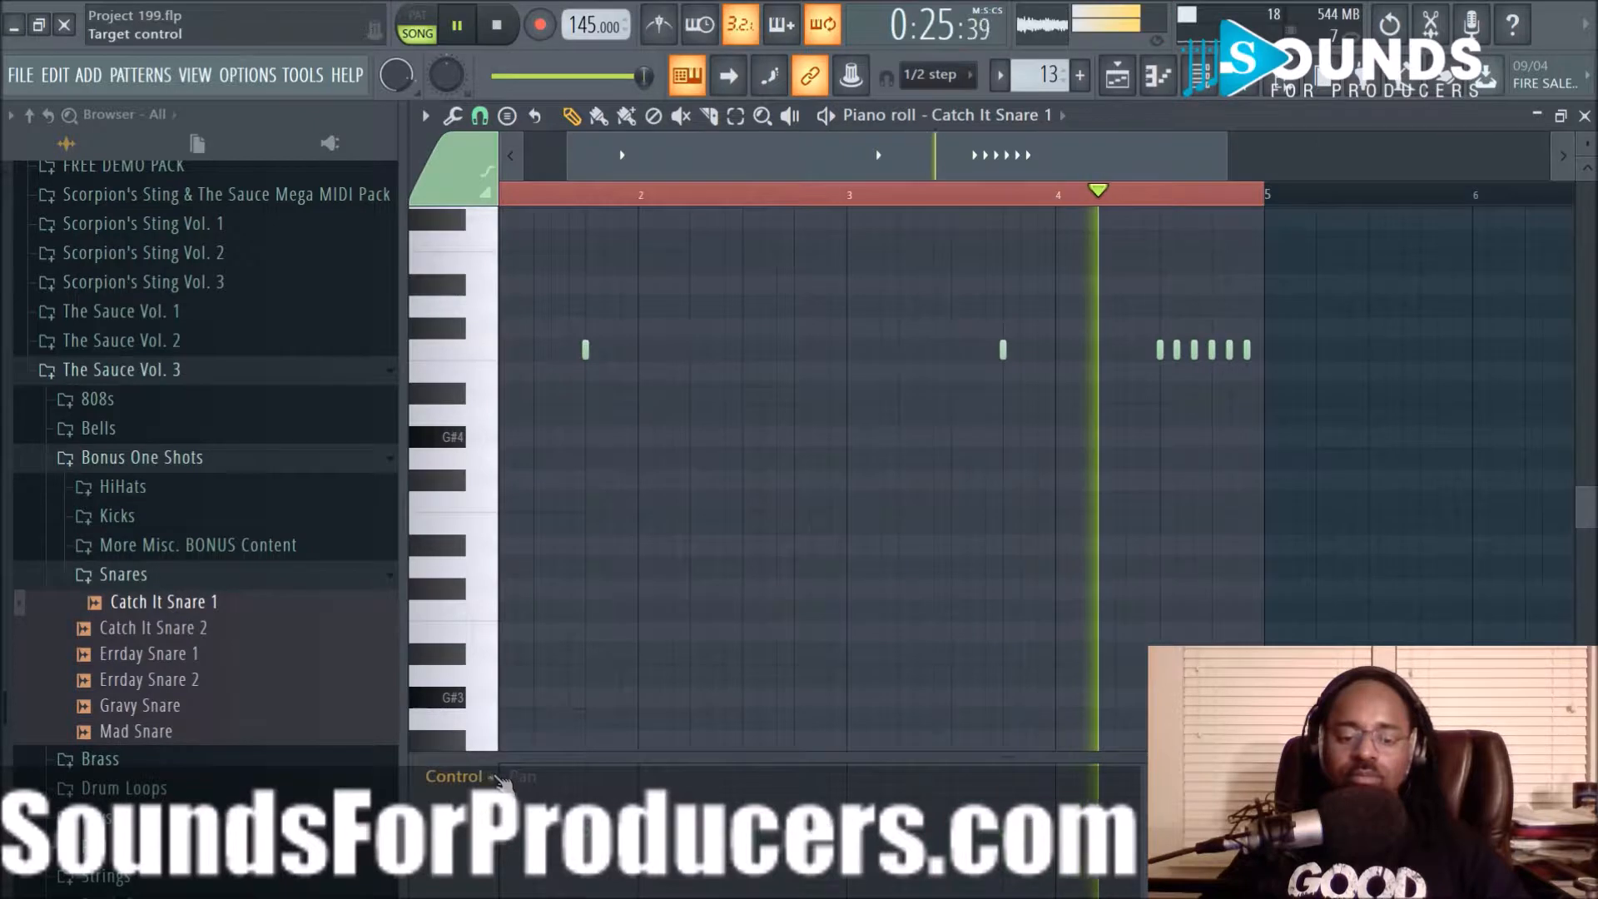
left_click(458, 774)
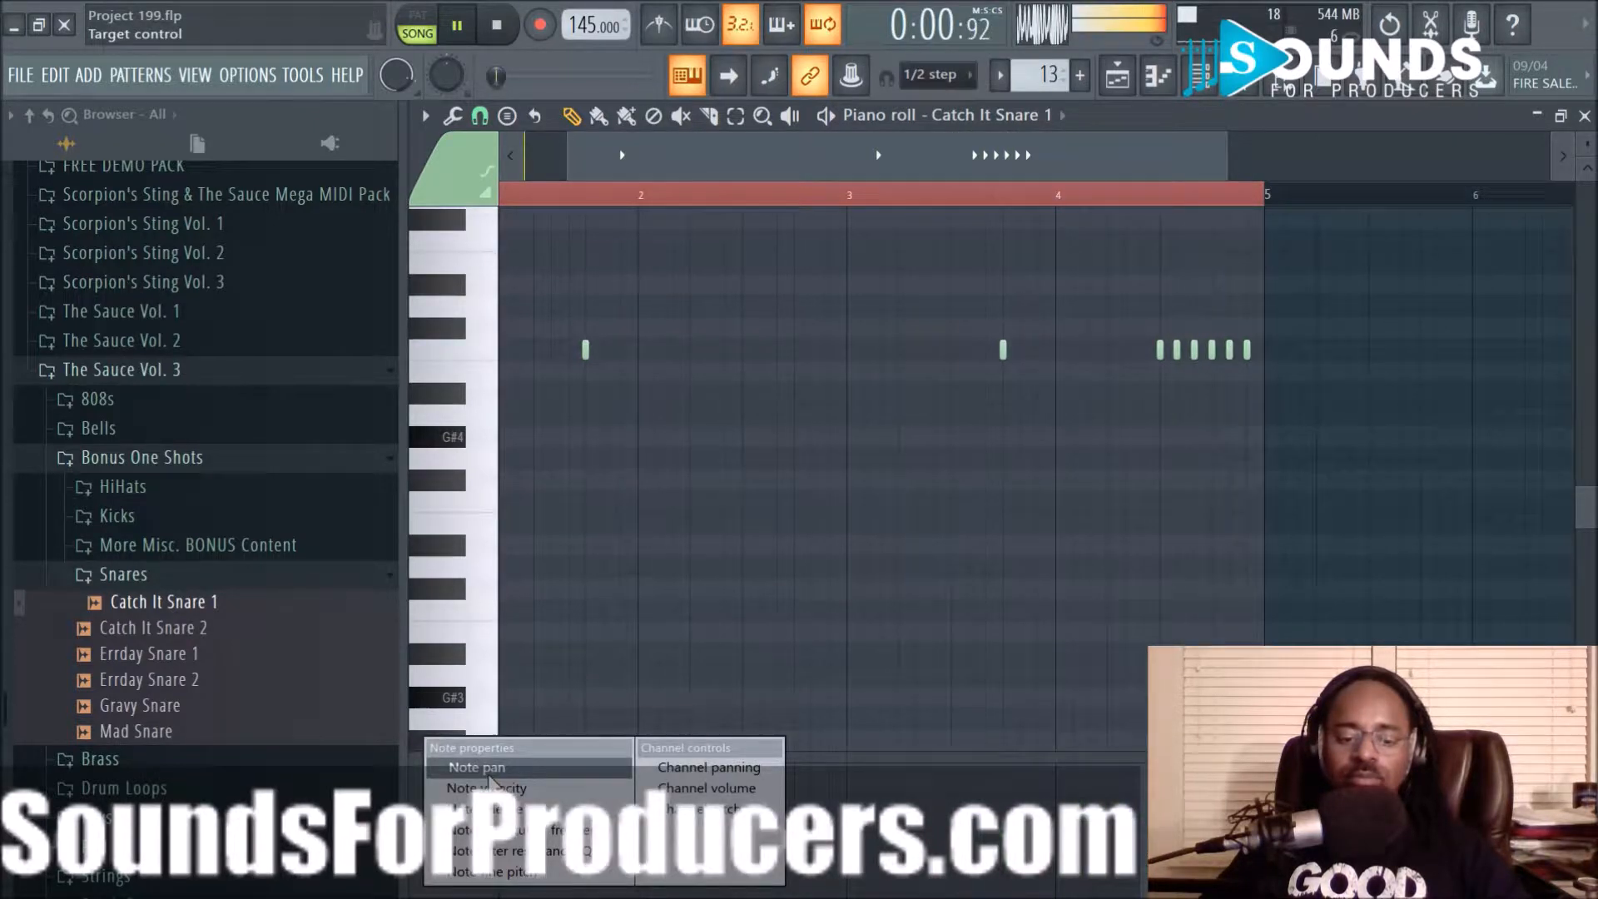
left_click(489, 776)
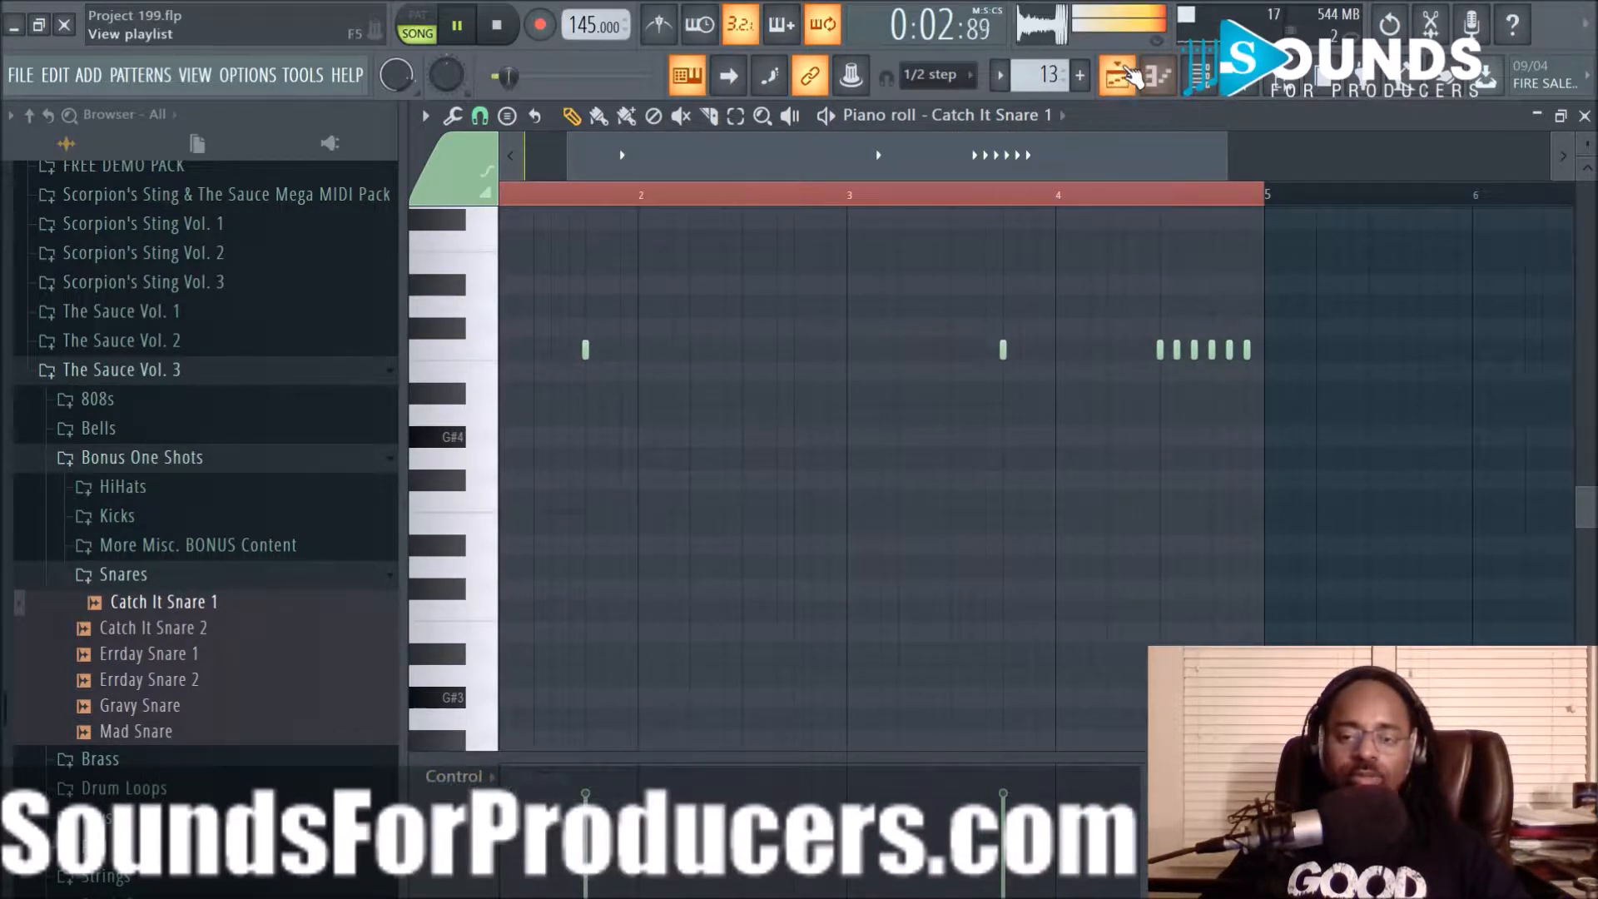
left_click_drag(1082, 150, 818, 200)
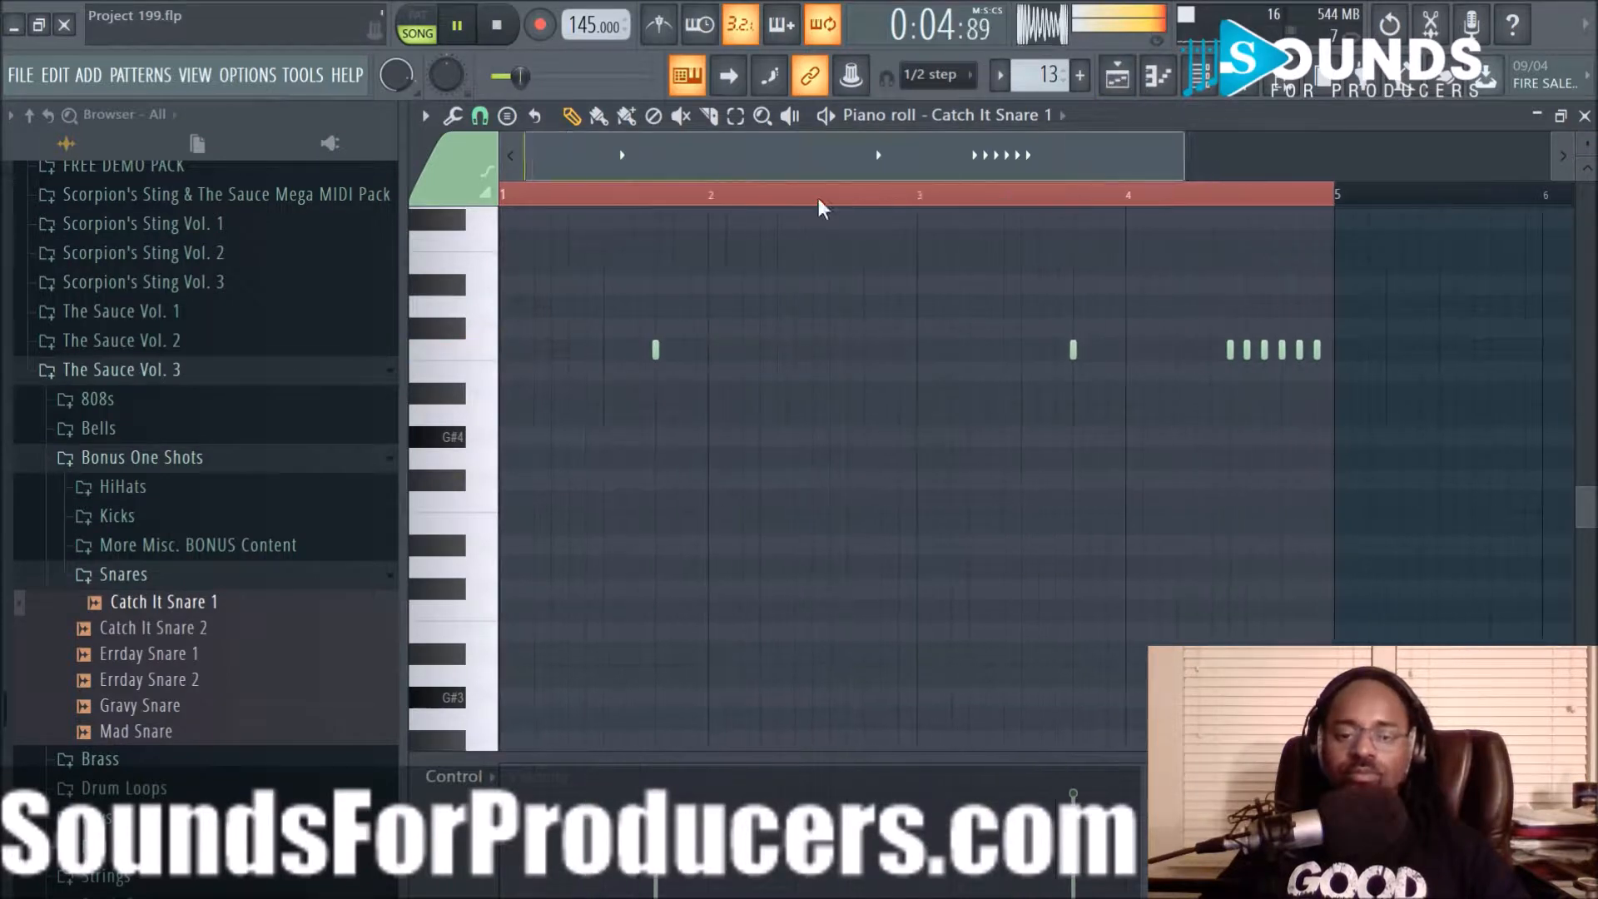
Return to the playlist, play the song from the start and examine the kick steps of Pattern 8 in the channel rack
left_click(1129, 87)
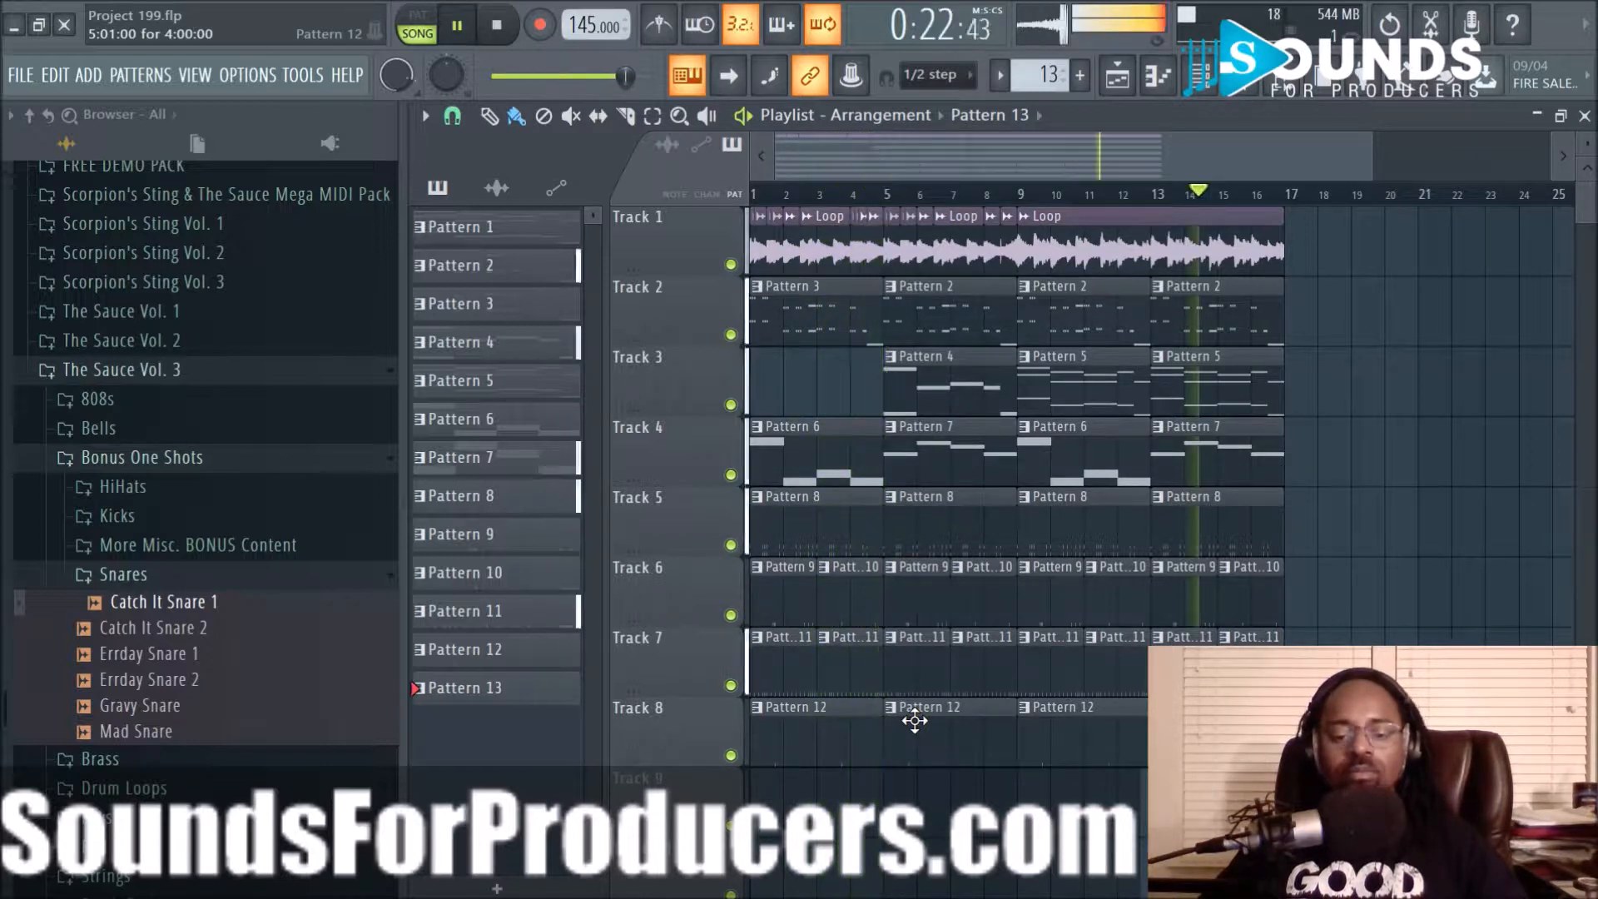
key("space")
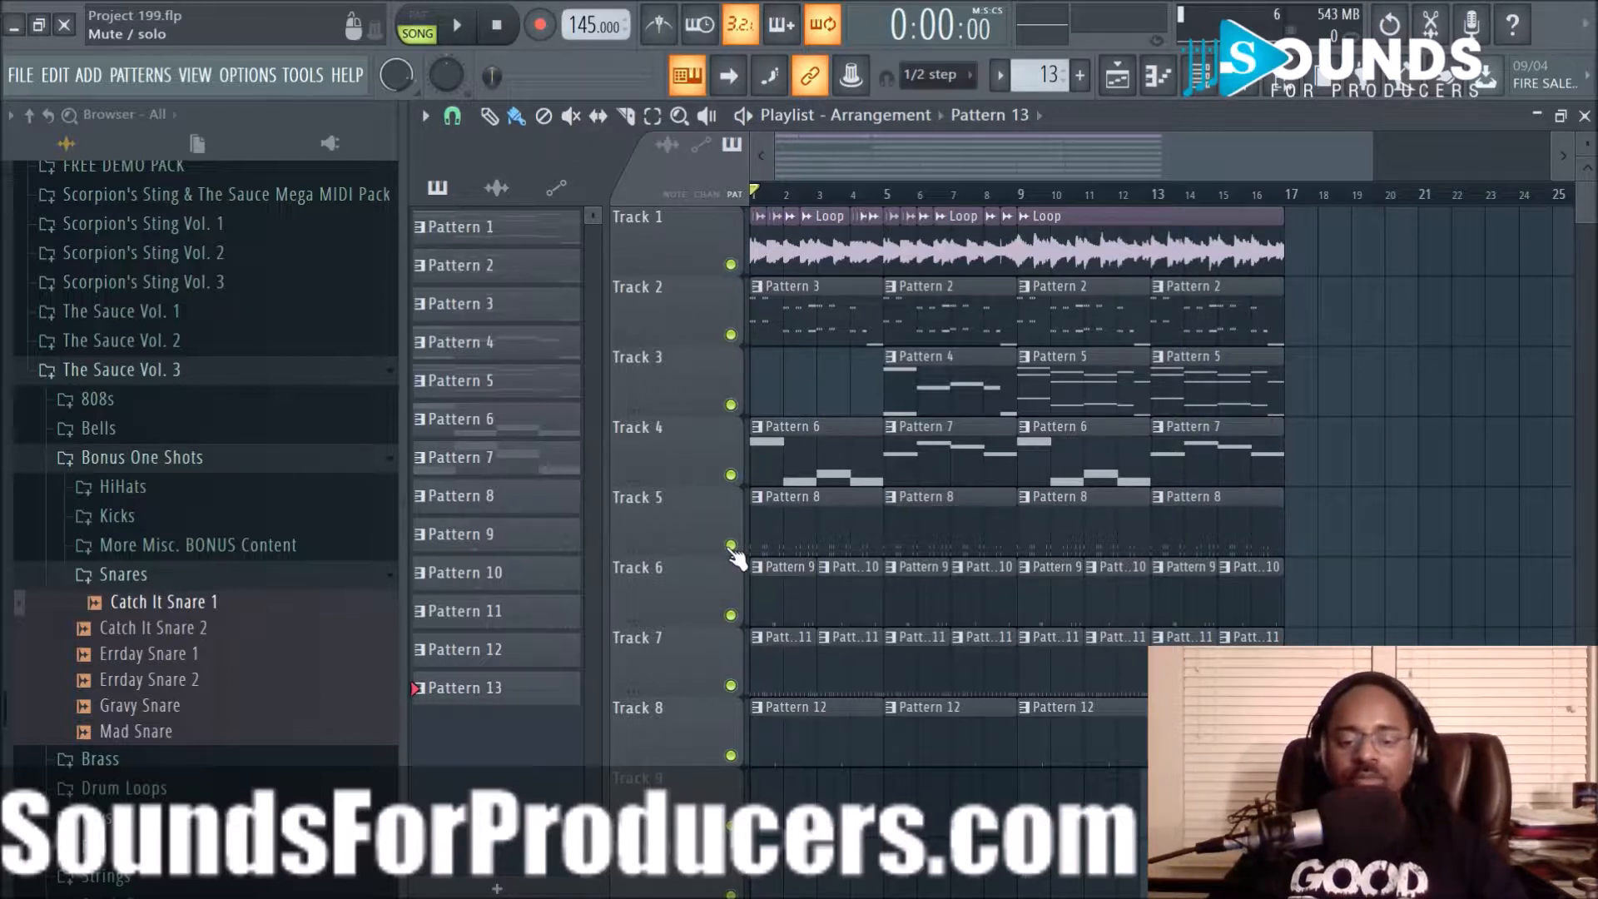
key("space")
left_click(796, 529)
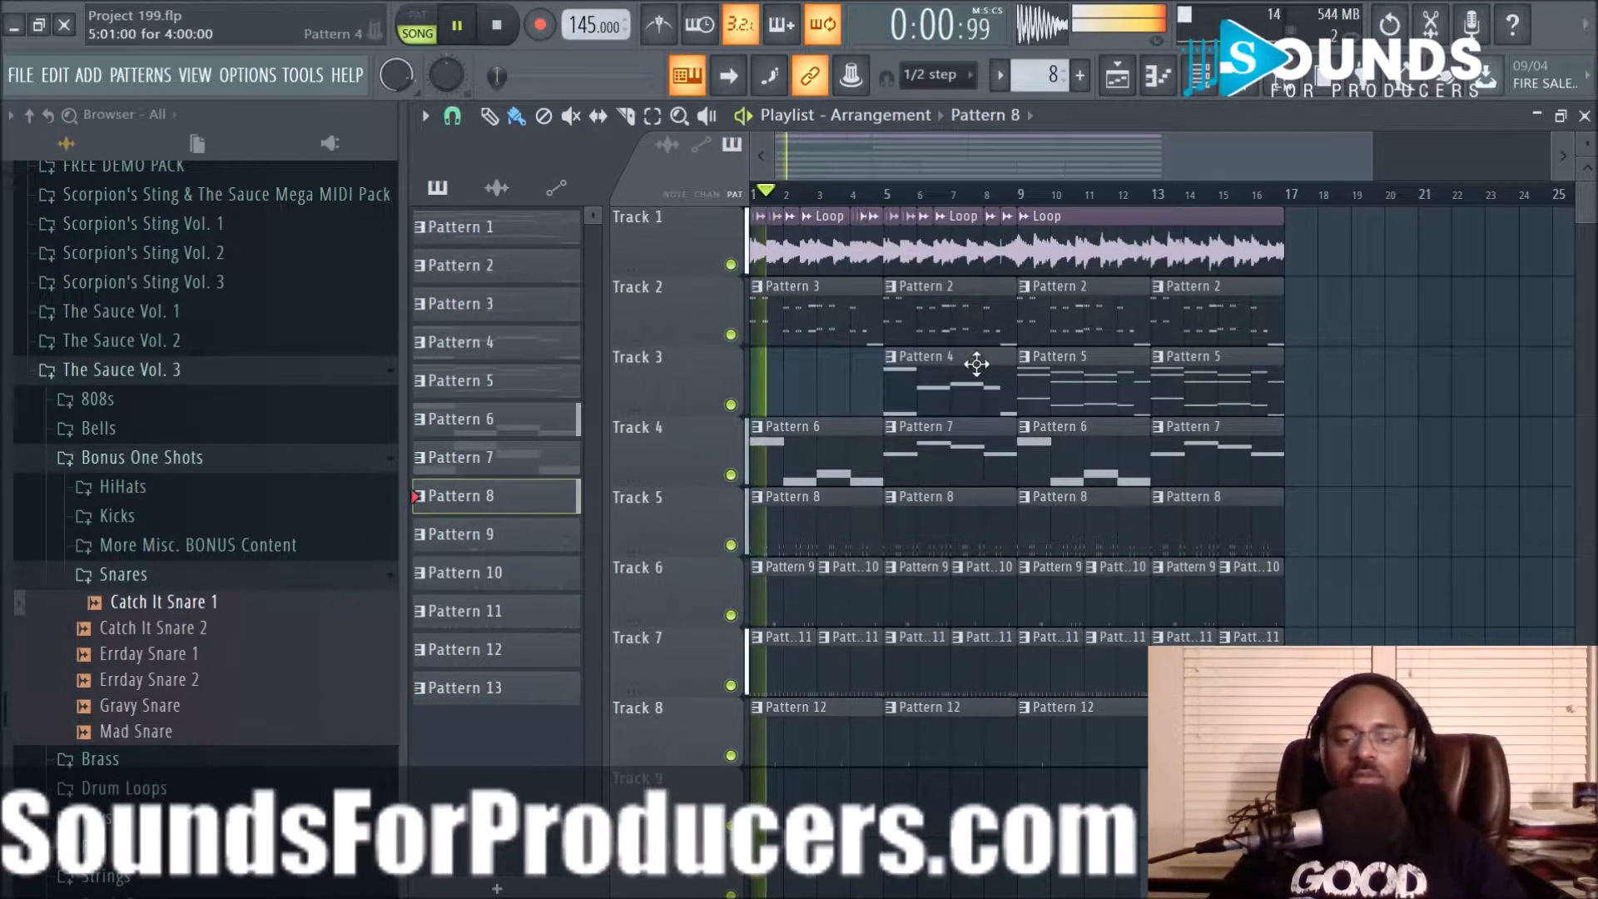
left_click(1201, 88)
key("space")
left_click_drag(1067, 283, 793, 307)
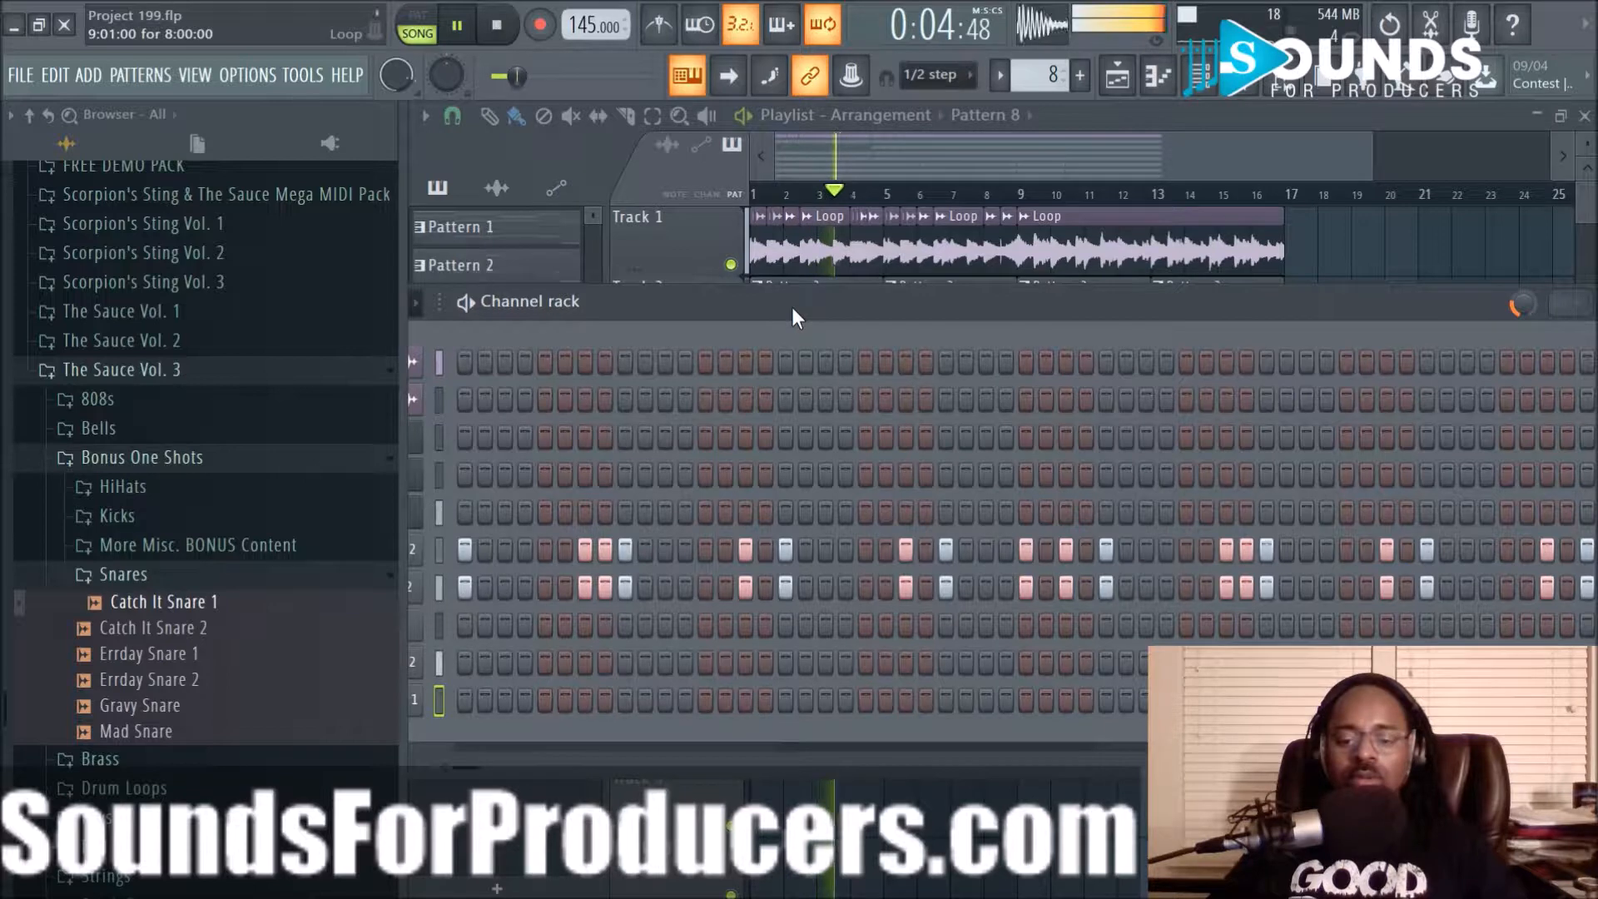
left_click_drag(862, 307, 852, 308)
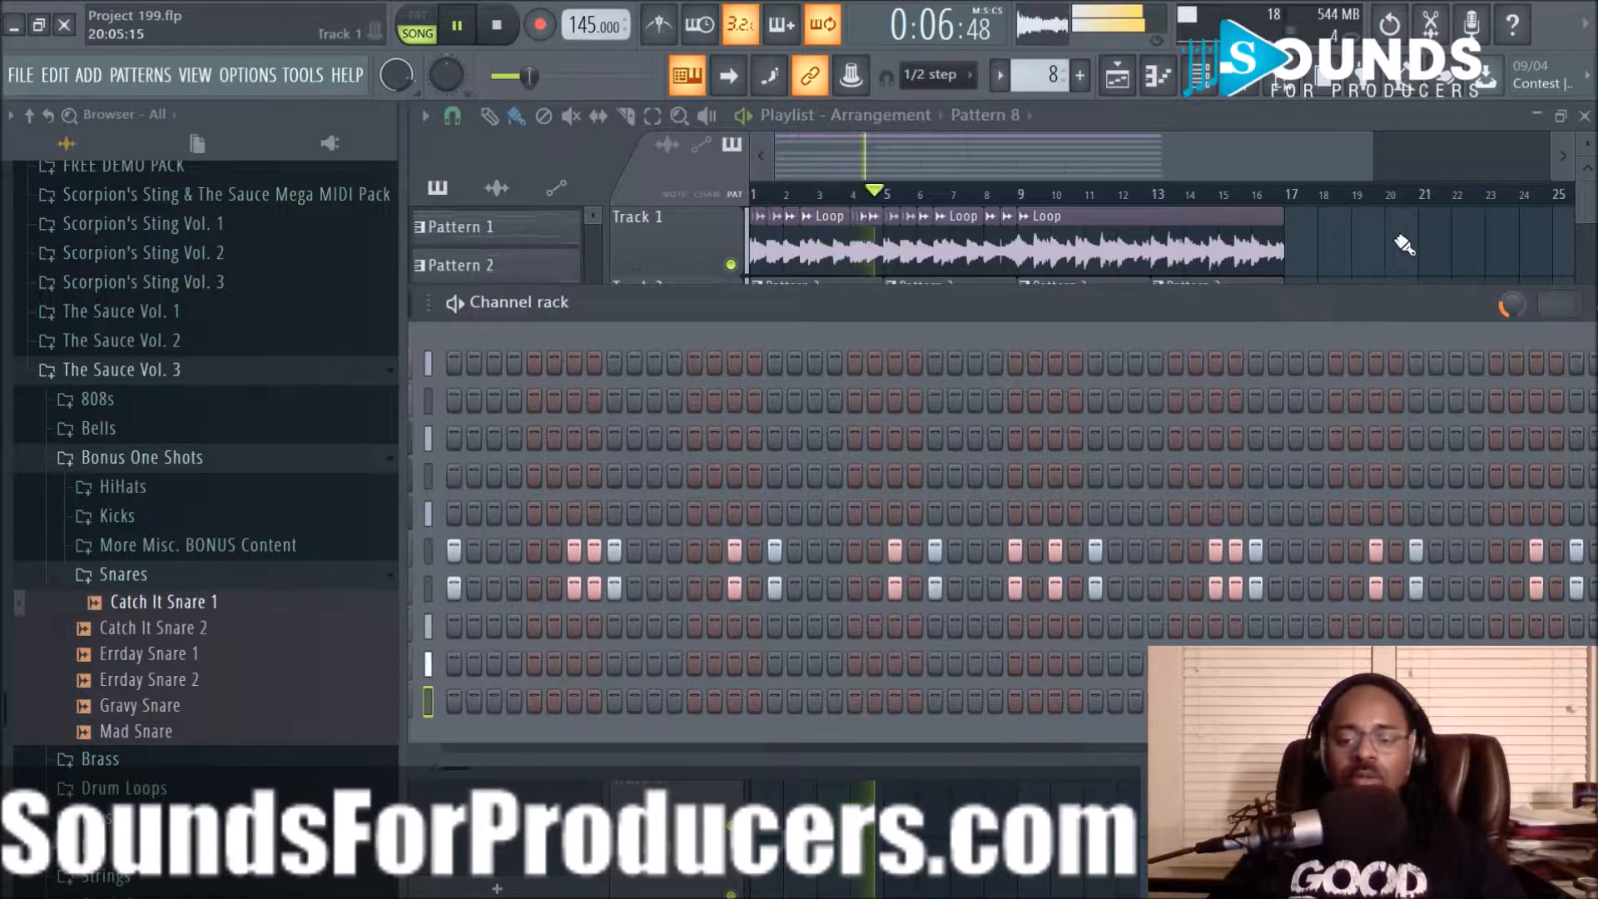
key("F6")
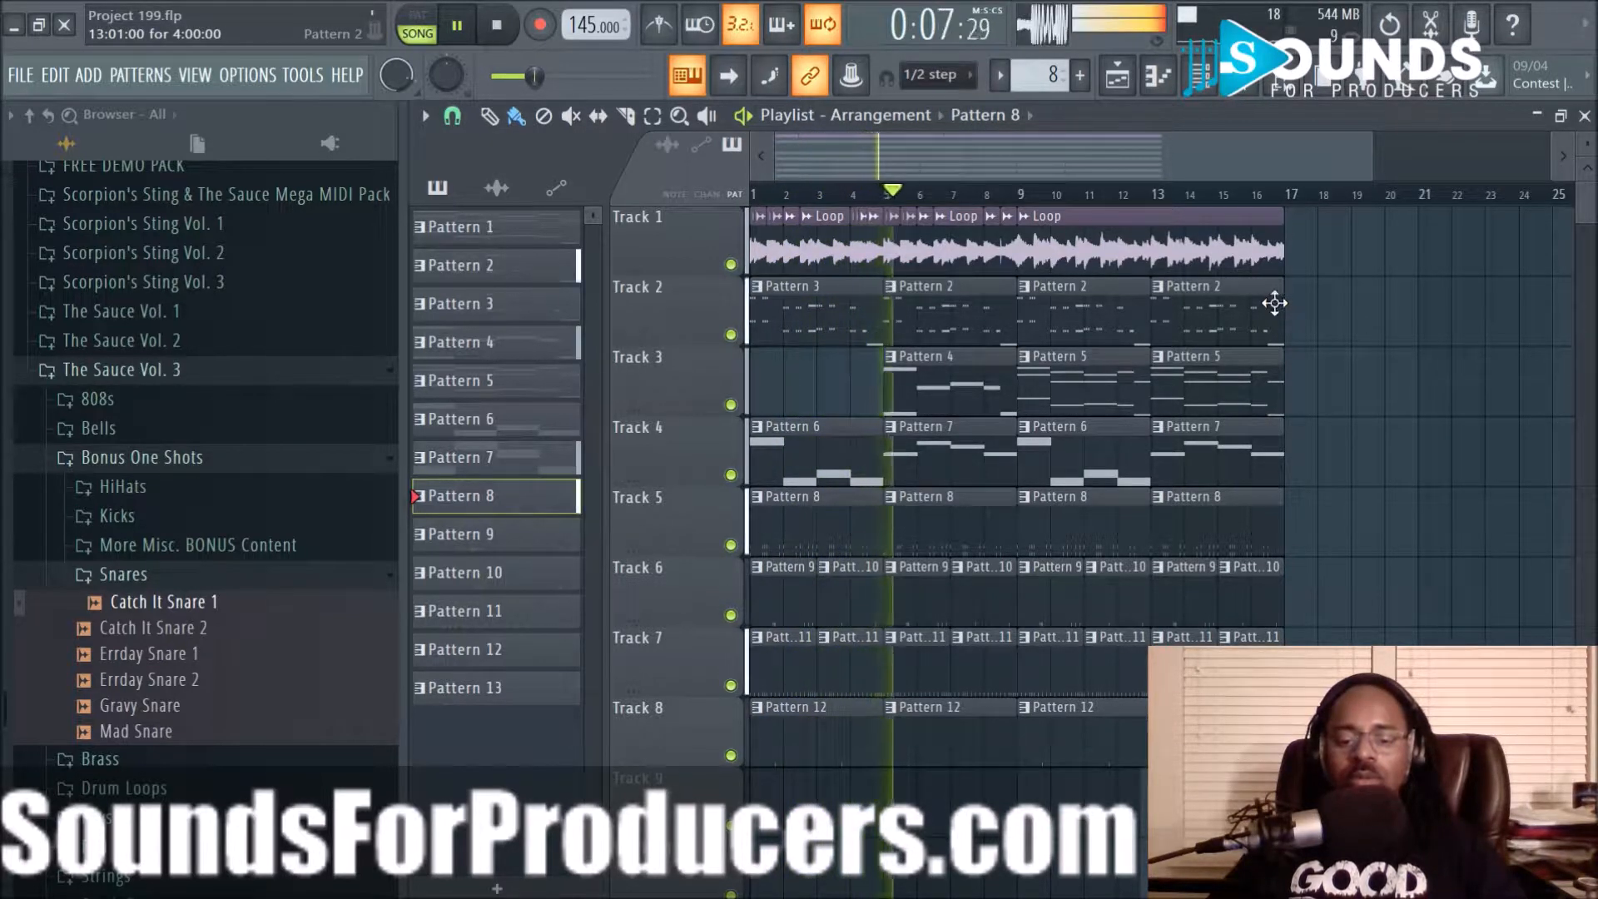
Restart the song from the beginning and listen to the opening bars of the arrangement
key("space")
key("space")
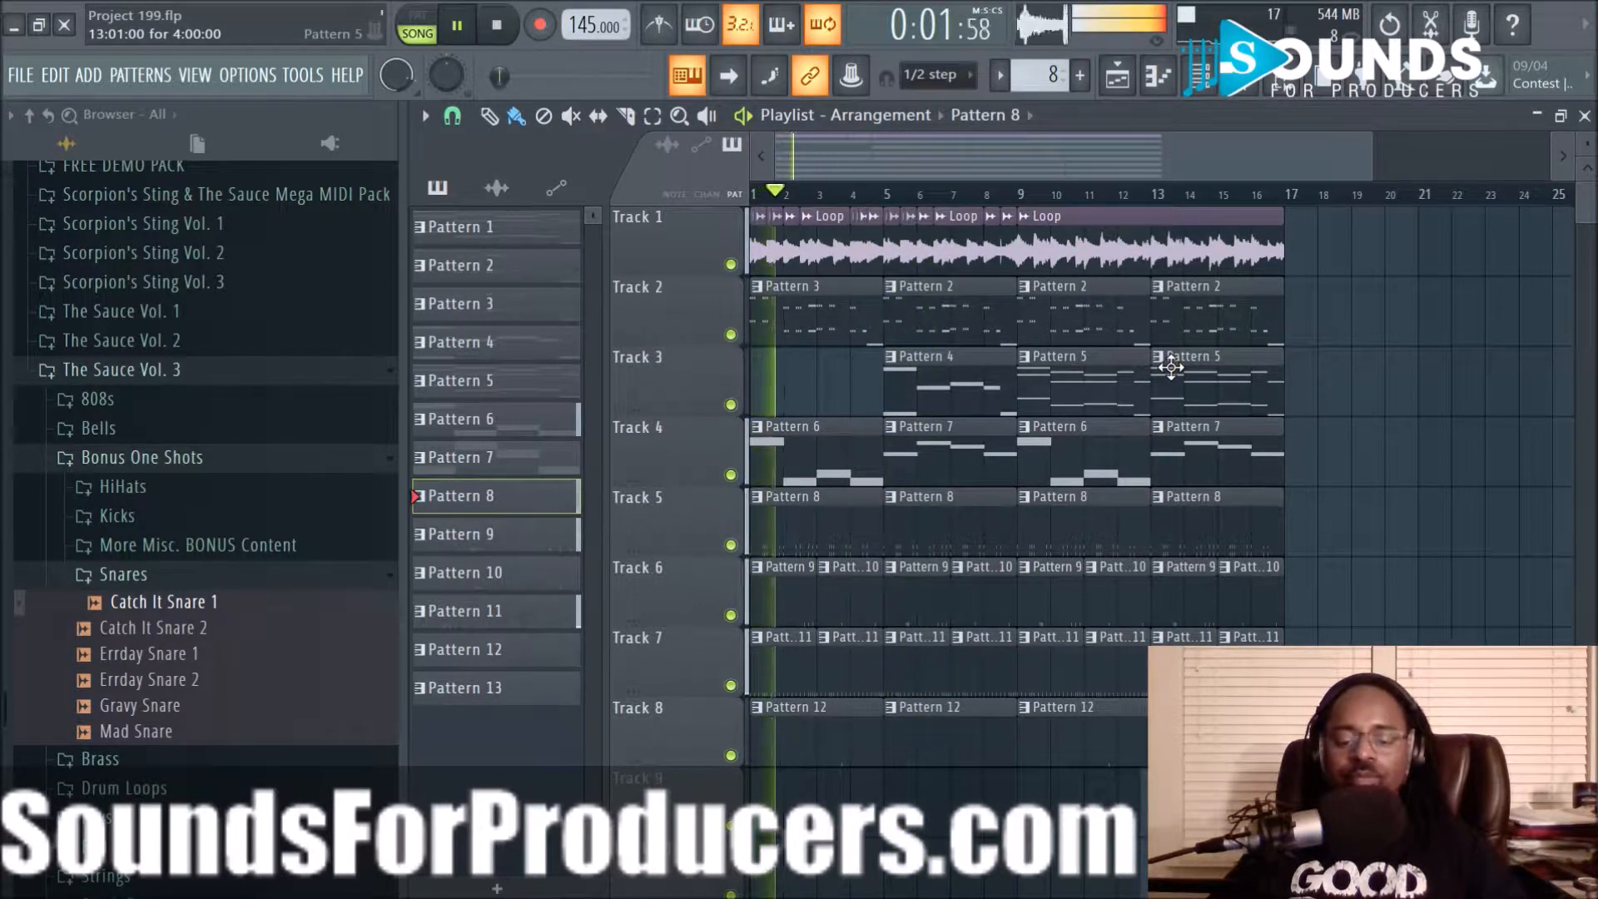
key("space")
key("space")
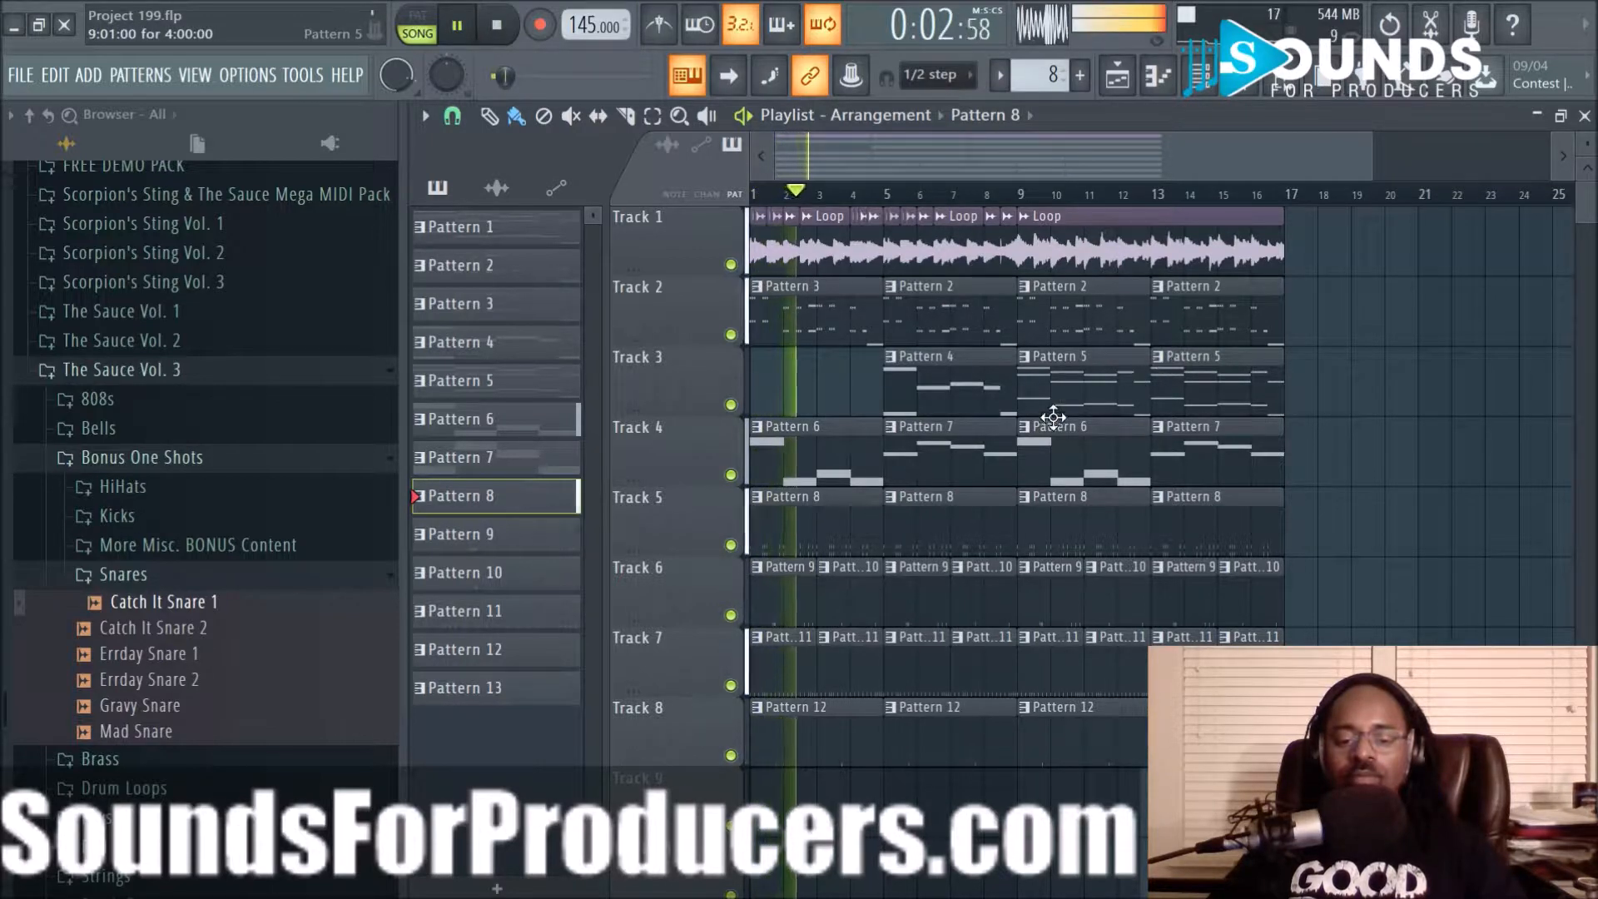
In Pattern 8, remove the bar 1 step 8 hit from both kick channels and play the song
left_click(1200, 79)
key("space")
key("space")
key("space")
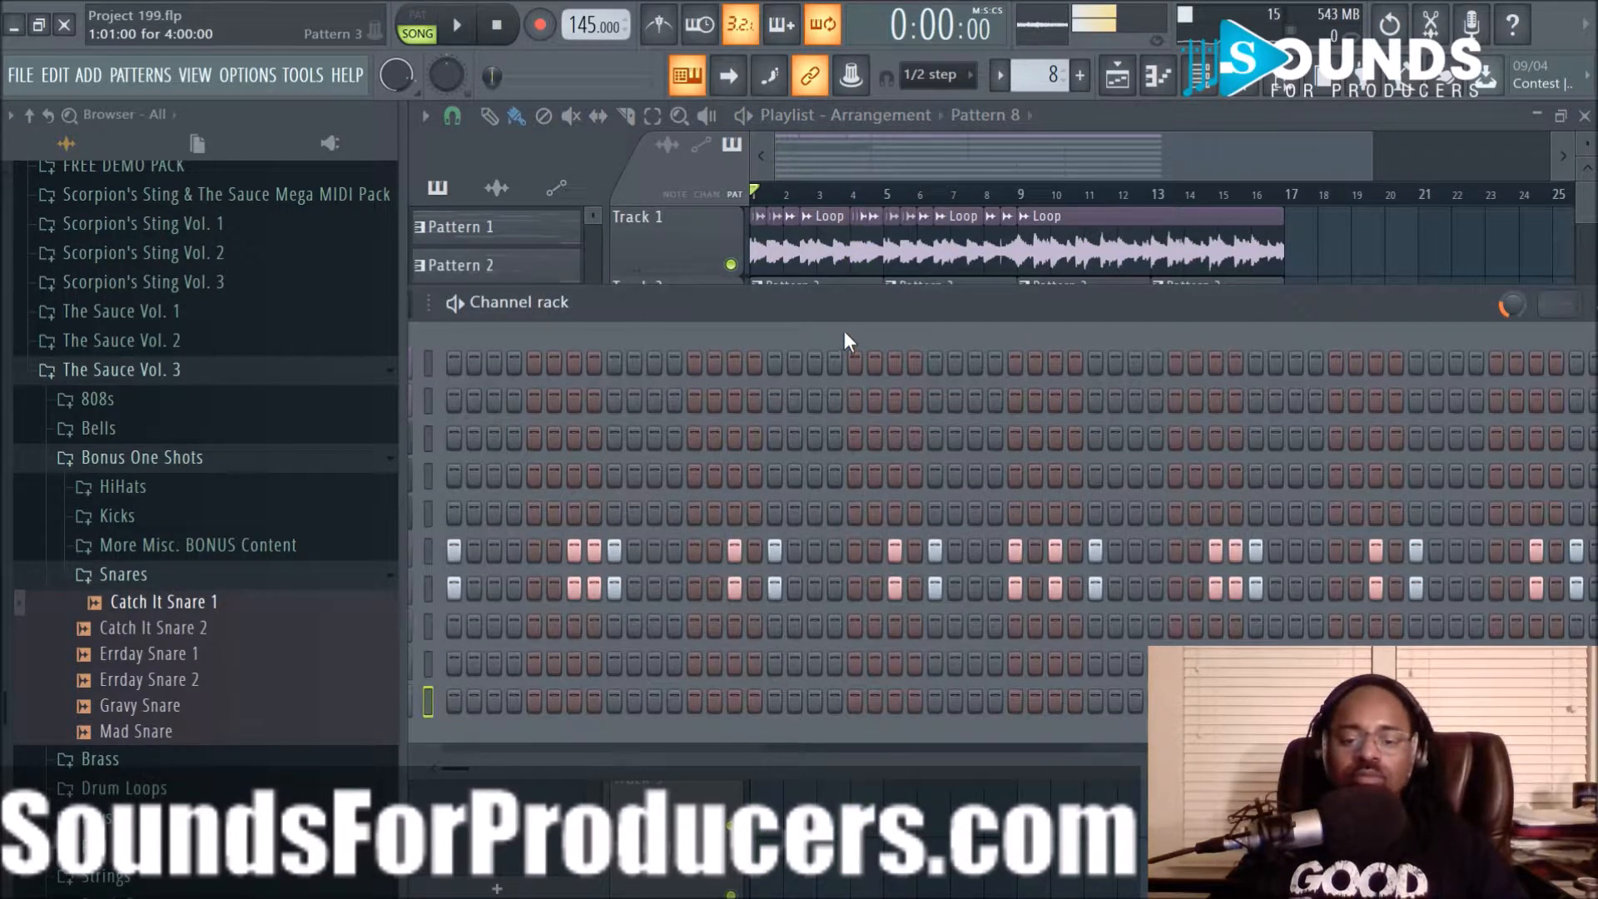
left_click_drag(842, 303, 837, 303)
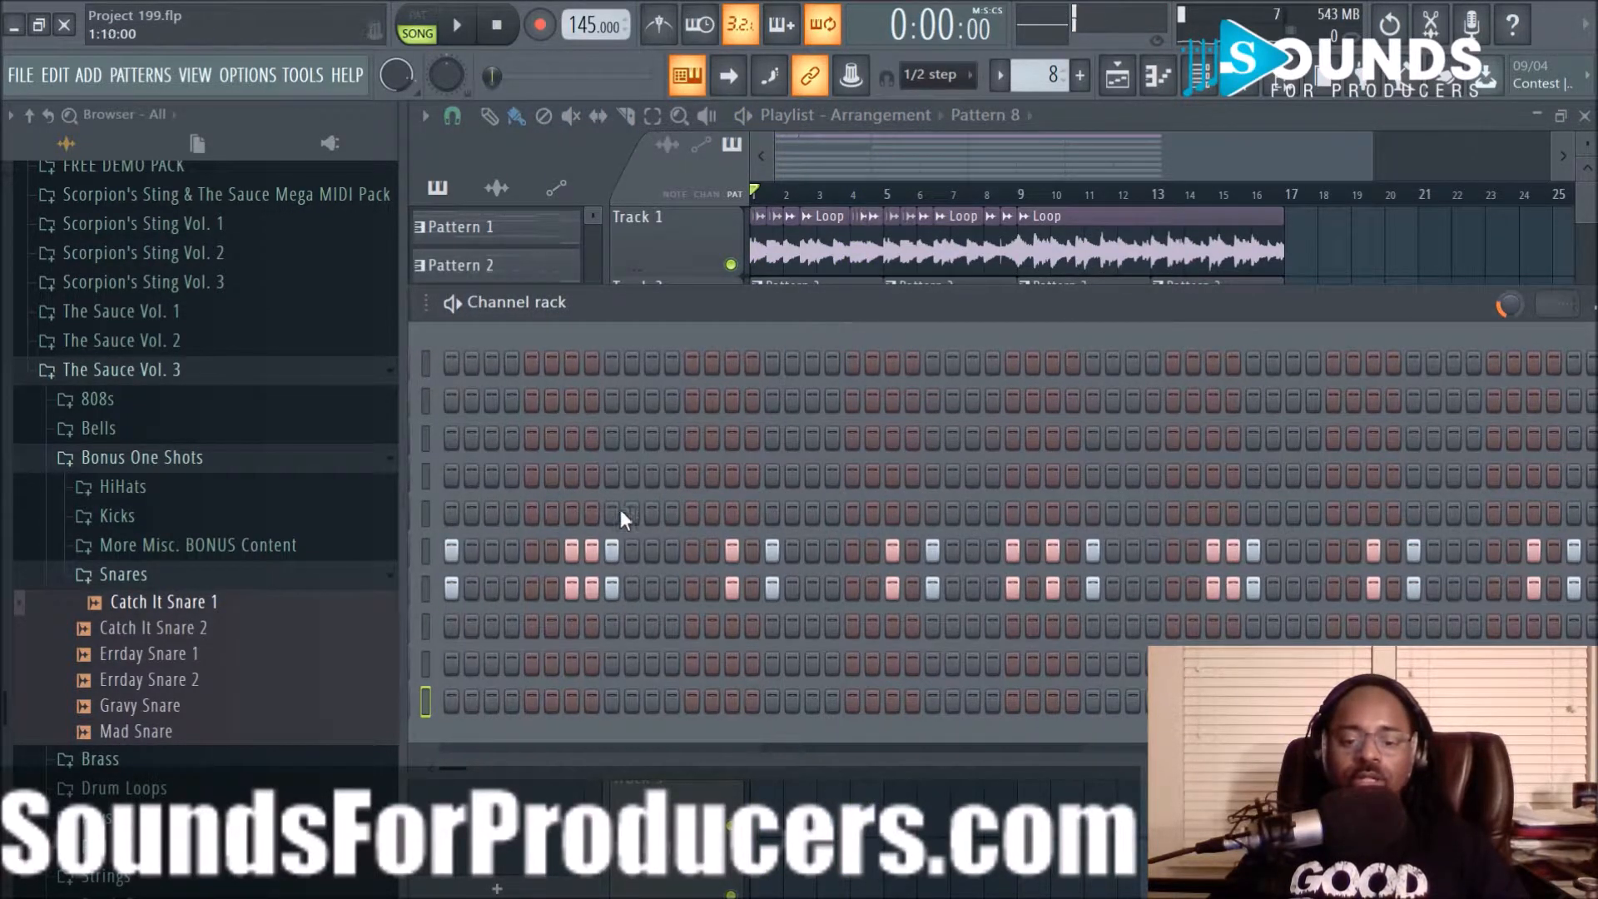
left_click(591, 549)
left_click(592, 586)
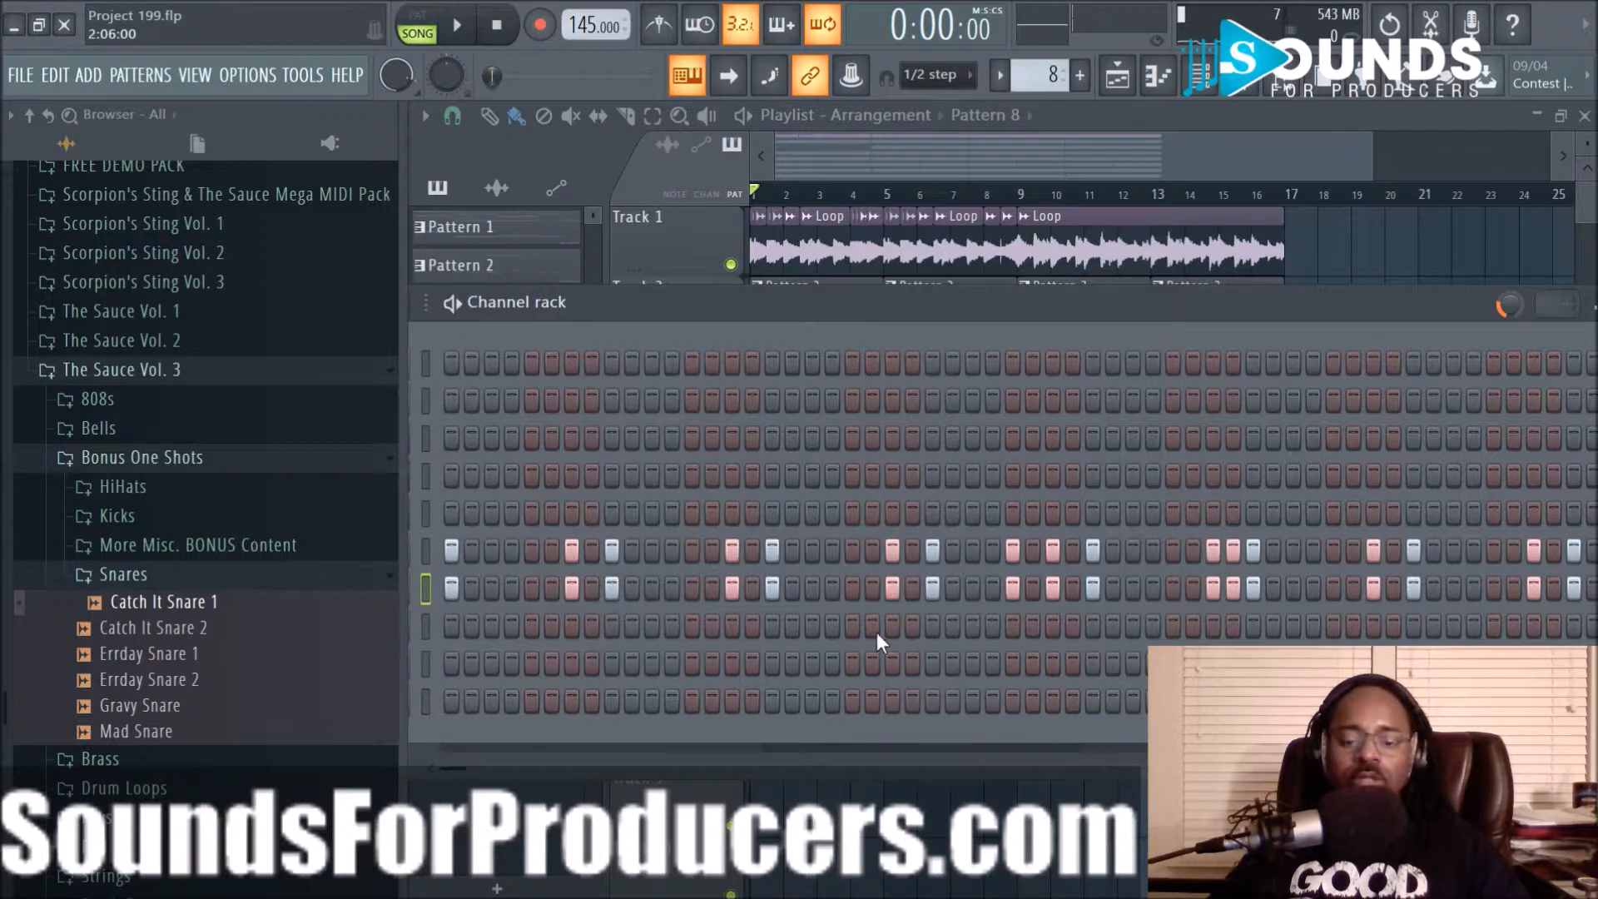
key("space")
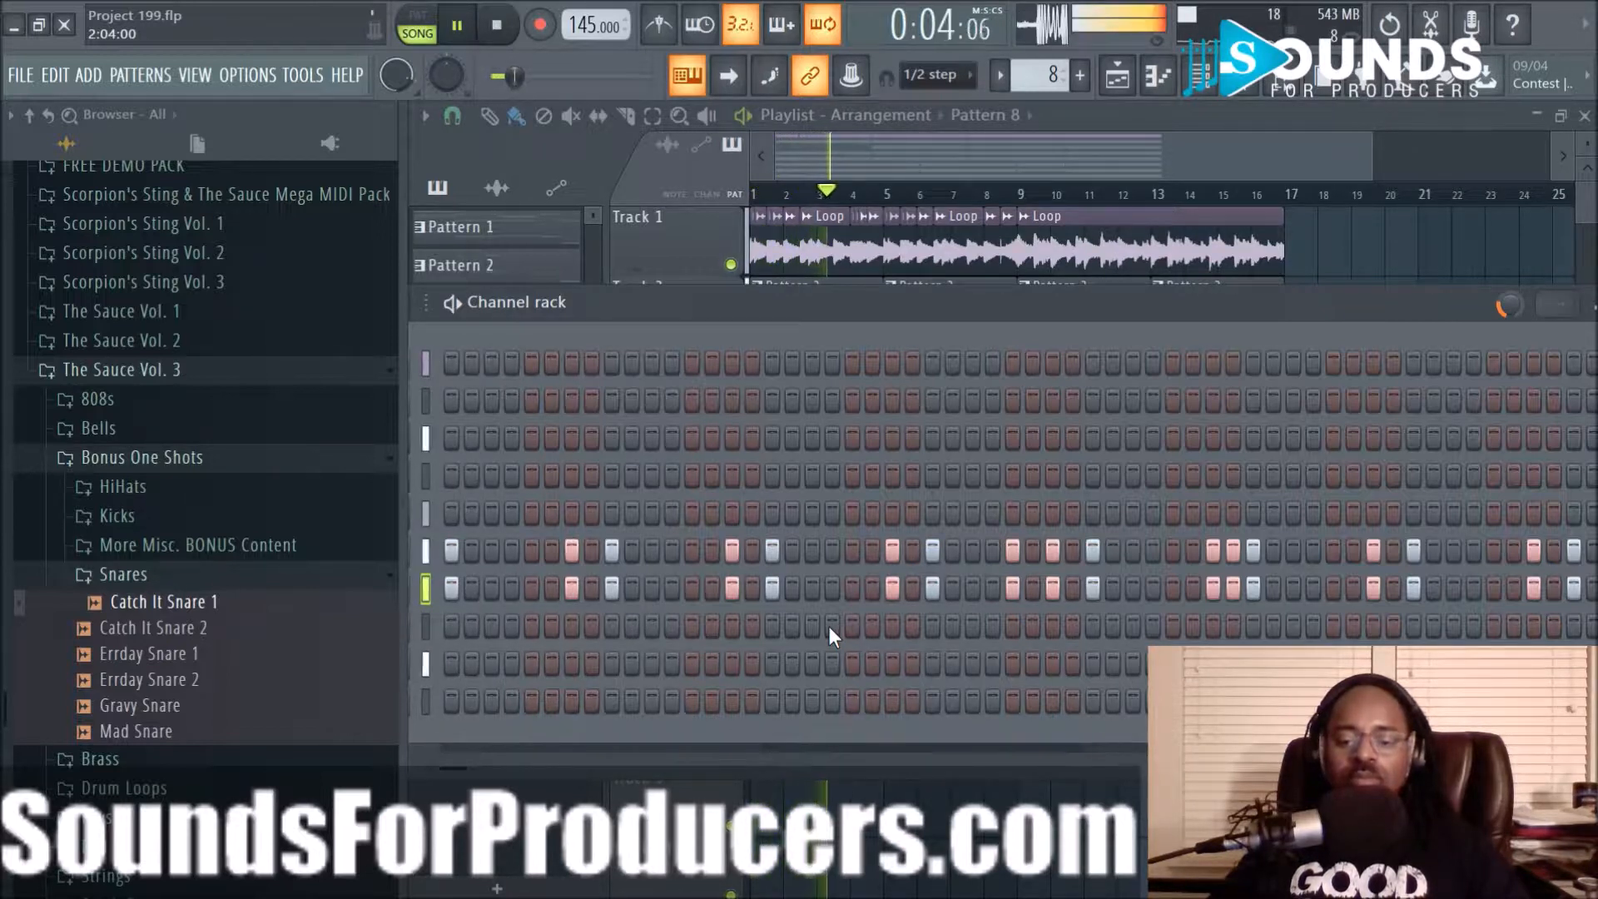
key("space")
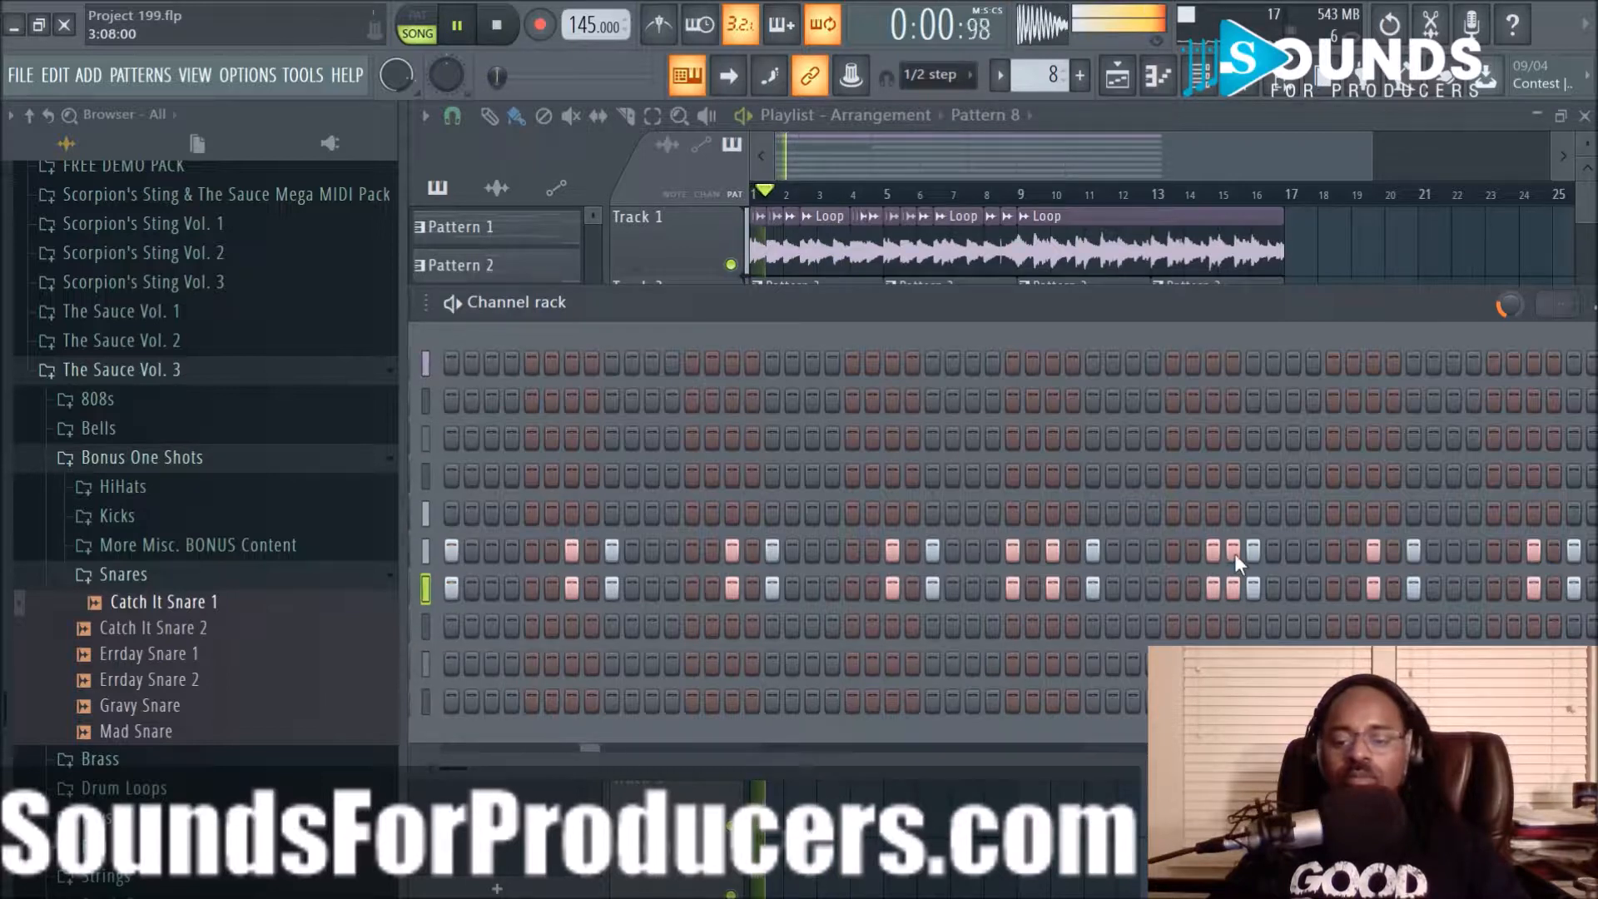
Remove the bar 3 step 8 hit from both kick channels in Pattern 8 and listen to the arrangement
left_click_drag(1249, 298, 1072, 298)
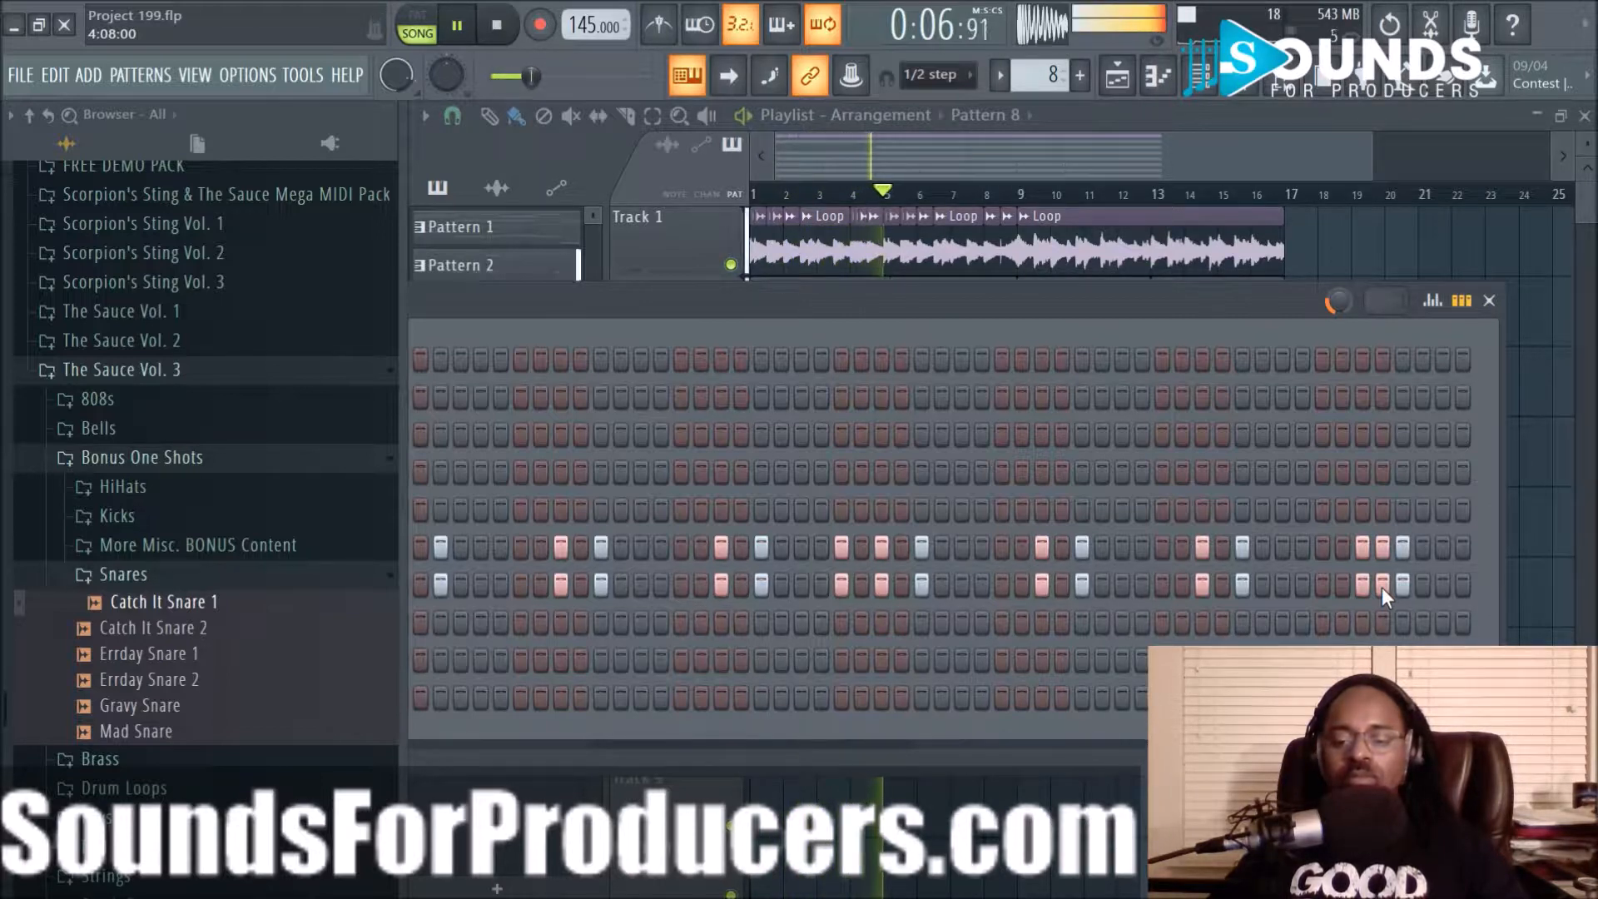
left_click(1275, 800)
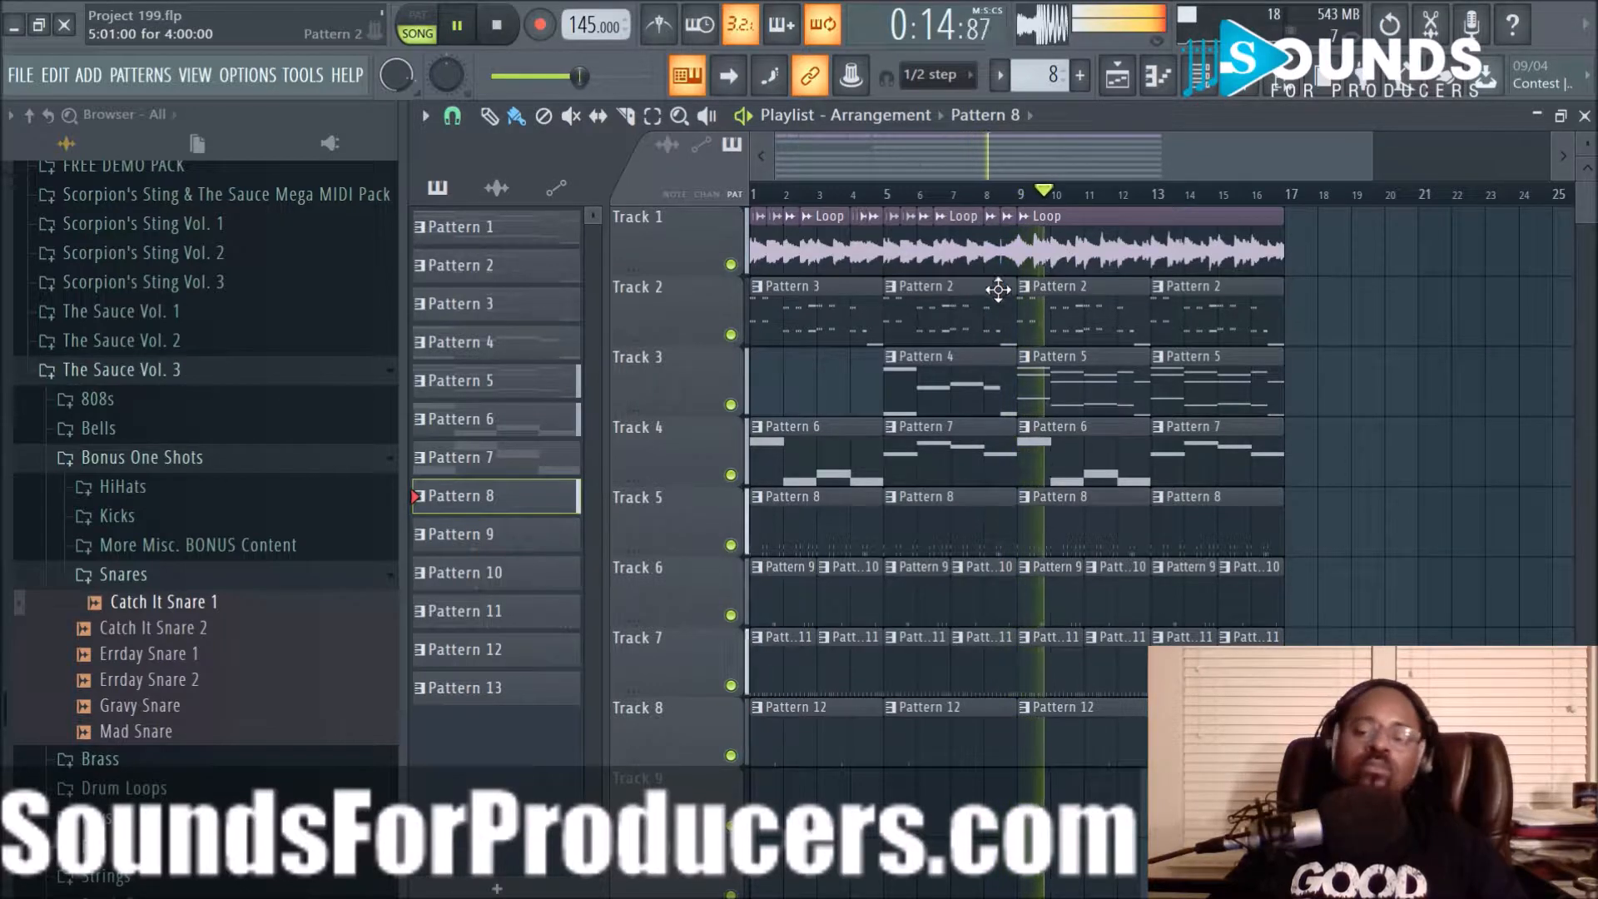
key("F6")
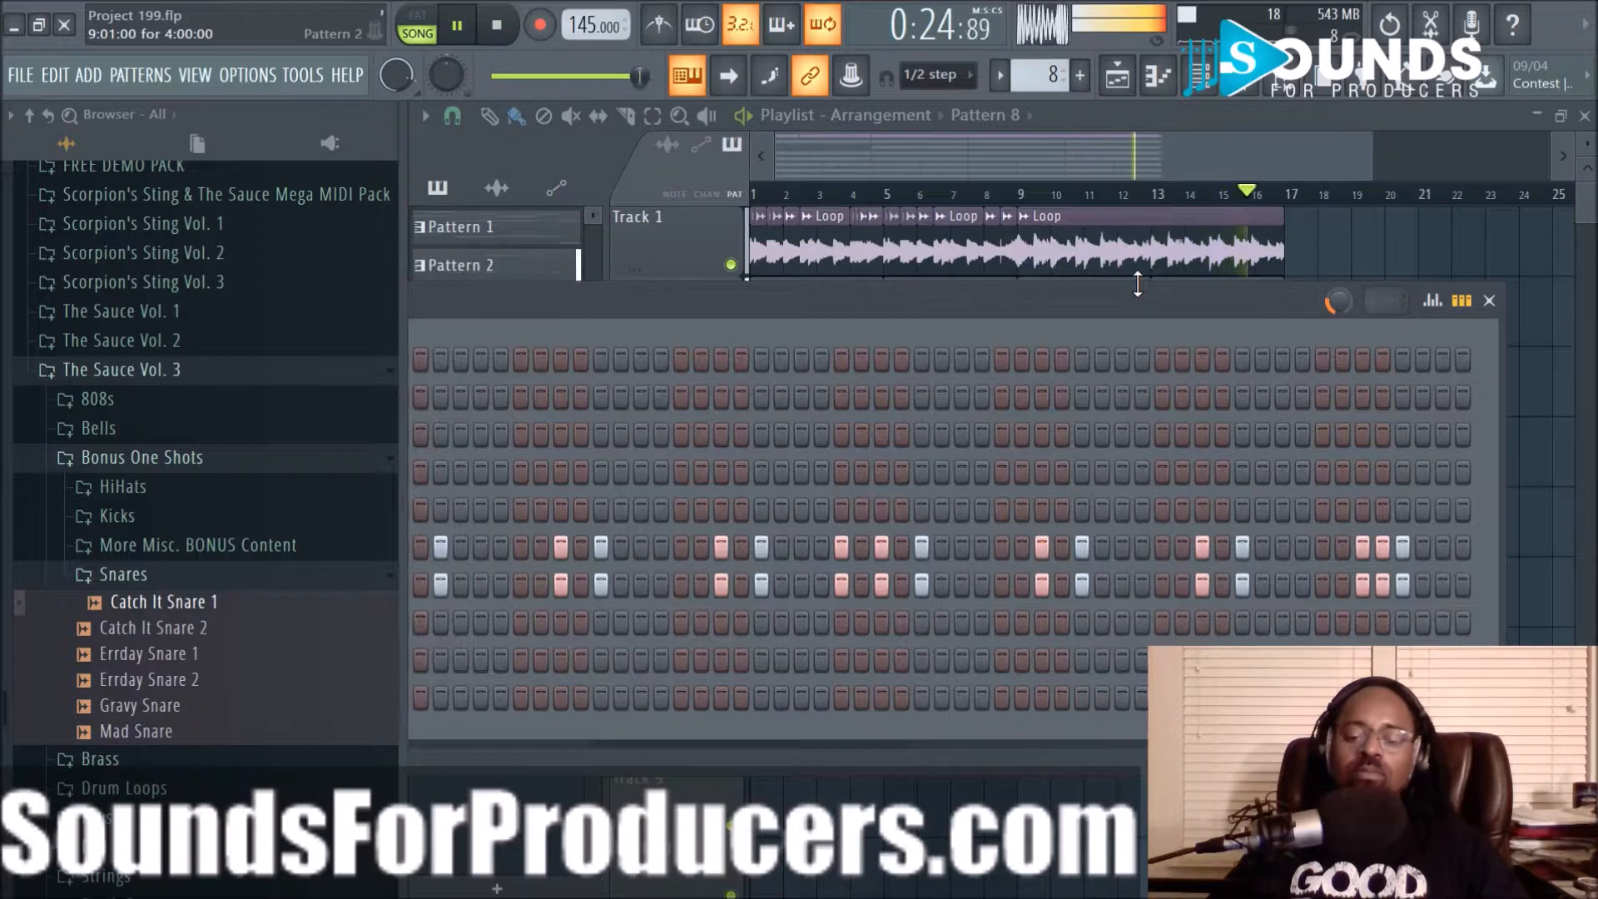
left_click(1077, 752)
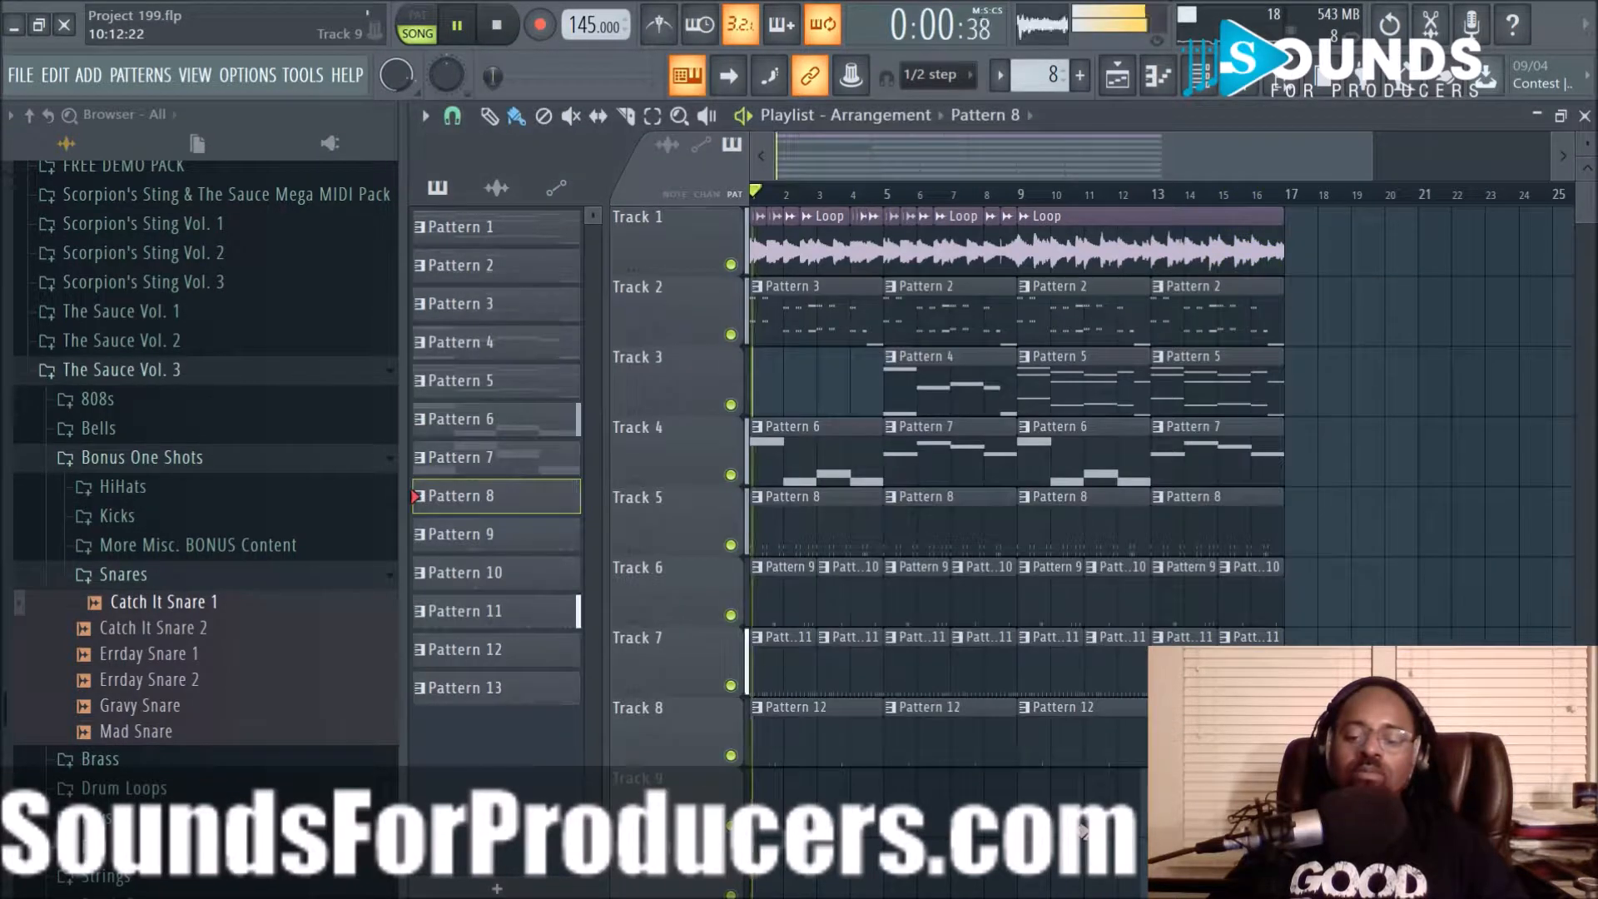
Make the Track 5 kick clip at bar 5 unique and add a hit on bar 3 step 8 of both its kick channels
right_click(888, 504)
left_click(920, 642)
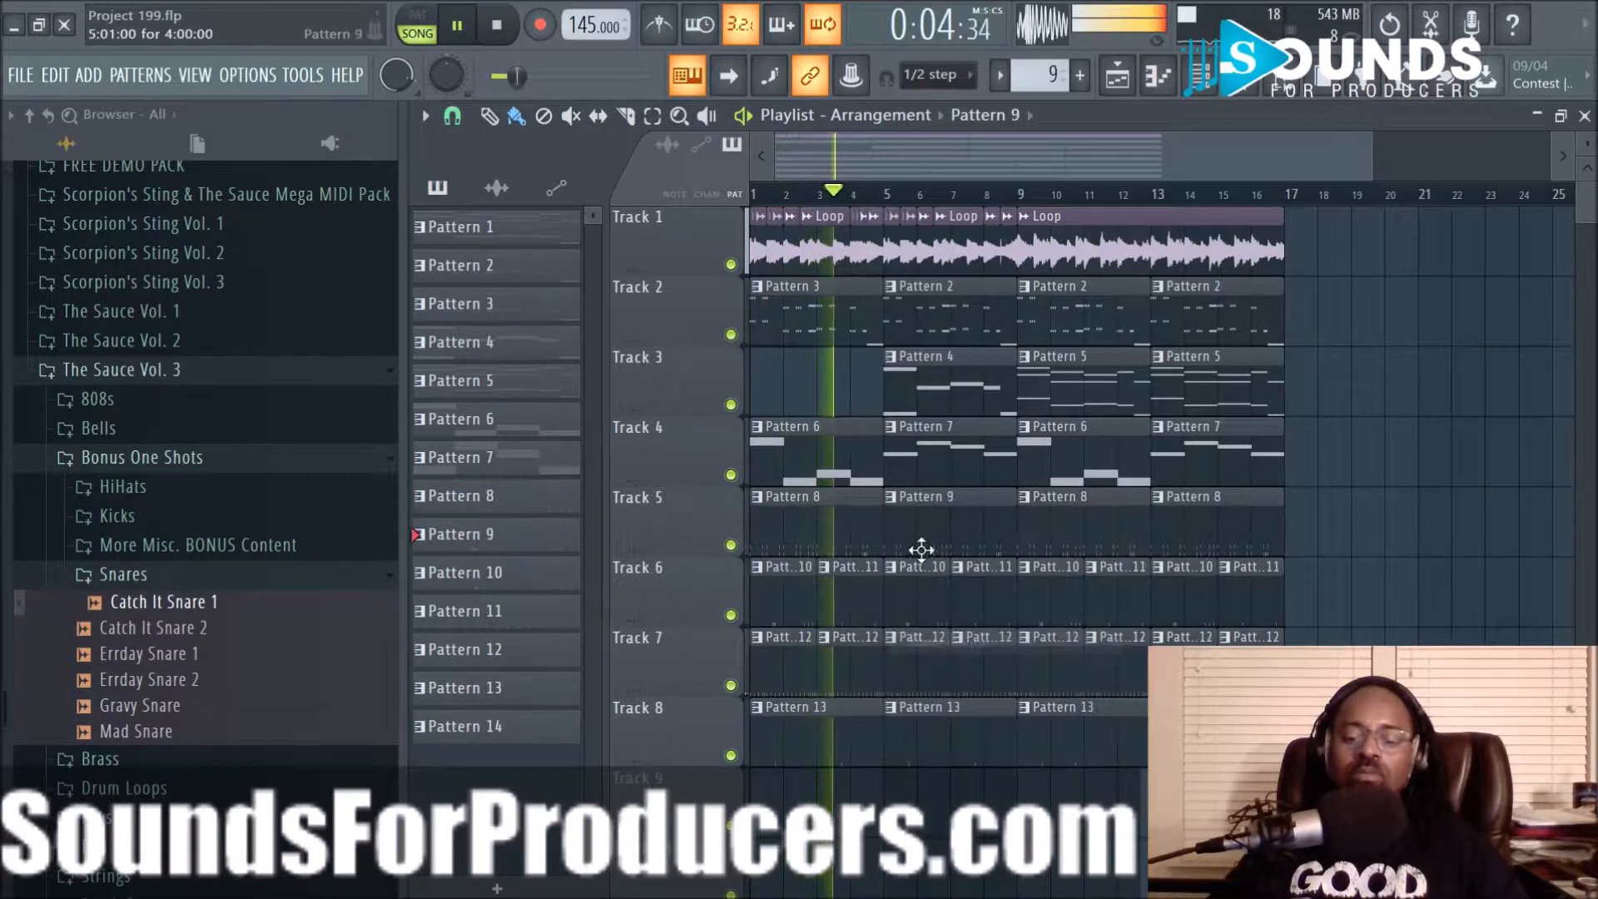
left_click(1205, 86)
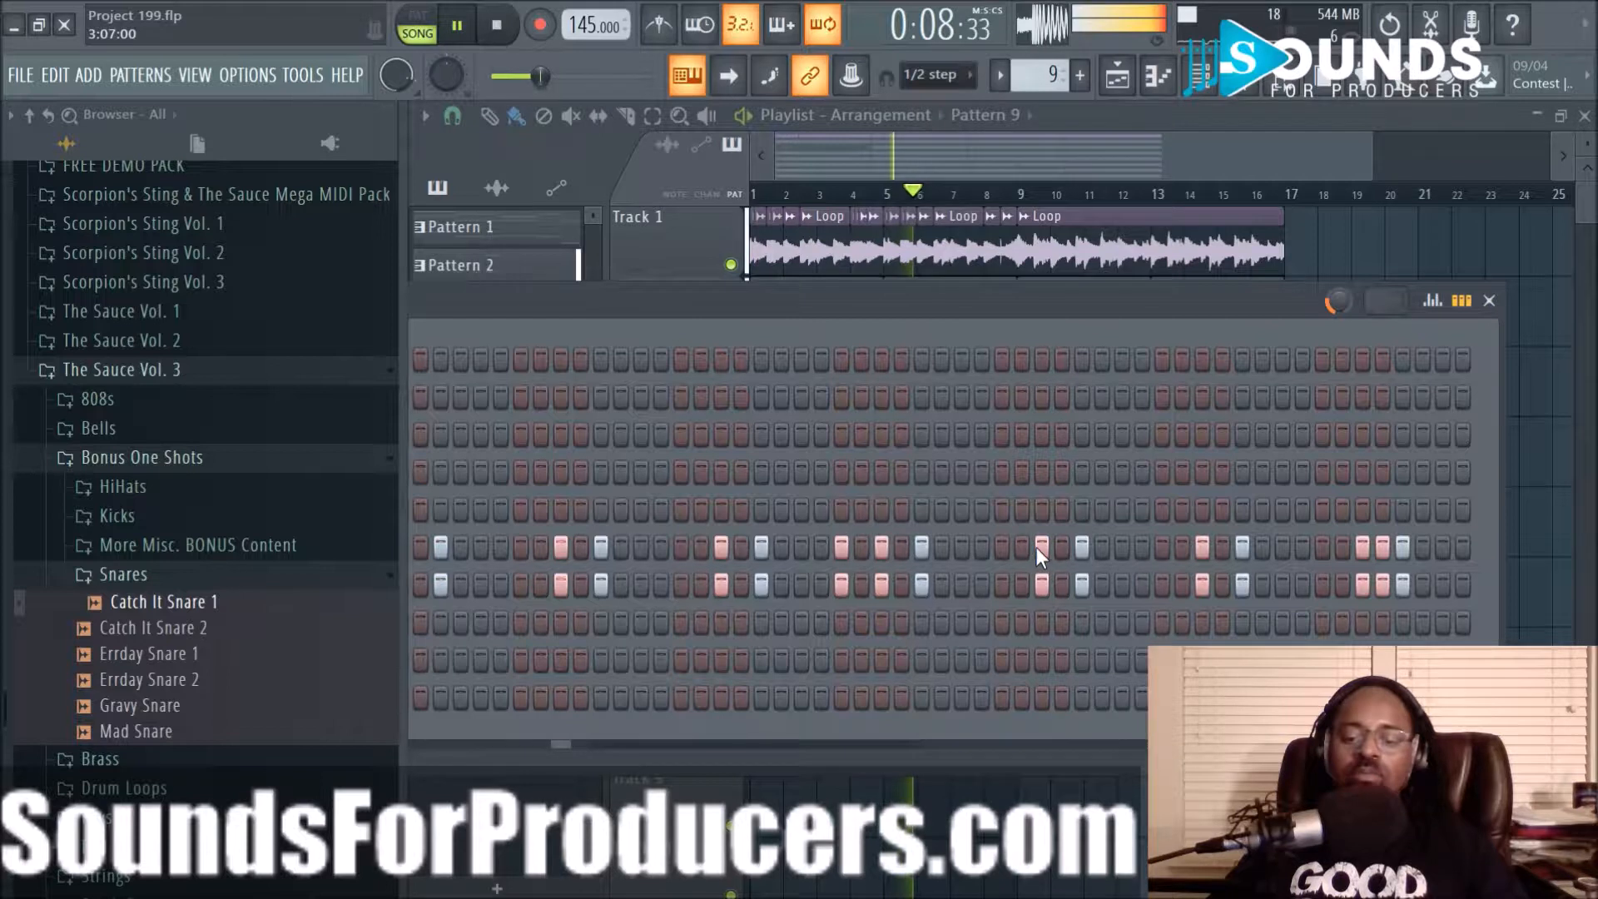
left_click(1224, 554)
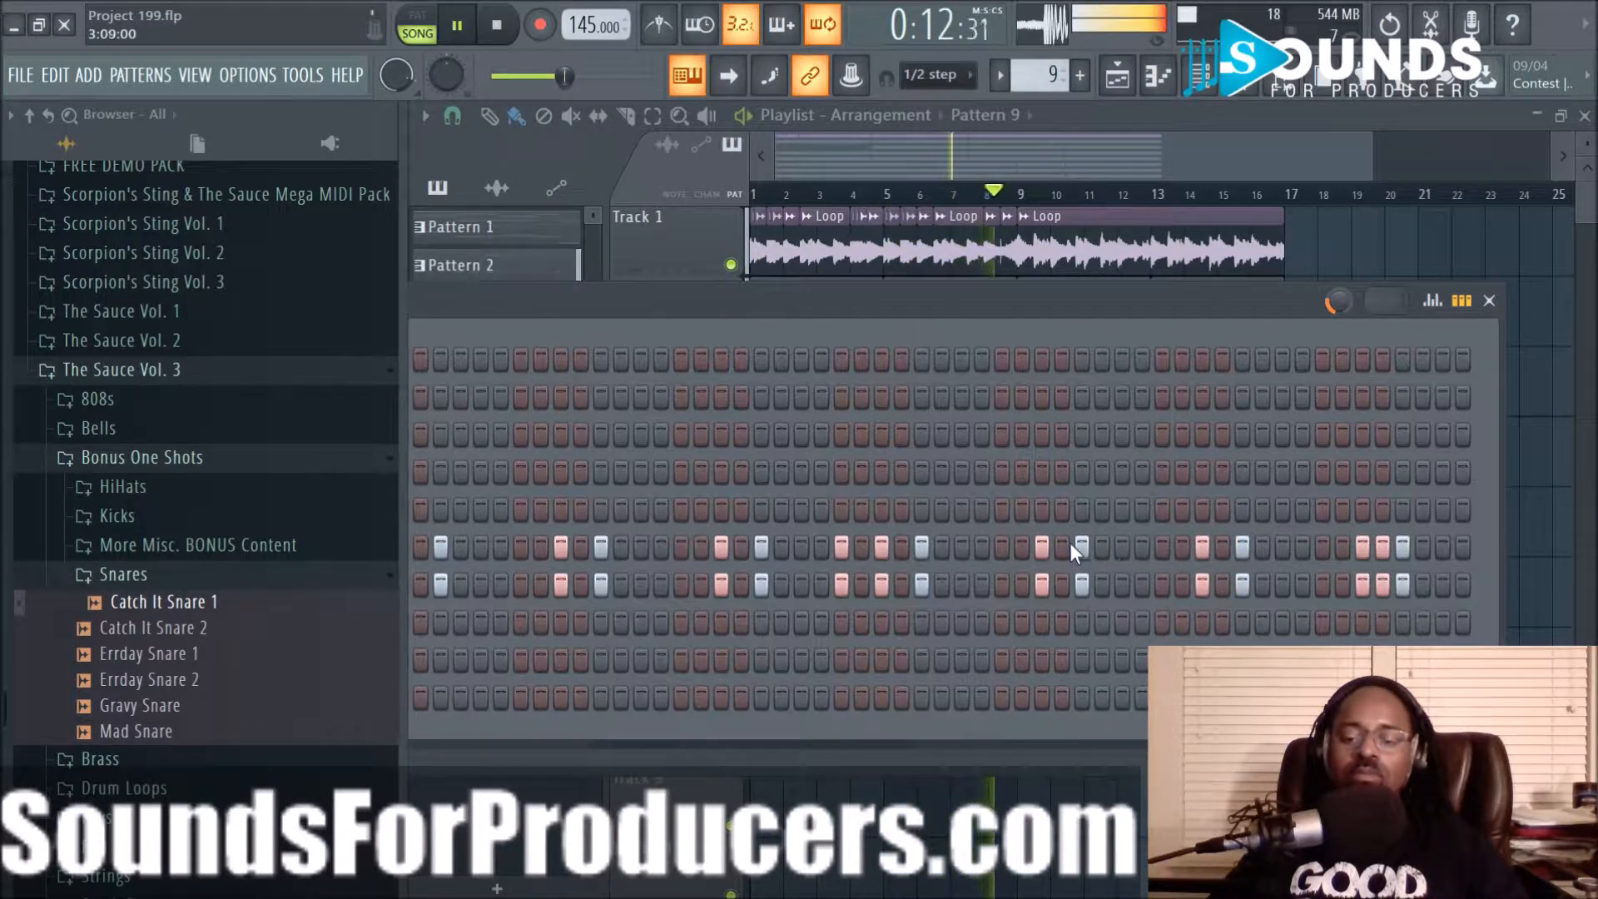
left_click(1062, 585)
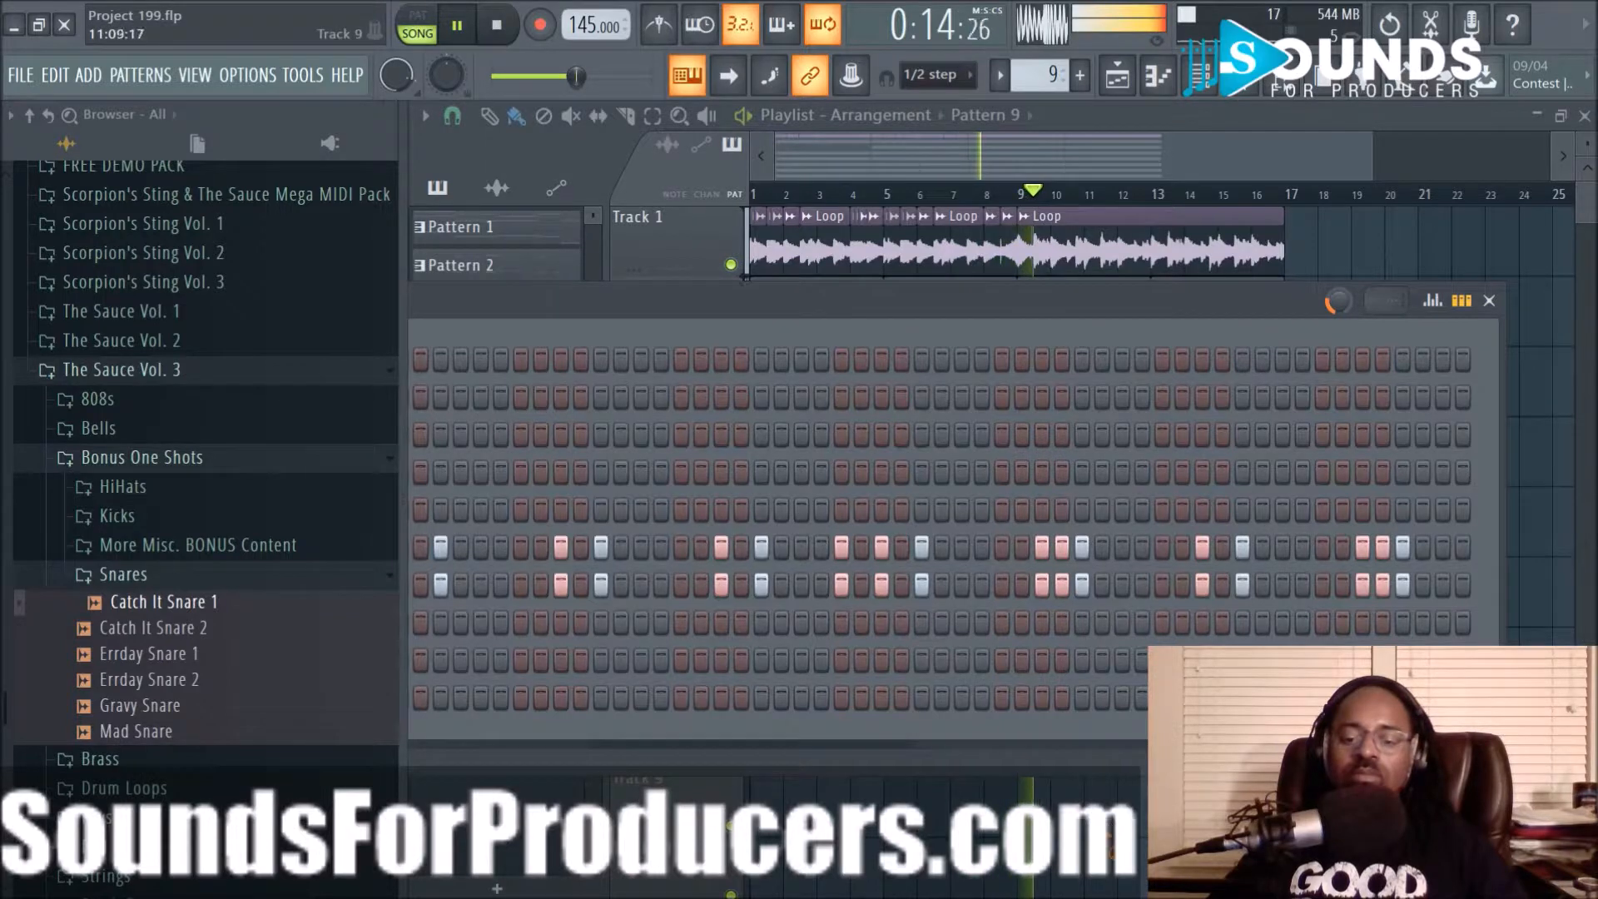
key("F6")
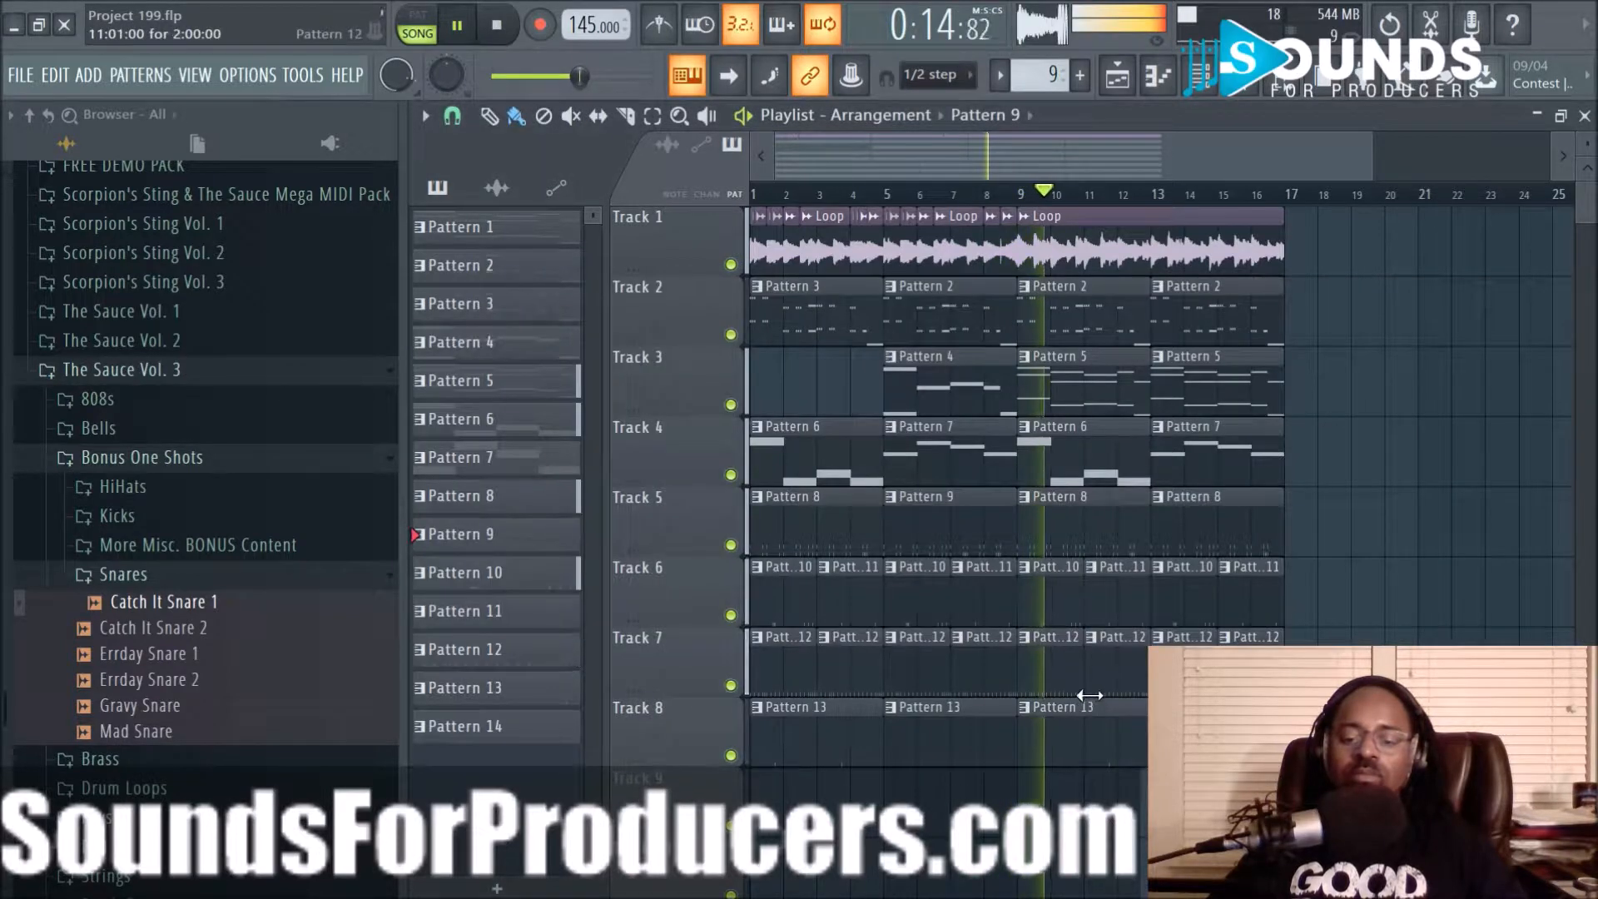
Set the source pattern of the Track 5 clip at bar 13 to Pattern 9 and save the project
left_click(1157, 500)
mouse_move(1197, 558)
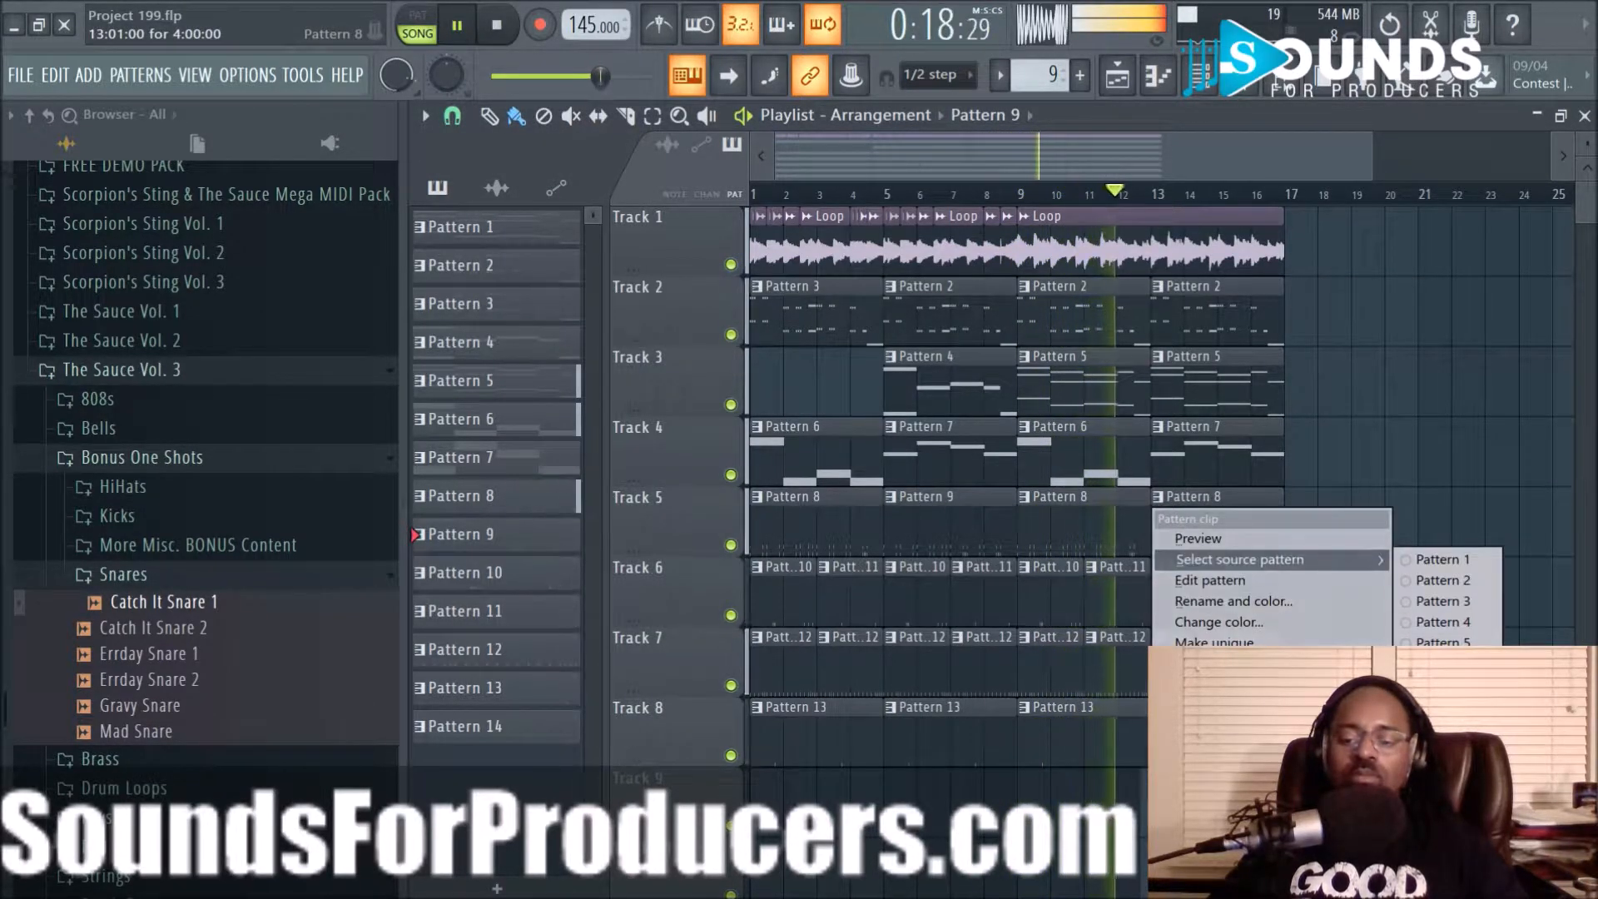
left_click(1442, 726)
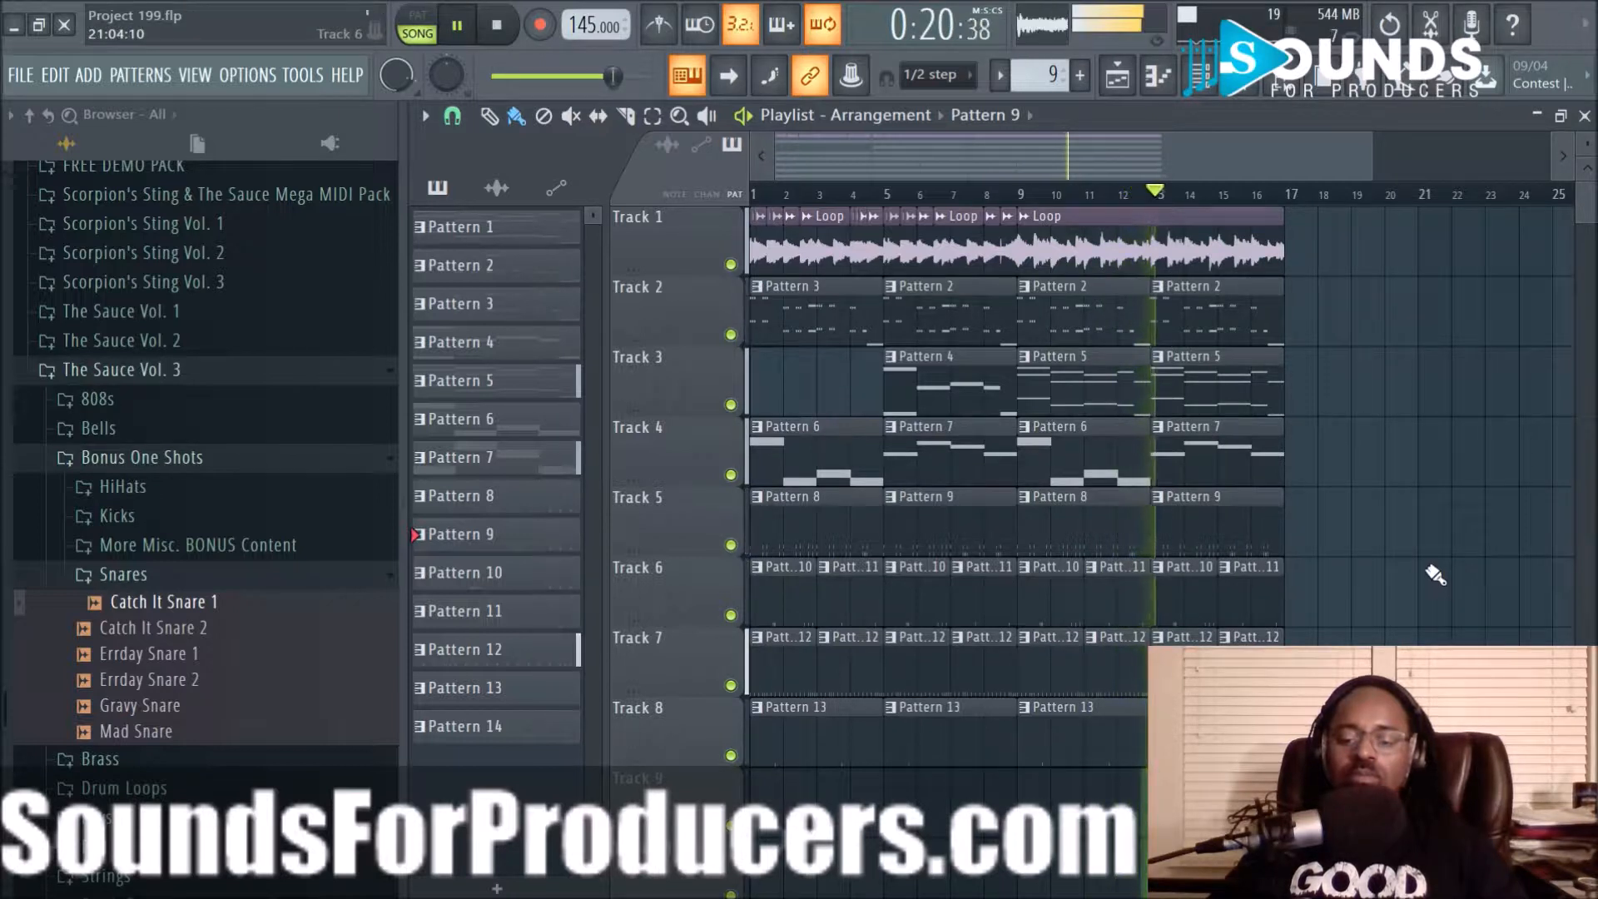
key("ctrl+s")
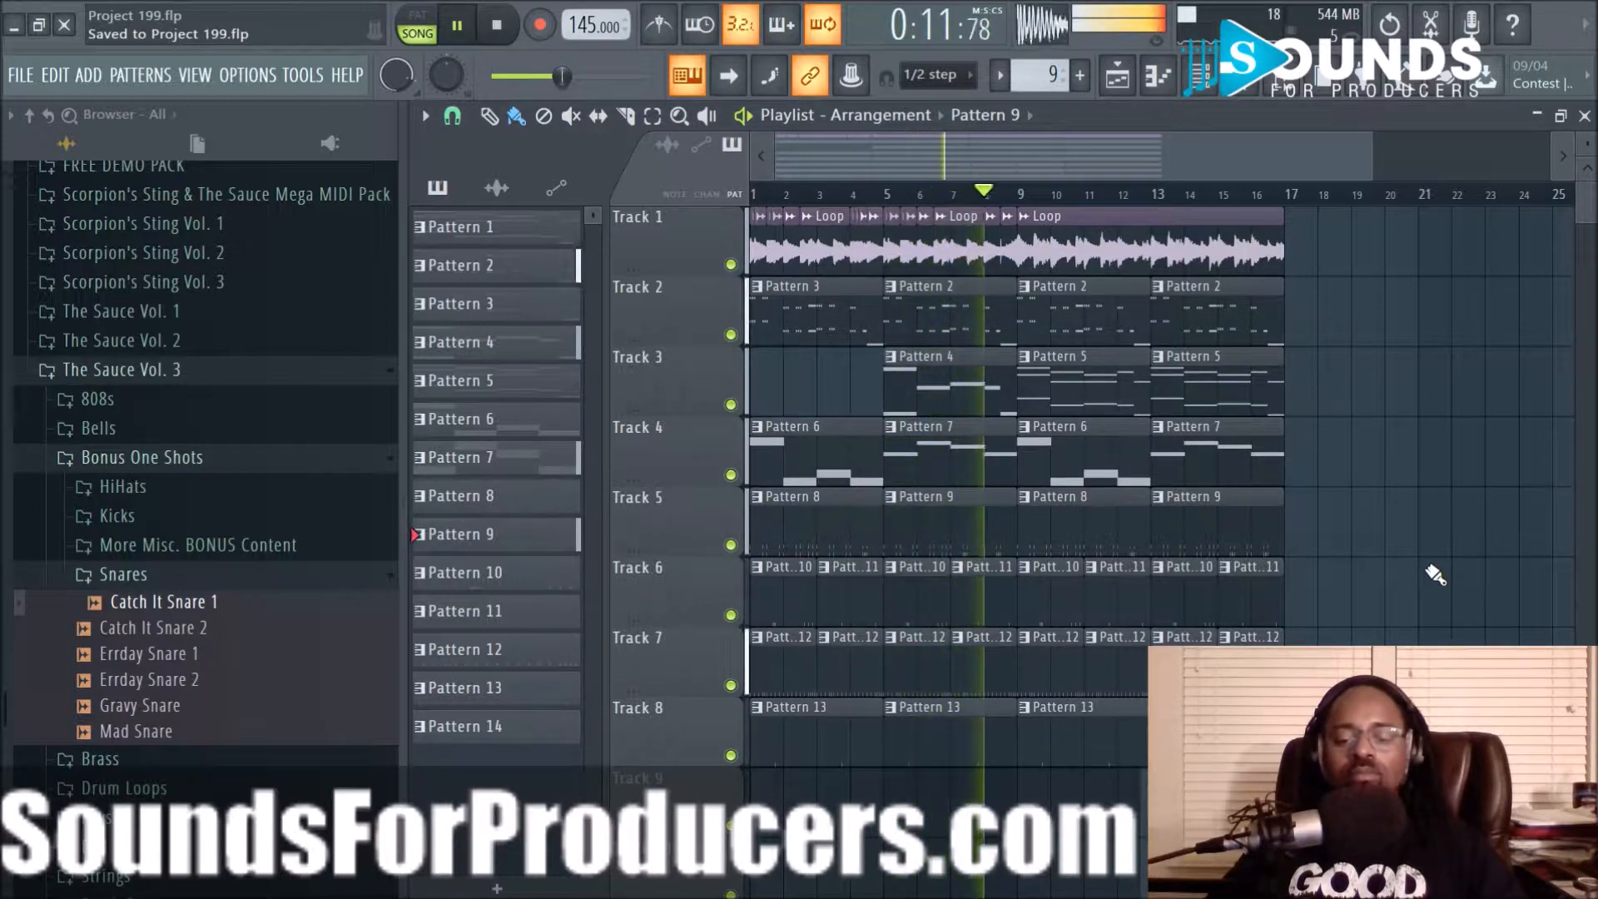
left_click(1199, 75)
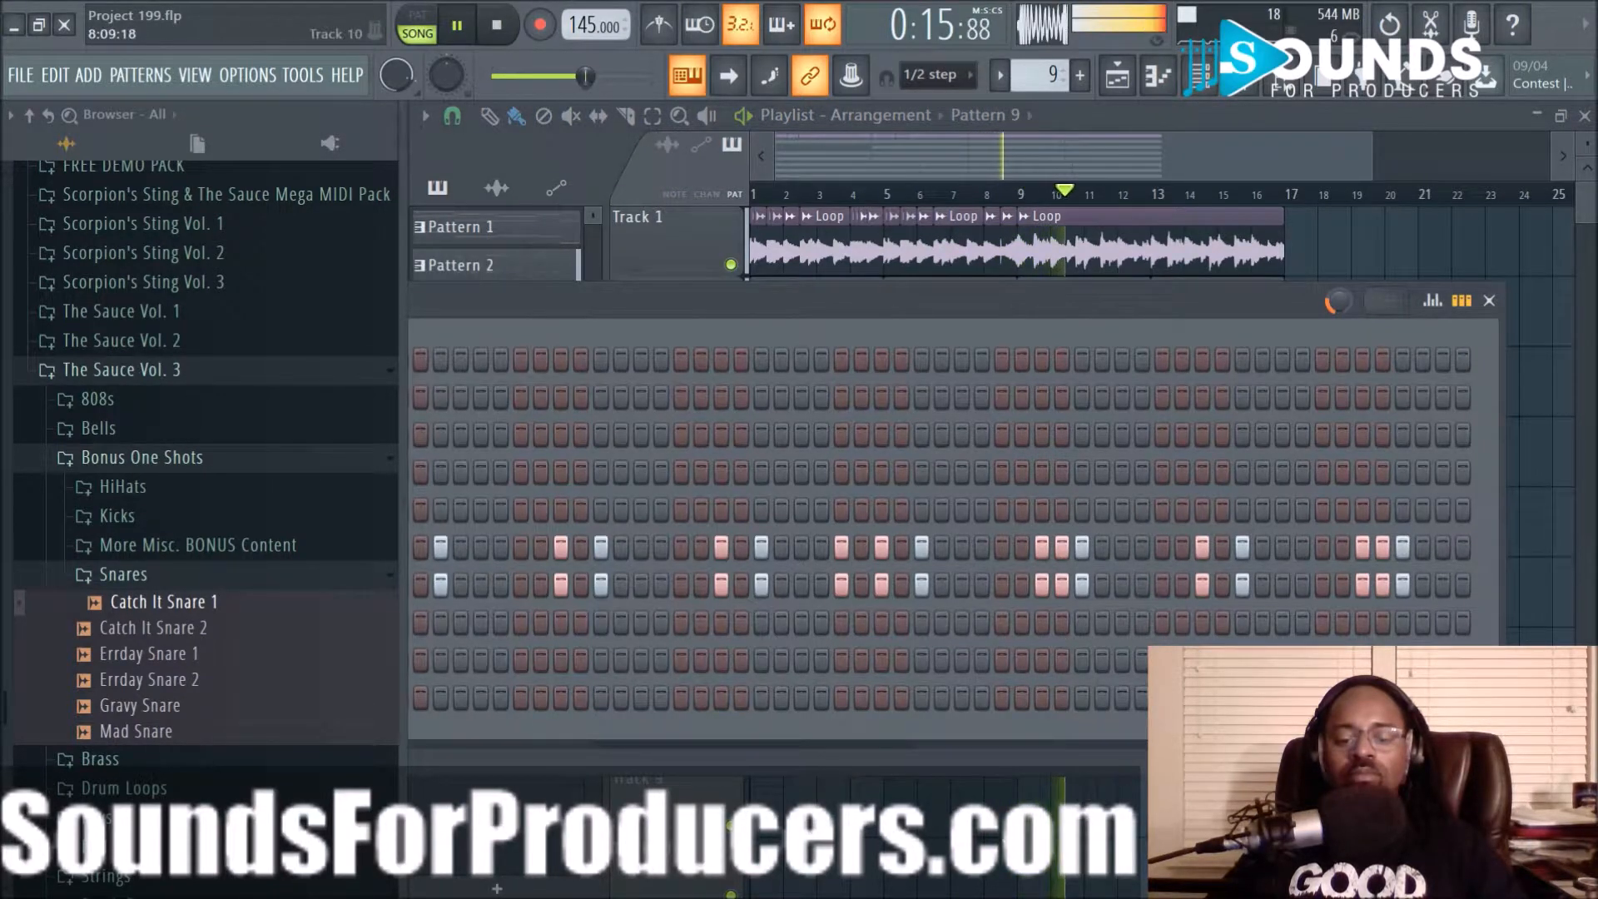
left_click(1005, 845)
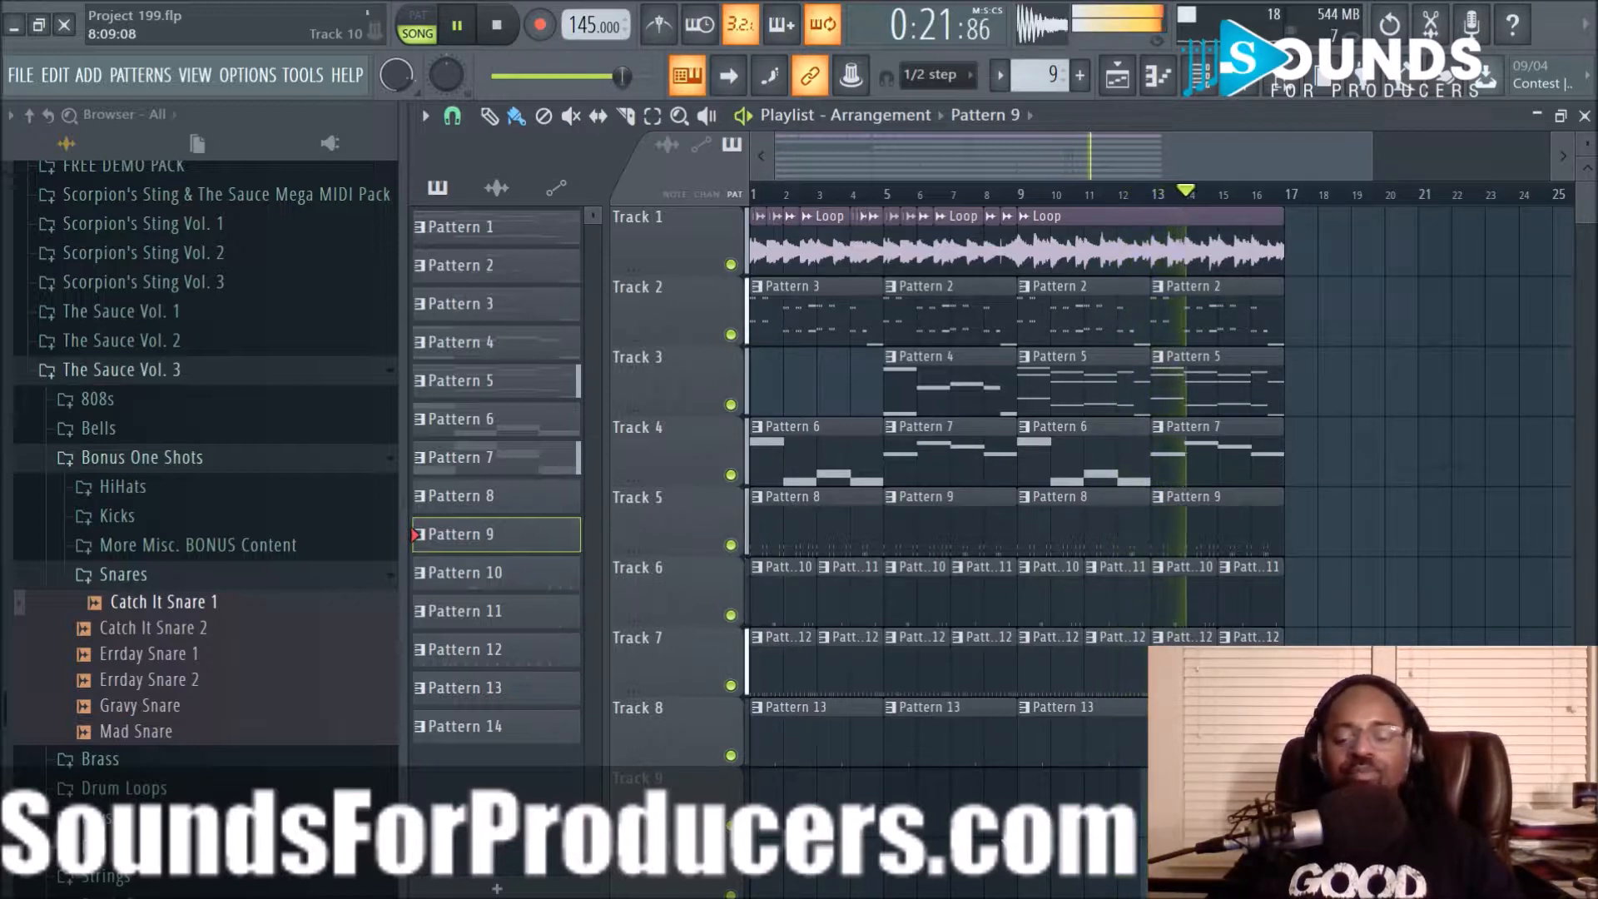
key("ctrl+s")
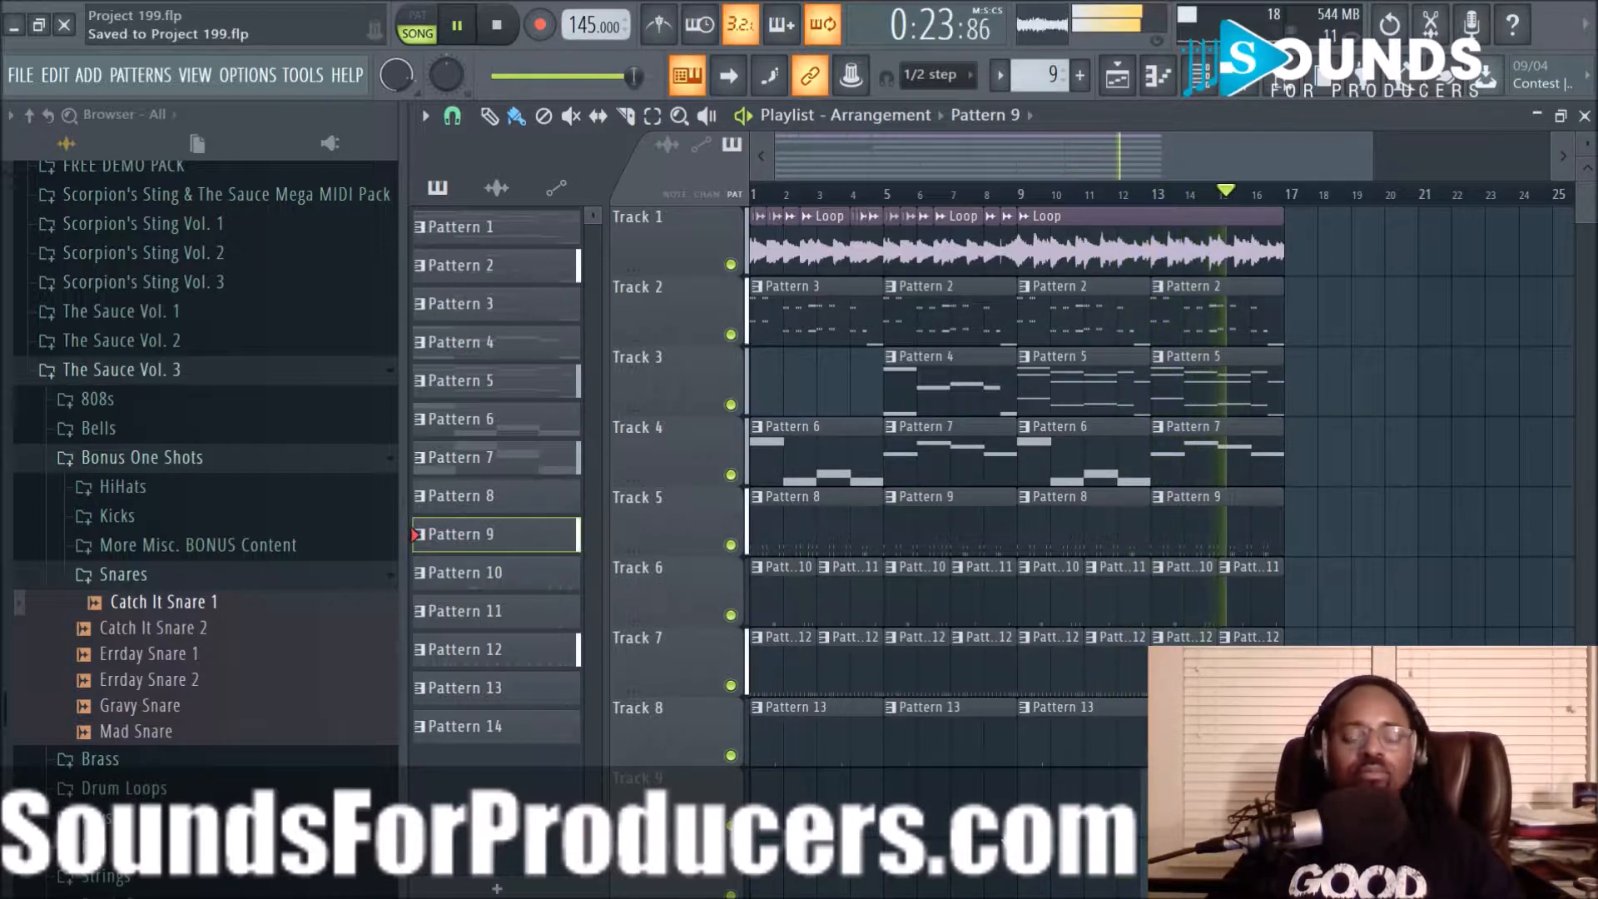
Audition the Catch It Vox, Mad Perc and Transistion FX samples in the More Misc. BONUS Content folder
left_click(210, 576)
left_click(205, 547)
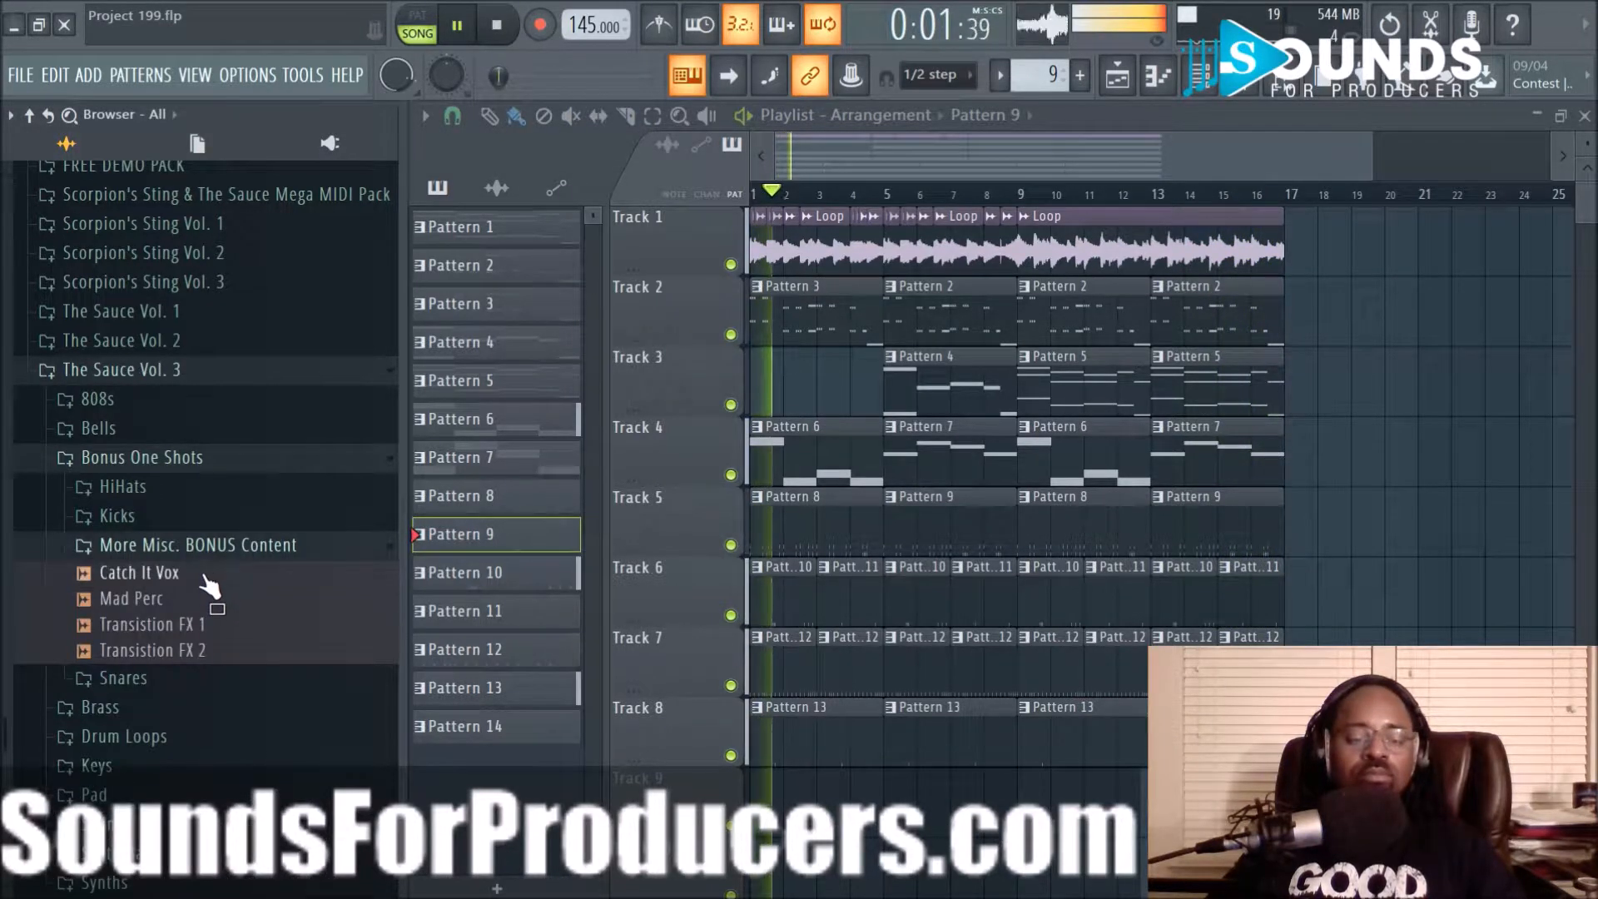
left_click(197, 579)
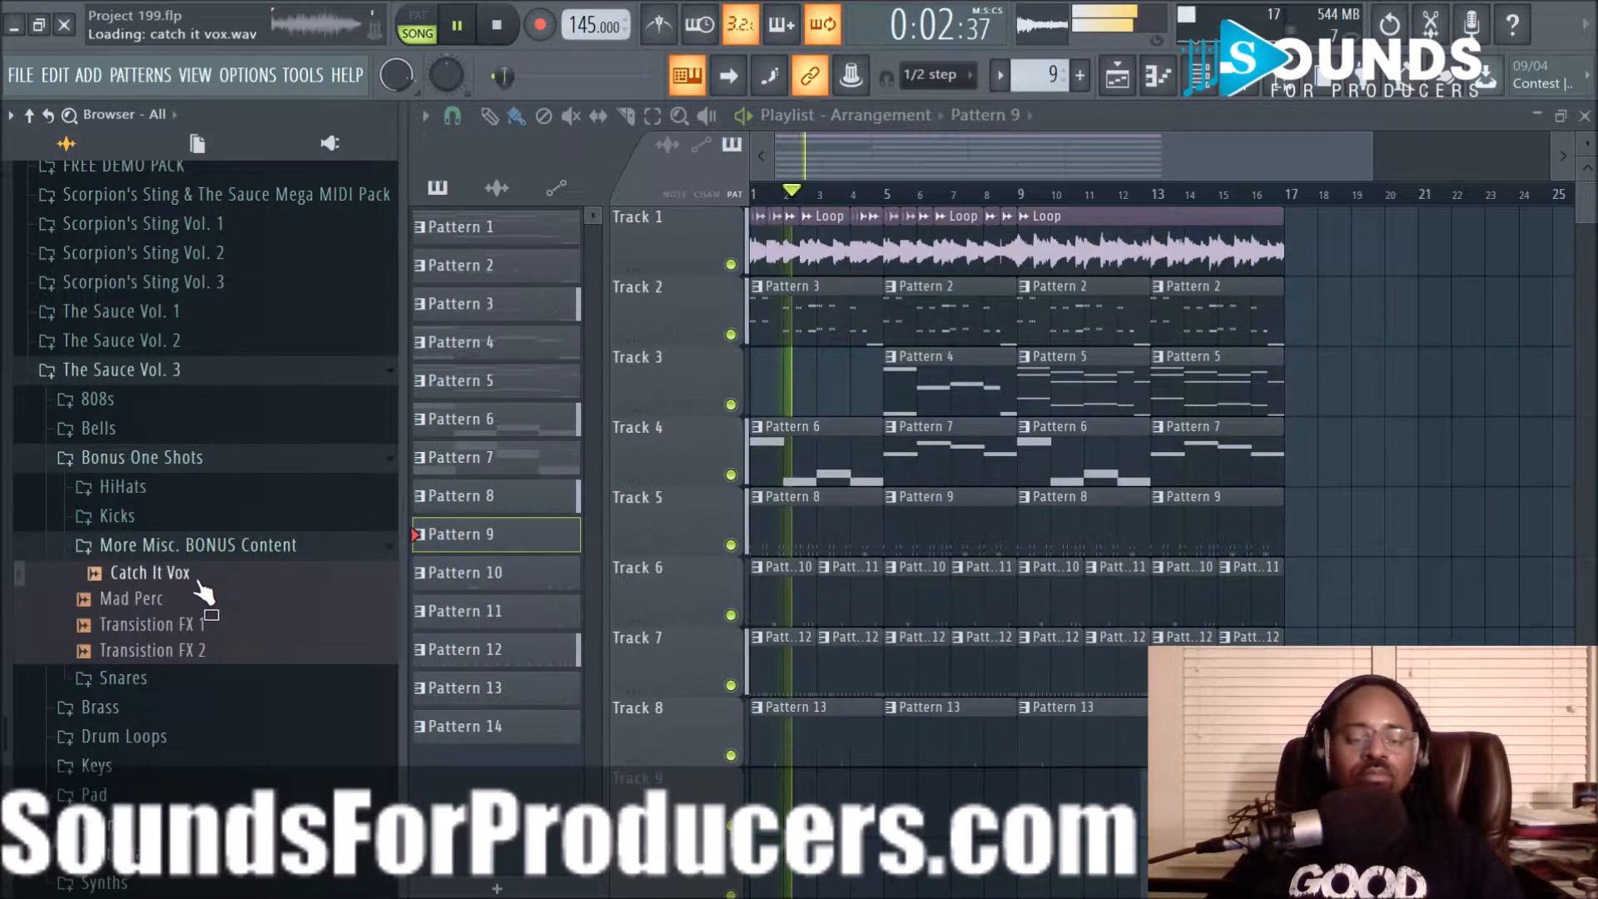
left_click(158, 599)
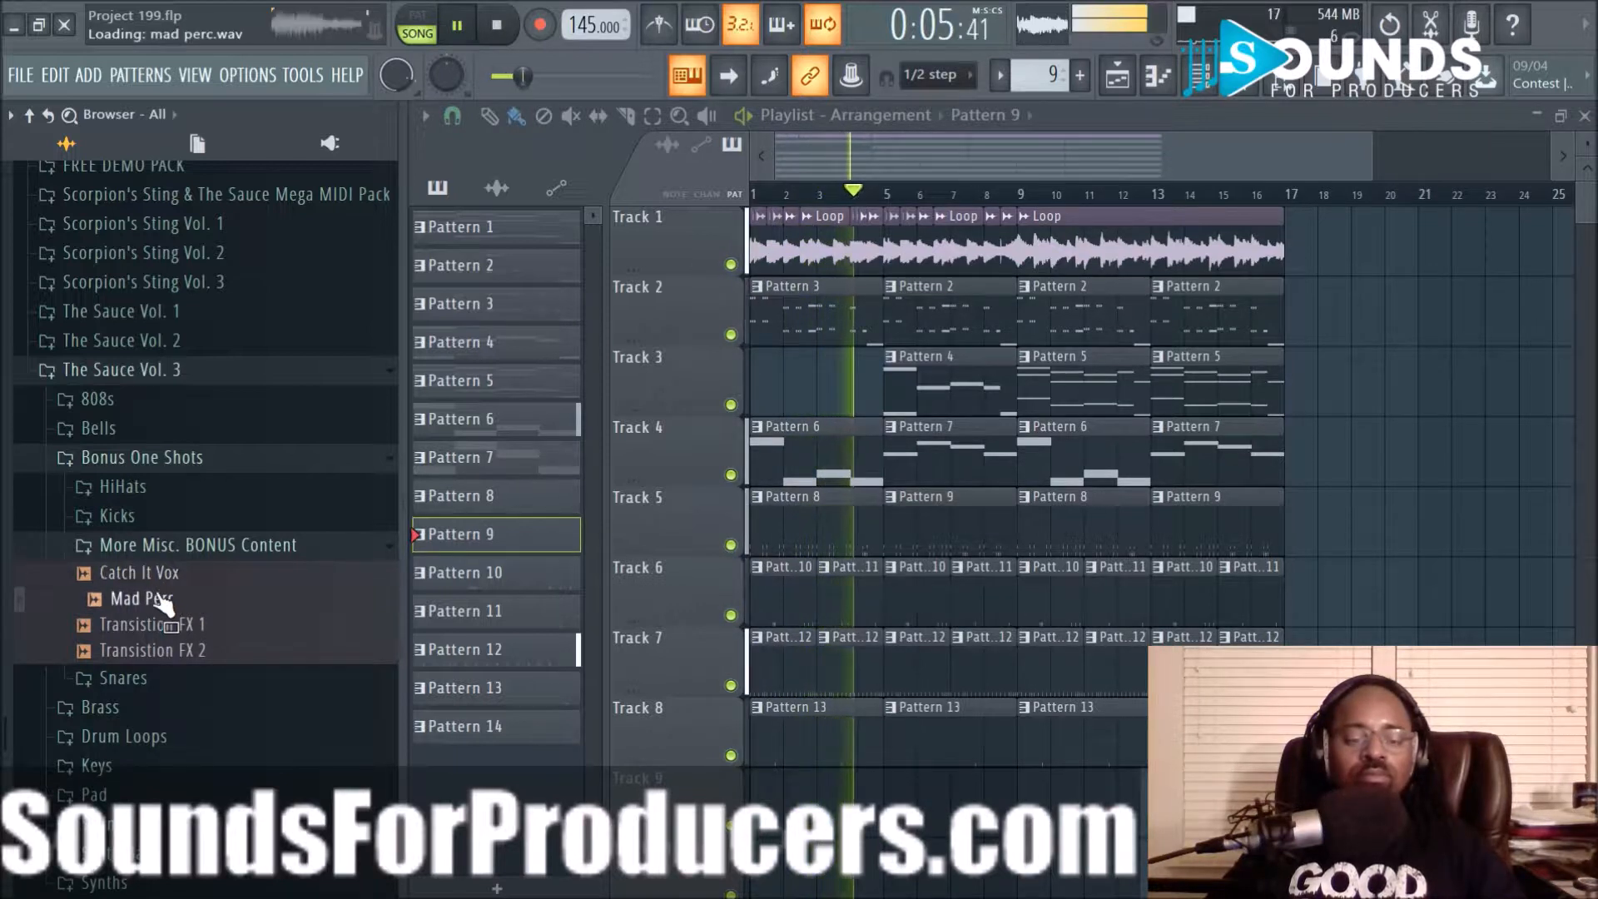
left_click(164, 626)
left_click(161, 651)
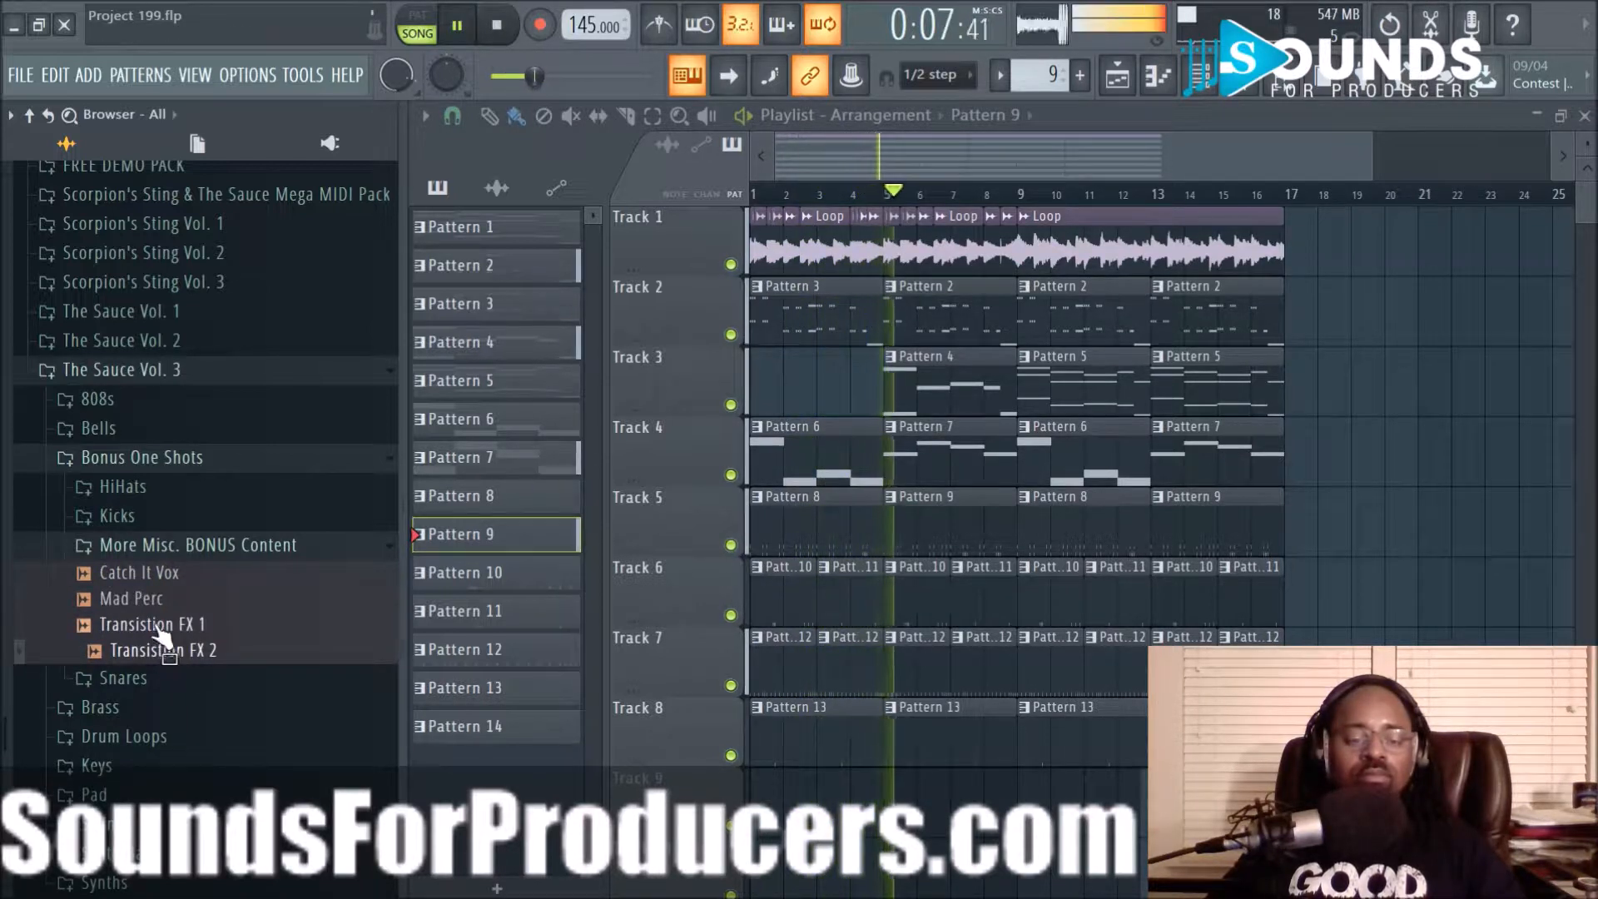
left_click(155, 578)
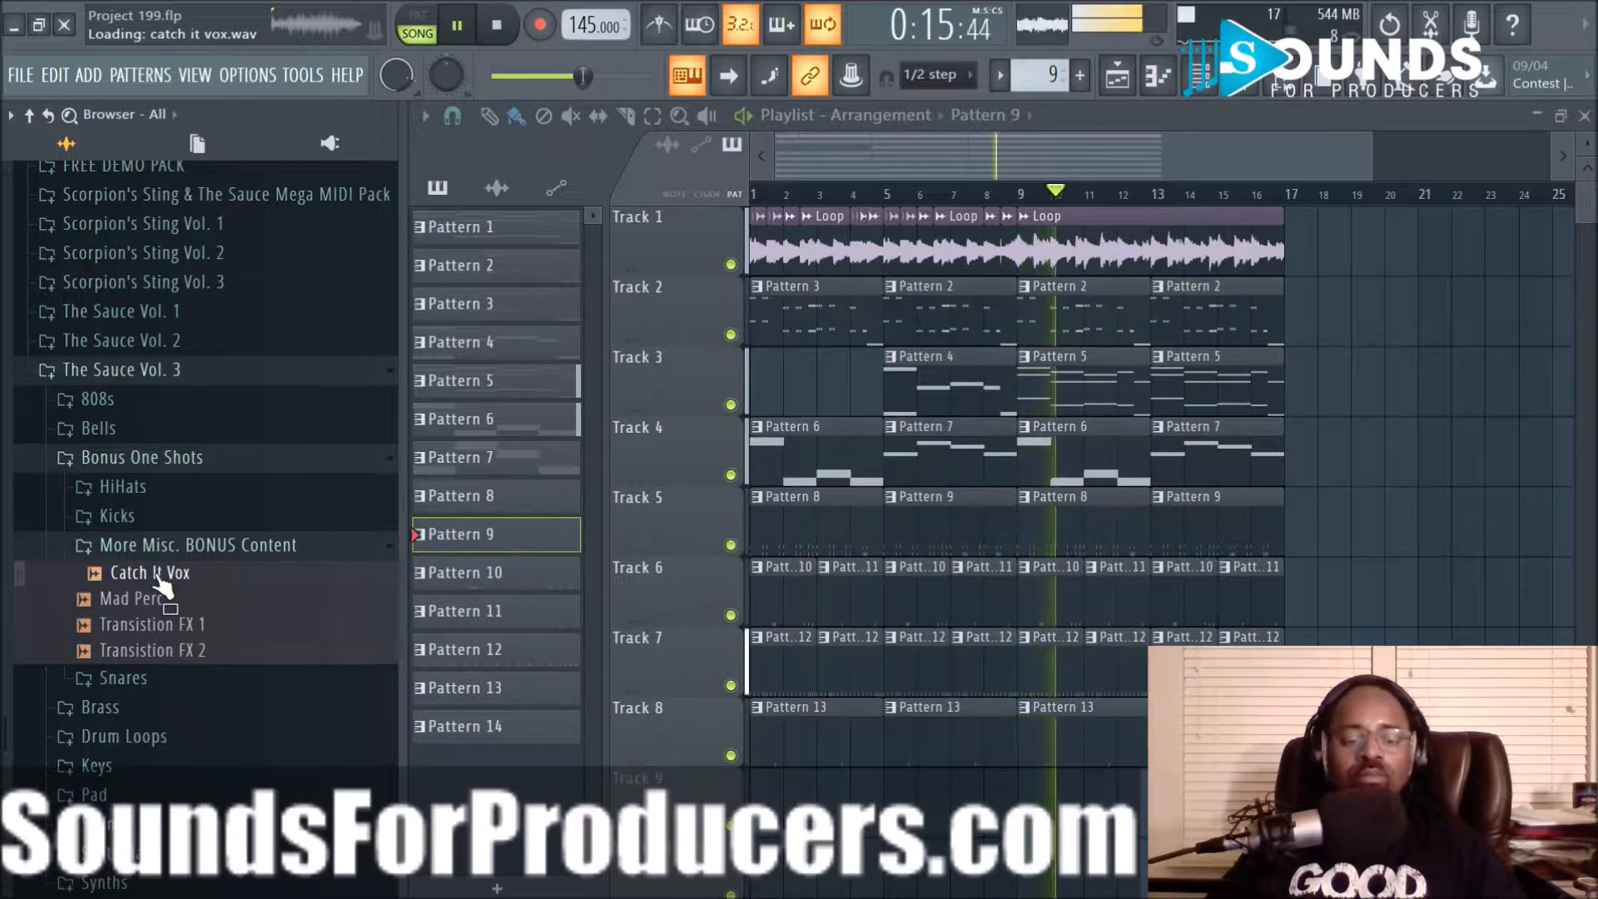
Load the Catch It Vox sample into a new channel and close its channel settings
right_click(160, 584)
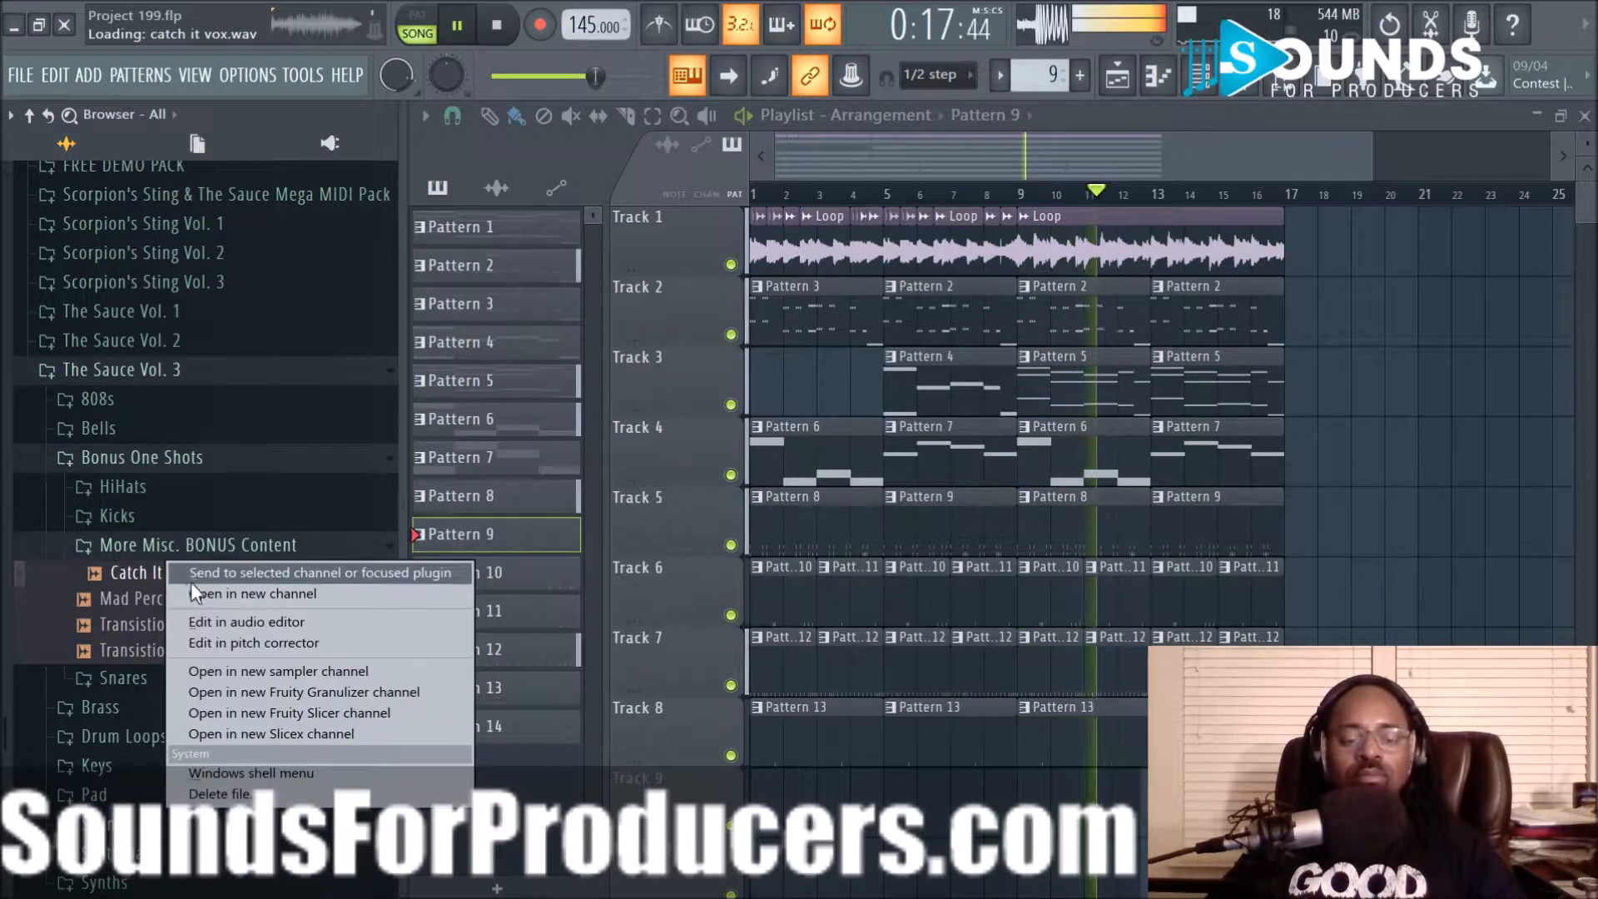
left_click(212, 596)
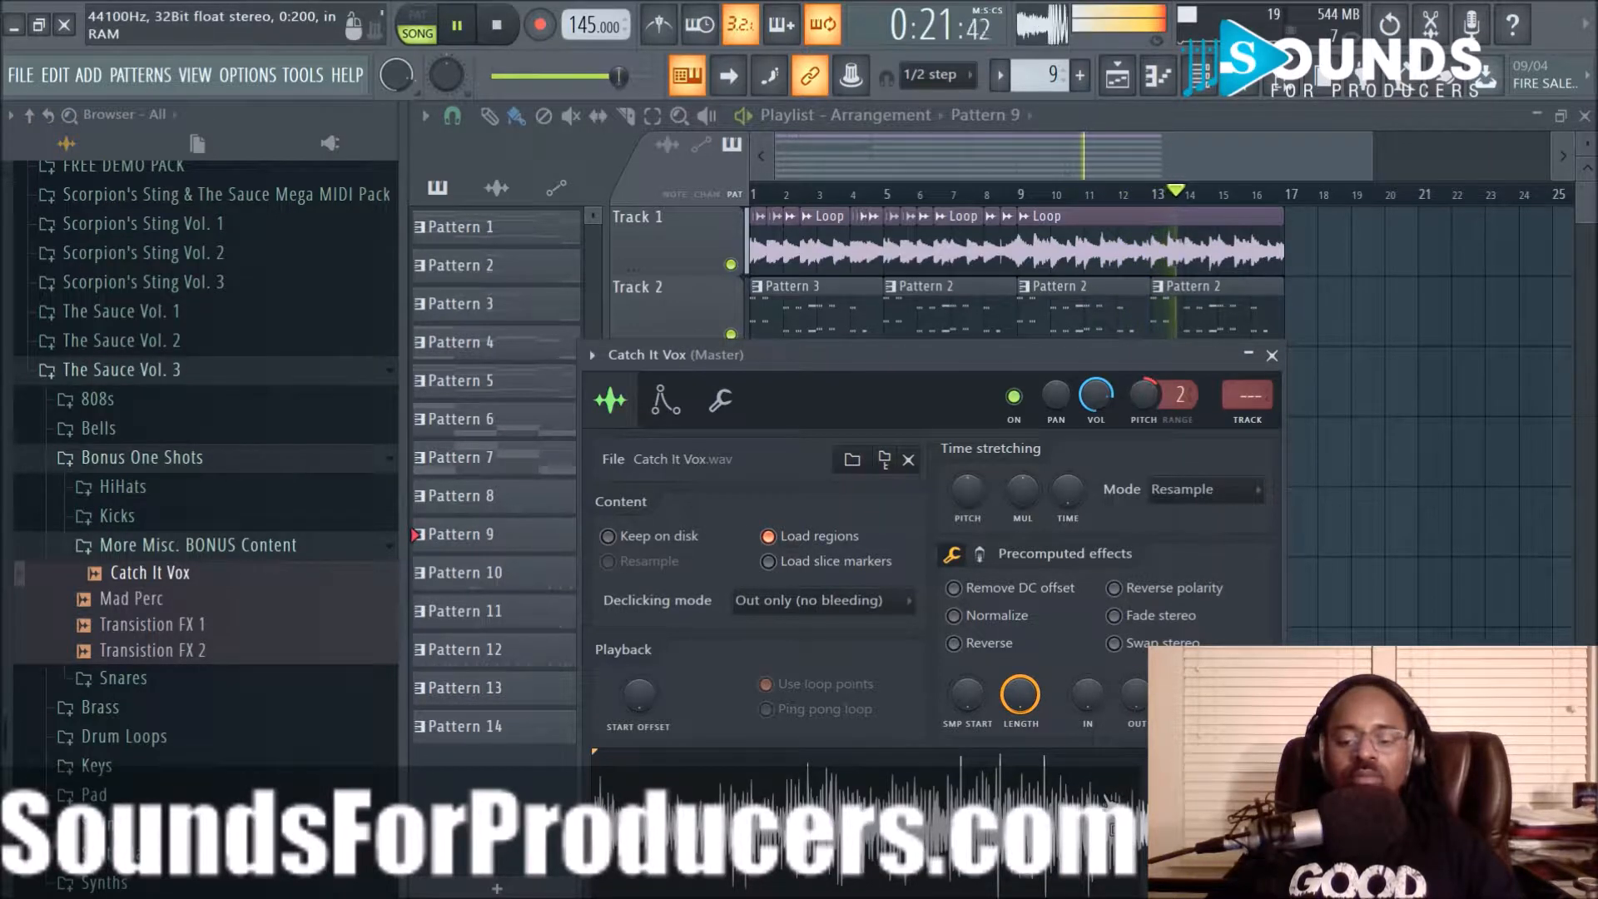
left_click(1273, 357)
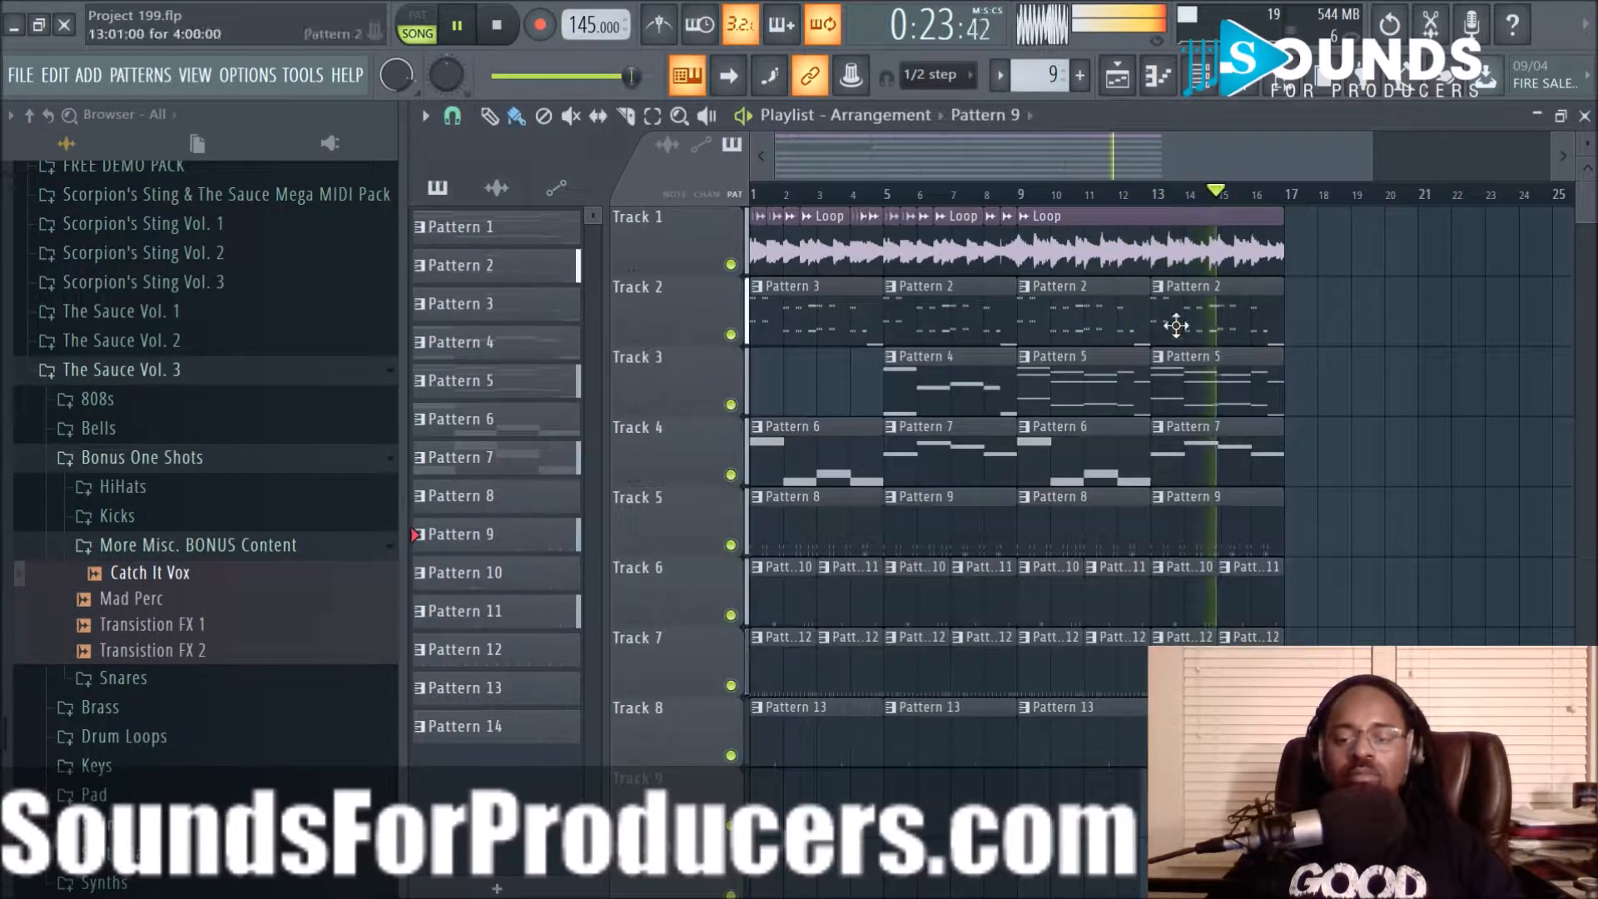
Create the new empty Pattern 15 and place its clip at bar 1 of Track 9
left_click(1080, 74)
left_click(1109, 107)
left_click(774, 810)
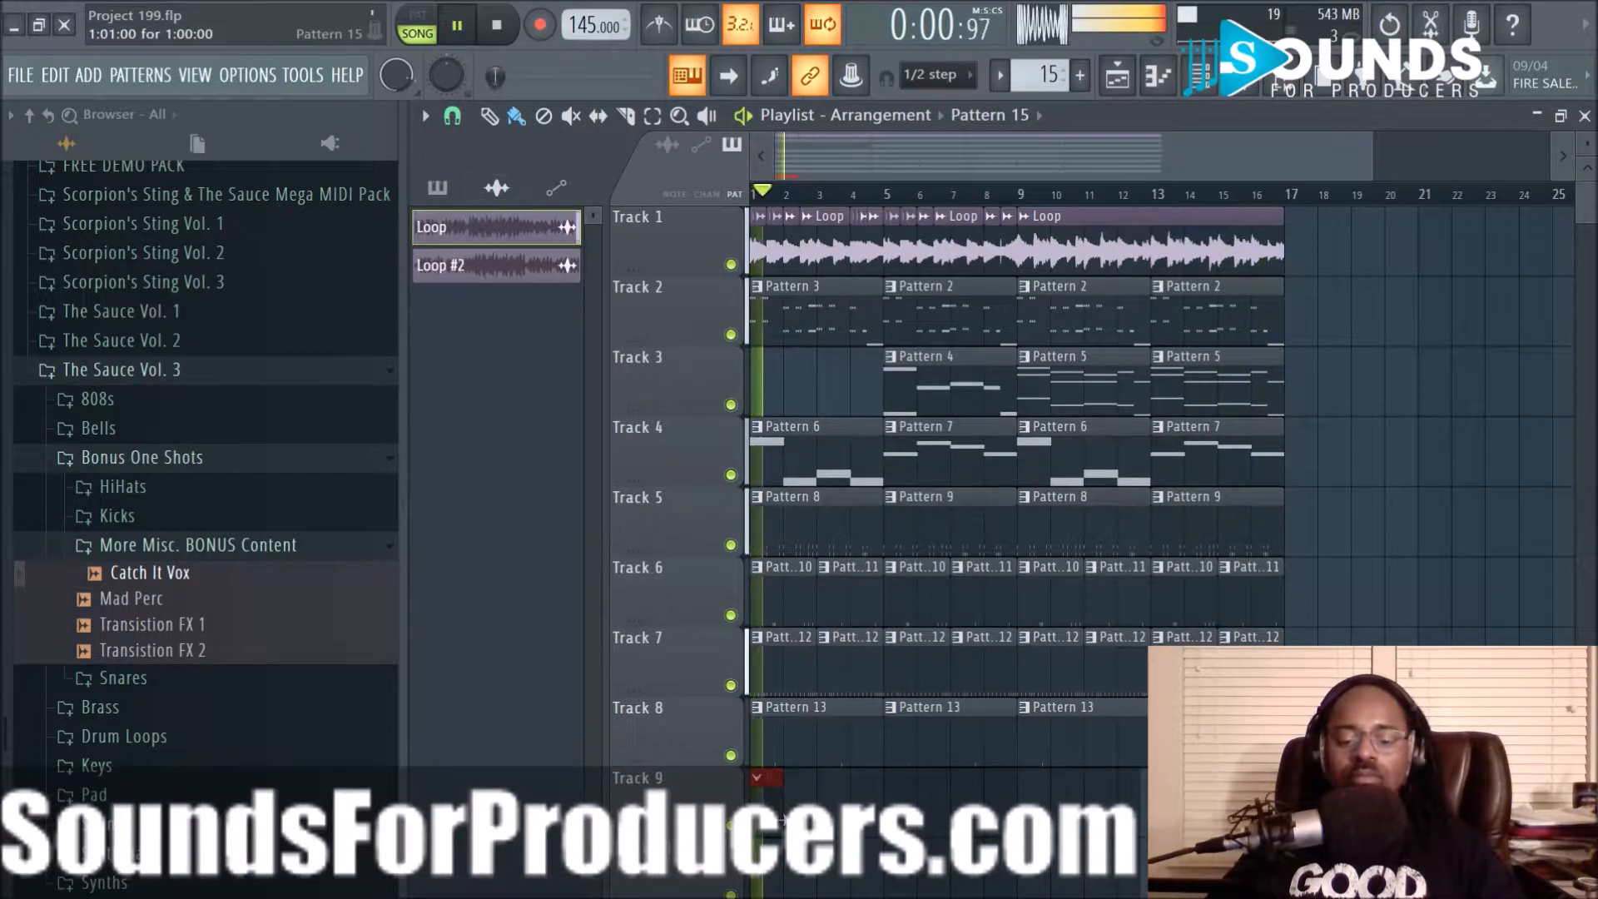
key("space")
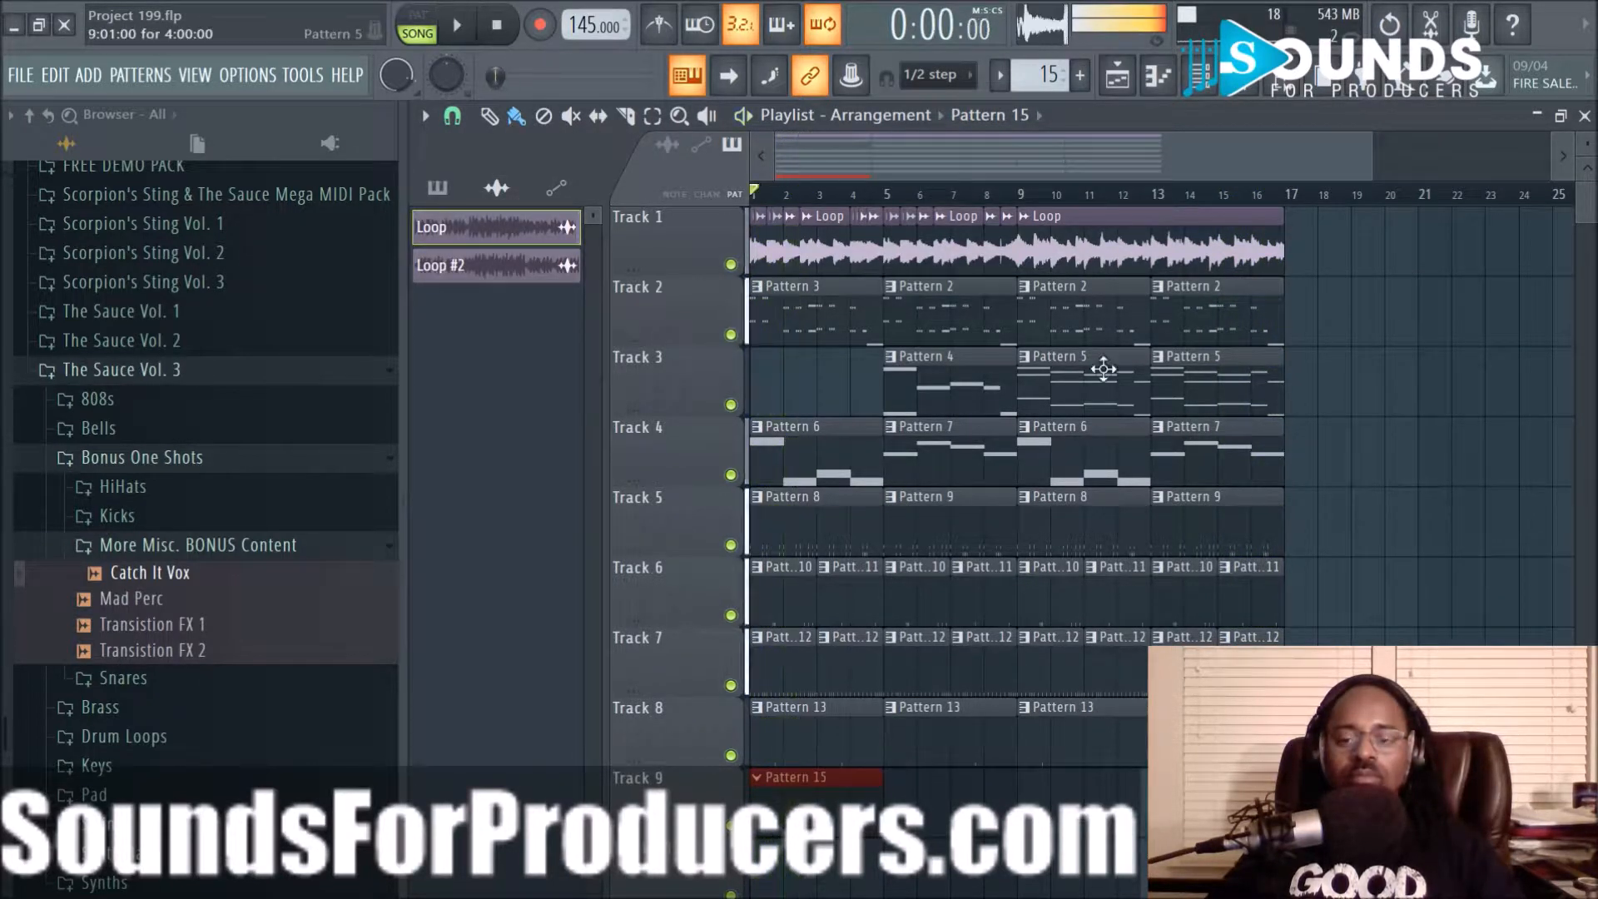
Add Catch It Vox hits on steps 5 and 13 of bars 1 and 2 and step 5 of bar 3, and play the song
left_click(1197, 107)
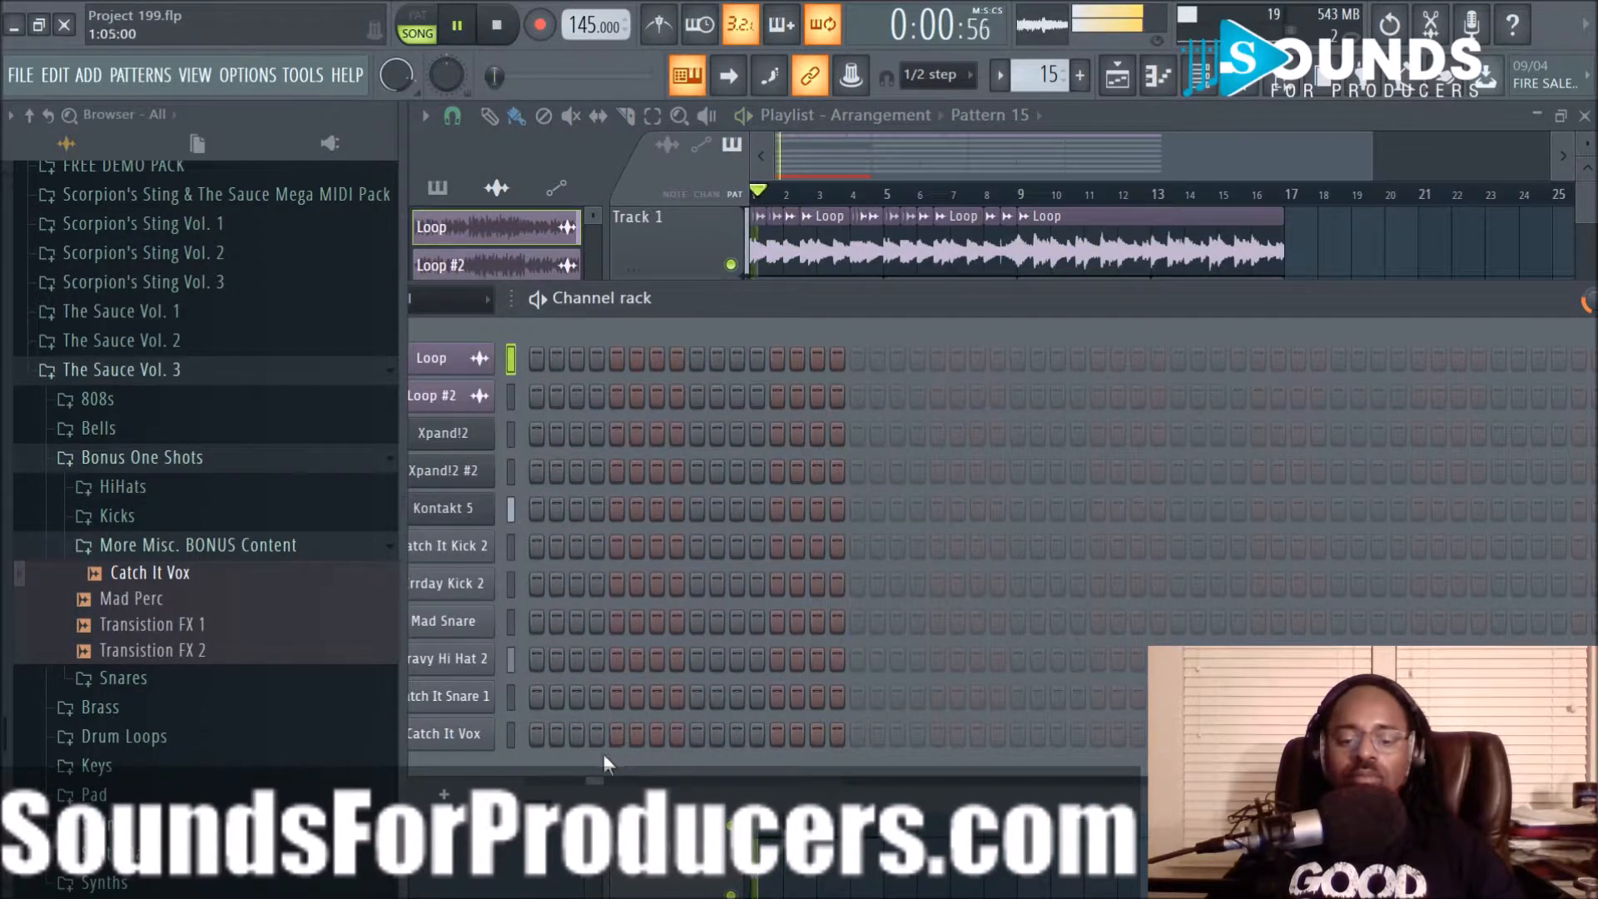
left_click(779, 731)
key("space")
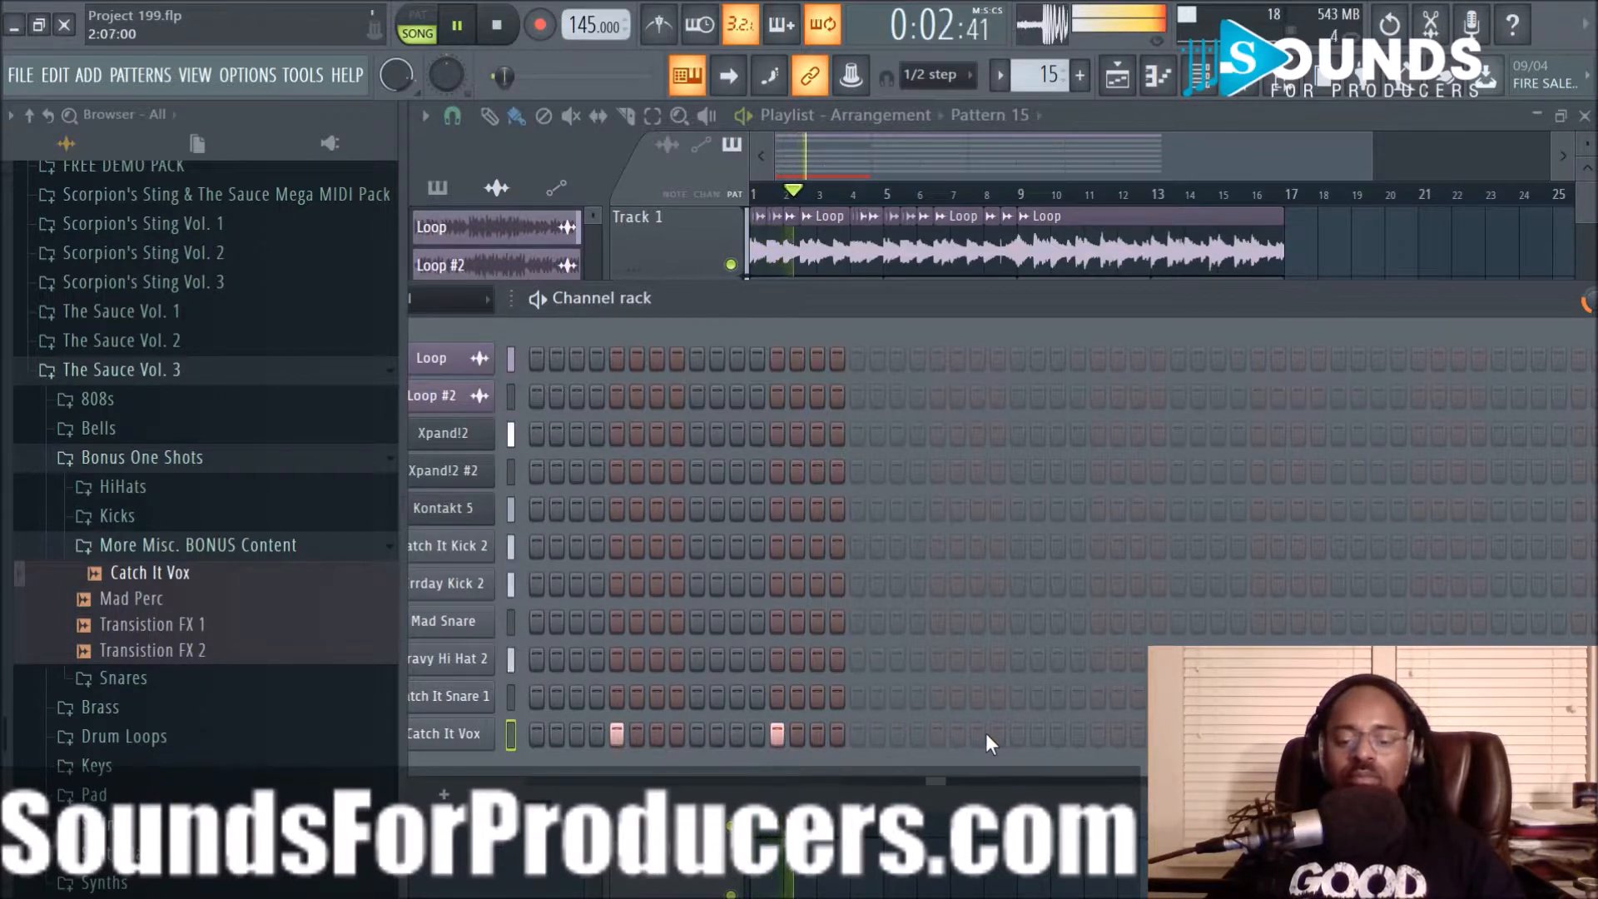
left_click(941, 734)
left_click(1097, 734)
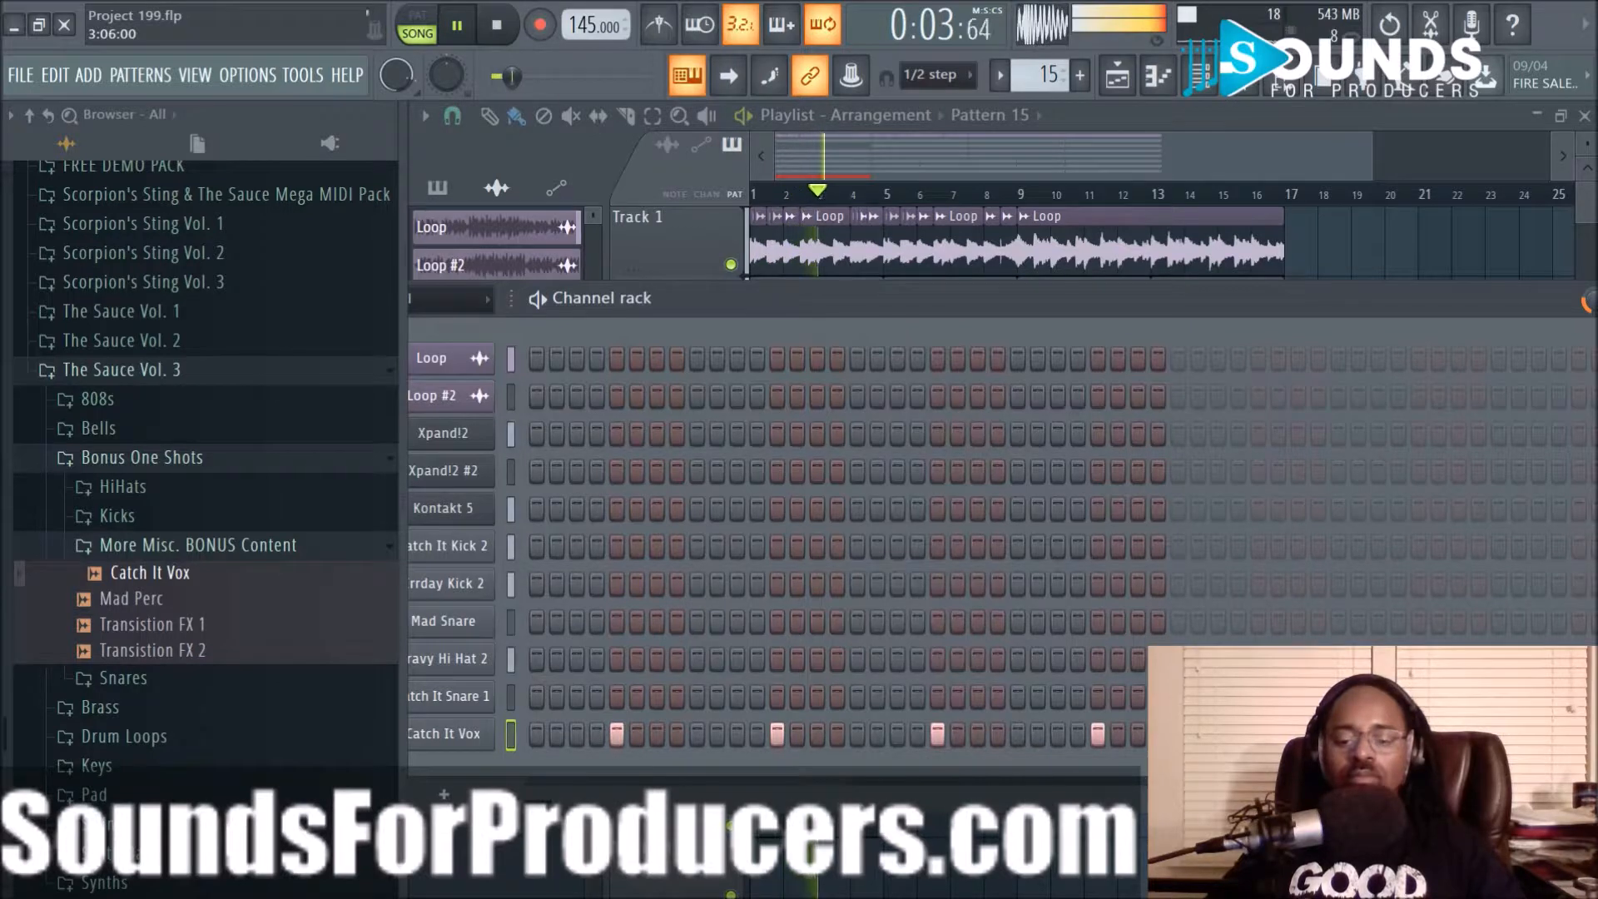
left_click(1257, 734)
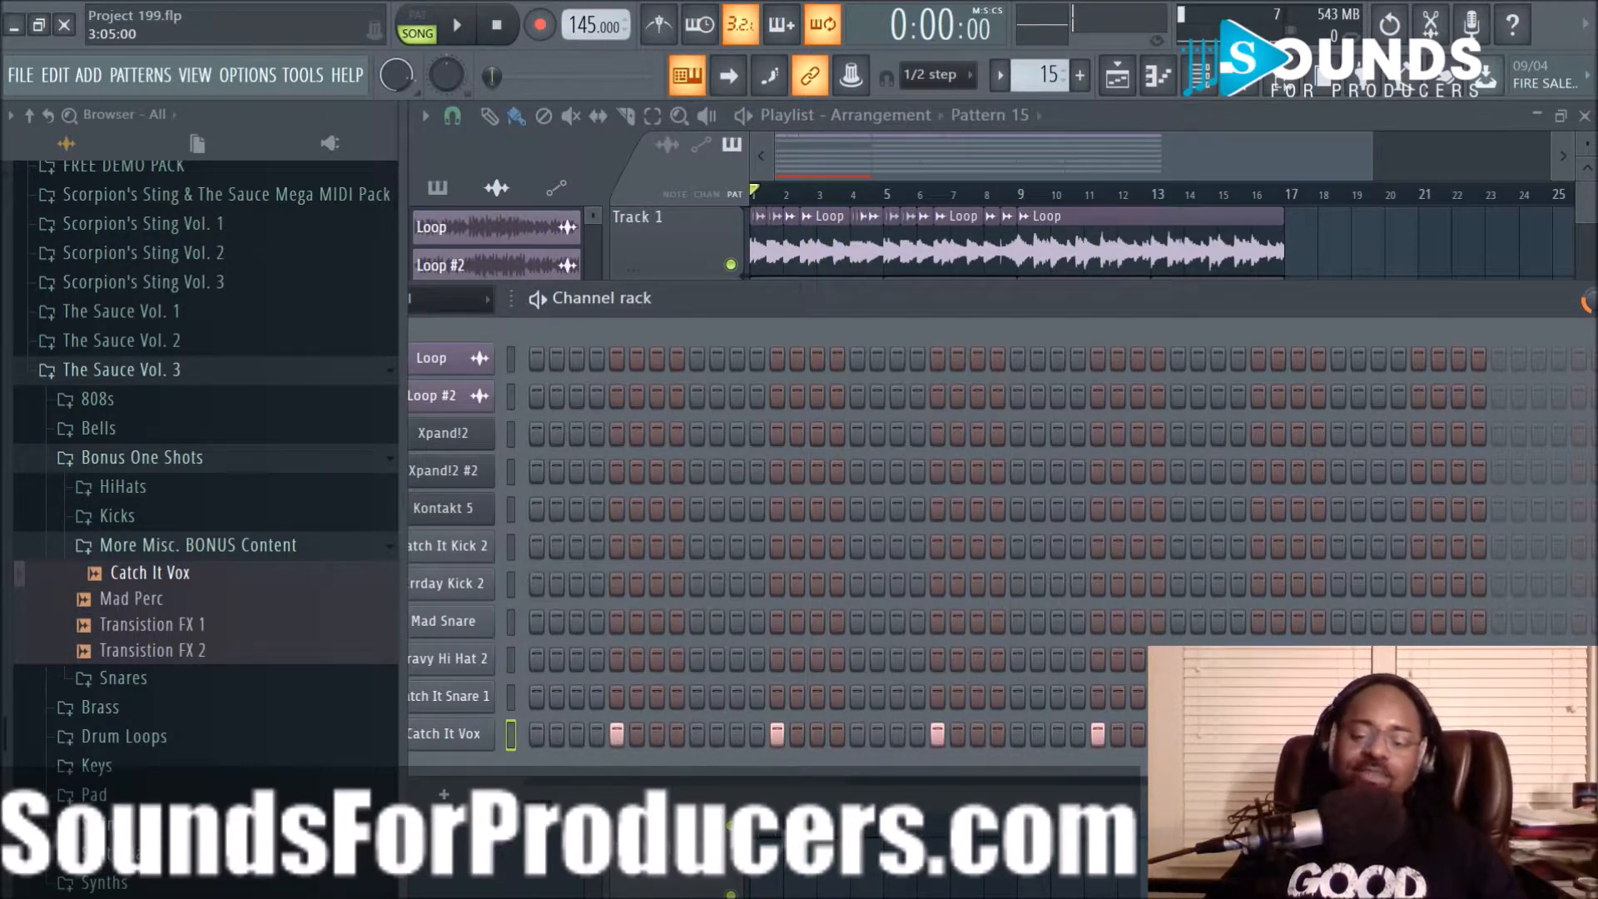
key("space")
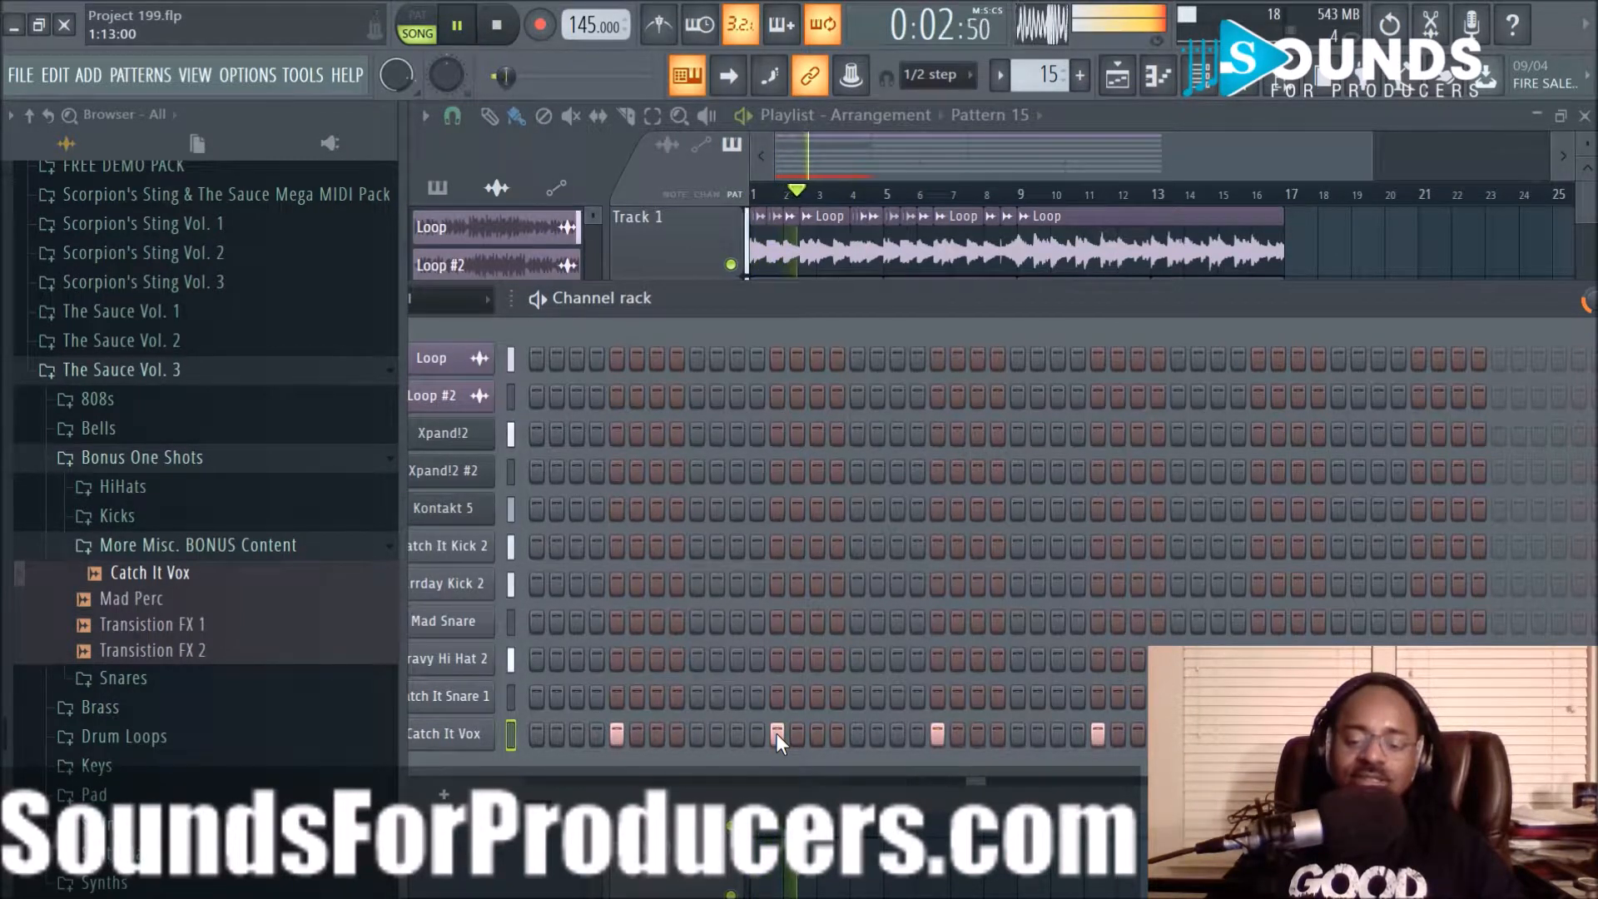
Thin out the Catch It Vox hits in Pattern 15, add one on step 13 of bar 2, and trim its Track 9 clip to 3 bars
key("space")
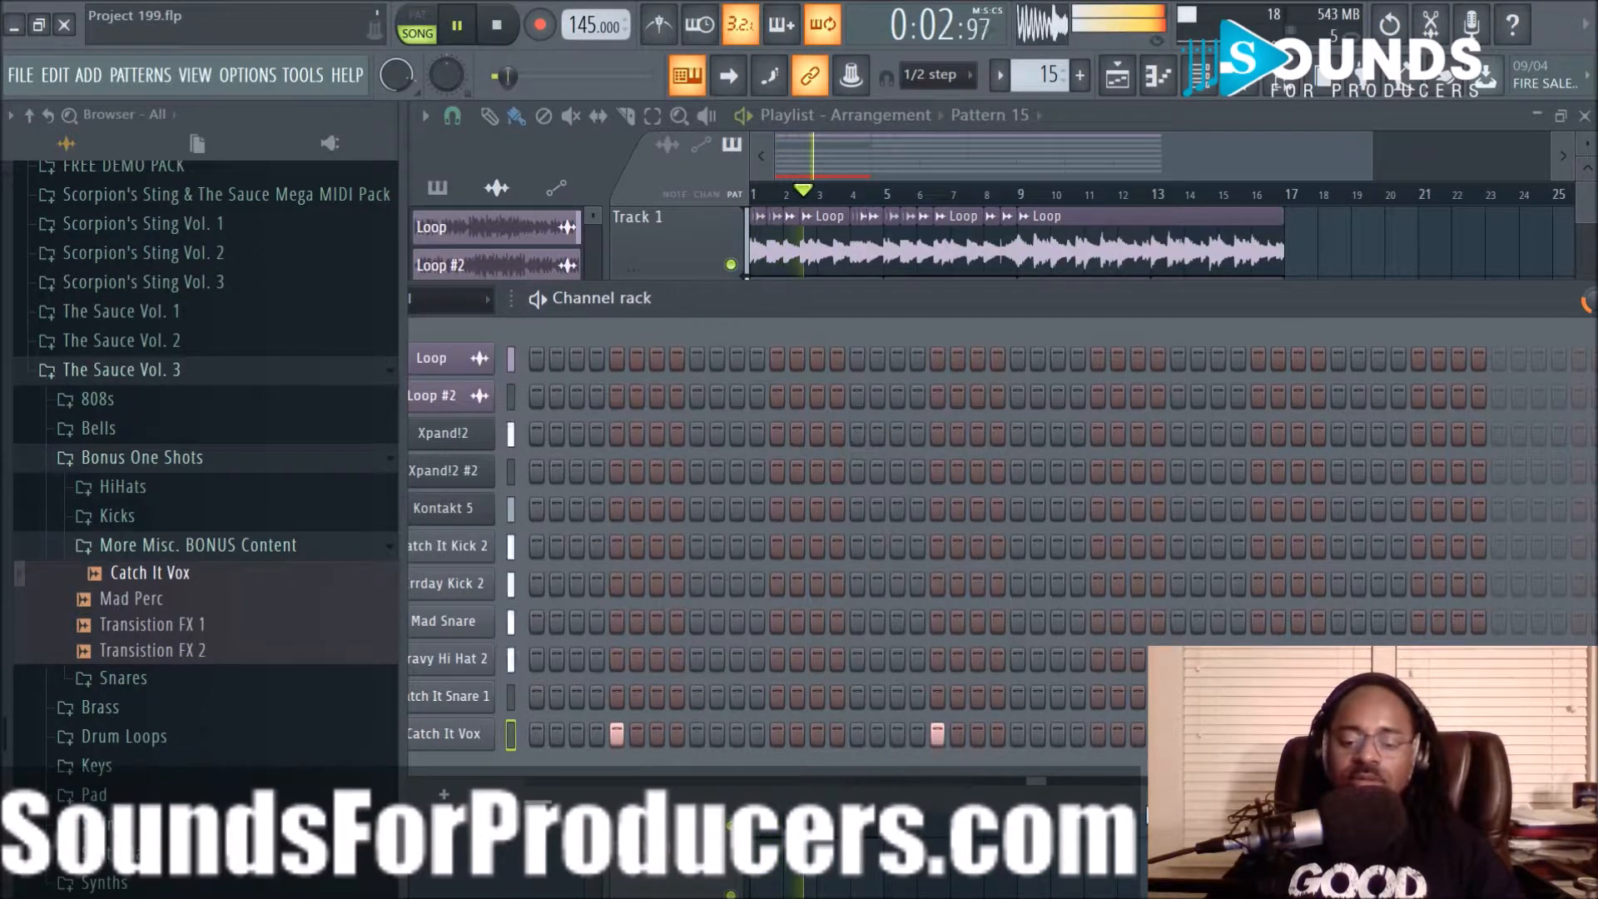
right_click(1297, 737)
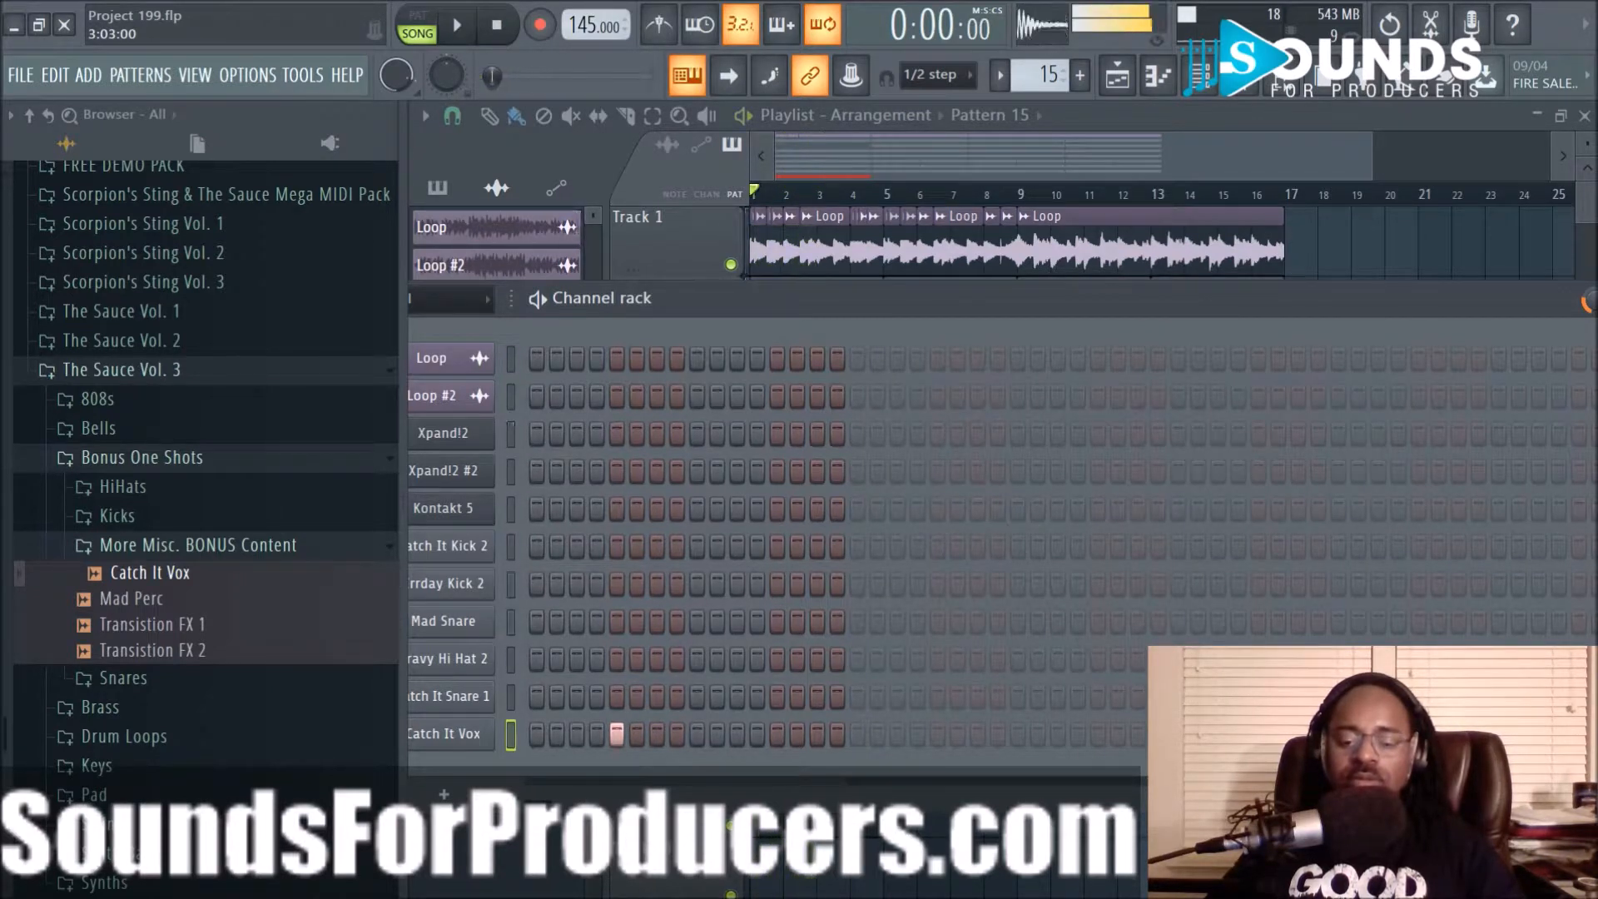
left_click(1097, 734)
key("F6")
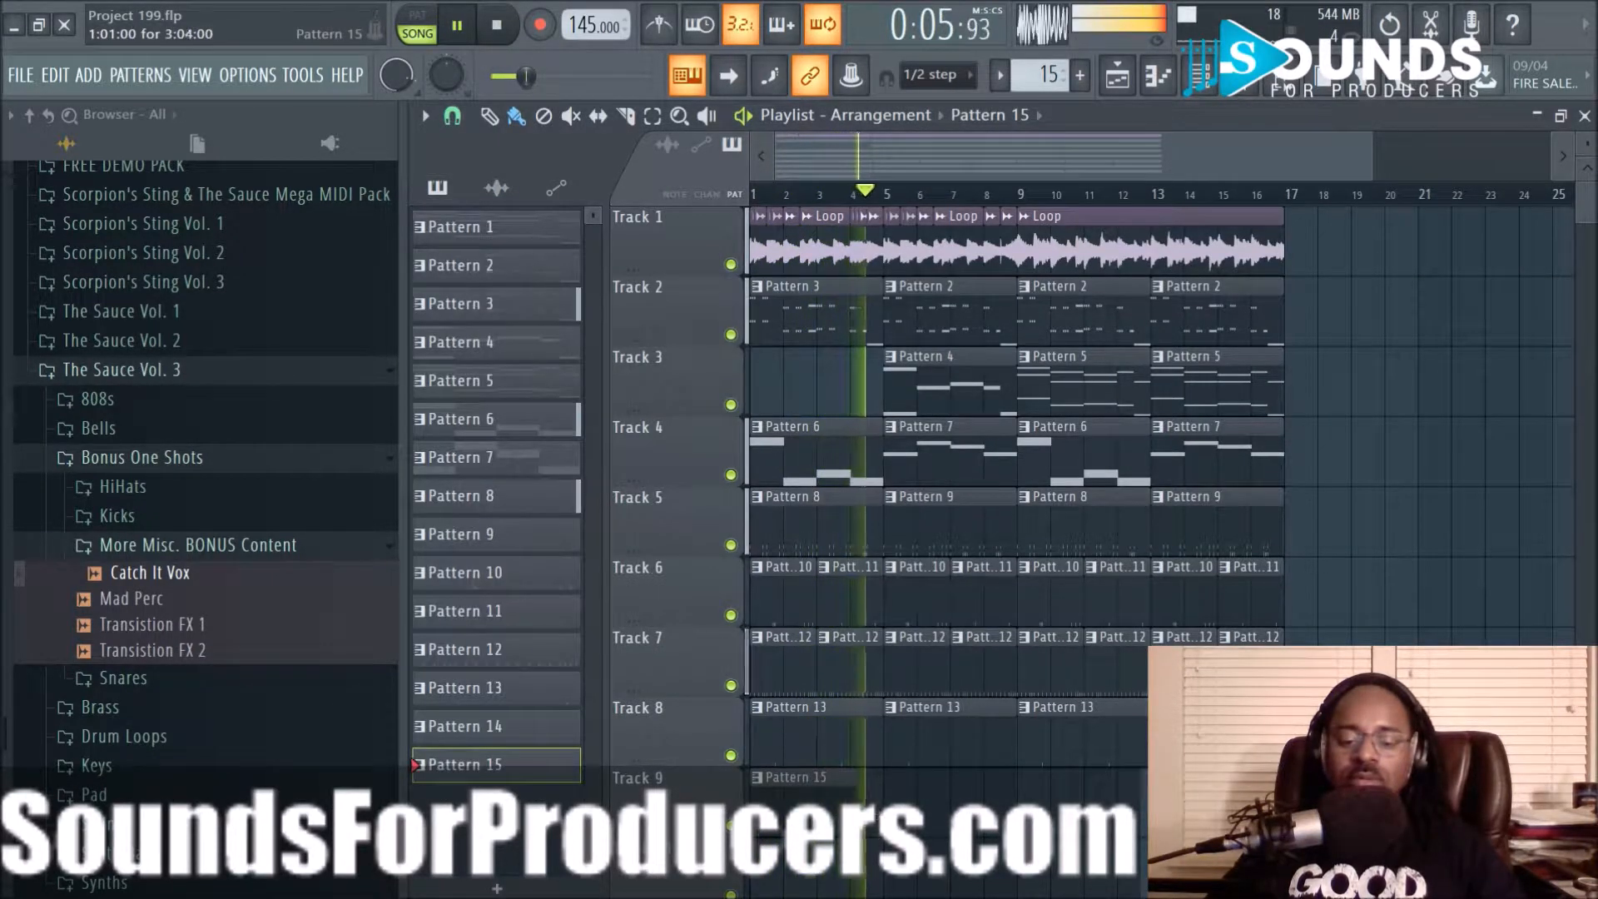
left_click_drag(878, 814, 841, 814)
Select the Pattern 15 clip on Track 9, duplicate it five times end to end across the arrangement, and save the project
left_click(836, 824, "ctrl")
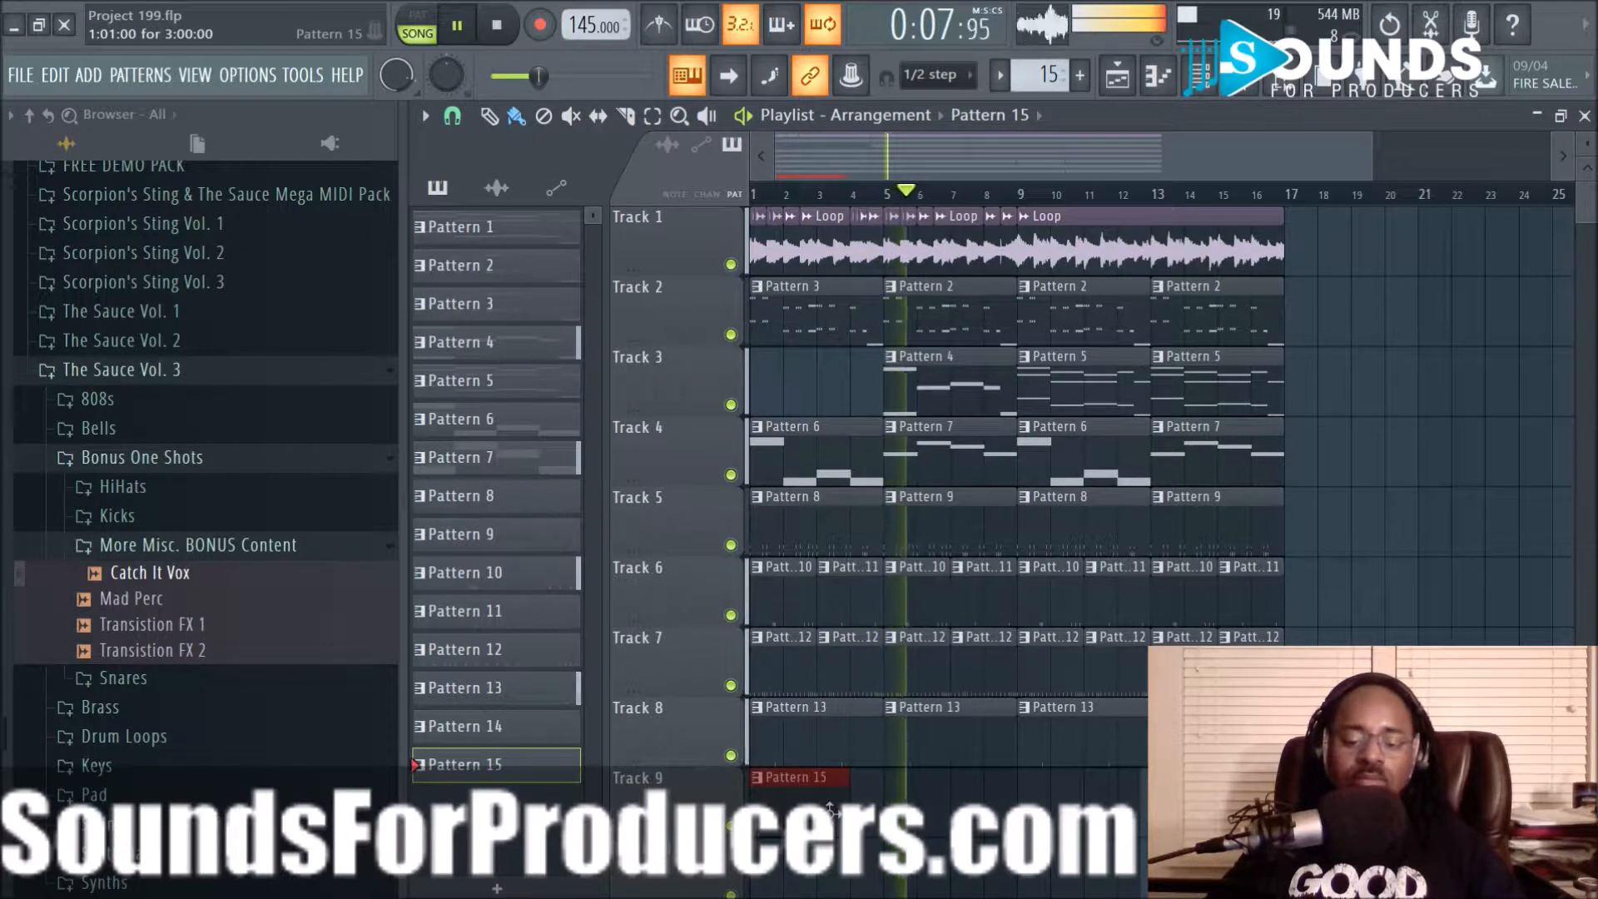
key("ctrl+b")
key("ctrl+b")
key("ctrl+b")
key("ctrl+b")
key("ctrl+b")
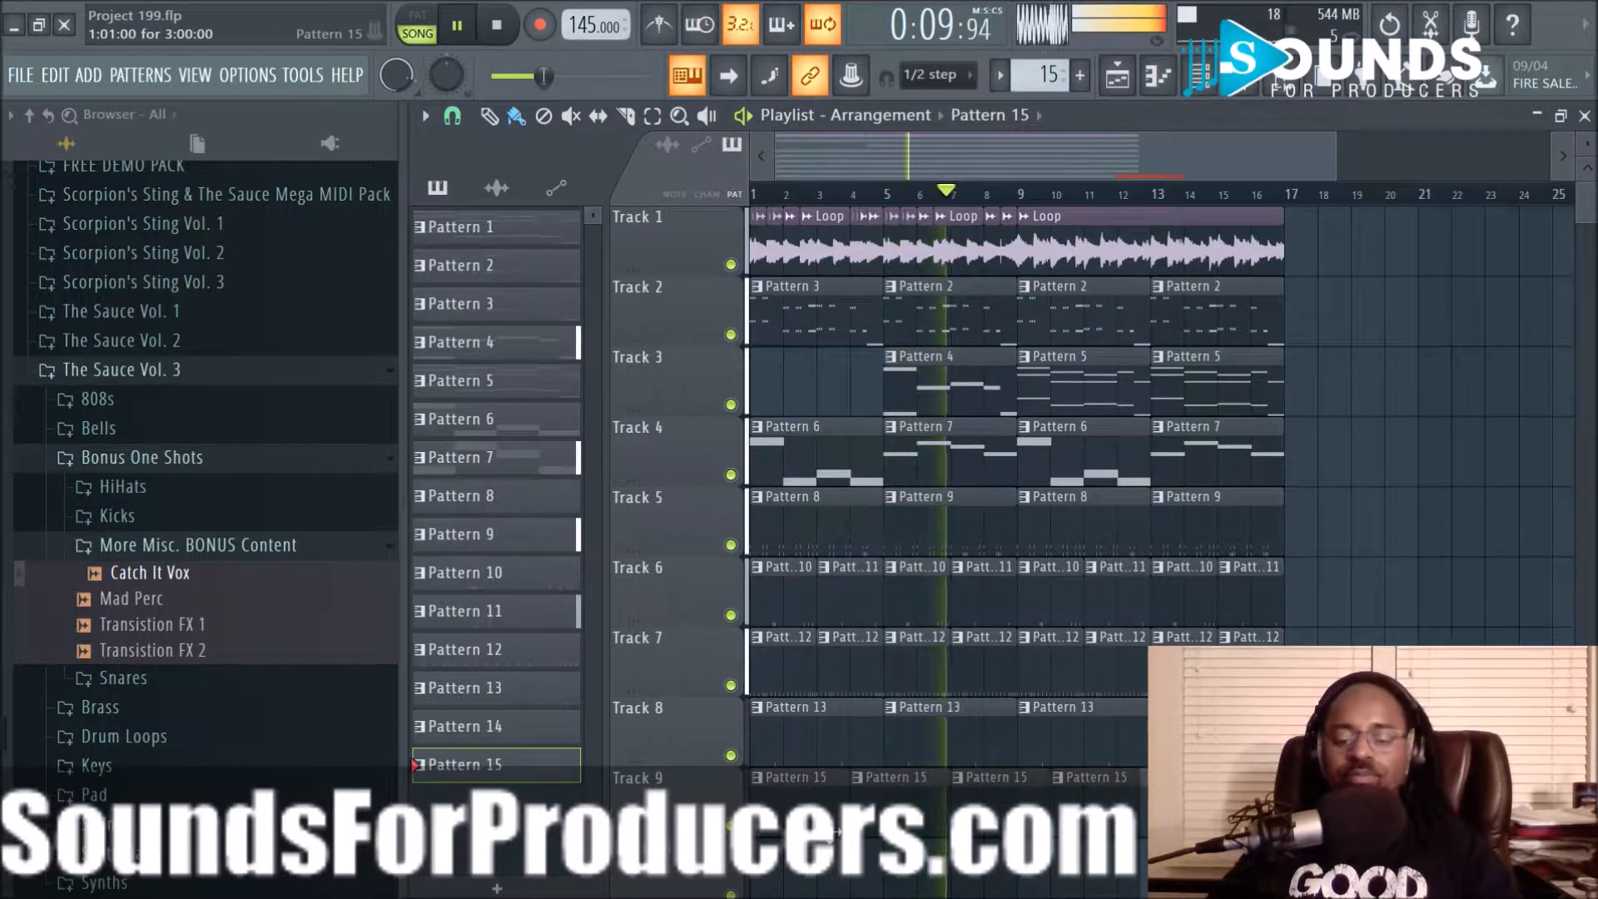
key("ctrl+s")
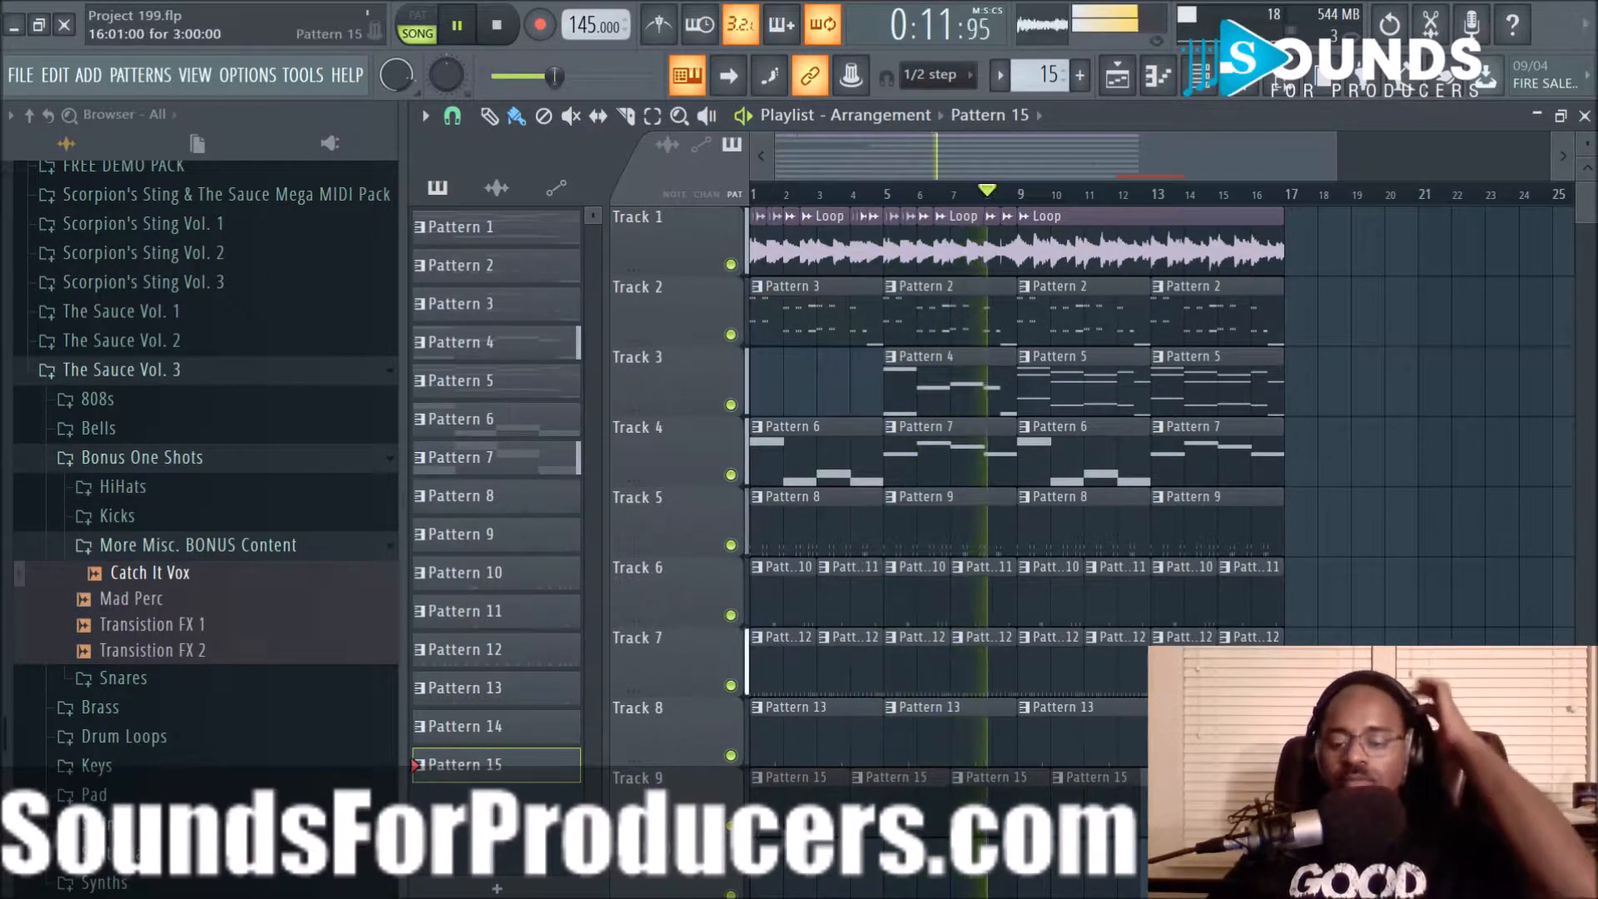
Delete the five end-to-end copies of Pattern 15 on Track 9, leaving only the clip at bar 1
right_click(1286, 815)
right_click(1198, 820)
right_click(1112, 823)
right_click(998, 821)
right_click(903, 821)
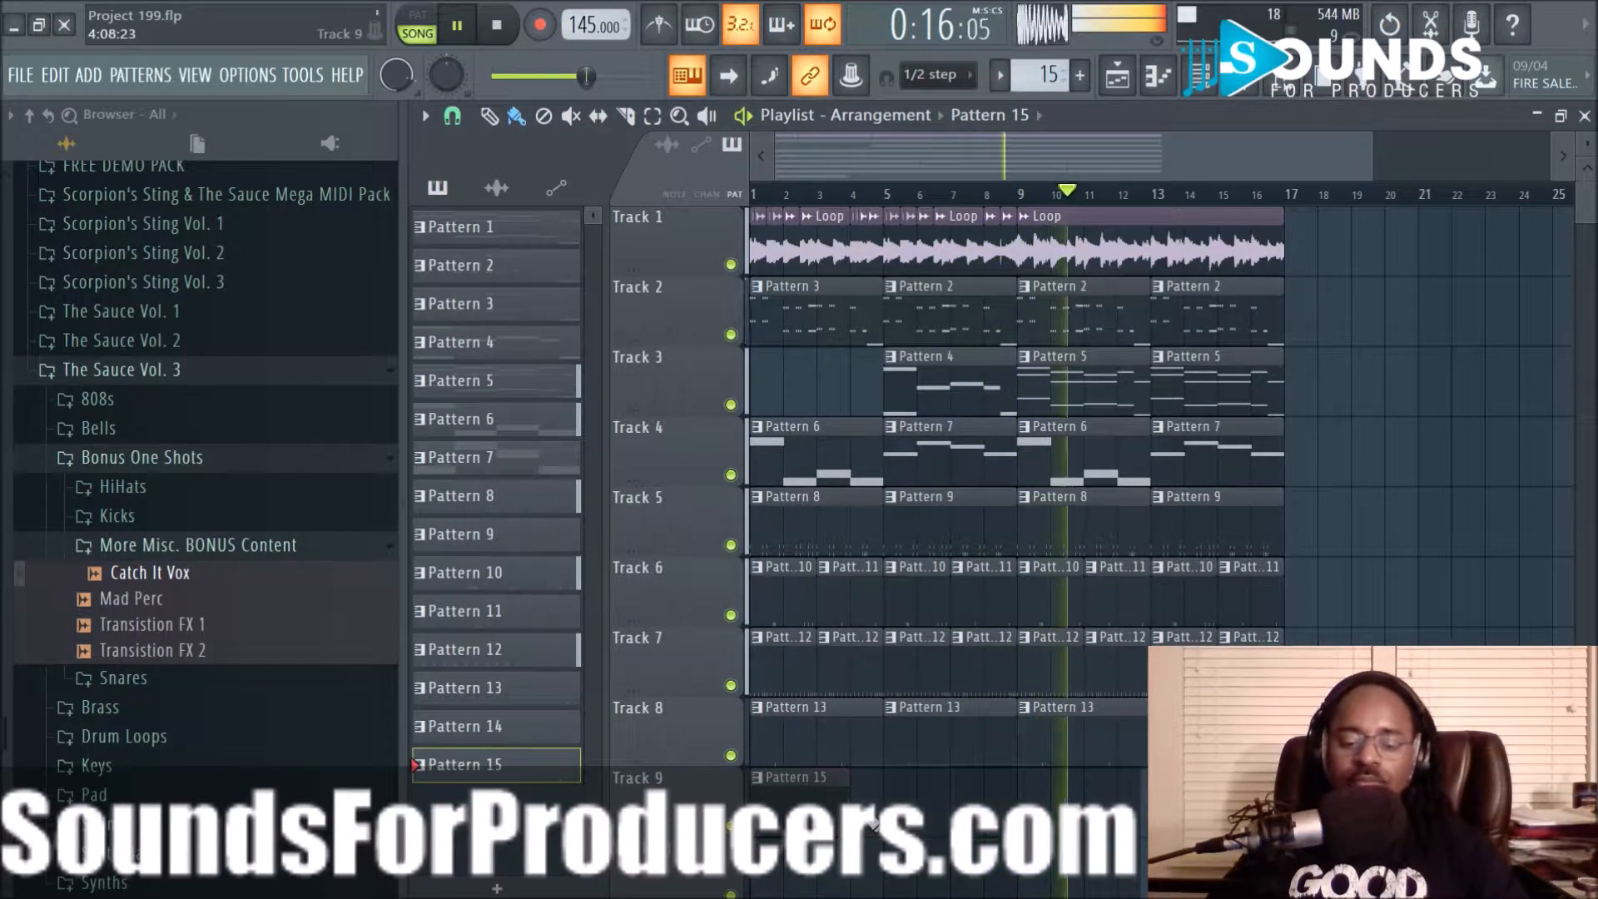
Repeat the Pattern 15 clip along Track 9 at four-bar intervals, with copies starting at bars 5 and 9
mouse_move(819, 819)
left_mouse_down()
mouse_move(951, 816)
mouse_move(796, 823)
left_mouse_up()
key("ctrl+b")
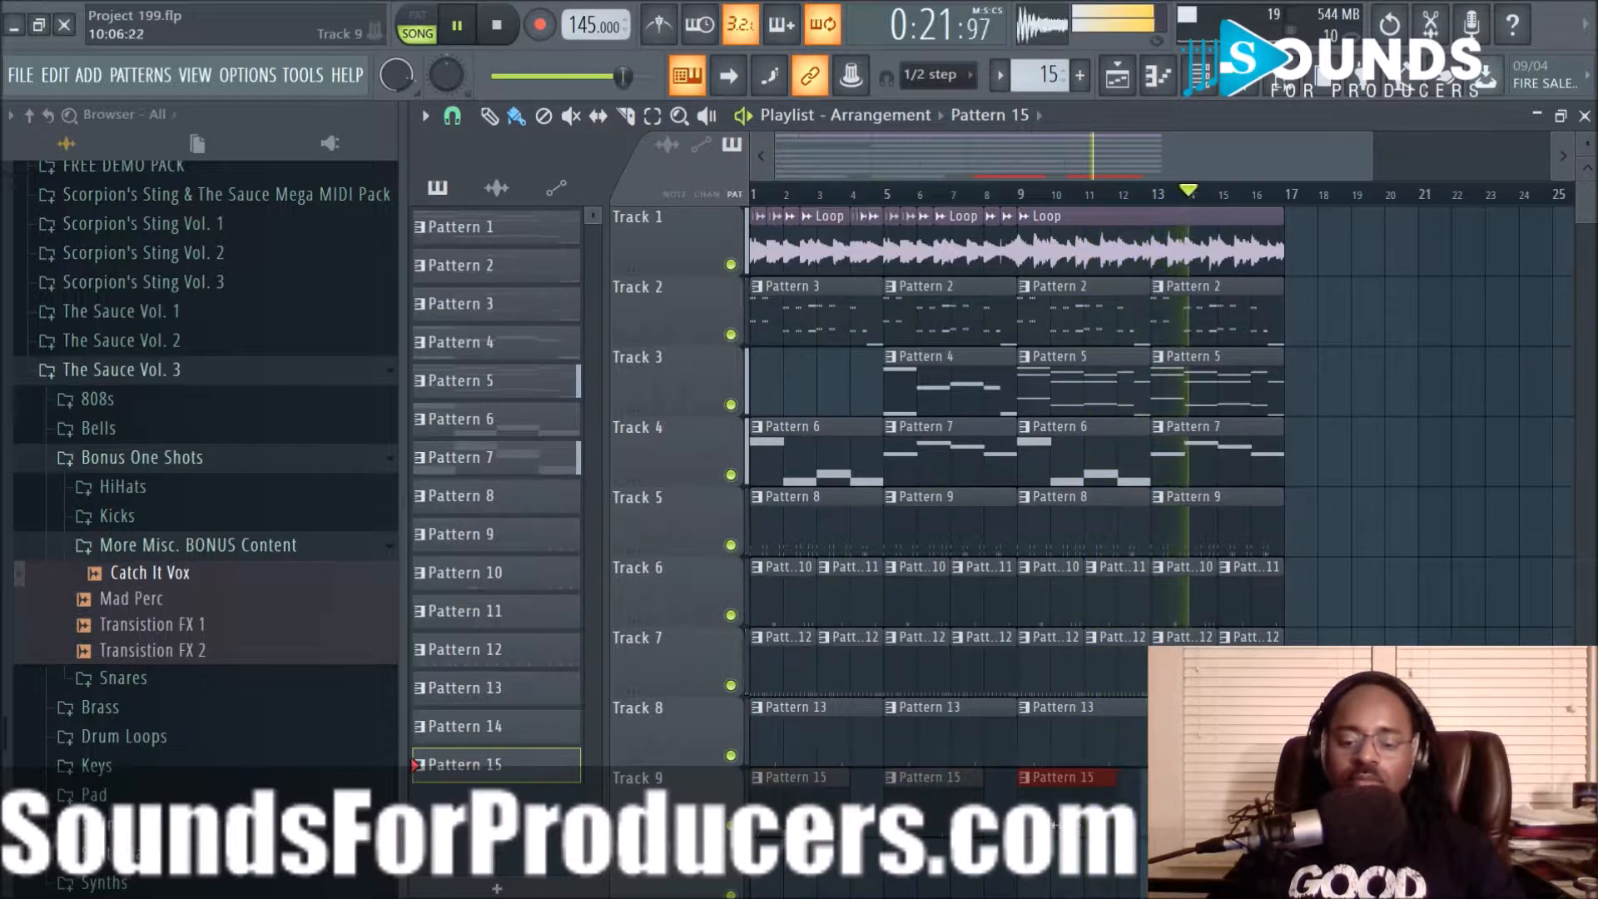
left_click(1441, 664, "ctrl")
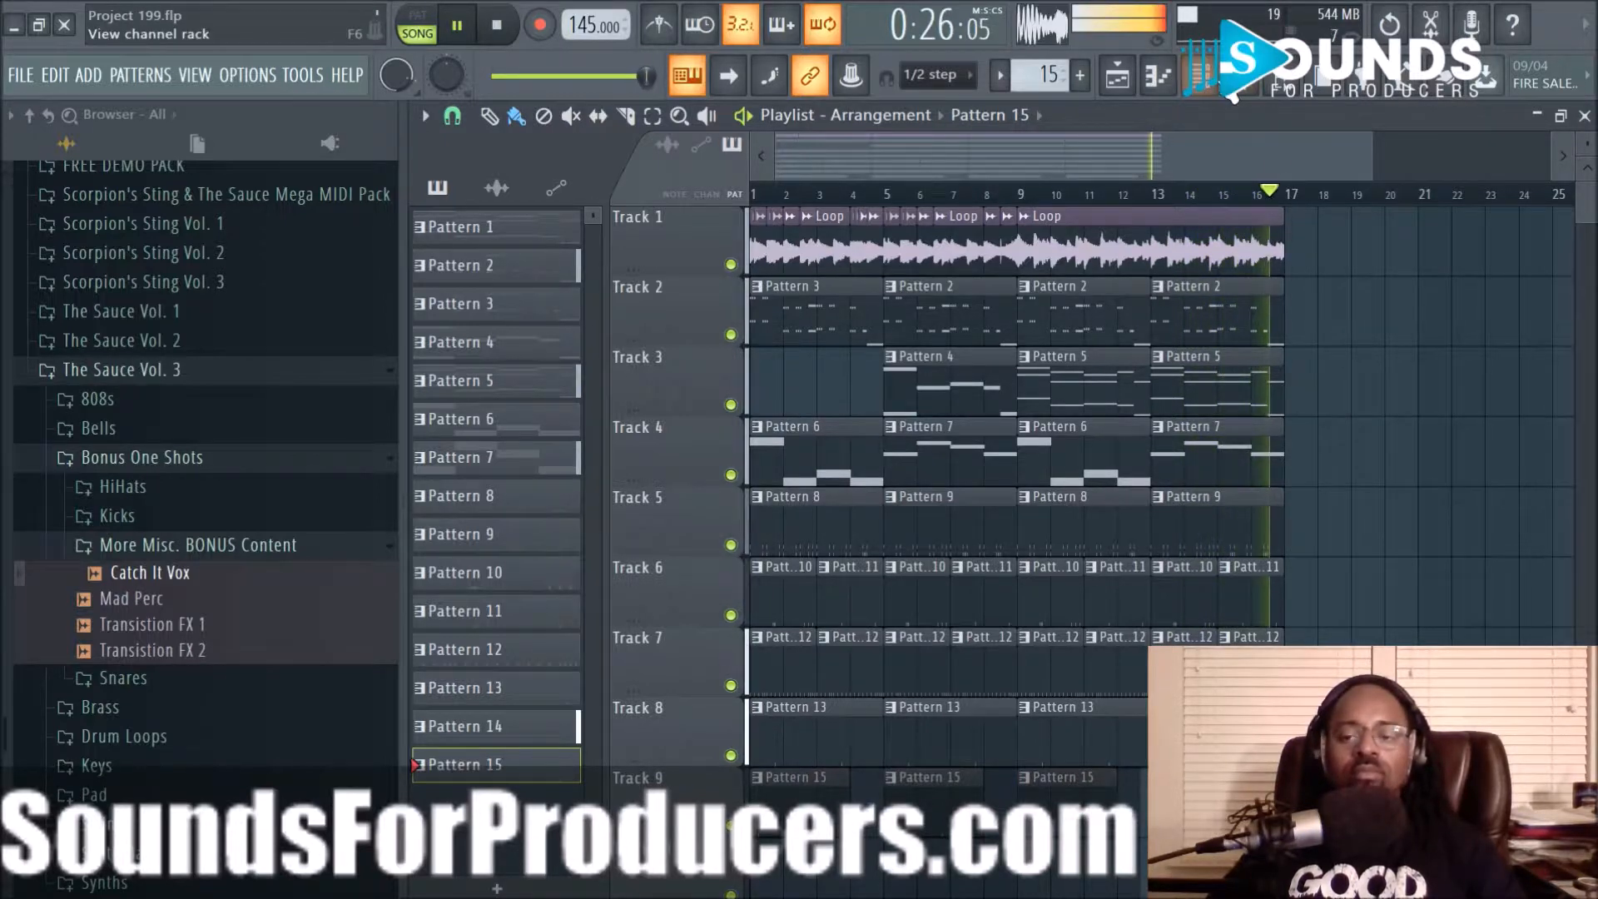
Examine the Catch It Vox channel's miscellaneous and sample settings, close them, and play the song from the start
left_click(1202, 80)
left_click_drag(712, 319, 1032, 304)
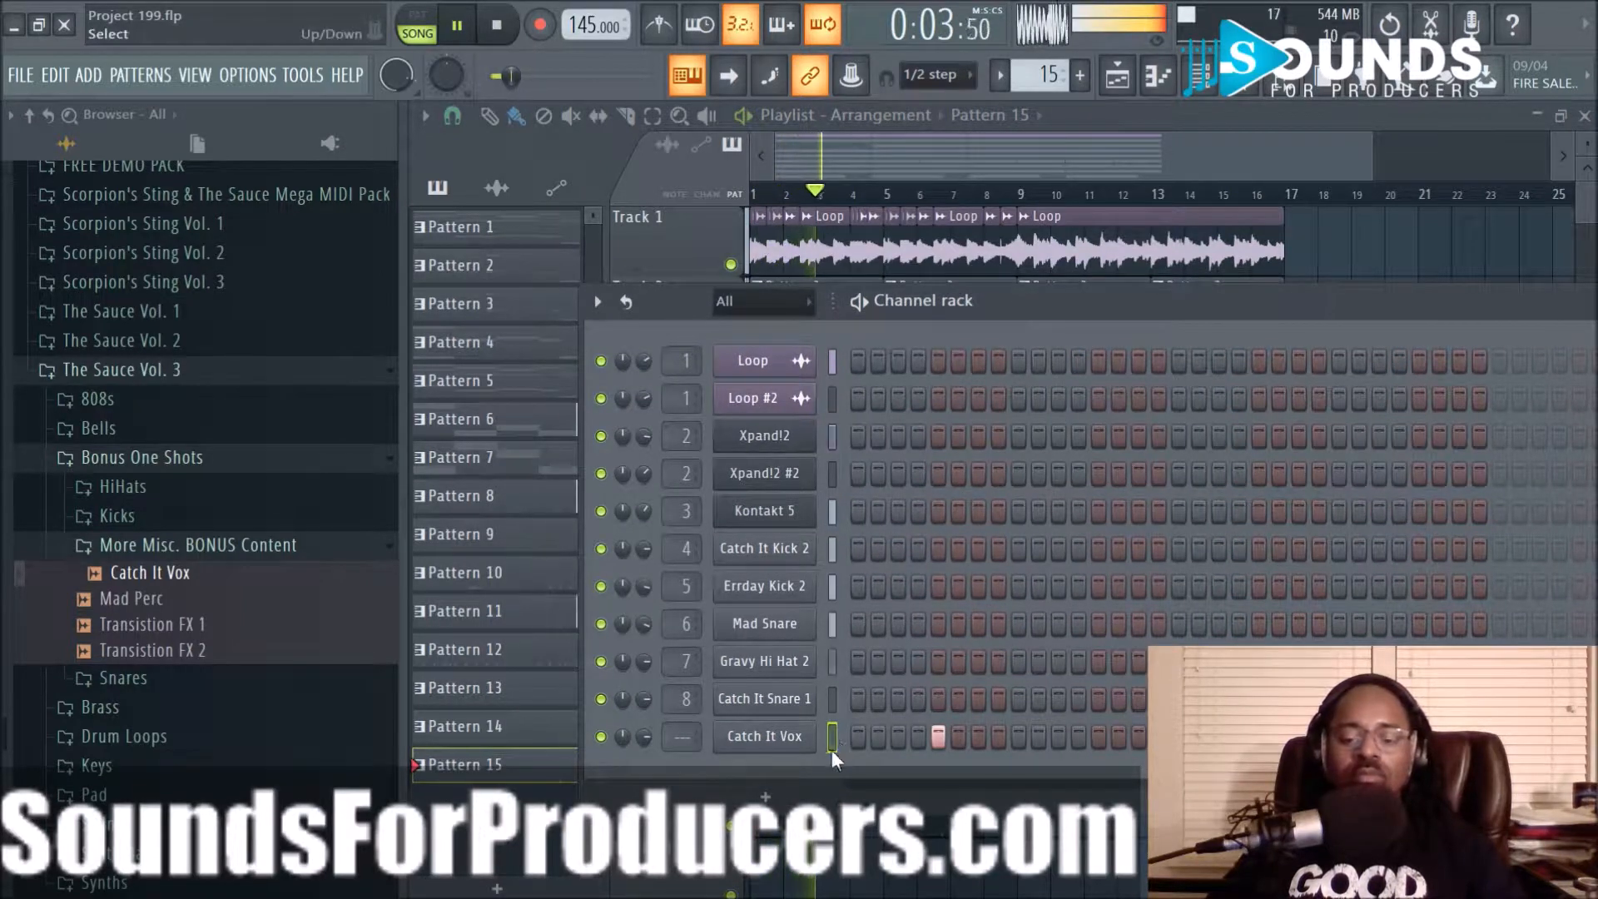
left_click(792, 743)
left_click(721, 401)
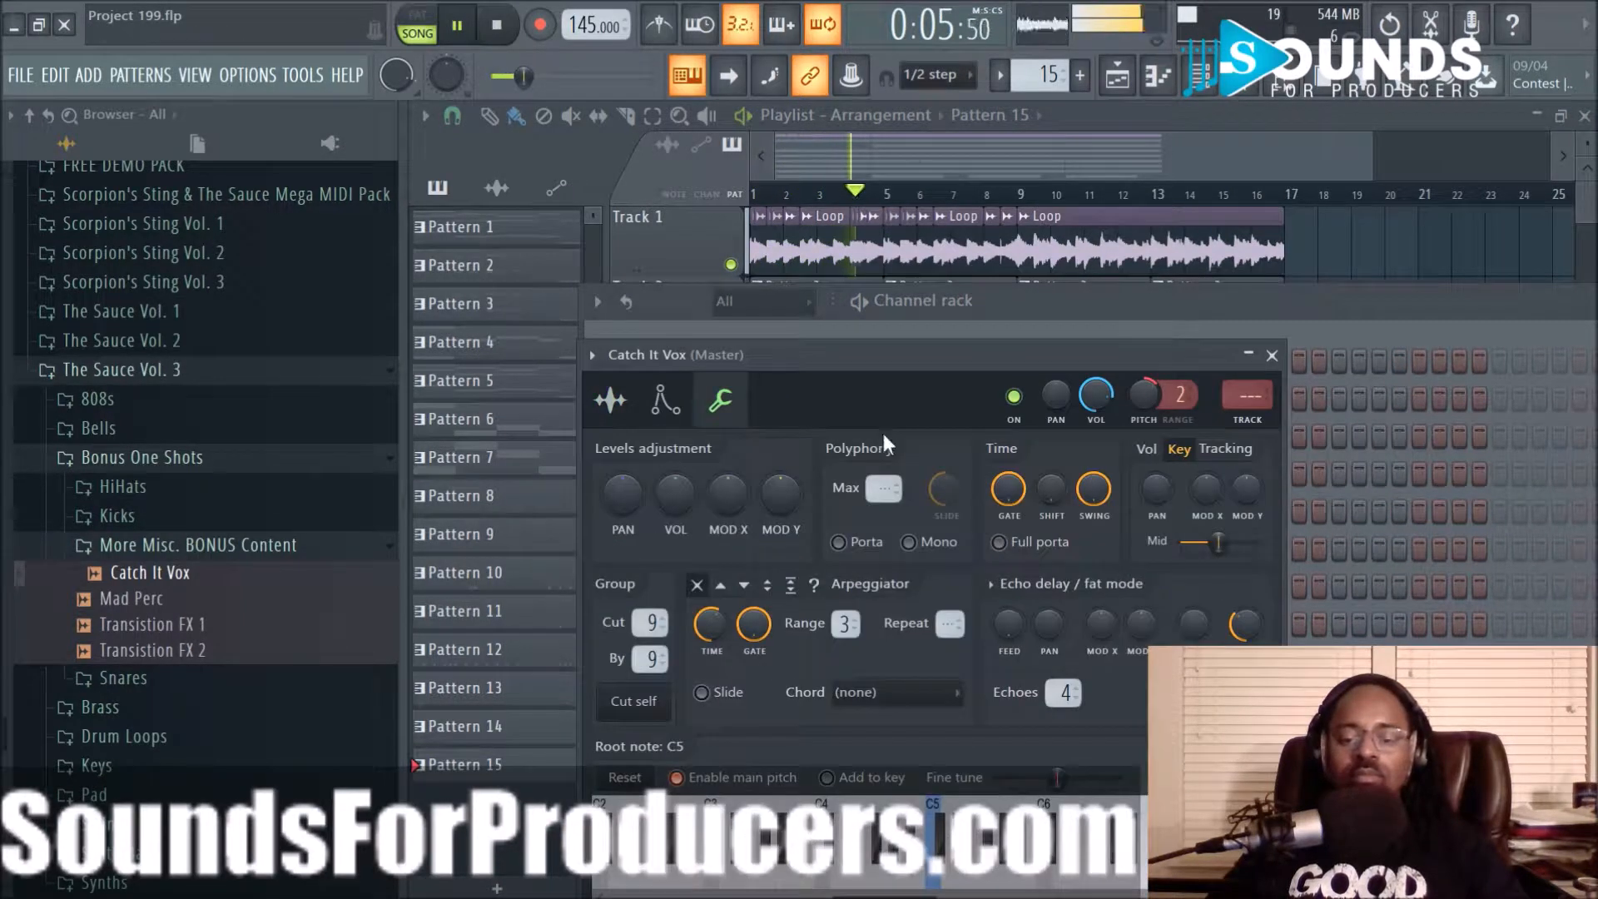
left_click(611, 401)
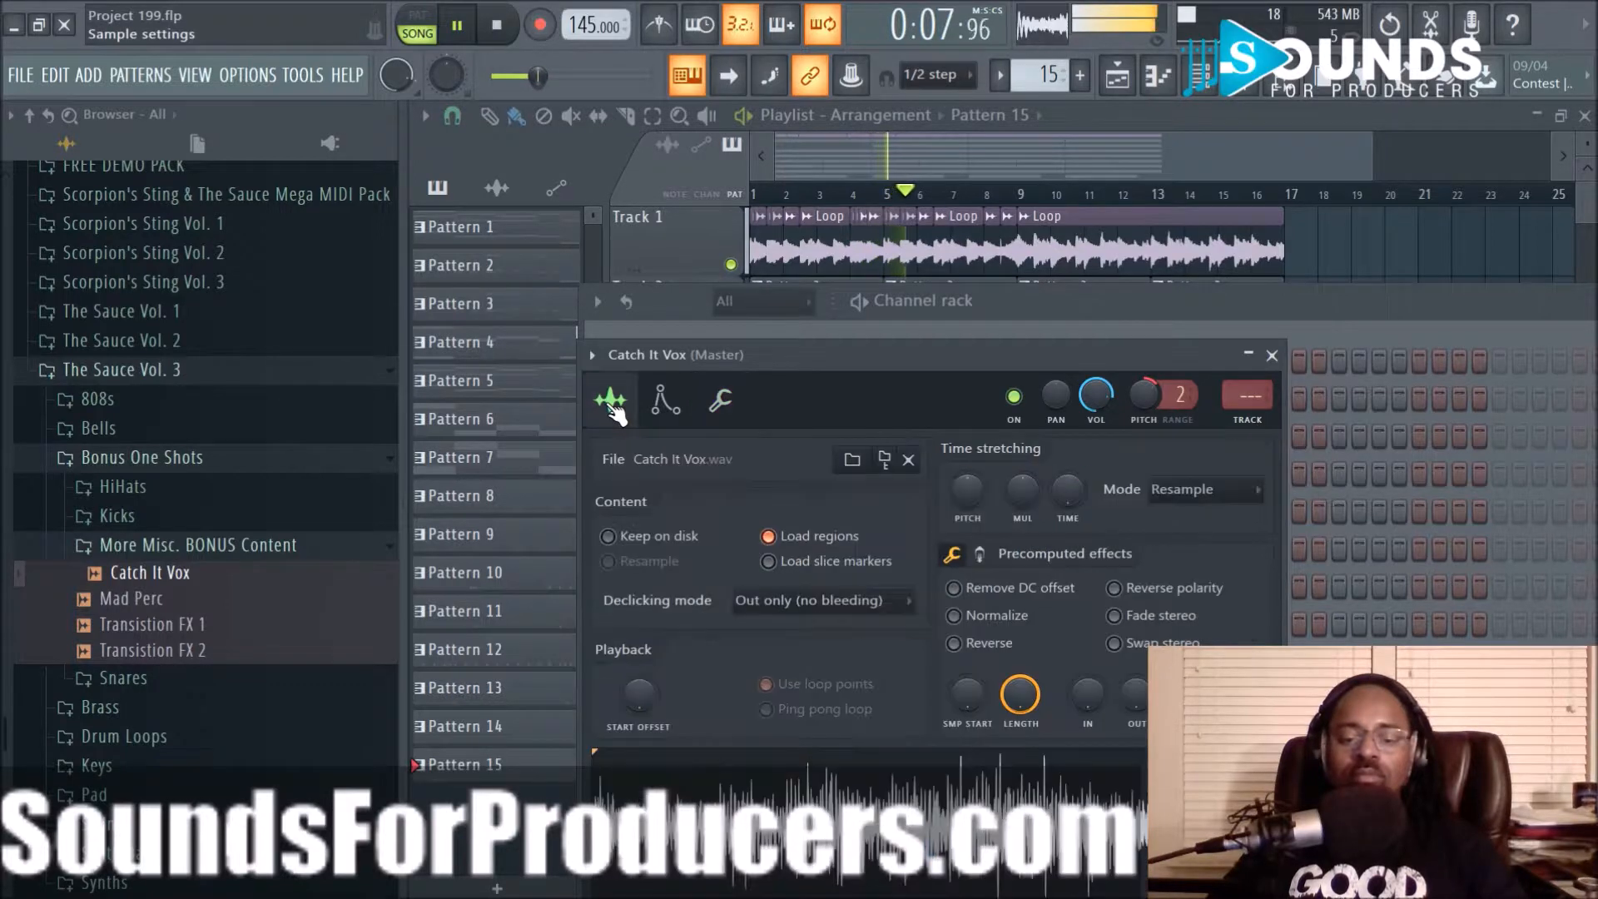
right_click(1346, 253)
key("space")
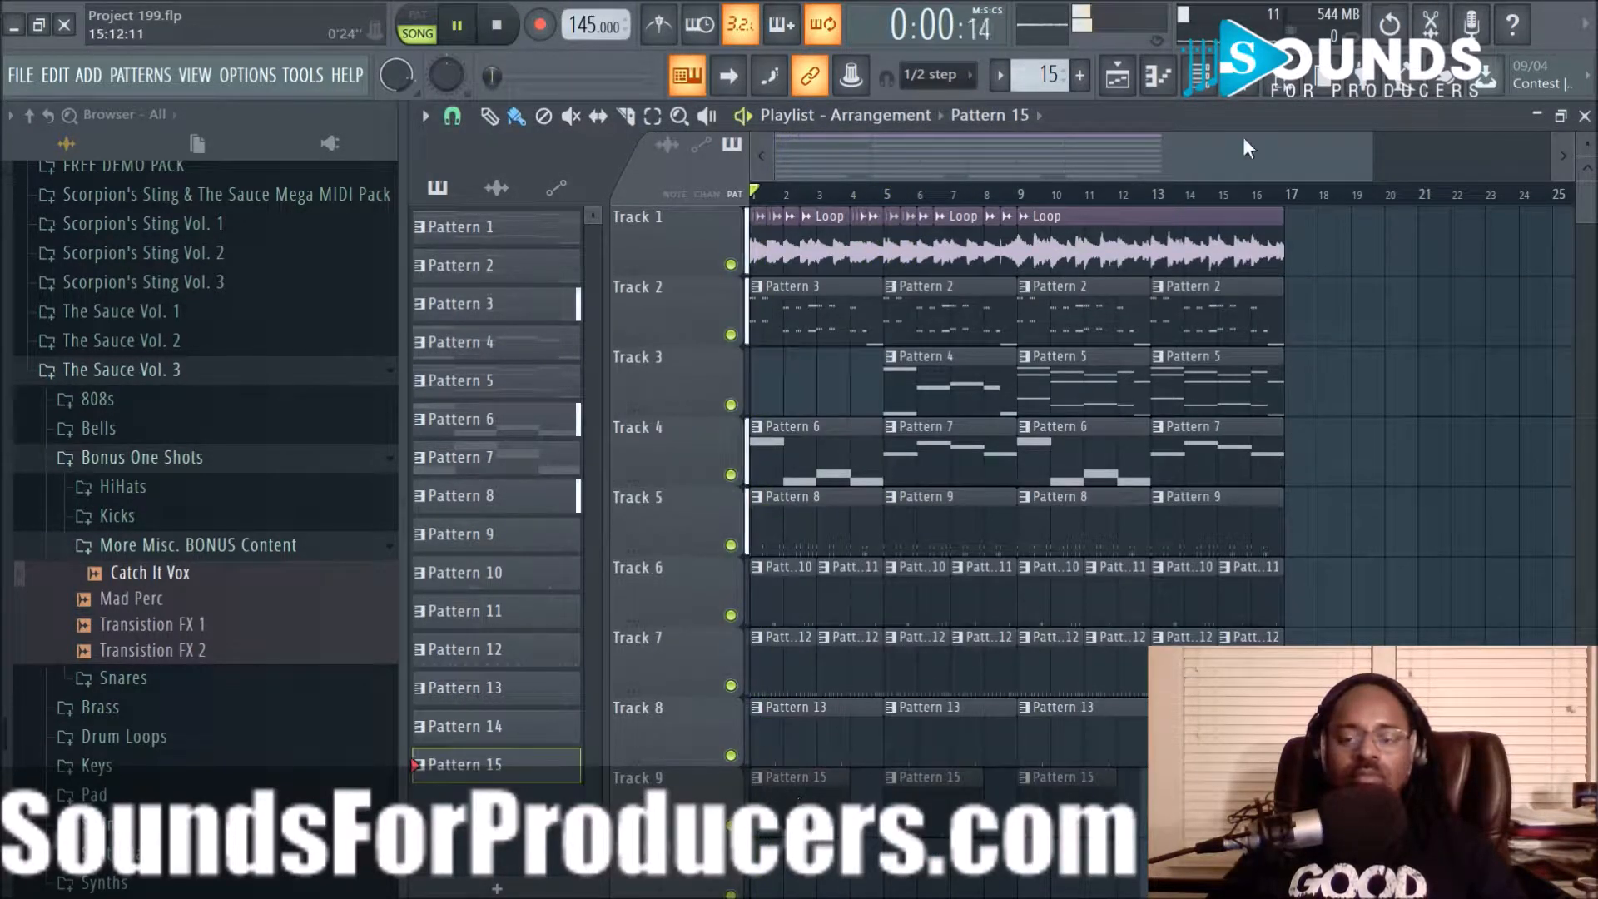
Move the first Catch It Vox hit in Pattern 15 from step 5 to step 13 of bar 1
key("F6")
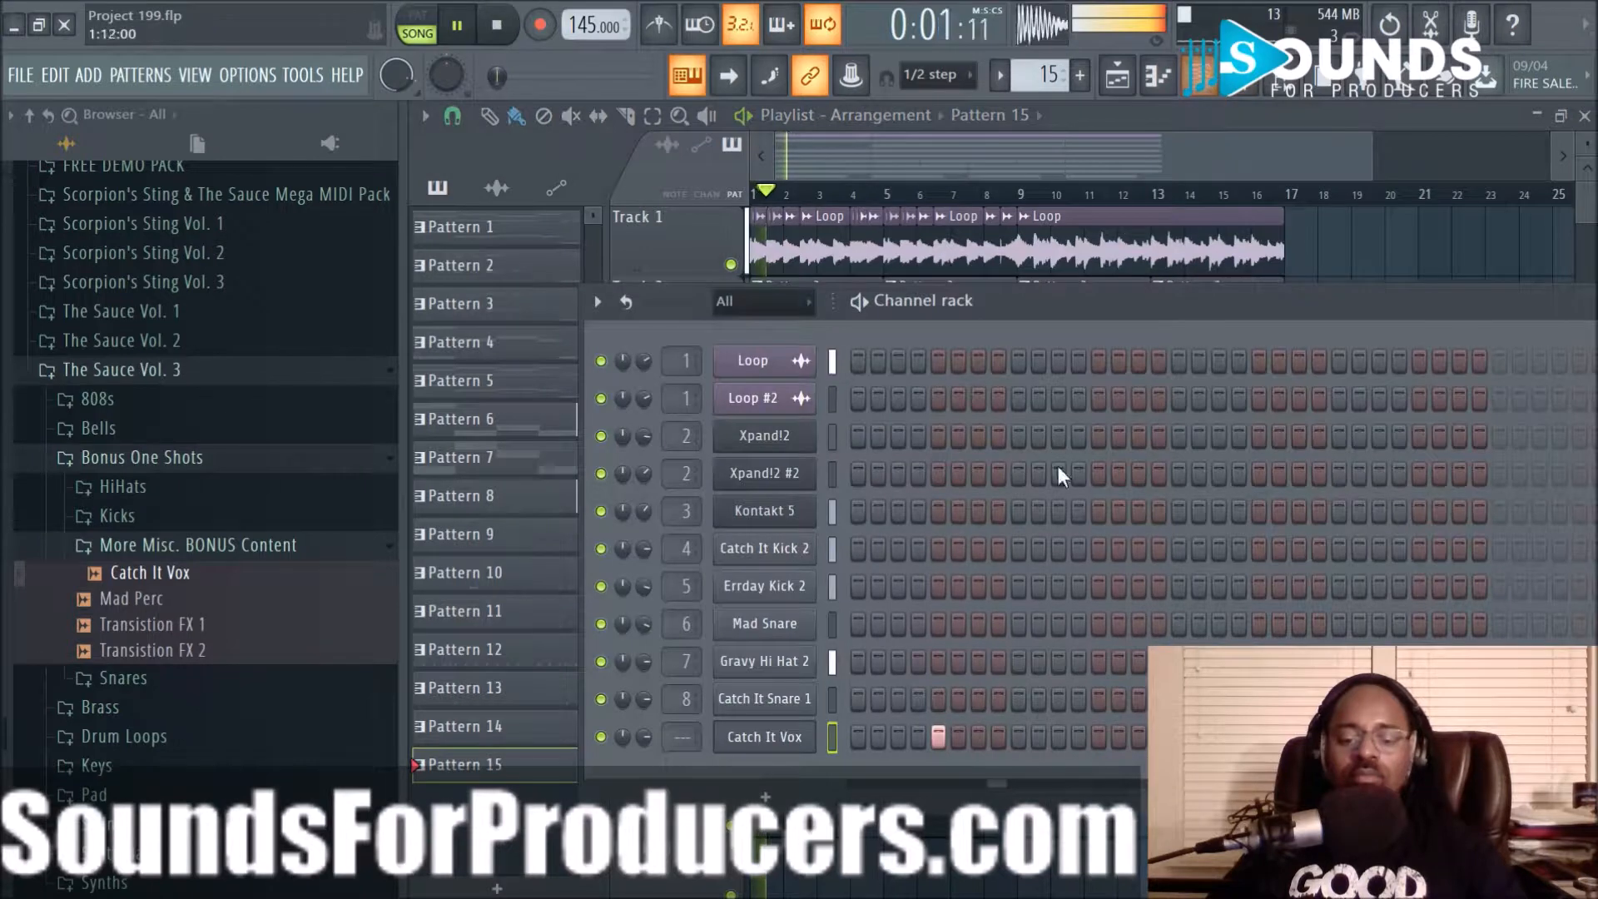
left_click(1099, 737)
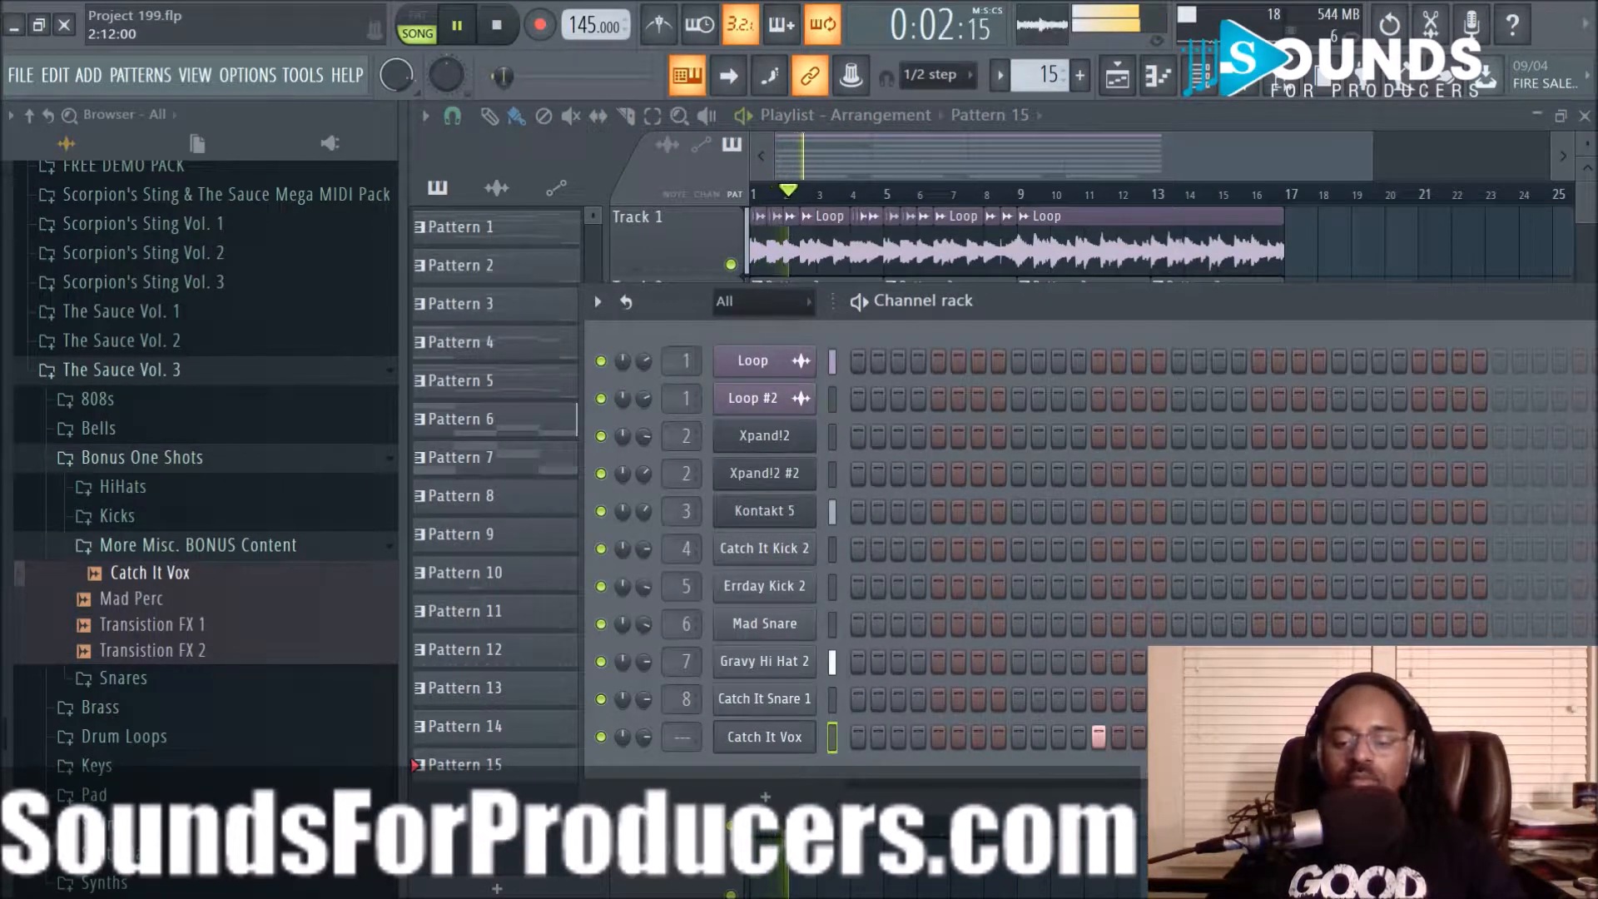
key("F6")
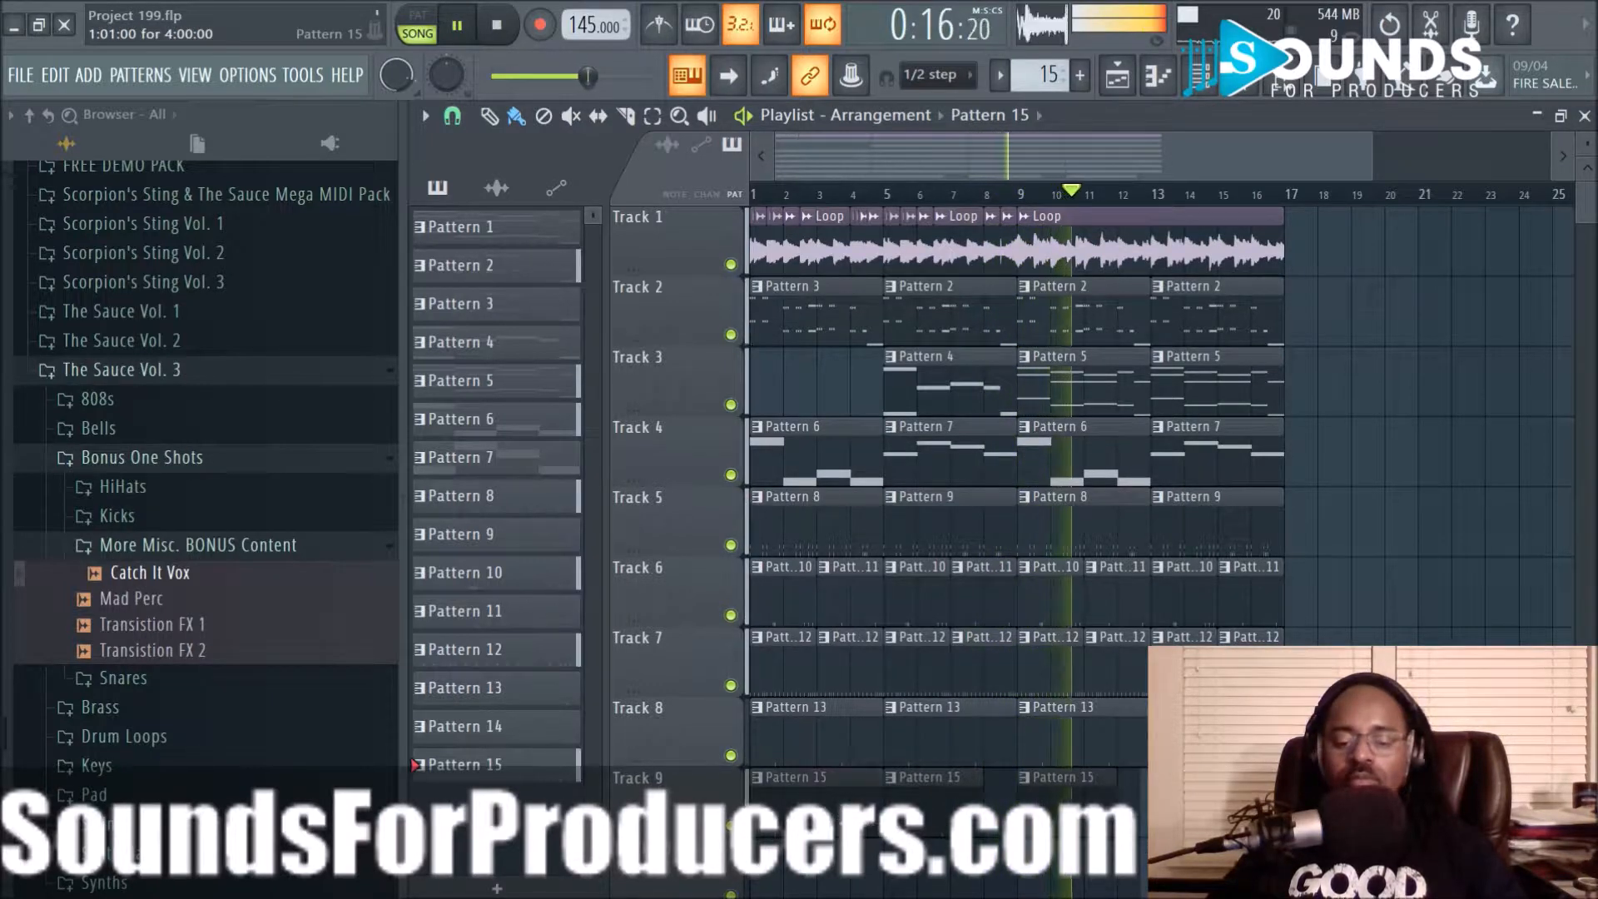
Add a Catch It Vox note on step 13 of bar 4 in the piano roll, at the existing notes' pitch, and return to the playlist
double_click(836, 830)
left_click_drag(995, 161, 678, 195)
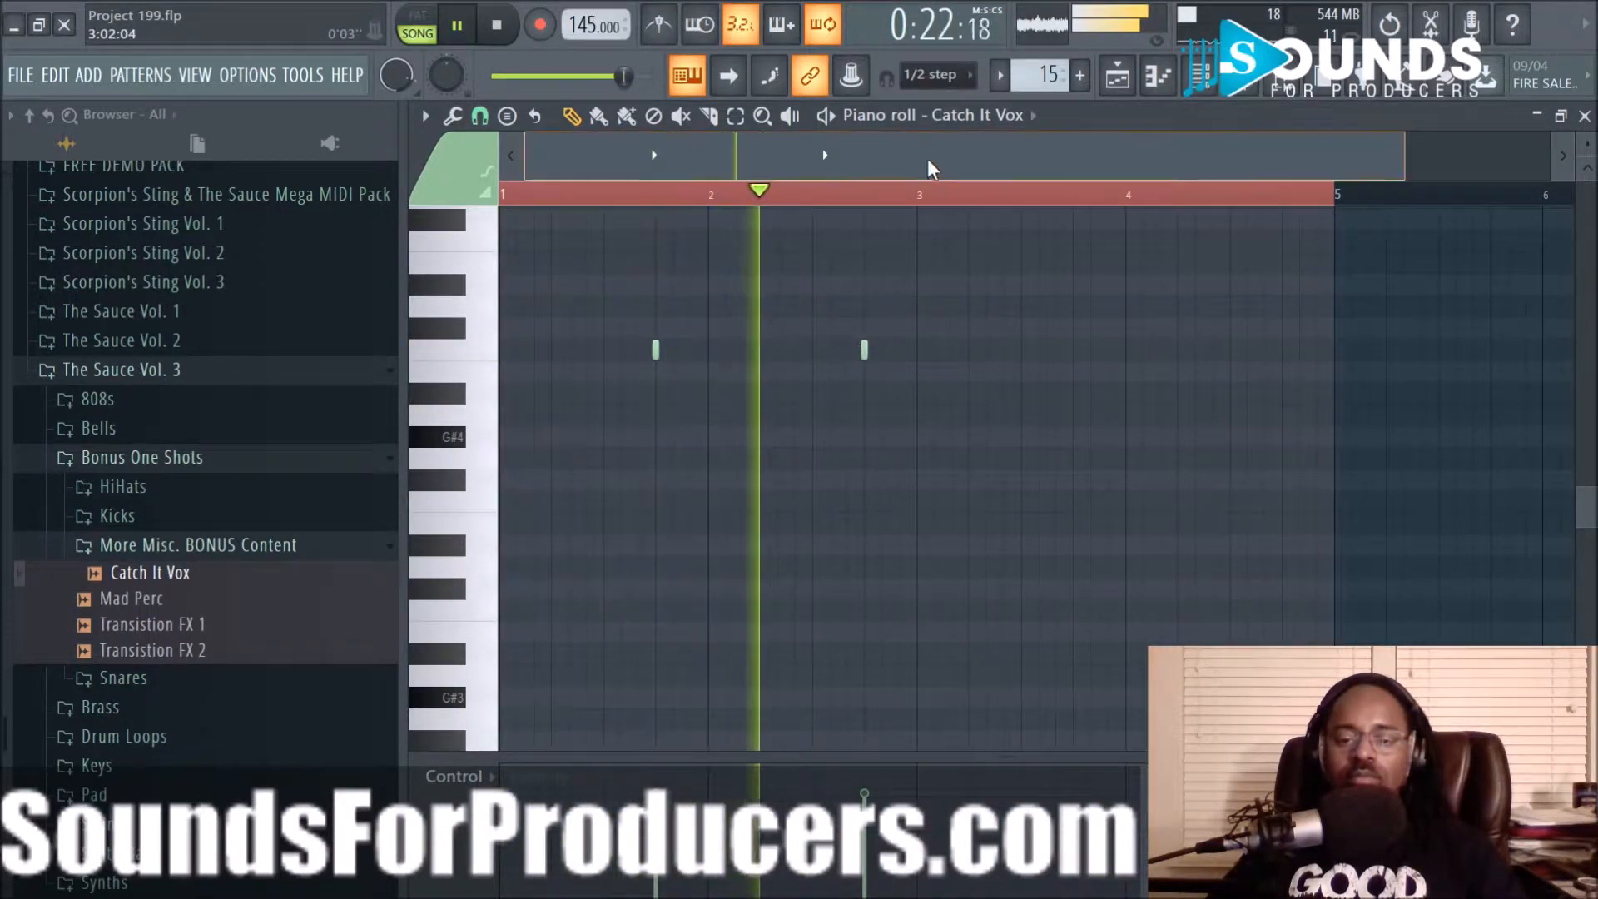
left_click(1281, 350)
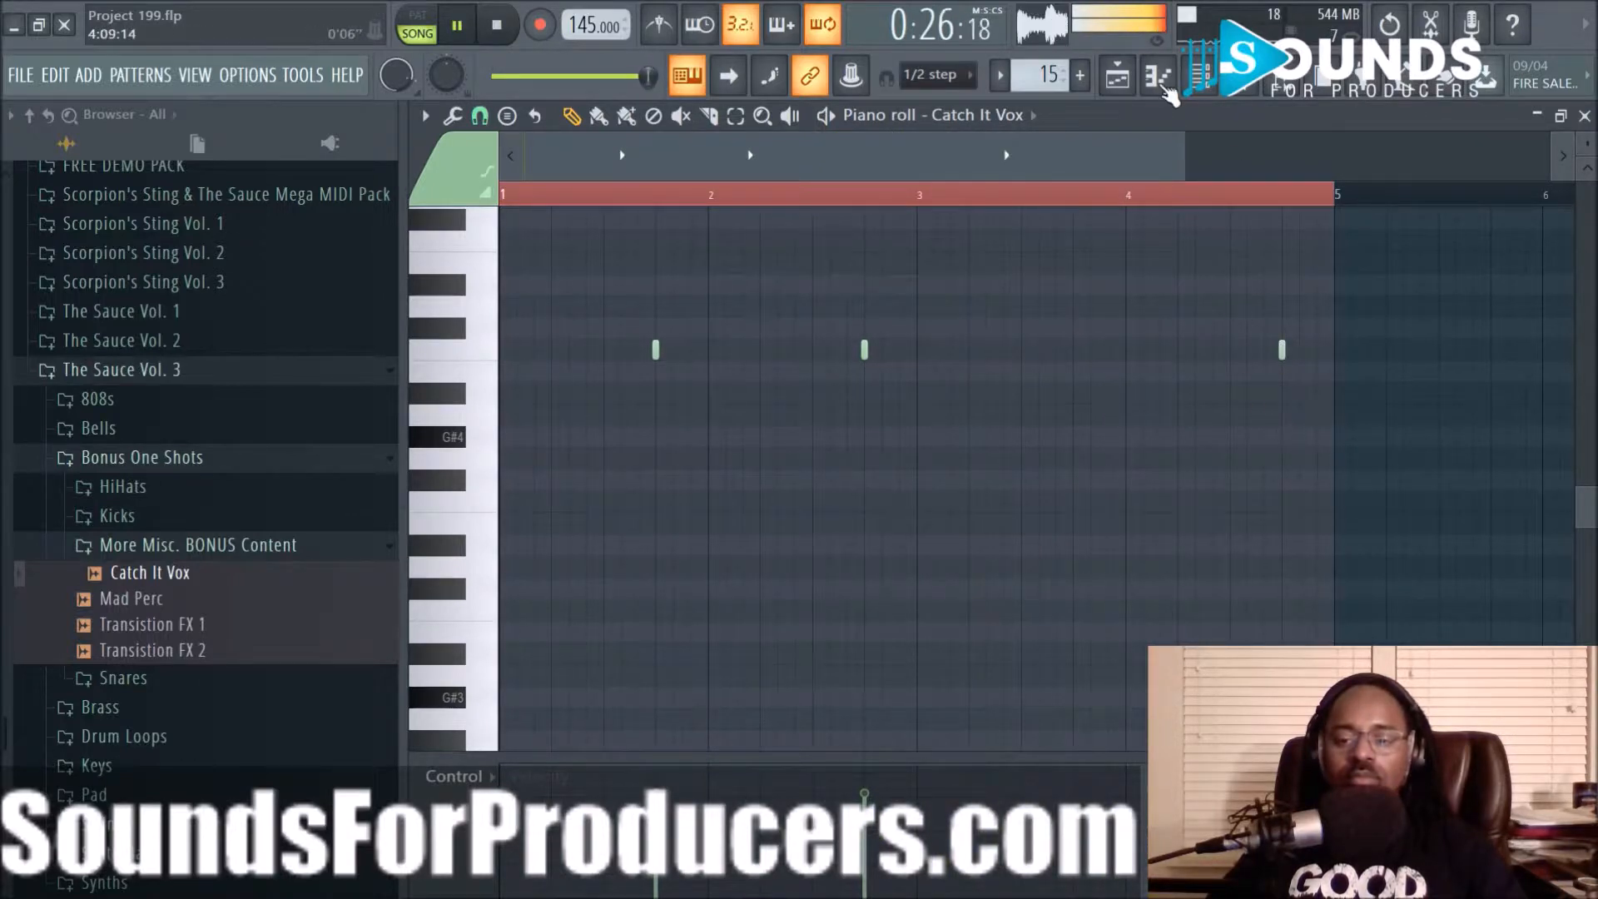
left_click(1120, 76)
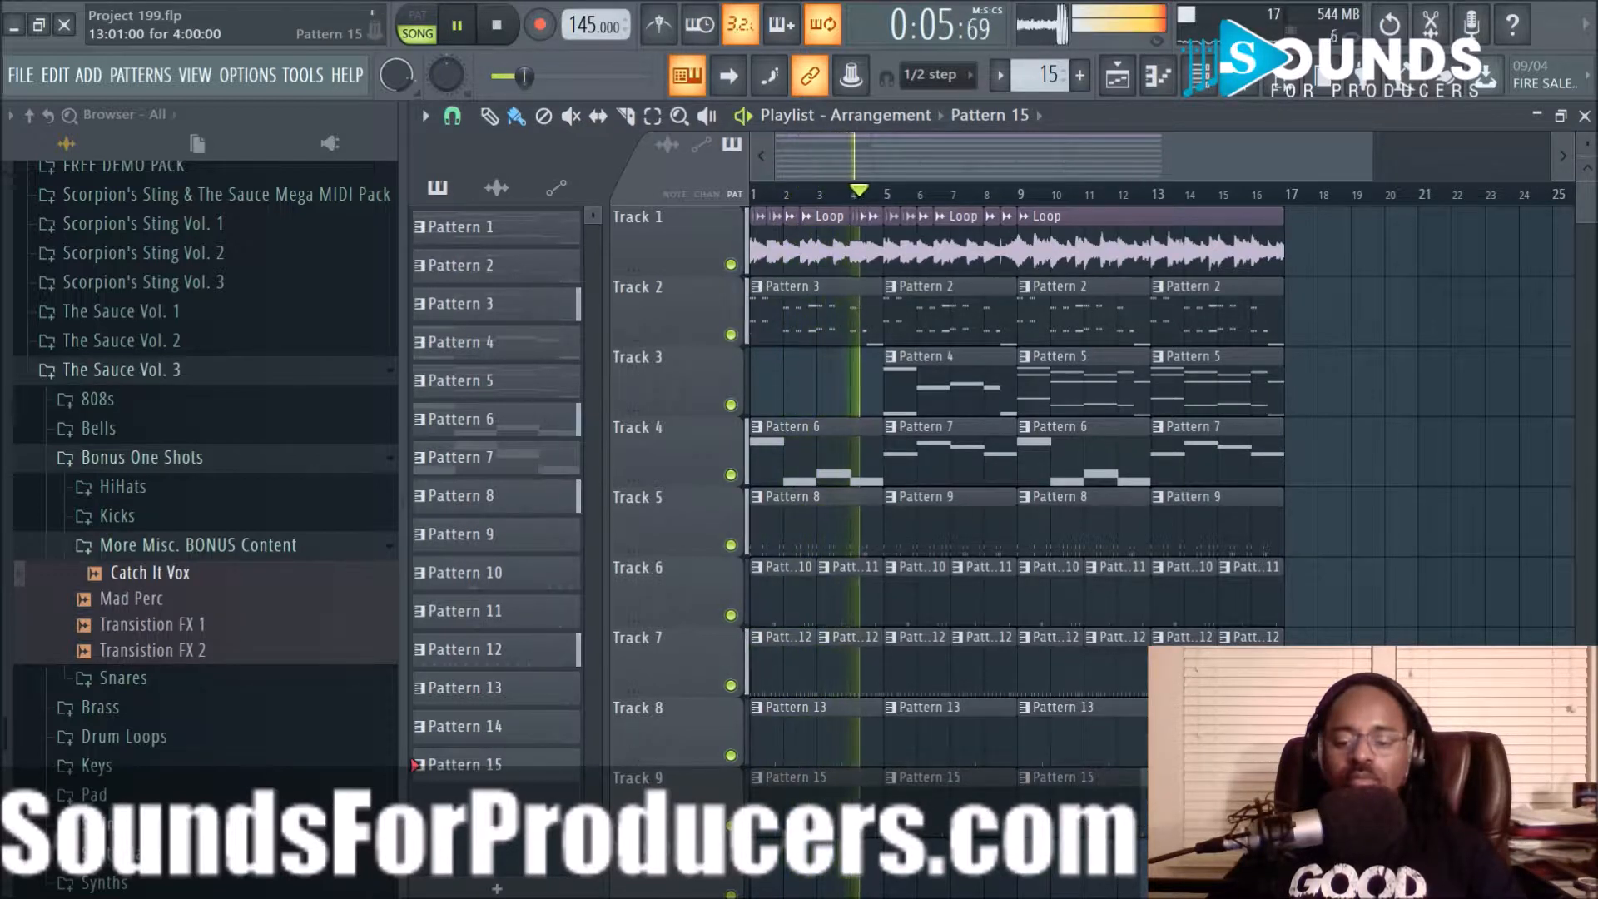
Check the Catch It Vox channel's sample and miscellaneous settings, close them, and route the channel to mixer track 9
left_click(1199, 76)
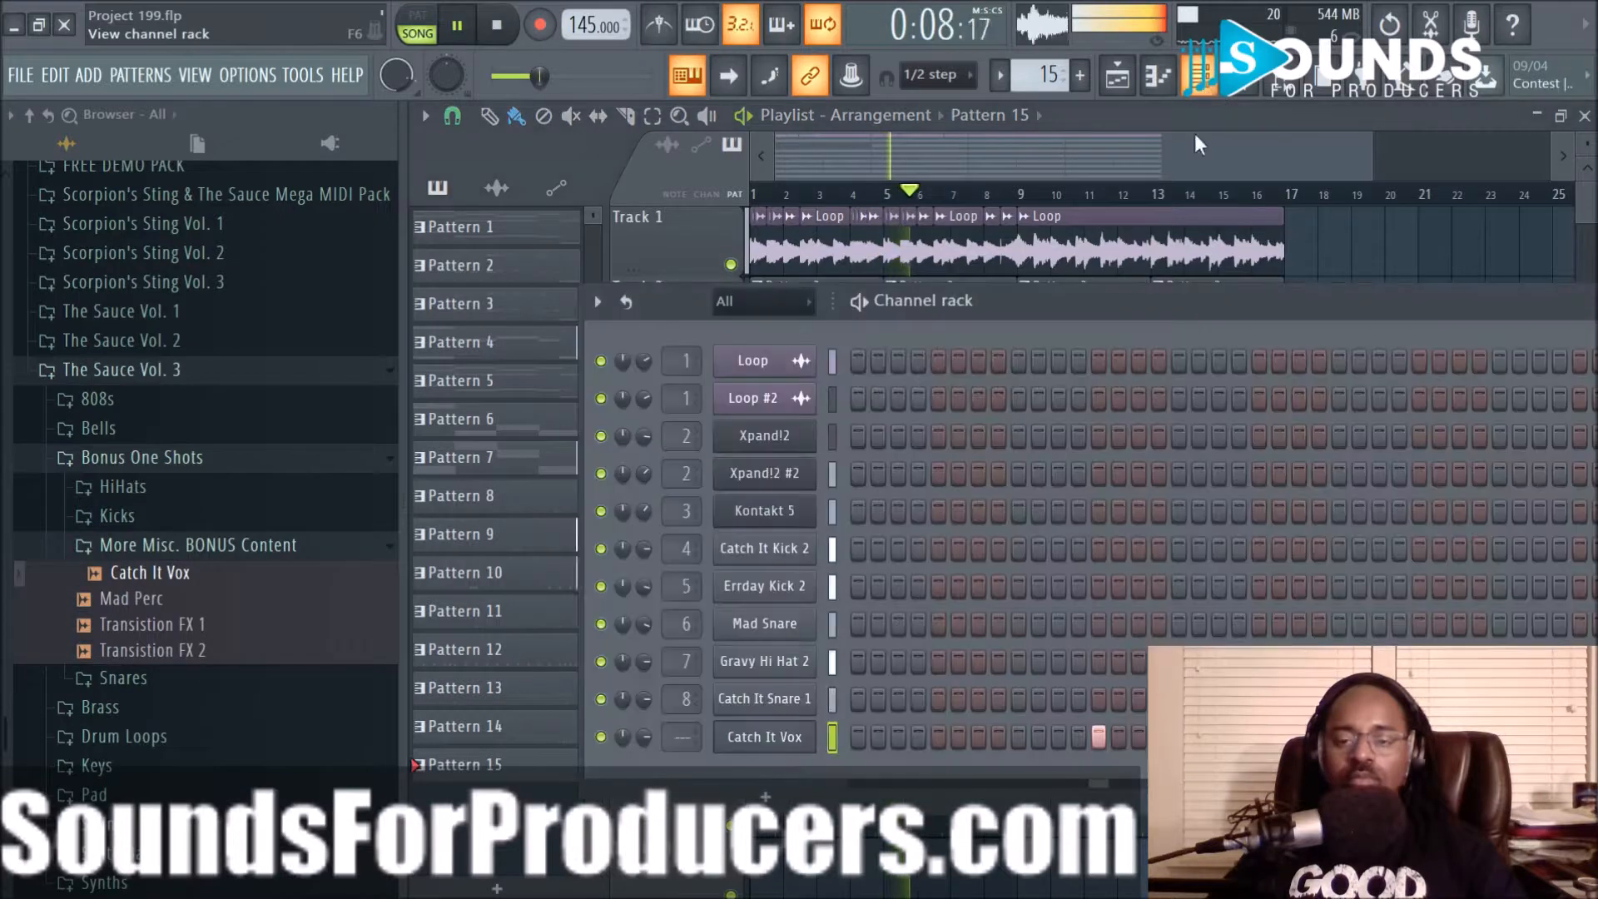
left_click(820, 737)
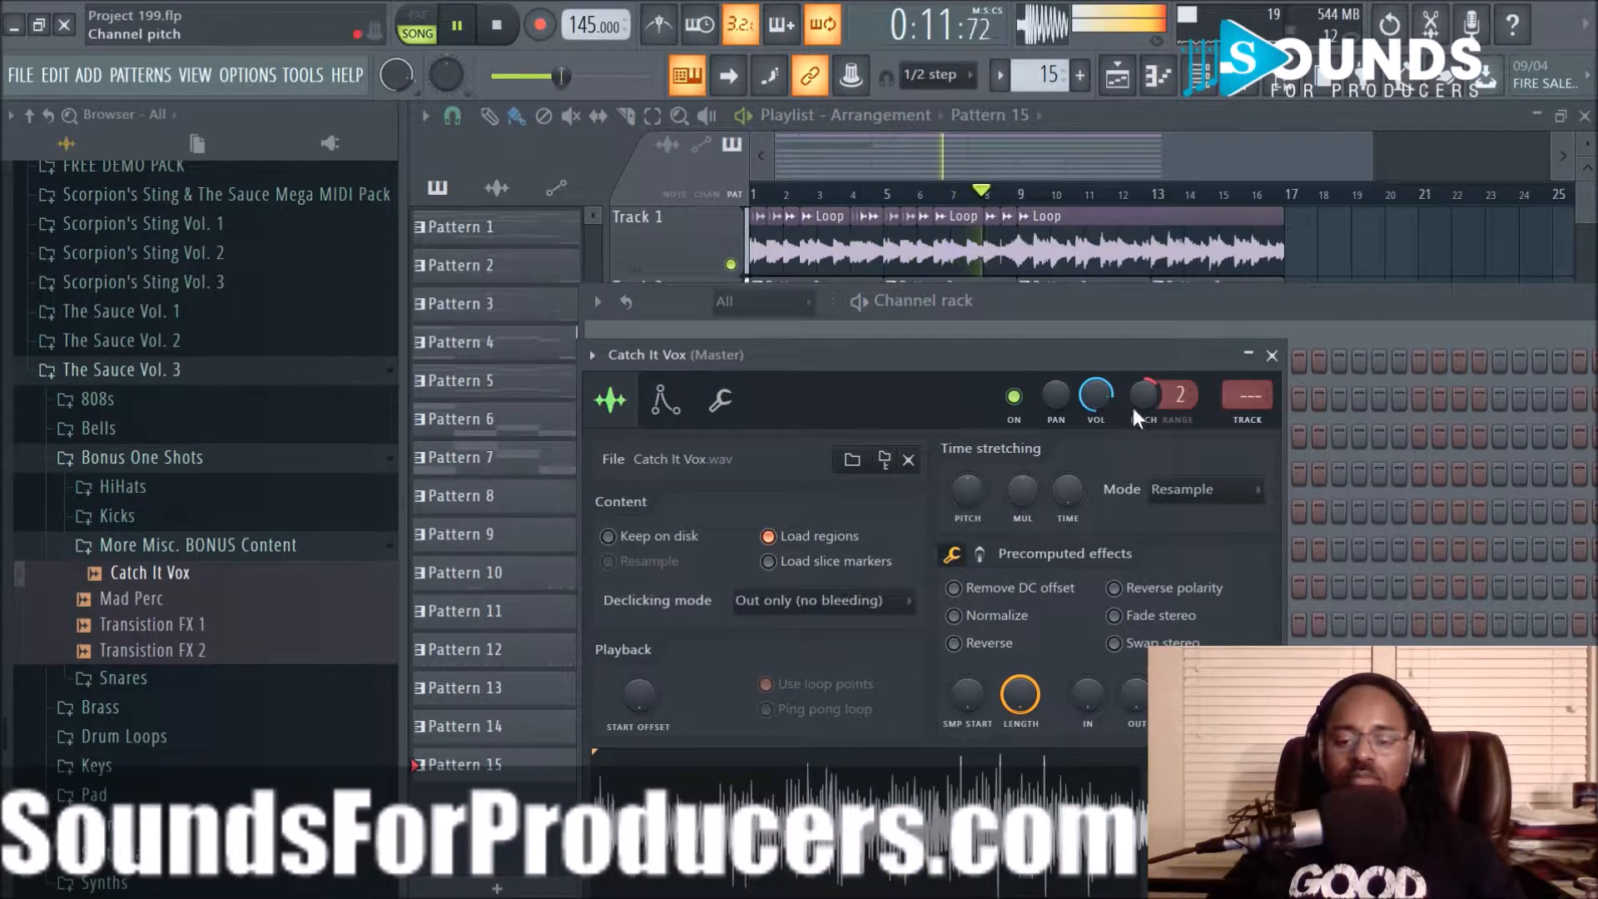
left_click(720, 401)
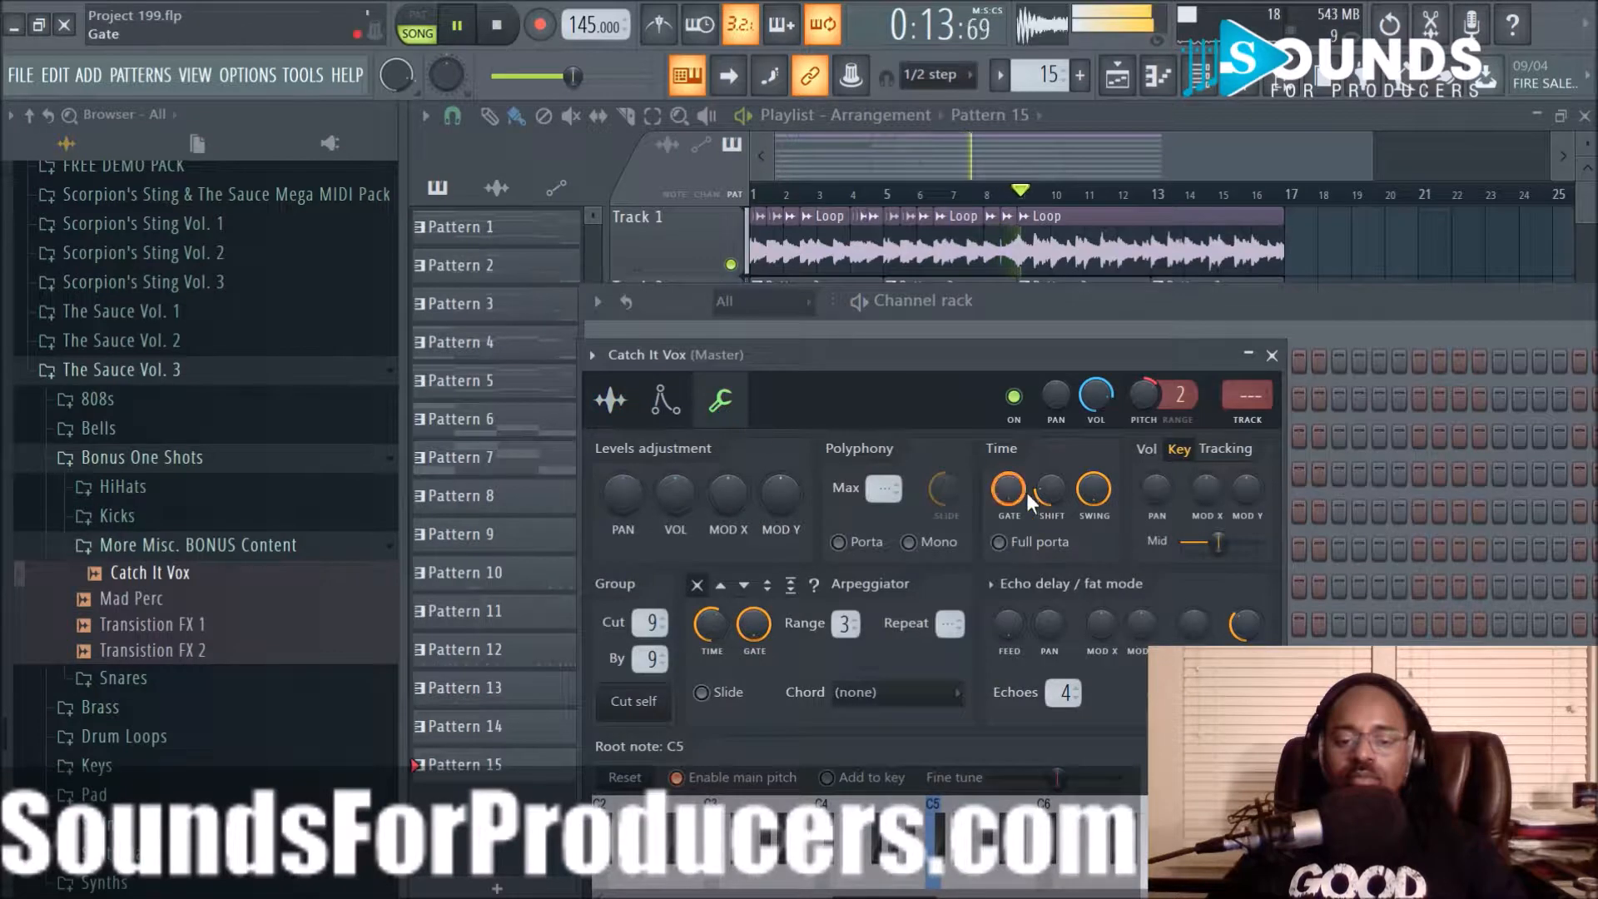
left_click(1272, 355)
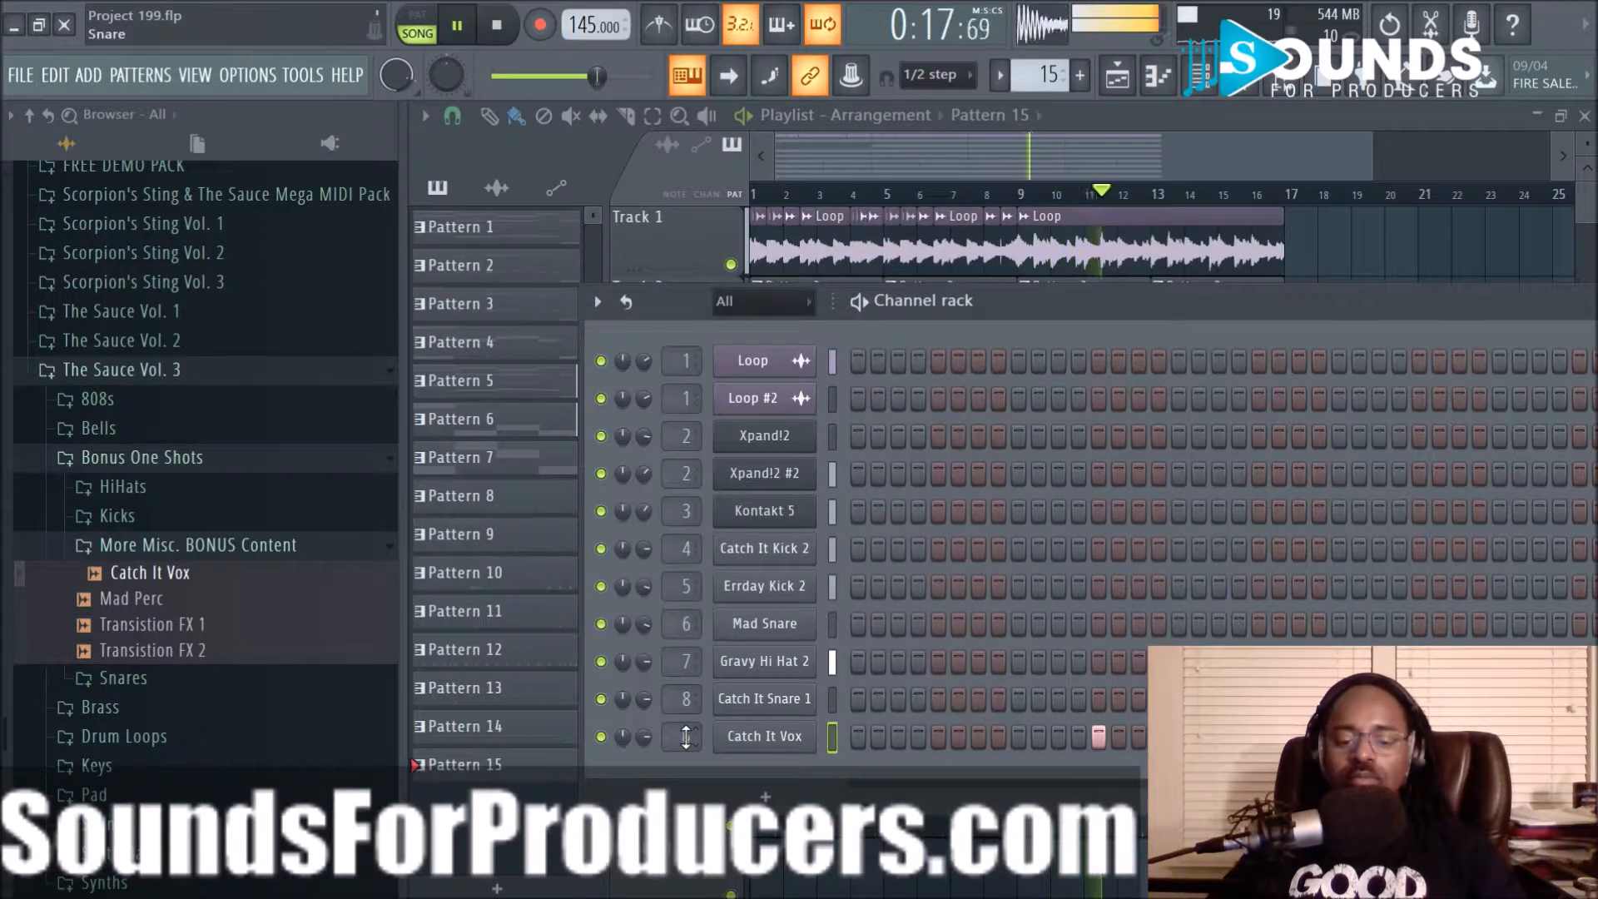
Rename mixer track Insert 9 to Chant
left_click(1236, 93)
right_click(986, 337)
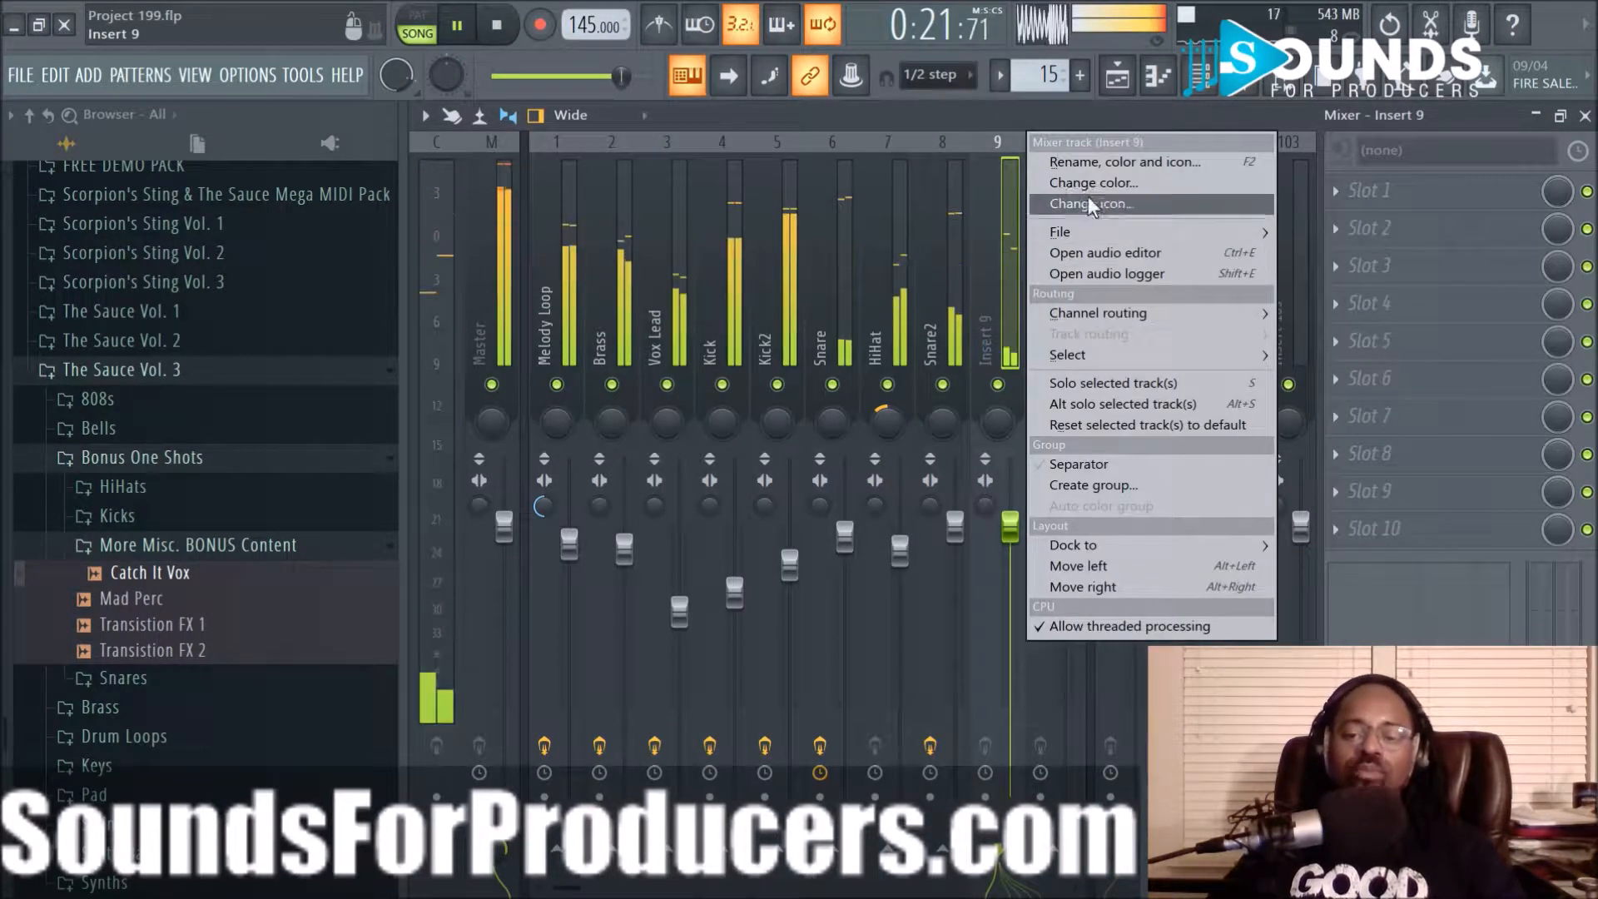
left_click(1107, 163)
type("Chan")
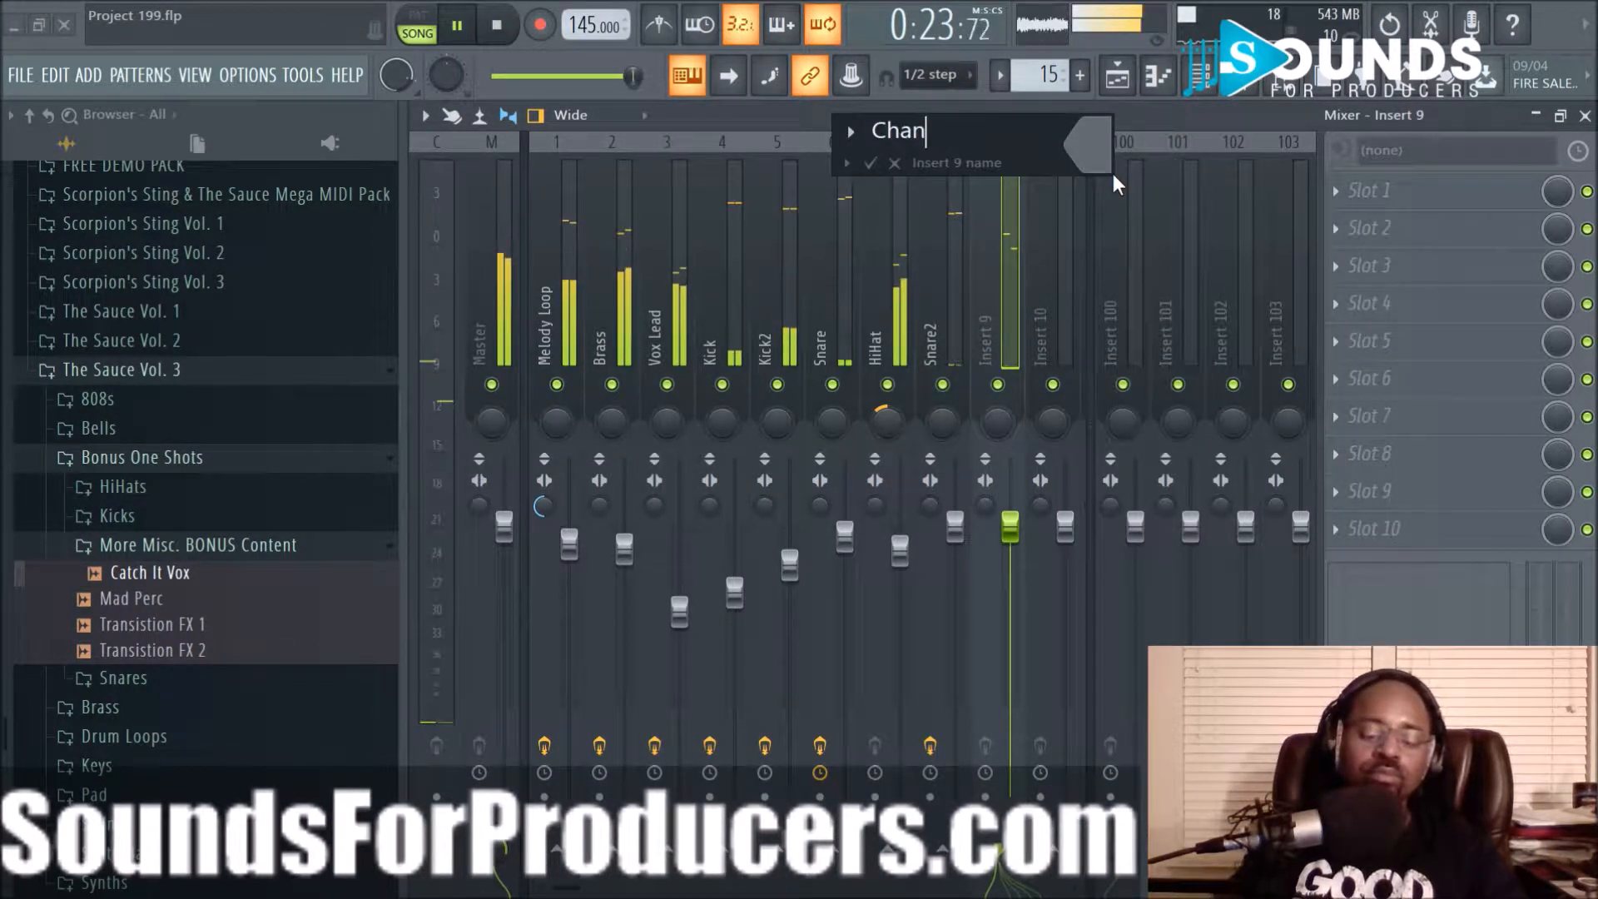
type("t")
key("Return")
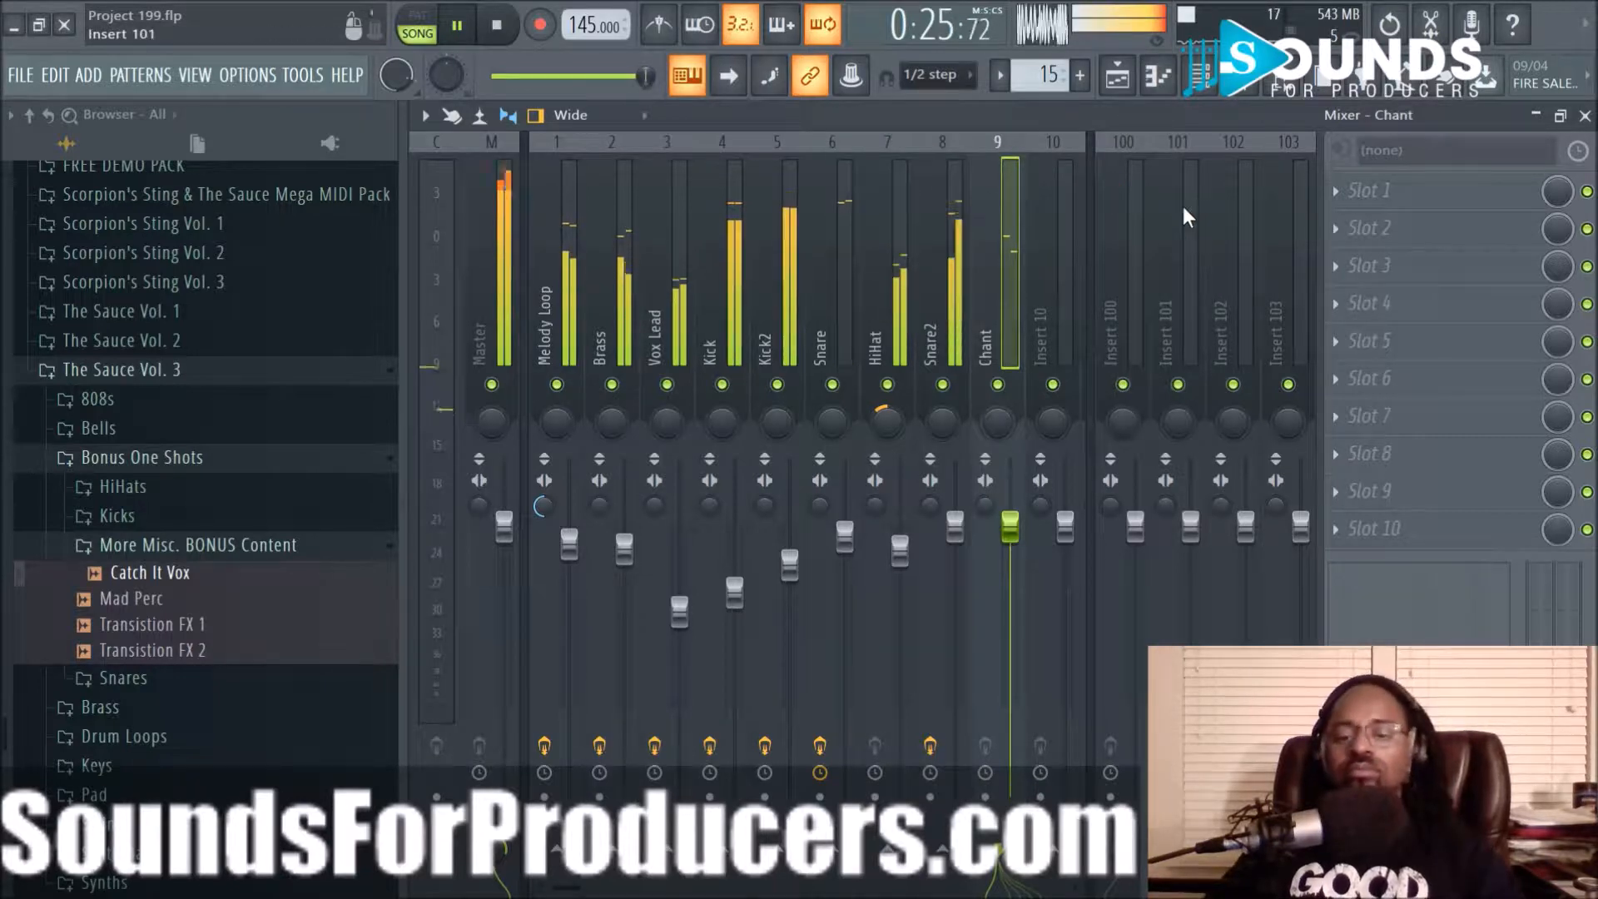
Insert Fruity Parametric EQ 2 in the Chant track's first effect slot, pull band 1 down near 500 Hz and adjust its filter type
left_click(1340, 198)
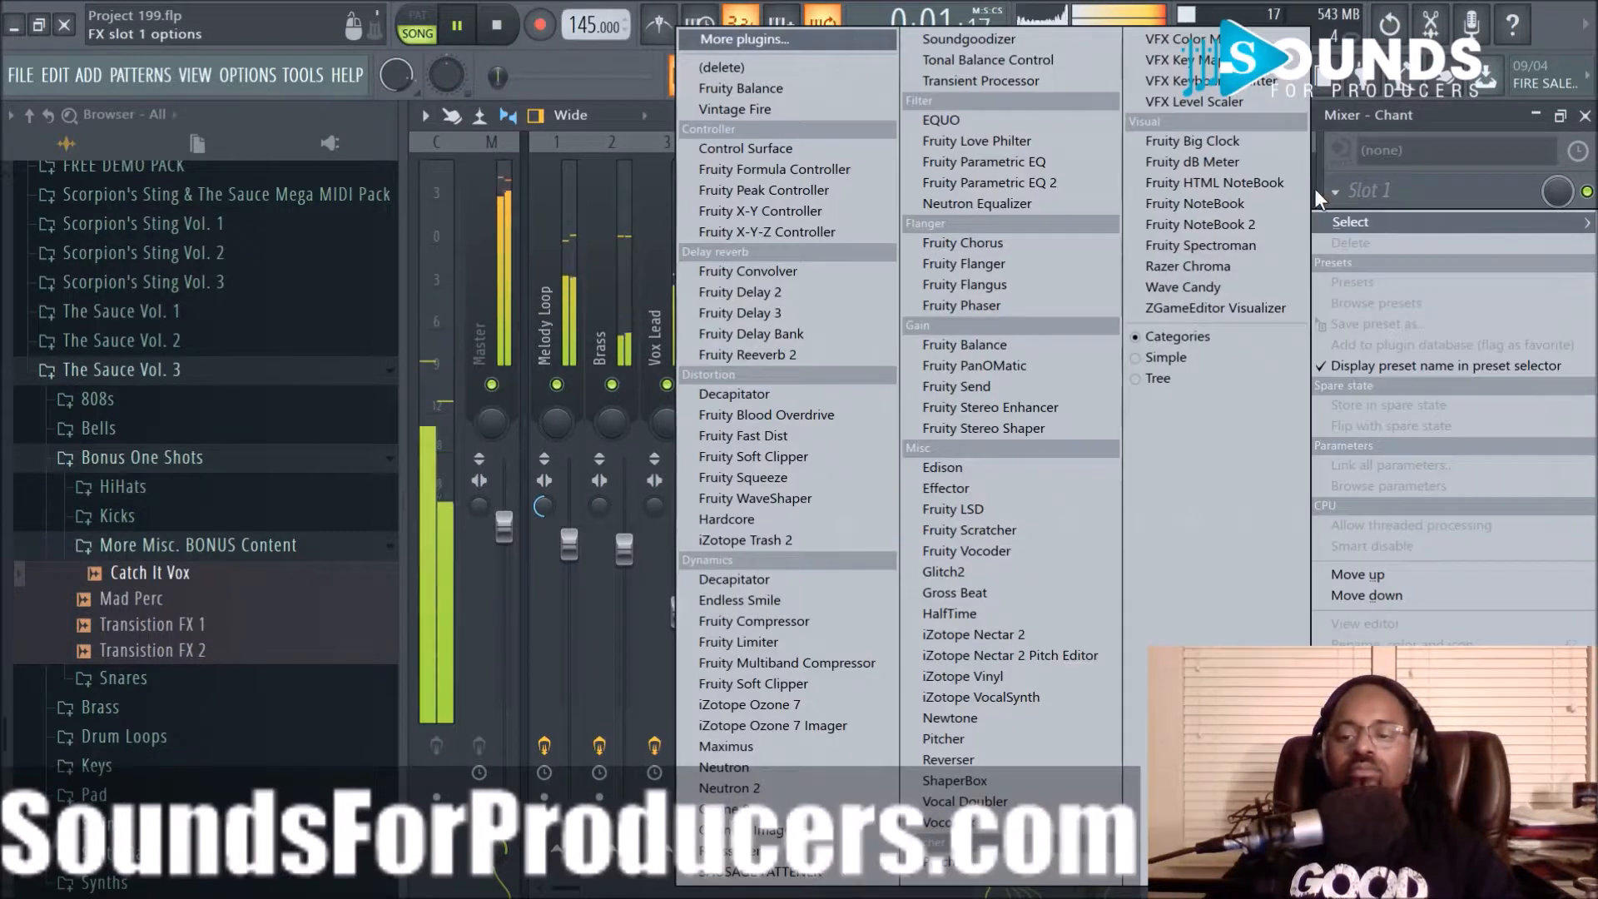
left_click(1082, 177)
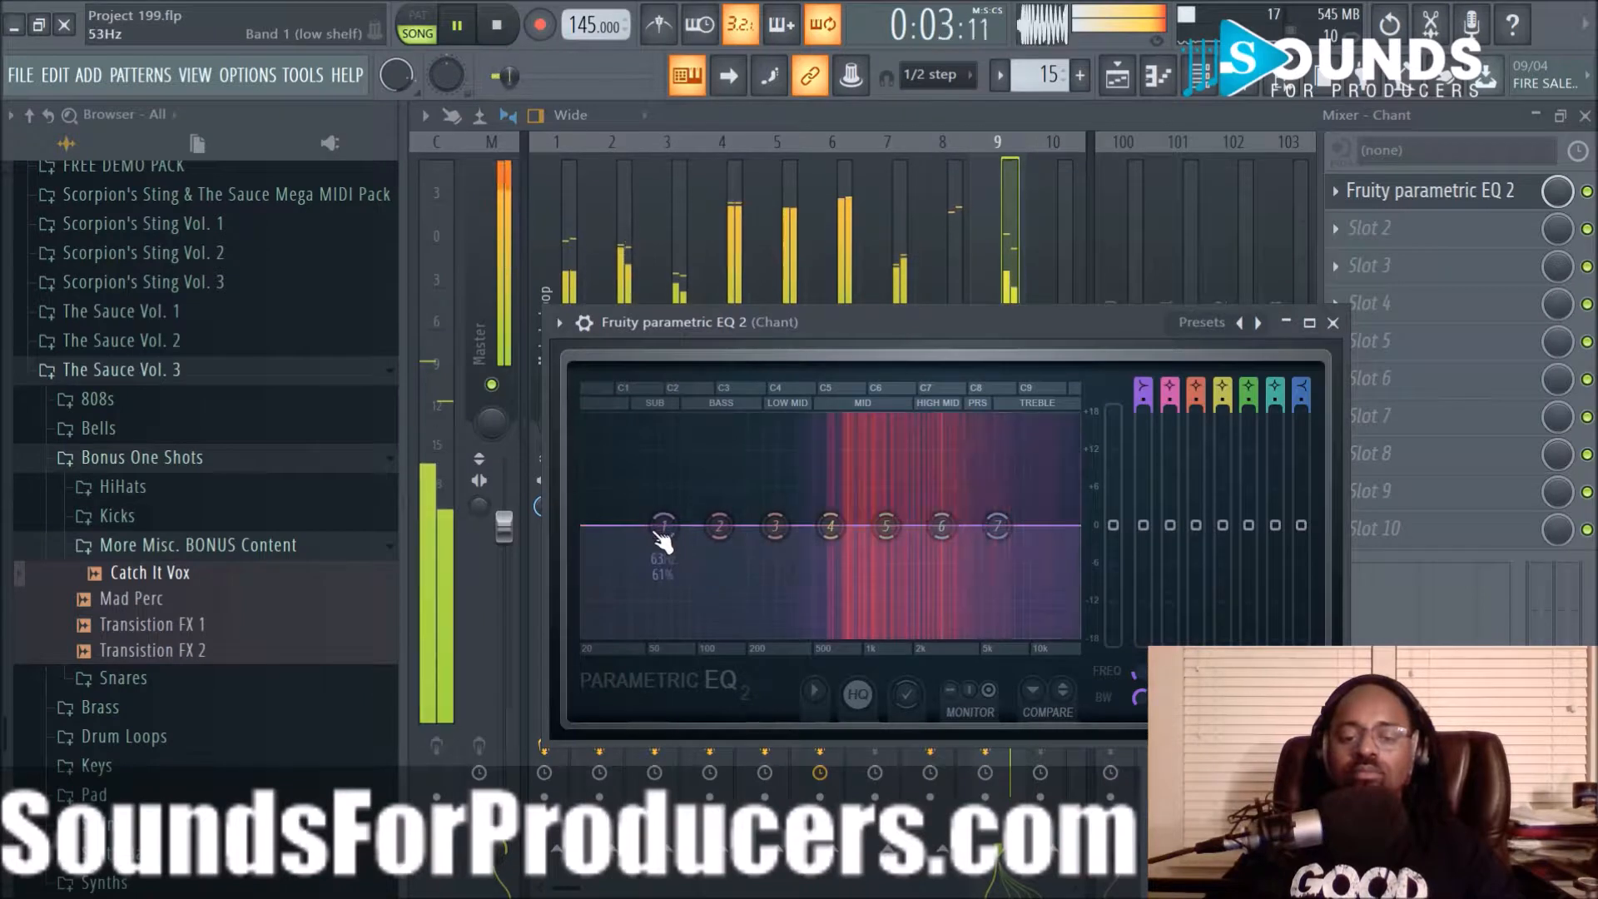
left_click_drag(663, 525, 827, 637)
left_click_drag(1137, 403, 1138, 390)
left_click(1334, 323)
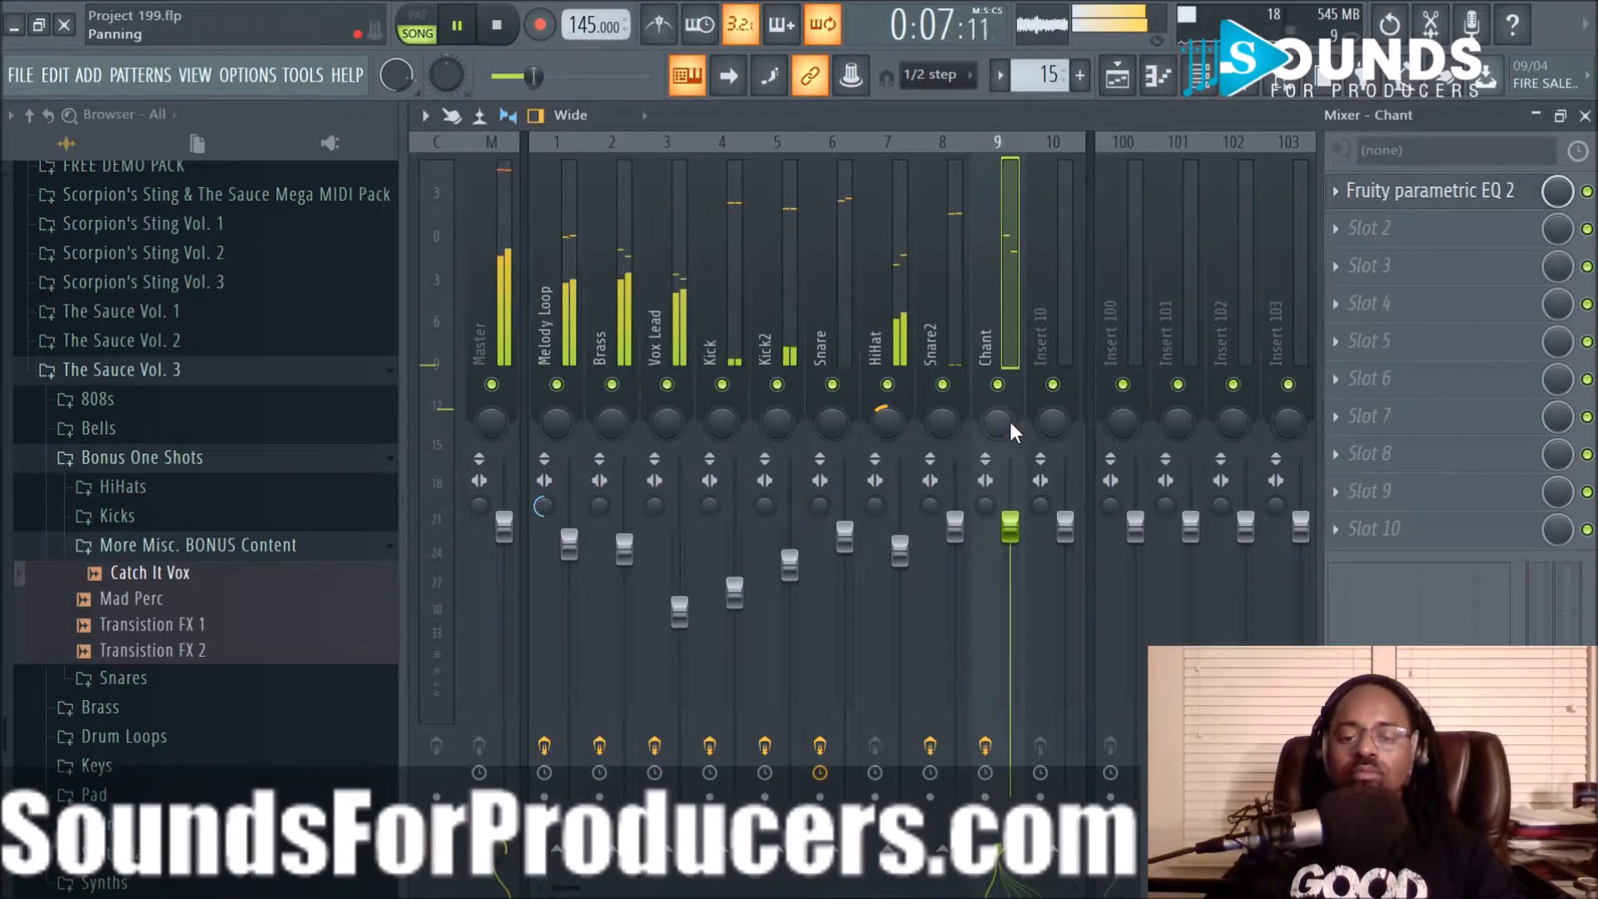
Pan the Chant and Vox Lead mixer tracks slightly to the right
left_click_drag(1008, 421, 1010, 441)
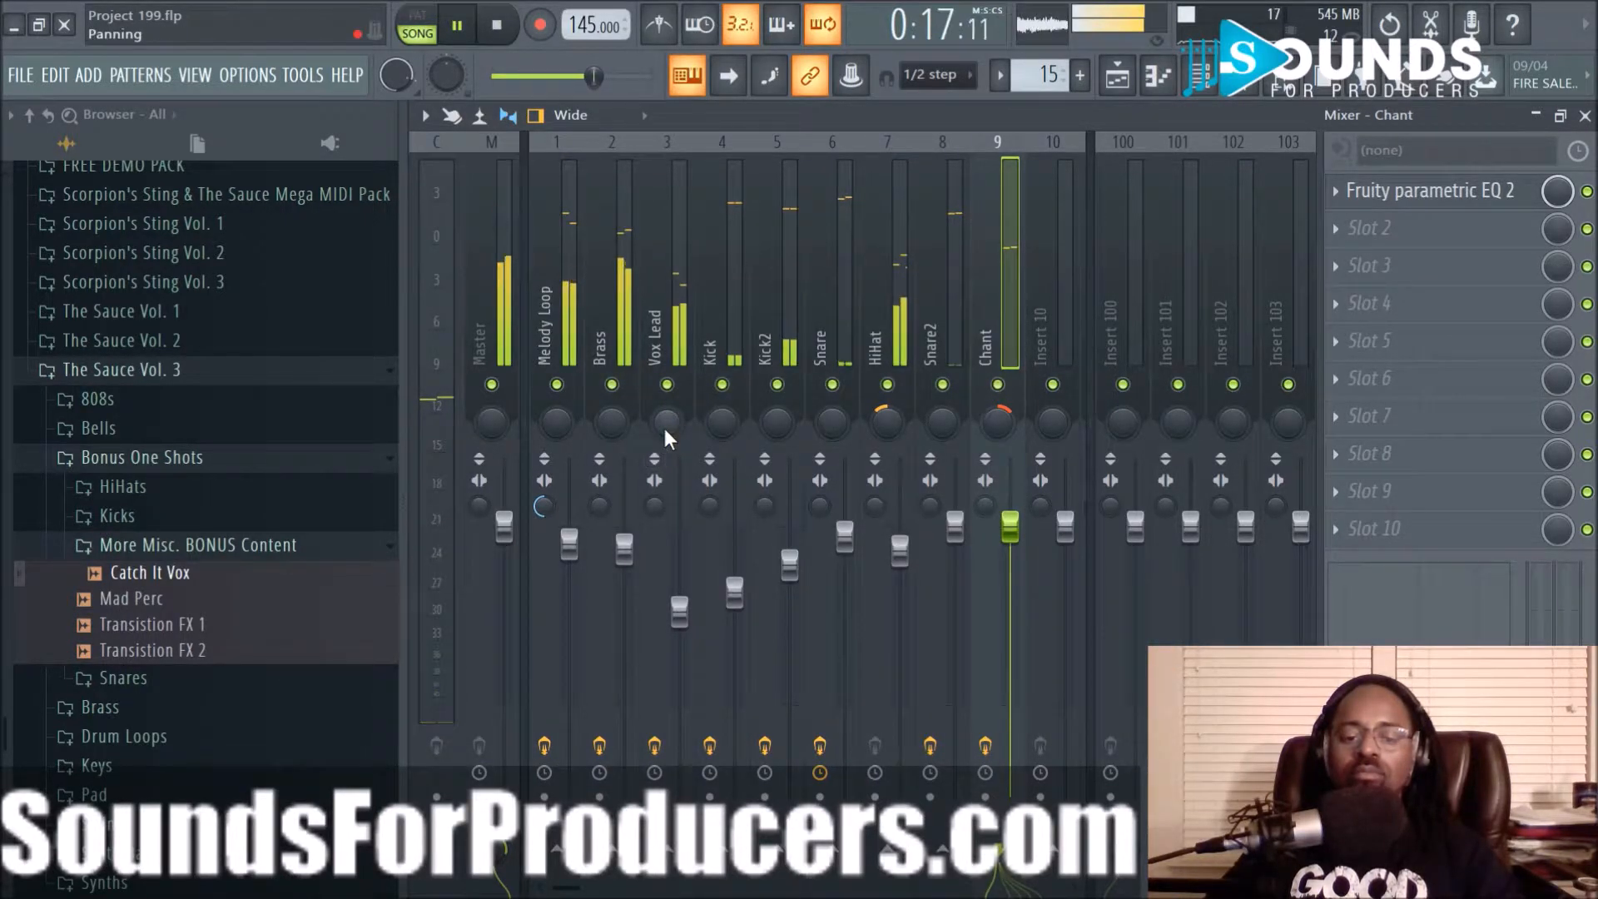
left_click_drag(662, 425, 663, 404)
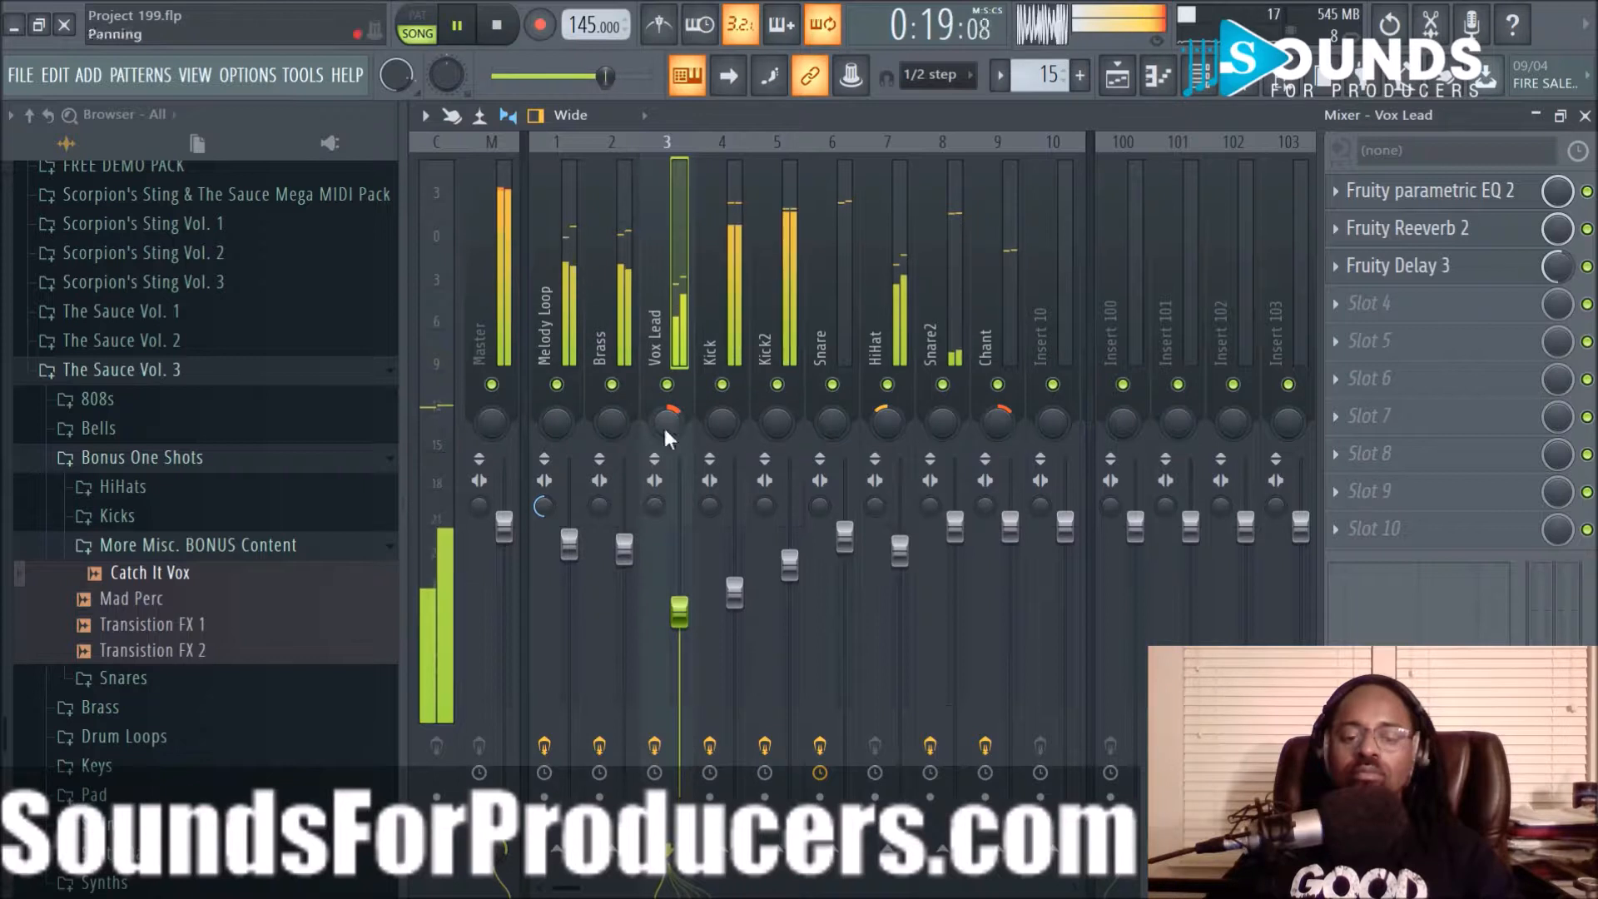
Raise the Vox Lead fader to about -3 dB and raise the Brass fader slightly
left_click_drag(679, 612, 683, 591)
scroll(688, 591, "up", 5)
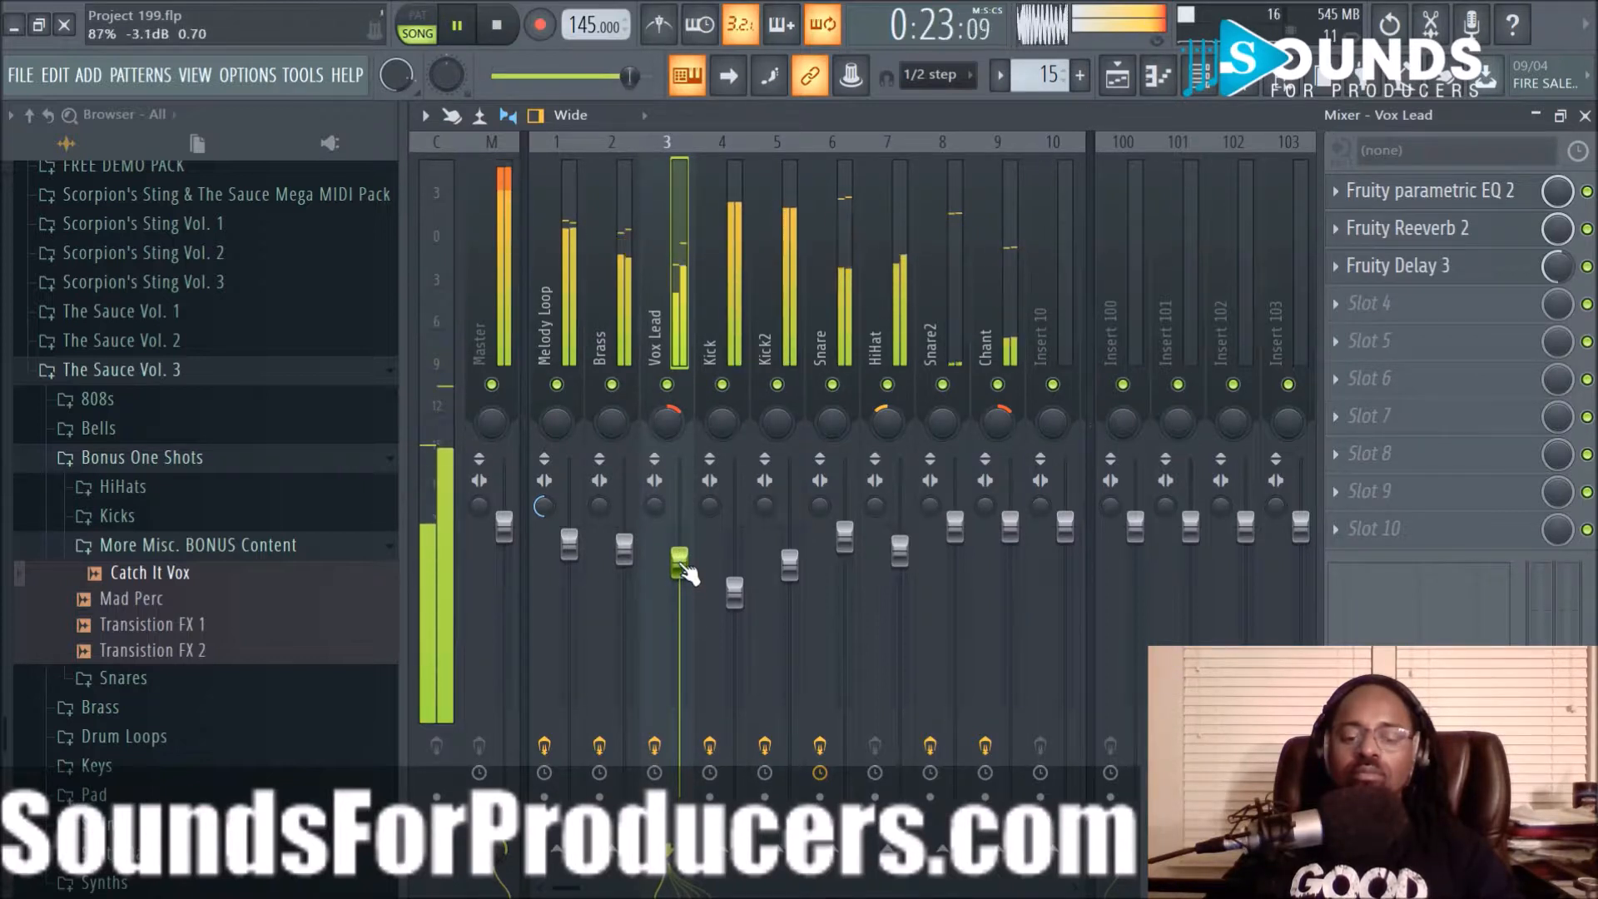
scroll(683, 566, "up", 2)
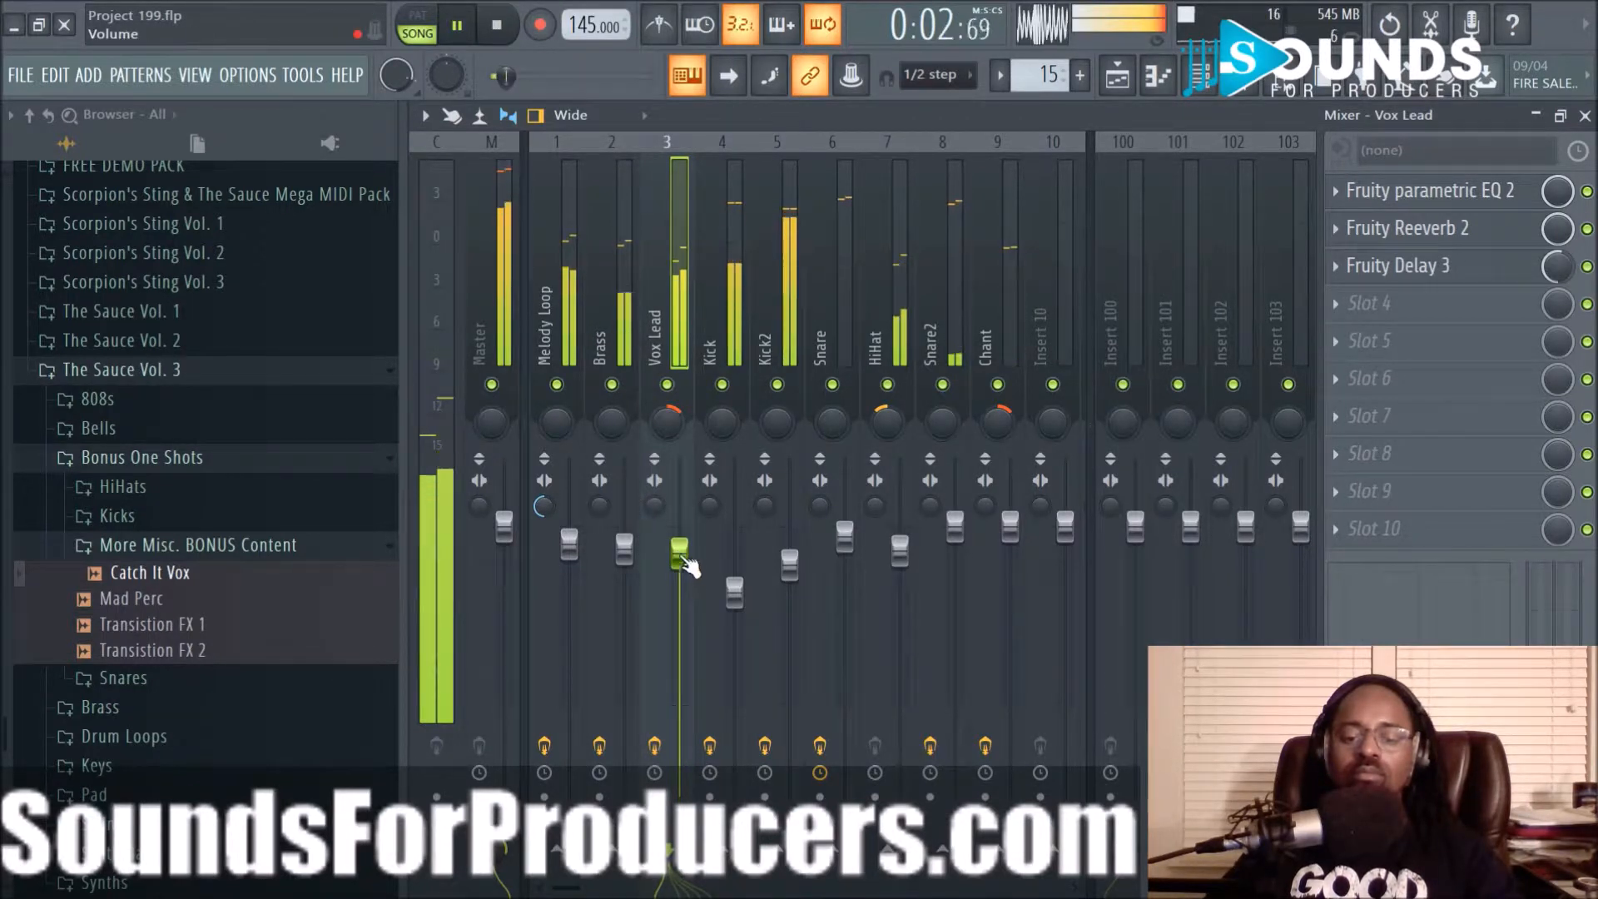
scroll(687, 566, "down", 1)
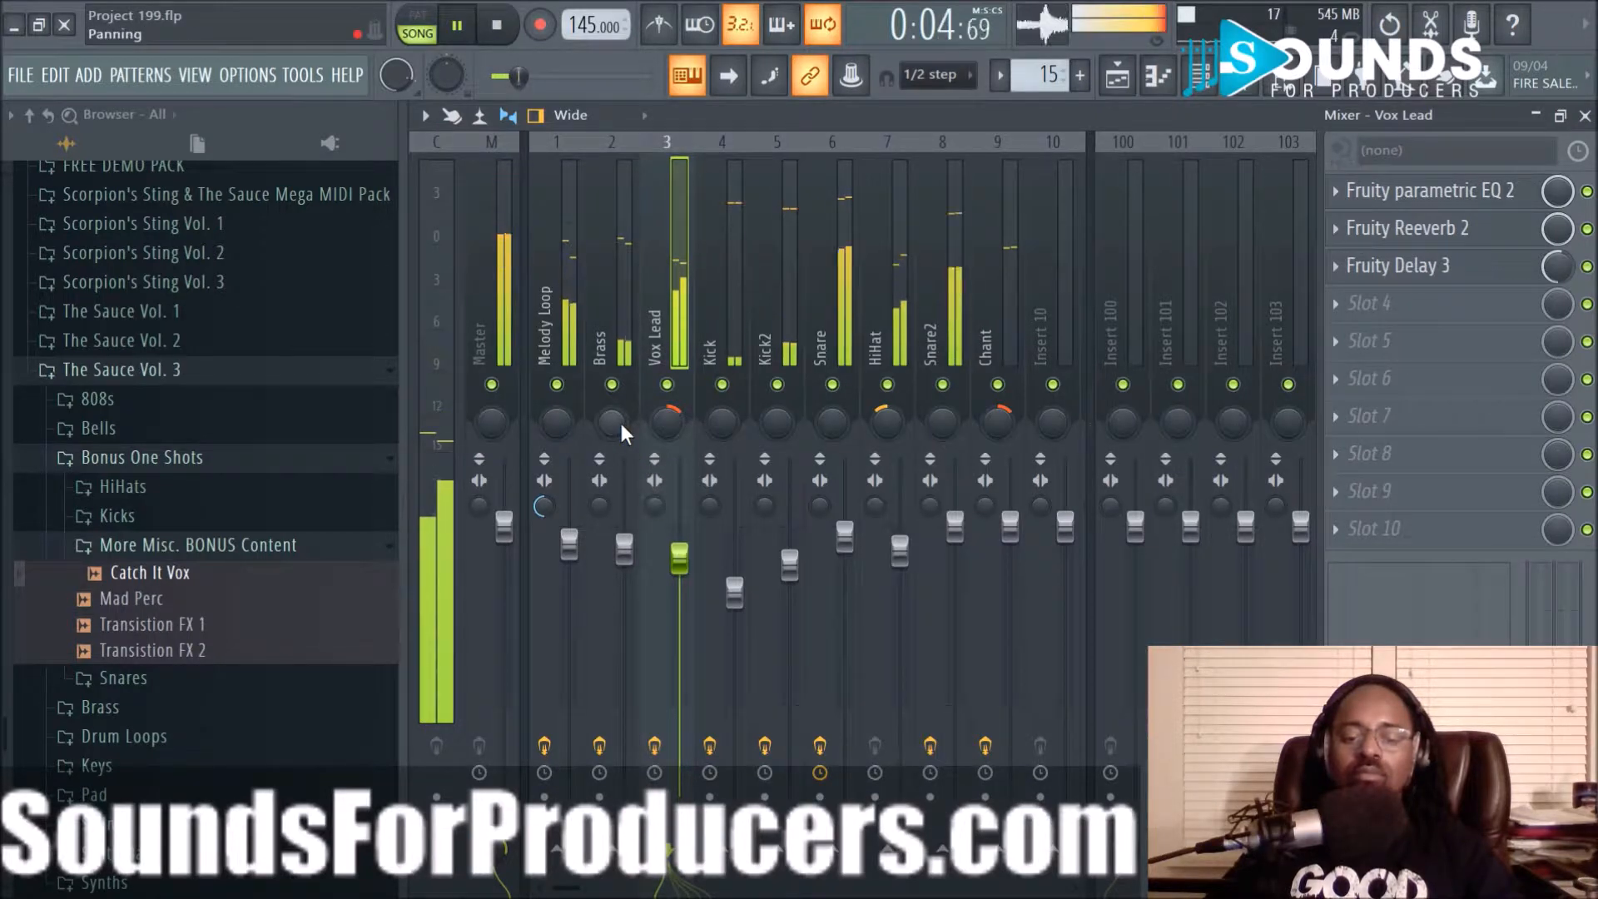
scroll(639, 570, "up", 2)
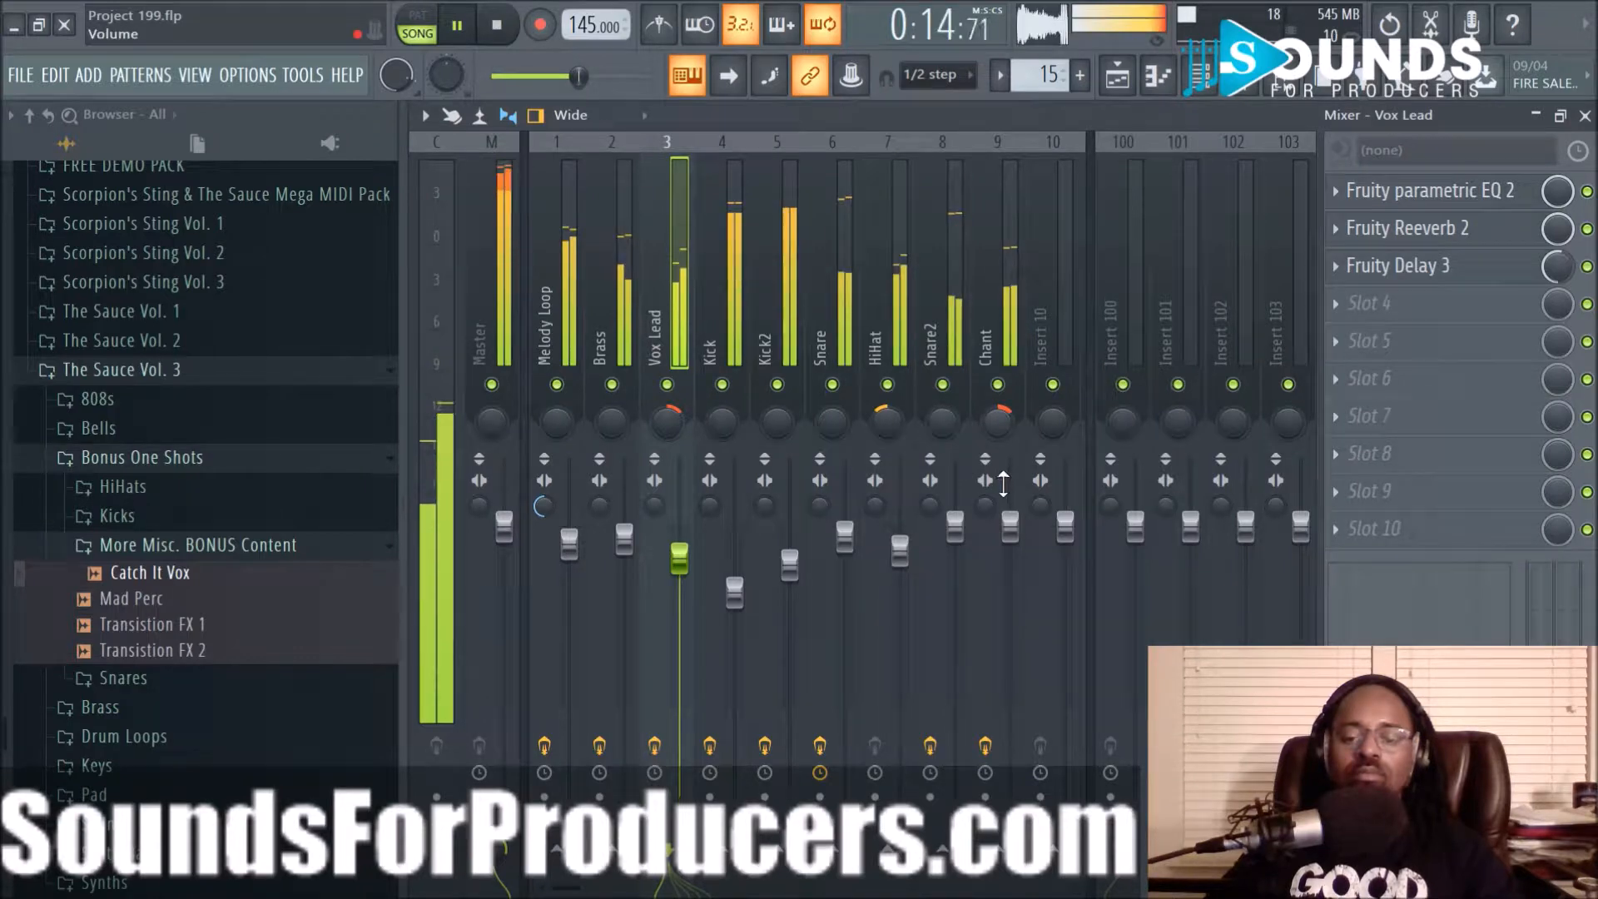
Stop playback in the playlist and audition the Effn Cymbal Crash from The Sauce Vol. 2 Bonus One Shots Cymbals folder
left_click(1117, 75)
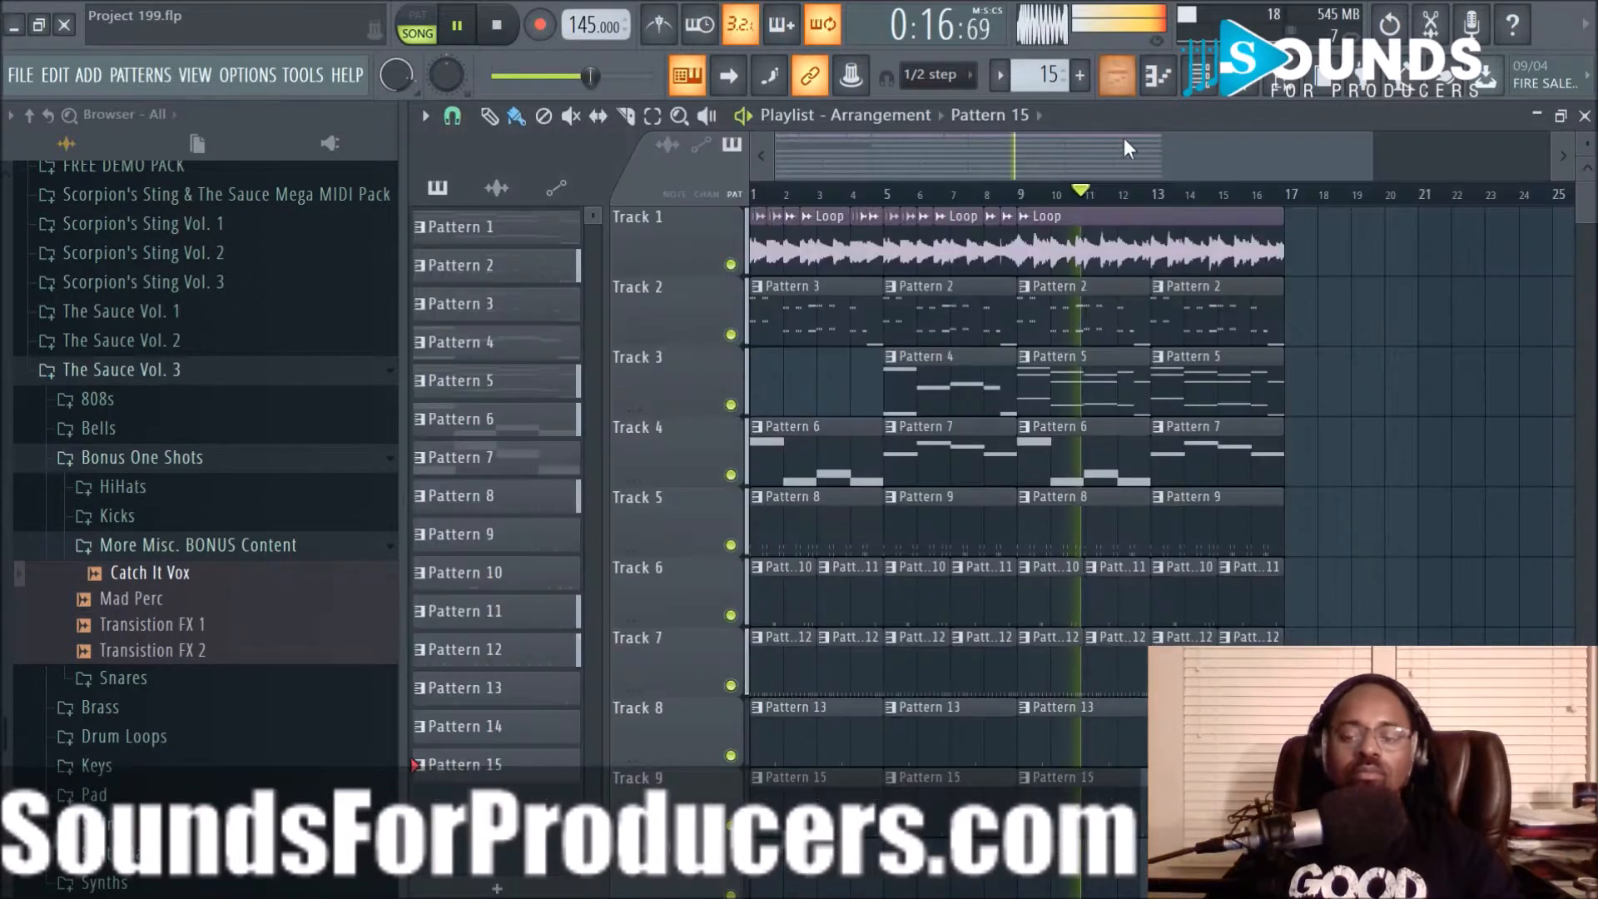
key("space")
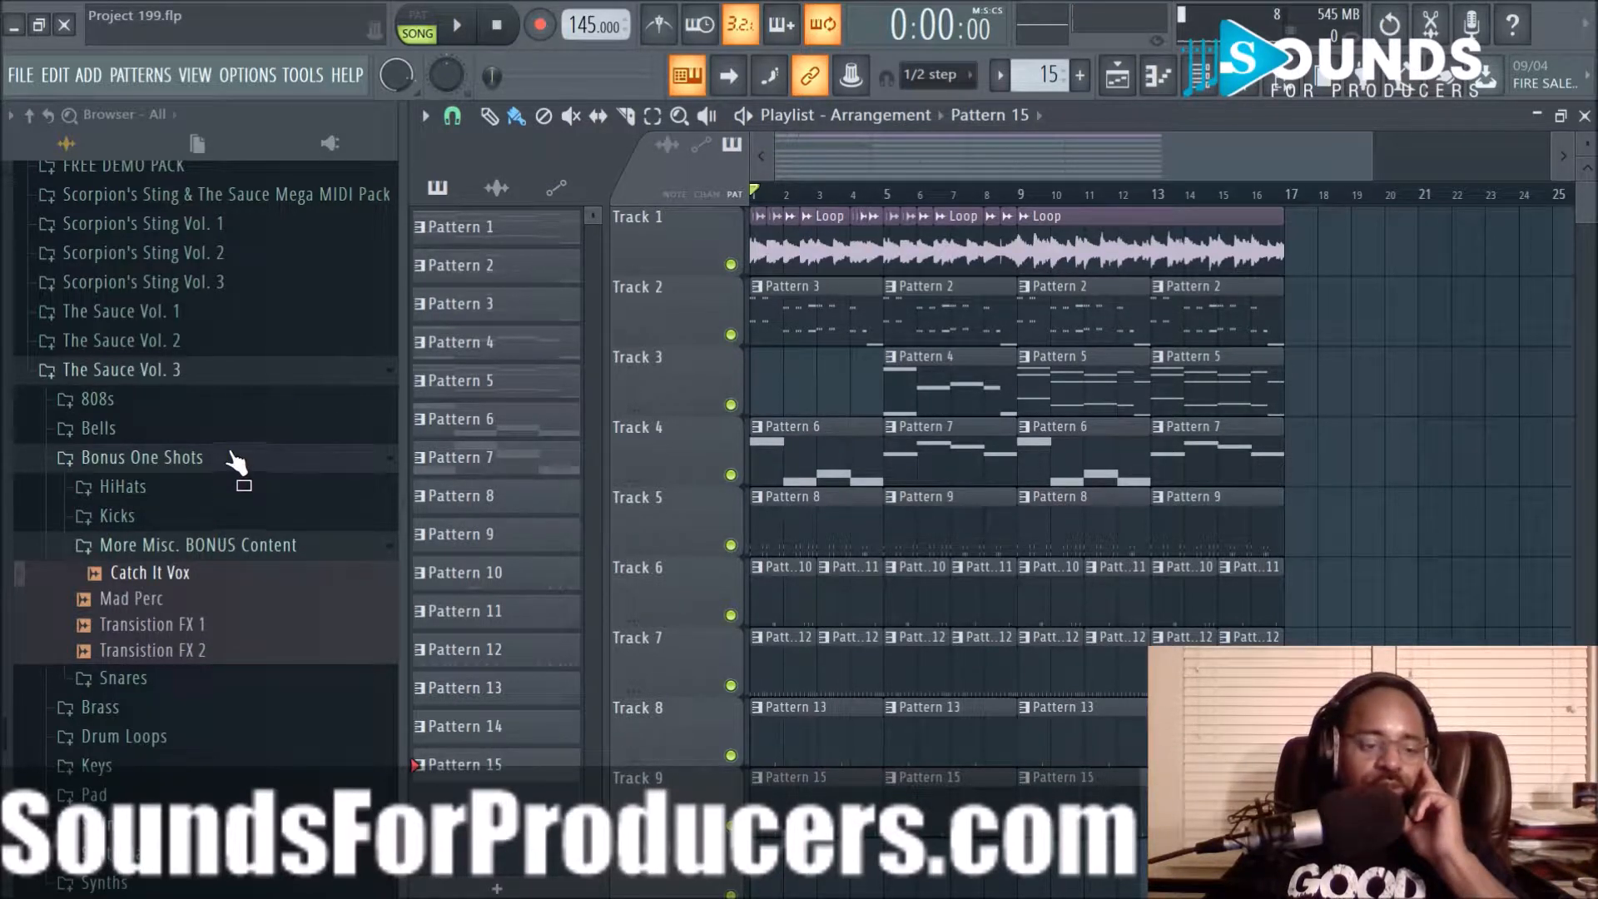
left_click(213, 377)
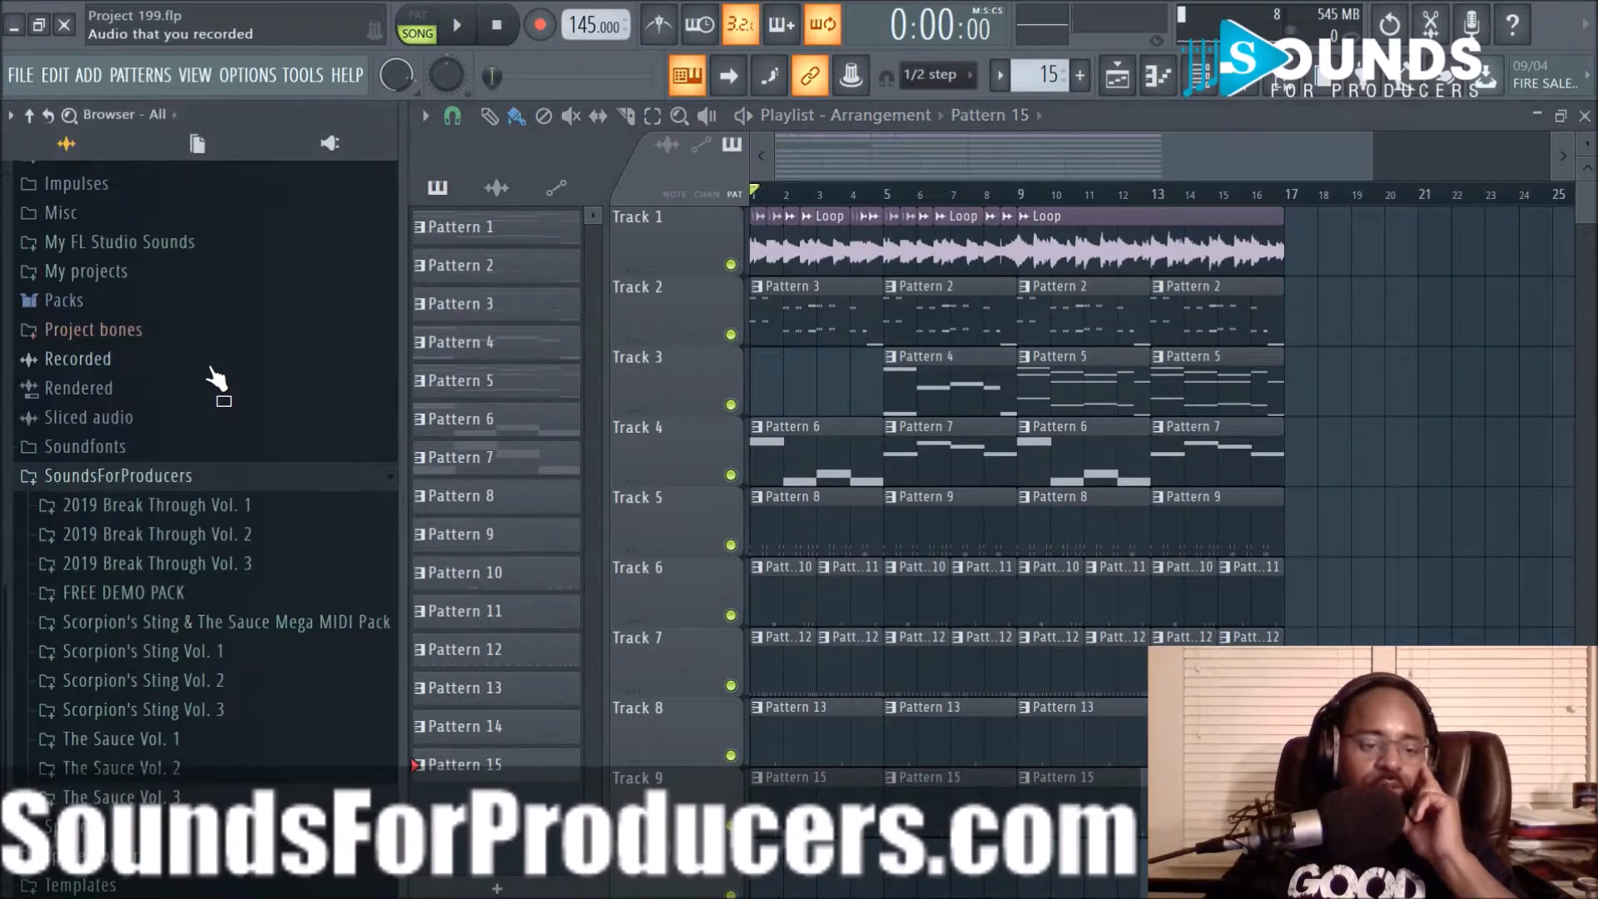
left_click(211, 765)
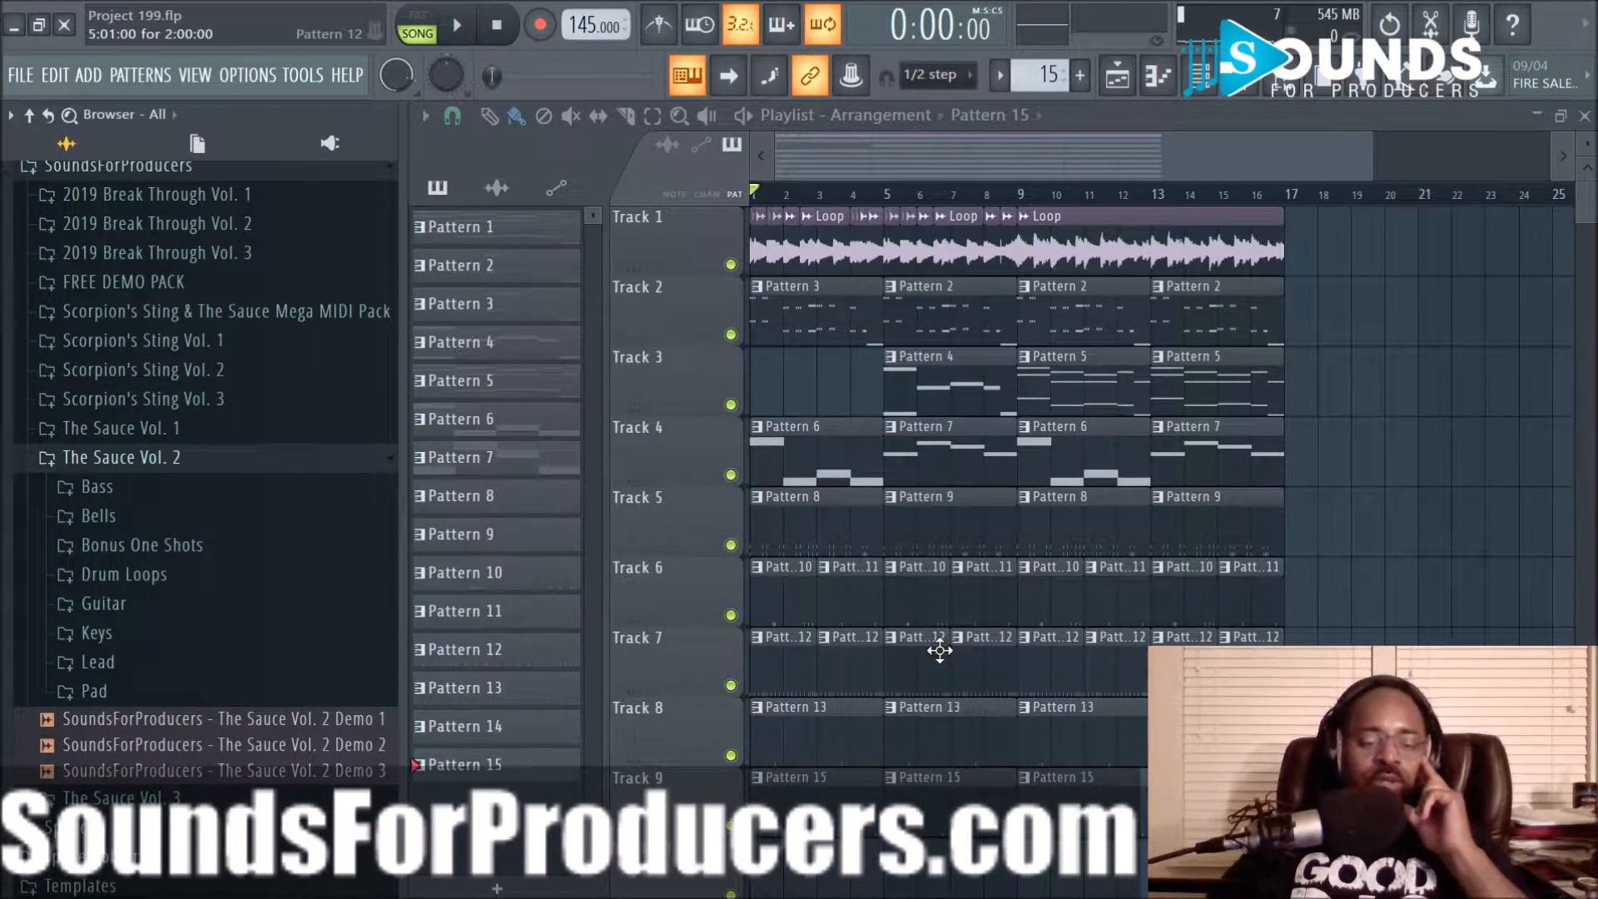
left_click(141, 546)
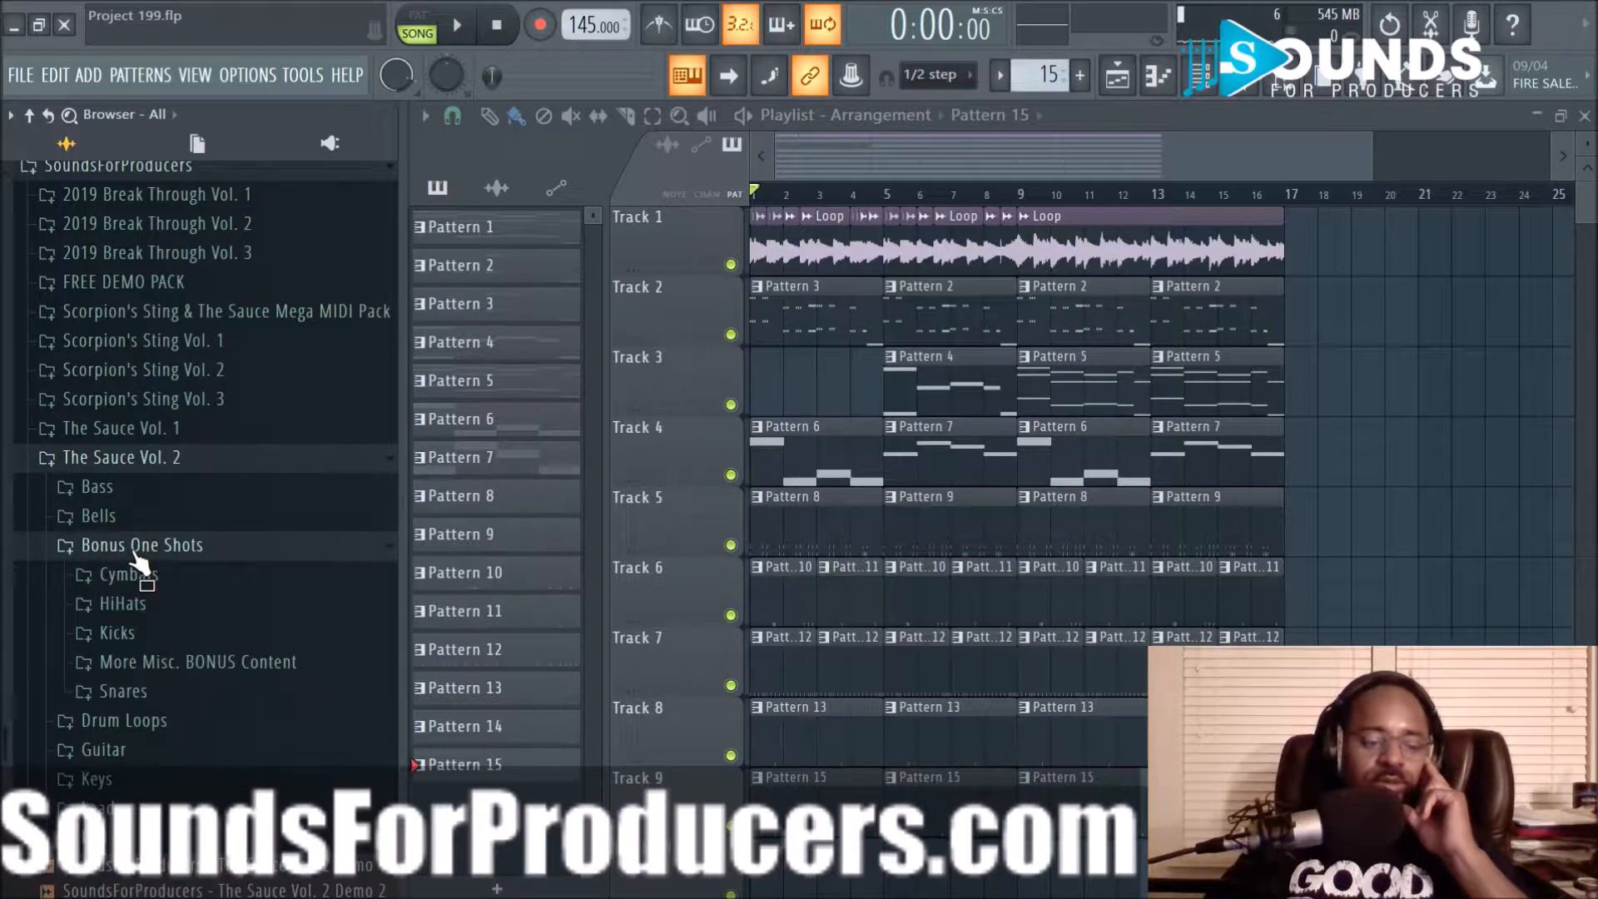
left_click(133, 576)
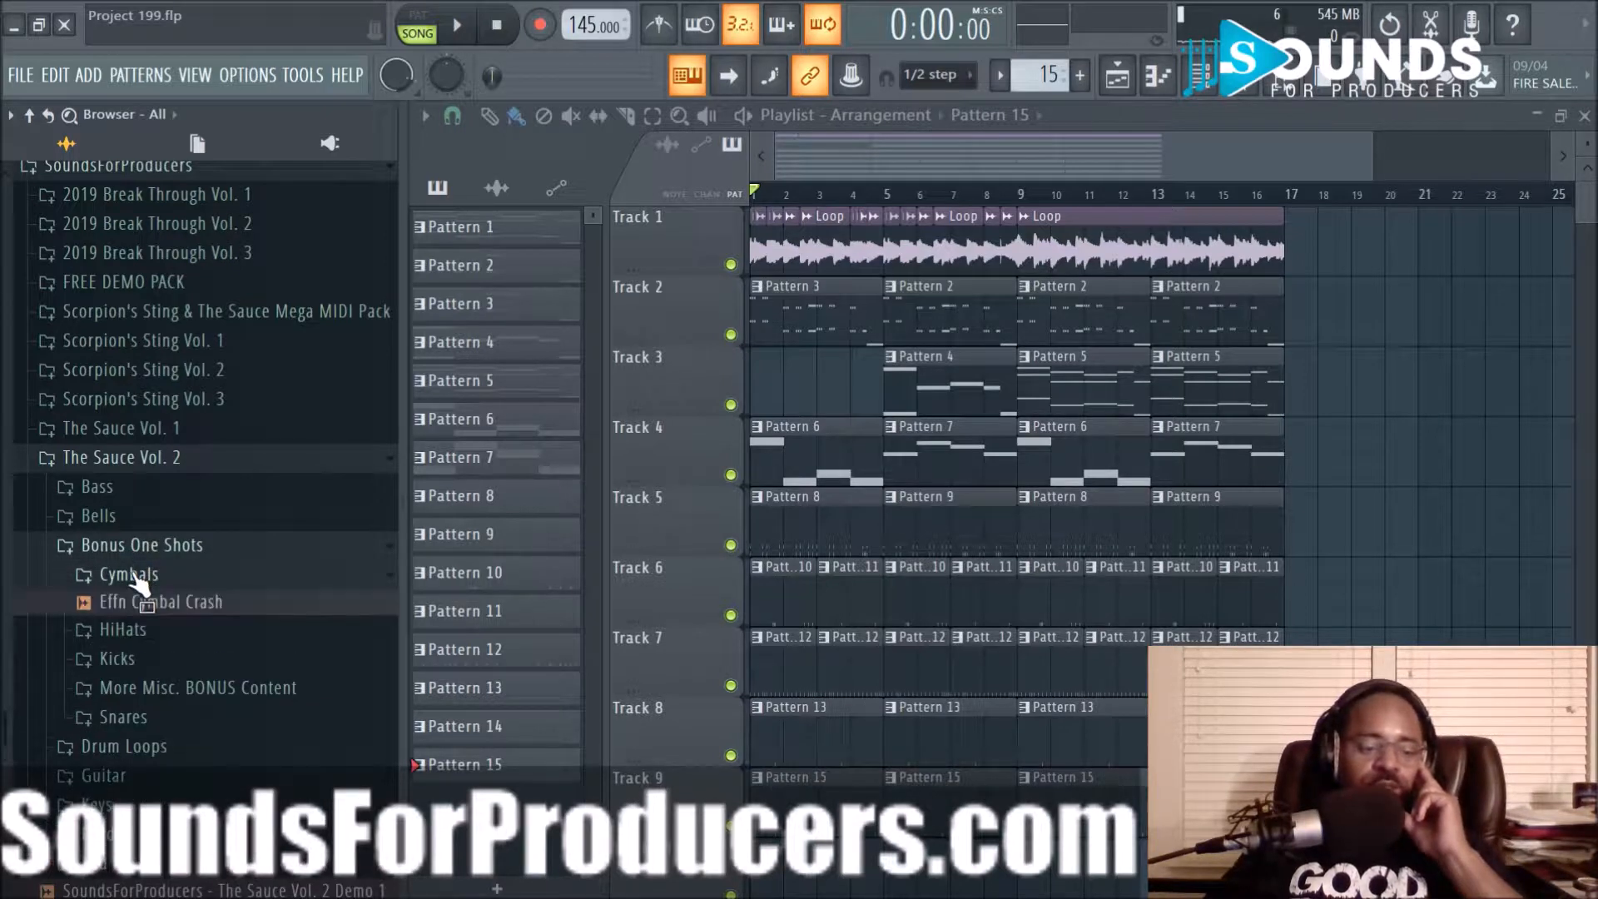
left_click(139, 607)
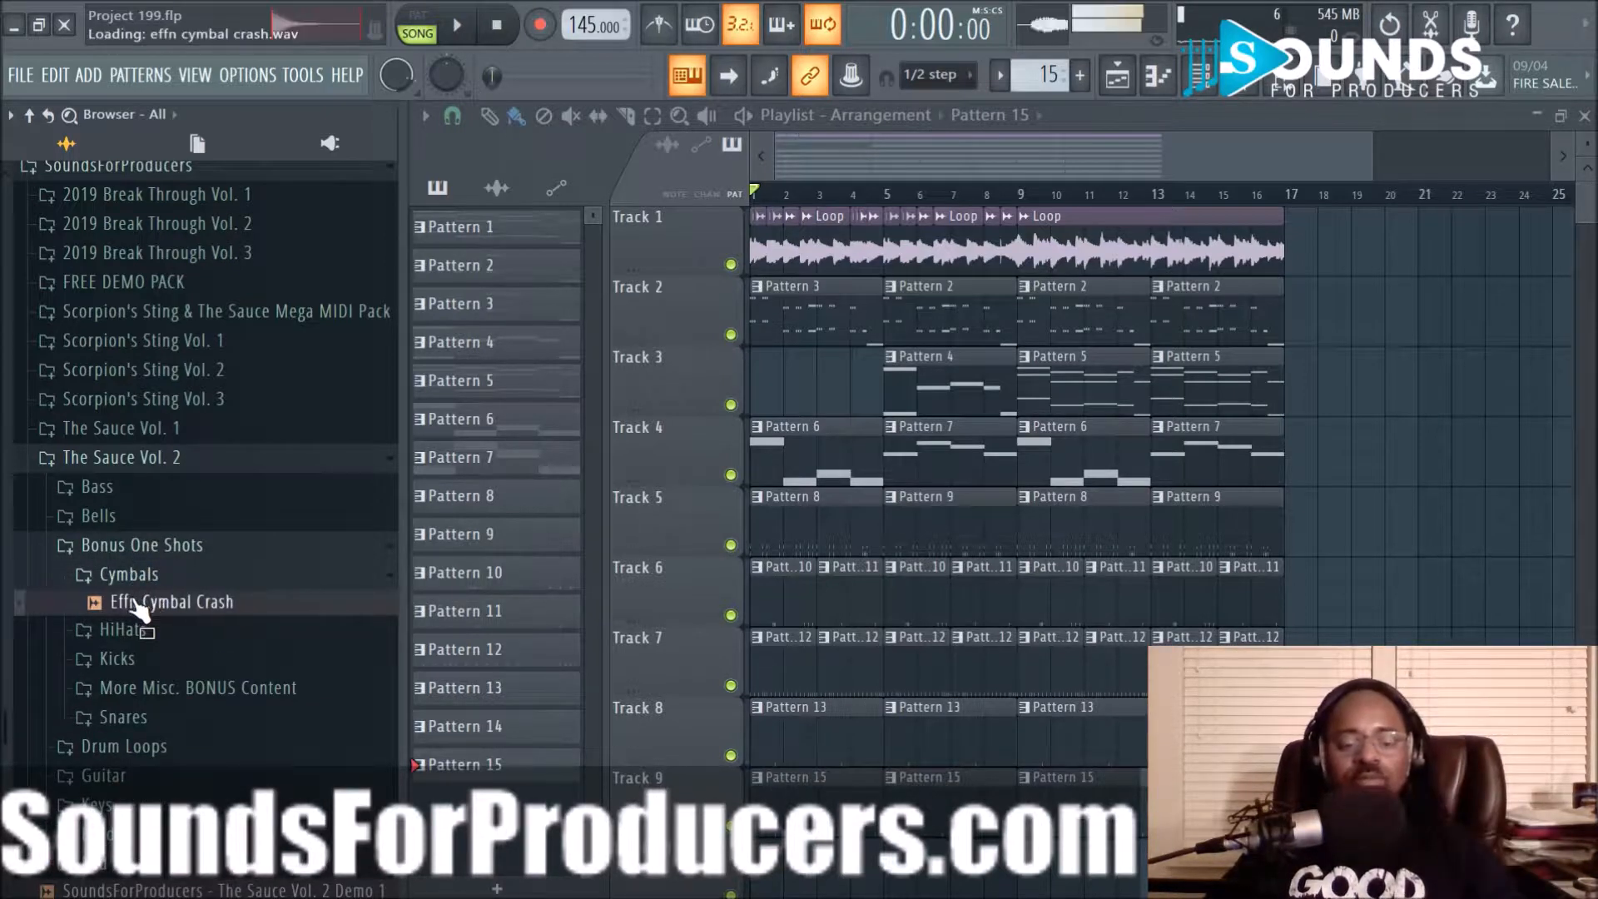
Look through the Scorpion's Sting Vol. 2 pack folders for another sound and review the playlist arrangement
left_click_drag(134, 603, 143, 732)
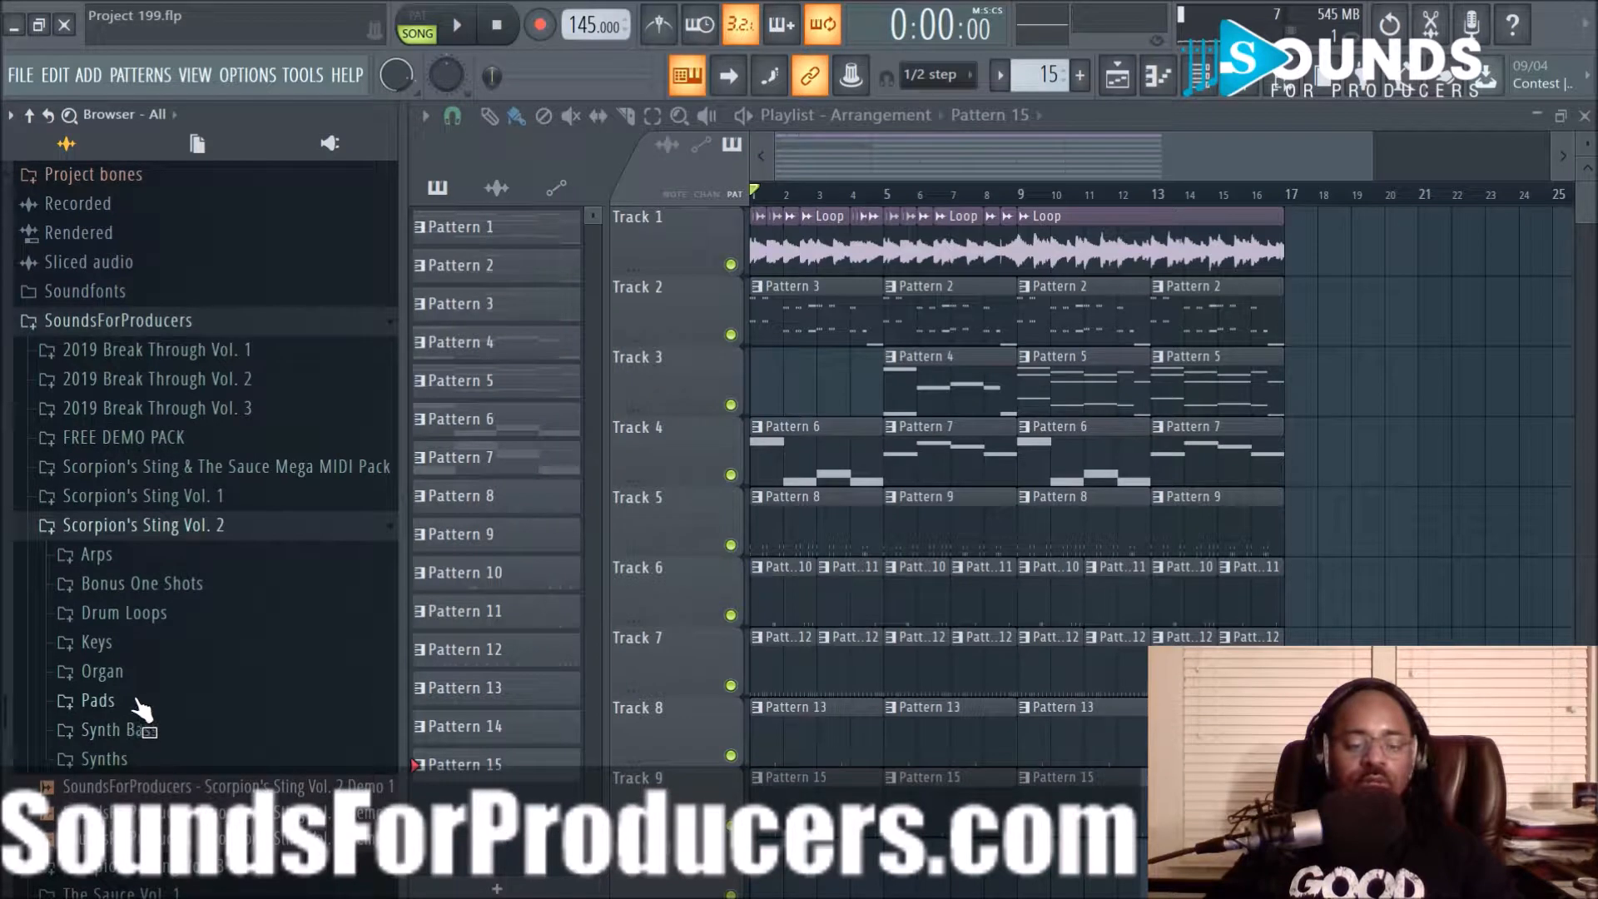
left_click_drag(167, 535, 1246, 460)
scroll(1375, 341, "down", 1)
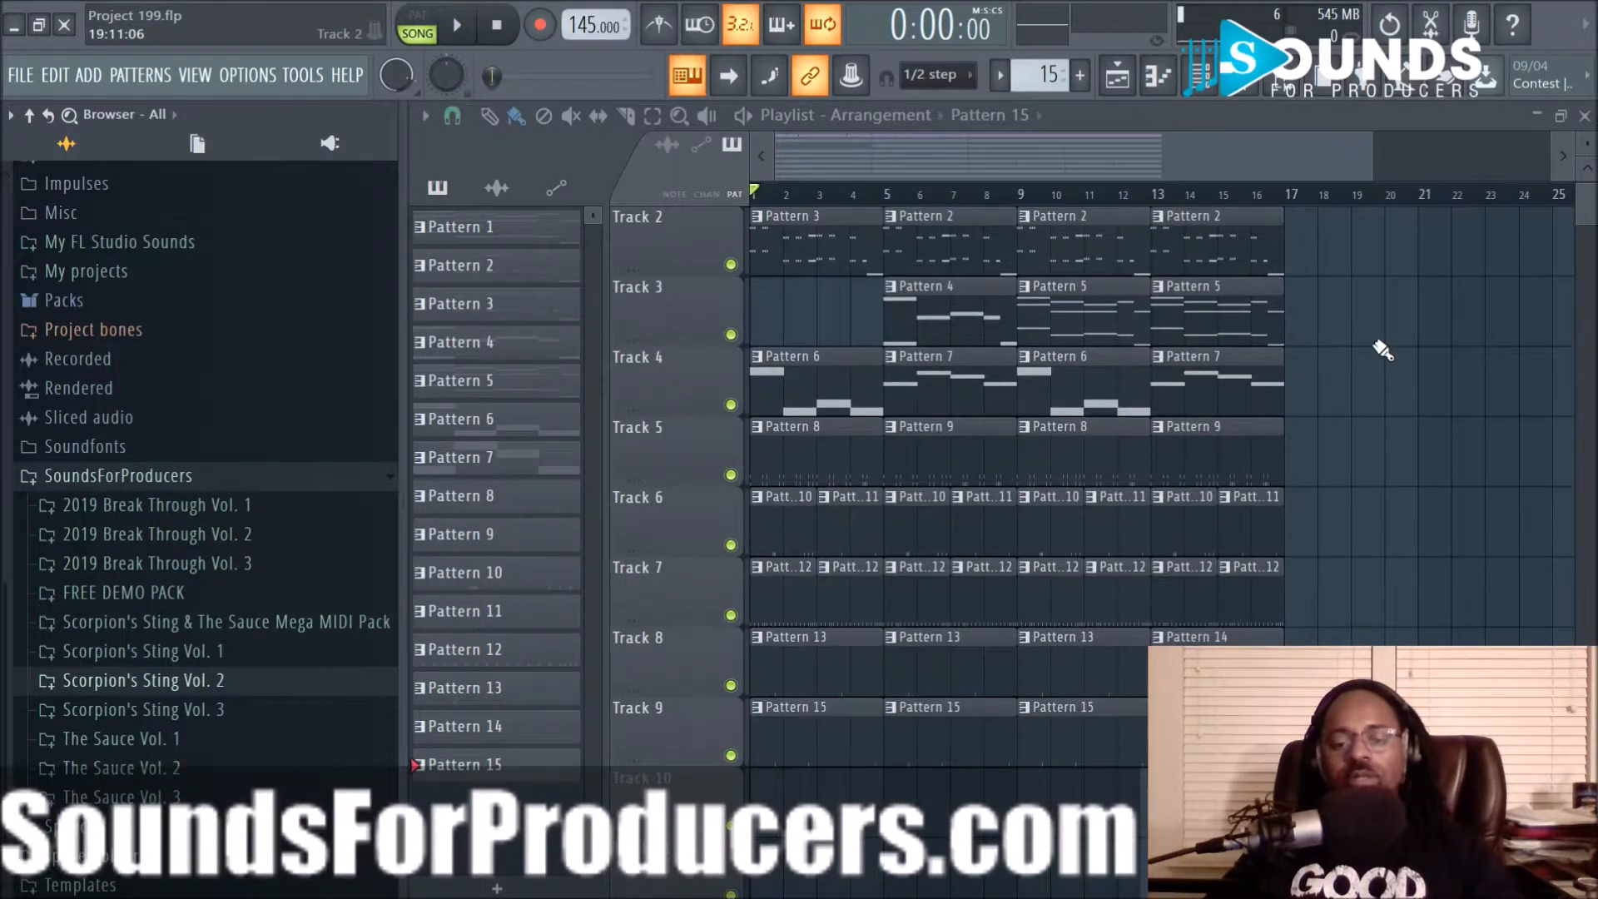
scroll(1375, 341, "up", 1)
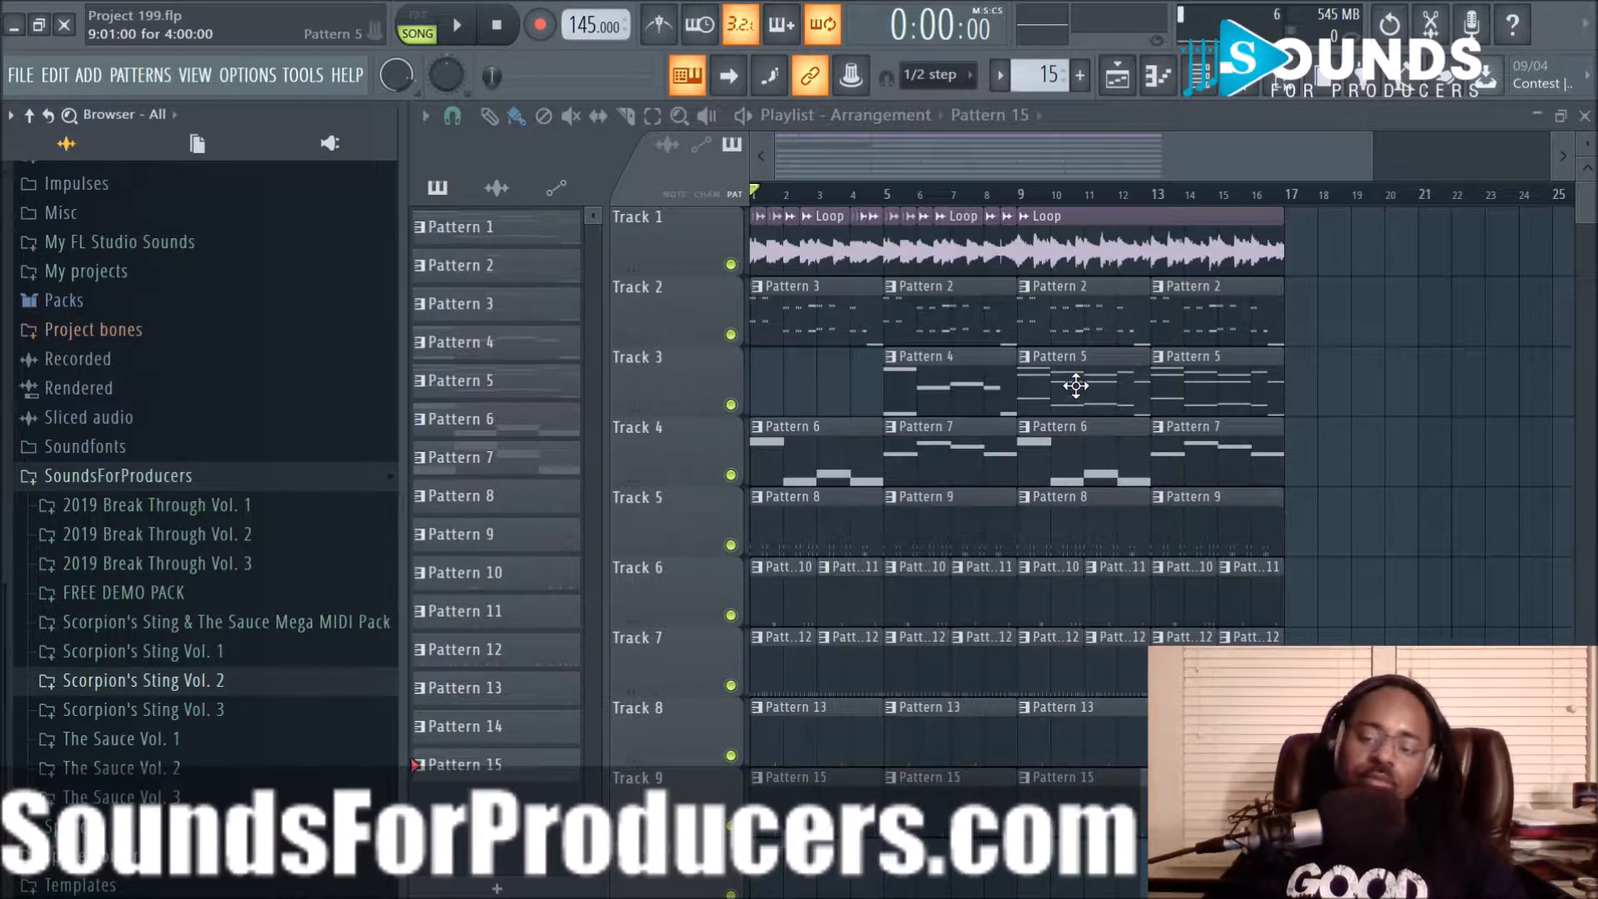
Create a new empty pattern and place it as a two-bar clip at the start of Track 10
left_click(1079, 74)
scroll(969, 500, "down", 3)
left_click(813, 663)
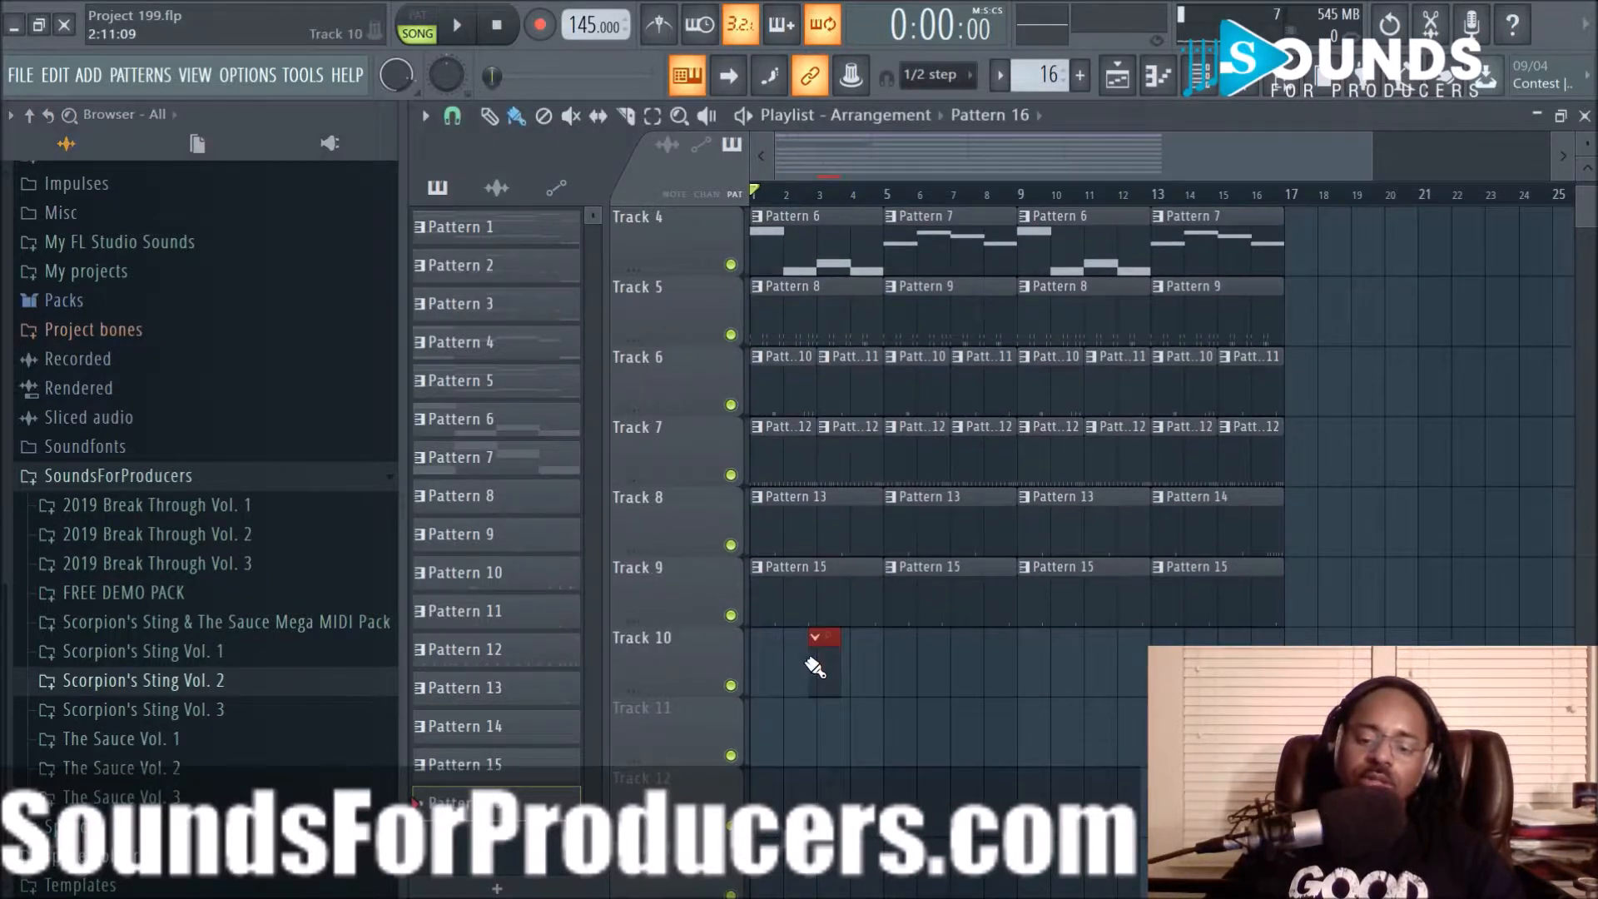
mouse_move(824, 670)
left_mouse_down()
mouse_move(743, 669)
mouse_move(867, 697)
mouse_move(801, 694)
left_mouse_up()
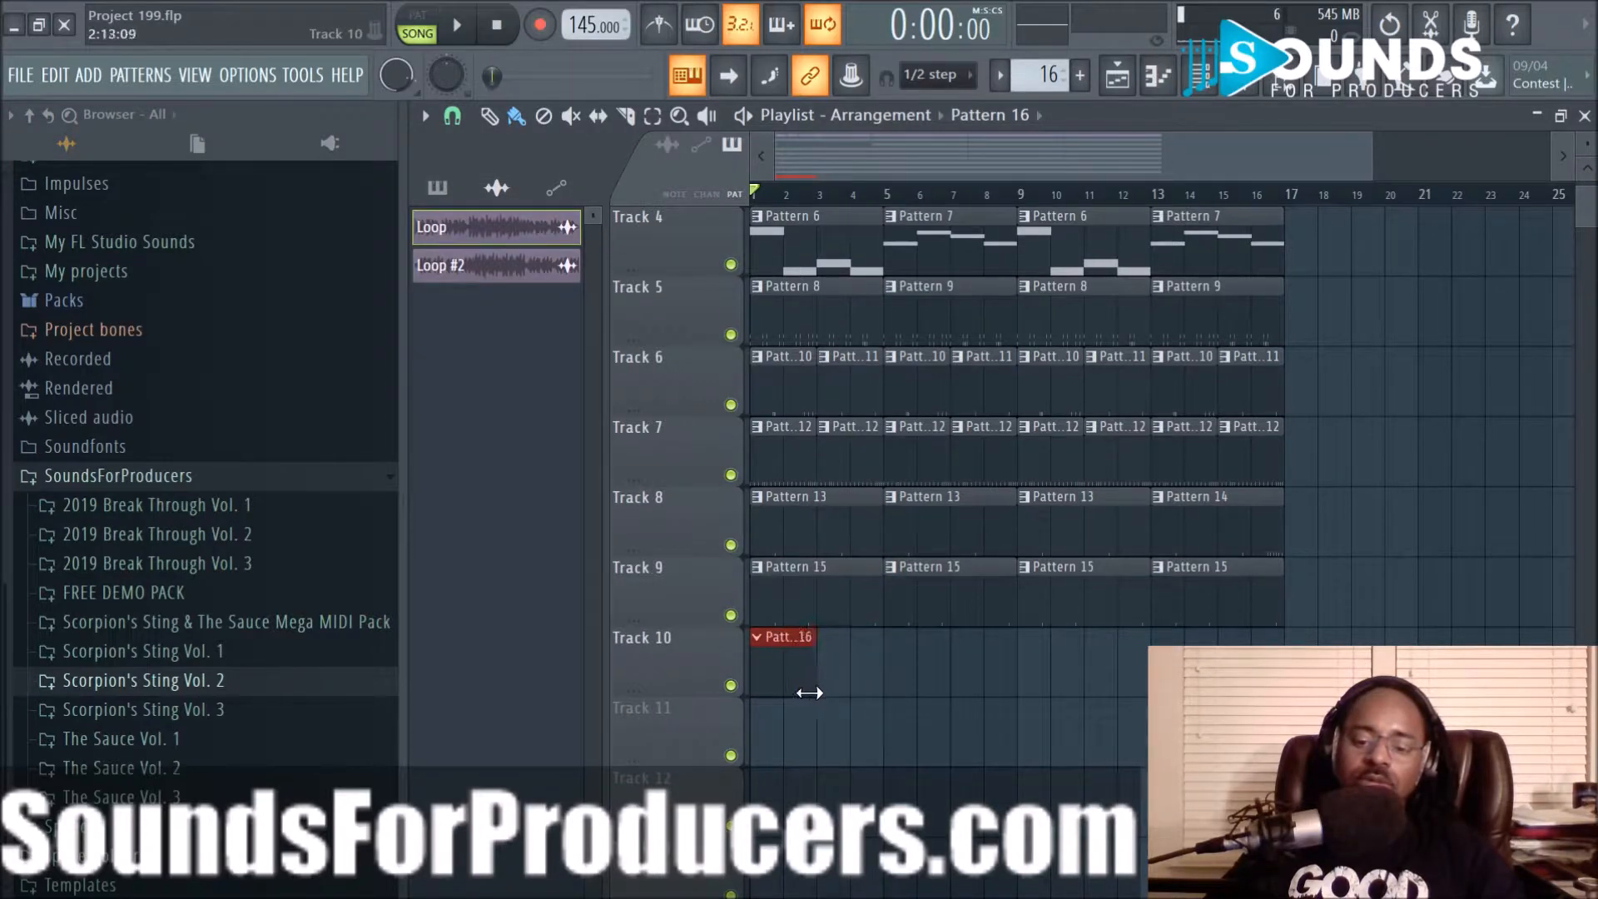
Add a new Xpand!2 channel and load Brass + Horns Hit+ from 021 Hits into part A
left_click(1199, 75)
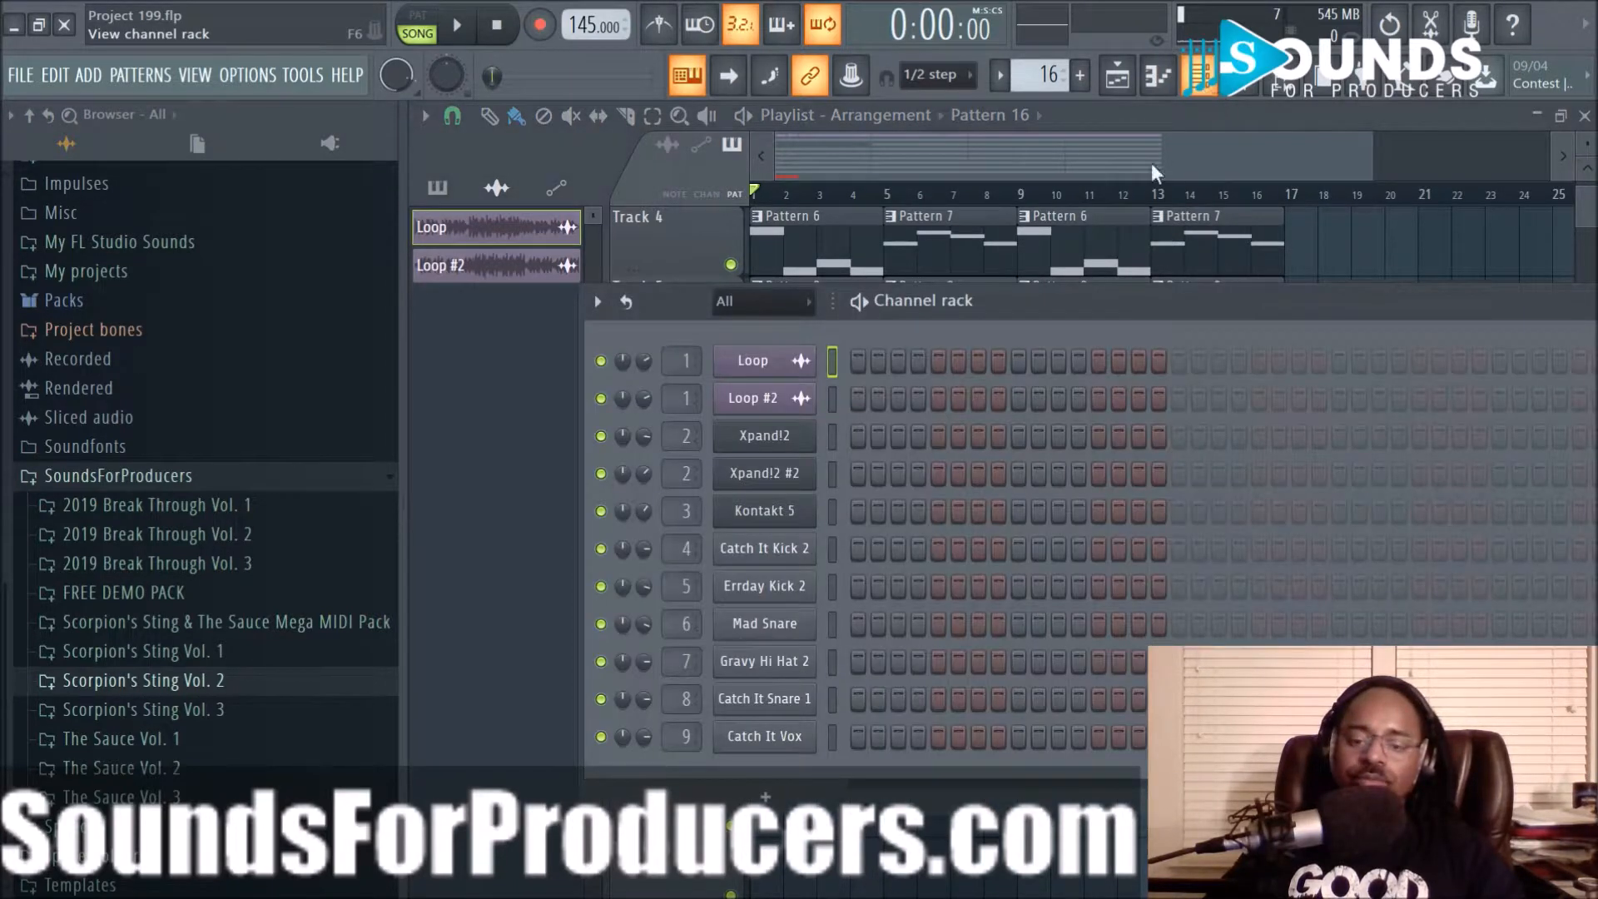
left_click(778, 796)
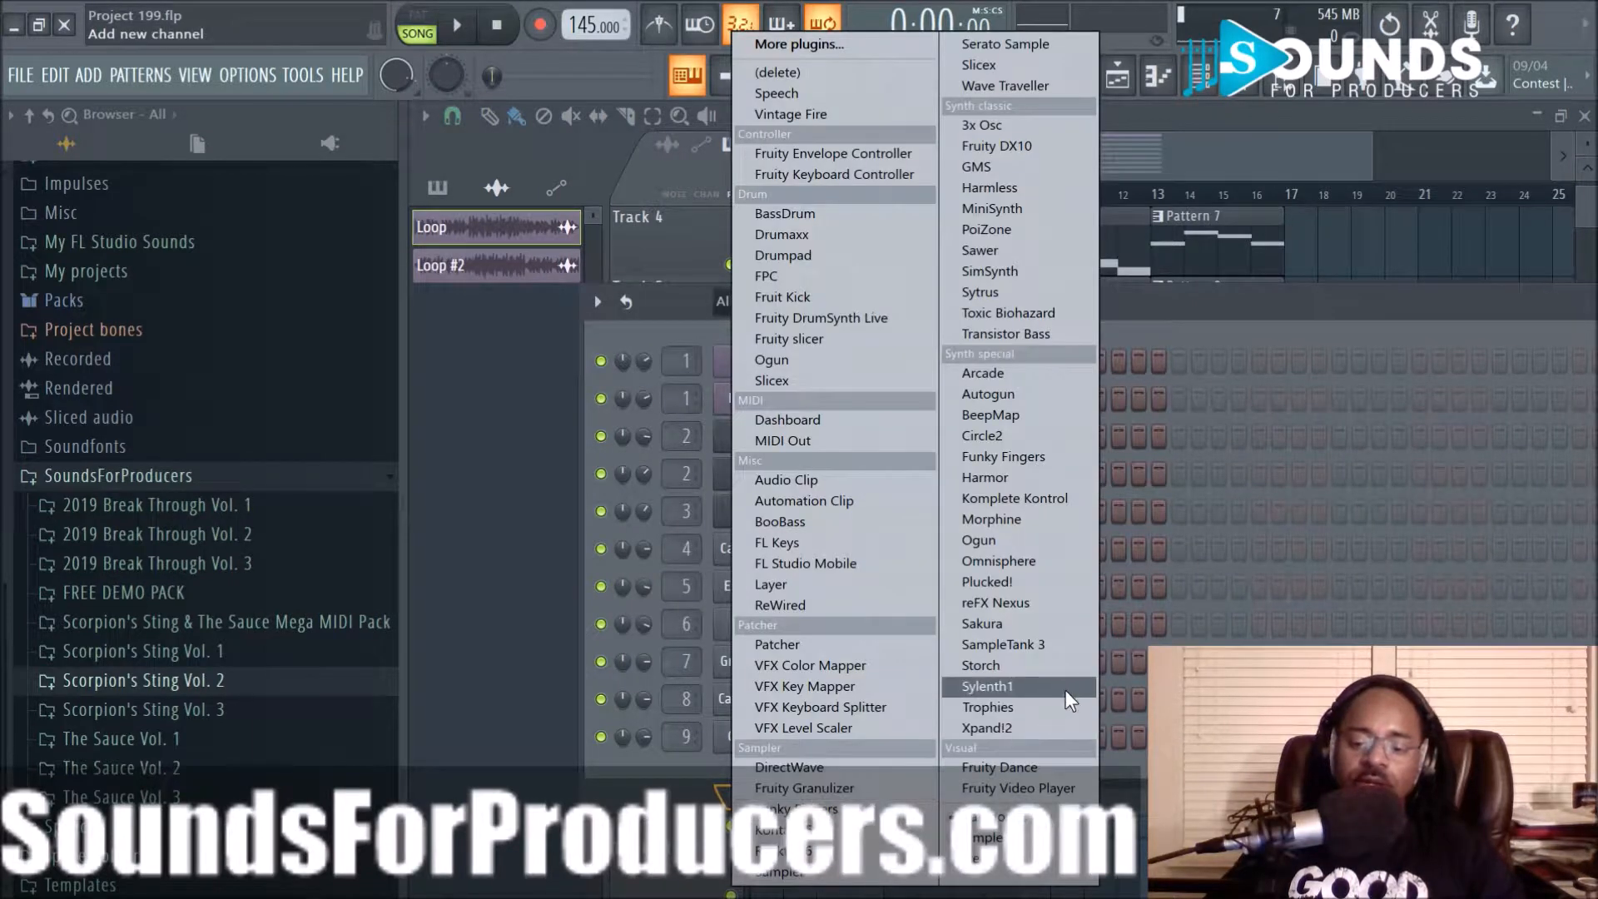
left_click(1012, 728)
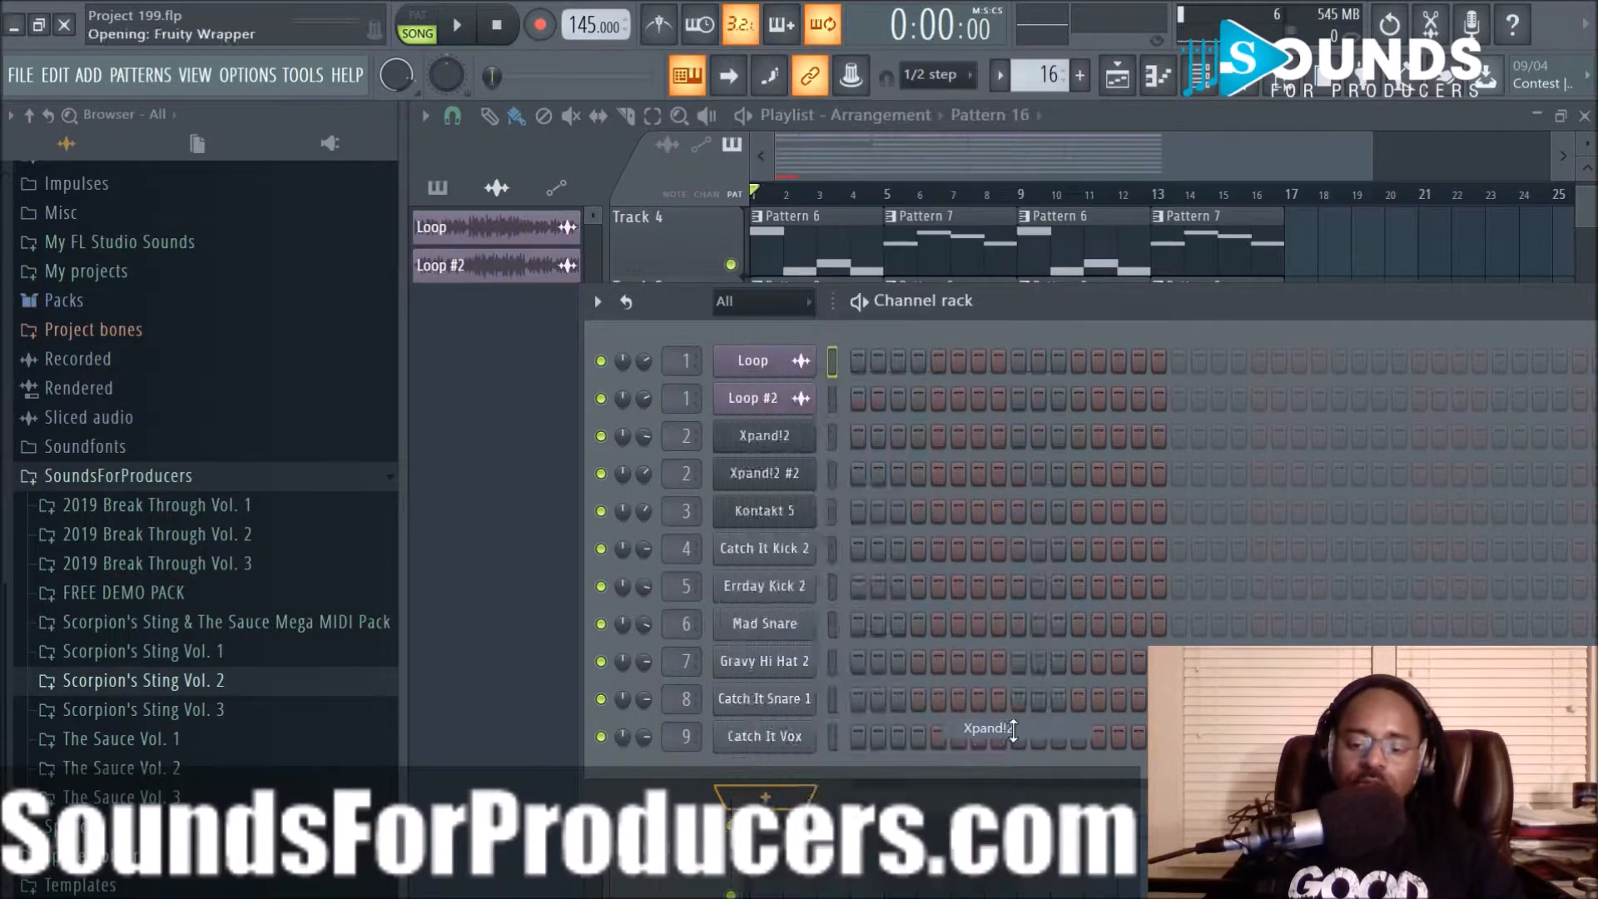
left_click(797, 545)
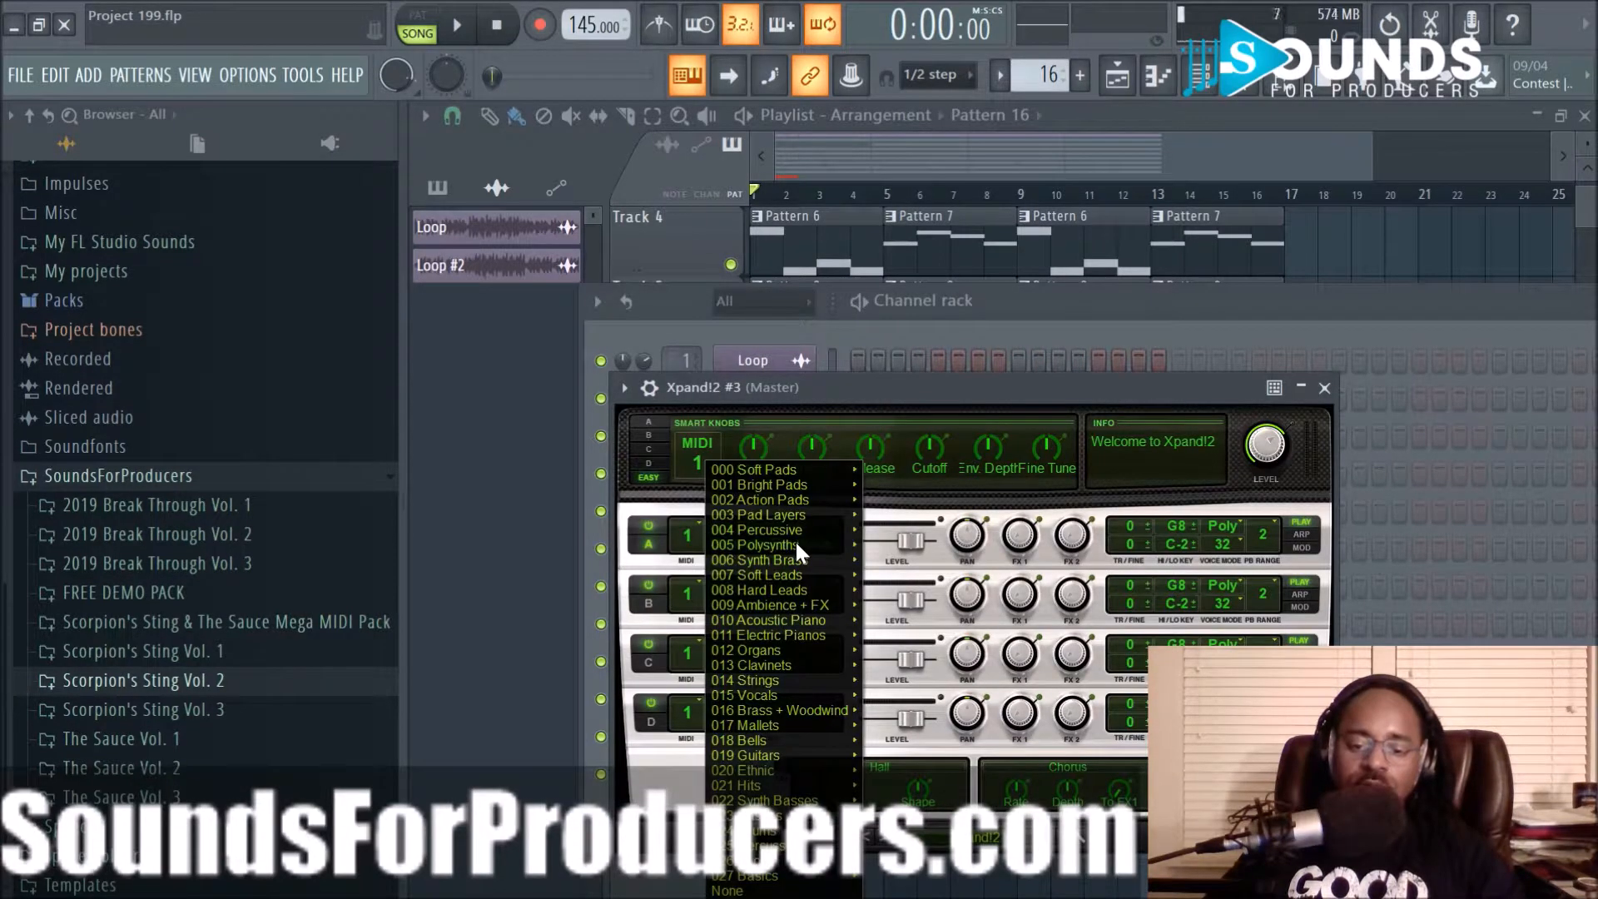
mouse_move(792, 787)
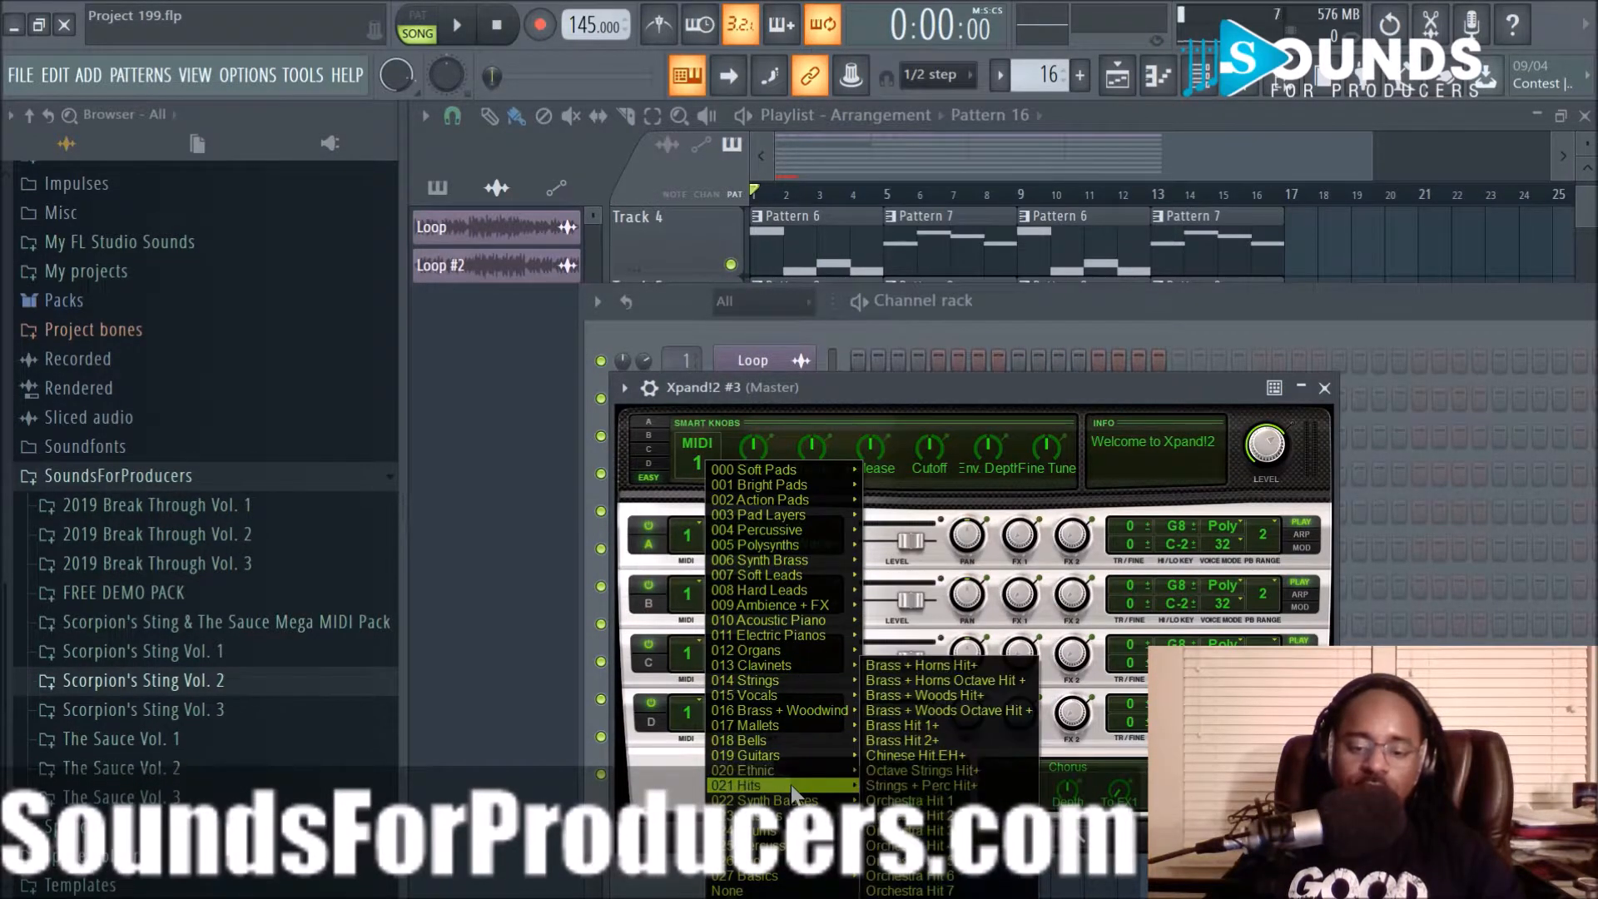
left_click(947, 665)
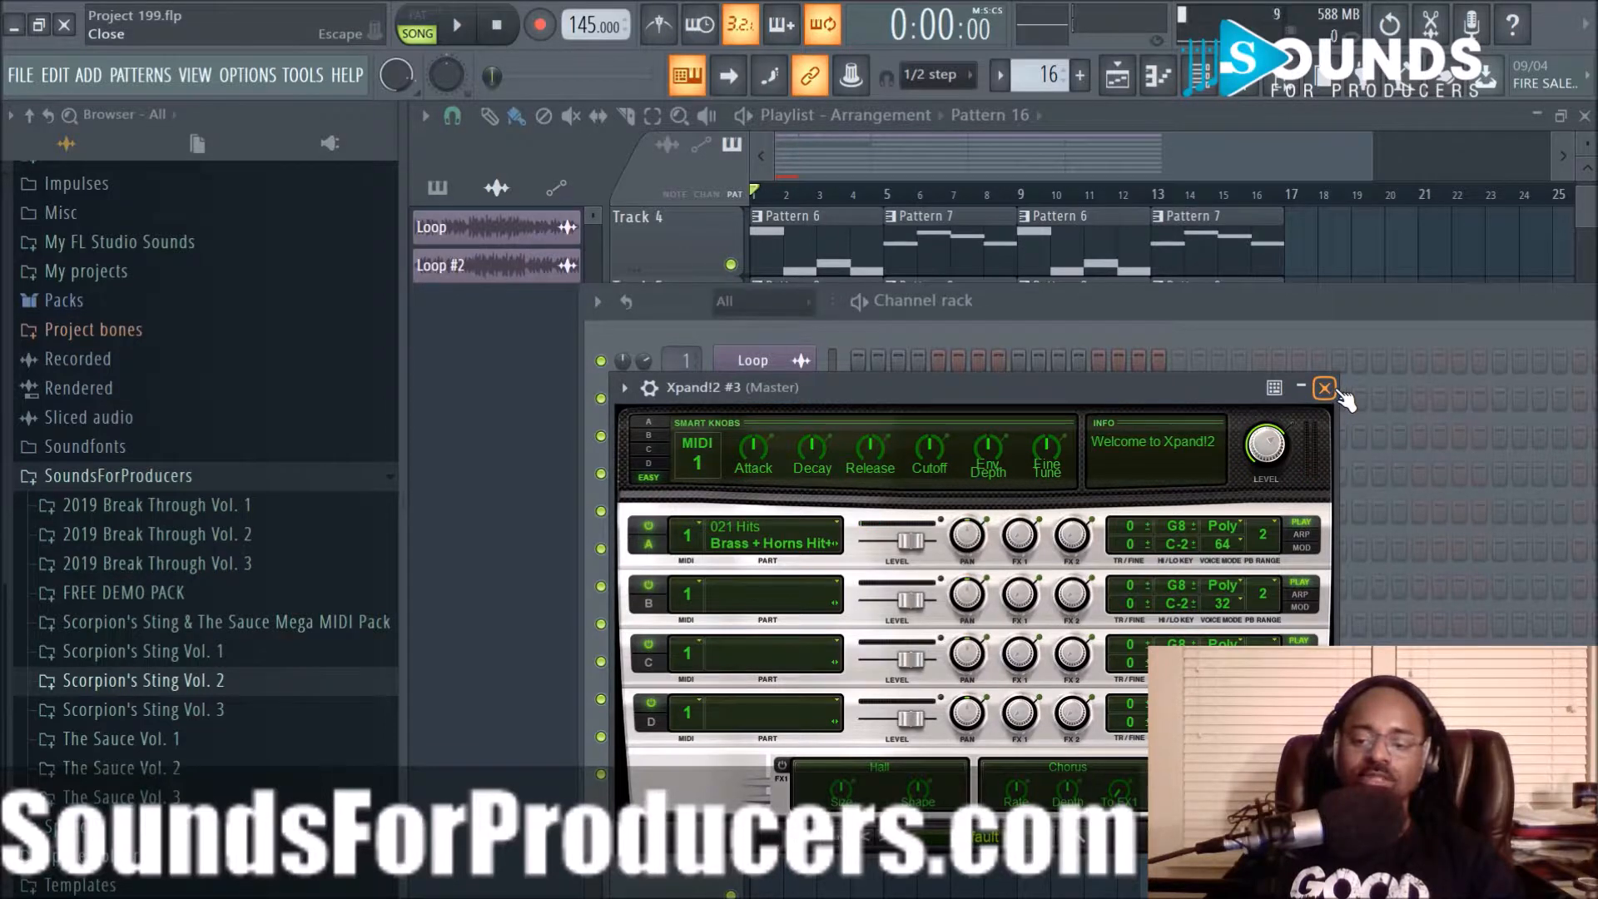
Play the song from the start several times while testing notes with the Brass + Horns Hit+ sound
left_click(457, 32)
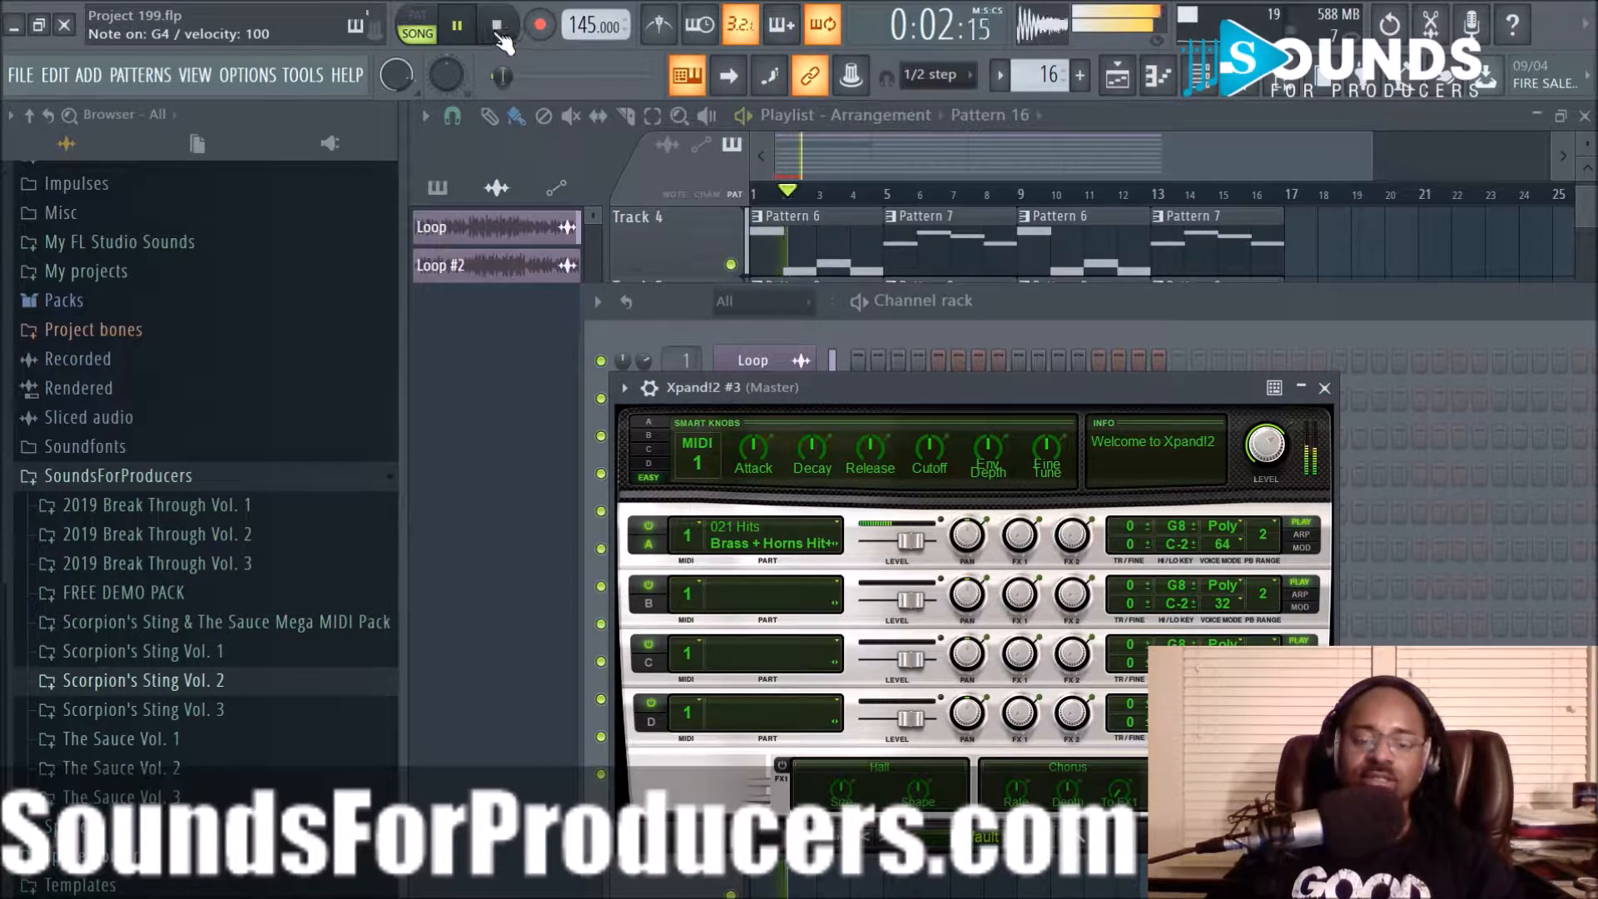
left_click(496, 27)
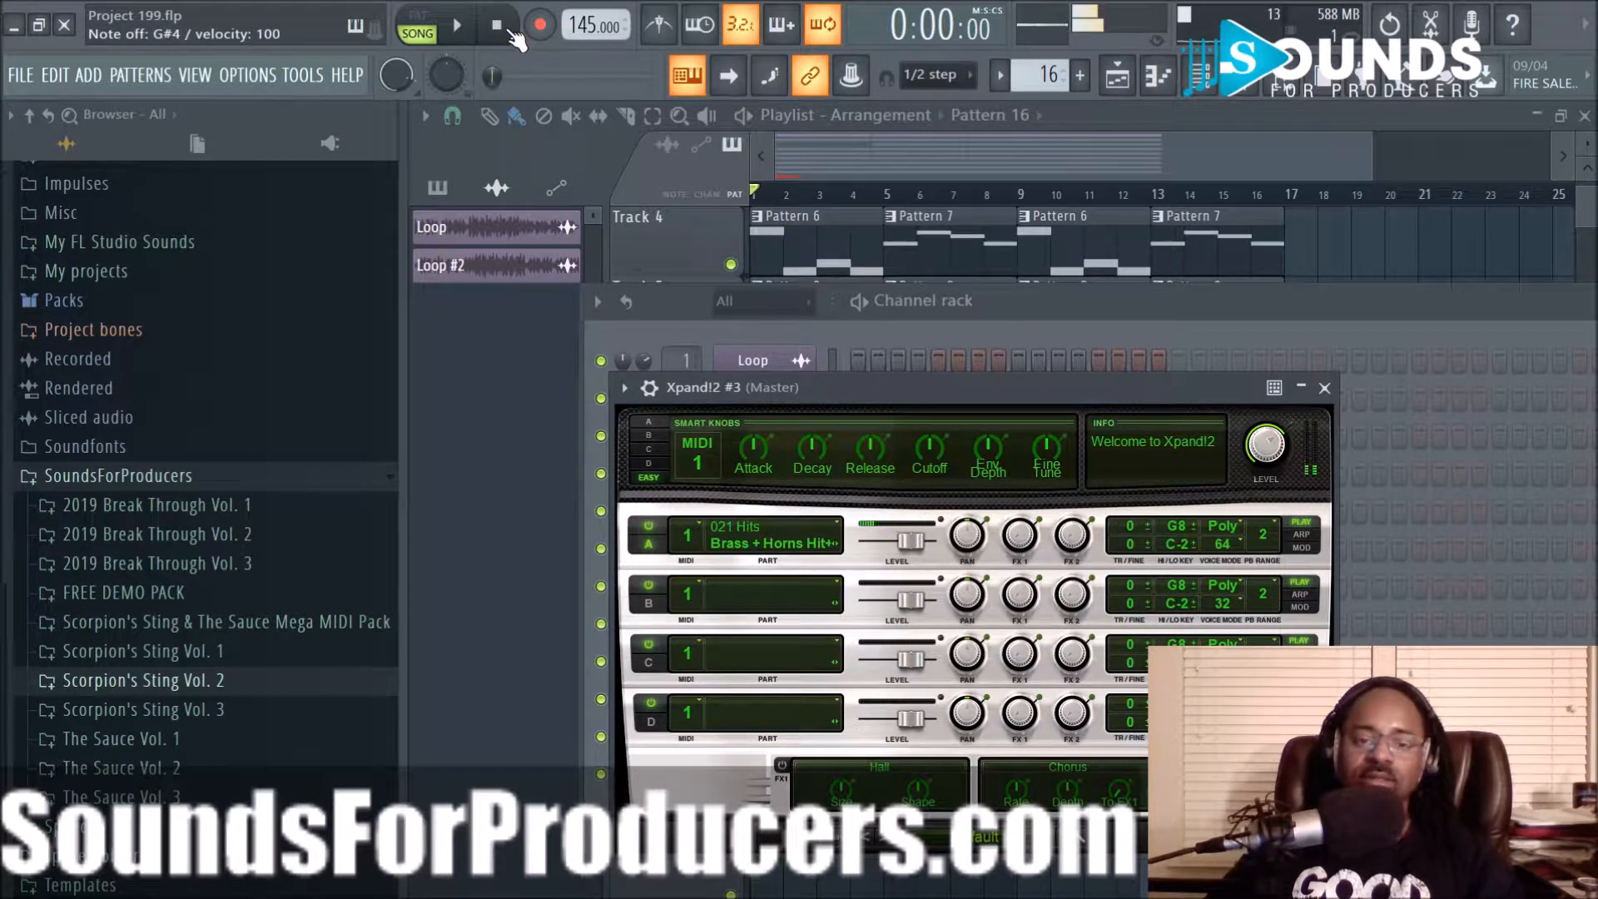
left_click(463, 30)
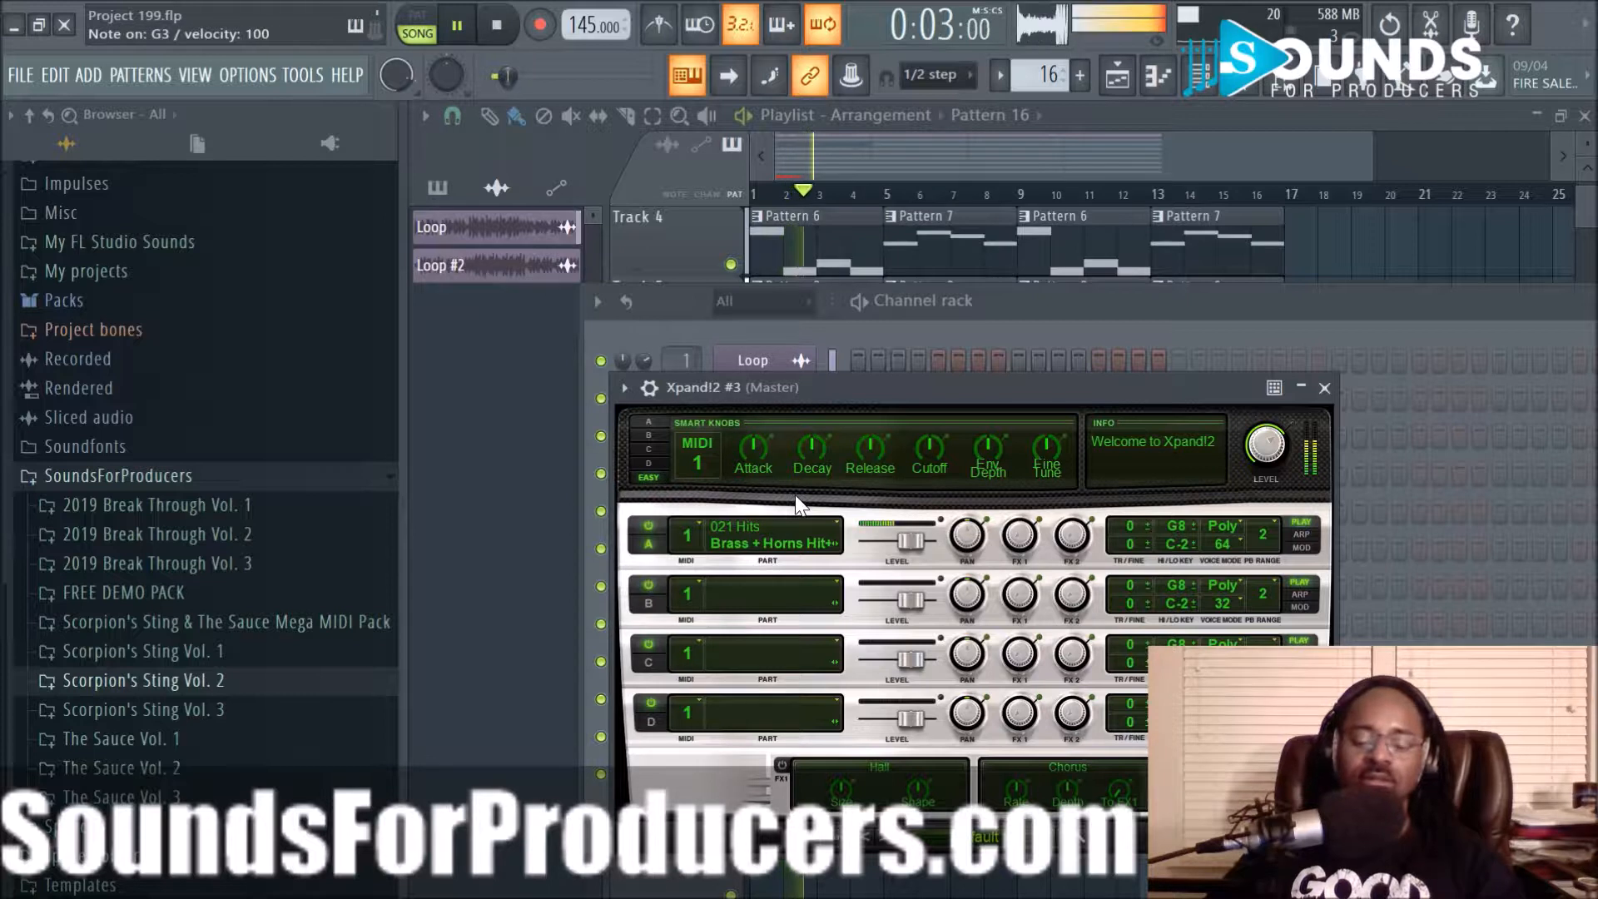
left_click(498, 26)
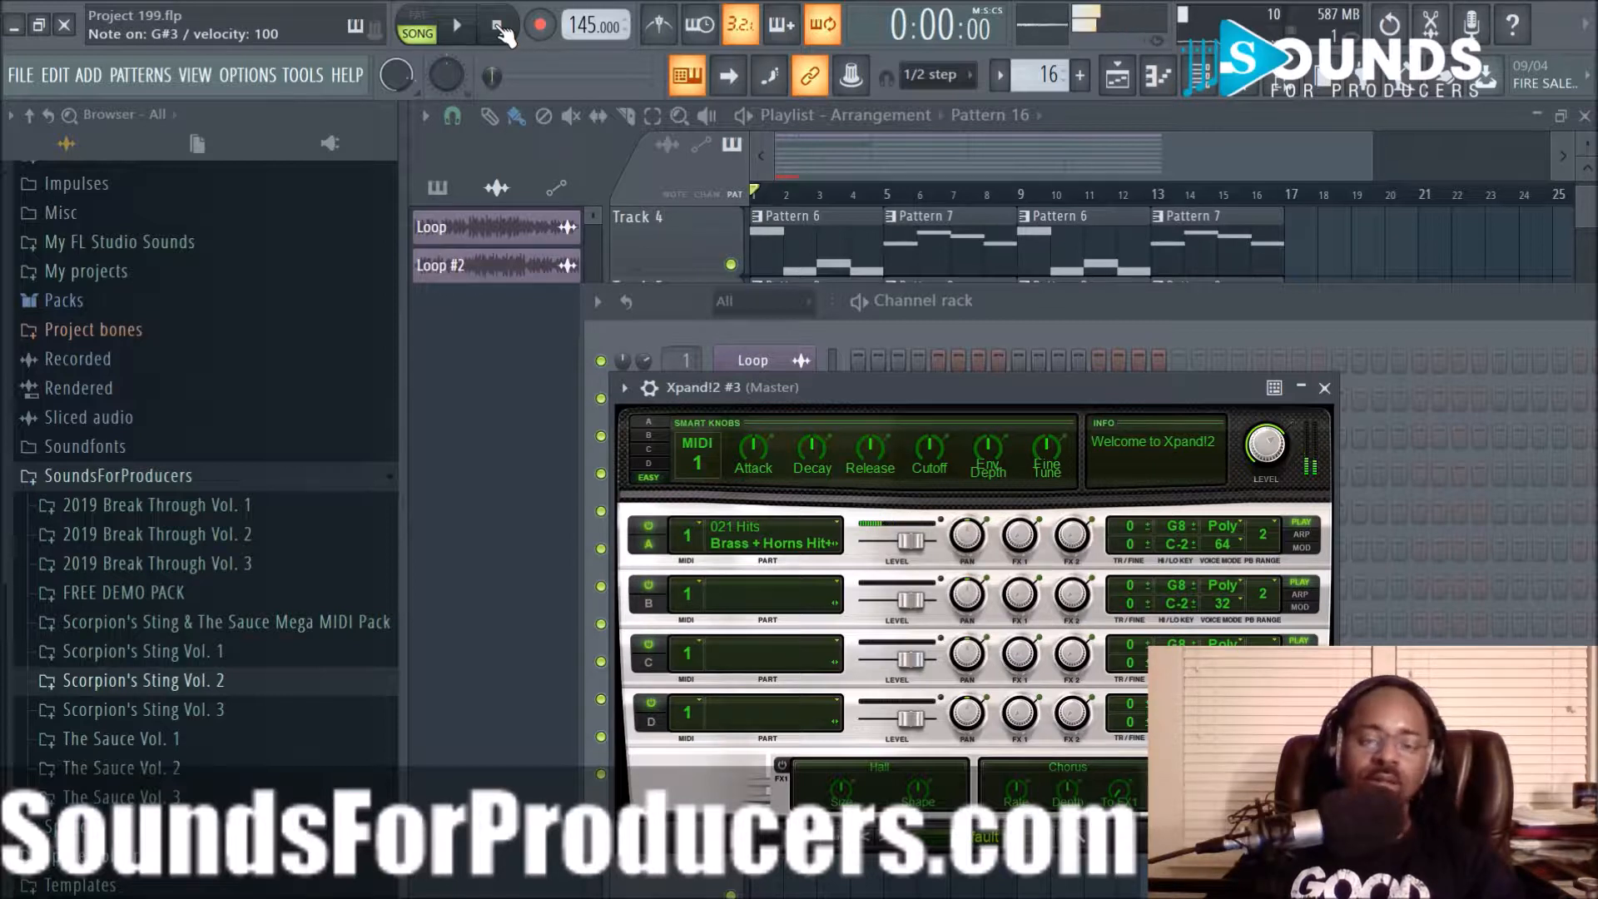
left_click(480, 30)
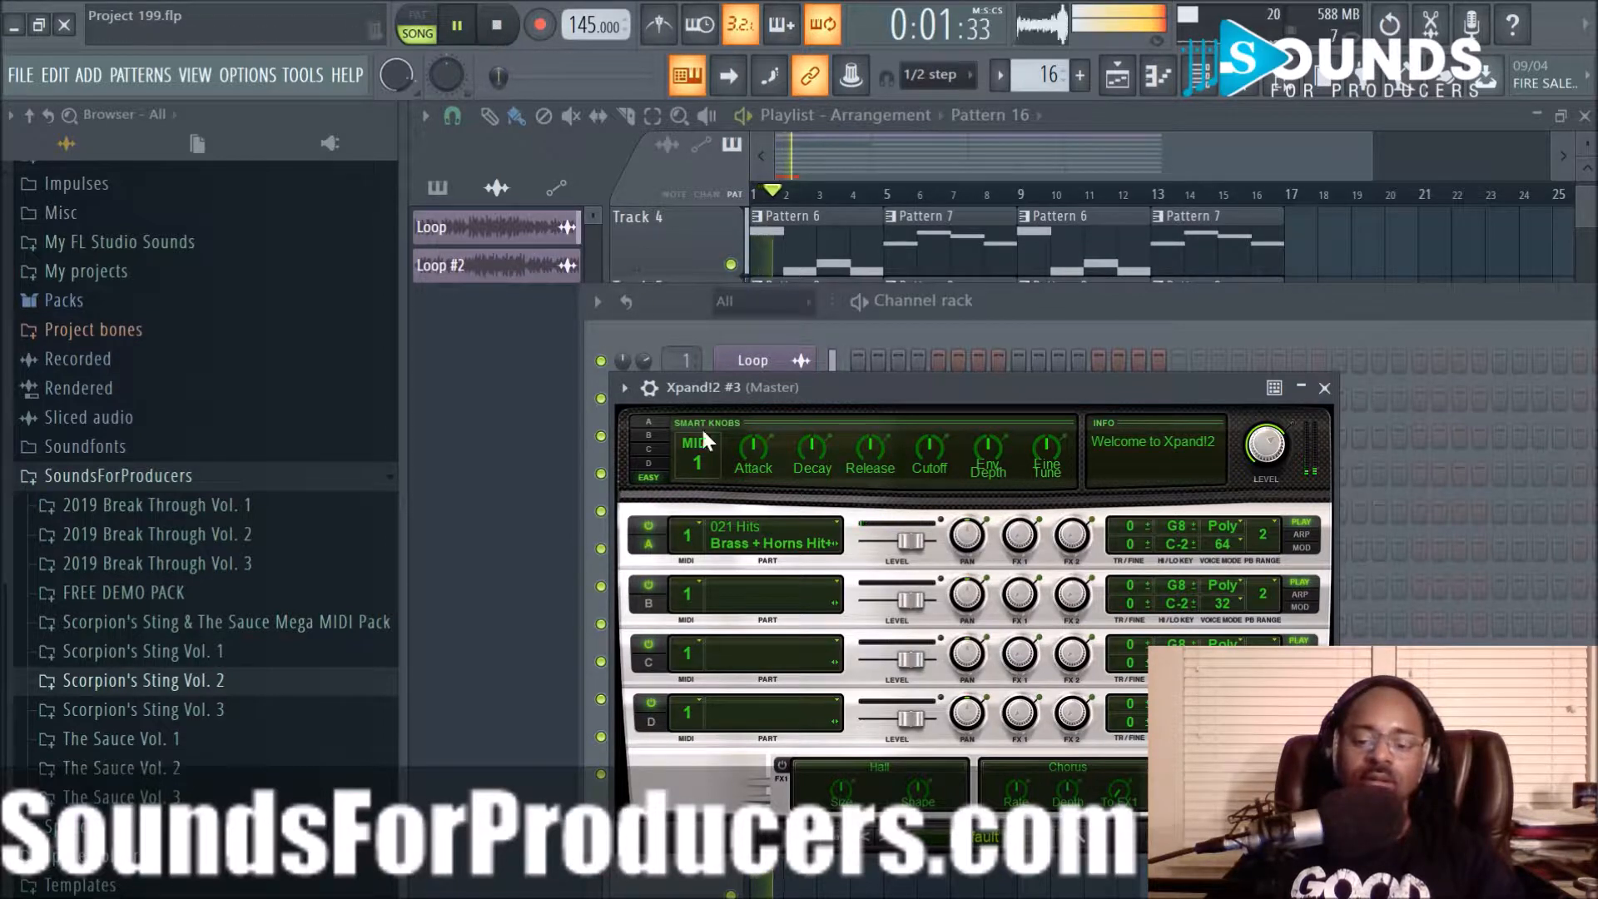
key("space")
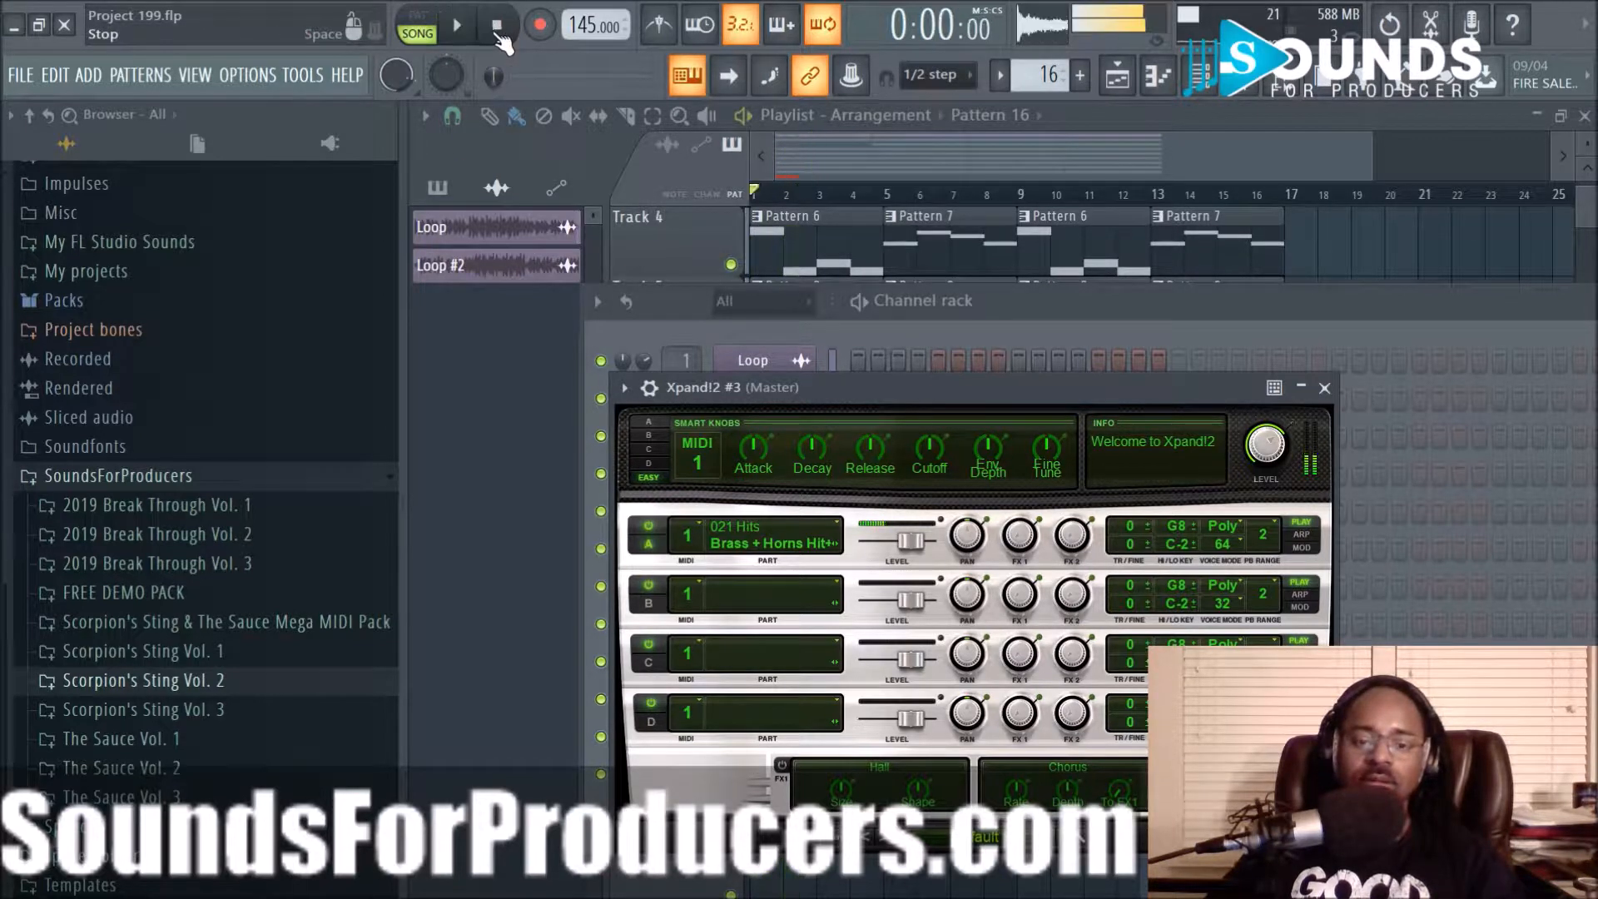
Step part A through the hit presets to Chinese Hit EH+ and Octave Strings Hit+, testing them against the playing song
left_click(836, 545)
left_click(835, 545)
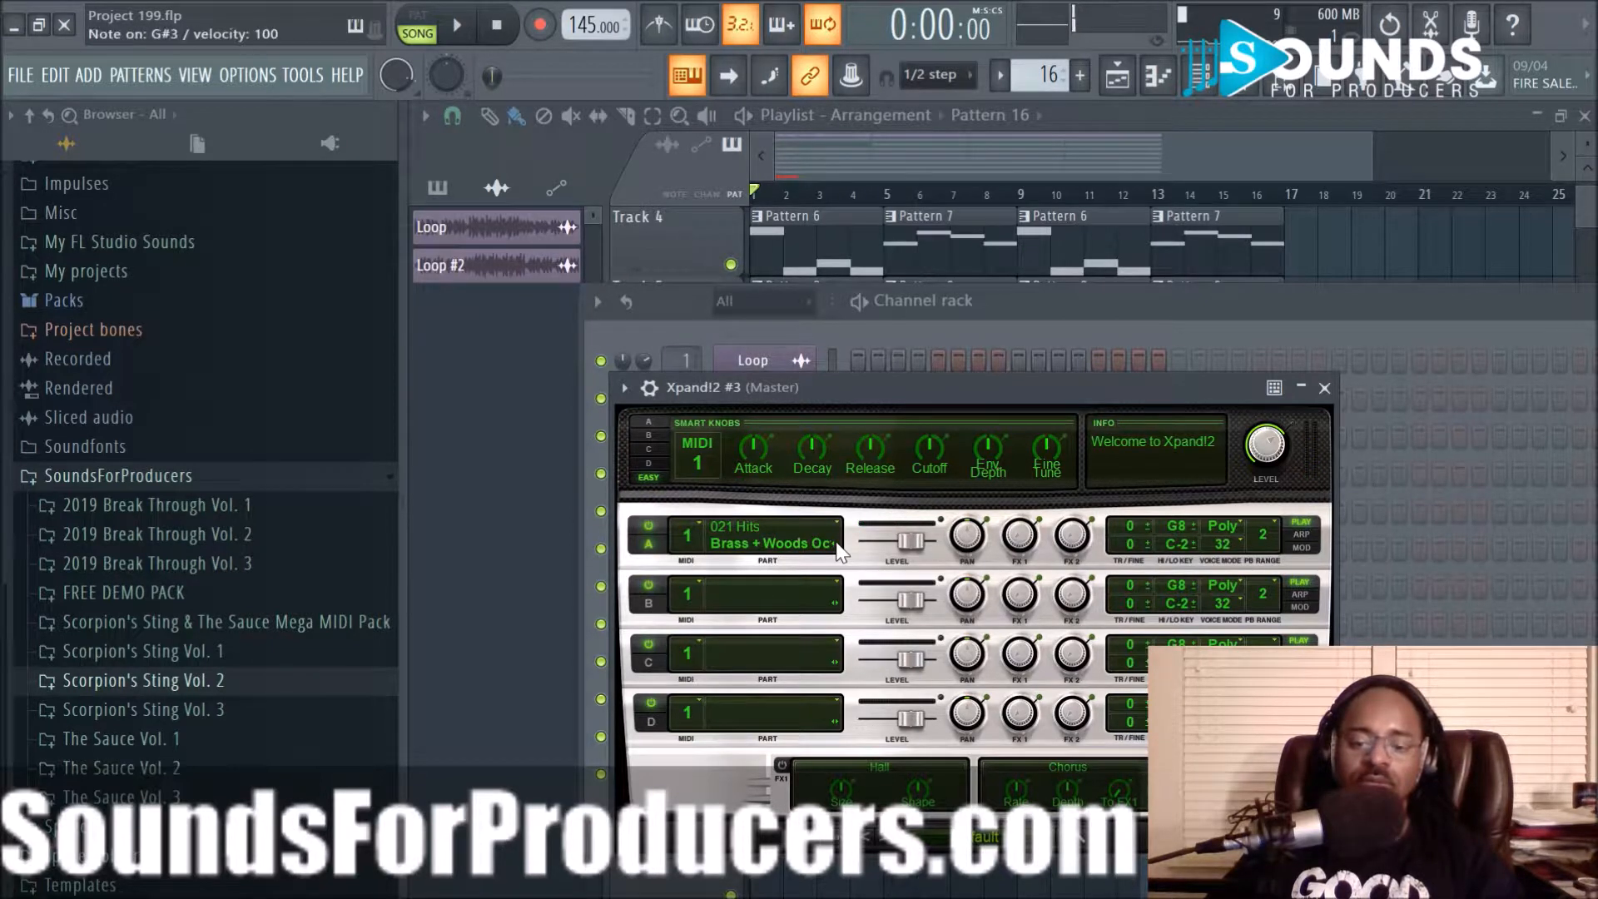
left_click(836, 545)
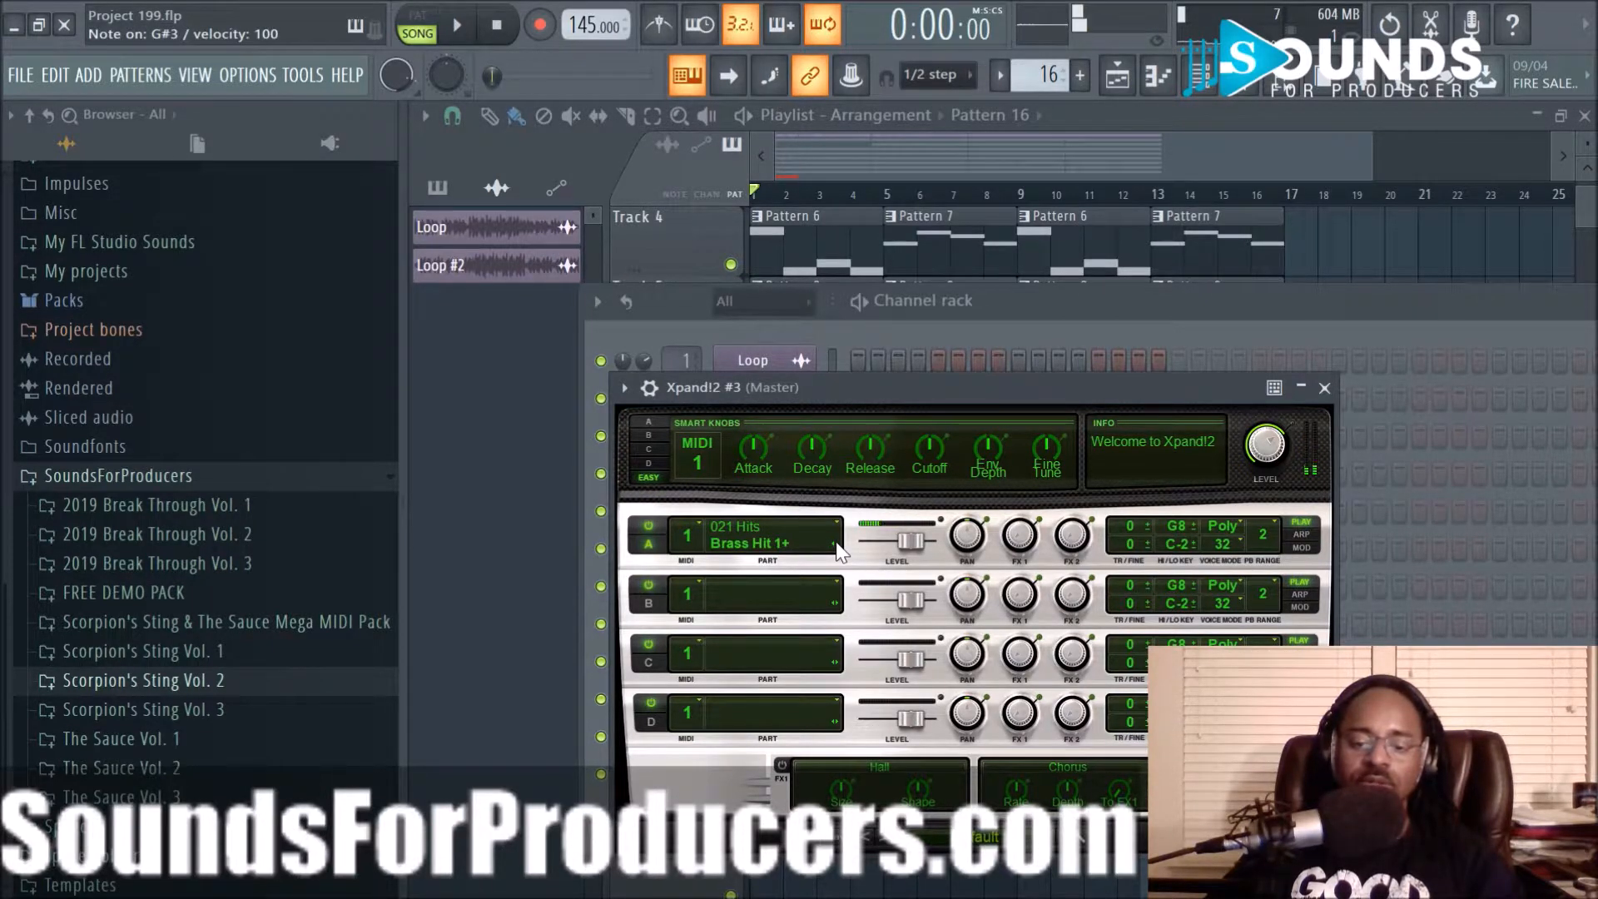
left_click(835, 545)
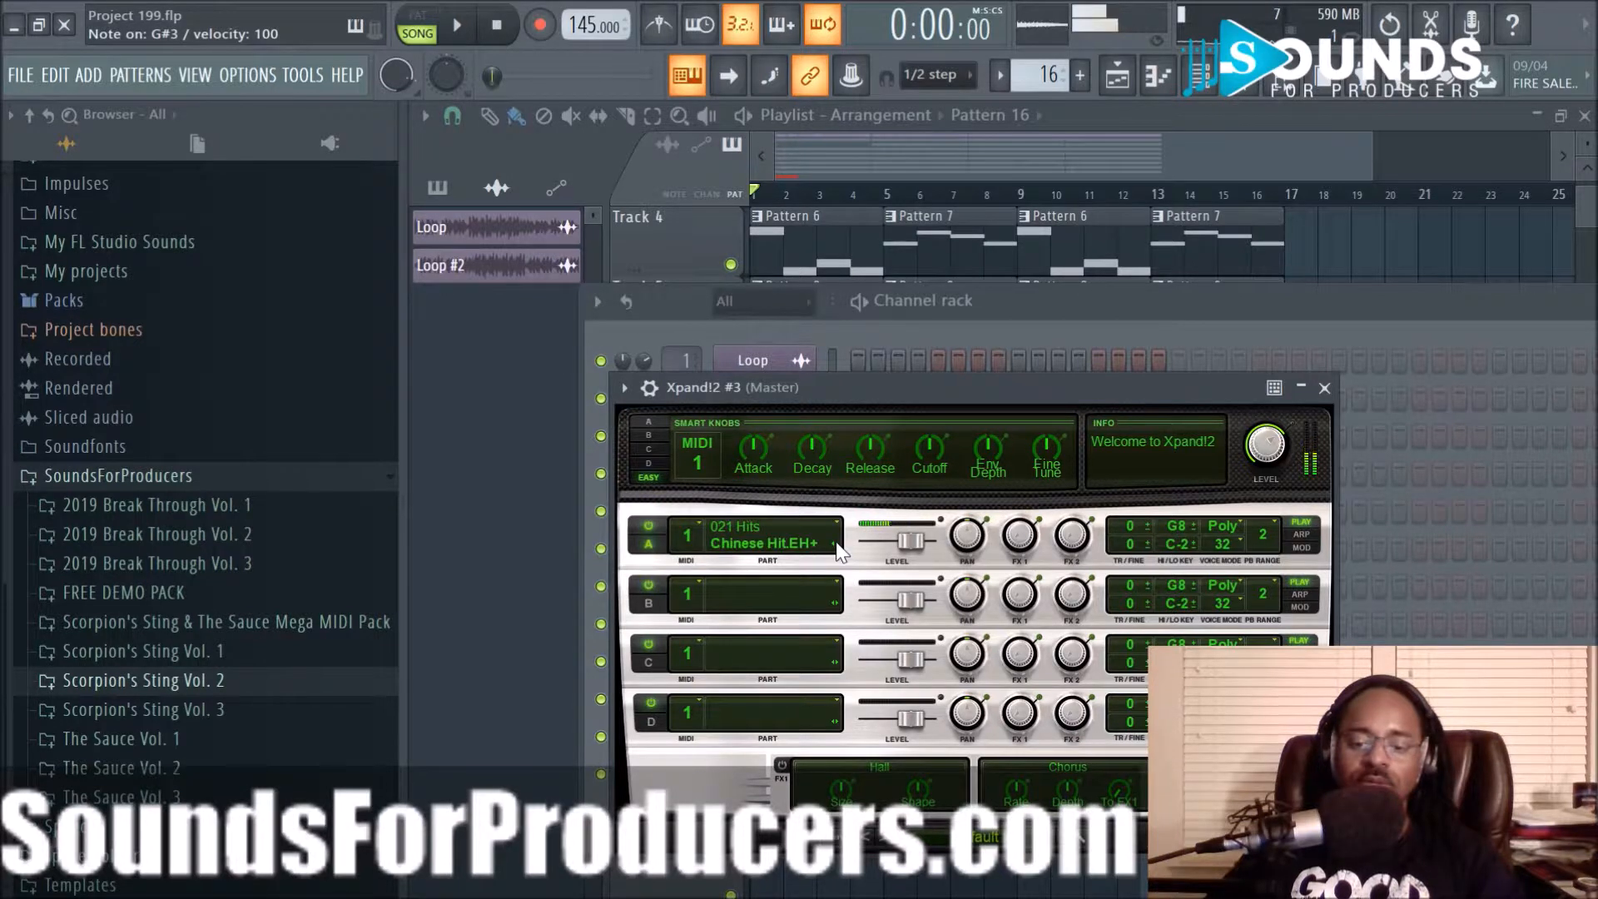
left_click(463, 32)
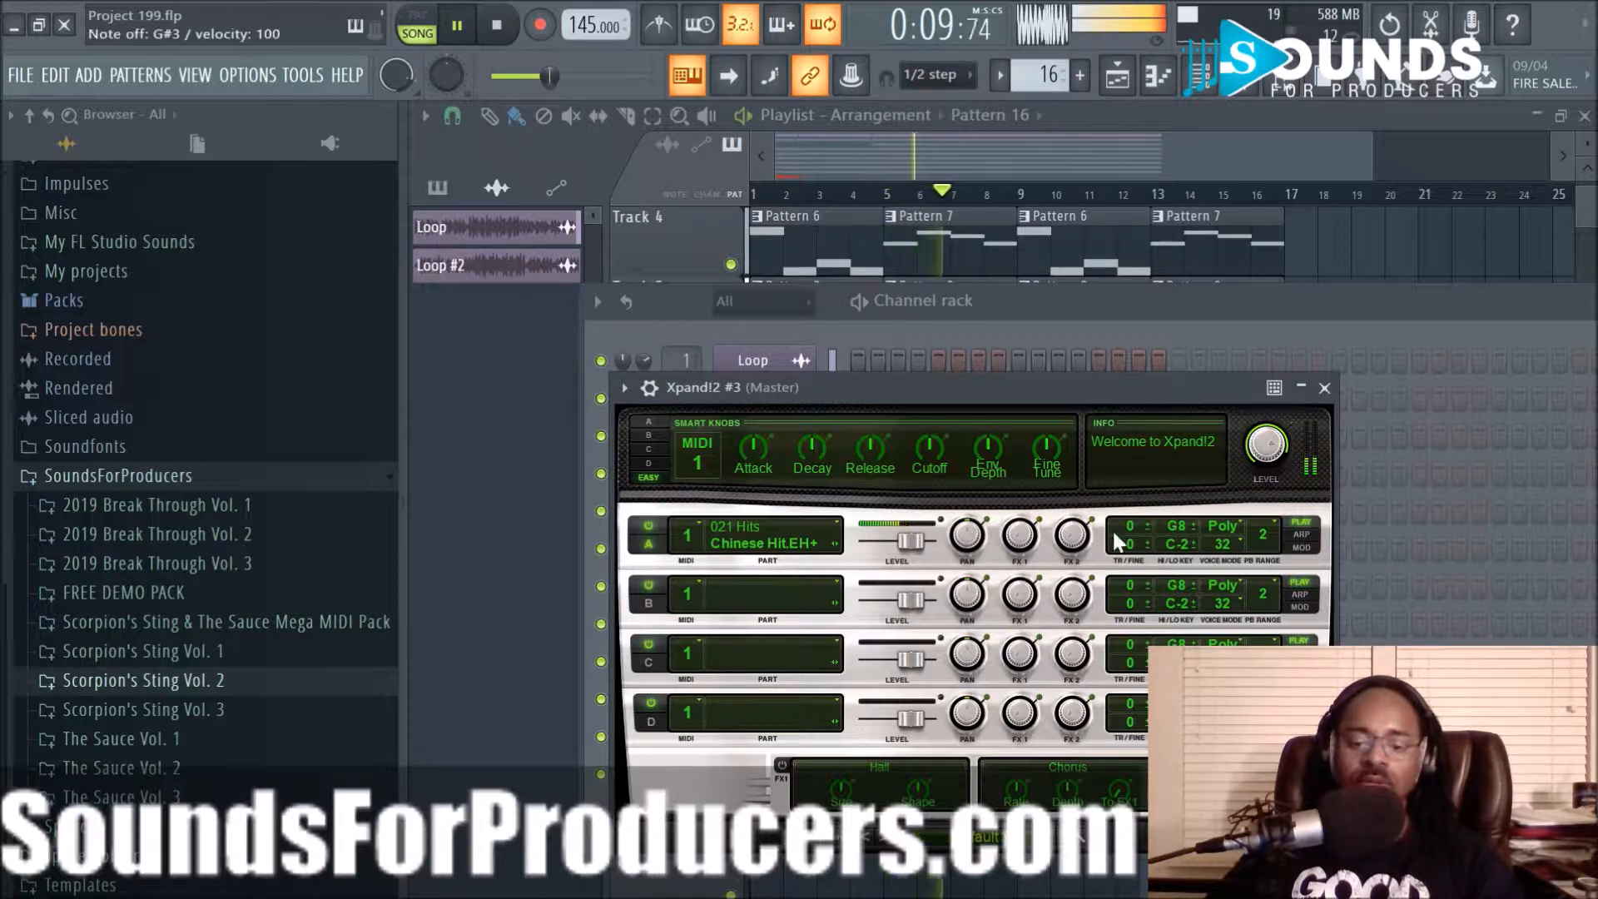
left_click(837, 545)
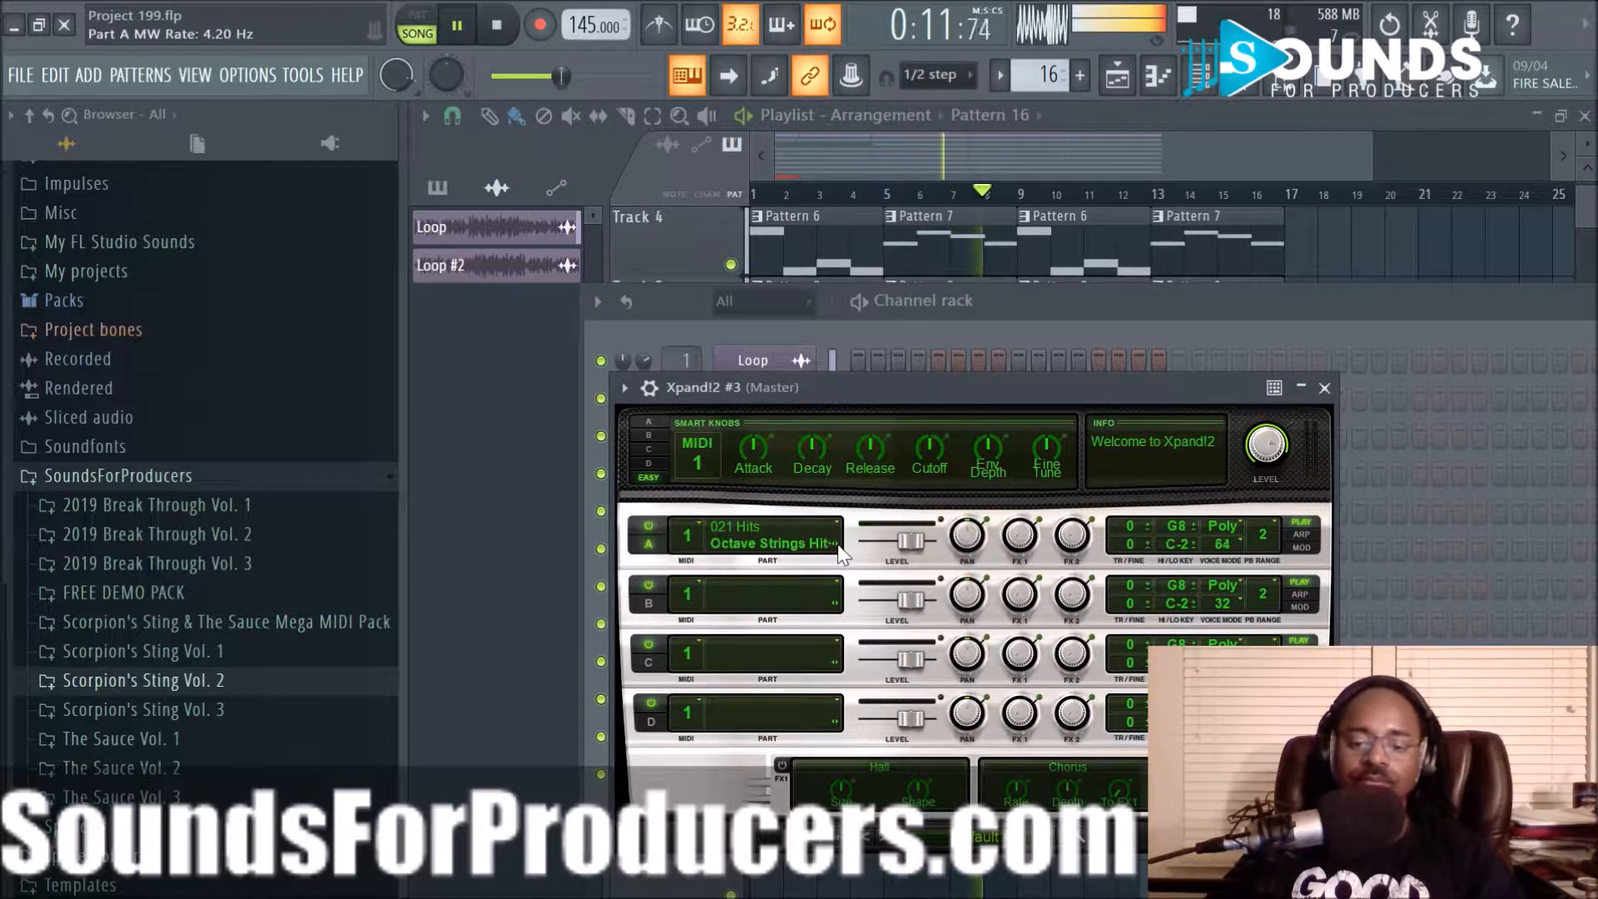
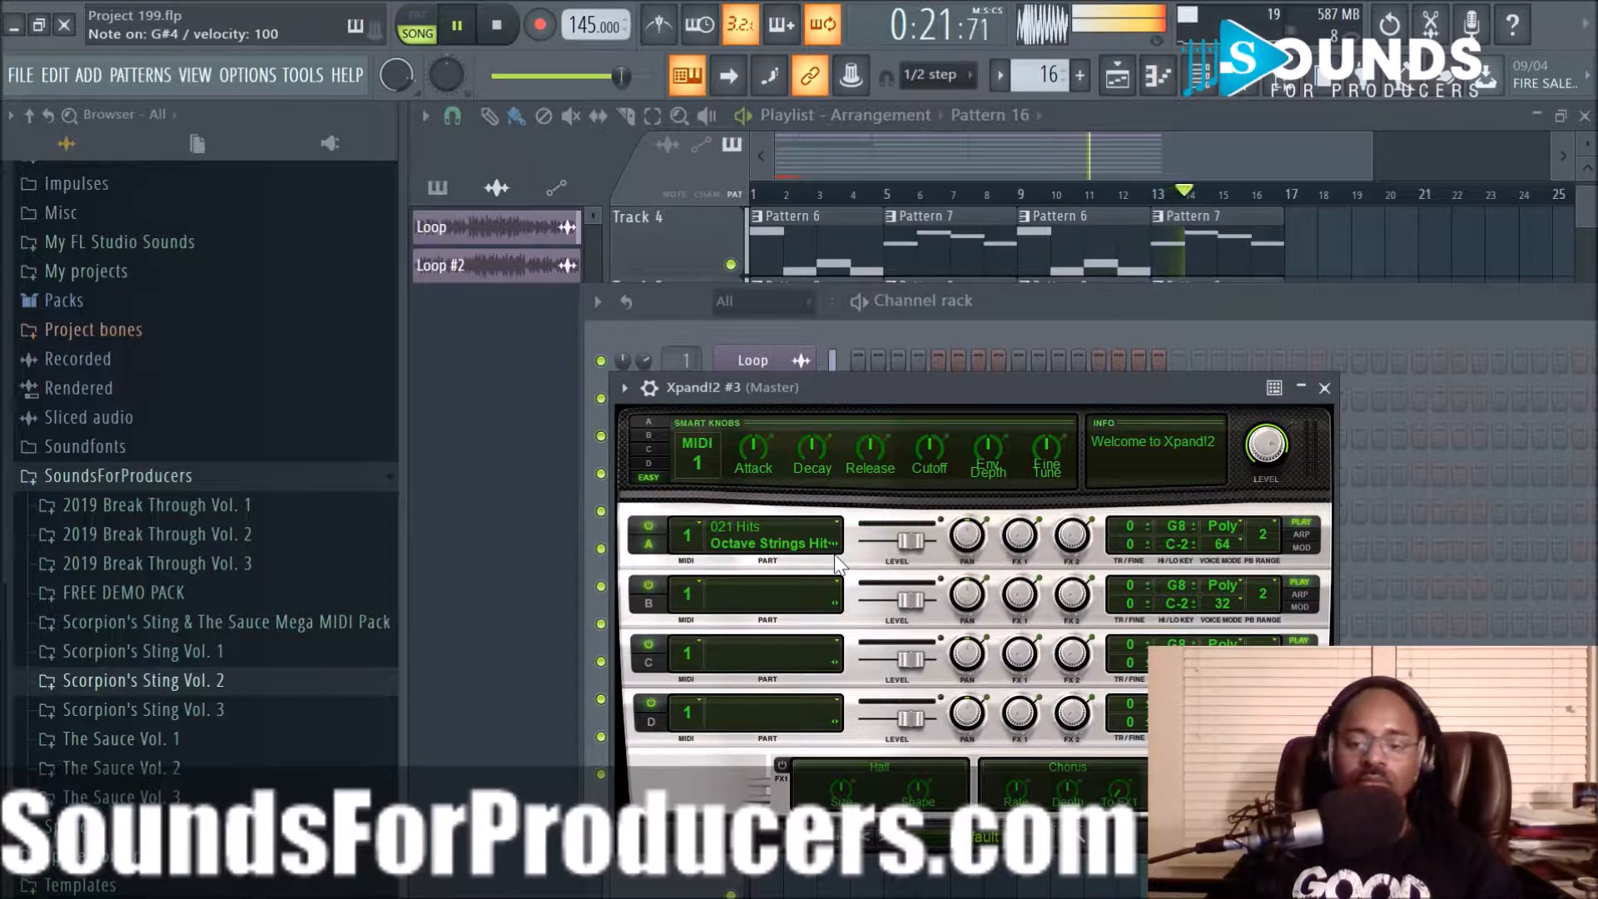
Stop playback and audition the Orchestra Hit presets in part A, up to Orchestra Hit 4
key("space")
left_click(835, 545)
left_click(835, 544)
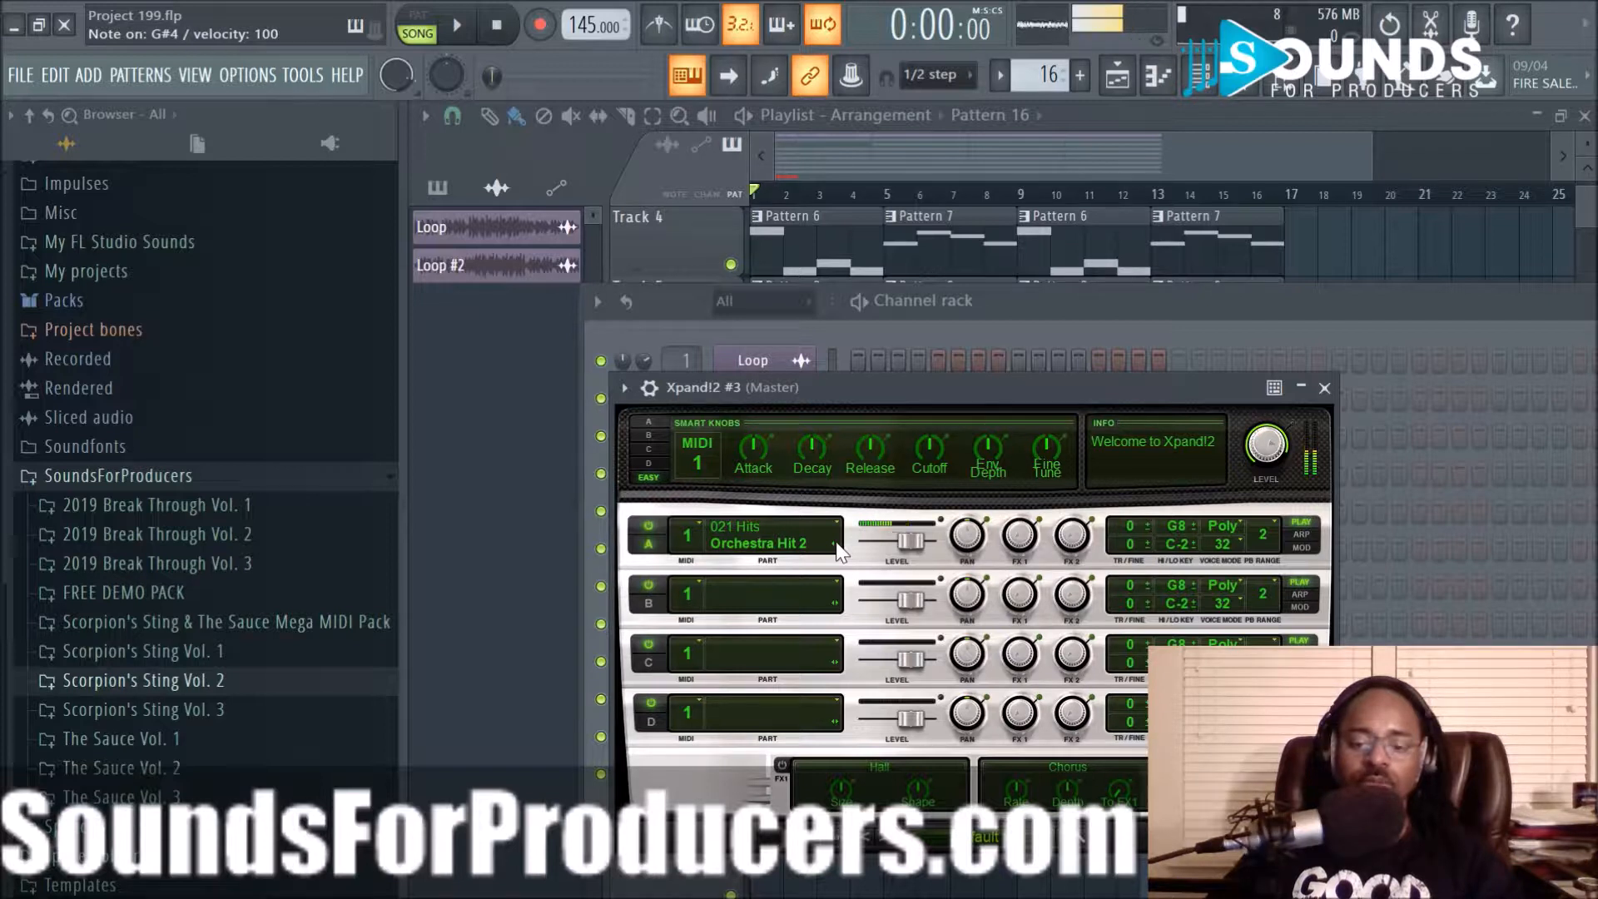
key("h")
key("h")
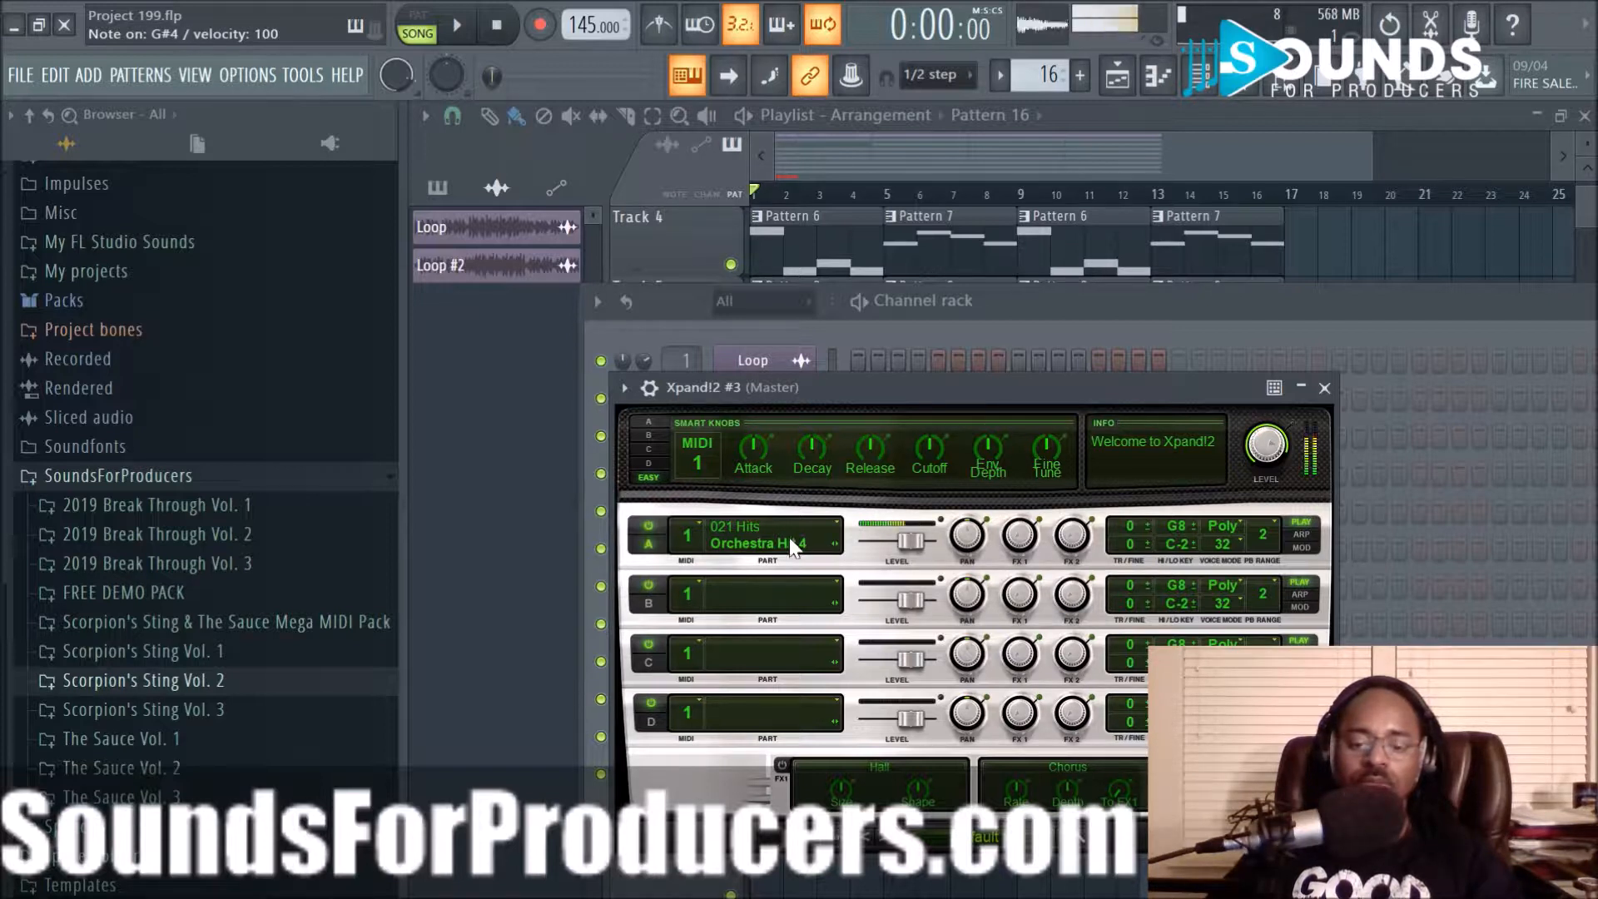
Load the Dangerous preset from 008 Hard Leads into part A of the new Xpand!2
left_click(789, 537)
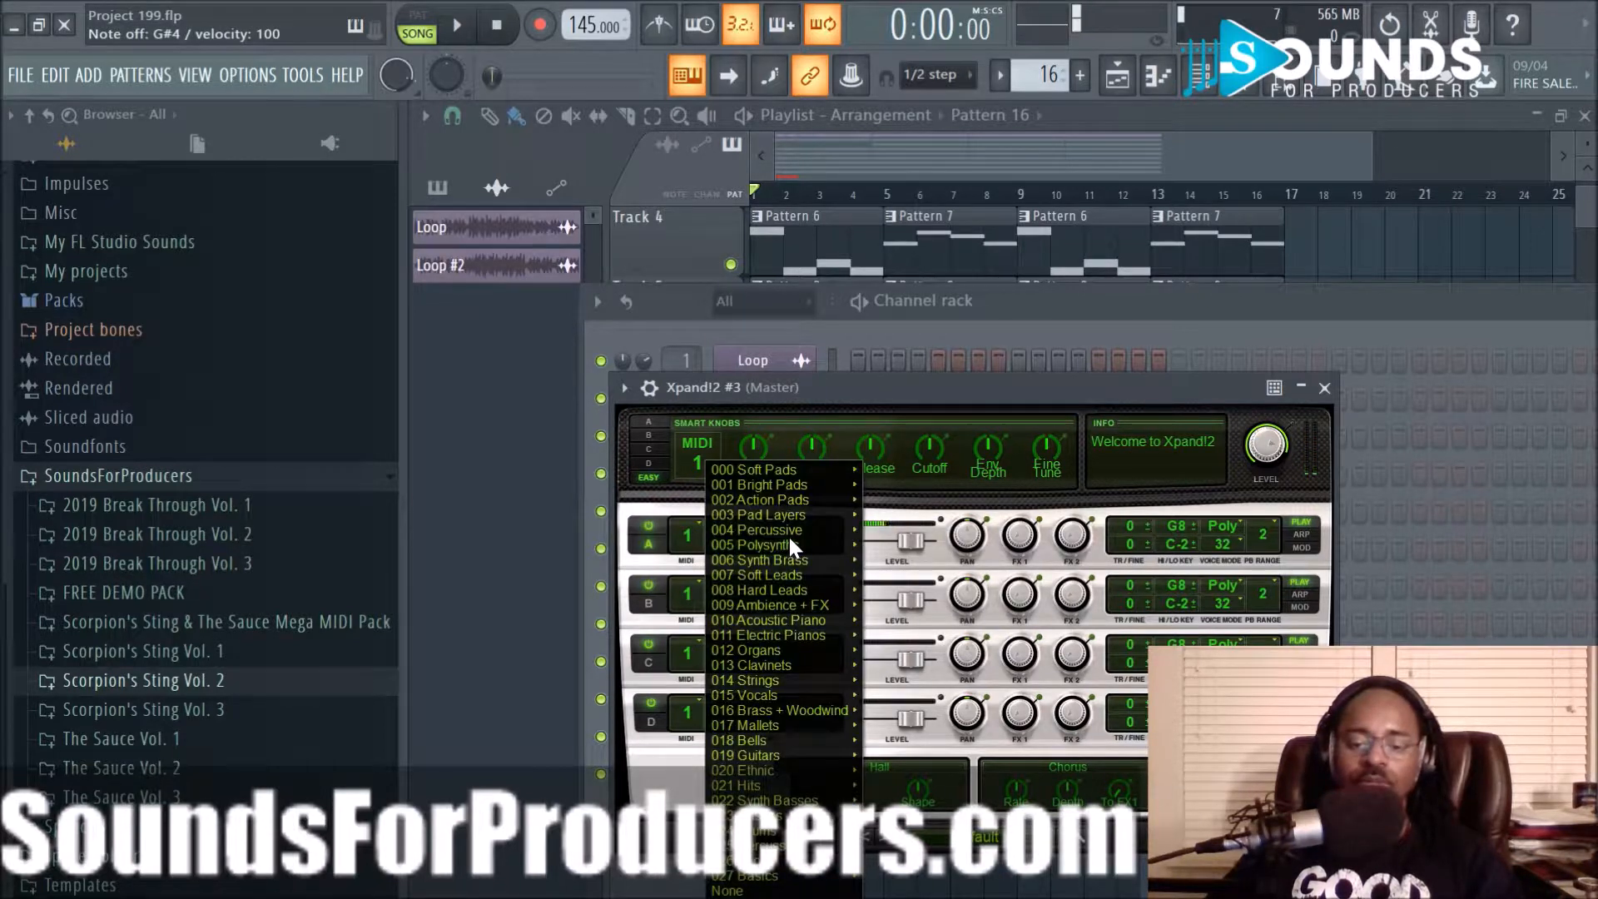
mouse_move(786, 498)
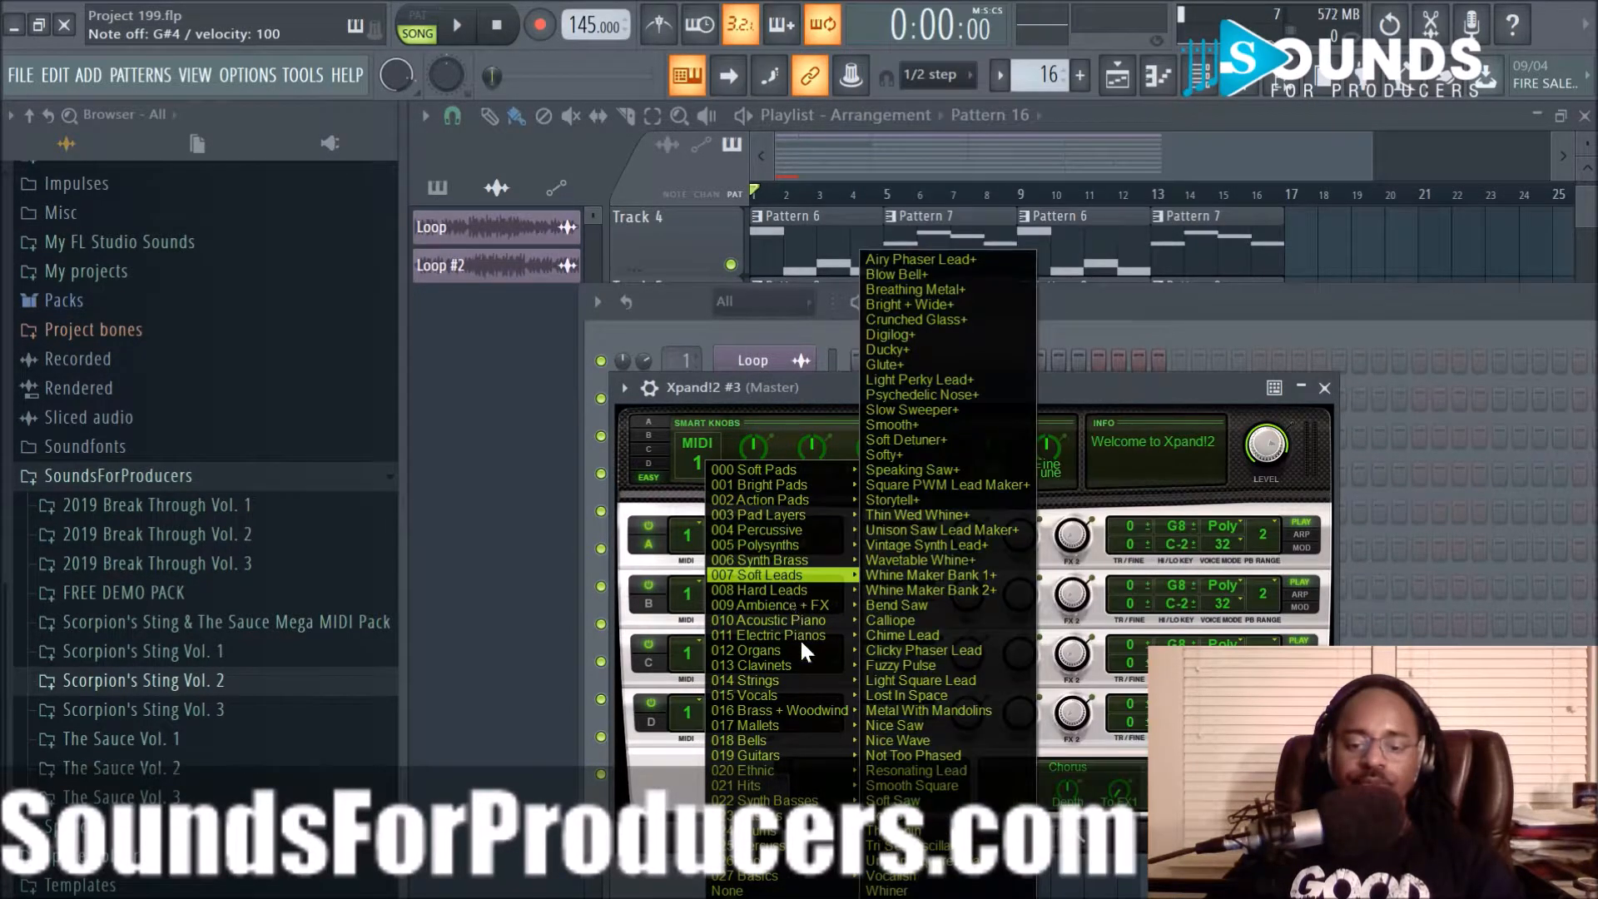
mouse_move(777, 589)
left_click(882, 573)
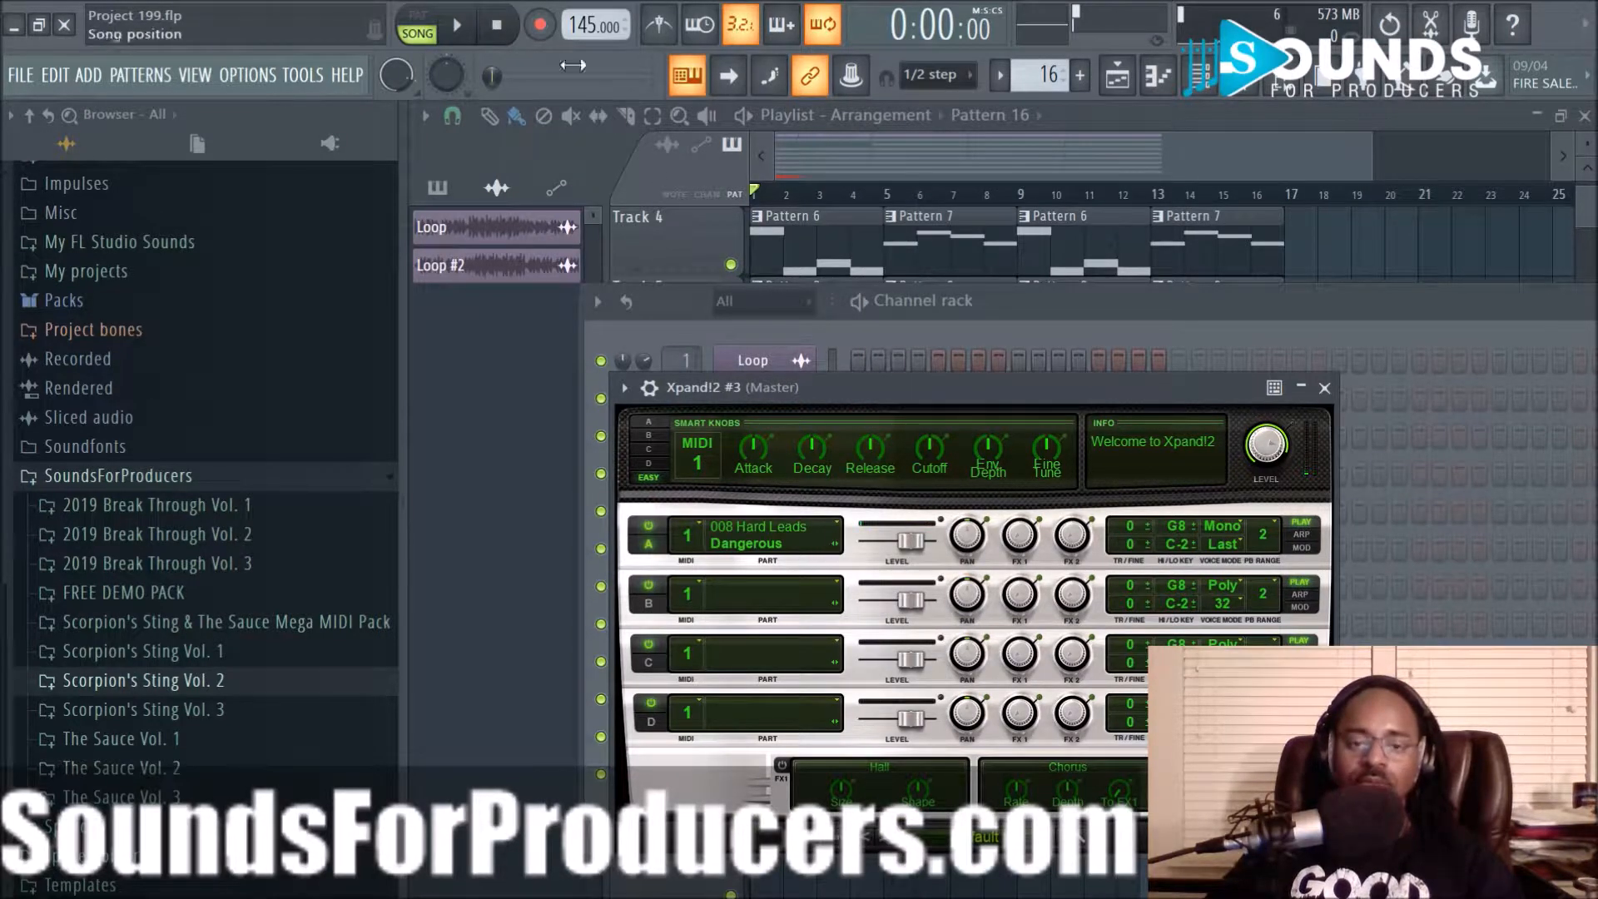
Load the Bright Bells+ preset from 018 Bells into part A of Xpand!2 #3 and test it against the song
left_click(792, 536)
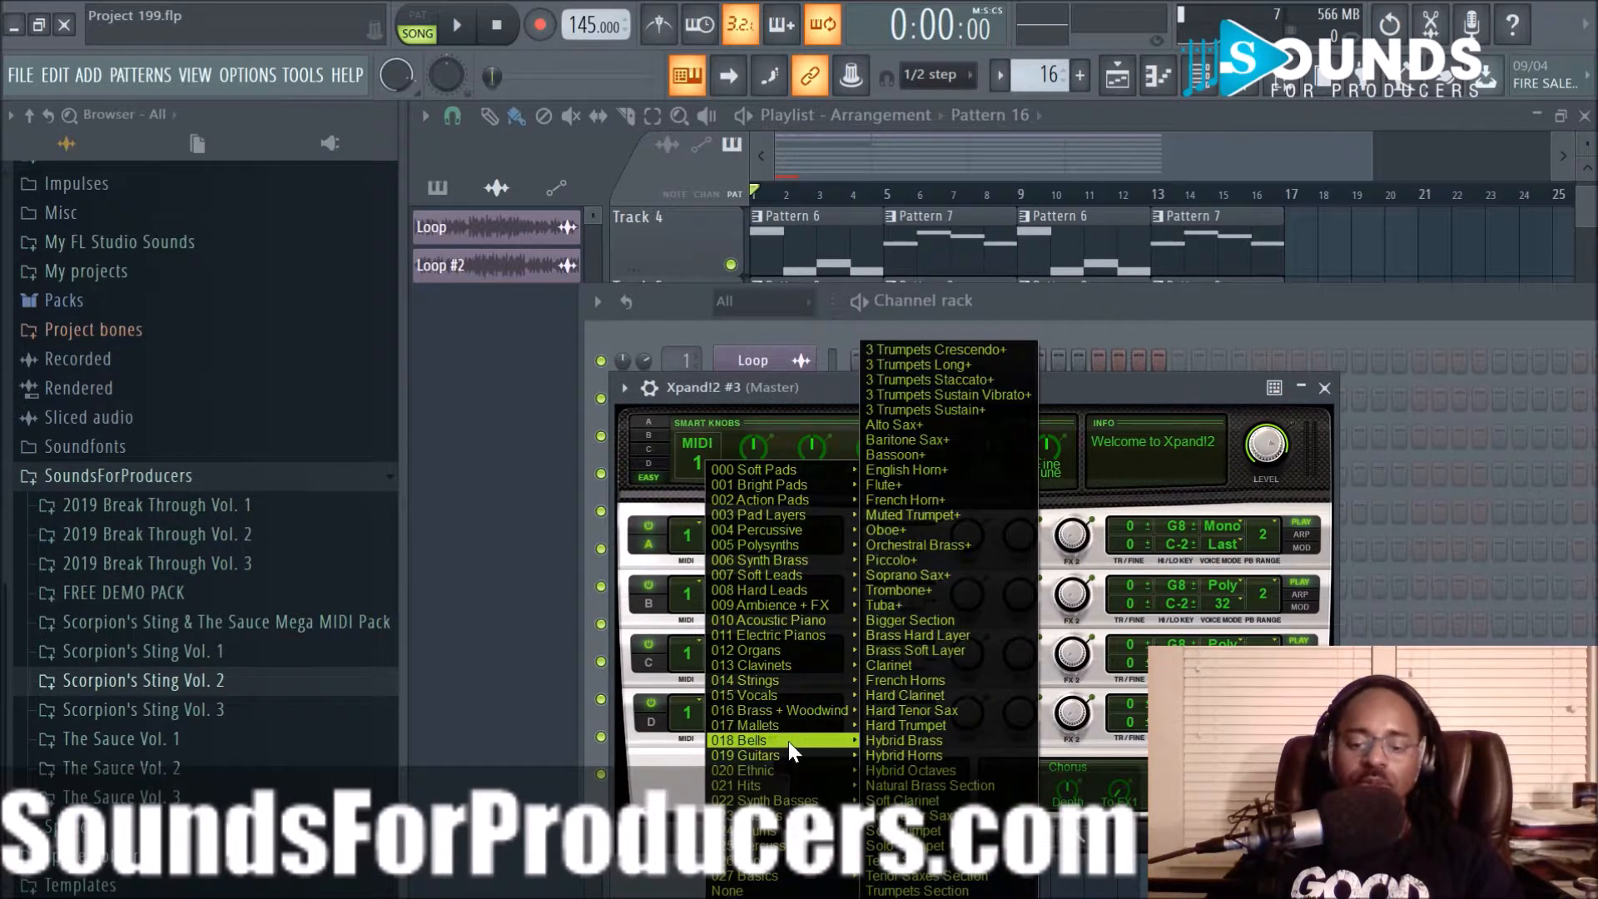
mouse_move(787, 741)
left_click(882, 407)
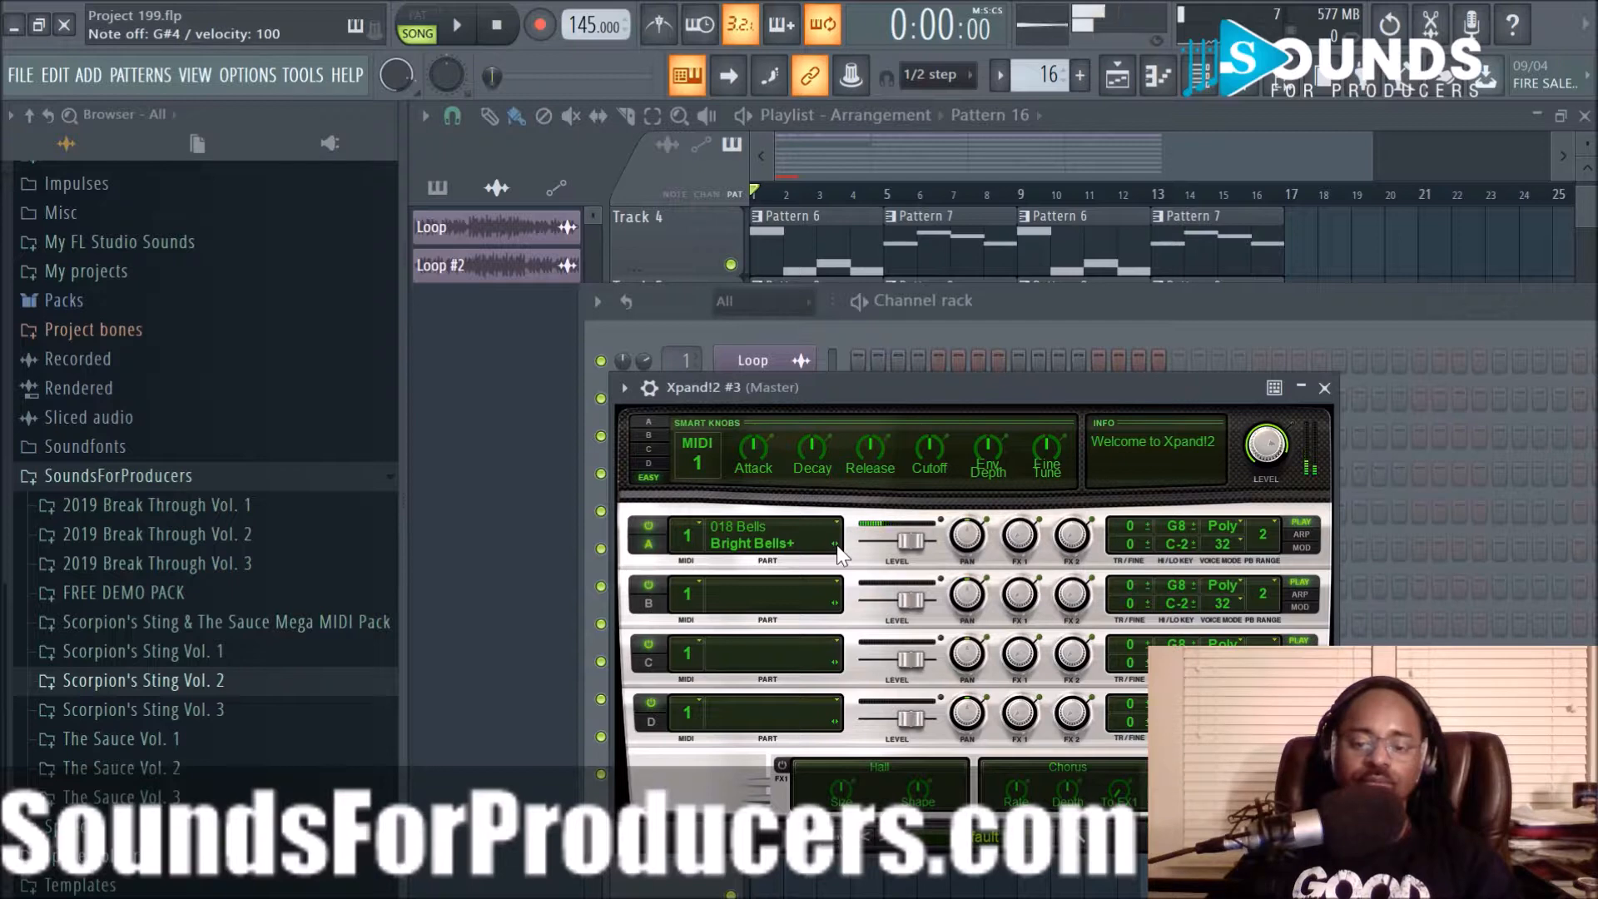
left_click(457, 25)
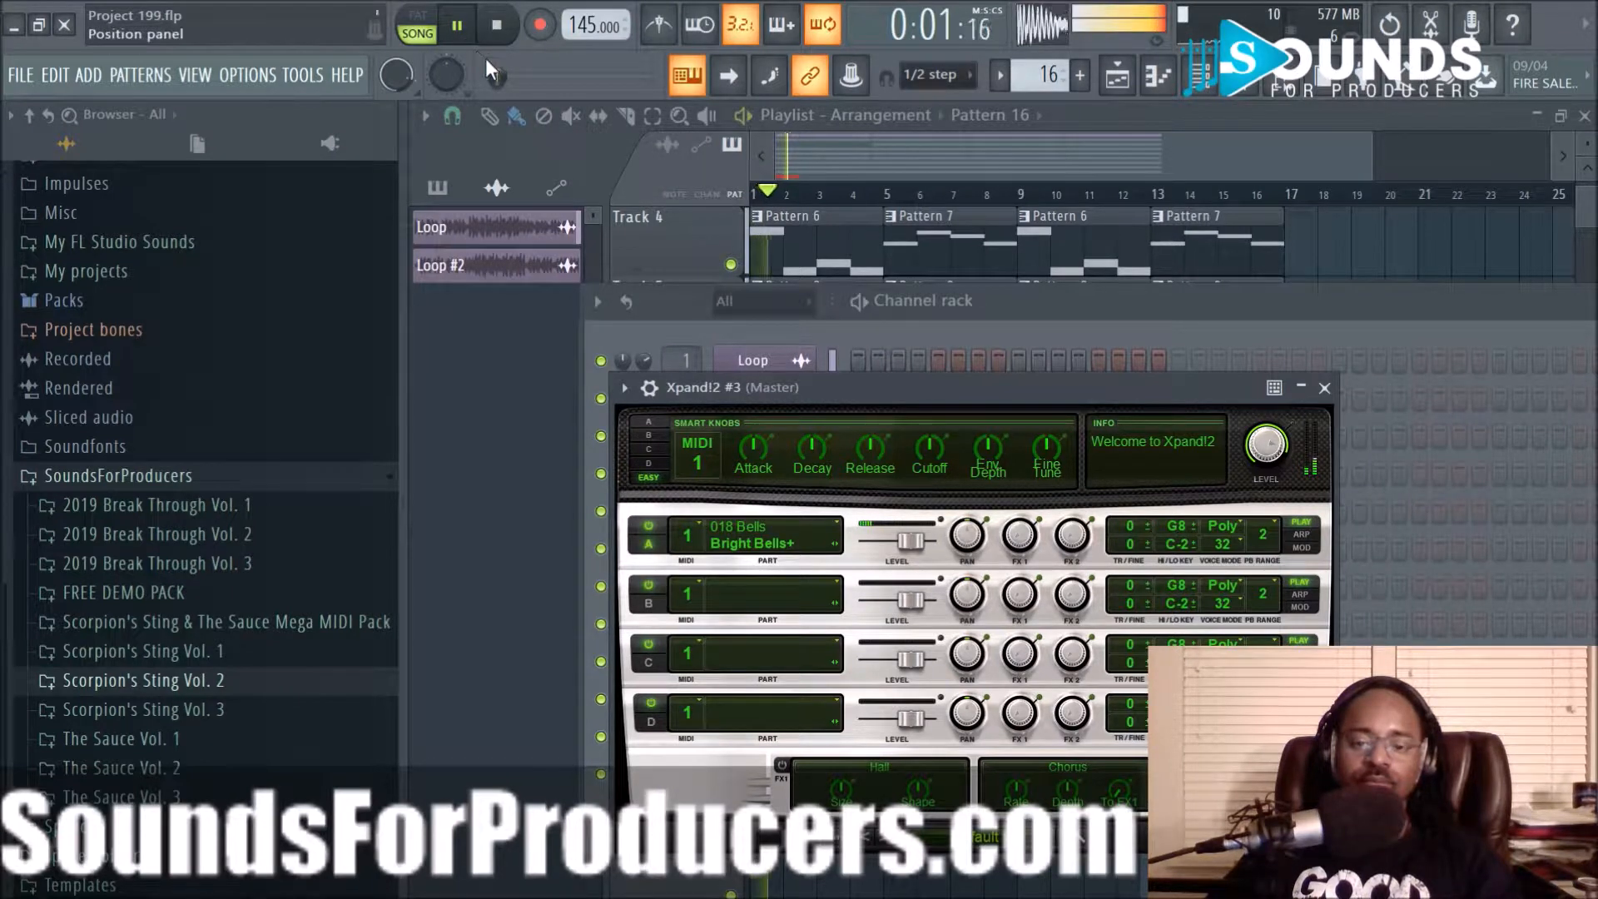
Select the Pattern 16 clip at the start of Track 10 and bring up the piano roll for Xpand!2 #3
right_click(1353, 227)
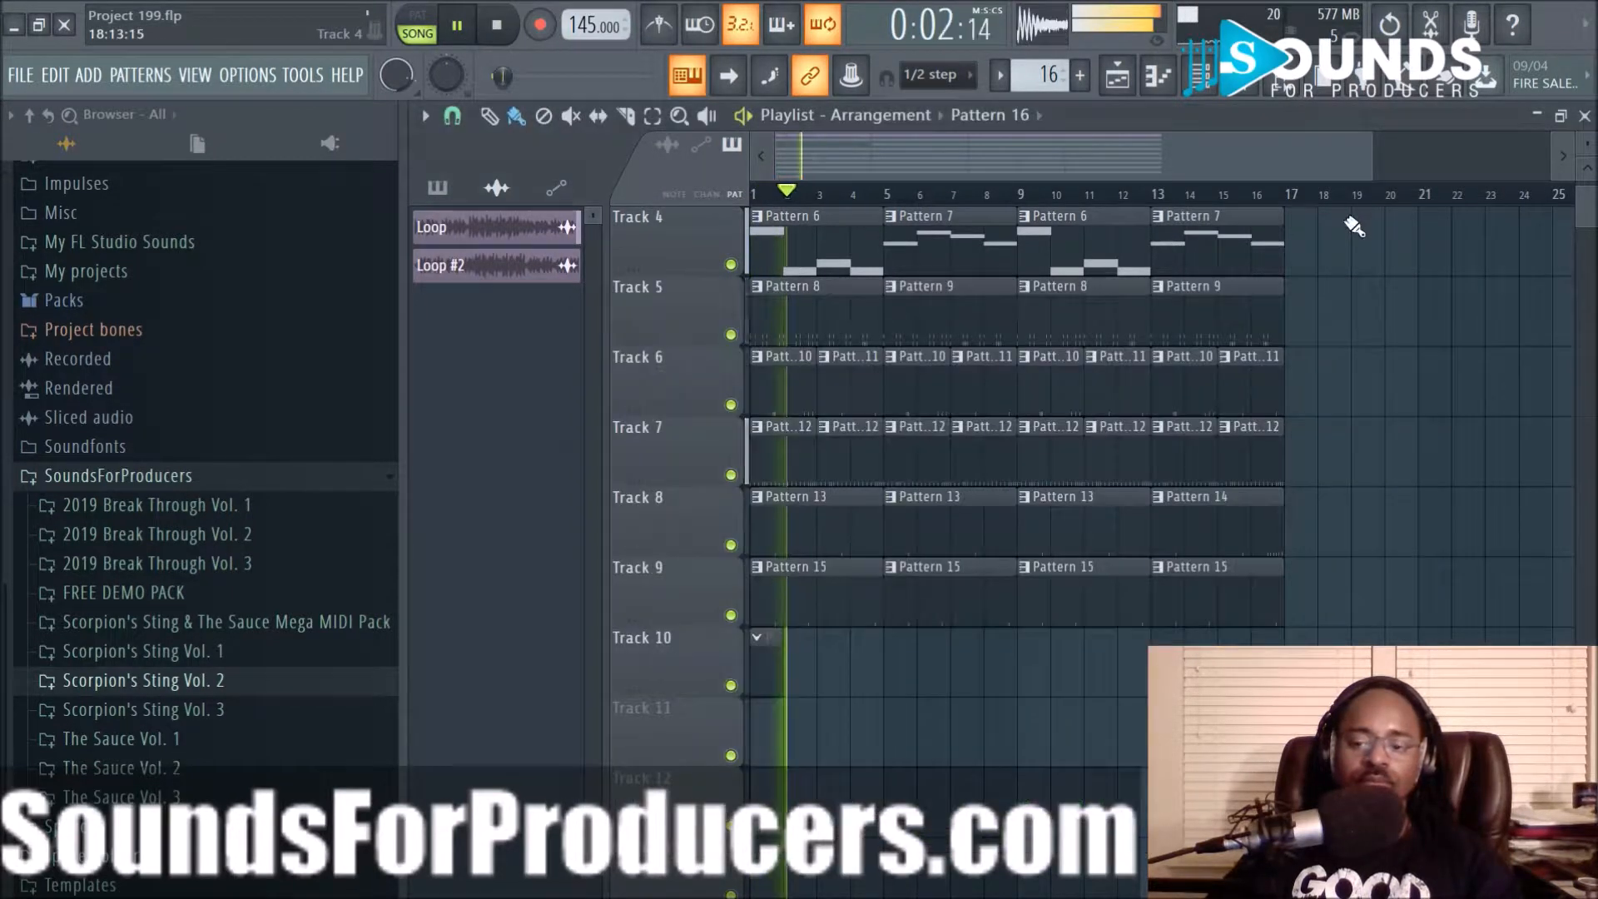
left_click(771, 664)
left_click(1210, 72)
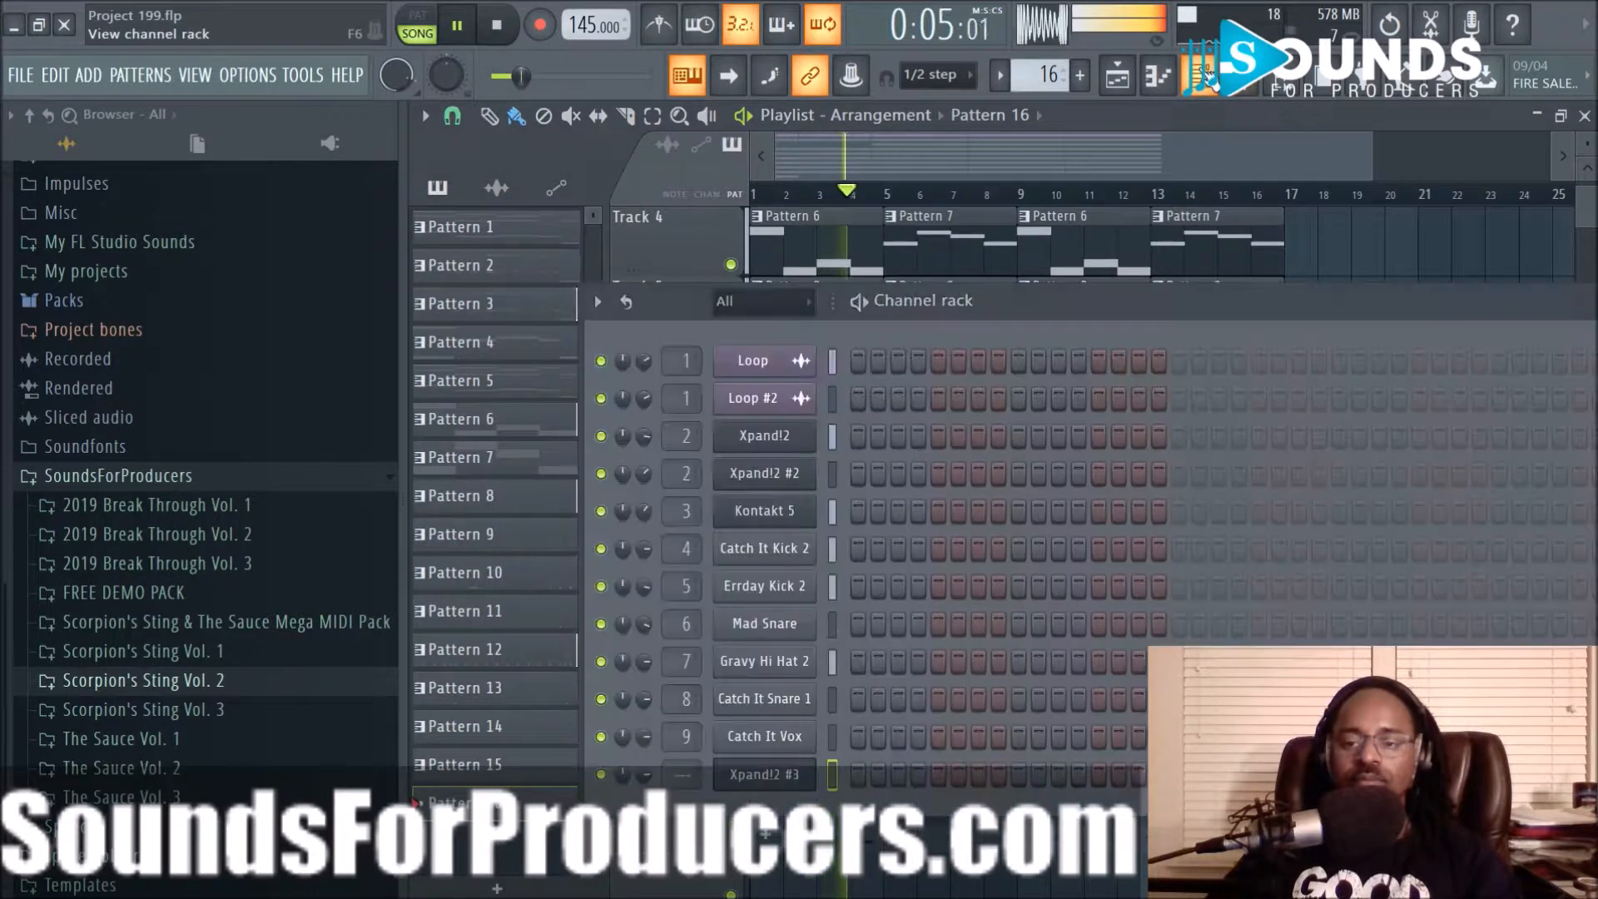
right_click(774, 776)
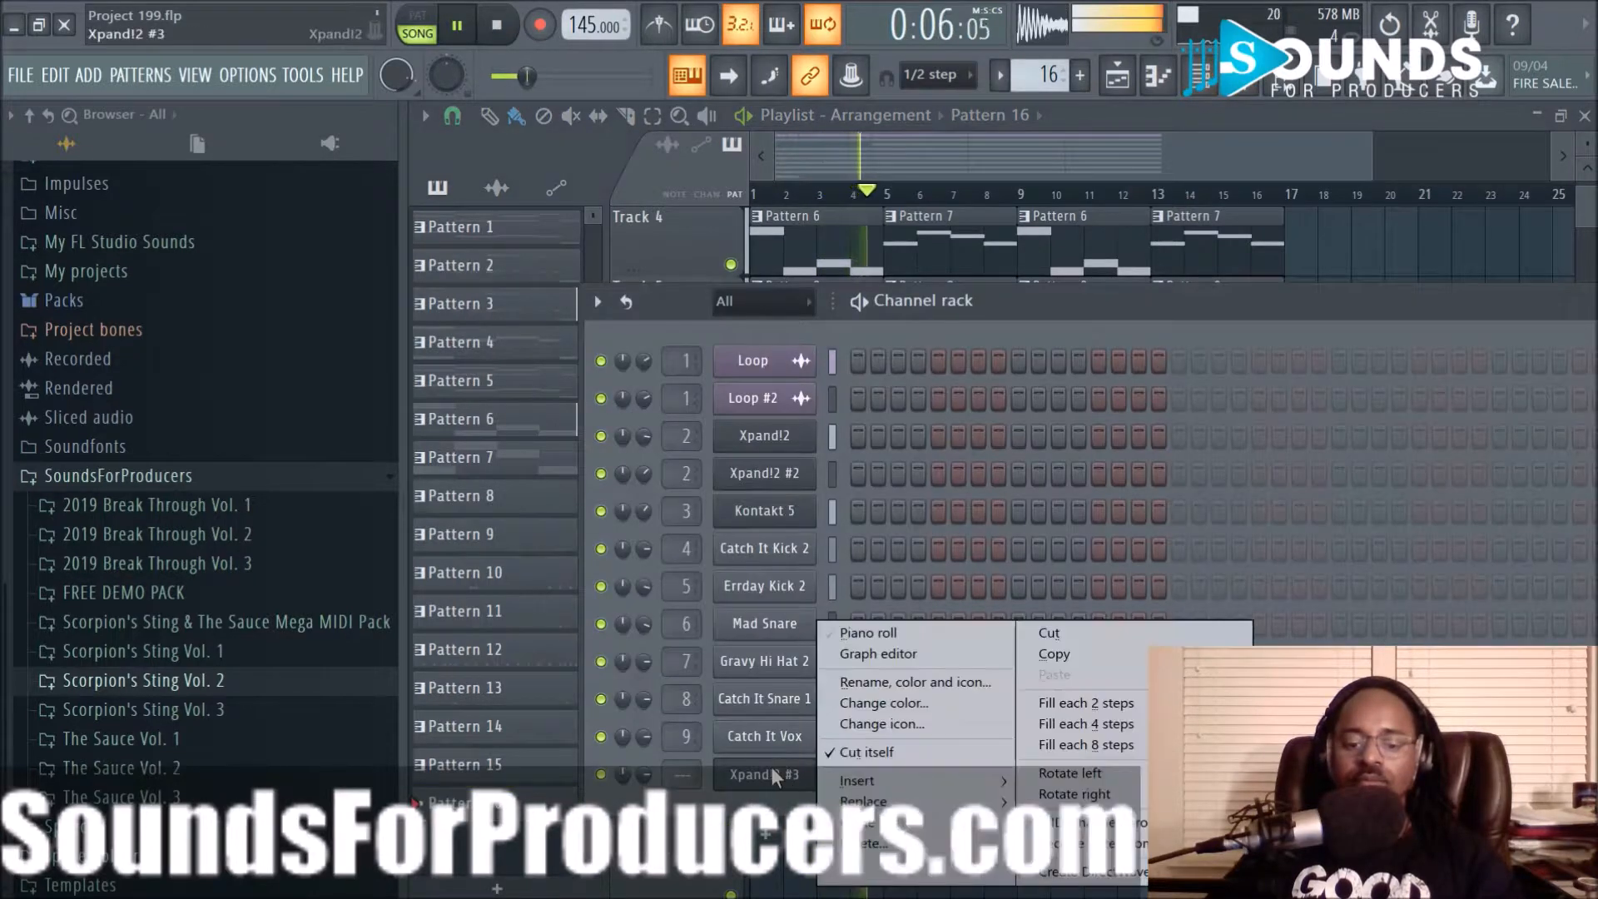
left_click(866, 633)
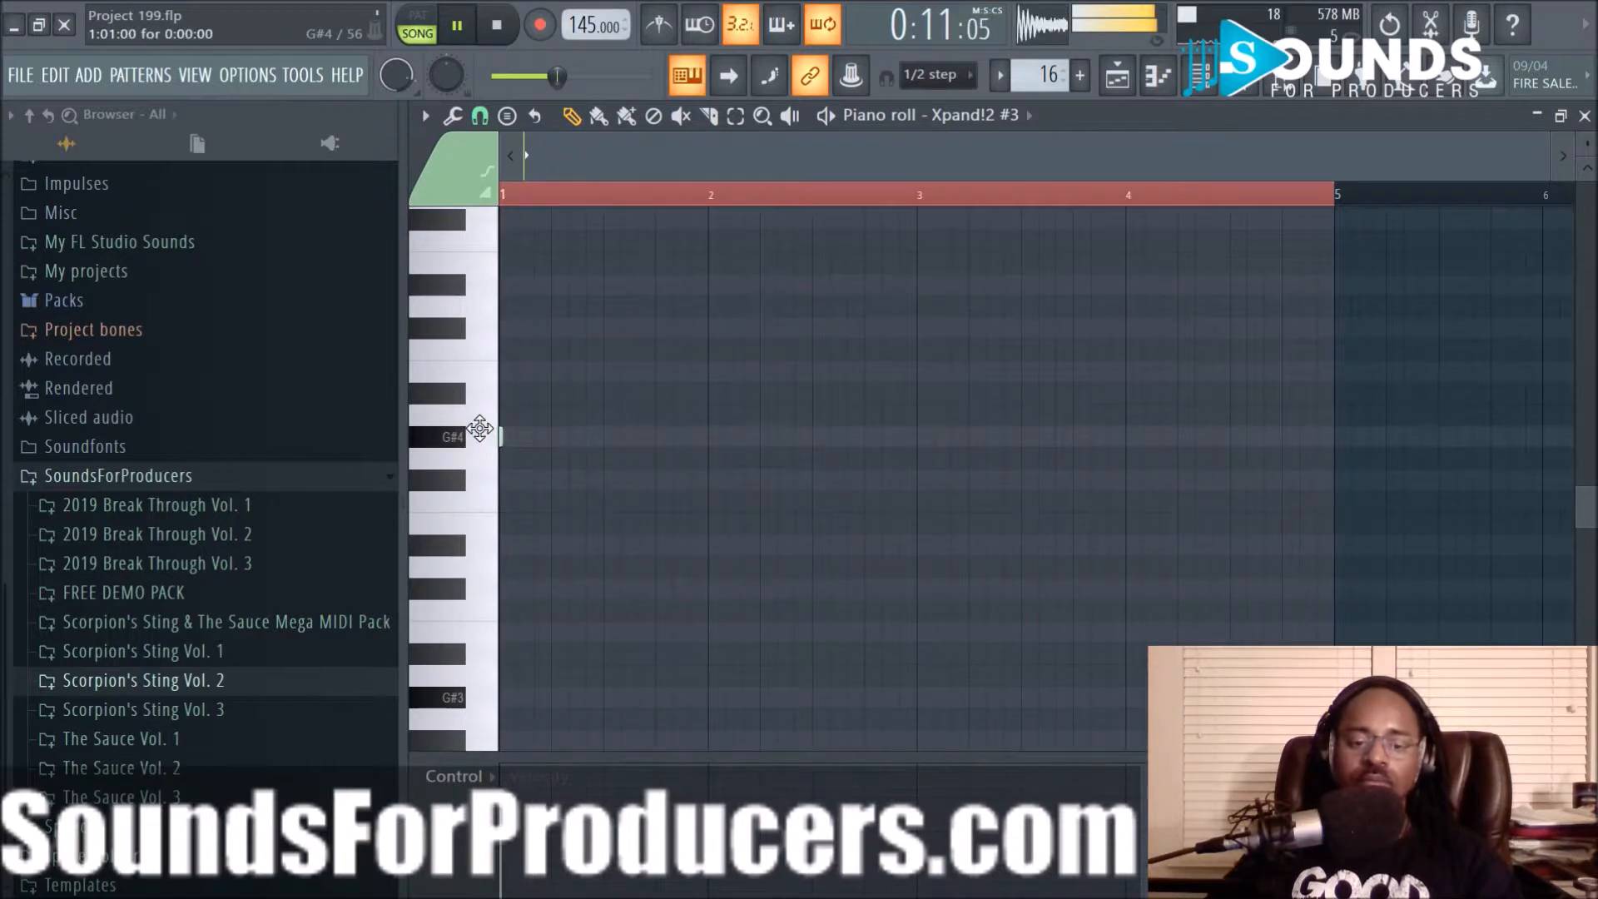
Build a chord of very short G#4, B4, D#5 and G#5 notes at the start of bar 1, replaying the song to check it
key("space")
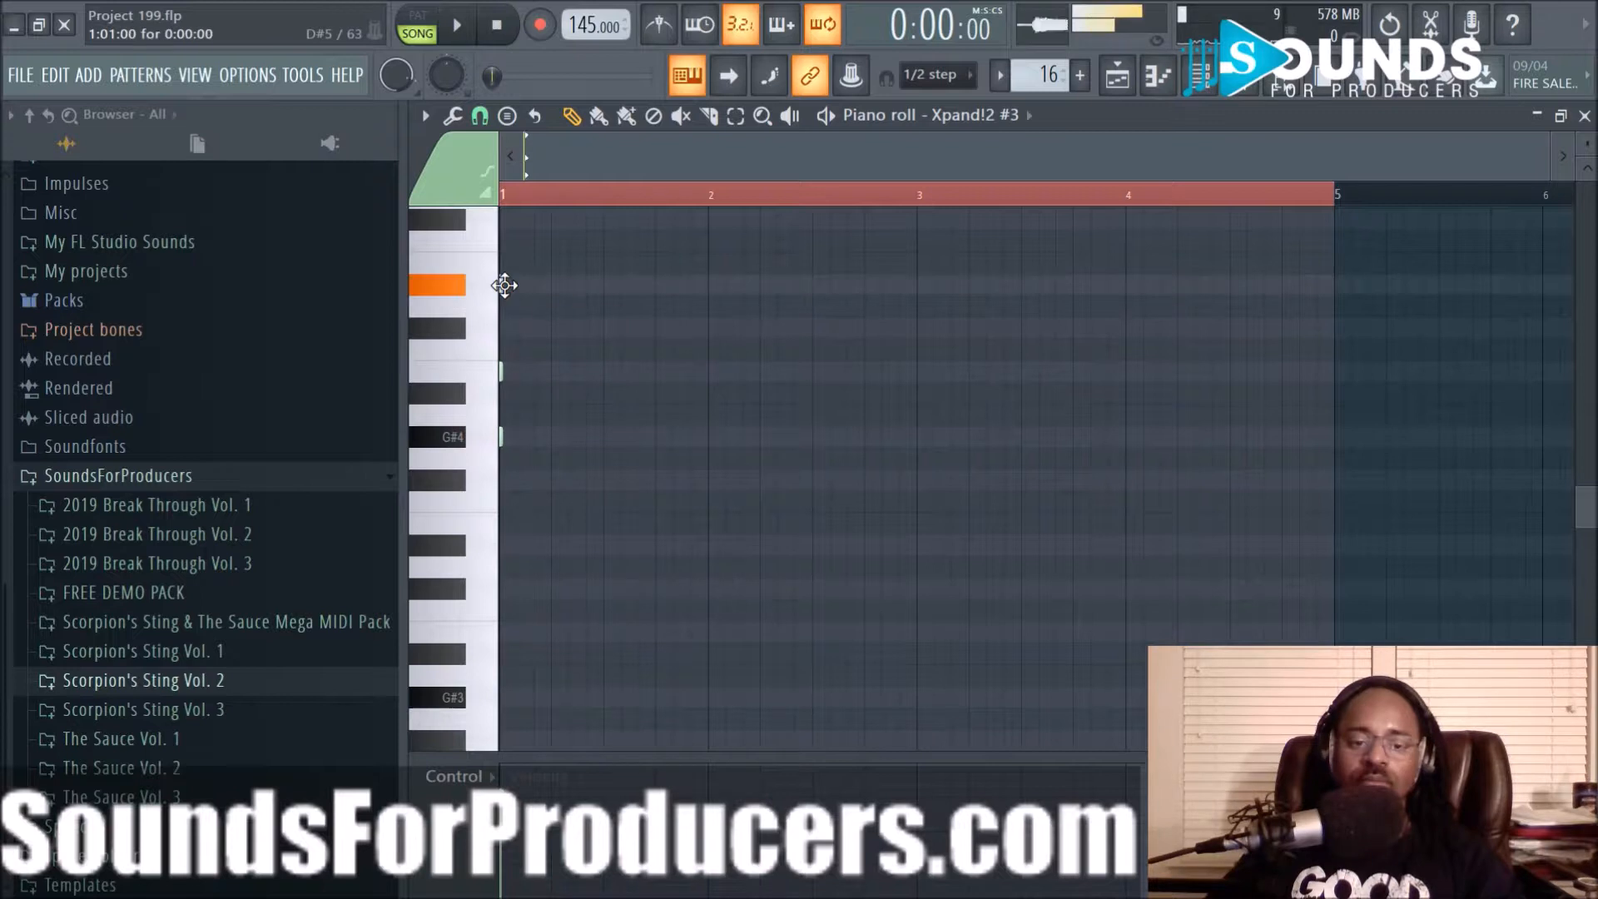
key("space")
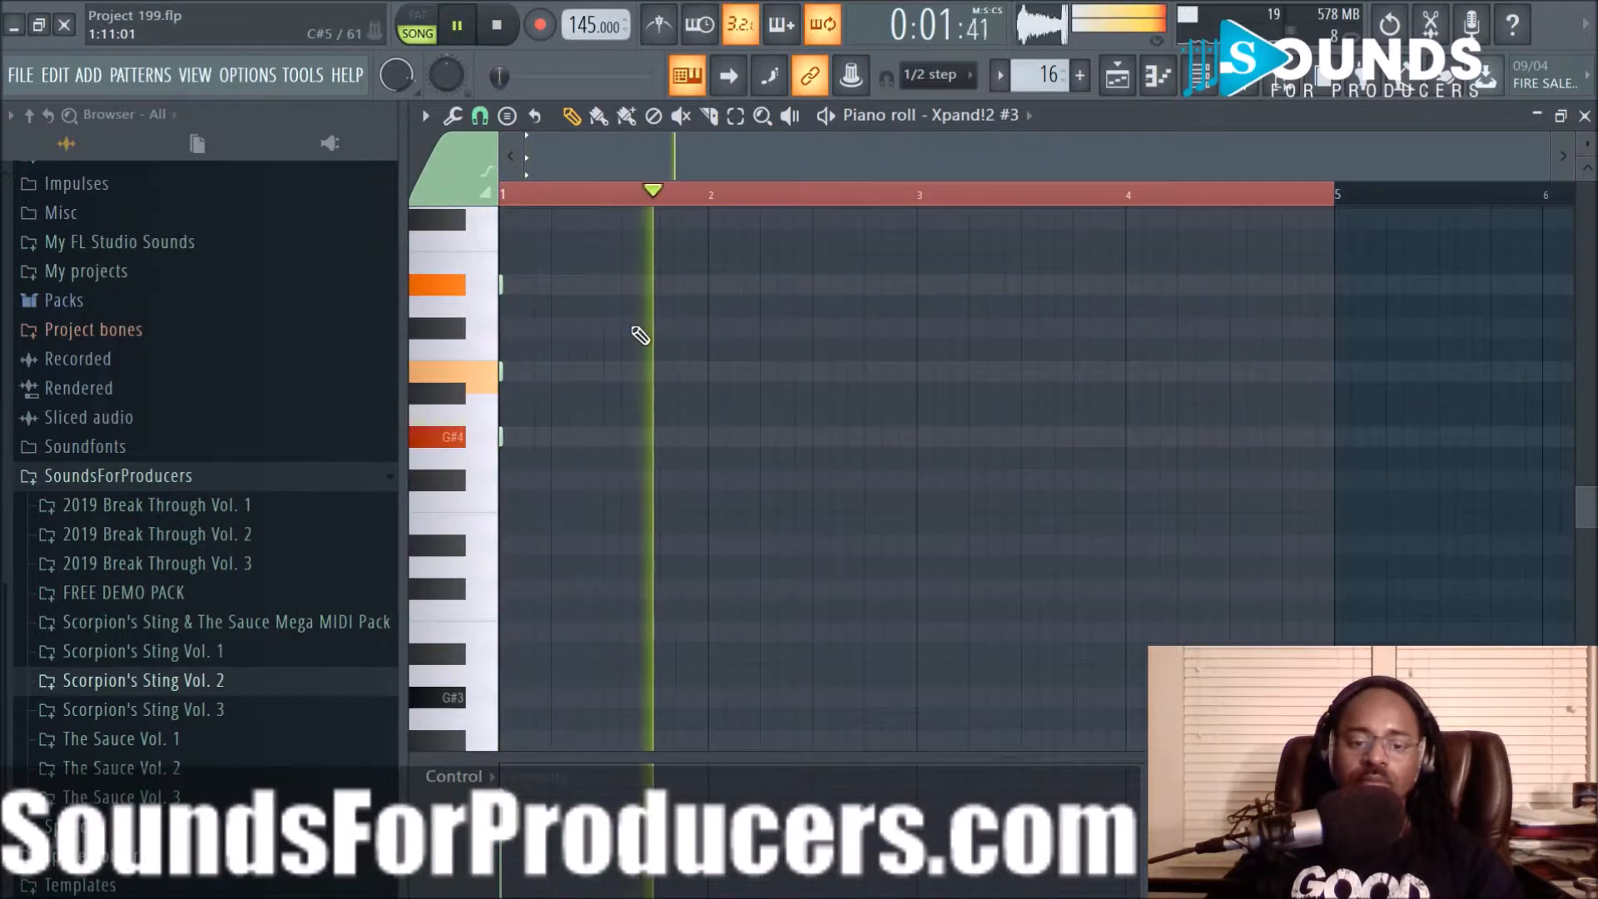
scroll(535, 322, "up", 3)
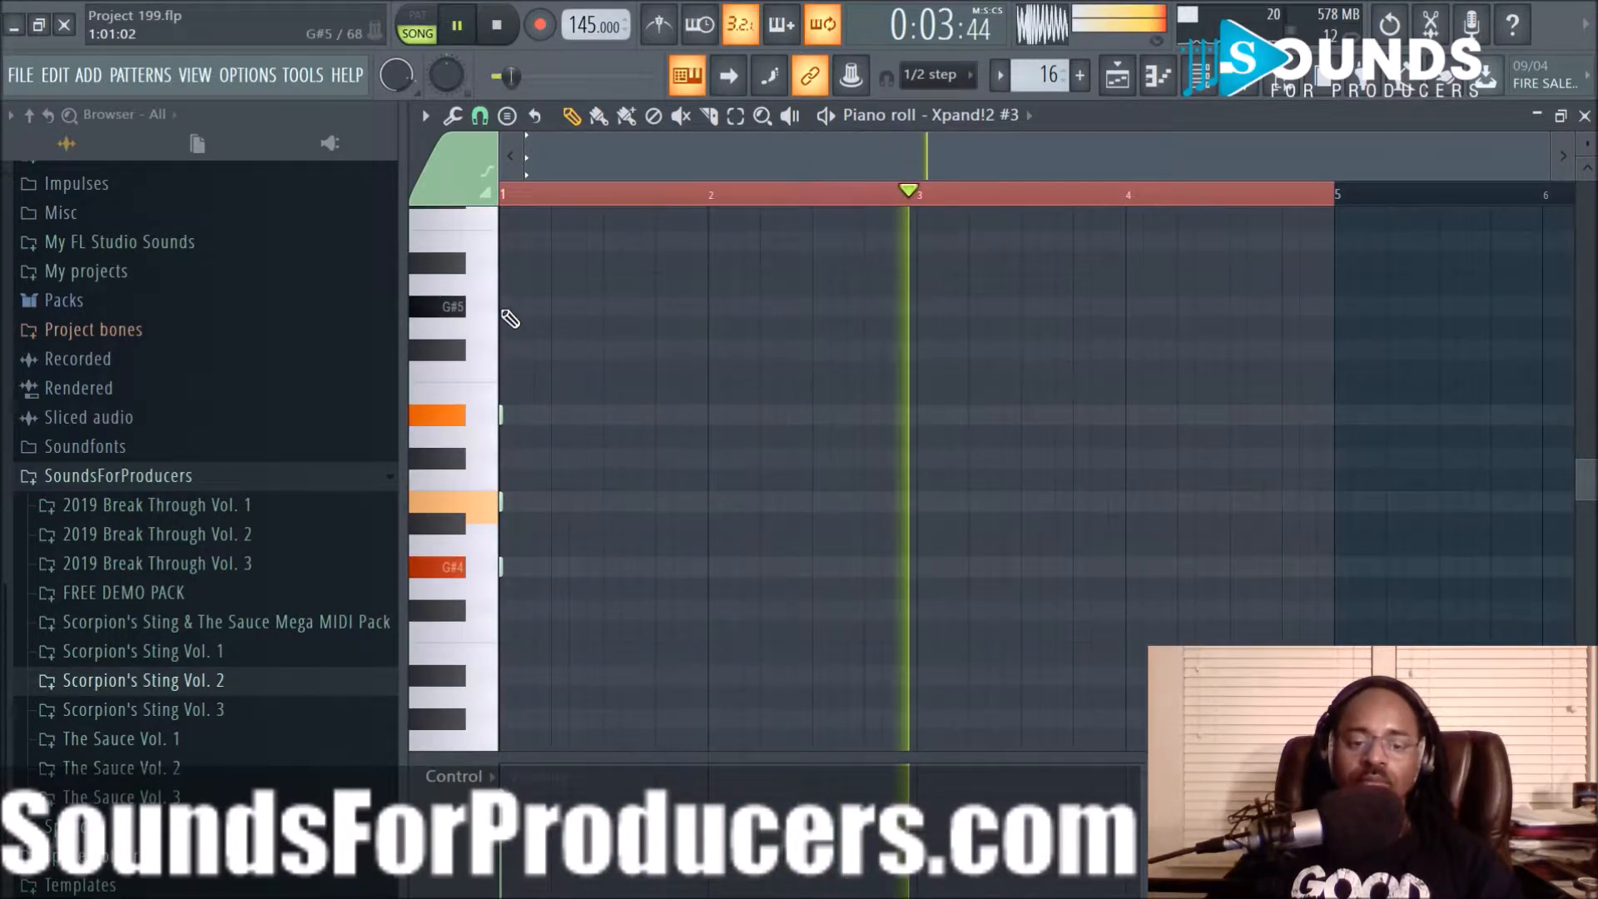
key("space")
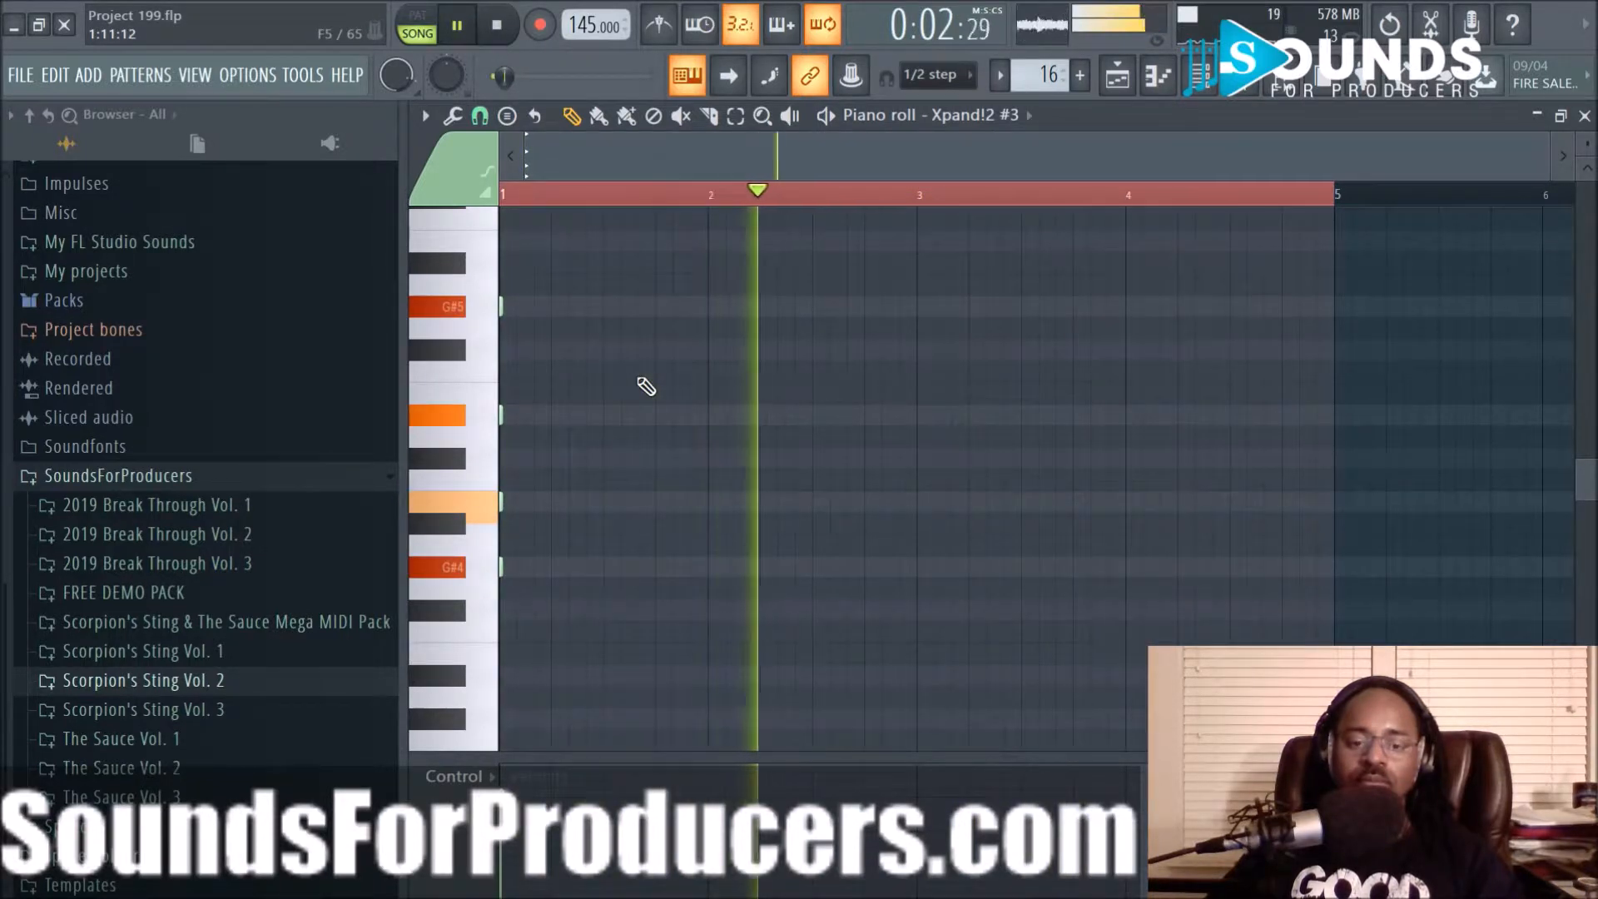
Strum the bell chord by raising the start time strength until the notes are clearly staggered, checking it against the song before accepting
scroll(585, 209, "up", 3)
left_click_drag(582, 162, 421, 148)
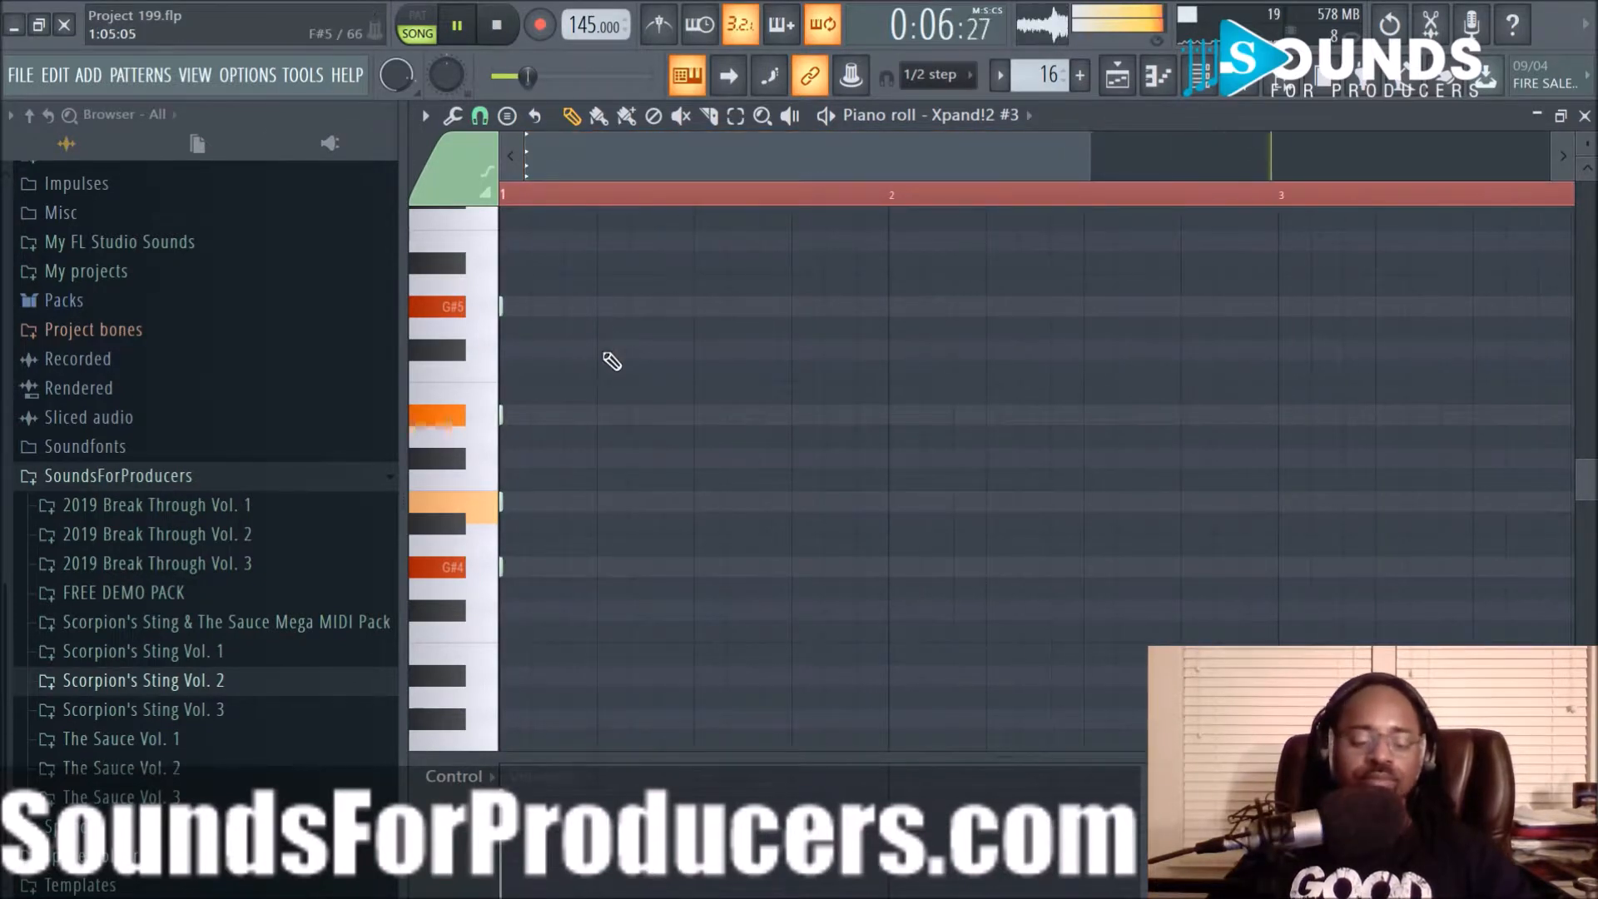
key("alt+s")
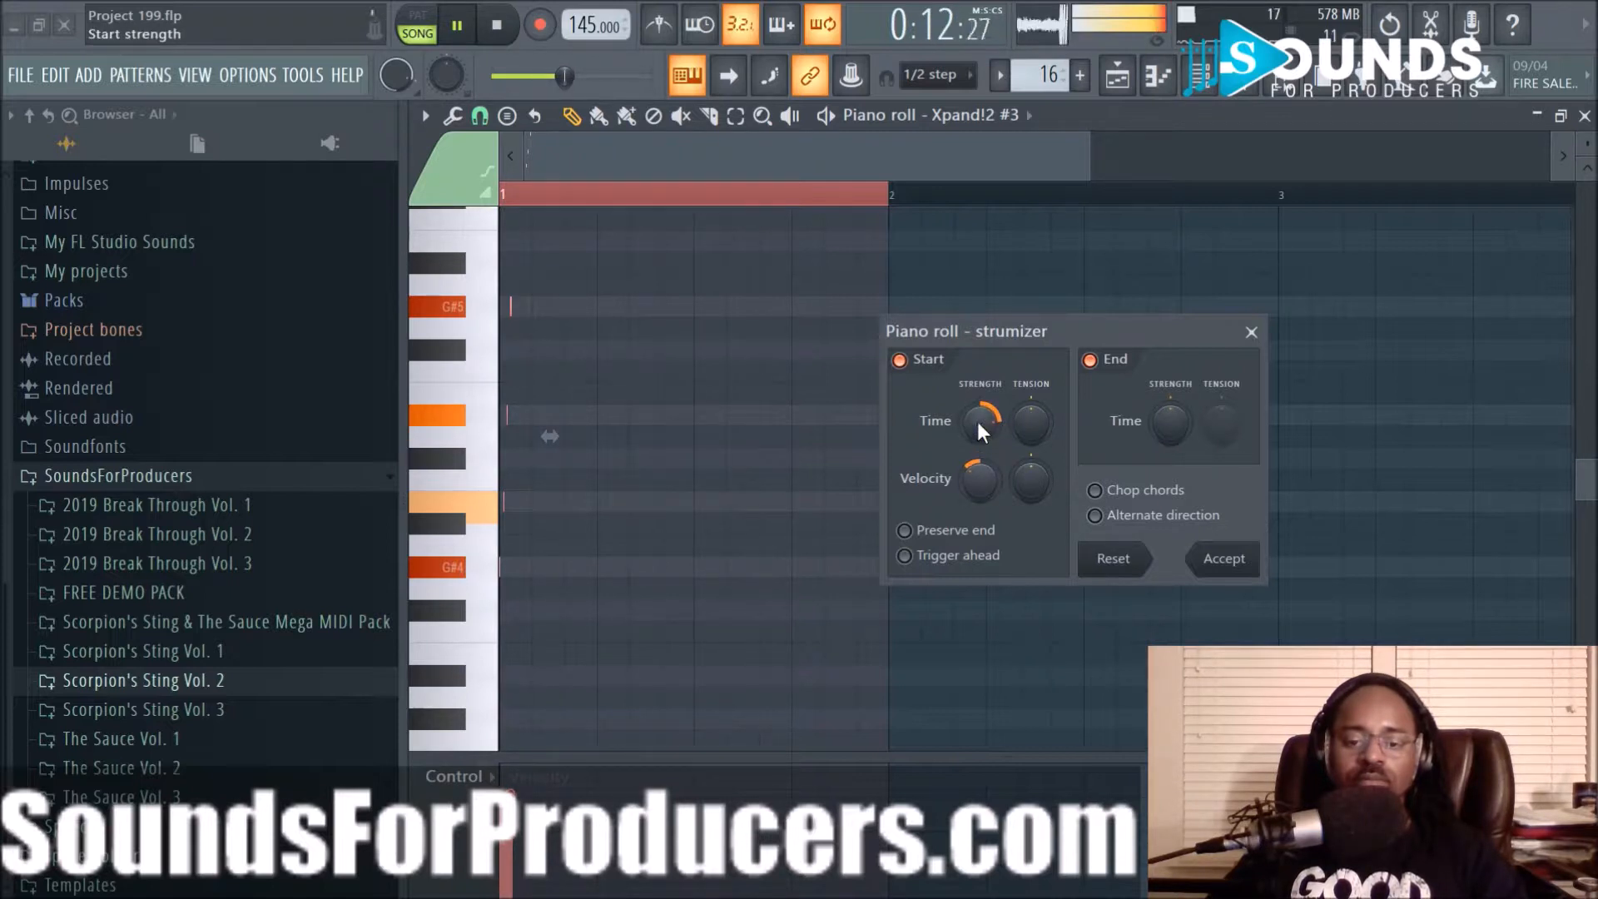
key("space")
key("space")
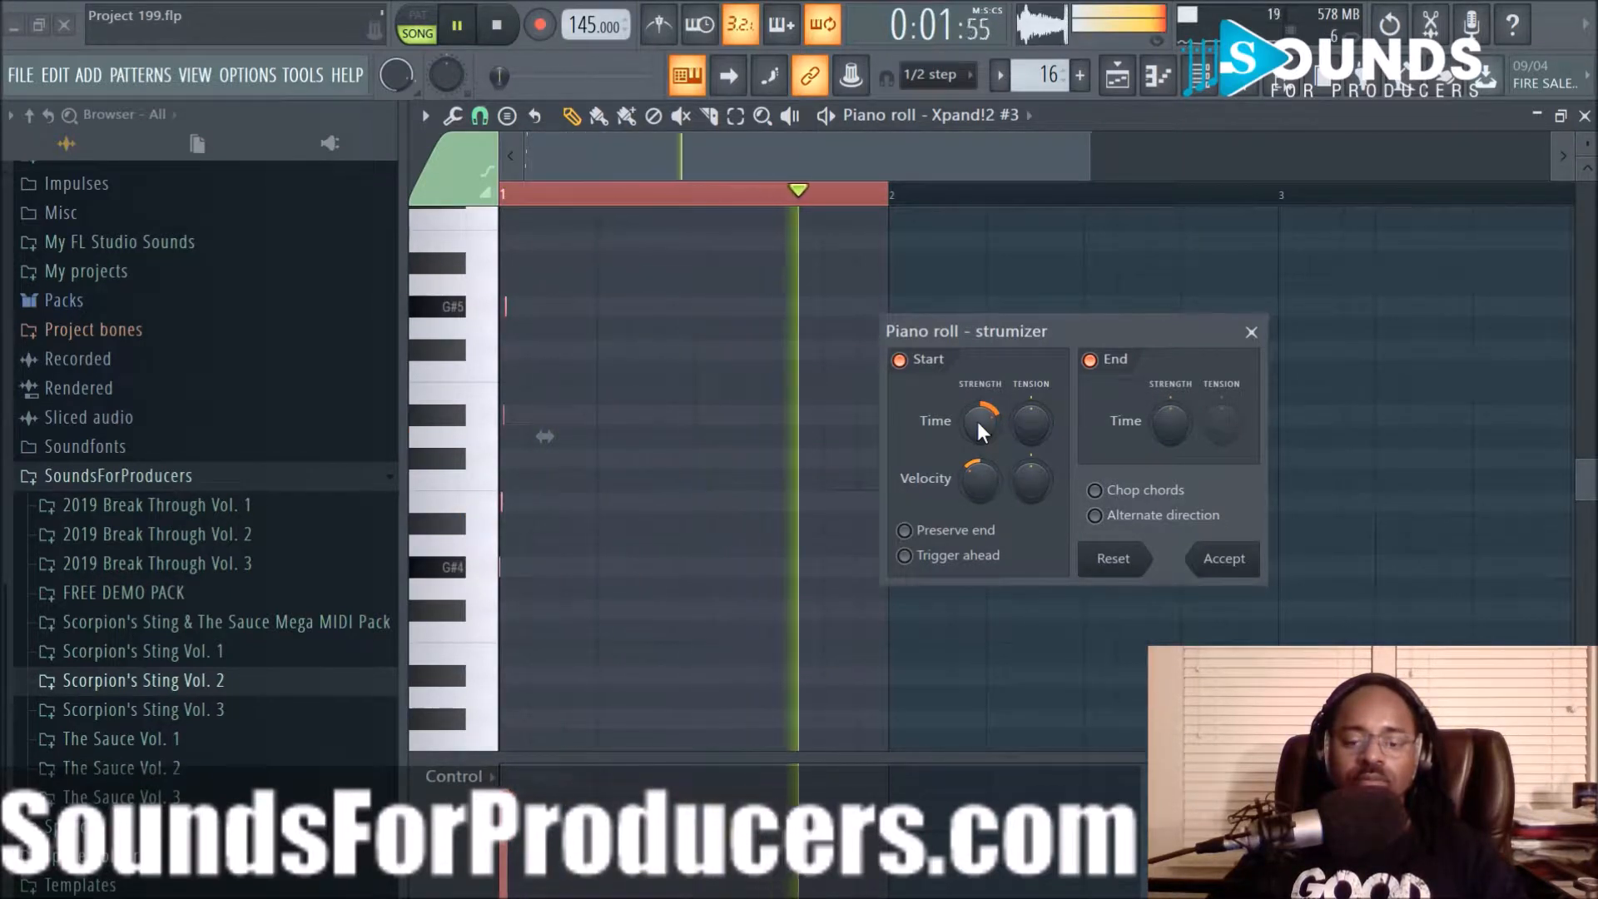
mouse_move(977, 421)
left_mouse_down()
mouse_move(977, 398)
mouse_move(977, 413)
left_mouse_up()
key("space")
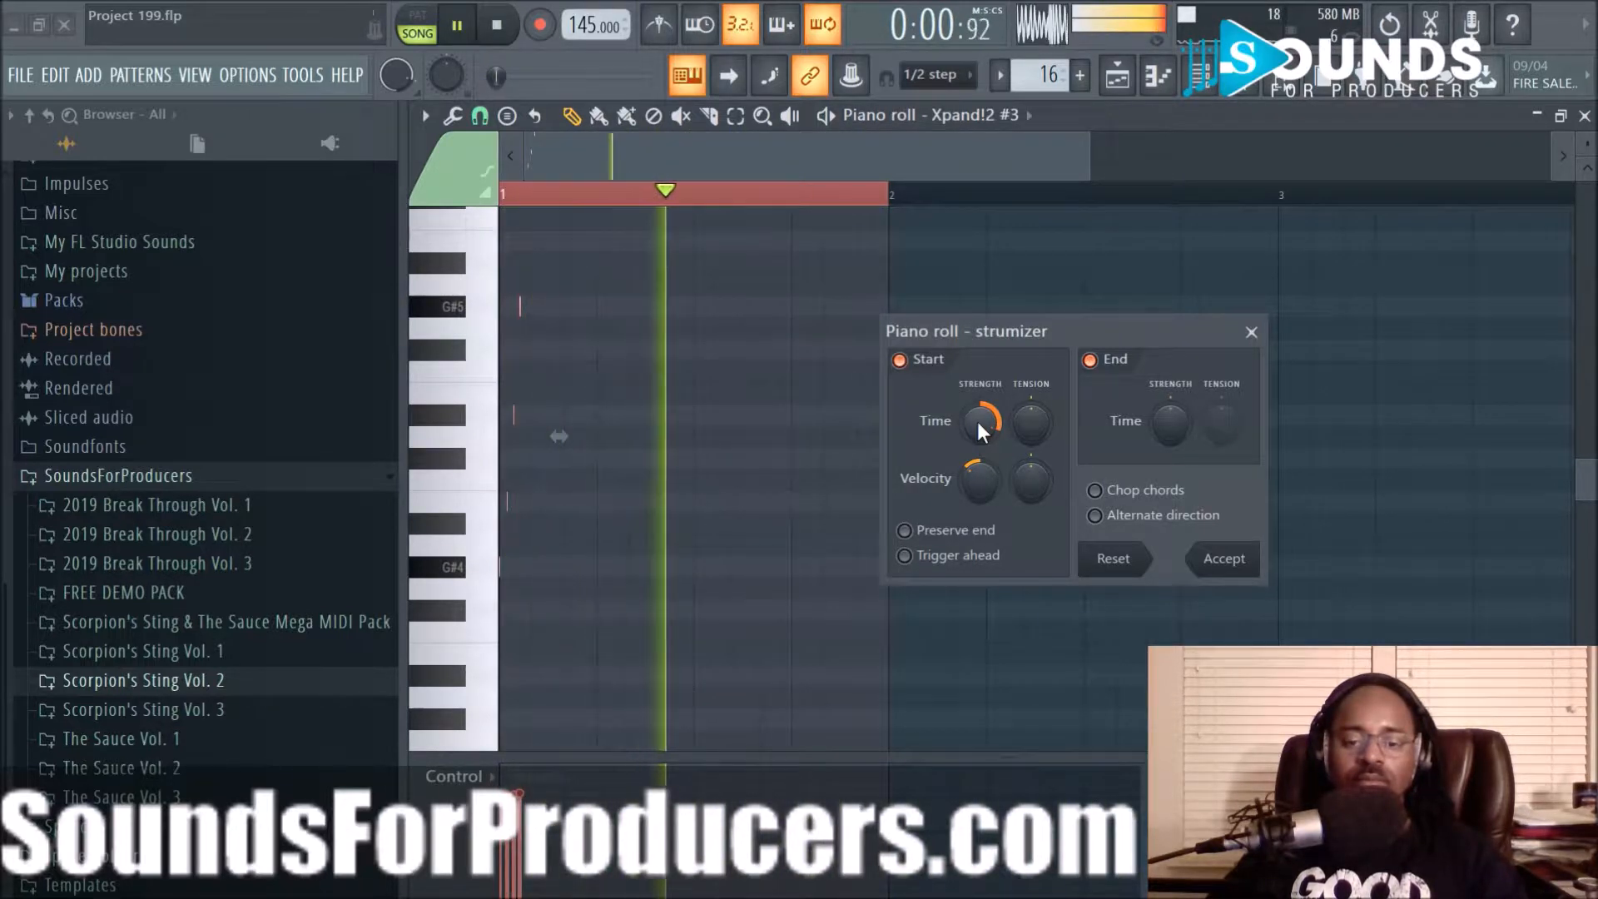
left_click(1215, 562)
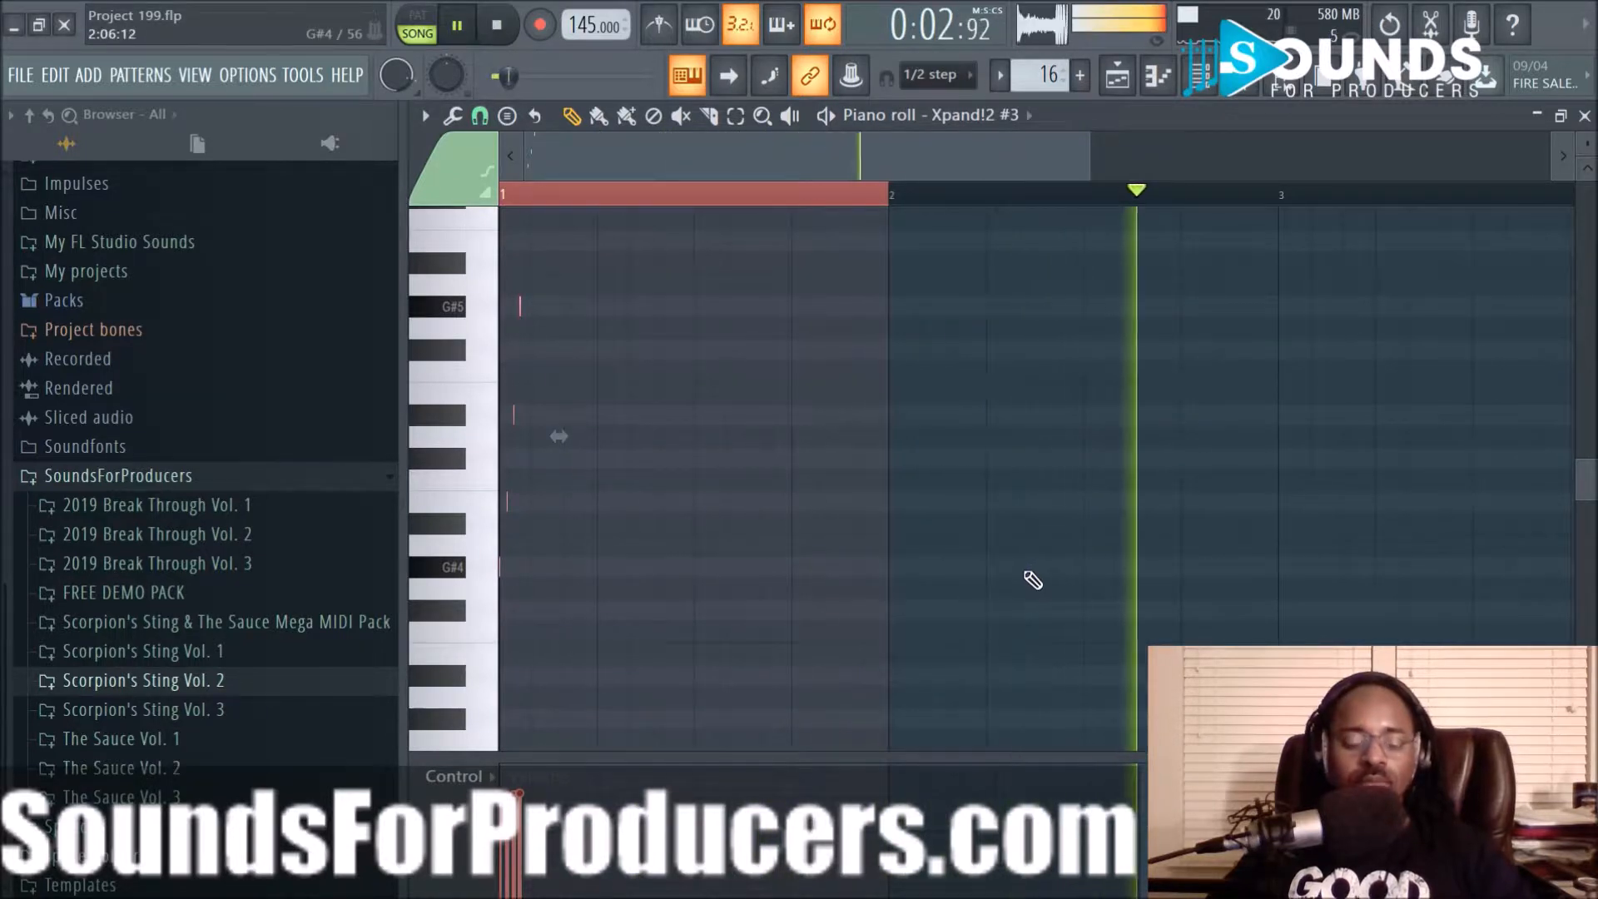
Transpose the strummed bell chord down one octave and replay the song to check it
key("ctrl+Down")
key("space")
key("space")
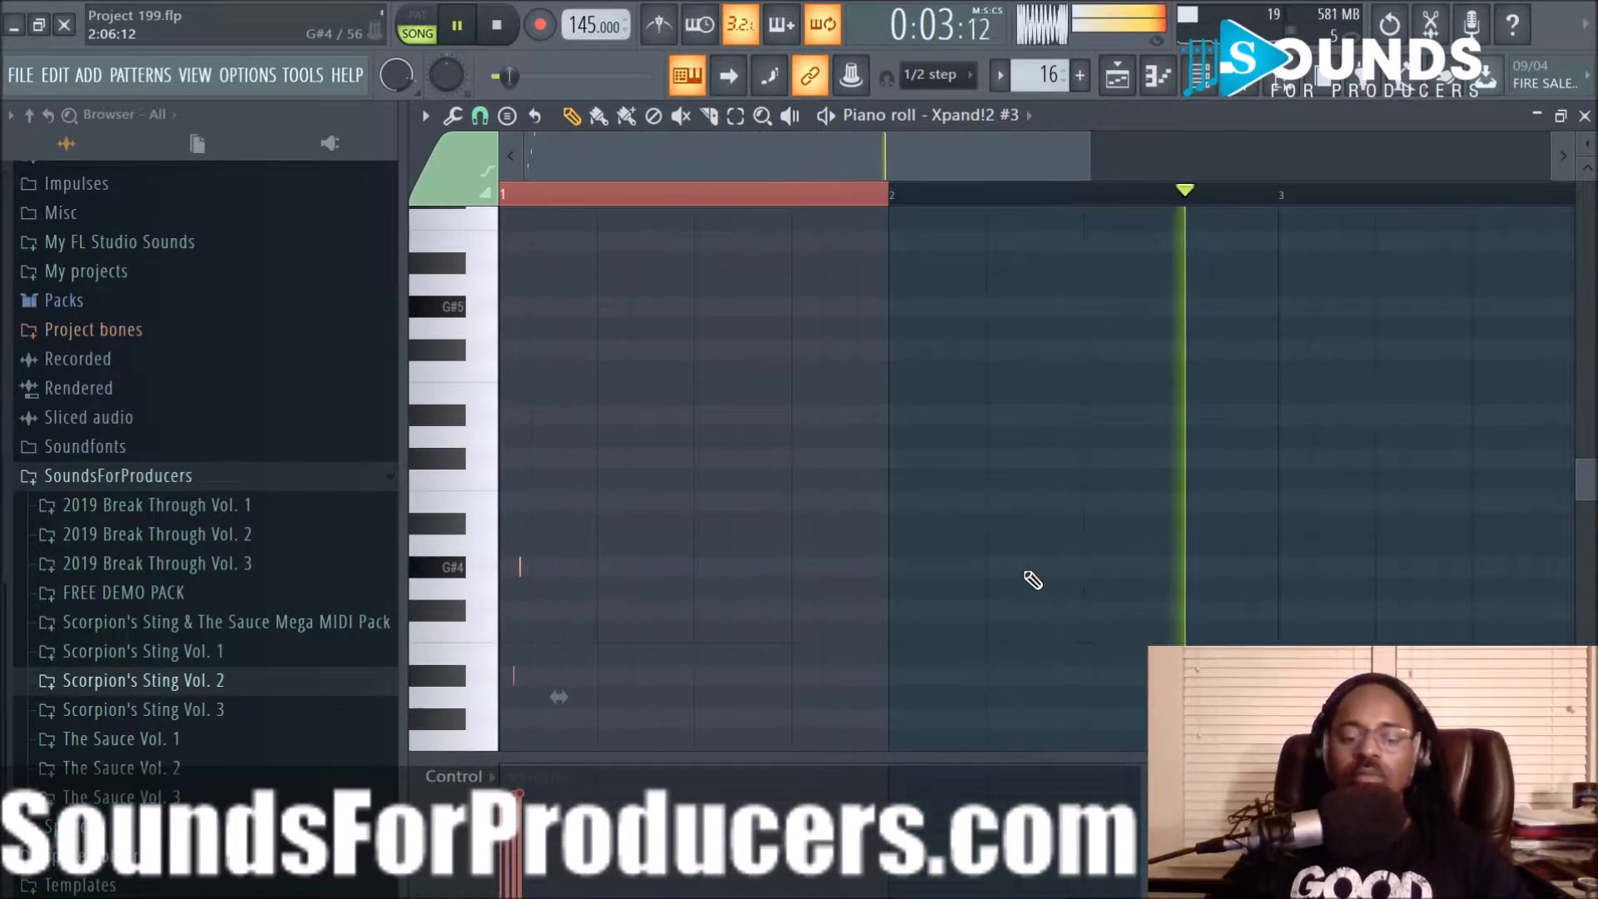
Hide the browser and route the Xpand!2 #3 channel to mixer track 10
left_click(1285, 86)
key("space")
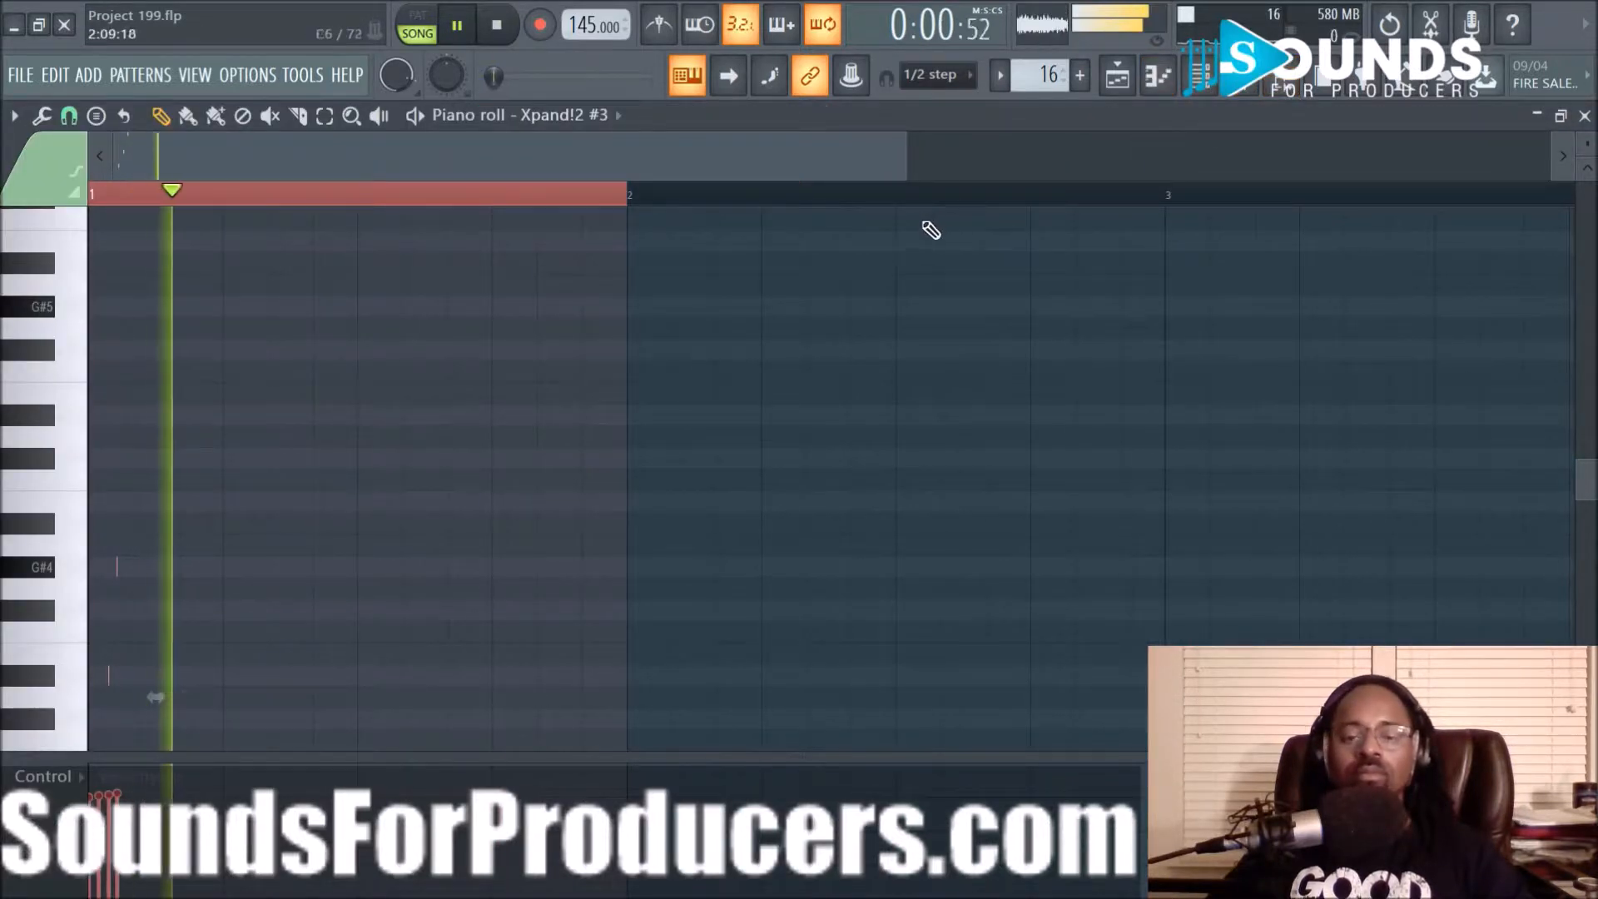
scroll(917, 208, "down", 2)
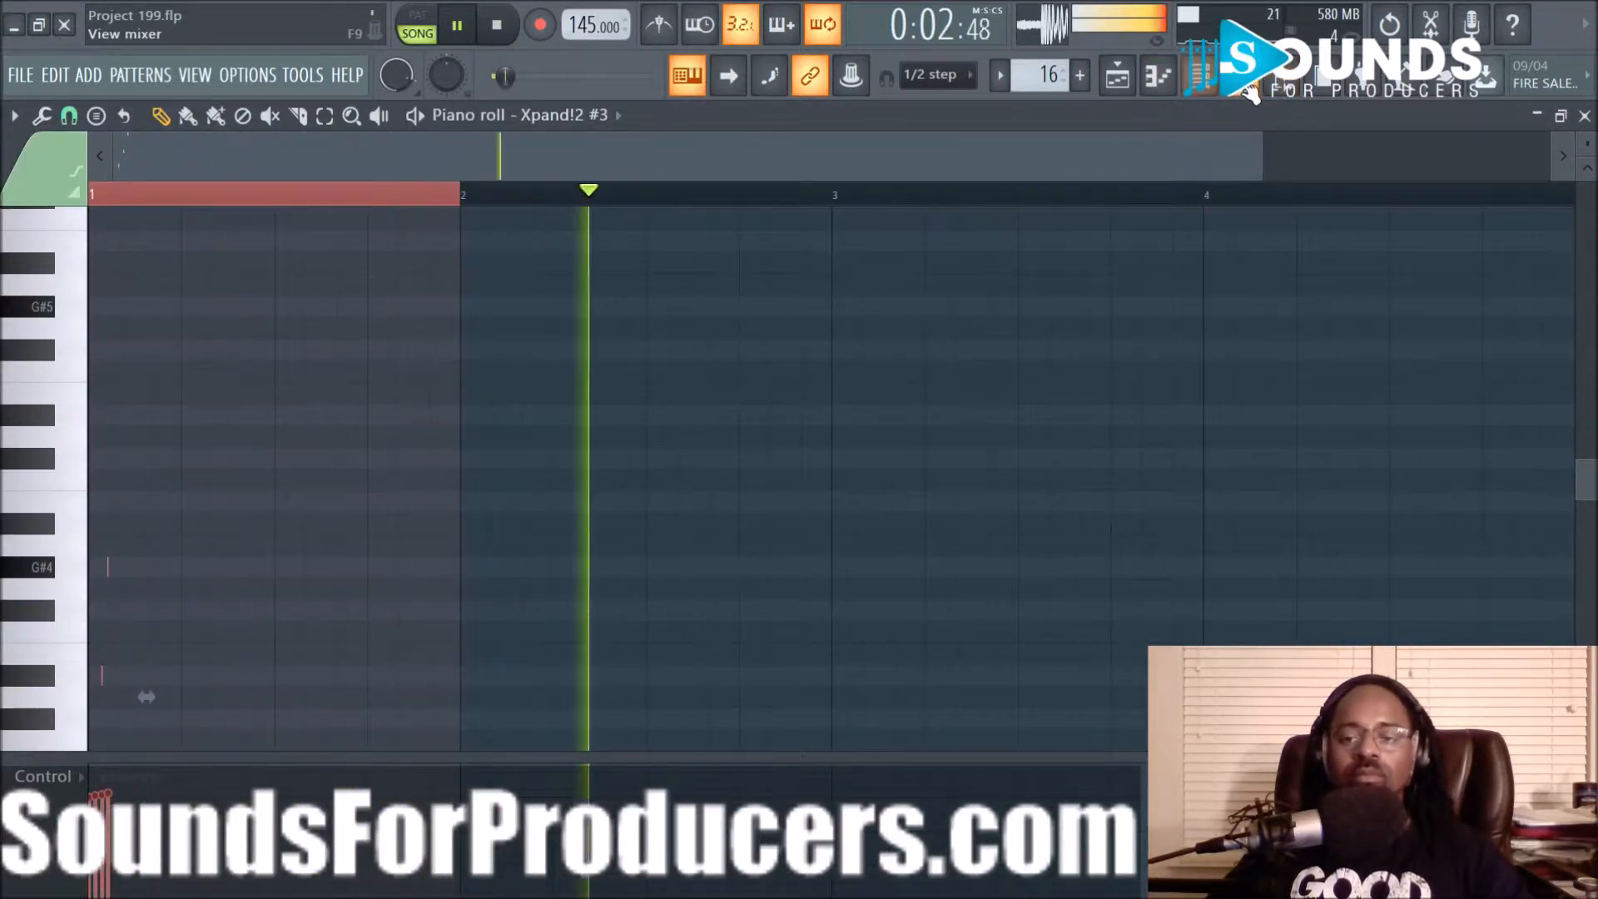
left_click(1196, 96)
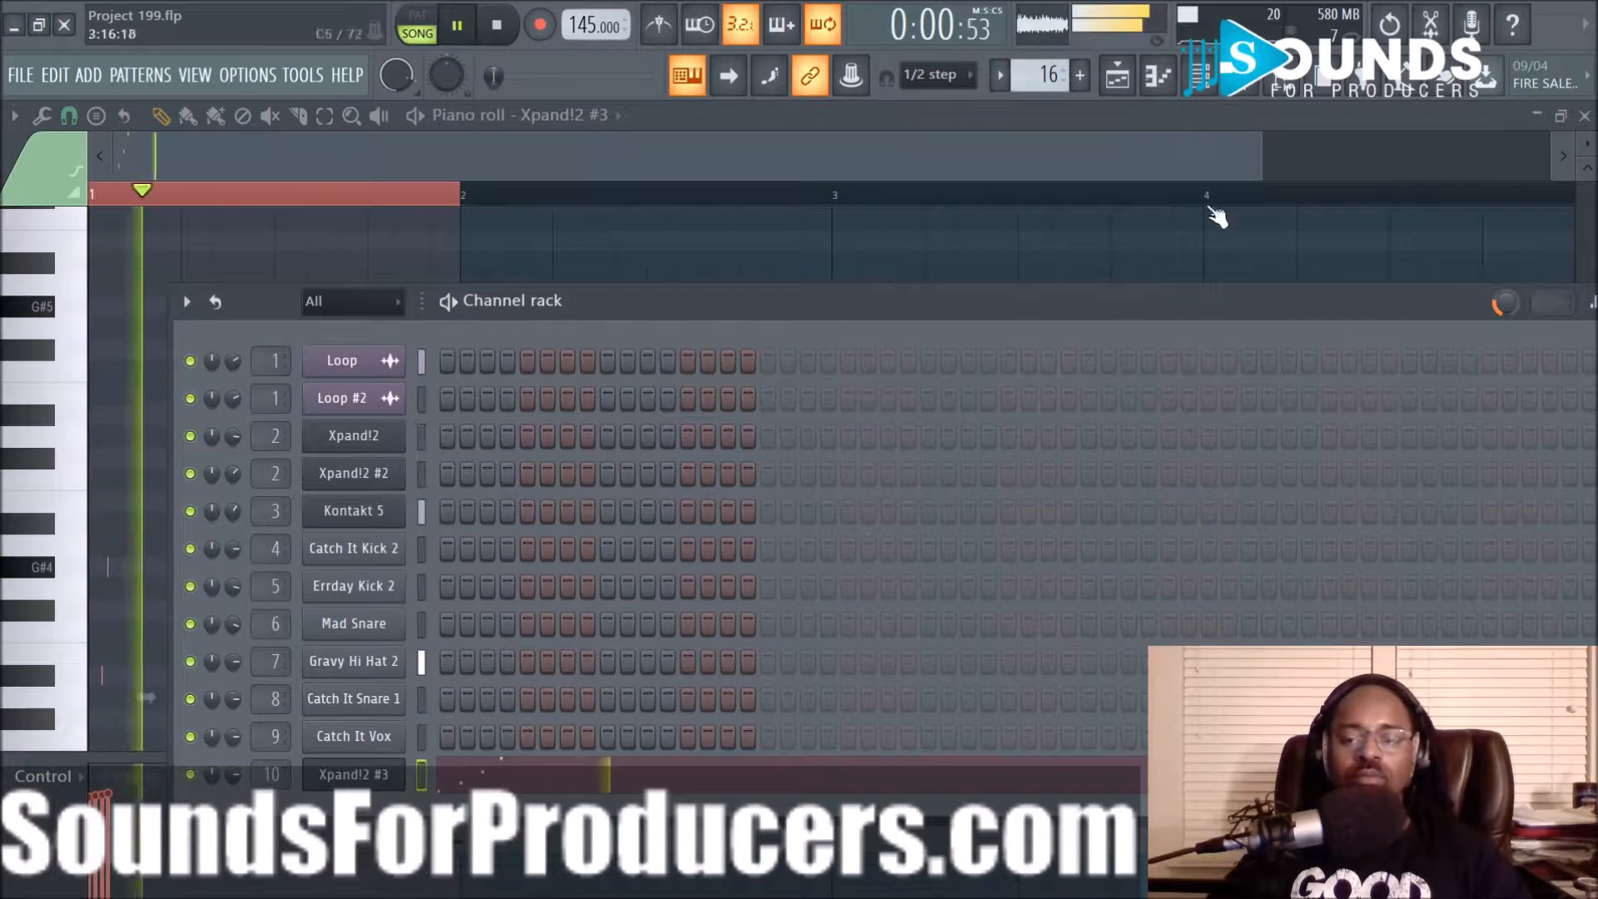
Rename mixer insert 10 as Bells
key("F9")
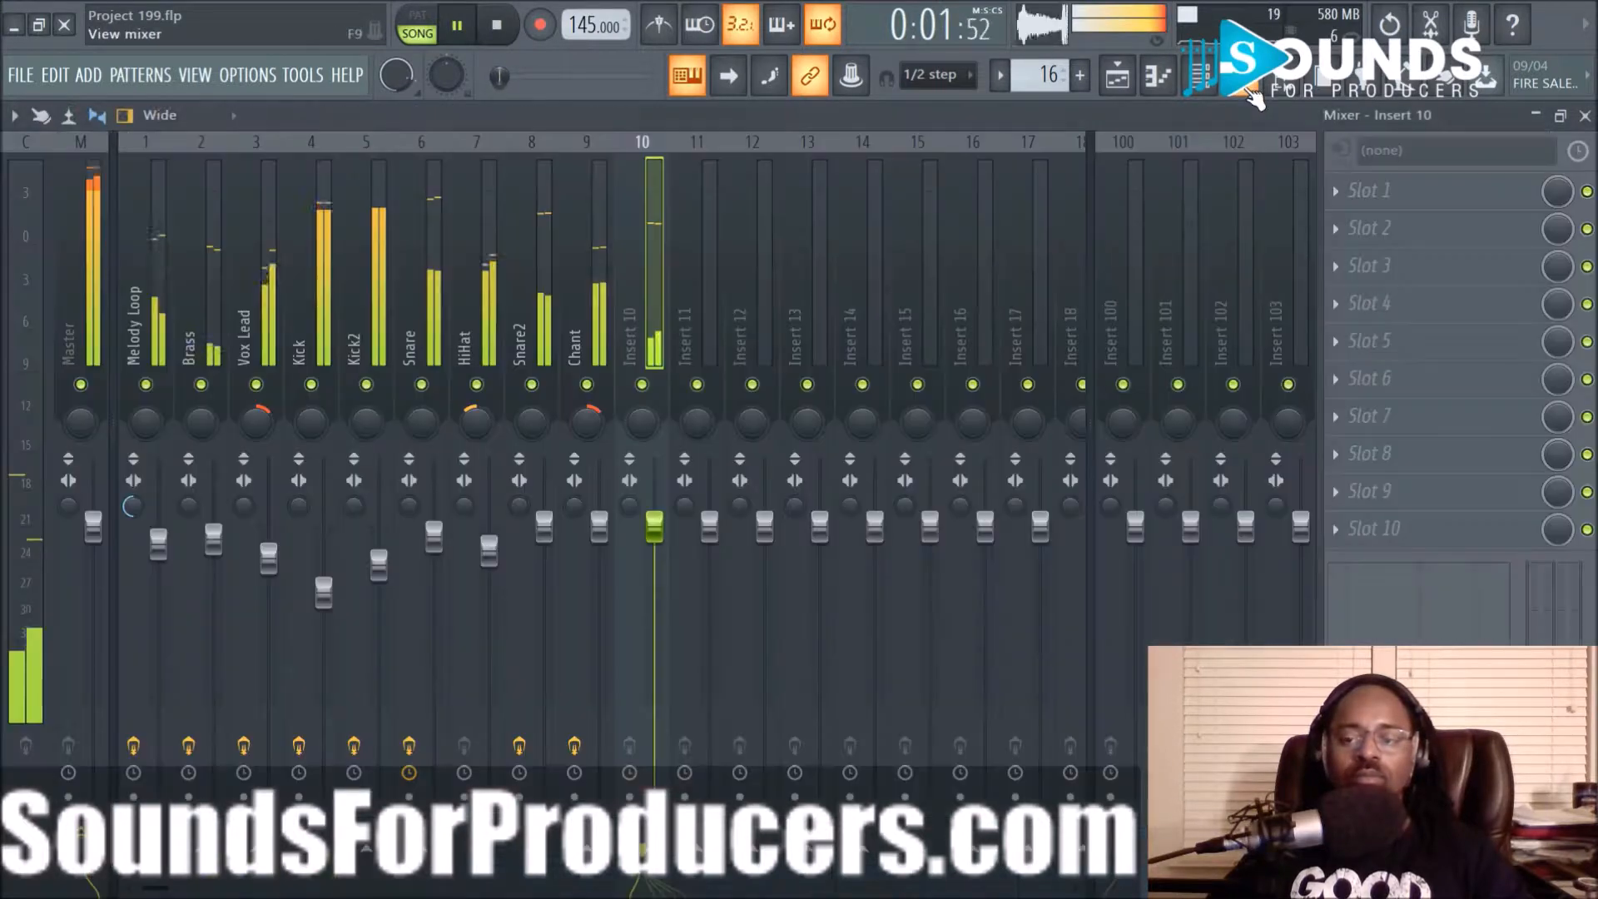
right_click(625, 350)
left_click(753, 161)
type("Bells")
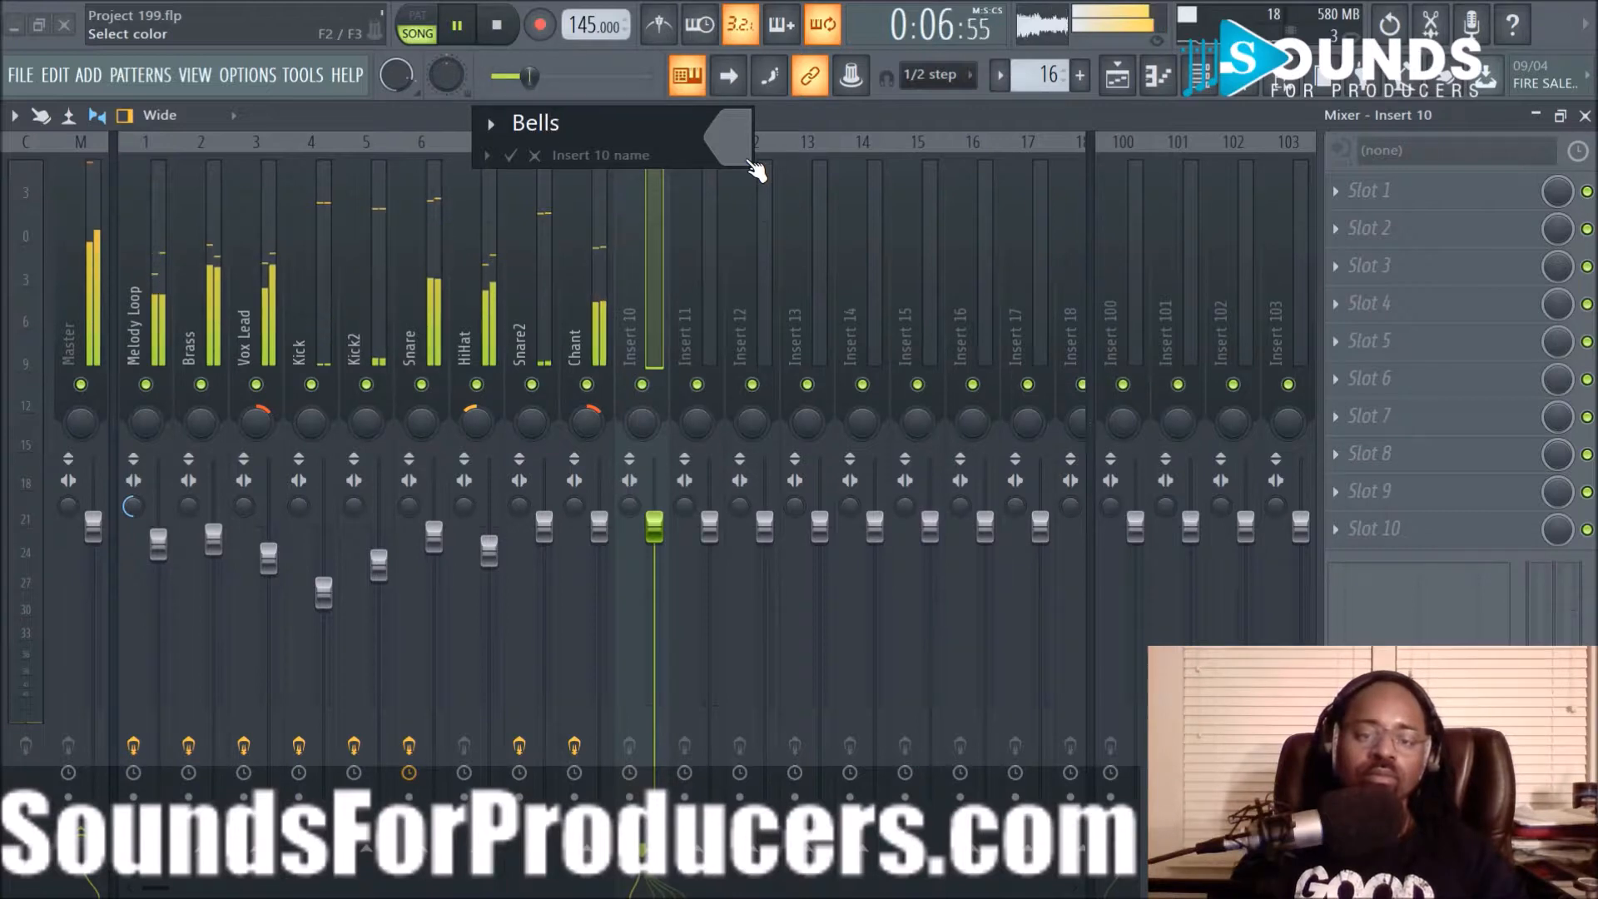
key("Return")
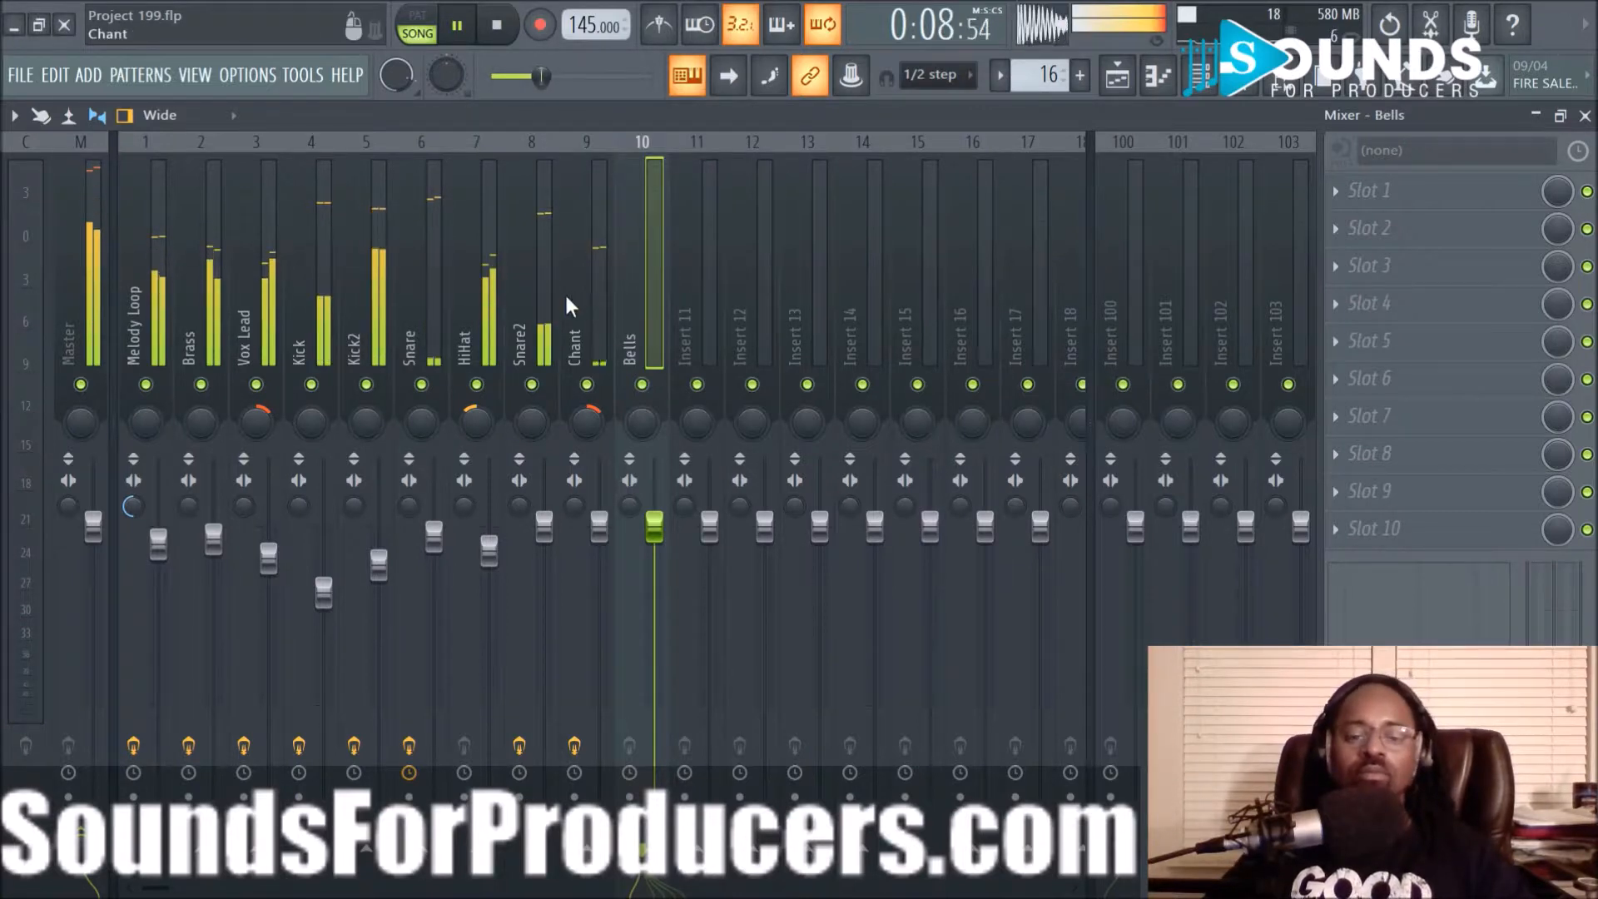
Add Fruity parametric EQ 2 to the first effect slot of Bells and cut the lows with band 1 at 124 Hz, -18 dB
left_click(1344, 204)
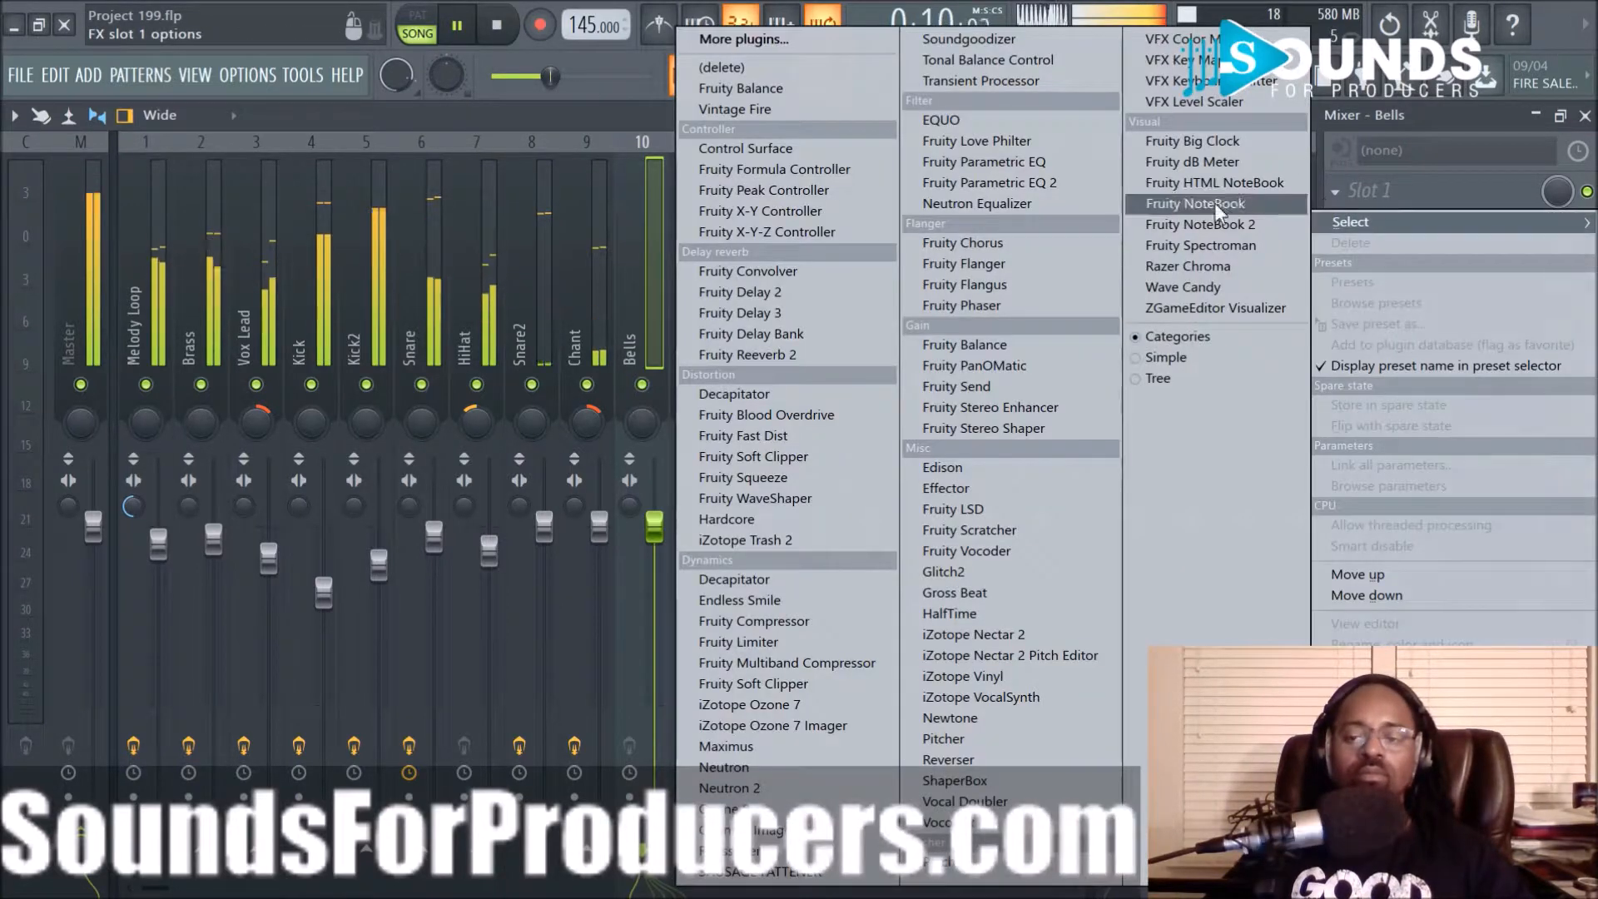
left_click(1059, 193)
left_click_drag(317, 591, 386, 697)
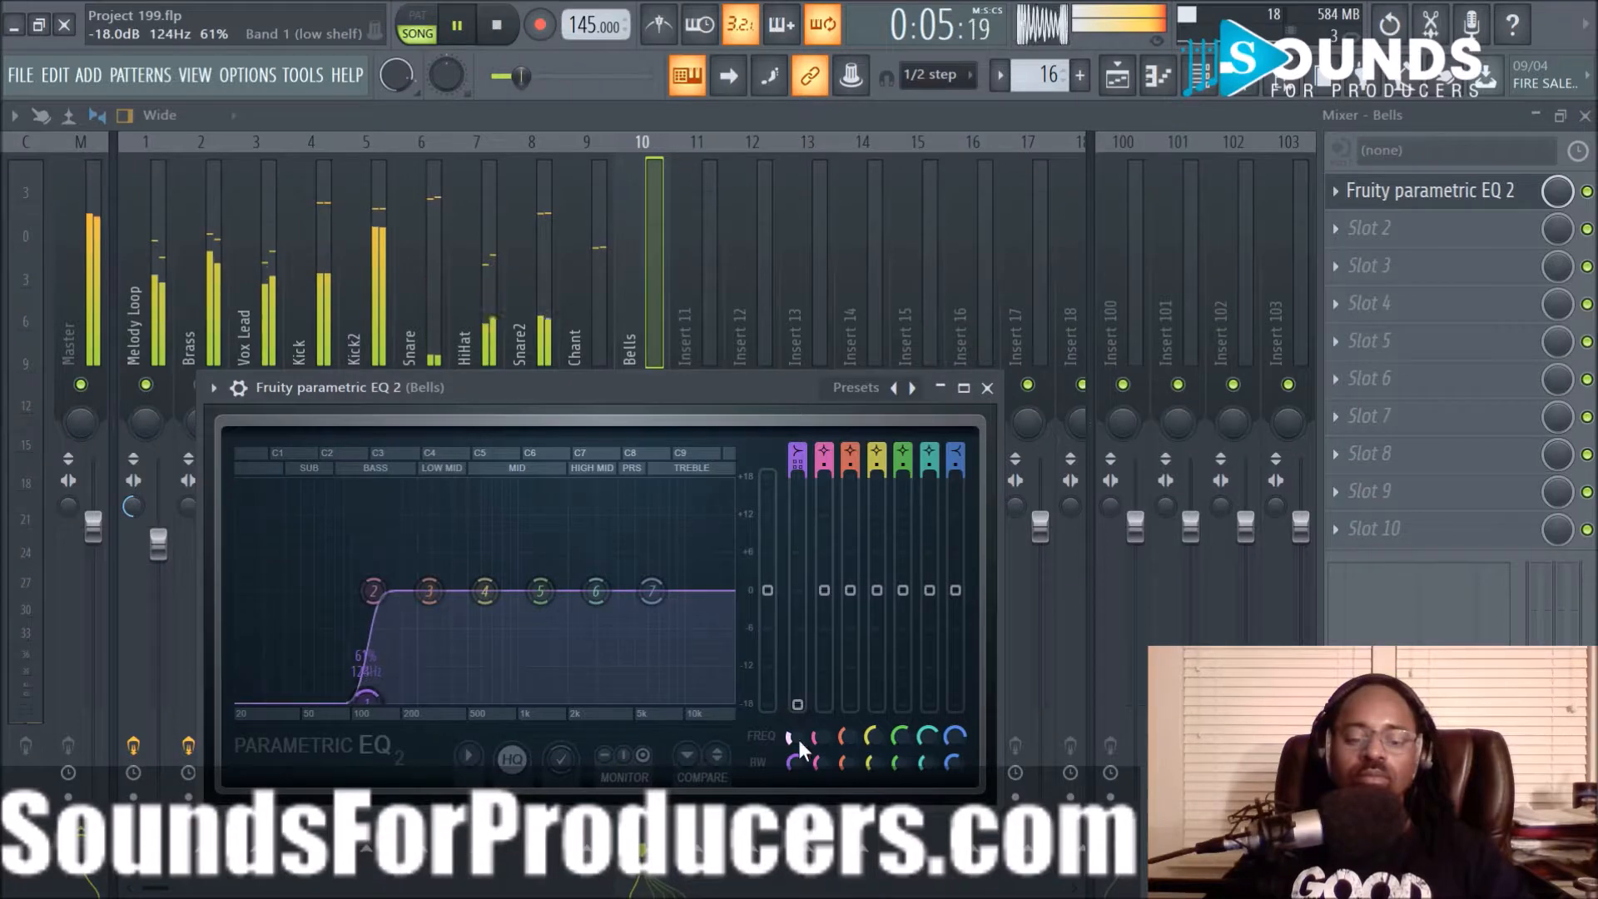
left_click(987, 388)
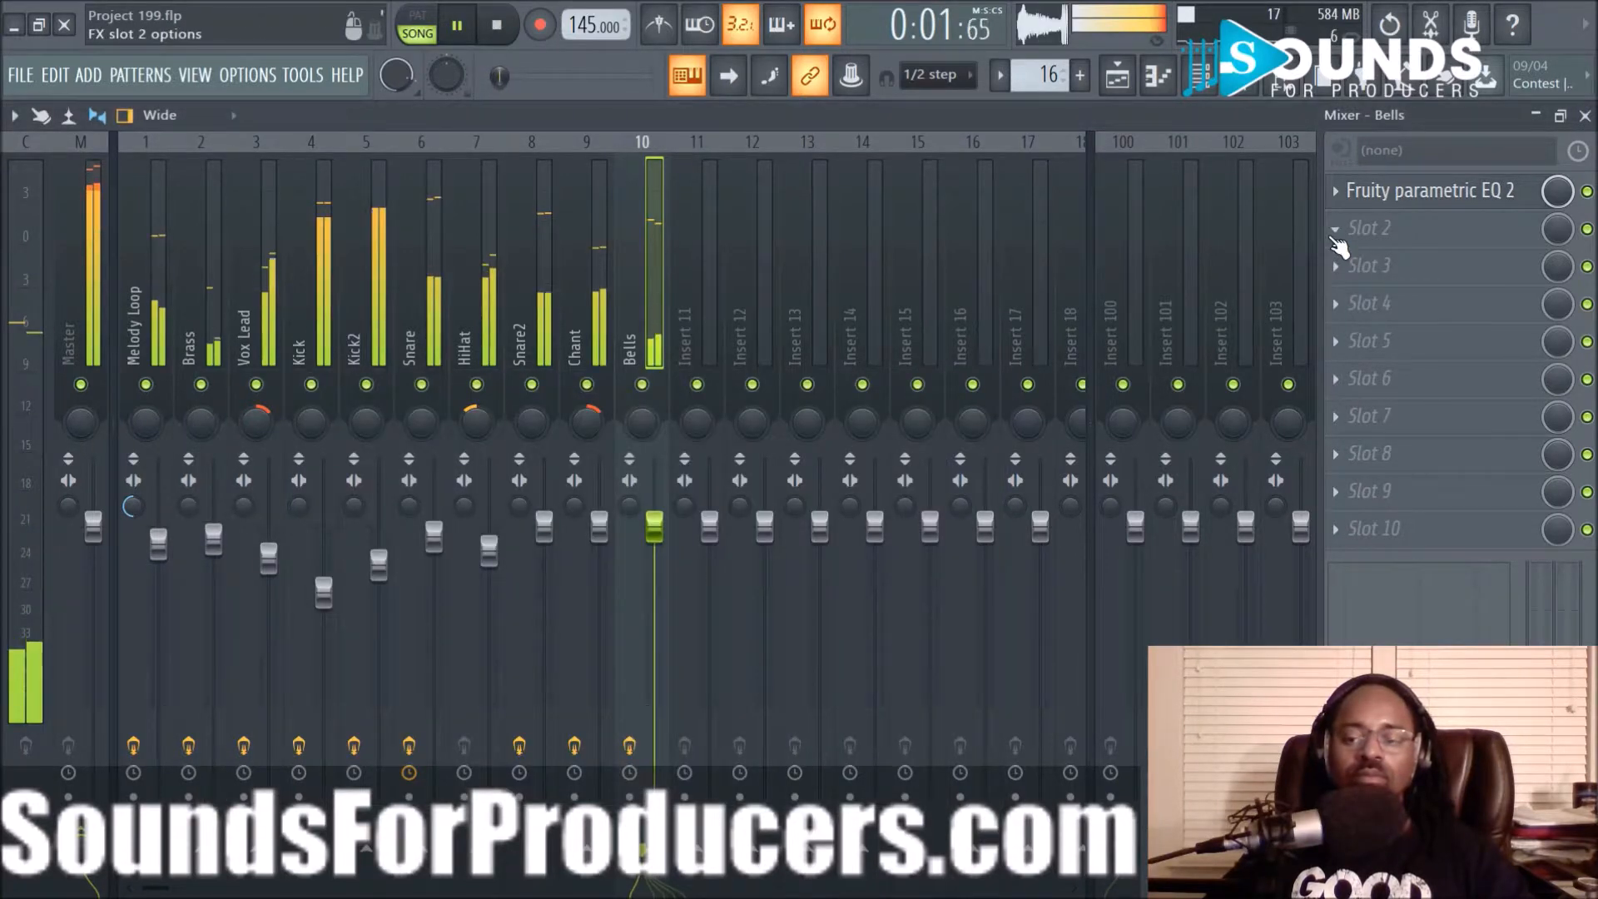
left_click(1337, 236)
left_click(976, 189)
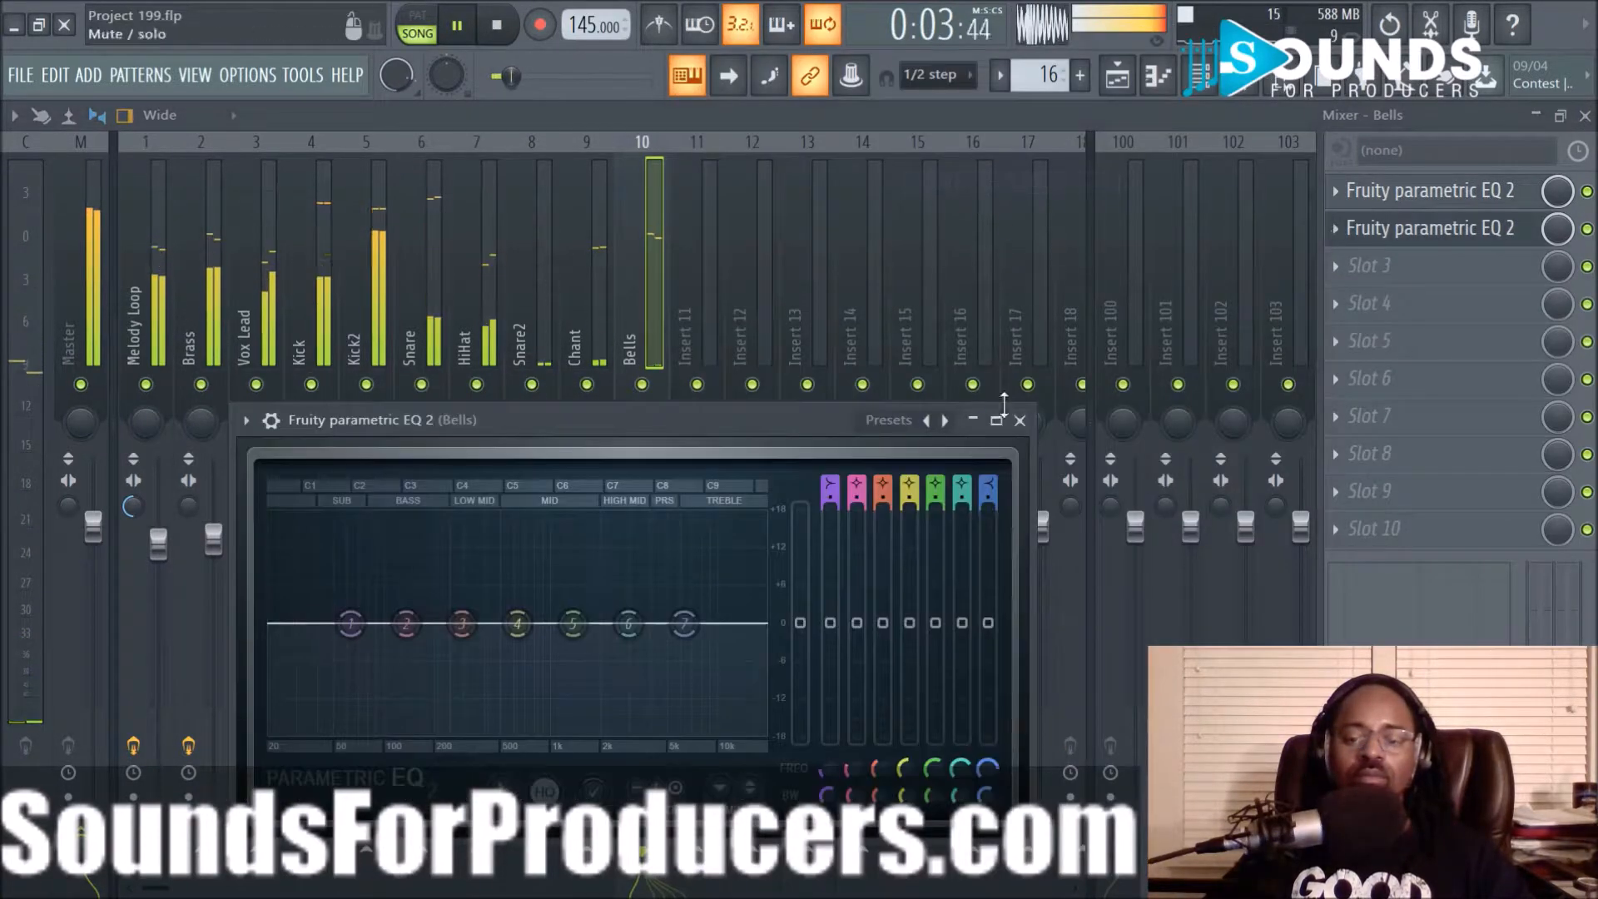
left_click(1019, 421)
Replace the second equalizer in slot 2 of the Bells track with Fruity Reeverb 2
left_click(1342, 232)
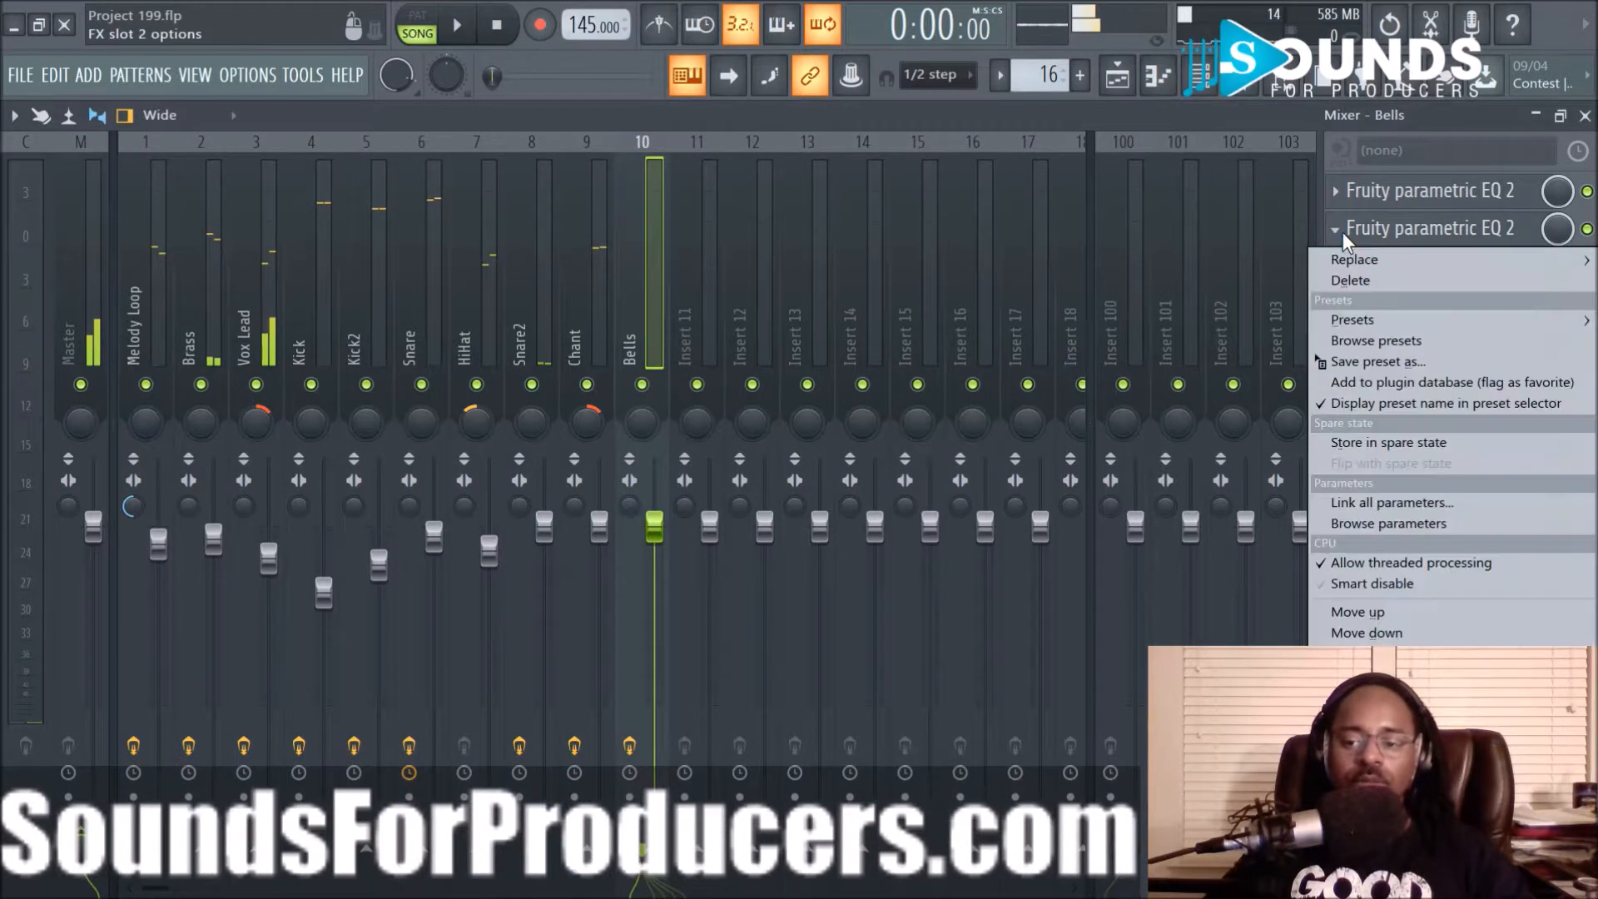
mouse_move(1340, 263)
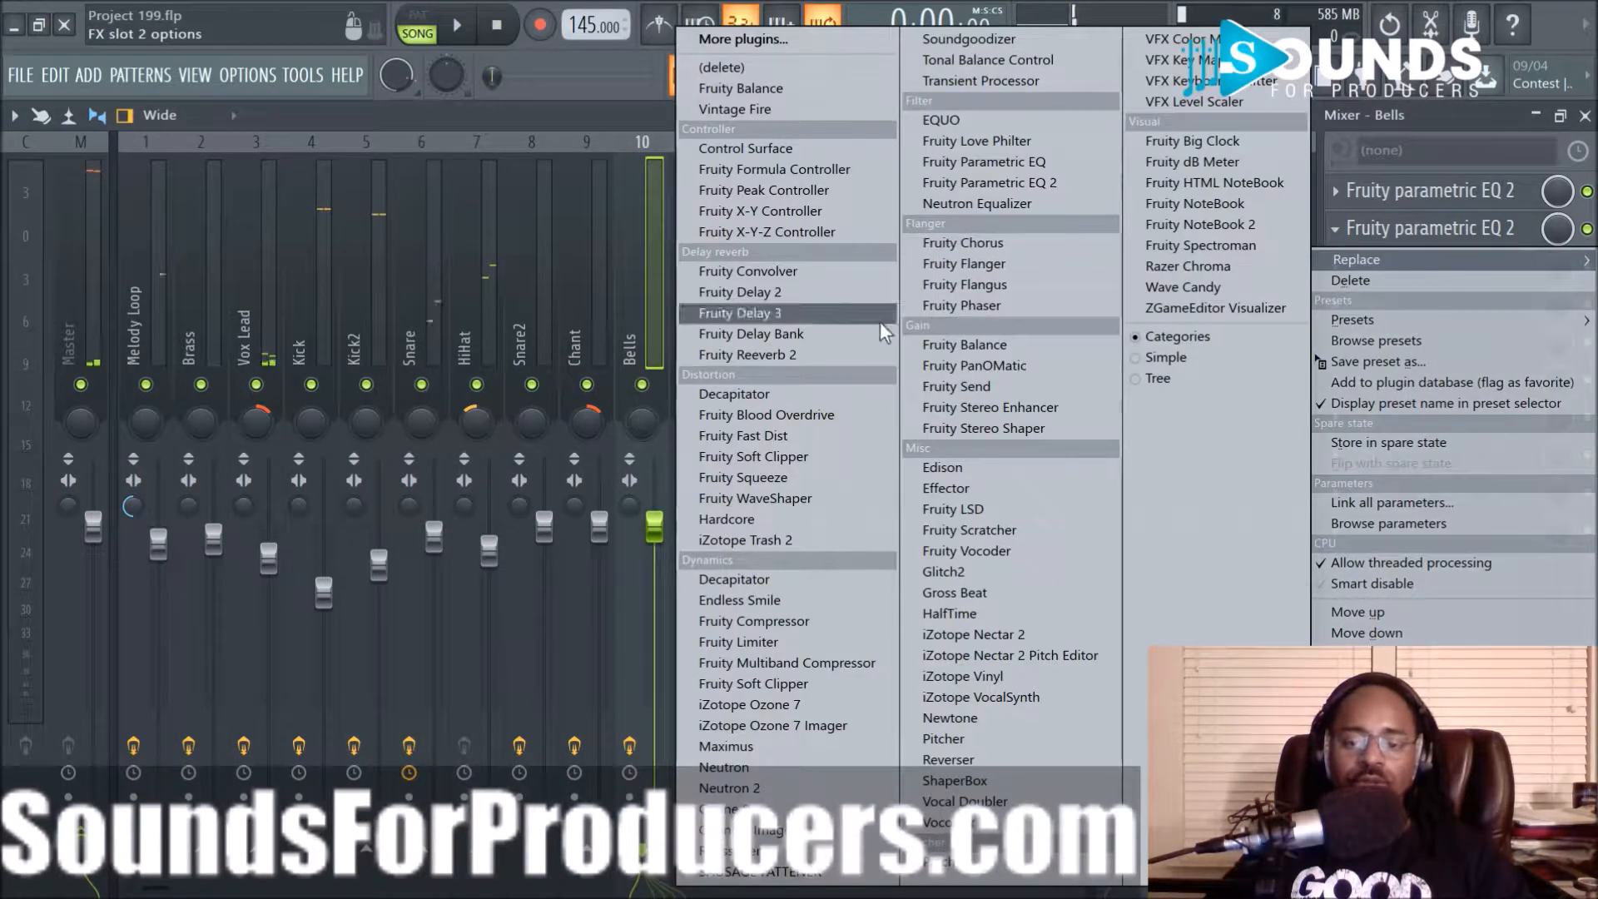
left_click(812, 353)
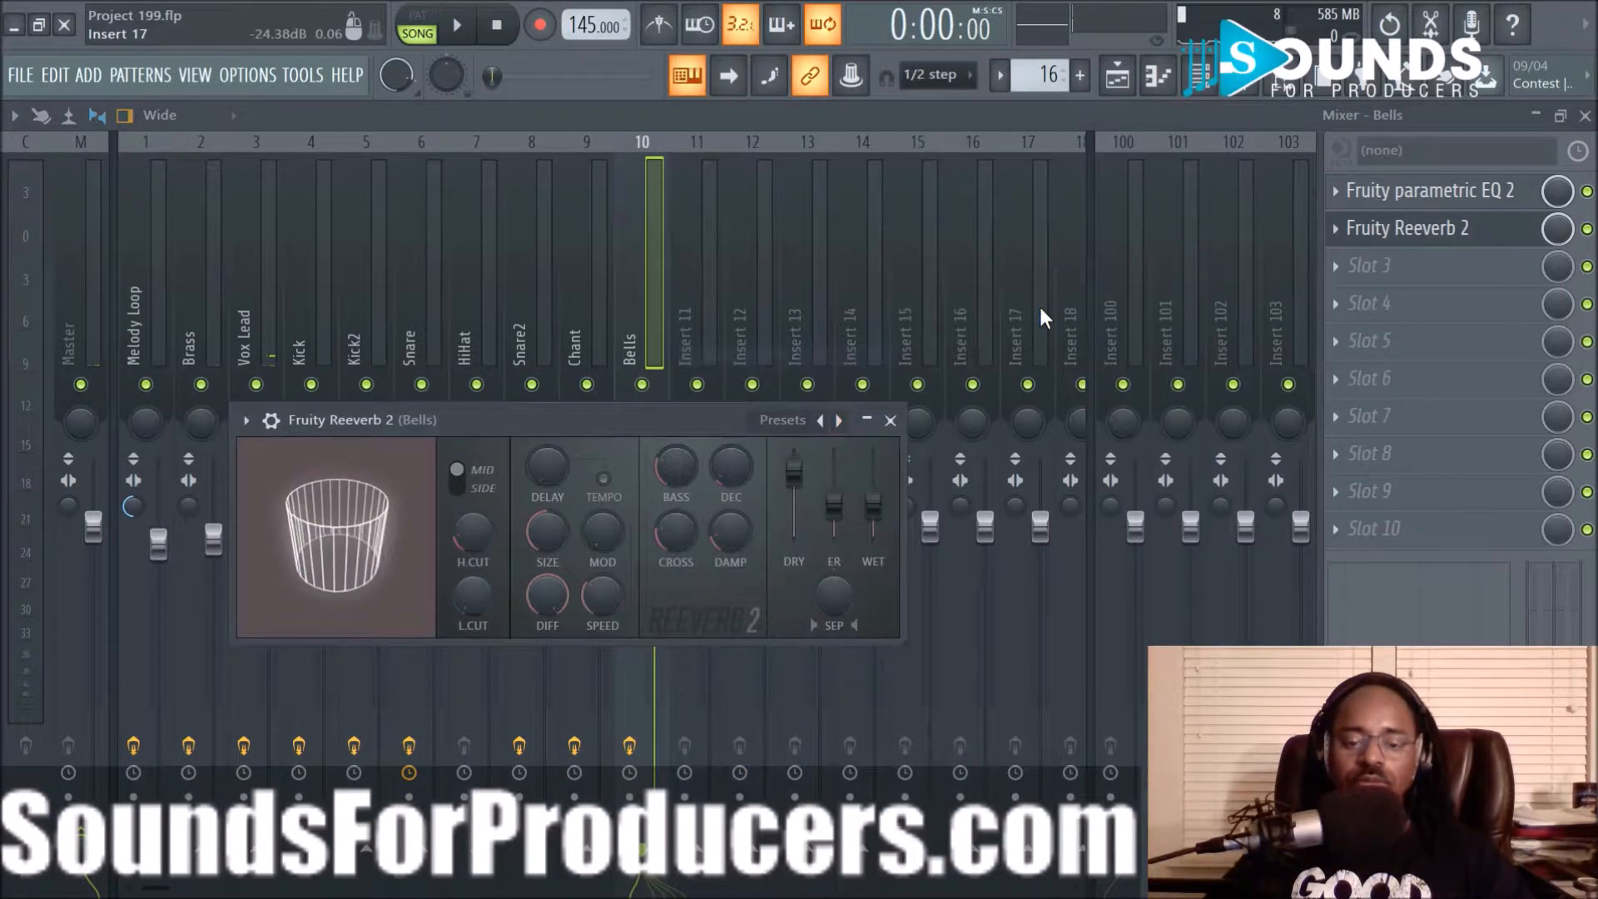
Raise the wet level of the Bells reverb while replaying the song to judge it
key("space")
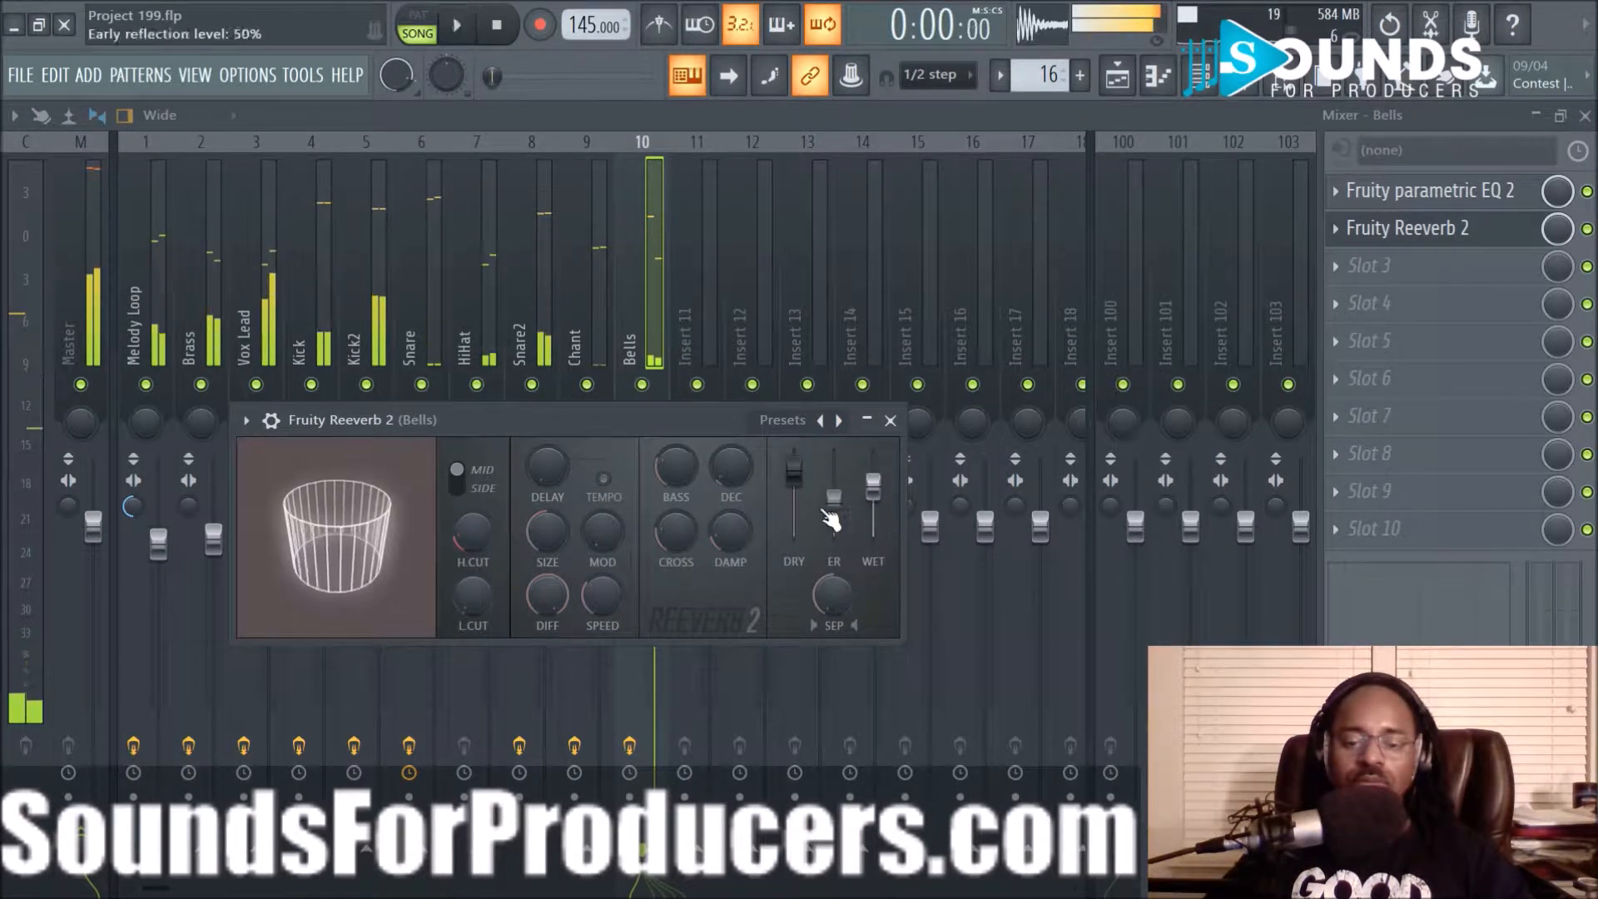
key("space")
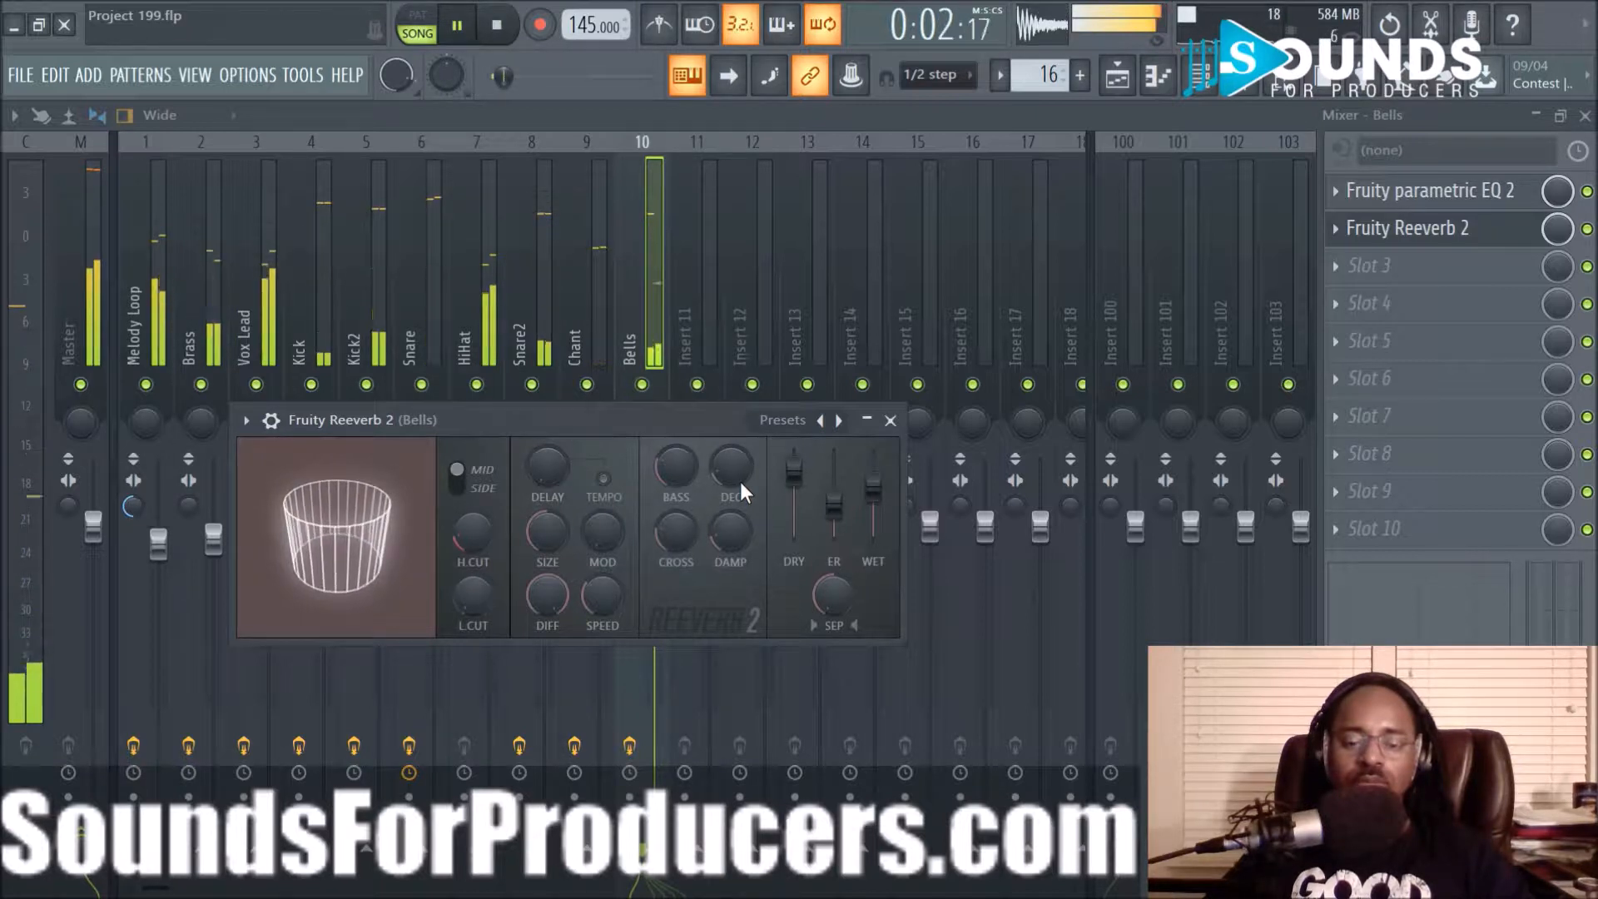
left_click_drag(874, 488, 851, 488)
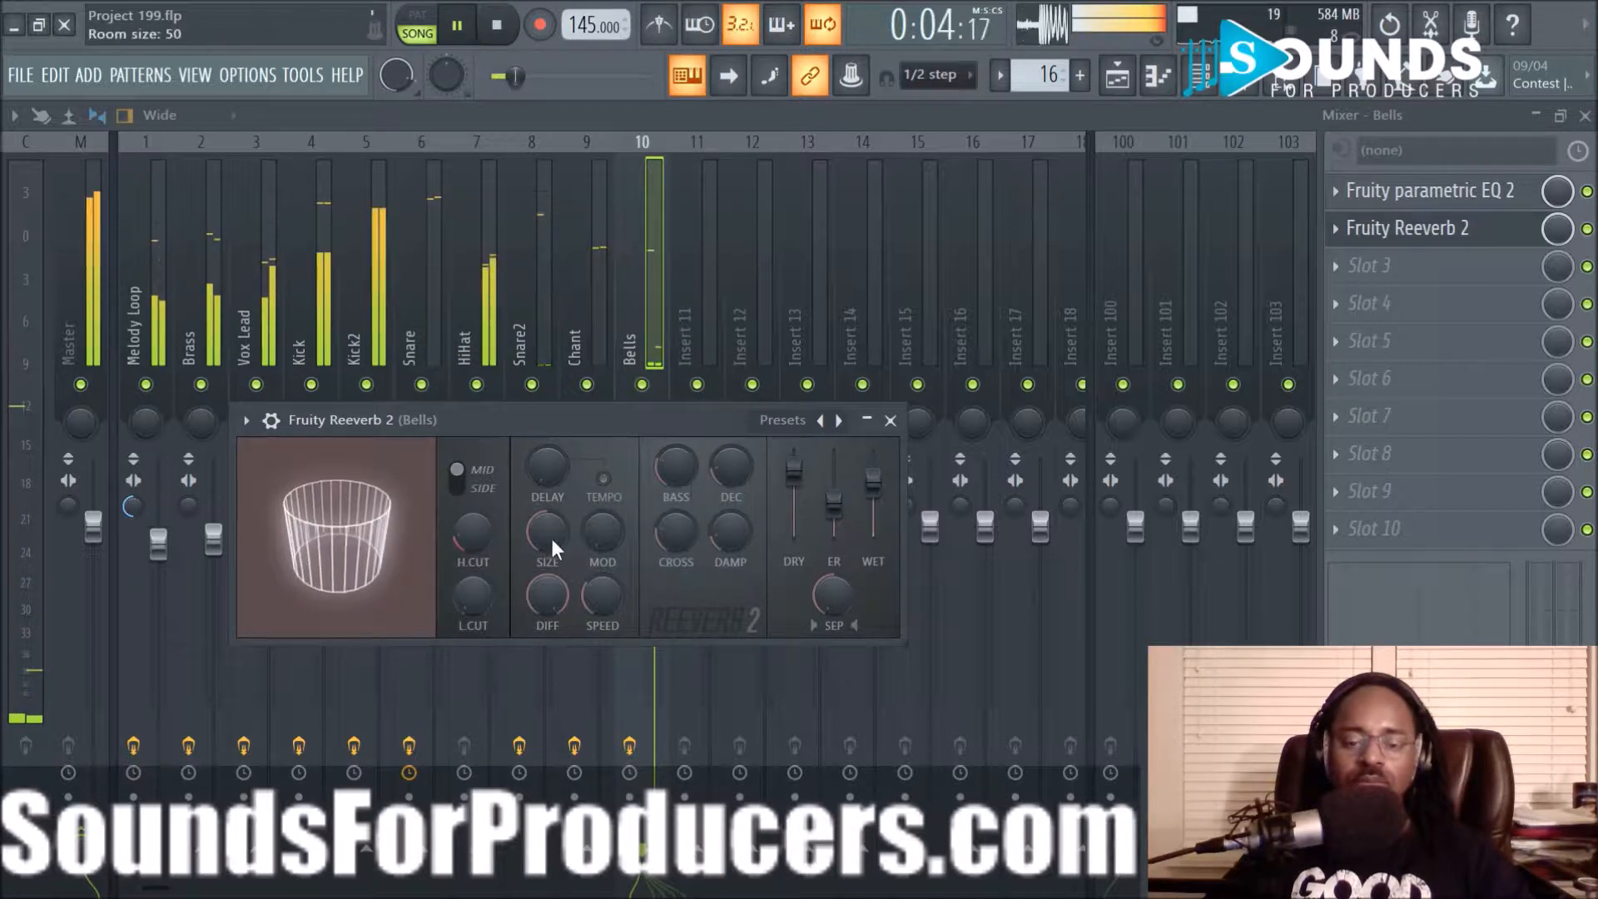
key("space")
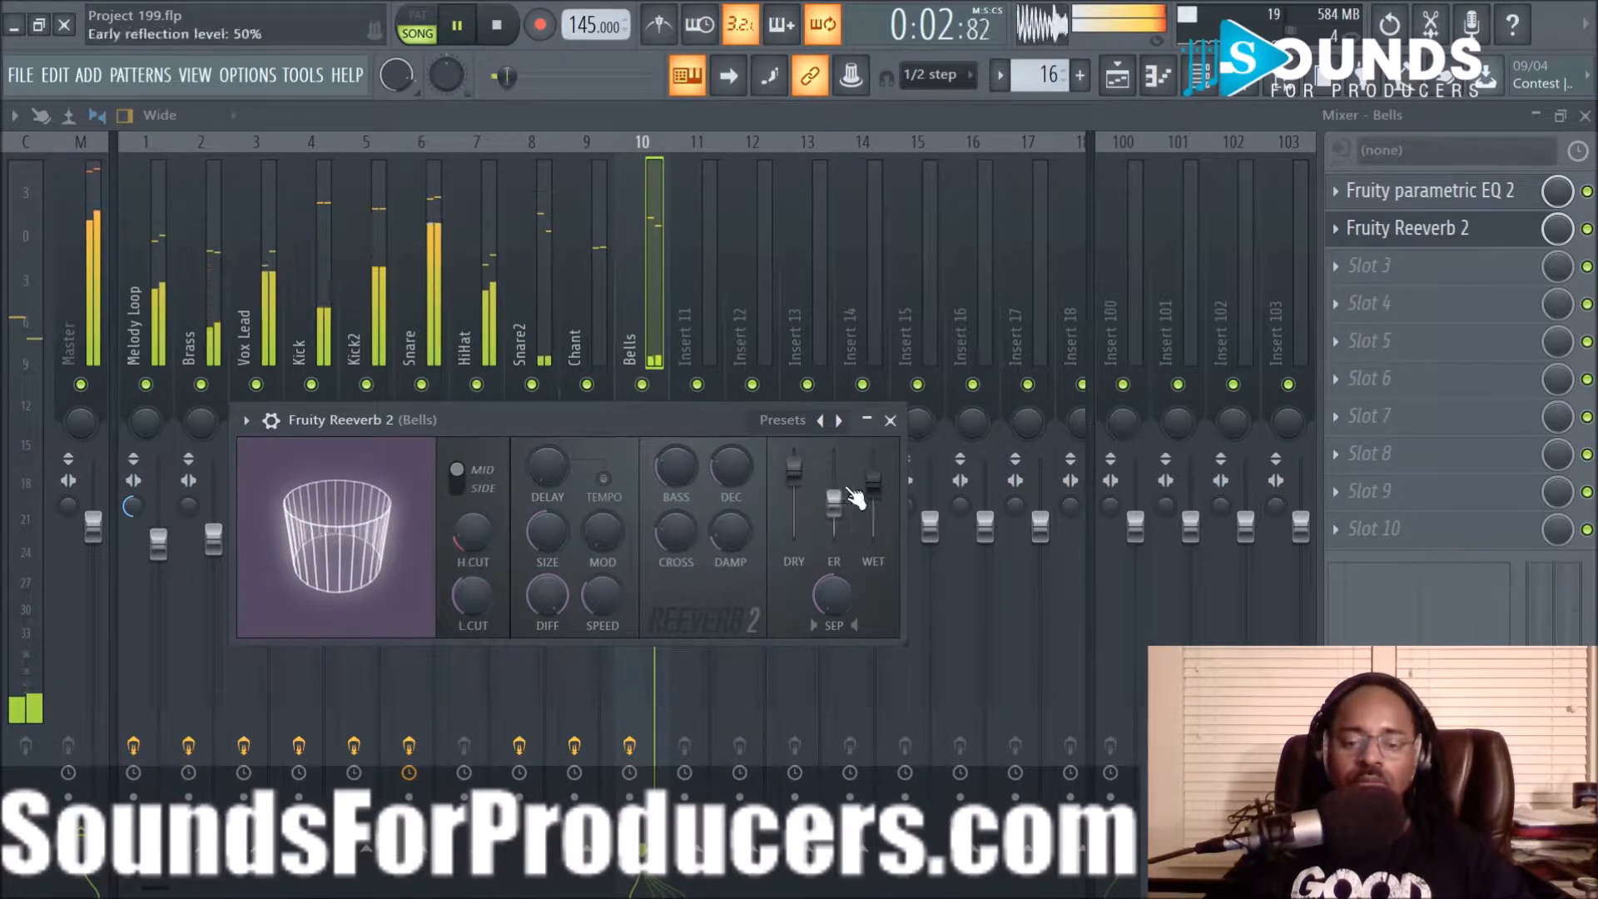
key("space")
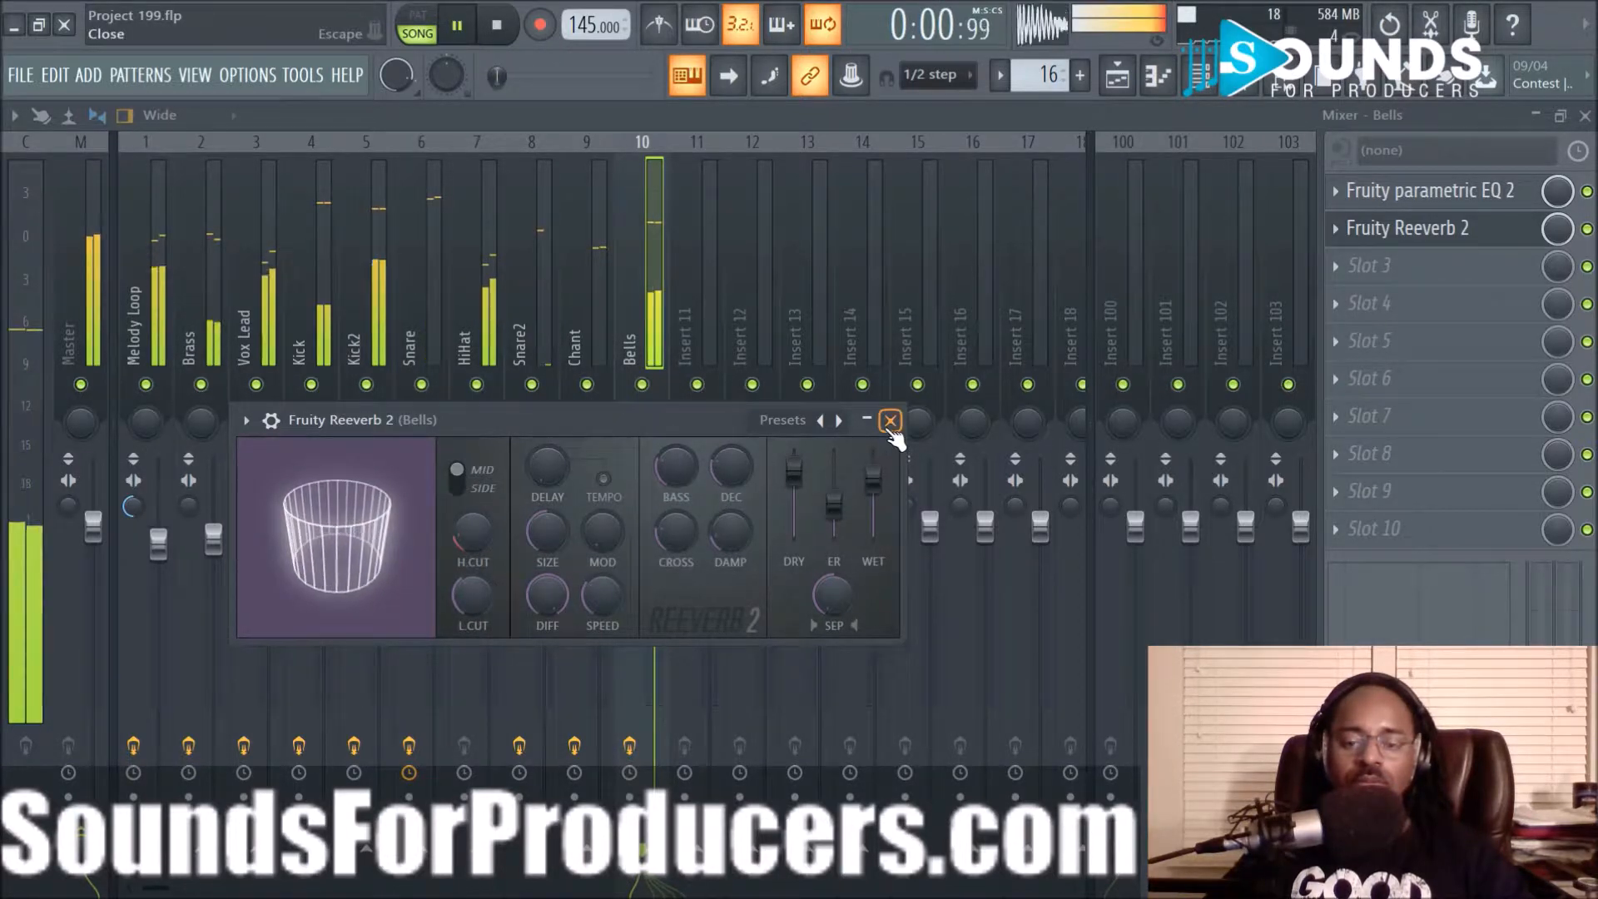
Close the Bells reverb, stop playback and load Fruity Delay 3 into the third effect slot of the Bells track
left_click(889, 420)
key("space")
left_click(1356, 266)
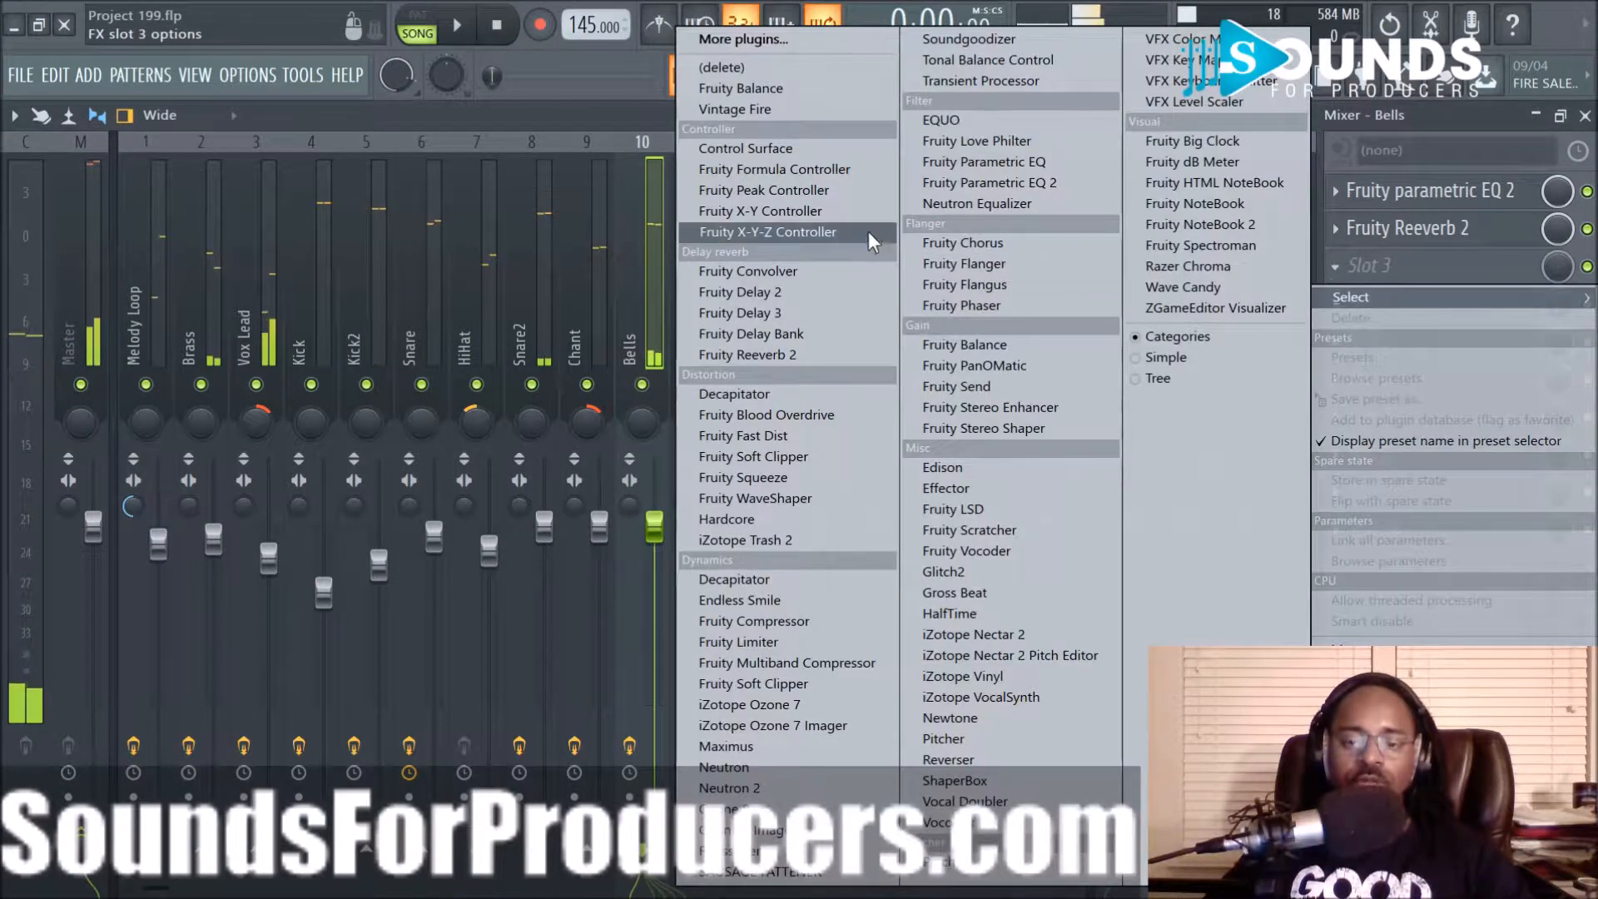
left_click(837, 310)
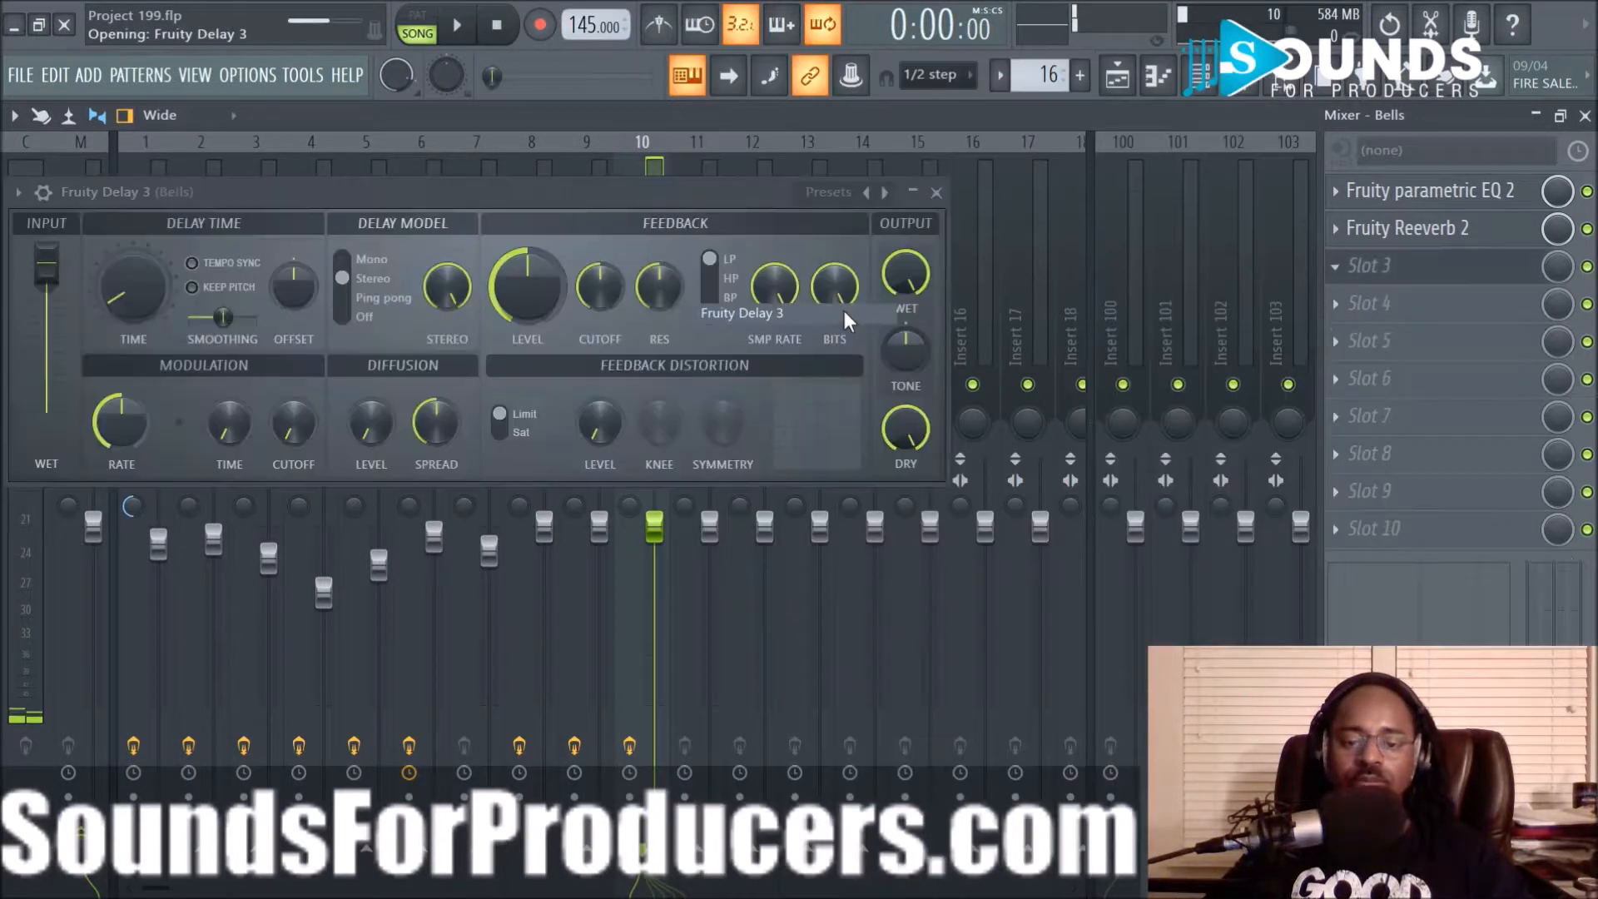
Lower the output wet level of Fruity Delay 3 on Bells to about 76% while replaying the song, and close the delay
key("space")
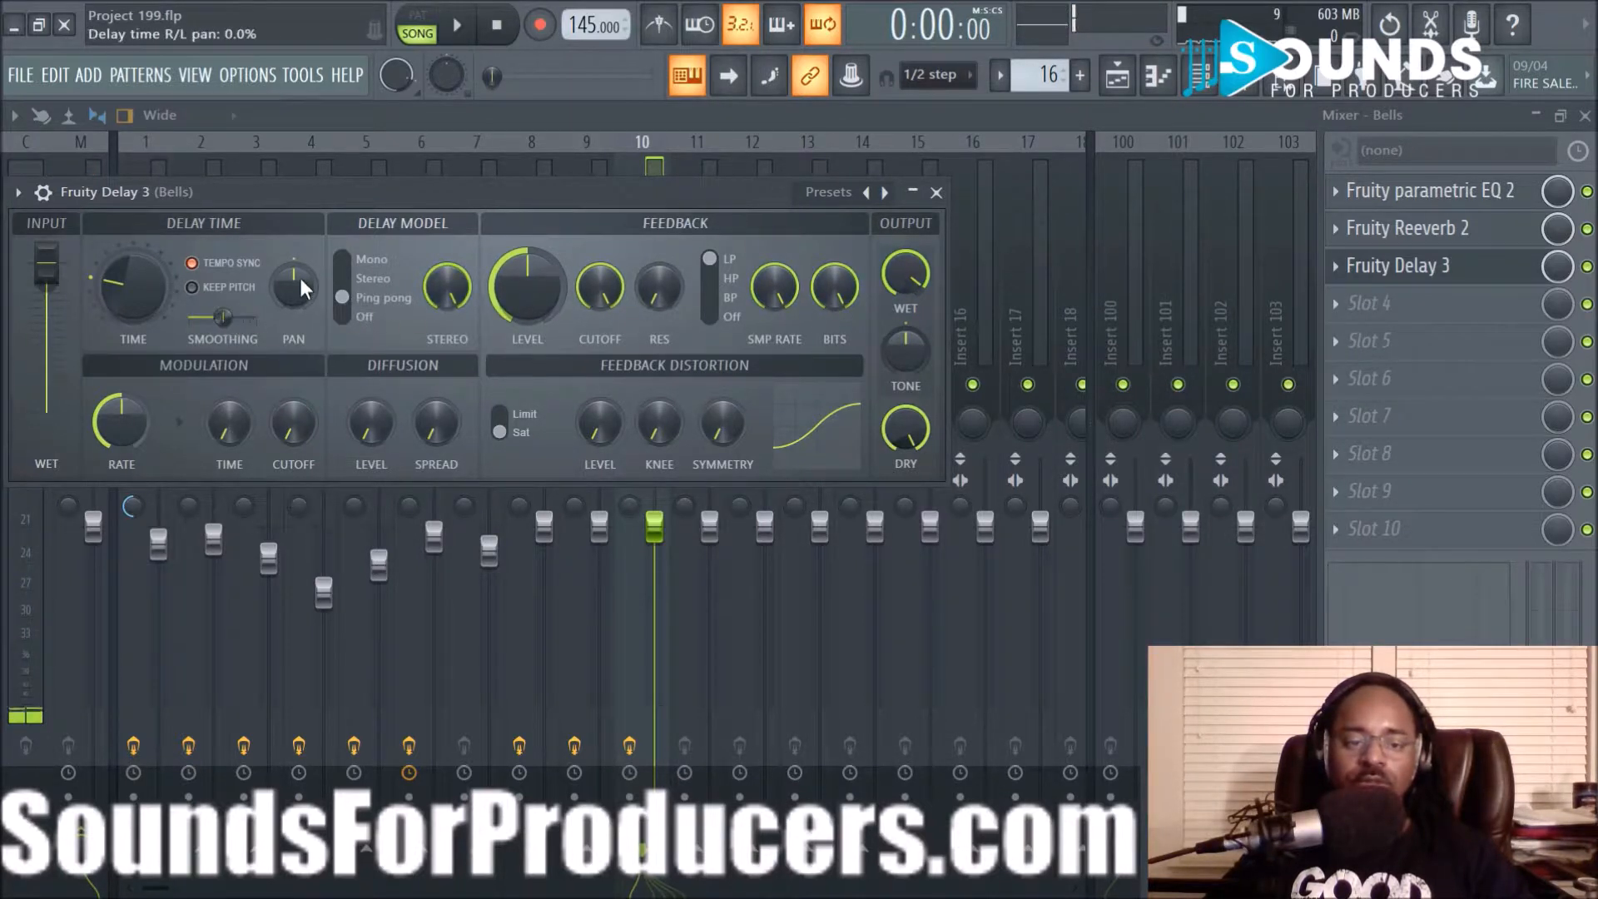
key("space")
left_click_drag(897, 270, 896, 281)
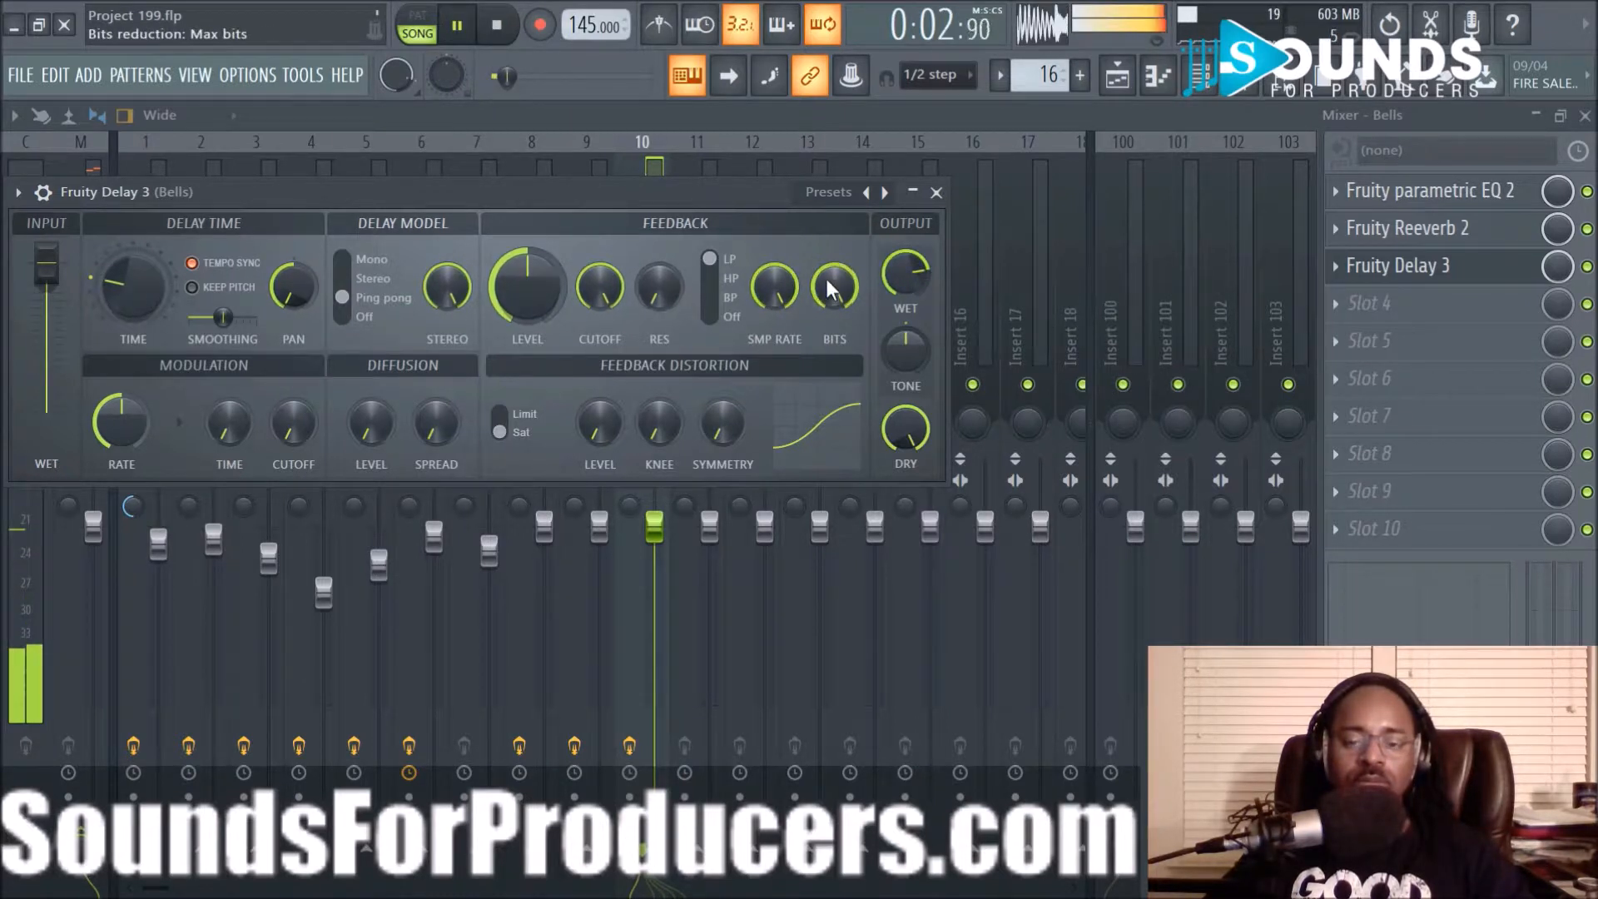
key("space")
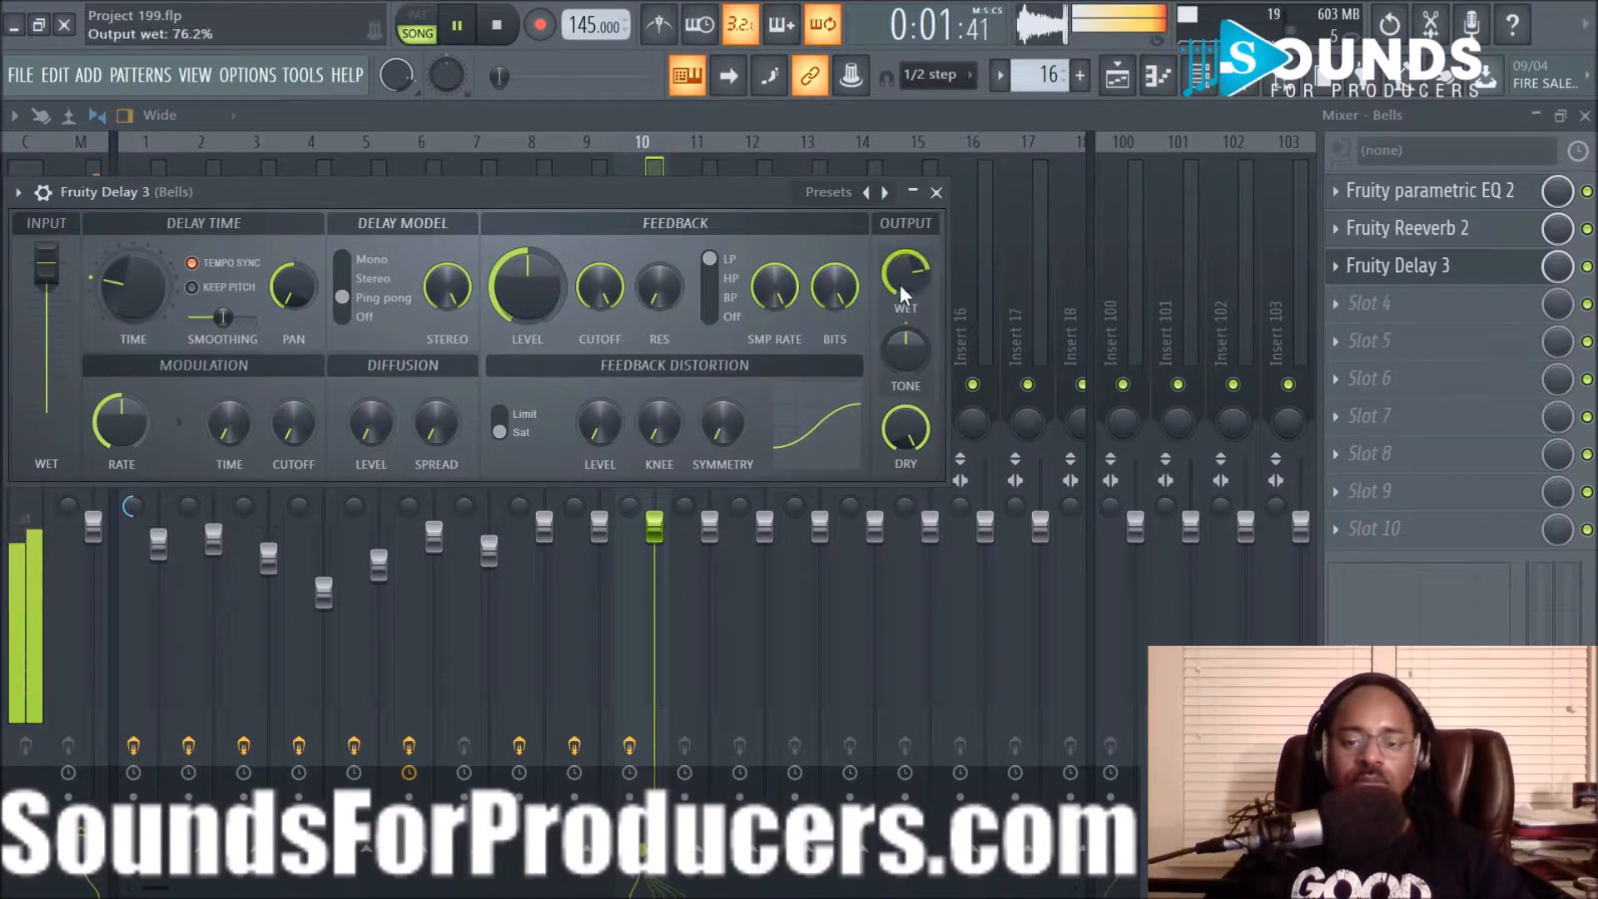
scroll(901, 285, "up", 1)
left_click(936, 193)
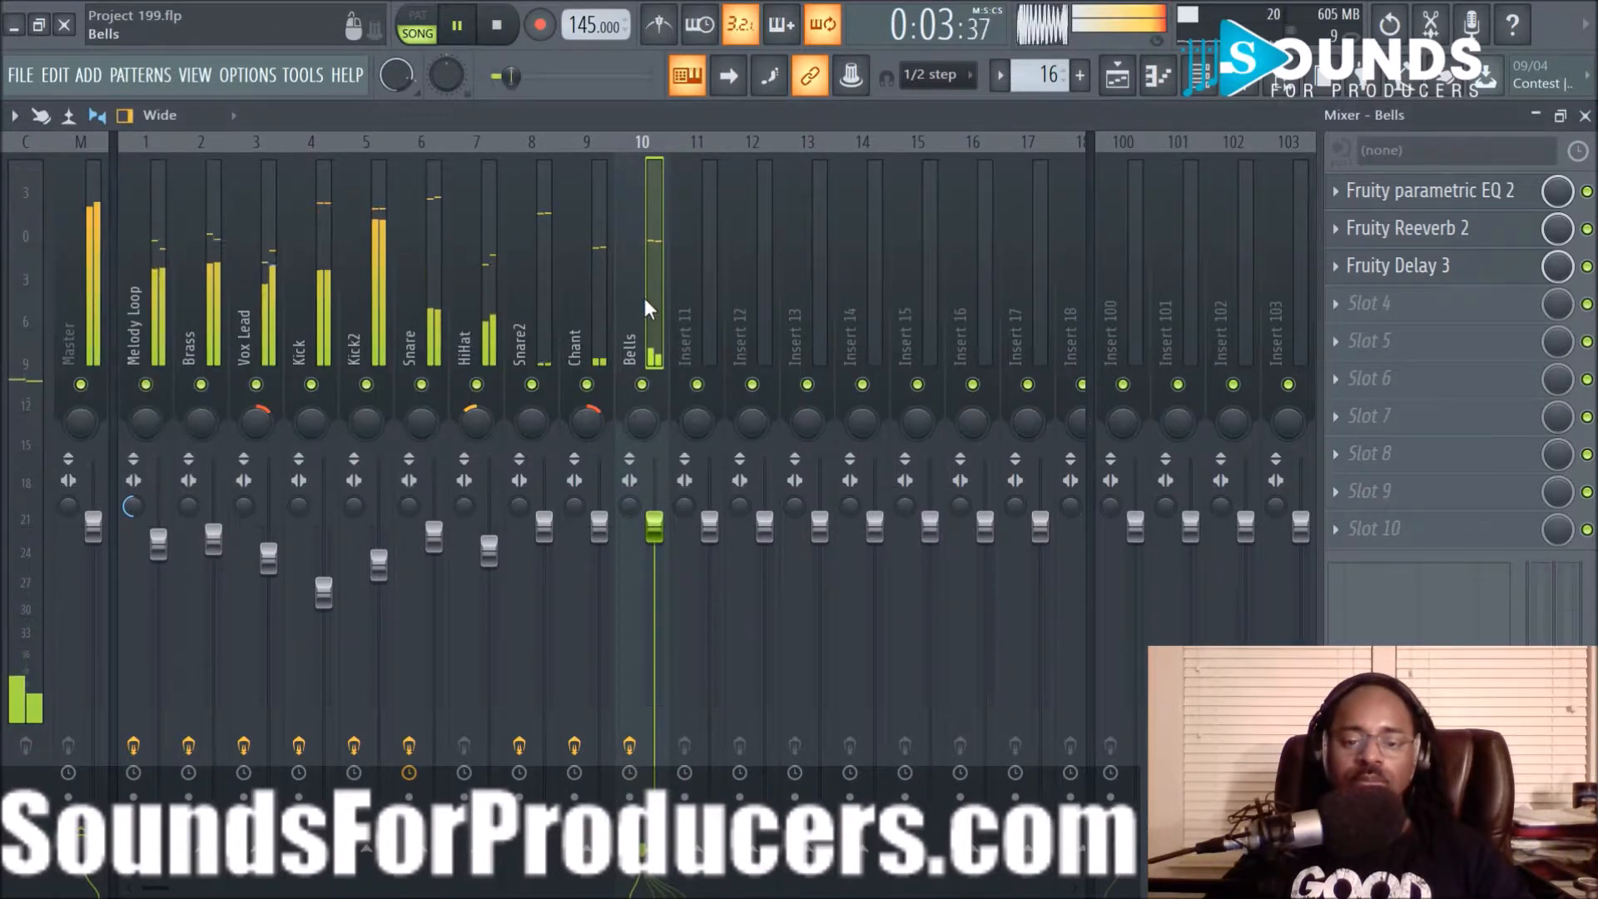
Examine the bell notes of Xpand!2 #3 in the piano roll while replaying the song
left_click(1209, 86)
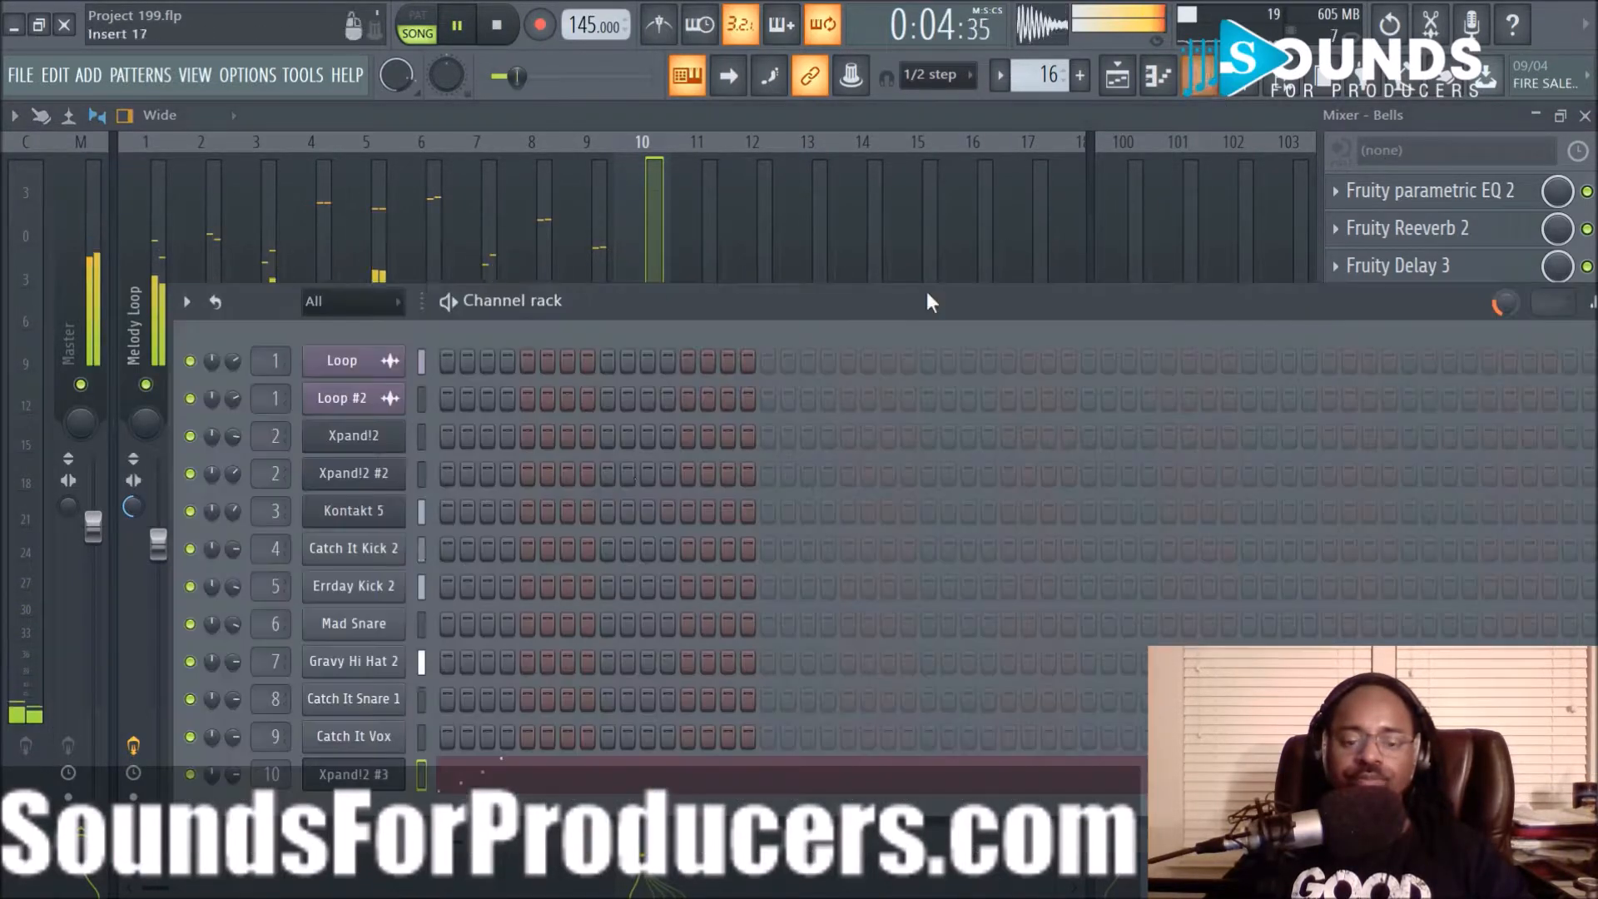
left_click(589, 776)
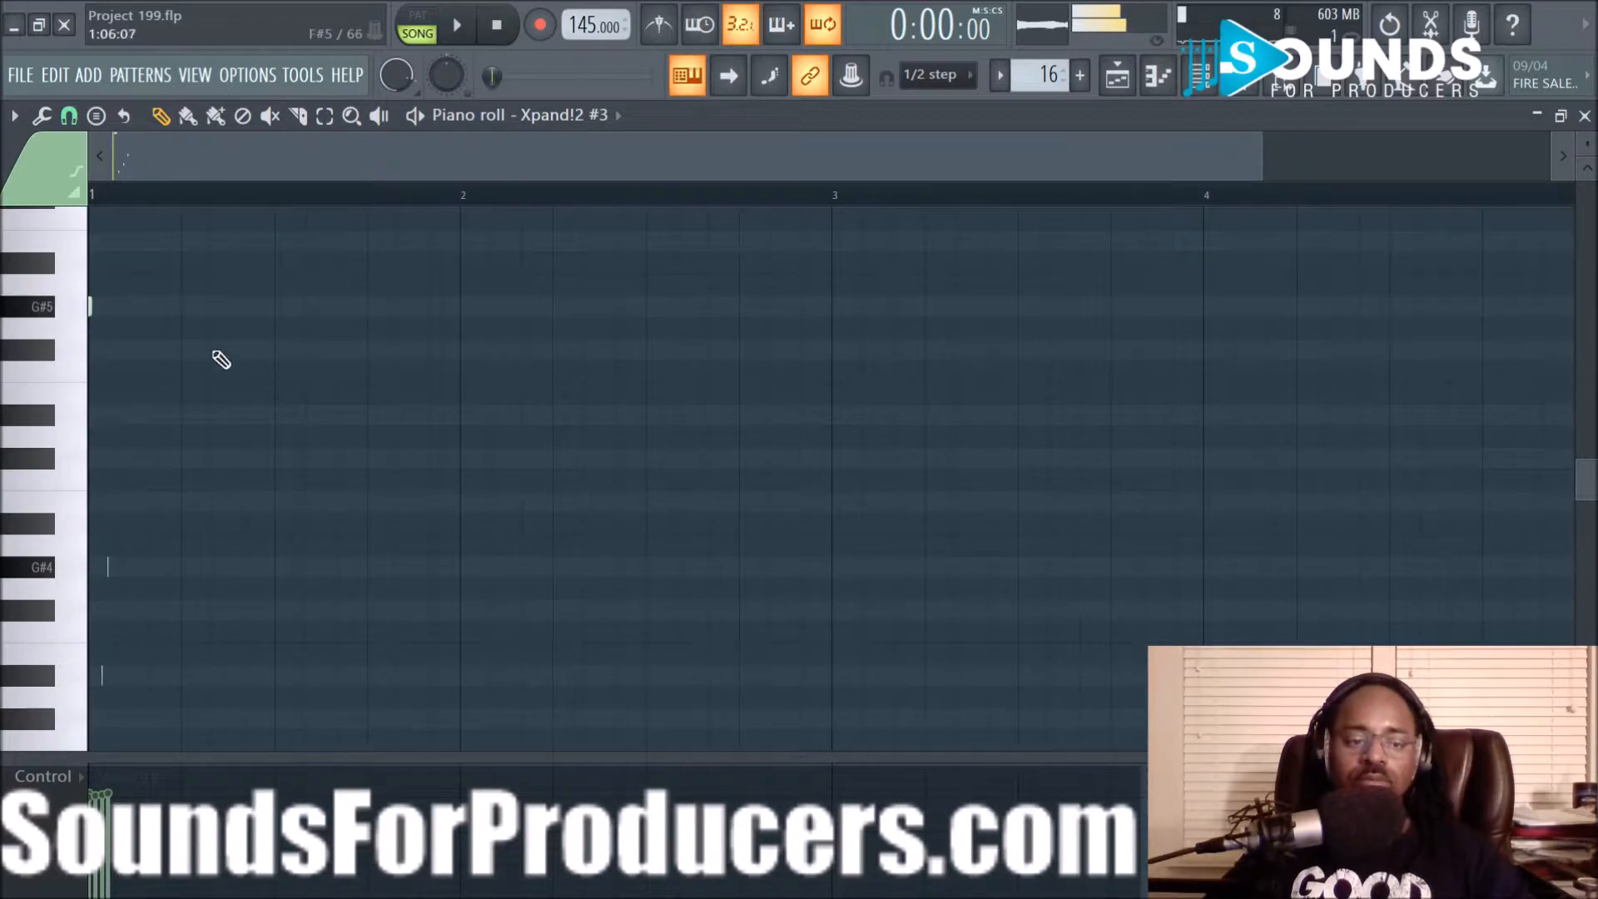
key("space")
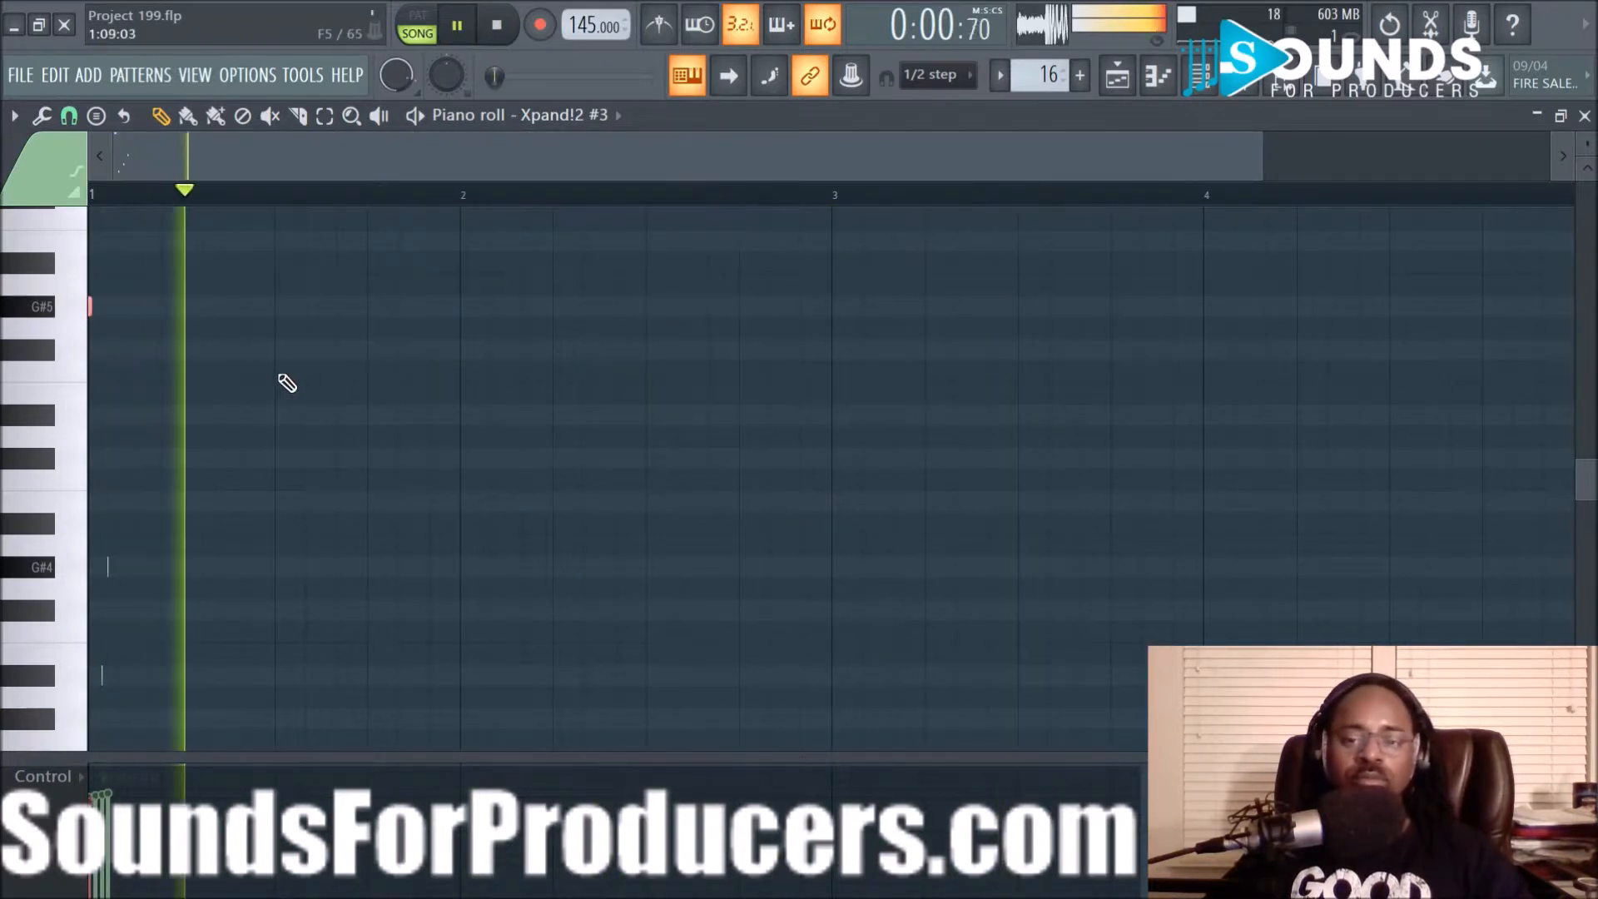
Lower the volume fader of the Bells mixer track while the song plays
key("F5")
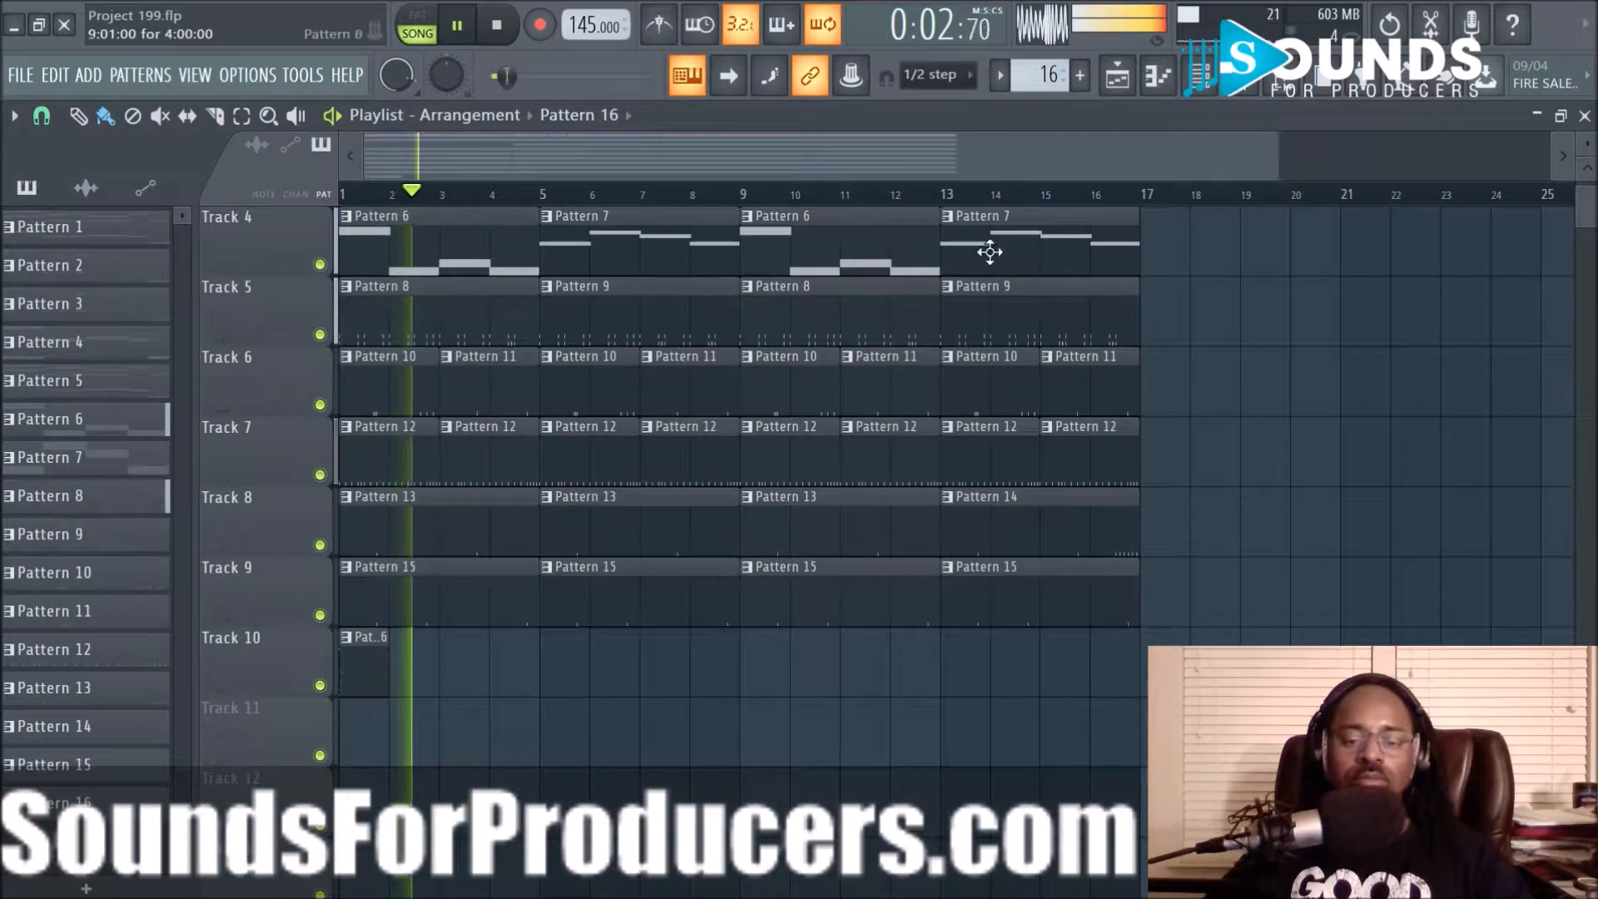
key("F9")
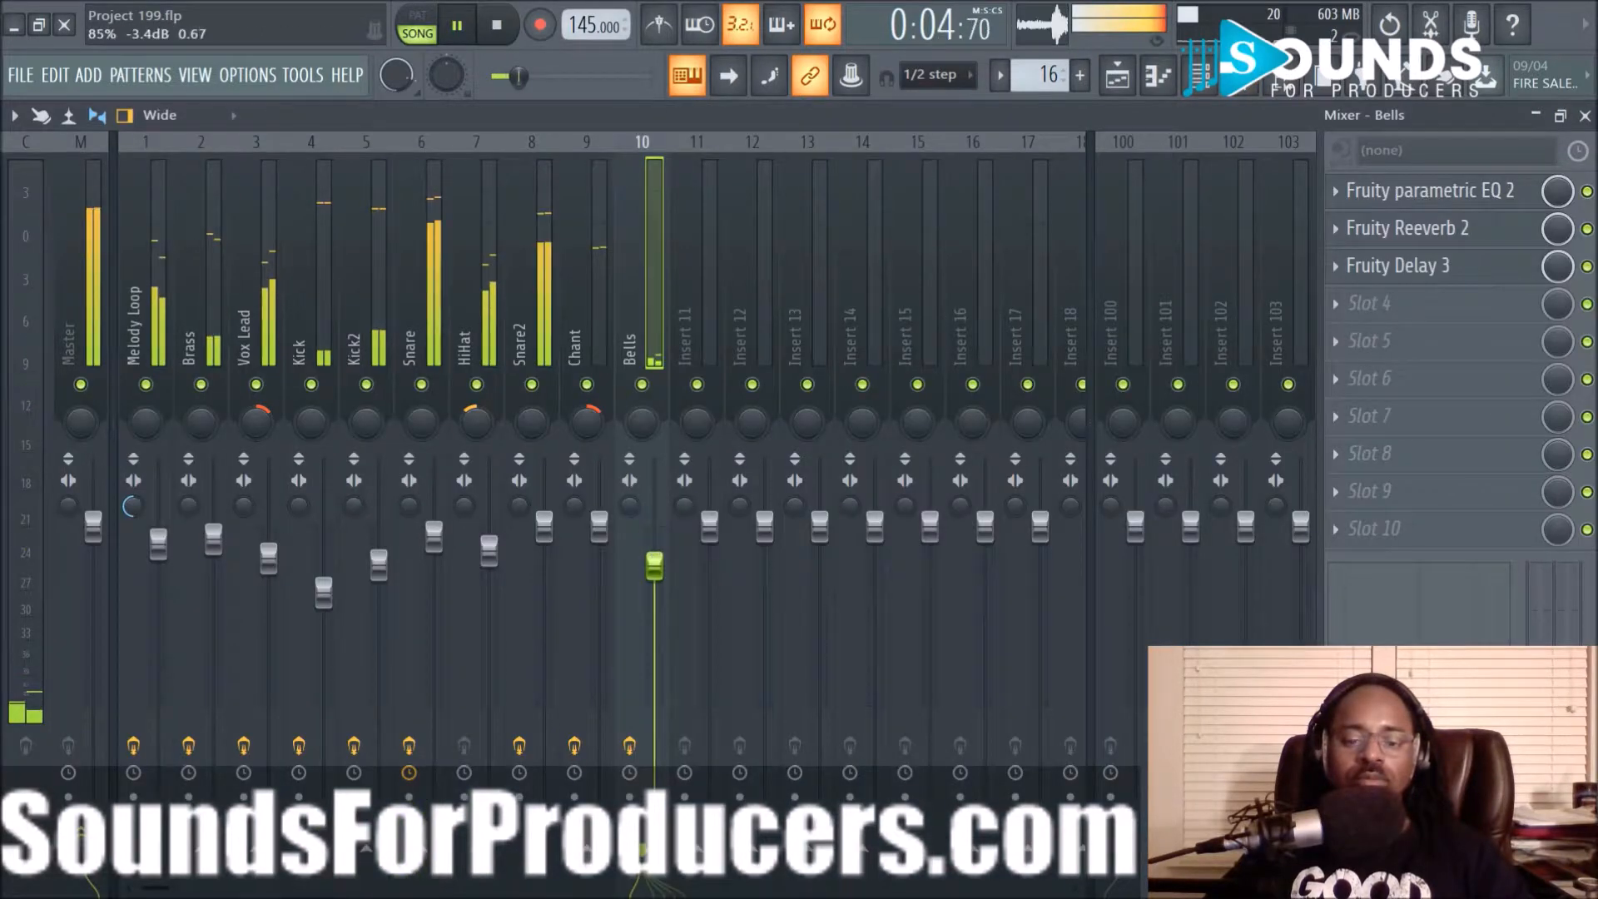
left_click_drag(654, 565, 658, 587)
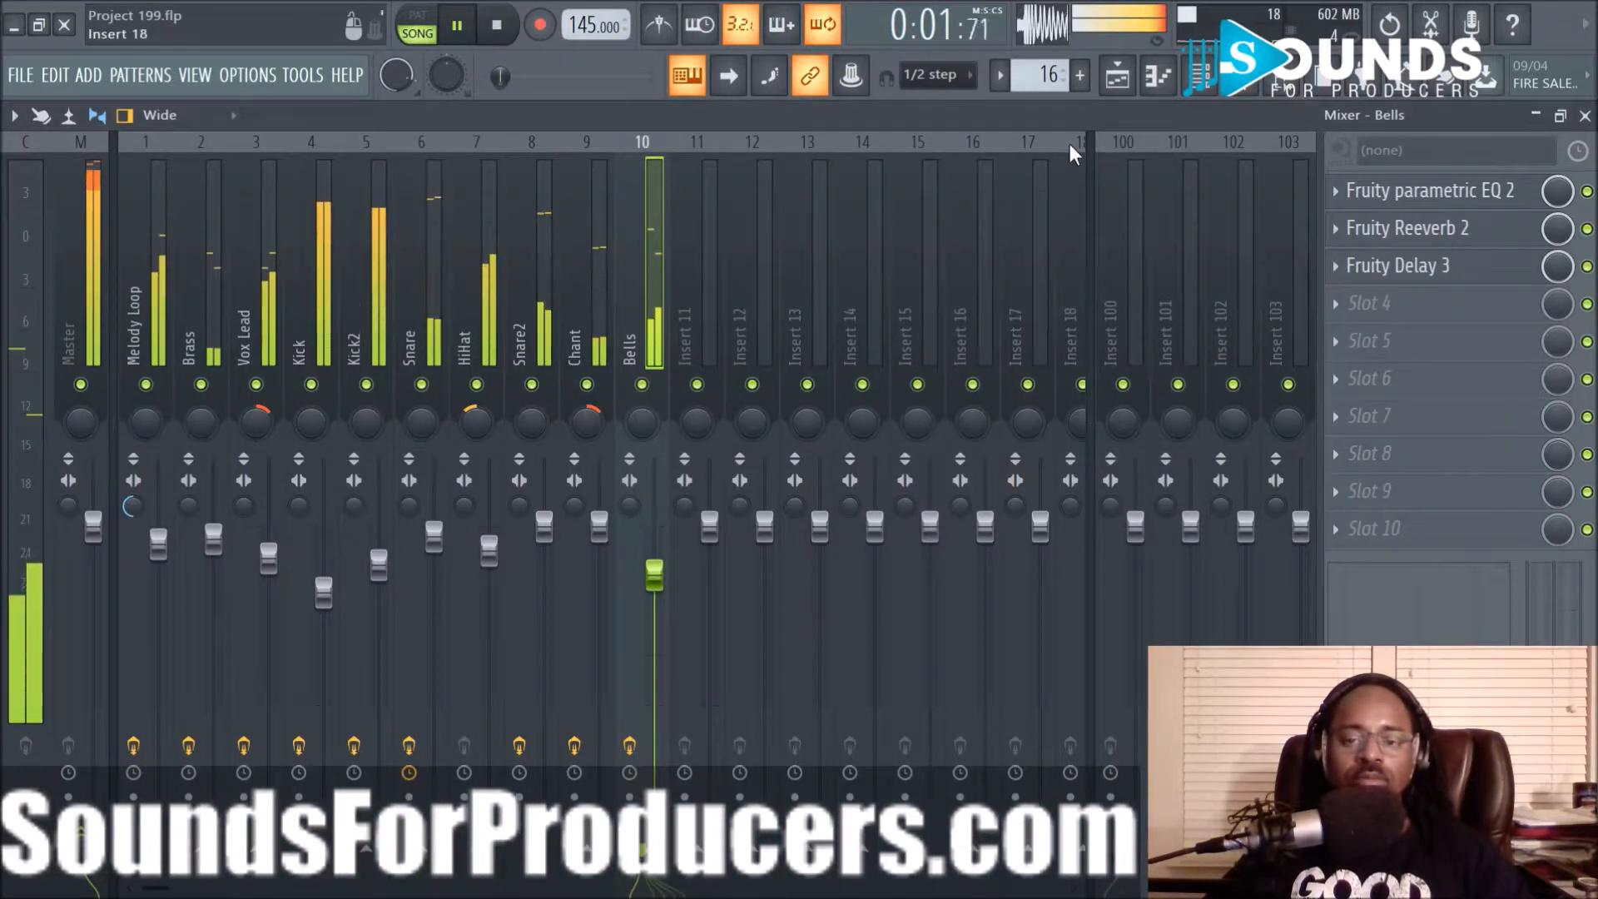
Delete the lone C5 note in bar 4 of the Catch It Kick 2 part in Pattern 8
left_click(1116, 93)
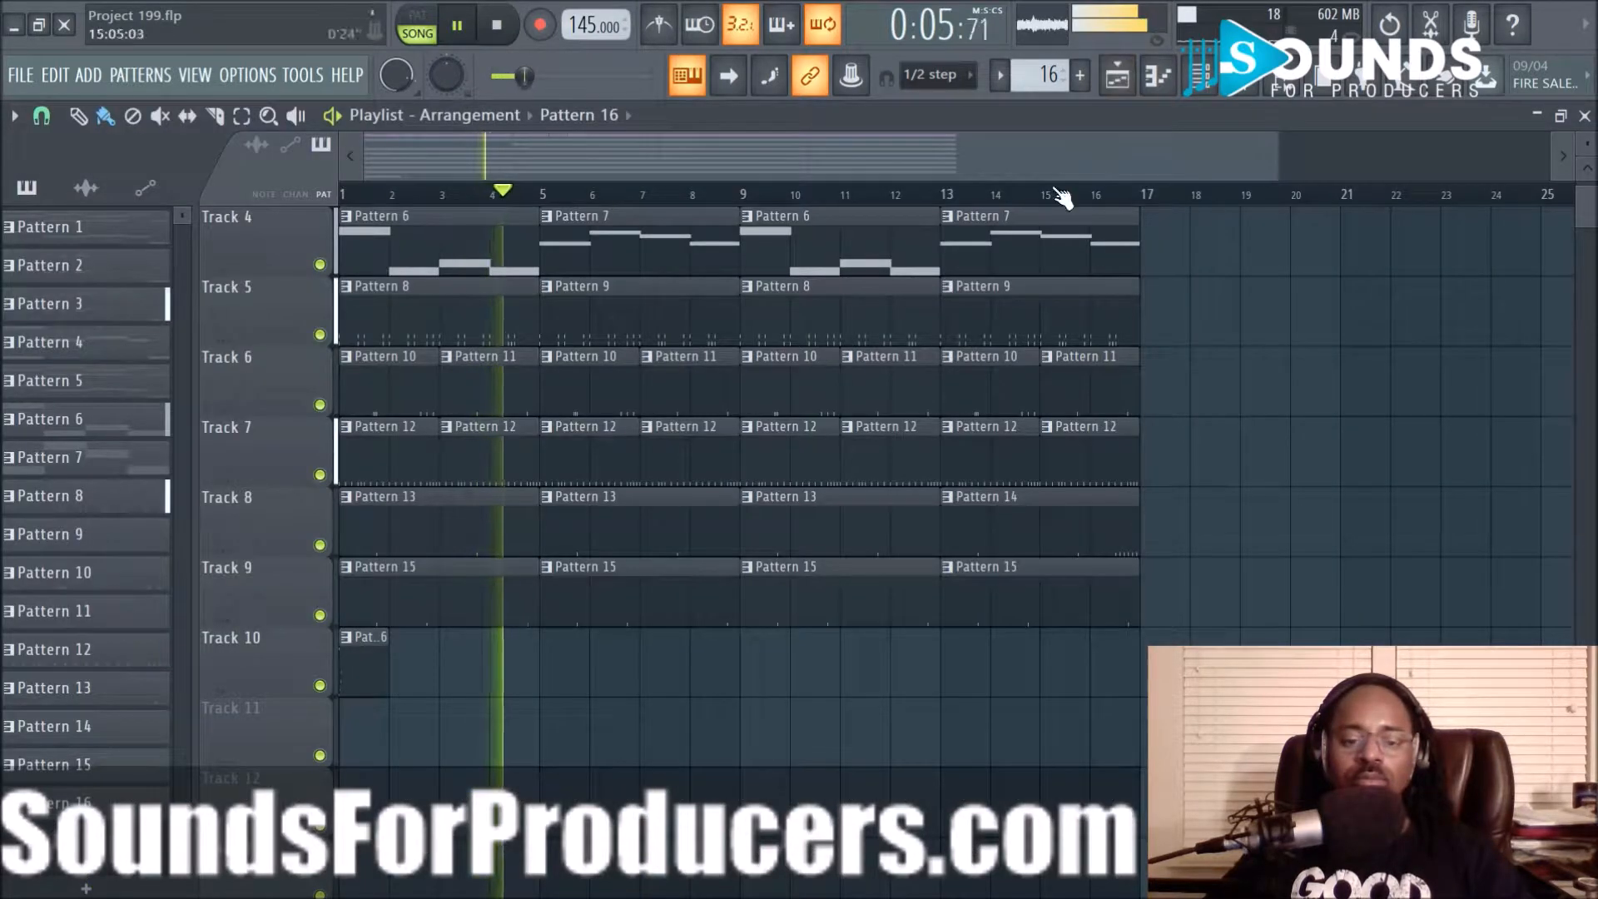
left_click(446, 325)
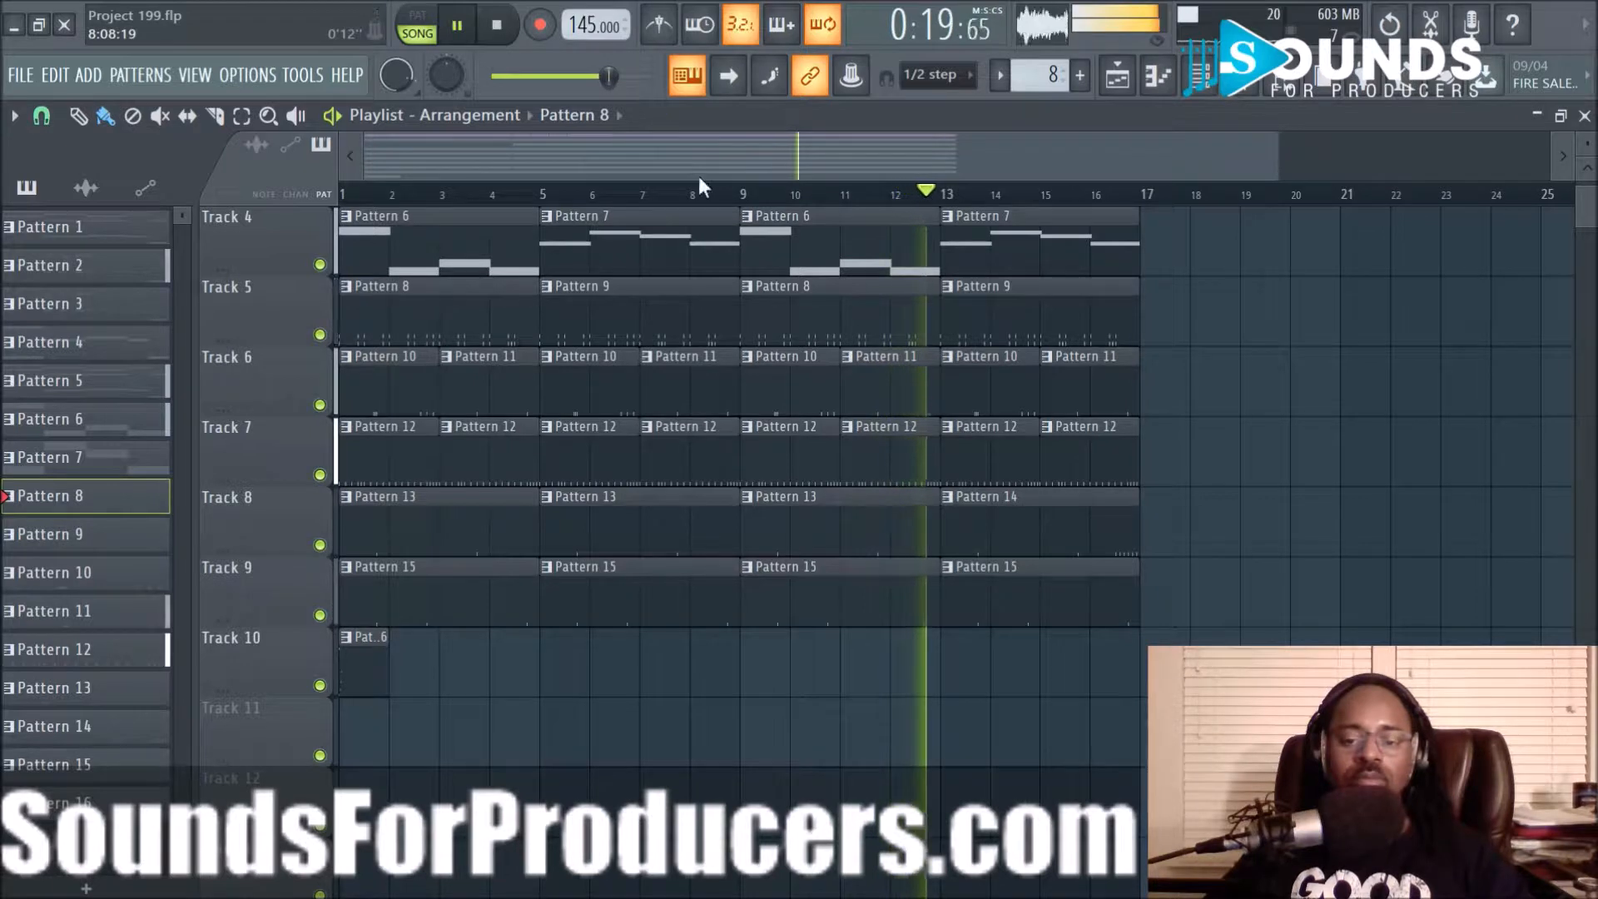
double_click(873, 315)
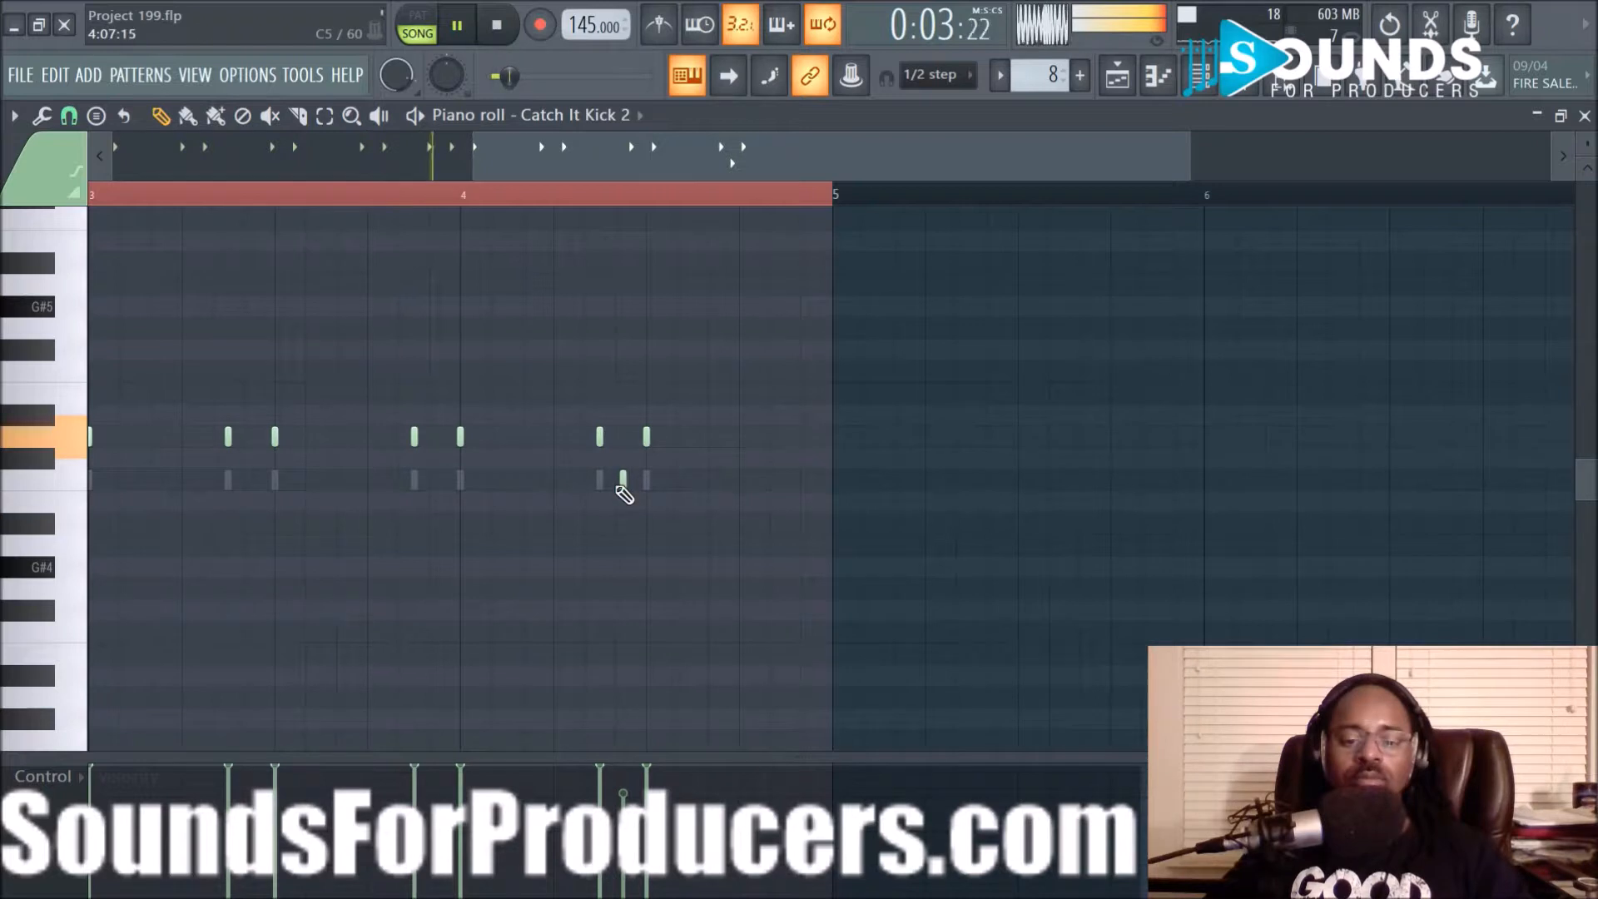
right_click(622, 483)
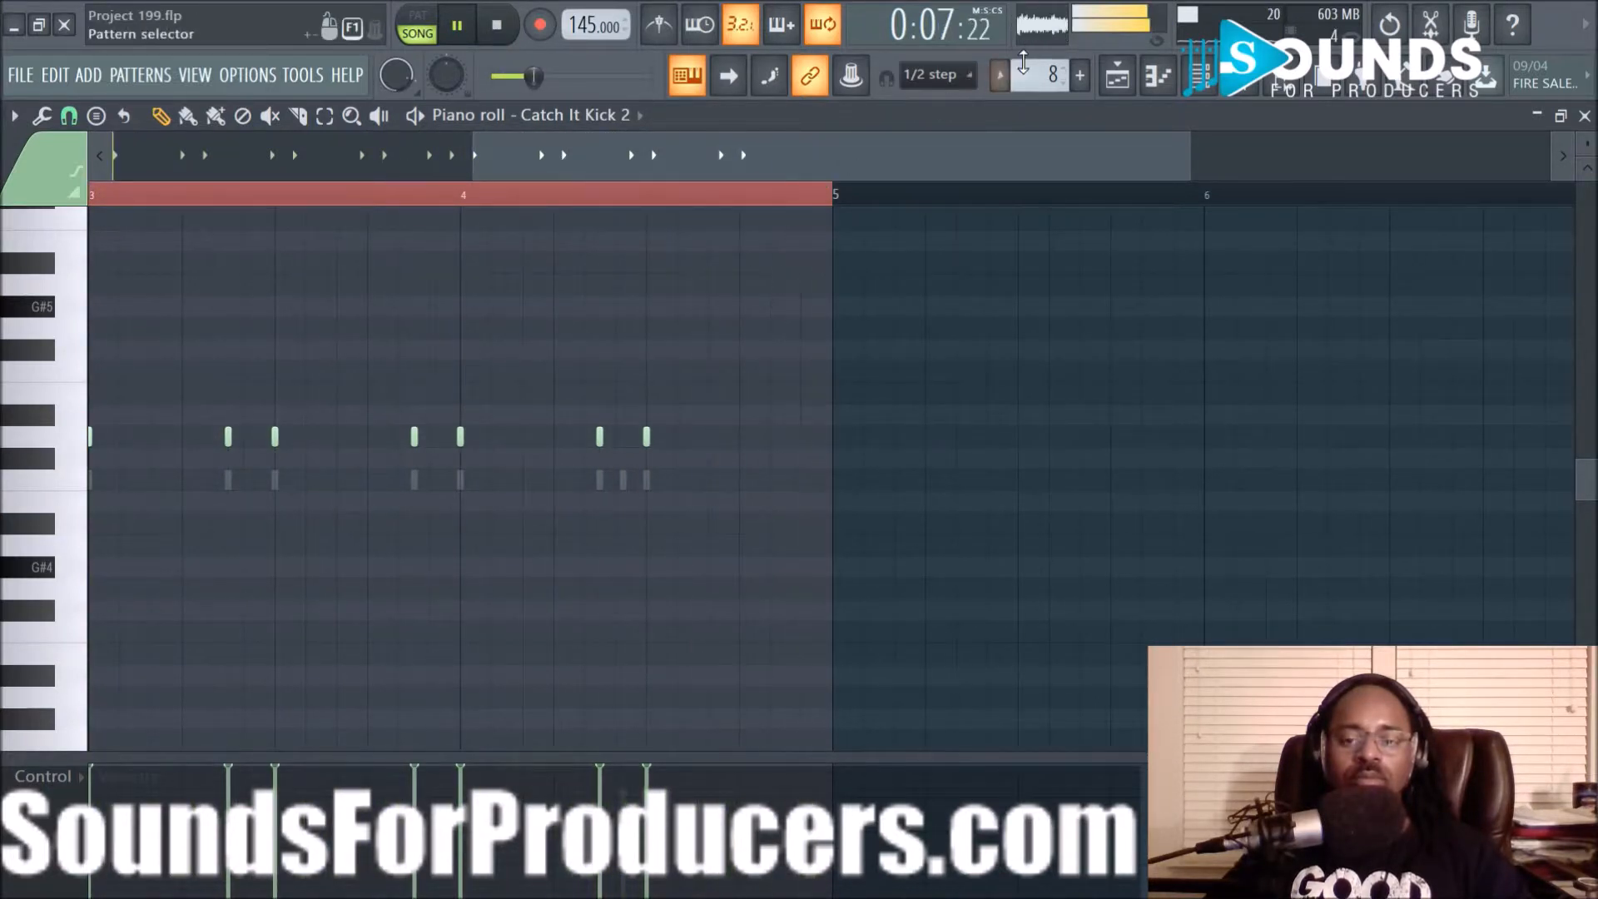
Place a copy of the Pattern 16 bells clip at bar 9 on Track 10 of the playlist
left_click(1111, 82)
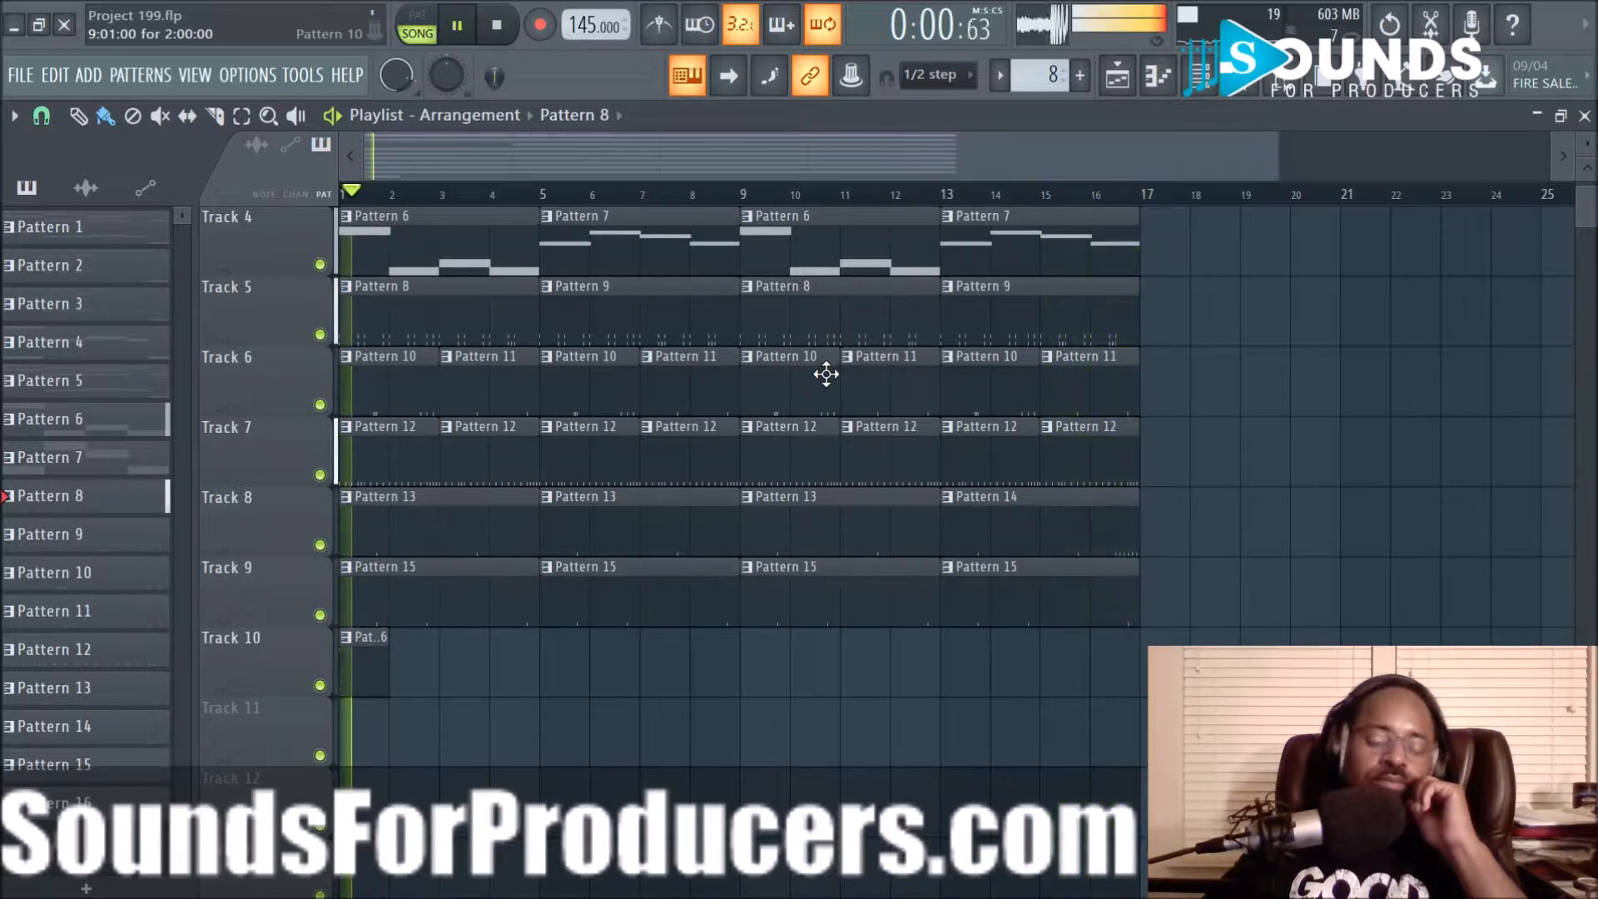
left_click(364, 660)
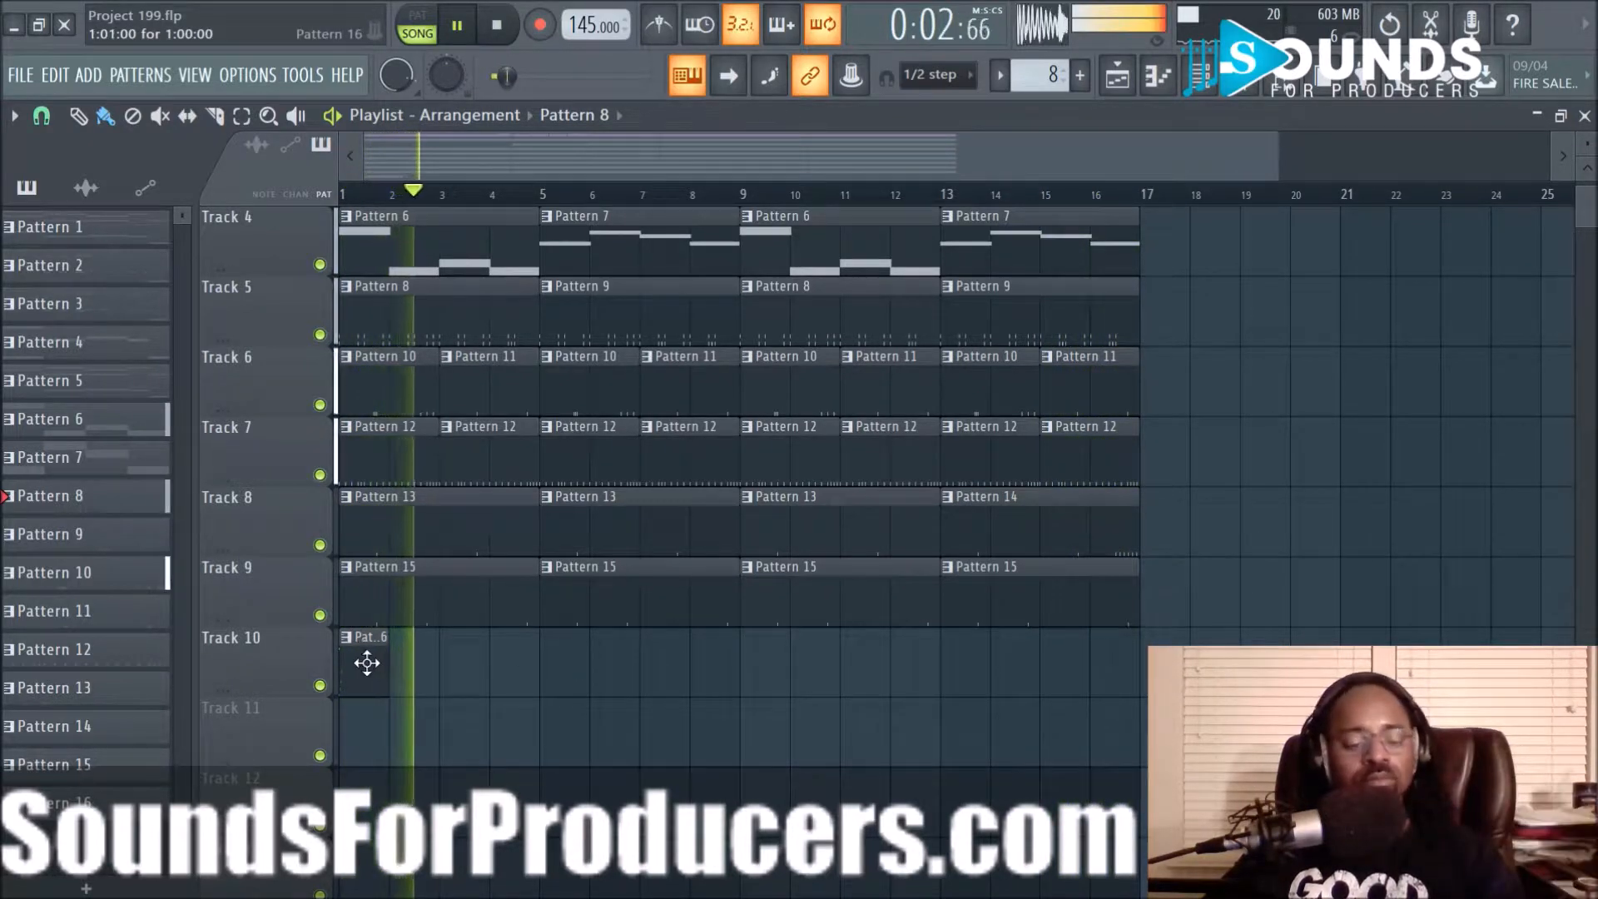
left_click(773, 676)
left_click_drag(773, 676, 767, 675)
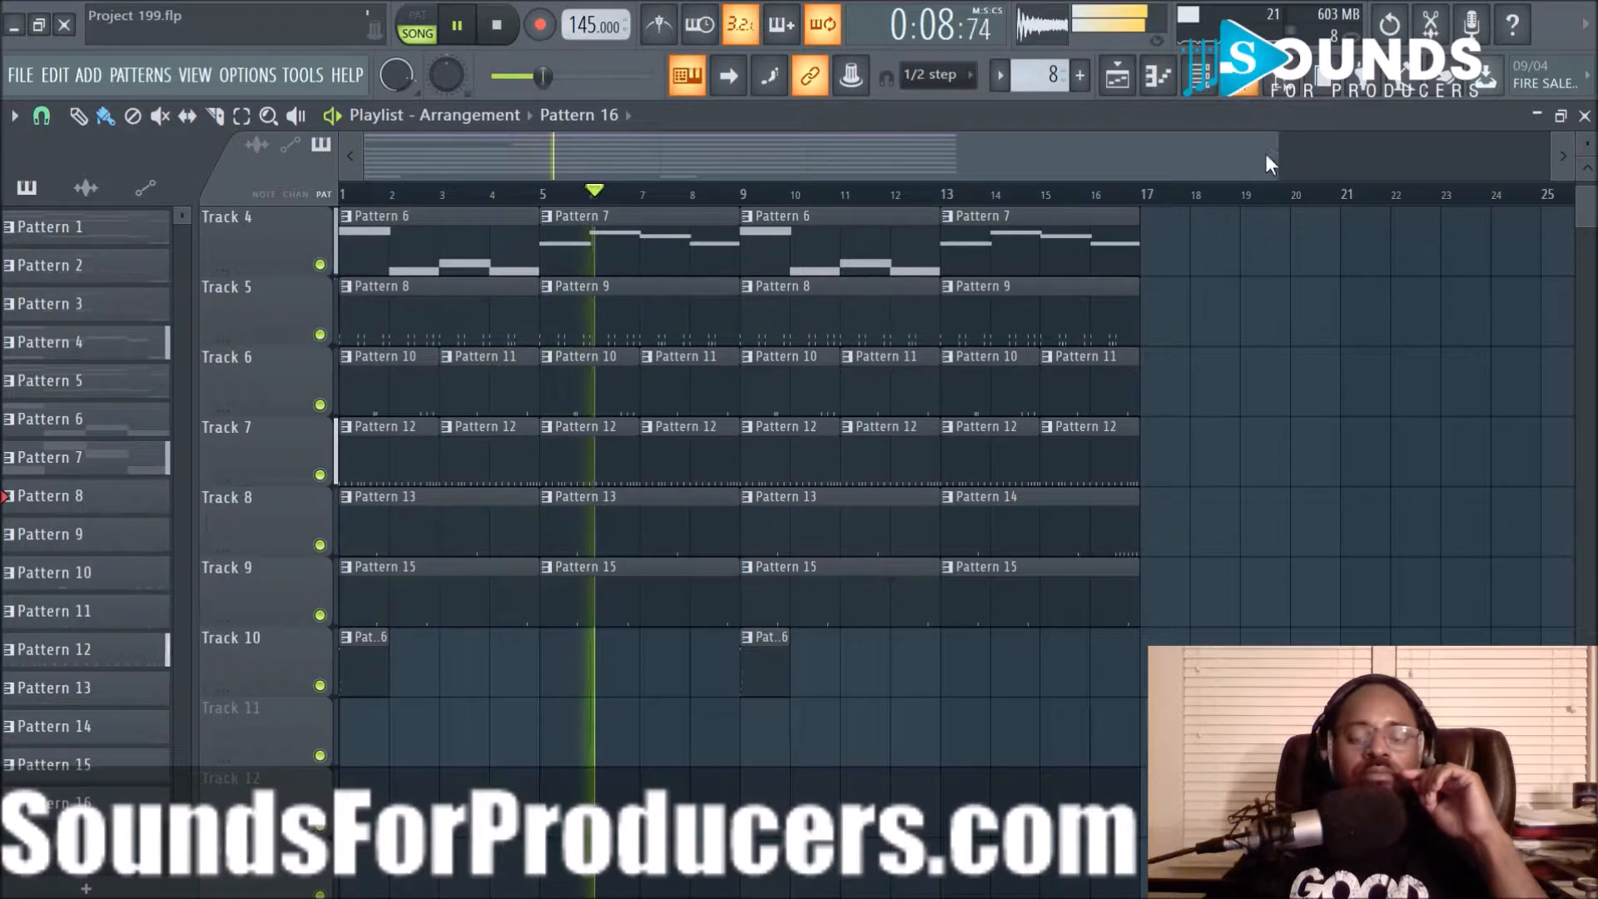
Look through the Bonus One Shots folders of The Sauce Vol. 1 and Vol. 2 in the sound browser
scroll(1327, 453, "up", 3)
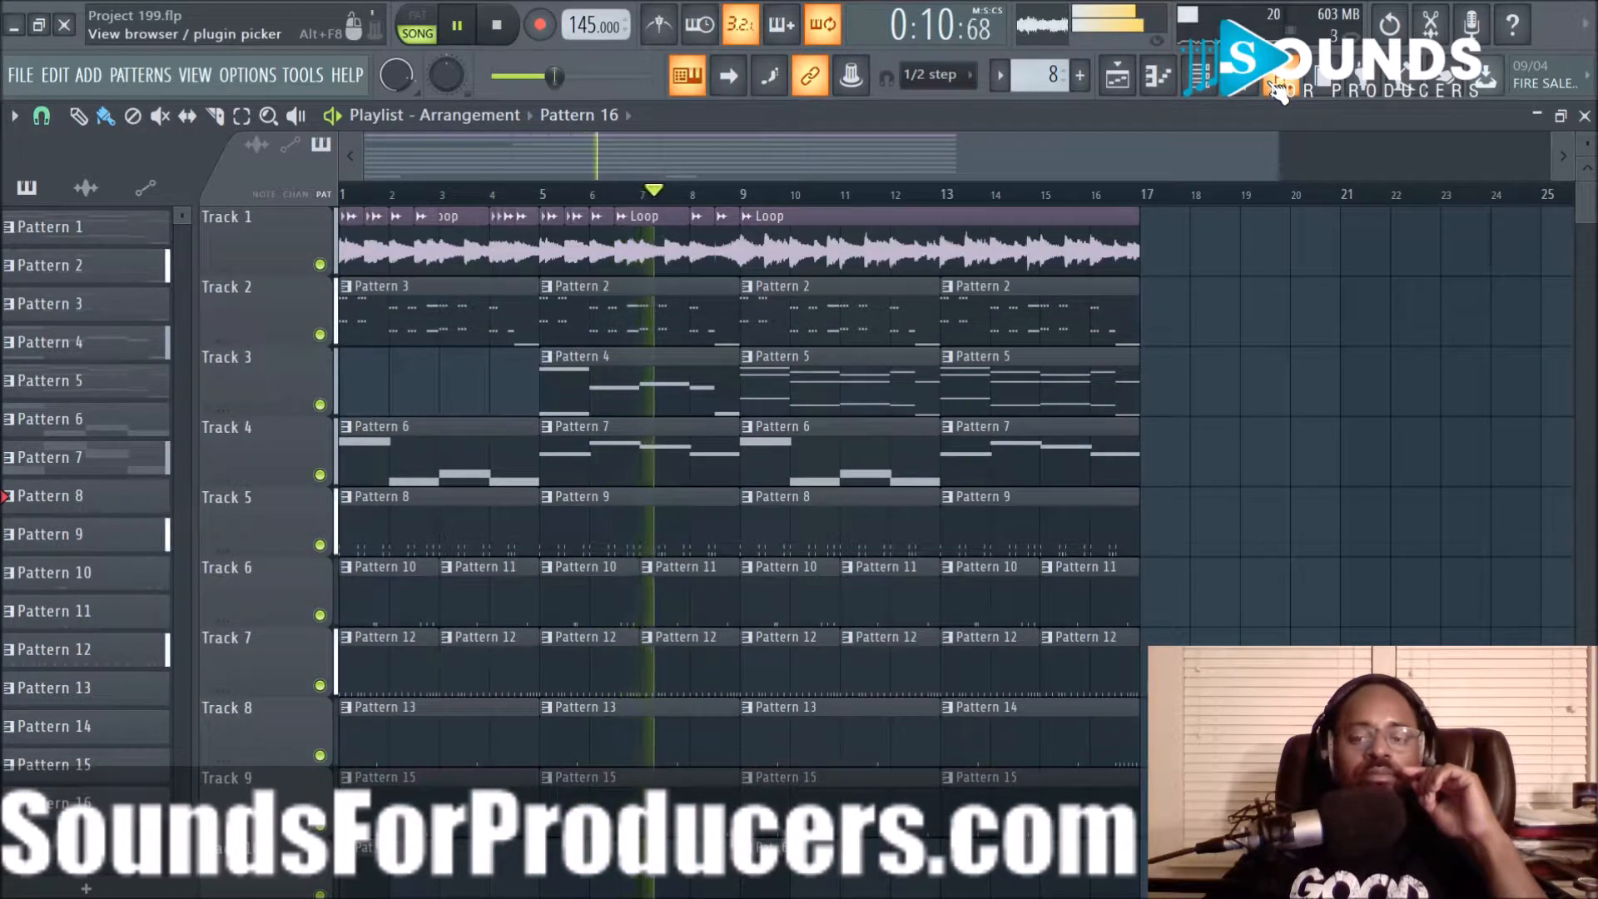
left_click(1279, 91)
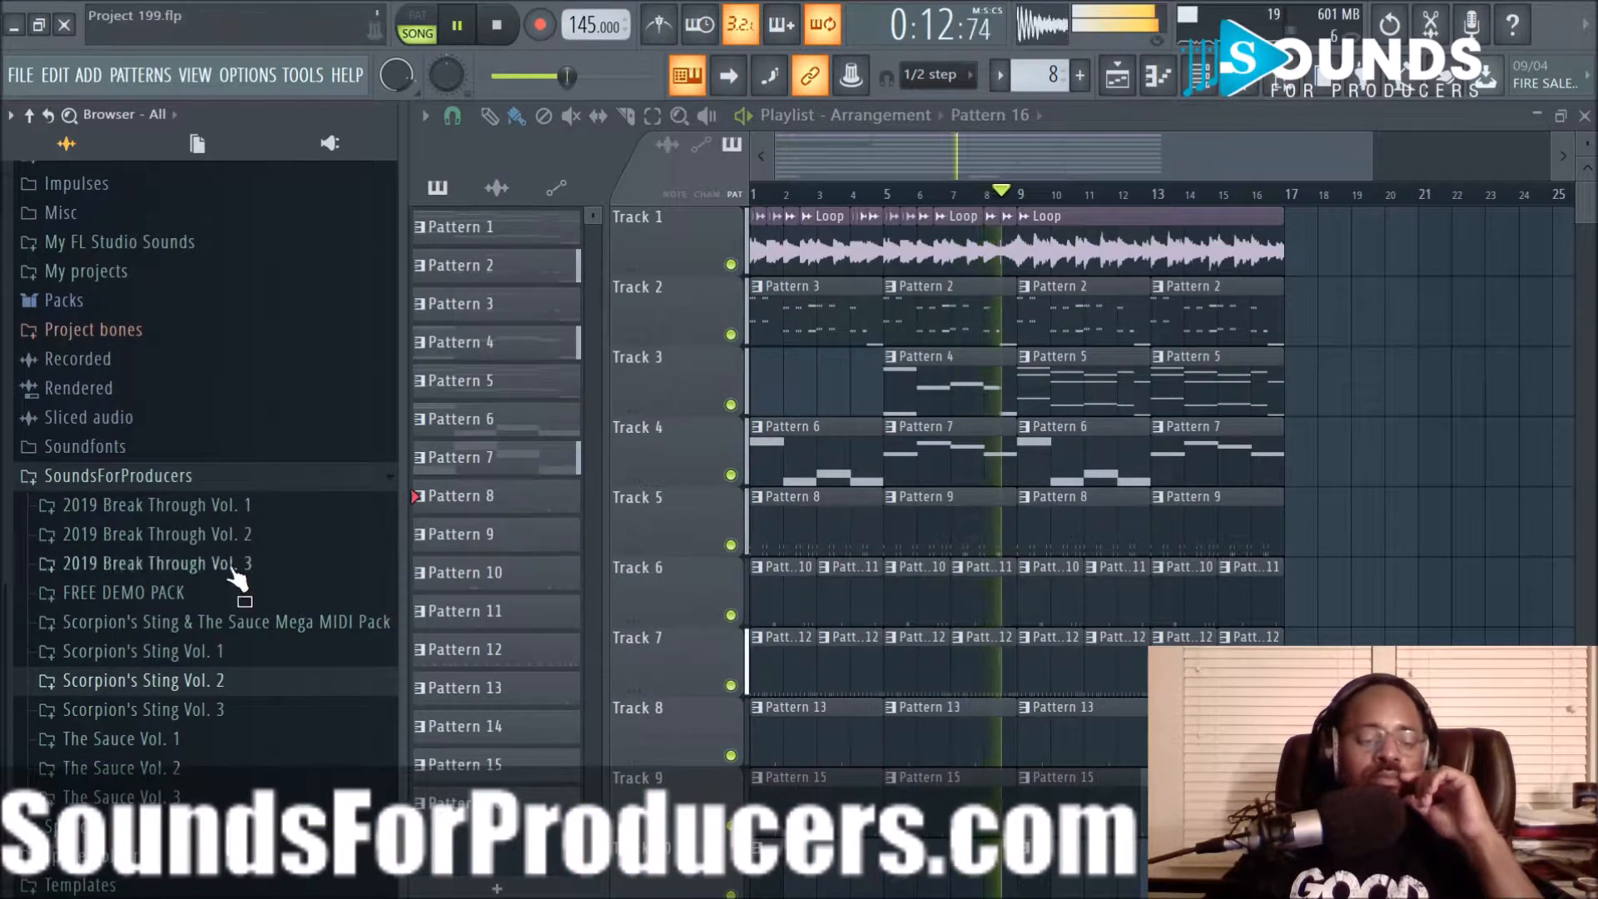
left_click(191, 745)
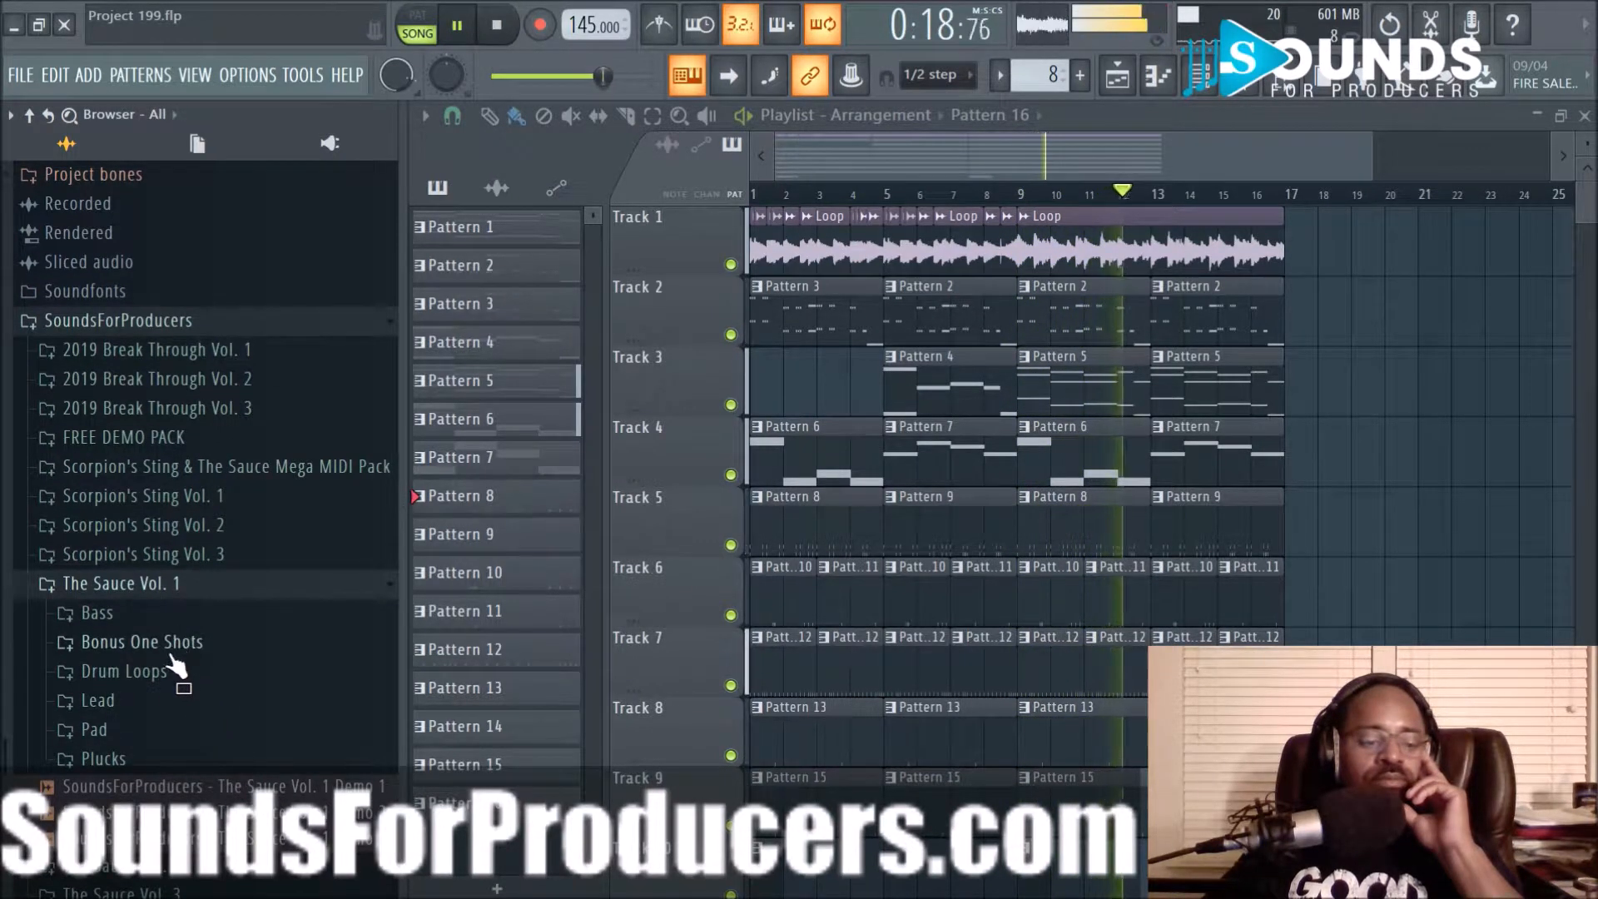
left_click(184, 651)
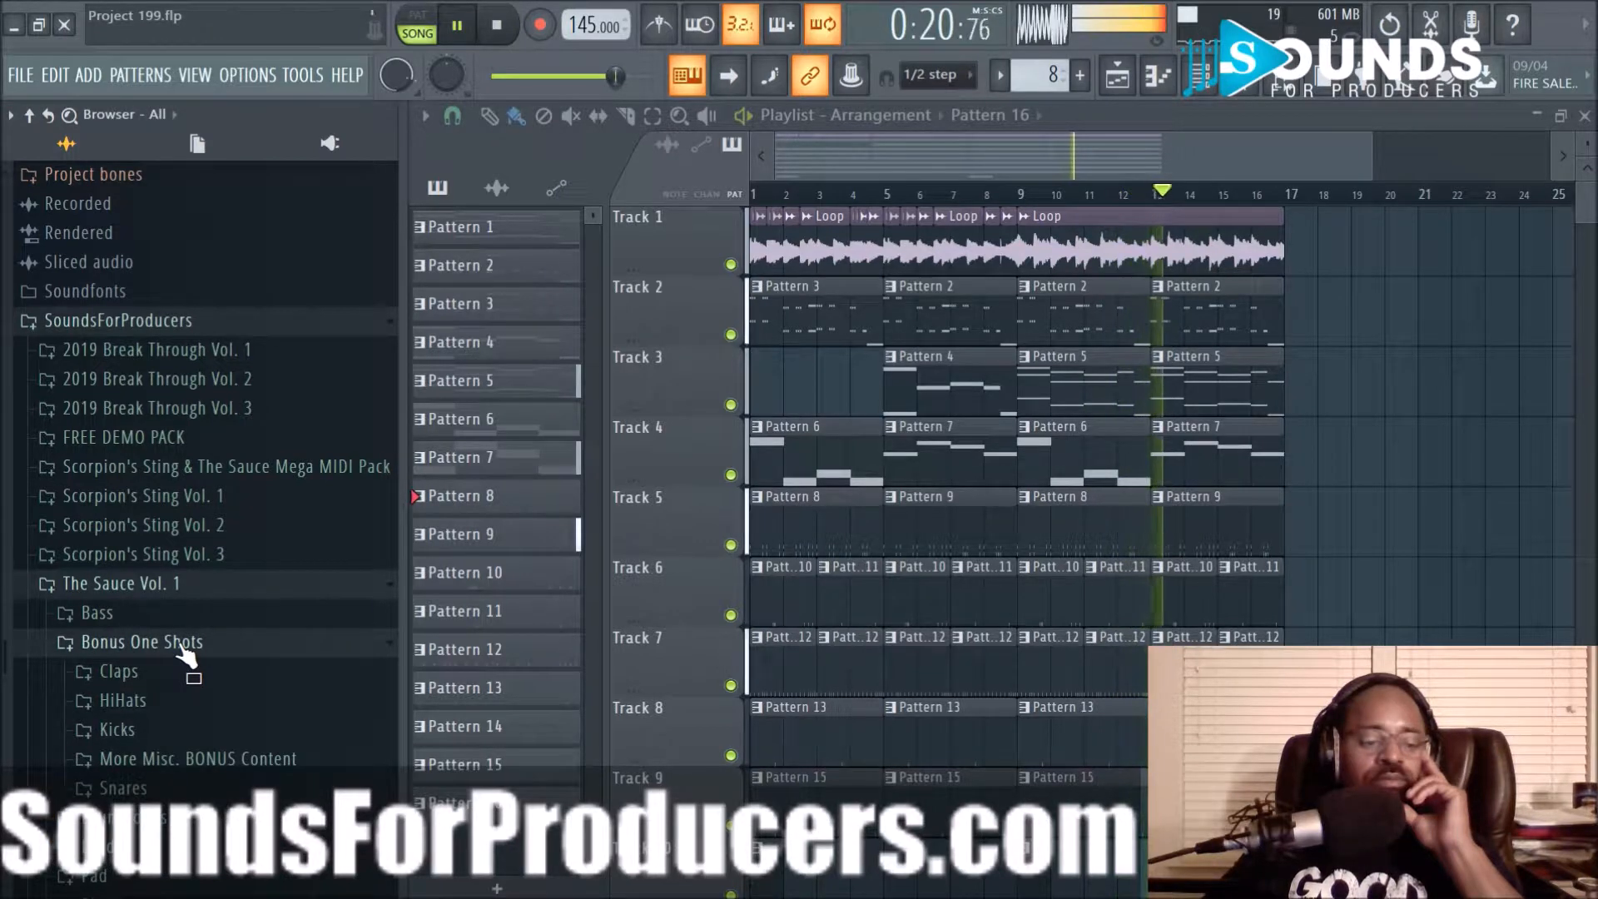
left_click(185, 585)
left_click(178, 756)
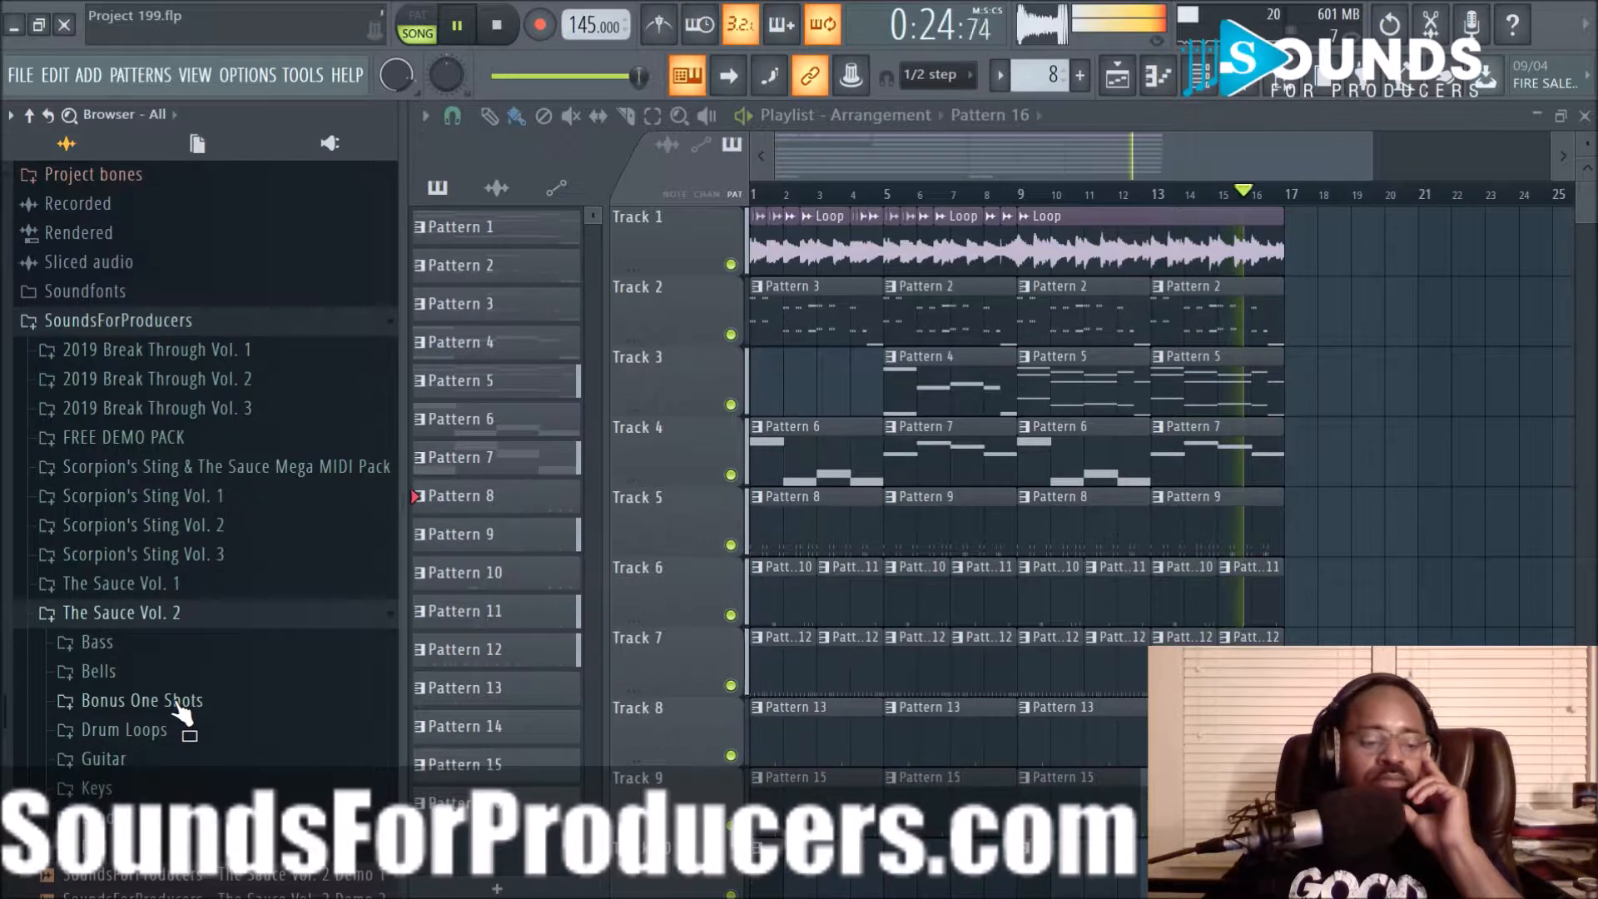
left_click(178, 706)
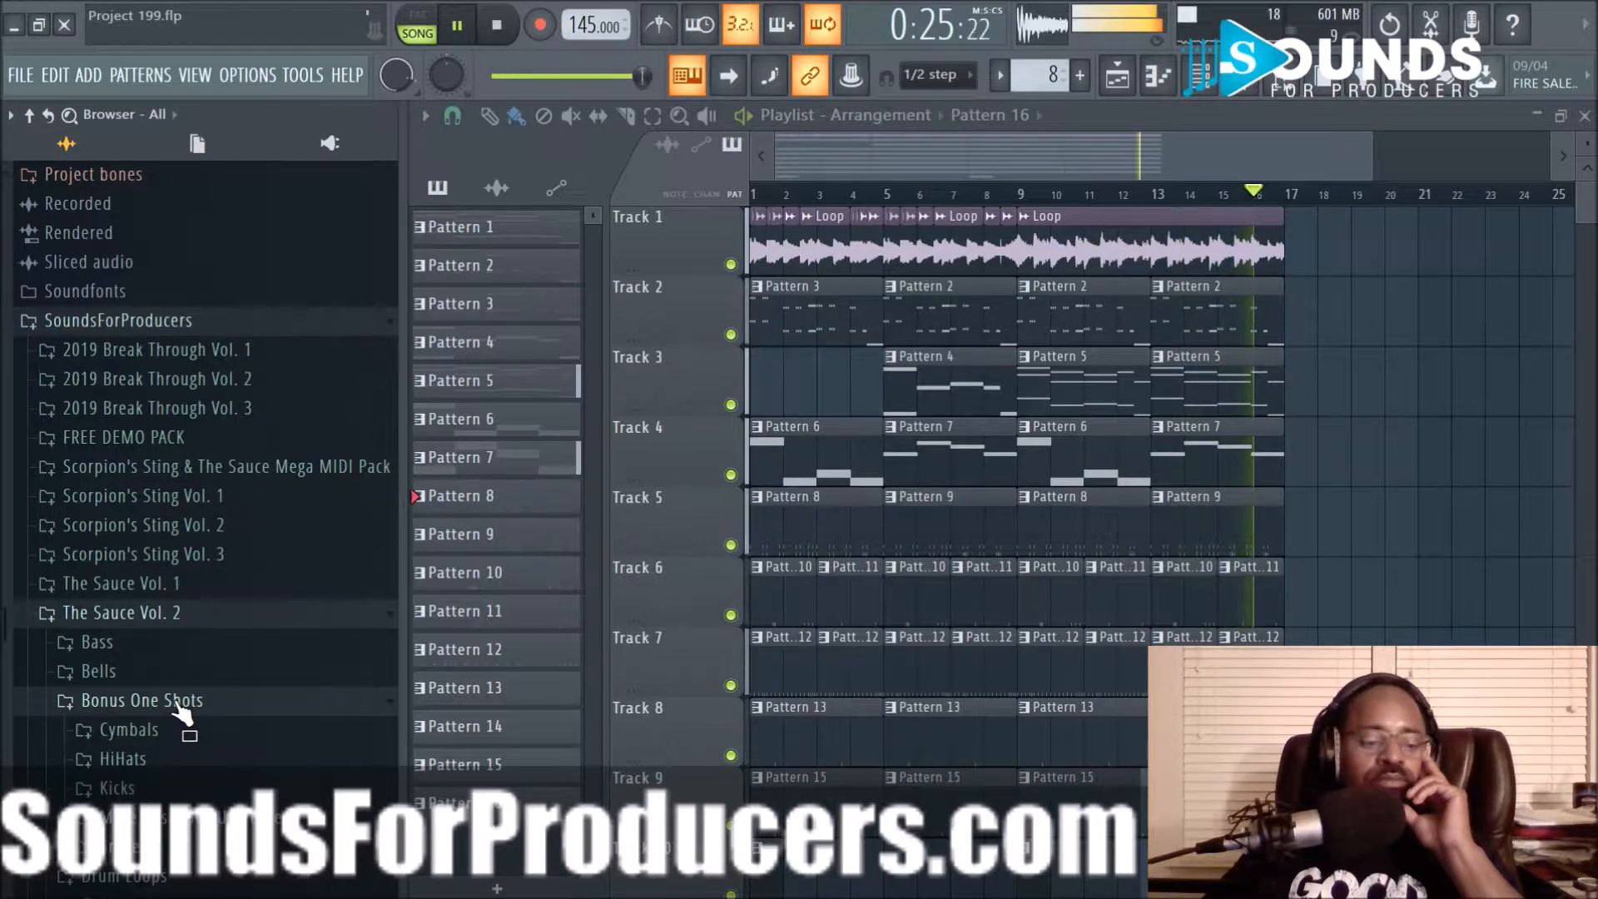
left_click(178, 618)
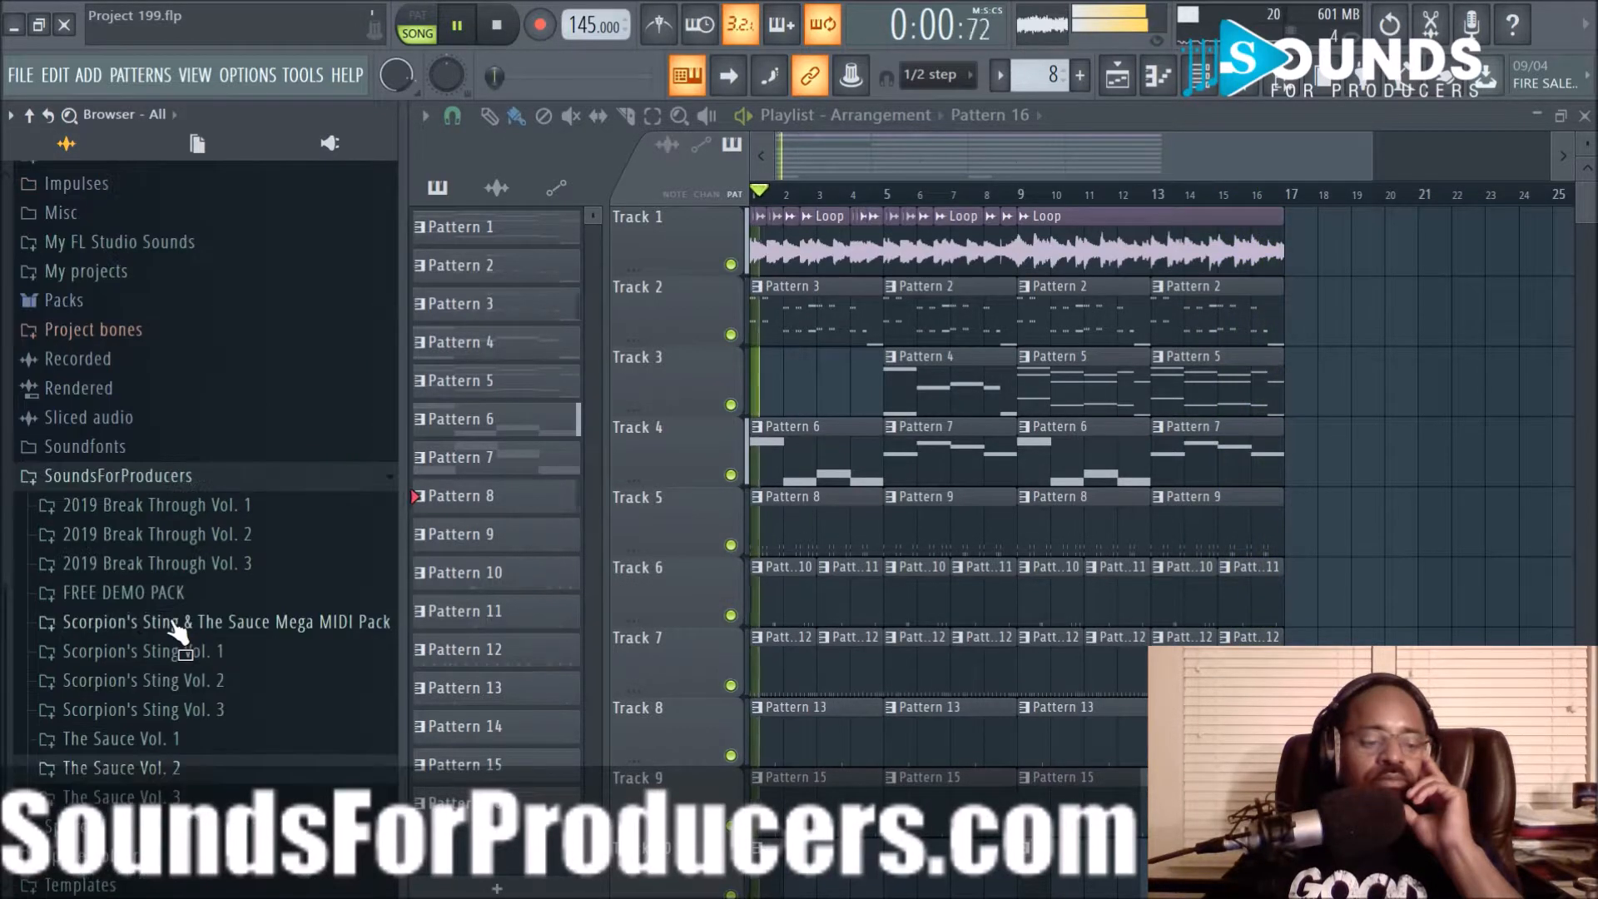
Search The Sauce folders of the SoundsForProducers library for 808
right_click(165, 737)
left_click(210, 783)
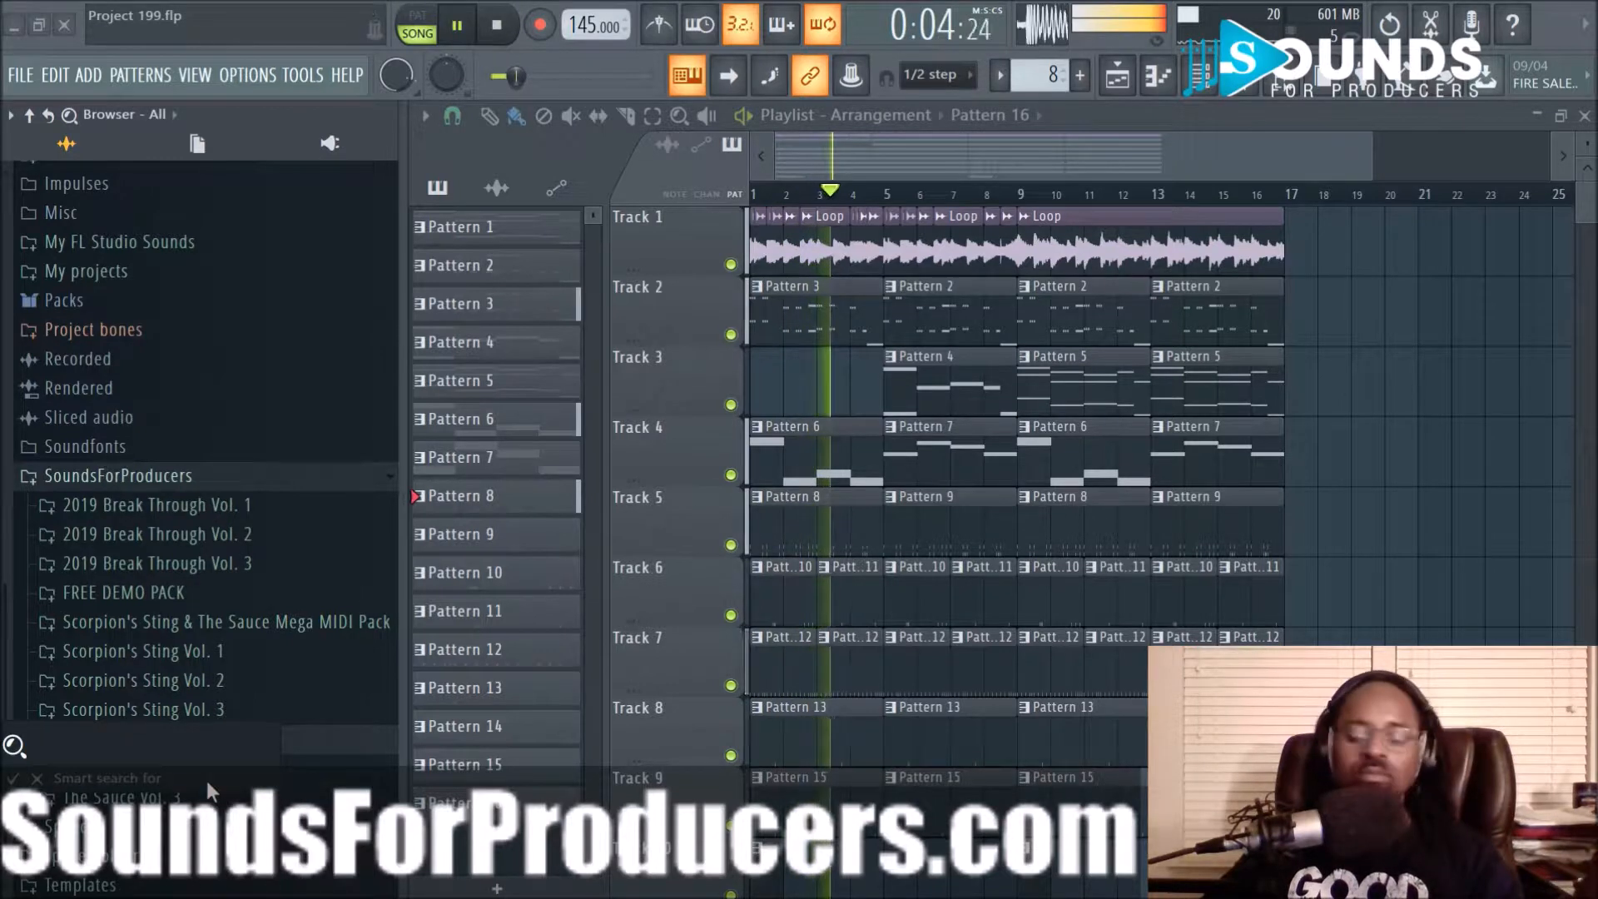
type("808")
key("Return")
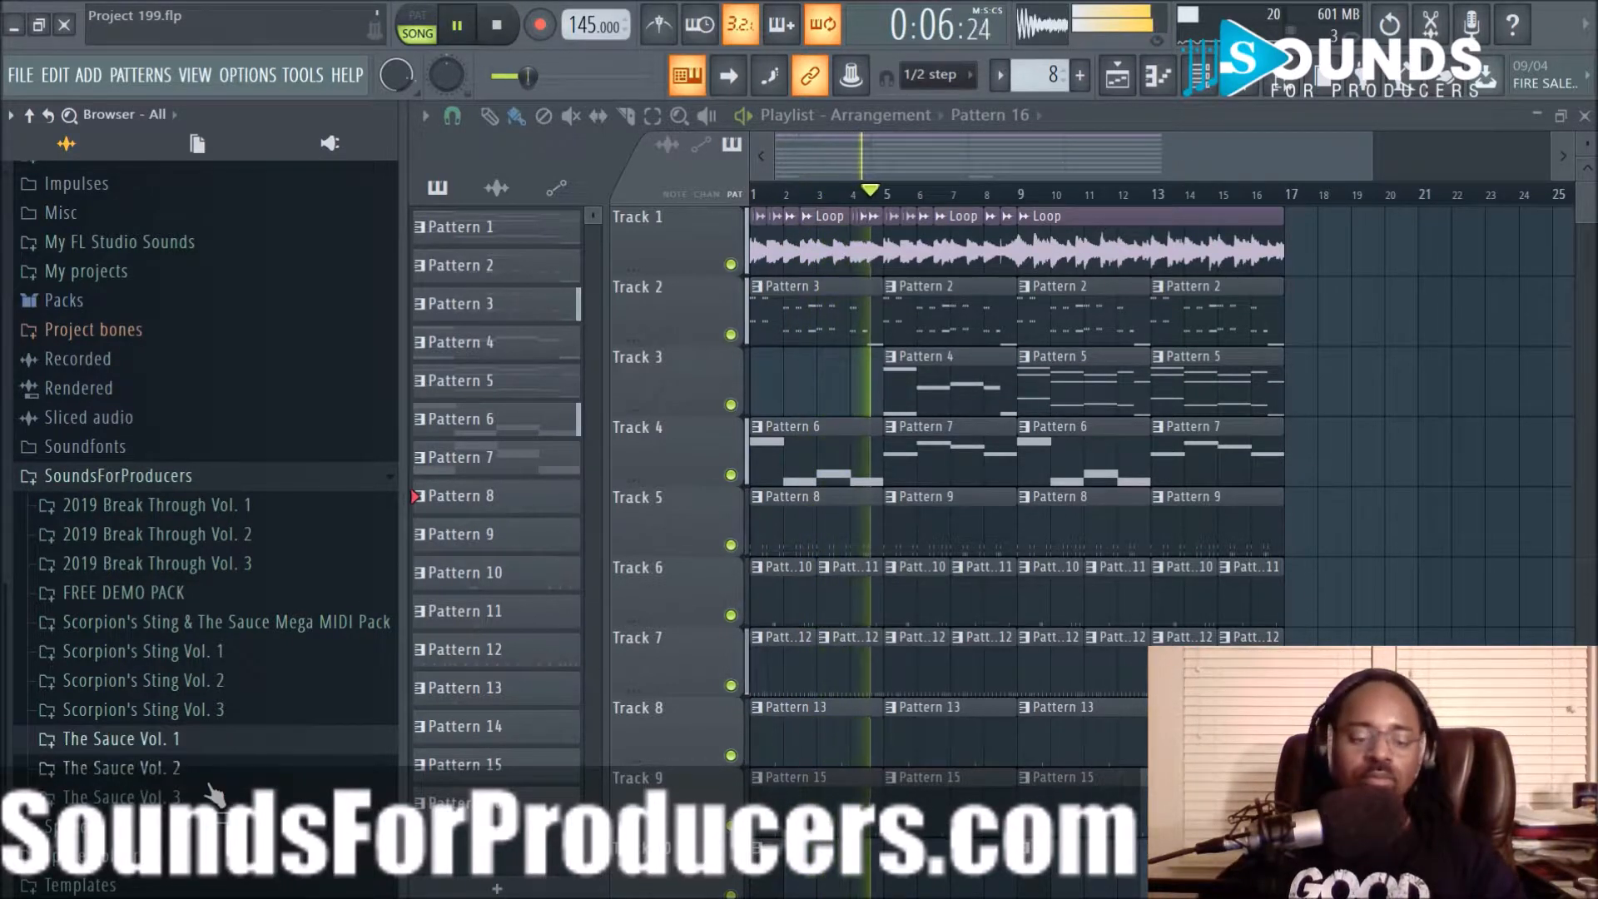
right_click(196, 776)
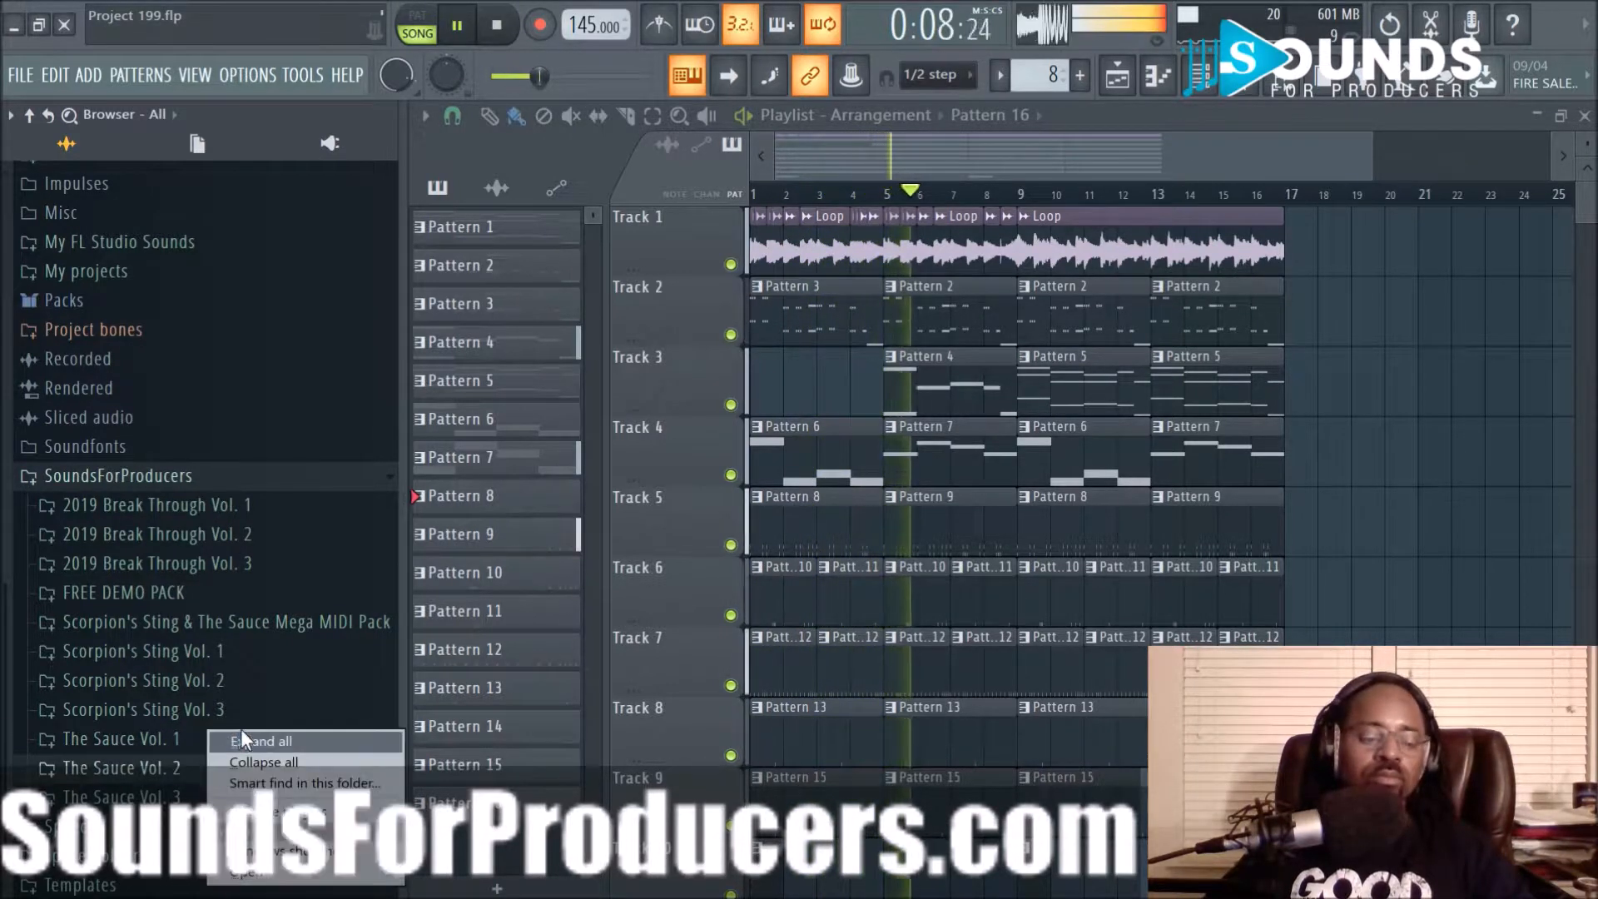
left_click(249, 779)
type("808")
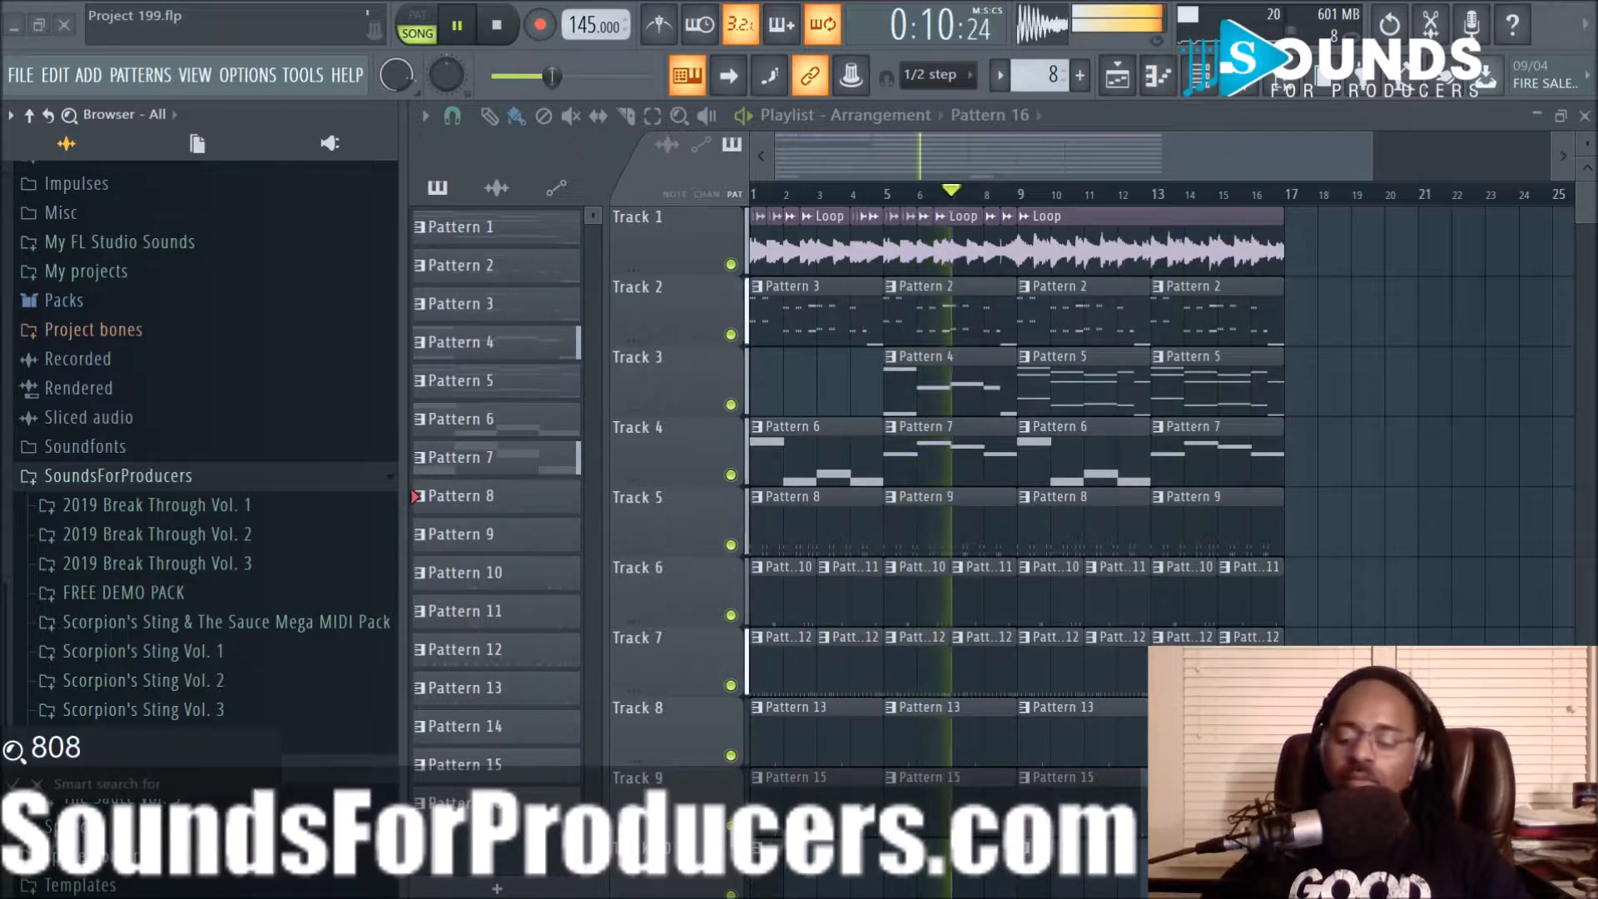
key("Return")
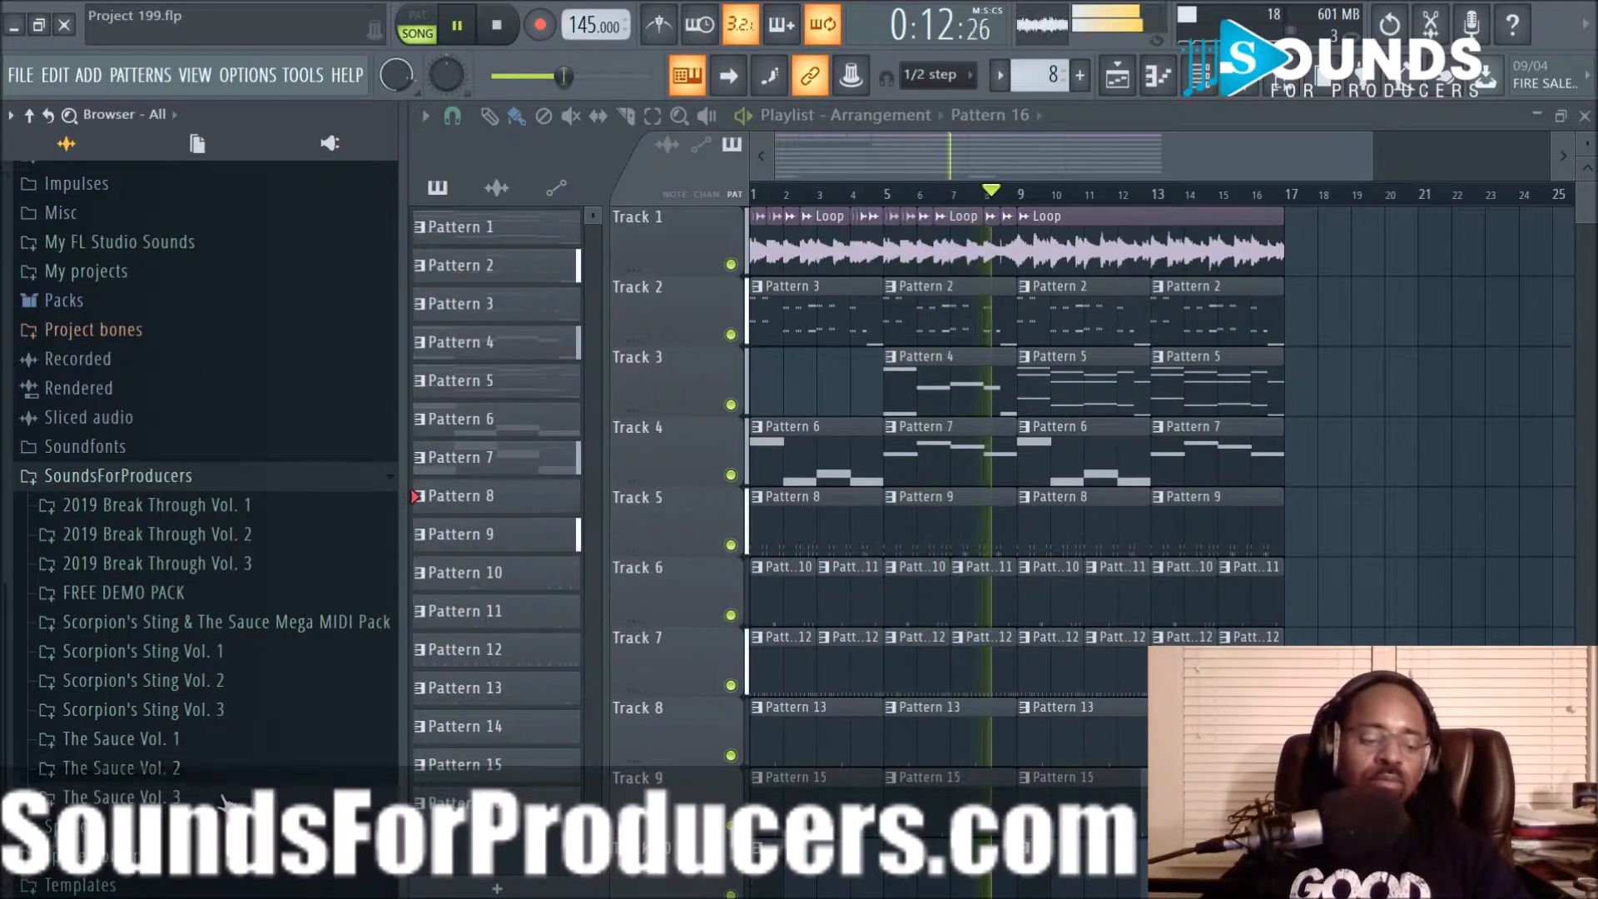
Stop the song and audition 808 Loops 3, 2 and 1 in the 808s folder of The Sauce Vol. 3
scroll(258, 759, "down", 2)
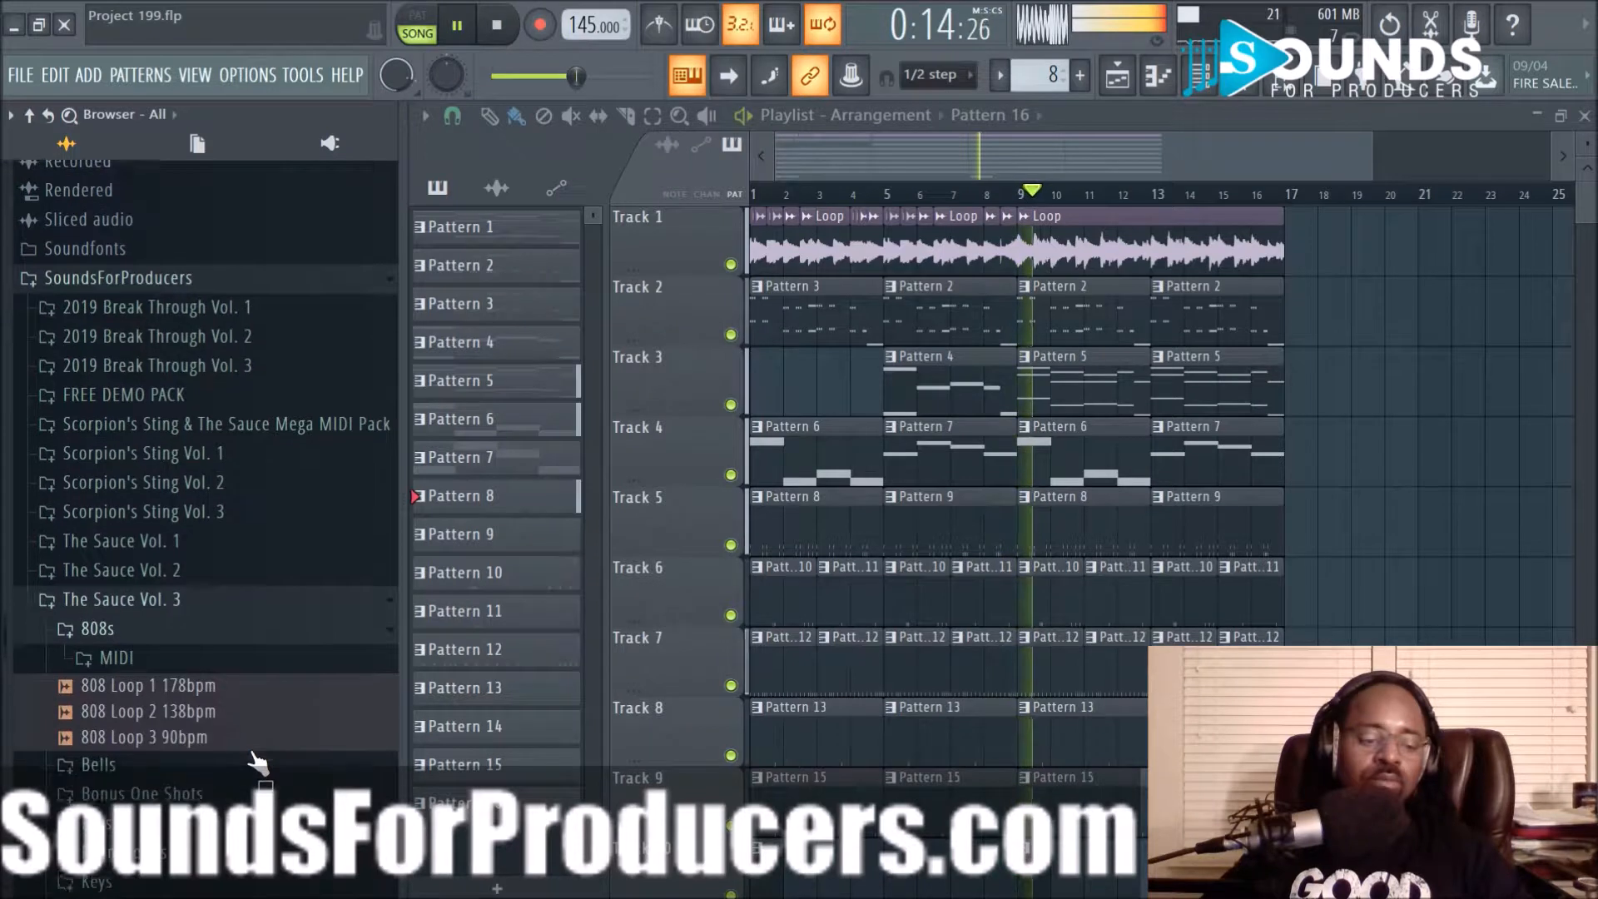
key("space")
left_click(163, 734)
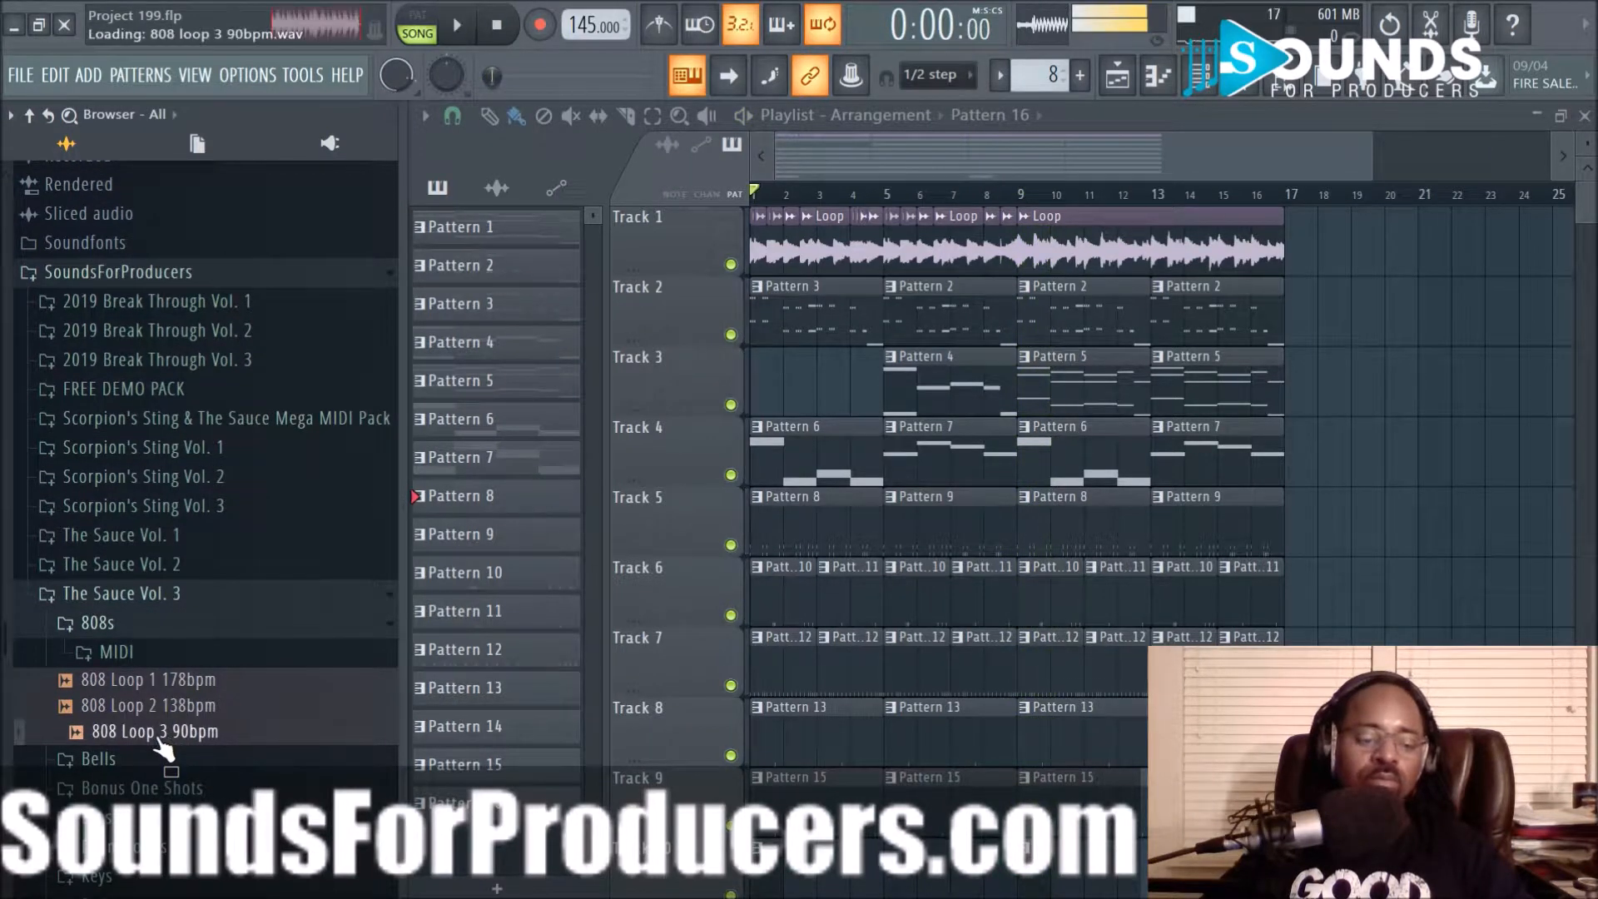
left_click(166, 709)
left_click(164, 686)
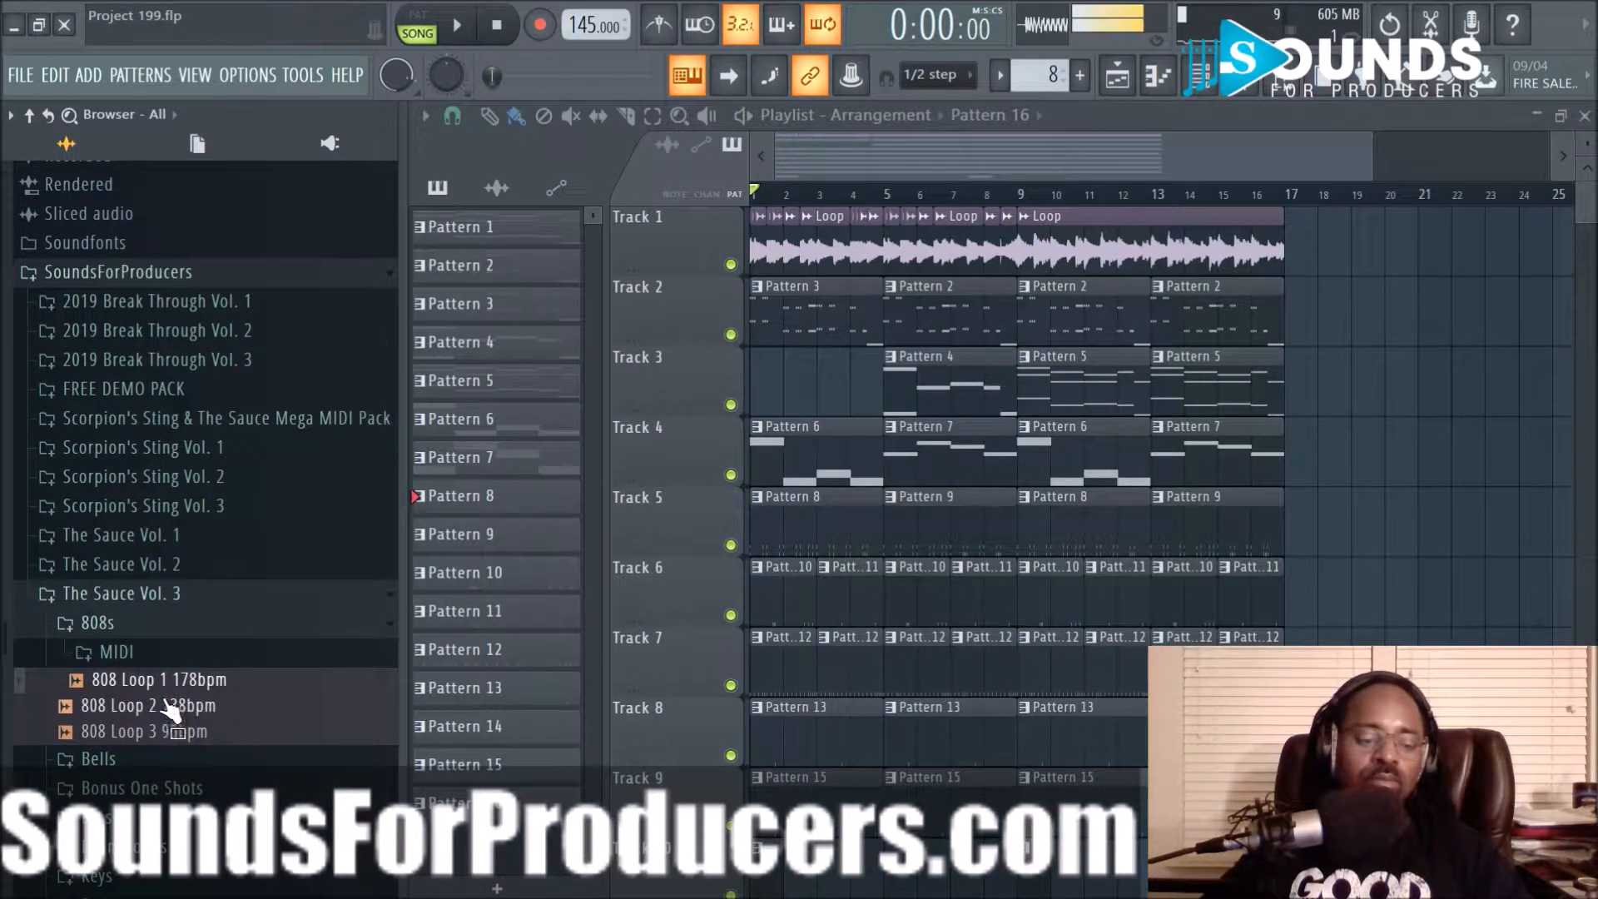
left_click(168, 709)
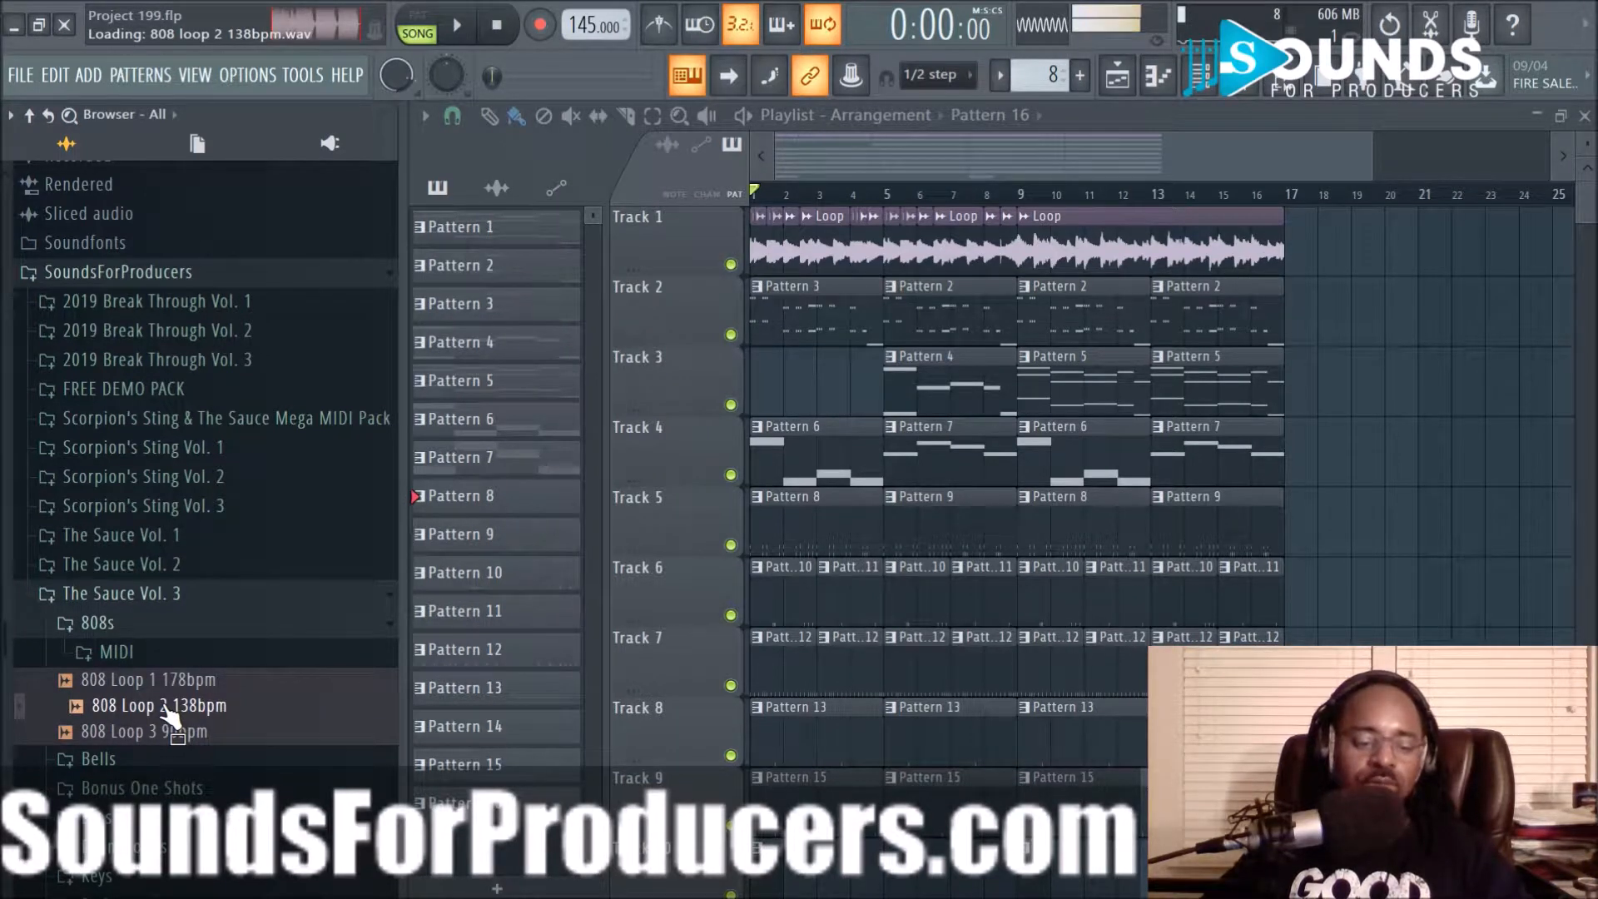
Briefly play the song and place the 808 Loop 2 138bpm sample at bar 1 of Track 11 in the playlist
key("space")
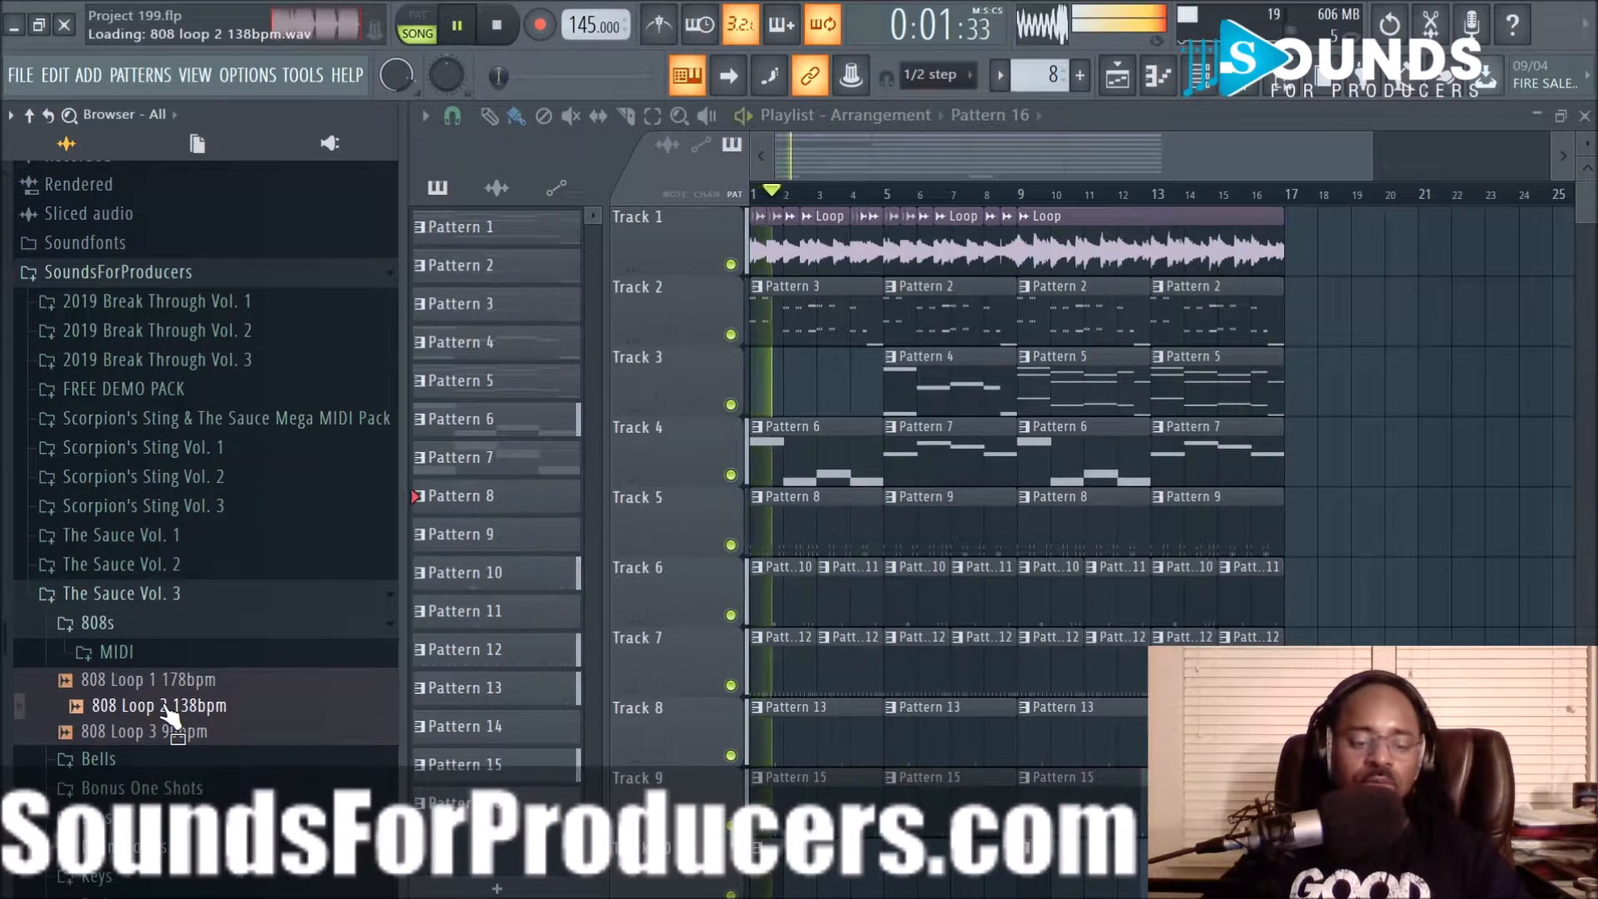
key("space")
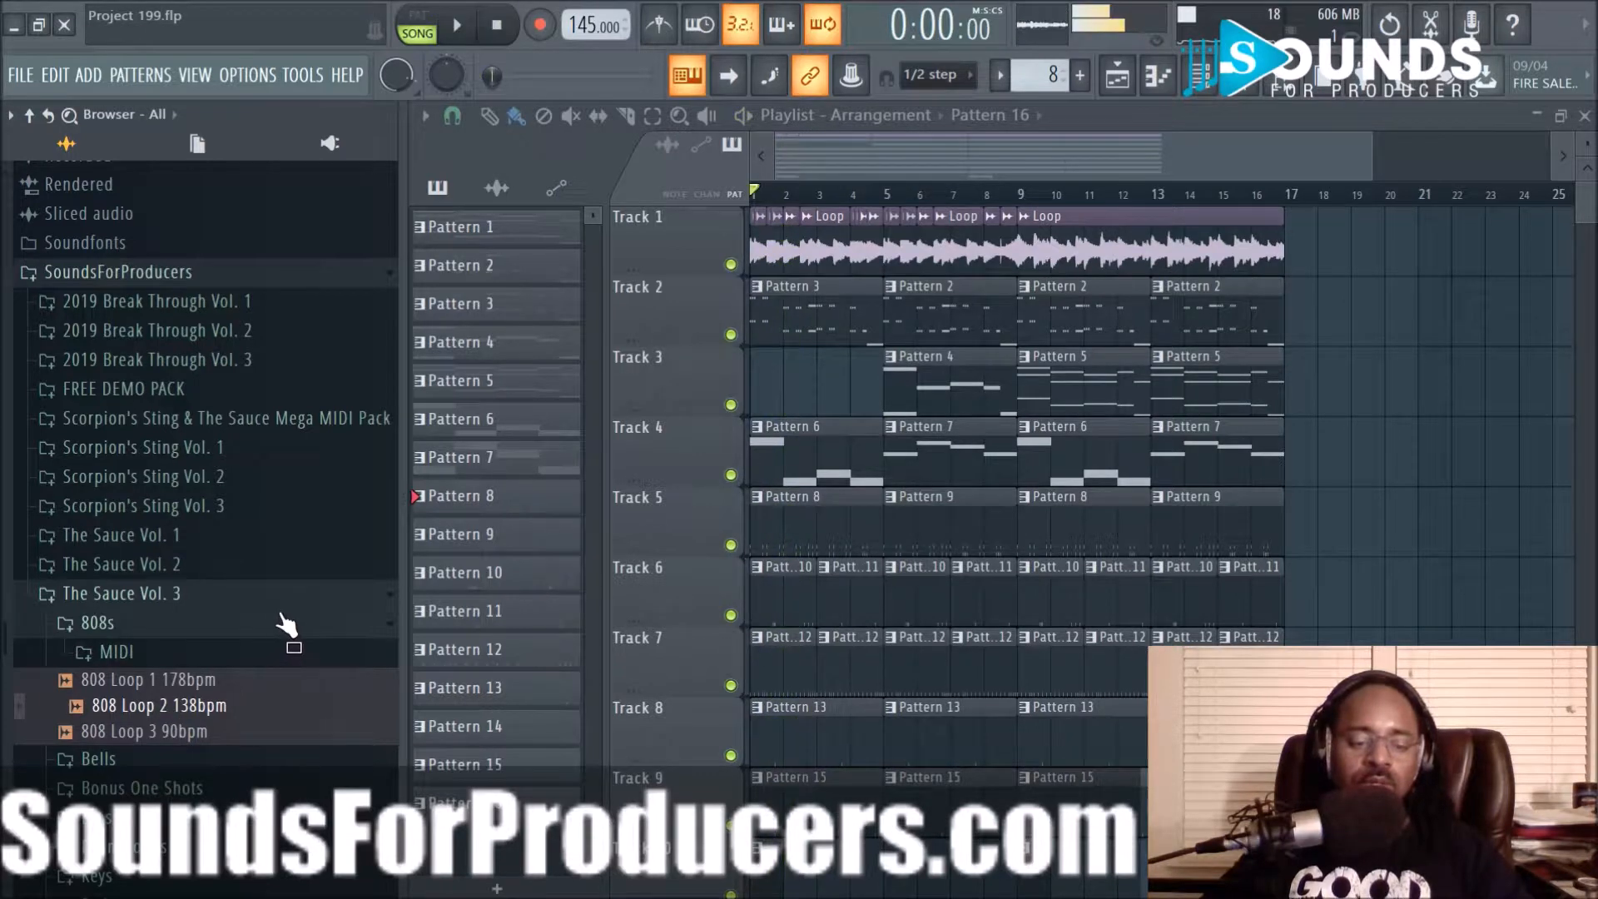
scroll(154, 724, "down", 3)
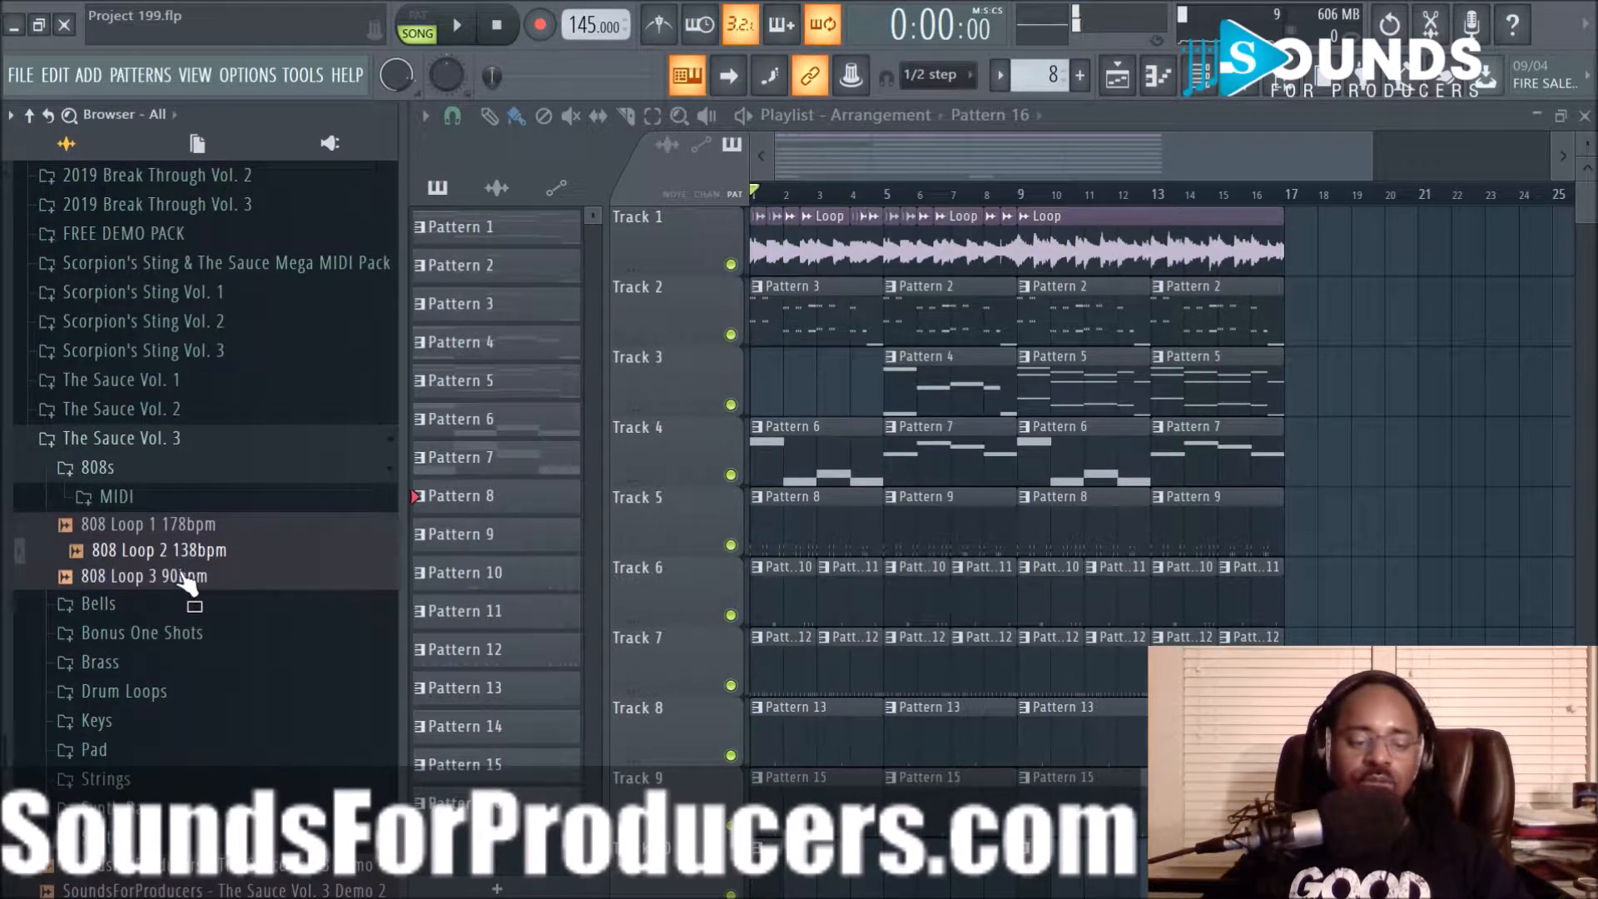
scroll(204, 583, "down", 3)
scroll(218, 569, "down", 1)
scroll(835, 483, "down", 3)
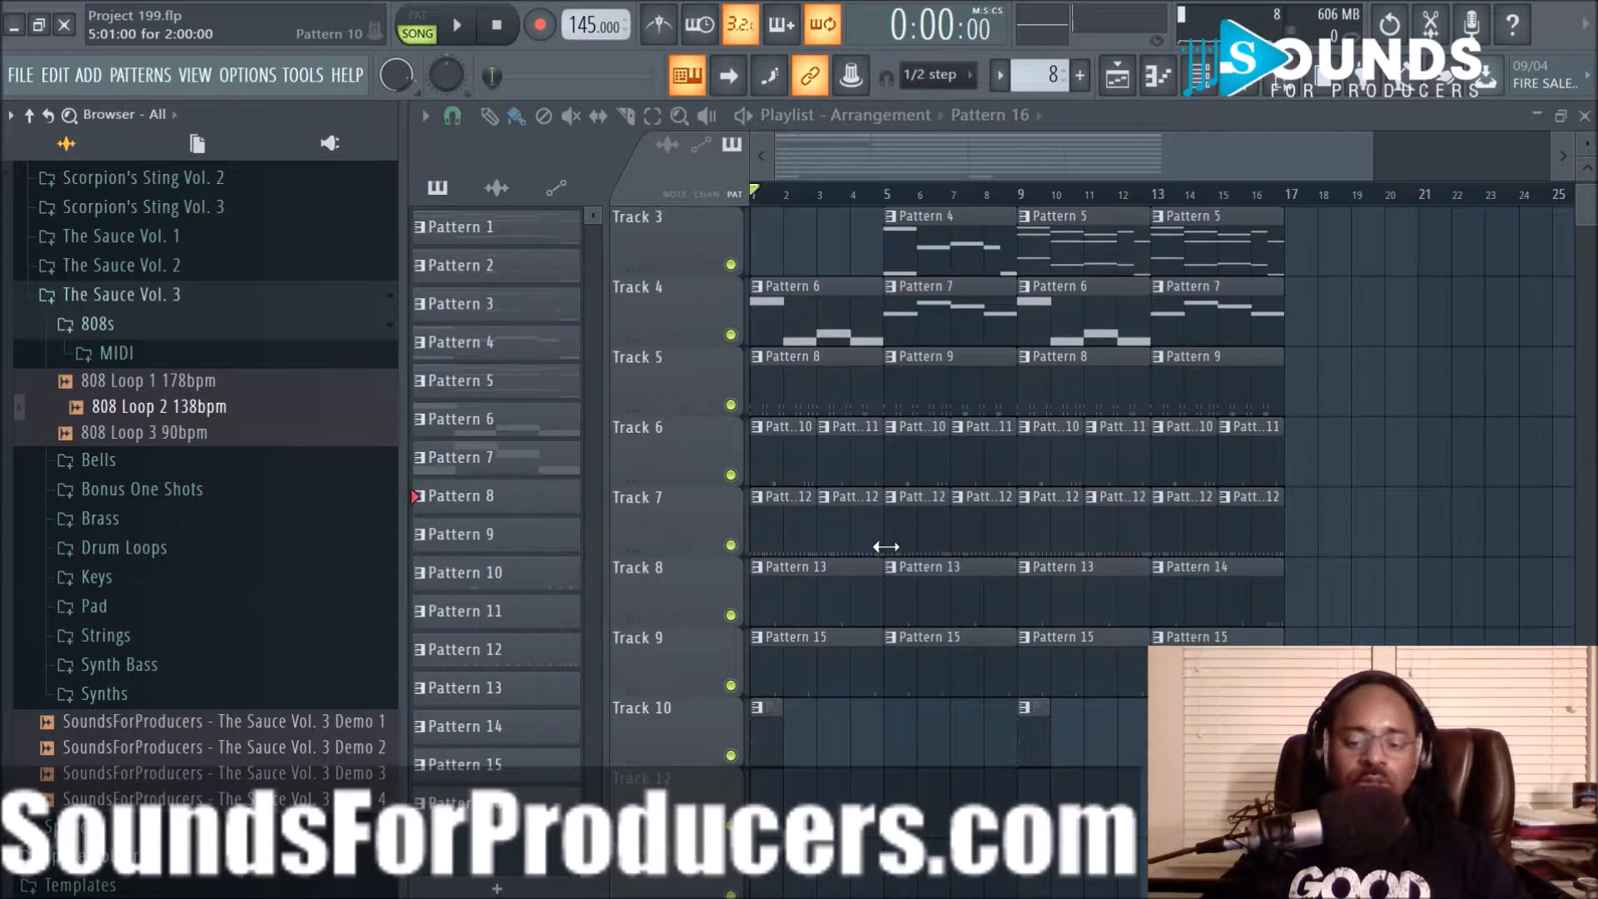
left_click_drag(113, 416, 767, 754)
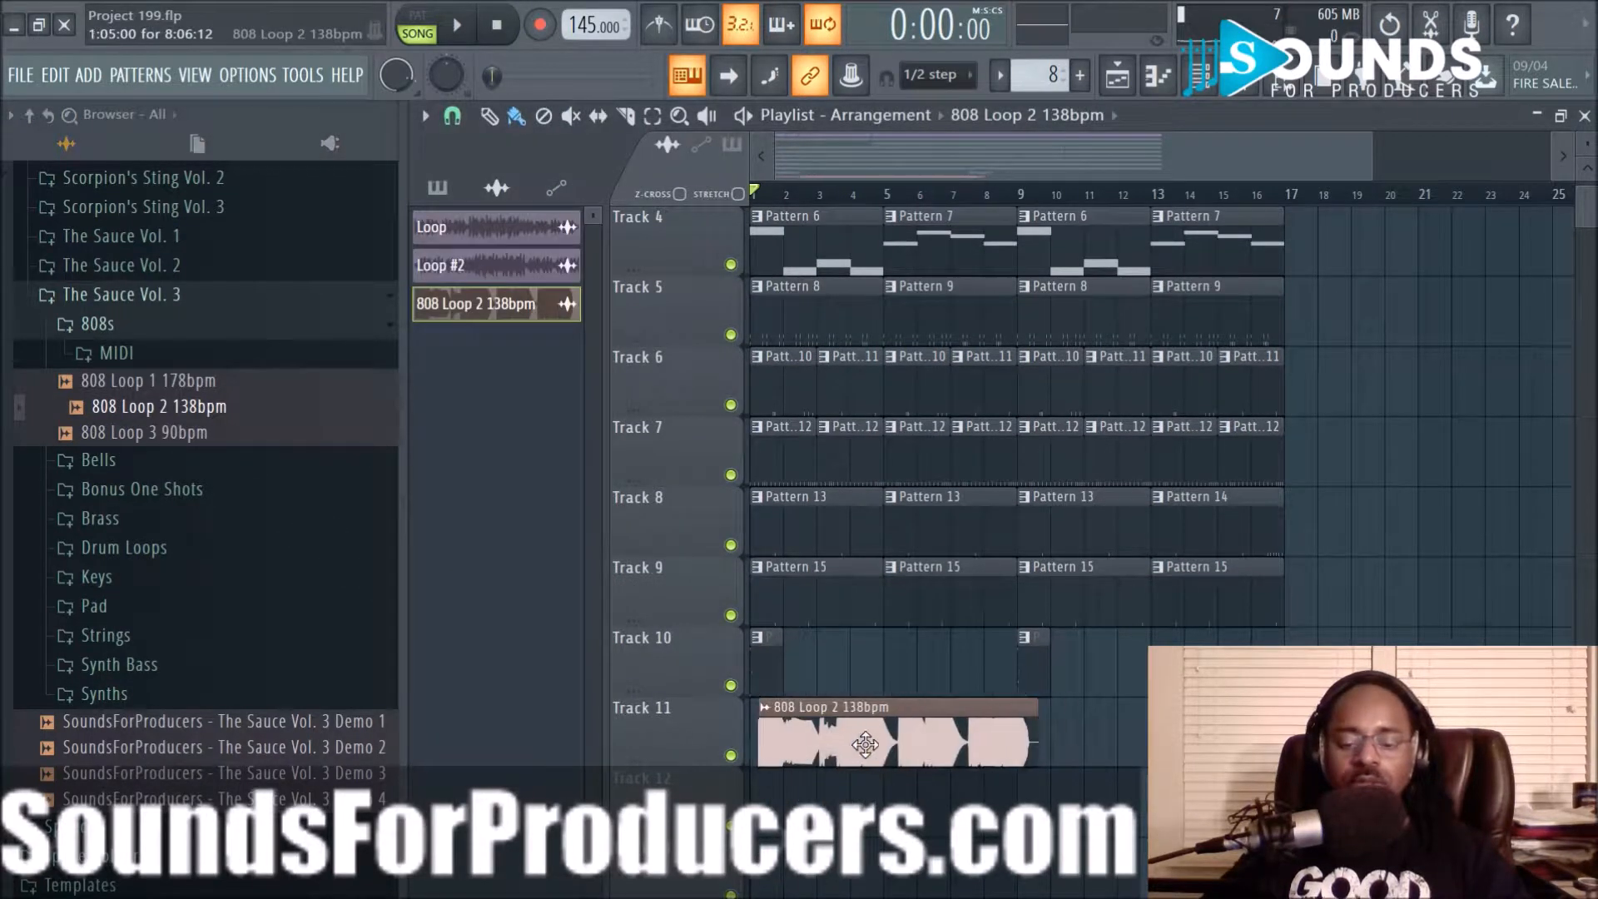
Open the 808 Loop 2 138bpm channel's sample in the Edison audio editor
left_click(1199, 77)
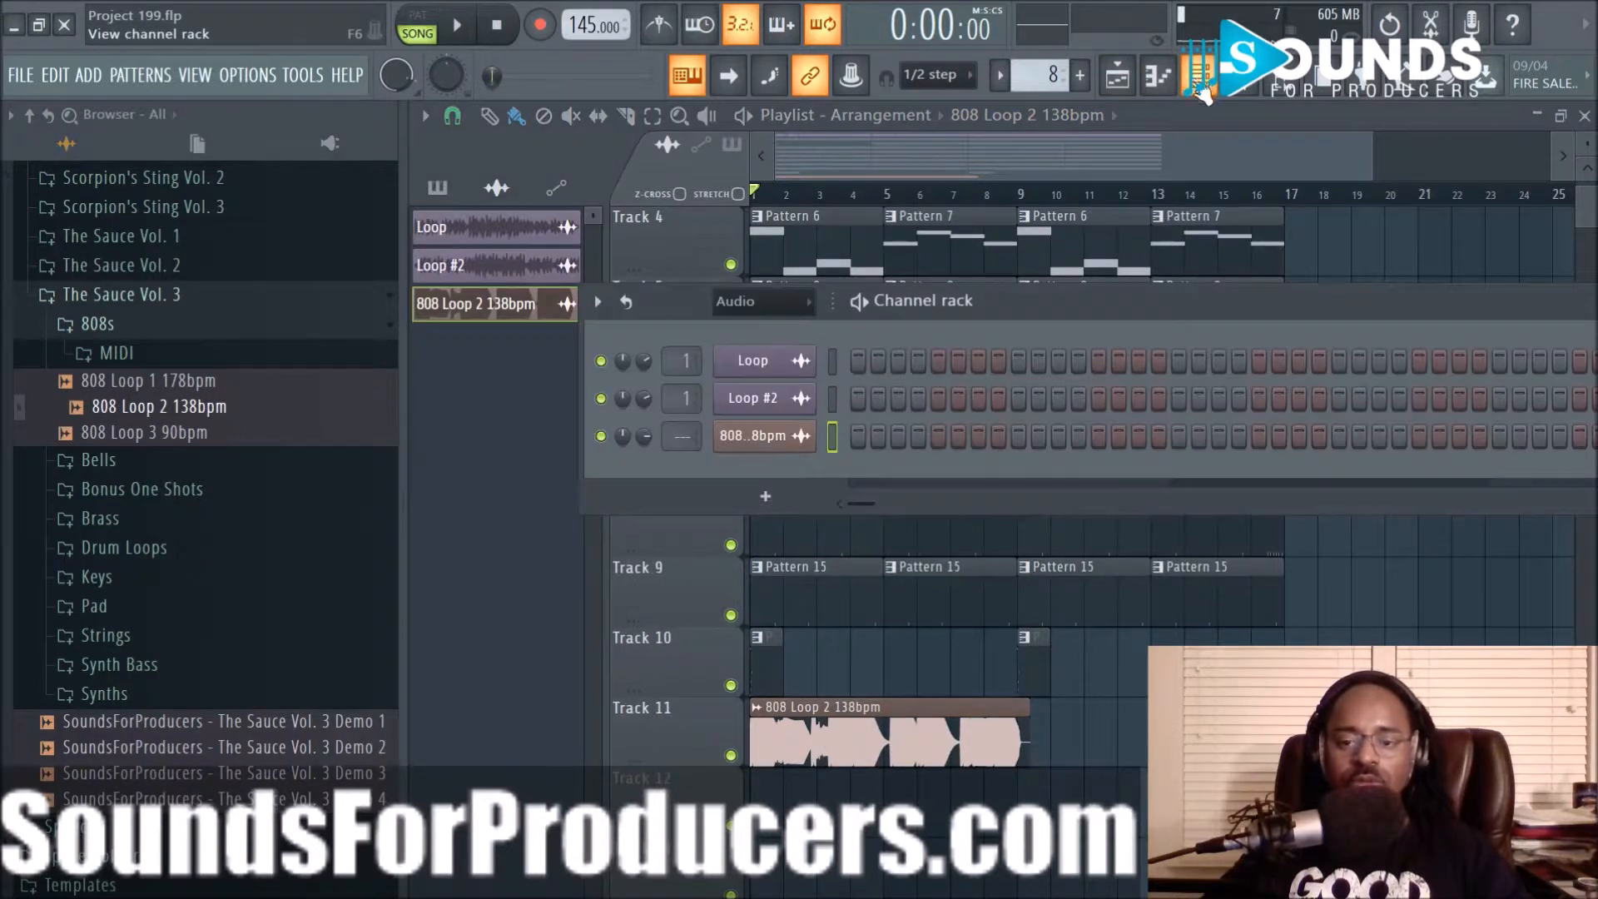
left_click(778, 445)
right_click(856, 849)
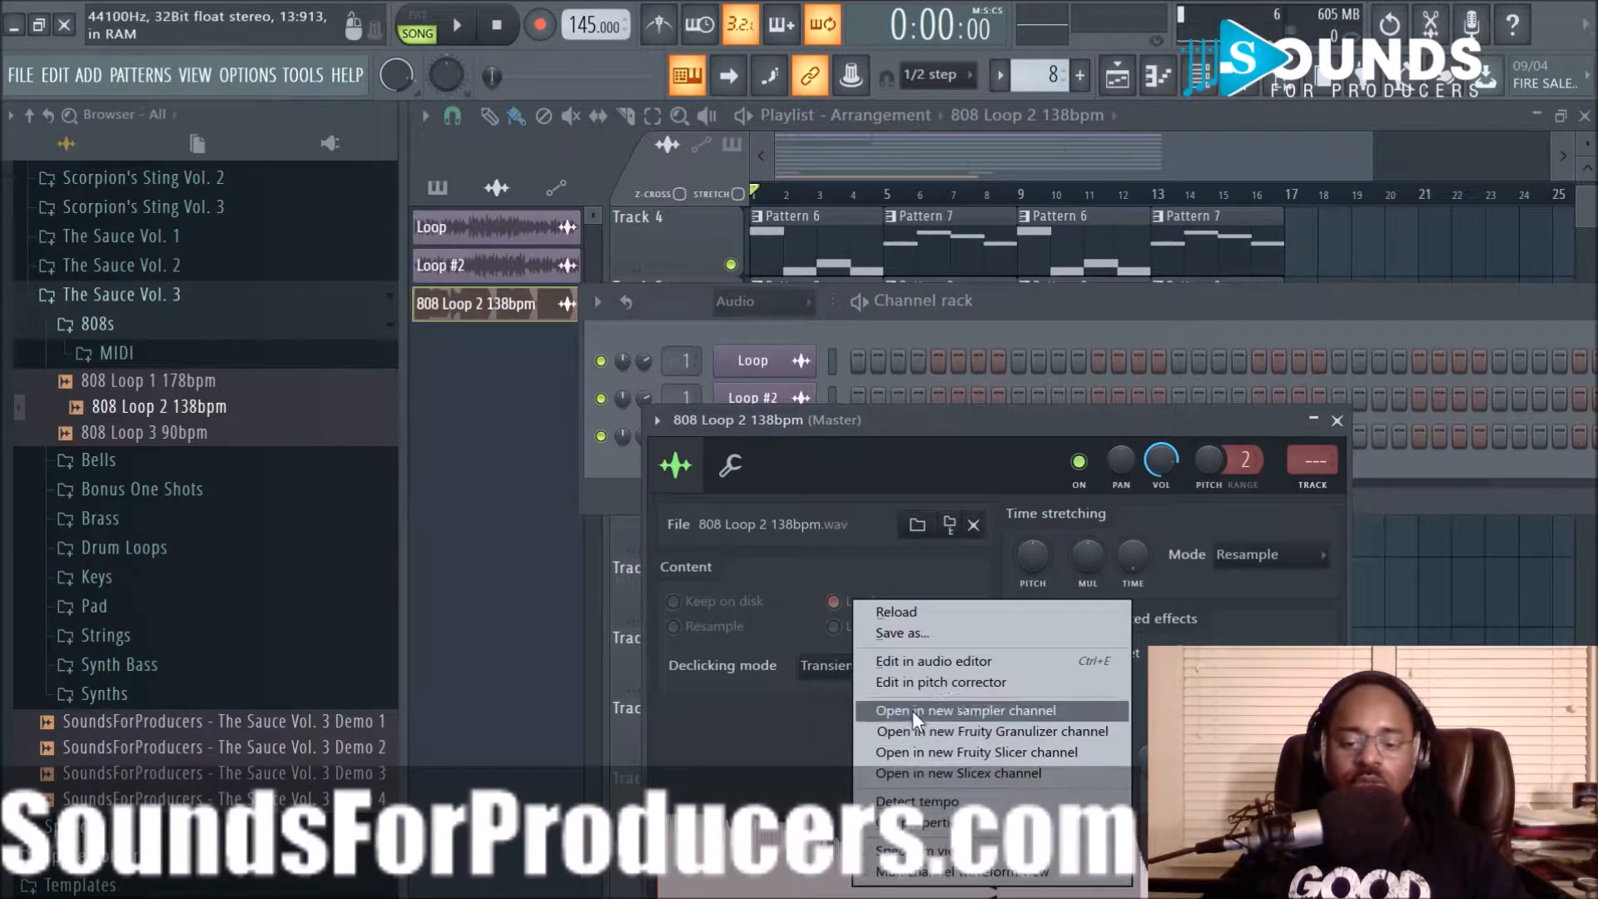
left_click(917, 659)
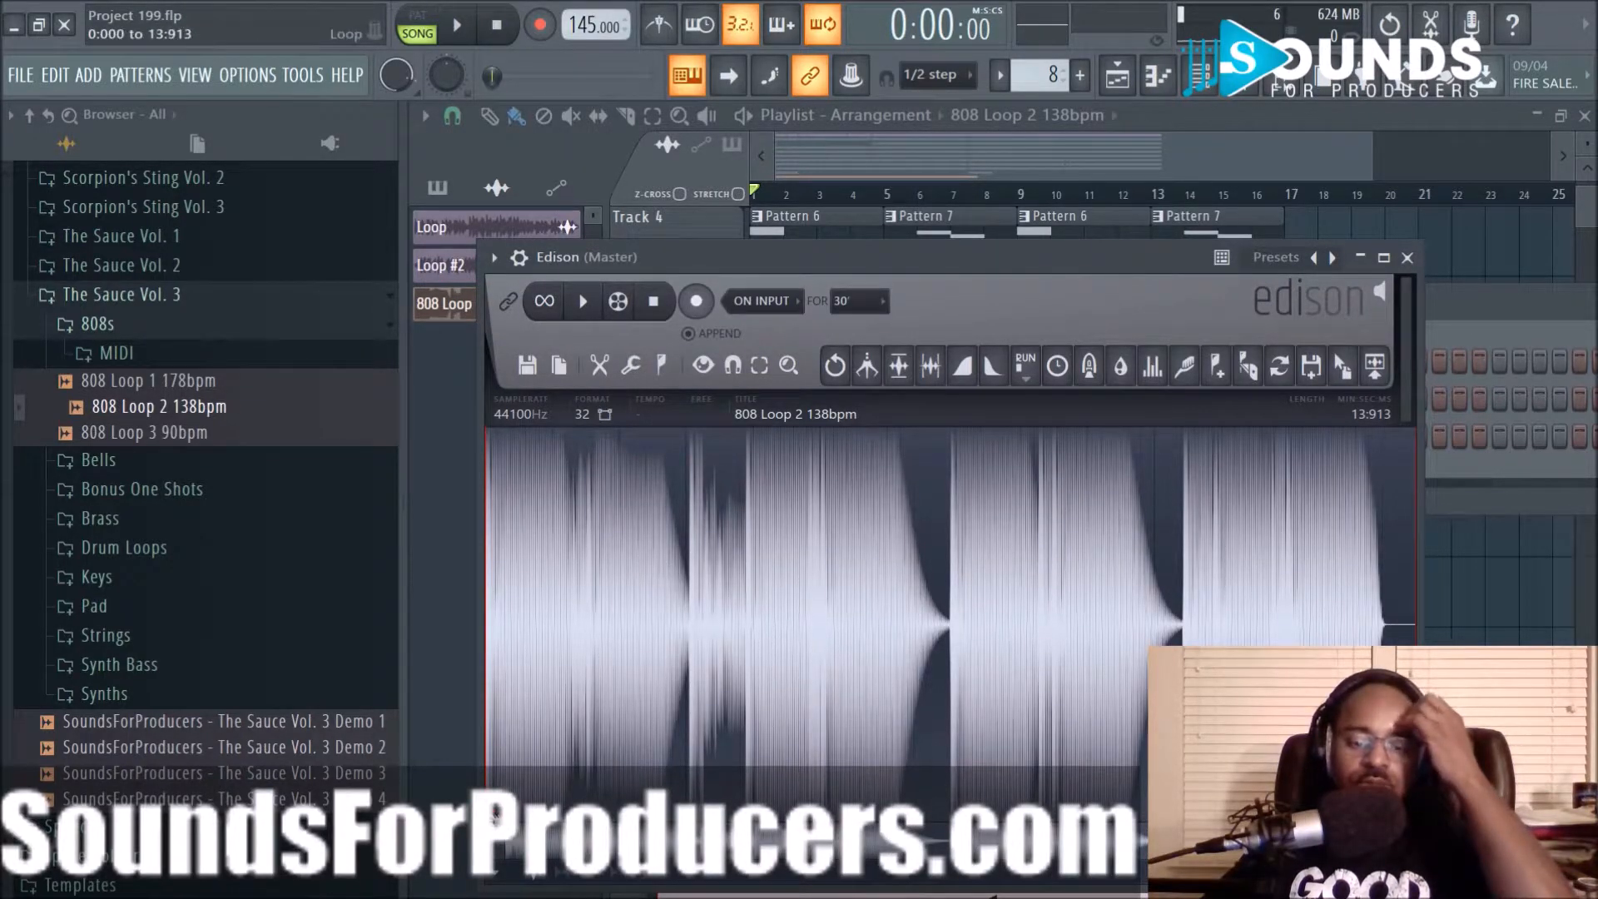
Select the loop's first 808 hit, from 0:000 to 1:280, and audition the selection
right_click(489, 728)
left_click(533, 753)
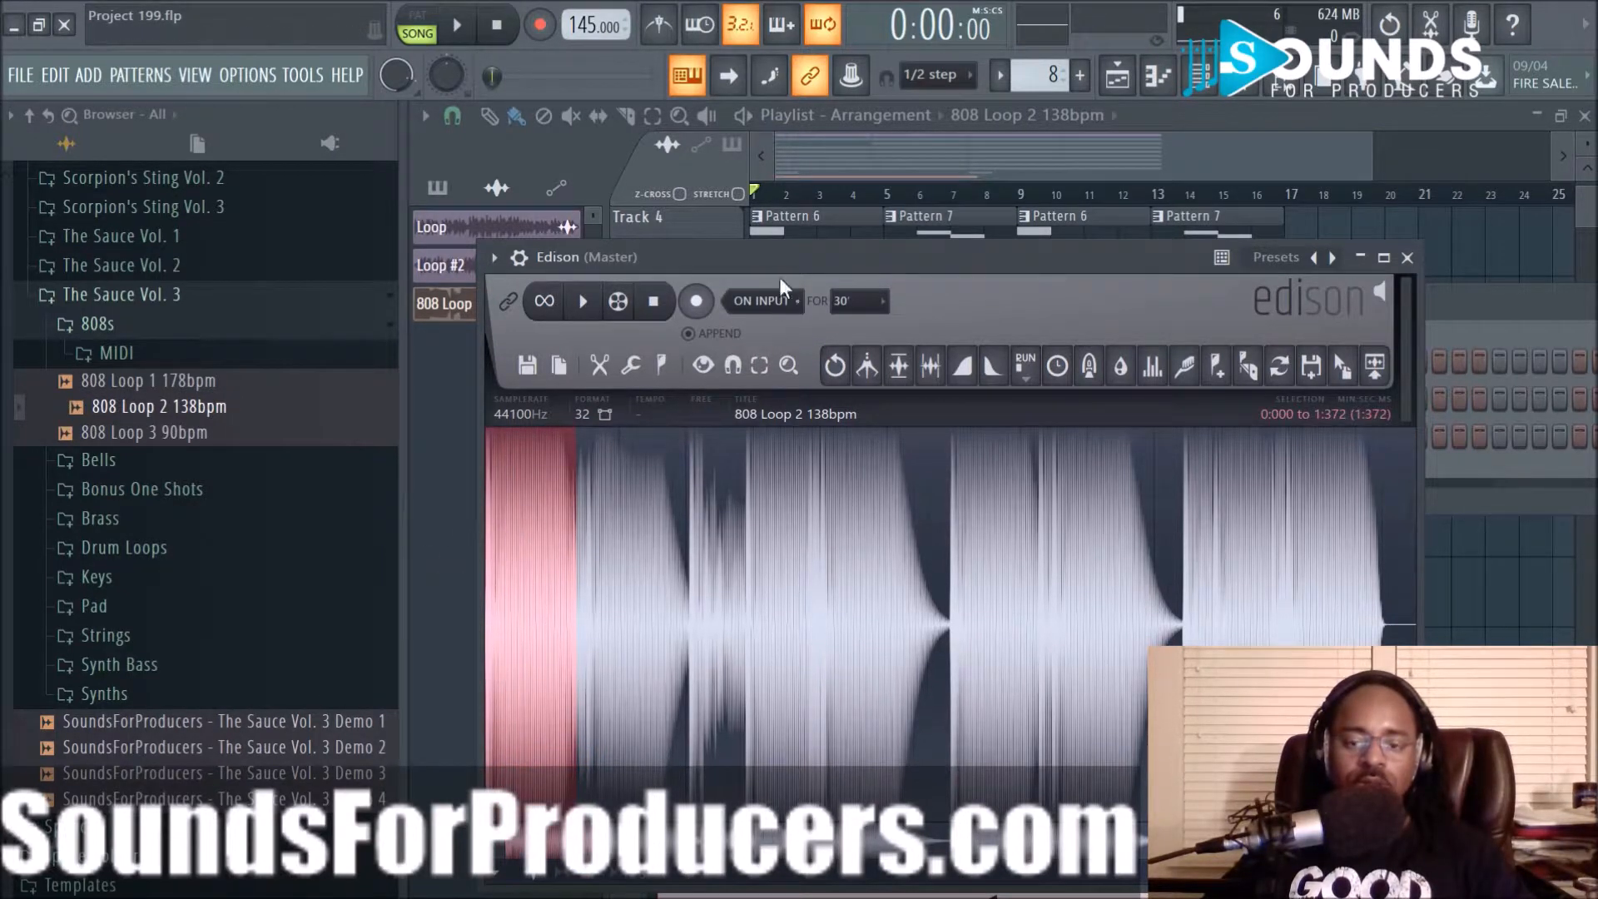
scroll(636, 581, "up", 5)
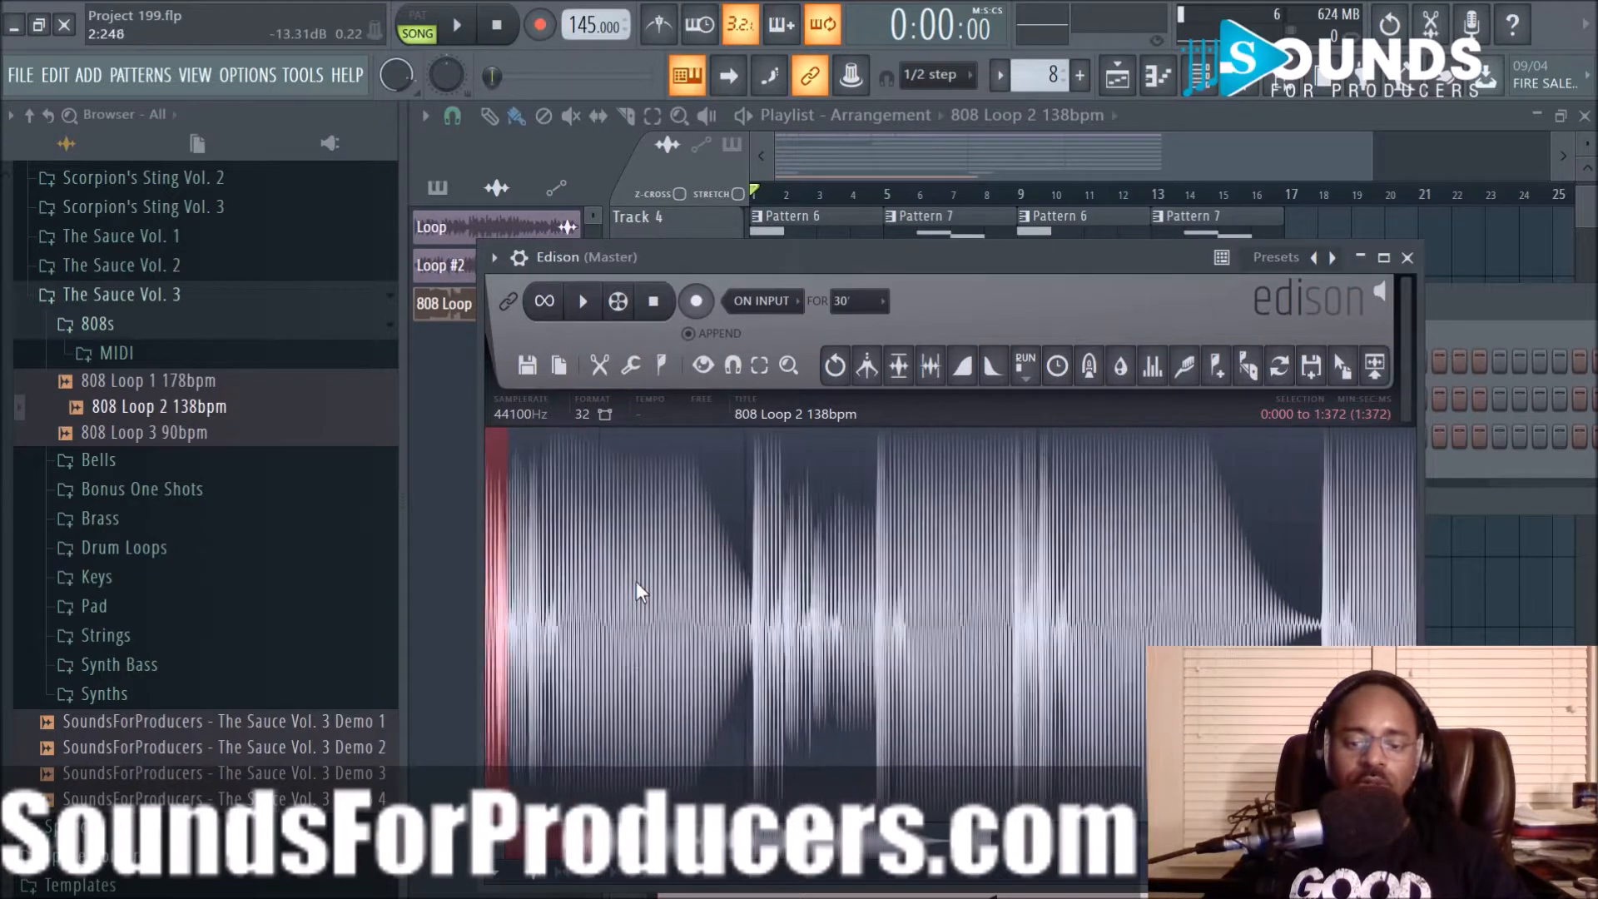
left_click_drag(645, 843, 504, 854)
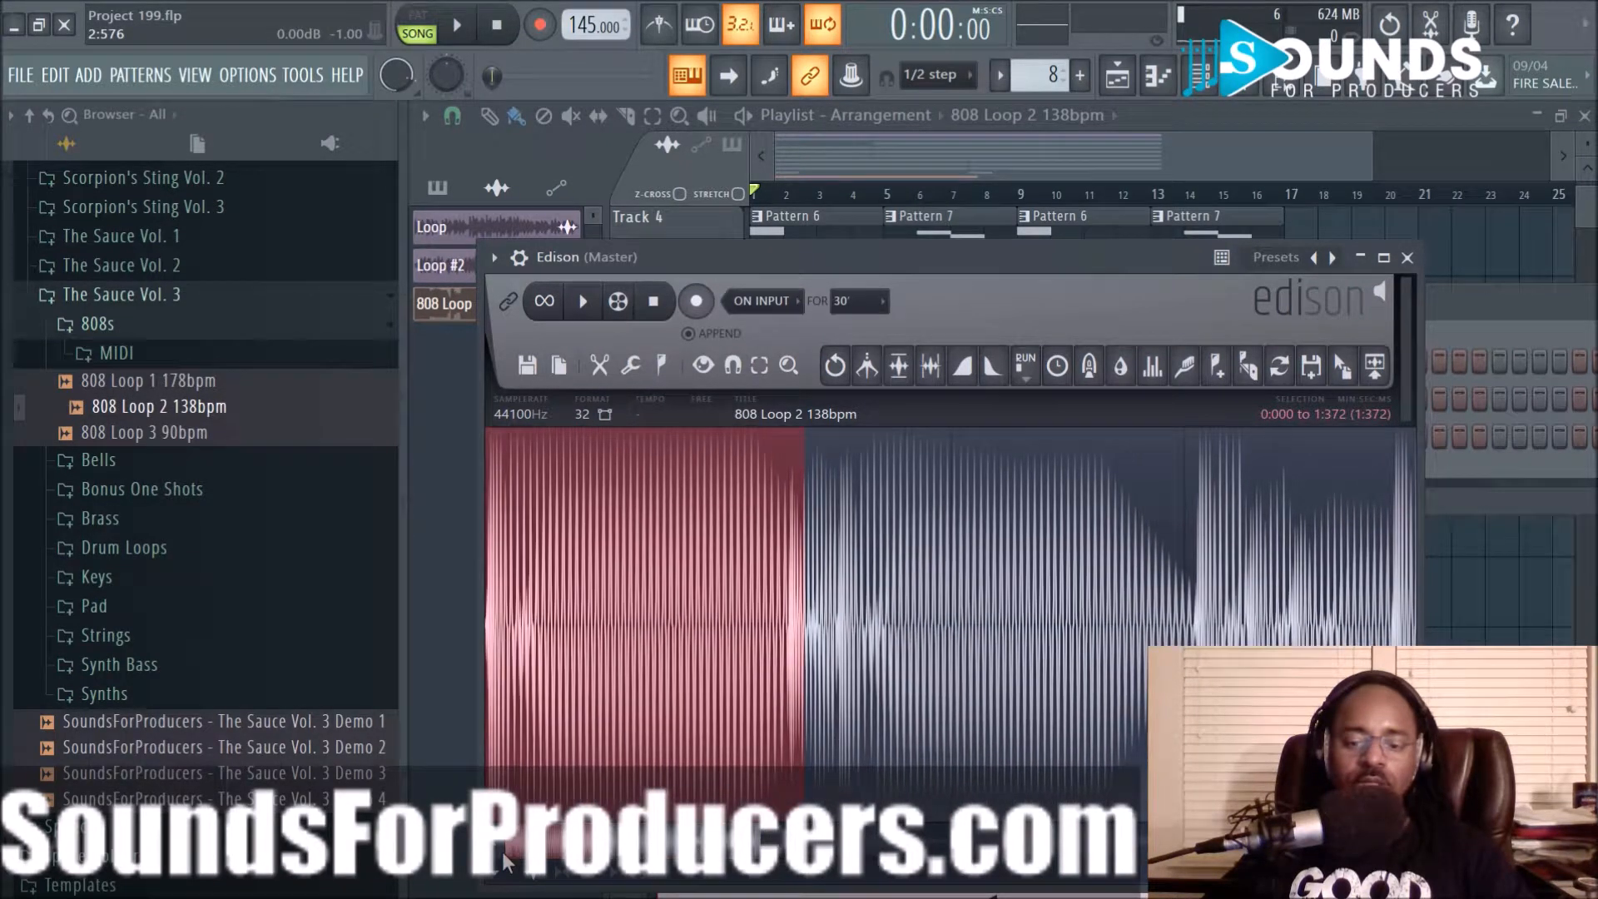
scroll(656, 551, "up", 4)
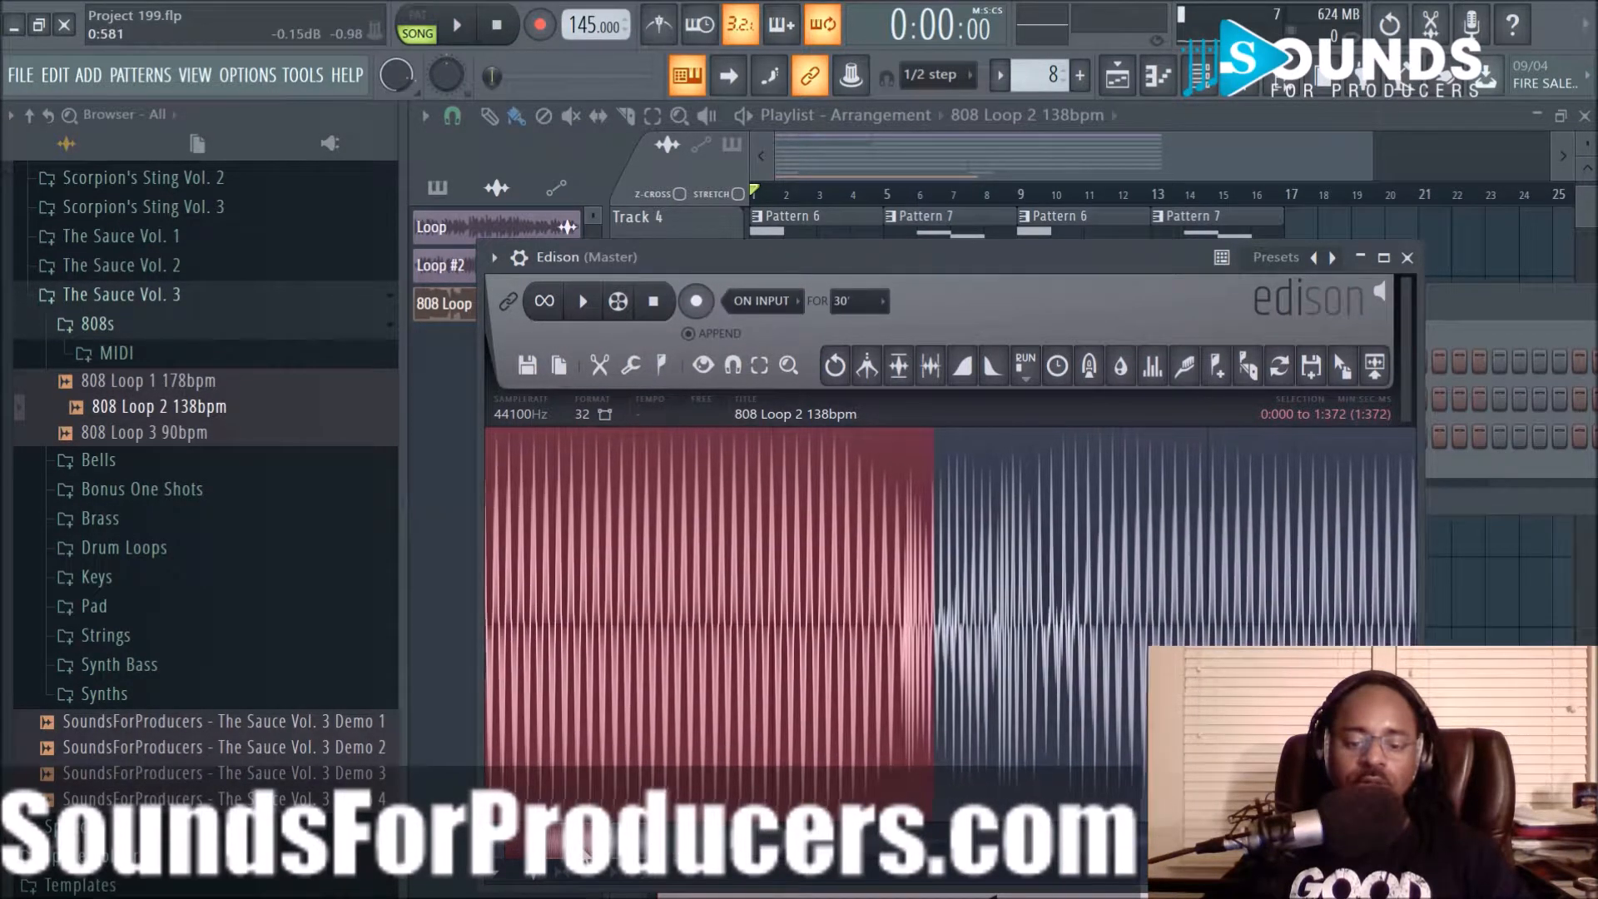
left_click(591, 305)
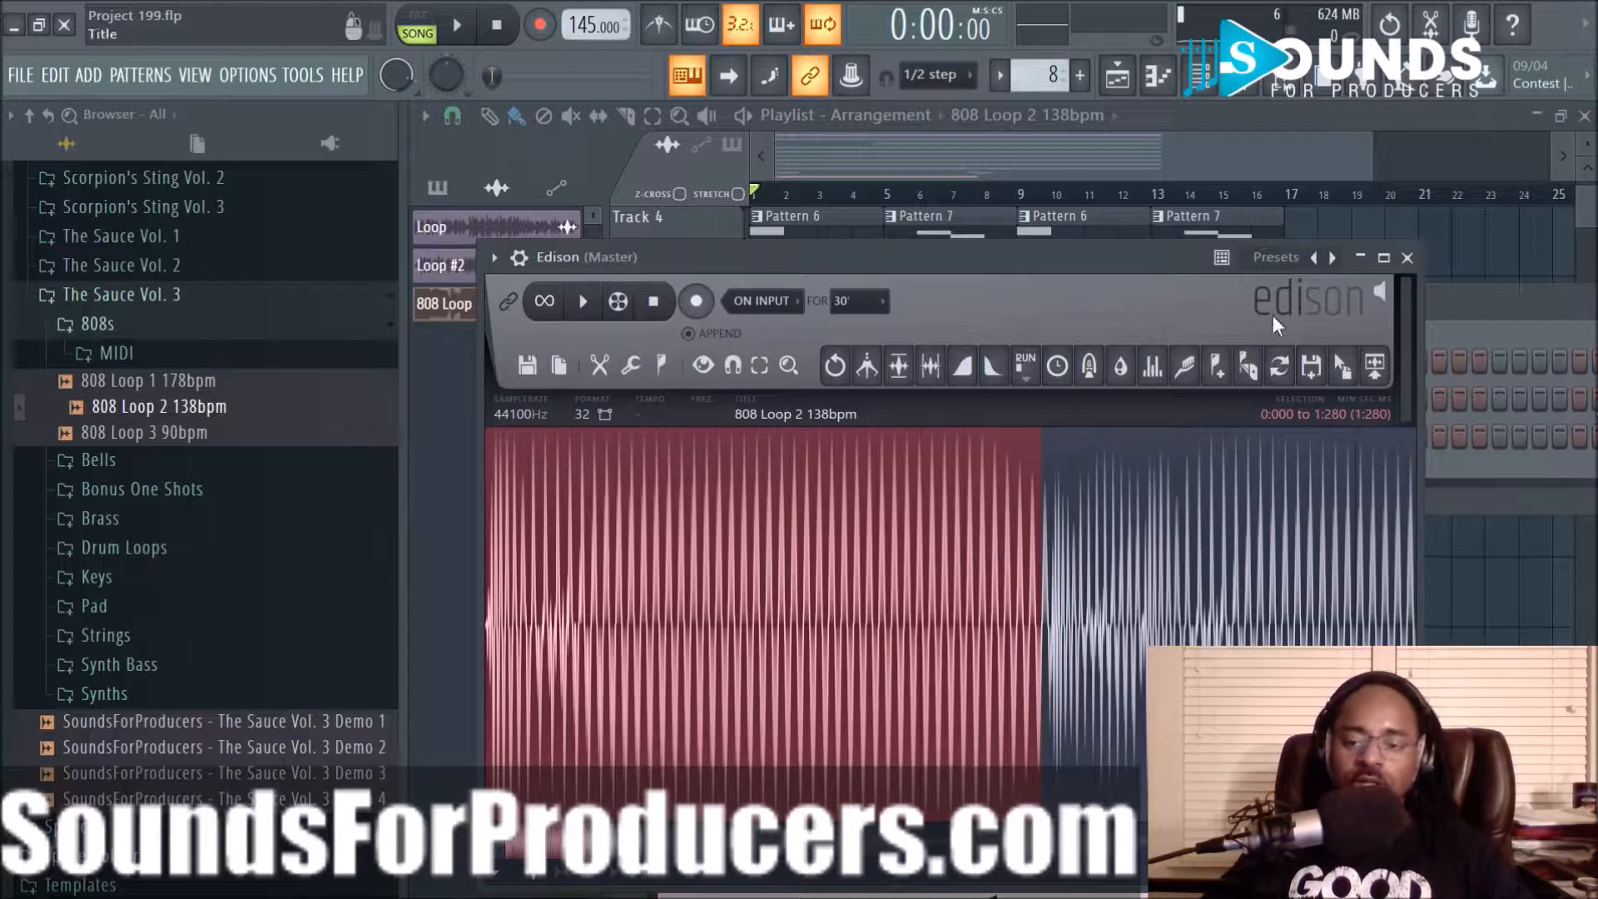
Show all channels in the Channel rack and load the selected 808 hit from Edison into the 808 Loop 2 channel
left_click_drag(1165, 271, 1201, 350)
left_click_drag(1146, 411, 1261, 435)
left_click_drag(1192, 296, 1053, 210)
left_click(692, 188)
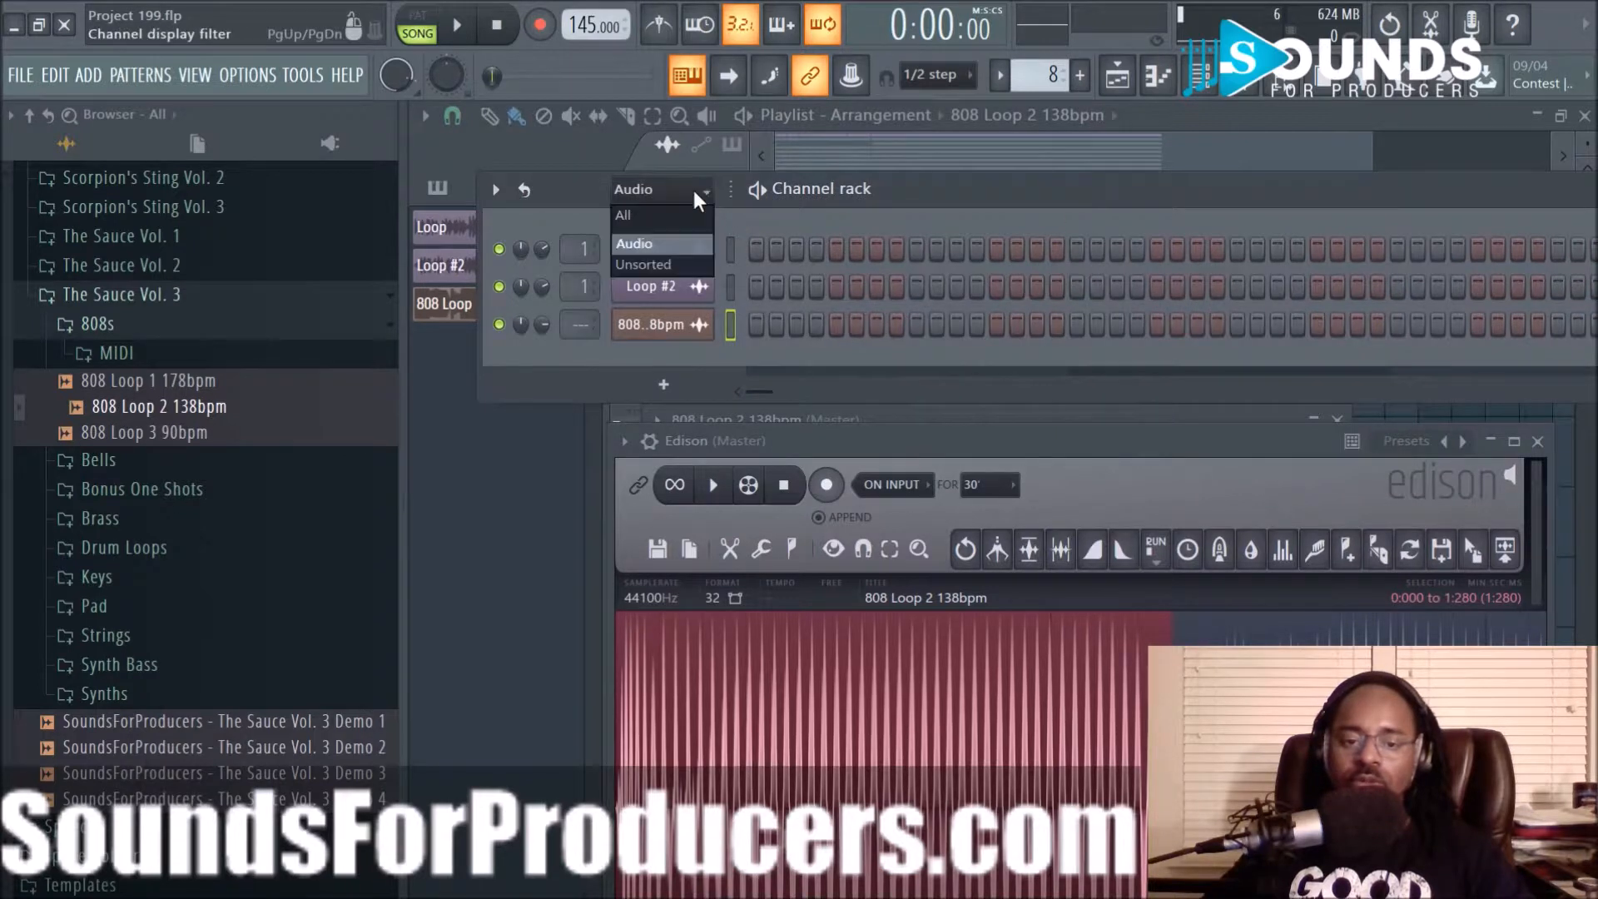
left_click(682, 217)
scroll(1166, 228, "down", 2)
scroll(1166, 228, "down", 5)
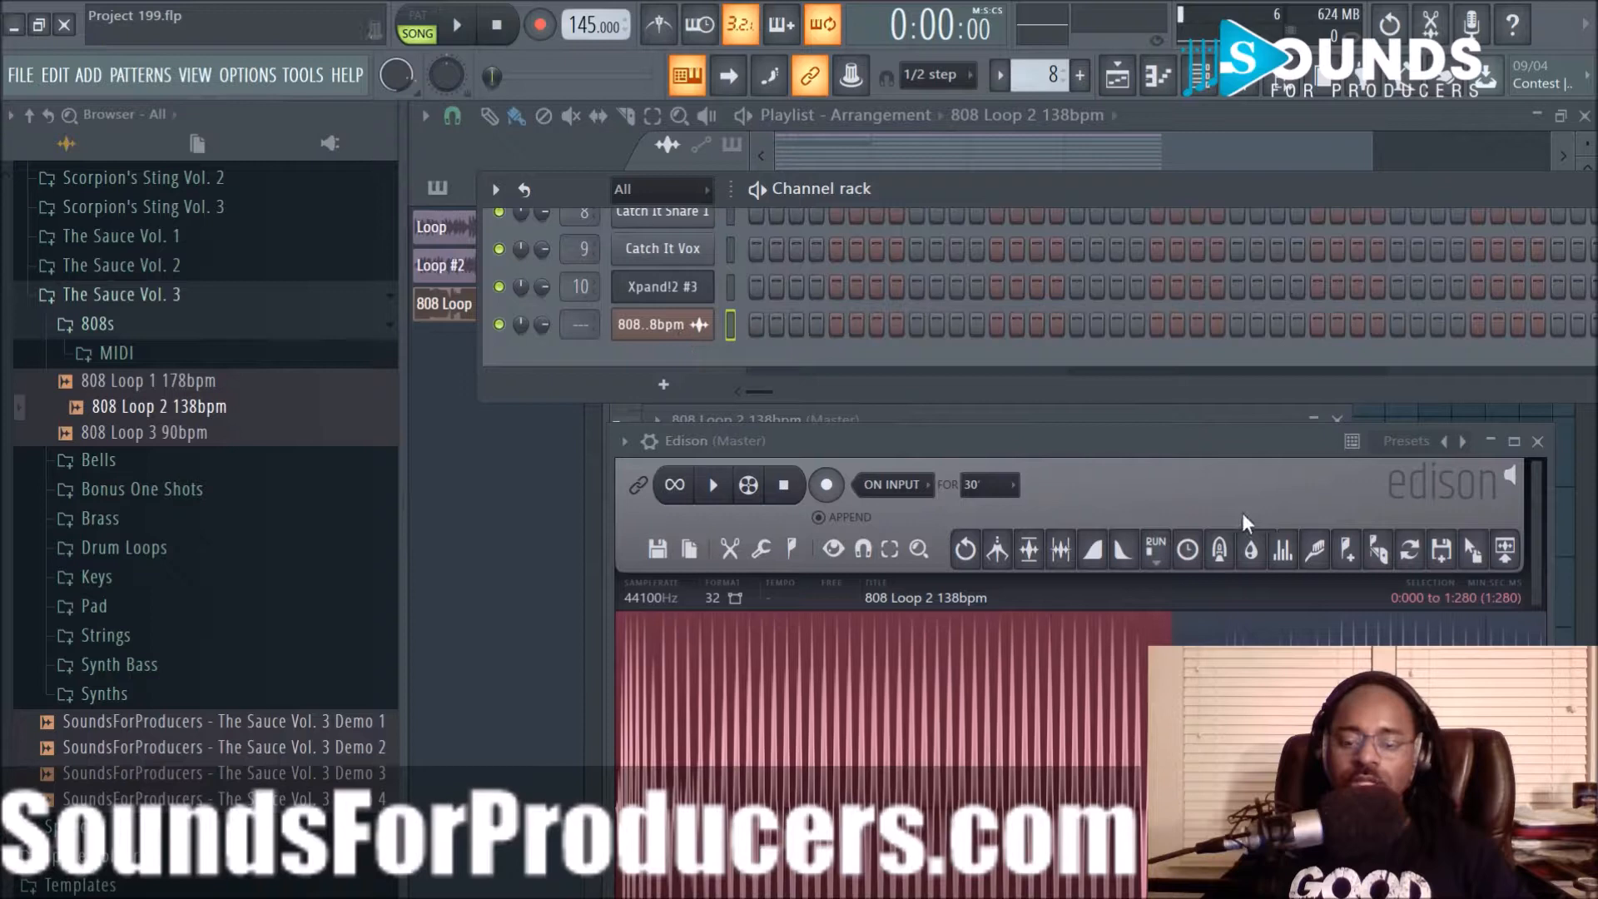
left_click_drag(1472, 550, 897, 477)
left_click_drag(732, 393, 652, 339)
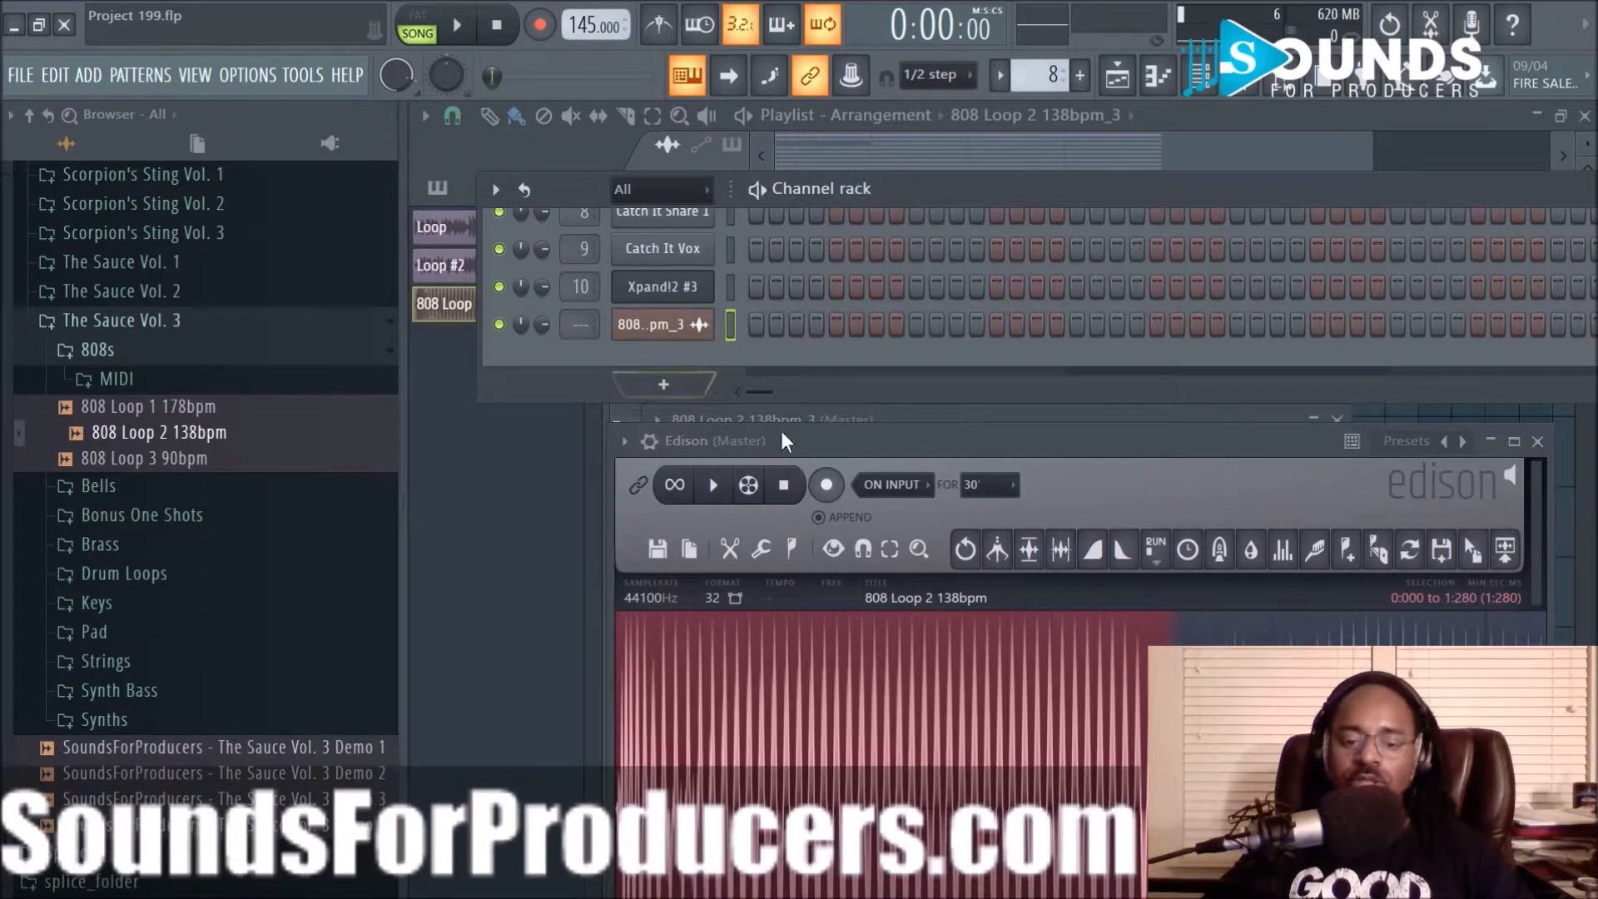
Set the 808 channel's silence trimming to maximum with a slight fade-out, audition the sample and close Edison
left_click(684, 332)
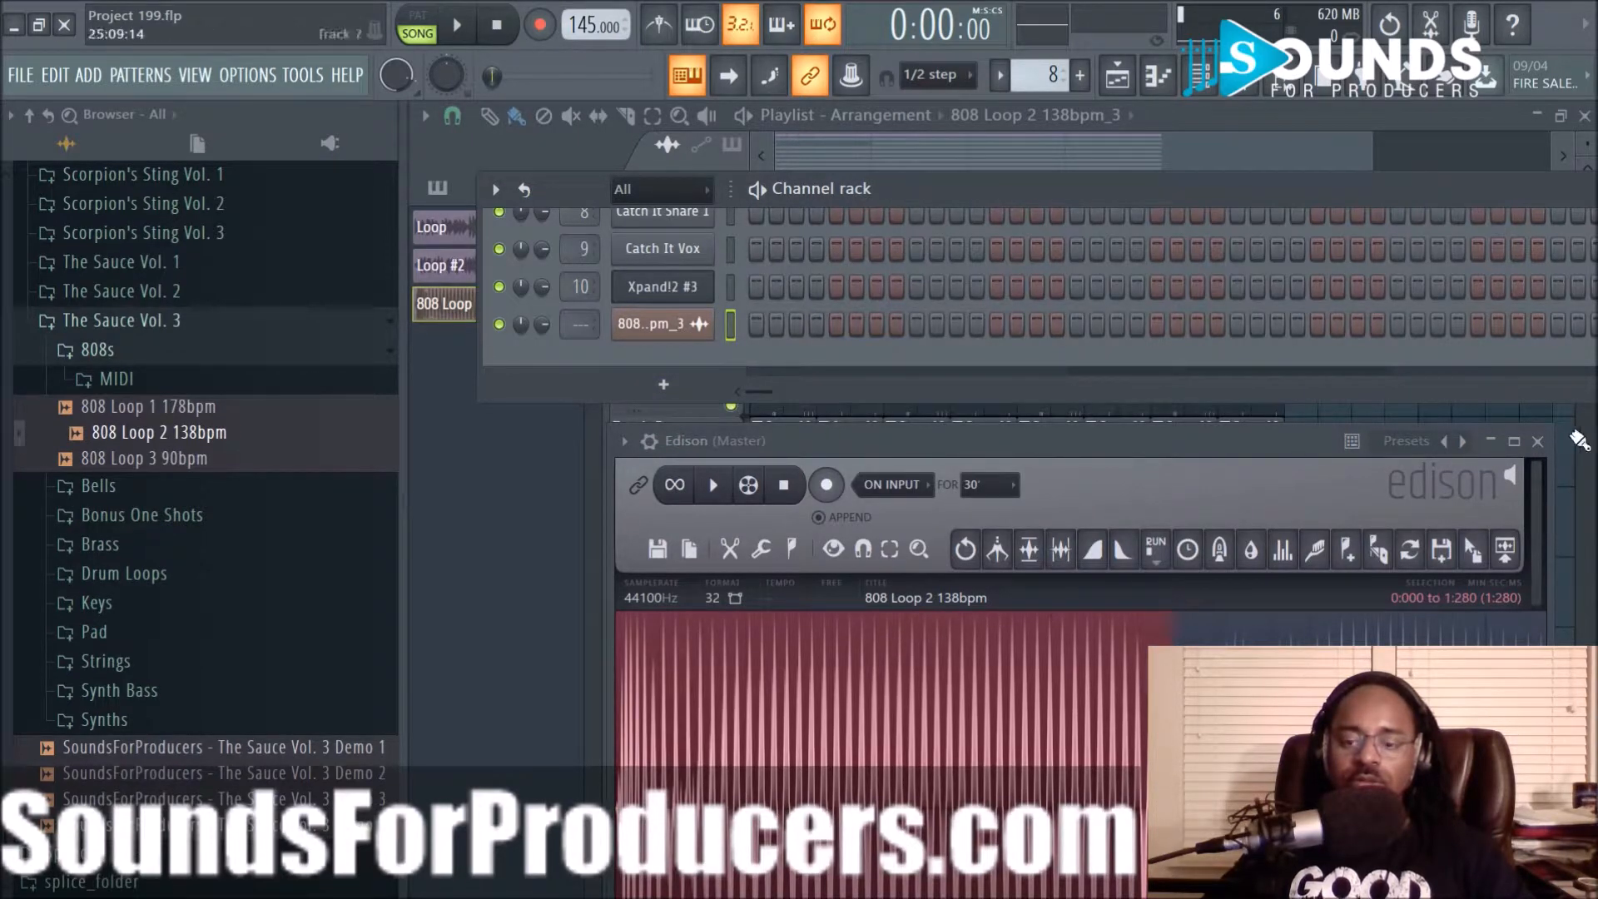
left_click_drag(1253, 453, 1419, 453)
left_click(676, 326)
left_click(676, 326)
left_click(676, 326)
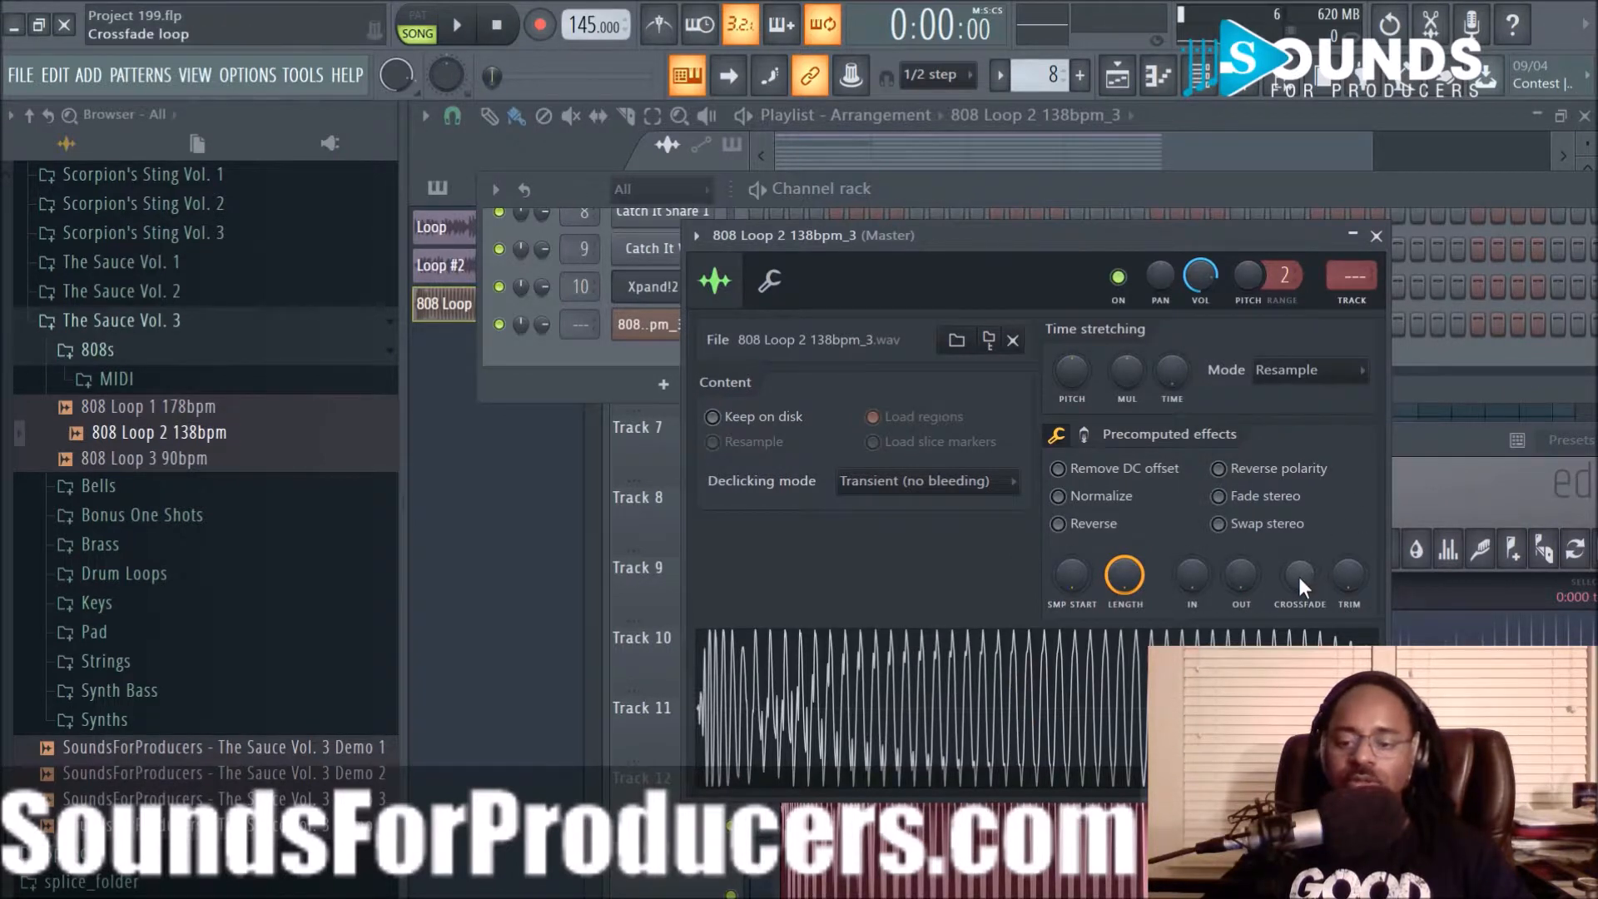
left_click_drag(1347, 576, 1347, 524)
left_click_drag(1241, 584, 1241, 578)
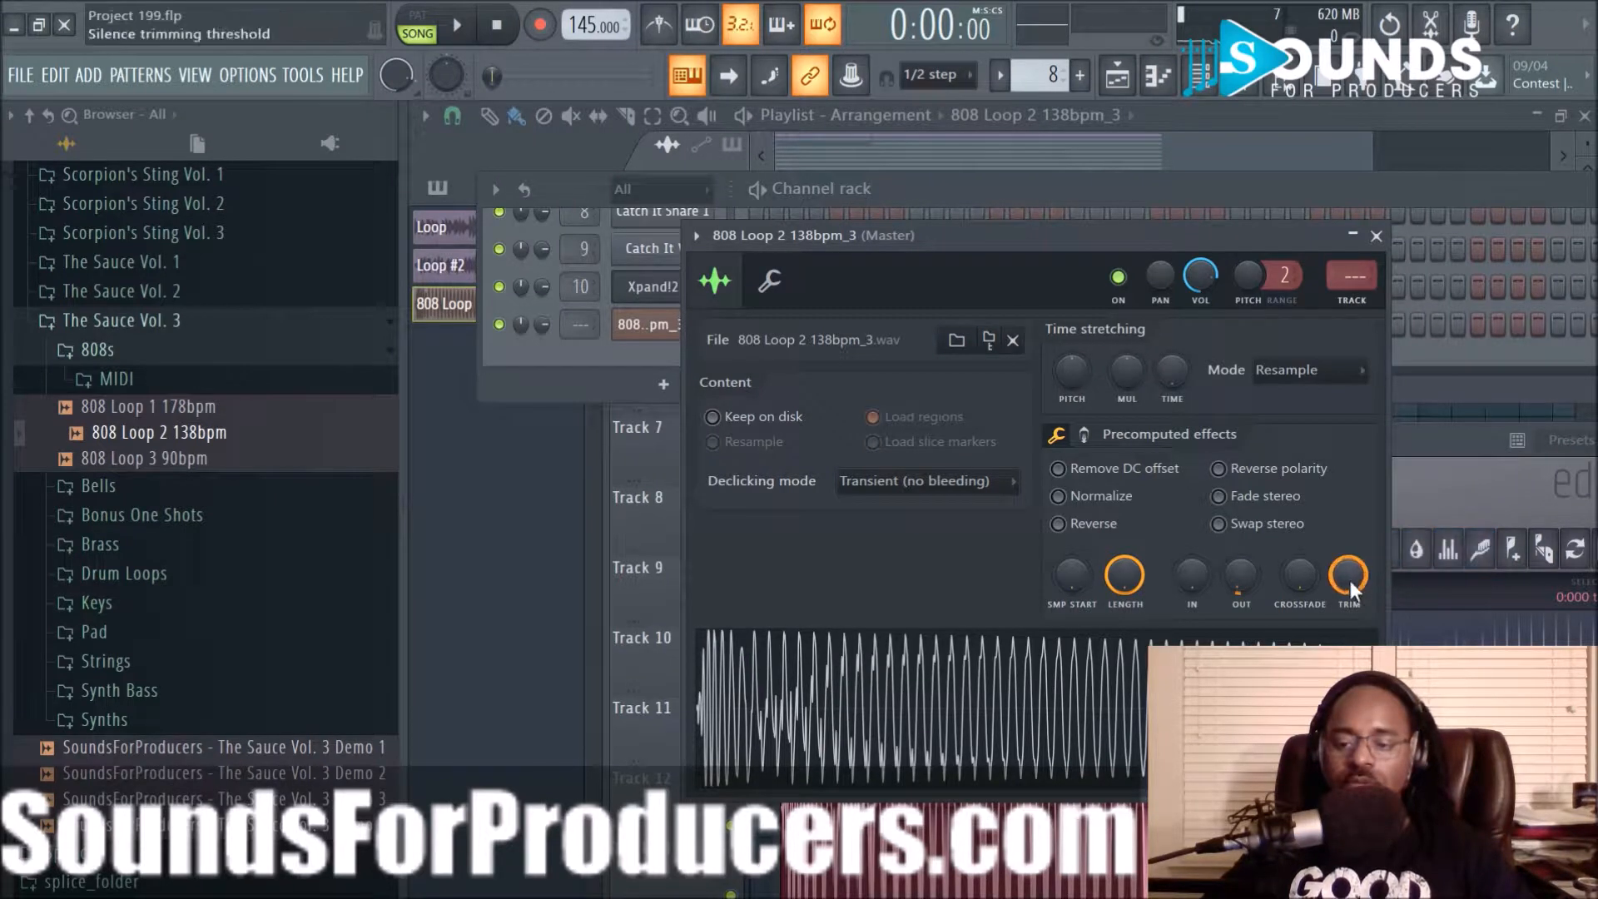
left_click_drag(1247, 581, 1247, 572)
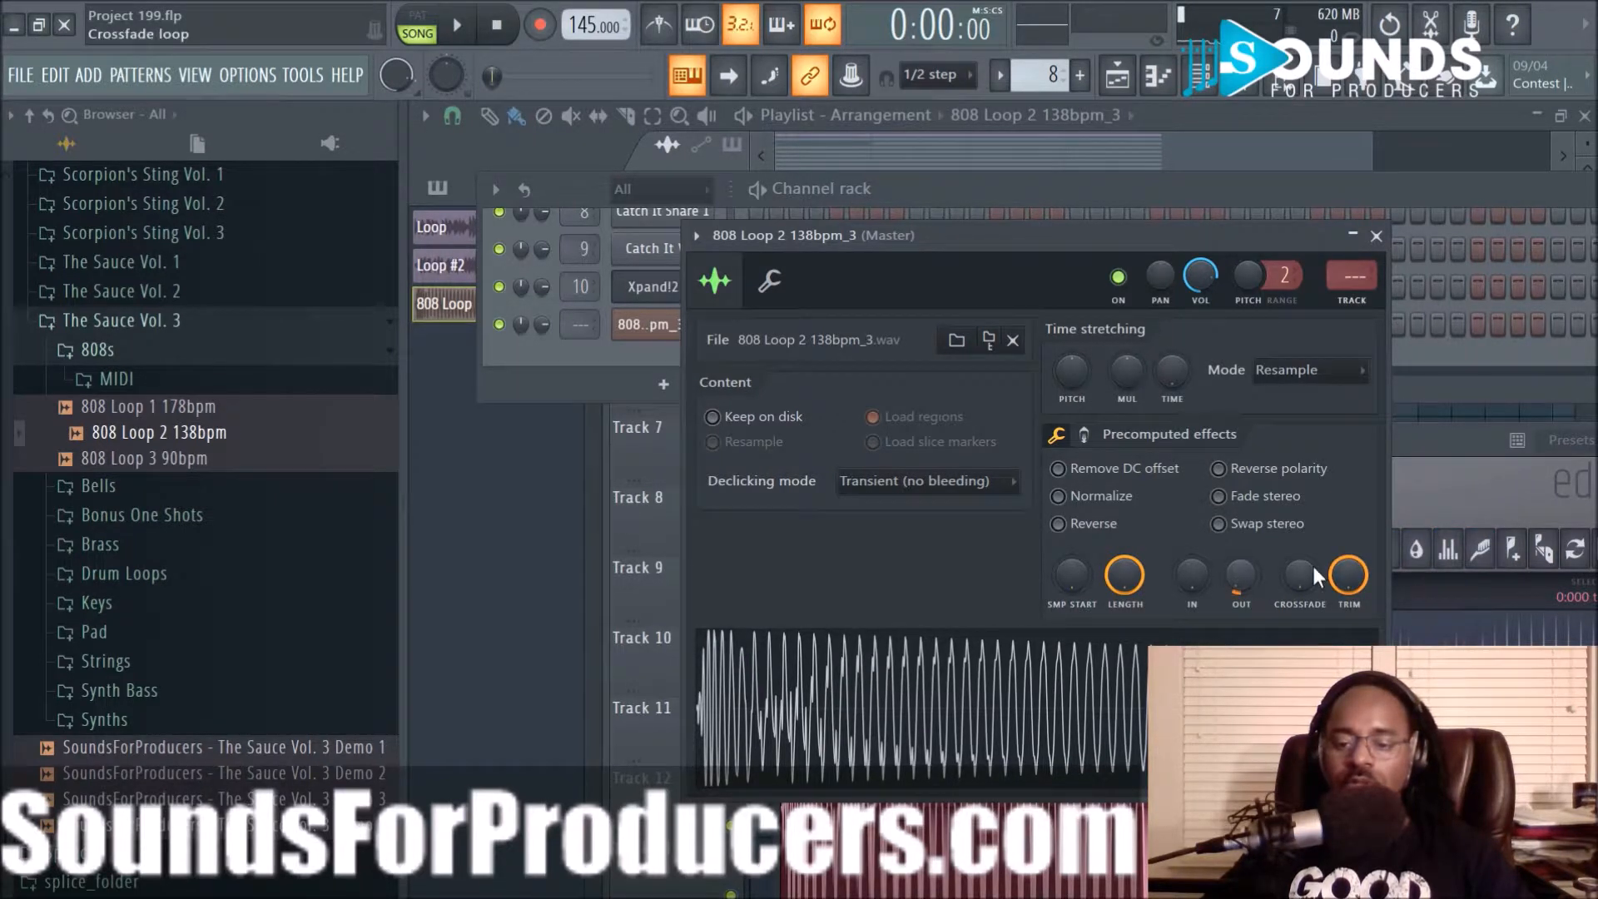
left_click(1292, 695)
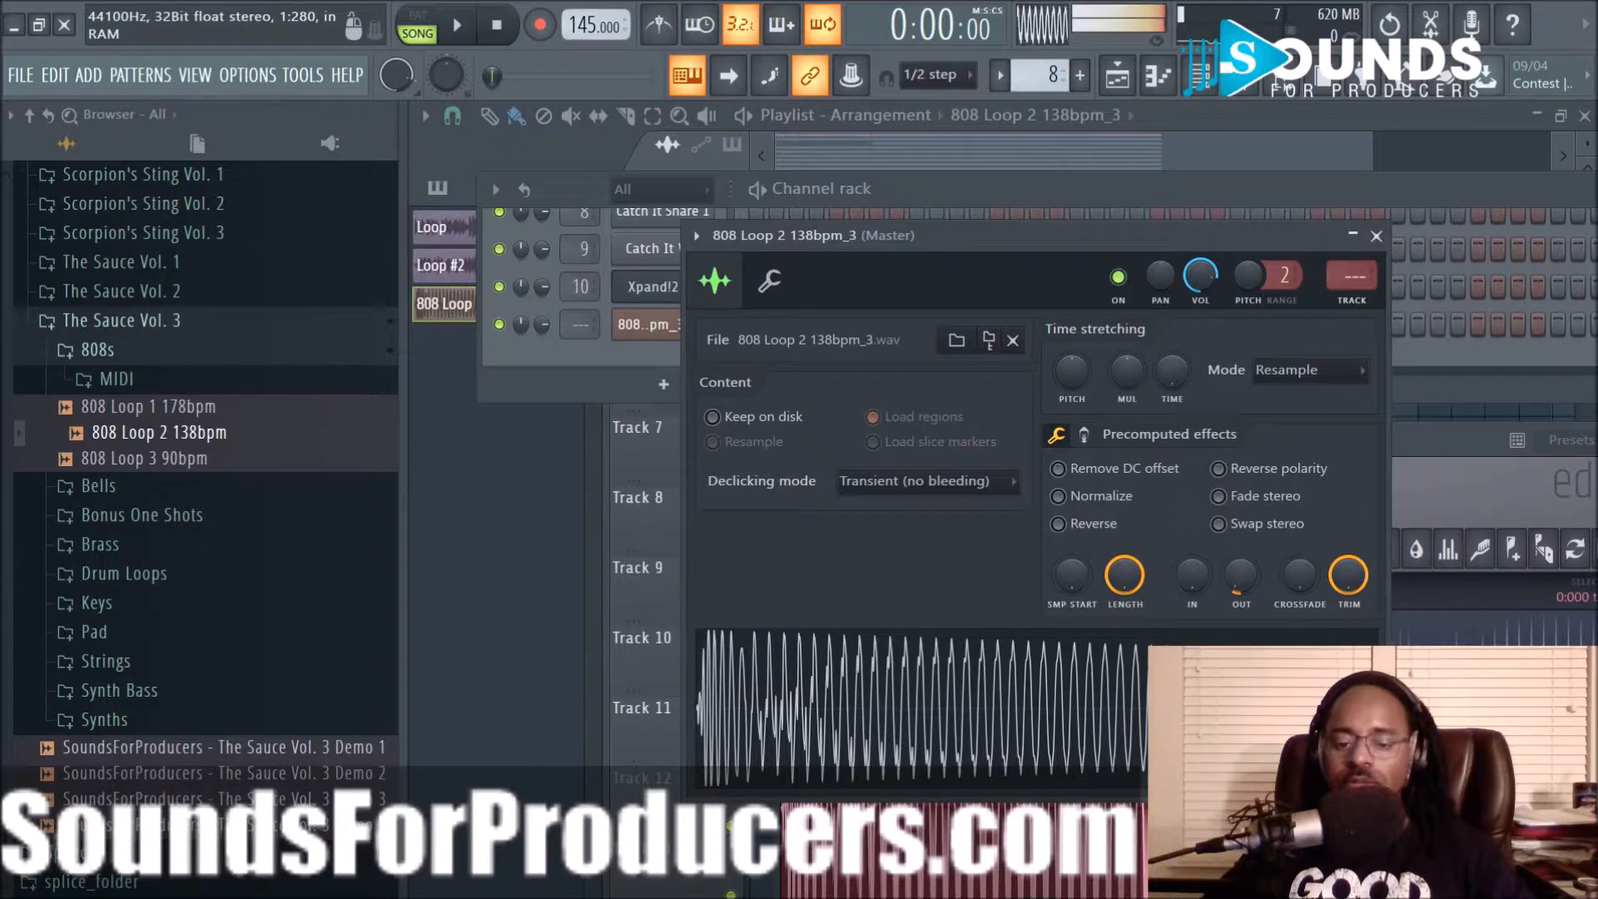
left_click(1471, 437)
left_click_drag(1471, 449, 1206, 481)
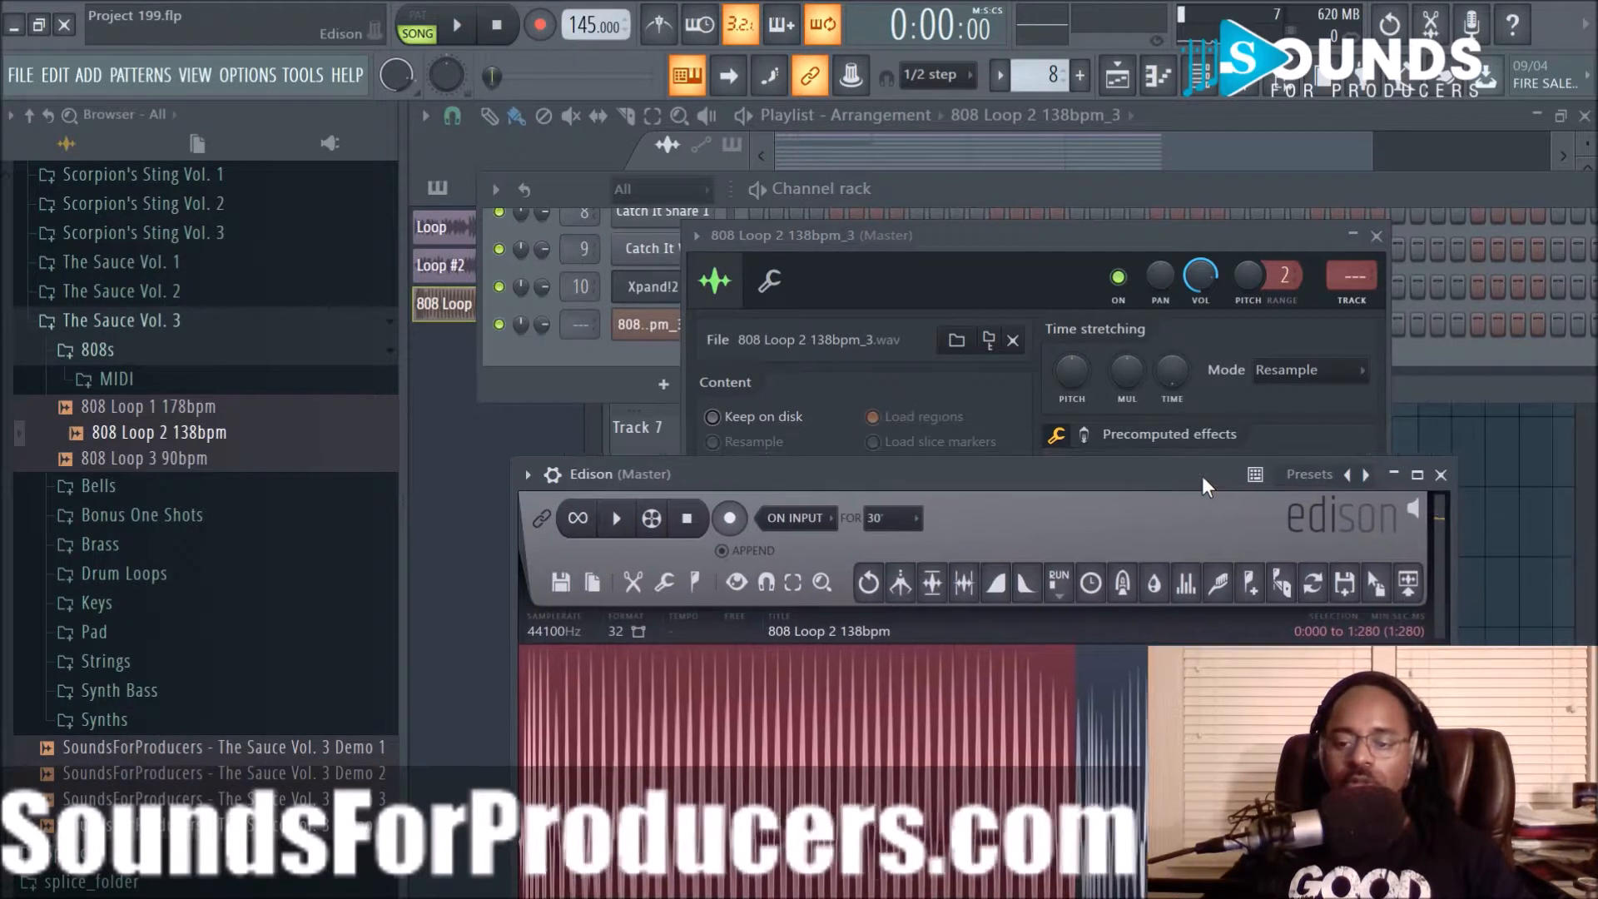
left_click(1440, 475)
Open the shortened 808 sample in Edison, detect its pitch regions and close the editor
left_click(1199, 75)
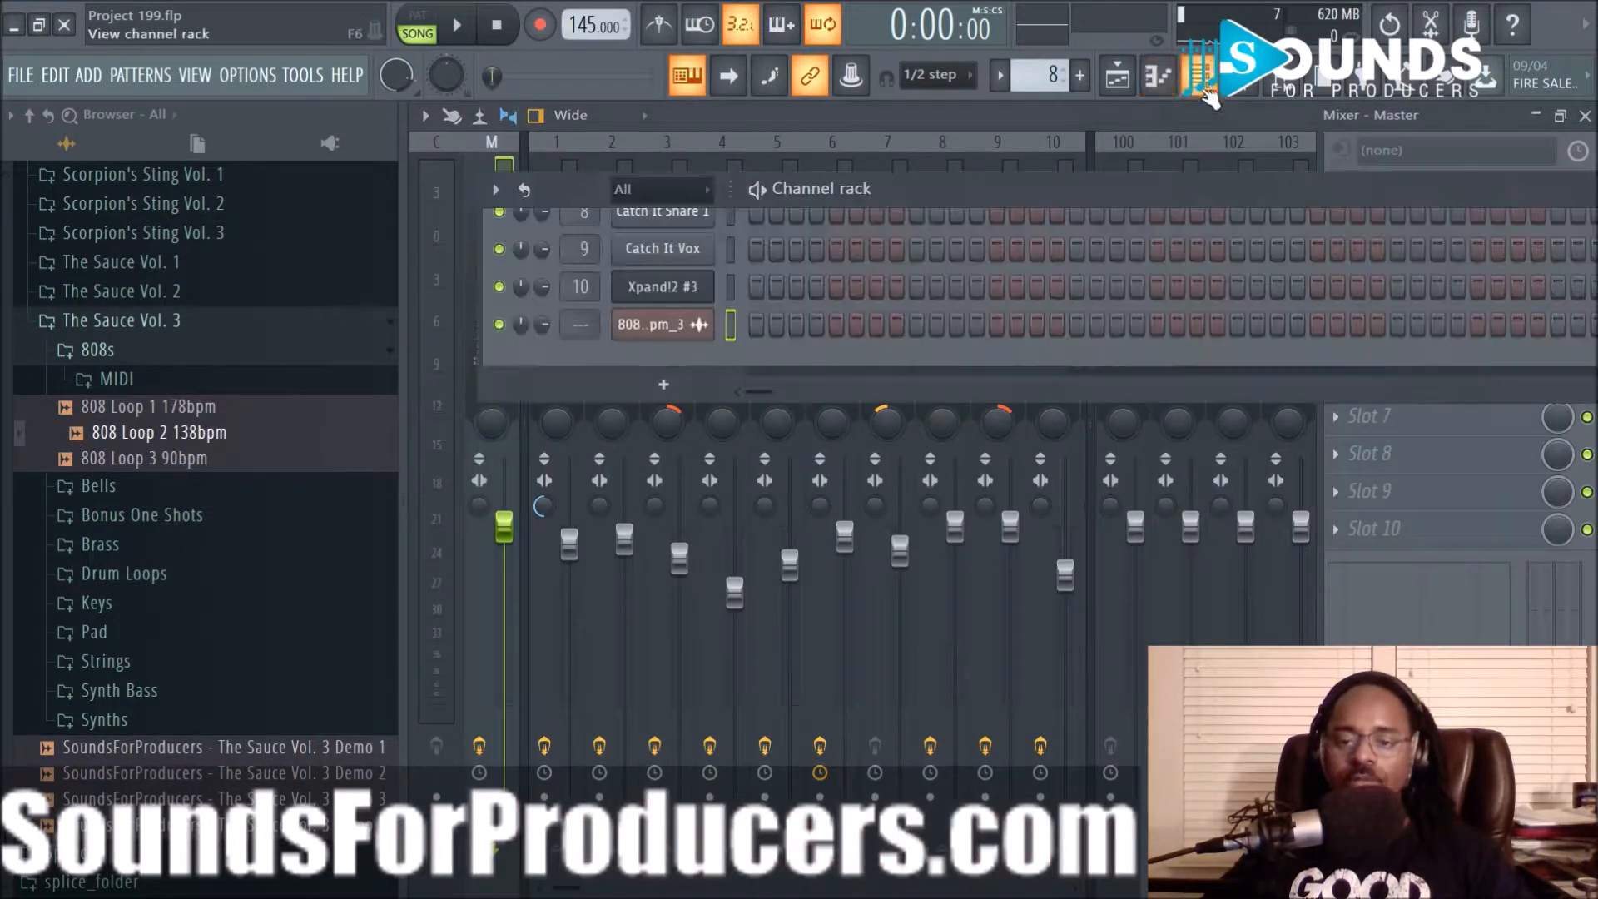
left_click(1117, 76)
left_click(1199, 77)
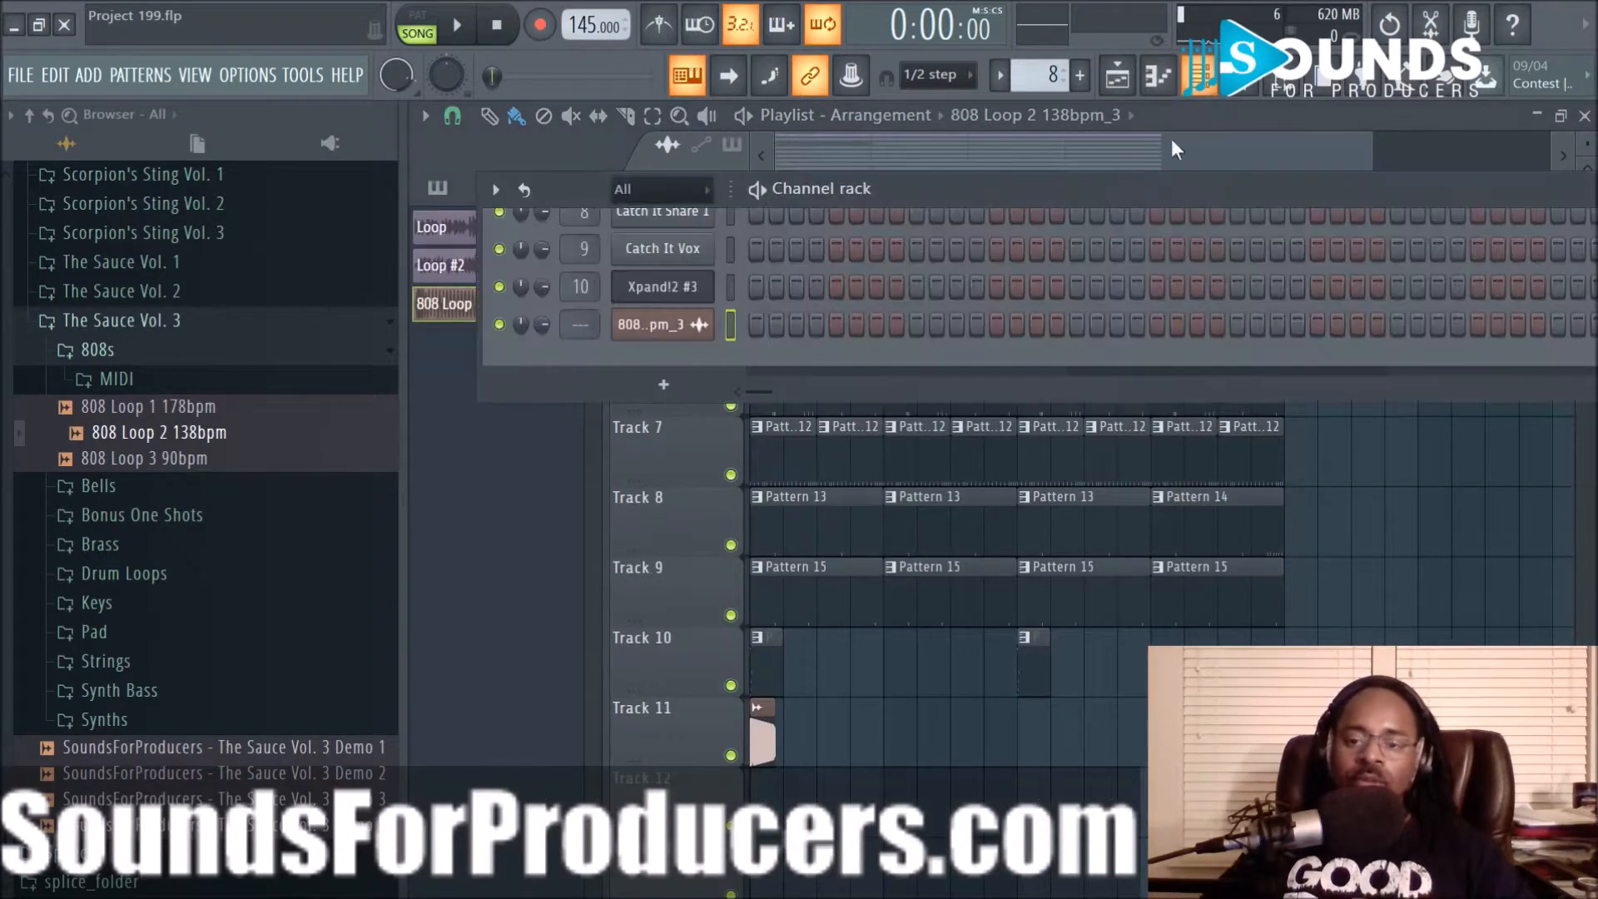
left_click(679, 327)
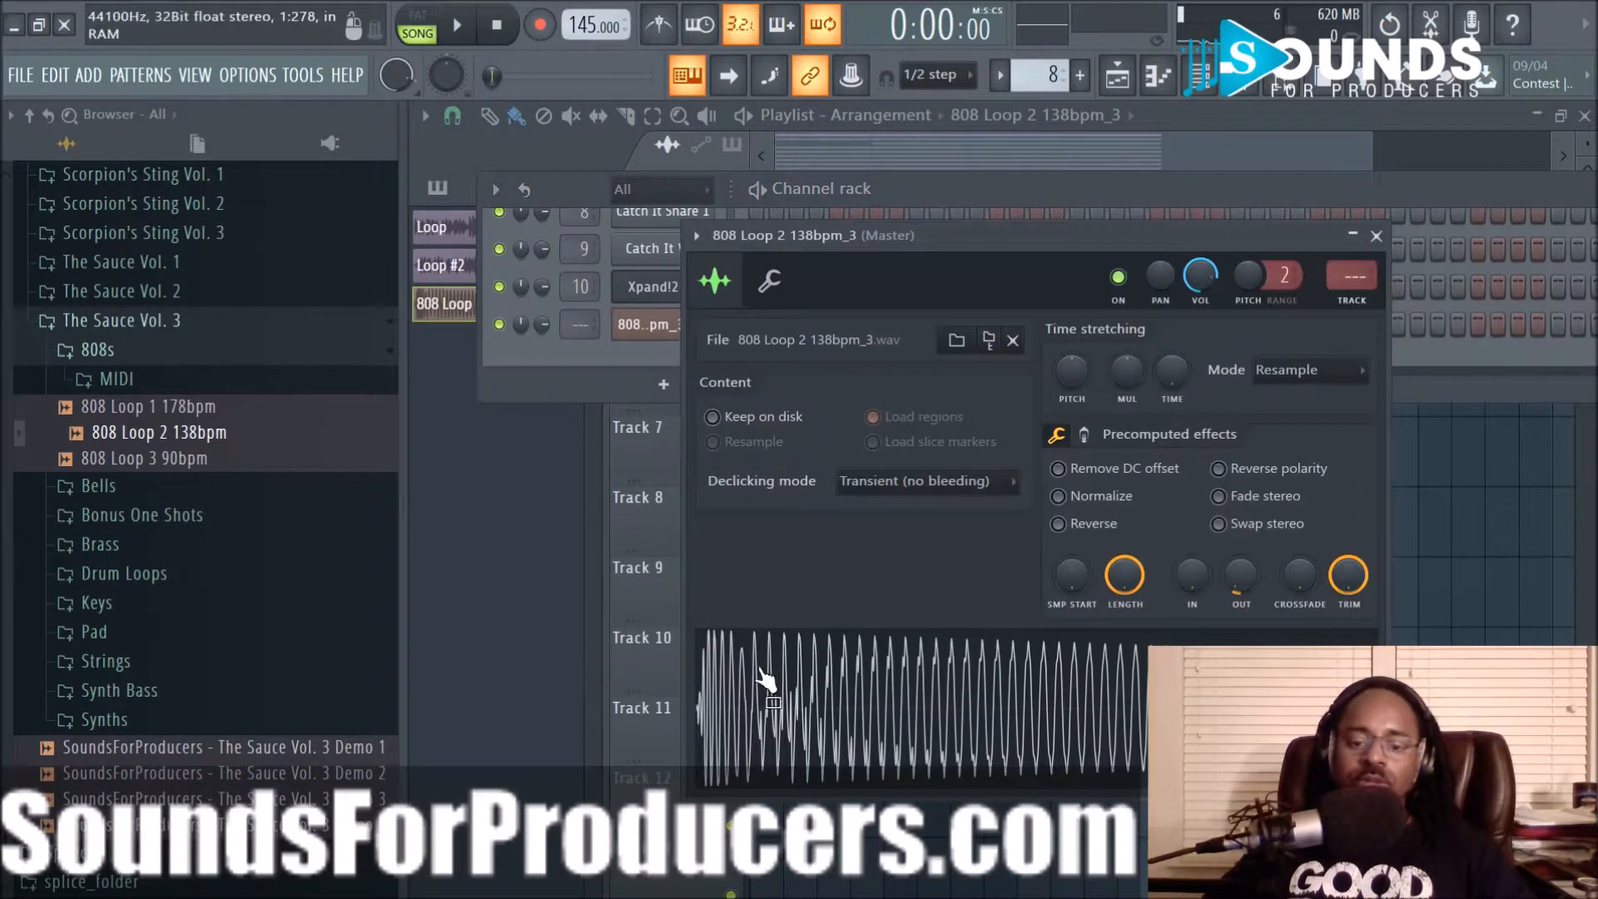
right_click(796, 704)
left_click(827, 661)
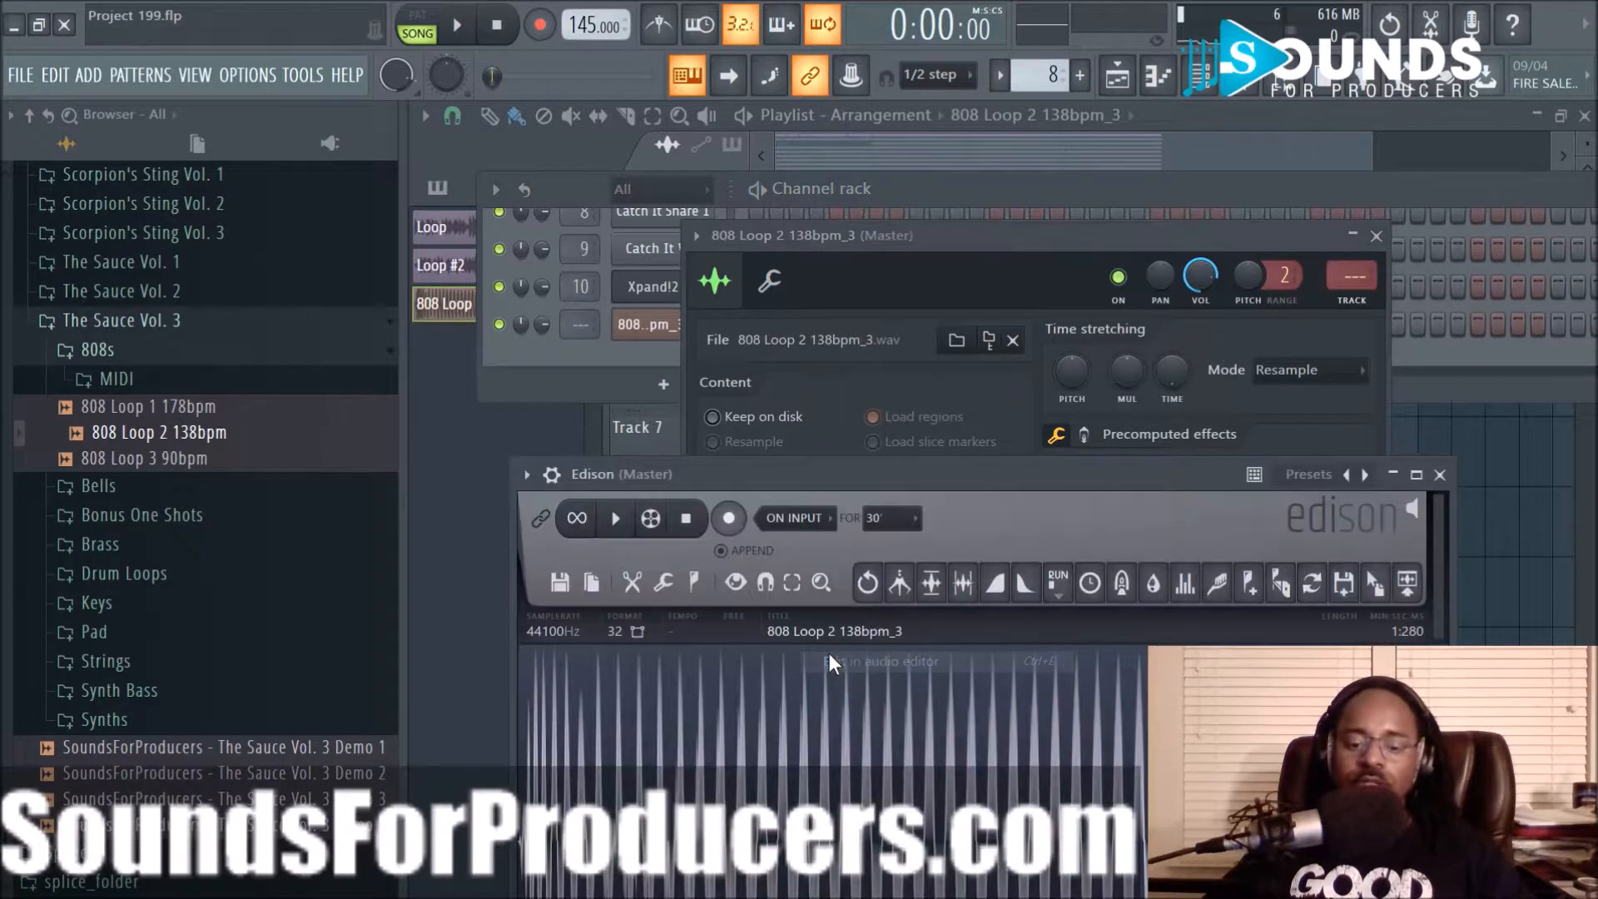
left_click(702, 580)
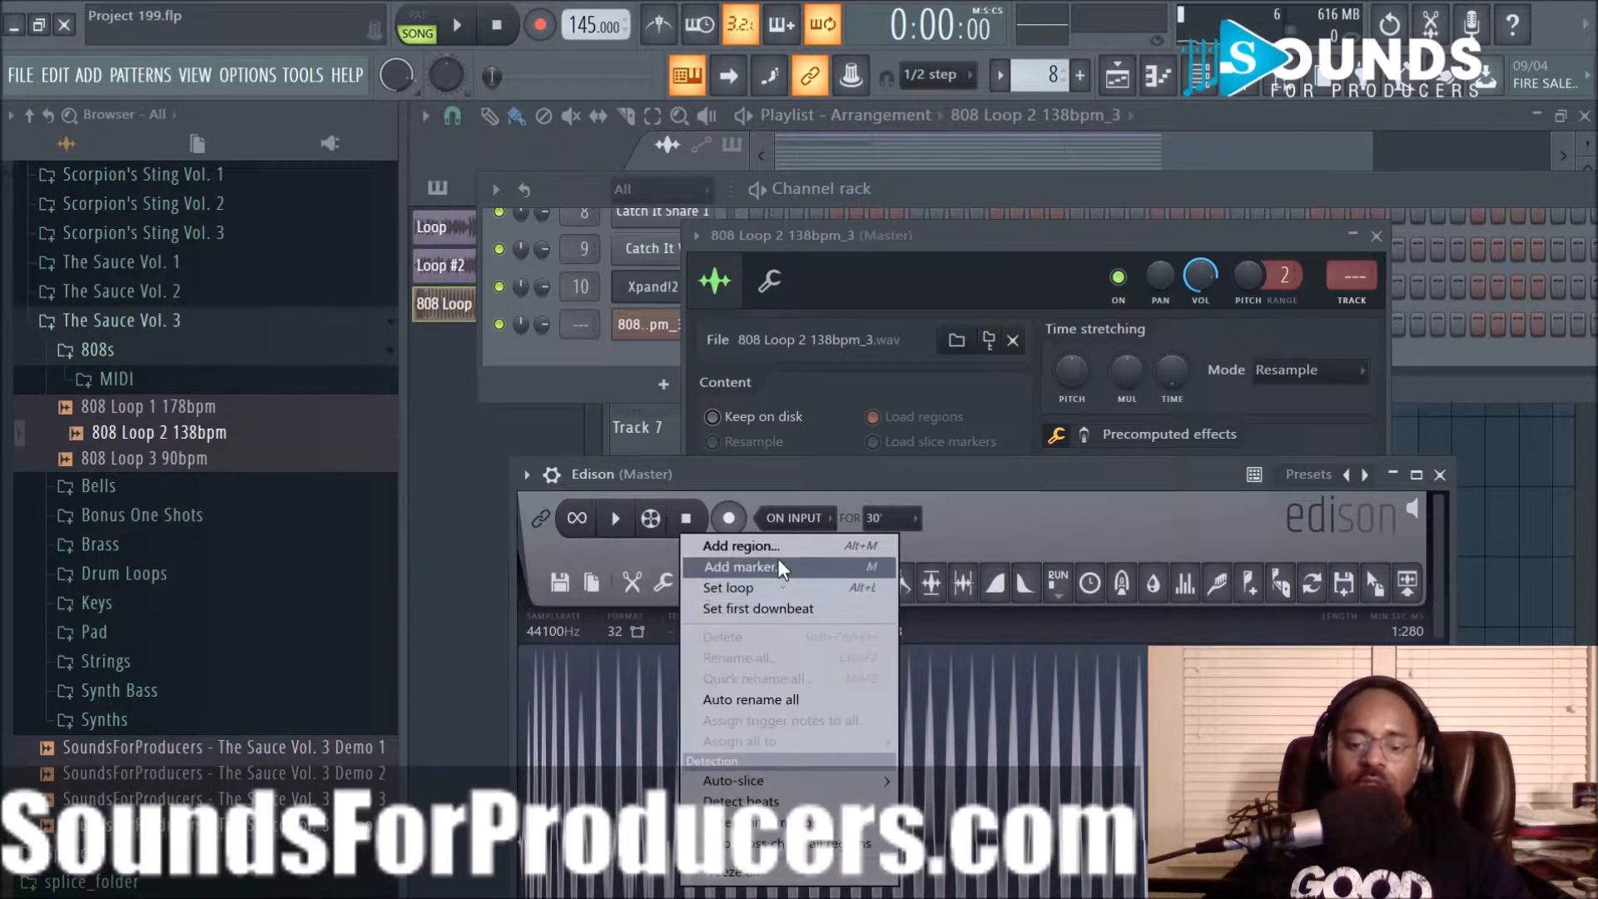
mouse_move(776, 779)
left_click(987, 780)
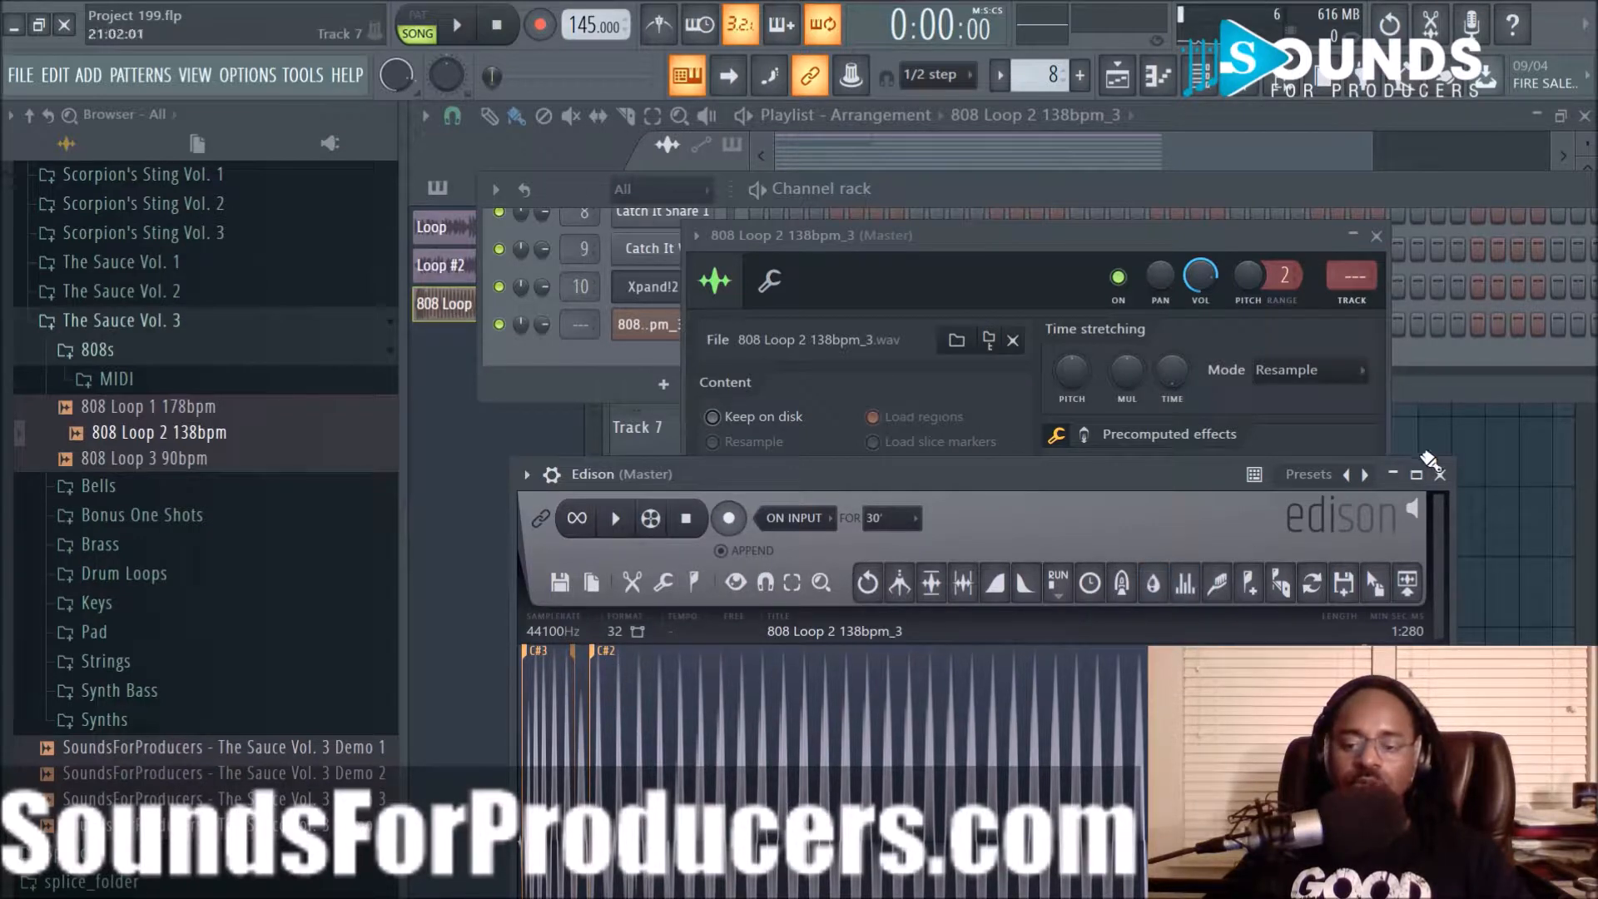
left_click(1441, 476)
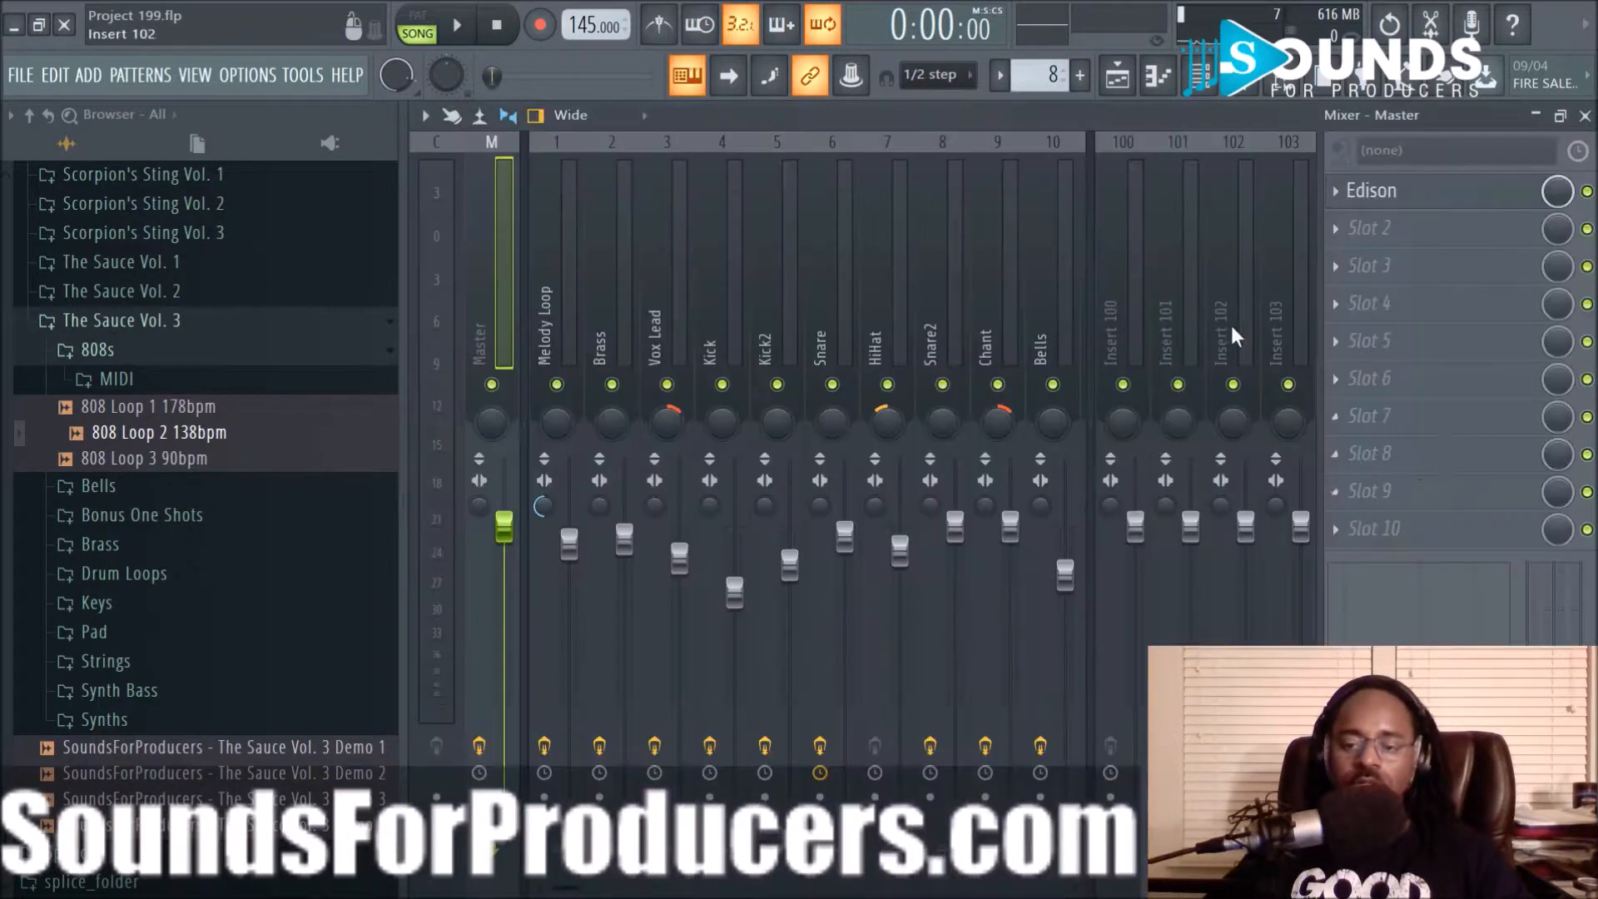
Delete the short 808 clip at bar 1 of Track 11 from the playlist
left_click(1118, 77)
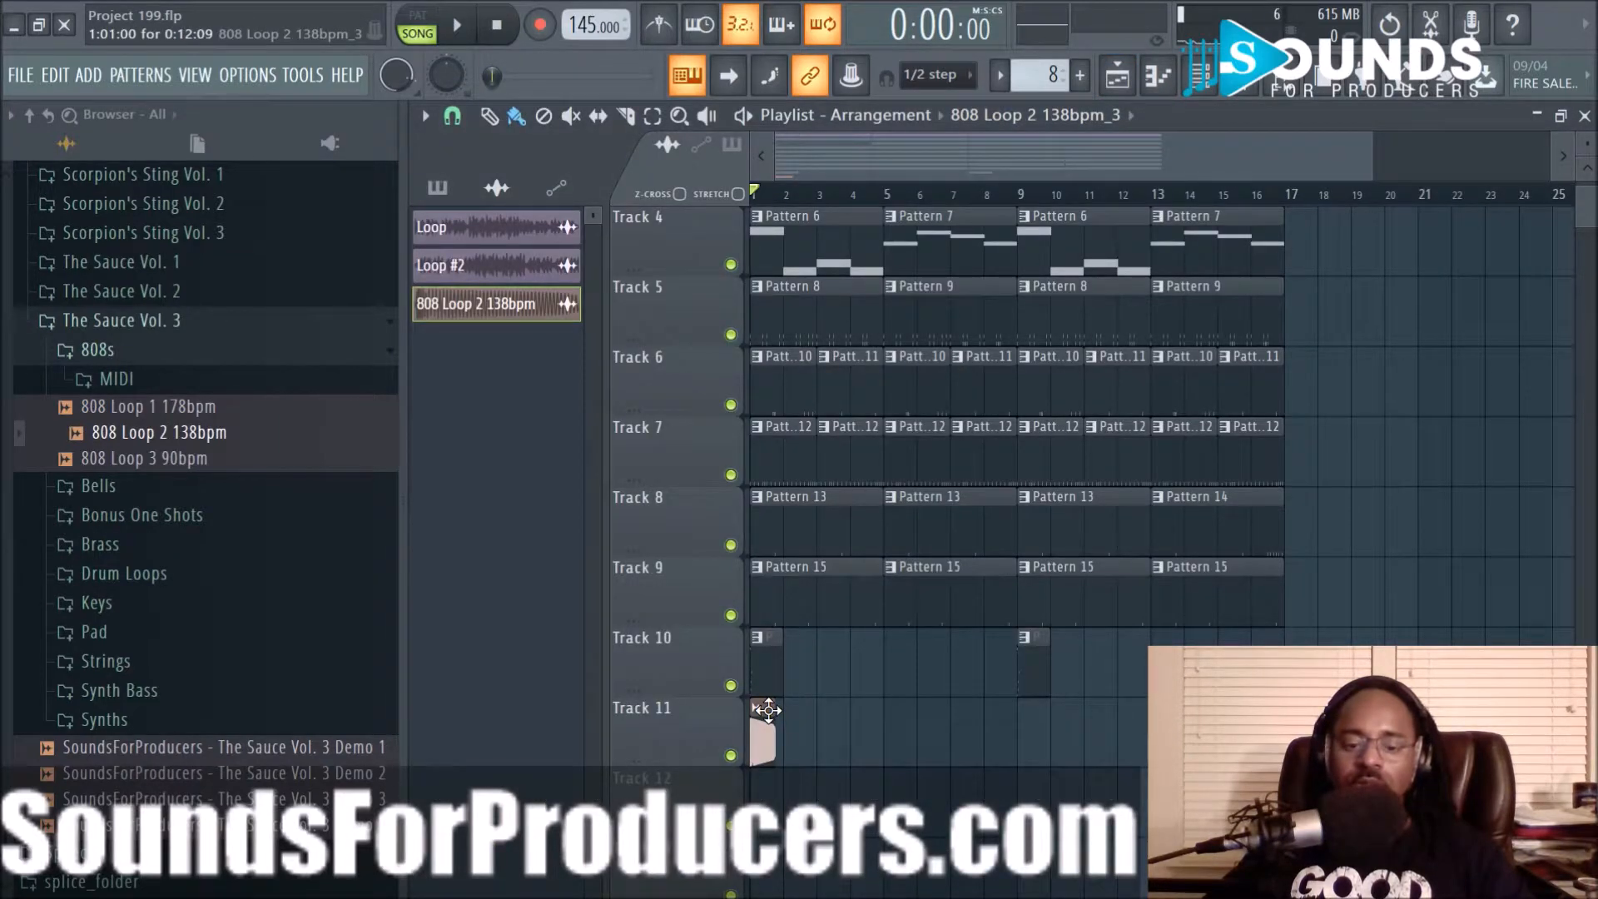
left_click(1211, 84)
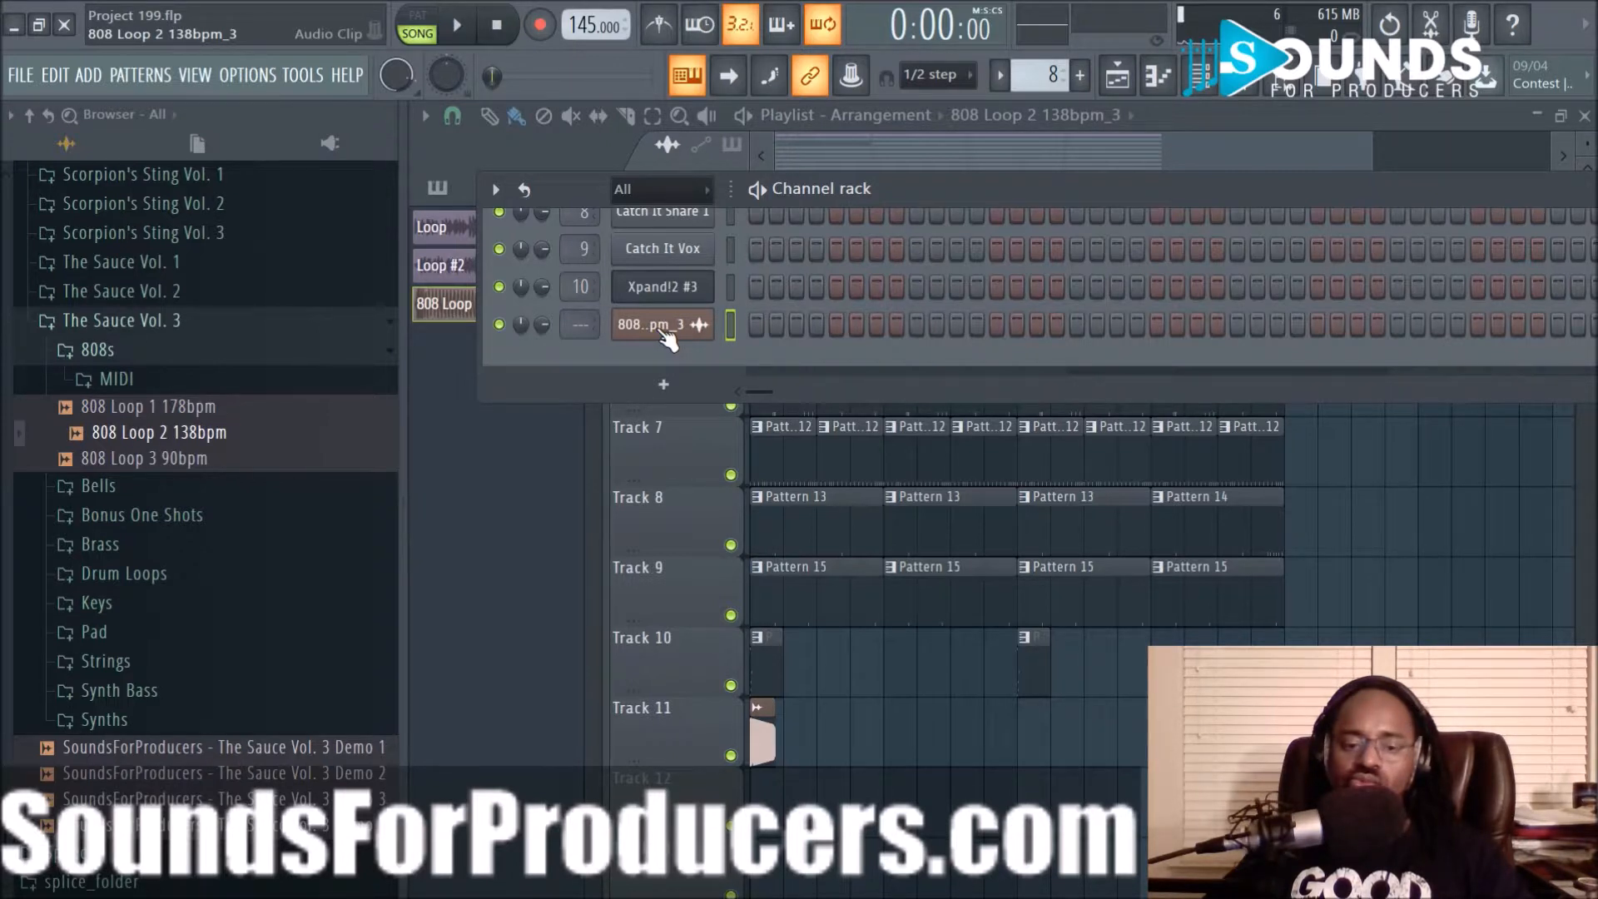
left_click(757, 709)
key("Escape")
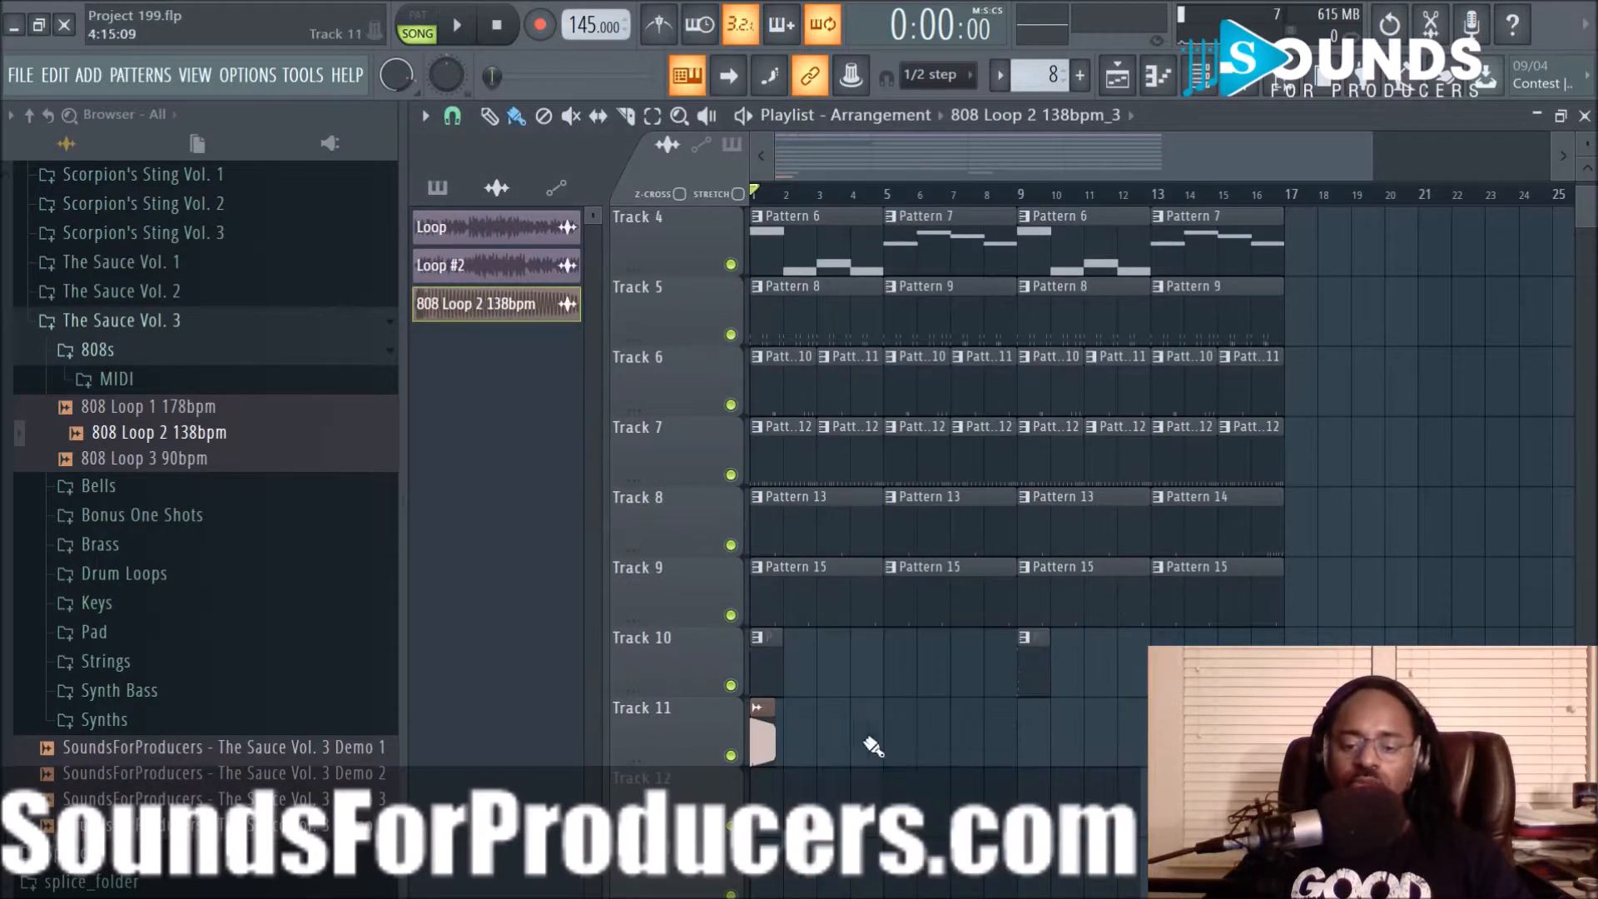
right_click(757, 735)
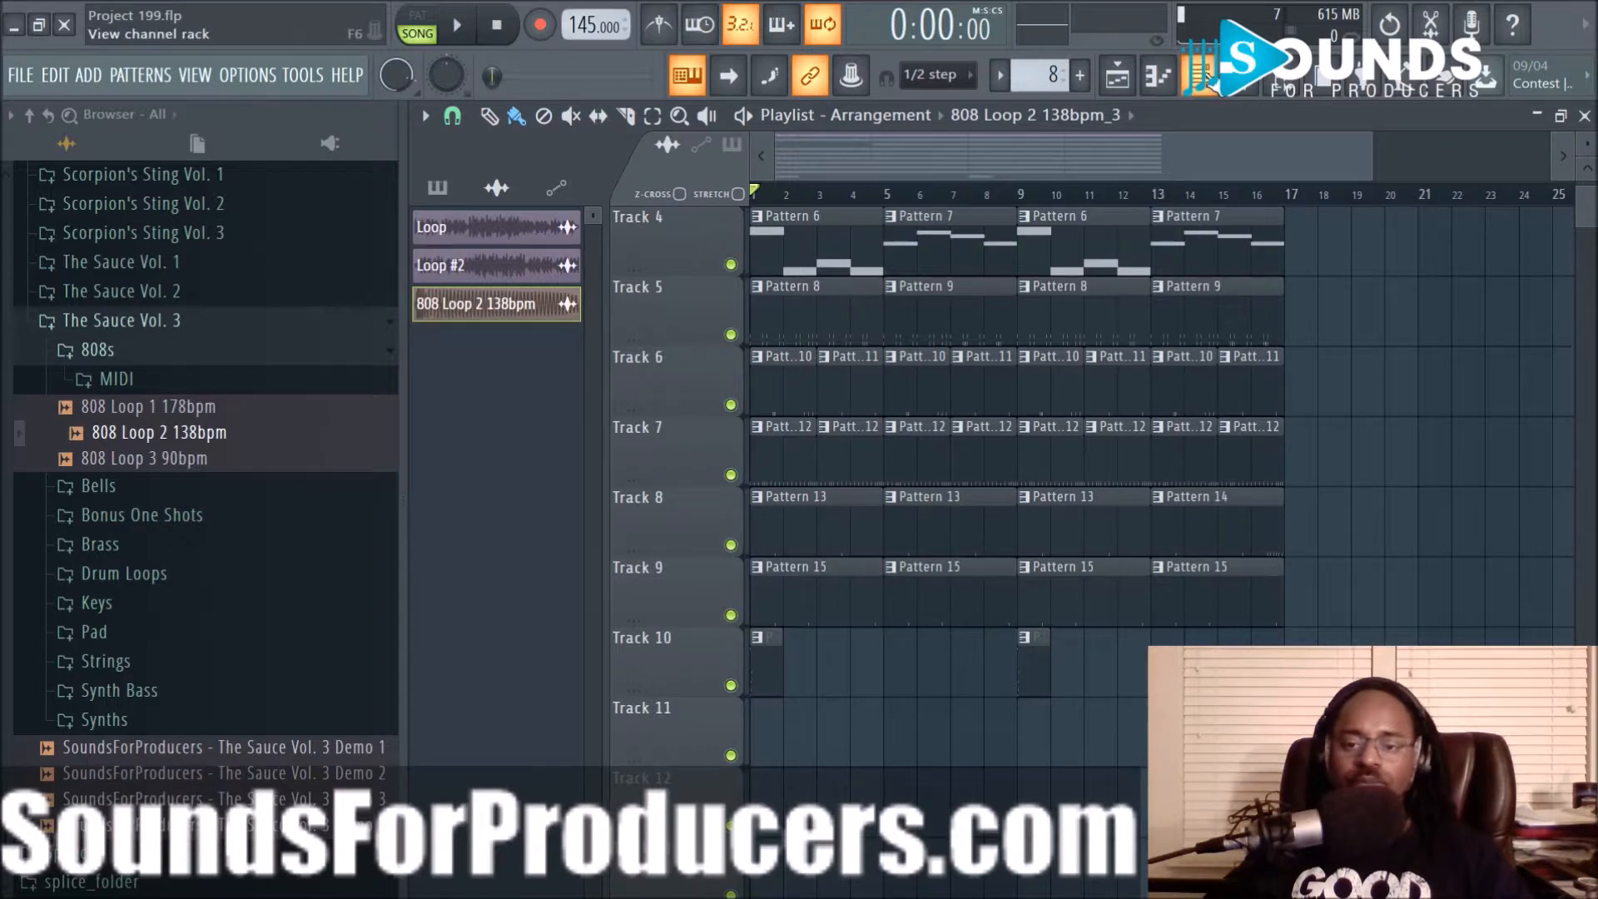
Try the 808 on the first step of its Channel rack row, then remove that step
key("F6")
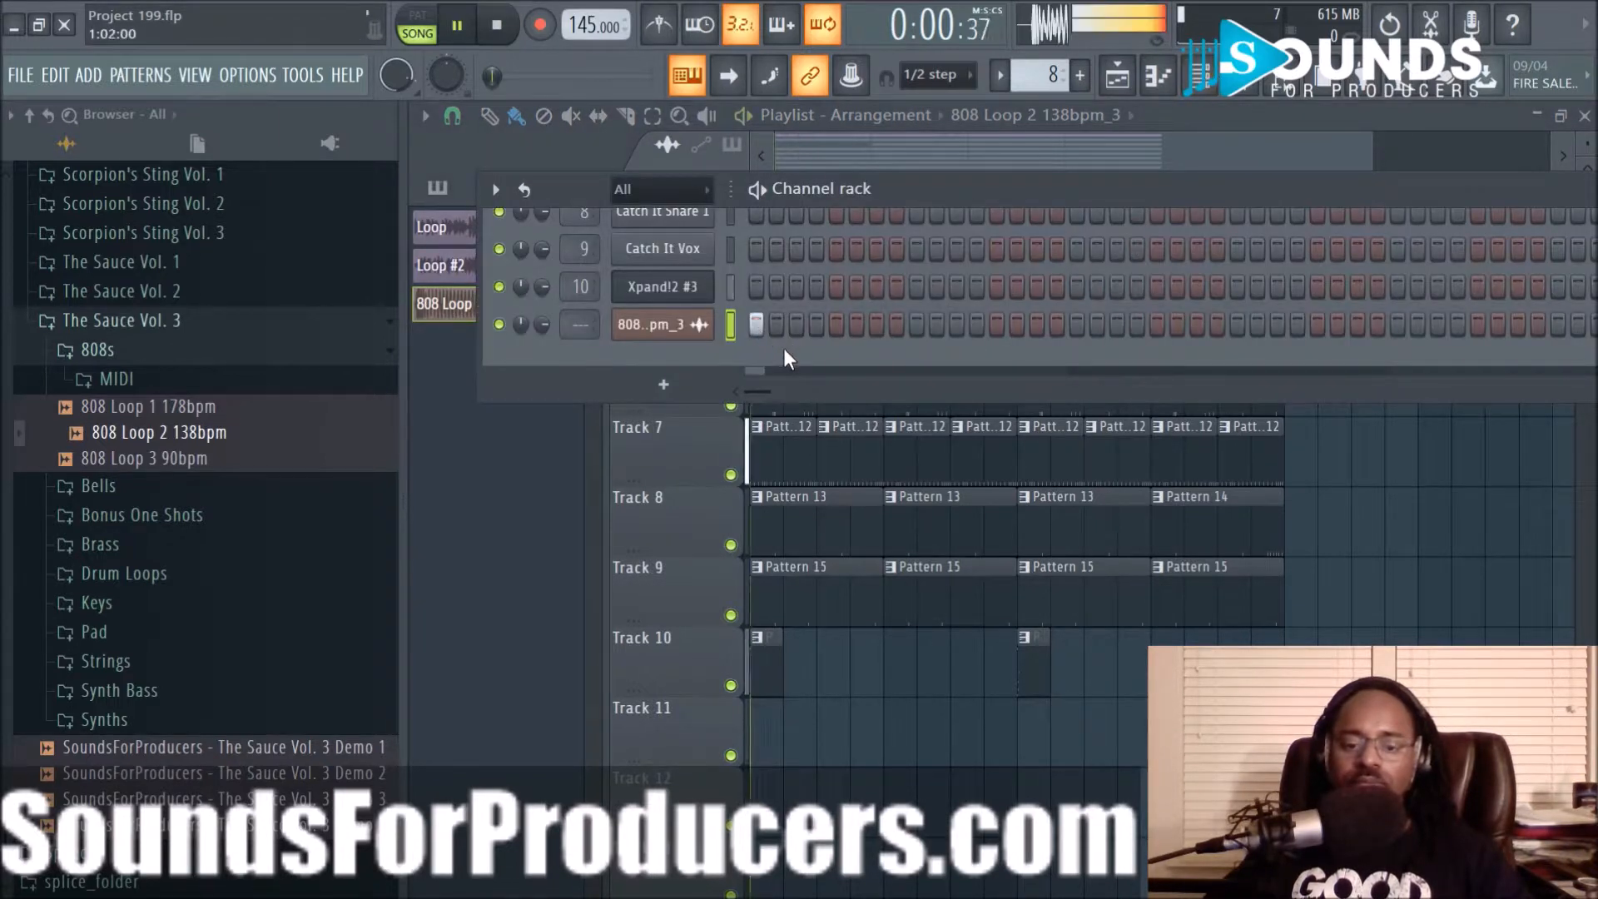
left_click(759, 325)
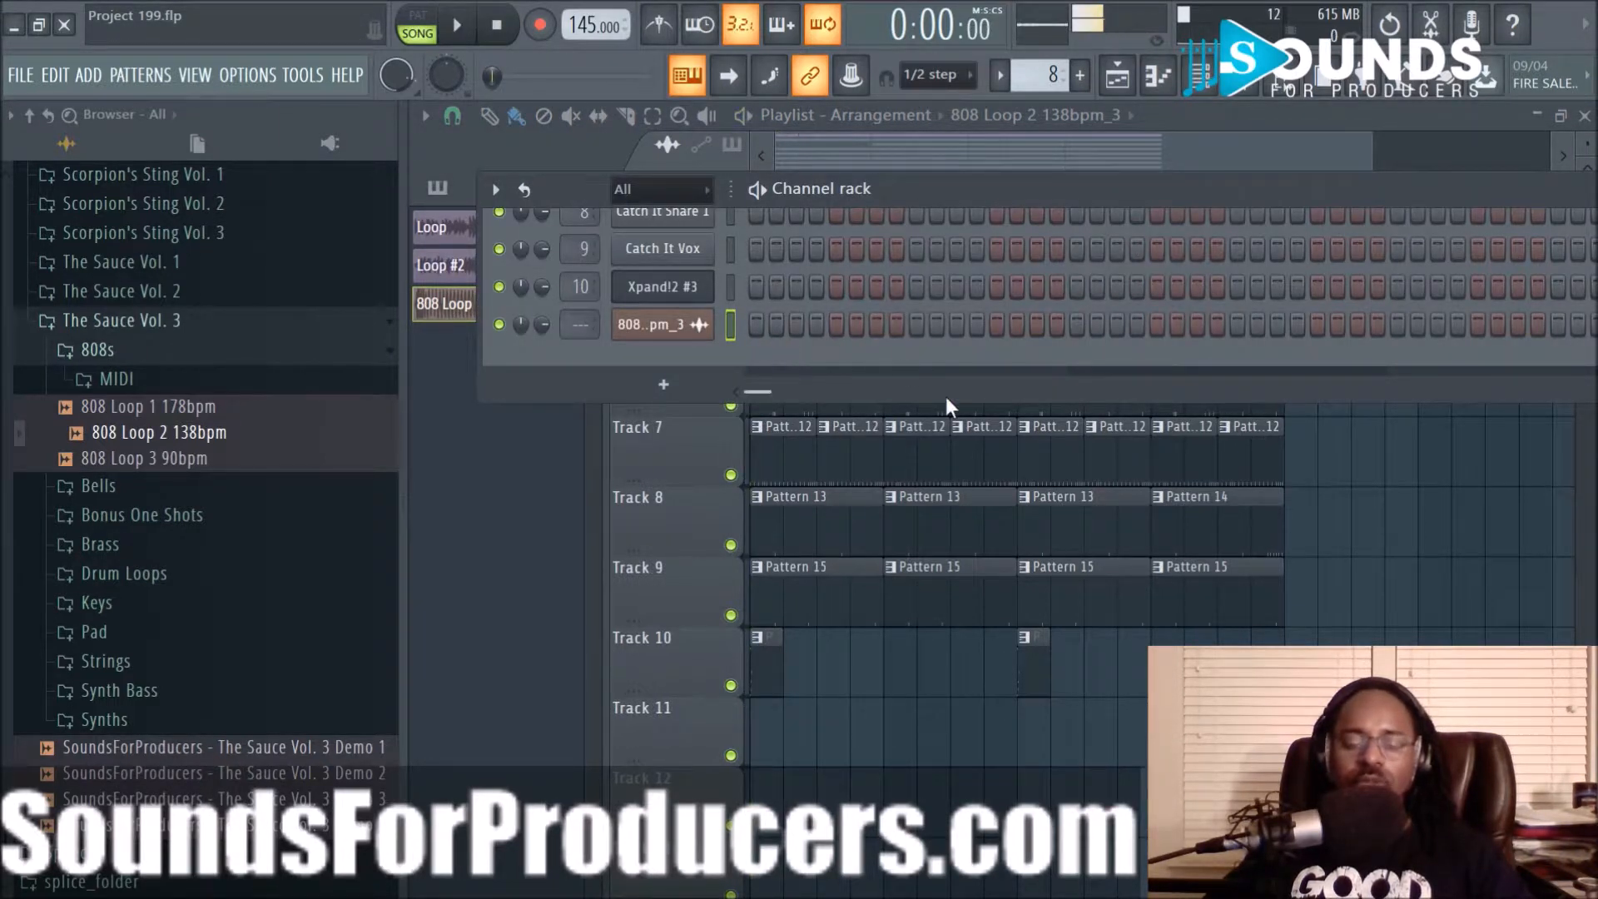
Set the 808 Loop 2 channel's root note to C2 and close its channel settings
left_click(671, 331)
left_click(769, 280)
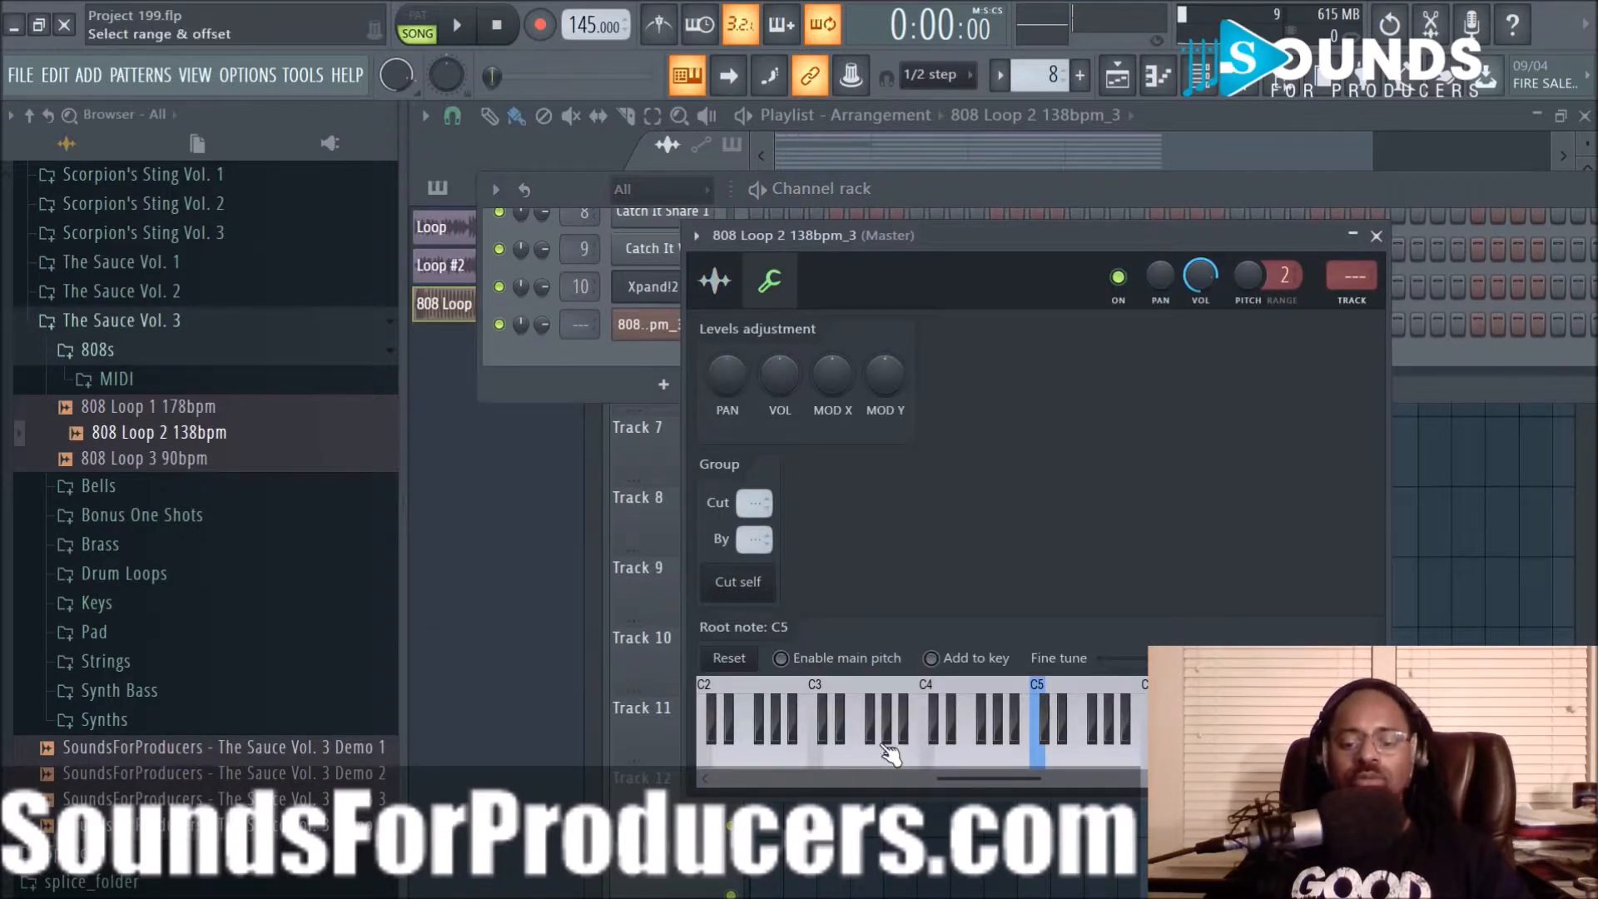
scroll(891, 753, "left", 3)
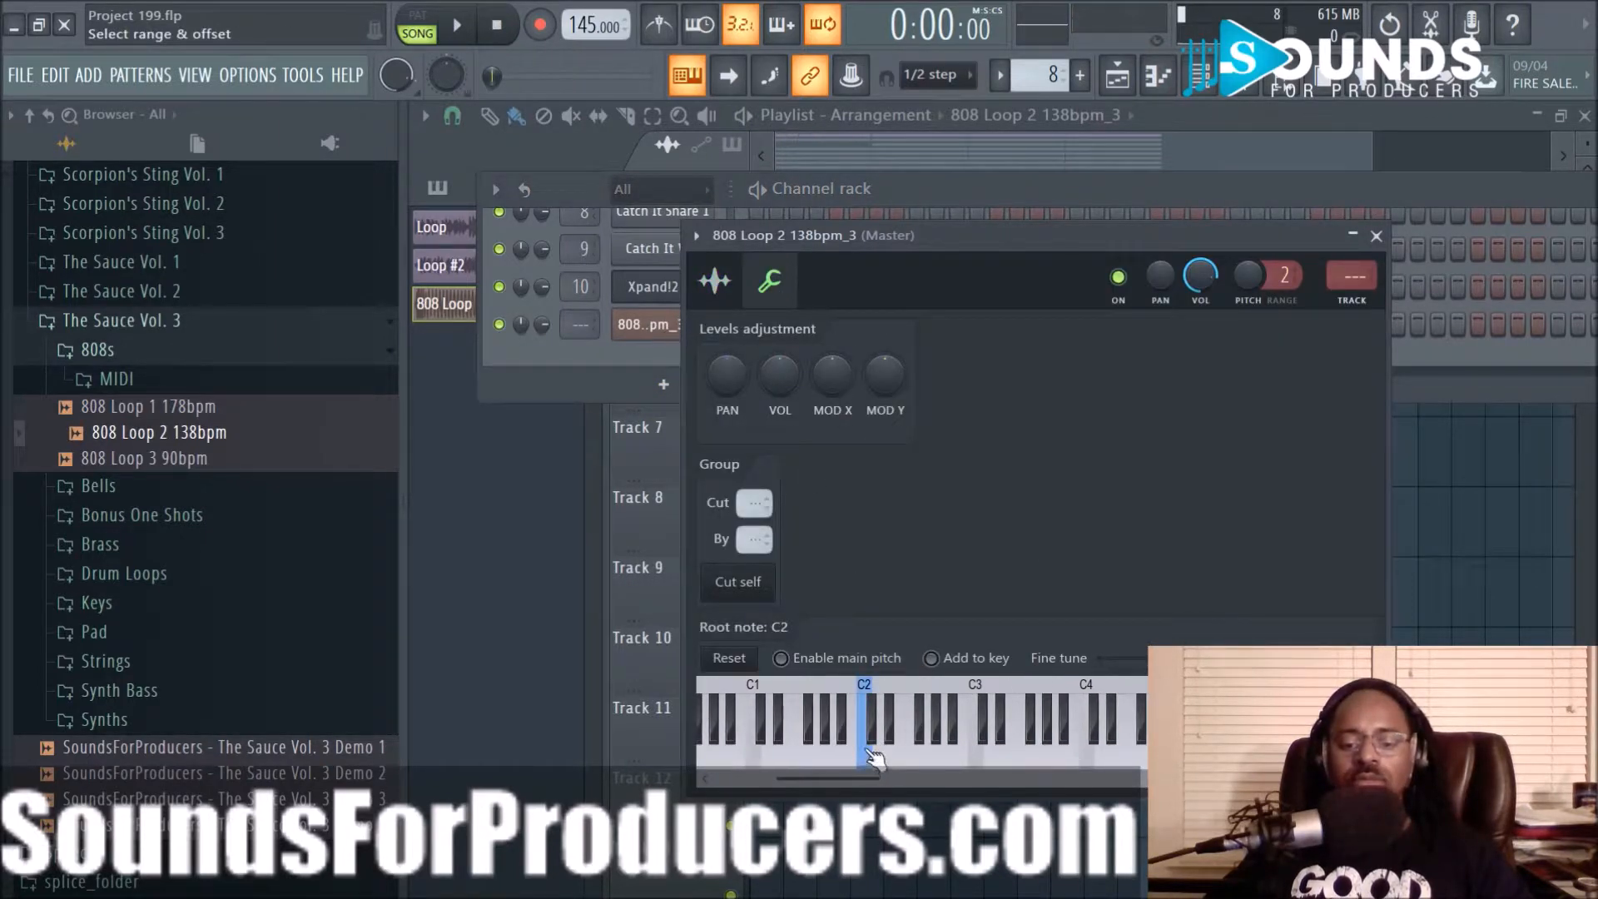
left_click(734, 290)
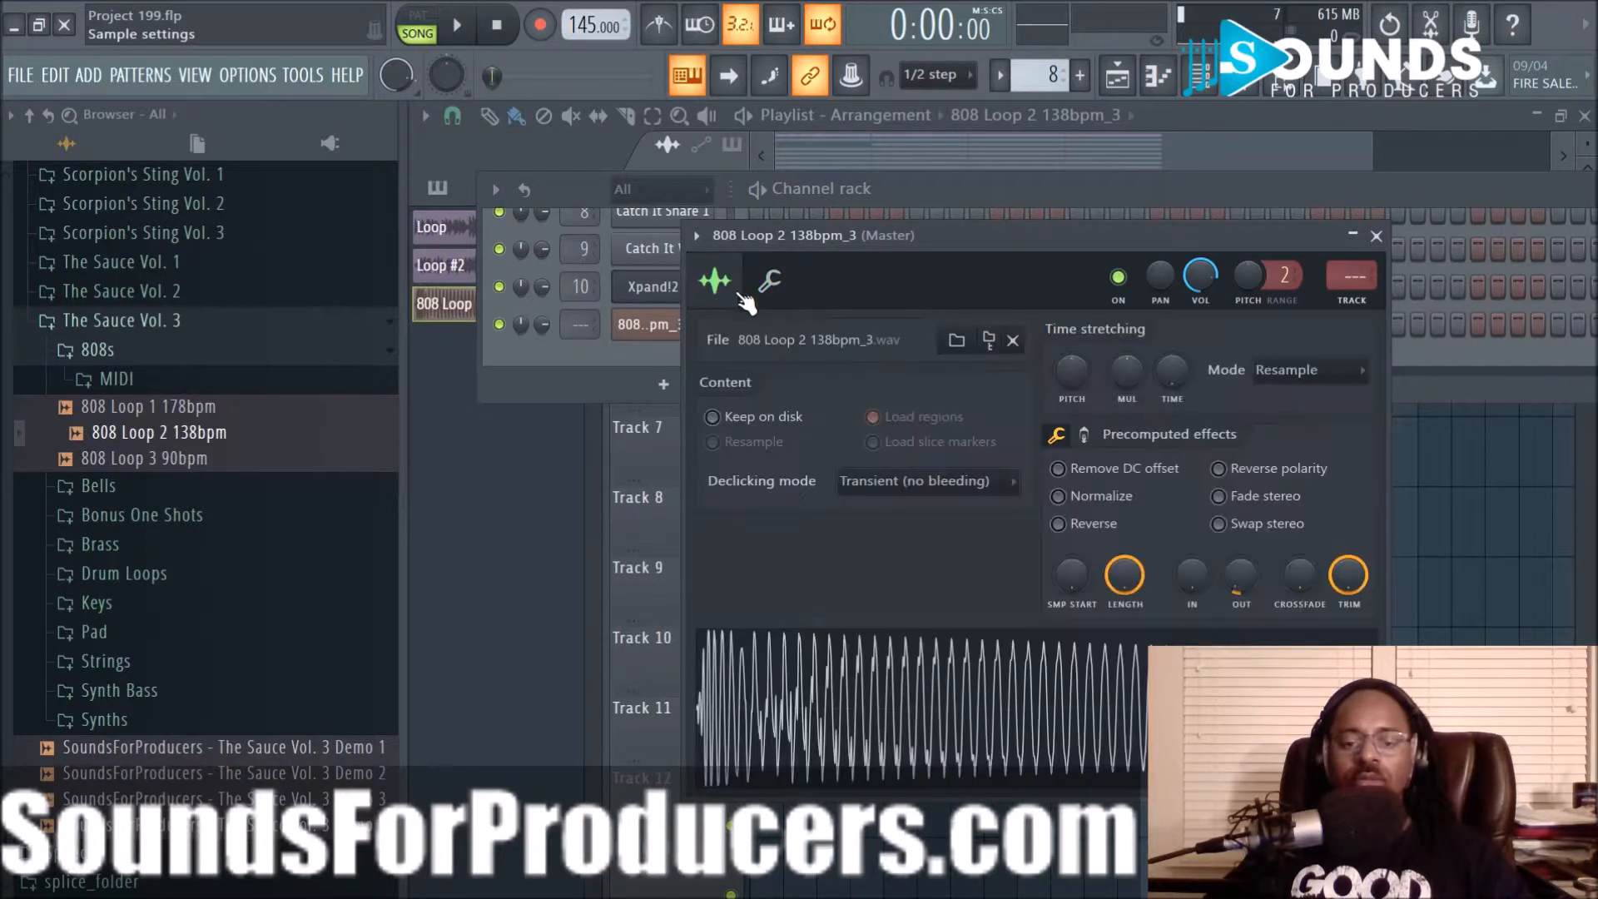
left_click(1378, 235)
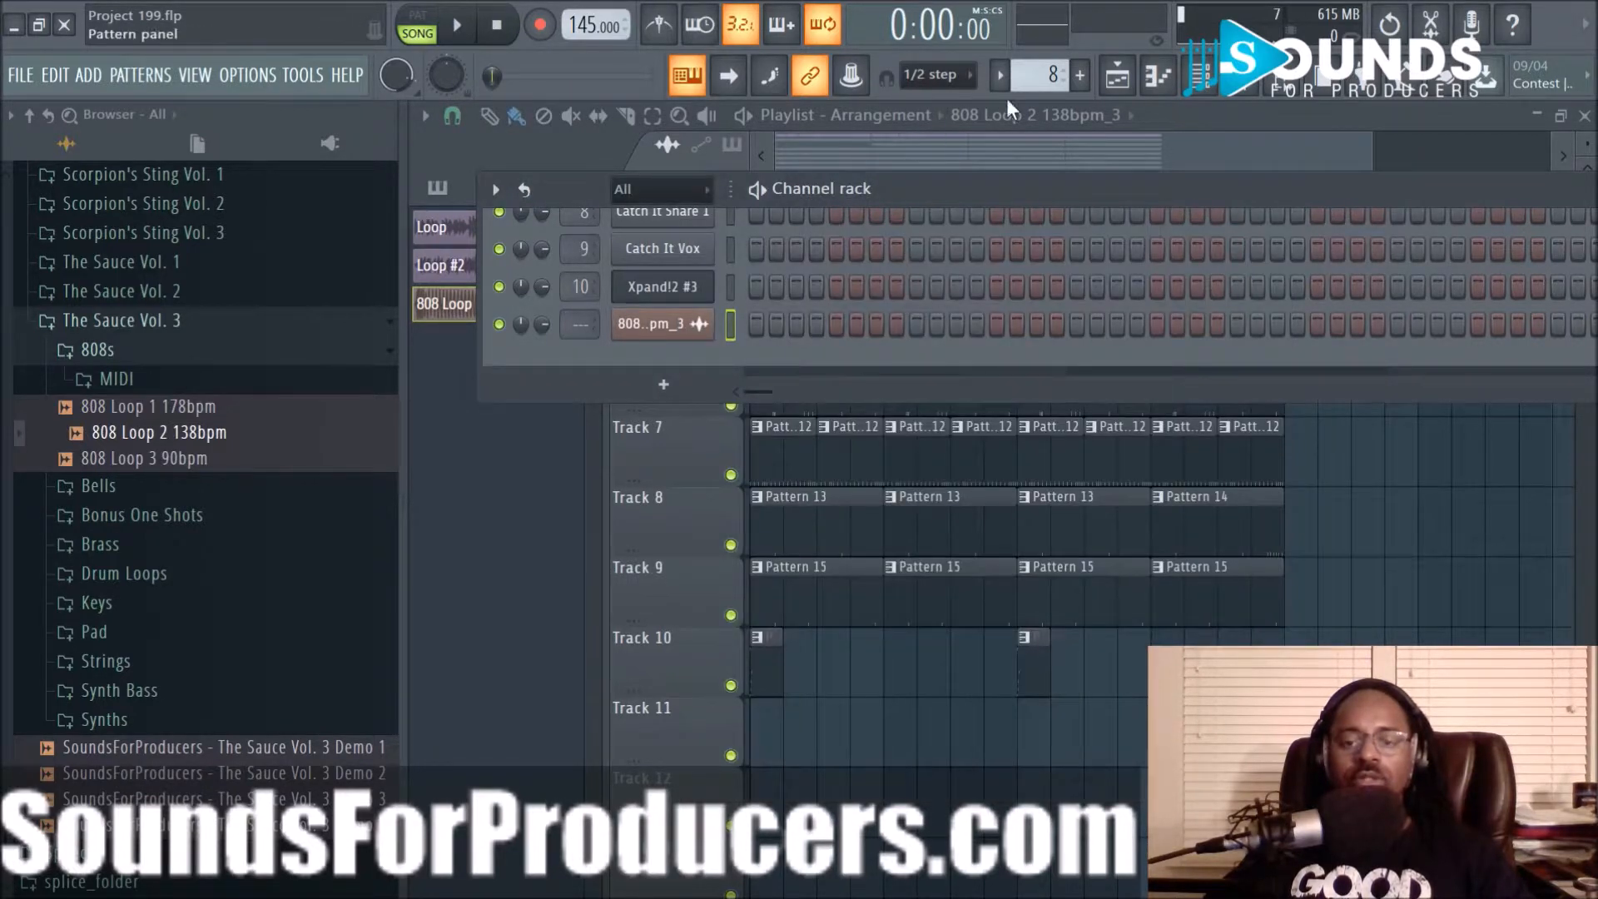
Create a new empty pattern, place it at bar 1 of Track 11 in the playlist and hide the browser
left_click(1079, 75)
left_click(1108, 106)
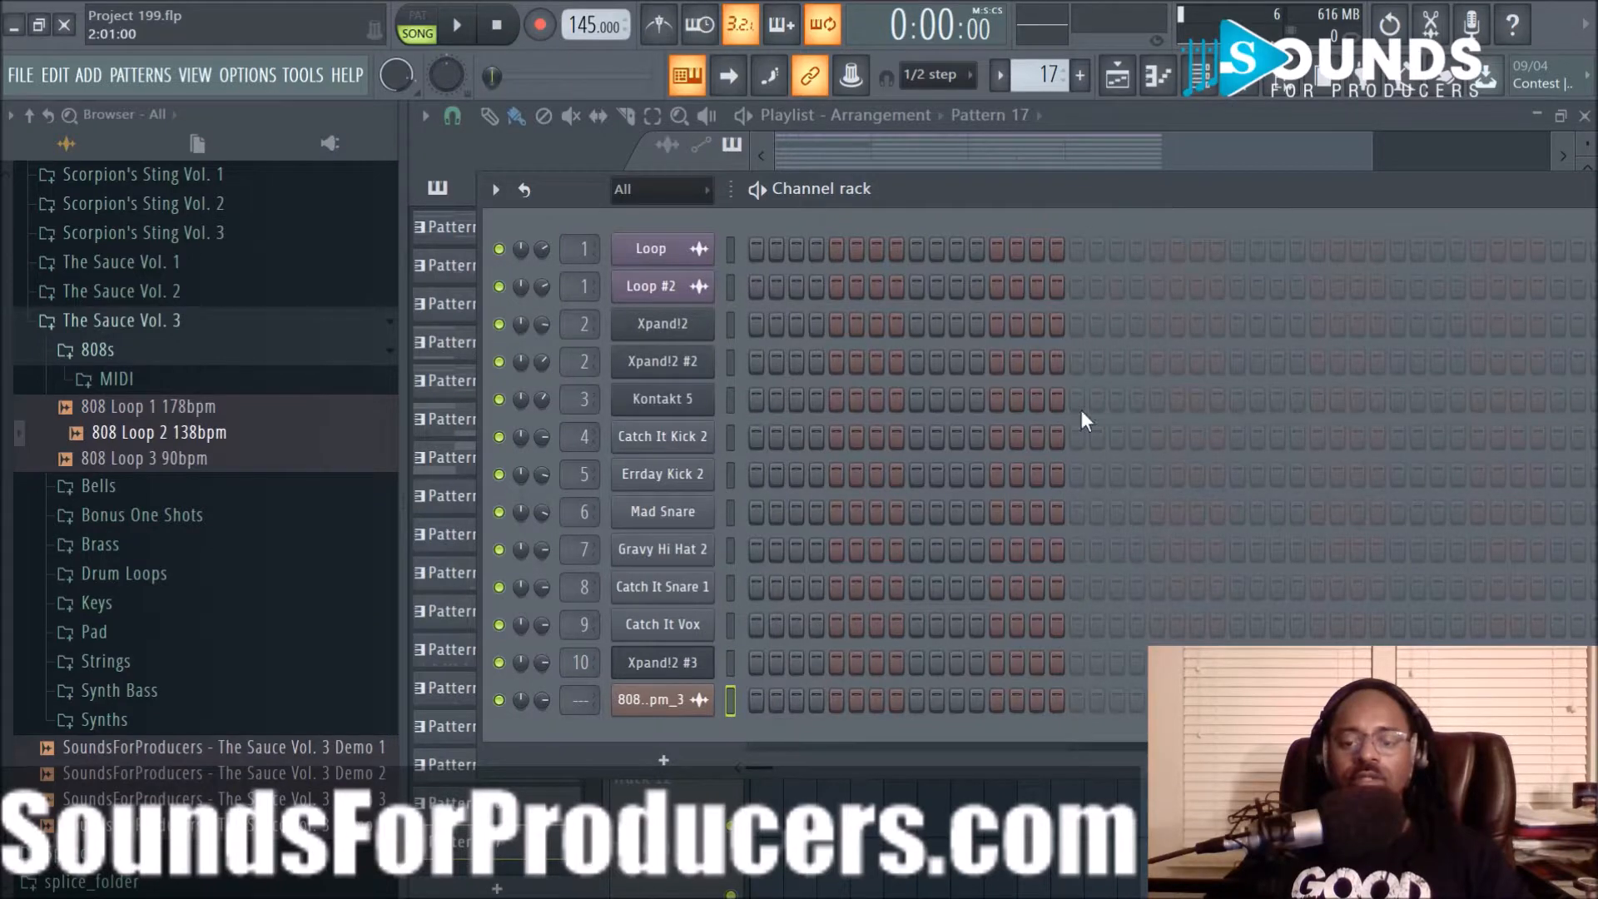
key("F6")
left_click_drag(924, 805, 889, 762)
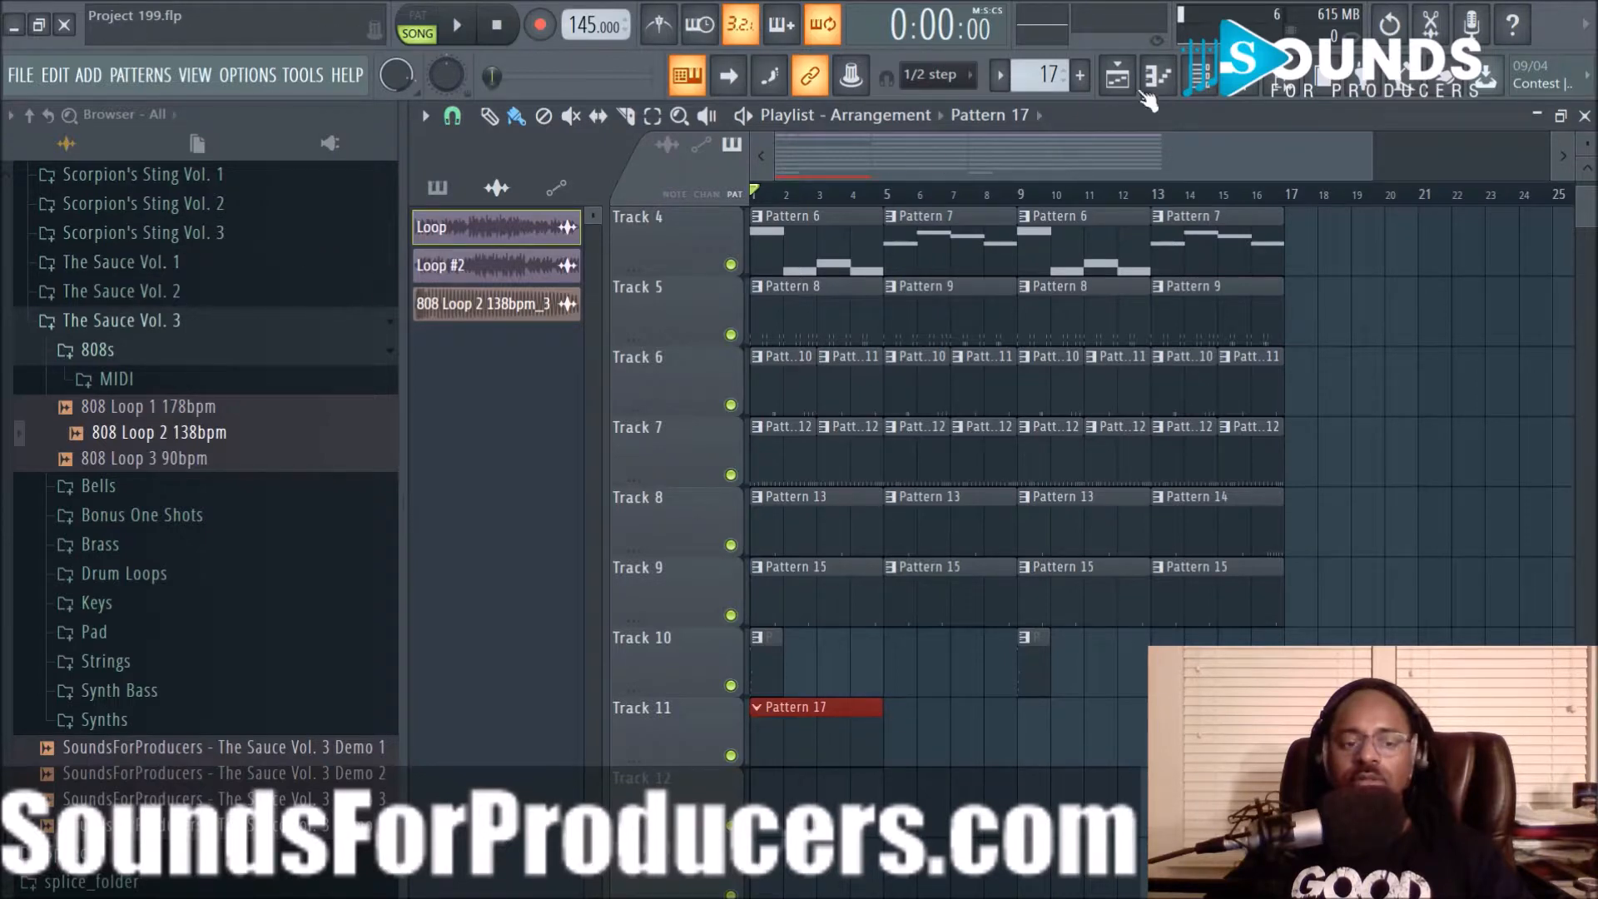
left_click(1299, 93)
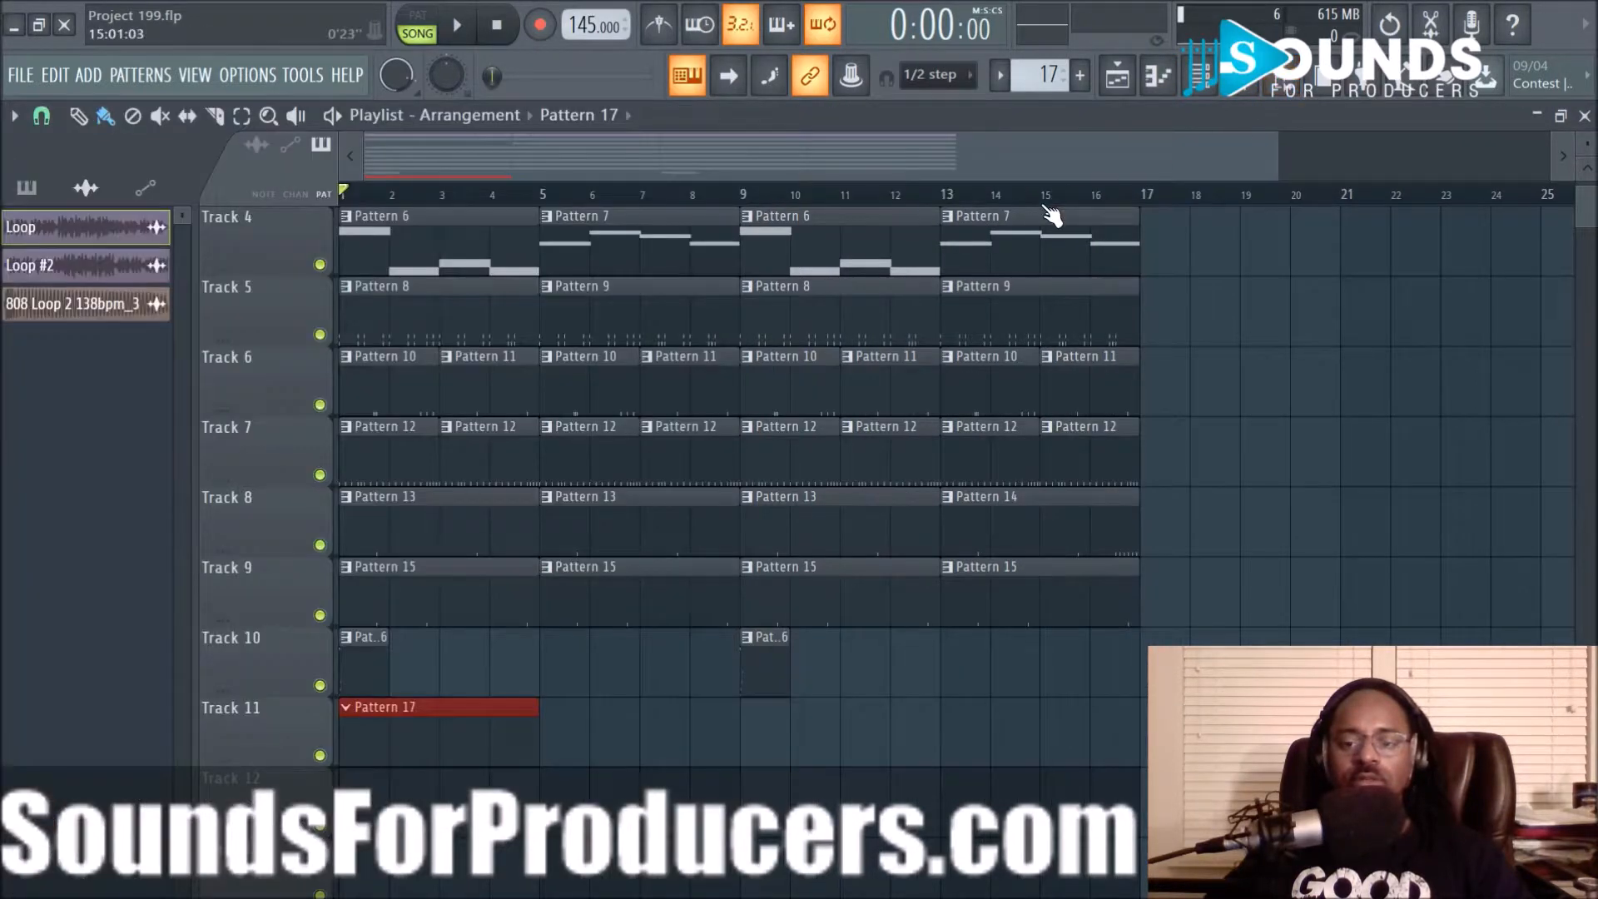
With the song playing, delete the stray C5 notes in bars 3 and 4 of Pattern 9's Catch It Kick 2 part and save the project
scroll(1057, 200, "down", 2)
scroll(1081, 332, "up", 3)
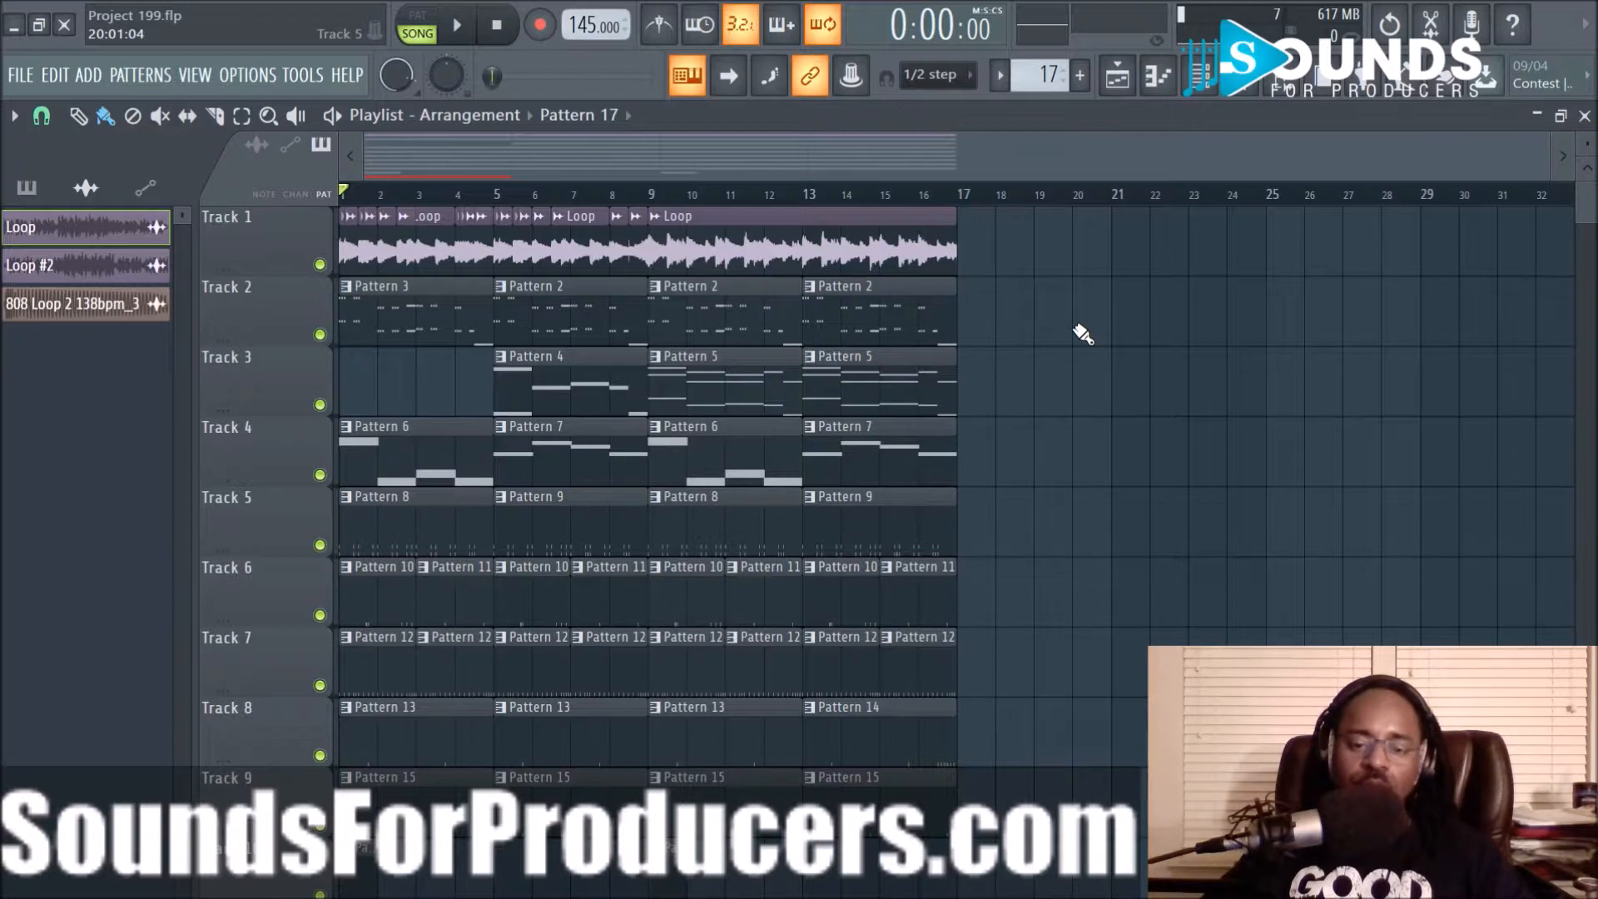
key("space")
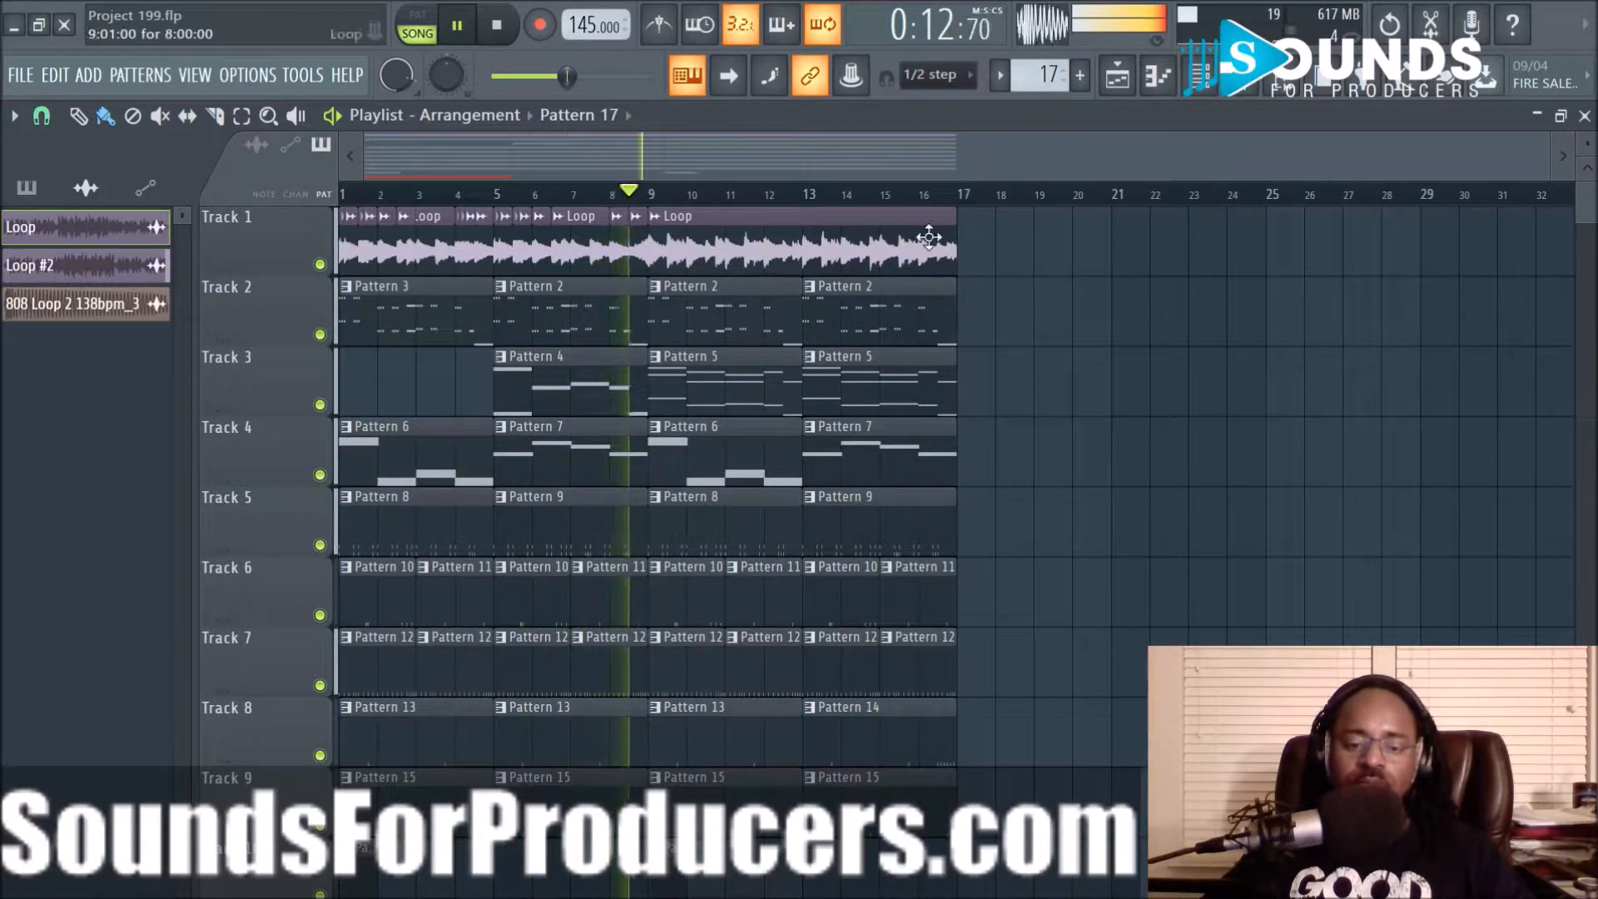
double_click(595, 539)
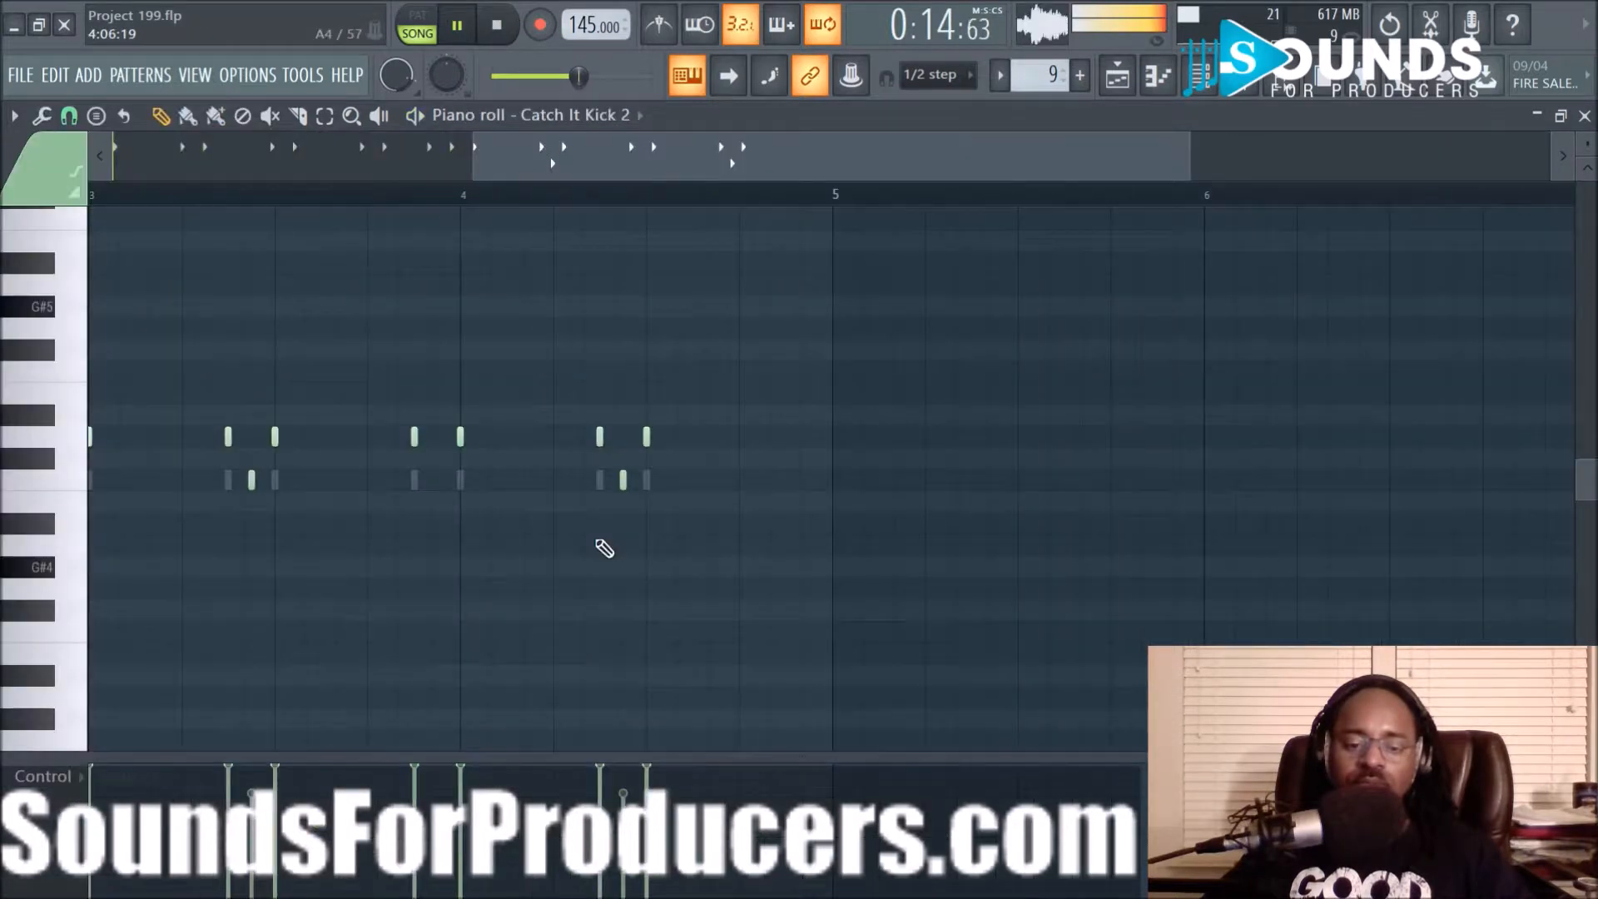
left_click_drag(735, 193, 196, 177)
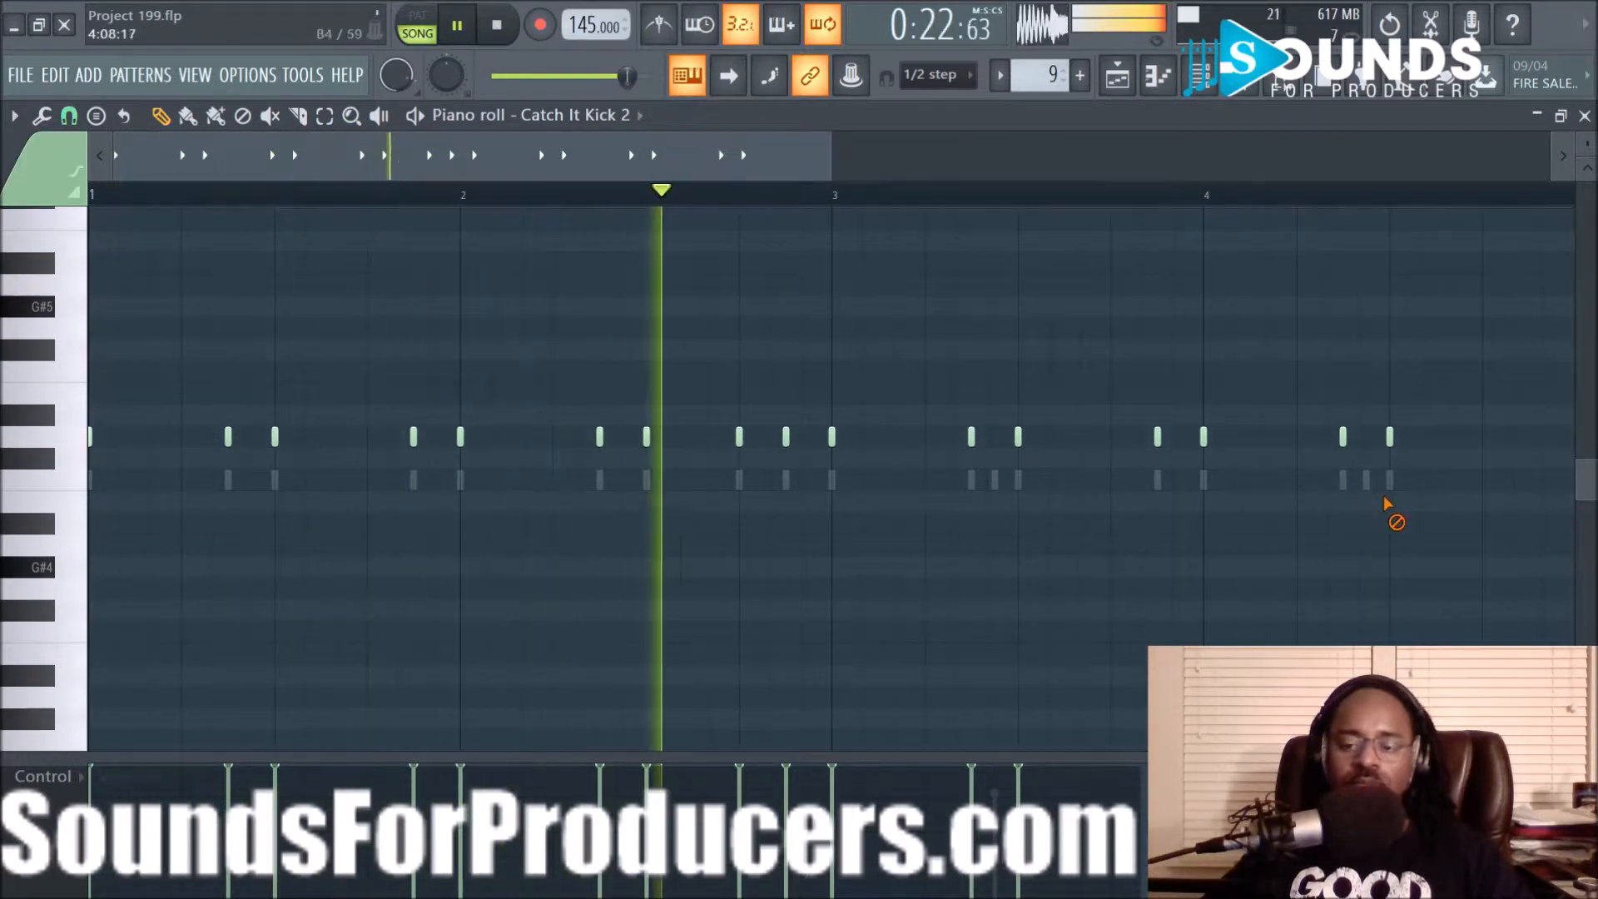
key("ctrl+s")
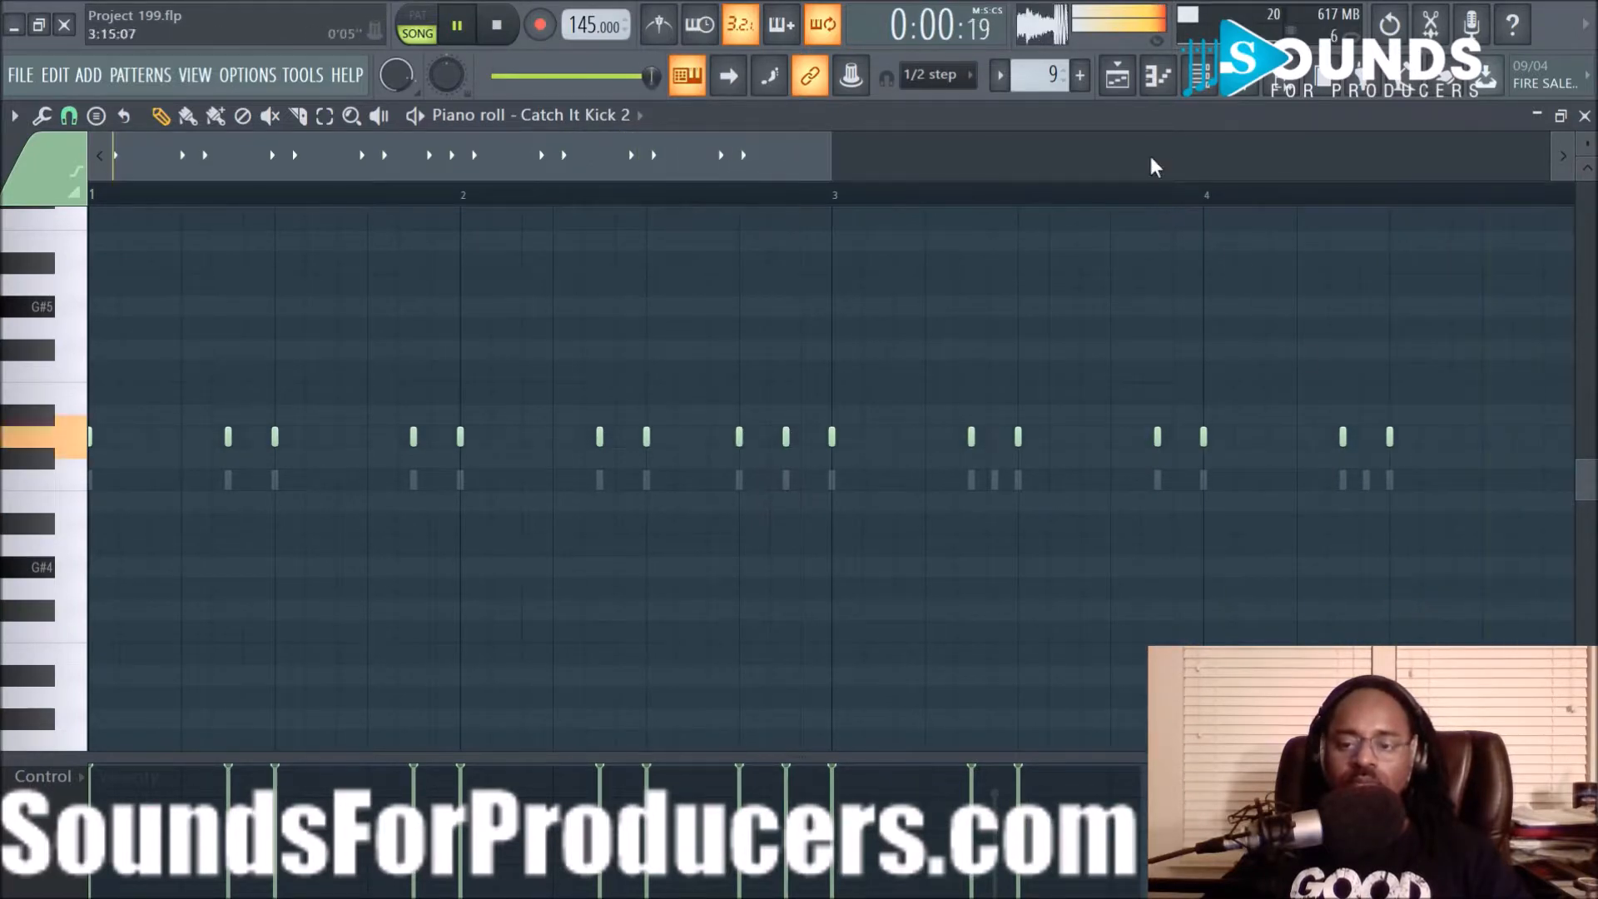
Raise the level of the Bells track slightly in the mixer during playback
left_click(1117, 76)
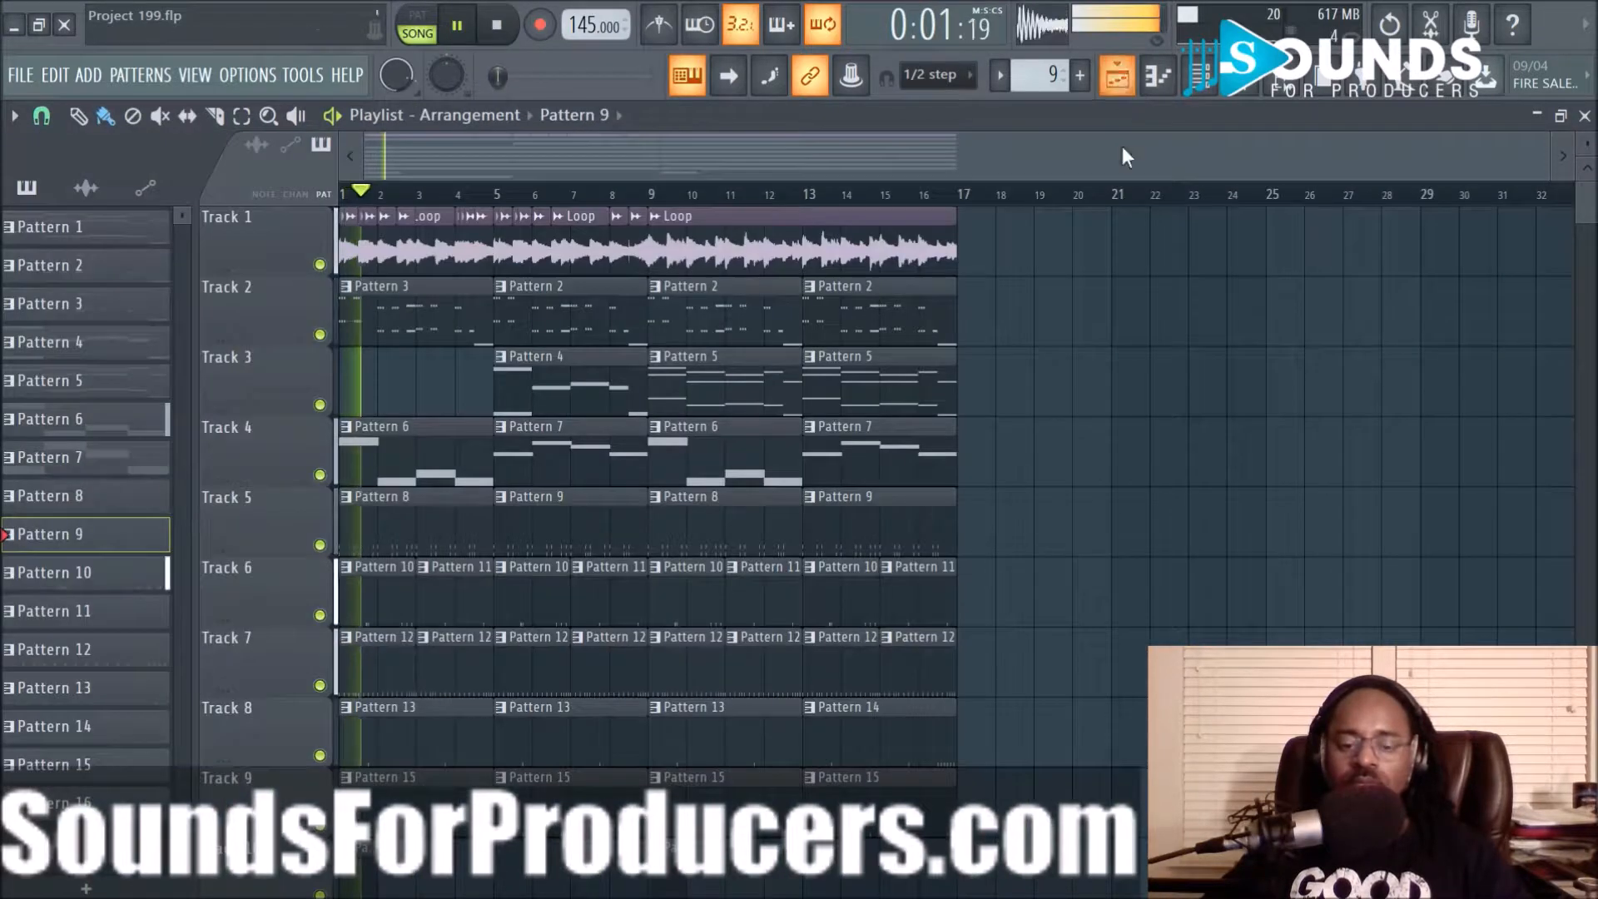
left_click(1241, 77)
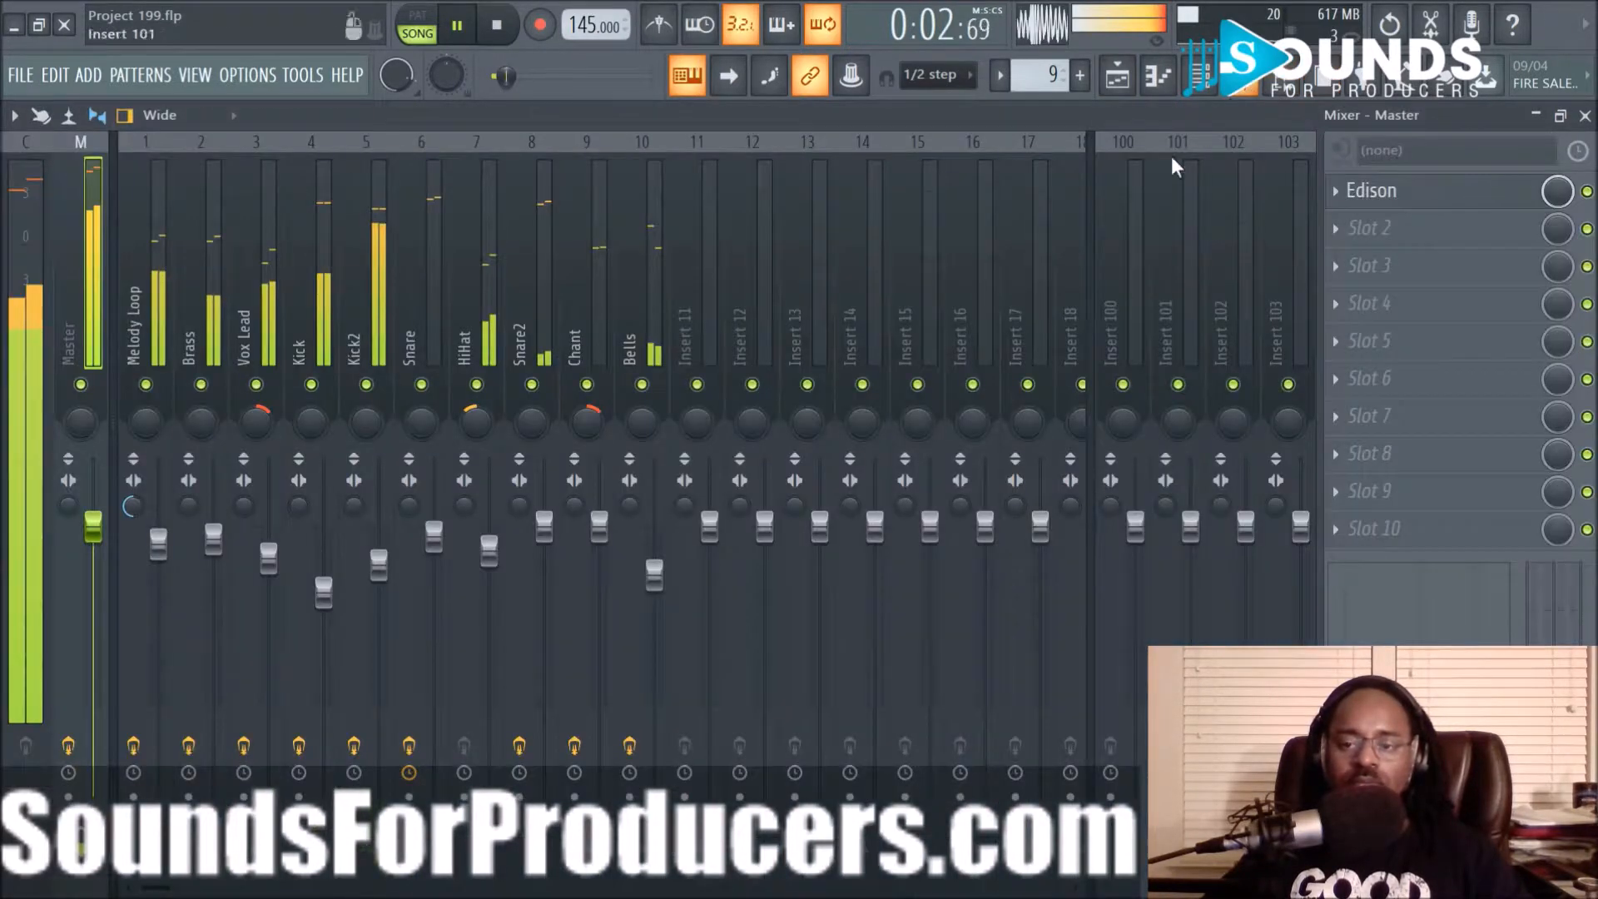
left_click(653, 572)
left_click_drag(654, 575, 654, 560)
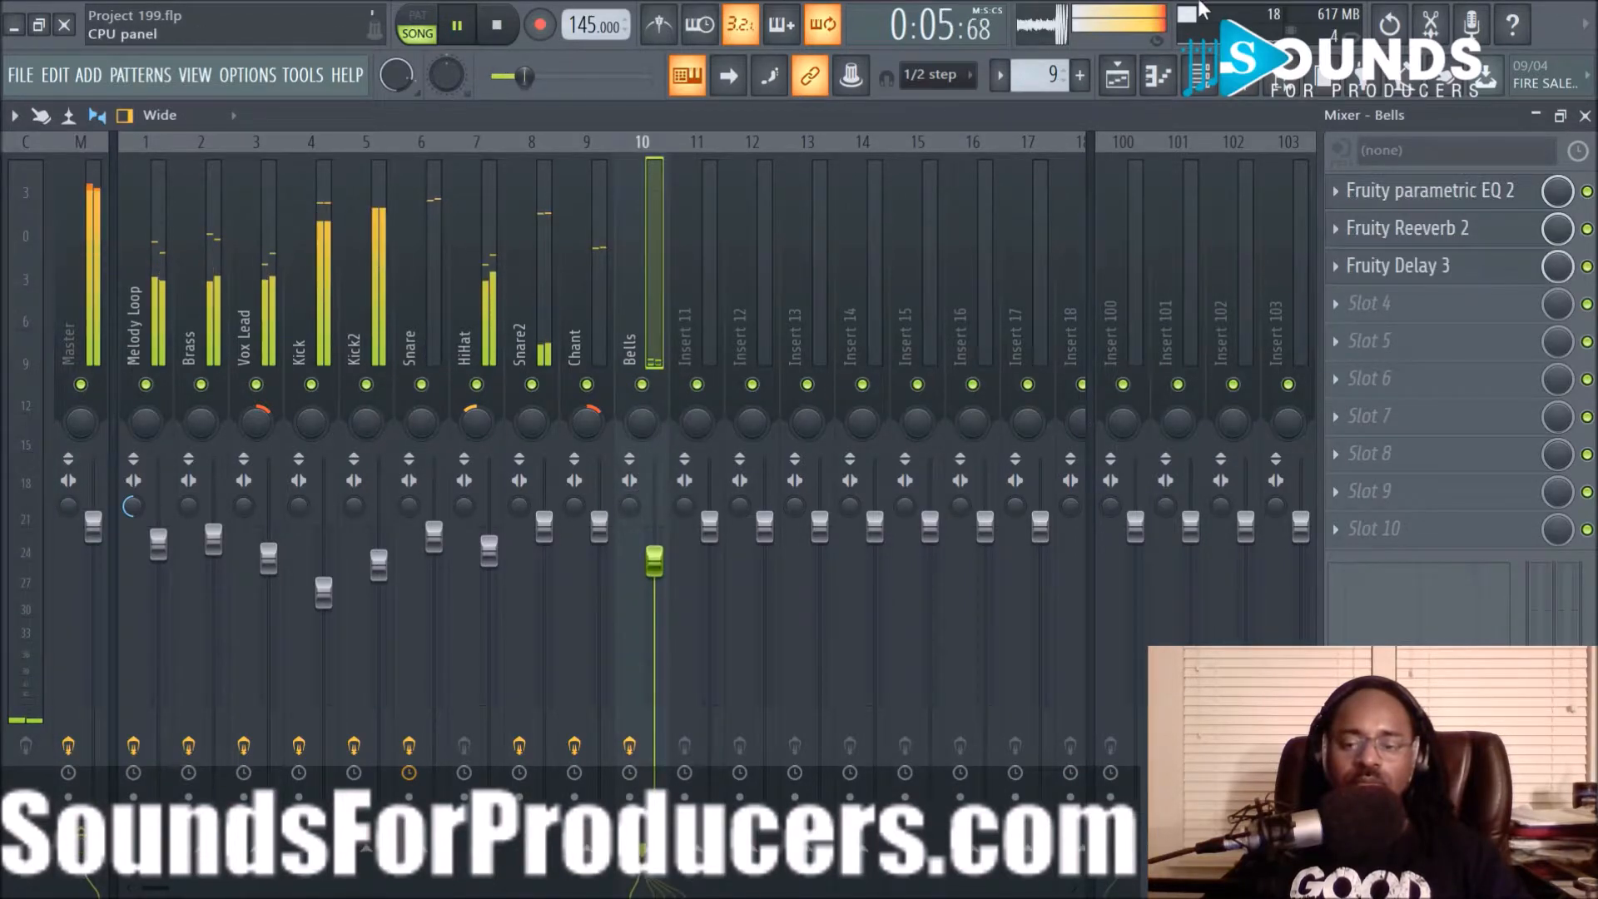
Stop playback, make Pattern 17 the active pattern and route the 808 channel to mixer track 11
left_click(1117, 76)
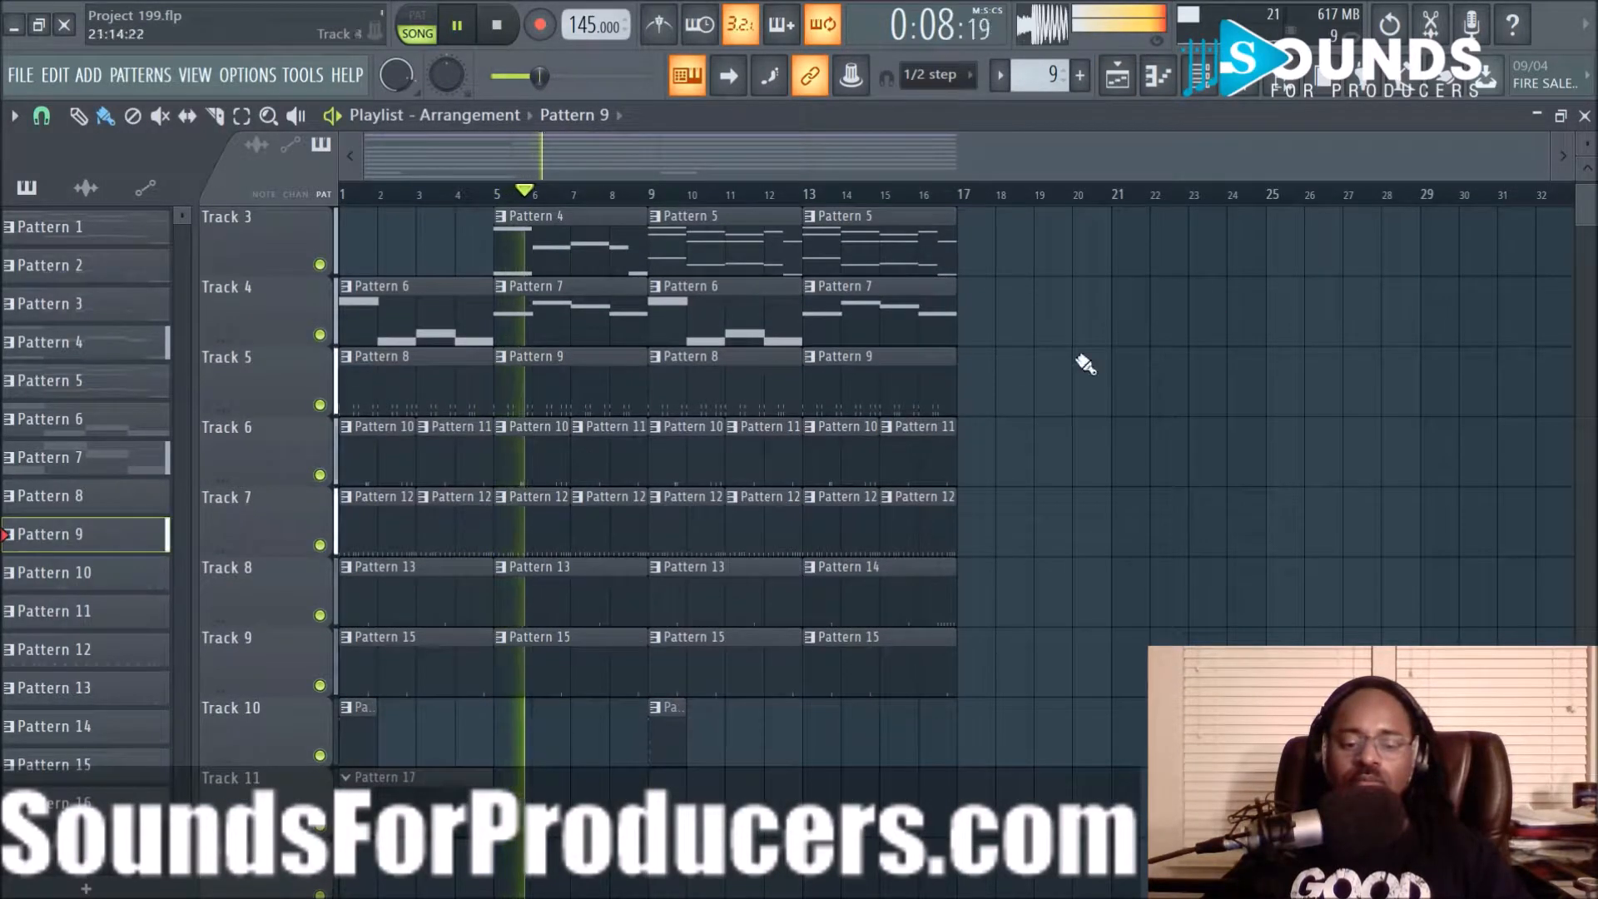
left_click(442, 780)
key("space")
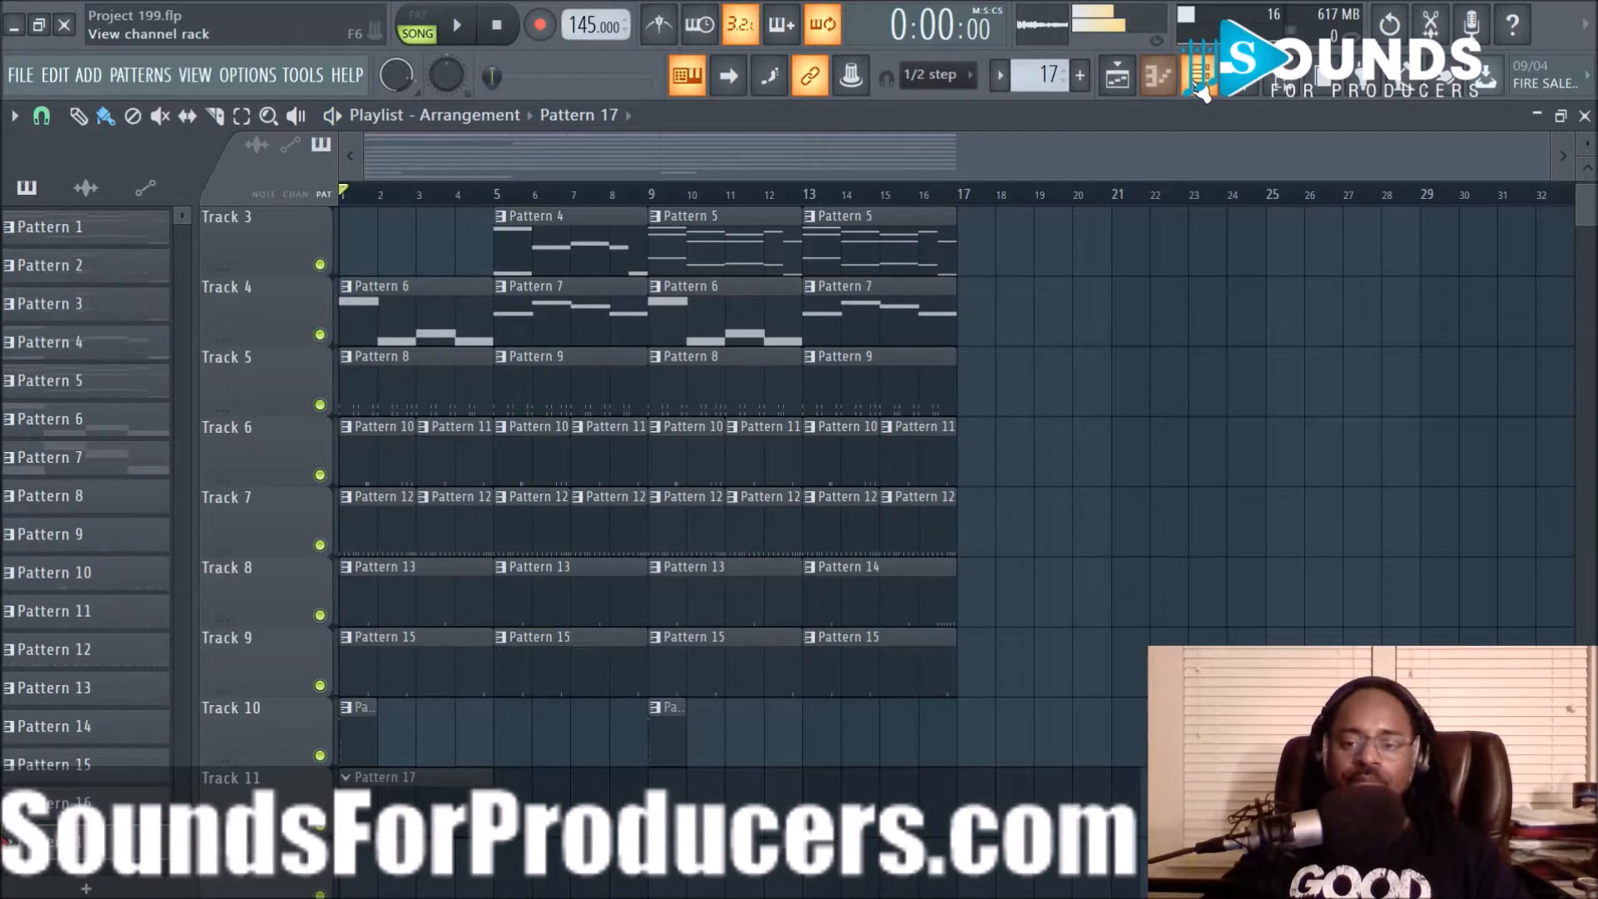
left_click(1199, 85)
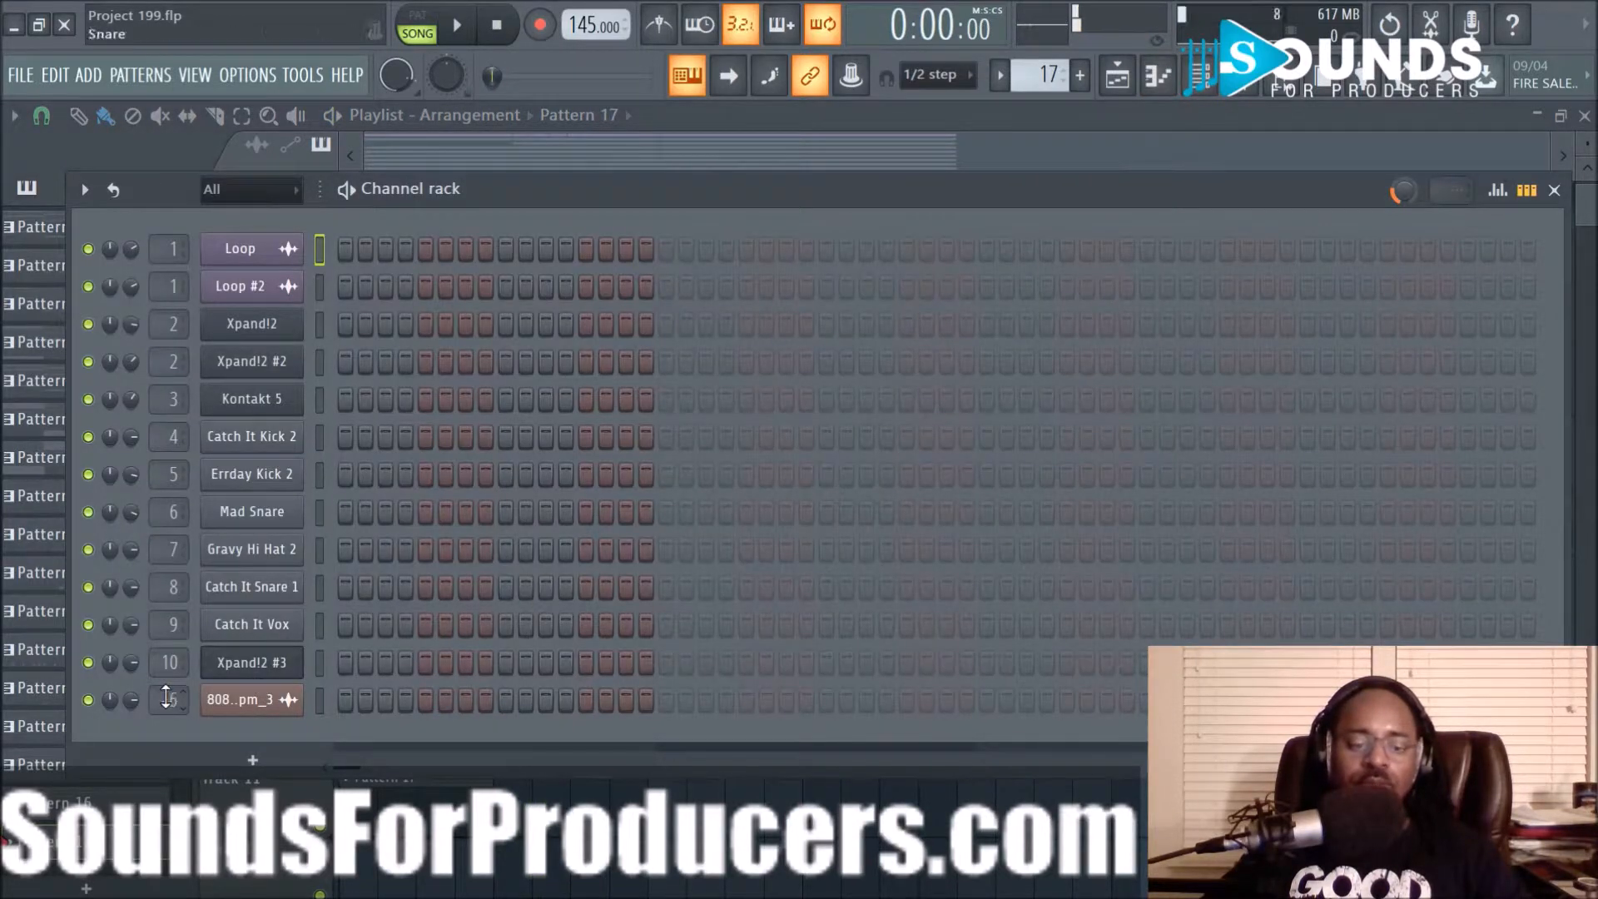
Place an 808 hit on the first step, set it as a one-beat G#4 note in the piano roll and audition it with the song
left_click(346, 701)
key("space")
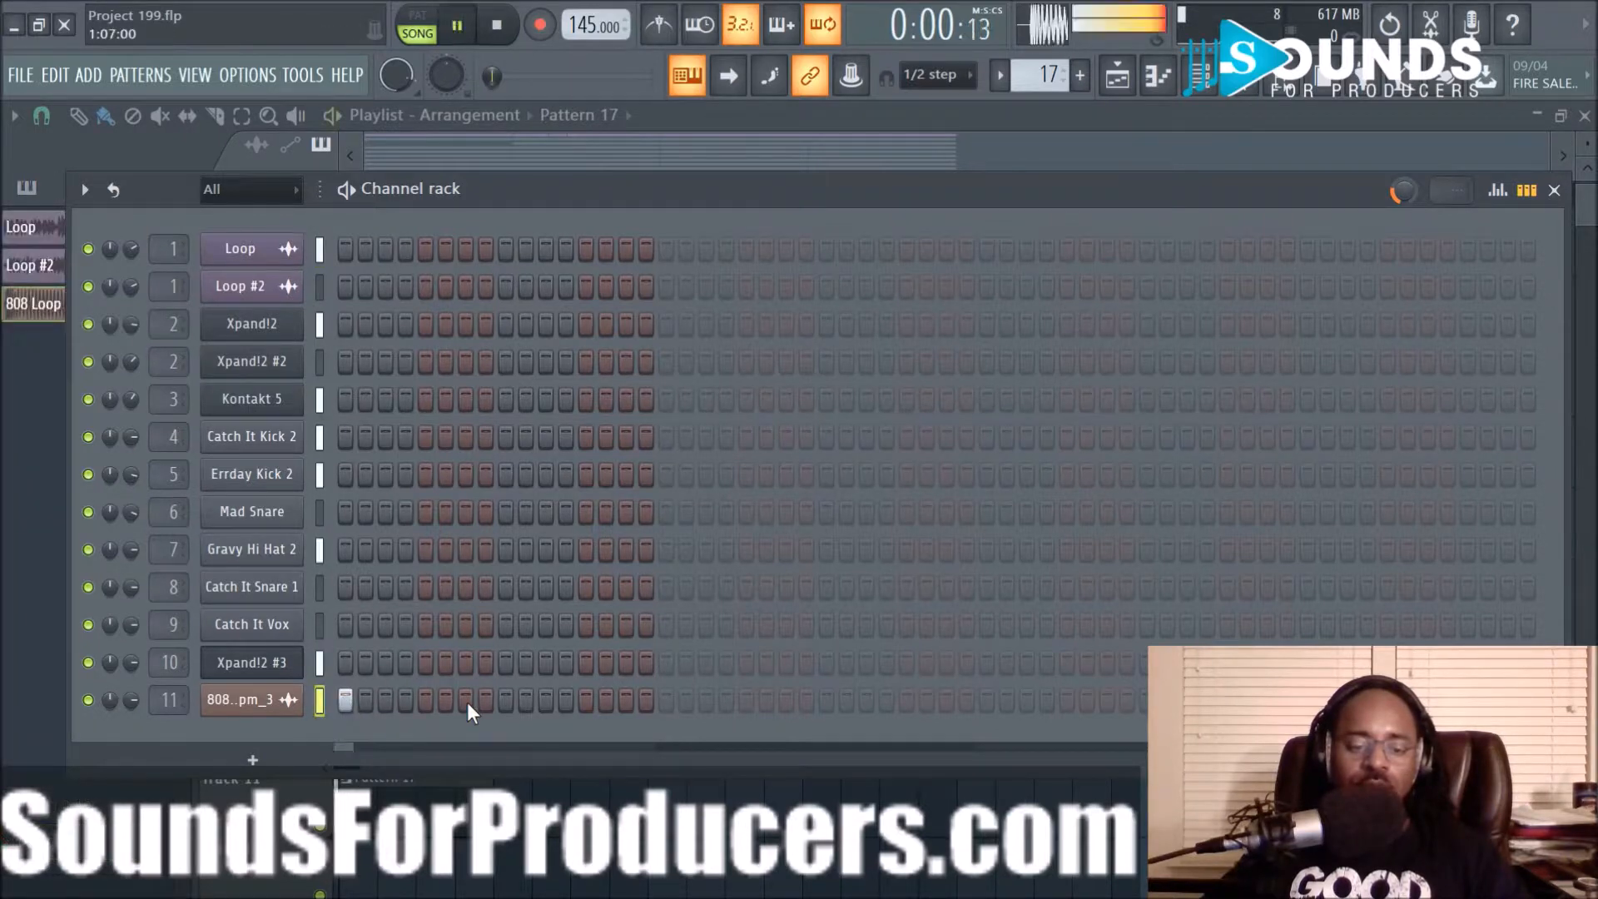
key("space")
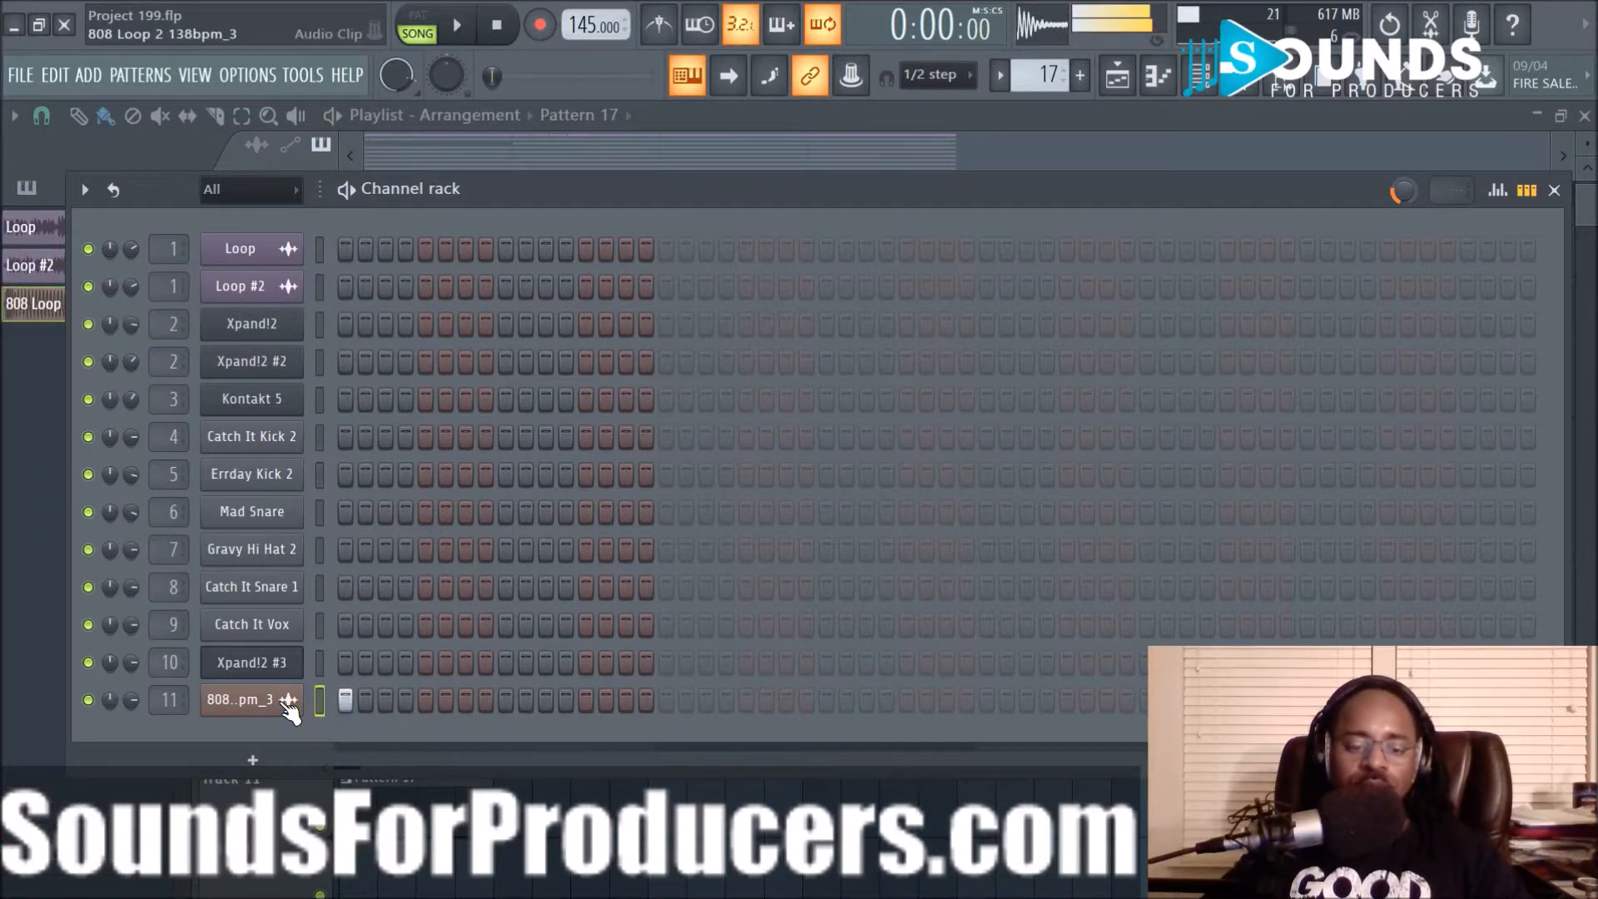
right_click(296, 703)
left_click(411, 636)
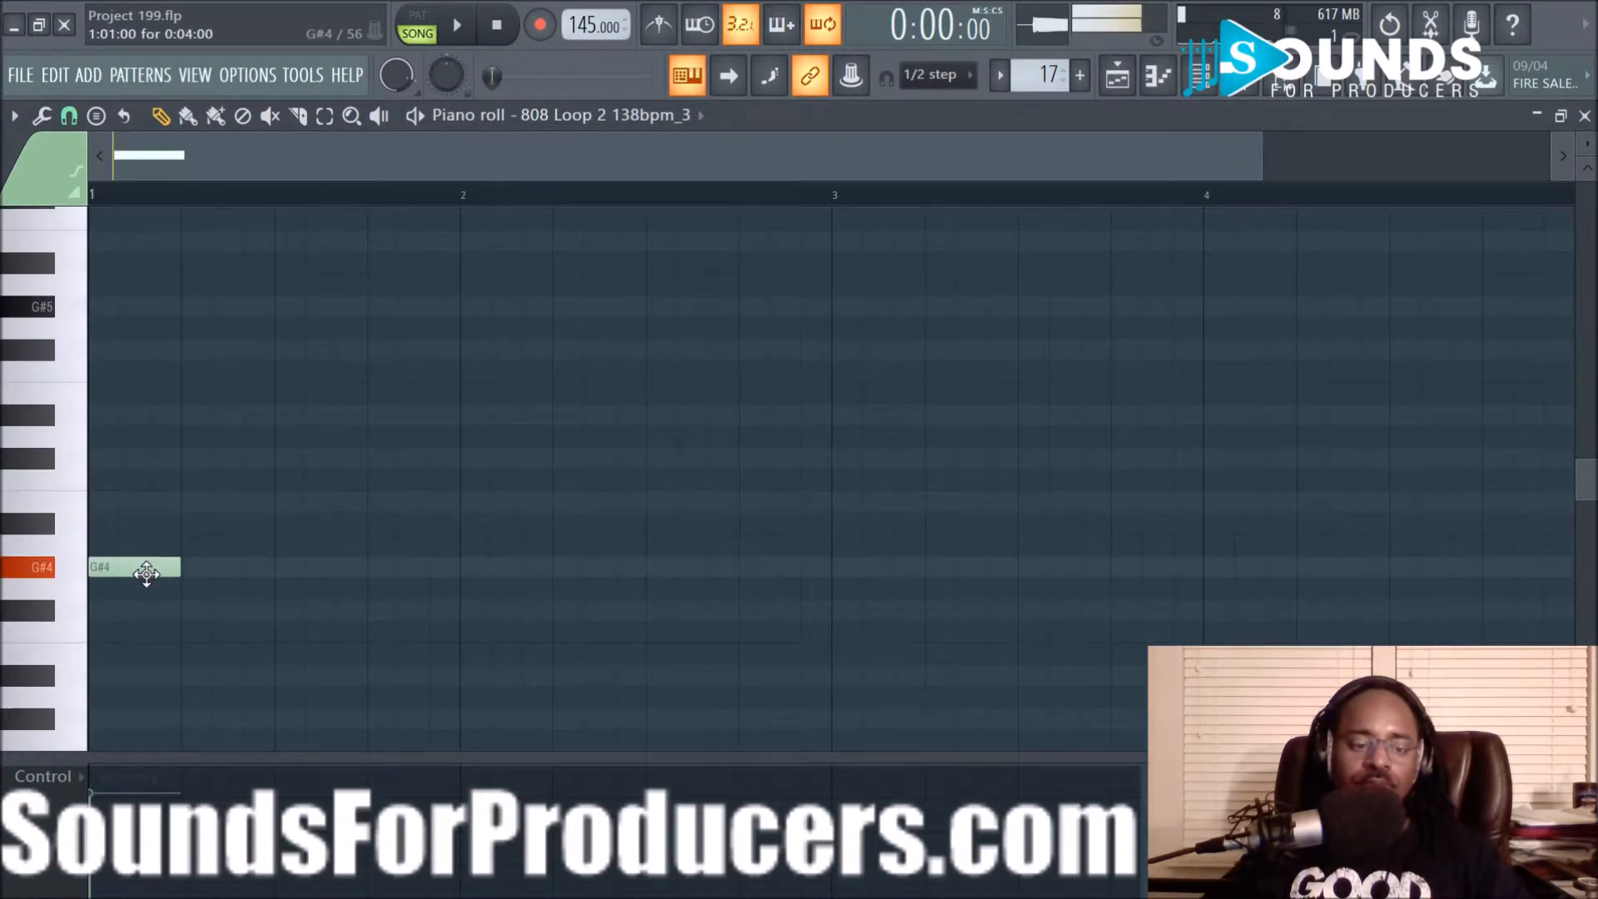
key("space")
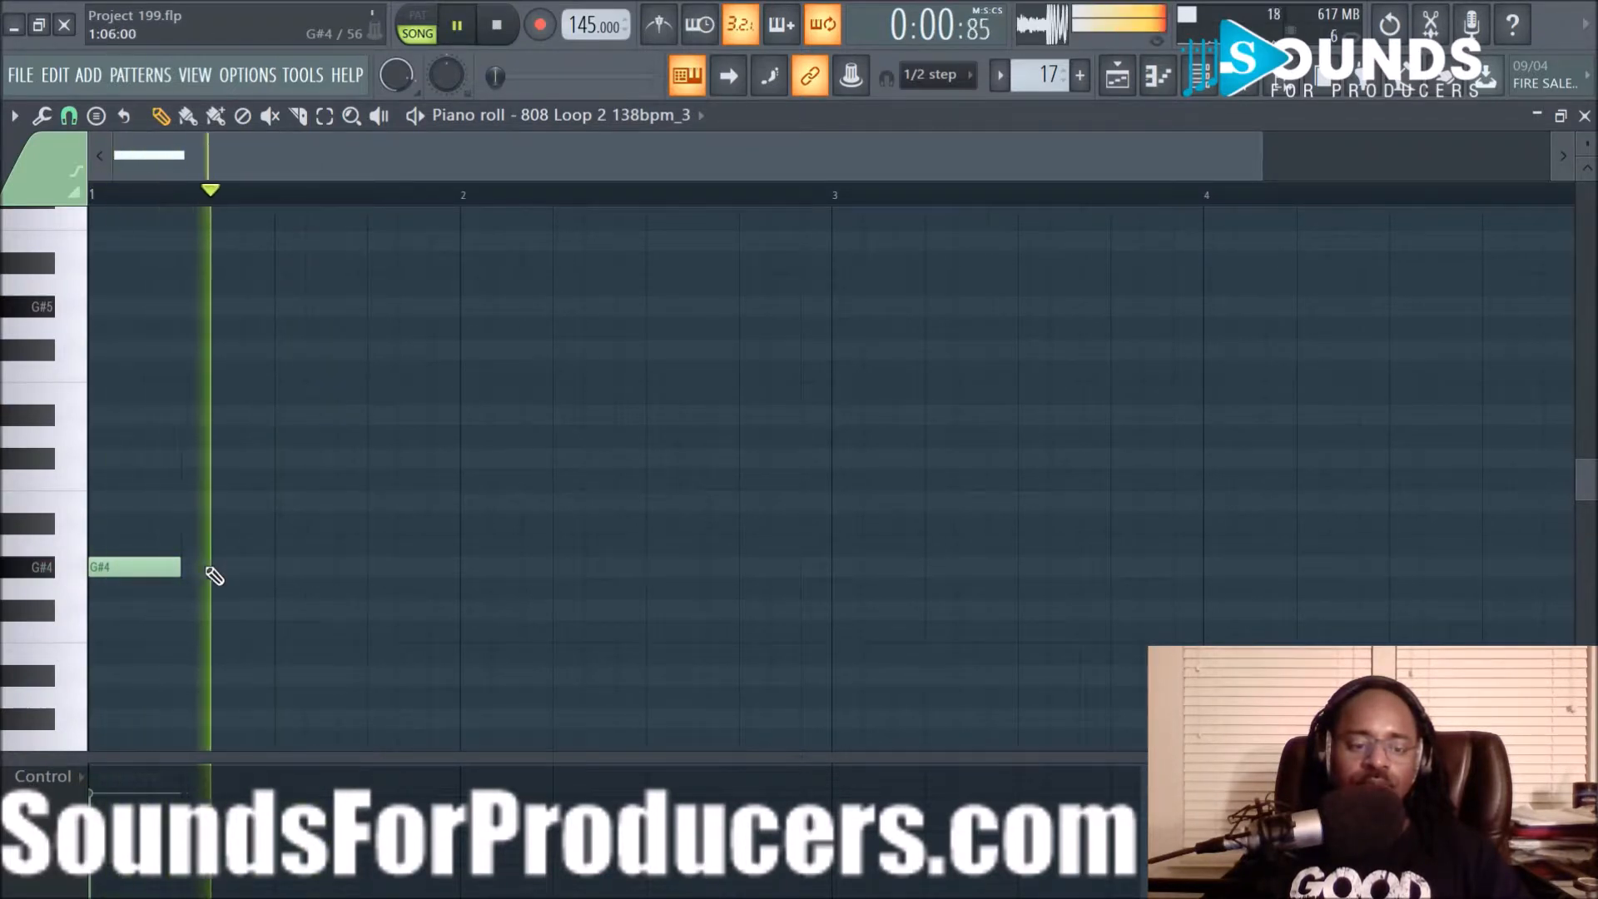
Add a one-beat G#4 note on beat 3 of bar 1 with a short G#5 note just before it, and audition them
key("space")
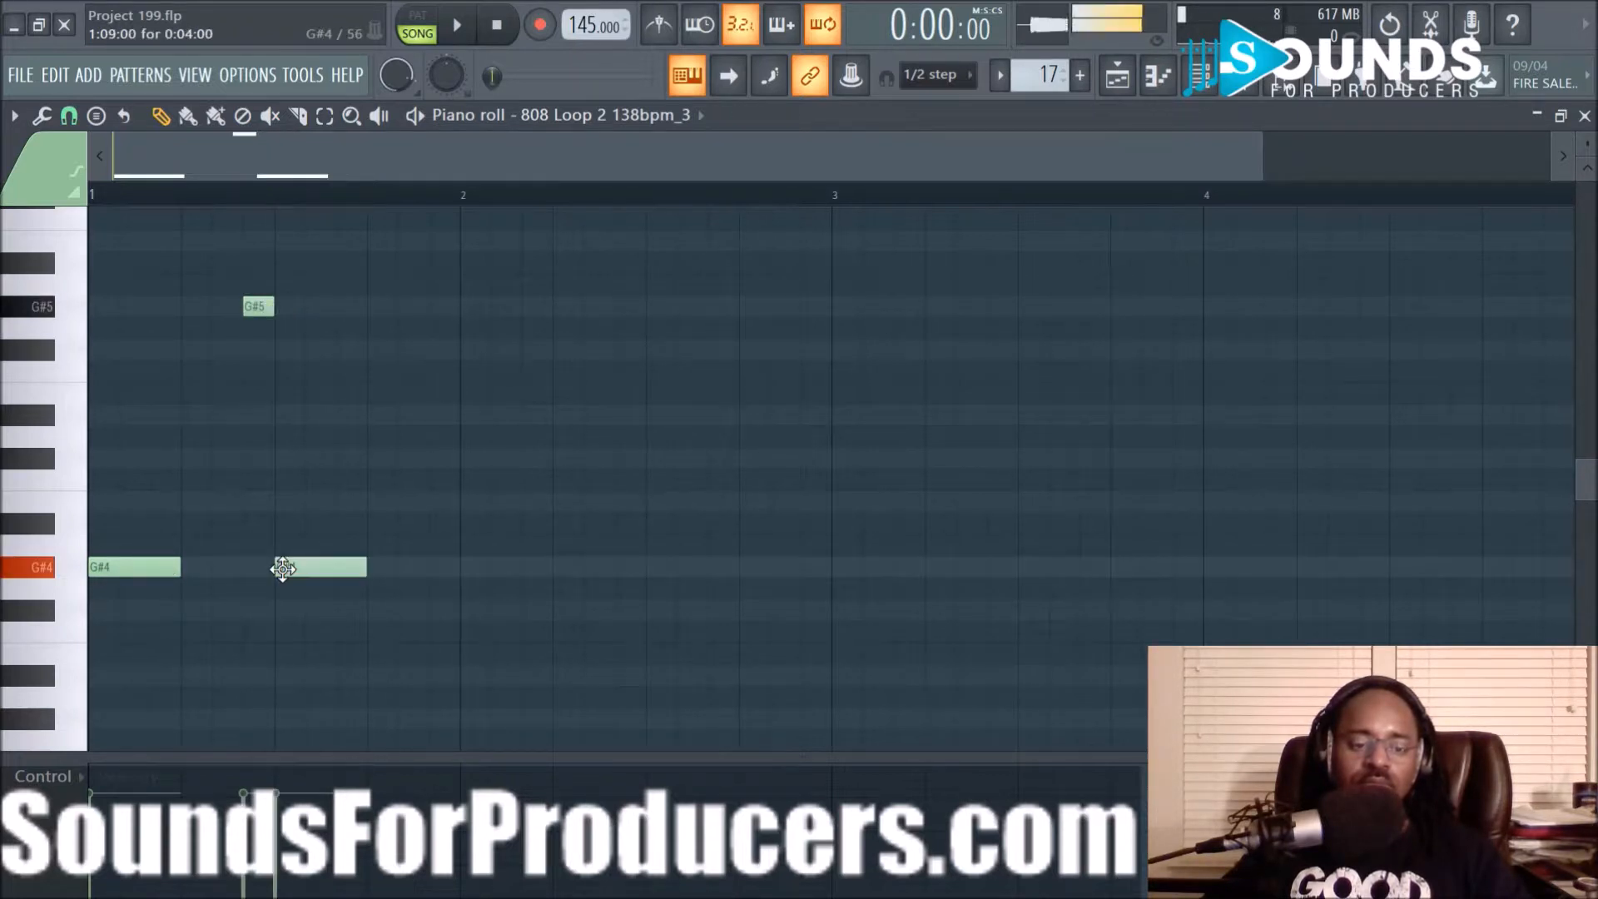
key("space")
key("space")
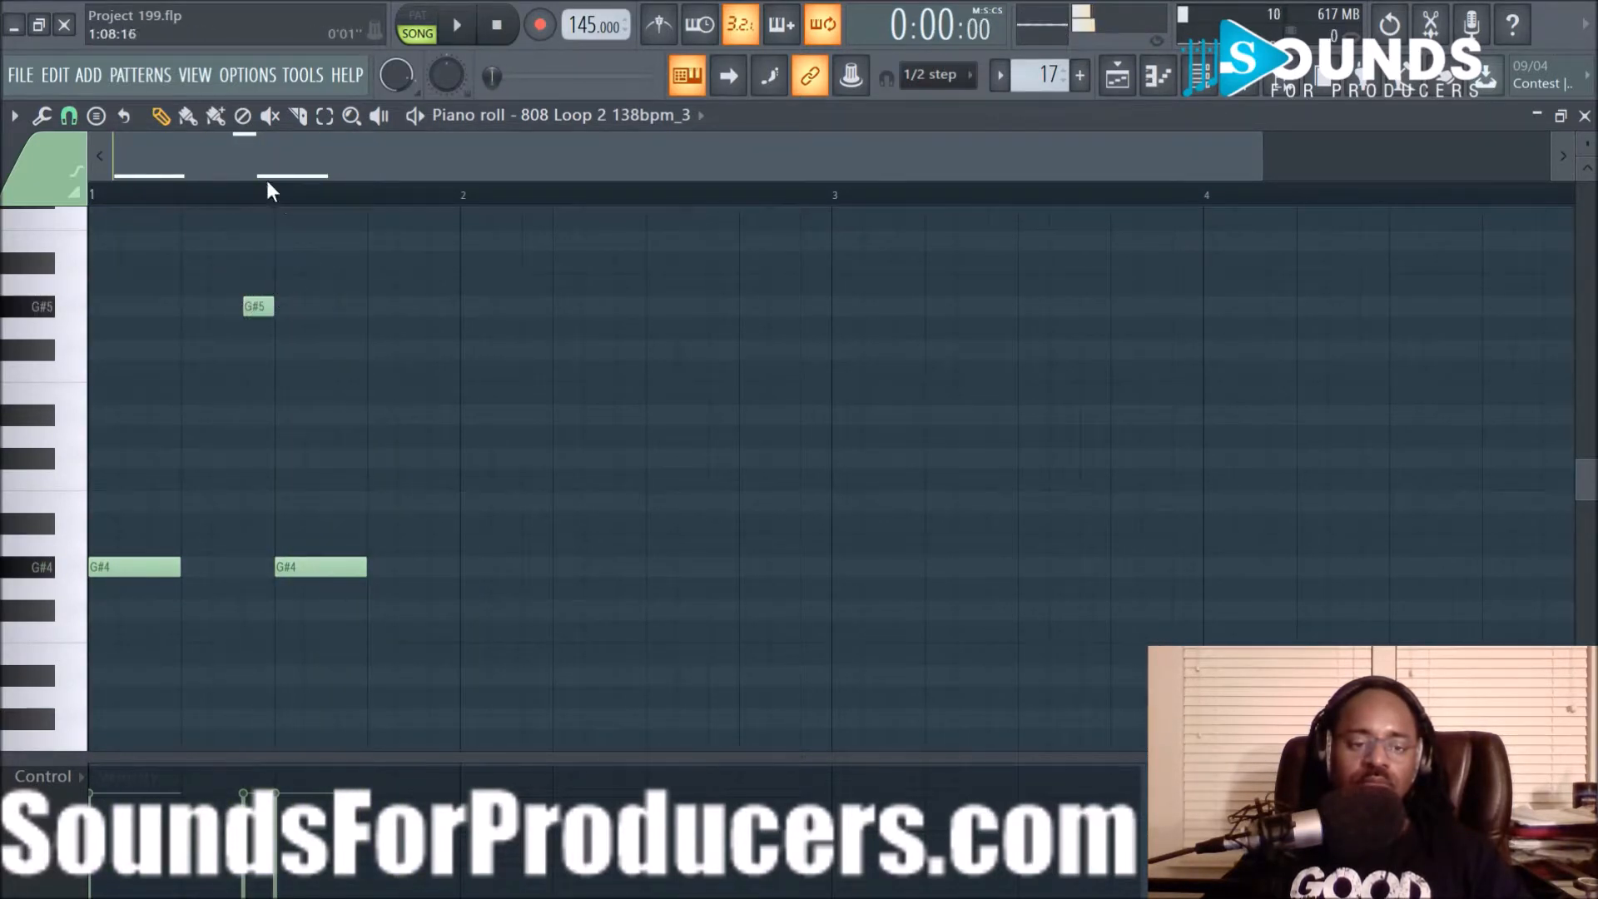
Delete the short G#5 note before beat 3 and set the piano roll snap to Step
scroll(278, 196, "up", 2)
left_click_drag(263, 171, 92, 171)
left_click(69, 116)
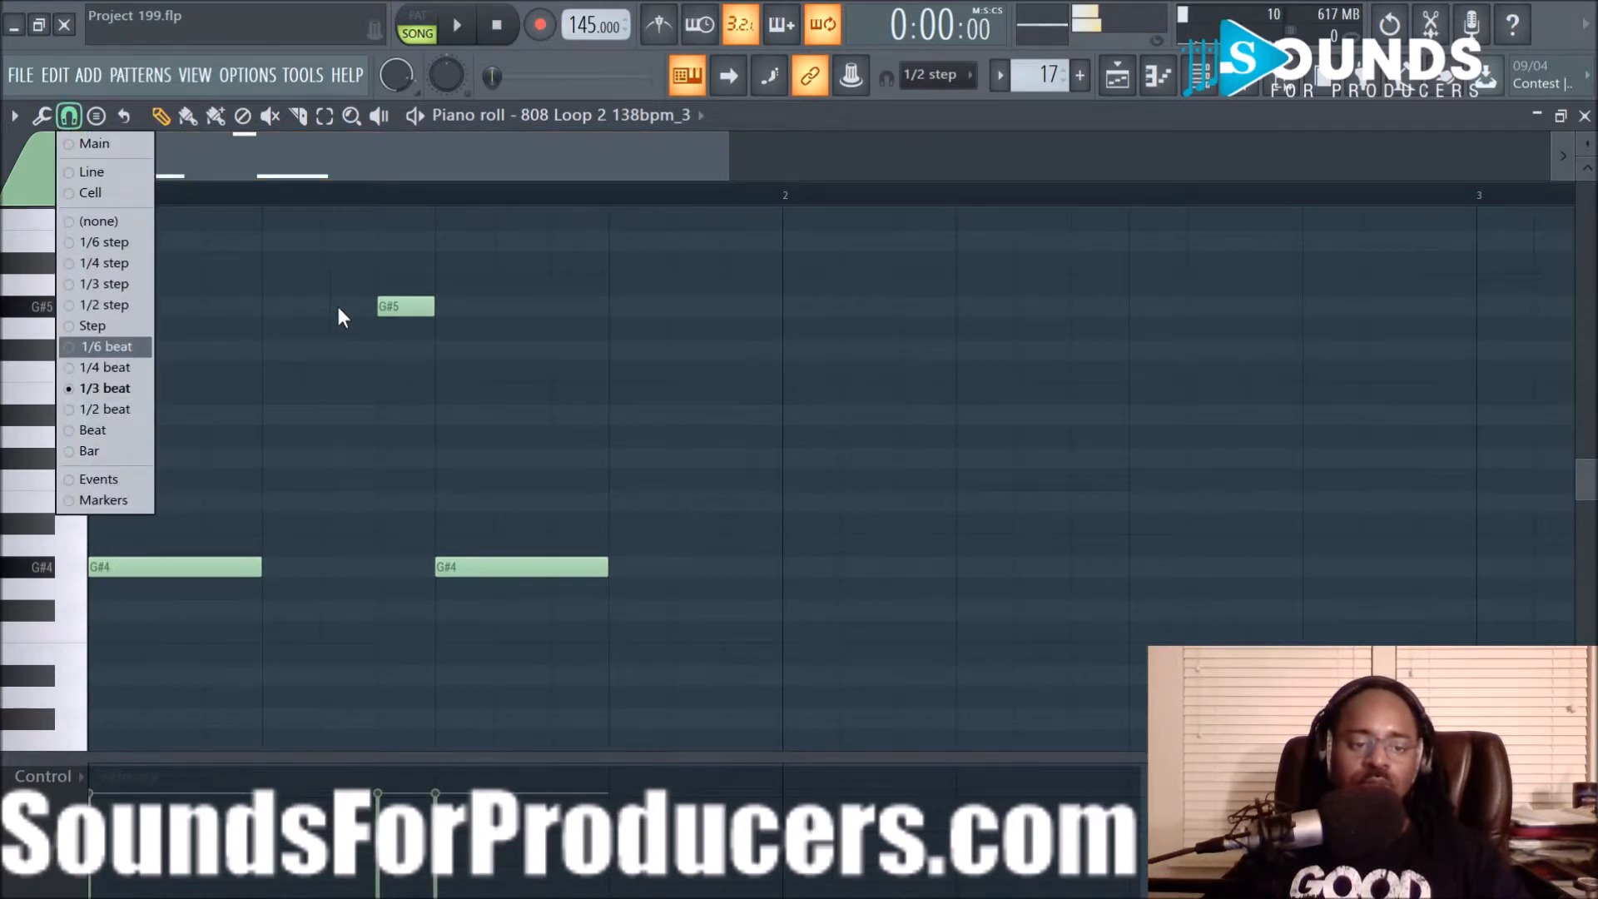
right_click(401, 306)
left_click(68, 117)
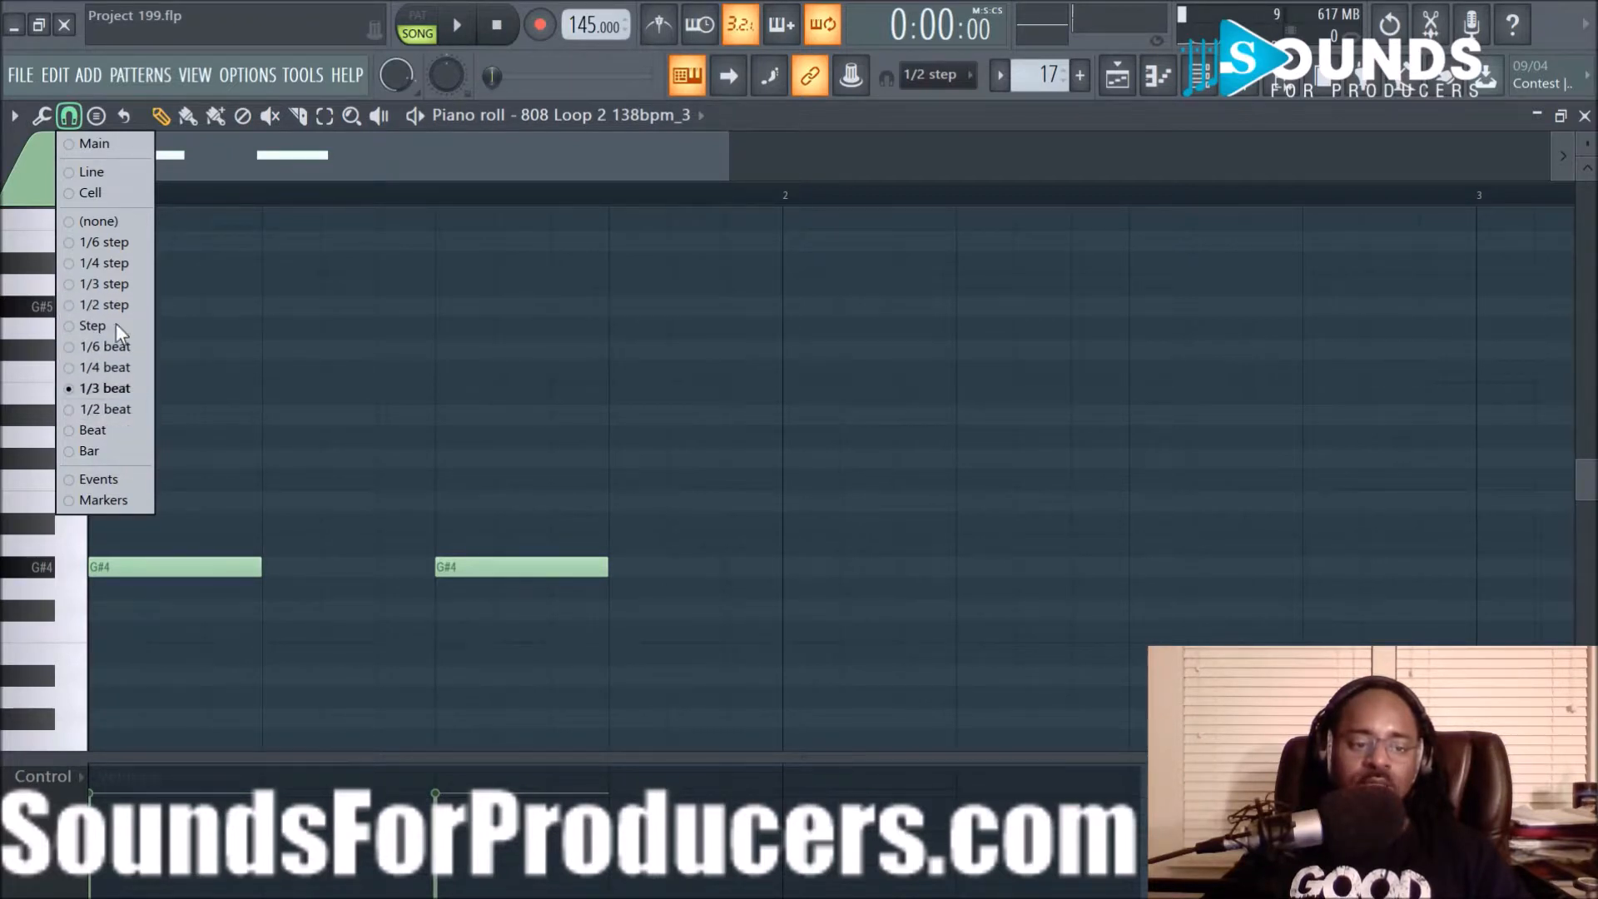
left_click(117, 326)
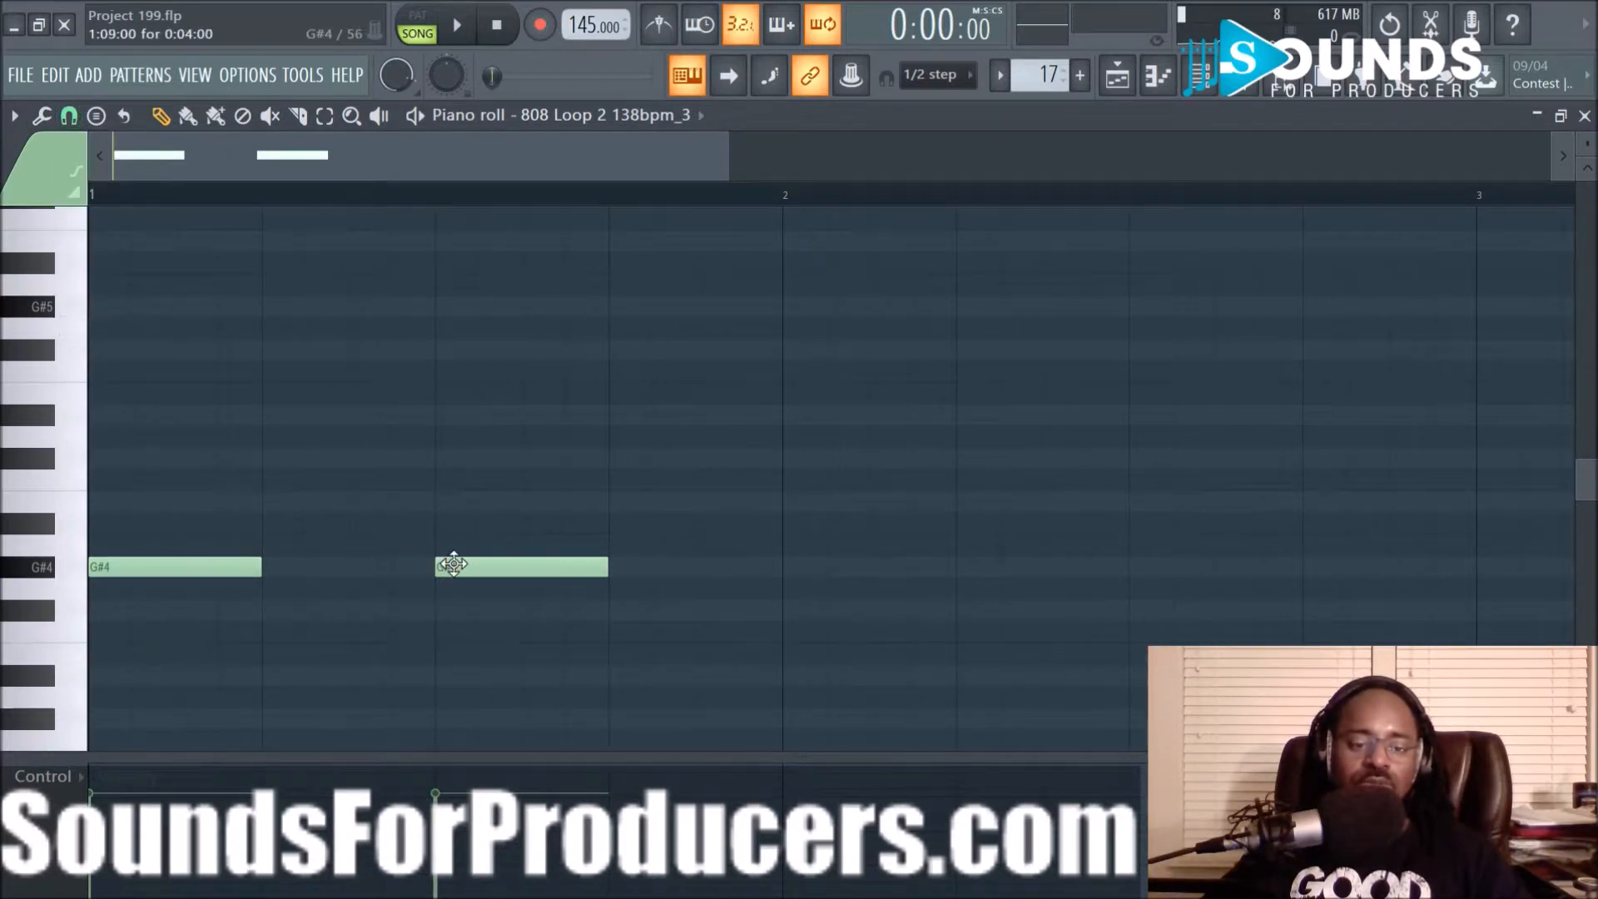
Add a G#5 note at step 7 of bar 1, two steps long and ending at beat 3, checking it against playback
key("space")
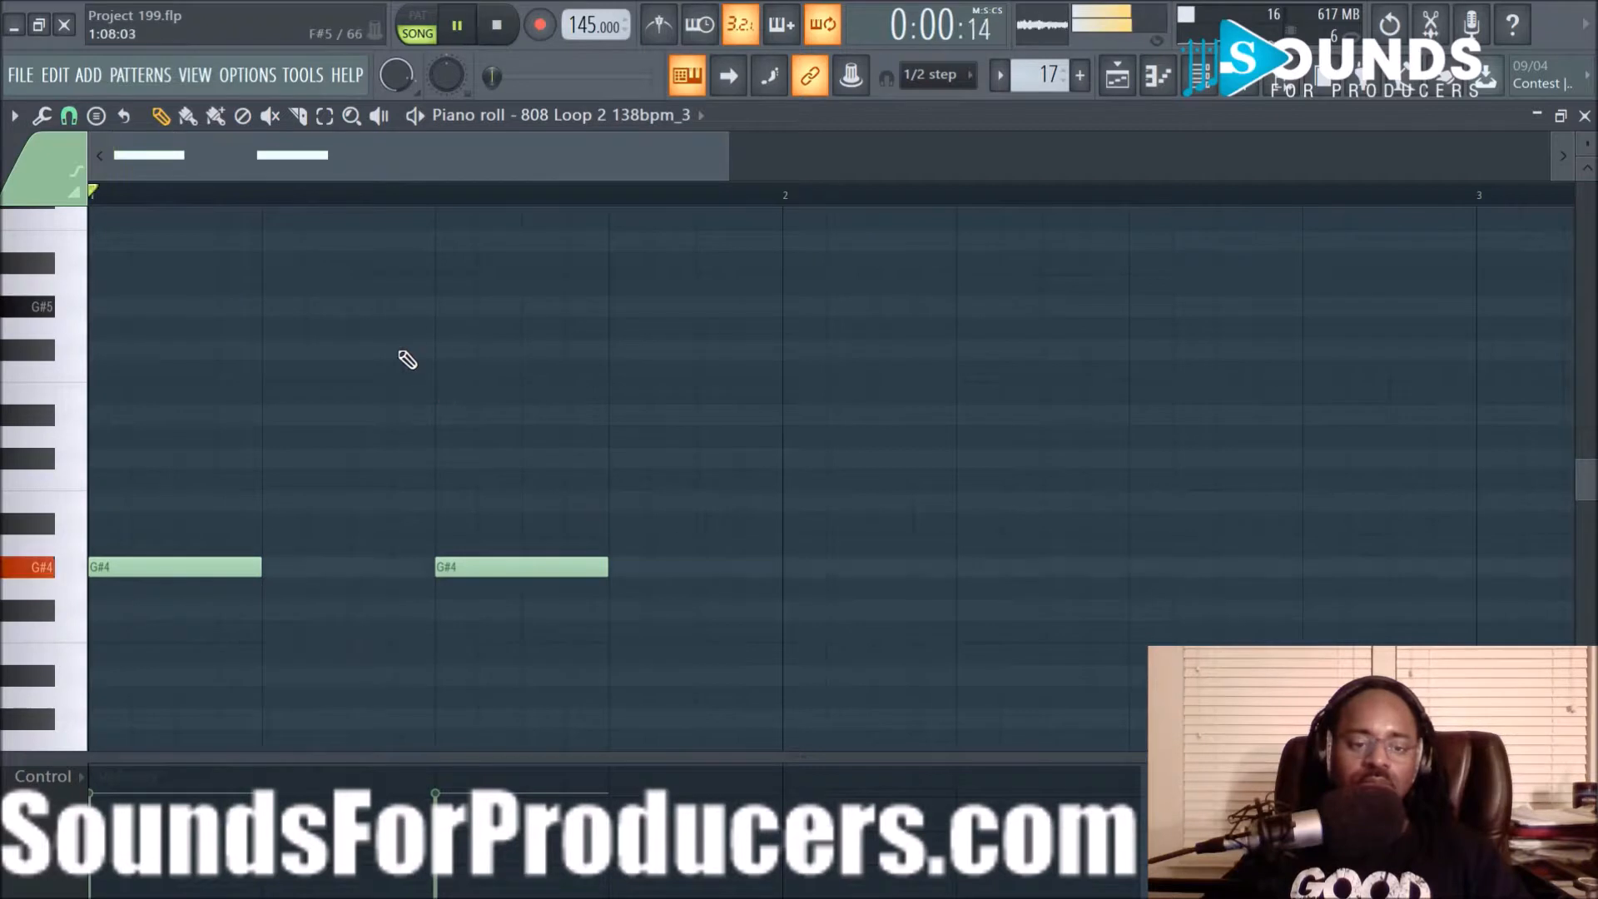
key("space")
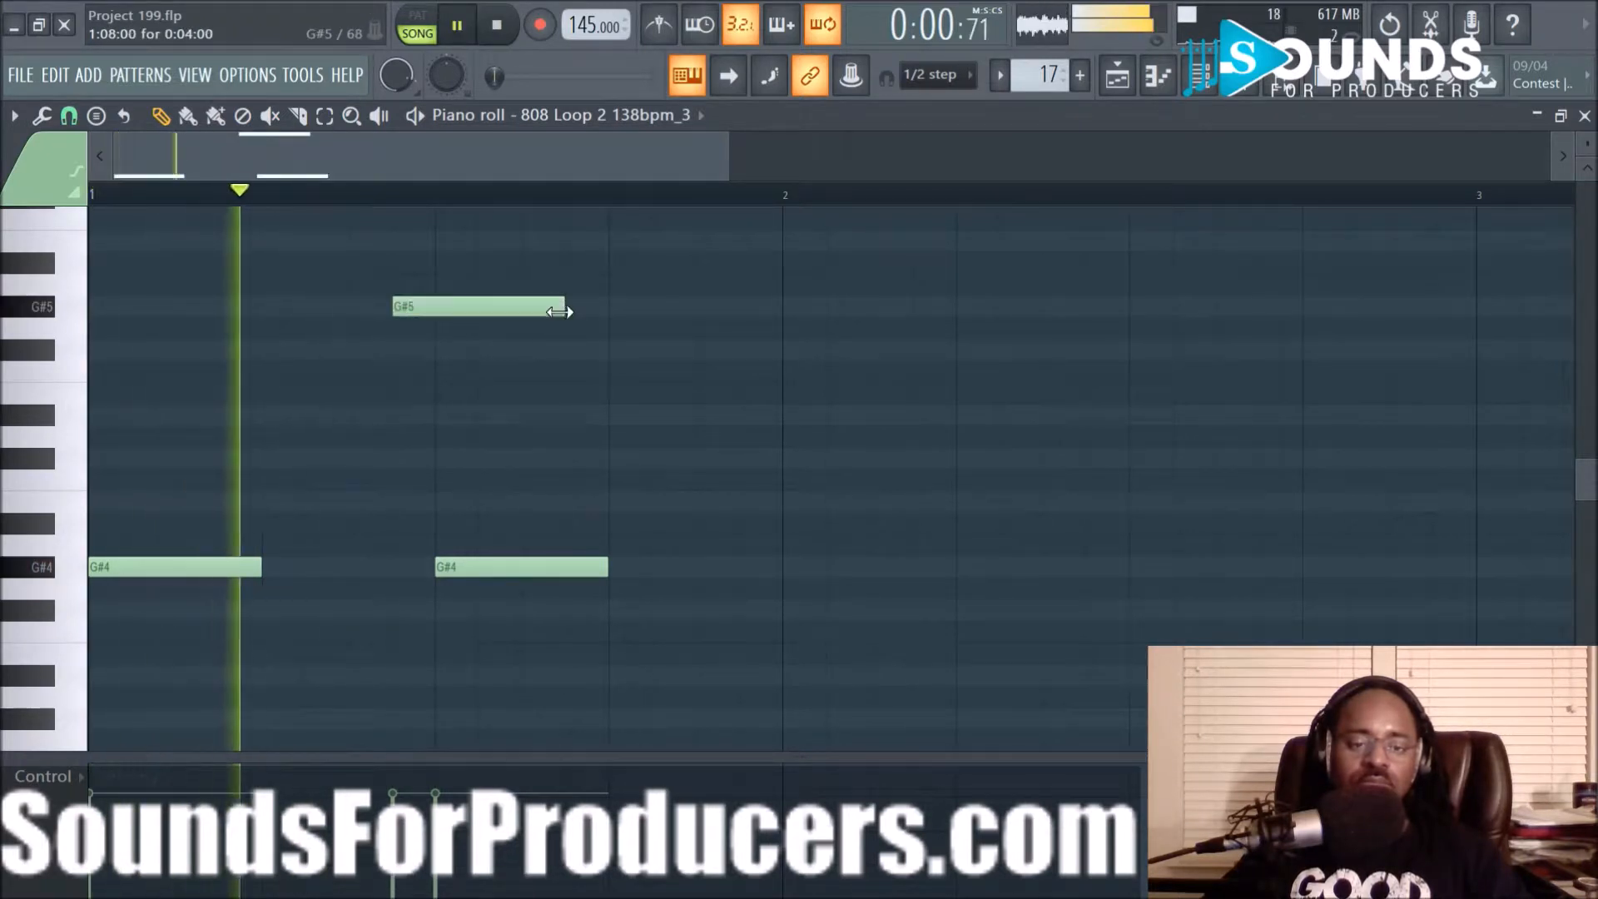
key("space")
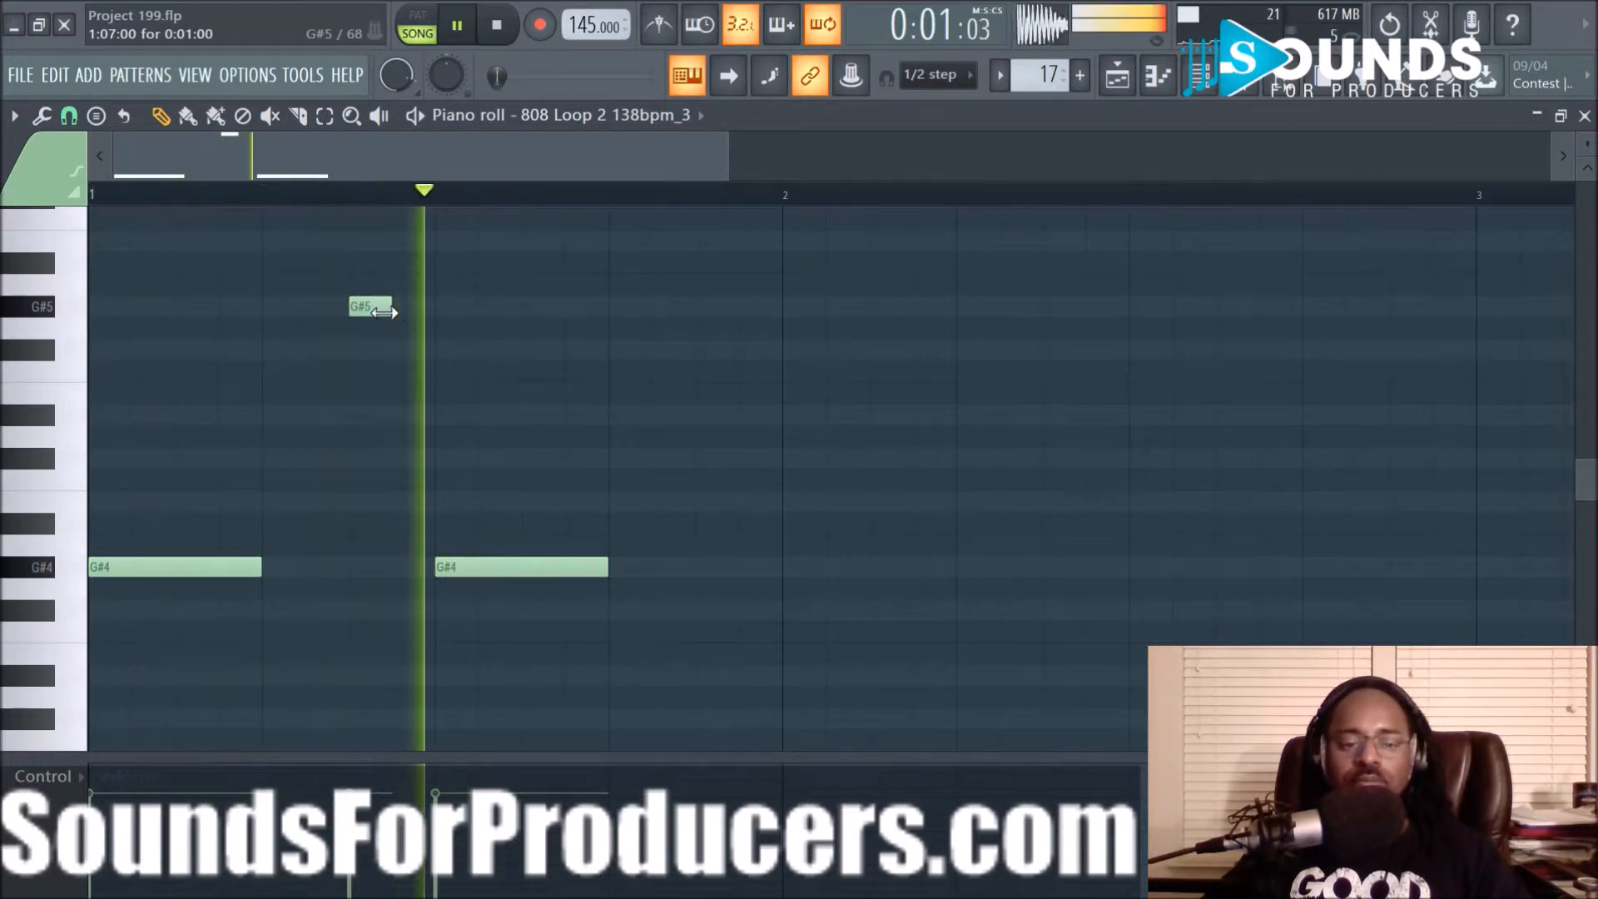
left_click_drag(392, 308, 427, 317)
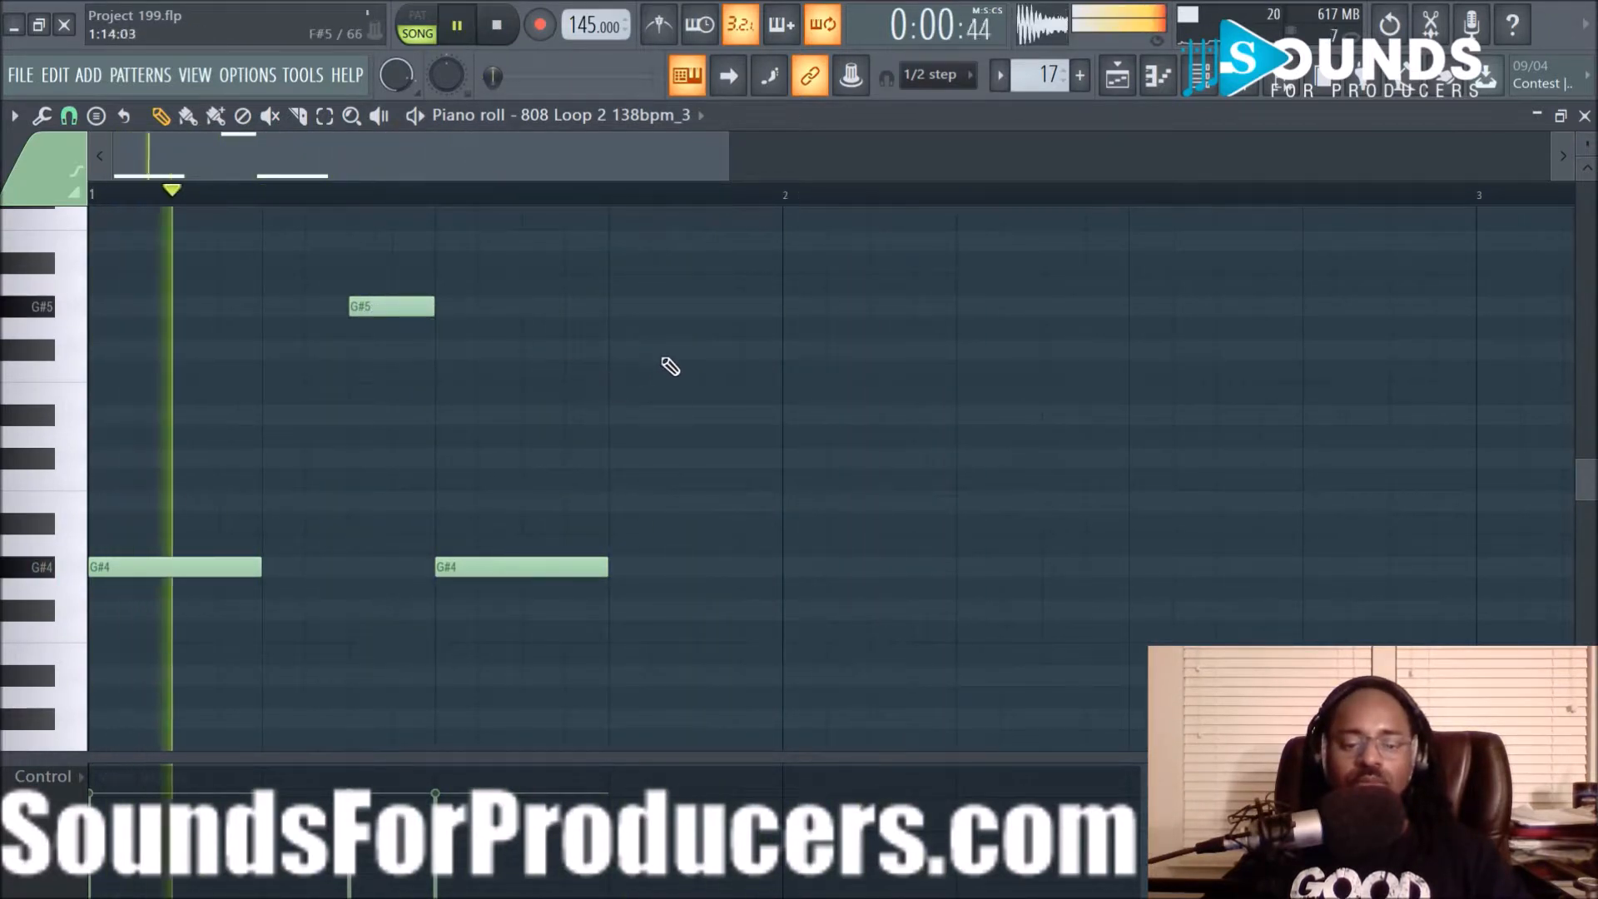
Continue the 808 line with two-step G#4 notes at step 15 and bar 2's step 7, a one-beat G#4 at bar 2 and a D#4 on its beat 3
left_click(748, 569)
key("space")
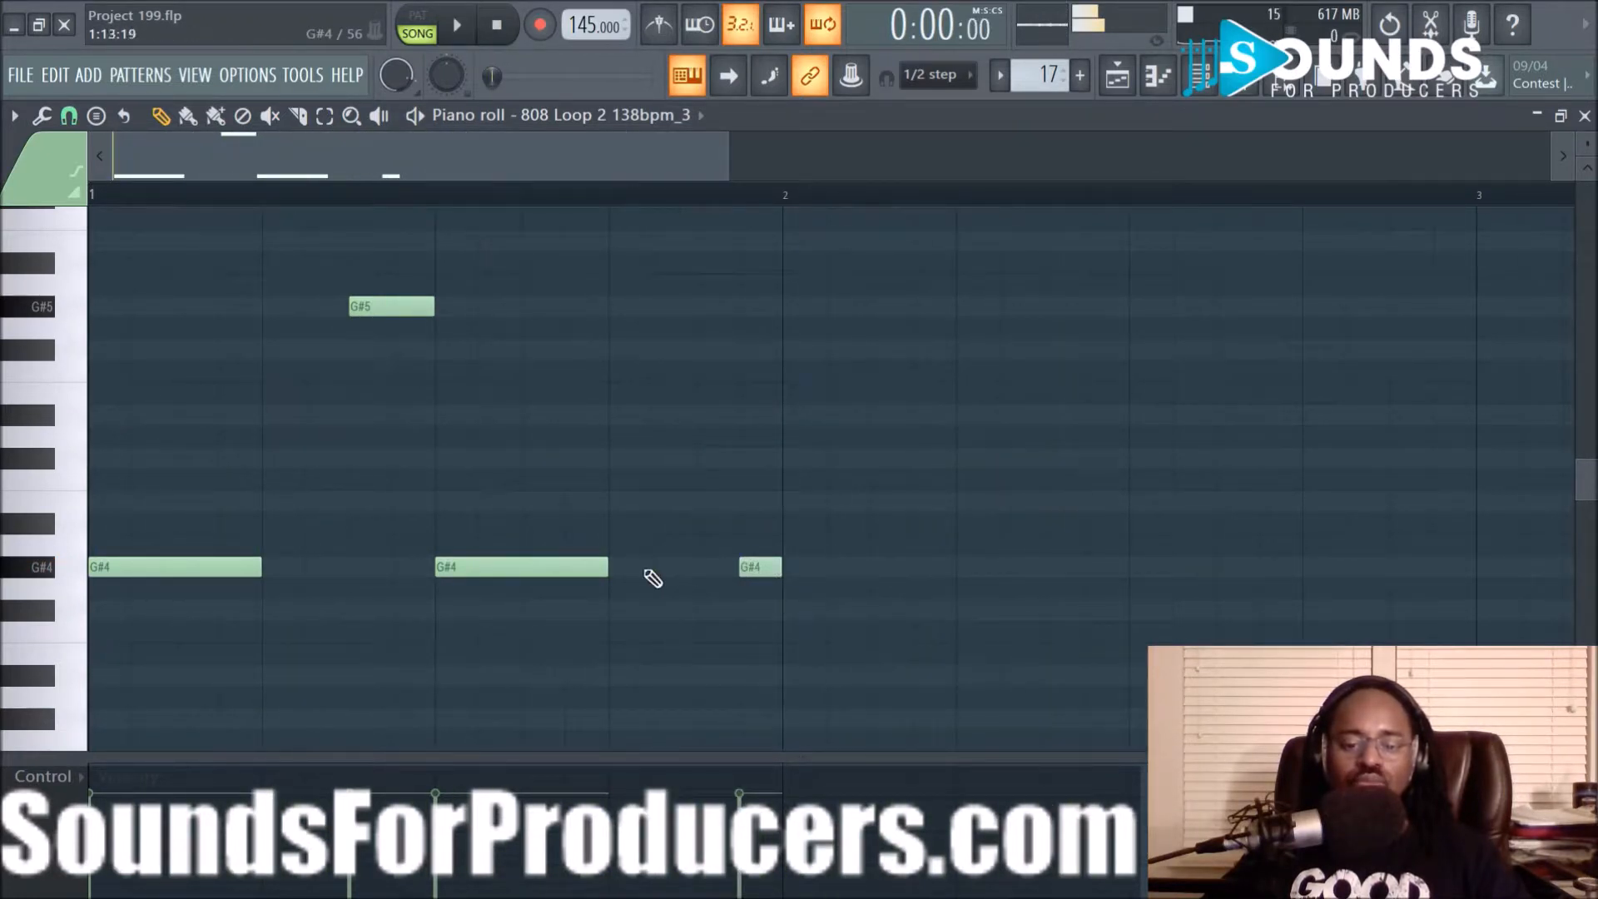
left_click_drag(545, 562, 789, 566)
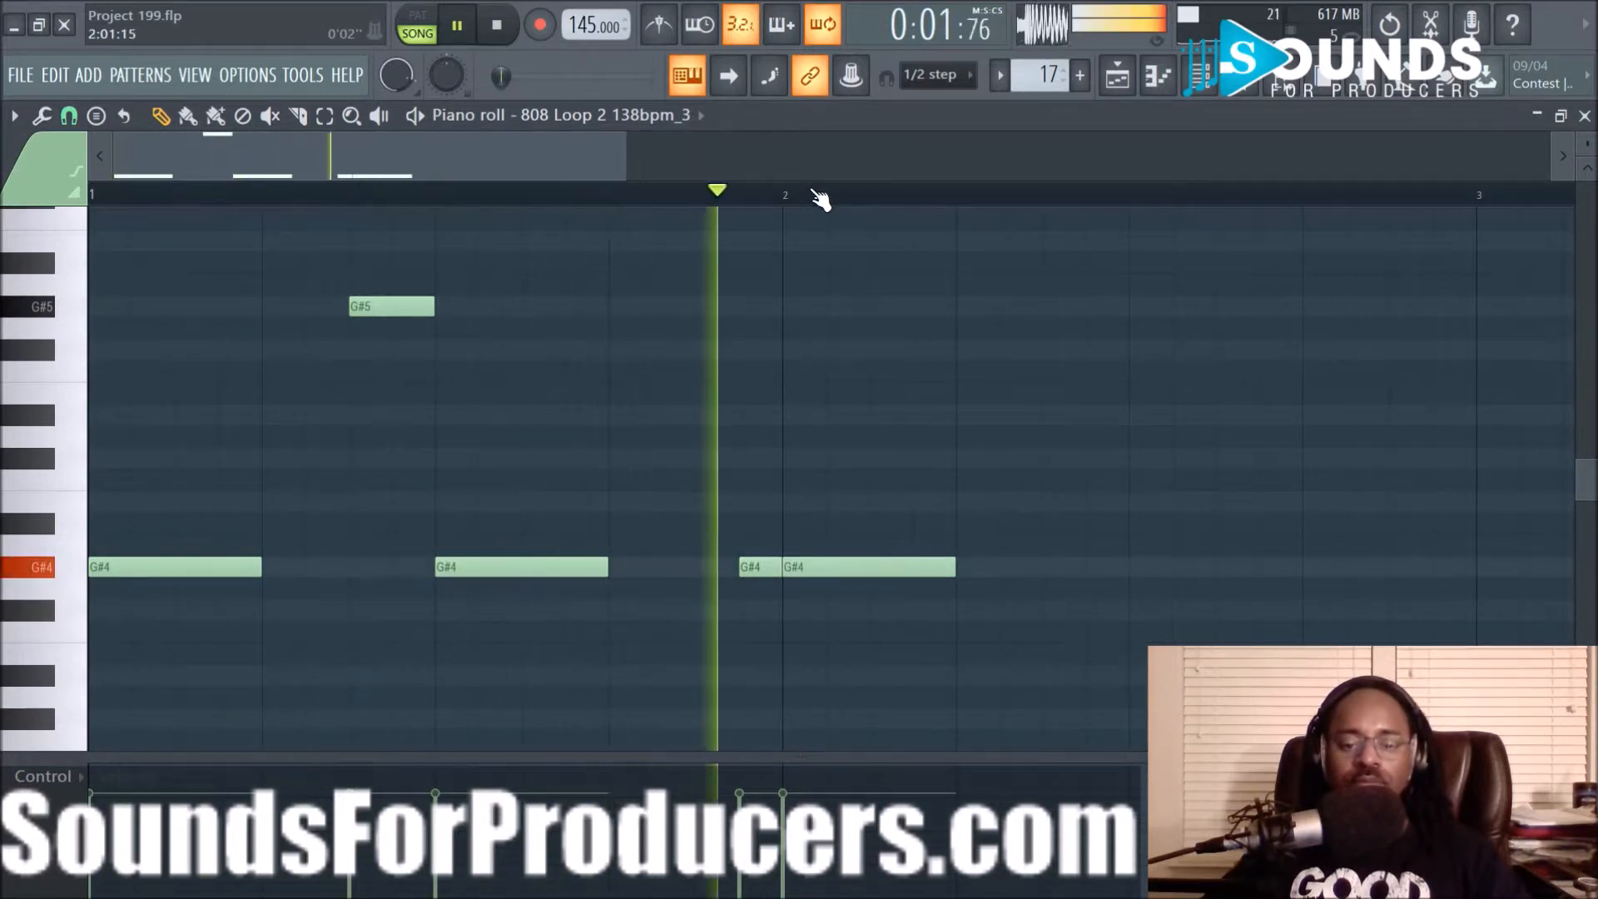
mouse_move(766, 566)
left_mouse_down()
mouse_move(735, 567)
mouse_move(776, 589)
left_mouse_up()
key("space")
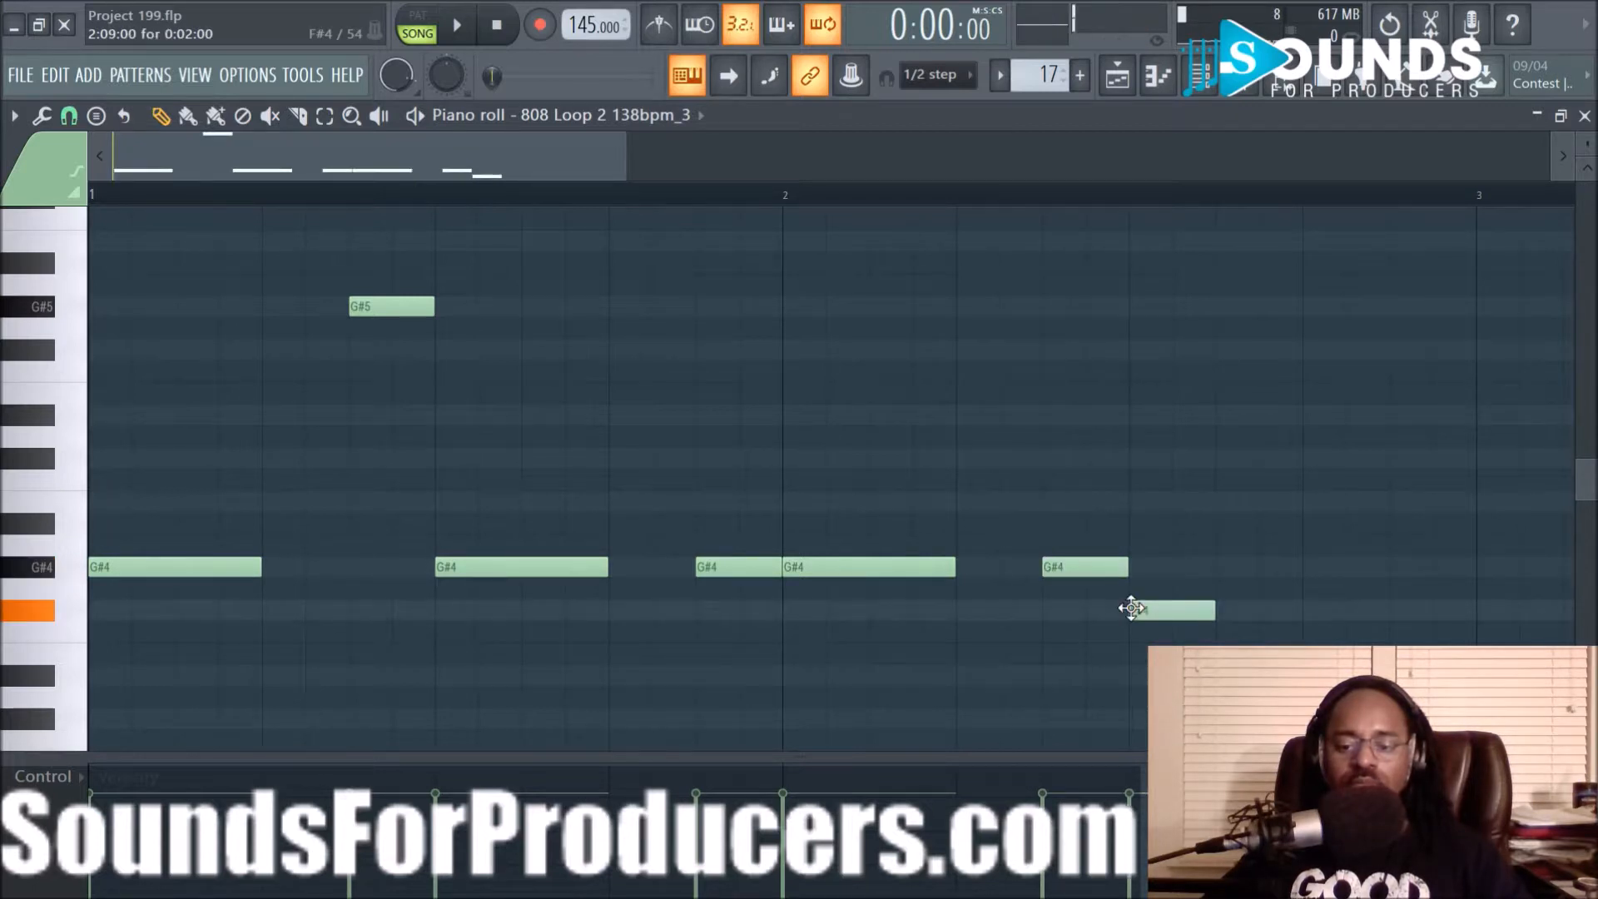
left_click_drag(1132, 608, 1127, 663)
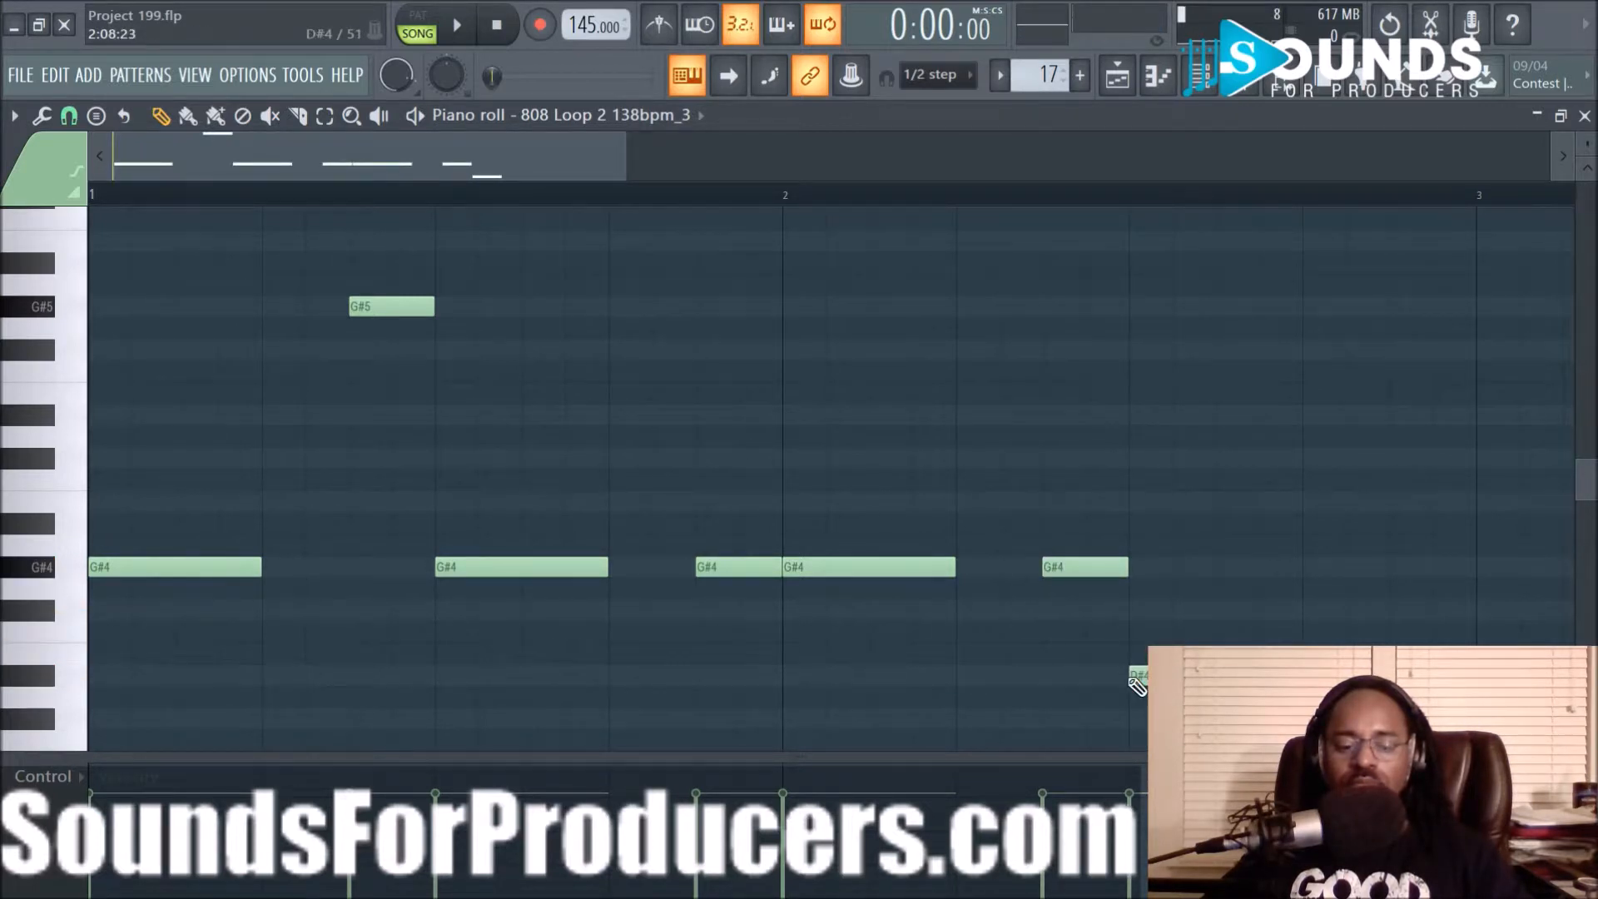
Lengthen the D#4 on beat 3 of bar 2 to one beat and add a one-beat D#4 on beat 4
key("space")
scroll(1045, 198, "down", 1)
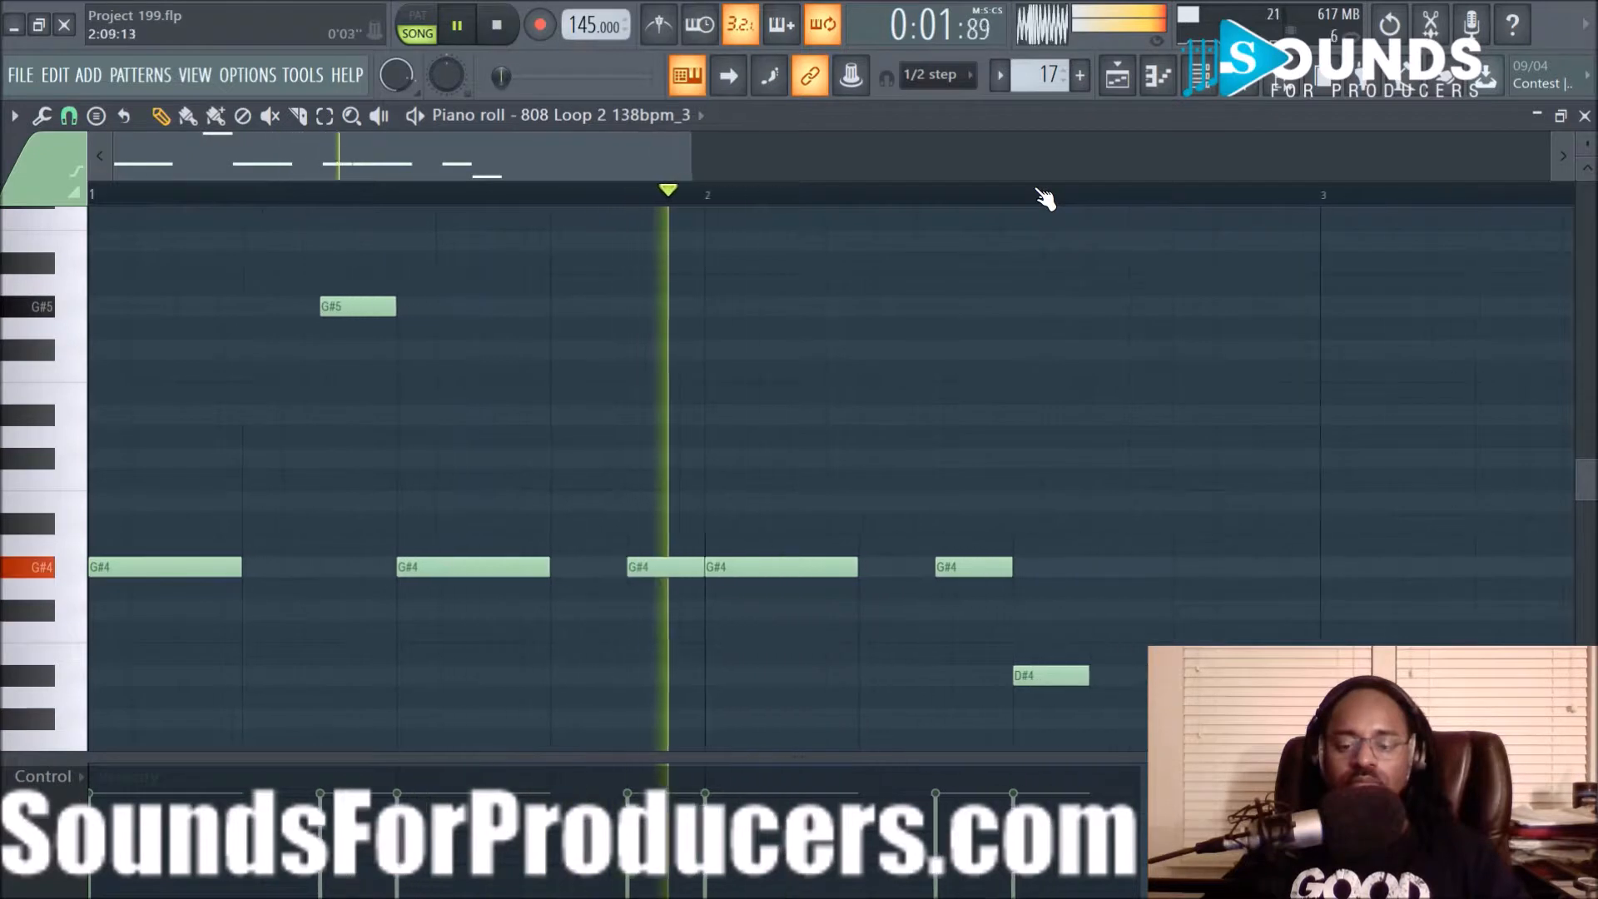
key("space")
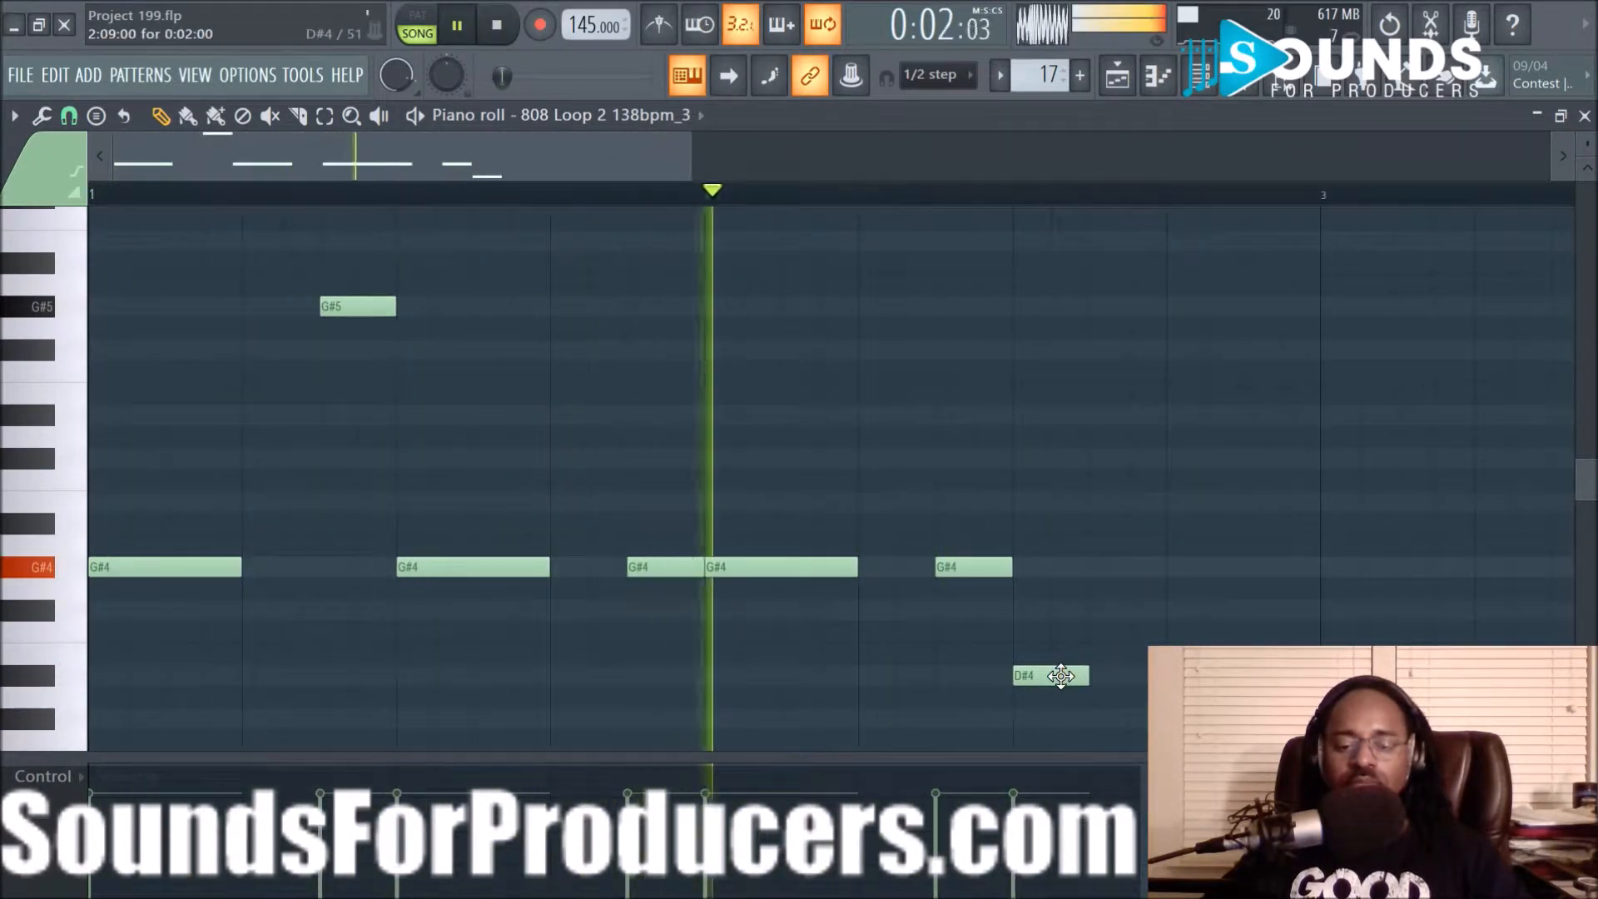
key("space")
left_click_drag(1090, 675, 1124, 674)
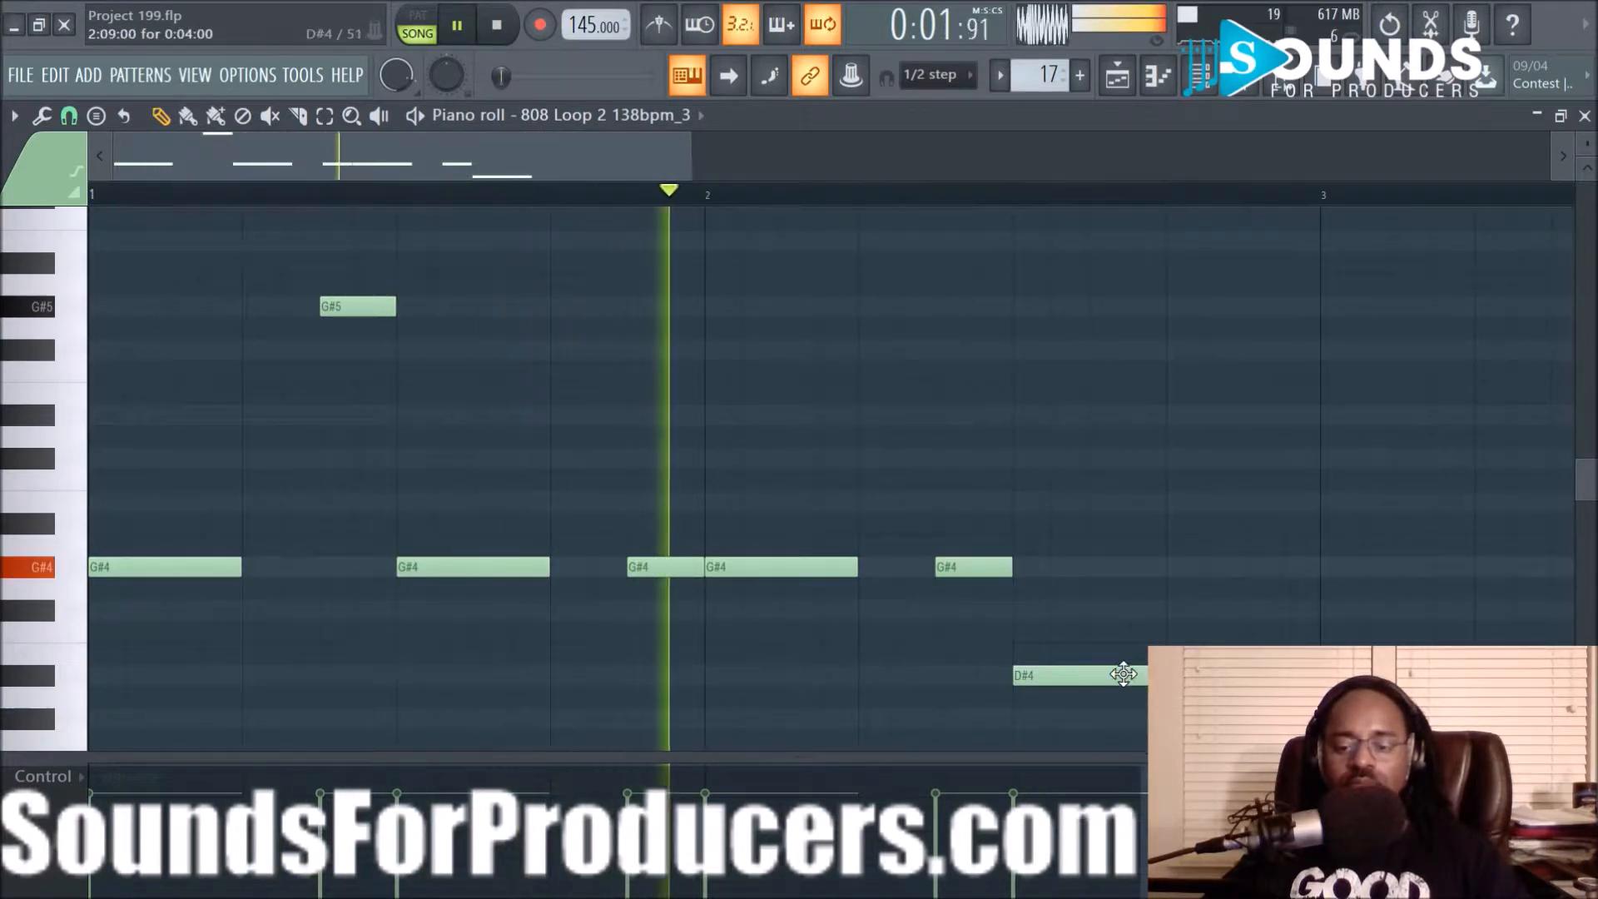
key("space")
key("space")
scroll(1257, 204, "down", 2)
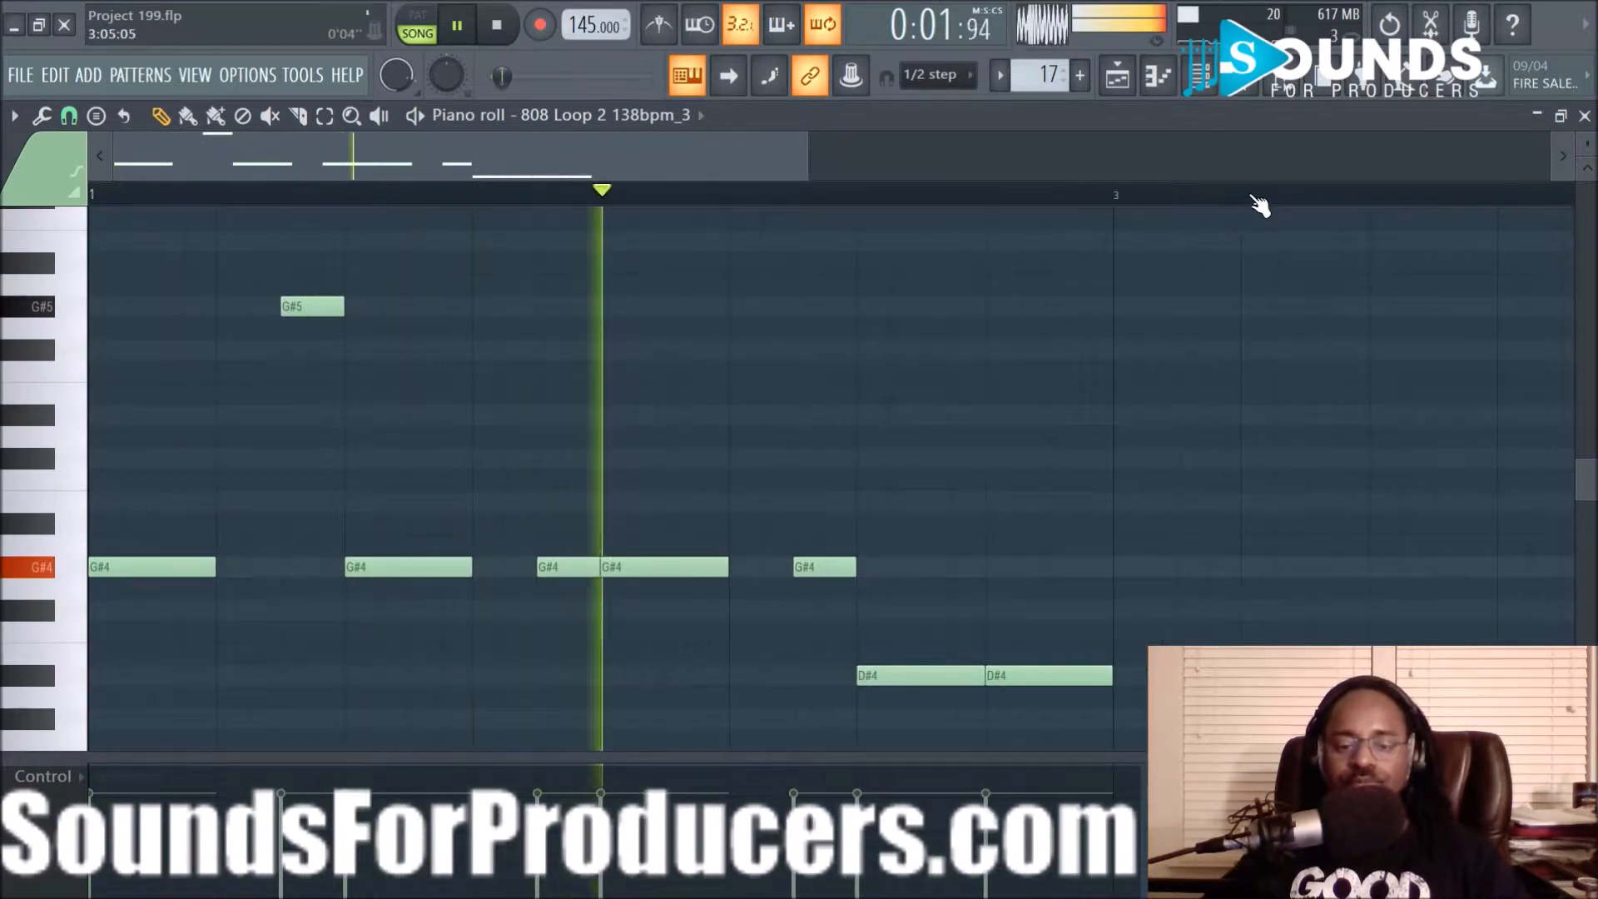
Continue into bar 3 with one-beat E4 notes on beats 1 and 3 and a two-step E4 at step 7, checking against playback
scroll(1257, 204, "down", 1)
key("space")
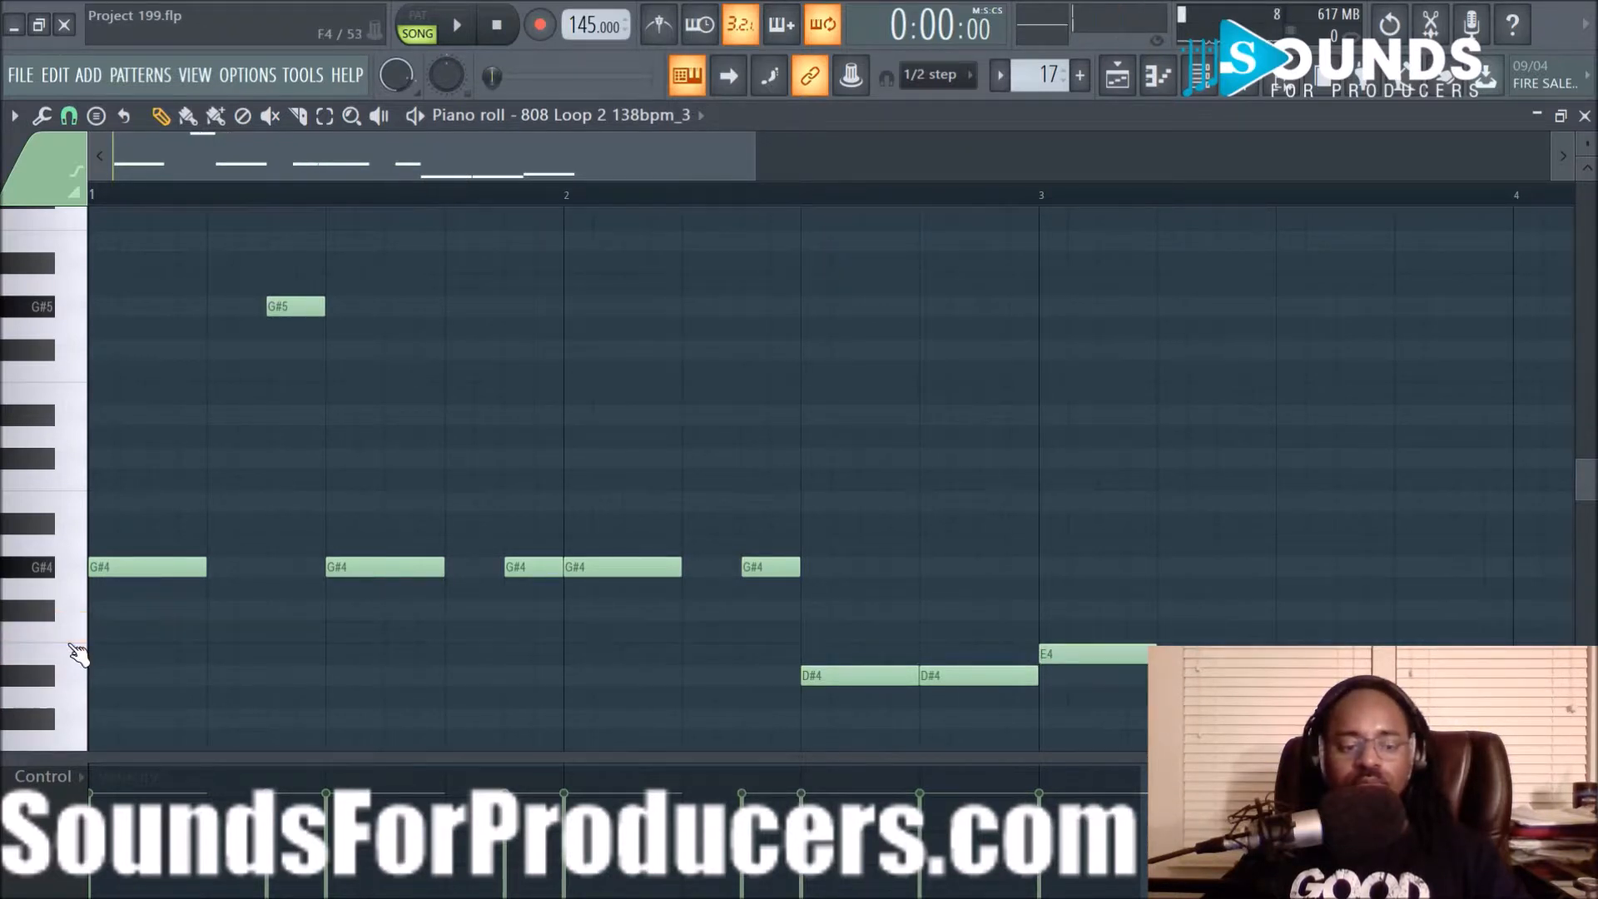
key("space")
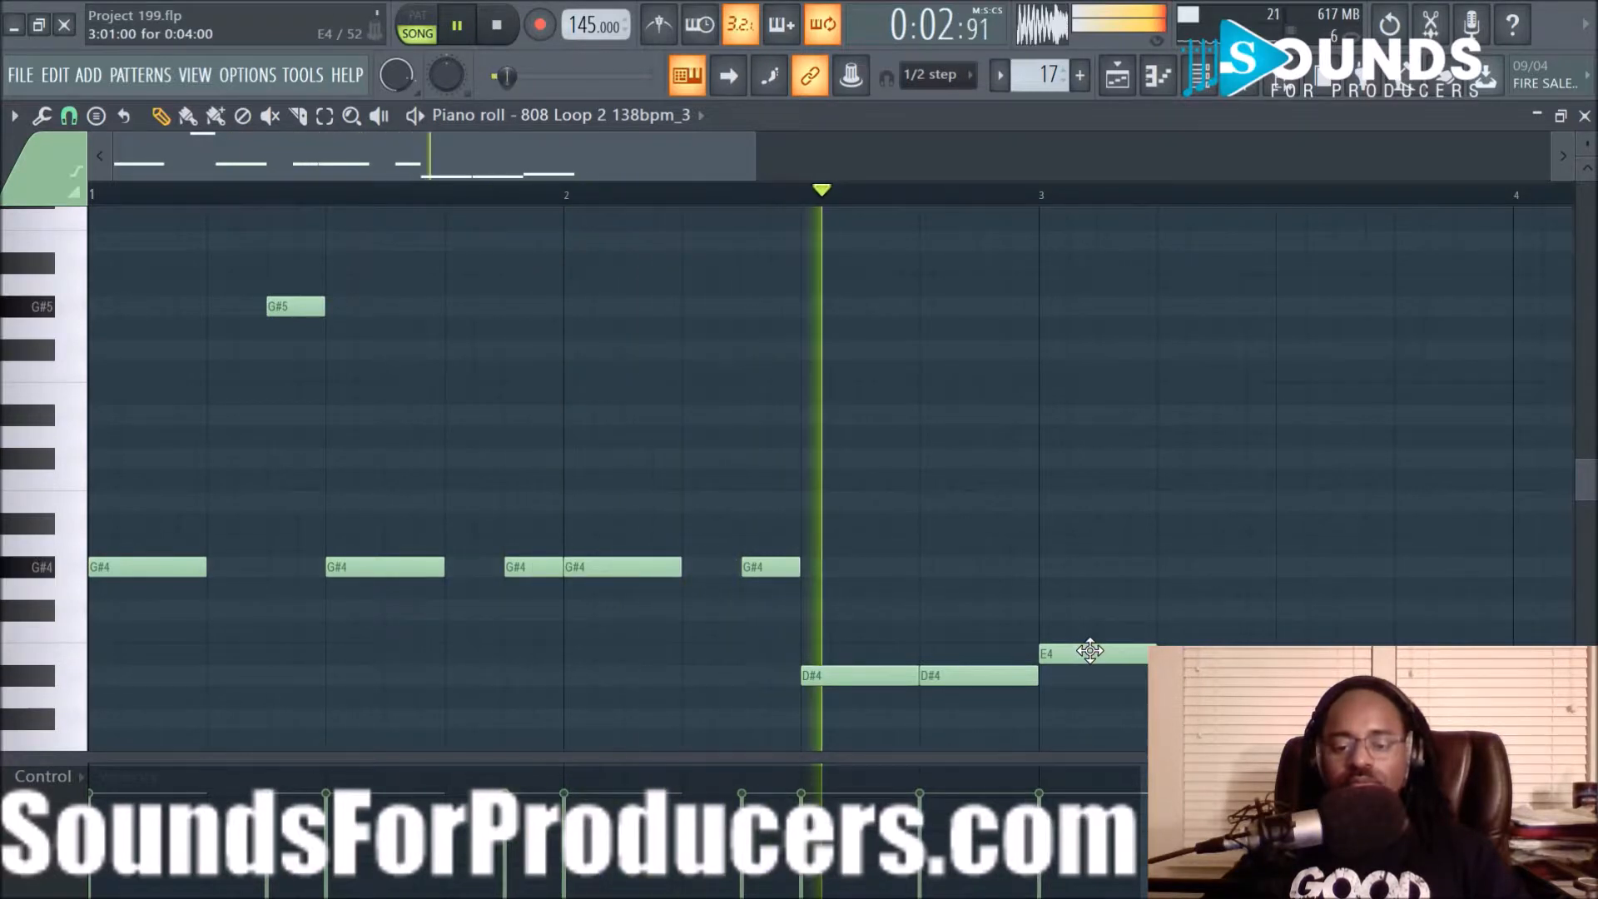
key("space")
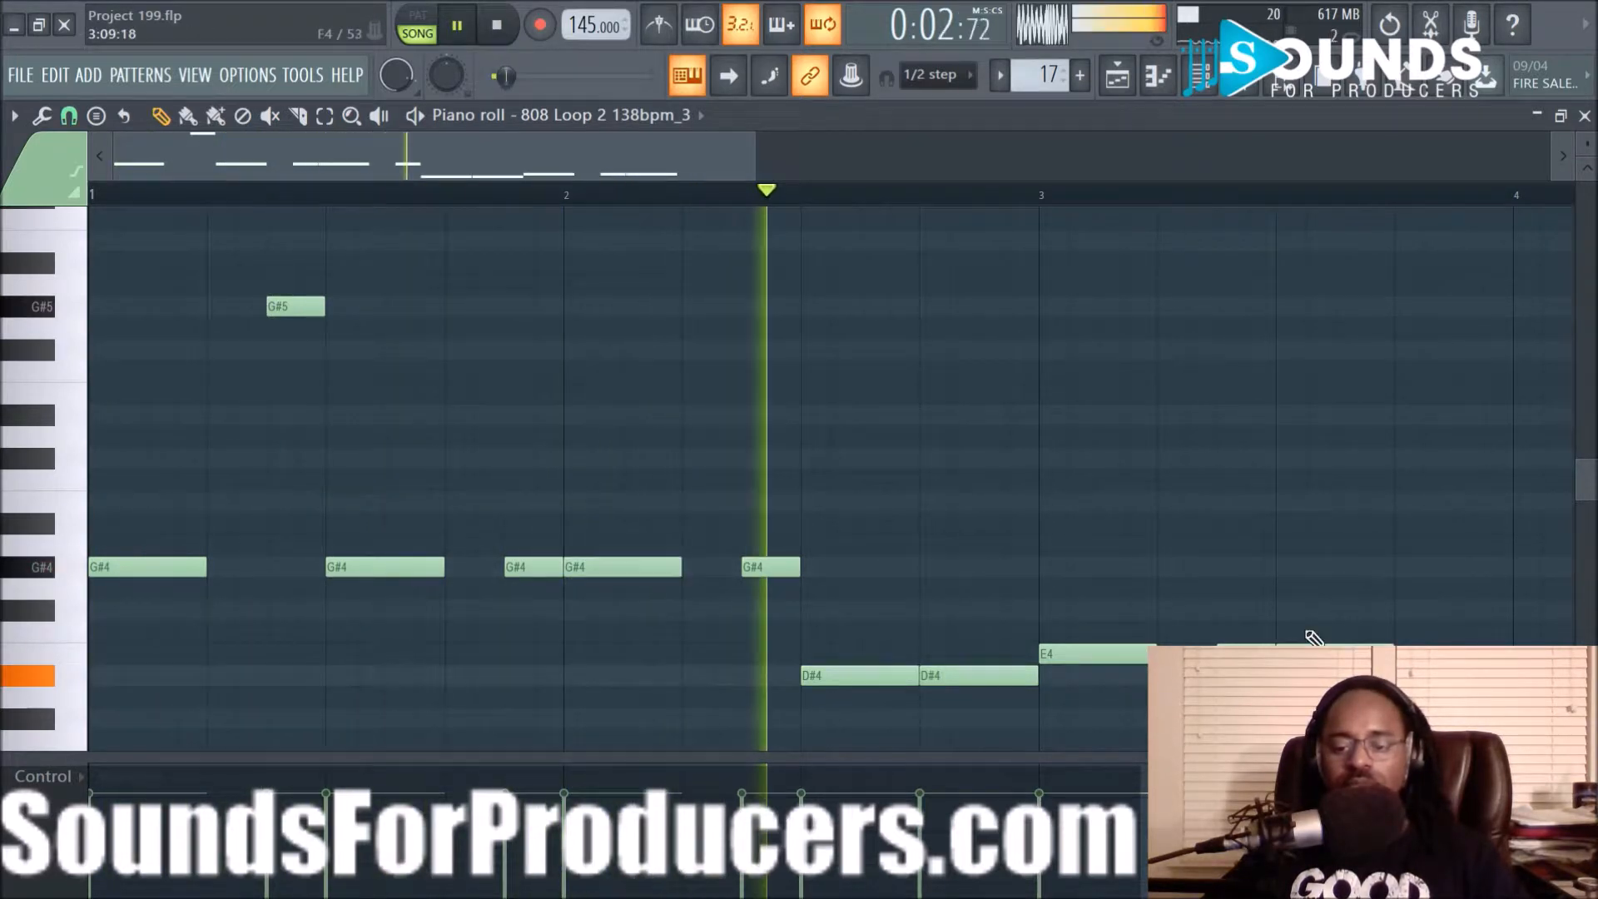
Copy bar 3's last two E4 notes to start at its step 15 and at bar 4, and lower the copies to D#4
left_click_drag(774, 163, 869, 170)
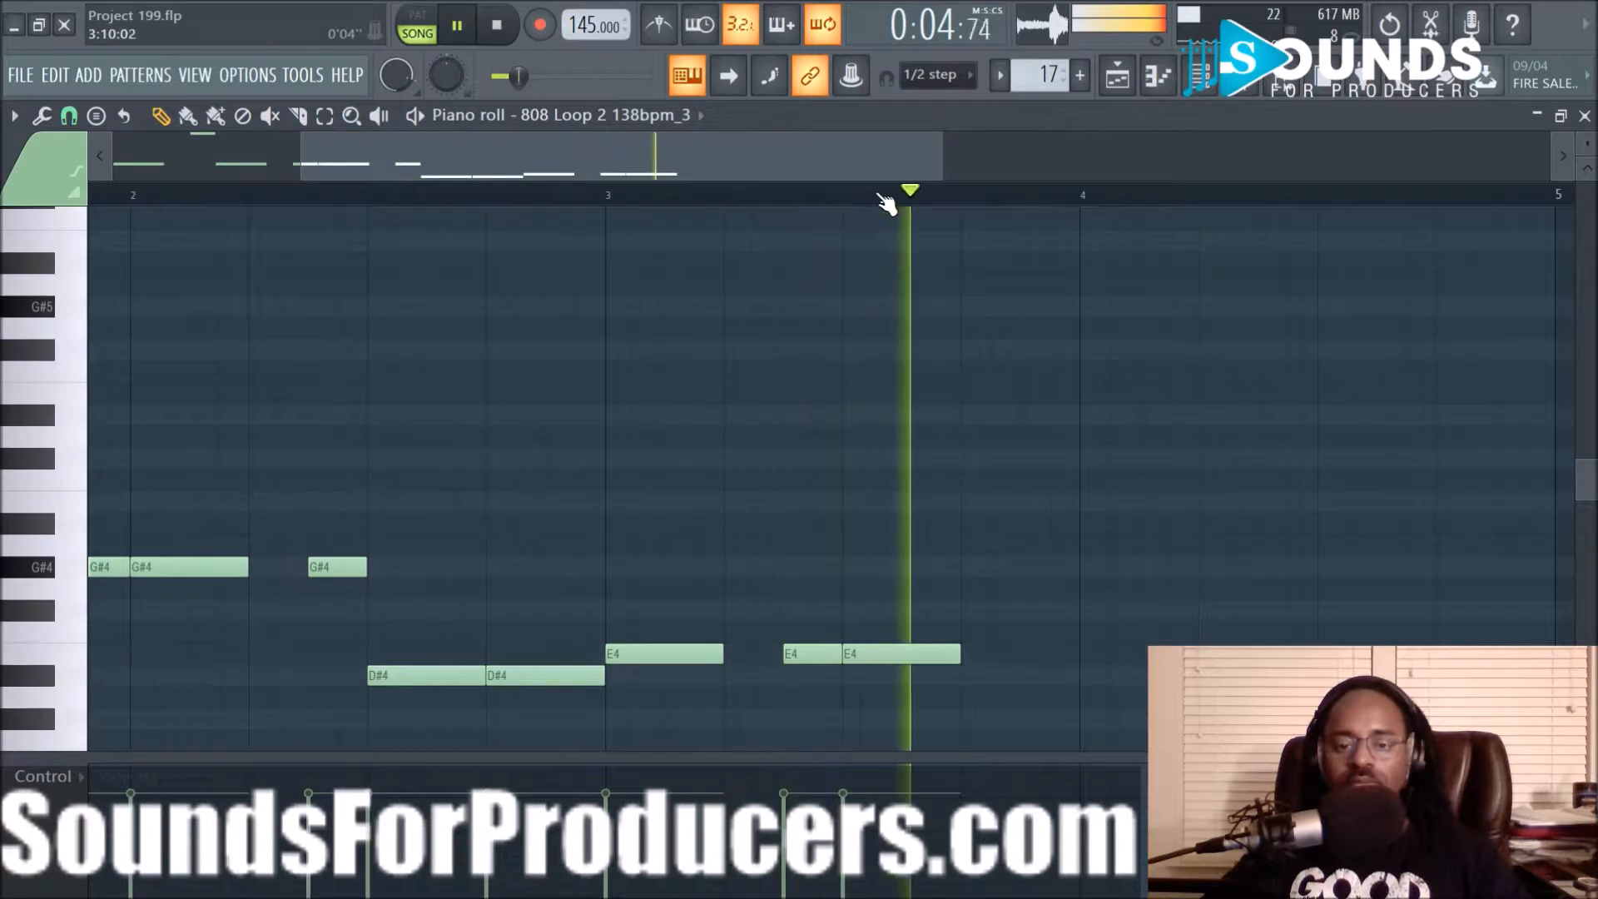
scroll(891, 196, "down", 2)
left_click_drag(806, 600, 953, 716)
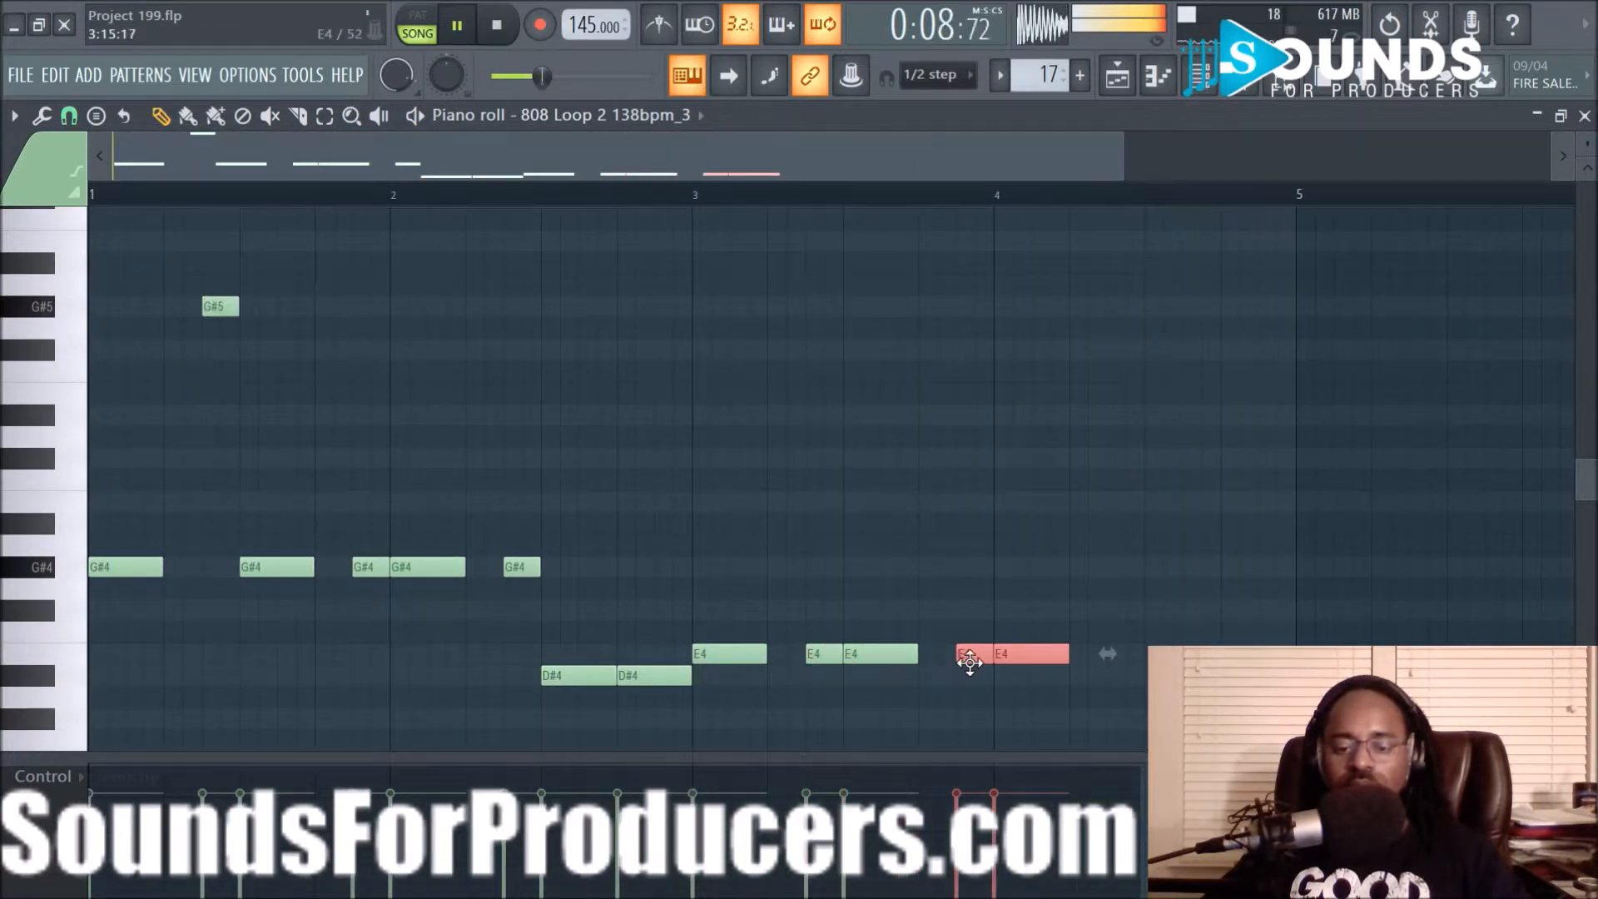
key("space")
key("space")
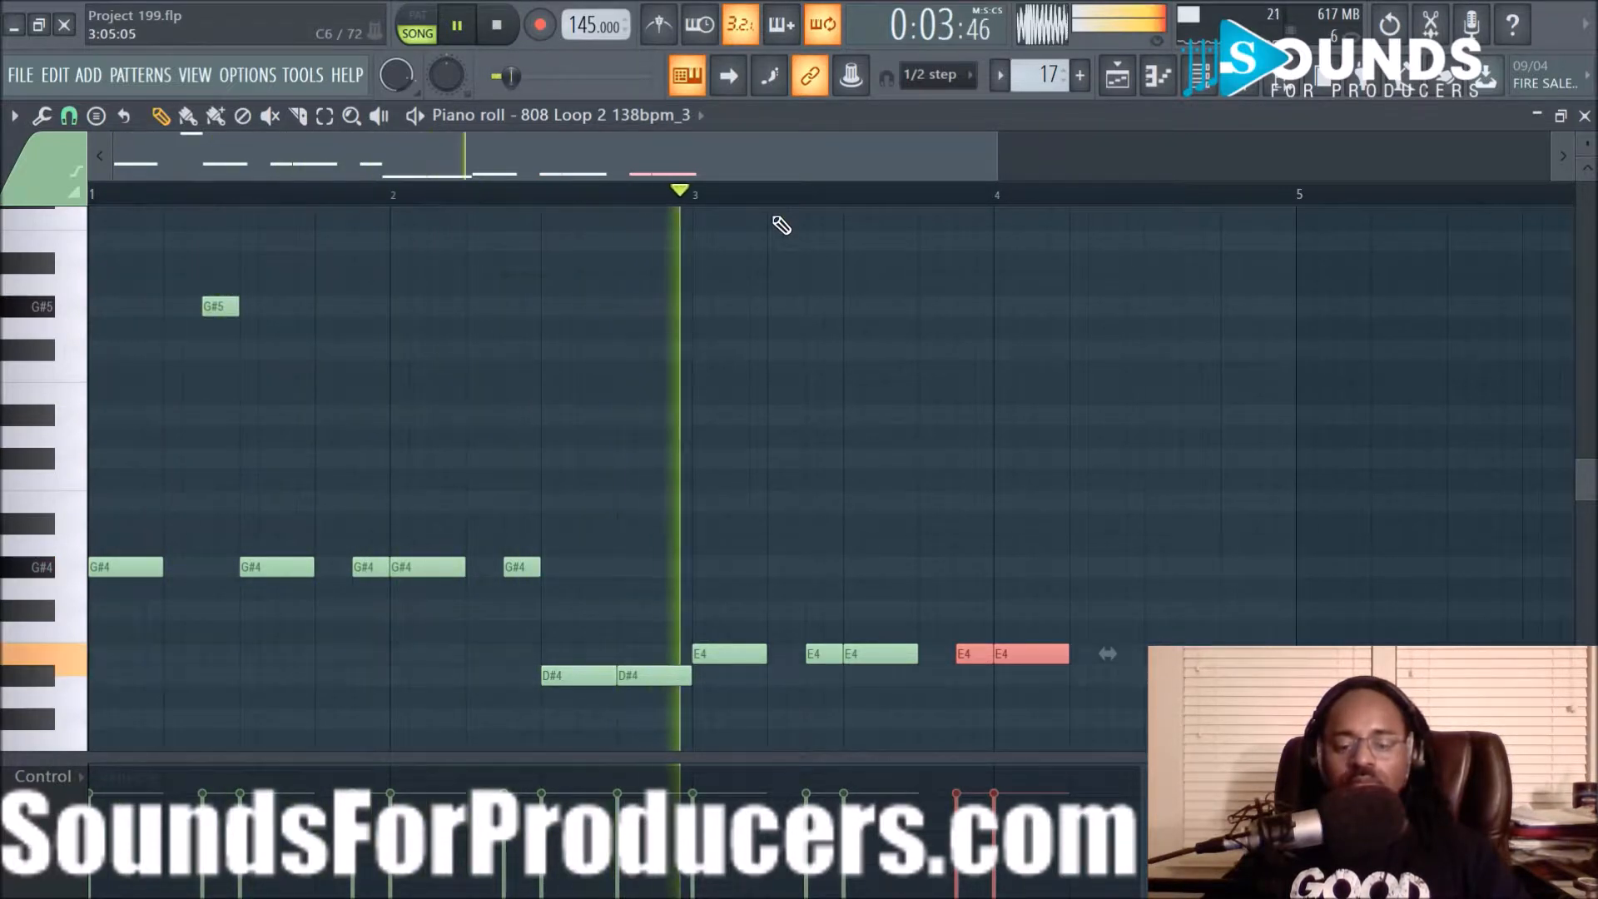
key("space")
scroll(1032, 529, "down", 2)
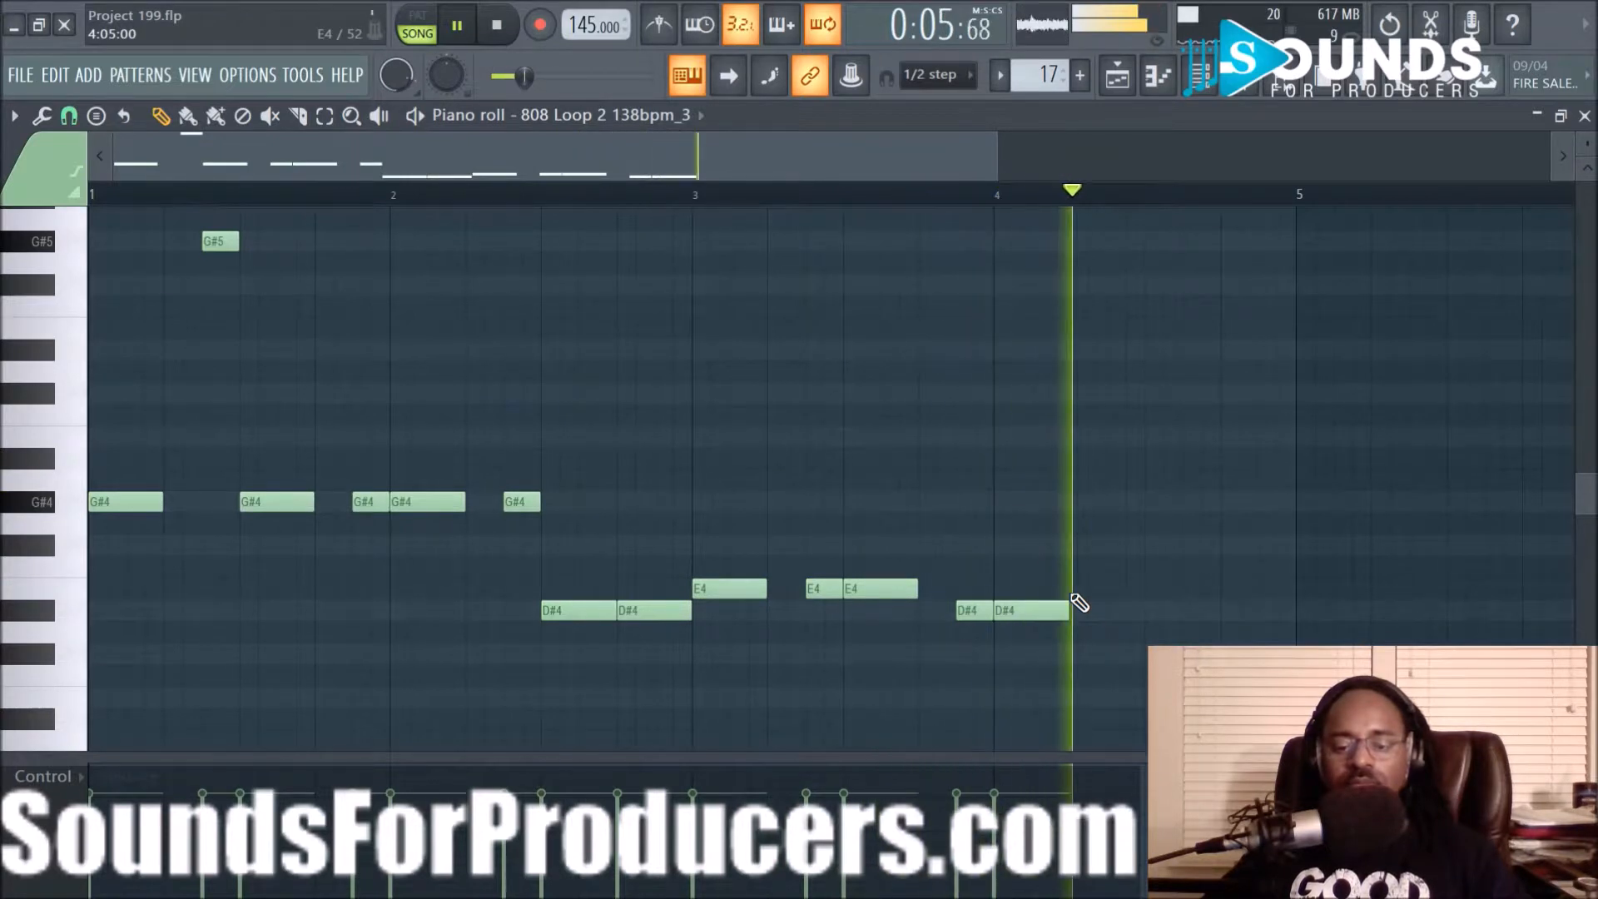
Copy the D#4 pair to step 7 and beat 3 of bar 4, and add a one-beat G#3 on beat 4
key("space")
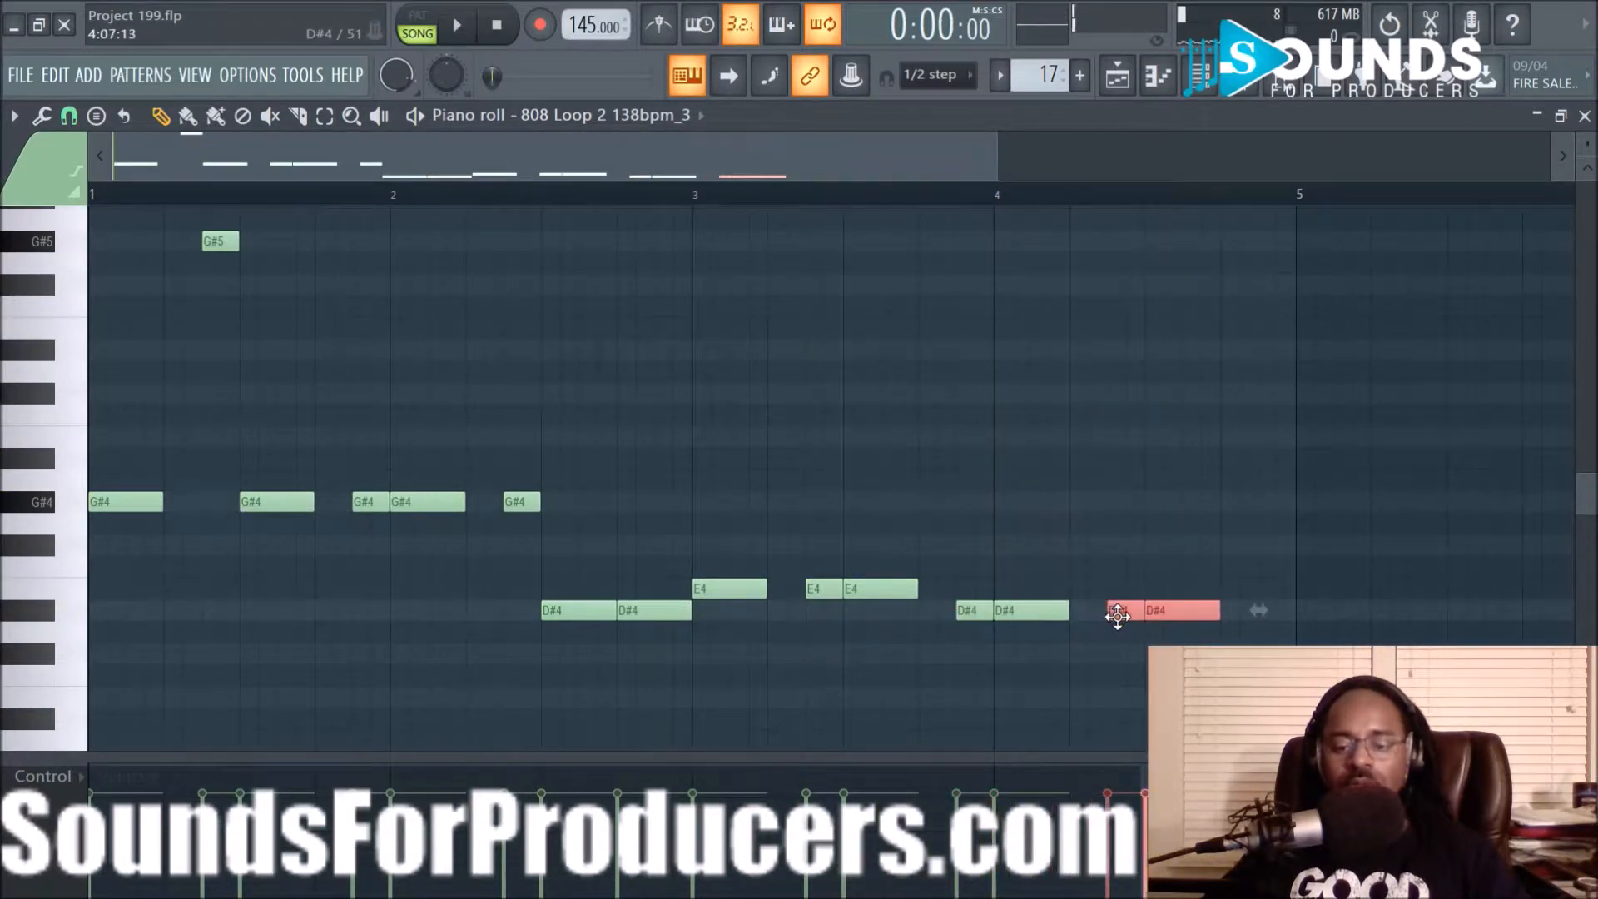
key("space")
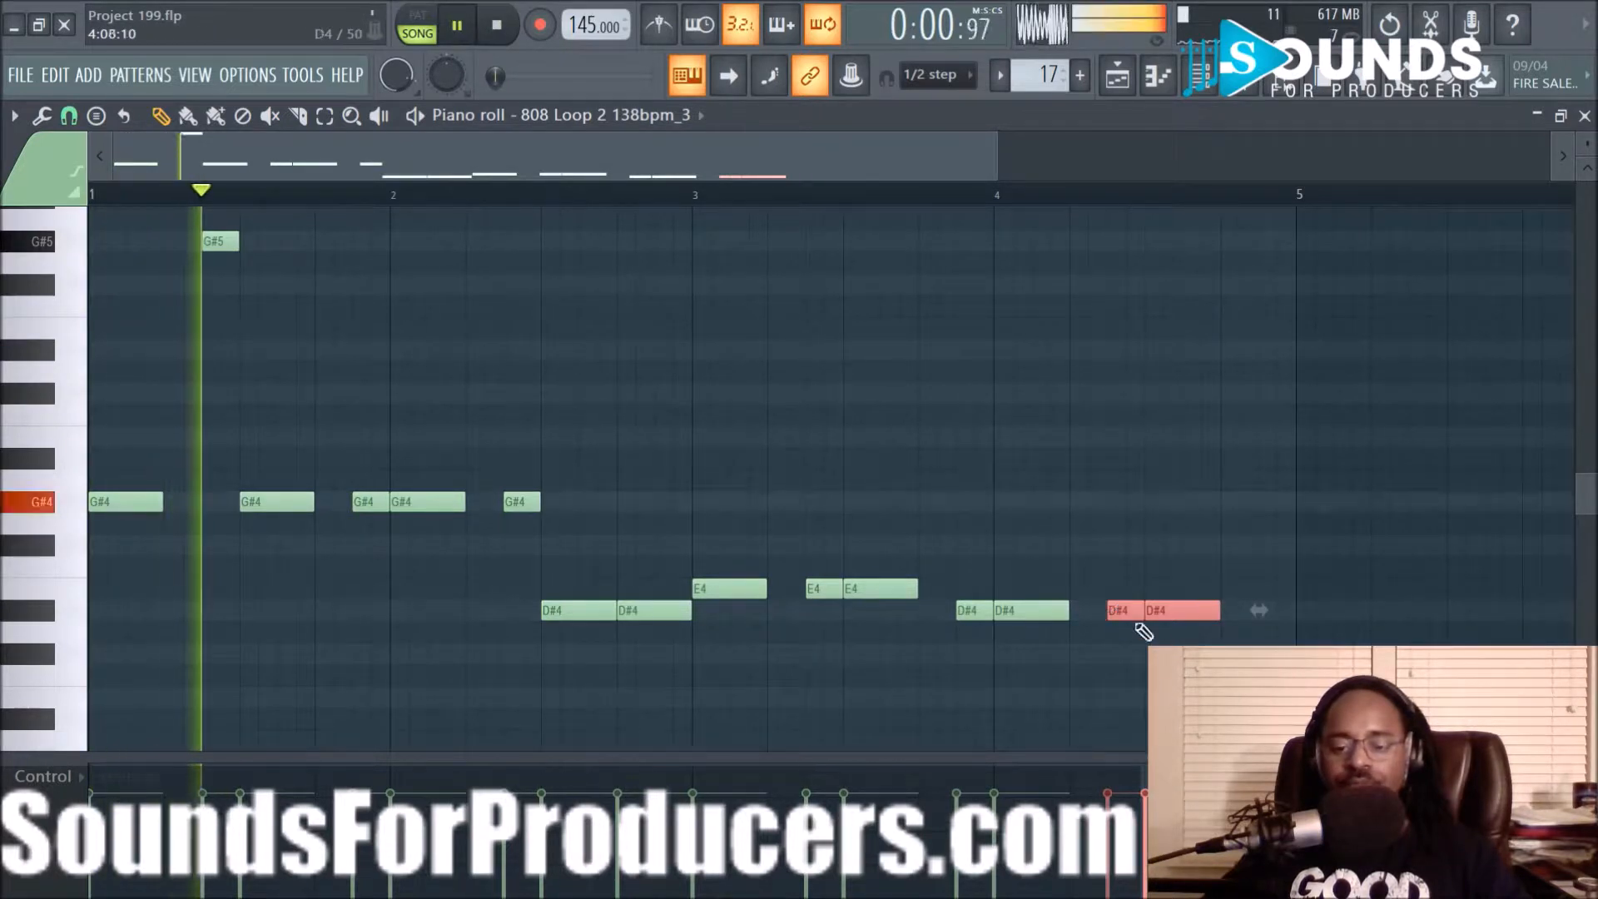
scroll(1136, 541, "down", 3)
scroll(1137, 542, "down", 3)
left_click(1189, 583, "ctrl")
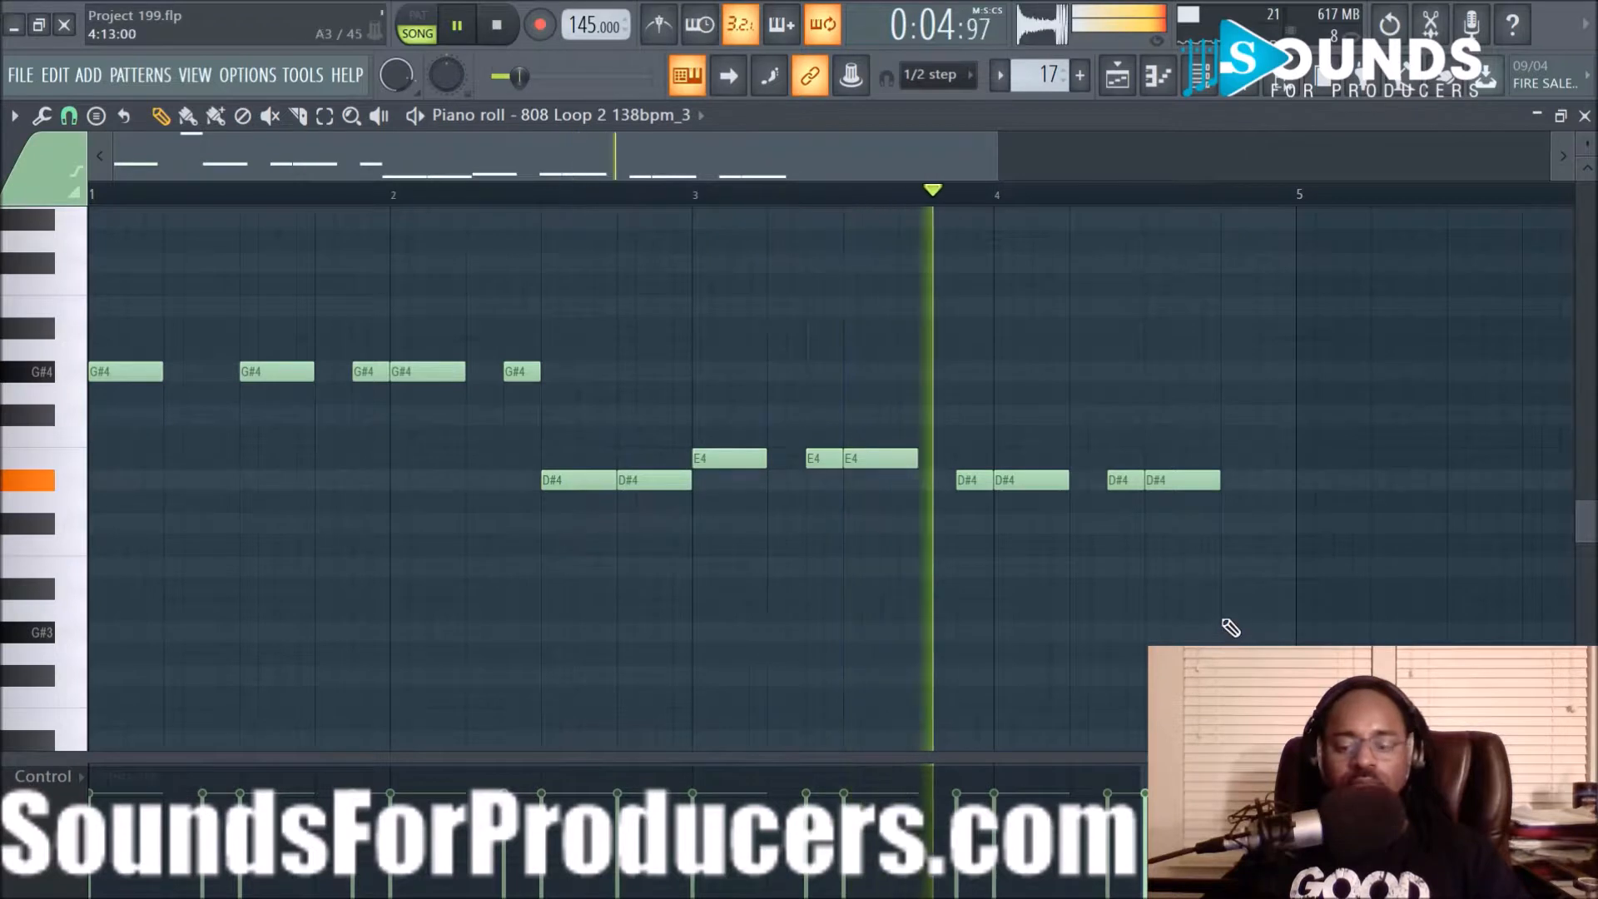
left_click(1236, 634)
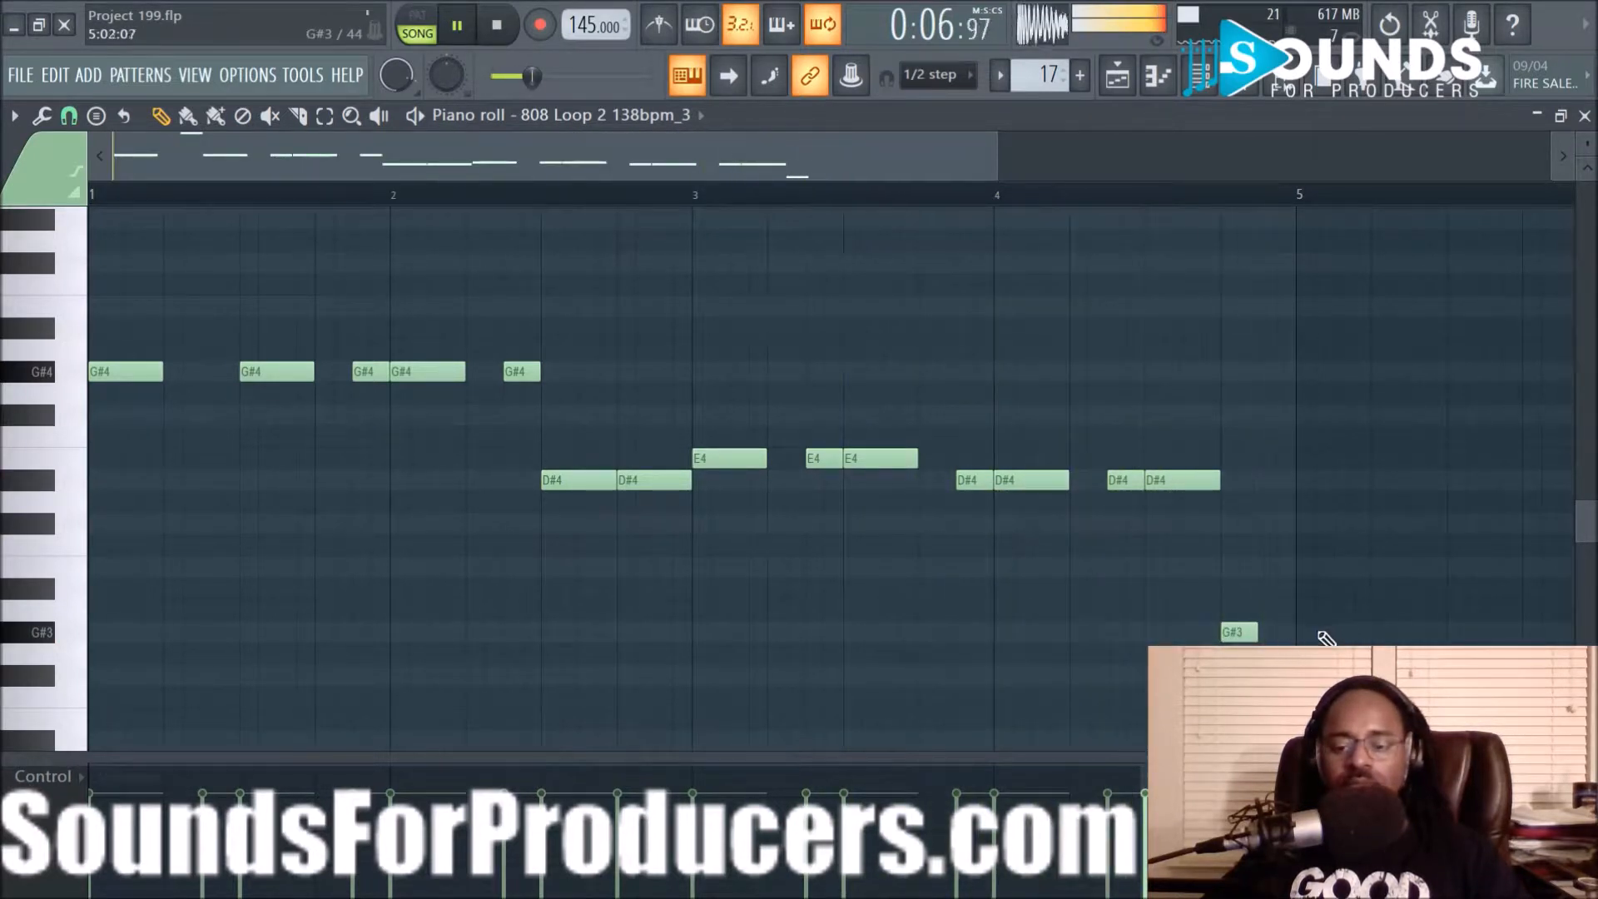
left_click_drag(1263, 636, 1300, 636)
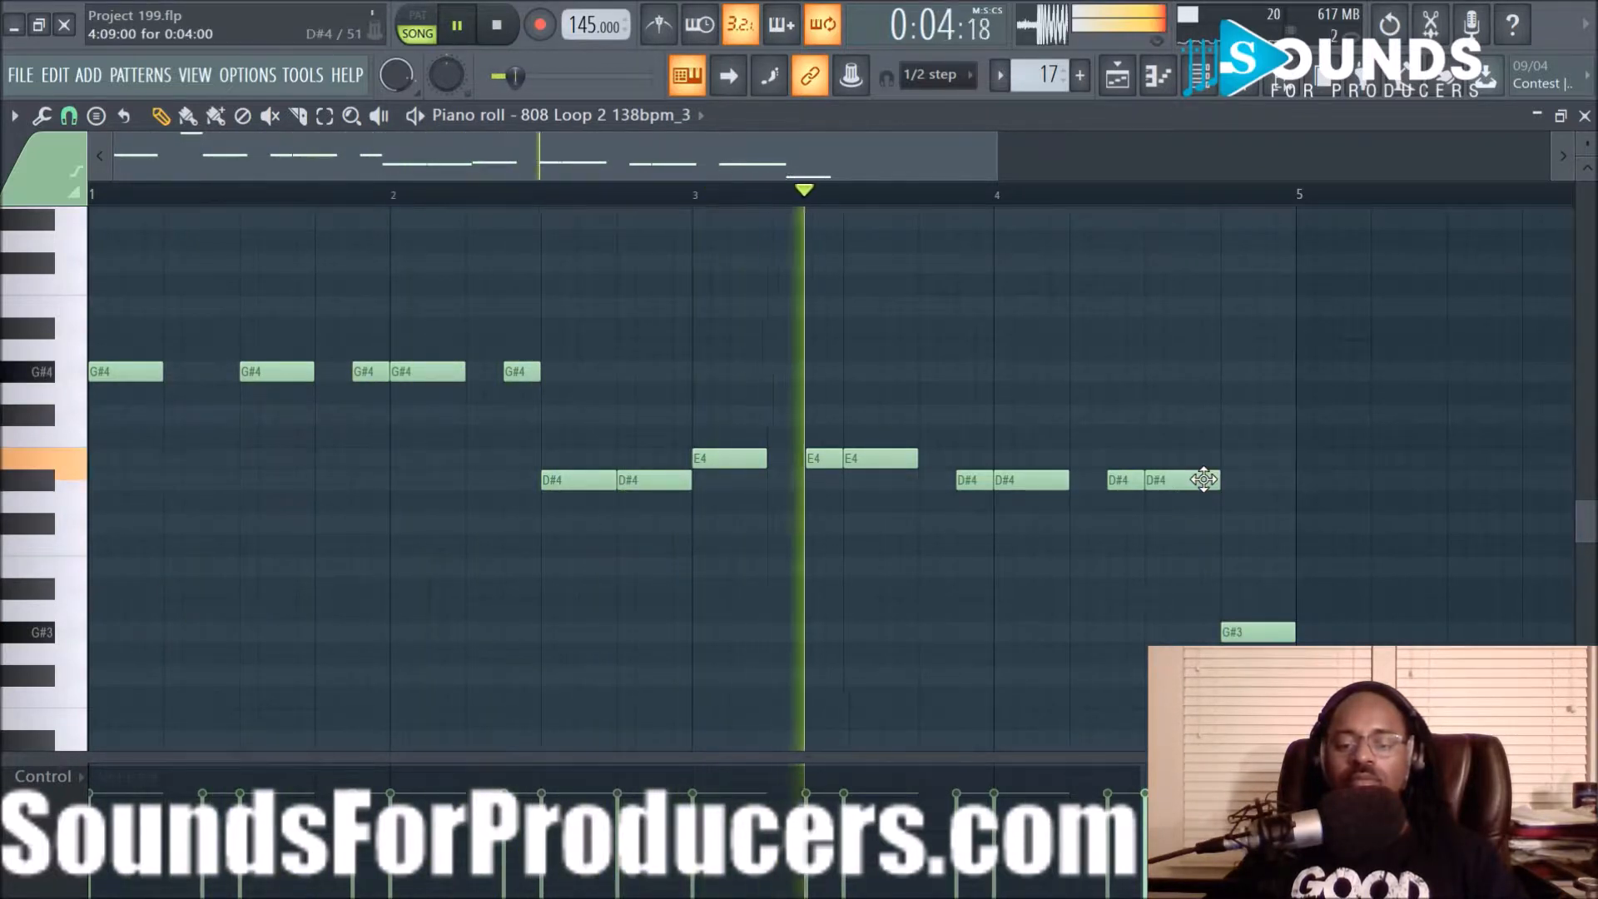
Lower the D#4 on beat 3 of bar 4 to G#3 and listen to the line
key("space")
left_click_drag(1187, 481, 1178, 632)
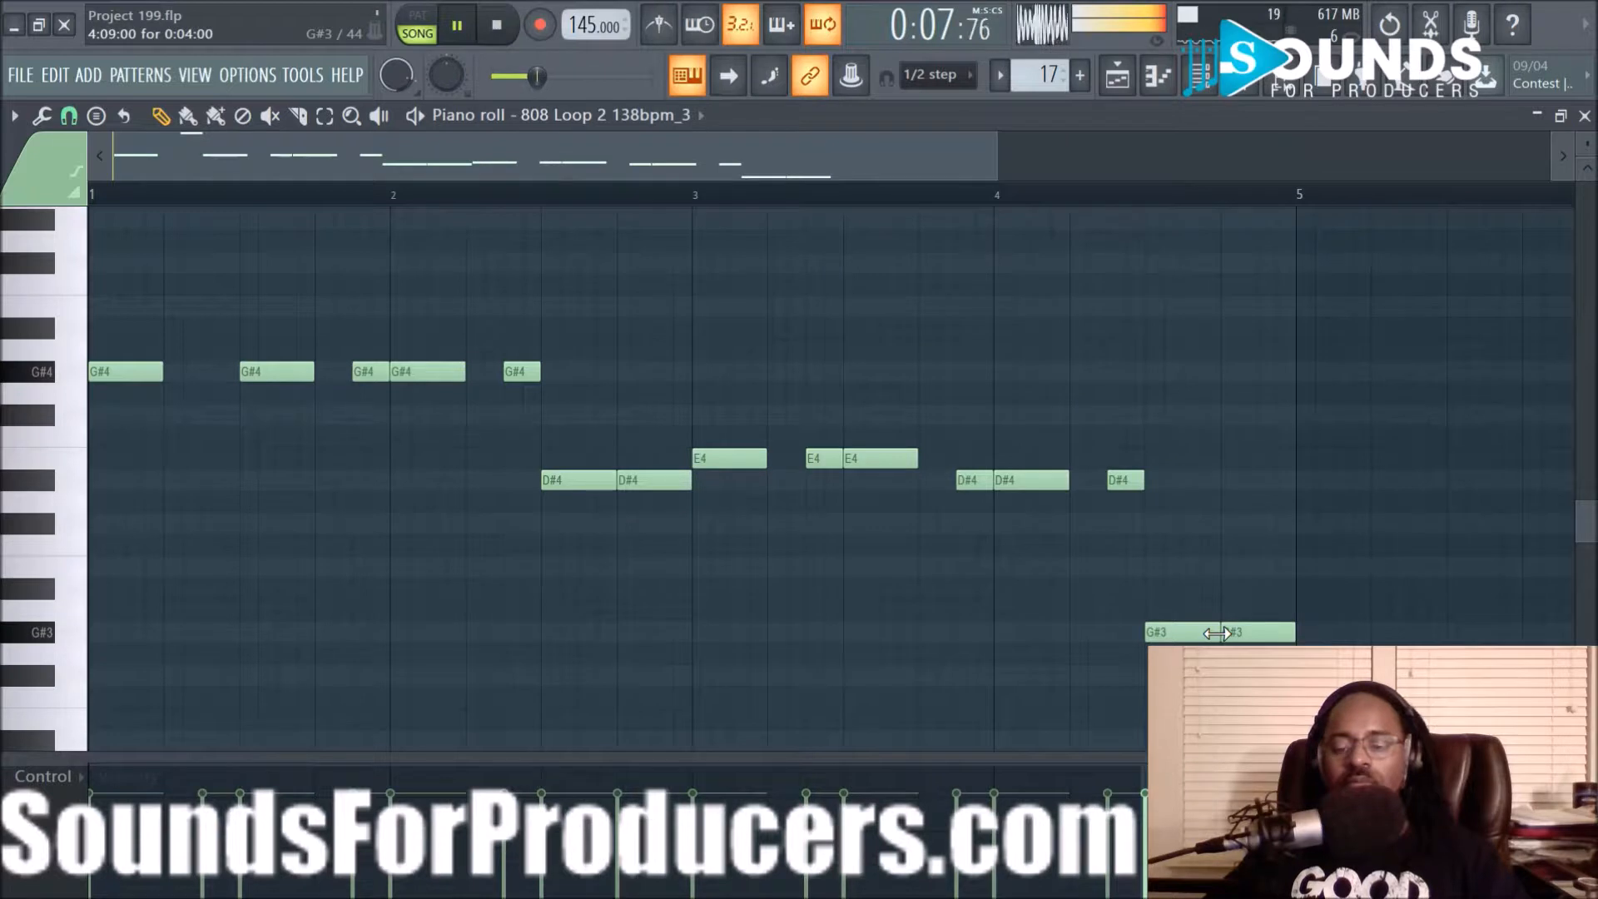
key("space")
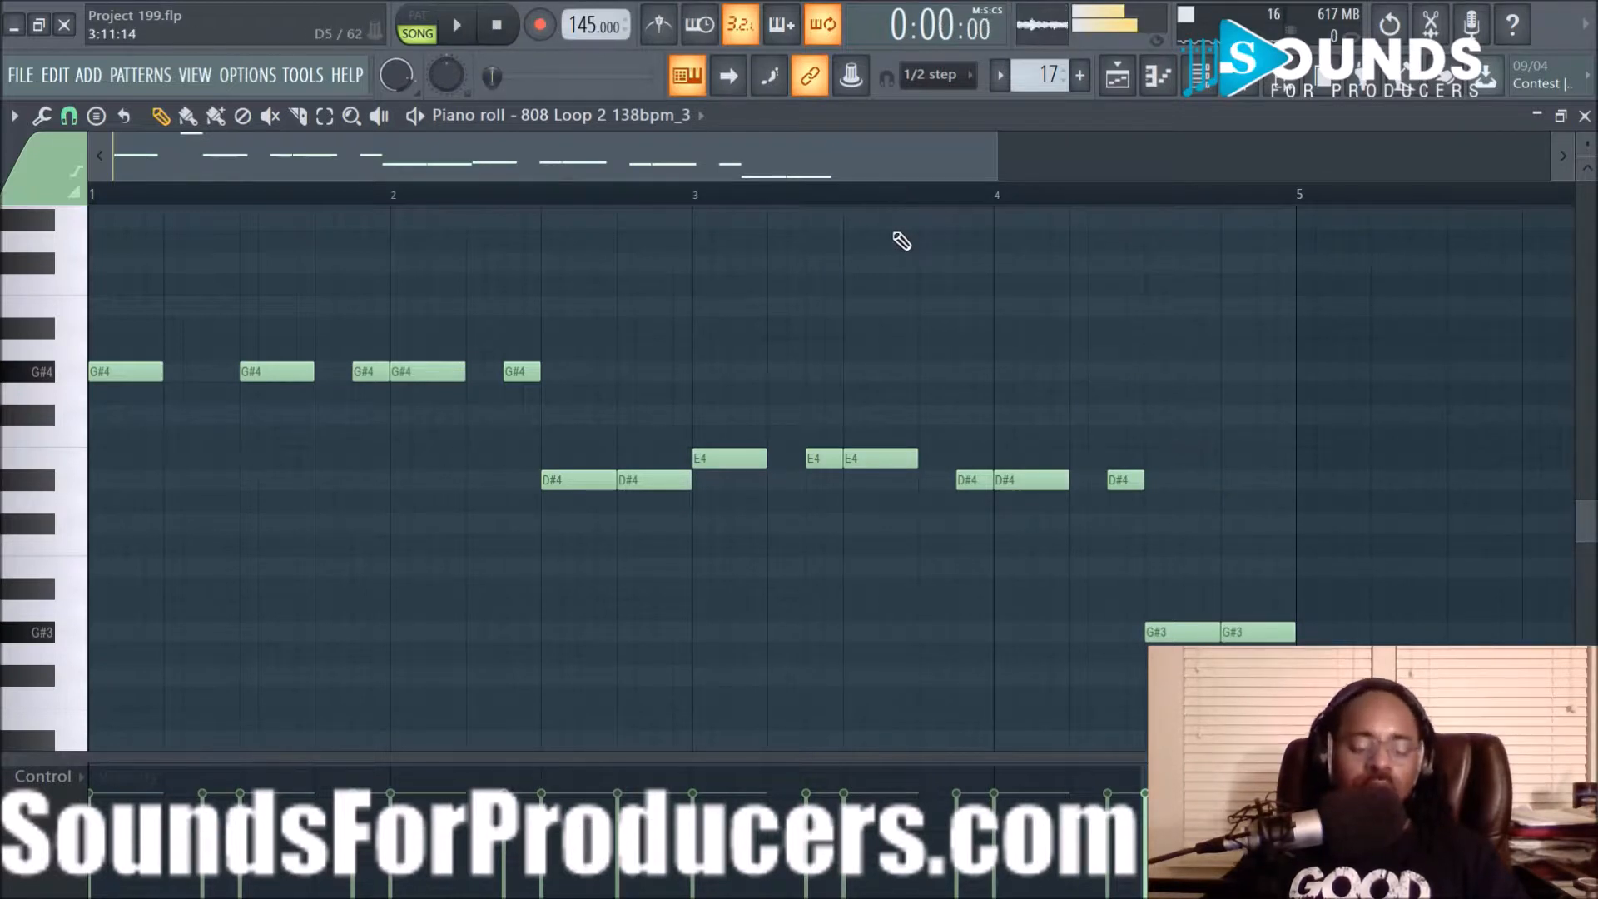
Transpose the whole 808 line down one octave and audition it with the beat
key("ctrl+a")
key("ctrl+Down")
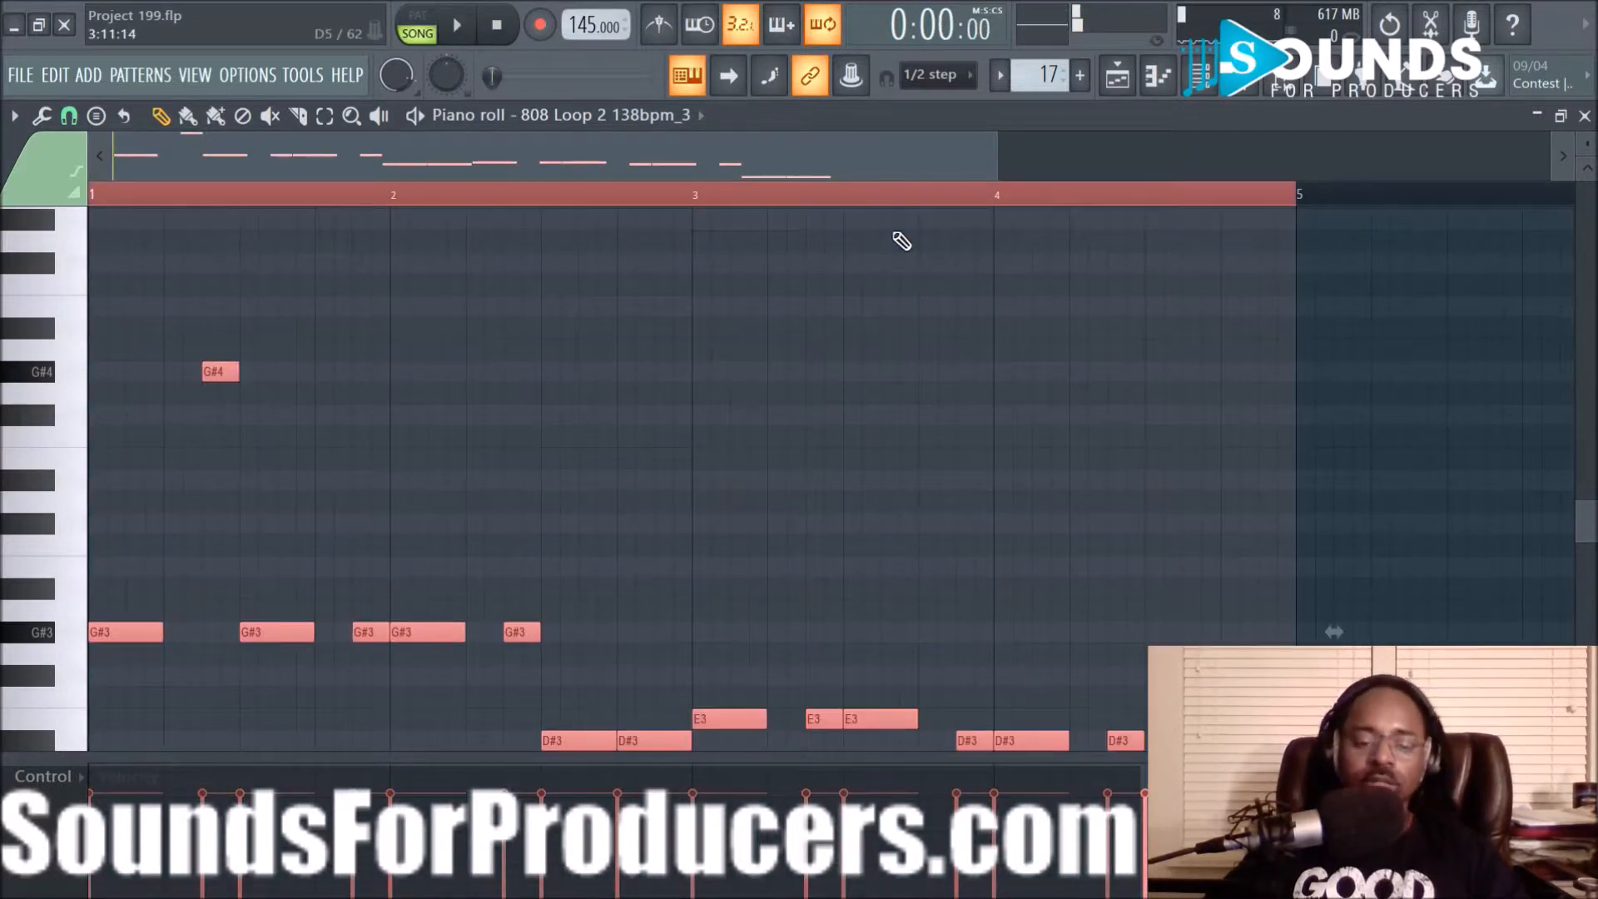
key("space")
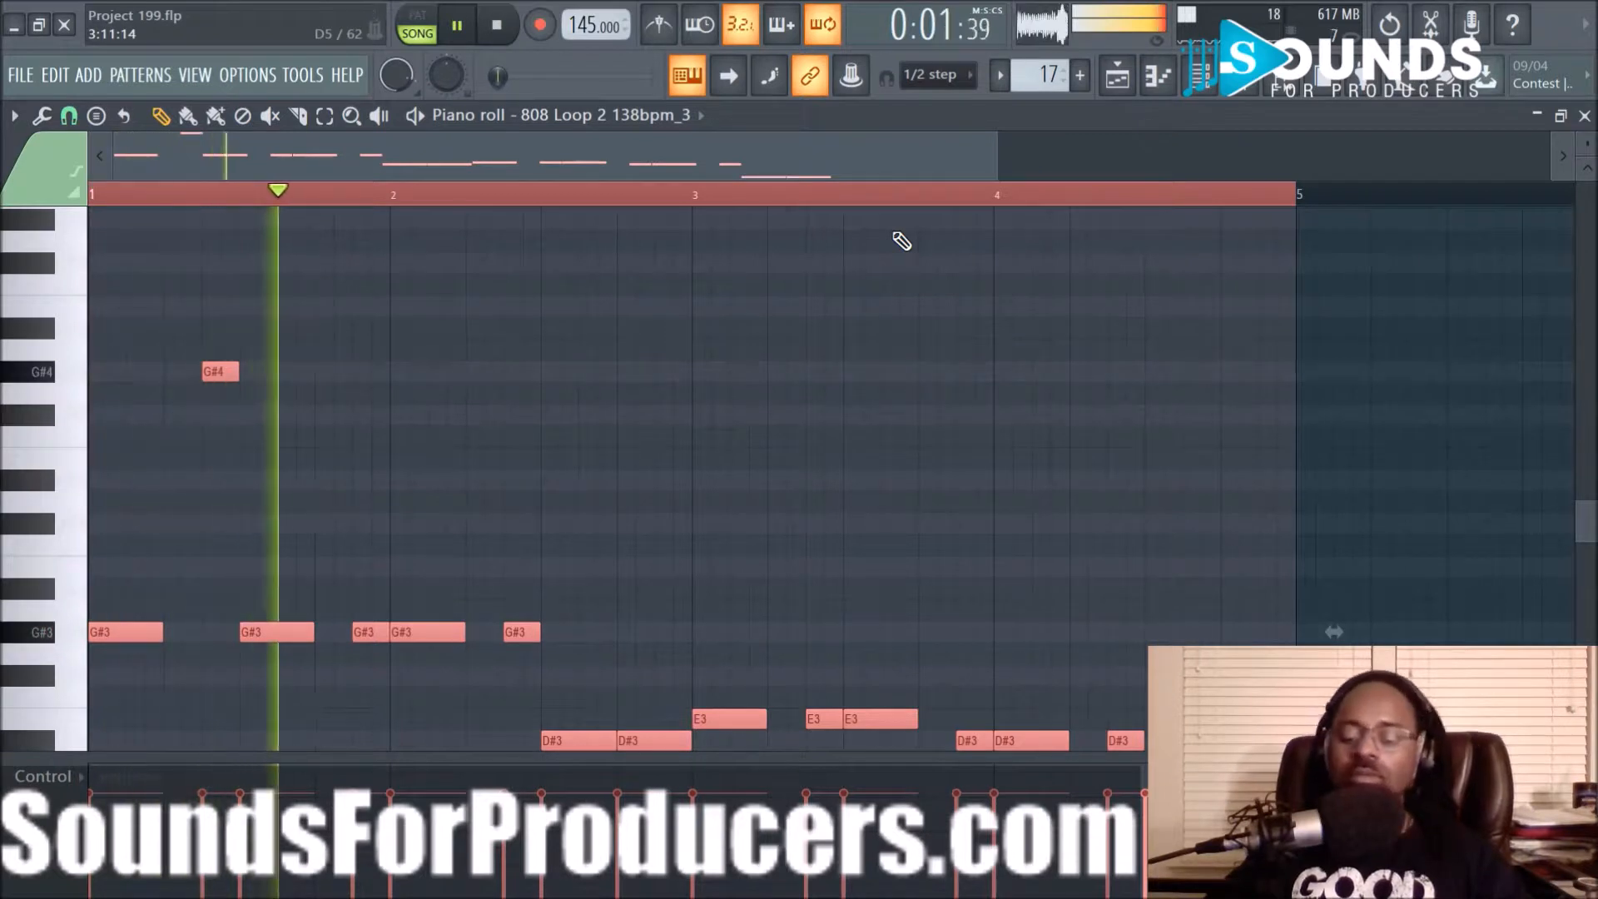
key("space")
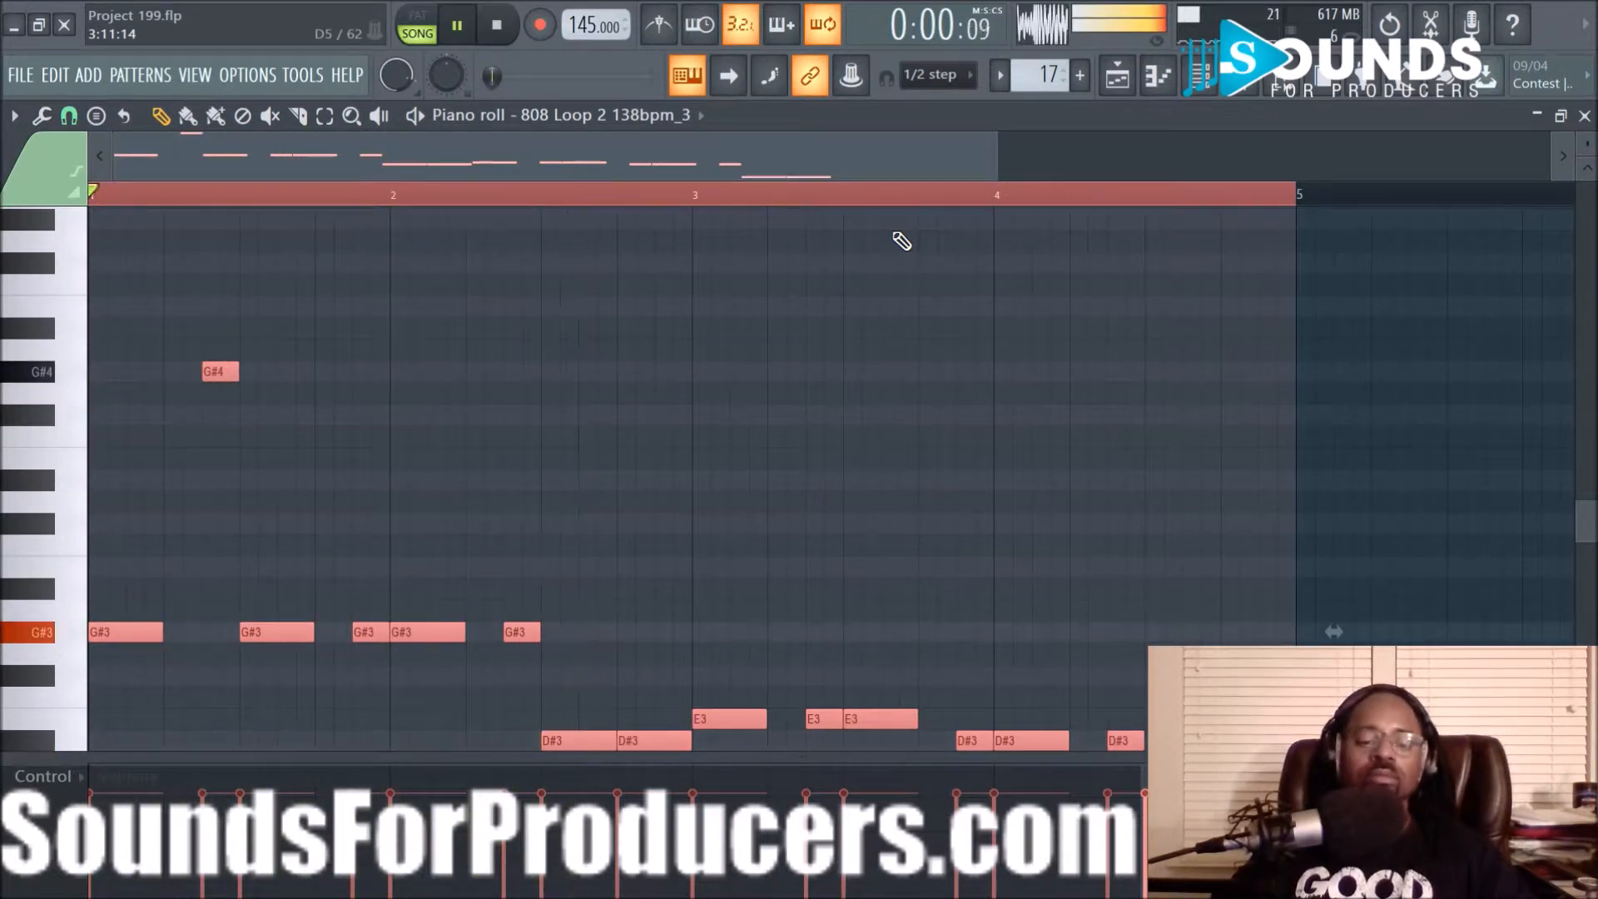
key("space")
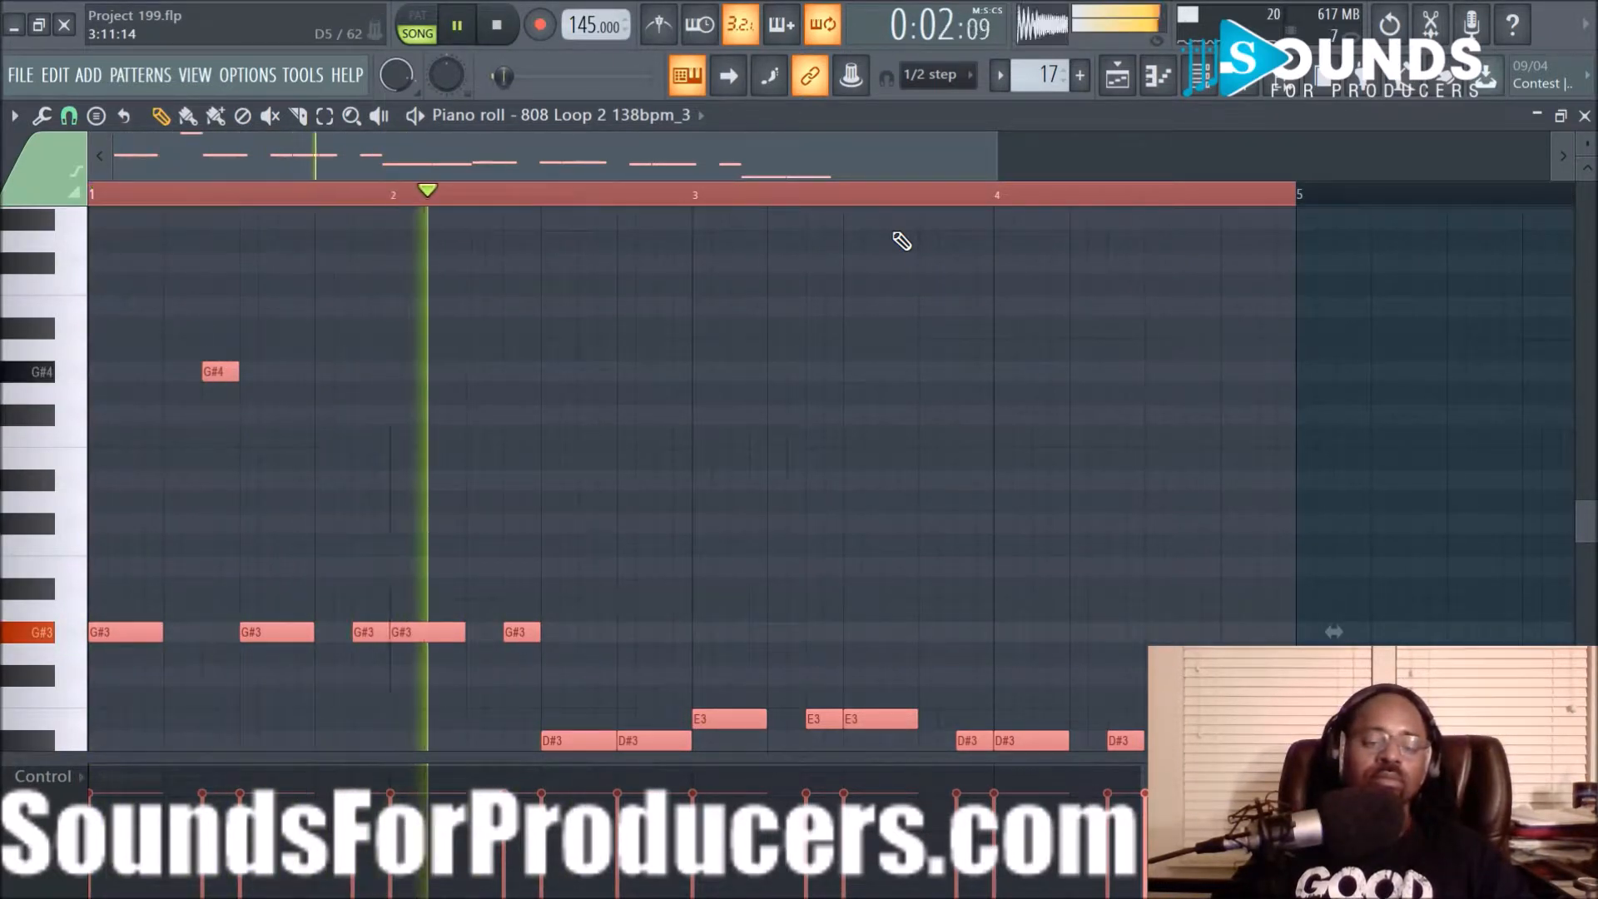
key("space")
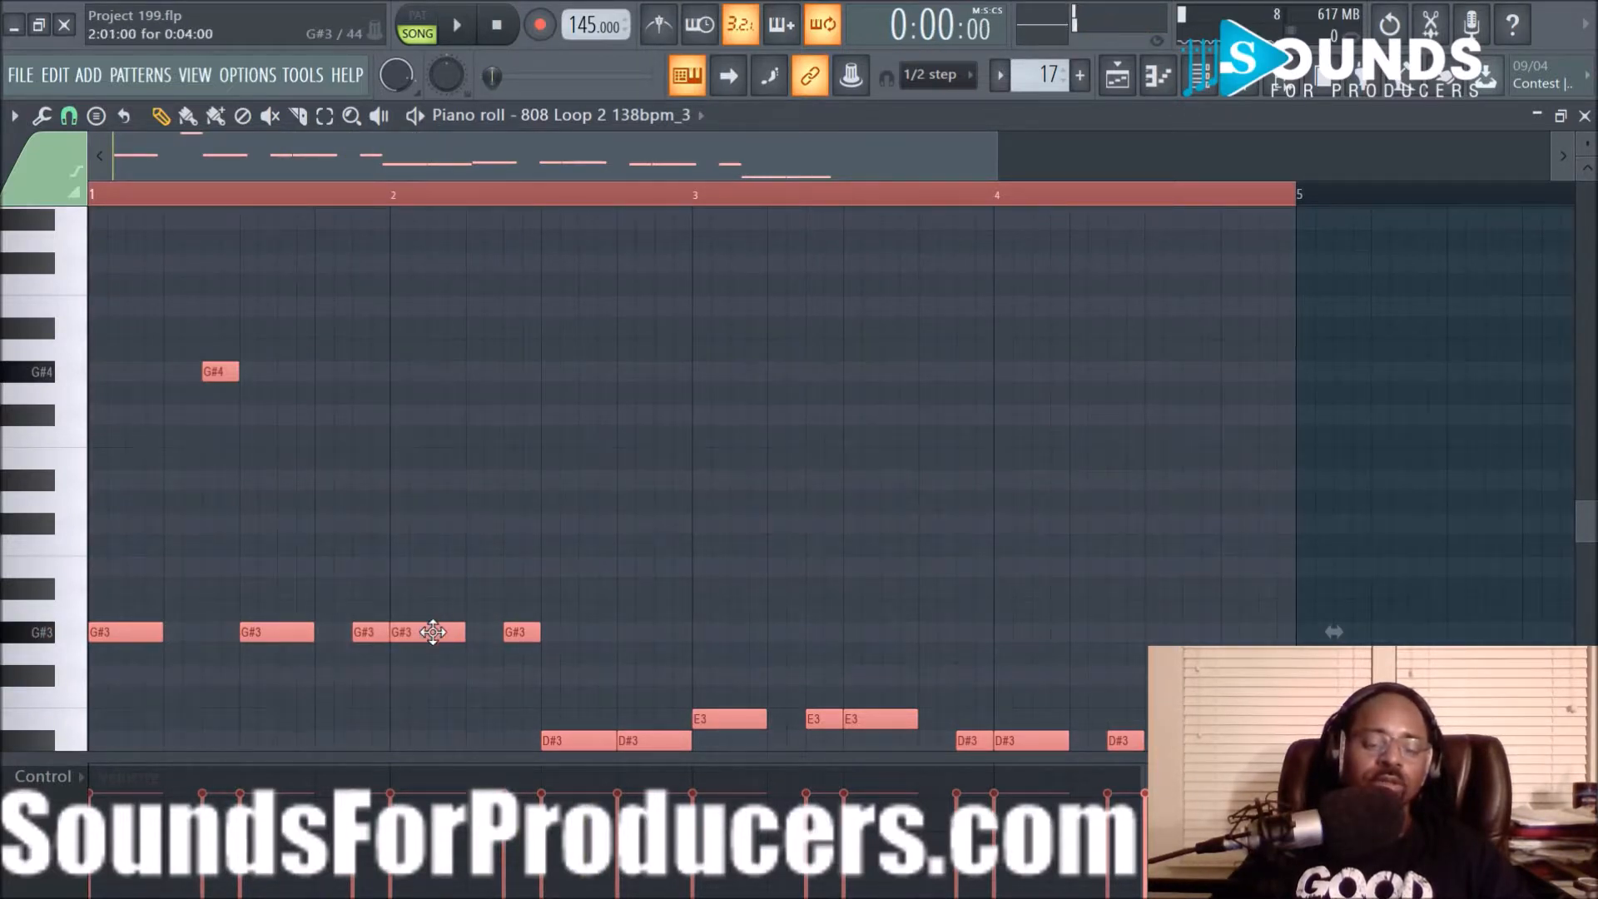
key("ctrl+d")
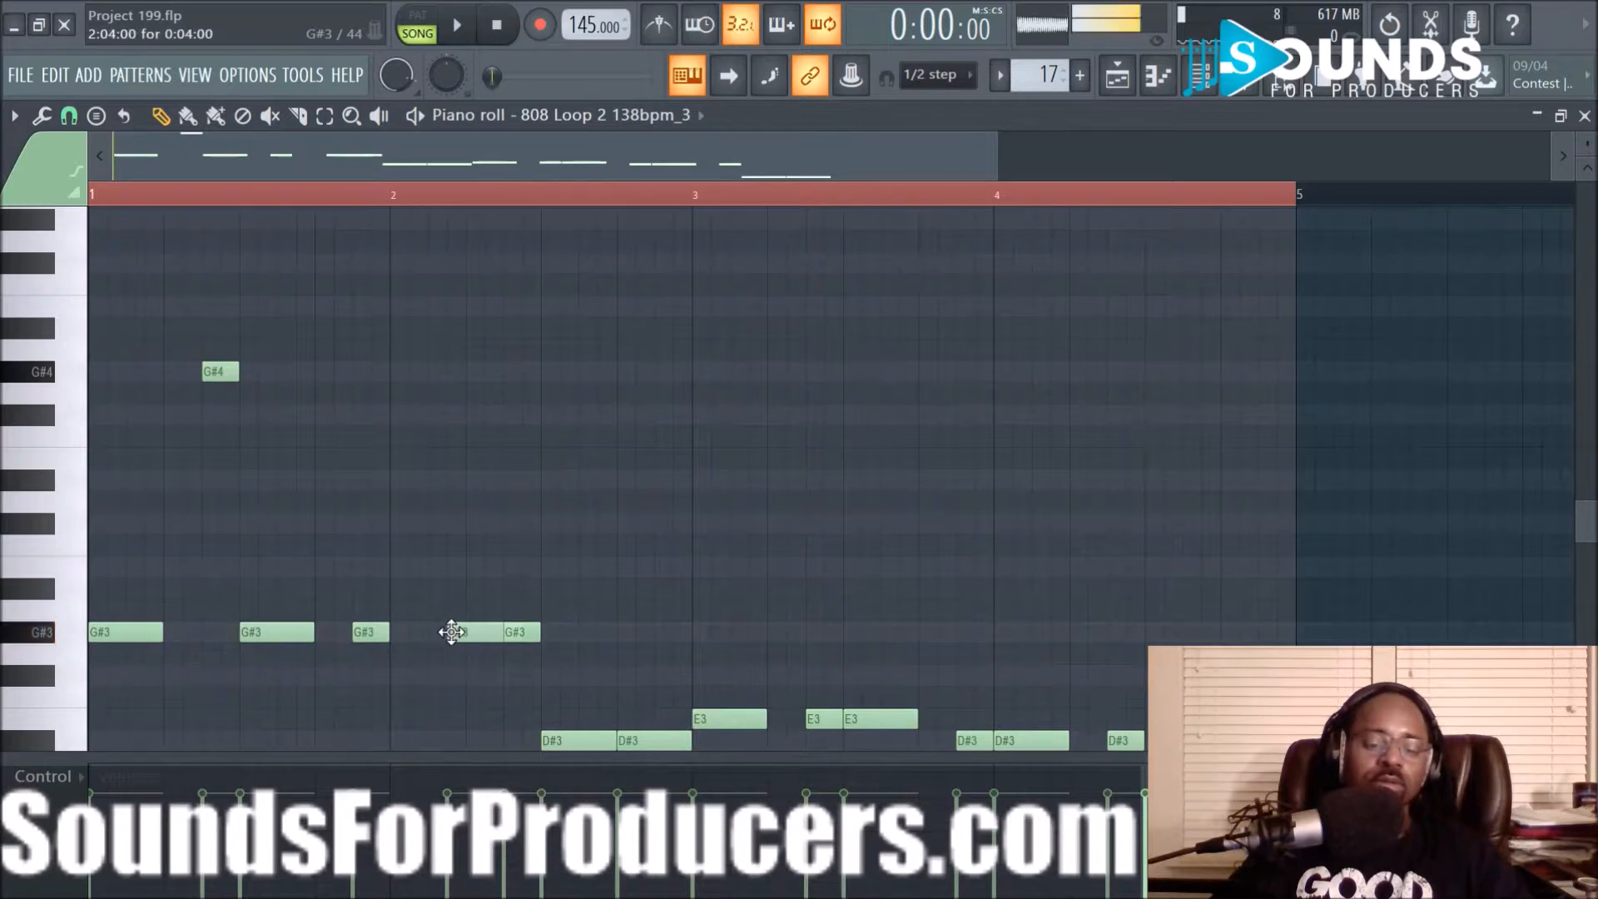
key("space")
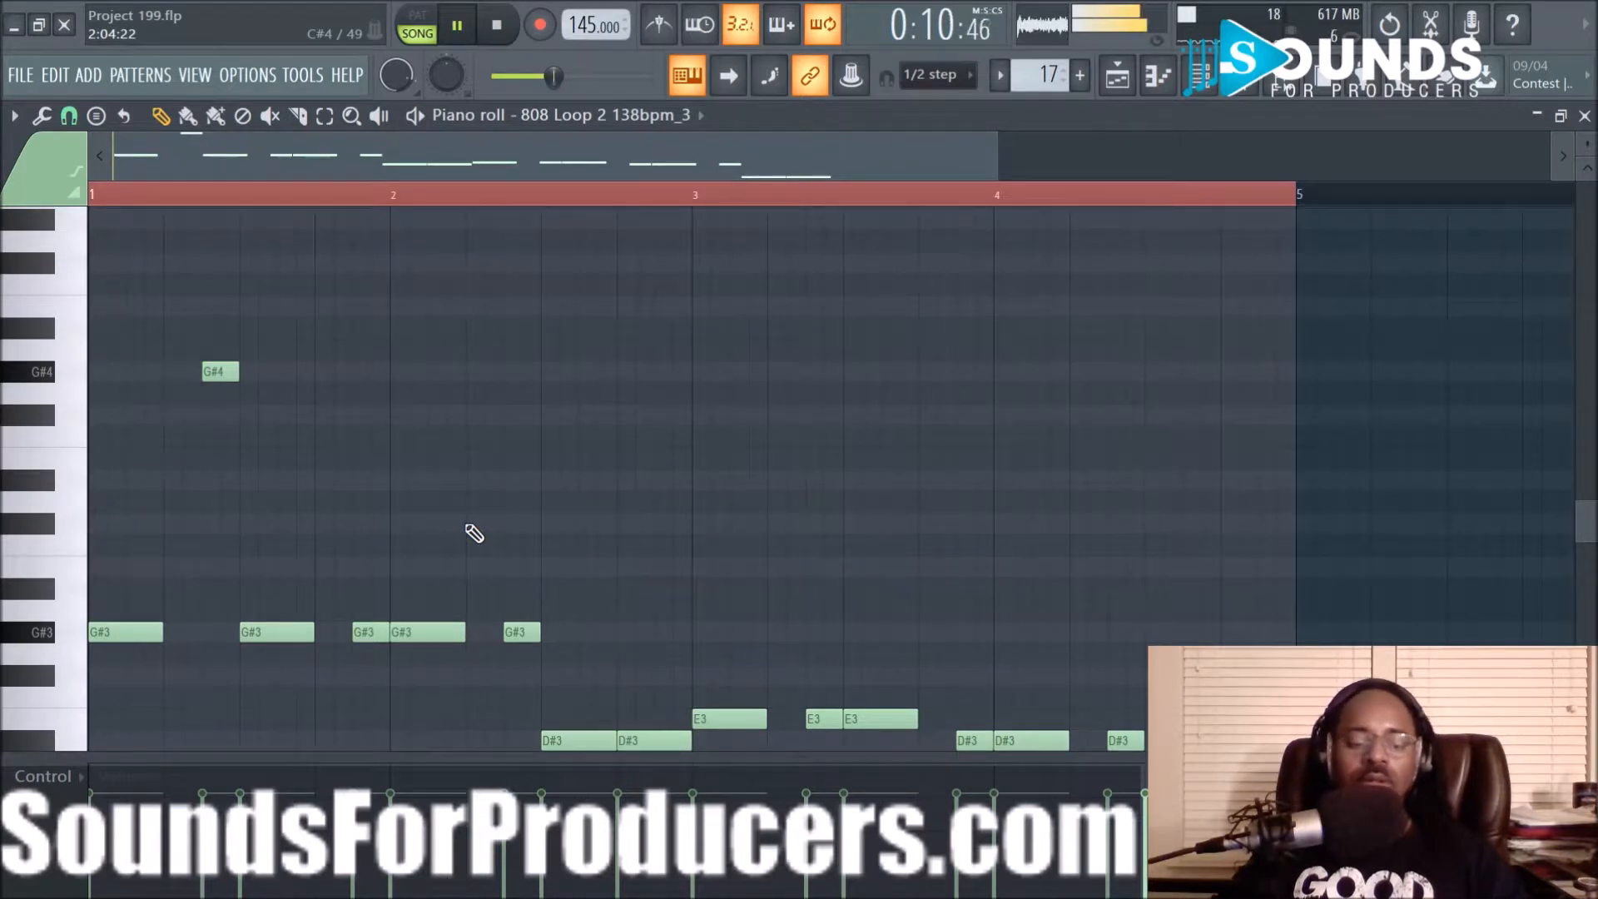
Transpose all the 808 notes down another octave, putting the opening notes on G#2, and audition them in the song
key("ctrl+a")
key("ctrl+Down")
key("space")
key("space")
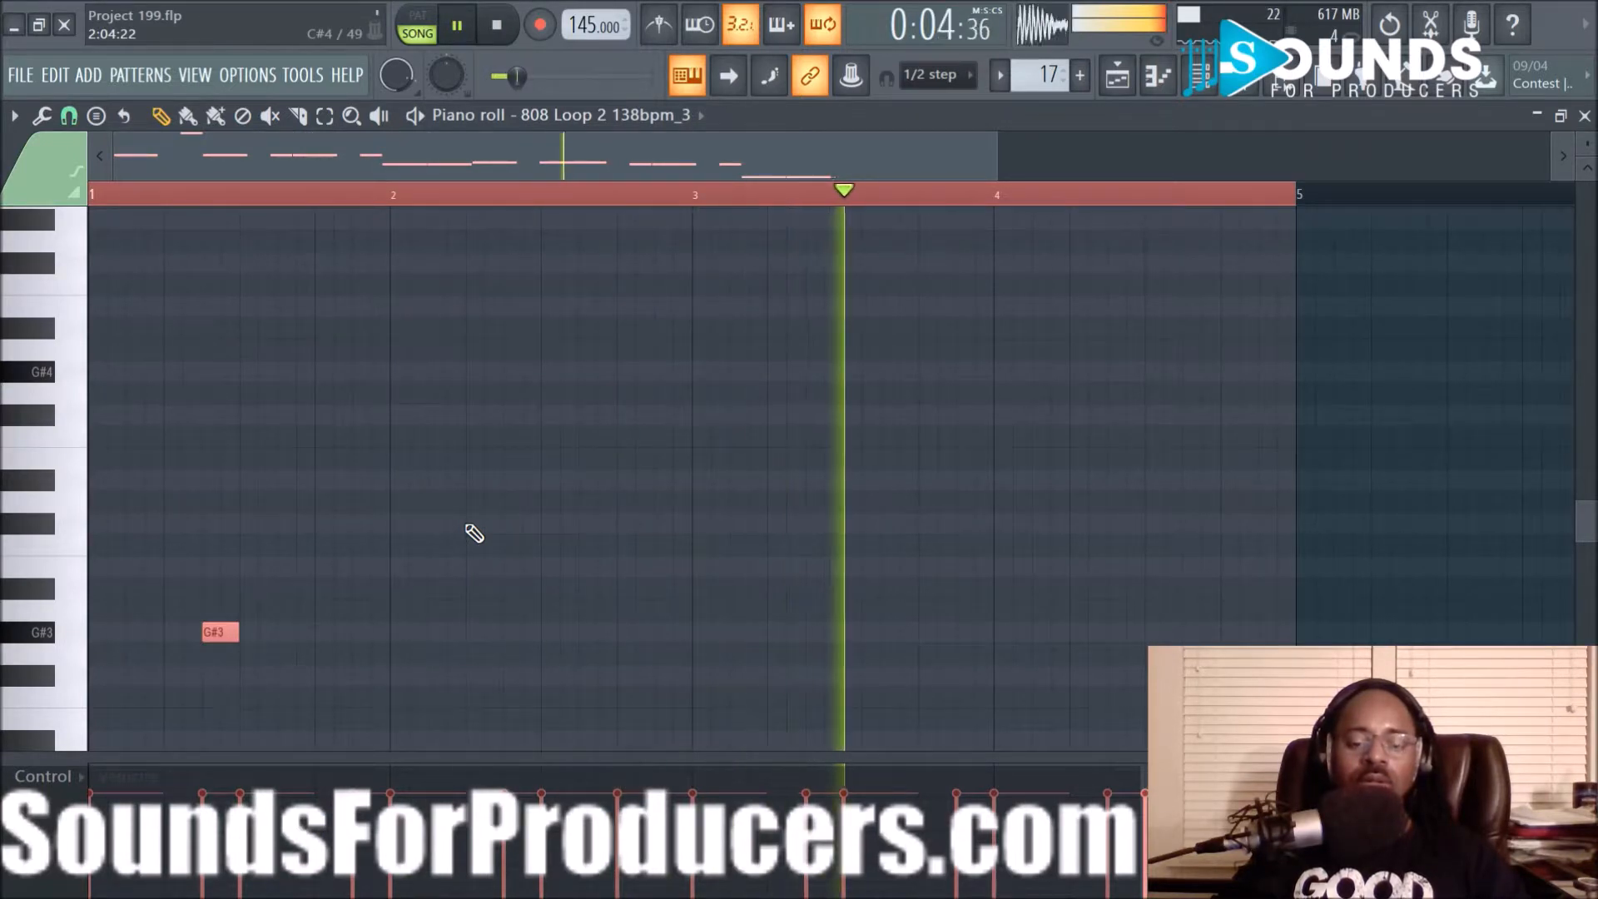
scroll(478, 531, "down", 5)
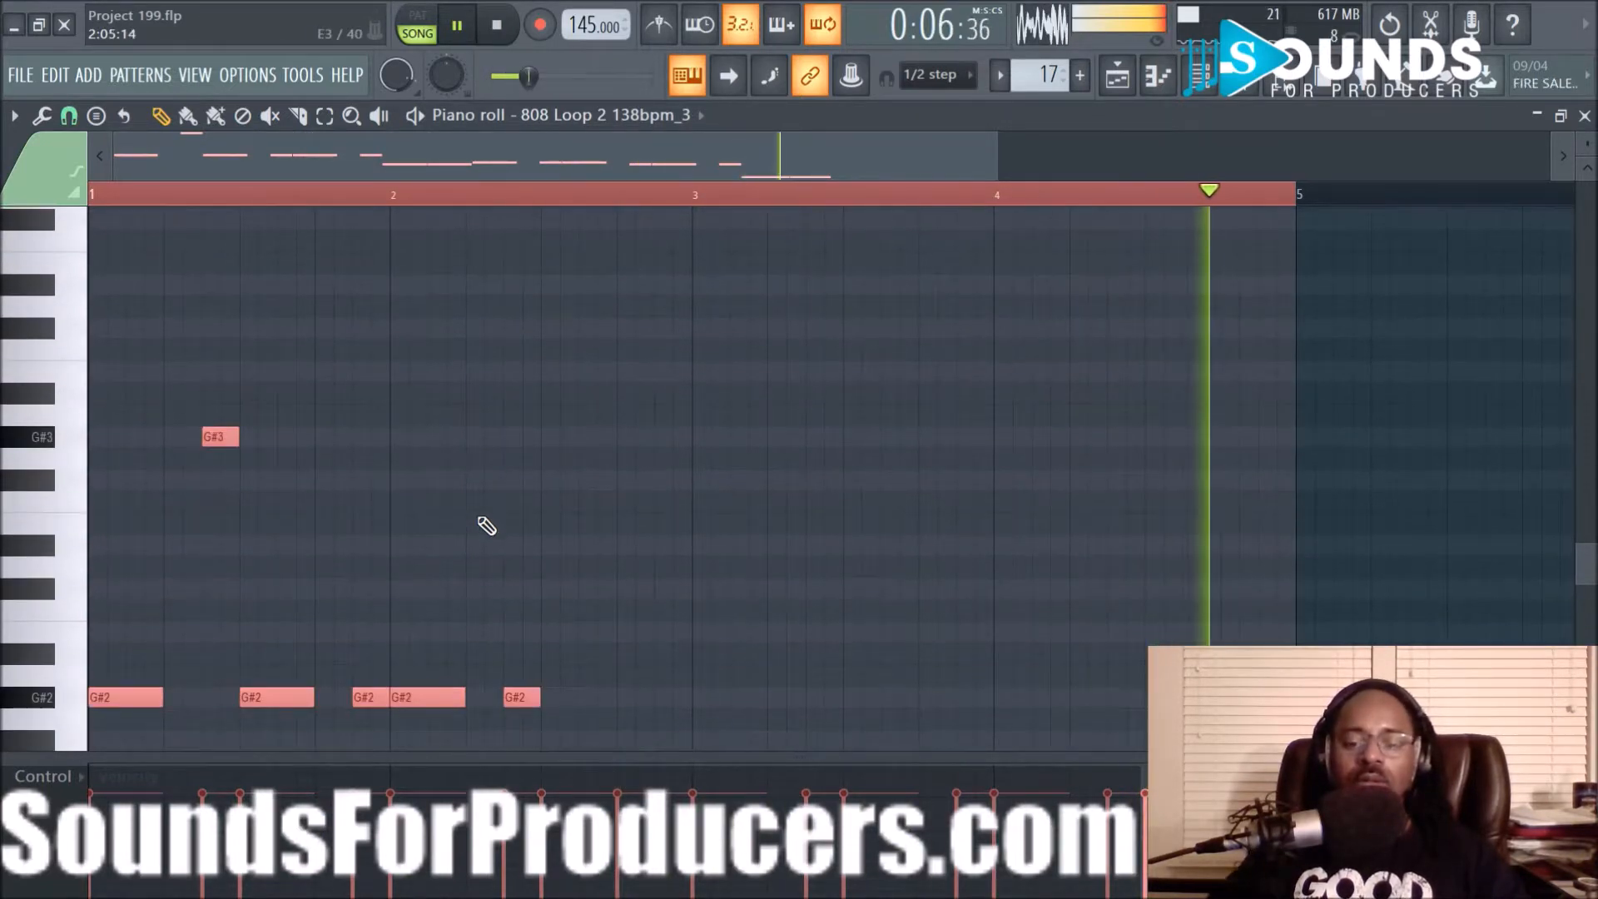
key("space")
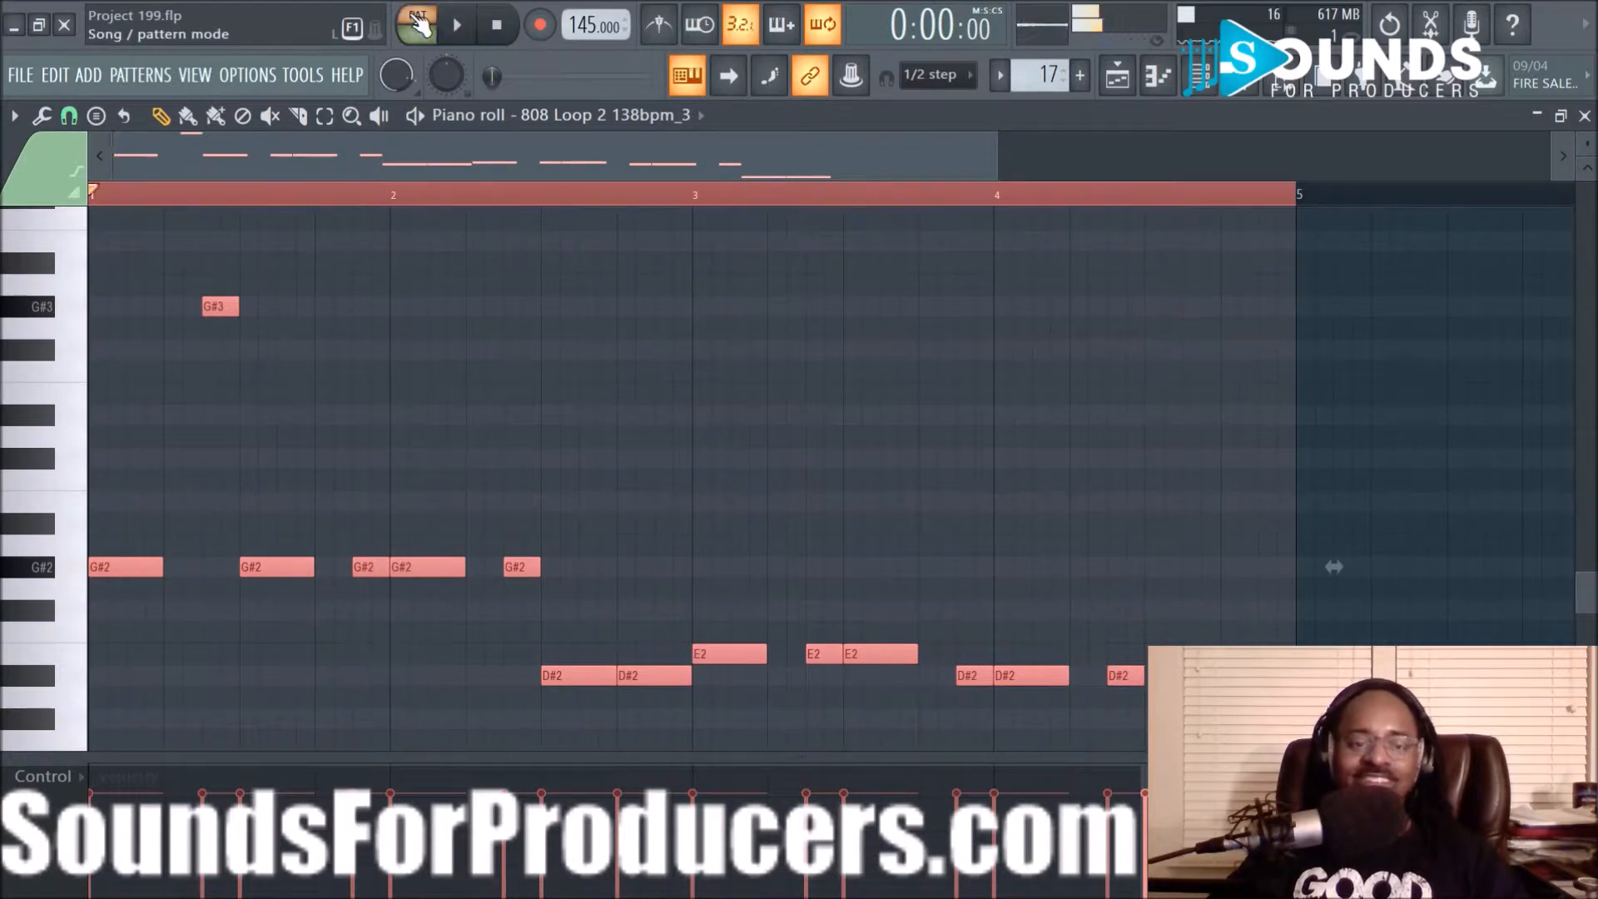
Play the pattern on its own and raise the two G#1 notes at the end of bar 4 to G#2
key("space")
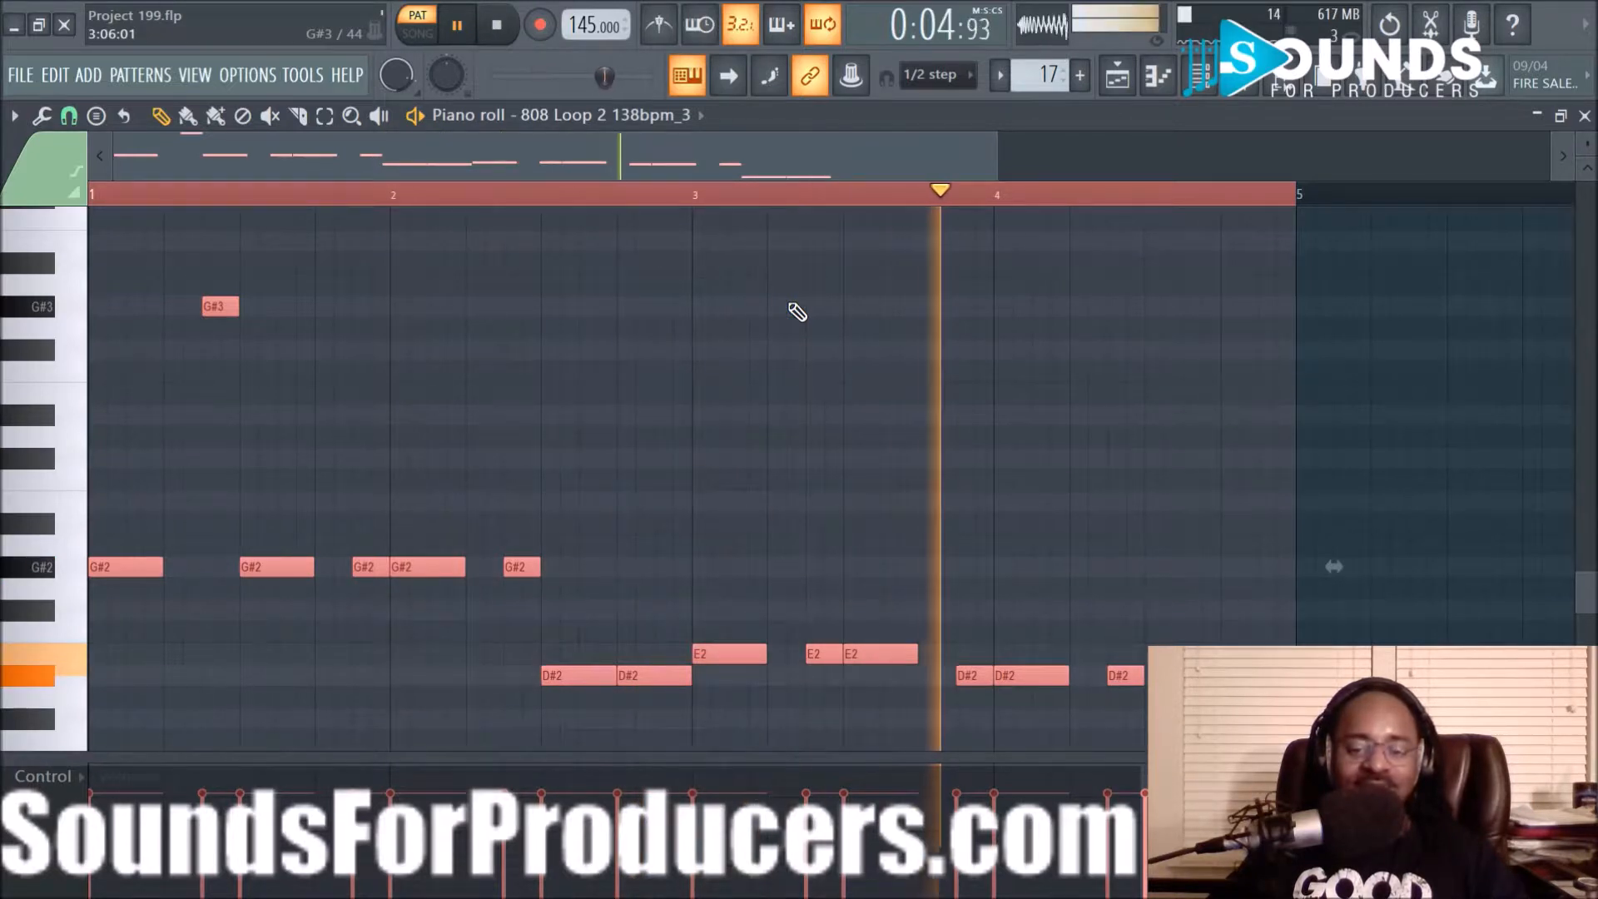
scroll(1038, 352, "down", 3)
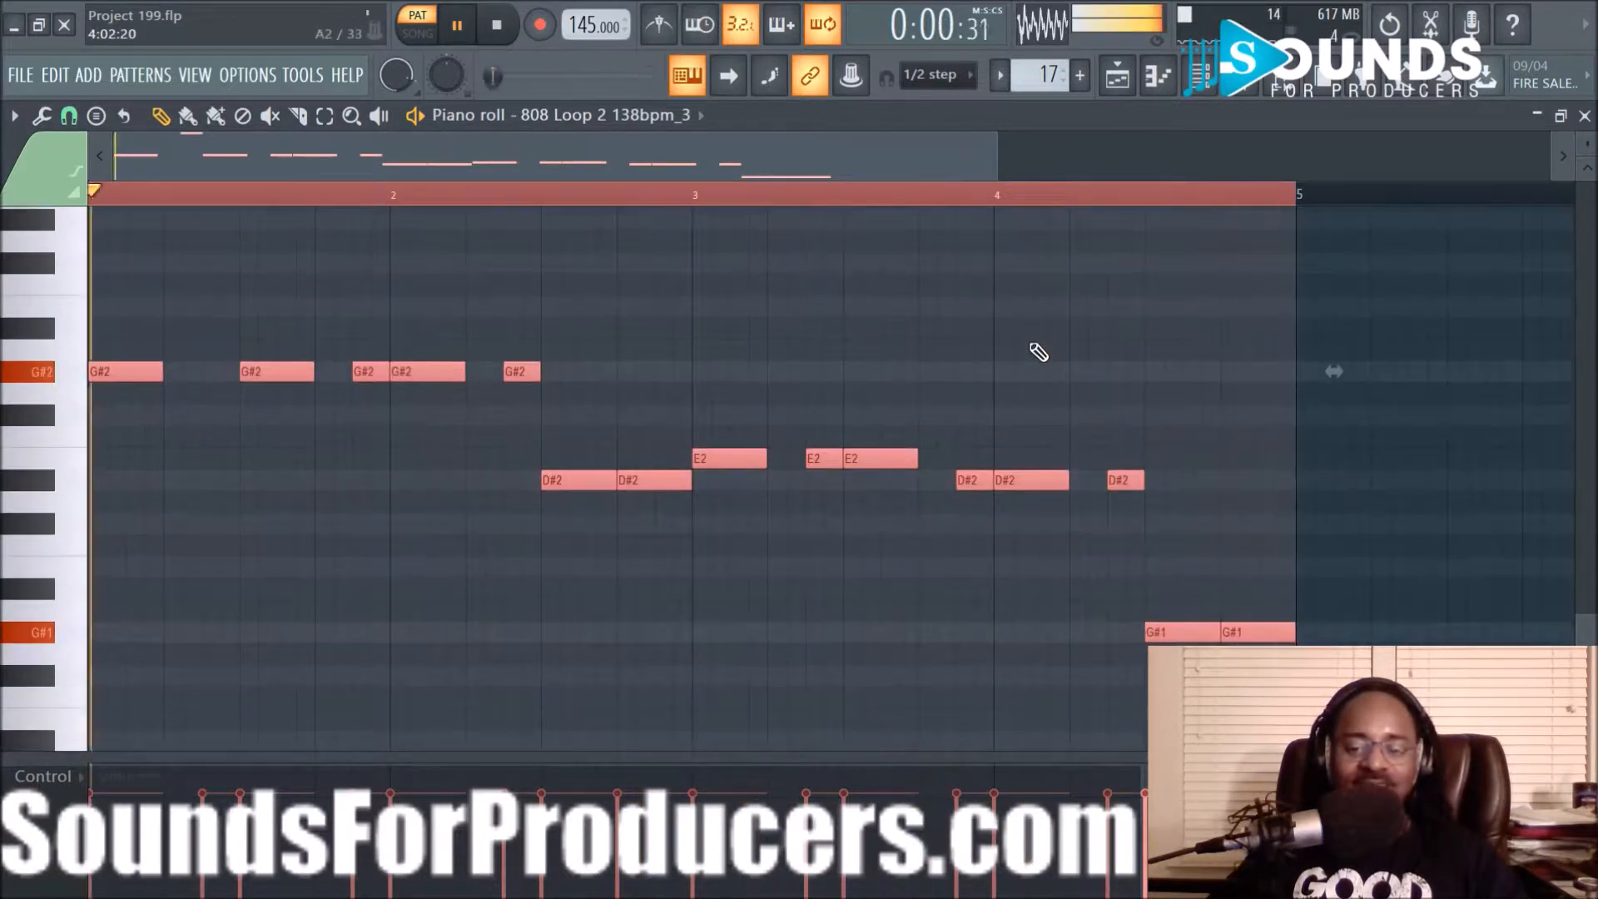
left_click(1191, 395, "ctrl")
left_click_drag(1184, 638, 1333, 371)
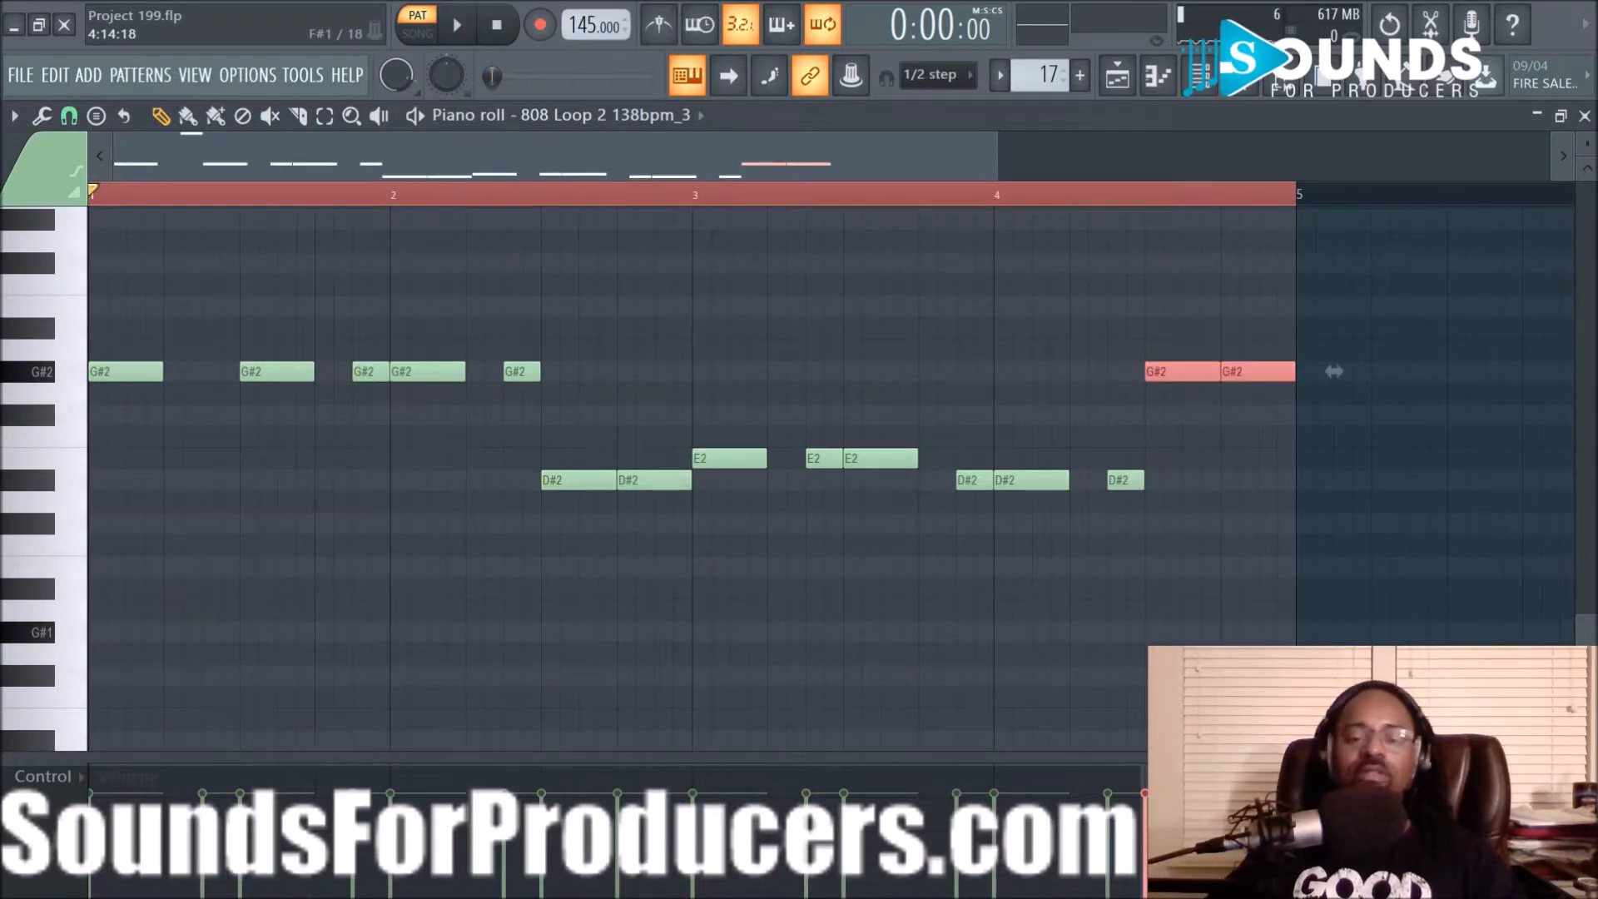
Enable Cut itself for the 808 Loop 2 138bpm_3 channel and play the line back with the whole song
left_click(1195, 94)
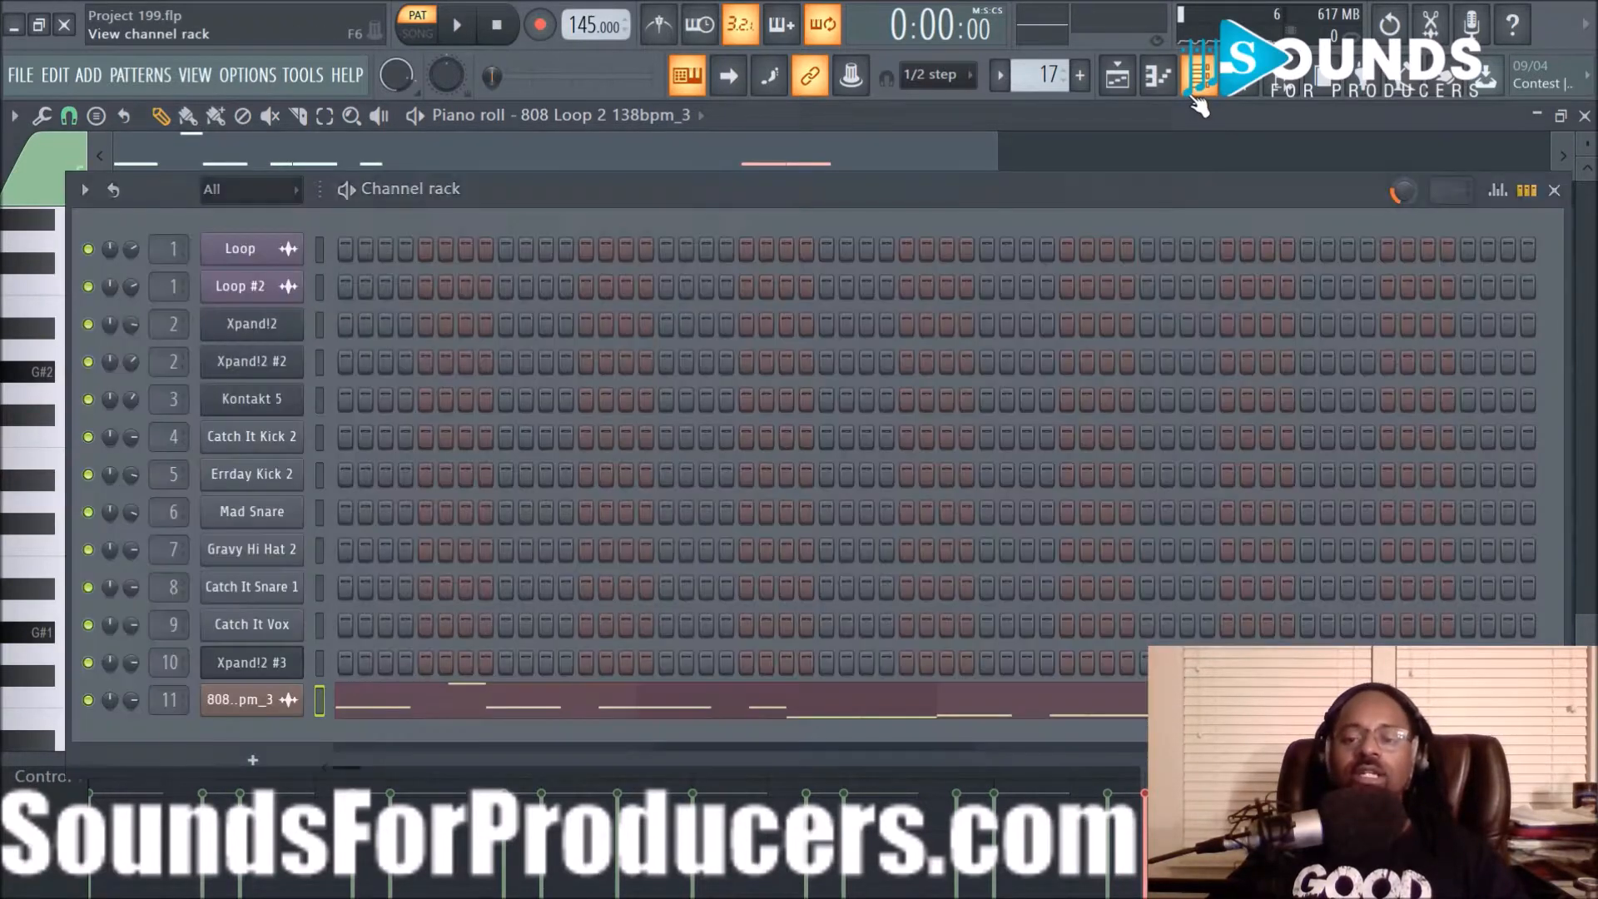
right_click(240, 705)
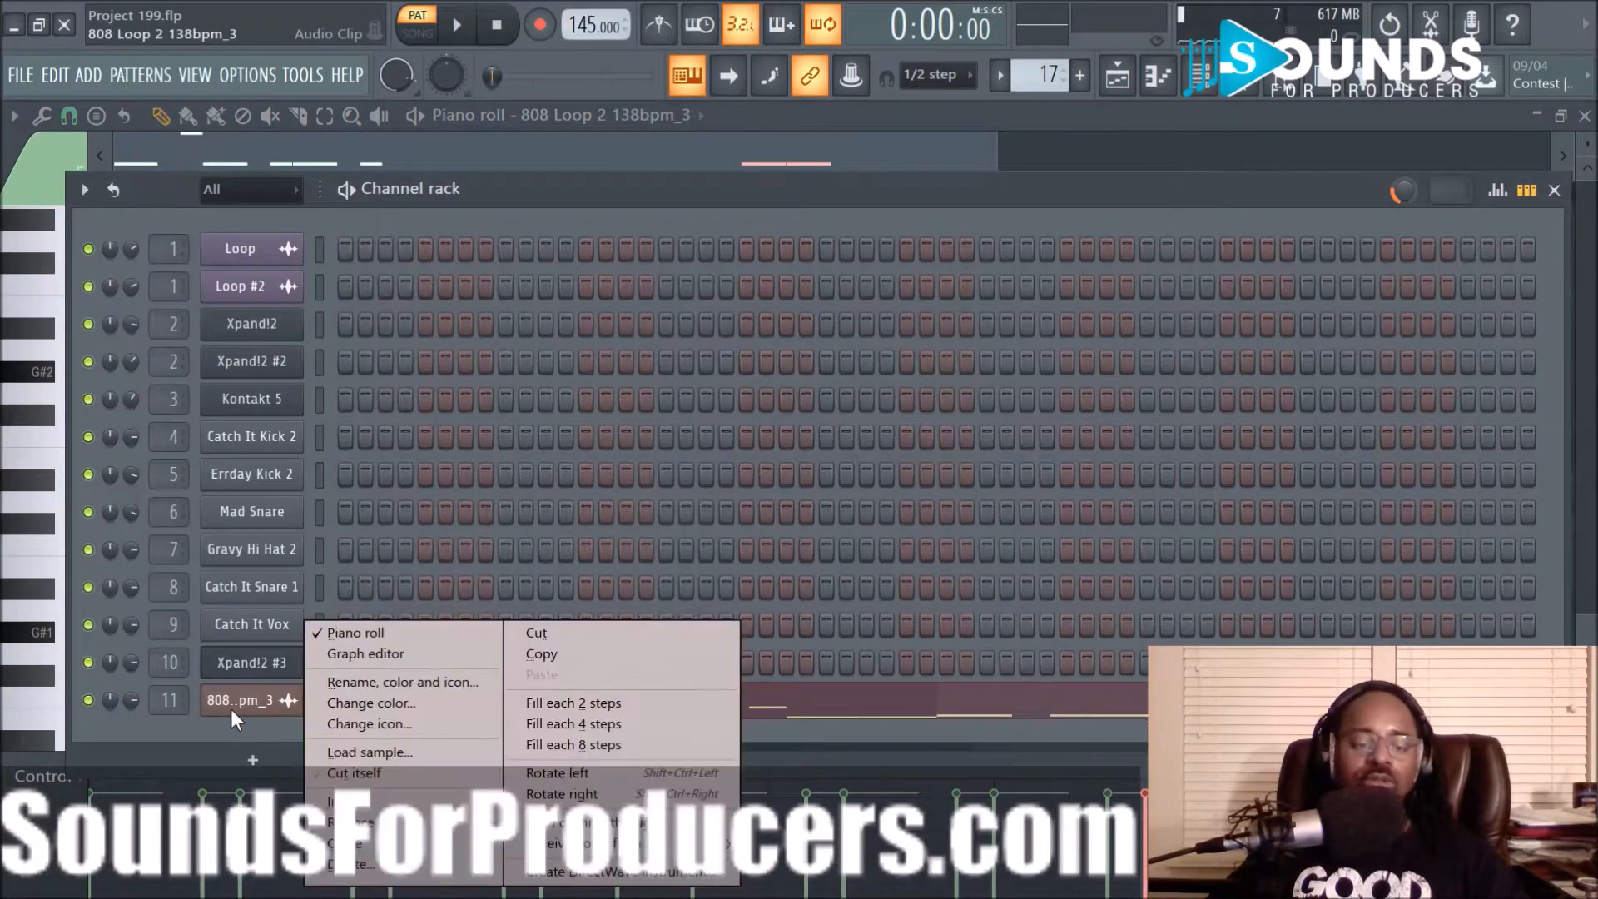
left_click(345, 774)
key("space")
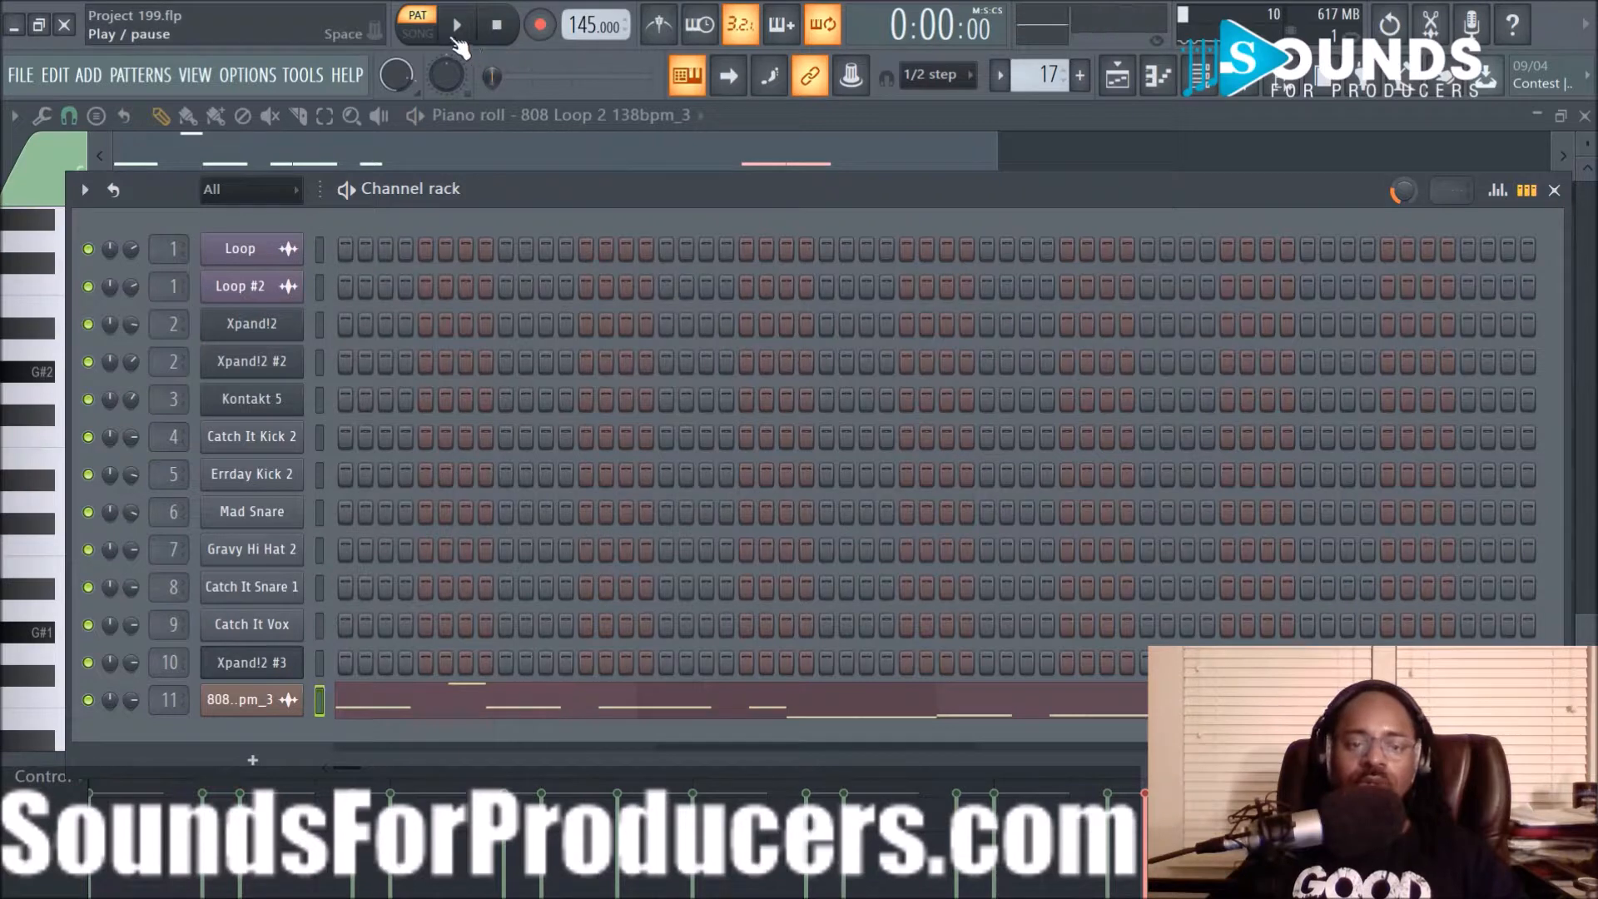
key("space")
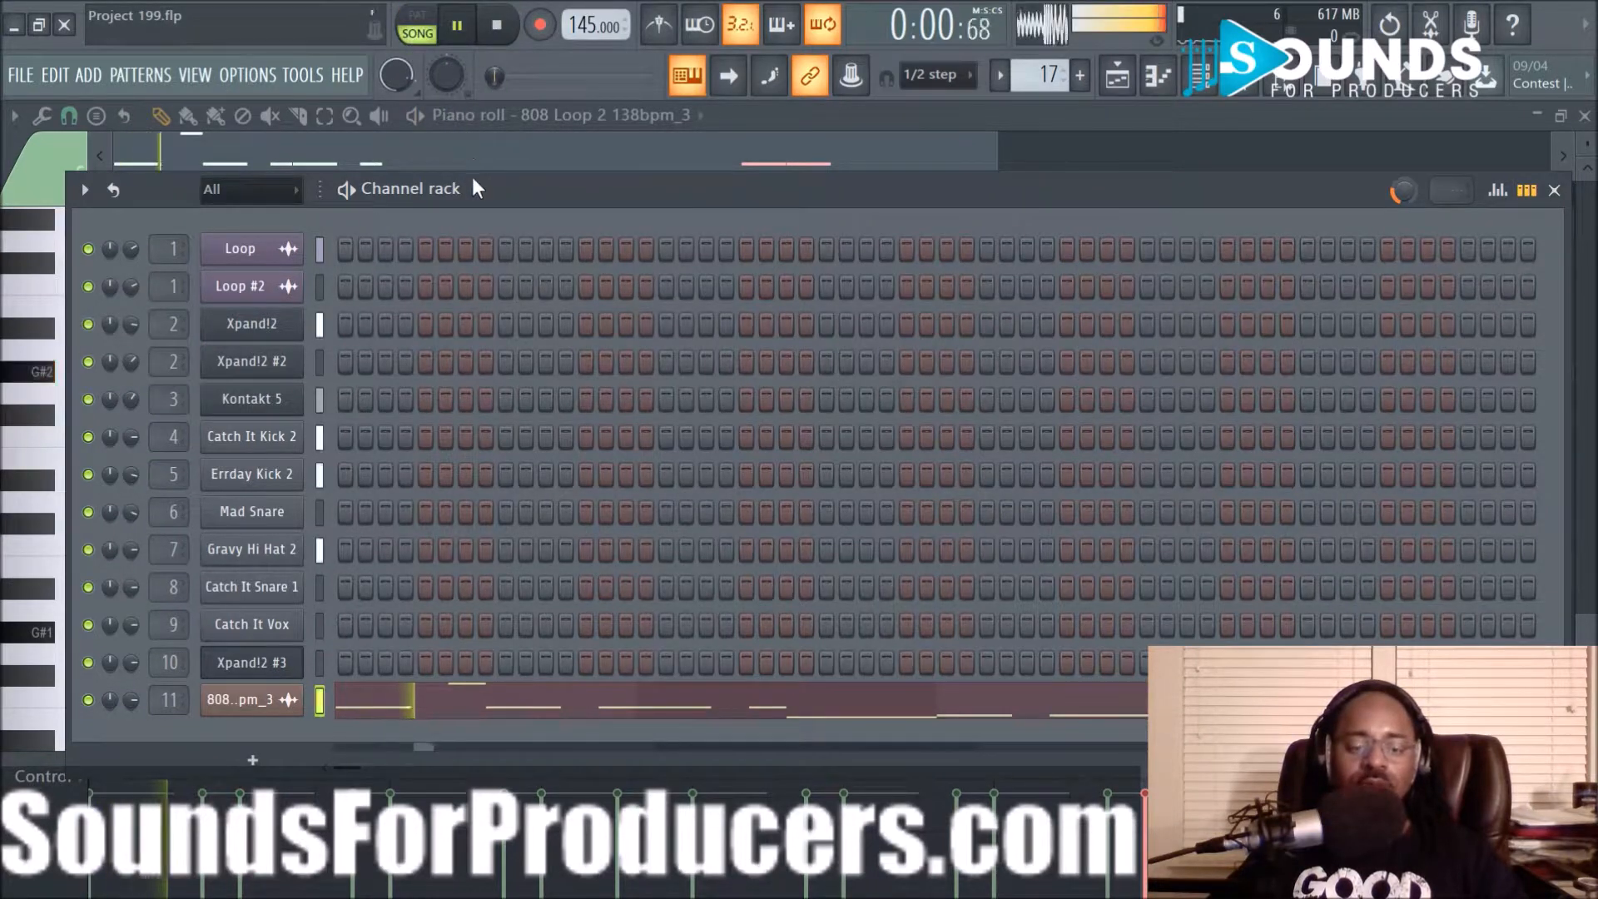
Replay the song from the start, duplicate the Pattern 17 clip to bar 5 on Track 11 and make the copy unique
key("space")
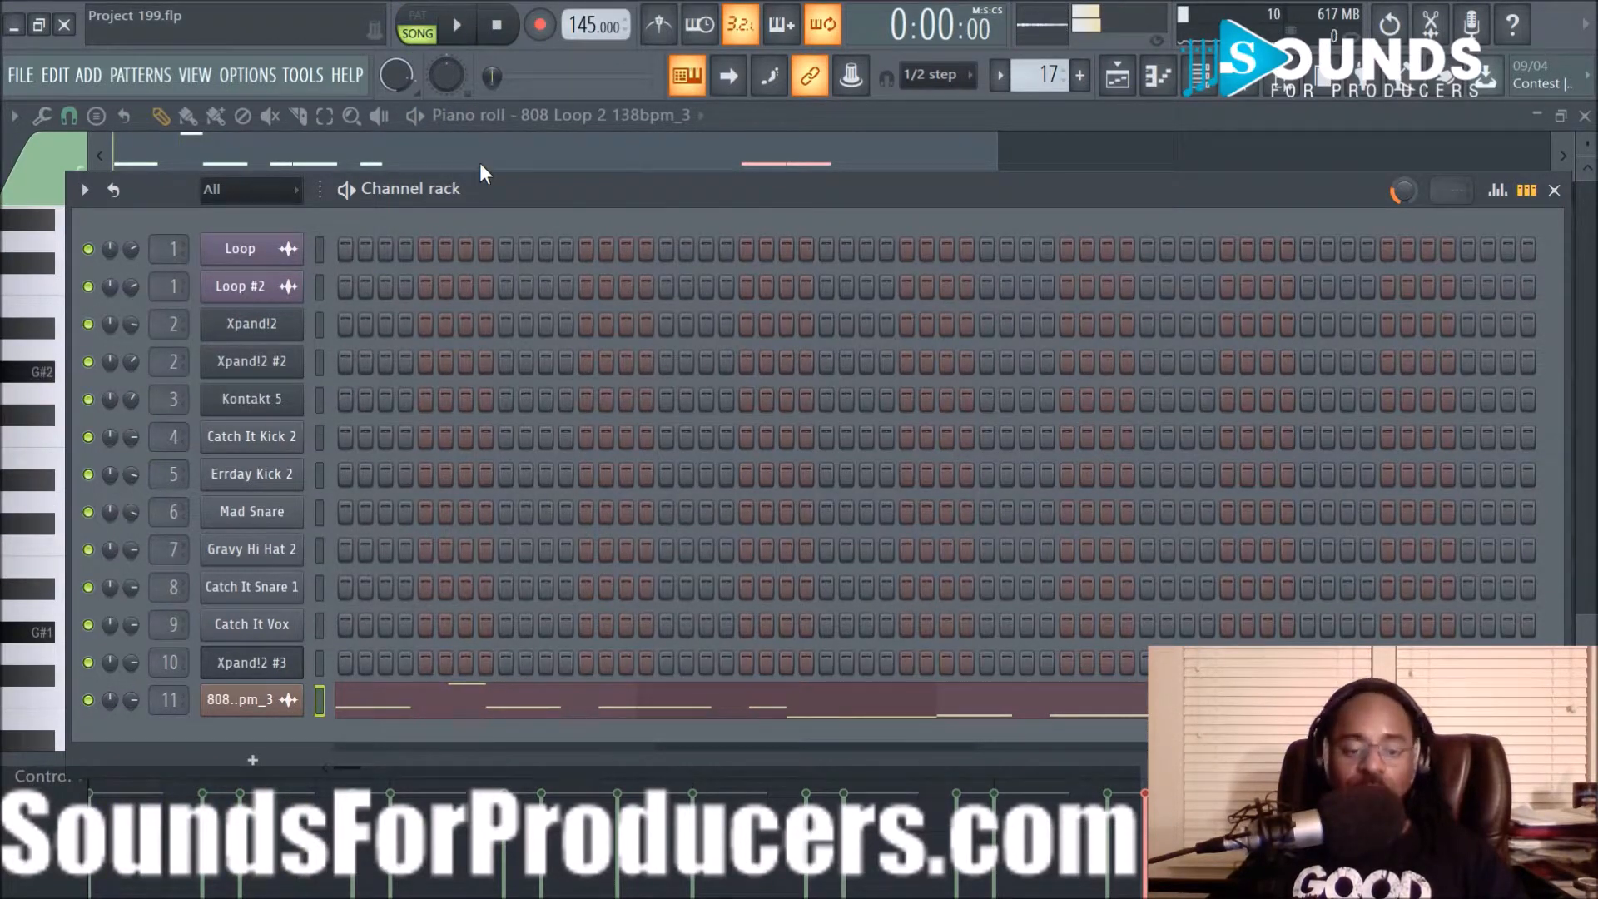
key("space")
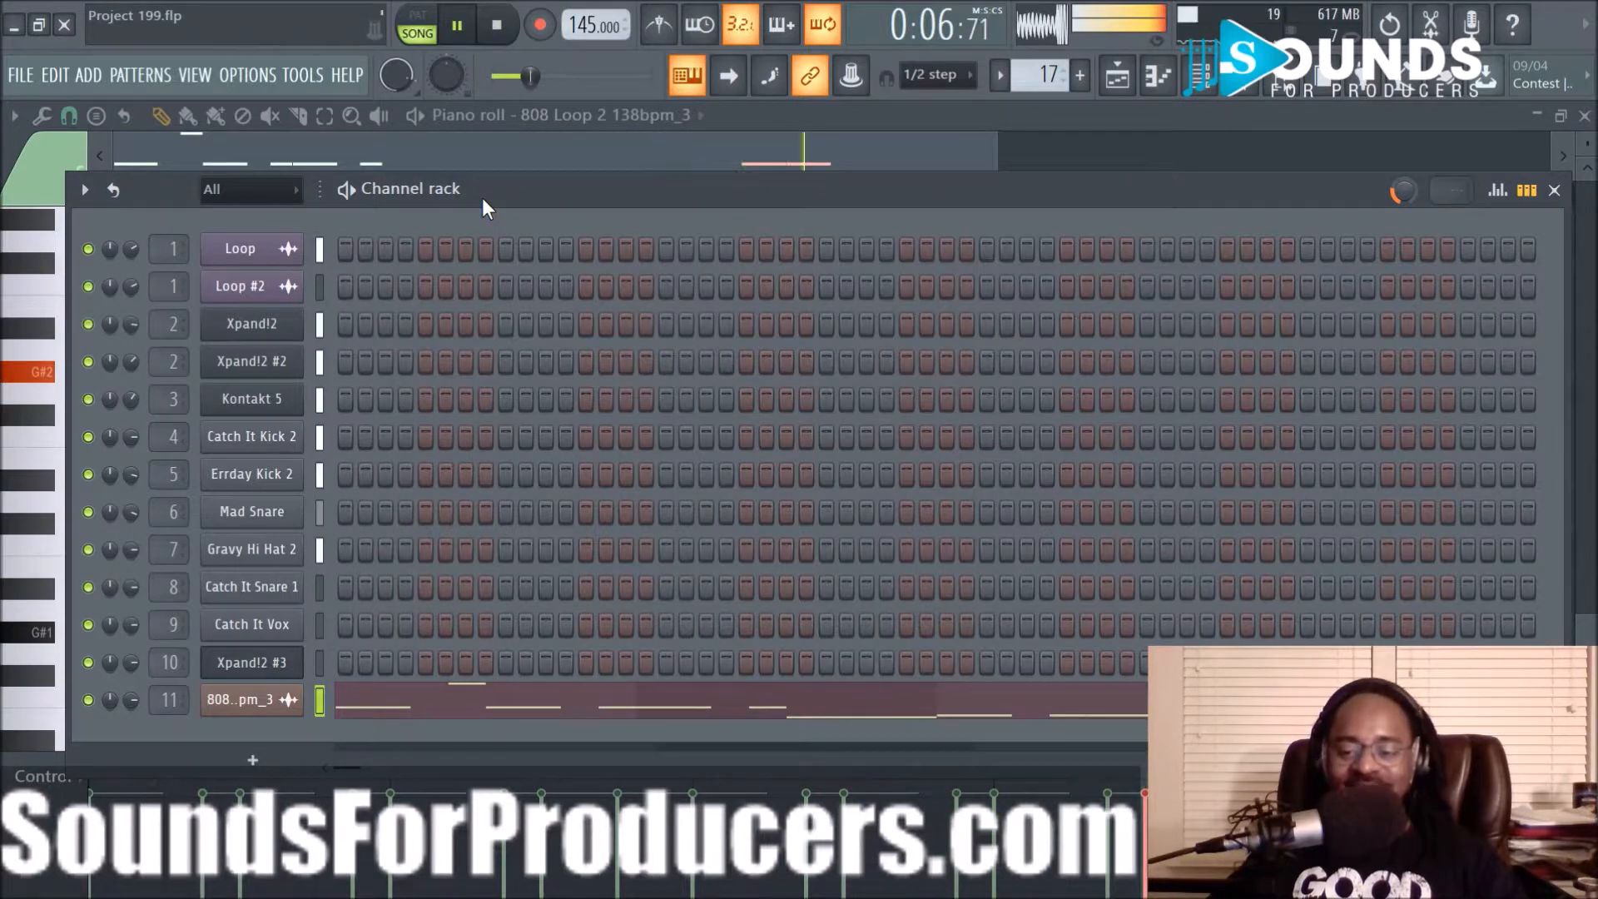
left_click(1117, 75)
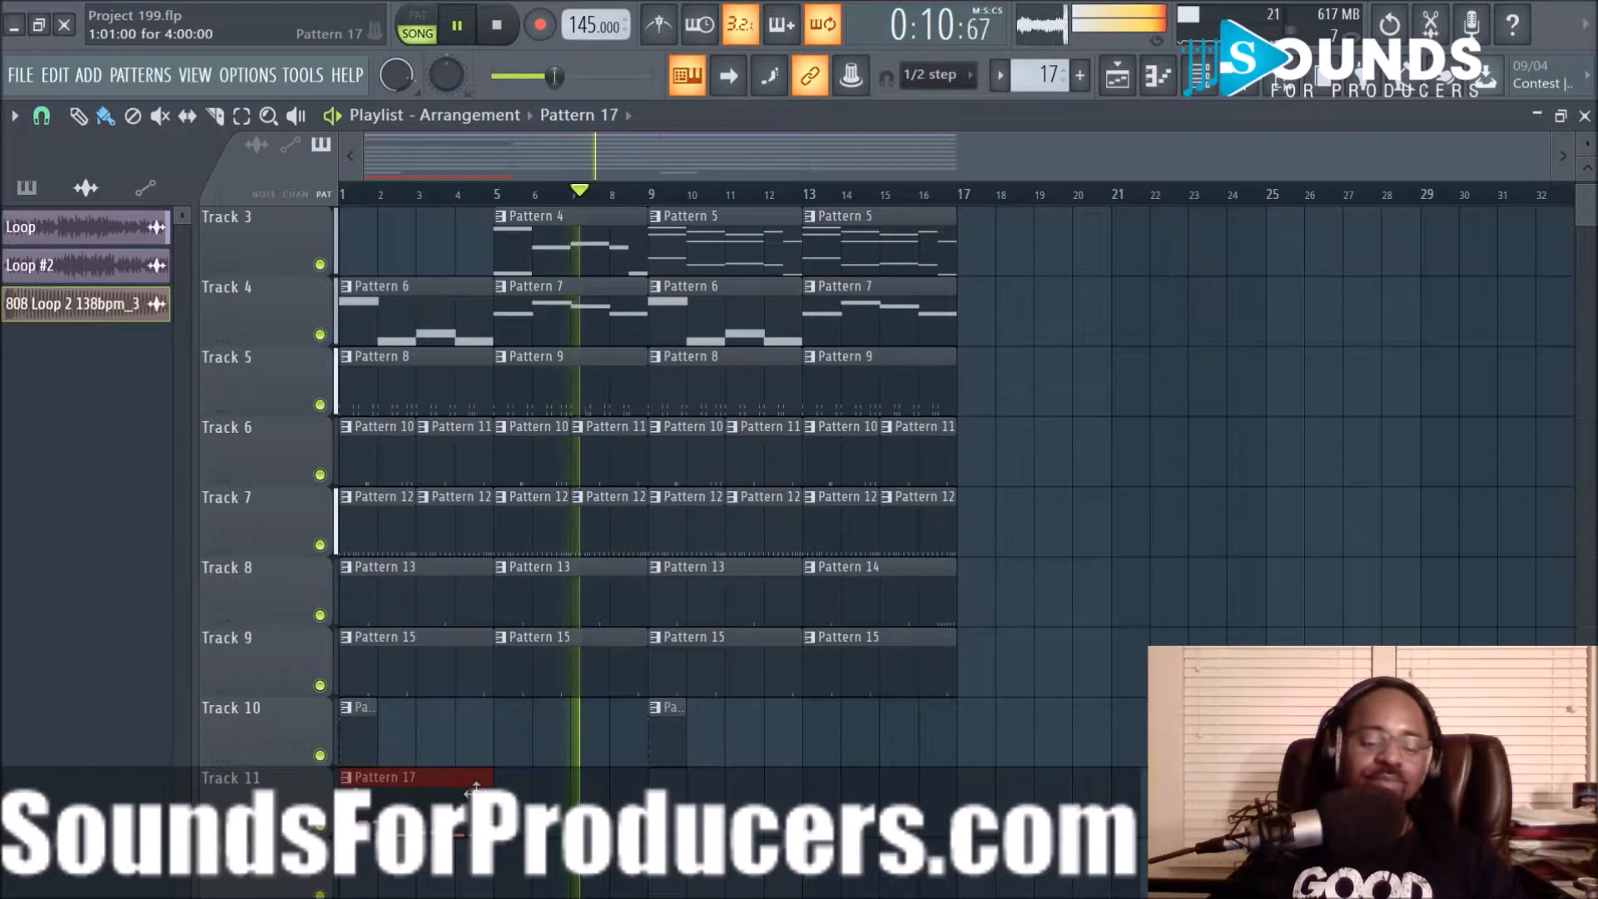
key("ctrl+b")
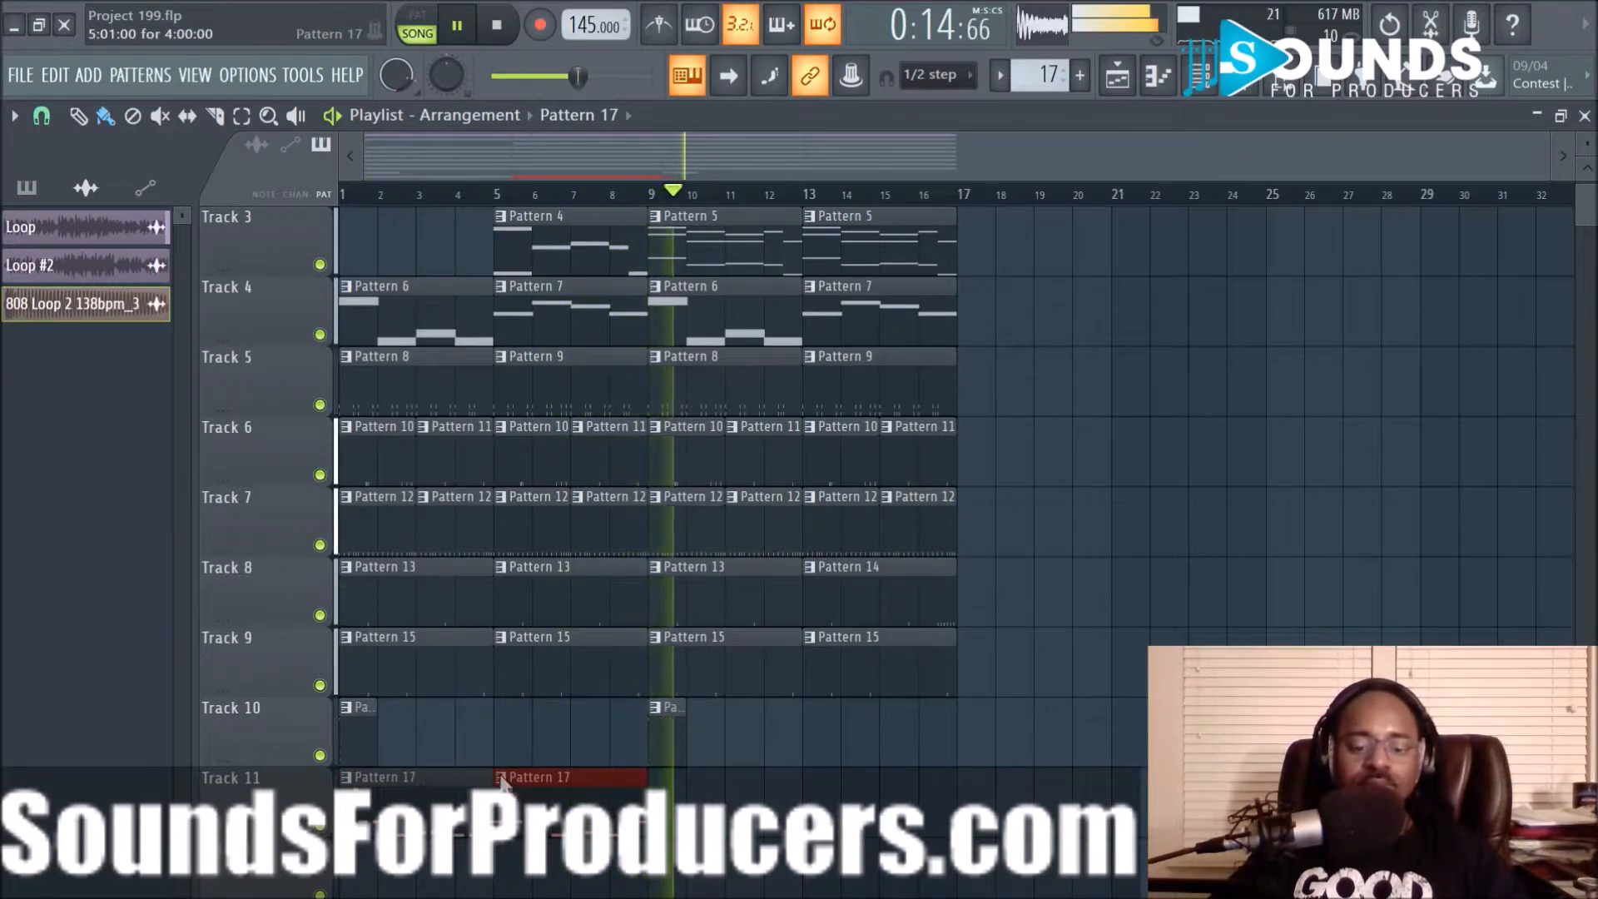
right_click(519, 798)
left_click(531, 773)
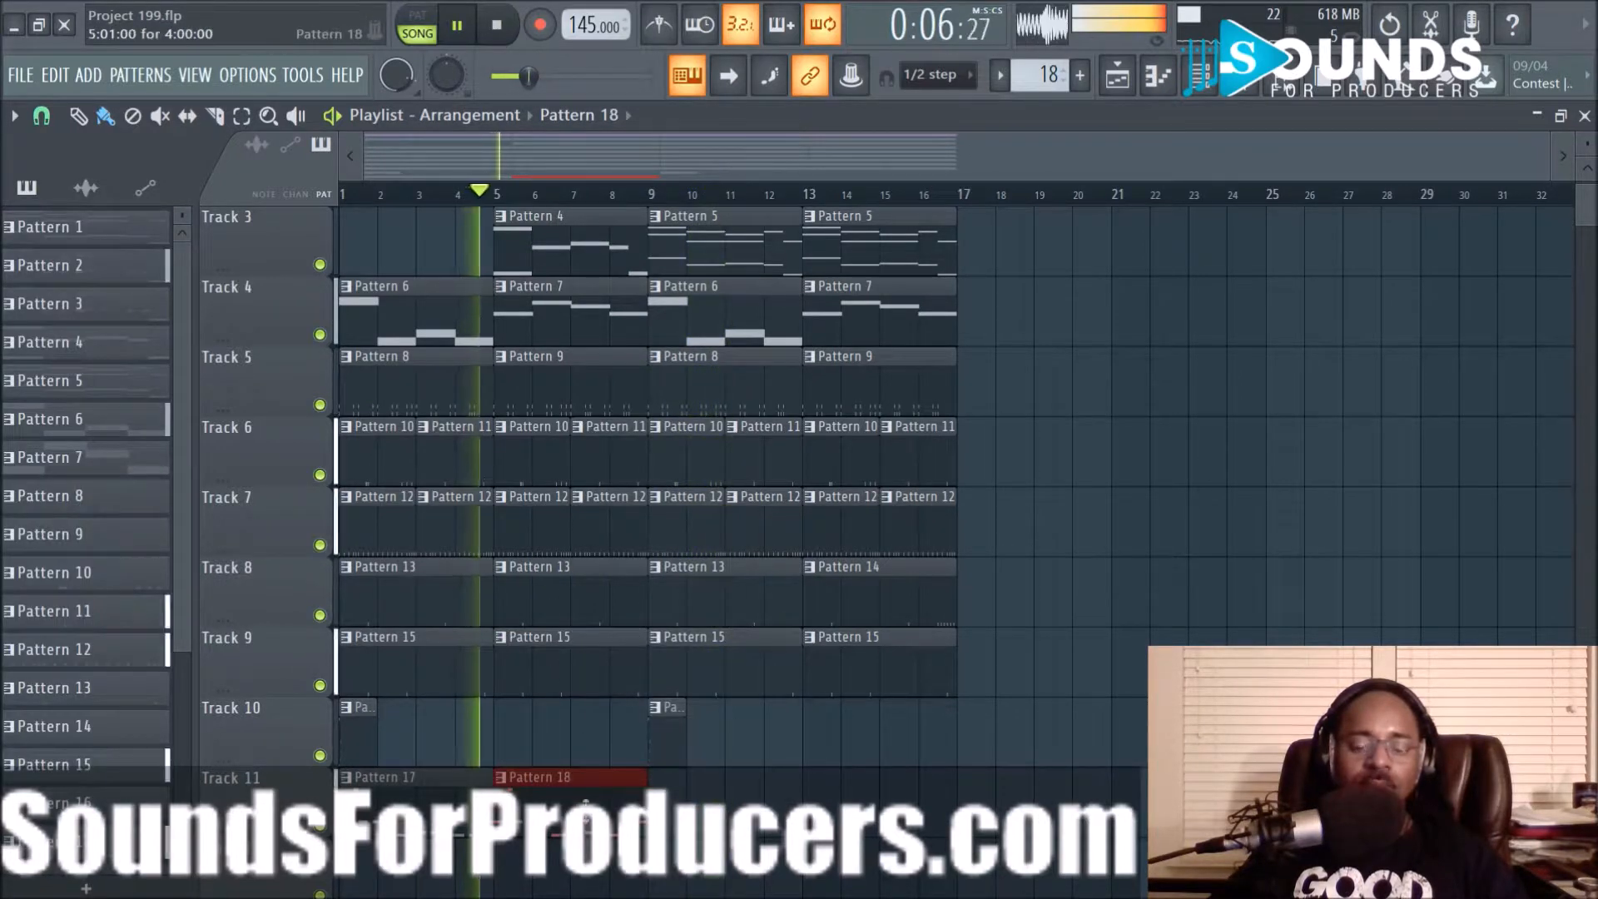
In Pattern 18's 808 line, raise the two G#2 notes at the end of bar 4 by one octave
double_click(585, 804)
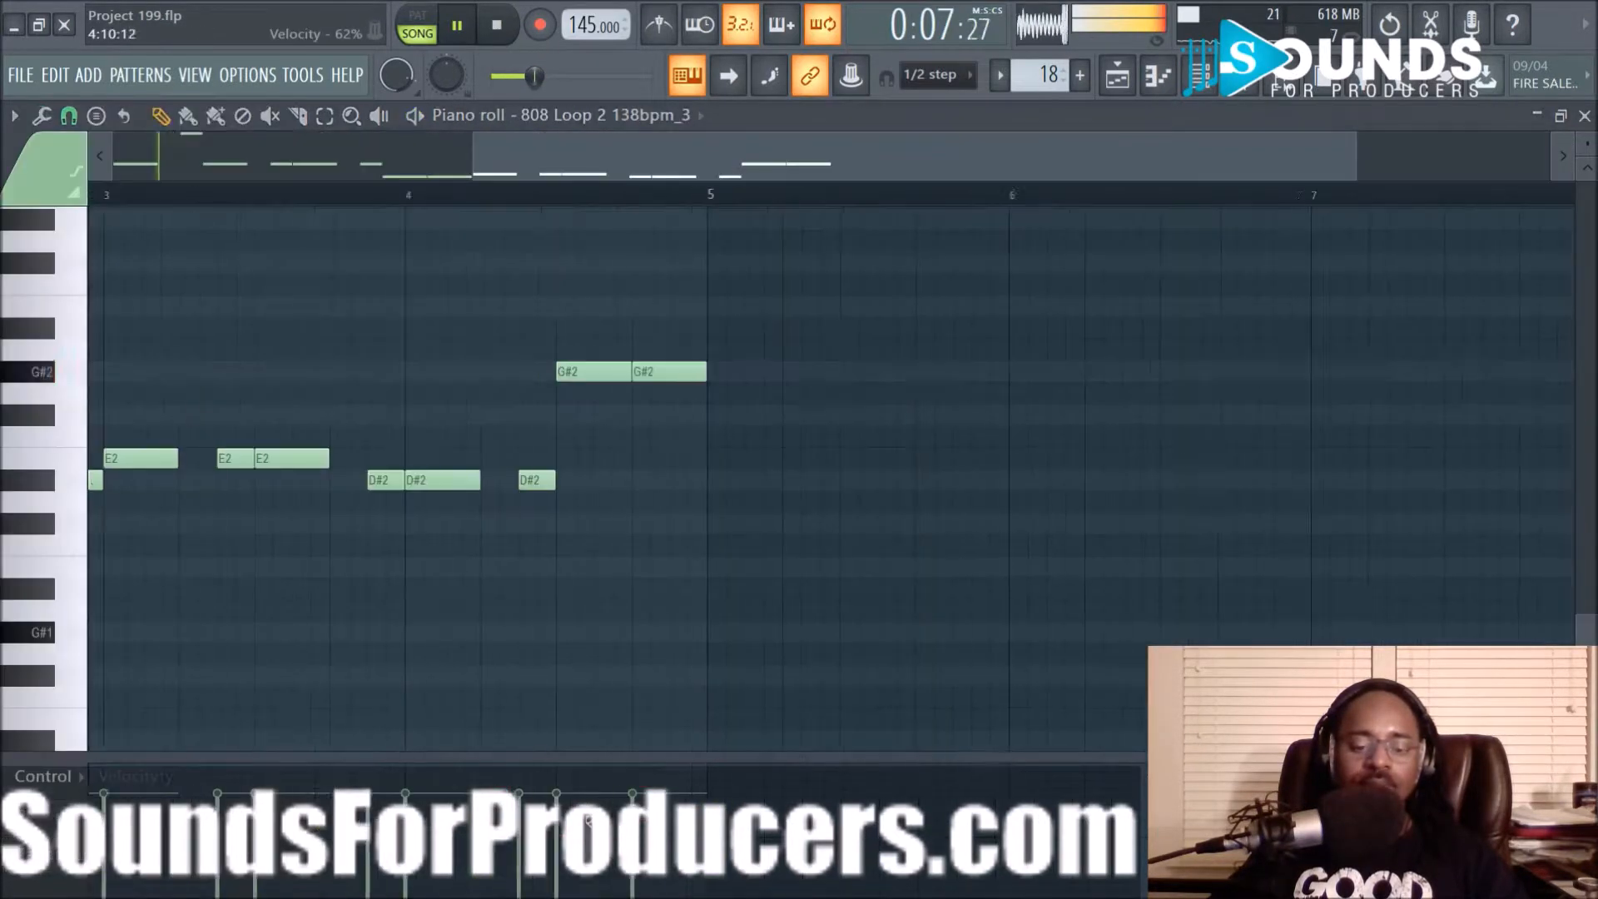
left_click_drag(582, 358, 666, 428)
key("Delete")
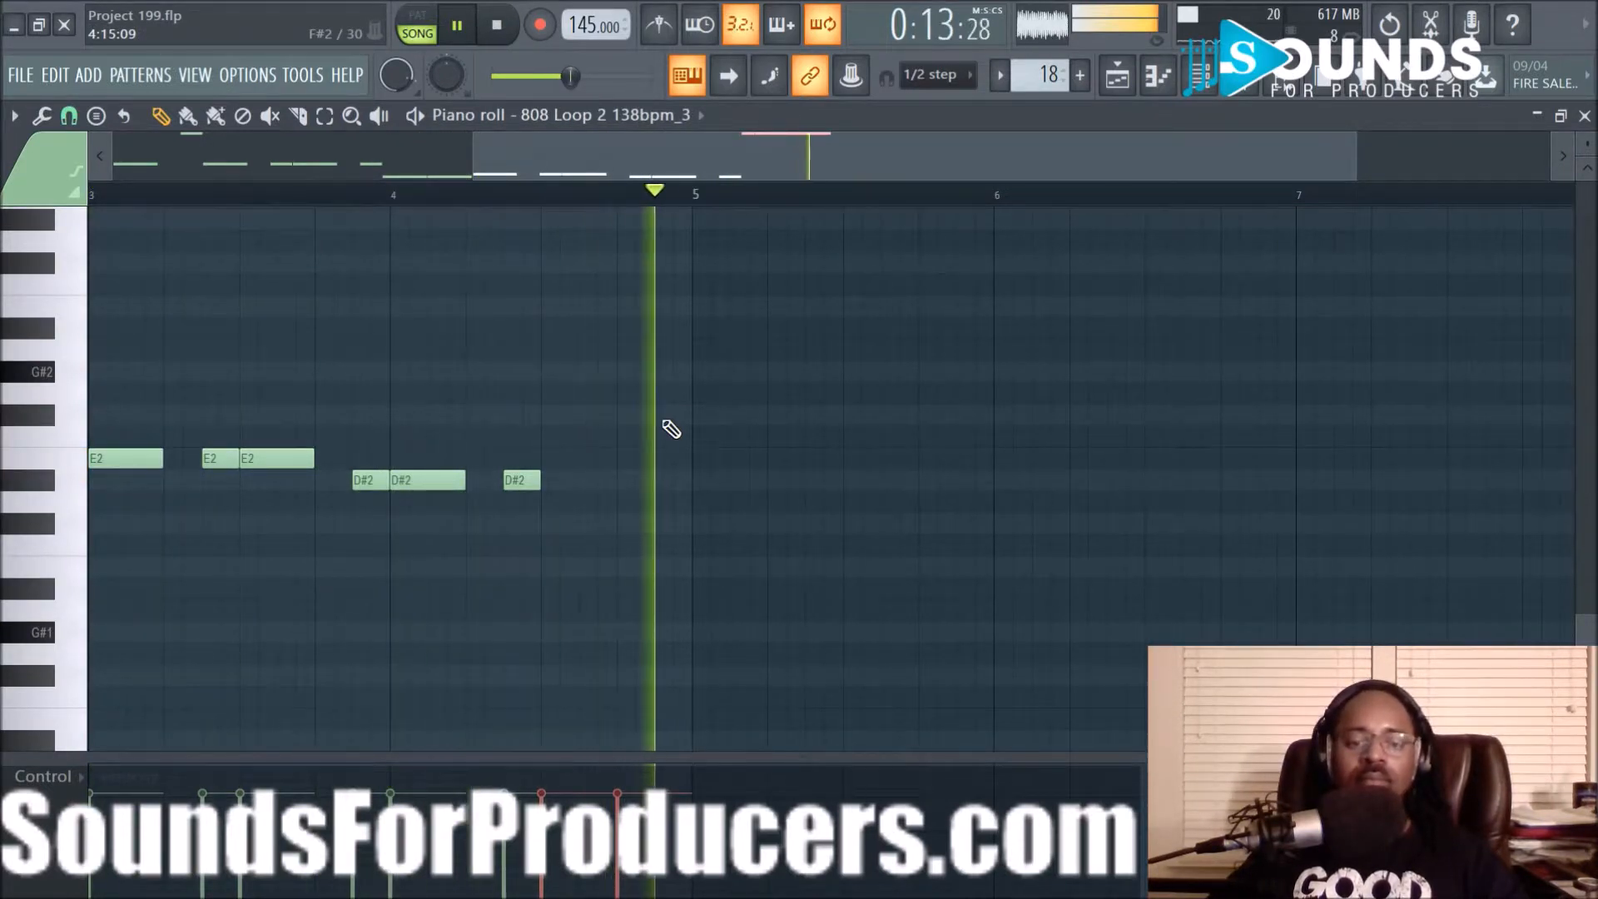
left_click_drag(603, 171, 242, 171)
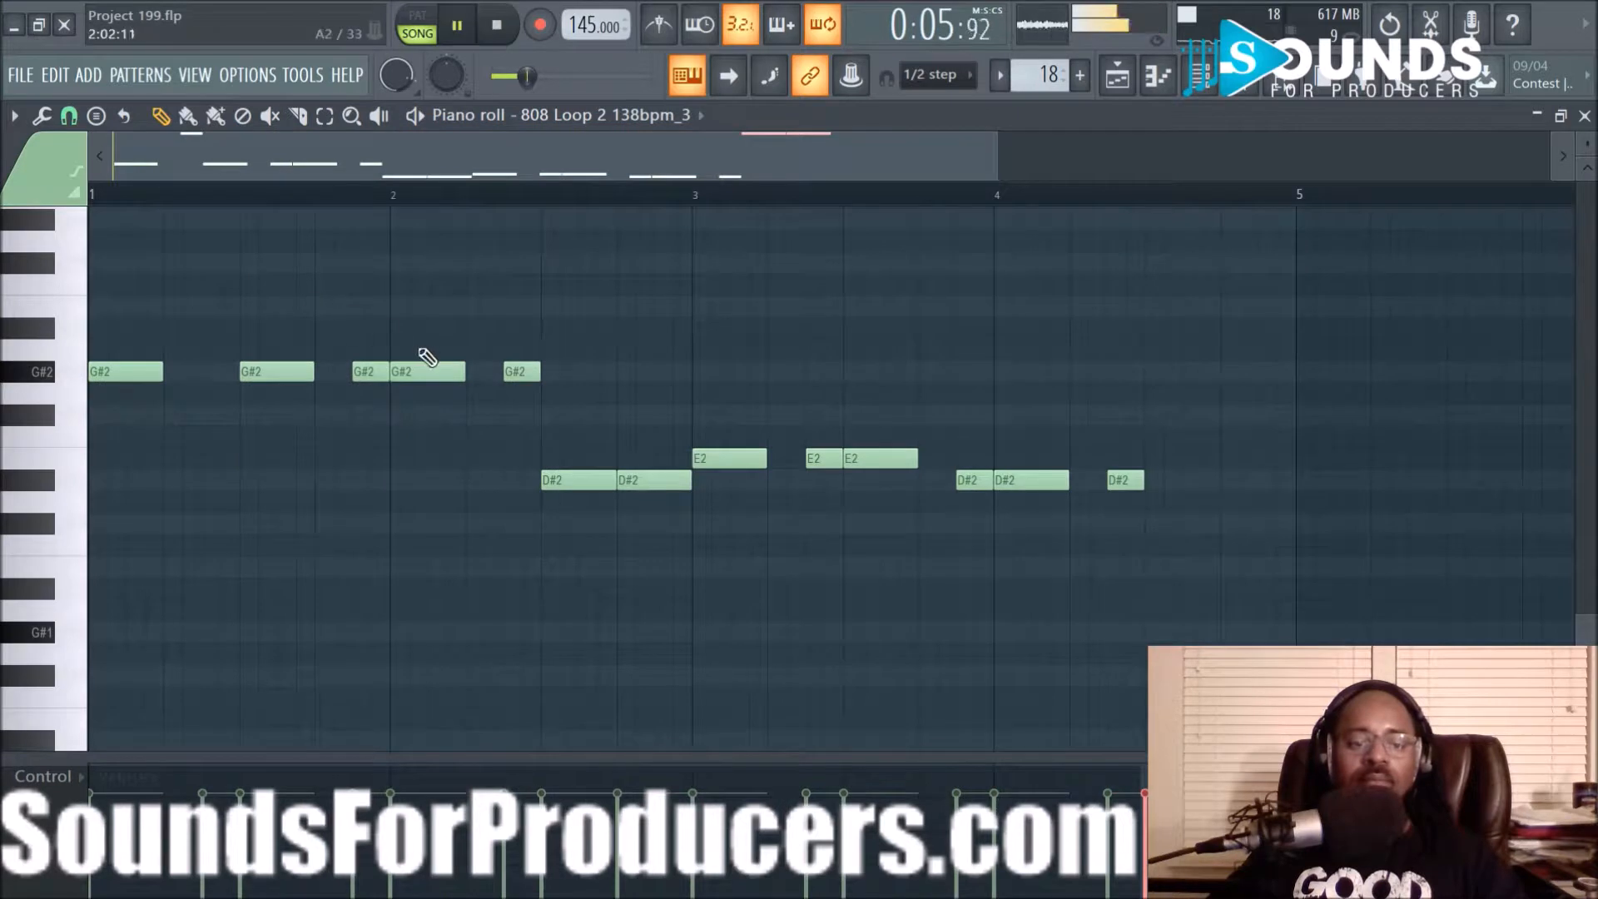
Raise the first G#2 note, the short G#2 just before bar 2 and the short E2 in bar 3 by one octave
left_click_drag(109, 314, 123, 406)
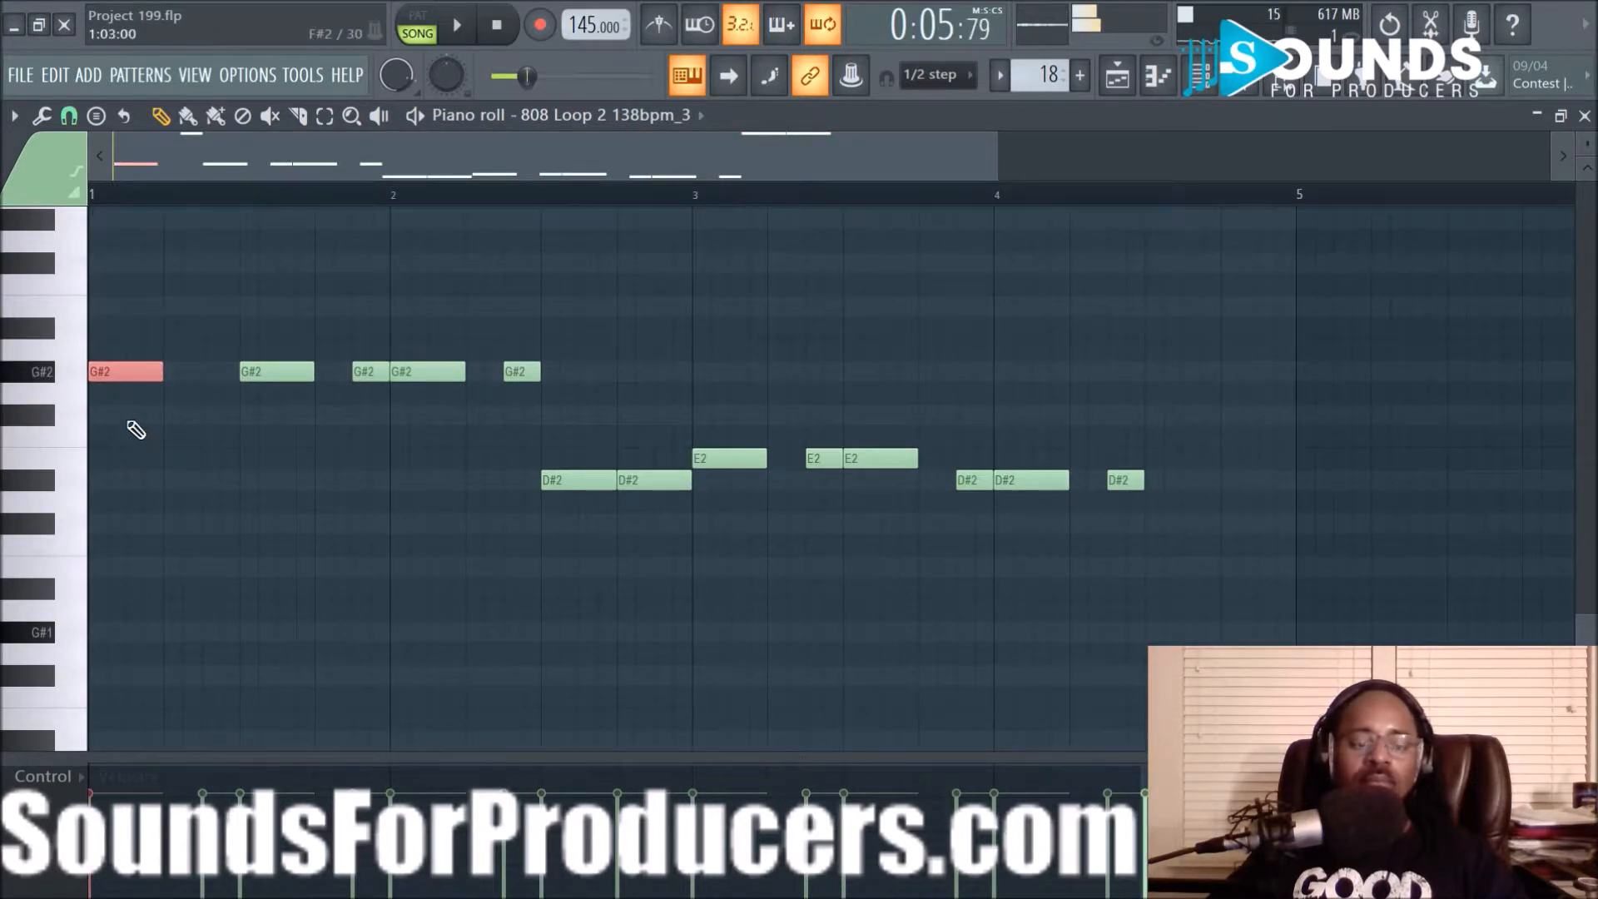
key("space")
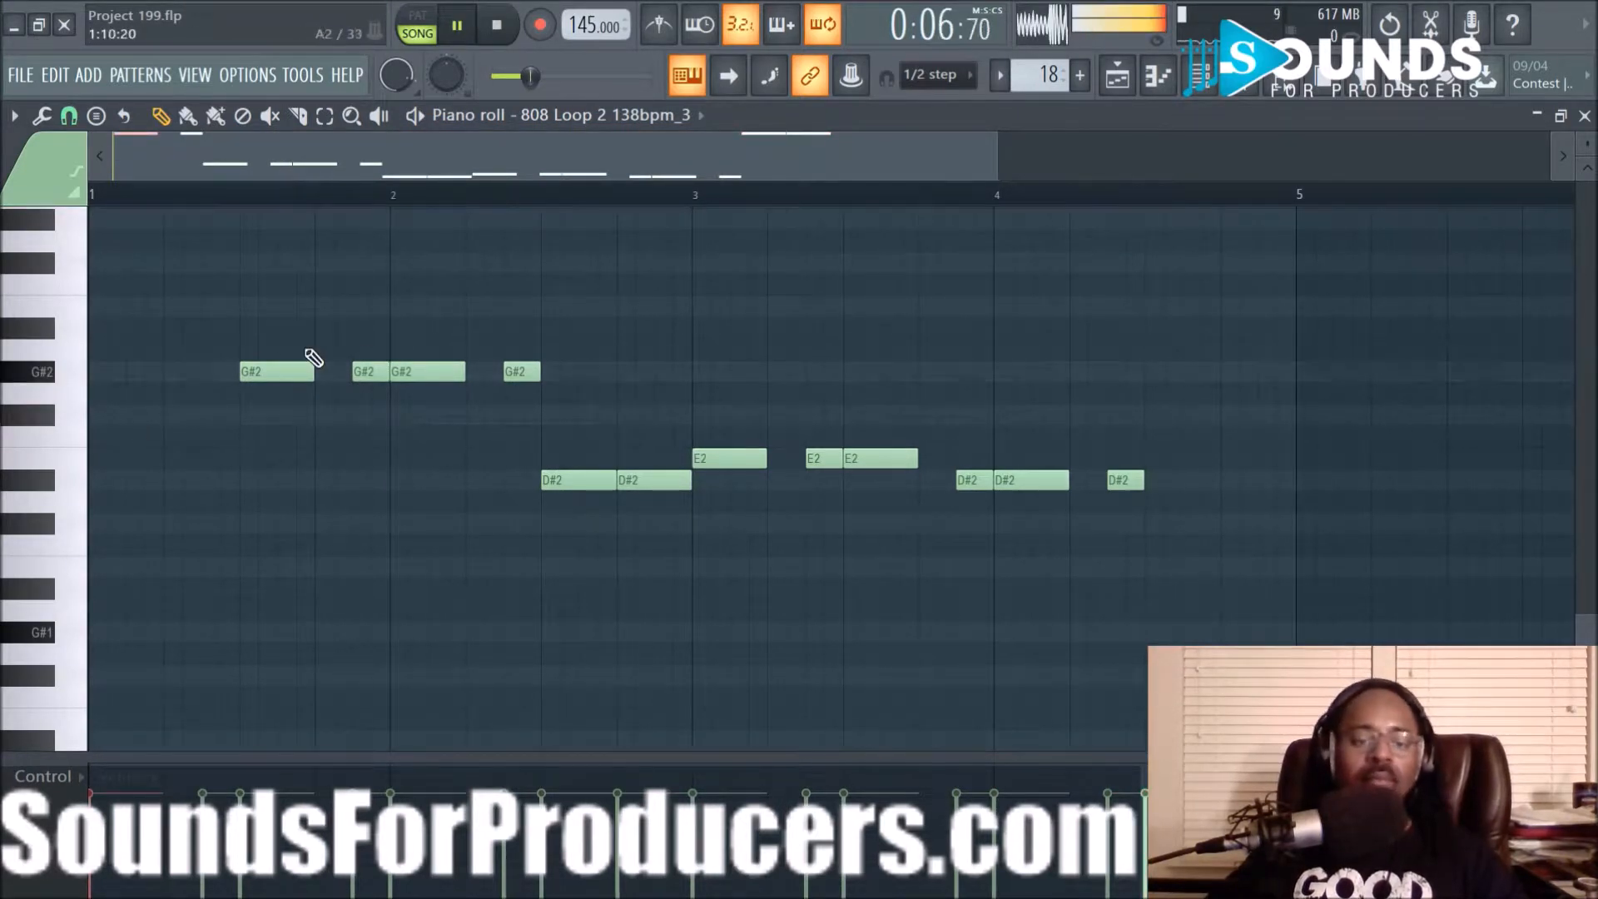
scroll(357, 332, "up", 3)
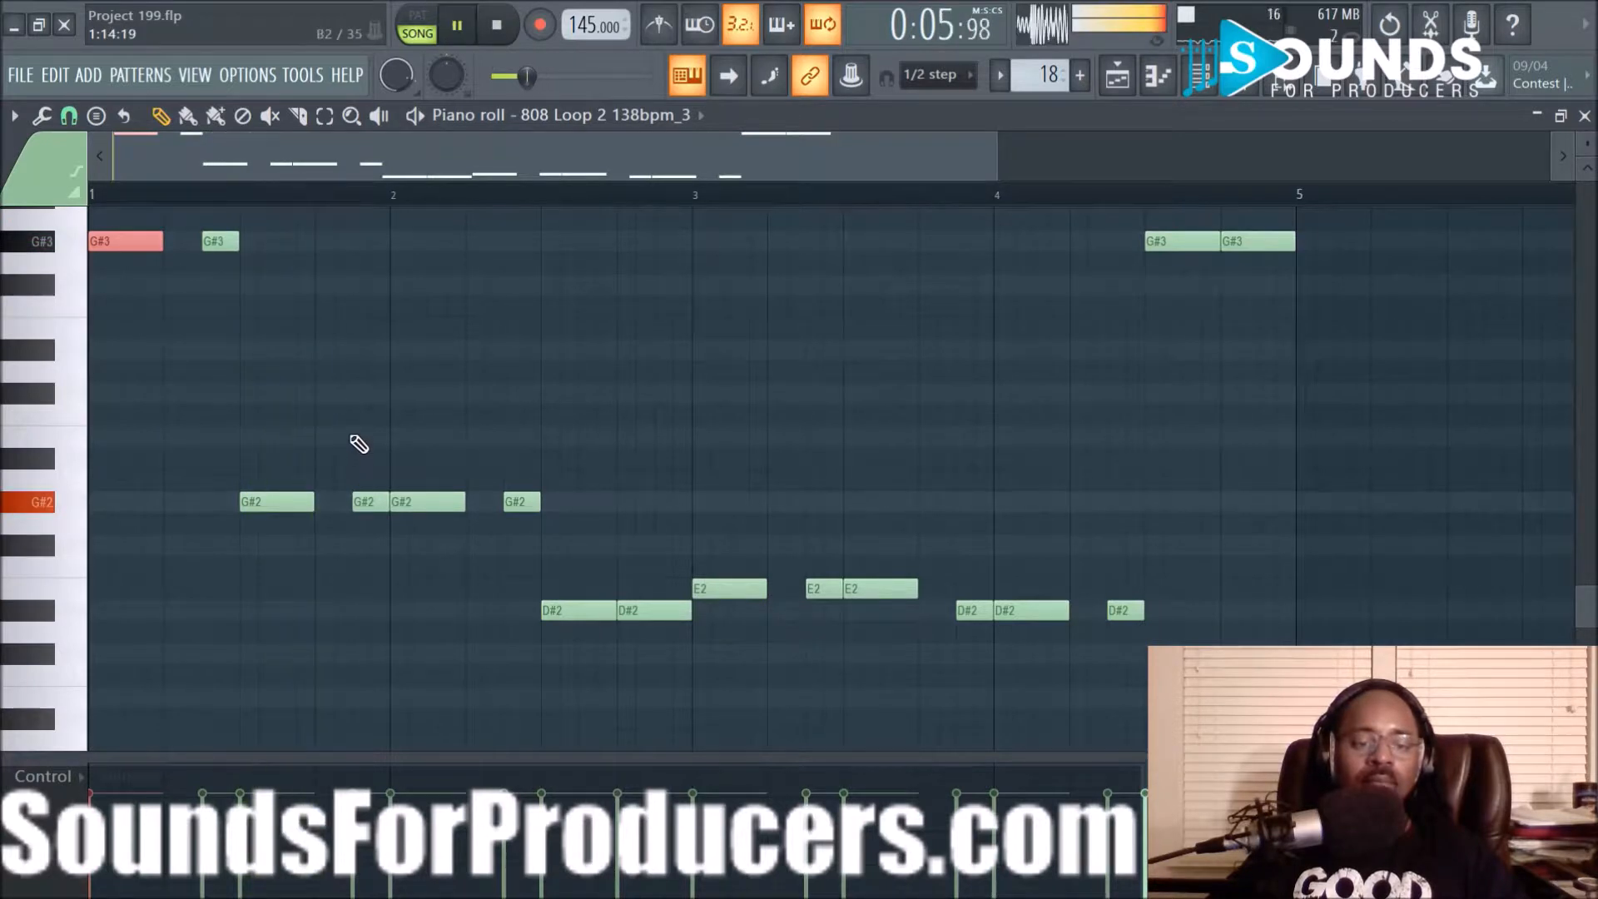
left_click_drag(374, 466, 374, 552)
key("ctrl+Up")
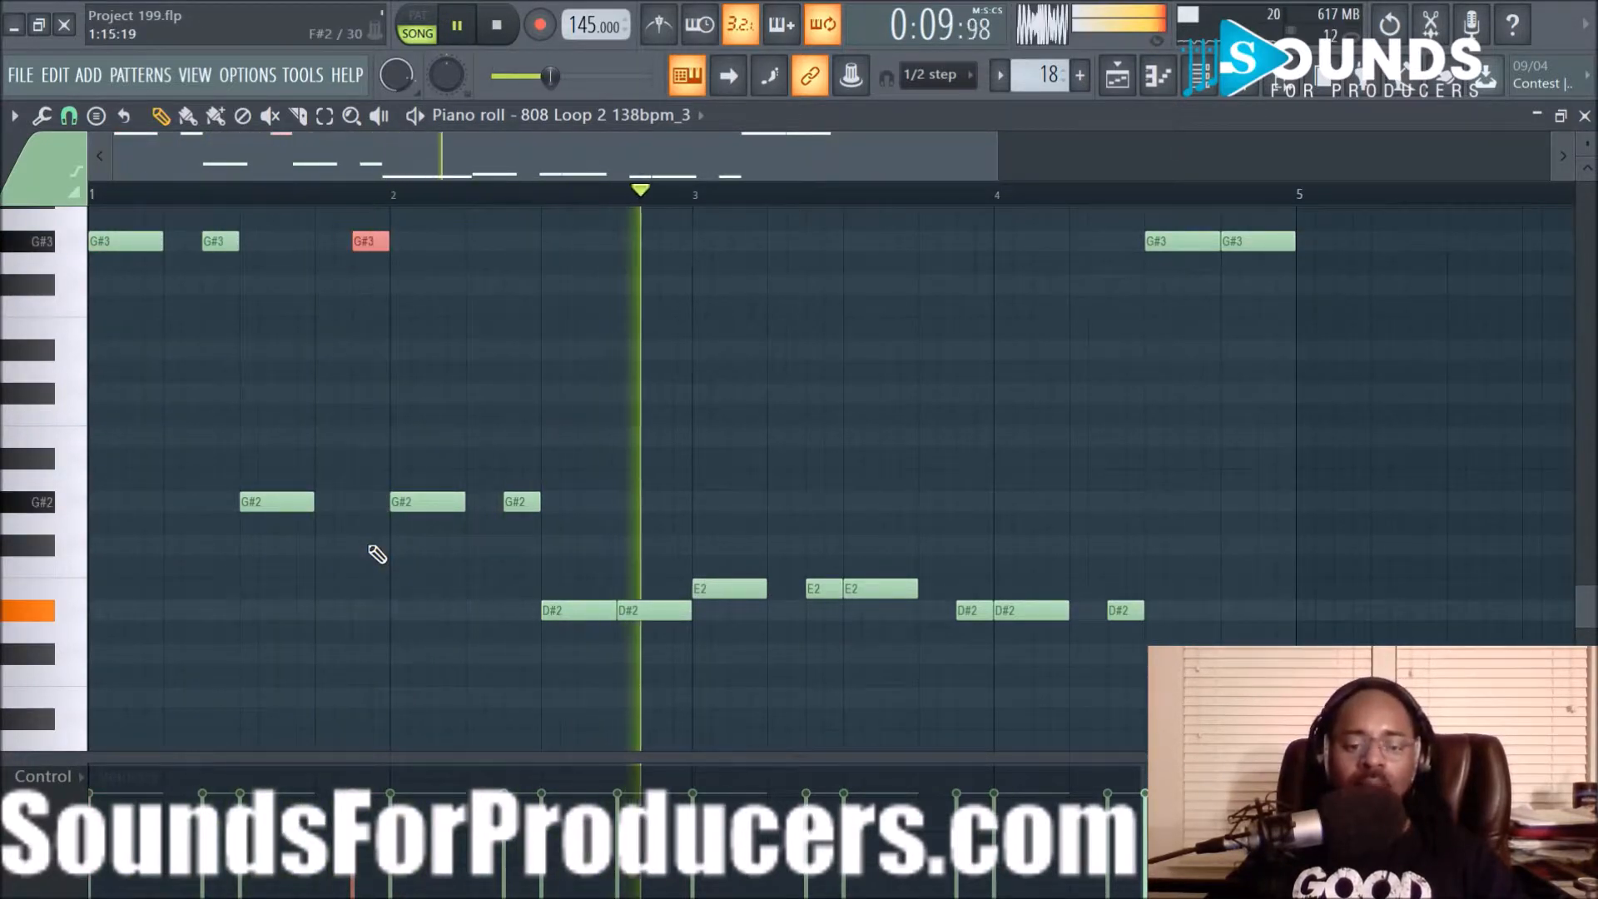
left_click_drag(807, 553, 836, 613)
key("ctrl+Up")
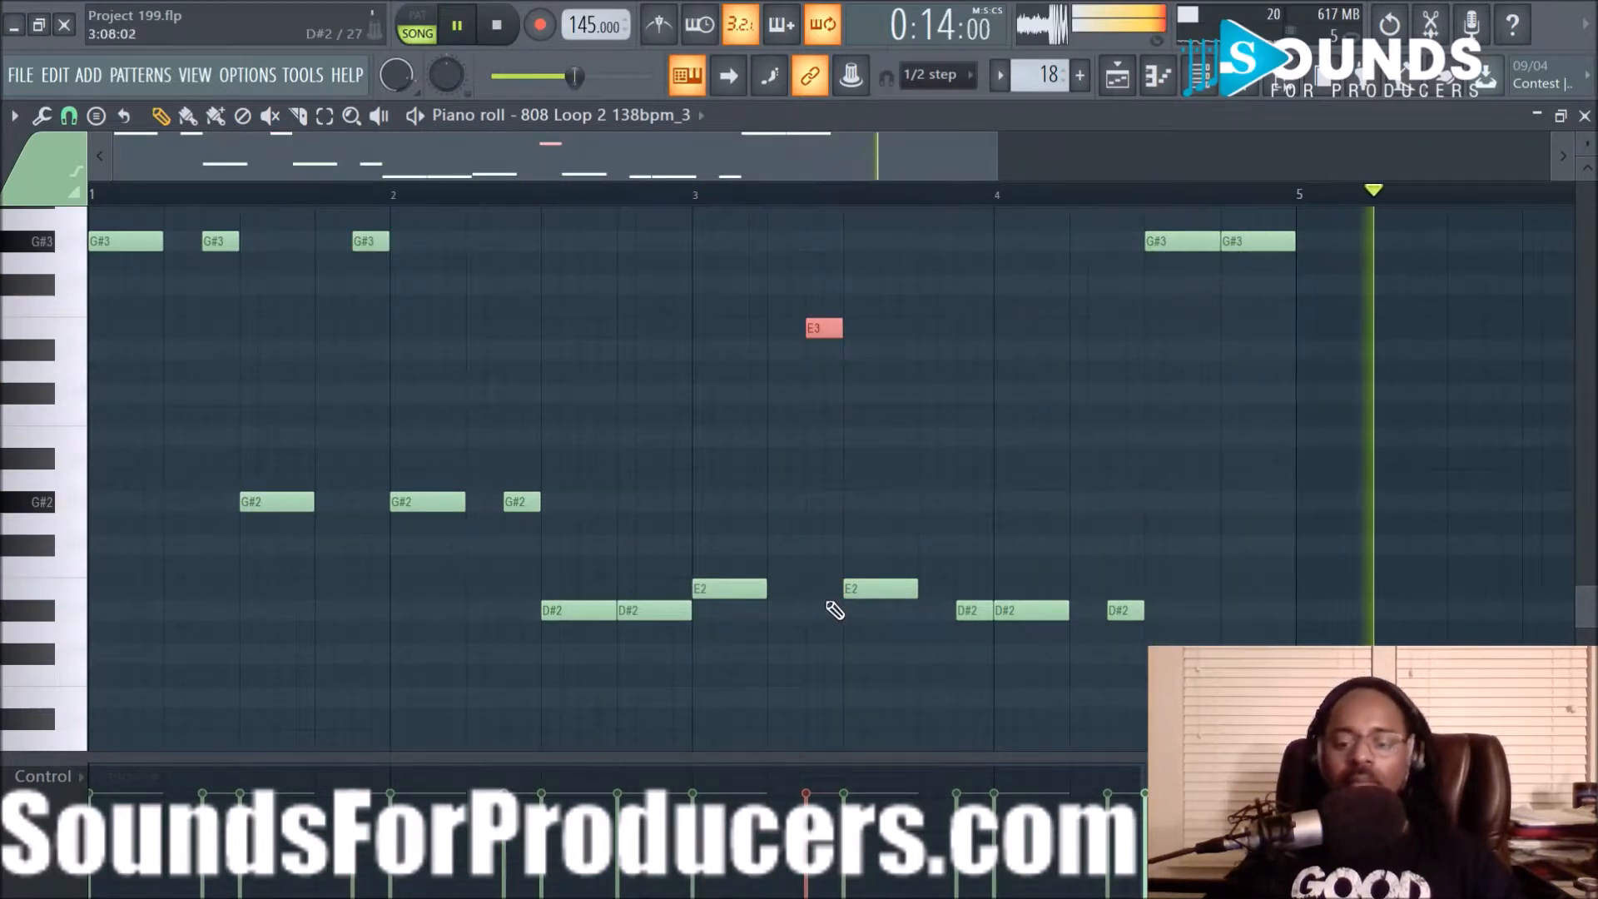
Repeat the Pattern 17 and Pattern 18 clips on Track 11 at bars 9 and 13 of the playlist
left_click(1117, 77)
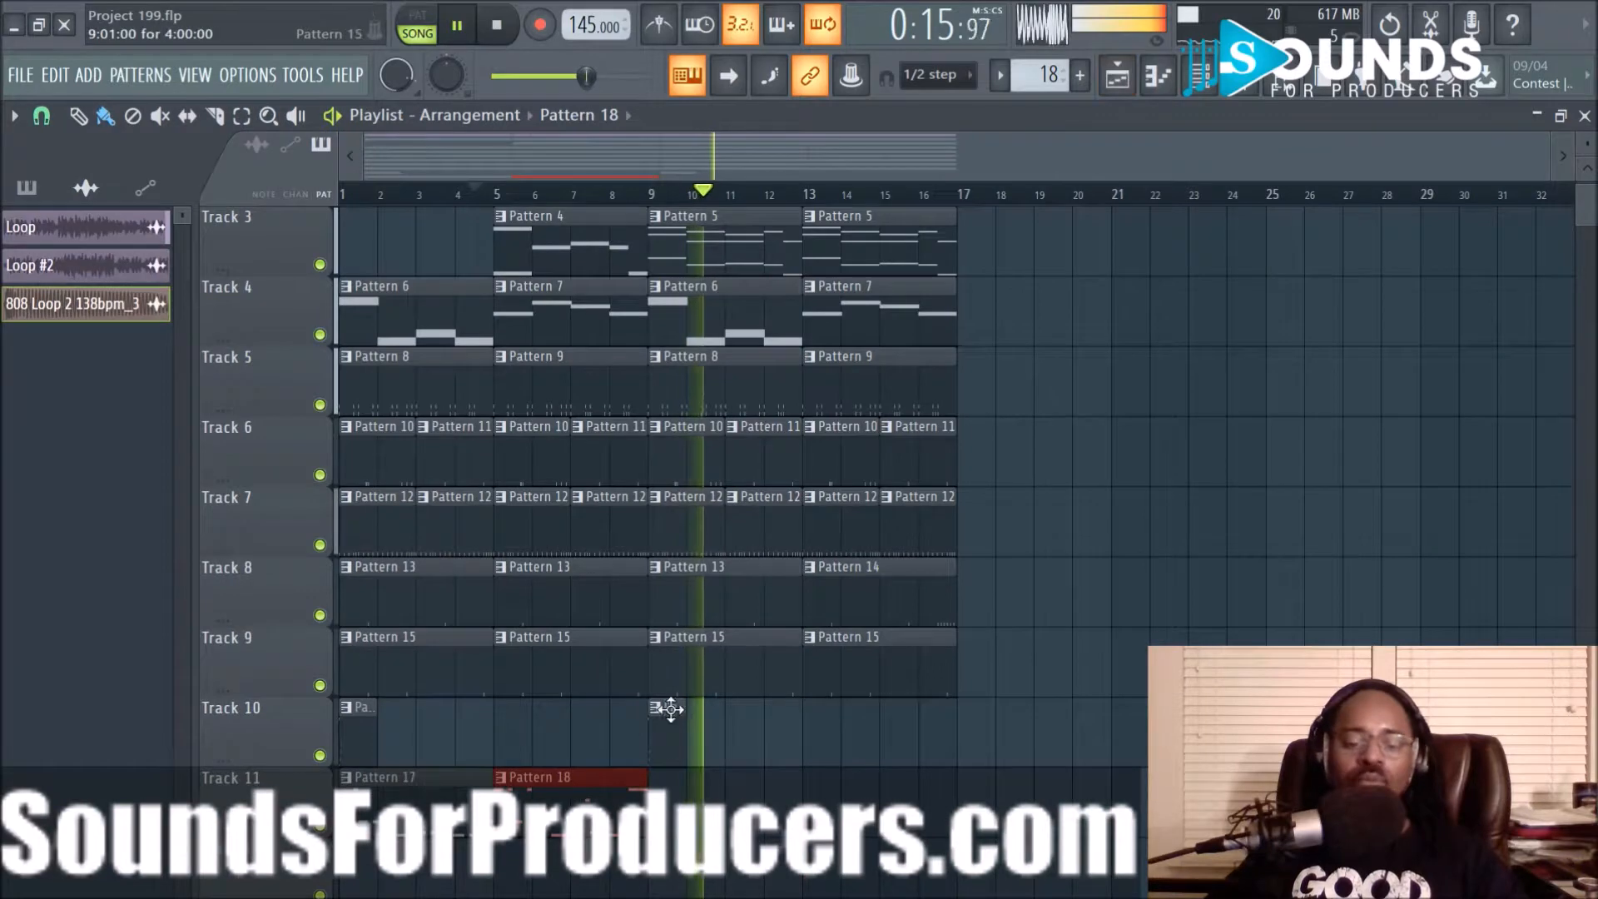
mouse_move(707, 809)
left_mouse_down()
mouse_move(392, 811)
mouse_move(711, 805)
left_mouse_up()
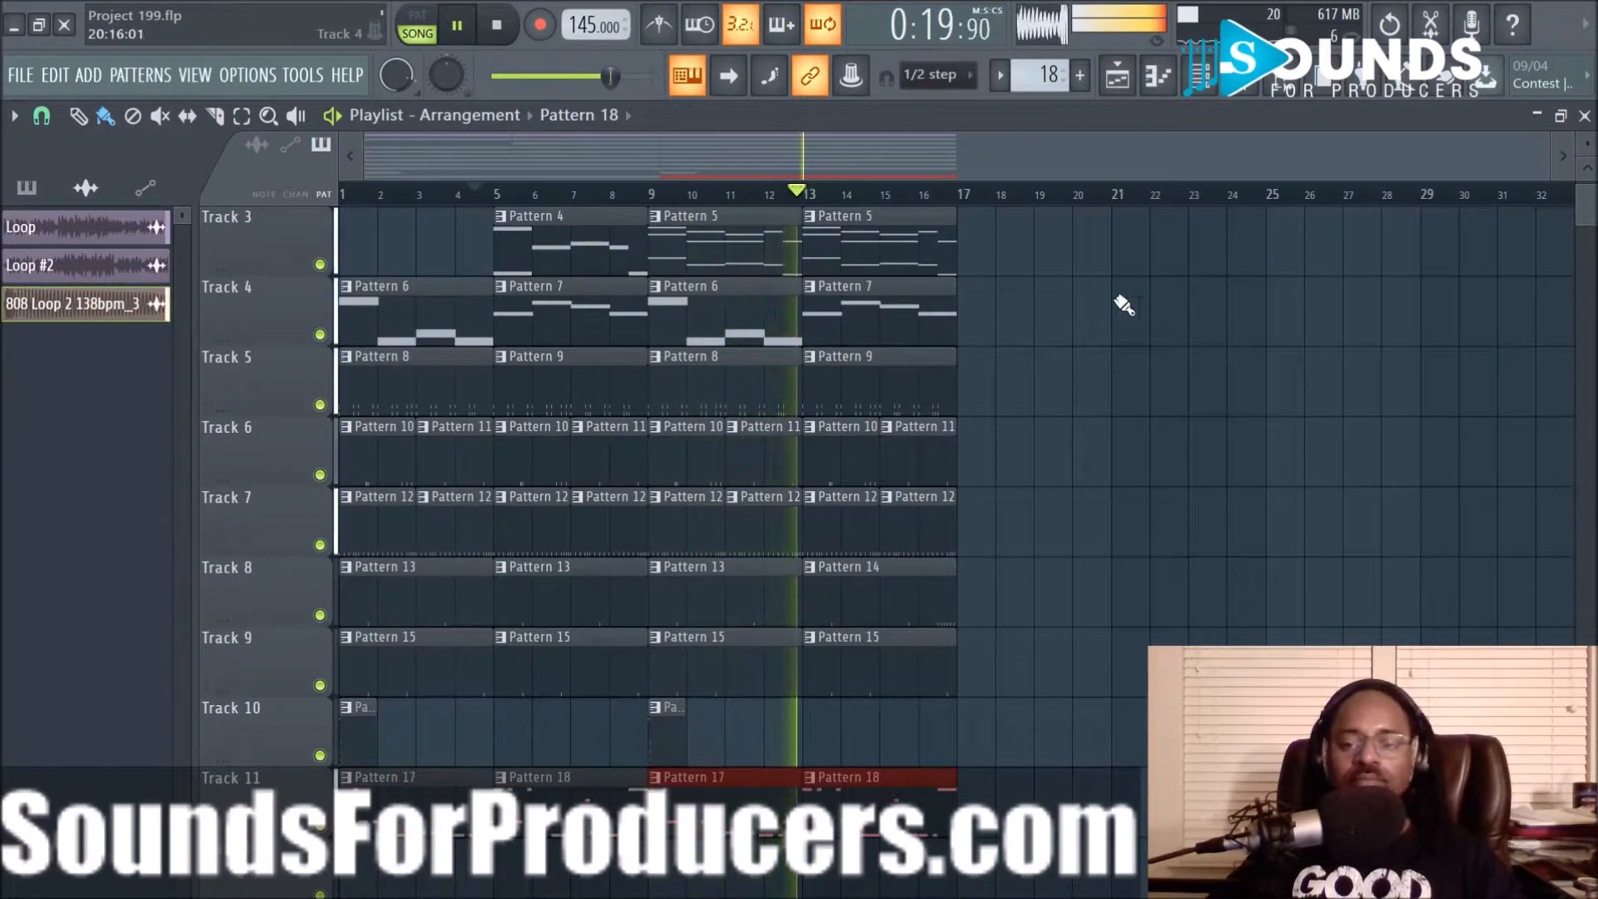
Review the sample settings and miscellaneous functions of the 808 Loop 2 138bpm_3 channel during playback
left_click(1200, 77)
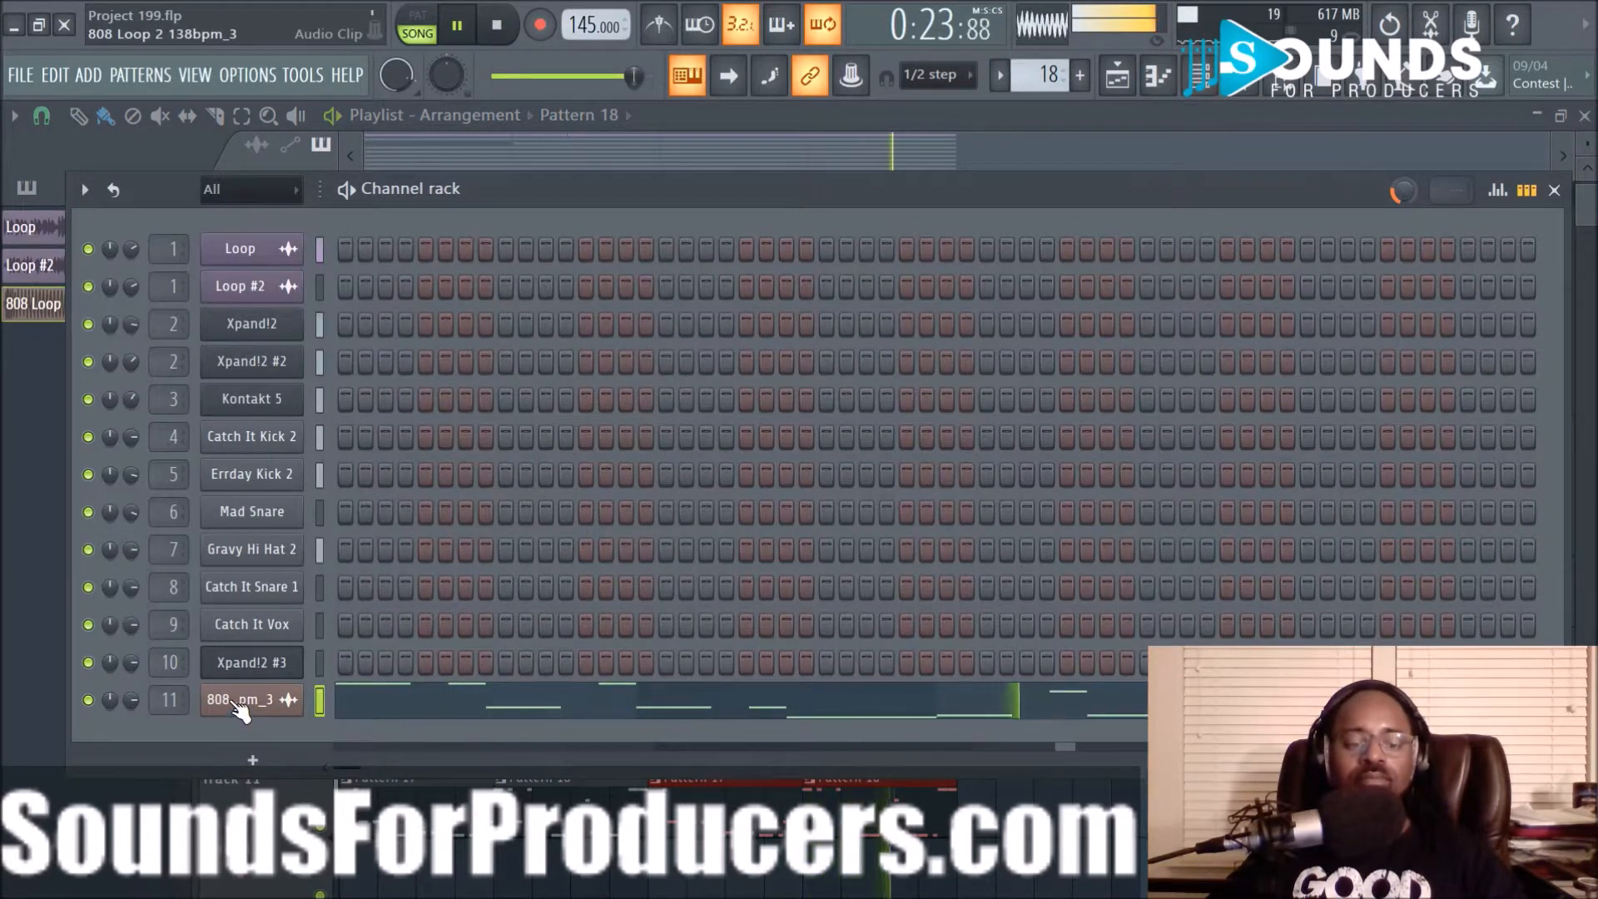
left_click(234, 703)
left_click(358, 282)
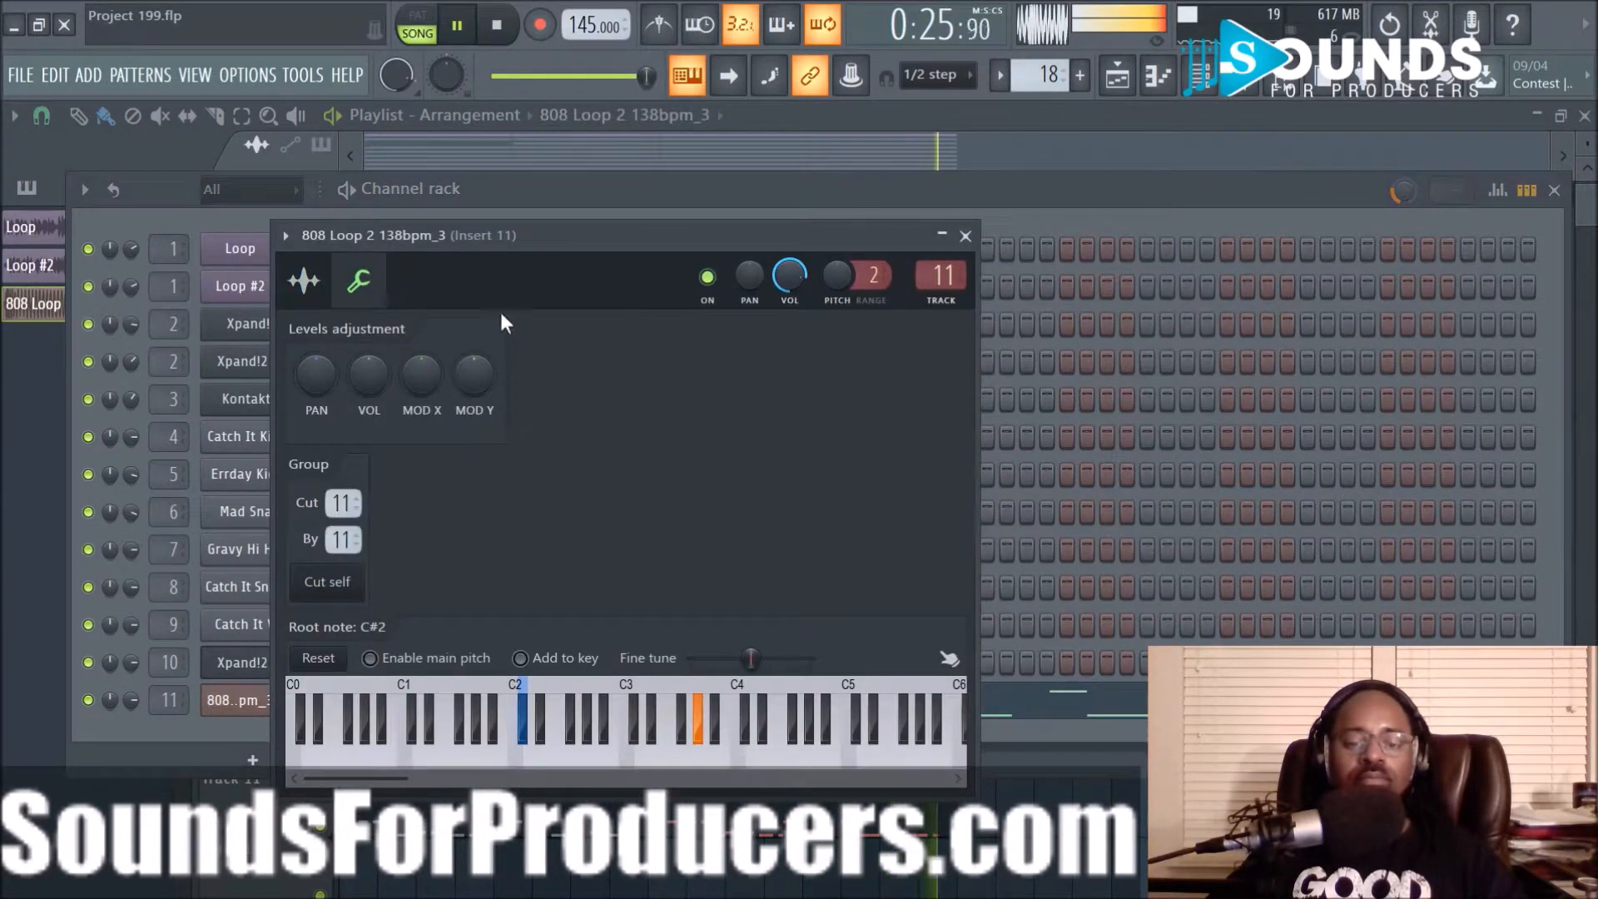
left_click(305, 282)
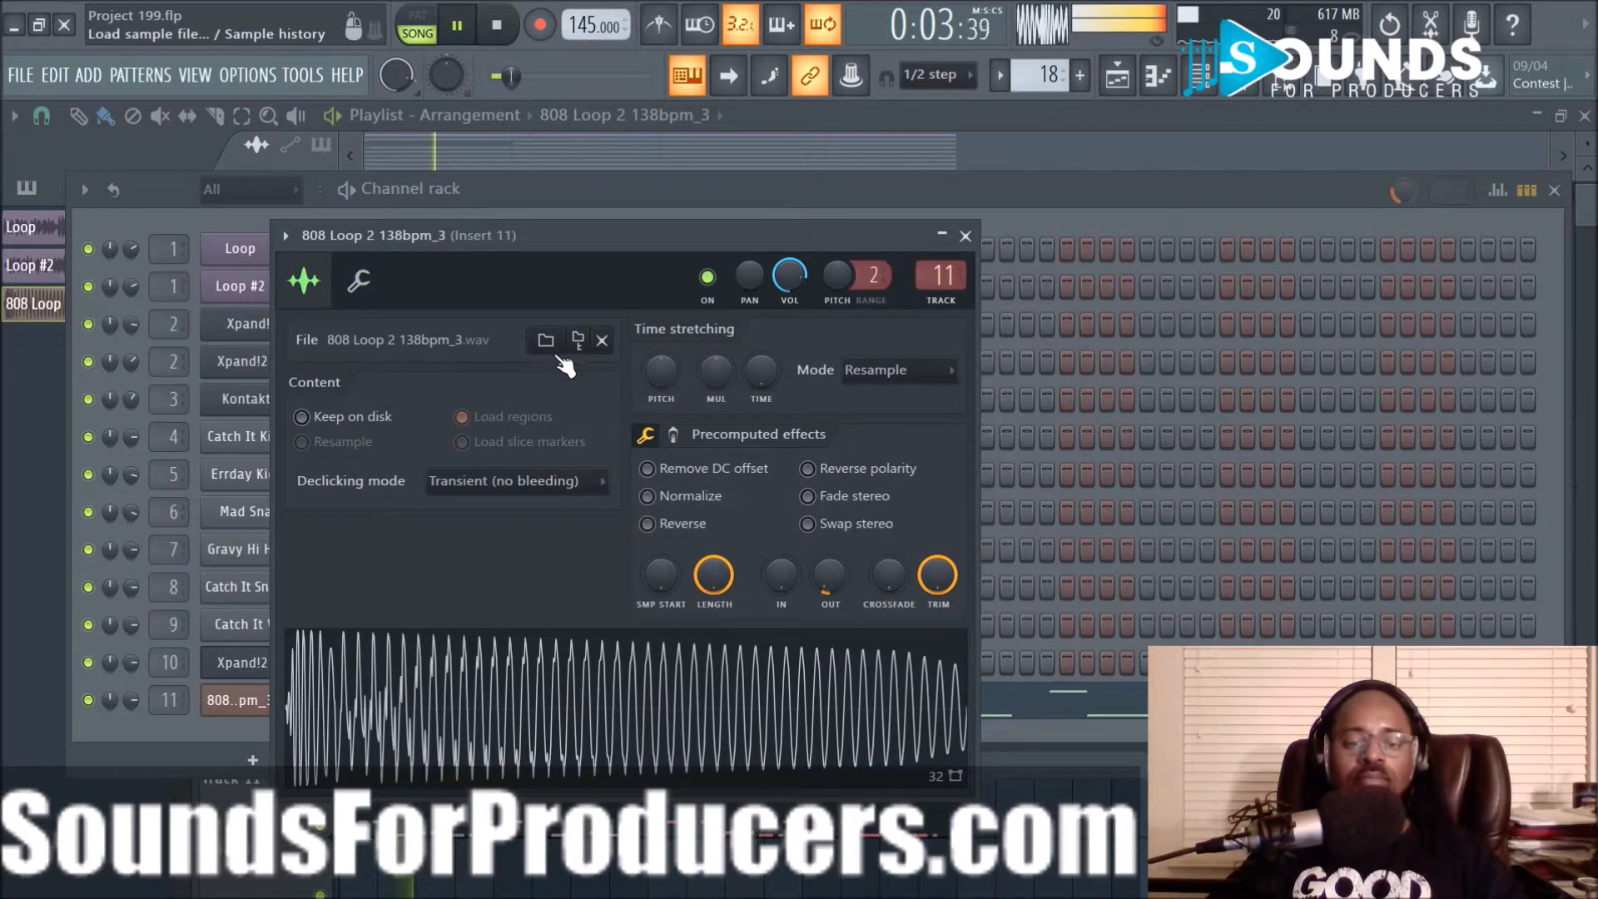
left_click(380, 282)
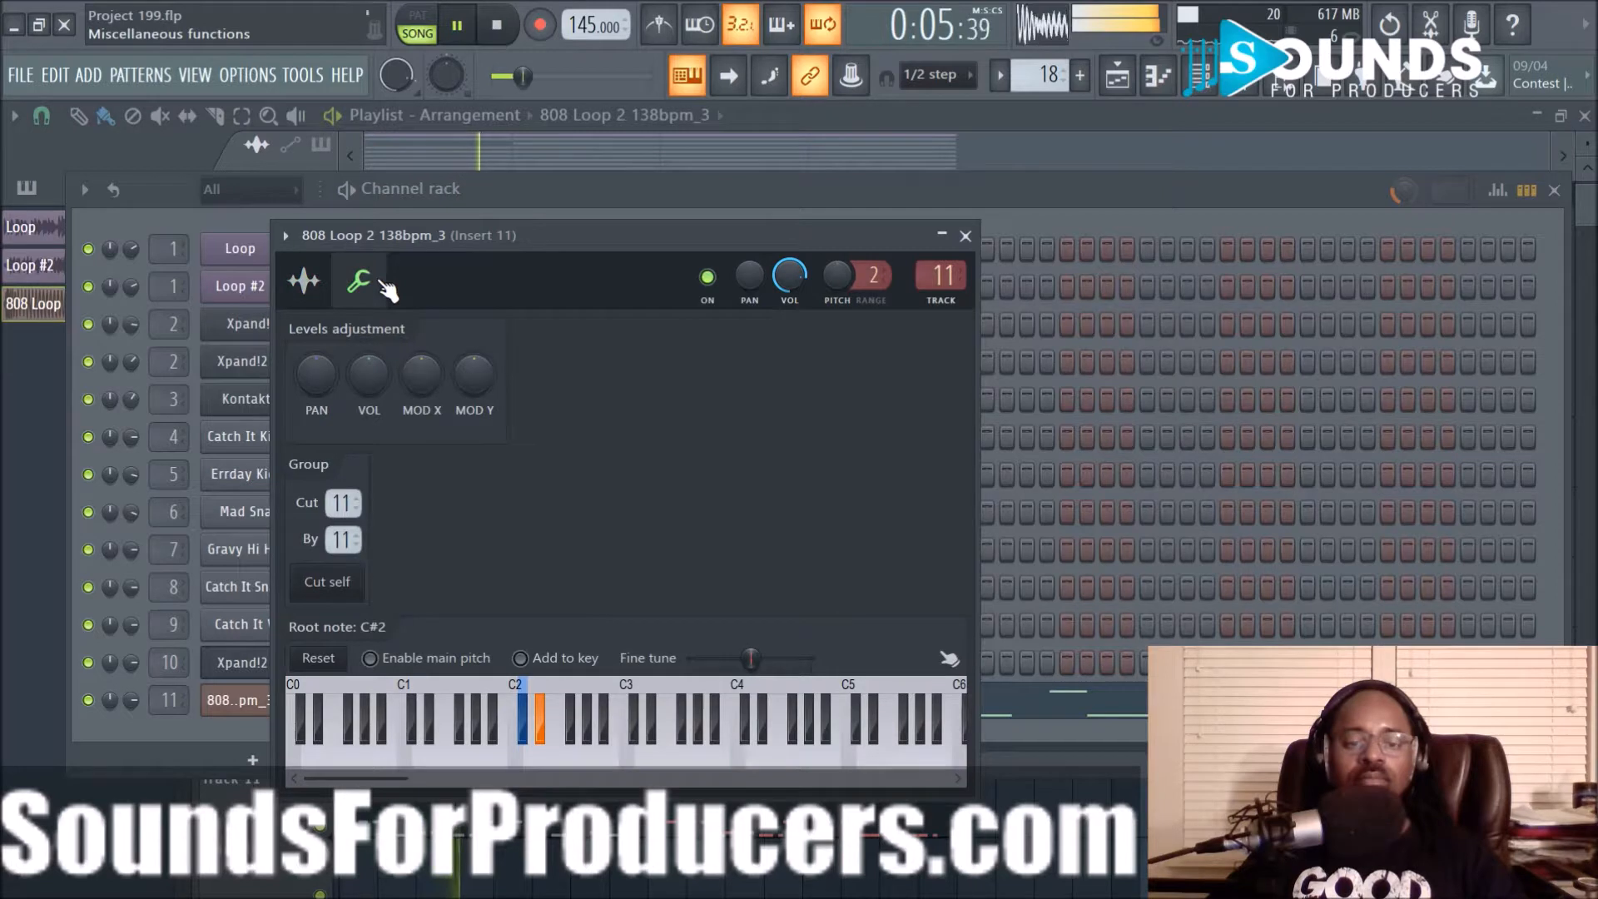
left_click(305, 283)
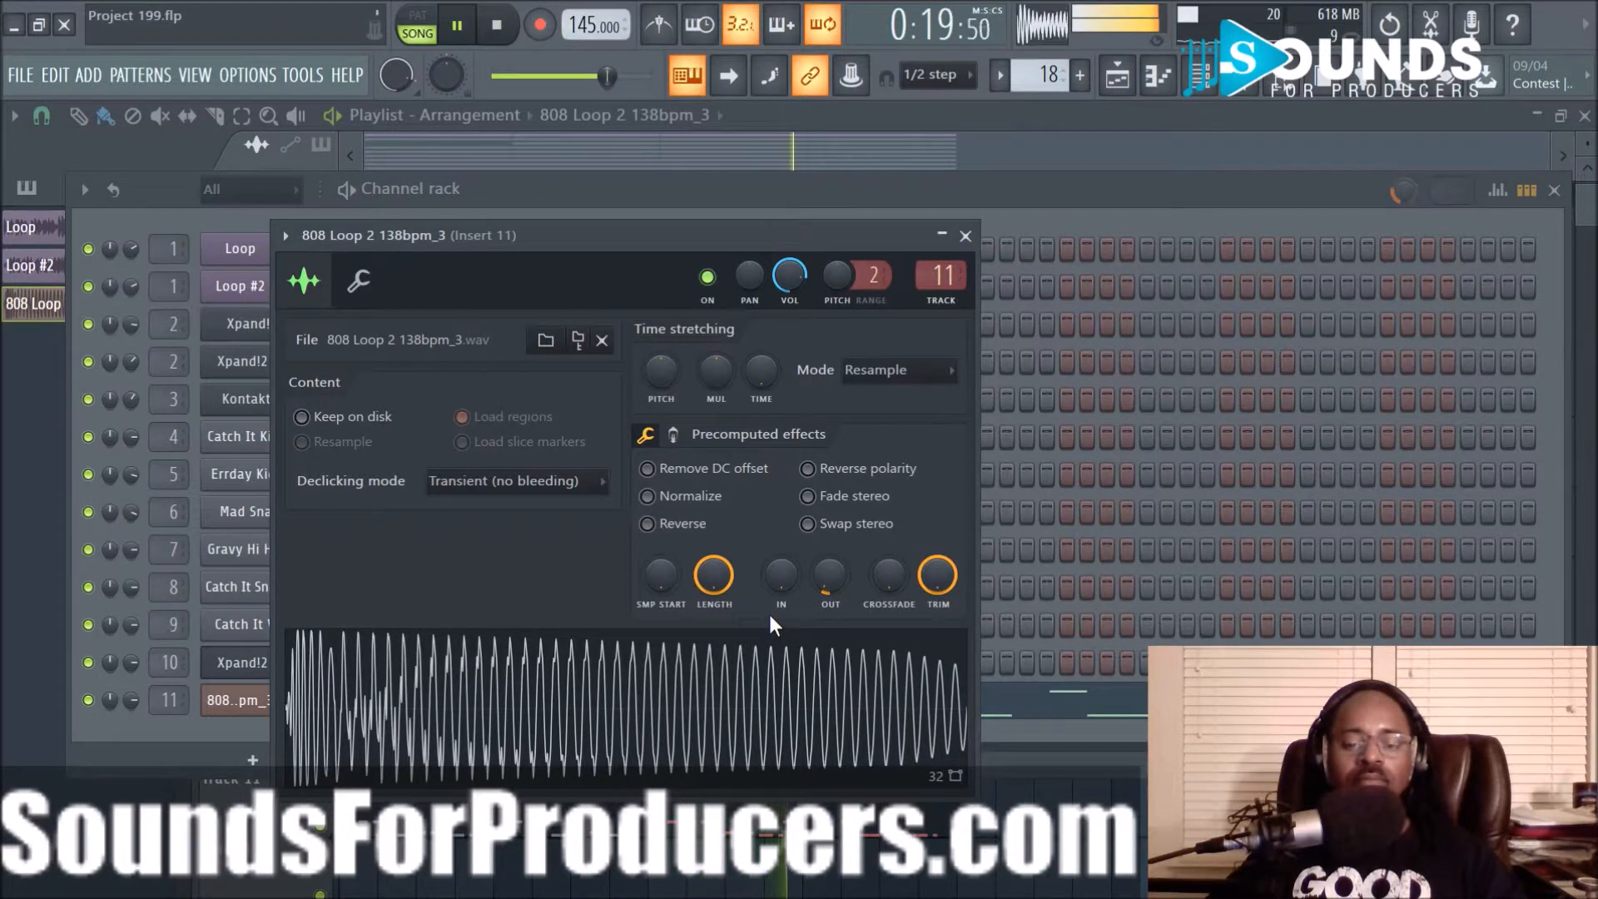
left_click(964, 237)
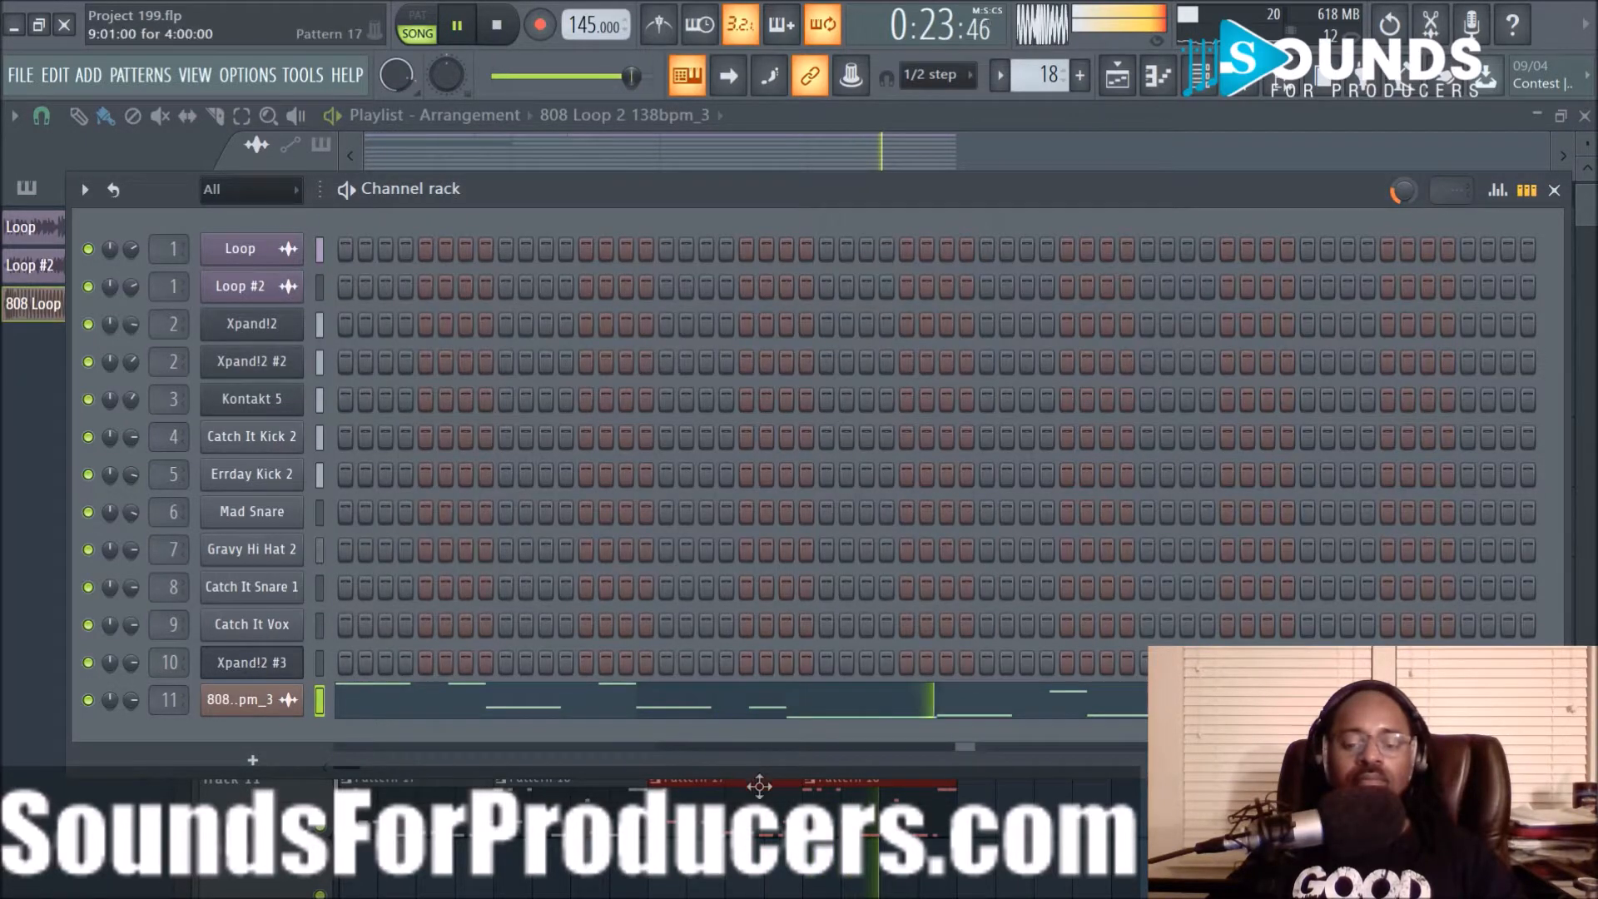
left_click(1138, 858)
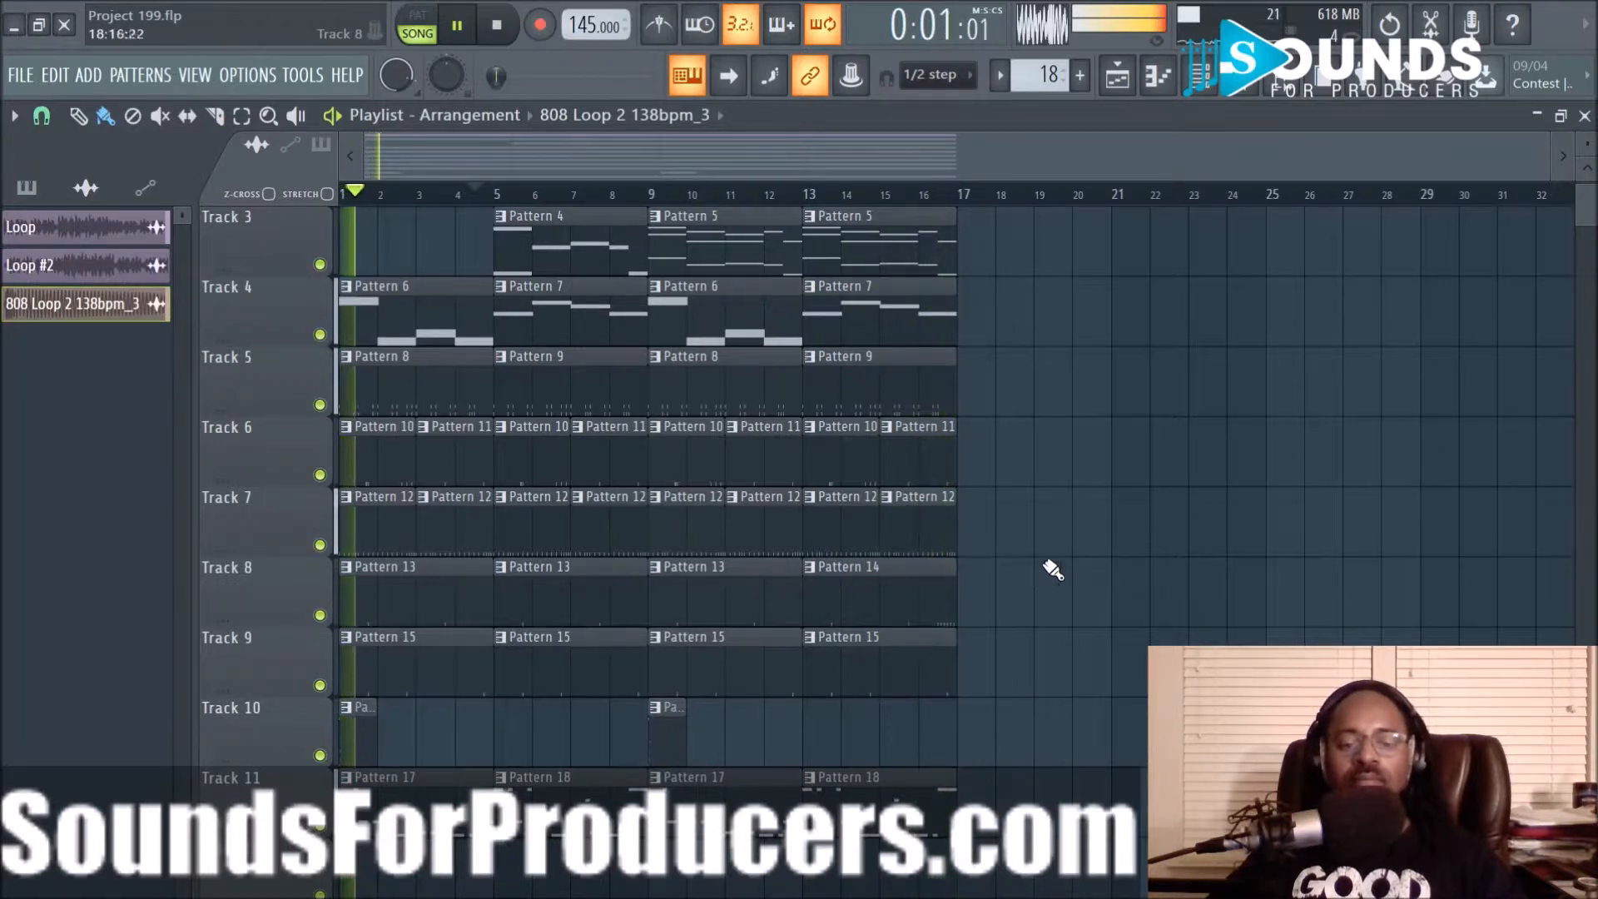
Raise the Bells mixer track's volume slightly and rename the Insert 11 track as 808
key("F9")
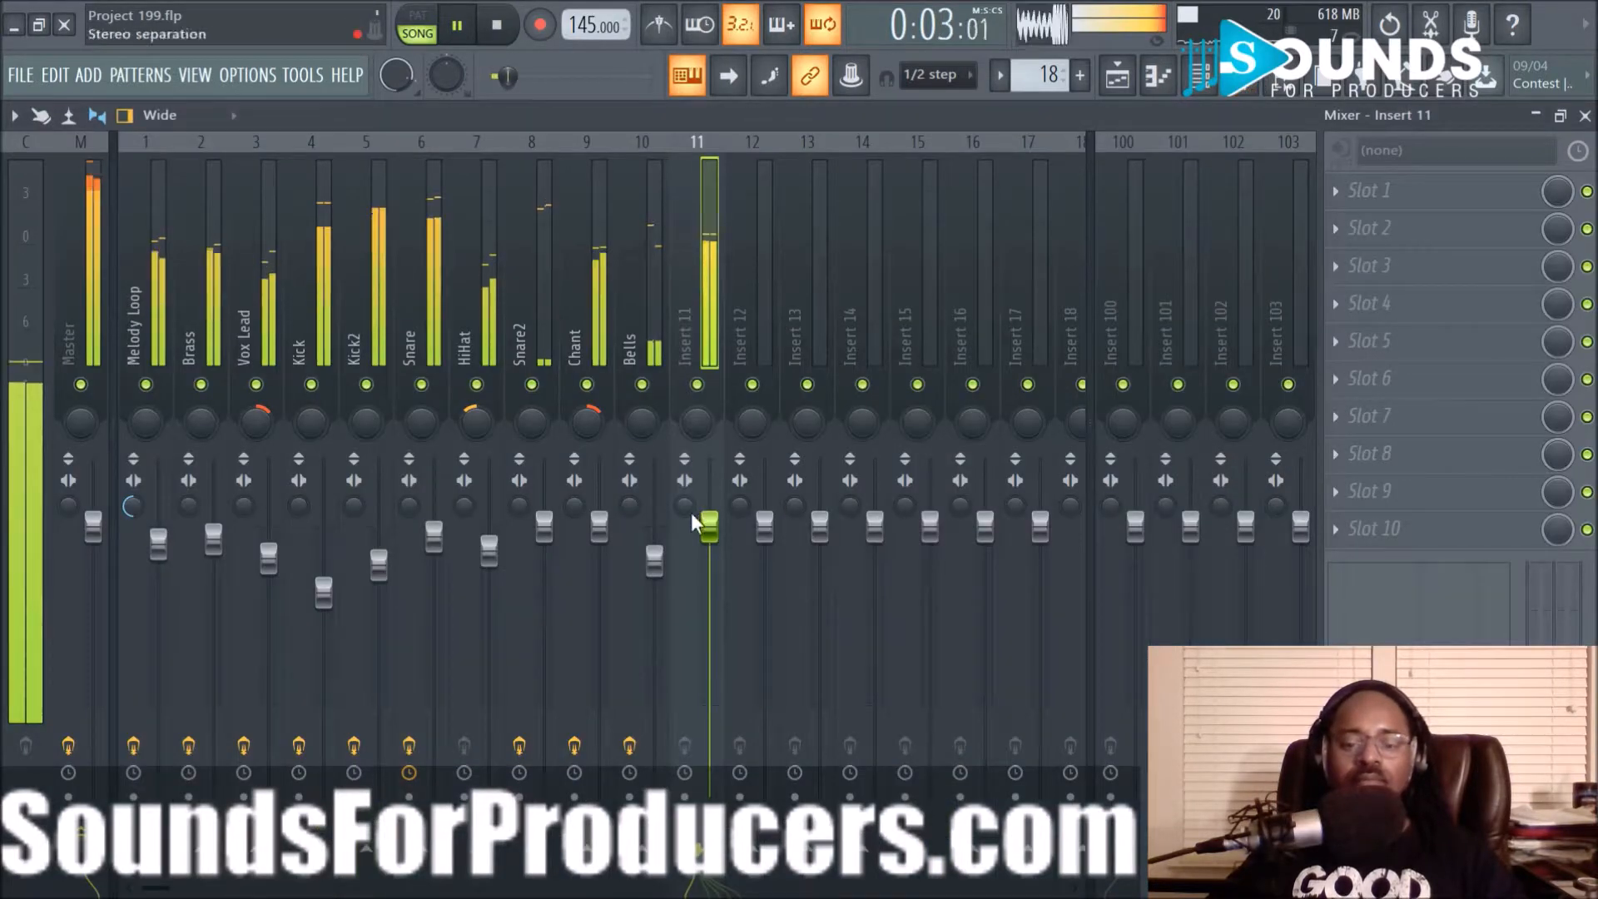
left_click_drag(653, 557, 655, 549)
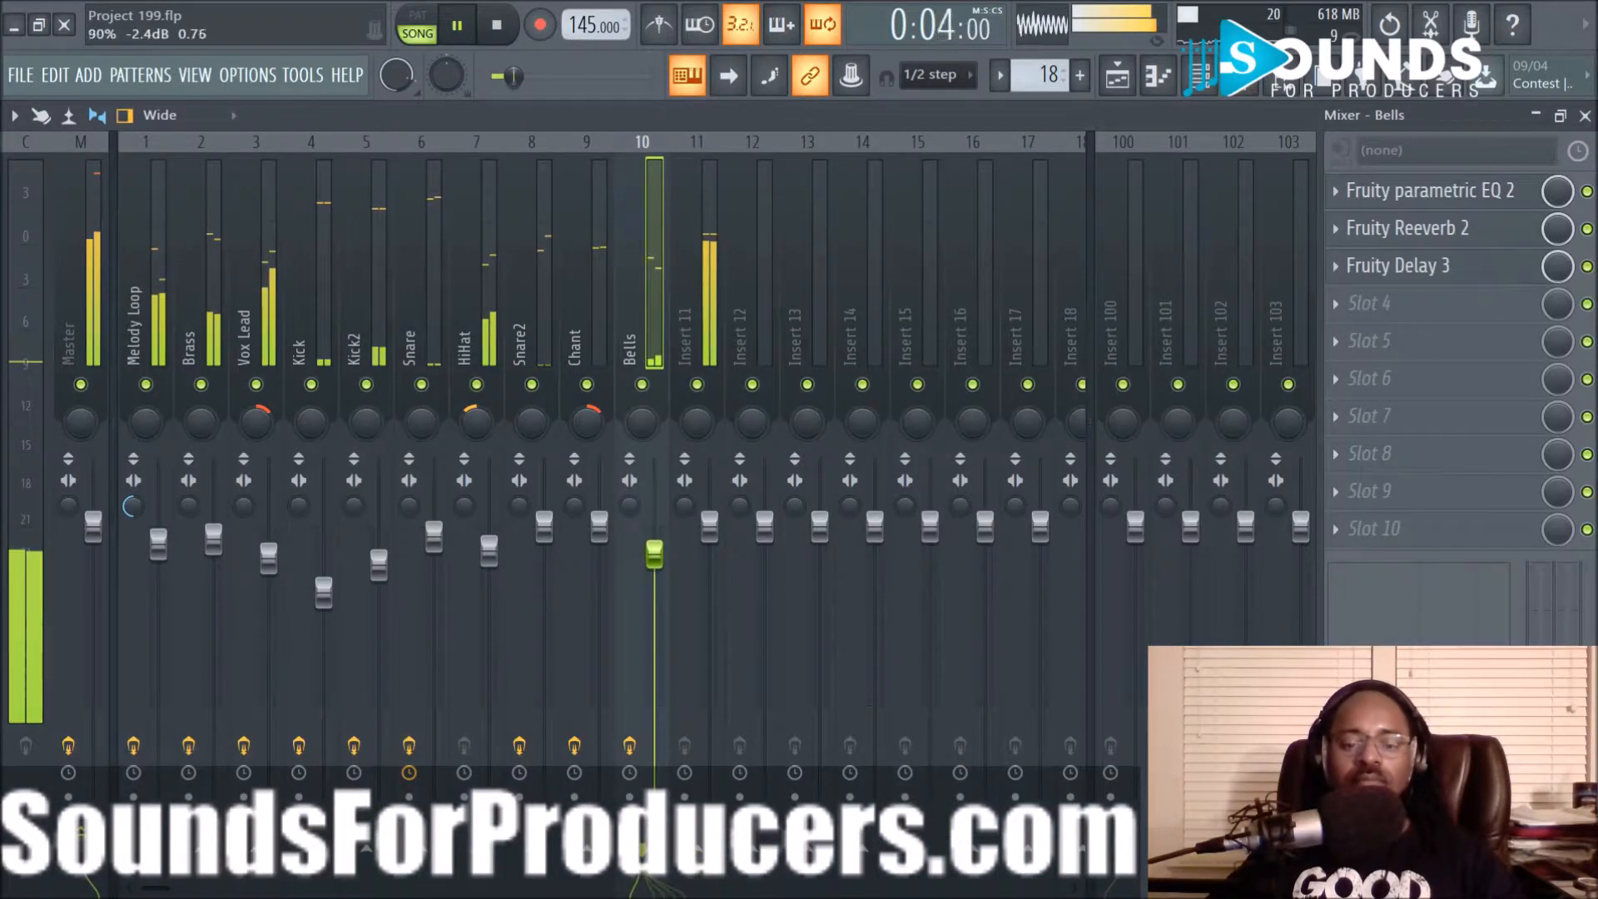
right_click(686, 320)
left_click(767, 167)
type("808")
key("Return")
Solo the 808 mixer track, listen to it alone, and restore the other tracks
key("space")
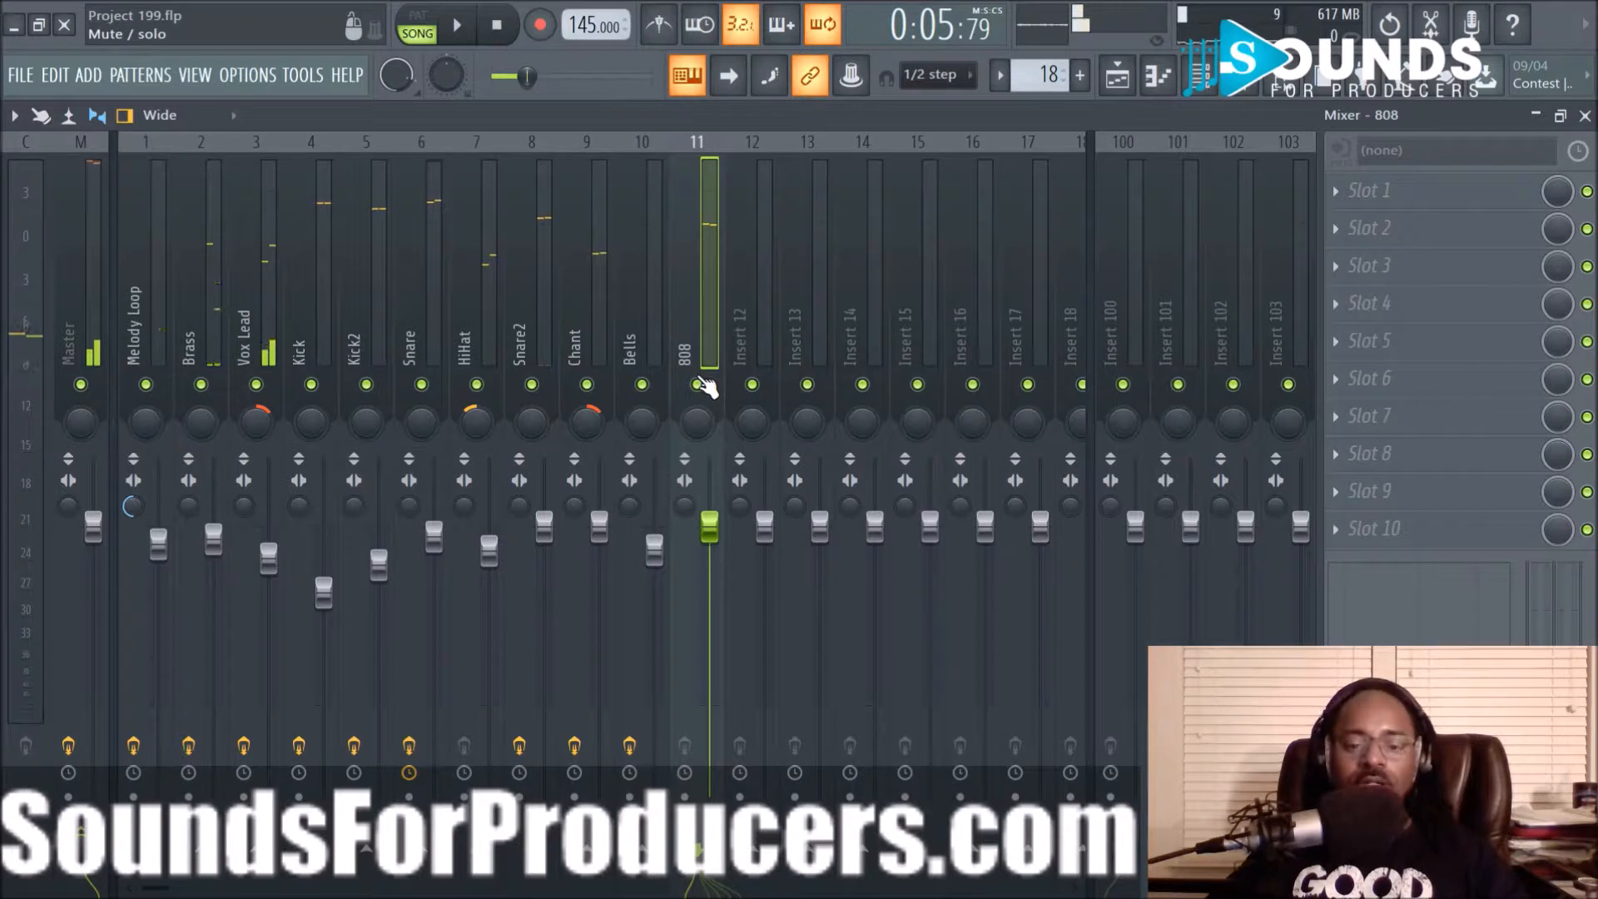
right_click(699, 383)
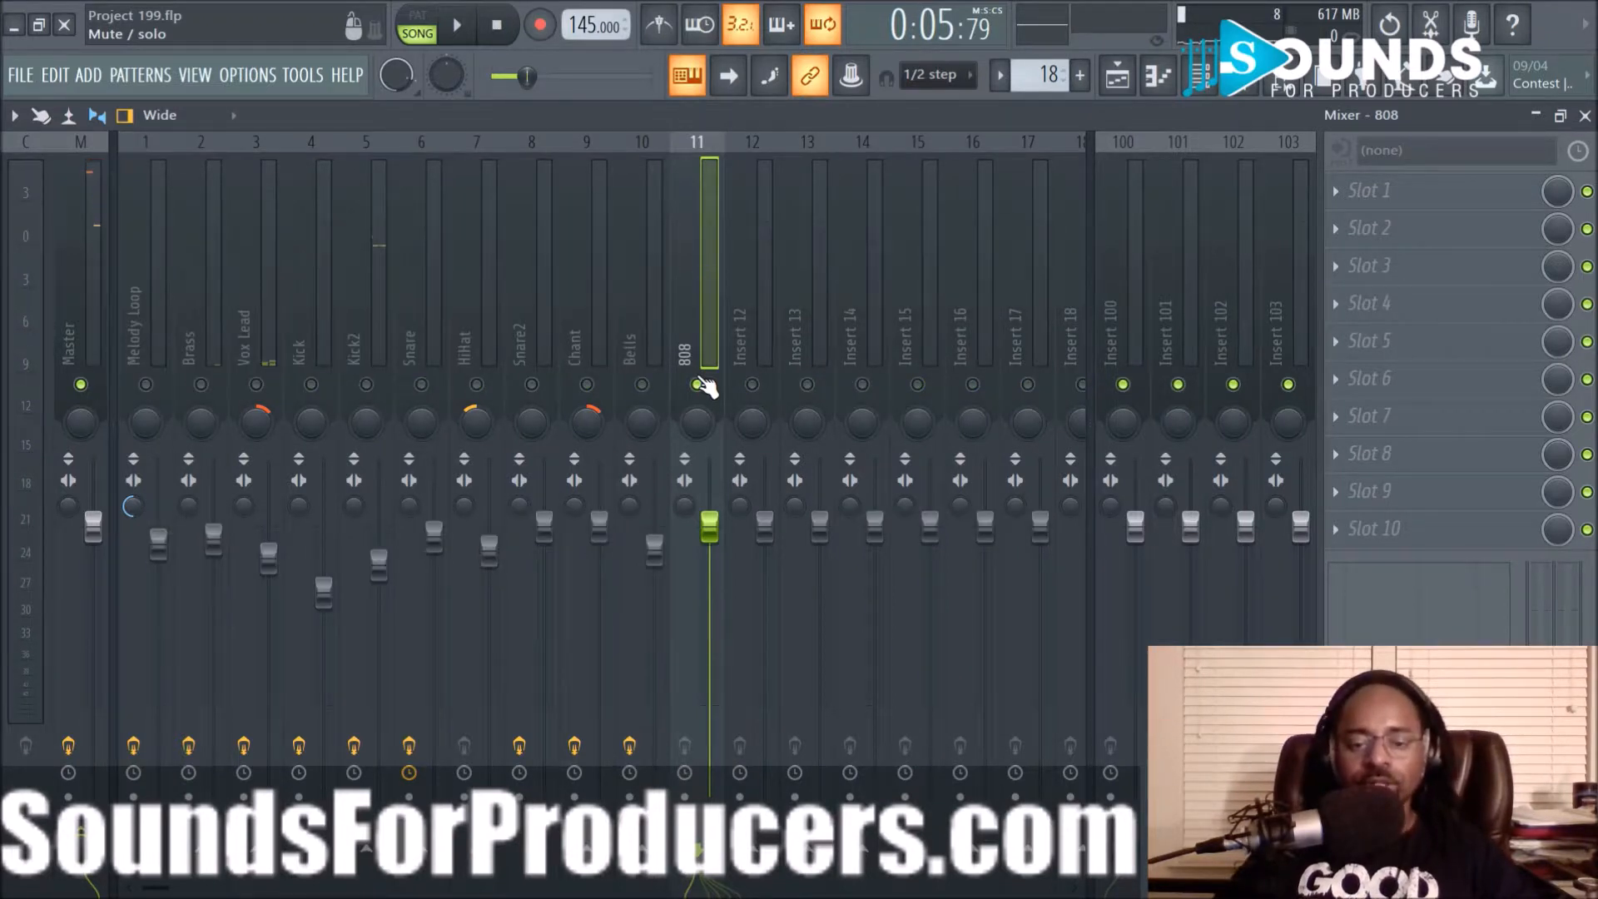
key("space")
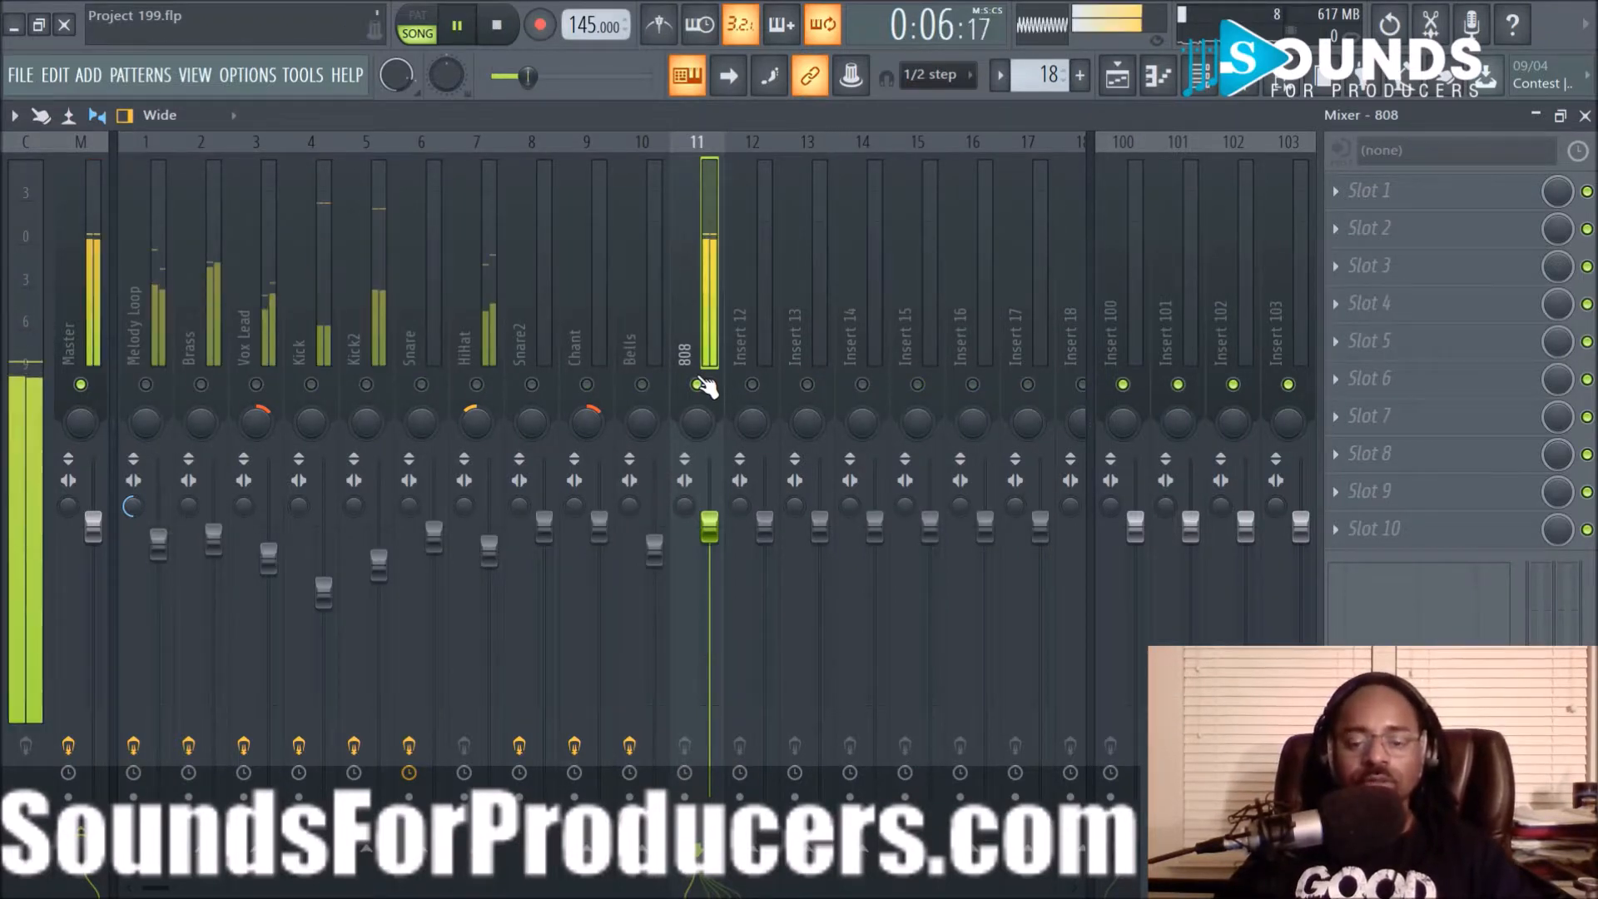
right_click(699, 384)
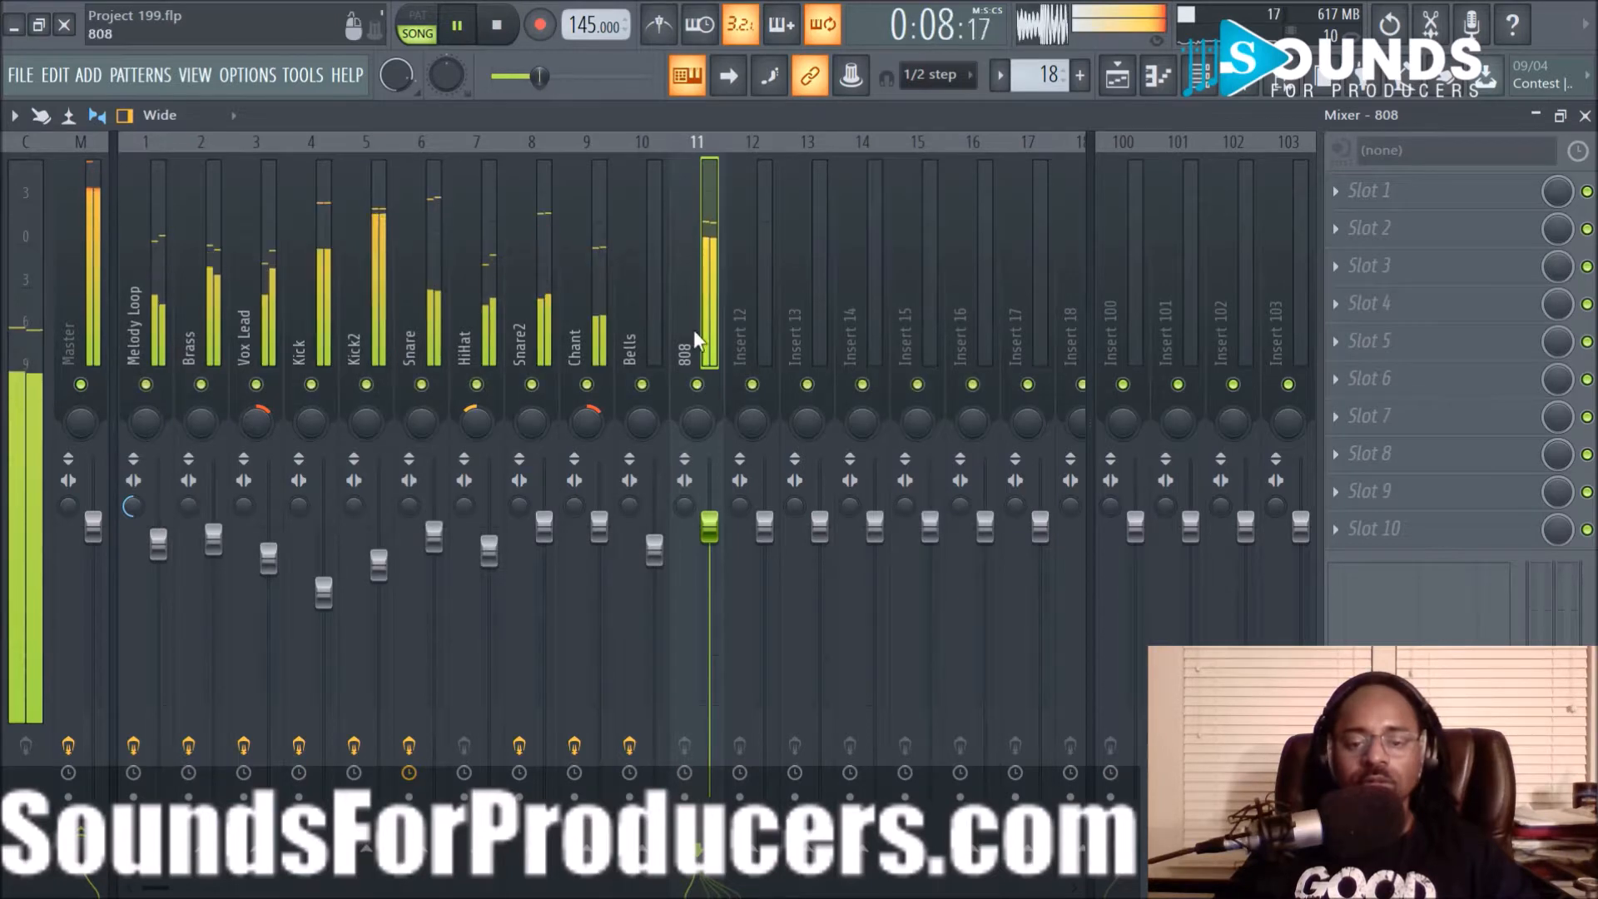
Add Fruity Parametric EQ 2 to the 808 track's first slot and boost the band 7 high shelf about 6 dB at about 682 Hz
left_click(1330, 192)
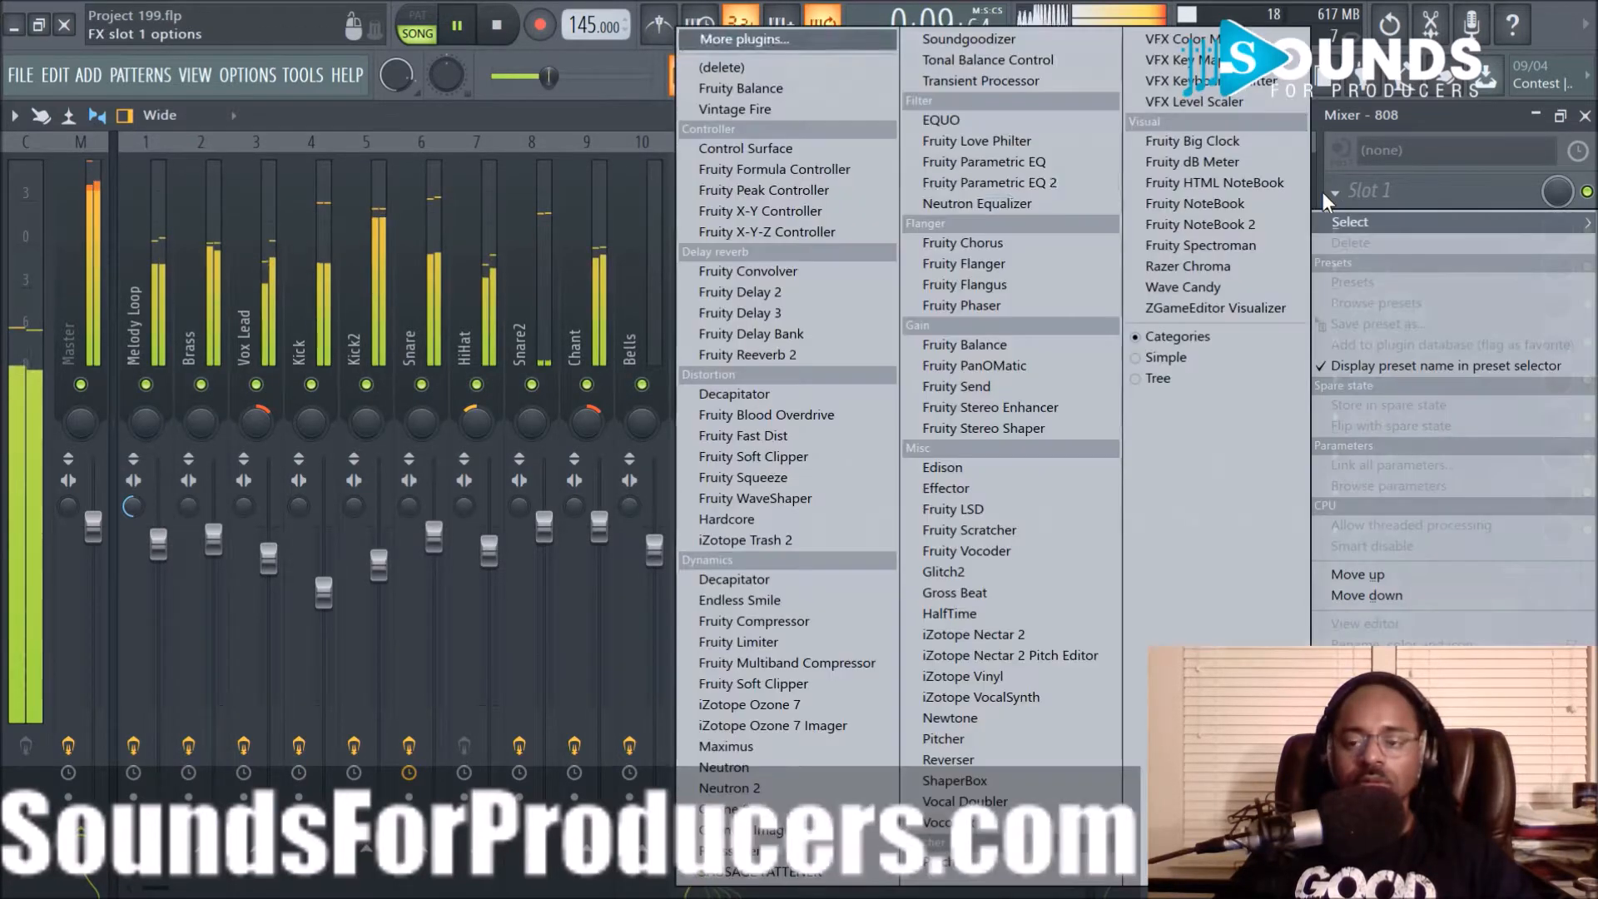
left_click(1040, 182)
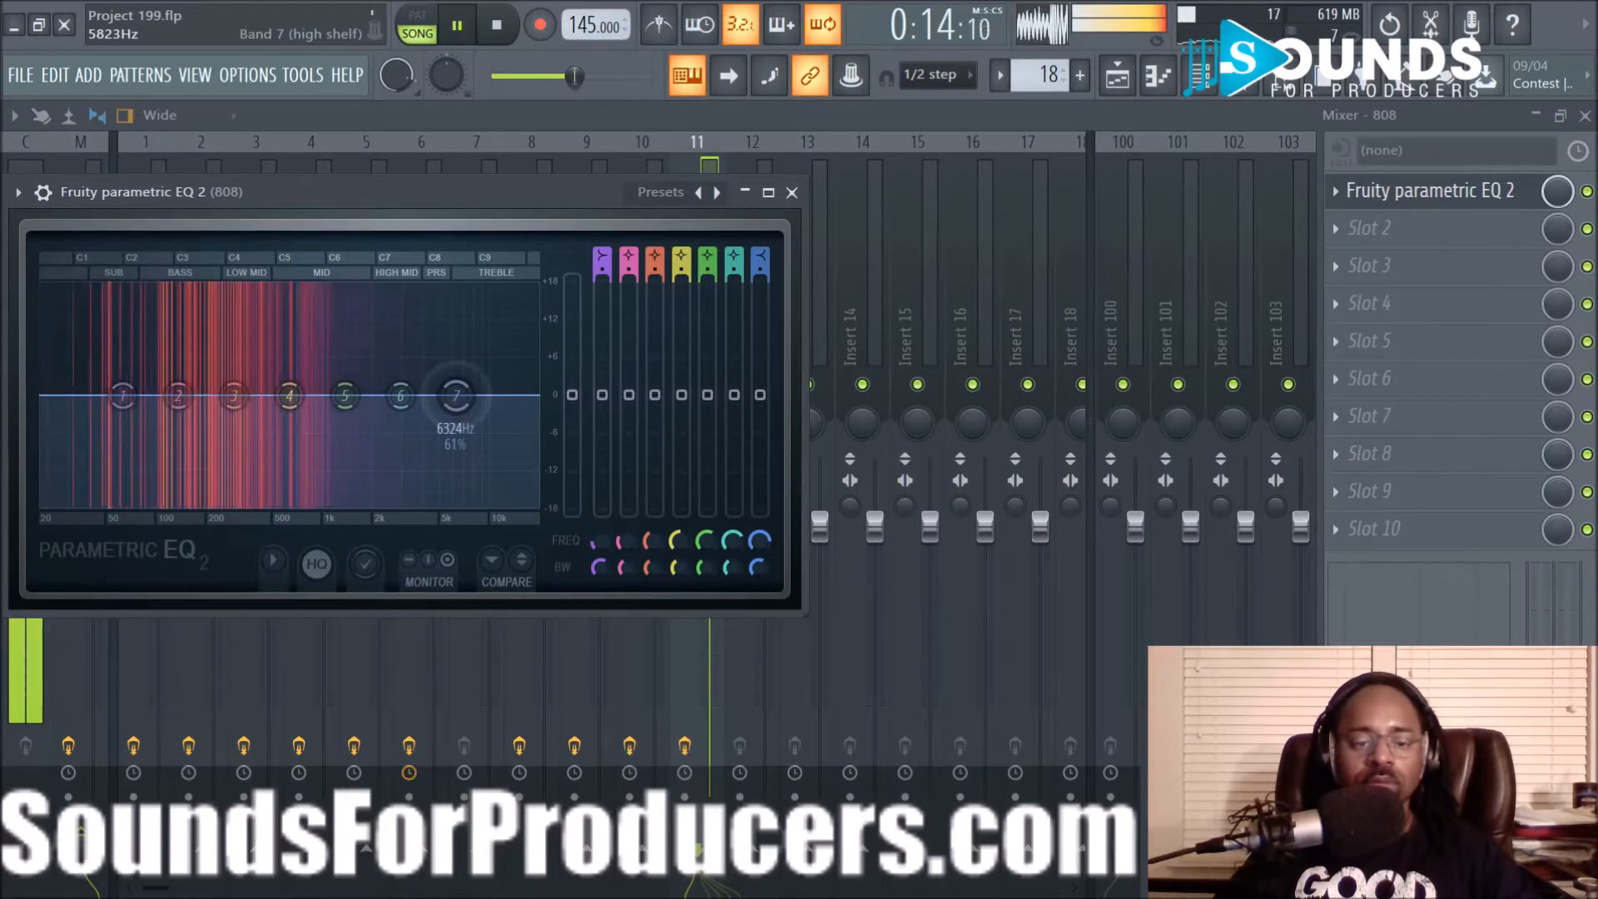
left_click_drag(455, 396, 378, 368)
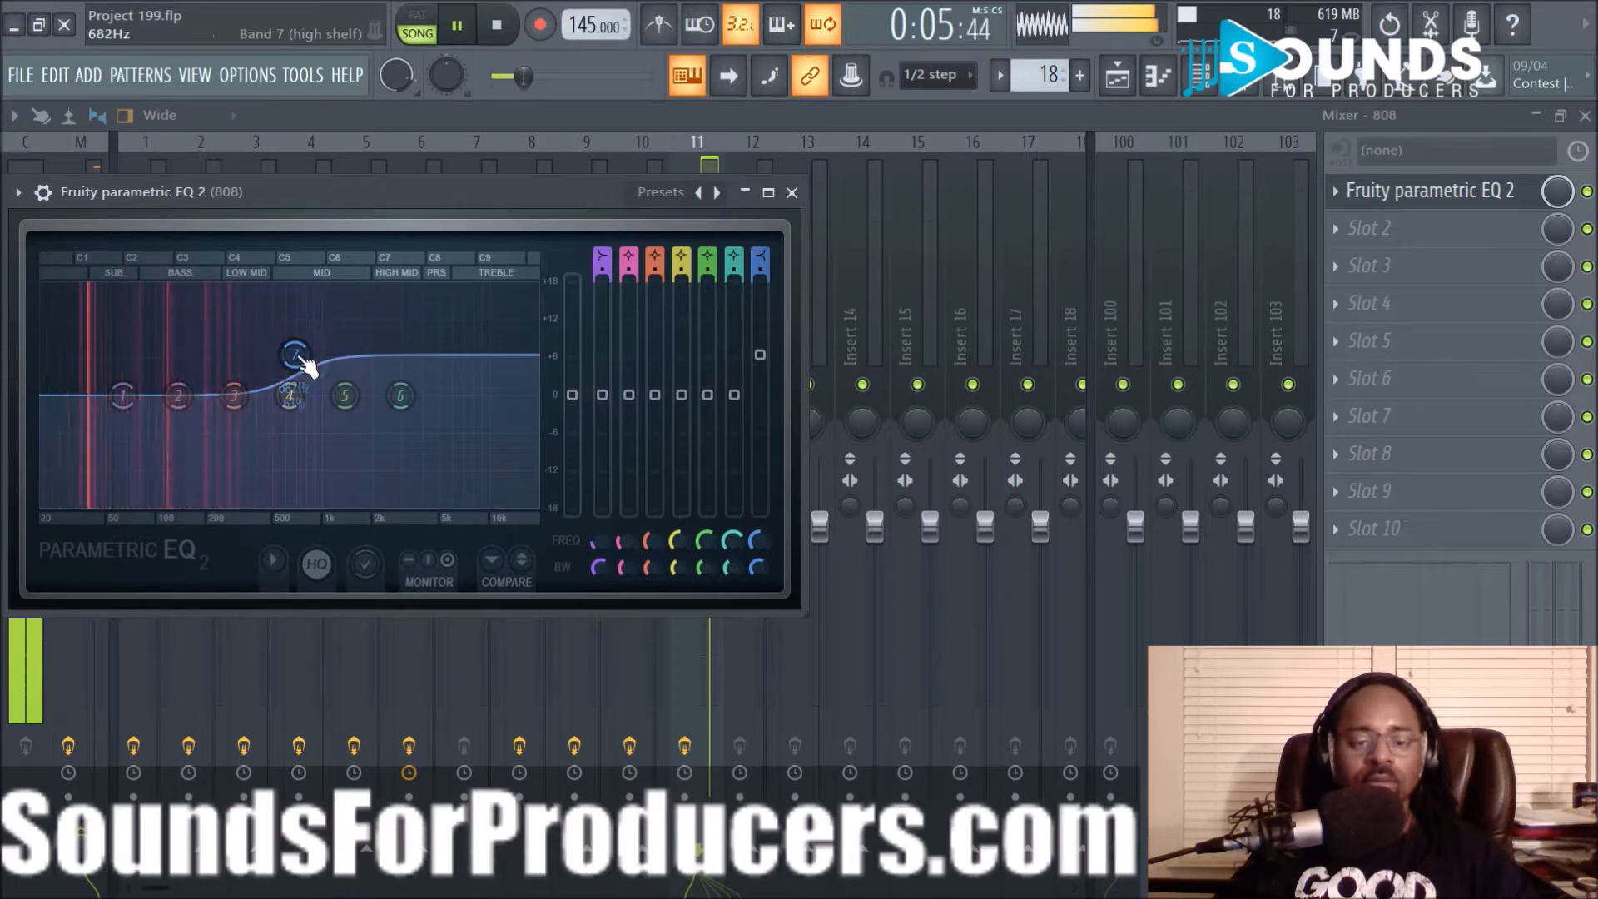
left_click(792, 193)
key("space")
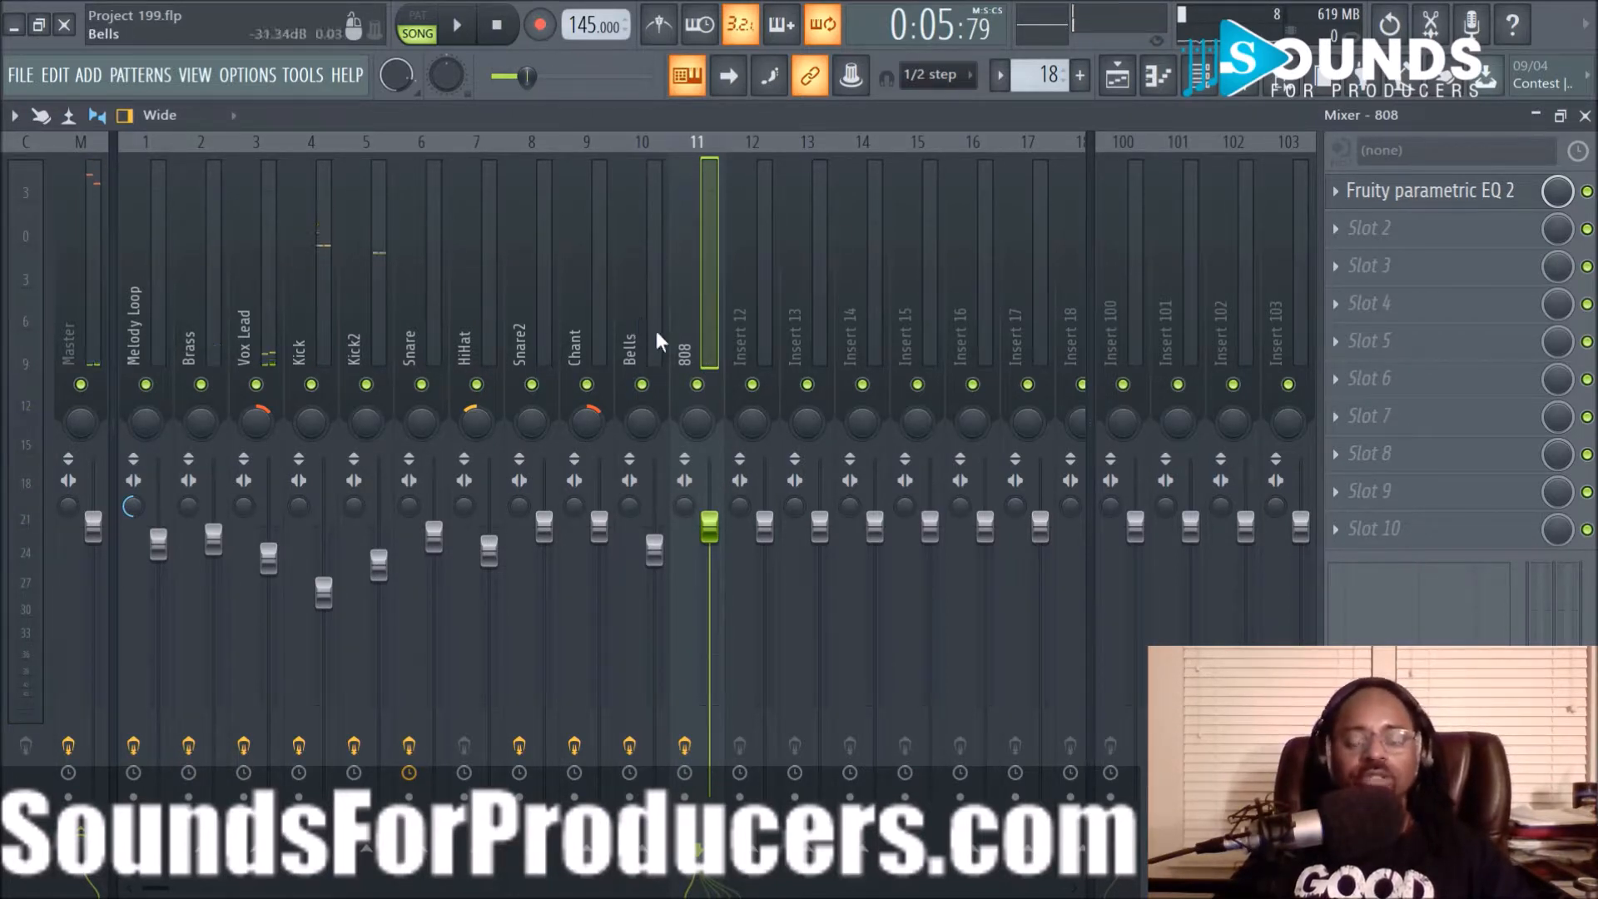
Route the Kick mixer track as a sidechain to the 808 track
left_click(352, 312)
left_click(310, 296)
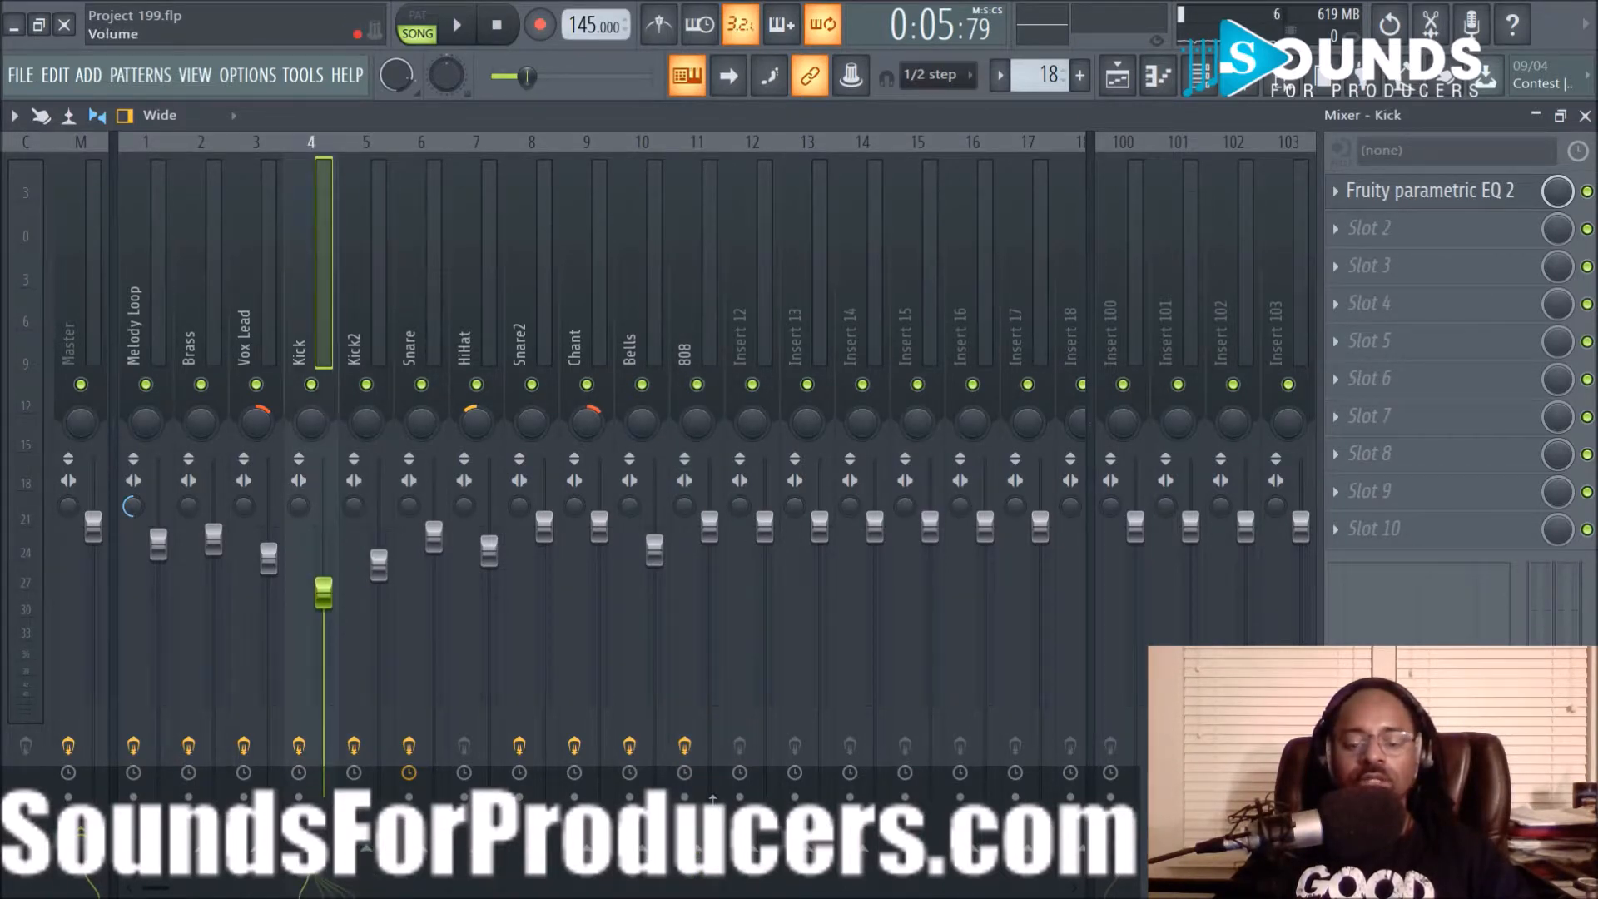
right_click(691, 849)
left_click(778, 848)
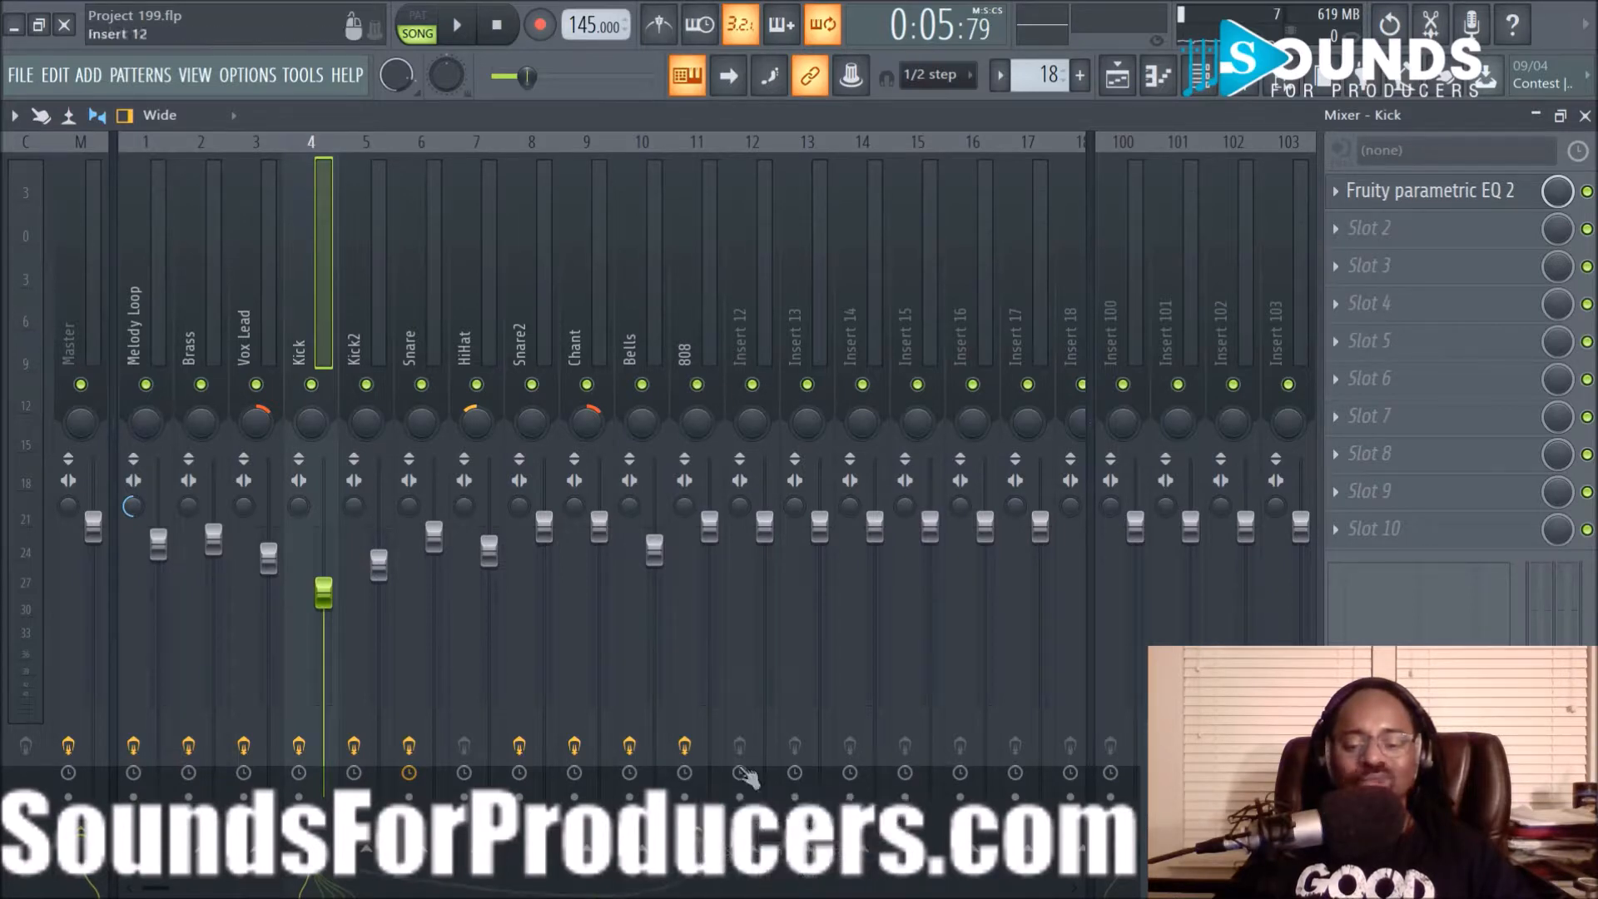
Add Fruity Limiter to the 808 track's second effect slot and switch it to compressor mode
left_click(690, 255)
left_click(1352, 230)
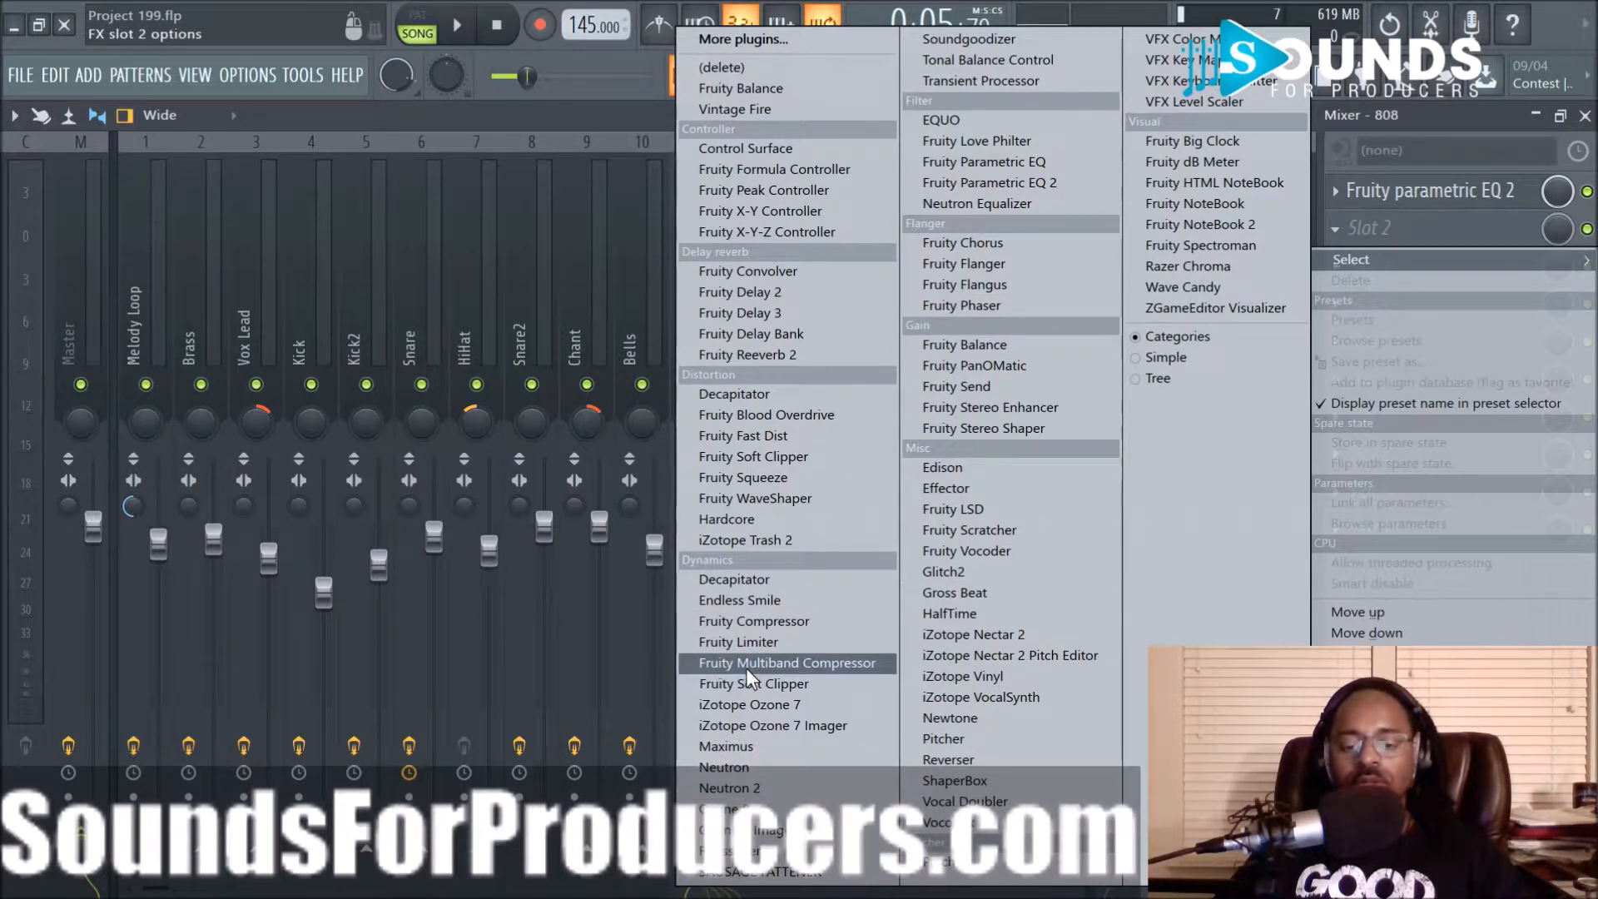
left_click(746, 642)
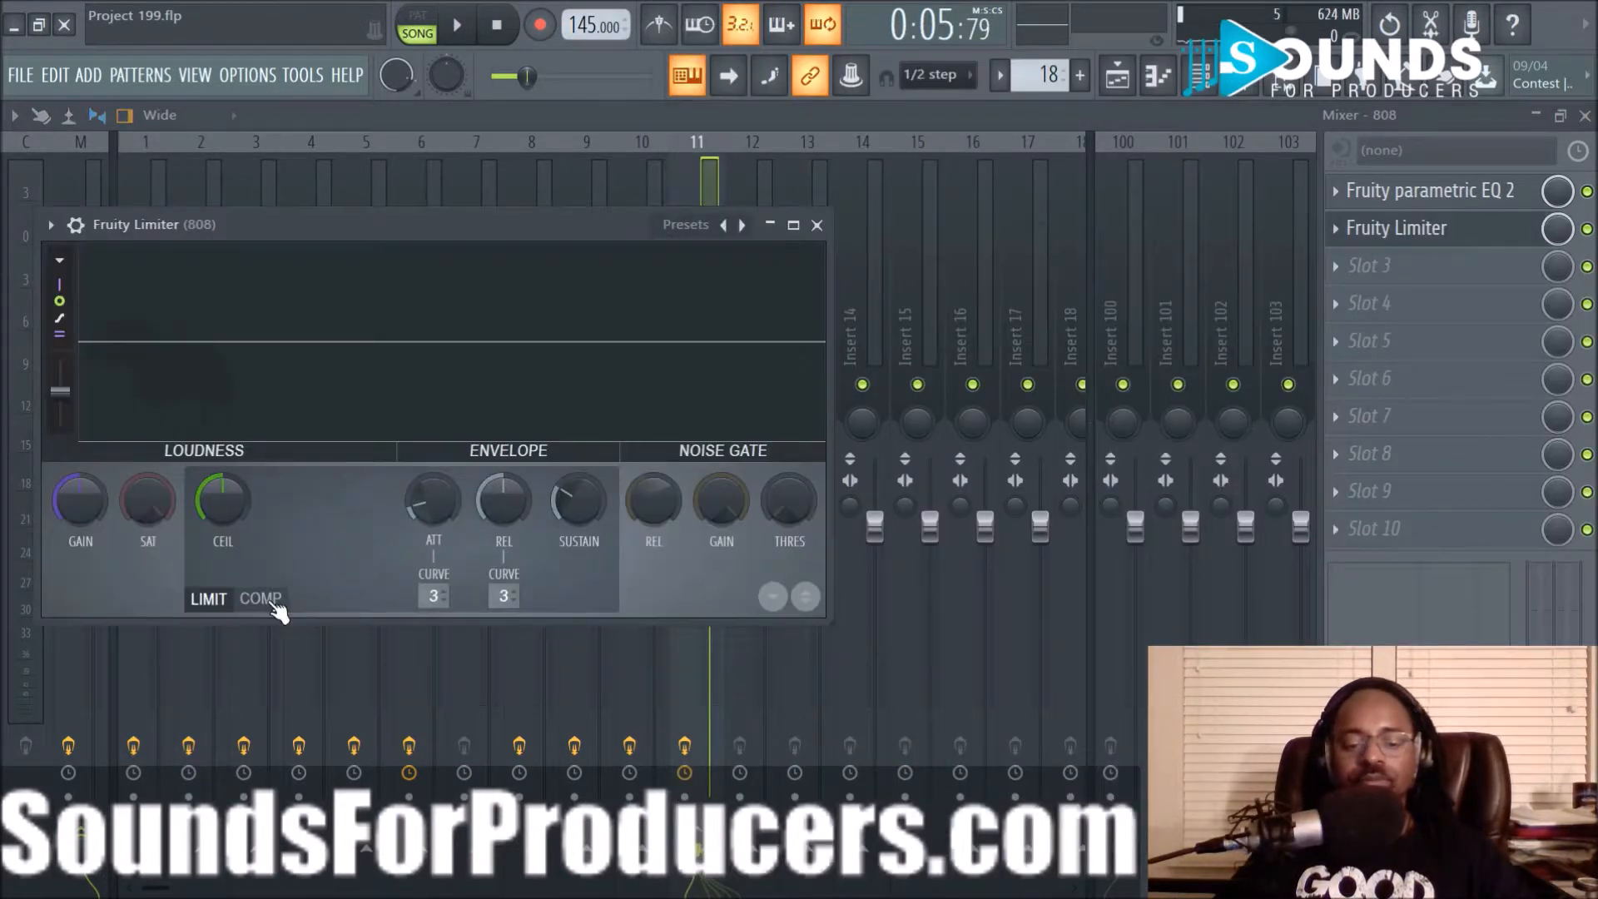
left_click(263, 599)
Raise the 808 compressor's ratio to about 15.3:1 while the song plays
key("space")
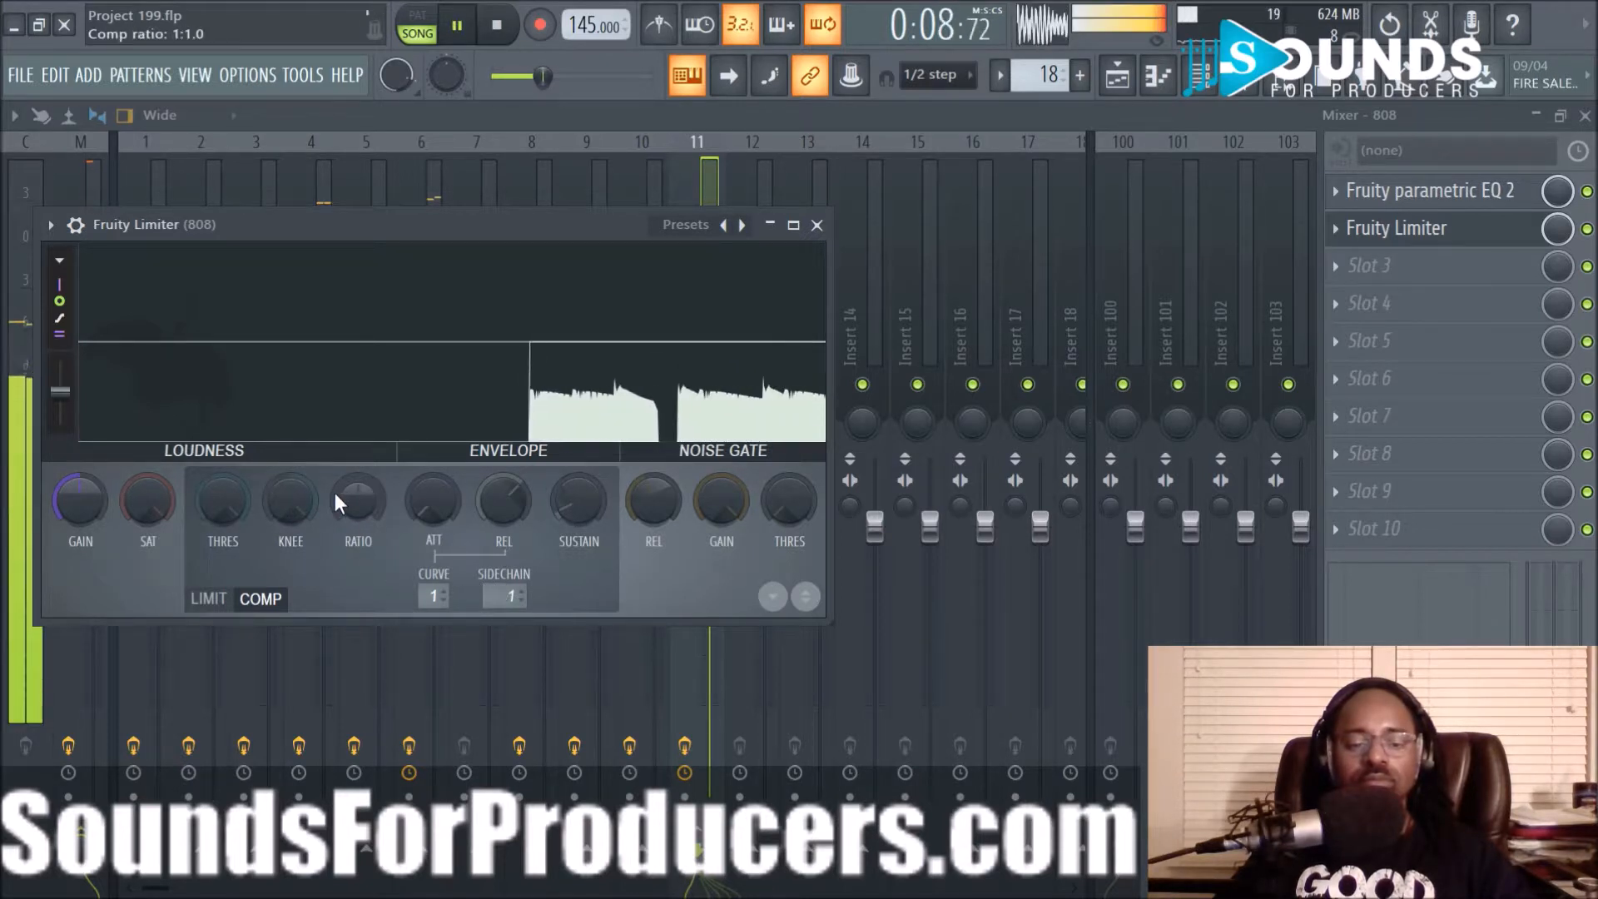
scroll(349, 502, "up", 10)
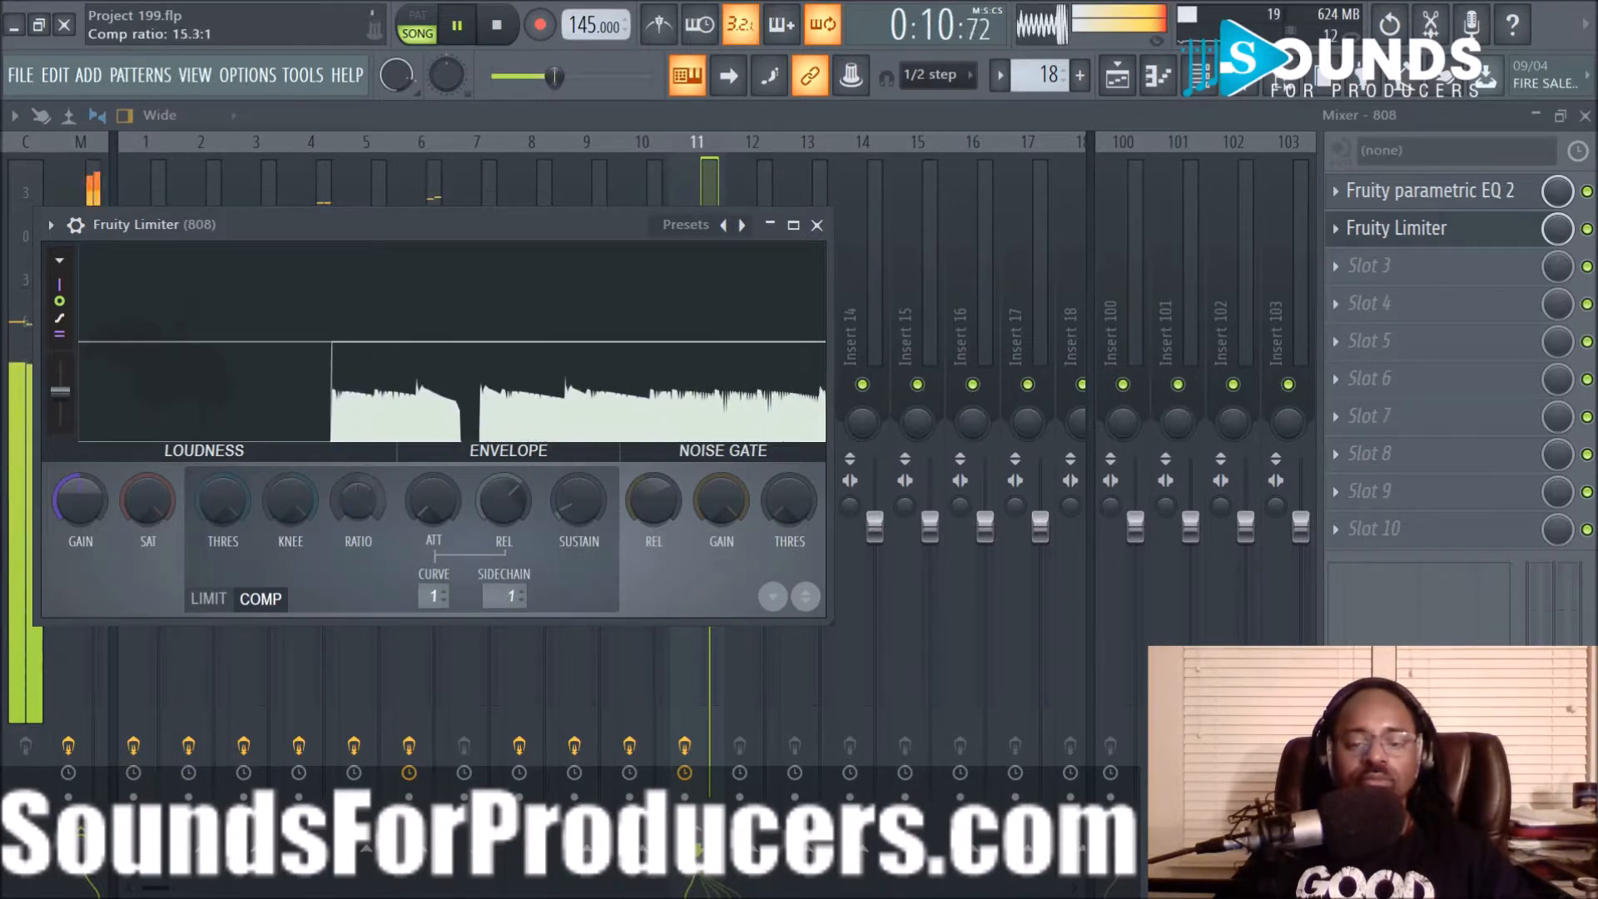
left_click(816, 225)
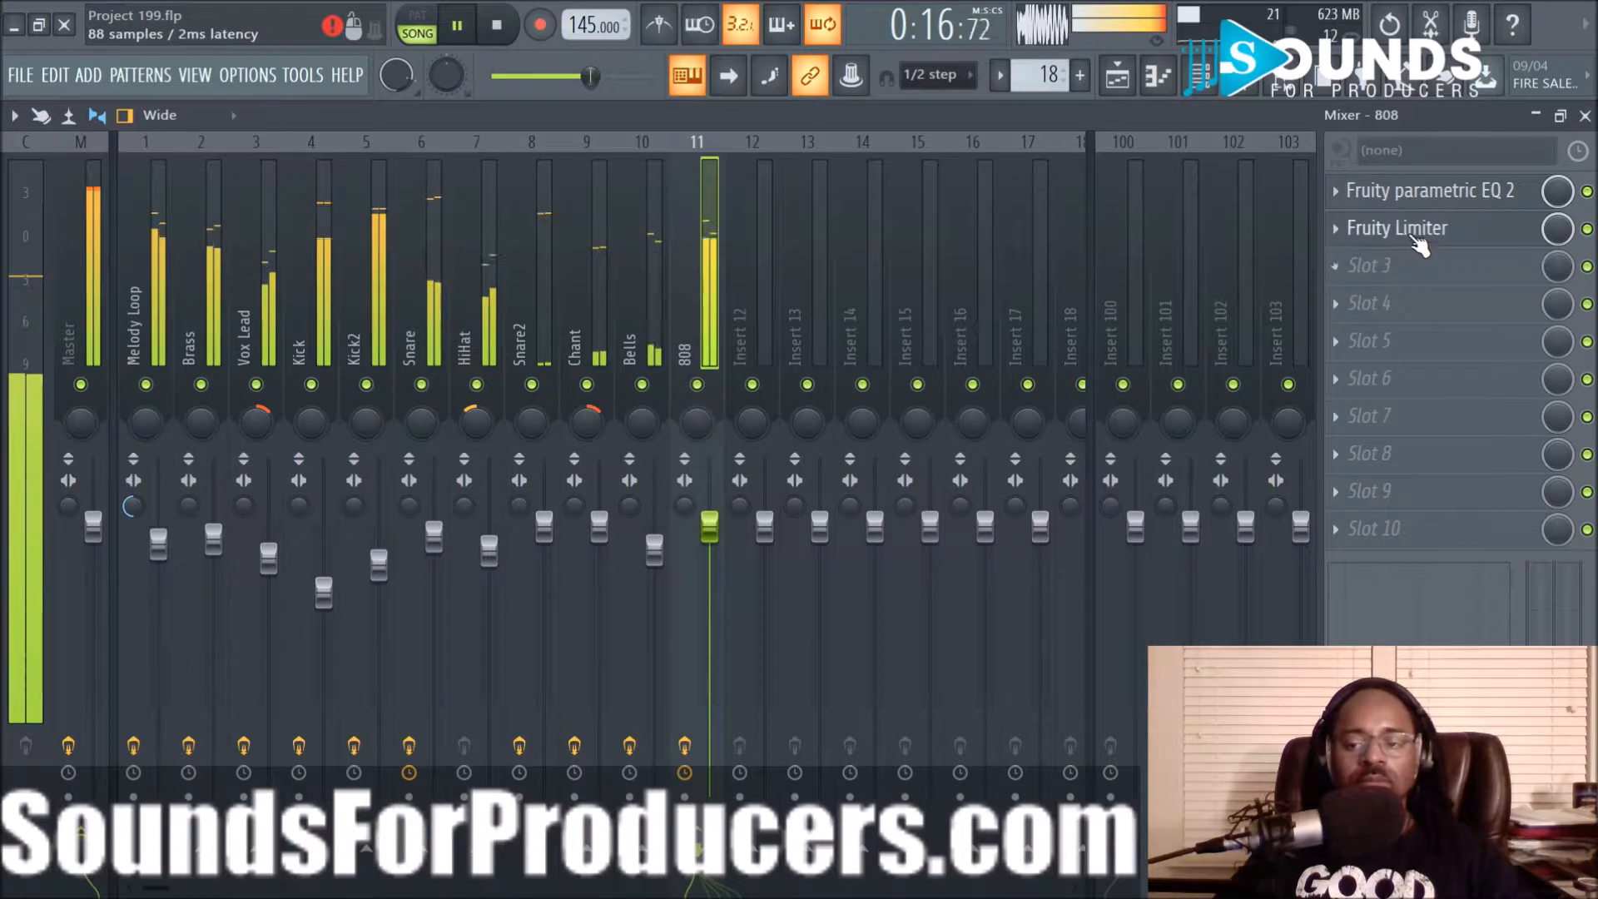
Adjust the sidechain input number of the Fruity Limiter on the 808 track
left_click(1415, 234)
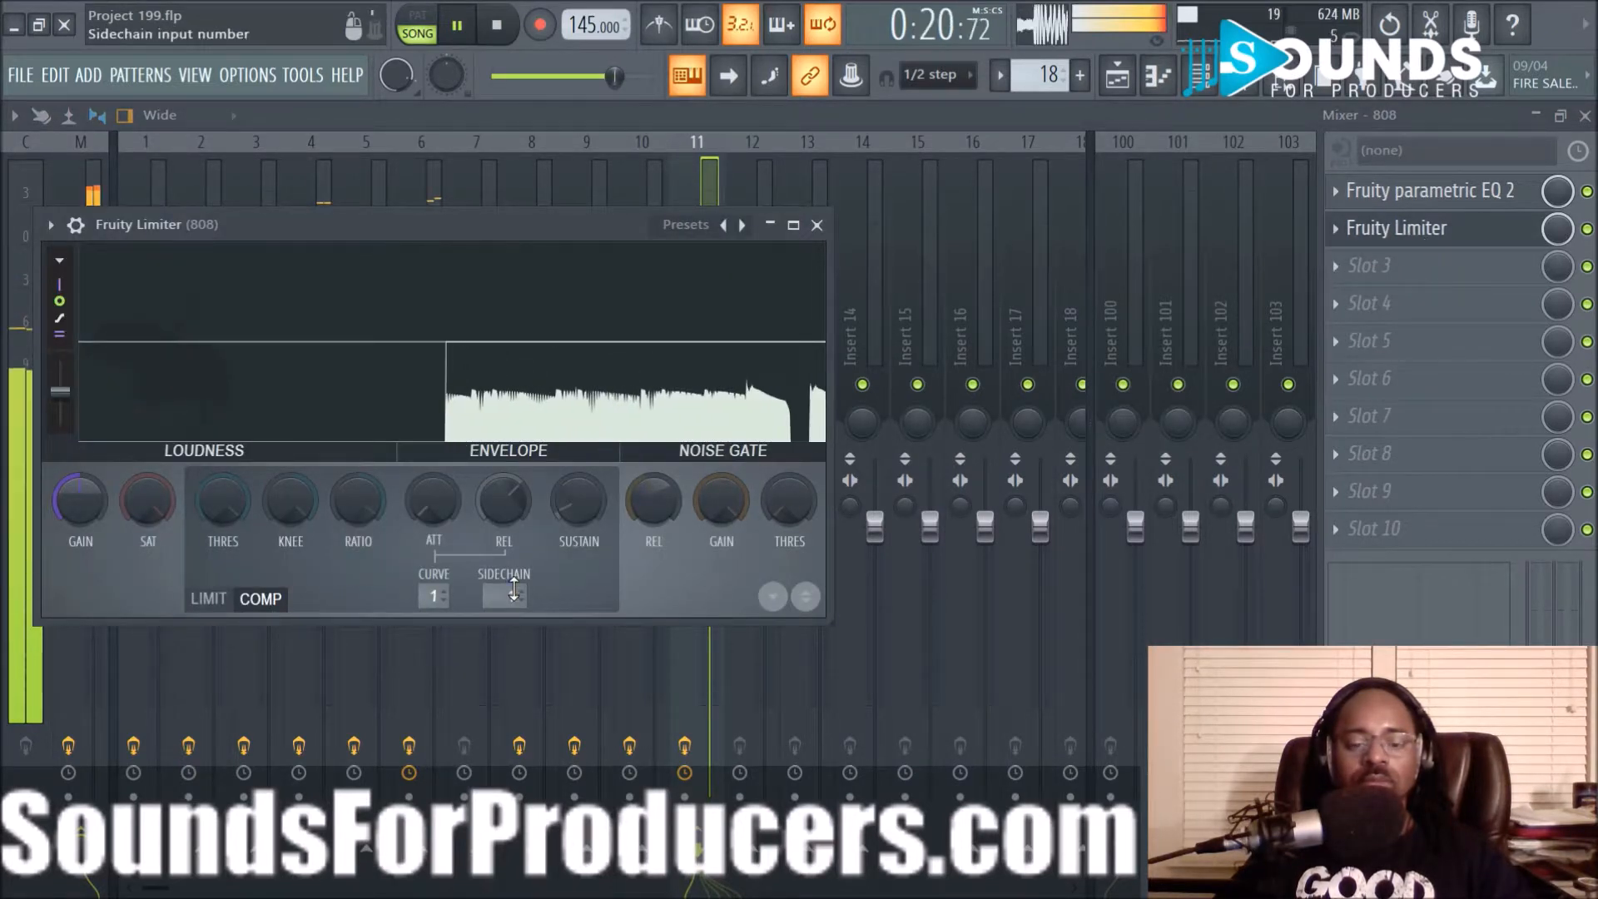
left_click_drag(506, 596, 506, 587)
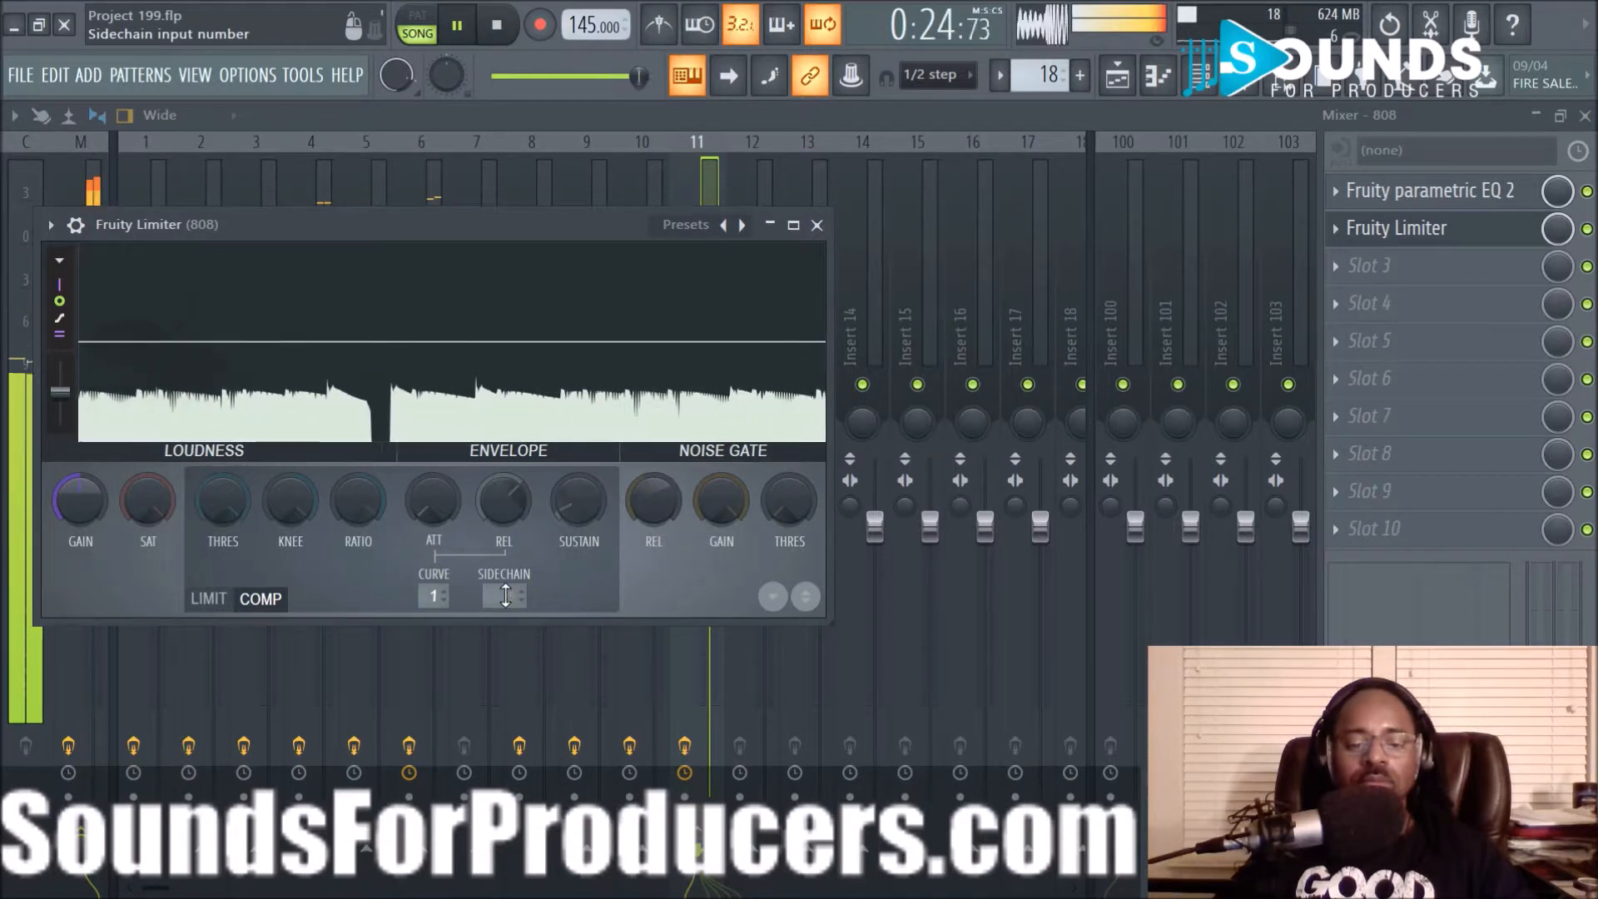
left_click_drag(505, 596, 505, 604)
Lower the 808 compressor's threshold to about -14 dB, adjust its release and close the Fruity Limiter
left_click_drag(239, 512, 239, 549)
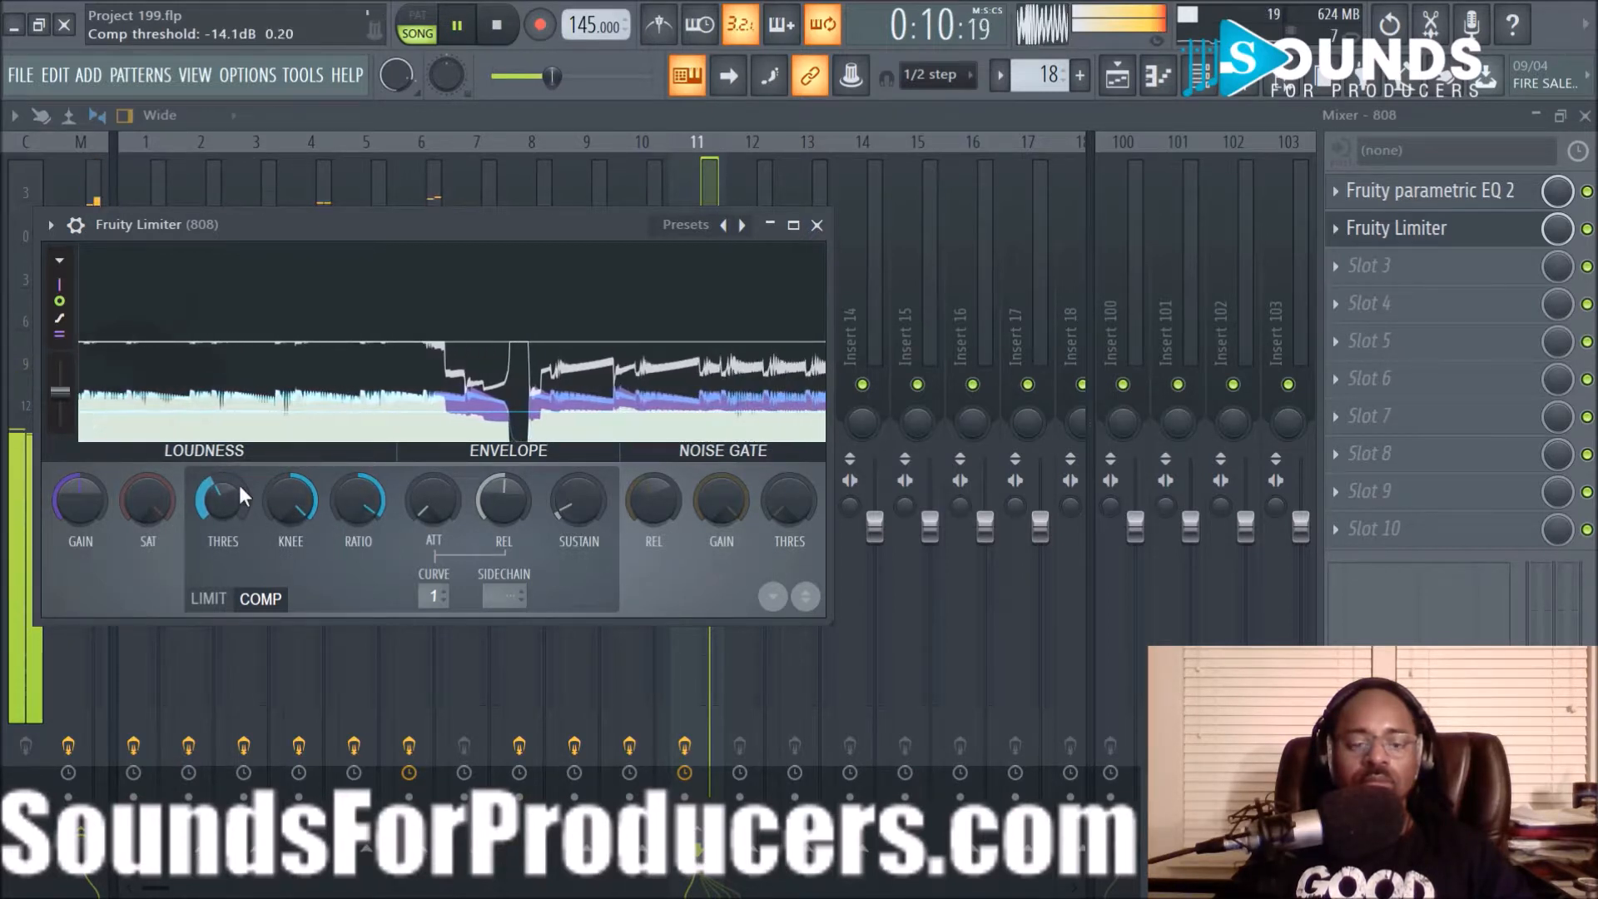
mouse_move(504, 499)
left_mouse_down()
mouse_move(503, 524)
mouse_move(503, 489)
mouse_move(503, 507)
left_mouse_up()
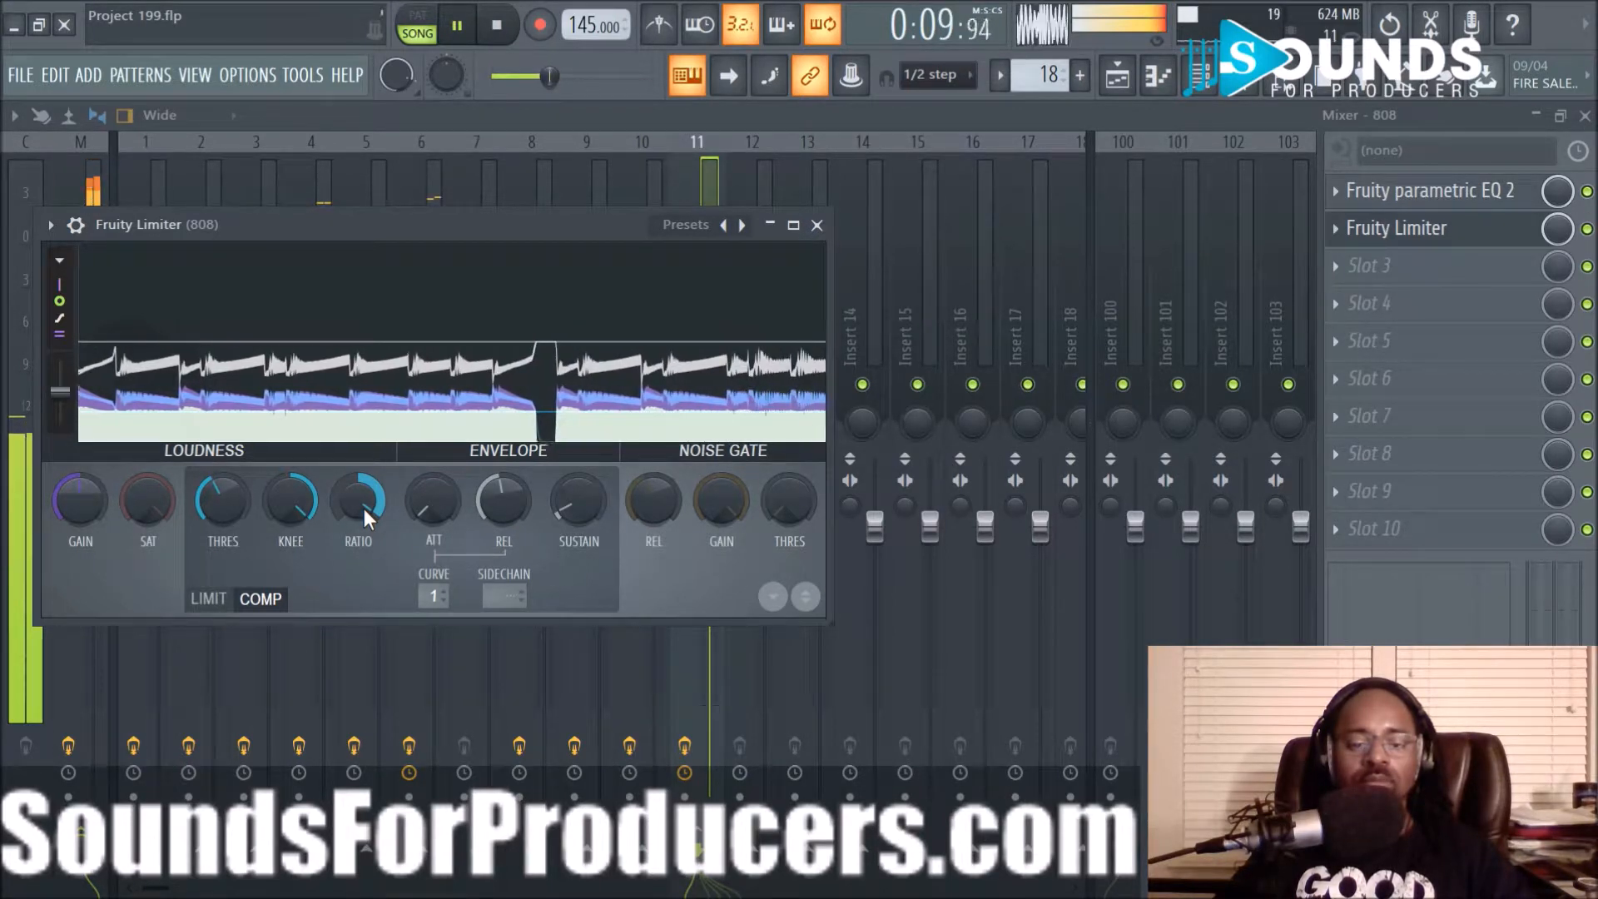
mouse_move(222, 499)
left_mouse_down()
mouse_move(222, 550)
mouse_move(222, 468)
left_mouse_up()
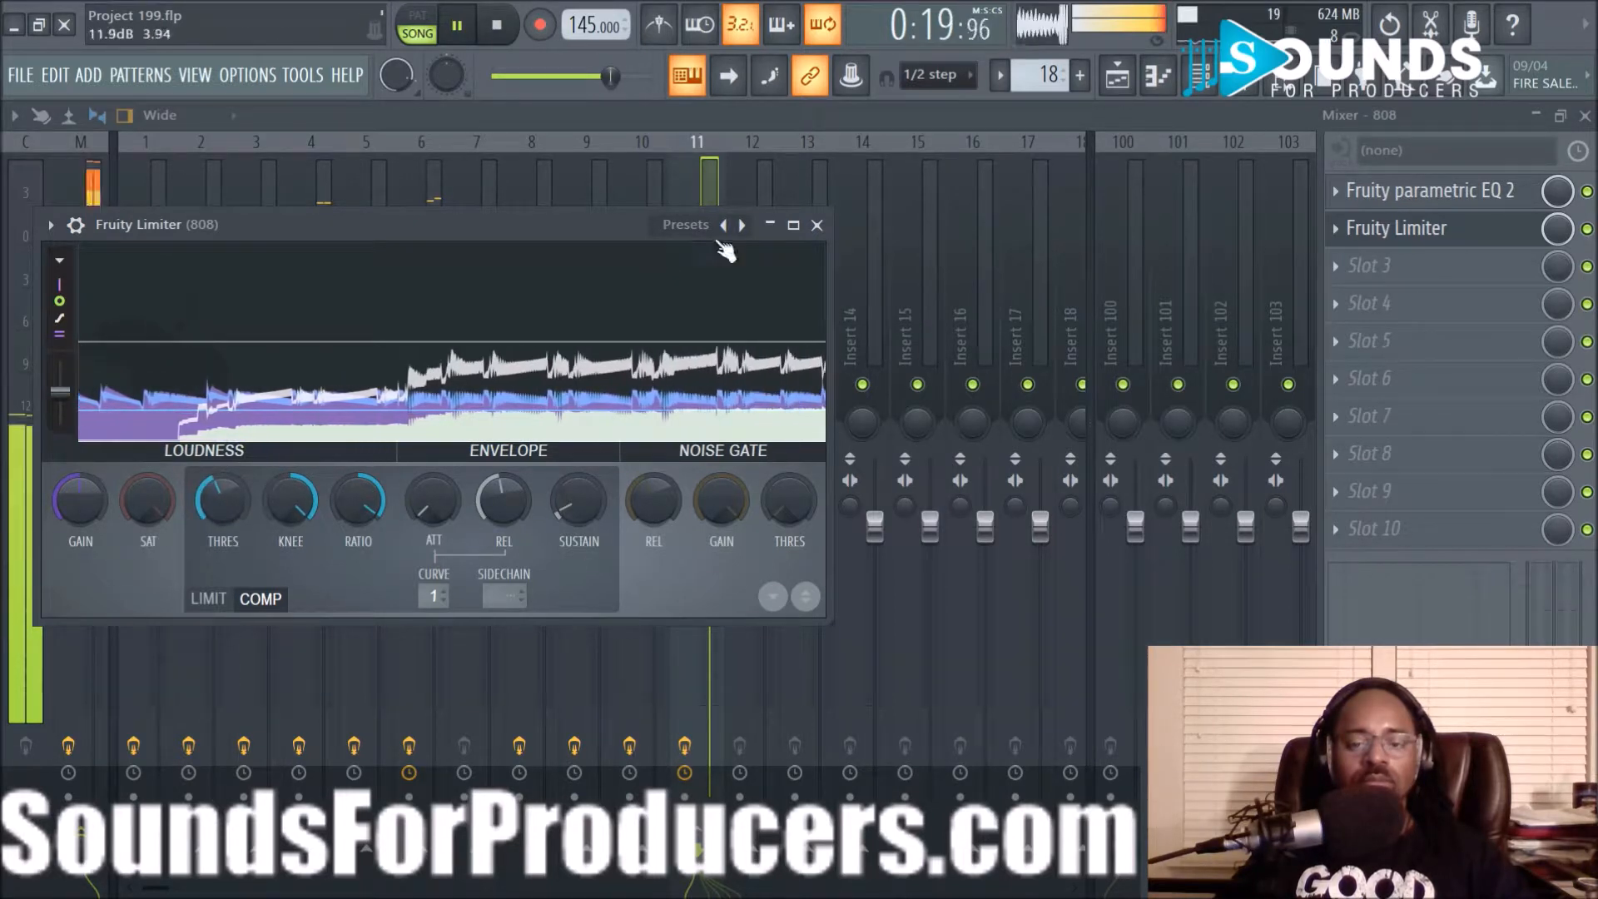
left_click(816, 225)
Listen to the Kick and 808 mixer tracks soloed together, ending with all tracks unmuted
right_click(329, 390)
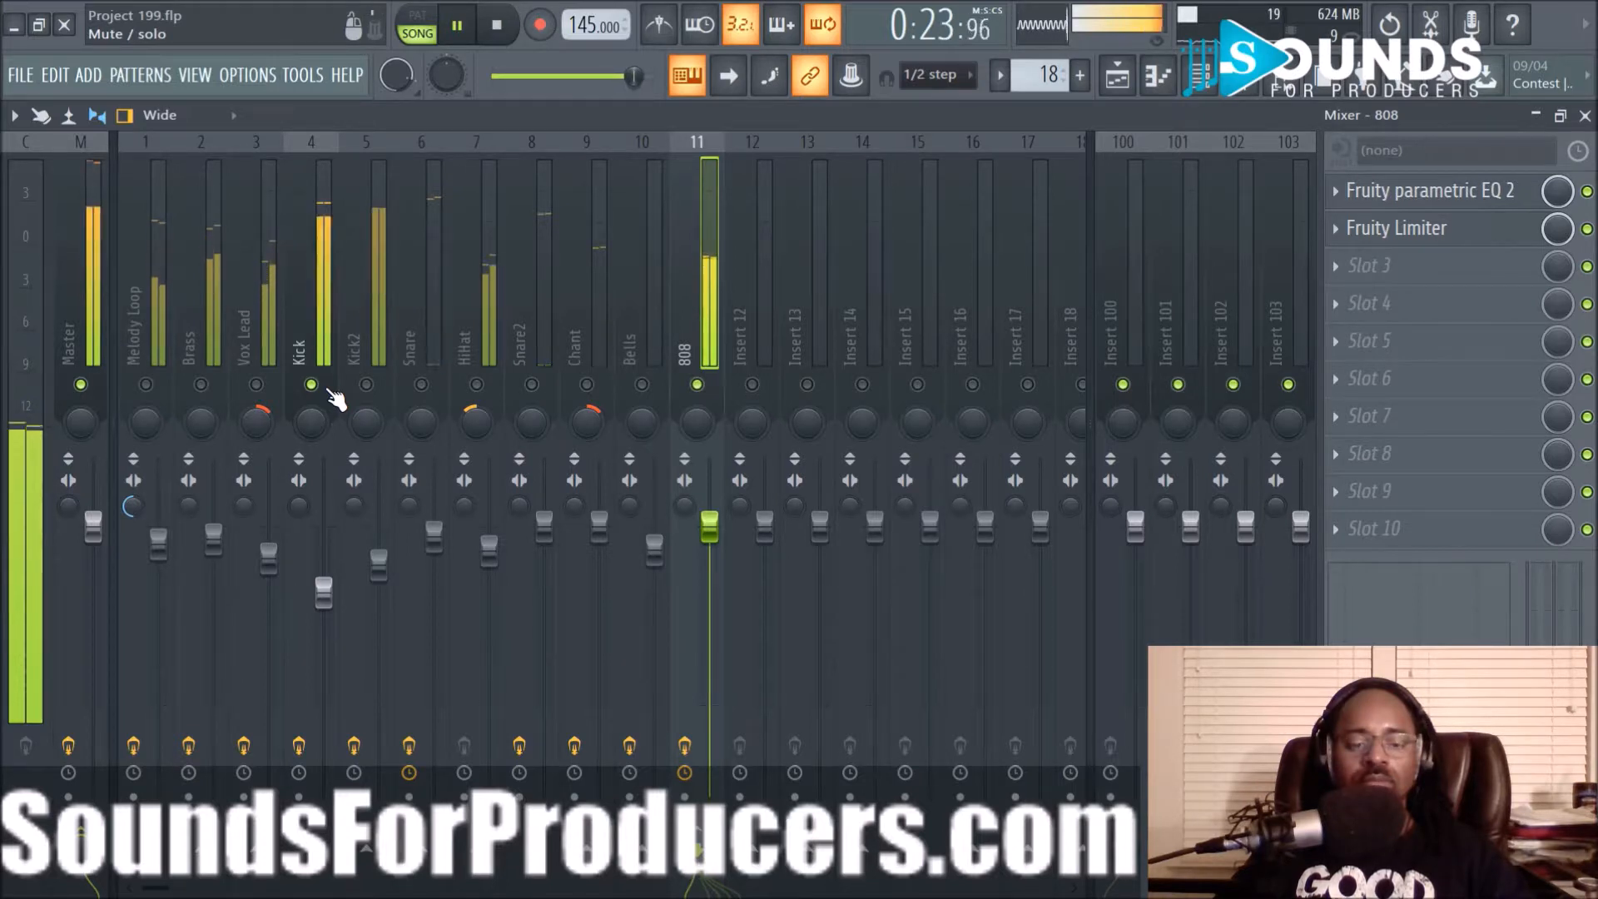
left_click(326, 337)
right_click(312, 384)
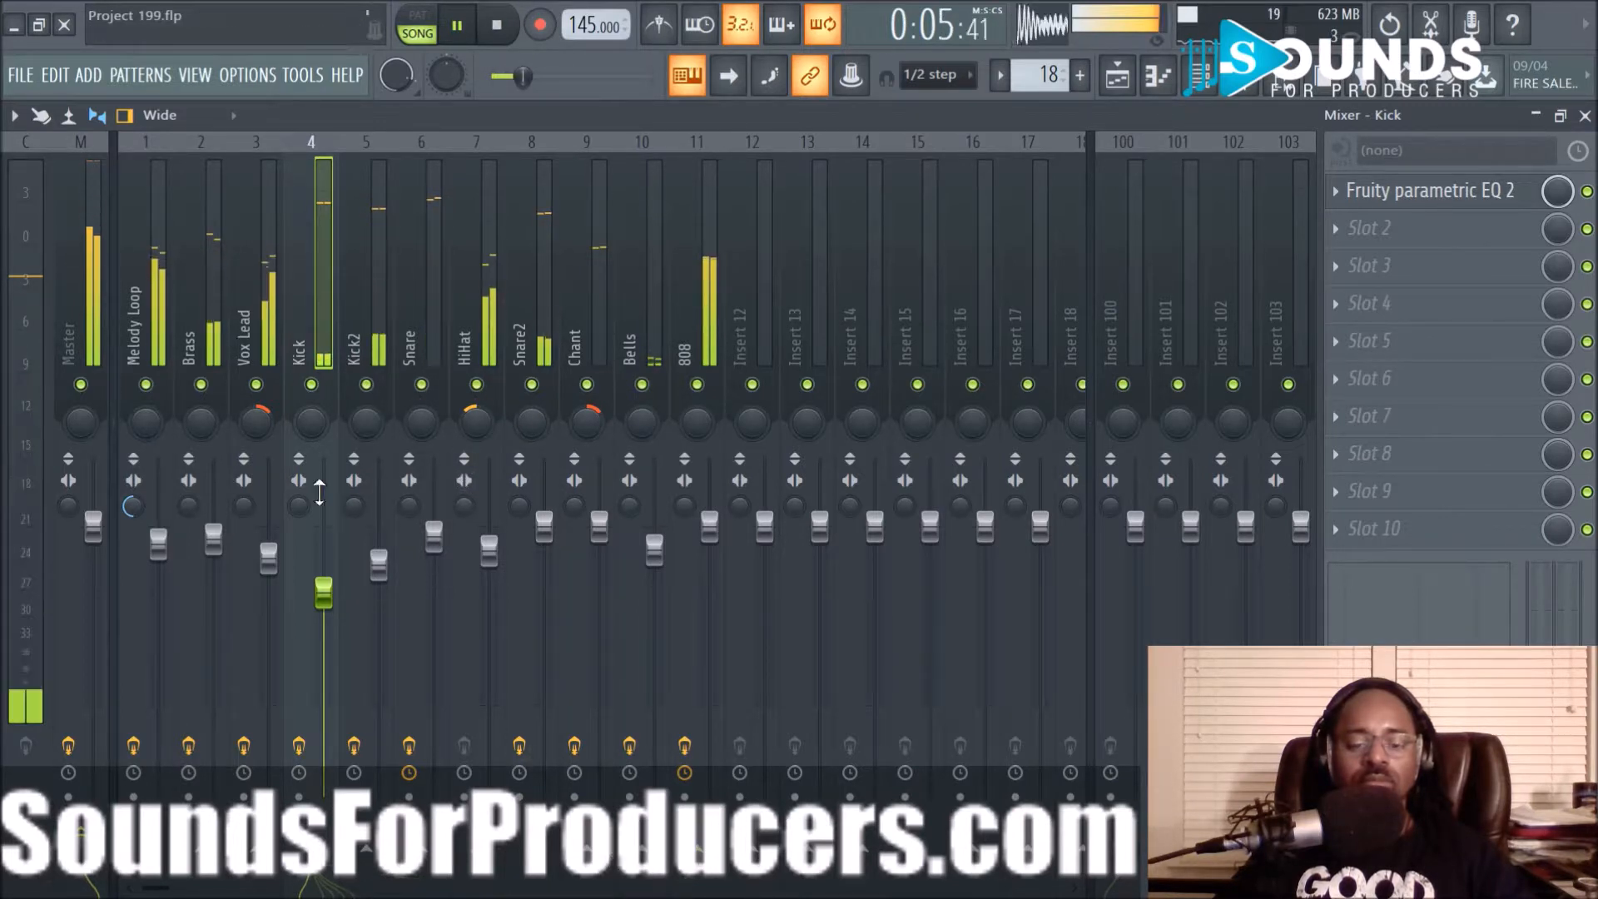
Route the Kick2 mixer track to the 808 track and set the 808 Fruity Limiter's sidechain input to 1
left_click(362, 288)
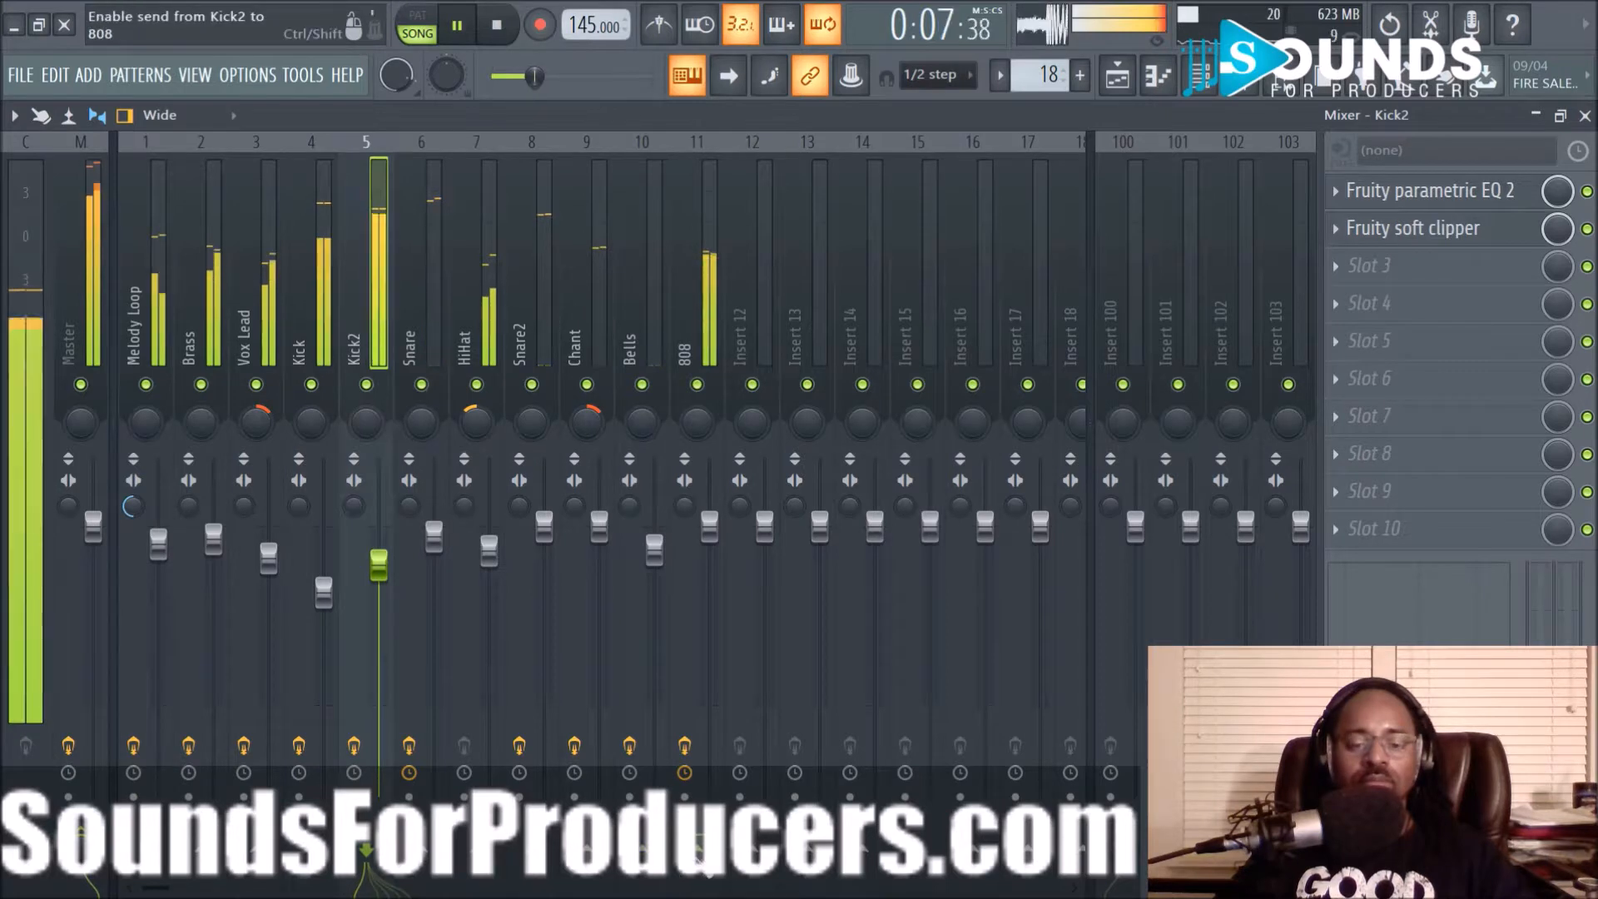
right_click(690, 795)
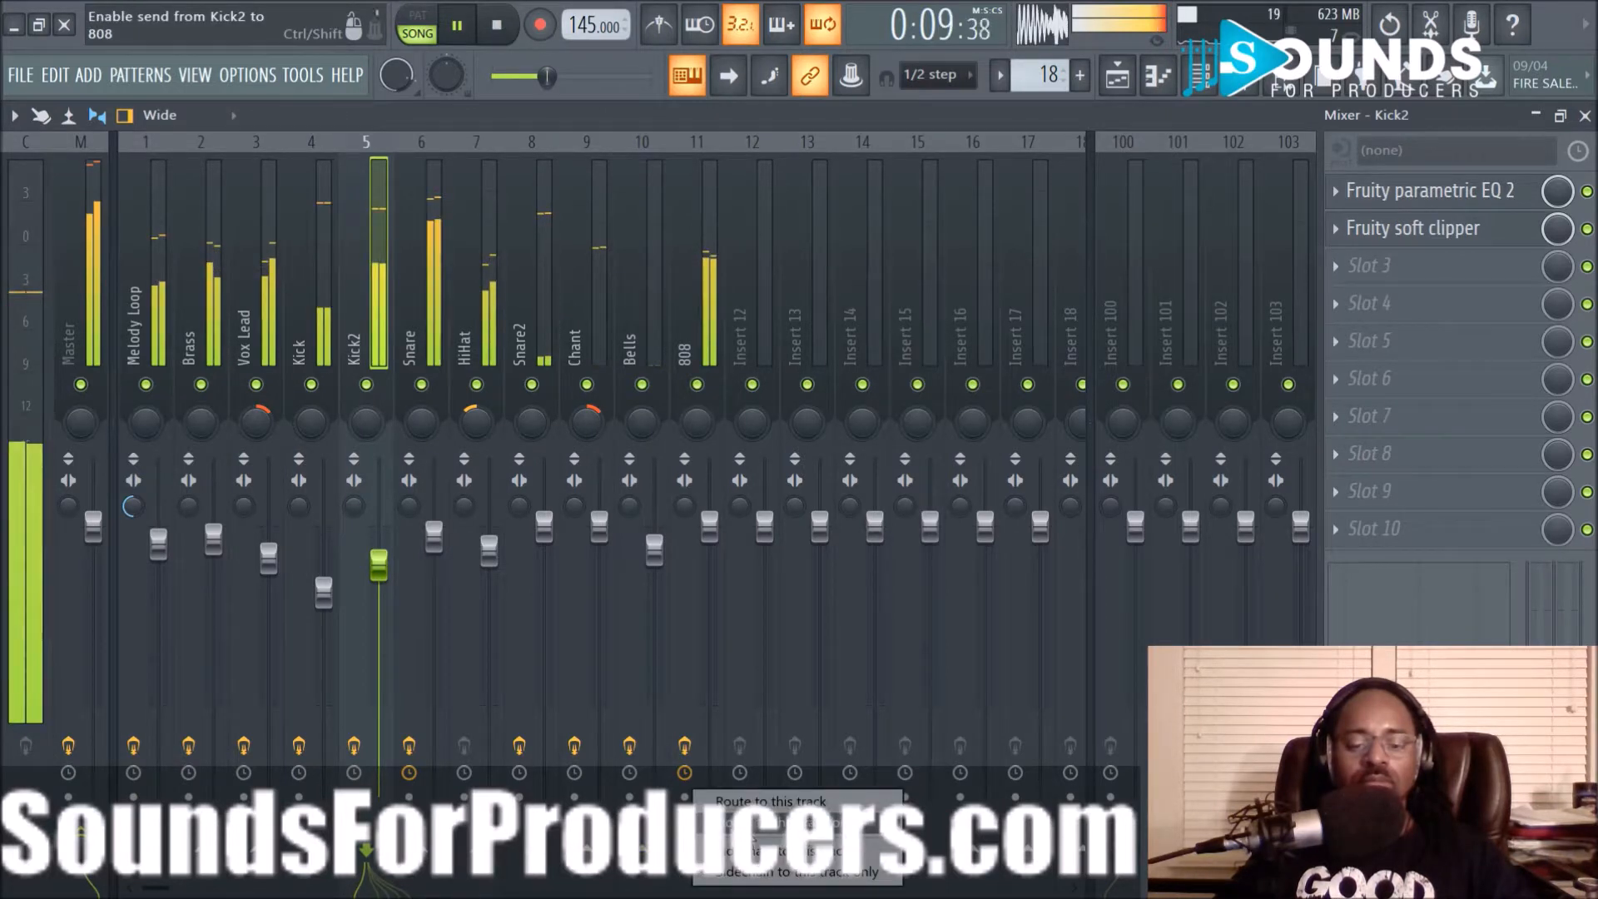
left_click(750, 801)
left_click(702, 267)
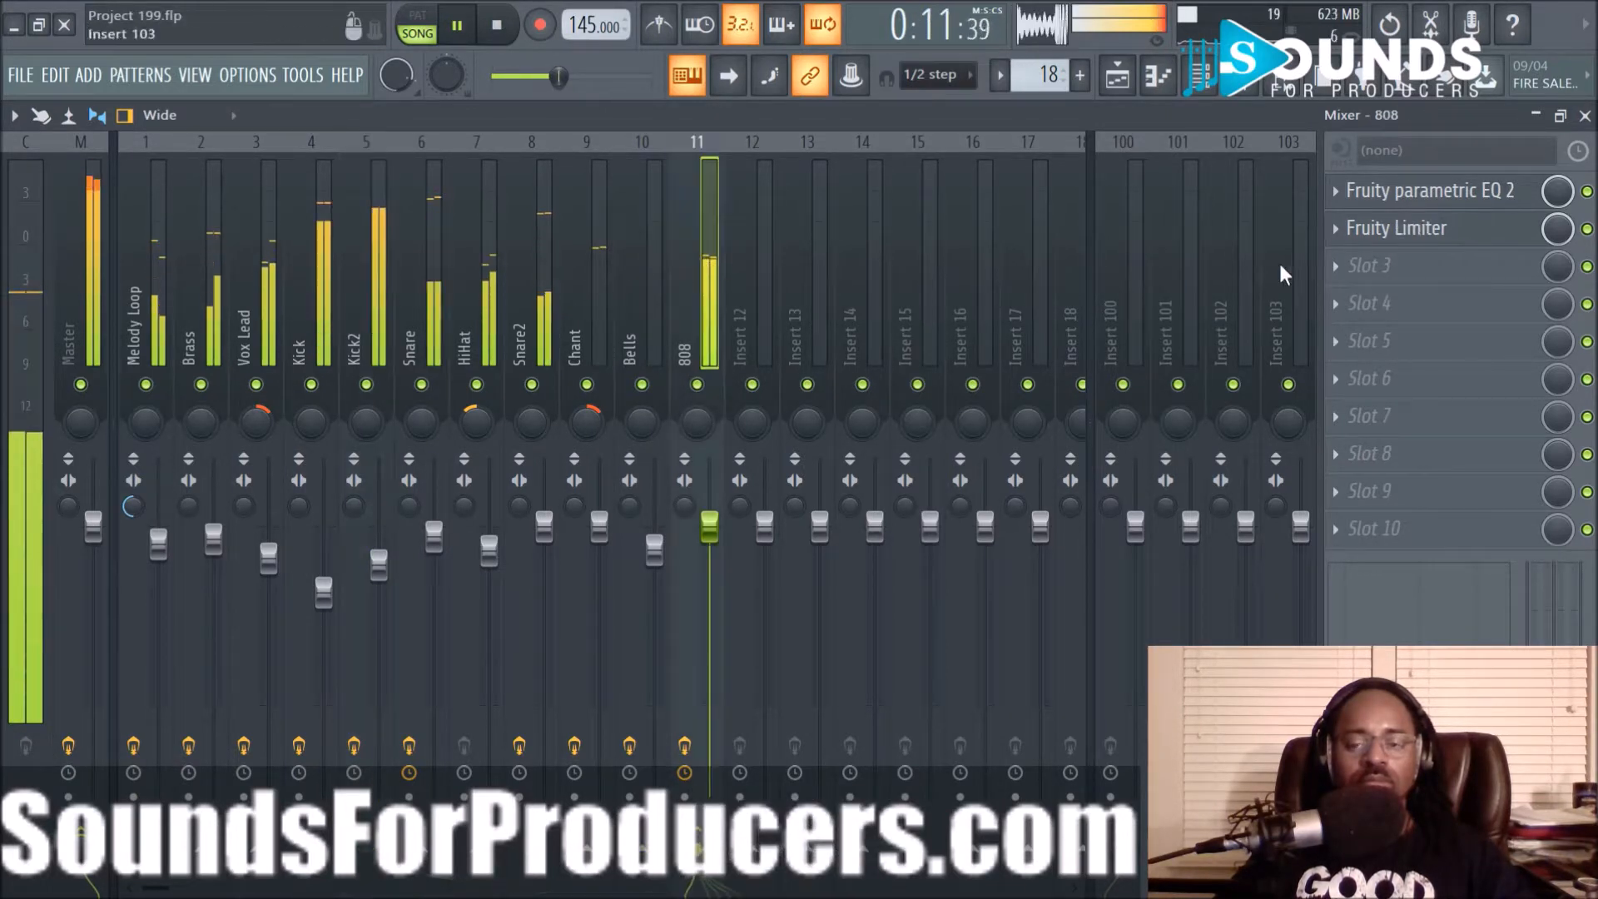
left_click(1391, 237)
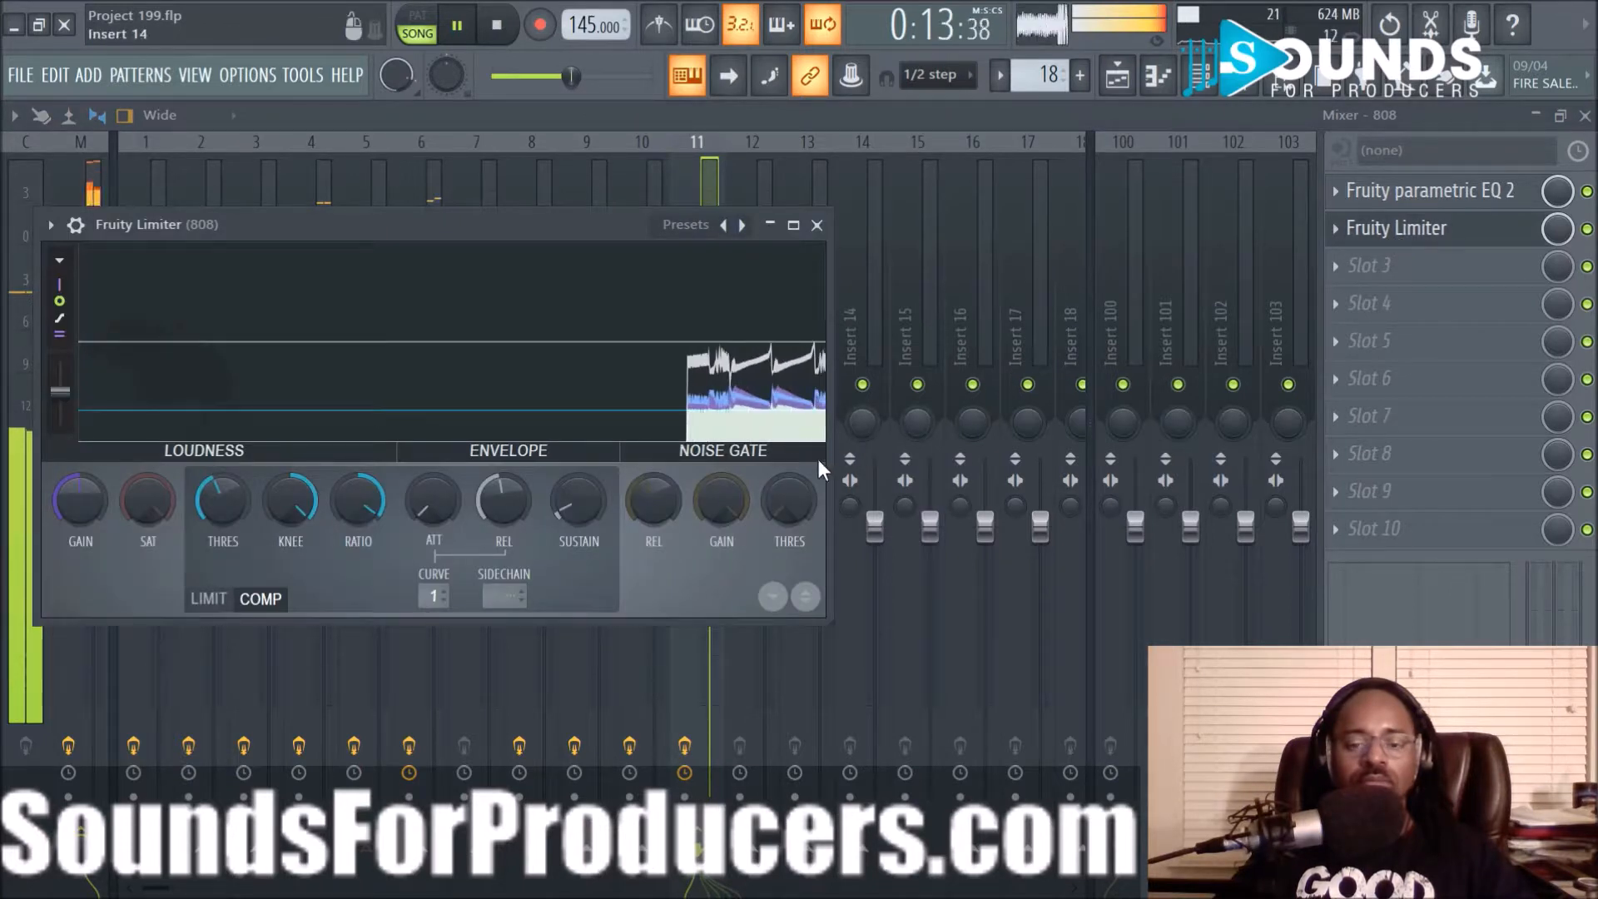
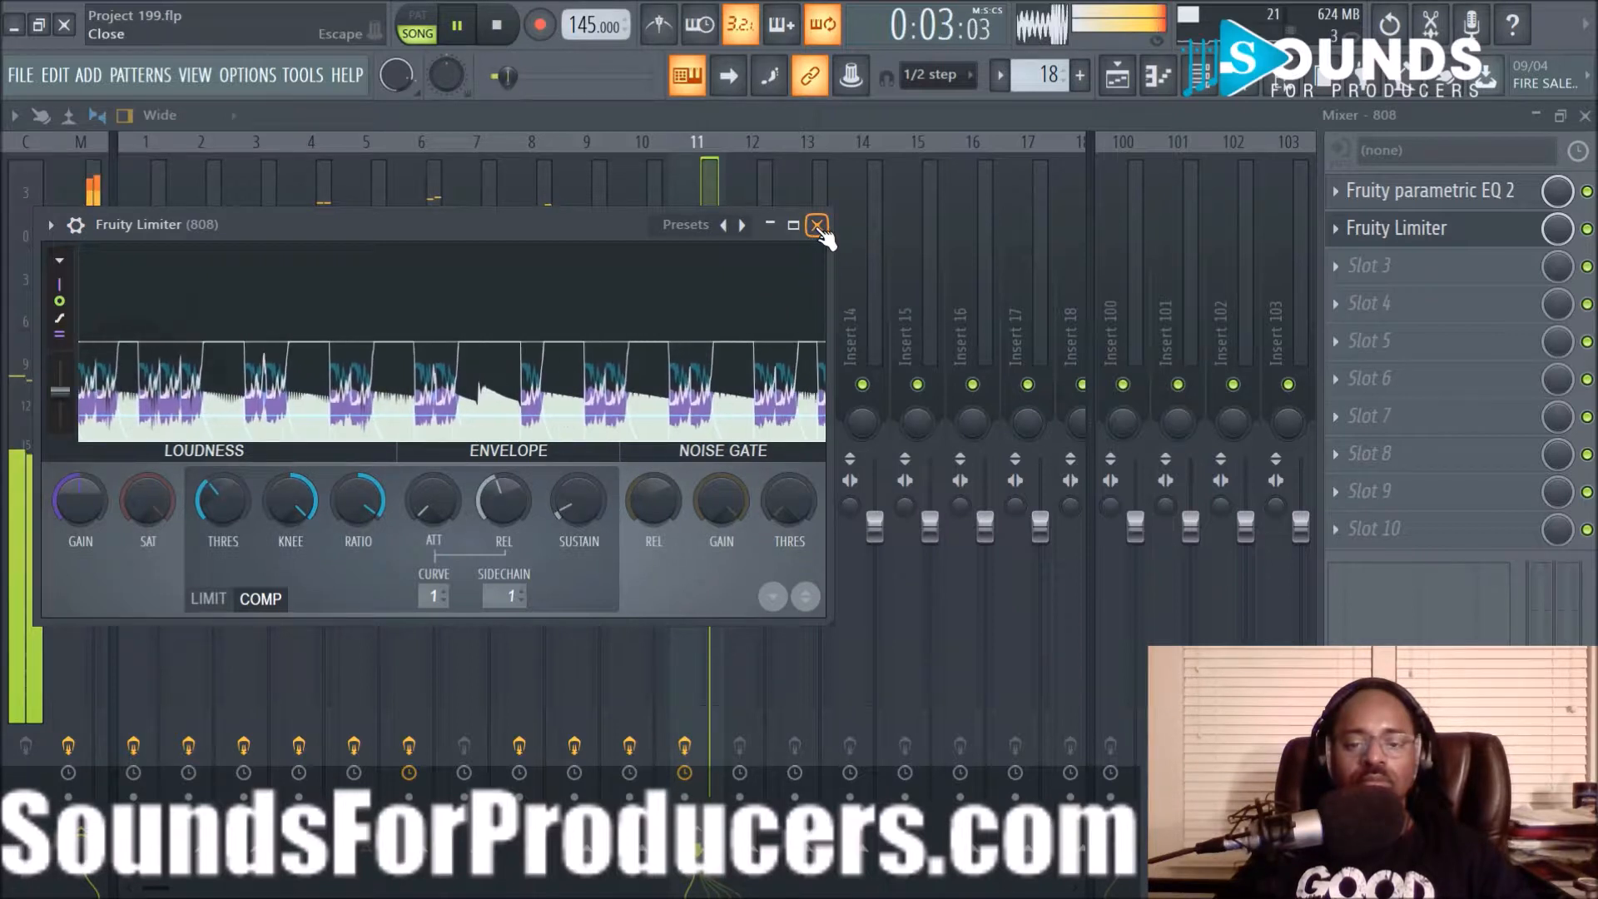
left_click(817, 226)
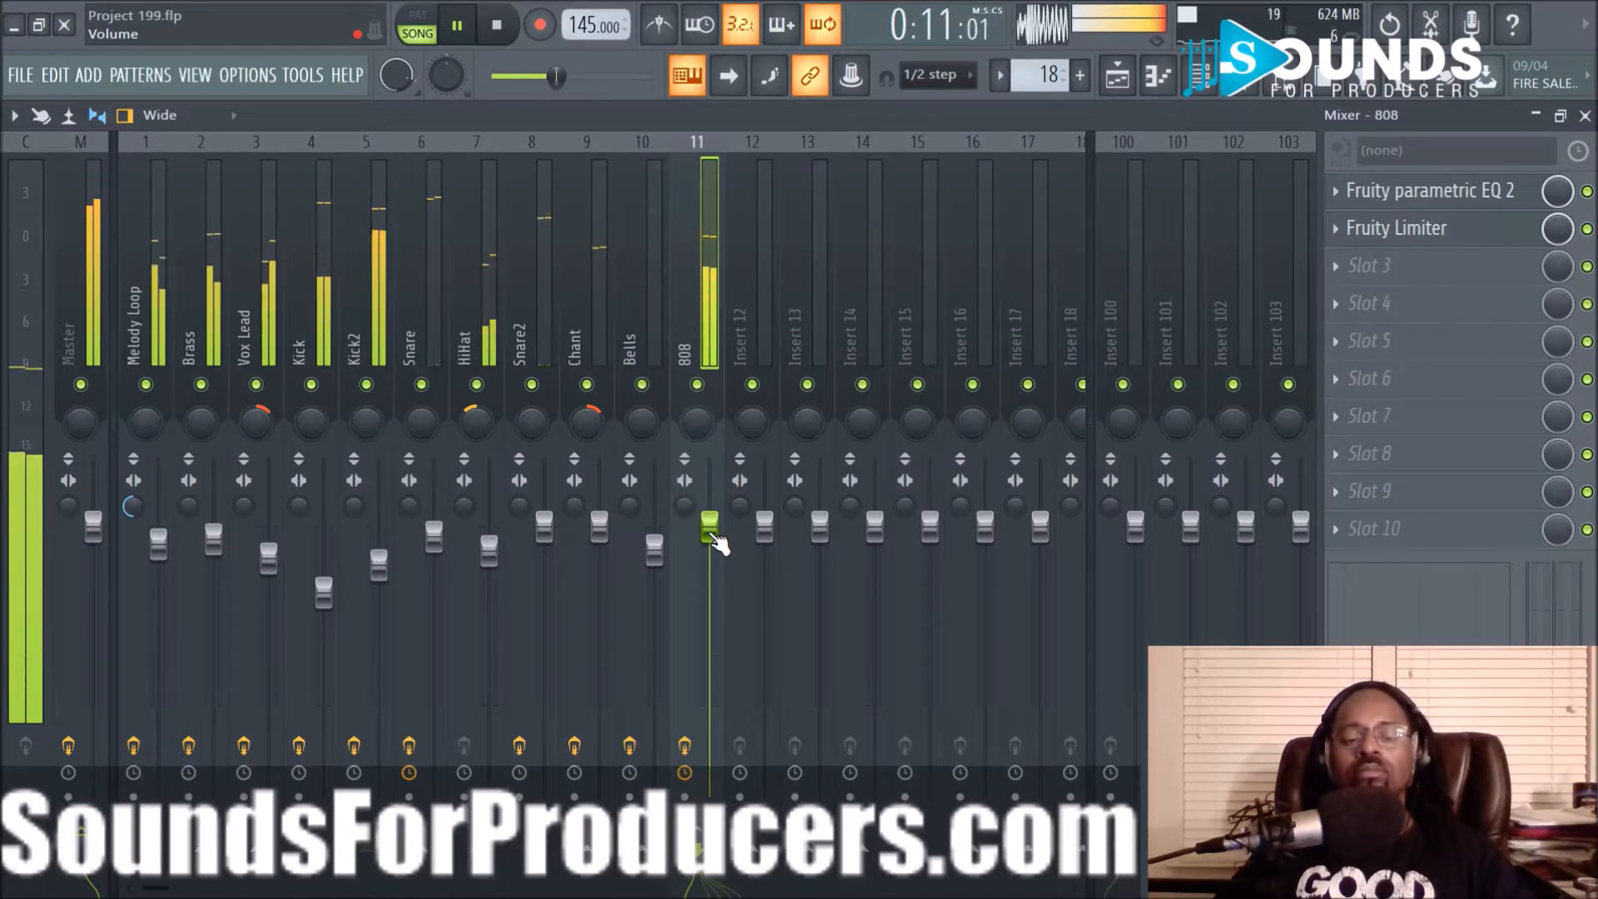
Raise the 808 track's volume to about 0.8 dB and save the project
left_click_drag(717, 542, 722, 533)
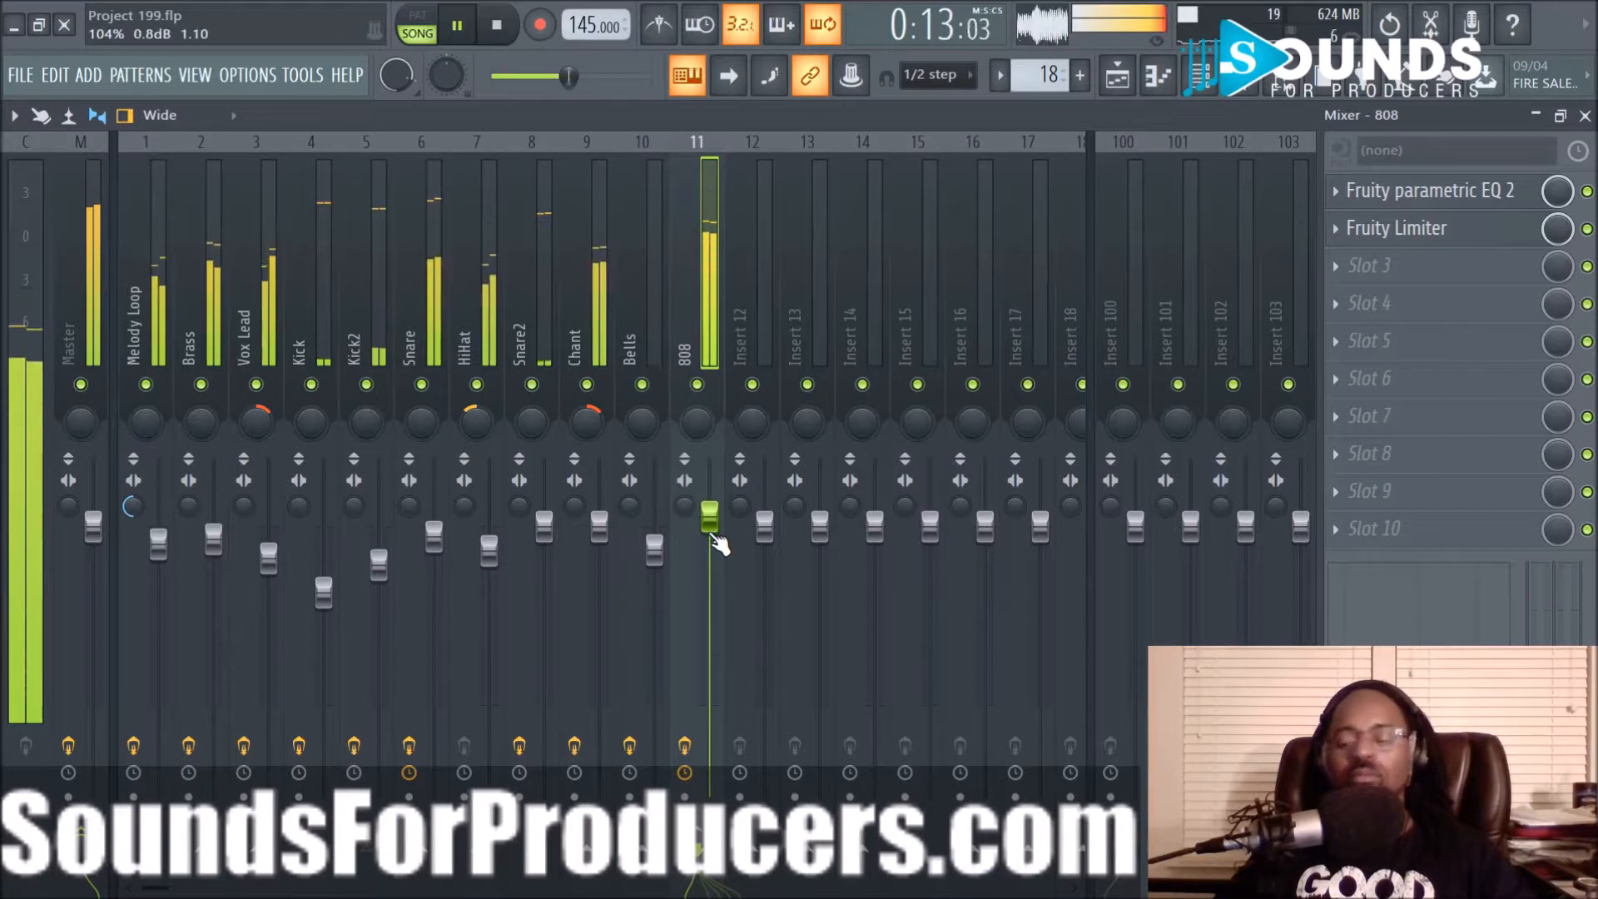
key("ctrl+s")
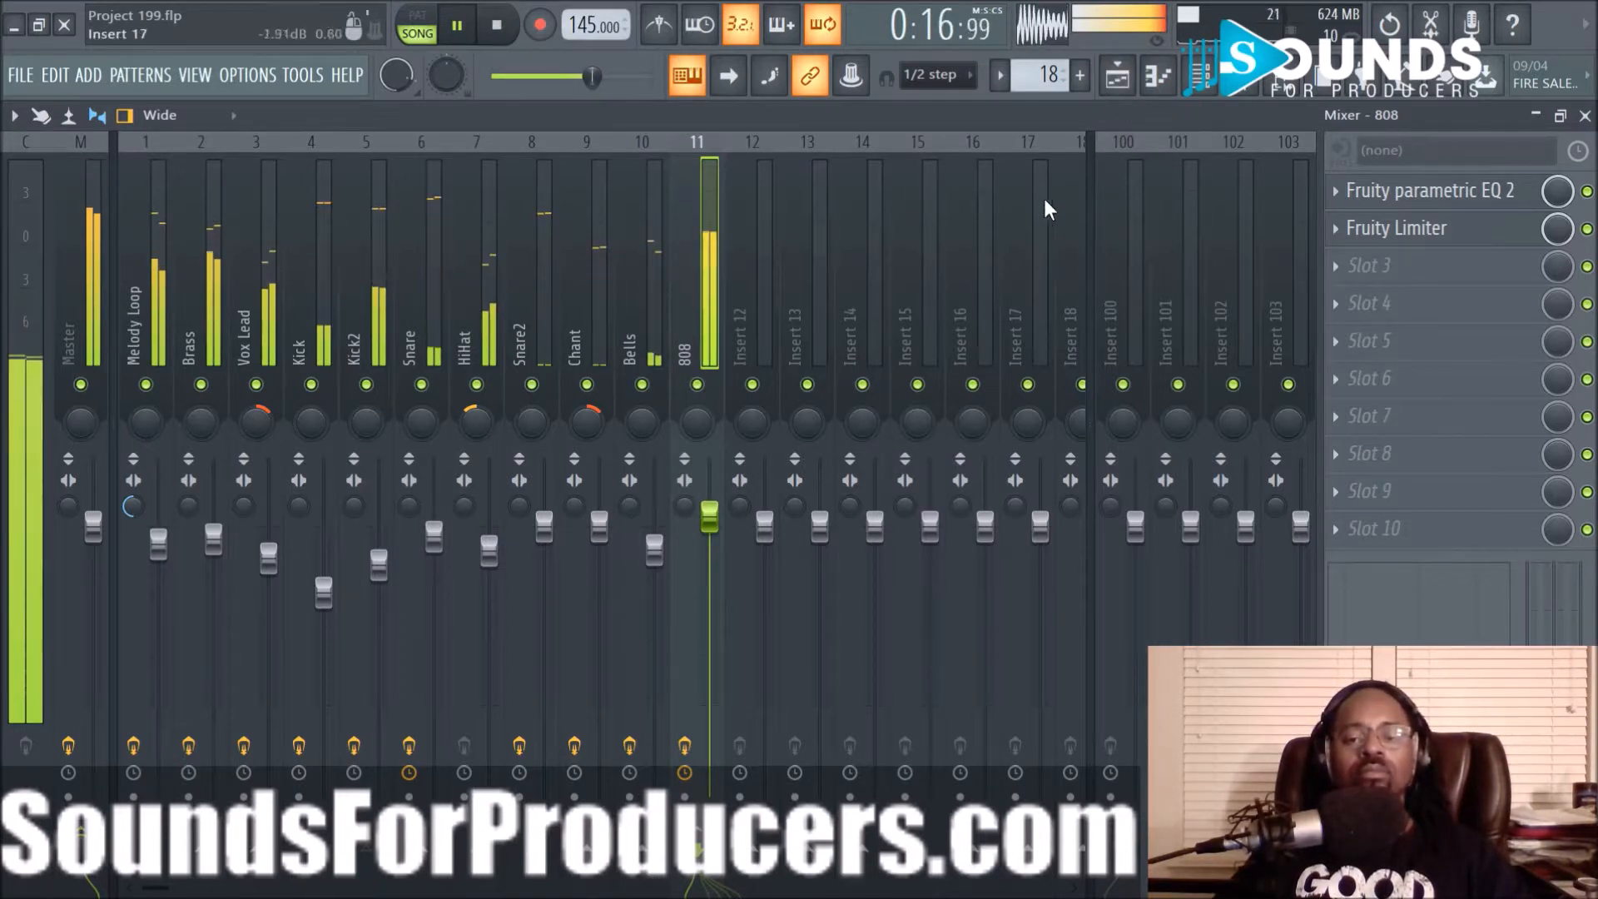
Review the clips in the playlist and the sample settings of the 808 Loop 2 138bpm_3 channel
left_click(1118, 77)
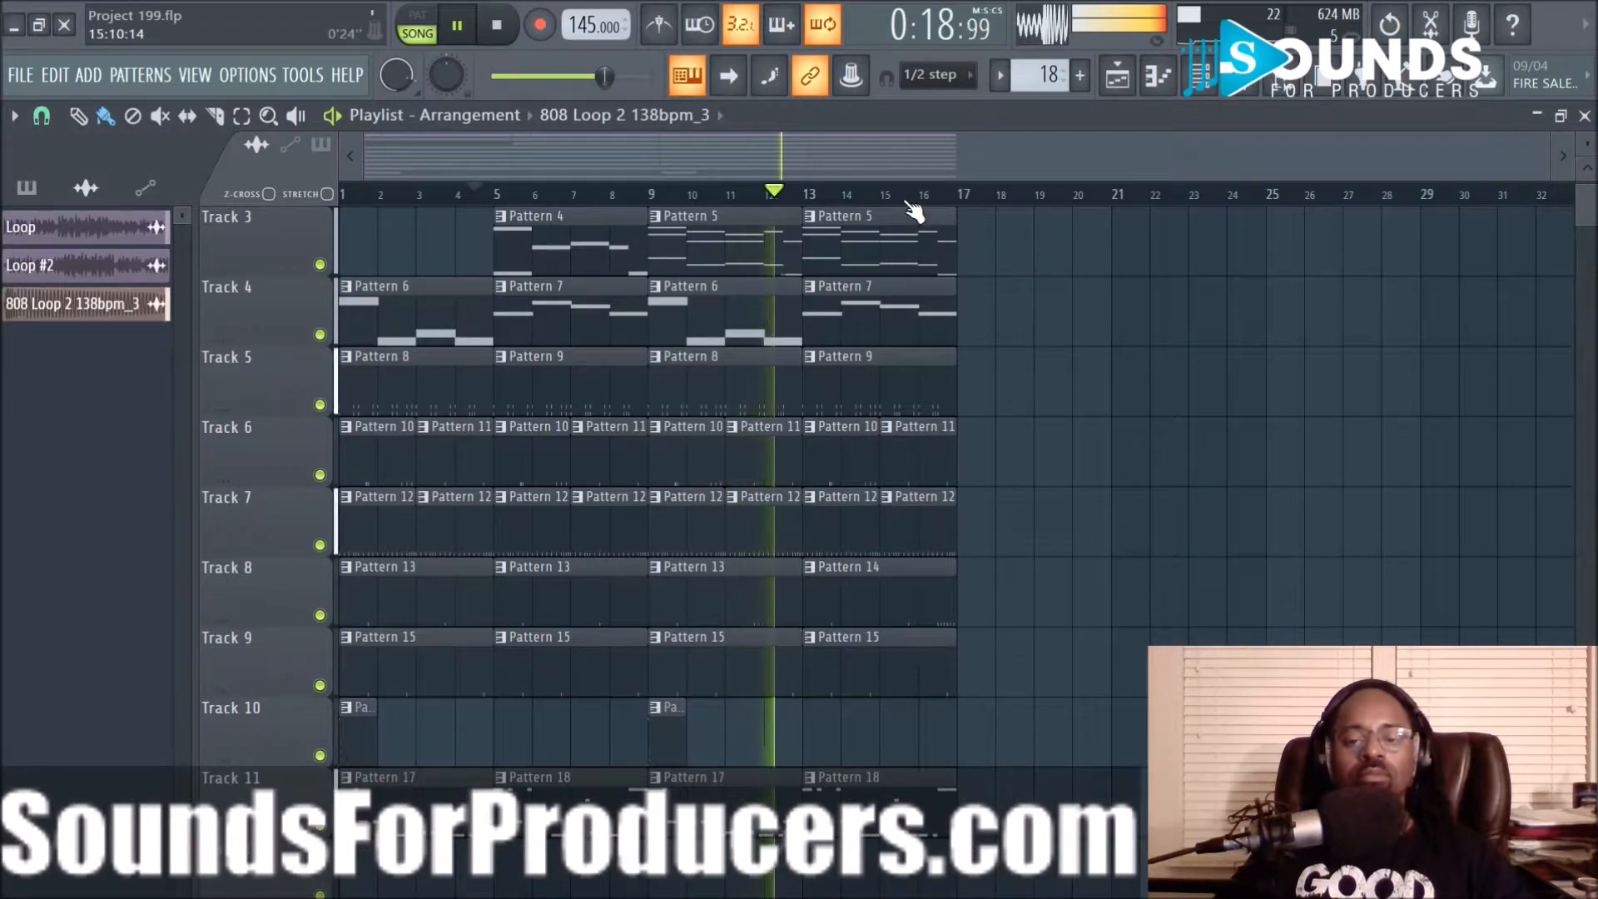
scroll(951, 257, "up", 2)
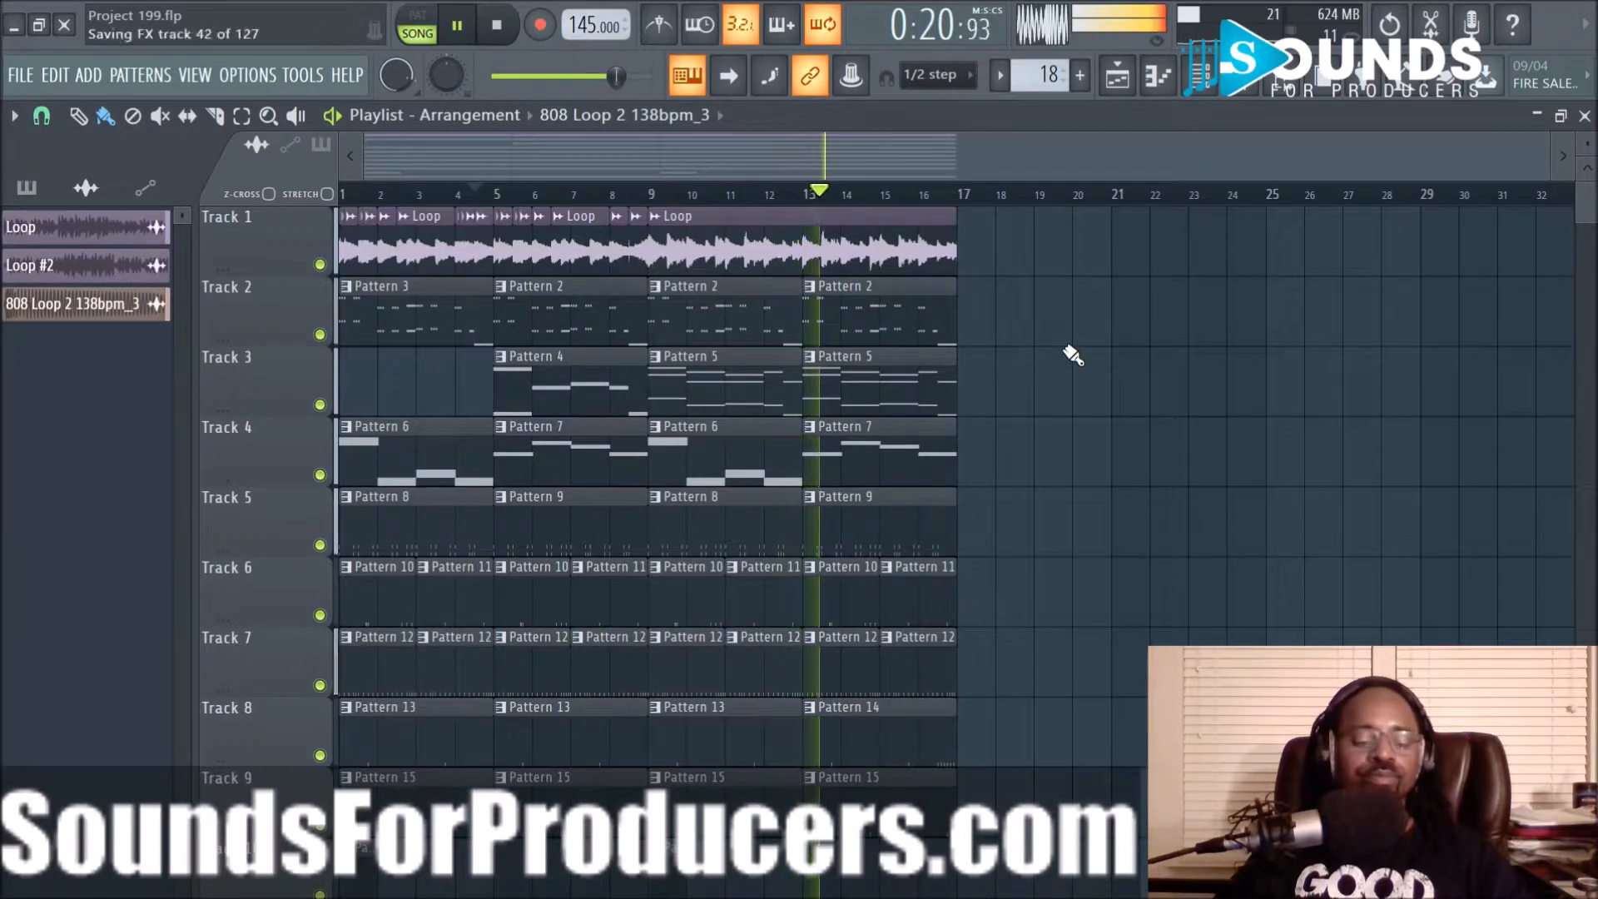
scroll(1020, 333, "down", 3)
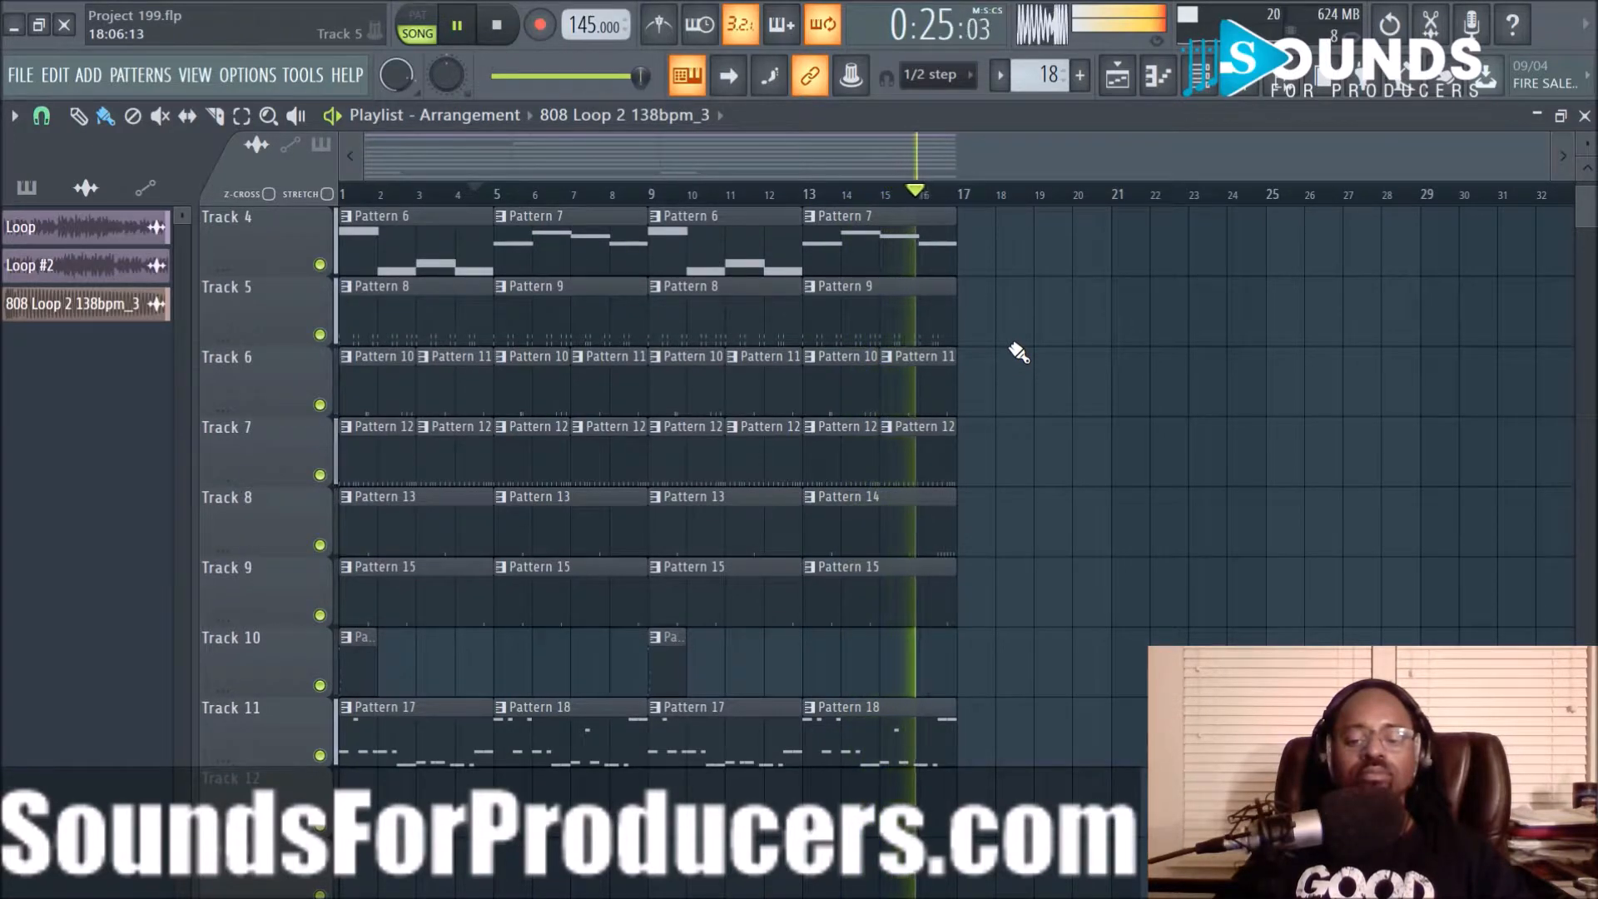
left_click(1199, 75)
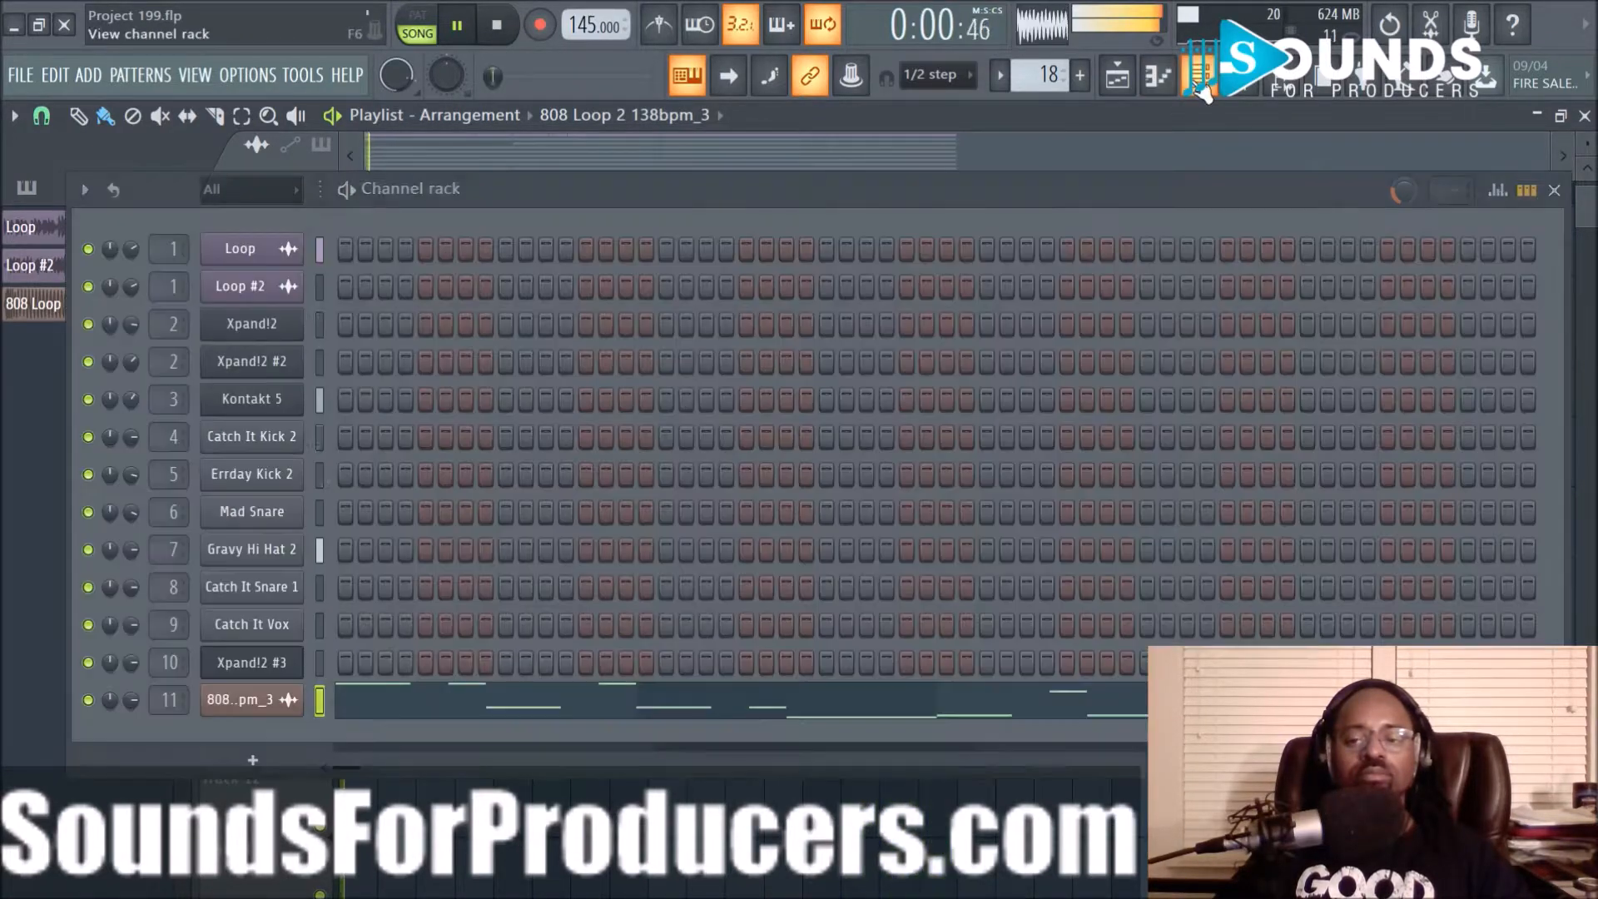
left_click(279, 704)
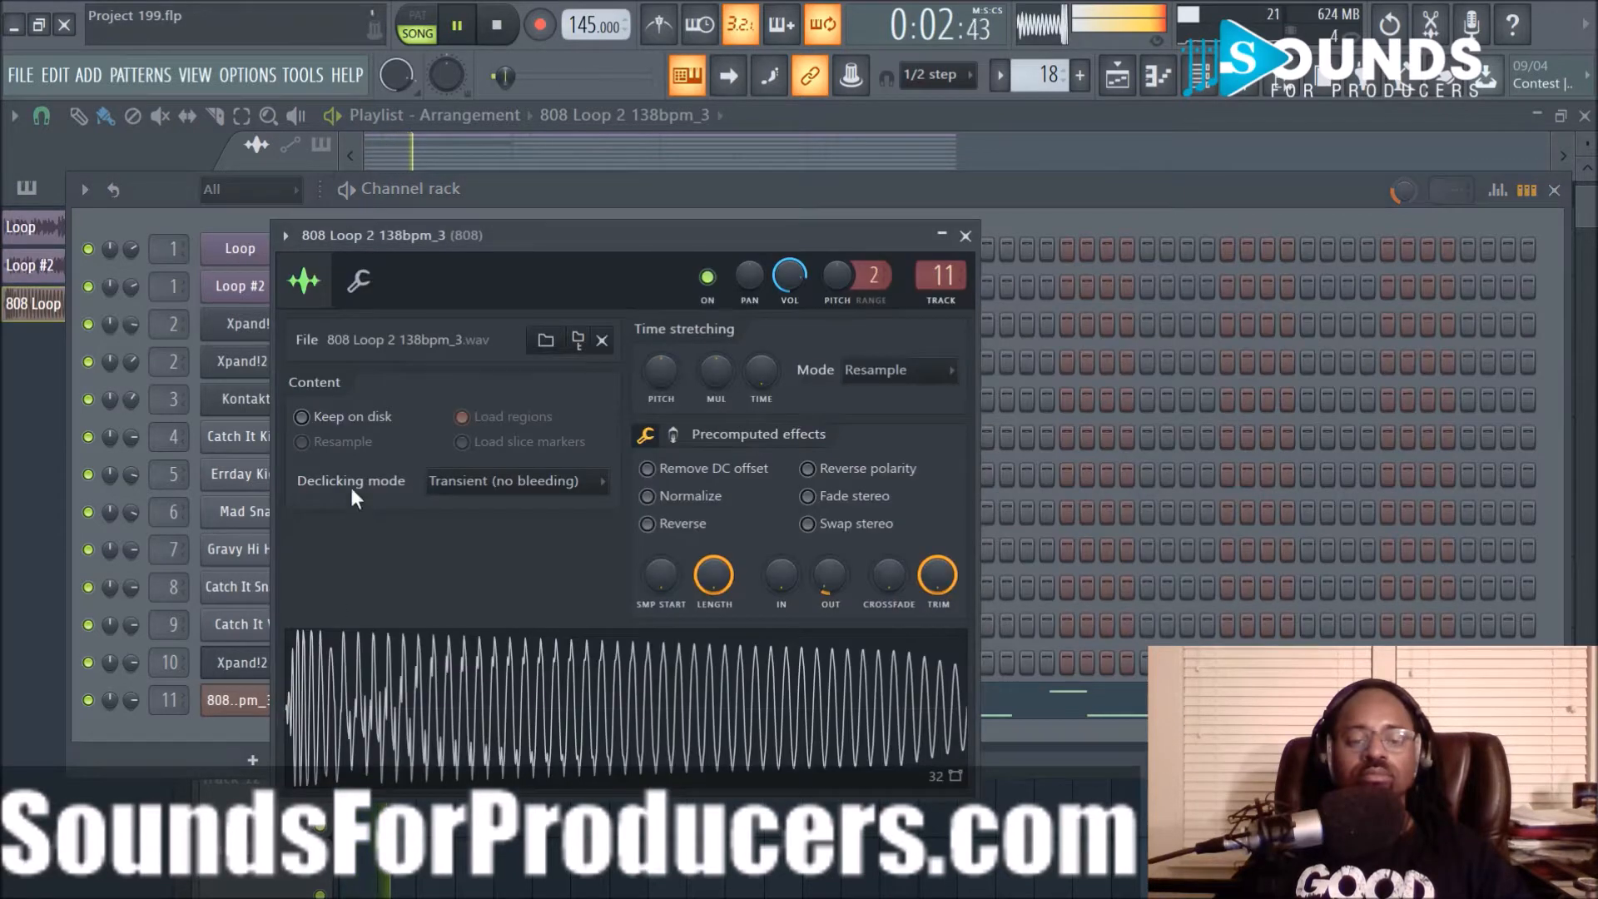
left_click(359, 283)
left_click(304, 282)
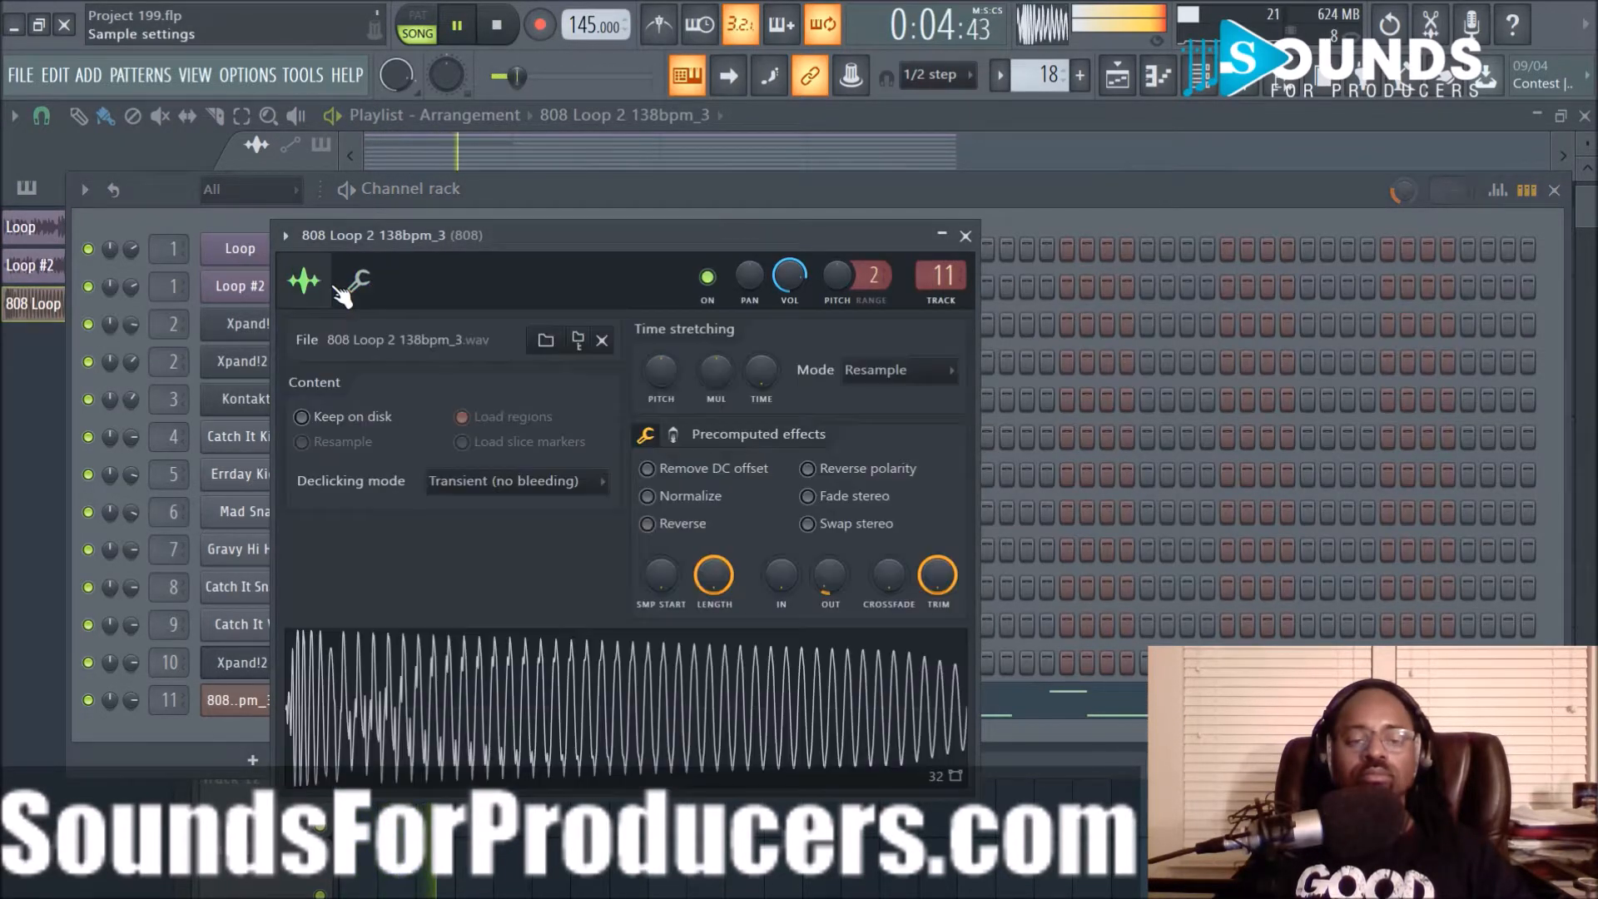
left_click(965, 239)
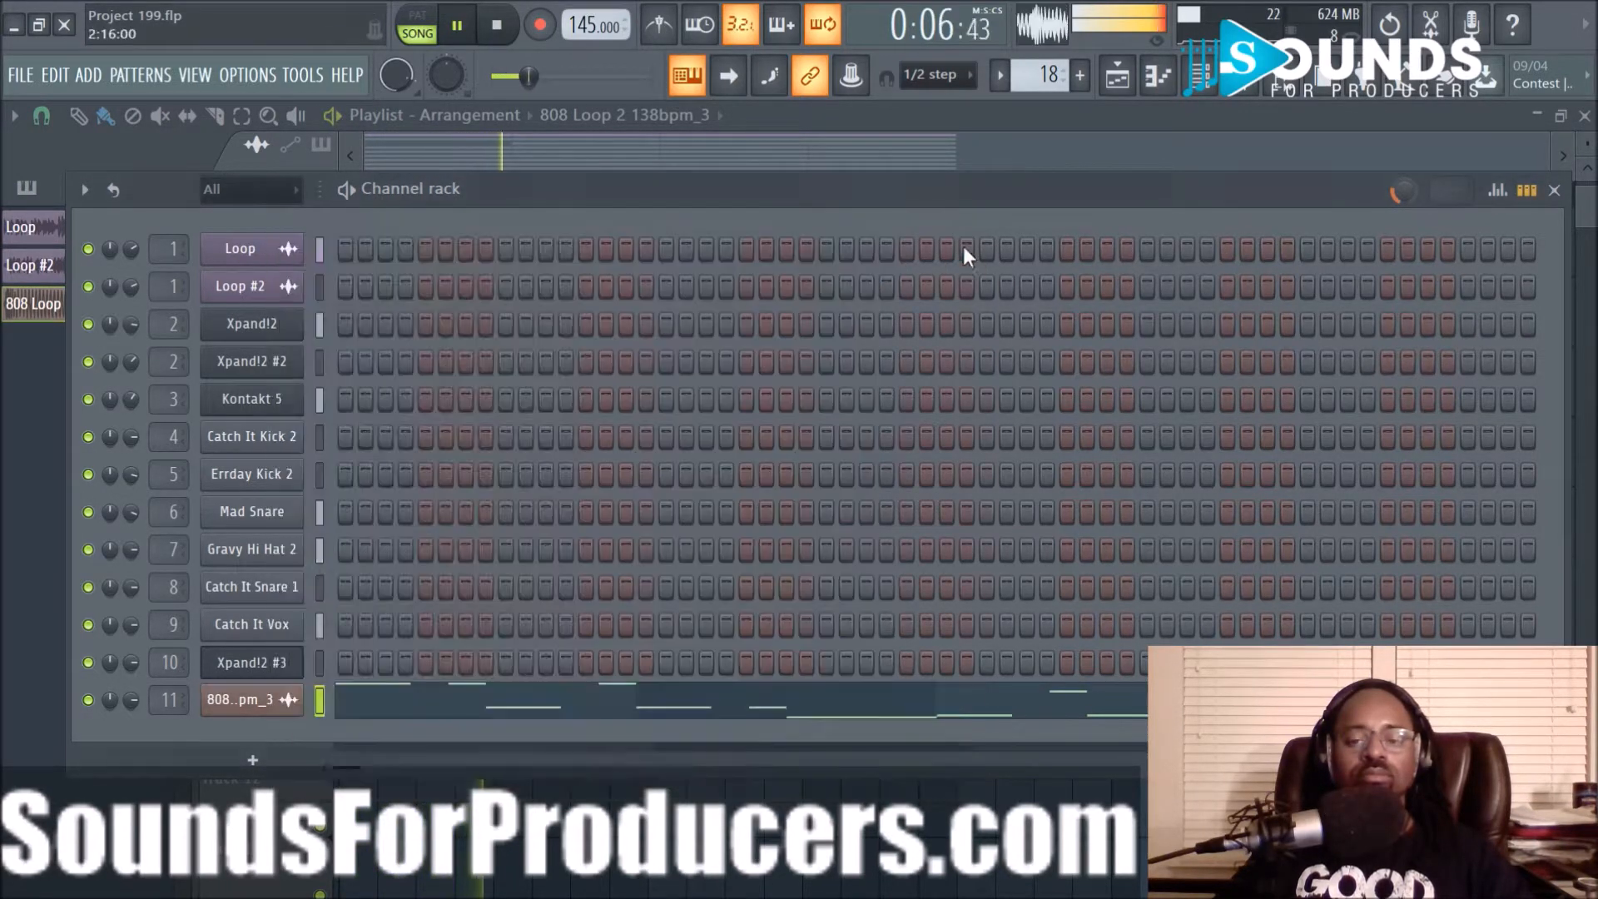
right_click(943, 833)
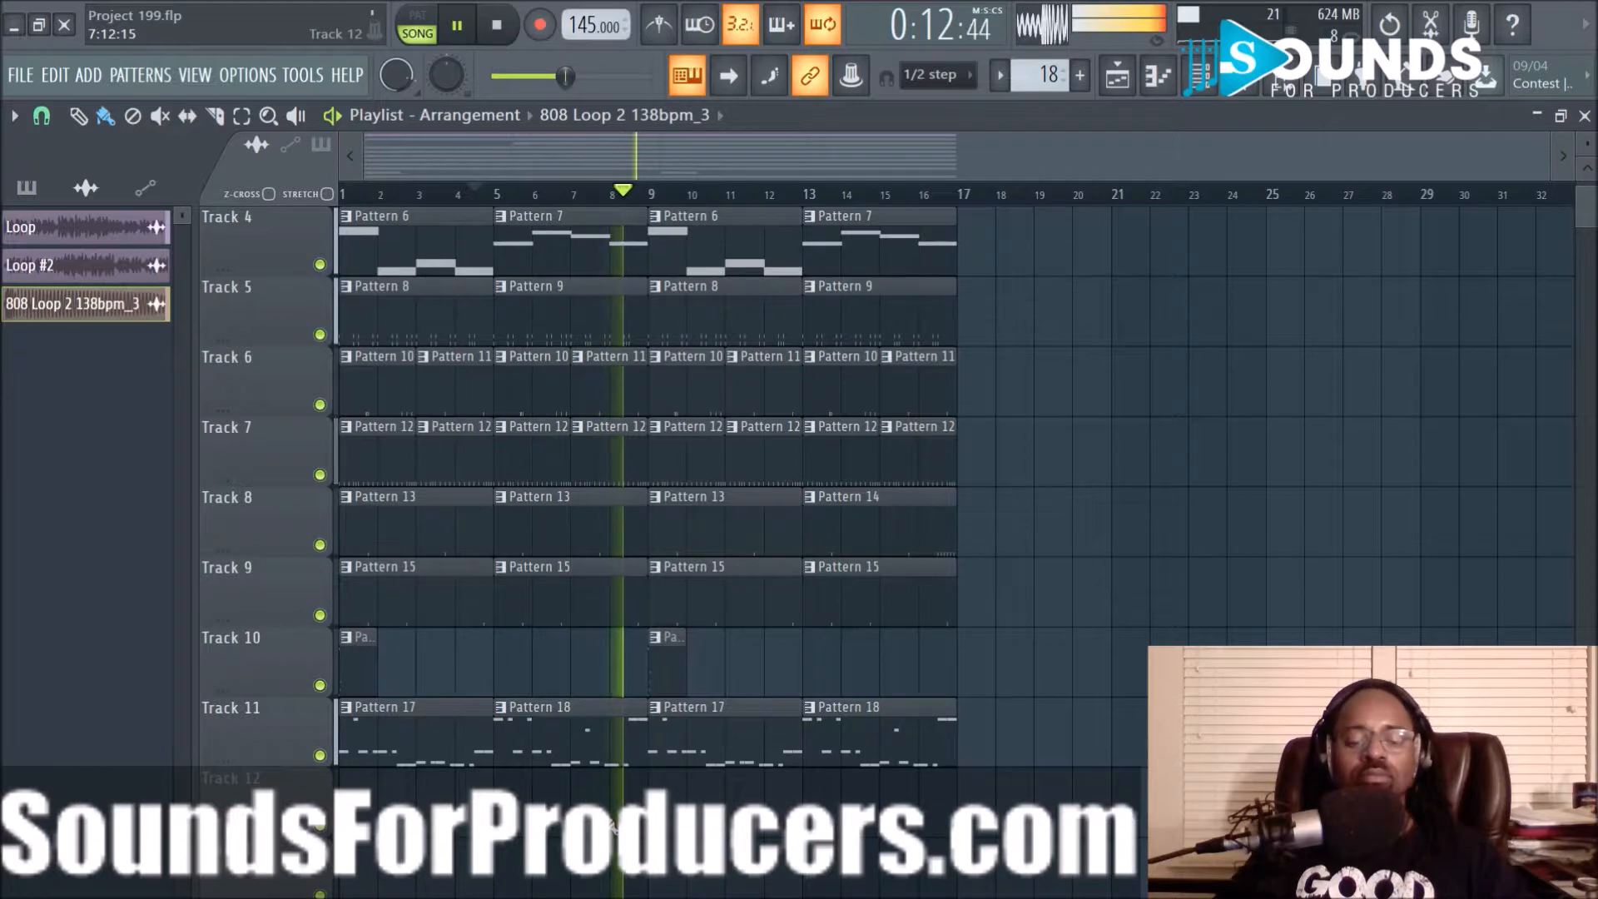
Stop playback and duplicate all playlist clips so the copy starts at bar 17, leaving nothing selected
scroll(998, 713, "up", 3)
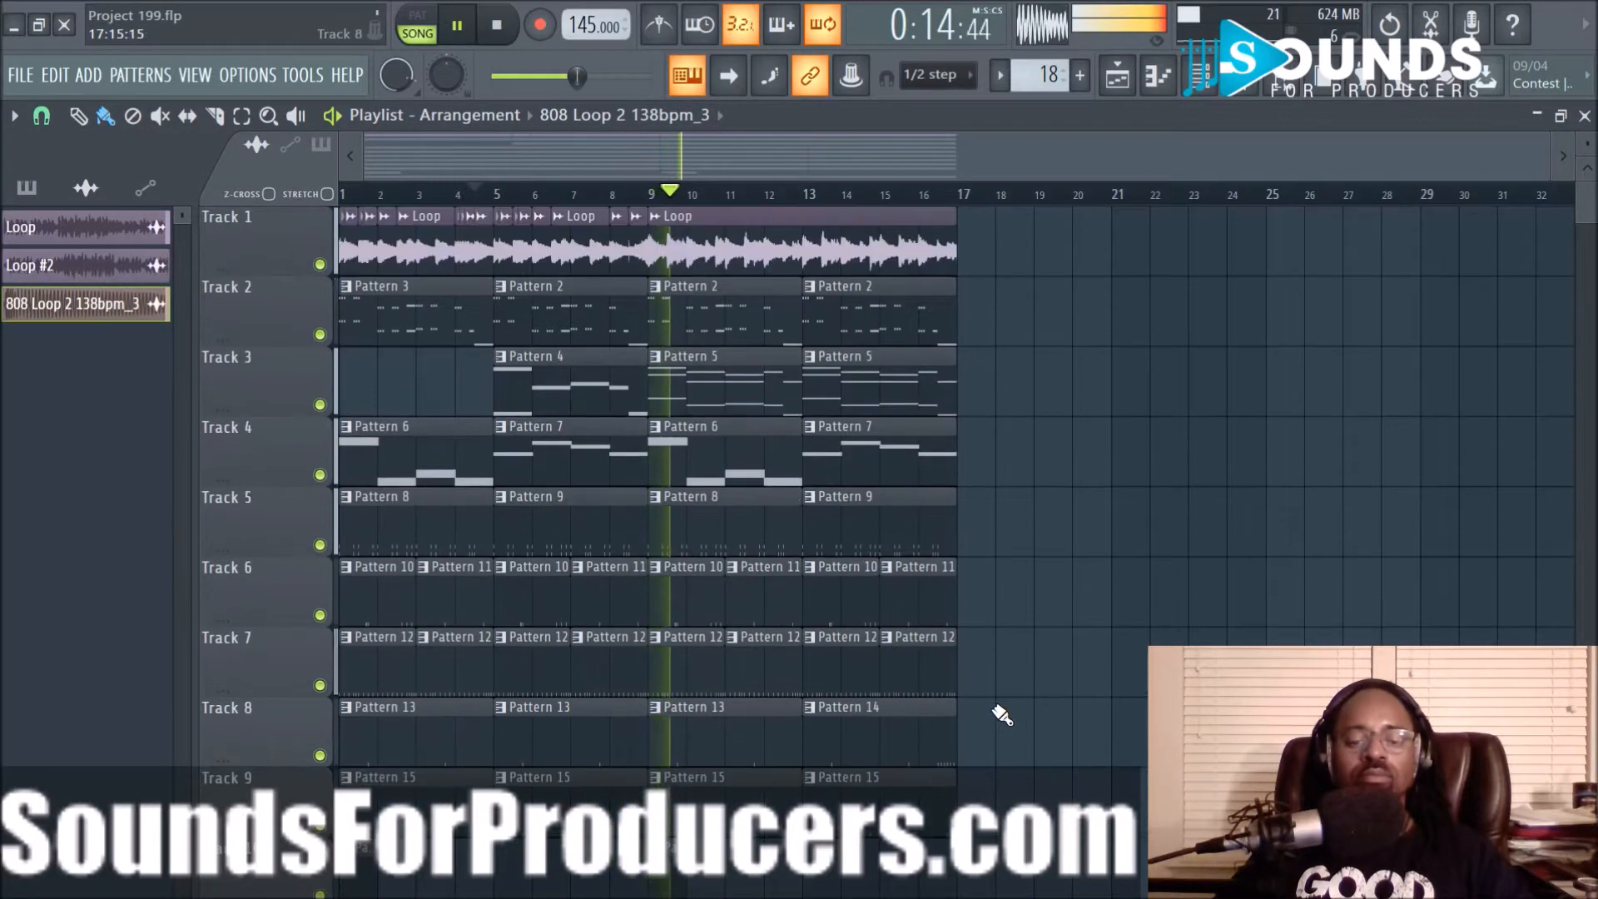
scroll(1002, 714, "down", 4)
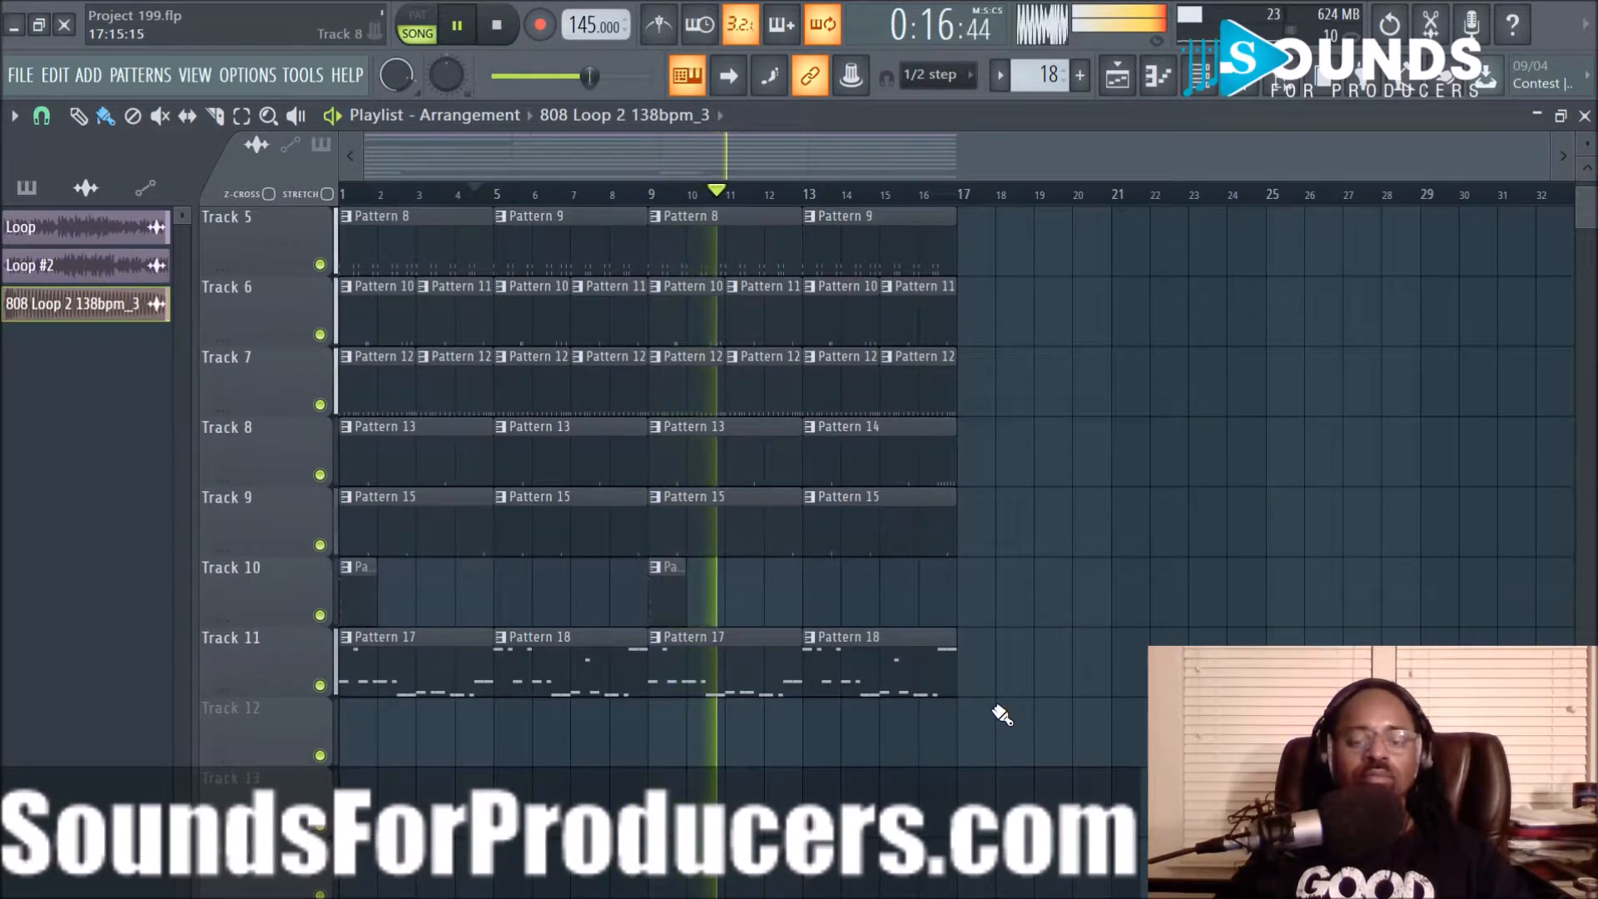
key("ctrl+a")
scroll(1002, 713, "up", 4)
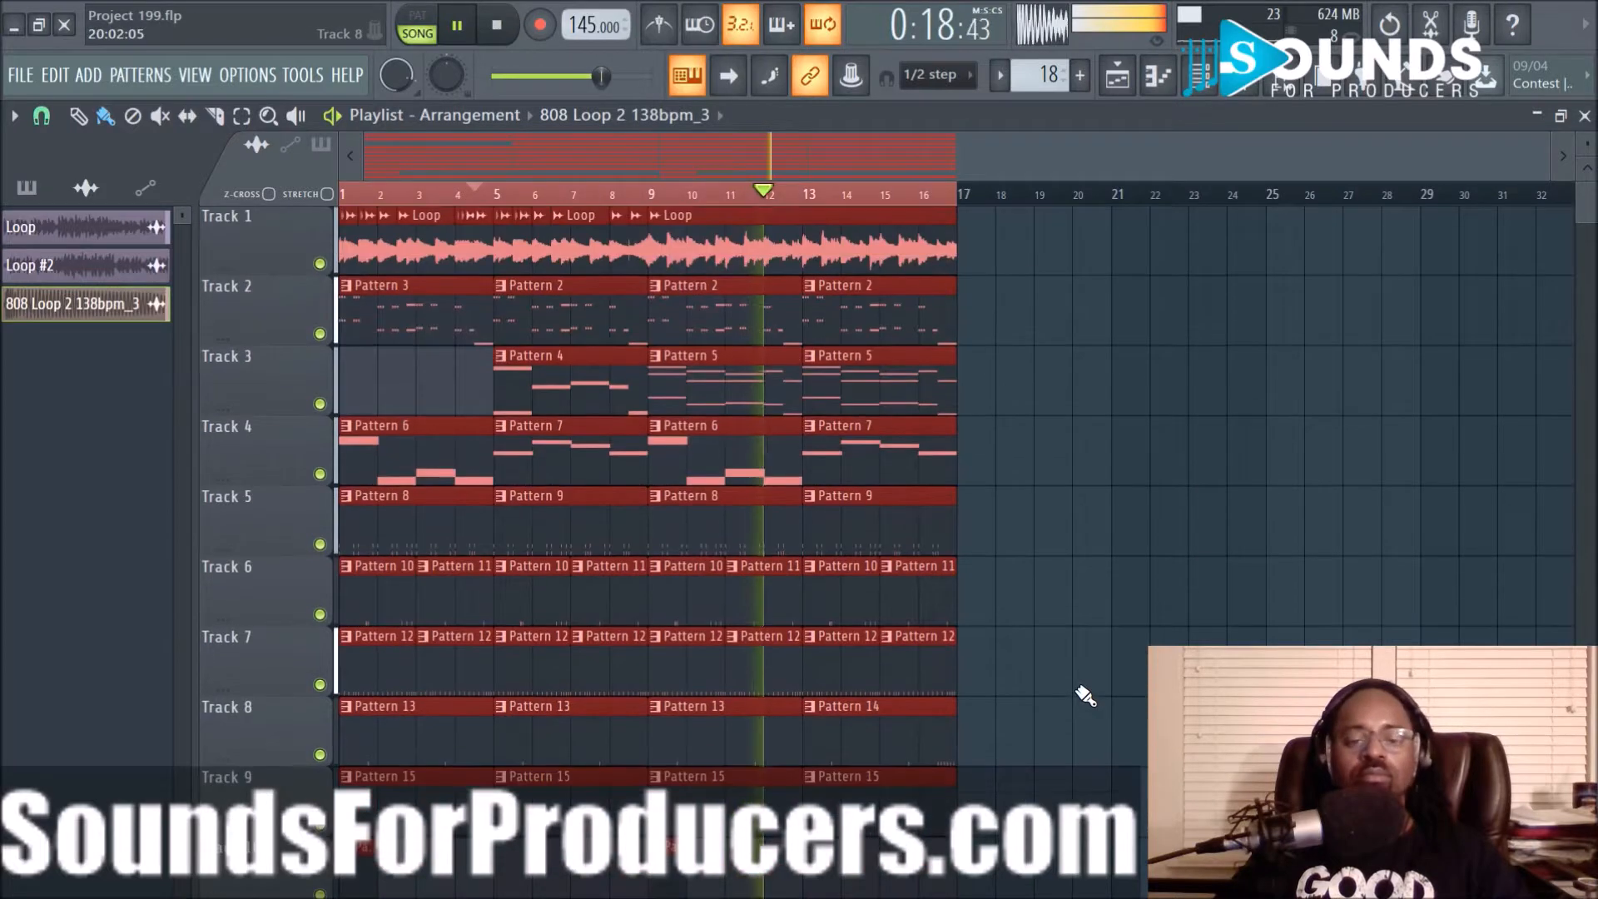
key("space")
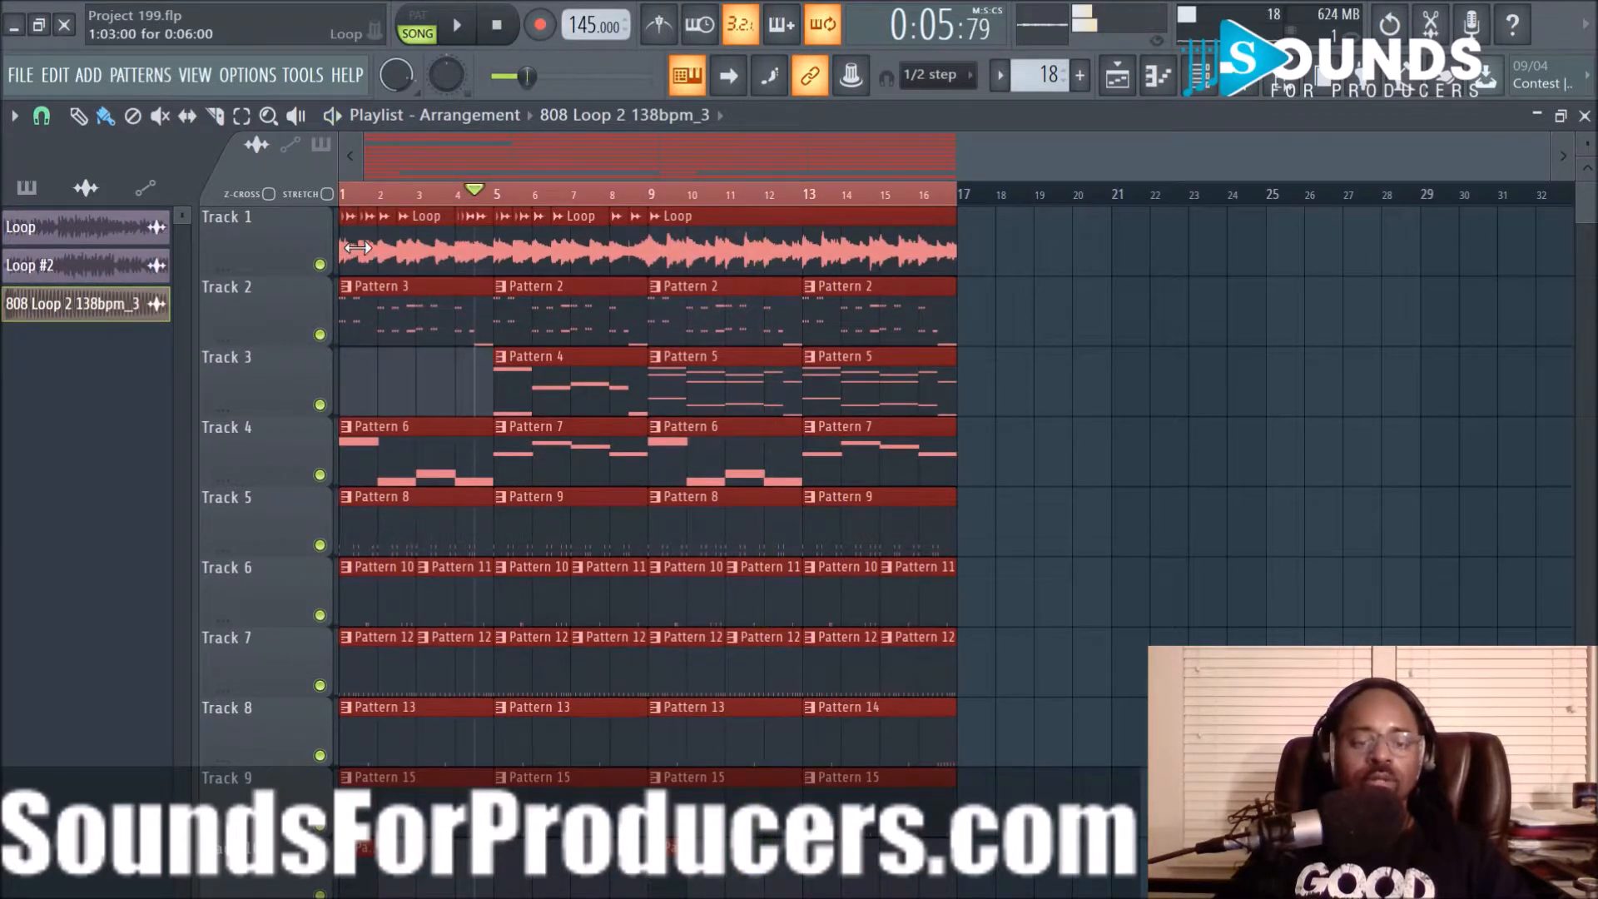
left_click_drag(353, 244, 975, 249)
left_click(884, 201, "ctrl")
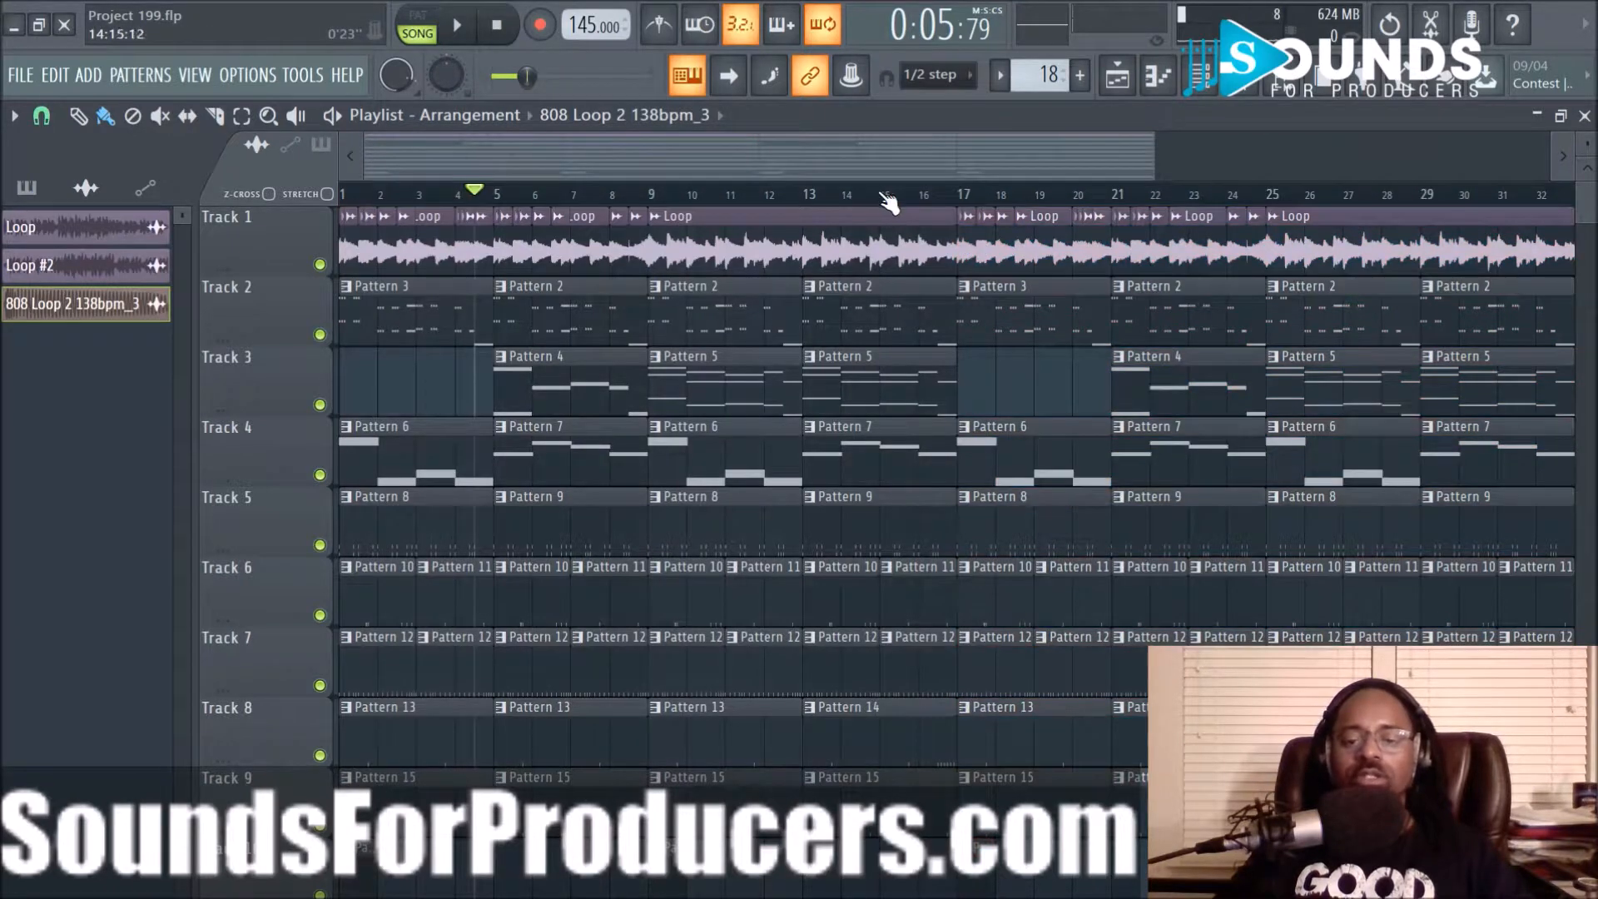
Select all clips from bar 17 through bar 32 and place a copy of them at bar 33
scroll(884, 201, "down", 3)
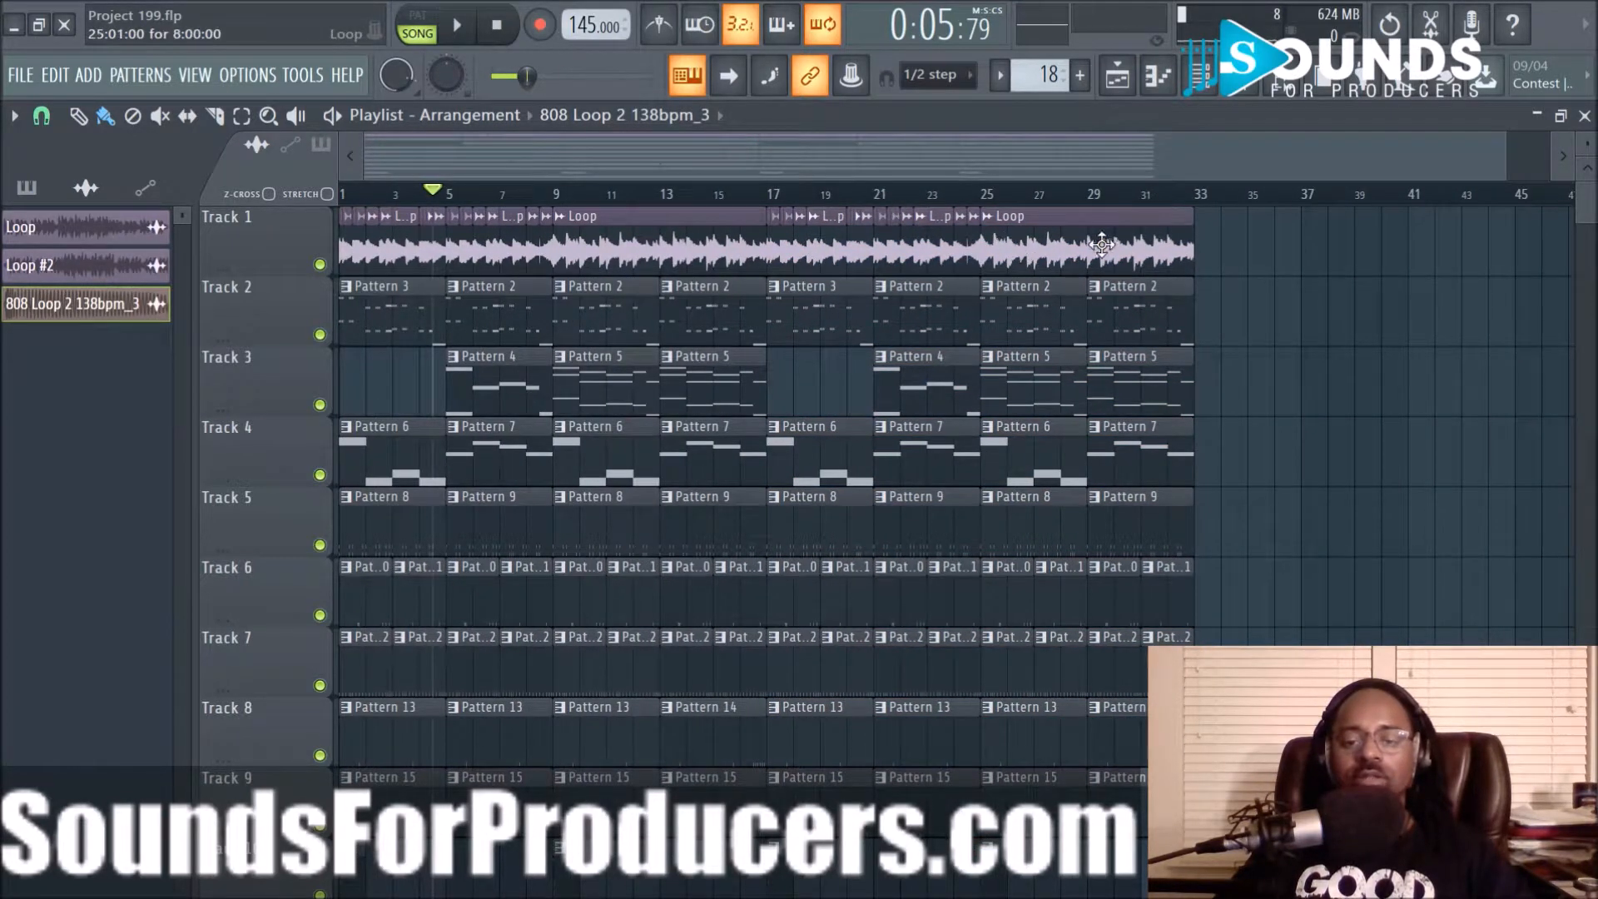
scroll(885, 749, "down", 3)
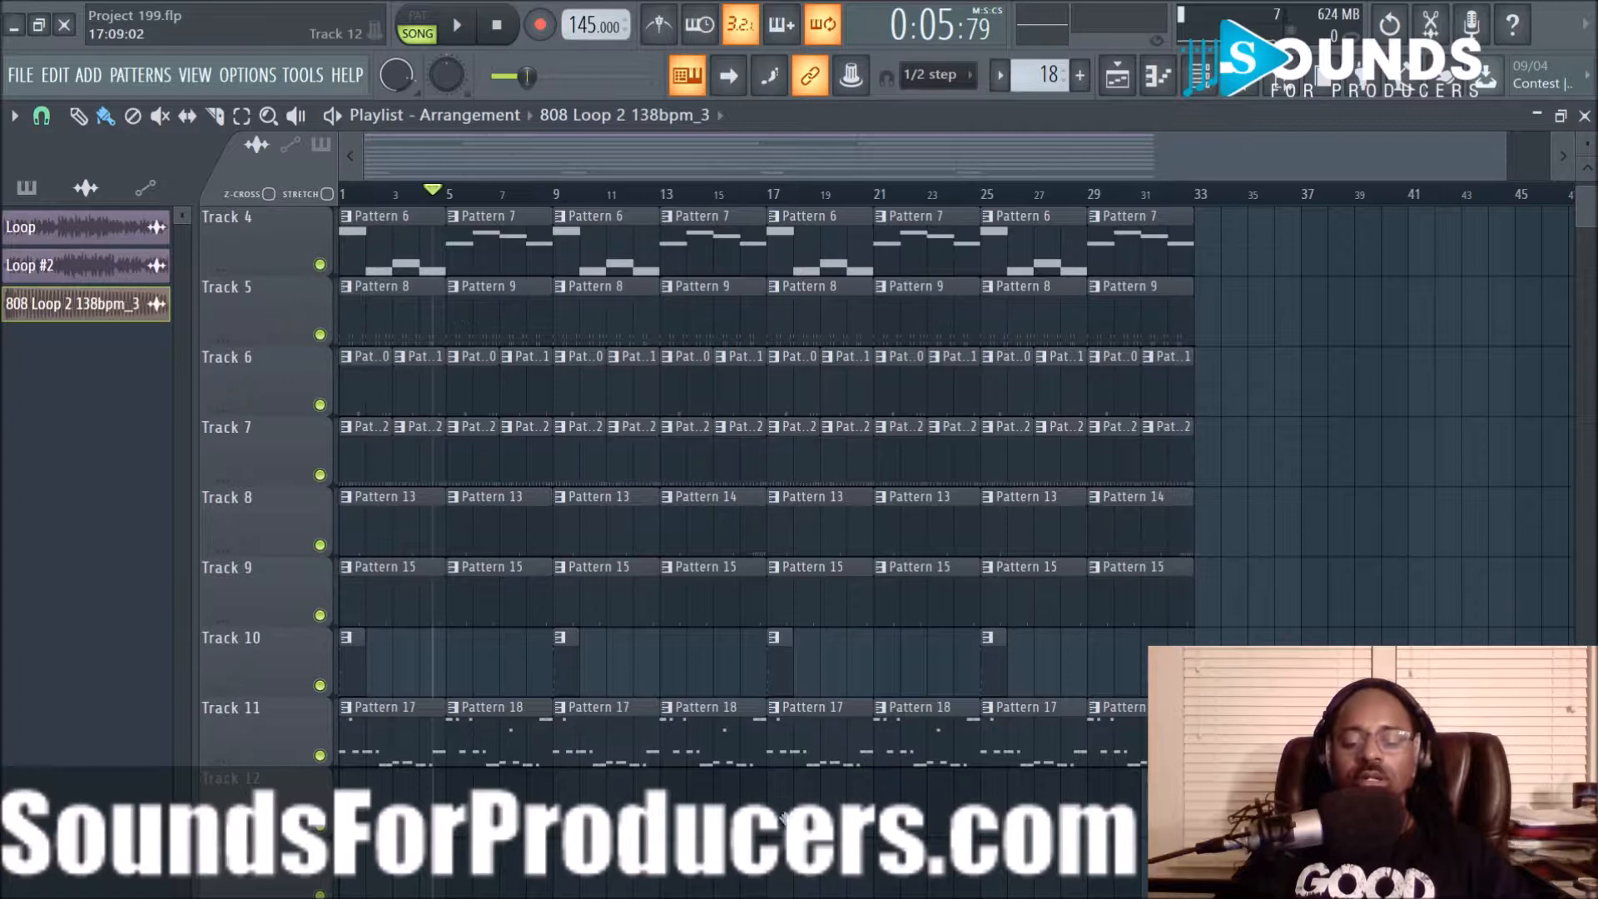
left_click_drag(783, 820, 1238, 246)
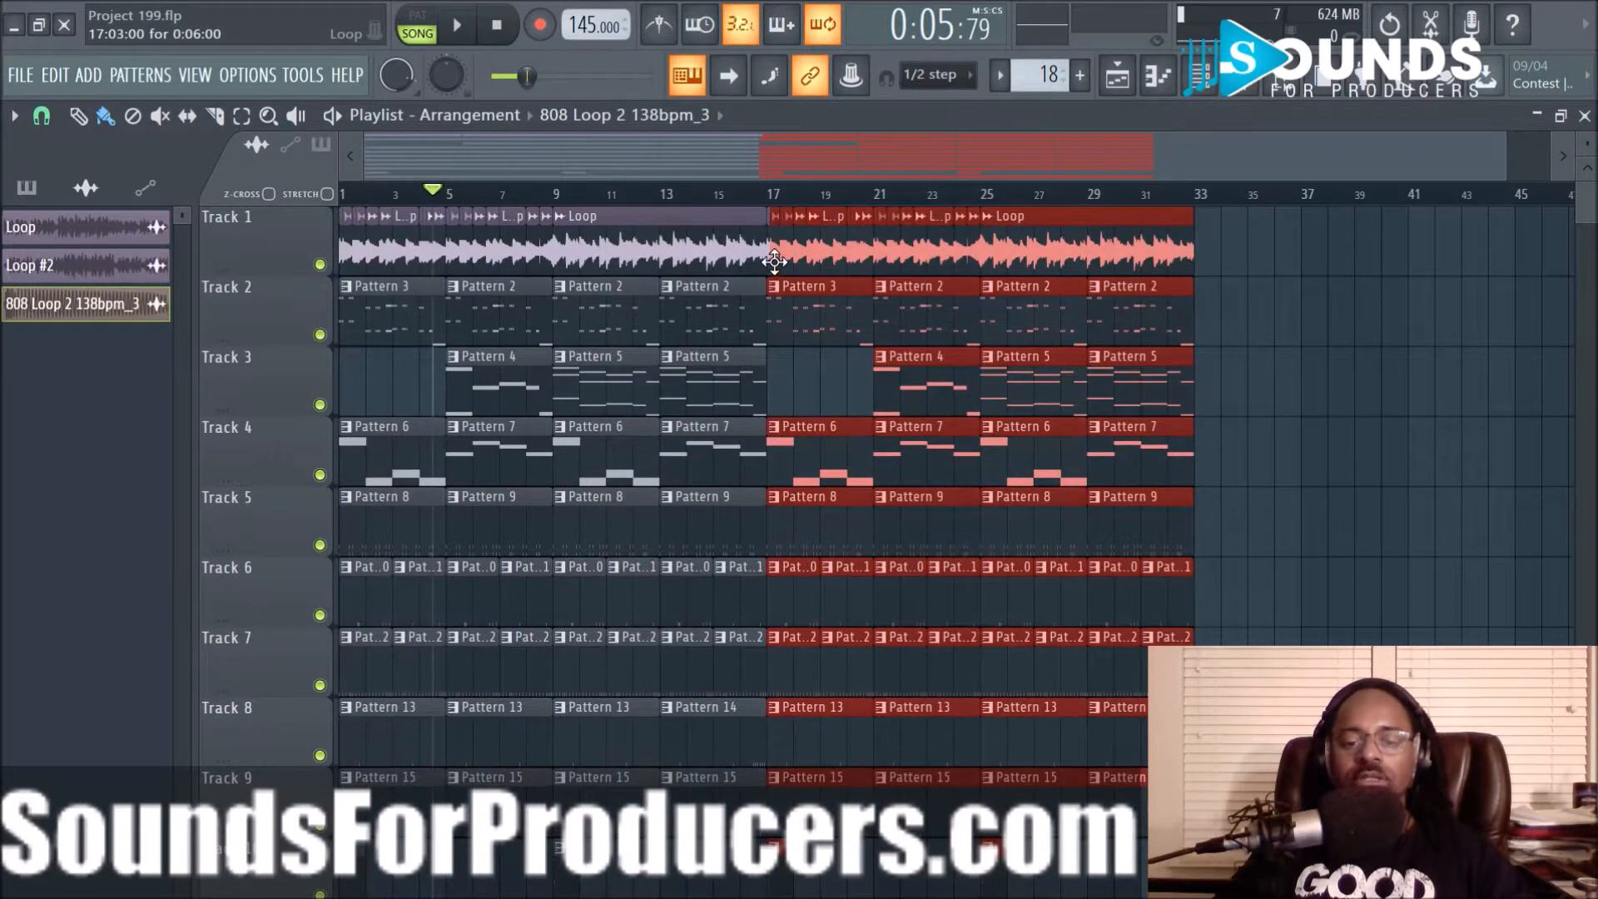
left_click_drag(775, 259, 1201, 271)
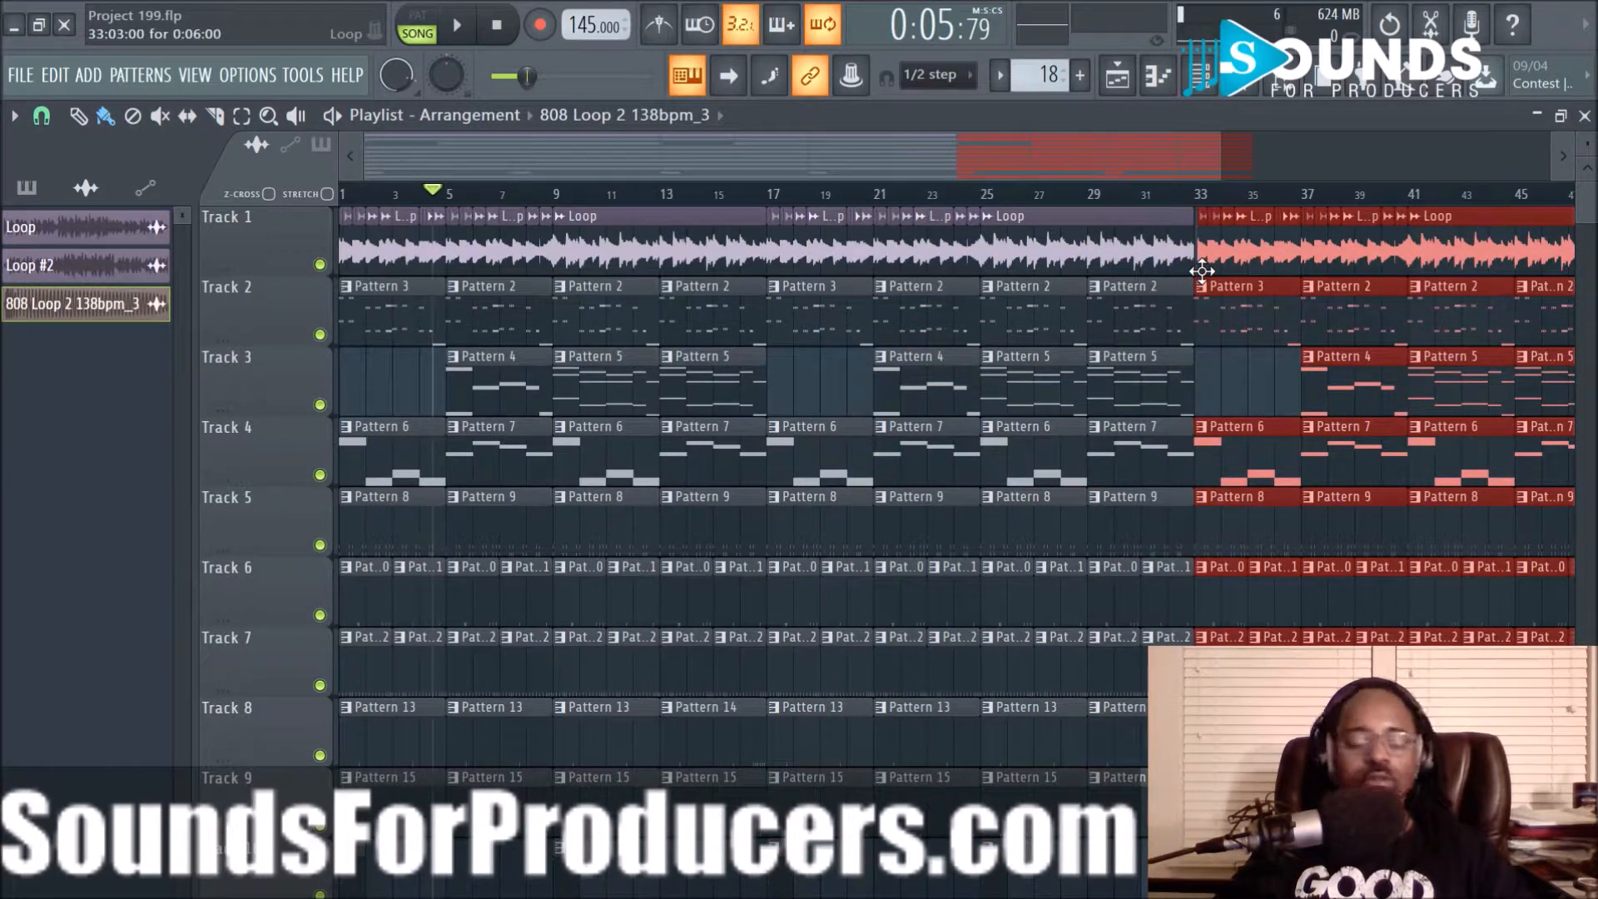
Undo both clip duplications and their selections to return to the 16-bar arrangement
key("ctrl+z")
key("ctrl+z")
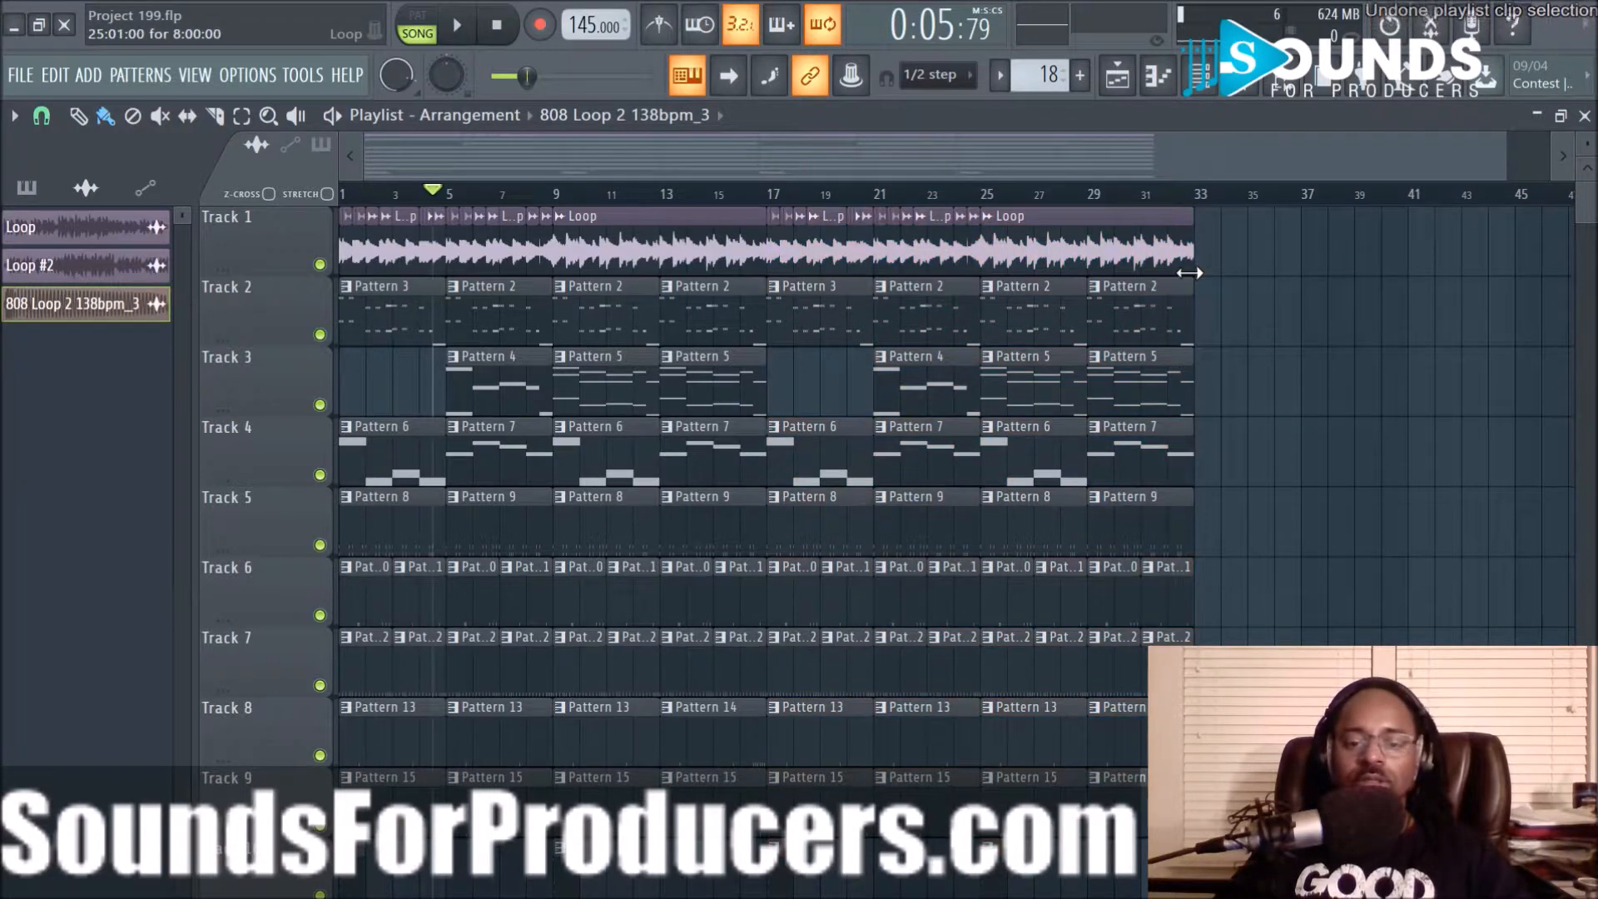
key("ctrl+z")
key("ctrl+z")
key("ctrl+z")
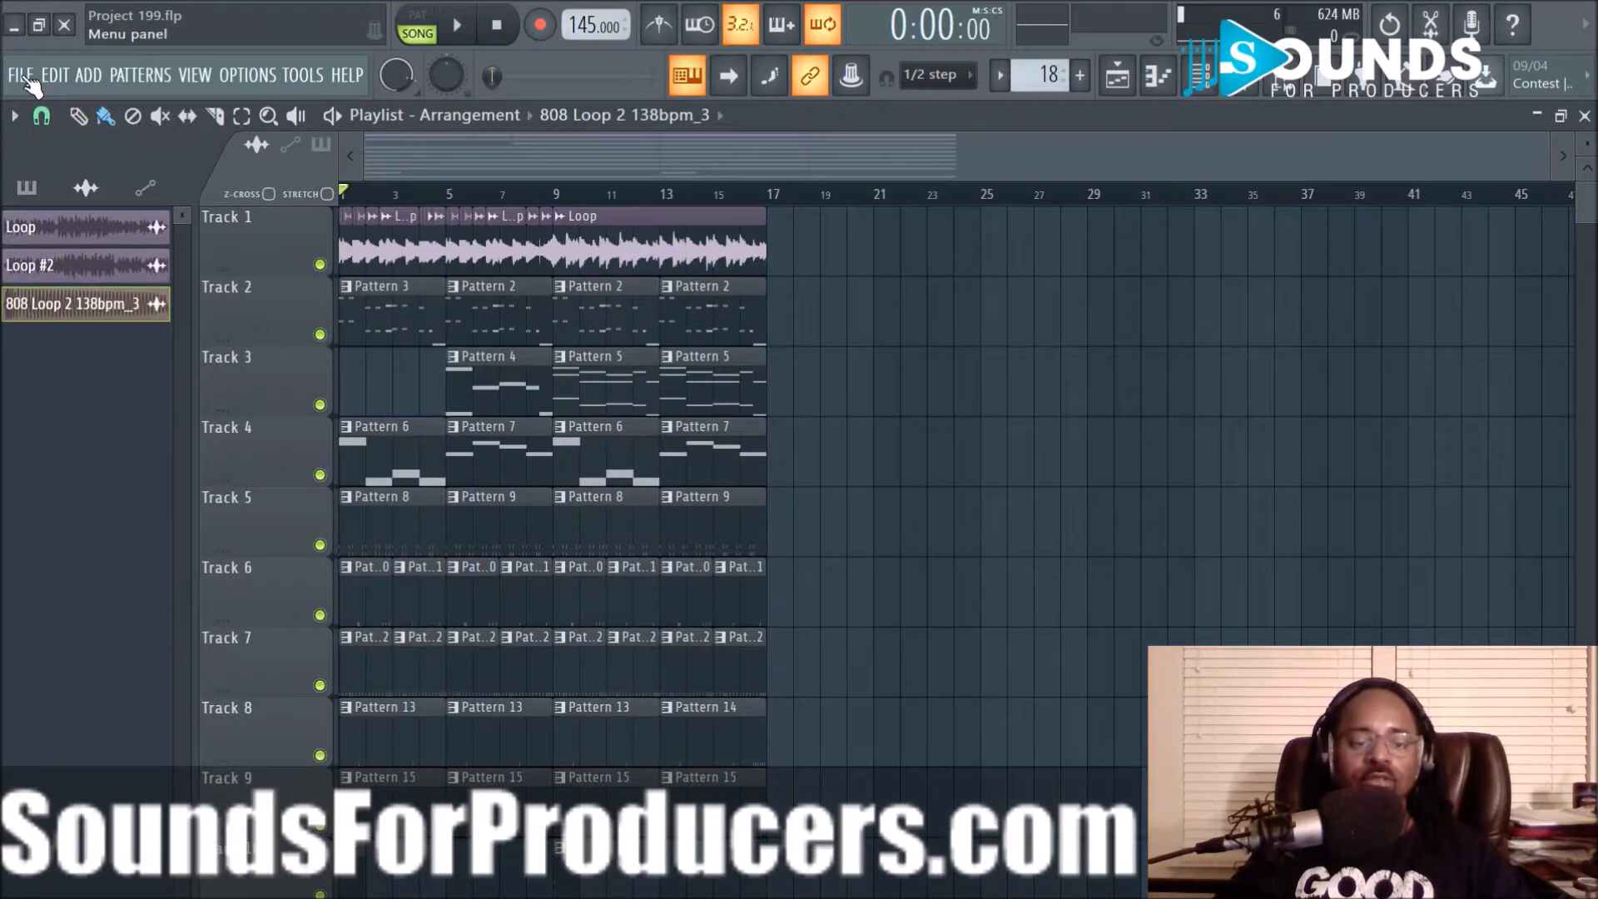
left_click(23, 77)
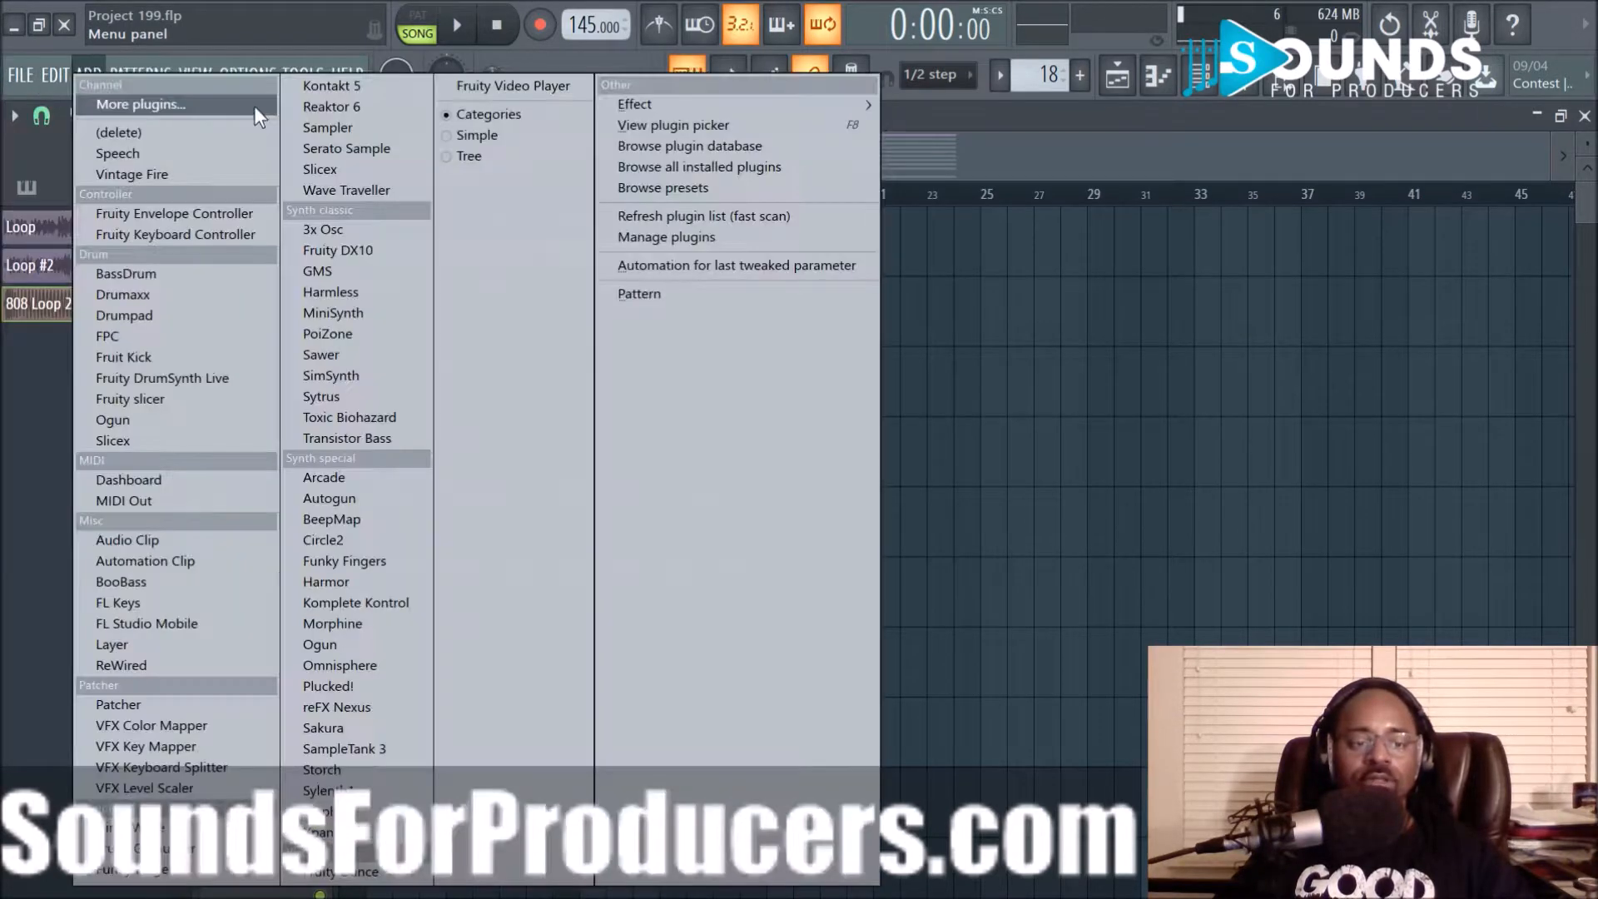
left_click(1248, 390)
left_click(41, 117)
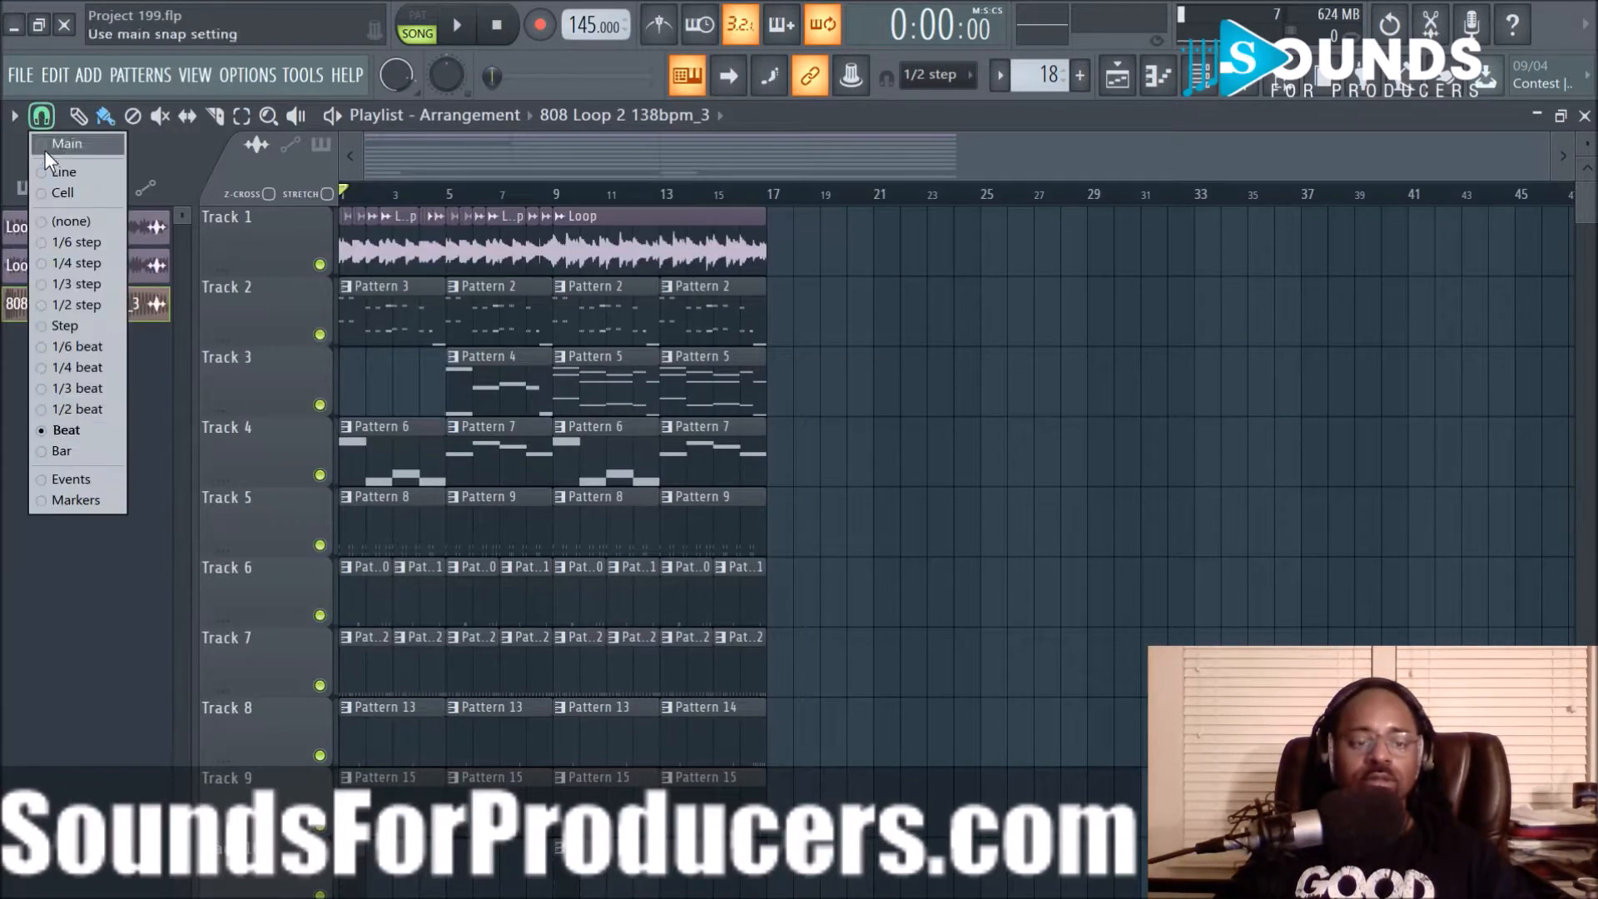
left_click(72, 430)
scroll(897, 430, "down", 5)
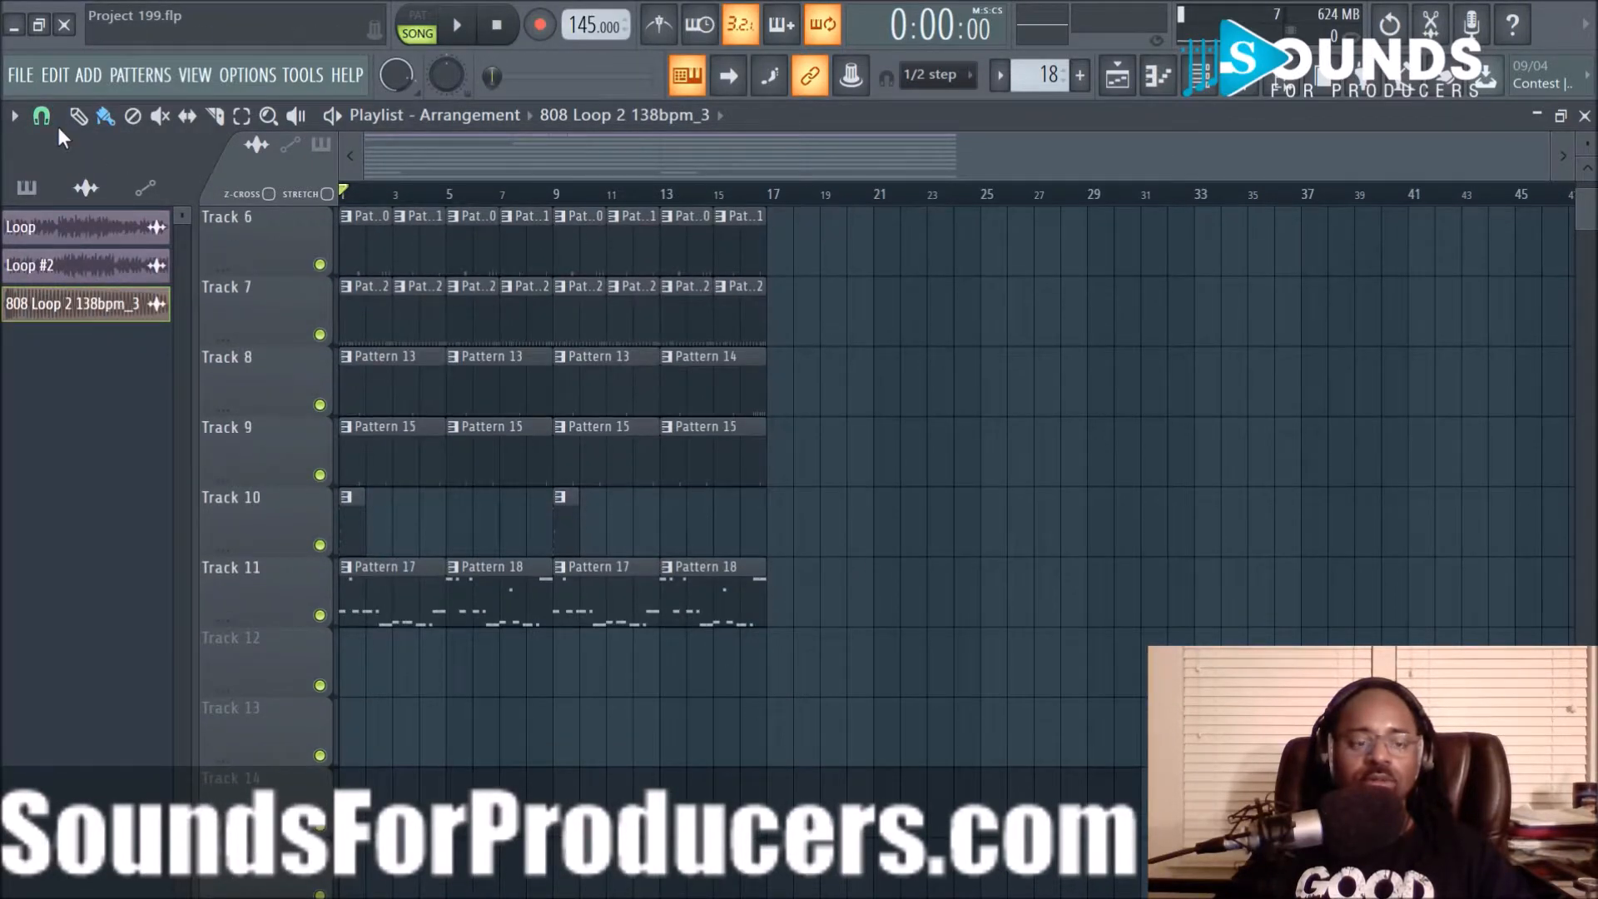
Change the playlist's snap setting
left_click(42, 116)
left_click(74, 453)
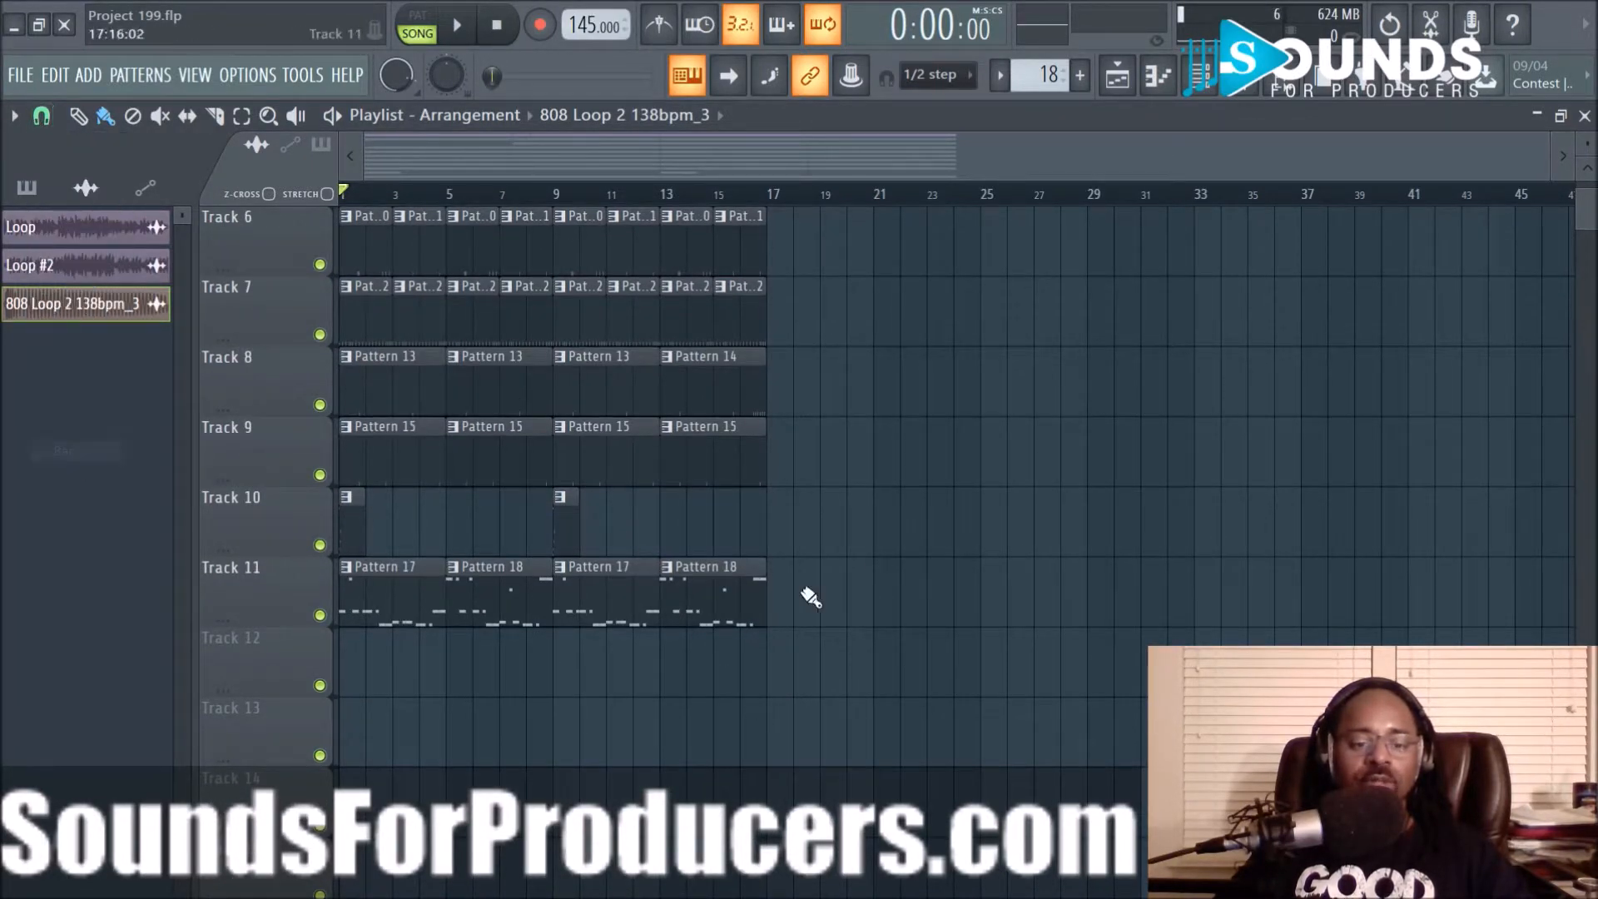
Duplicate all playlist clips so the copy starts at bar 17, leaving nothing selected
key("ctrl+a")
scroll(812, 699, "up", 5)
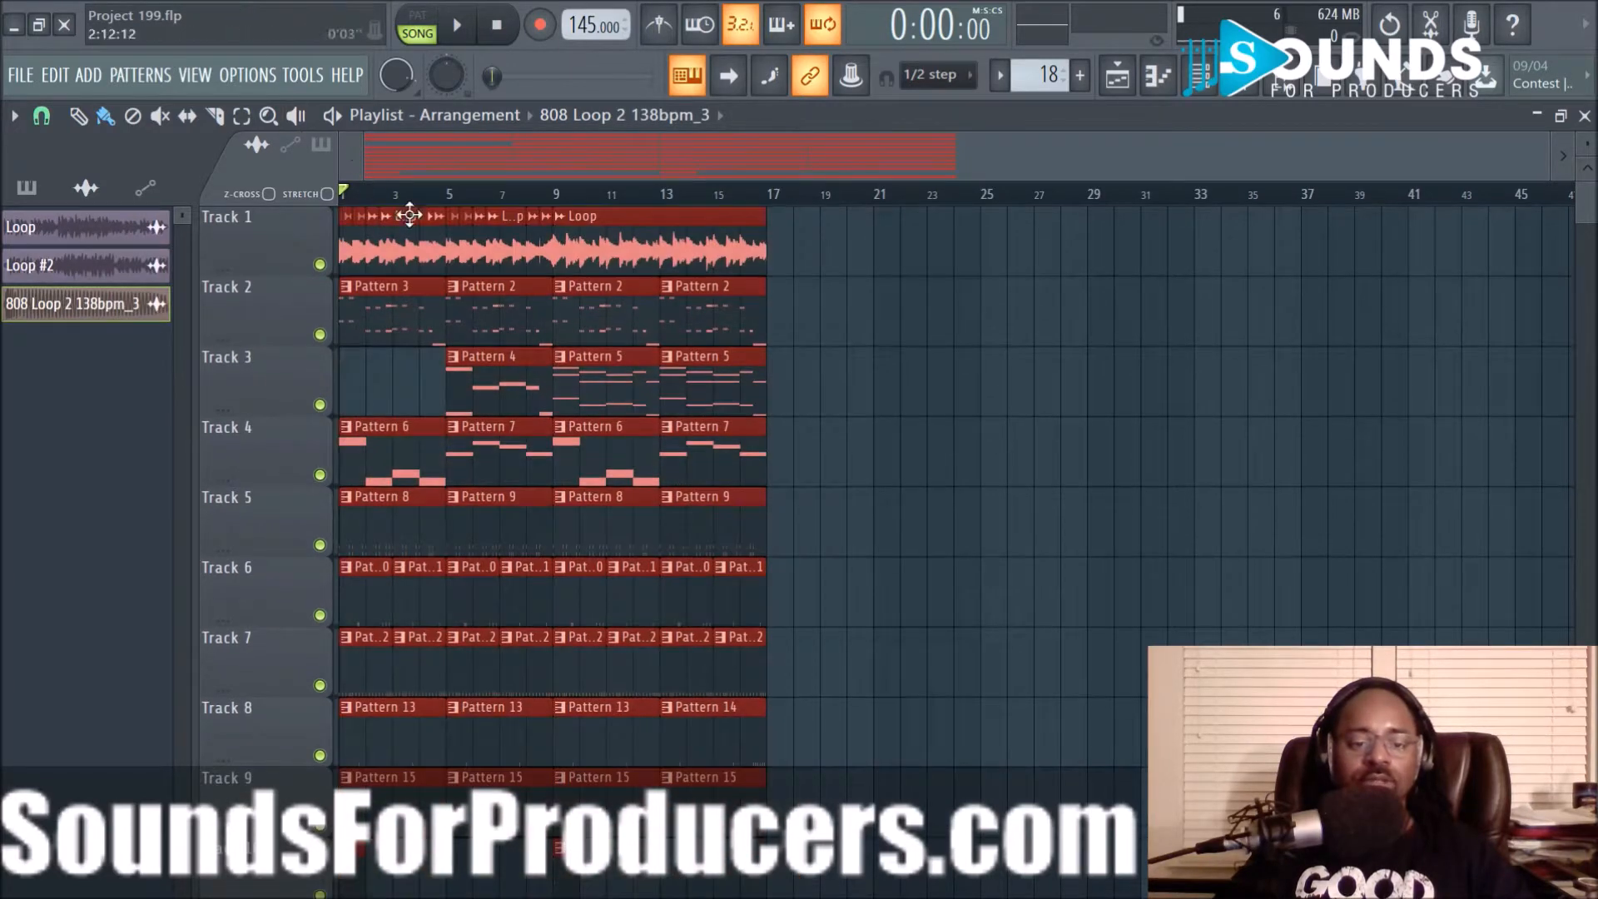
left_click_drag(346, 250, 783, 263)
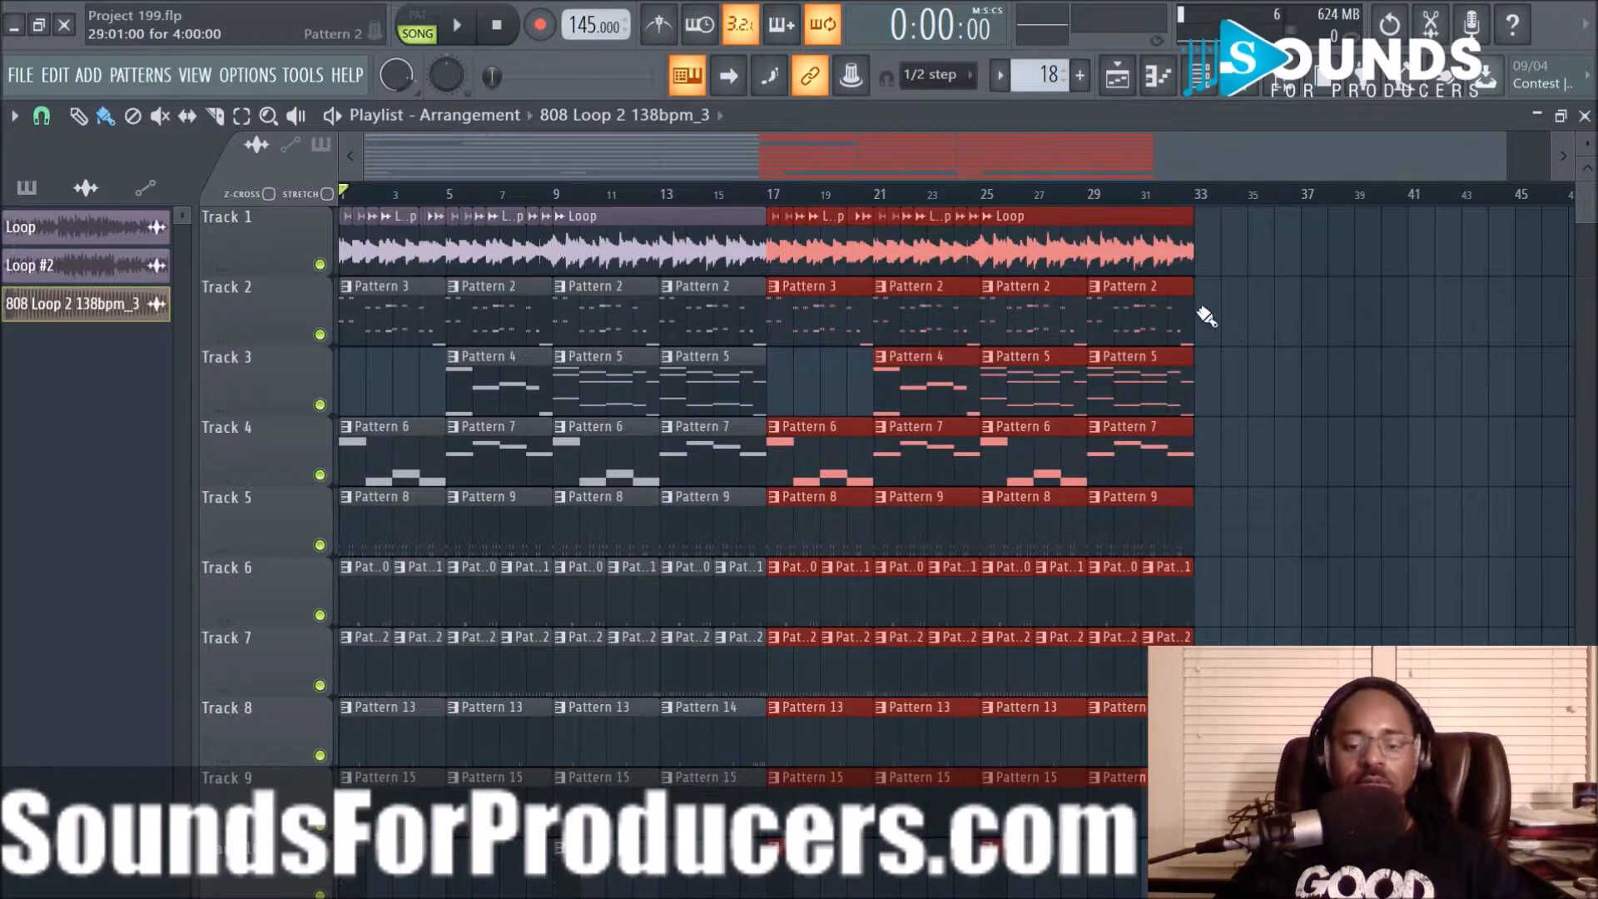
right_click(1325, 320)
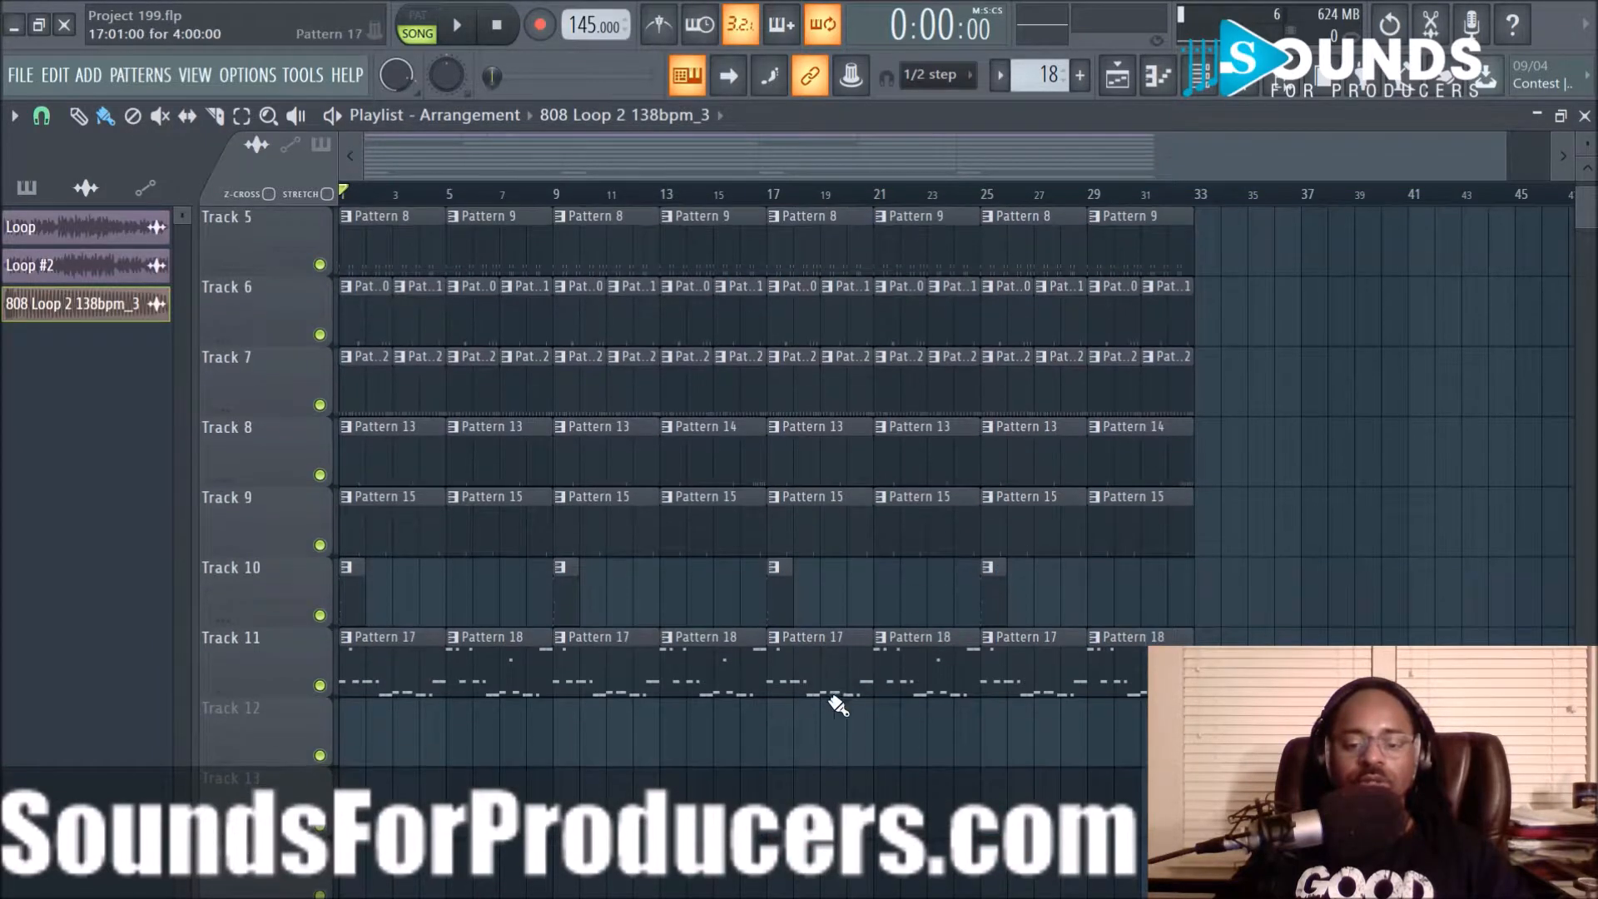
Select the copied clips from bar 17 through bar 32 and check their alignment where they meet the original
left_click_drag(785, 747, 1249, 194)
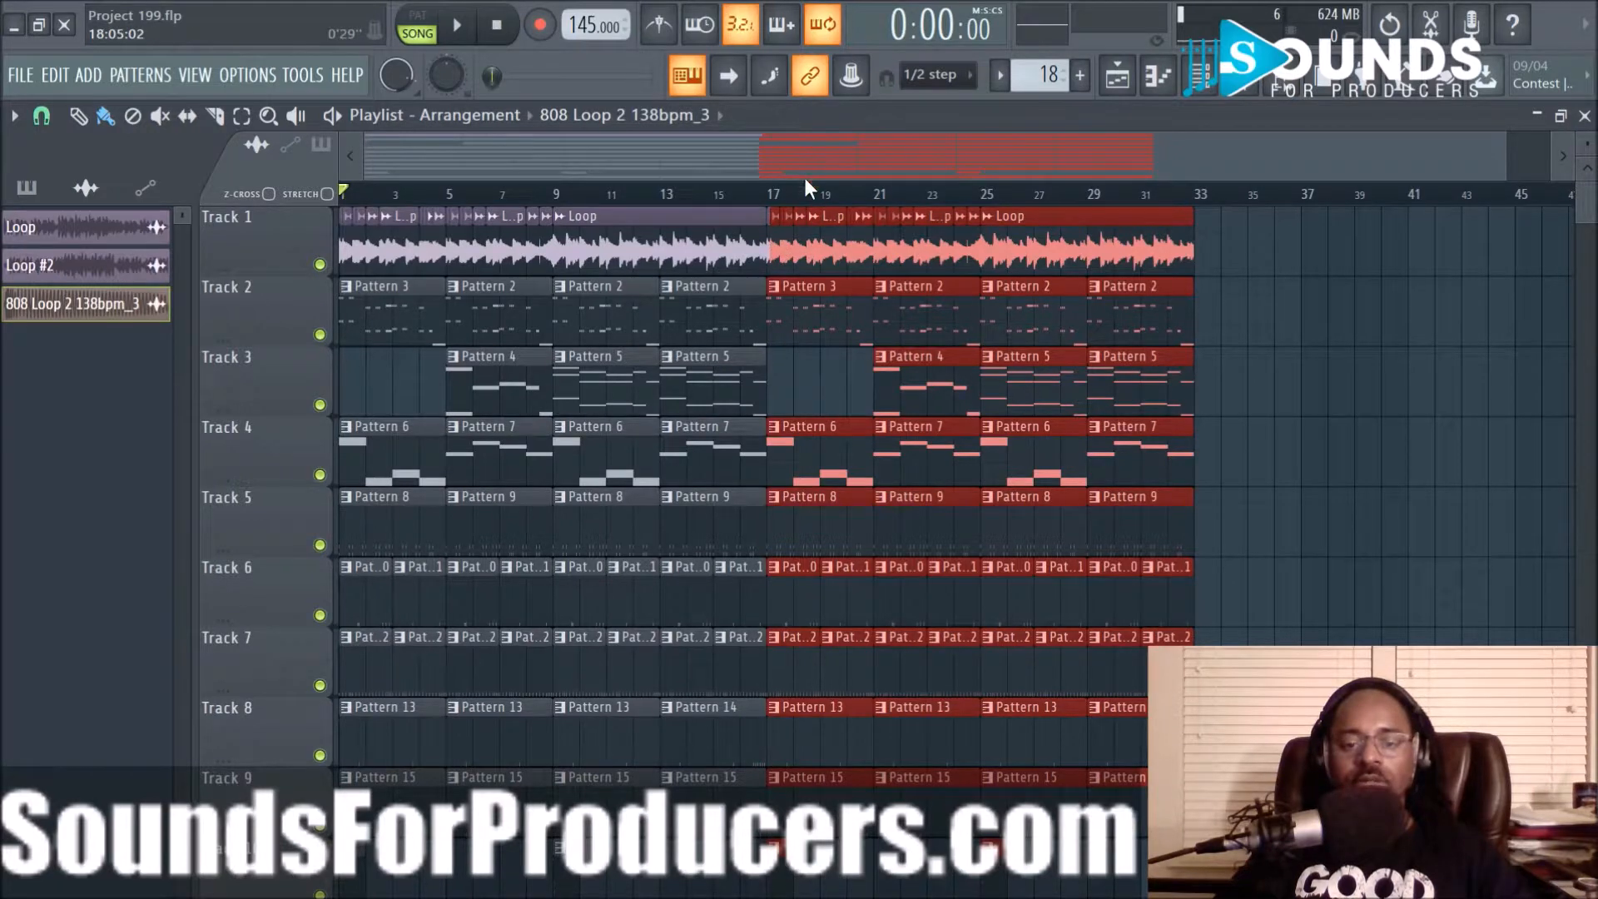
scroll(812, 198, "up", 5)
scroll(812, 199, "up", 1)
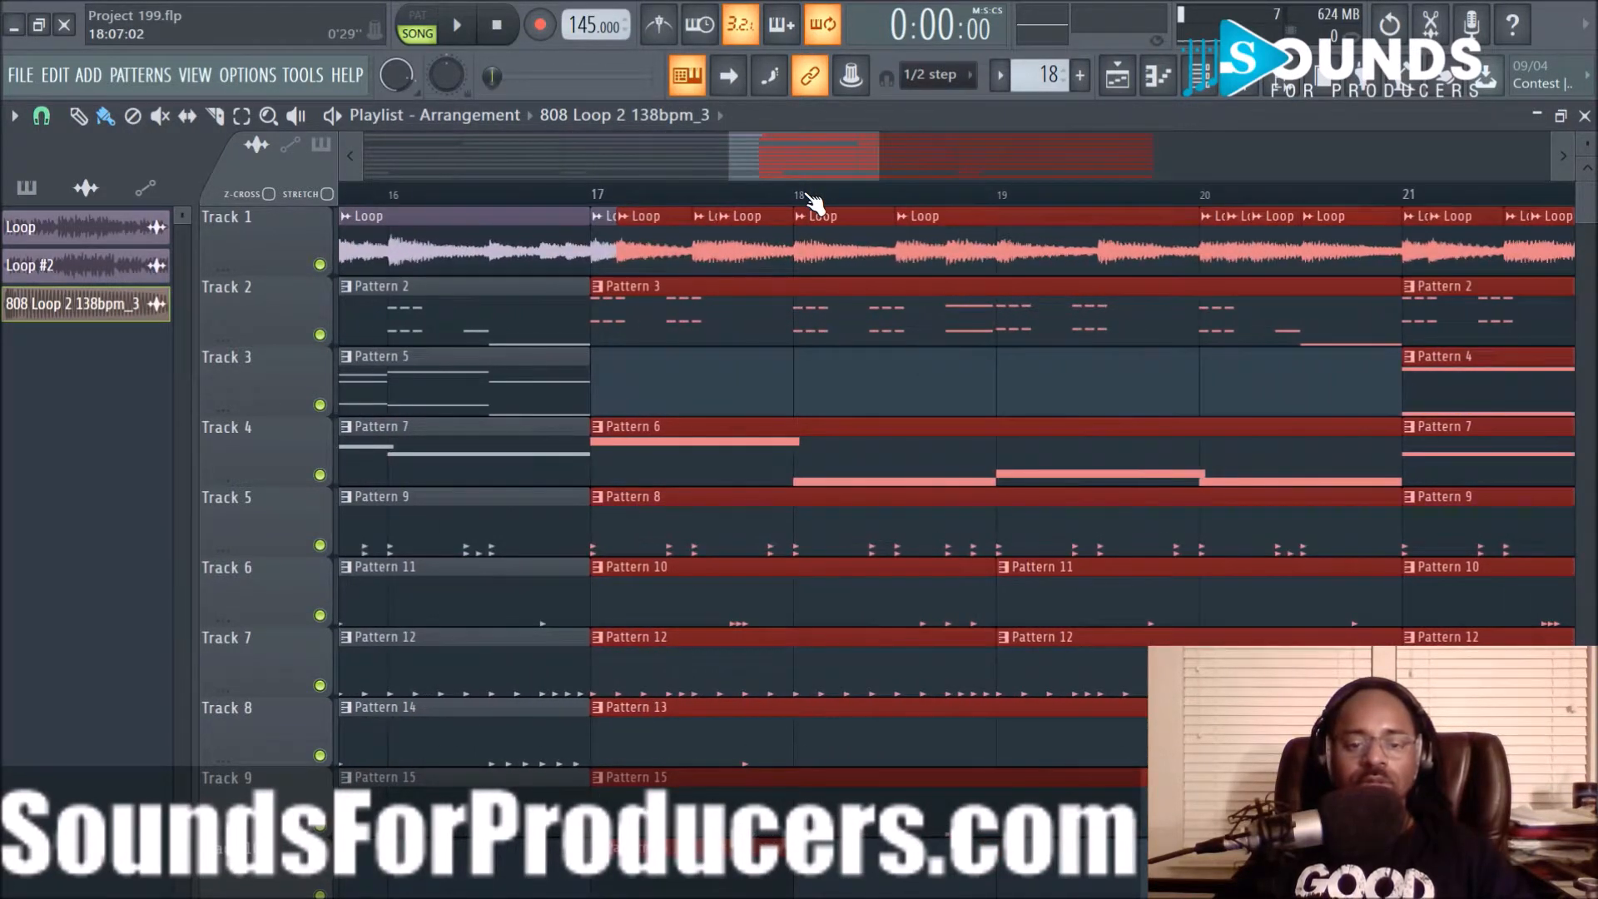
scroll(812, 200, "down", 6)
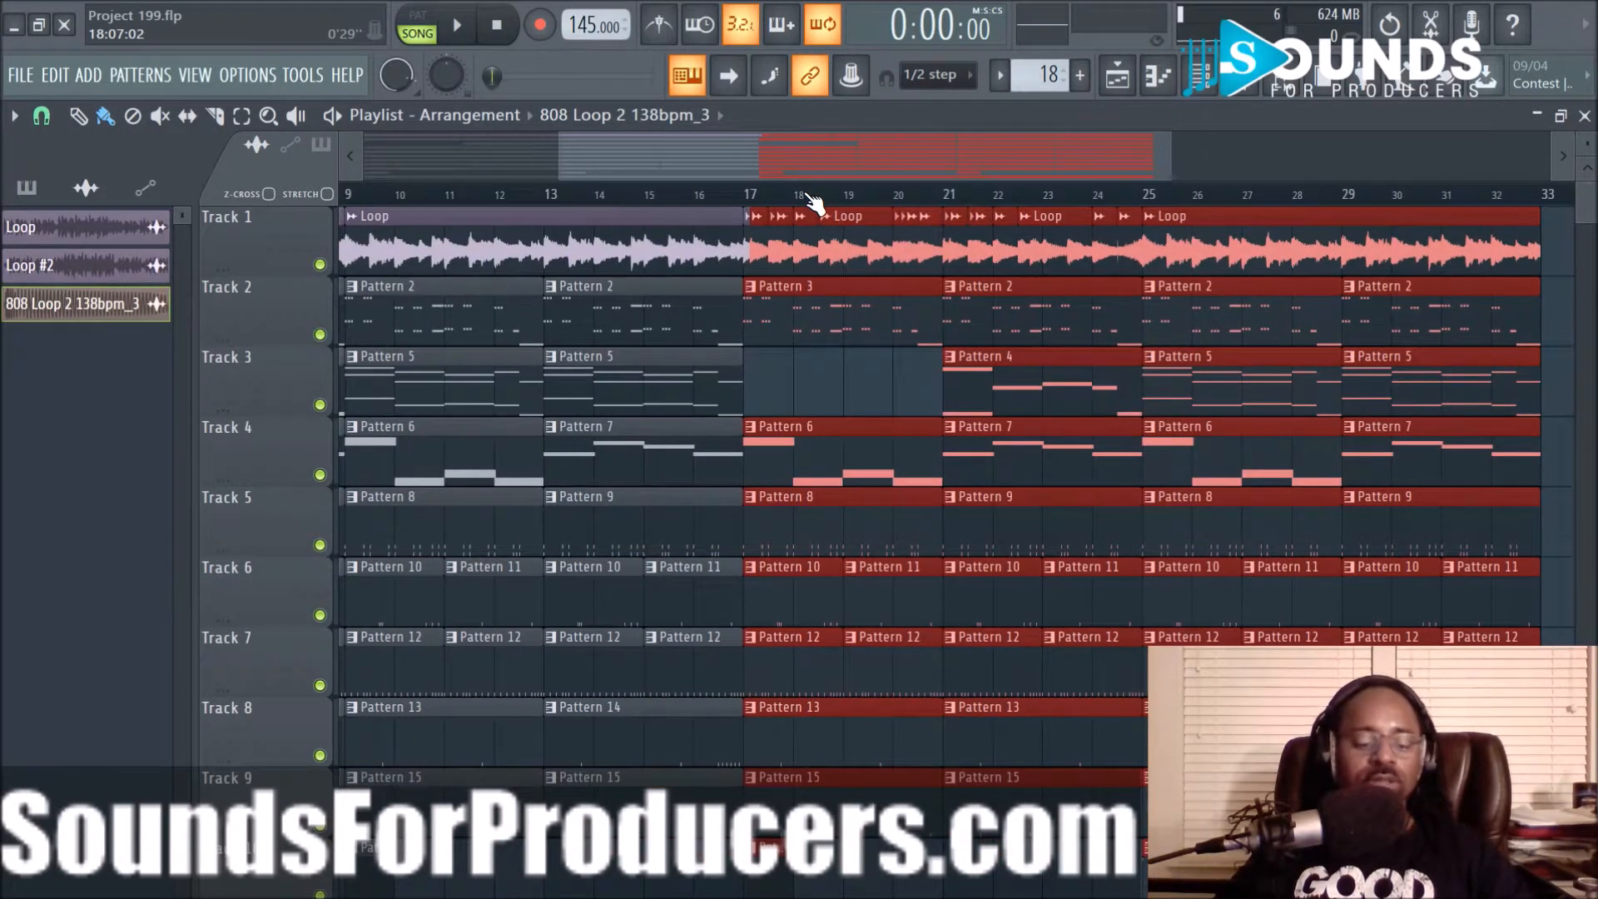
Undo the last clip selection and duplication to get back to the selected 16-bar arrangement
key("ctrl+z")
key("ctrl+z")
key("ctrl+z")
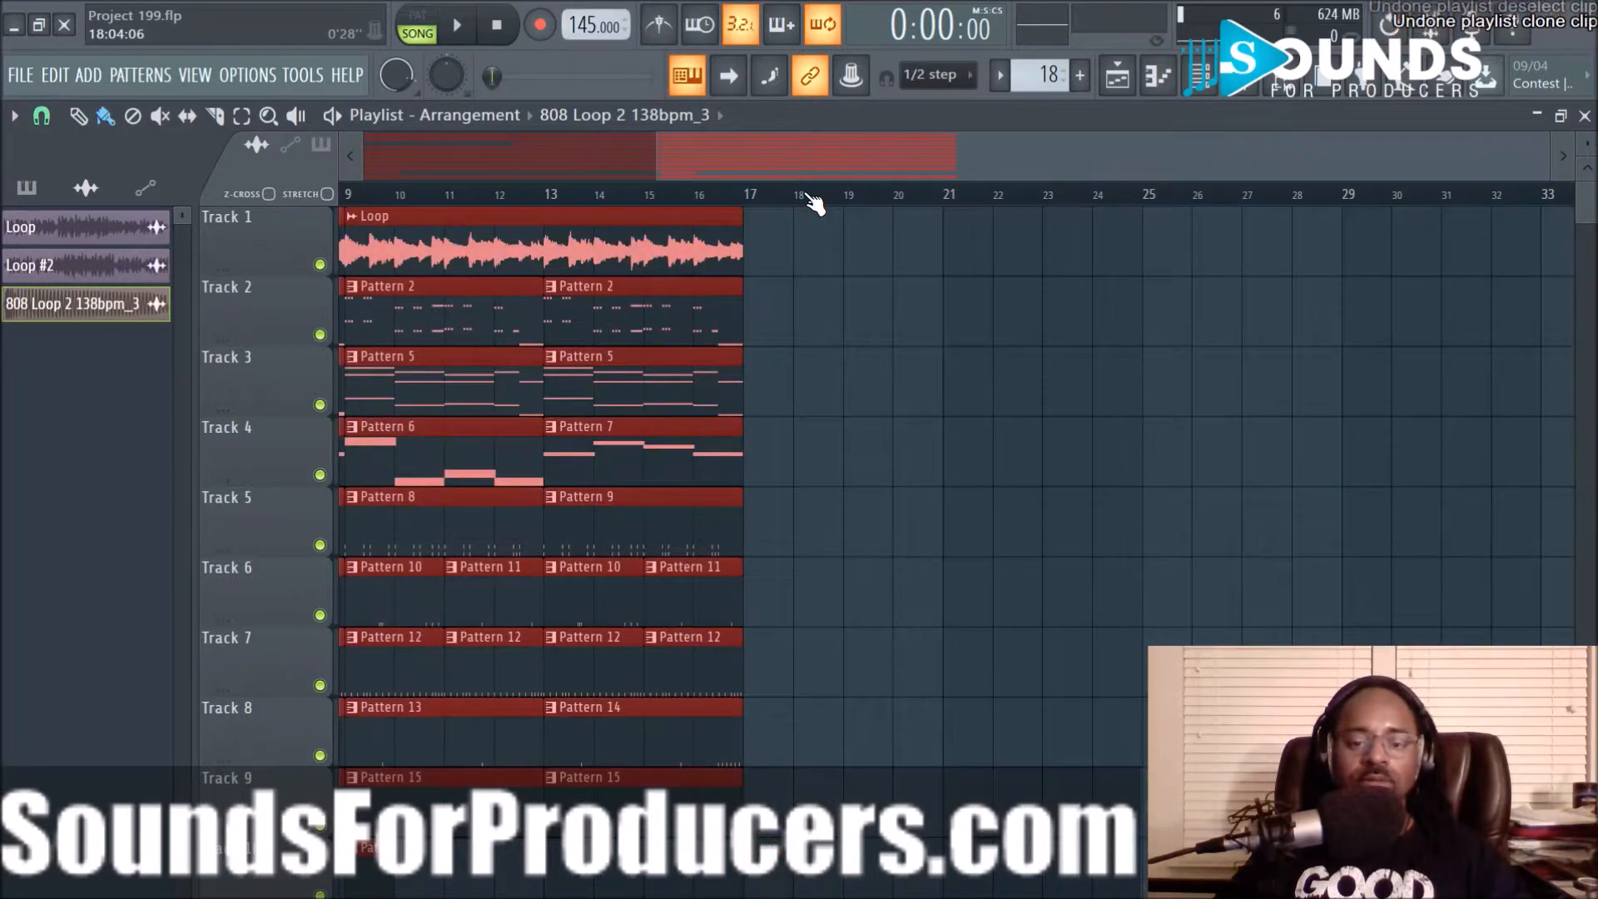
Place a copy of all selected clips directly after the original at bar 17 and check the seam
left_click_drag(812, 161, 444, 130)
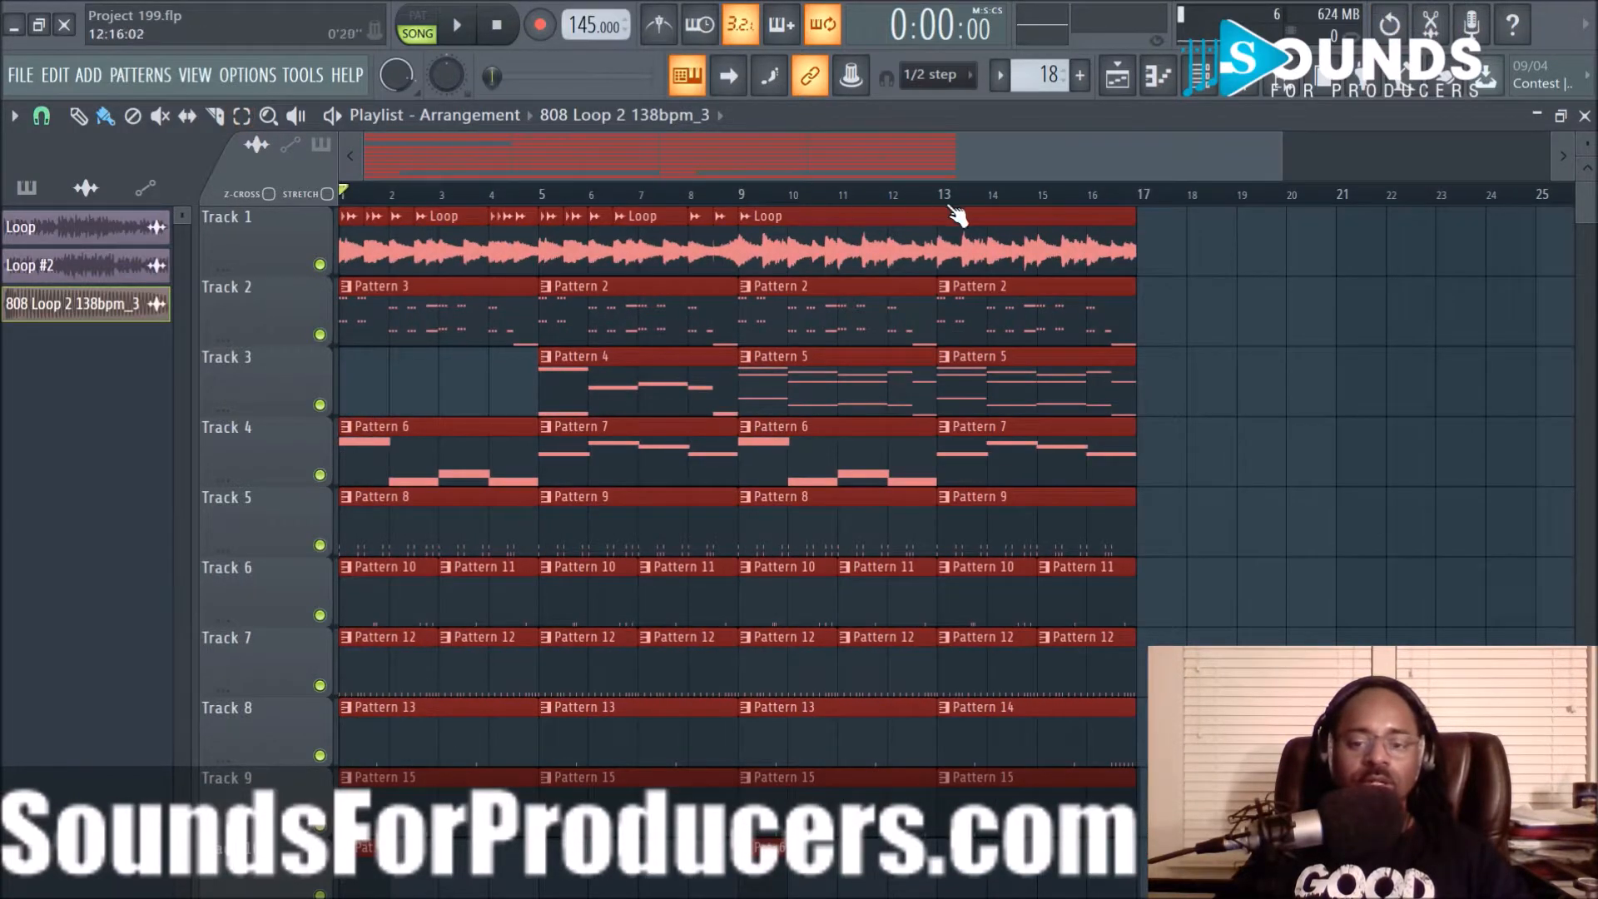
scroll(1043, 202, "up", 4)
left_click_drag(904, 158, 959, 150)
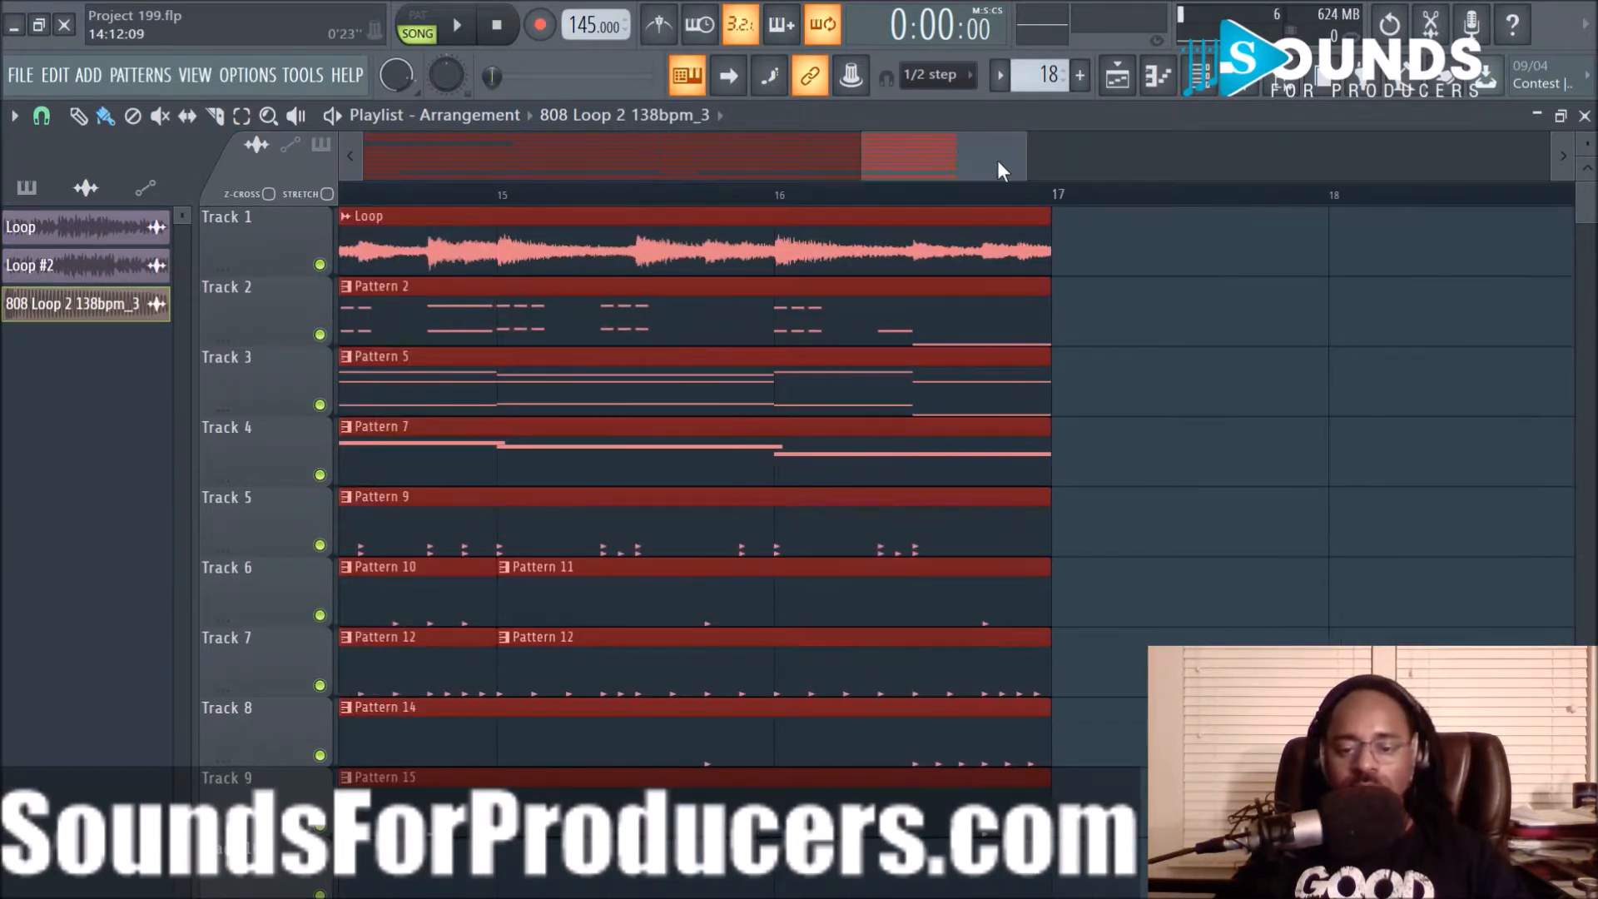
scroll(1139, 246, "down", 6)
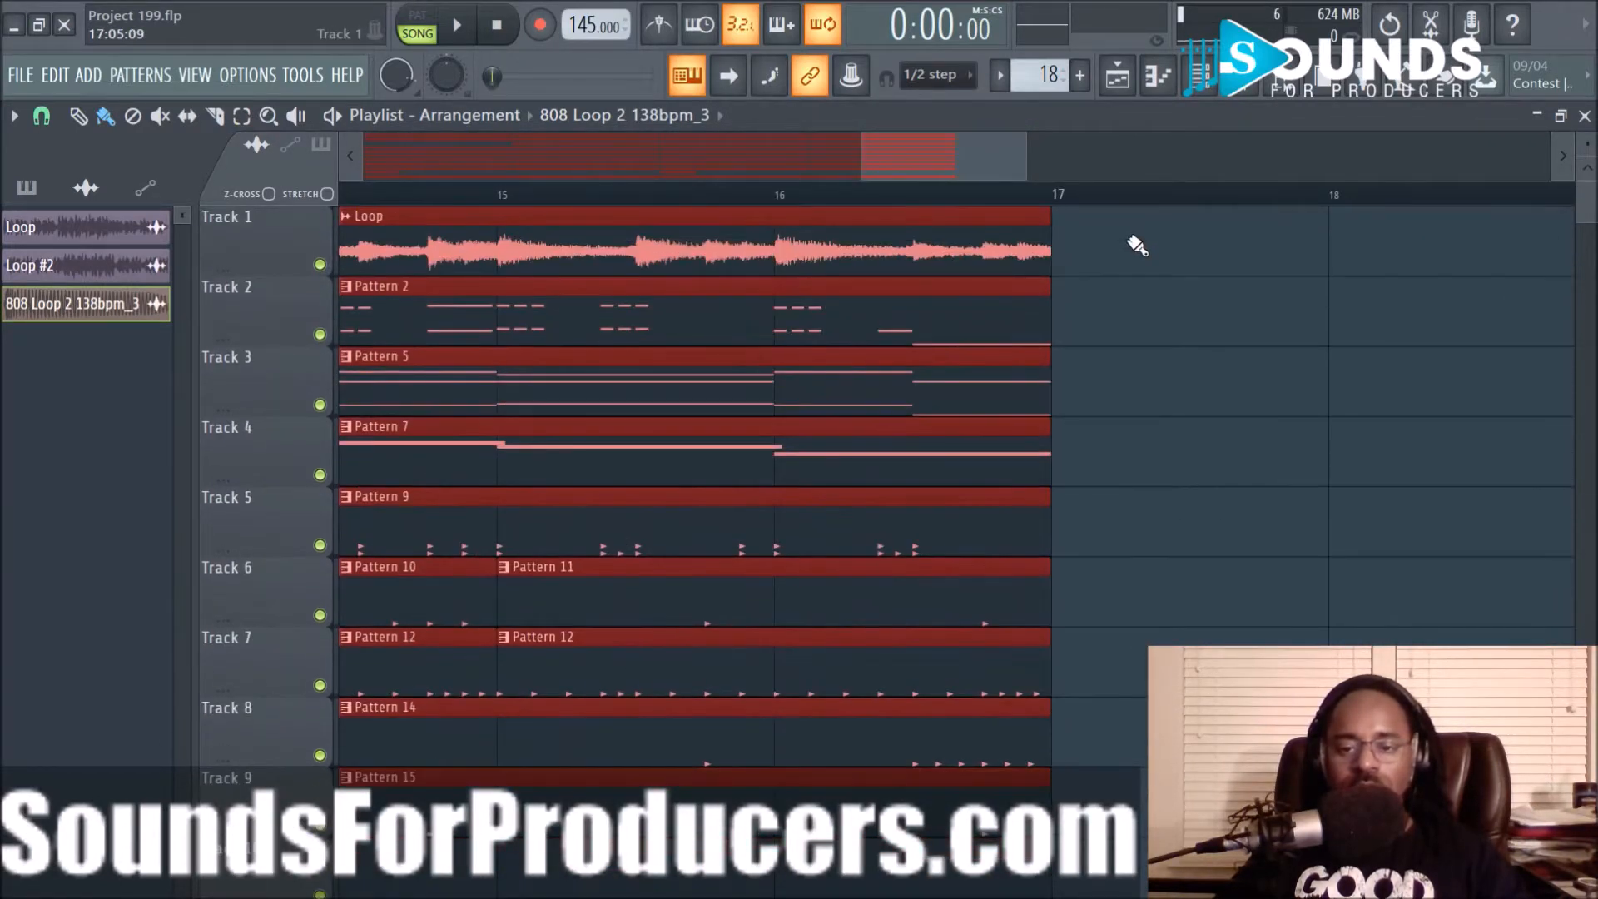
scroll(861, 202, "down", 5)
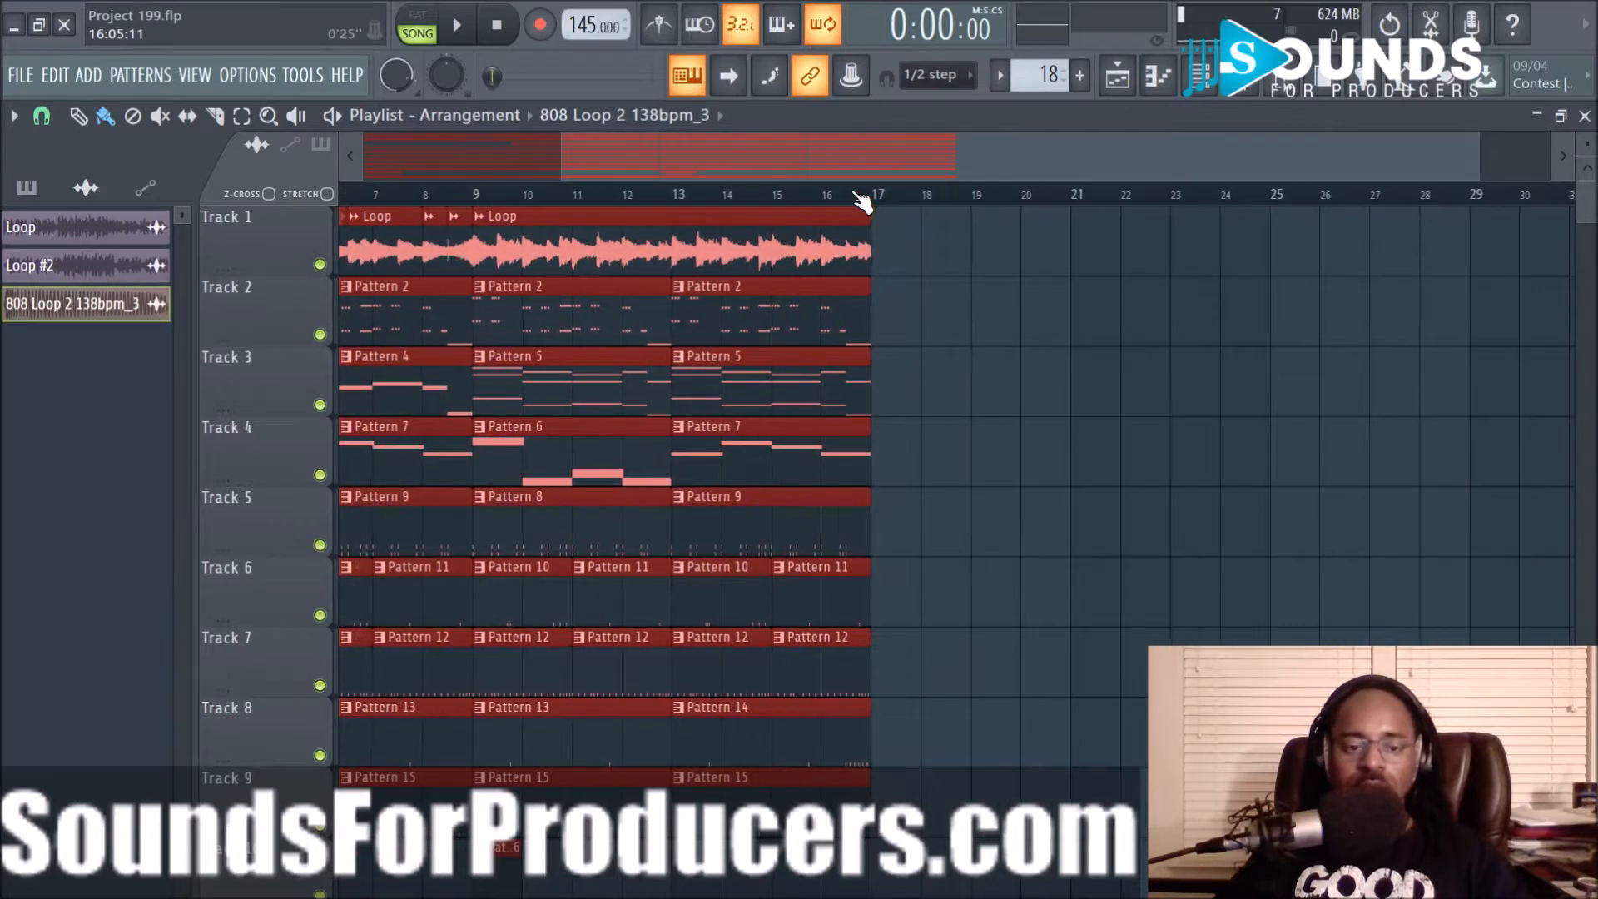
scroll(874, 333, "down", 4)
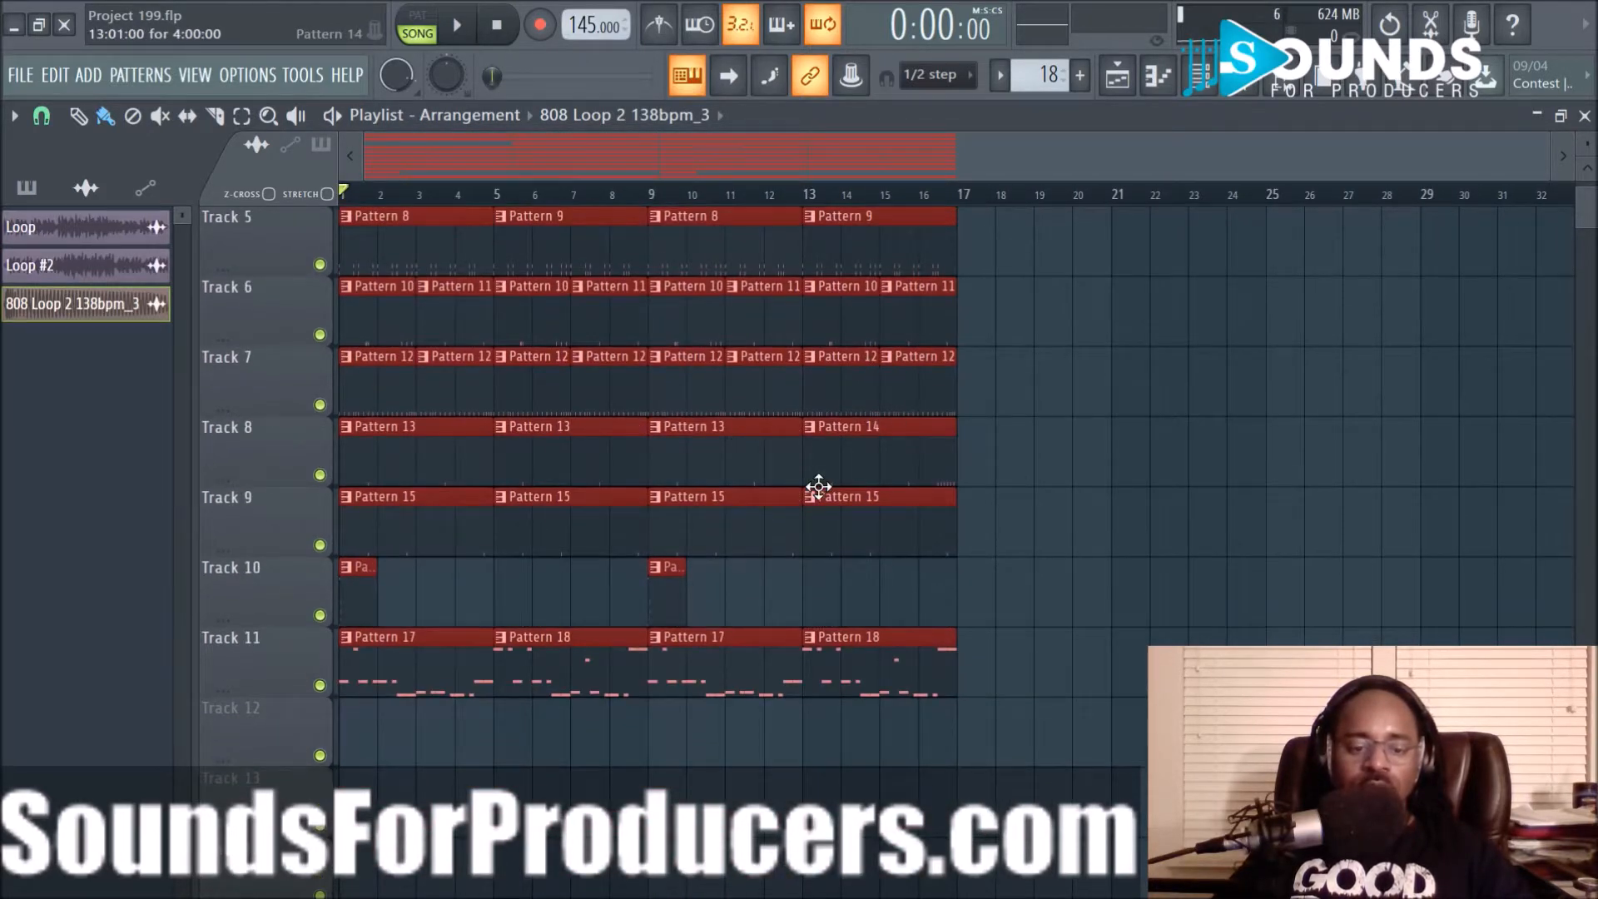
scroll(819, 487, "up", 4)
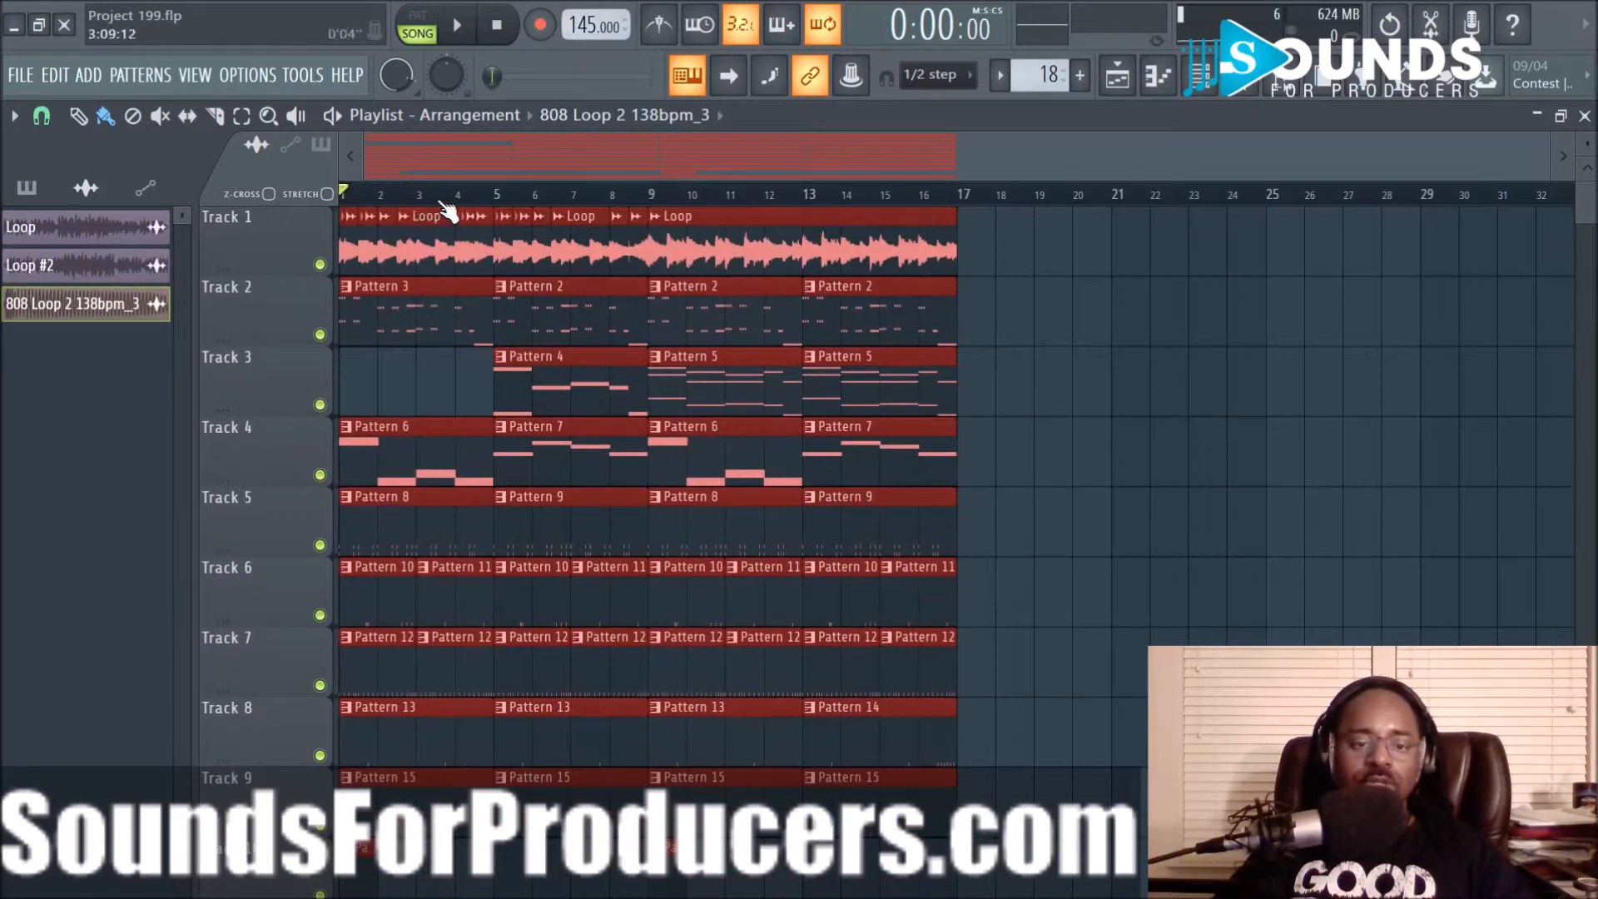
scroll(447, 212, "up", 3)
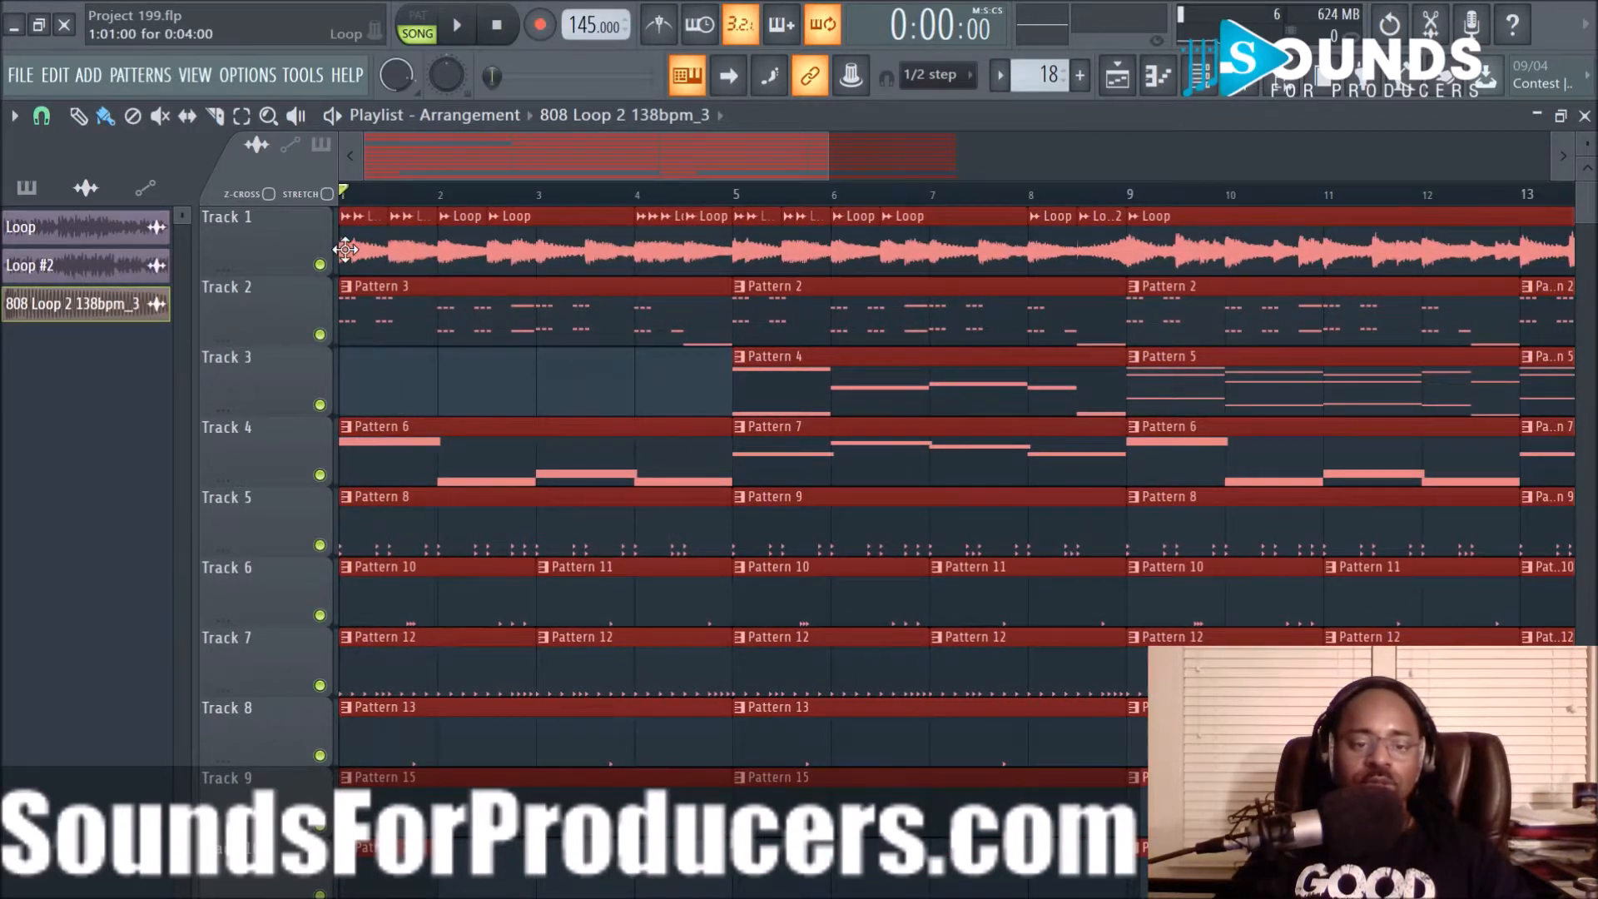
left_click_drag(405, 249, 1391, 246)
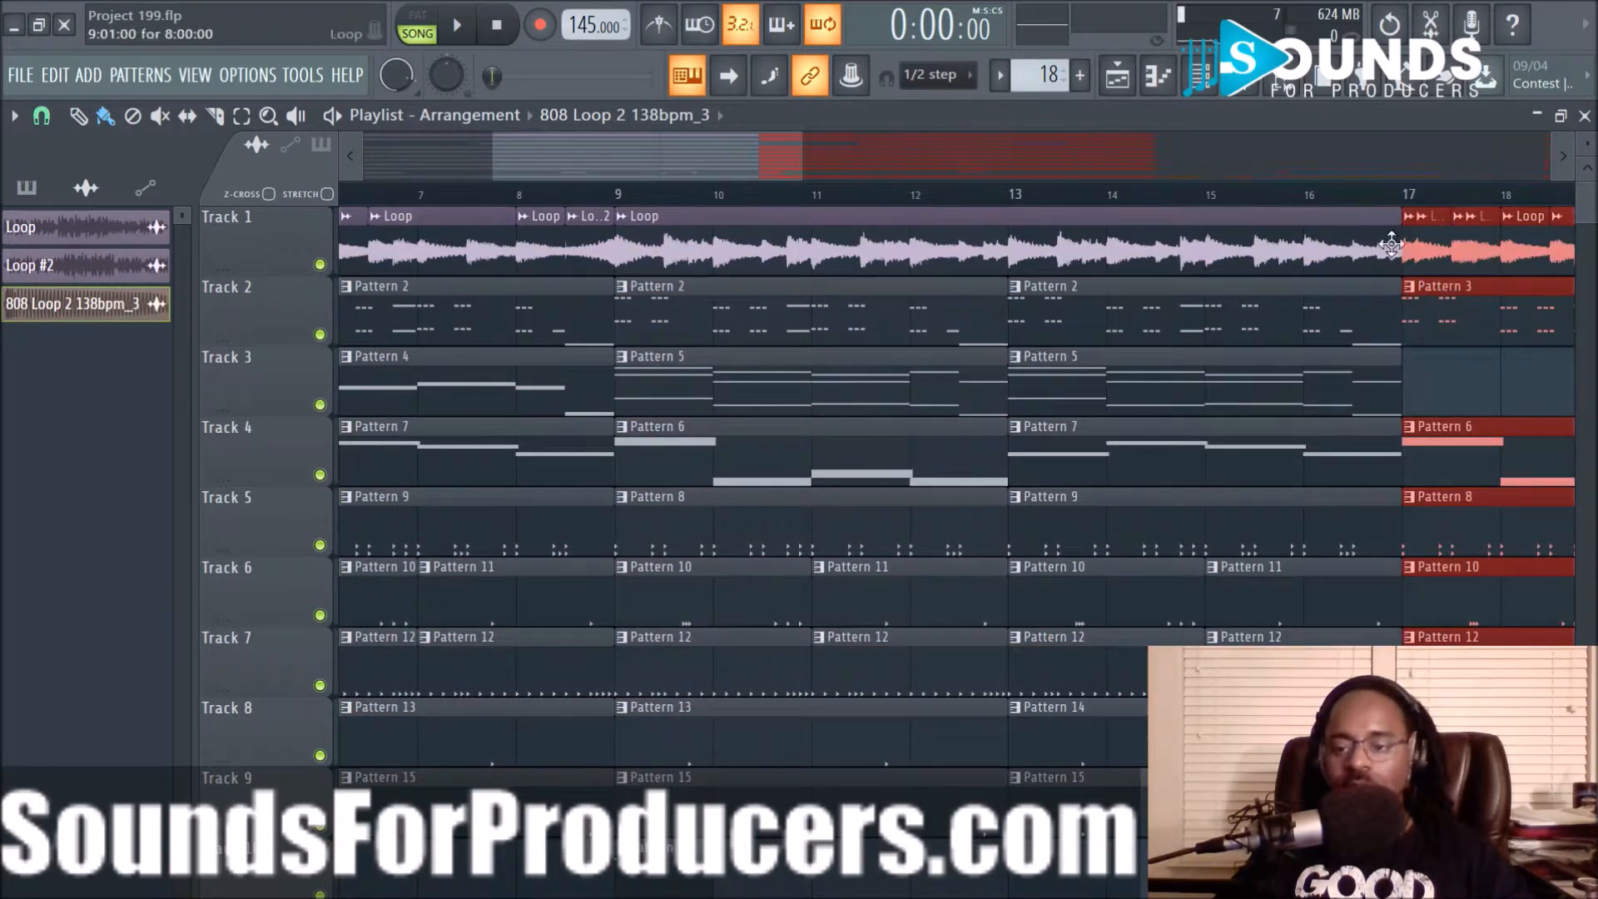
scroll(1322, 198, "down", 4)
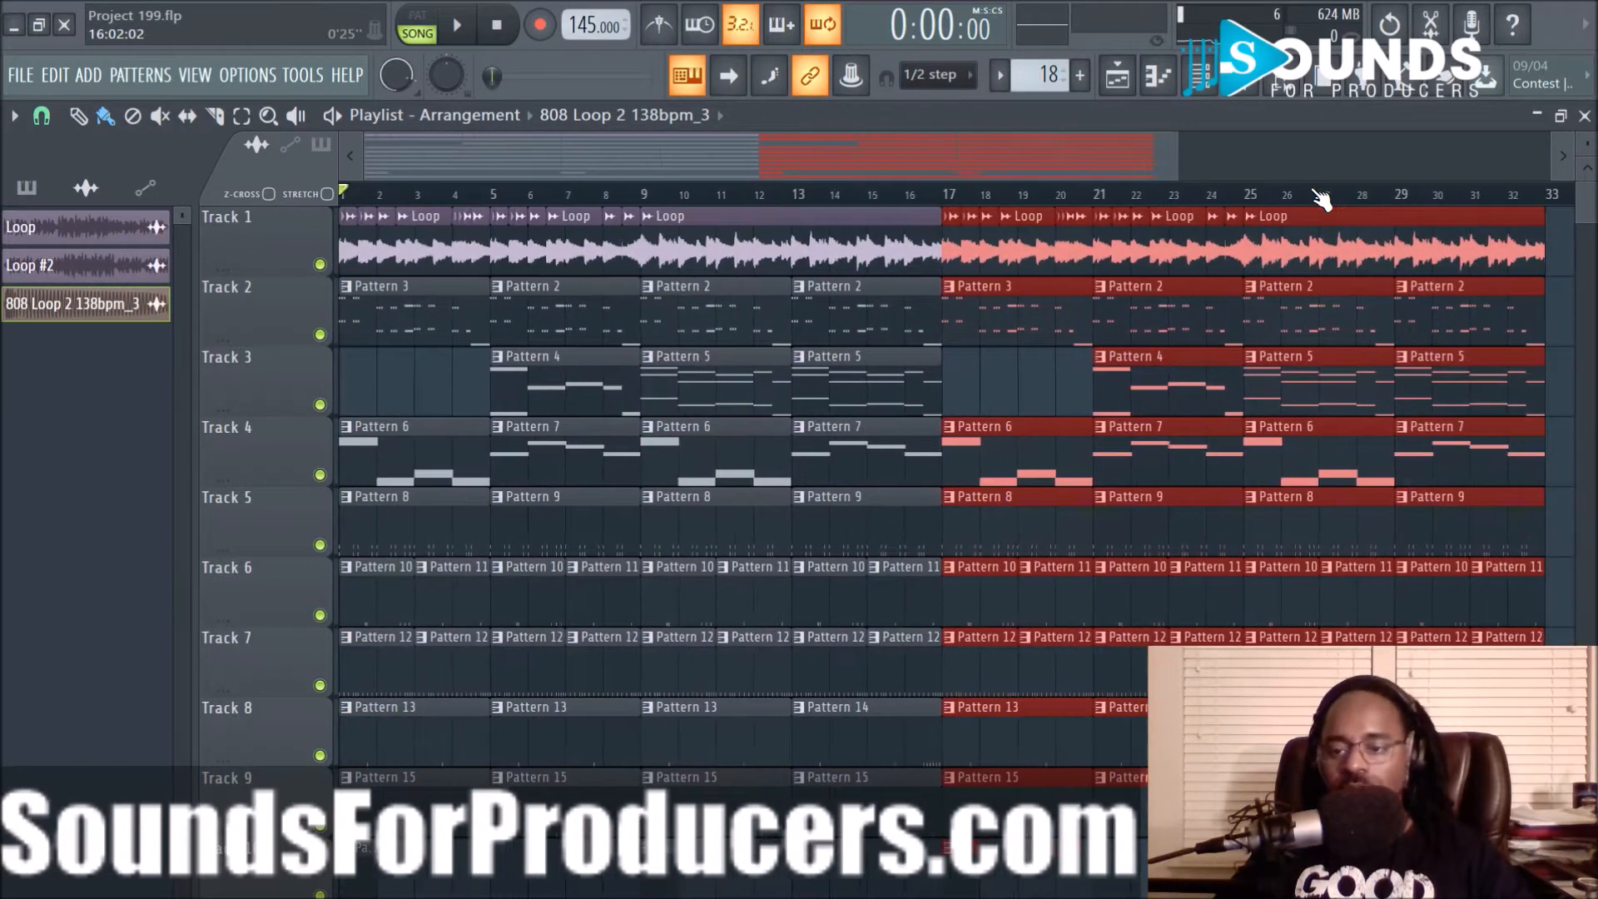
scroll(1322, 198, "up", 4)
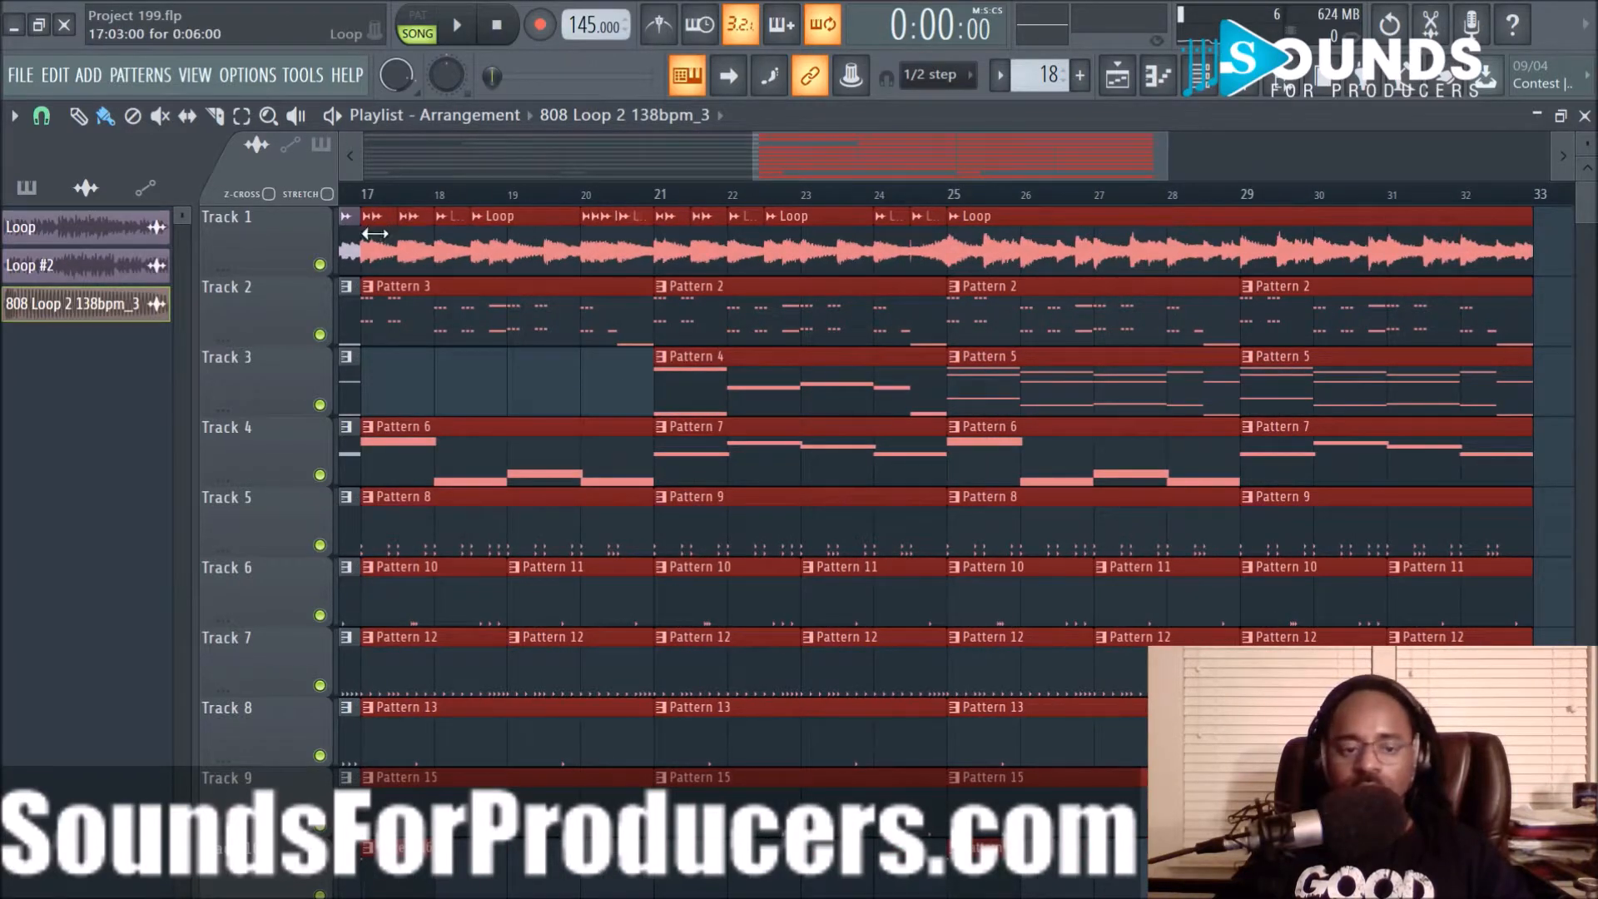
scroll(645, 187, "down", 3)
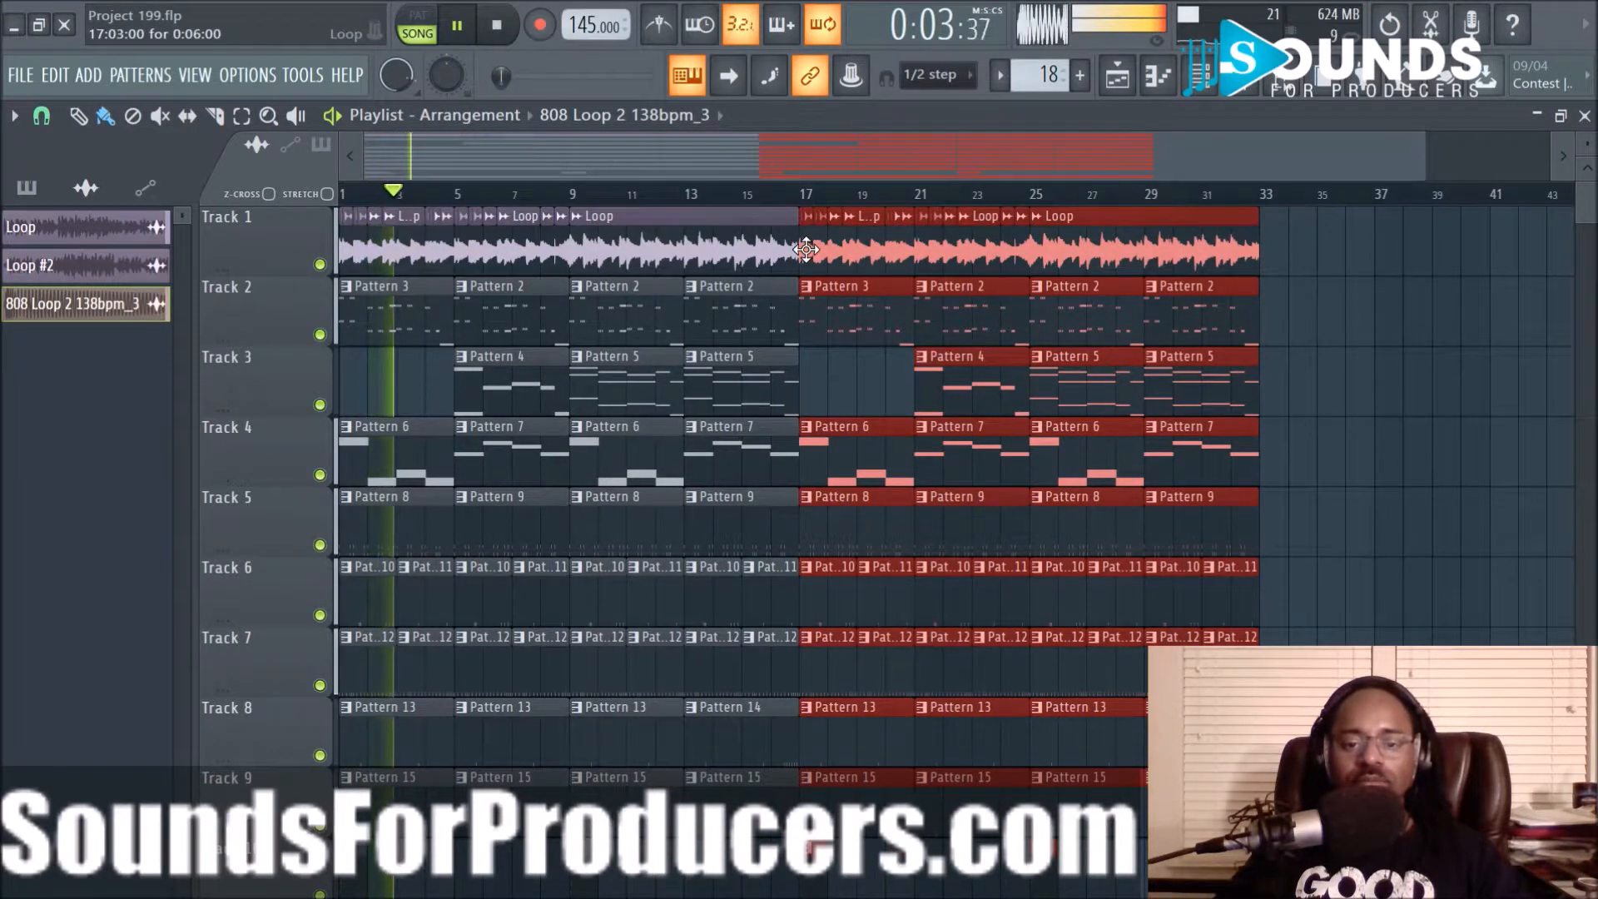
Stop playback and review the drum, chant and 808 clips across the playlist tracks
key("space")
left_click(714, 190)
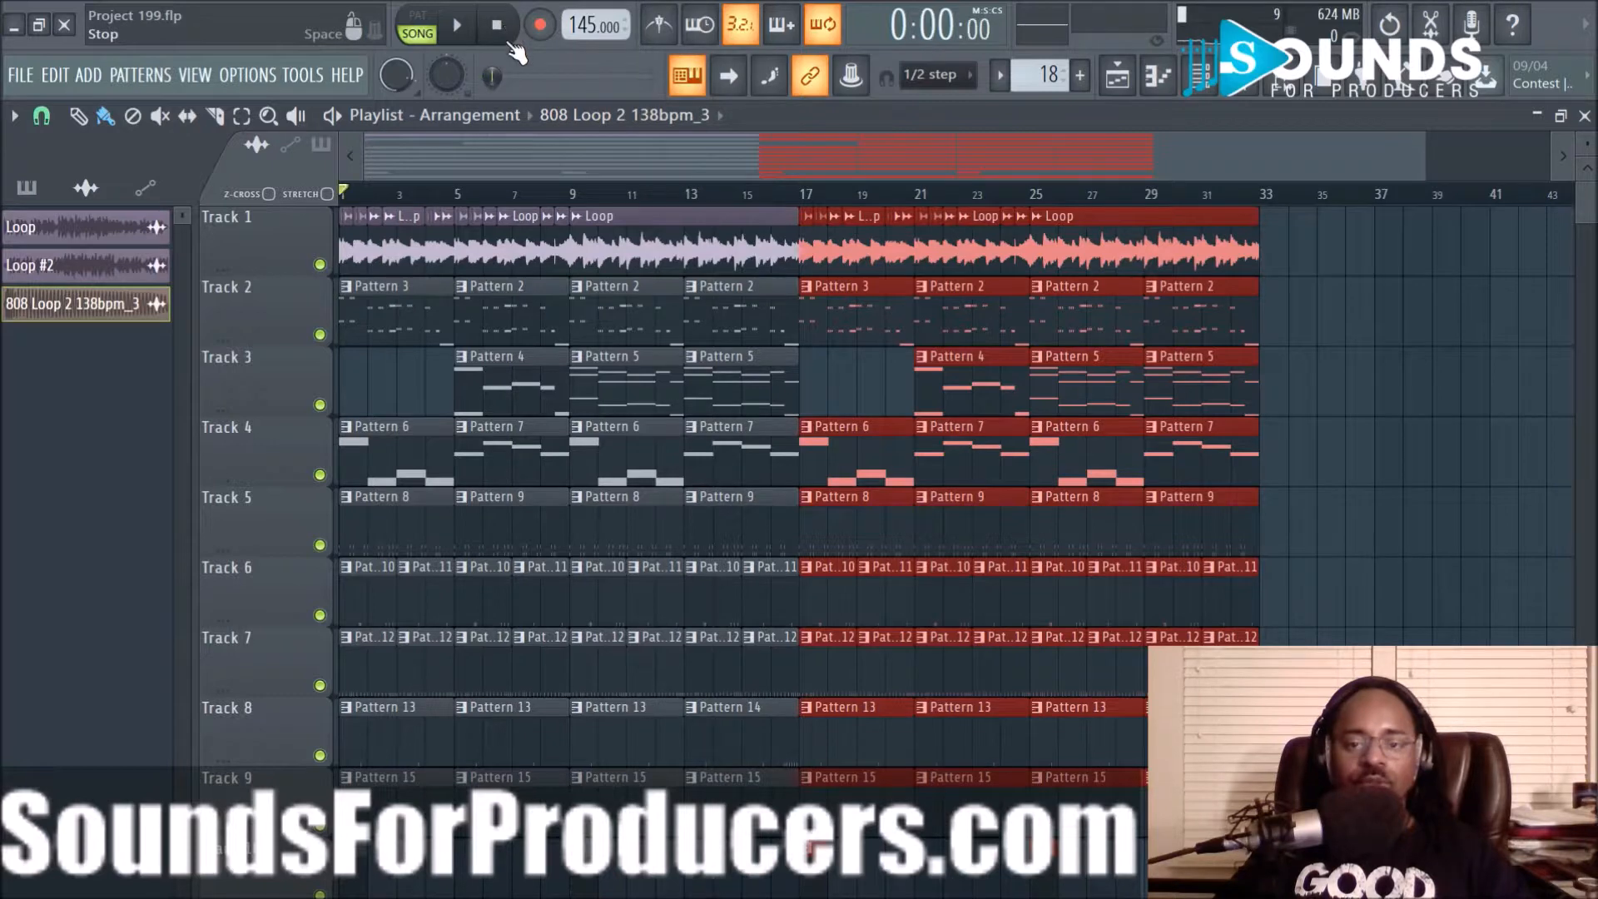
scroll(649, 204, "up", 5)
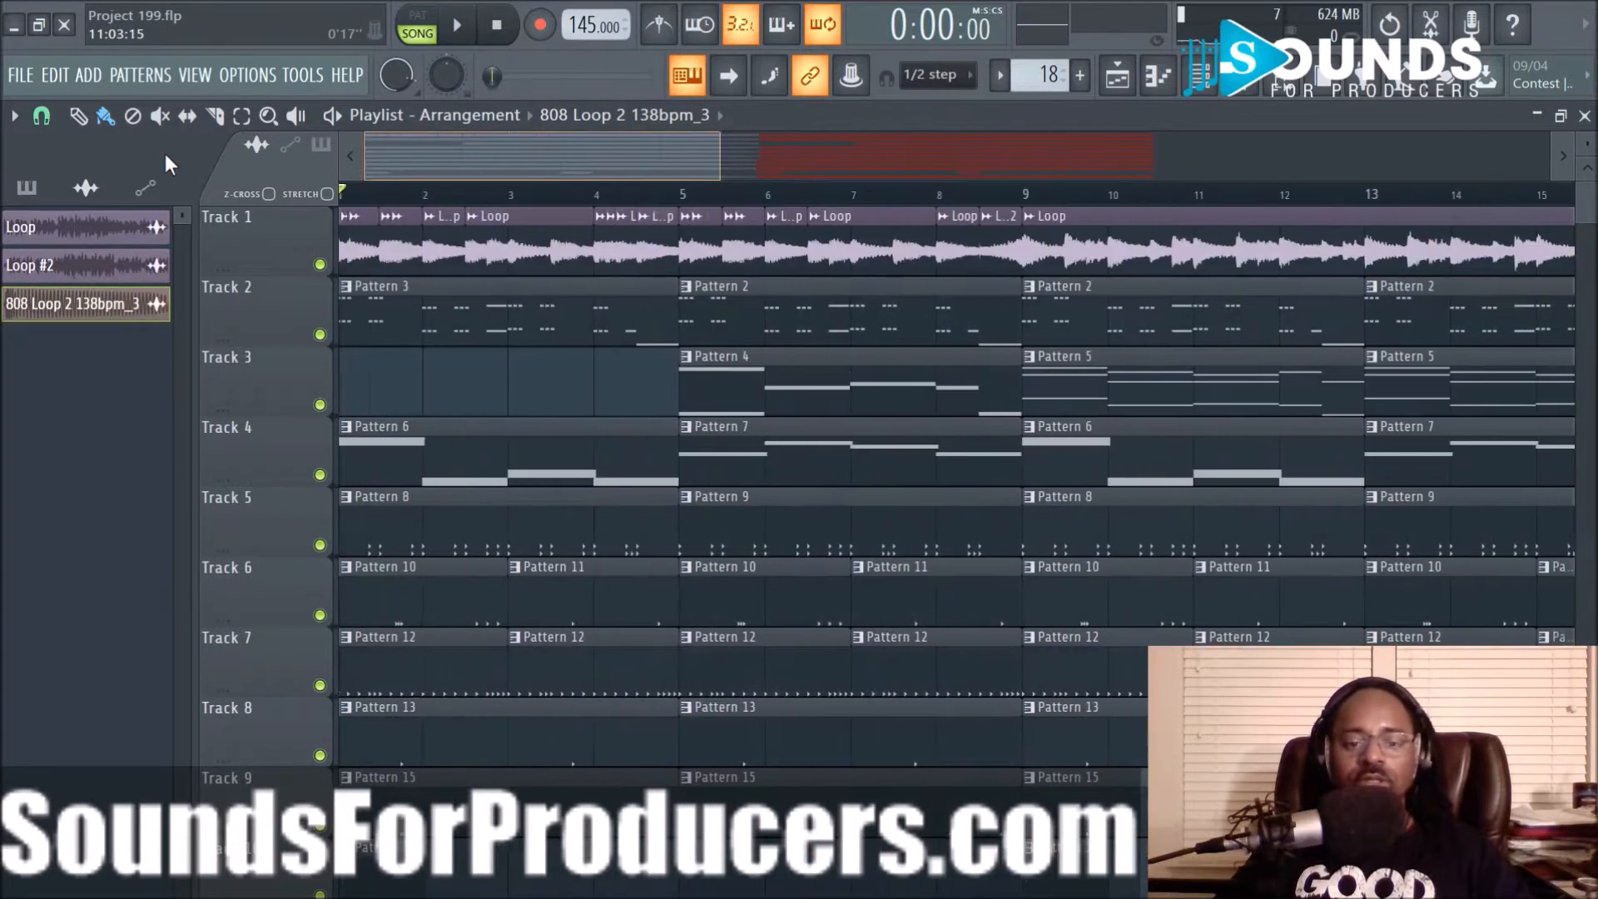
scroll(543, 210, "down", 2)
scroll(631, 401, "down", 4)
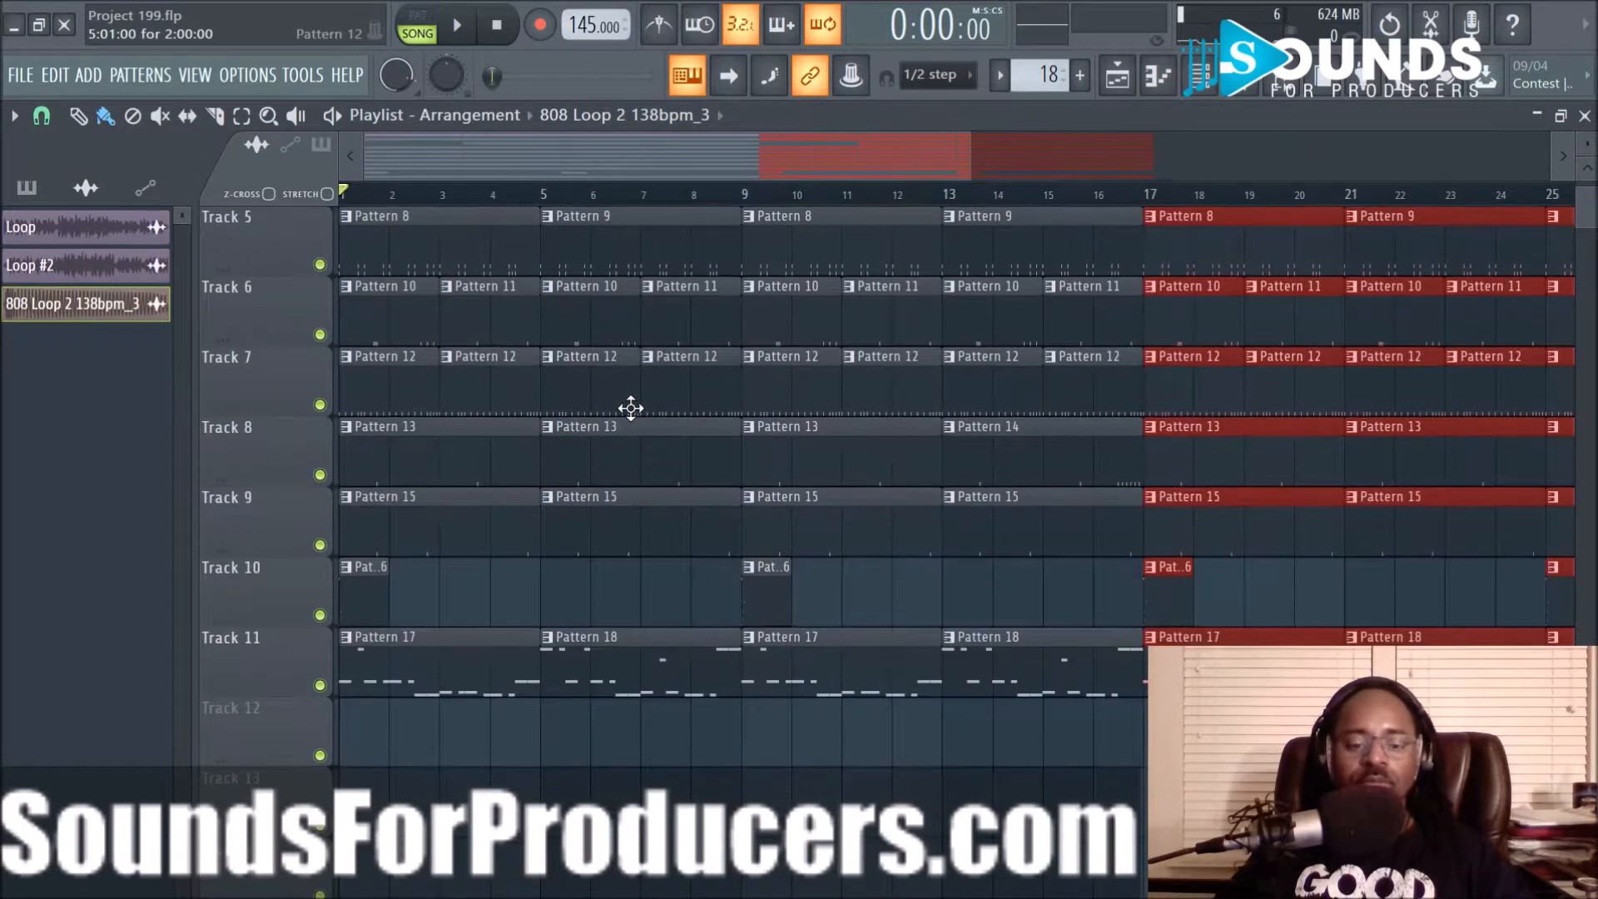
In the mixer, raise the Bells track volume to 100% (0.0 dB) during playback, and stop the song
left_click(1264, 88)
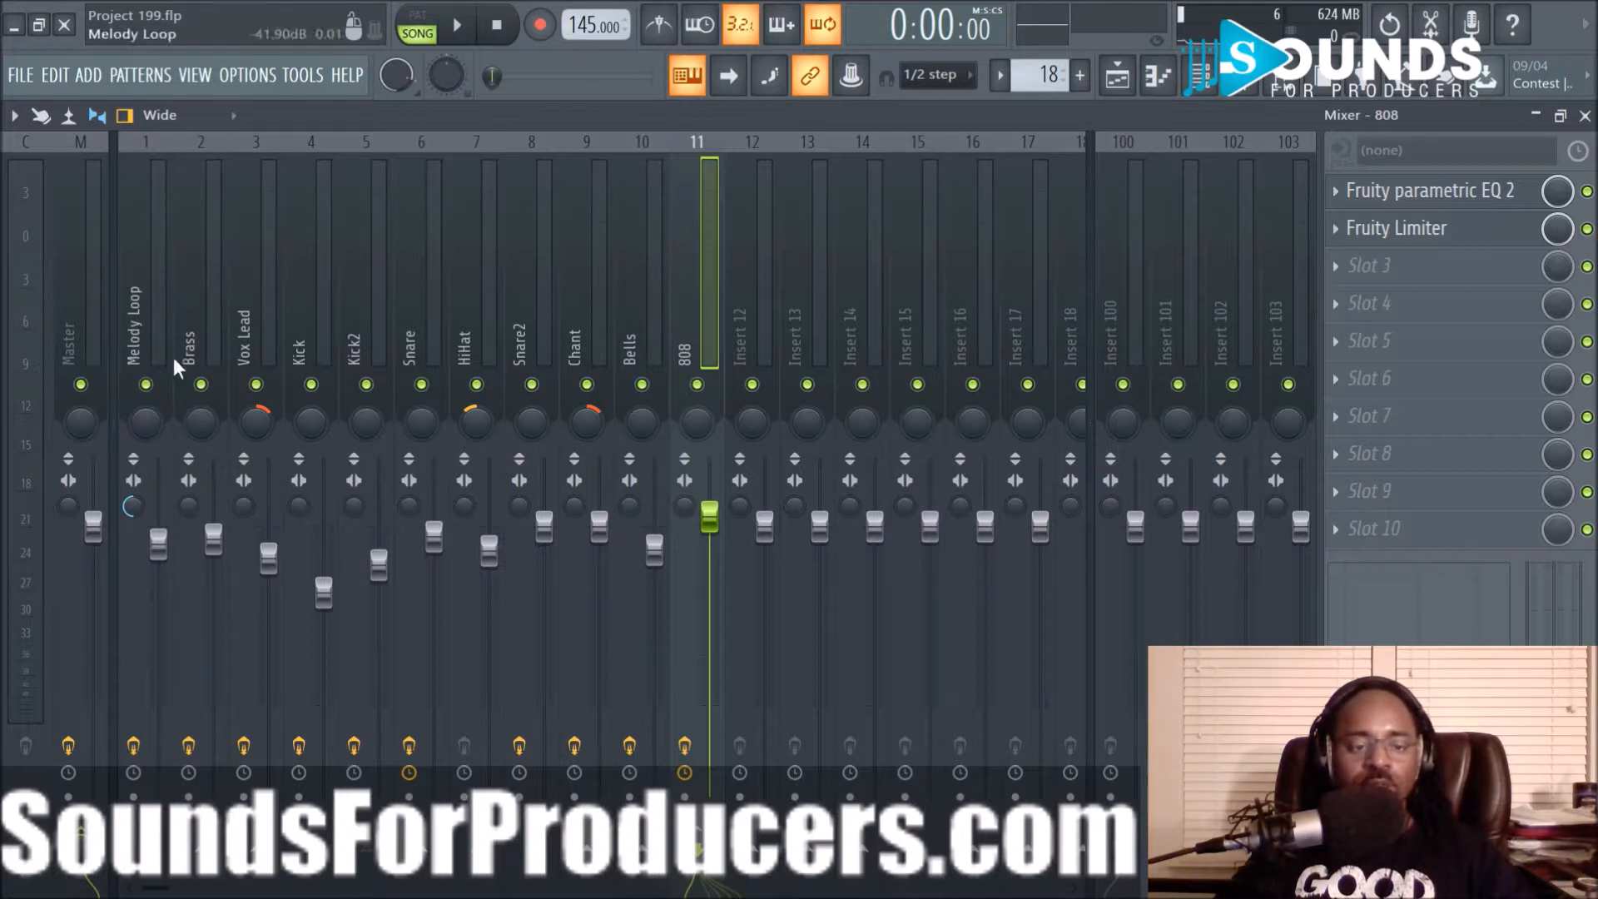
key("space")
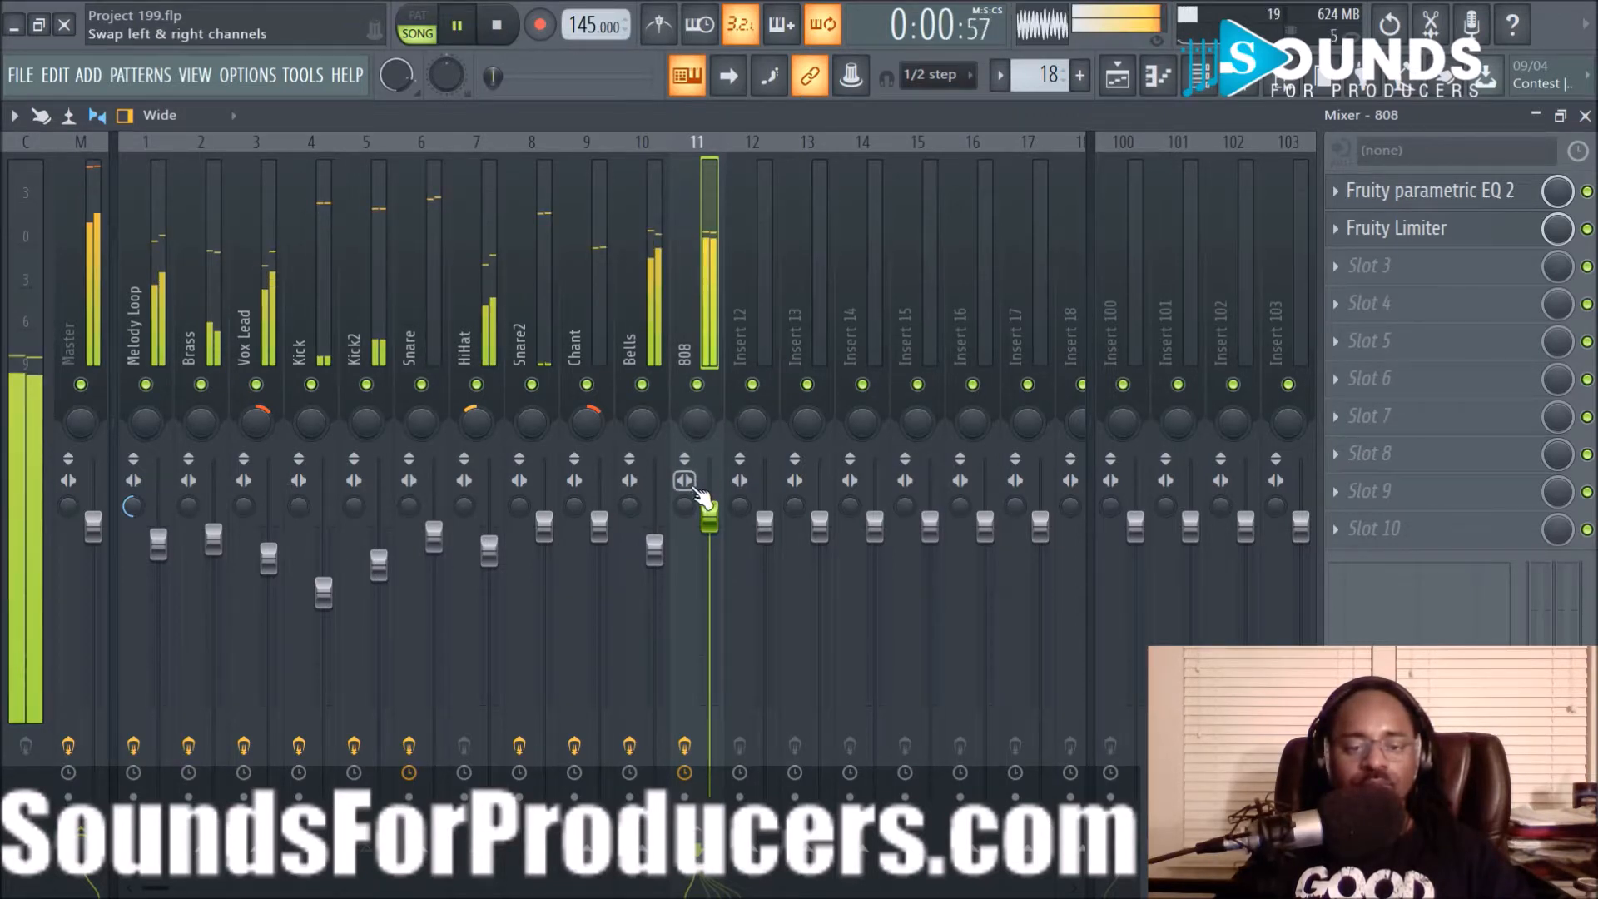
left_click(655, 533)
key("space")
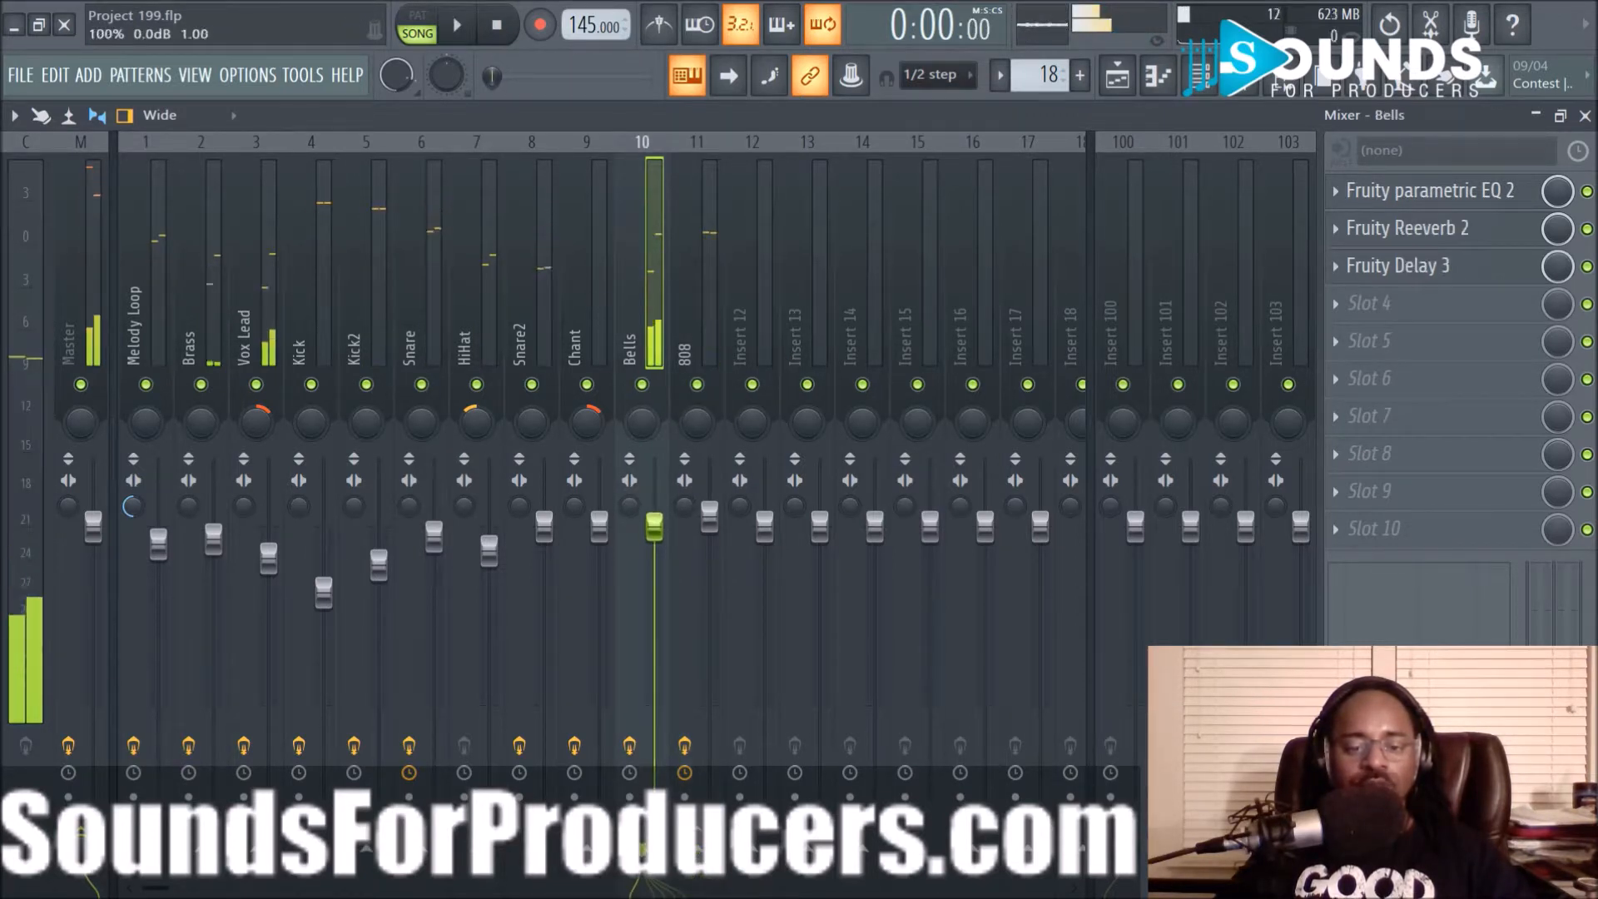
Play the song from the start while looking over all tracks in the playlist, and stop playback
key("space")
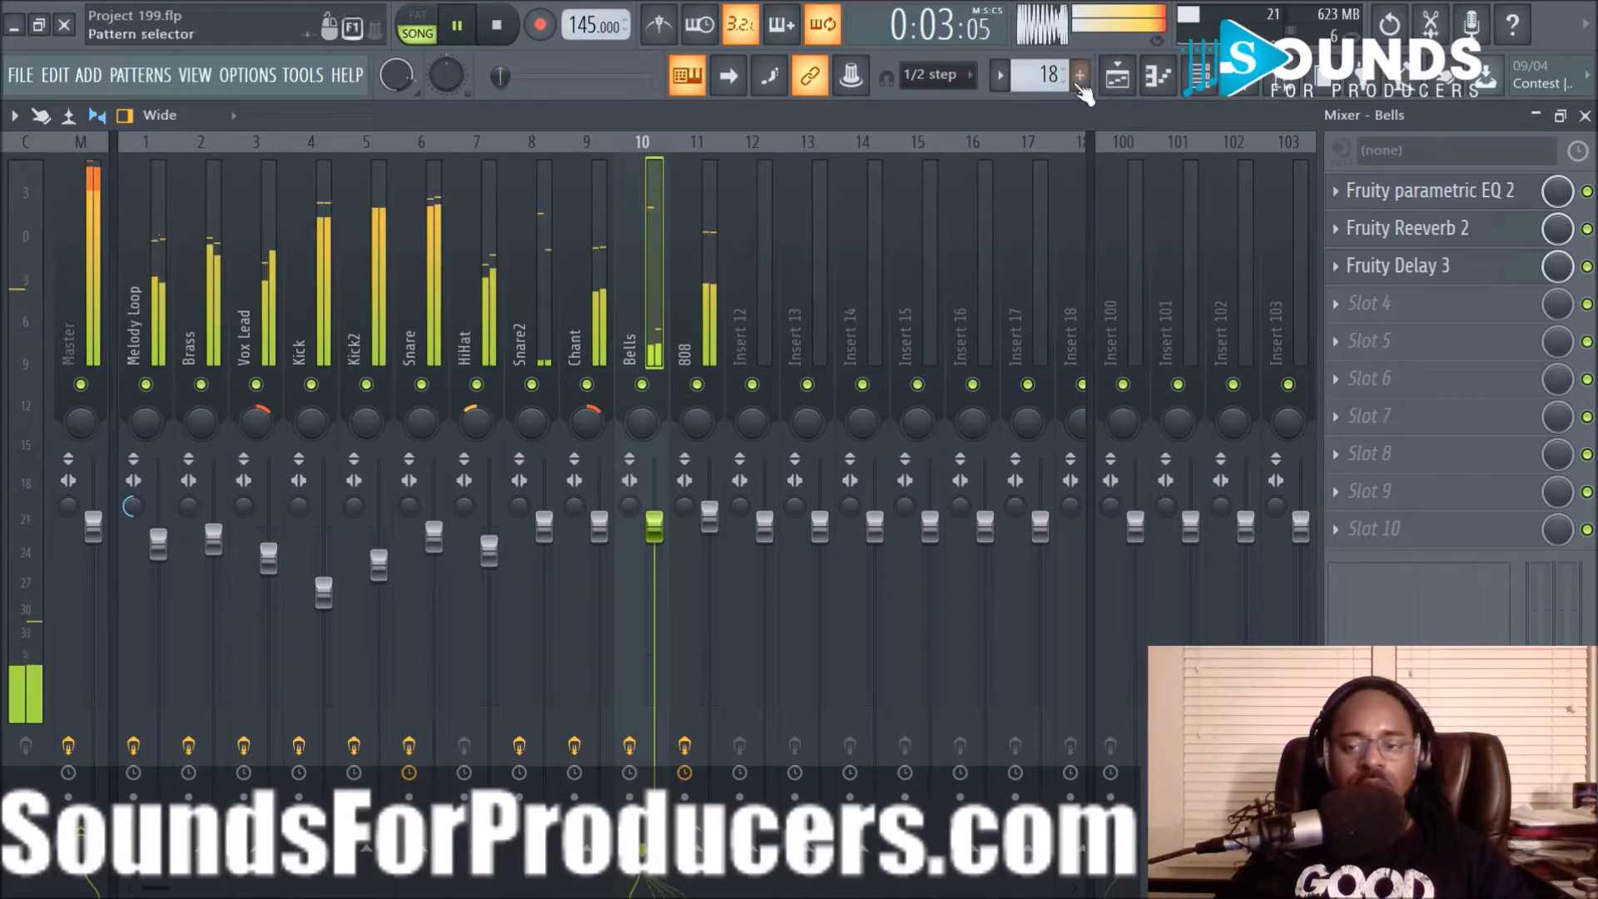
left_click(1119, 77)
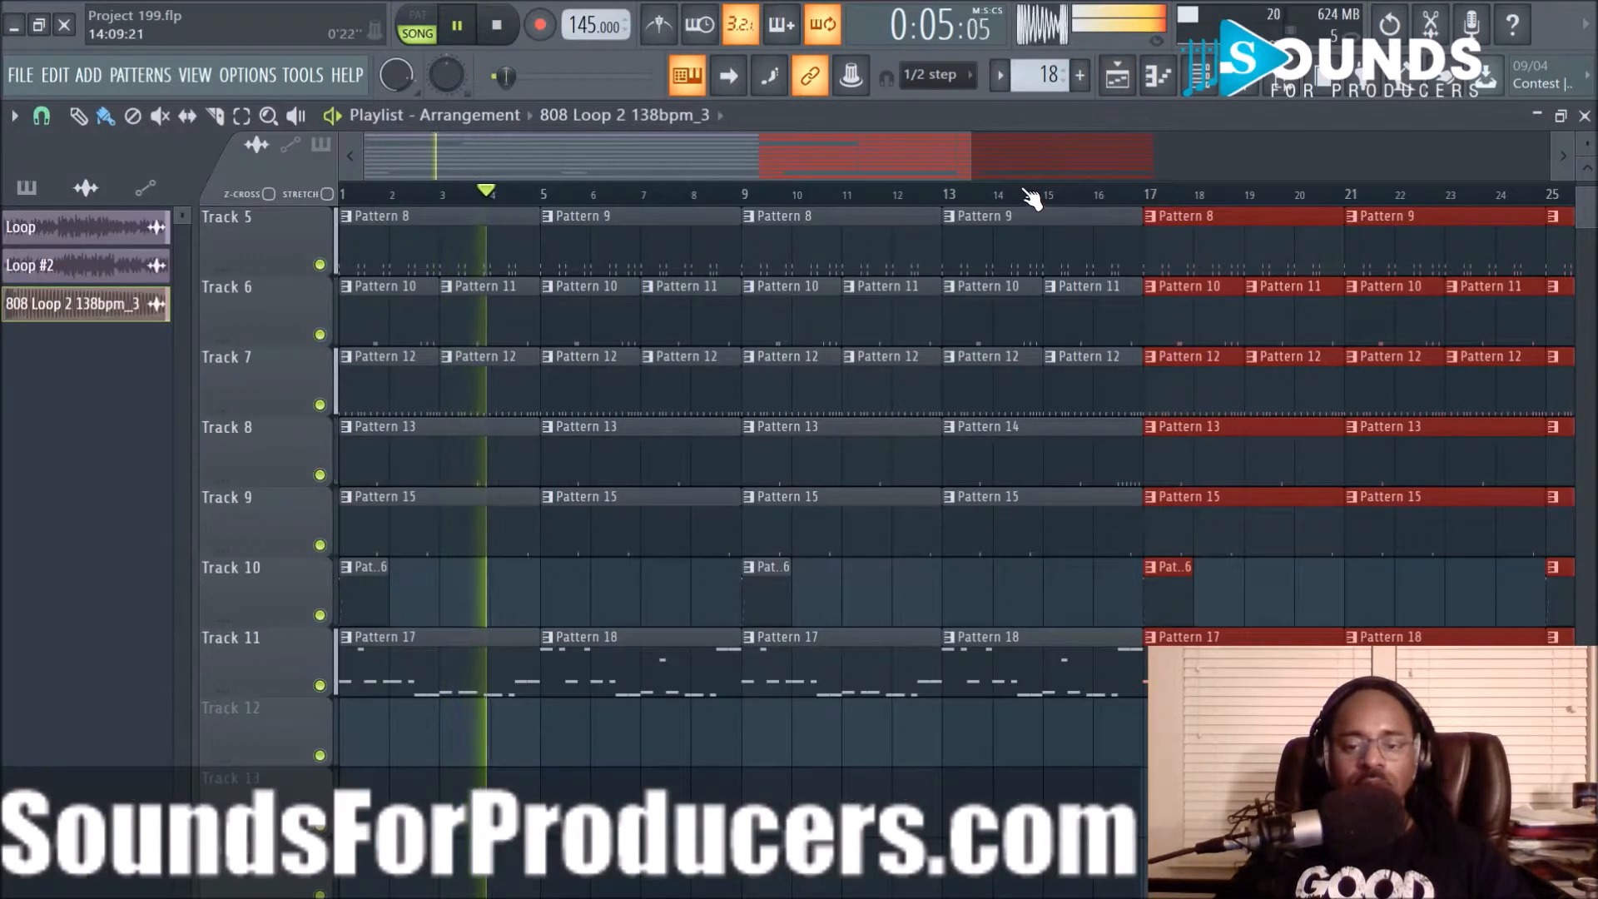
scroll(805, 499, "up", 4)
scroll(808, 502, "down", 5)
scroll(808, 501, "up", 5)
scroll(807, 501, "down", 3)
scroll(808, 501, "up", 3)
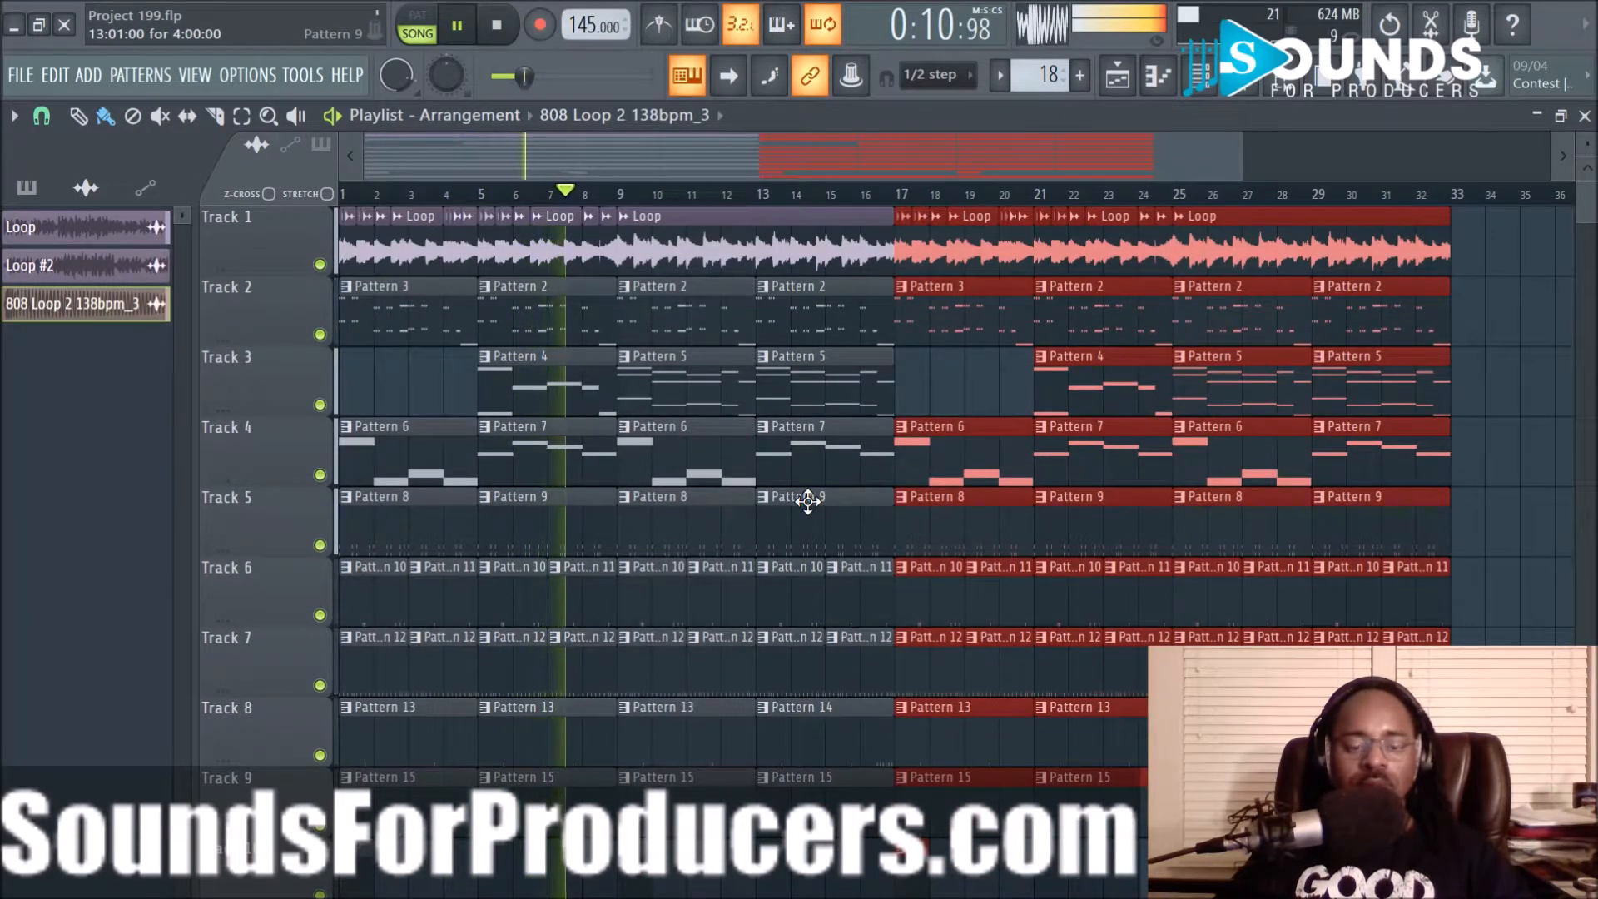
key("space")
Delete the Pattern 8 and Pattern 9 clips from bars 1 through 8 on Track 5
scroll(671, 470, "down", 3)
scroll(671, 481, "up", 3)
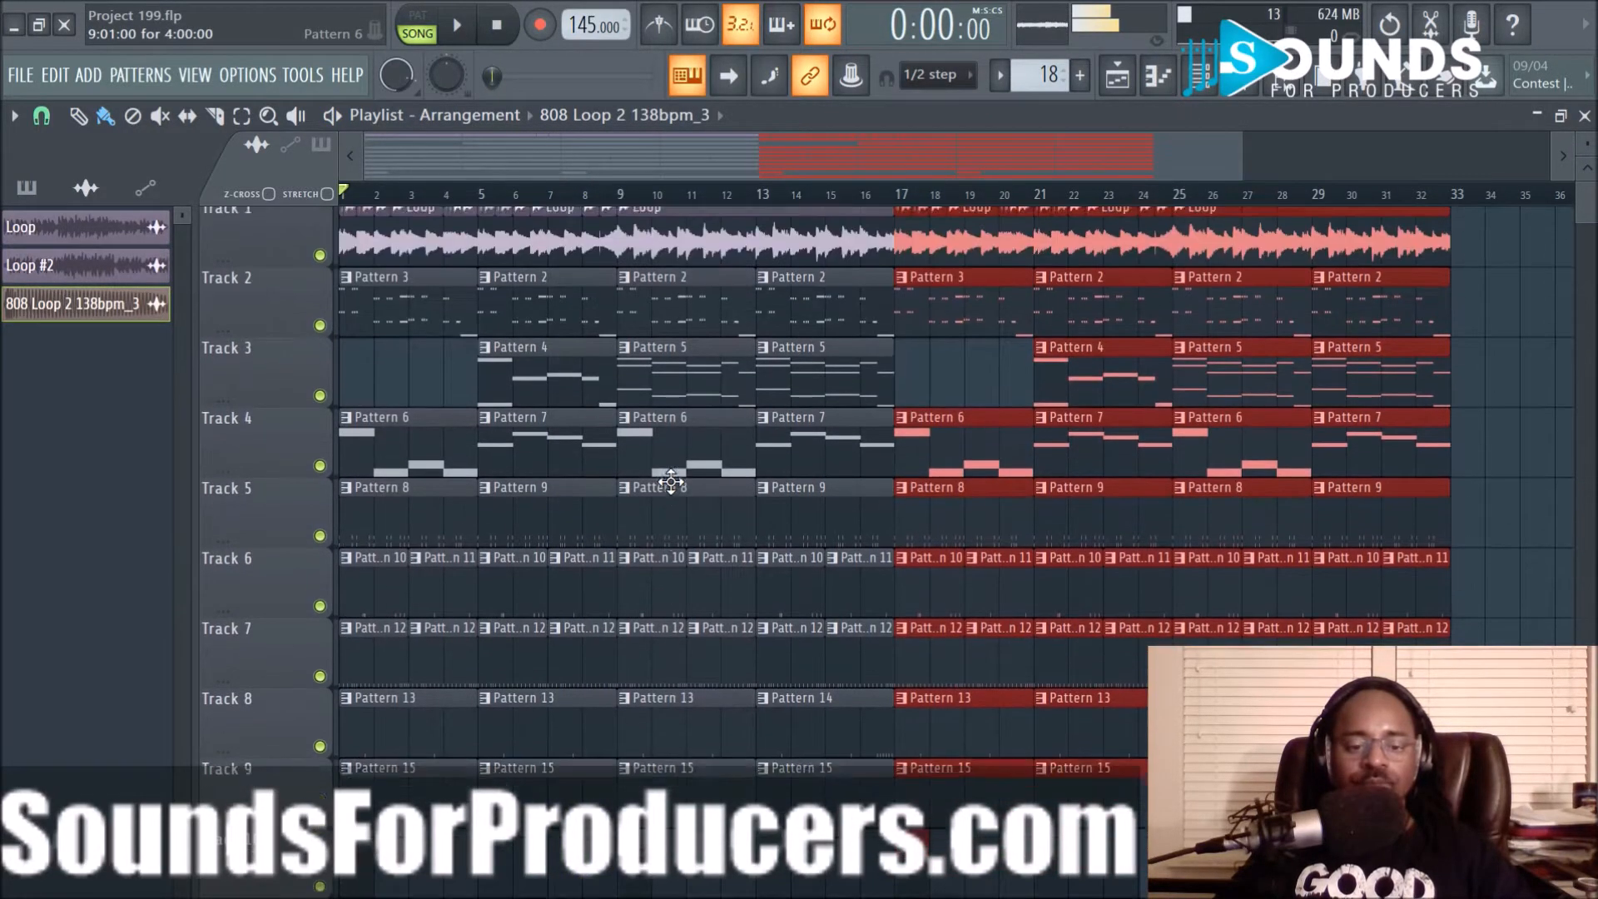
right_click(412, 530)
right_click(564, 533)
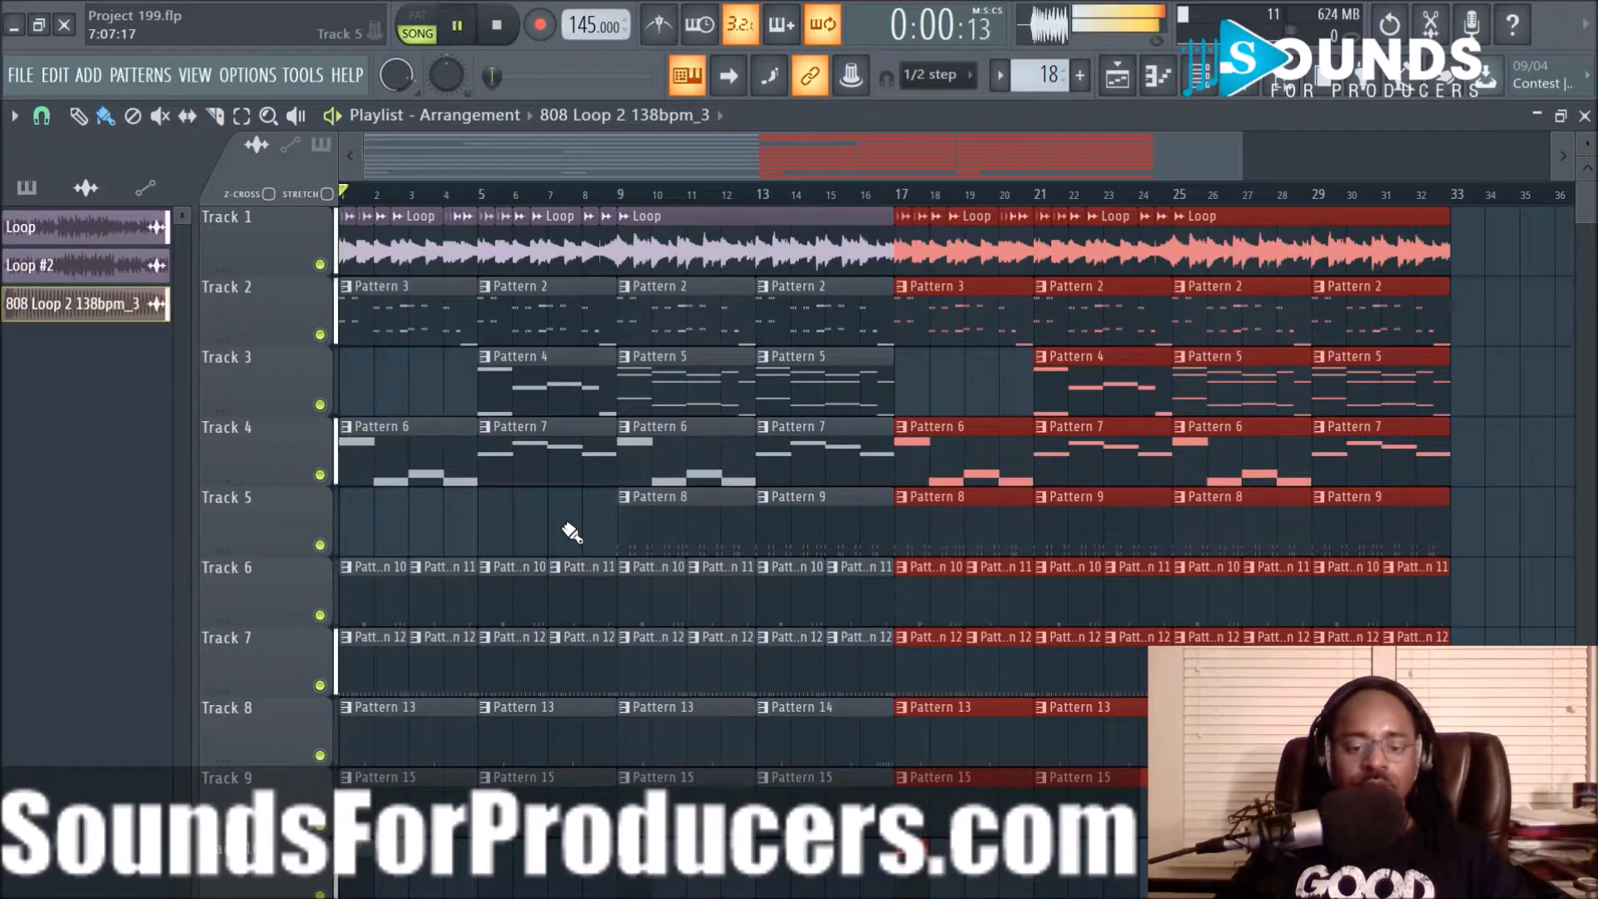
Delete all Pattern 12 clips on Track 7 and all Pattern 10 and 11 clips on Track 6 in bars 1 through 8
right_click(392, 658)
right_click(443, 659)
right_click(516, 661)
right_click(580, 664)
right_click(442, 607)
right_click(541, 611)
right_click(404, 610)
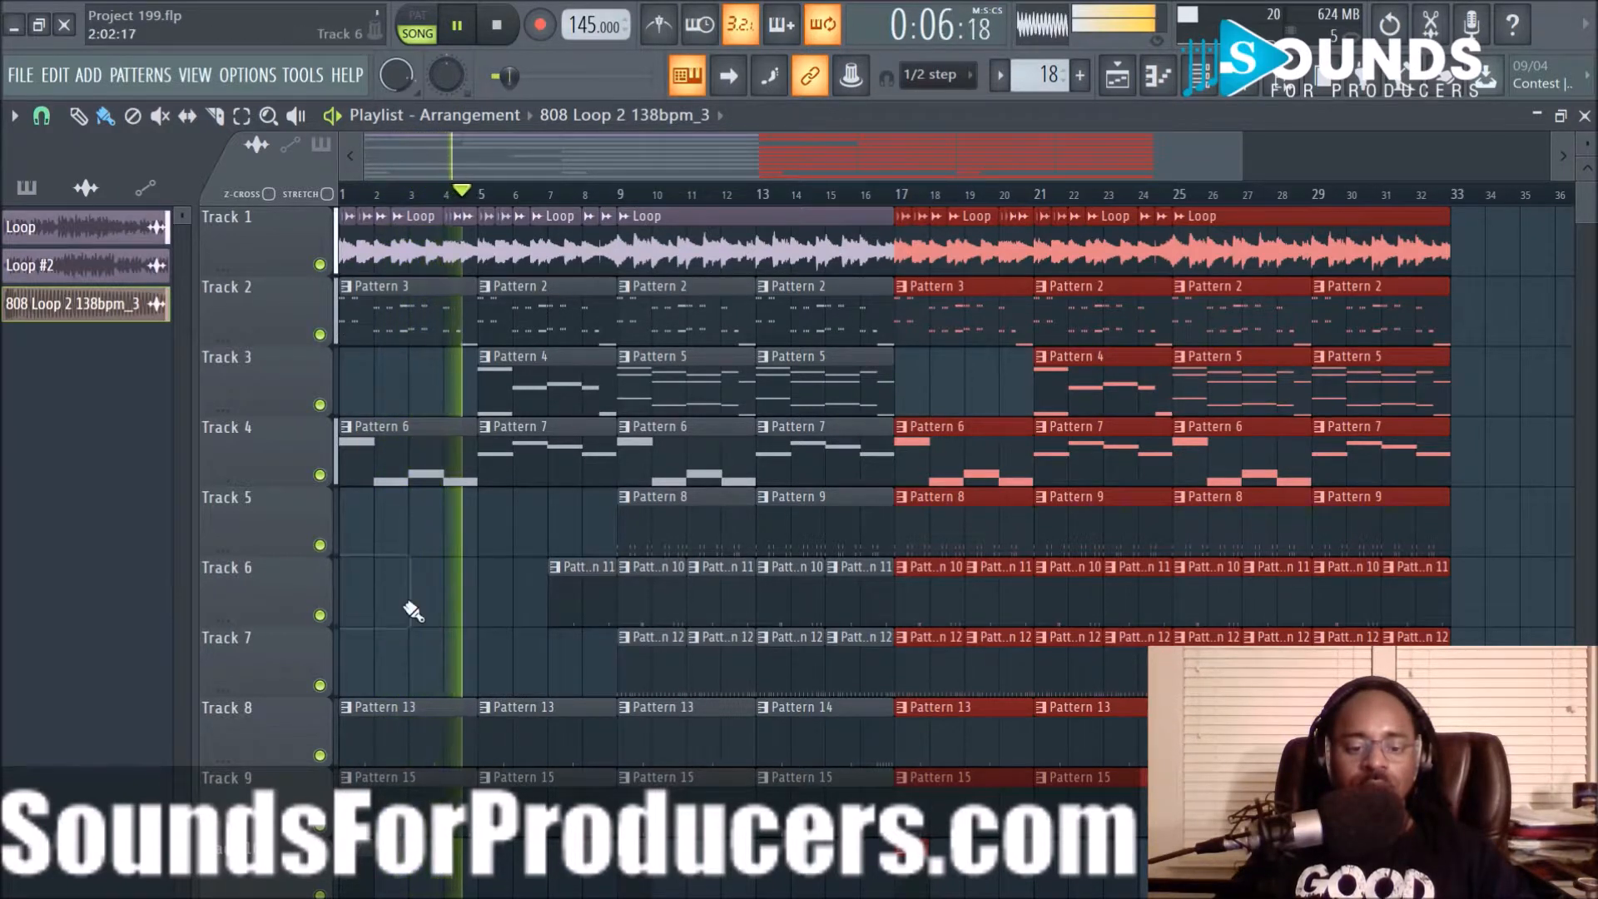
right_click(568, 610)
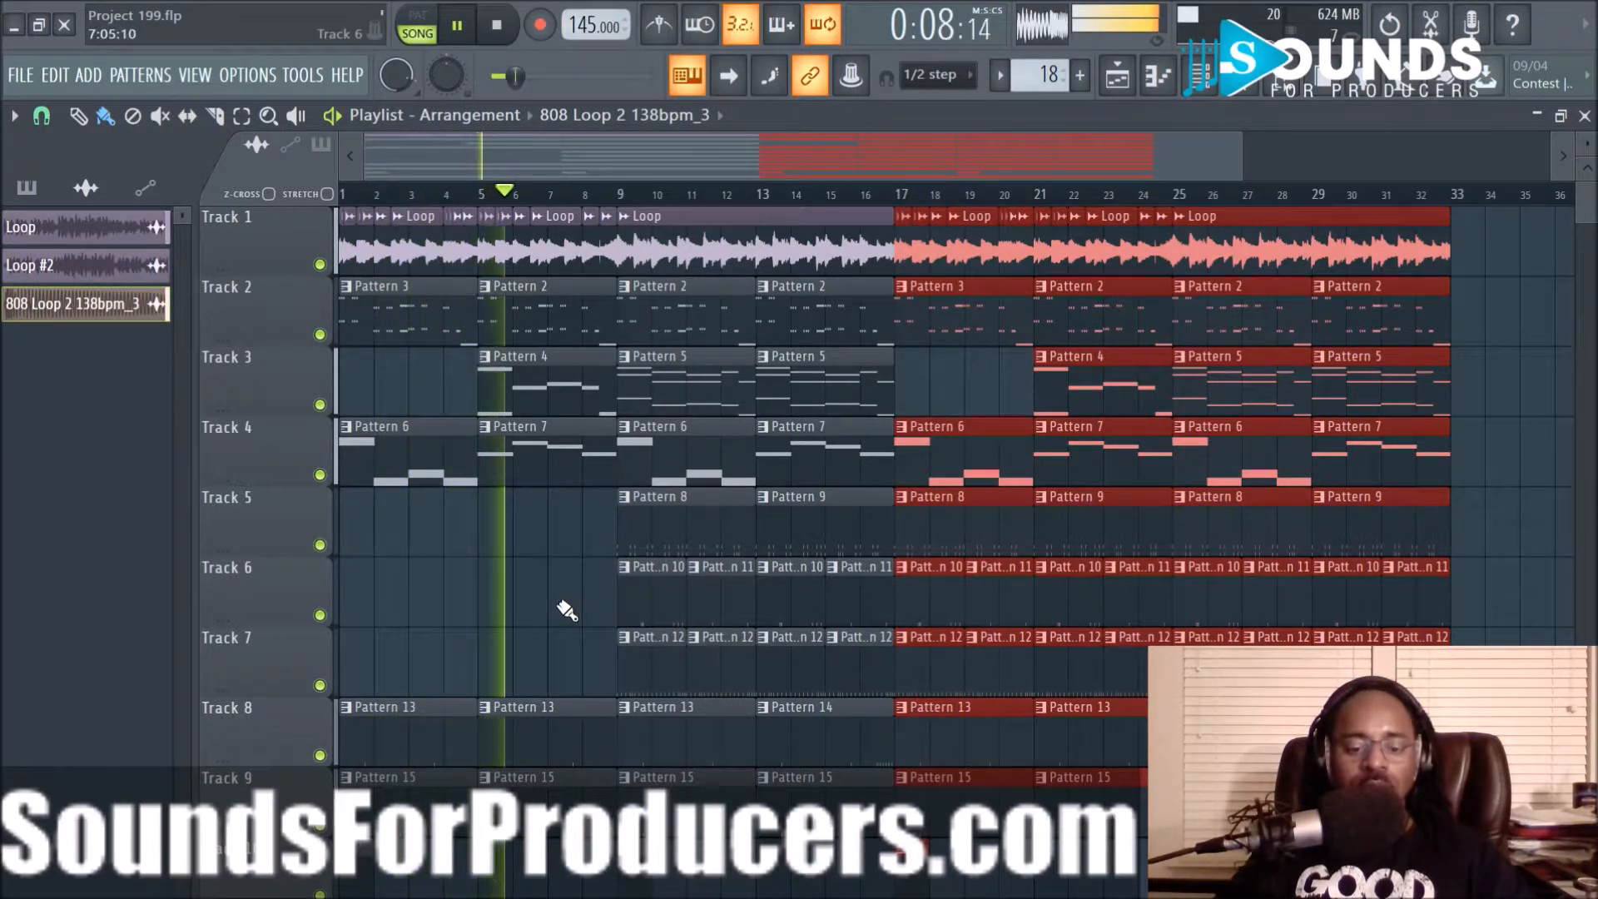
Restart playback and clear the clips in bars 1 through 8 on Track 11 and Track 4
scroll(533, 649, "down", 2)
key("space")
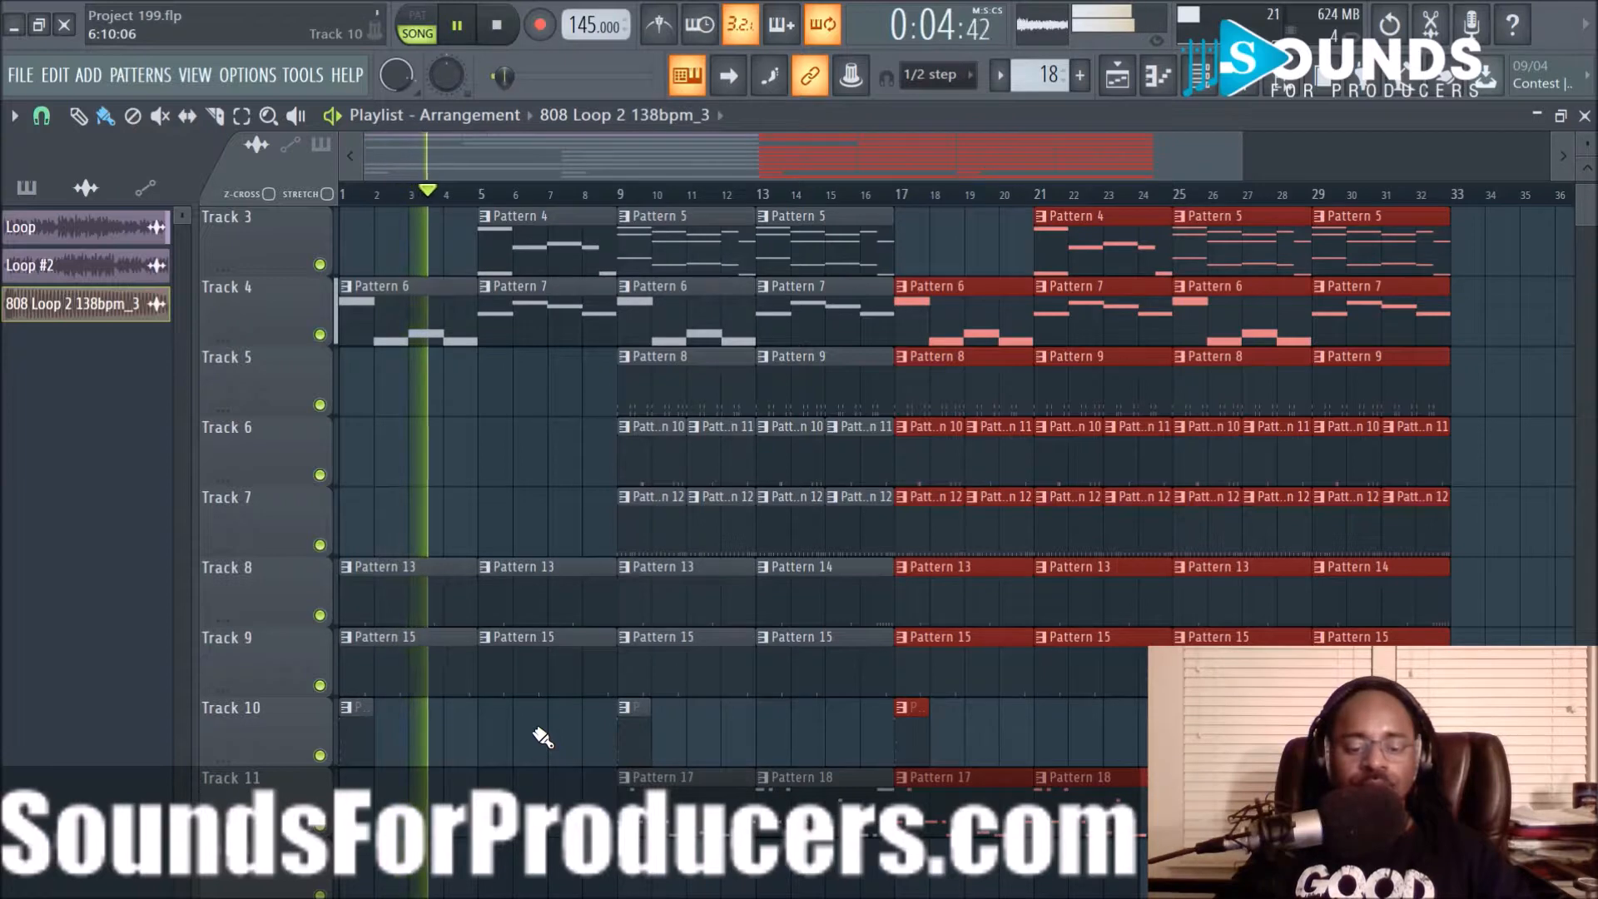
scroll(571, 467, "up", 2)
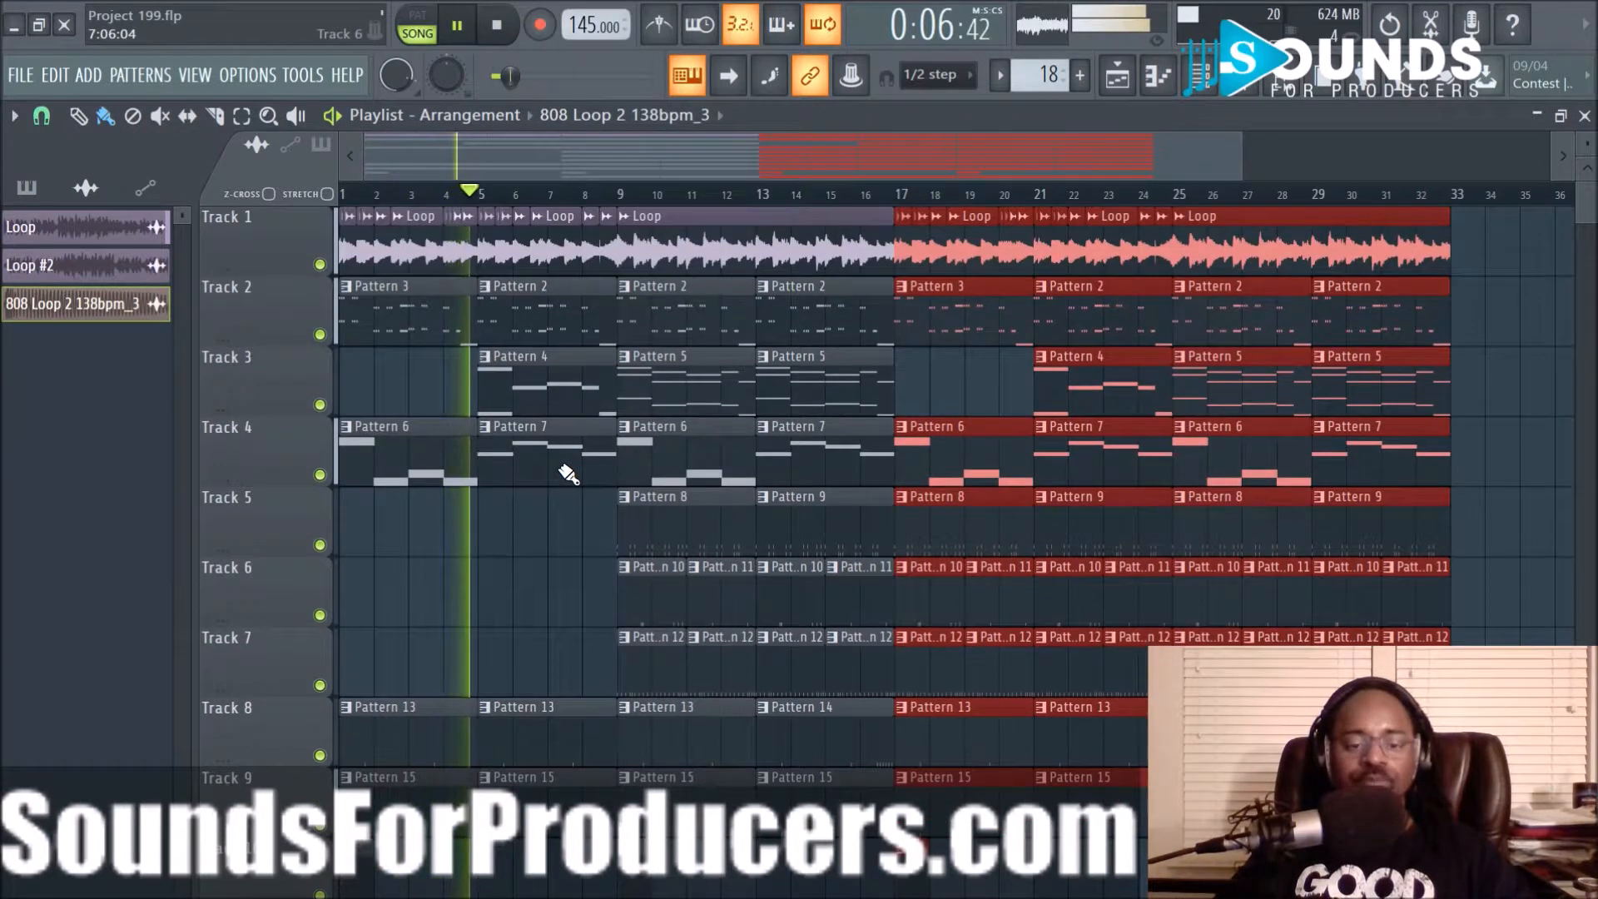
right_click(532, 471)
right_click(441, 475)
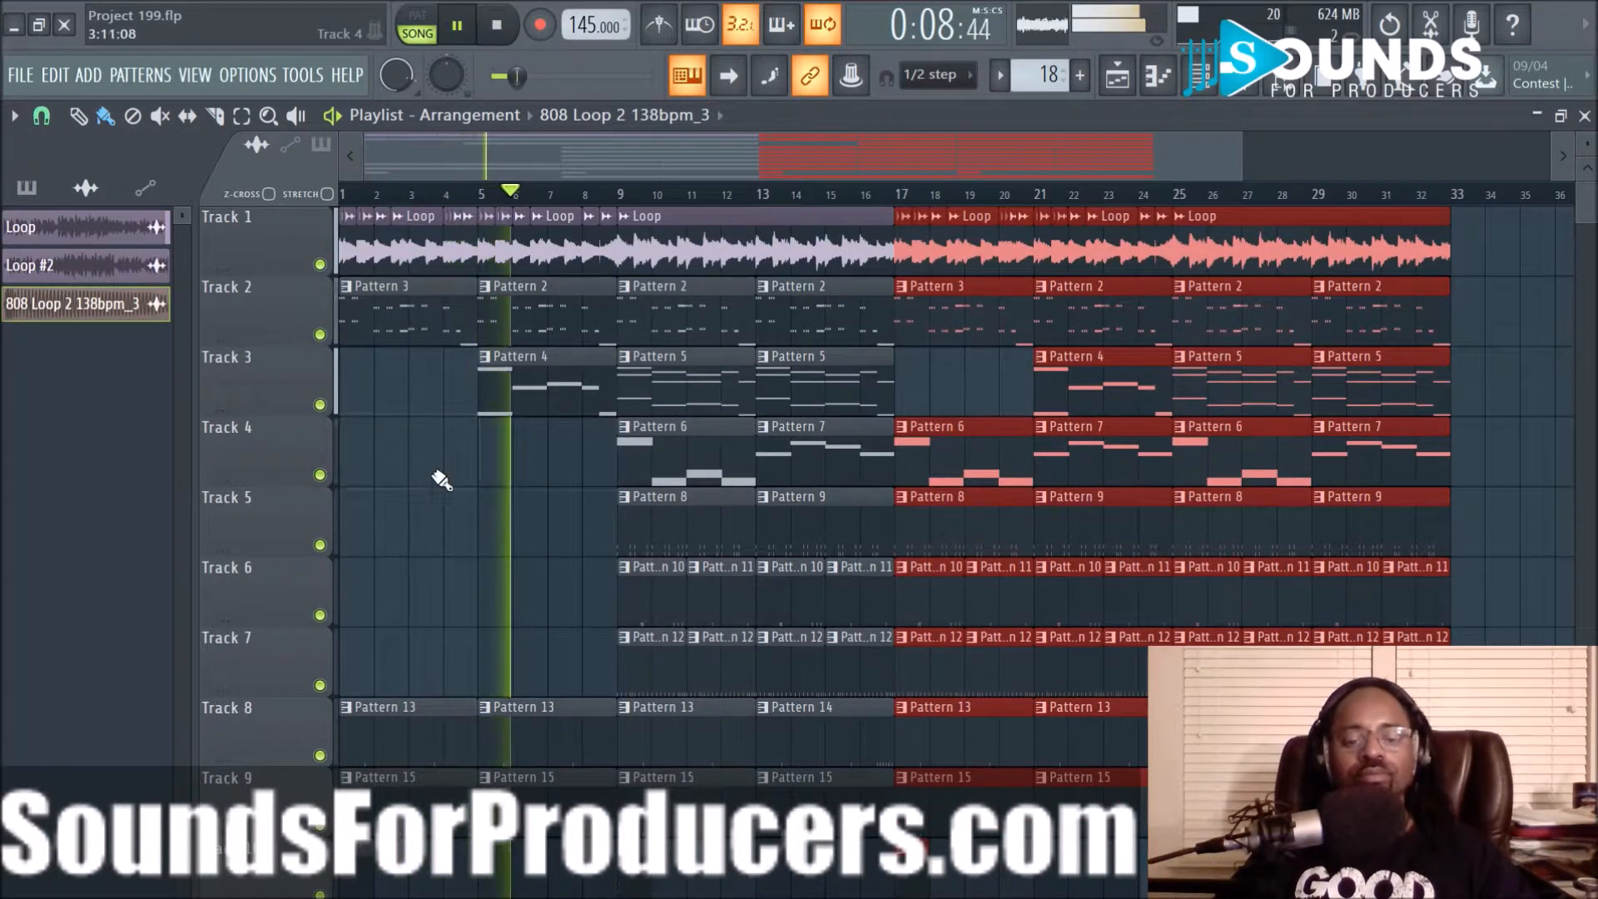
Try the intro without the Pattern 15 clips in bars 1 through 8 on Track 9, and undo their deletion
key("space")
key("space")
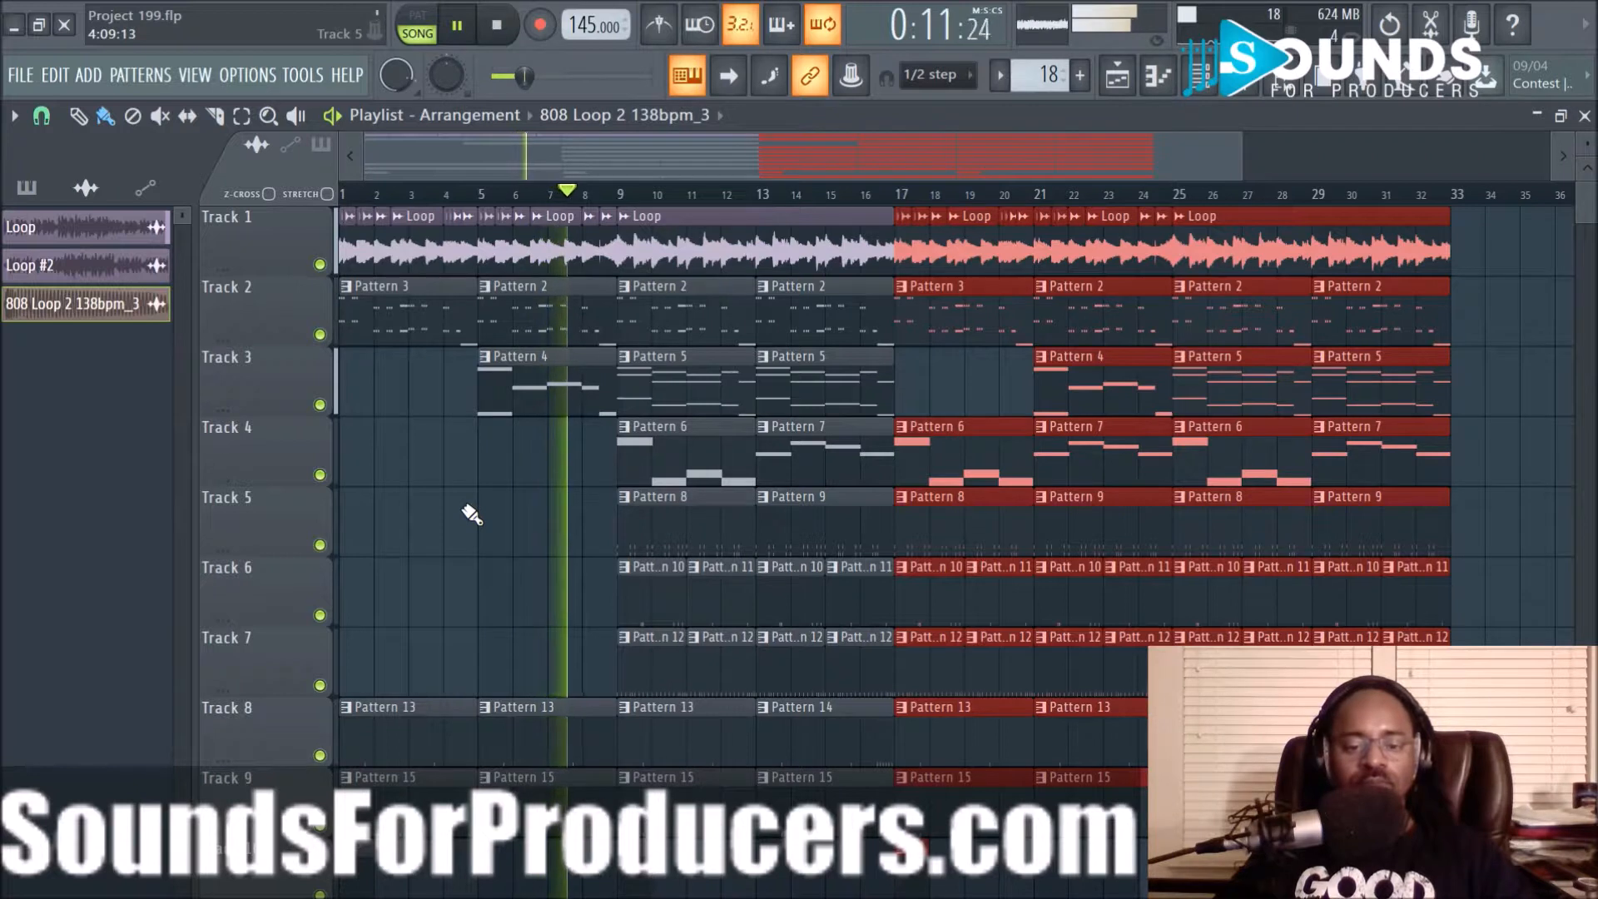
key("space")
key("space")
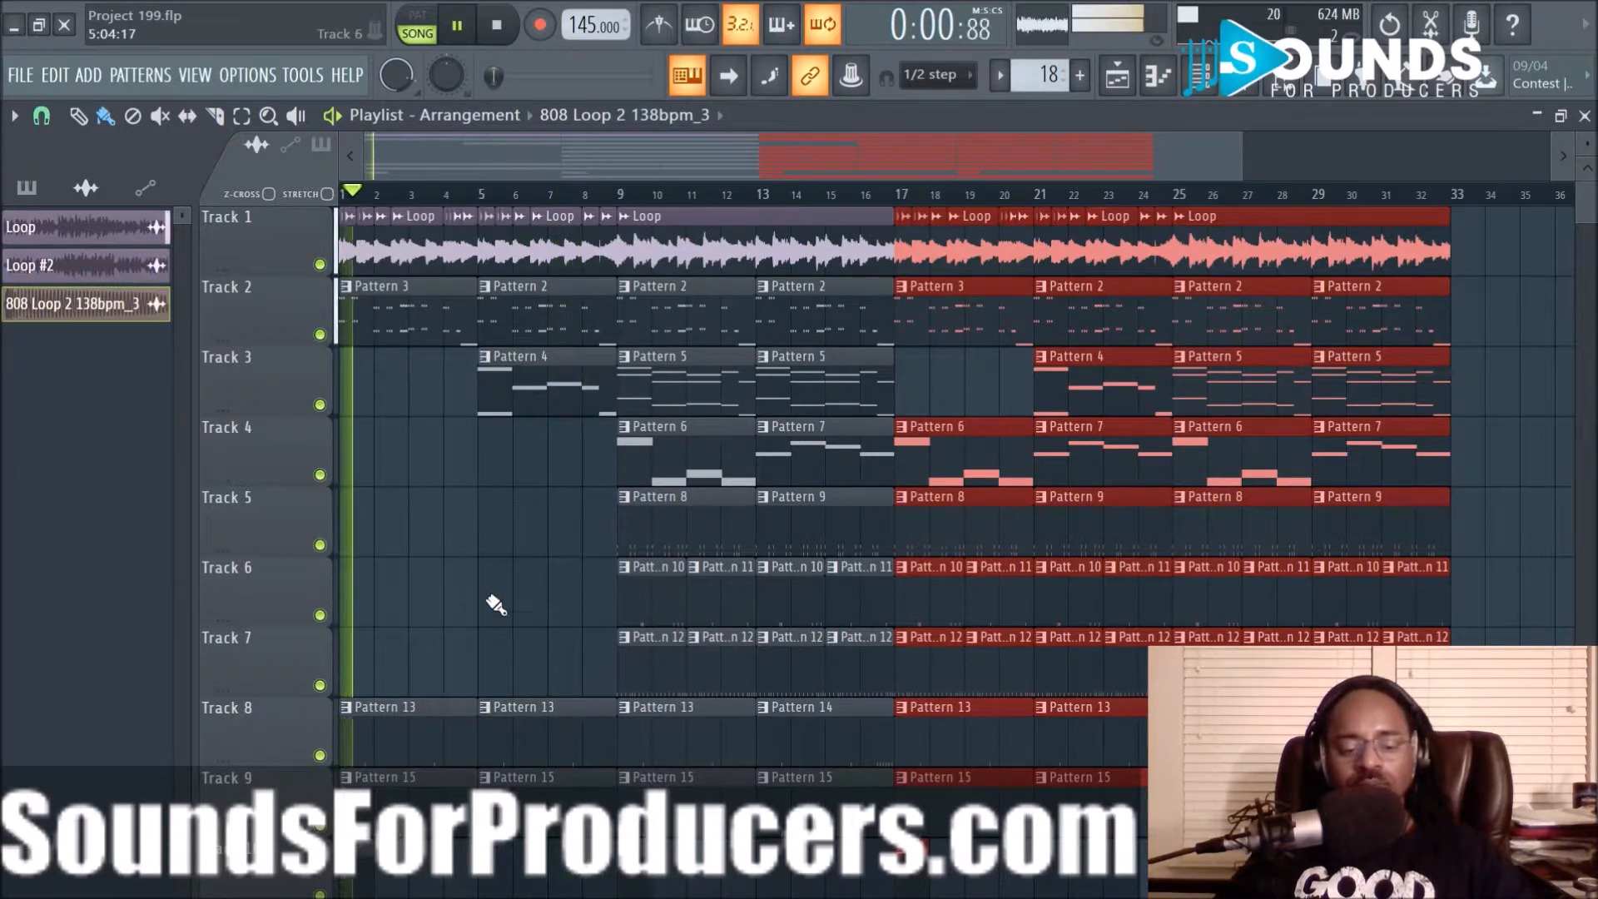
right_click(441, 801)
right_click(516, 810)
key("space")
key("space")
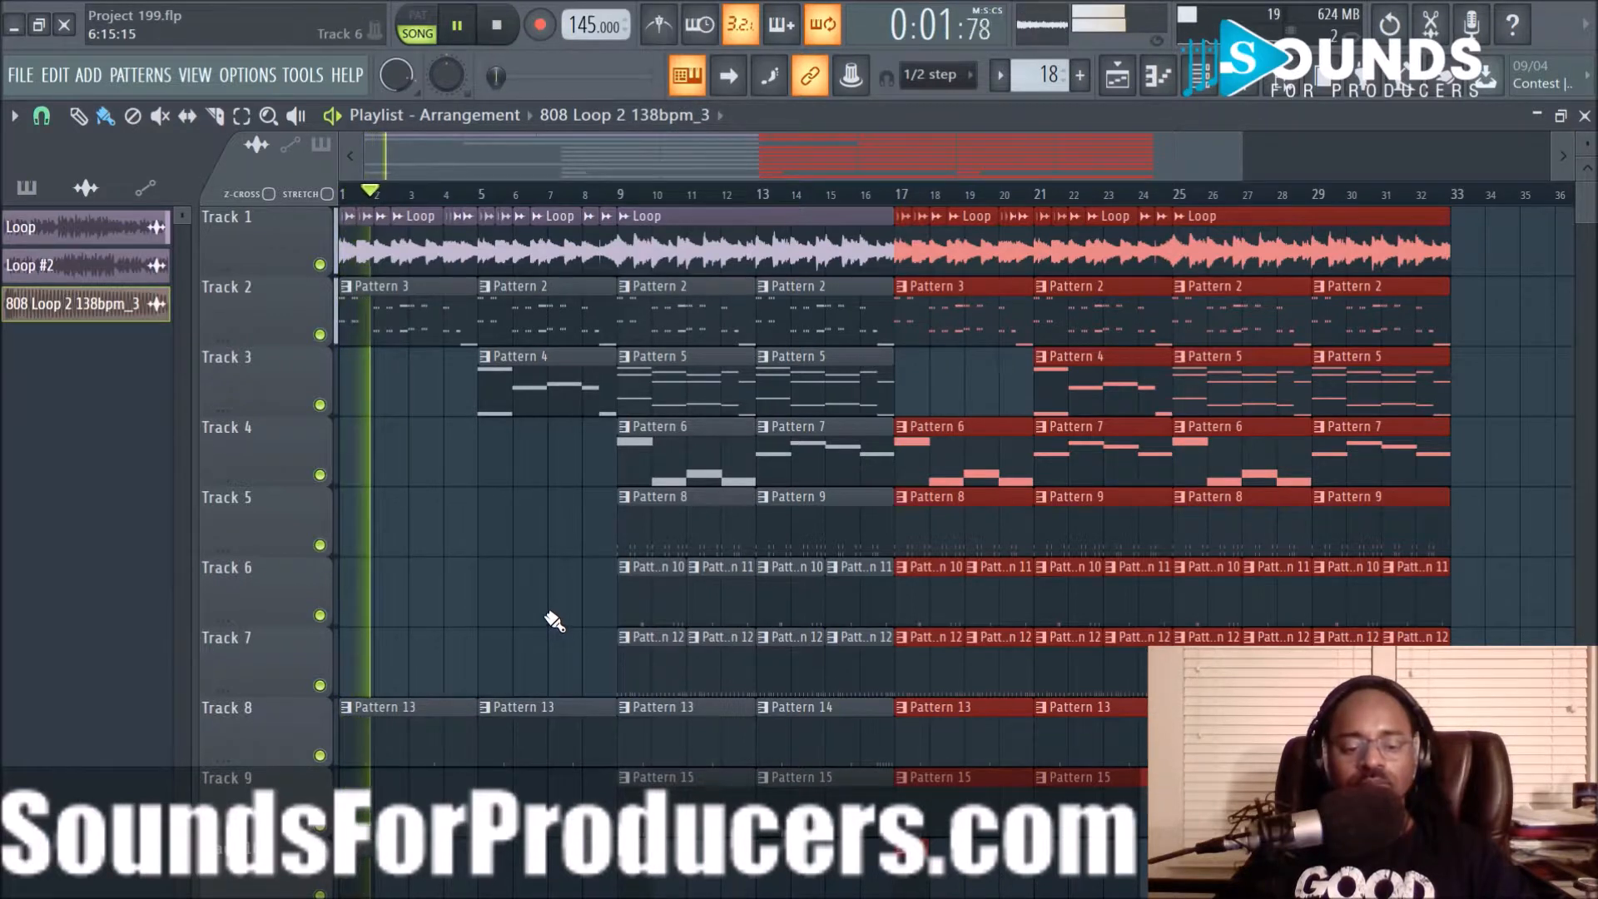
key("space")
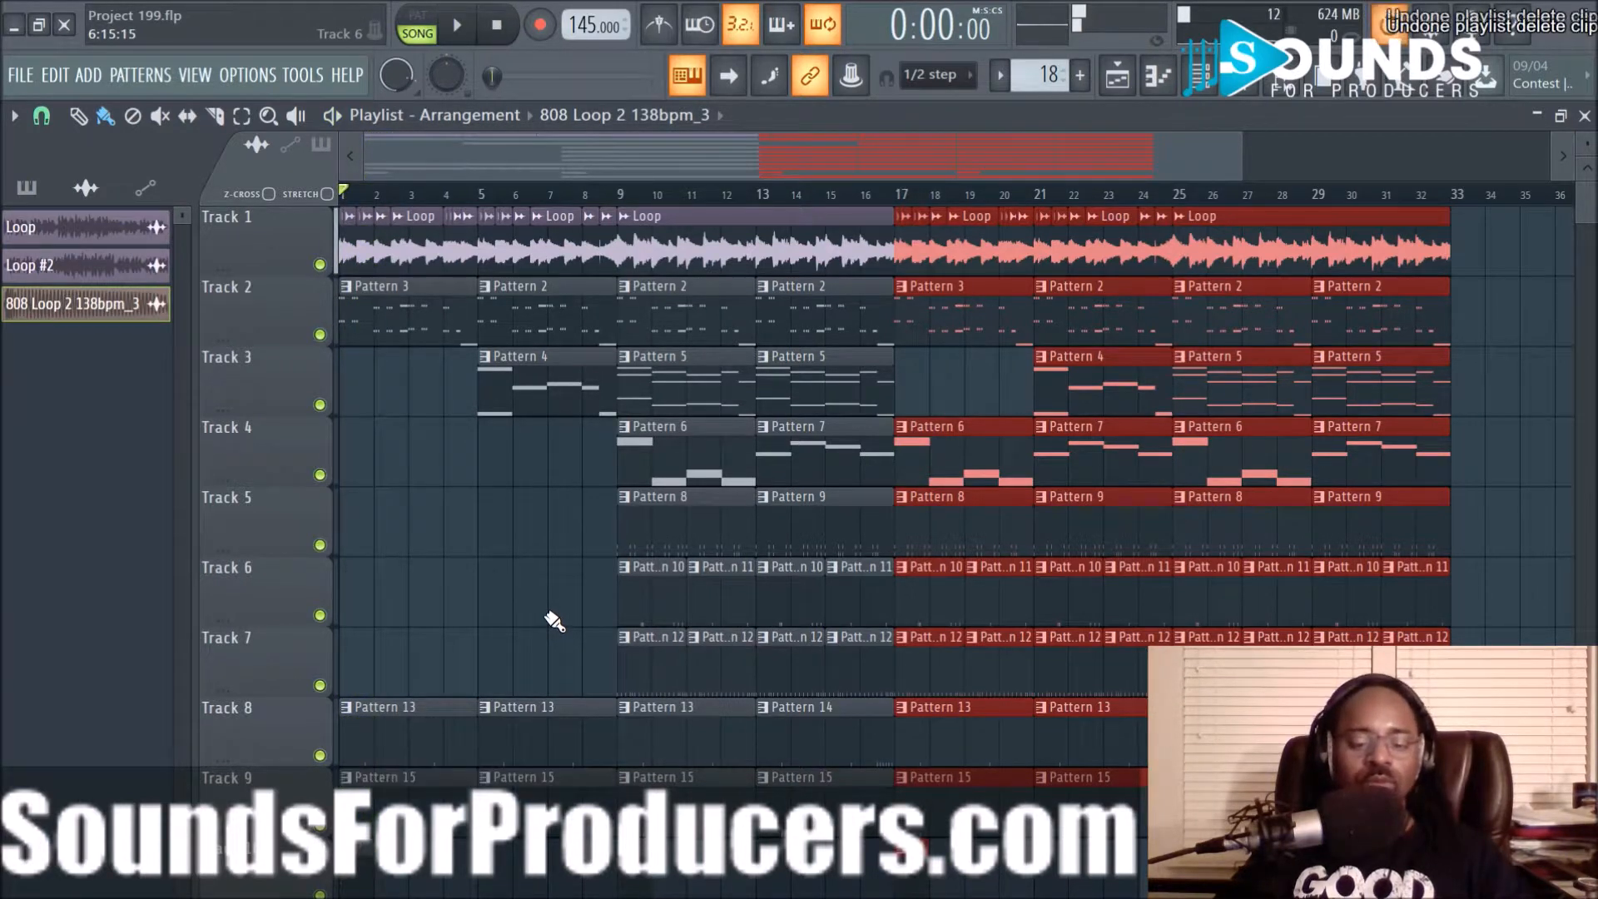
Delete the two Pattern 13 clips from bars 1 through 8 on Track 8 and play the song from the start
right_click(454, 749)
right_click(542, 754)
key("space")
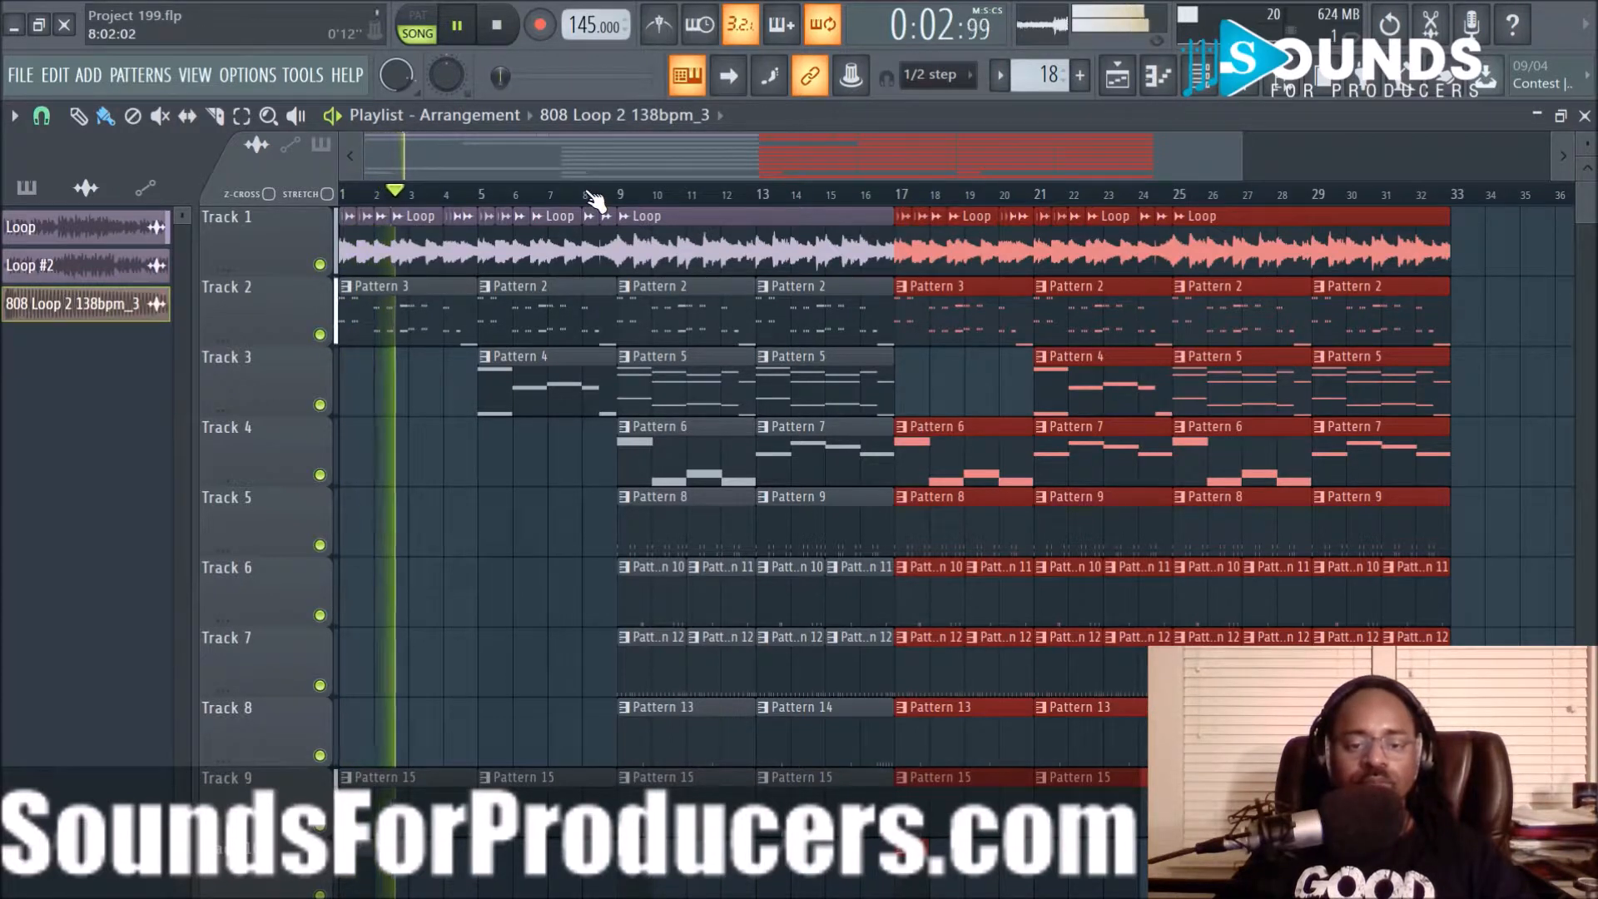
Delete all Pattern 12 clips on Track 7 and all Pattern 10 and 11 clips on Track 6 in bars 9 through 16
right_click(651, 657)
right_click(732, 670)
right_click(792, 660)
right_click(849, 677)
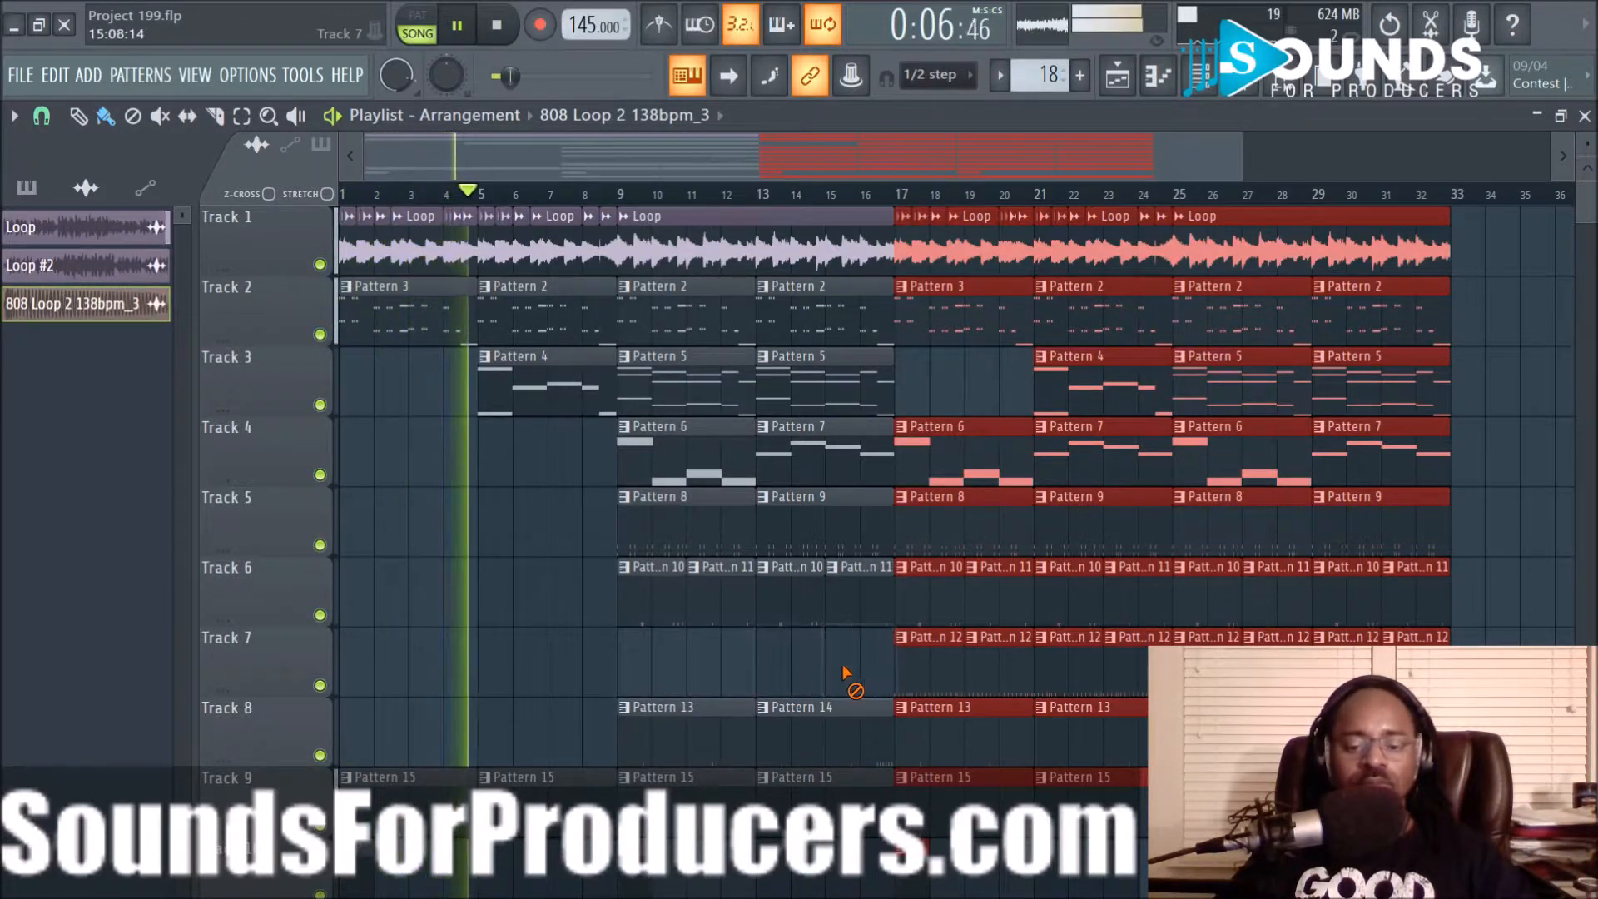
right_click(650, 591)
right_click(717, 596)
right_click(784, 601)
right_click(853, 604)
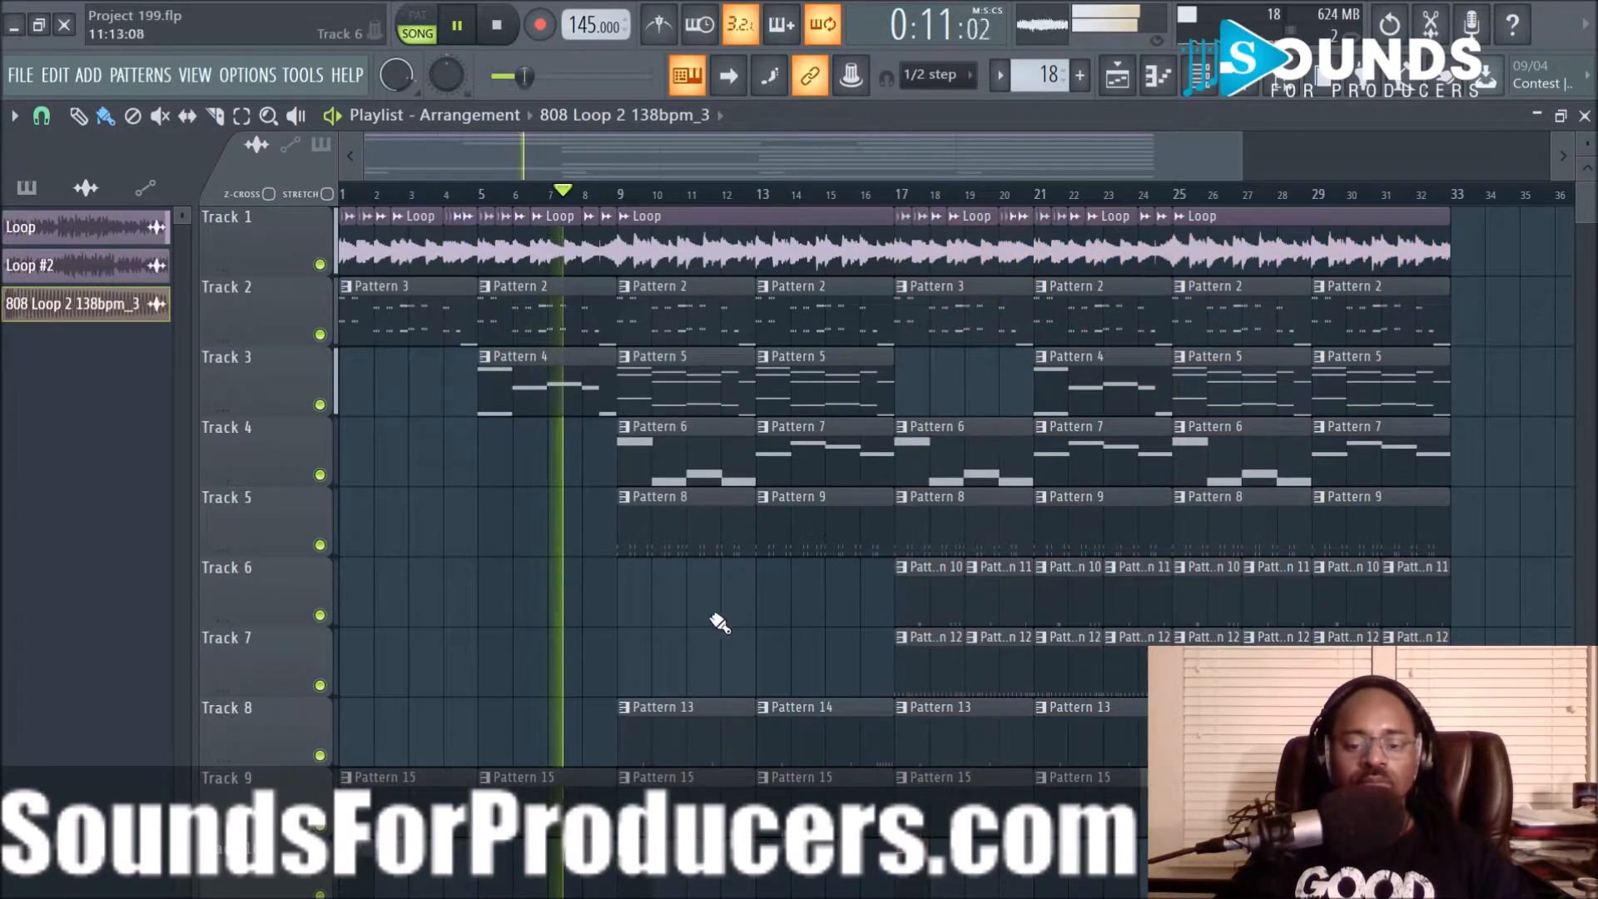
Delete the Pattern 8 and 9 clips on Track 5 and the Pattern 17 and 18 clips on Track 11 in bars 9 through 16
right_click(674, 535)
right_click(824, 545)
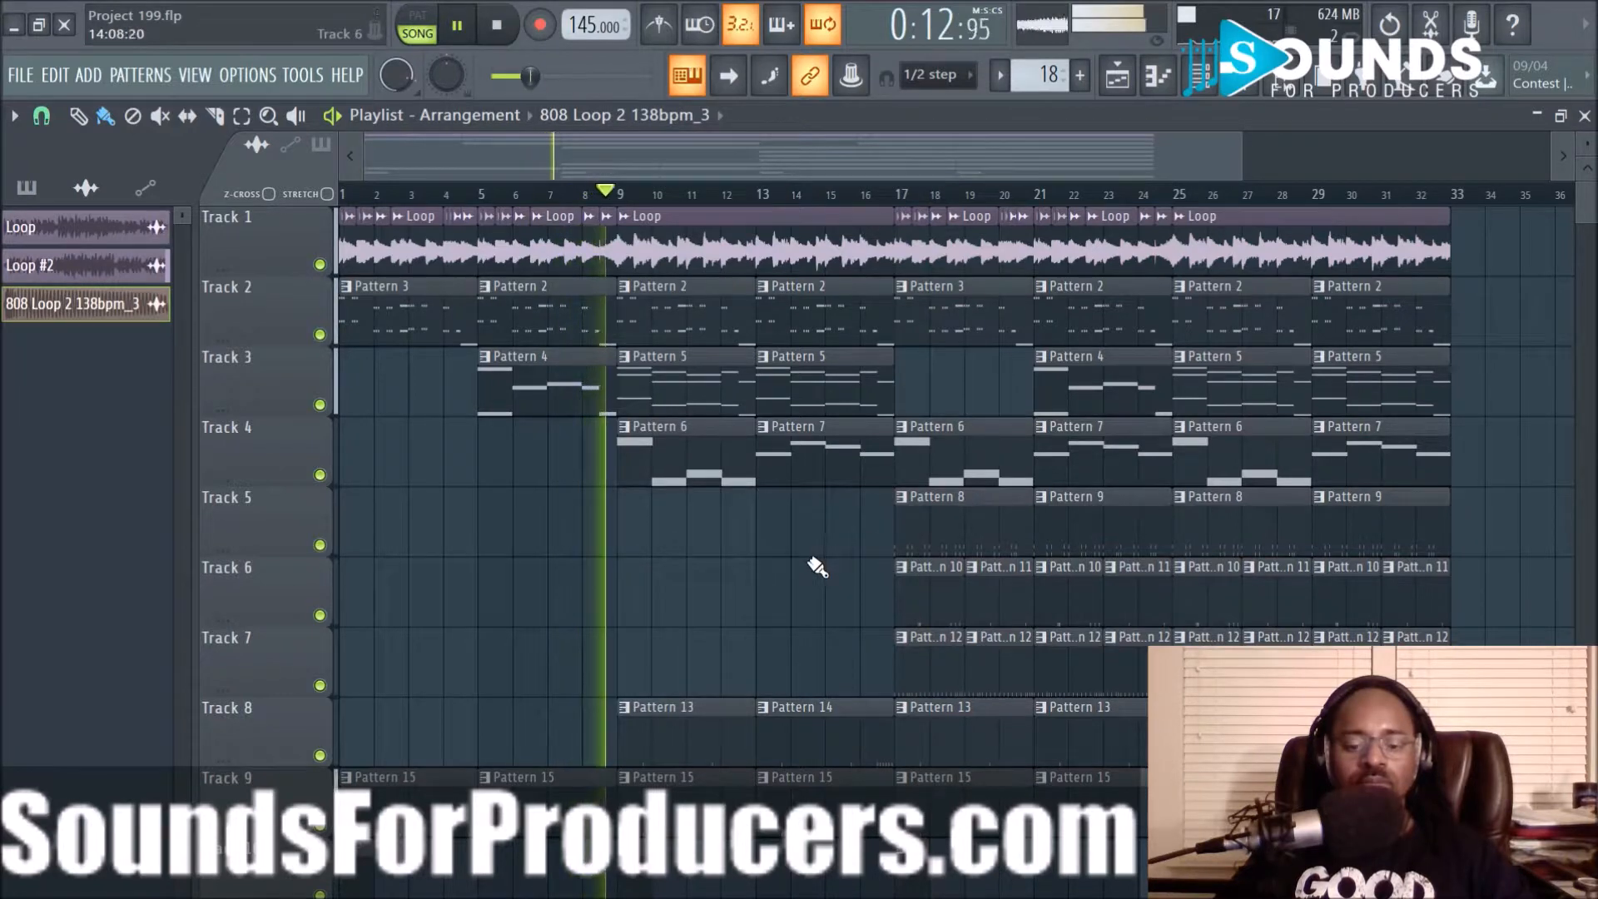
scroll(816, 566, "down", 3)
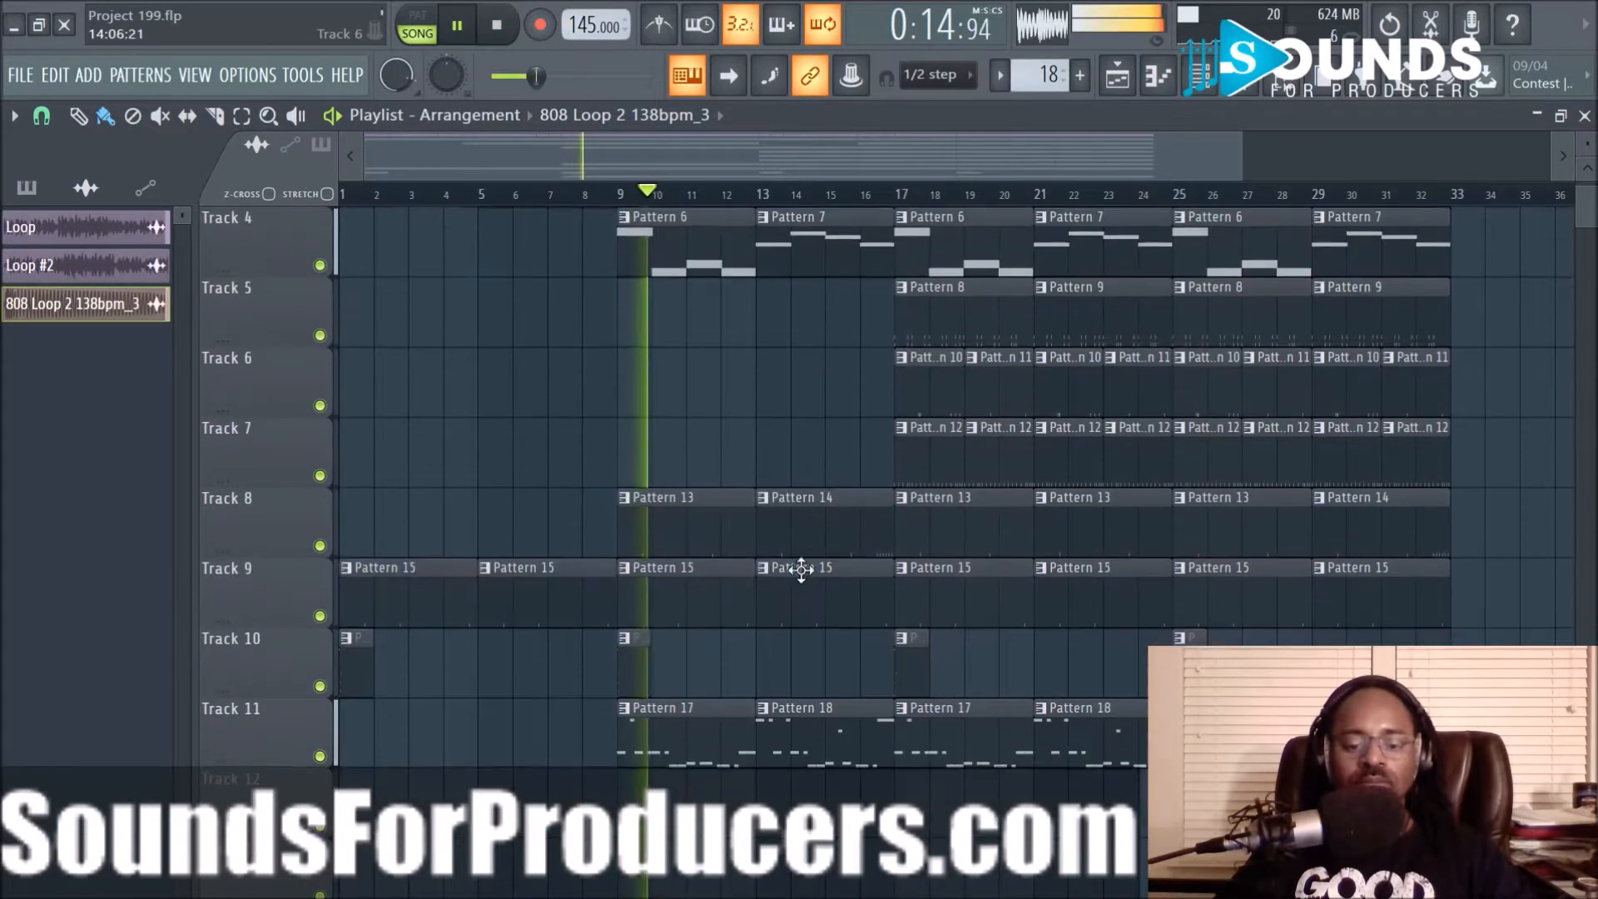
right_click(724, 713)
right_click(795, 721)
scroll(804, 714, "up", 3)
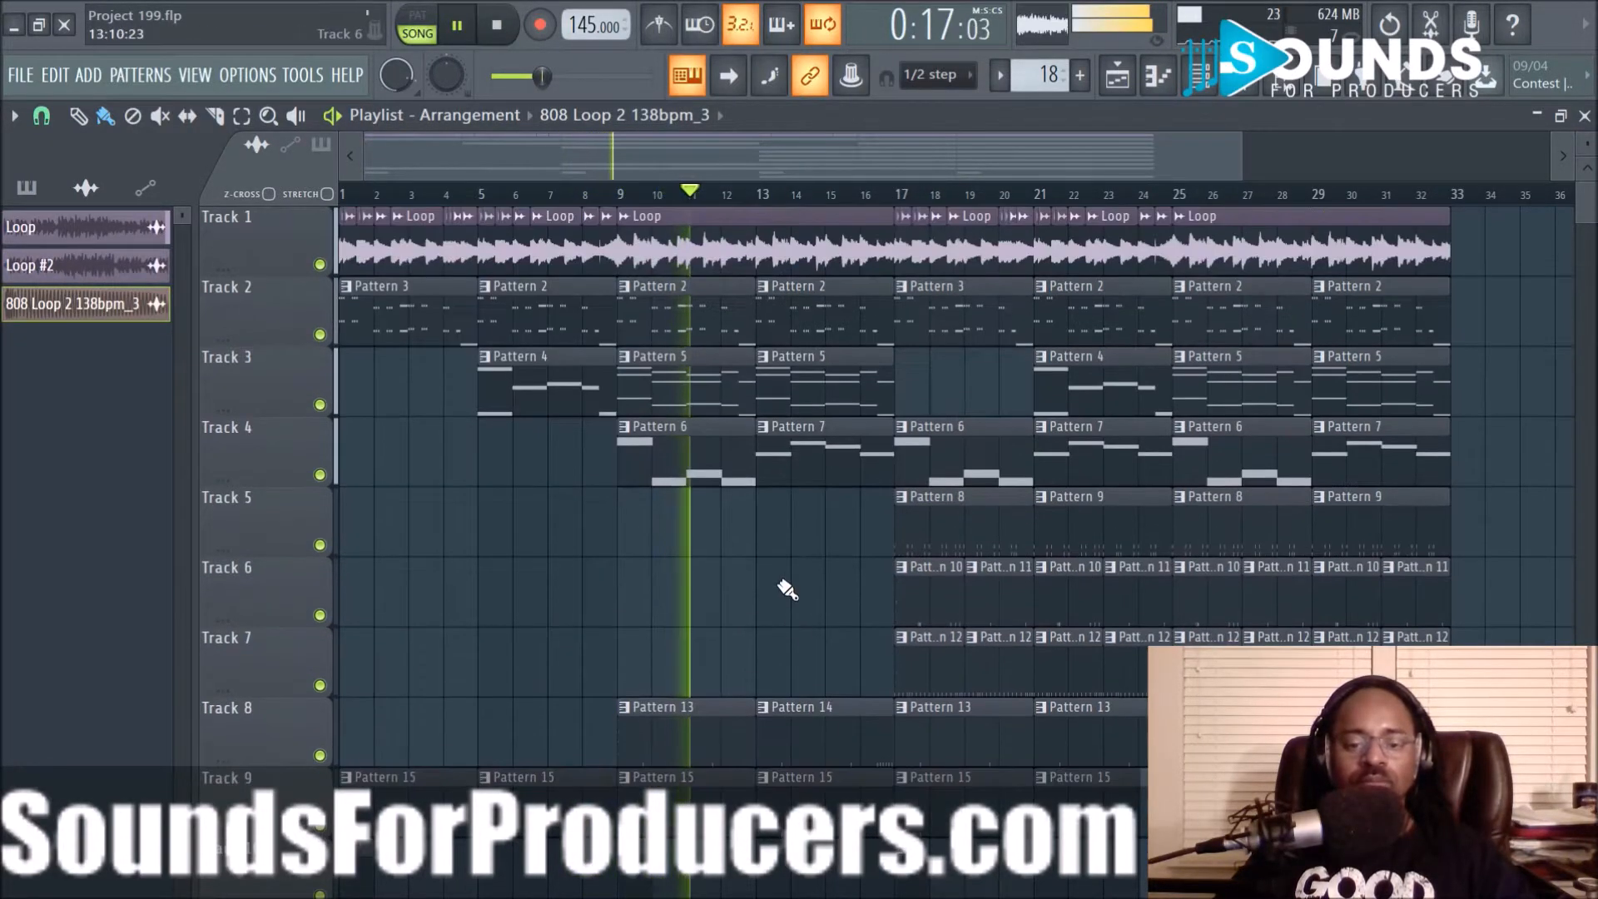
Stop playback and copy the Pattern 12 clip at bar 17 on Track 7 to bar 15
scroll(791, 198, "down", 1)
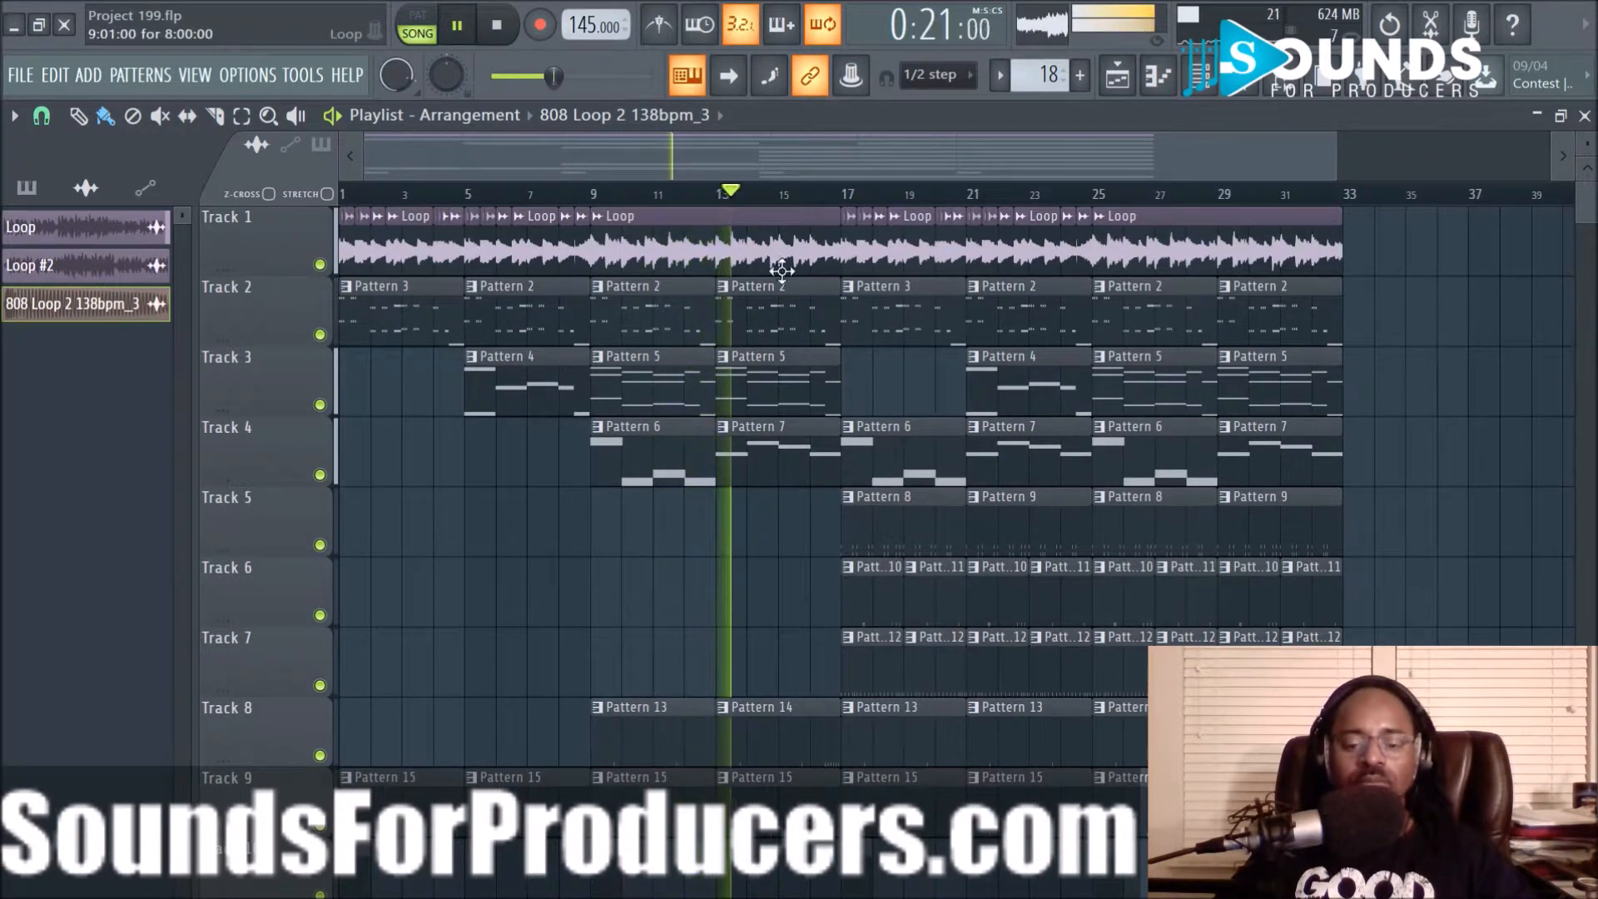
left_click(873, 675)
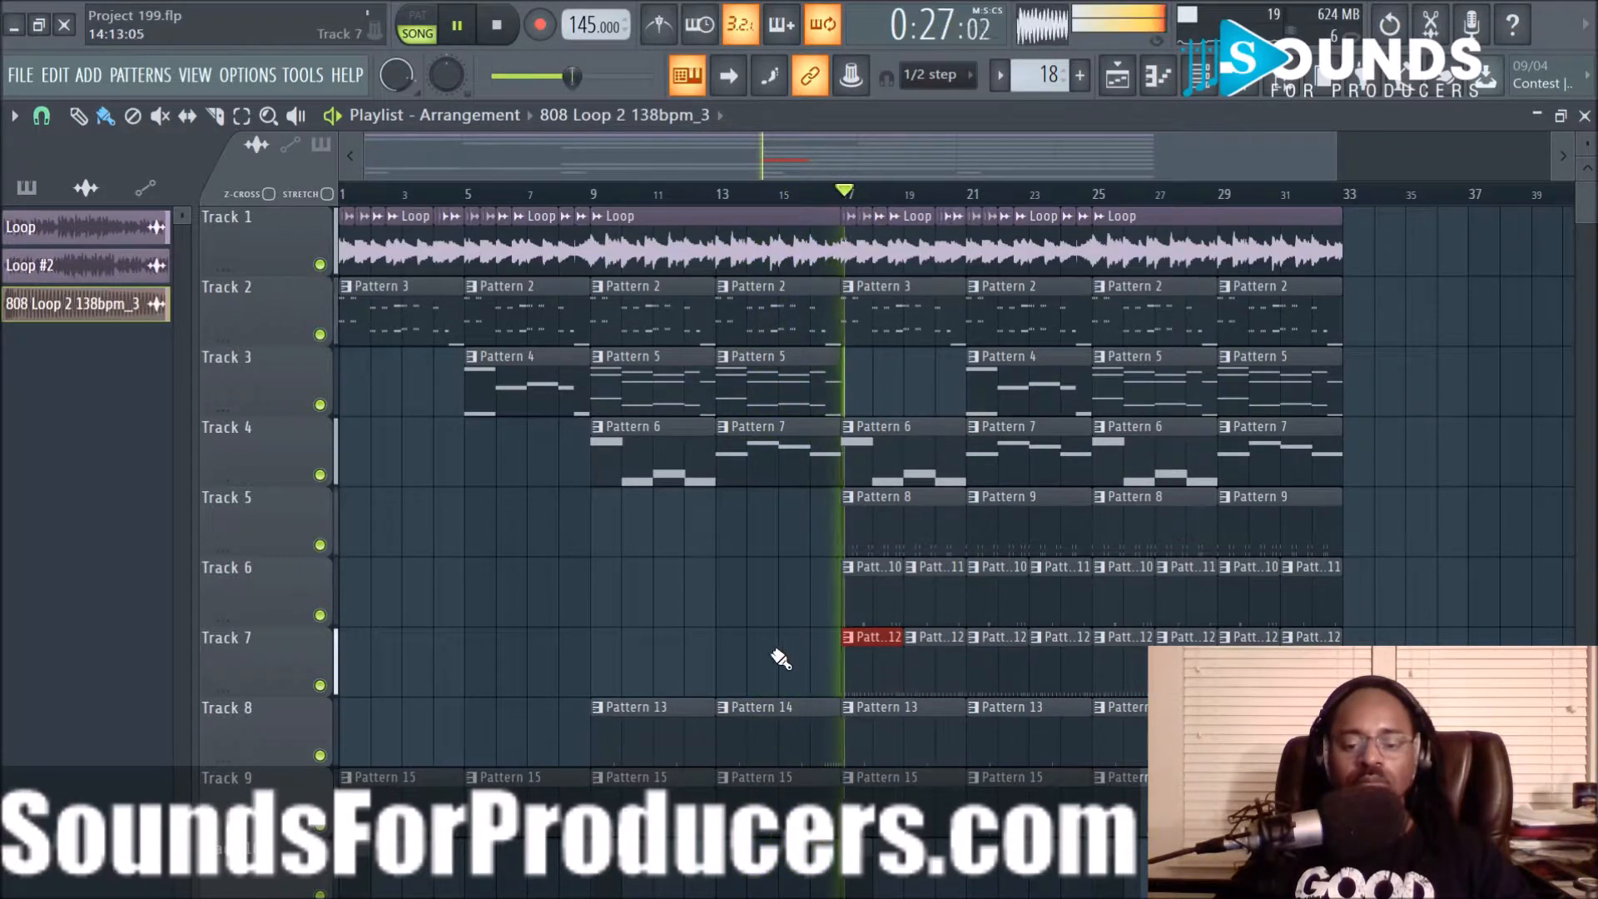
scroll(824, 205, "down", 3)
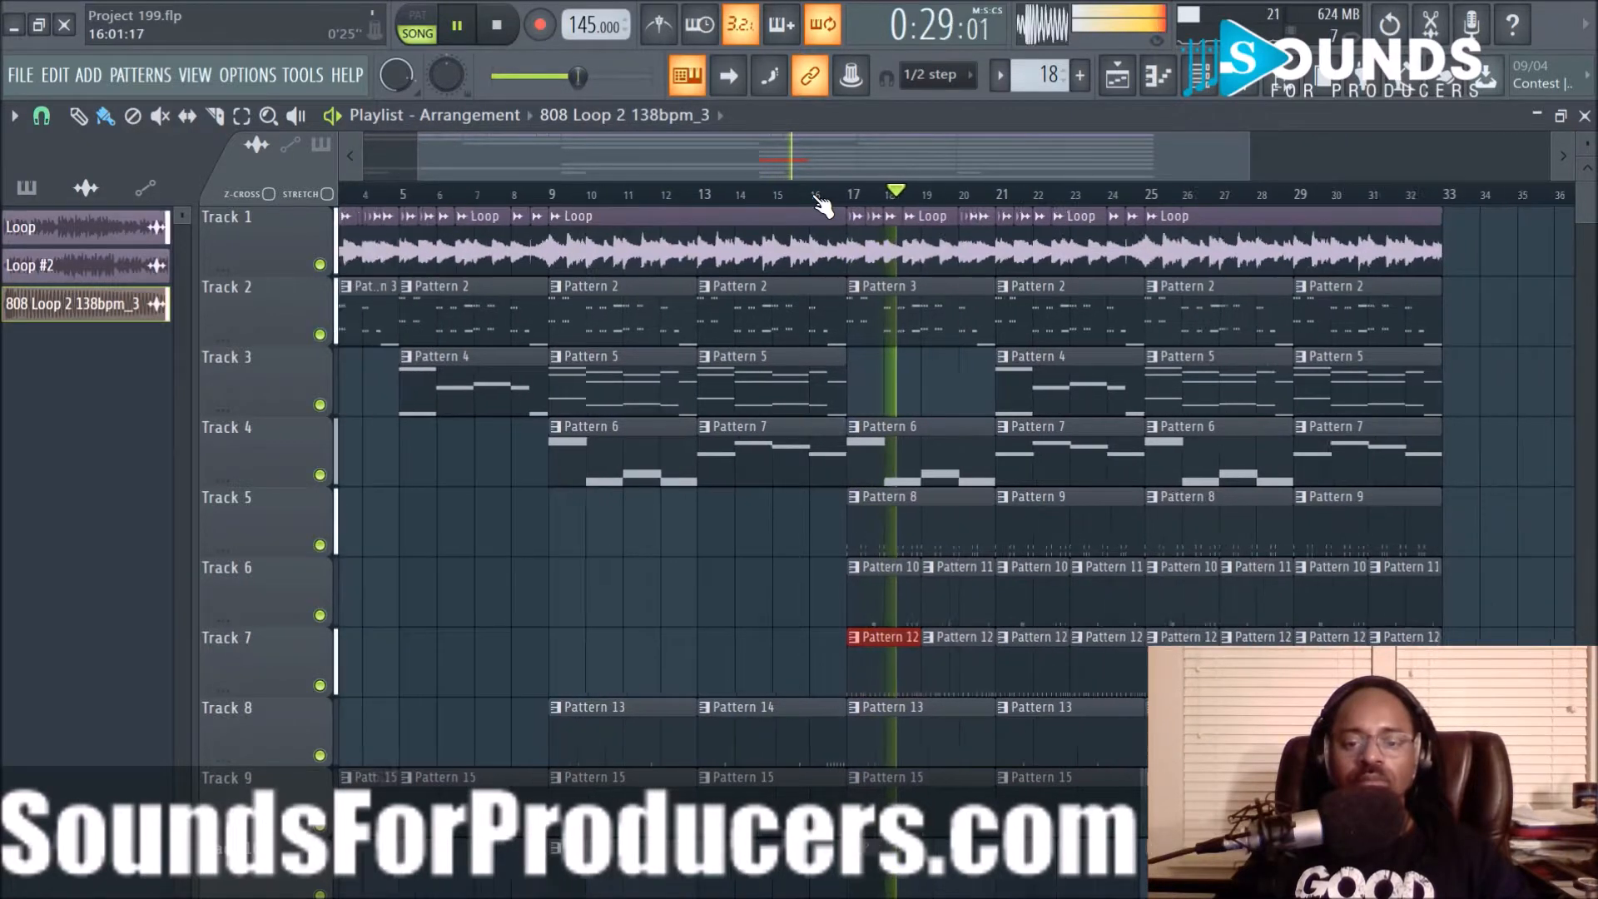
key("space")
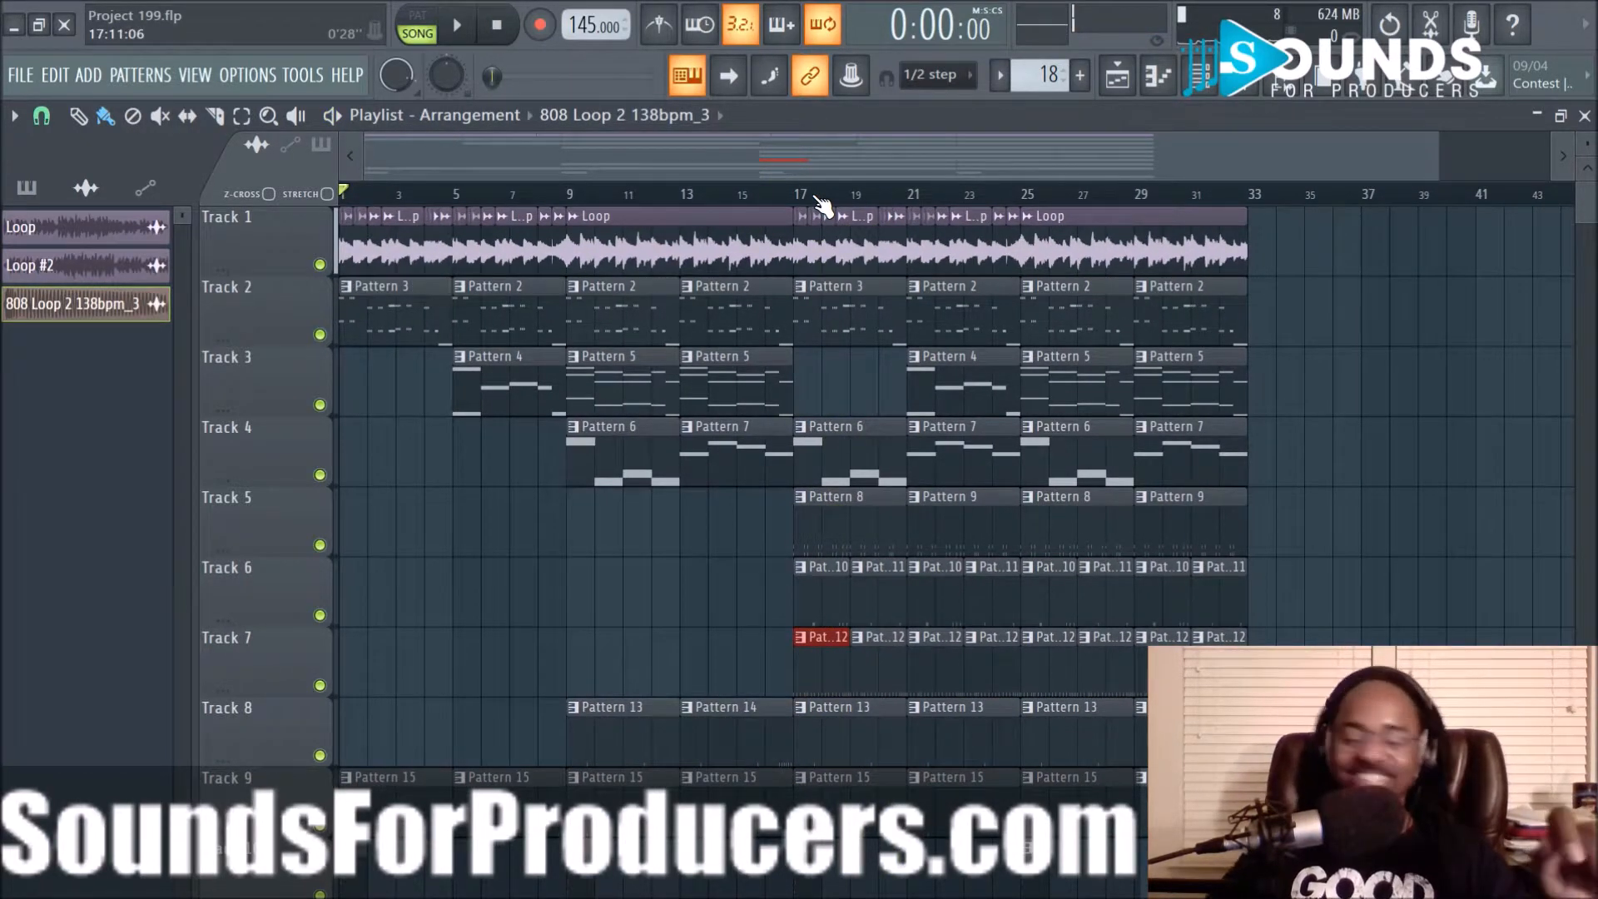
scroll(822, 204, "up", 3)
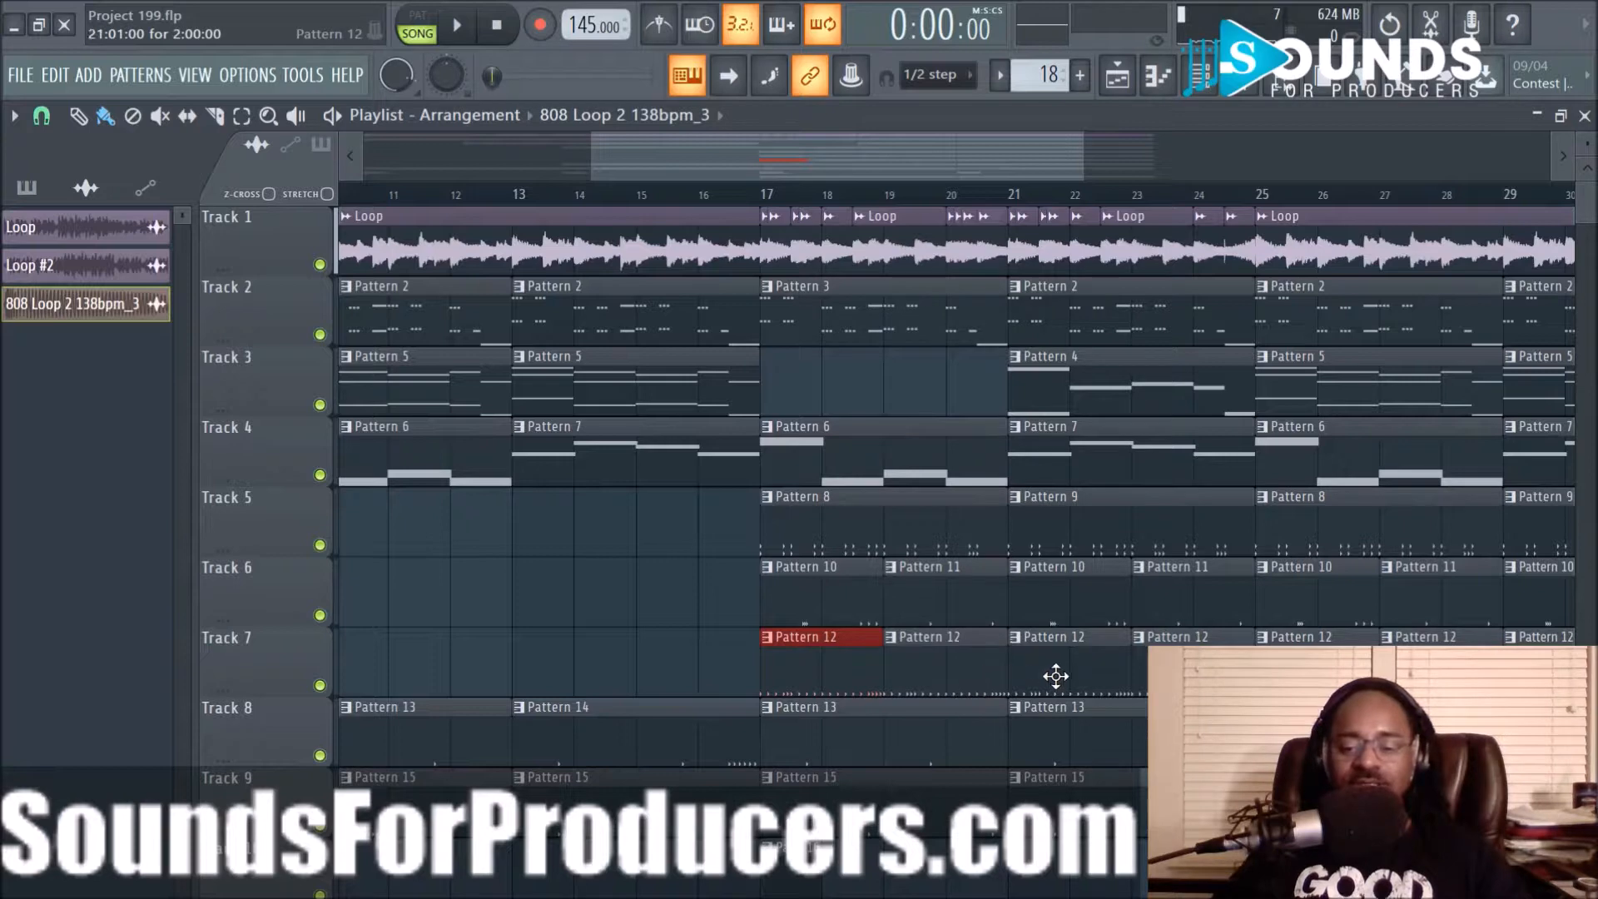
left_click_drag(861, 667, 682, 660)
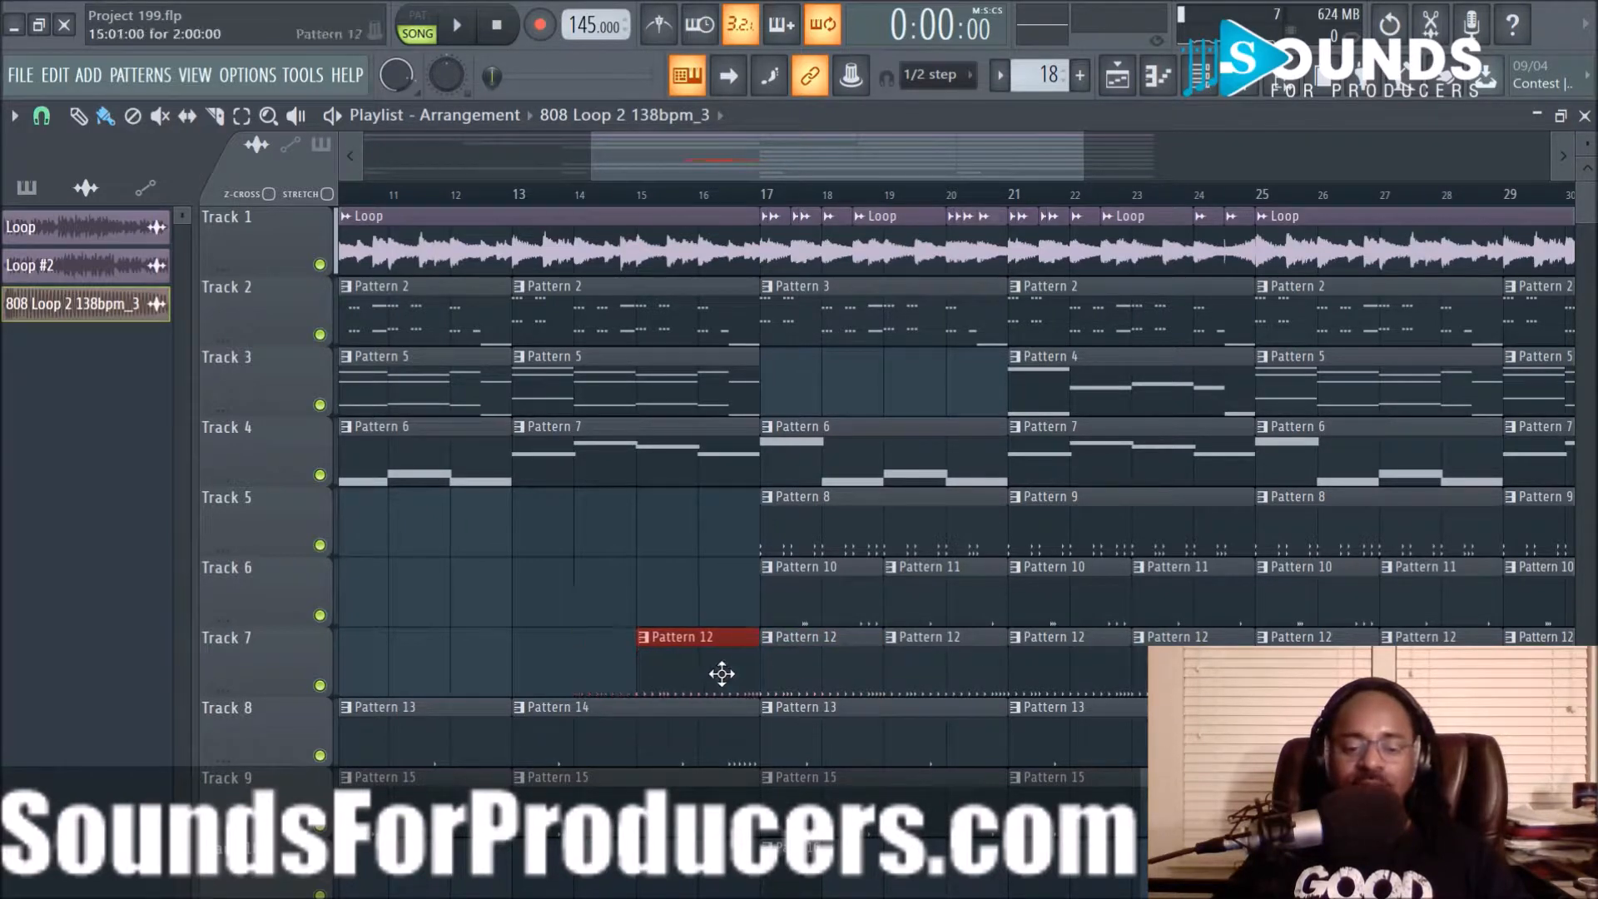
Play the song from the start through bar 24 and check all tracks around the transition at bar 17
scroll(714, 208, "down", 3)
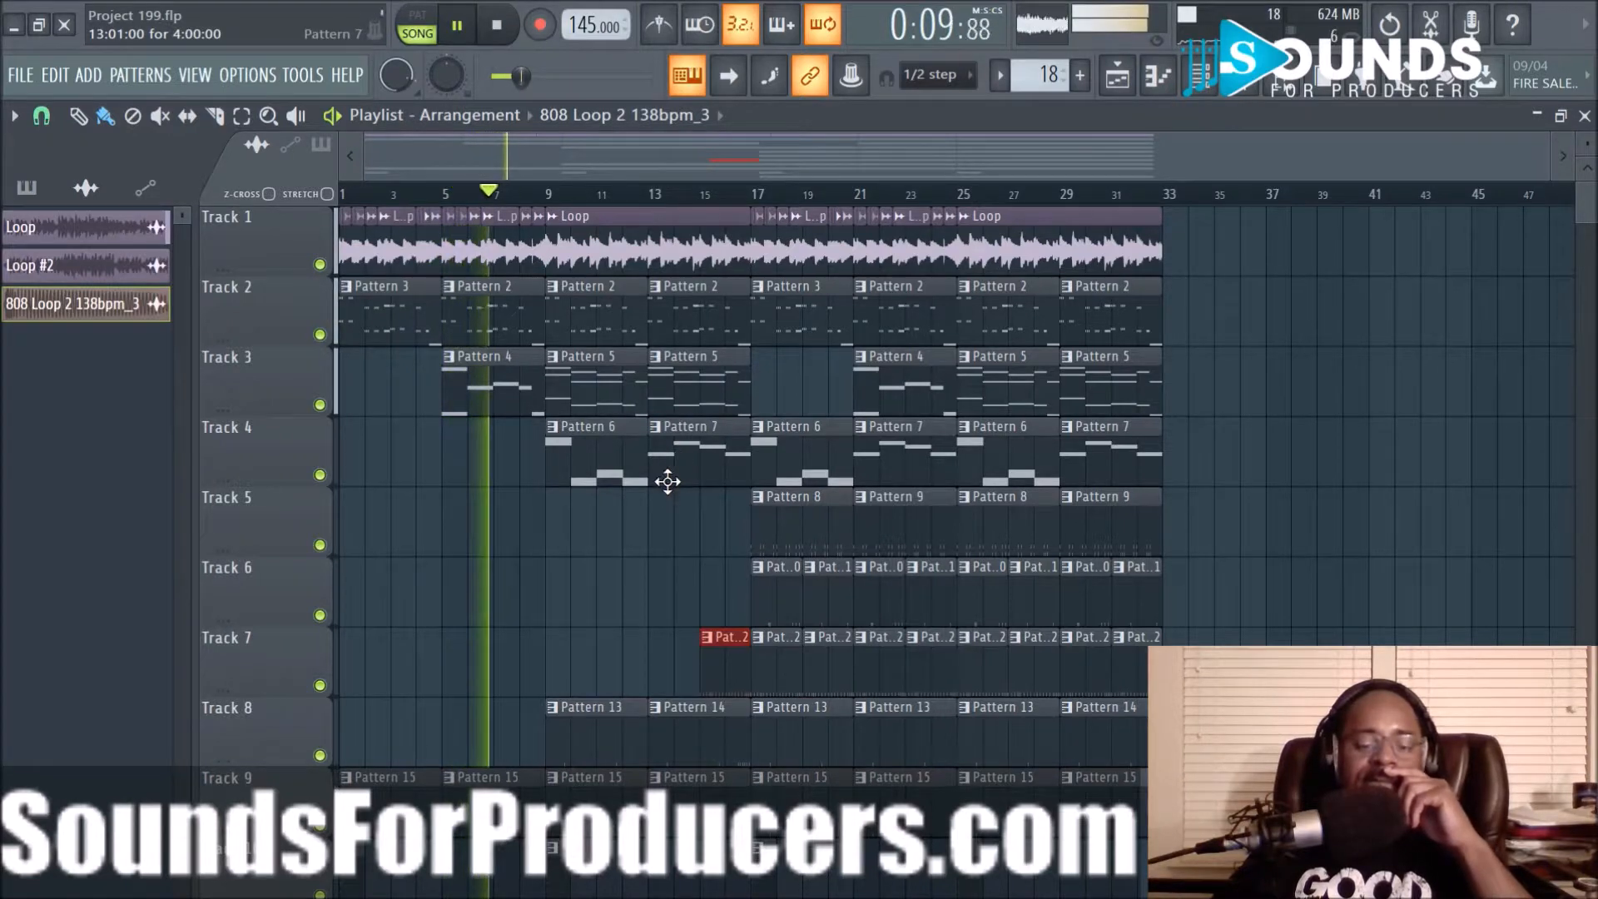
scroll(644, 550, "down", 1)
scroll(647, 537, "down", 1)
scroll(646, 533, "up", 1)
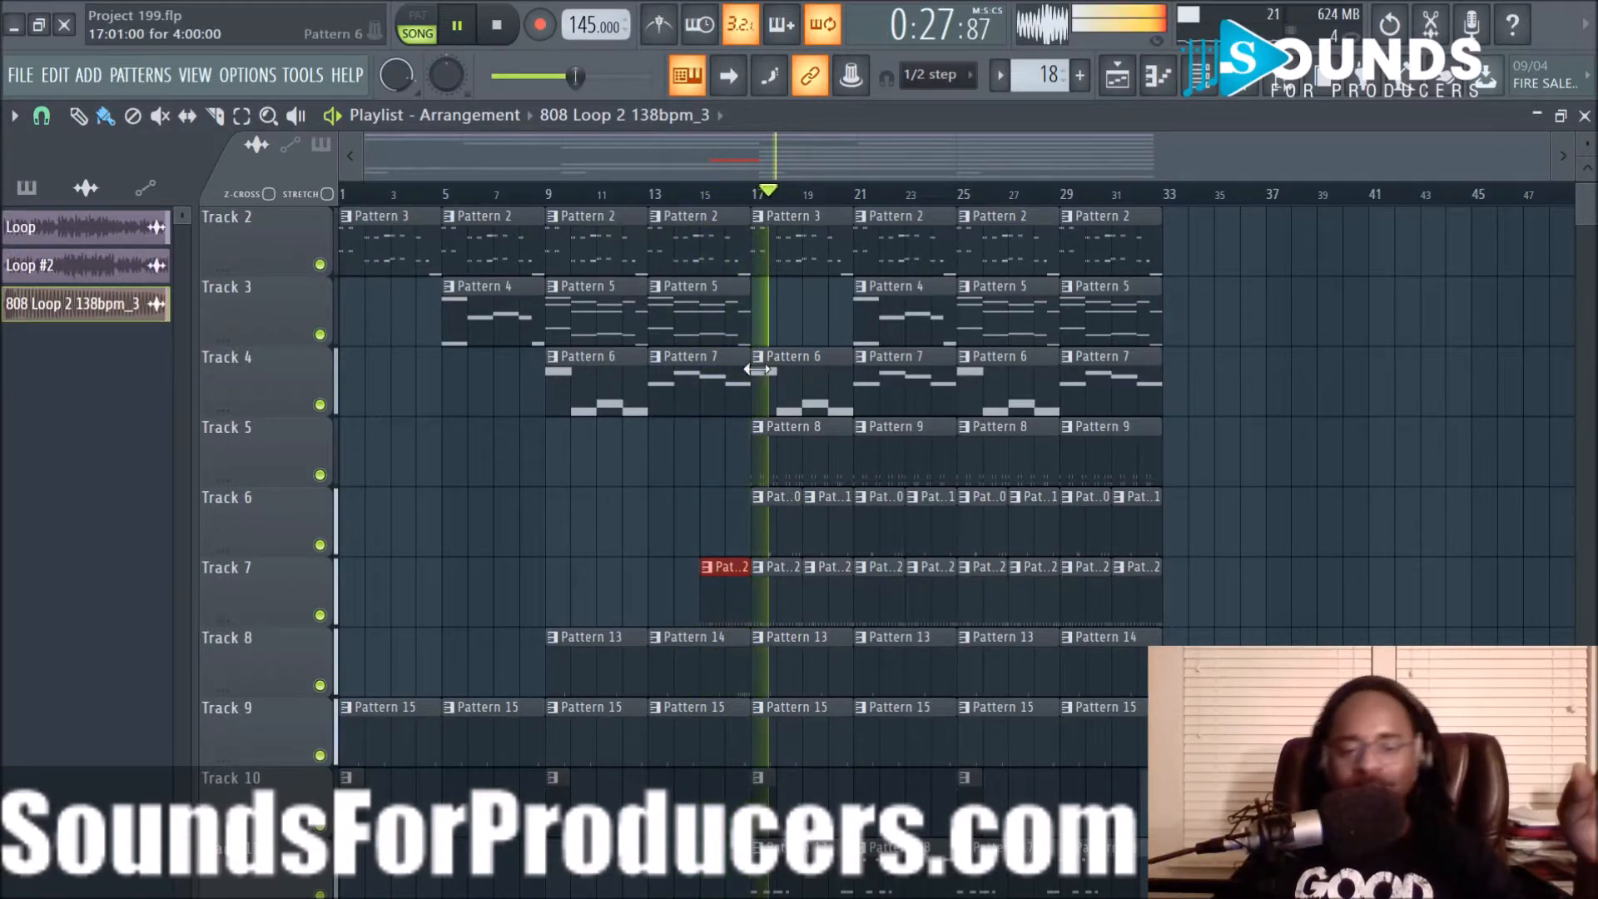
scroll(785, 420, "down", 4)
scroll(788, 433, "up", 5)
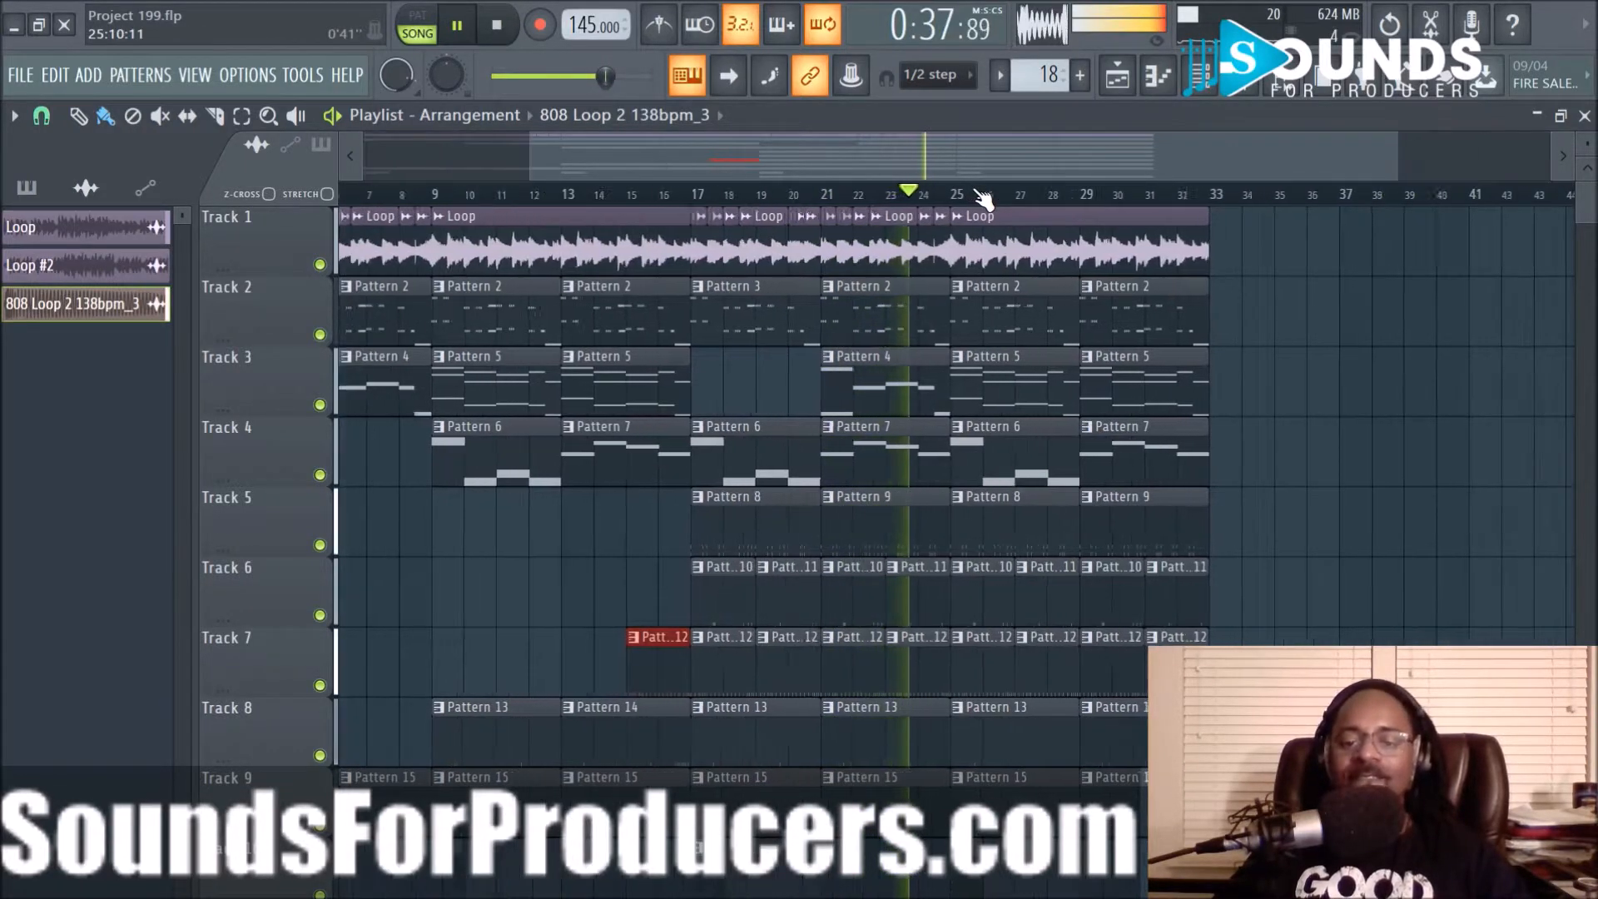
scroll(1249, 403, "down", 4)
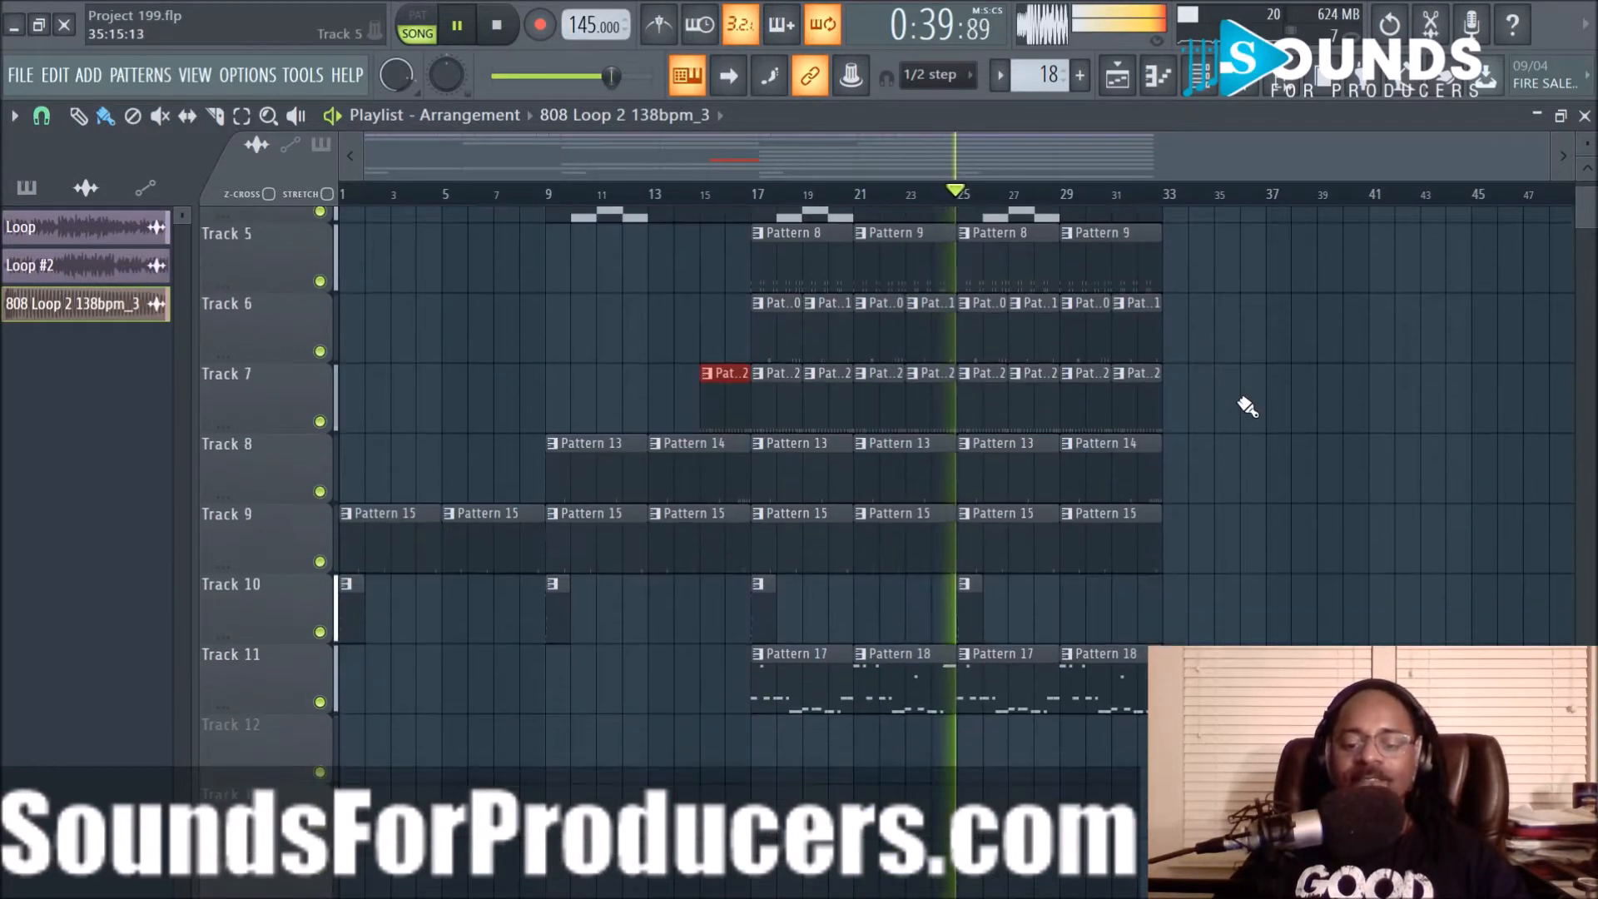
Restart playback from bar 13 and delete the Pattern 17 and Pattern 18 clips in bars 17 through 24 on Track 11
key("space")
key("space")
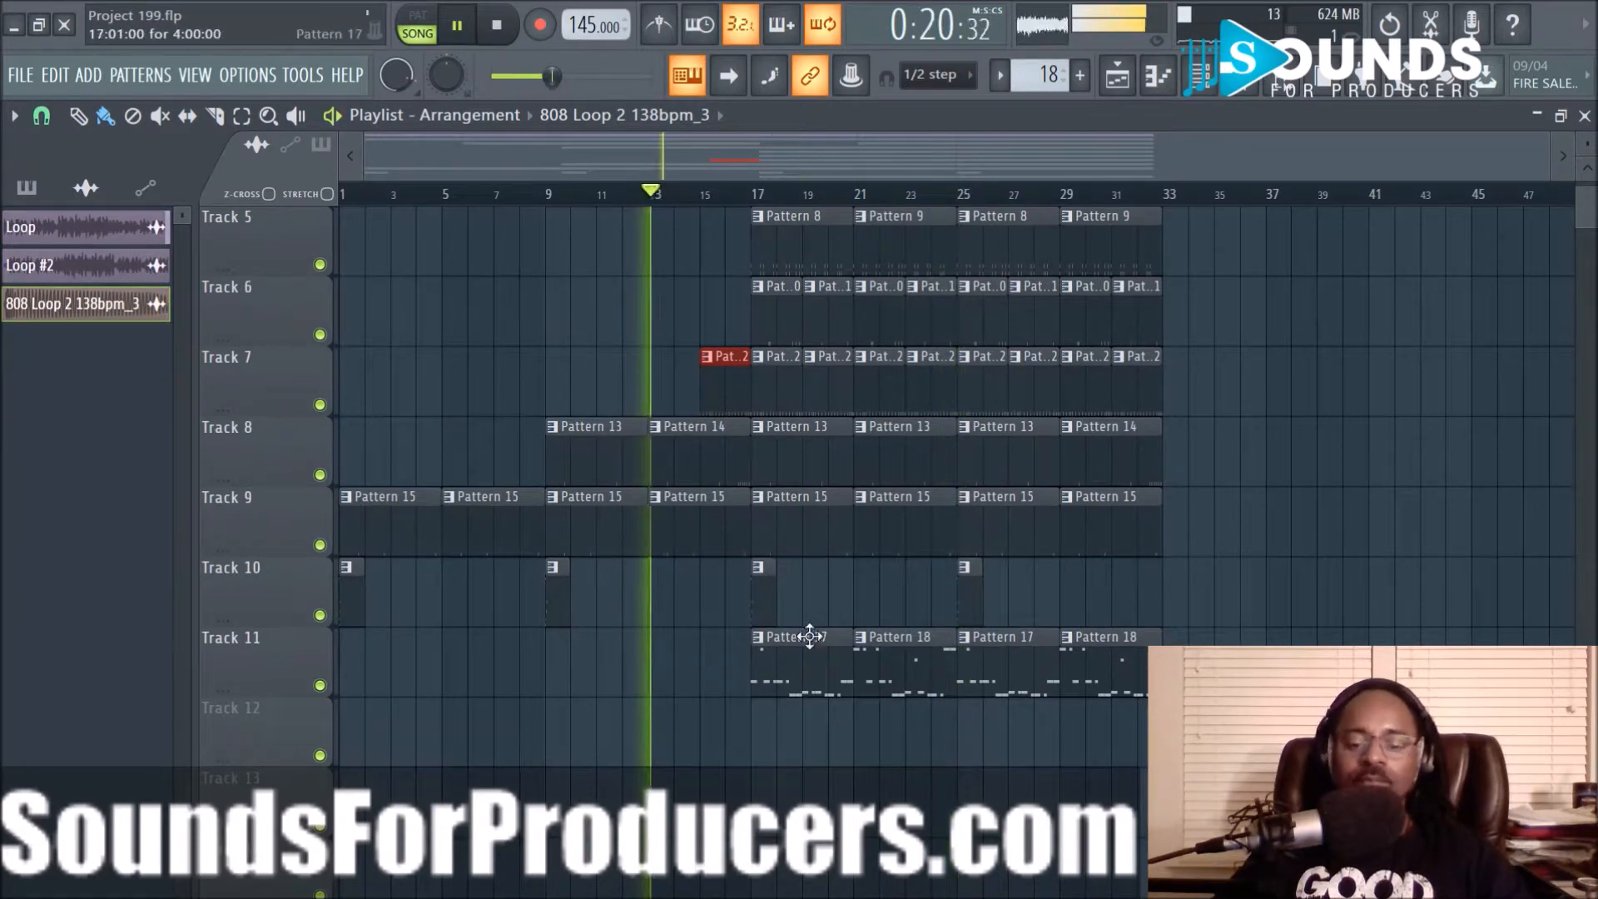
right_click(842, 670)
right_click(882, 670)
scroll(1090, 620, "up", 4)
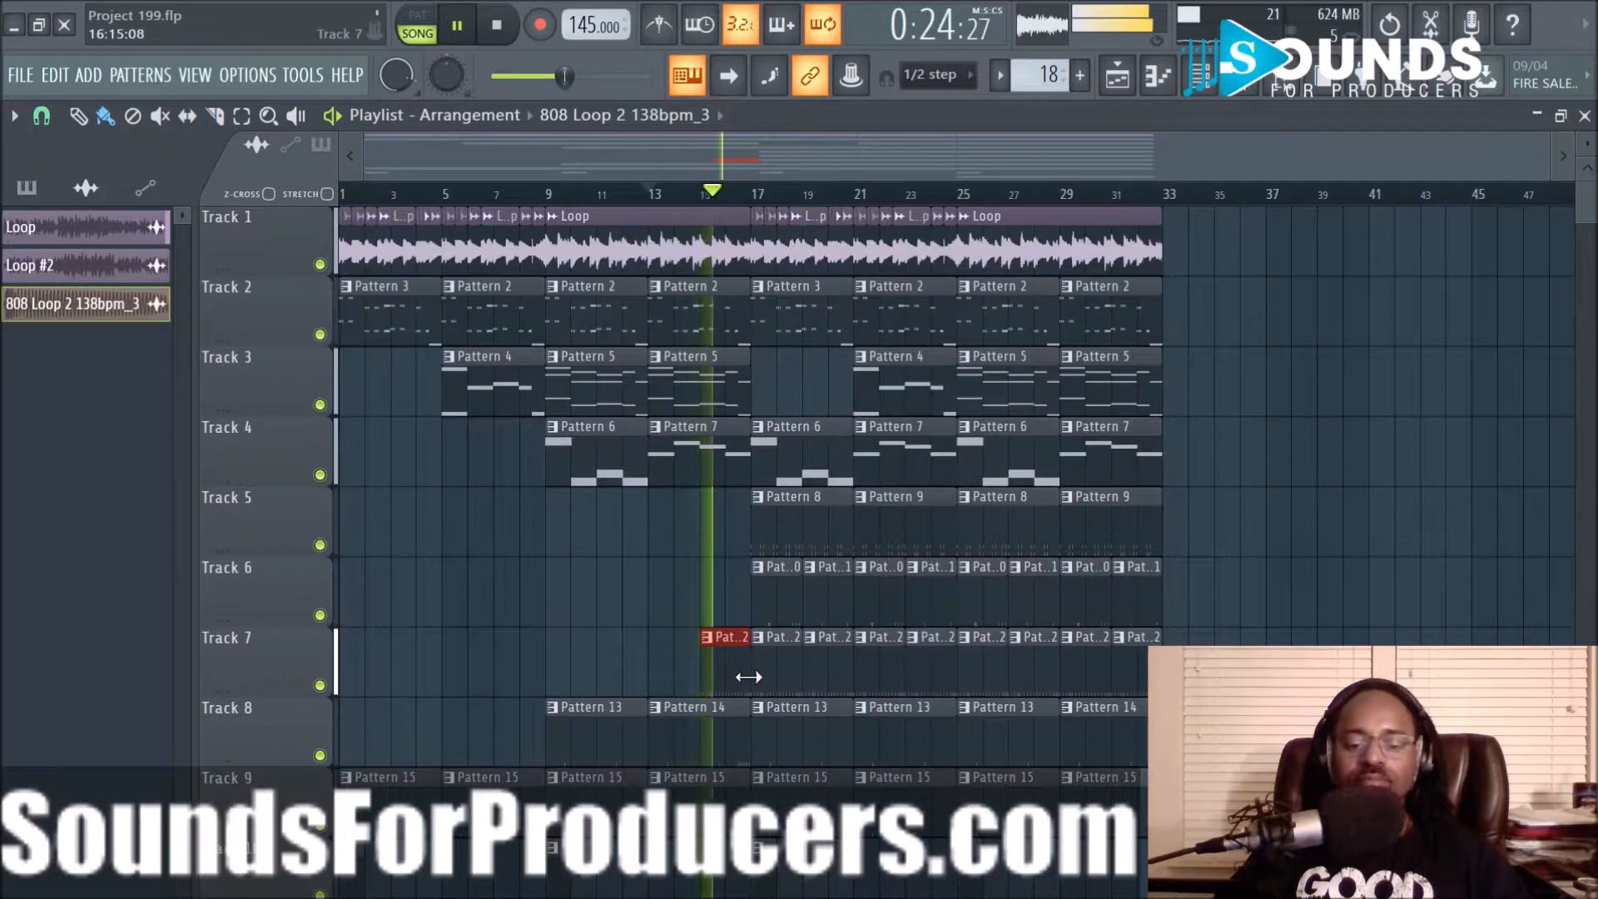
Change the playlist snap setting and shorten the Pattern 12 clip at bar 15 on Track 7 to end halfway through bar 16
key("space")
key("space")
scroll(704, 200, "up", 3)
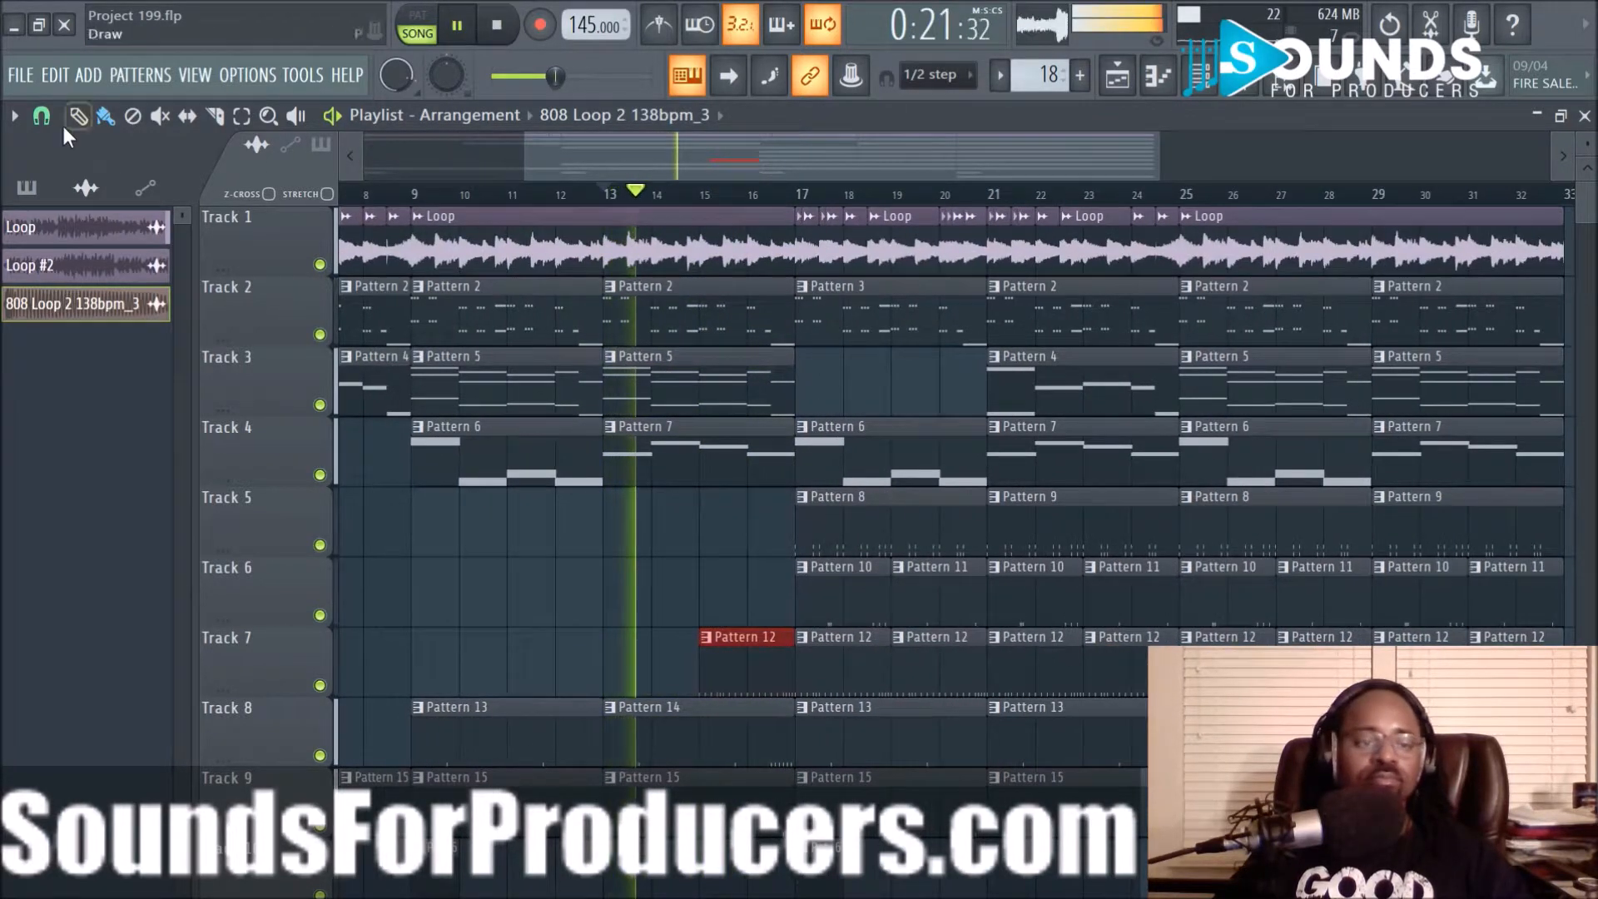
left_click(42, 116)
left_click(79, 409)
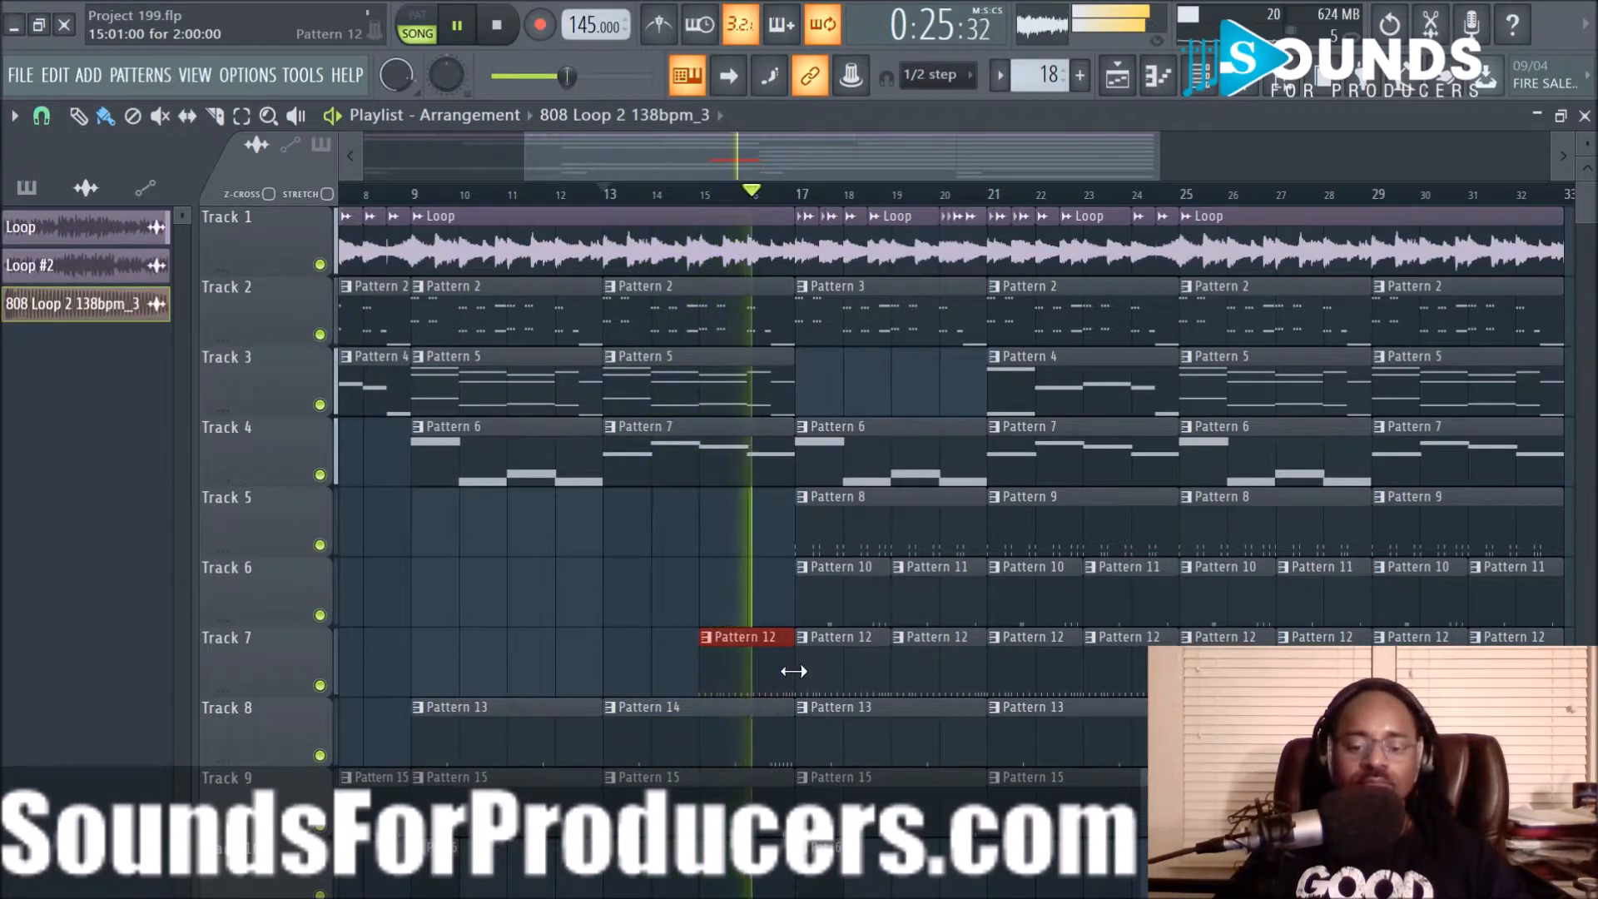
left_click_drag(792, 668, 769, 665)
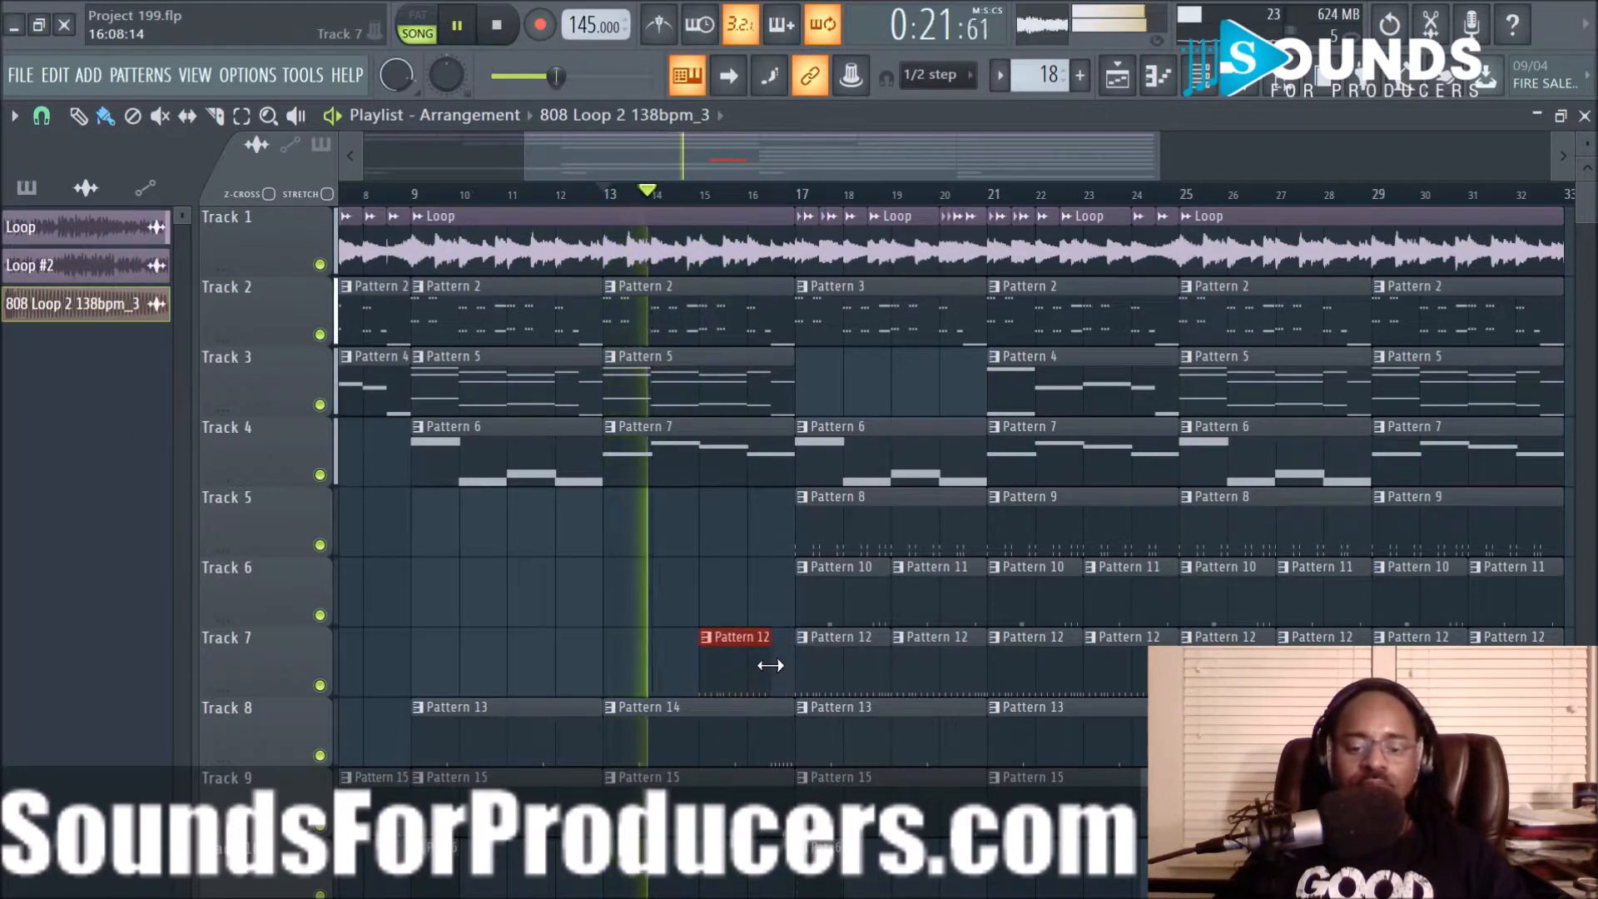
Shorten the bar 13 clips of Patterns 5, 2 and 15 on Tracks 3, 2 and 9 to end halfway through bar 16, and replay the transition
scroll(767, 202, "up", 2)
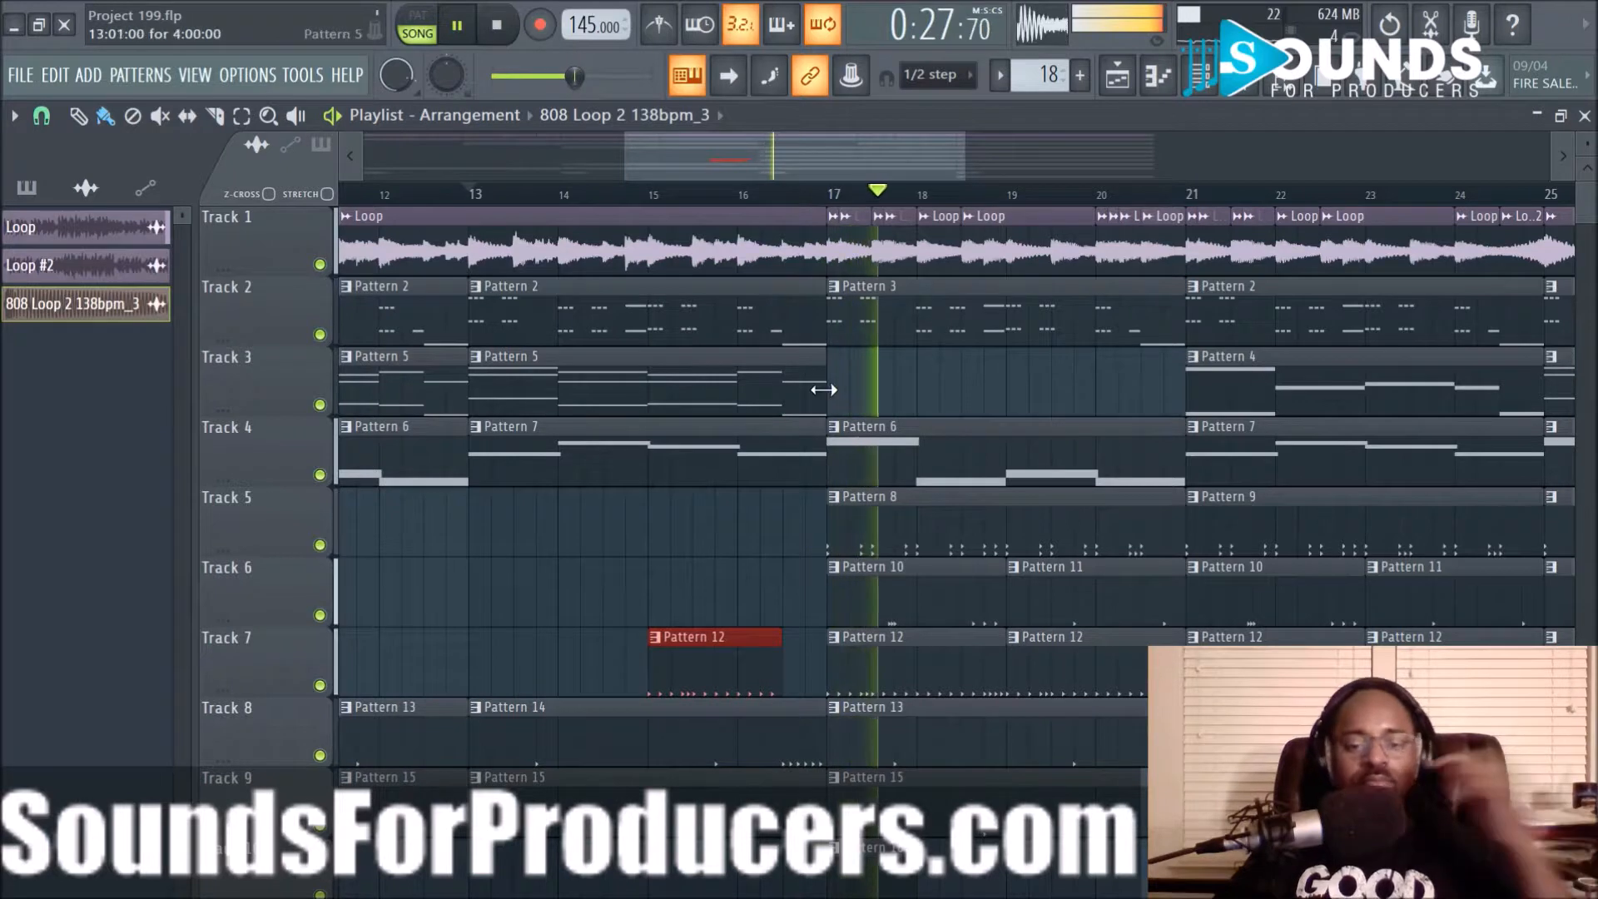
left_click_drag(824, 372, 782, 375)
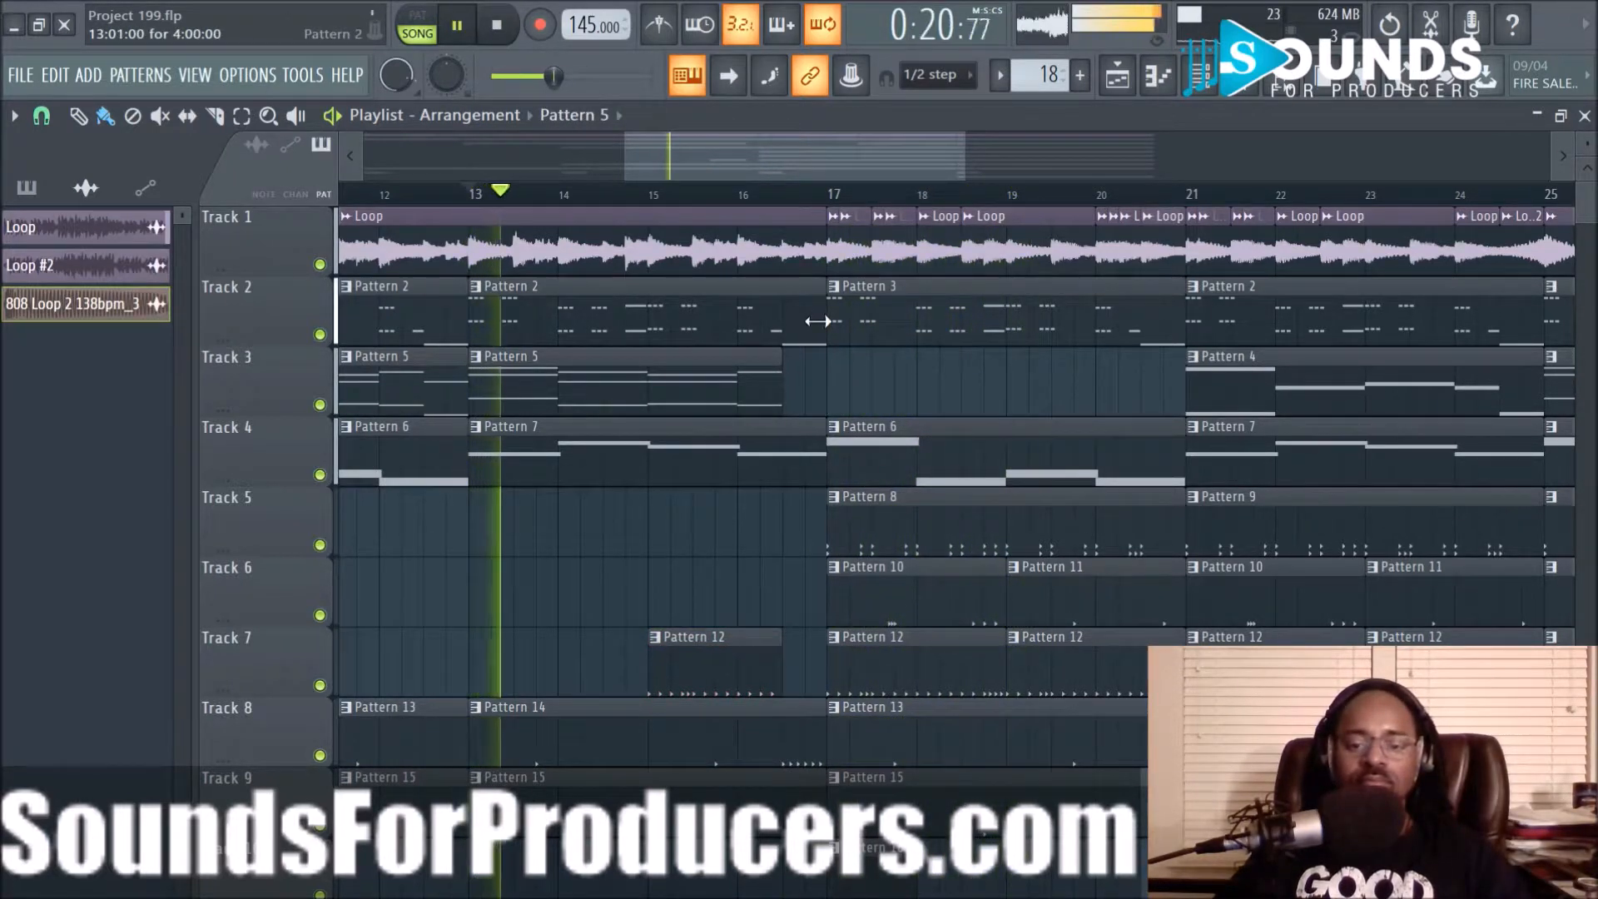
left_click_drag(818, 321, 782, 321)
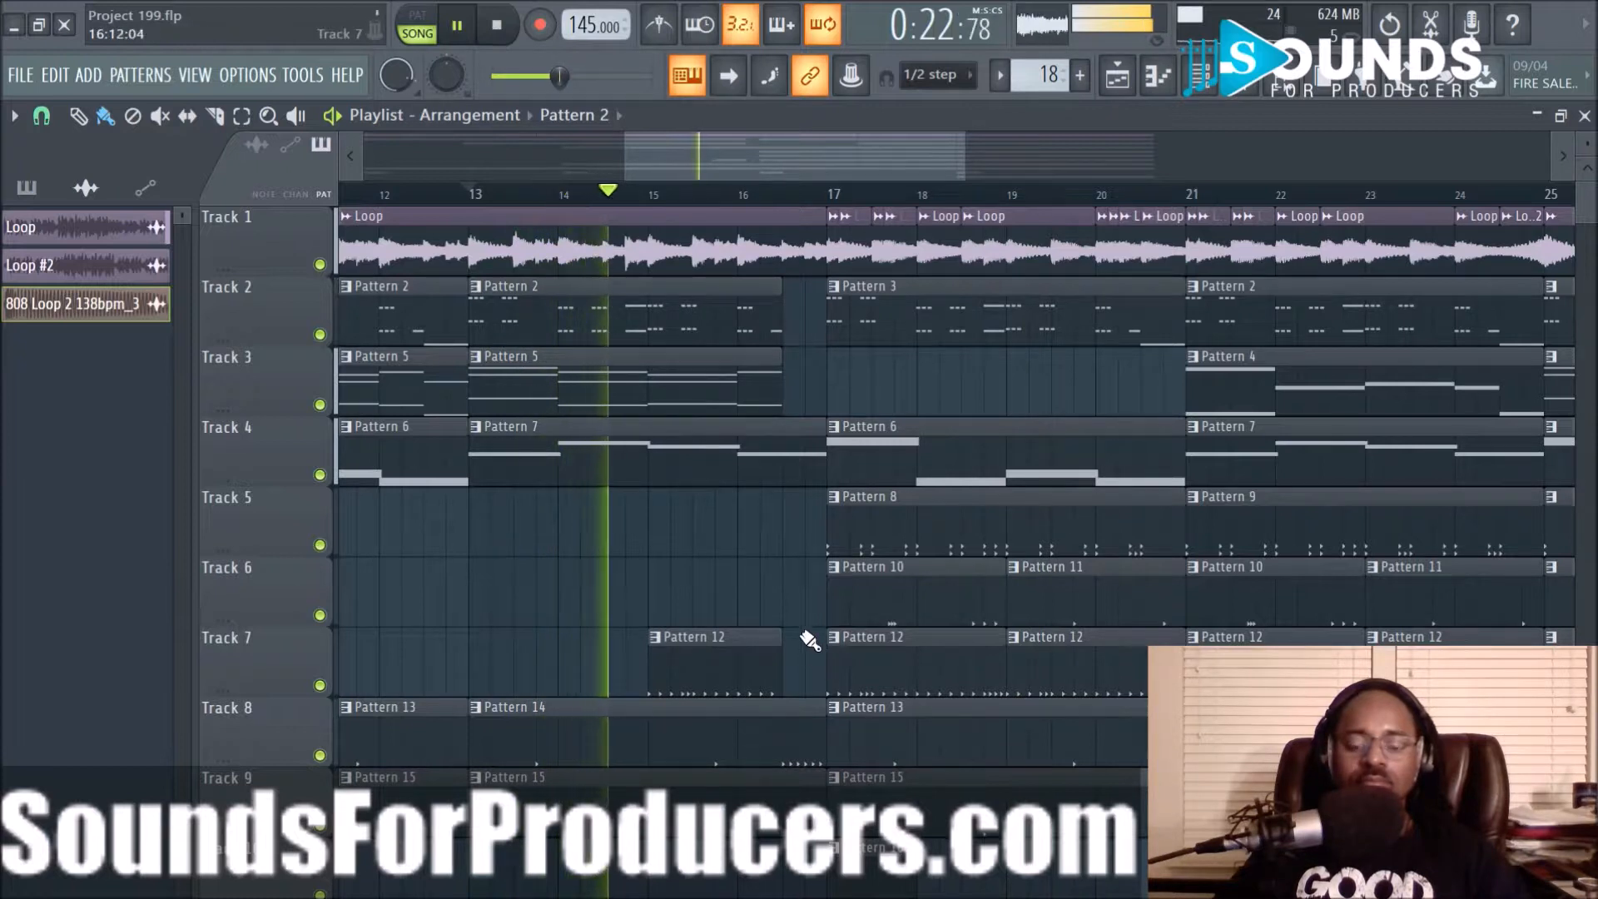
left_click_drag(817, 811, 782, 813)
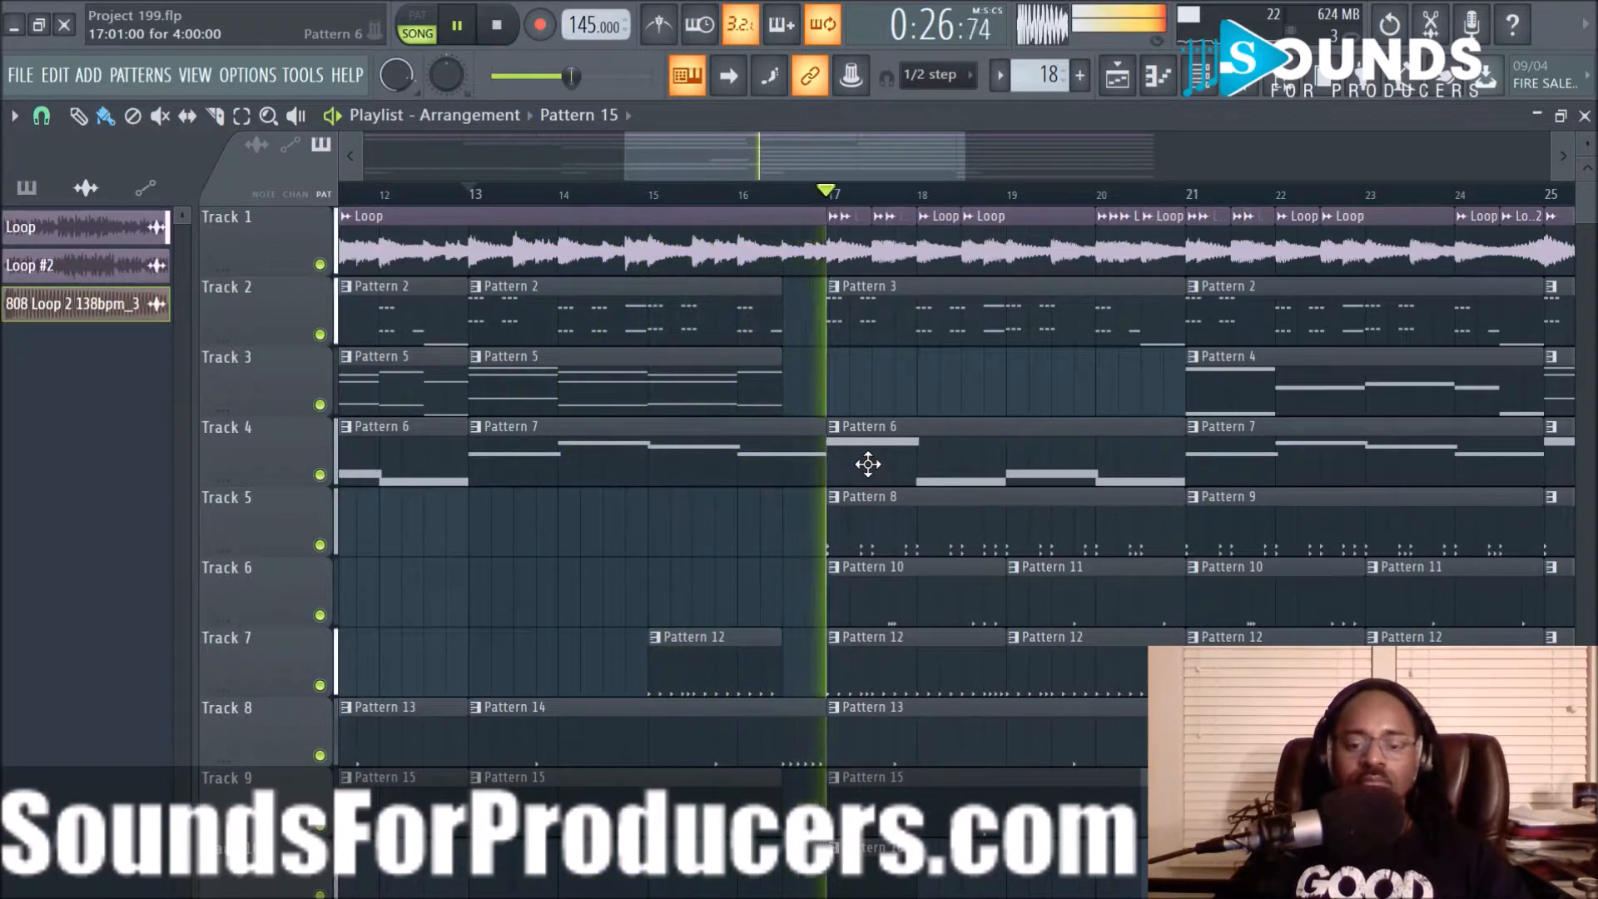
key("space")
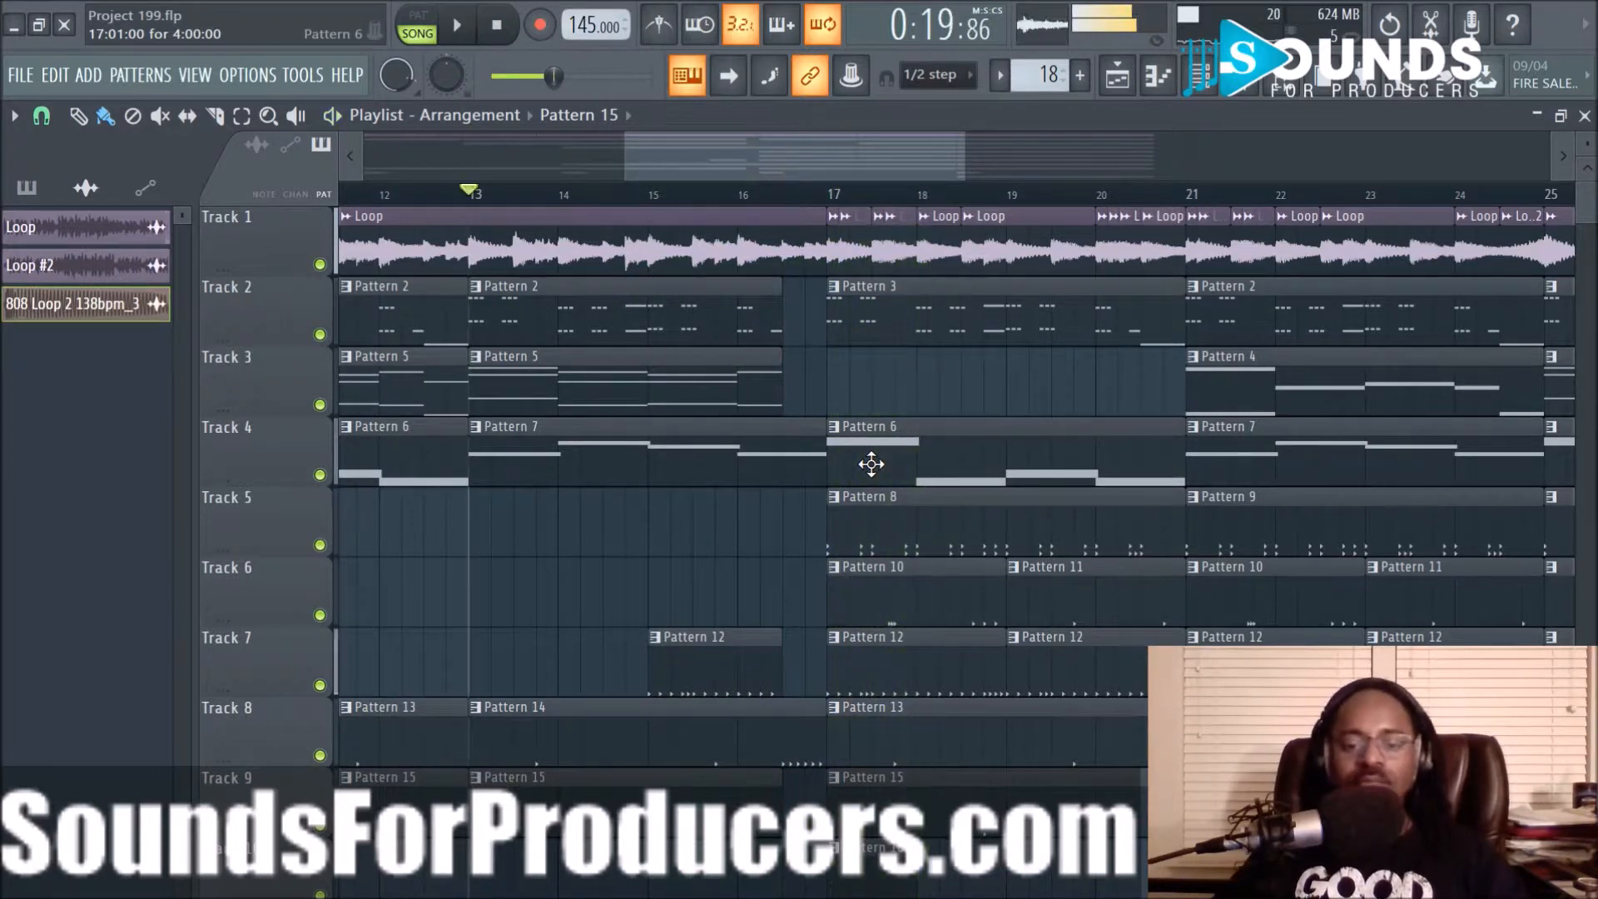
key("space")
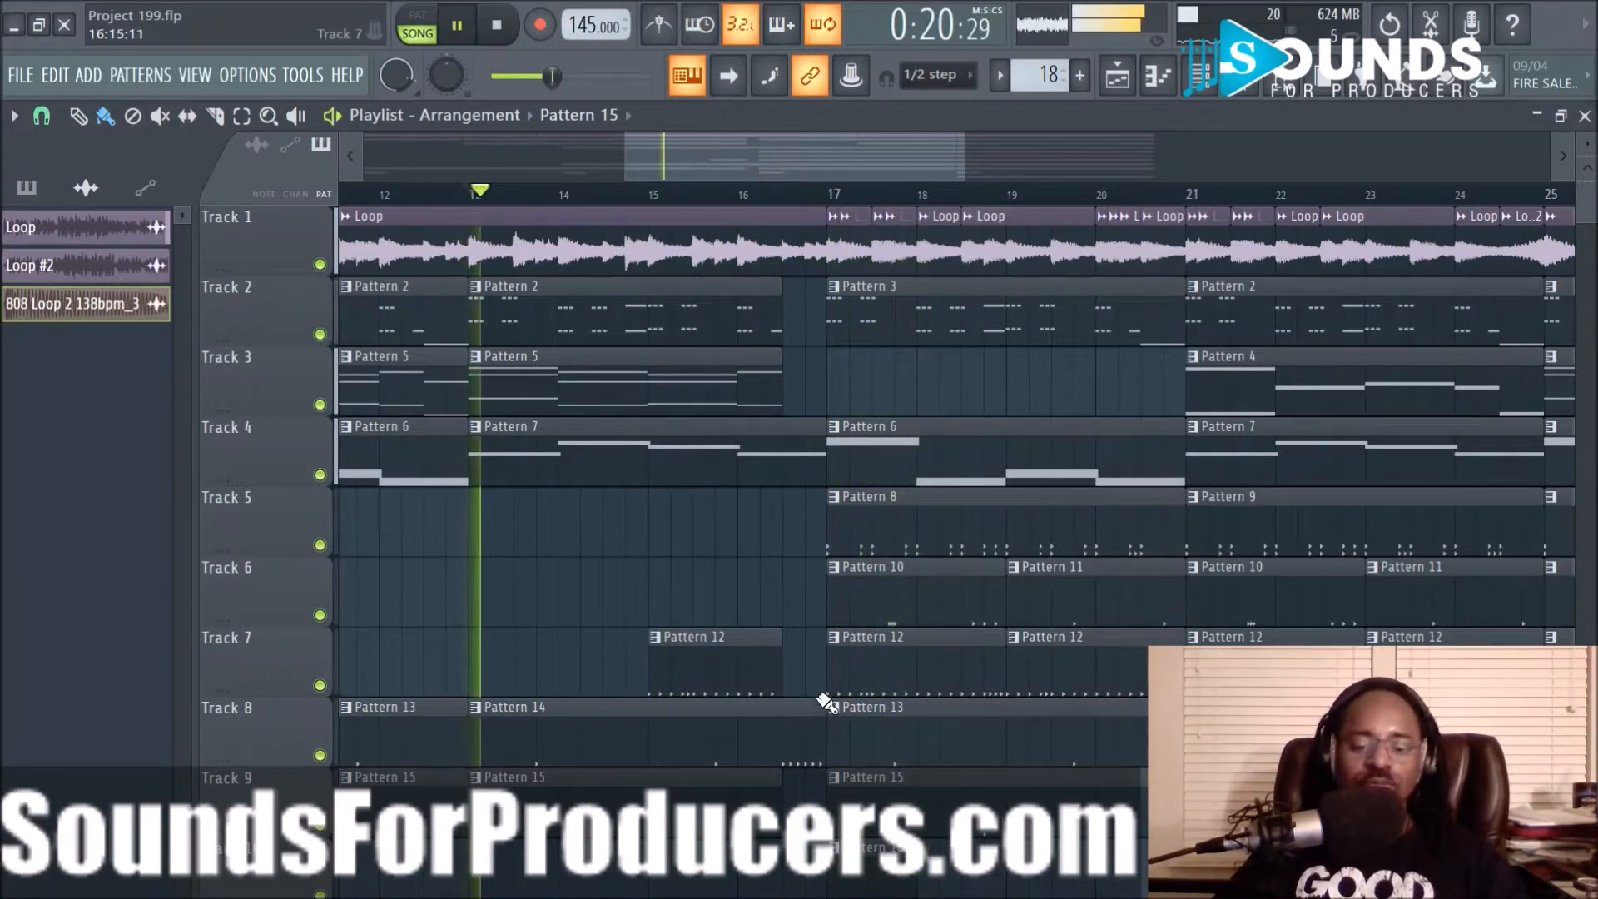
Open Pattern 14's Catch It Snare 1 notes, check the velocities of the closing snare roll, and return to the playlist
double_click(806, 741)
left_click_drag(737, 167, 606, 173)
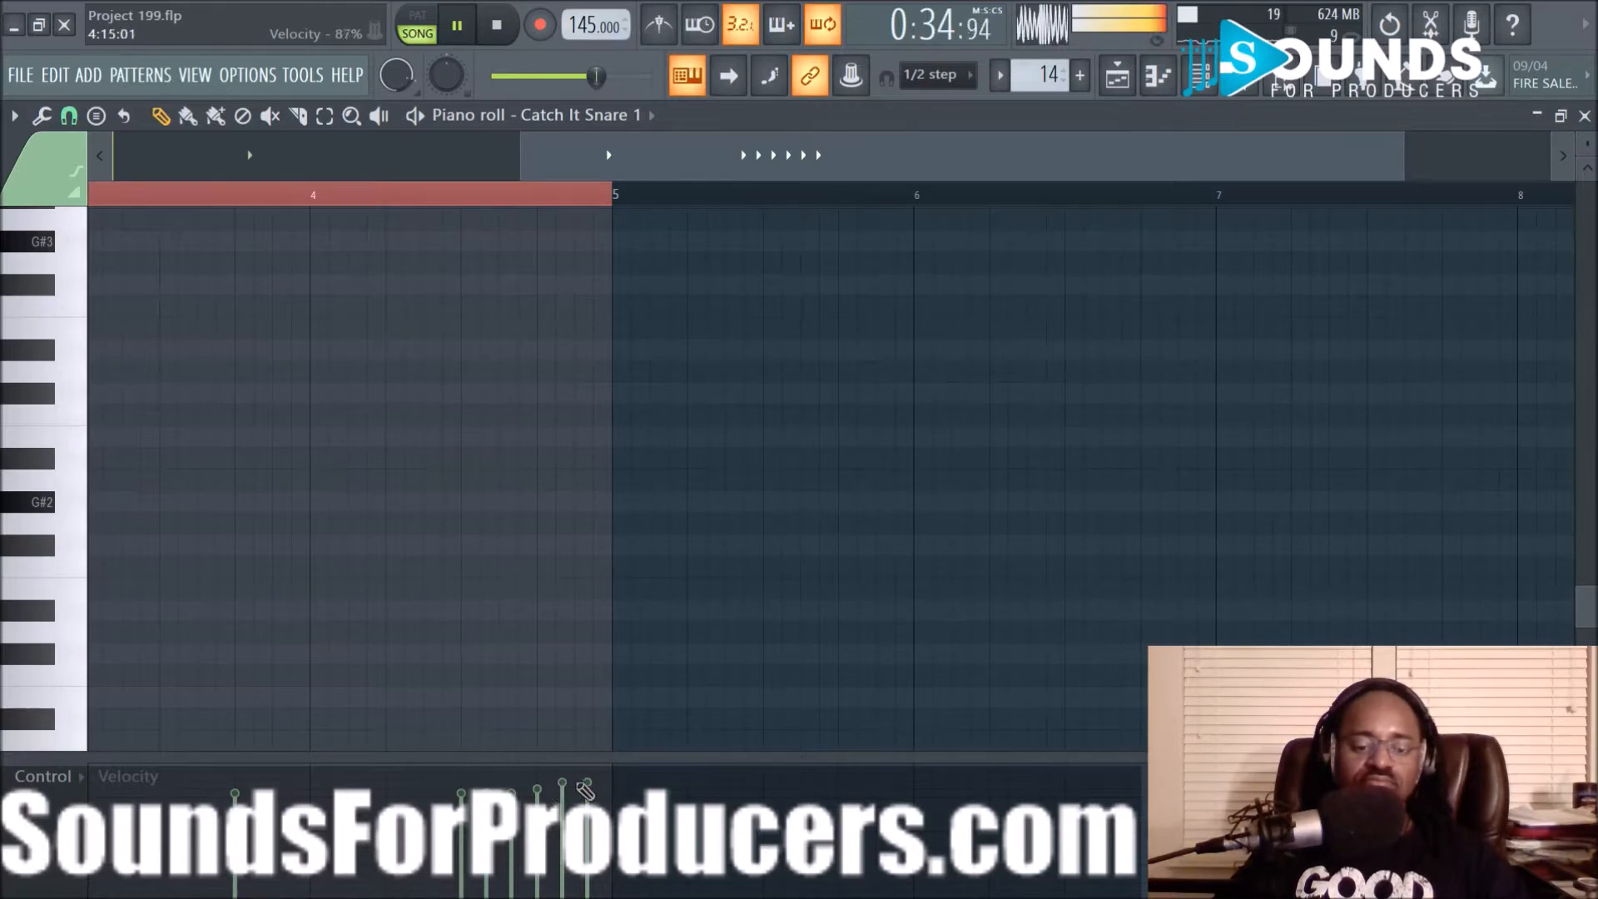
left_click(1116, 81)
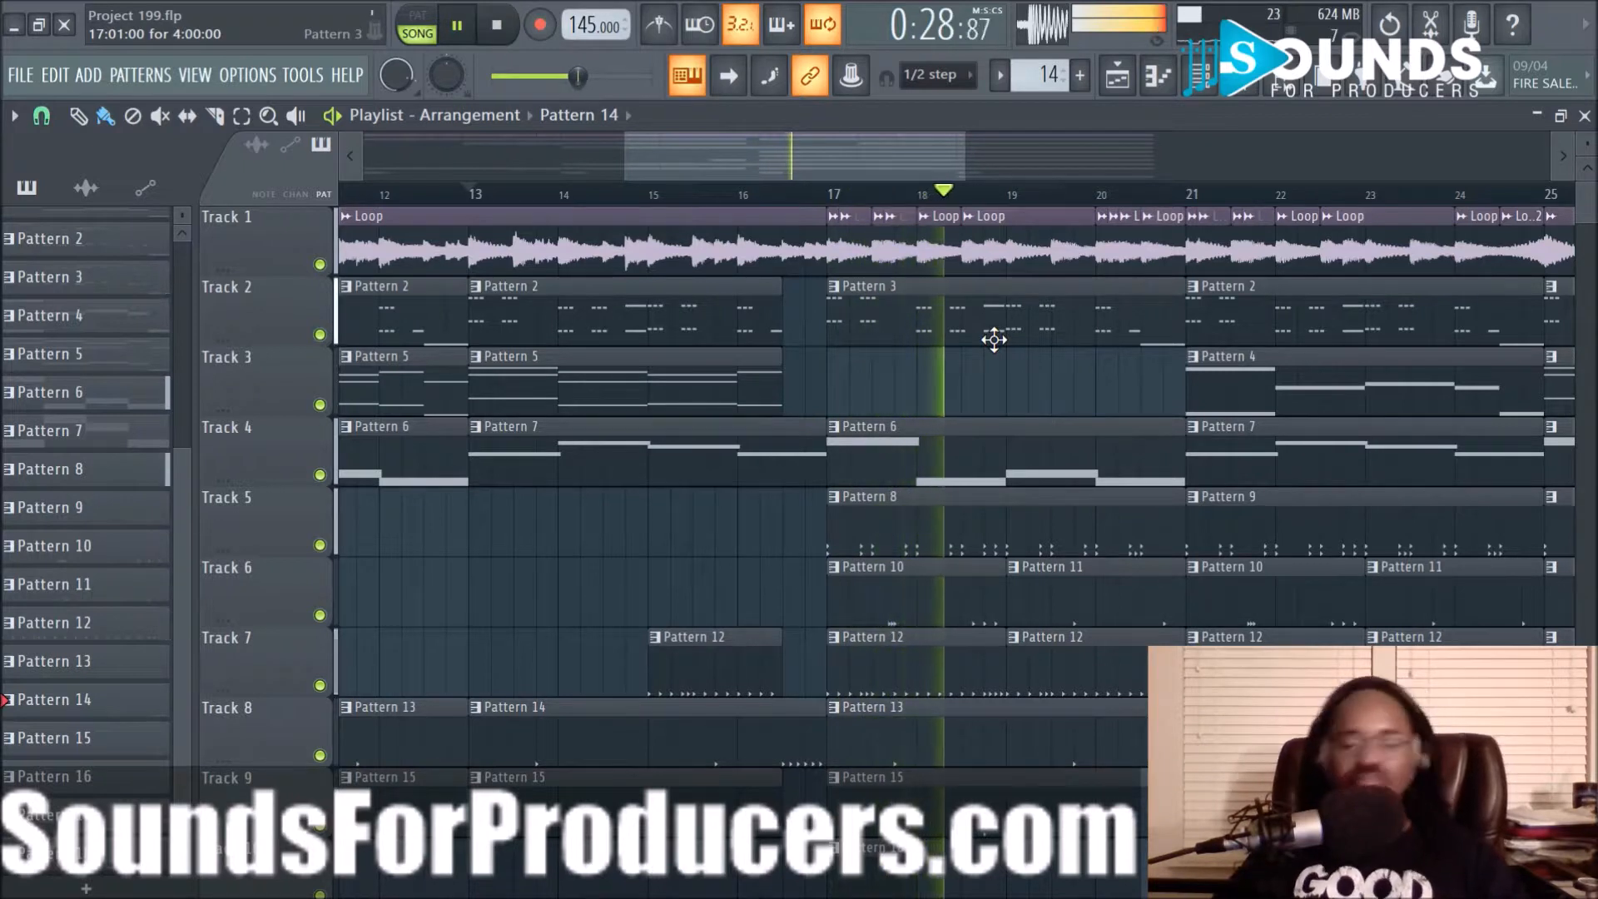
Replay the song from bar 13 and review the arrangement through bar 32
key("space")
key("space")
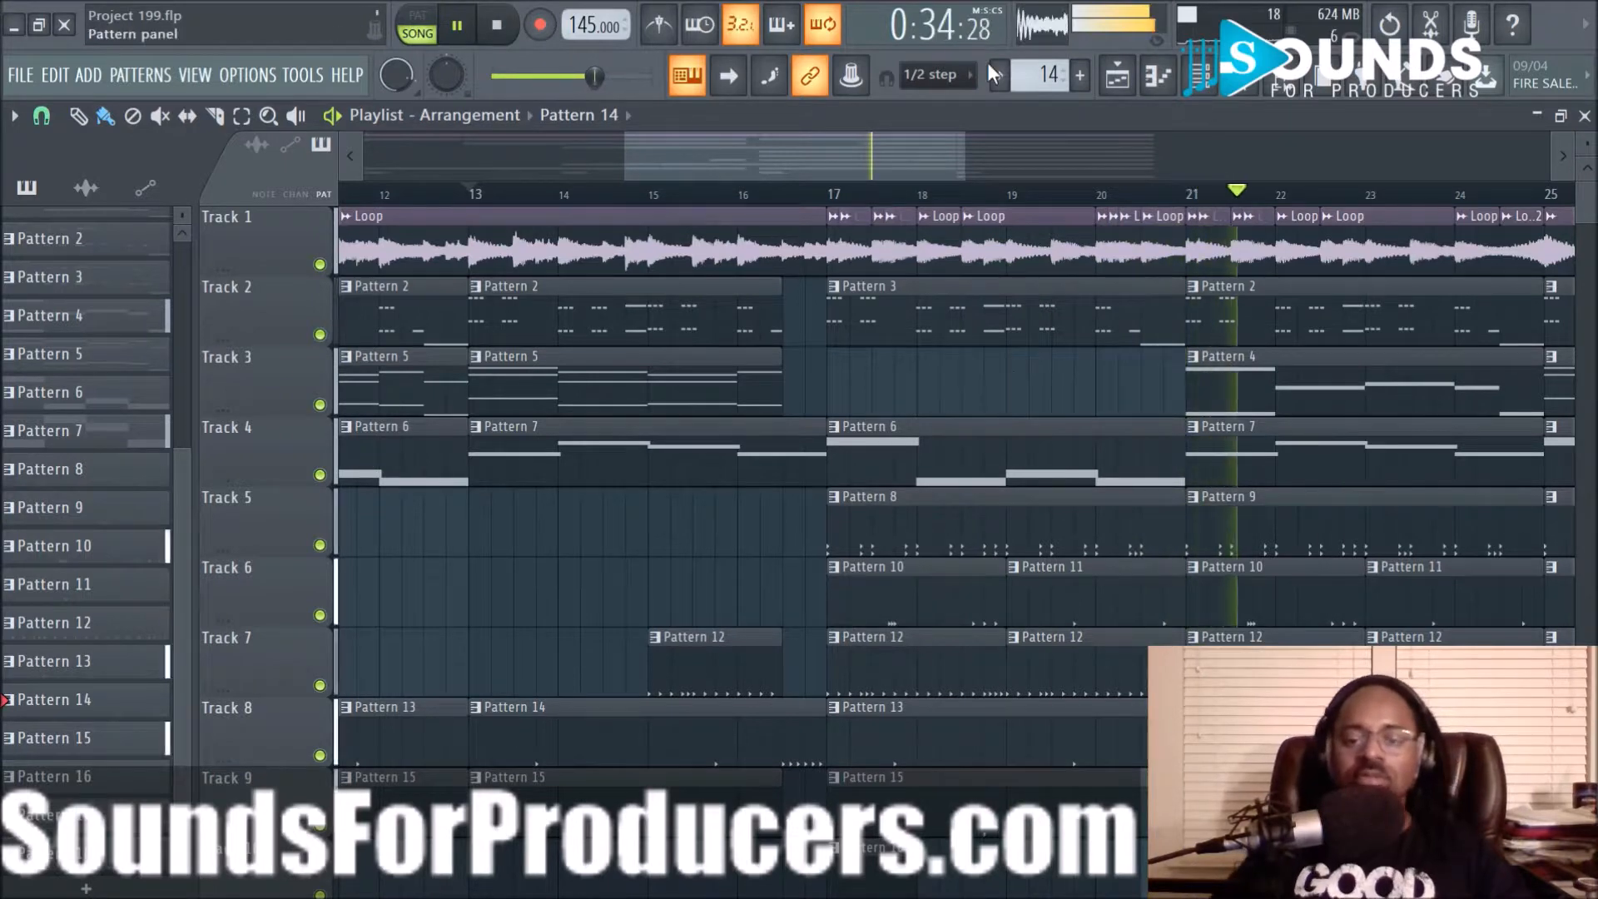
scroll(1008, 198, "down", 2)
left_click_drag(985, 167, 1196, 153)
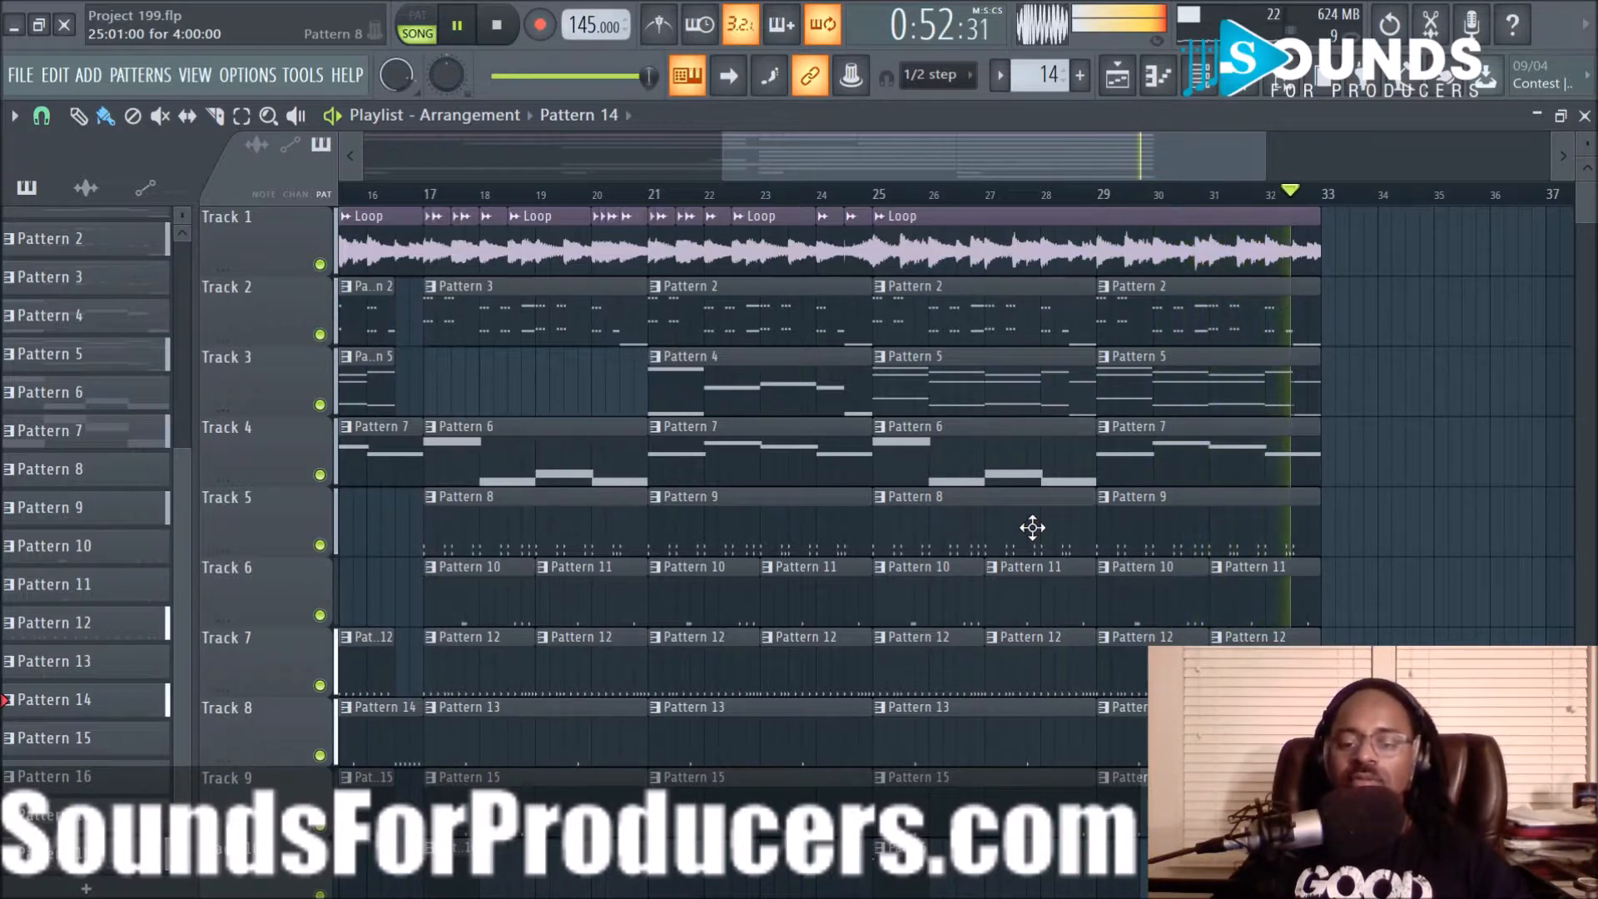
Open Pattern 9's piano roll, compare the Catch It Kick 2 and Errday Kick 2 notes, and return to the playlist
double_click(795, 520)
scroll(913, 335, "down", 4)
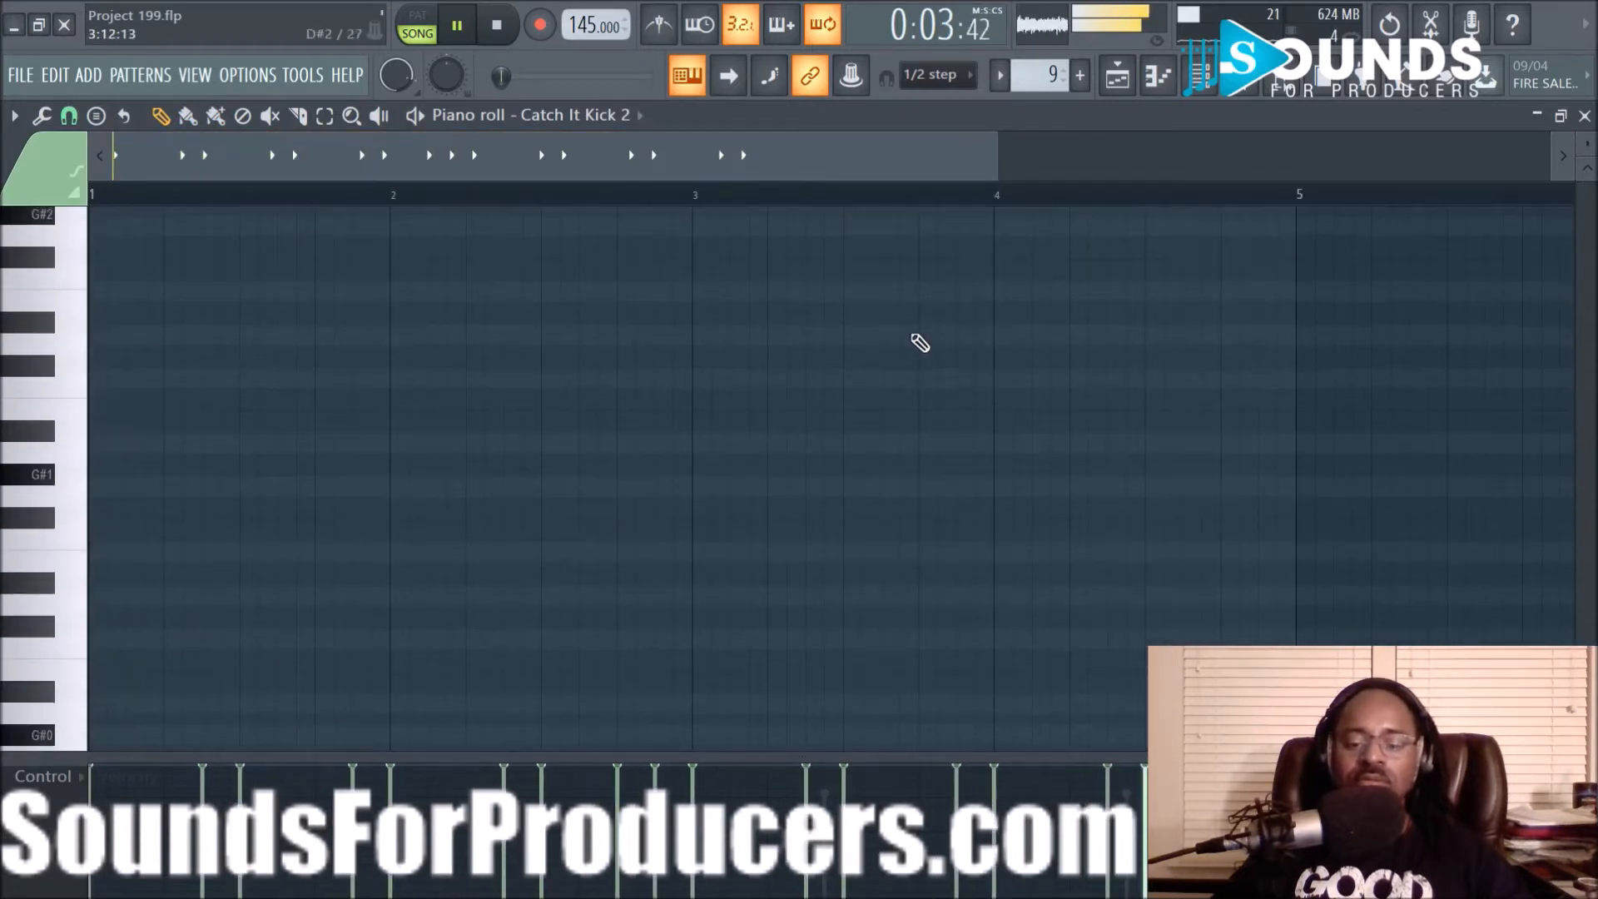
scroll(912, 336, "up", 7)
scroll(912, 335, "down", 3)
scroll(919, 343, "up", 6)
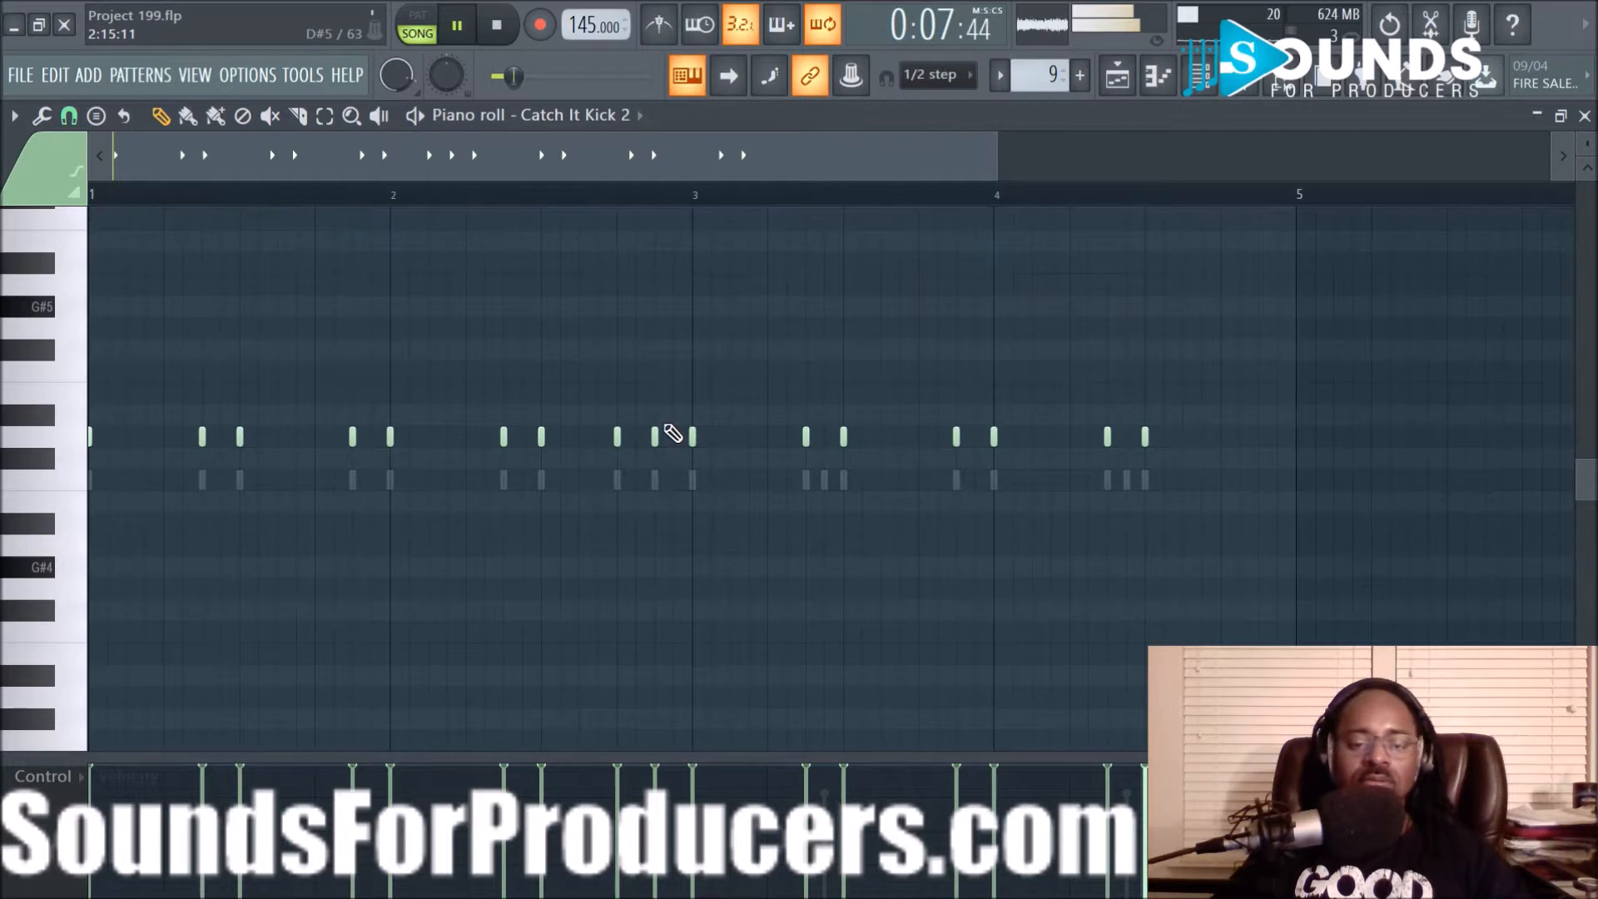
left_click(639, 117)
left_click(632, 302)
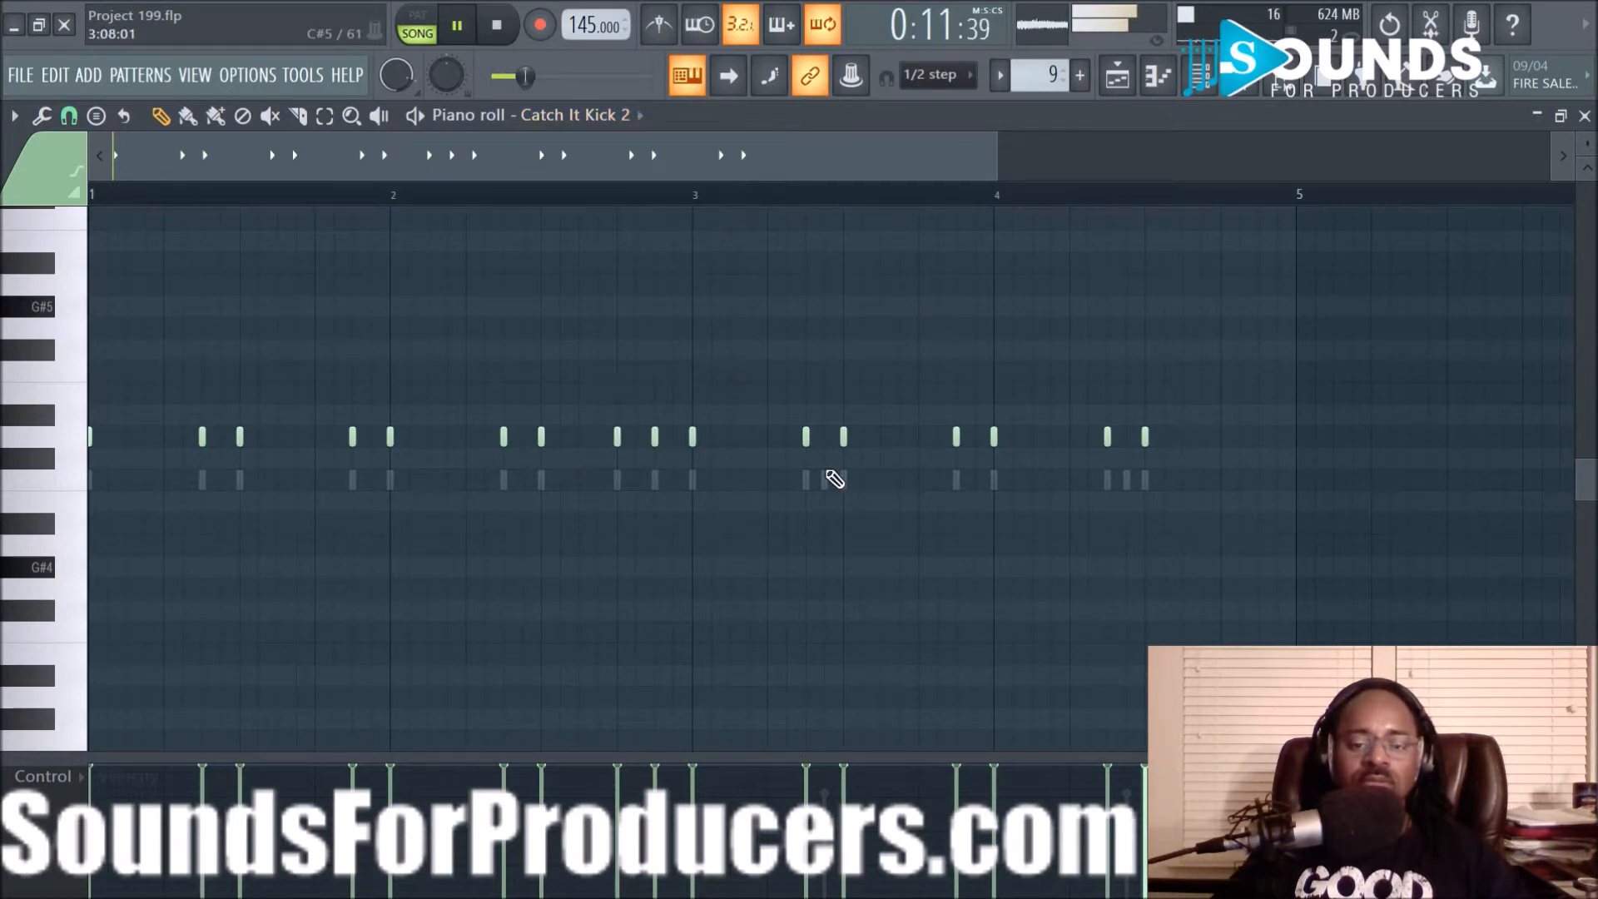
left_click(640, 117)
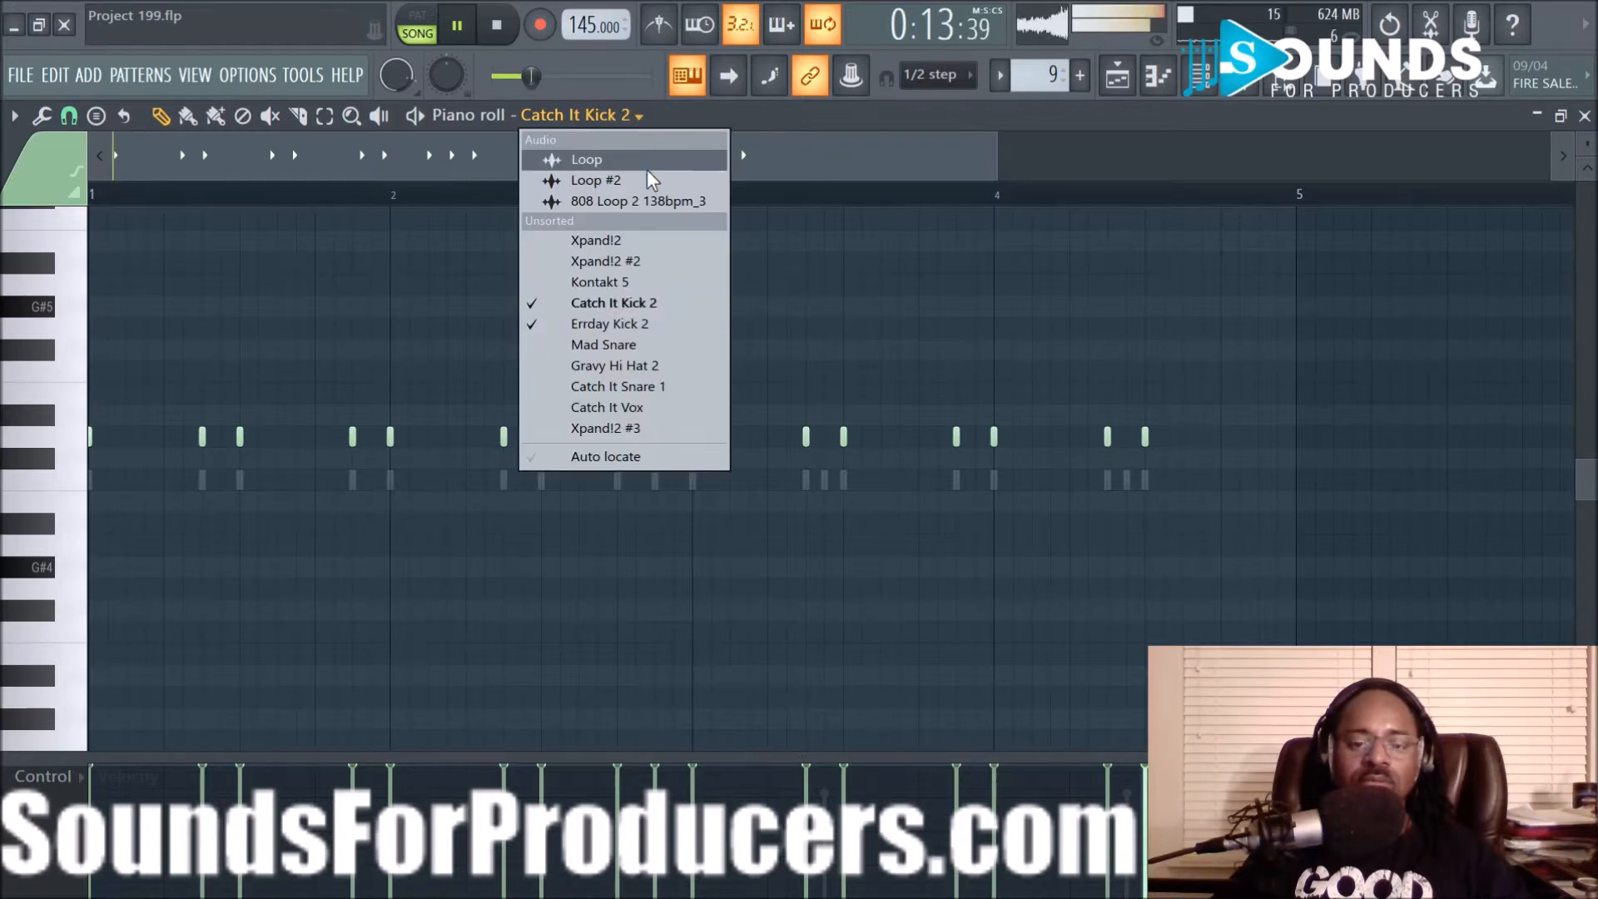
left_click(643, 326)
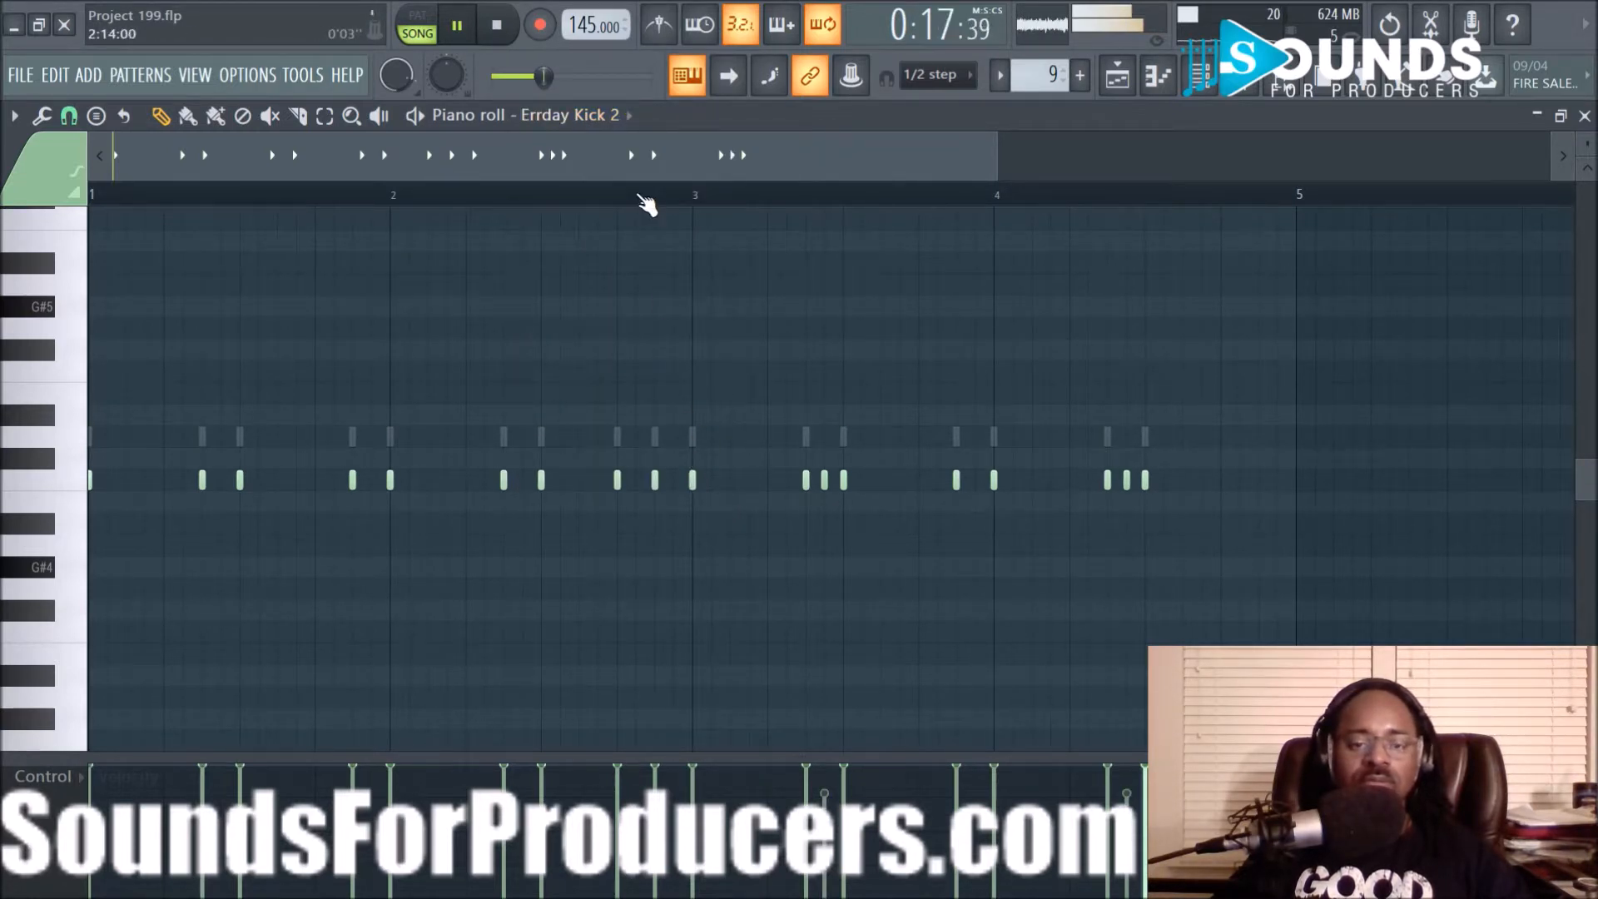
scroll(647, 203, "down", 3)
left_click(1119, 87)
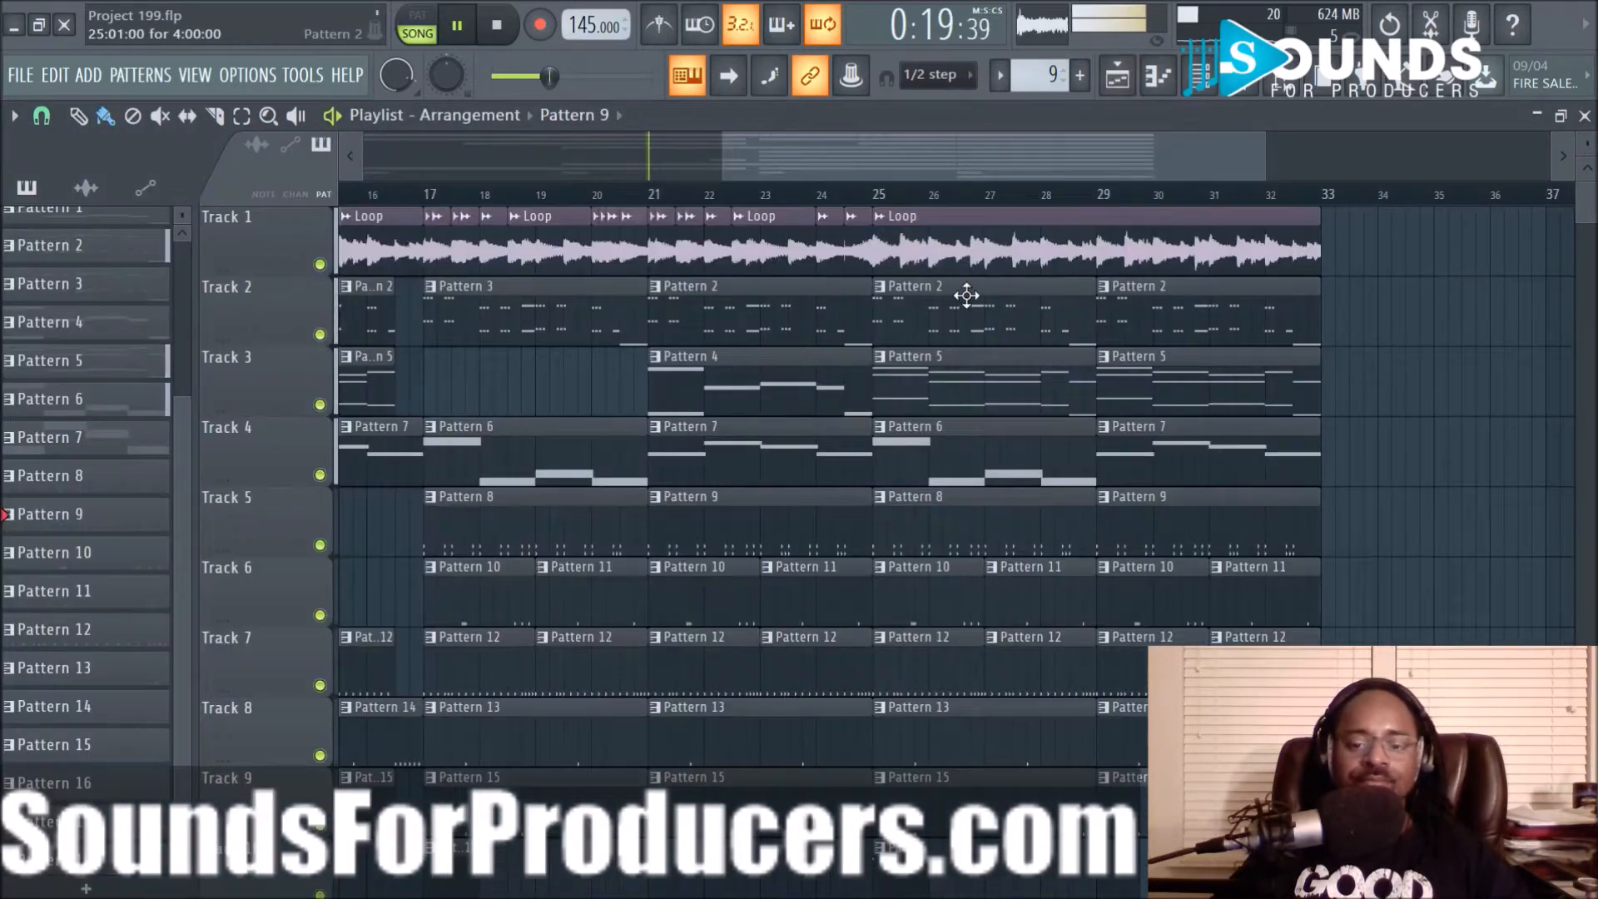
Listen through the bar 17 drop and the bars after it, and inspect the Catch It Kick 2 channel's sample and time settings
left_click_drag(778, 150, 623, 177)
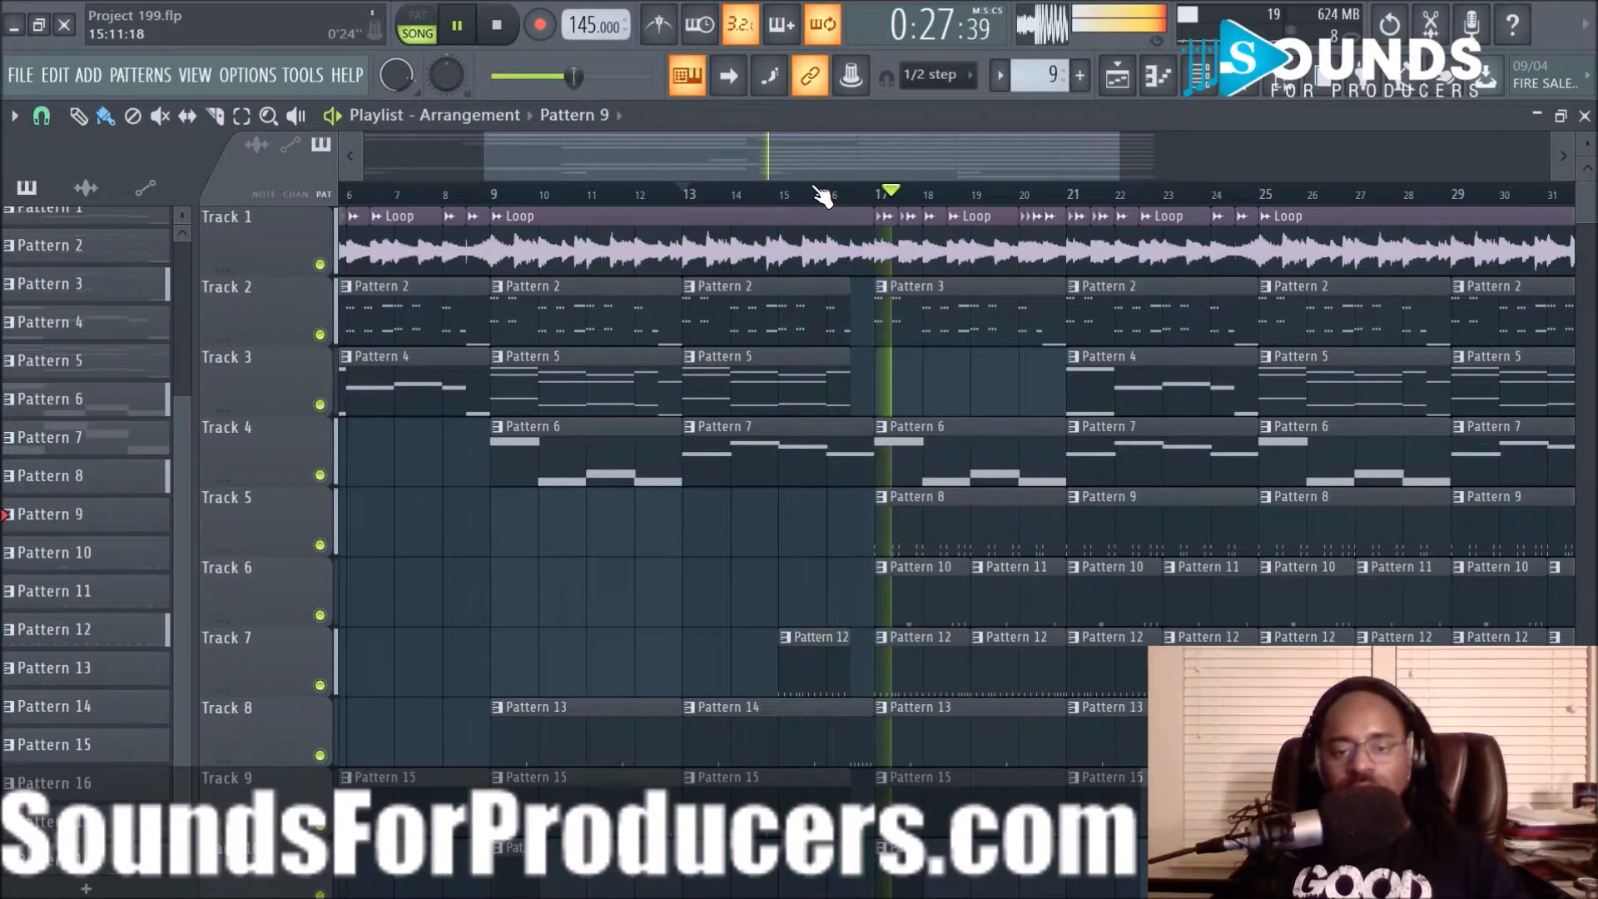
left_click_drag(820, 164, 931, 158)
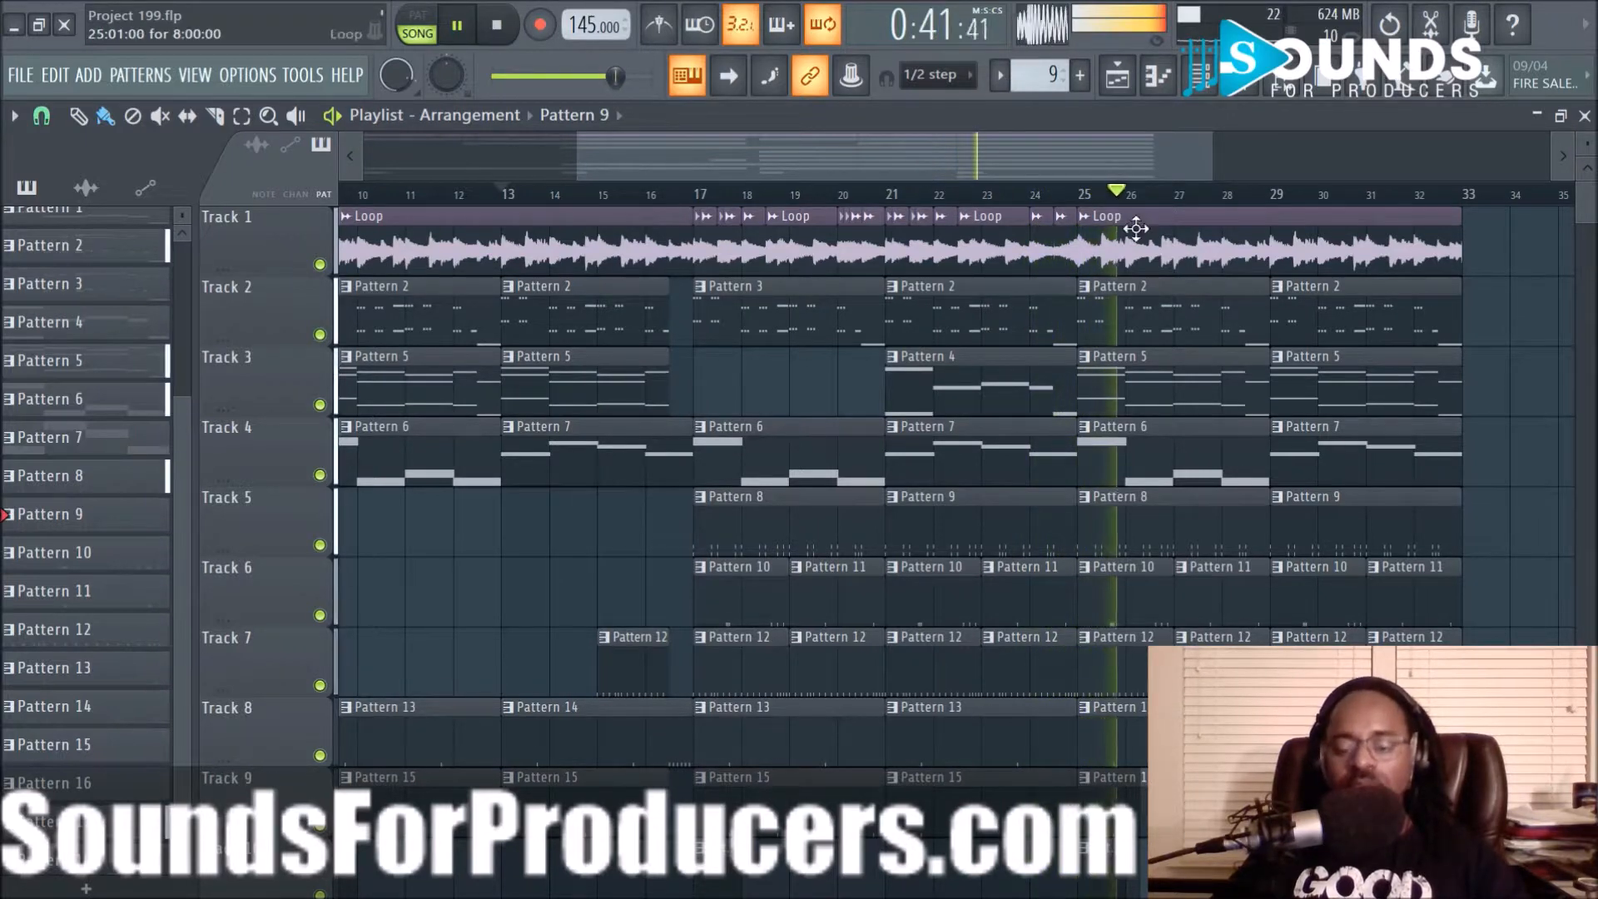
key("F6")
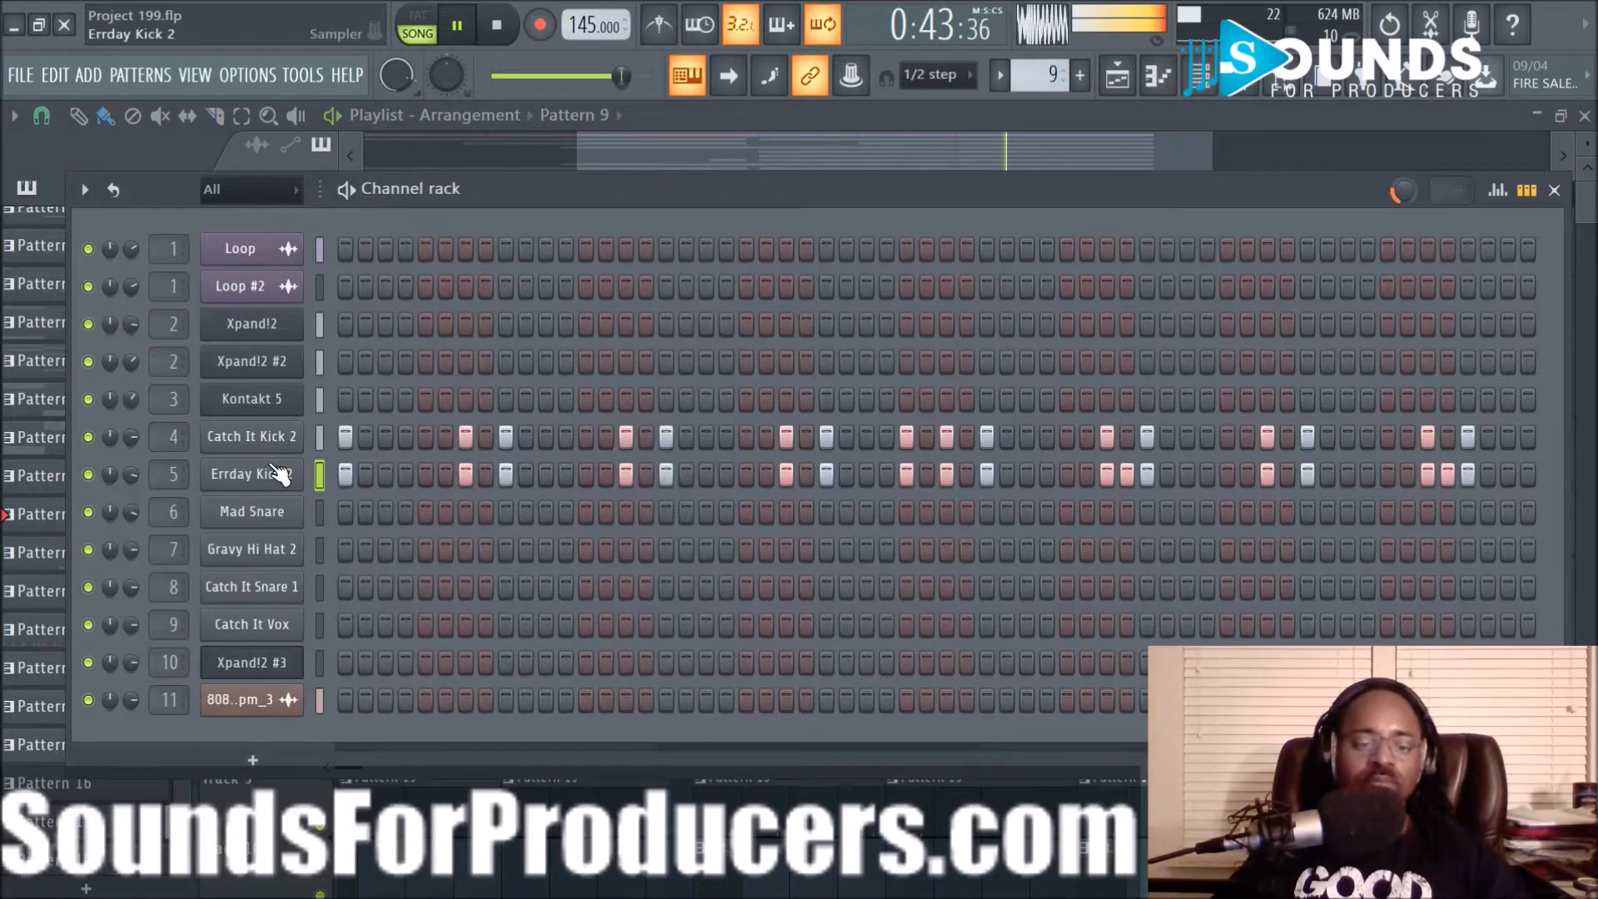
left_click(247, 437)
left_click(149, 238)
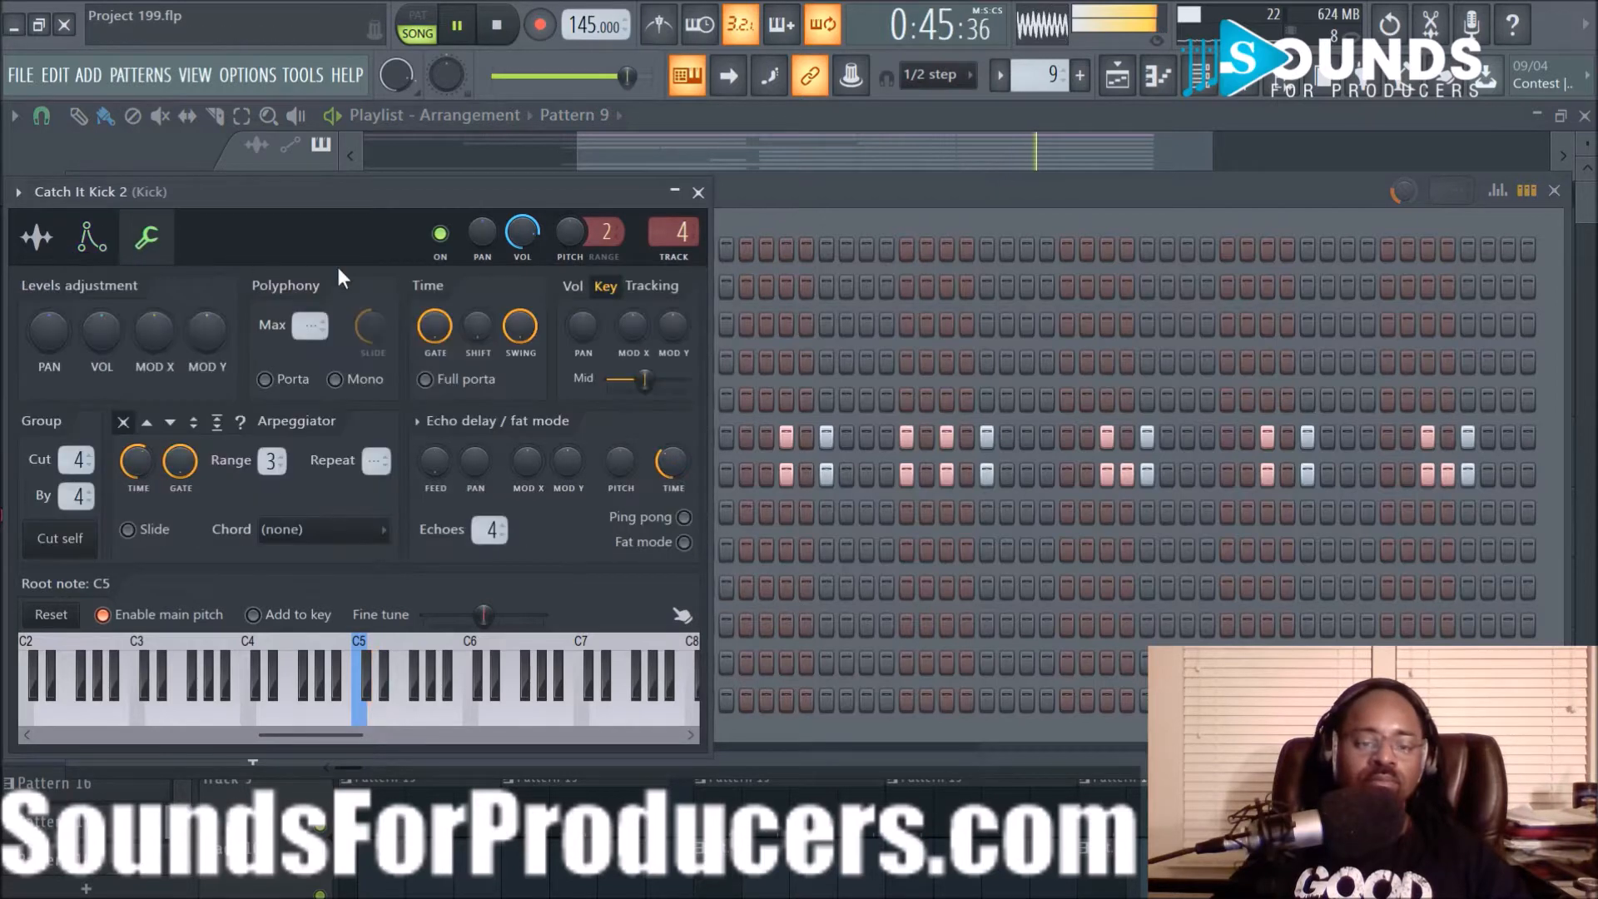
left_click(35, 242)
left_click(698, 194)
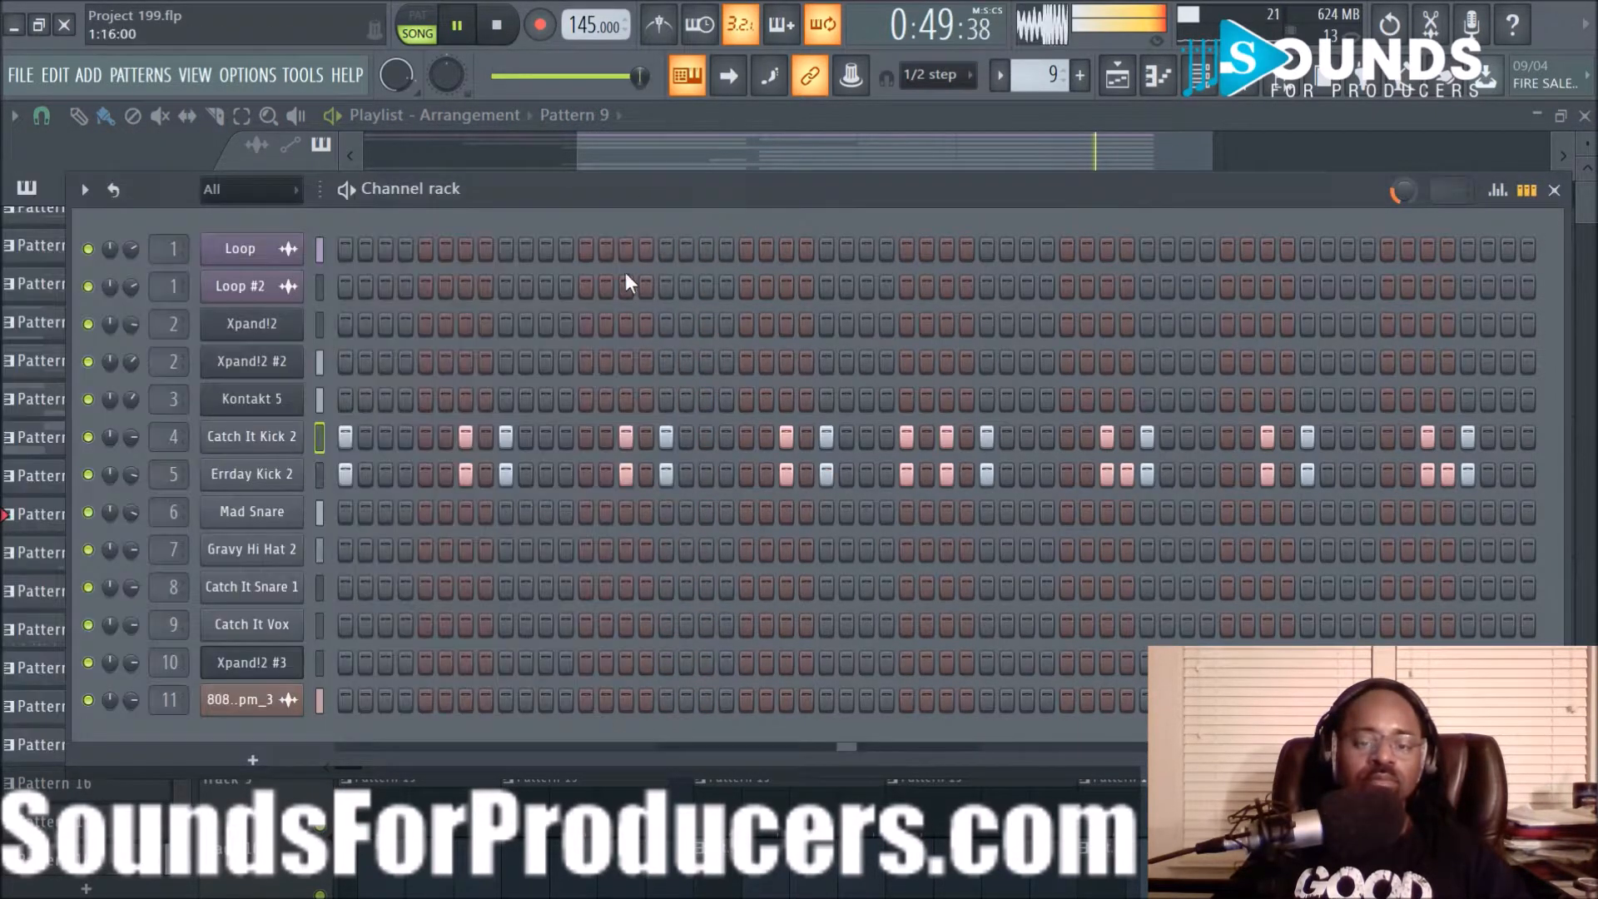
Adjust the time shift of the Errday Kick 2 and Catch It Kick 2 channels slightly, return to the playlist, and save the project
left_click(275, 474)
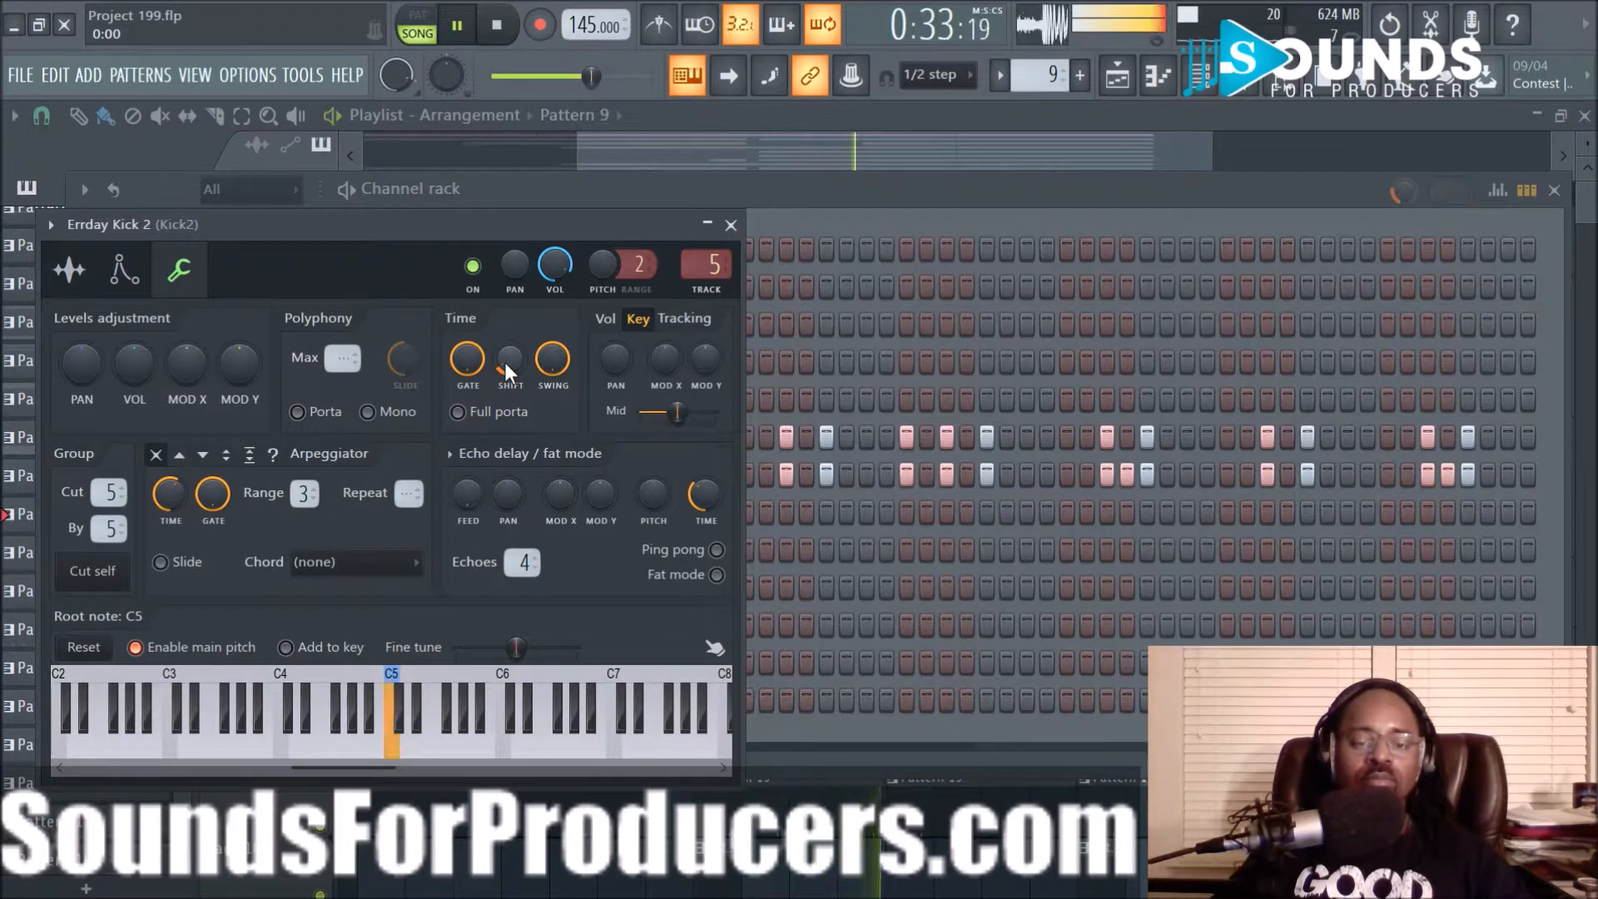
left_click(730, 225)
left_click(306, 436)
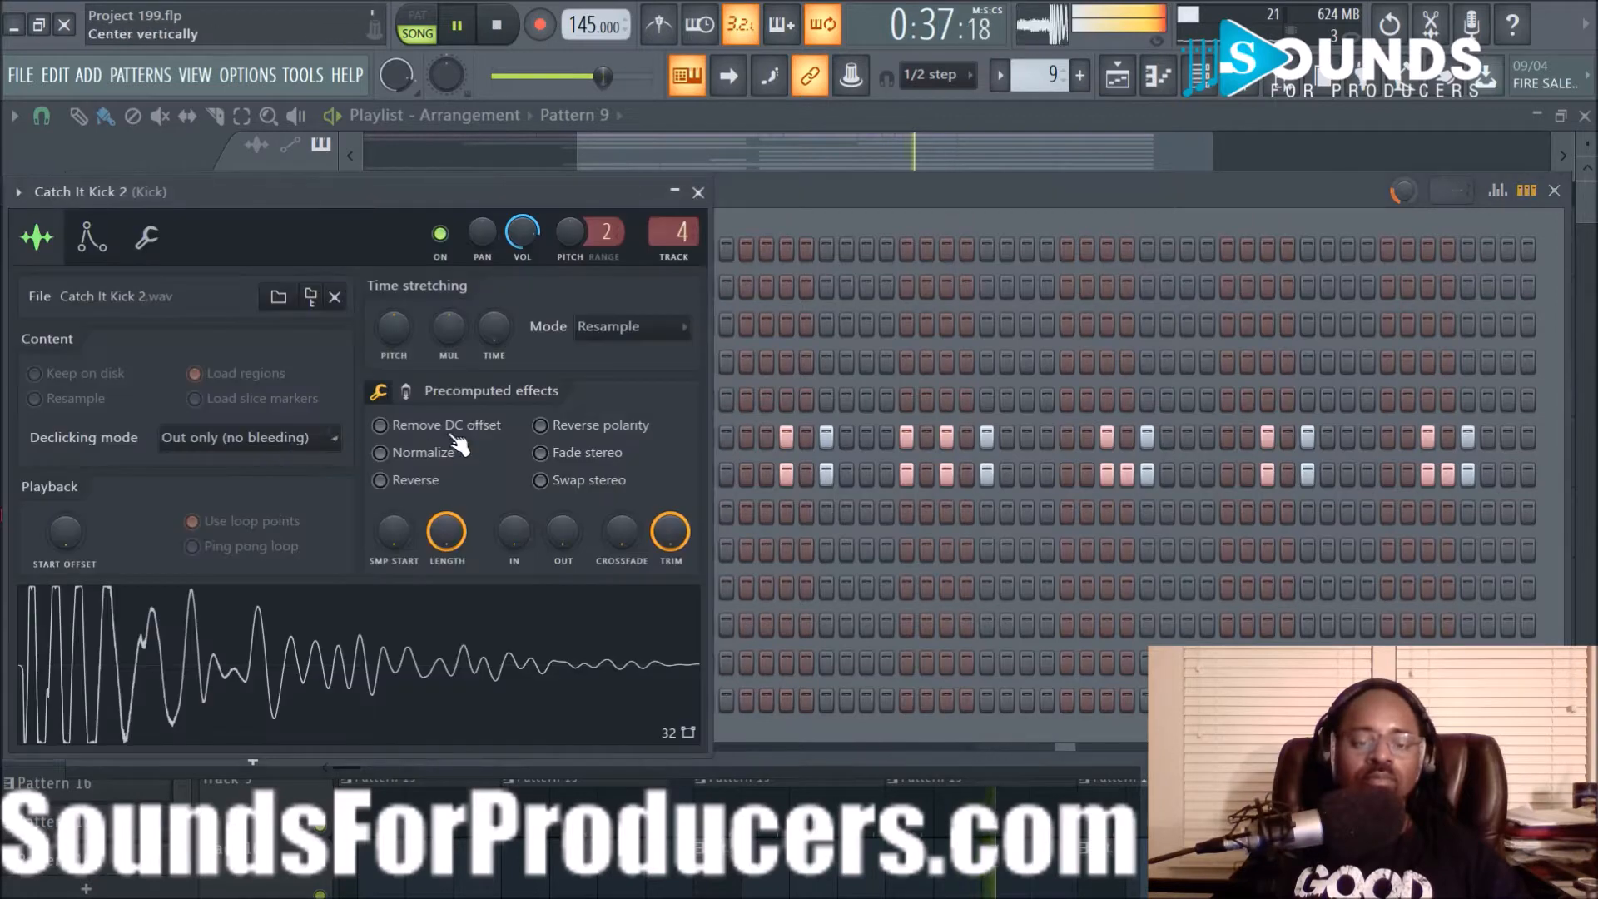
left_click(147, 238)
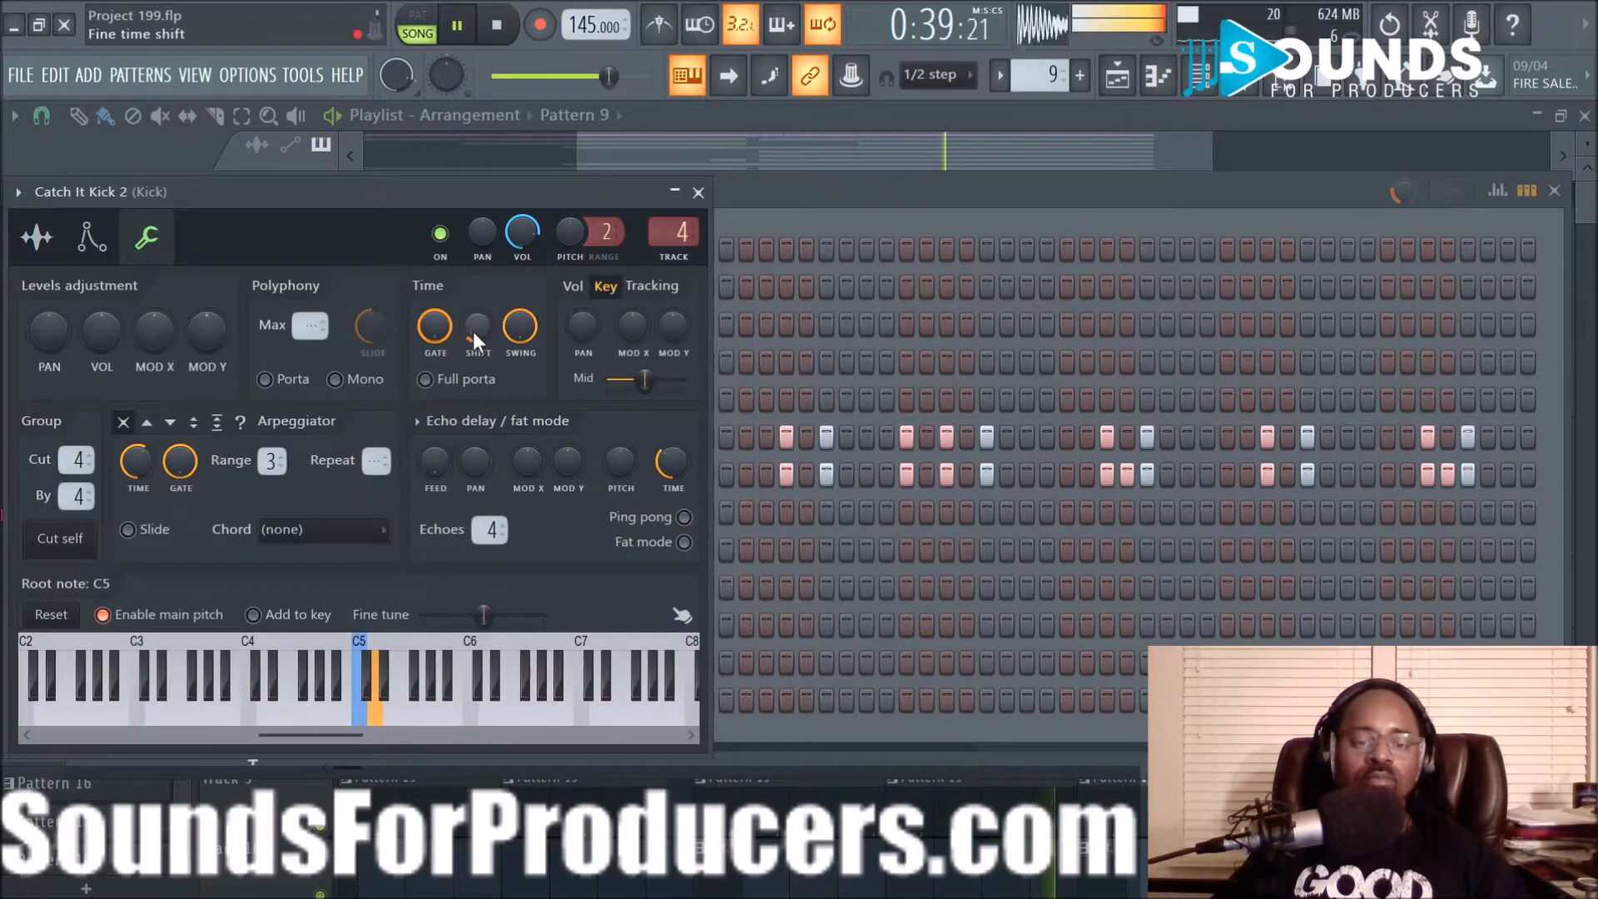
scroll(476, 333, "up", 1)
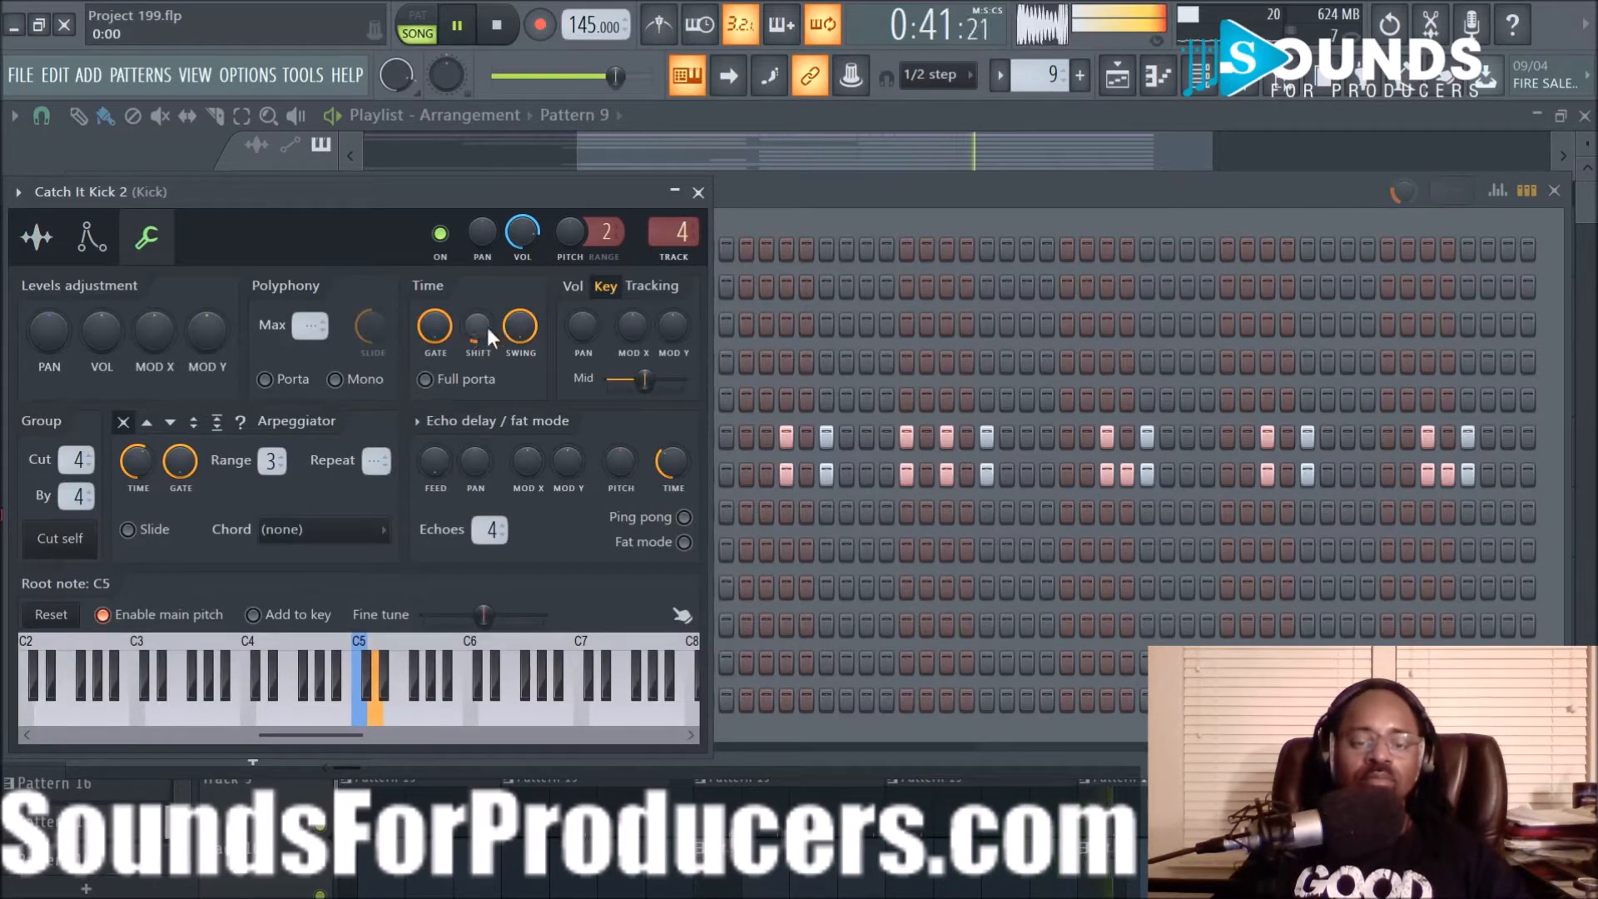
left_click(698, 194)
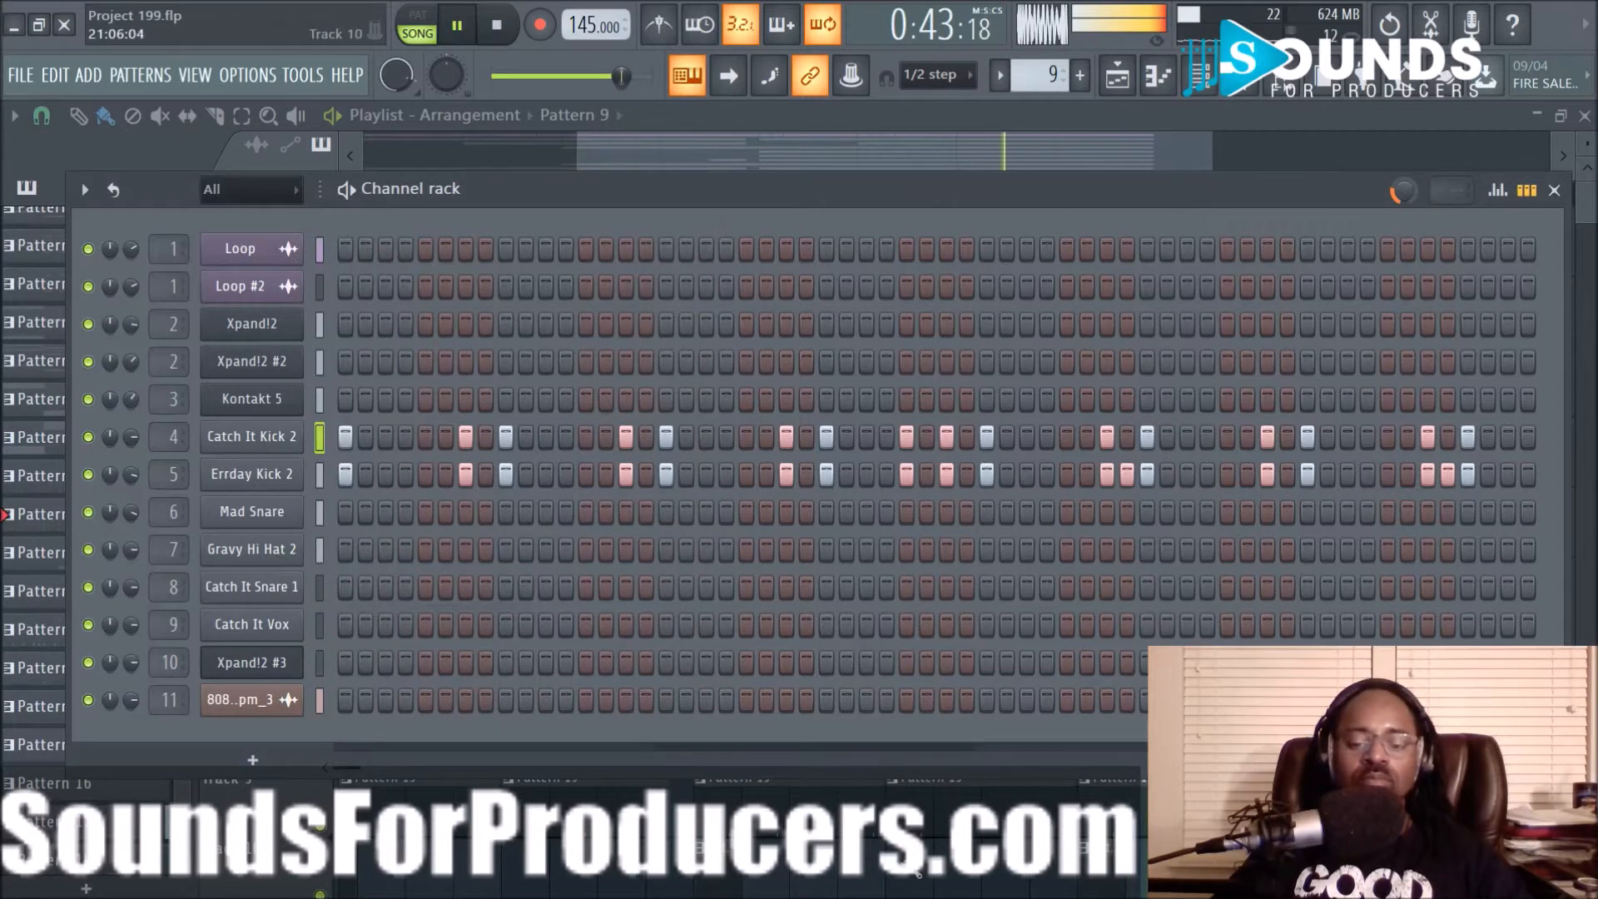
right_click(915, 871)
key("ctrl+s")
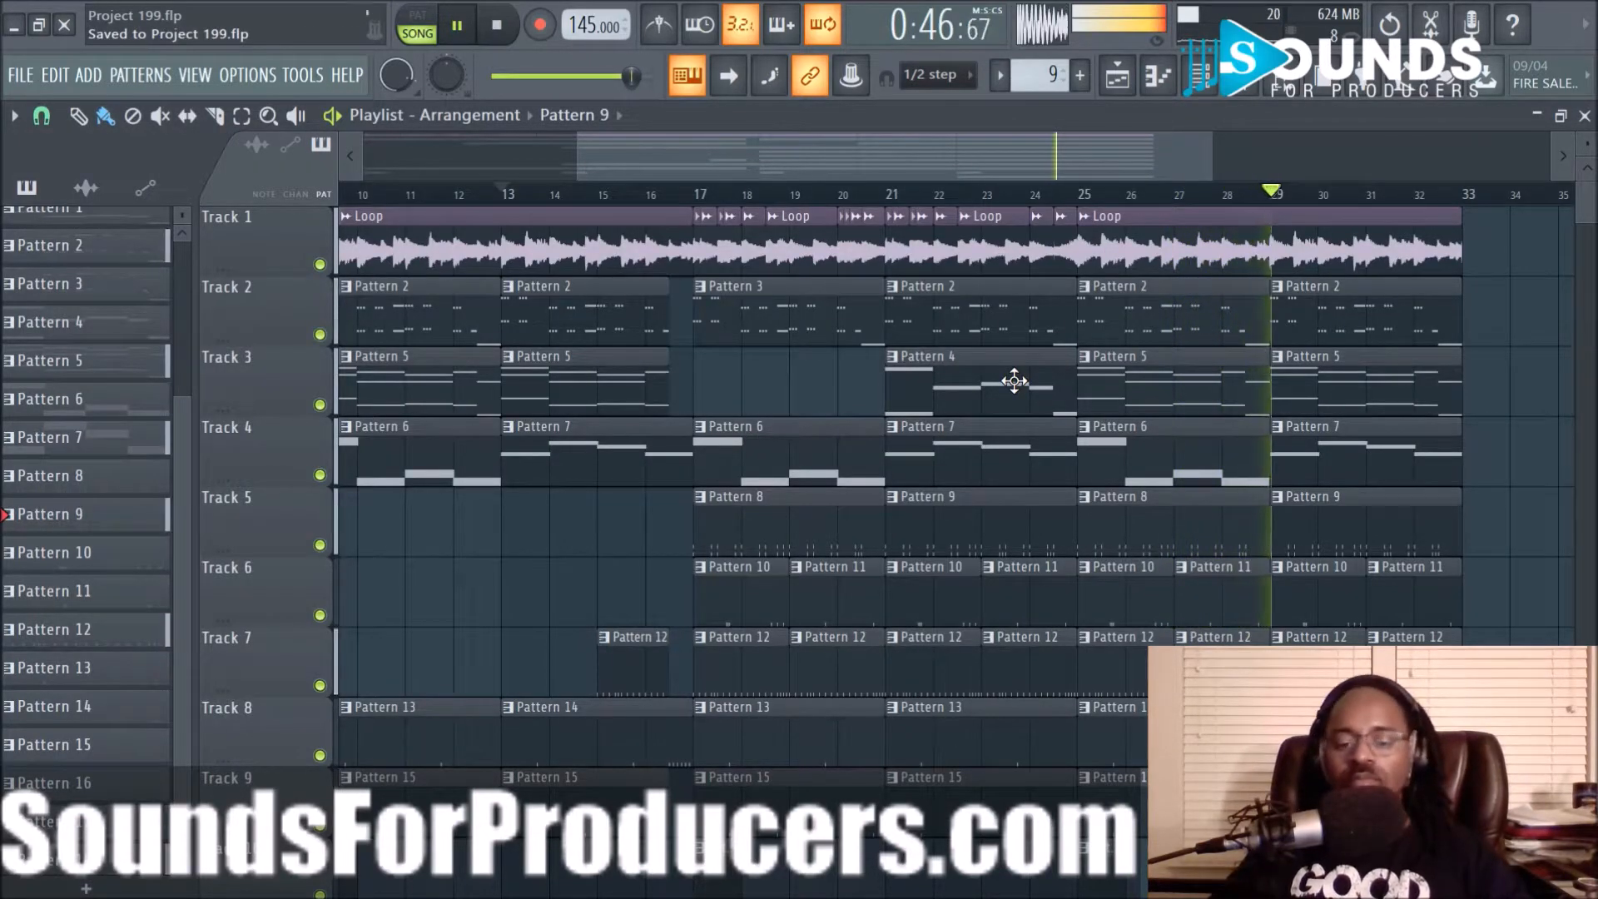
Shorten the last clips of Patterns 9, 11 and 12 on Tracks 5, 6 and 7 to end at bar 32
key("space")
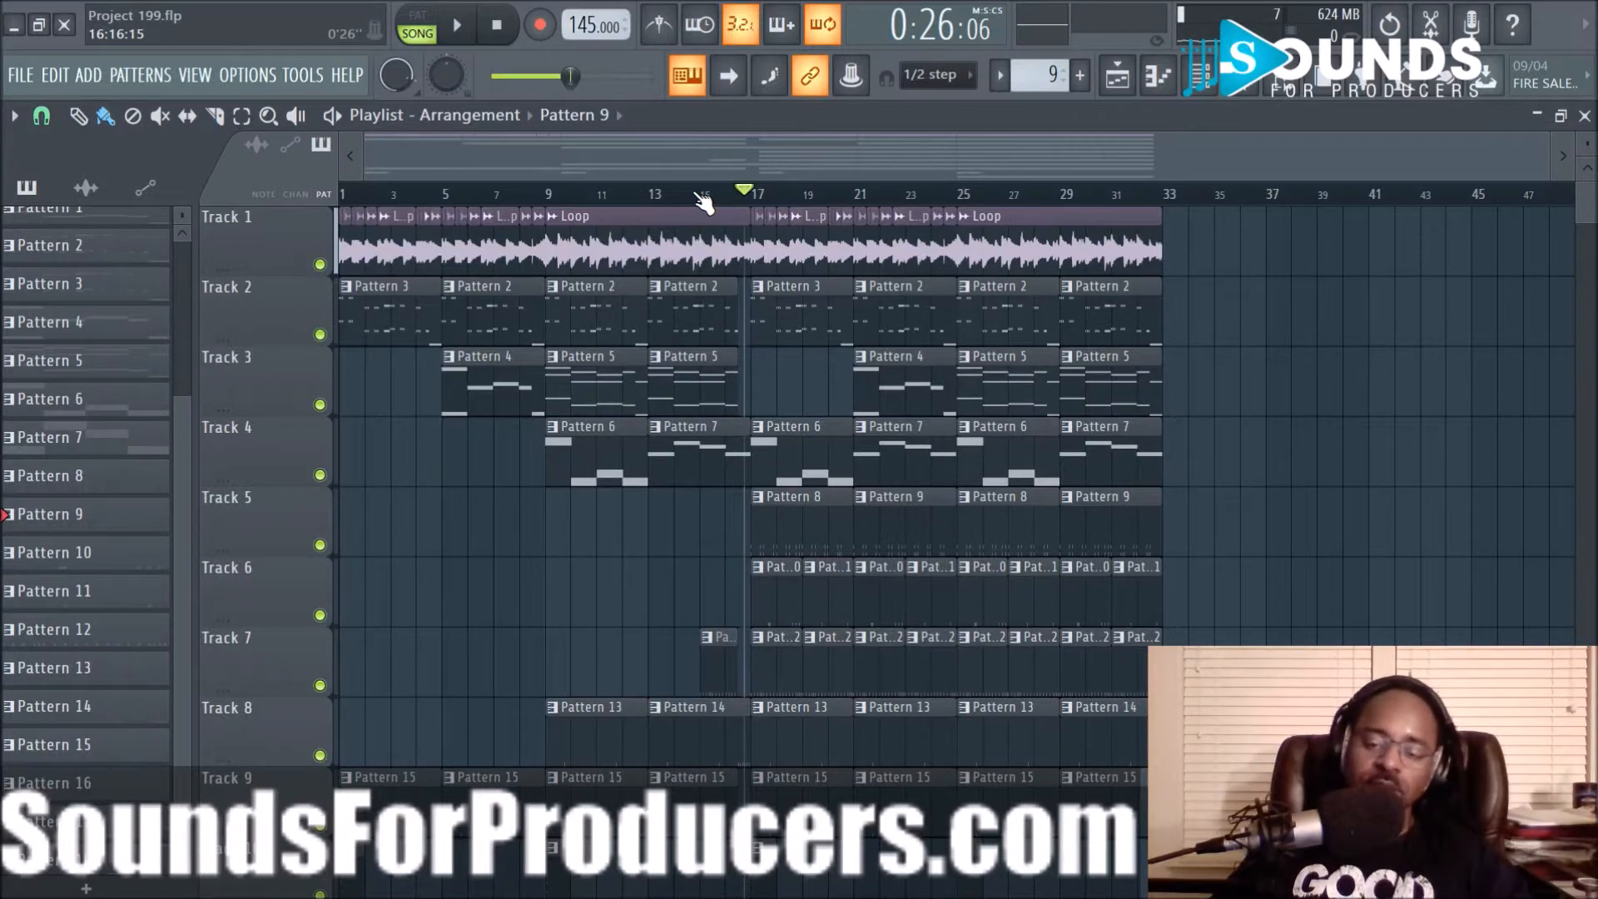
scroll(703, 202, "up", 3)
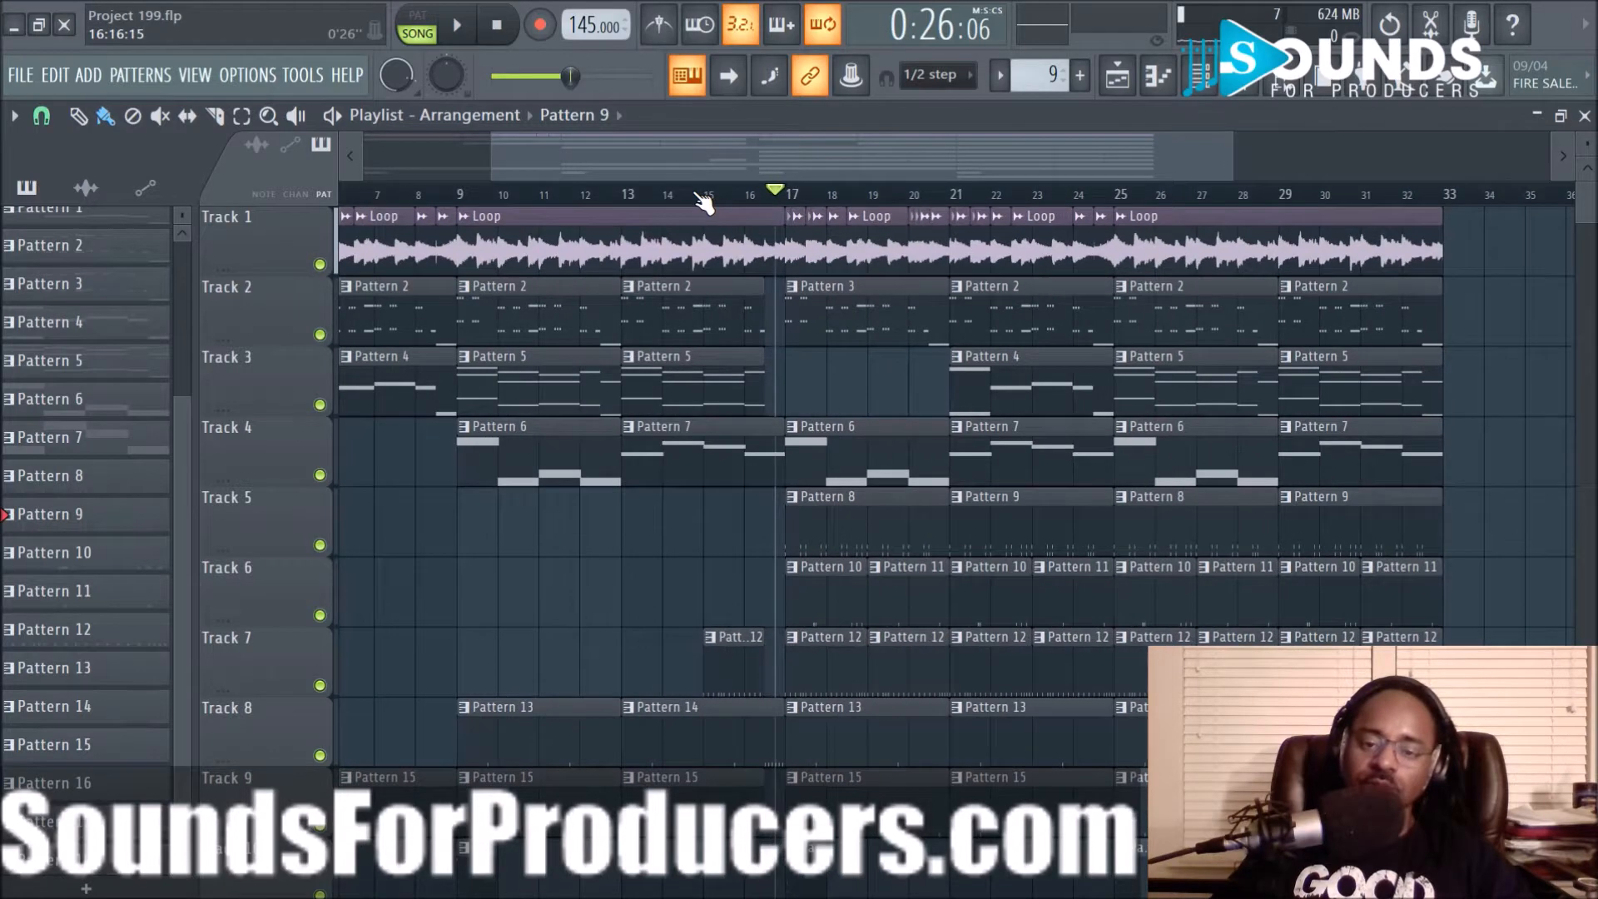
scroll(703, 202, "down", 3)
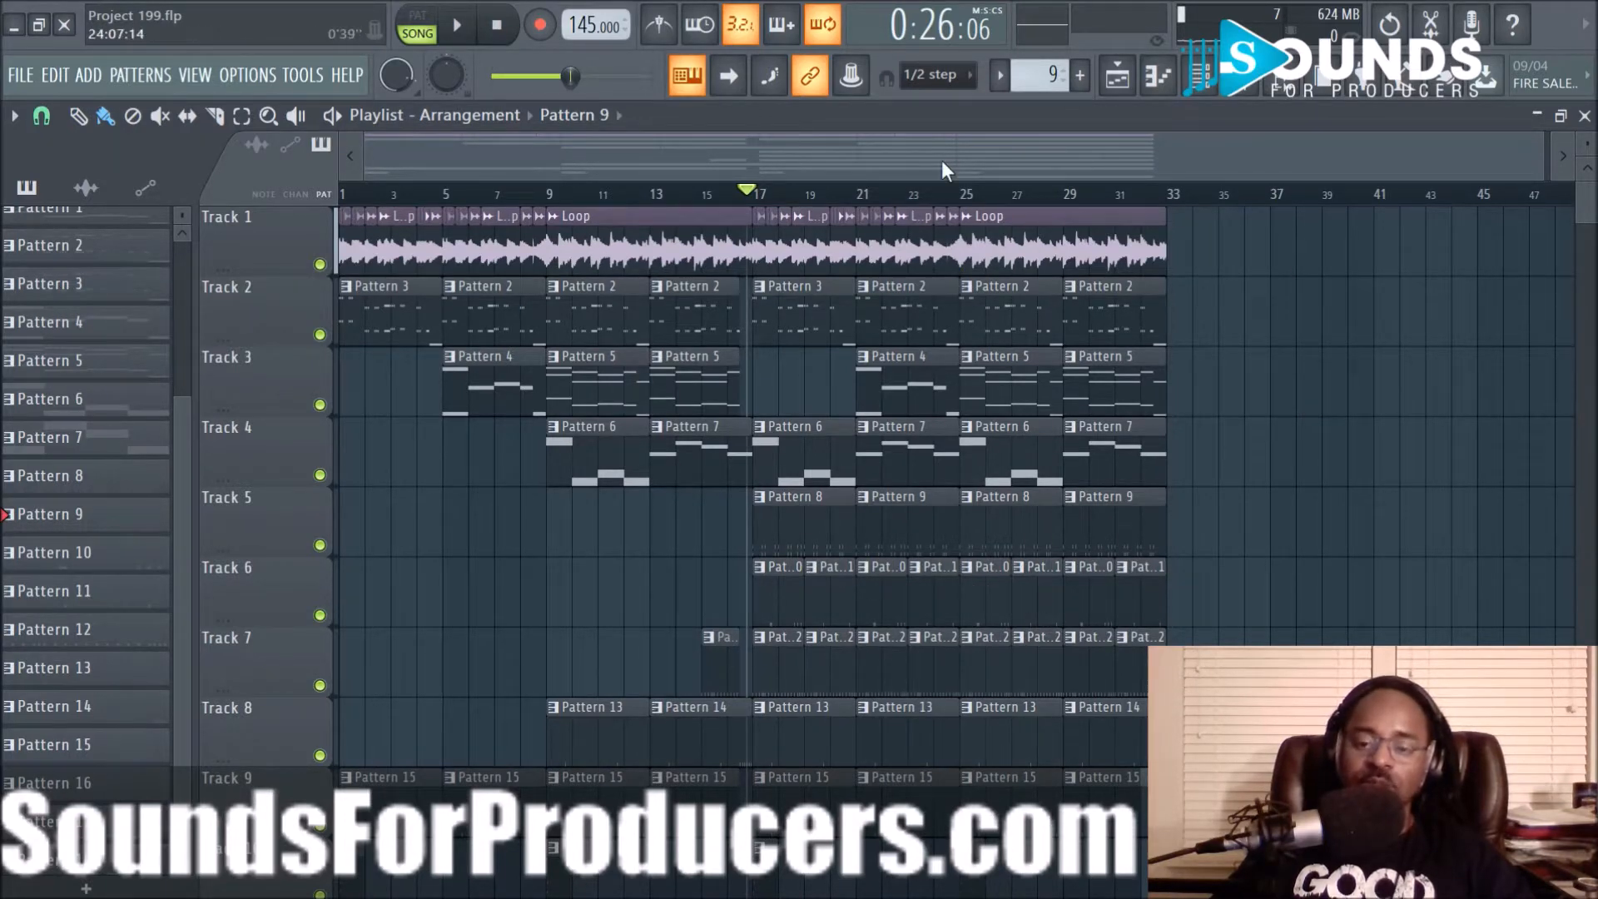
scroll(940, 205, "up", 2)
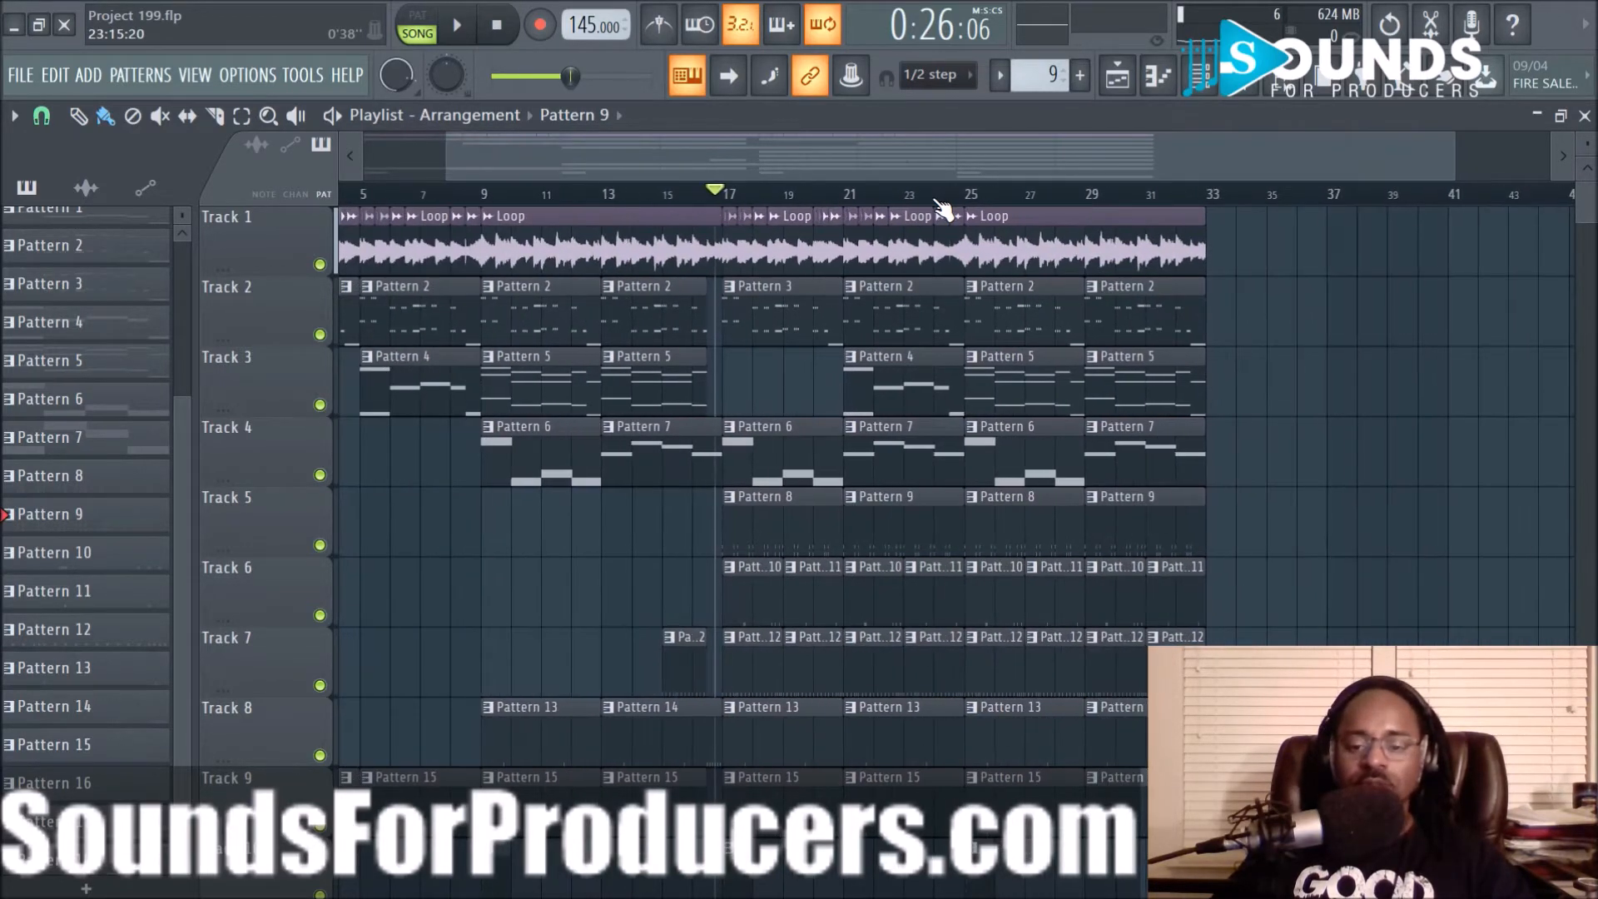
scroll(941, 207, "down", 1)
left_click_drag(977, 160, 1007, 162)
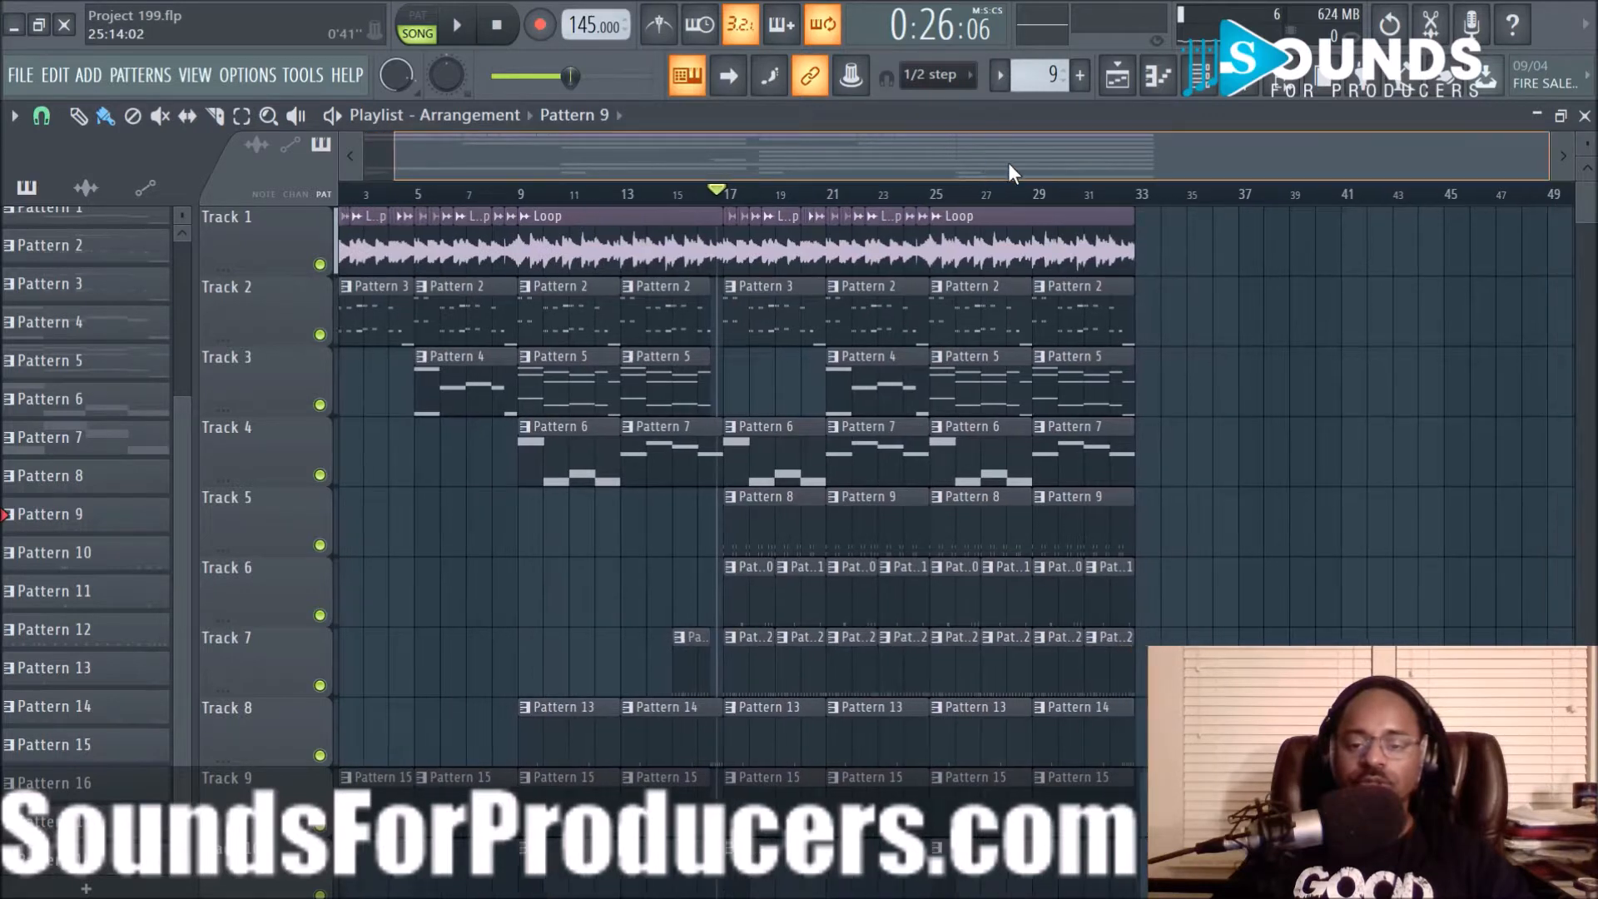
key("space")
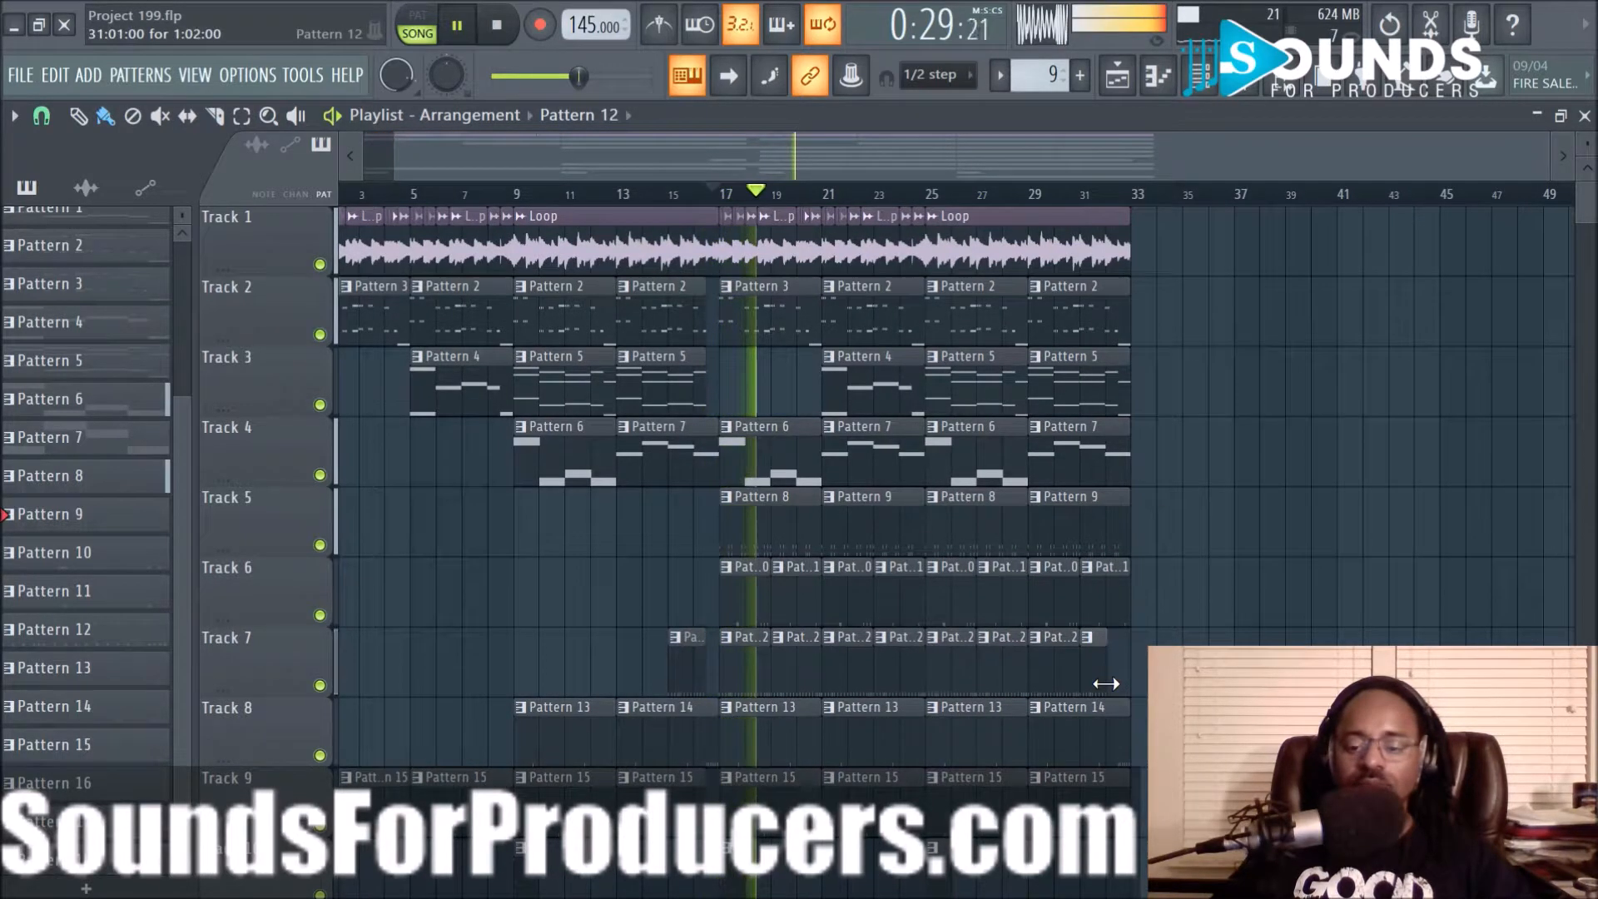
left_click_drag(1123, 535, 1102, 592)
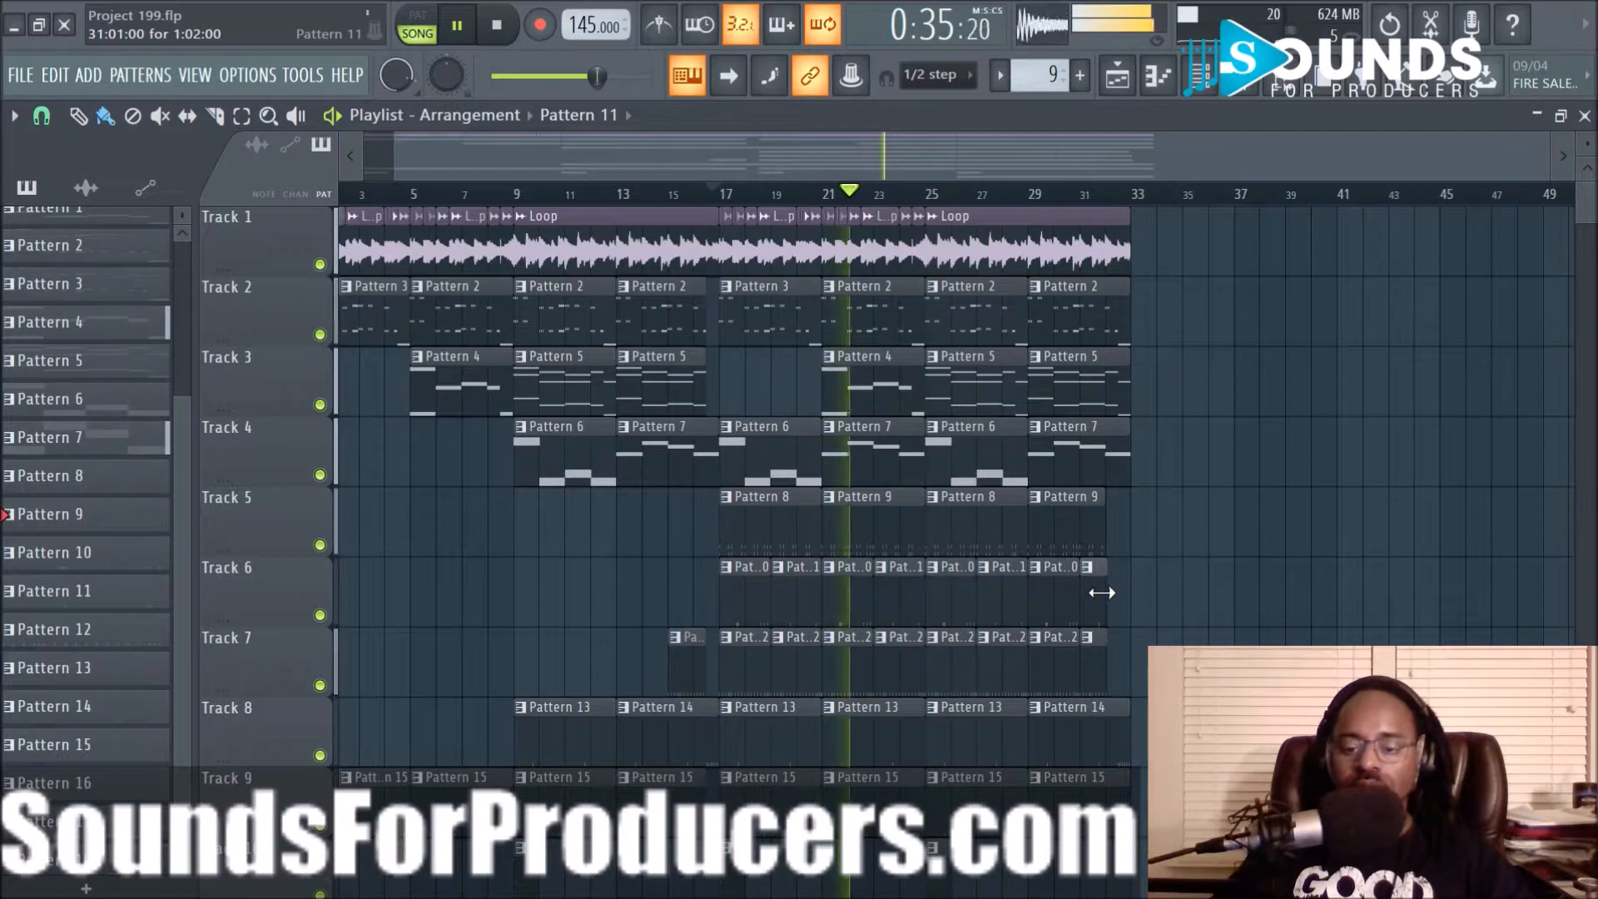
Set the playlist snap to Beat and try to adjust the end of the bar 29 Pattern 14 clip on Track 8
left_click(39, 117)
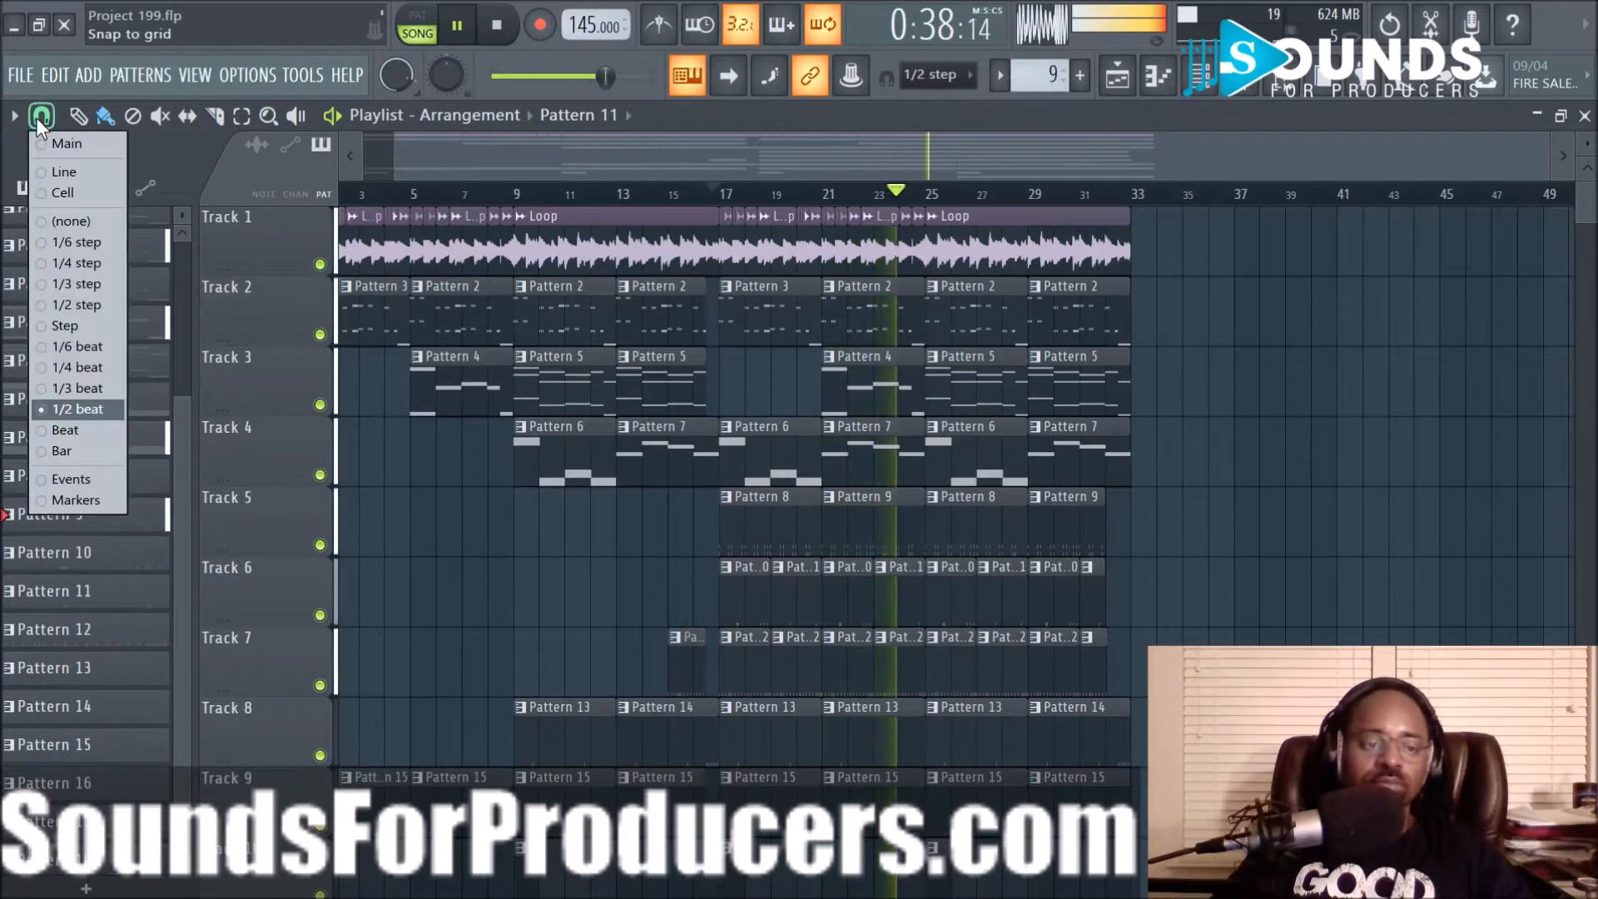
left_click(95, 437)
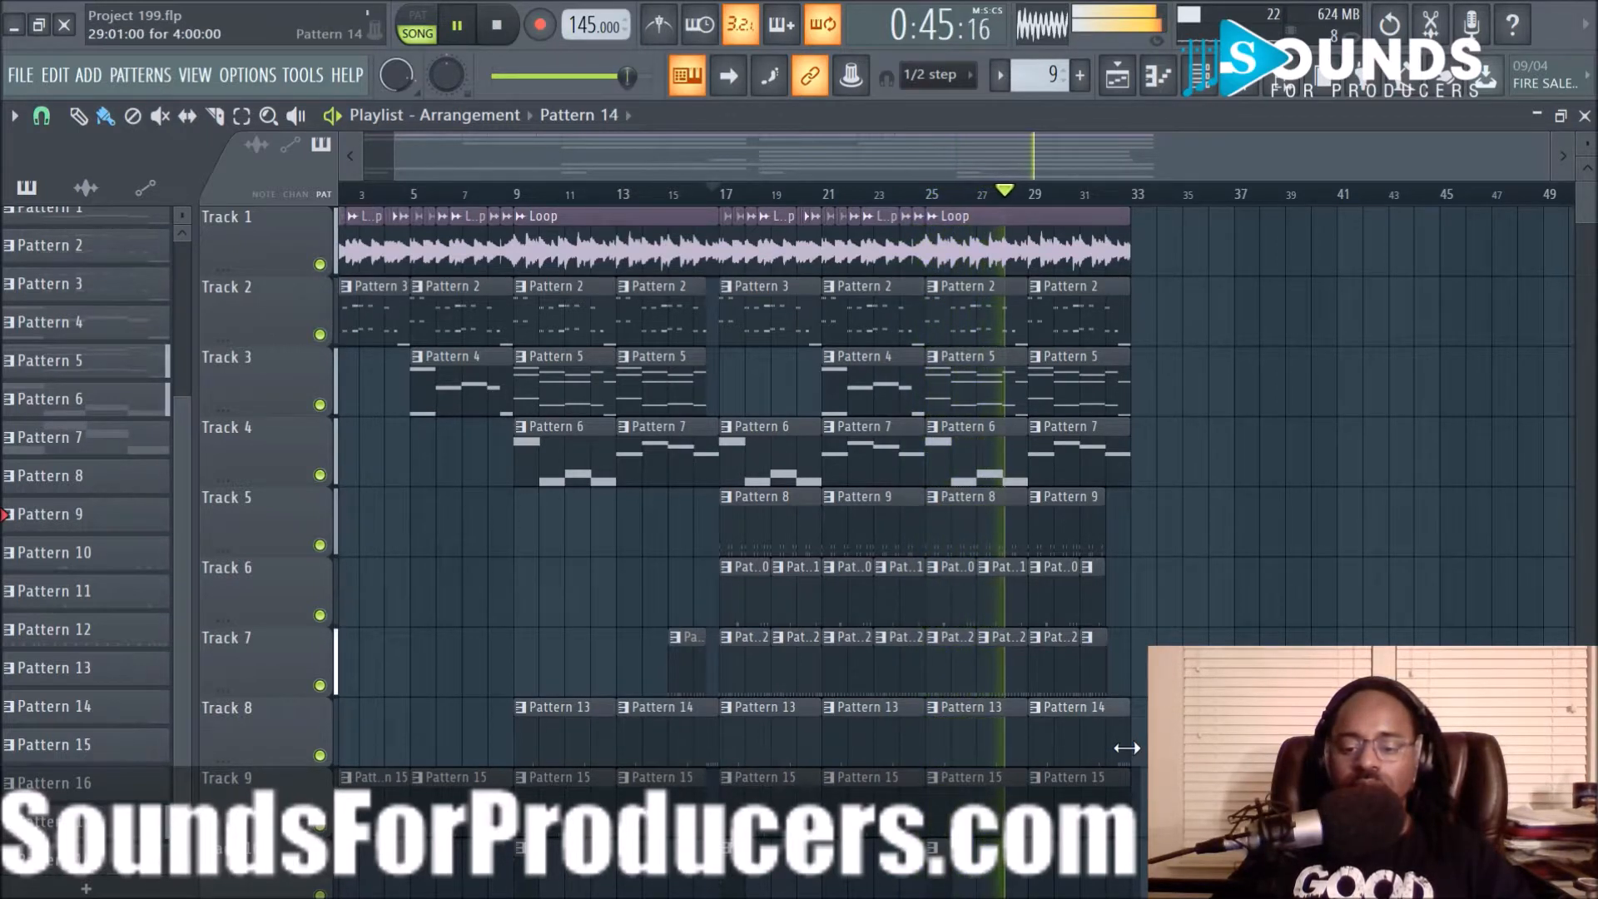
left_click_drag(1112, 747, 1124, 747)
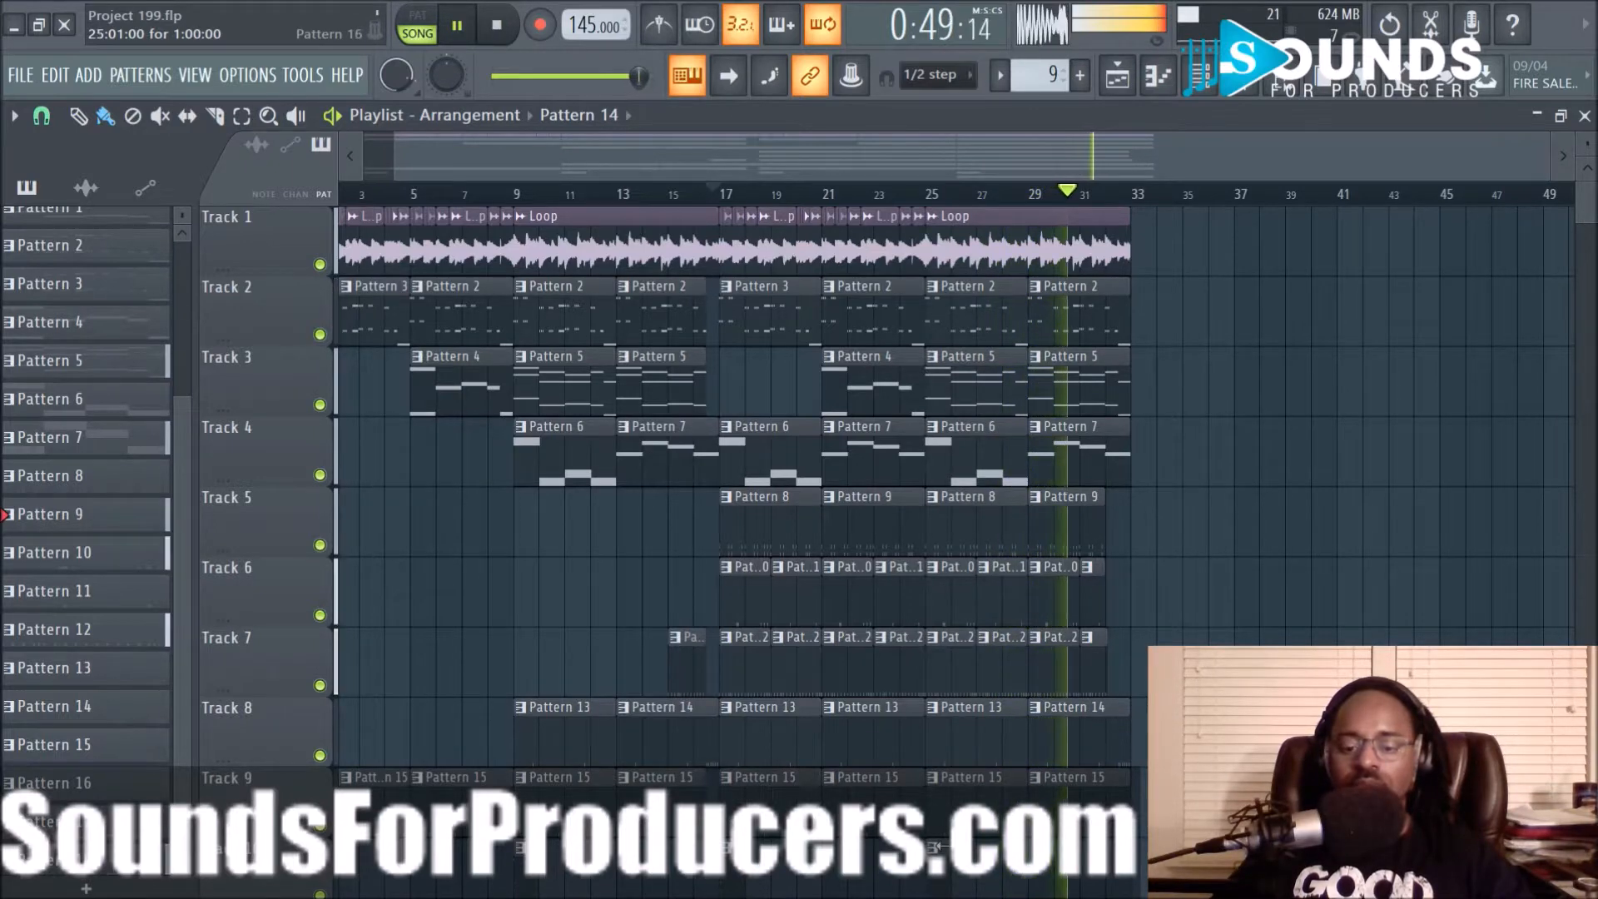
Try duplicating the clips of bars 25 through 32 to bar 33 and removing the copied Pattern 6 and 7 clips from Track 4
scroll(1044, 643, "down", 3)
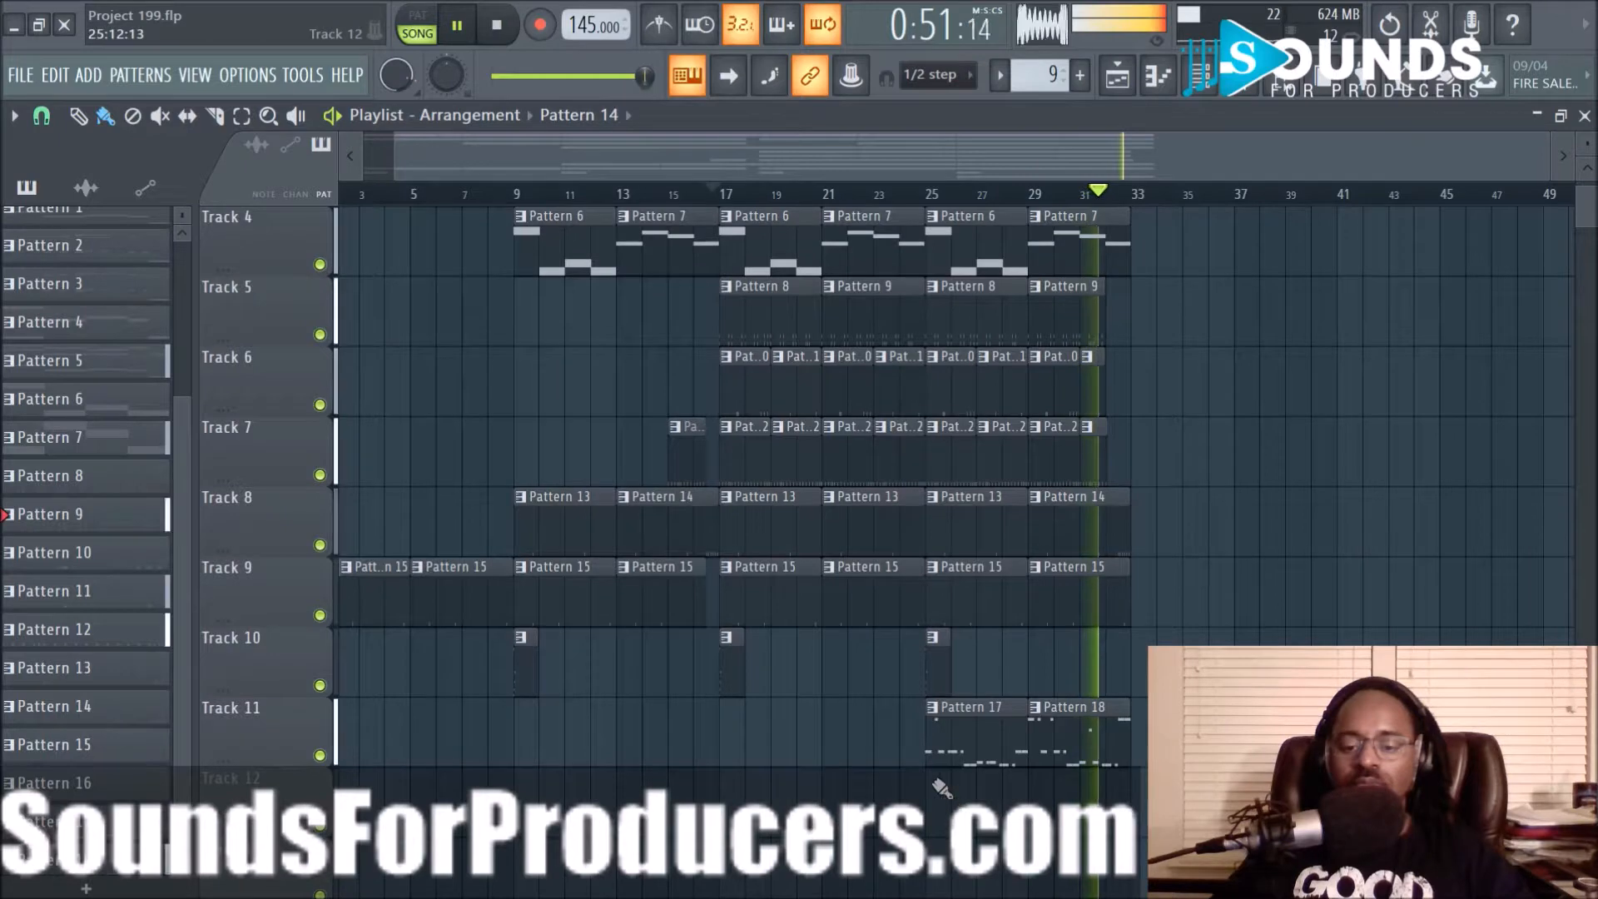
left_click_drag(935, 691, 1087, 174)
key("ctrl+b")
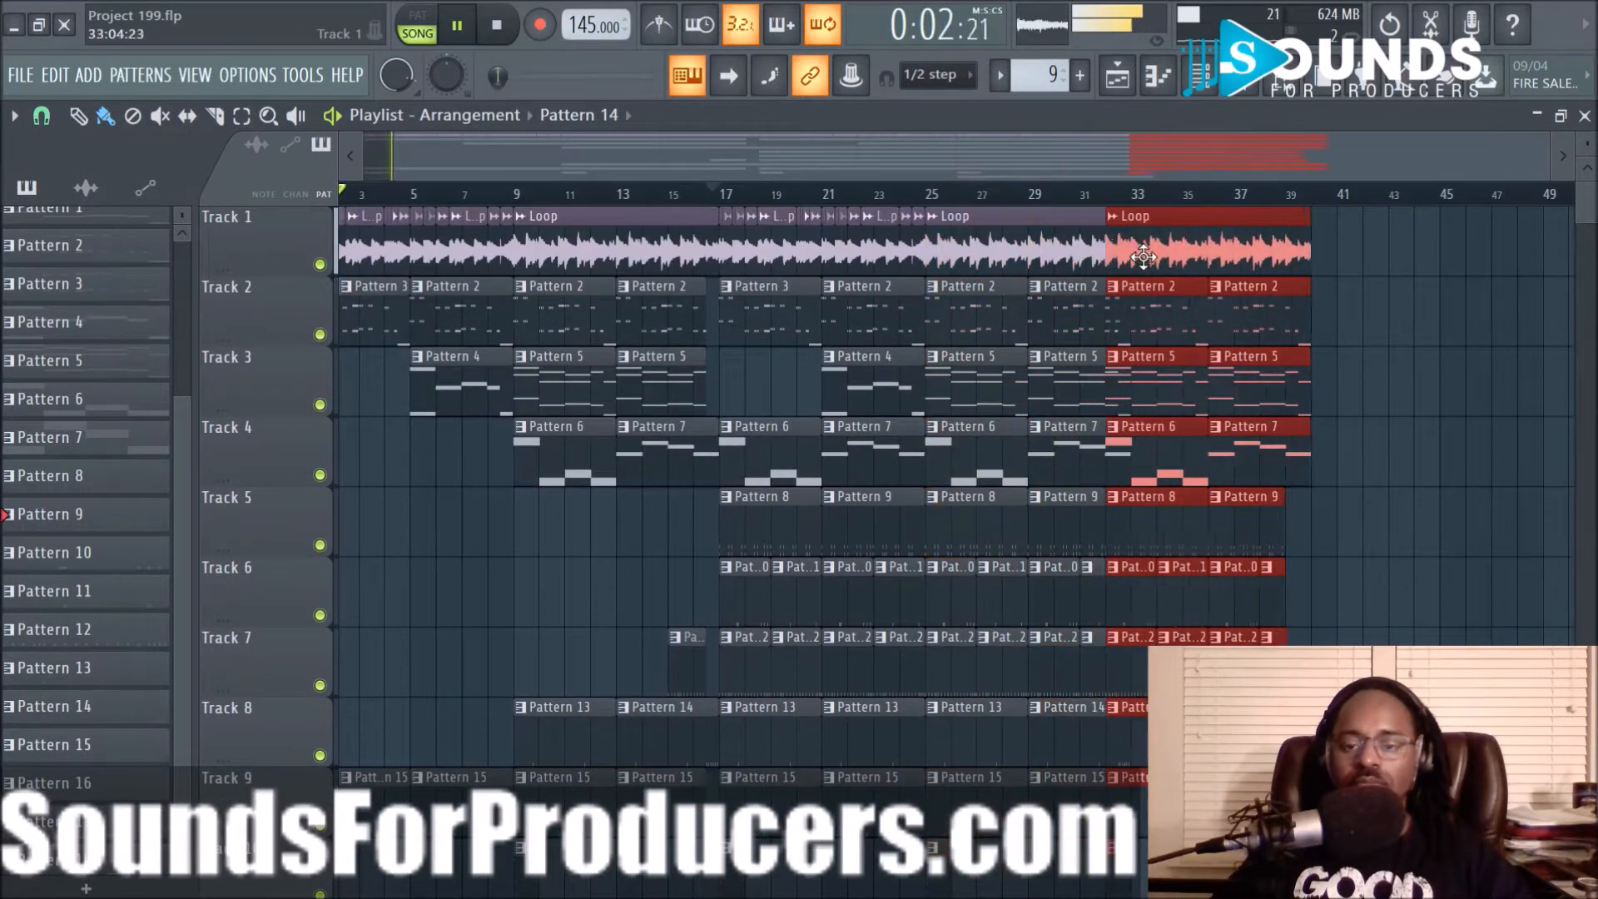
left_click(1015, 193)
left_click_drag(1097, 165, 1205, 278)
left_click(1248, 346, "ctrl")
right_click(1032, 479)
right_click(1153, 478)
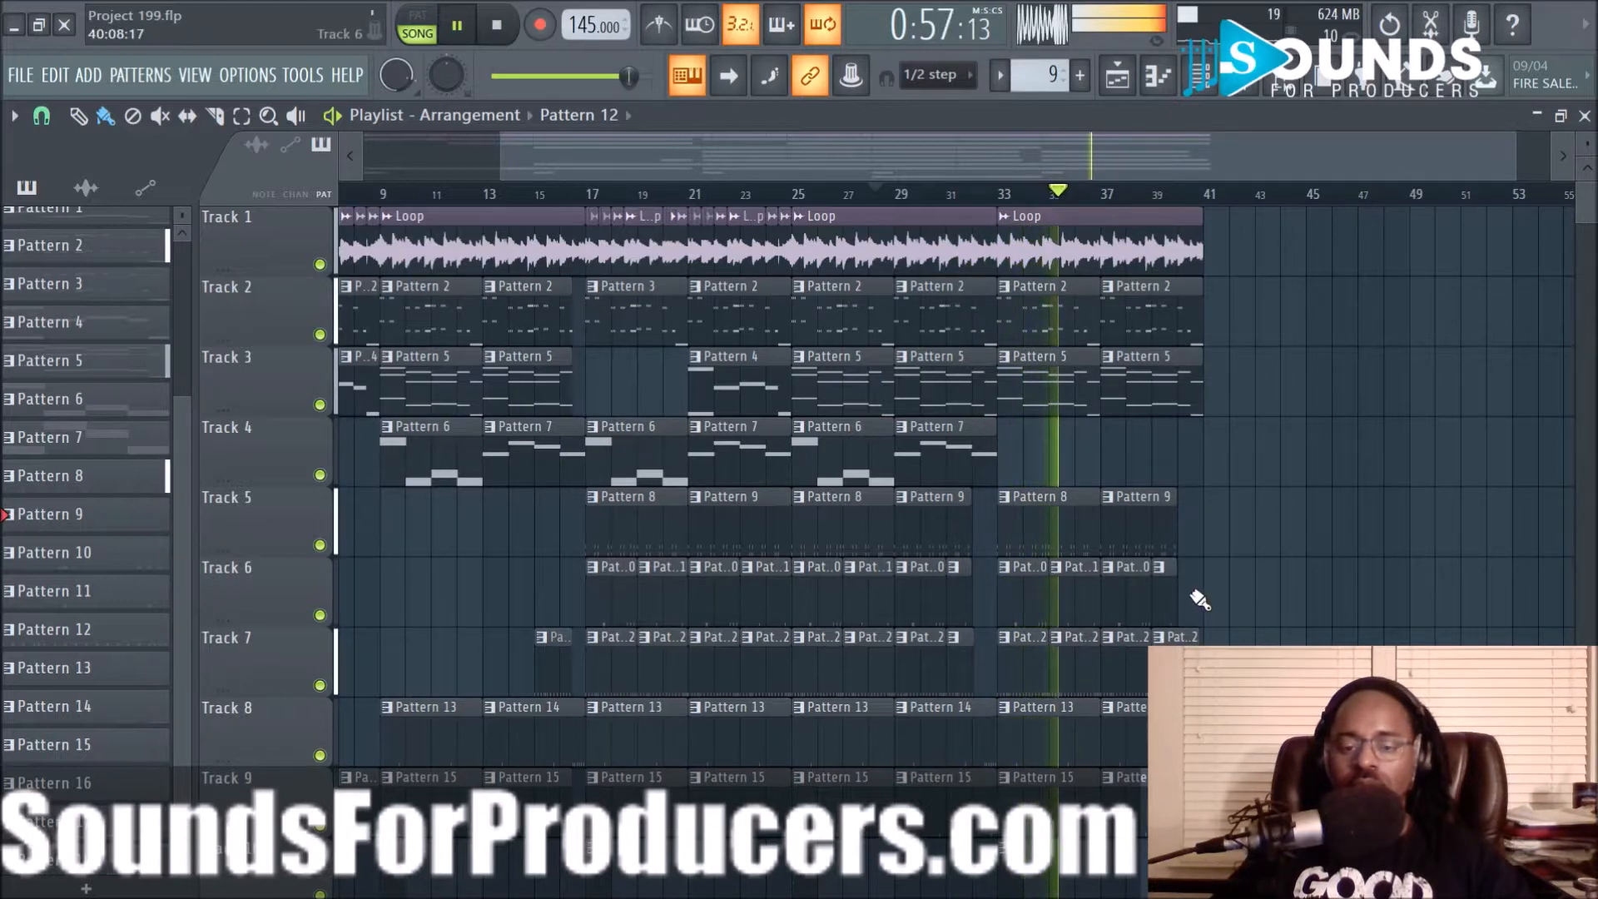
Undo the duplication of bars 25 through 32 and the edits made to the copied clips
key("ctrl+z")
key("ctrl+z")
key("ctrl+z")
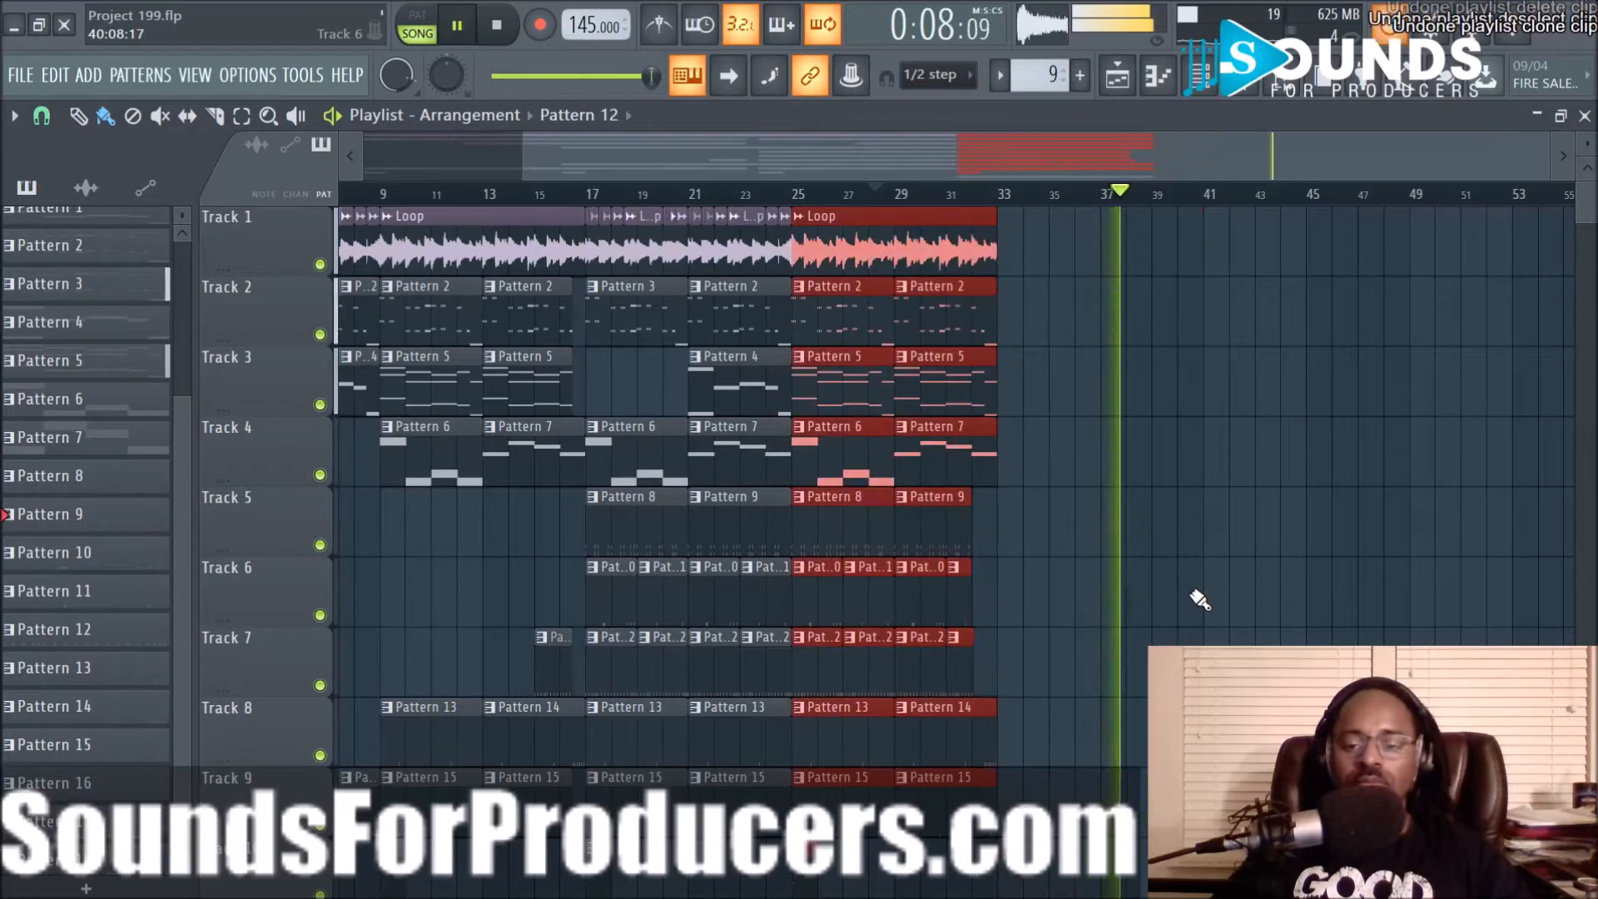
Select all clips from bar 17 through bar 32 and place a copy of the whole section starting at bar 33
left_click(515, 195)
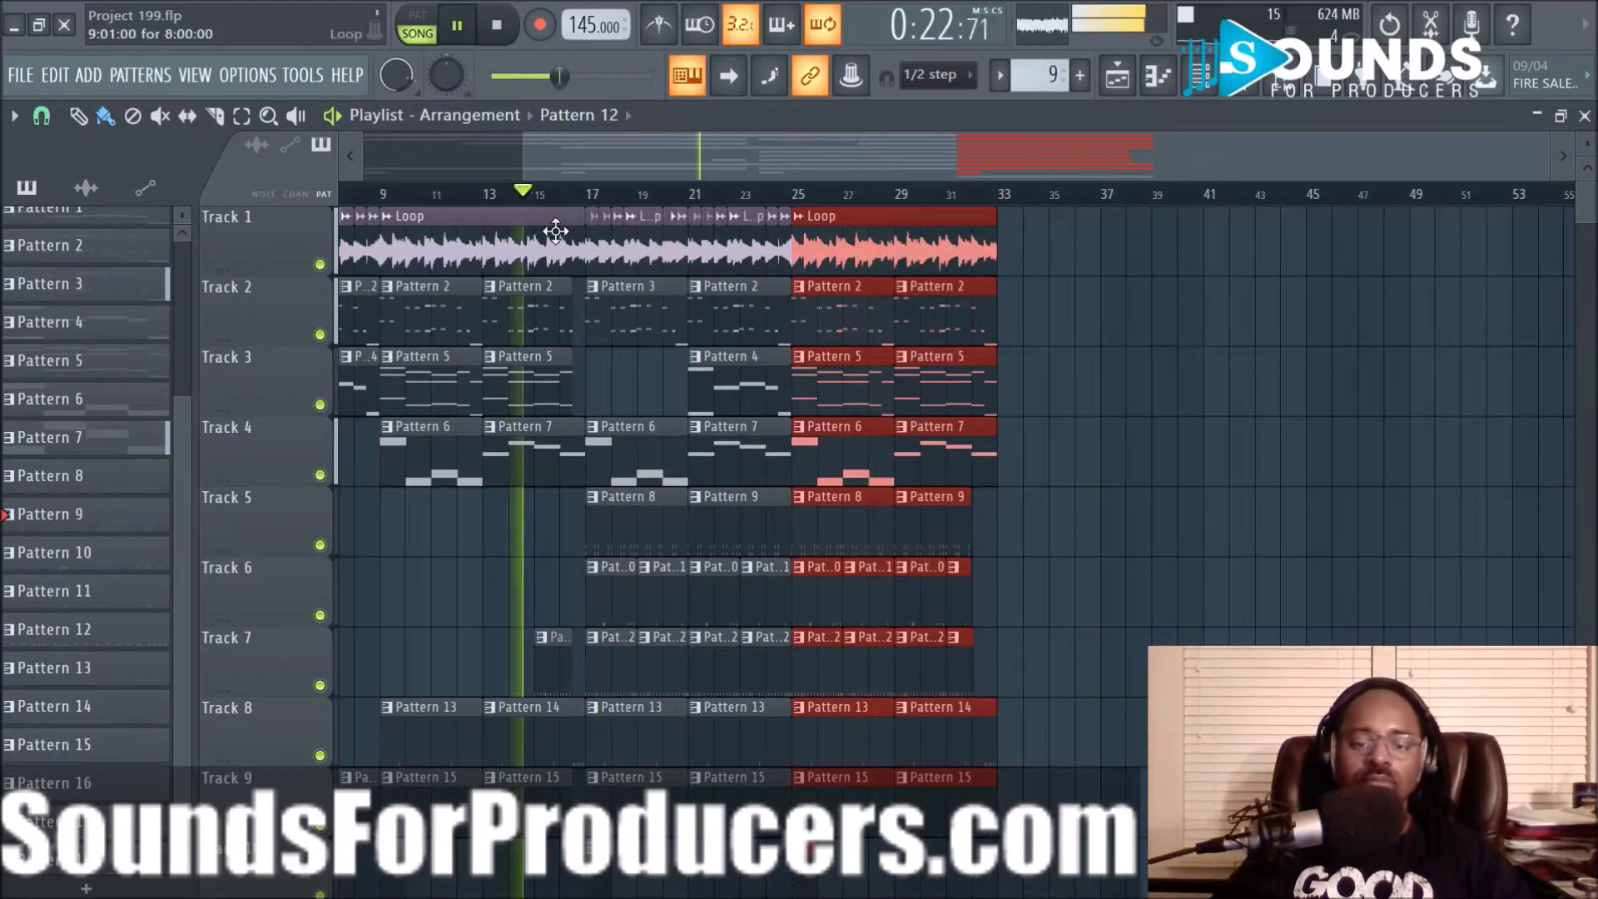
scroll(660, 580, "down", 2)
scroll(660, 580, "down", 1)
left_click_drag(607, 740, 1027, 163)
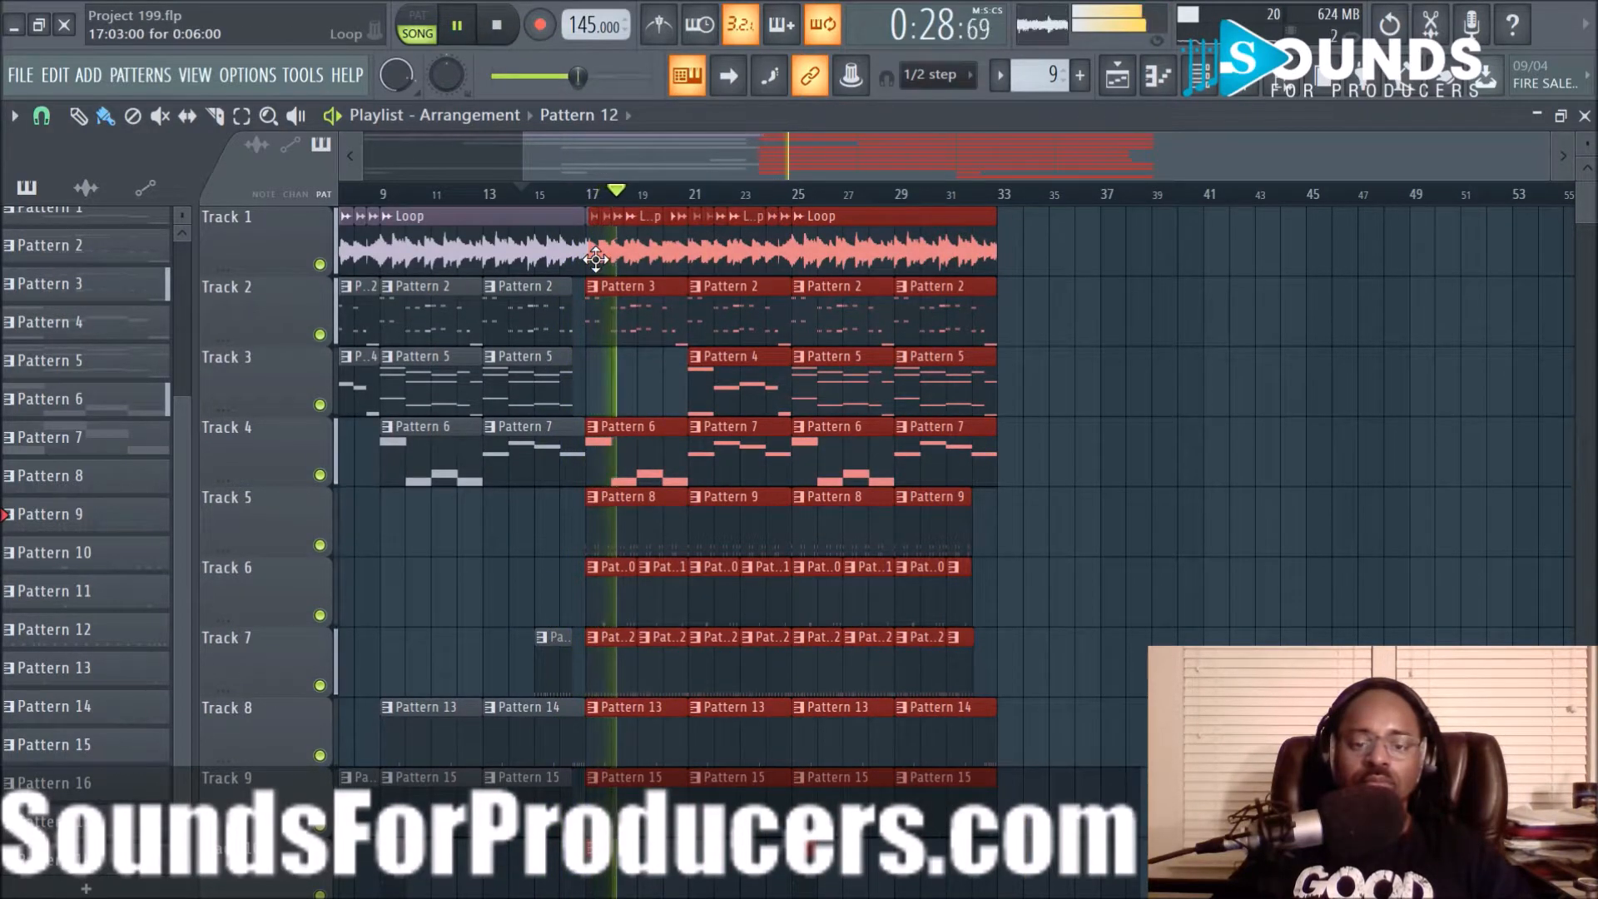
scroll(598, 198, "up", 6)
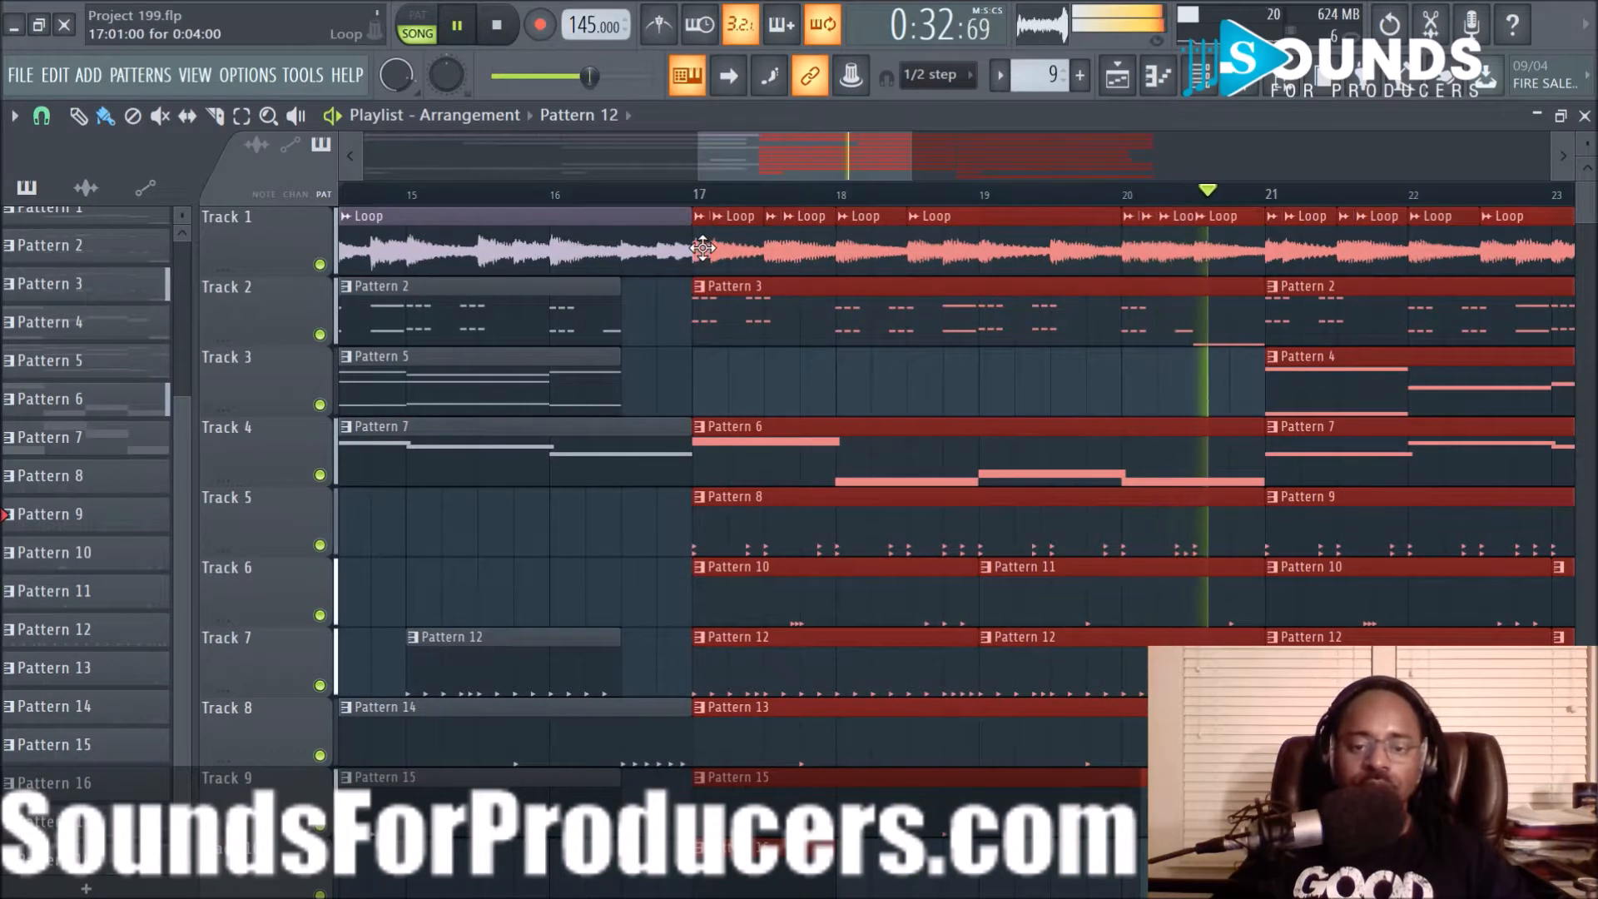
left_click_drag(756, 254, 1394, 273)
scroll(1221, 199, "down", 6)
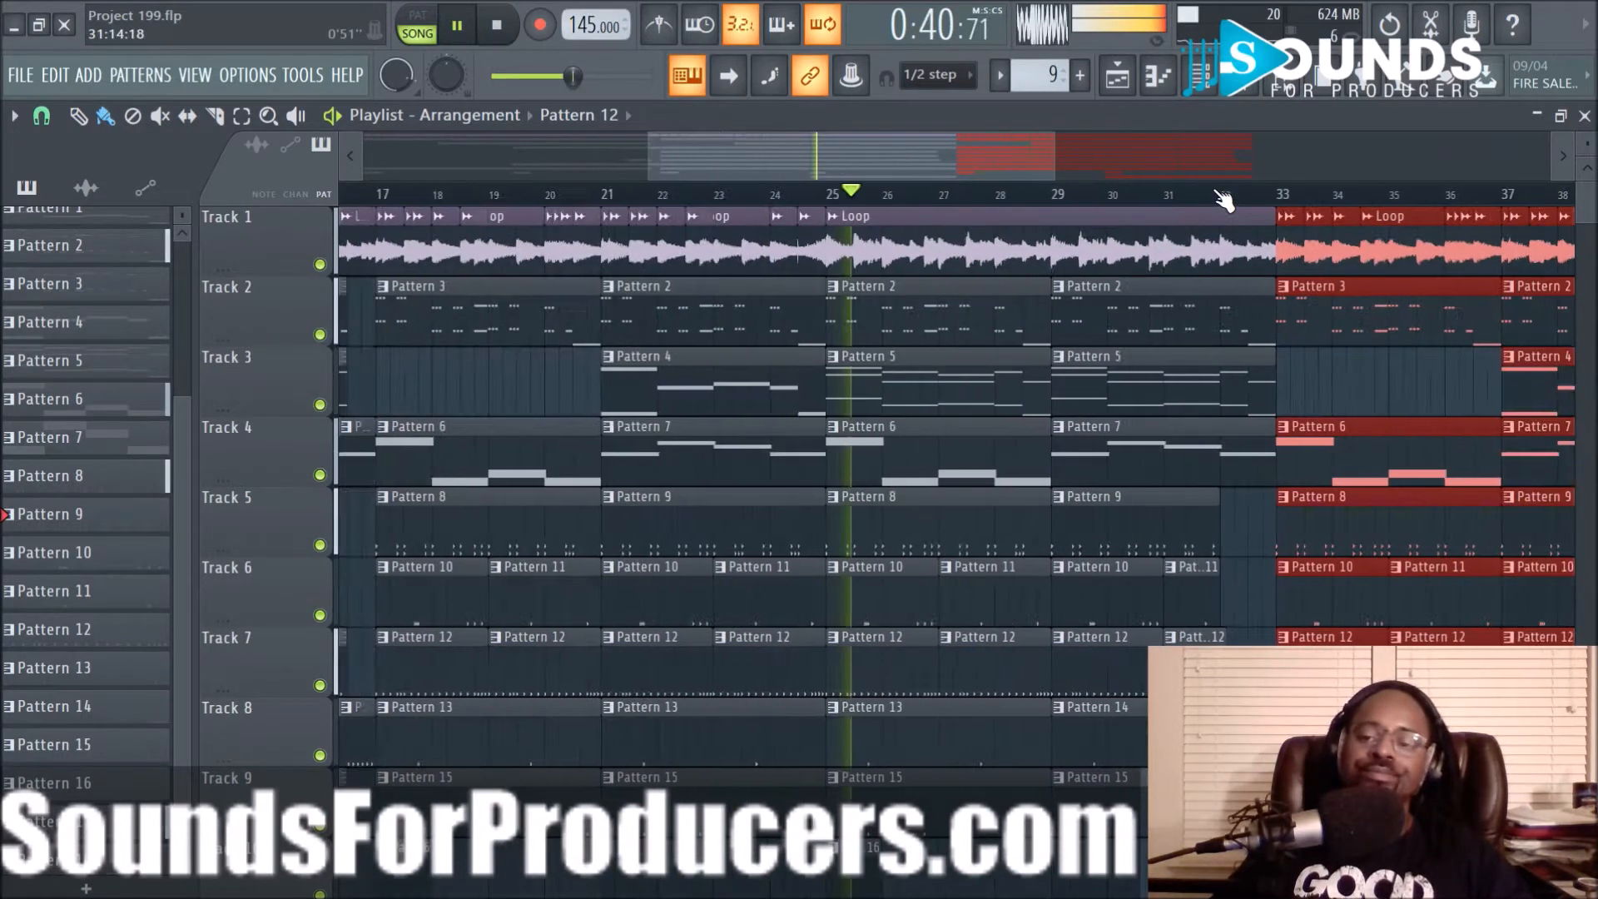
Remove the copied Track 4 Pattern 6 and 7 clips and the Track 3 Pattern 4 clip between bars 33 and 41
left_click_drag(1022, 146, 1270, 158)
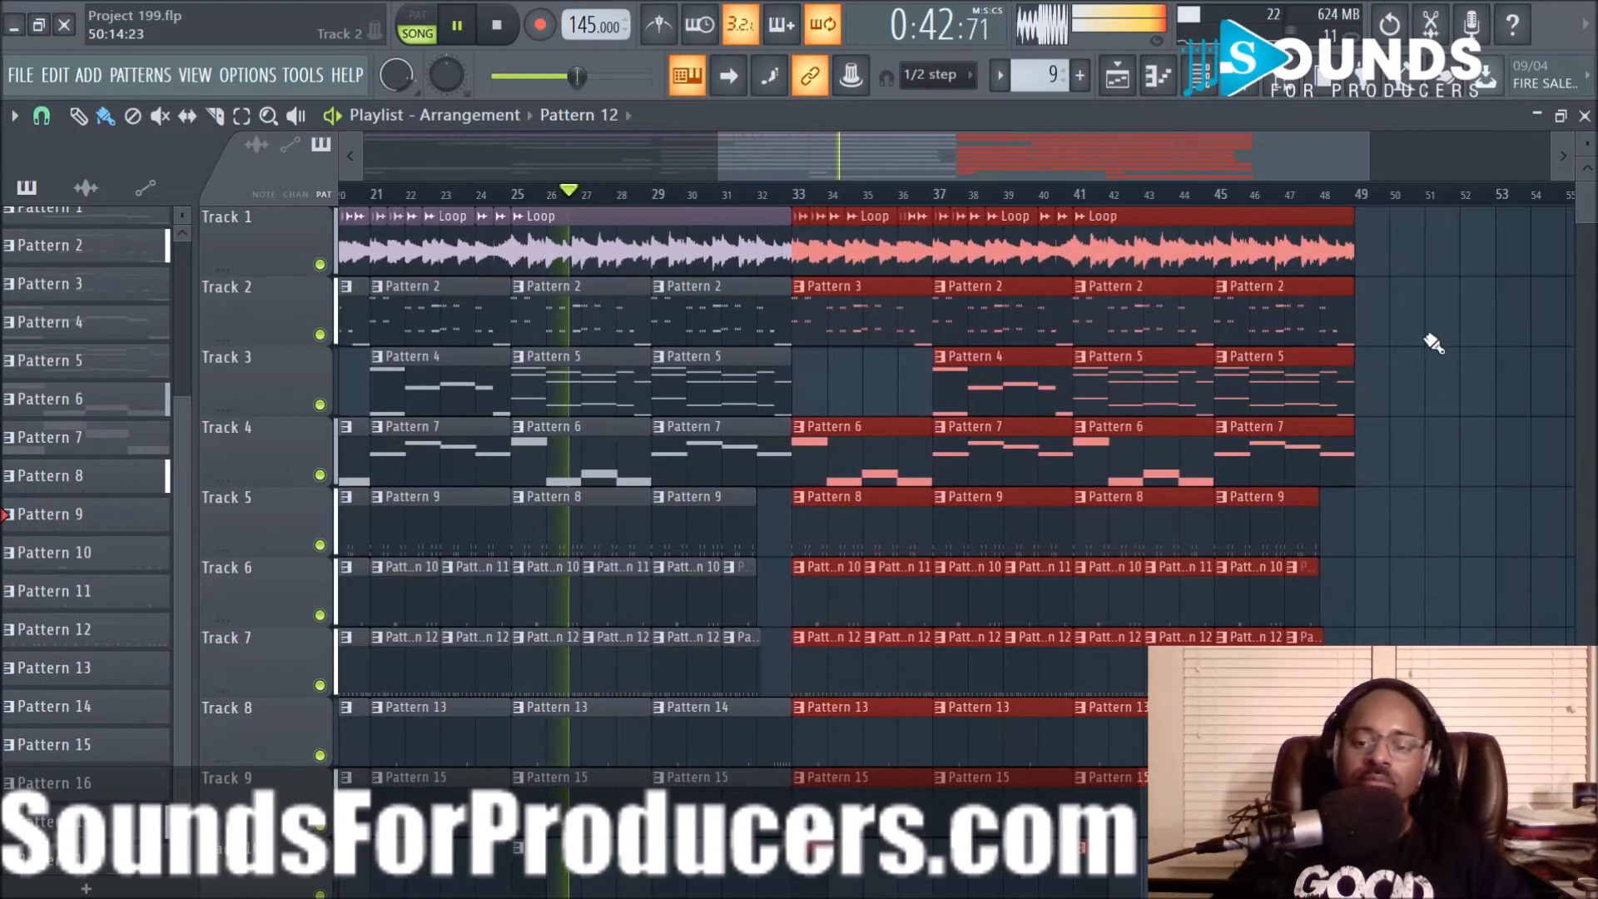
left_click(1450, 346, "ctrl")
scroll(1365, 445, "down", 2)
scroll(1026, 524, "up", 2)
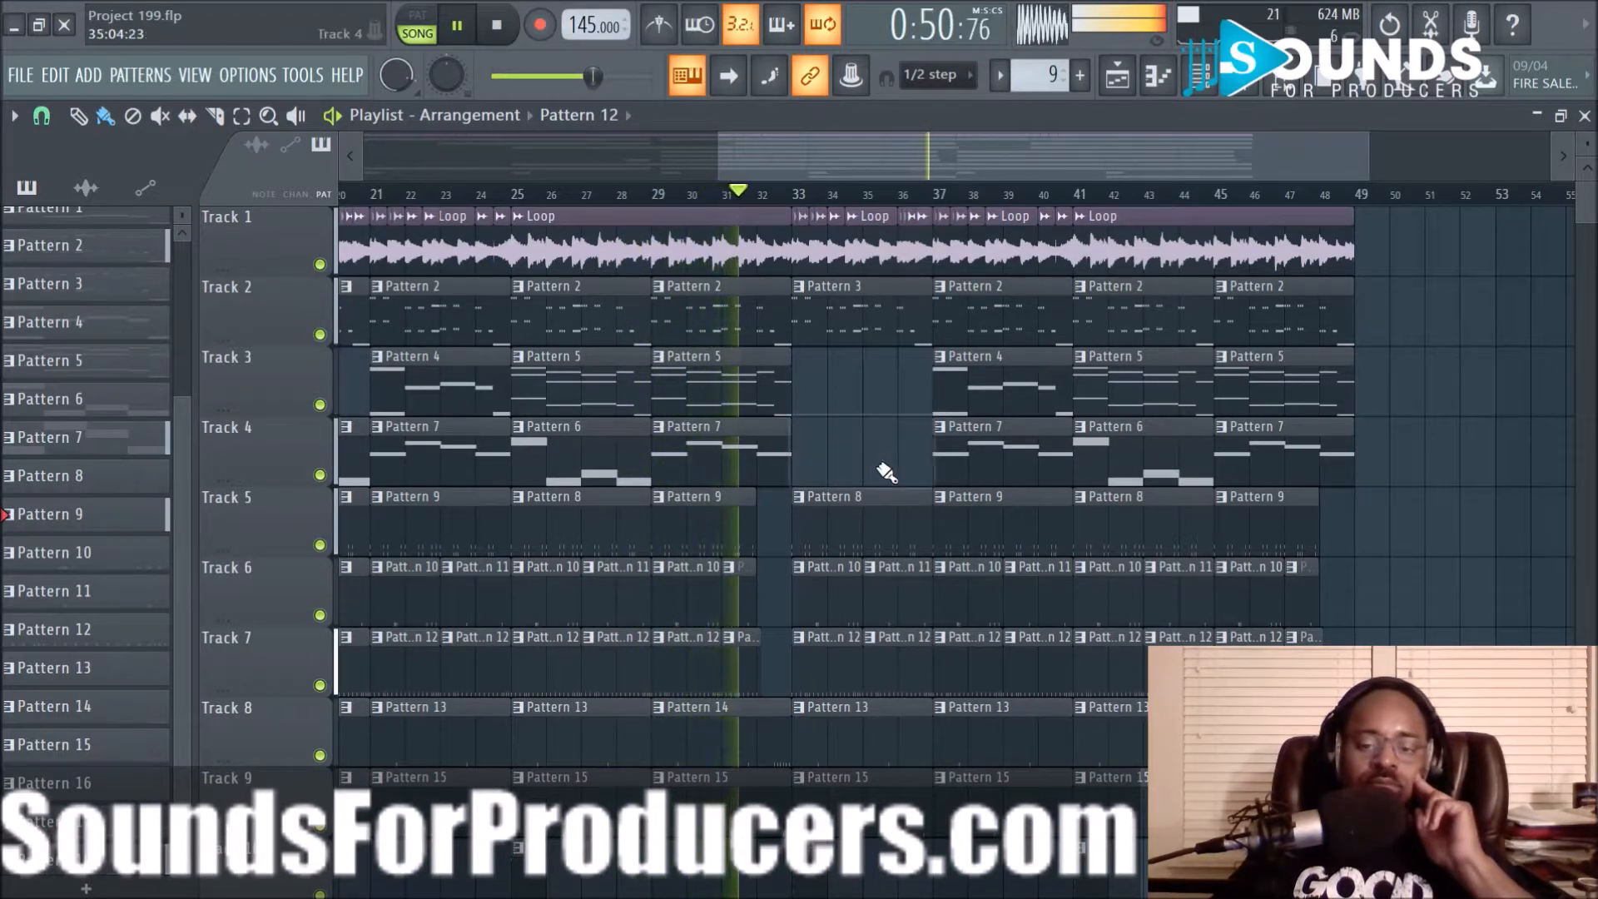
scroll(941, 531, "down", 4)
scroll(940, 531, "up", 4)
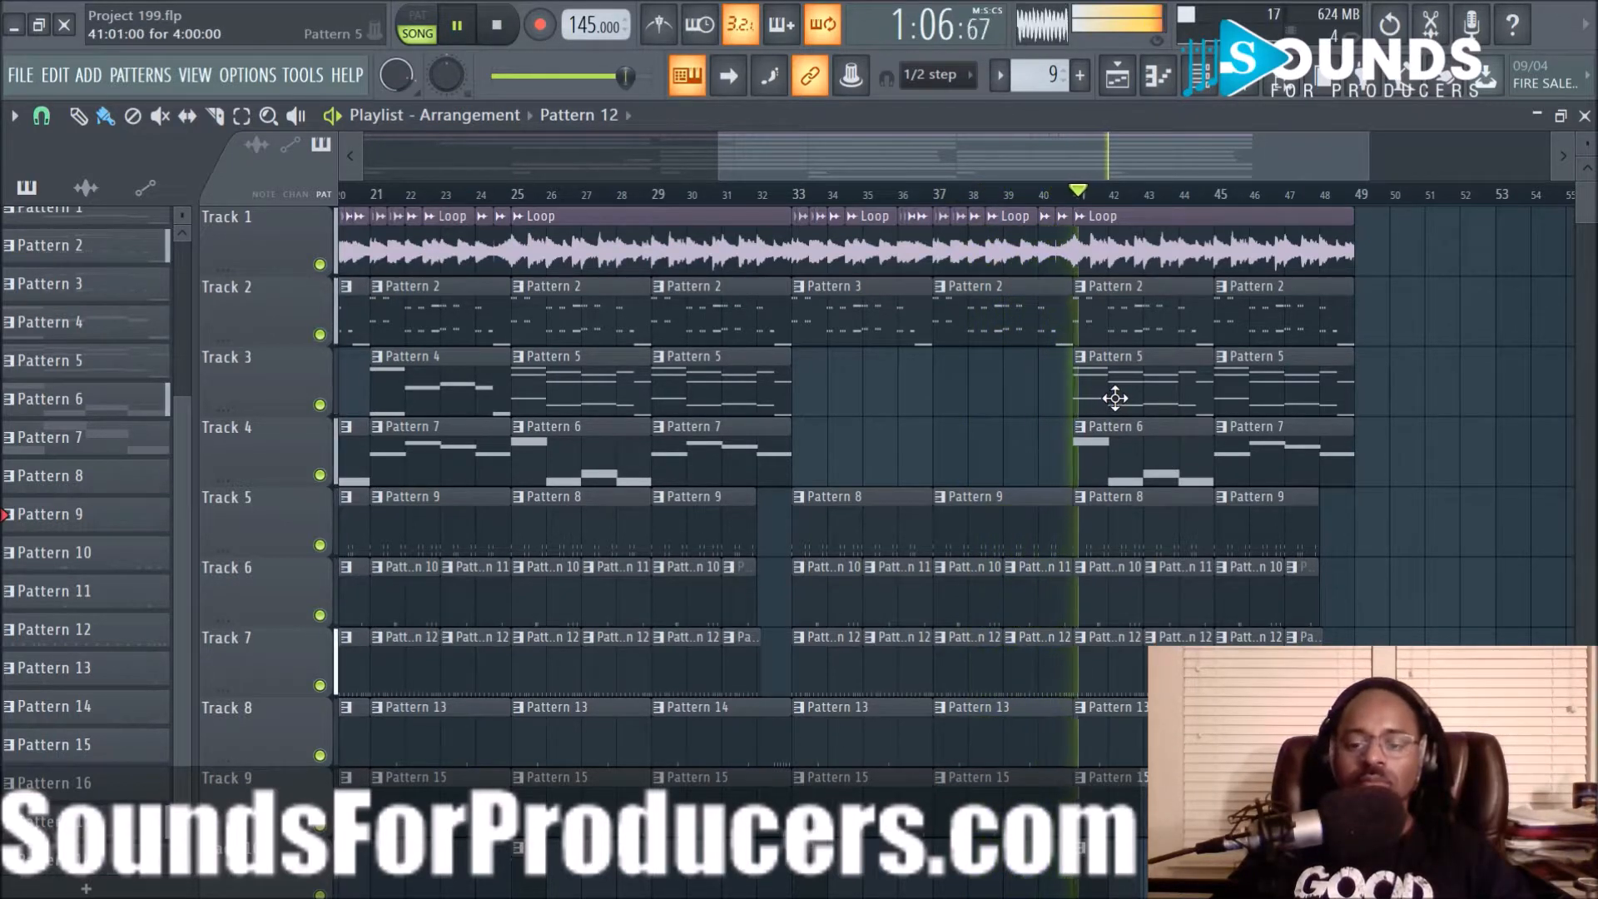
Play the arrangement from just before bar 33 with the metronome on, and turn the metronome off during playback
left_click(1032, 198)
scroll(1390, 441, "down", 3)
scroll(1398, 446, "up", 3)
key("space")
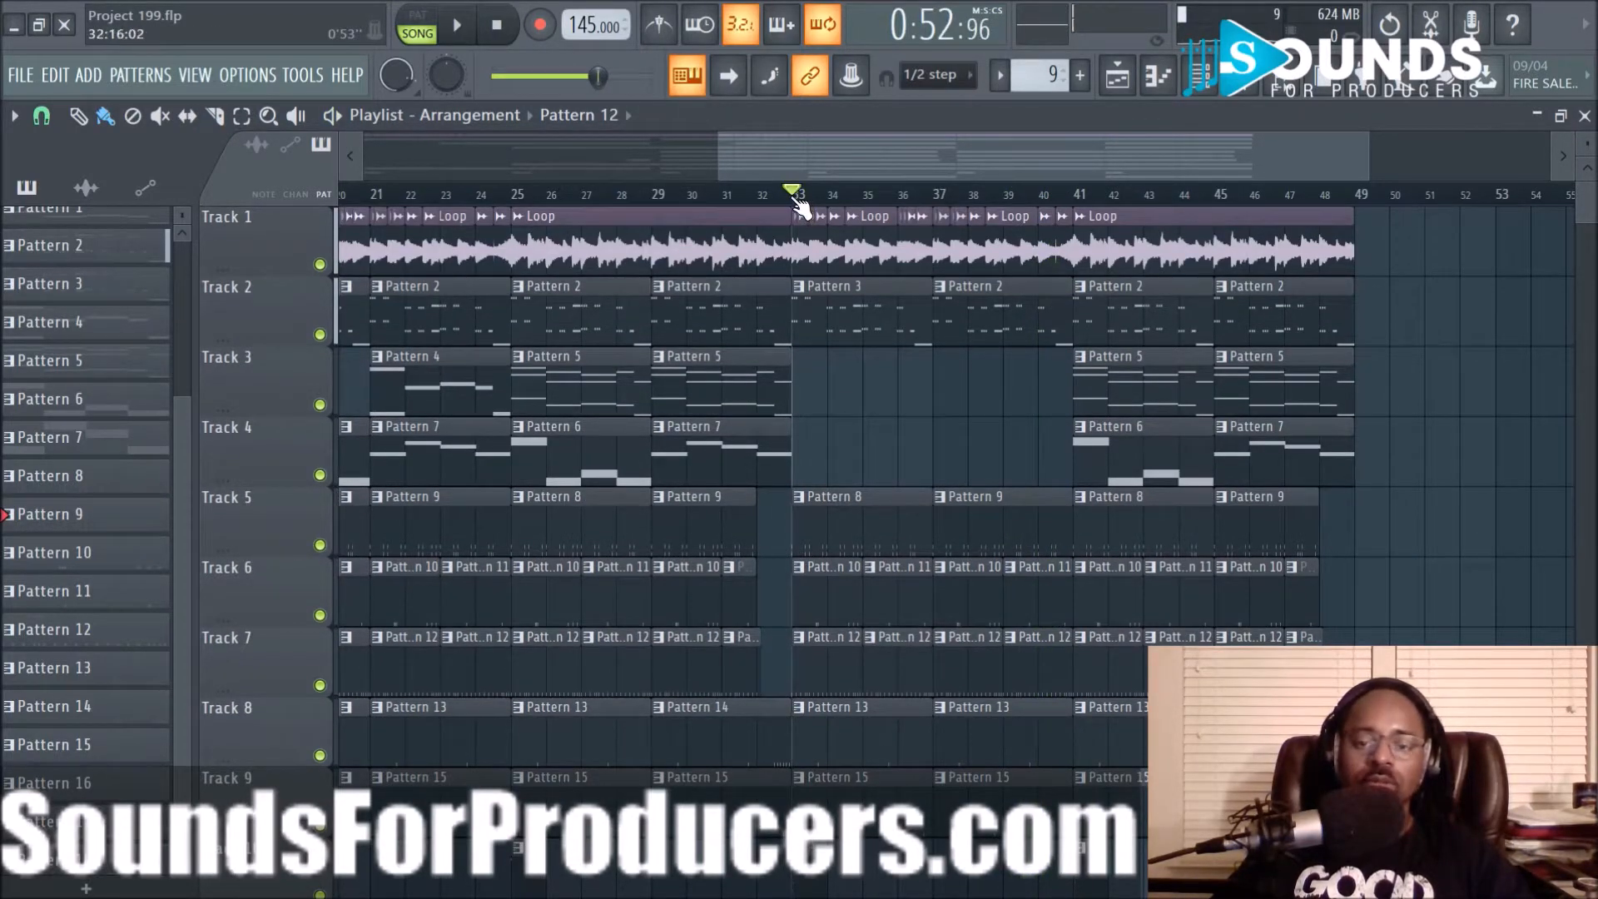
scroll(811, 202, "up", 4)
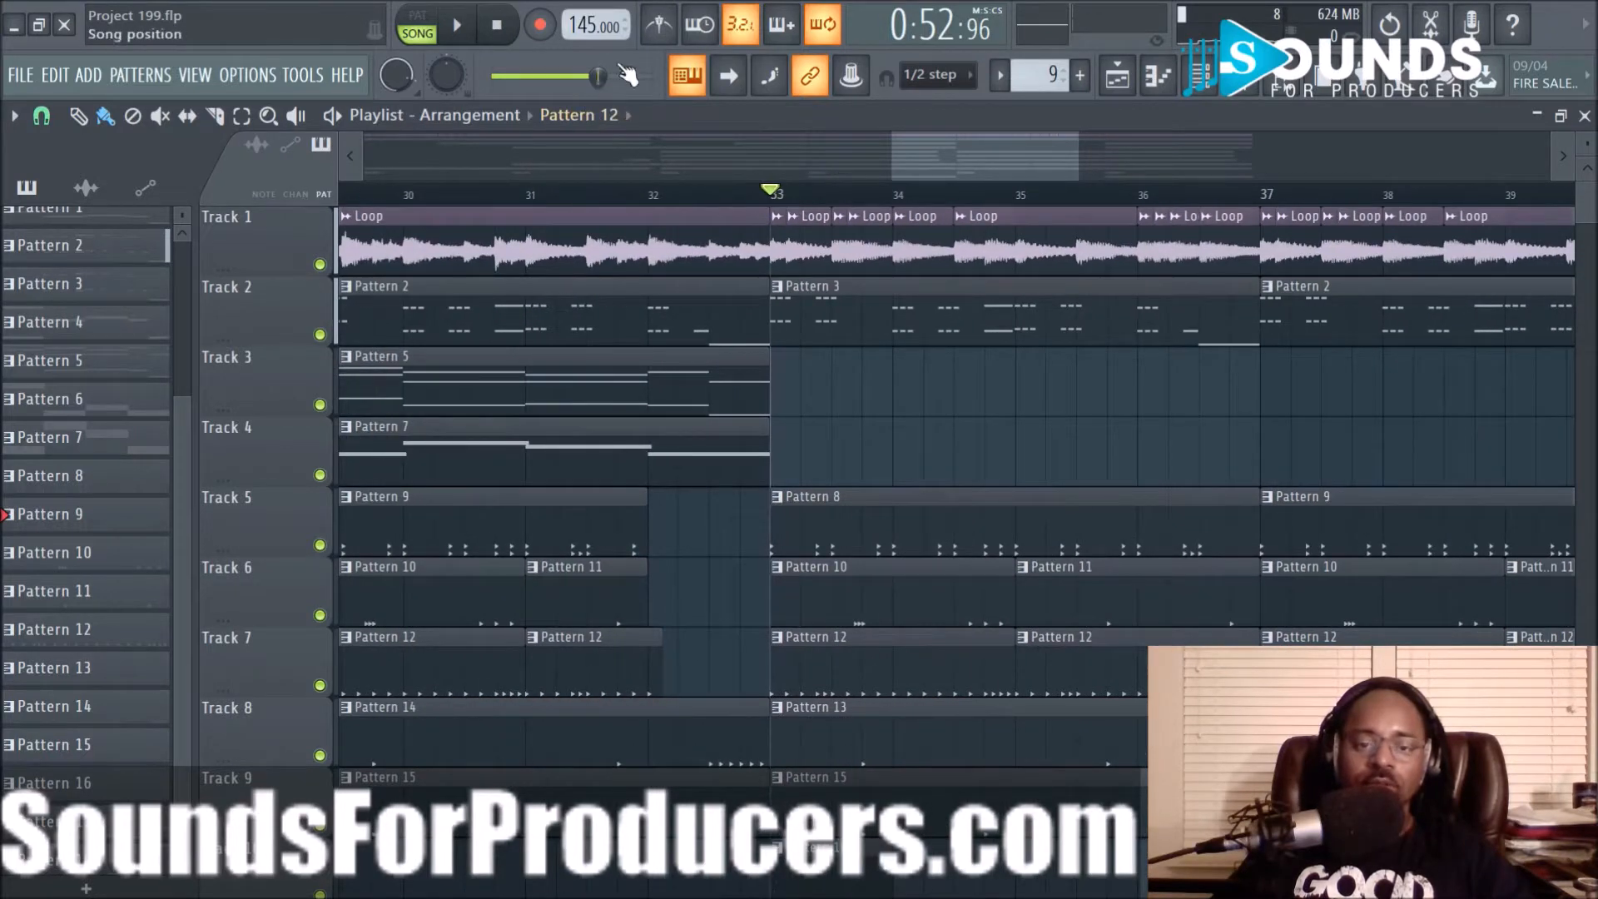
key("space")
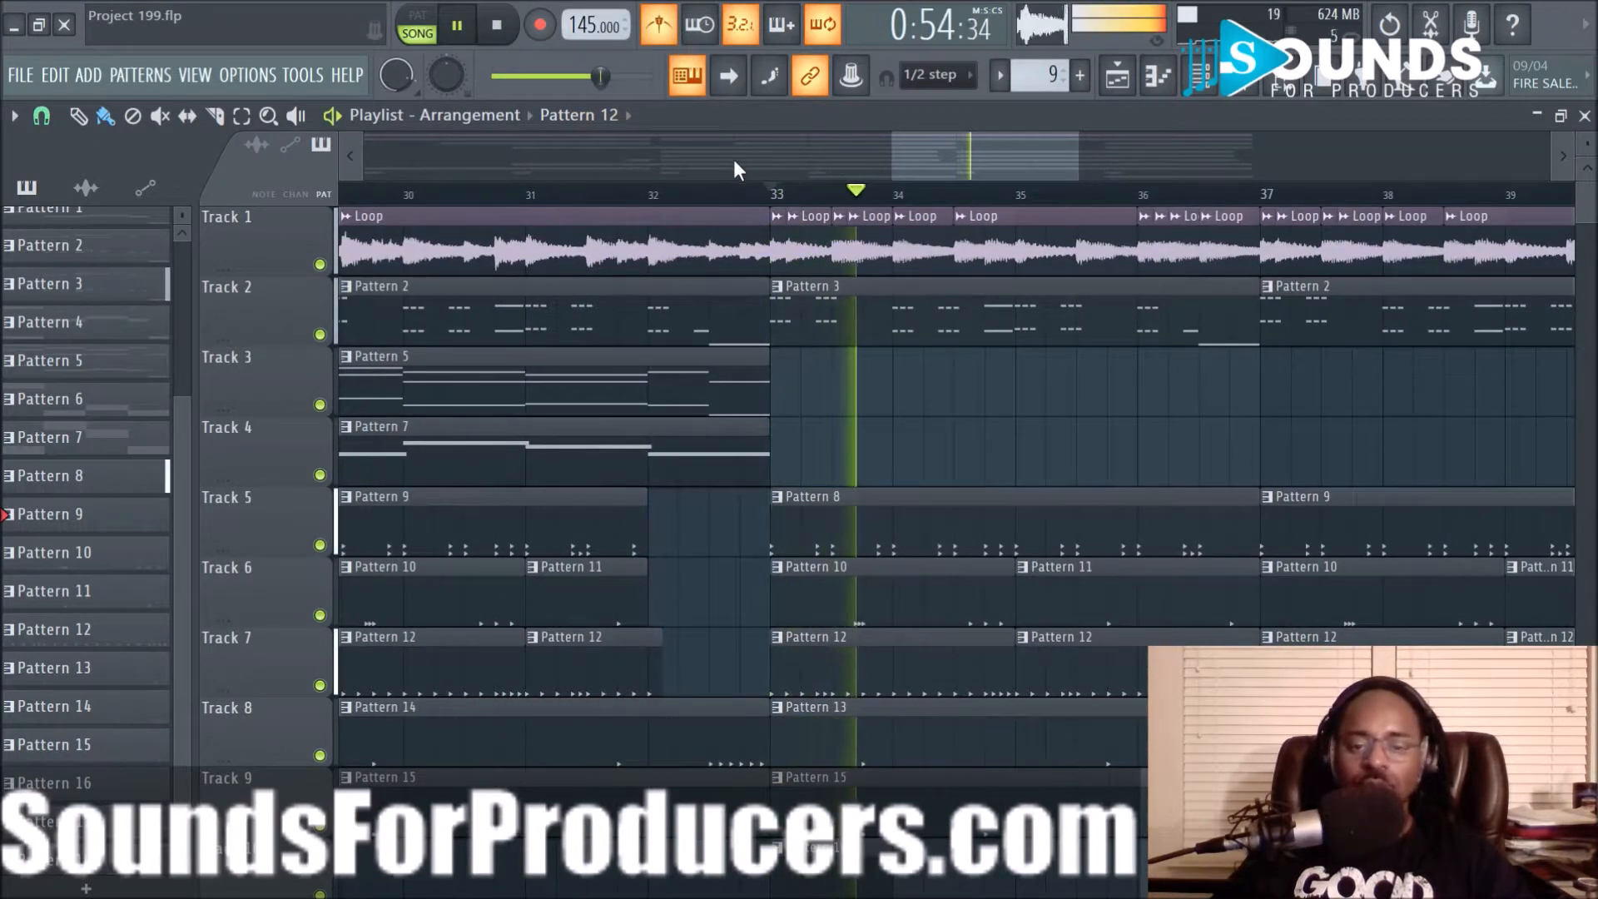
scroll(856, 204, "down", 3)
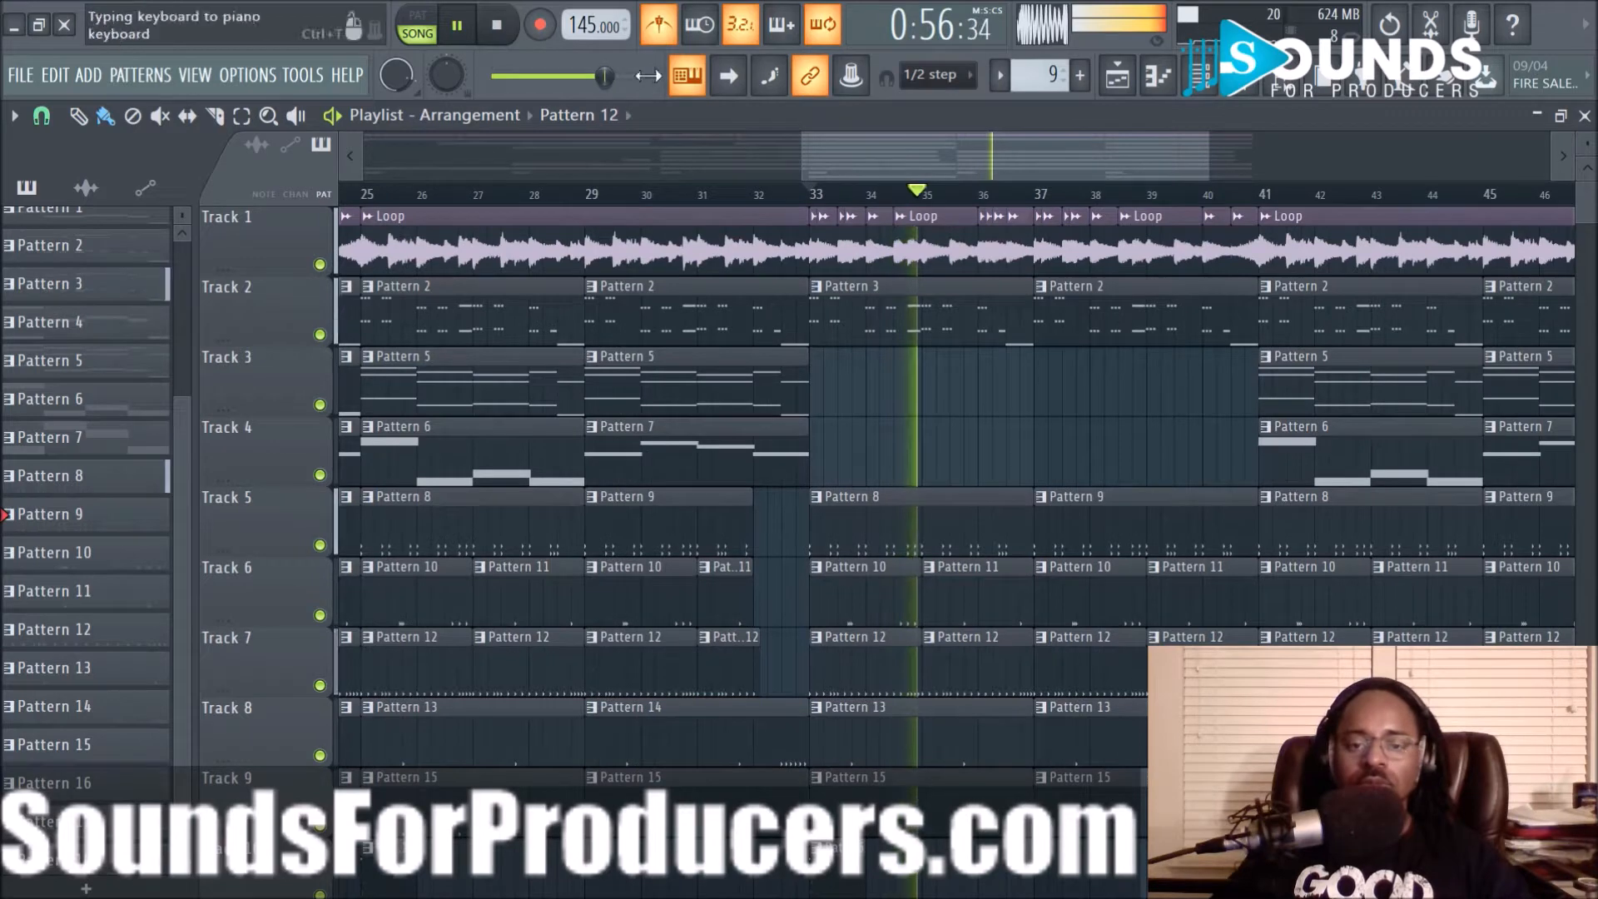
left_click(673, 26)
scroll(896, 166, "down", 2)
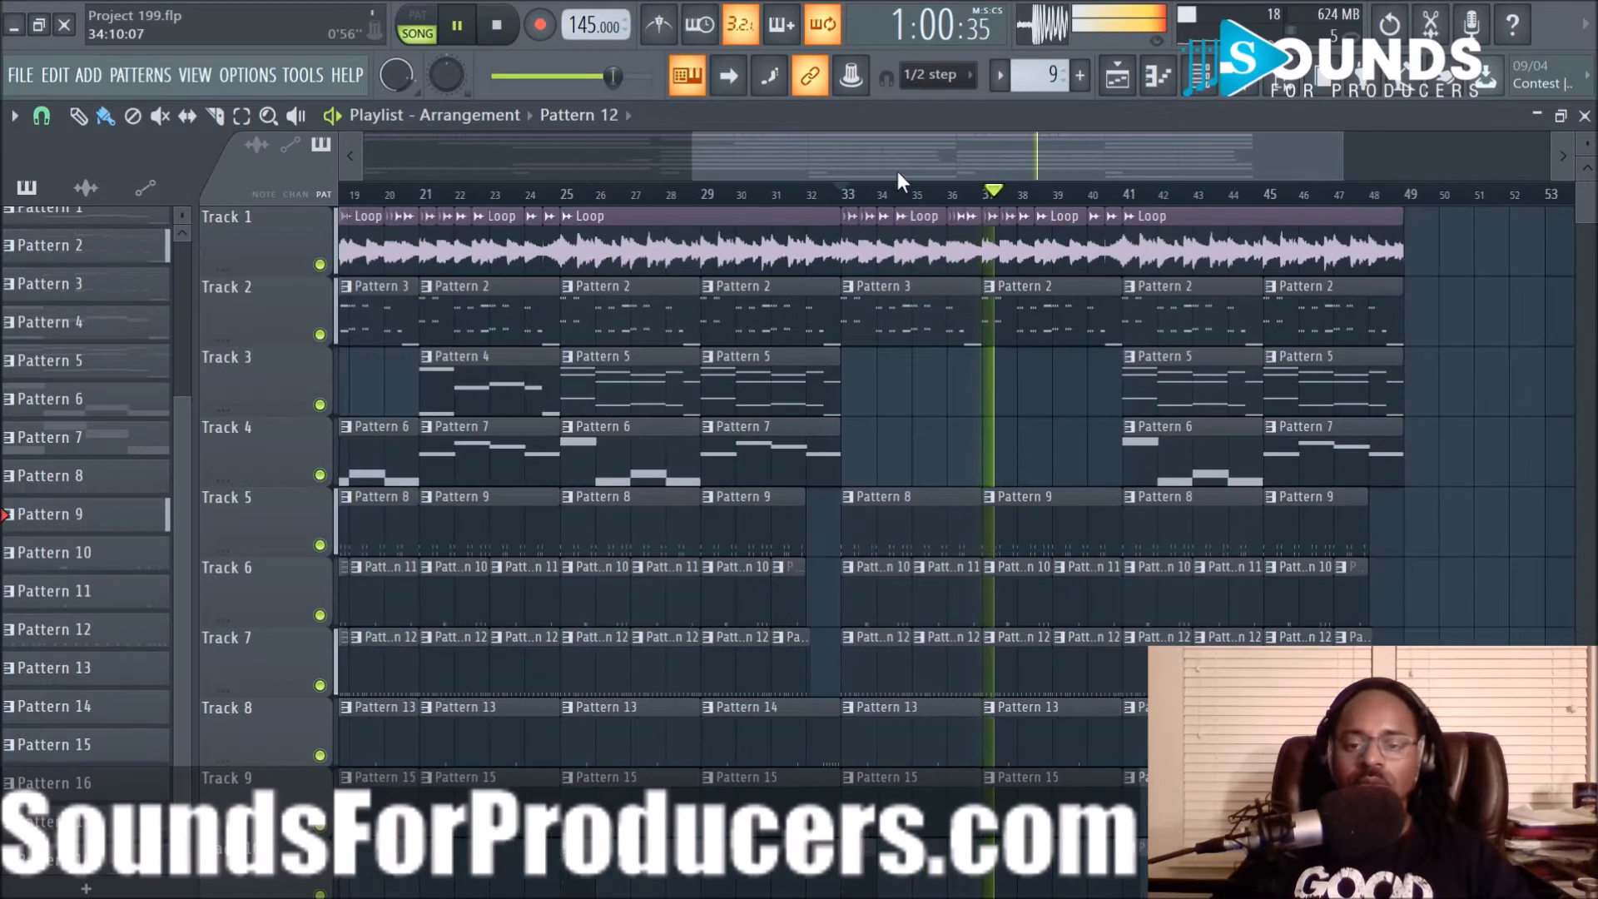
Lower the project tempo to 140 BPM and audition the start of the section at bar 33
key("space")
scroll(907, 158, "down", 3)
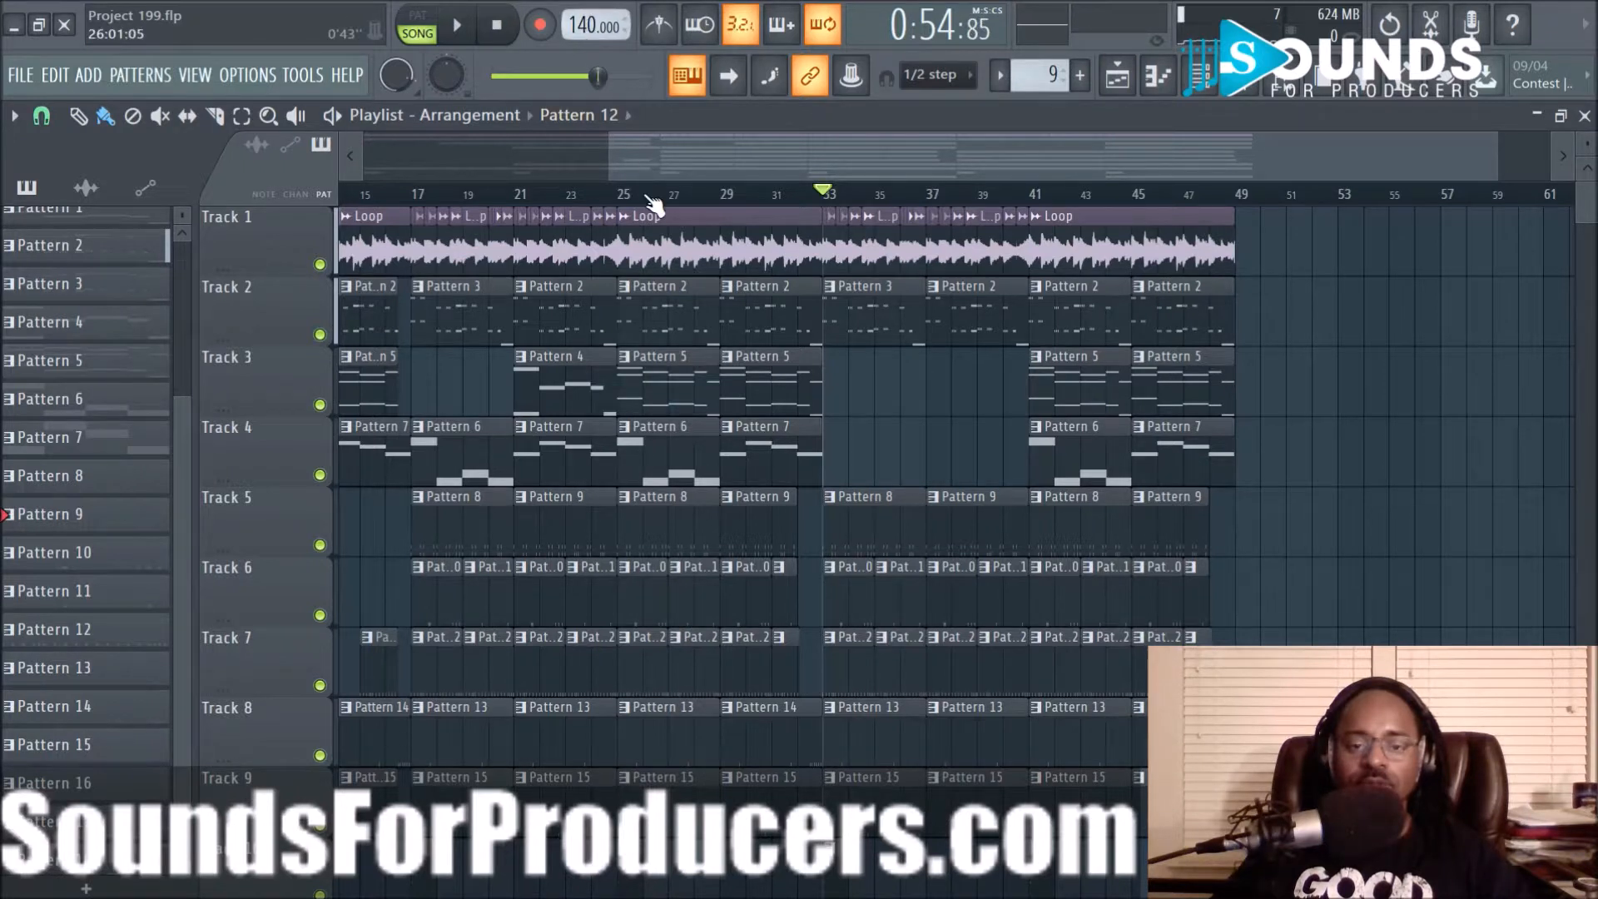
key("space")
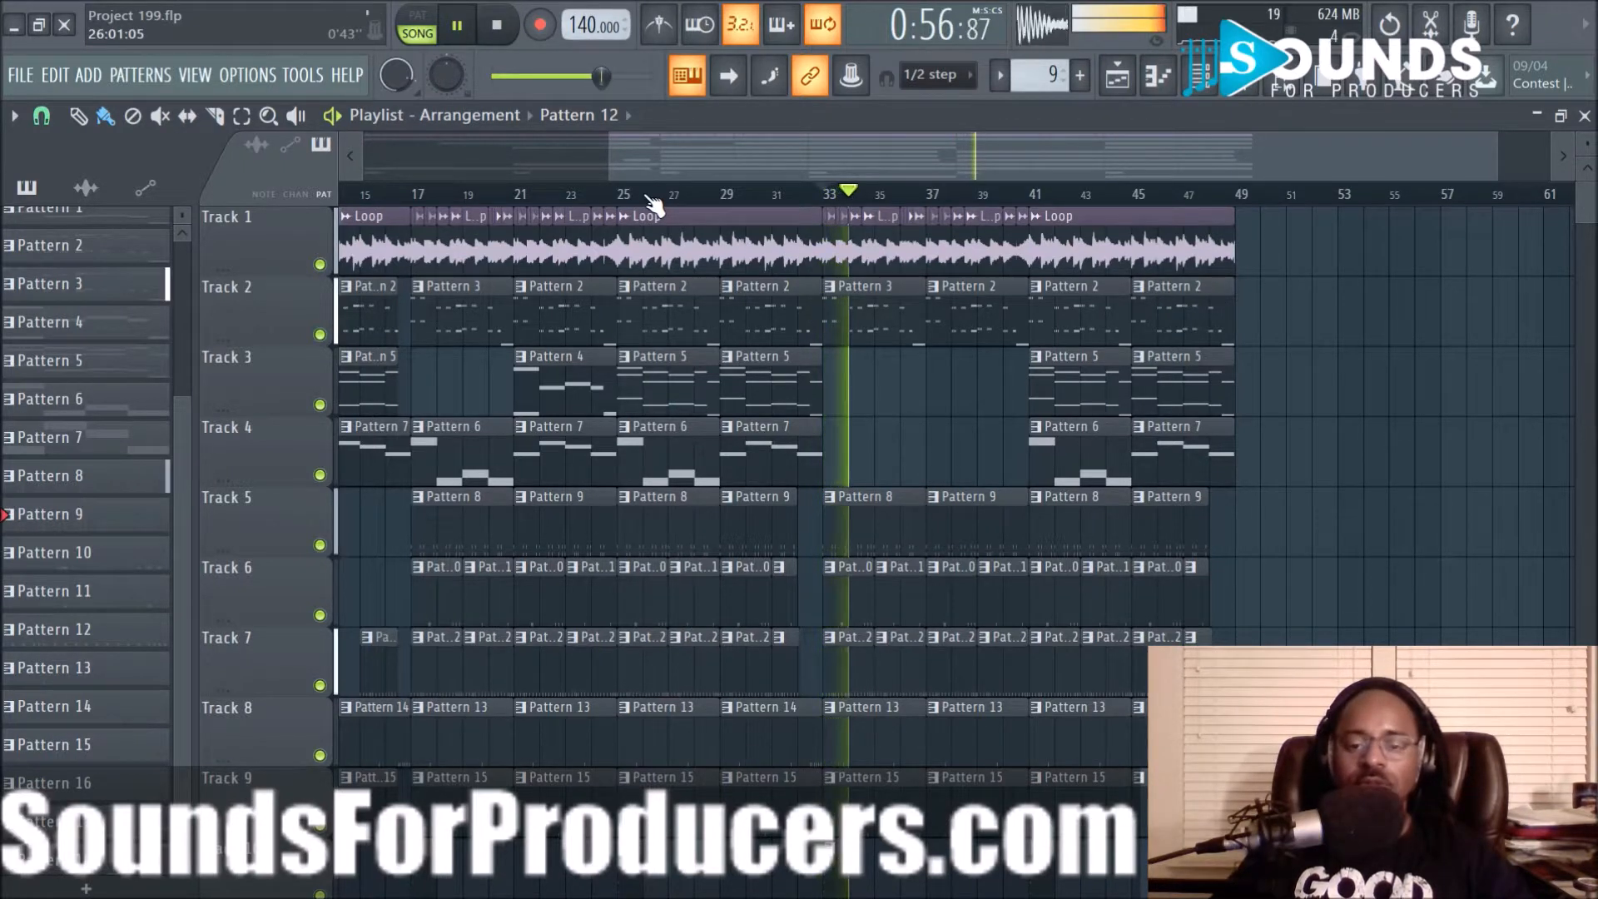
key("space")
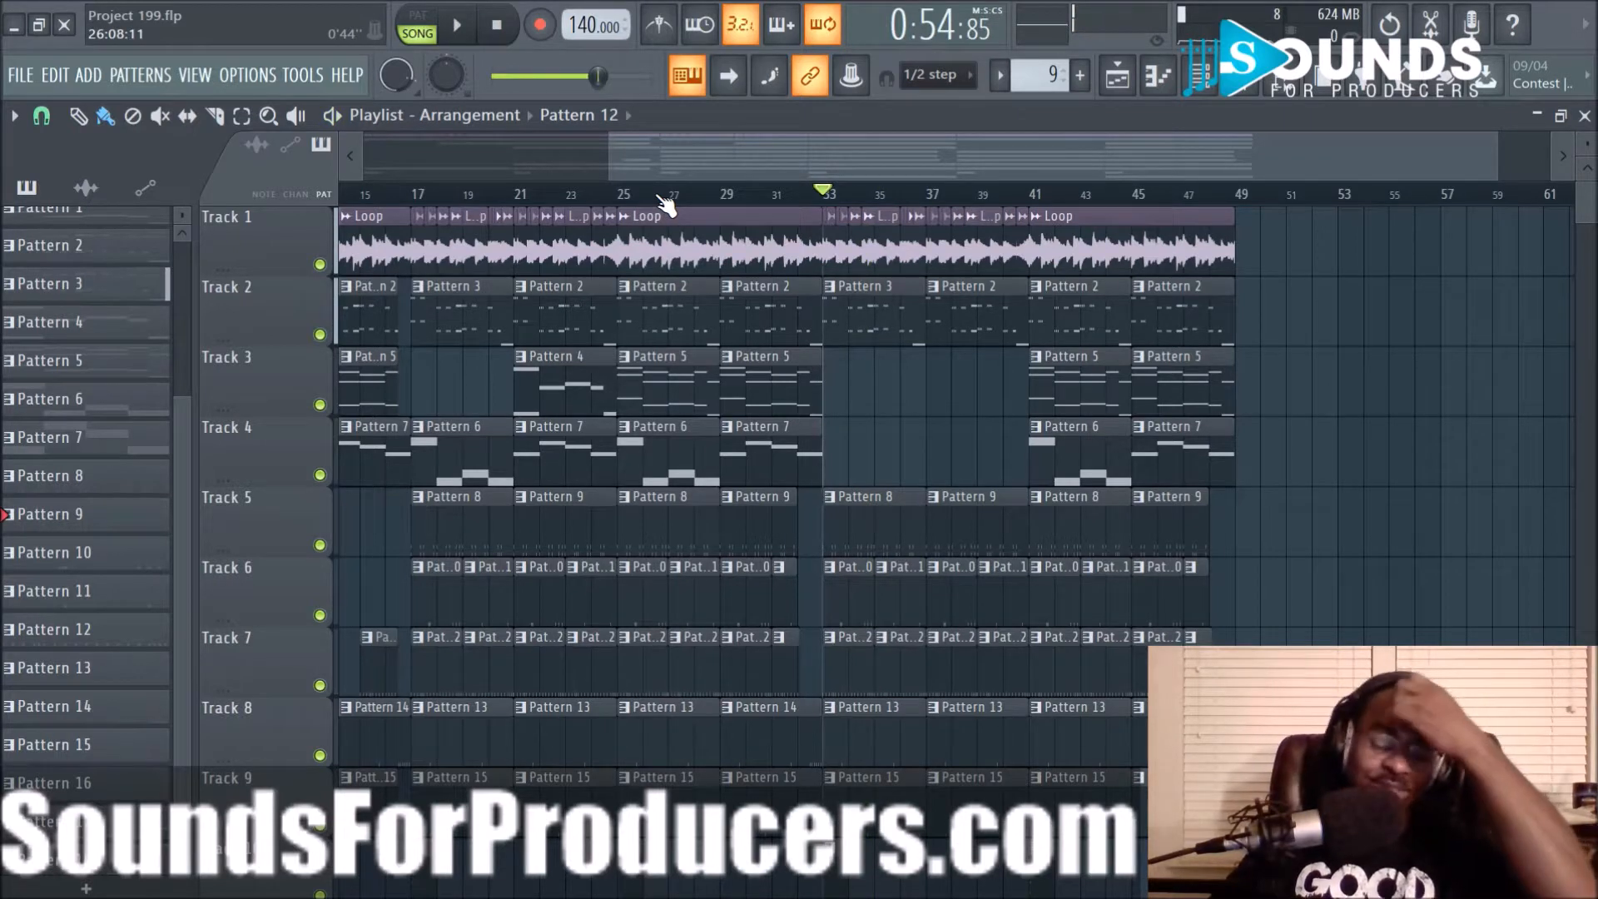
key("space")
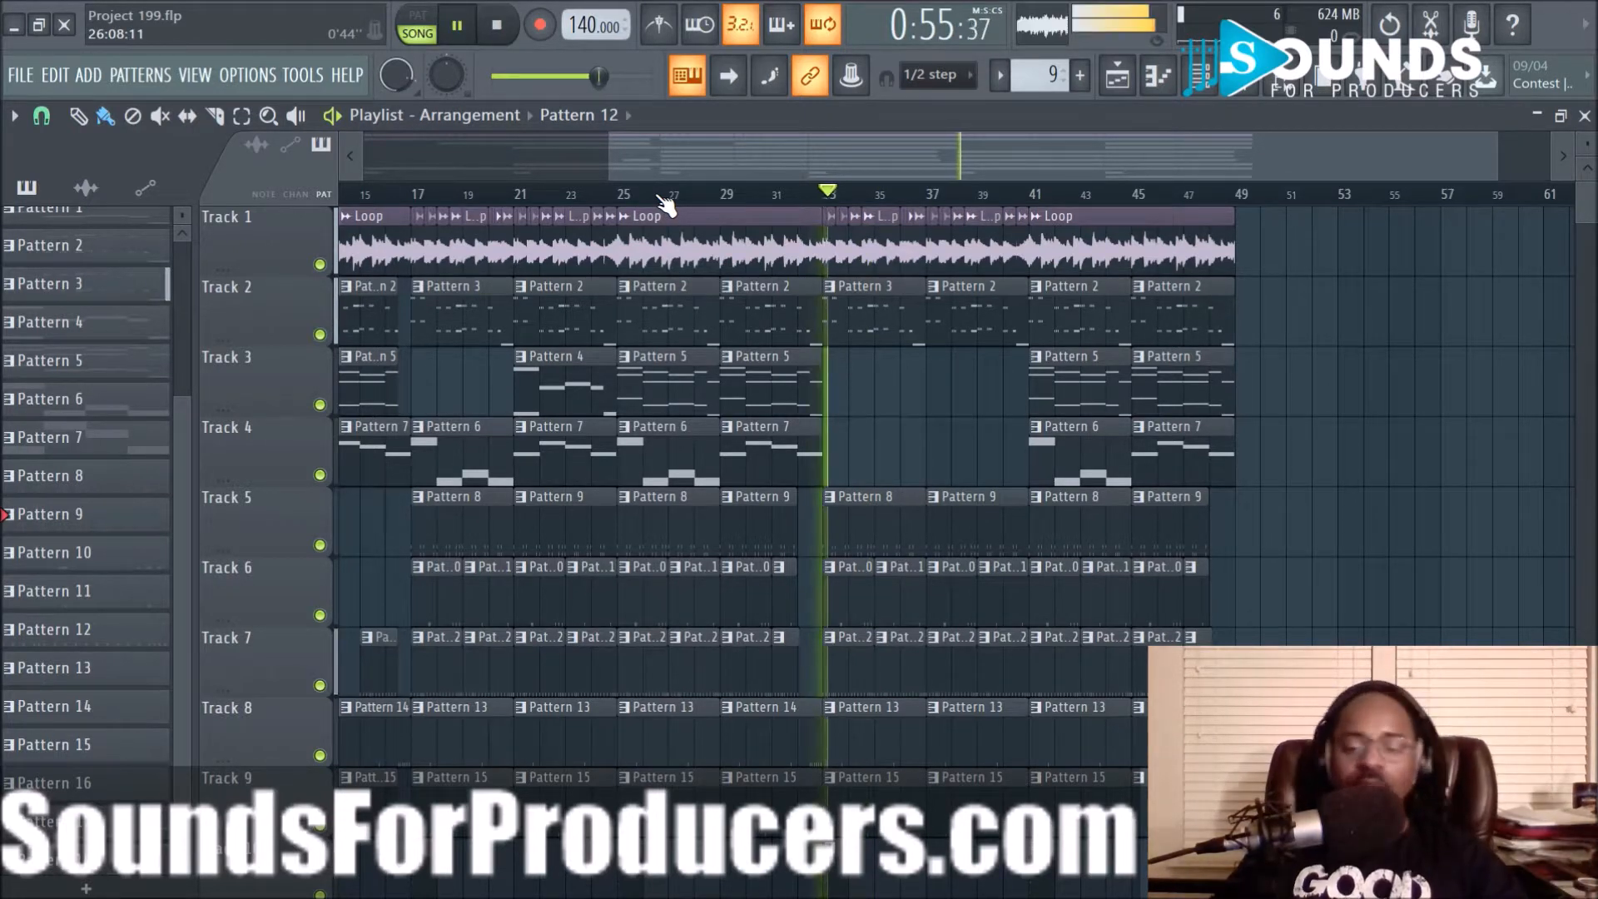
key("space")
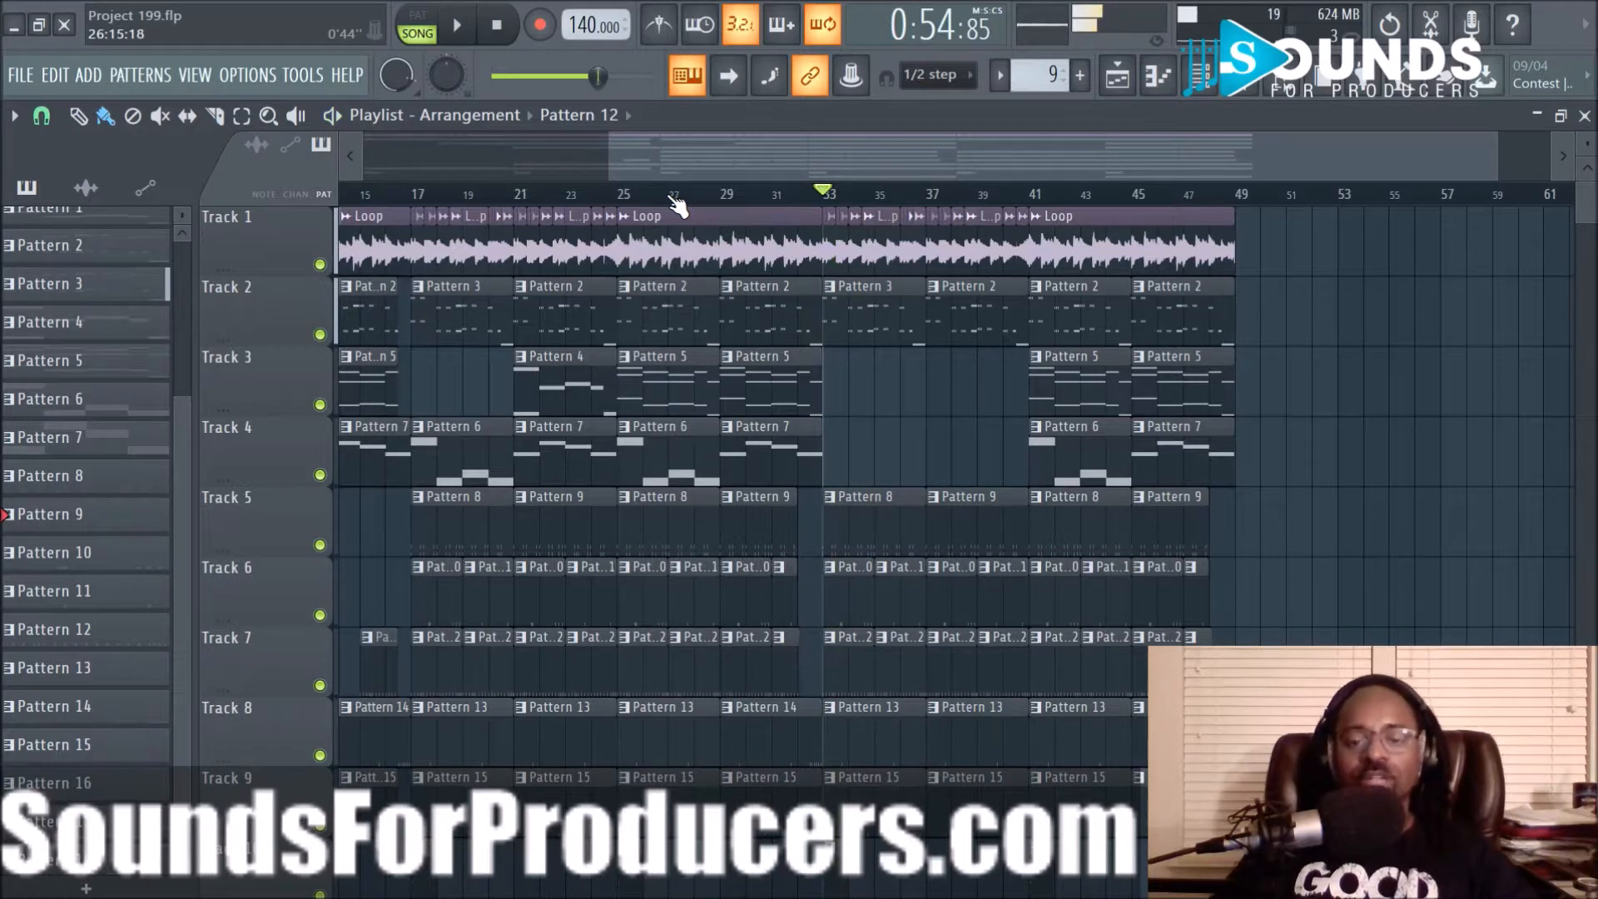
Play the section from bar 33 and delete the Pattern 6 and Pattern 7 clips at bars 41 and 45 on Track 4
scroll(982, 204, "up", 3)
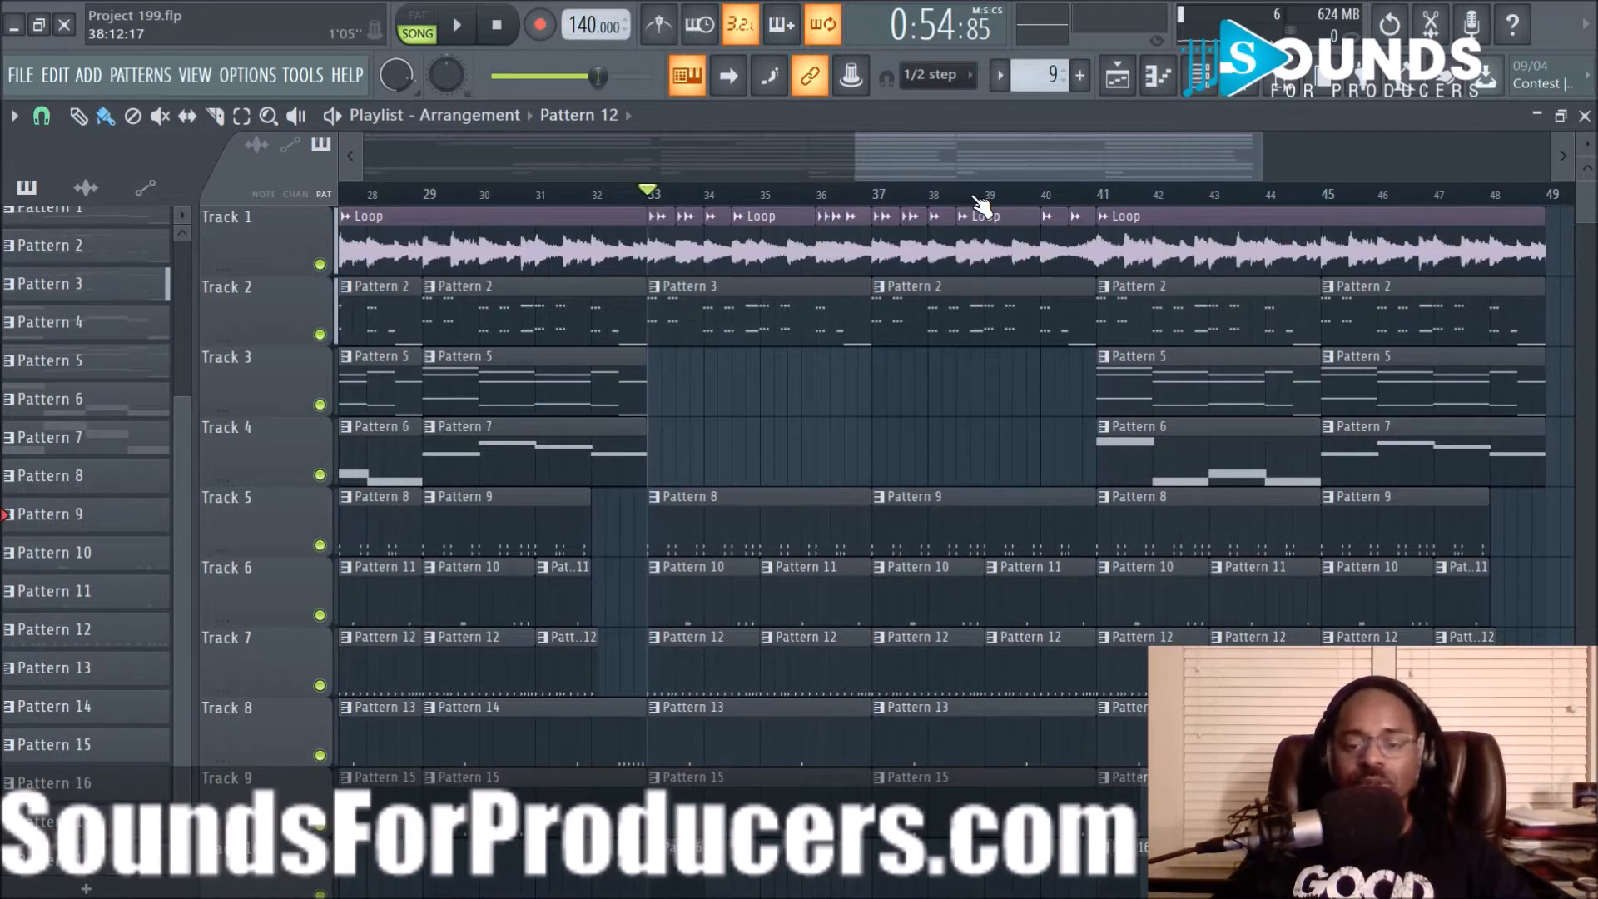
key("space")
key("space")
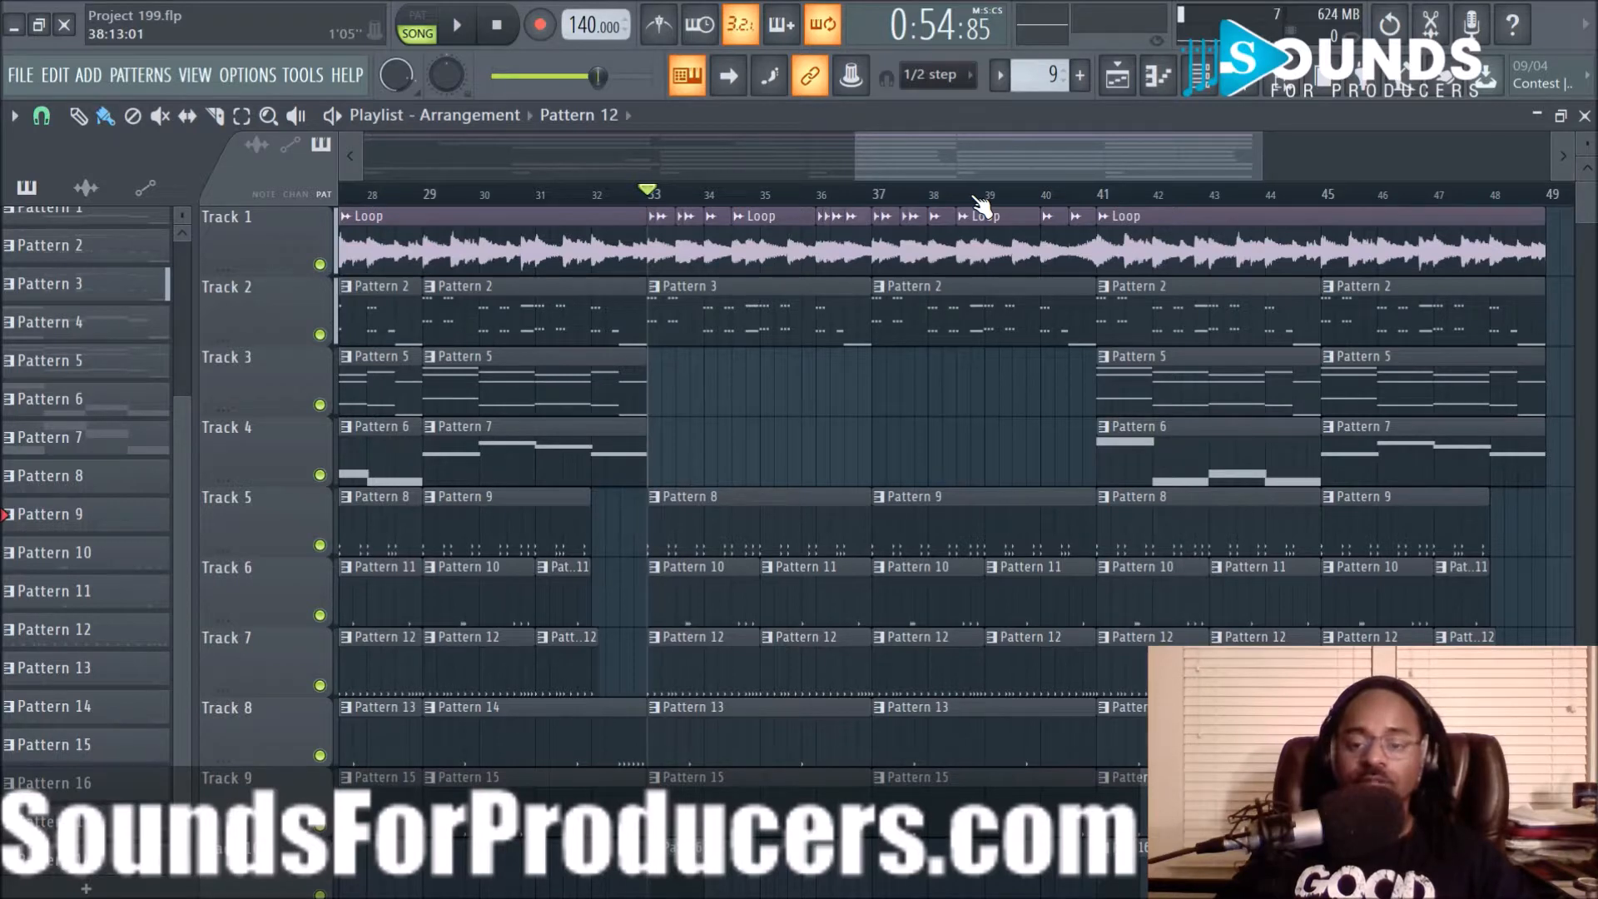
key("space")
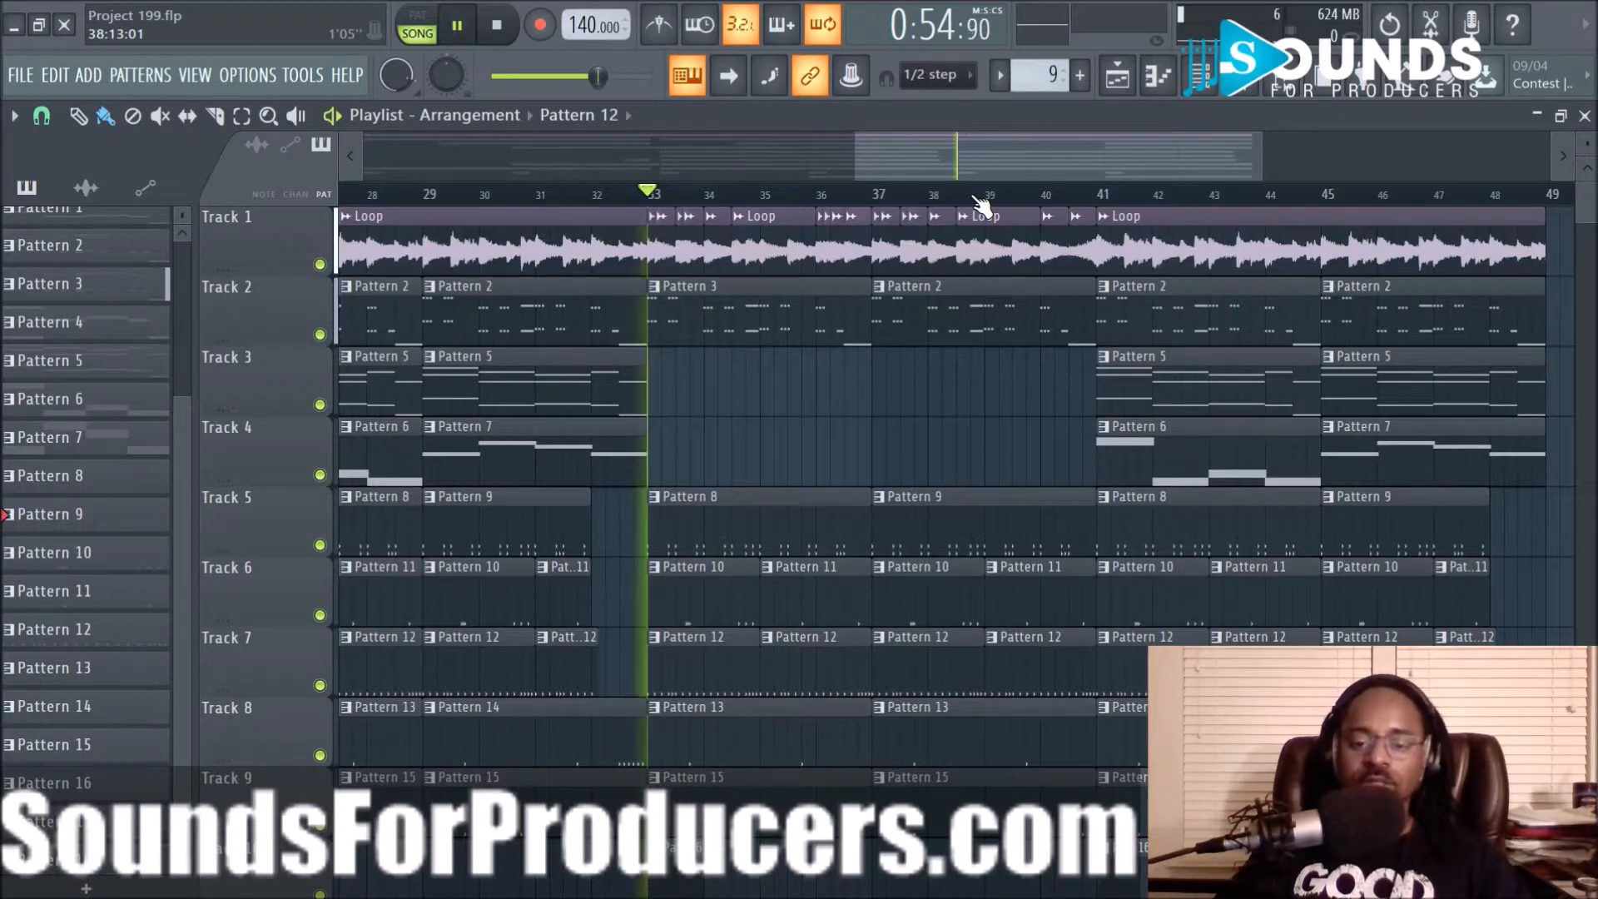
scroll(980, 204, "down", 2)
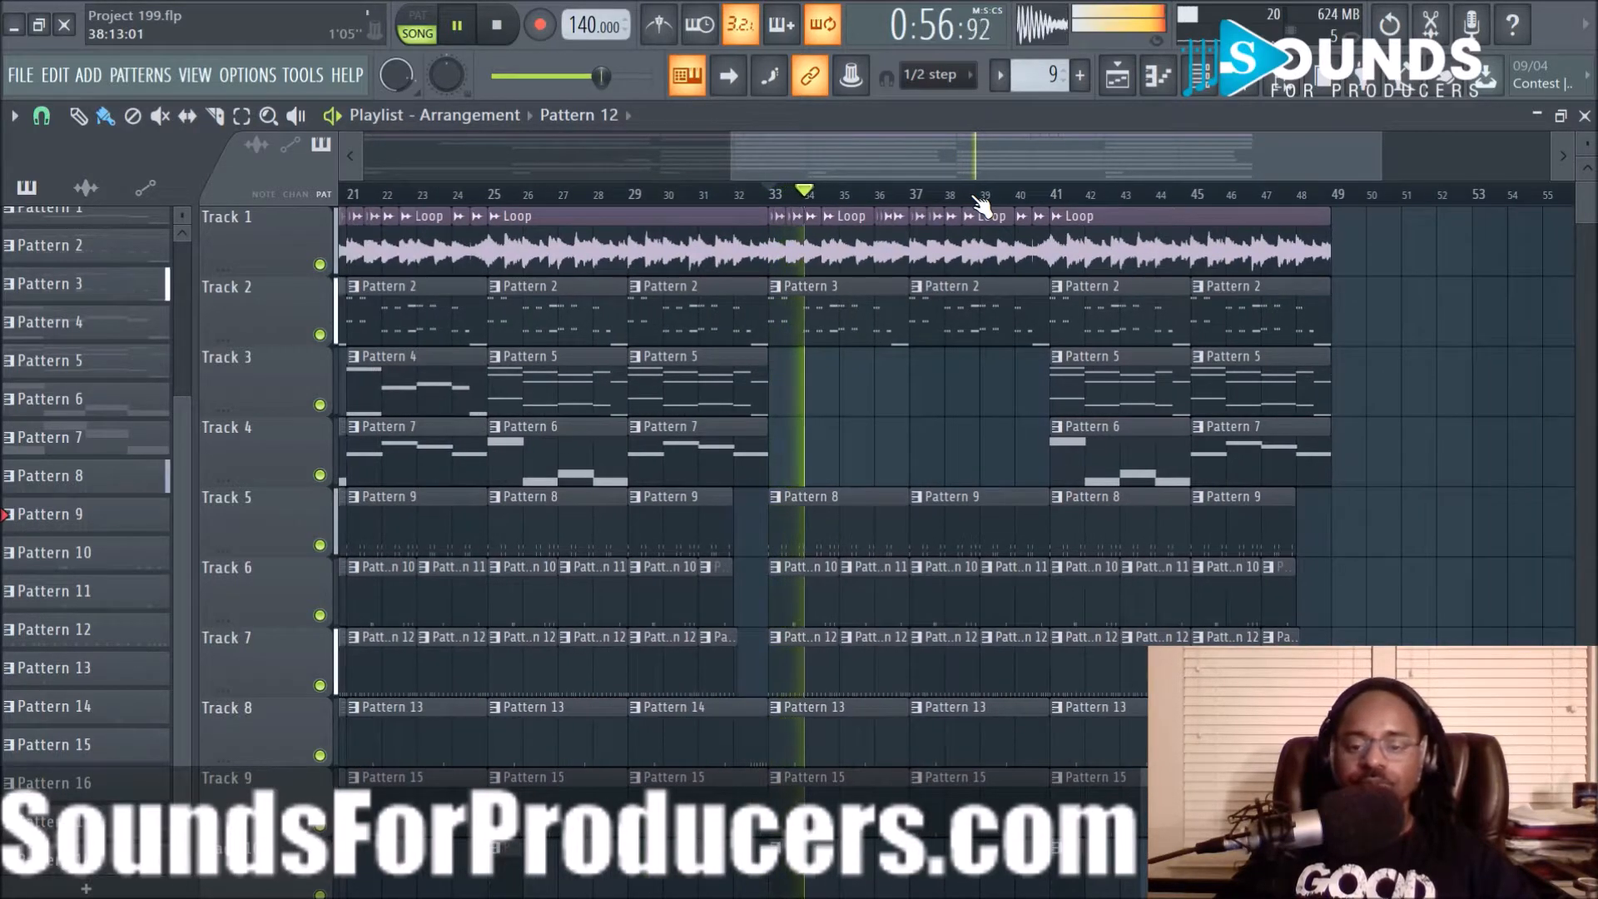
left_click_drag(982, 169, 1076, 172)
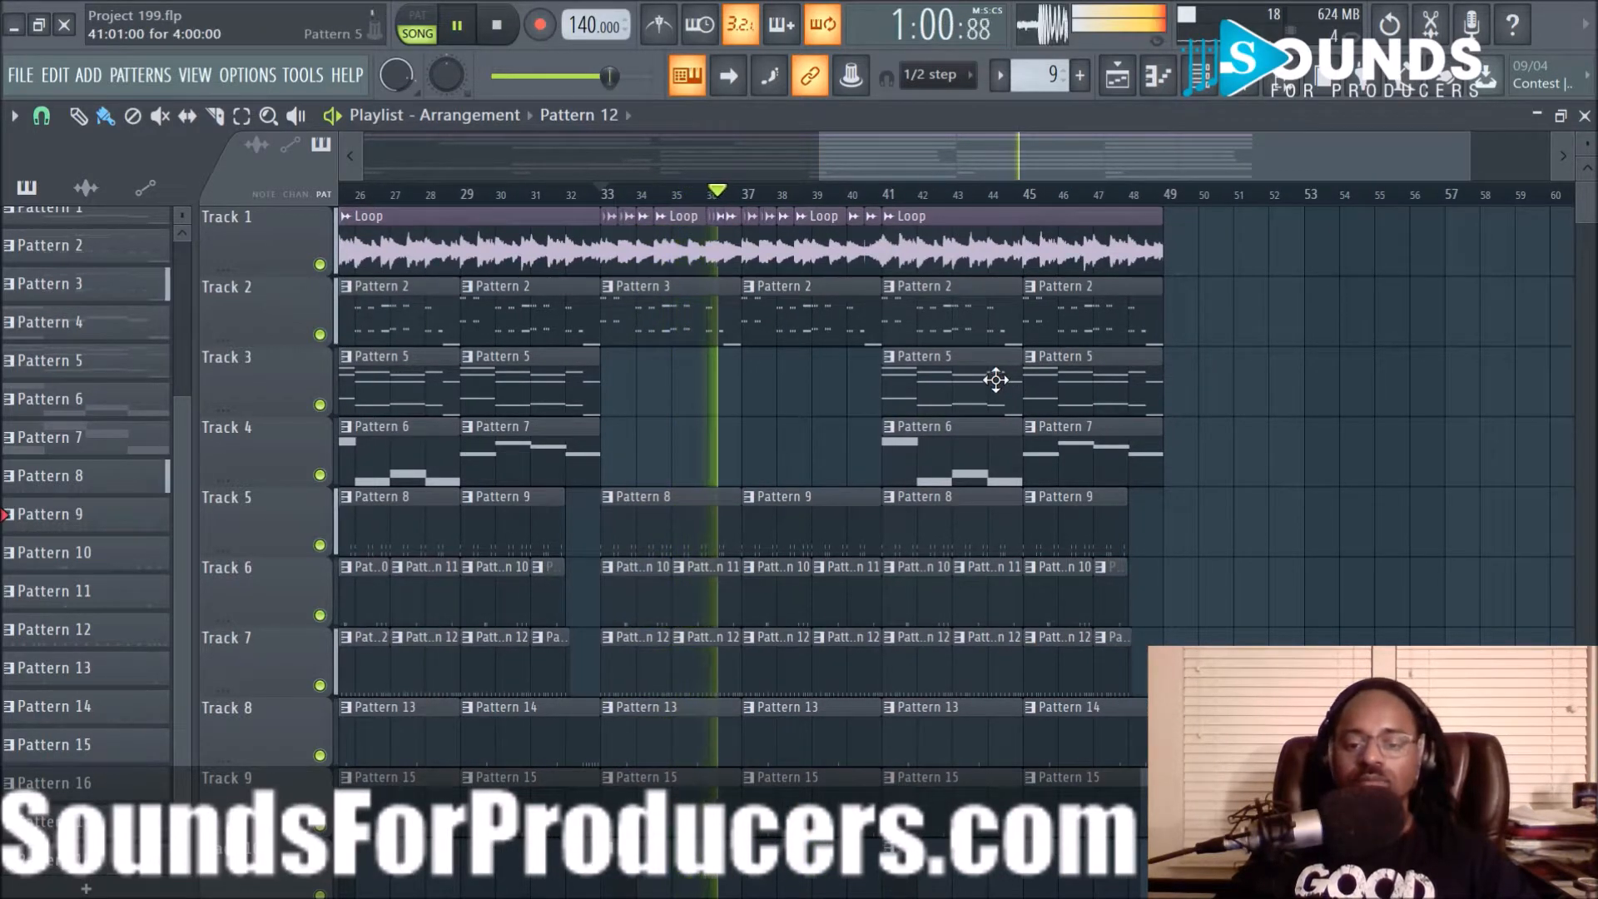
right_click(968, 457)
right_click(1078, 465)
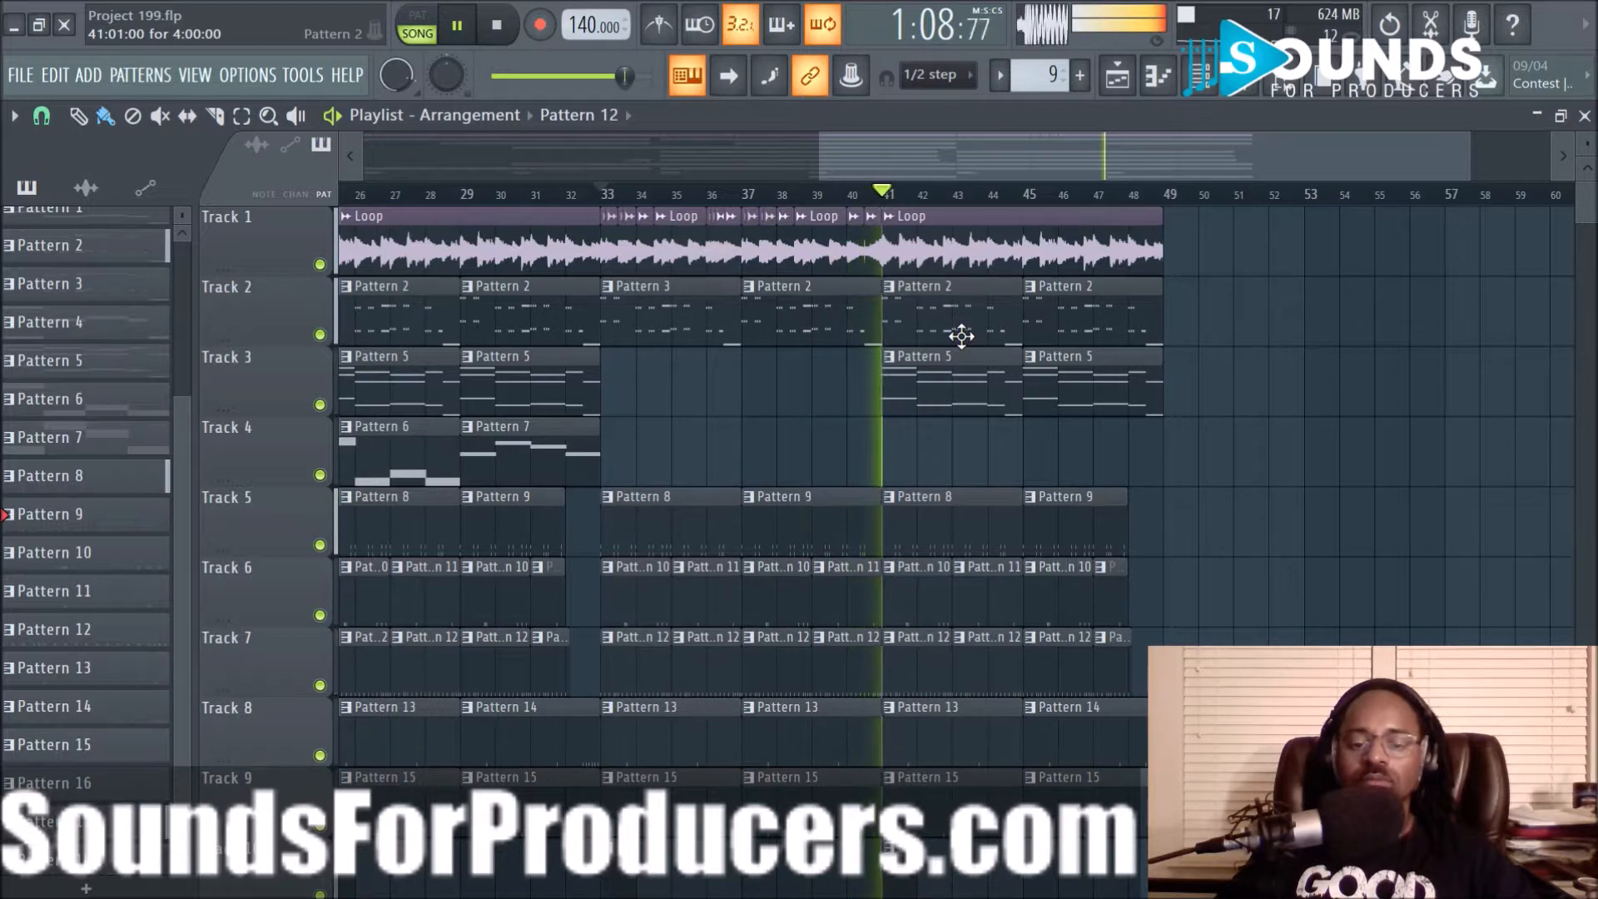
Replay the section from bar 33 and delete the two Pattern 5 clips at bars 41 and 45 on Track 3
scroll(949, 213, "down", 1)
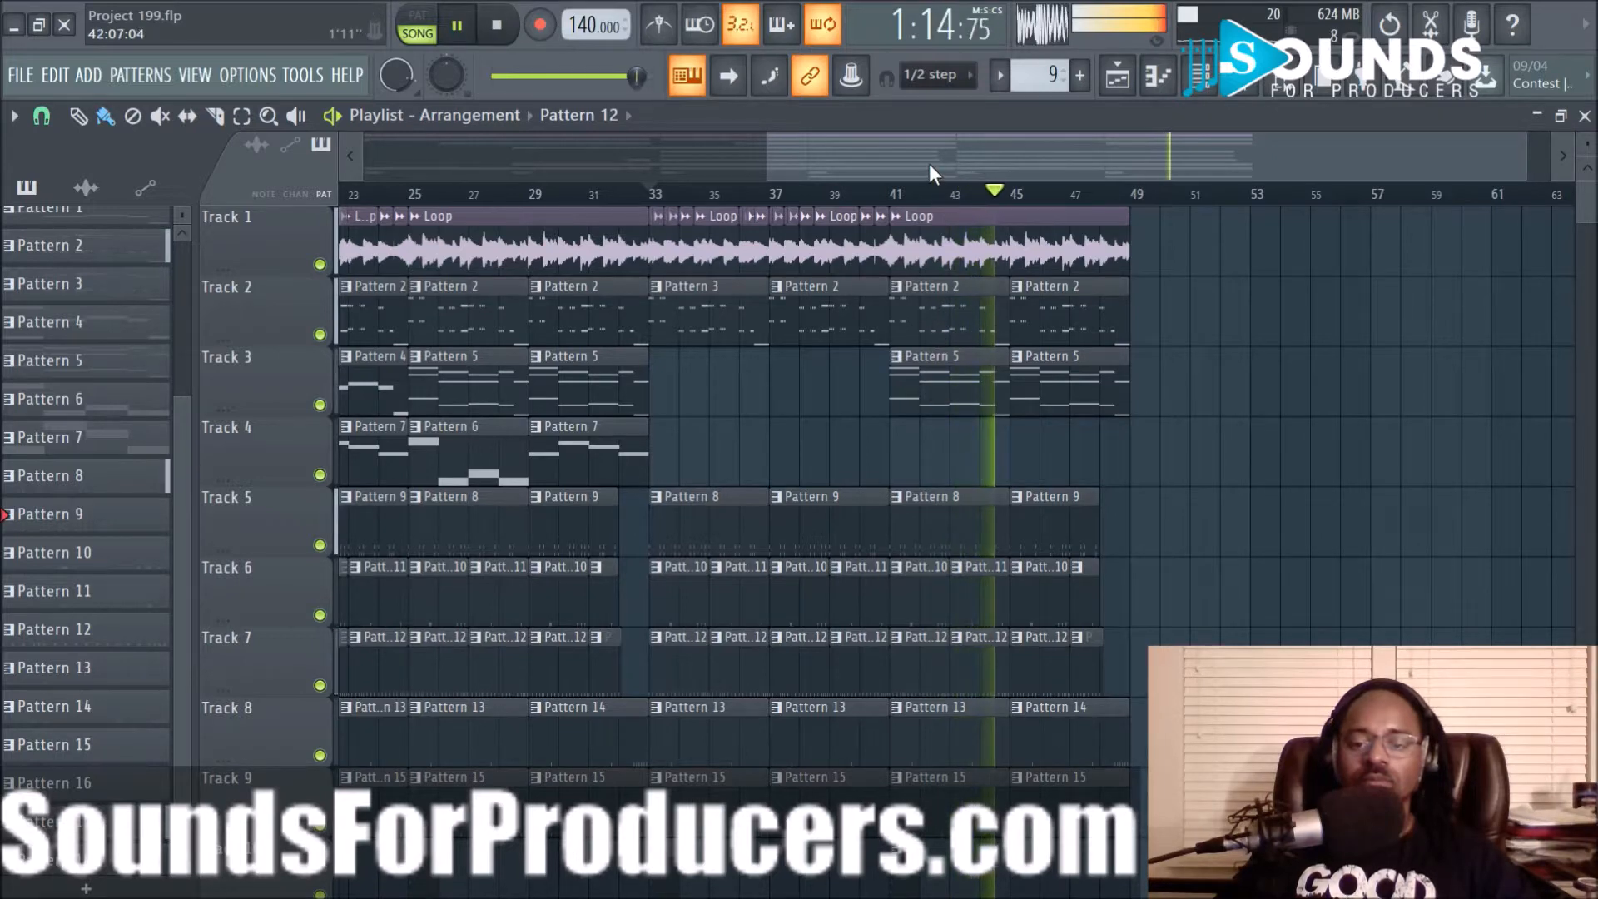
left_click_drag(929, 163, 835, 172)
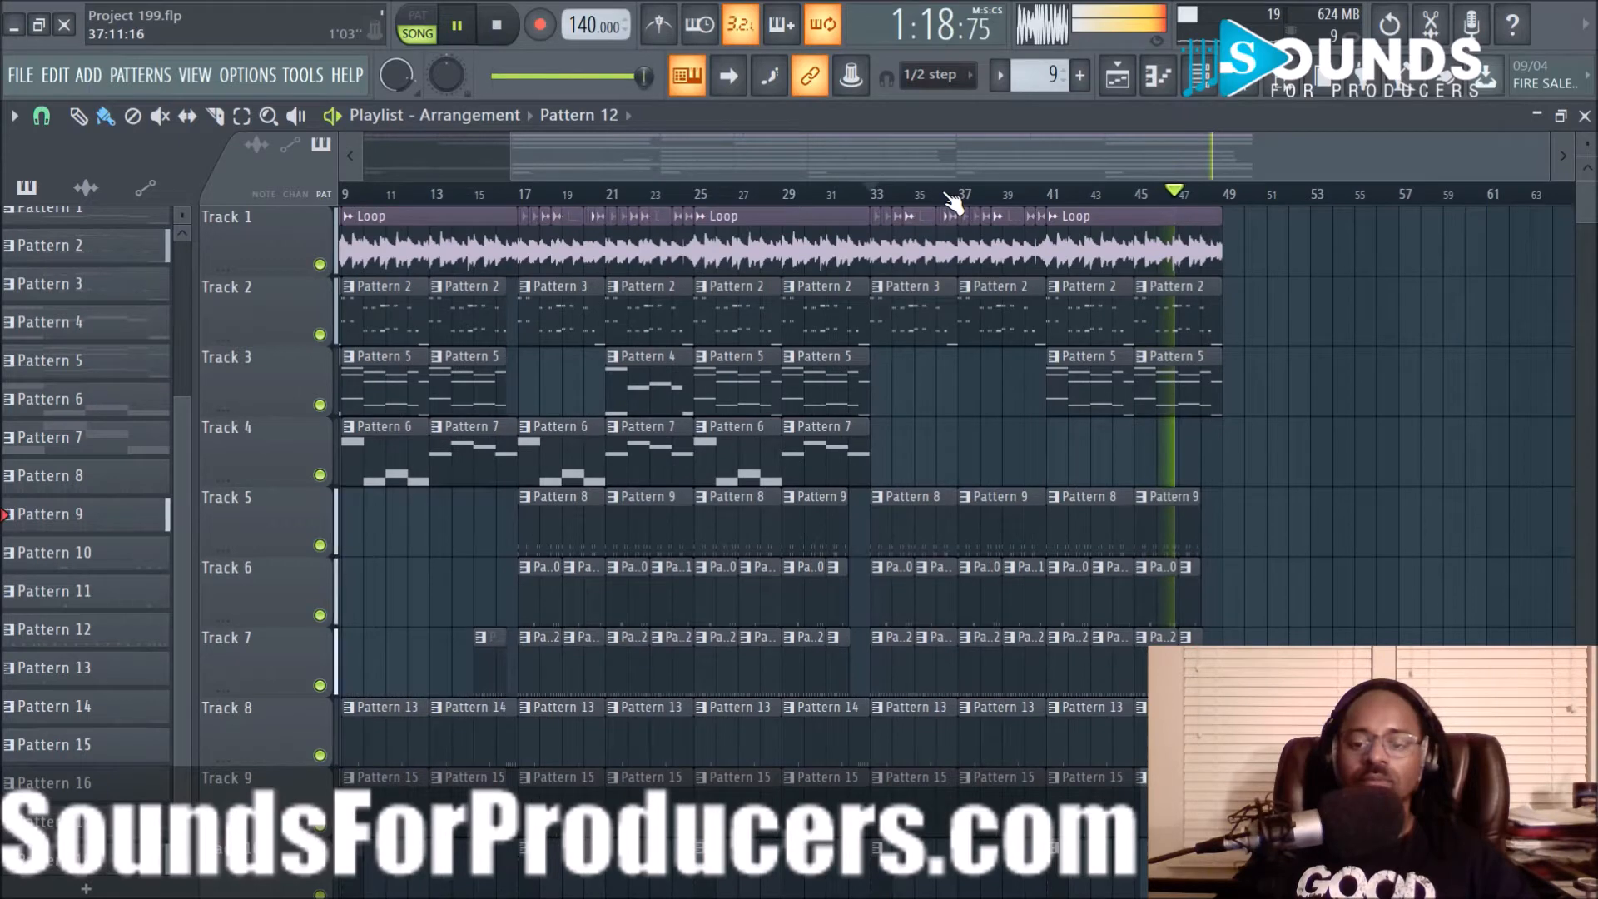
scroll(953, 200, "down", 3)
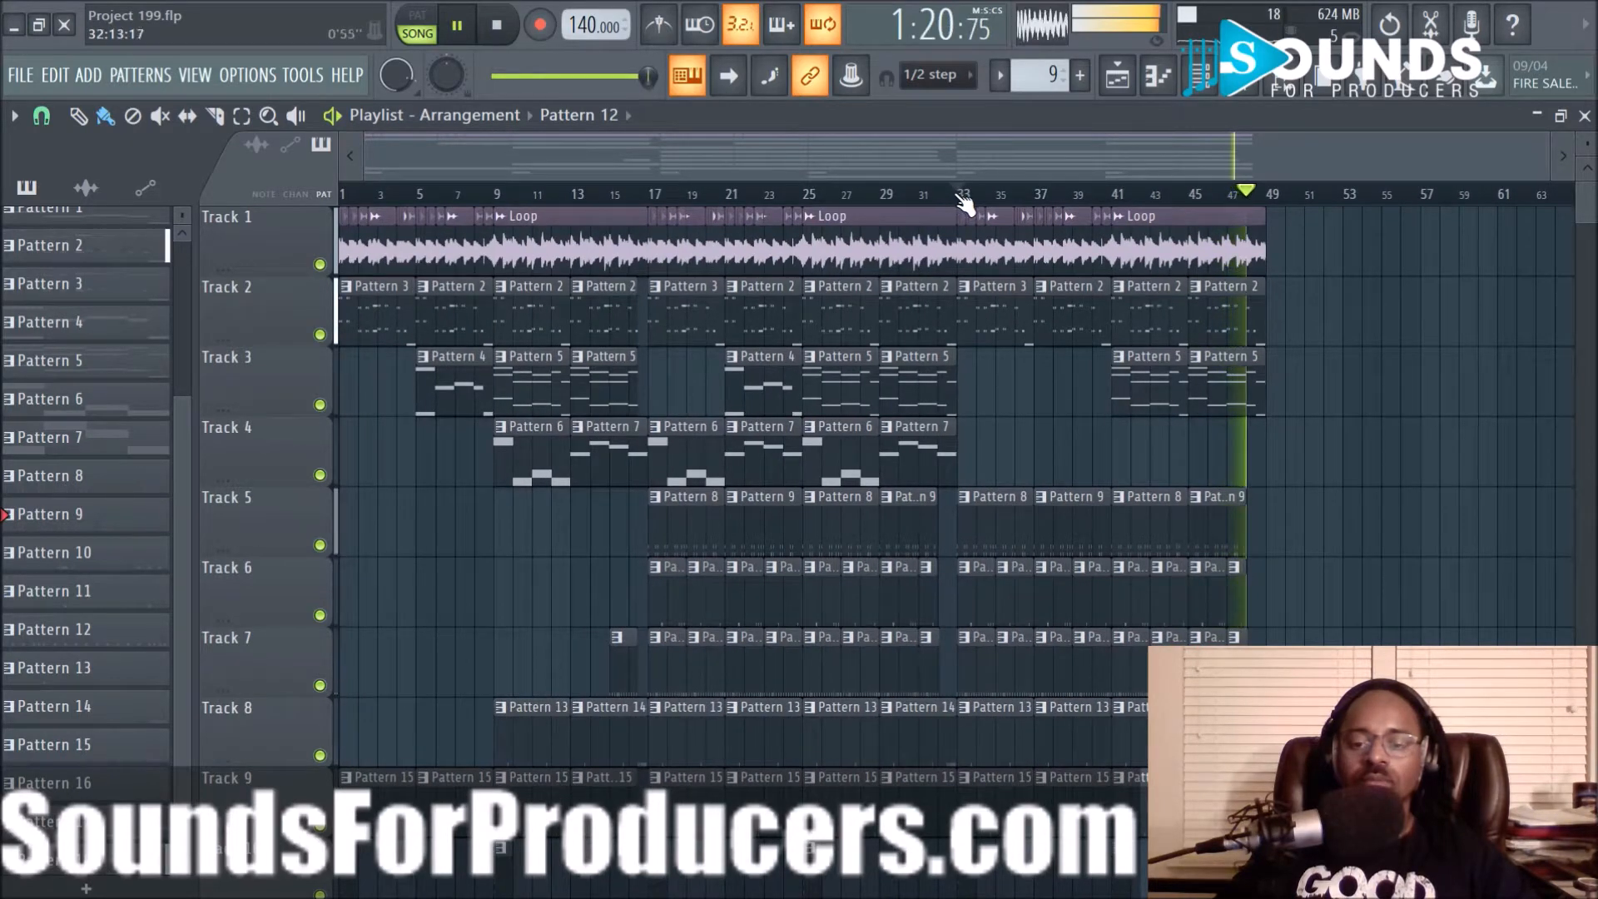
left_click(956, 198)
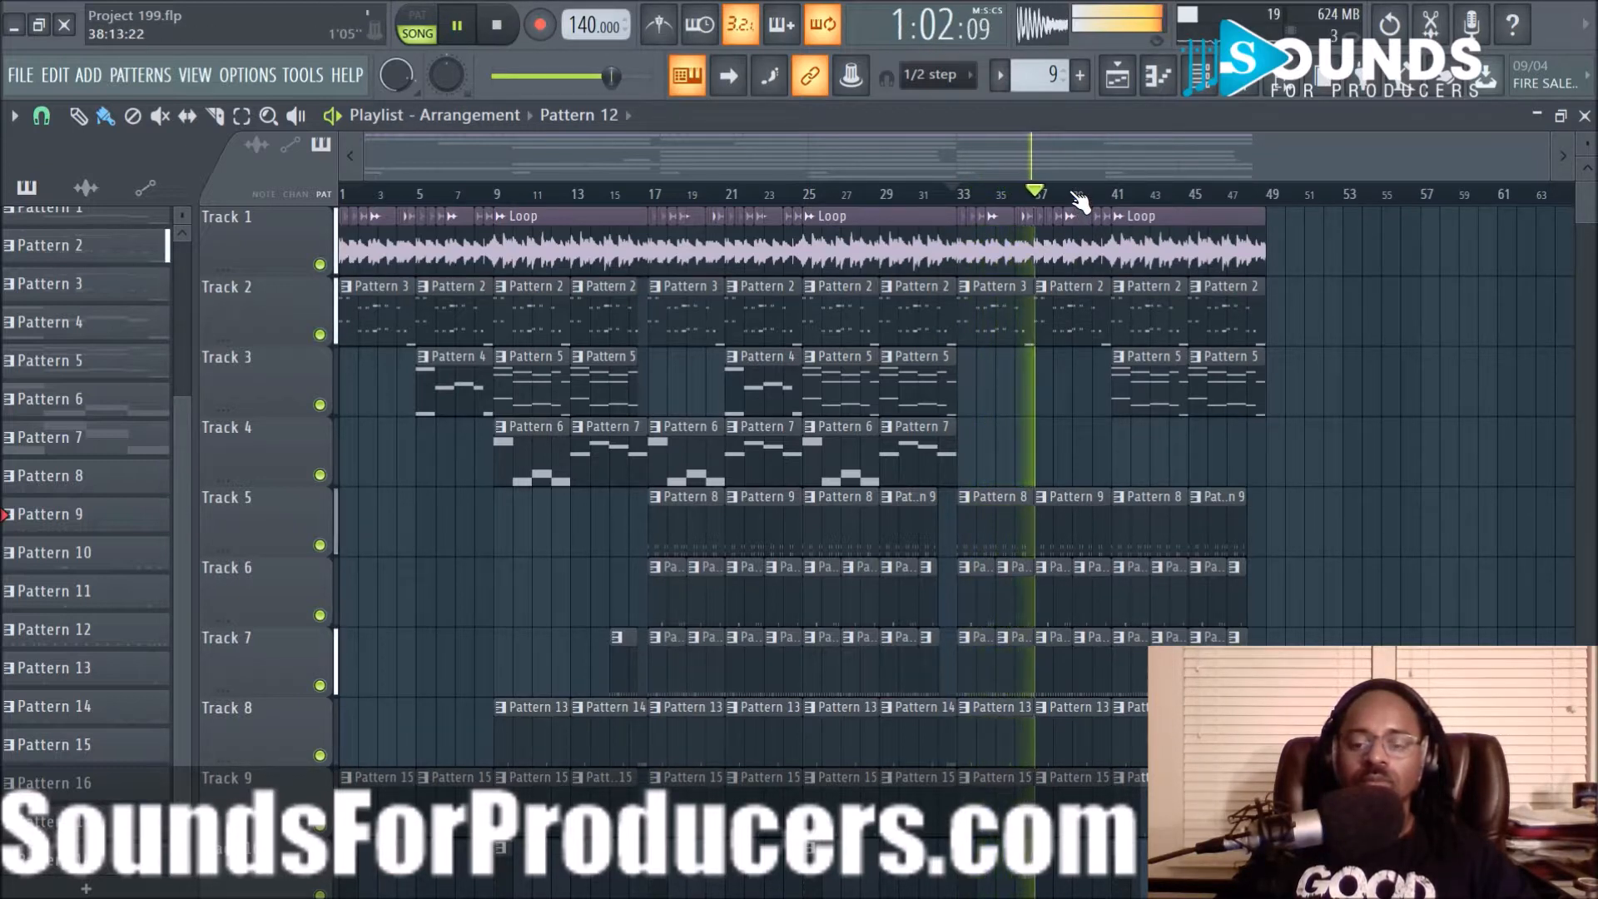
scroll(1359, 510, "down", 3)
scroll(1359, 511, "up", 3)
right_click(1155, 394)
right_click(1242, 409)
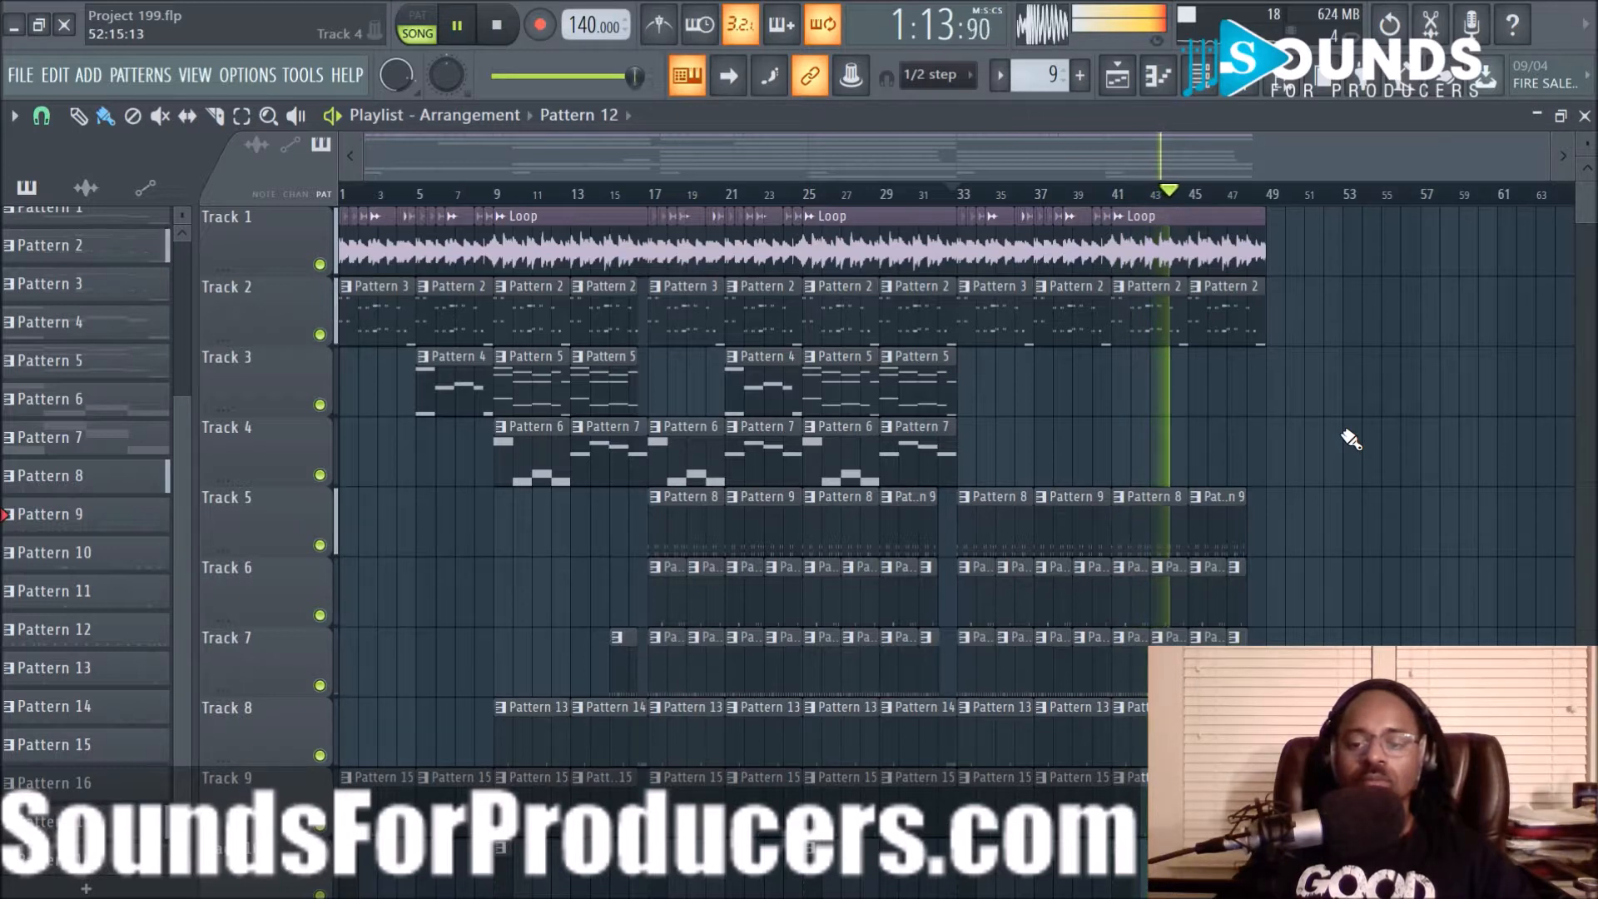
Replay from before bar 33 and shorten the last Pattern 12 clip before bar 41 on Track 7 by half a bar
key("space")
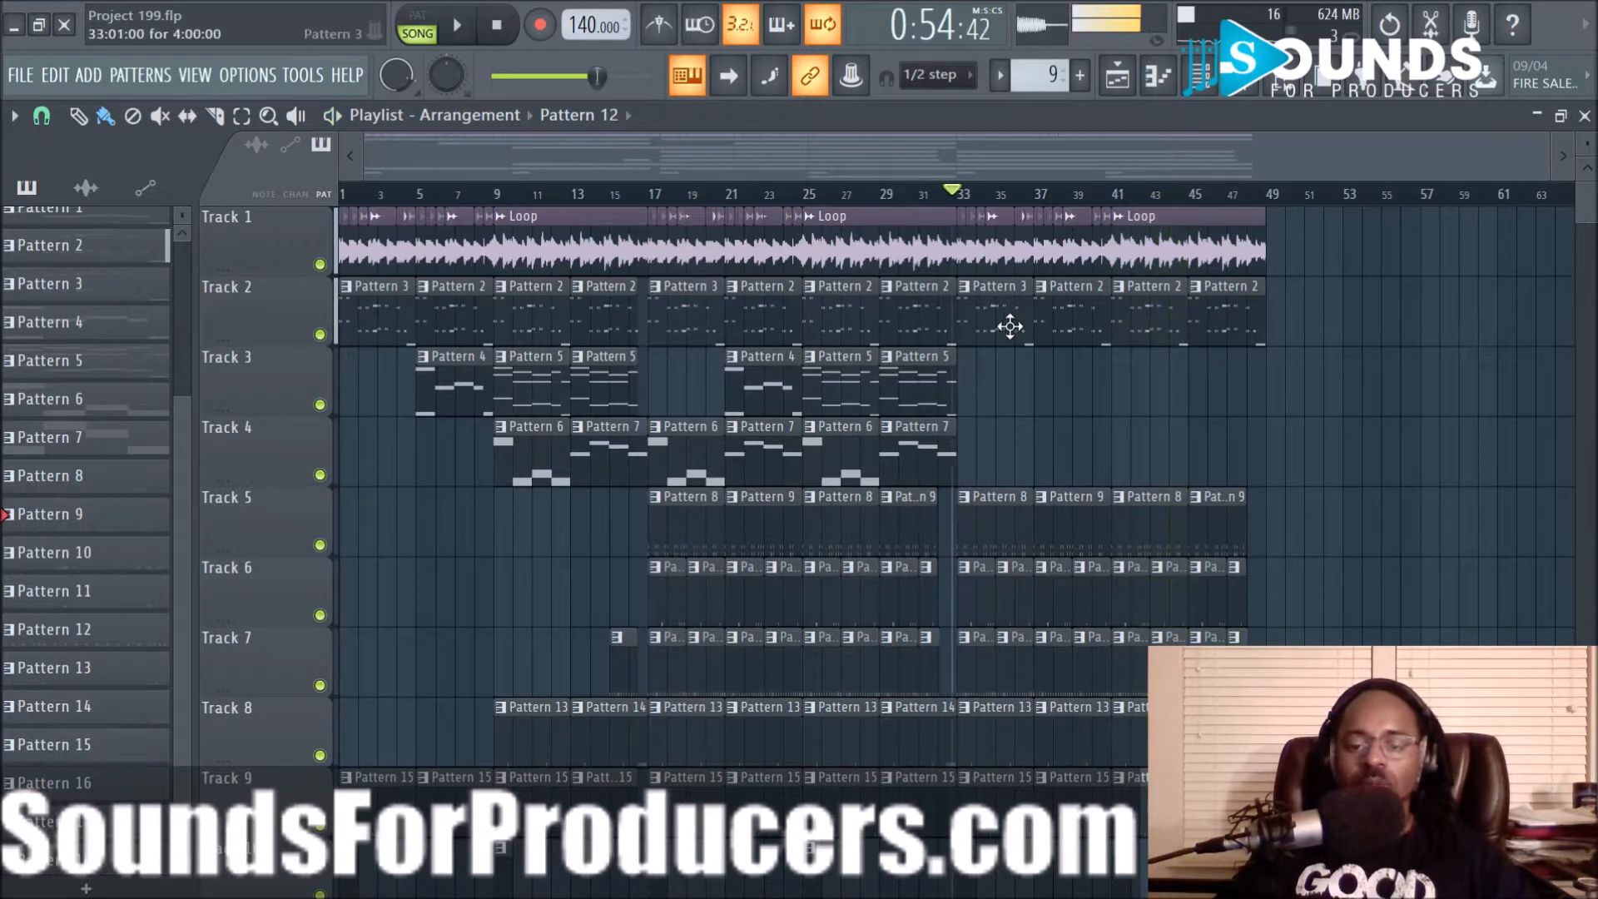
left_click(1009, 329)
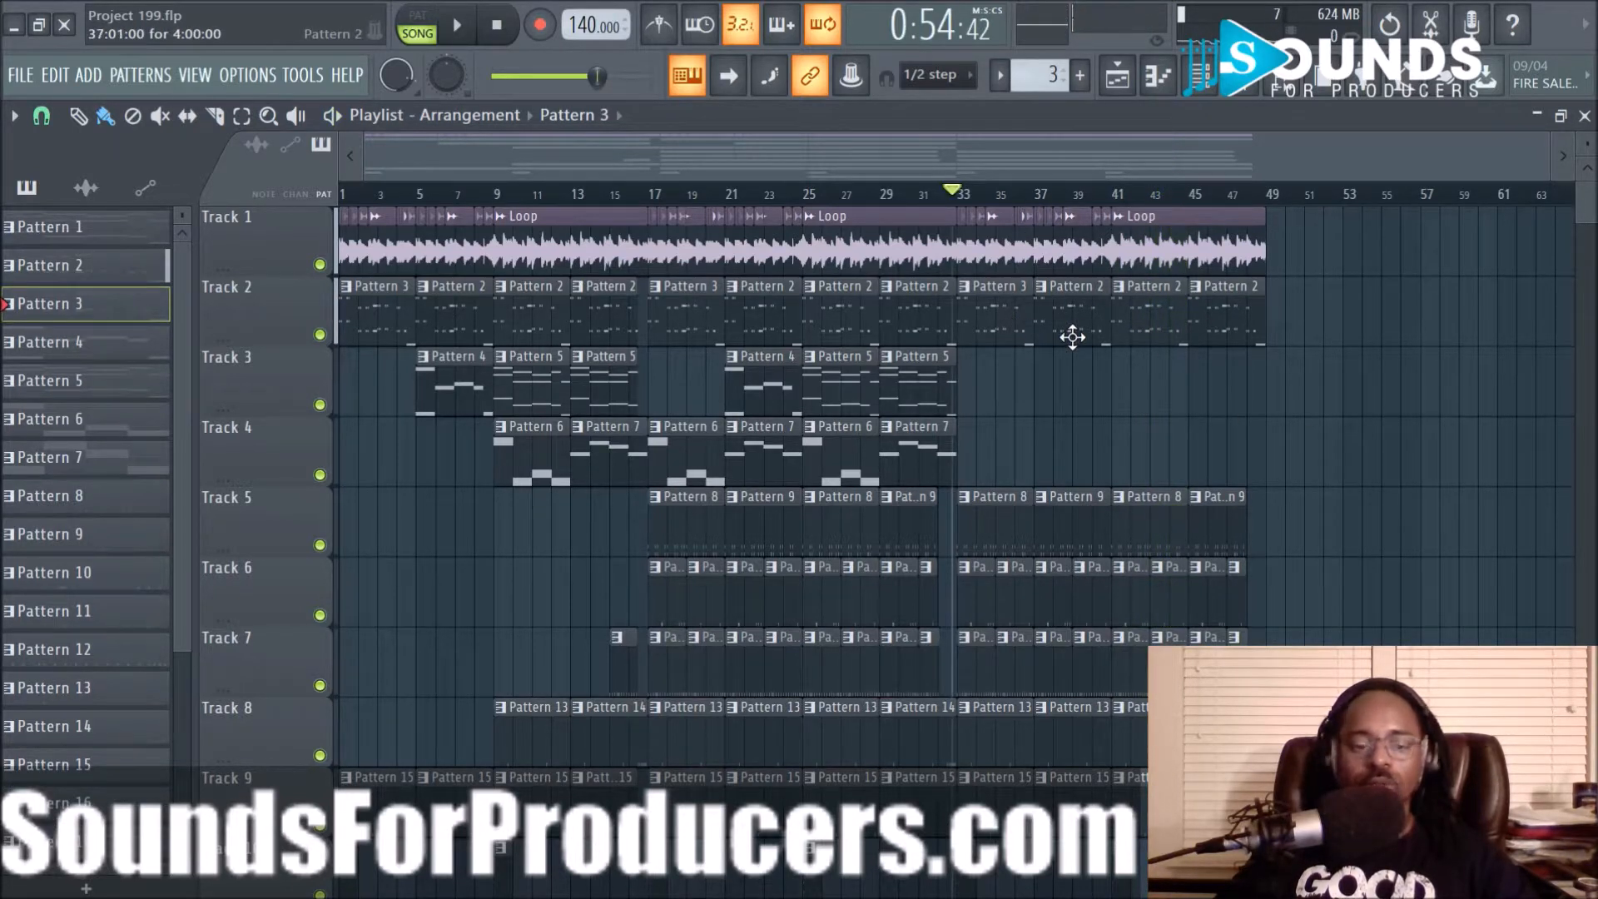
scroll(1090, 204, "up", 6)
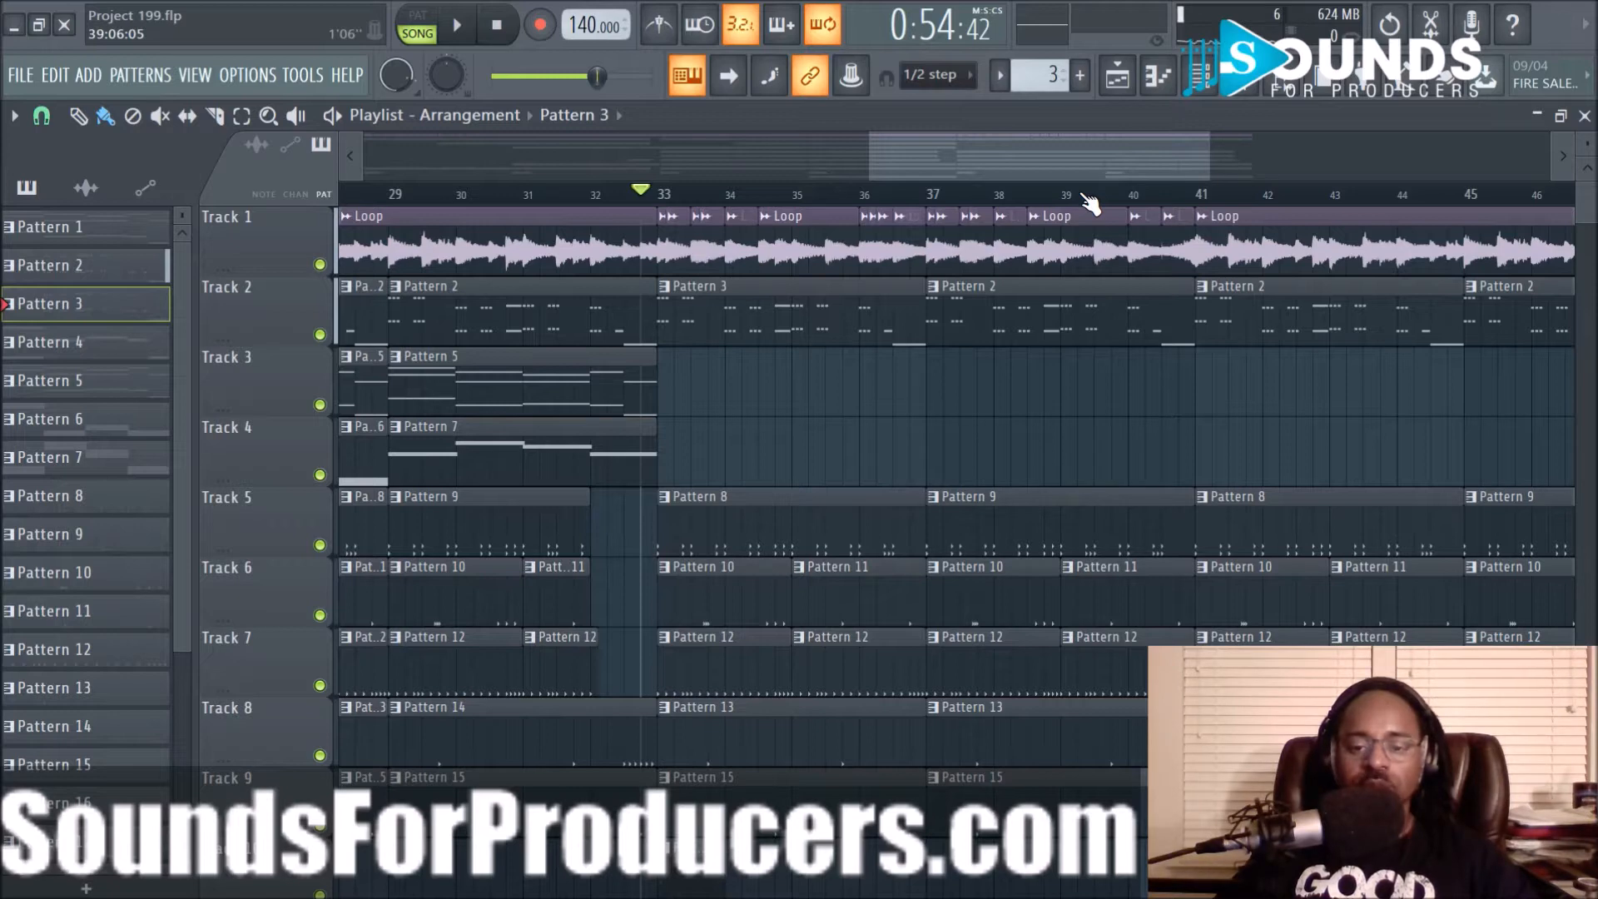
key("space")
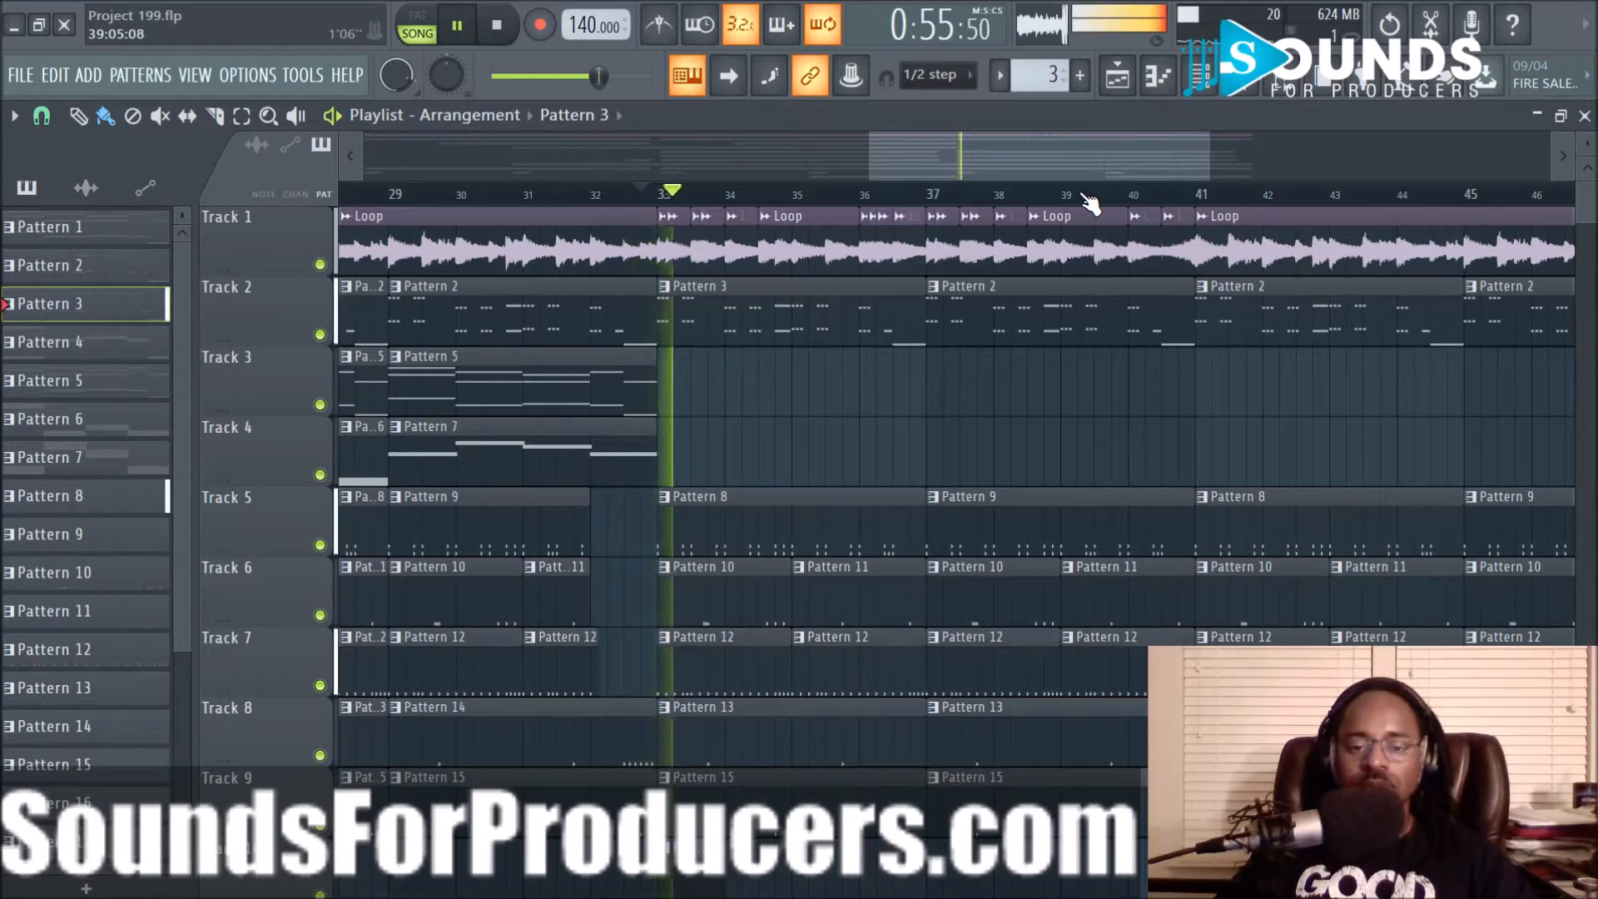
scroll(1090, 203, "down", 4)
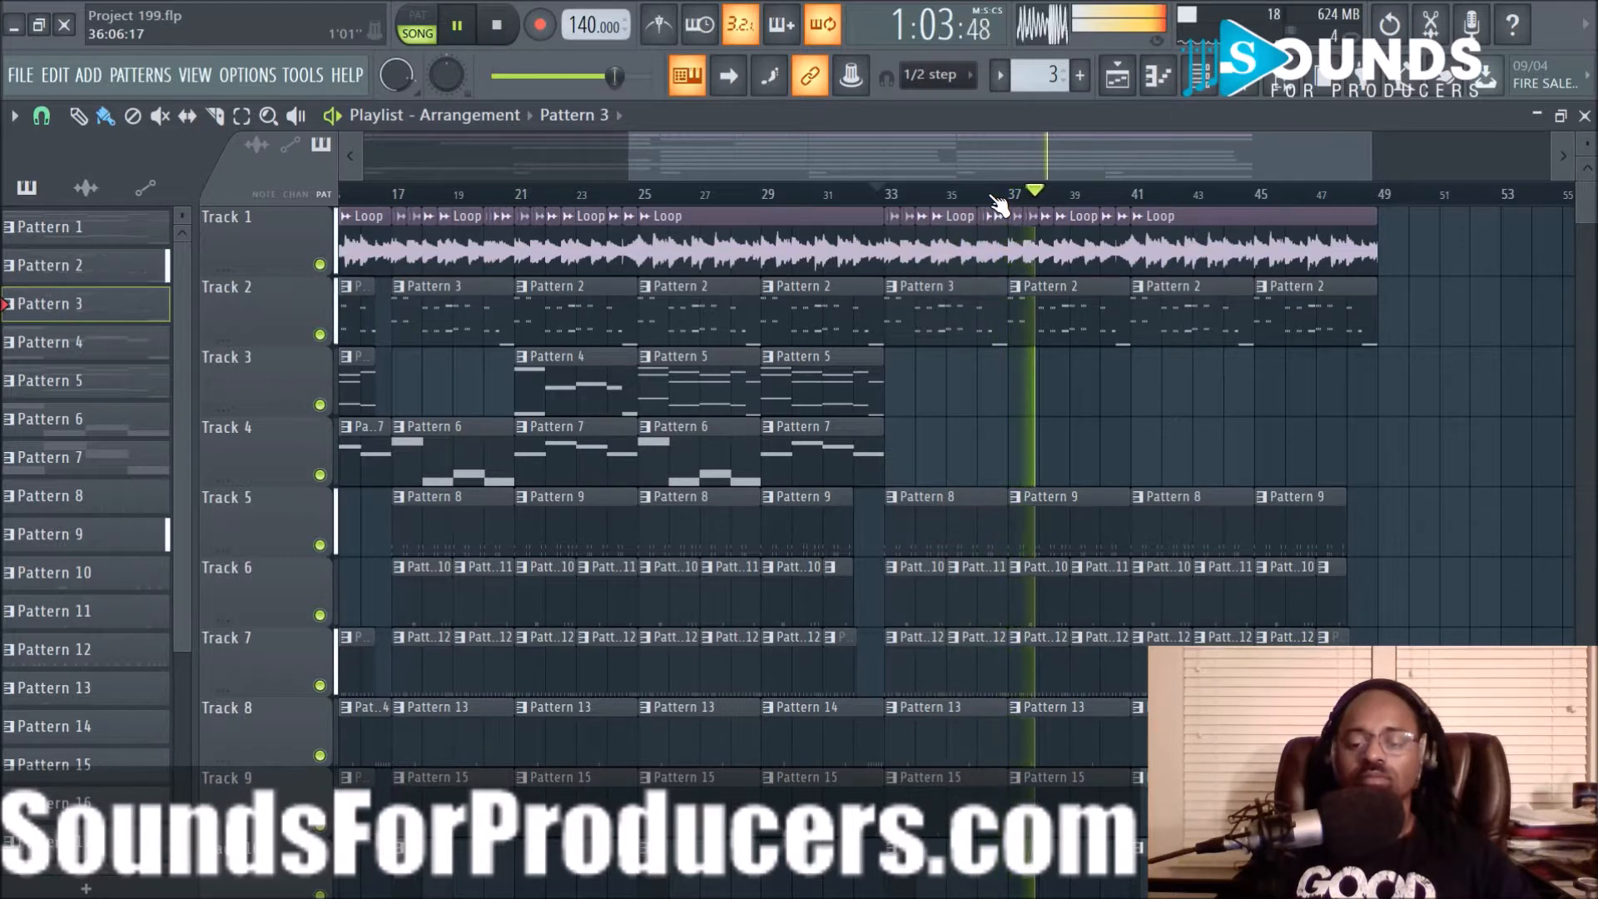
left_click_drag(1127, 683, 1115, 681)
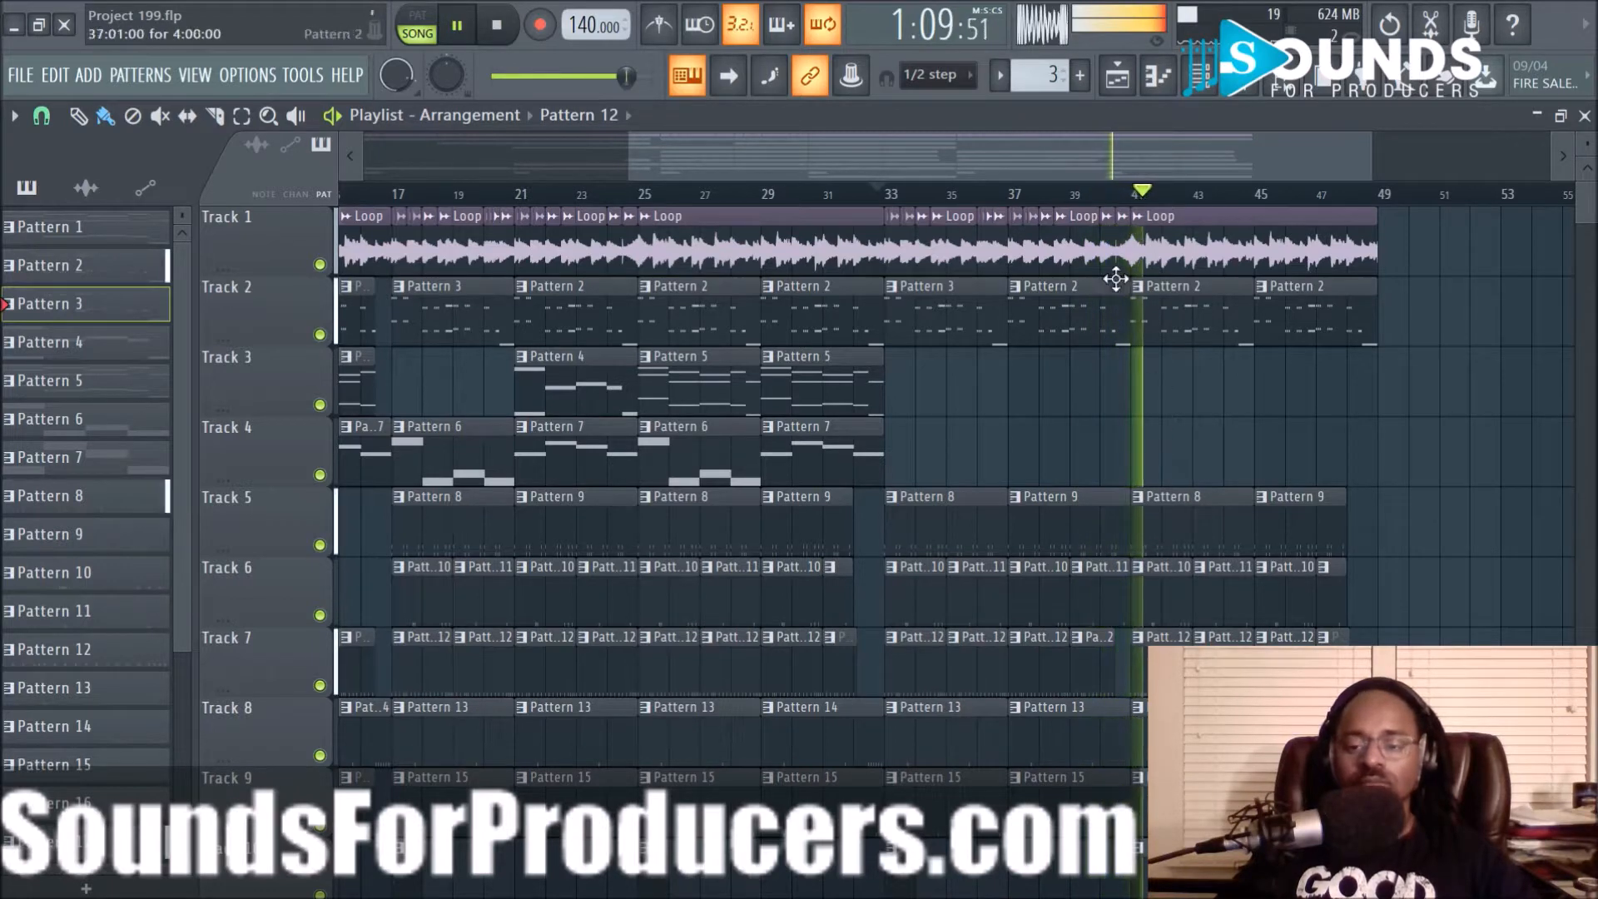
Shorten the Pattern 9, 11 and 15 clips ending at bar 41 on Tracks 5, 6 and 9 to stop halfway through bar 40
scroll(1123, 207, "up", 4)
key("space")
key("space")
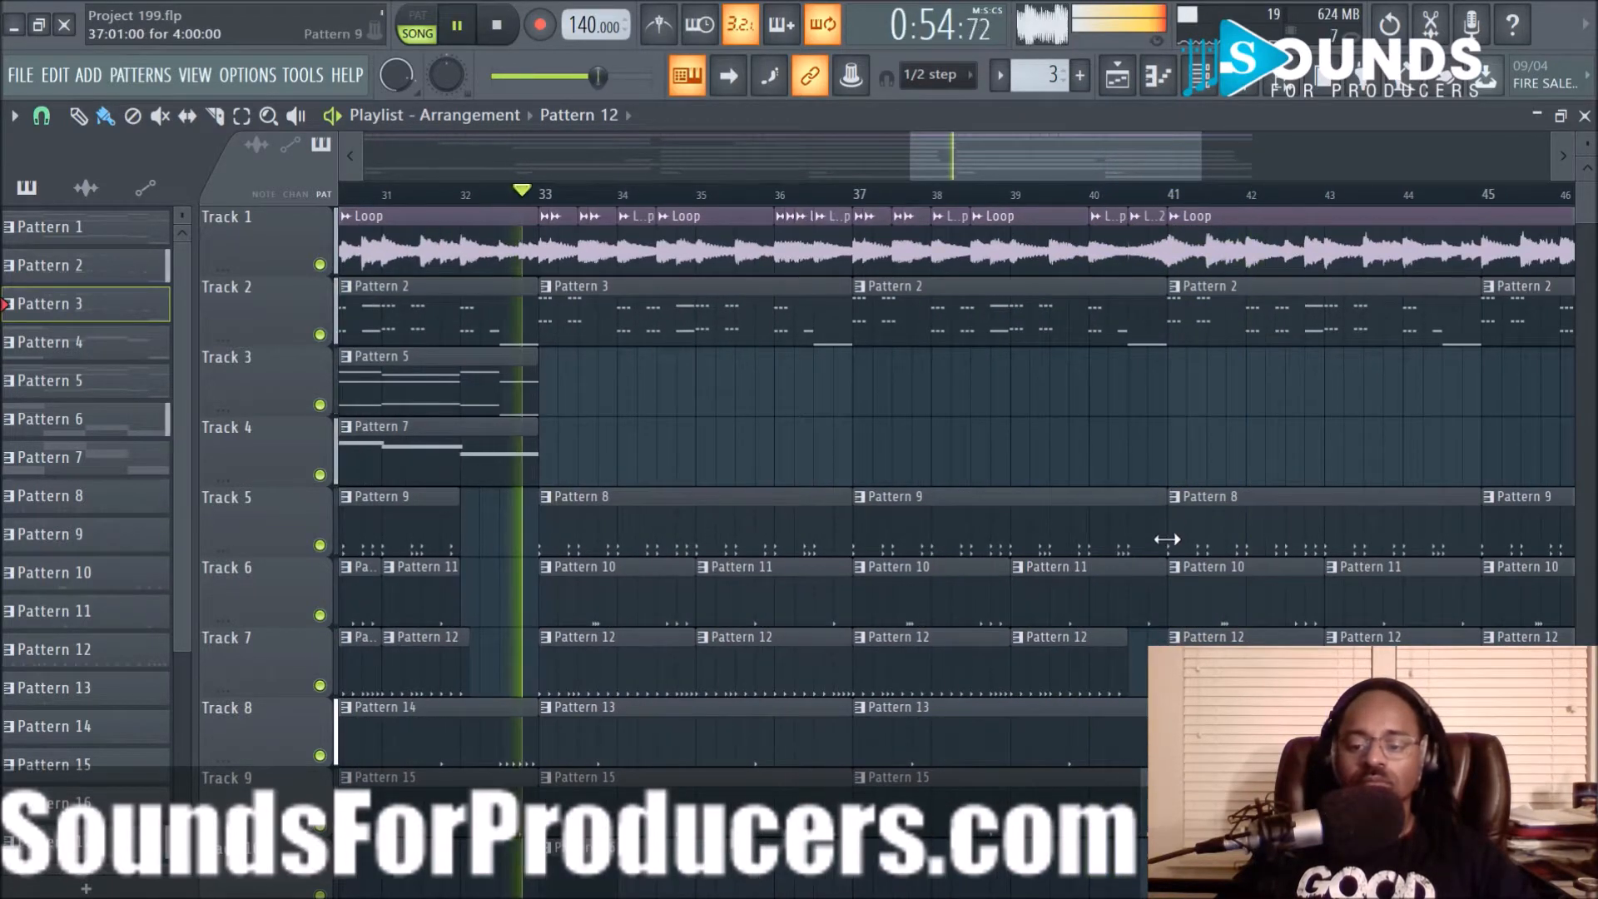
left_click_drag(1159, 546, 1127, 546)
left_click_drag(1164, 605, 1126, 605)
scroll(1144, 630, "down", 1)
scroll(1145, 630, "down", 1)
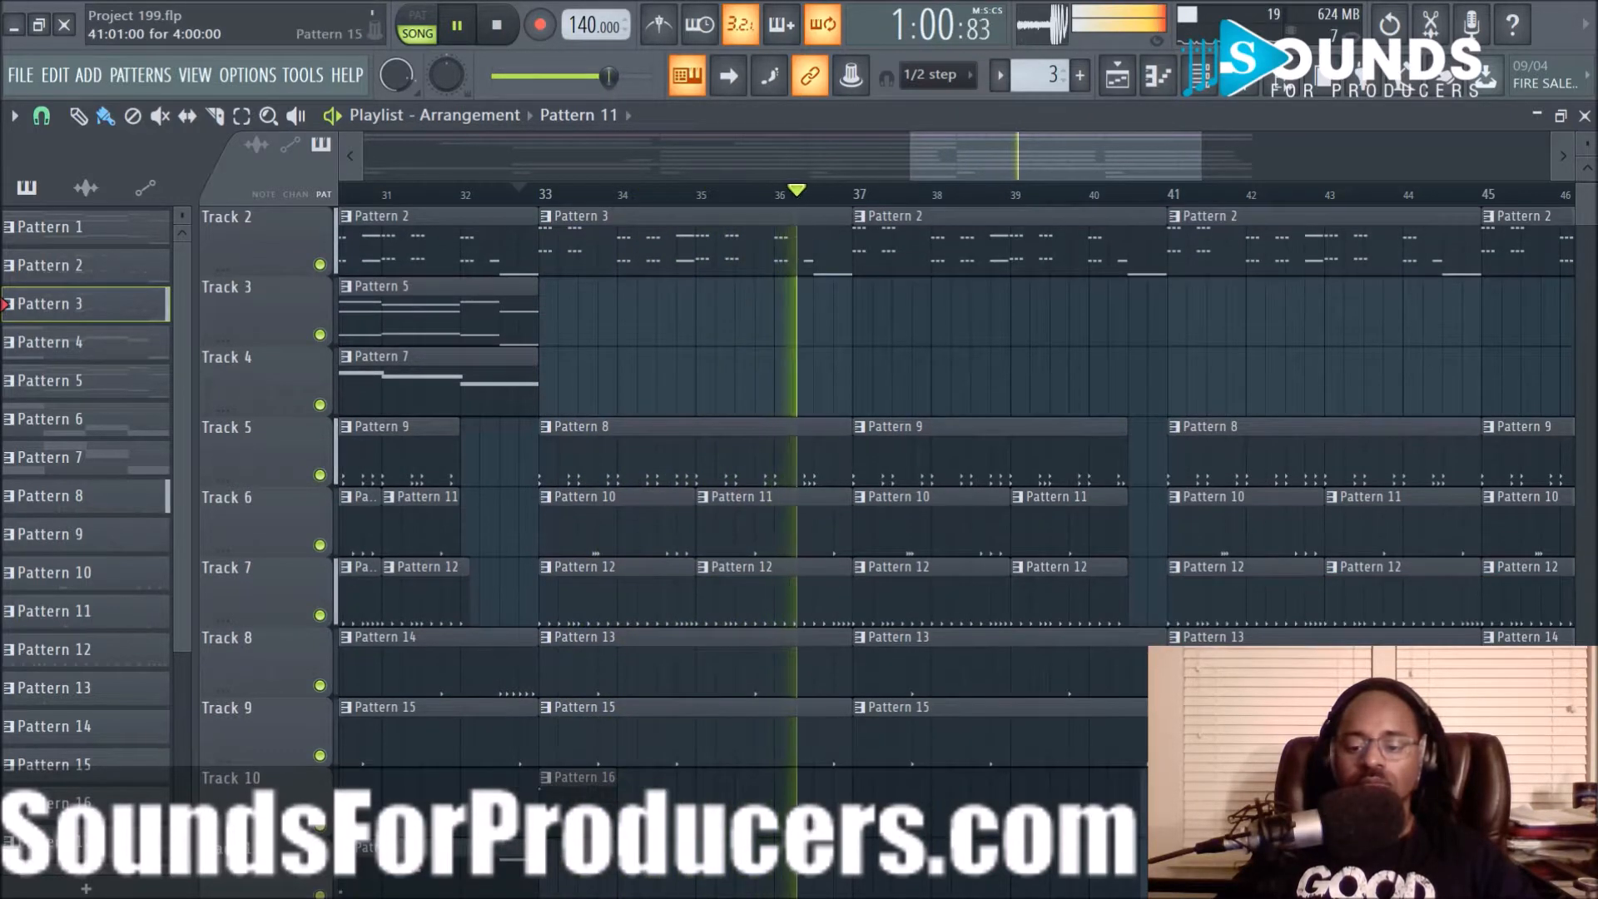
left_click_drag(1157, 749, 1124, 749)
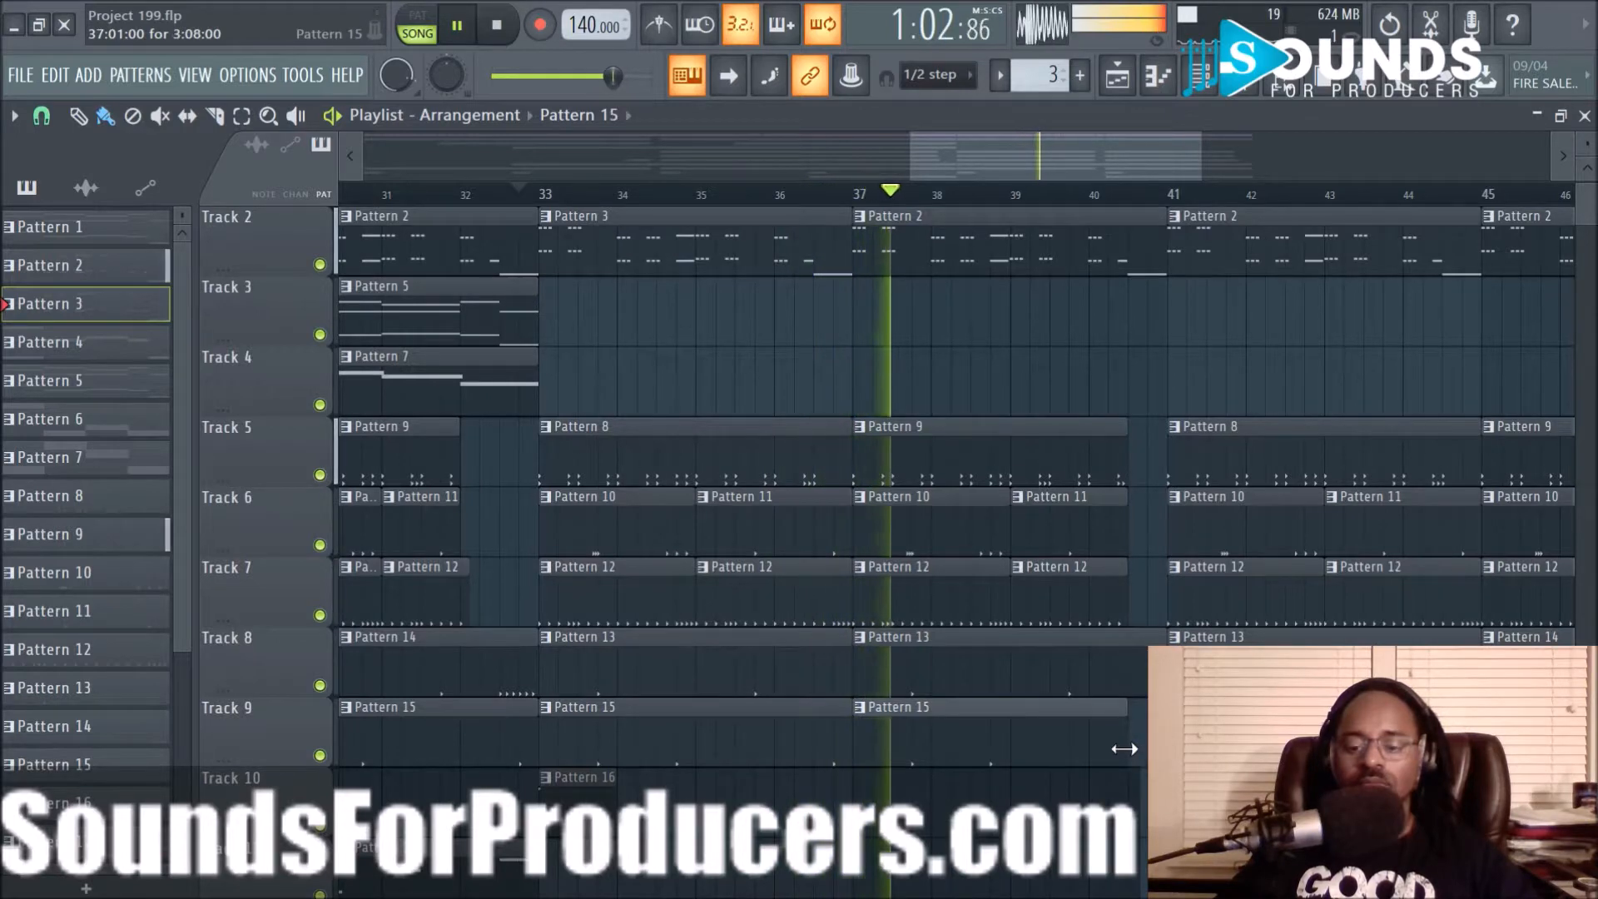
scroll(1134, 756, "down", 4)
scroll(1134, 756, "up", 3)
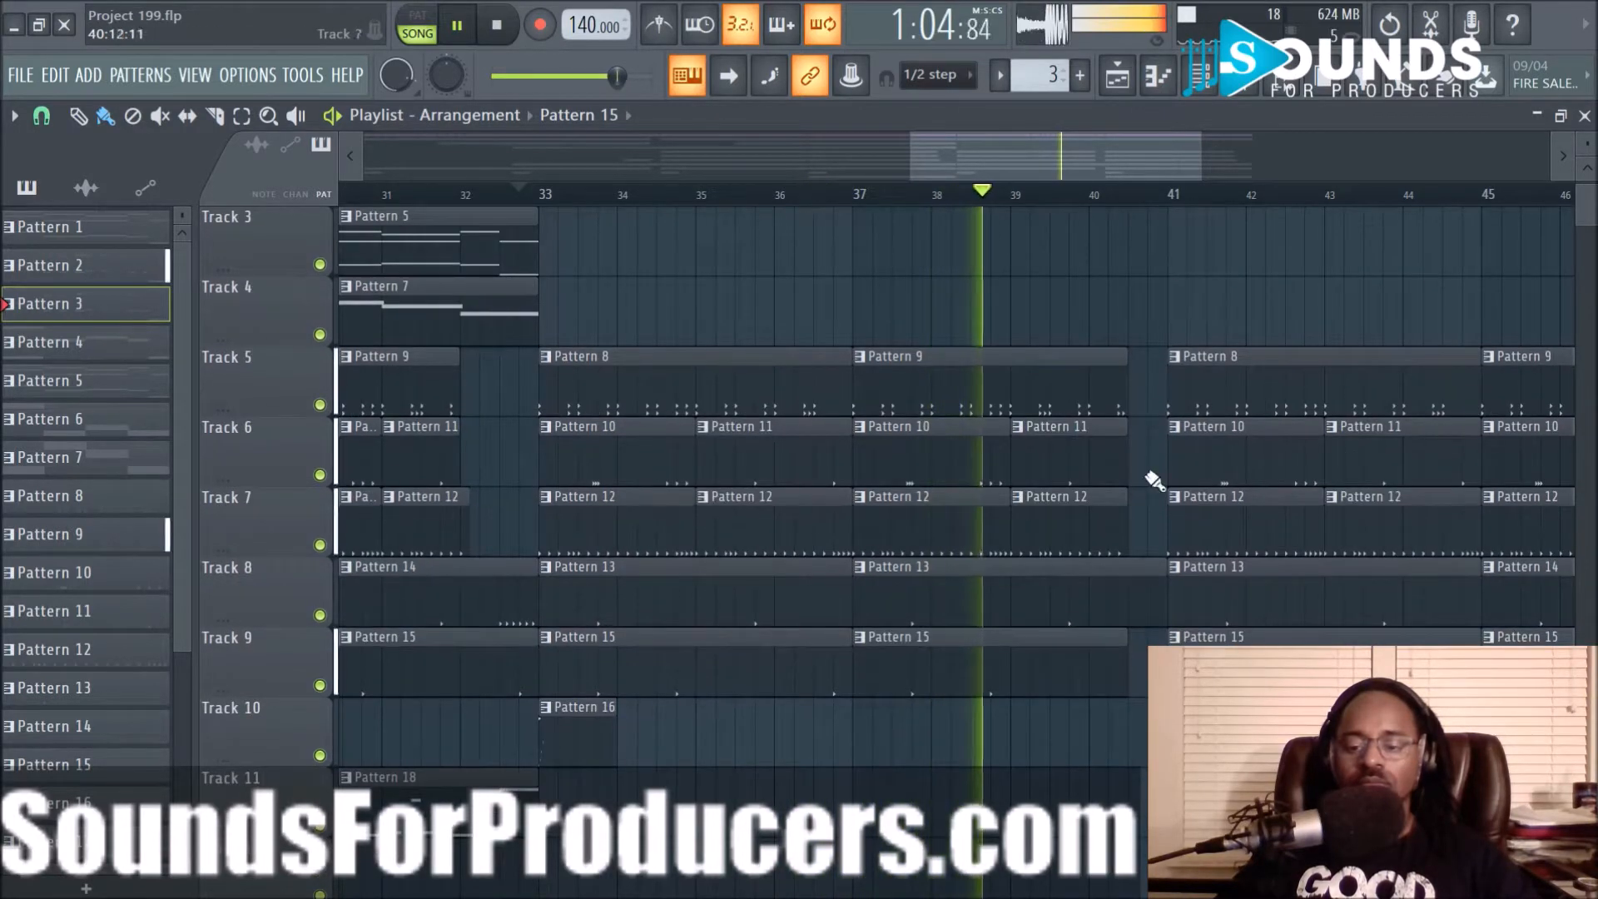
scroll(1127, 203, "down", 3)
scroll(1356, 317, "up", 4)
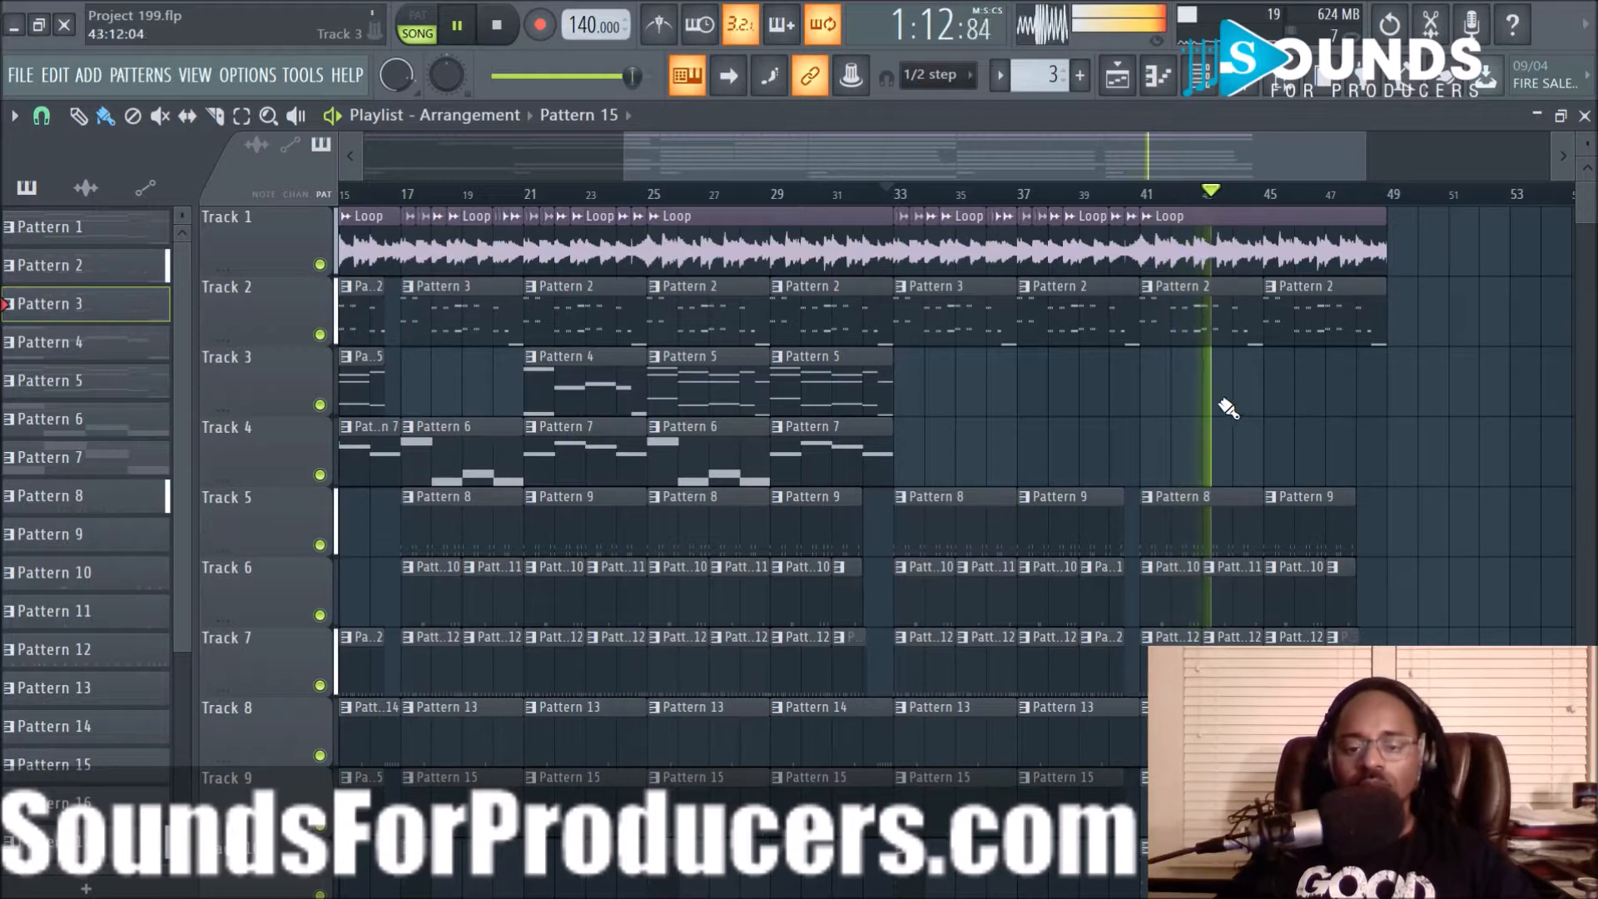
Copy the Pattern 5 clip from bar 29 to bar 45 on Track 3 and replay the section from bar 33
left_click_drag(825, 402, 1320, 426, "shift")
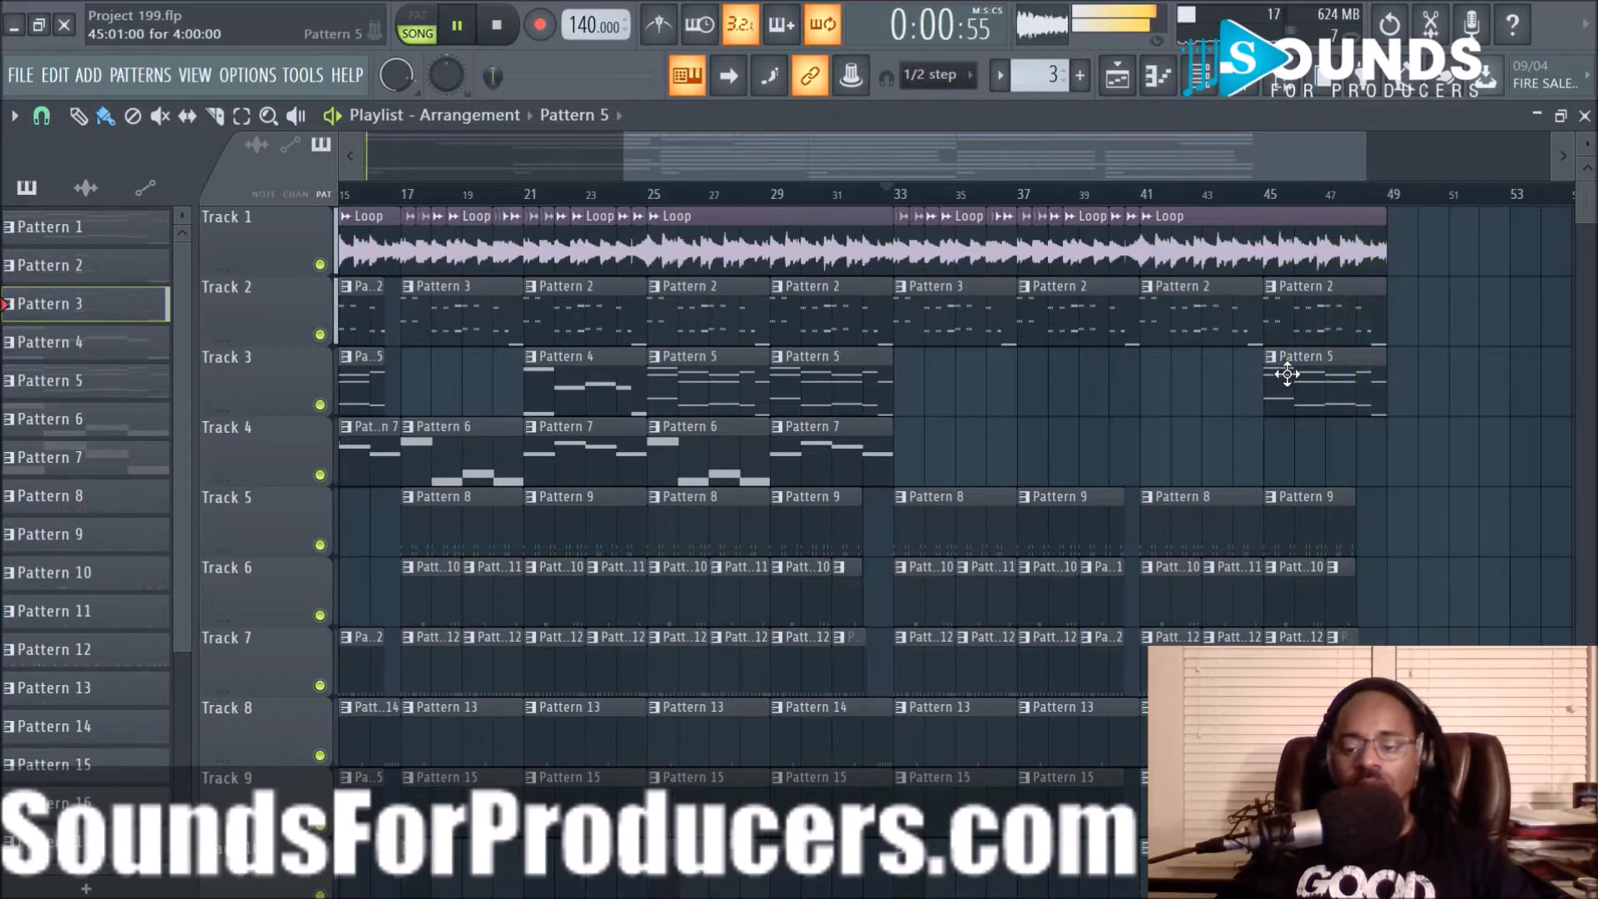
scroll(1508, 491, "down", 4)
scroll(1512, 497, "up", 3)
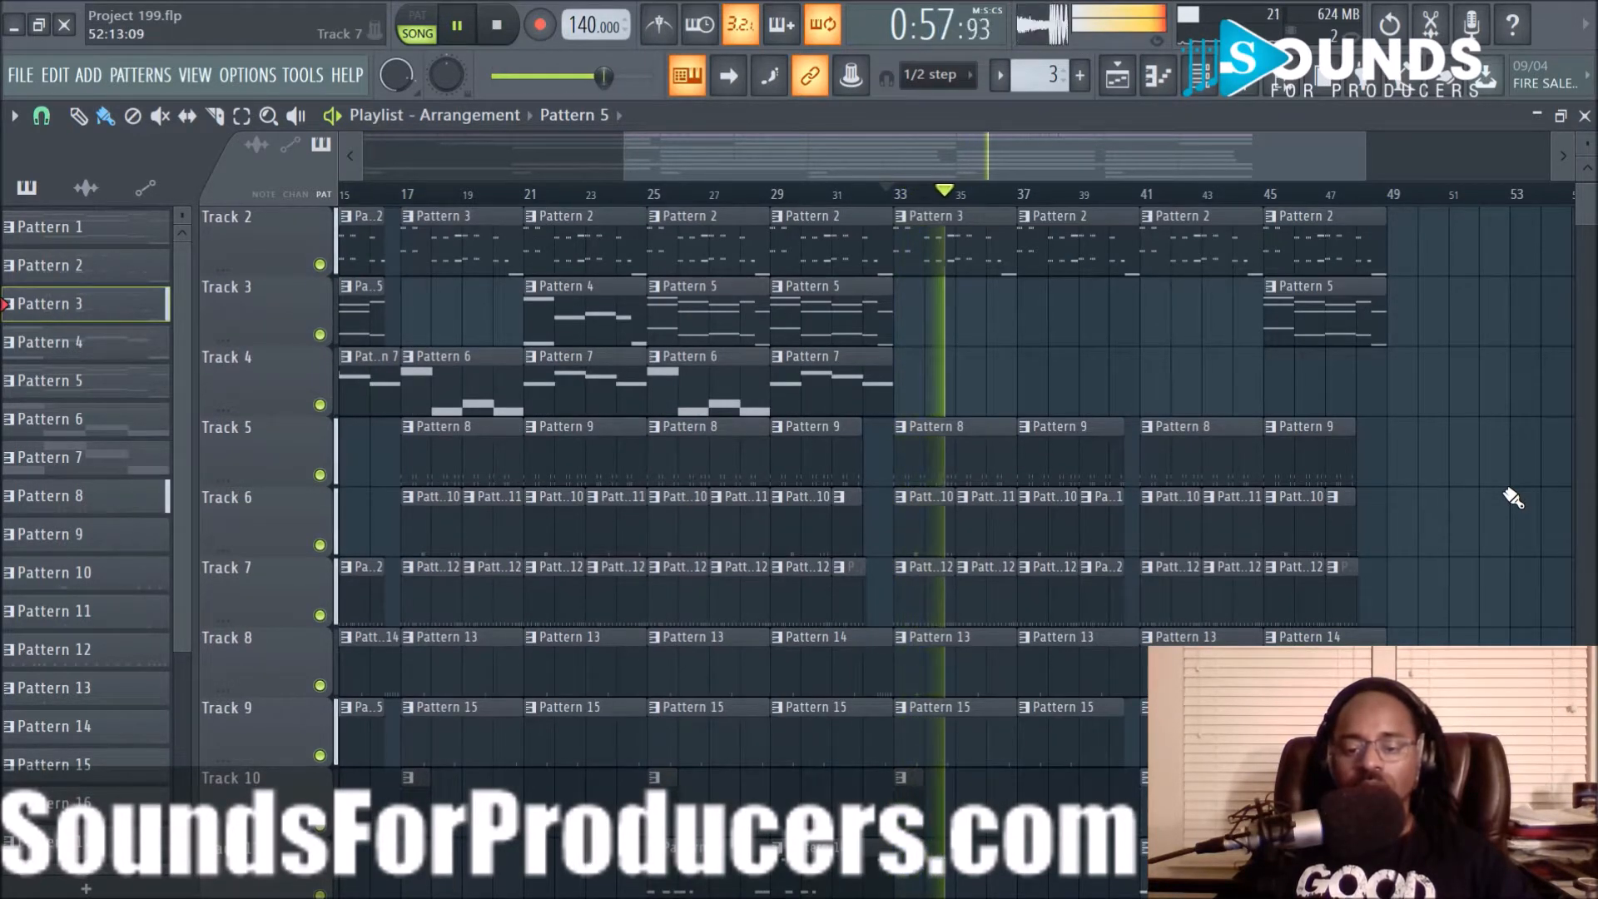
scroll(1512, 498, "up", 1)
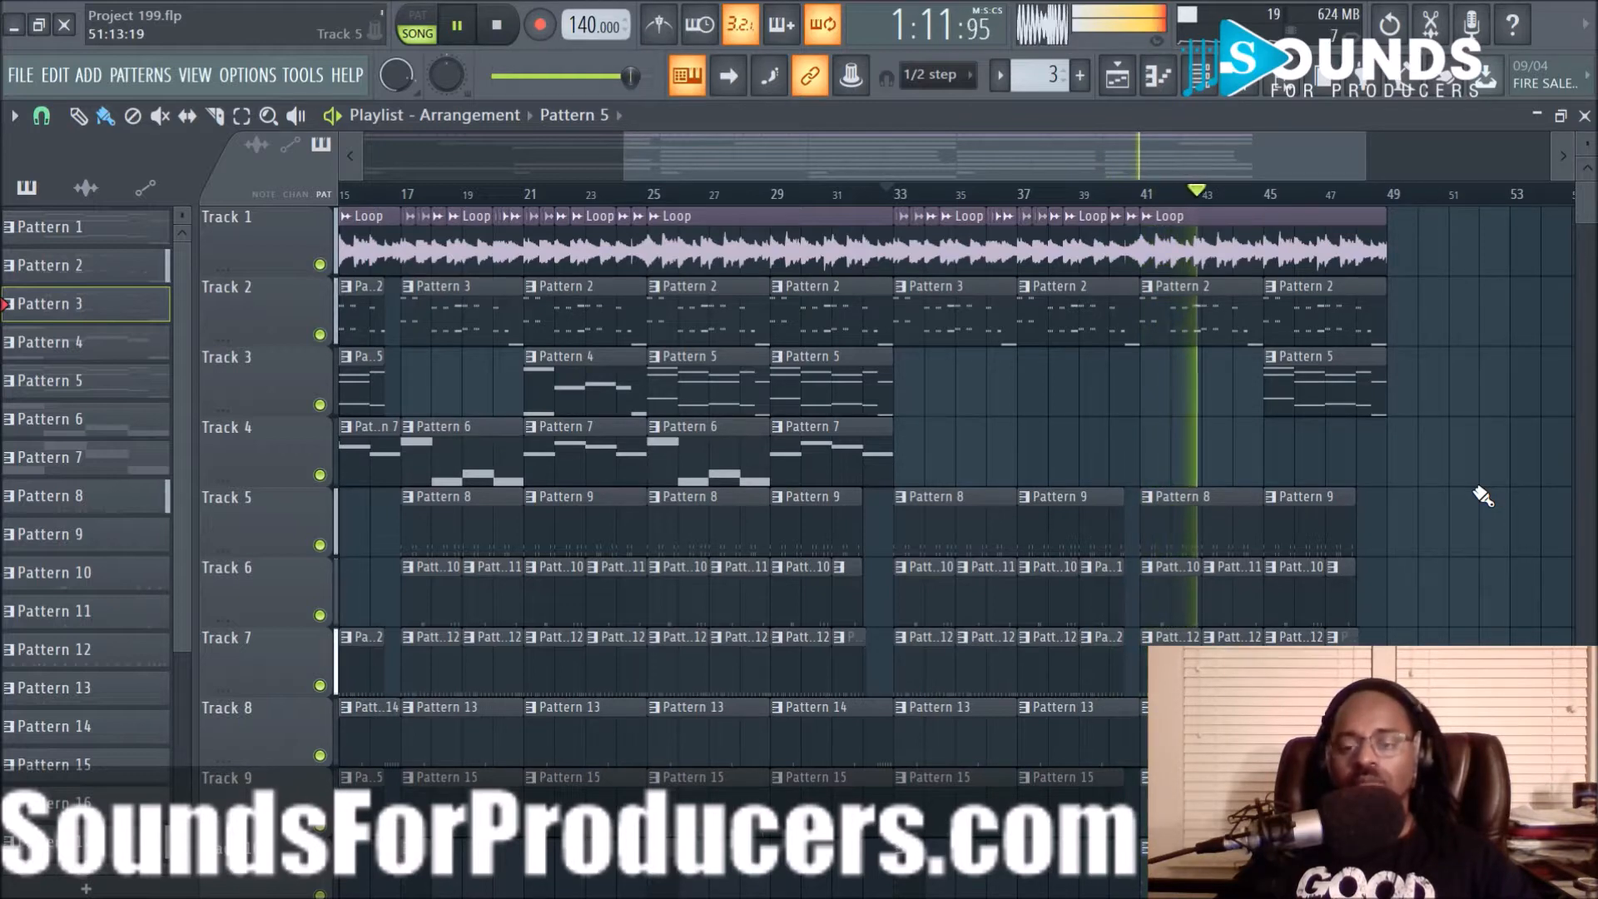
Duplicate the clips of bars 25 to 48 on all tracks so that the copy starts at bar 49
scroll(1484, 497, "down", 4)
scroll(1484, 497, "up", 3)
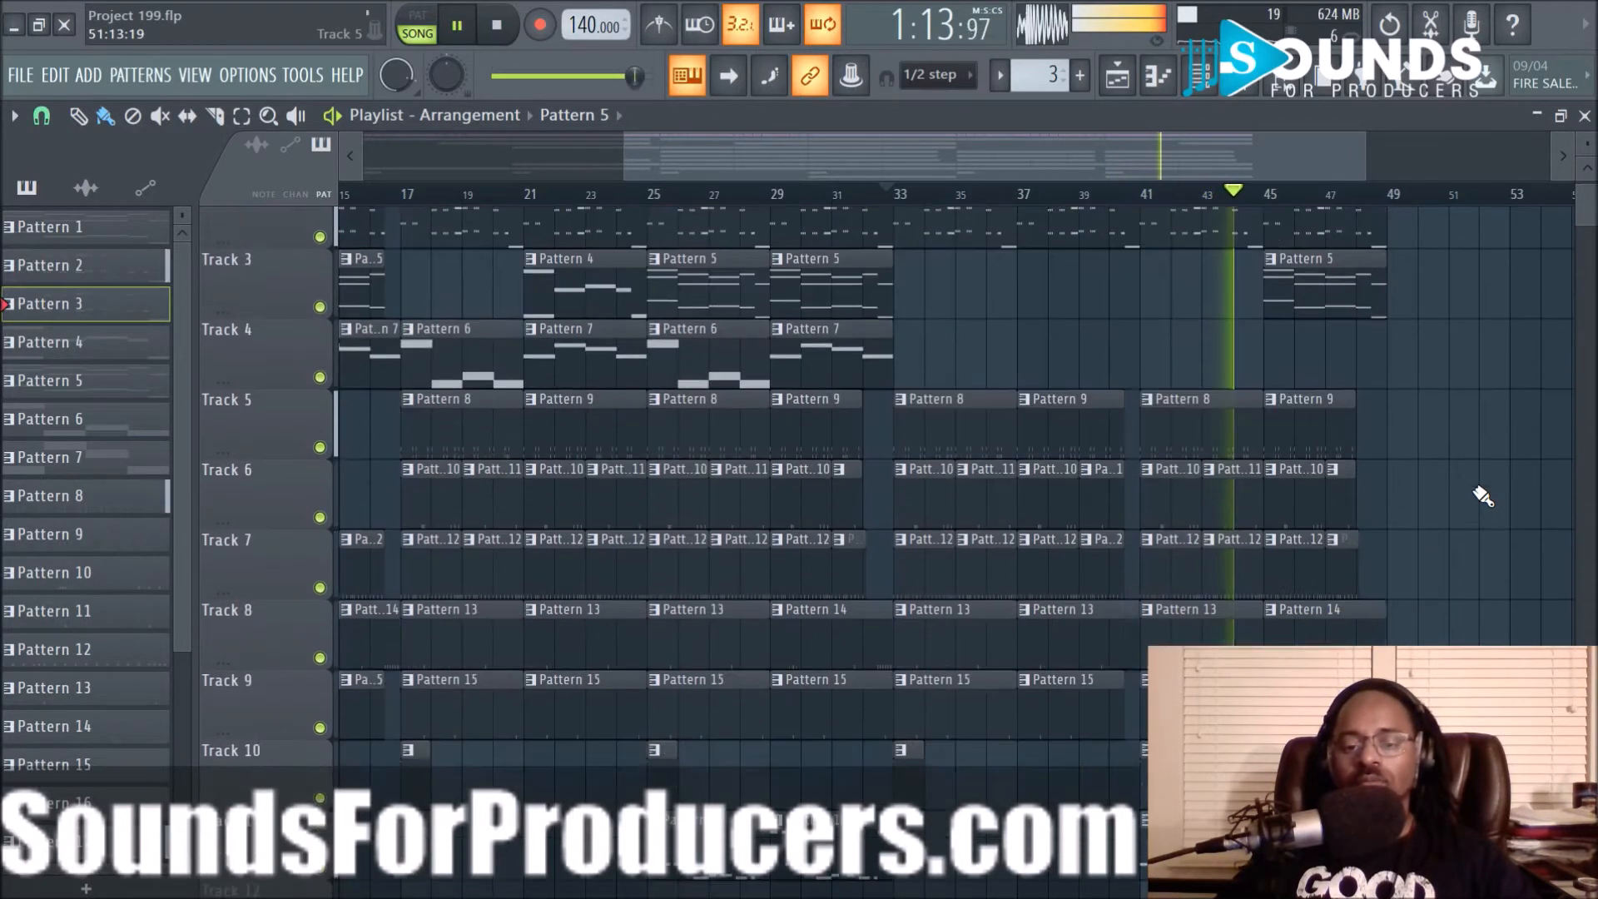
scroll(1483, 497, "down", 2)
left_click_drag(668, 820, 1423, 213)
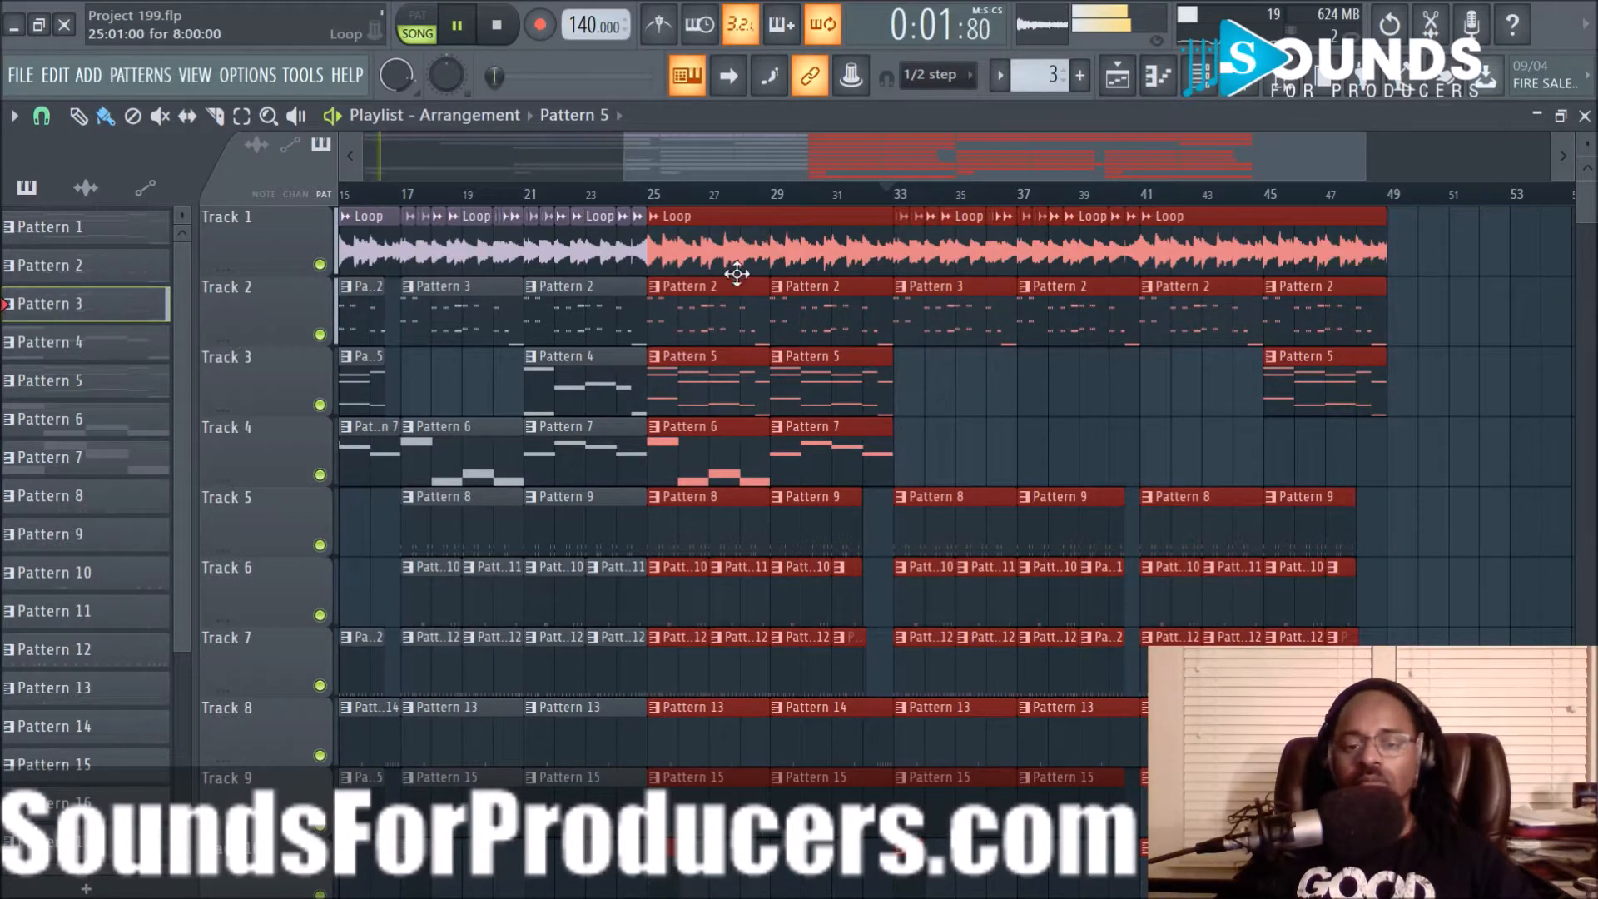
key("ctrl+b")
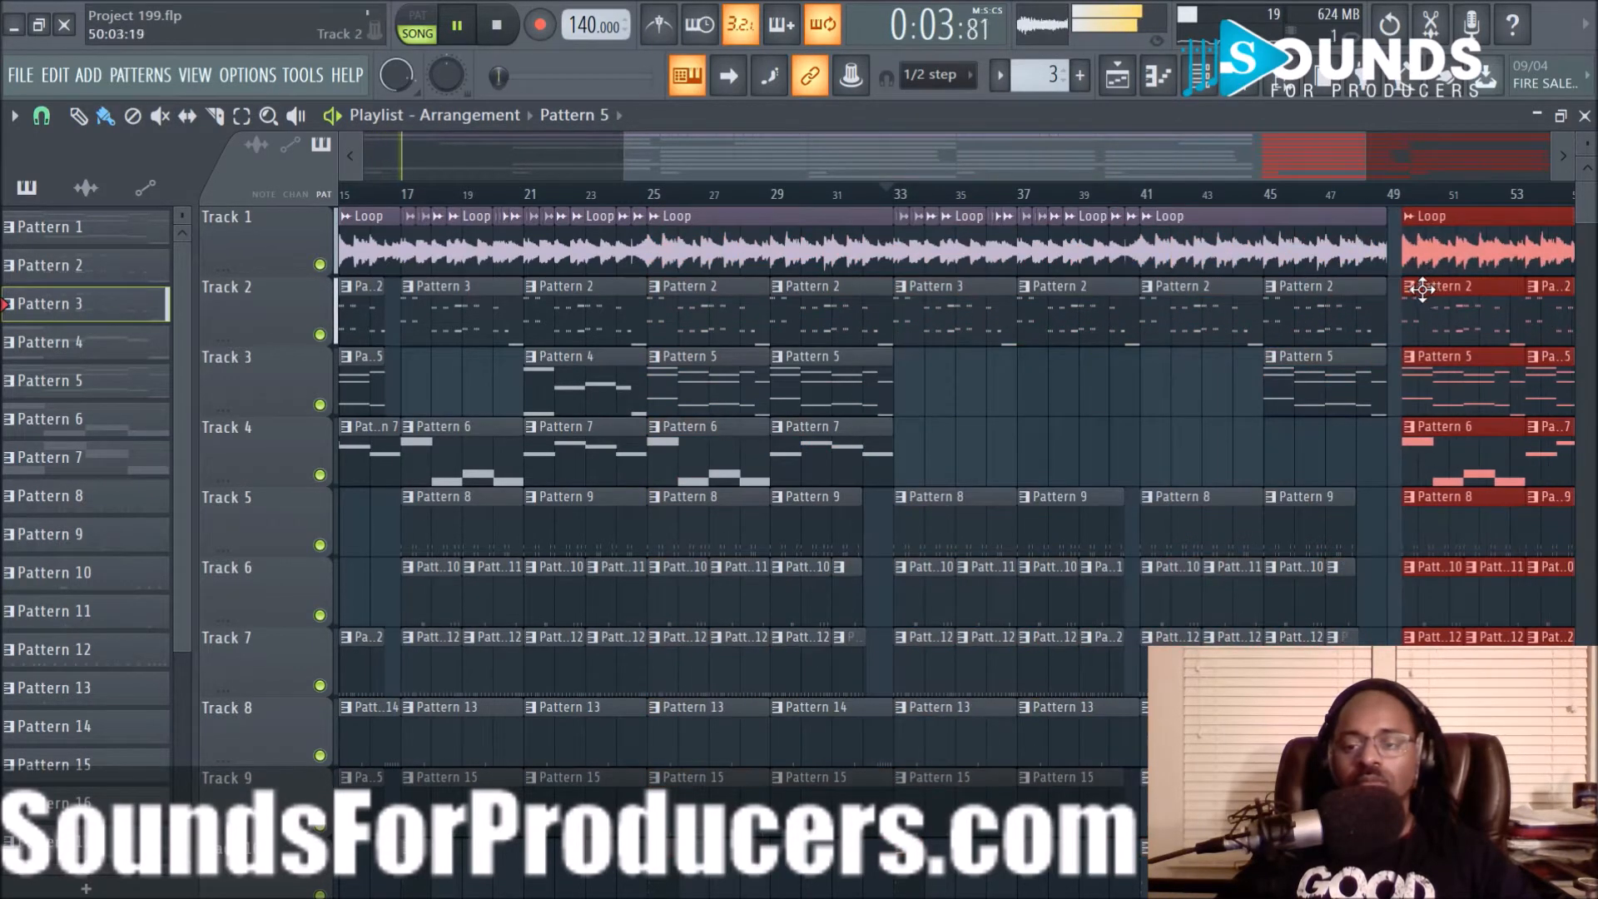
key("space")
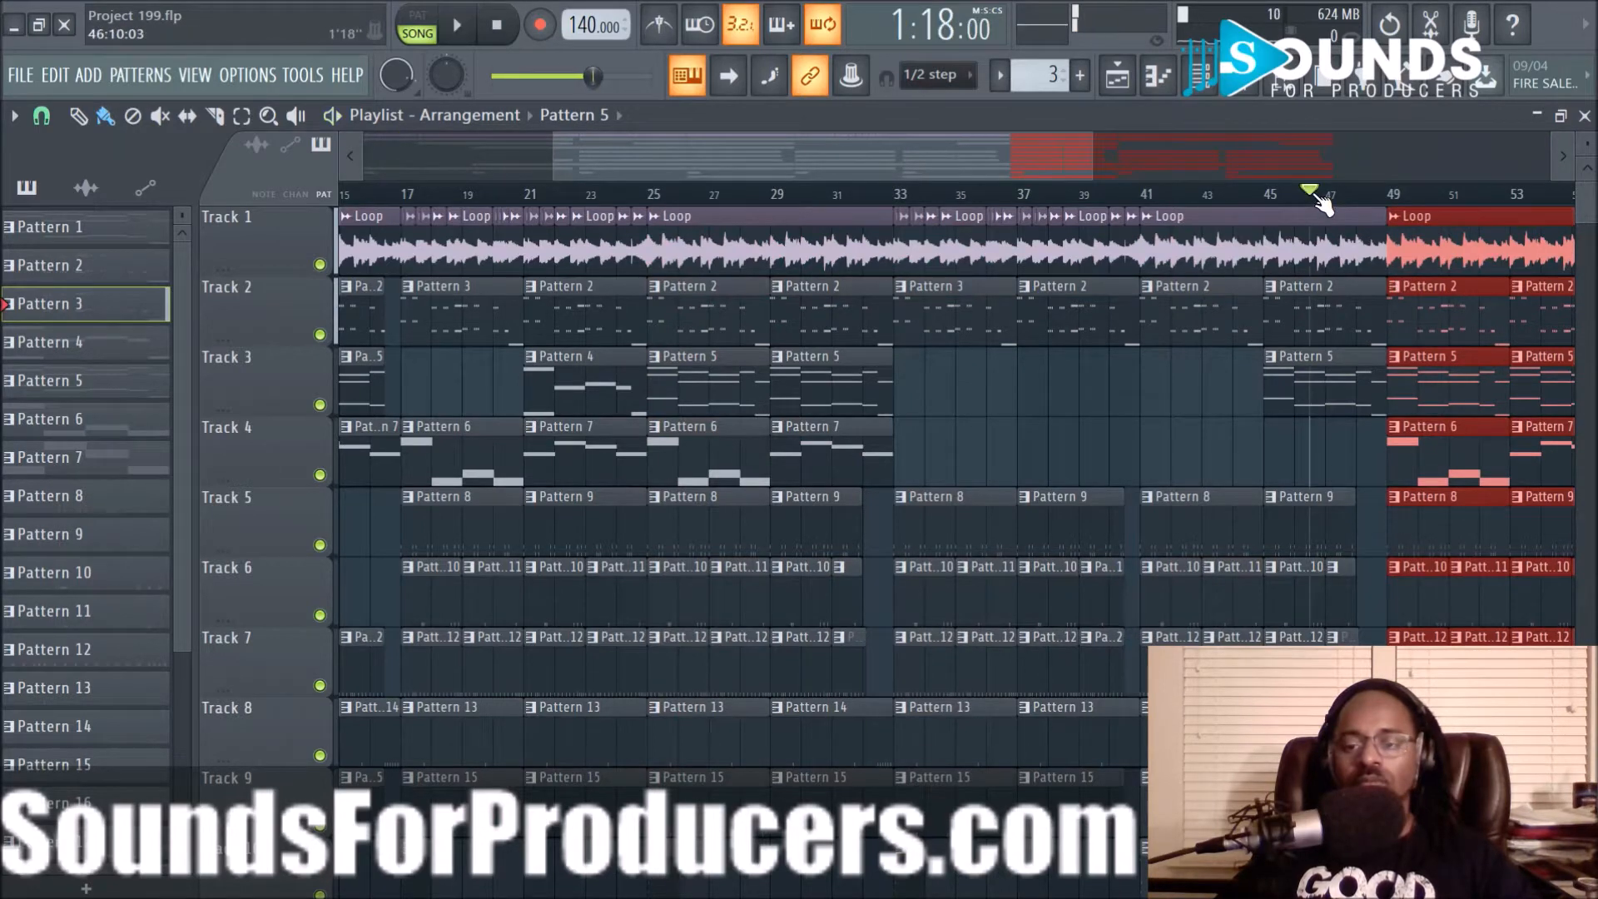
left_click_drag(1109, 163, 1316, 165)
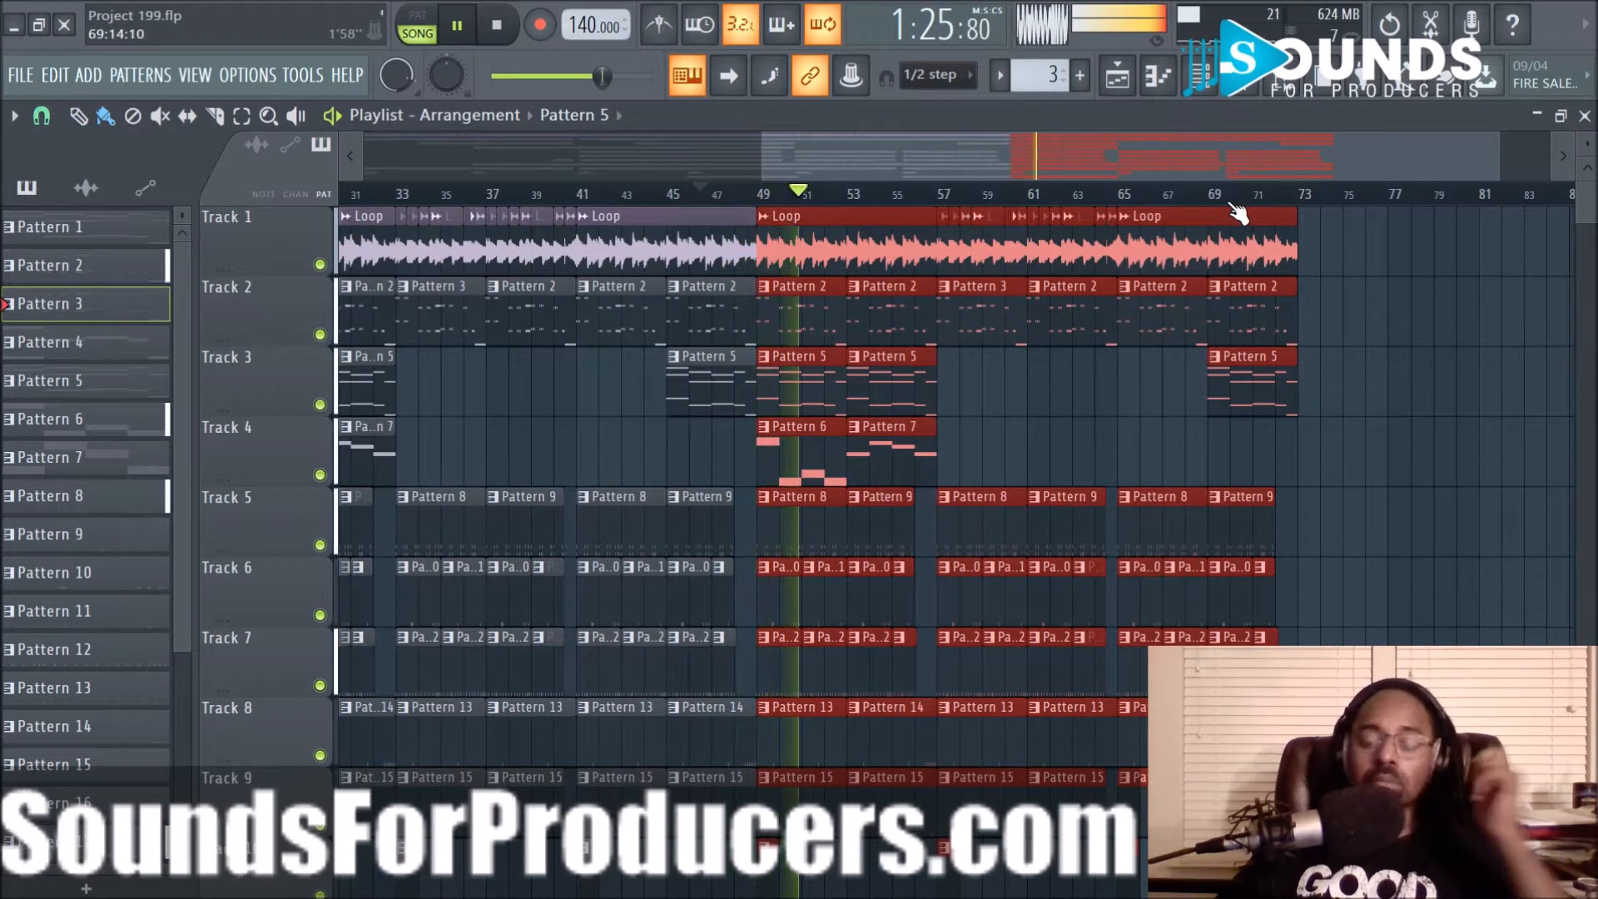
Delete the Pattern 8 clip at bar 57 on Track 5 and the Pattern 10 and 11 clips at bars 61 and 63 on Track 6
scroll(1238, 202, "up", 2)
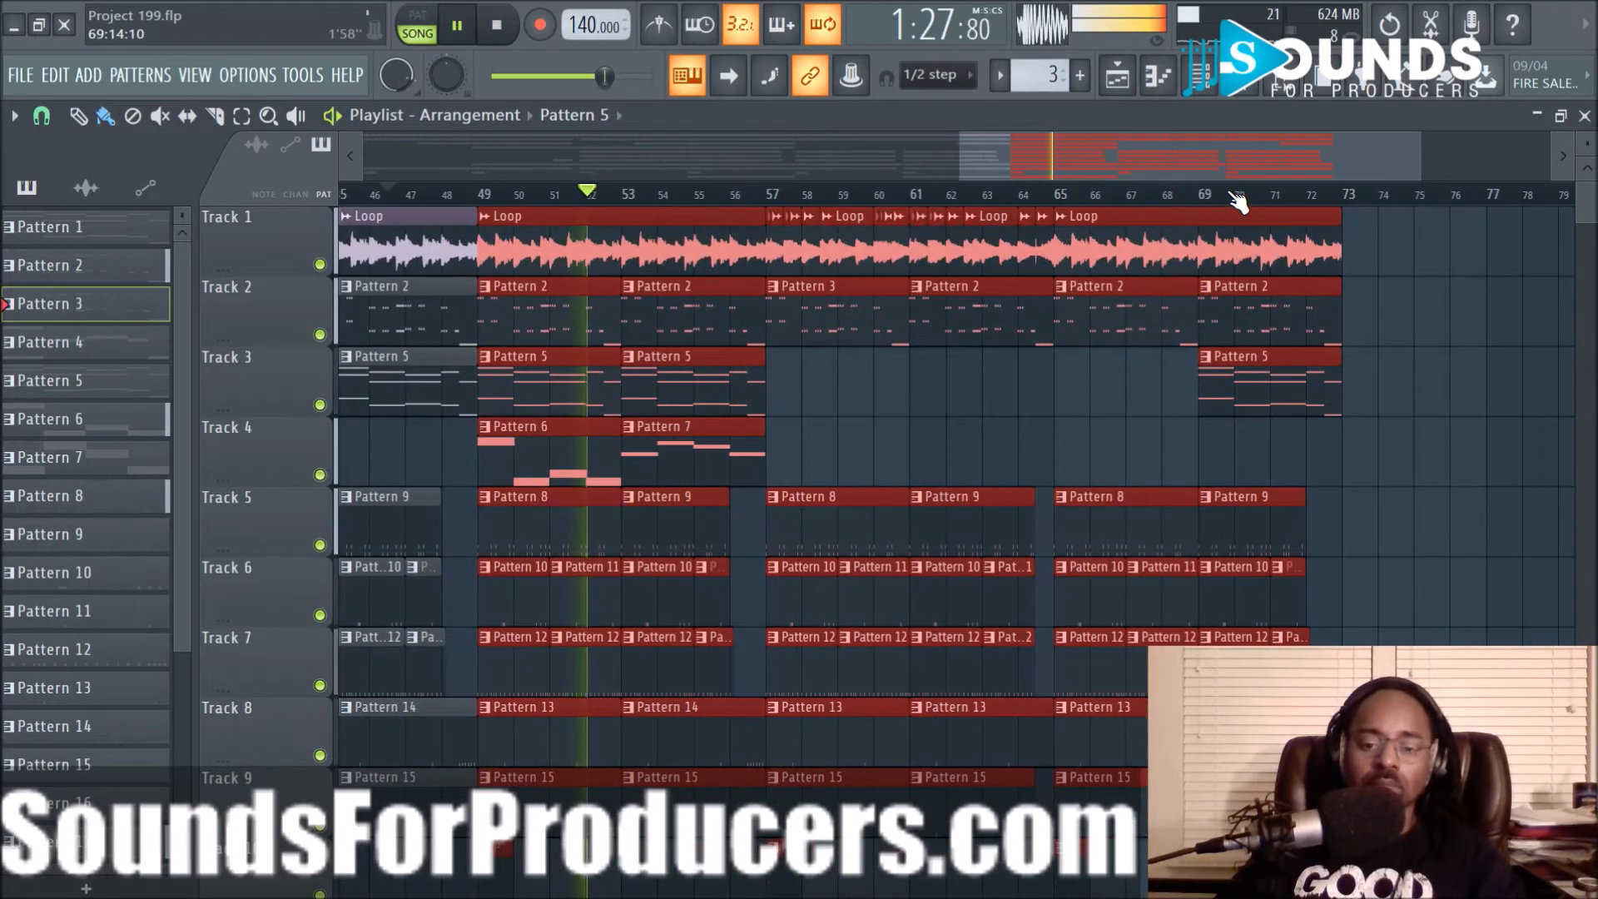
scroll(1238, 202, "down", 1)
scroll(1419, 432, "down", 1)
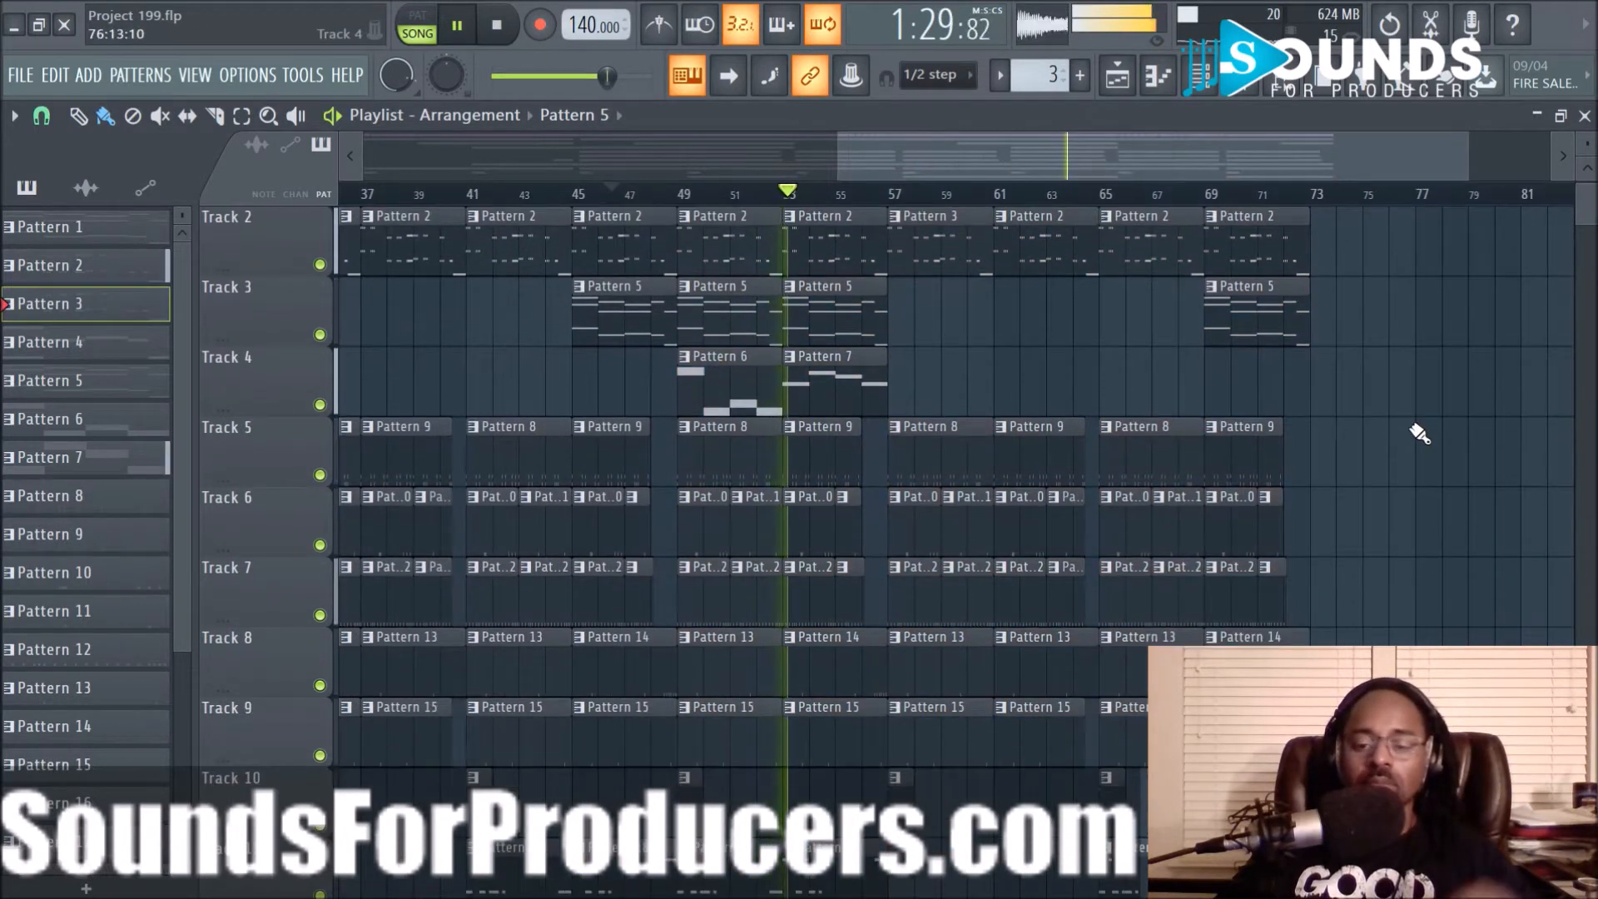
scroll(1419, 433, "up", 1)
right_click(925, 523)
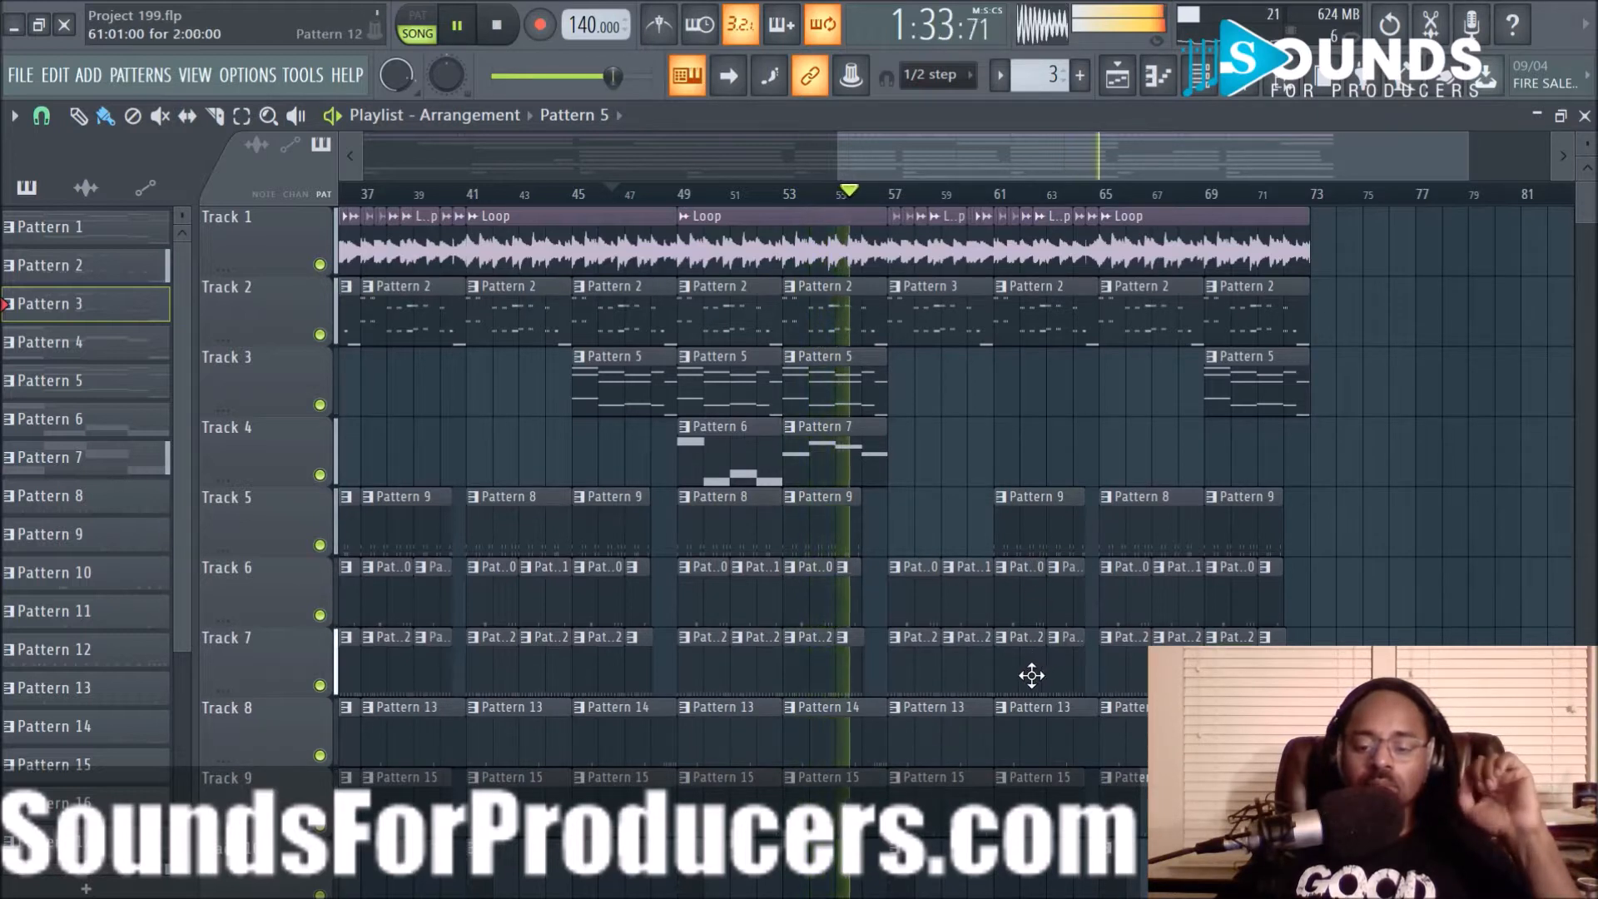
right_click(1030, 622)
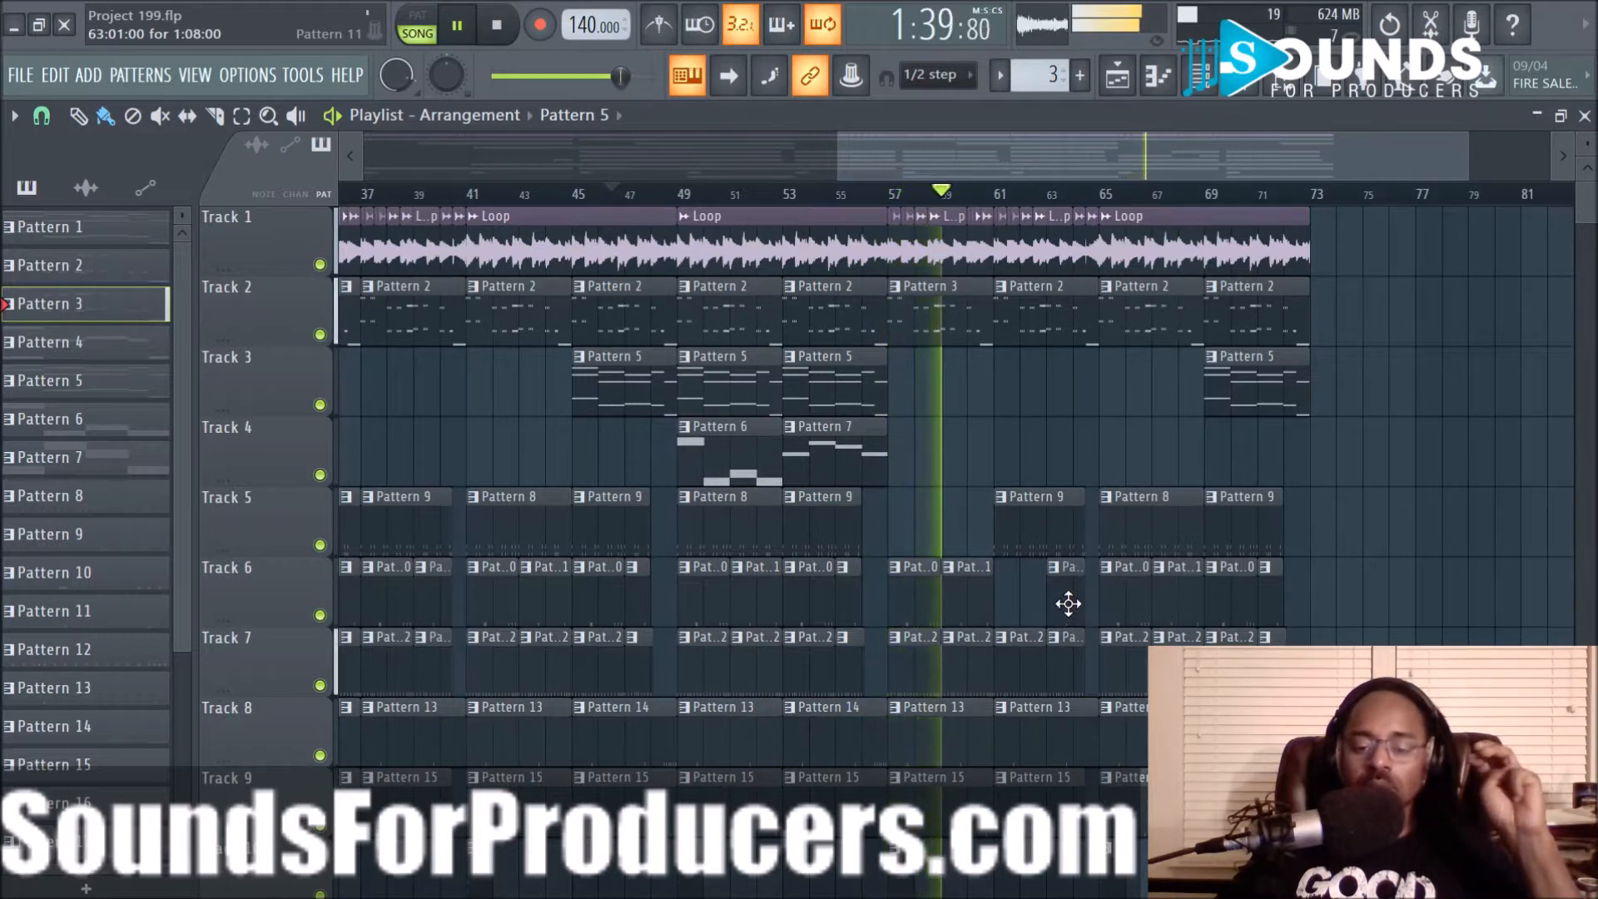
right_click(1076, 608)
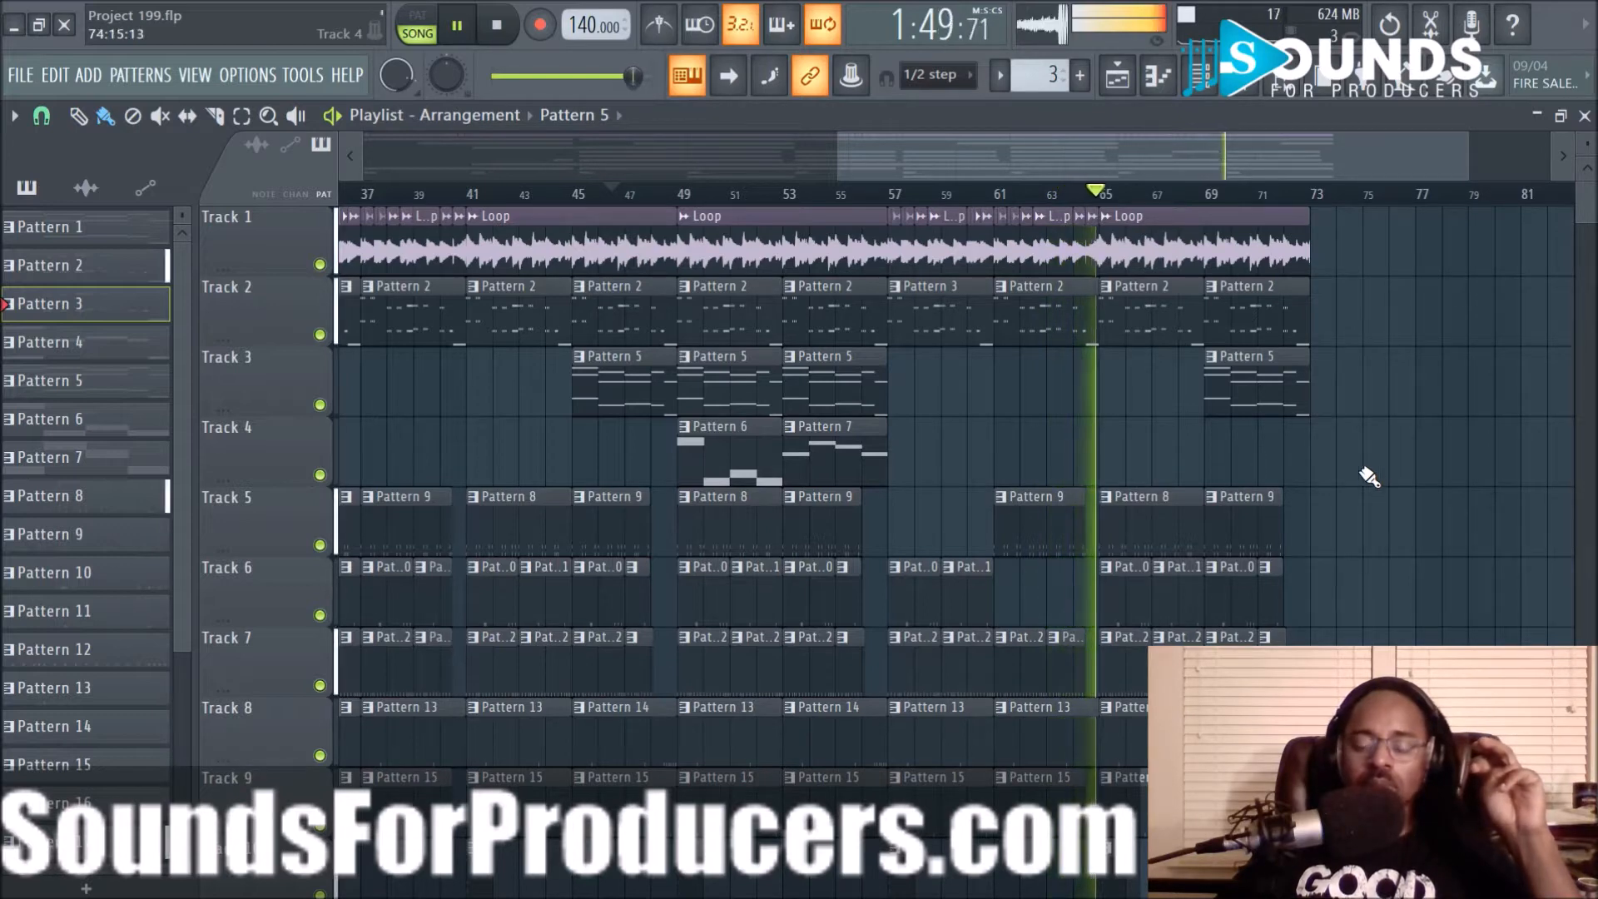
scroll(1086, 212, "up", 2)
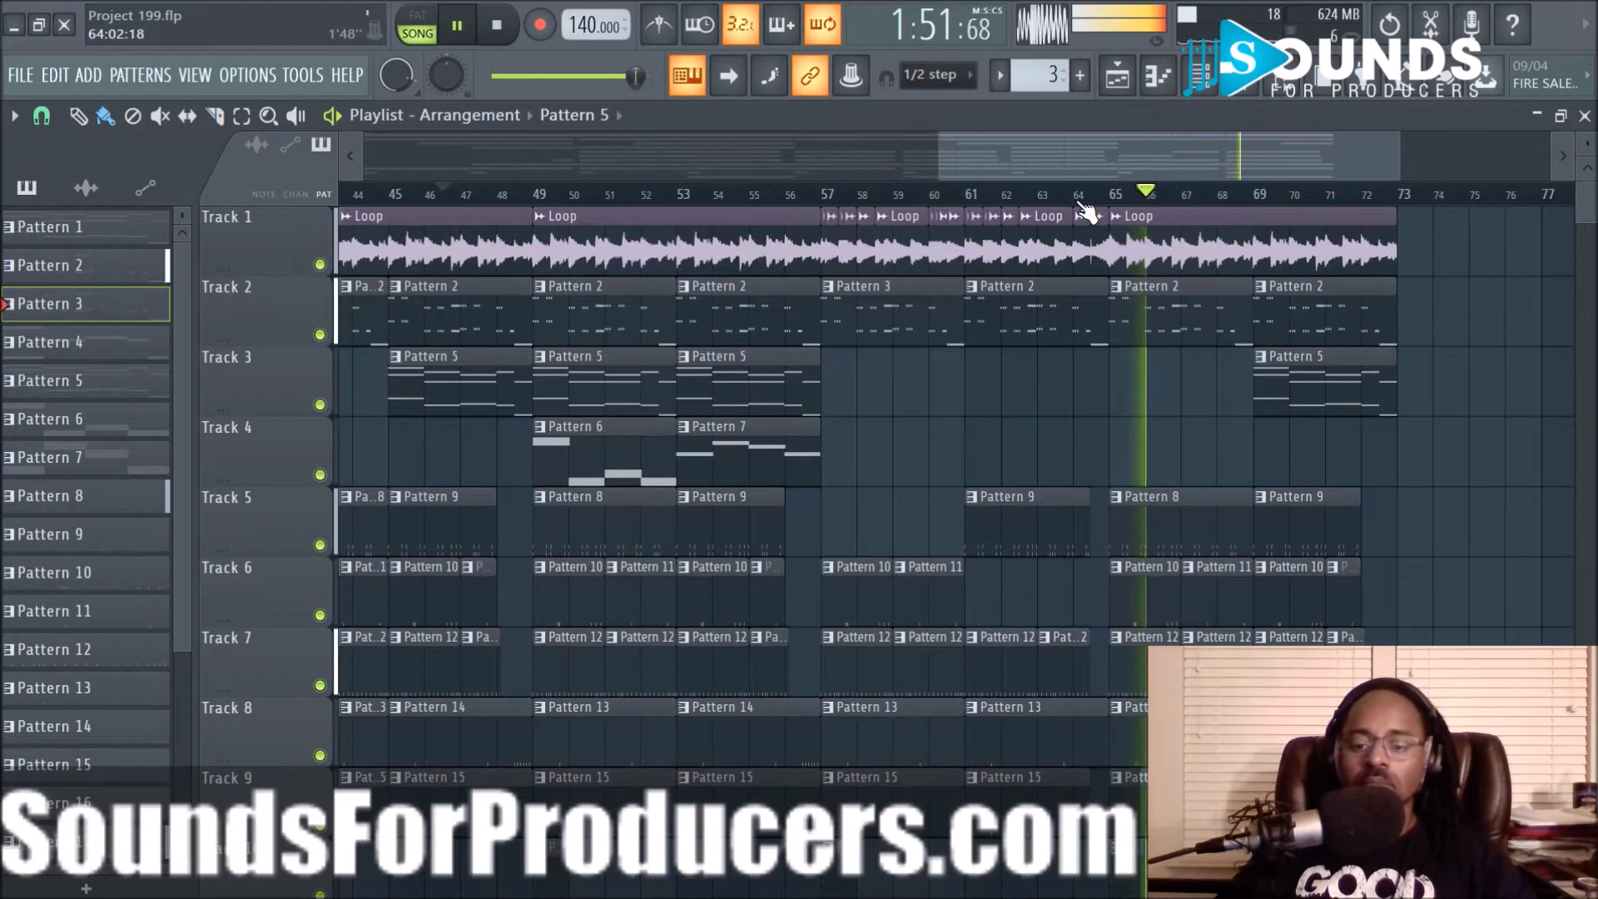
Trim the ends of the Pattern 9 clip at bar 61 on Track 5 and the Pattern 14 clip at bar 53 on Track 8
scroll(1082, 291, "up", 2)
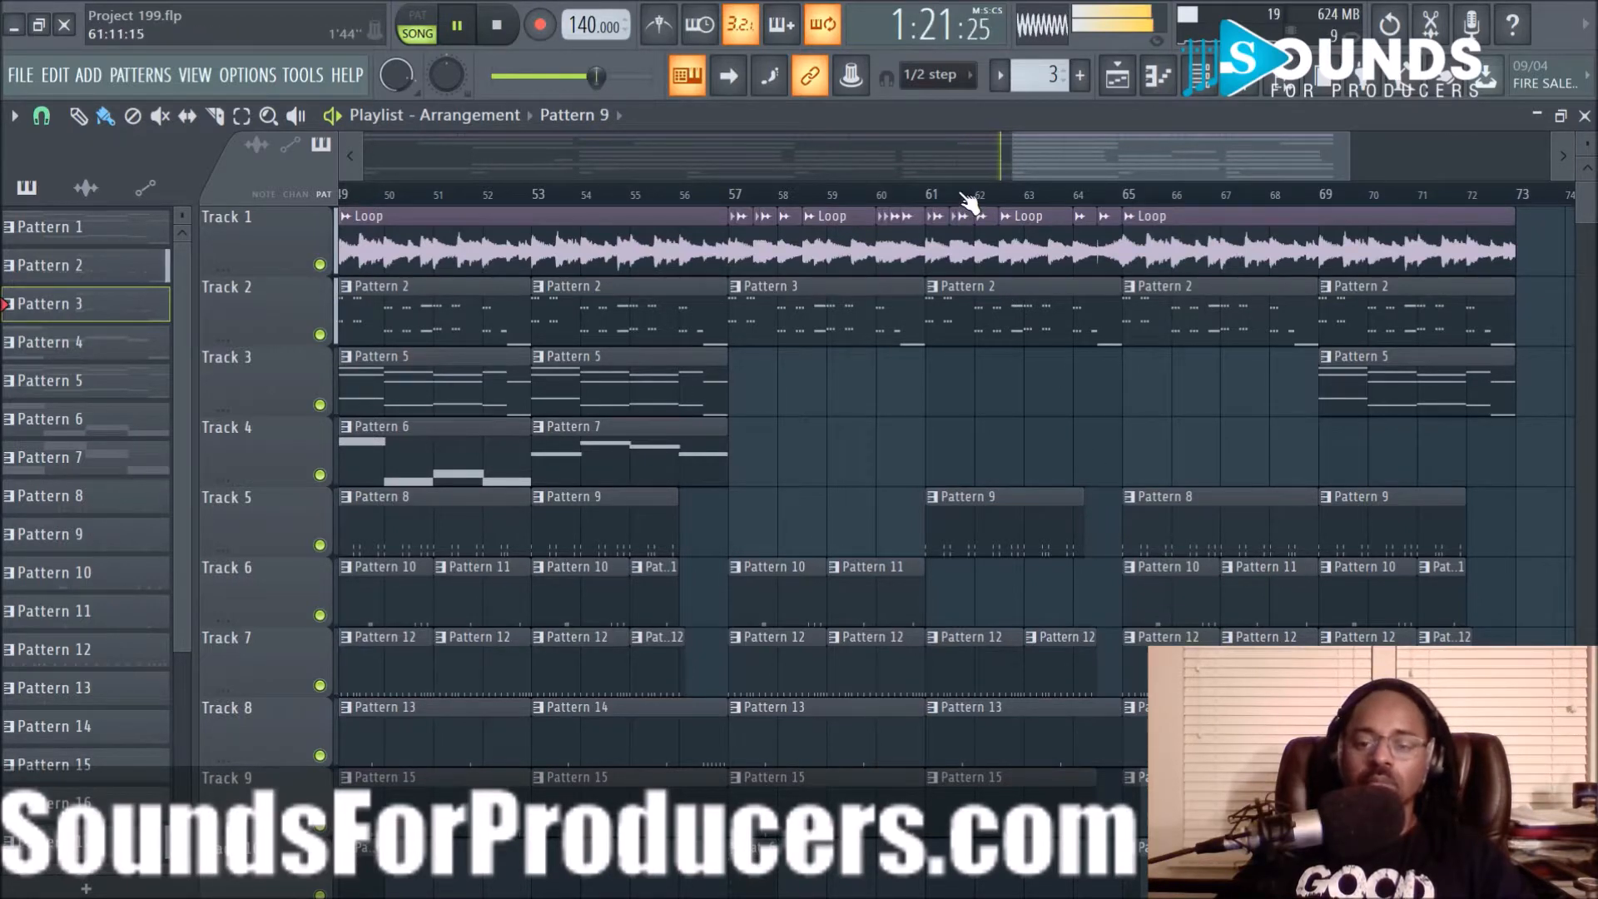
scroll(970, 202, "down", 3)
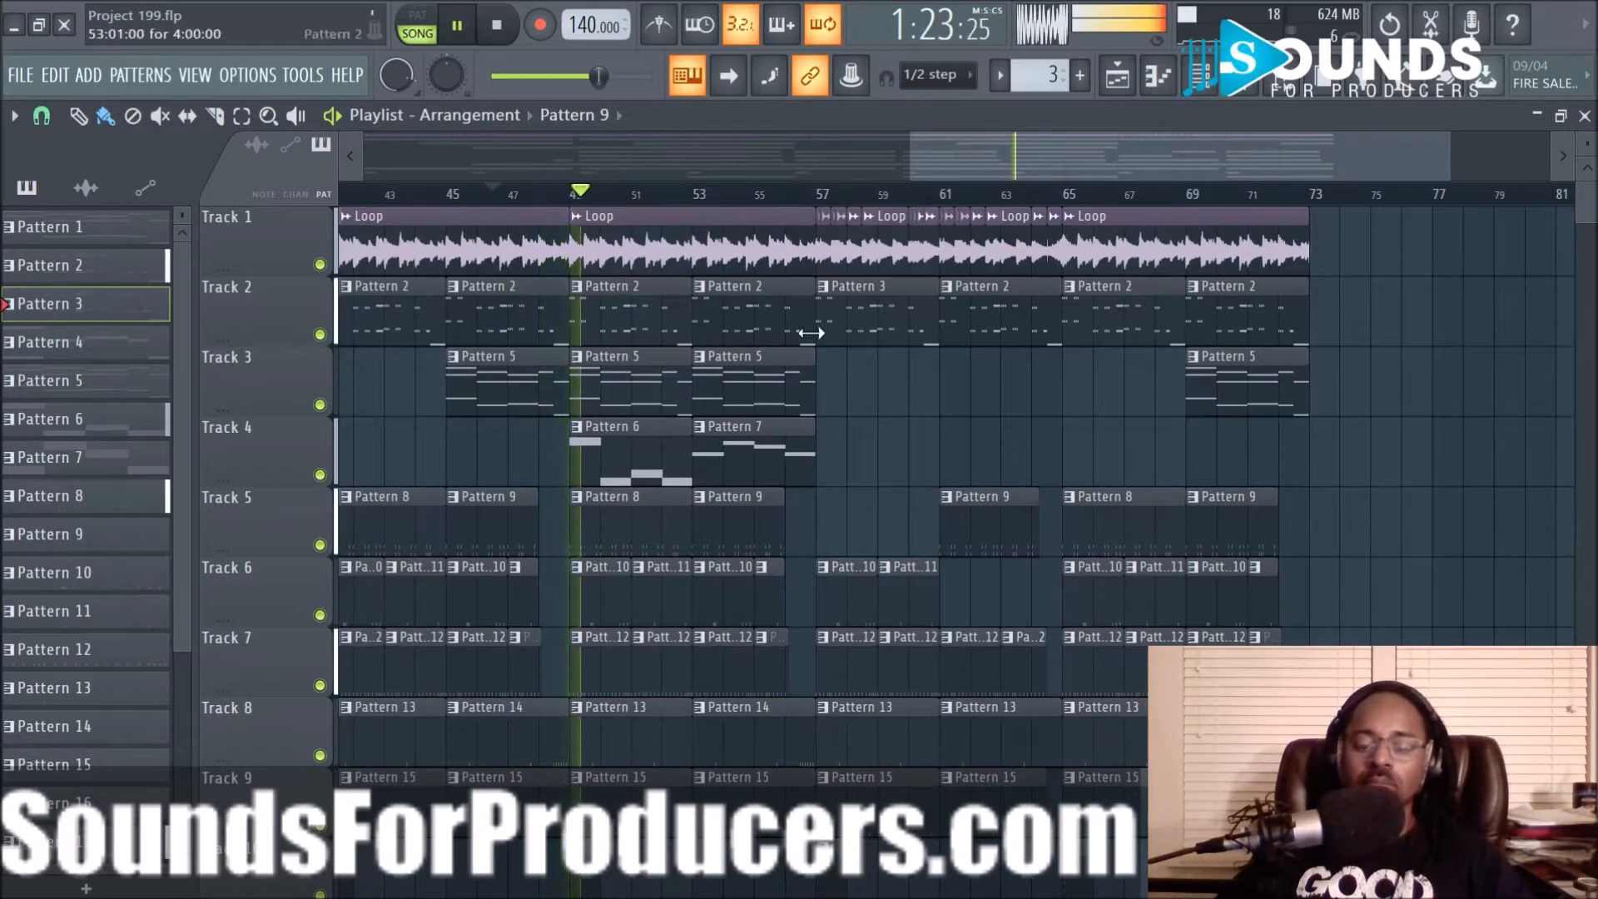
left_click_drag(809, 748, 795, 748)
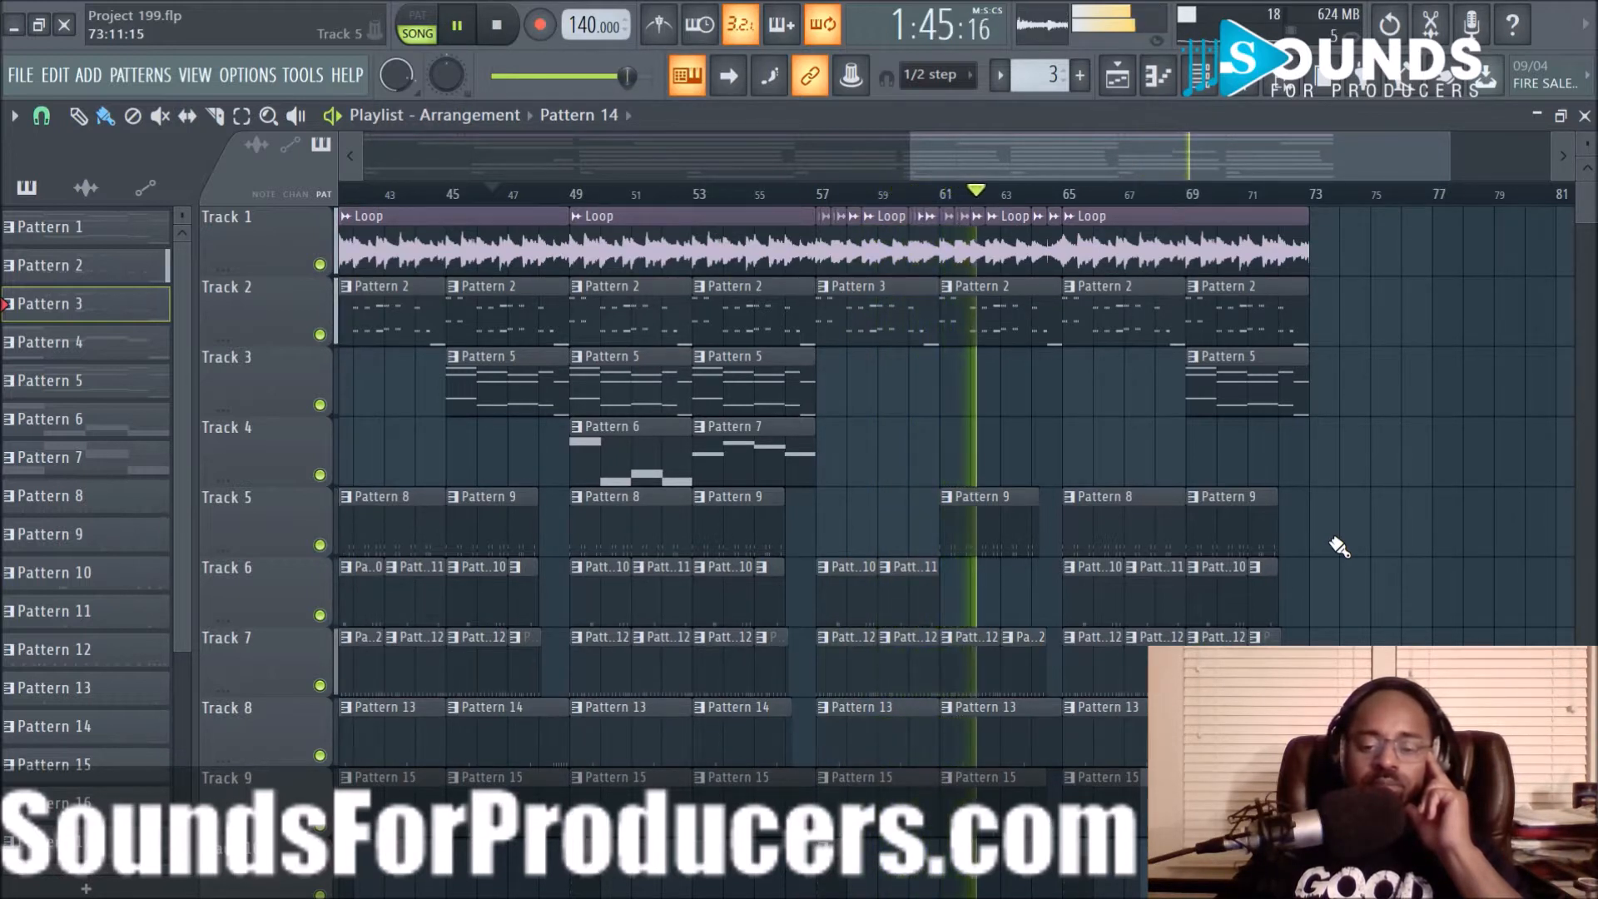
Replay the ending from about bar 69 and shorten the last Pattern 15 clip on Track 9 to three and a half bars
scroll(1338, 547, "down", 3)
scroll(1338, 547, "down", 1)
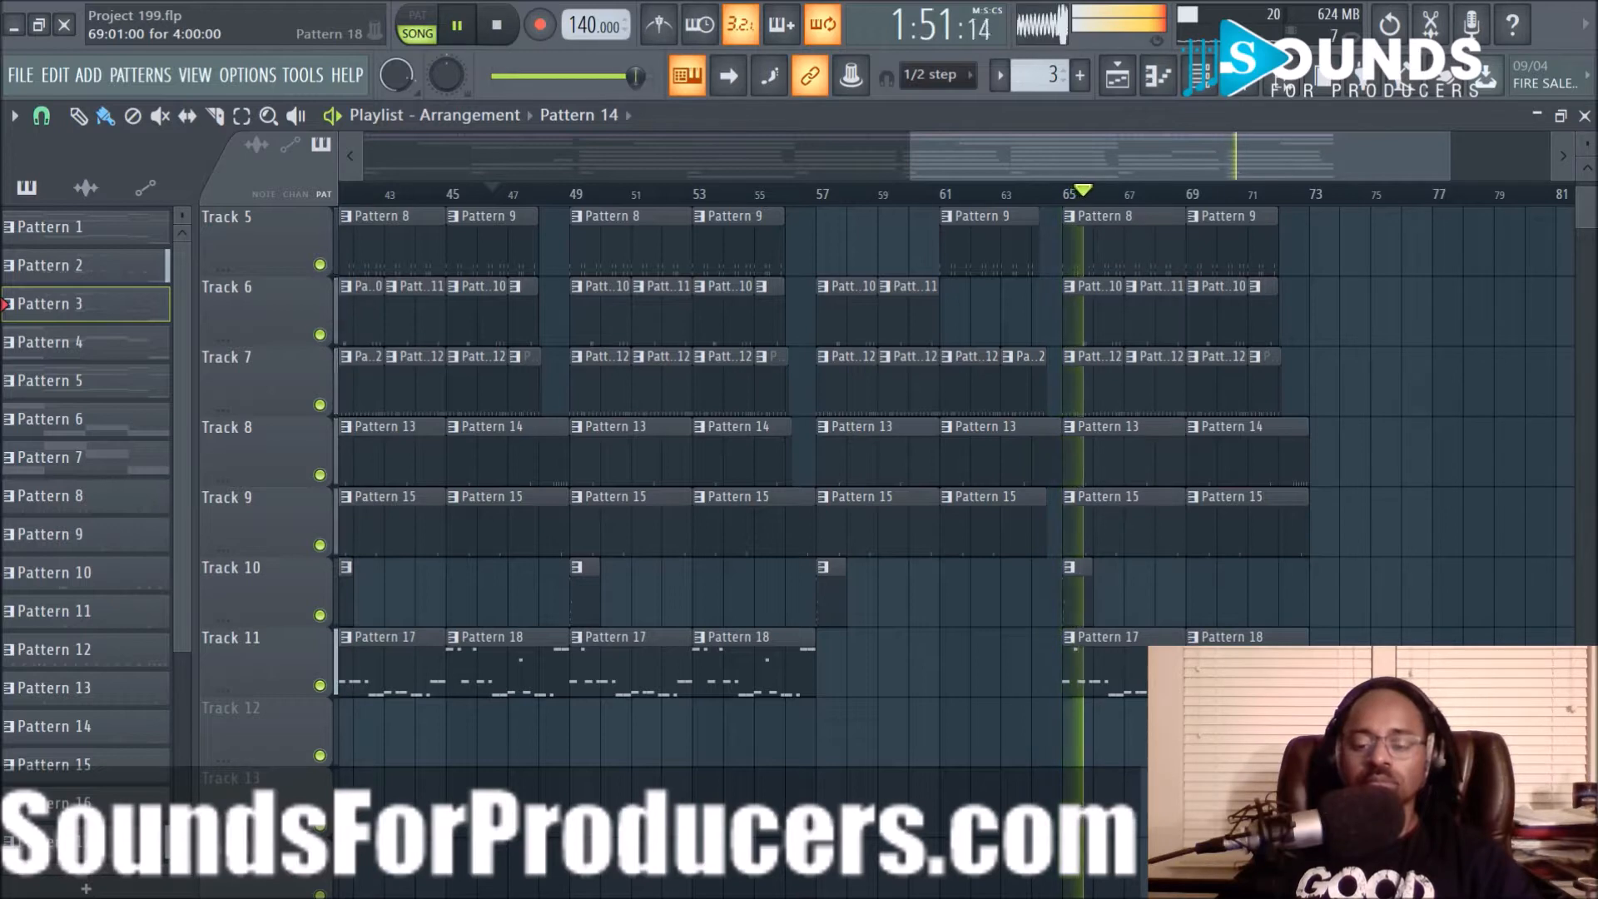
scroll(1398, 601, "up", 4)
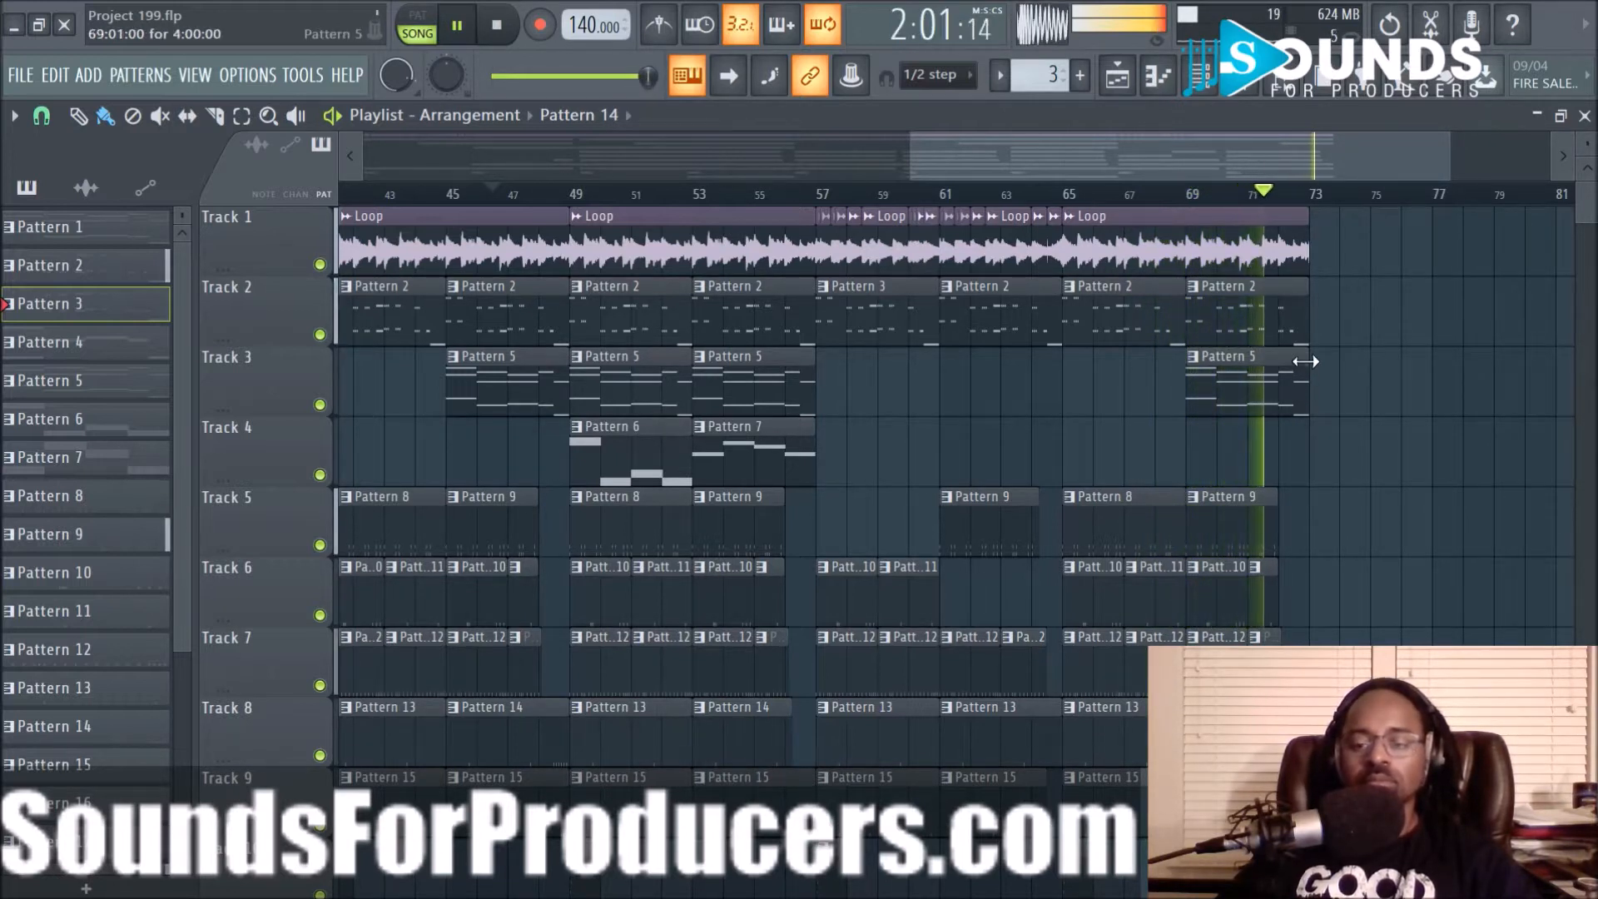
key("space")
key("space")
left_click(1214, 195)
scroll(1331, 457, "down", 4)
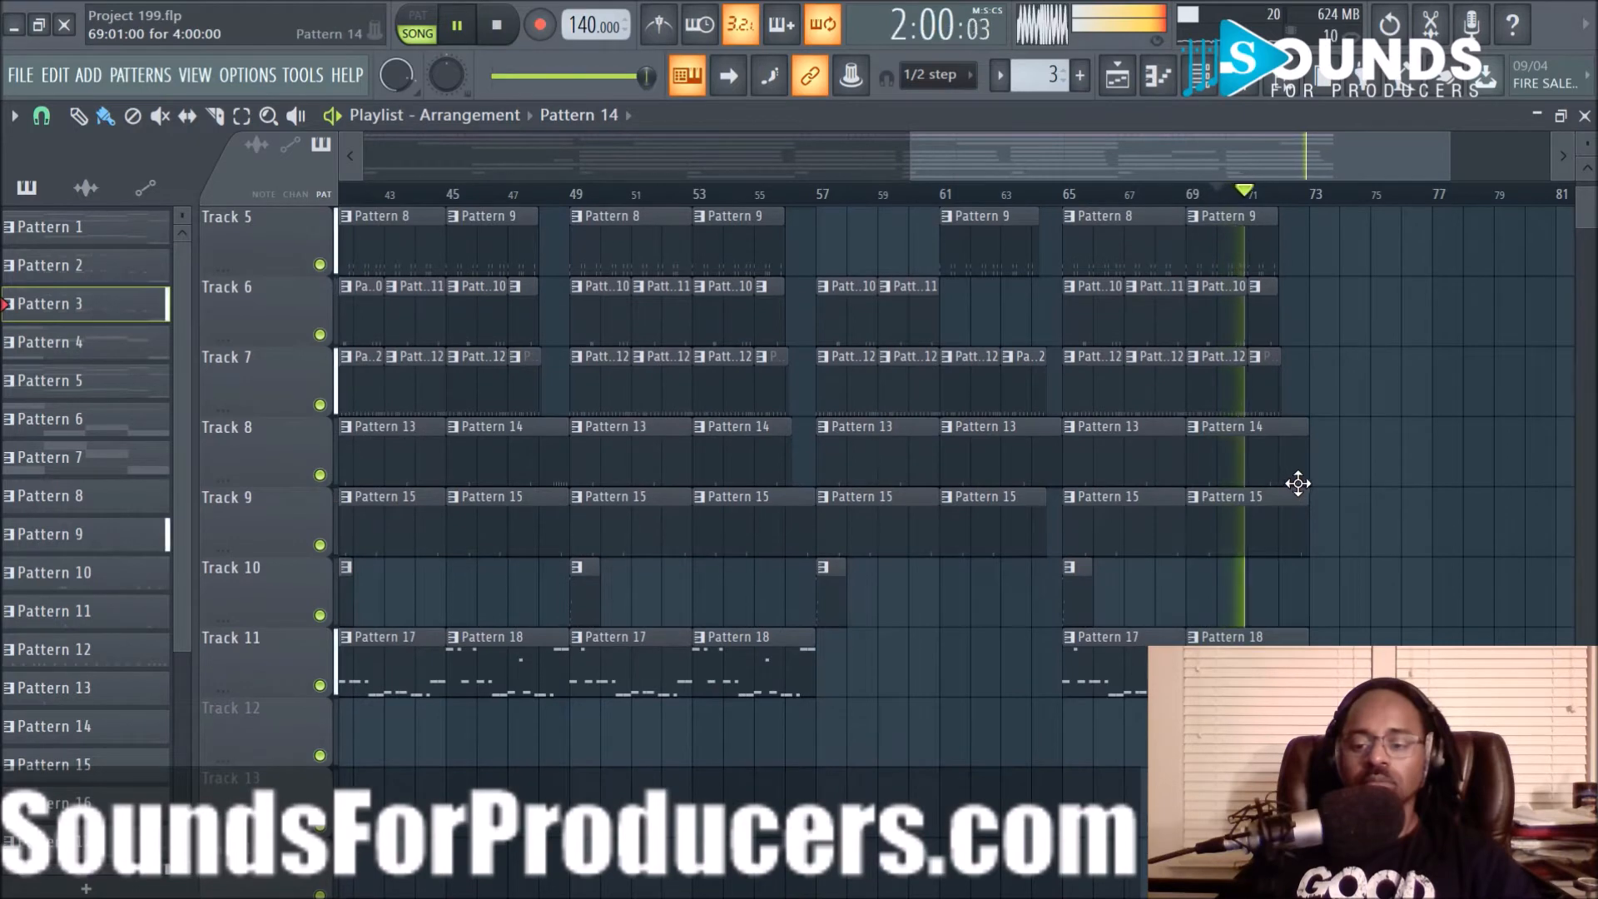
left_click_drag(1306, 527, 1295, 526)
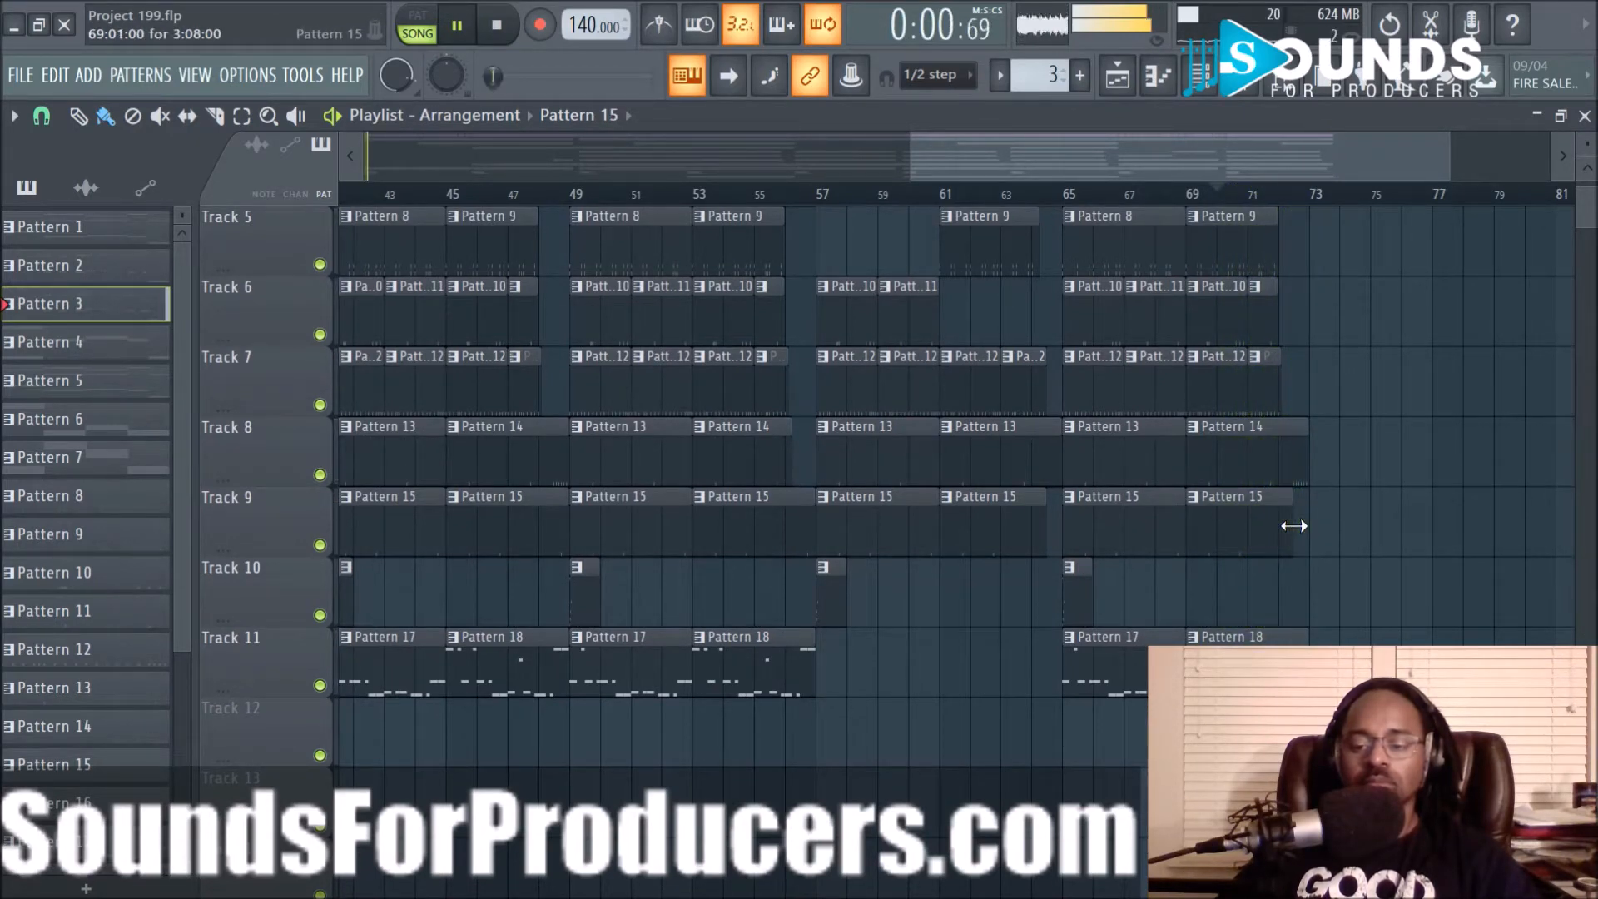
Copy all clips of the opening four bars to bar 73 as an outro
scroll(1392, 454, "up", 4)
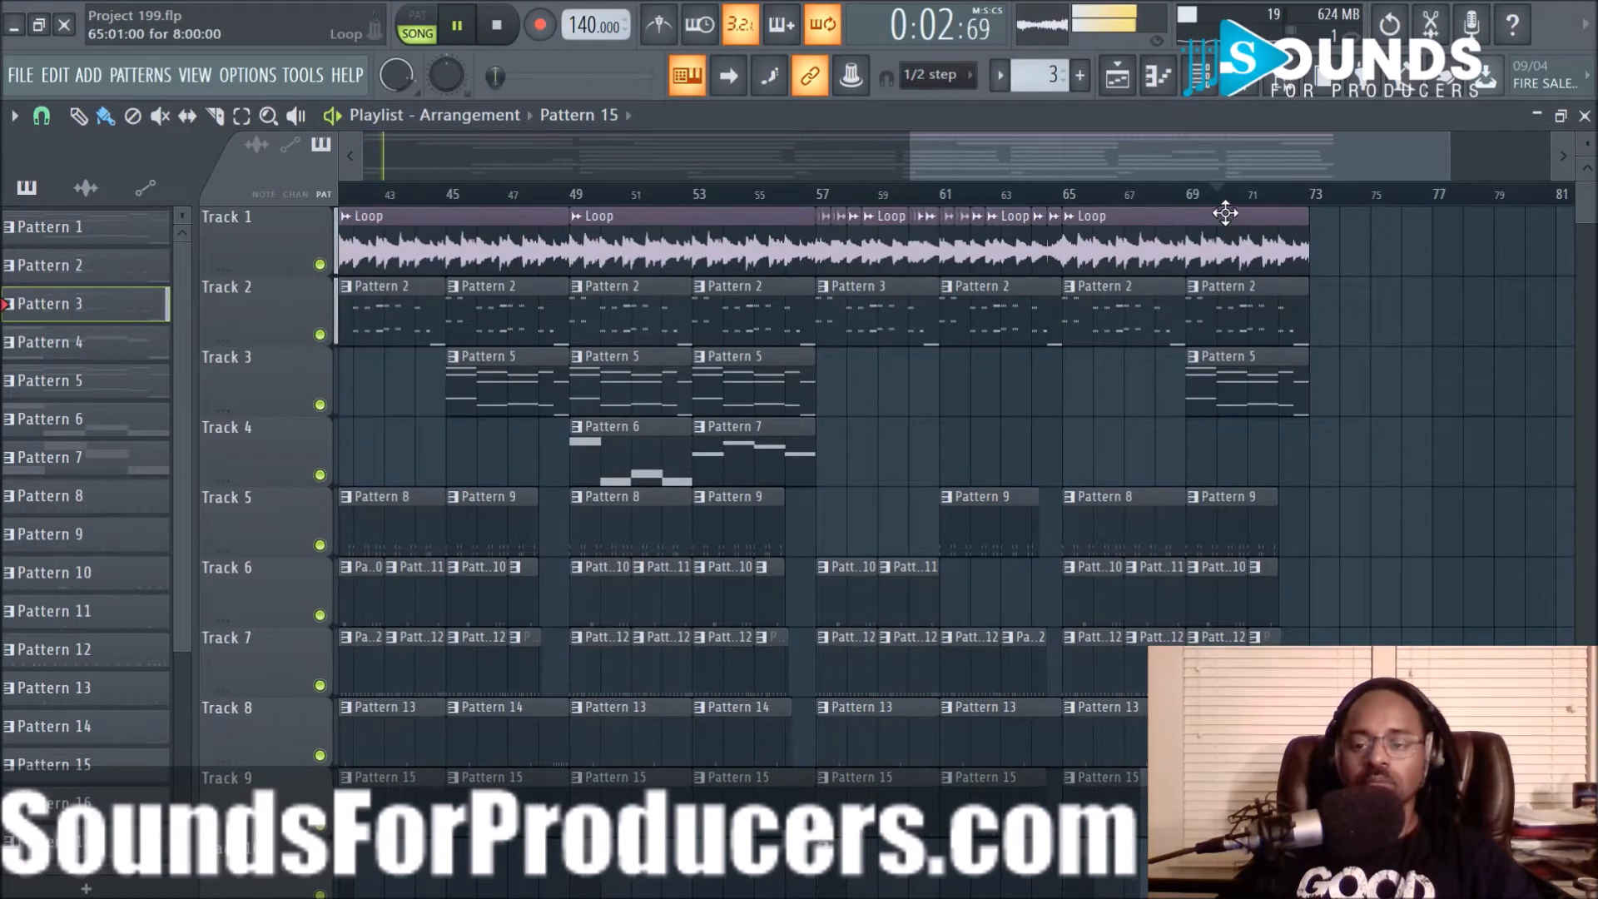
scroll(1230, 206, "down", 5)
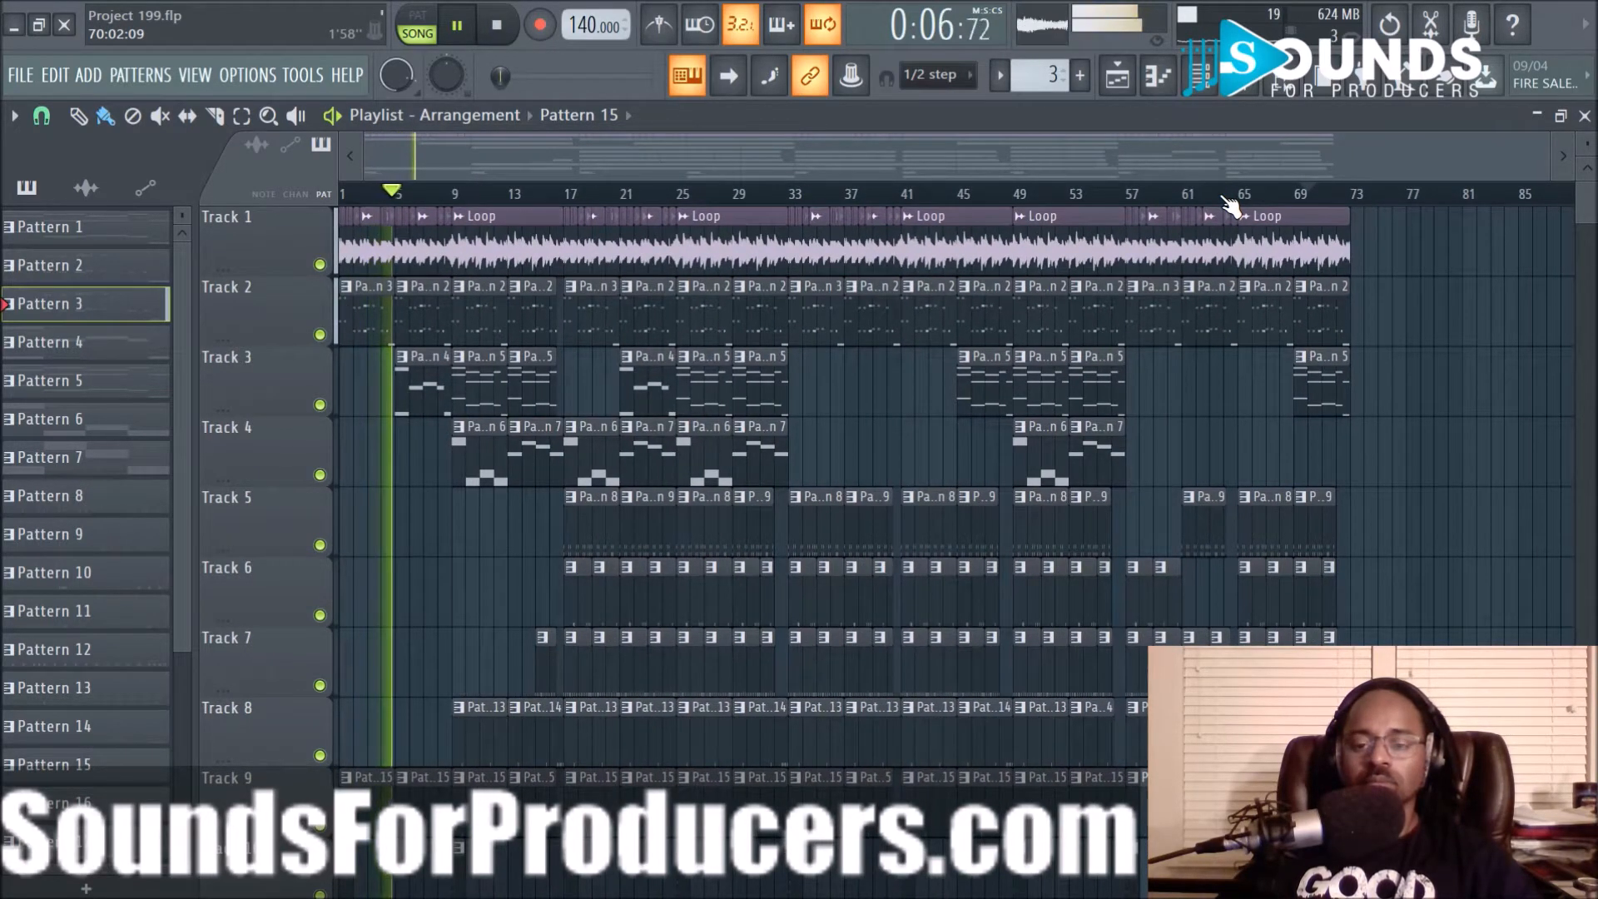
left_click(1303, 193)
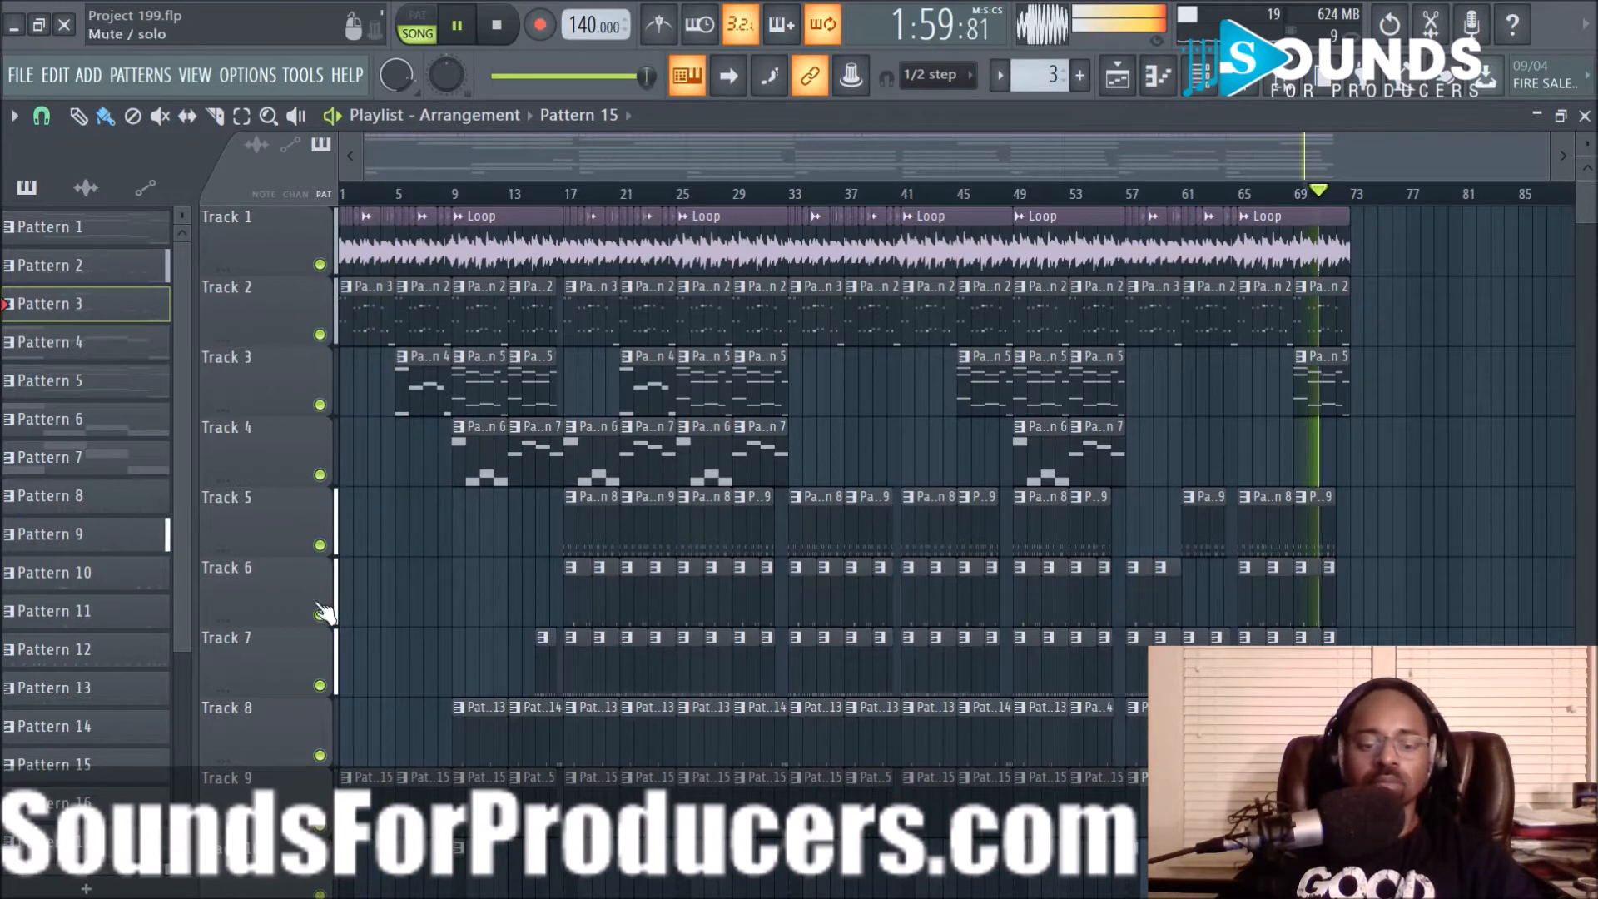
scroll(314, 591, "down", 1)
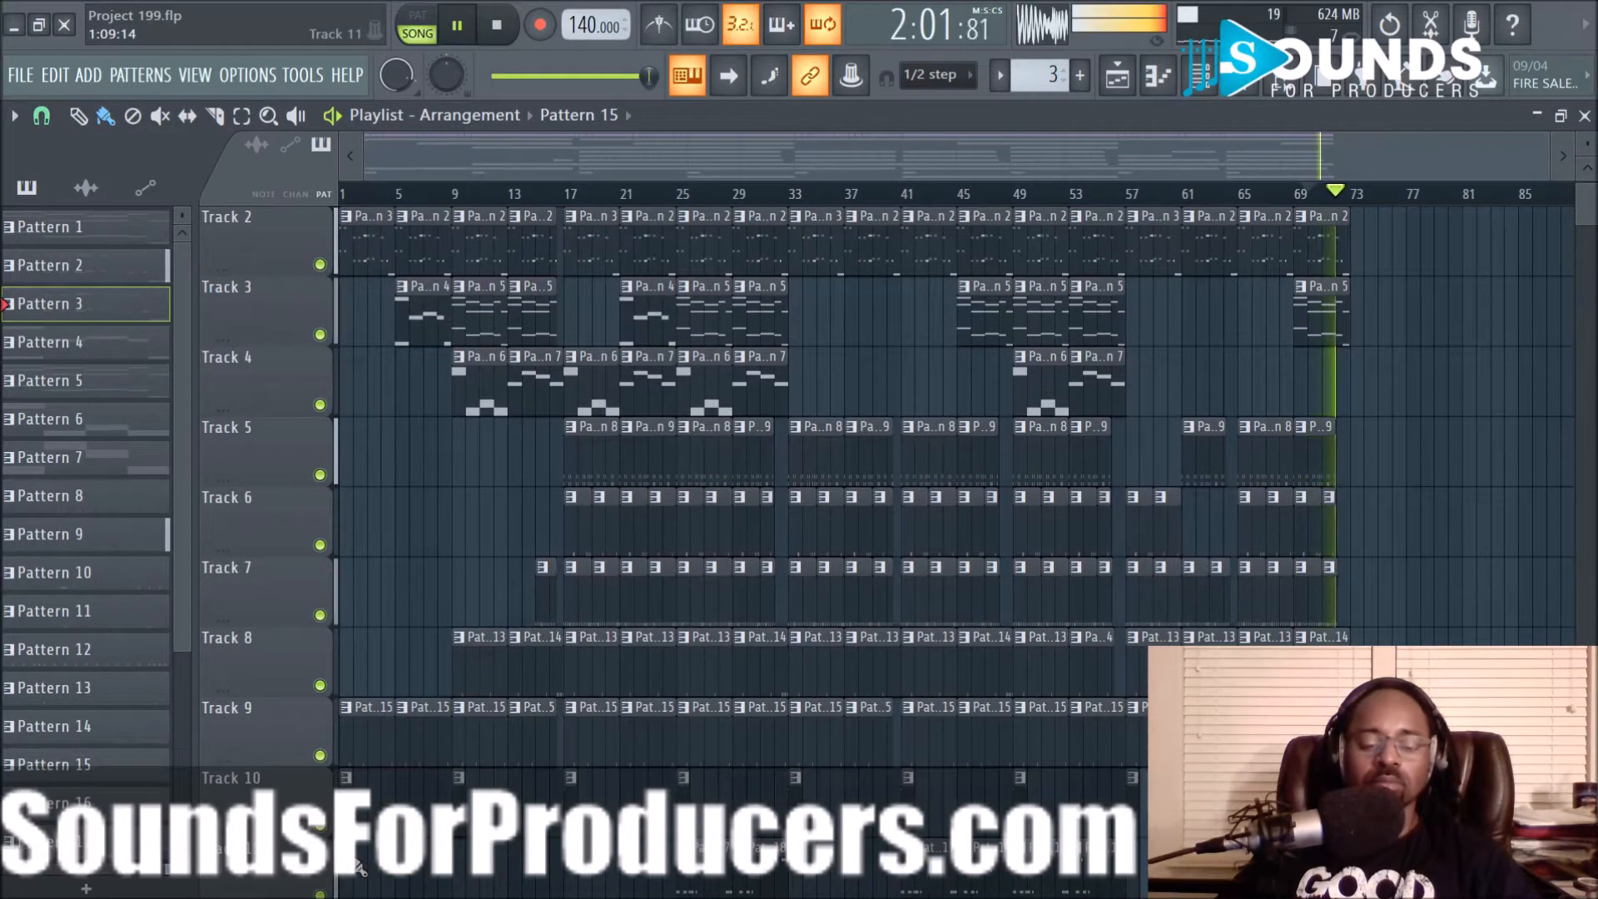
left_click_drag(358, 865, 389, 151)
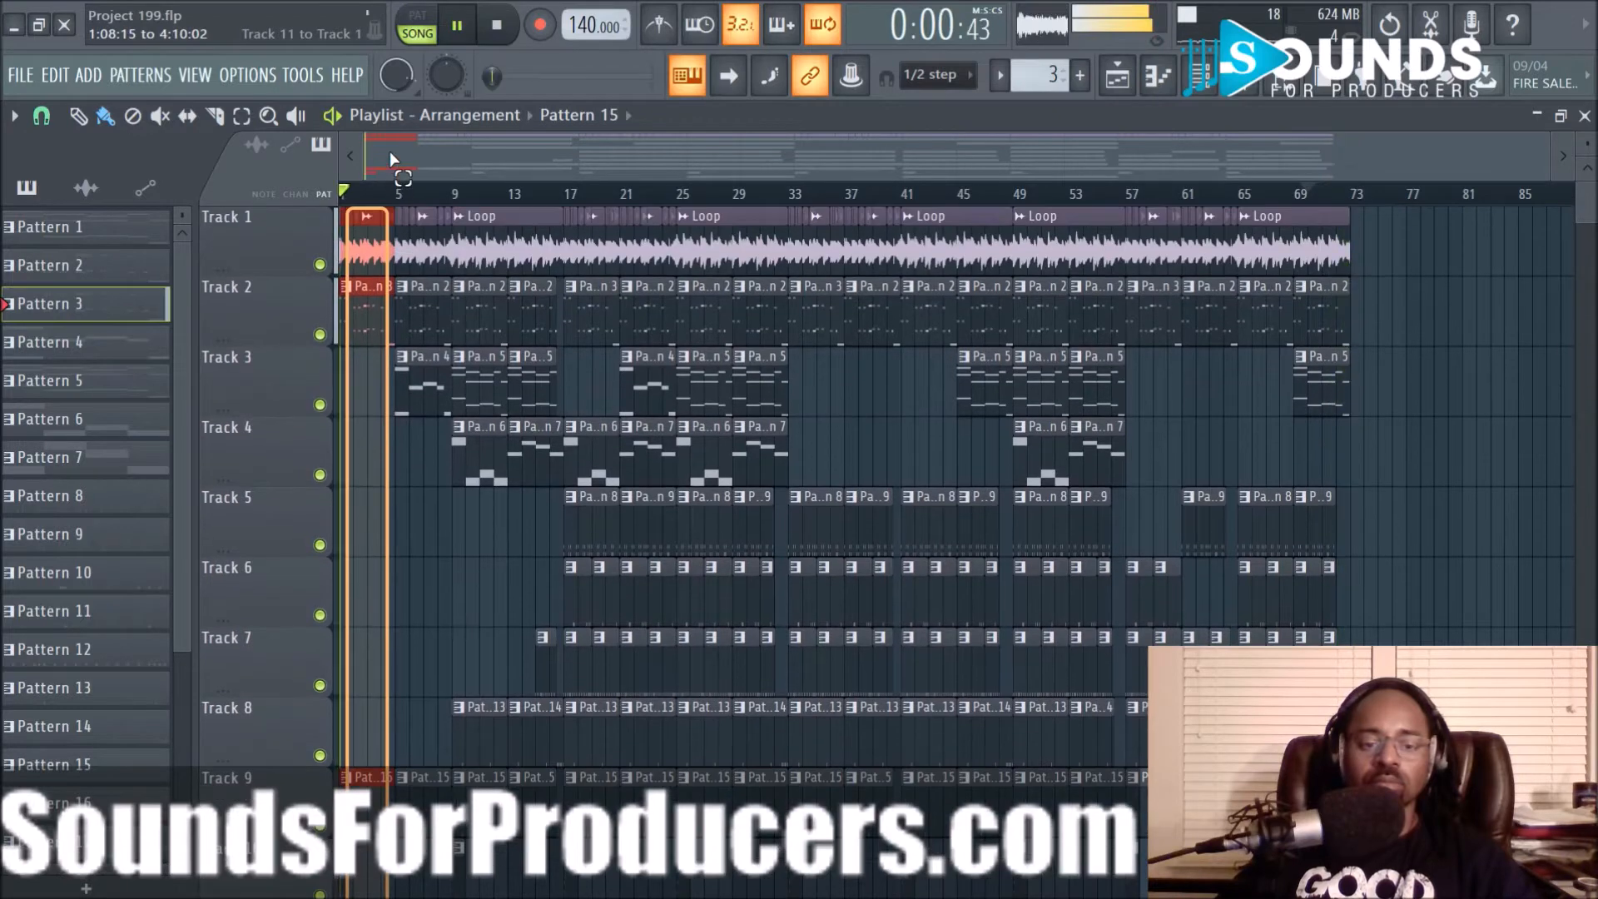
scroll(408, 195, "up", 3)
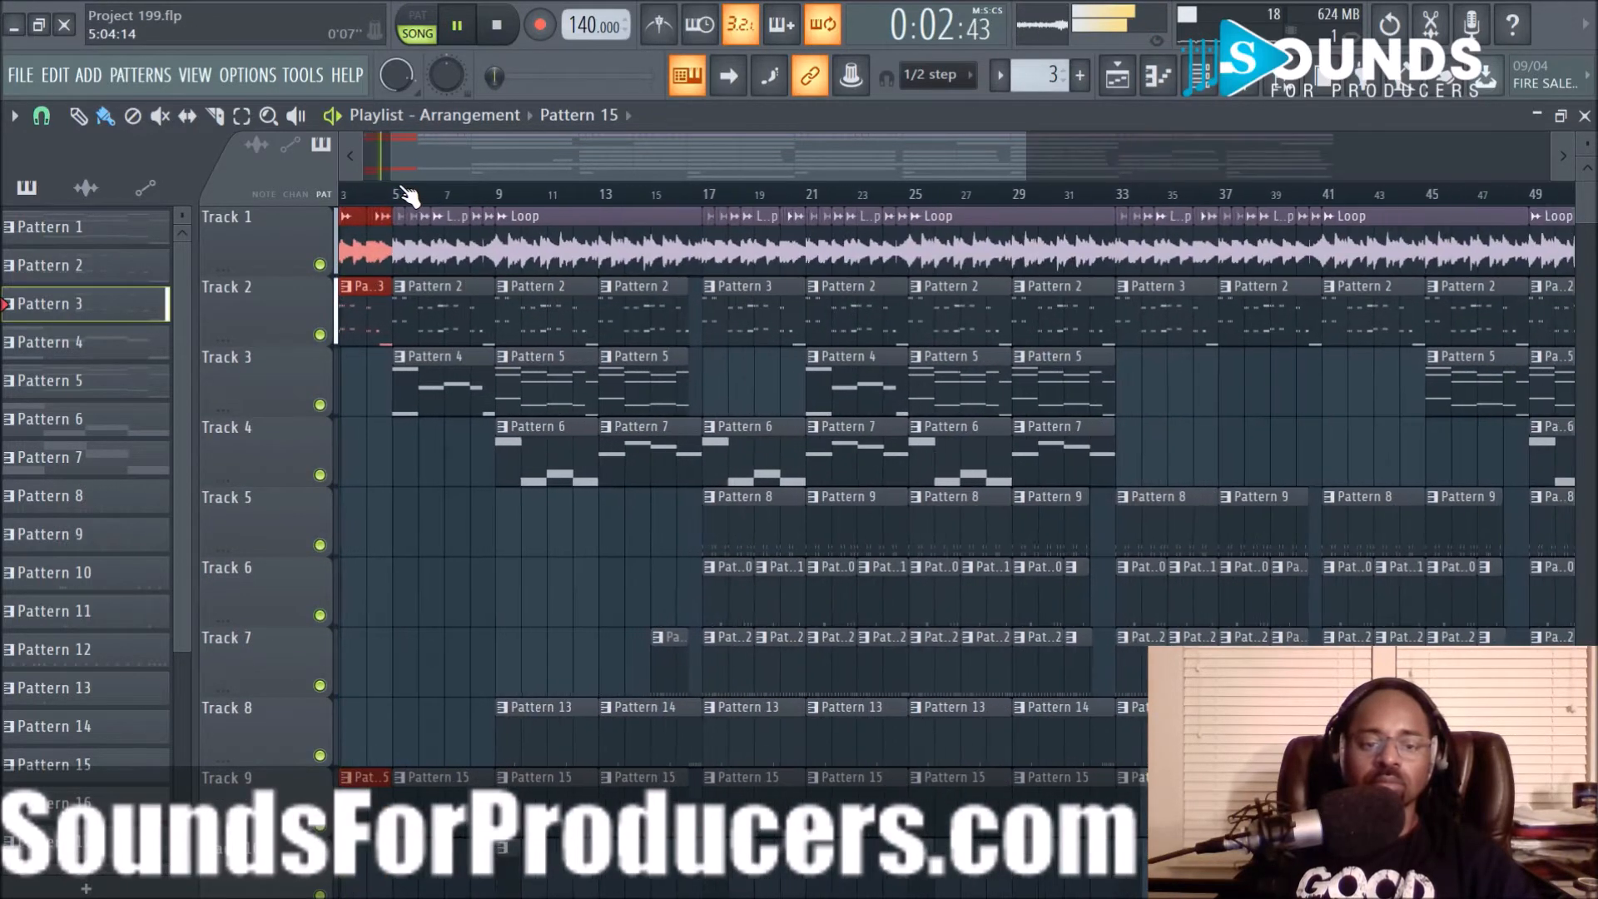
scroll(418, 167, "up", 1)
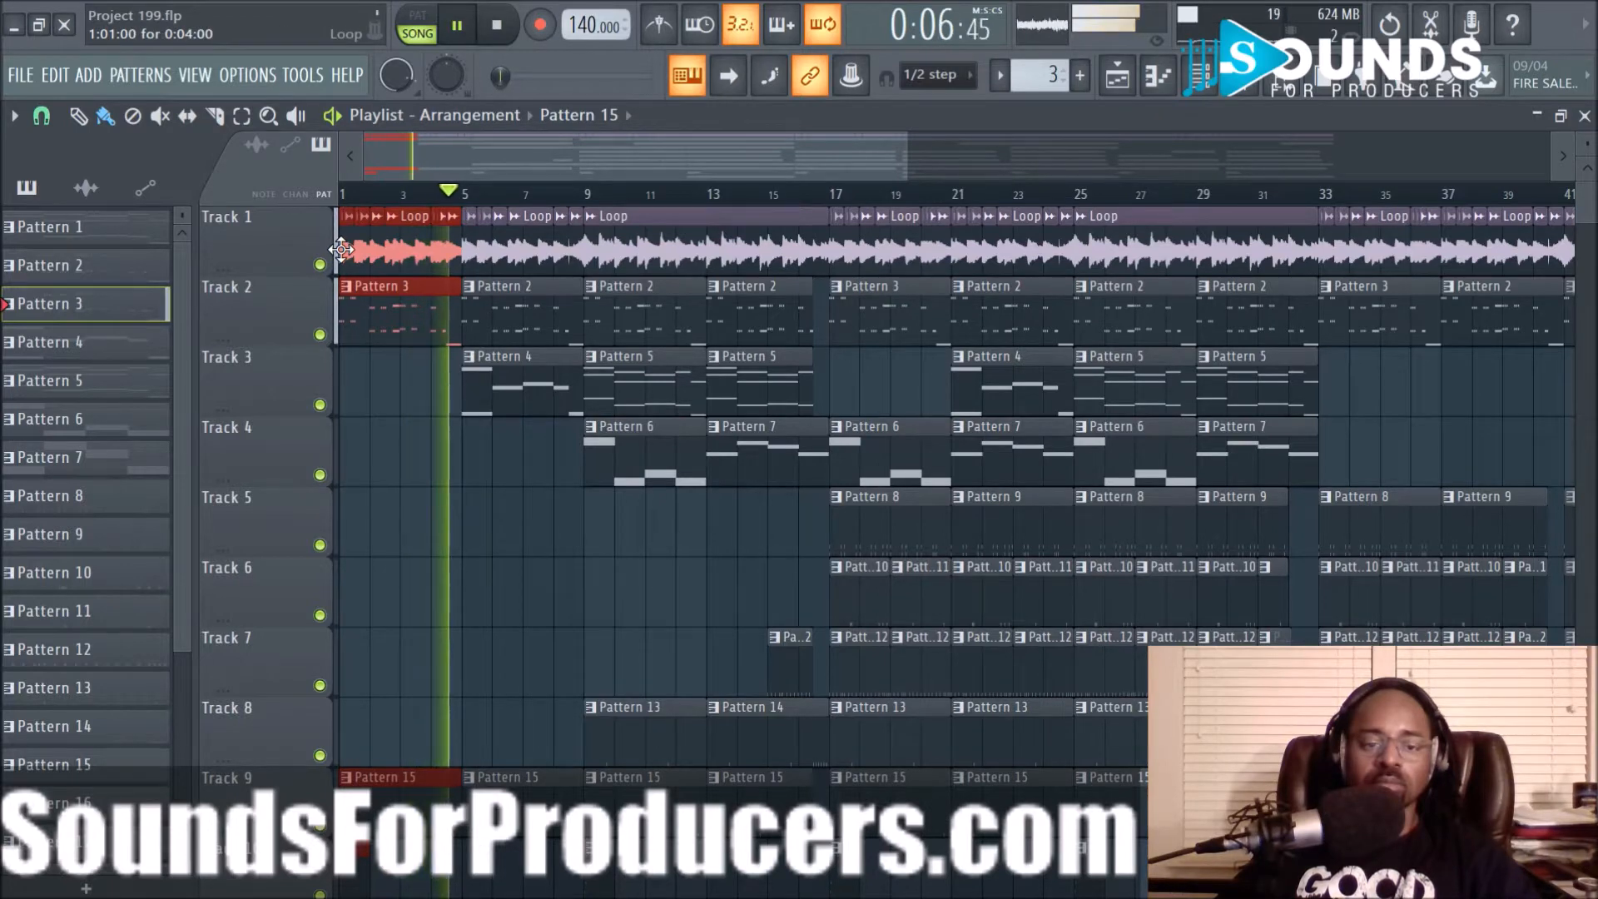
left_click_drag(341, 250, 1300, 297)
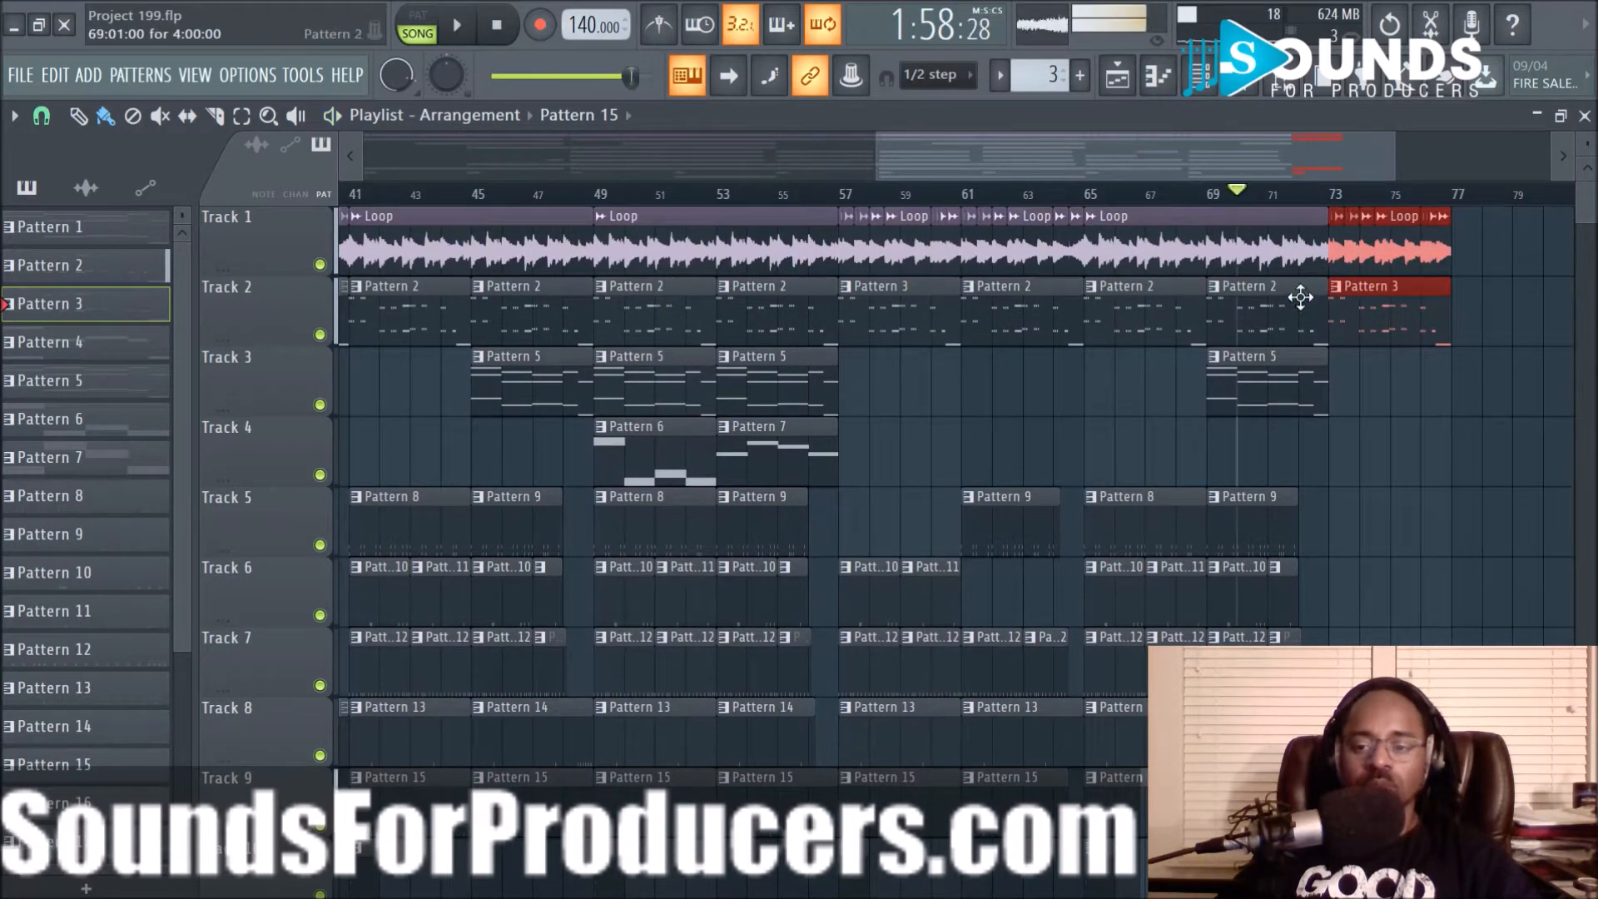
Replace the Pattern 5 clips at bars 45 and 69 on Track 3 with copies of the Pattern 4 clip from bar 5
right_click(1252, 386)
left_click_drag(1184, 153, 1015, 157)
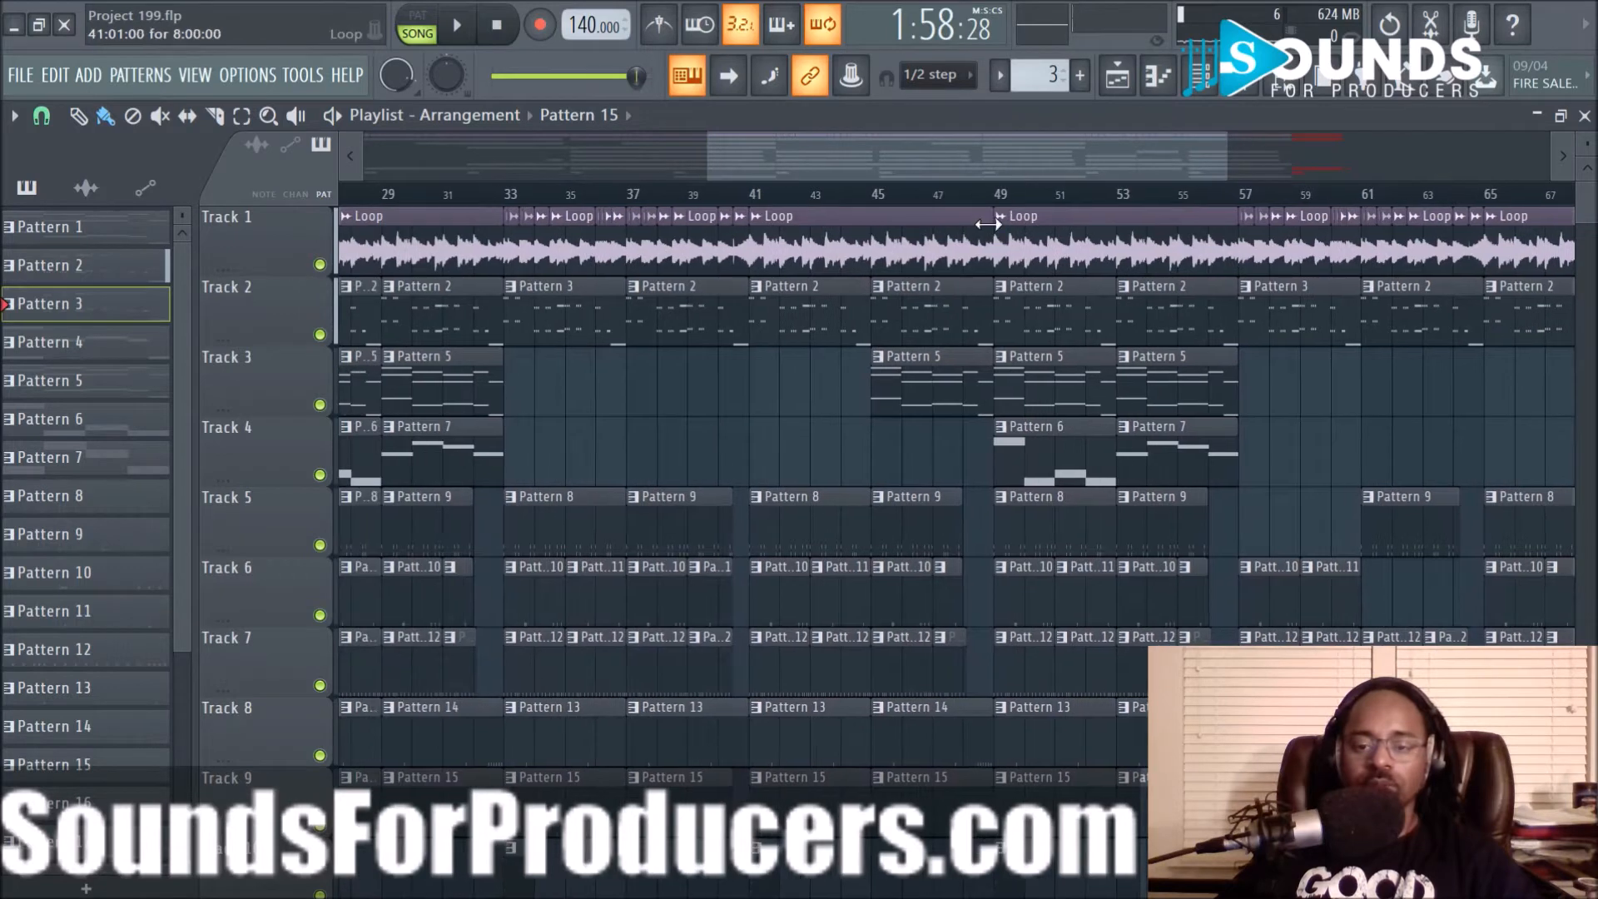
scroll(999, 198, "down", 5)
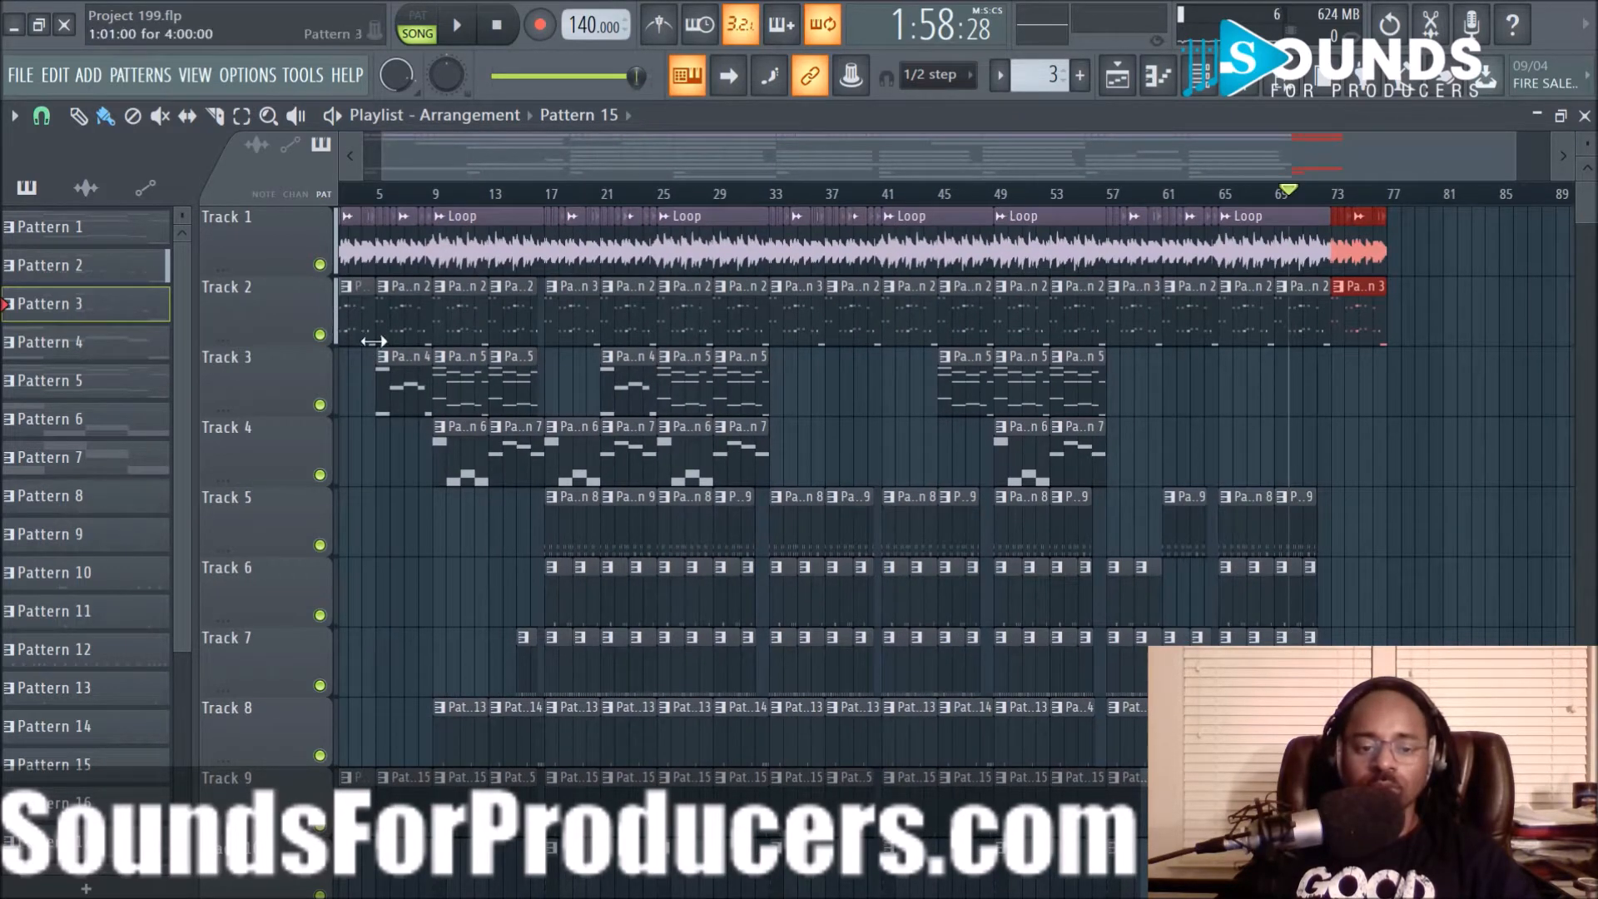
right_click(948, 383)
left_click_drag(392, 392, 1292, 416)
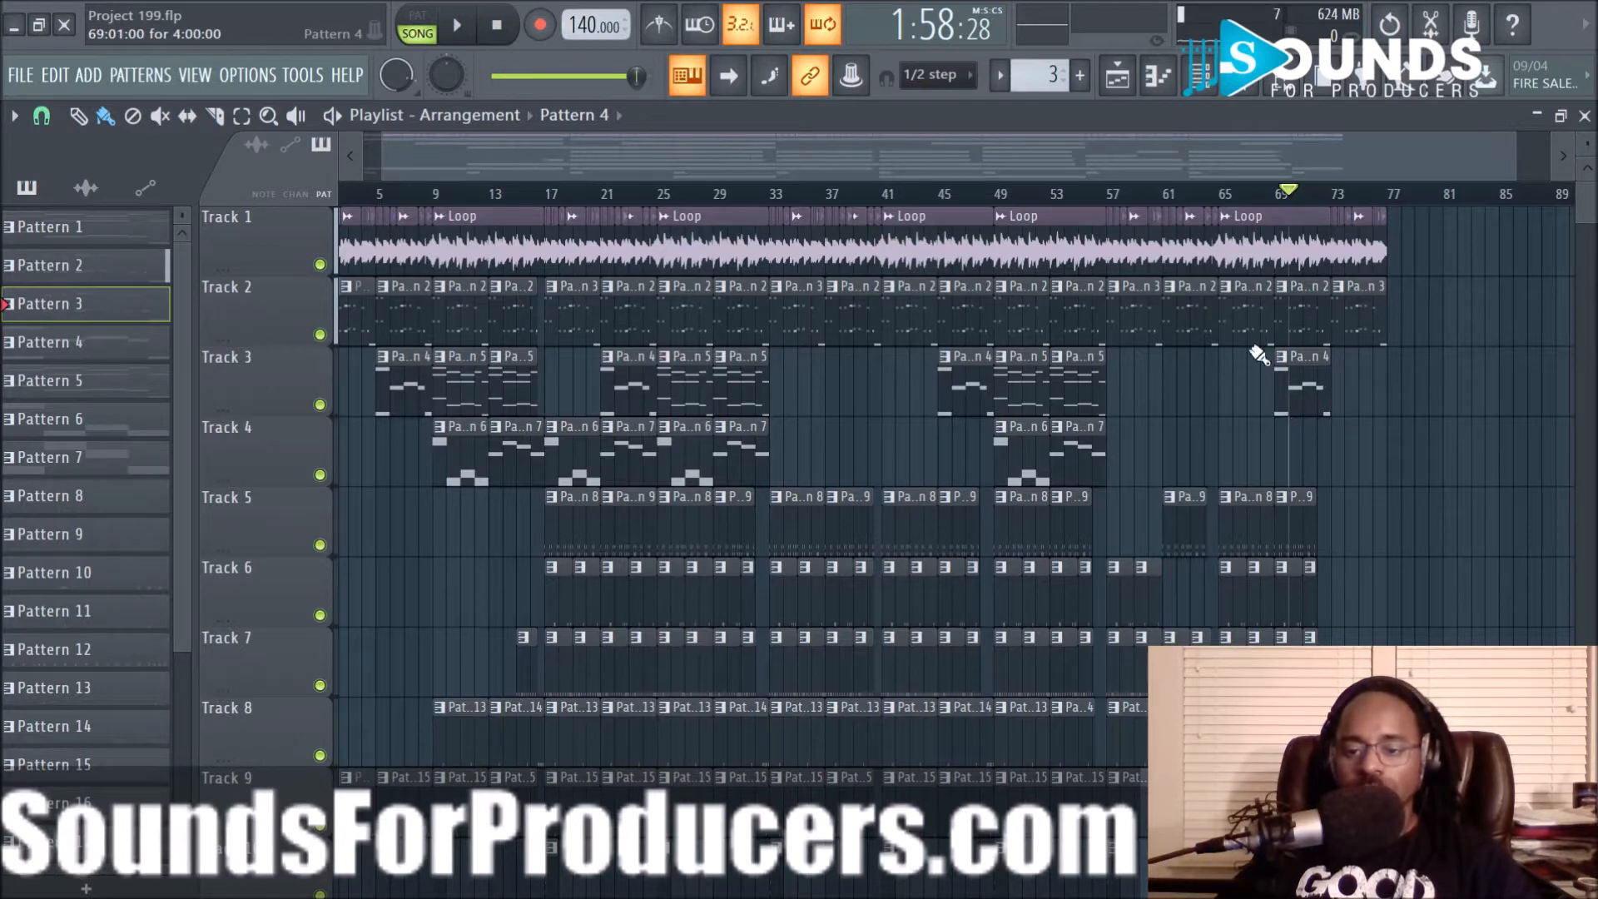
Play the arrangement from just before bar 45 to check the Pattern 4 clip on Track 3 leading into bar 49
left_click(943, 202)
scroll(949, 200, "up", 3)
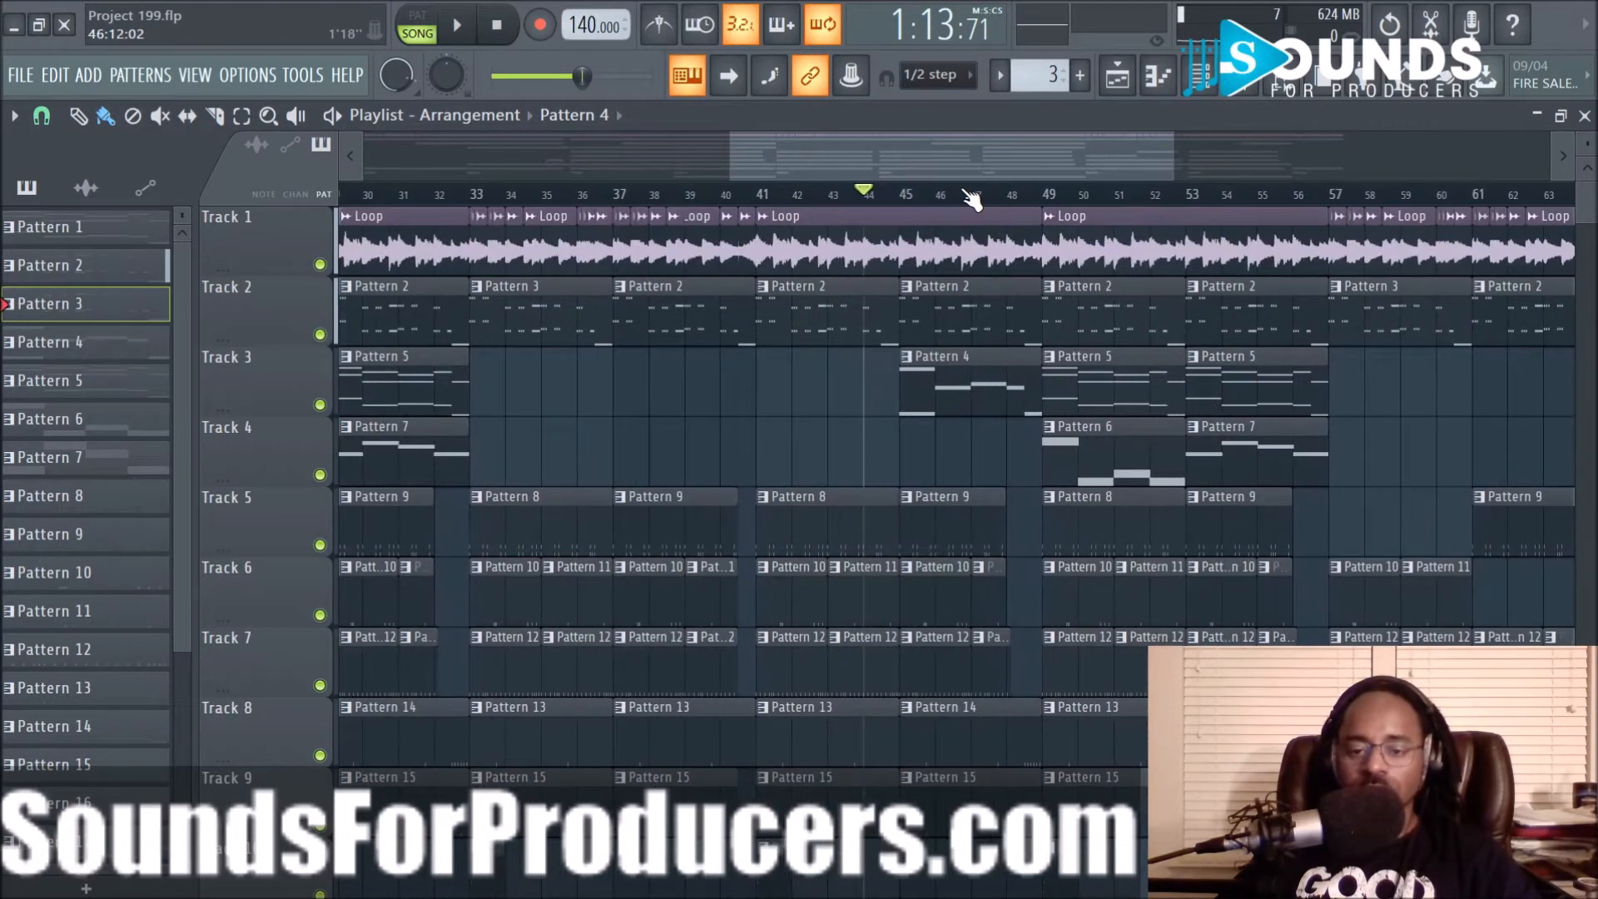
key("space")
scroll(972, 199, "down", 3)
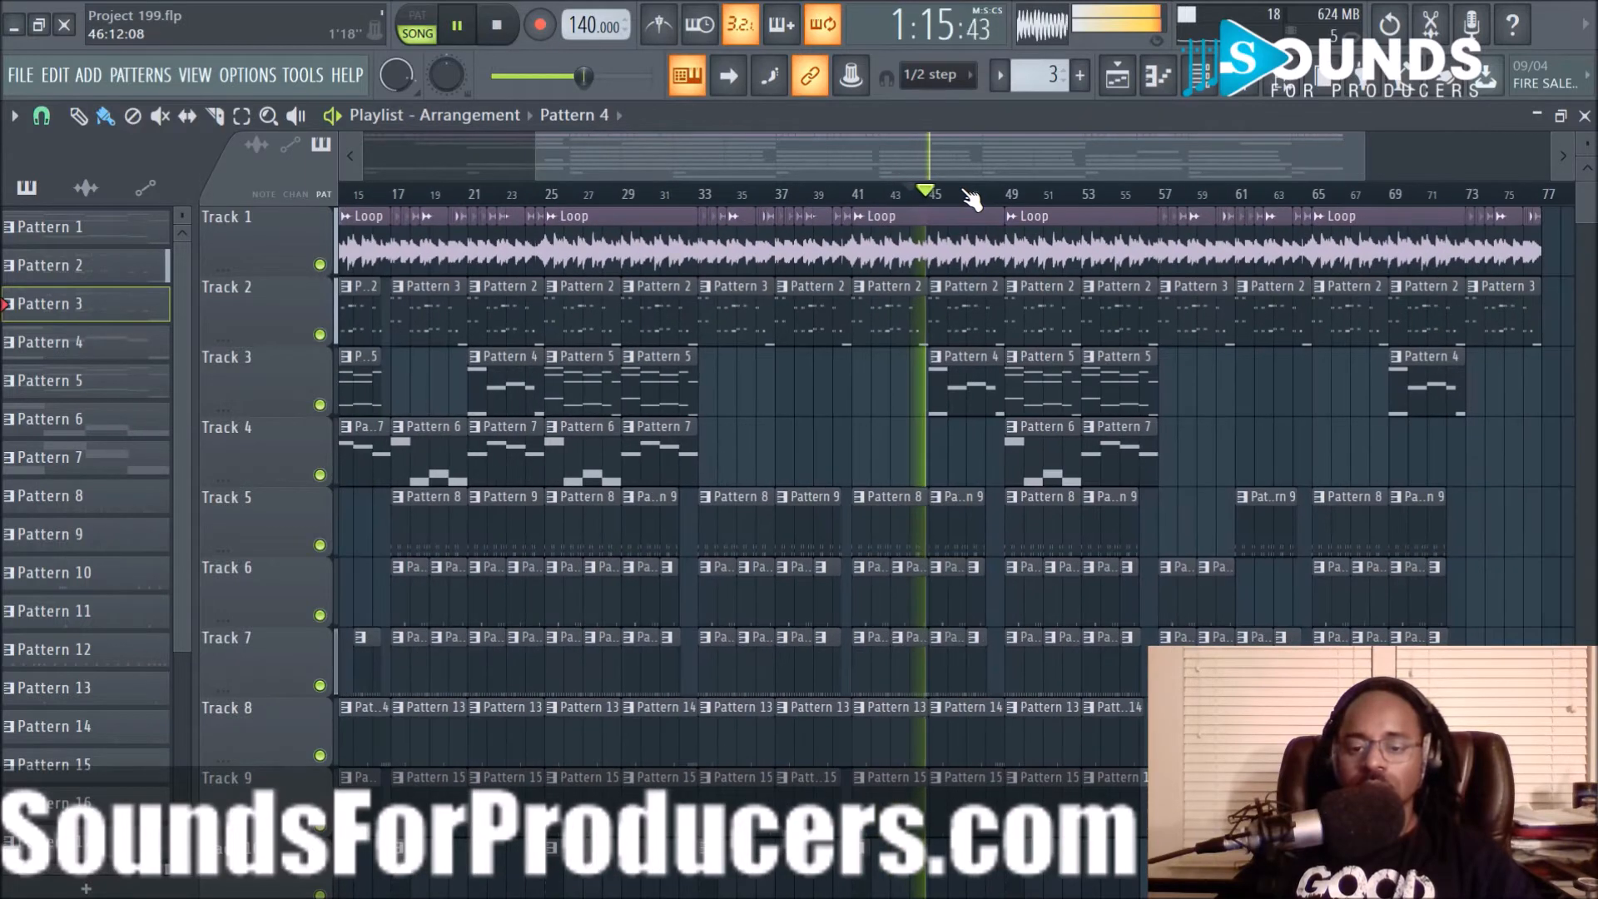
left_click_drag(966, 163, 1106, 165)
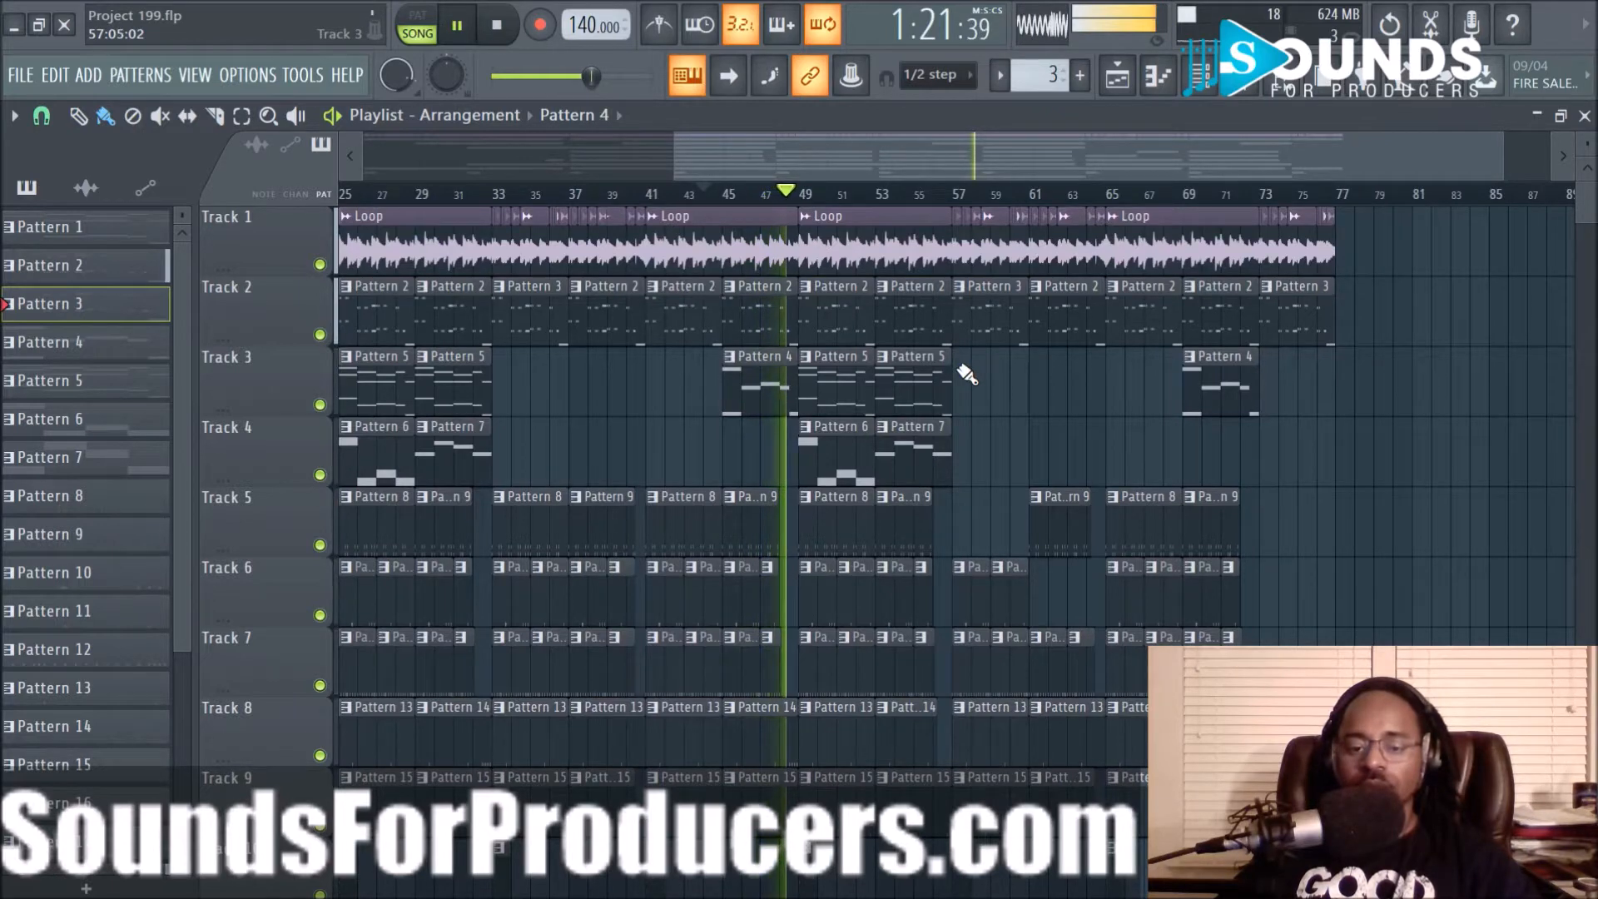
Play the arrangement from bar 68 through the four-bar outro to check how the song ends
left_click(1164, 196)
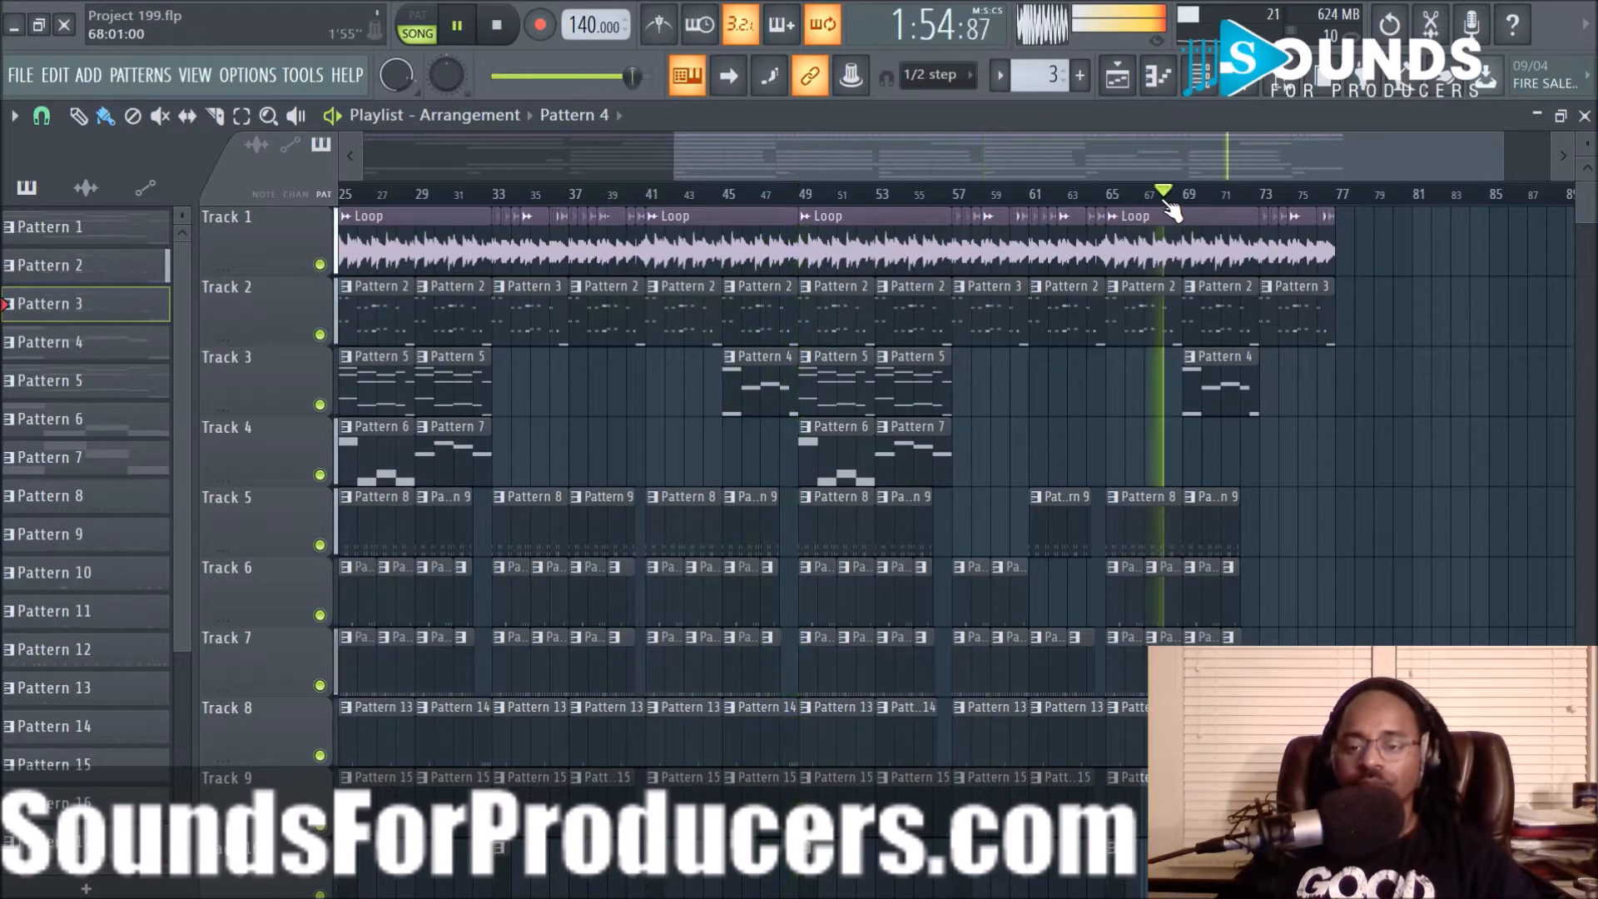
left_click_drag(1219, 161, 1353, 183)
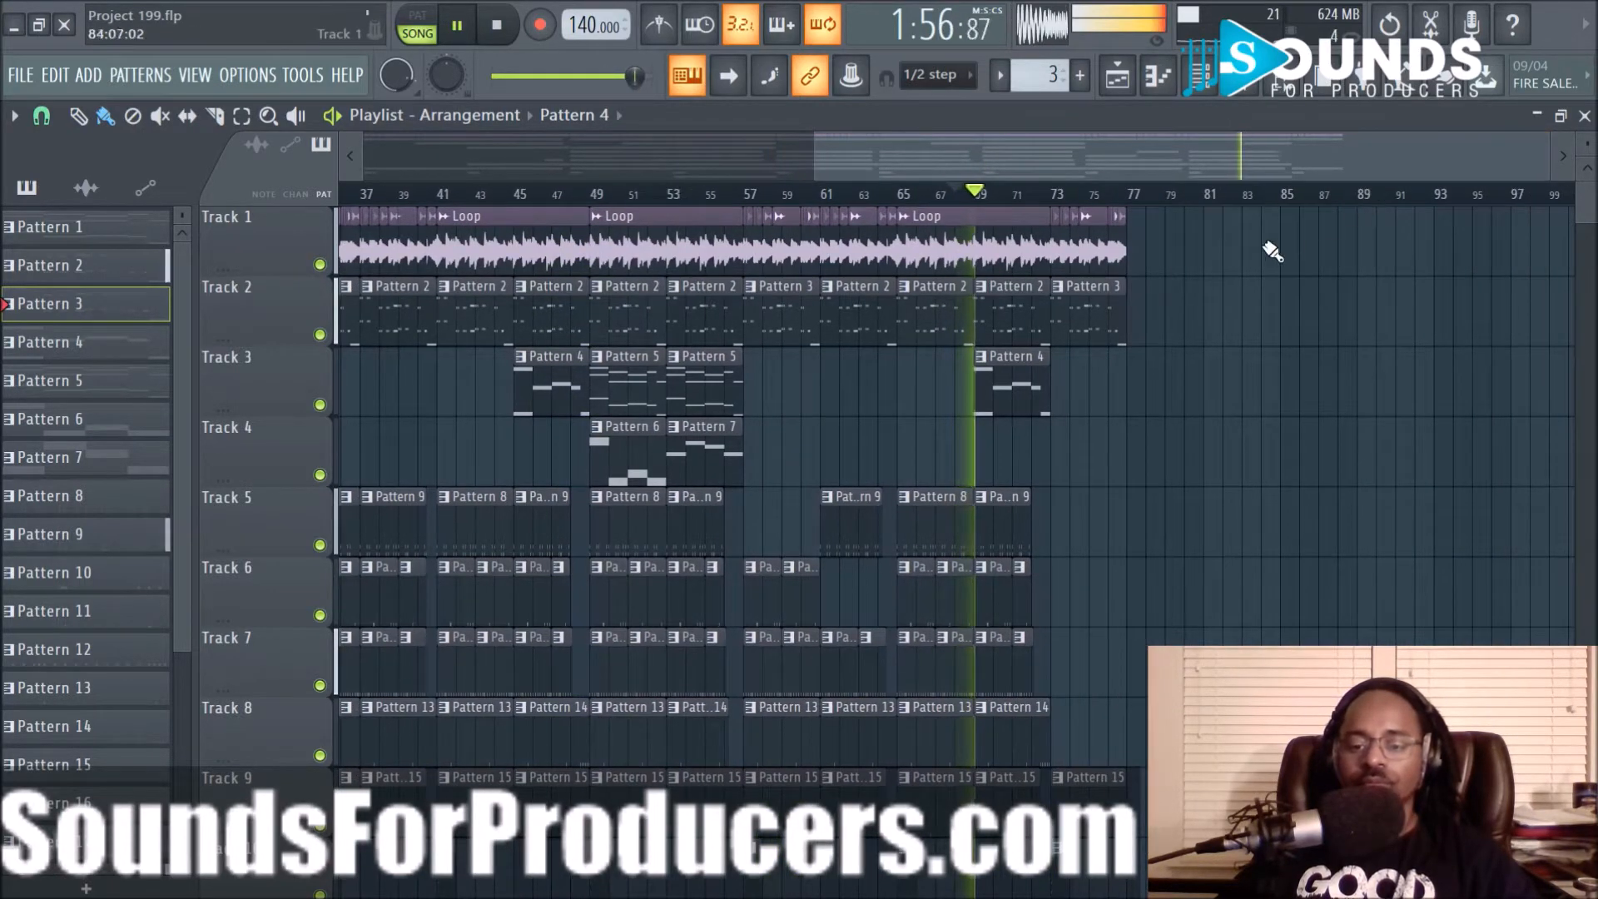
scroll(1152, 207, "up", 5)
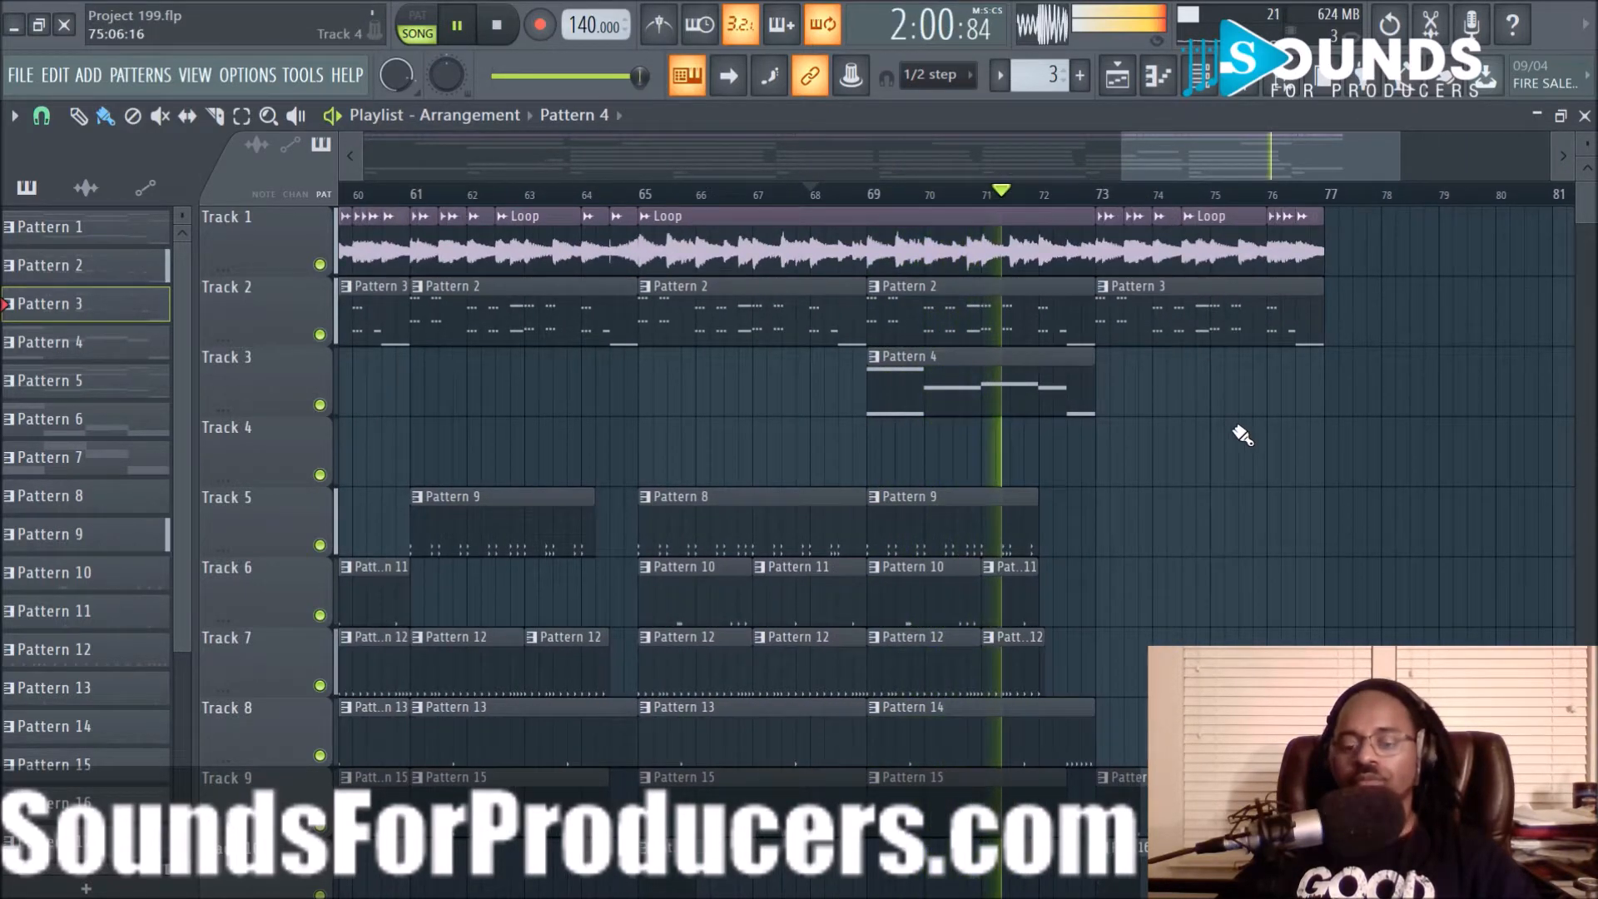
scroll(1244, 196, "down", 4)
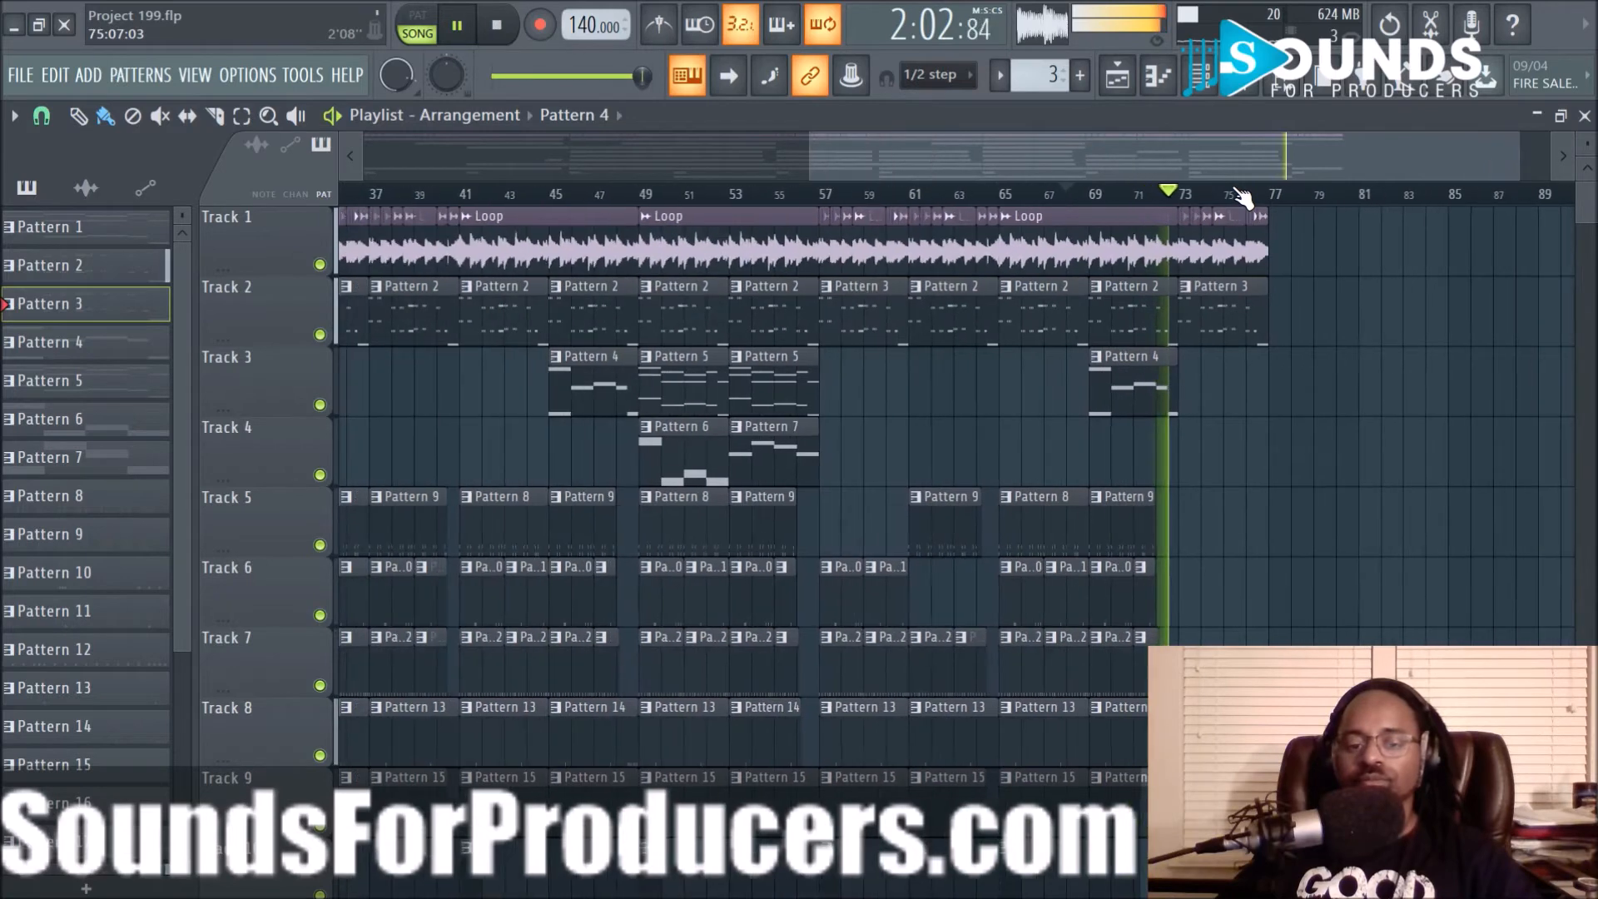
scroll(1366, 403, "down", 3)
scroll(1369, 410, "up", 2)
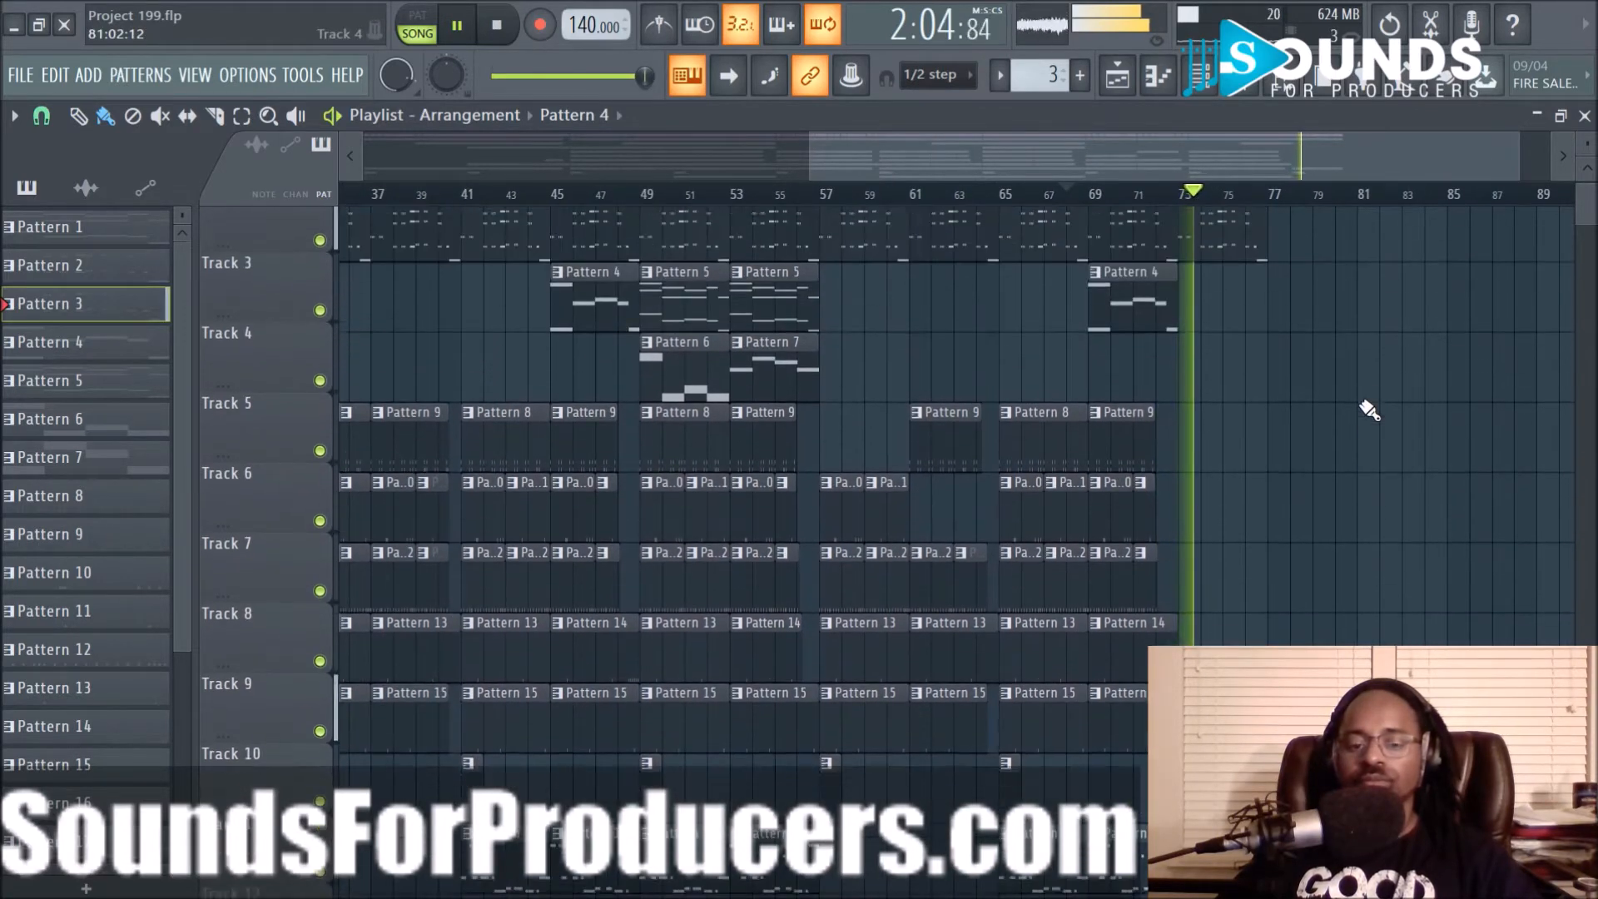
scroll(1370, 410, "up", 2)
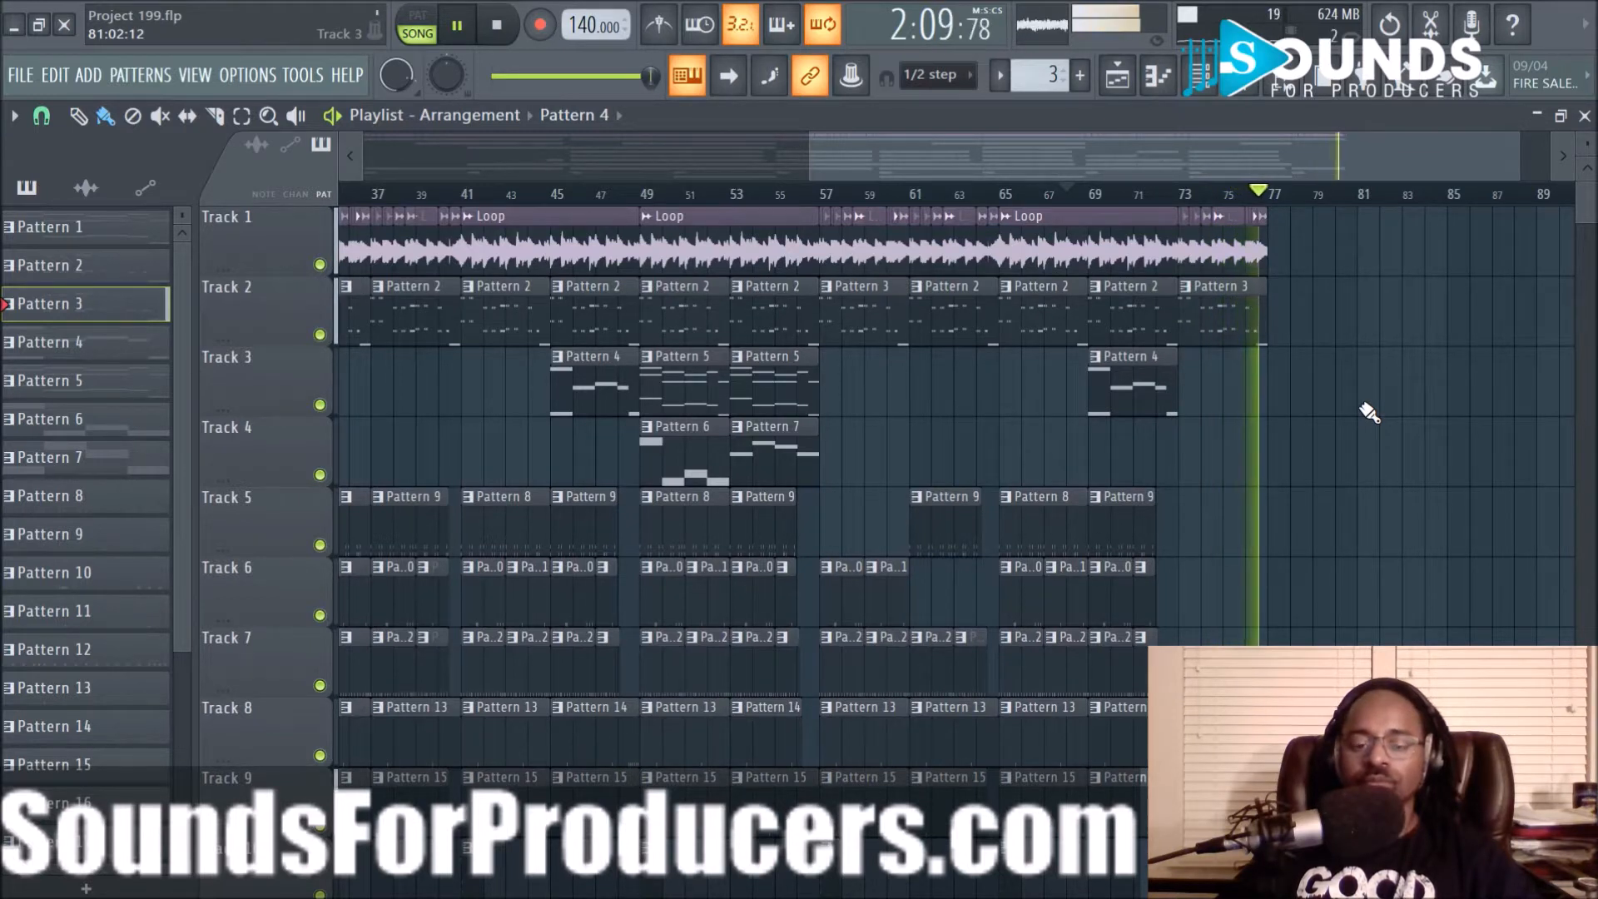
key("space")
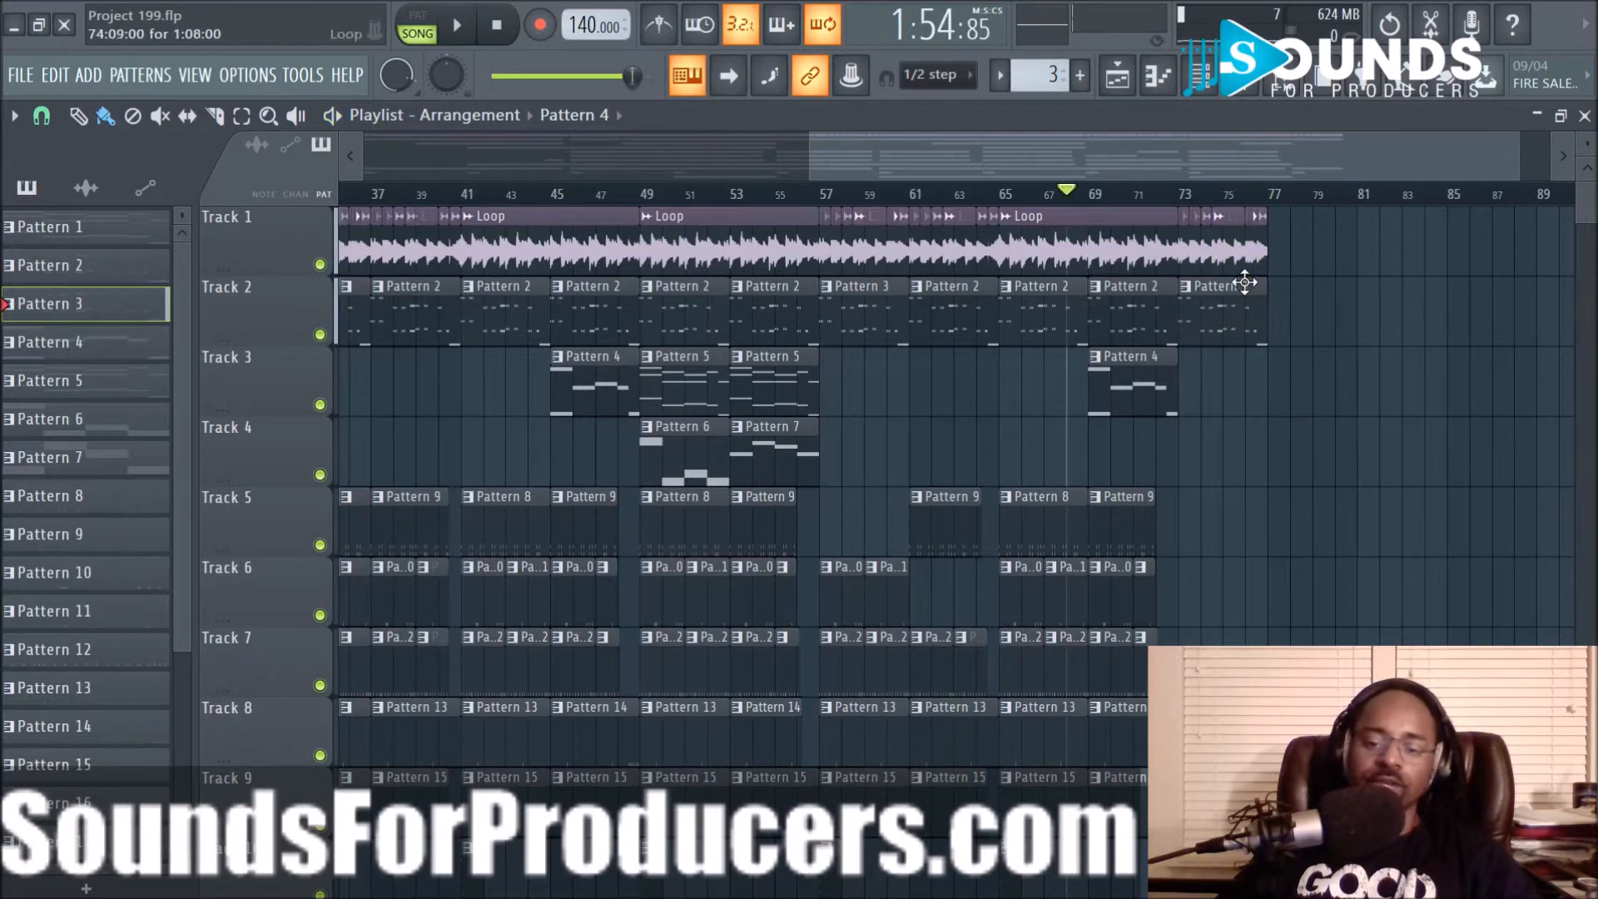
Try copying all clips of bars 49 to 56 across every track to bar 77
scroll(638, 524, "down", 4)
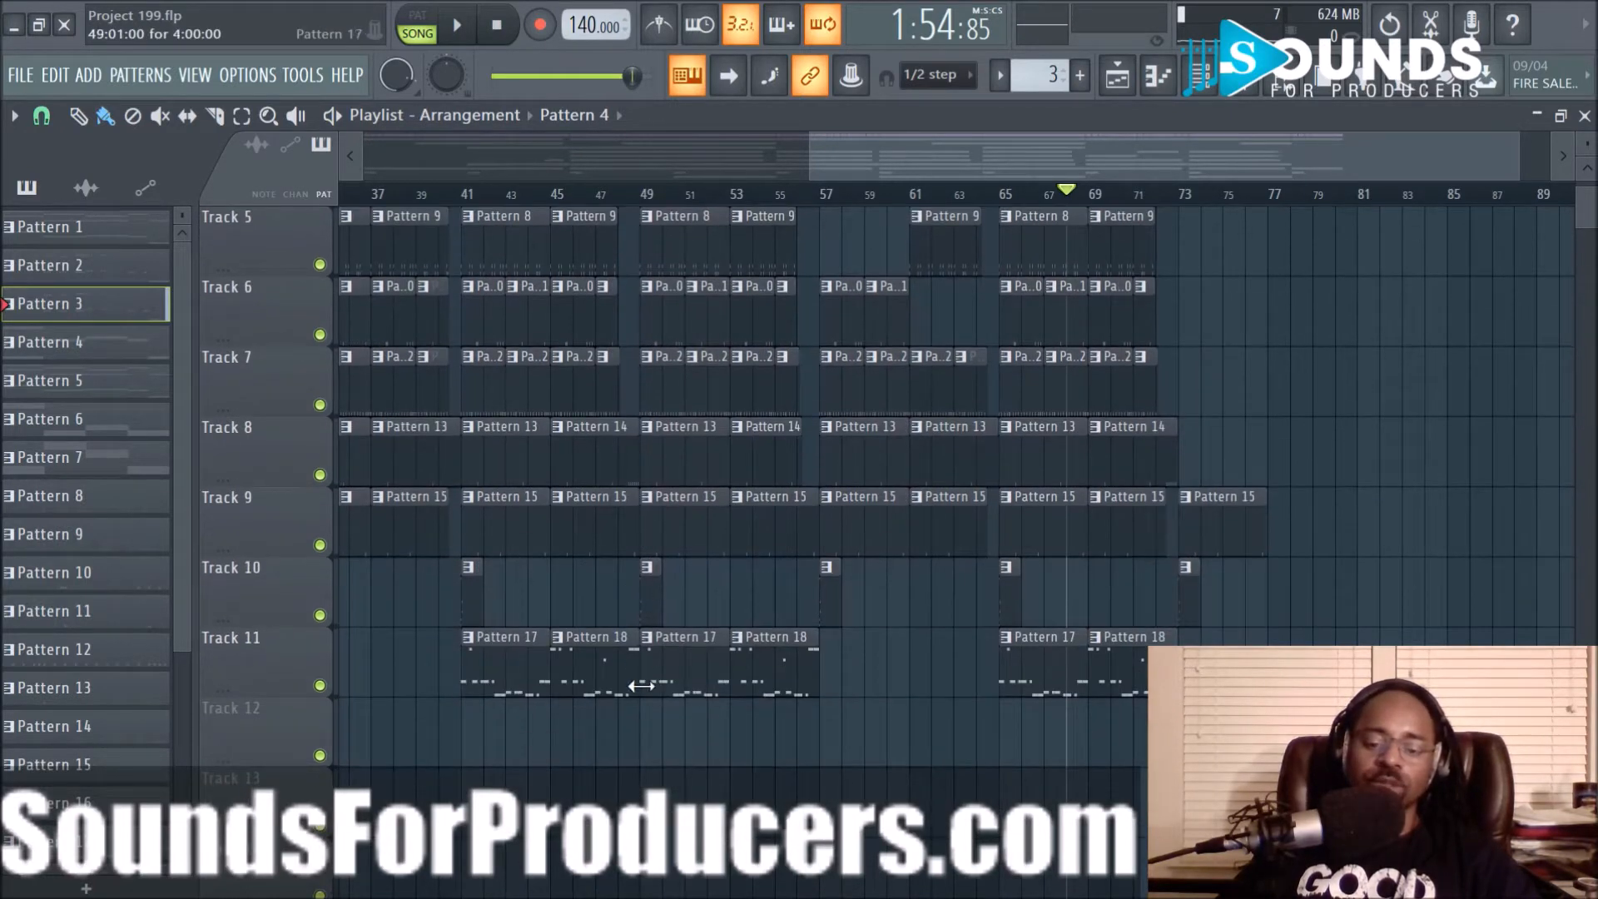
left_click_drag(649, 744, 819, 91)
scroll(817, 494, "down", 4)
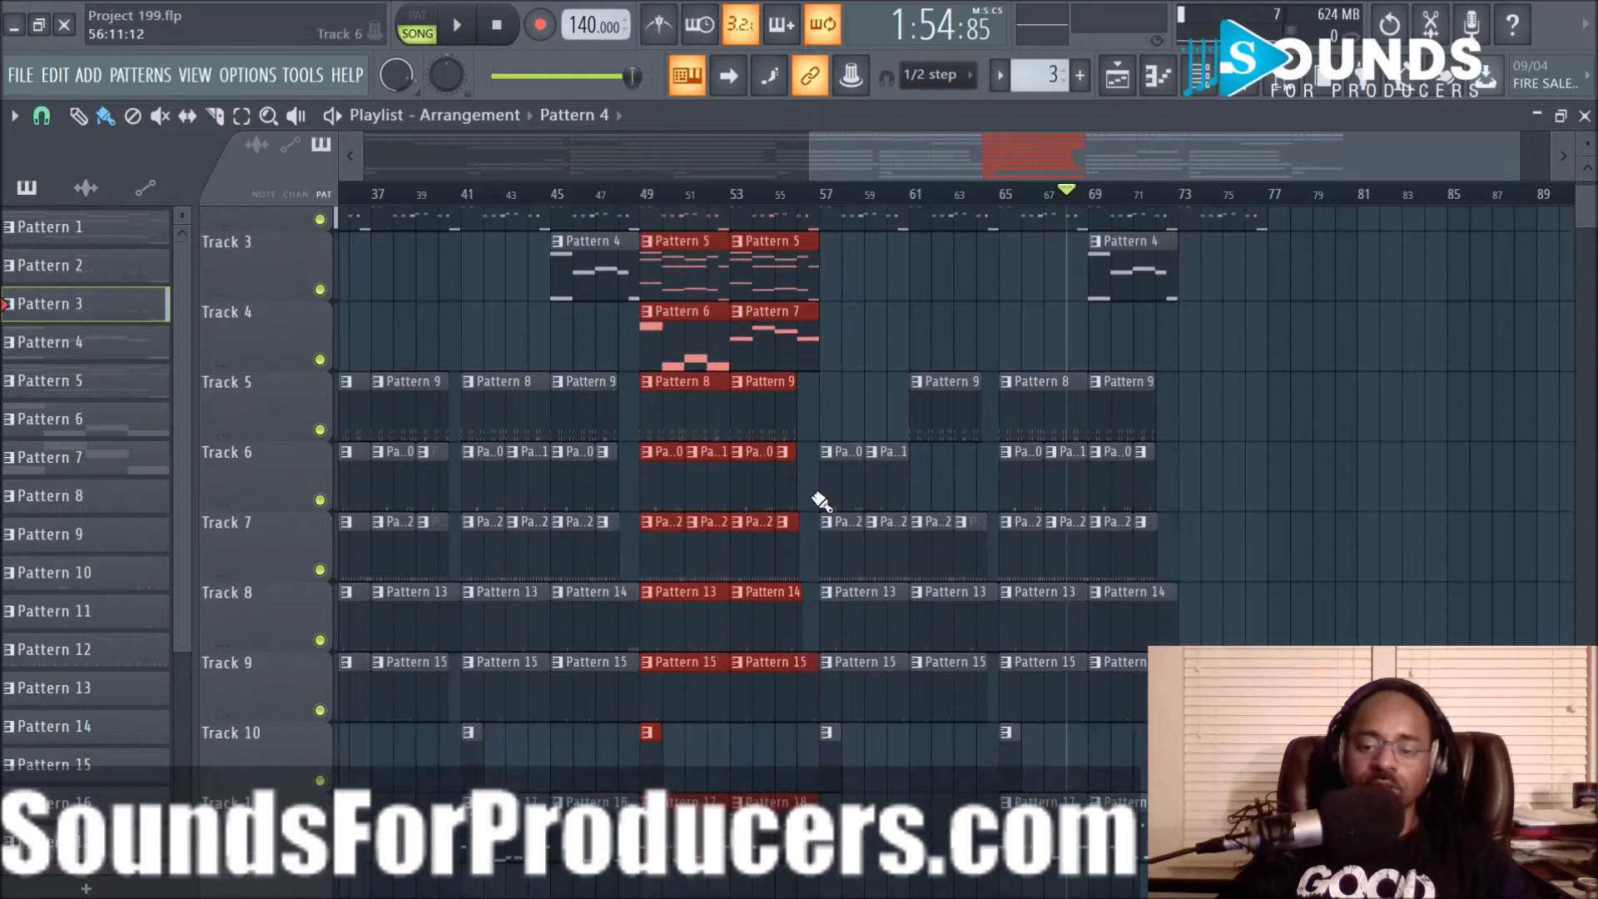
scroll(807, 511, "up", 4)
left_click_drag(685, 264, 1313, 264)
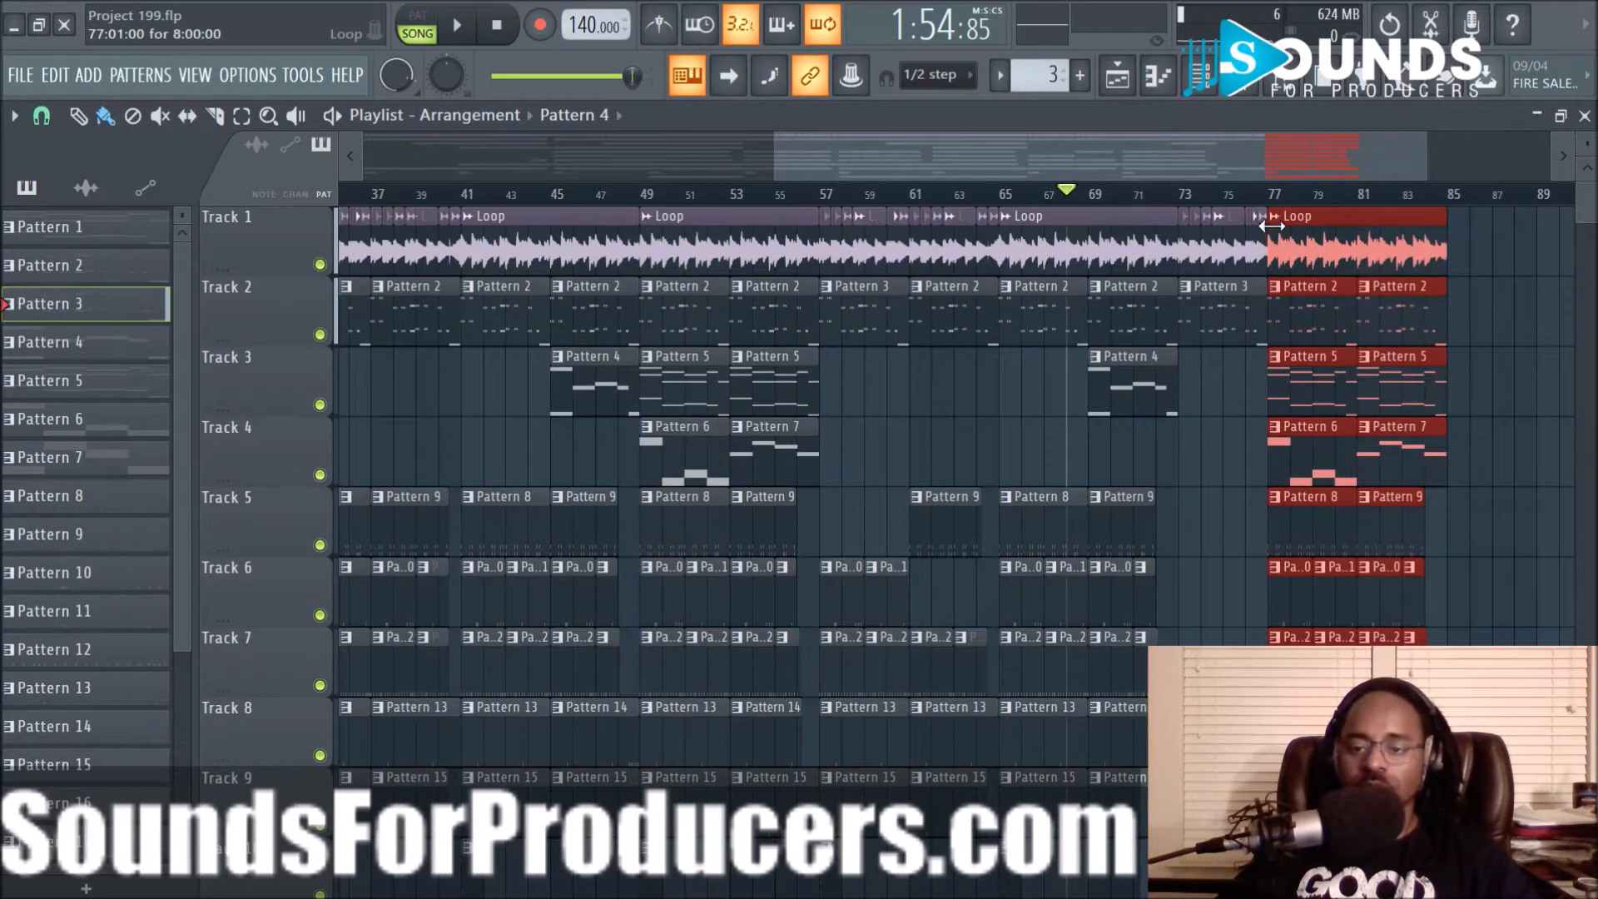
Play from bar 72 into the copied section at bar 77 and undo the copy
left_click(1168, 195)
key("space")
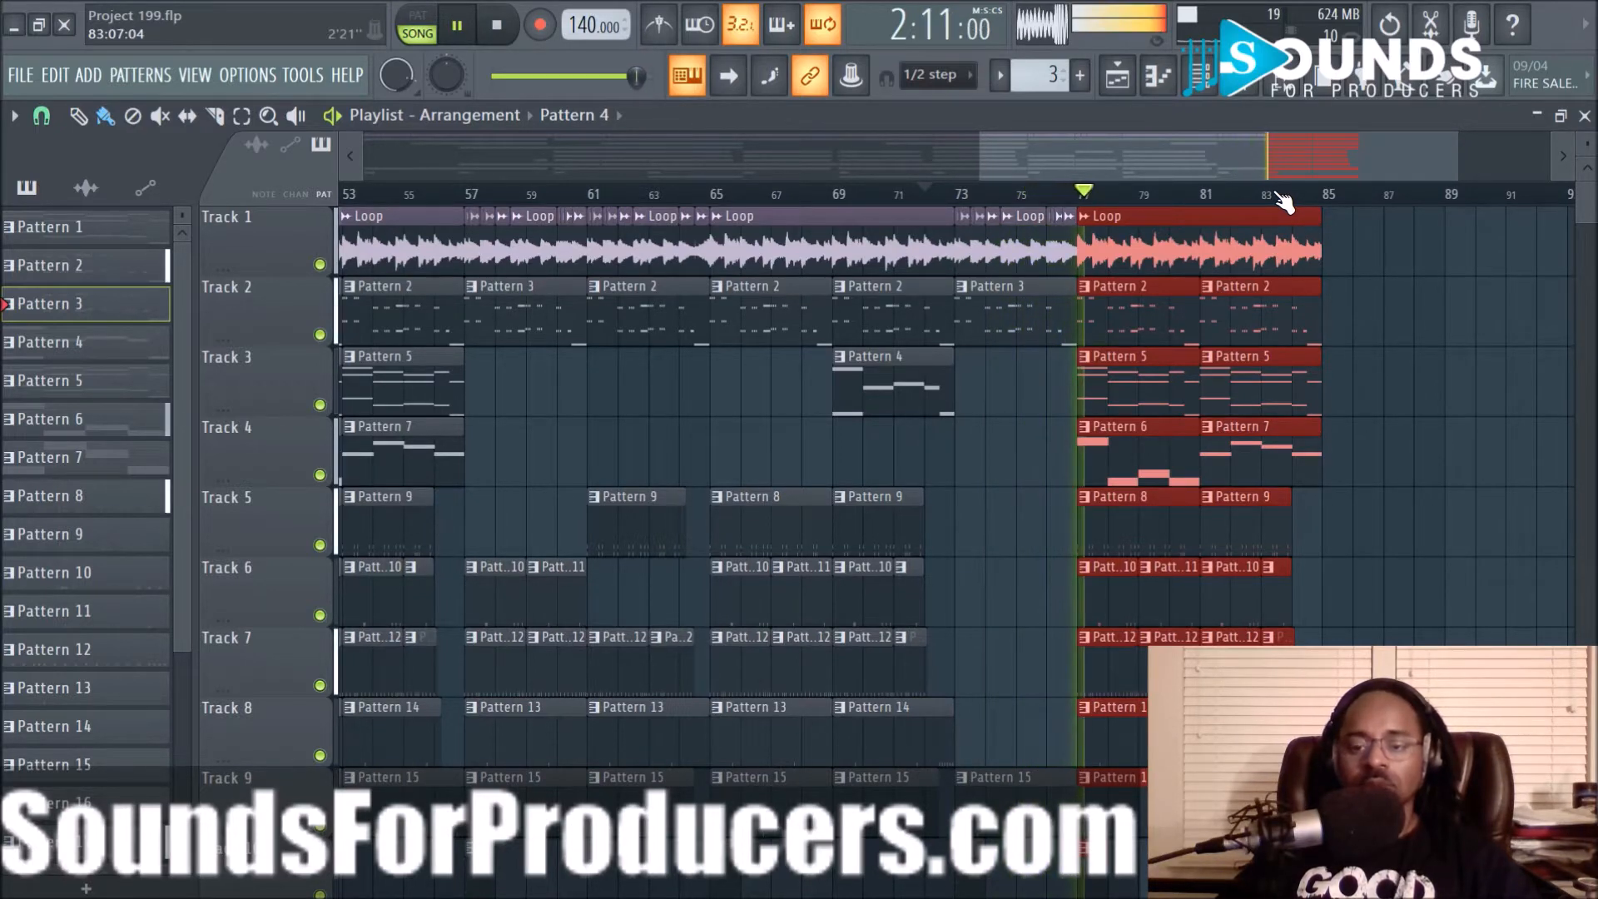
scroll(1284, 200, "down", 2)
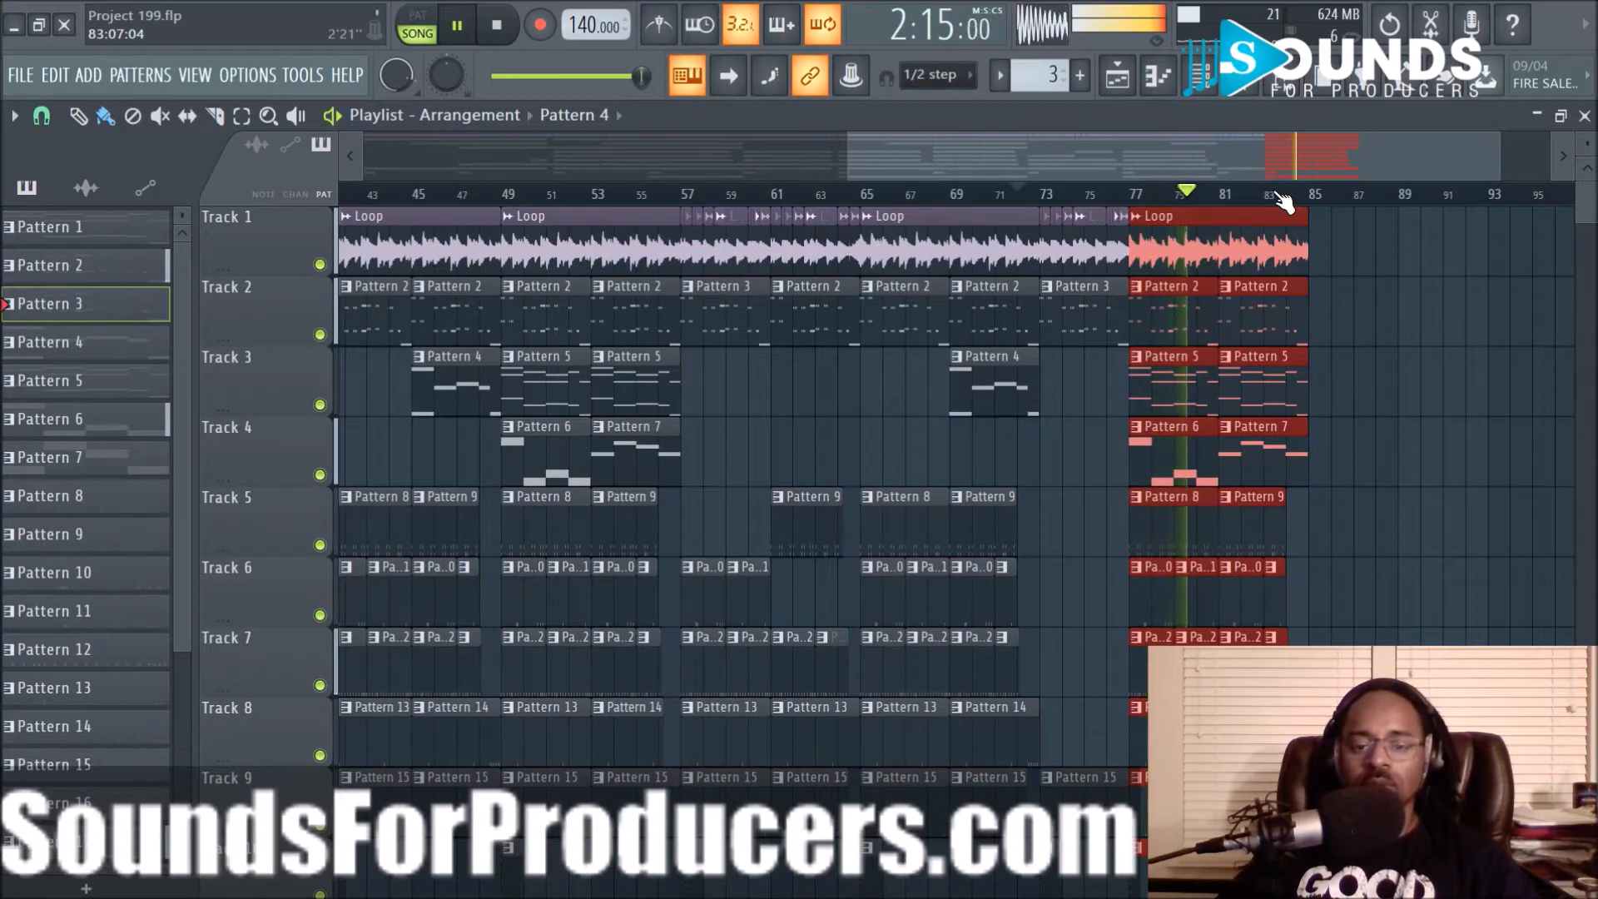
scroll(1284, 200, "down", 2)
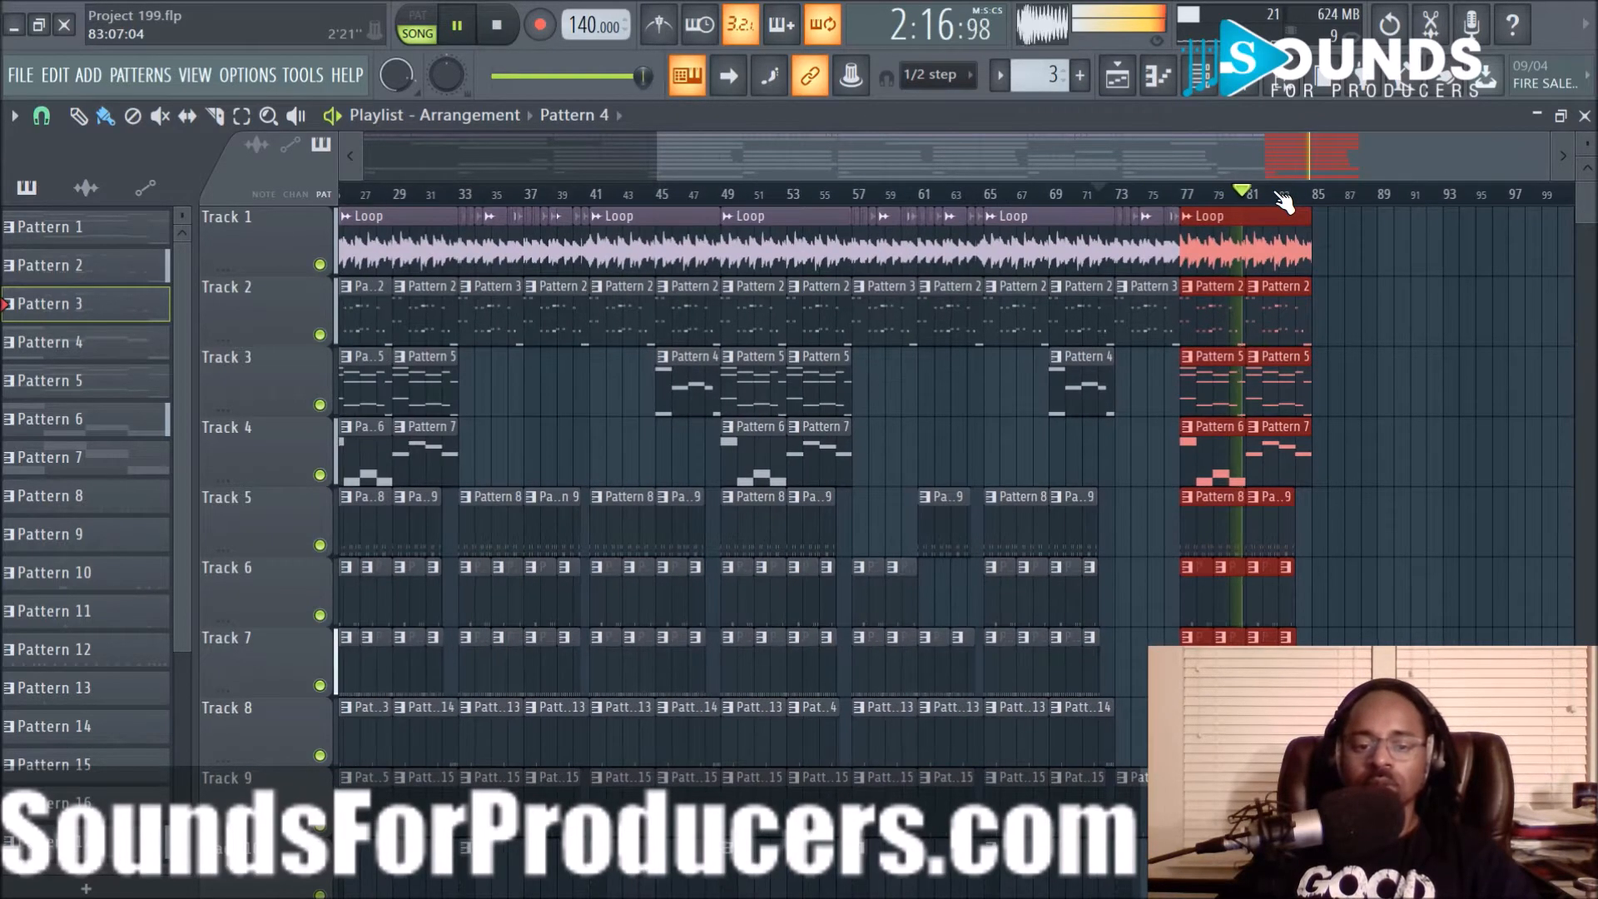
key("space")
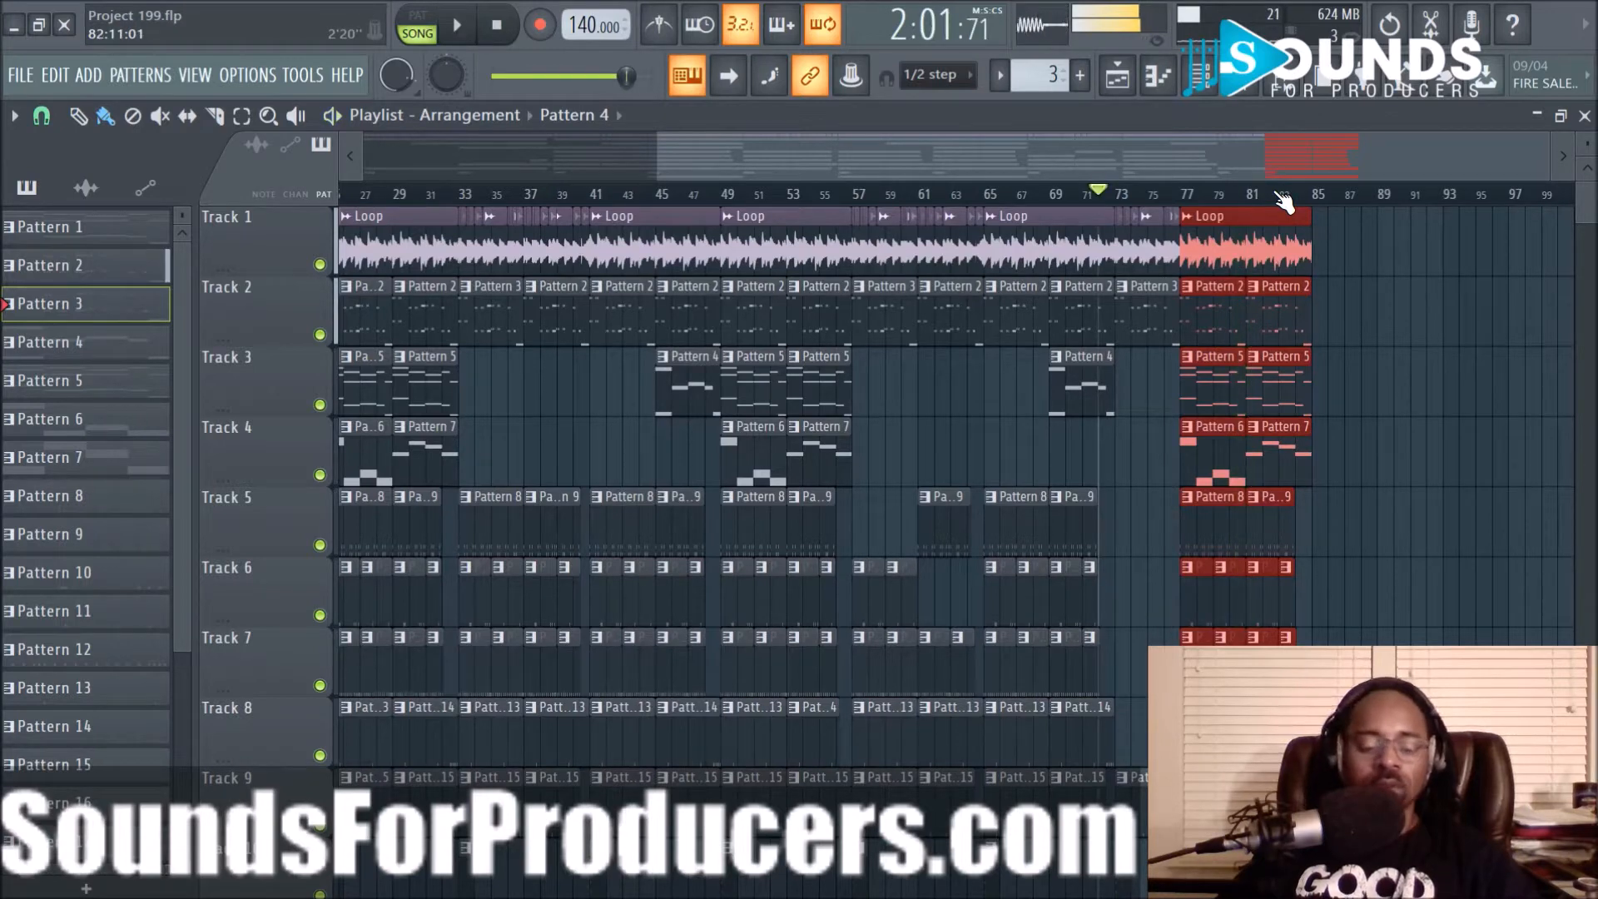
key("ctrl+z")
Try copying all clips of bars 41 to 56 across every track to bar 77
scroll(646, 723, "down", 3)
left_click(656, 829, "ctrl")
left_click_drag(612, 697, 831, 129)
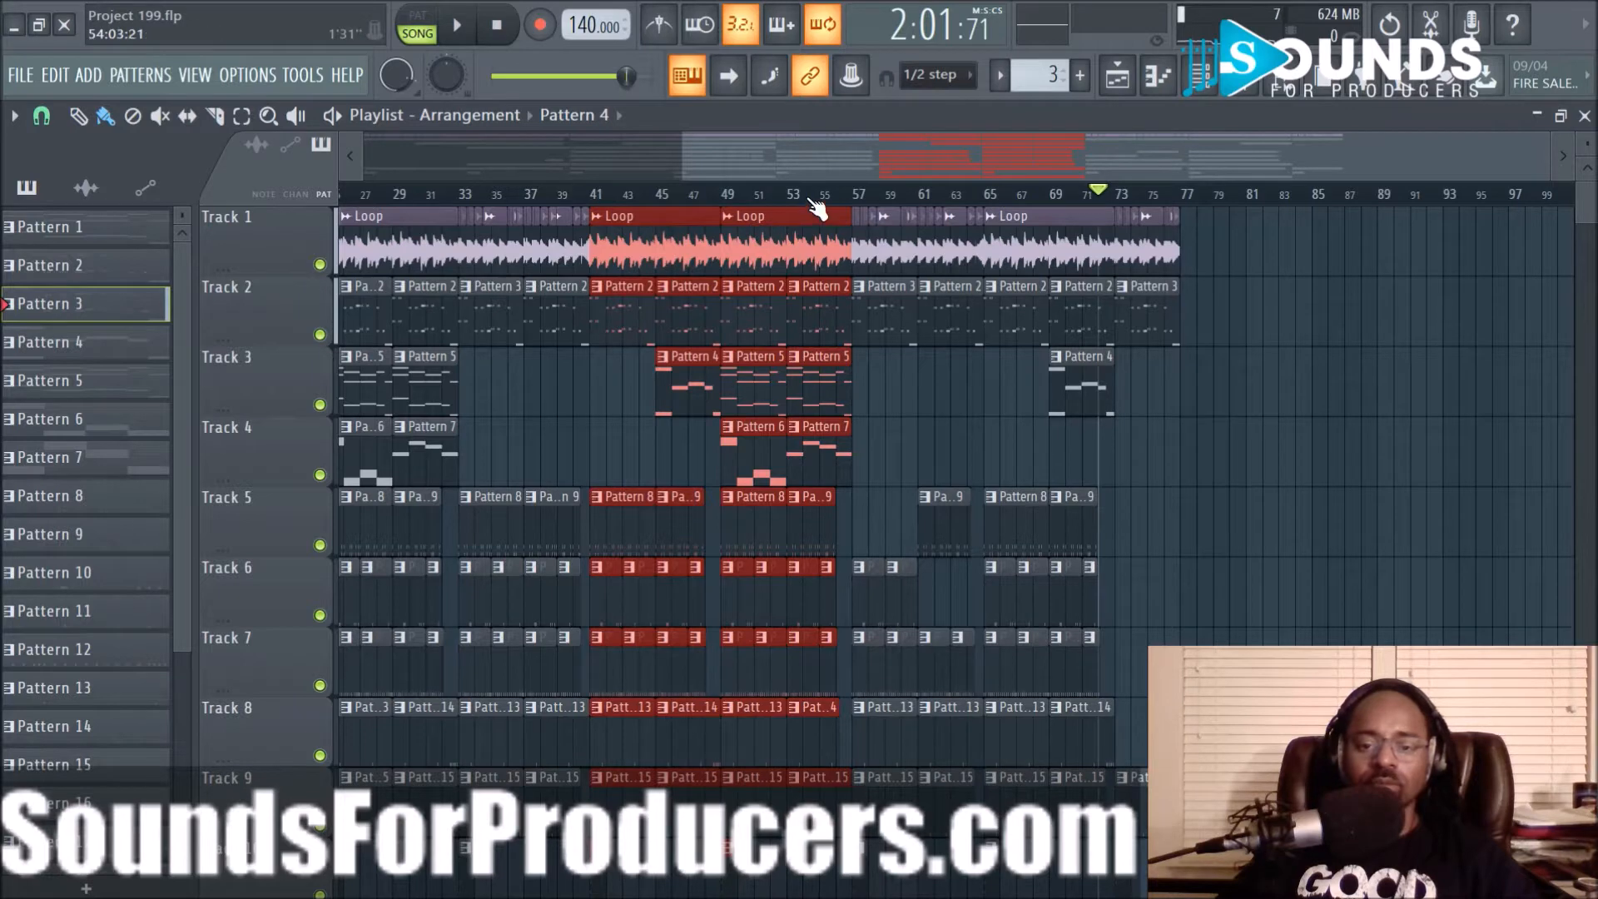
left_click_drag(647, 245, 1237, 277)
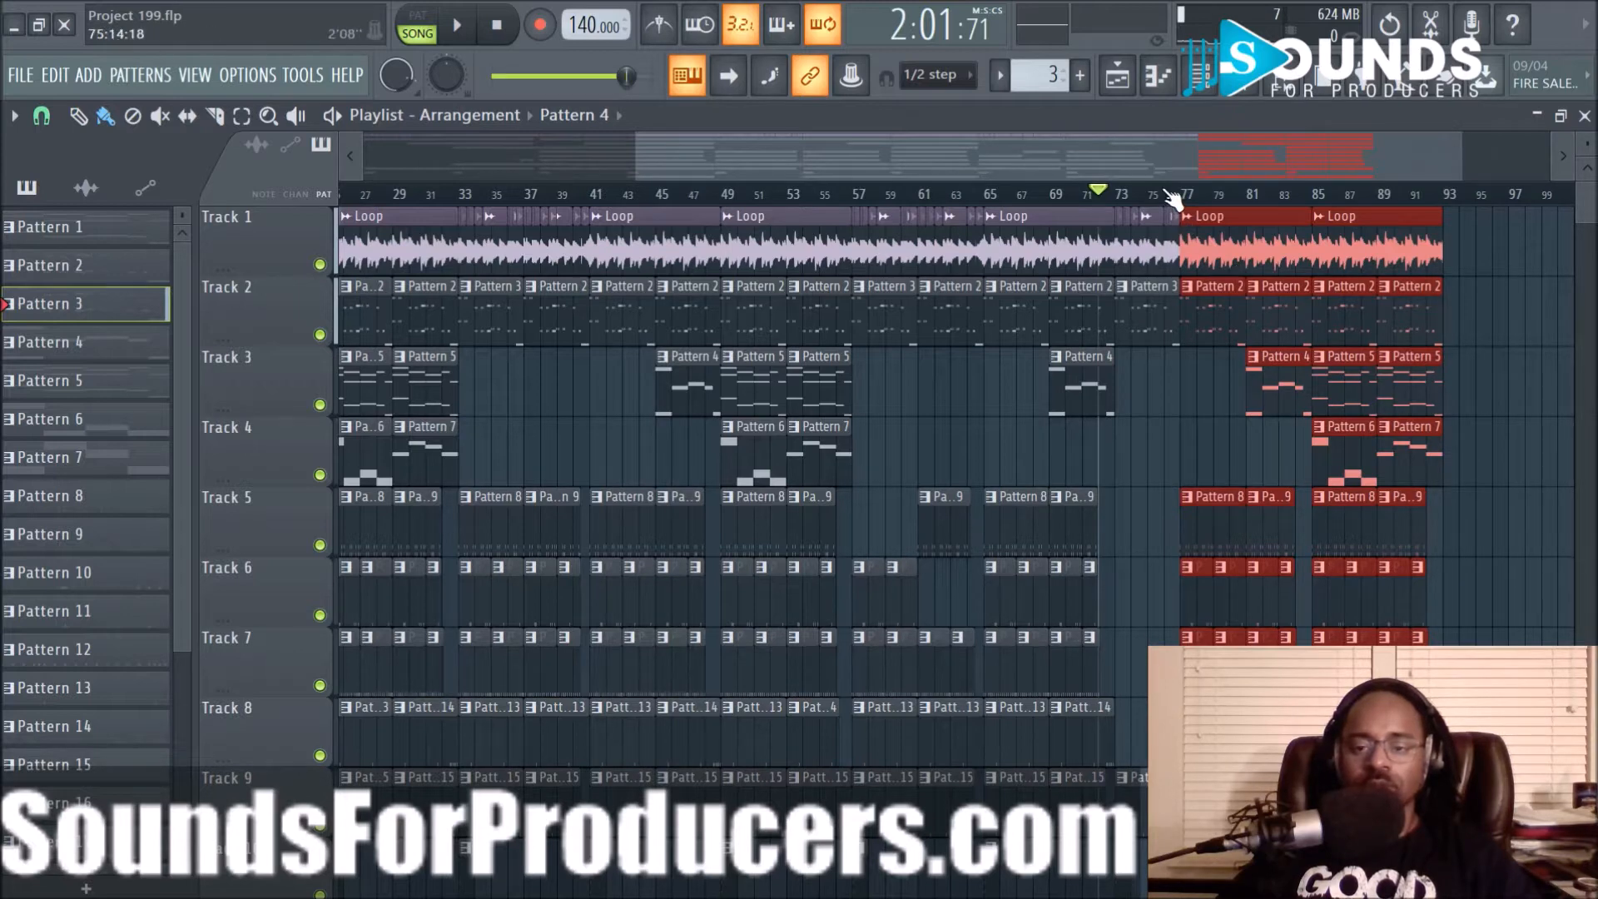
Play from bar 72 to check the transition into the 16-bar copy at bar 77
scroll(1115, 335, "down", 3)
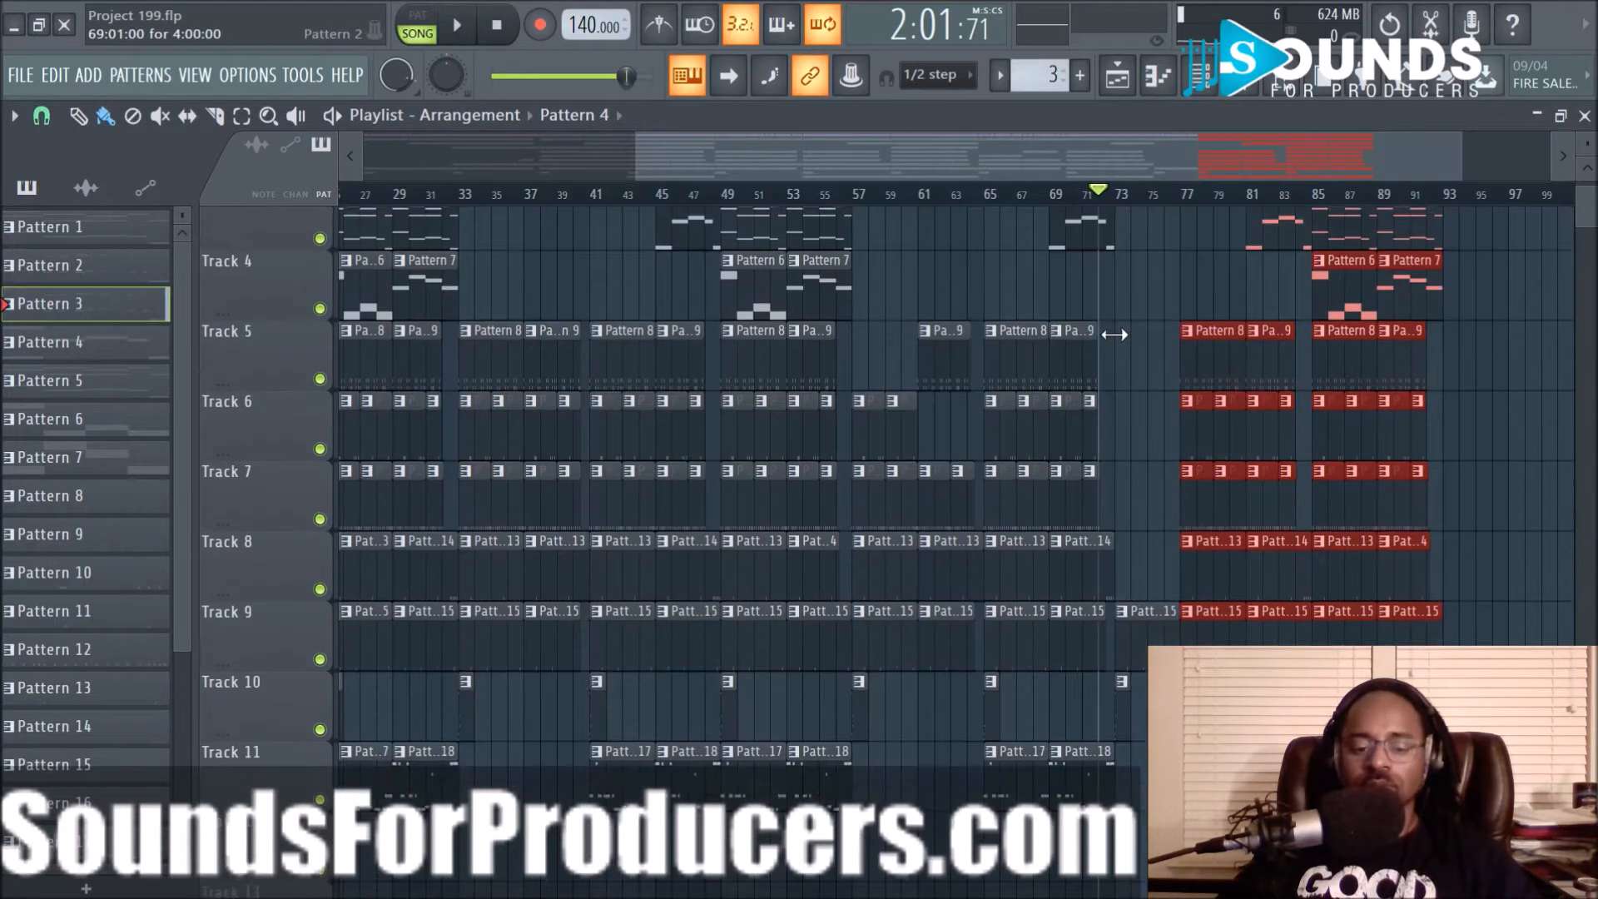
scroll(1115, 335, "up", 3)
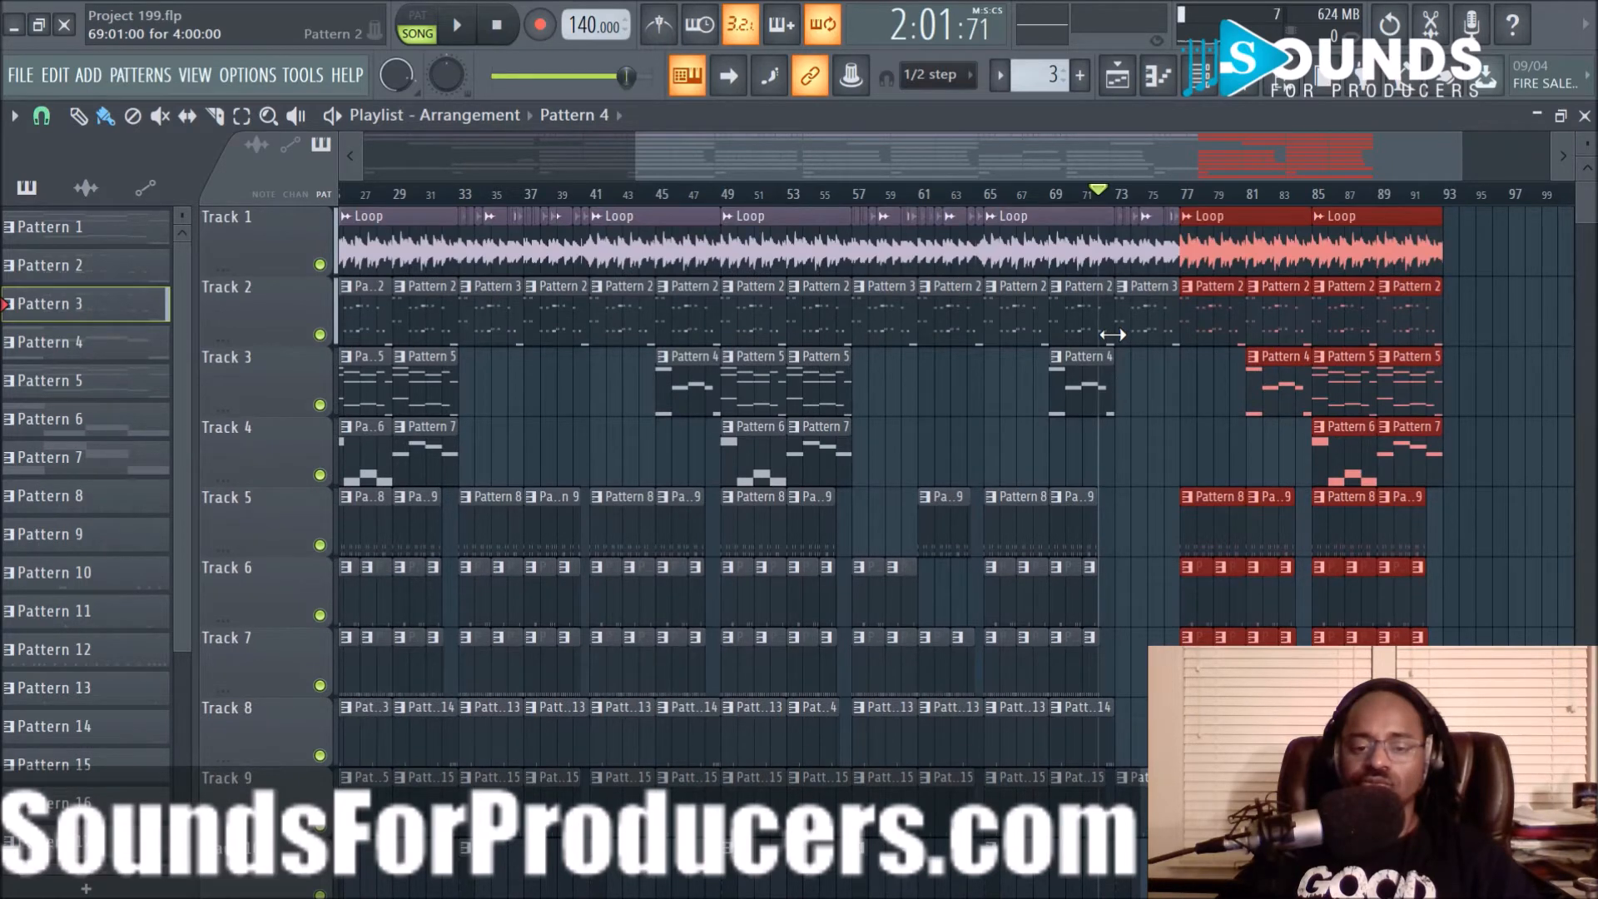
scroll(1113, 334, "down", 3)
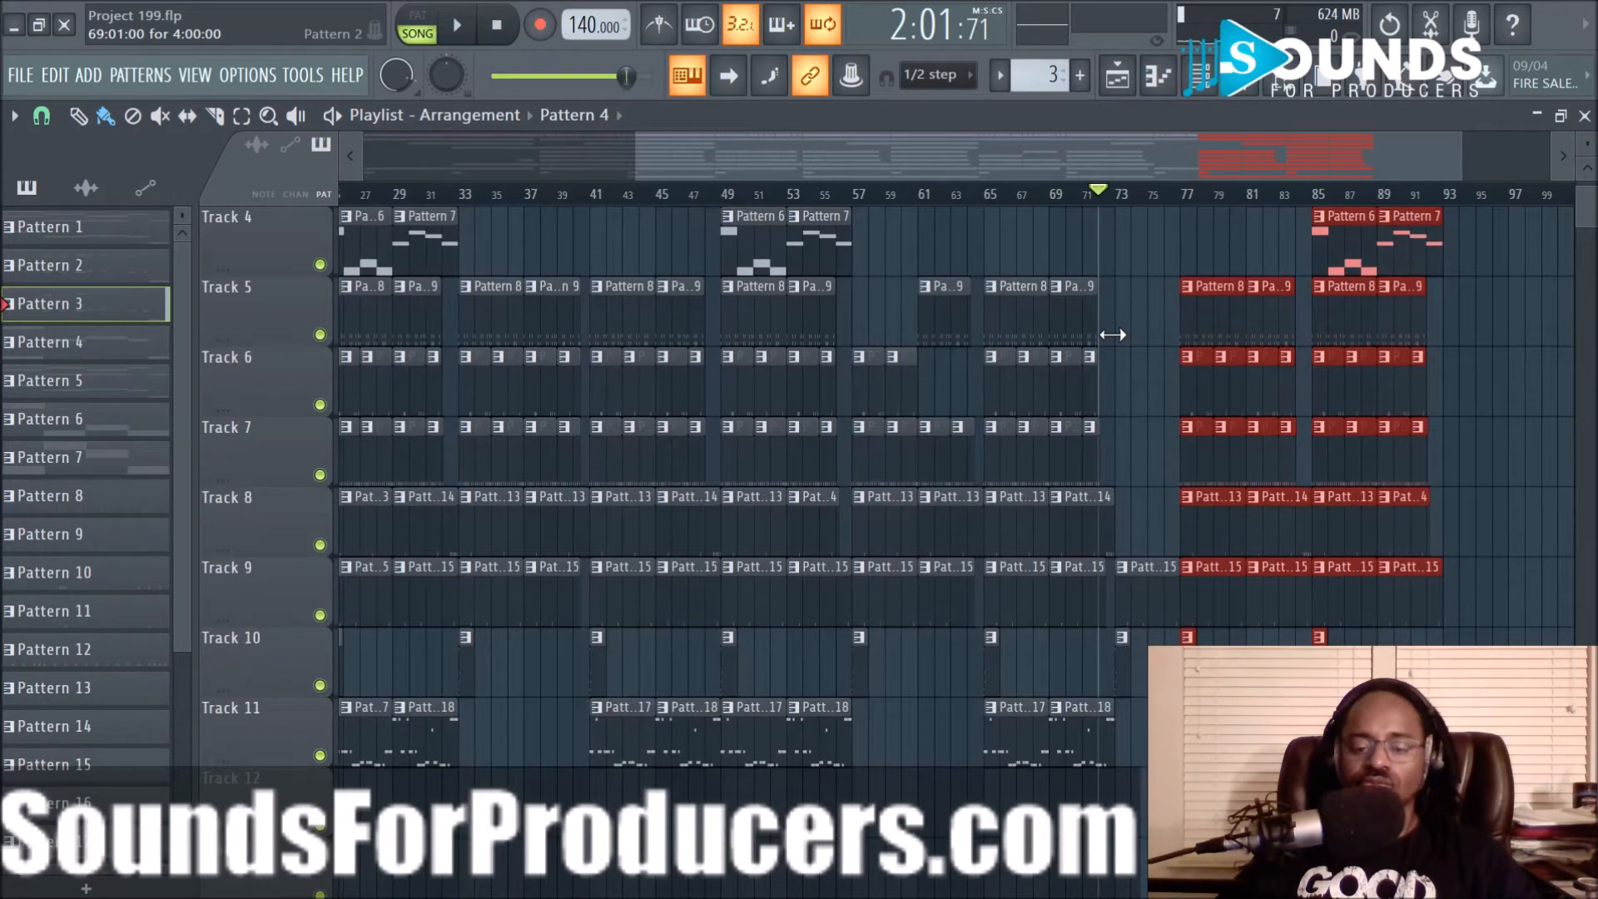
scroll(1112, 335, "up", 3)
key("space")
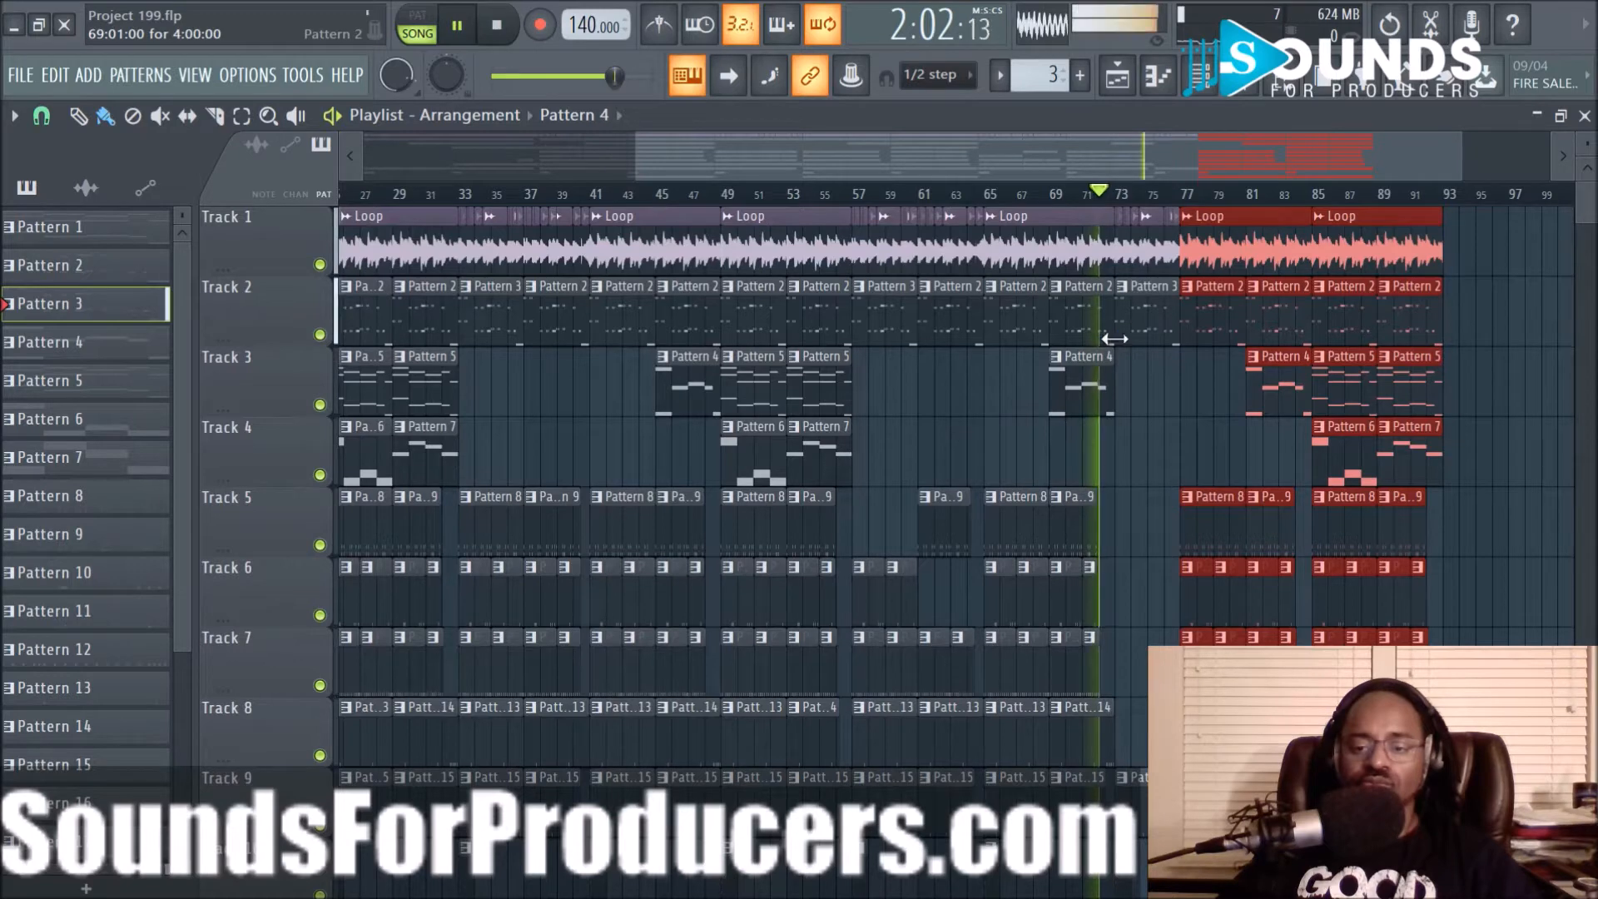
left_click(1174, 423)
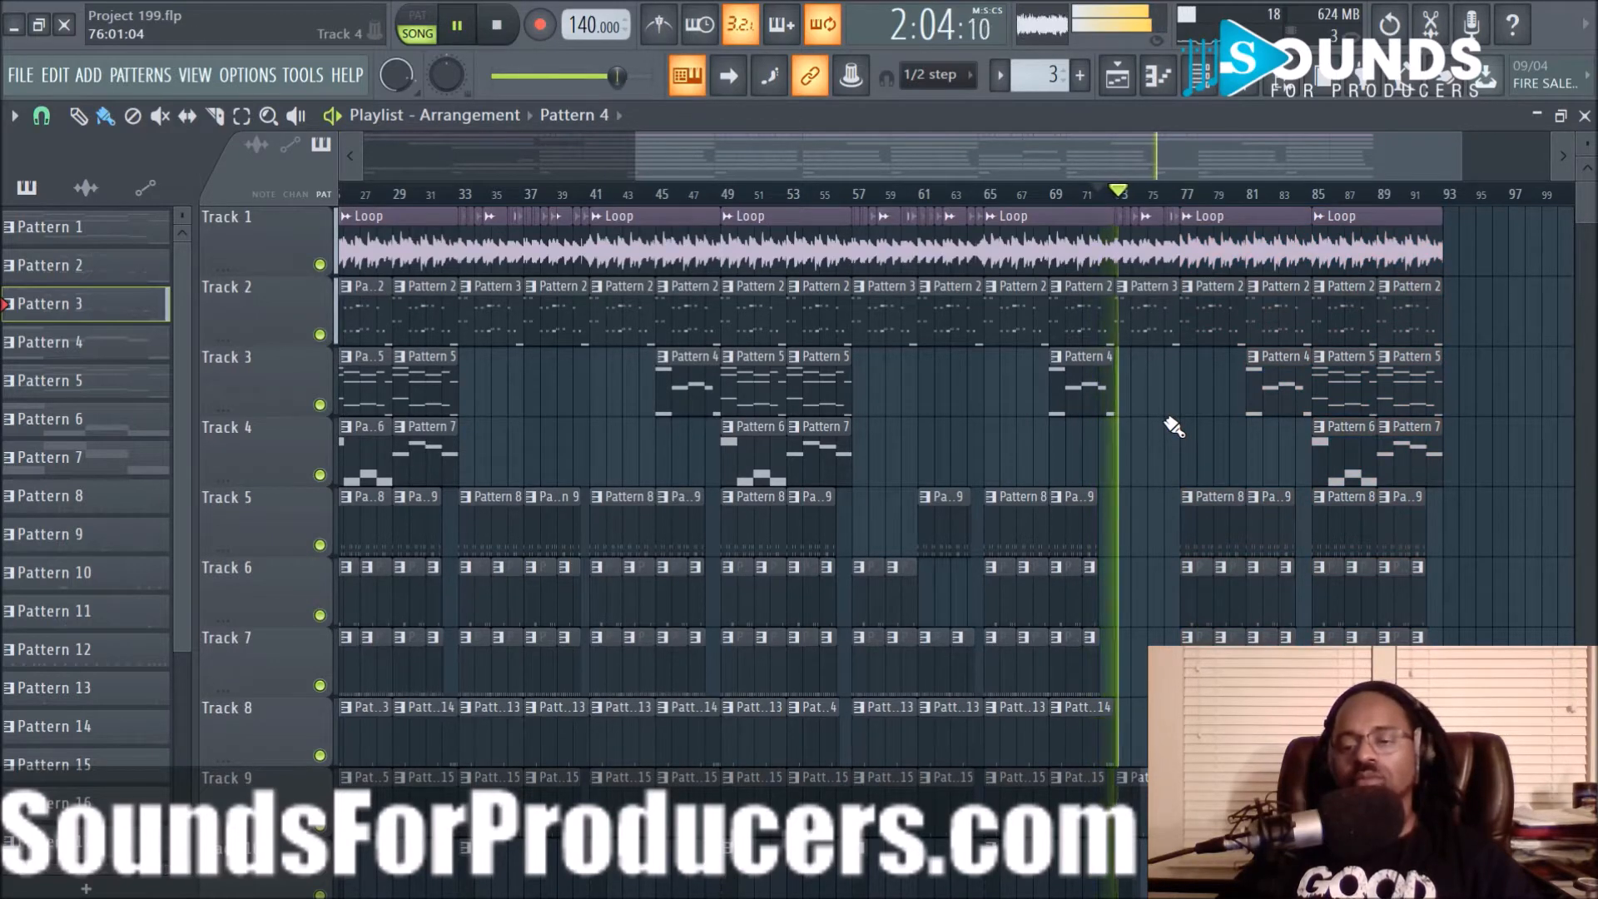
scroll(1180, 204, "up", 2)
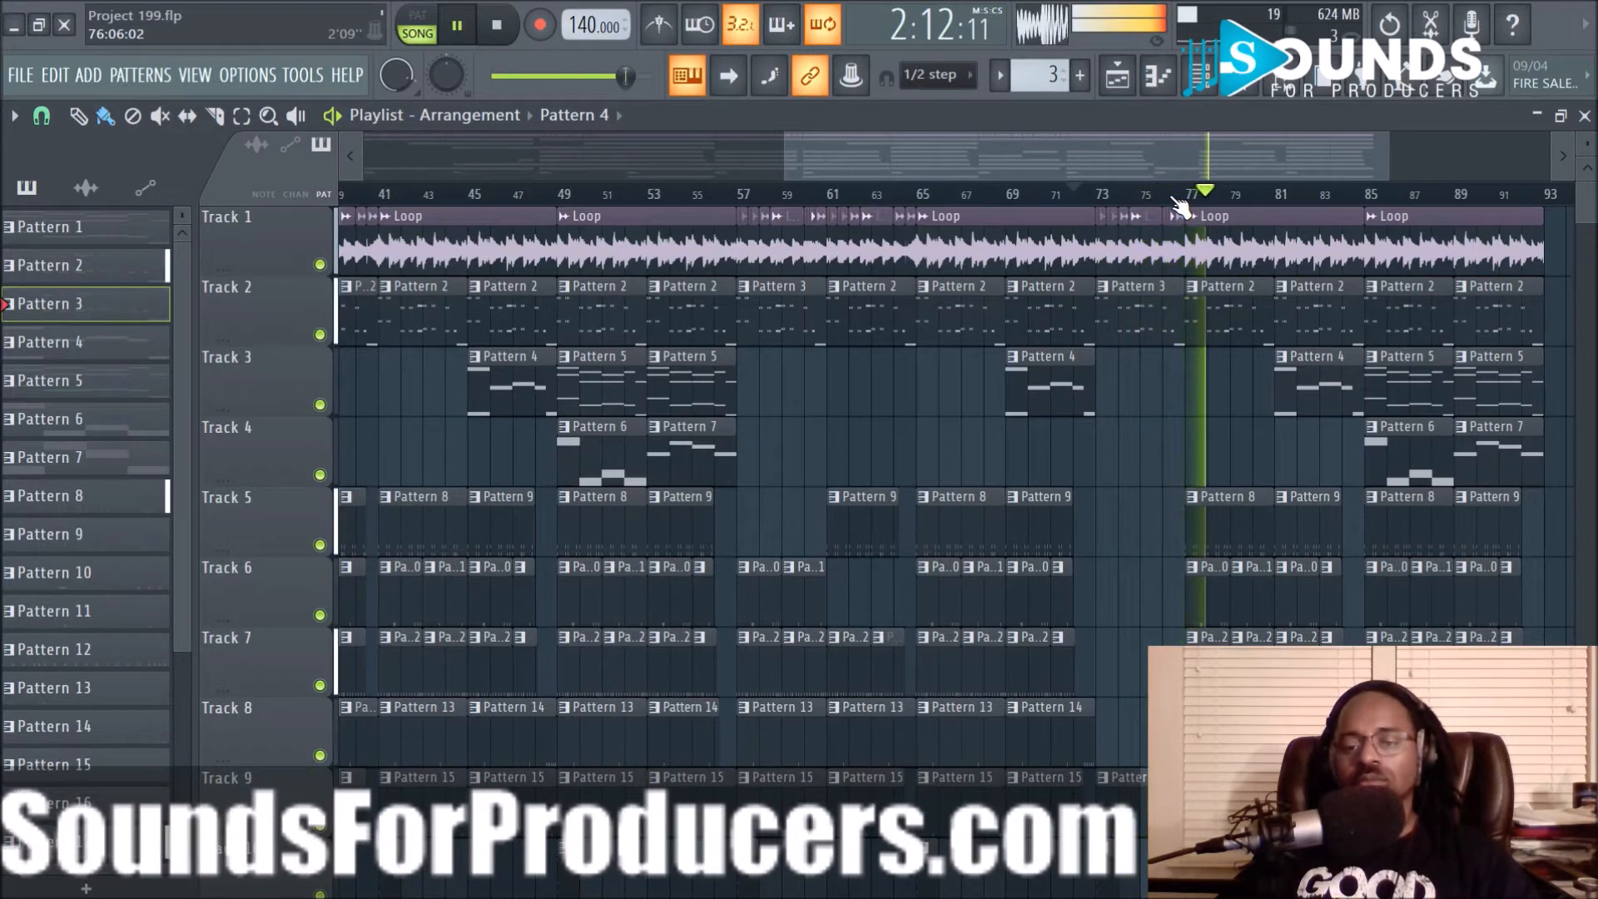
scroll(1180, 204, "down", 2)
key("space")
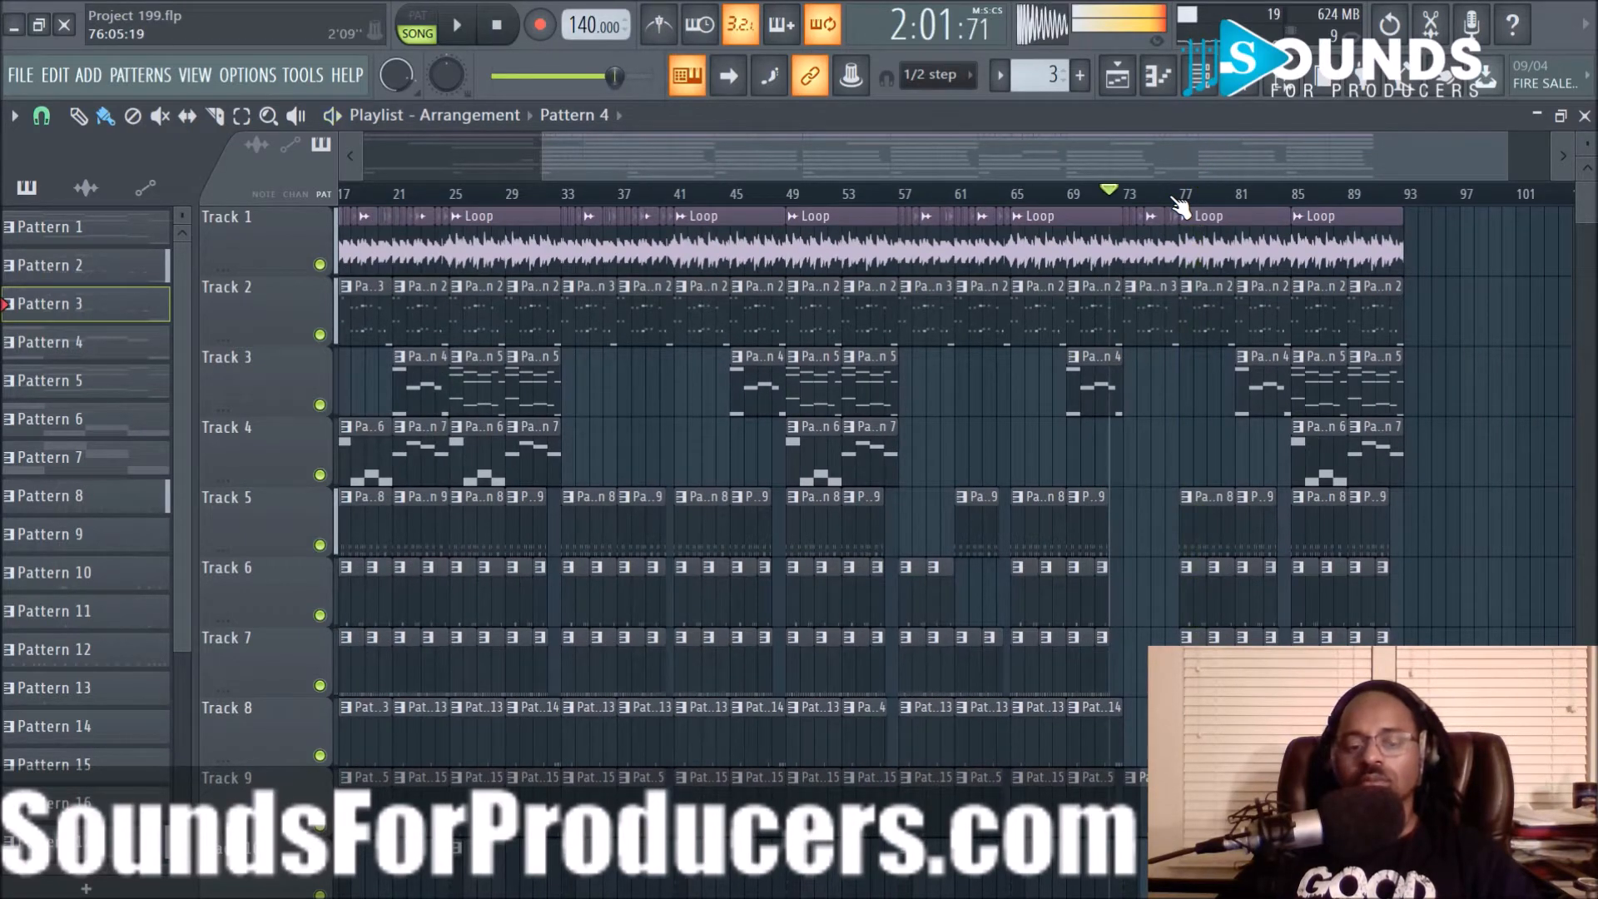
Undo the 16-bar copy at bar 77 and deselect the source clips
key("ctrl+z")
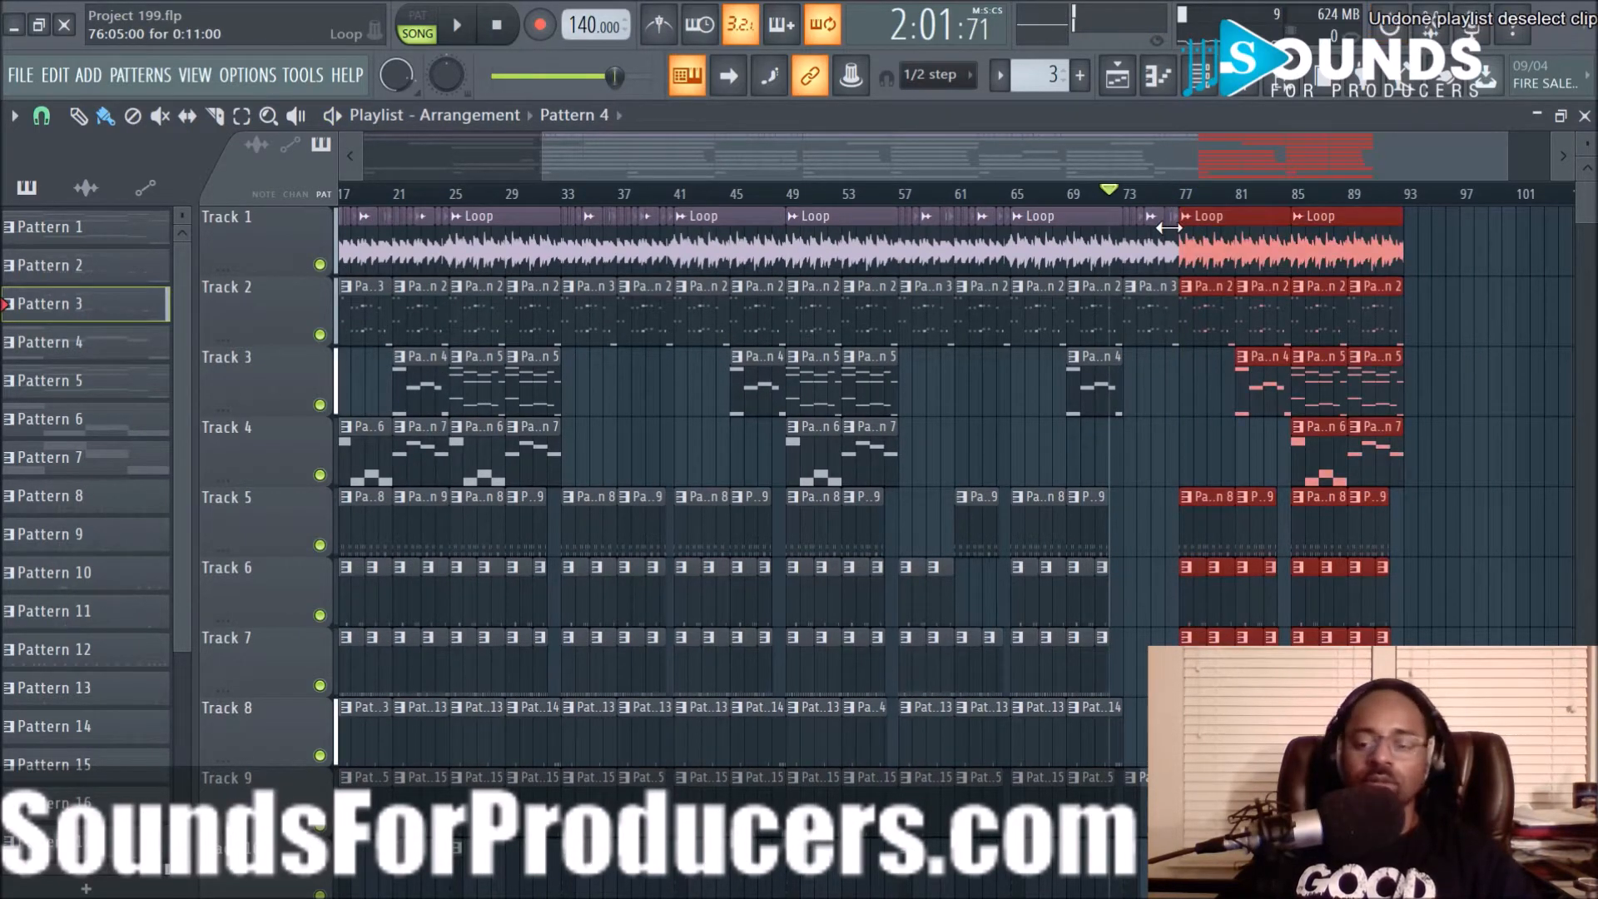
key("ctrl+z")
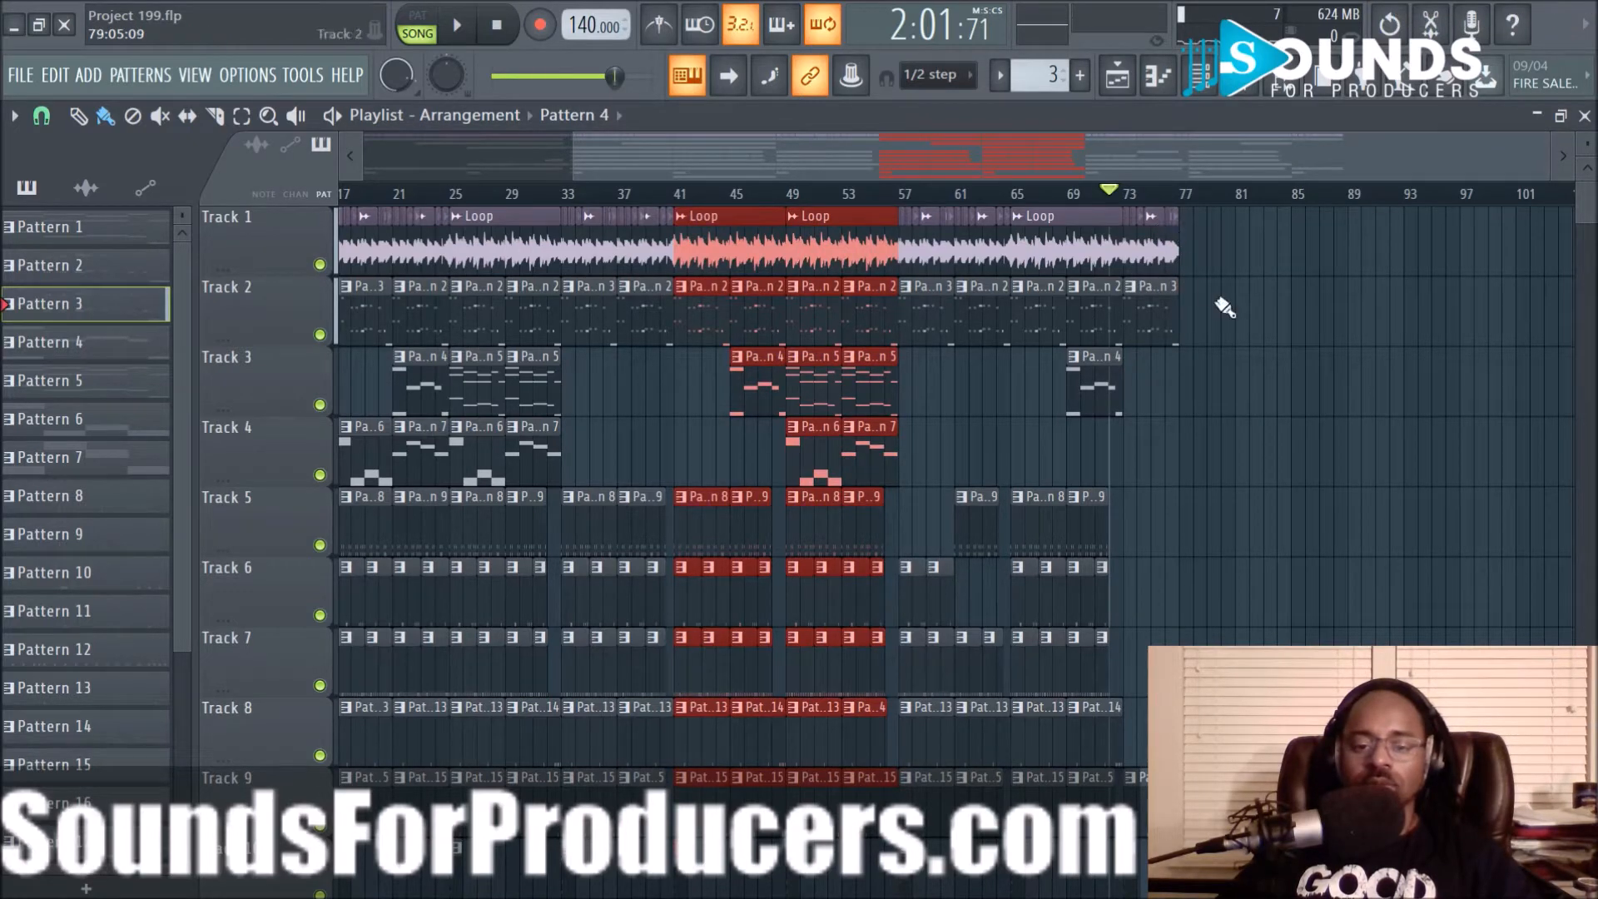
left_click(1248, 368, "ctrl")
Play the arrangement from about bar 45 and review the layout of the sections across all tracks
scroll(1255, 379, "down", 1)
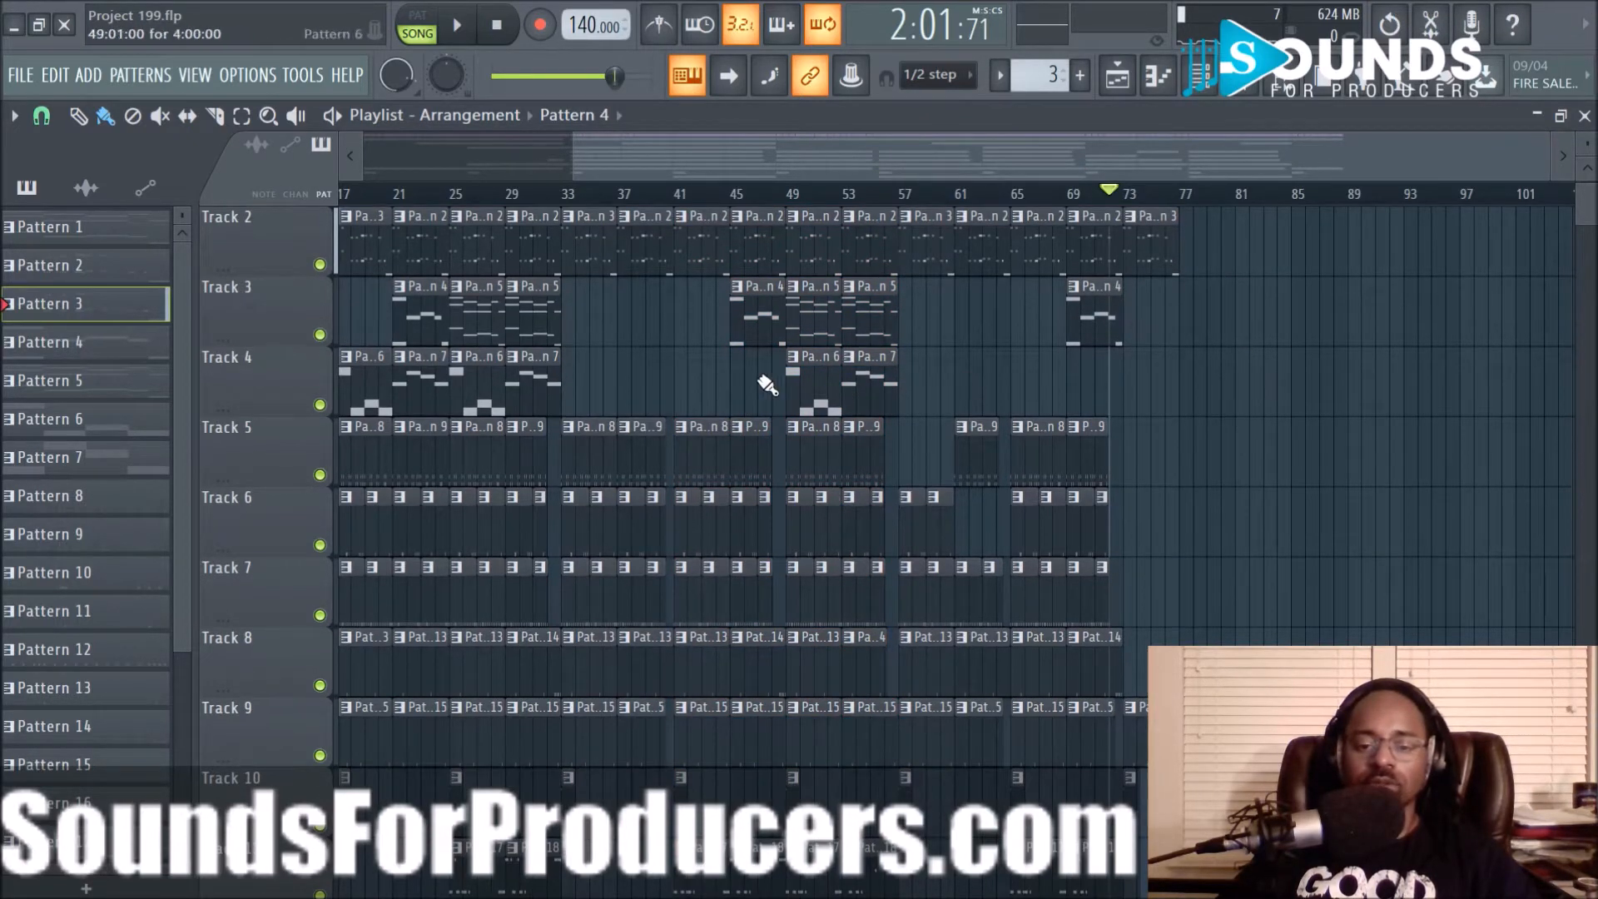
left_click_drag(608, 182, 566, 153)
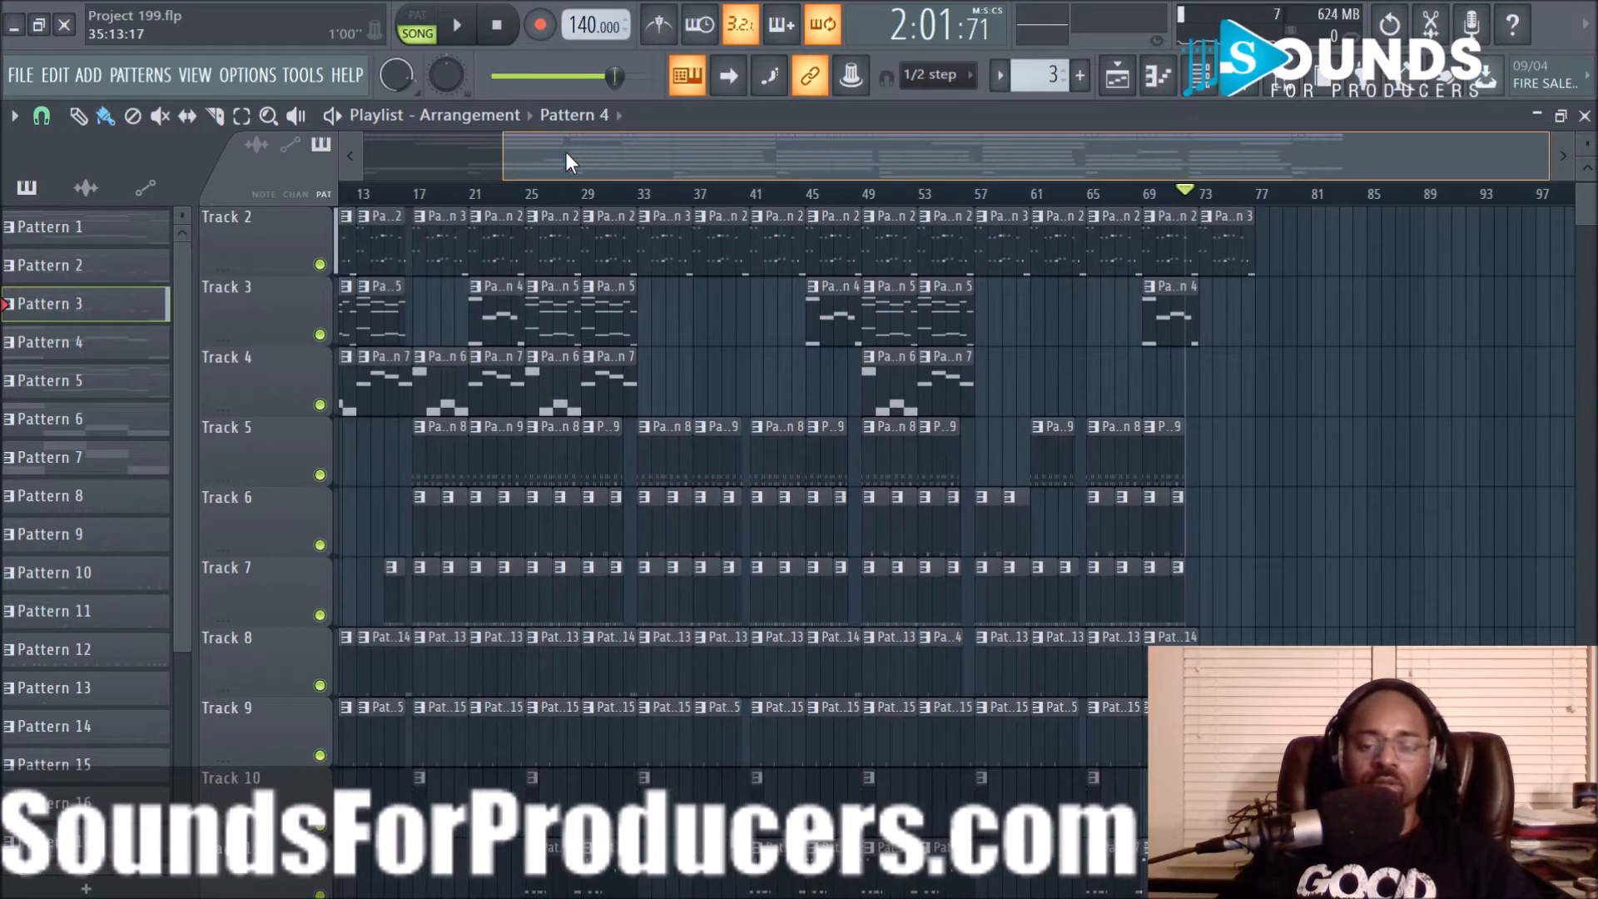
scroll(756, 314, "up", 1)
left_click(817, 194)
key("space")
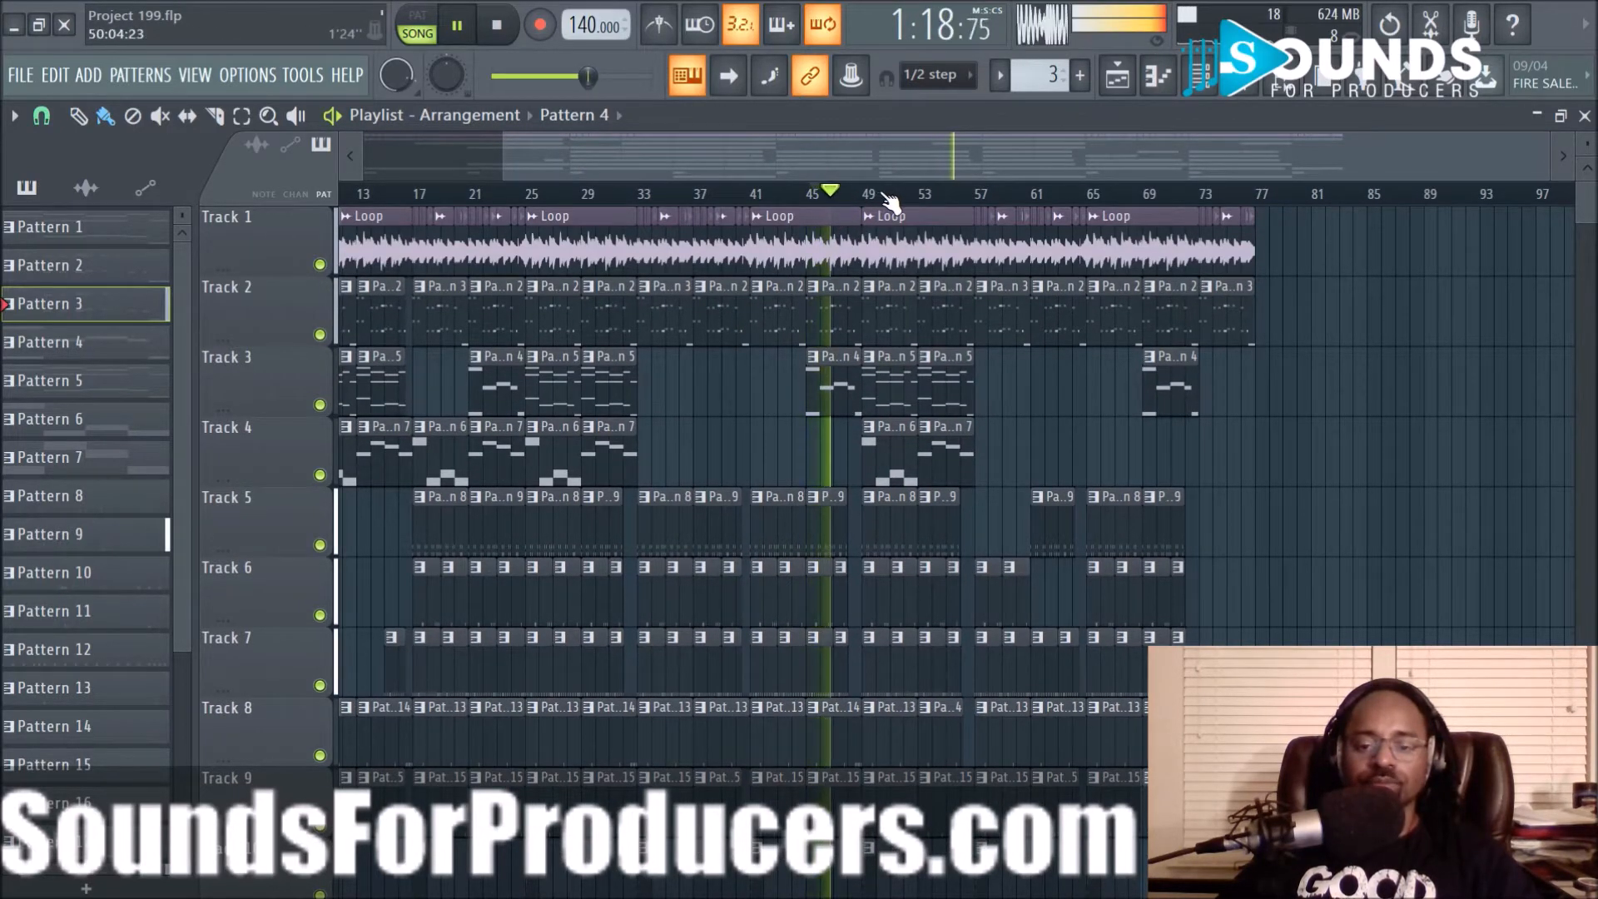
scroll(889, 200, "up", 2)
scroll(889, 202, "down", 2)
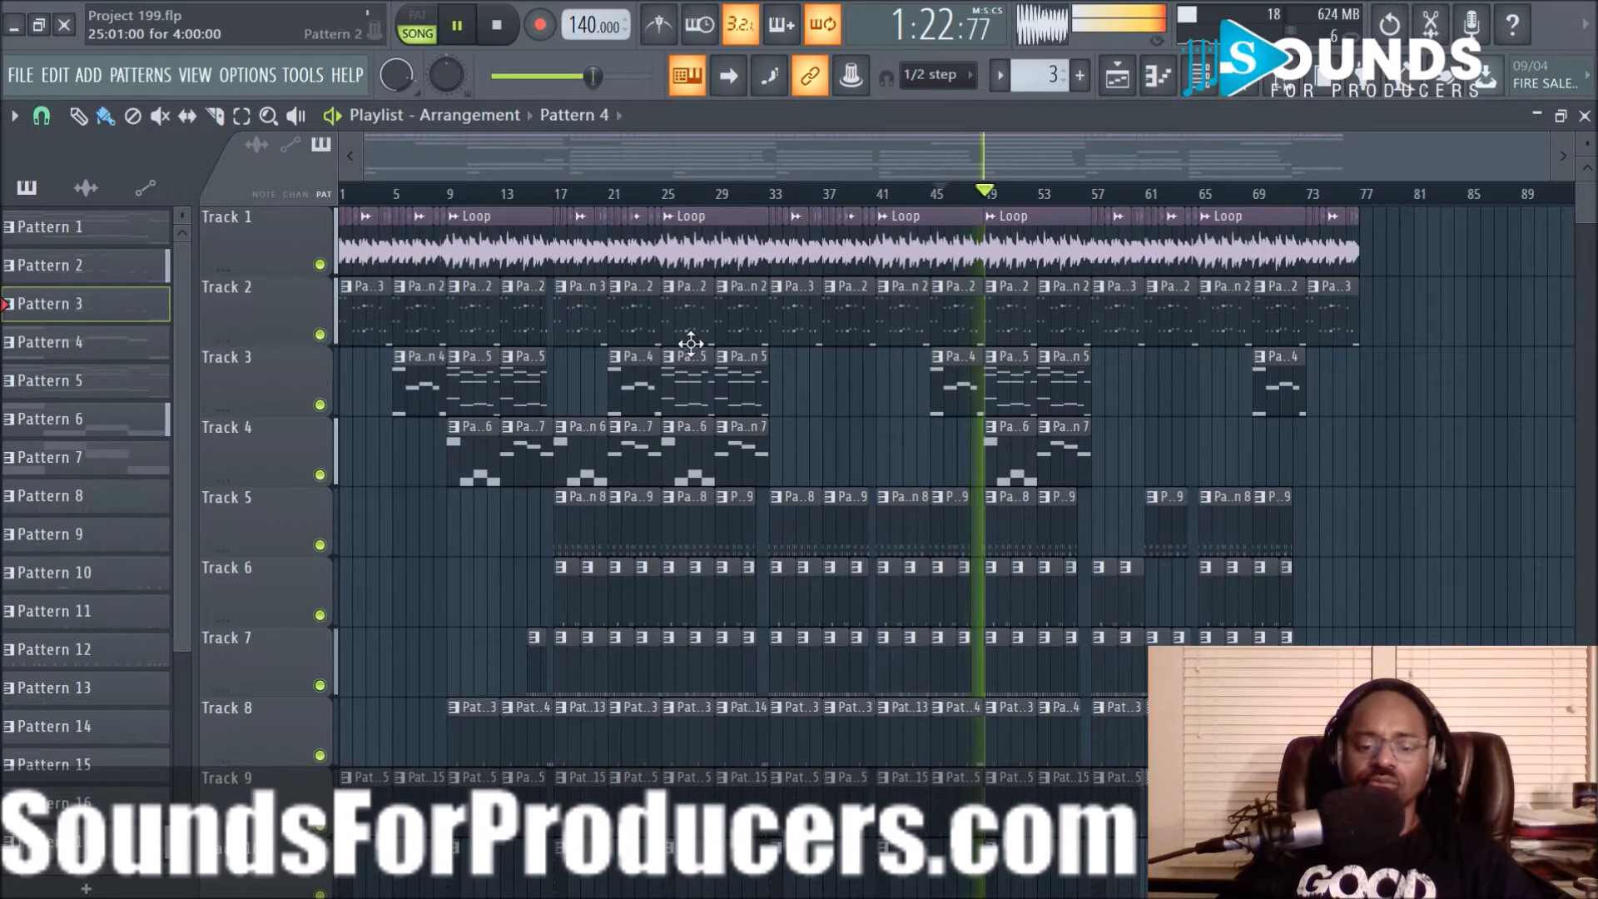
scroll(737, 436, "down", 1)
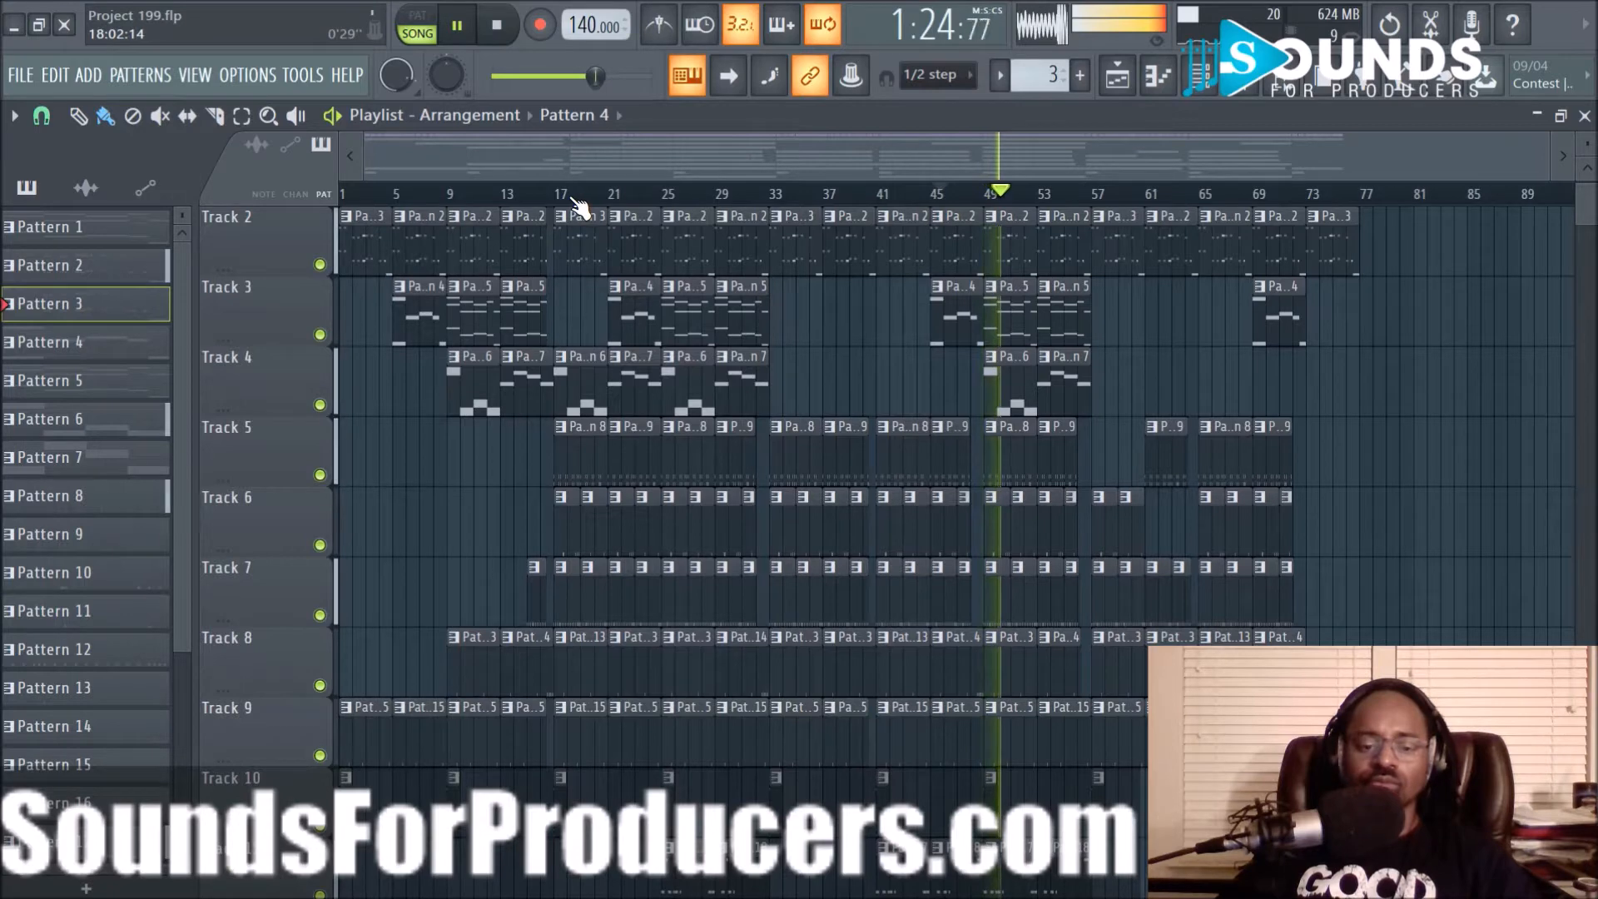
scroll(966, 402, "up", 1)
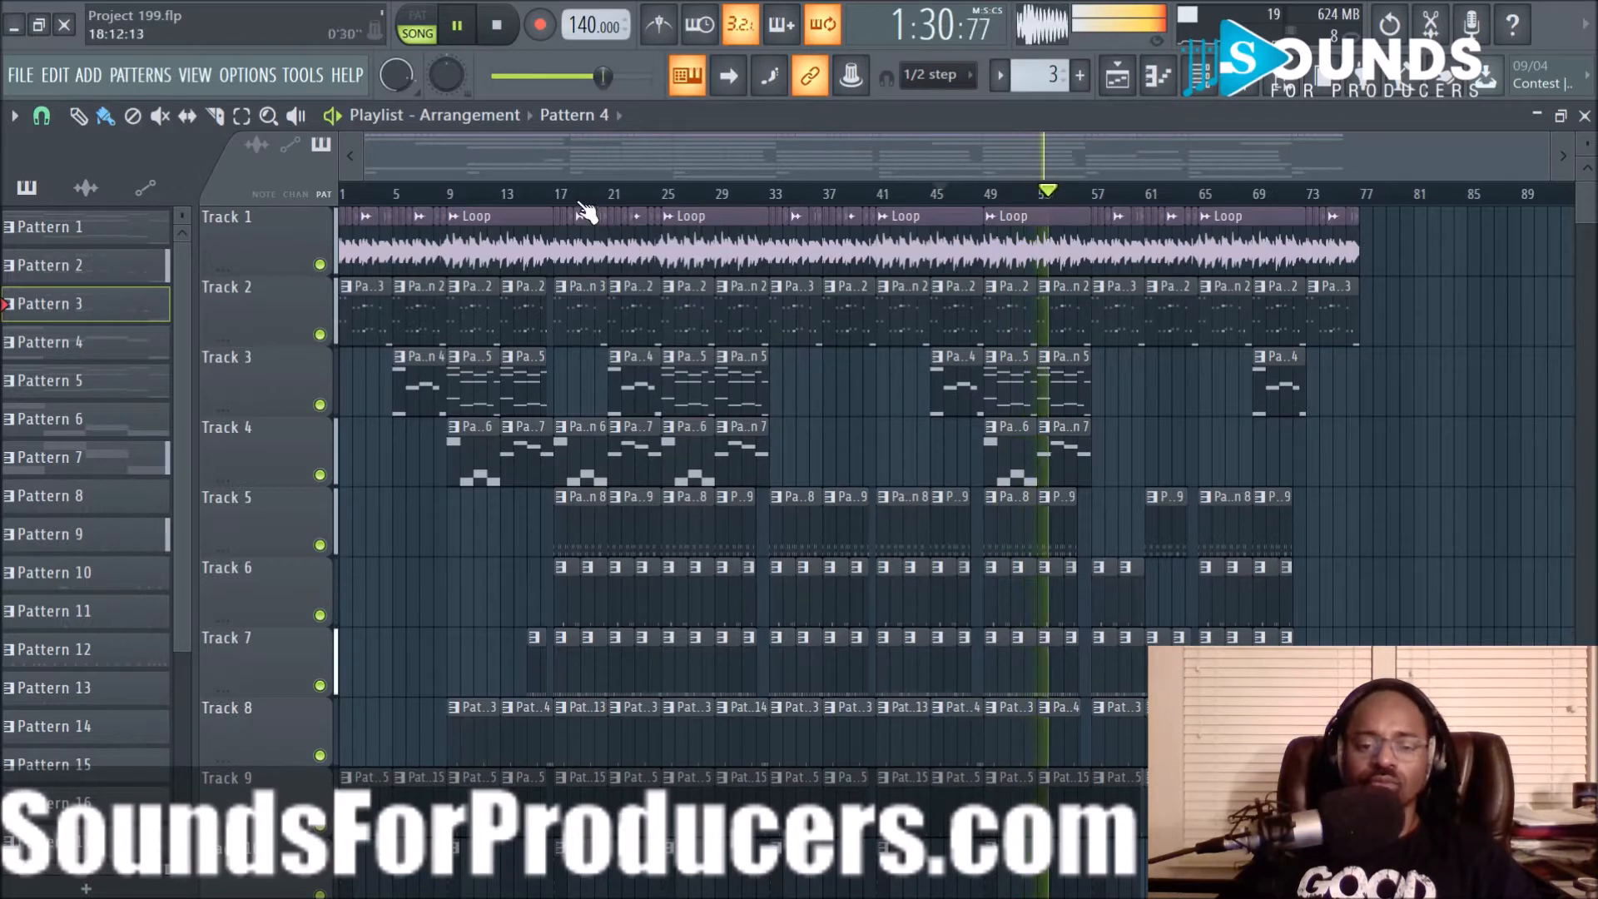
Play the arrangement from about bar 16, and replay the lead-in to bar 17 from about bar 14
left_click(549, 194)
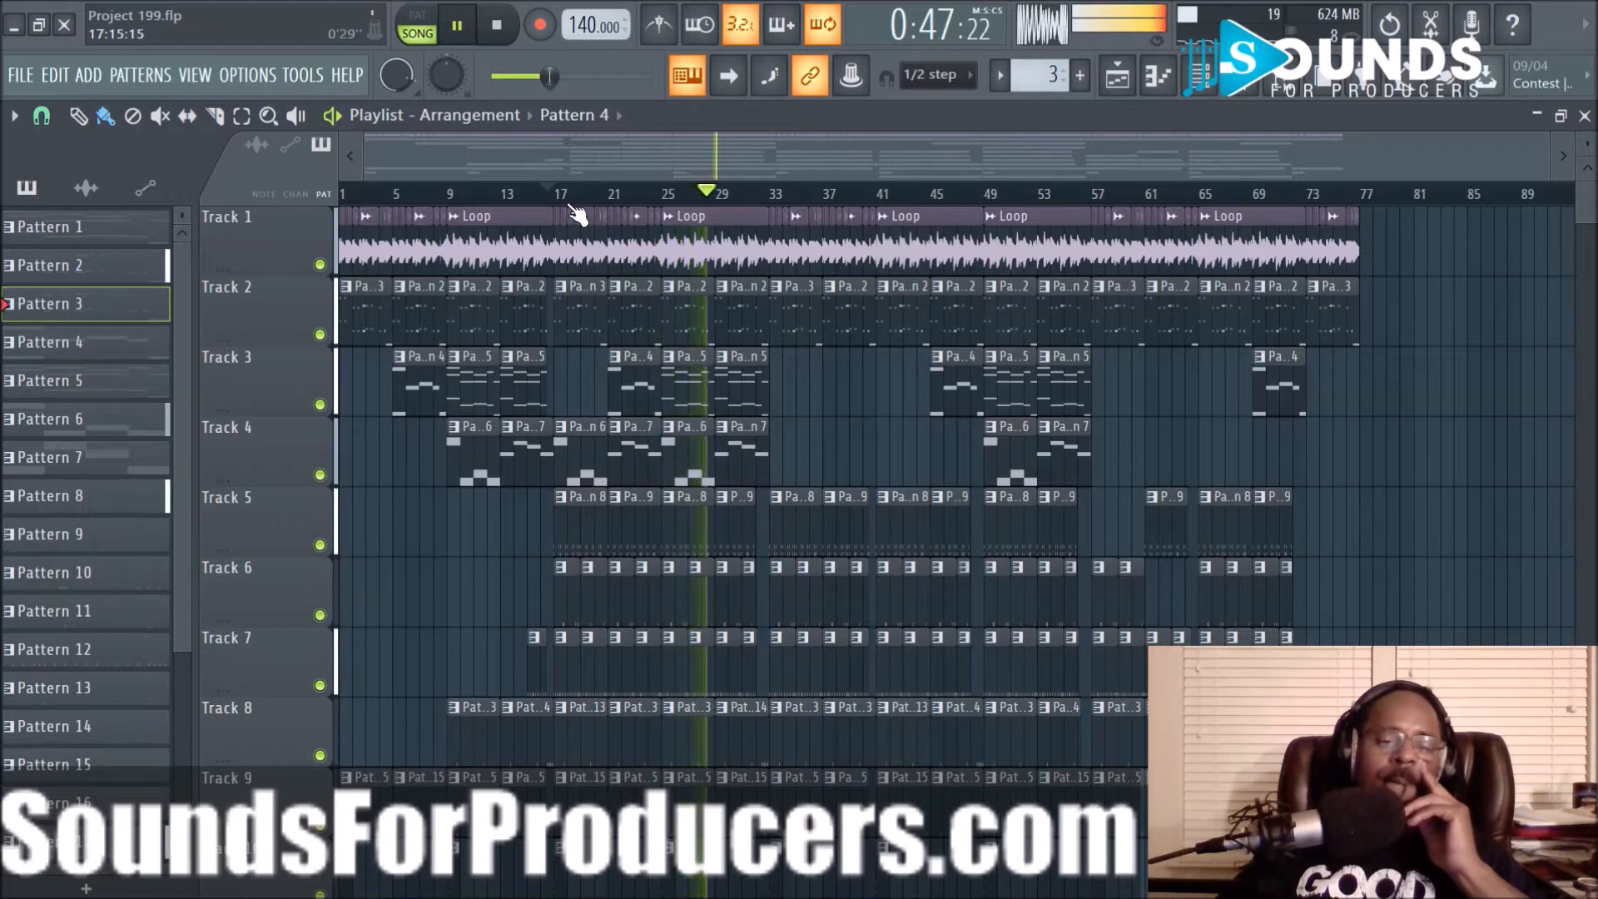
key("space")
left_click(526, 198)
key("space")
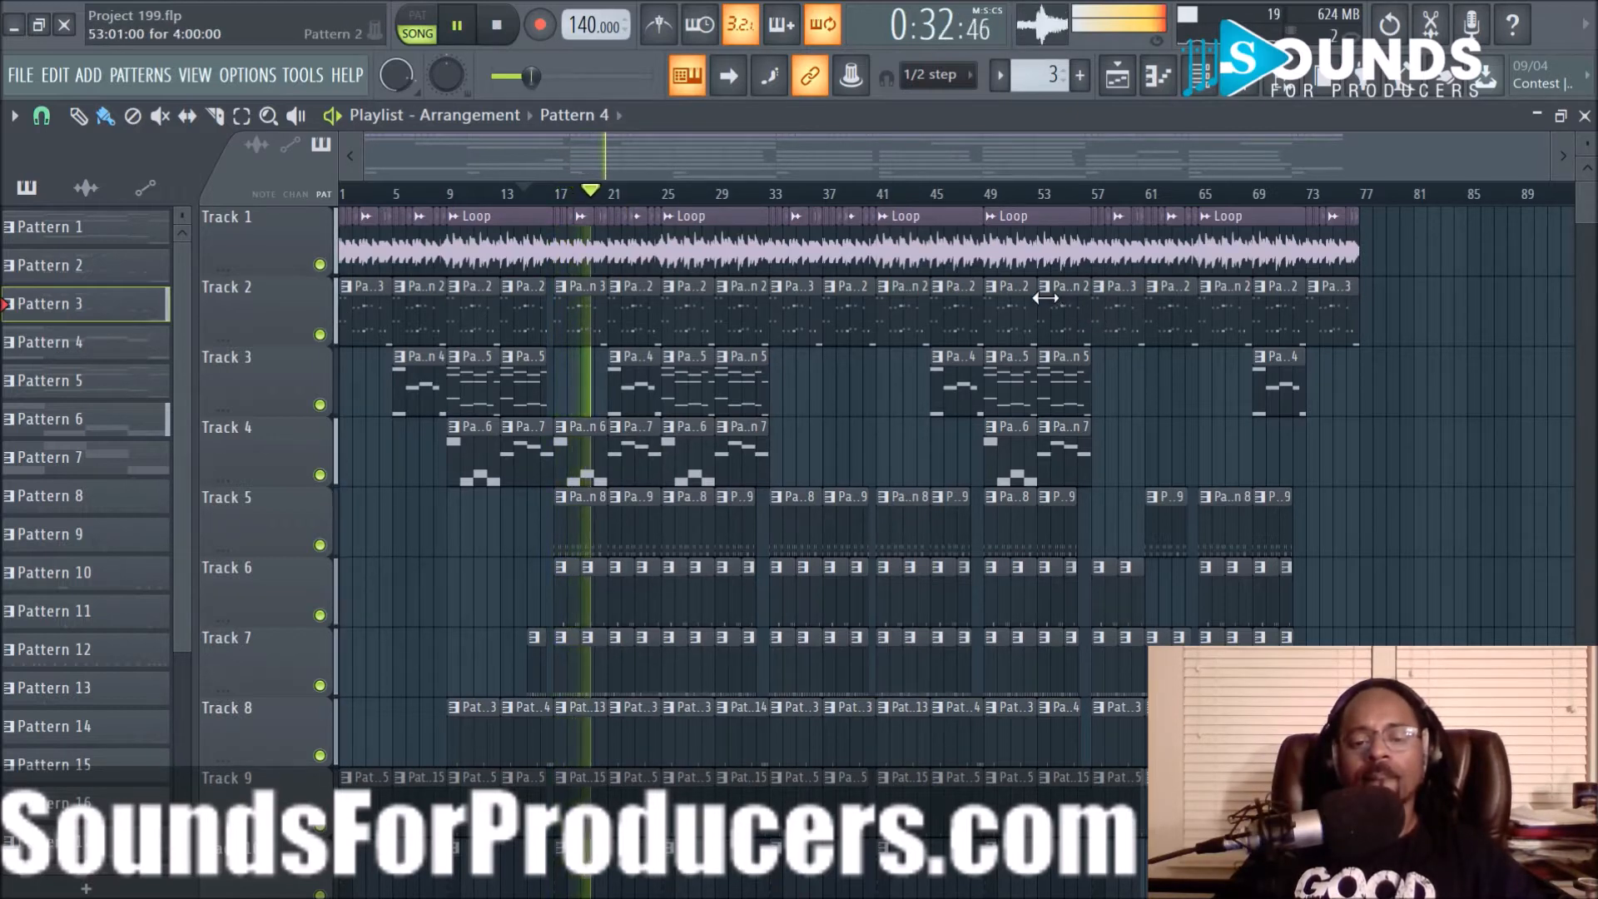
Select the clips on all tracks from bar 49 to the end and move them 8 bars on, starting at bar 57
scroll(1045, 297, "down", 4)
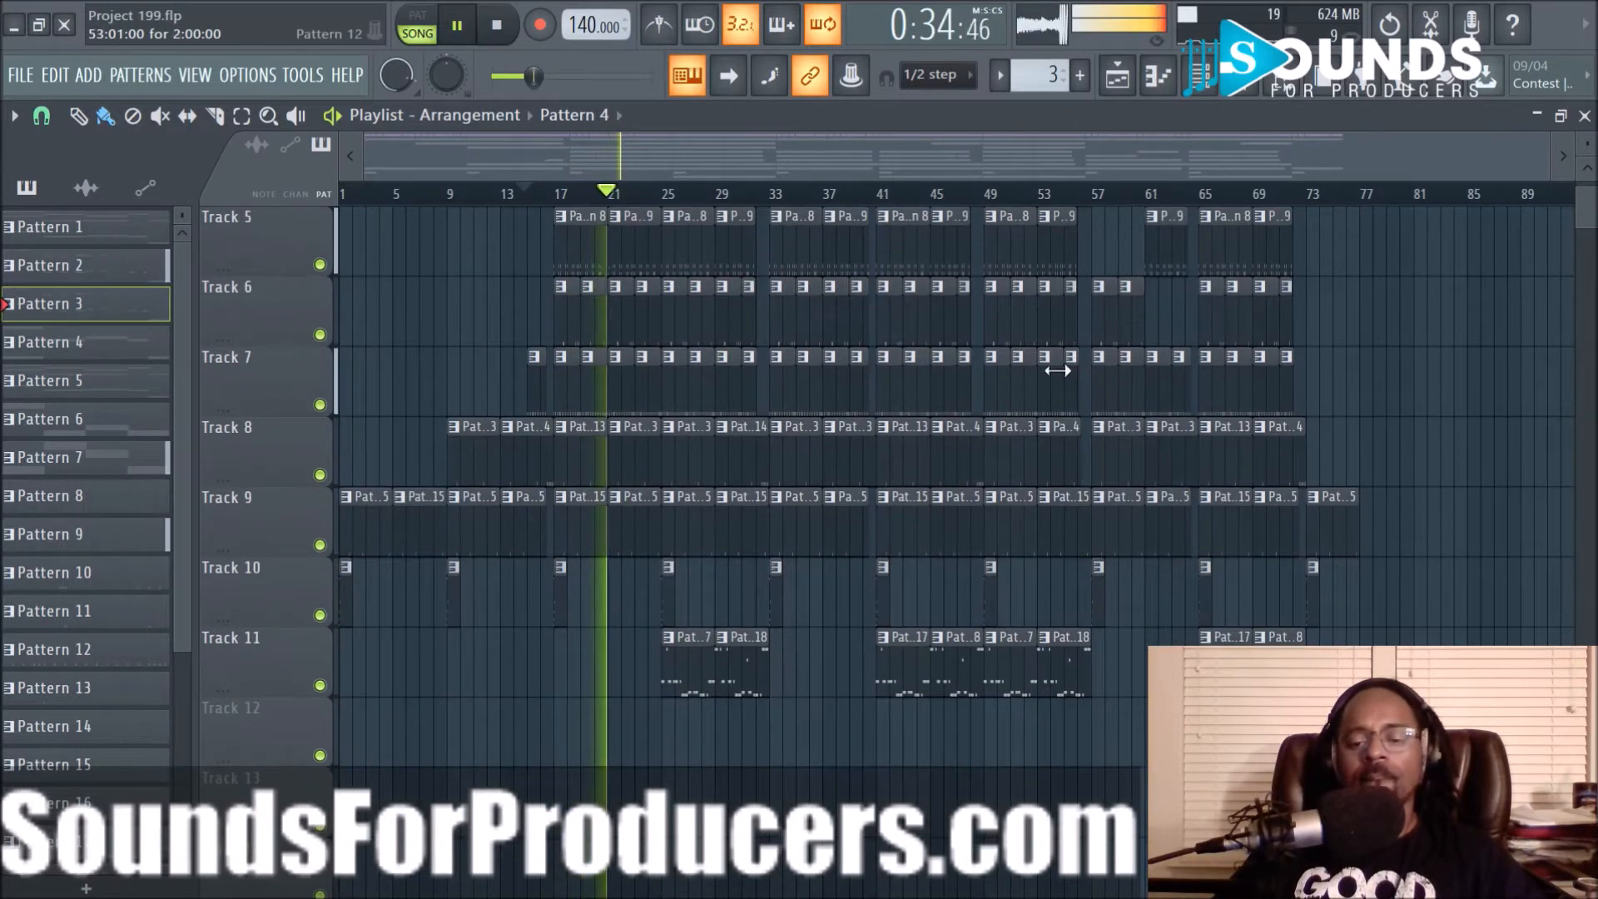
left_click_drag(1010, 729, 1394, 125)
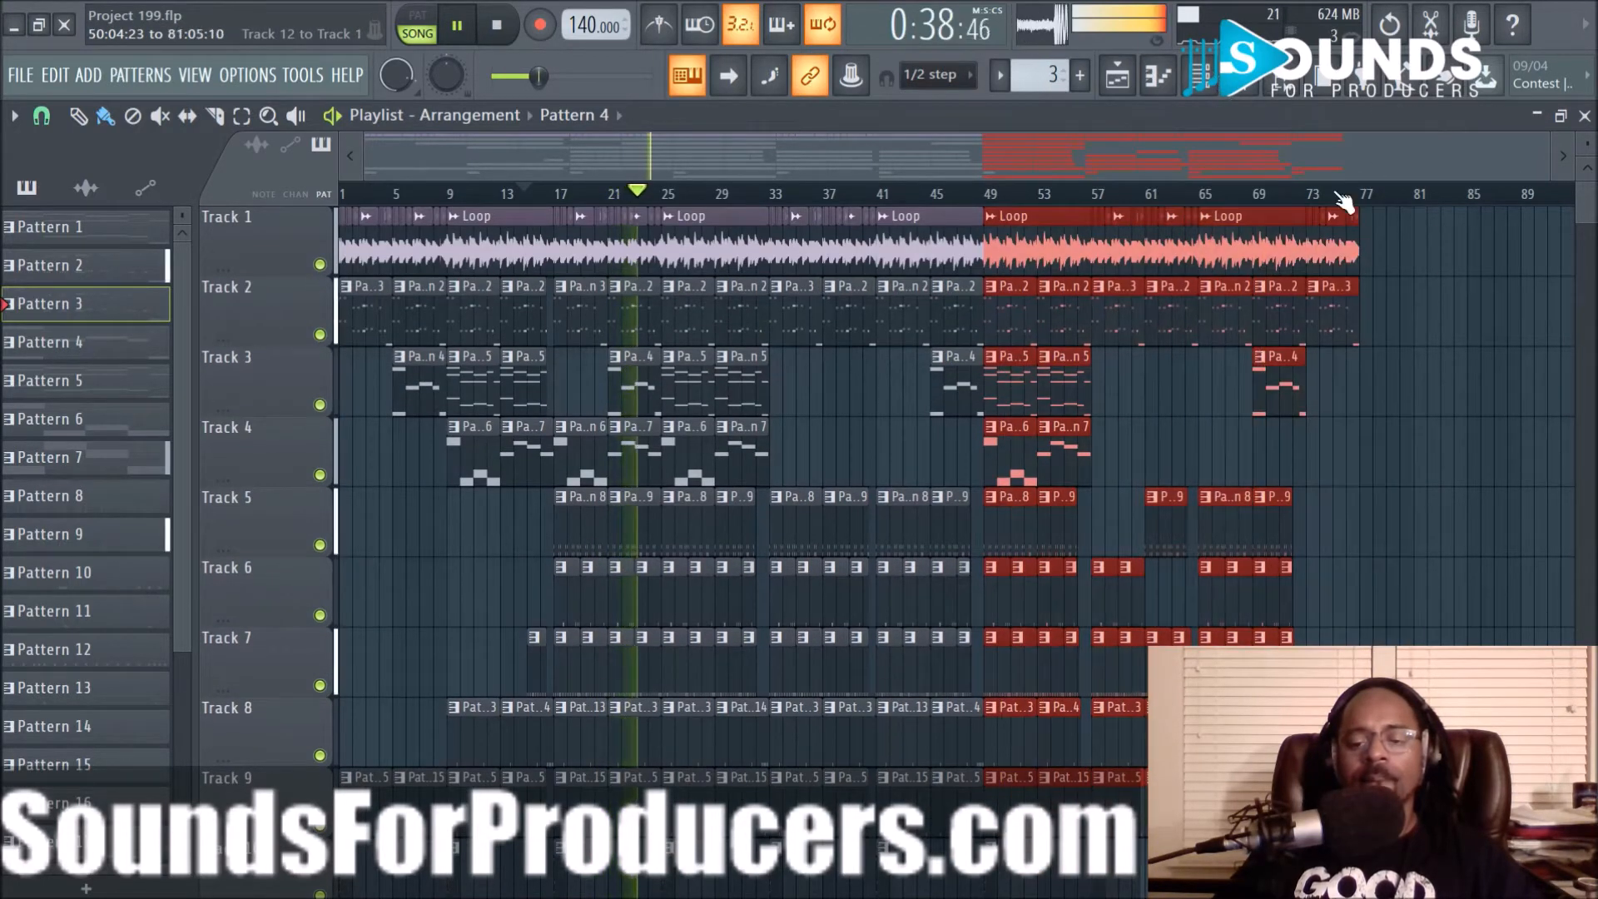
scroll(1007, 657, "down", 3)
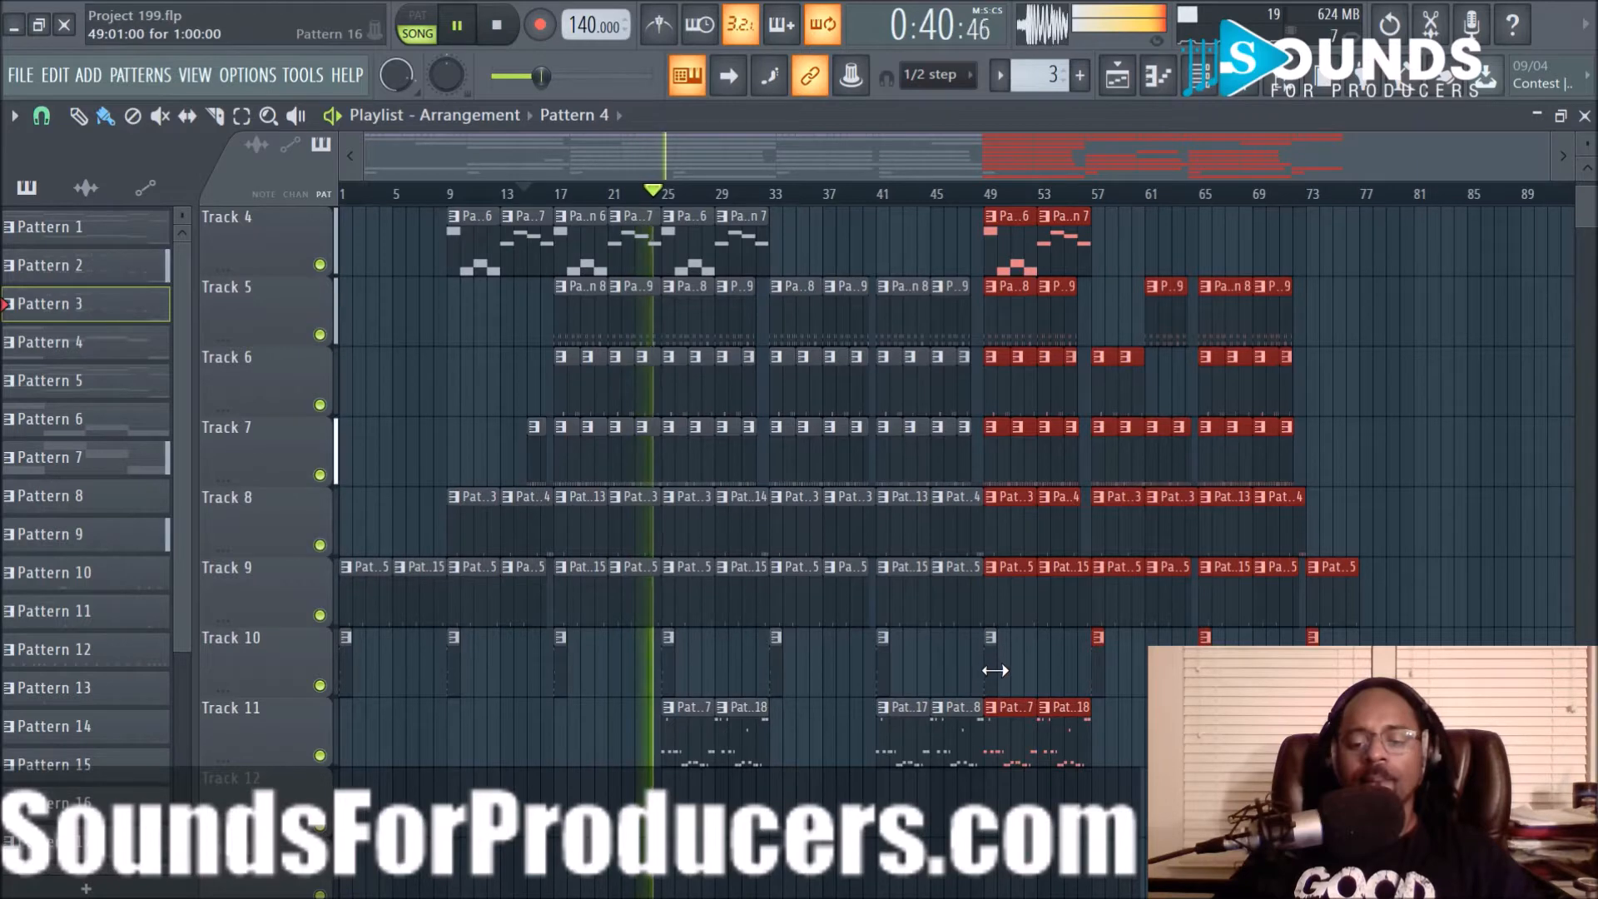
scroll(1082, 499, "up", 3)
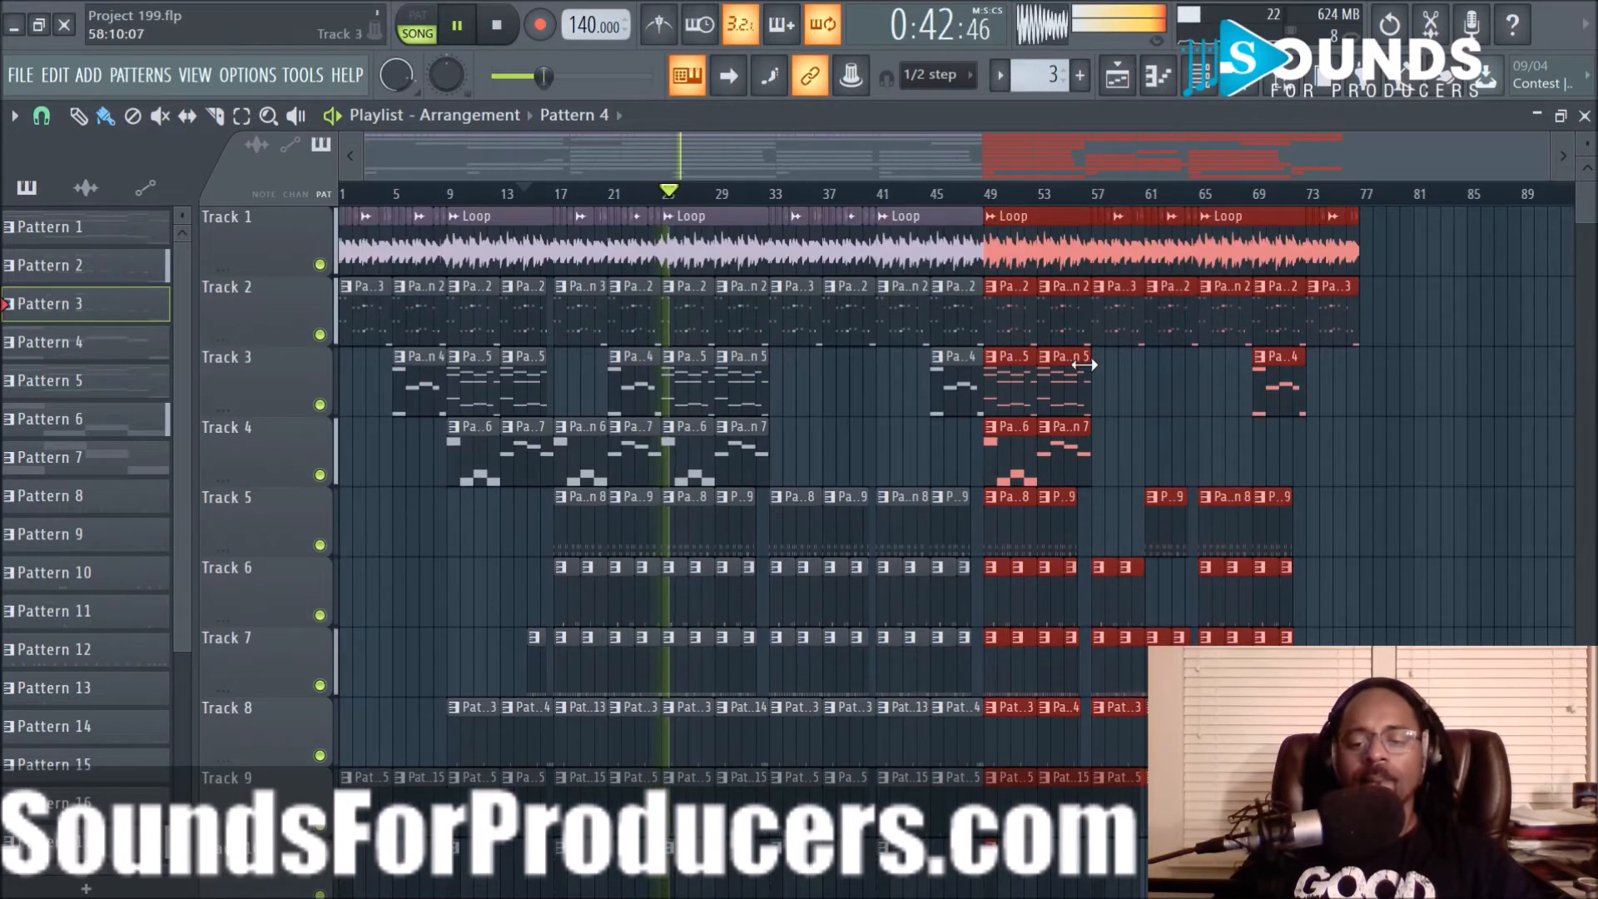
left_click_drag(1020, 249, 1127, 260)
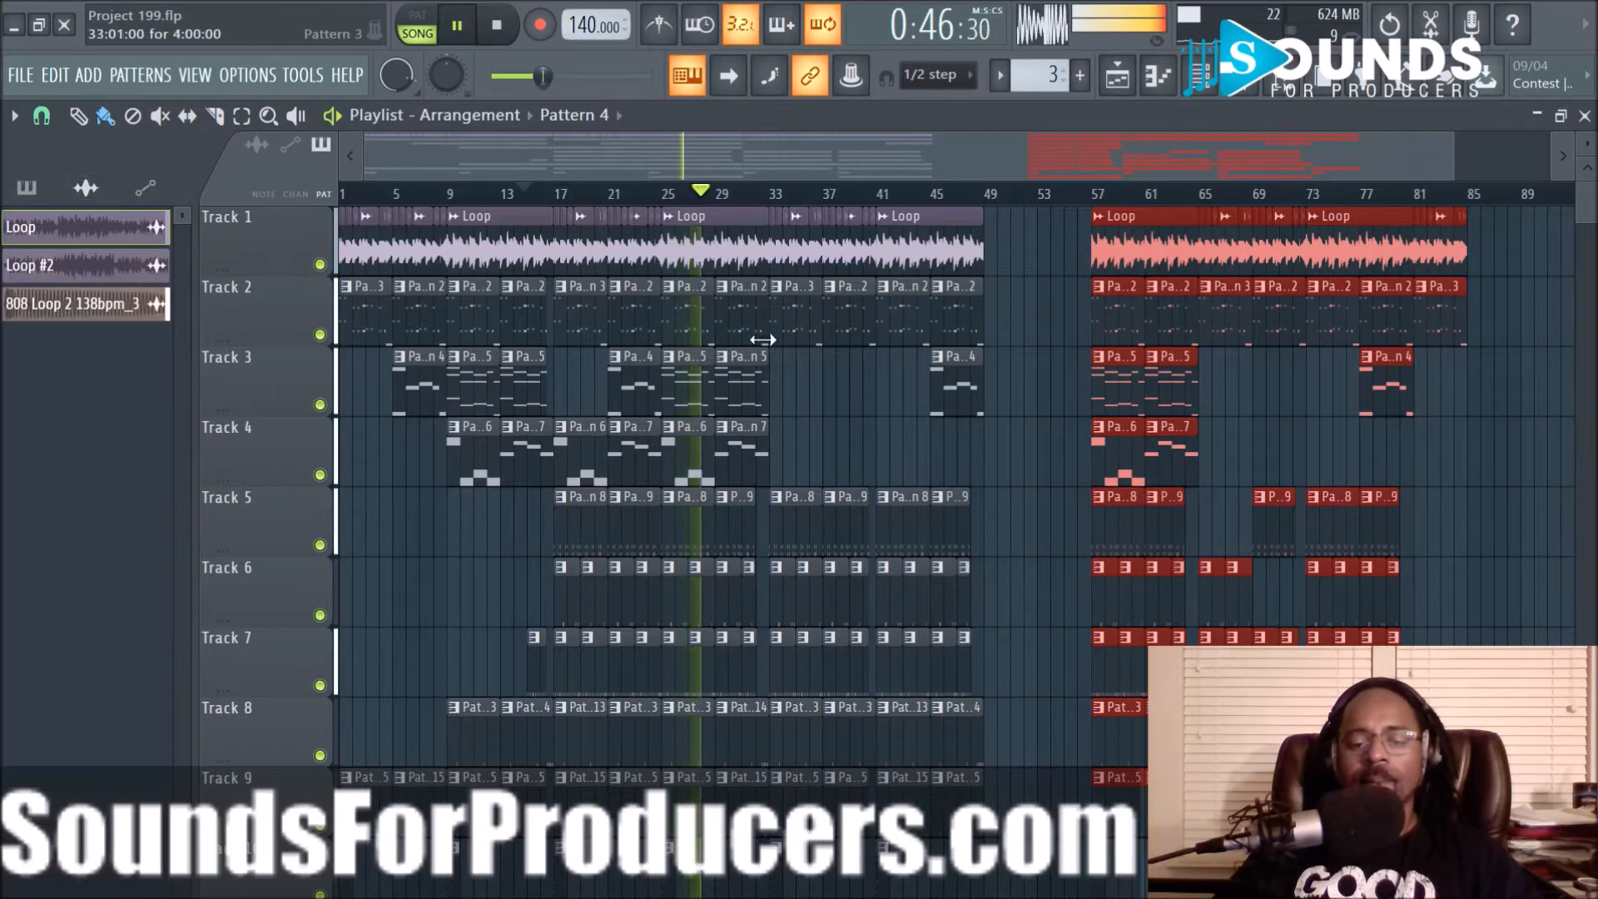
Copy the 8-bar section at bars 17 to 24 on all tracks into the gap at bar 49, and deselect the clips
left_click(51, 118)
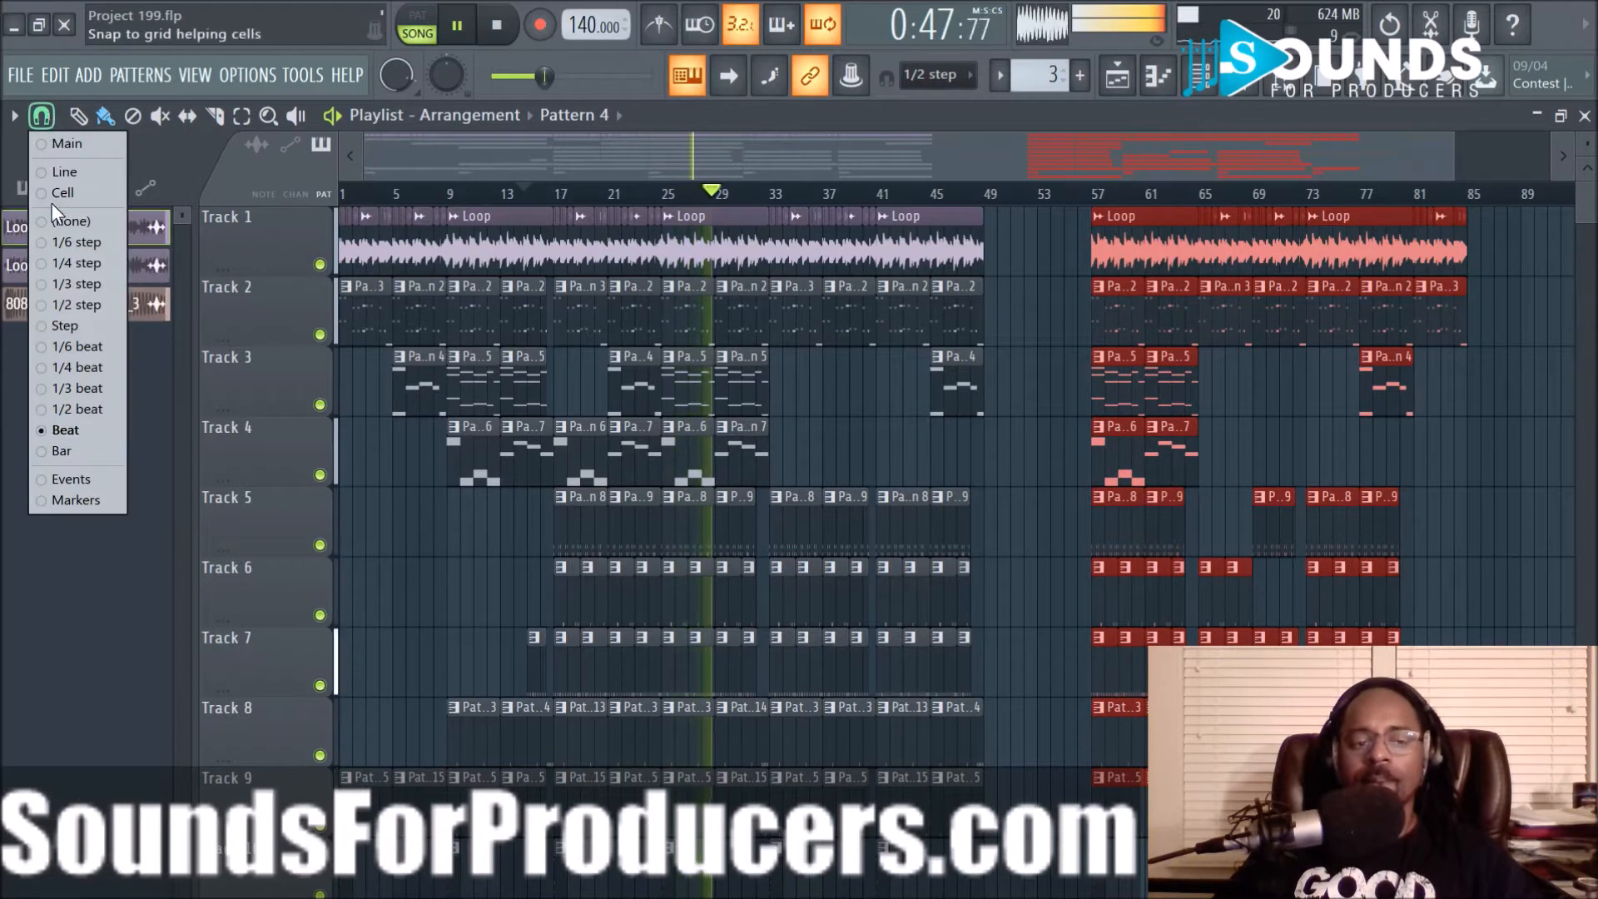
left_click(88, 439)
scroll(733, 522, "down", 3)
scroll(732, 523, "down", 1)
left_click(591, 703, "ctrl")
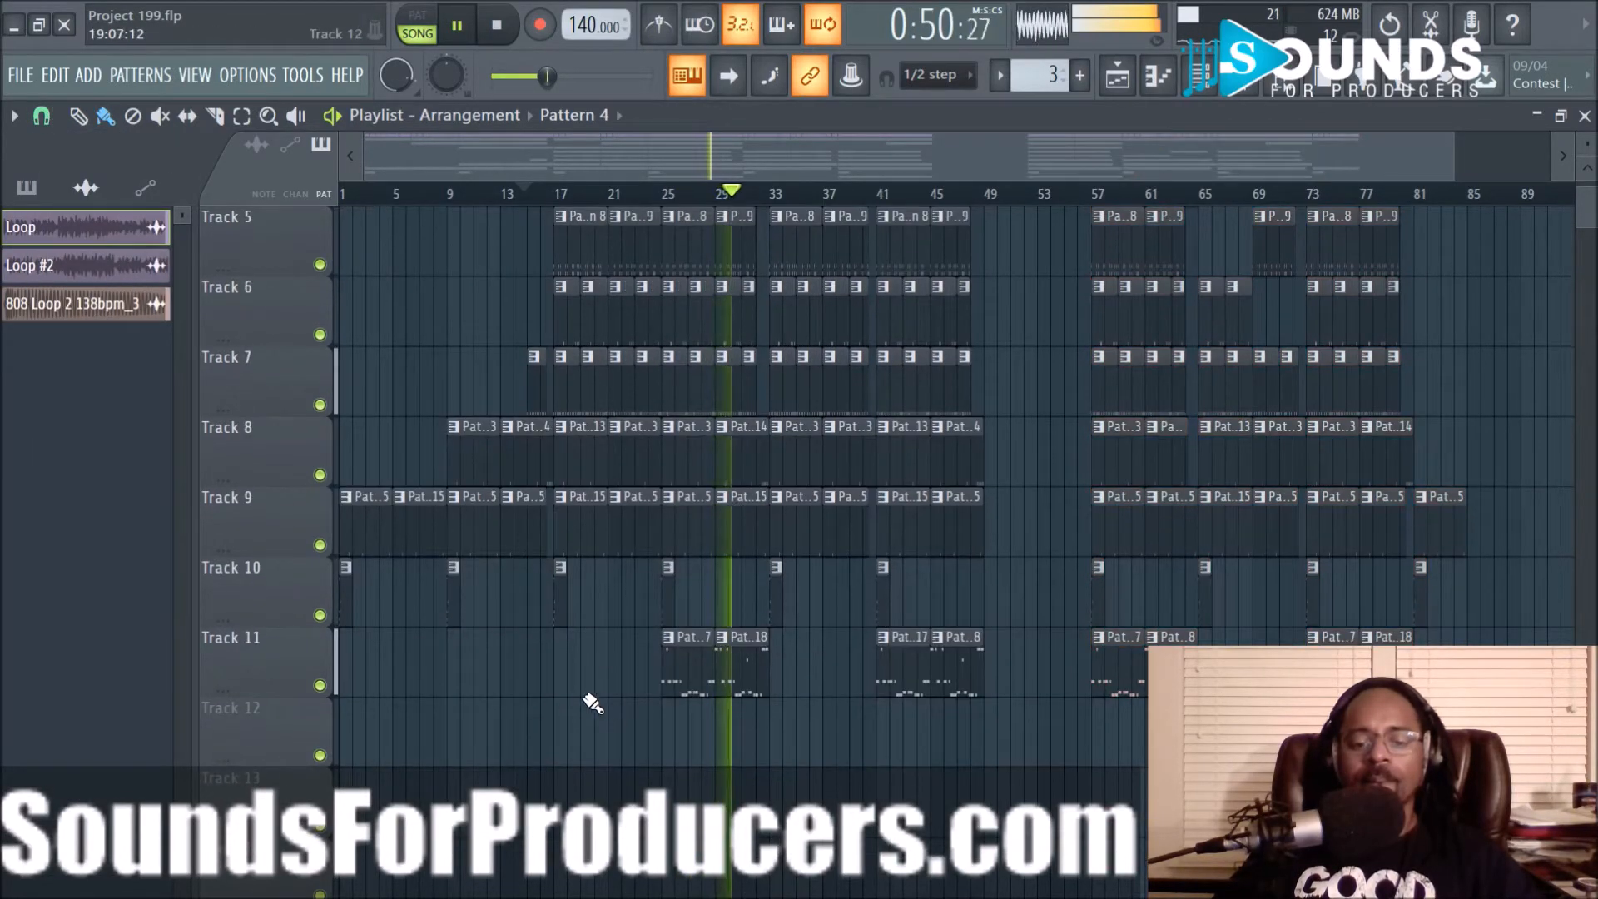
left_click_drag(564, 681, 663, 145)
scroll(576, 196, "up", 4)
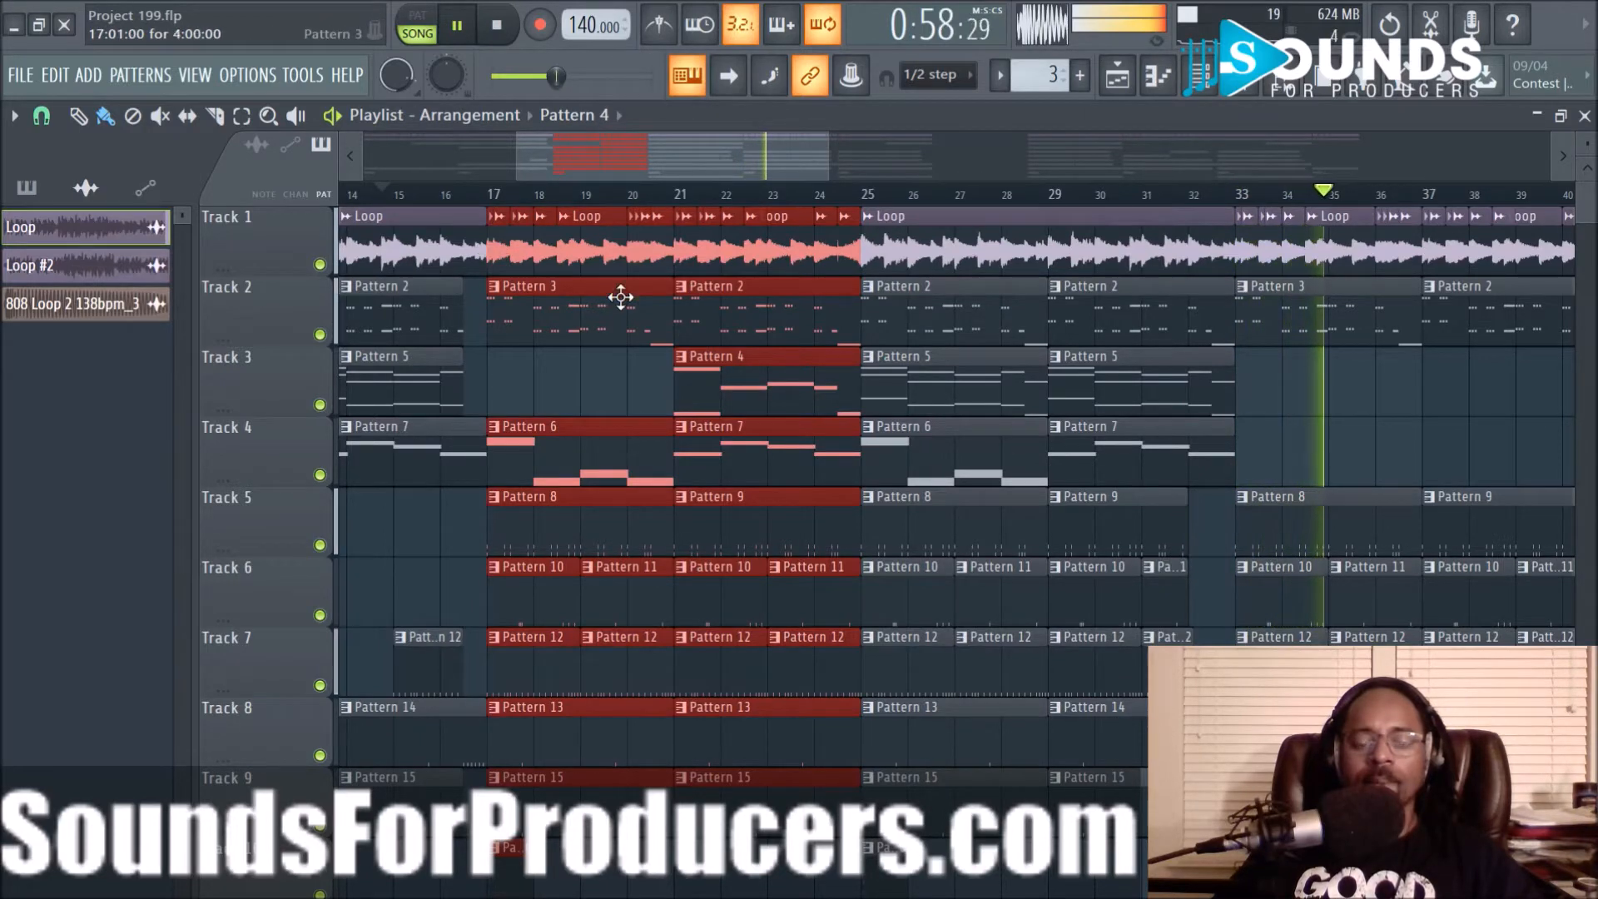
scroll(632, 348, "down", 3)
scroll(633, 348, "up", 3)
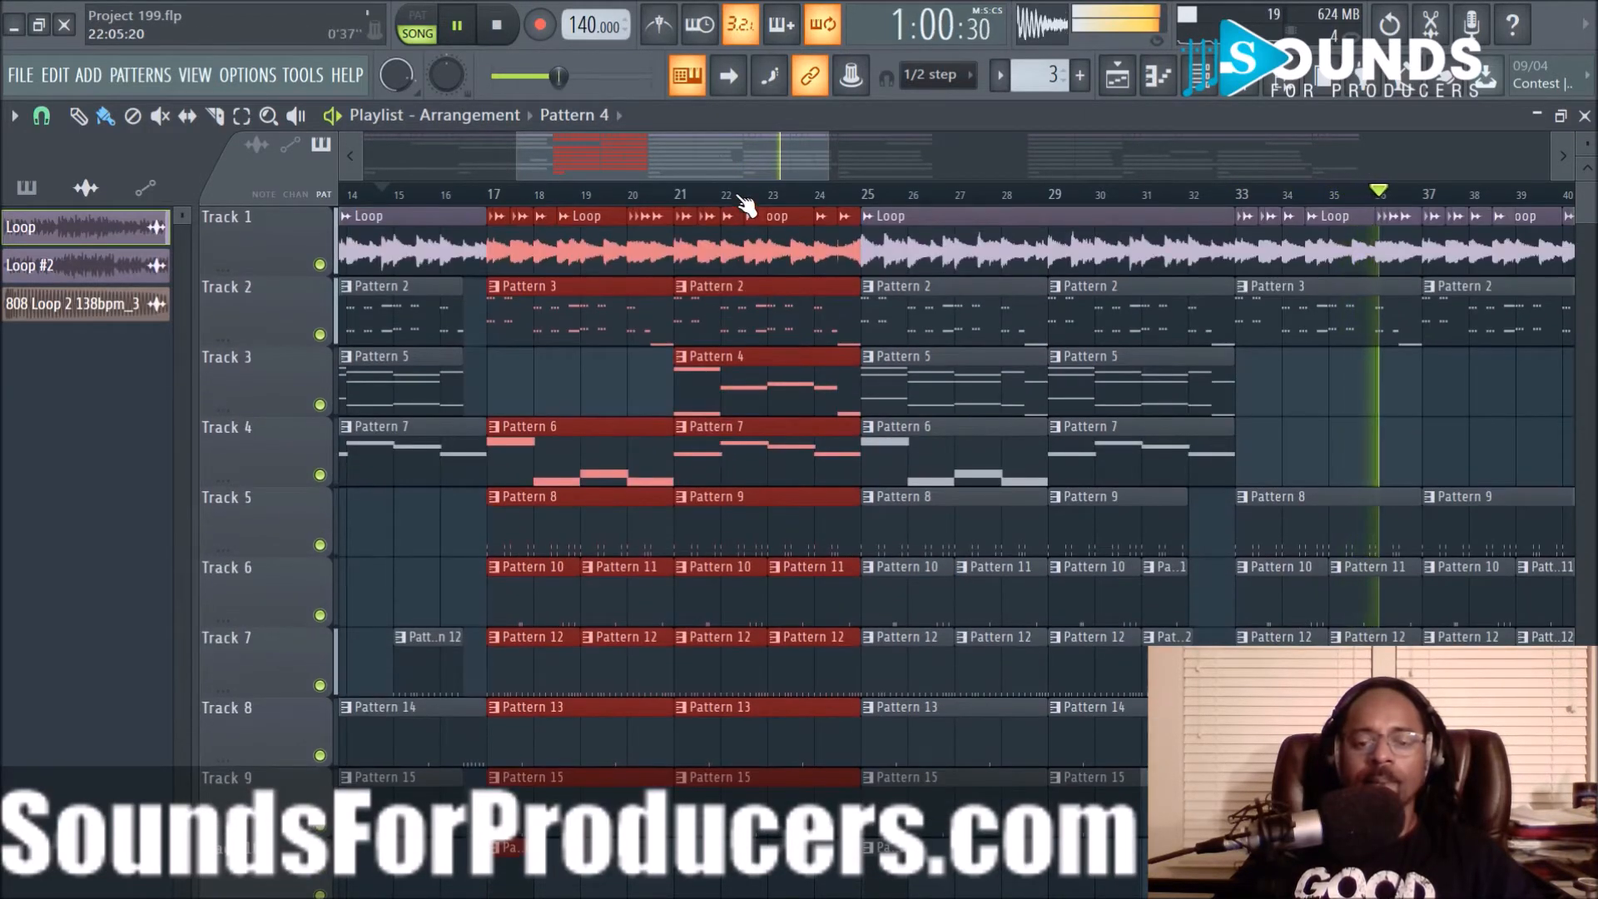
scroll(737, 193, "down", 3)
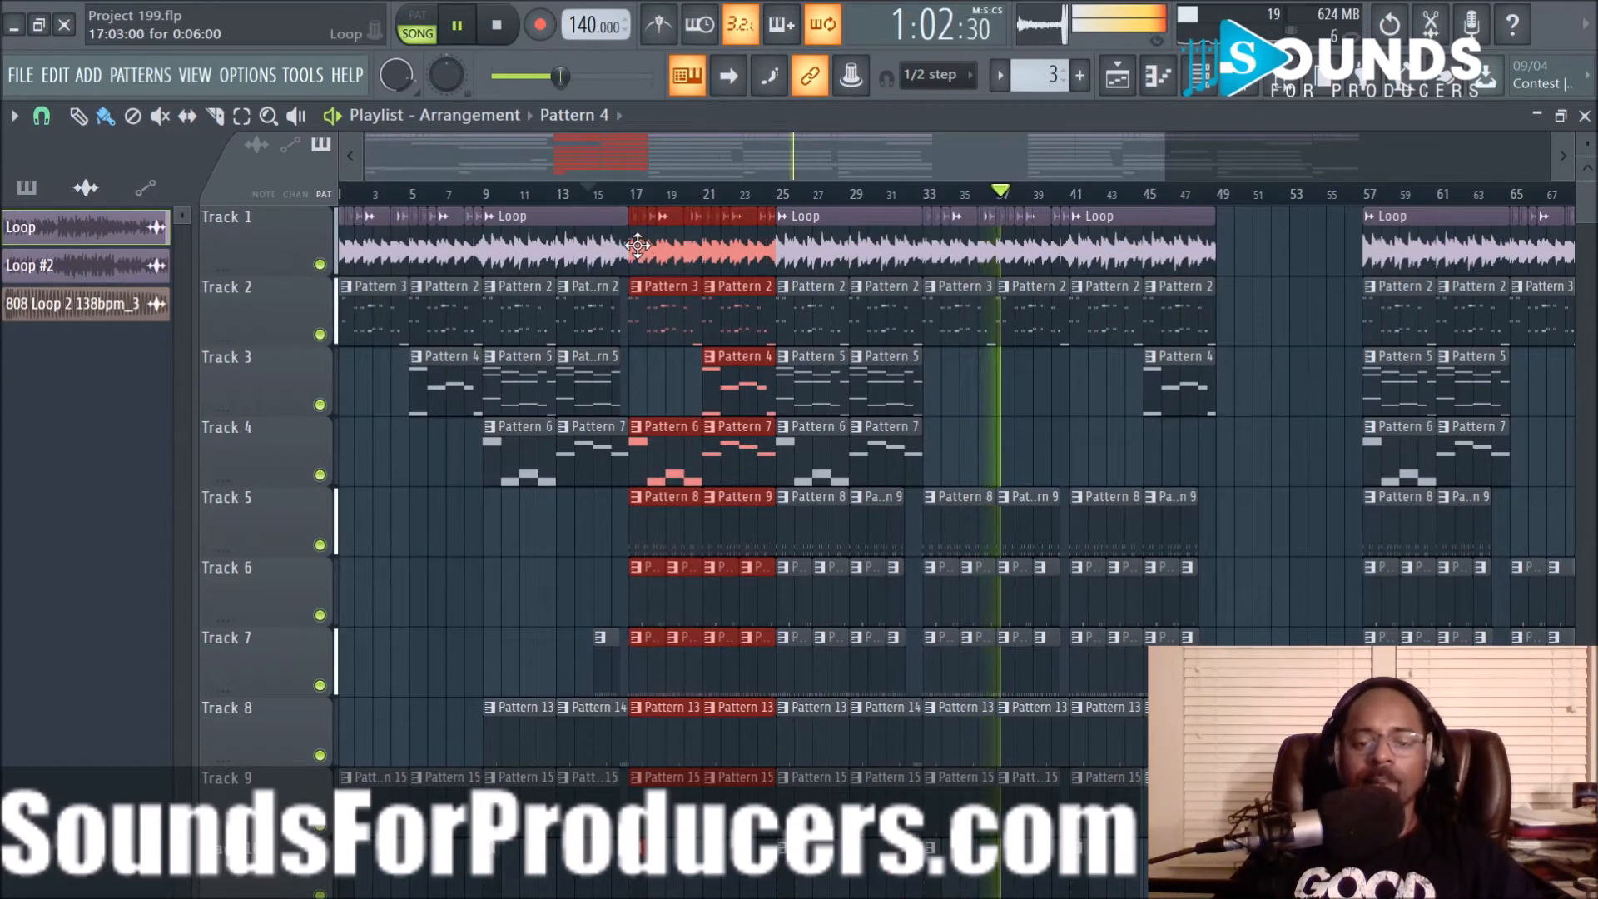
left_click_drag(637, 245, 1233, 265)
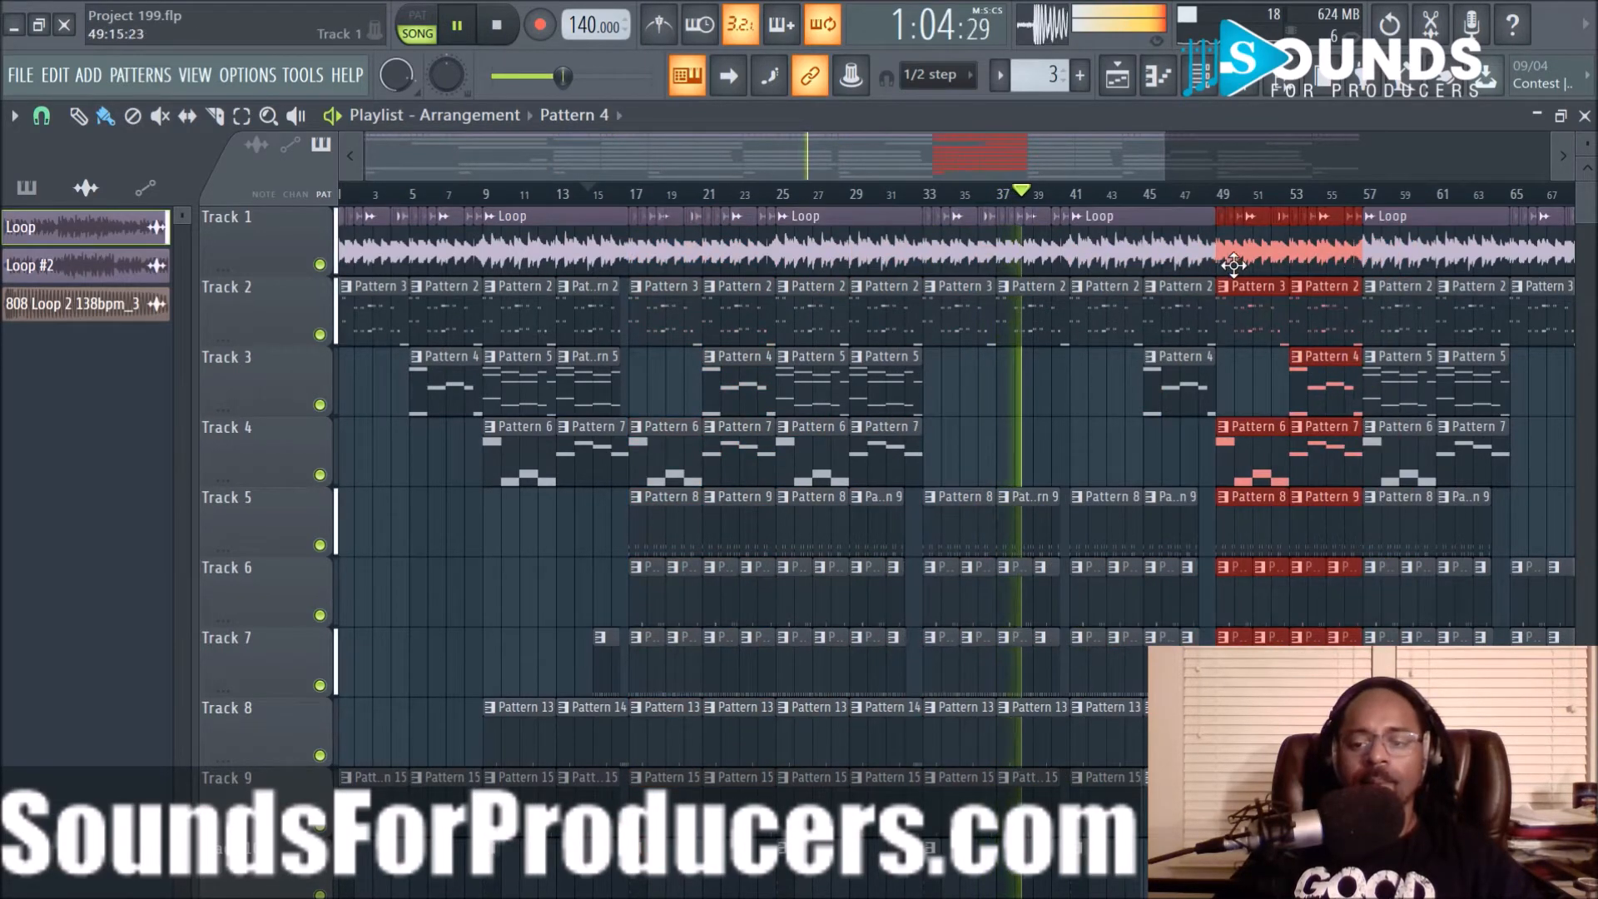
left_click_drag(1094, 167, 1301, 168)
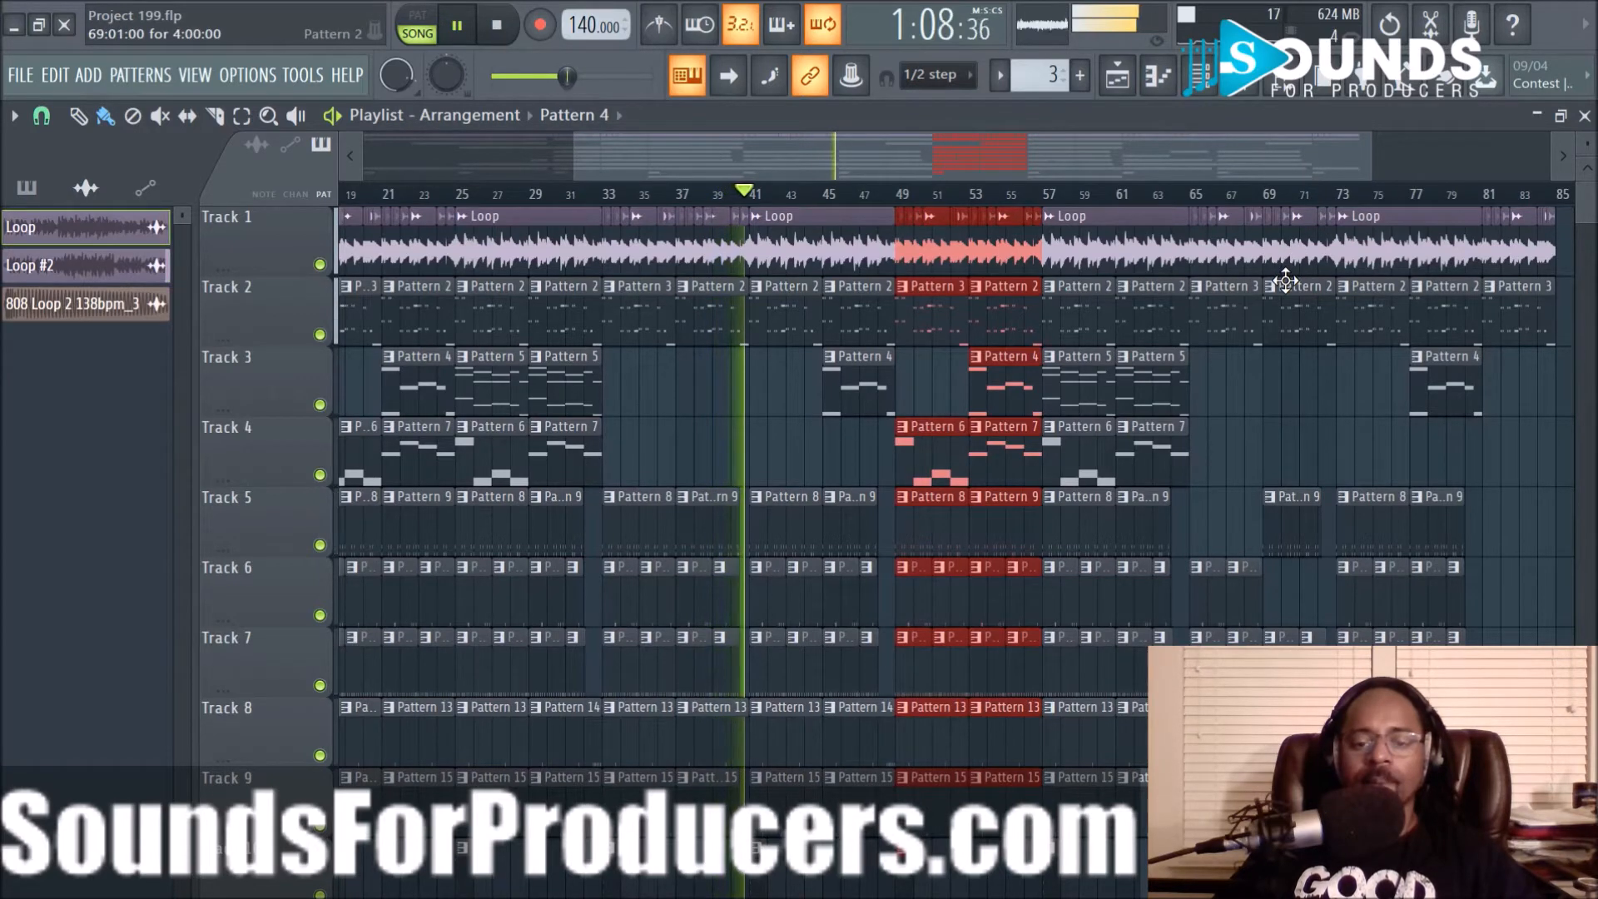
left_click(1293, 372)
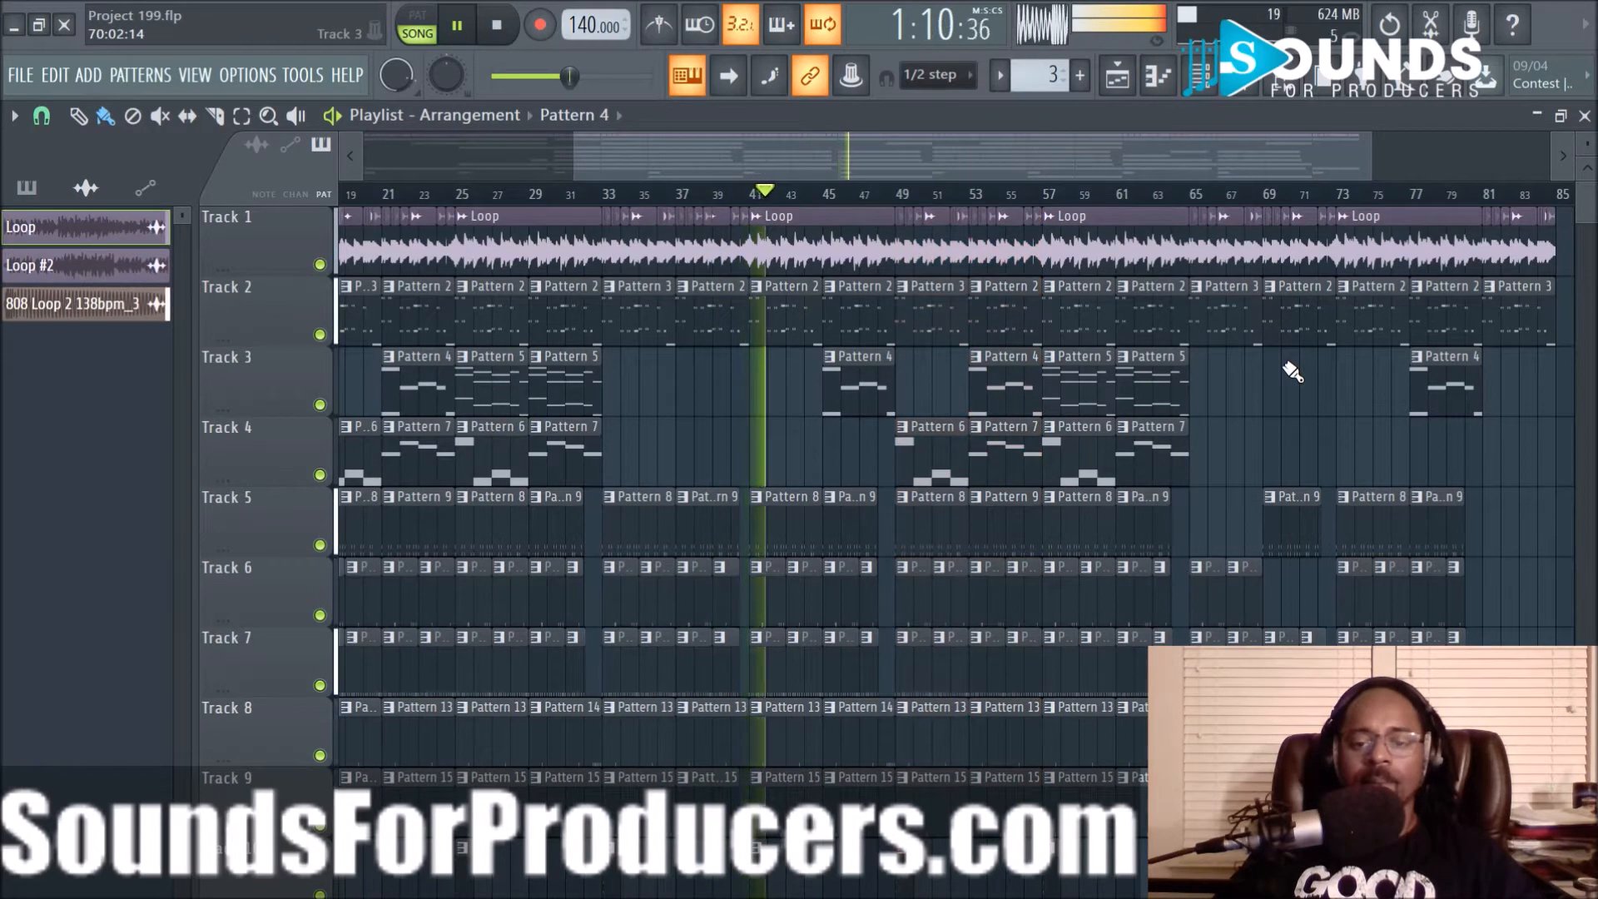
Play the arrangement from about bar 32 to check the inserted section at bar 49, and review all tracks toward the end
scroll(1292, 372, "down", 2)
scroll(1292, 372, "up", 2)
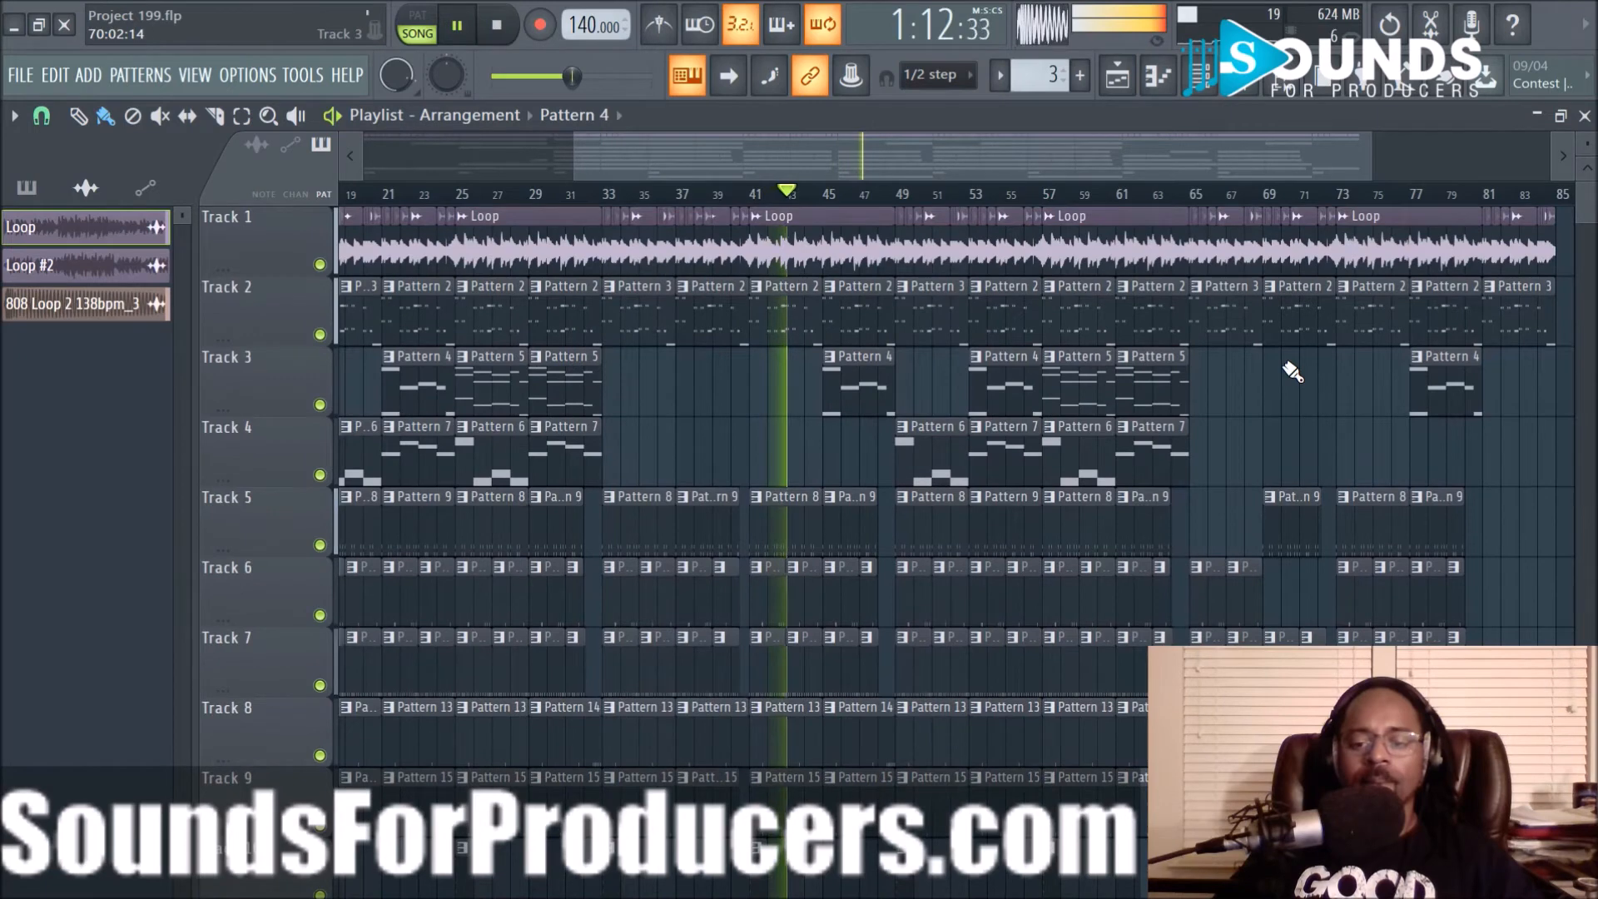
key("space")
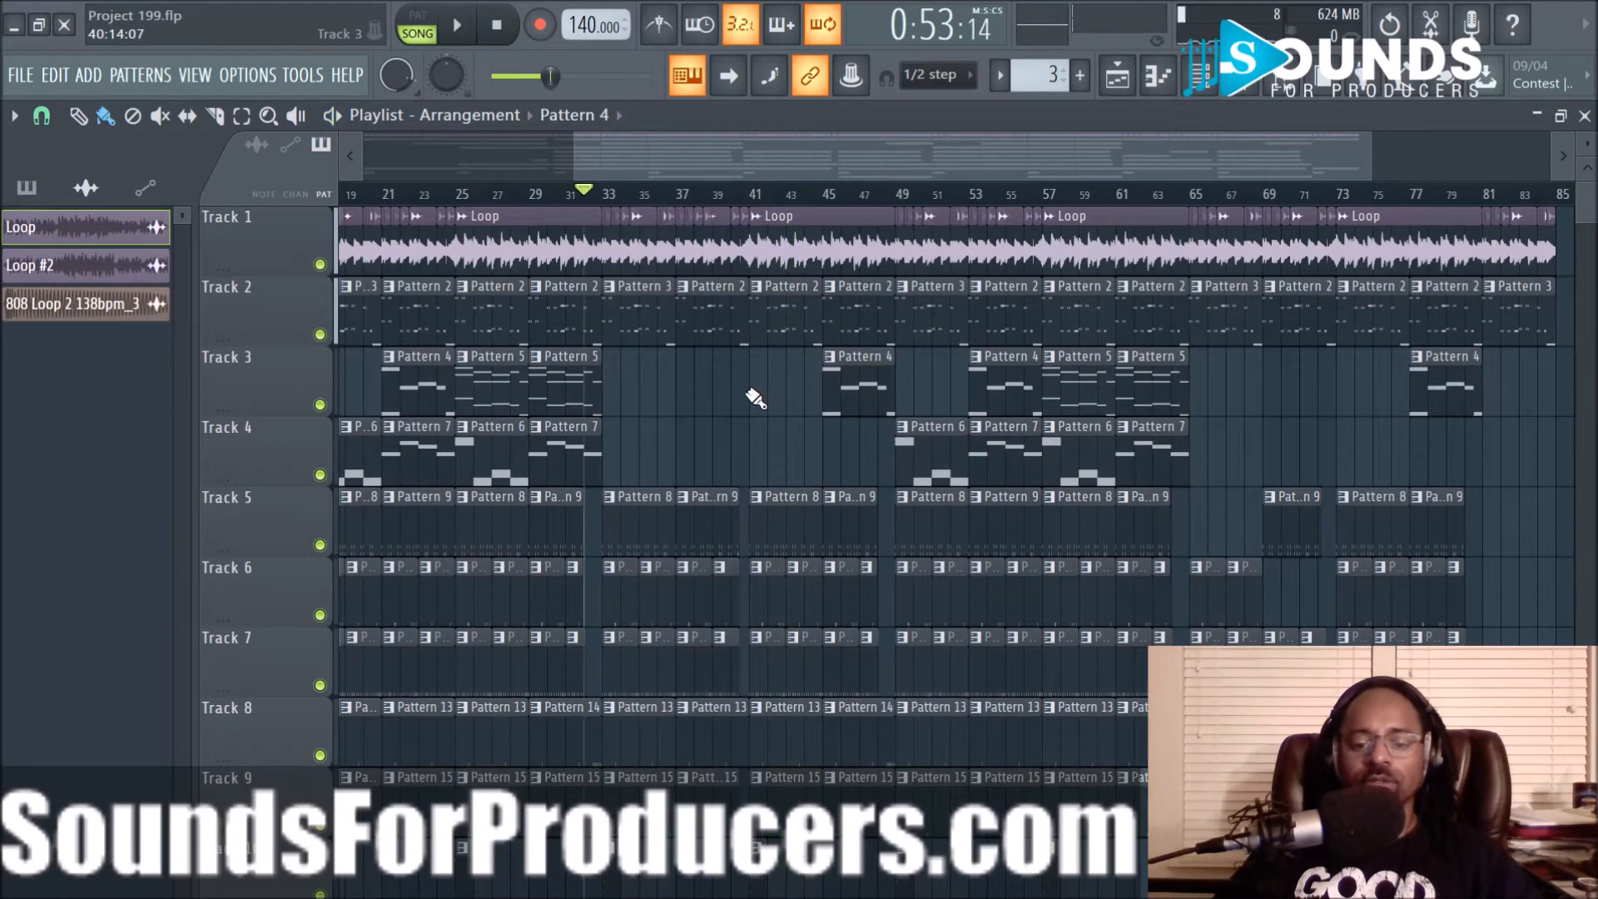
key("space")
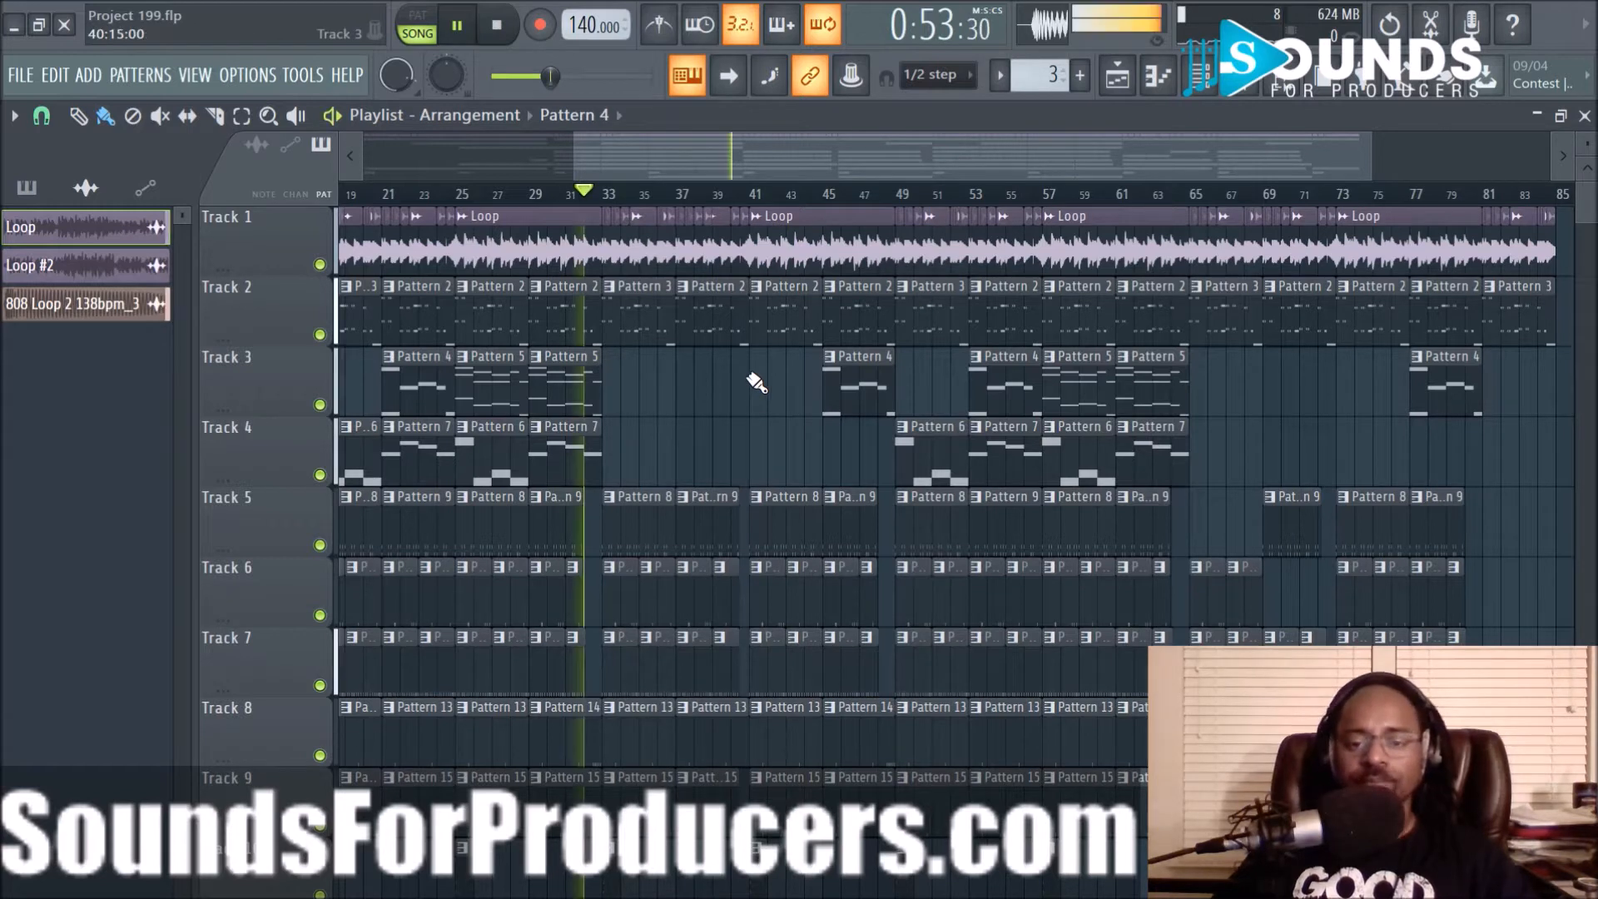
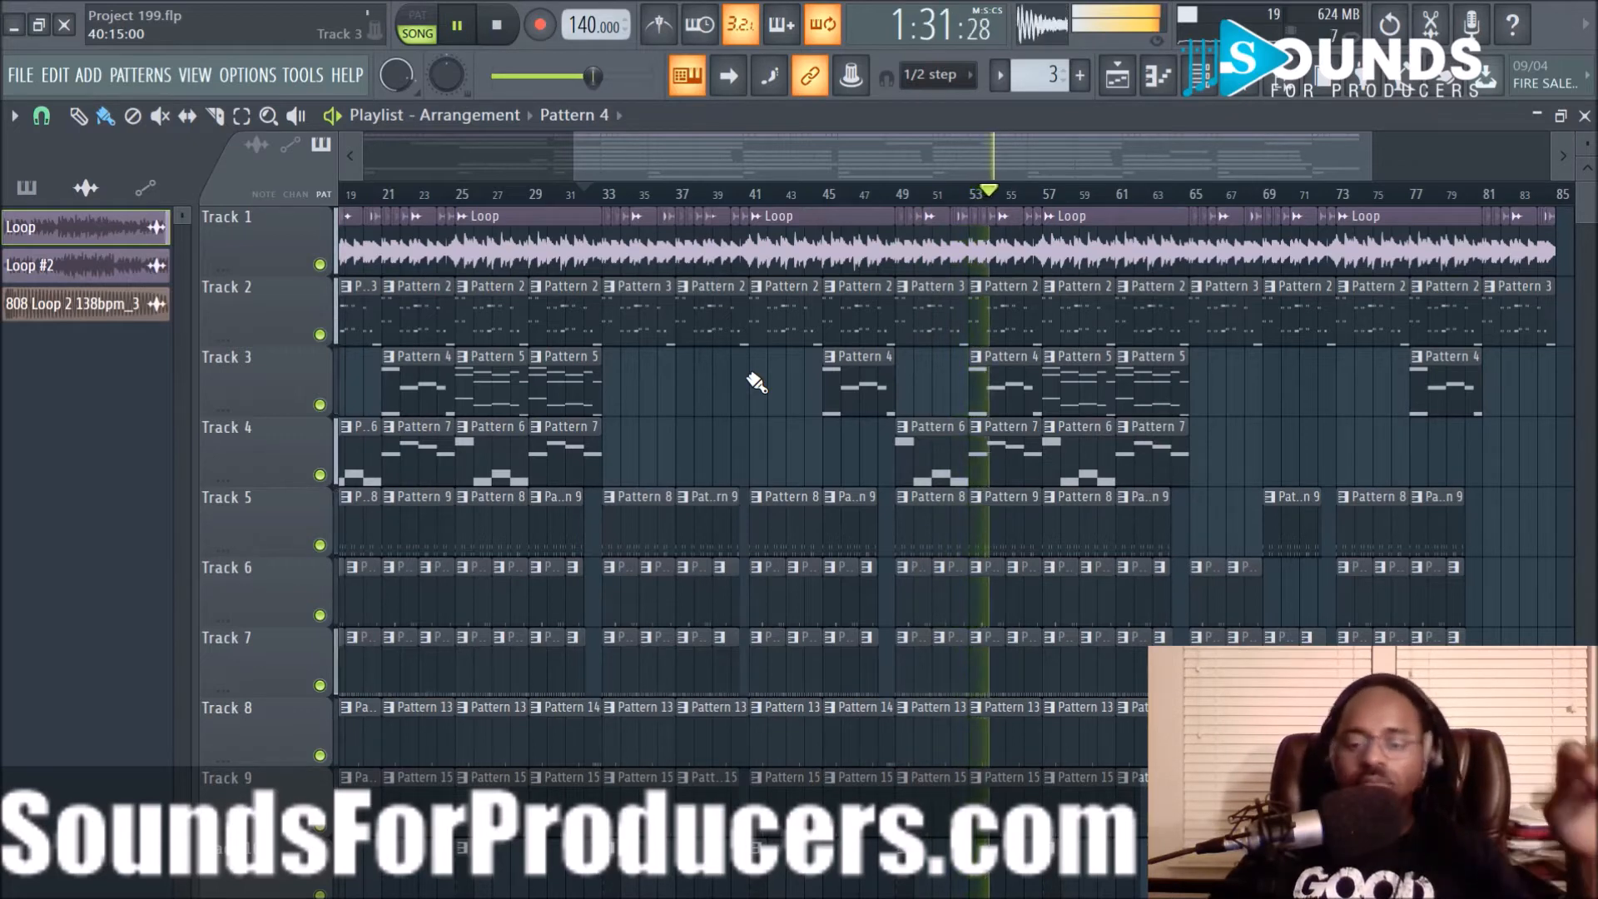
left_click_drag(881, 137, 1019, 151)
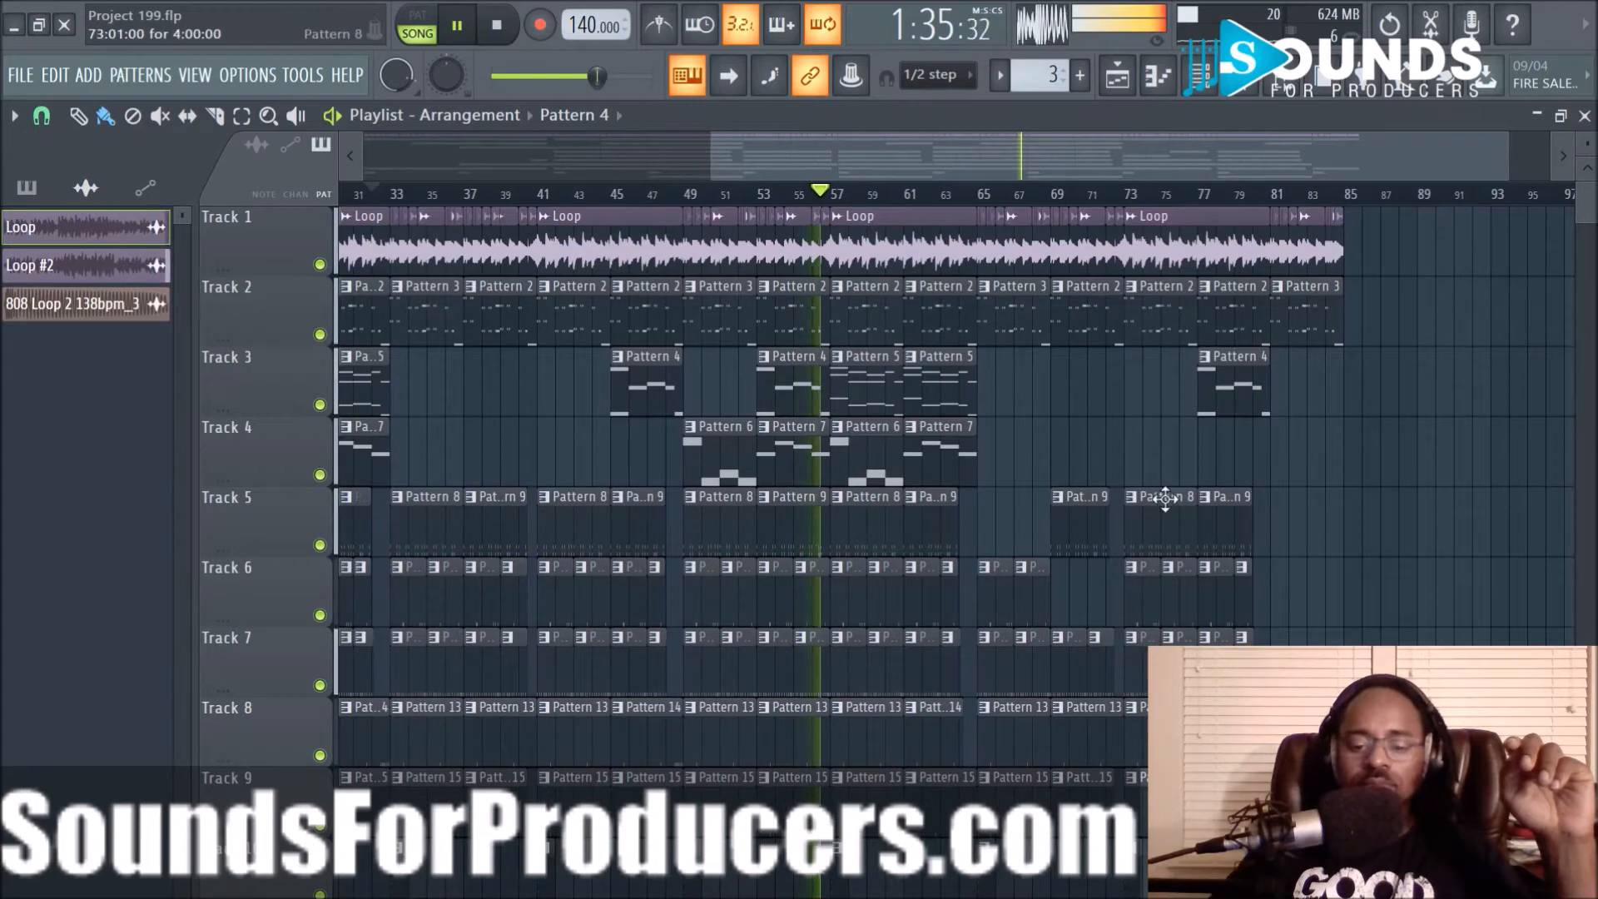
scroll(1499, 583, "down", 4)
scroll(1444, 570, "up", 4)
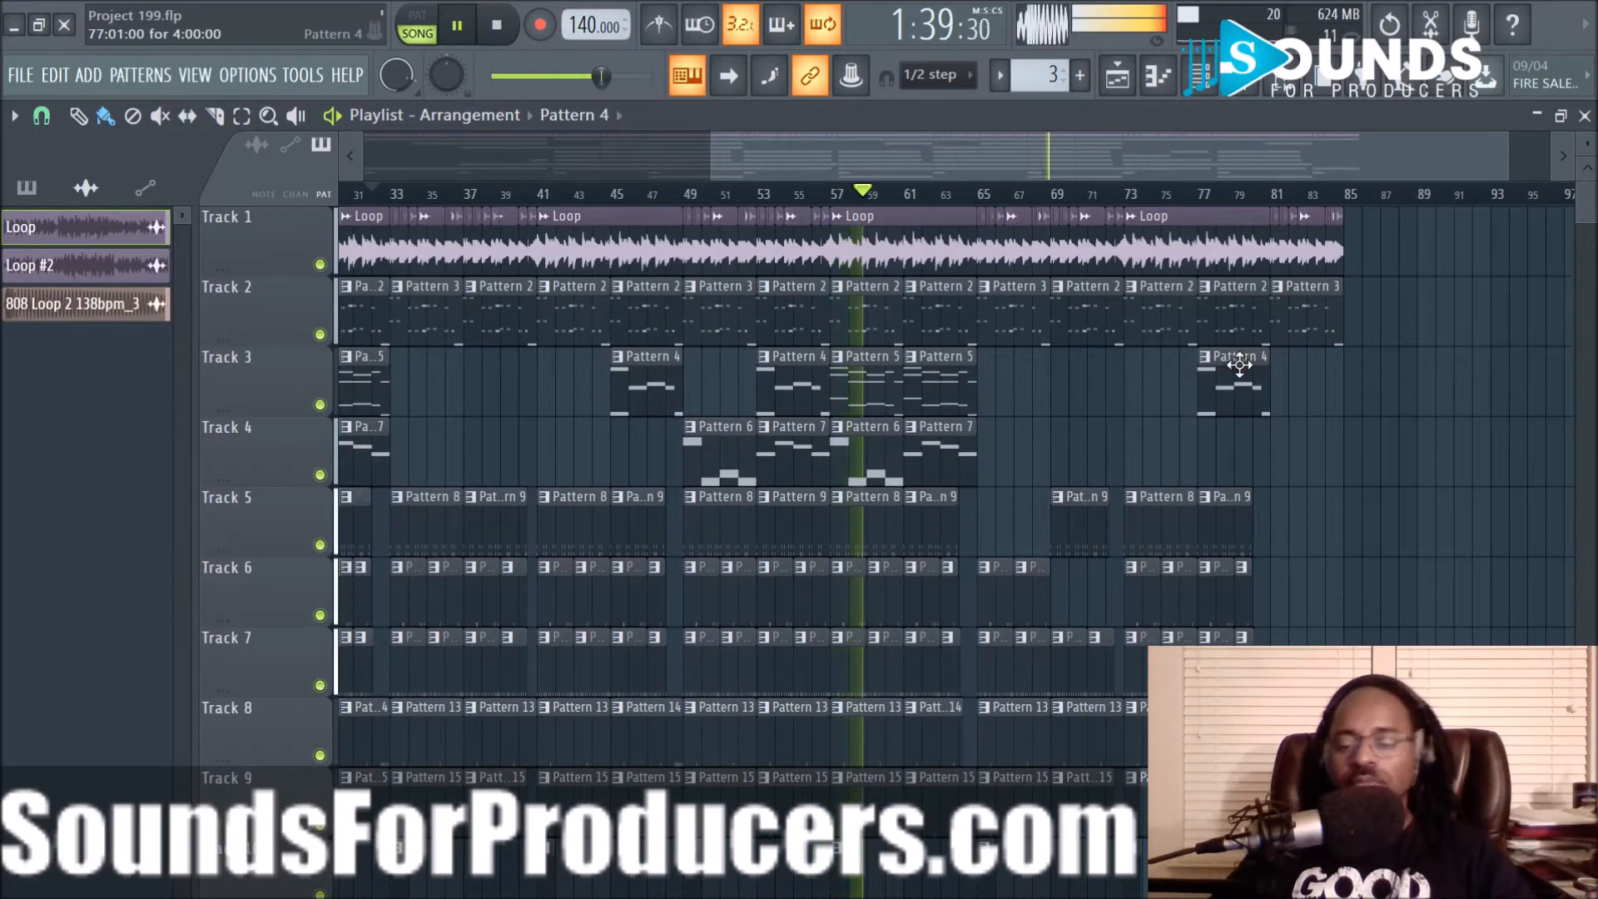
Select the clips on all tracks from bar 49 to bar 64 and copy them to the end of the song at bar 85
scroll(812, 478, "down", 2)
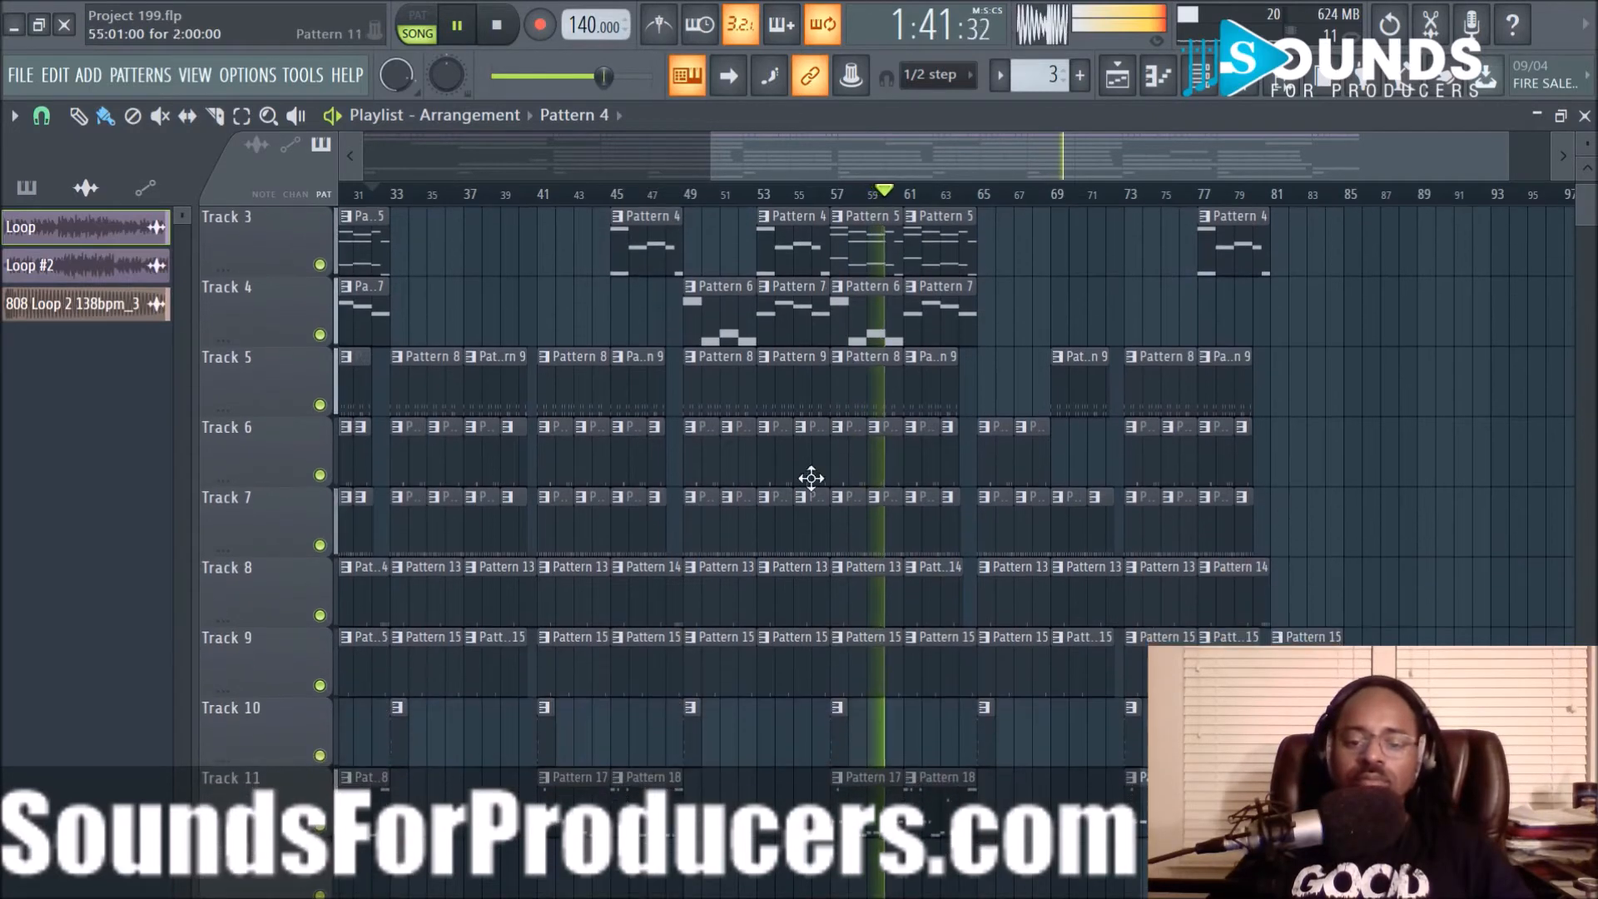
left_click_drag(693, 759, 961, 138)
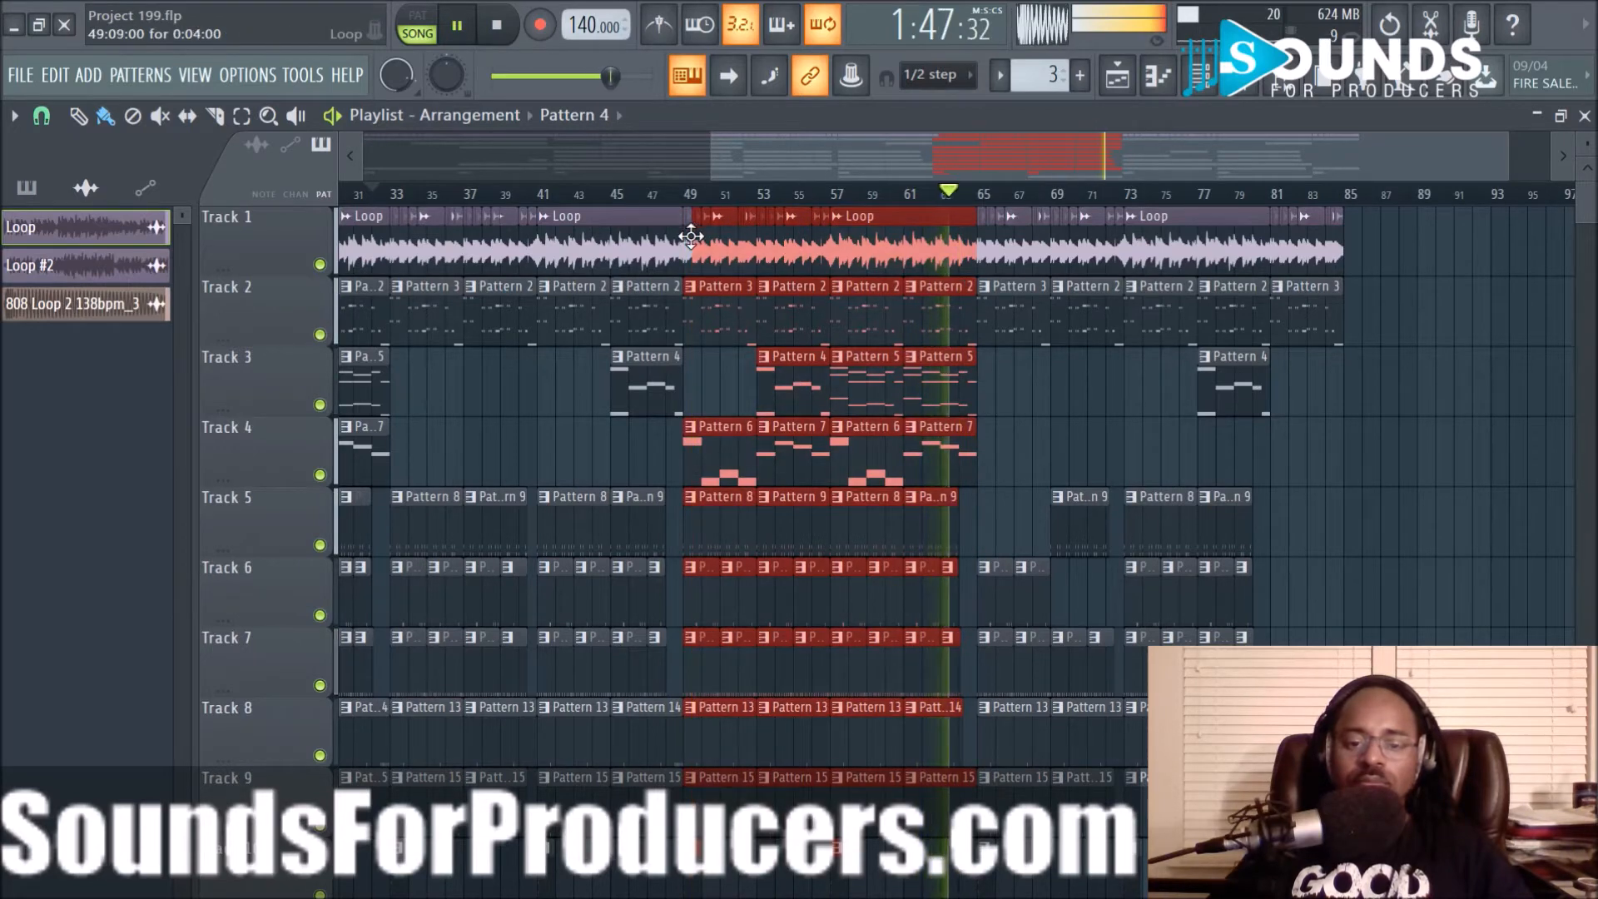
scroll(687, 240, "up", 4)
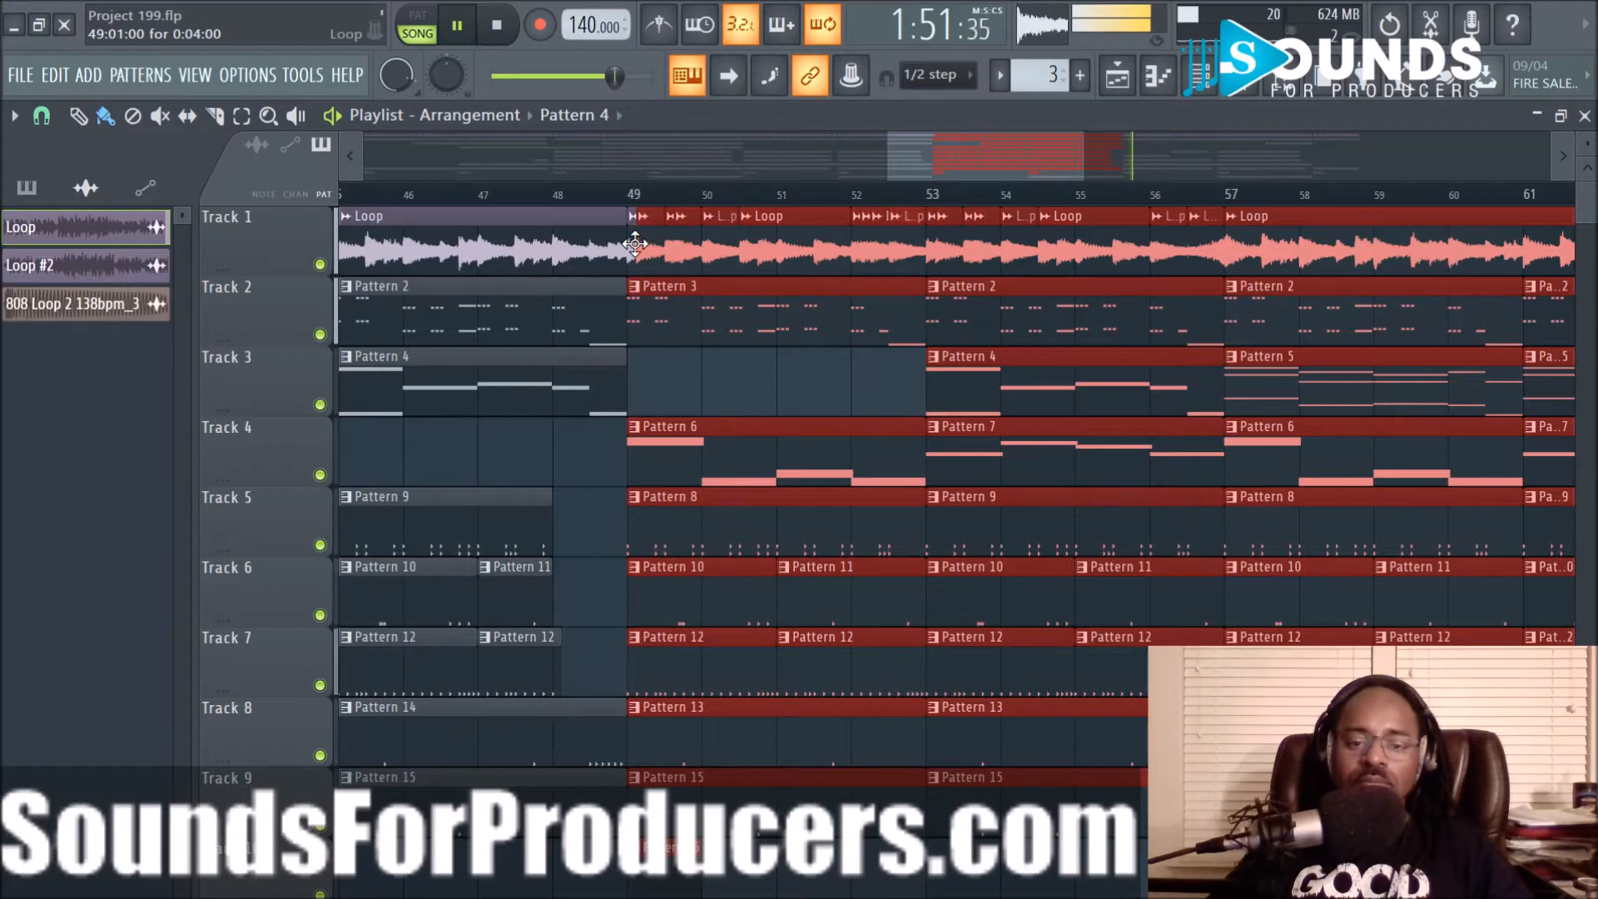
scroll(762, 220, "down", 4)
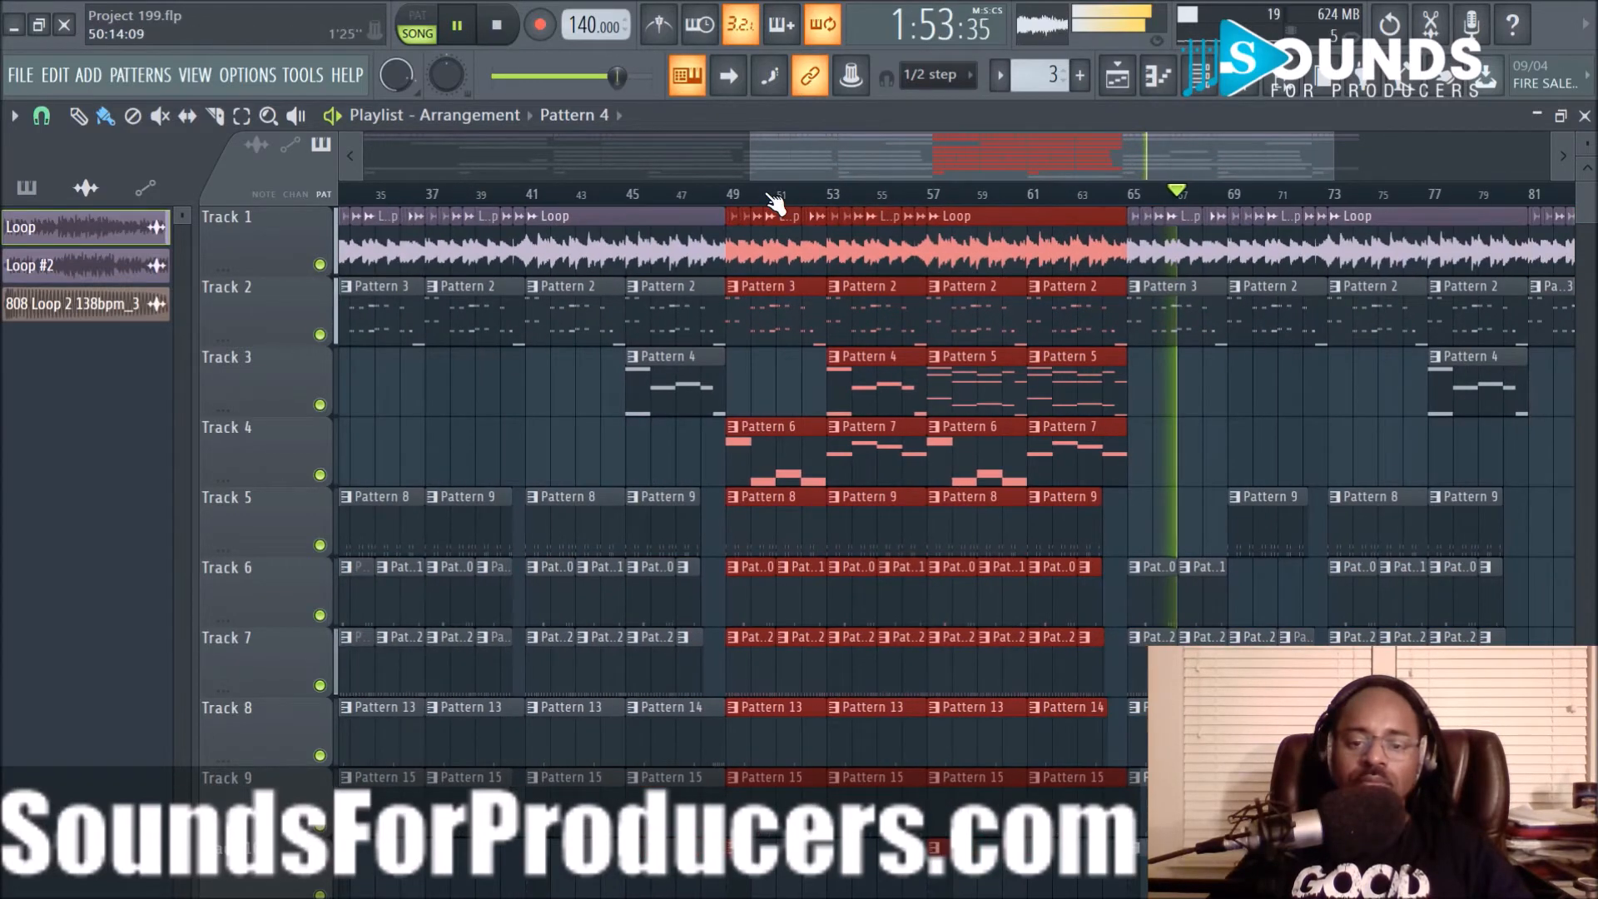
left_click_drag(748, 243, 1433, 293)
Play from about bar 68, and replay from bar 65 to check the stripped-down section
left_click_drag(1029, 200, 986, 193)
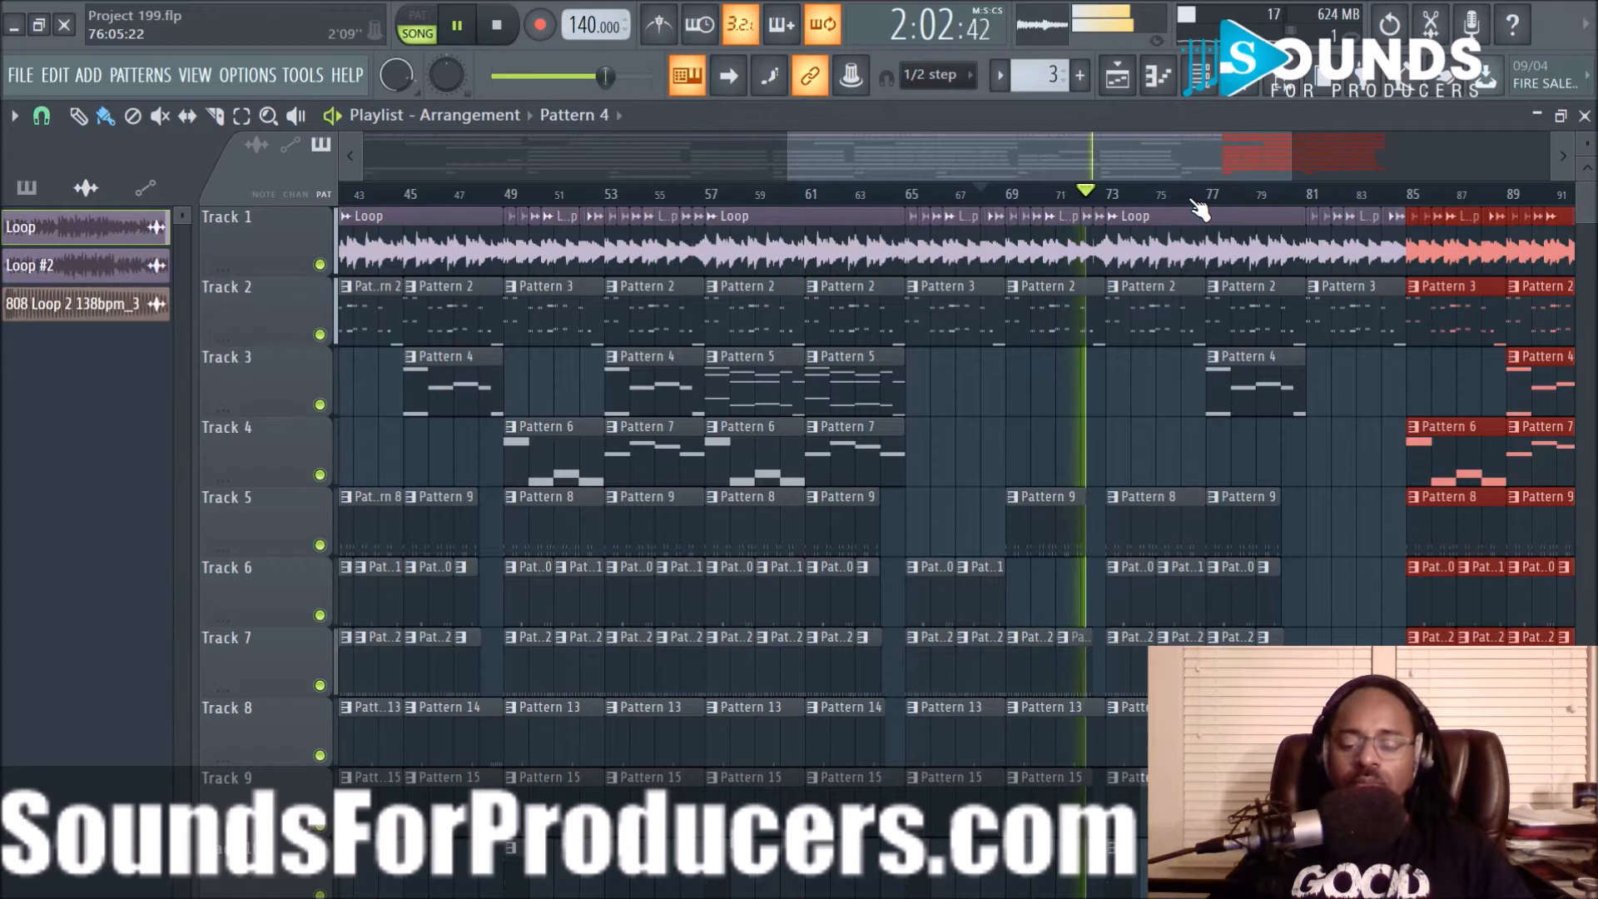
key("space")
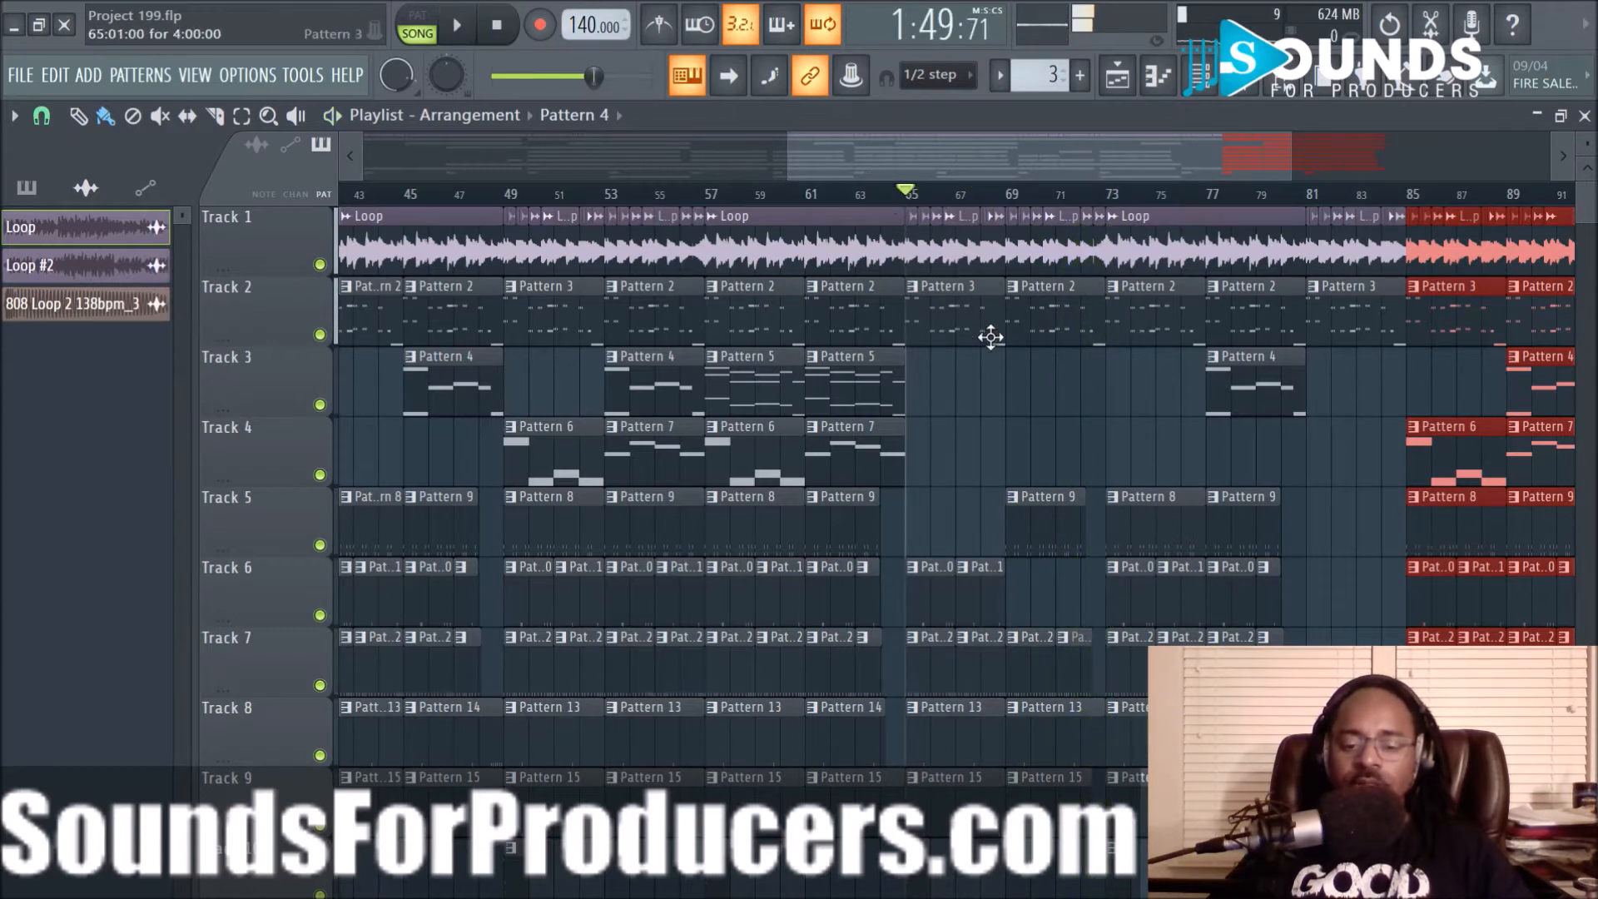
scroll(1012, 204, "up", 5)
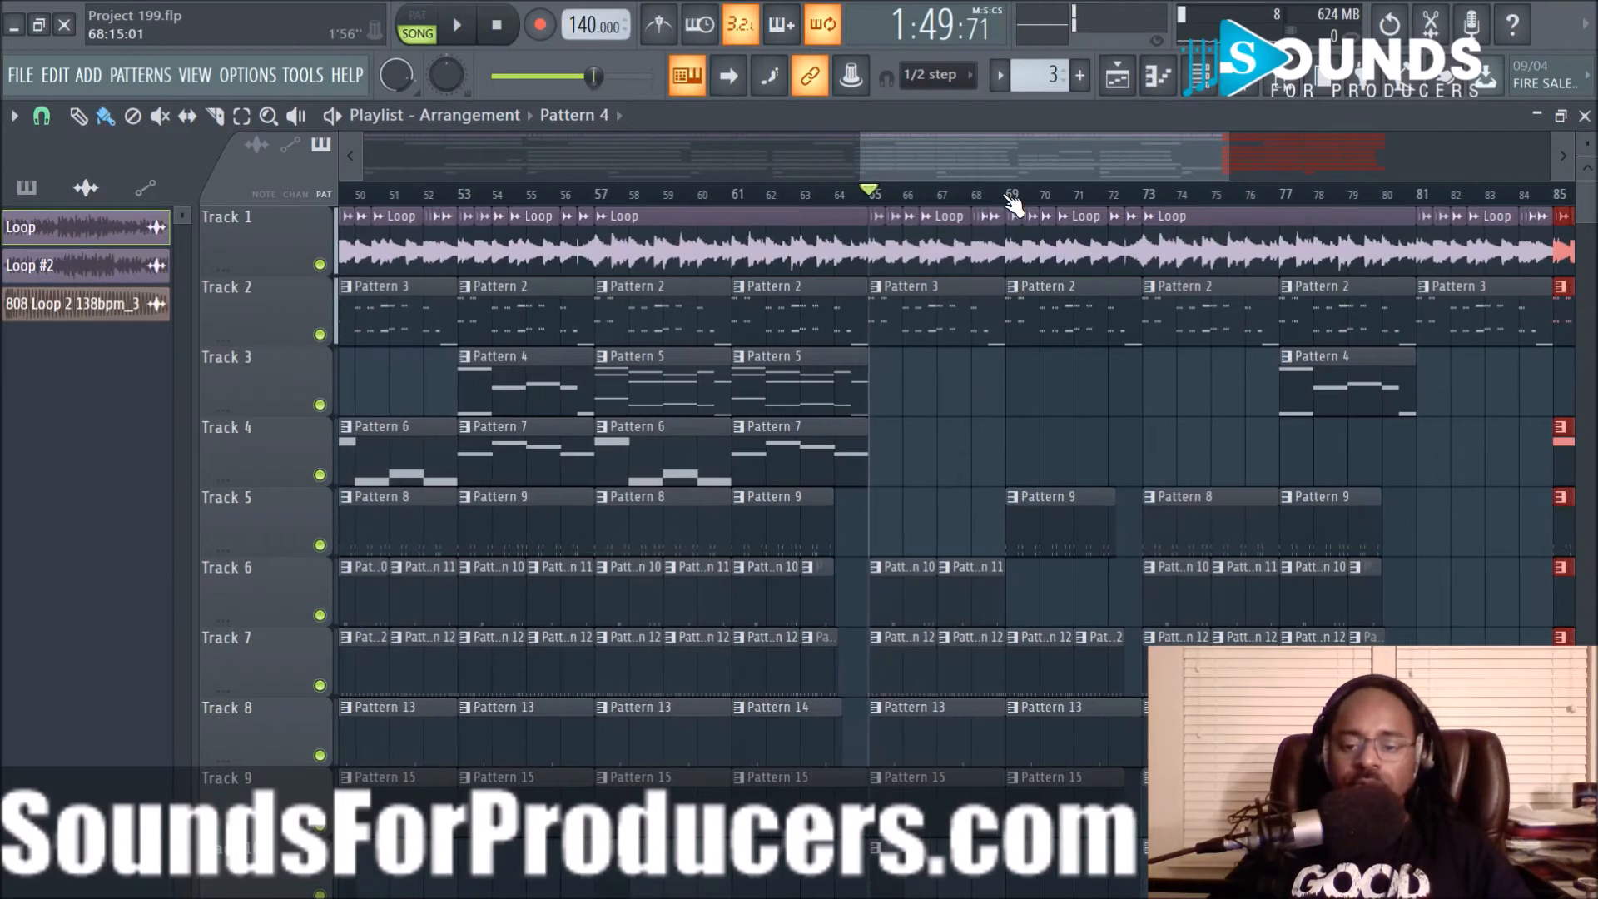
scroll(1012, 204, "down", 2)
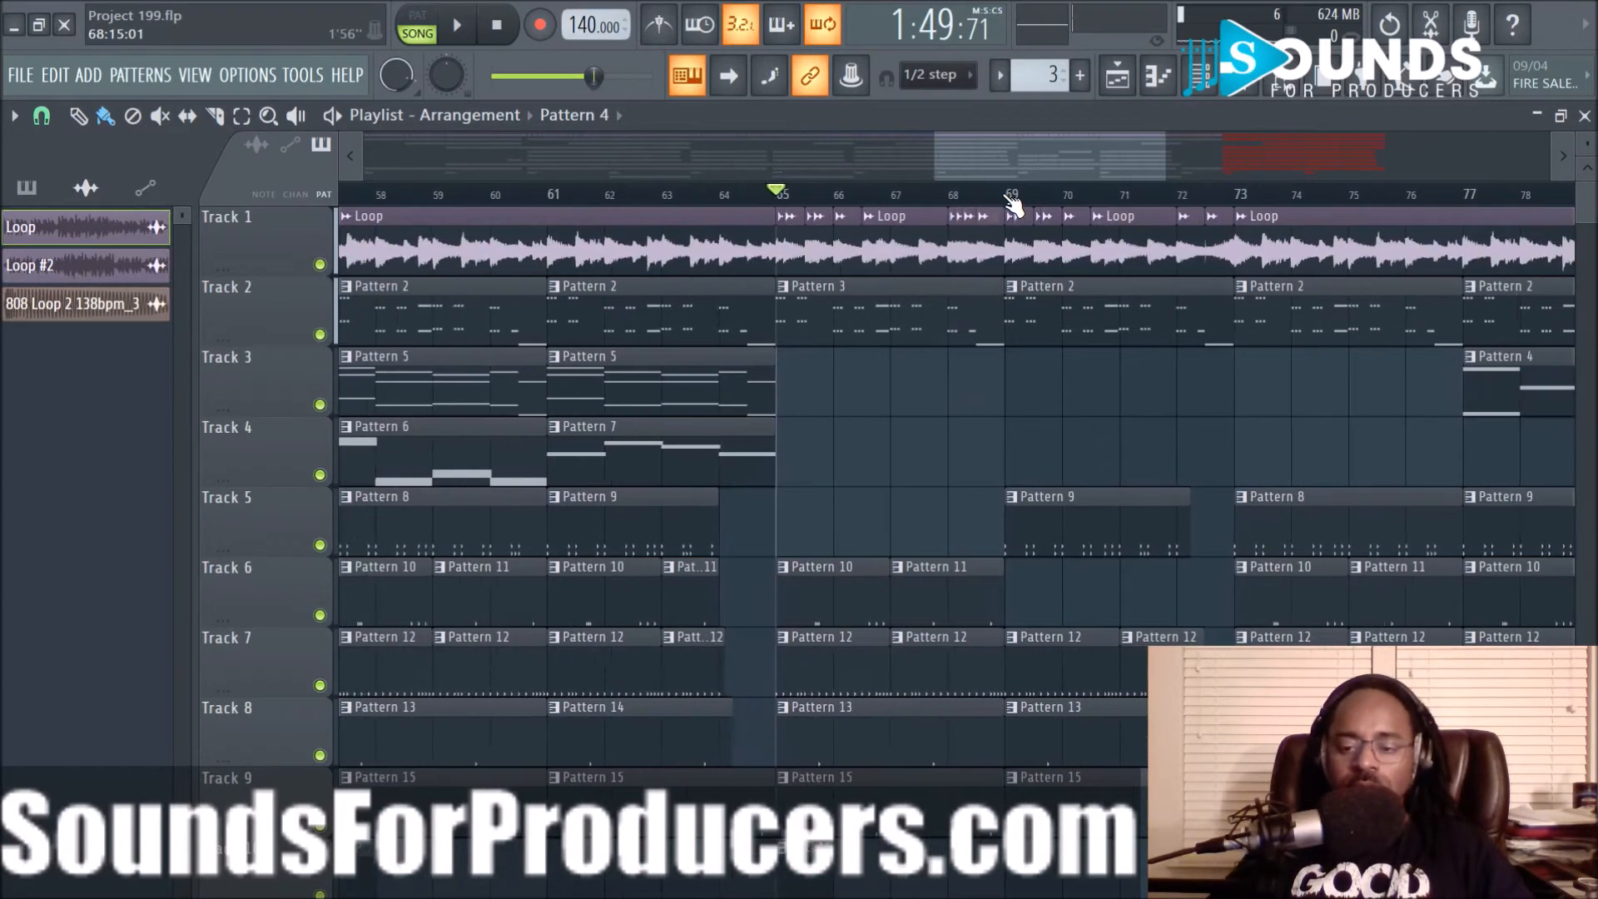
scroll(1012, 204, "down", 1)
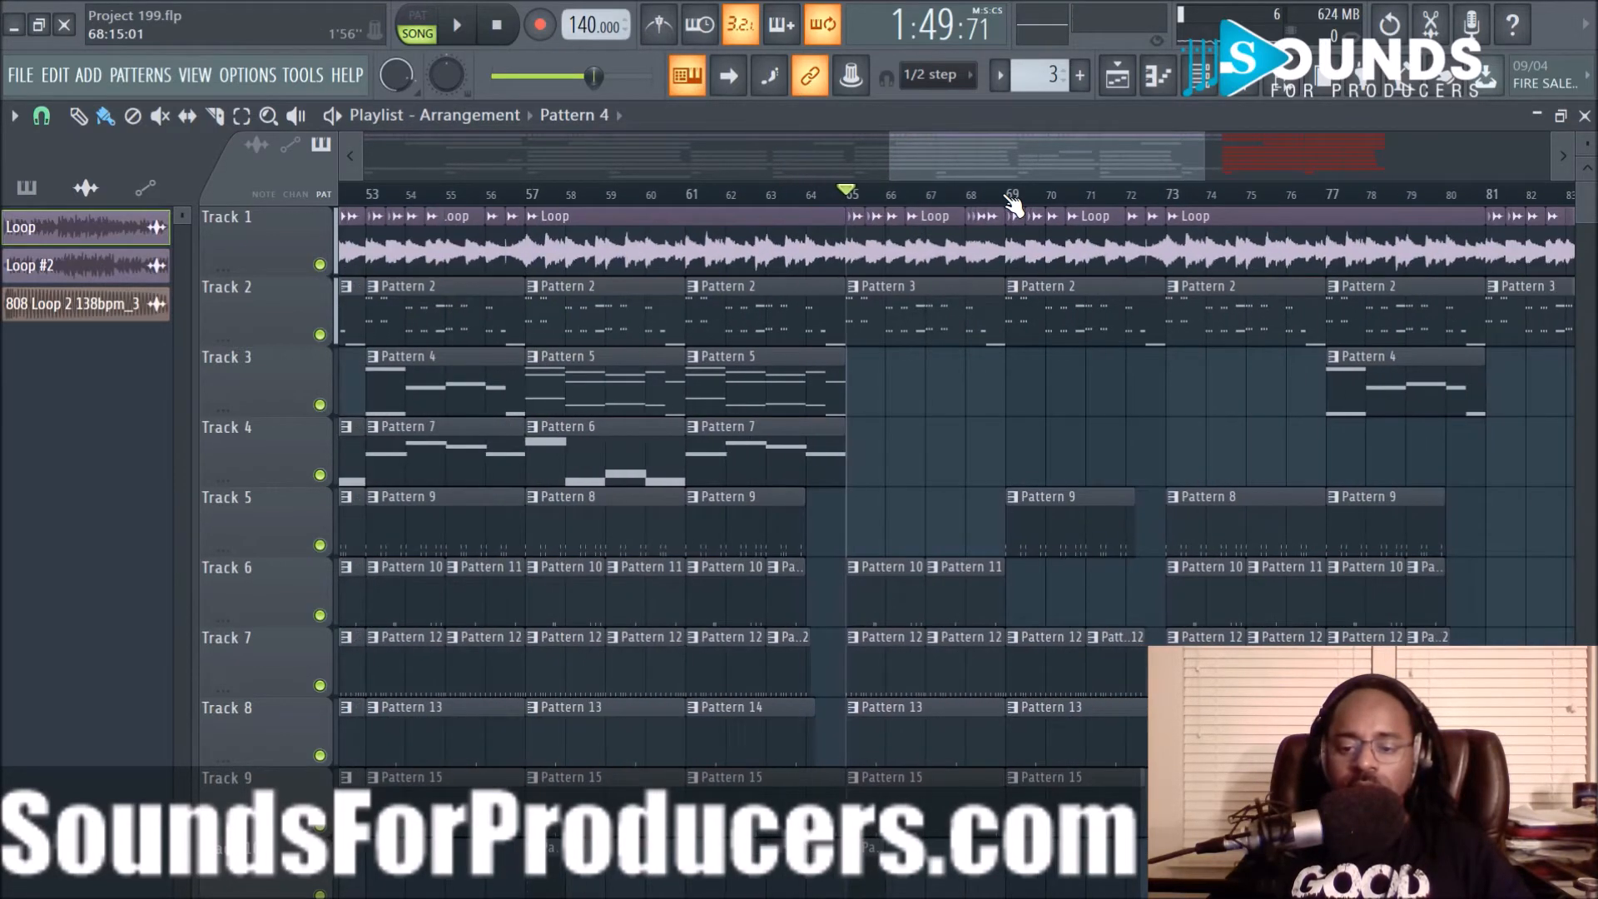
key("space")
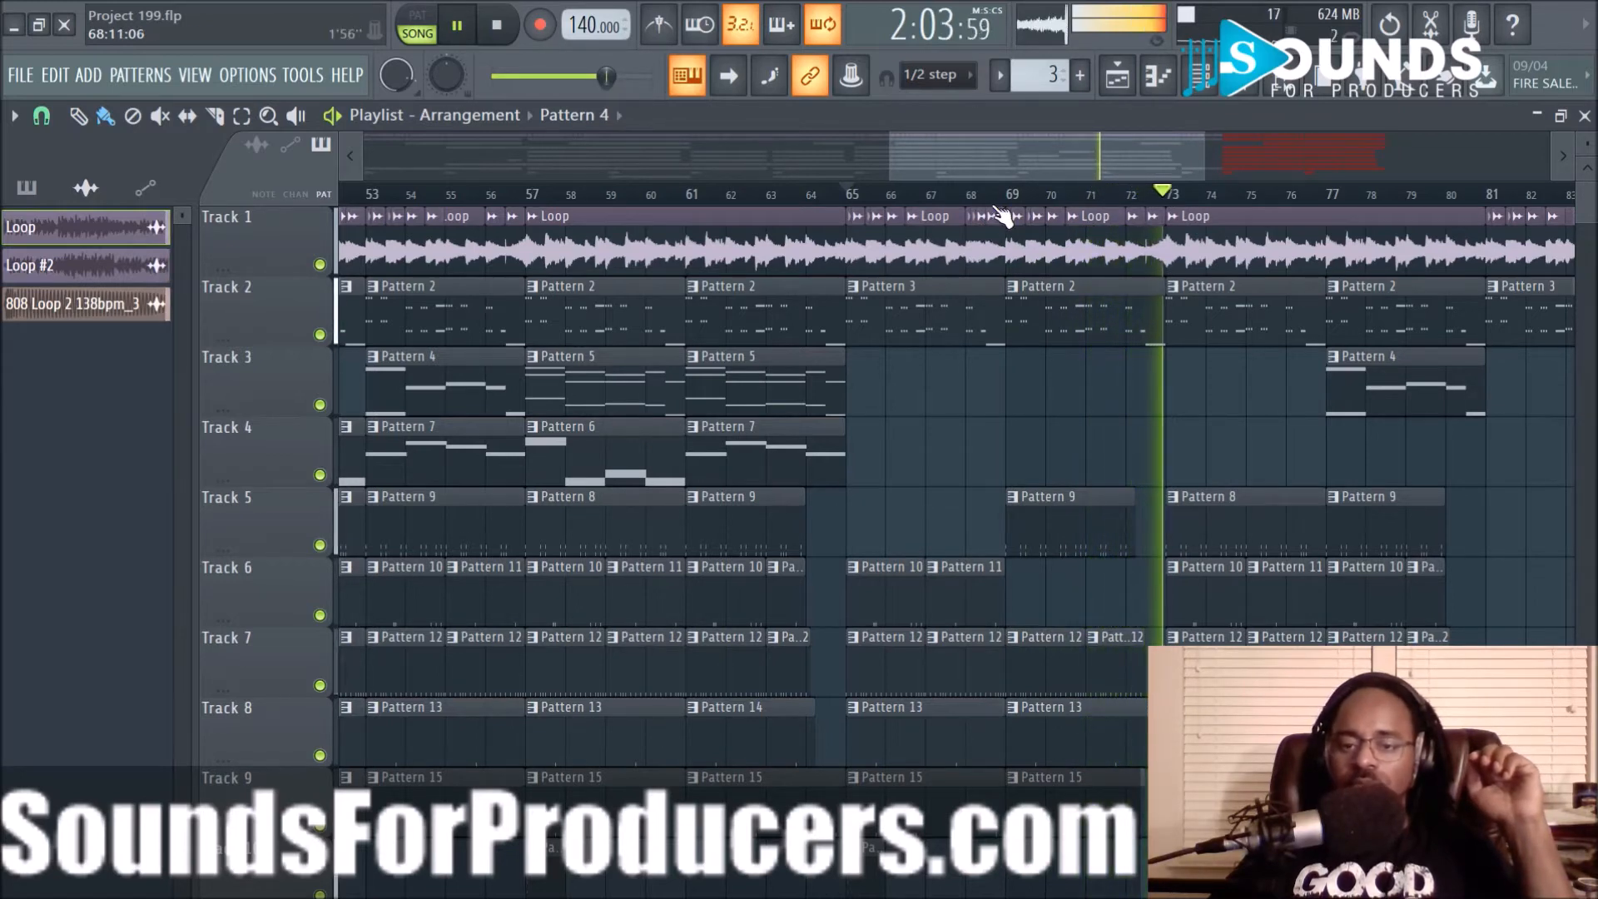
Check the transition into the copied section at bar 85, deselect its clips, and review all tracks through to the end
scroll(1007, 199, "down", 3)
left_click_drag(997, 155, 1122, 158)
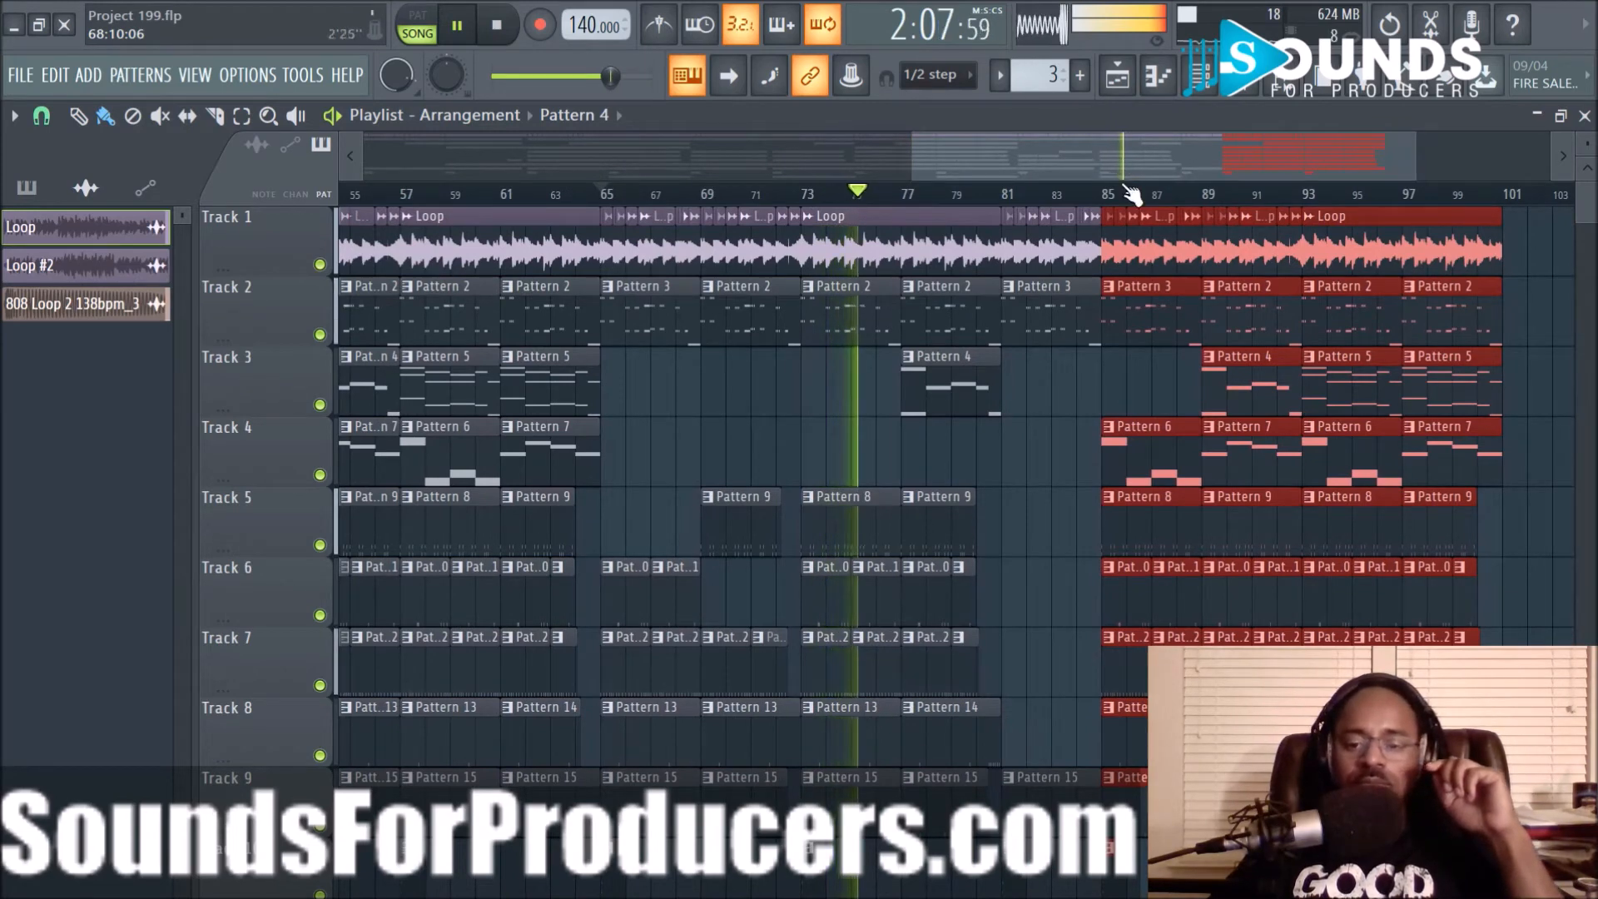
scroll(1048, 435, "down", 2)
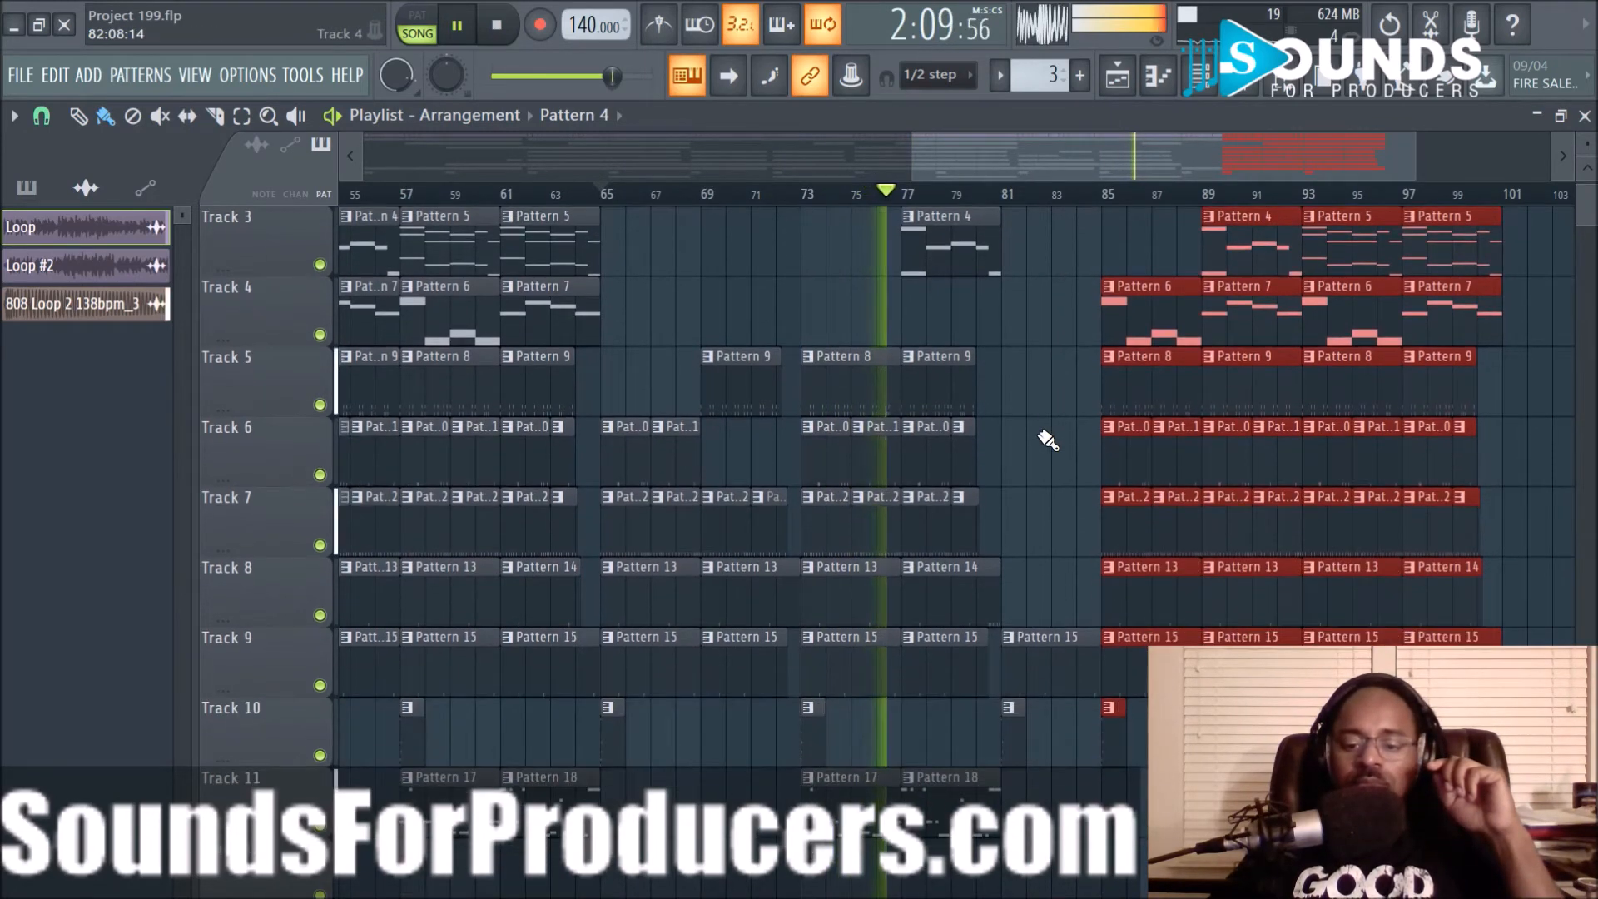
scroll(1048, 435, "up", 2)
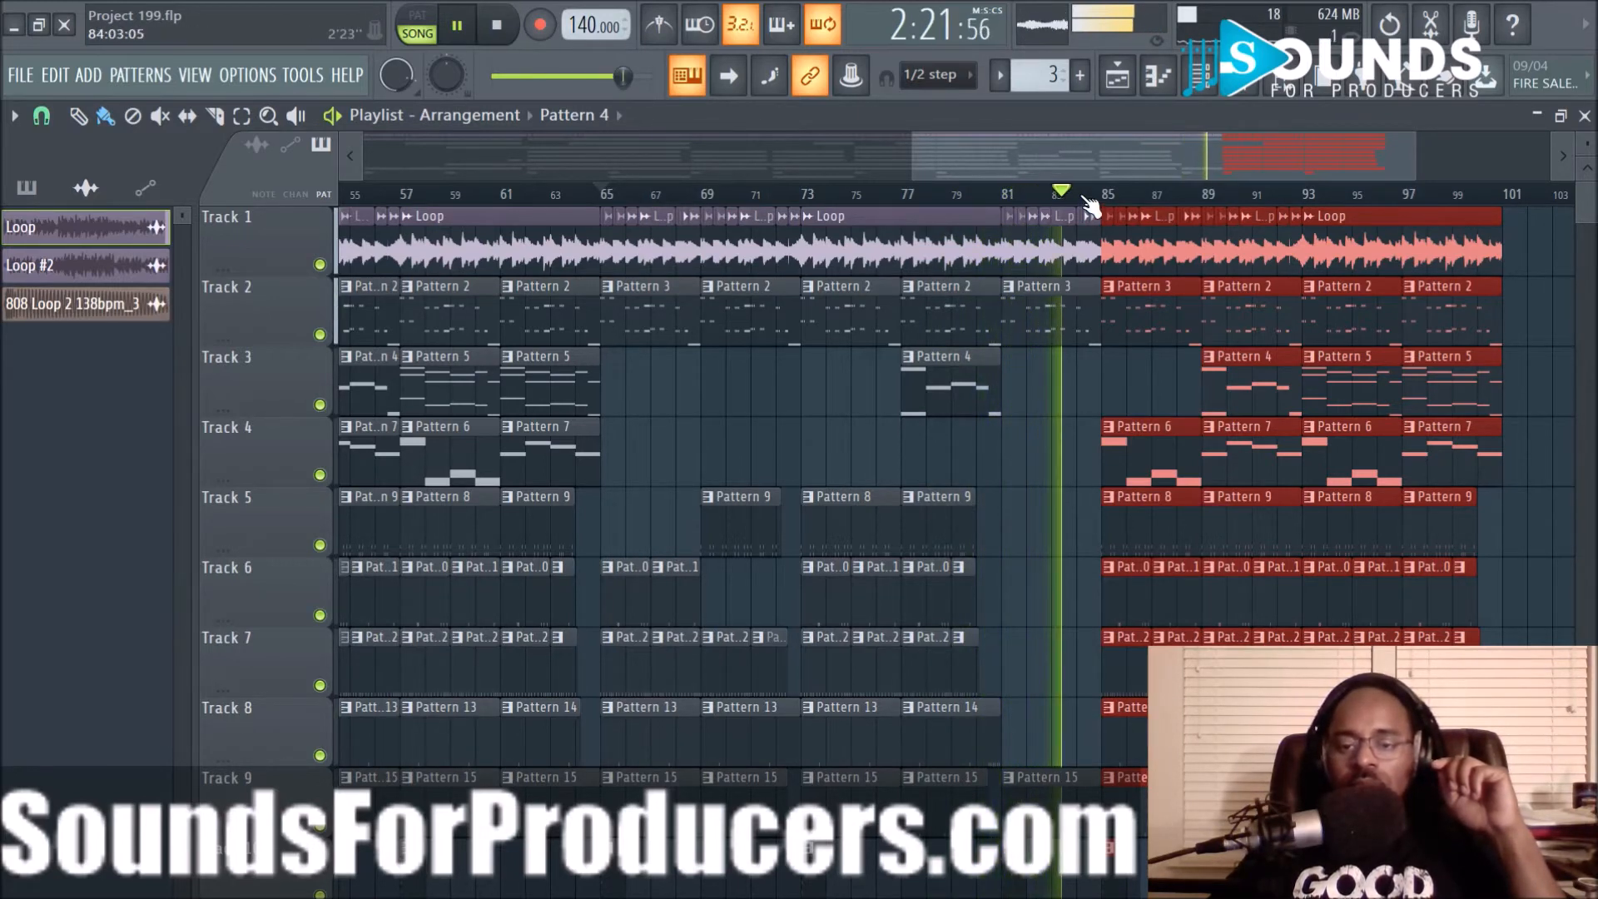
left_click(1038, 506, "ctrl")
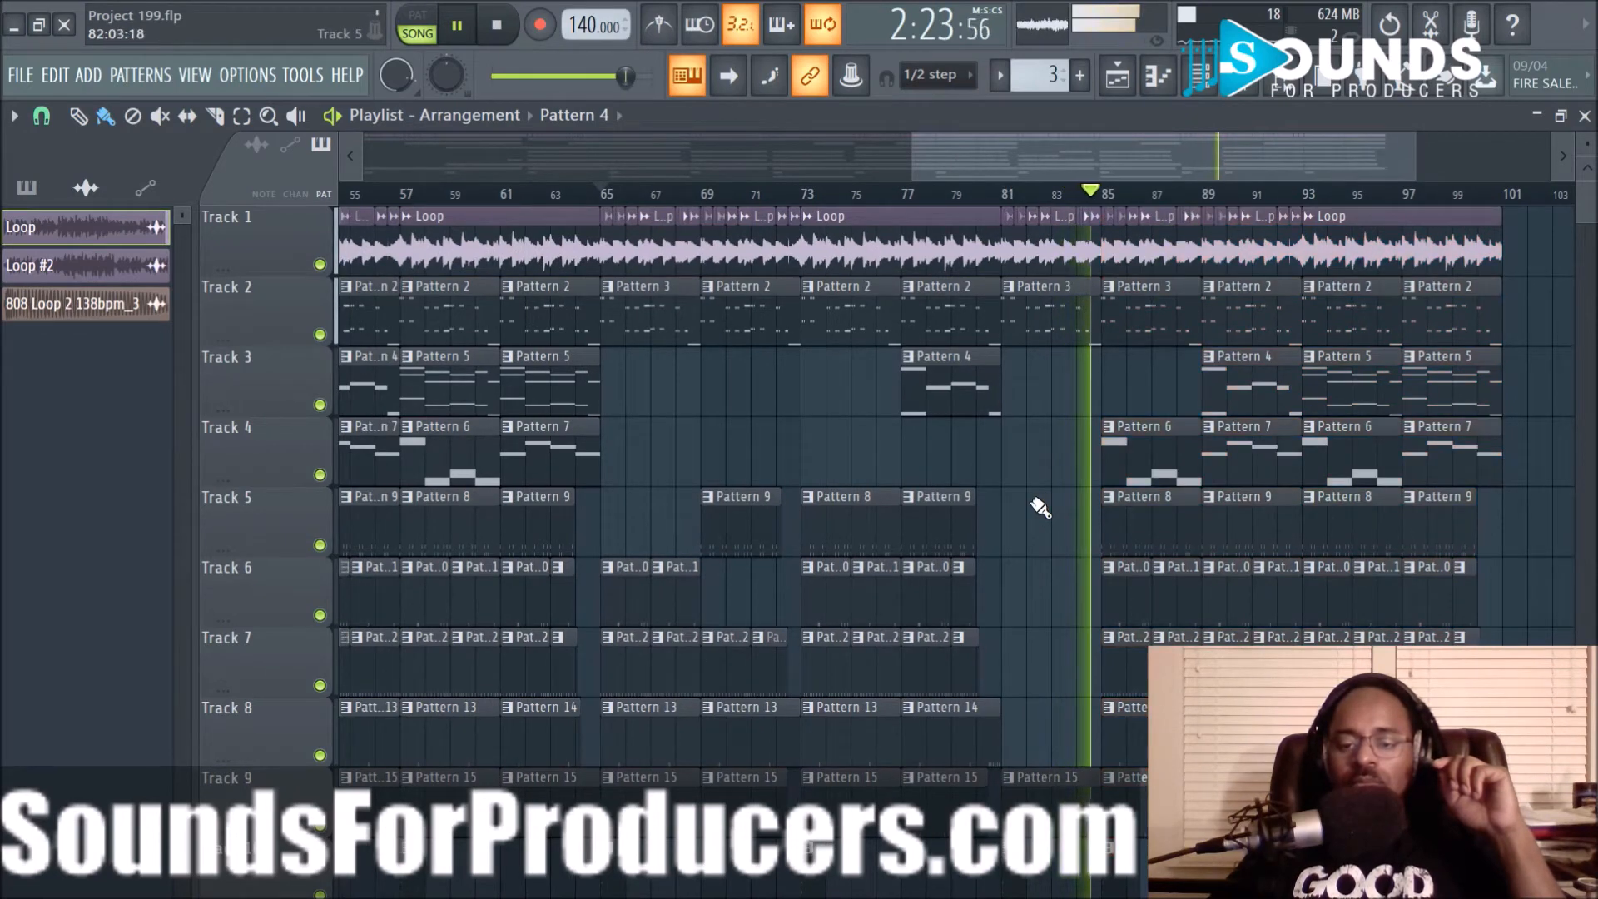
left_click_drag(1050, 177, 1155, 163)
scroll(1290, 360, "down", 2)
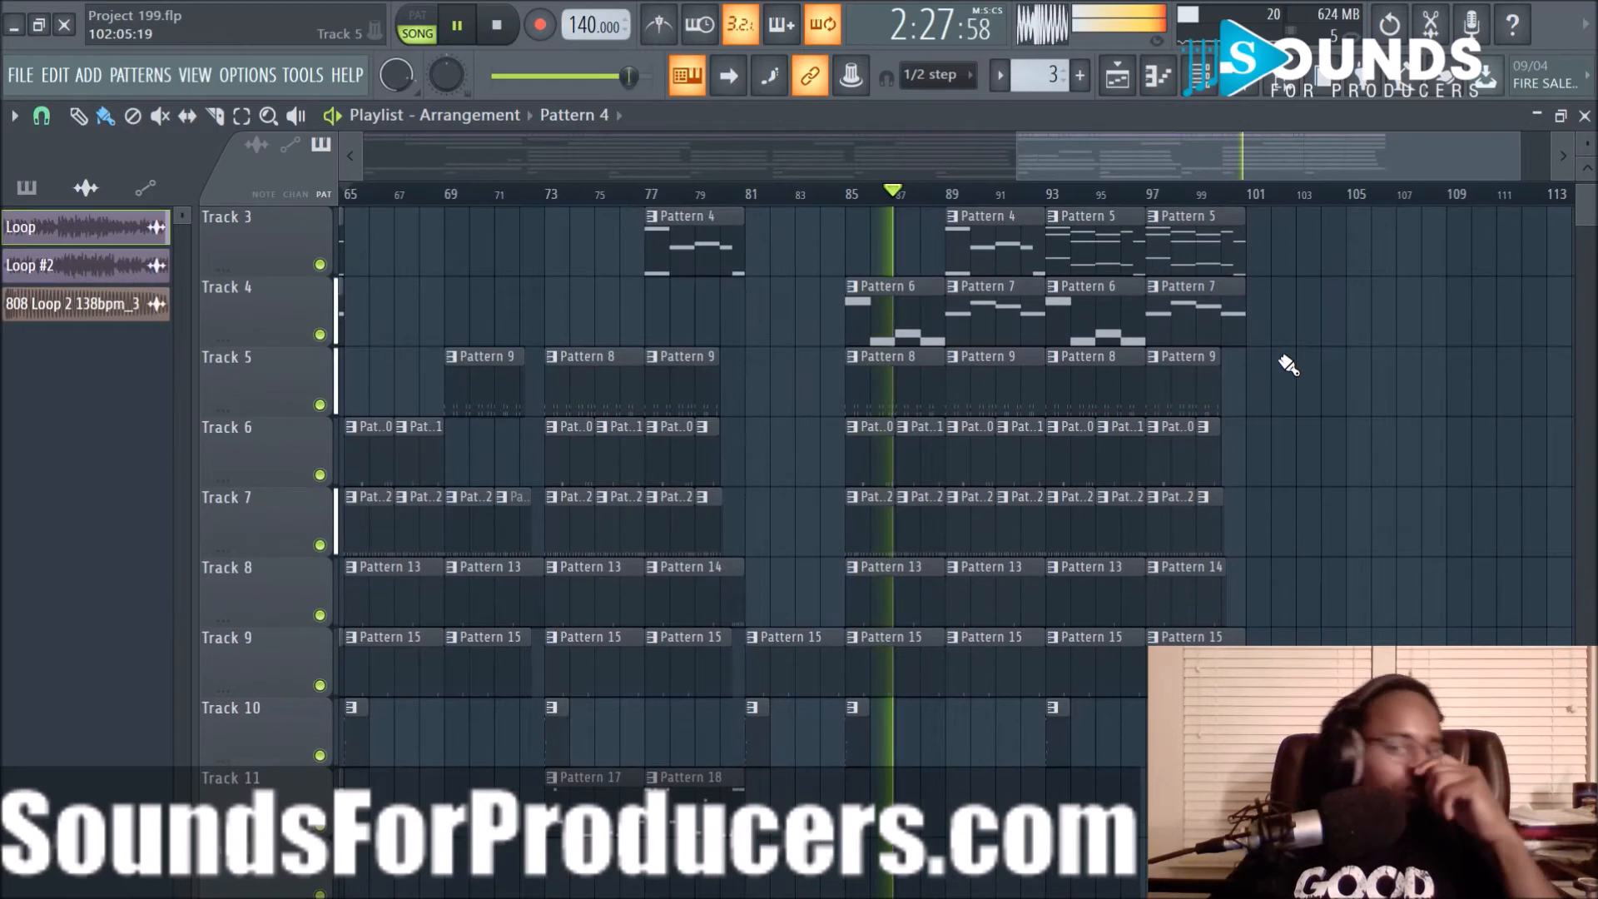
scroll(1281, 360, "up", 2)
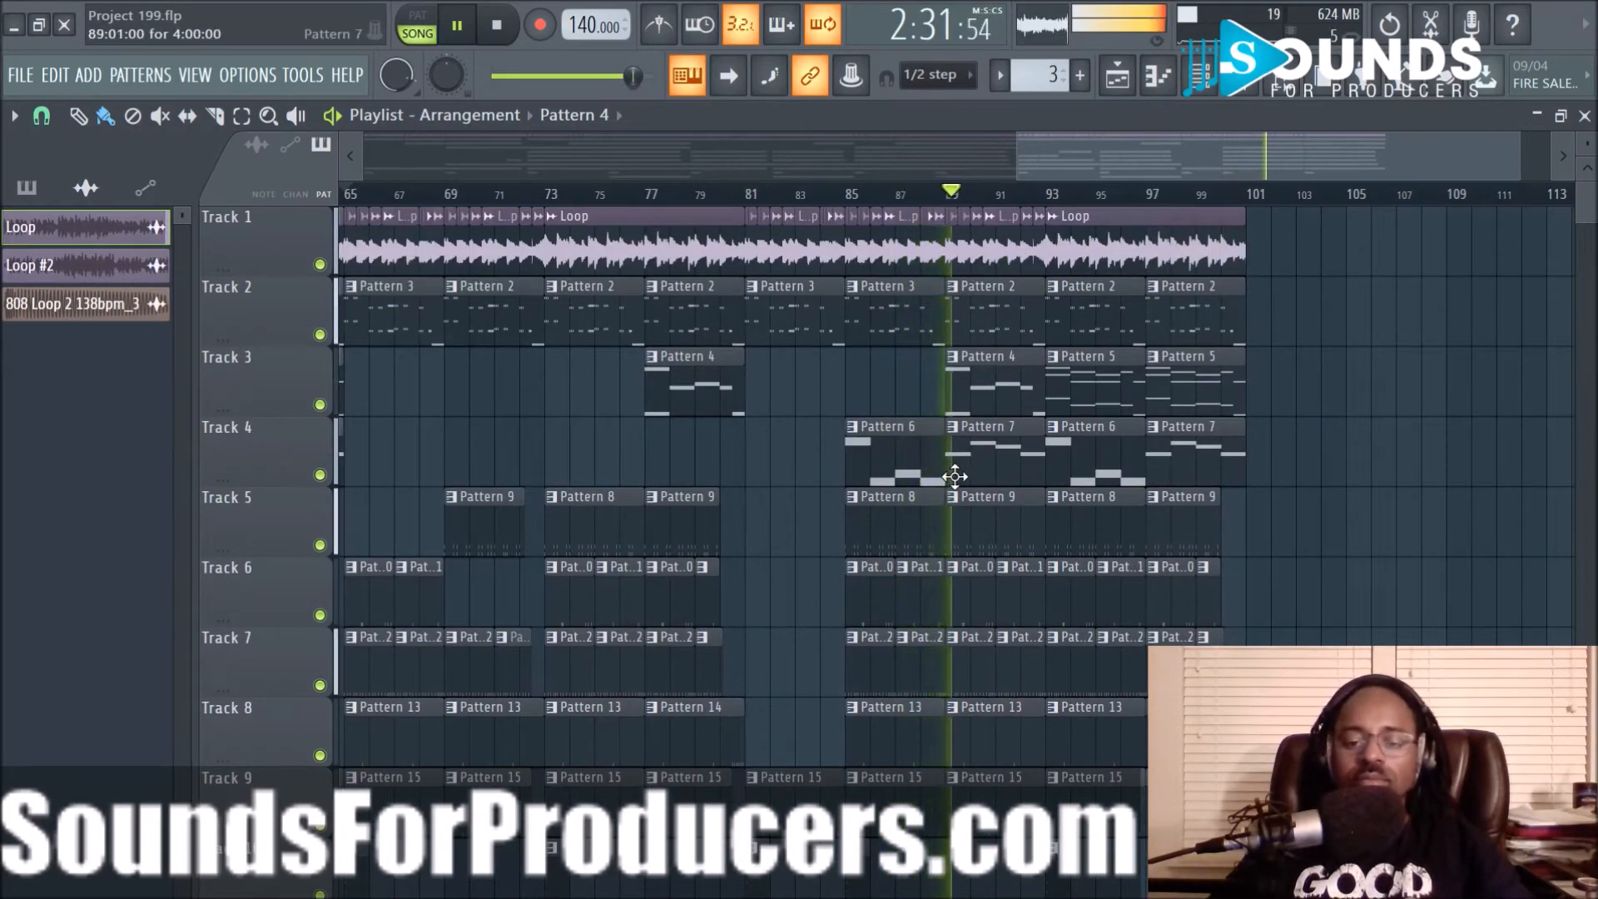
Select the Track 1 clips from bar 85 to bar 100 and copy them to bar 101
left_click_drag(1276, 250, 849, 230)
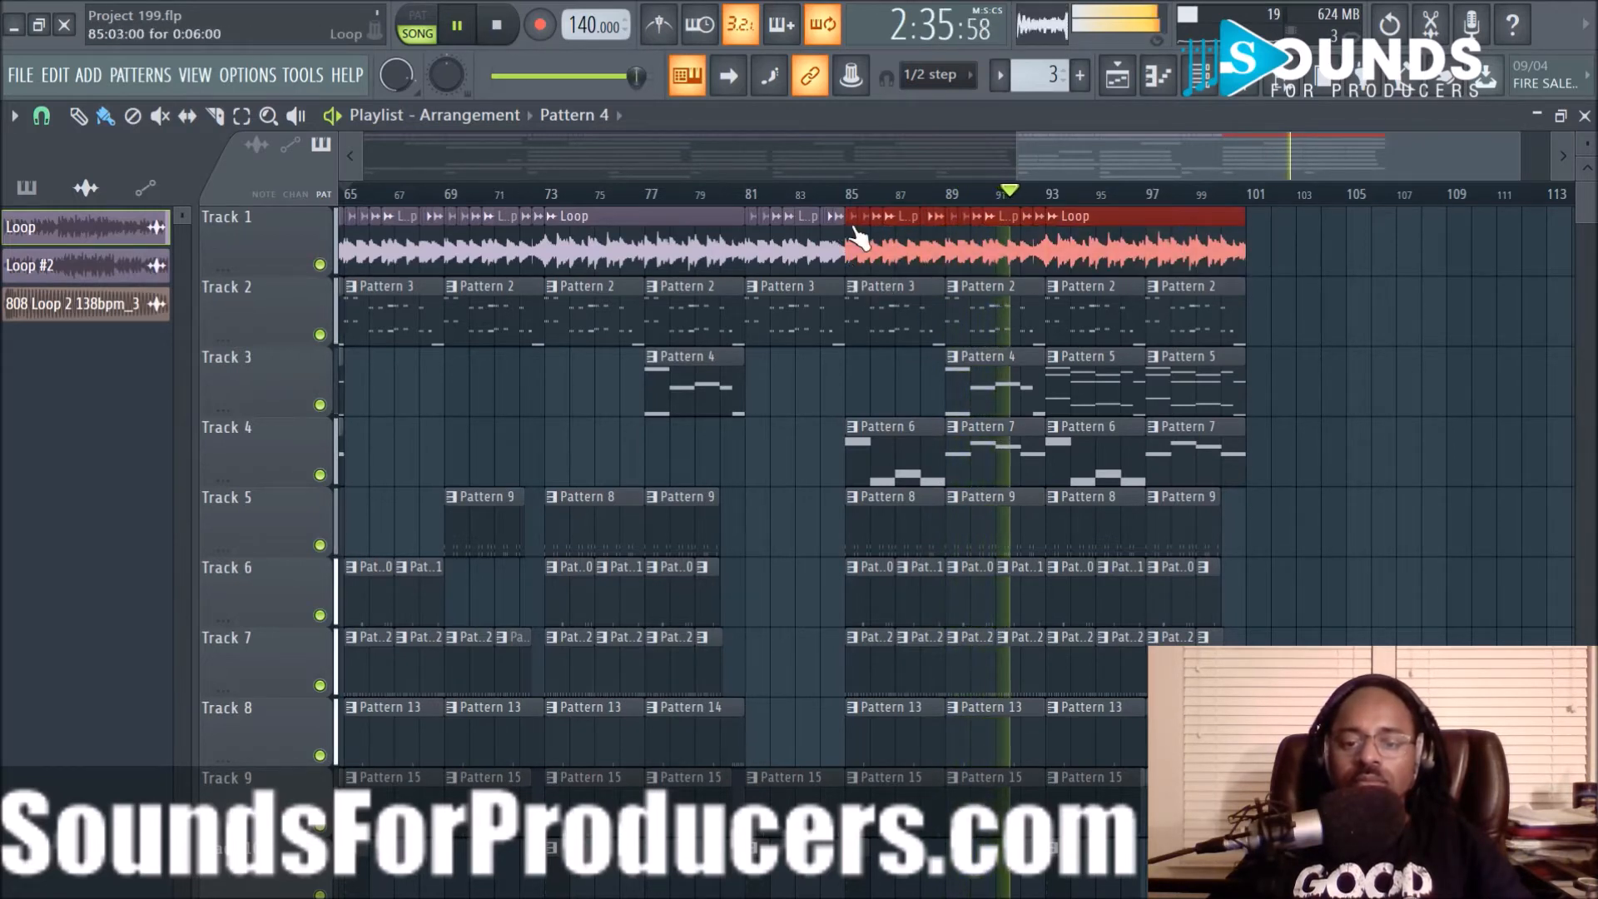
scroll(849, 233, "up", 4, "ctrl")
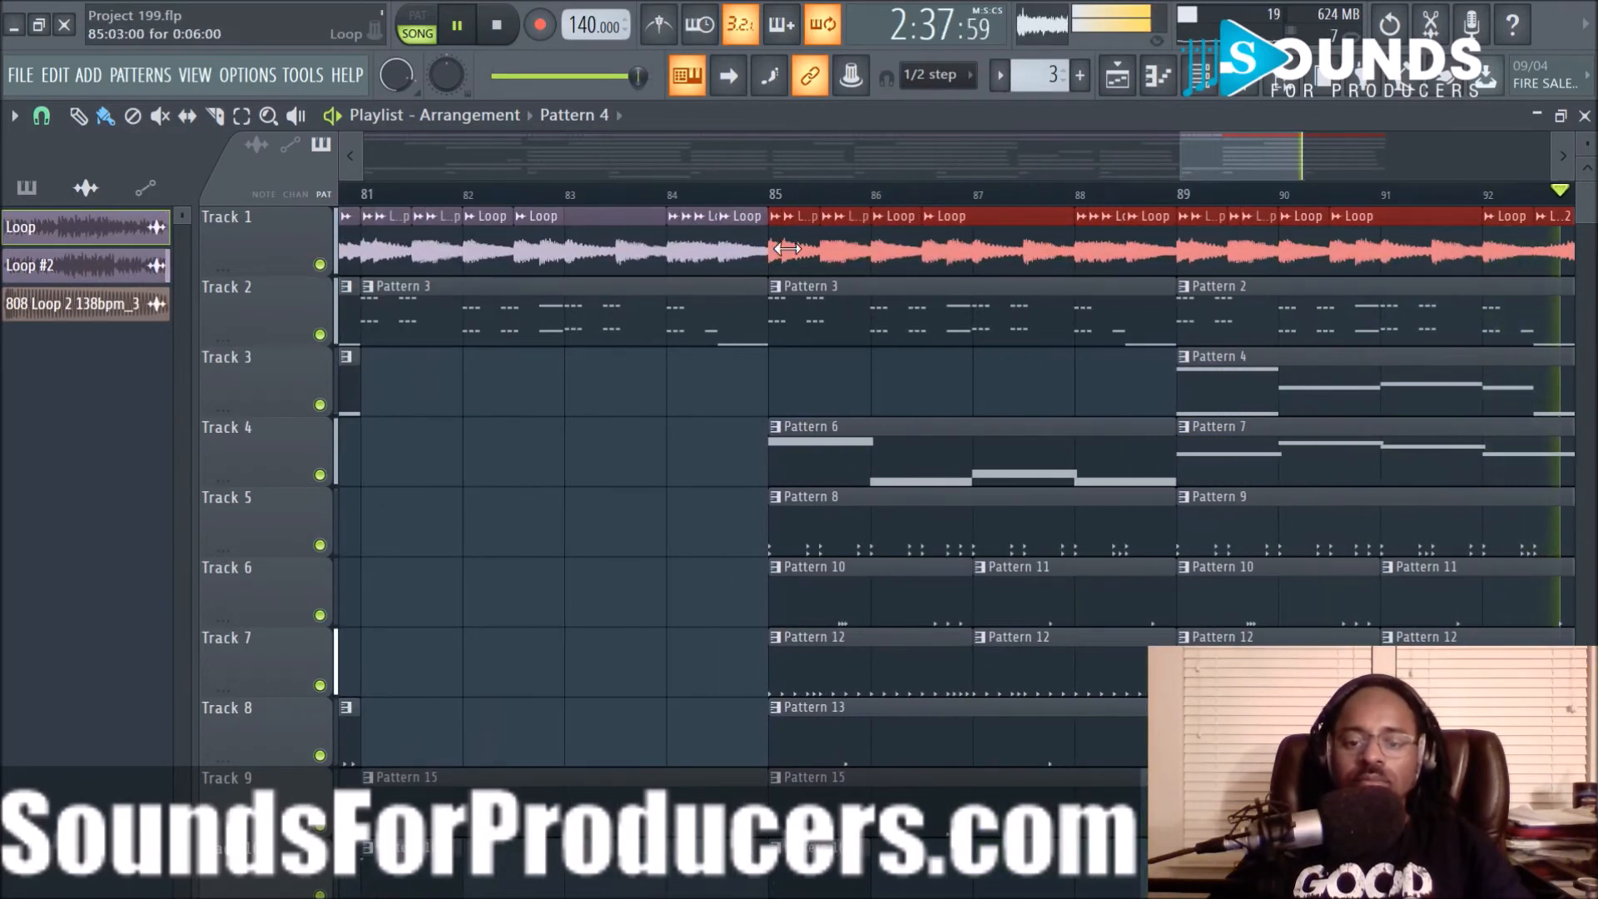
left_click_drag(775, 248, 1391, 237)
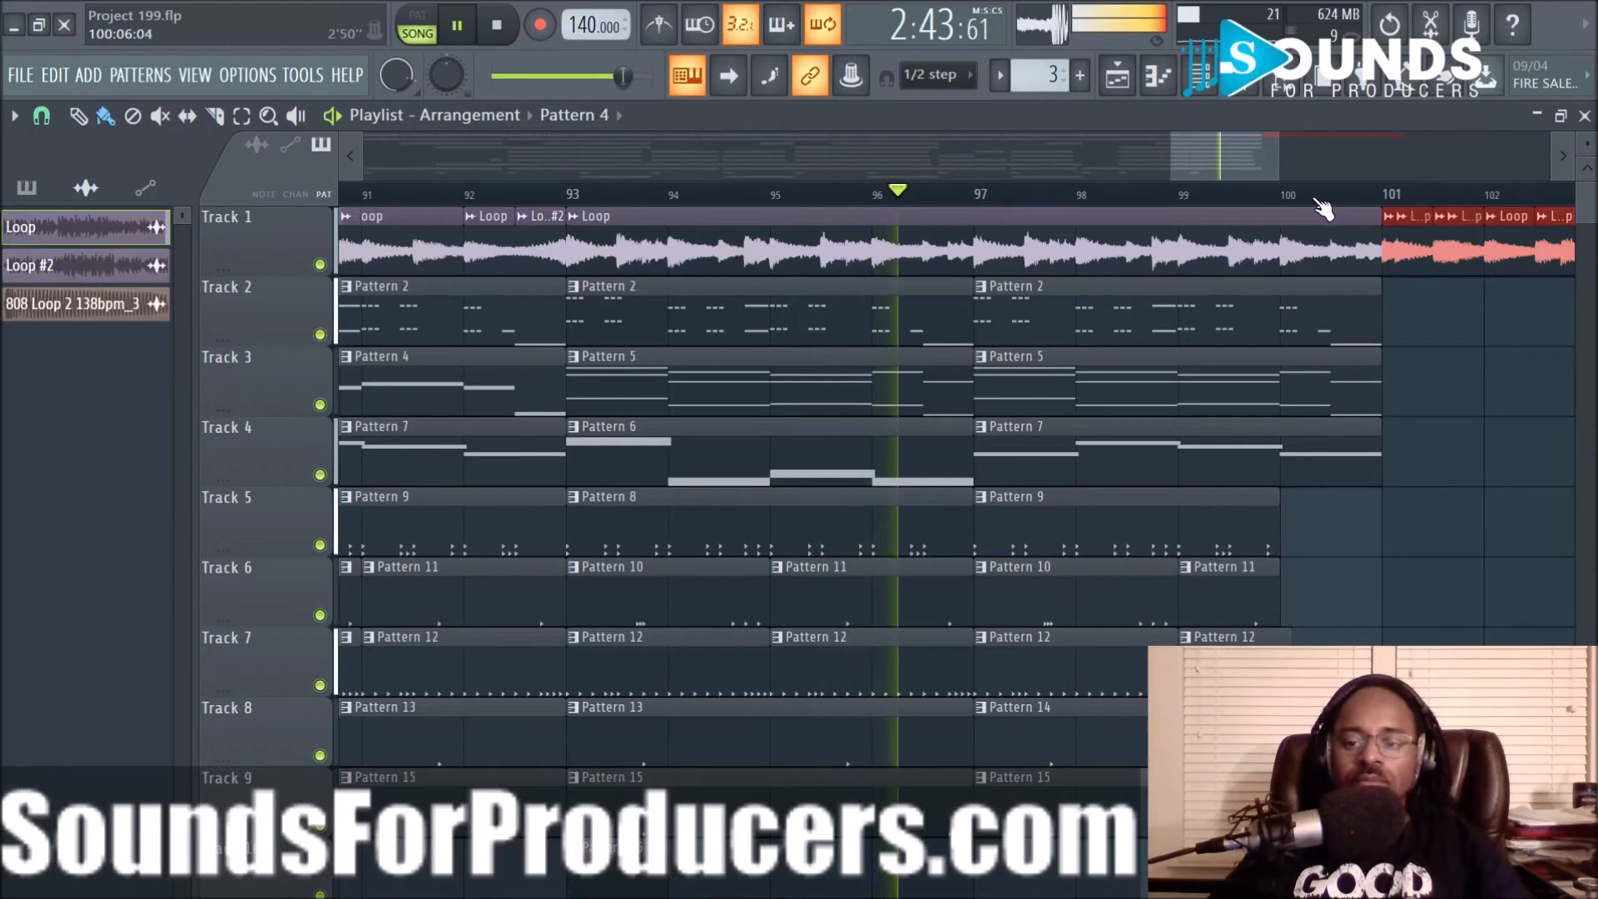
Copy the Pattern 6 and Pattern 7 clips on Track 4 from bar 85 to bar 101
scroll(1317, 203, "down", 4)
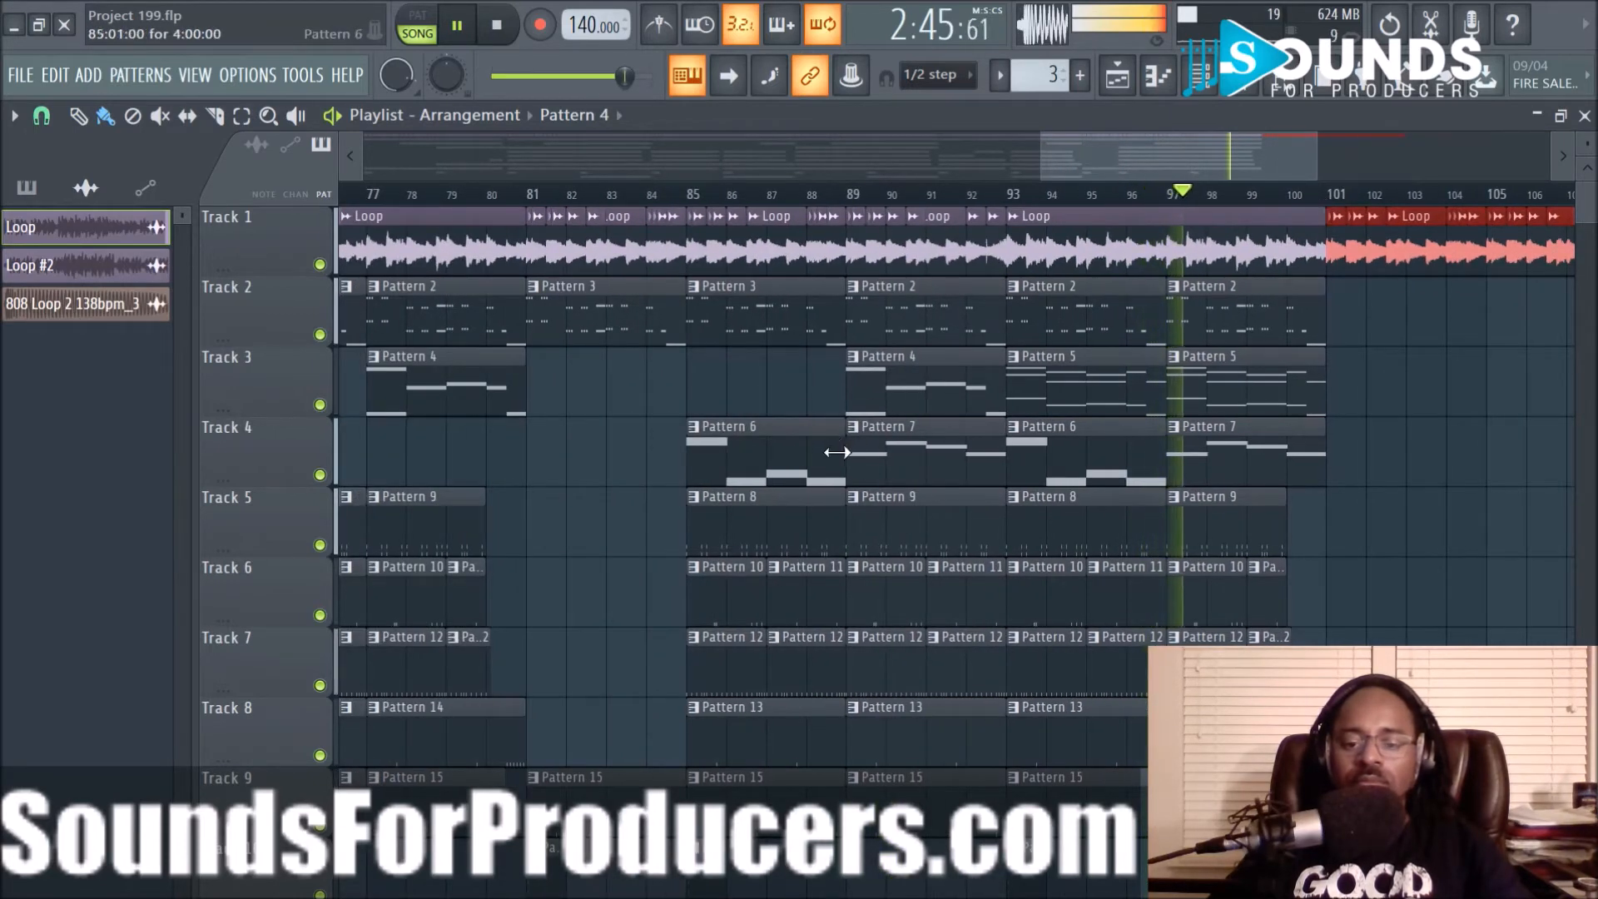
left_click_drag(788, 459, 919, 463)
left_click_drag(793, 459, 1436, 468)
scroll(1293, 202, "down", 2)
scroll(1409, 417, "down", 3)
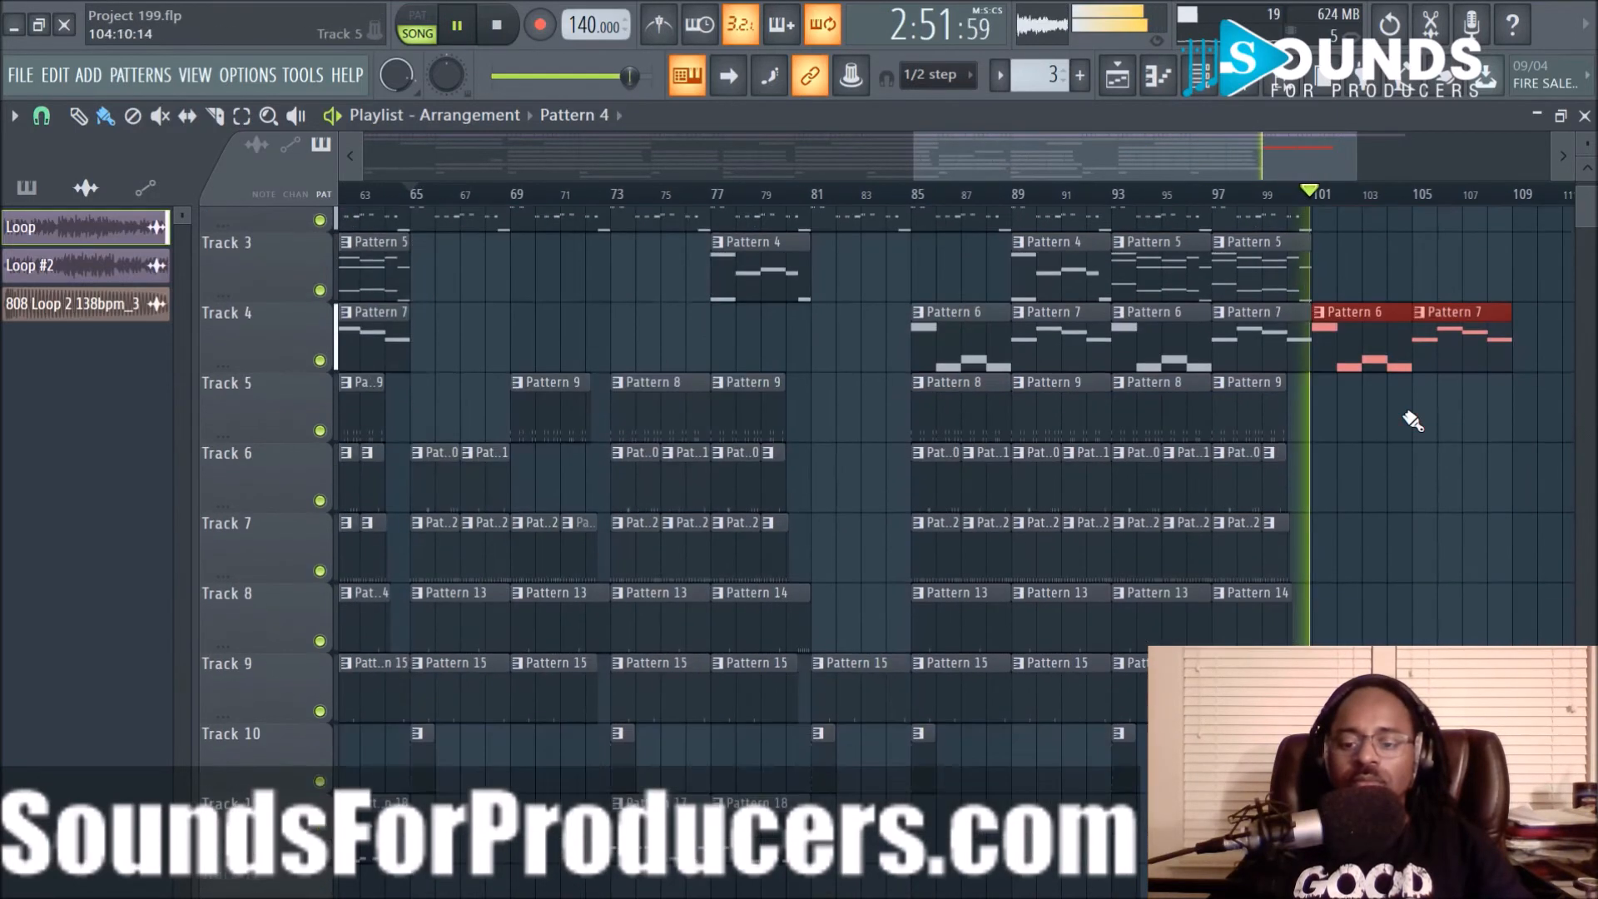
Place a Pattern 16 clip on Track 10 at bar 101 and set playback to start from bar 99
left_click_drag(1128, 676, 1328, 677)
left_click(1264, 197)
scroll(1315, 199, "down", 3)
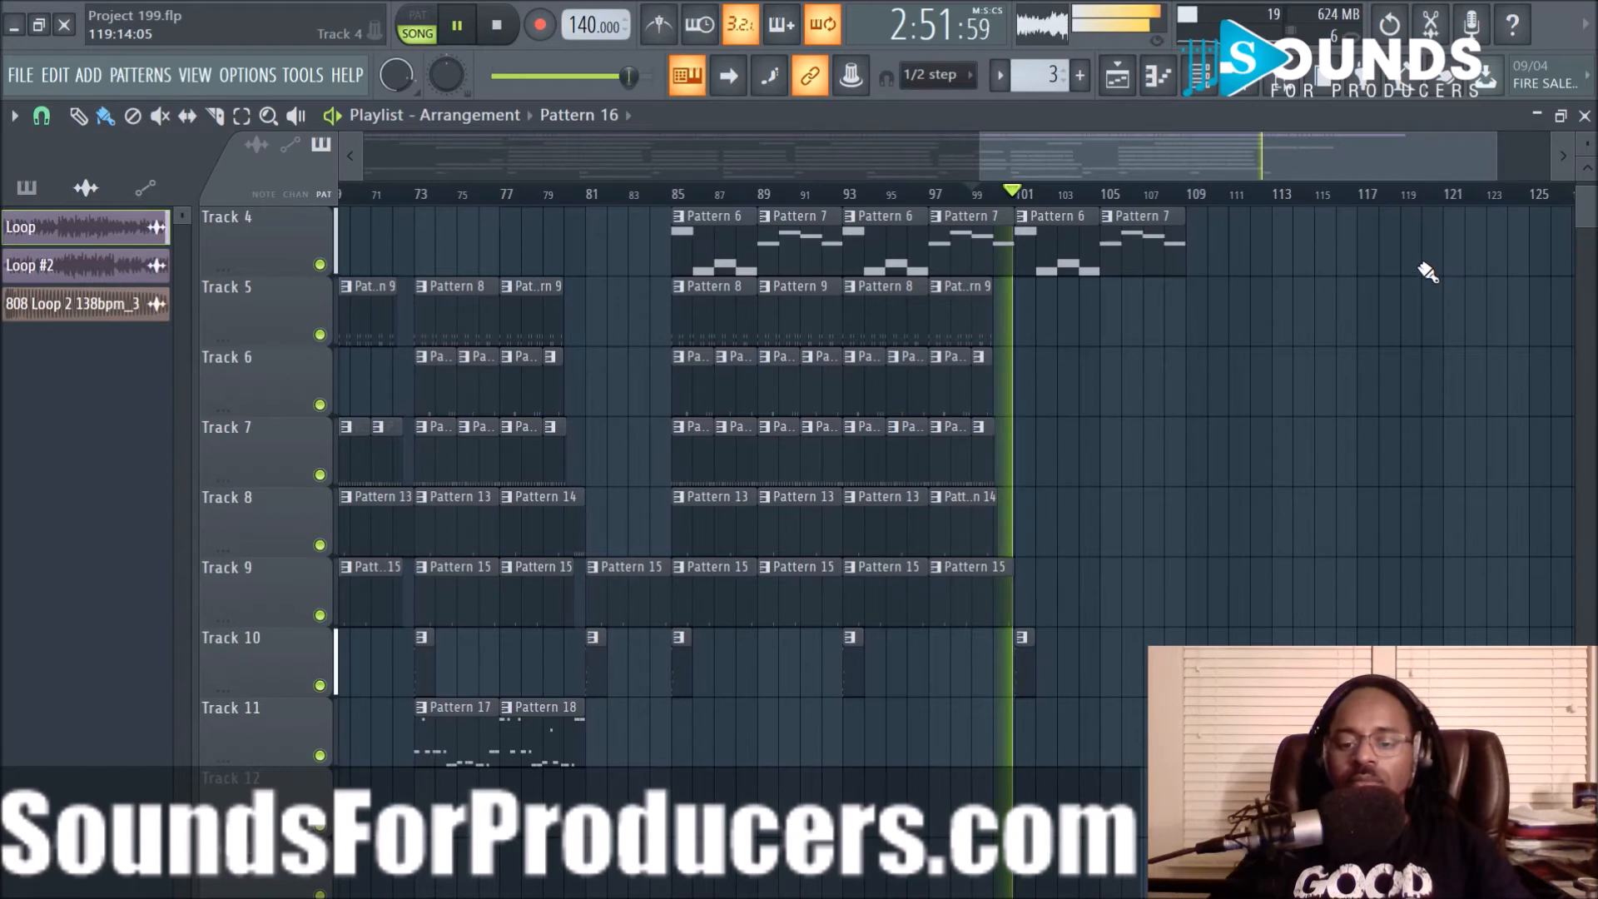
Copy the Pattern 6 and Pattern 7 clips on Track 4 to bar 109 and replay the ending from bar 99
scroll(1355, 402, "up", 3)
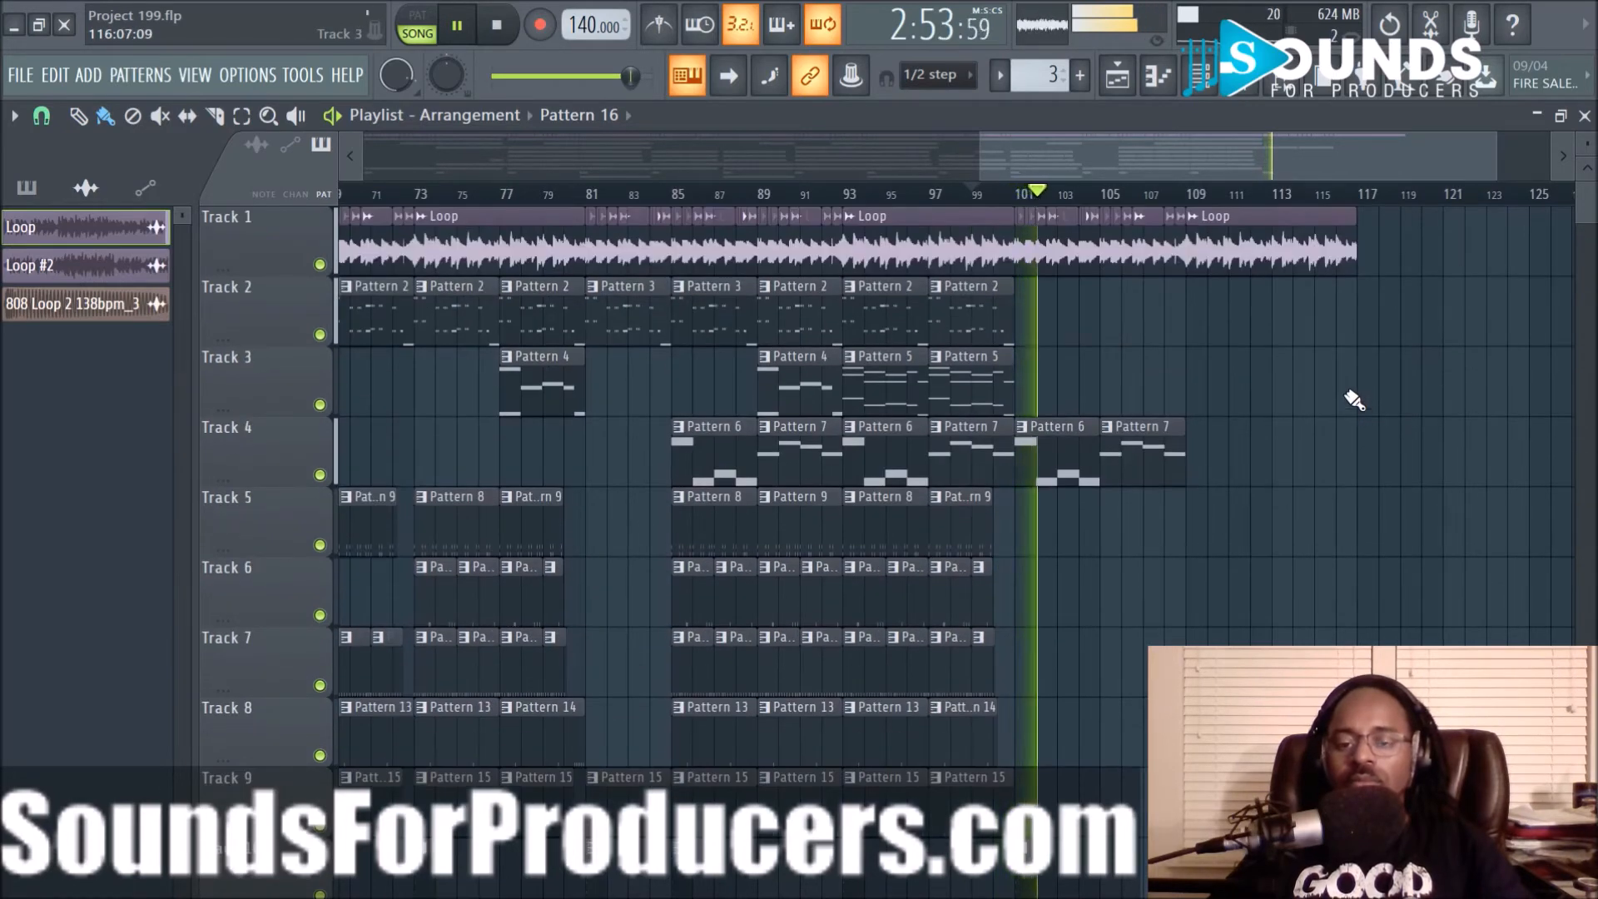
left_click_drag(1222, 416, 1236, 487)
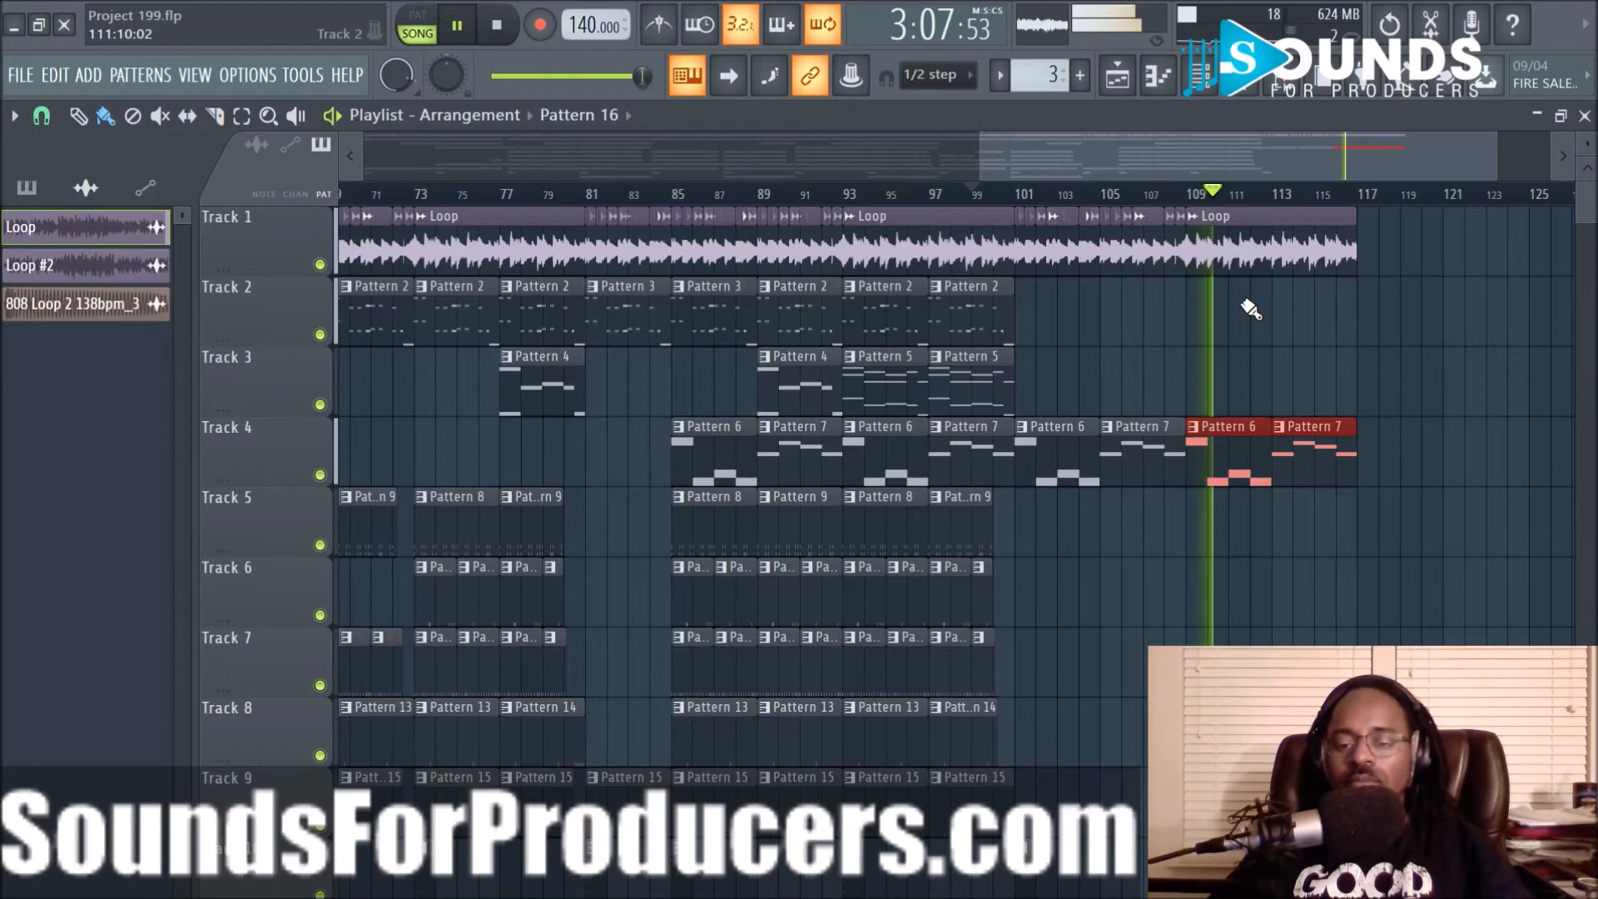
scroll(1237, 206, "up", 2)
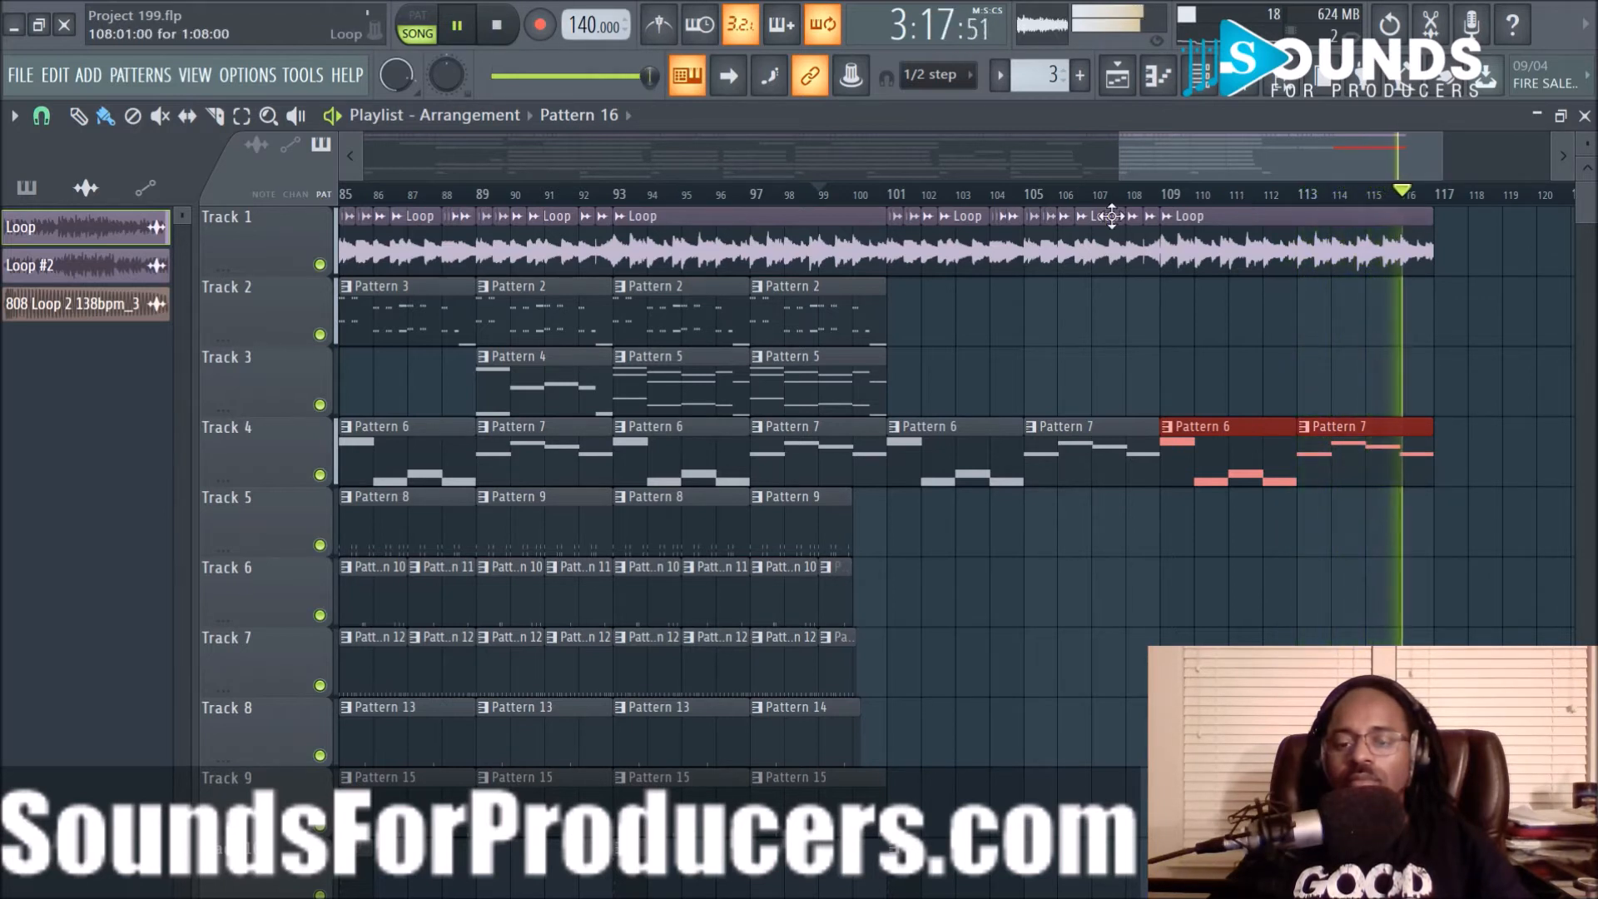
key("space")
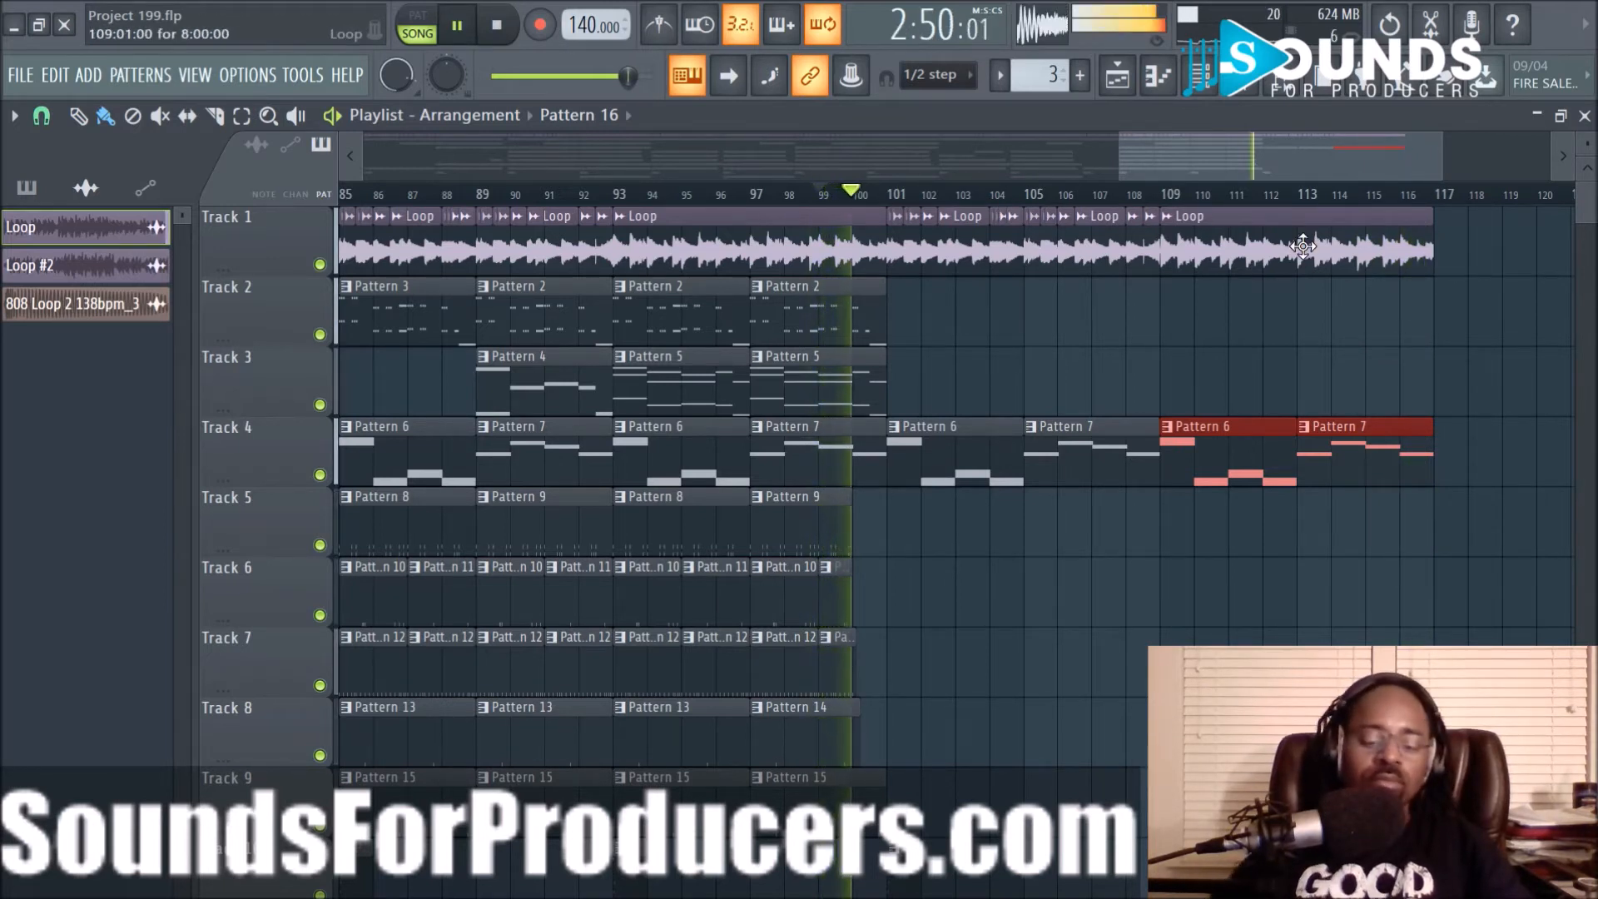
Add a time marker named End and move it to bar 121
key("alt+t")
type("End")
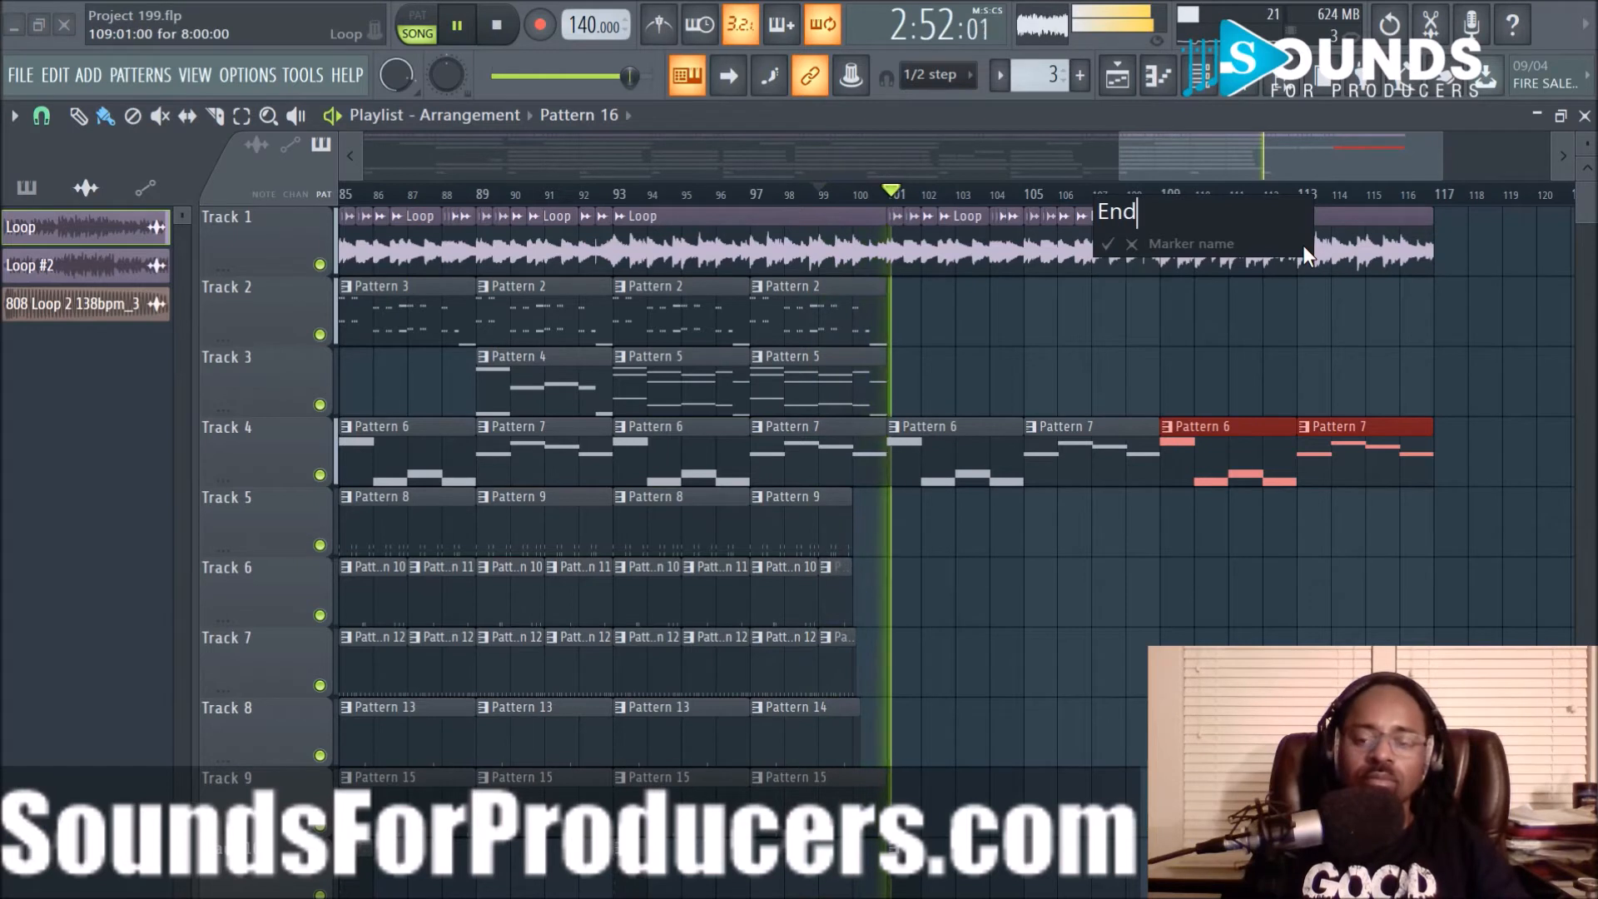
key("Return")
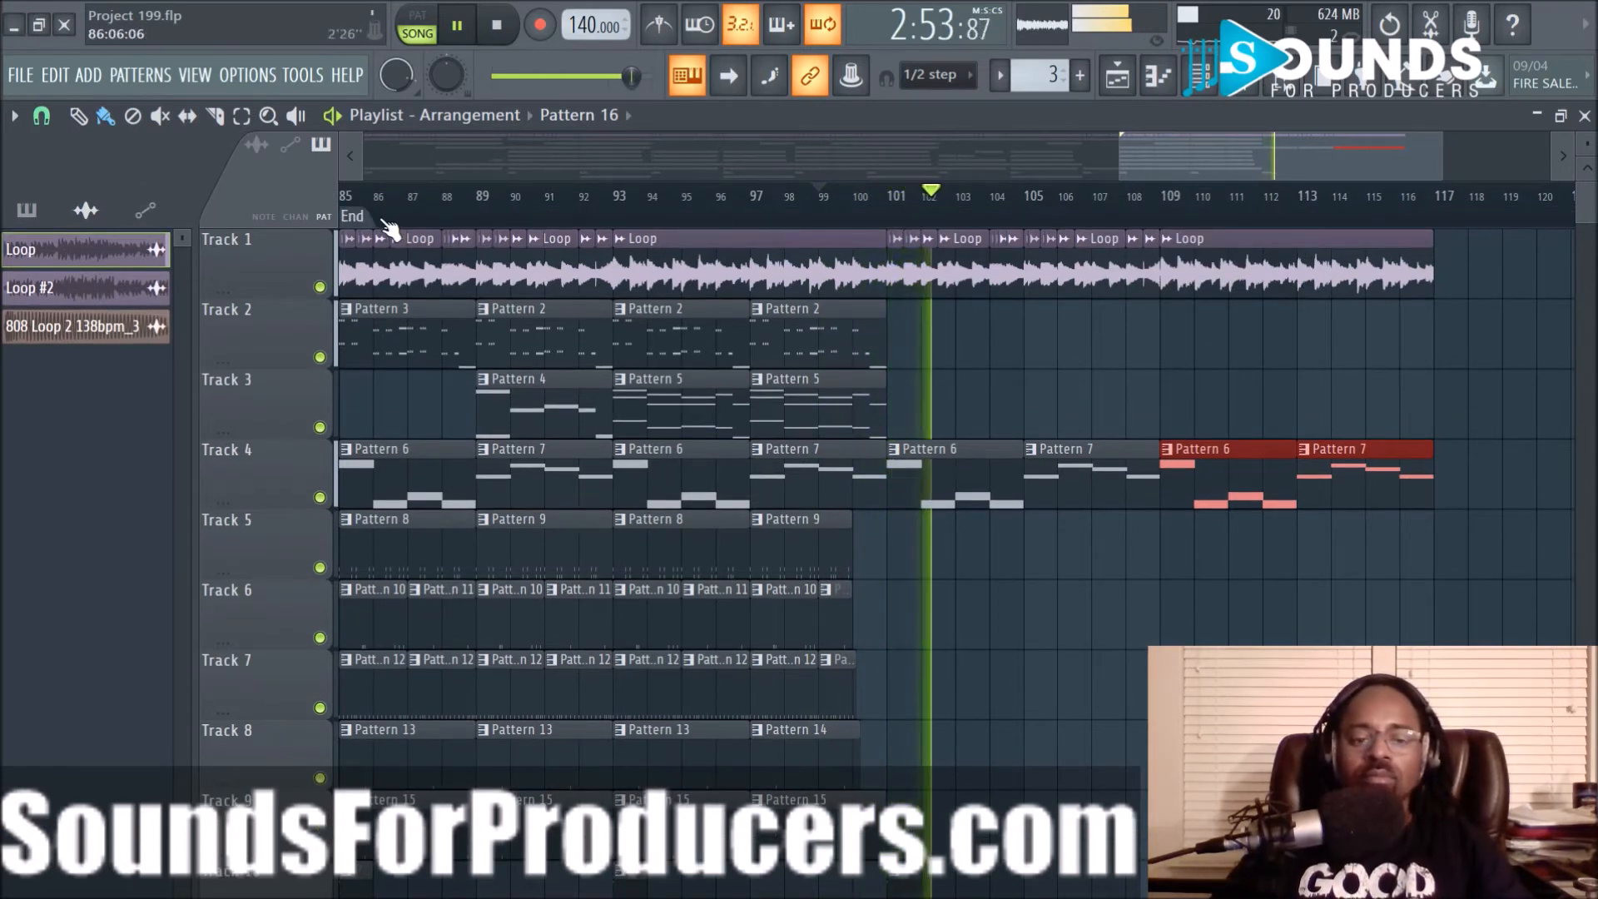
left_click_drag(370, 219, 1434, 231)
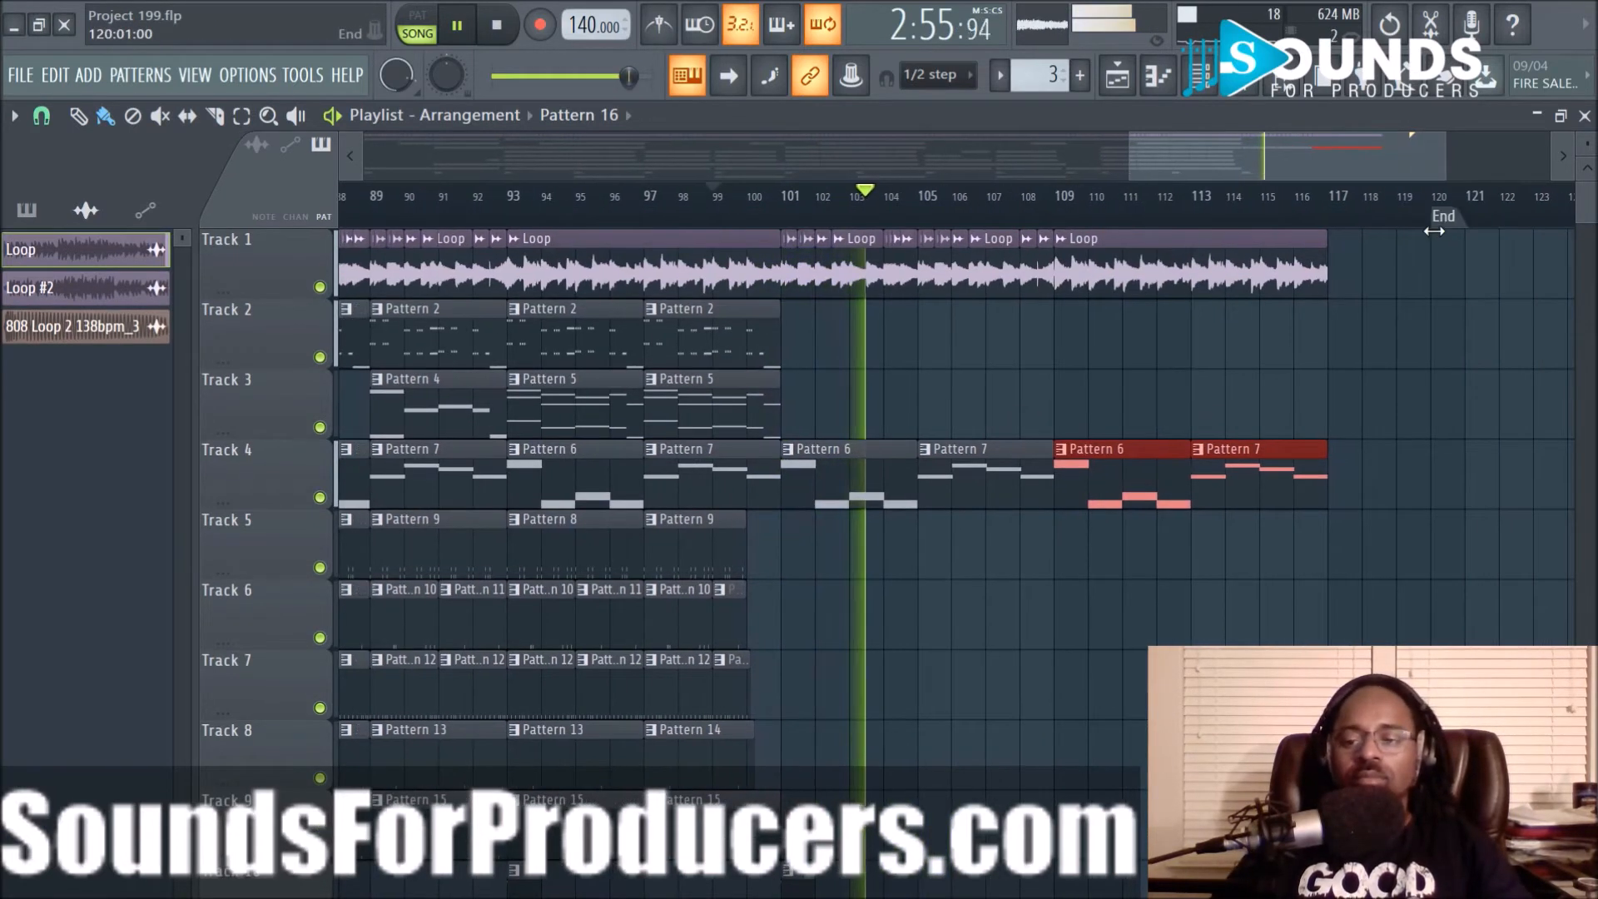
Listen to the outro, replaying from bar 99, to check how the chopped loop section leads into bar 109
scroll(1353, 228, "down", 2)
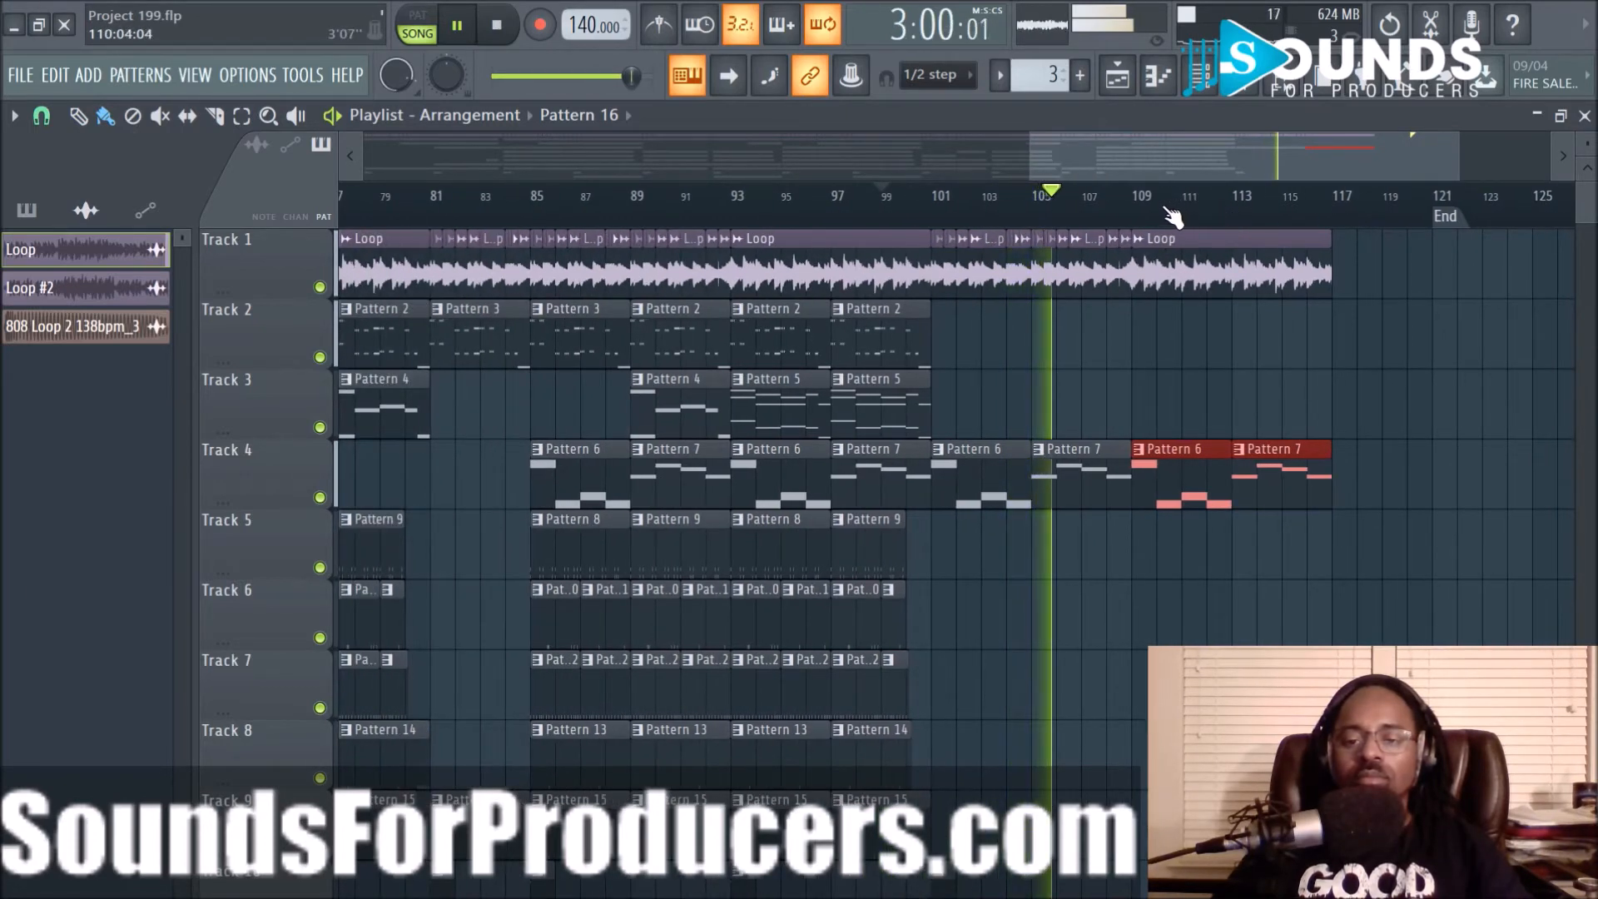
scroll(1172, 215, "up", 2)
scroll(1174, 217, "up", 1)
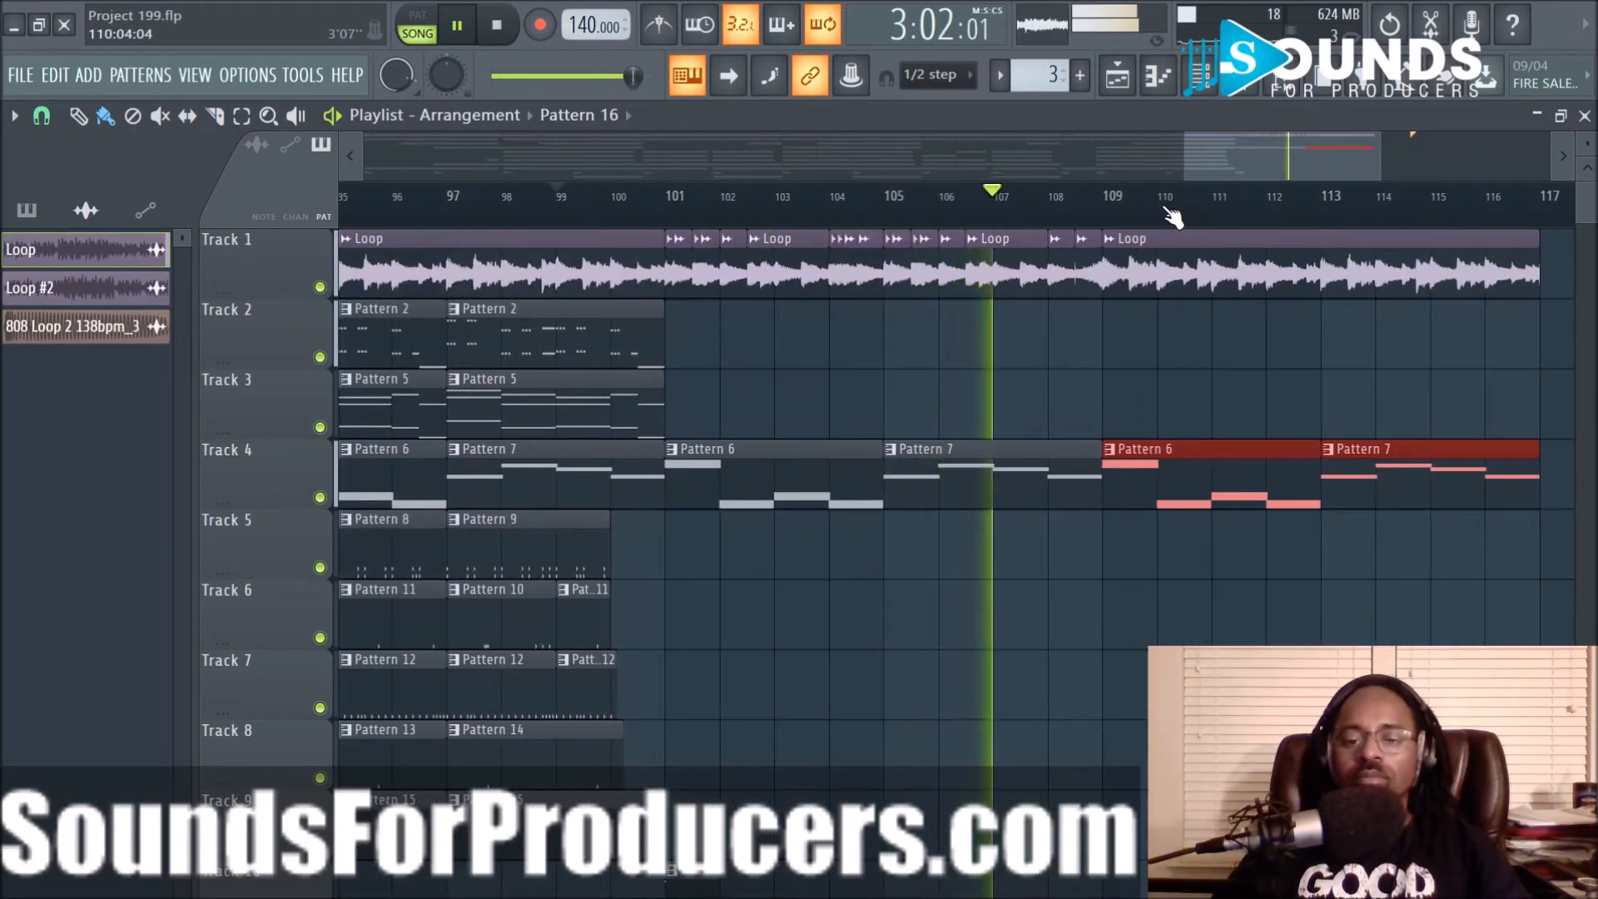
scroll(1172, 215, "down", 3)
scroll(1177, 217, "up", 2)
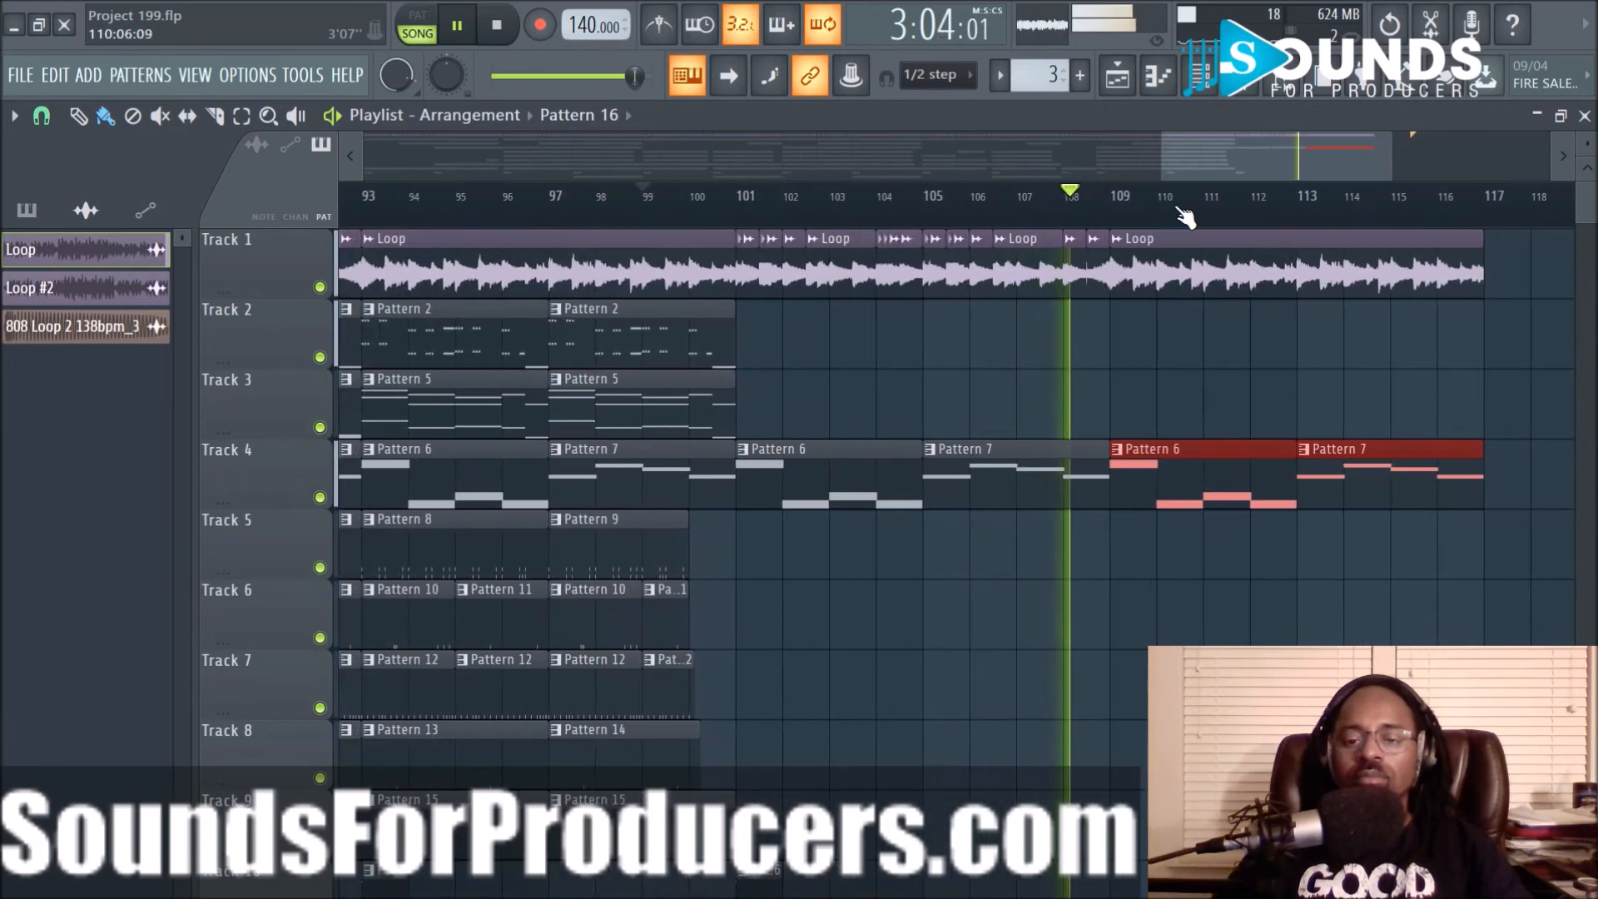
key("space")
key("space")
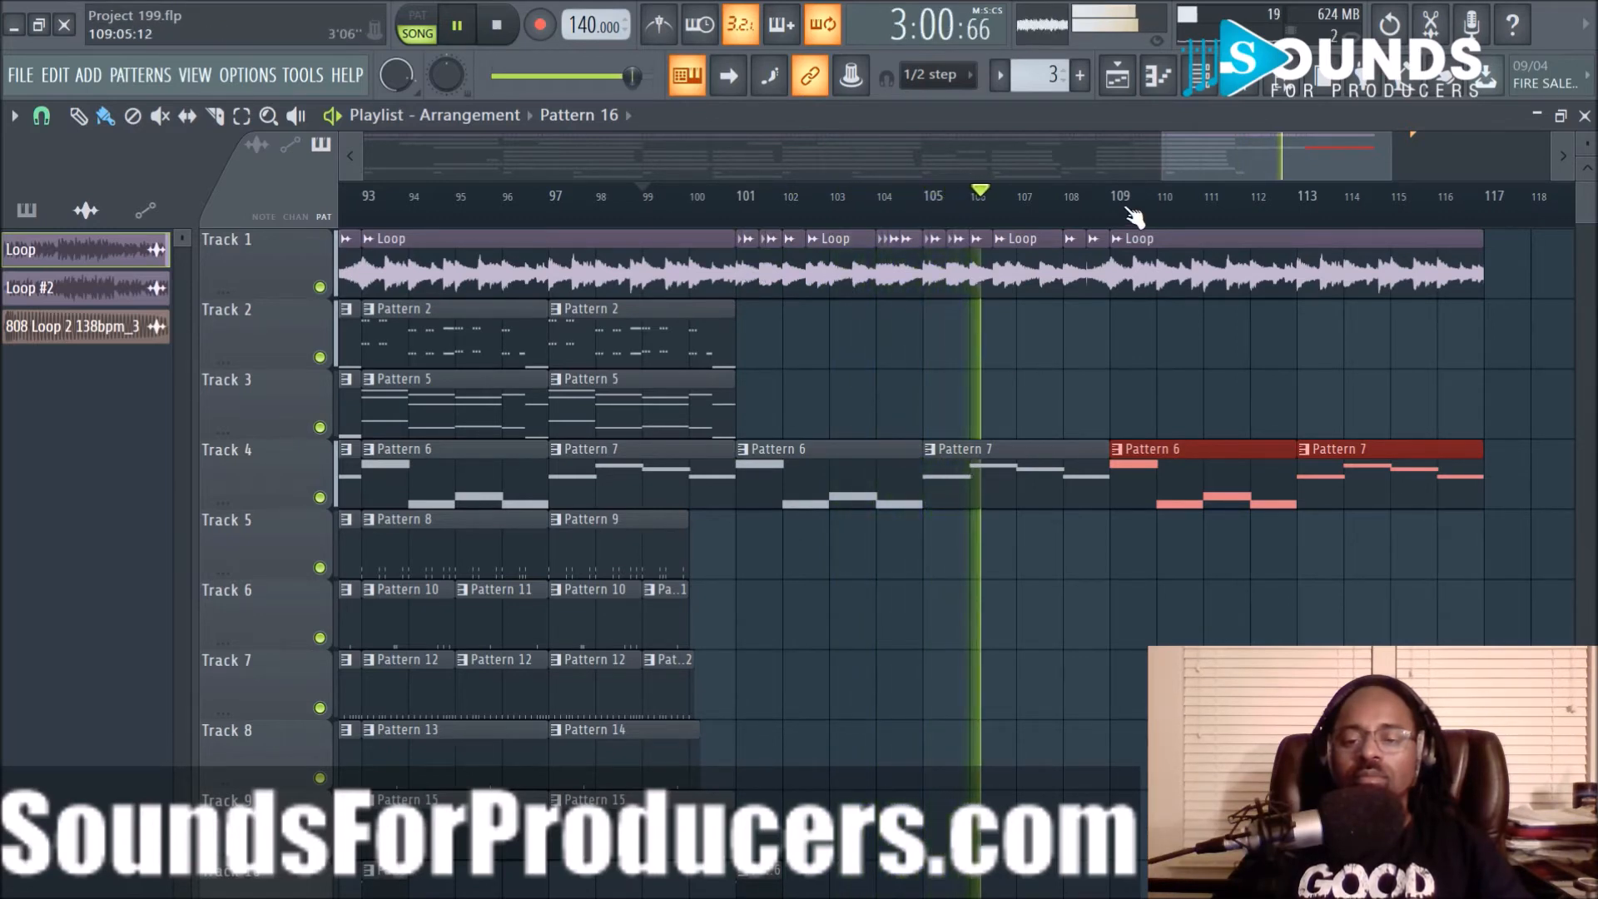
scroll(1127, 208, "down", 2)
left_click_drag(1127, 162, 1140, 166)
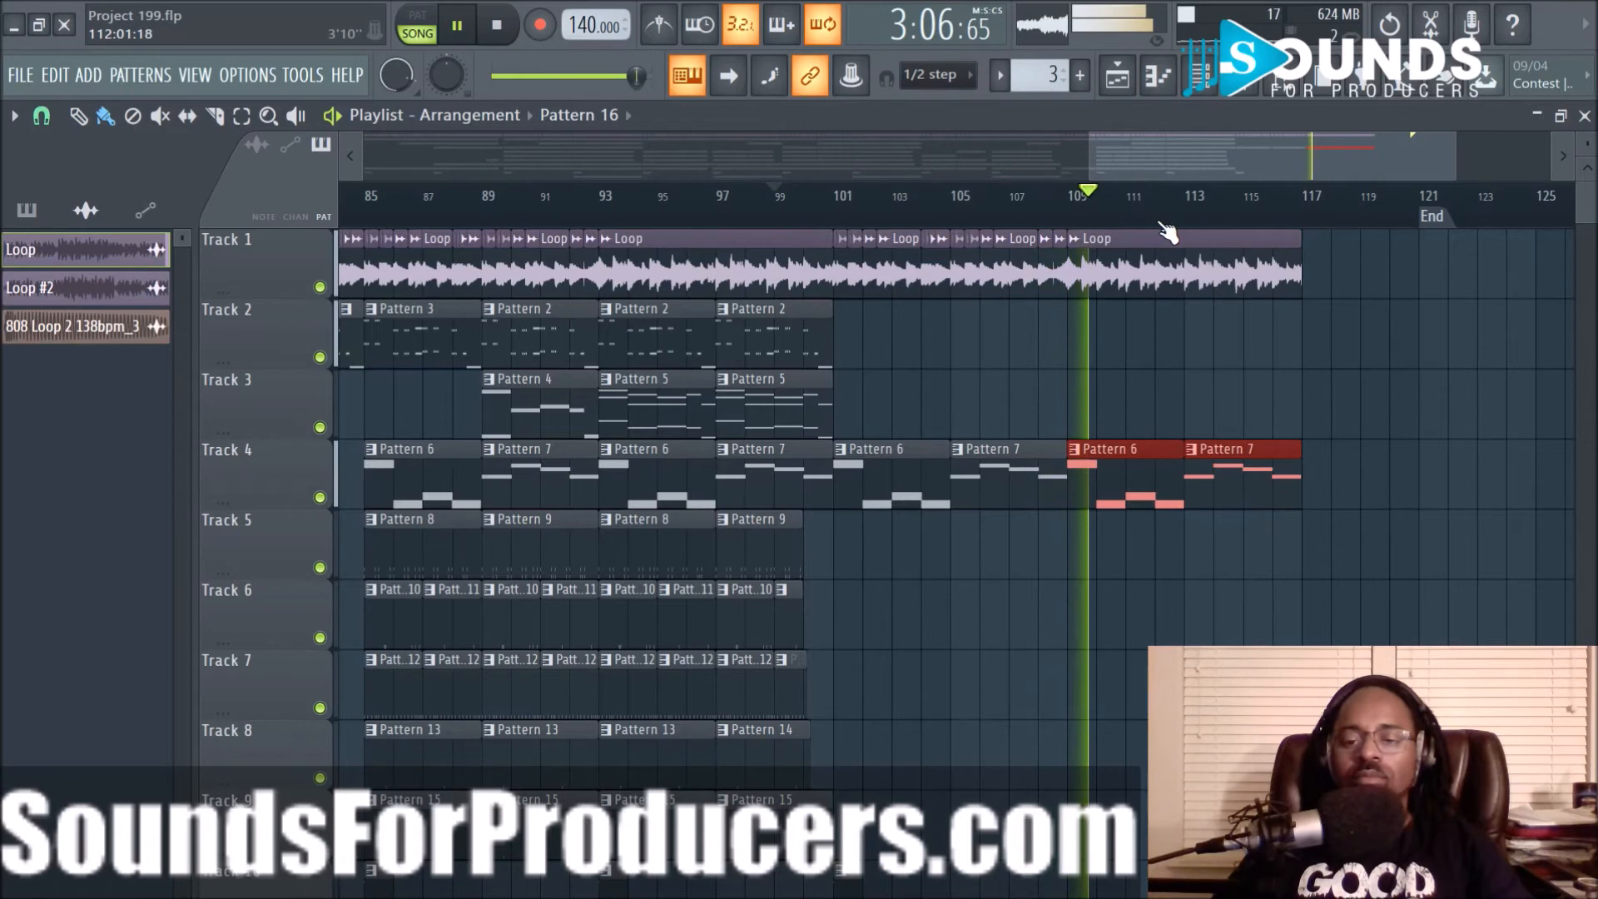
scroll(1166, 225, "up", 3)
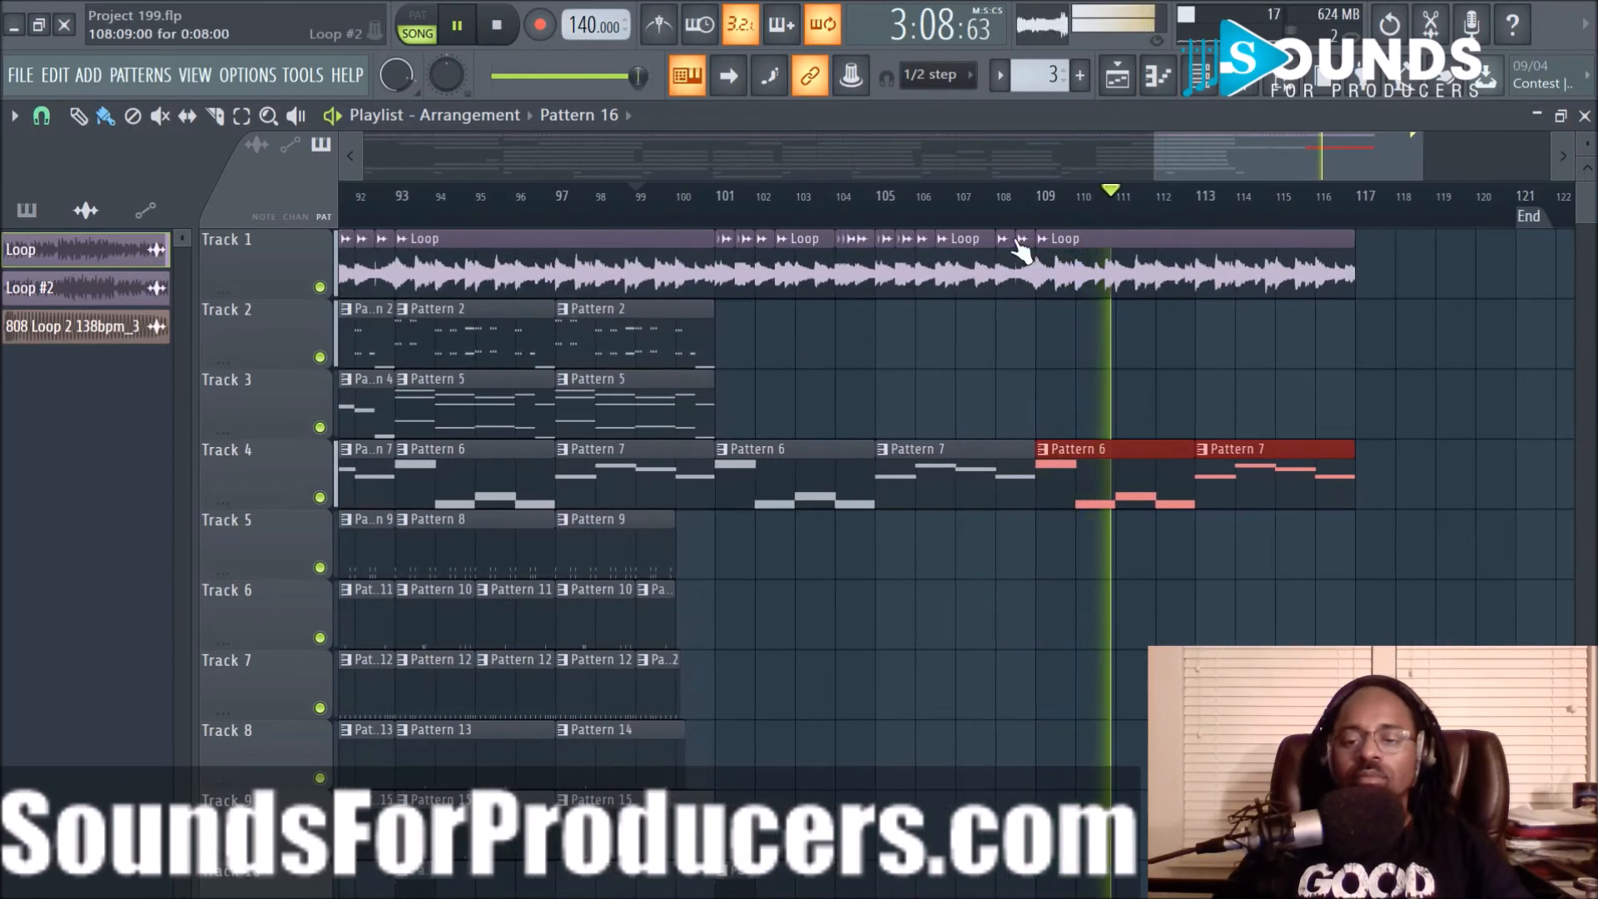
Stop playback and replace the chopped loop clips on Track 1 from bar 101 to bar 108 with a copy of the full Loop clip at bar 109
key("space")
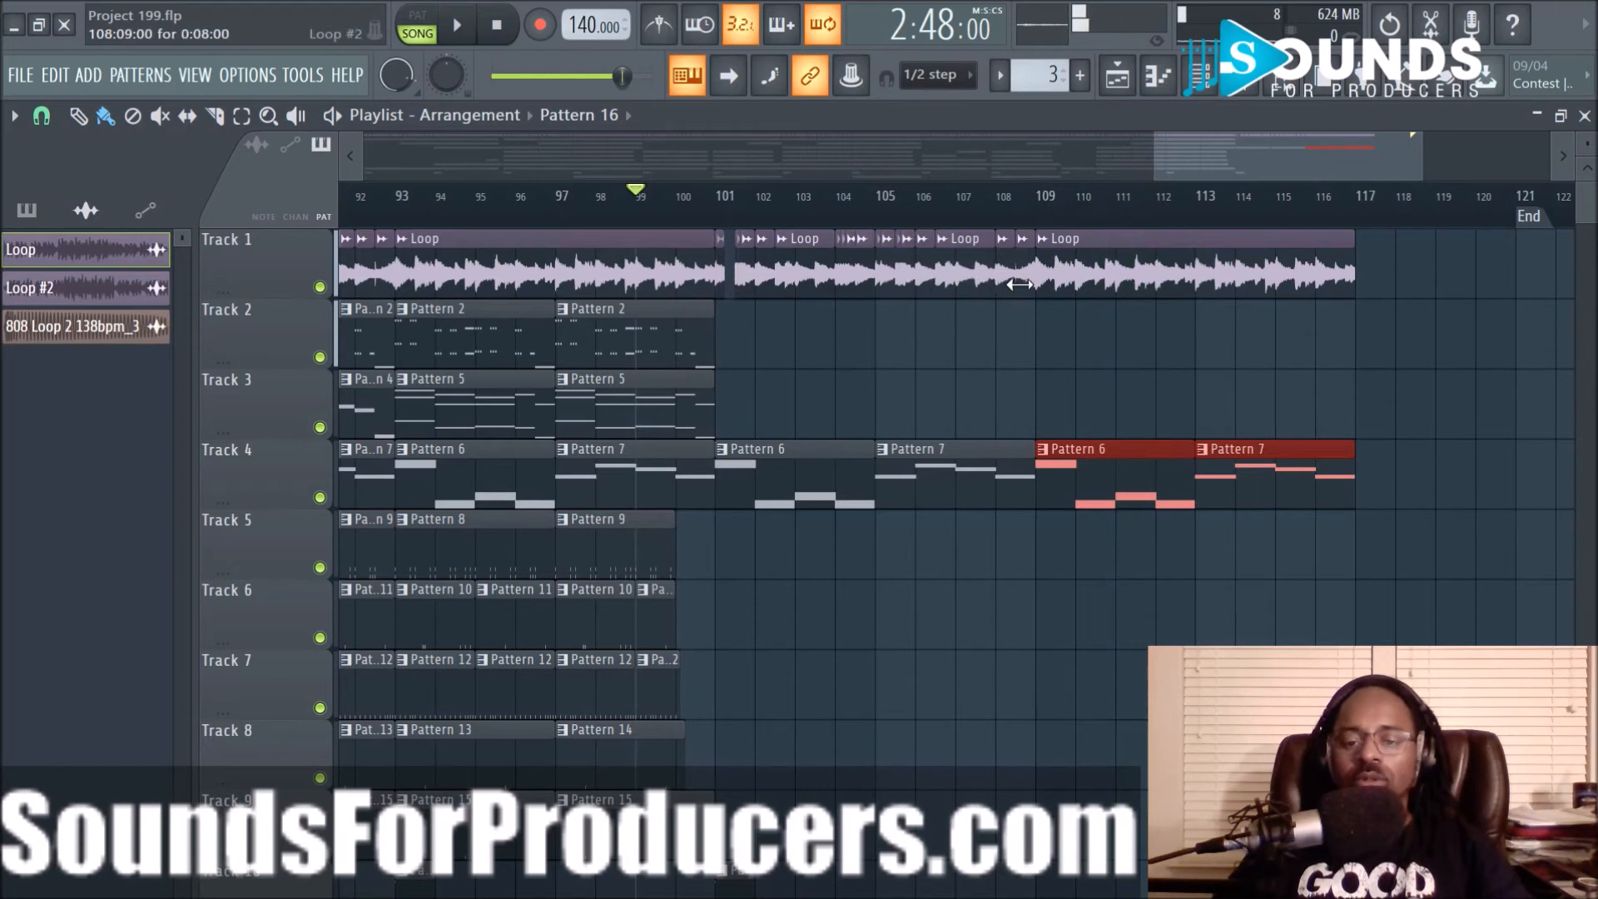
left_click_drag(1026, 274, 748, 286)
left_click_drag(1101, 277, 851, 286)
Play from bar 99 to check the outro with the full loops, and replay it from there
key("space")
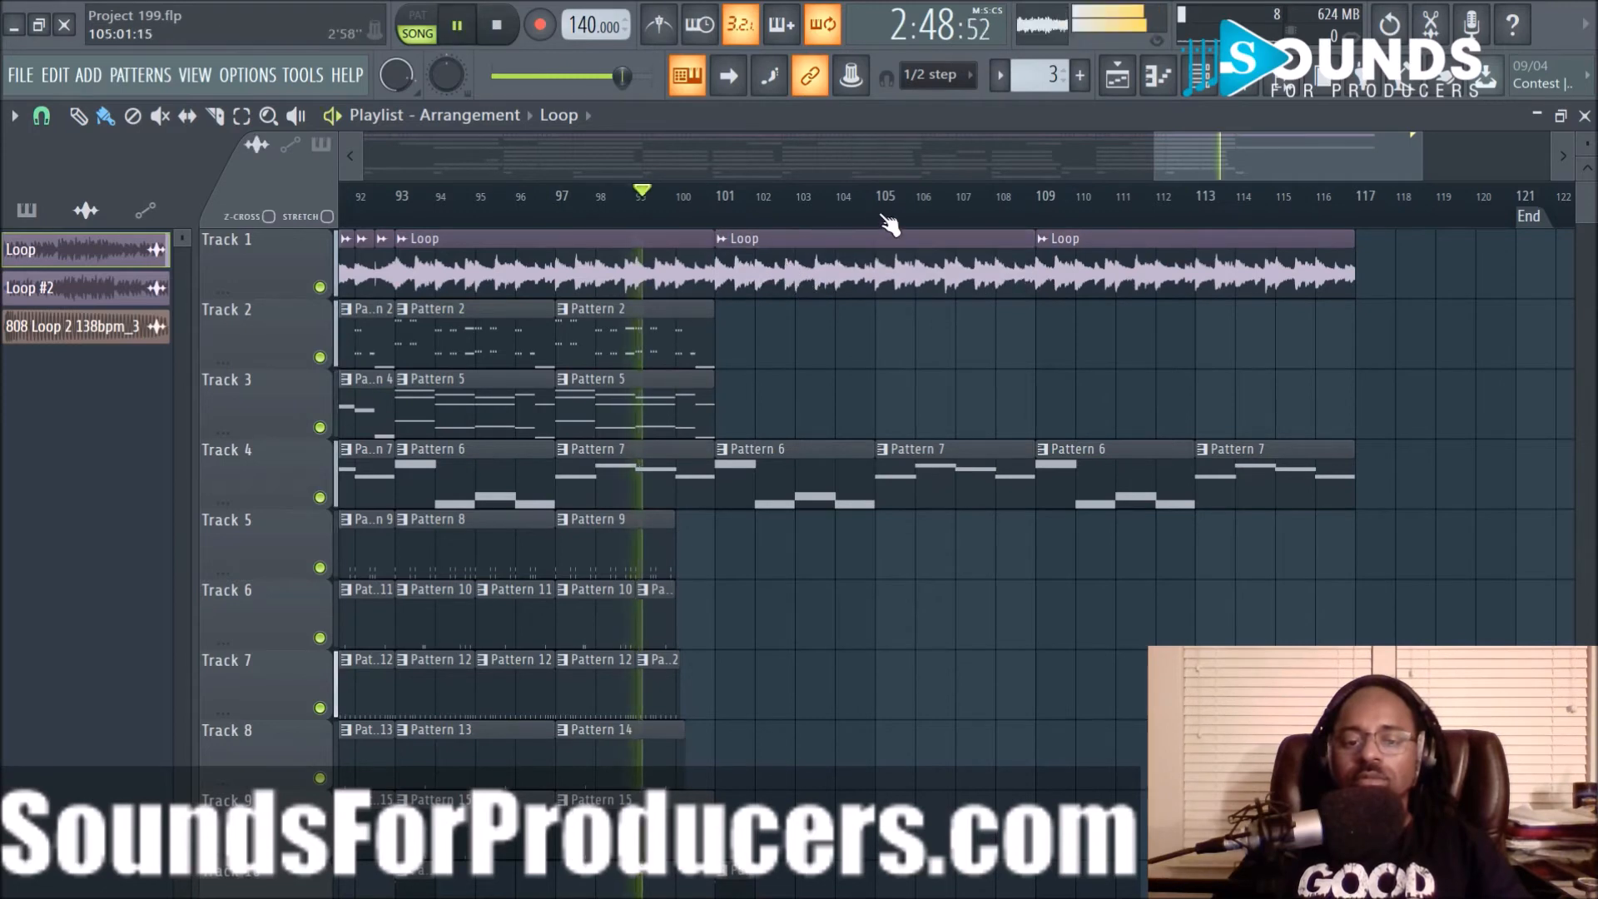
scroll(892, 218, "down", 4)
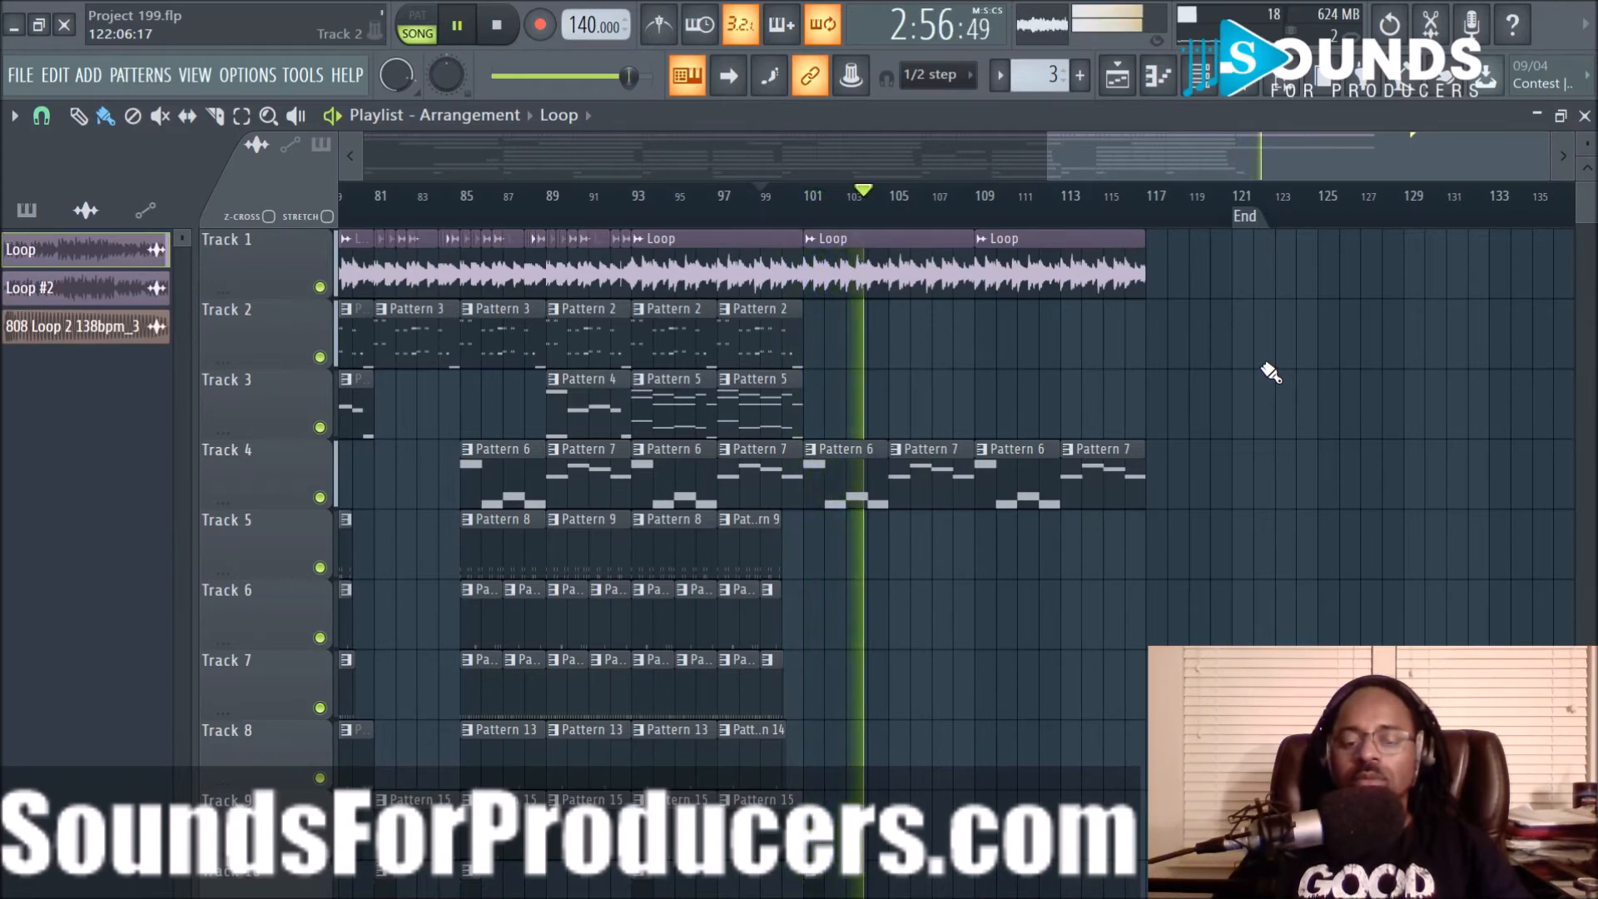
scroll(1271, 373, "down", 4)
scroll(1271, 367, "up", 4)
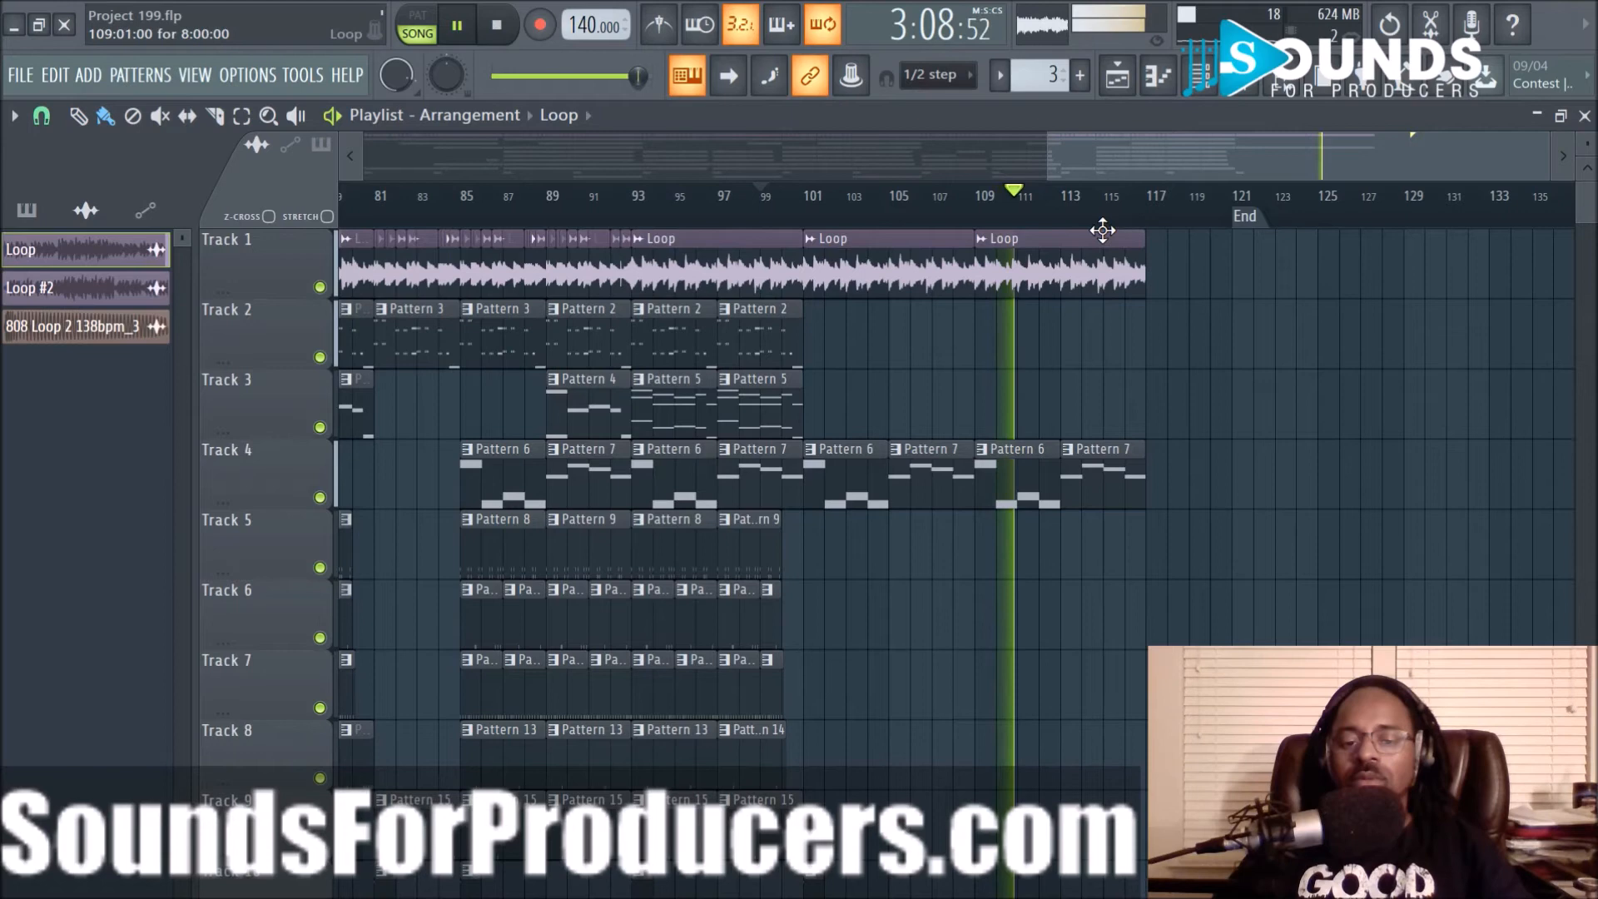
scroll(1127, 223, "down", 2)
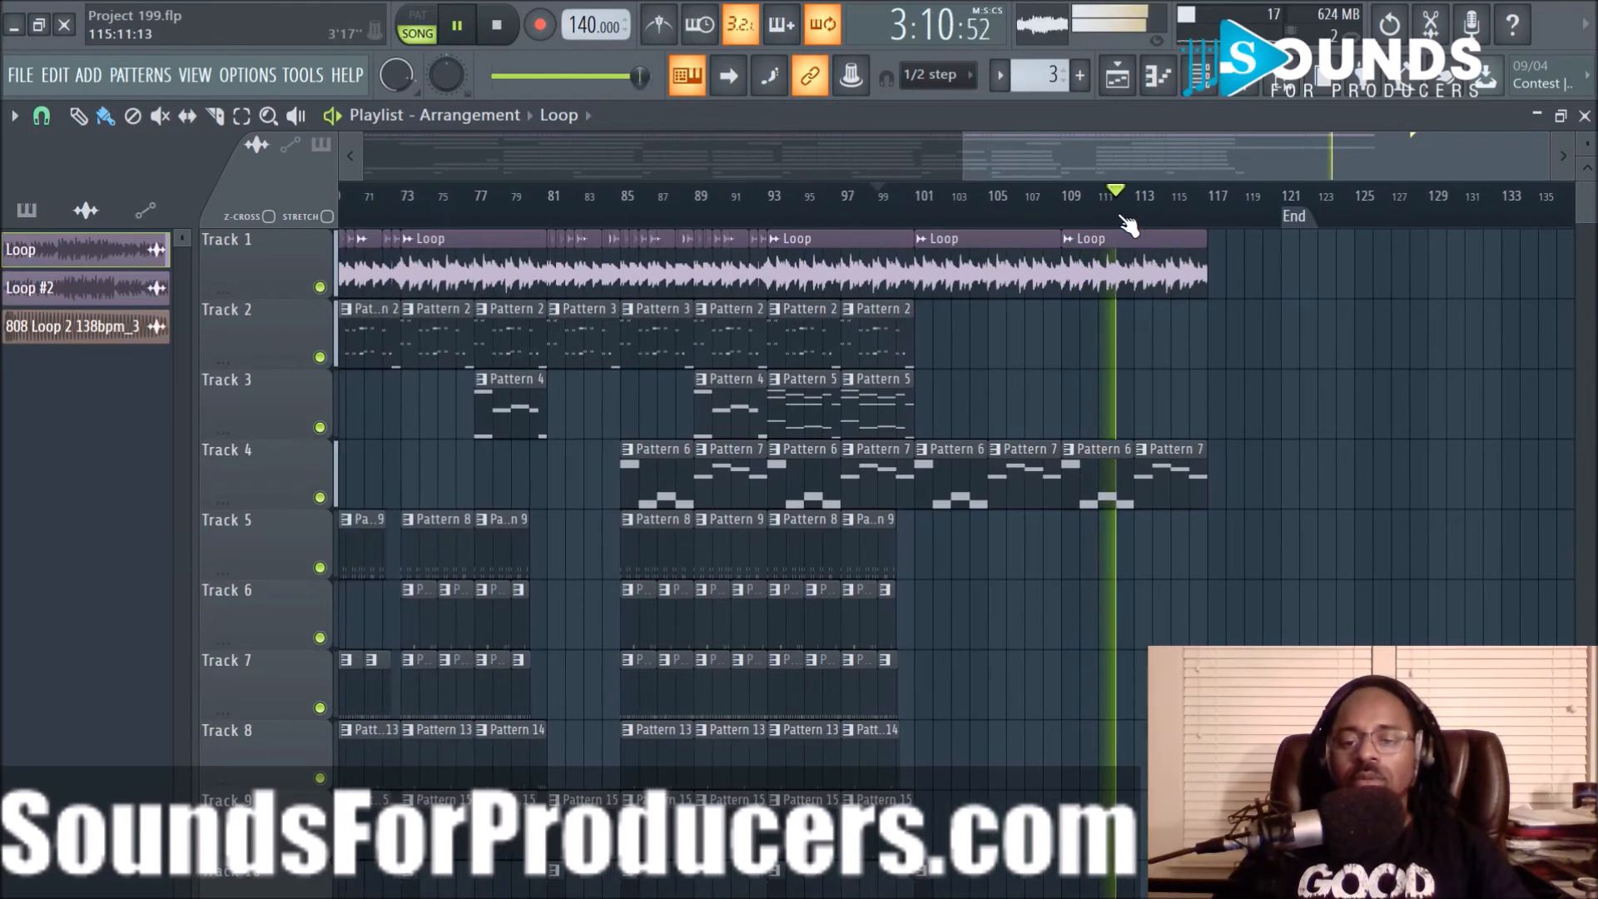
scroll(1128, 223, "down", 2)
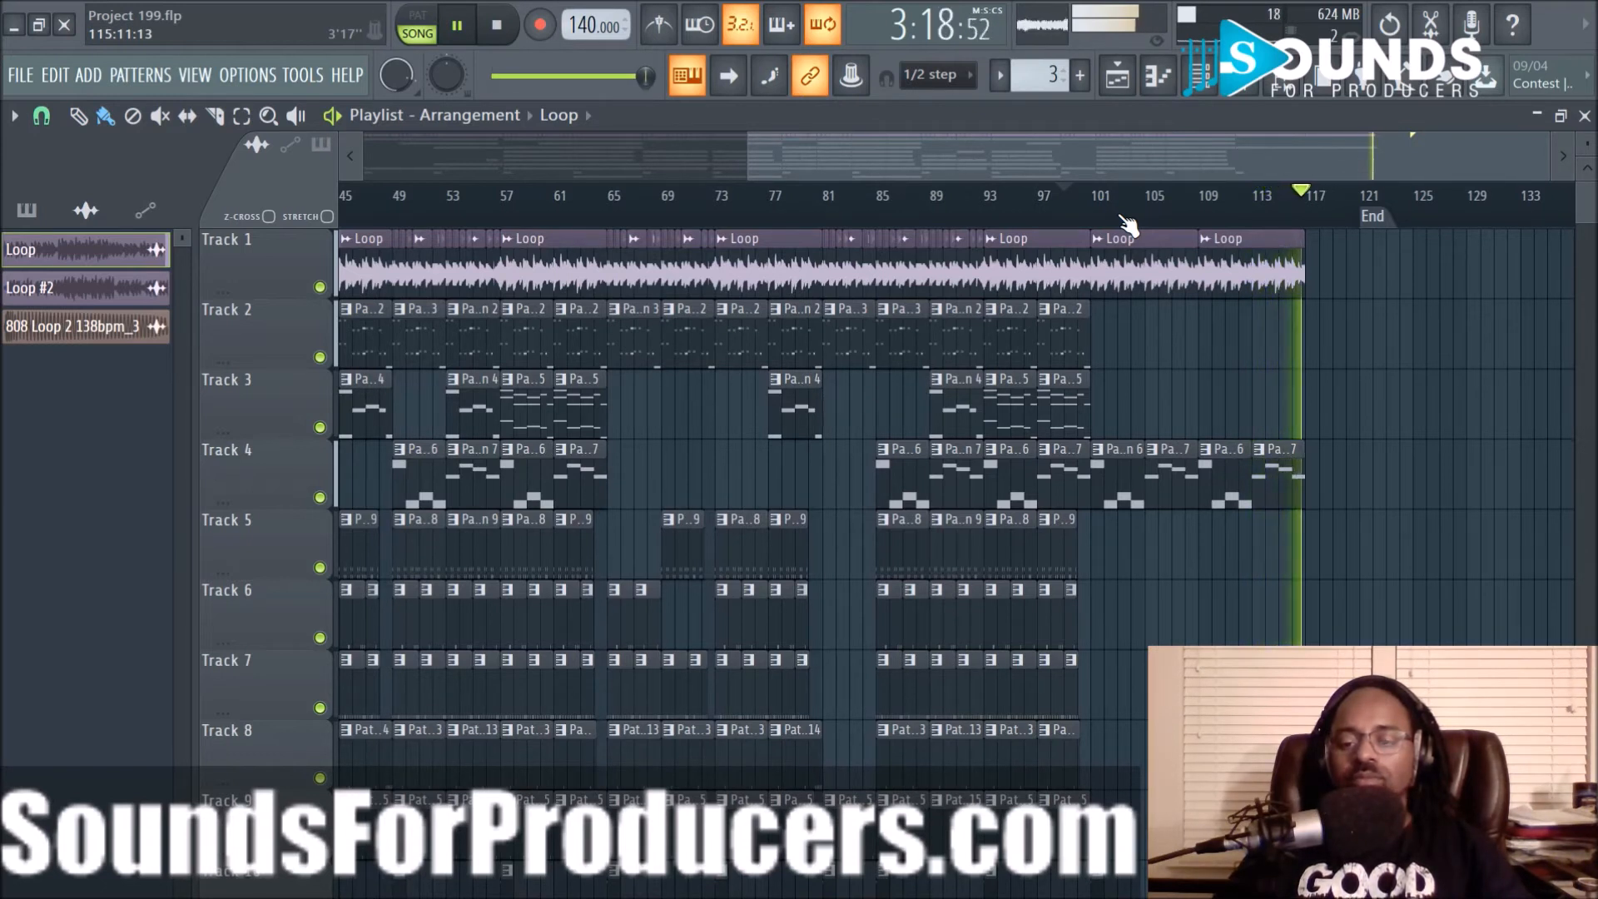
scroll(1230, 209, "up", 3)
key("space")
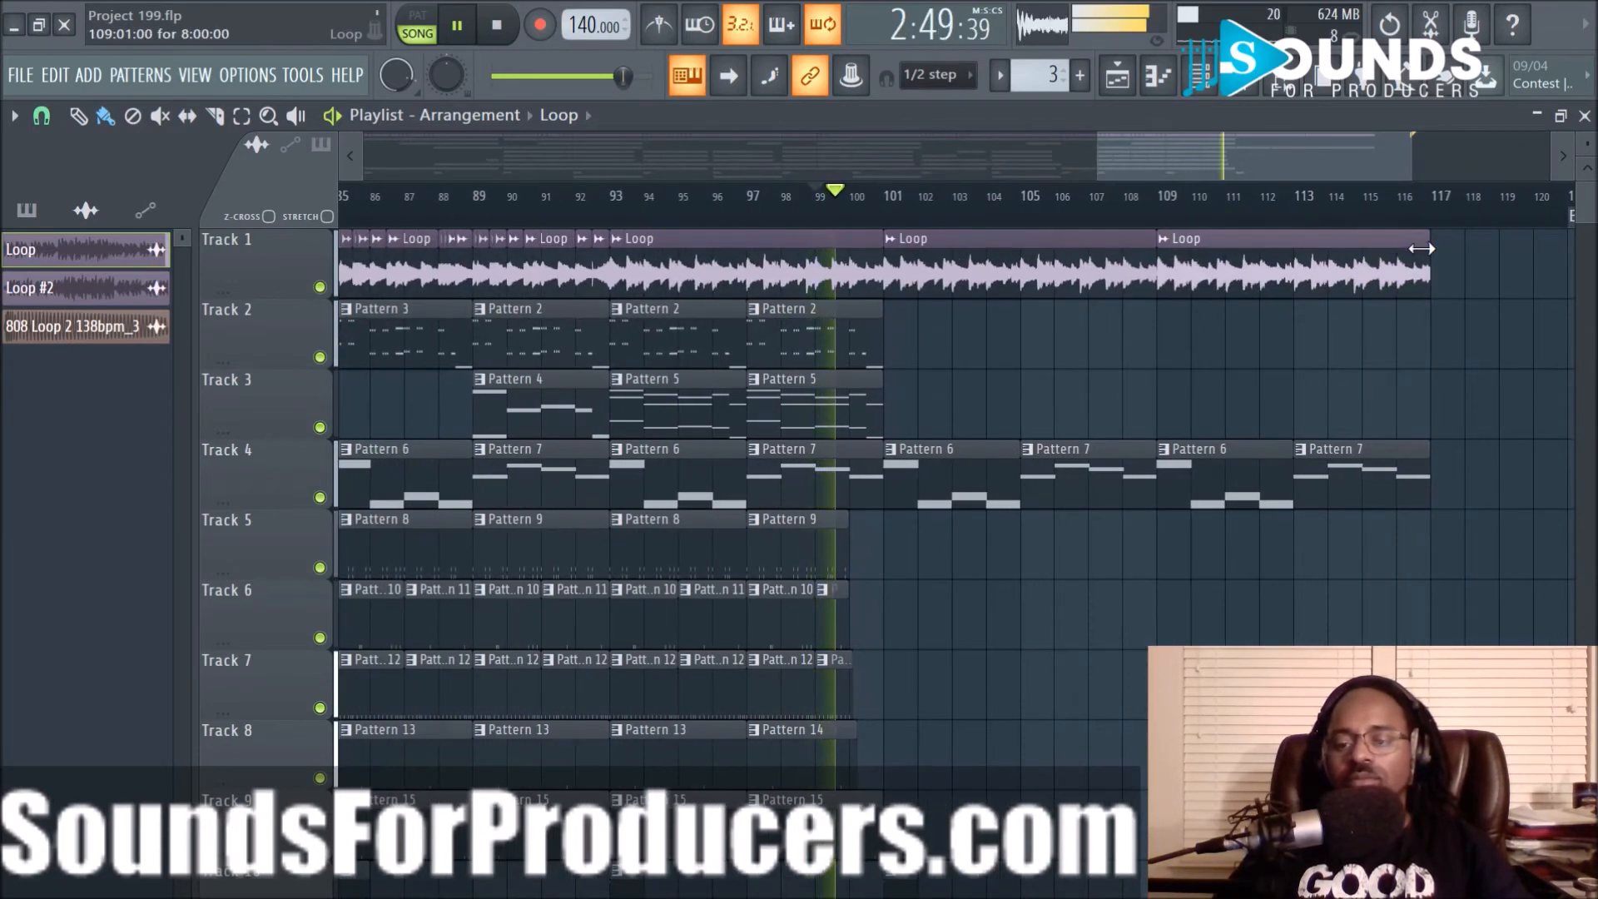
Set the snap finer than a bar and shorten the last Loop clip on Track 1 by about half a bar
left_click(42, 117)
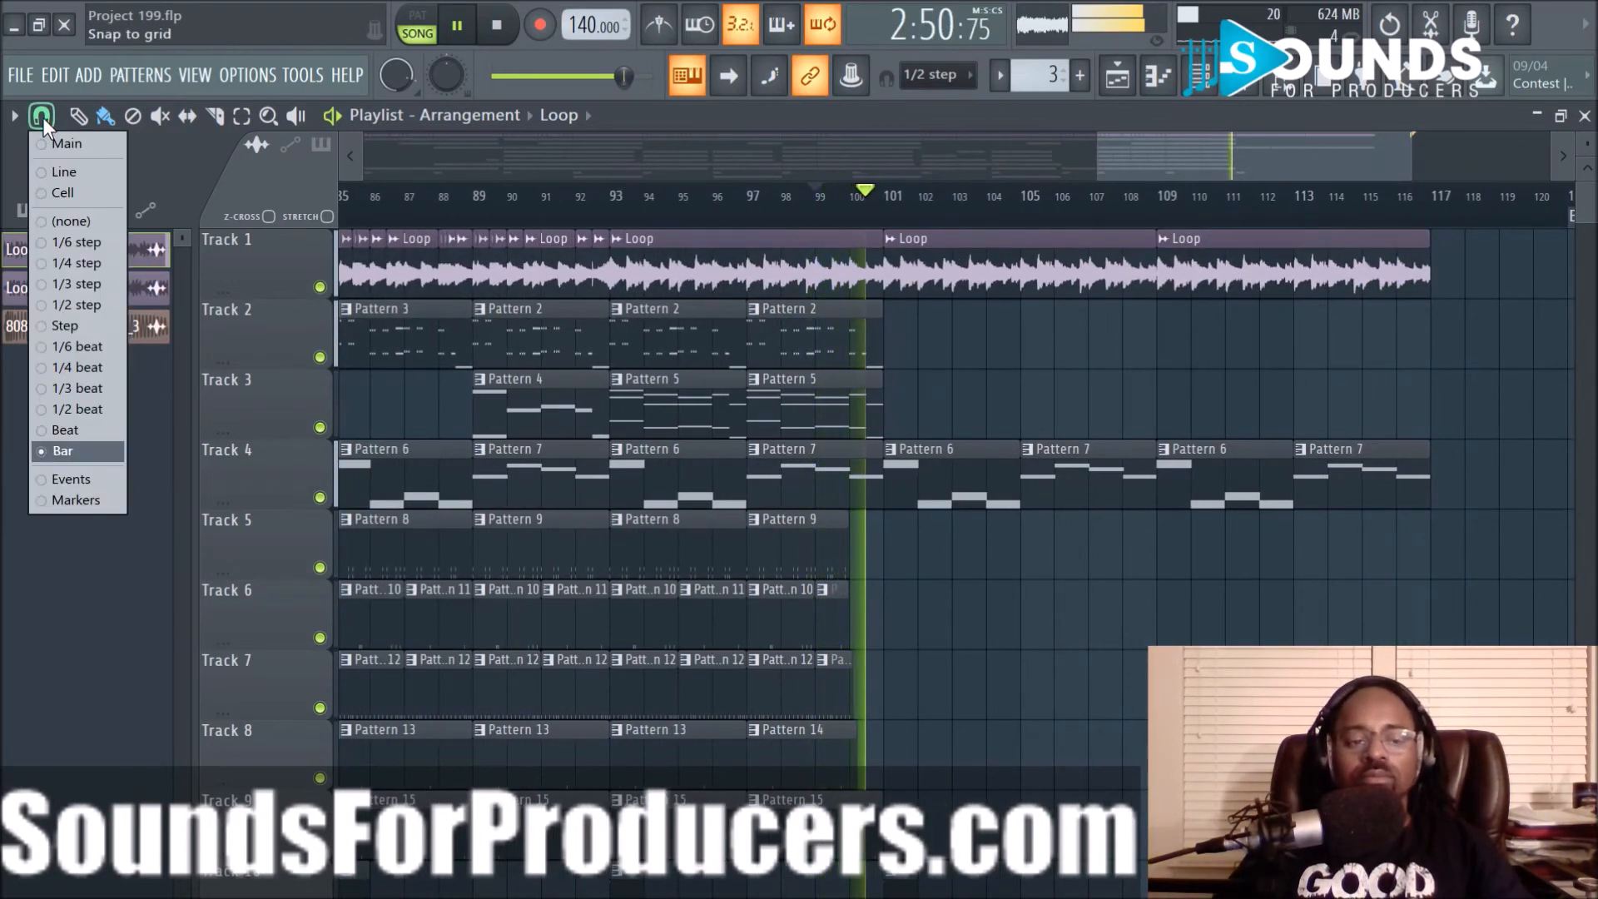
left_click(67, 420)
left_click_drag(1429, 276, 1413, 277)
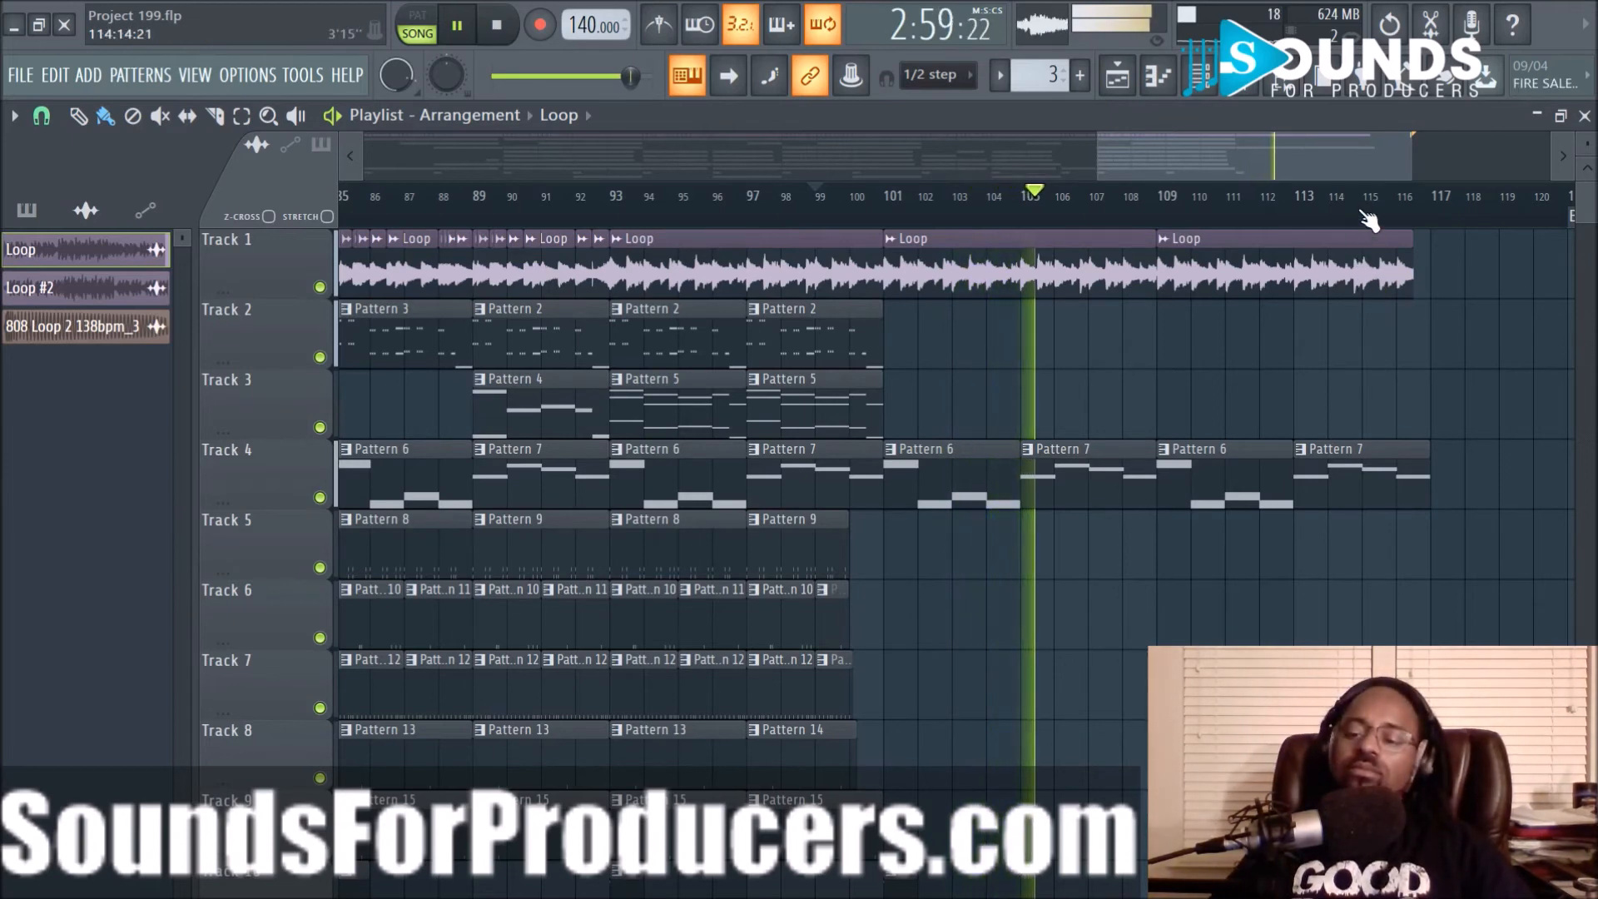
Listen through to the end of the song and replay its last bars to check the shortened loop
left_click_drag(1191, 148, 1287, 207)
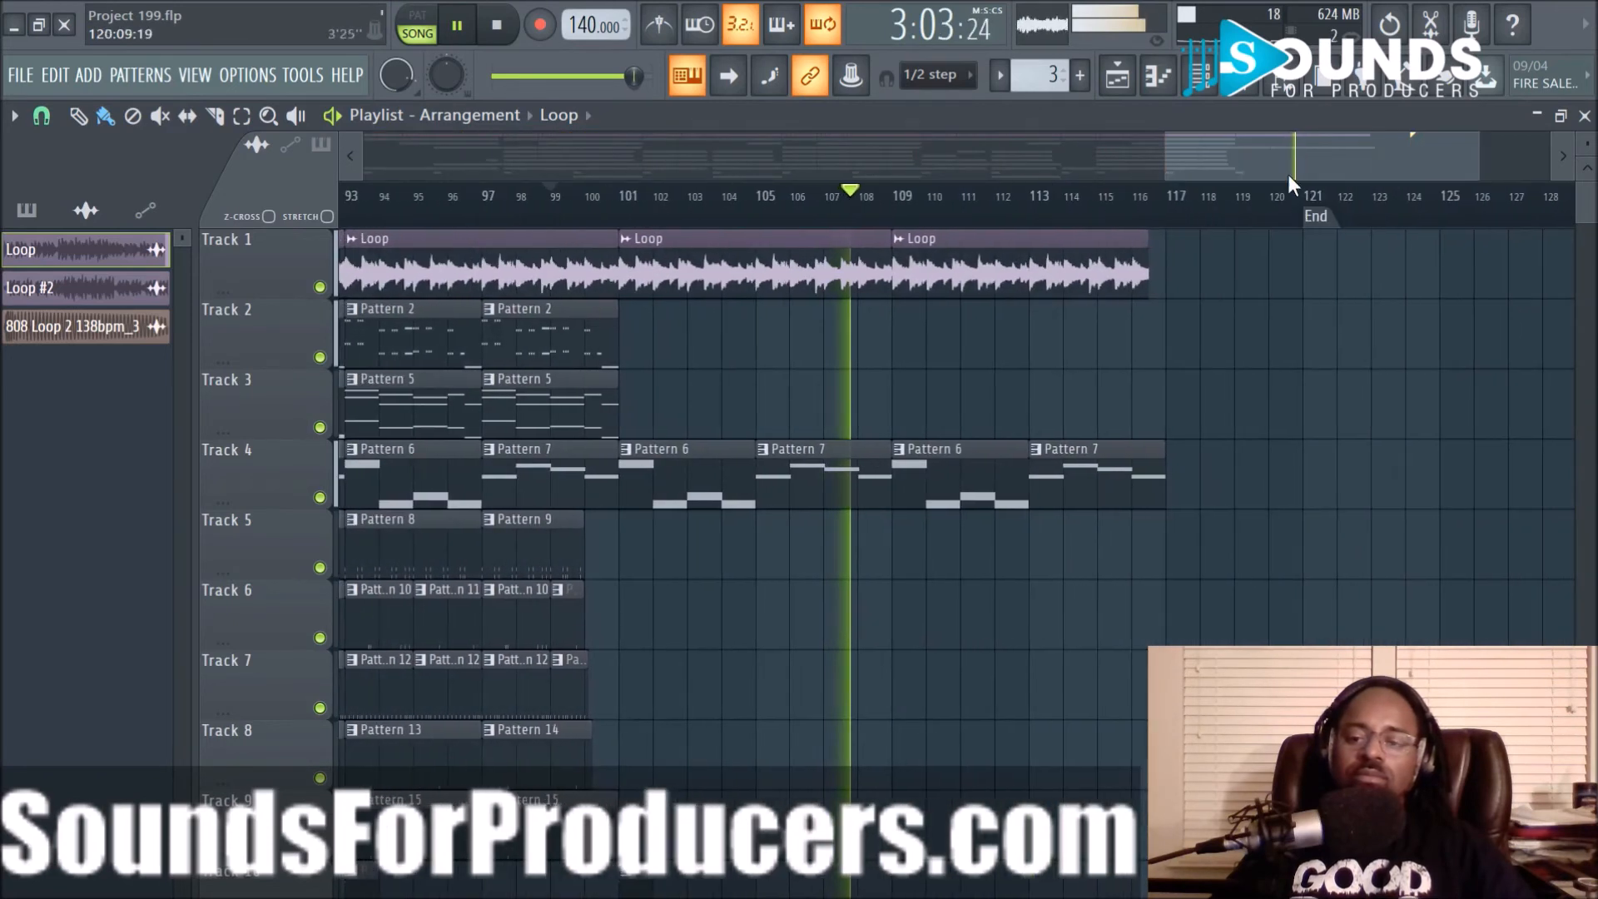
scroll(1135, 208, "down", 3)
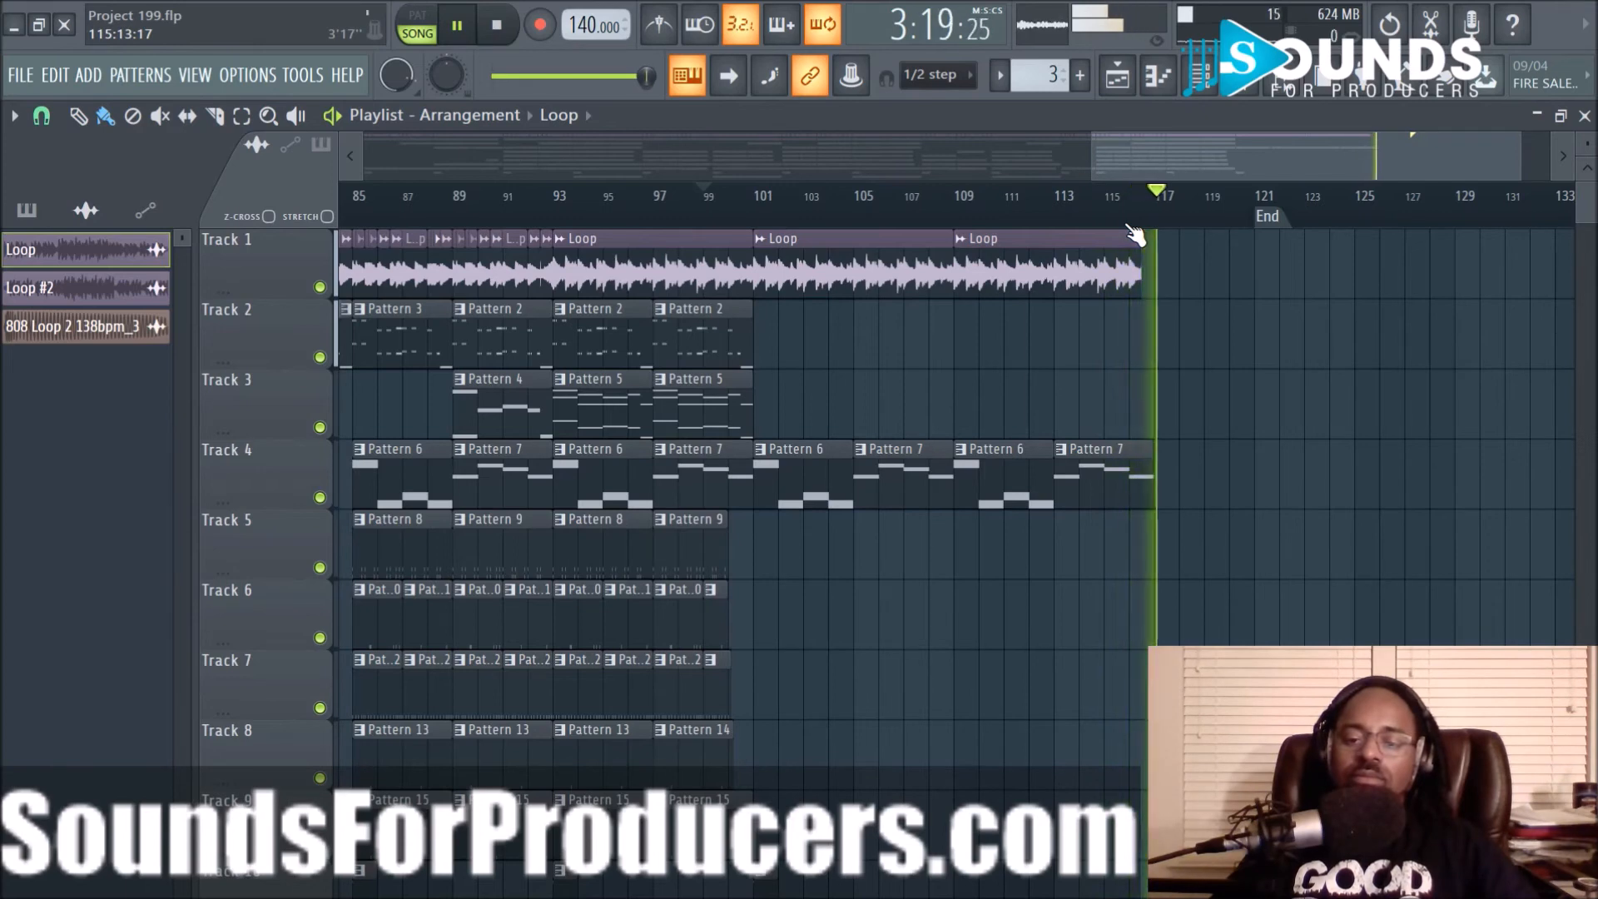
key("space")
scroll(963, 231, "down", 3, "ctrl")
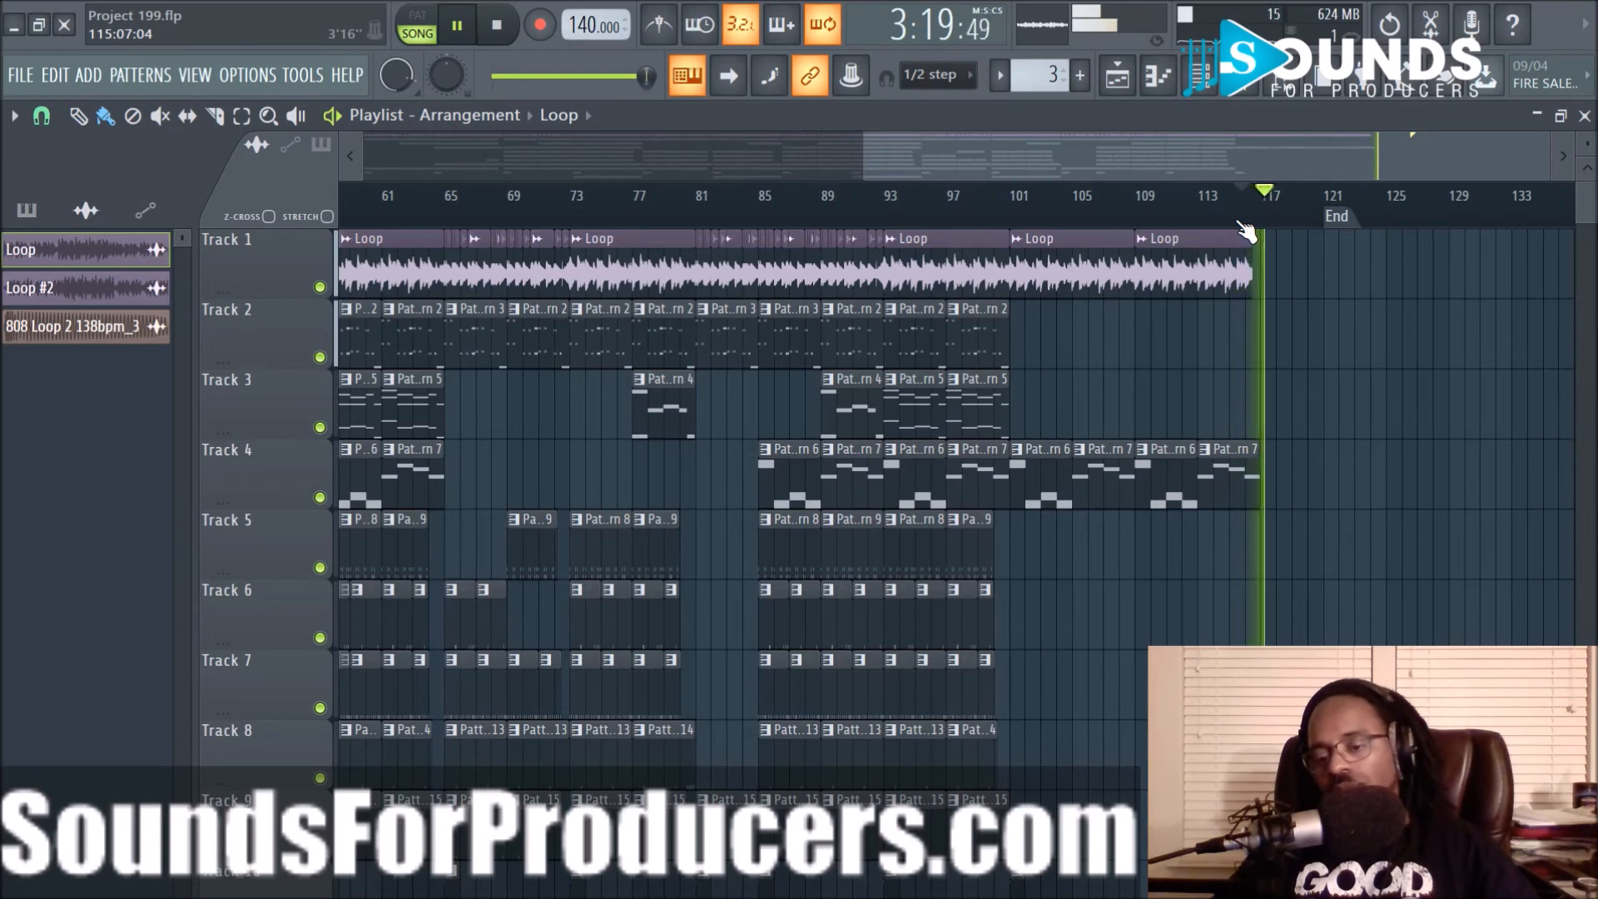
scroll(1266, 230, "up", 3, "ctrl")
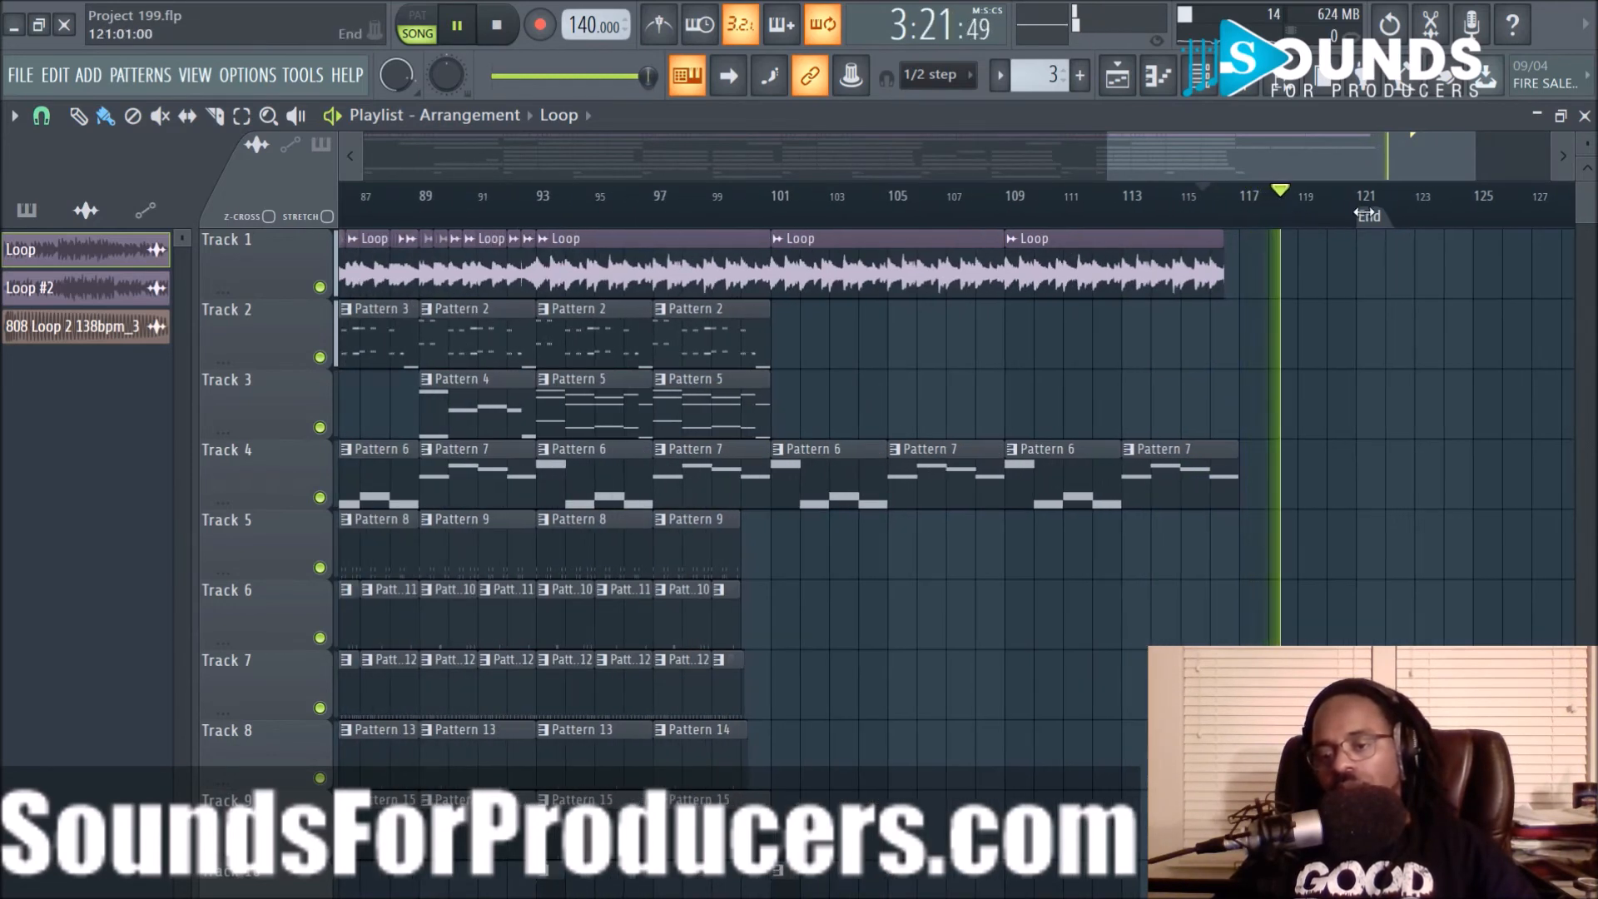
Stop playback, move the End marker to bar 119, and review the whole arrangement
key("space")
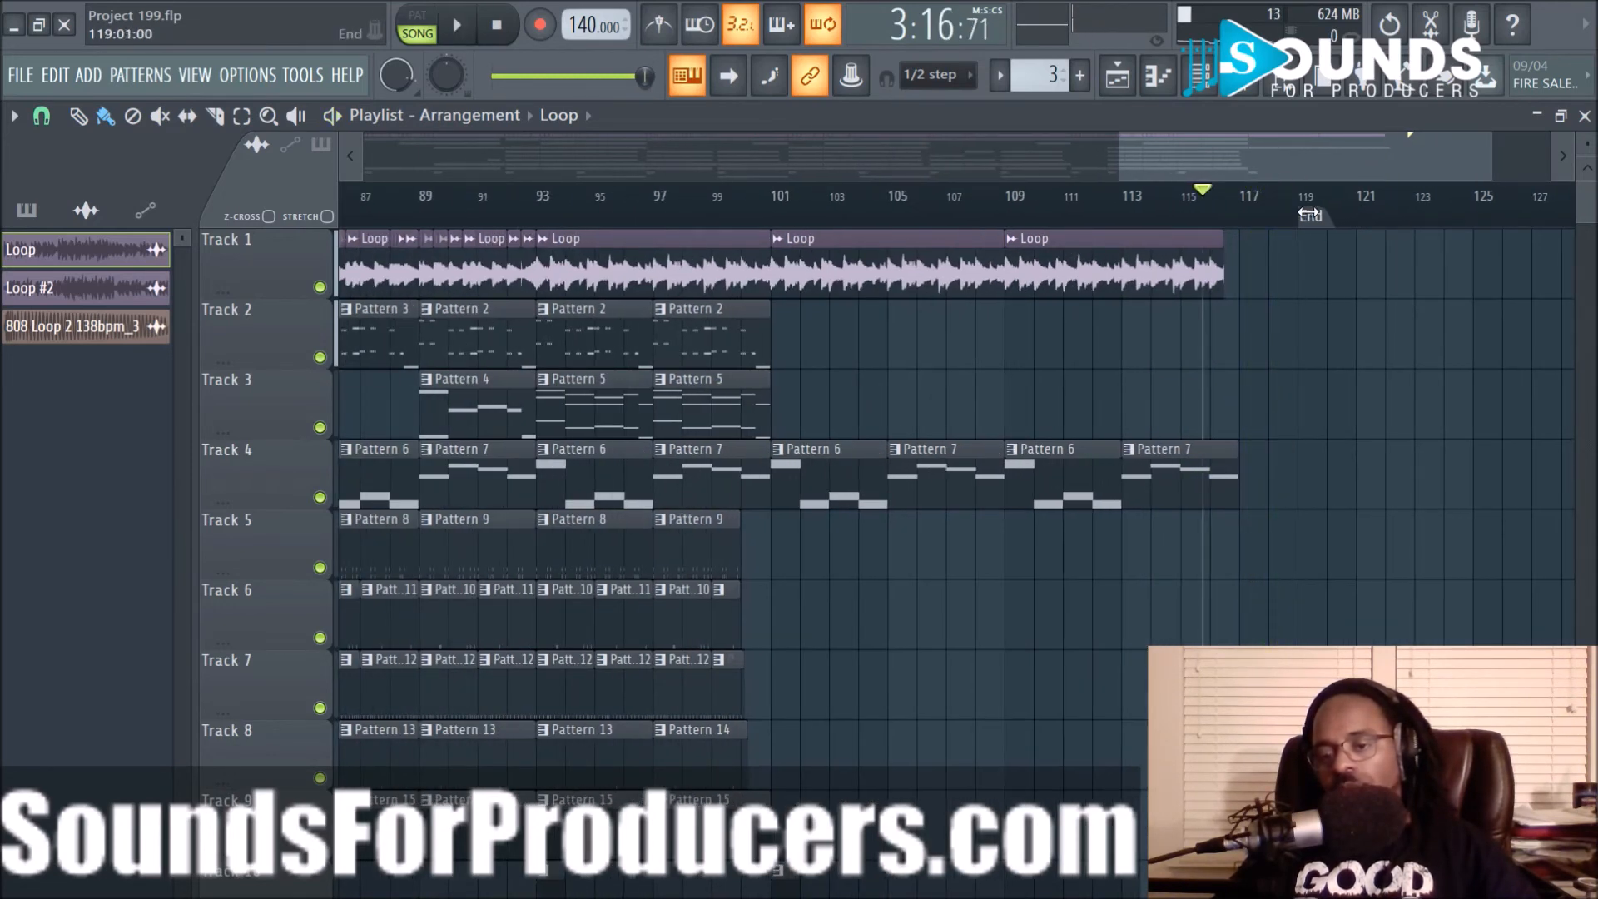
scroll(1091, 236, "down", 3, "ctrl")
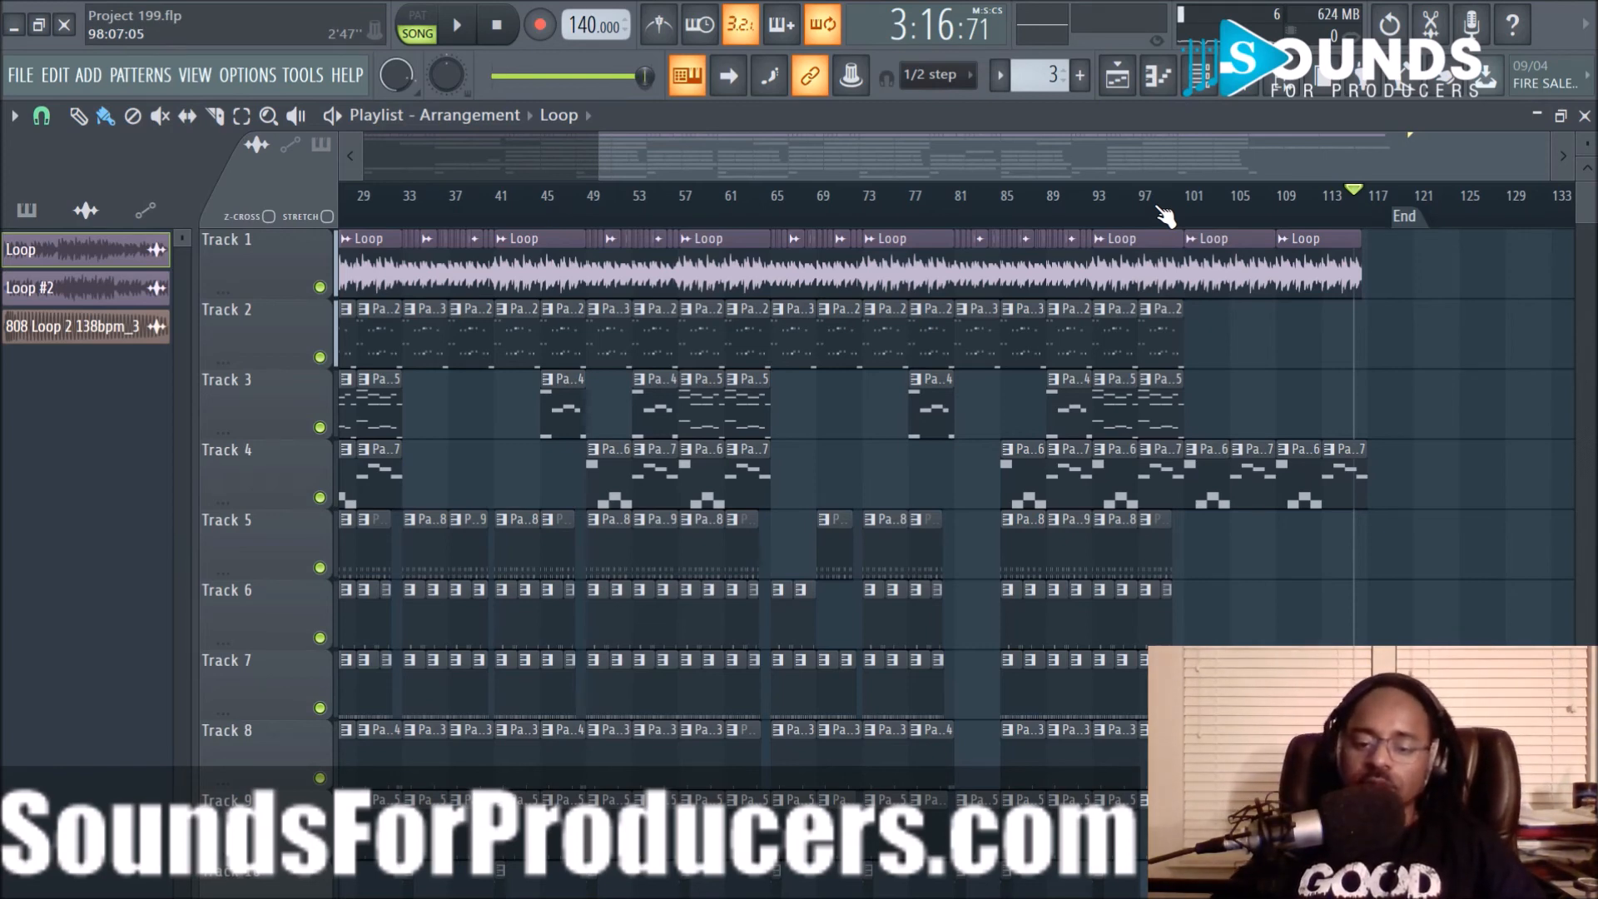
scroll(1099, 201, "up", 3)
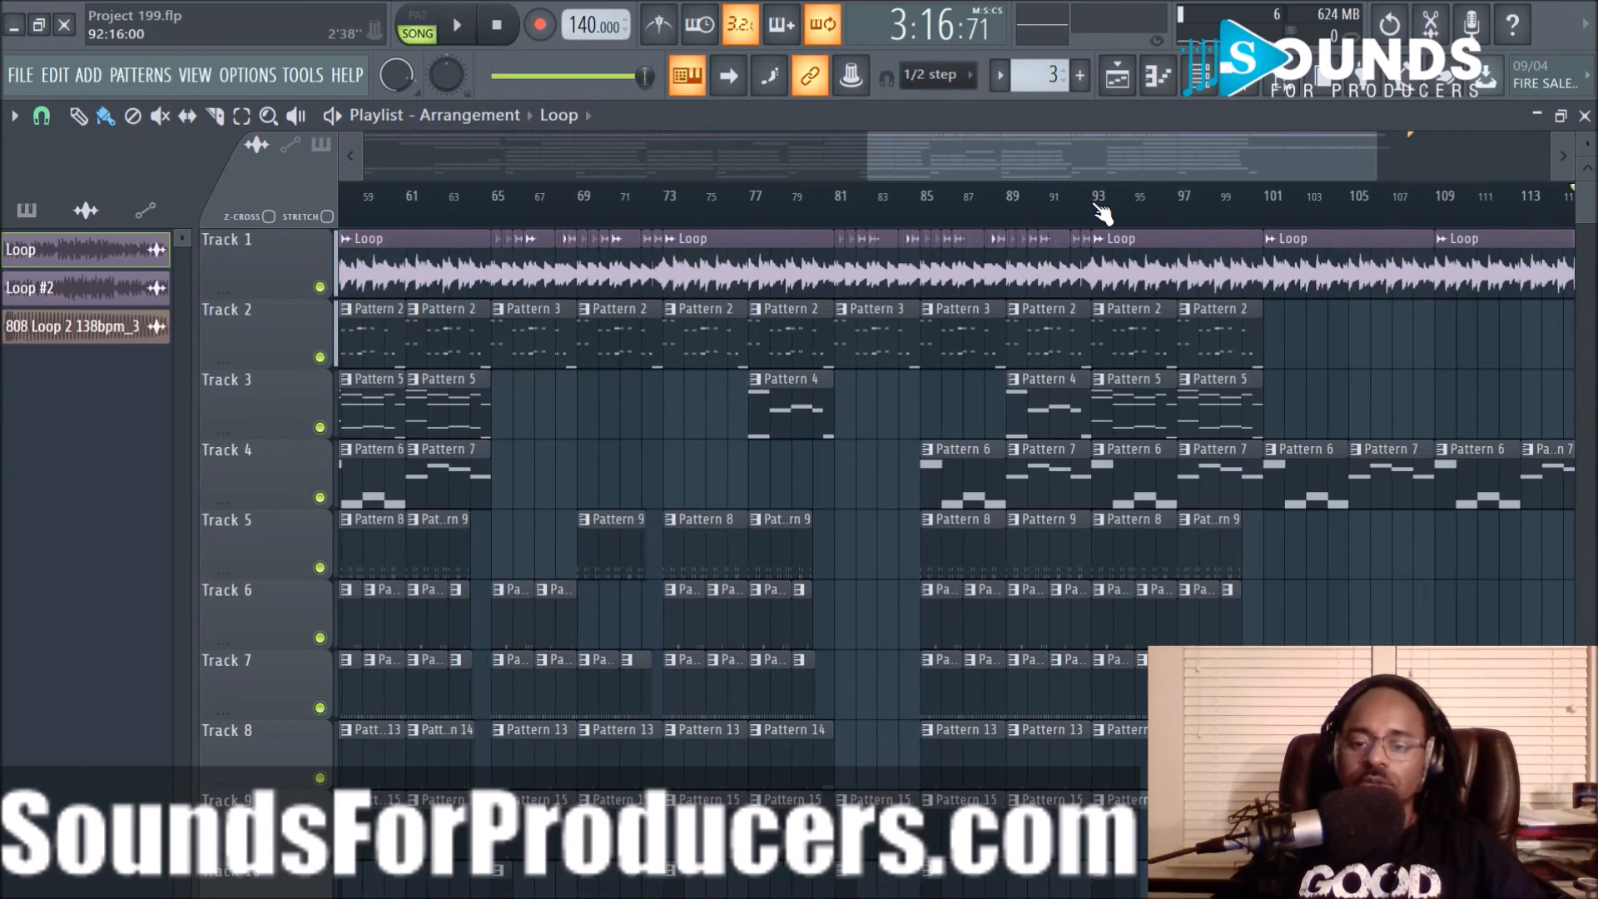
Play the arrangement briefly from bar 93 and stop playback
key("space")
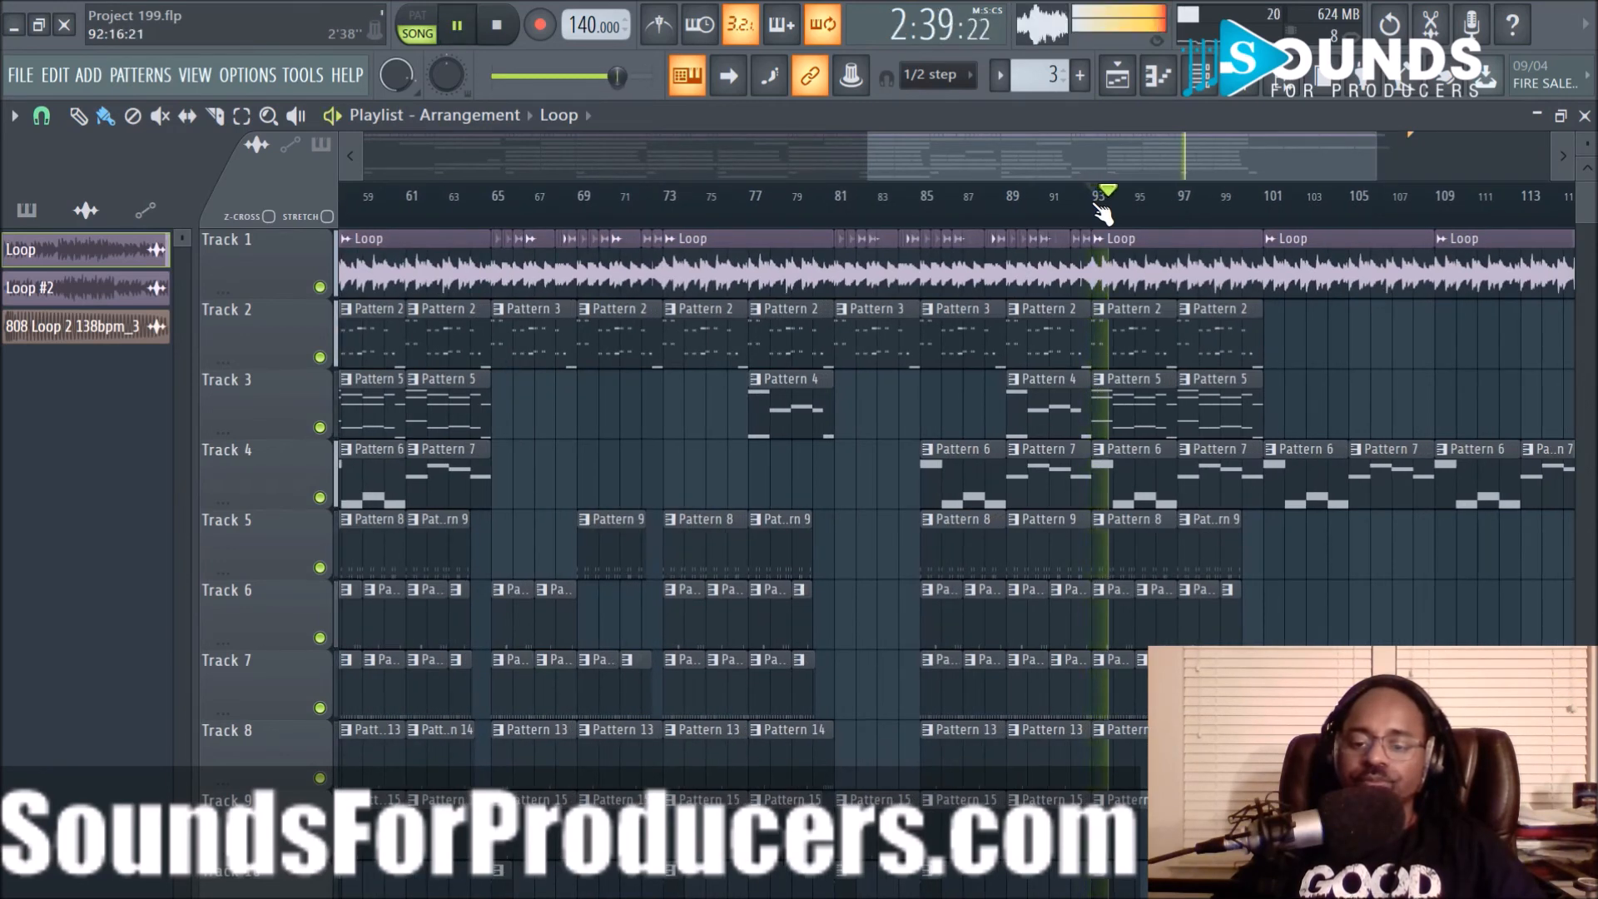
key("space")
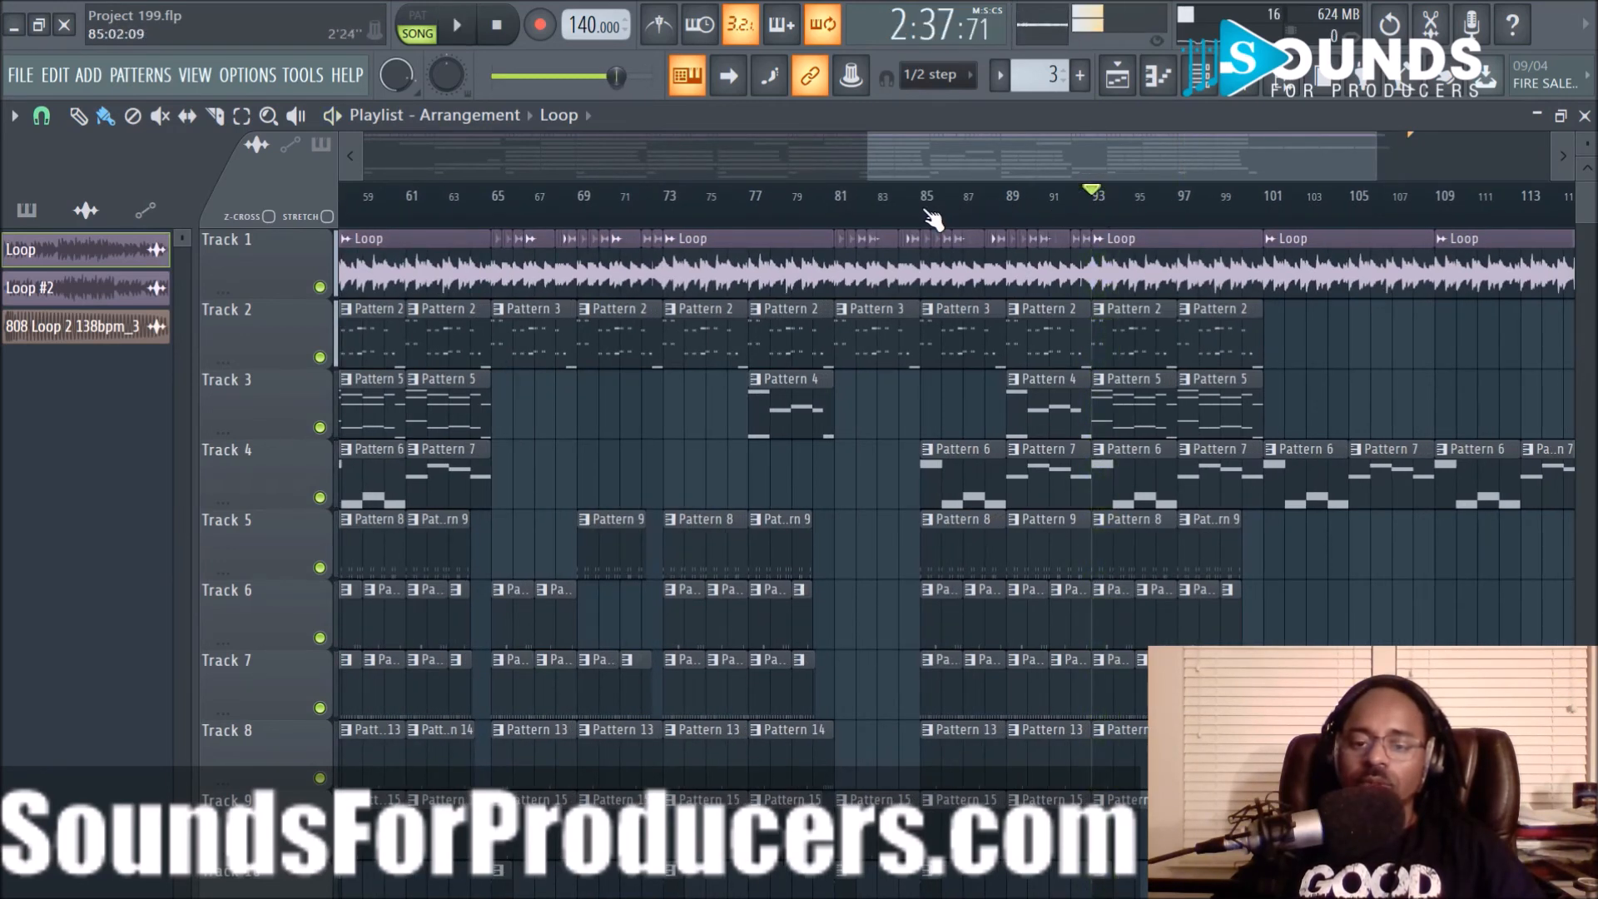
Change the playlist's snap setting and select the time range from bar 85 to bar 101 across the tracks
scroll(932, 218, "up", 2)
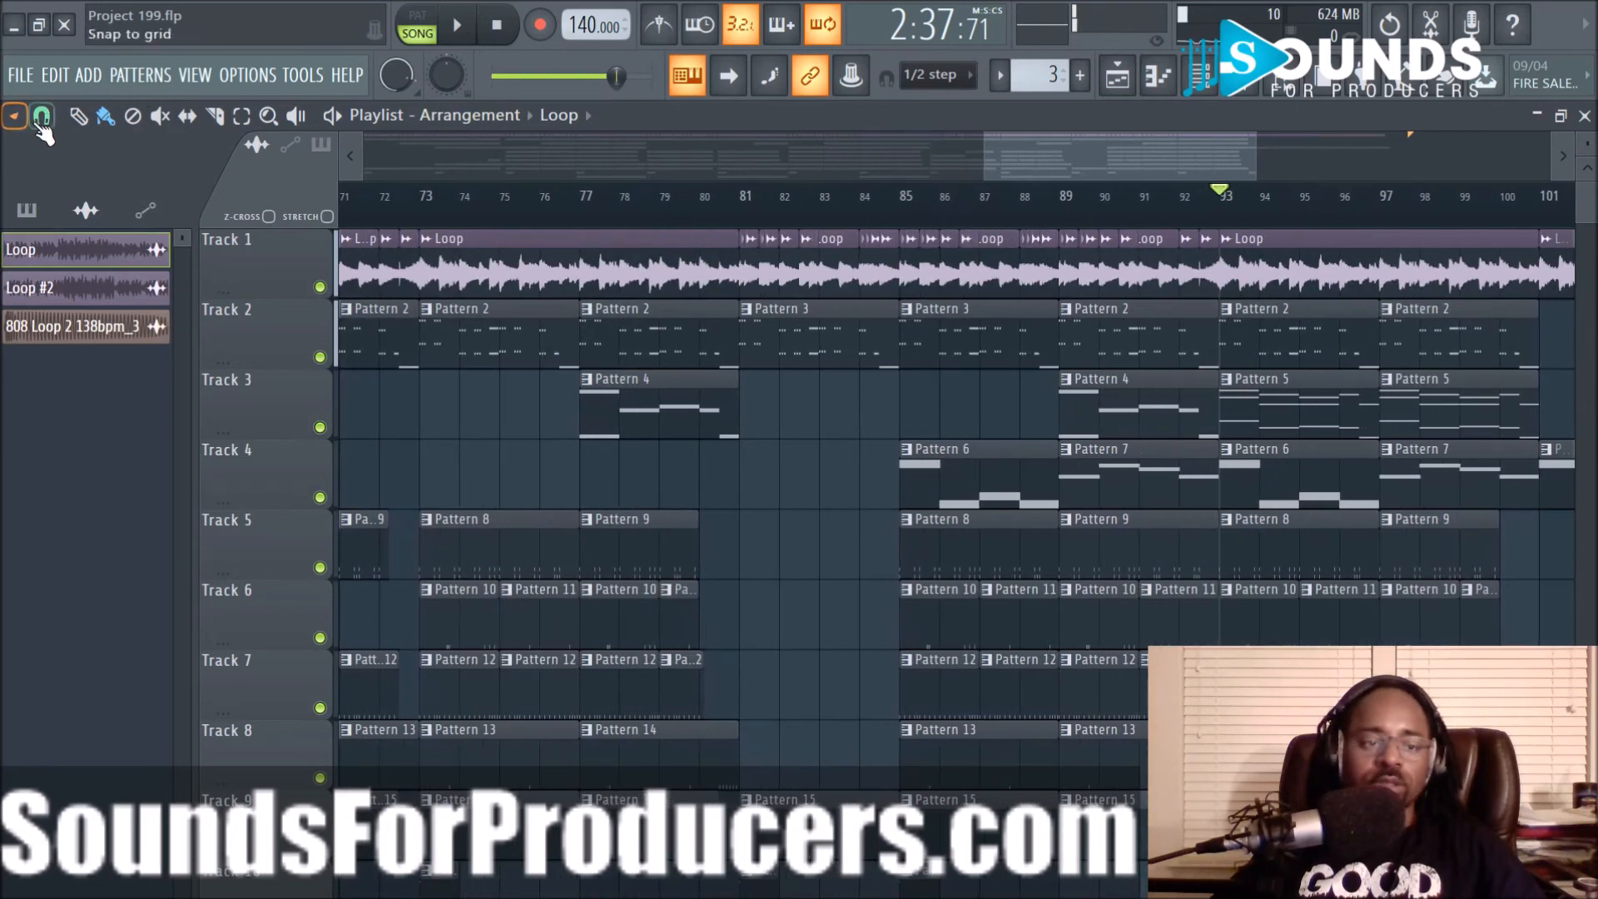
left_click(40, 119)
left_click(94, 454)
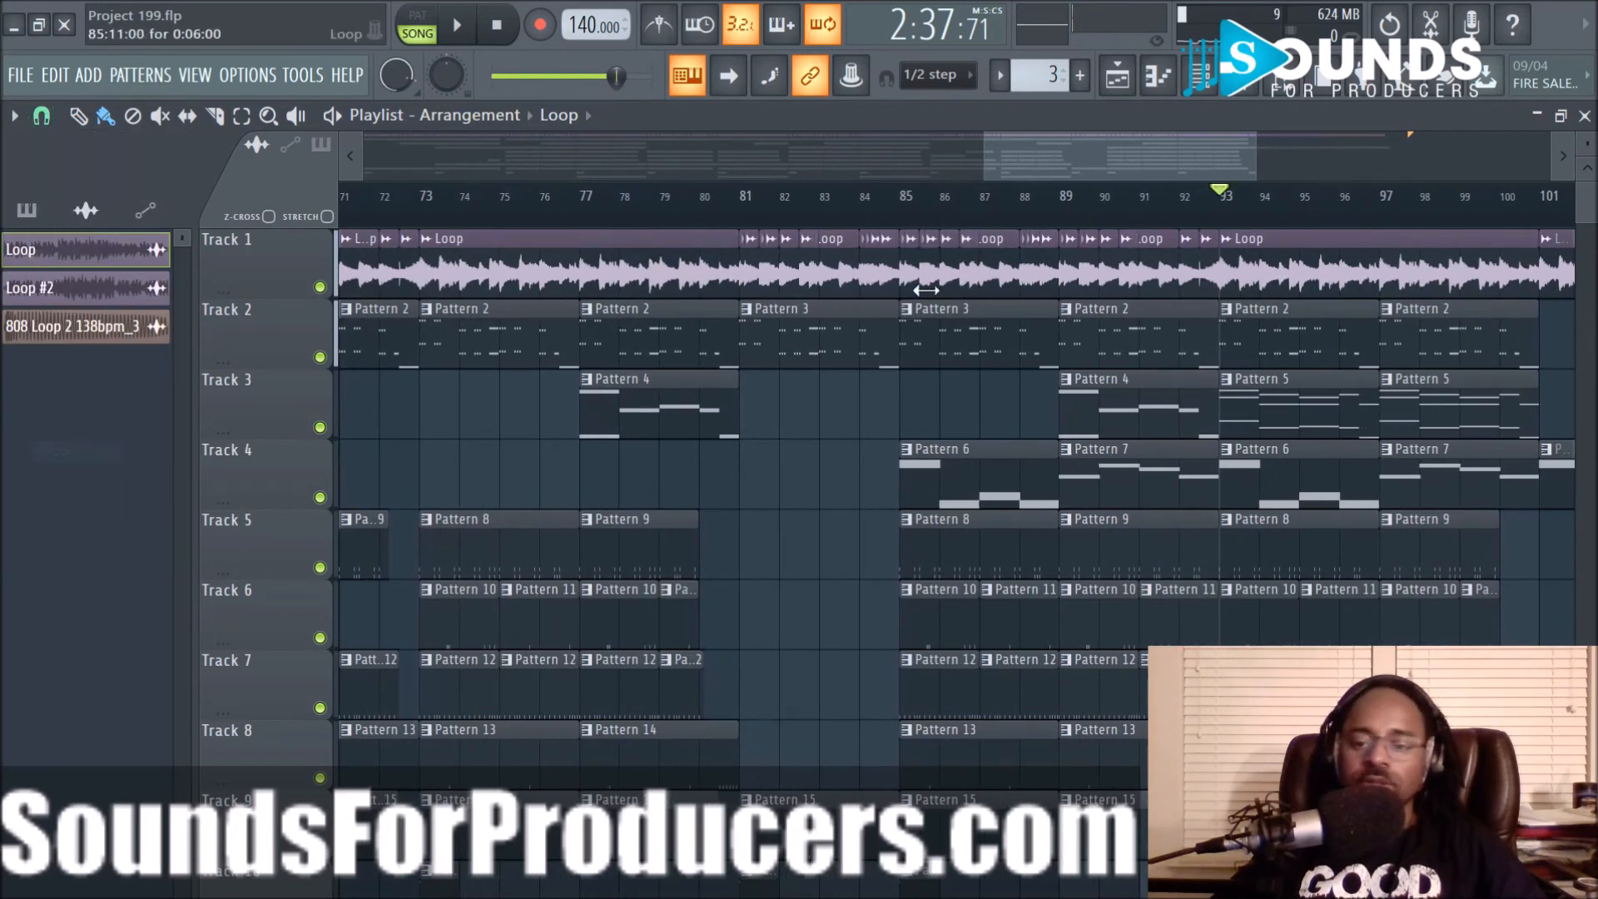
scroll(1078, 218, "down", 2)
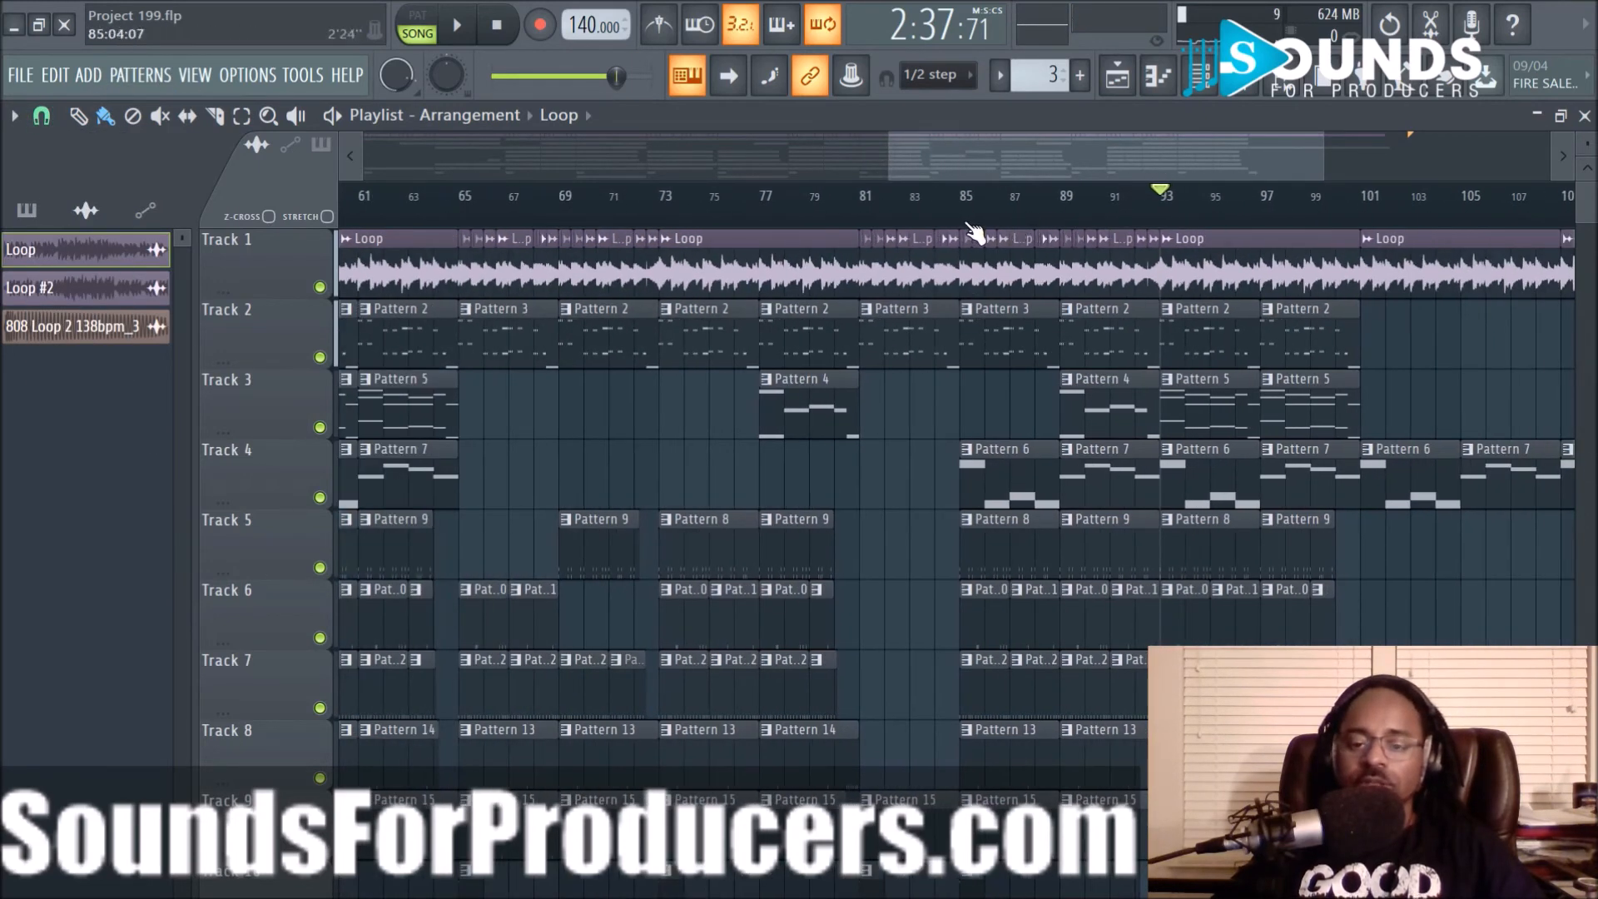
scroll(976, 228, "up", 3)
left_click_drag(965, 218, 1462, 241)
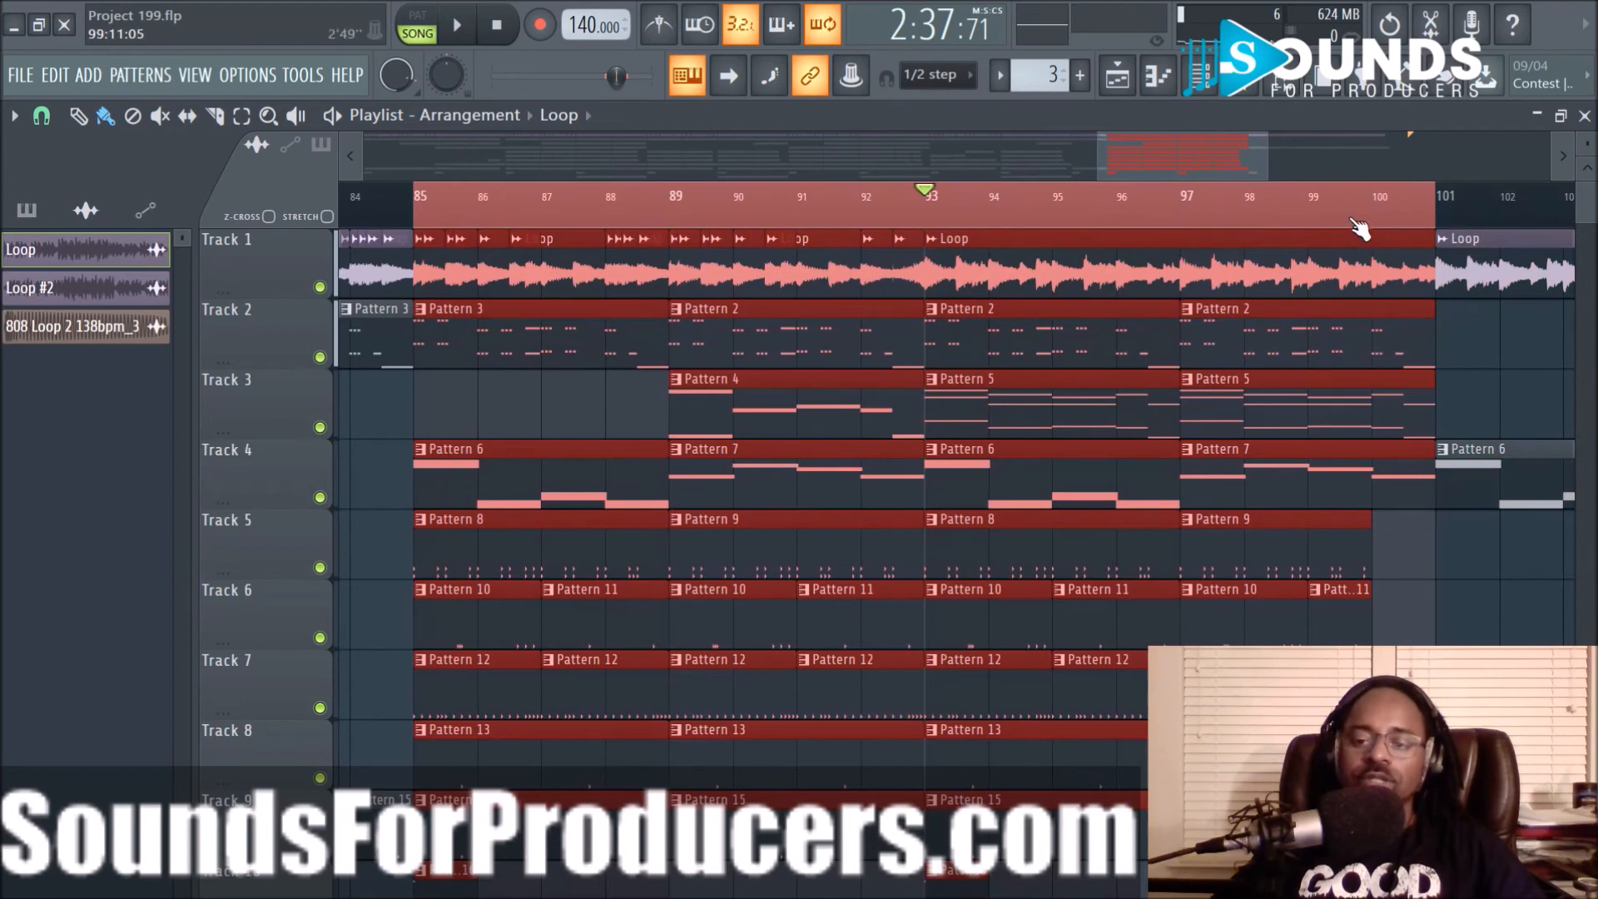
Play the selected section briefly, stop it, and place the playhead at bar 85
scroll(1358, 226, "down", 4)
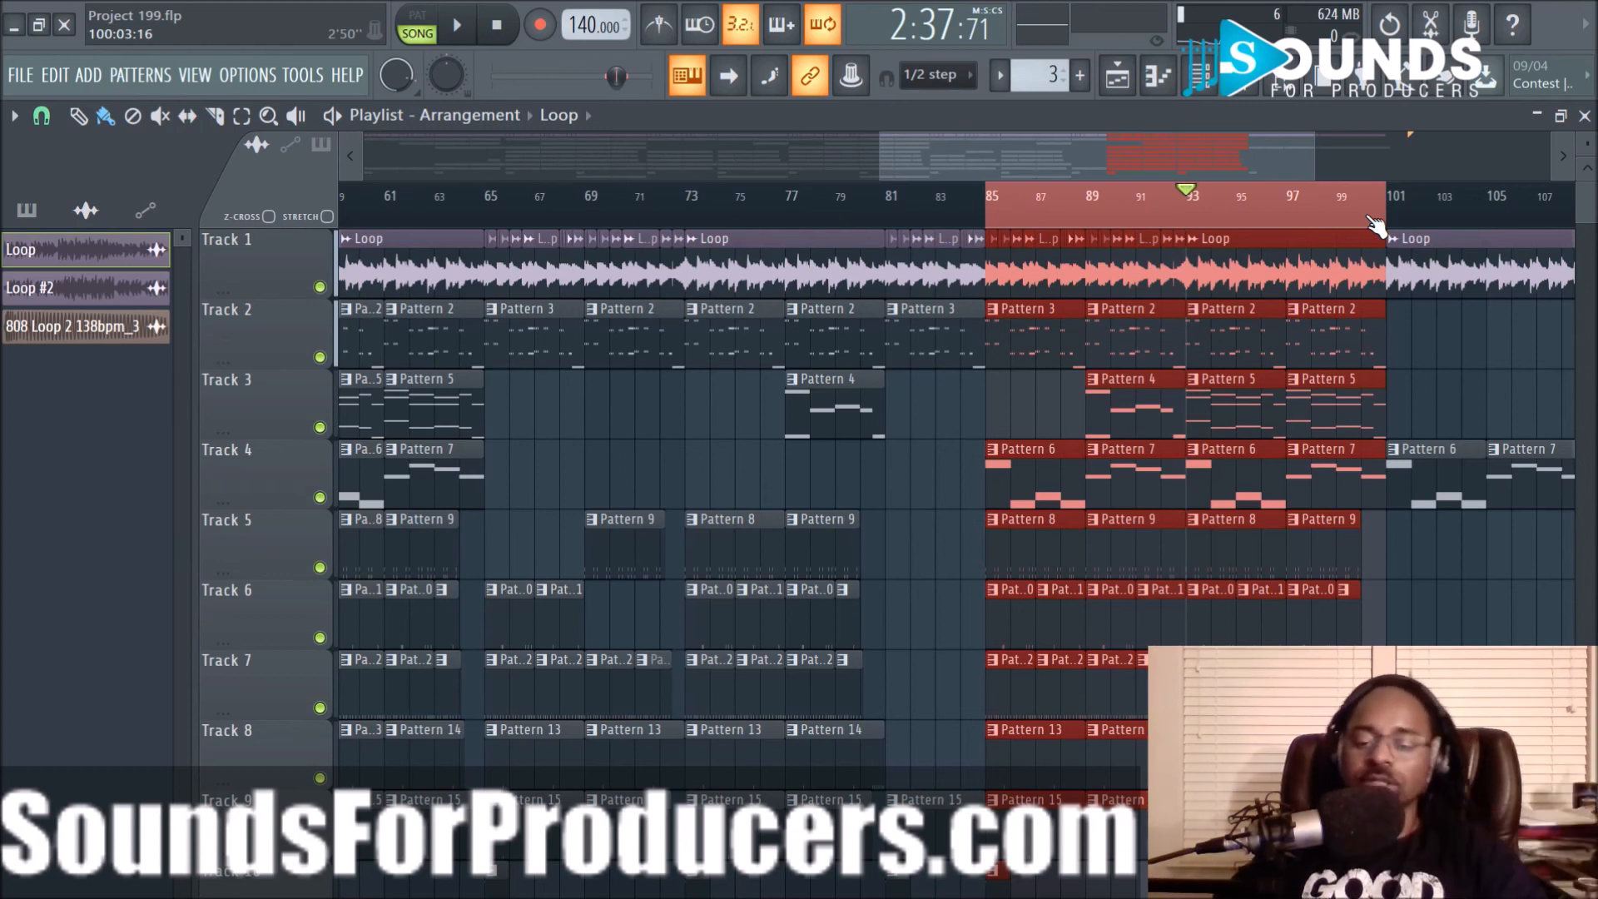
key("space")
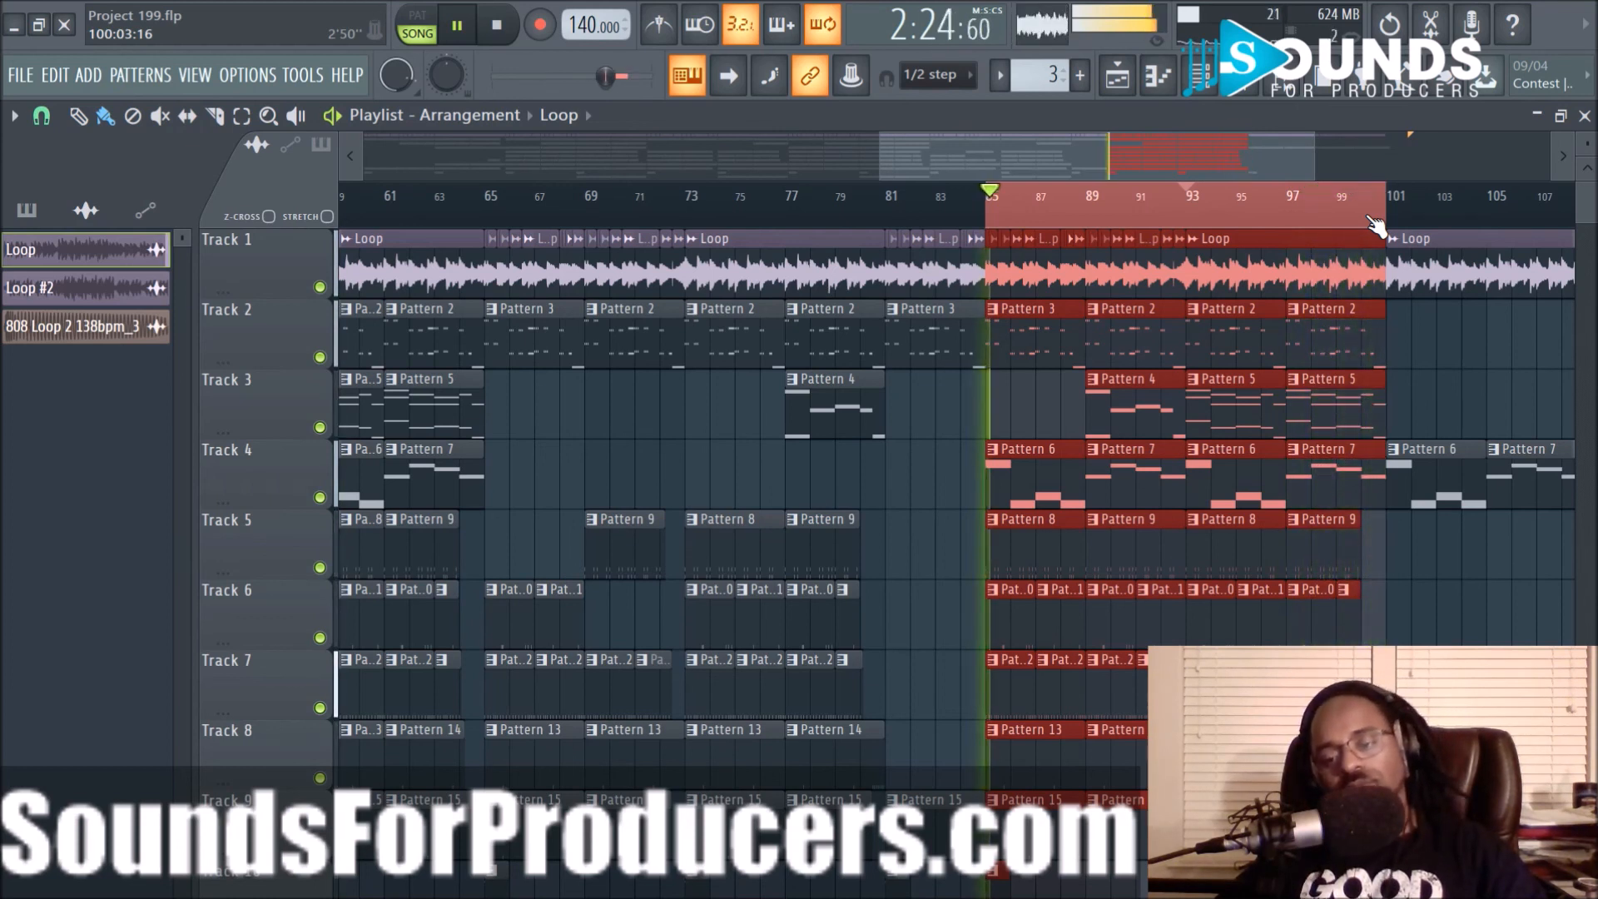
key("space")
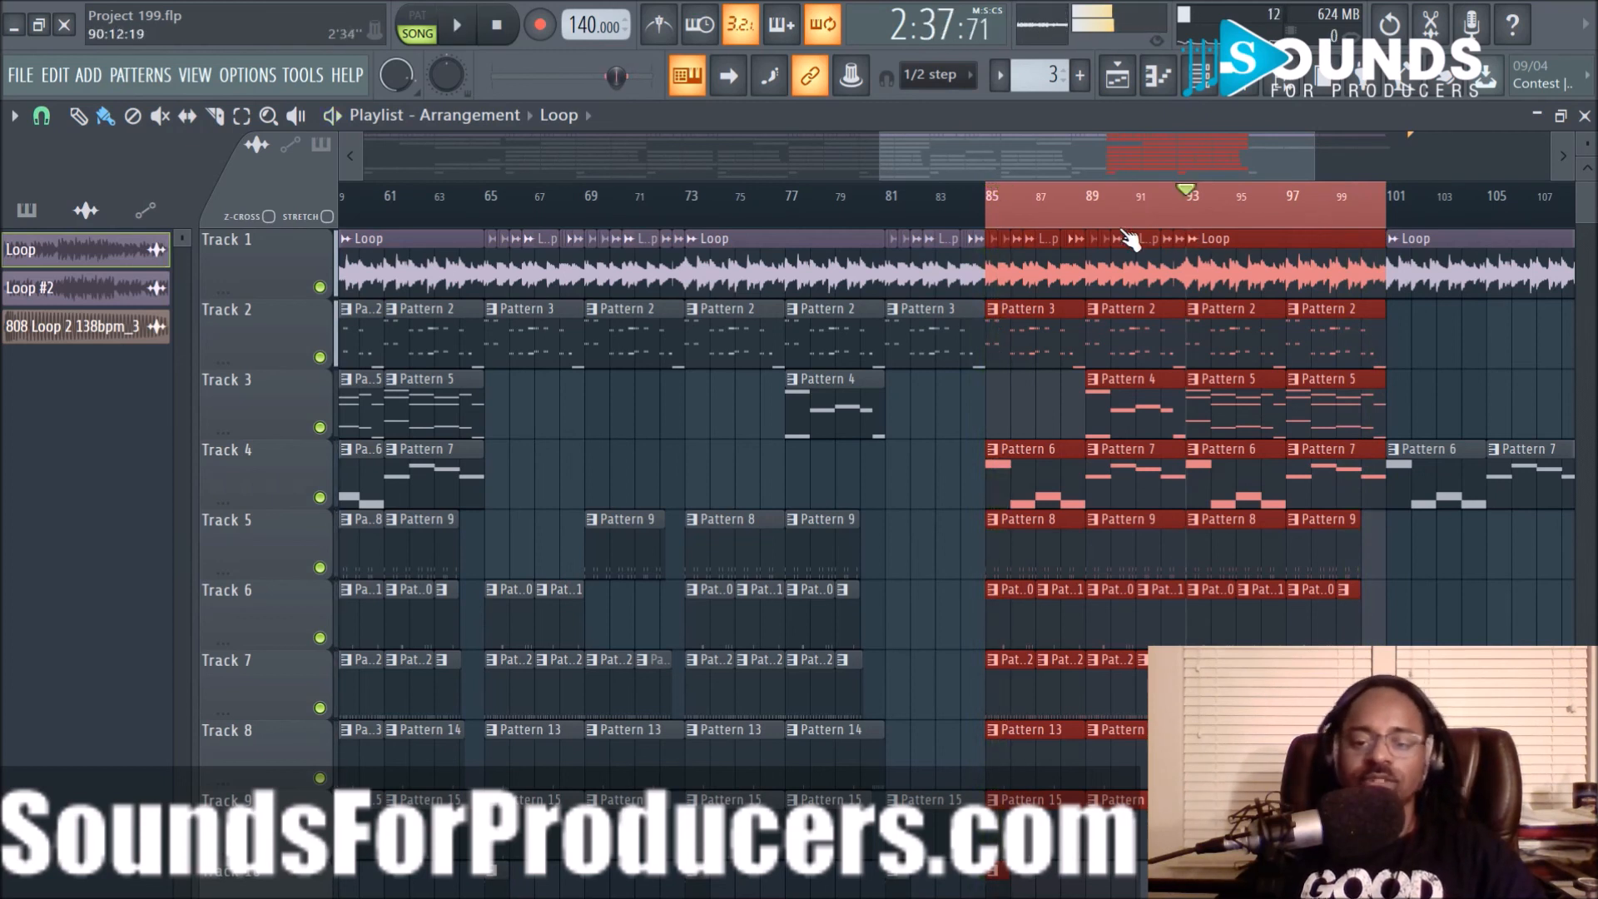
left_click(990, 221)
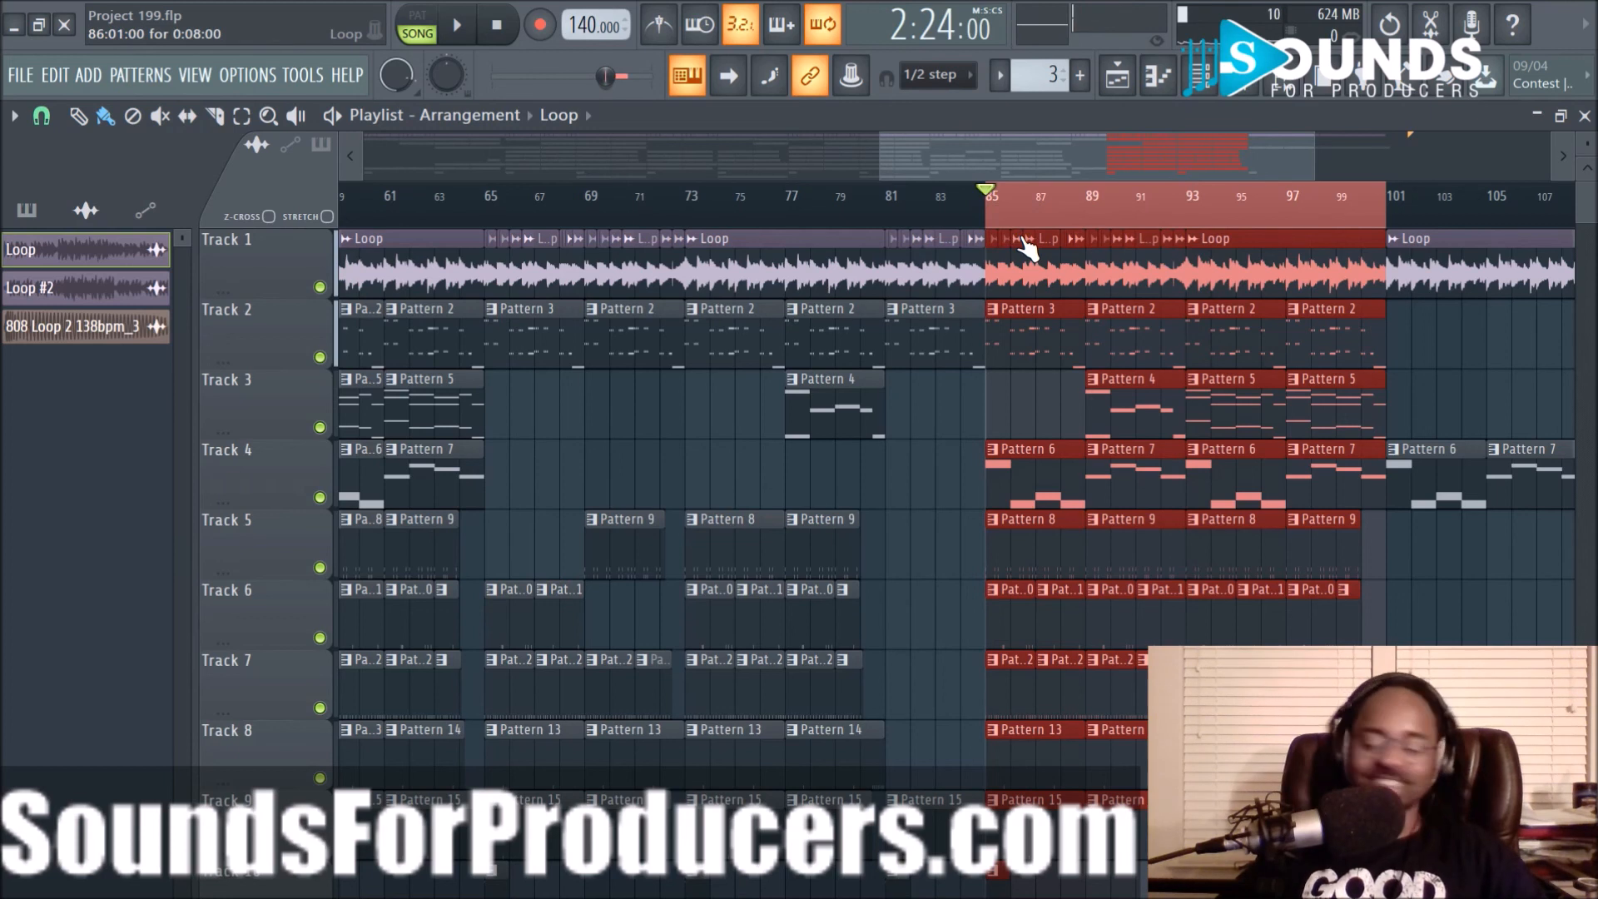